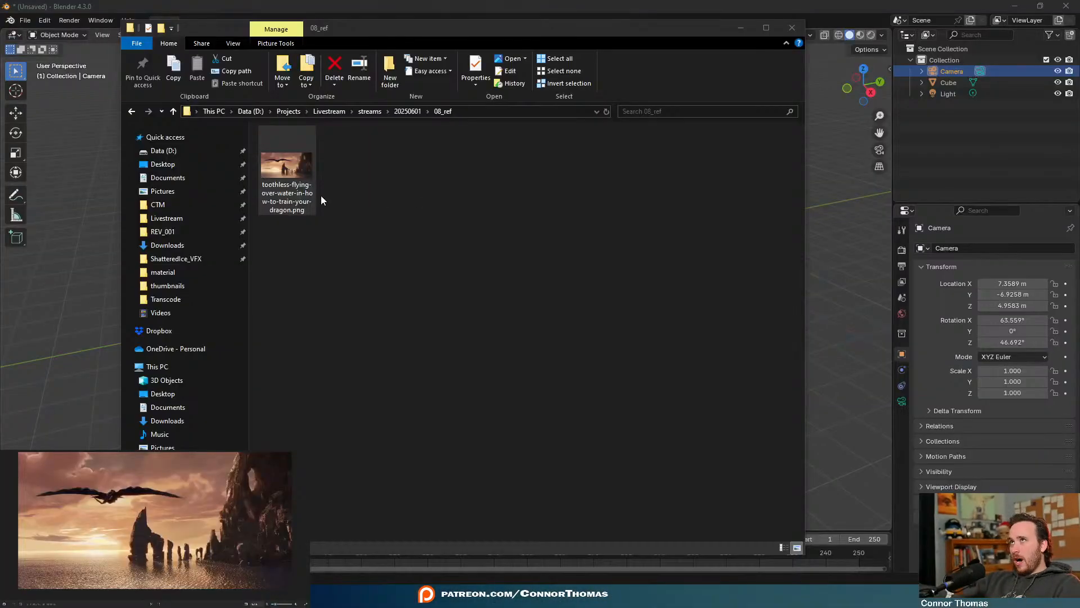
Switch from the project folder to Blender and delete the default cube
click(401, 111)
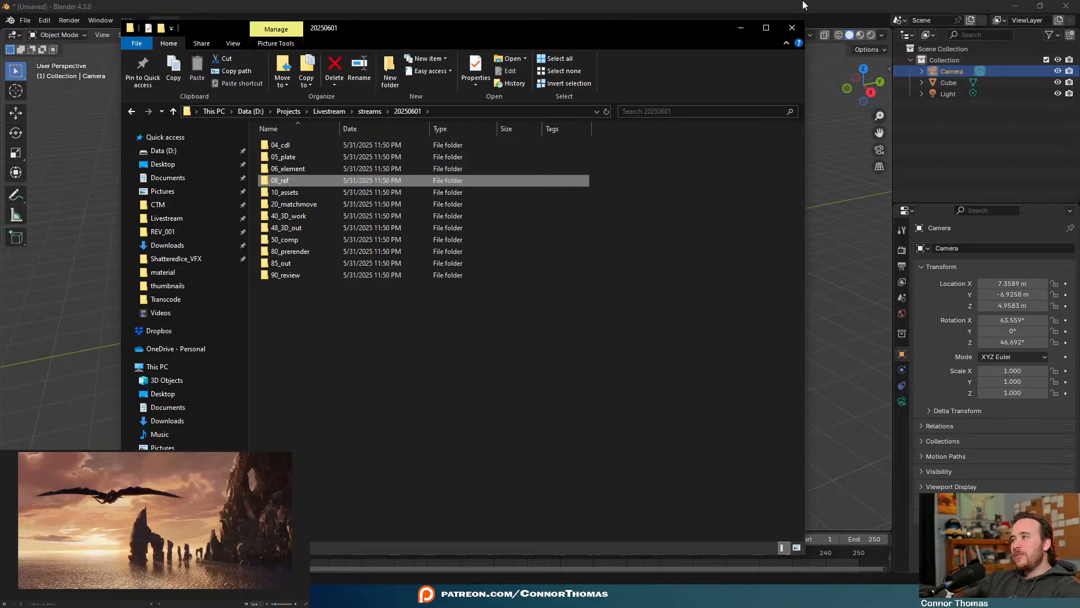
click(836, 5)
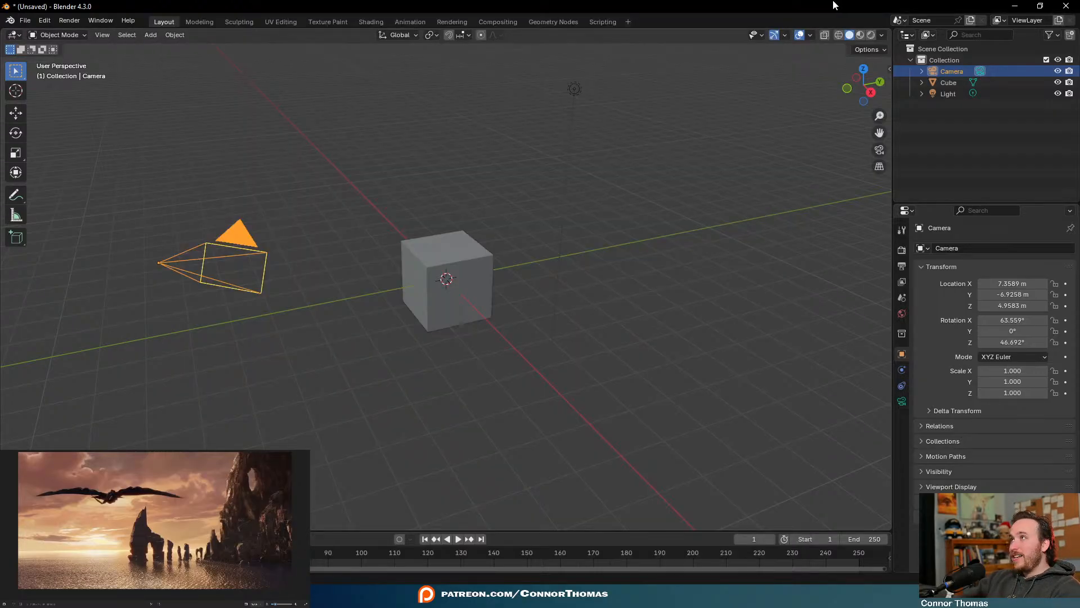
click(477, 270)
key(x)
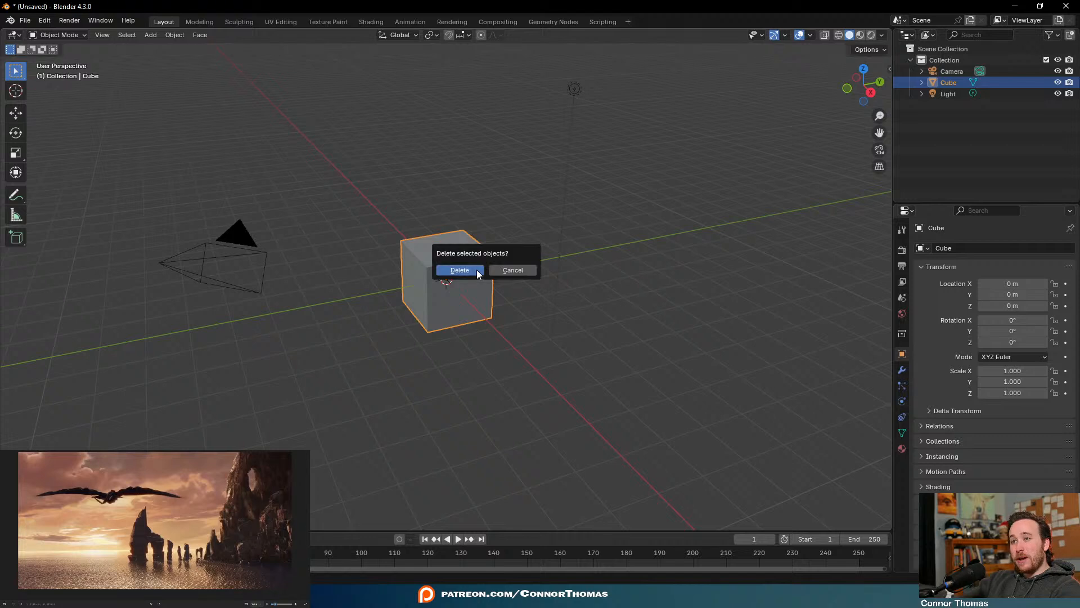
click(477, 270)
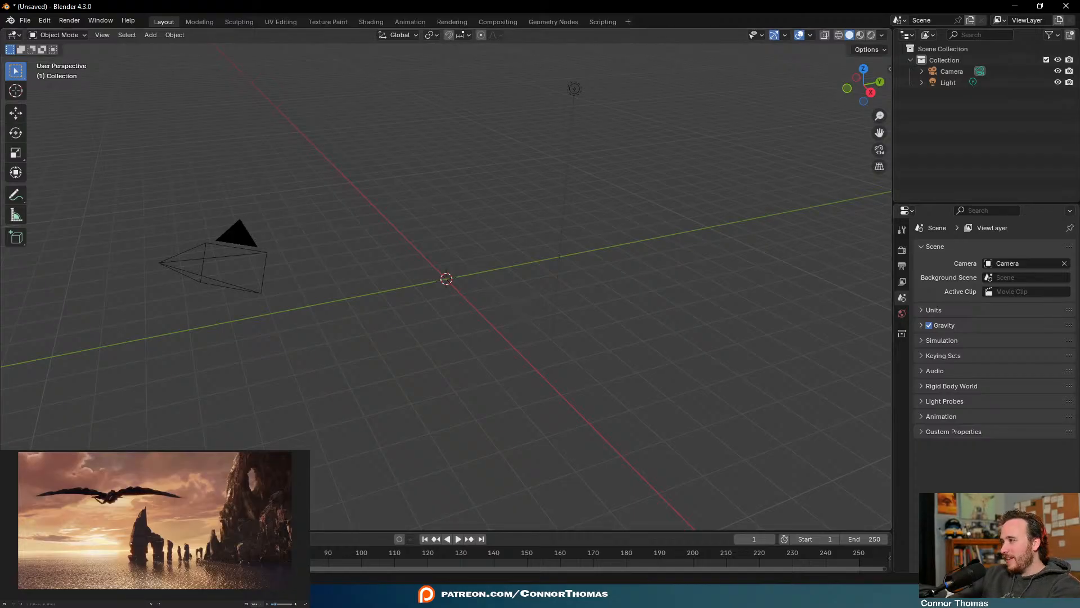
right_click(148, 451)
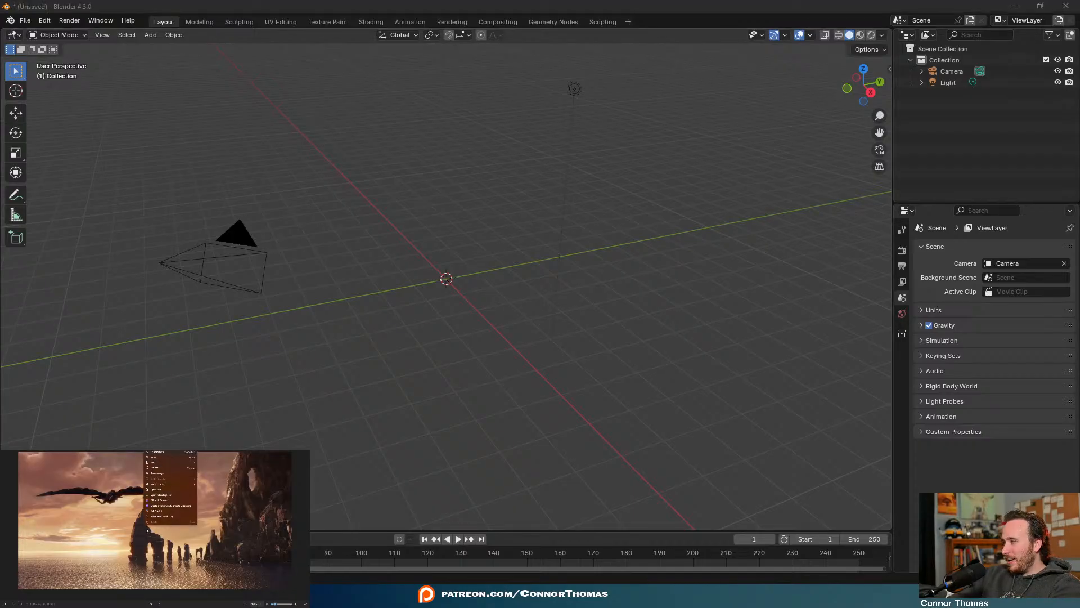
click(154, 453)
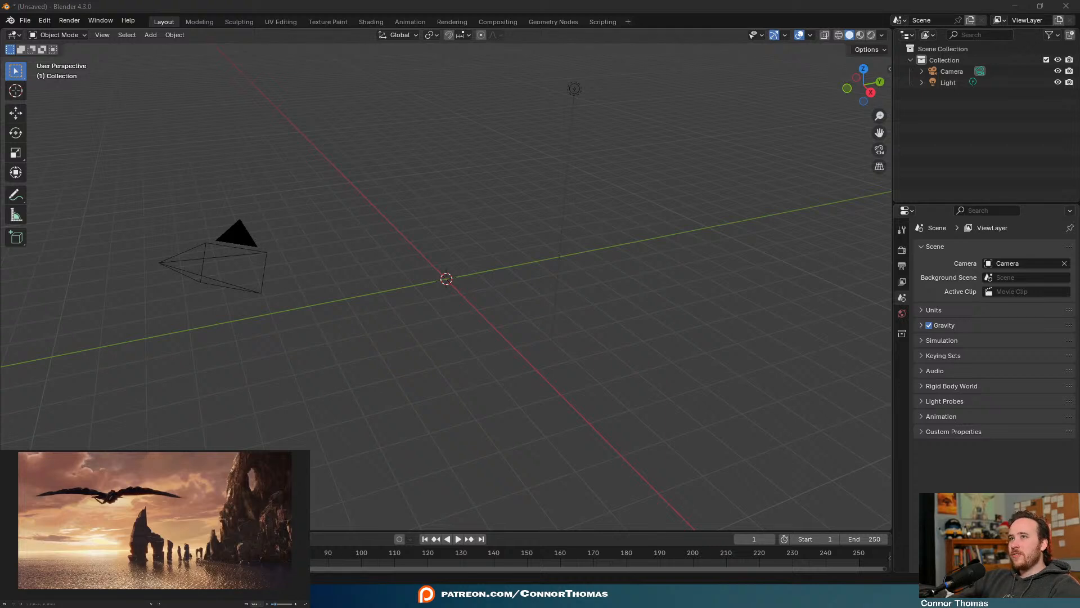
Delete the default camera and light to empty the scene
click(397, 12)
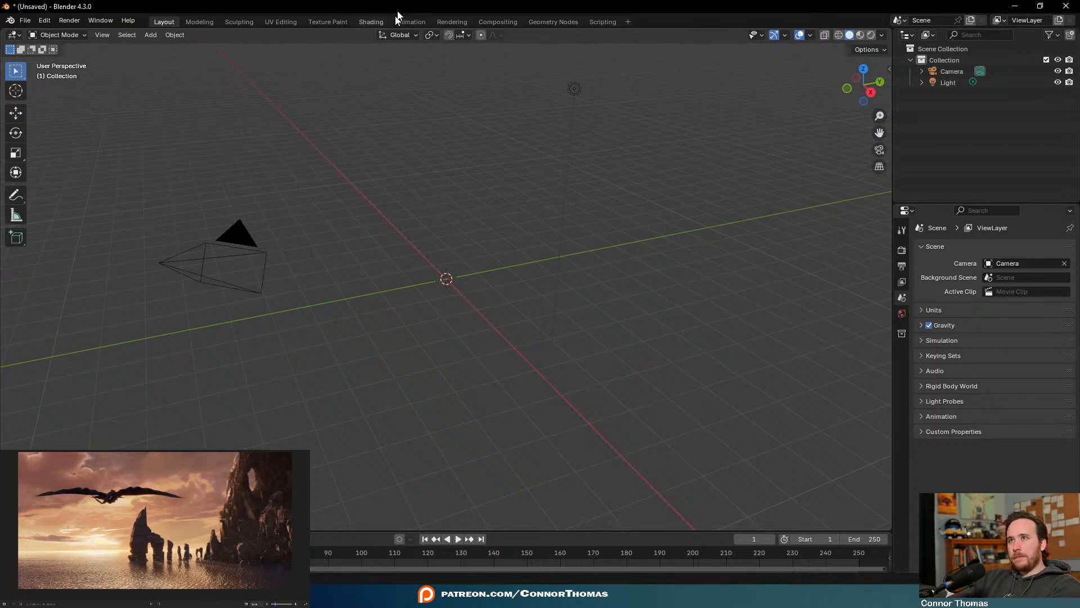
click(226, 231)
key(x)
click(226, 231)
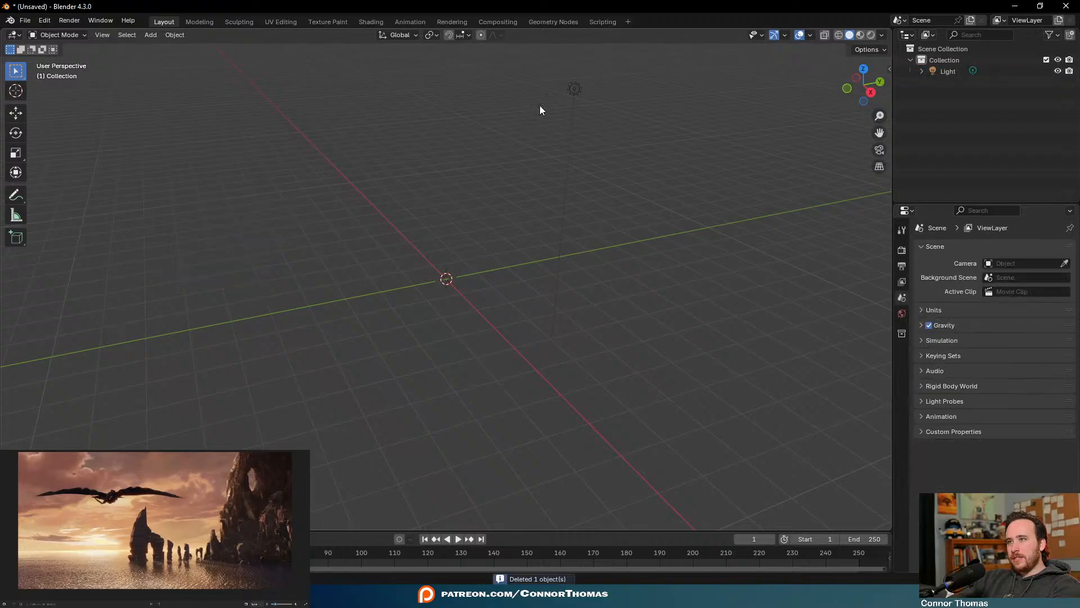
click(575, 91)
key(x)
click(575, 92)
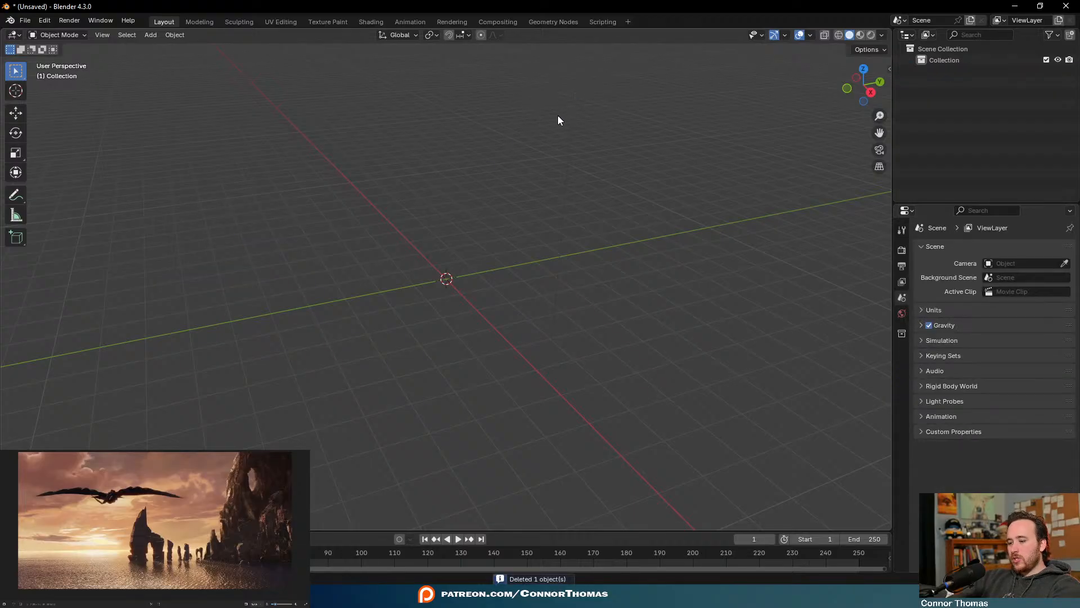
Create a Lens Sim camera with the Lens Sim add-on
key(n)
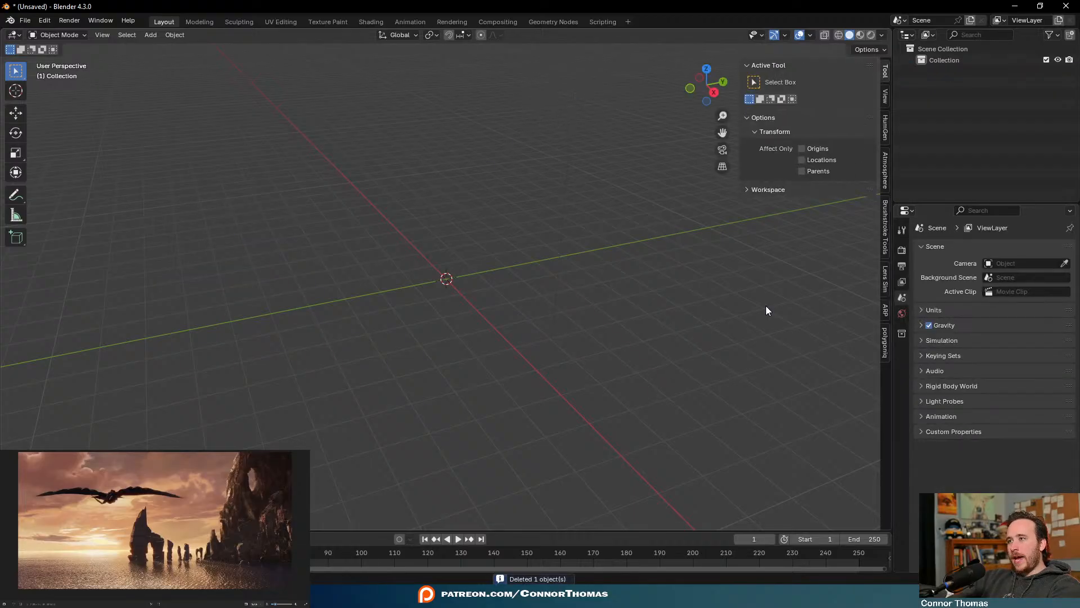
click(886, 273)
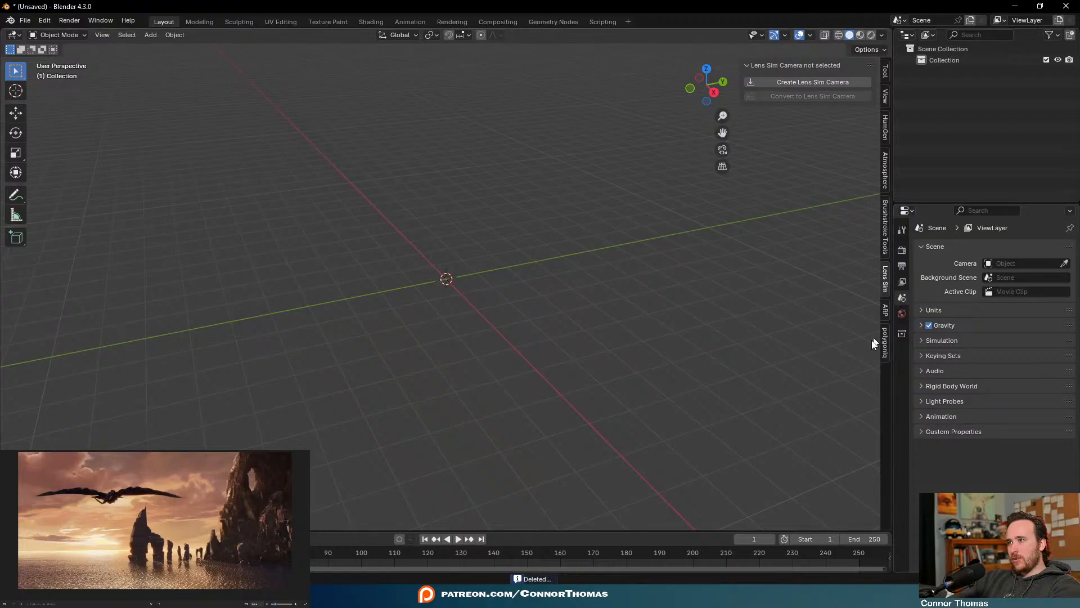
click(796, 81)
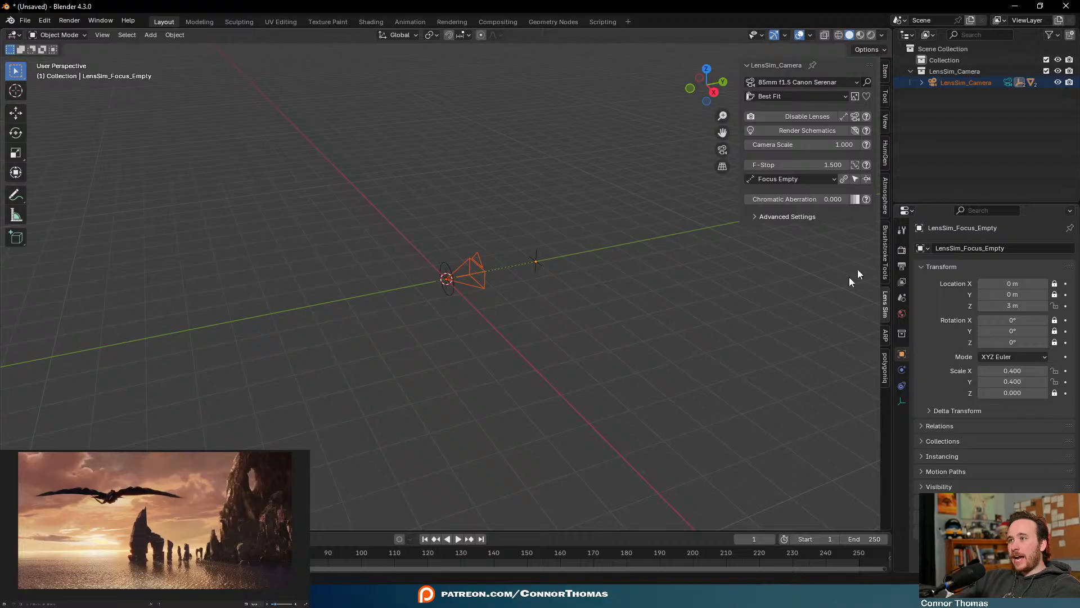
Look through the Lens Sim camera's advanced settings, including the Emulation and Lens Data sections
click(758, 216)
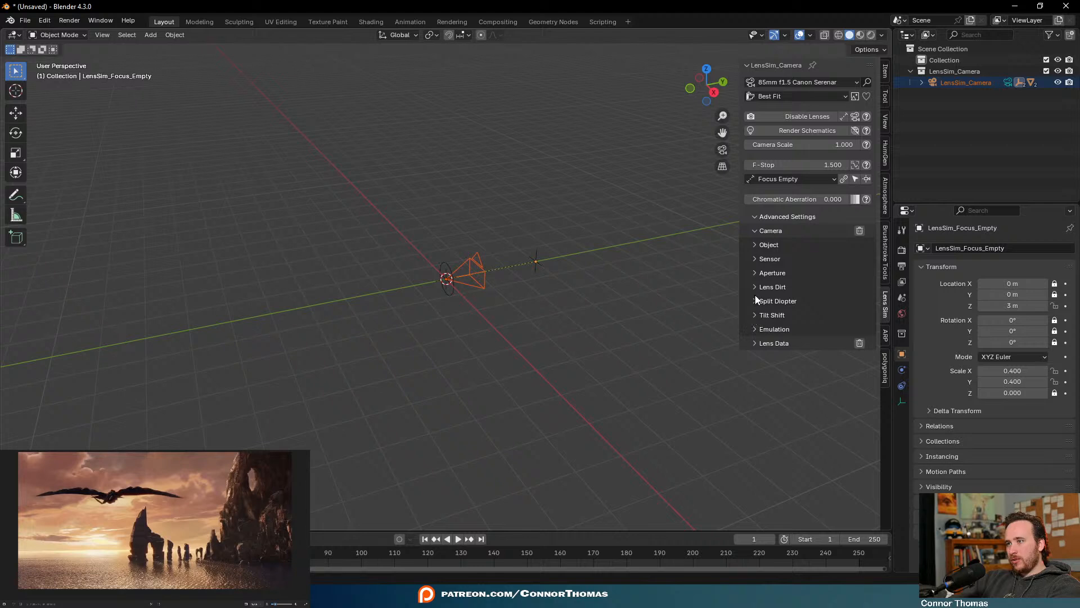
click(753, 330)
click(753, 330)
click(754, 343)
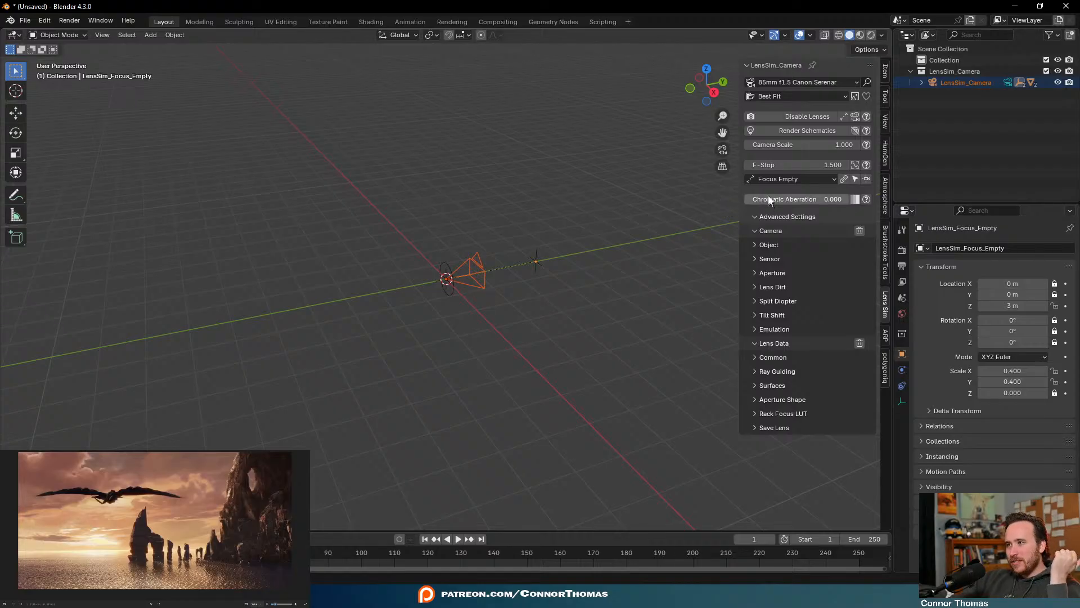
click(752, 217)
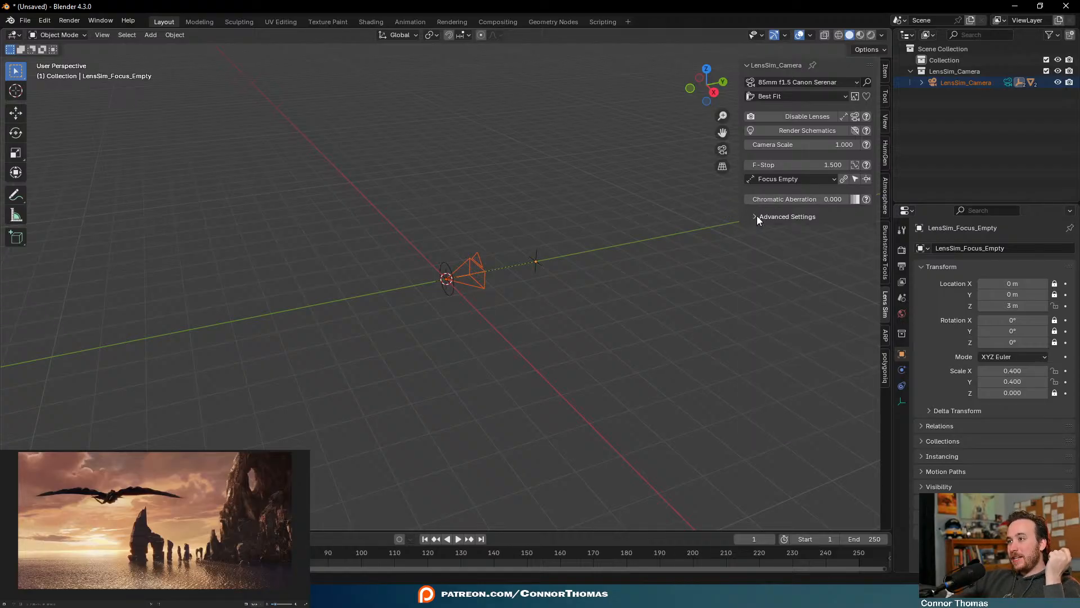
Set the Lens Sim camera's lens to 167mm f5.0 Single lens system
click(811, 80)
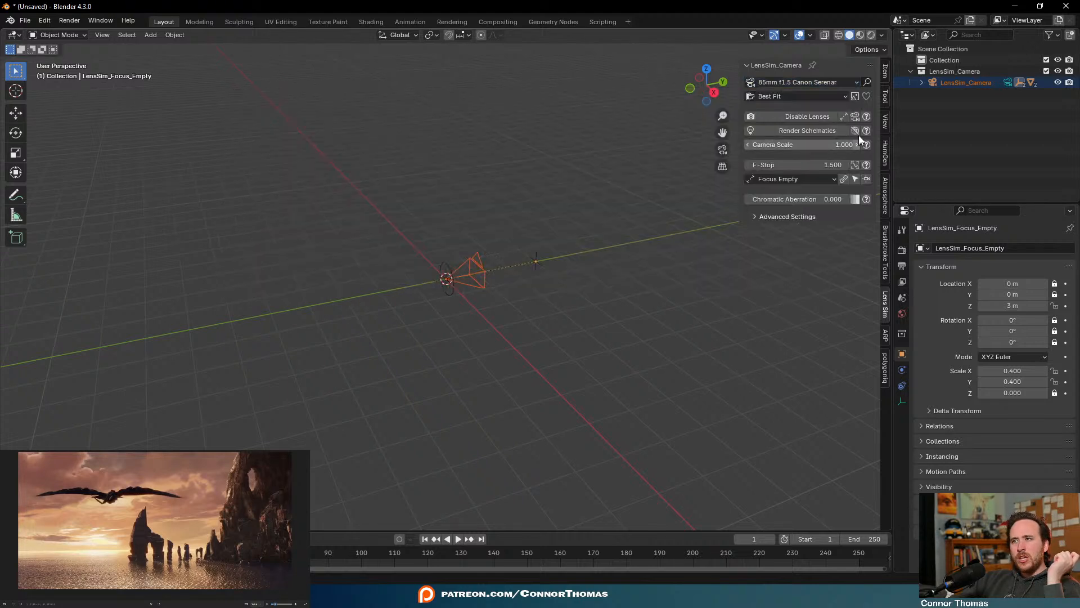
click(773, 80)
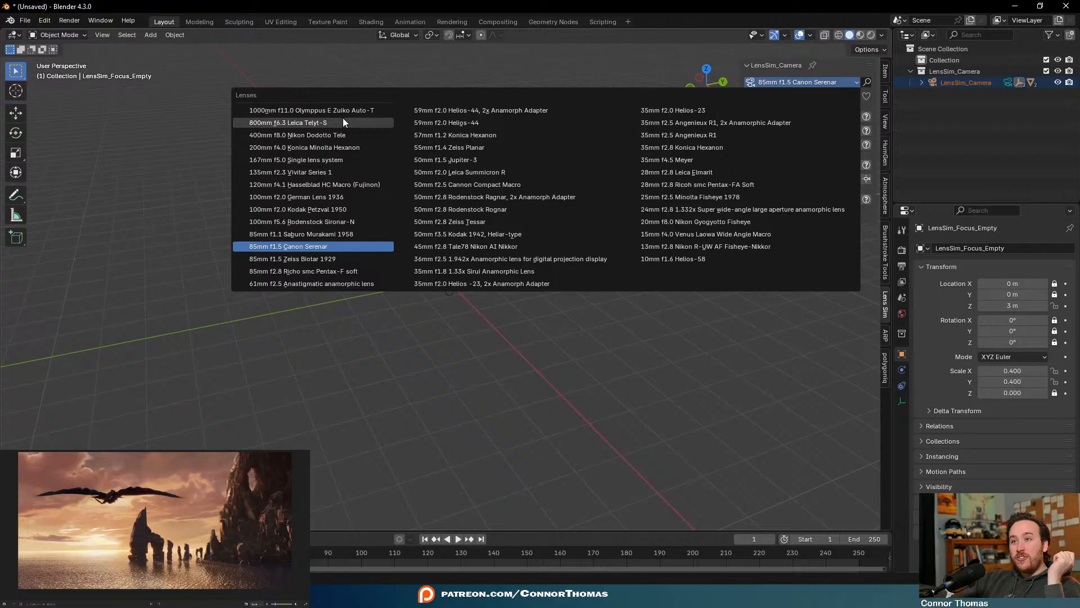
click(348, 159)
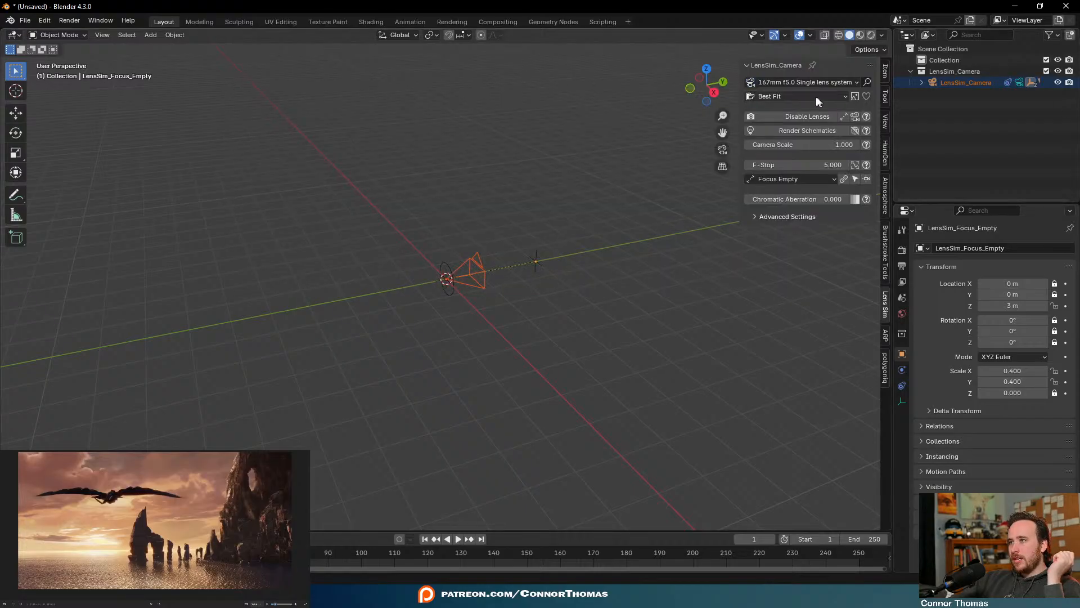
Set the Lens Sim camera's lens to 200mm f4.0 Konica Minolta Hexanon and check the camera view
click(782, 83)
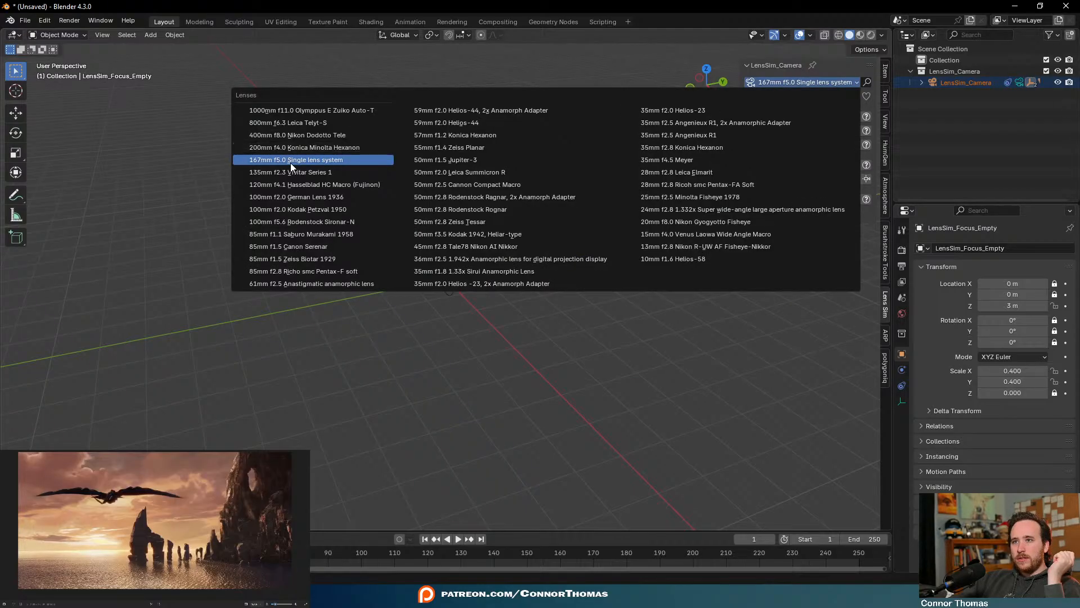
click(308, 146)
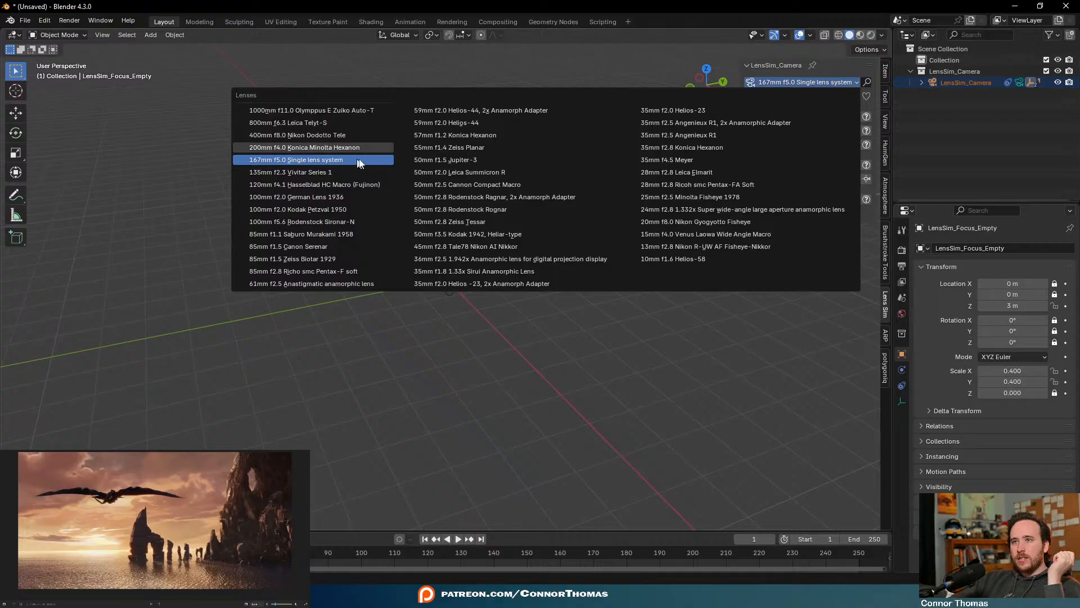
key(KP_0)
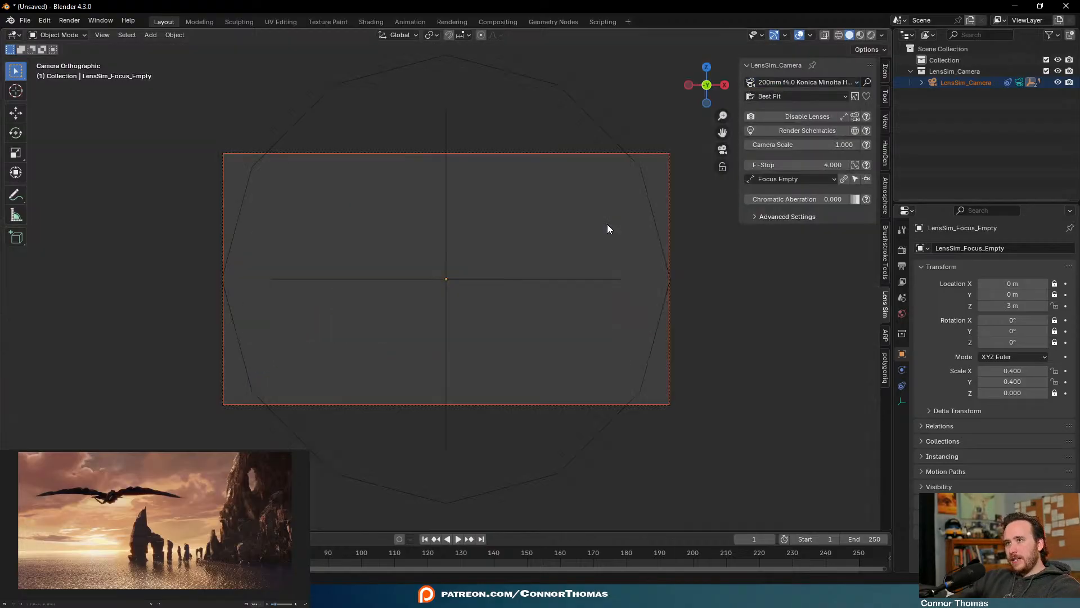
key(KP_0)
Add a mesh plane at the origin and scale it up uniformly to about 299
middle_drag(540, 203, 499, 305)
click(955, 83)
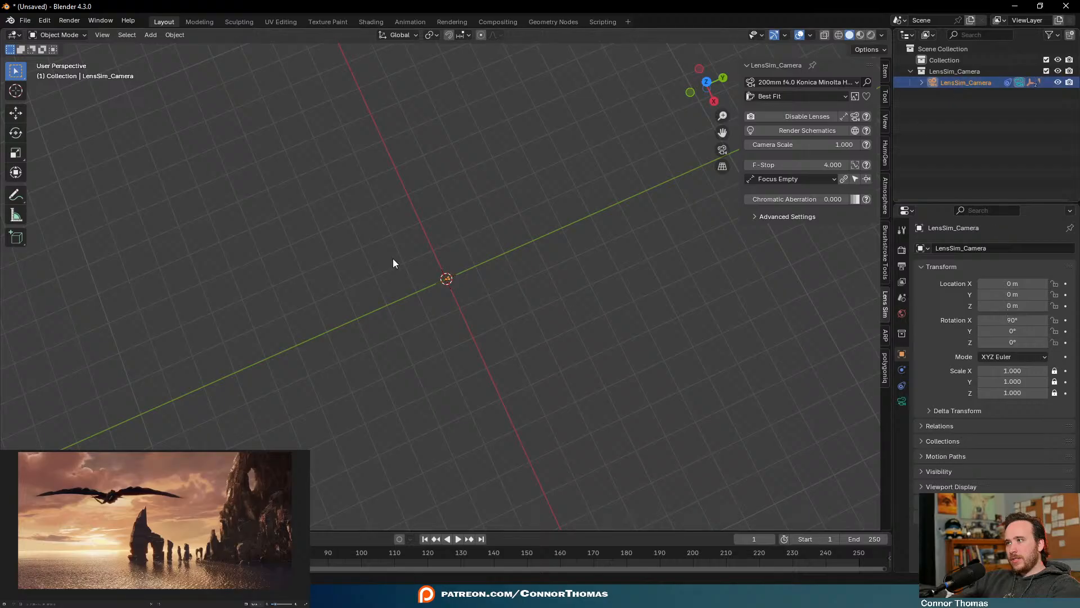
middle_drag(455, 357, 598, 234)
key(shift+a)
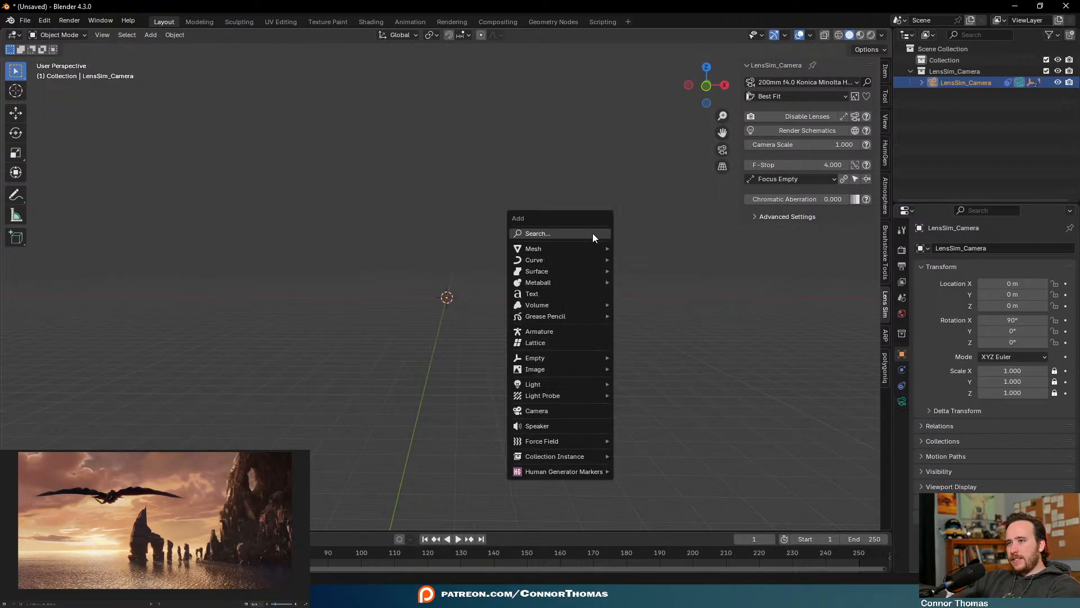
mouse_move(583, 251)
click(653, 248)
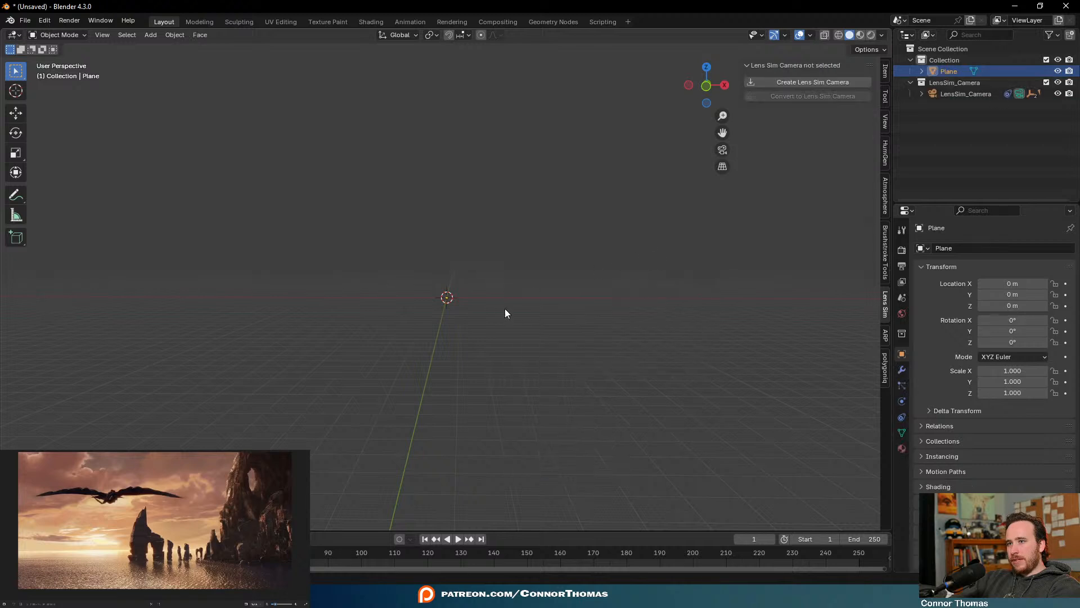
key(s)
click(503, 399)
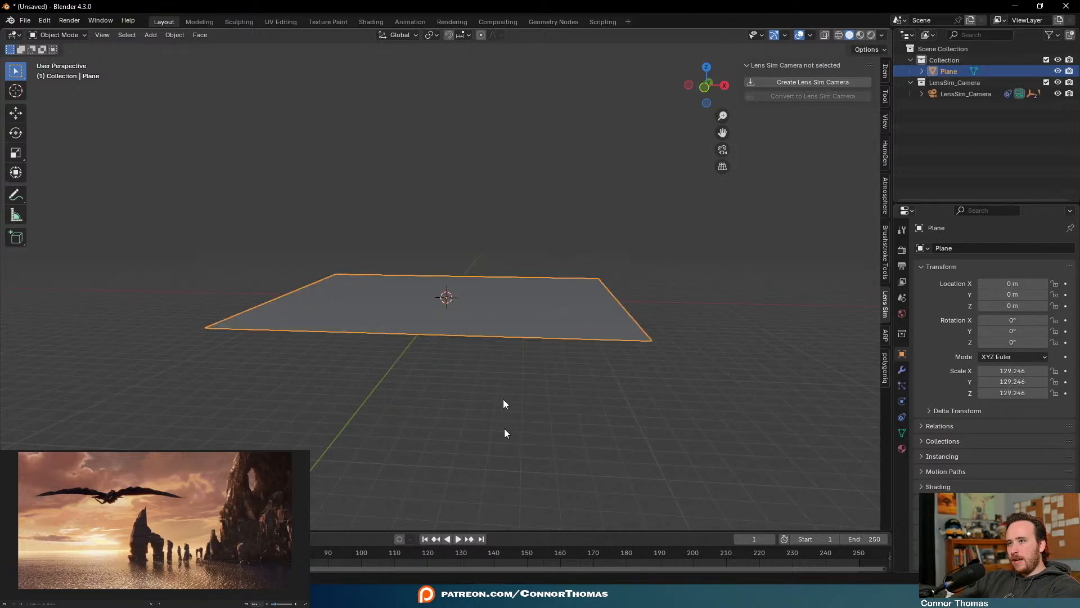
key(s)
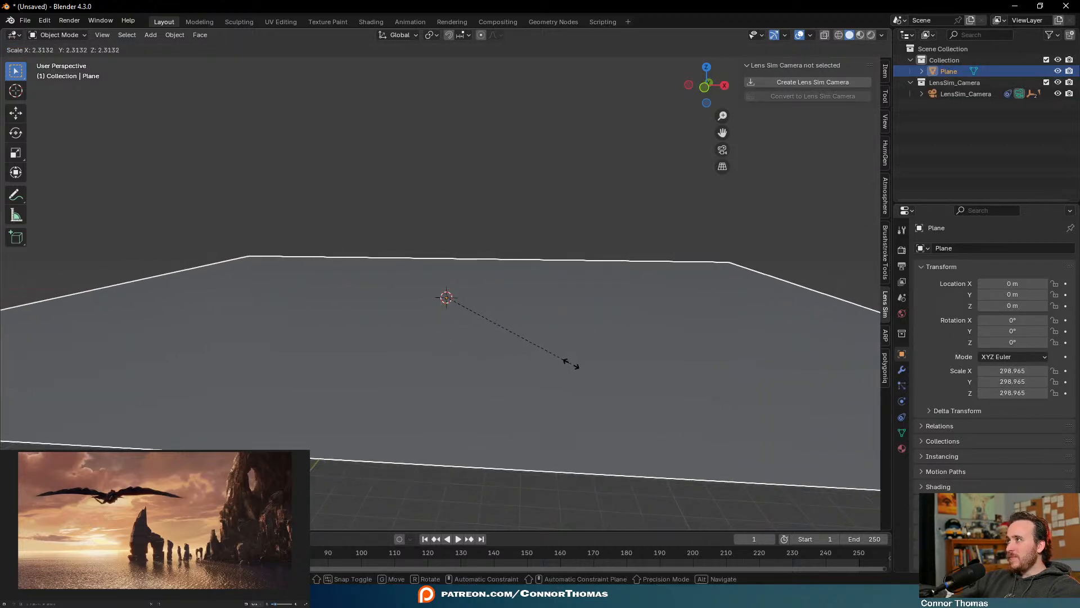
click(585, 366)
Align the LensSim camera to a low viewpoint overlooking the whole plane and check its view
scroll(545, 318, down, 2)
mouse_move(545, 318)
middle_down()
mouse_move(549, 309)
mouse_move(538, 313)
middle_up()
key(KP_0)
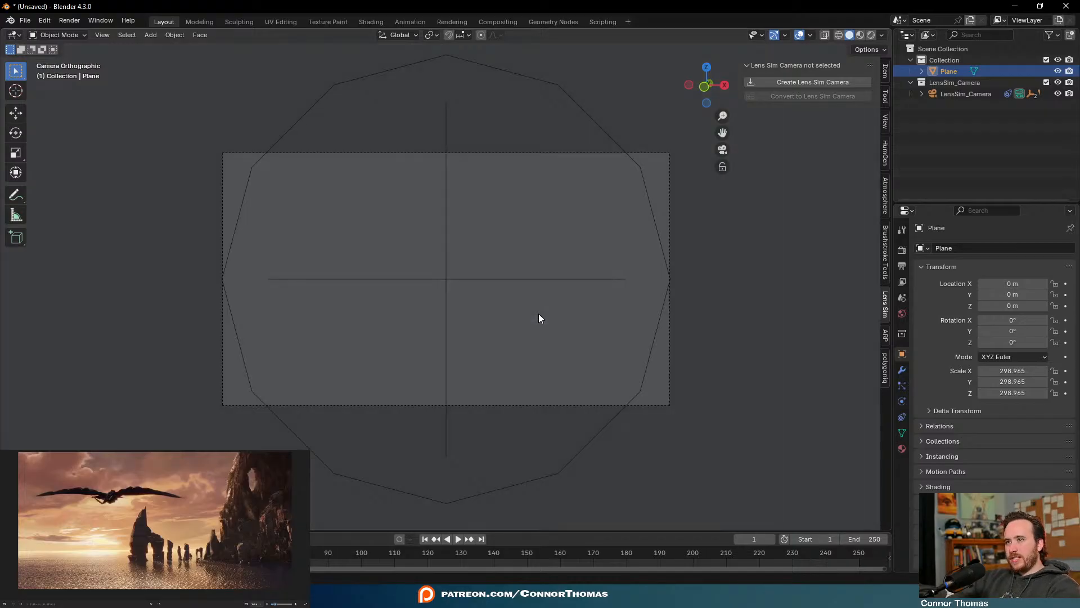
click(655, 153)
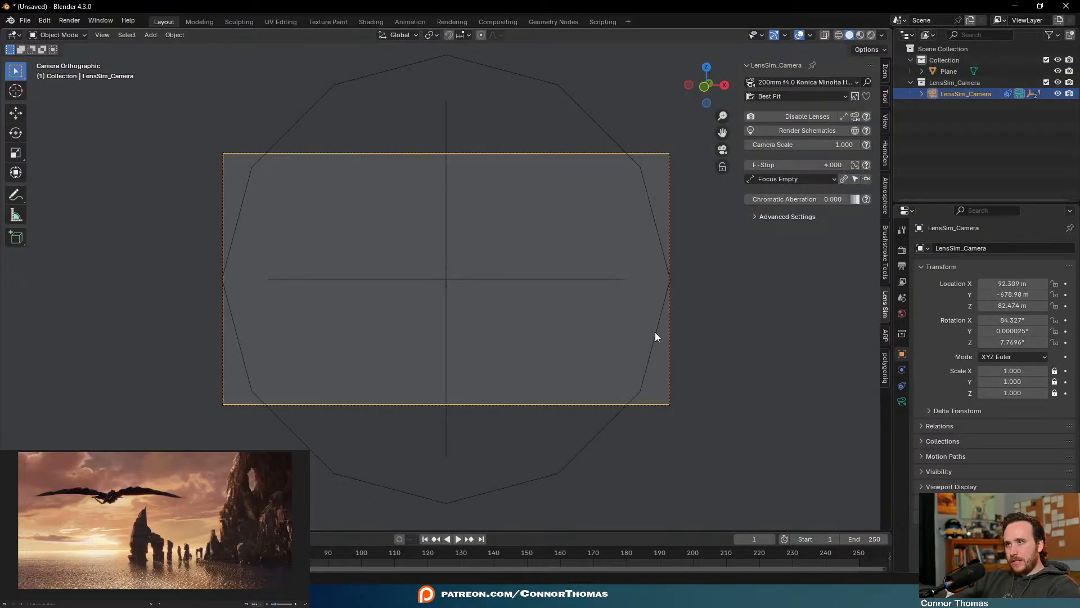
middle_drag(655, 332, 562, 342)
key(KP_0)
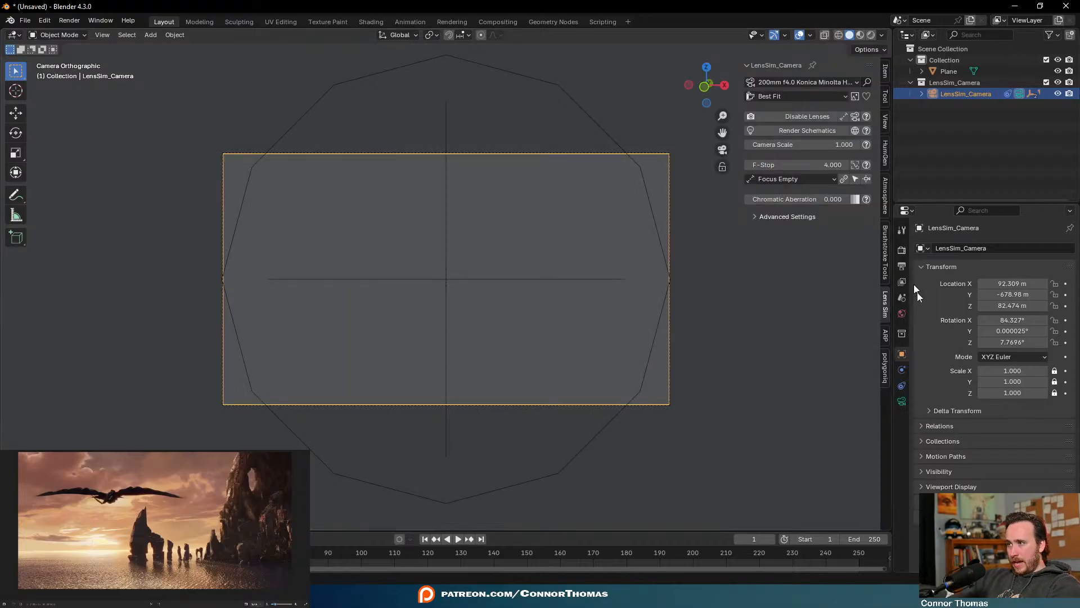
Set the LensSim camera's clip end to 10000000 m
click(902, 401)
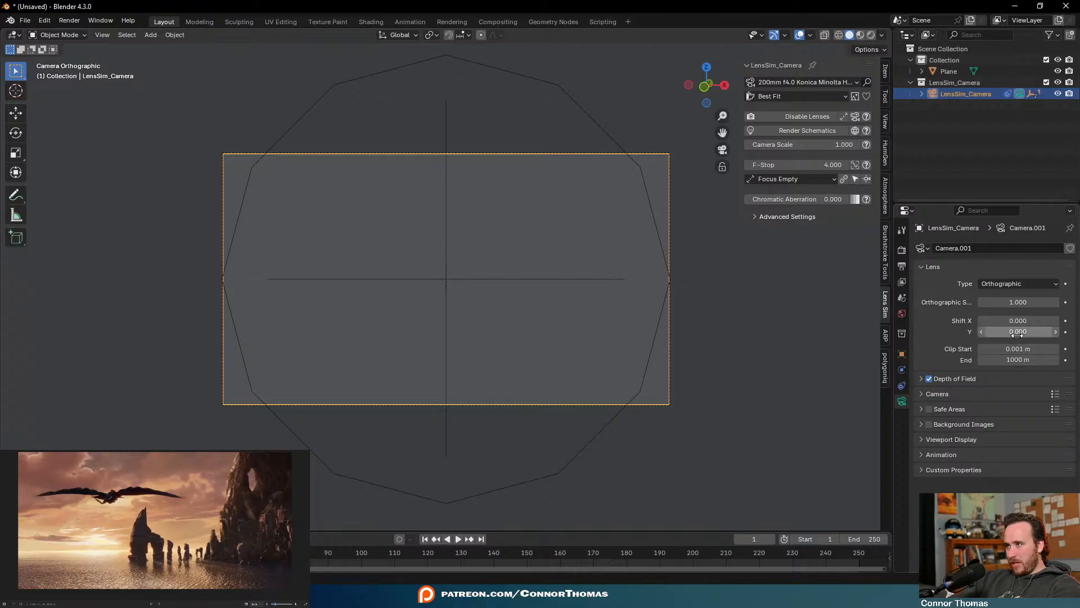
click(984, 358)
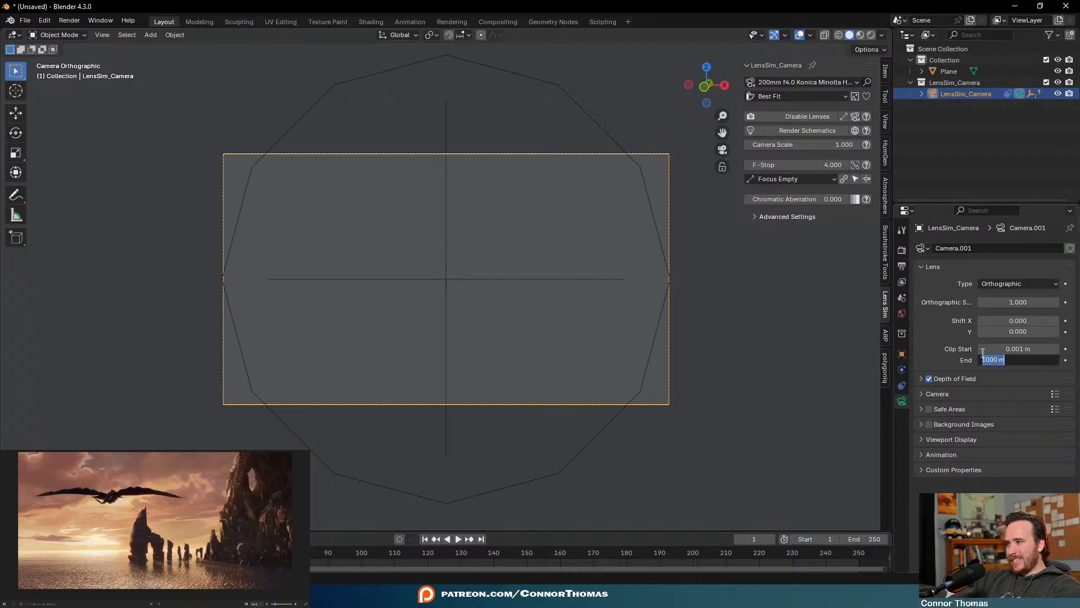
click(990, 359)
text(0000)
key(Return)
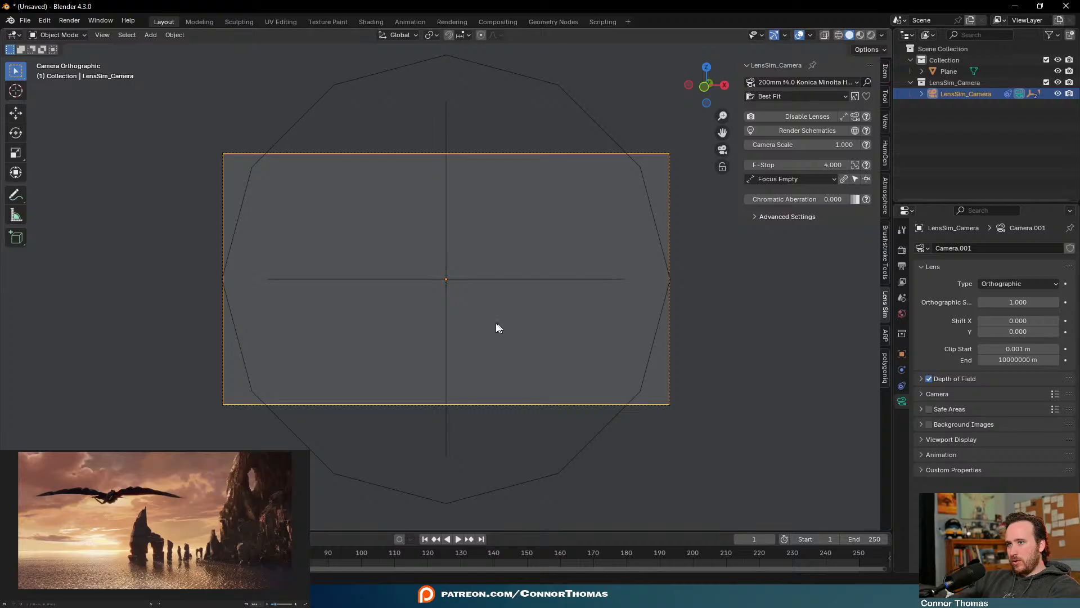
Set the 3D viewport's clip end to 10000000 m
middle_drag(597, 290, 537, 312)
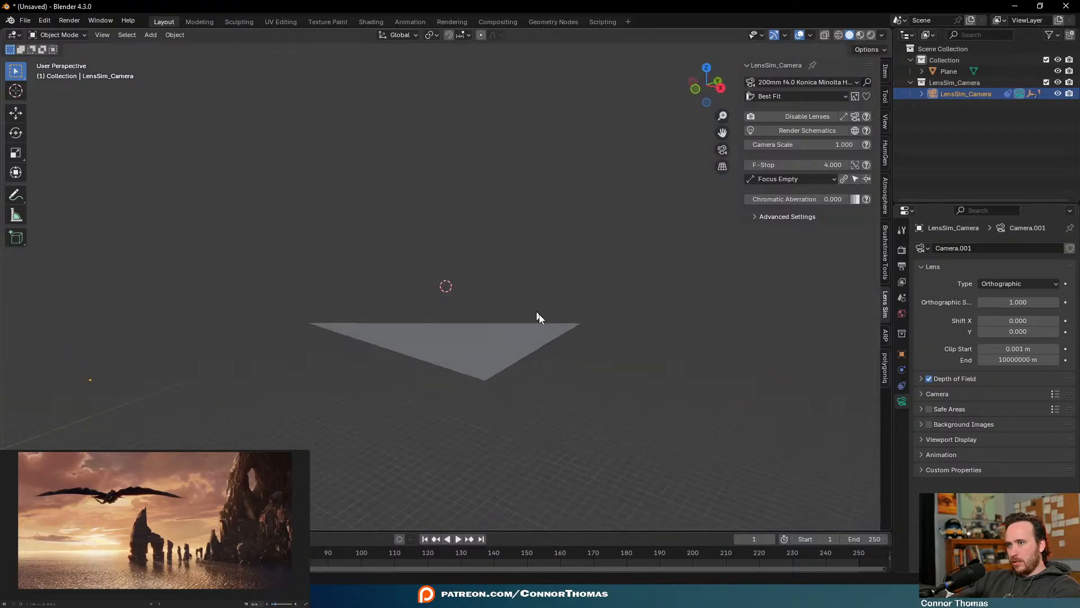
click(885, 120)
click(831, 107)
click(815, 105)
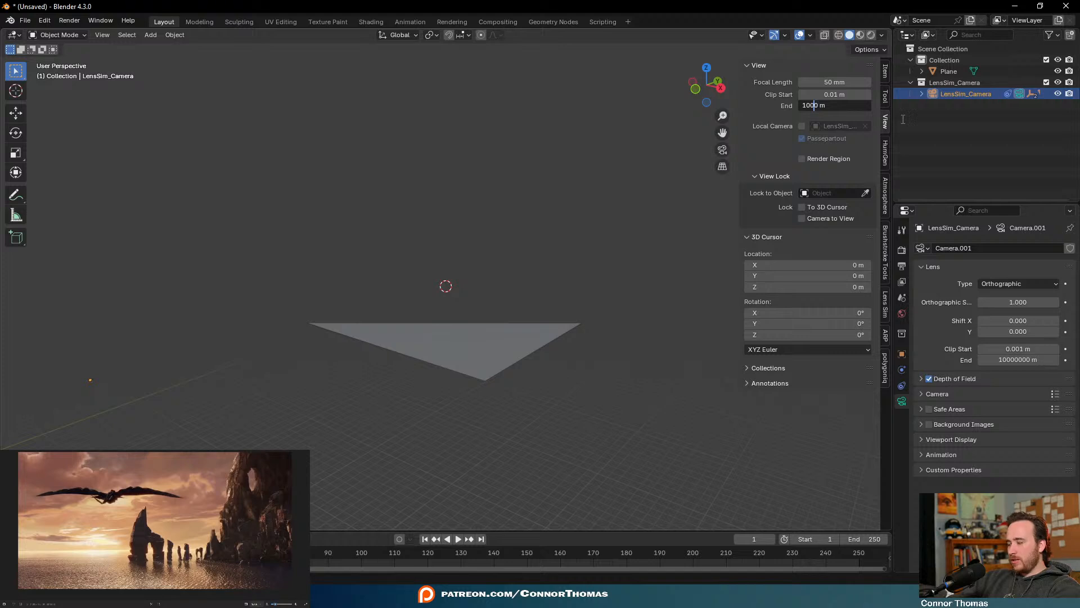
text(0000)
key(Return)
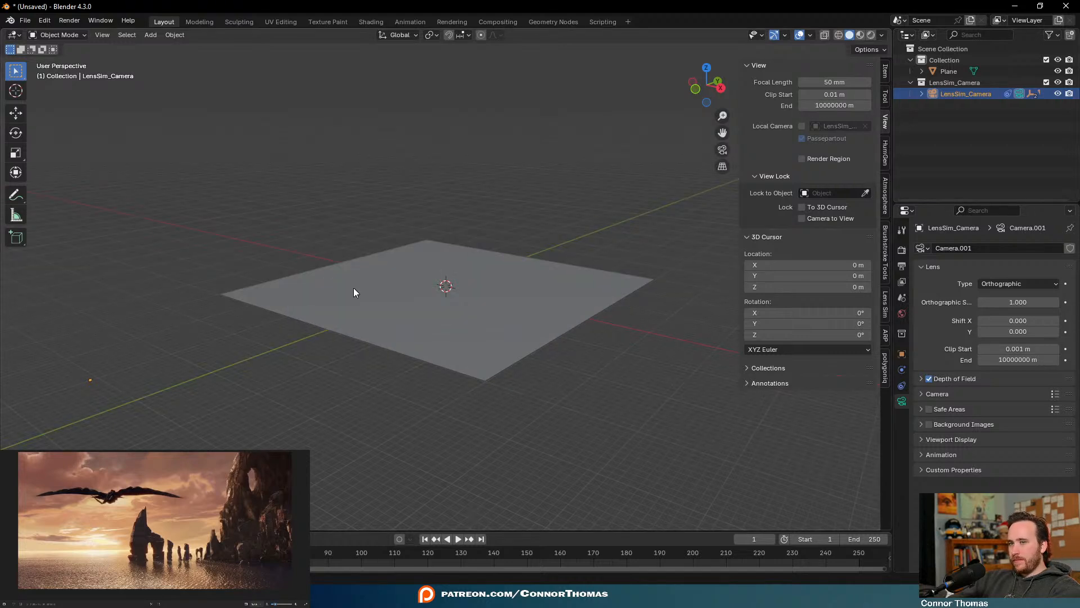
Tilt the LensSim camera slightly with a free trackball rotation while looking through it
key(KP_0)
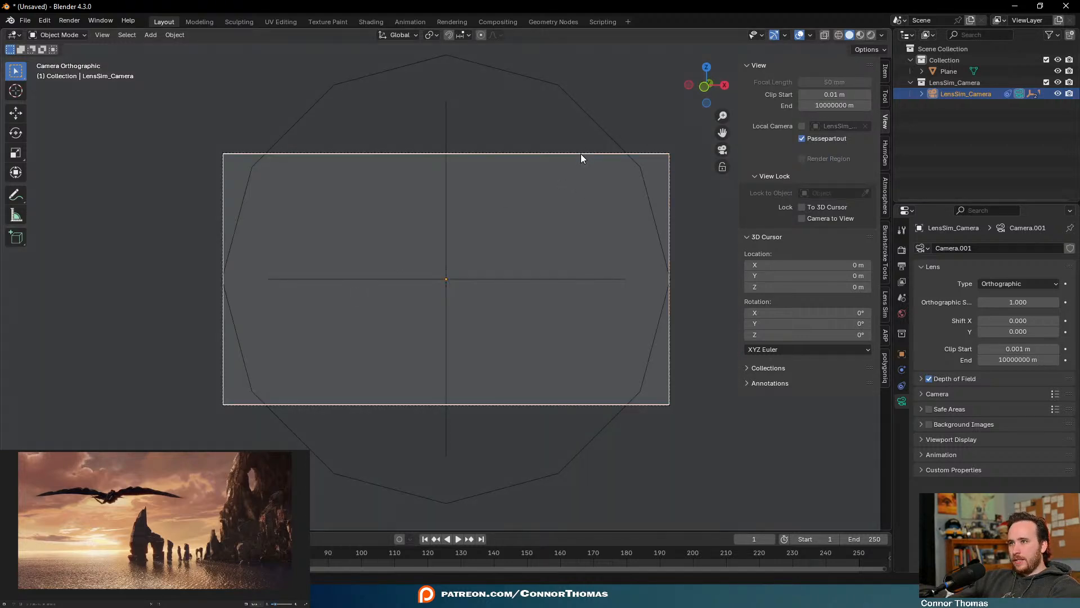
key(r)
key(r)
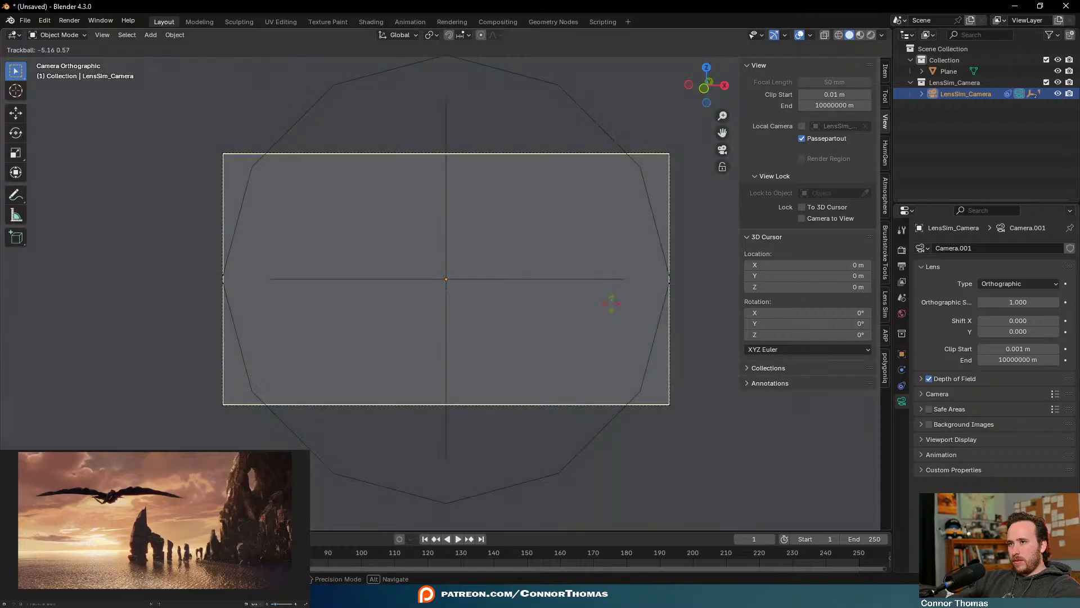
click(609, 299)
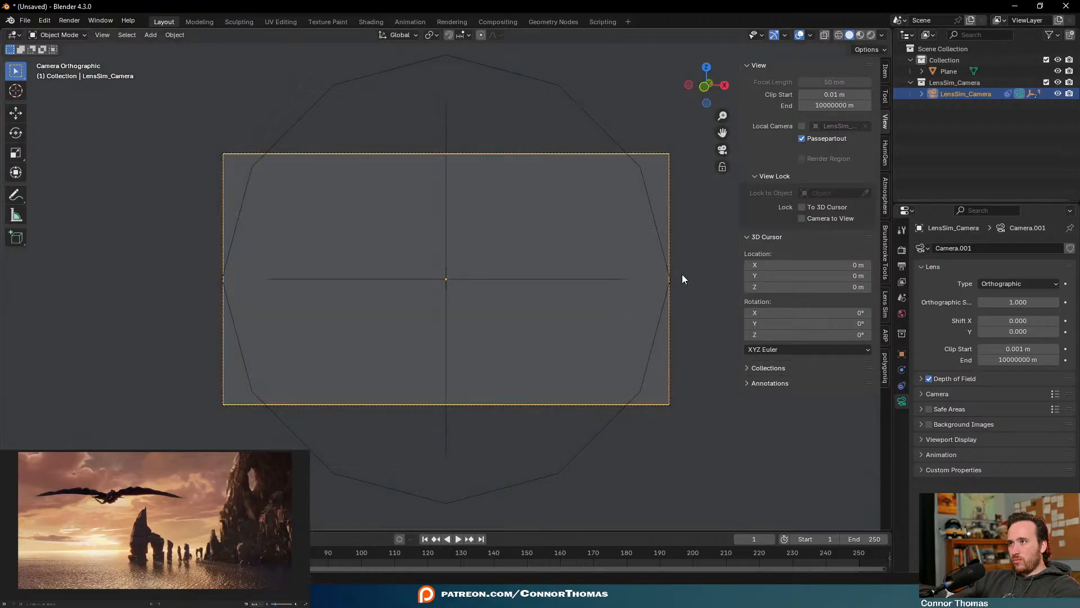
Review the list of lenses available for the LensSim camera without choosing another one
click(886, 305)
click(792, 81)
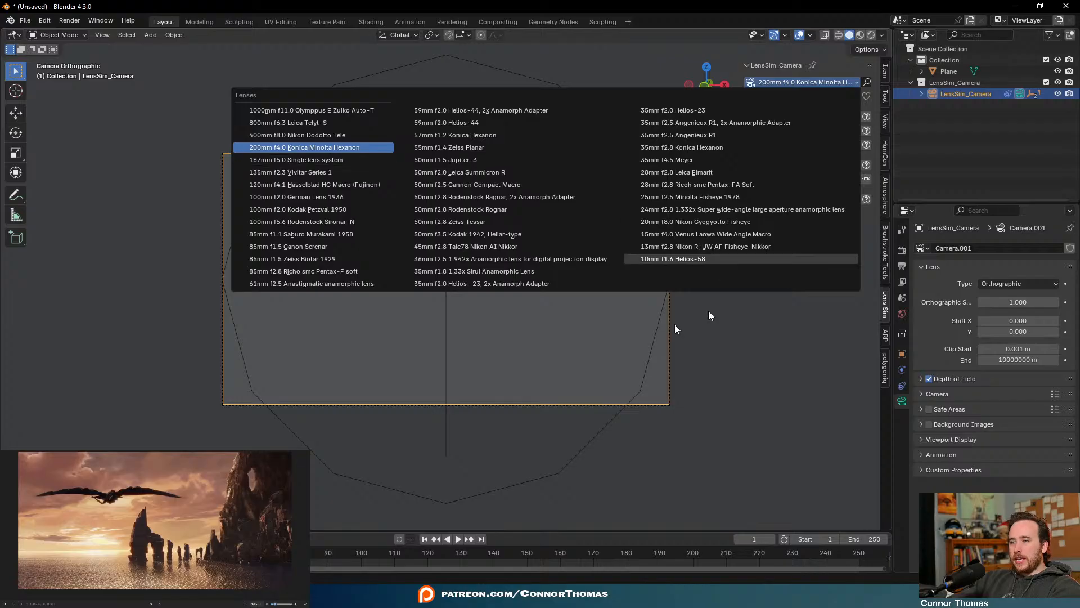
click(457, 438)
Move the LensSim camera more than 4200 m along negative global Y, away from the plane
scroll(456, 445, down, 5)
middle_drag(455, 443, 527, 315)
scroll(500, 348, down, 5)
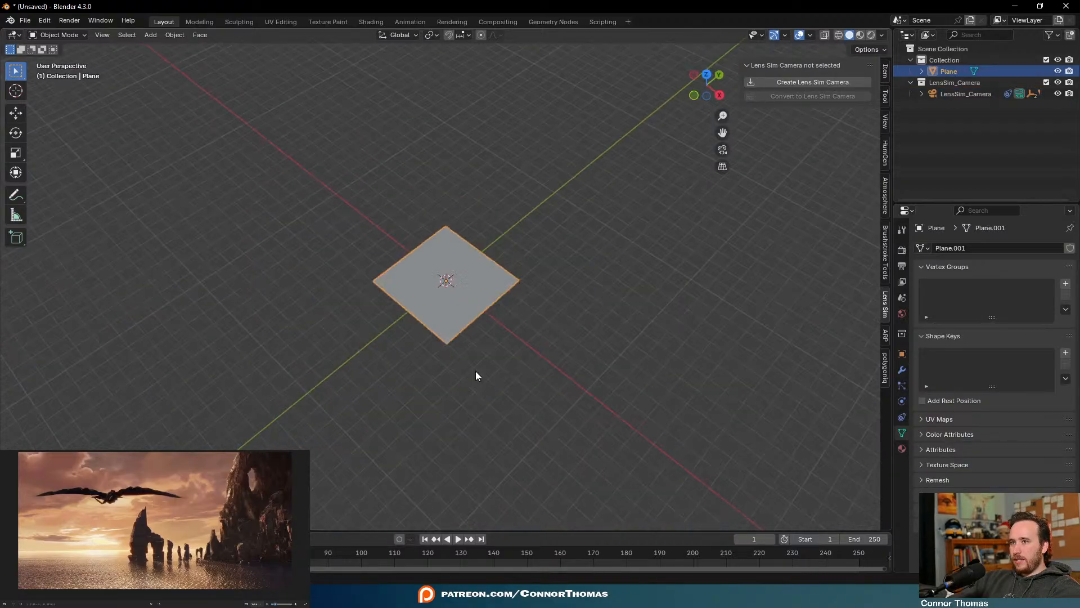
middle_drag(478, 376, 597, 344)
scroll(597, 344, down, 2)
scroll(585, 338, up, 3)
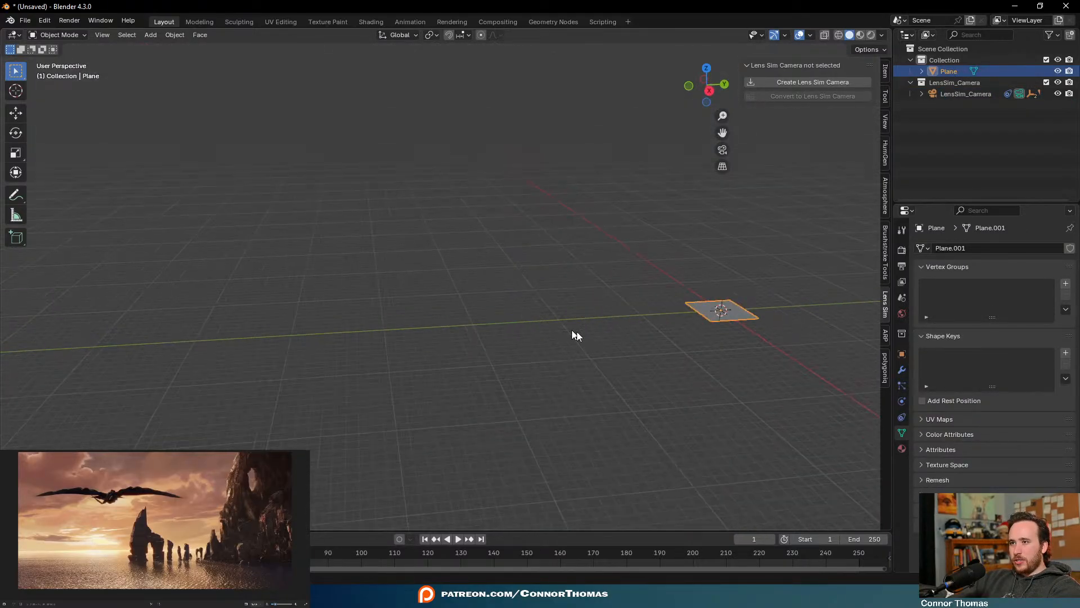
key(a)
click(673, 311)
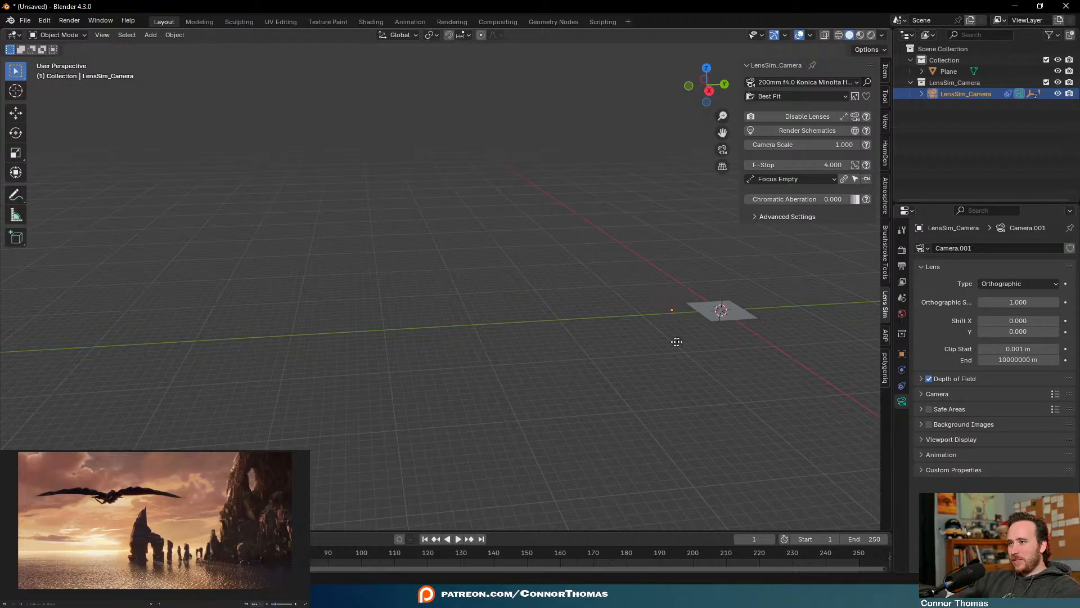
key(g)
key(y)
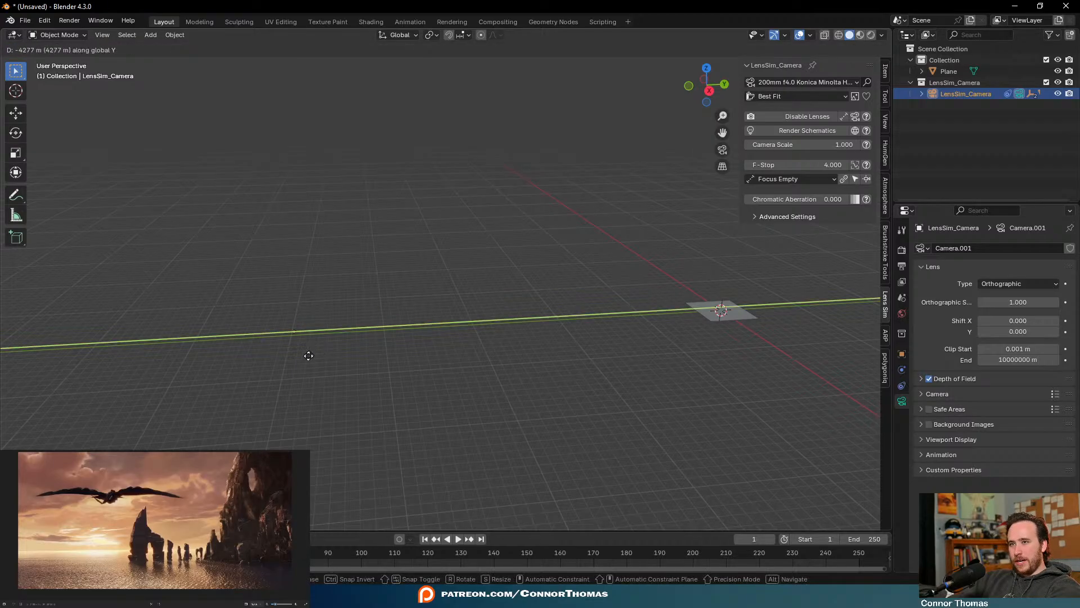
click(272, 360)
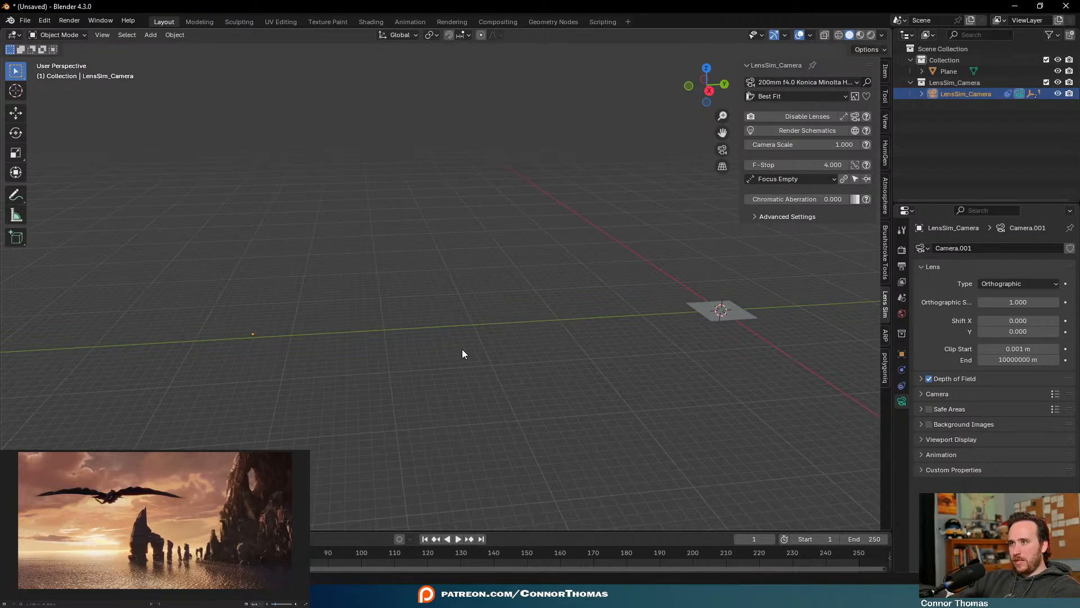
Re-aim the relocated LensSim camera from its own view with a free trackball rotation
key(KP_0)
scroll(587, 282, up, 3)
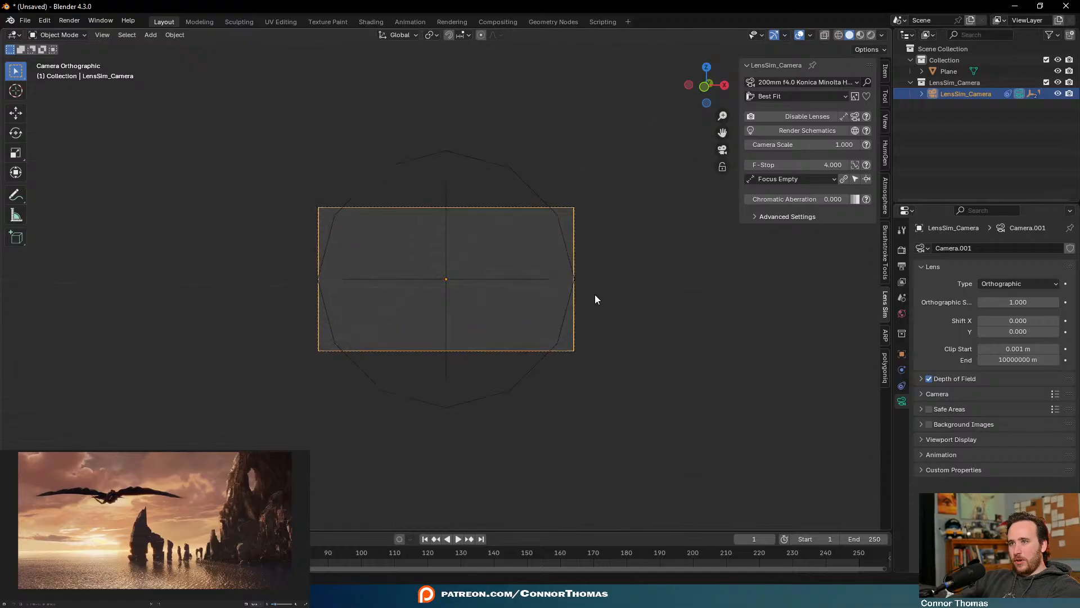
key(r)
key(r)
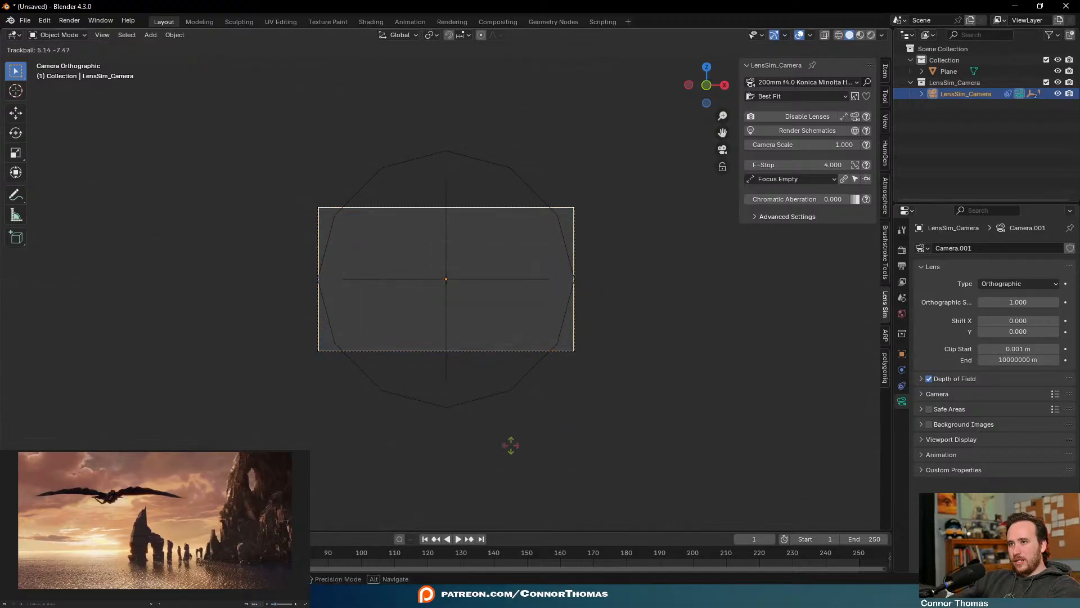
click(459, 336)
key(KP_0)
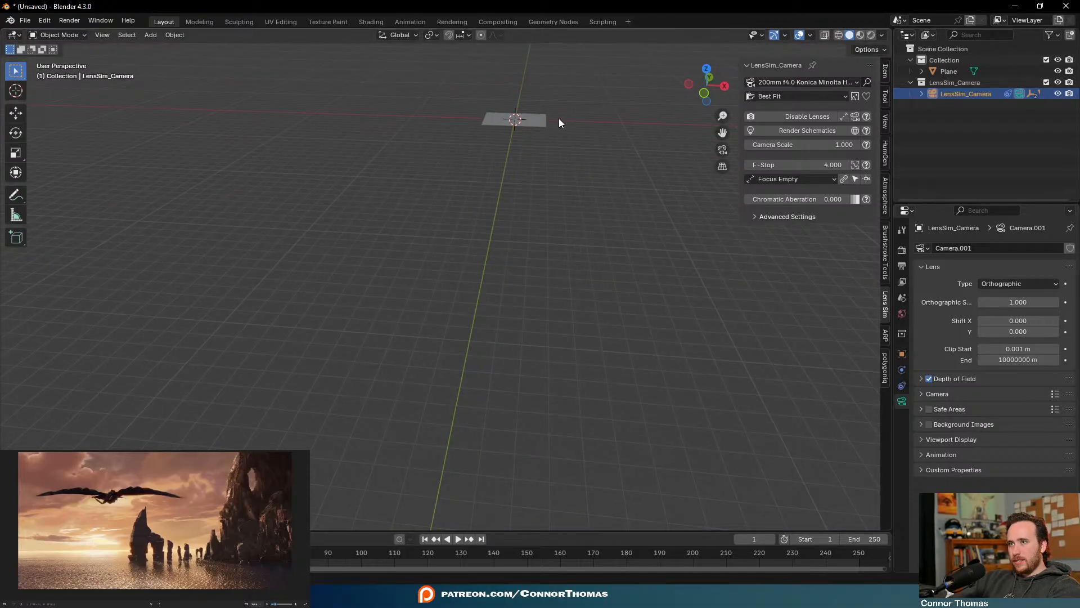
Set the 3D viewport's focal length to 200 mm
middle_drag(558, 117, 580, 257)
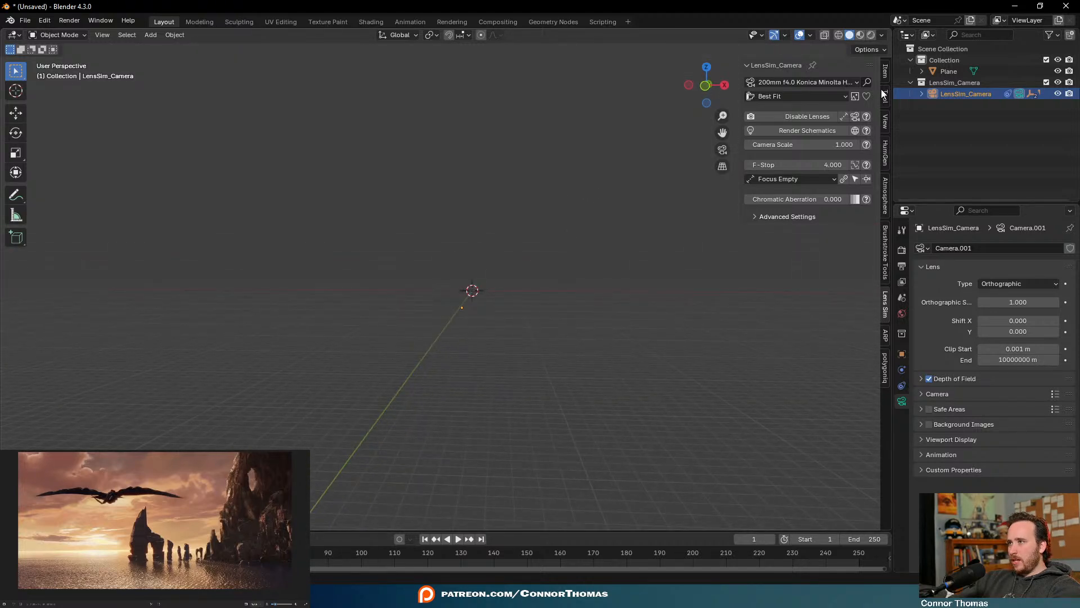
click(887, 121)
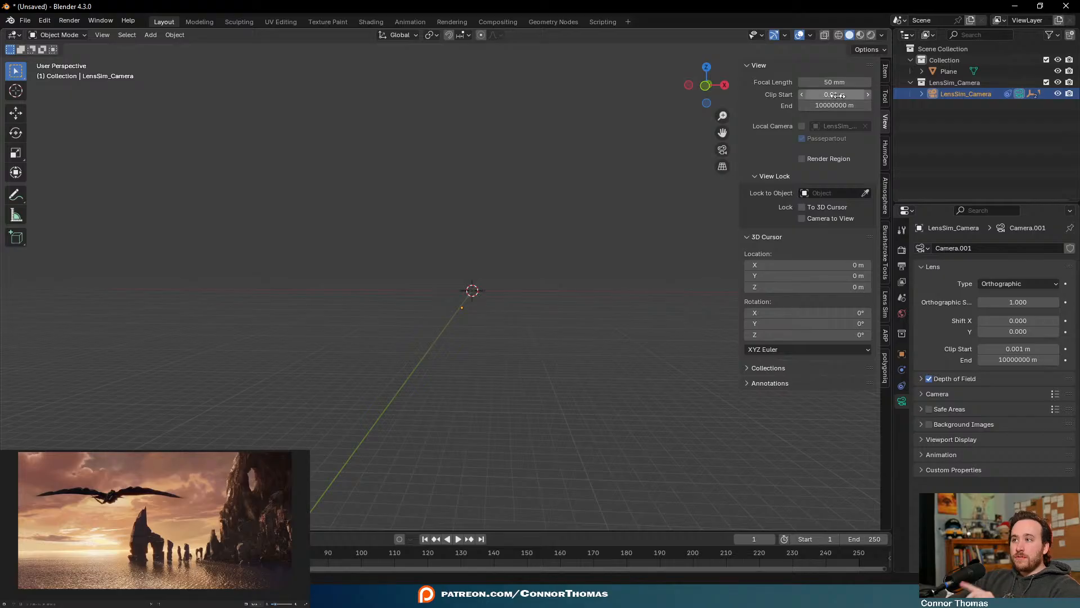
drag(833, 82, 917, 82)
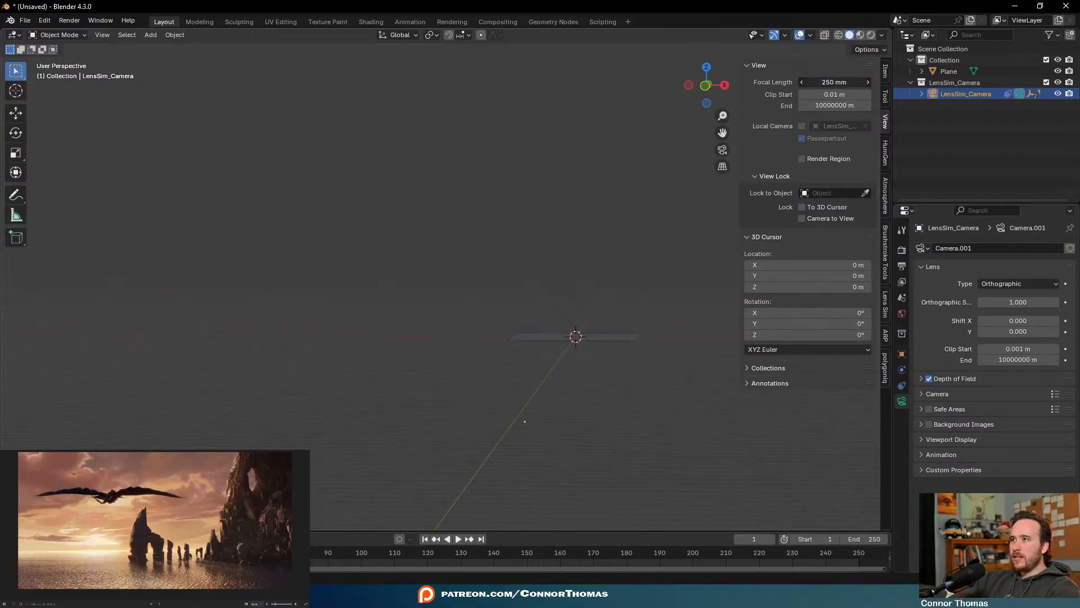
click(840, 80)
text(200)
key(Return)
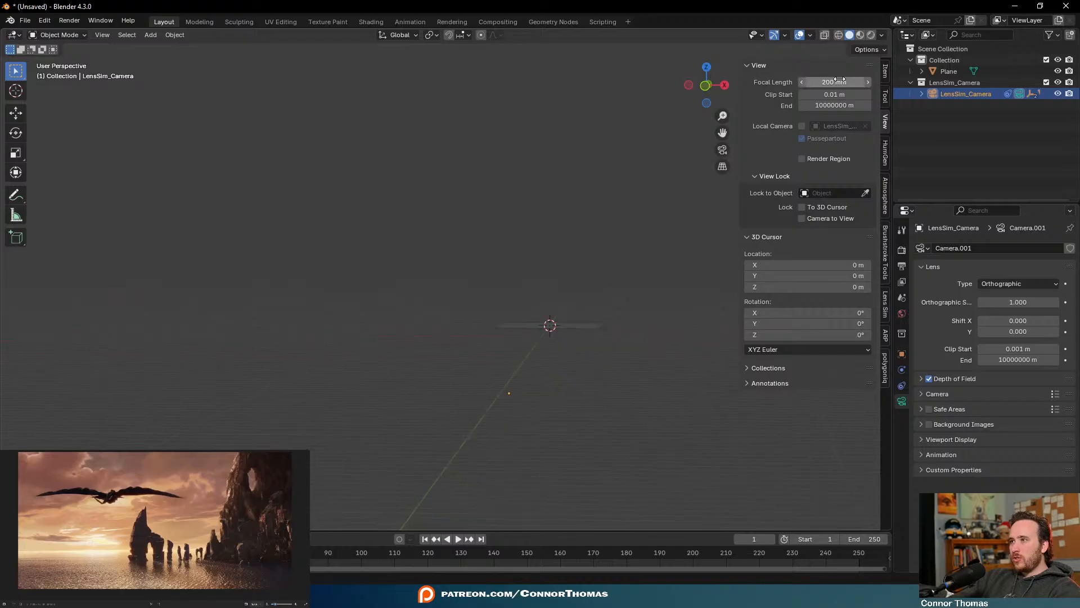
middle_drag(371, 364, 461, 341)
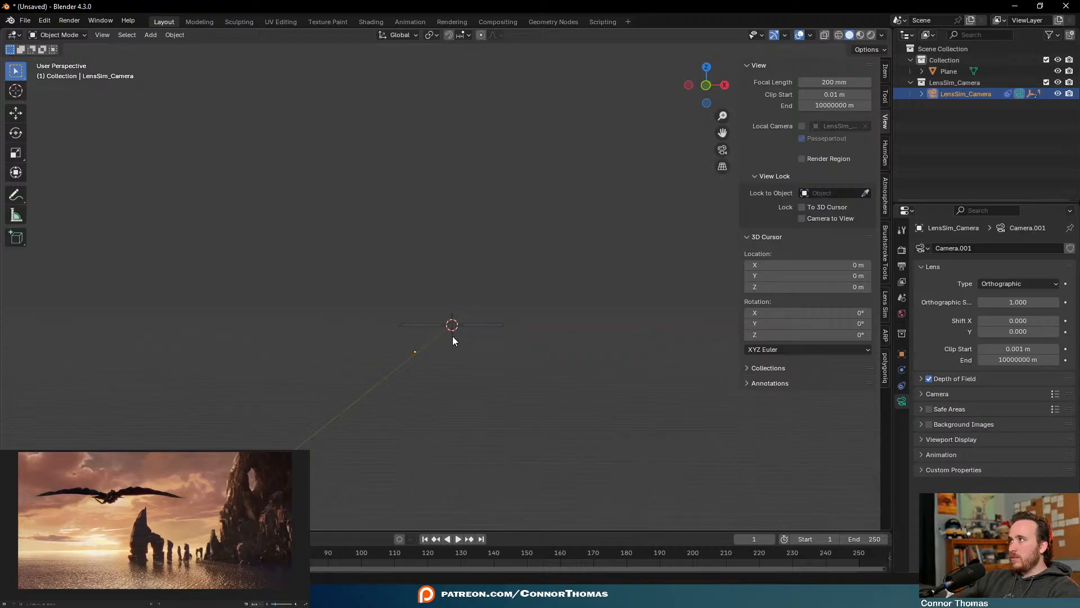
key(KP_0)
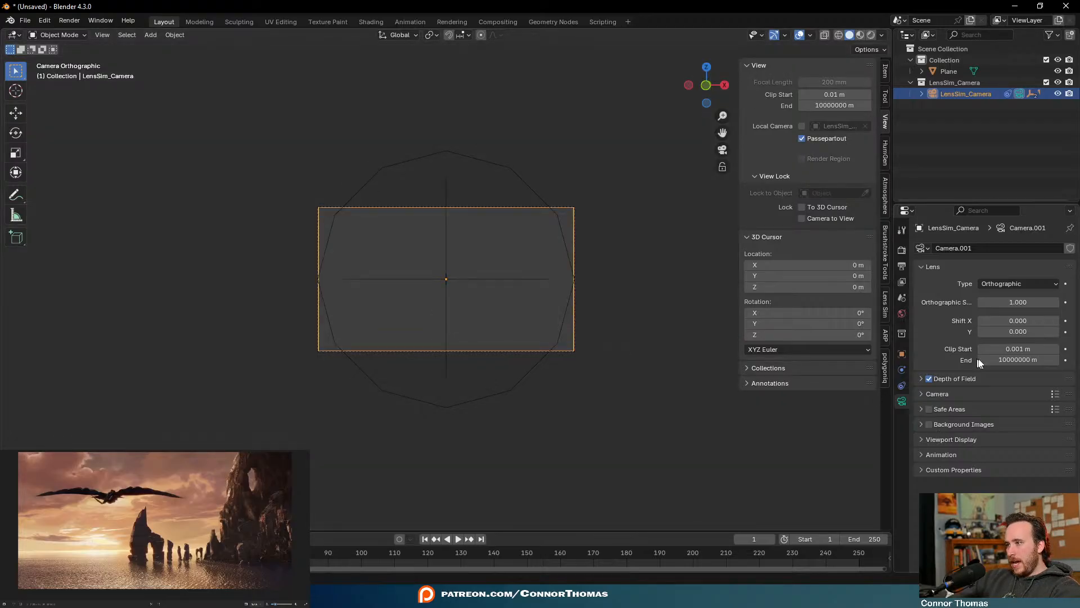
click(1008, 360)
click(997, 360)
text(00)
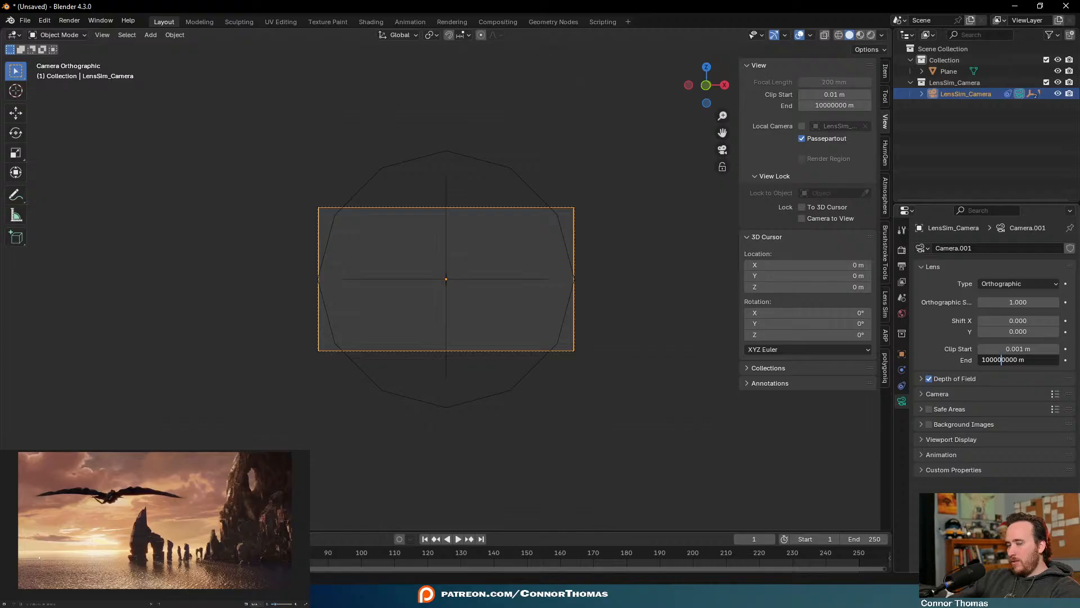
text(0)
key(Return)
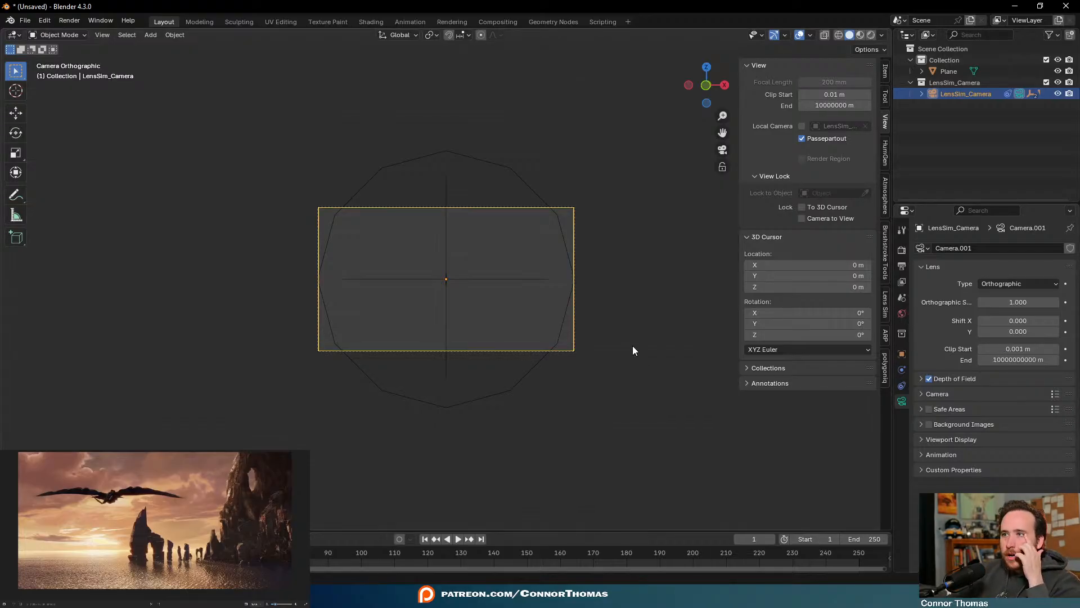
scroll(448, 336, up, 6)
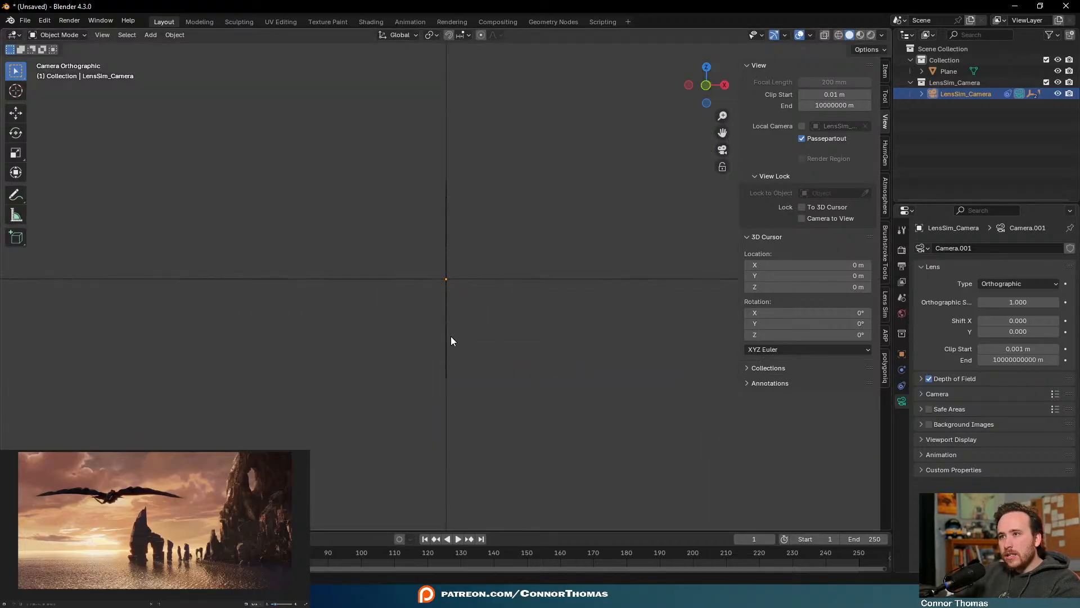
scroll(450, 340, down, 5)
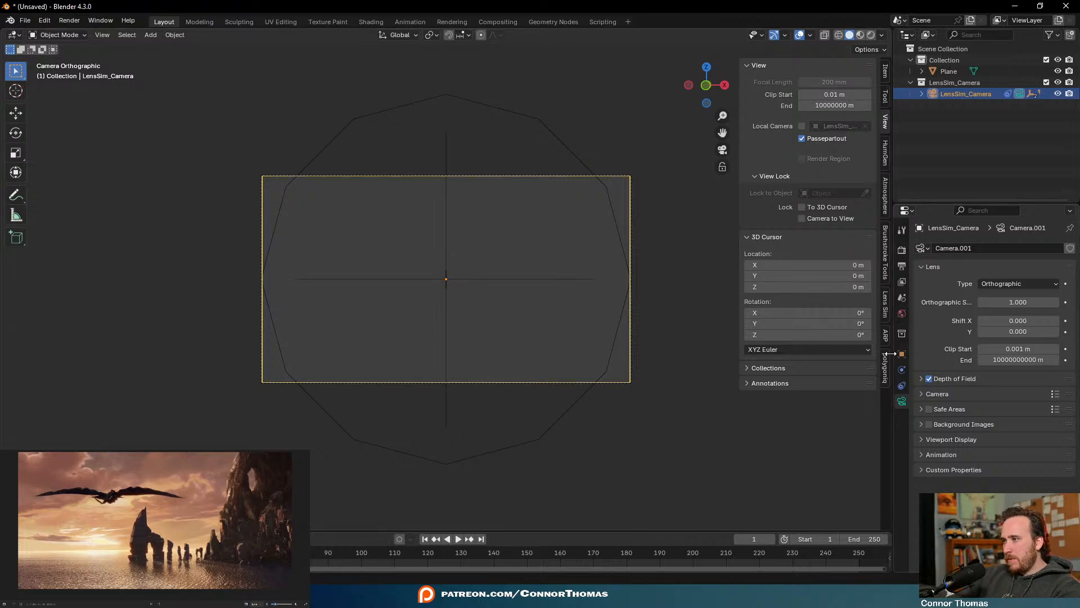
Change the LensSim camera's lens to the 167mm f5.0 Single lens system
click(885, 304)
click(796, 83)
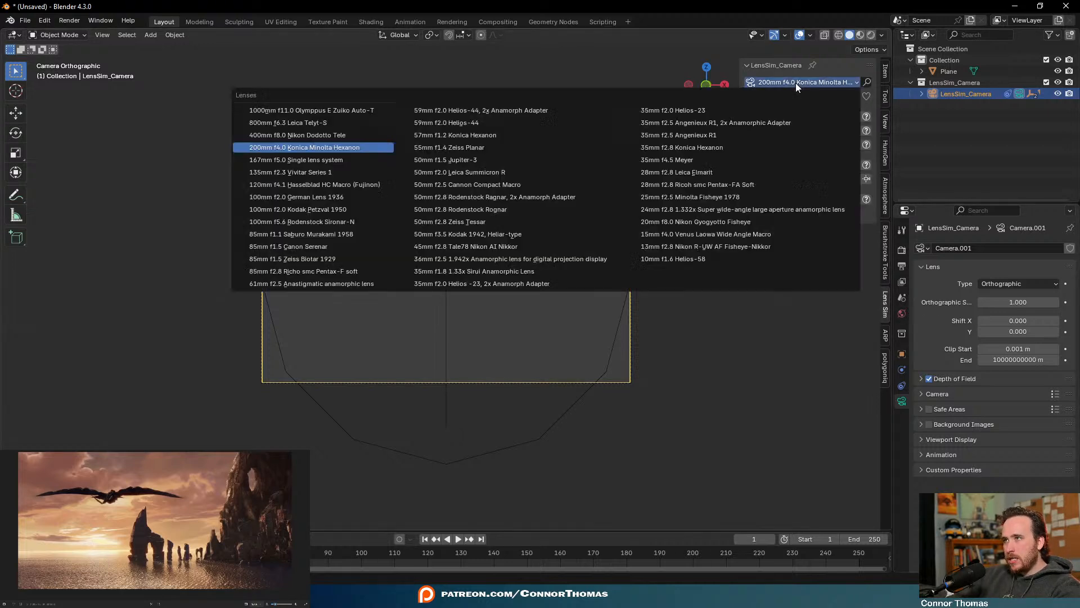
click(272, 159)
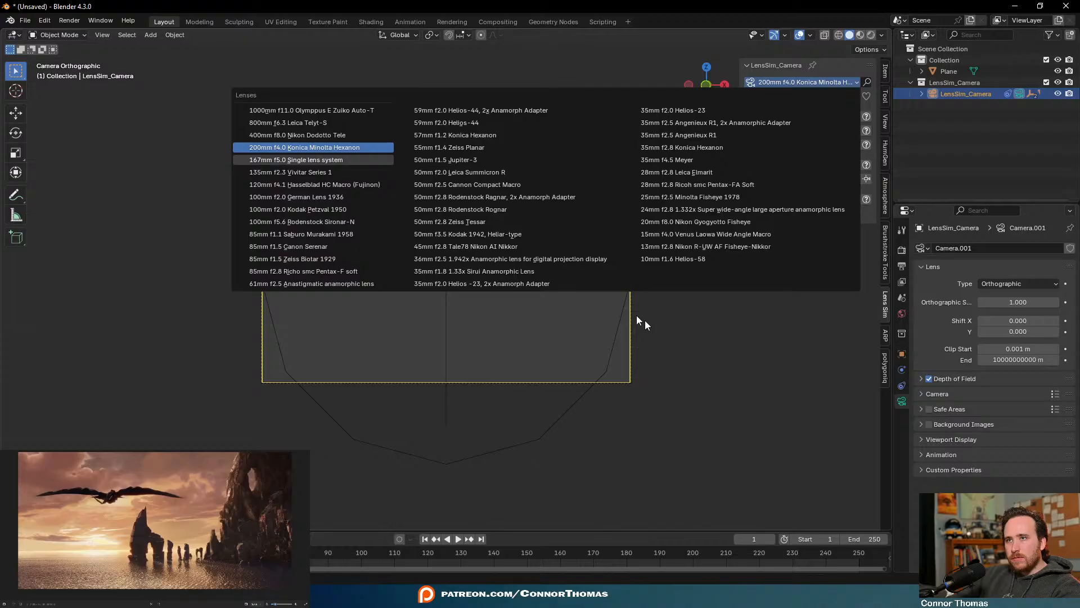
Shift the LensSim camera freely upward while looking through it
key(KP_0)
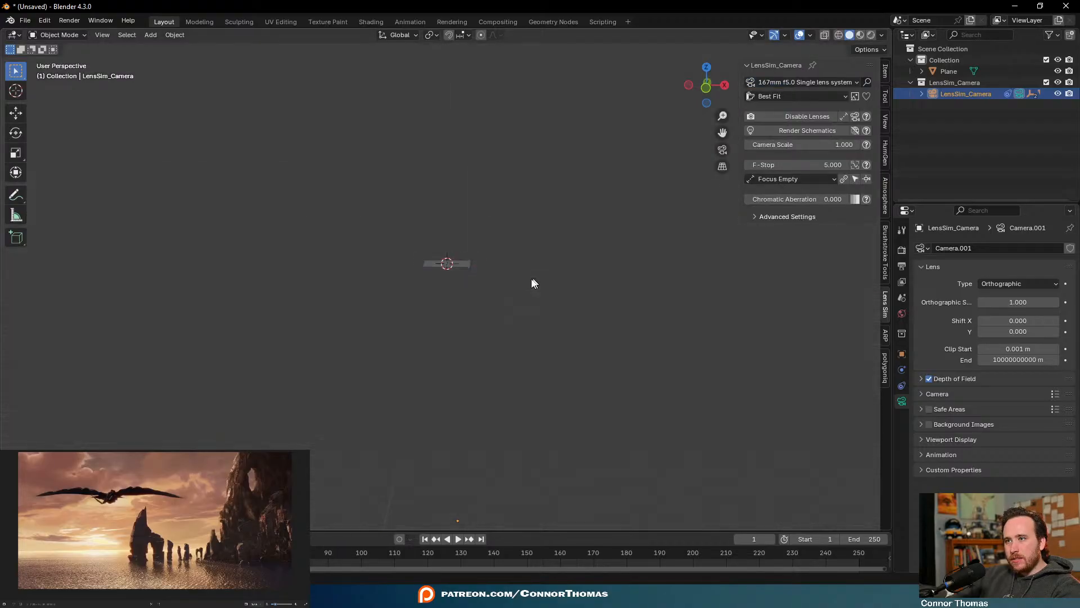
key(KP_0)
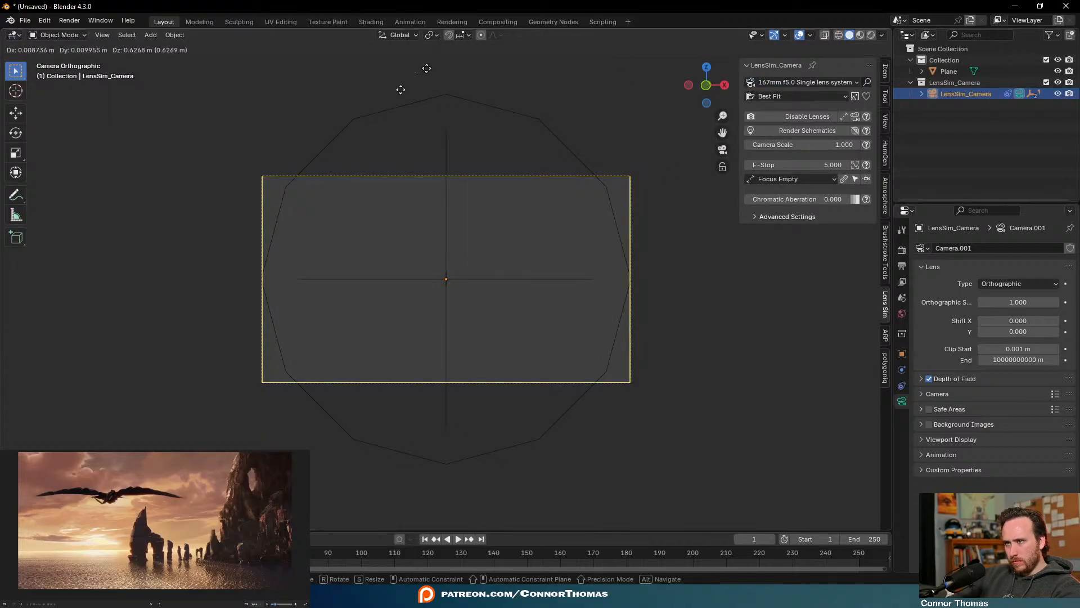
click(527, 270)
Locate the plane relative to the LensSim camera and frame the camera in the viewport
click(951, 71)
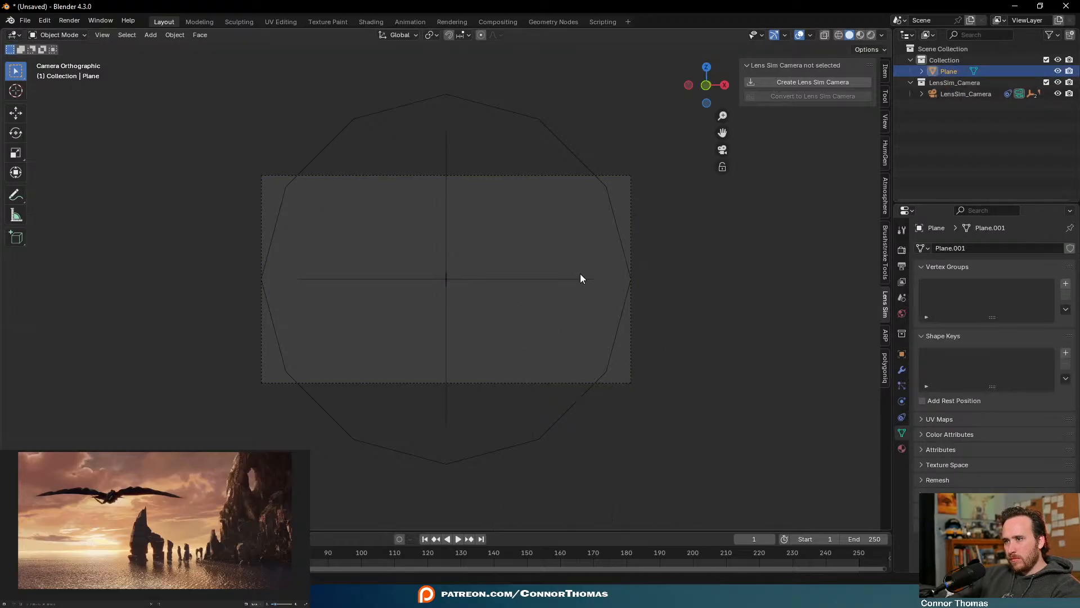
key(KP_0)
scroll(551, 304, down, 5)
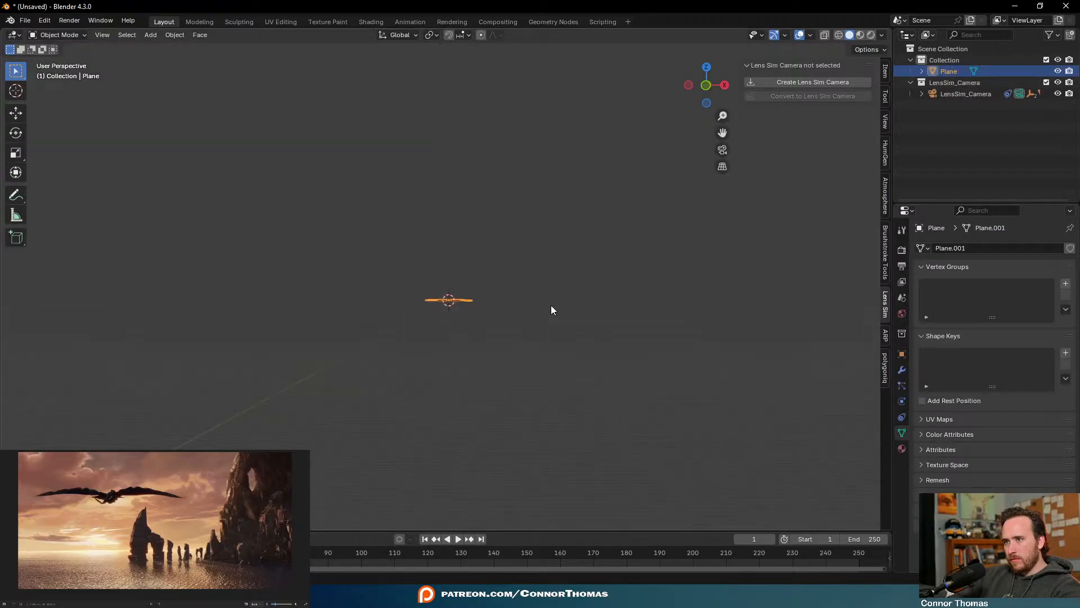
scroll(528, 311, up, 4)
click(963, 94)
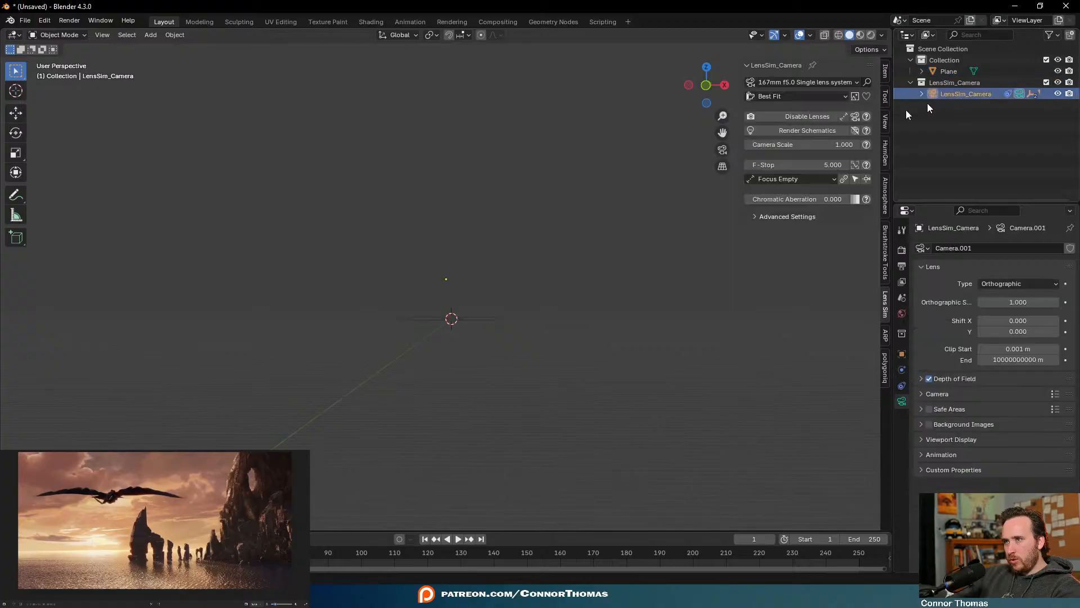
key(KP_Decimal)
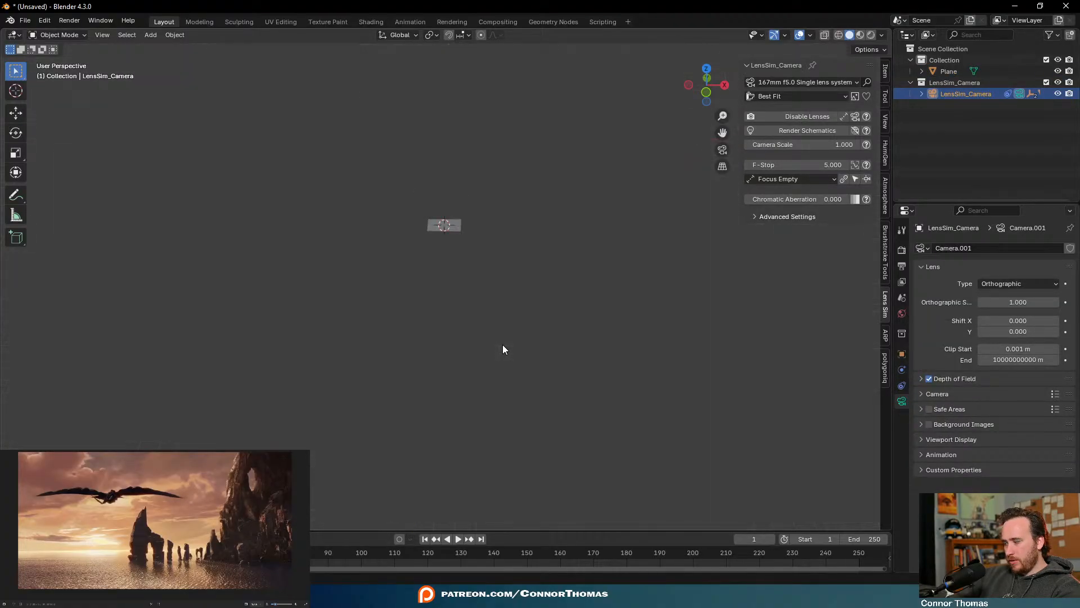
scroll(503, 349, down, 5)
middle_drag(471, 352, 467, 324)
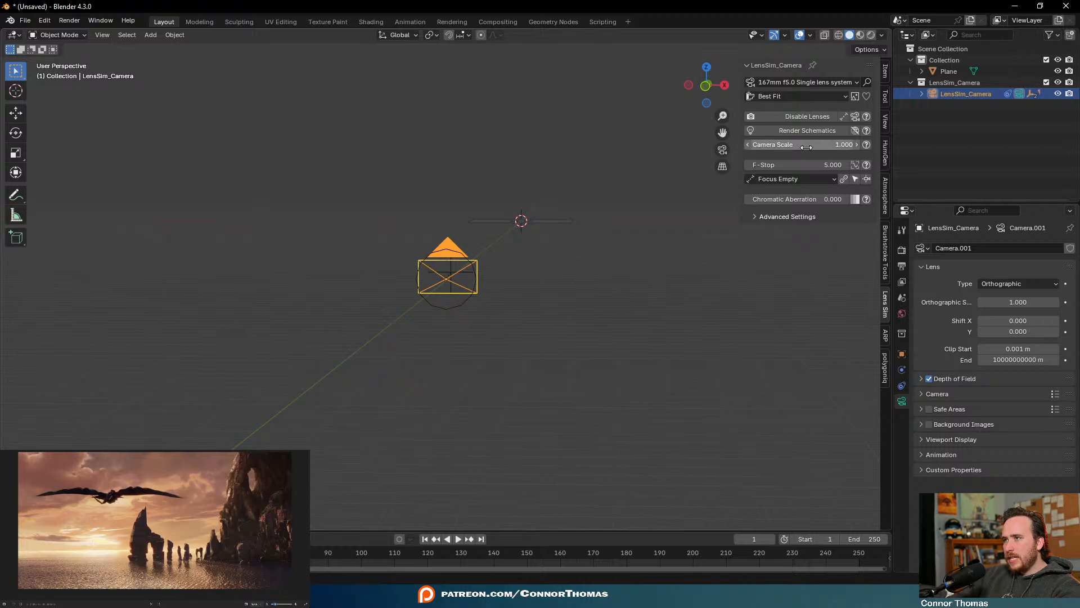
Increase the LensSim camera's Camera Scale to 16.200 and inspect the enlarged camera
mouse_move(806, 147)
mouse_down()
mouse_move(839, 148)
mouse_move(807, 152)
mouse_up()
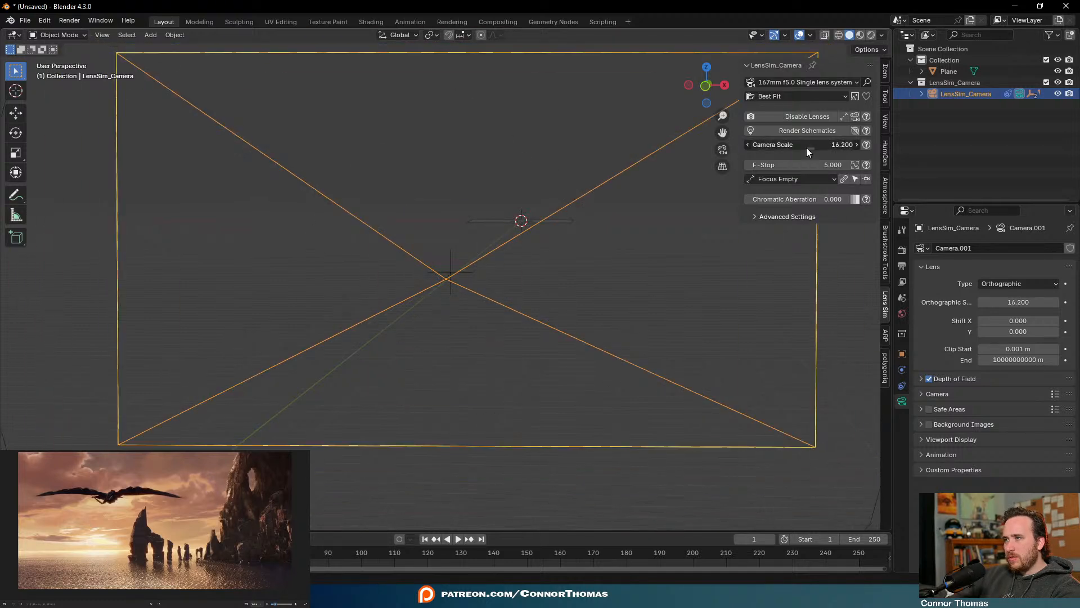
scroll(440, 252, down, 8)
middle_drag(449, 256, 440, 259)
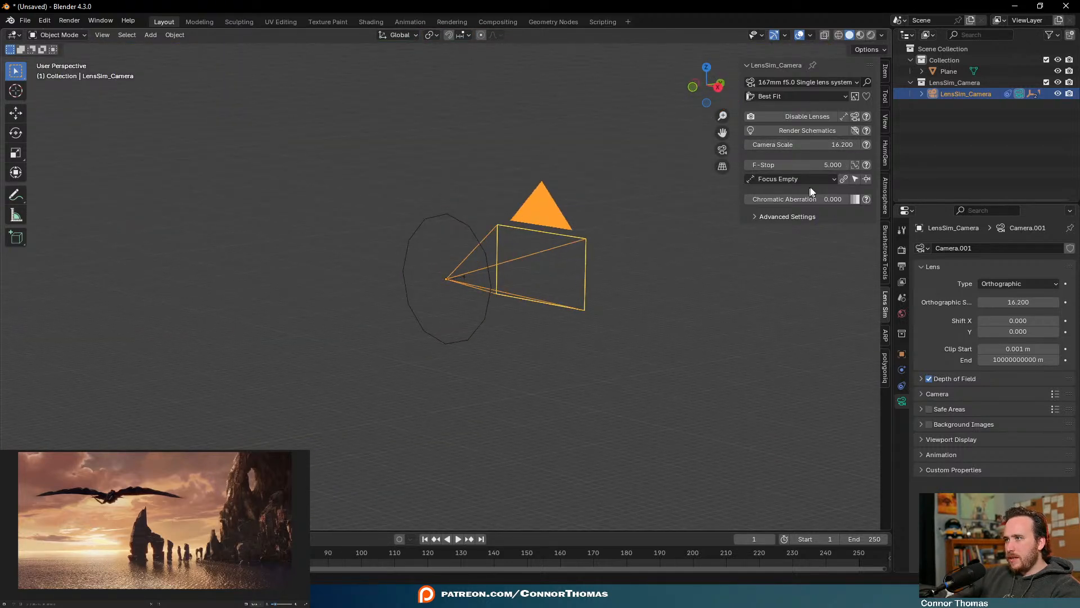
Expand the LensSim camera's advanced settings and look over the camera and lens data categories
click(768, 217)
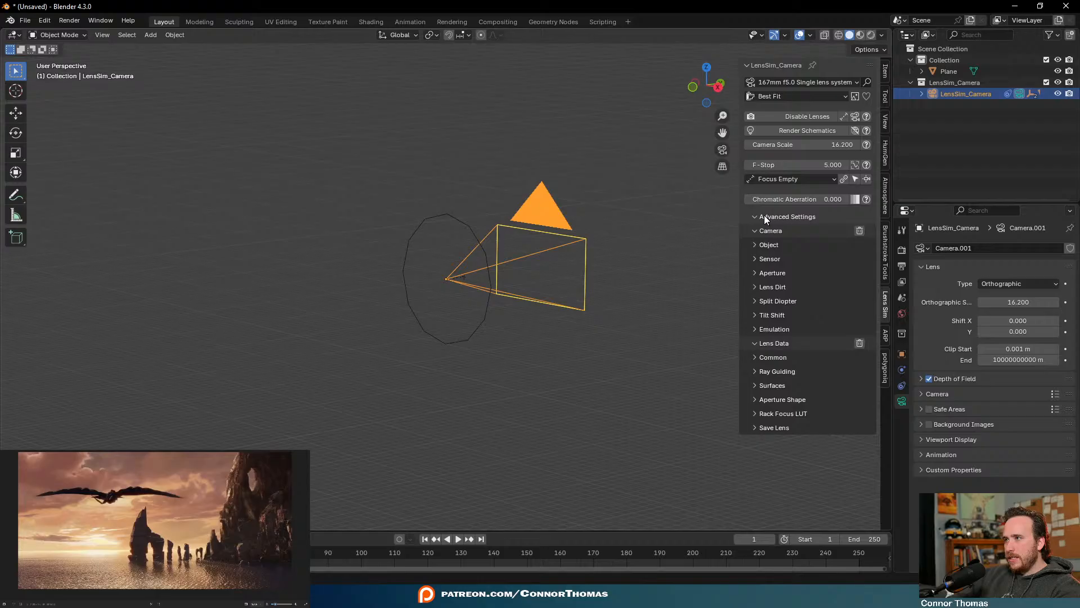
click(761, 231)
click(759, 231)
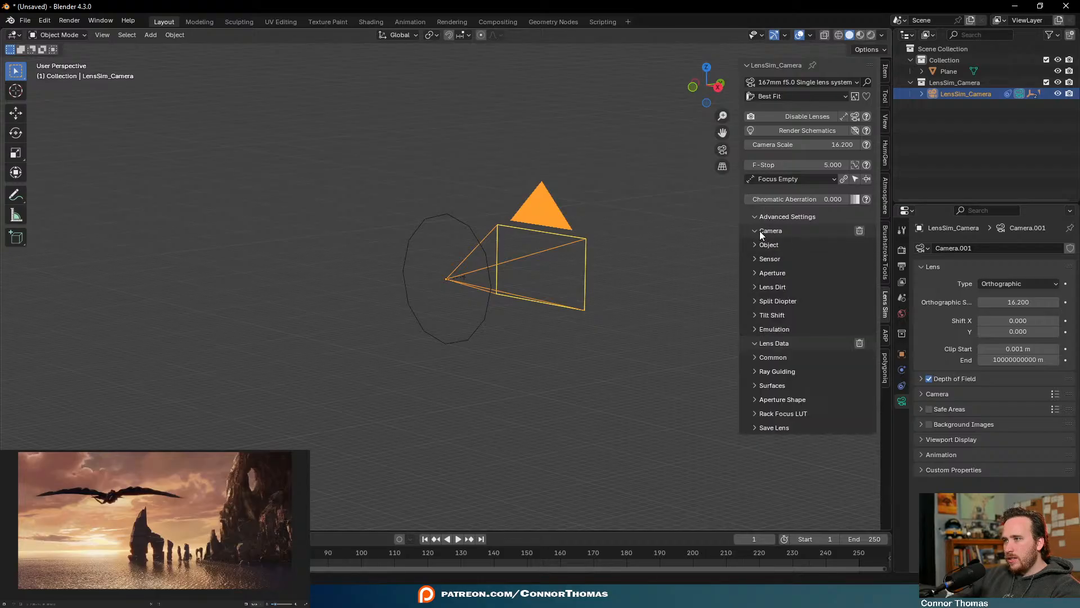
Look through the LensSim camera and try to set a focal length of 200 using the Focal Length sensor mode
click(762, 229)
key(KP_0)
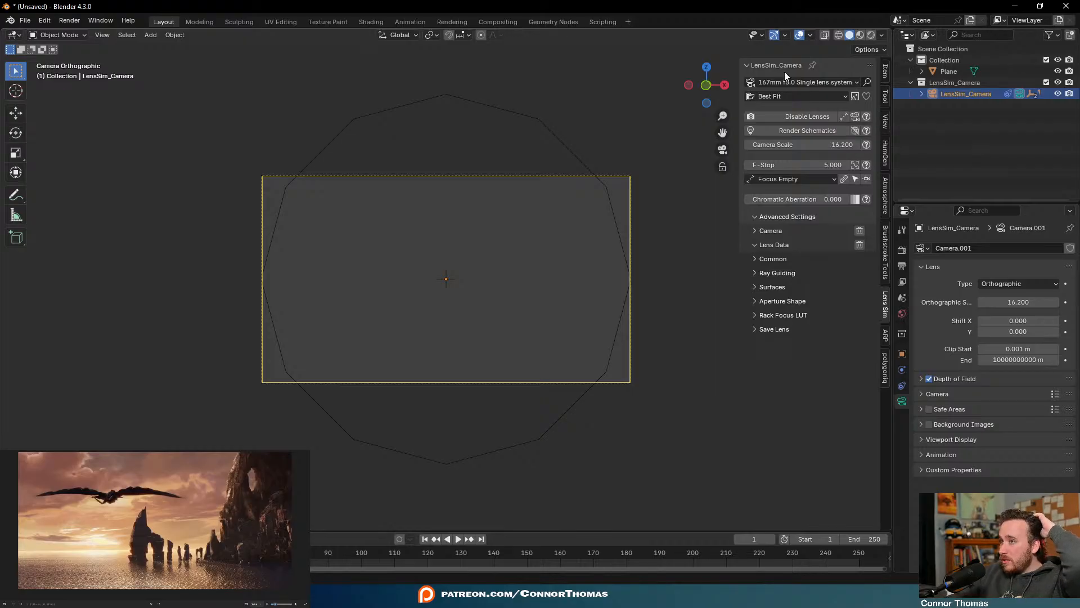
click(782, 97)
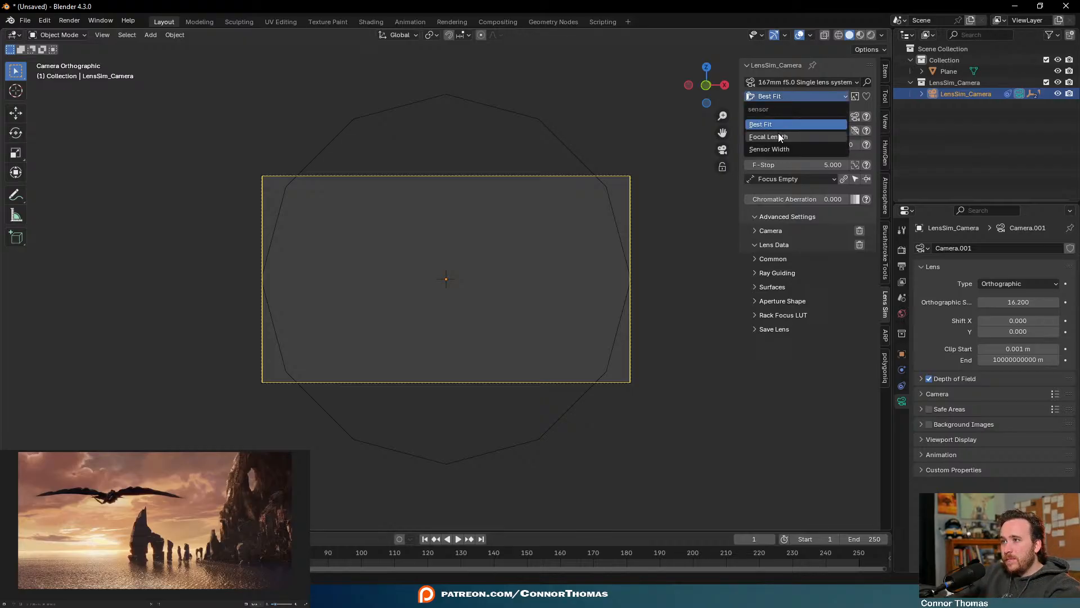
click(814, 133)
click(827, 97)
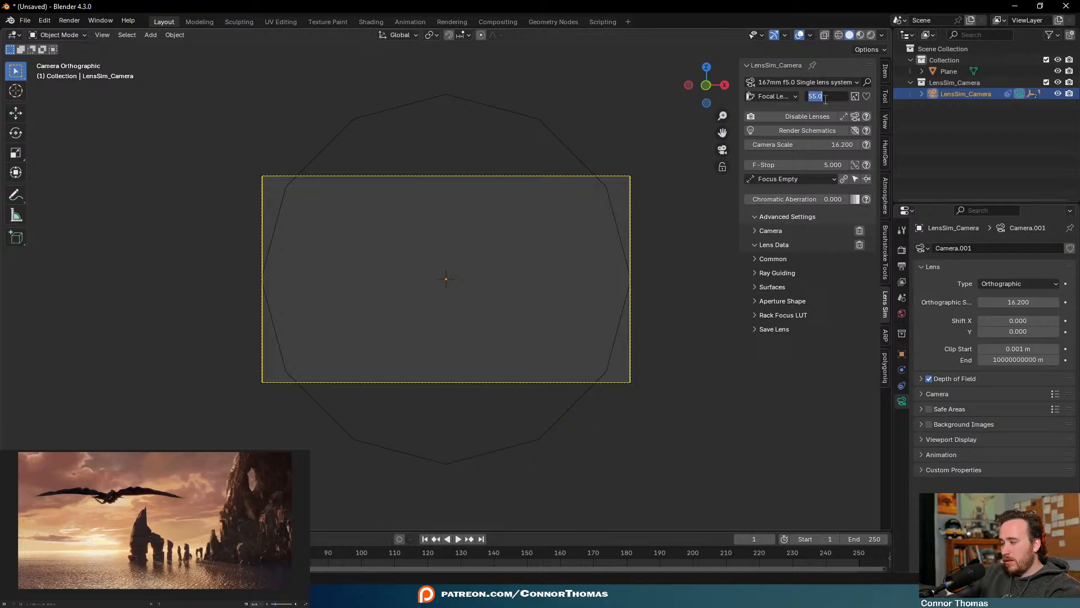
text(200)
key(Return)
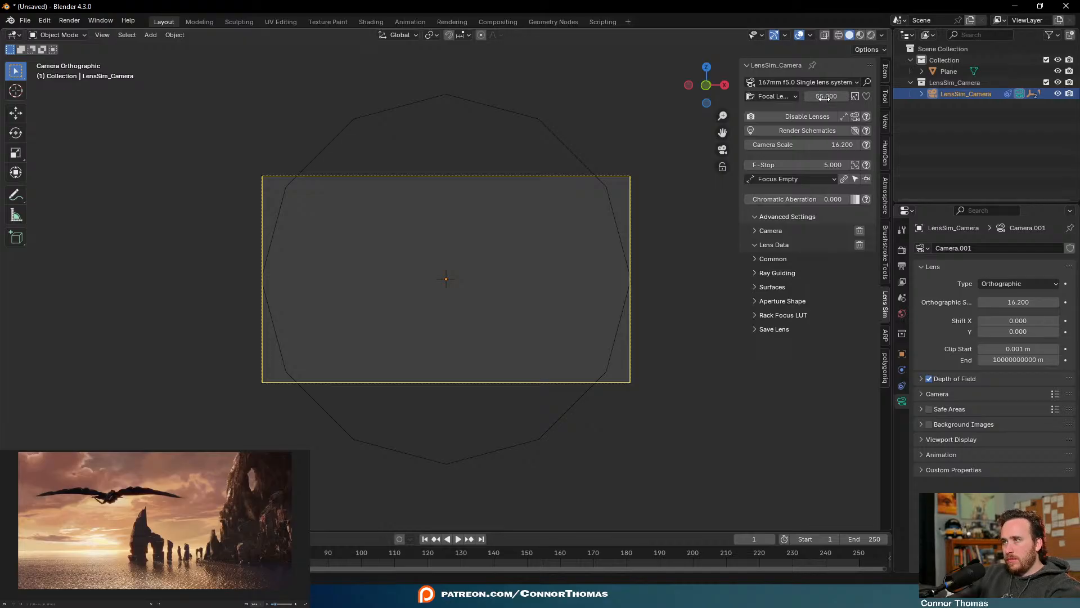
Return the LensSim camera's sensor mode to Best Fit and switch its lens to the 100mm f2.0 German Lens 1936
click(772, 96)
click(761, 121)
click(787, 83)
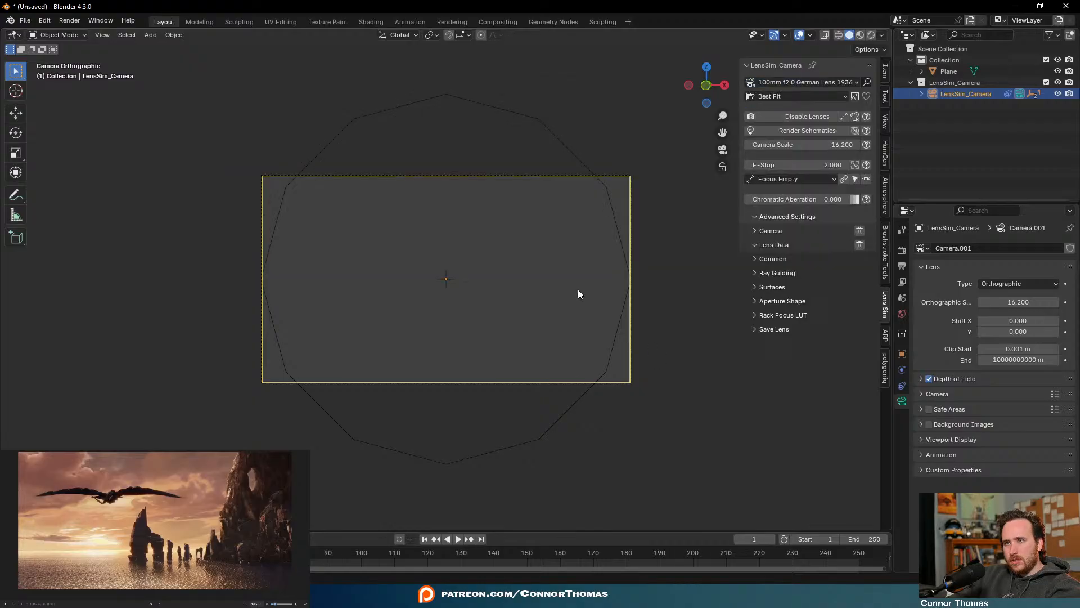
middle_drag(578, 290, 585, 336)
scroll(585, 340, down, 8)
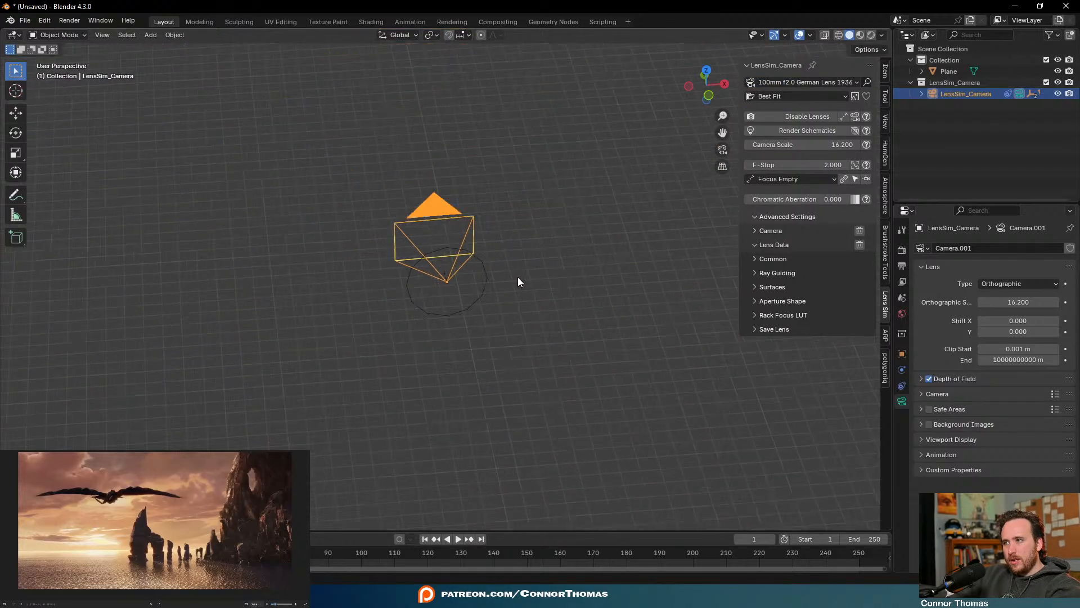
Set the LensSim camera's Clip End to 1000 m
click(996, 360)
click(997, 360)
text(000)
key(Return)
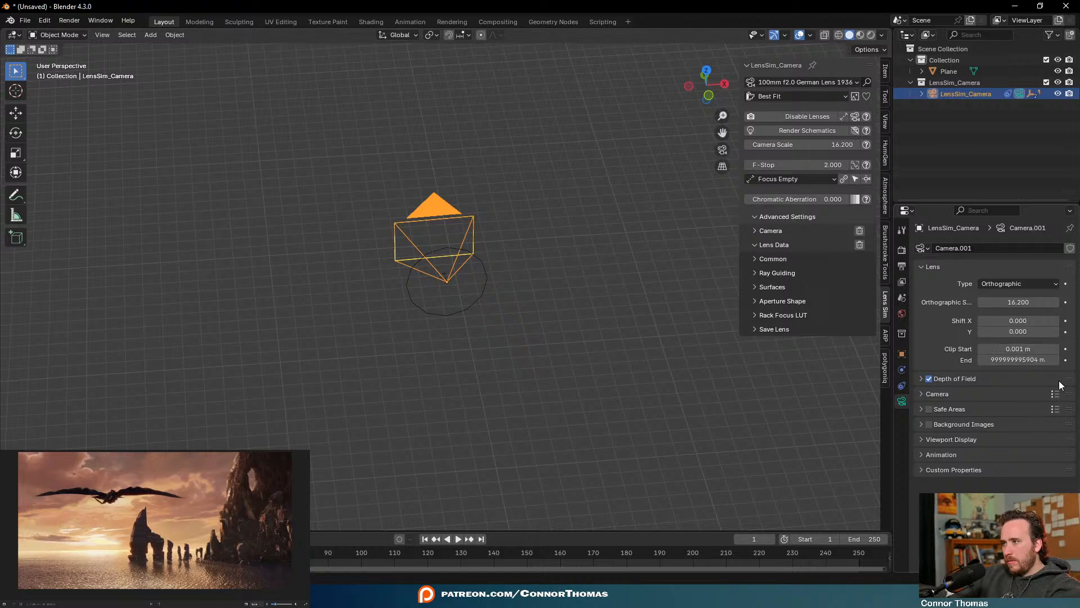
click(1004, 360)
text(100)
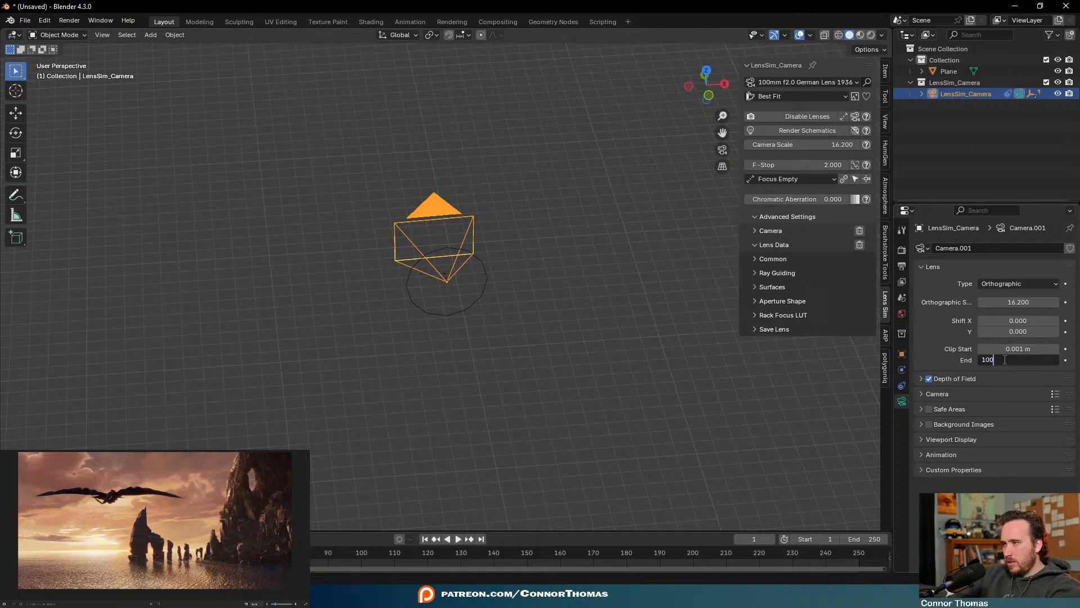
key(Return)
click(1005, 360)
text(100)
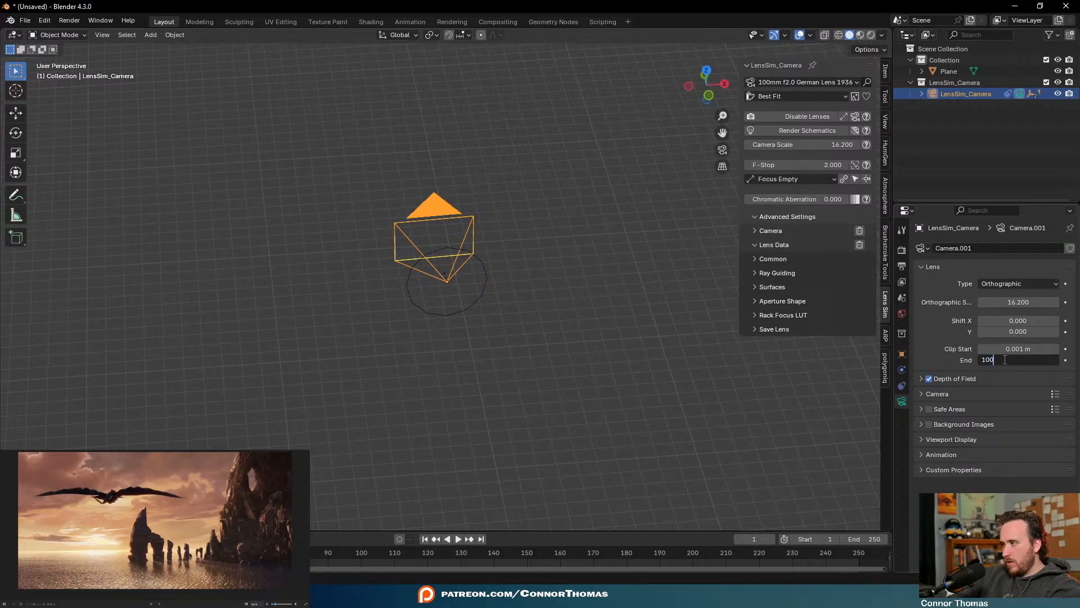
key(Return)
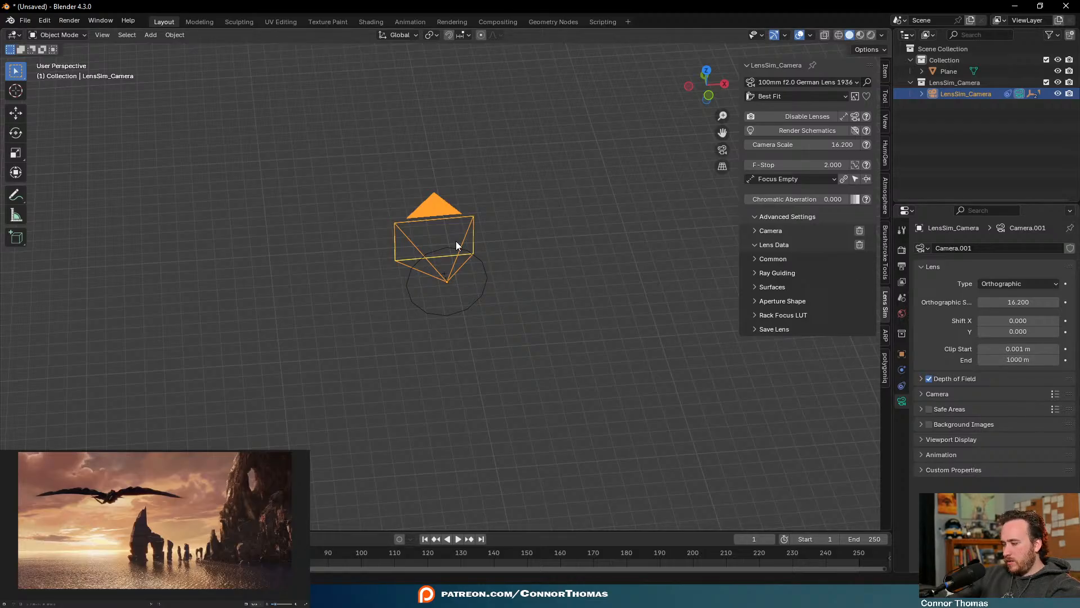
Increase the Clip End to 8734 m while looking through the LensSim camera, and inspect the camera from outside
key(KP_0)
drag(1022, 363, 1035, 364)
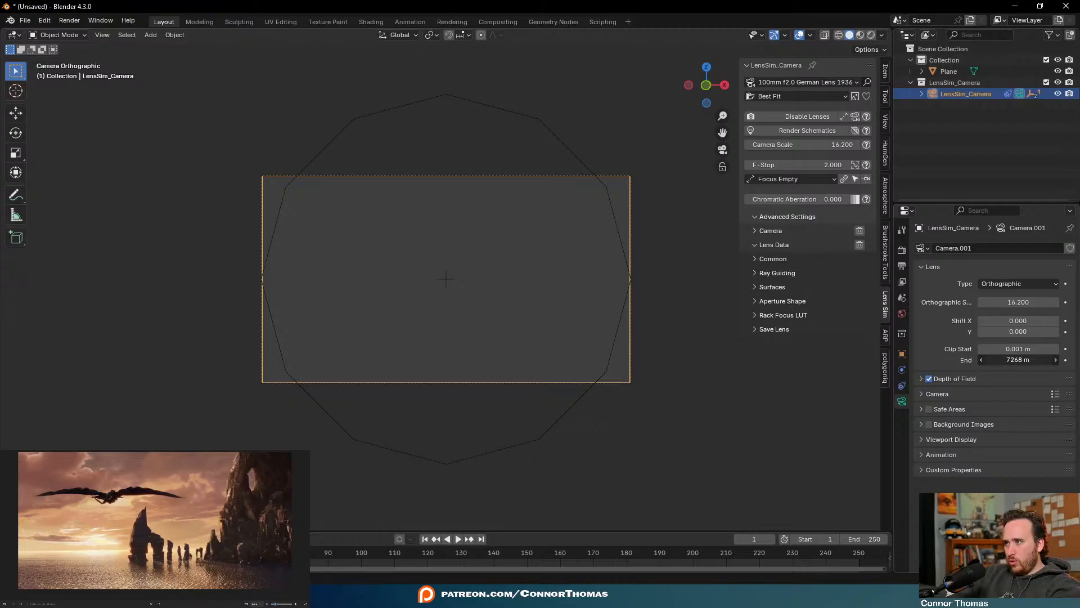
drag(994, 360, 982, 360)
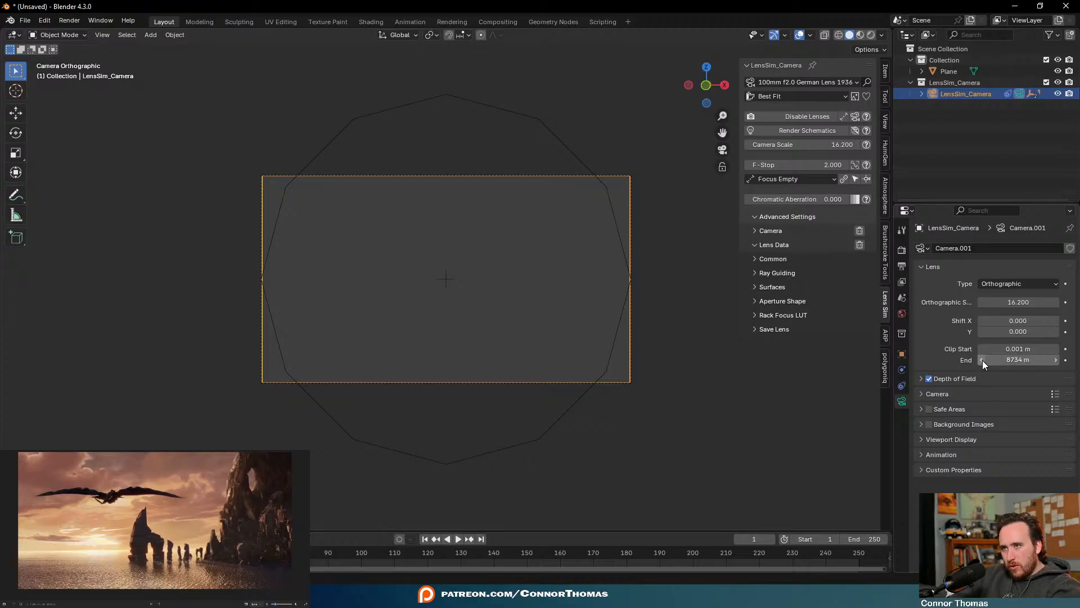
middle_drag(470, 233, 467, 249)
scroll(470, 245, down, 5)
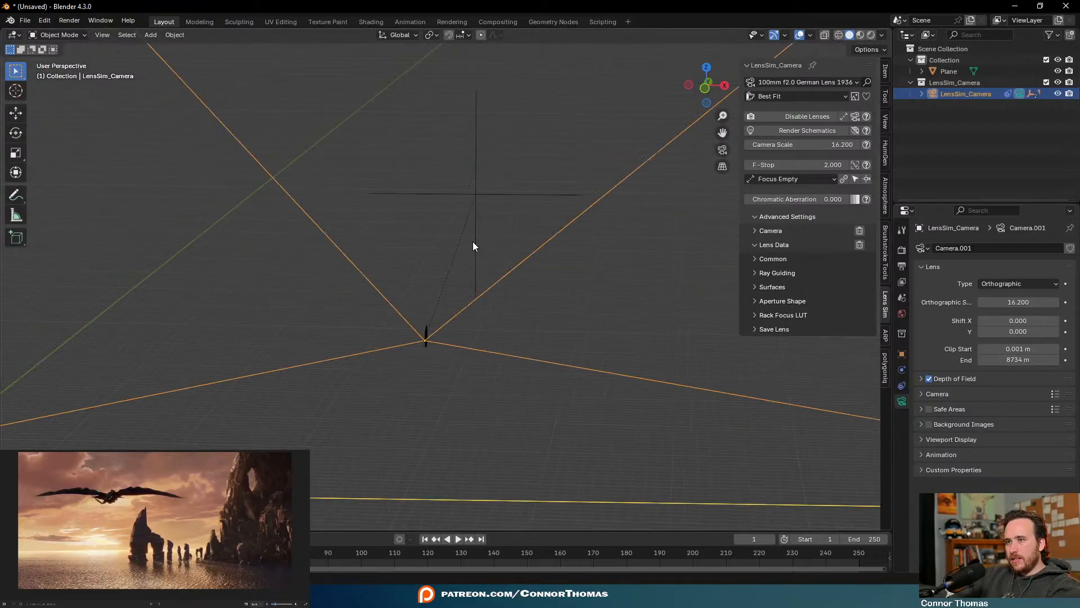
Delete the LensSim camera together with its collection and leftover helper objects, keeping only the plane
key(Delete)
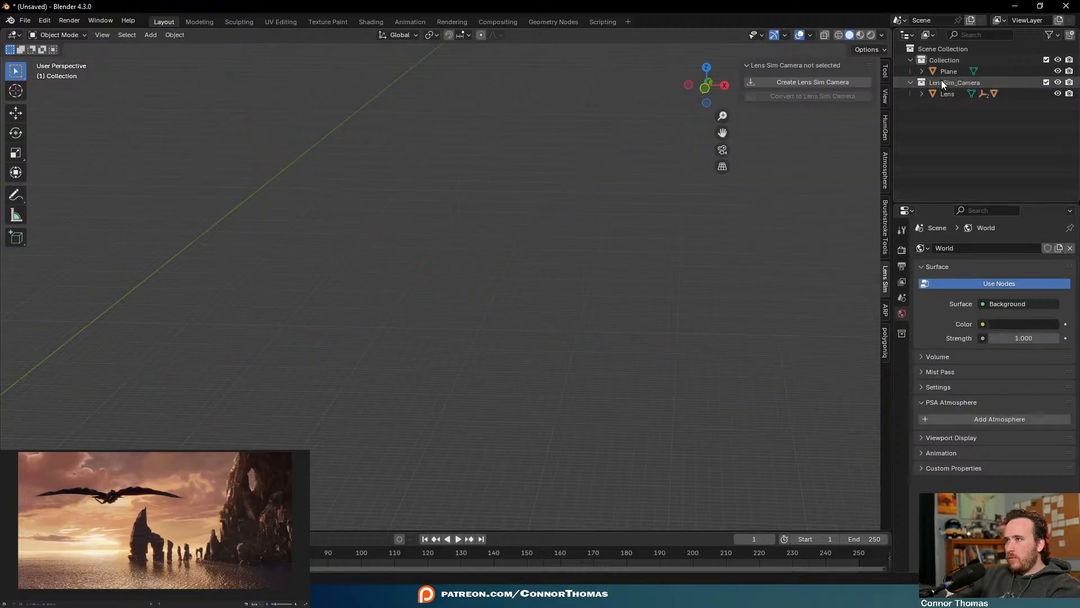
click(937, 84)
key(Delete)
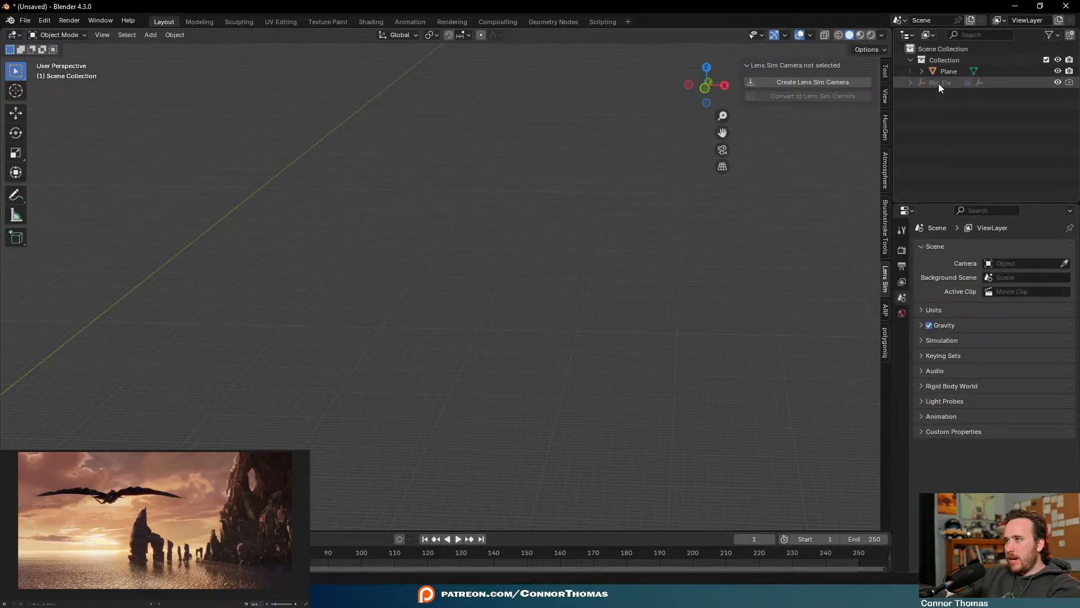
click(939, 84)
key(Delete)
click(955, 83)
key(Delete)
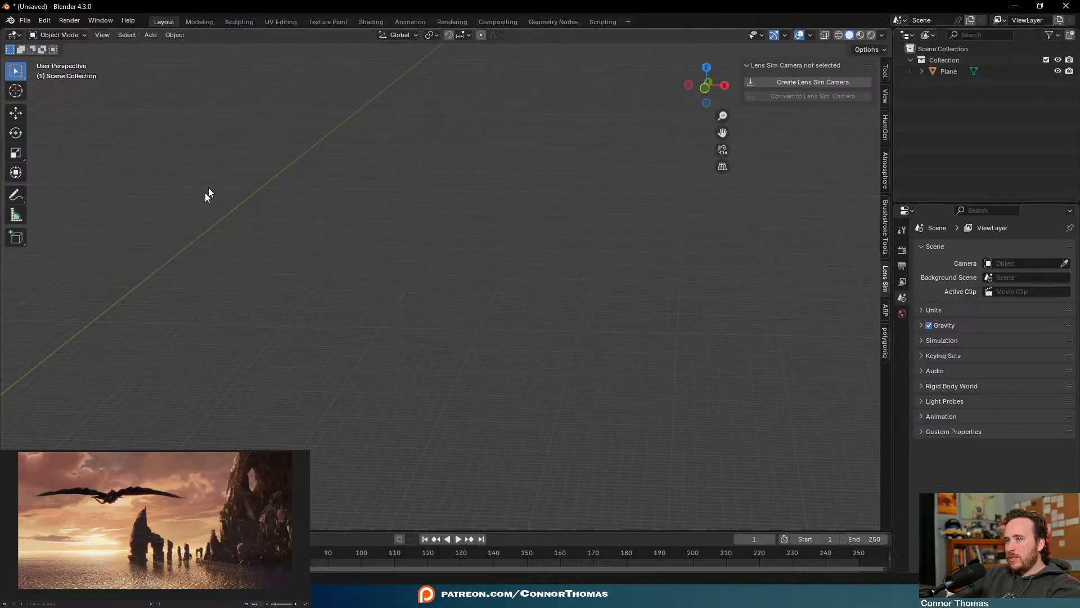
Add a standard camera to the scene and set its Clip End to 1000000 m
scroll(386, 175, down, 6)
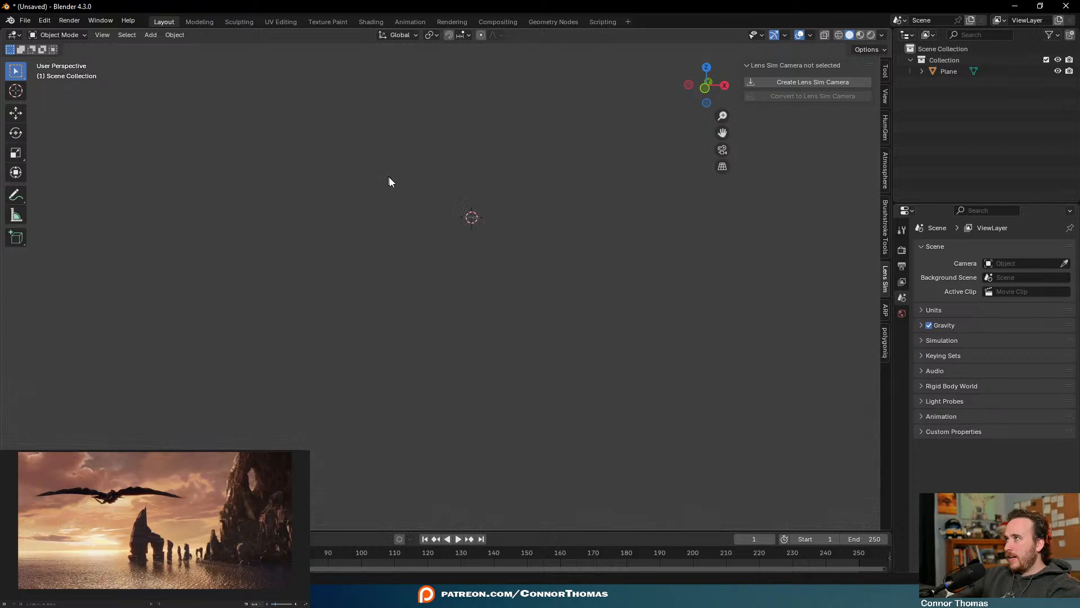
drag(442, 177, 521, 243)
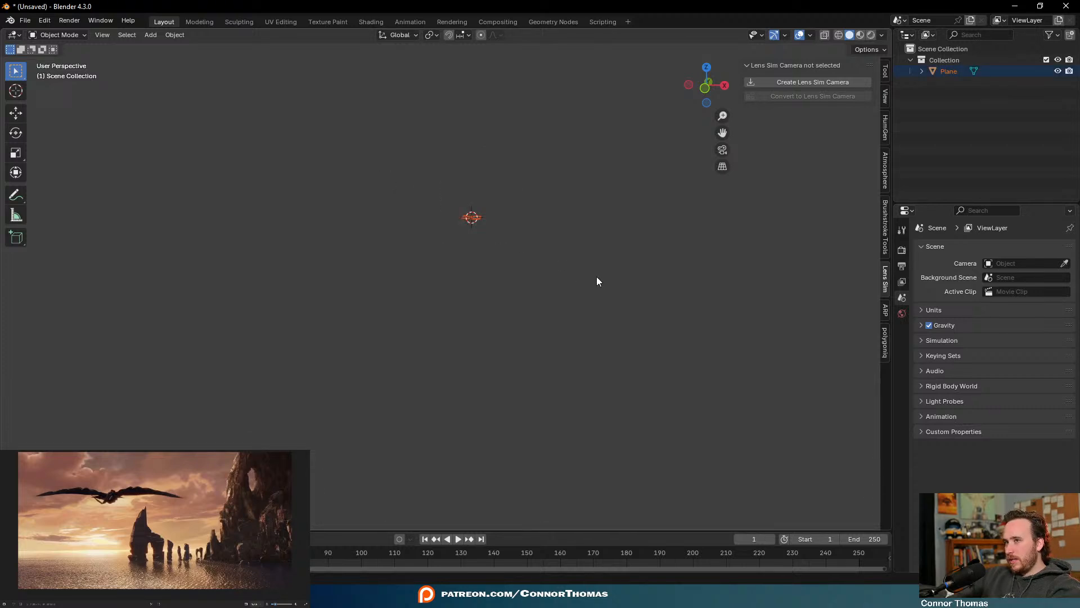
key(shift+a)
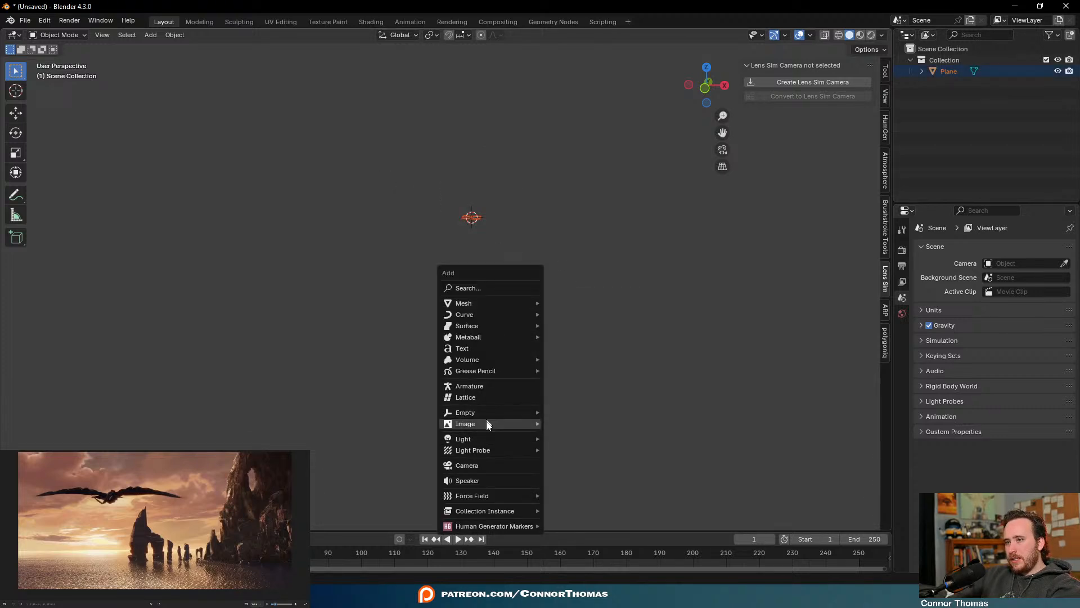
click(488, 464)
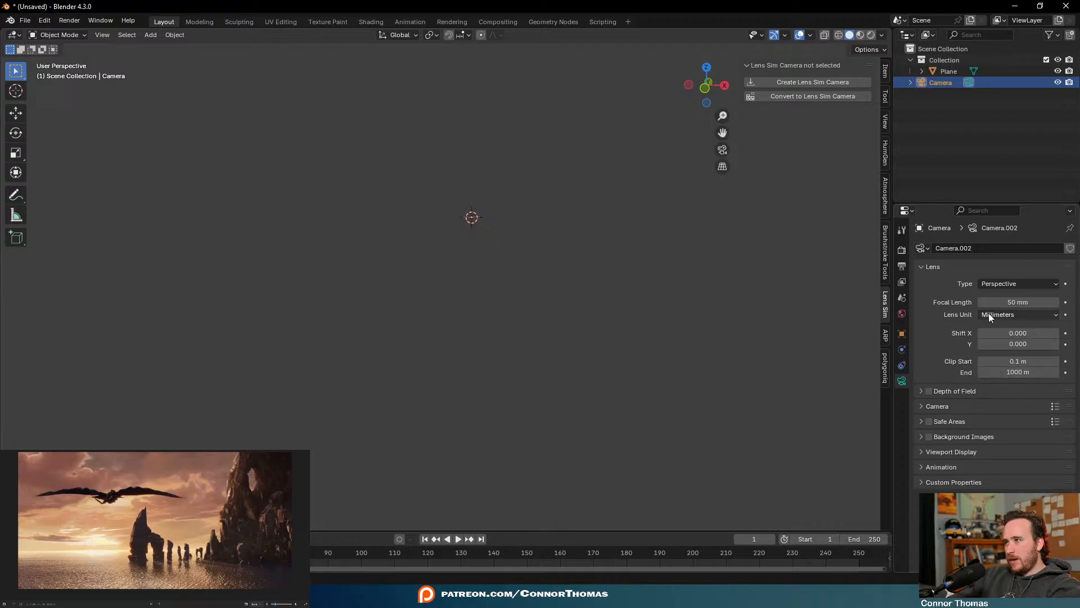
click(995, 373)
drag(986, 373, 982, 374)
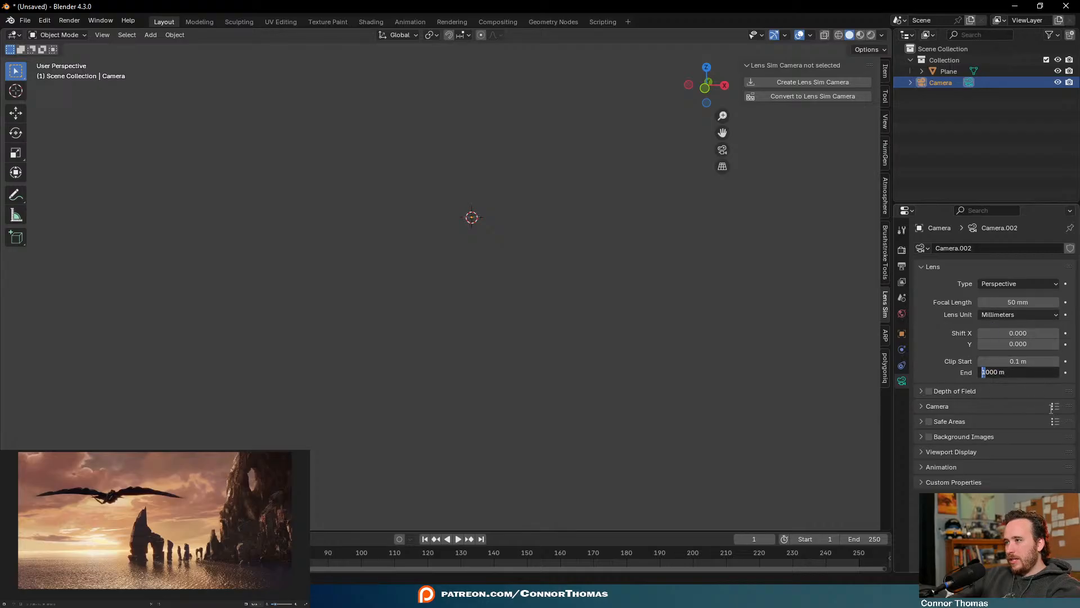
text(1000)
key(Return)
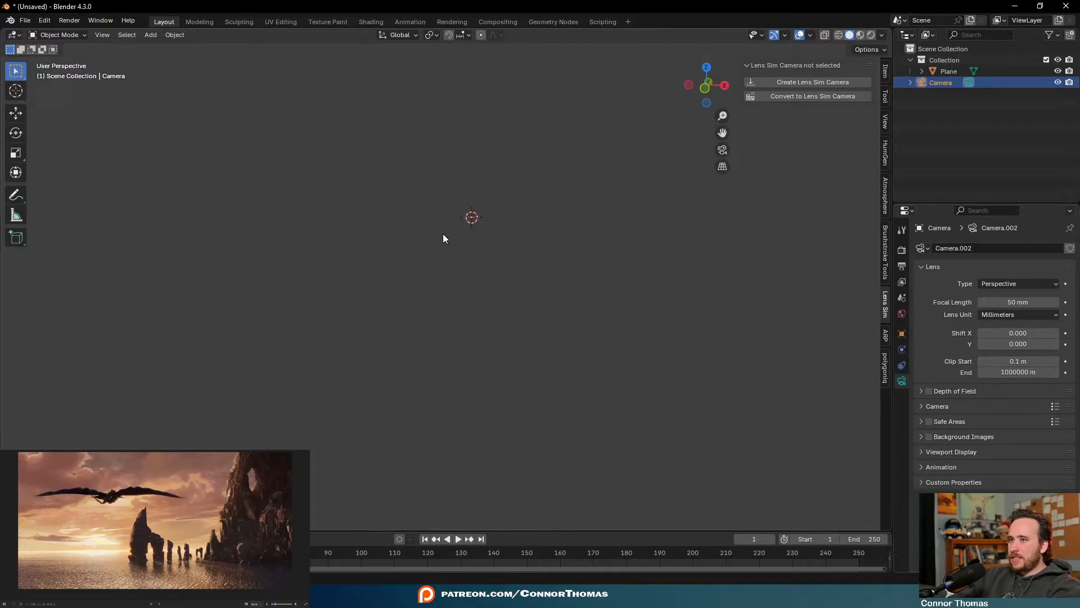
Align the new camera to a viewport view centred on the distant plane, and select the camera
scroll(461, 252, up, 3)
shift+middle_drag(503, 114, 542, 255)
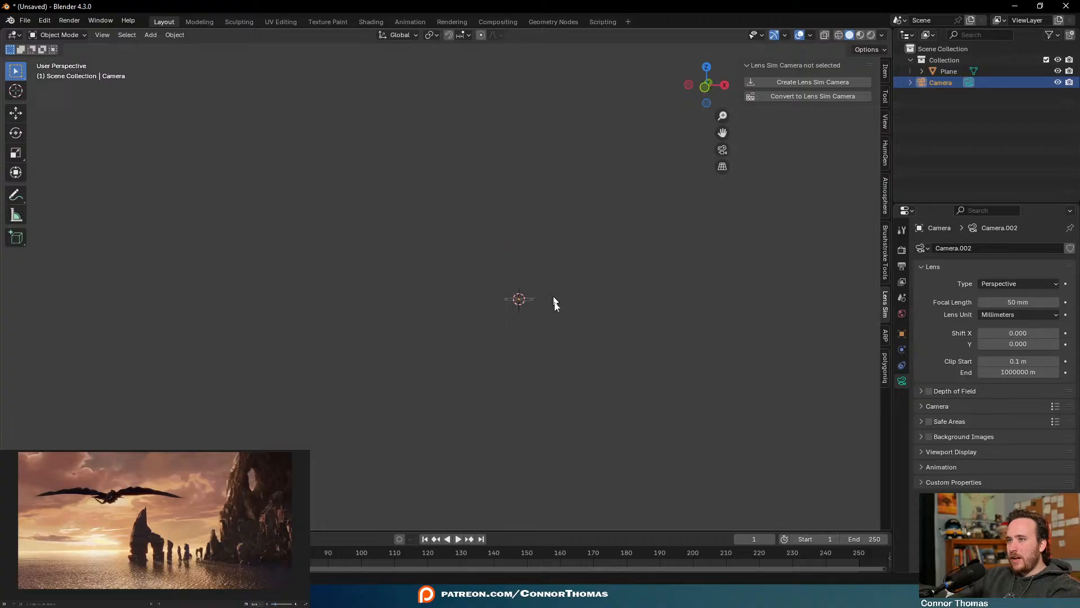
click(520, 299)
shift+middle_drag(582, 374, 461, 303)
key(KP_1)
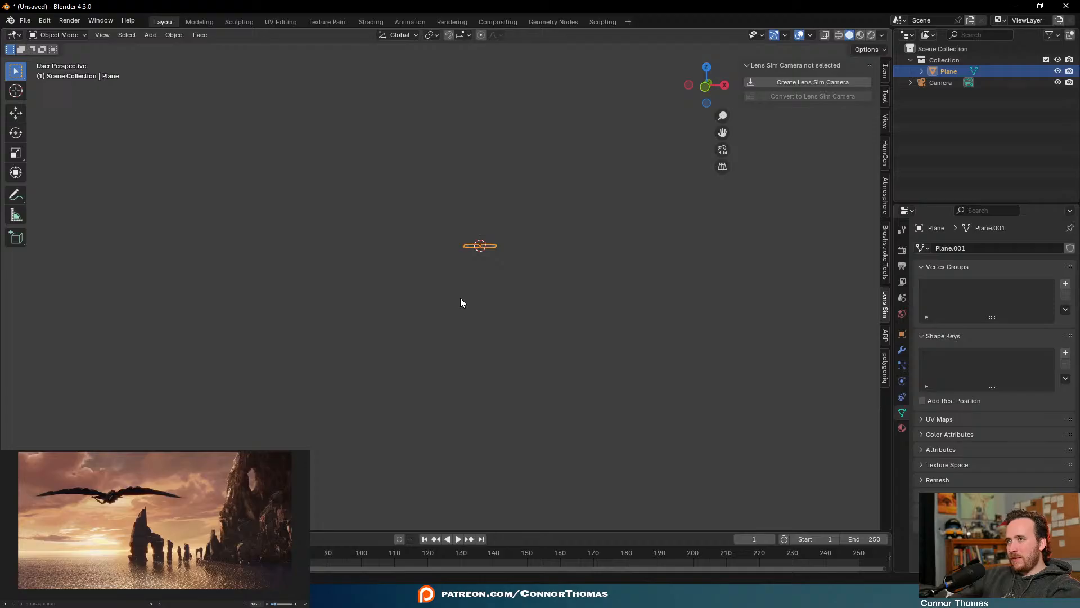
key(KP_0)
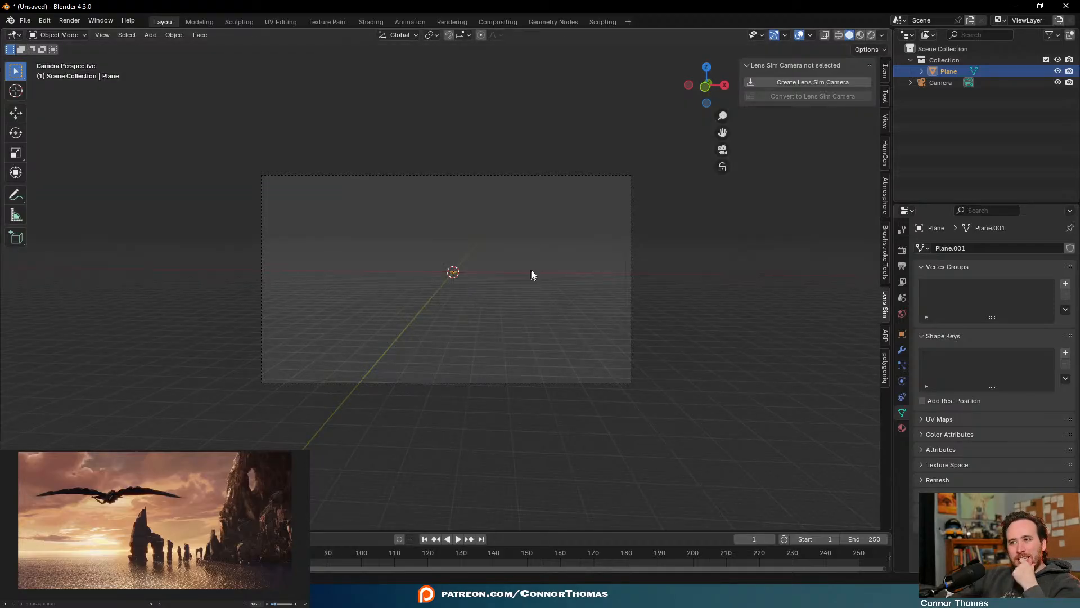
click(589, 175)
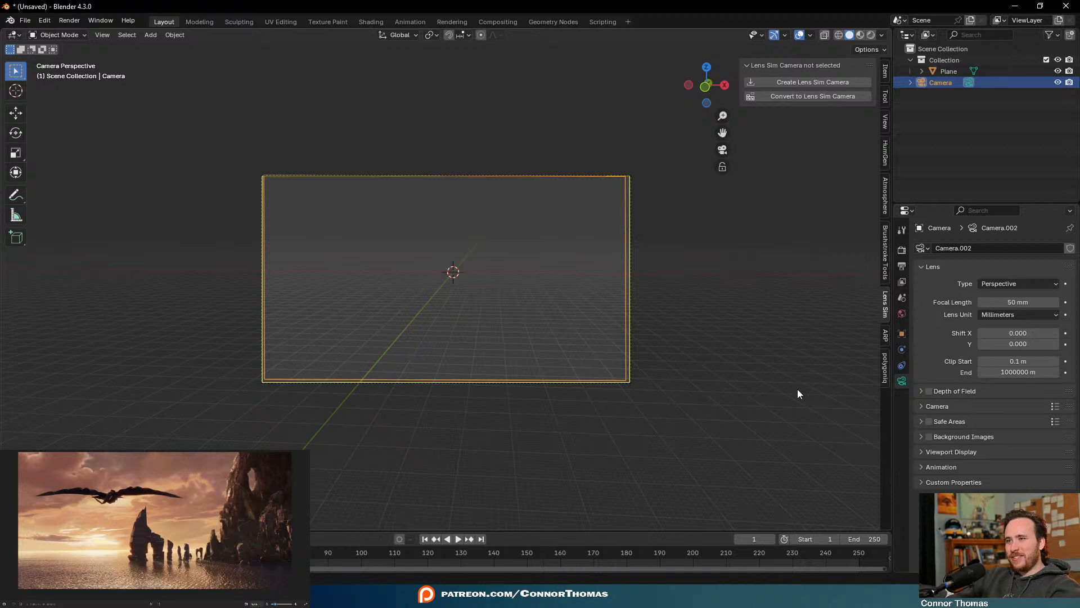
scroll(481, 295, up, 4)
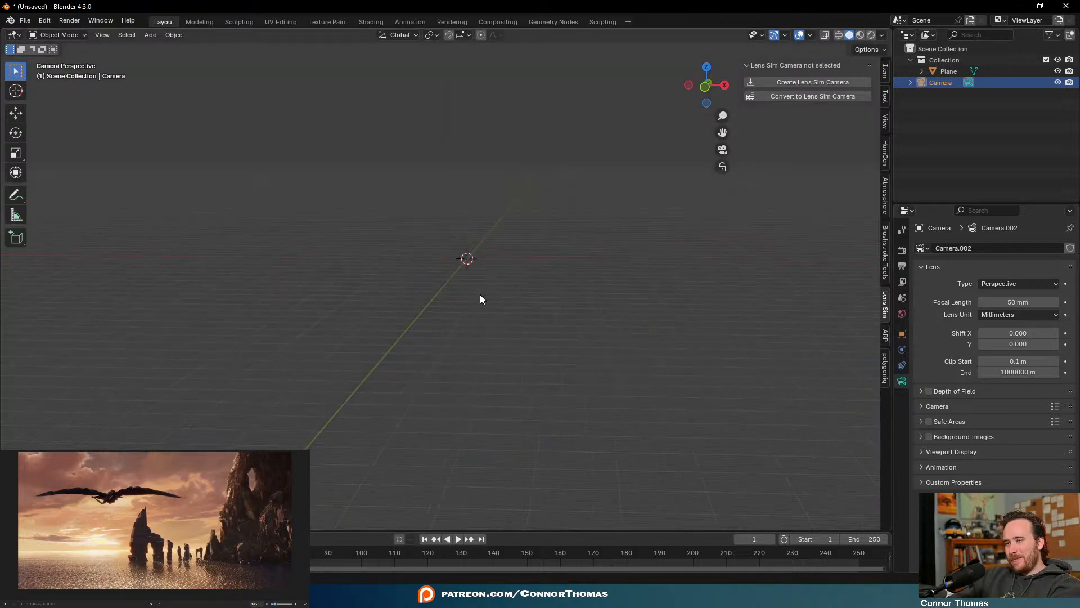
scroll(481, 298, down, 5)
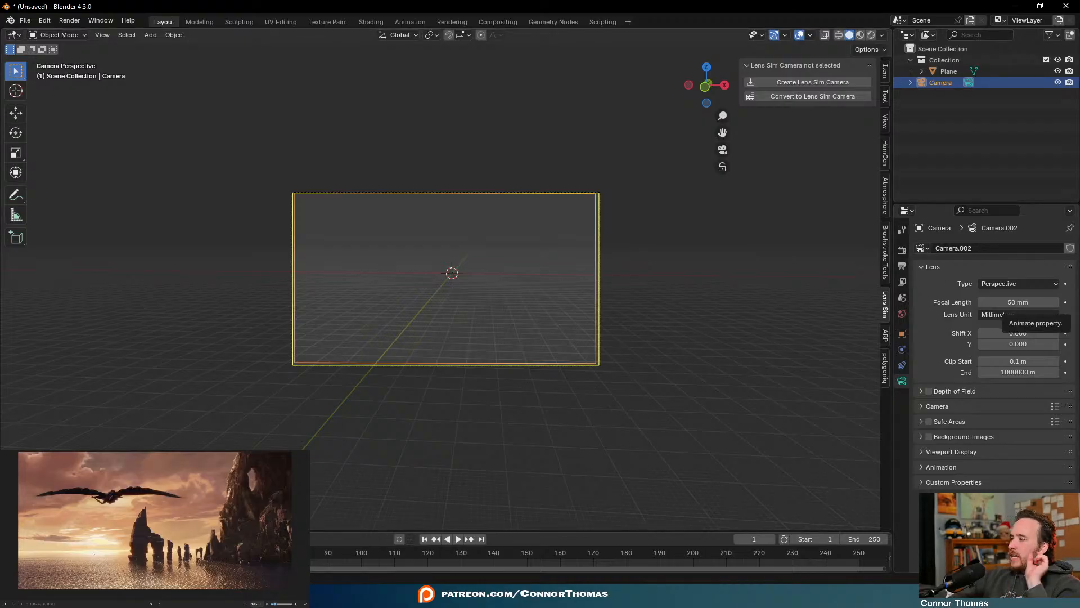
Set the scene's output resolution to 4096 by 2160 px
click(902, 266)
click(1017, 263)
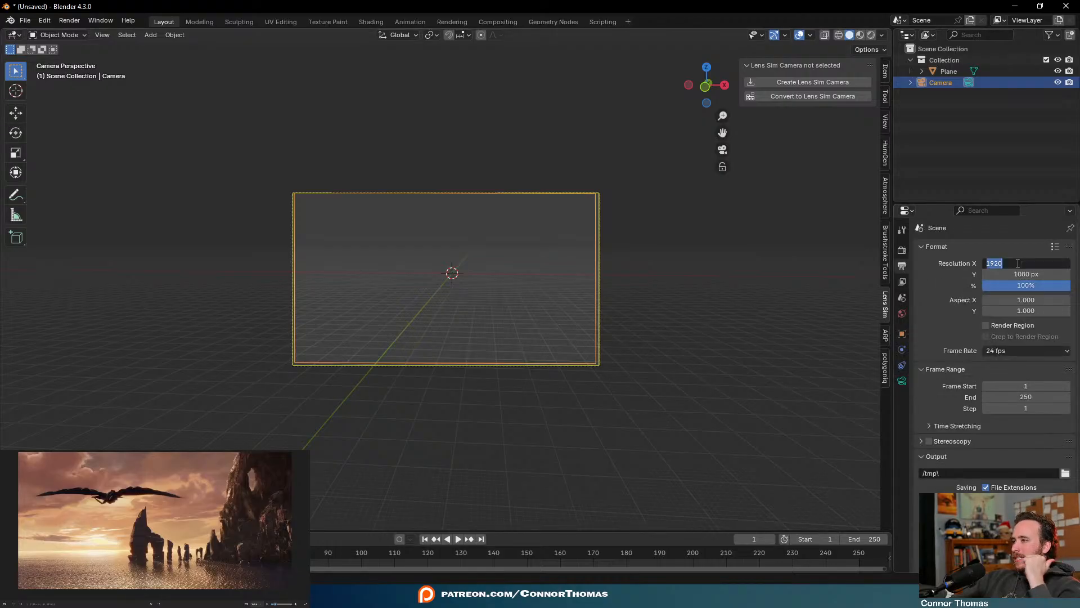
text(4096)
key(Tab)
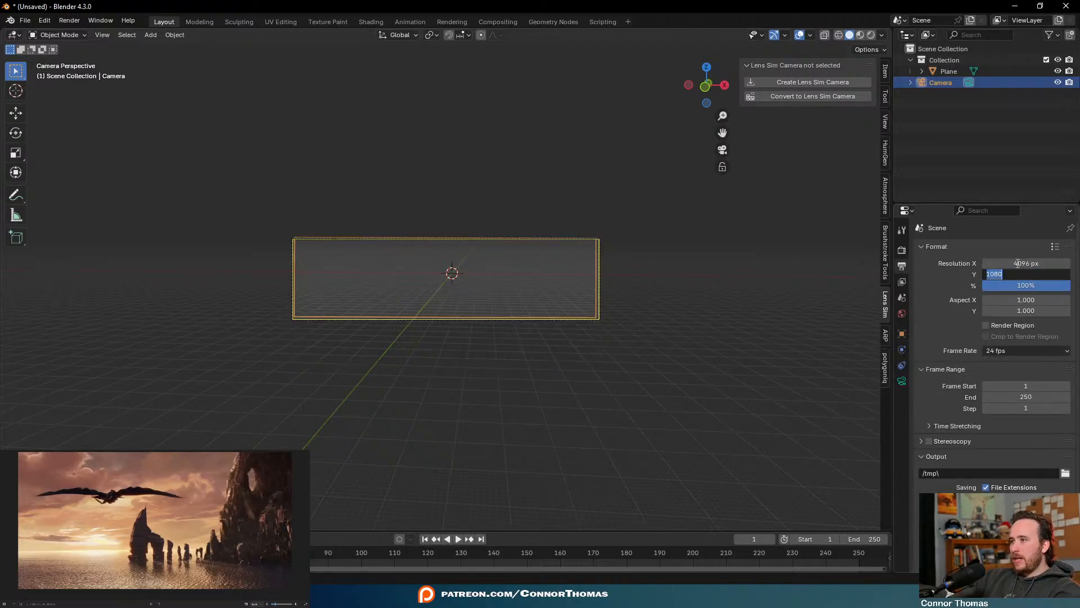
text(32)
key(BackSpace)
key(BackSpace)
text(216)
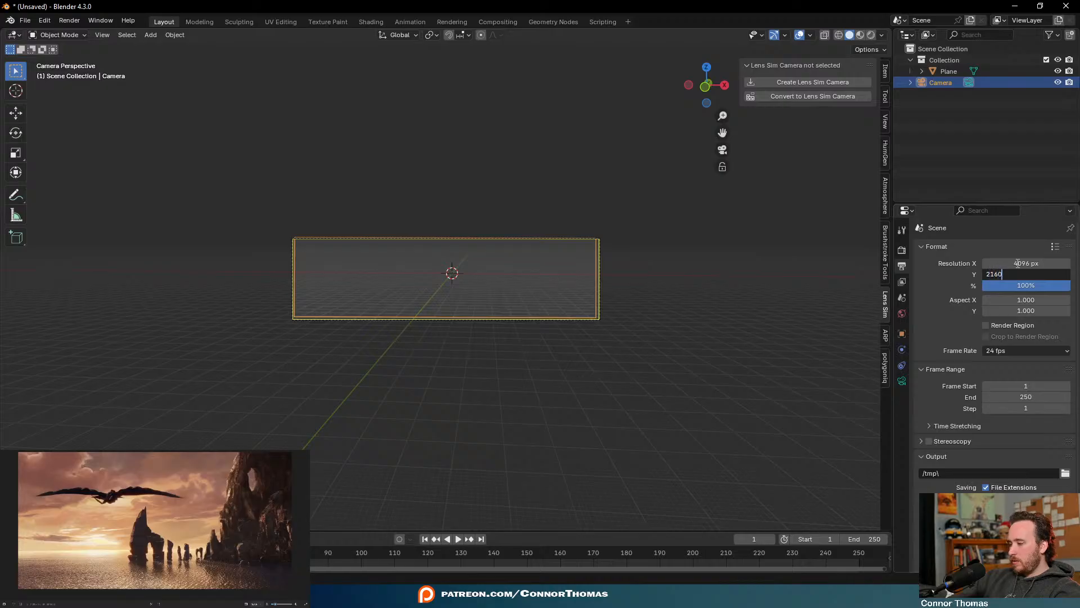
text(0)
key(Return)
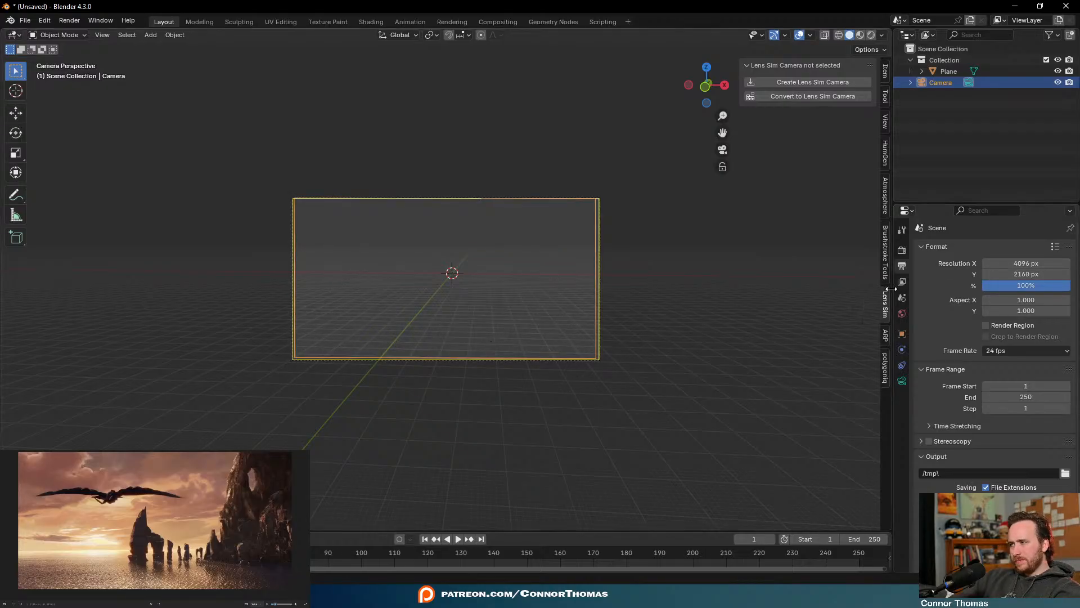
Set the camera's focal length to 200 mm
scroll(602, 322, up, 3)
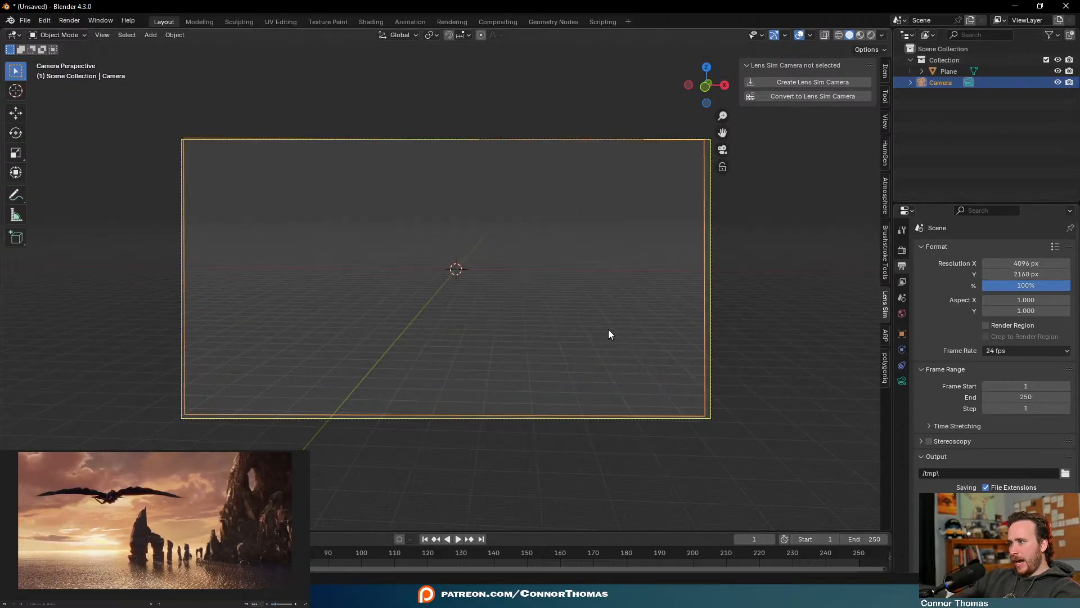
click(902, 381)
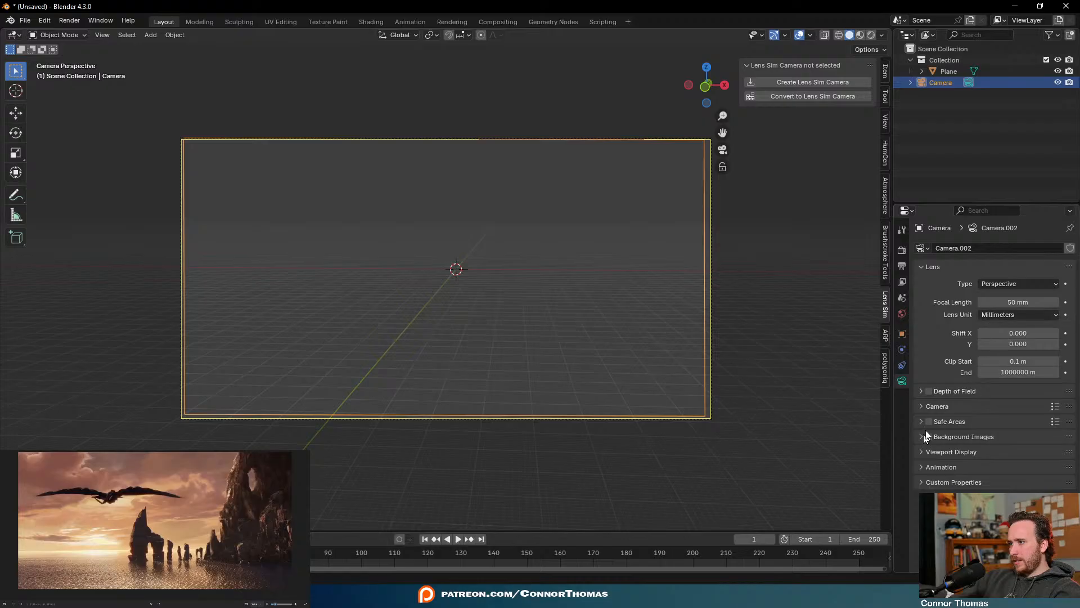
click(1034, 304)
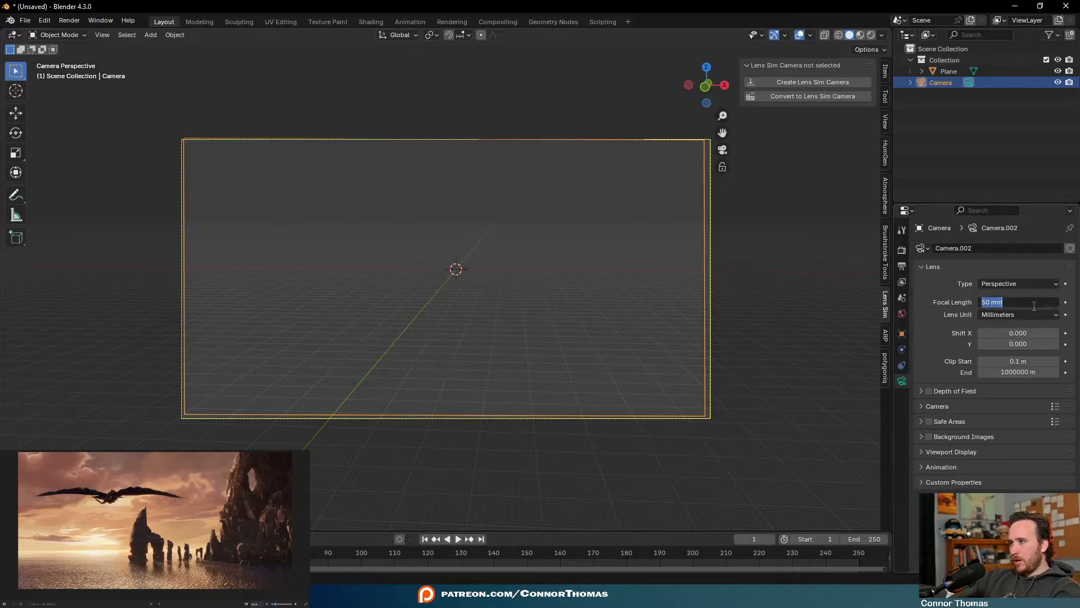
text(200)
key(Return)
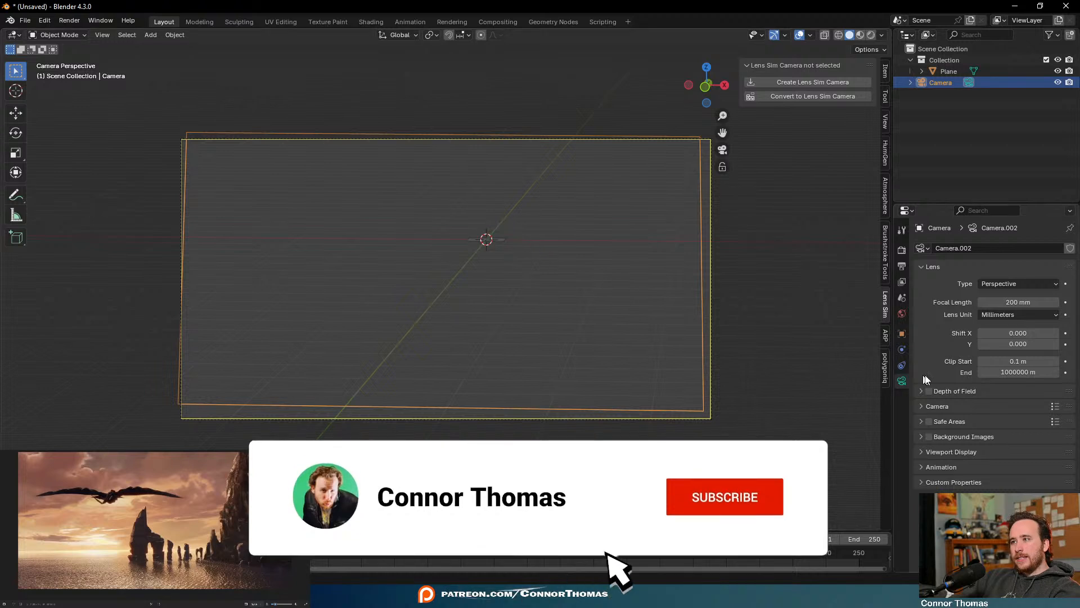
Load the dragon reference image from the 08_ref folder of stream 20250601 as the camera's background image, with its frame method set to Fit
click(926, 436)
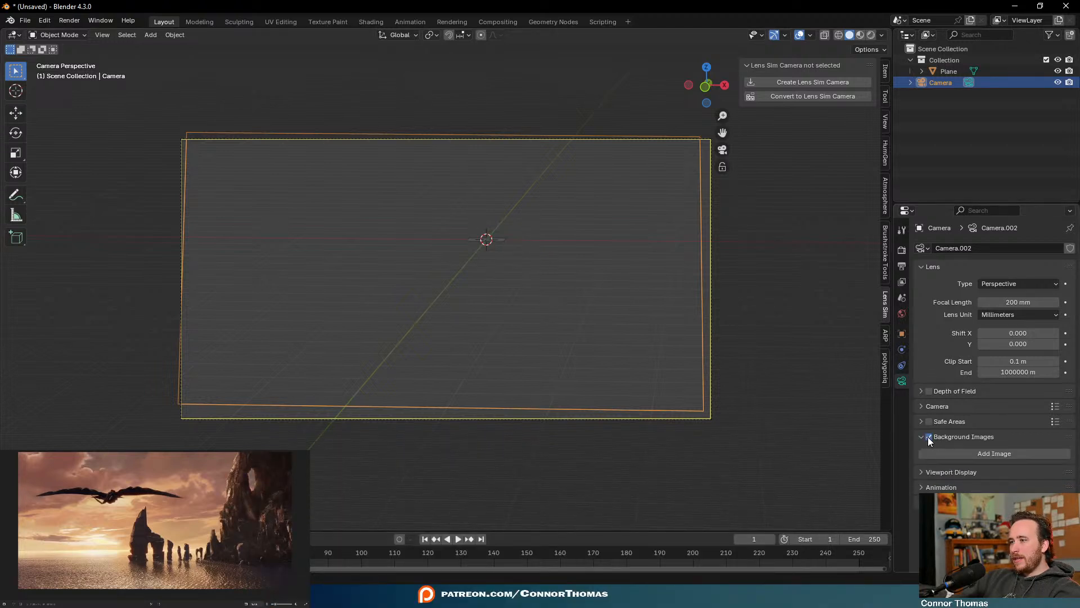
click(964, 454)
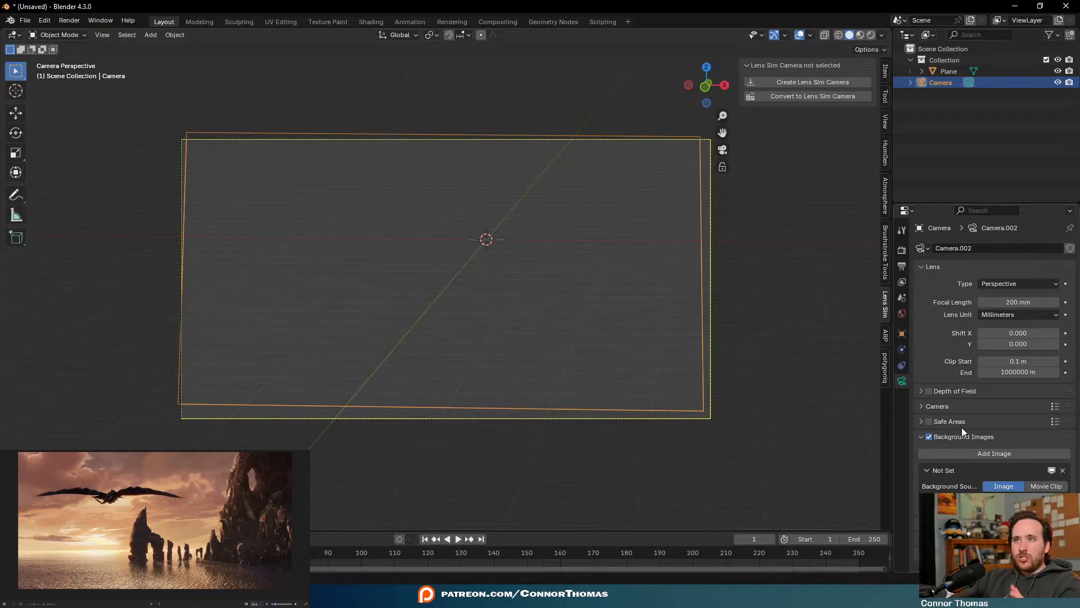
click(1001, 501)
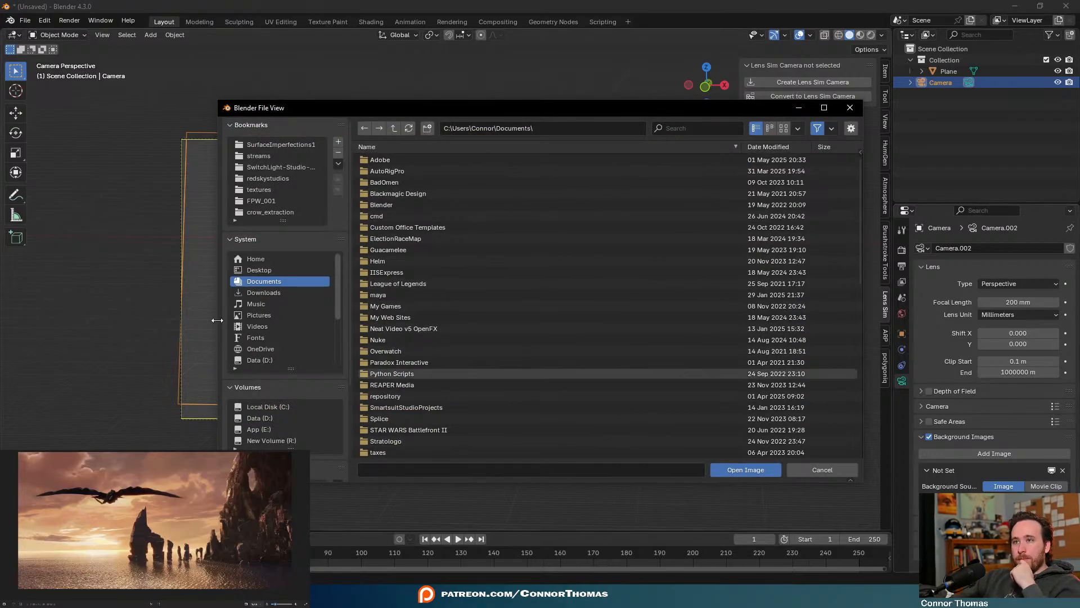
click(269, 156)
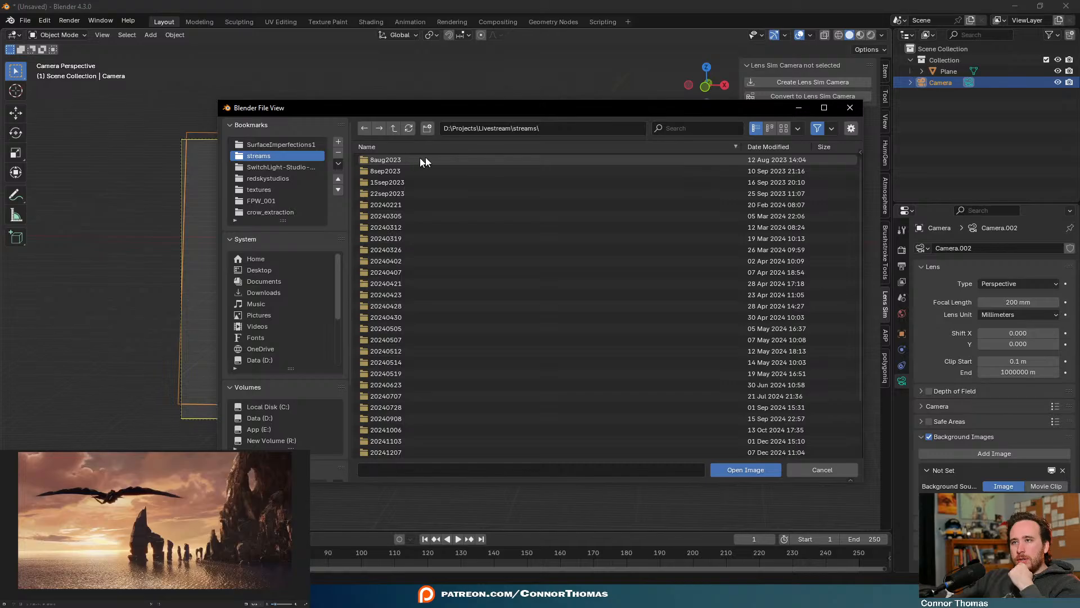
click(772, 147)
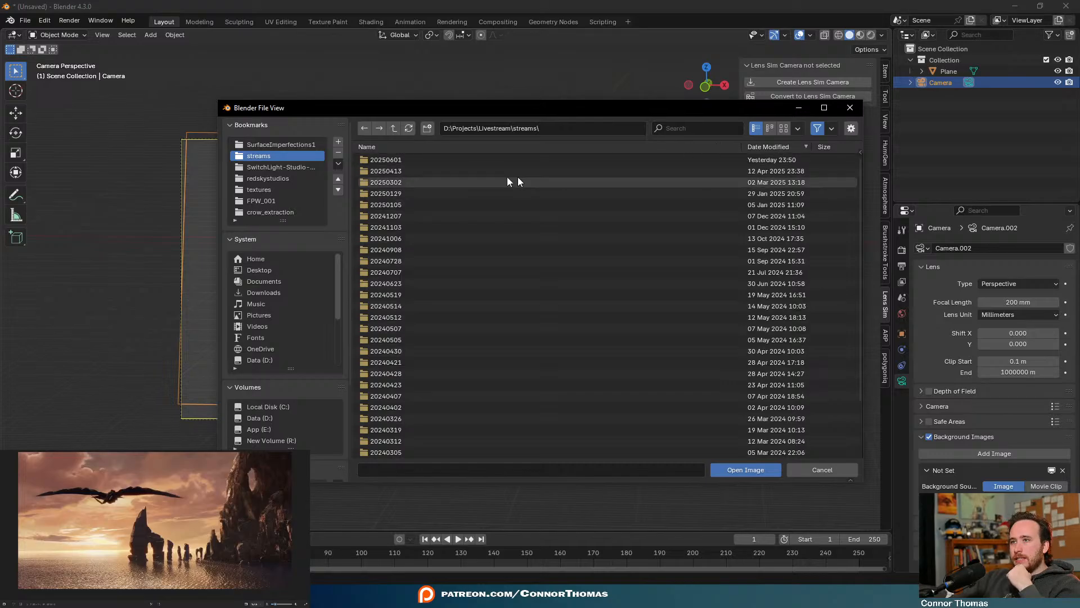
double_click(380, 162)
double_click(389, 161)
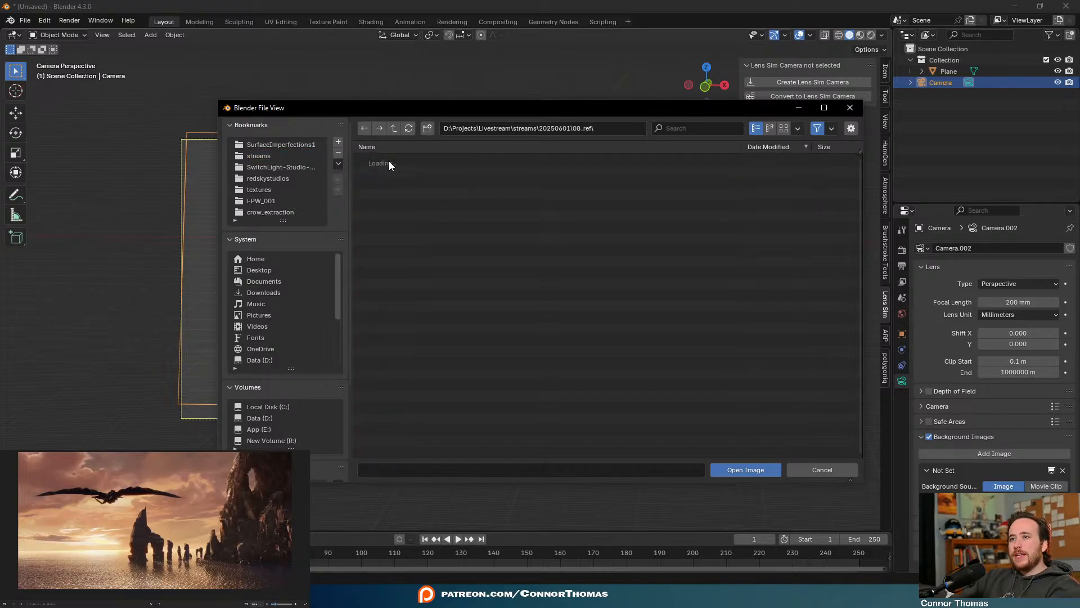
double_click(386, 159)
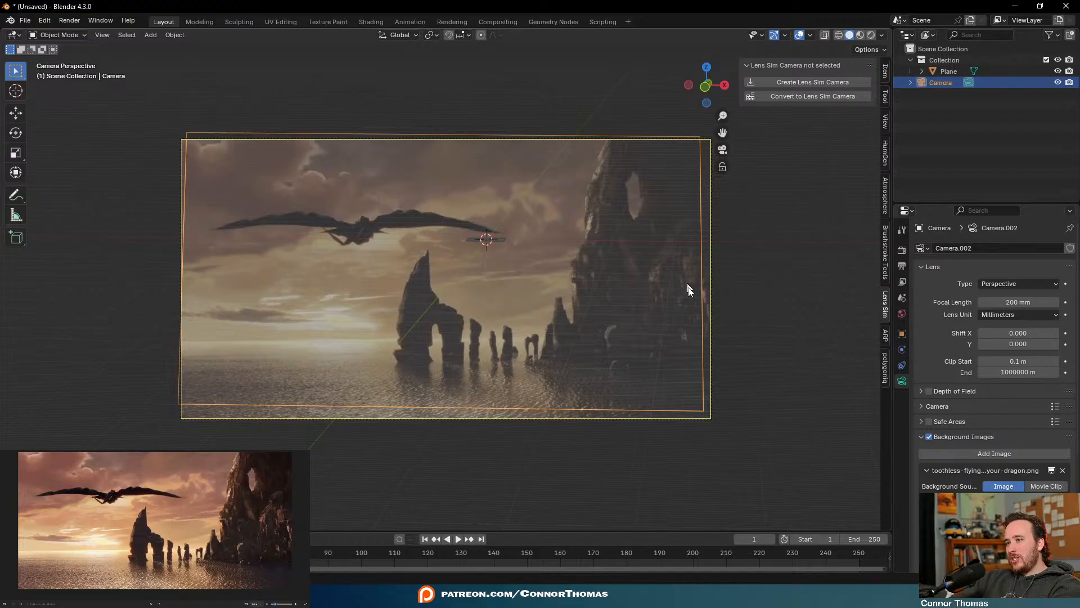
scroll(994, 360, down, 5)
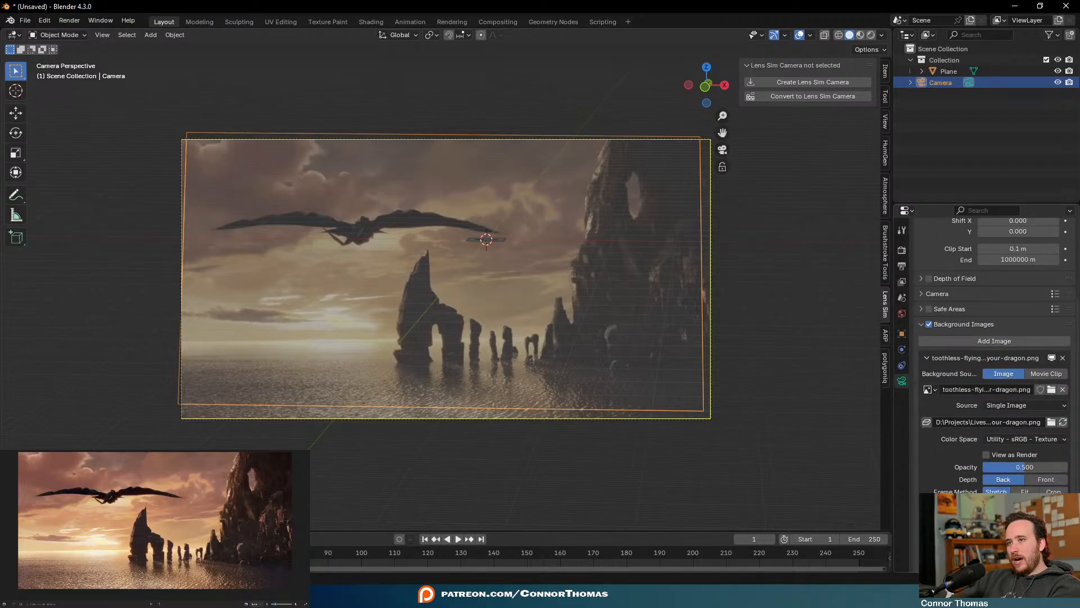
click(1025, 490)
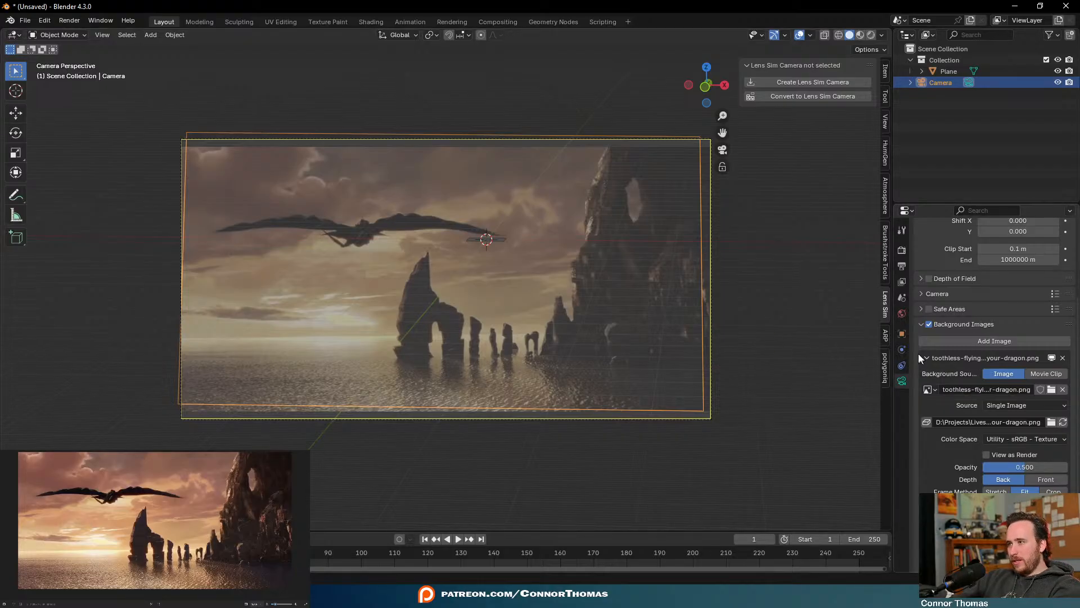
Set the scene's output resolution to 1998 by 1080 px
click(901, 263)
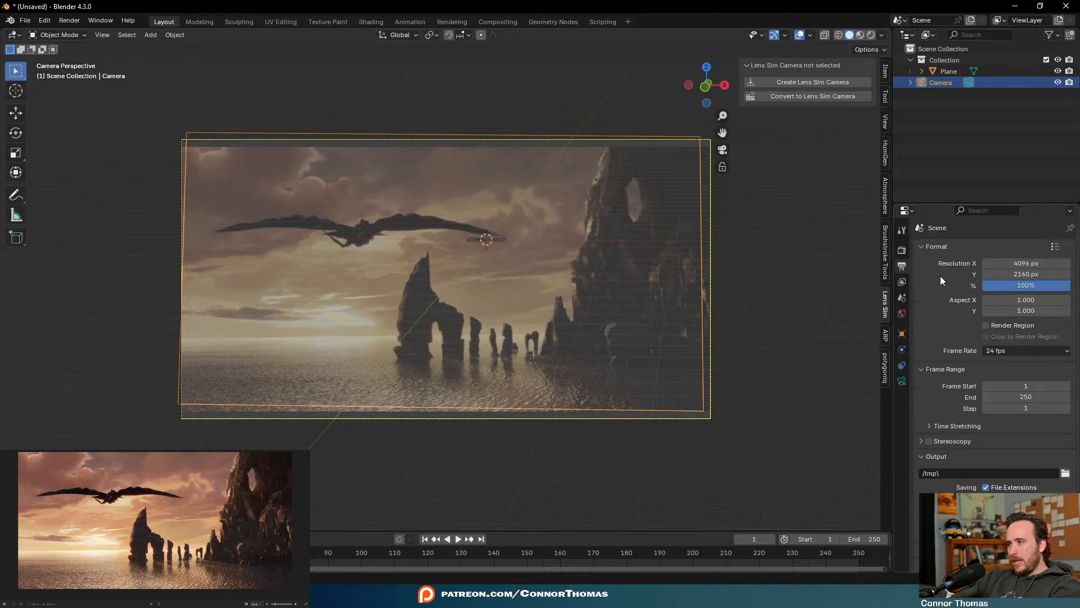
scroll(940, 276, up, 3)
click(1023, 263)
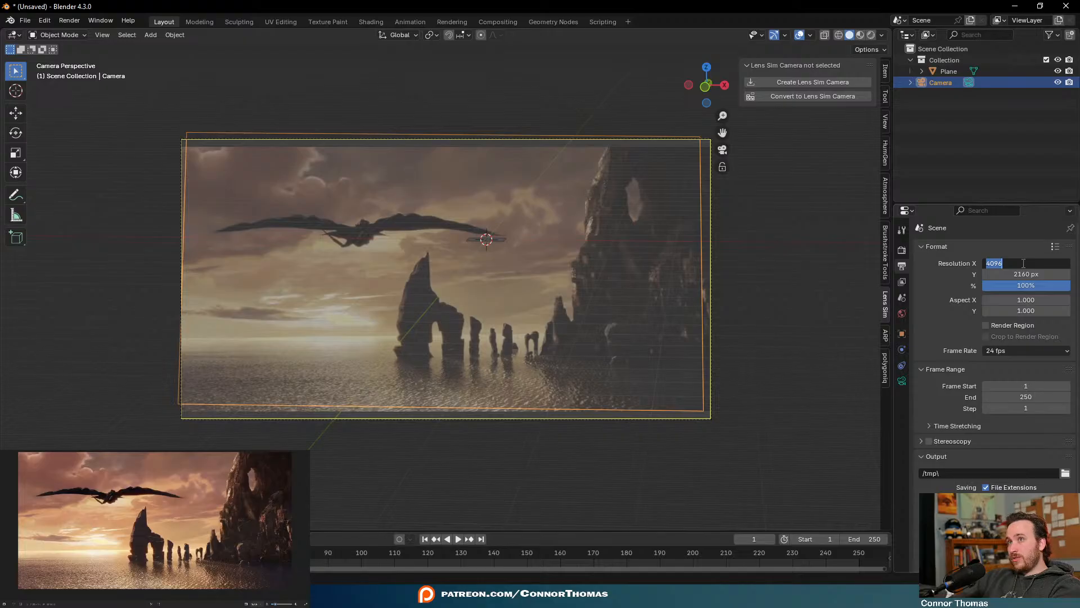
text(19981080)
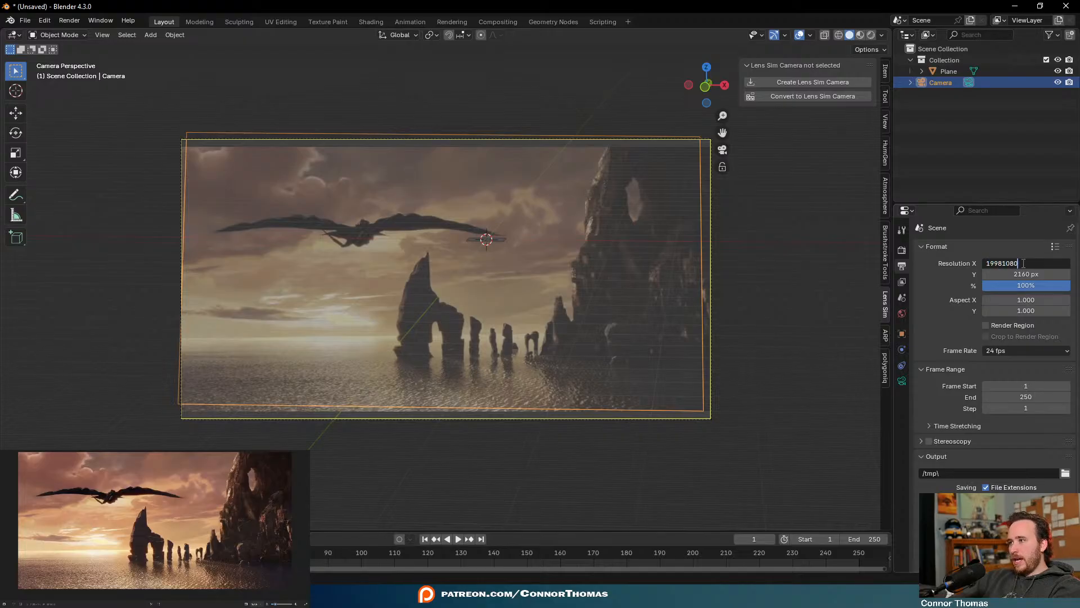
key(Return)
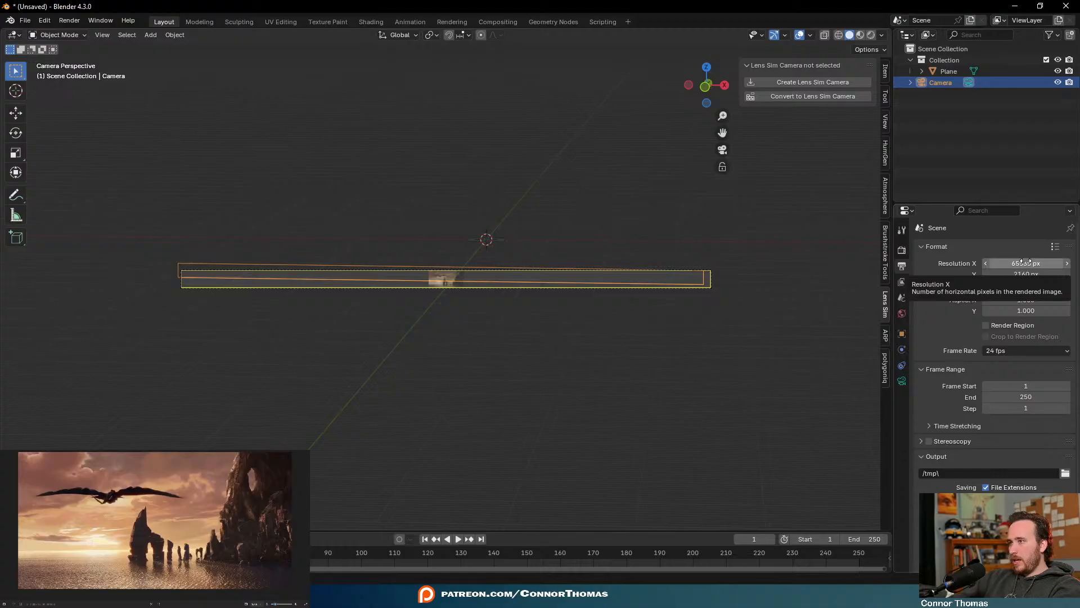
click(1025, 261)
text(1998)
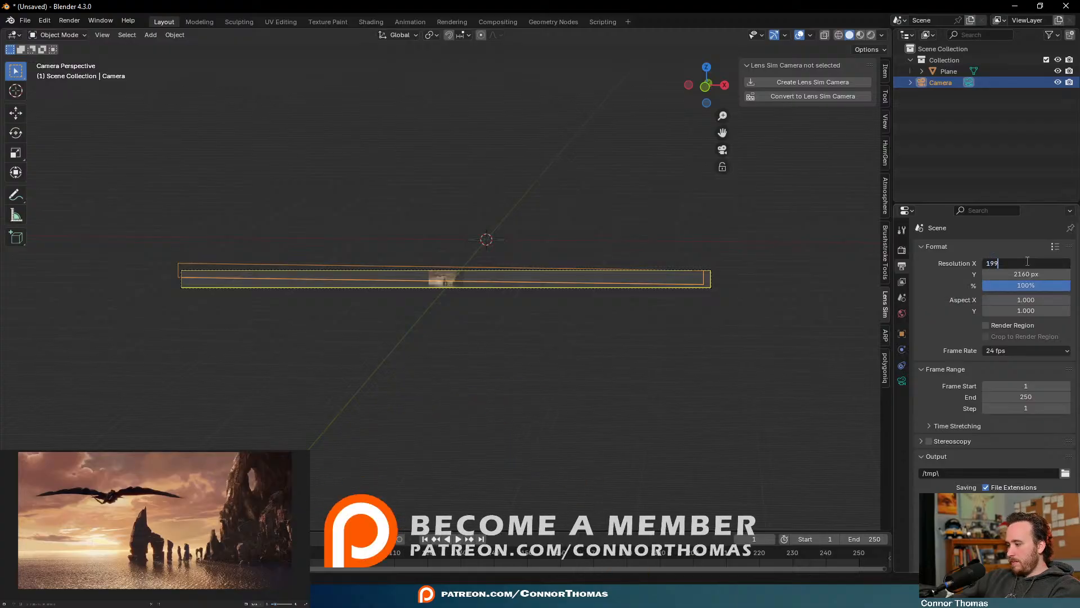
key(Tab)
text(1080)
key(Return)
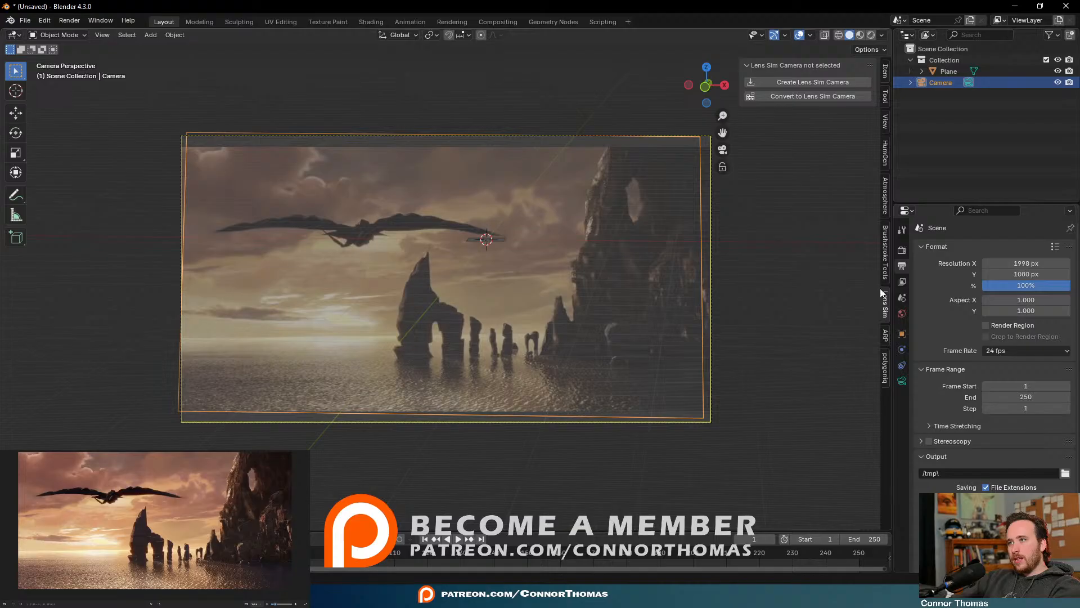
Change the scene's output resolution to 4096 by 1716 px
click(1030, 263)
text(2160)
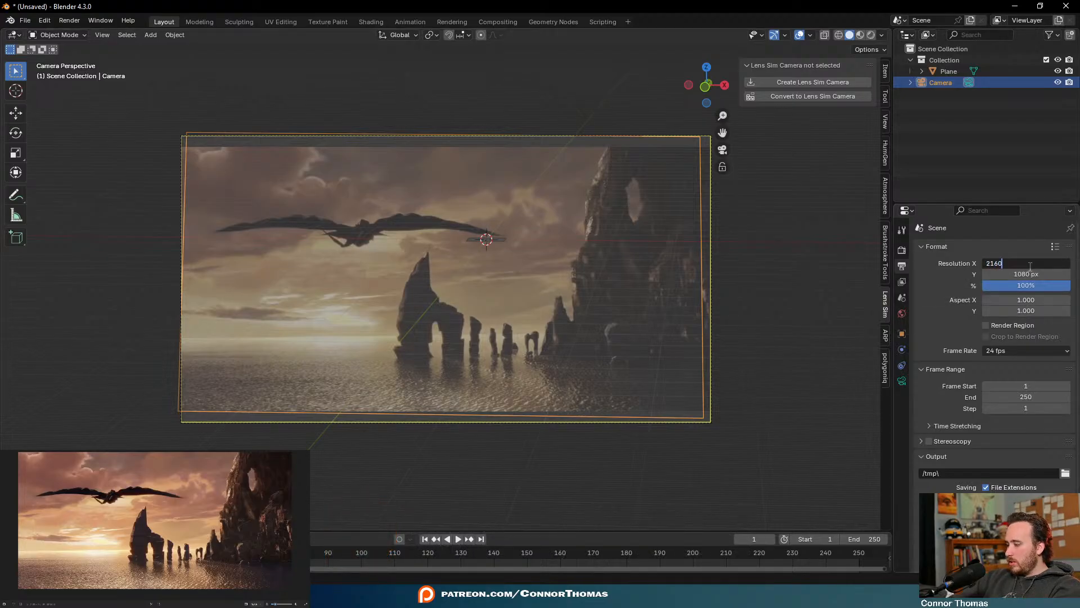
key(Tab)
text(1716)
key(Return)
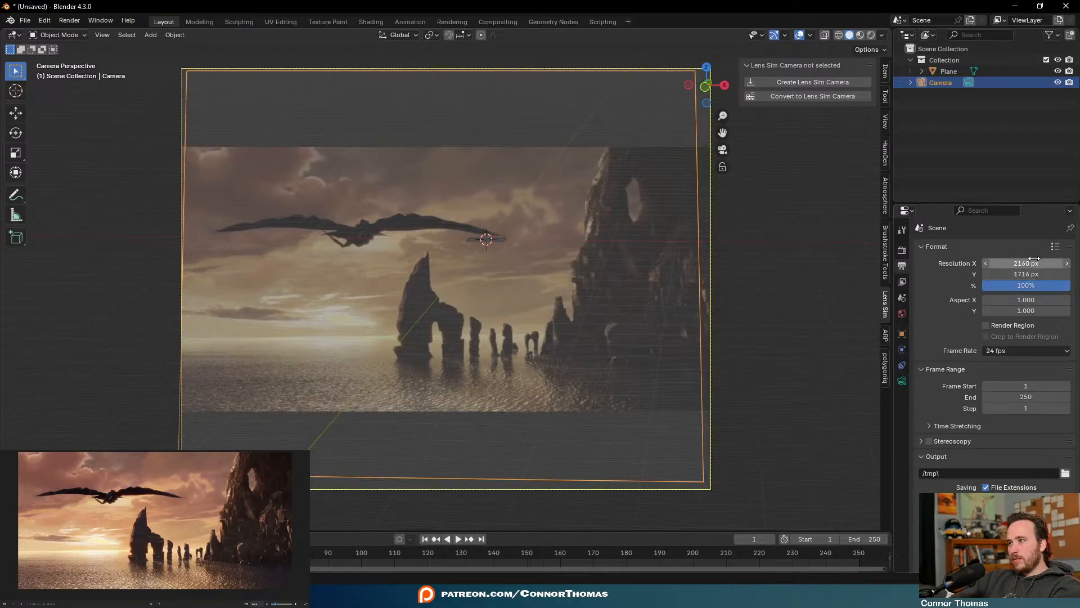
click(1034, 261)
text(4096)
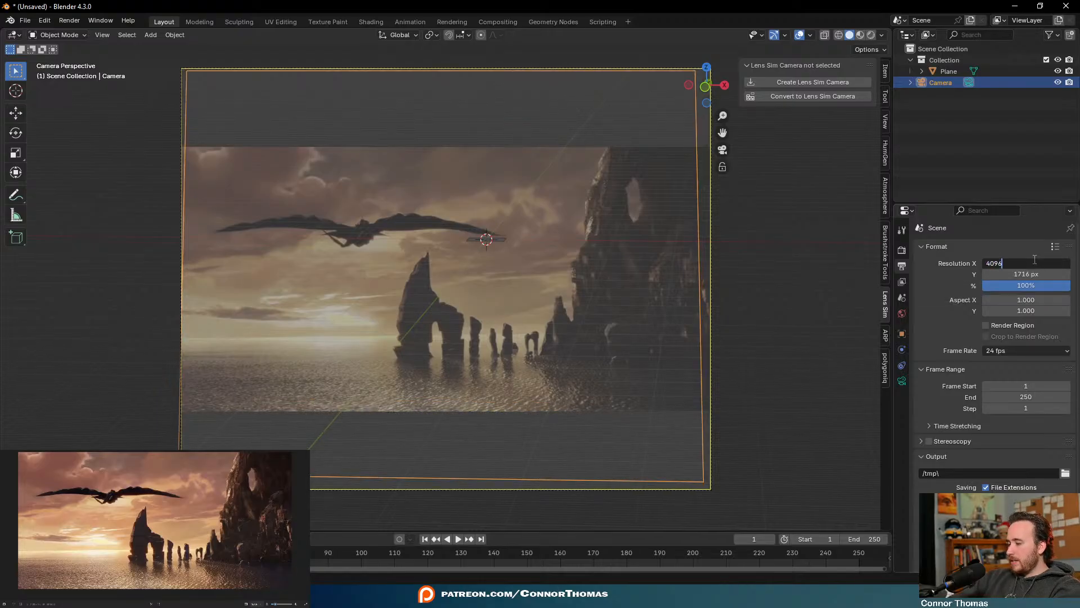
key(Return)
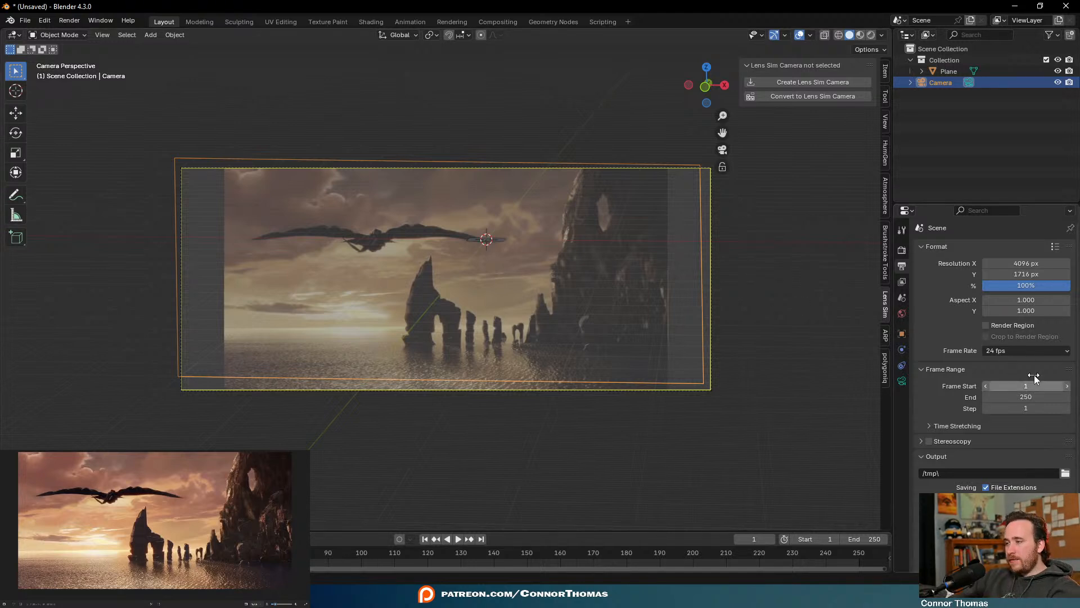
Switch the render engine to Cycles and set its device to GPU Compute
scroll(995, 460, down, 3)
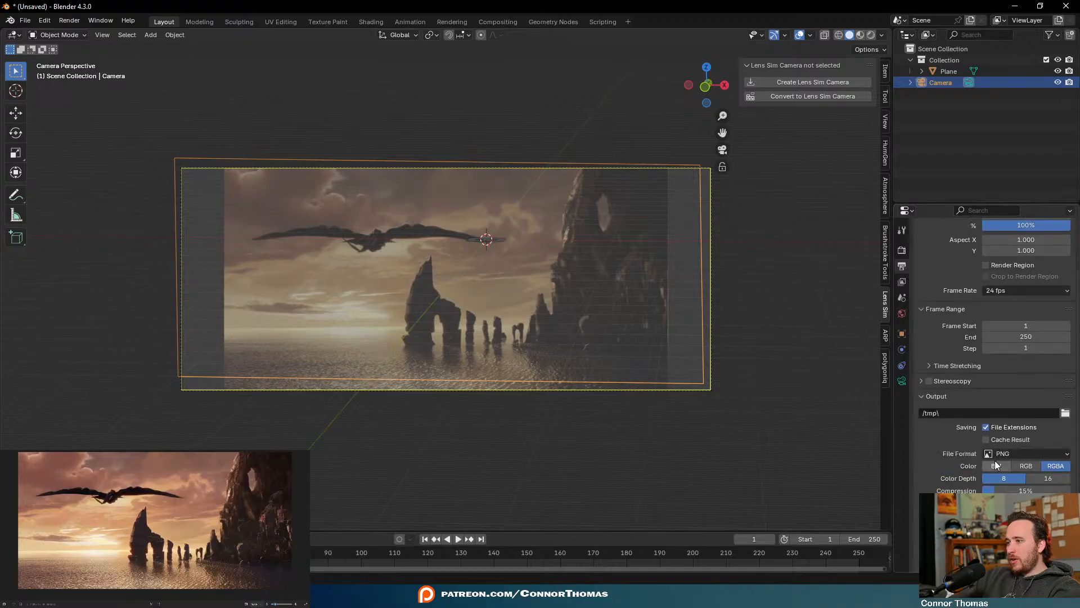
click(903, 254)
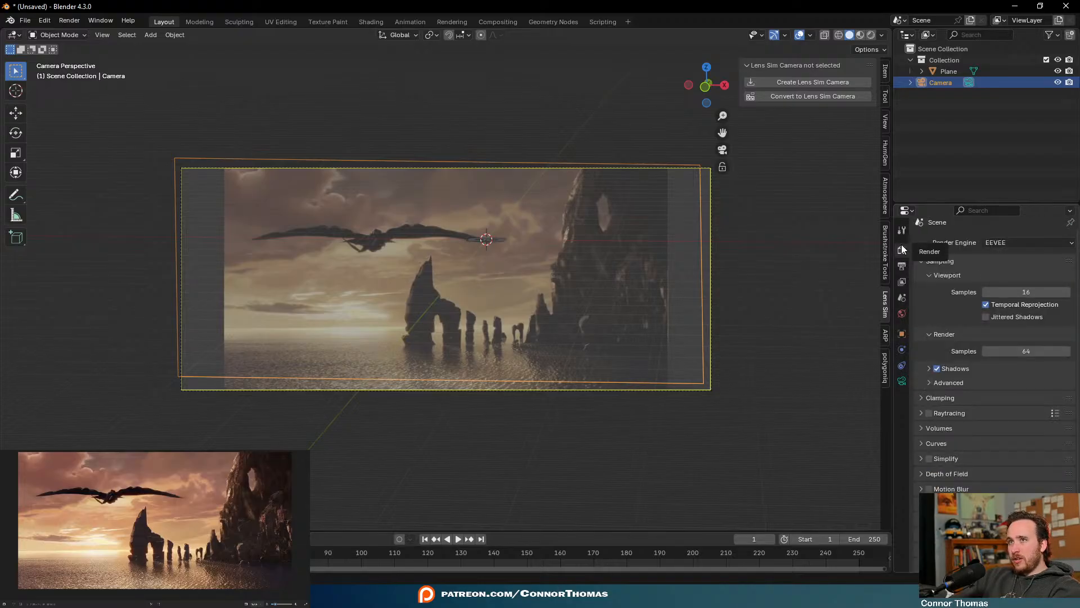
click(994, 243)
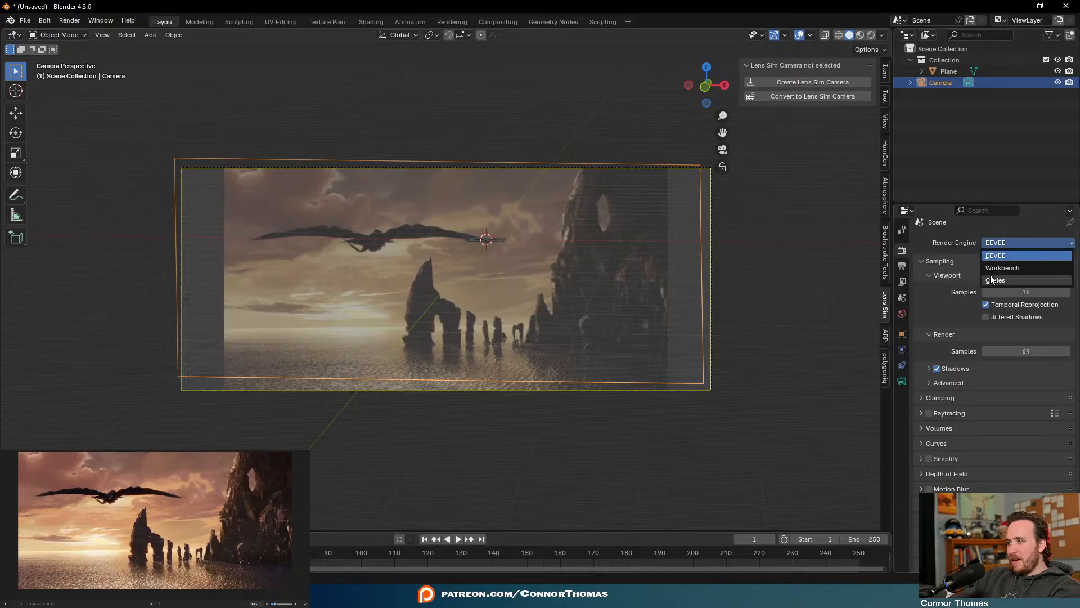
click(992, 280)
click(984, 271)
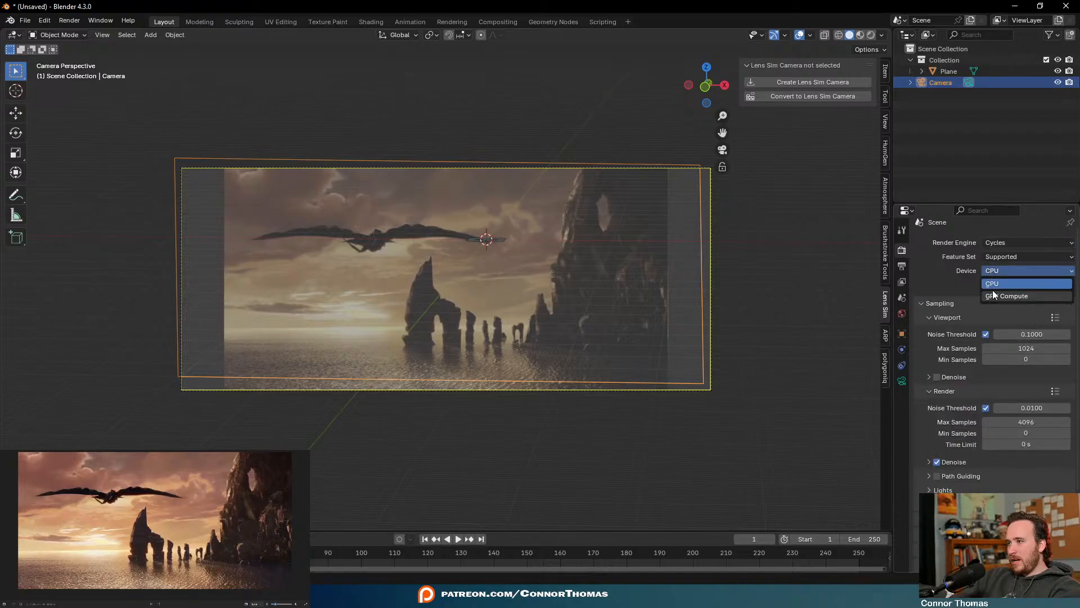
click(996, 296)
Set the camera background image's frame method to Crop and deselect the camera
click(902, 381)
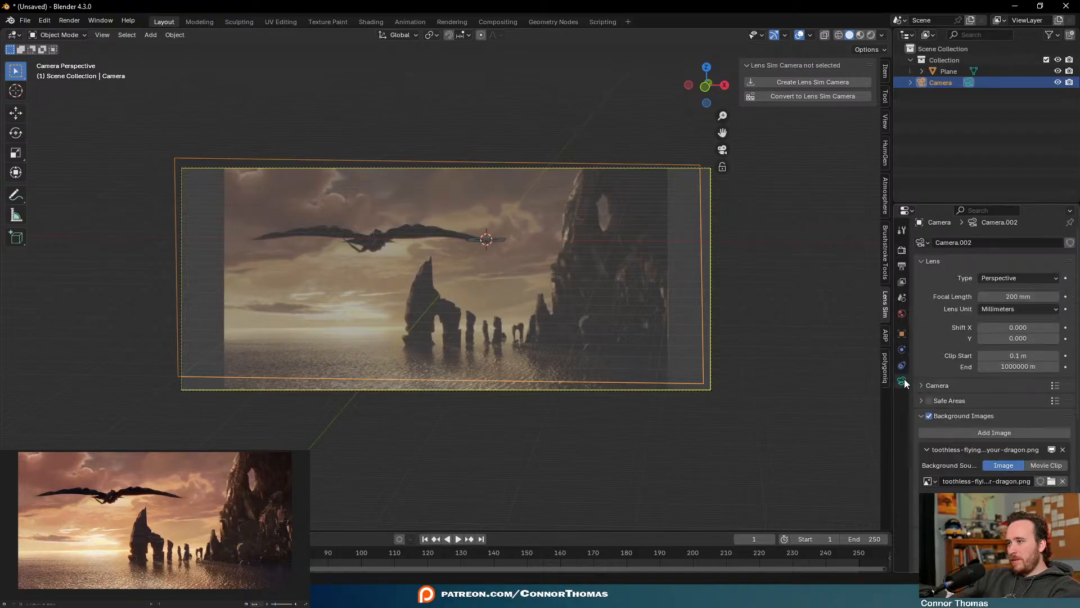
scroll(1008, 443, down, 10)
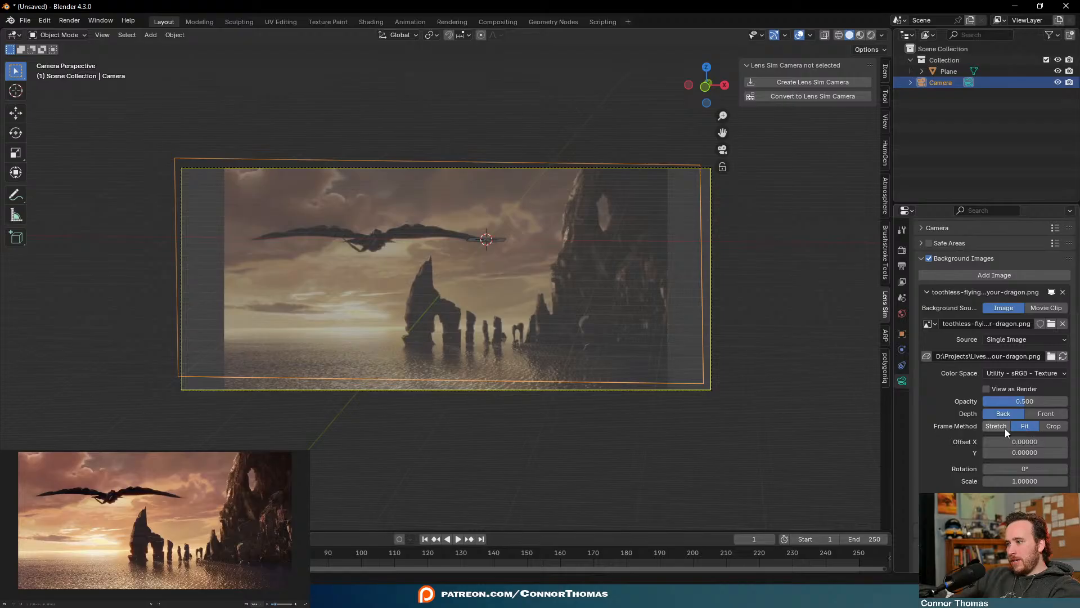
click(1046, 426)
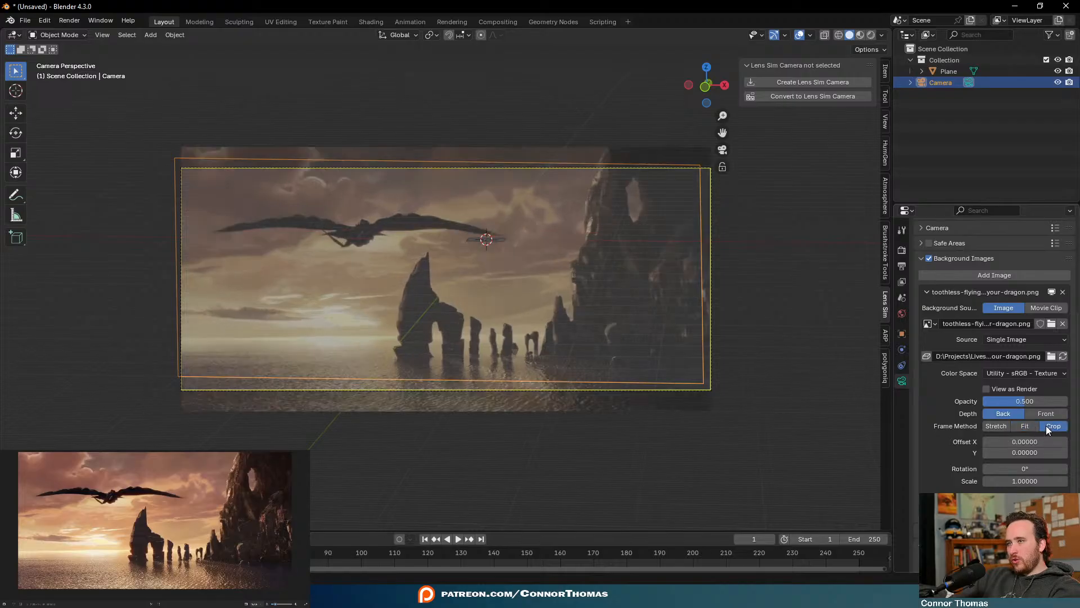
click(616, 328)
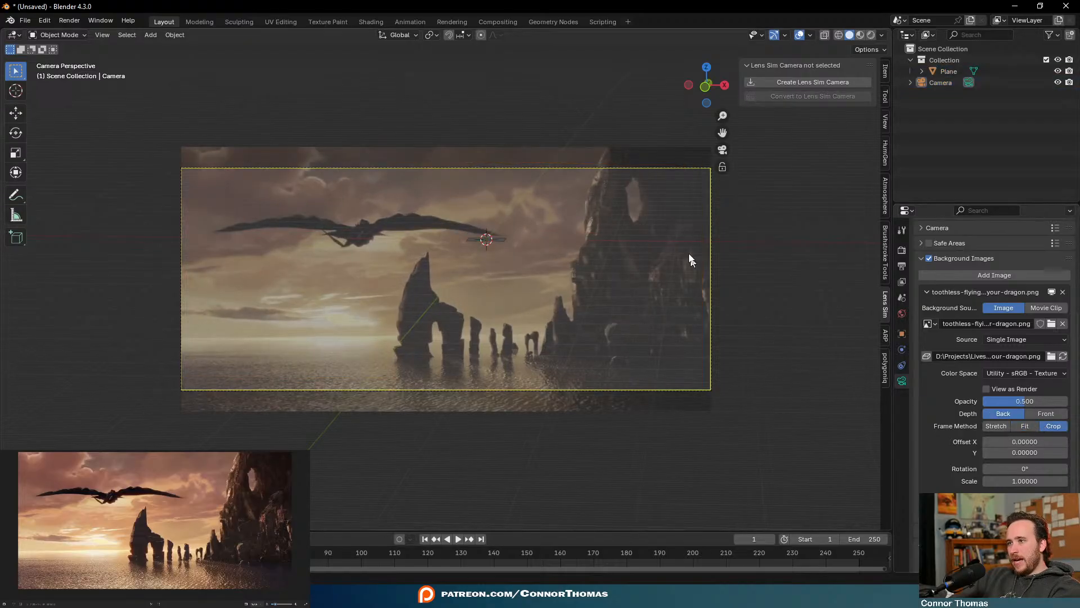
scroll(477, 315, up, 3)
scroll(491, 319, down, 1)
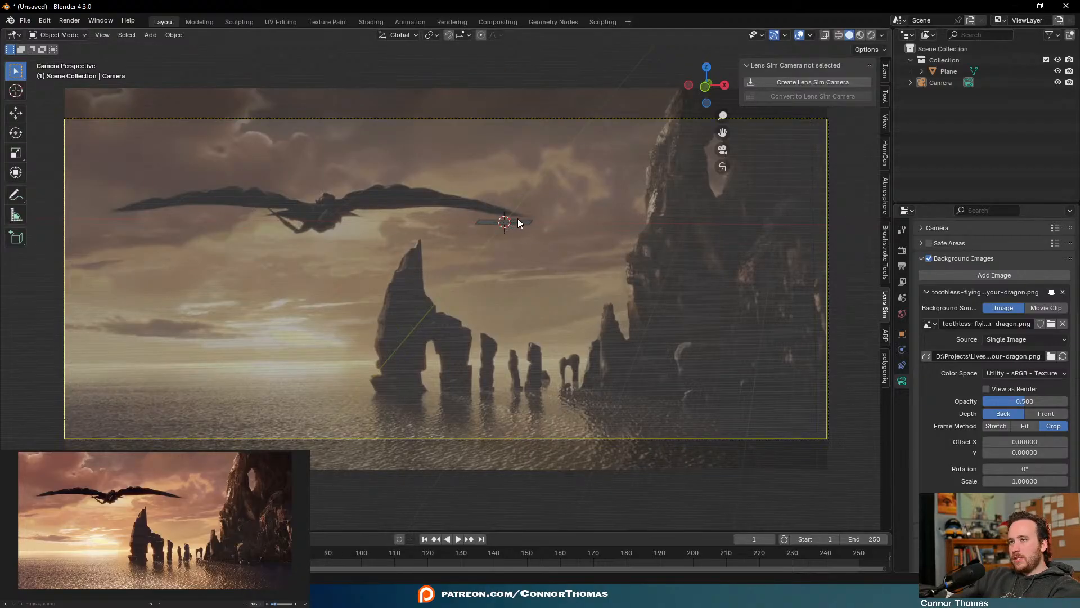
Set the transform pivot point to 3D Cursor, and move the camera so the cursor sits at the base of the rock arch
click(429, 34)
click(450, 75)
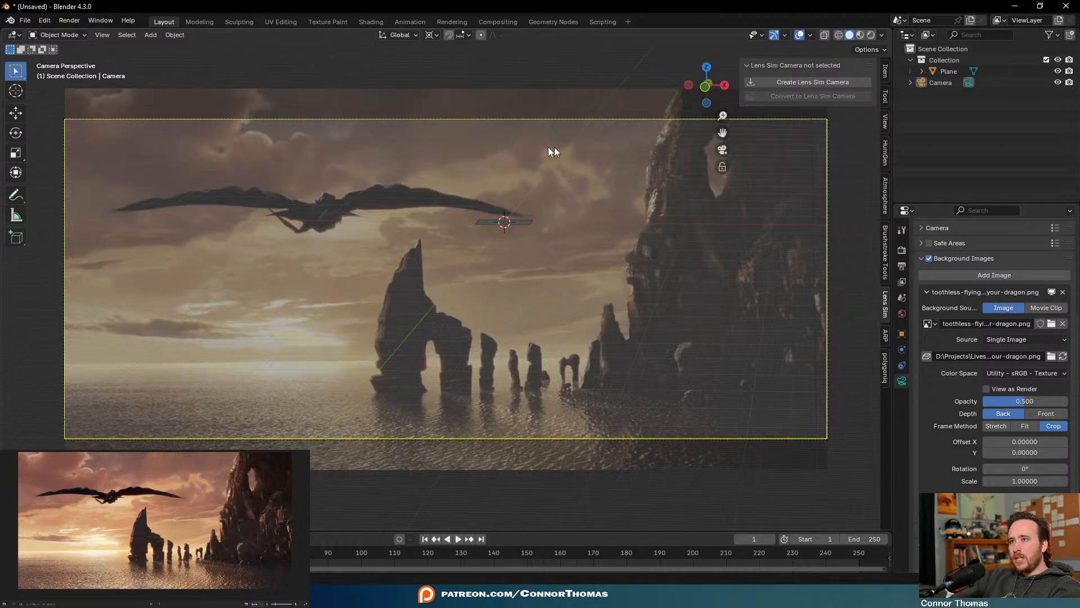
right_click(554, 229)
click(642, 138)
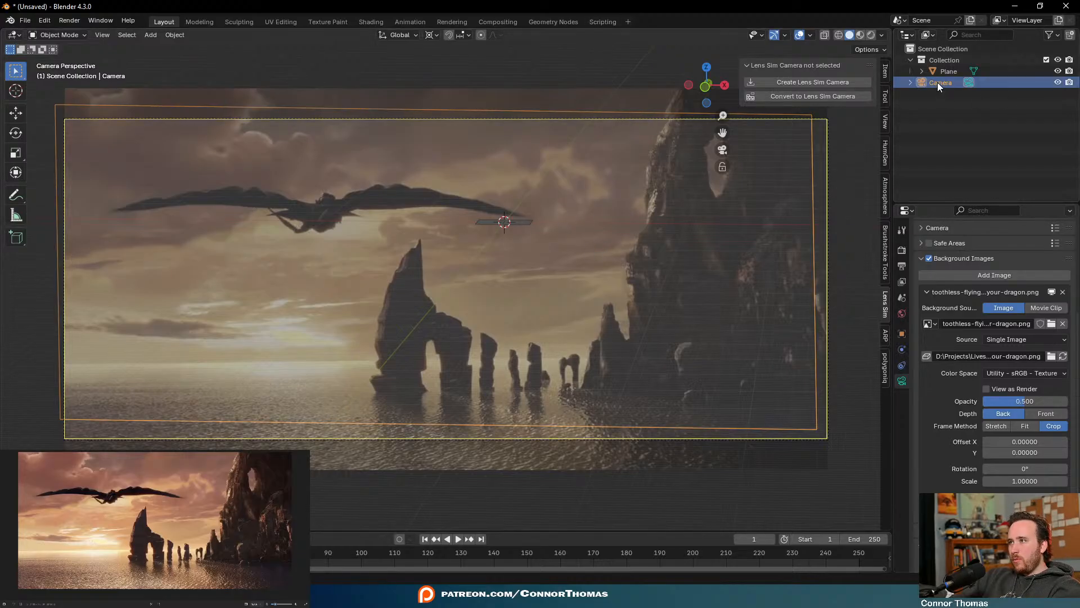
key(g)
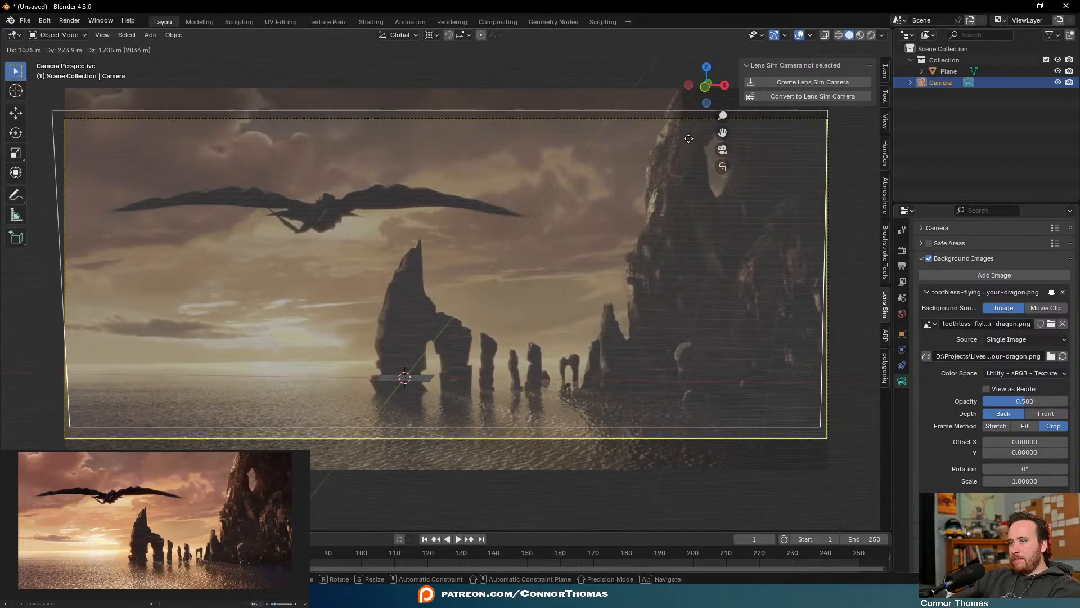
click(628, 188)
Rotate the camera freely around the 3D cursor with trackball rotation
key(r)
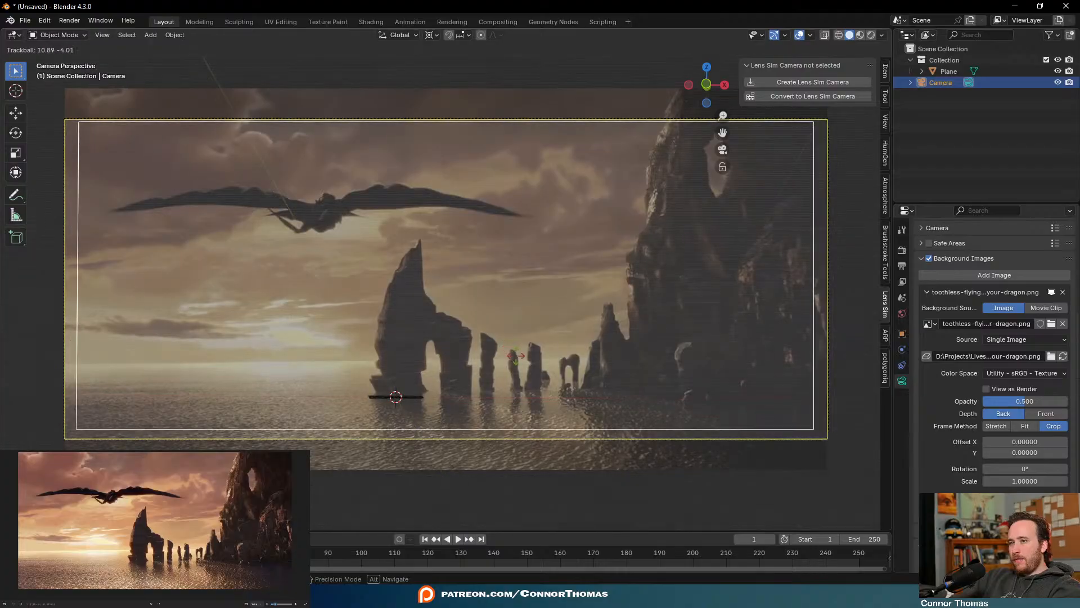
key(r)
key(Escape)
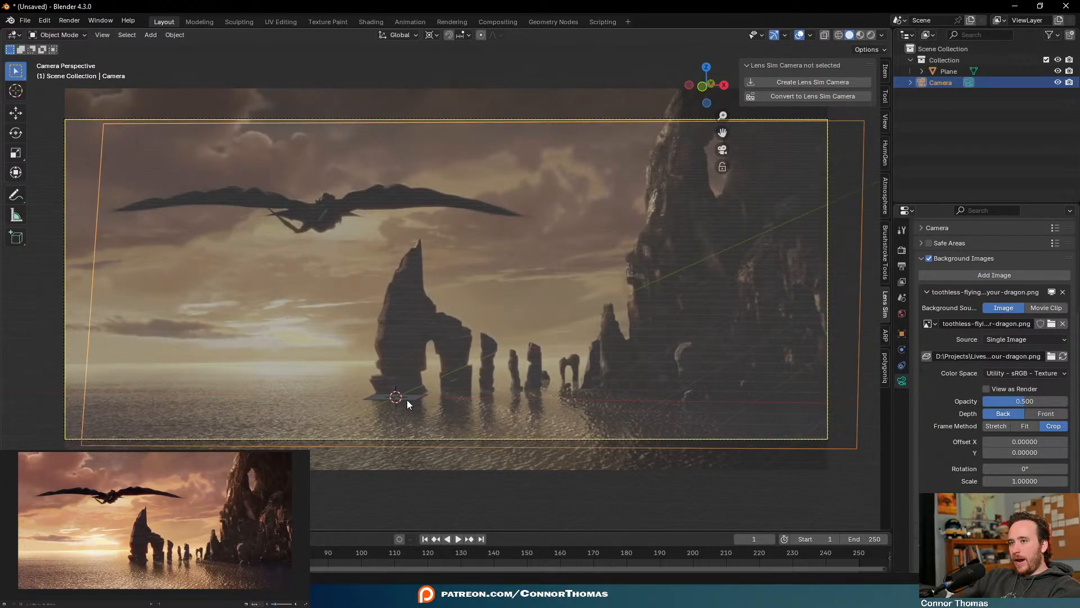
Scale up the plane so it spans the full width of the camera frame and stretches far into the distance
click(397, 398)
key(s)
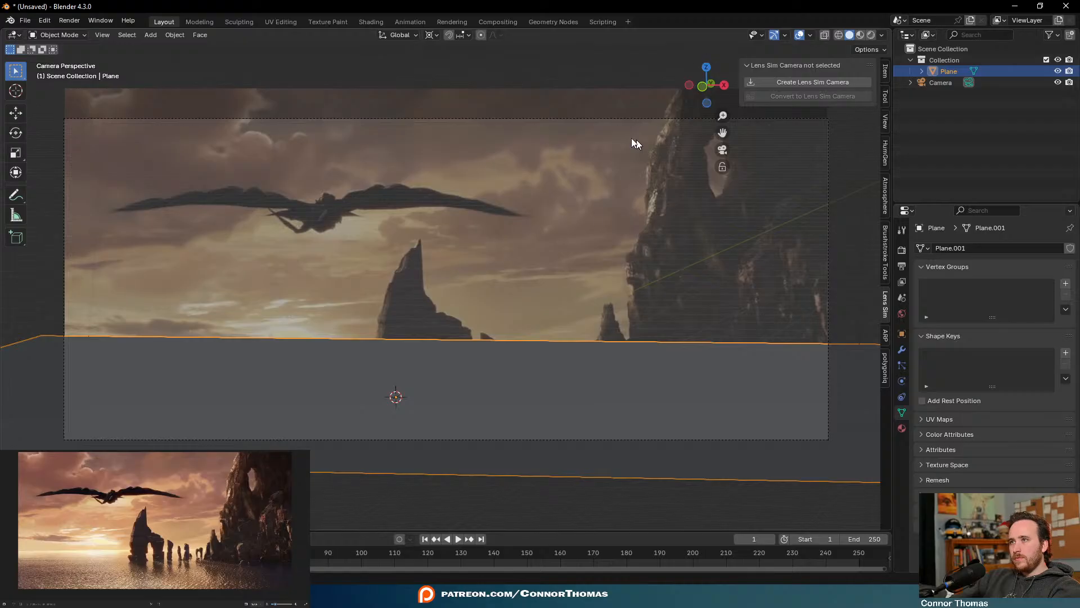
click(59, 211)
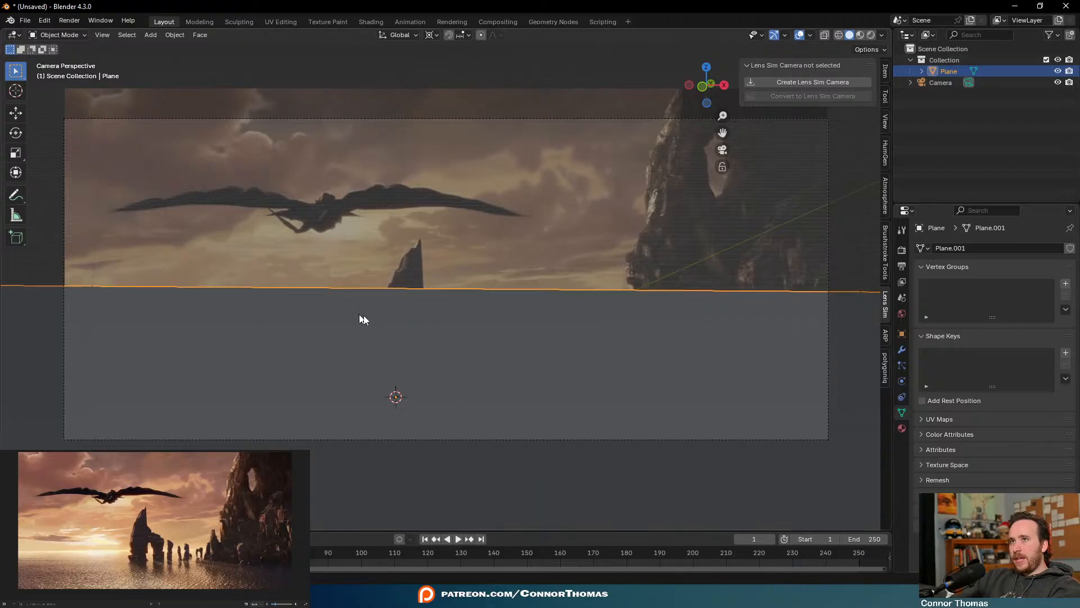
key(s)
click(516, 324)
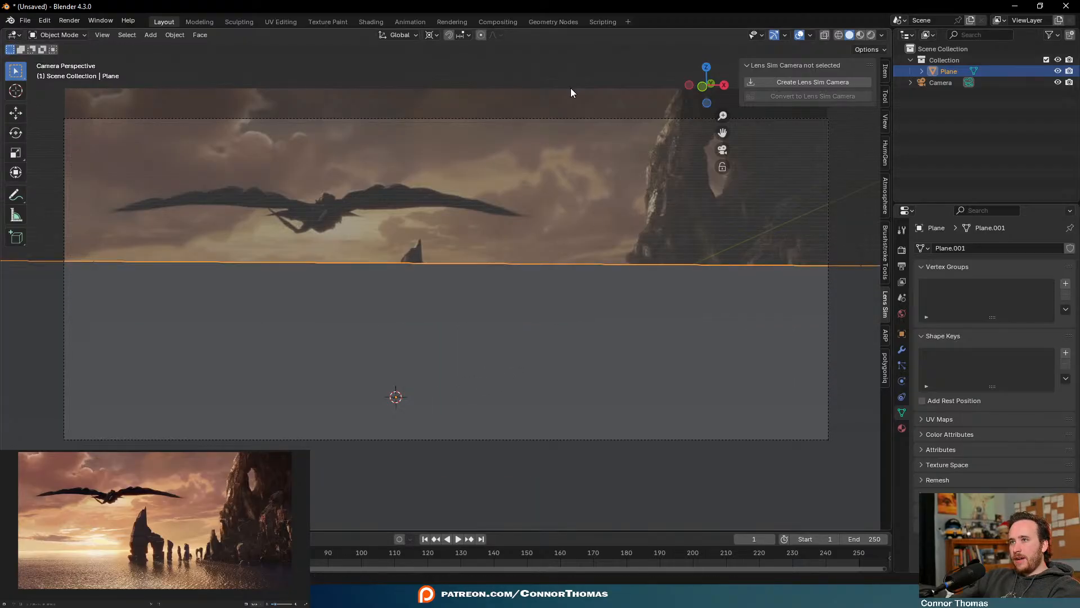
Trackball-rotate the camera until the plane's far edge lines up with the reference image's horizon
click(562, 117)
key(r)
key(r)
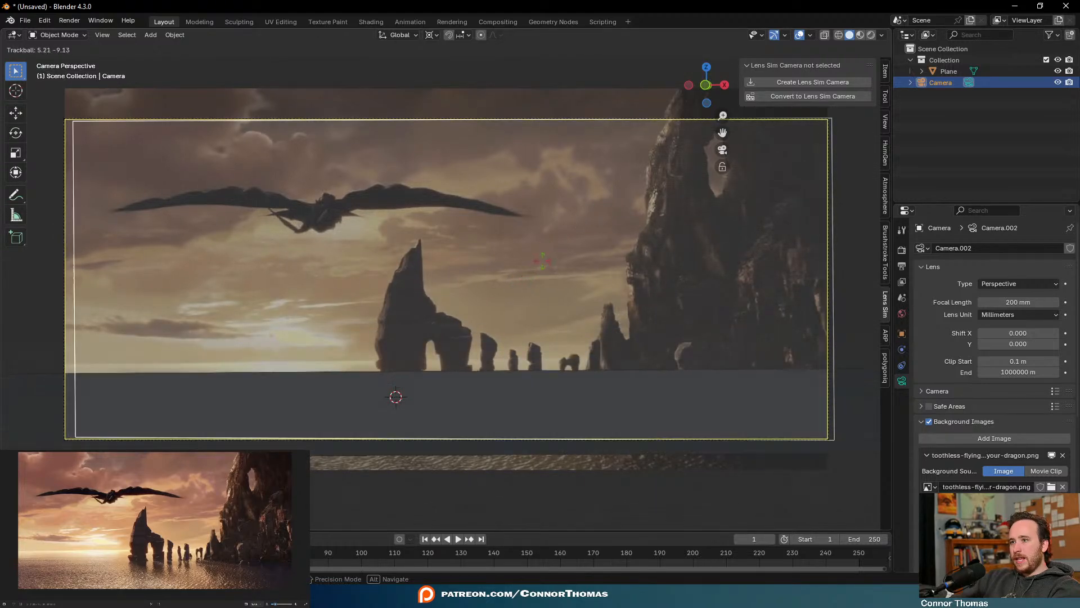
click(535, 244)
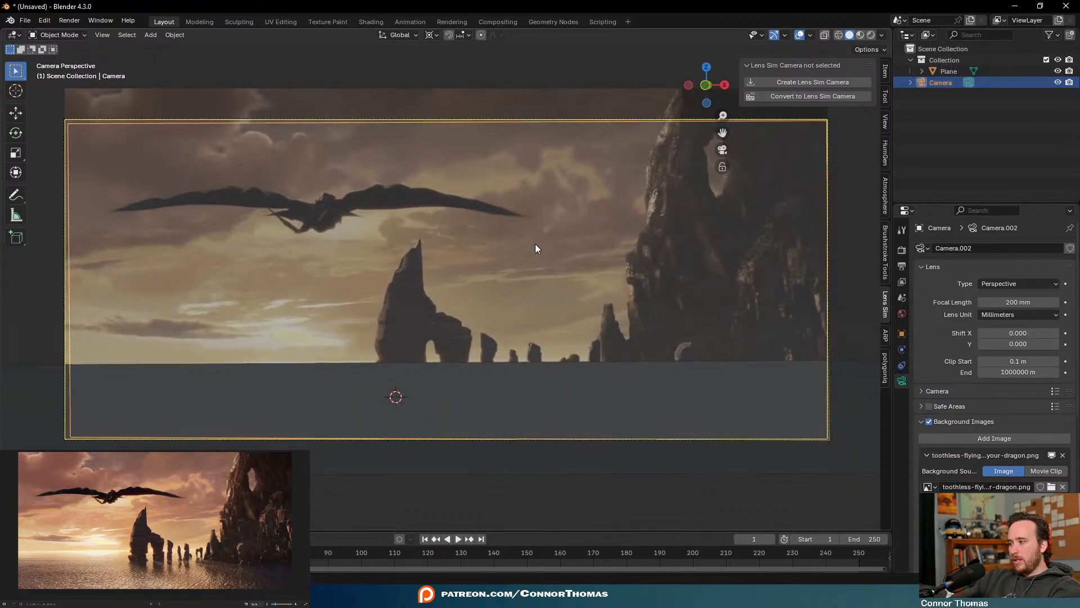
Check the plane's horizon against the reference image in wireframe shading, and return to solid shading
click(485, 303)
click(668, 377)
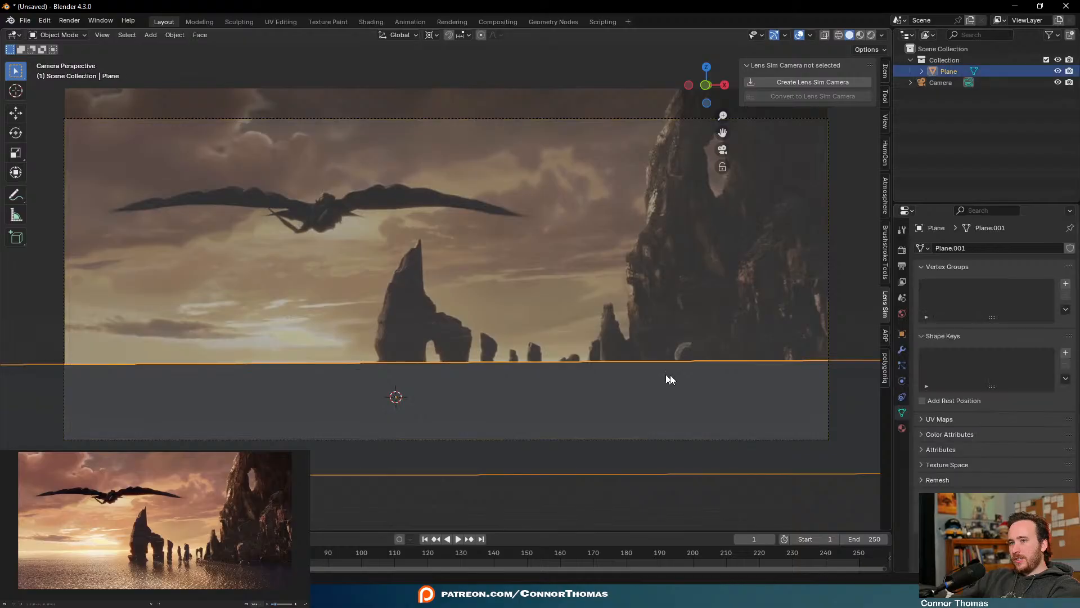
key(z)
click(631, 340)
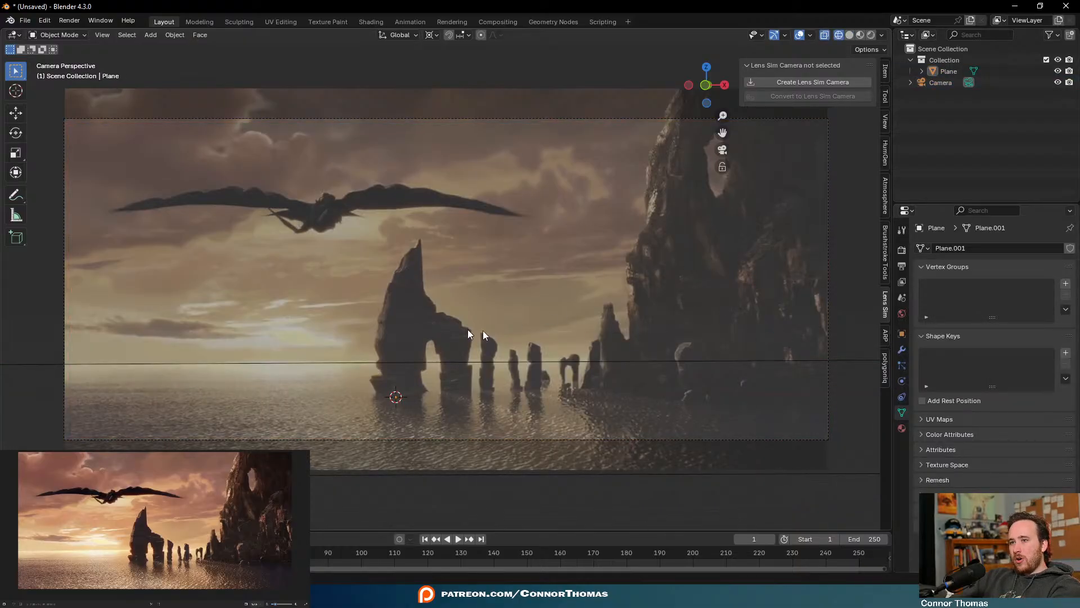
key(z)
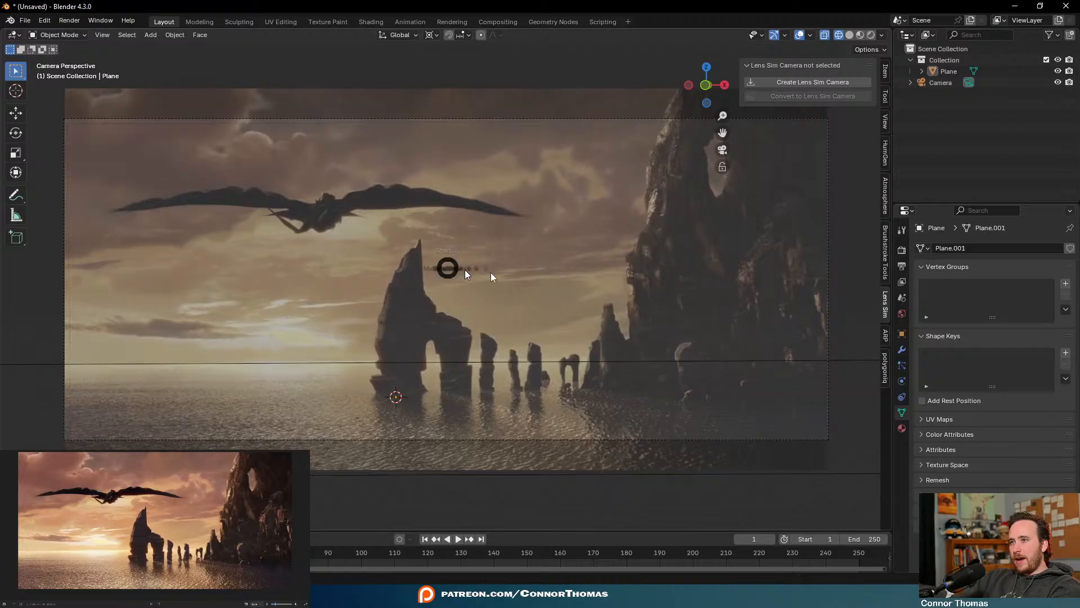
click(605, 306)
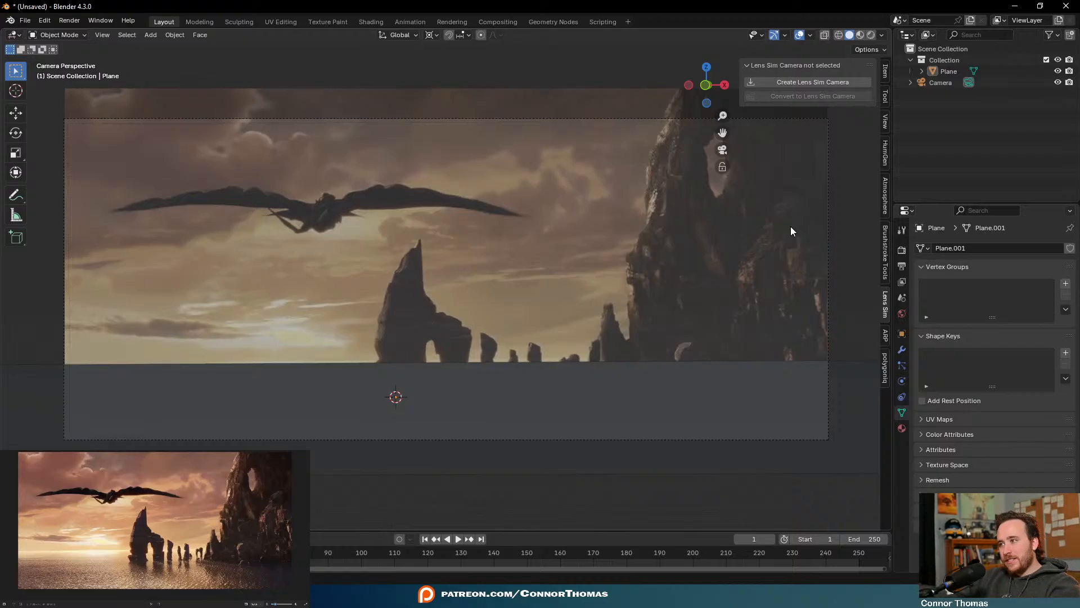
Hide the viewport sidebar and lower the camera background image's opacity to 0.206
key(n)
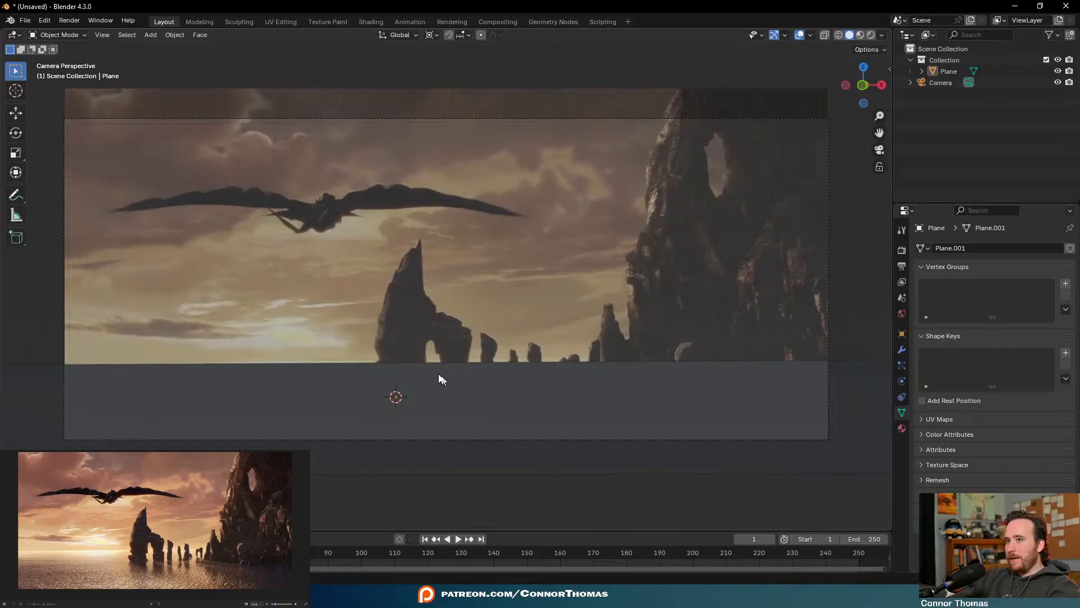
click(465, 118)
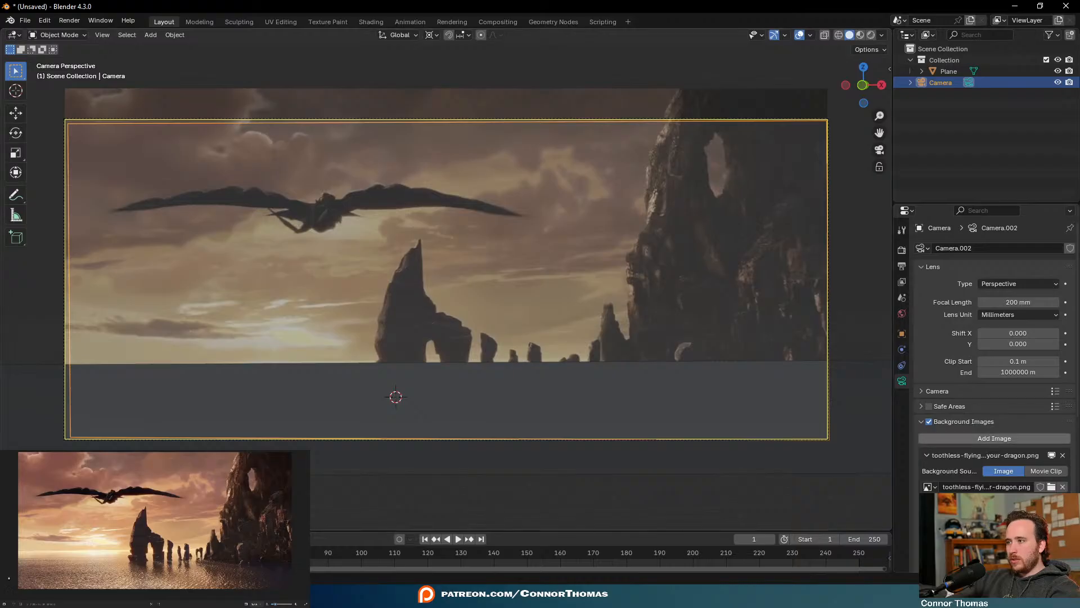
scroll(953, 455, down, 8)
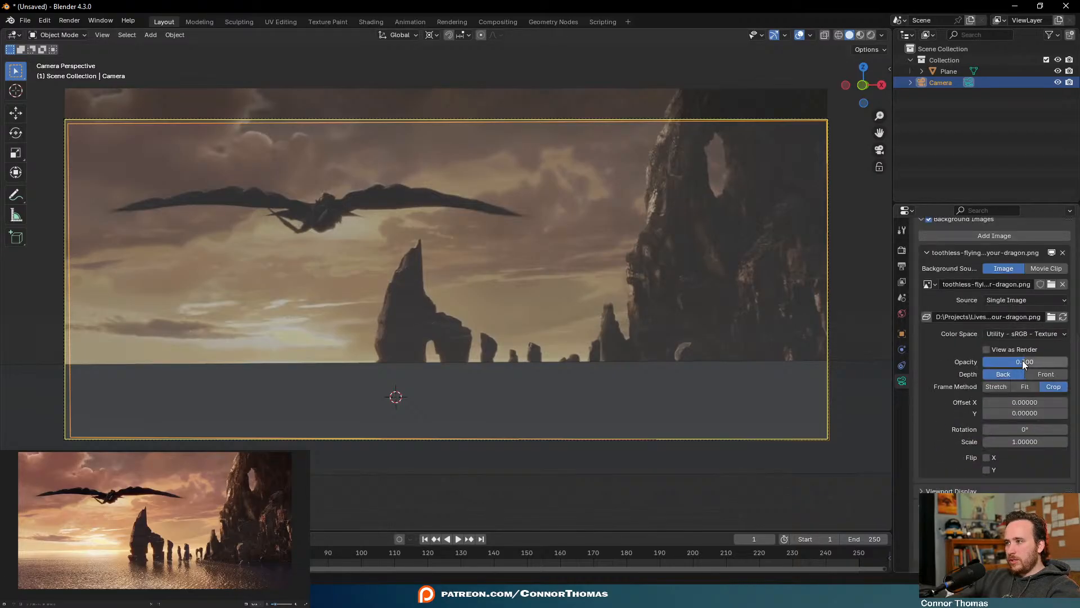
drag(1024, 364, 1000, 363)
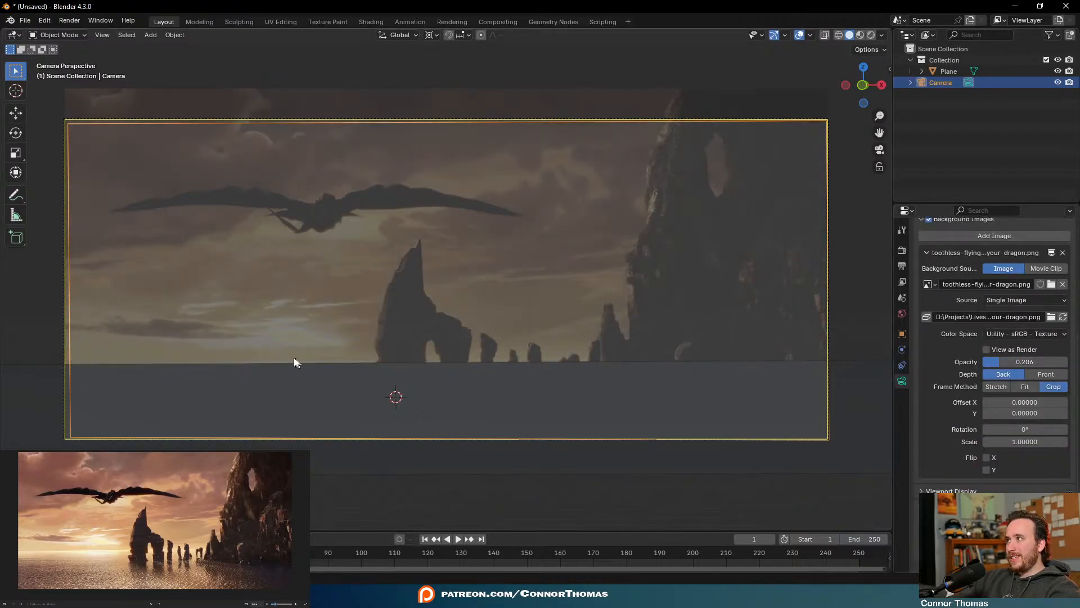
click(322, 324)
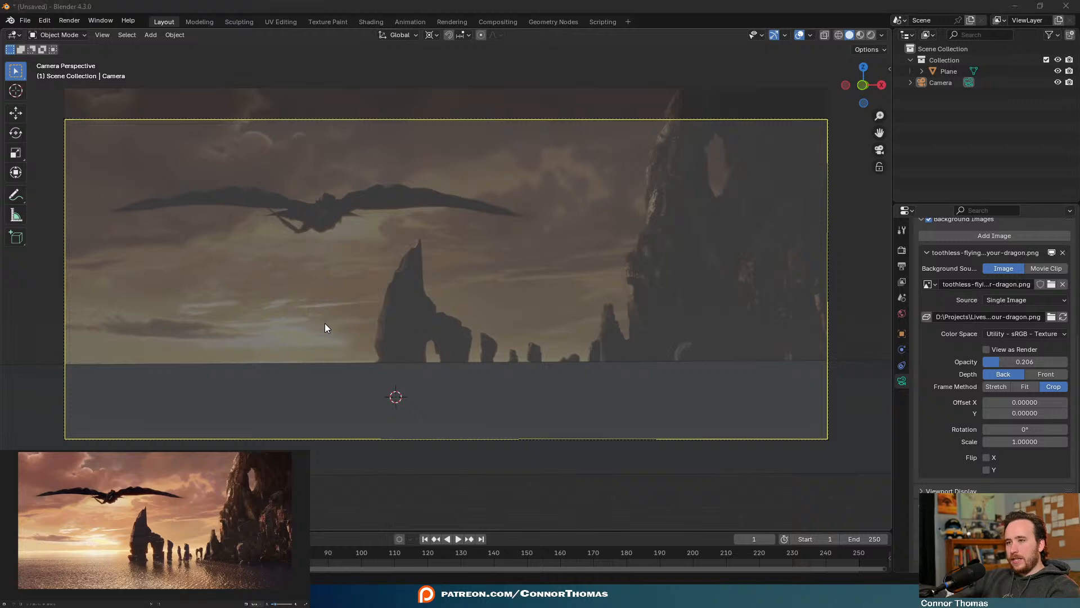
Save the scene as 20250601_scene_v01.blend in the stream project's 20250601\48_3D_out folder
key(ctrl+s)
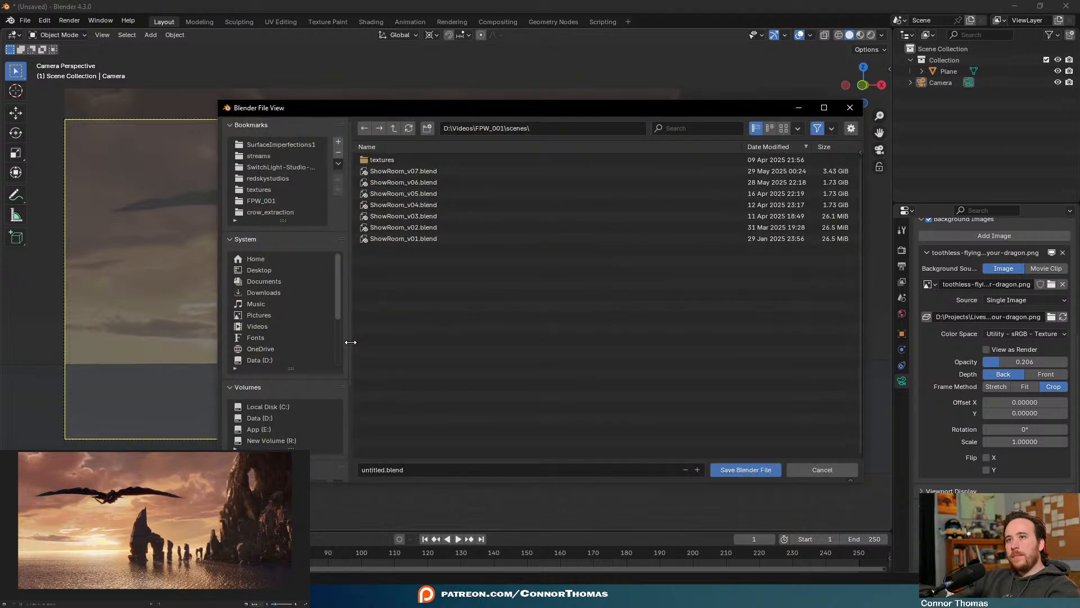
click(264, 156)
double_click(387, 158)
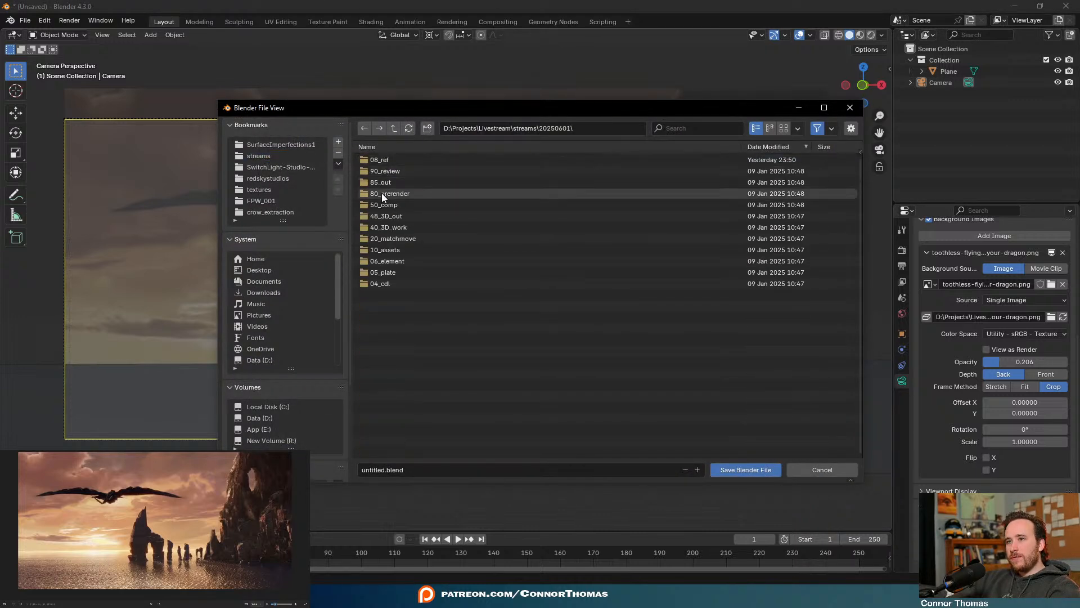
double_click(406, 215)
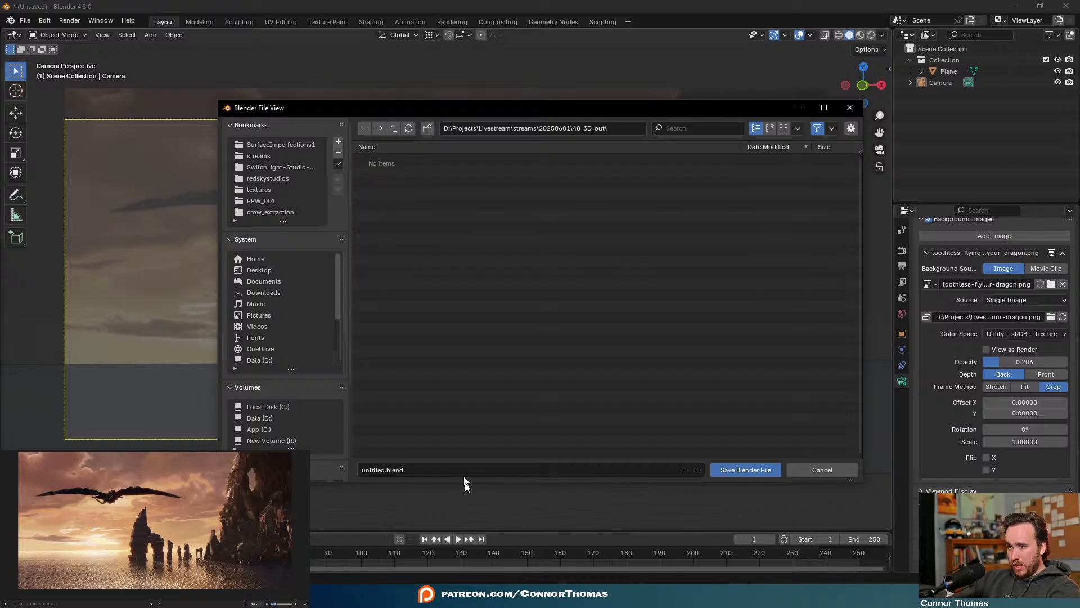
click(388, 470)
double_click(373, 470)
text(2025)
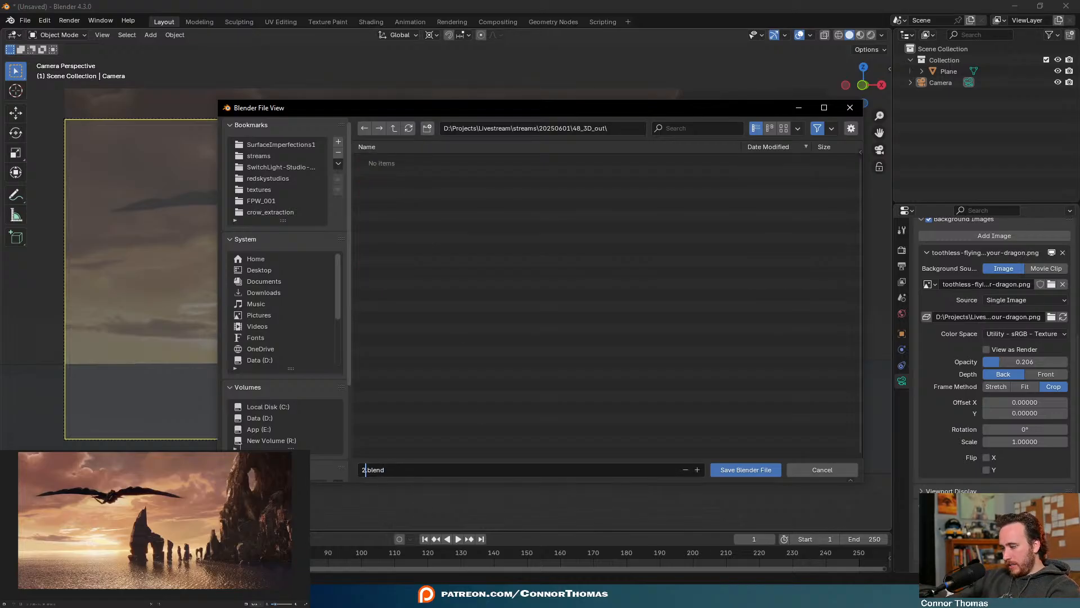
text(0601)
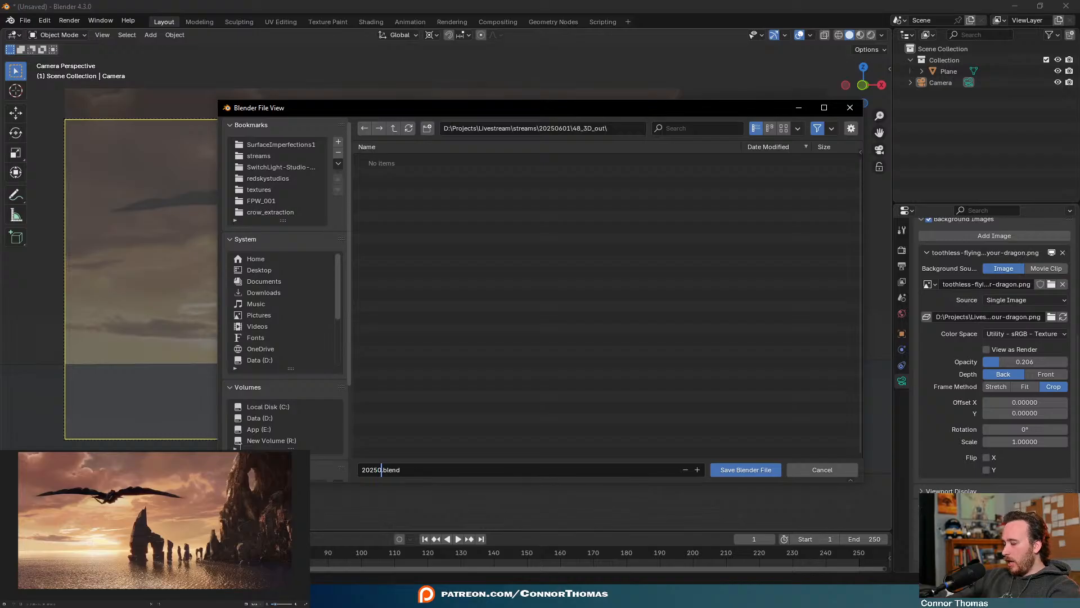
text(_)
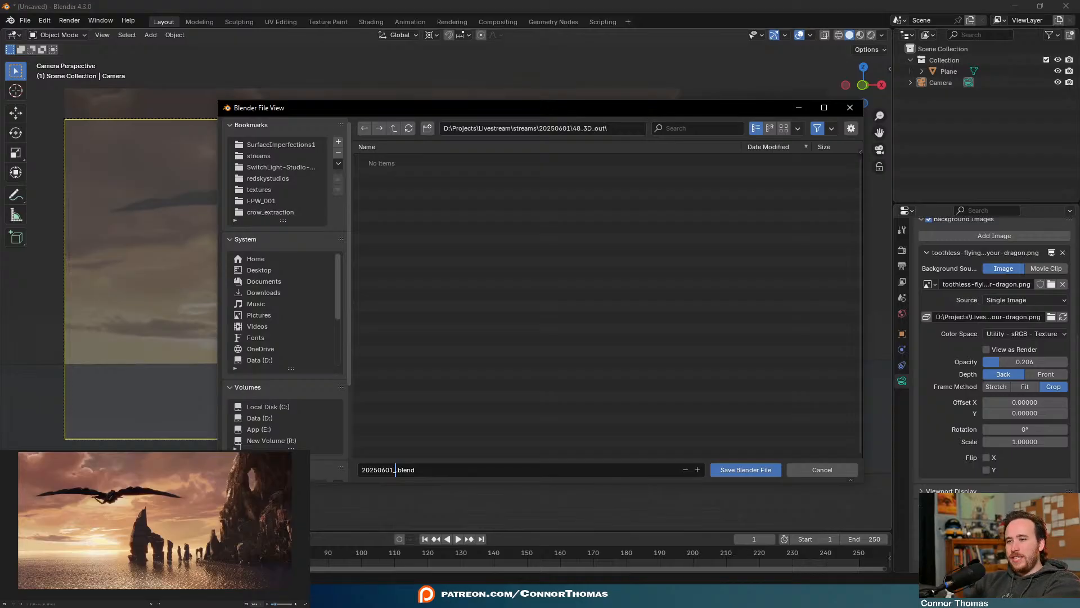
text(scene)
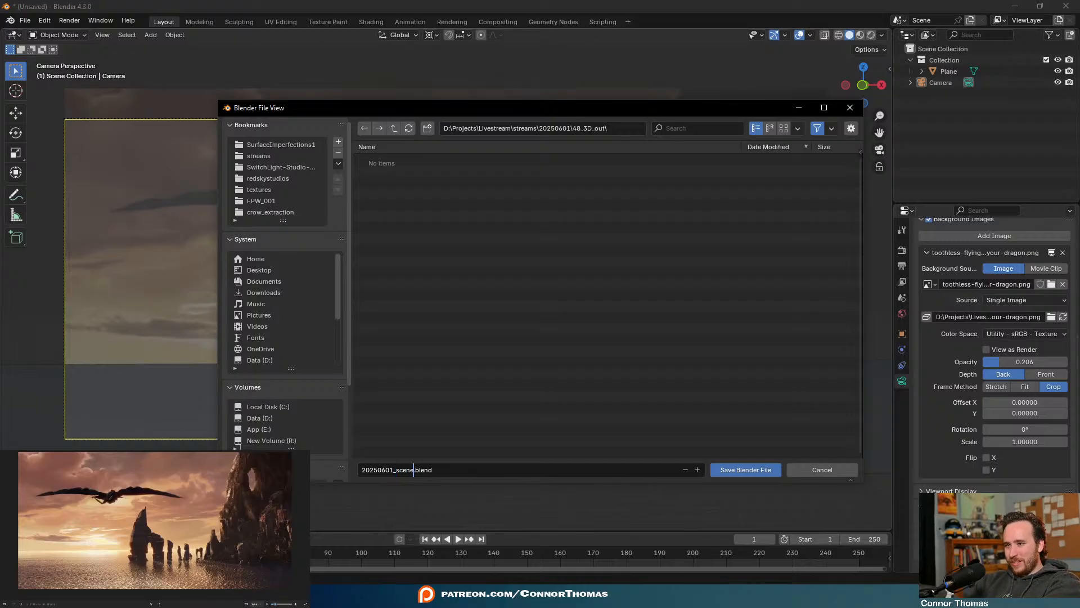
text(_v01)
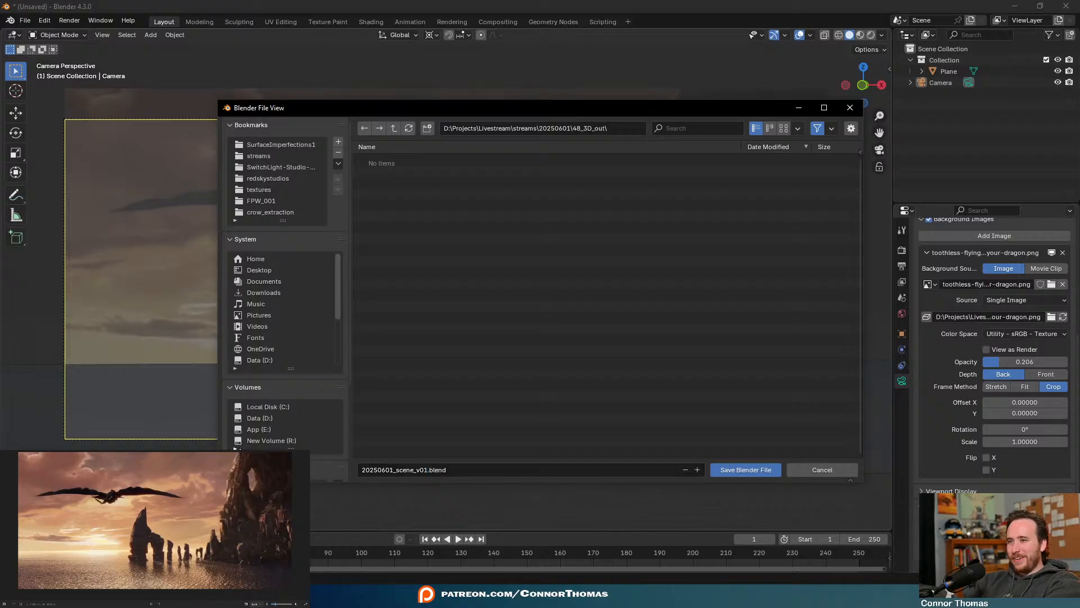
click(749, 469)
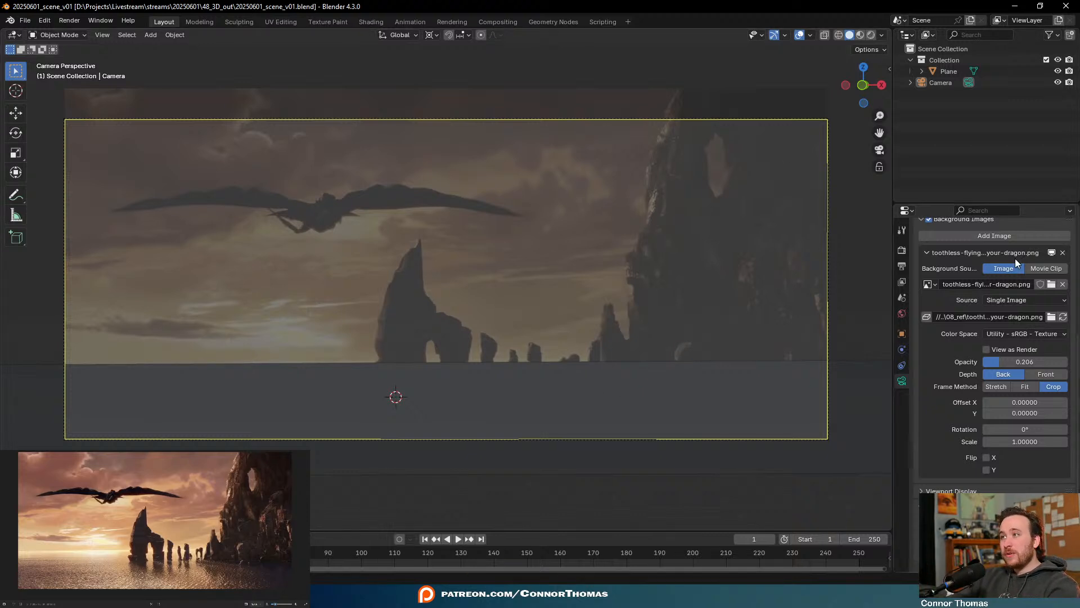
Rename the collection containing the plane as Layout
double_click(944, 61)
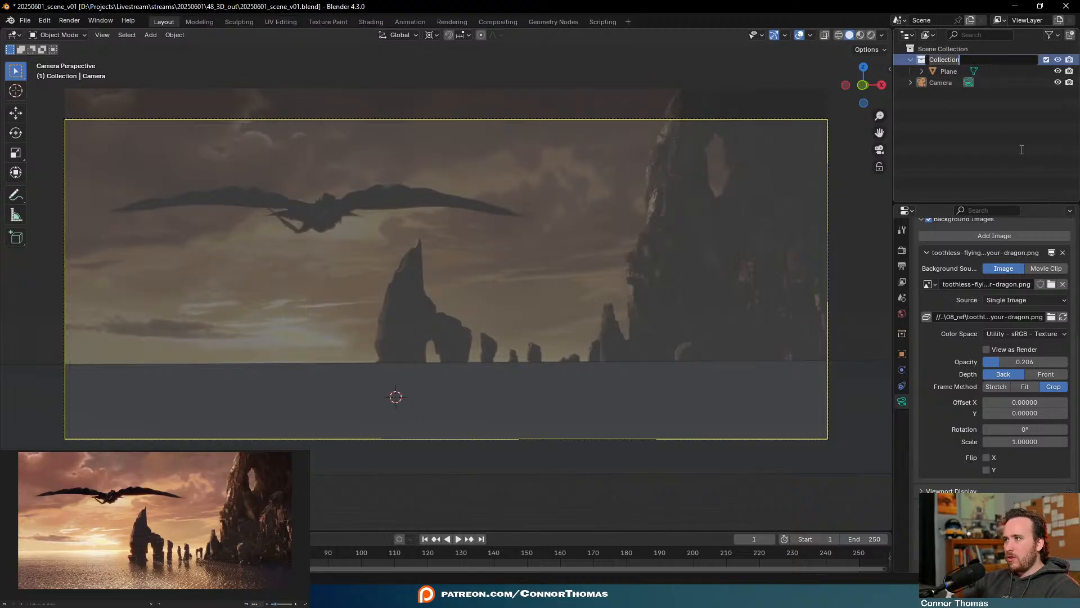
text(Lya)
key(BackSpace)
text(ayout)
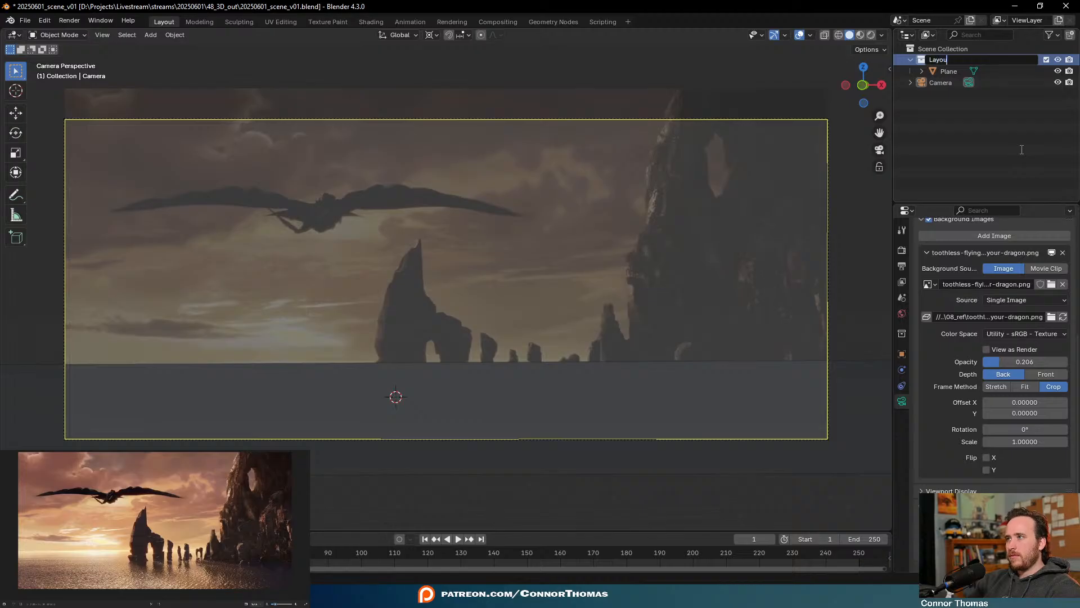
key(Return)
Add a new collection and move it out of Layout to the top level of the scene
right_click(974, 107)
click(977, 110)
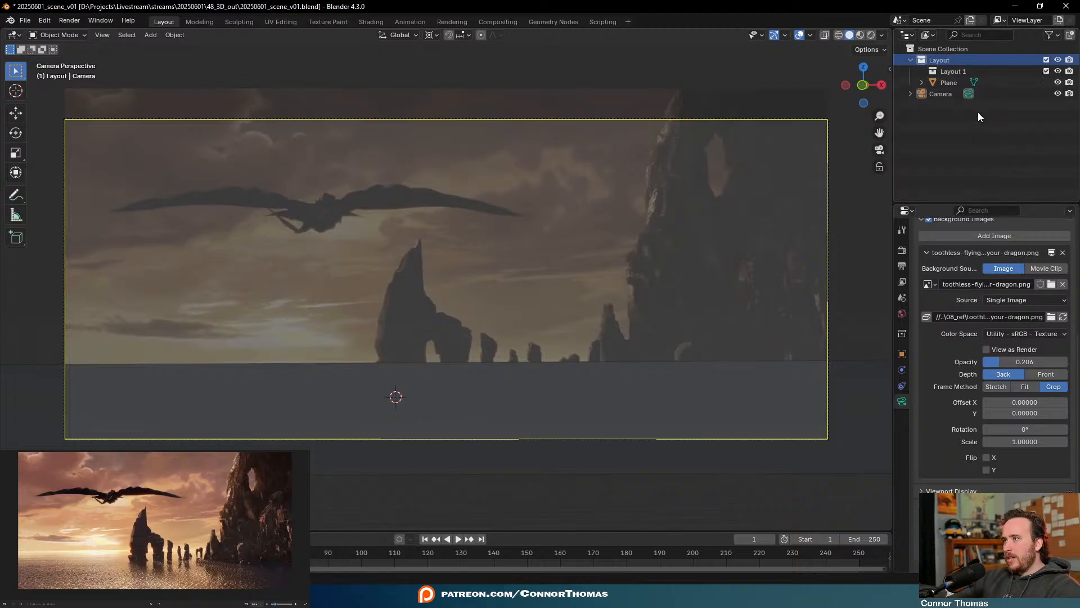
drag(951, 72, 947, 49)
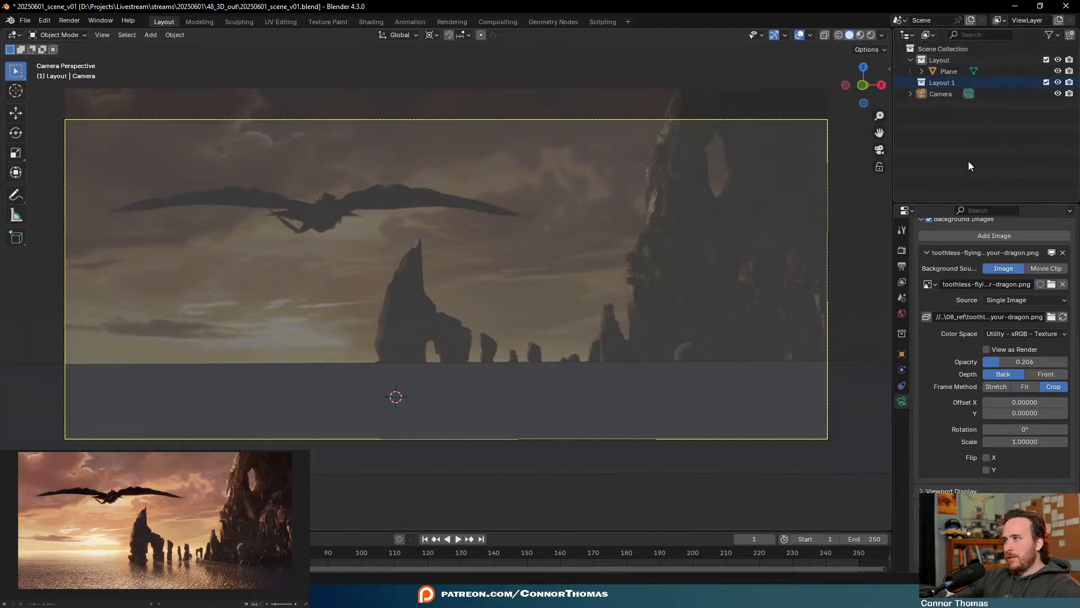
Rename the new collection as Camera and place it above the Layout collection
double_click(940, 83)
text(C)
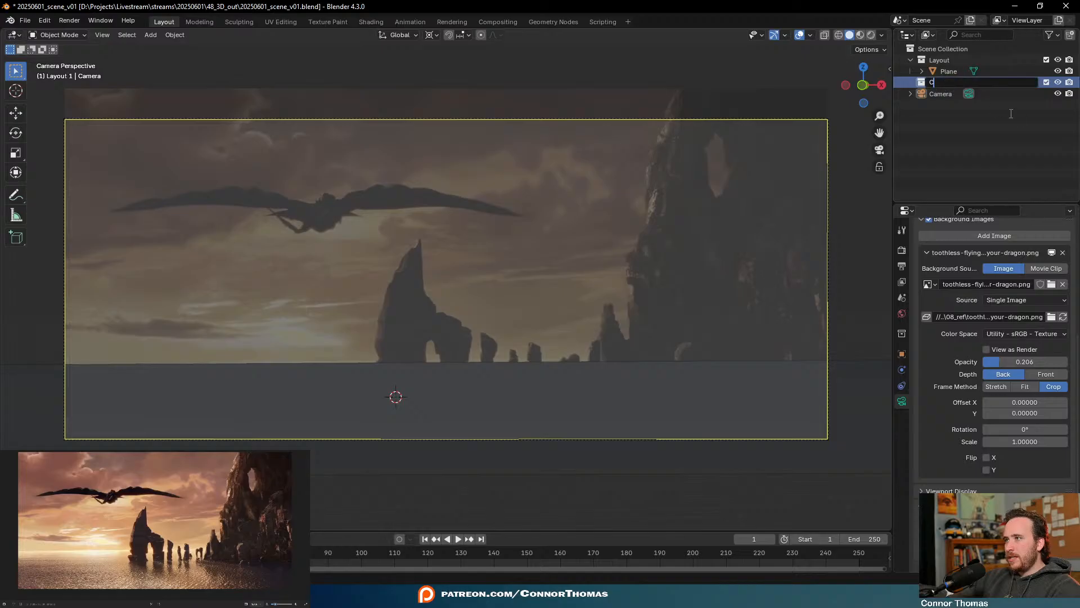
text(amera)
key(Return)
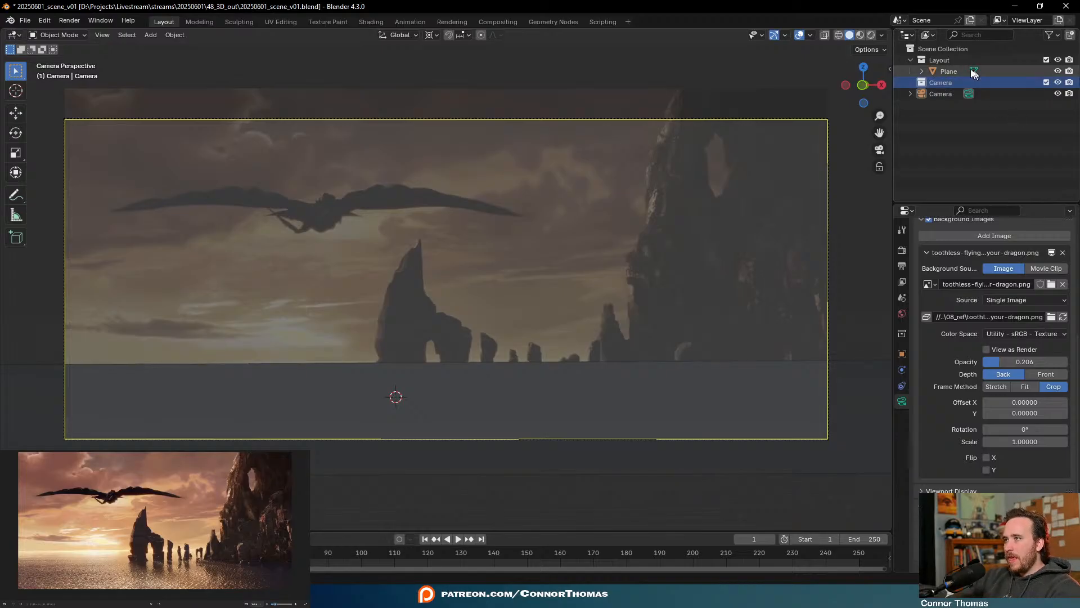
drag(941, 81, 950, 52)
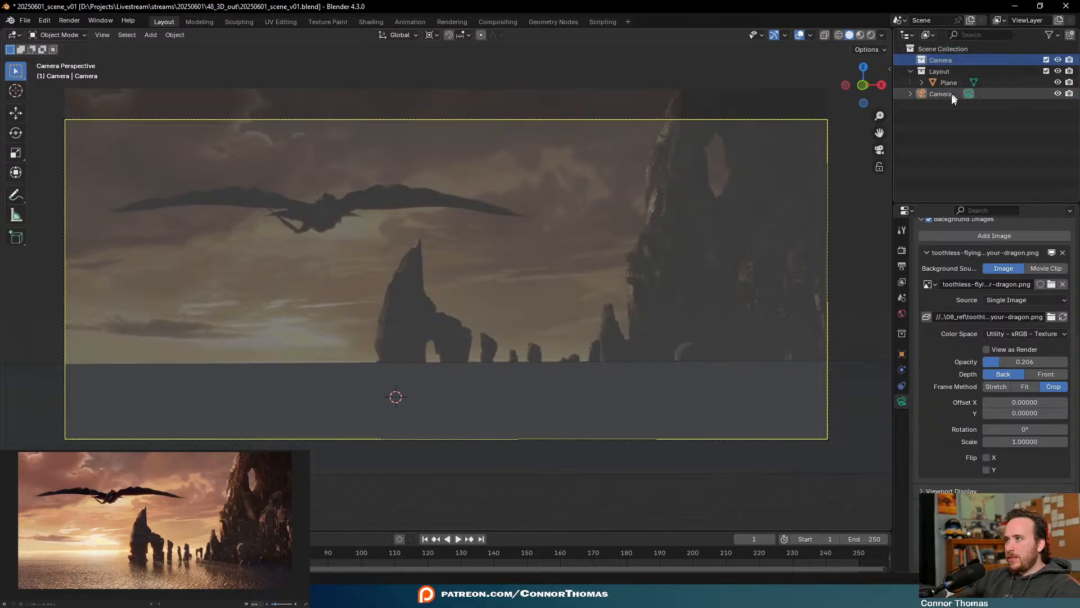
Move the camera object into the Camera collection and make Layout the active collection
drag(950, 95, 947, 61)
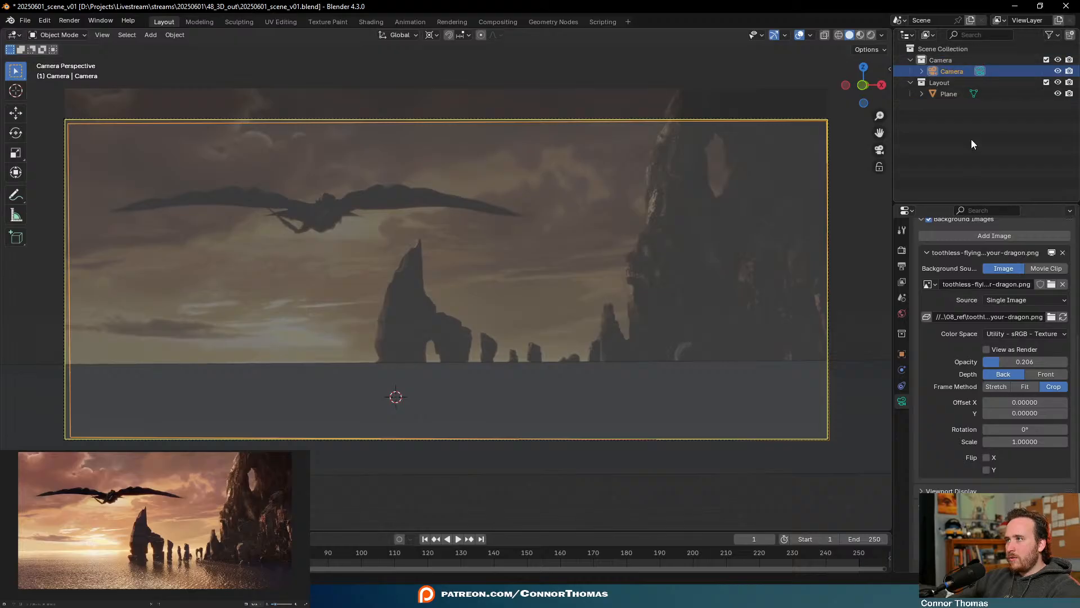
click(971, 139)
right_click(958, 124)
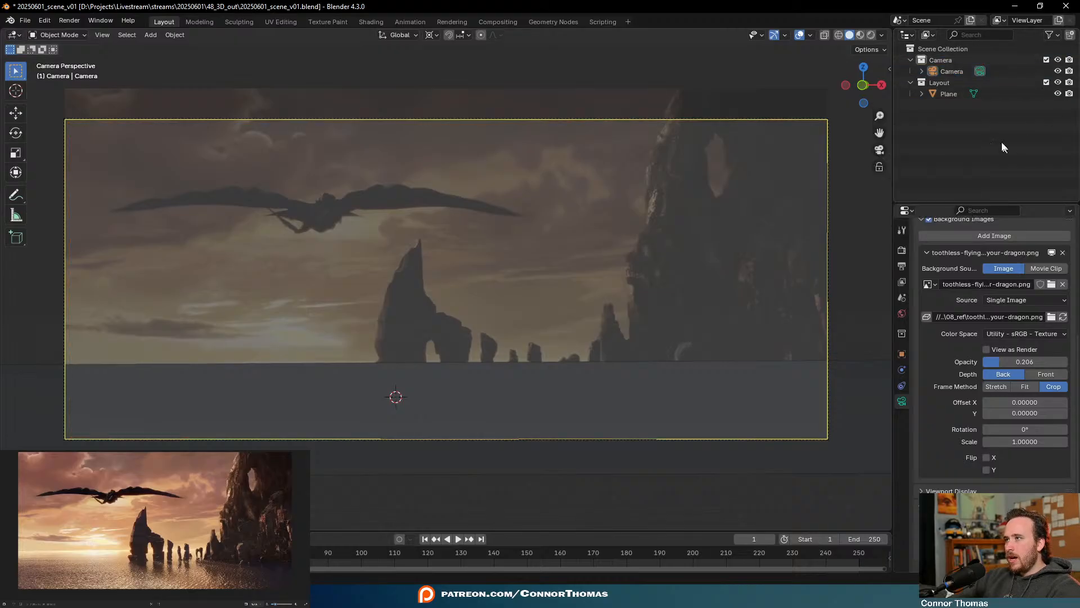
click(938, 83)
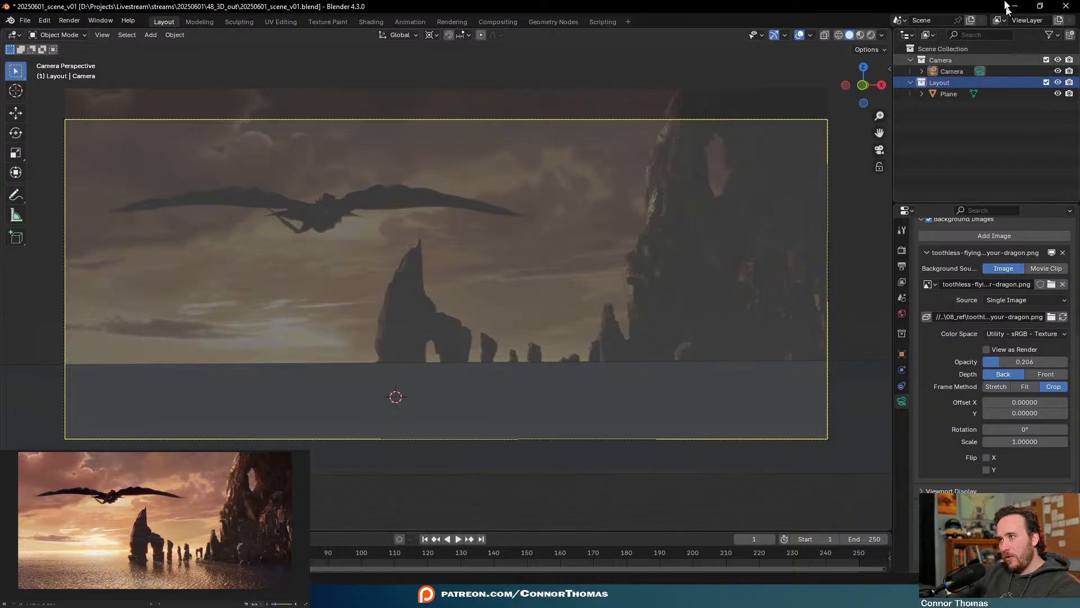
click(970, 145)
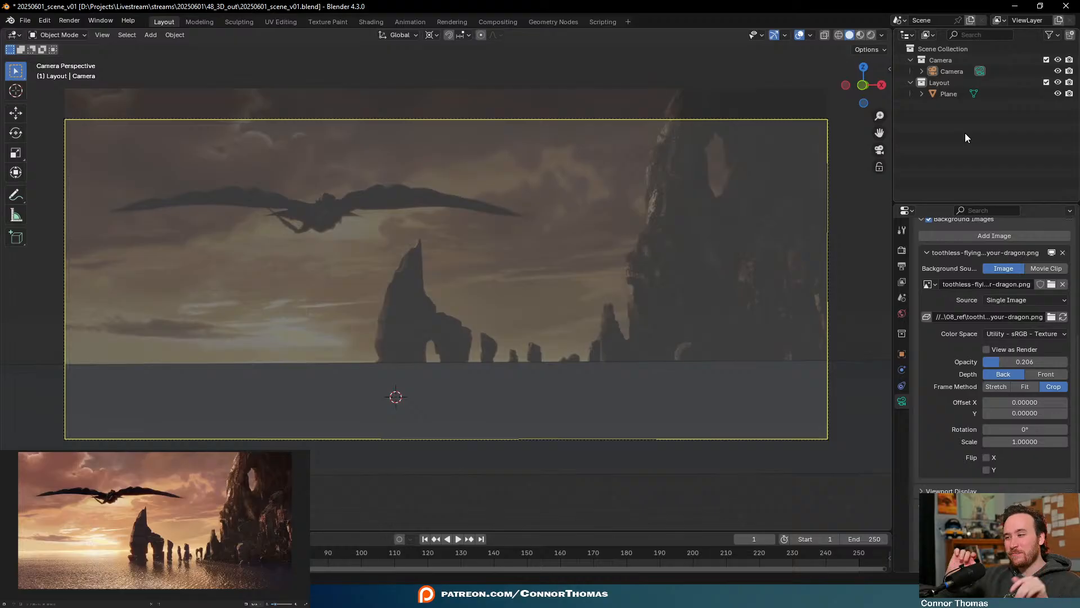
Rename the camera's data block as Camera
scroll(977, 308, up, 8)
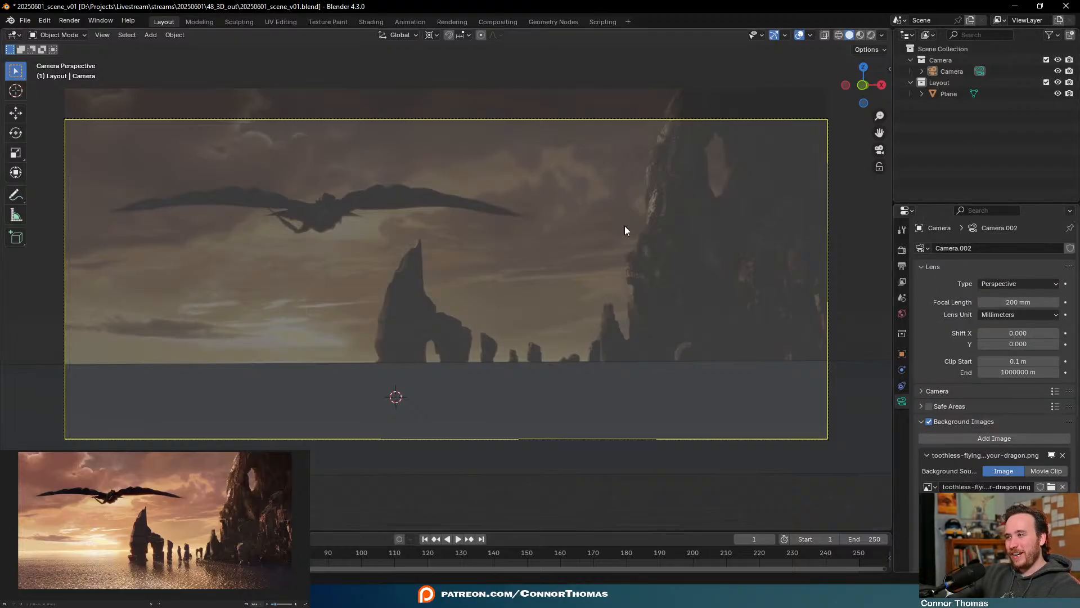
click(966, 248)
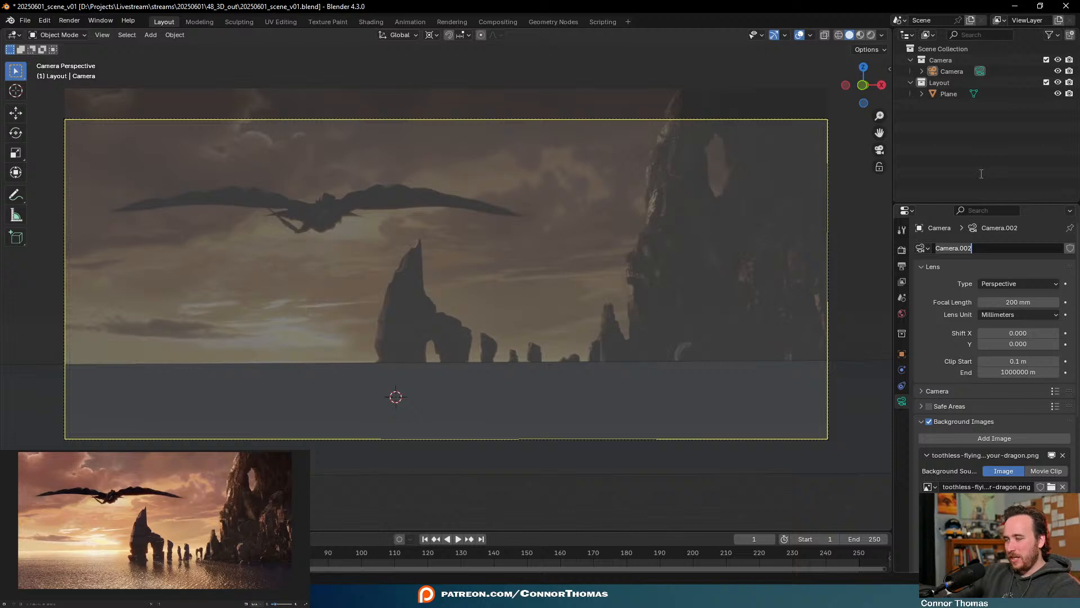
text(Ca)
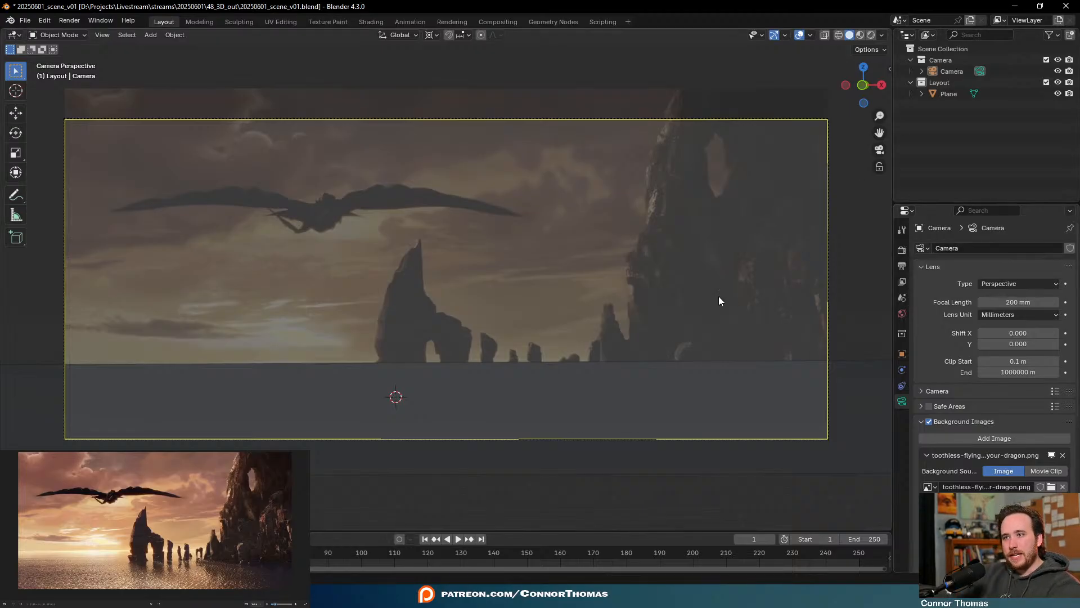
Show the scene in wireframe and place the 3D cursor at the base of the tall rock spire in the reference
key(shift+z)
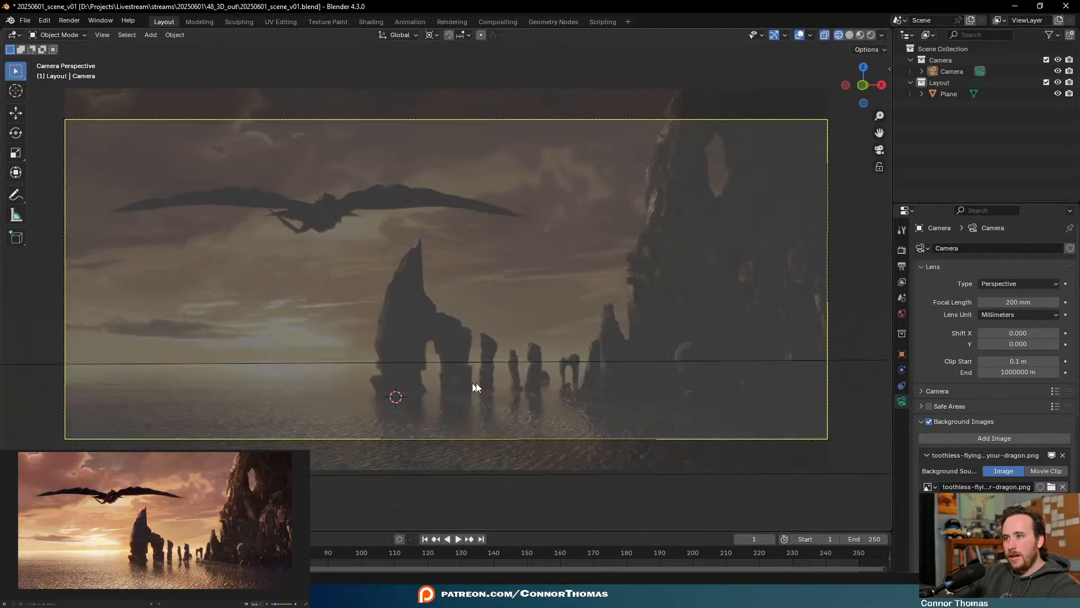
click(16, 91)
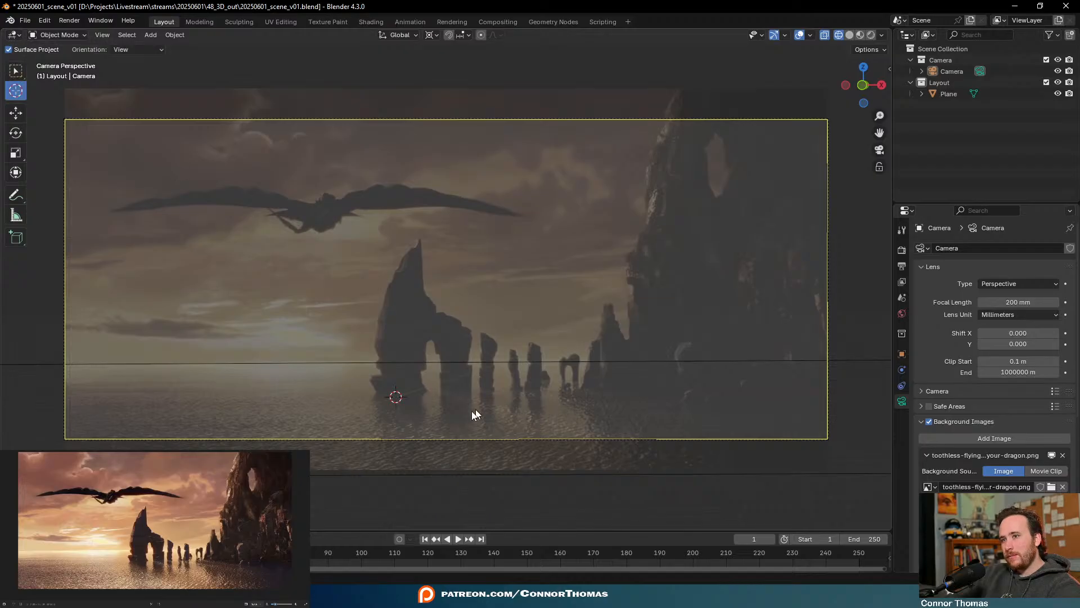
click(404, 392)
mouse_move(404, 392)
mouse_down()
mouse_move(390, 390)
mouse_move(499, 391)
mouse_move(798, 309)
mouse_move(304, 380)
mouse_move(737, 394)
mouse_move(372, 411)
mouse_move(404, 377)
mouse_move(399, 387)
mouse_up()
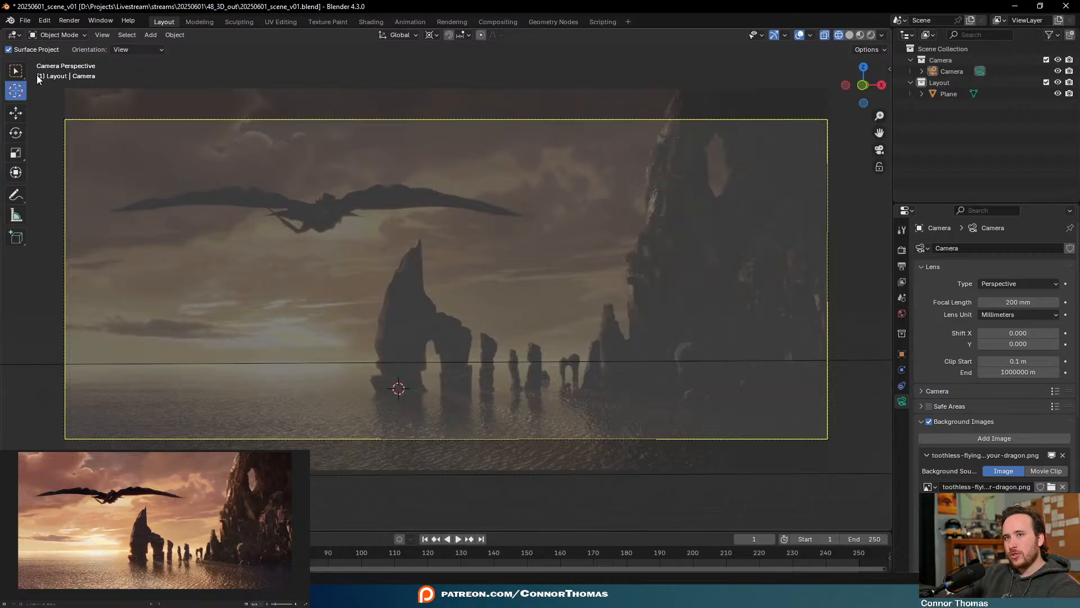
Return to the selection tool and add a mesh plane at the 3D cursor
click(16, 76)
key(shift+a)
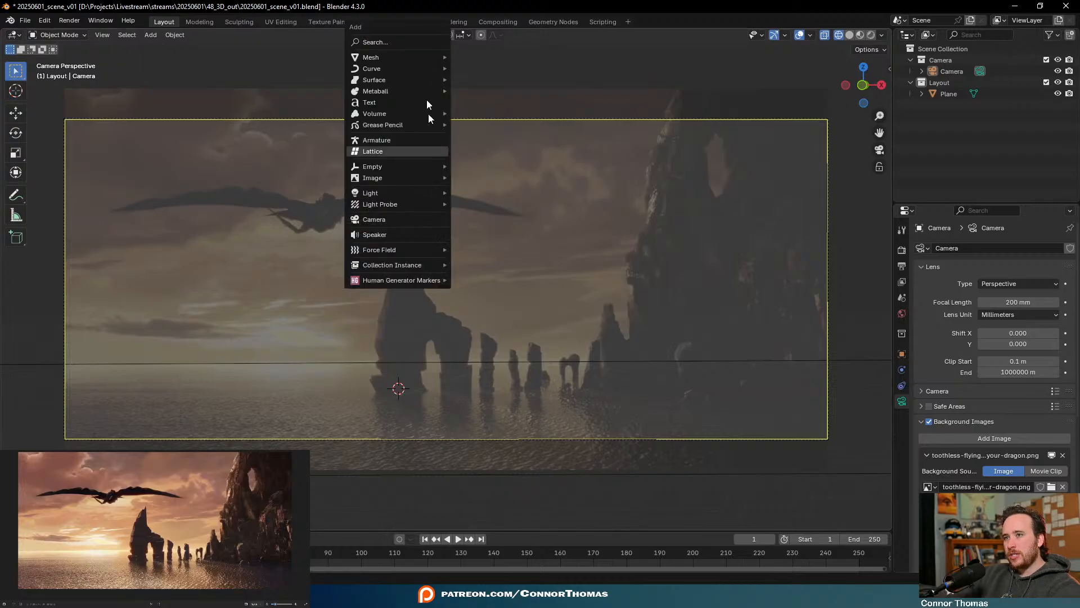
mouse_move(400, 55)
click(478, 57)
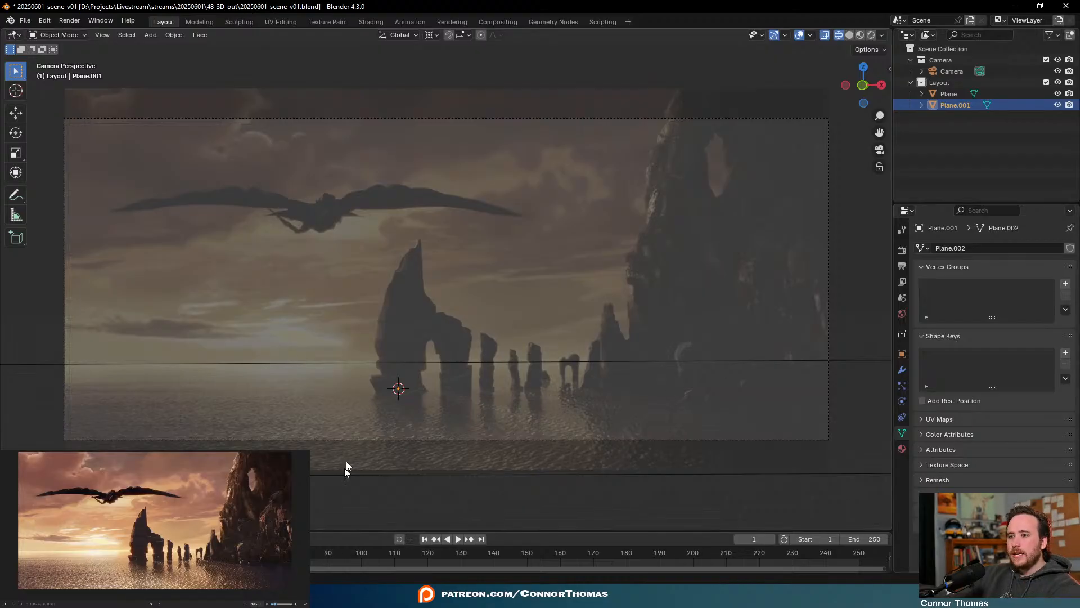
Open a second Blender window with the camera view and enlarge the camera frame to fill it
click(101, 22)
click(120, 35)
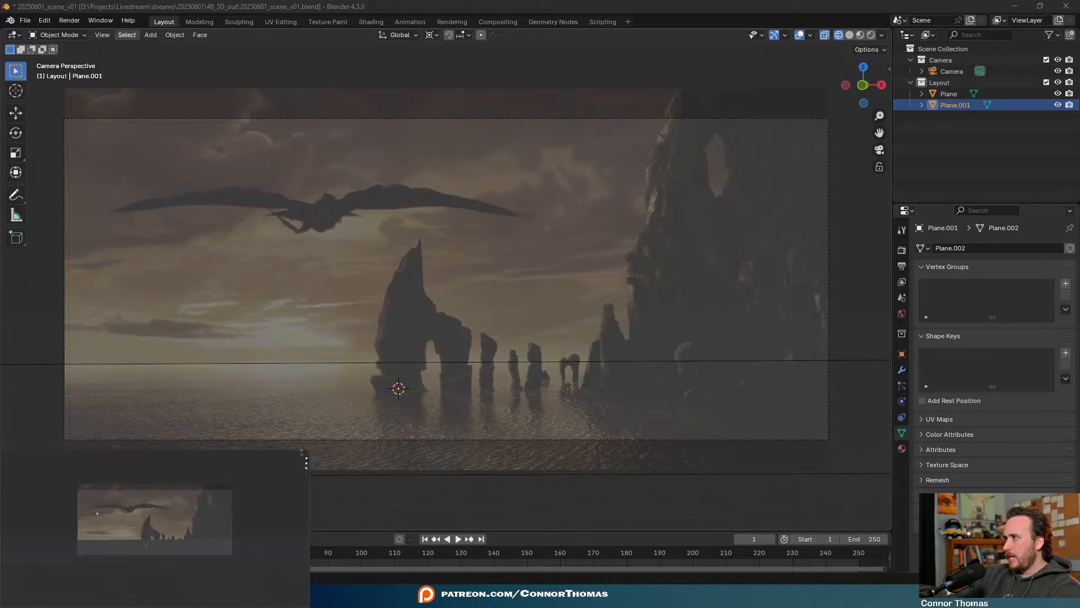
scroll(191, 515, up, 3)
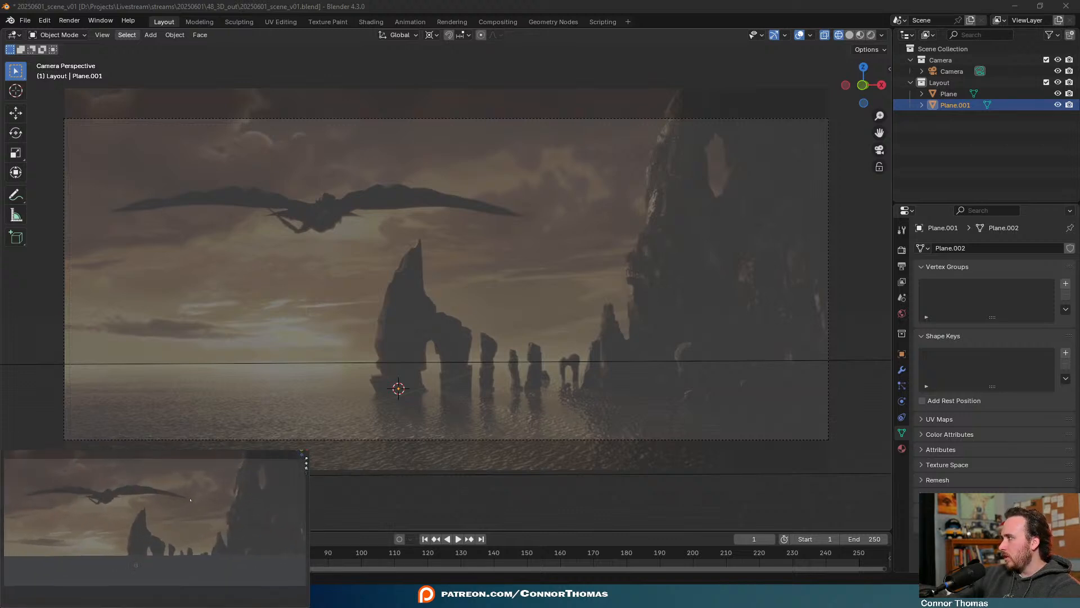
click(516, 127)
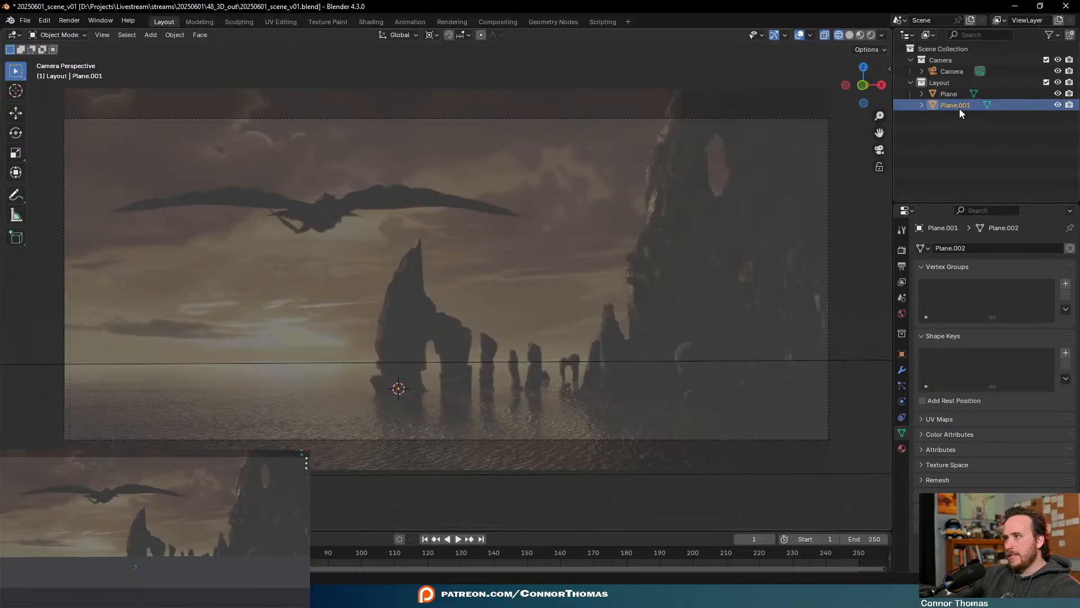
Set the camera background image to opacity 1.000, enable View as Render and use the Utility - Rec.709 - Display color space
click(945, 72)
scroll(980, 424, down, 8)
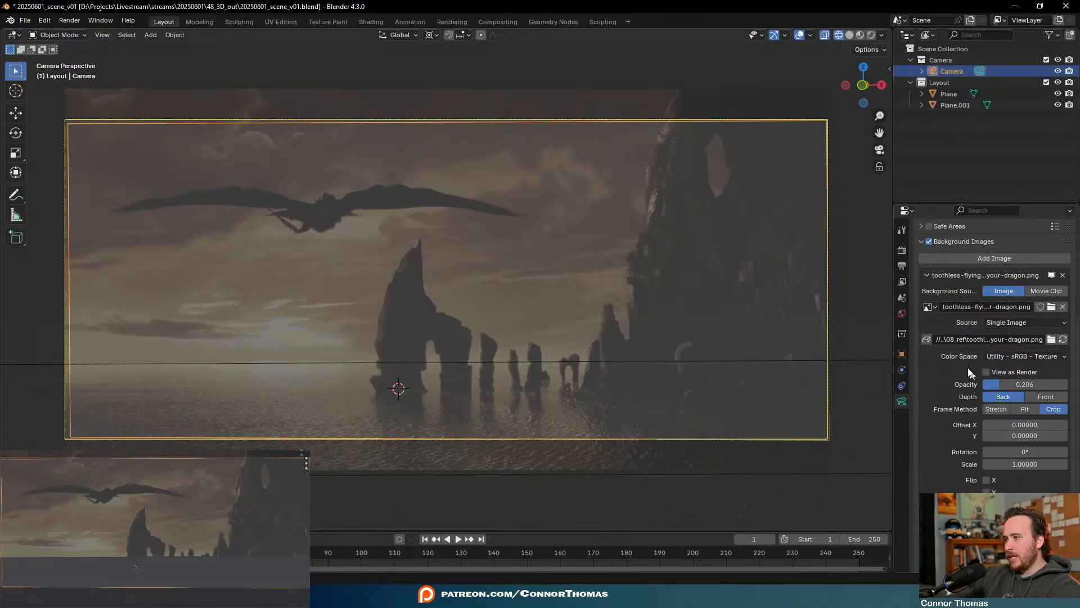
drag(1007, 385, 1076, 385)
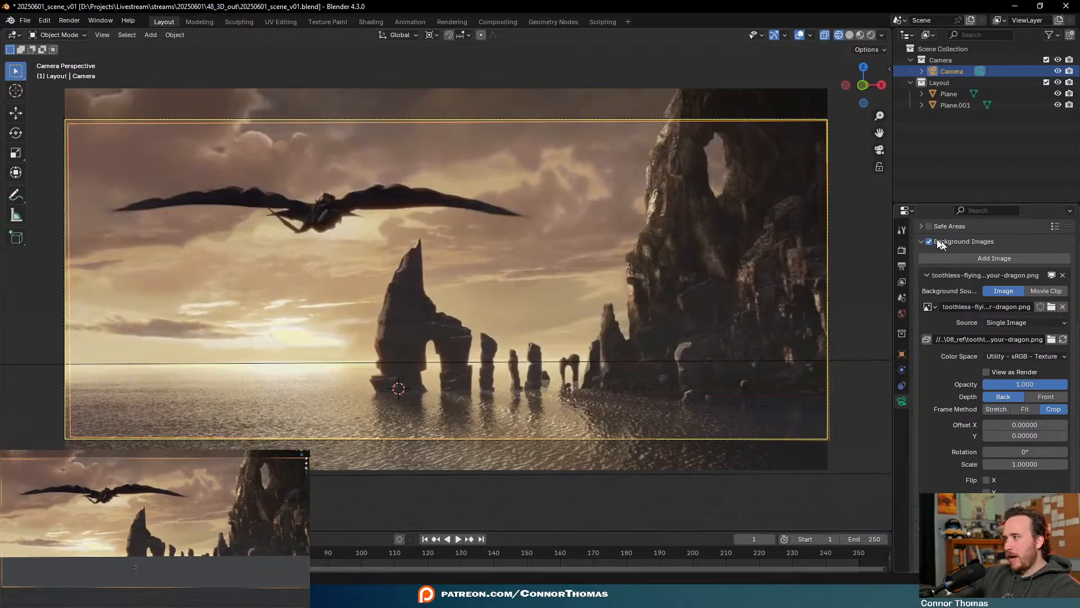
click(986, 372)
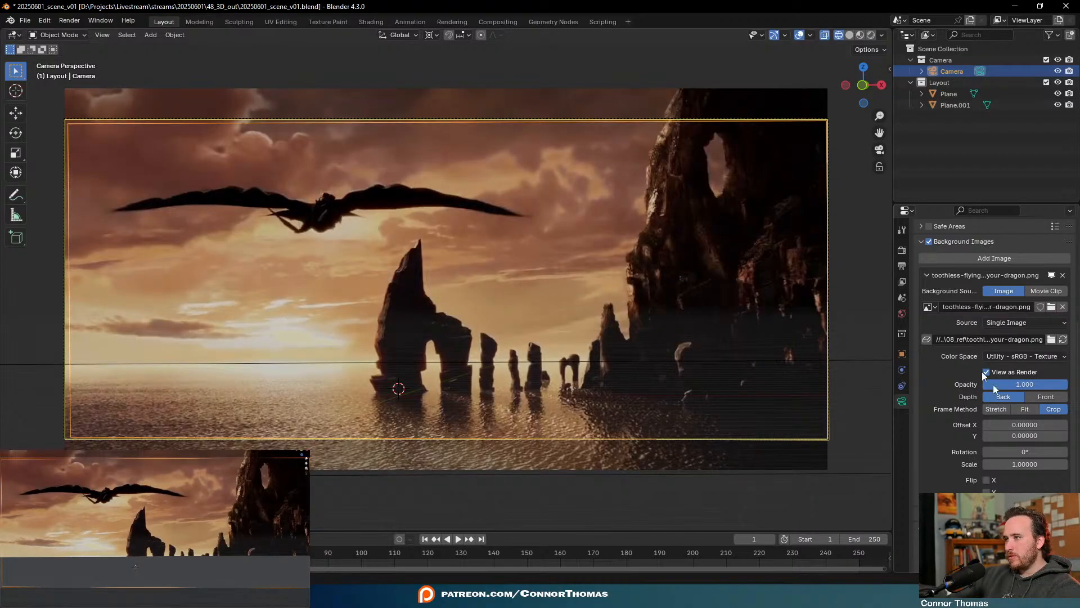
click(1036, 358)
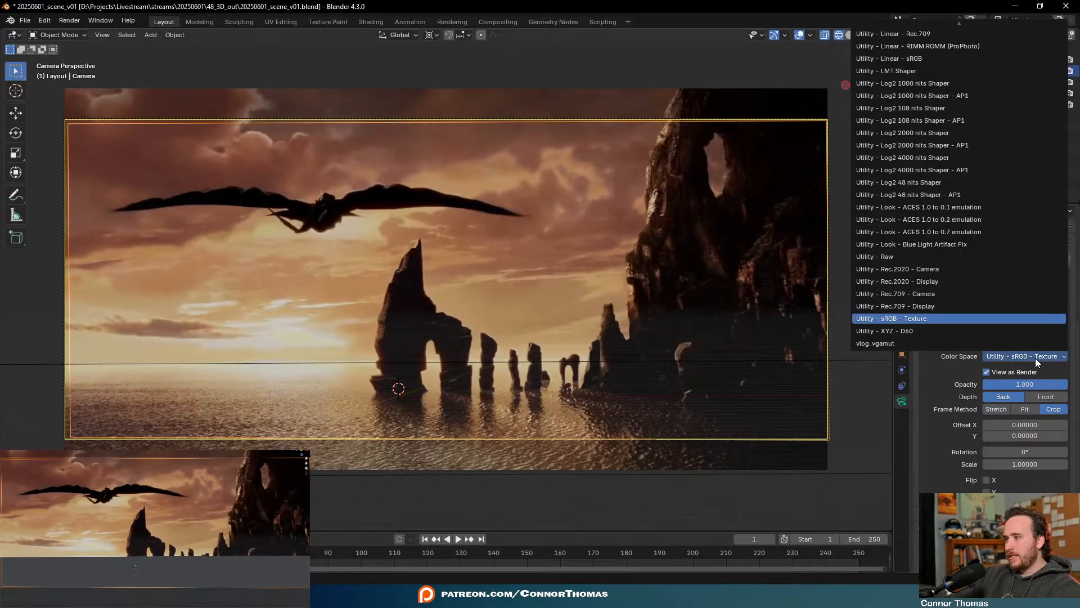
click(912, 305)
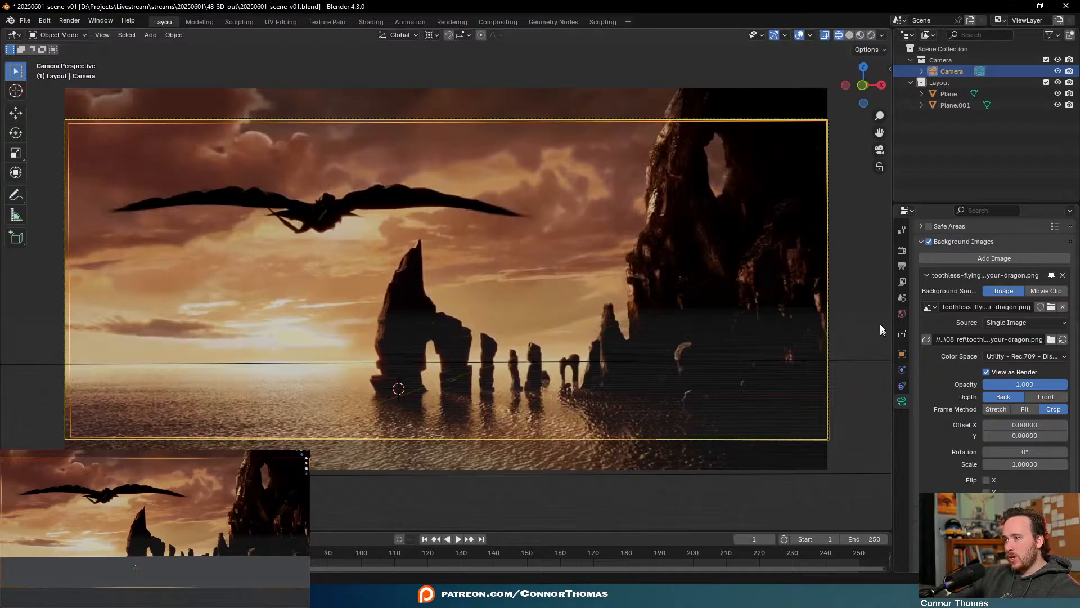
Raise the camera's passepartout so the area outside the frame is blacked out
scroll(957, 433, down, 4)
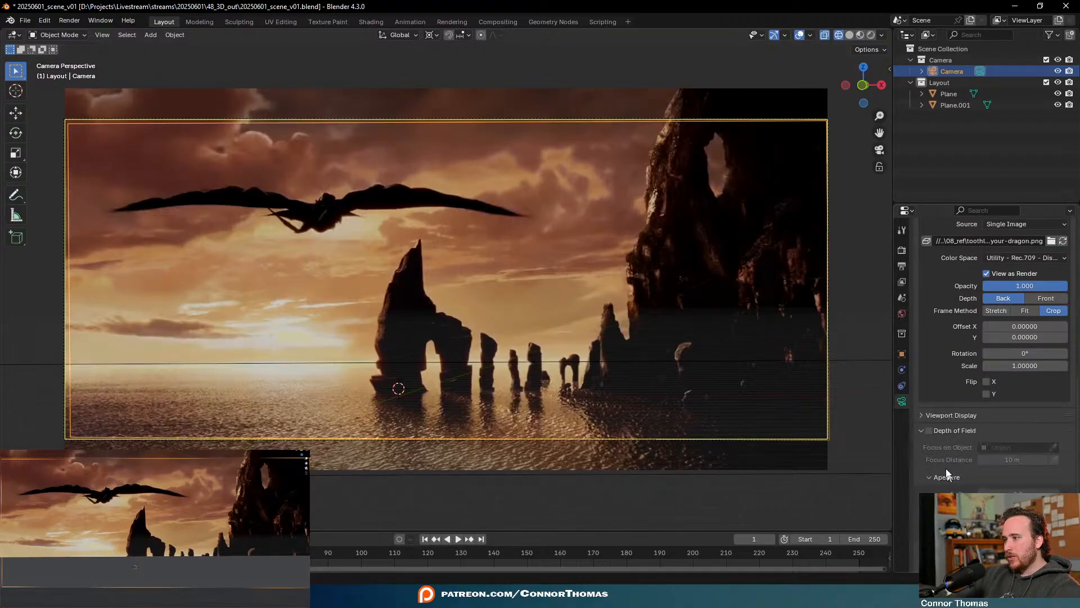
click(937, 417)
scroll(942, 416, down, 4)
drag(1024, 399, 1061, 398)
click(921, 316)
Leave the camera view, frame the newly added plane and scale it up uniformly by about 24 times
middle_drag(470, 316, 402, 317)
scroll(402, 318, down, 15)
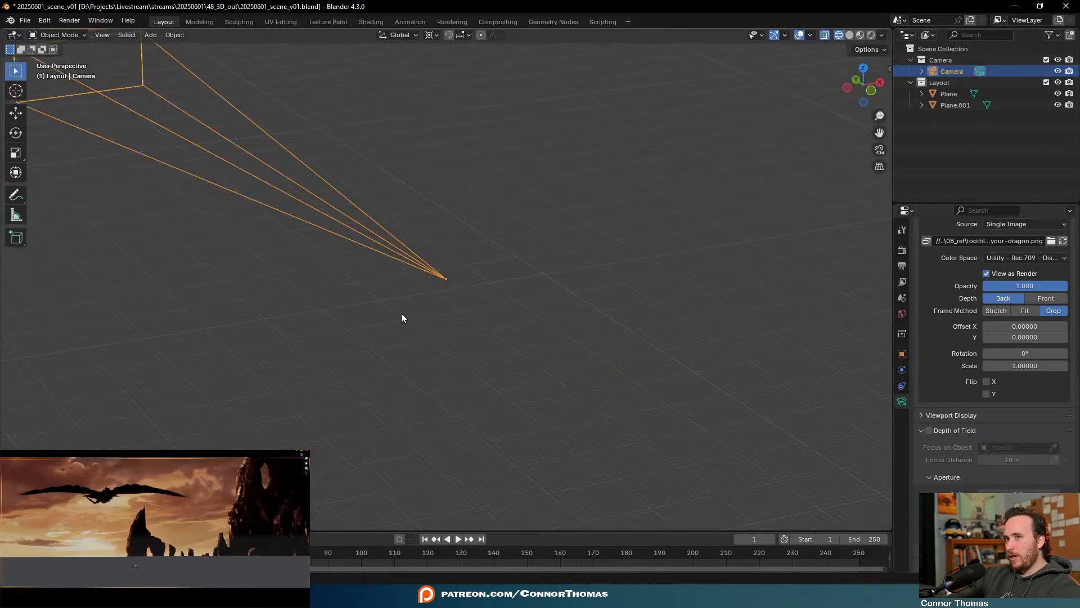
click(965, 105)
scroll(373, 248, up, 10)
middle_drag(383, 261, 707, 272)
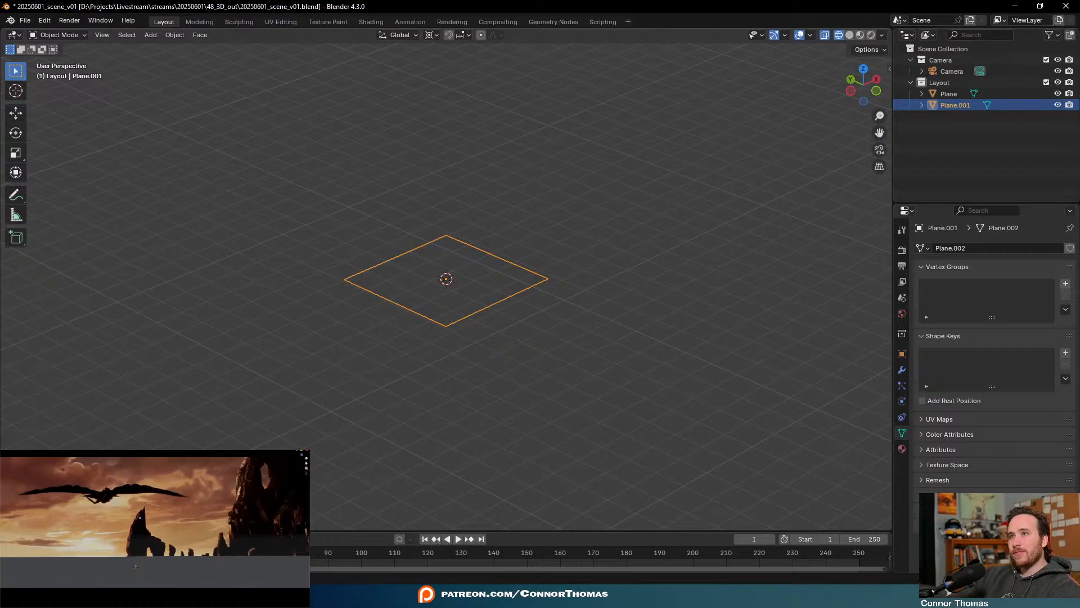
click(167, 555)
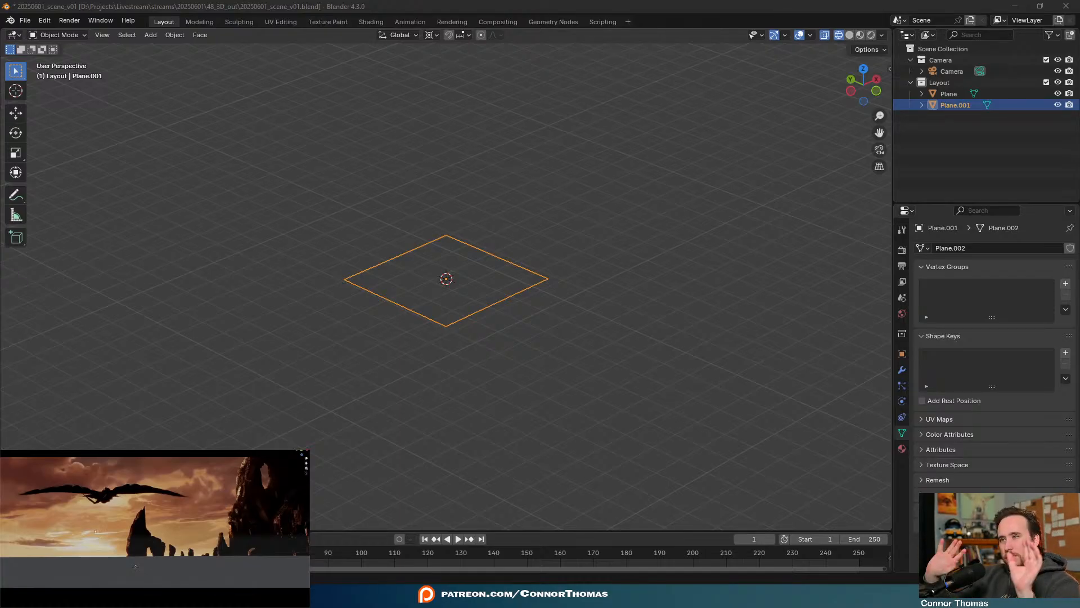
key(s)
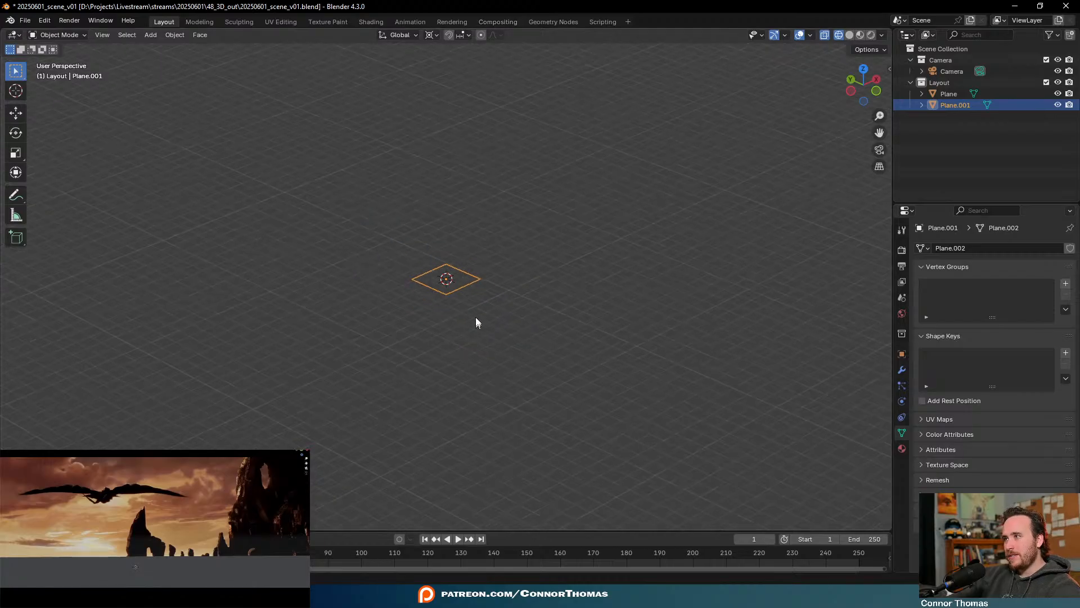
key(0)
key(y)
key(BackSpace)
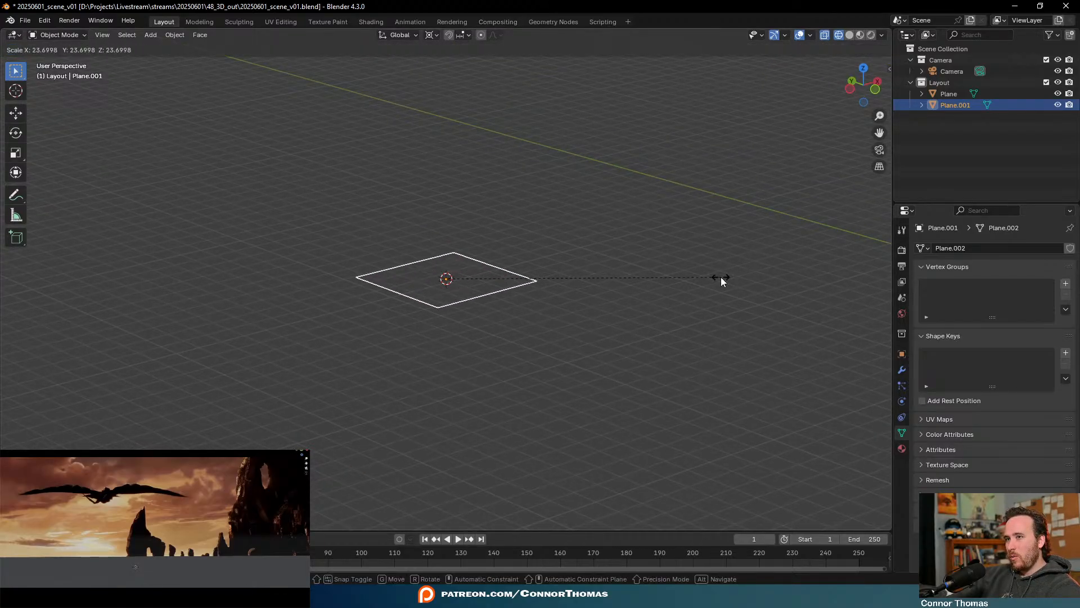
Switch the viewport to solid shading and select the large water plane
middle_drag(564, 368, 549, 378)
key(z)
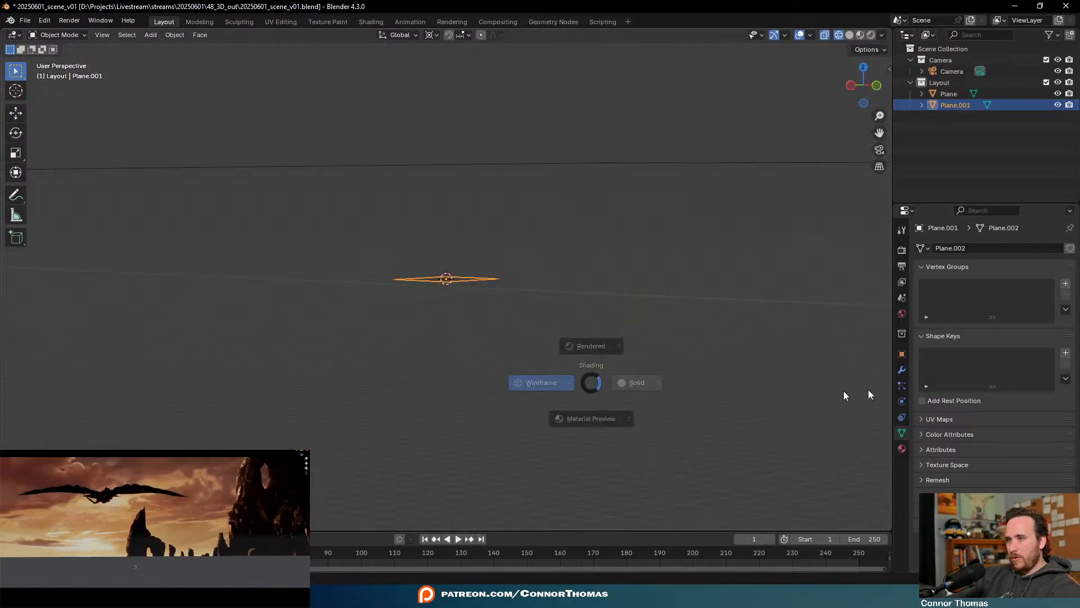
click(592, 419)
key(z)
click(654, 386)
mouse_move(653, 385)
middle_down()
mouse_move(566, 316)
mouse_move(576, 329)
middle_up()
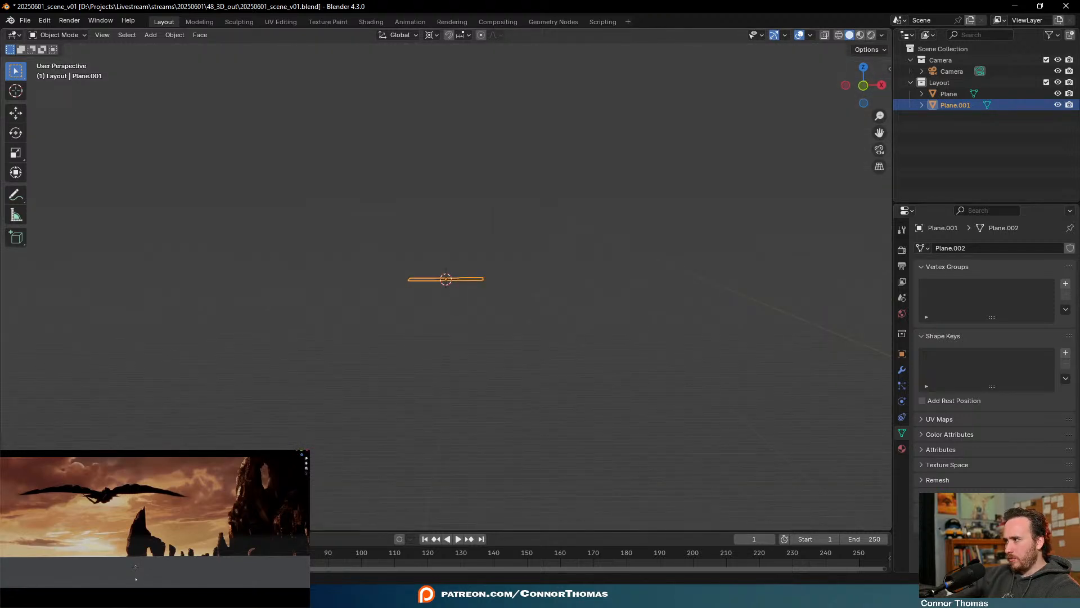
click(461, 272)
middle_drag(461, 276, 580, 307)
scroll(527, 340, down, 2)
scroll(518, 337, down, 3)
scroll(484, 271, up, 2)
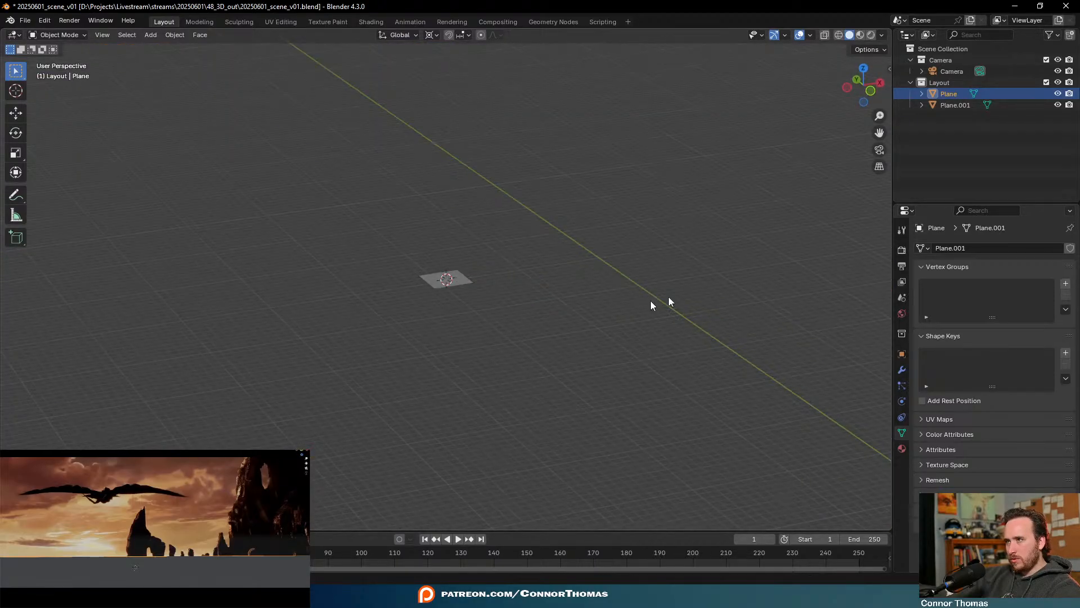
Set the viewport's focal length to 50 mm
key(n)
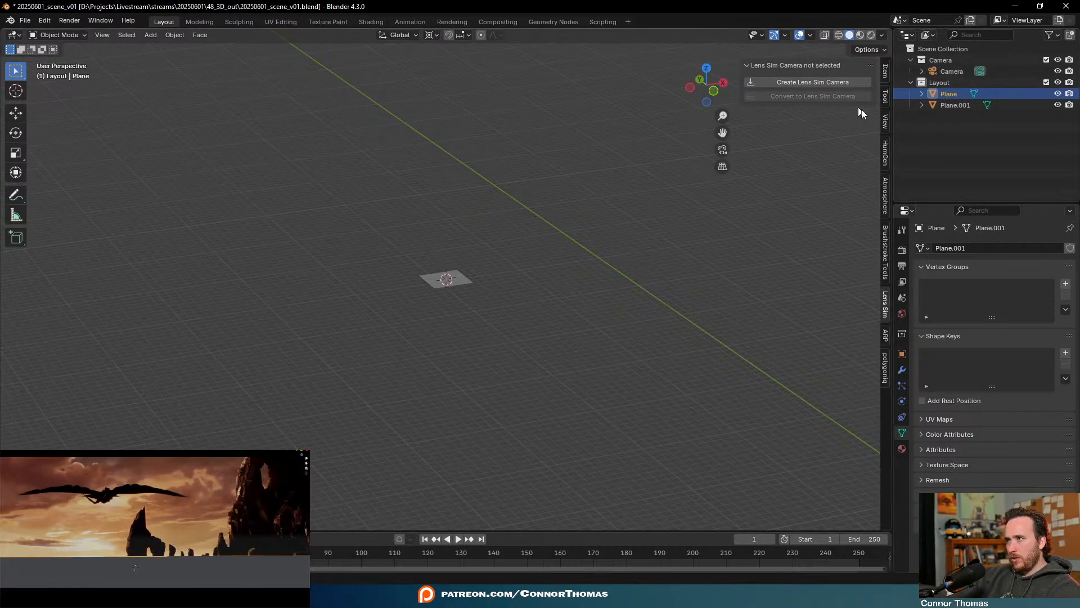
click(884, 122)
double_click(834, 82)
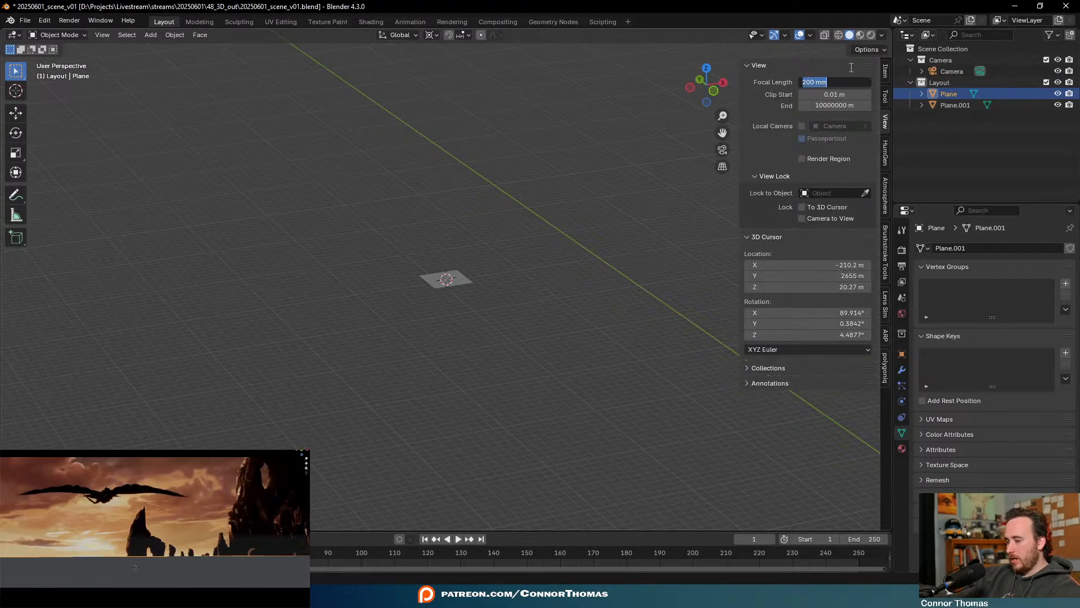
text(50)
key(Return)
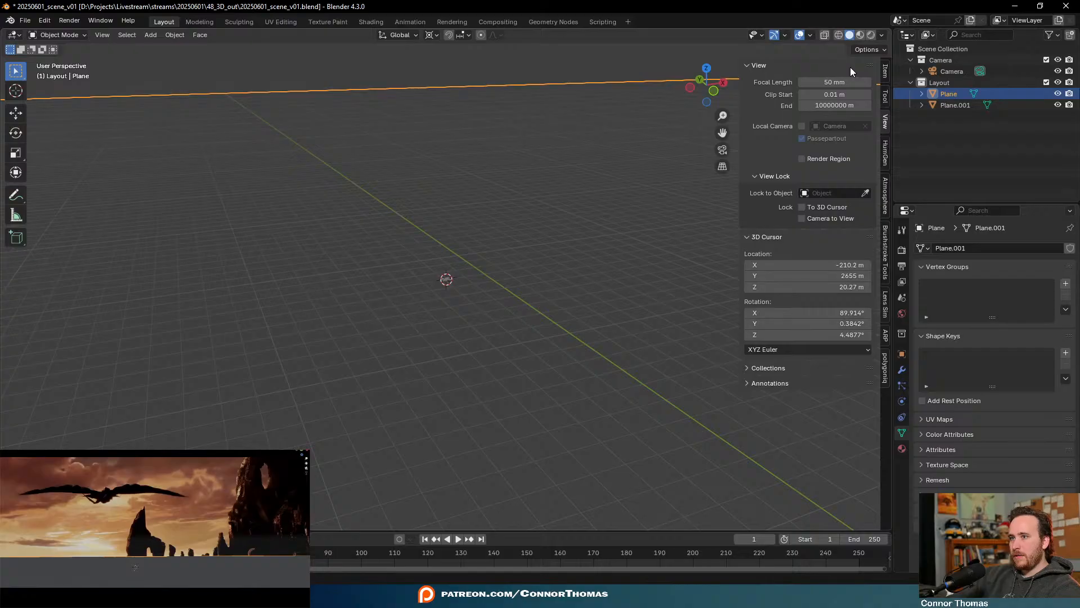
Set the viewport's clip start to 0.001 m and view the new plane from above
double_click(830, 95)
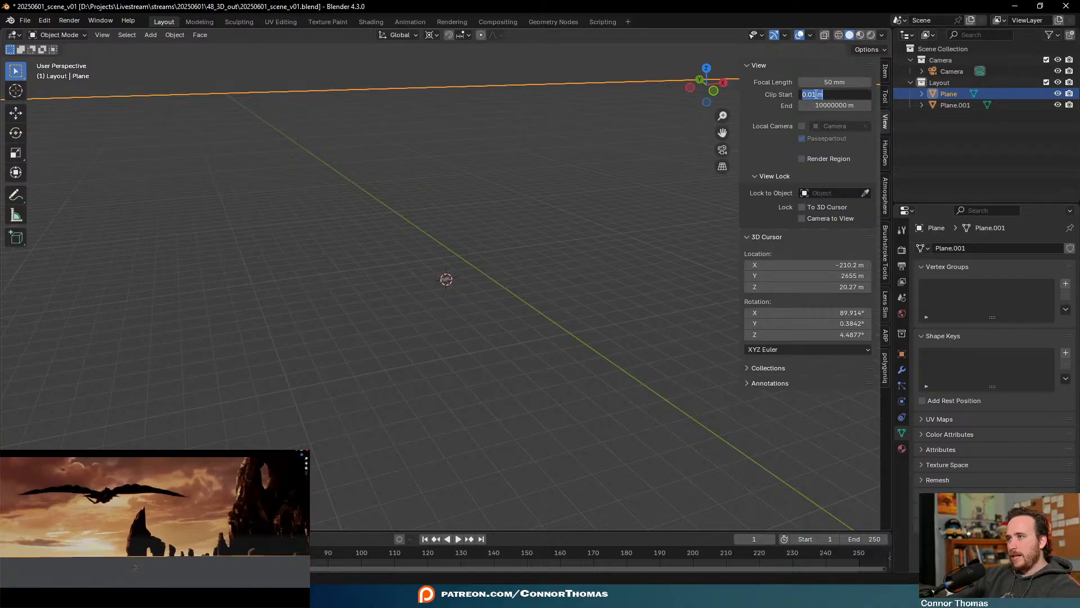
click(812, 95)
text(0)
key(Return)
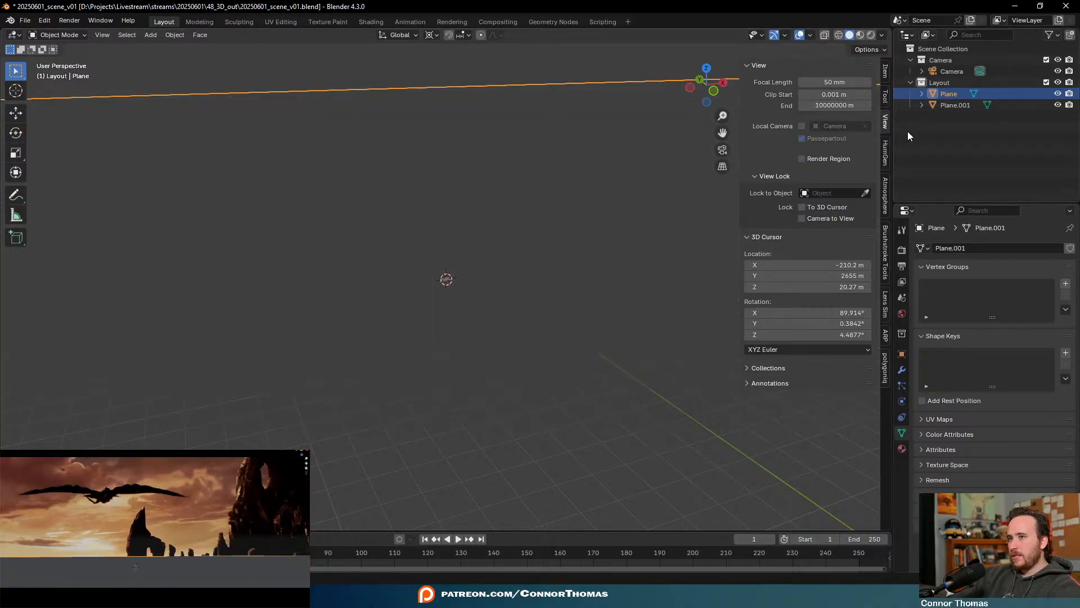
middle_drag(416, 192, 499, 307)
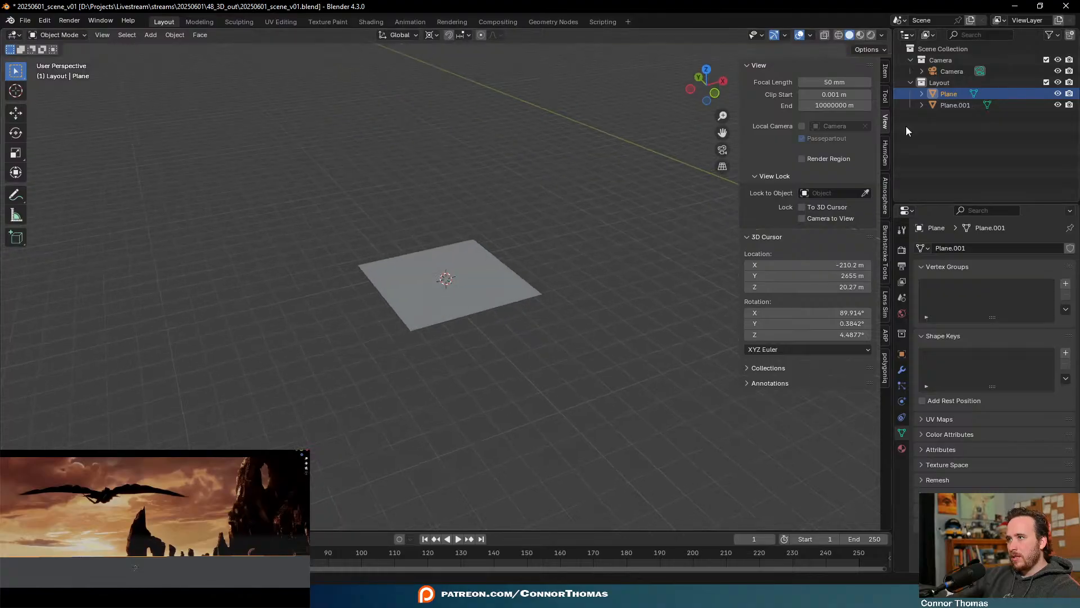
Set the viewport's clip start to 0.1 m
double_click(844, 94)
key(Home)
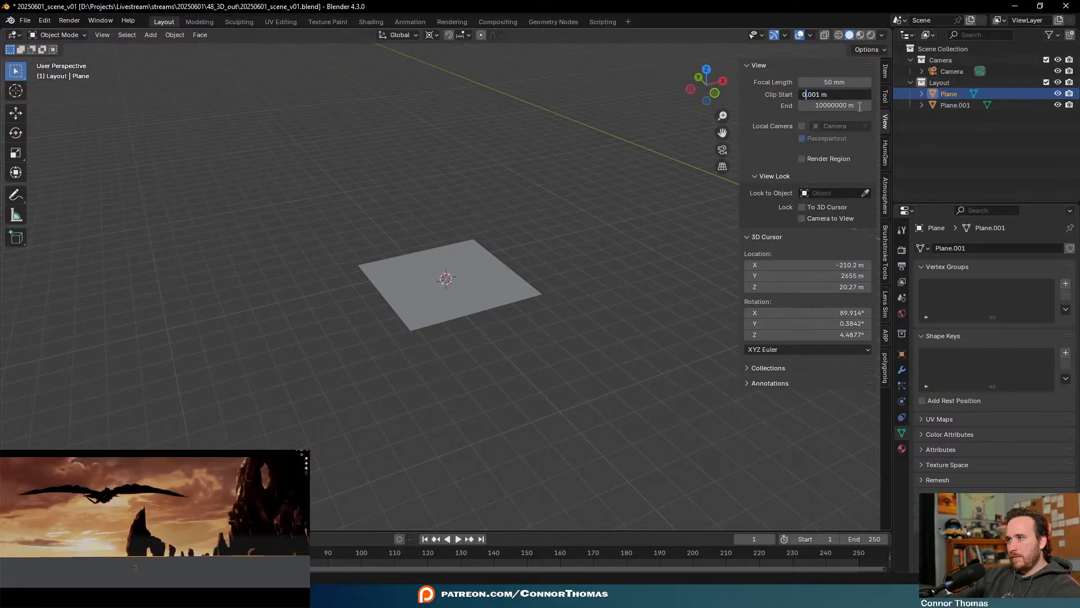
key(Right)
key(Right)
key(Delete)
key(Delete)
key(Return)
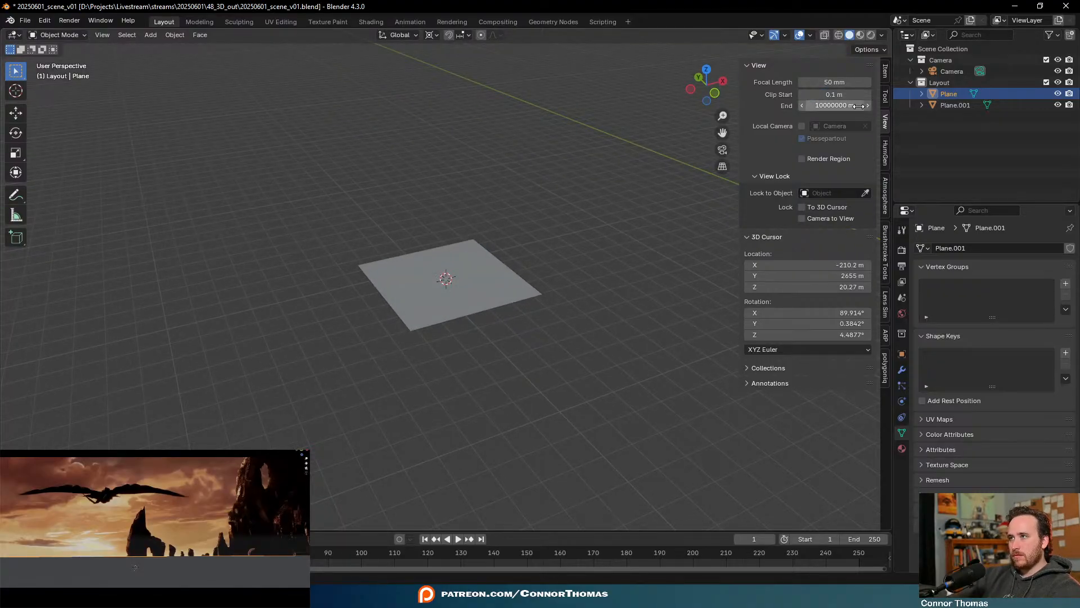
Set the viewport's clip end to 100000 m
click(810, 95)
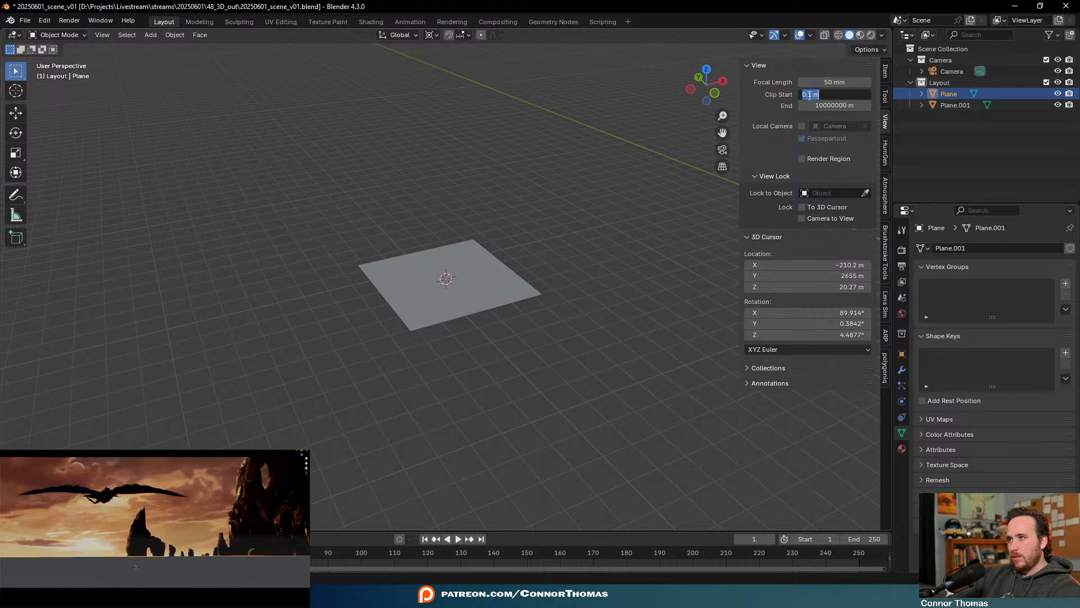
click(844, 107)
click(818, 105)
key(Delete)
key(Delete)
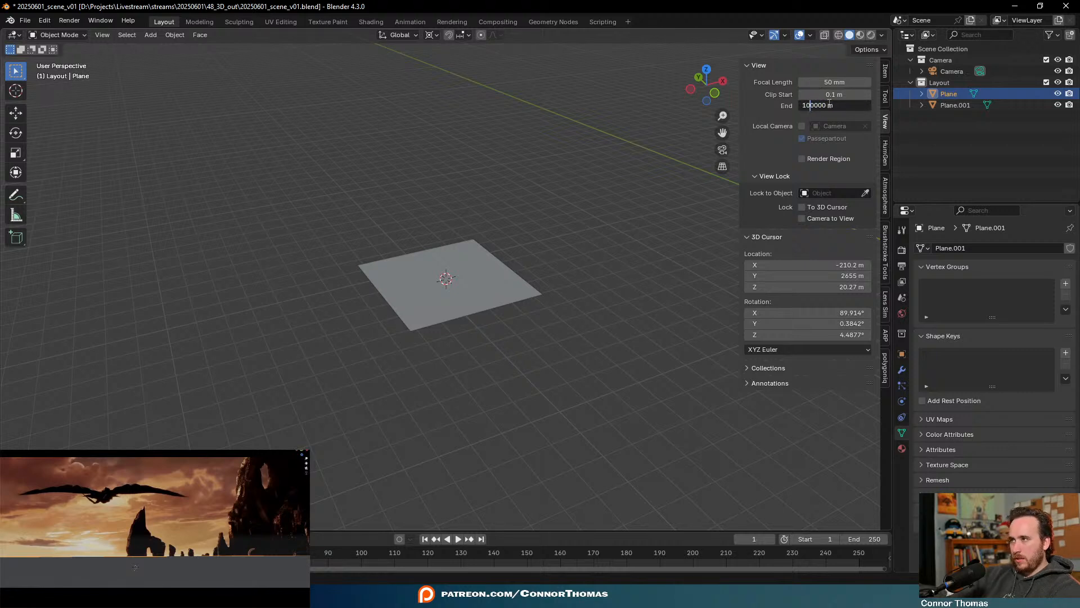
key(Return)
Select the small plane lying on the large water plane and view it from above at an angle
scroll(471, 377, down, 5)
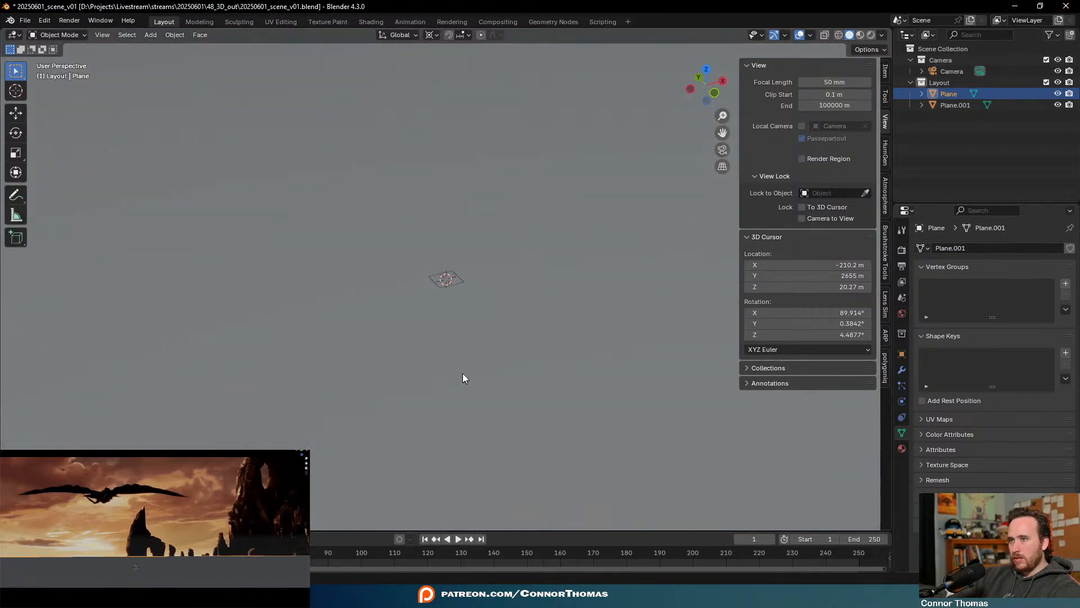
mouse_move(463, 373)
middle_down()
mouse_move(453, 325)
mouse_move(475, 357)
middle_up()
scroll(454, 326, down, 4)
scroll(475, 356, down, 3)
scroll(472, 353, down, 3)
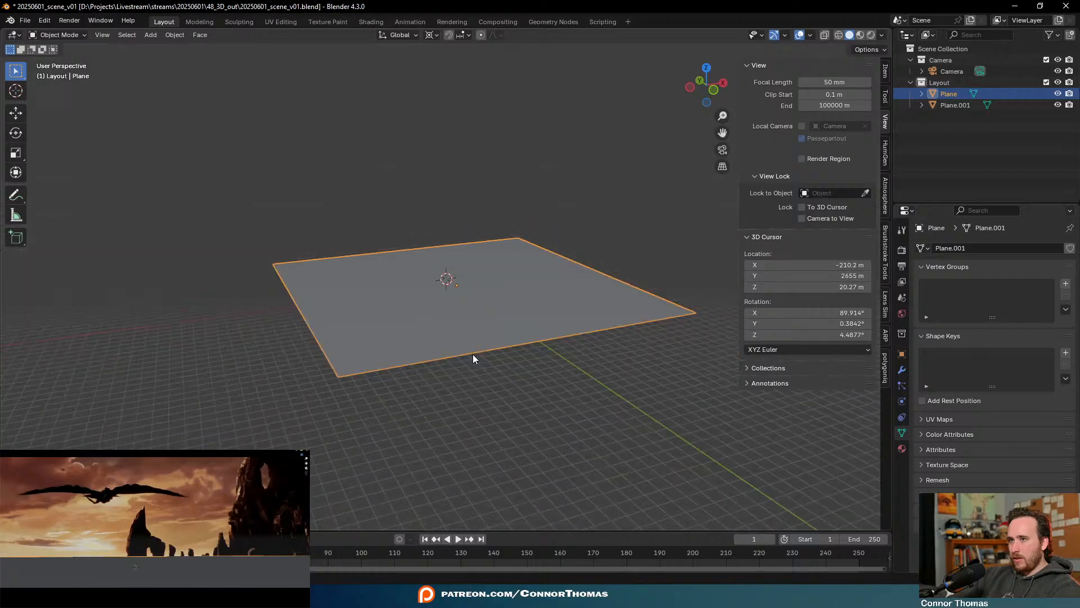
scroll(472, 354, up, 8)
scroll(471, 291, up, 3)
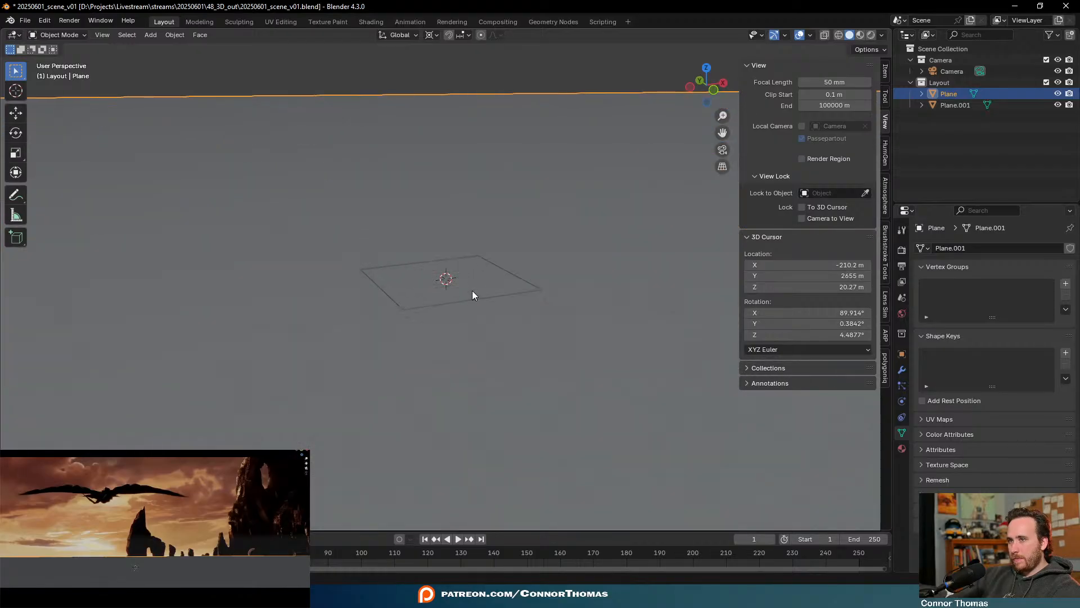
click(471, 290)
middle_drag(472, 290, 512, 342)
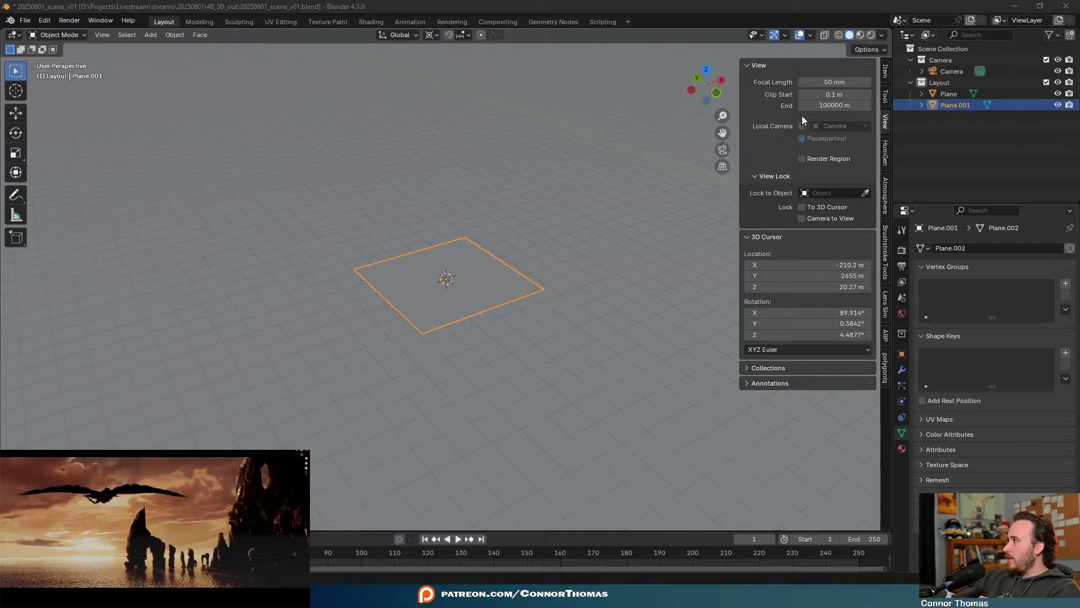
Examine the colour space options available in the scene's render Color Management settings
click(902, 250)
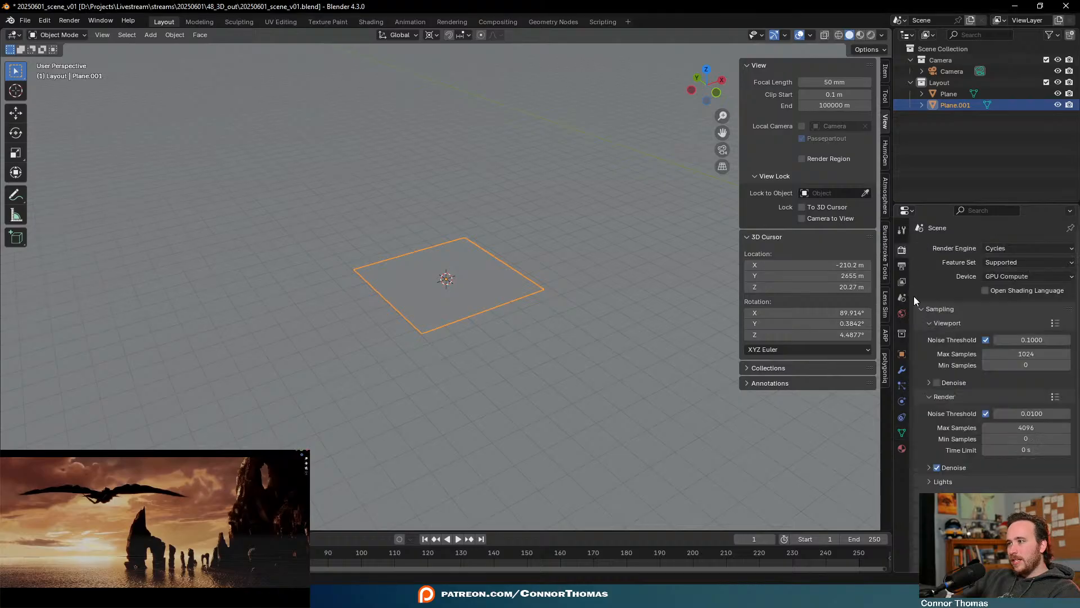
scroll(917, 304, down, 4)
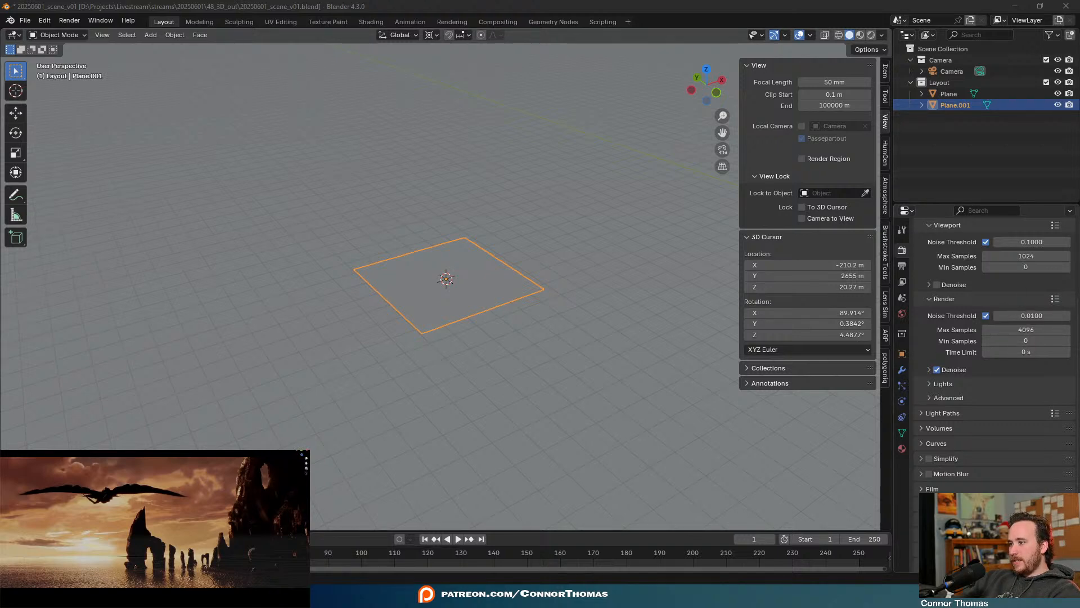
scroll(990, 355, down, 5)
click(1027, 465)
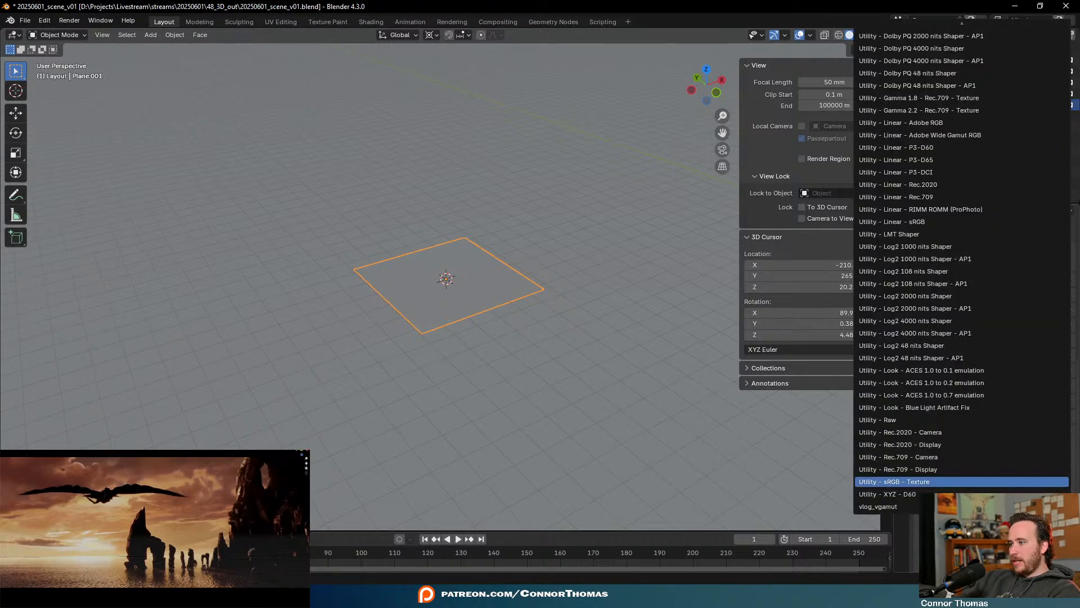
scroll(957, 281, down, 5)
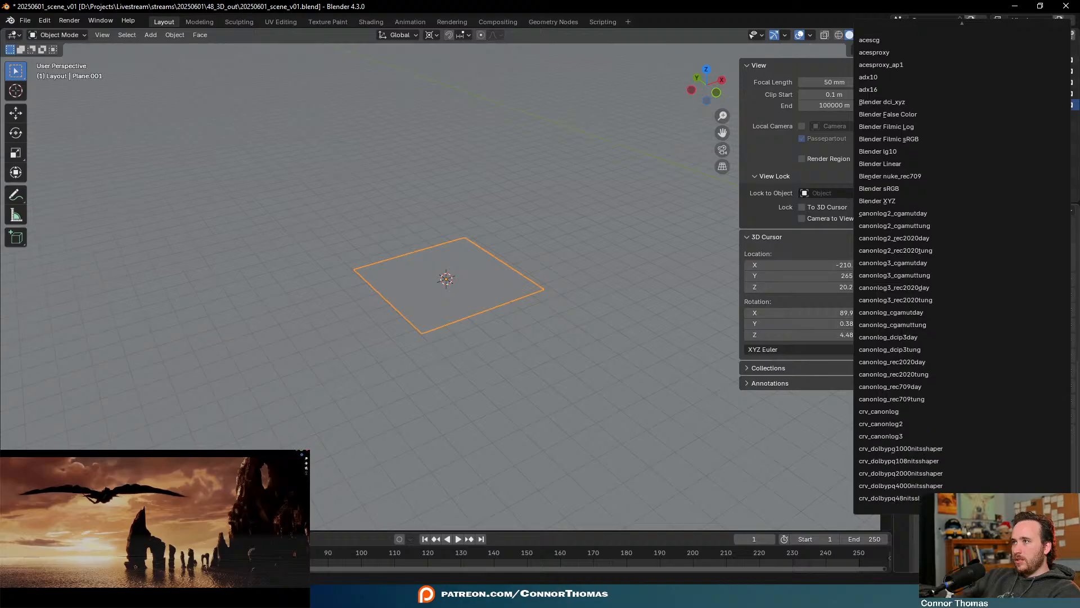
click(1027, 465)
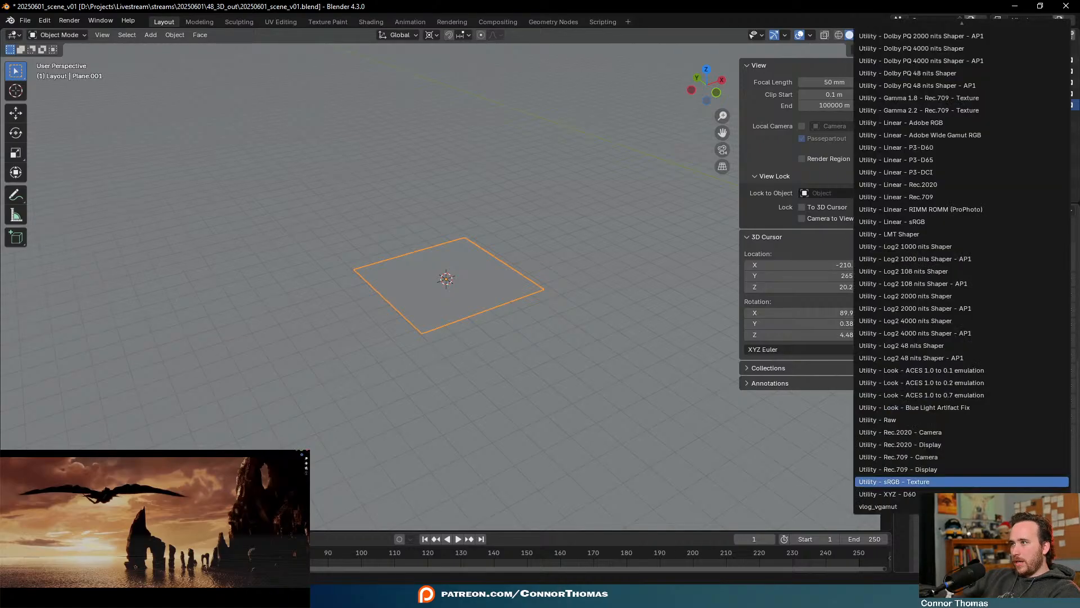
scroll(962, 270, down, 5)
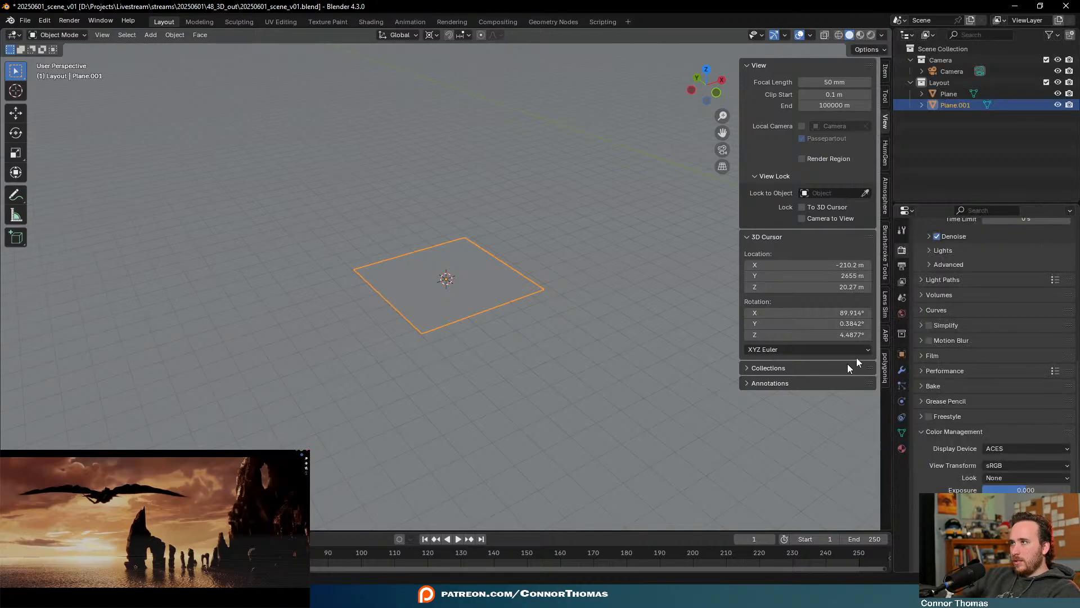
click(1027, 465)
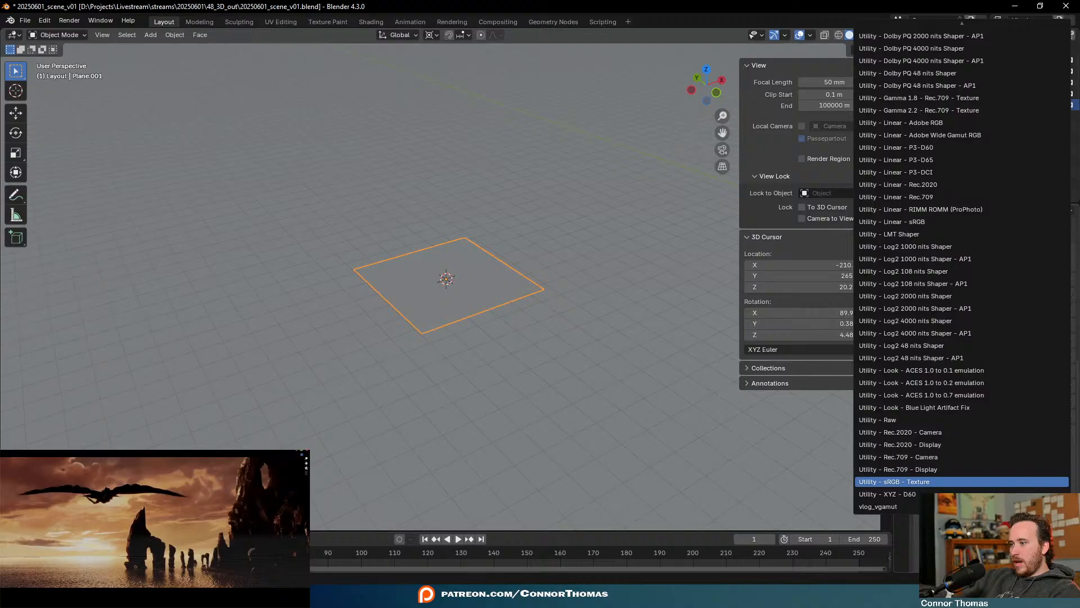
click(962, 482)
click(1026, 518)
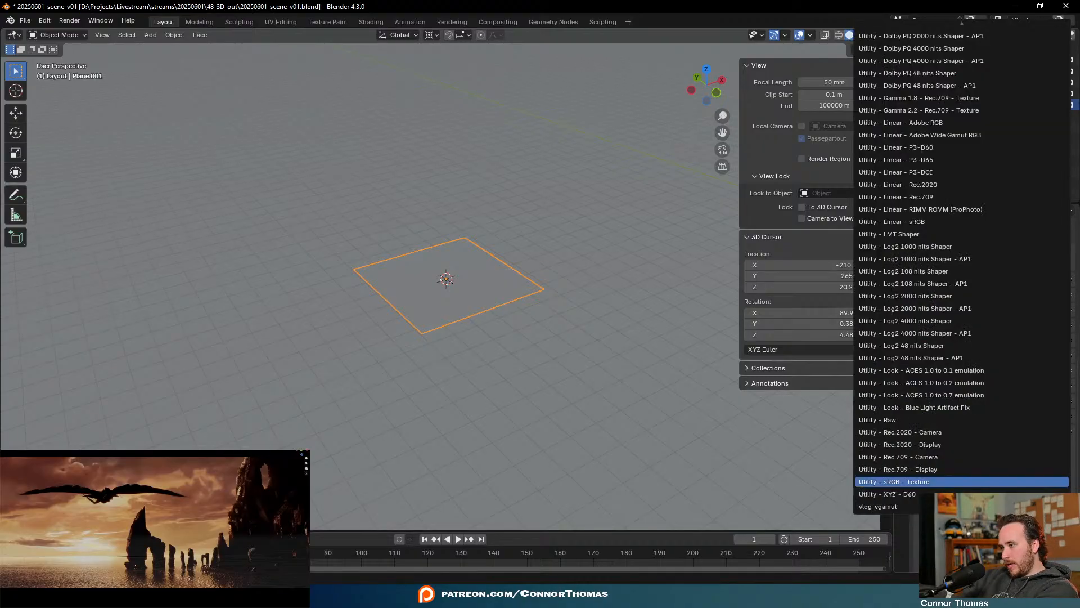
key(Down)
key(Down)
key(Down)
key(Down)
click(1026, 518)
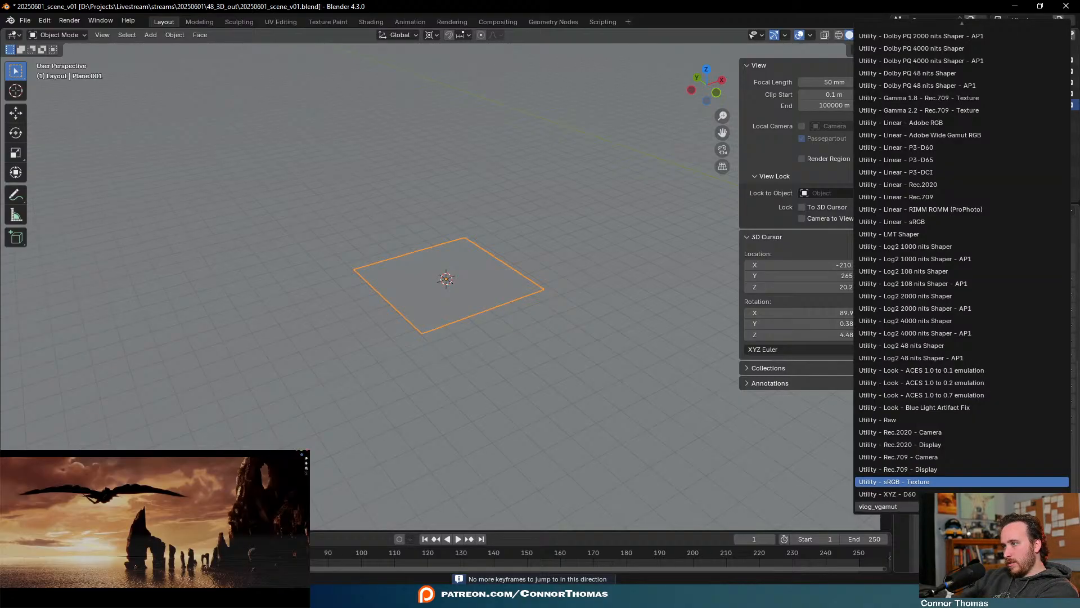
scroll(903, 500, down, 5)
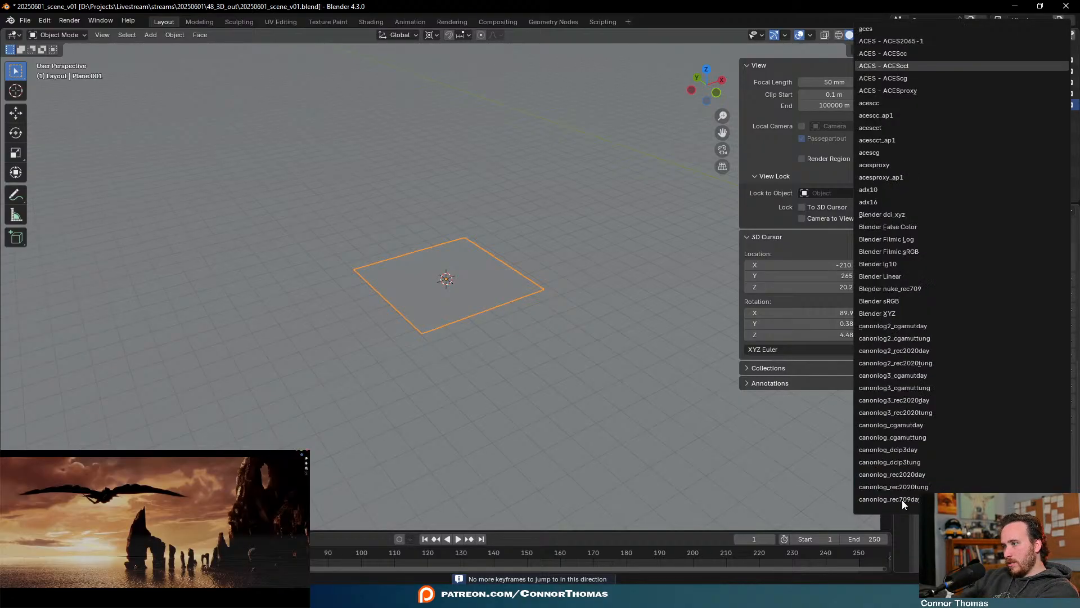
click(897, 76)
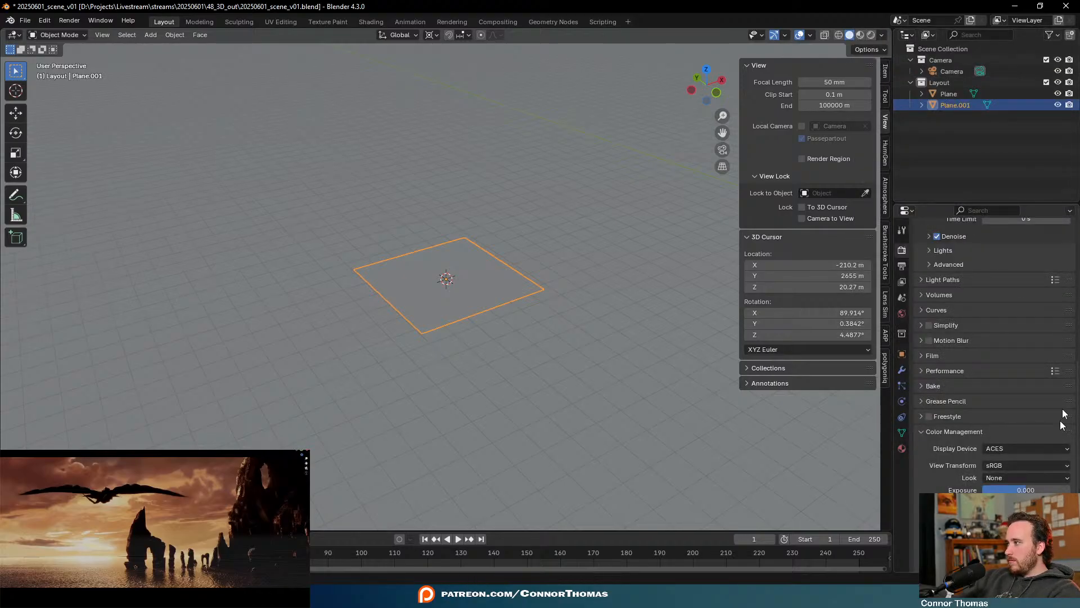
Deselect the small plane and capture a rectangular screenshot of the dragon-over-water reference image
scroll(525, 232, down, 2)
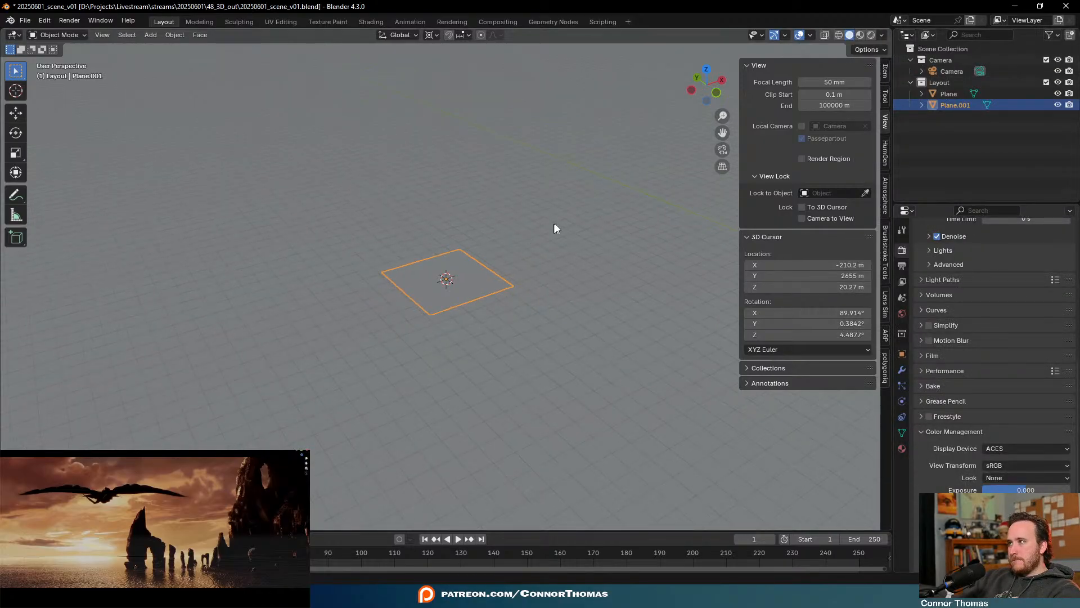
click(34, 457)
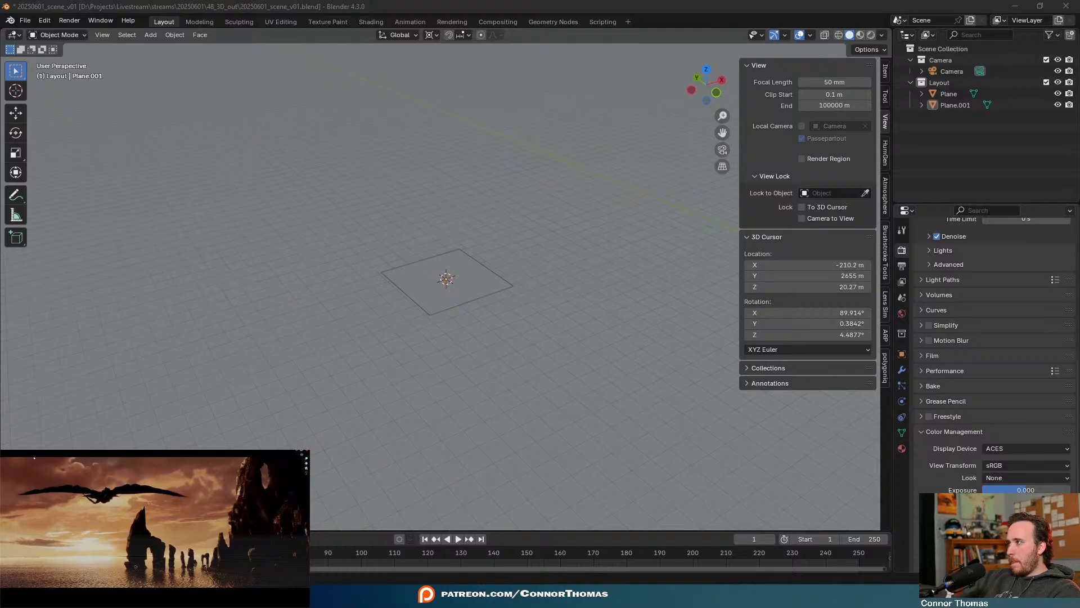
click(518, 265)
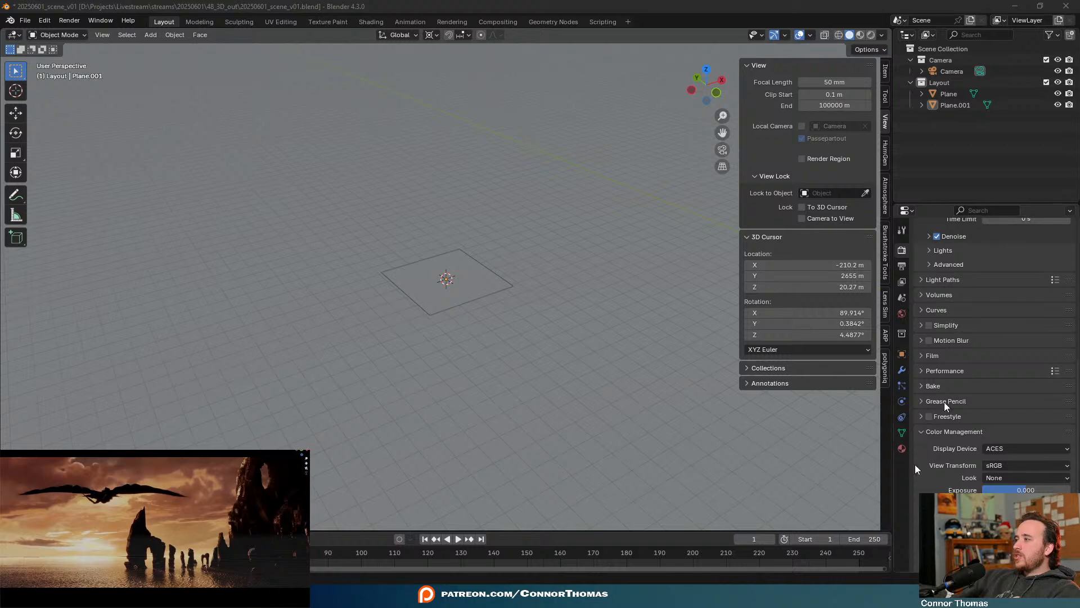
key(super+shift+s)
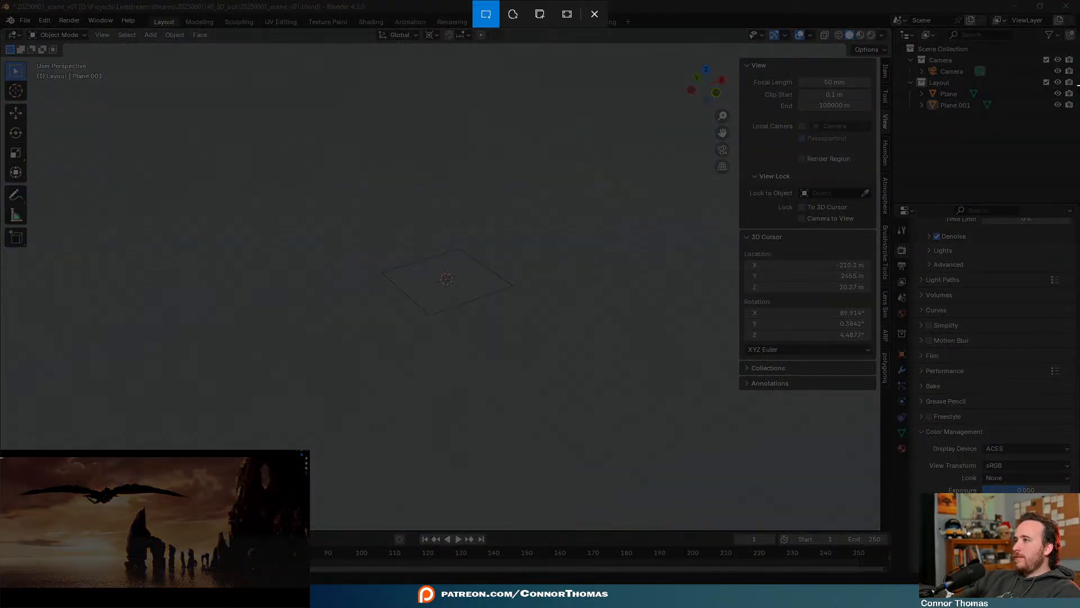
drag(2, 457, 309, 586)
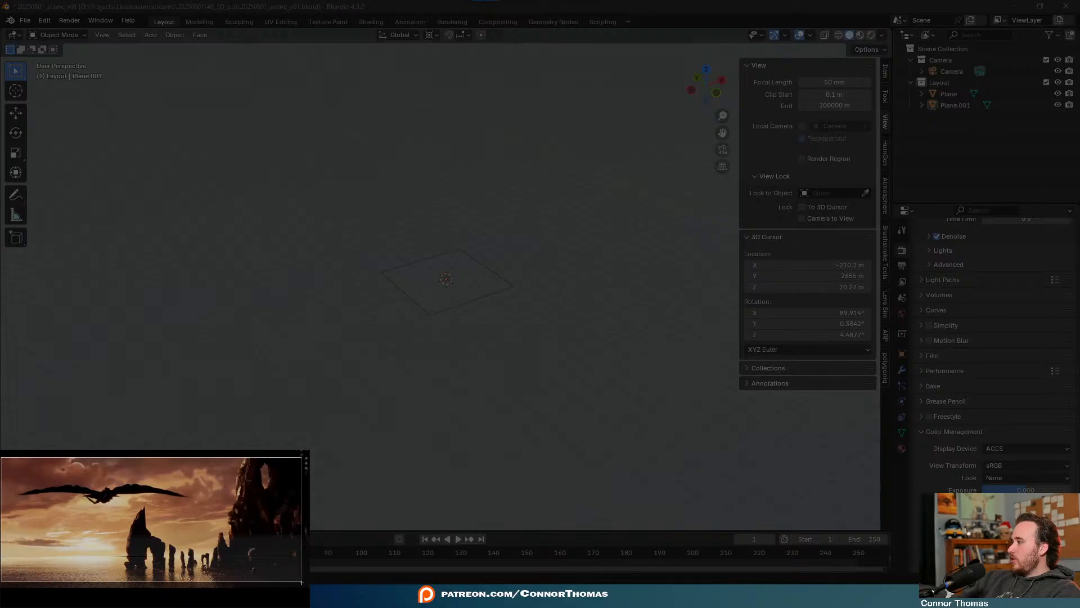
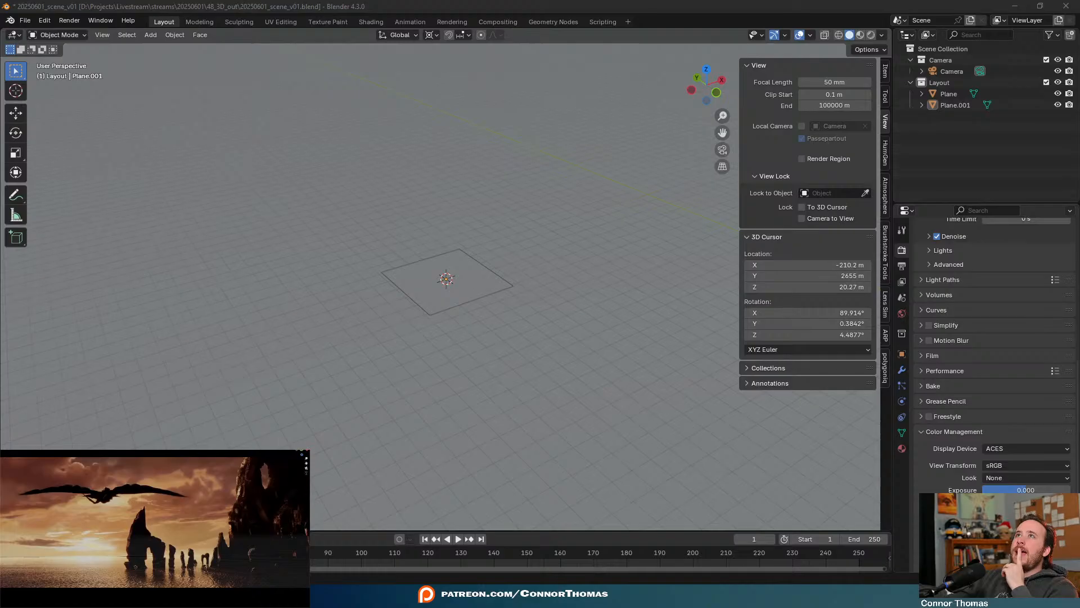
Switch to the ChatGPT conversation in the browser, review its coordinate request and save the gridded reference chart as output.png in Downloads
key(alt+Tab)
drag(877, 112, 623, 11)
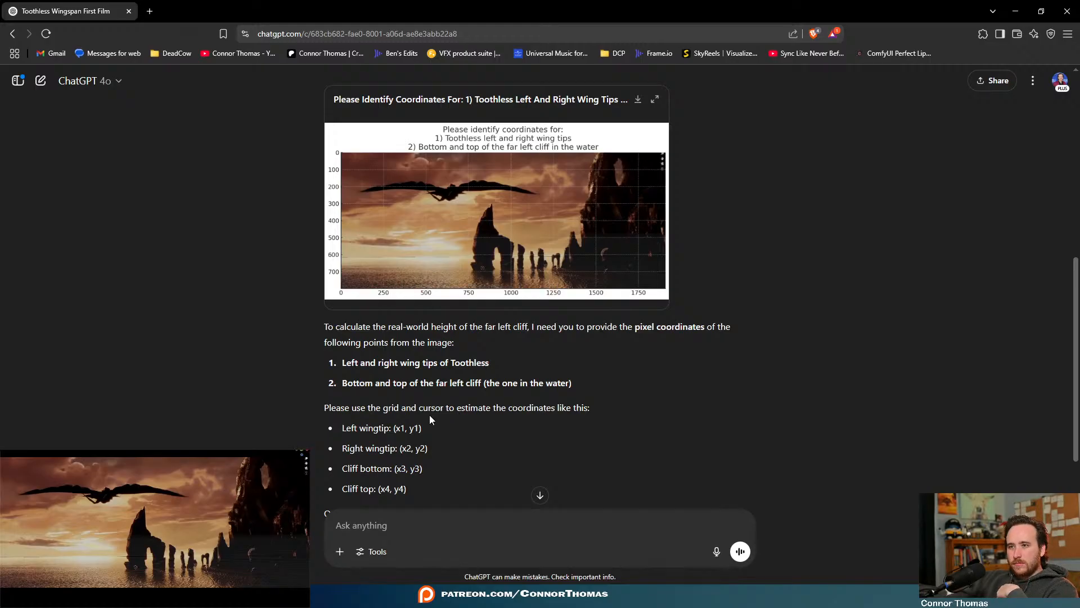
scroll(430, 415, down, 2)
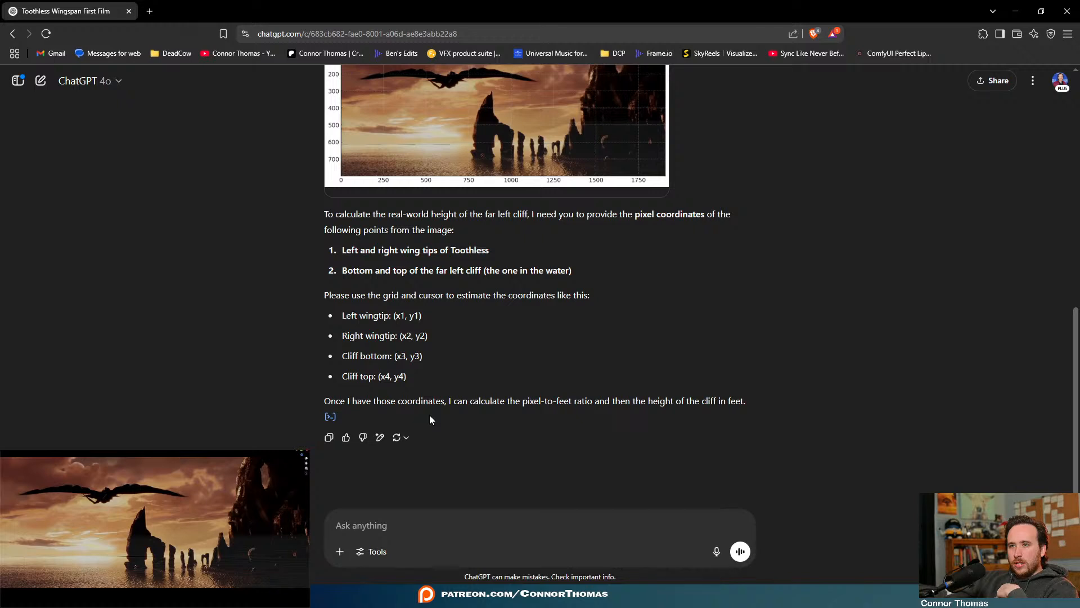
scroll(462, 399, up, 1)
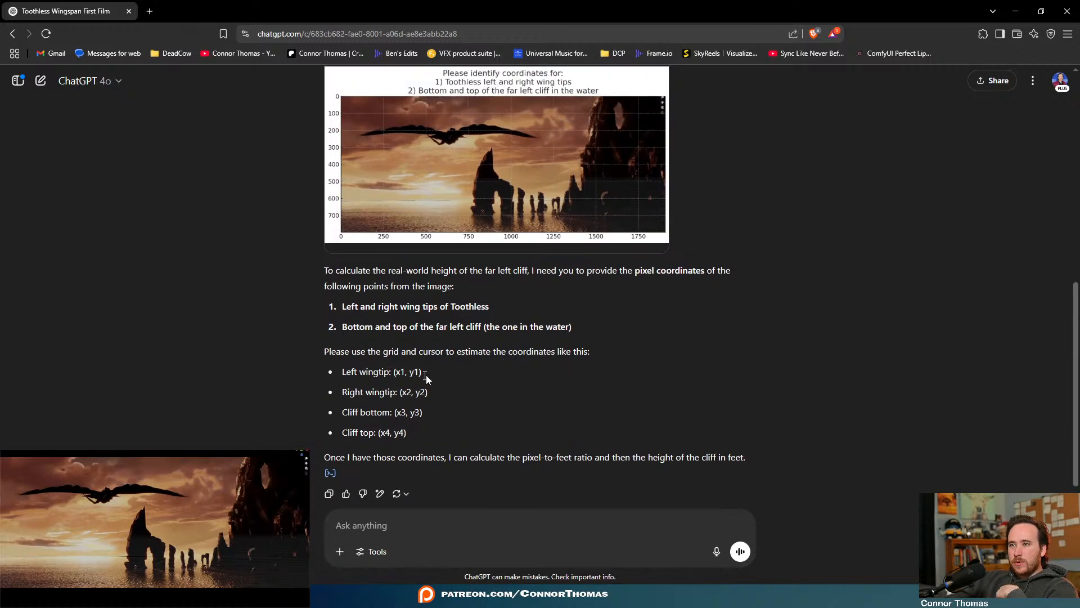
scroll(444, 378, up, 1)
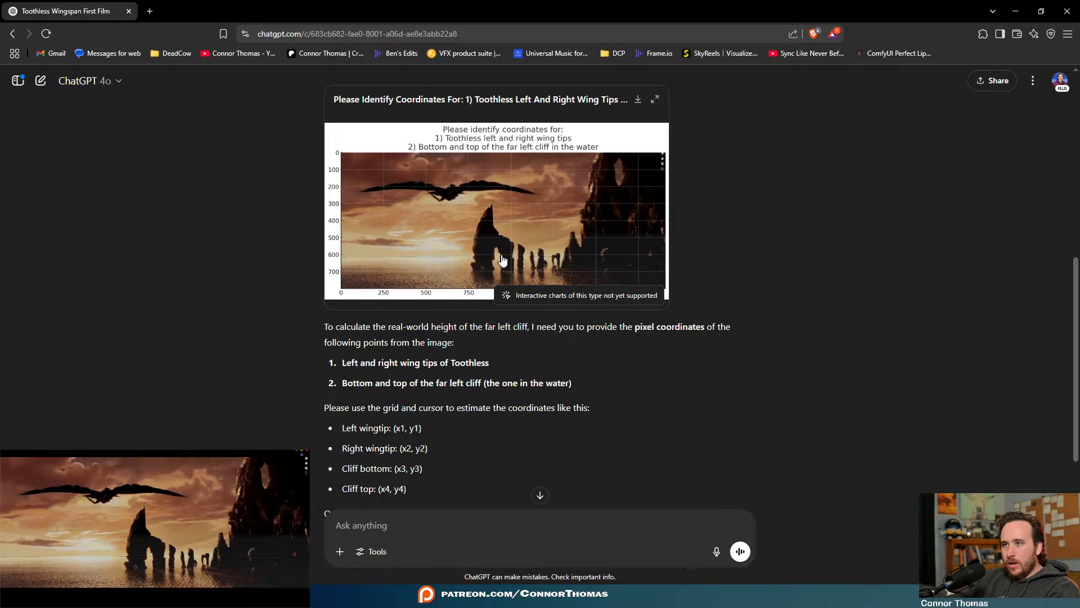
click(636, 100)
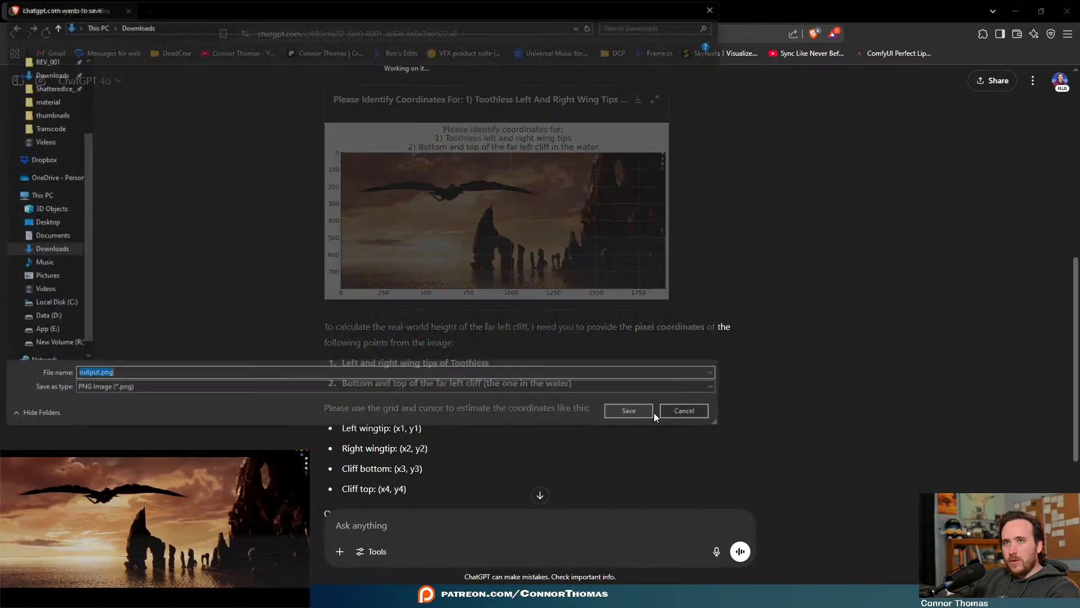
click(626, 412)
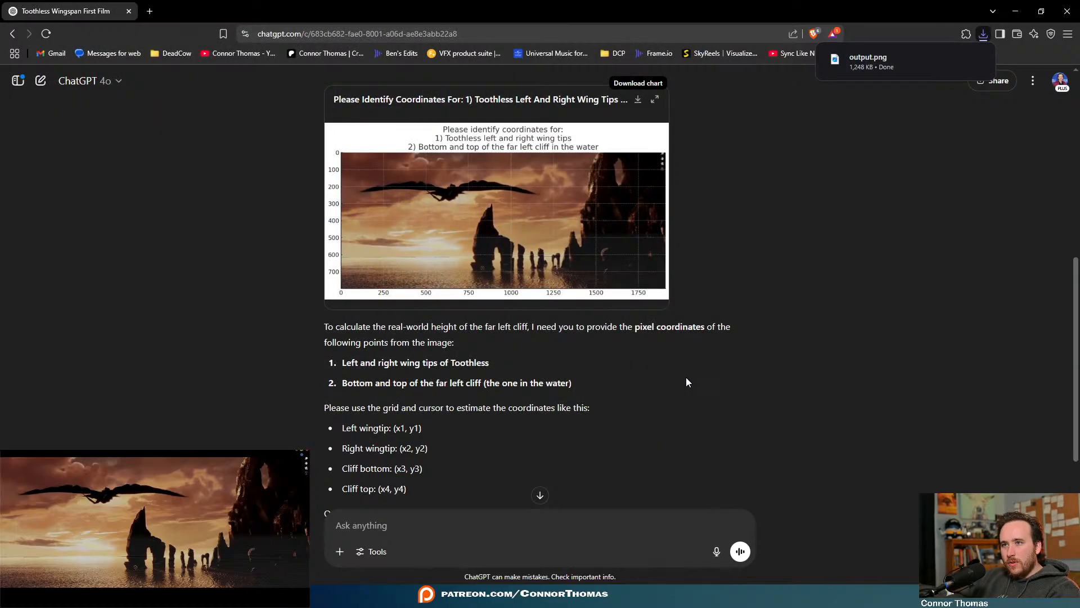
Begin a reply to ChatGPT's coordinate request with "left wingtip is (x760, y"
scroll(686, 382, down, 1)
scroll(677, 386, up, 1)
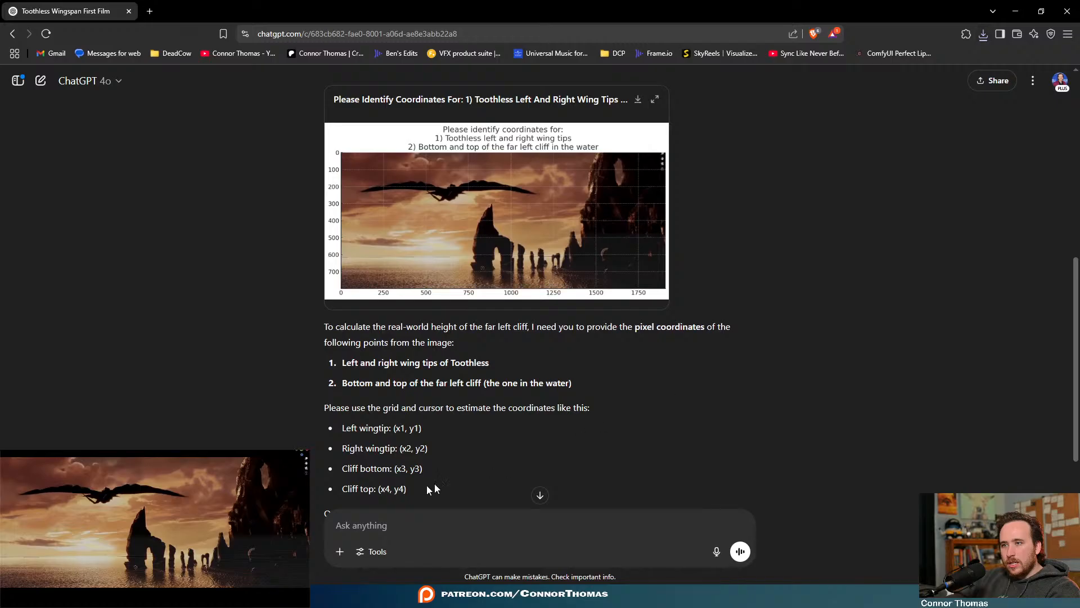
click(534, 522)
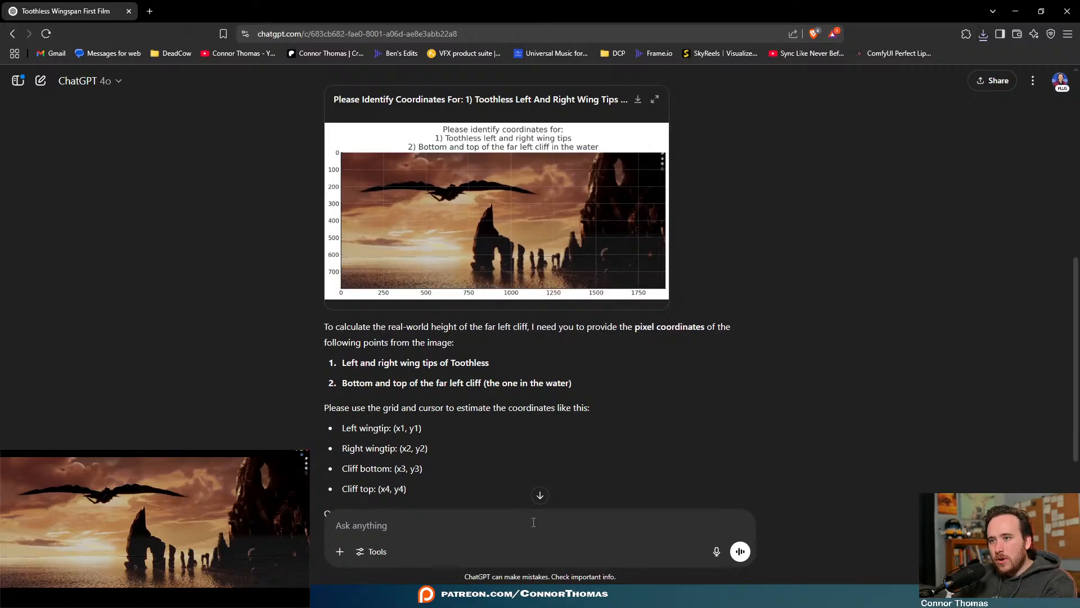
text(left wing)
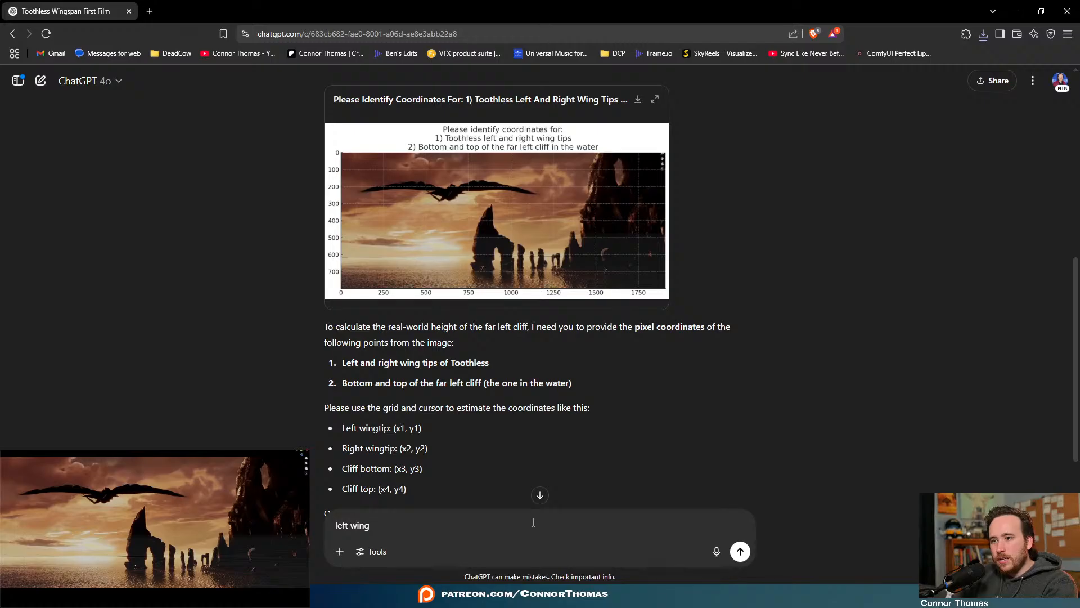
text(tip is )
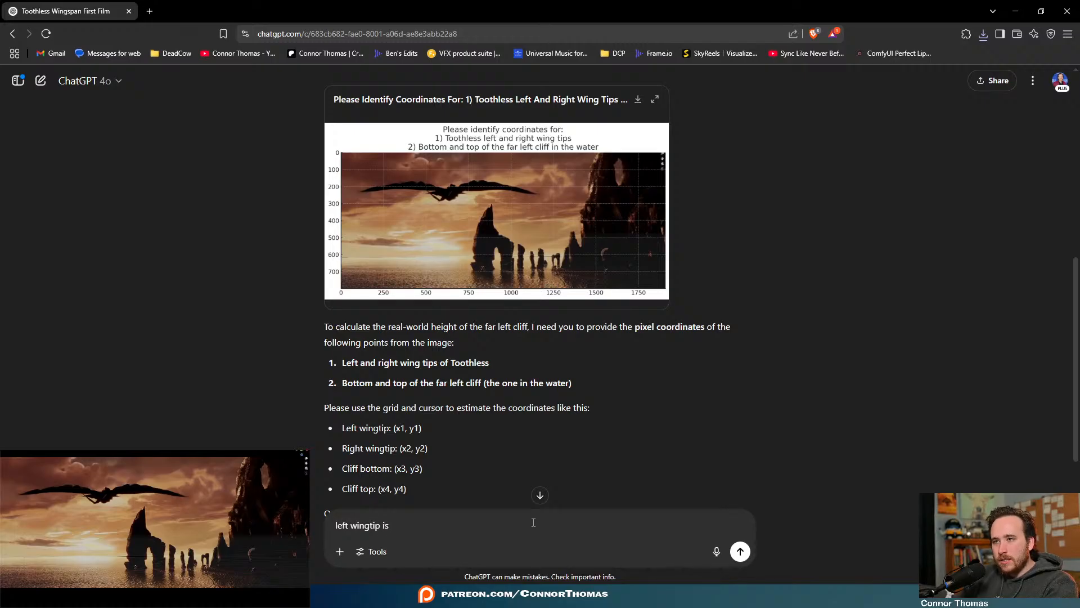
text(()
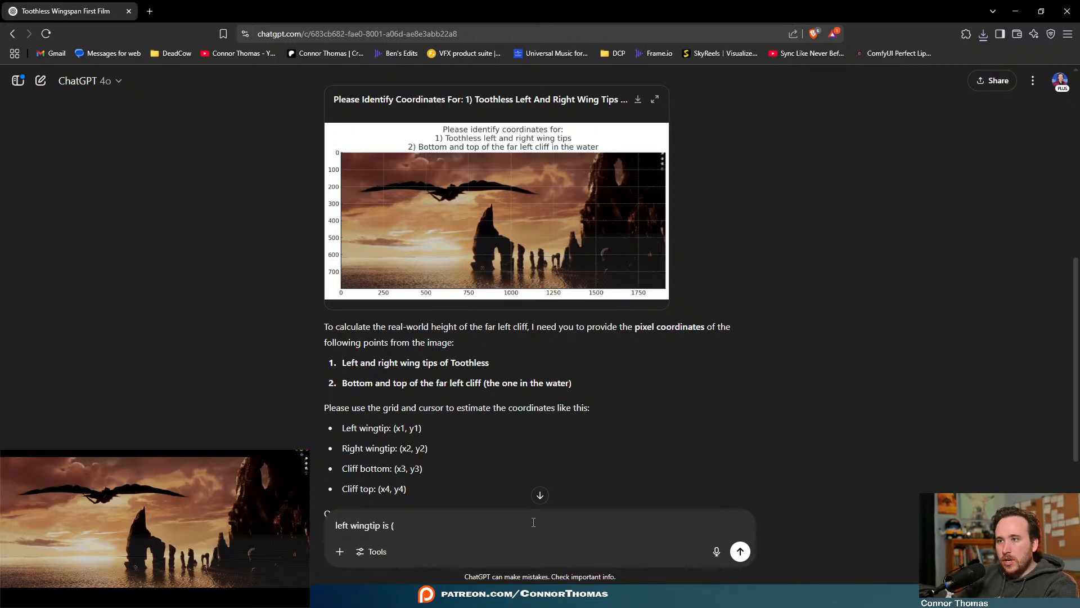
text(x)
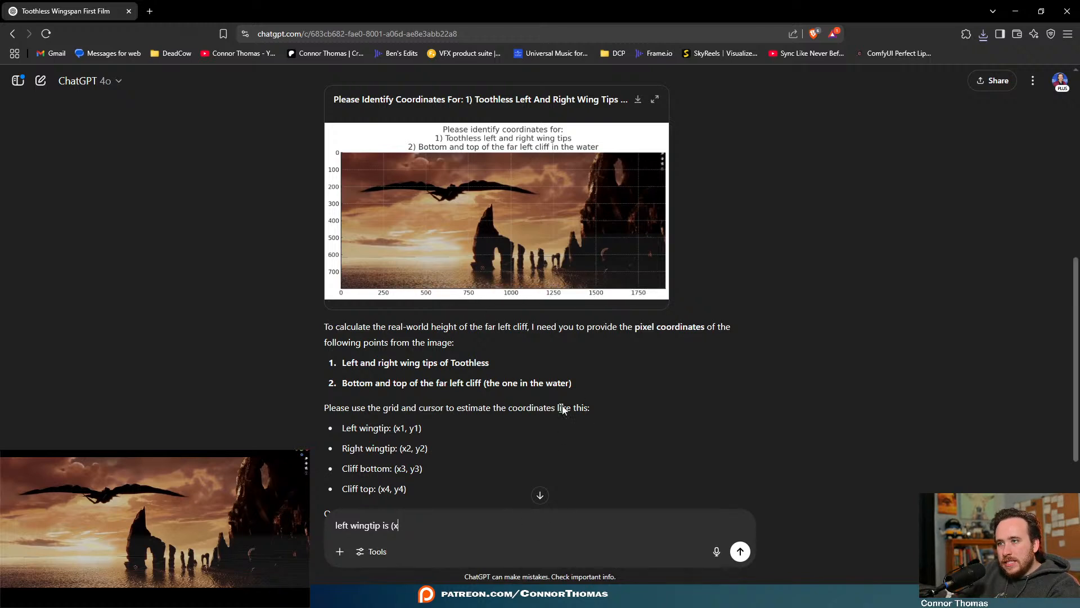
text(760)
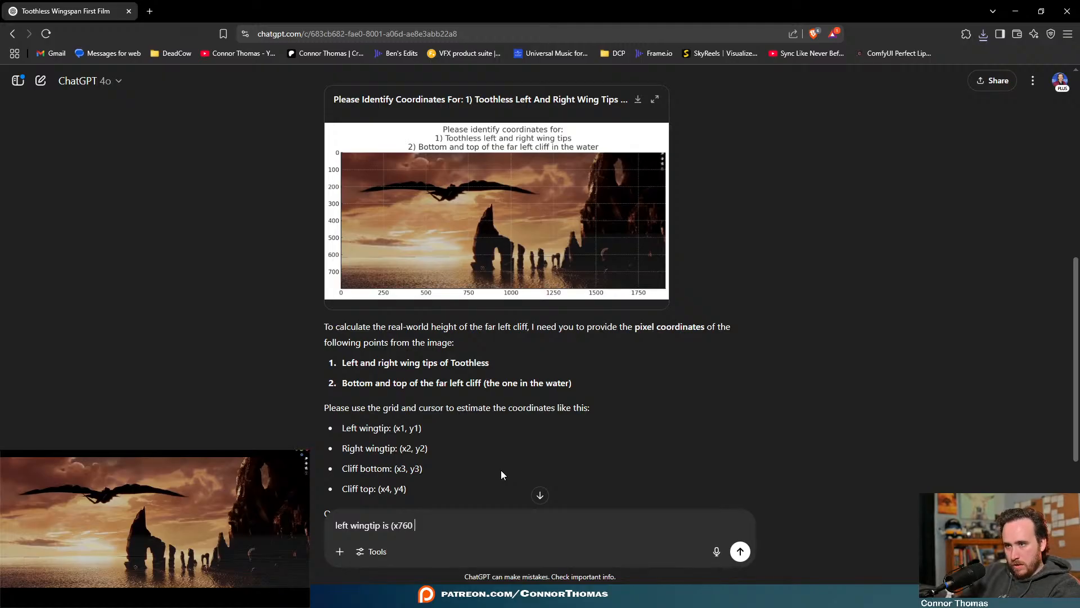
key(BackSpace)
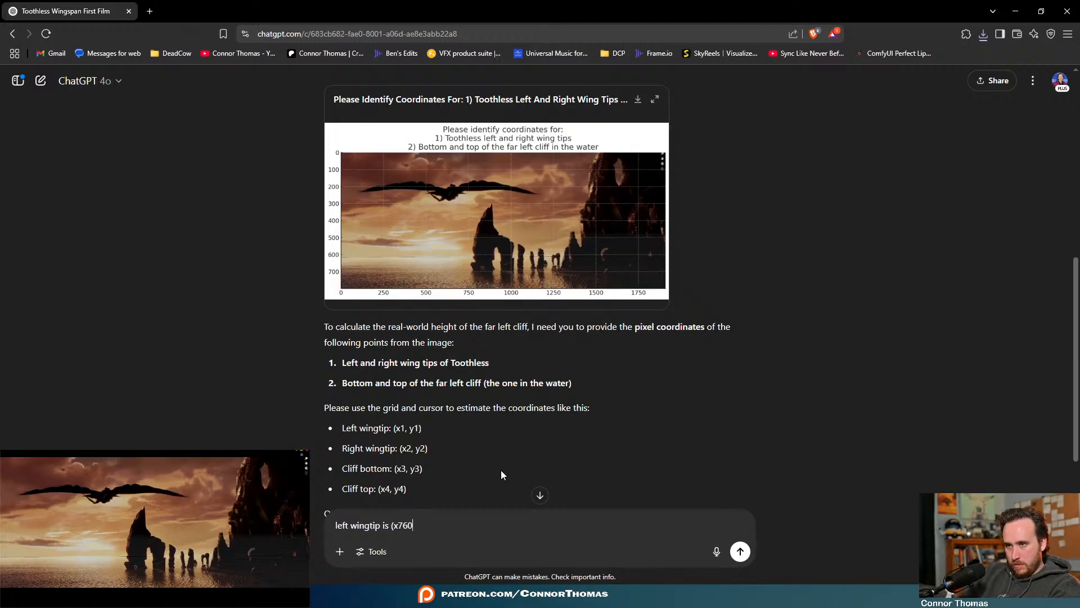
text(, y)
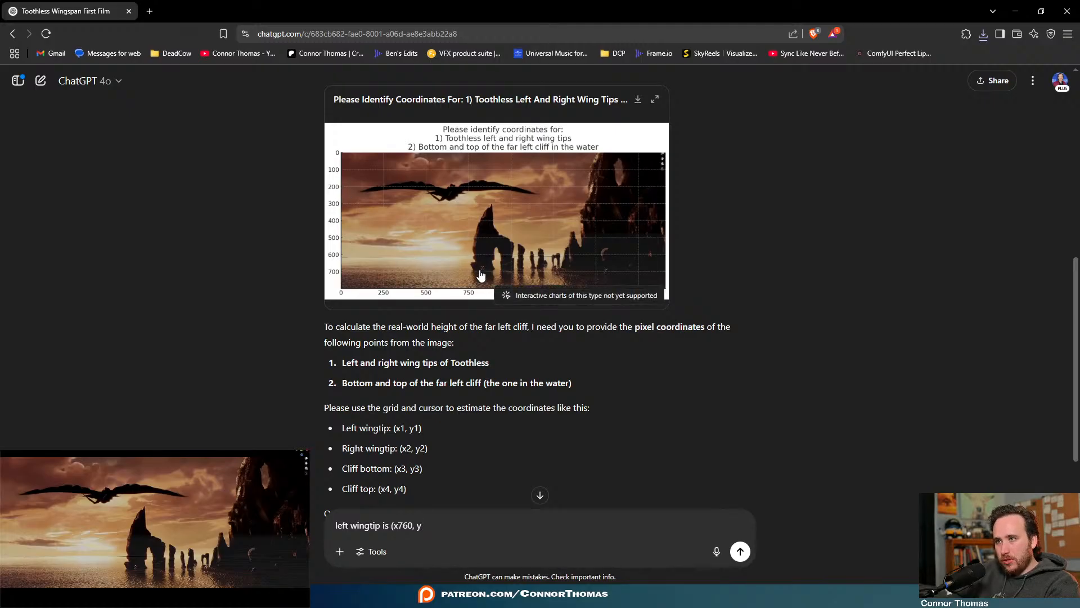
Correct the left wingtip coordinates in the draft reply to (x100, y220)
drag(398, 525, 422, 525)
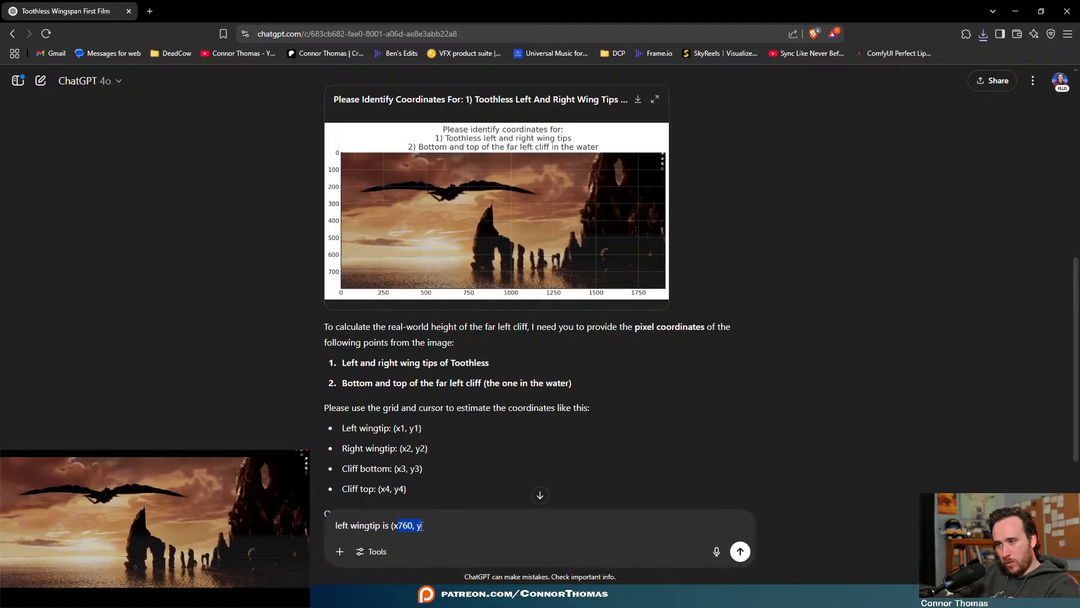
text(100)
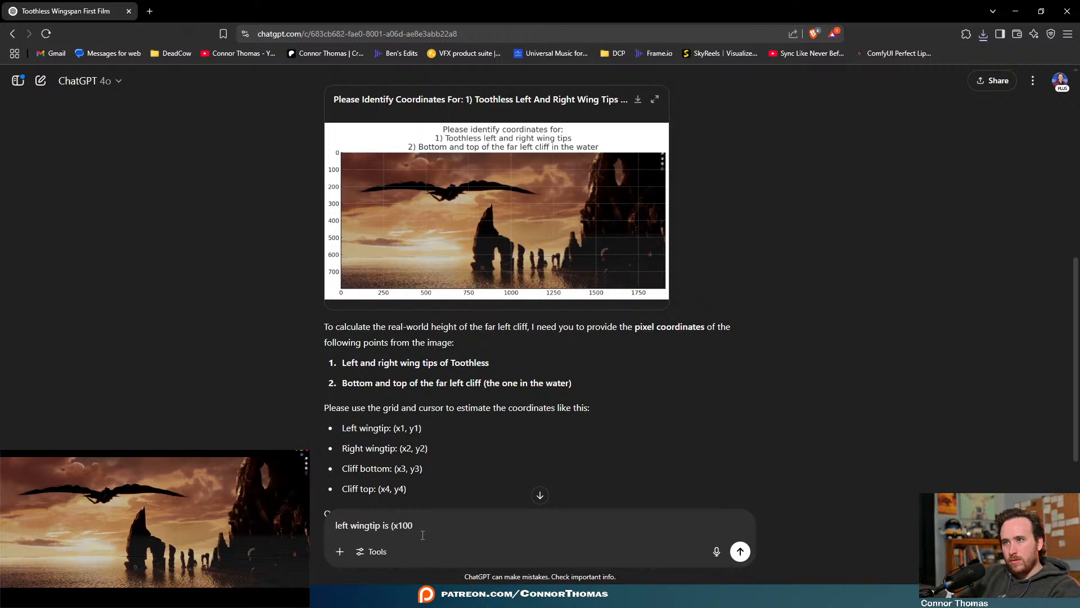
text(, )
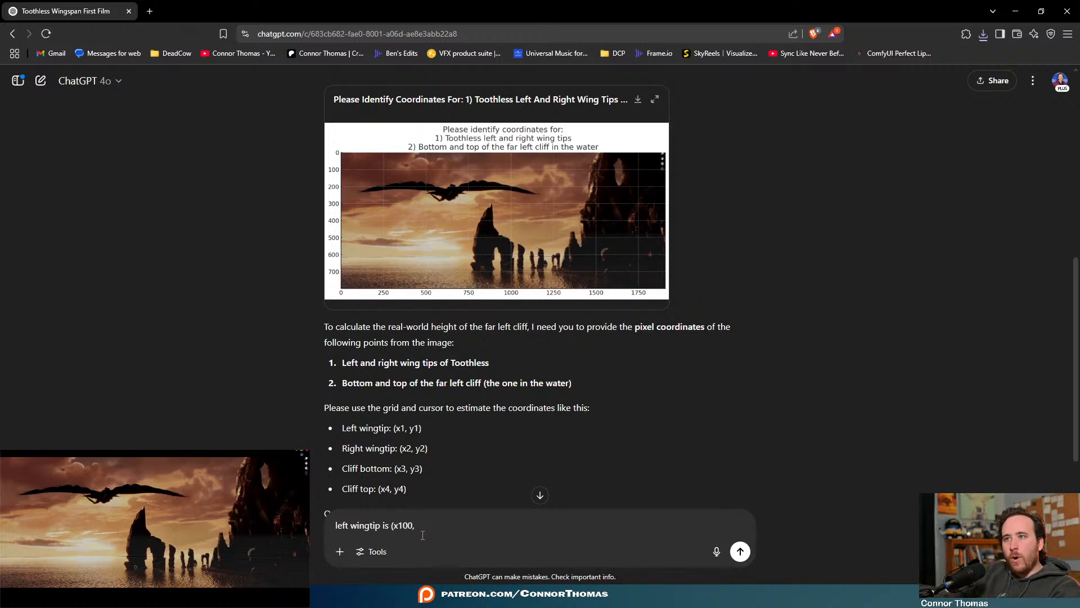
text(y)
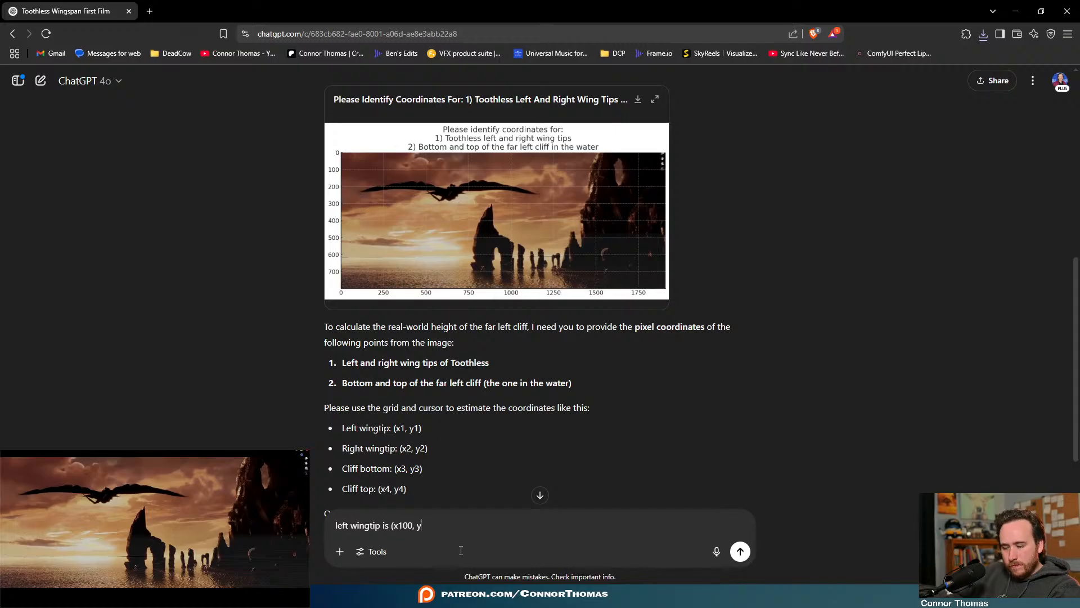
text(220)
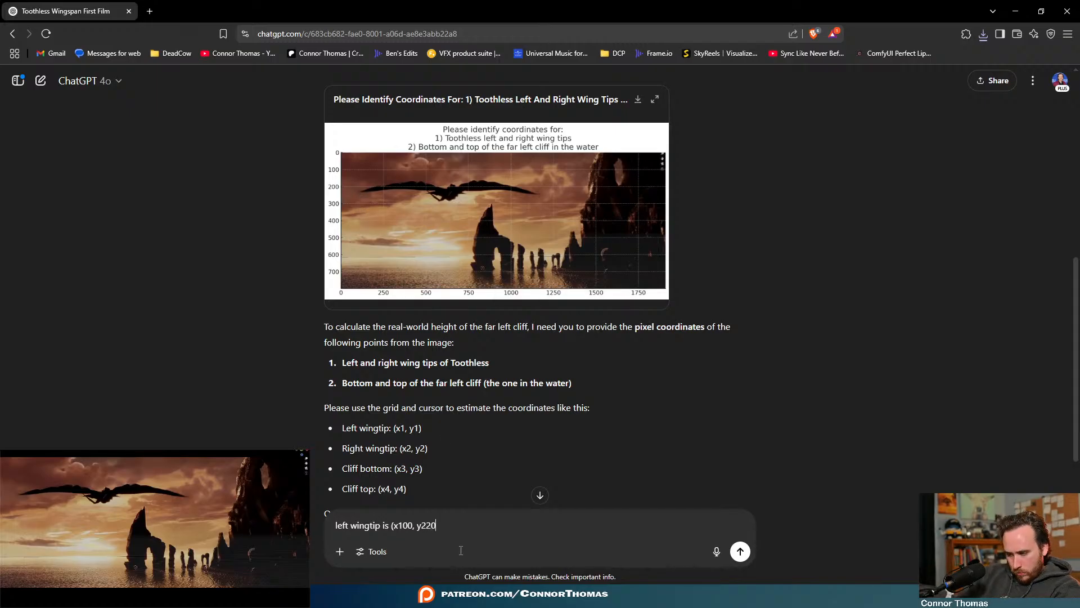
text())
Add a second line to the draft reply reading "right wingtip (x1180, y220)"
key(shift+Return)
text(right)
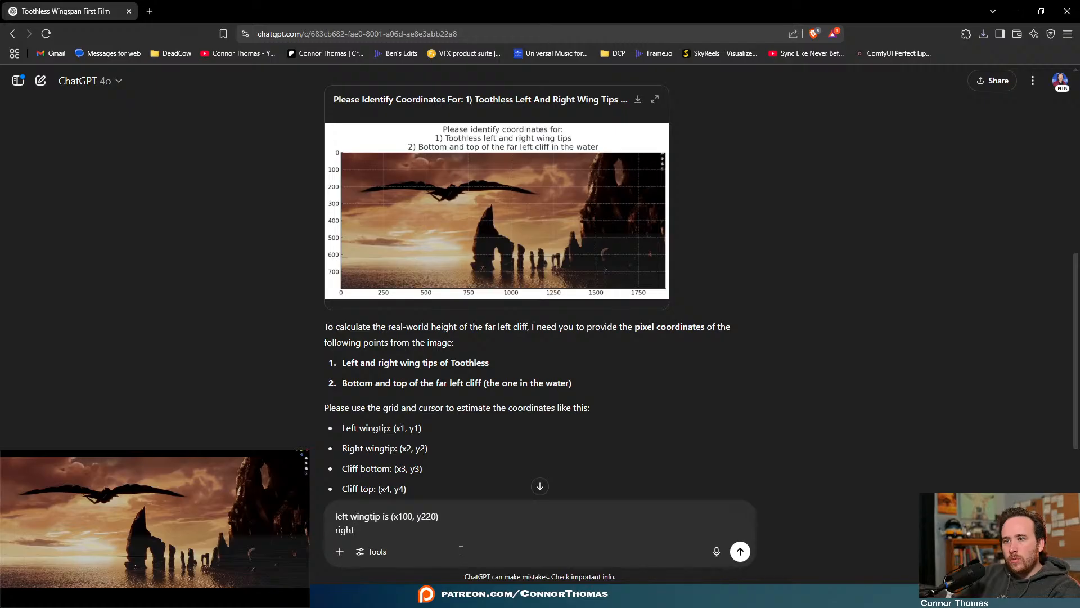
text( wingtip)
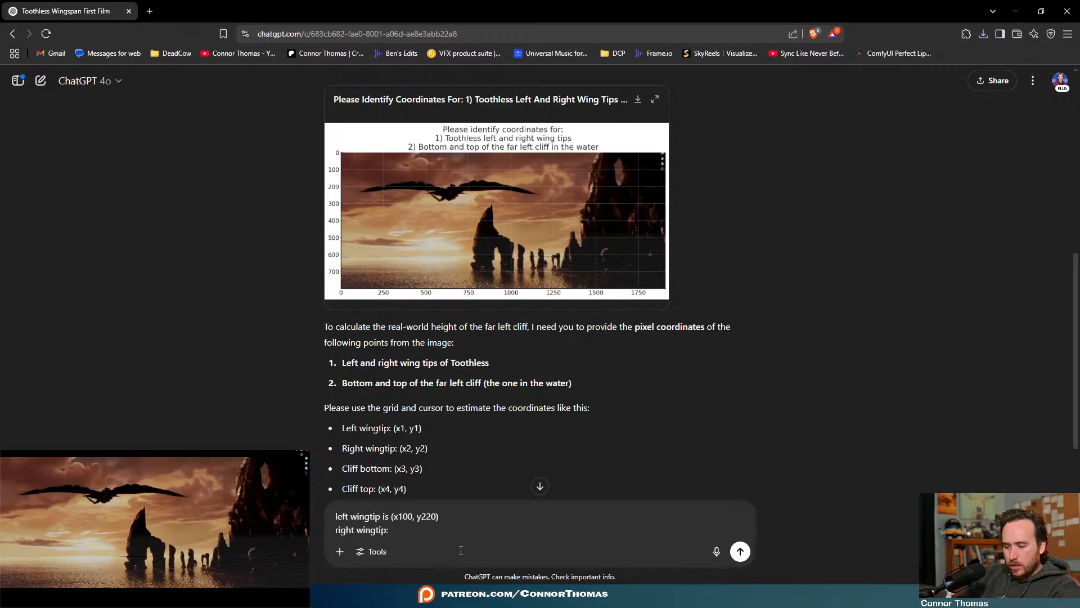
text(: ()
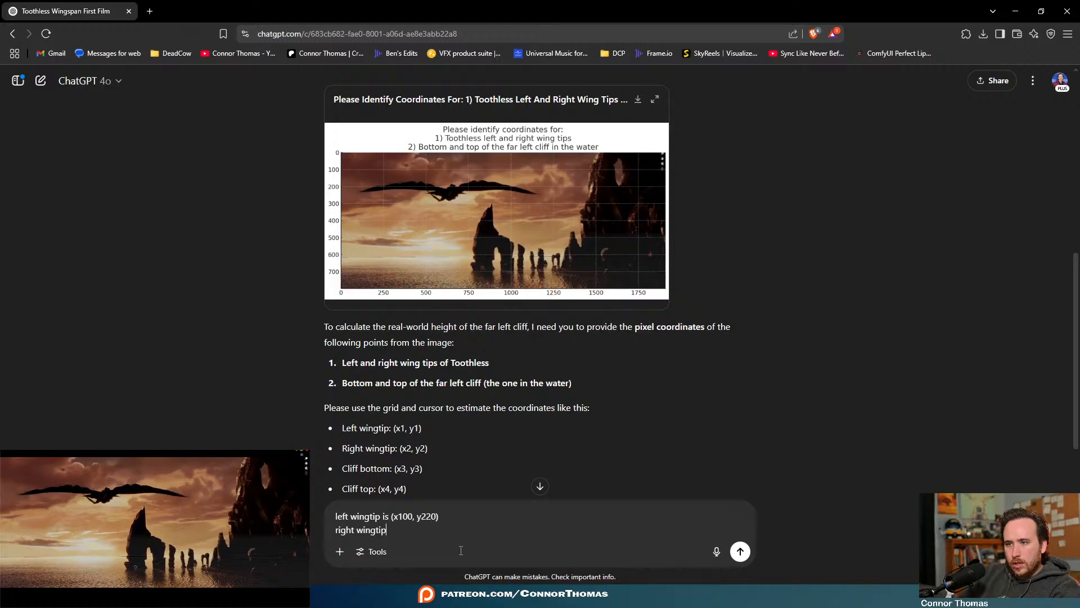
text( (x)
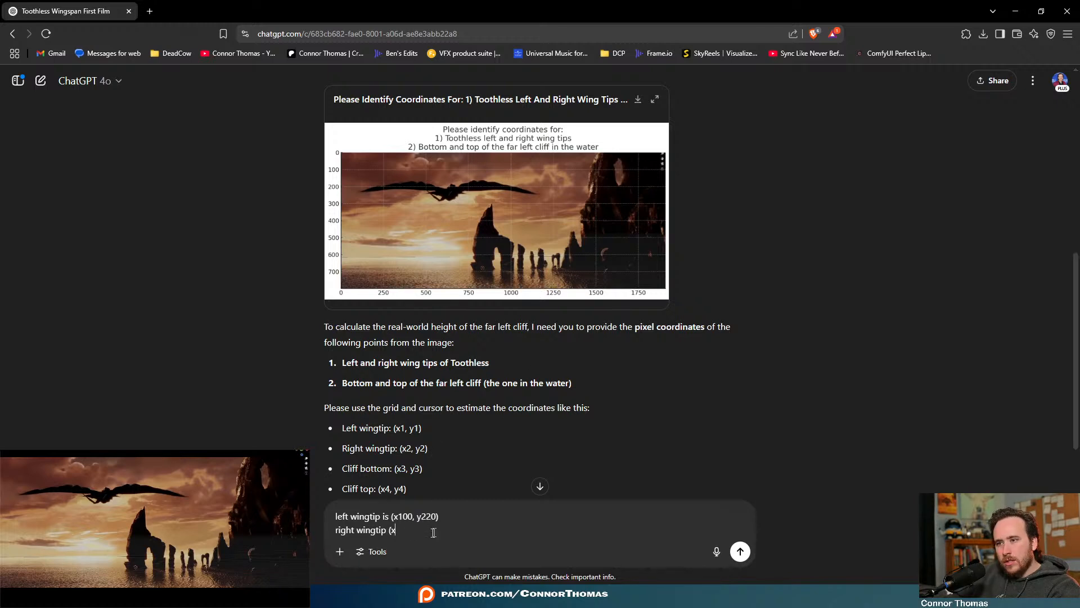
text(10)
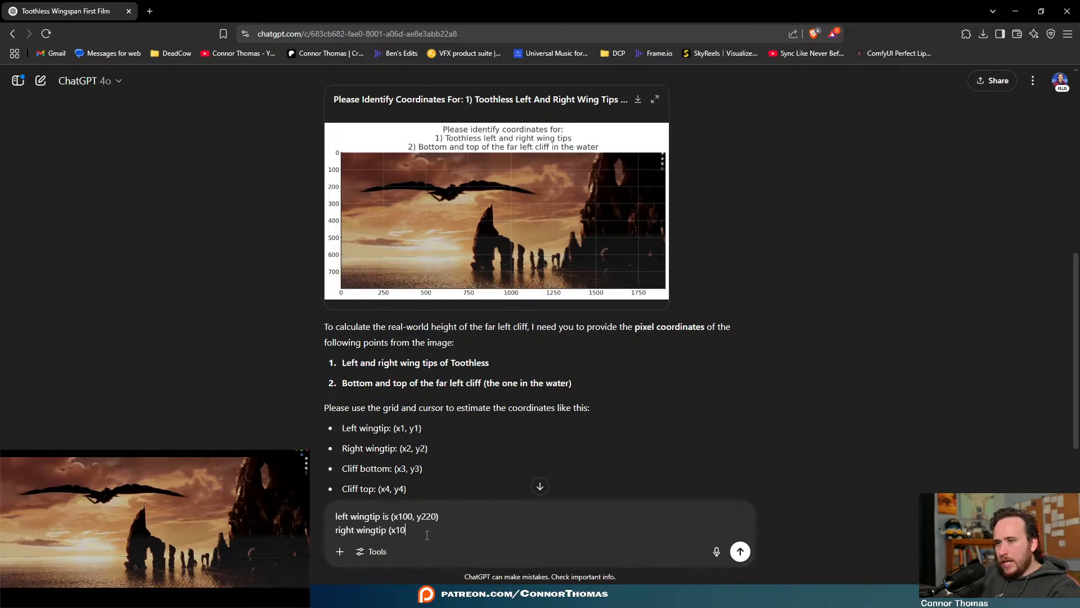
key(BackSpace)
text(18)
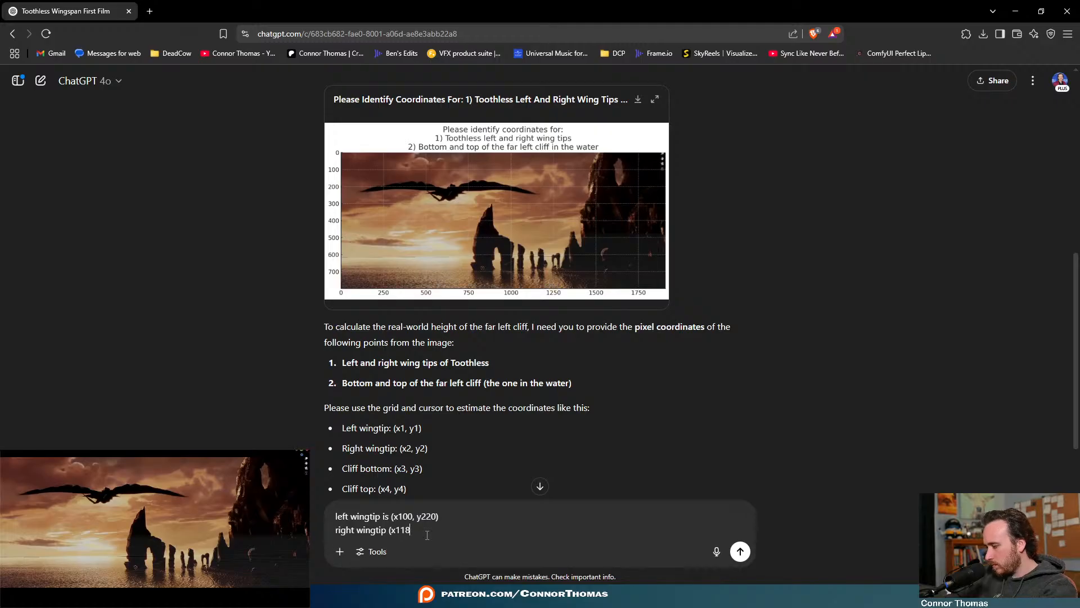
text(0, )
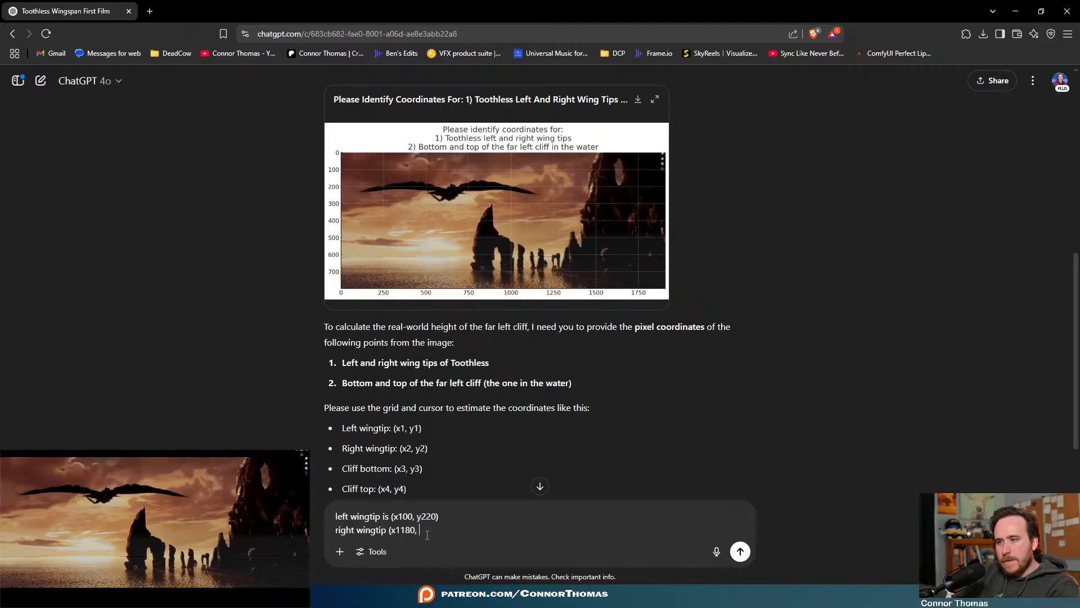
text(y)
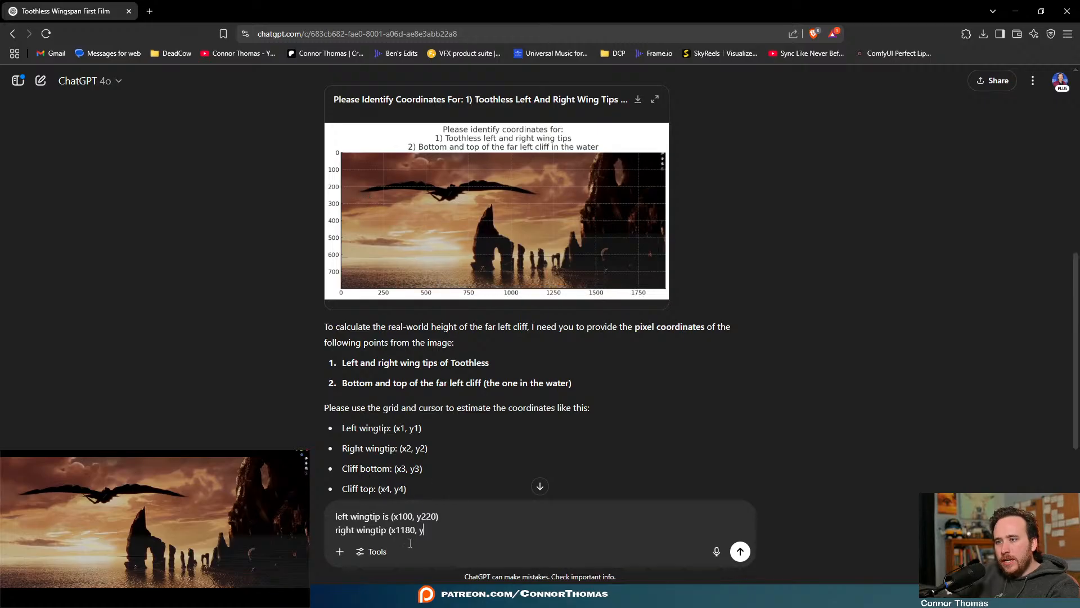
text(220)
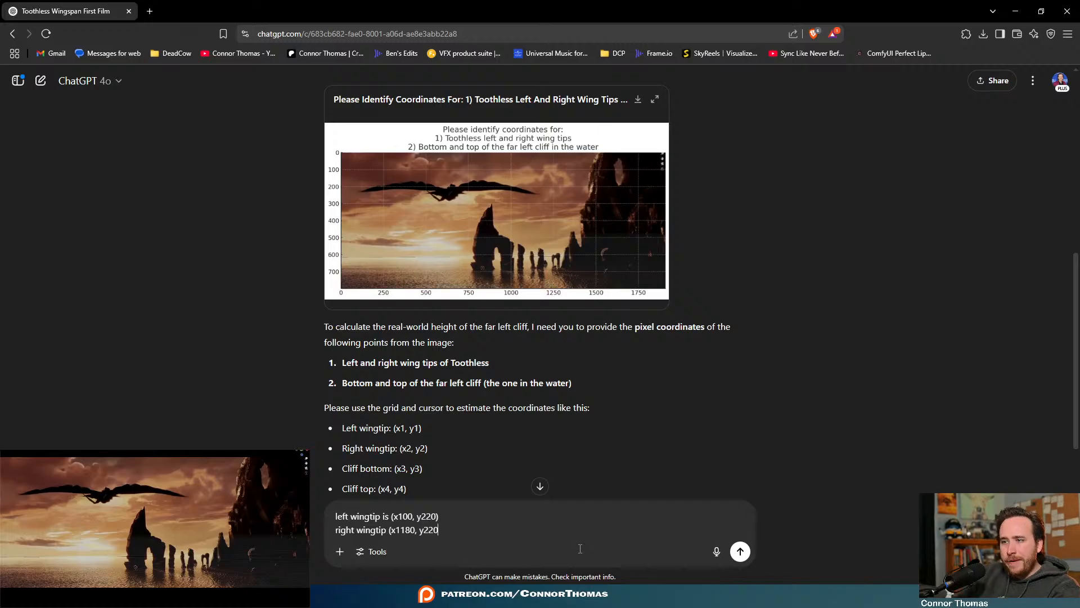
text())
Add a third line to the draft reply reading "cliff bottom (x770, y700)"
key(shift+Return)
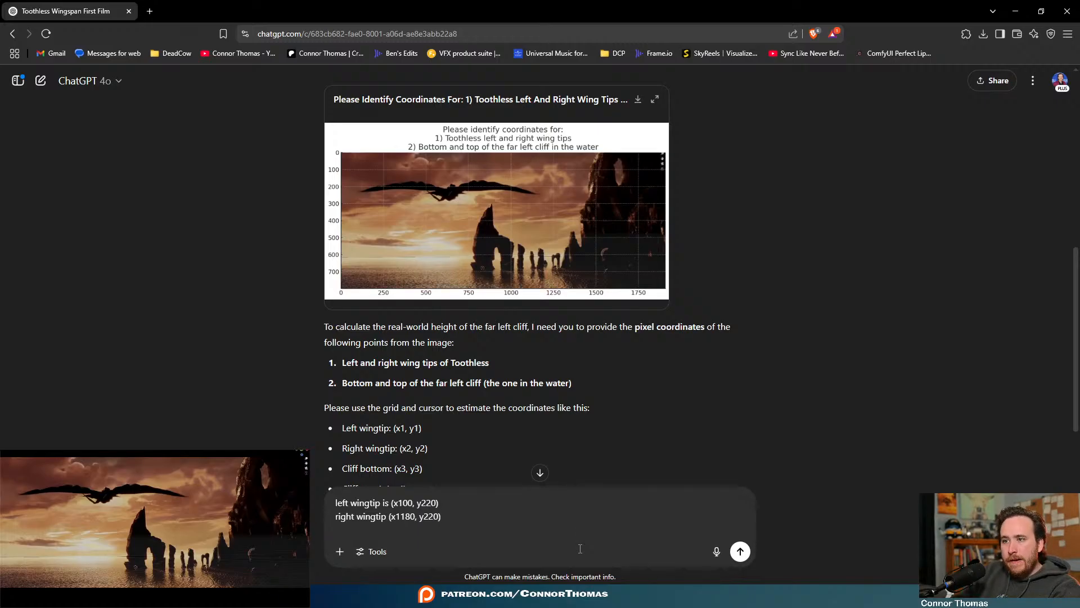
scroll(464, 440, down, 1)
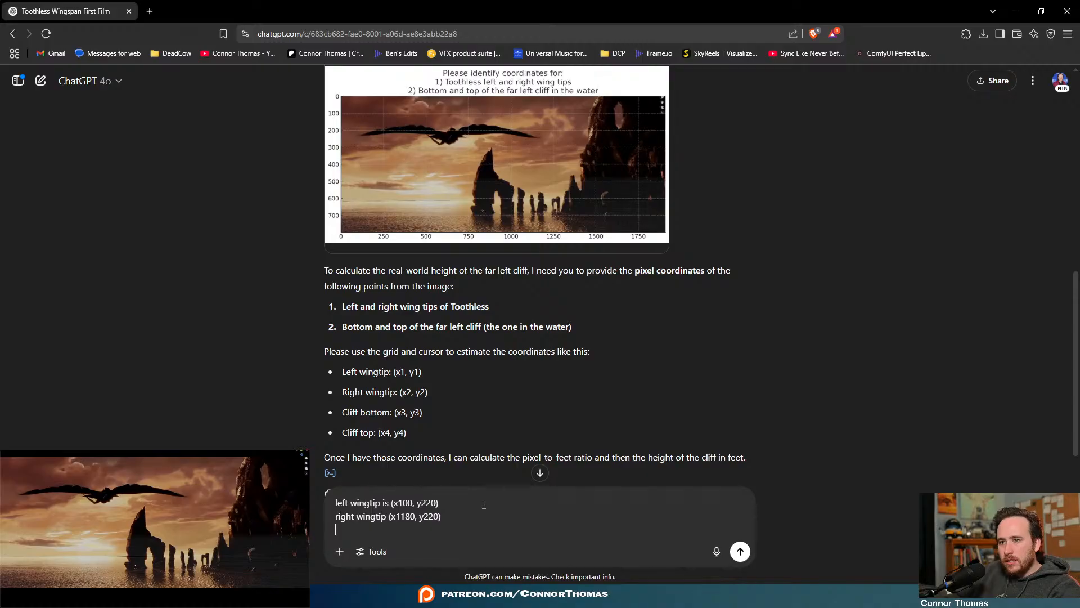
text(cliff bot)
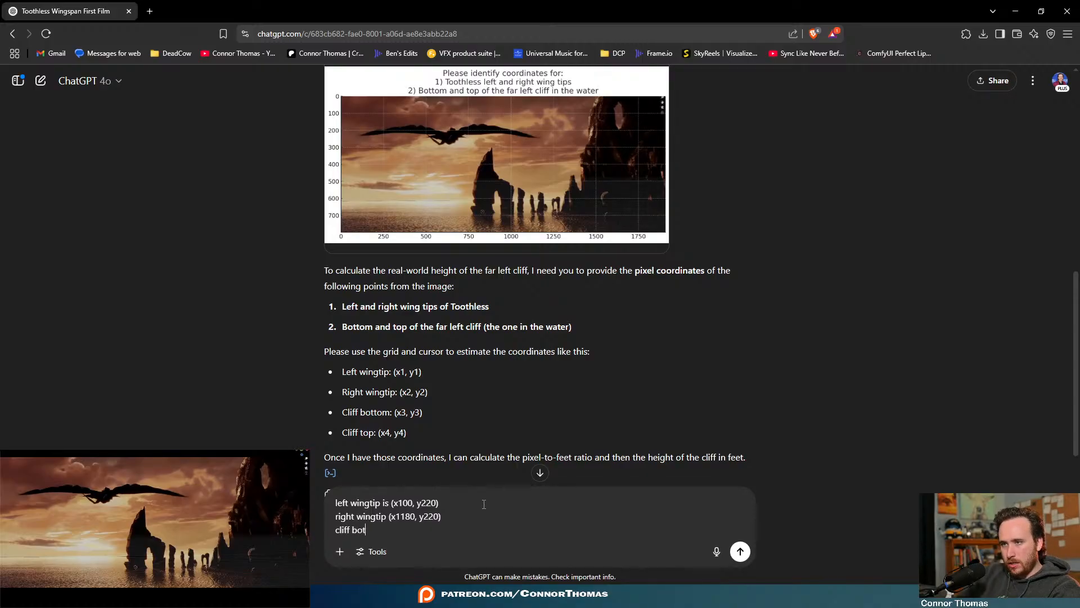
text(tom (x)
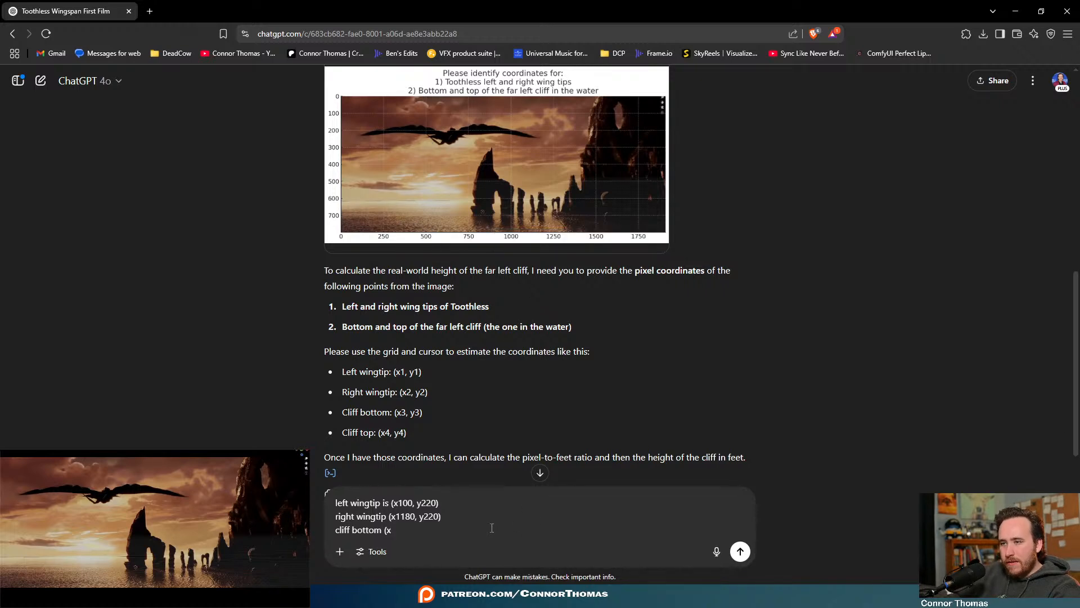
text(700)
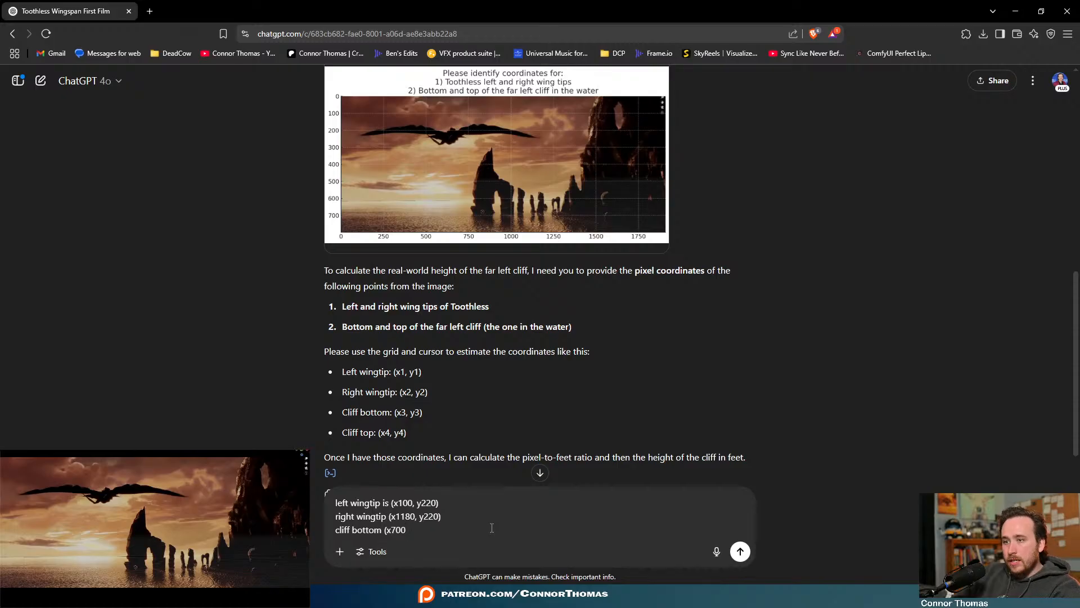
text(, y)
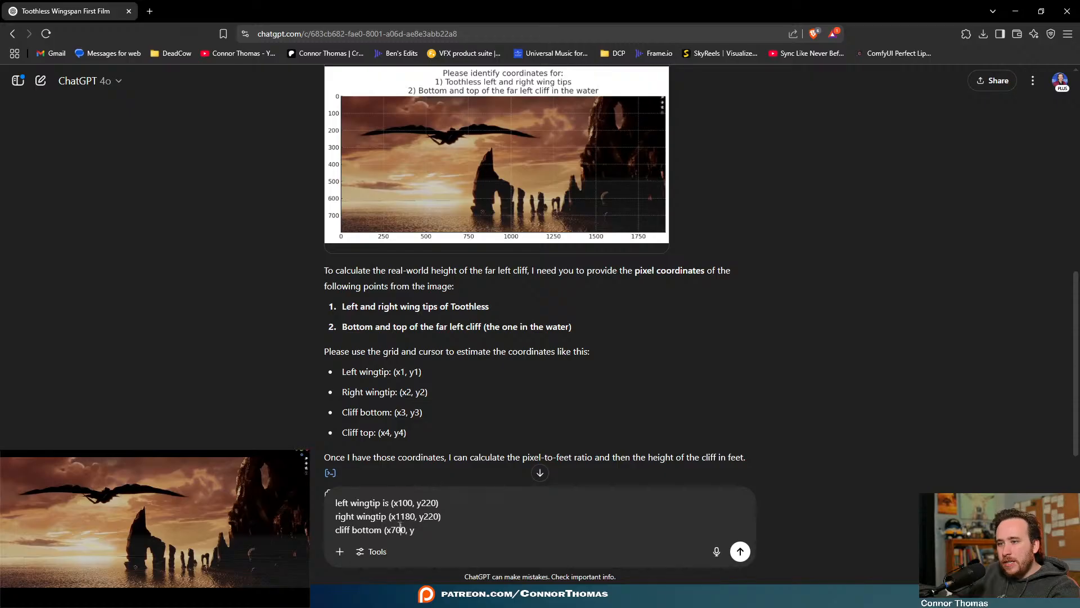
text(70, y)
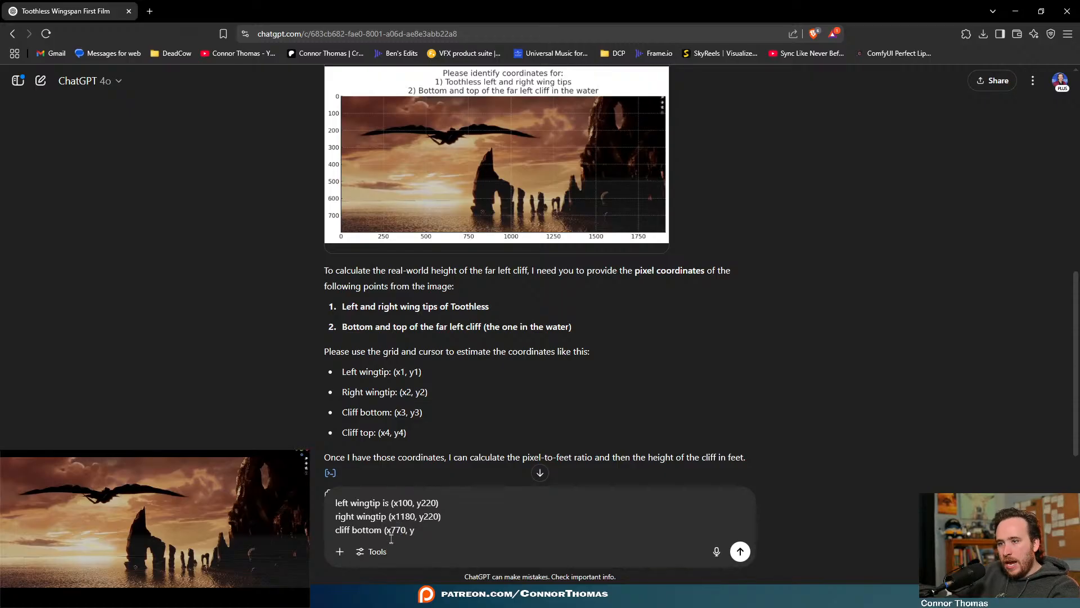
text(700)
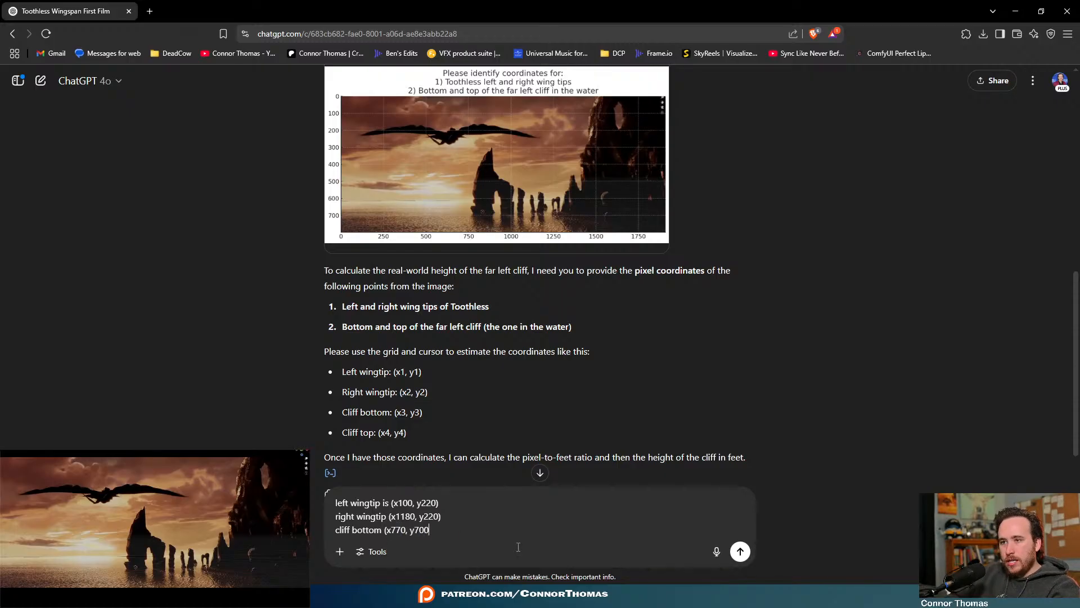
text())
Add a fourth line reading "cliff top (x800, y300)" to the draft reply and send the message
key(shift+Return)
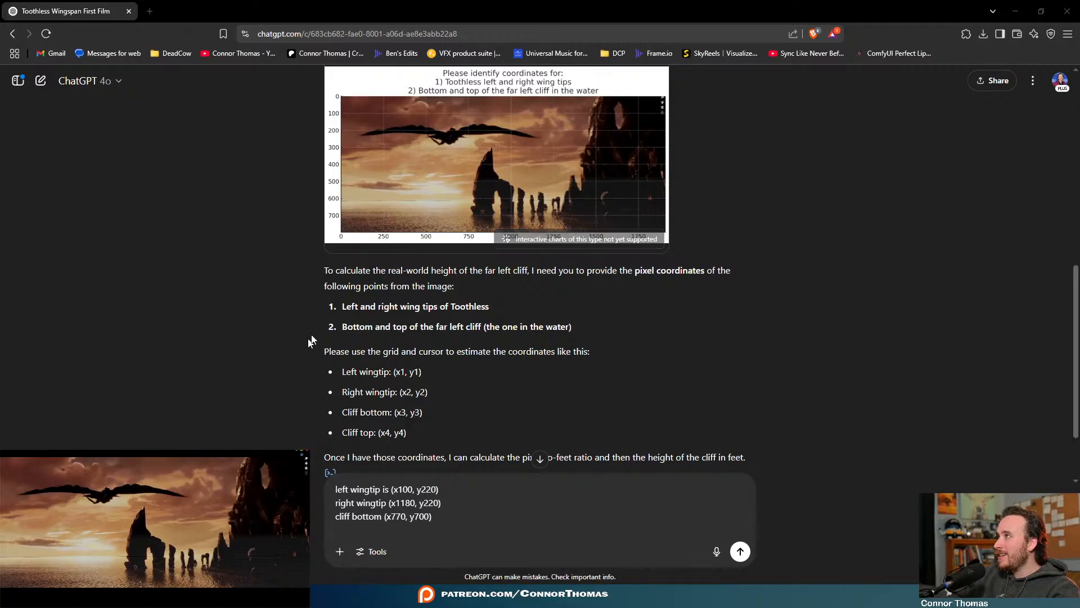
click(420, 528)
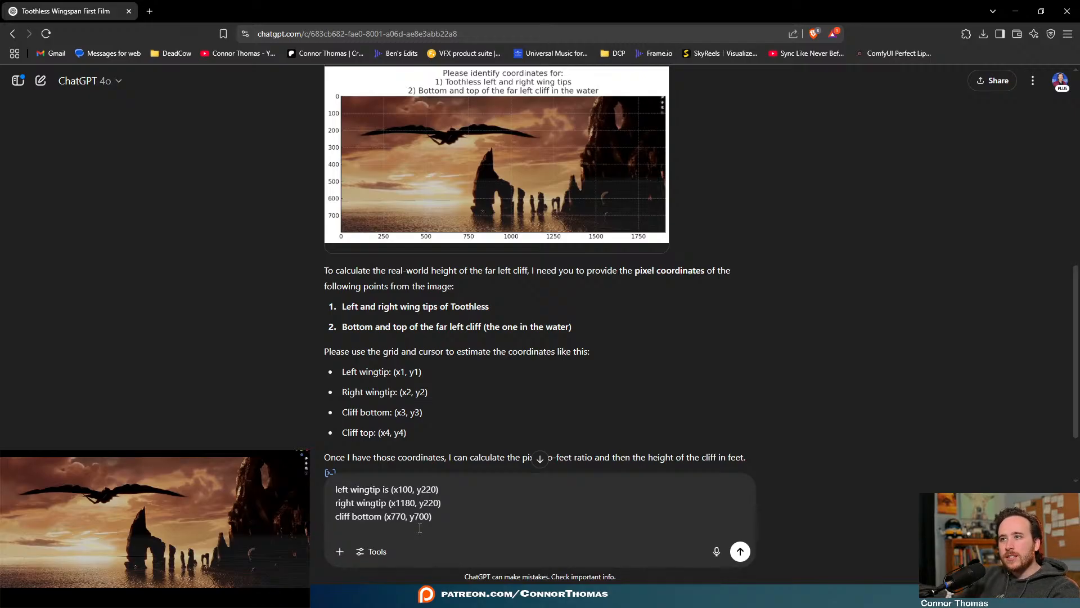
text(cliff)
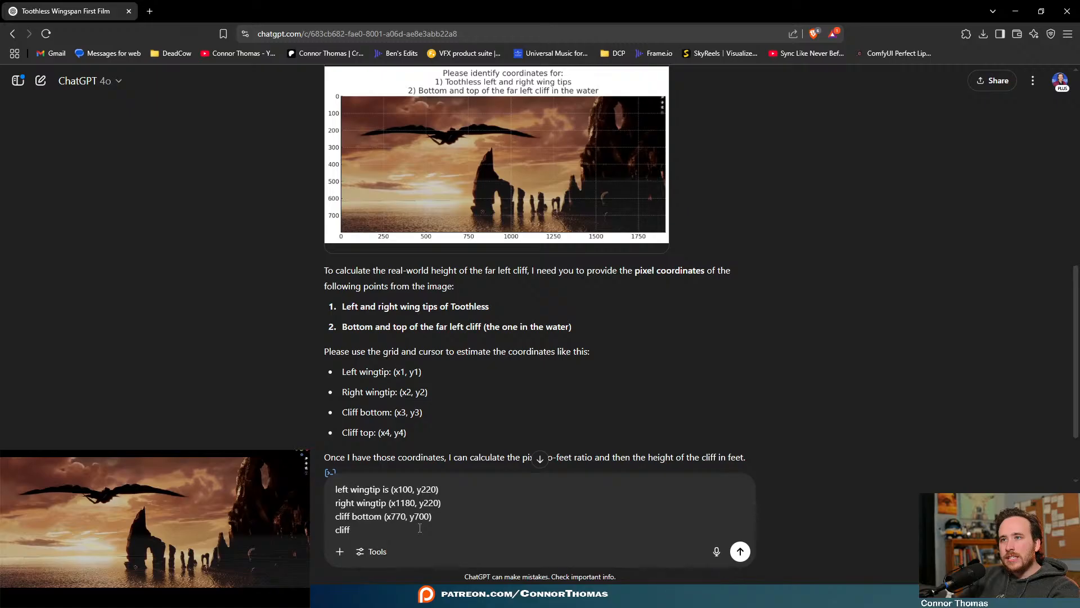
text( top)
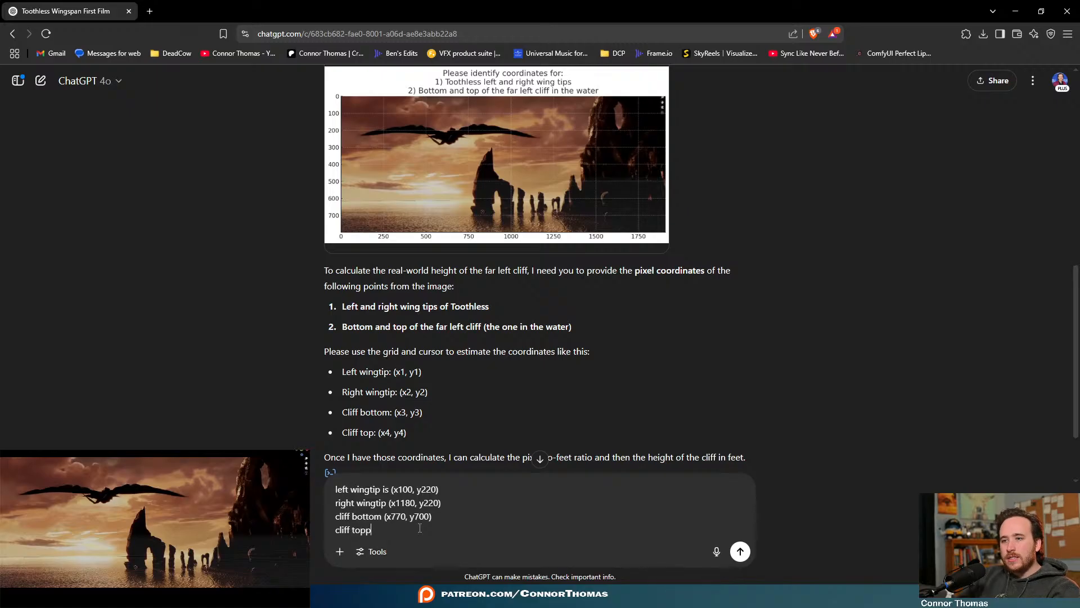
text( ()
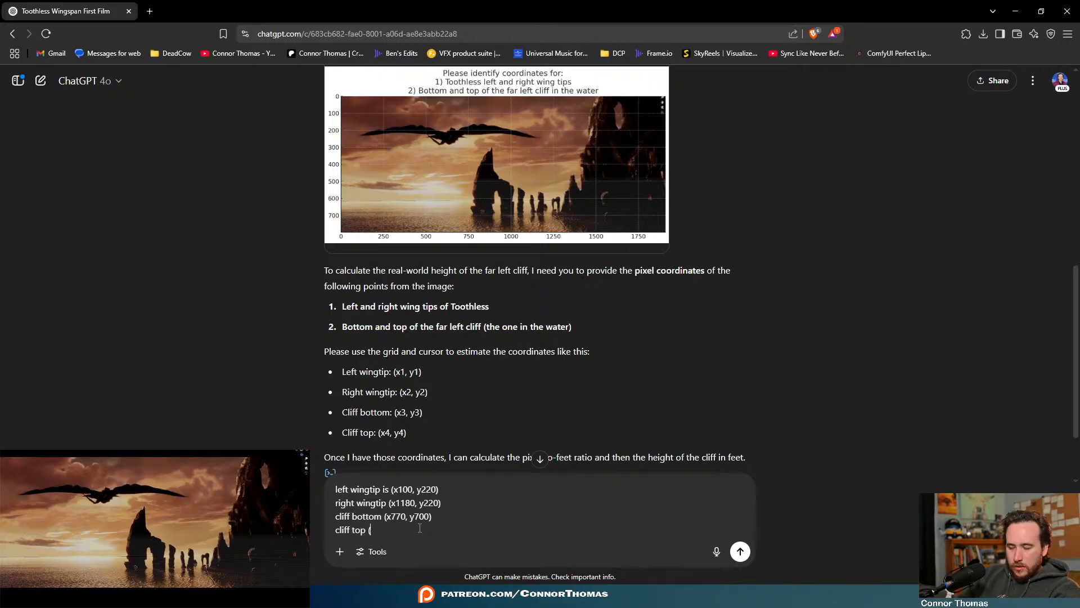
text(x)
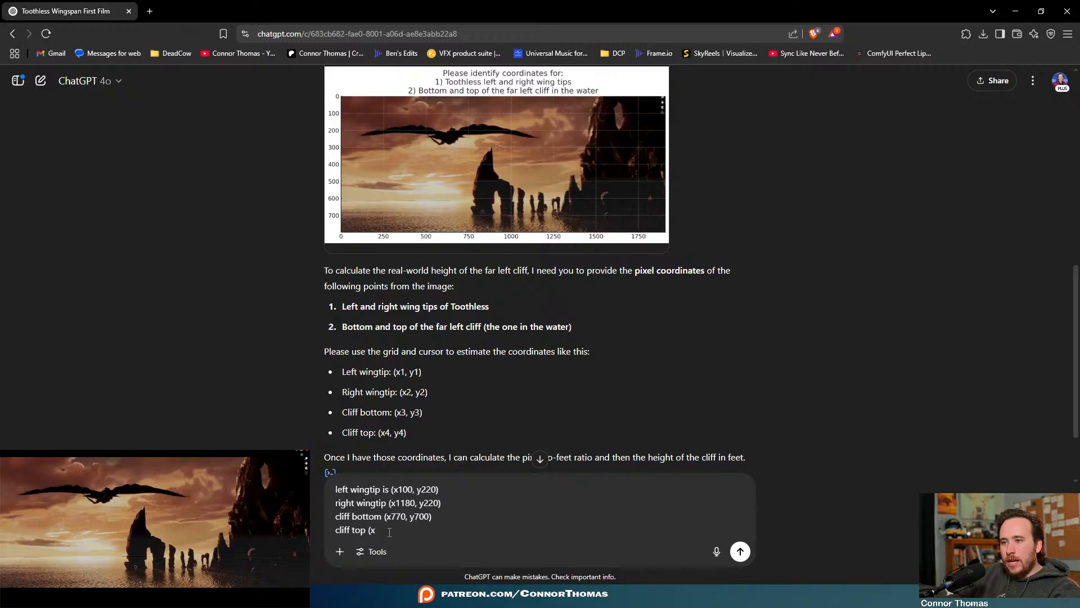
text(800)
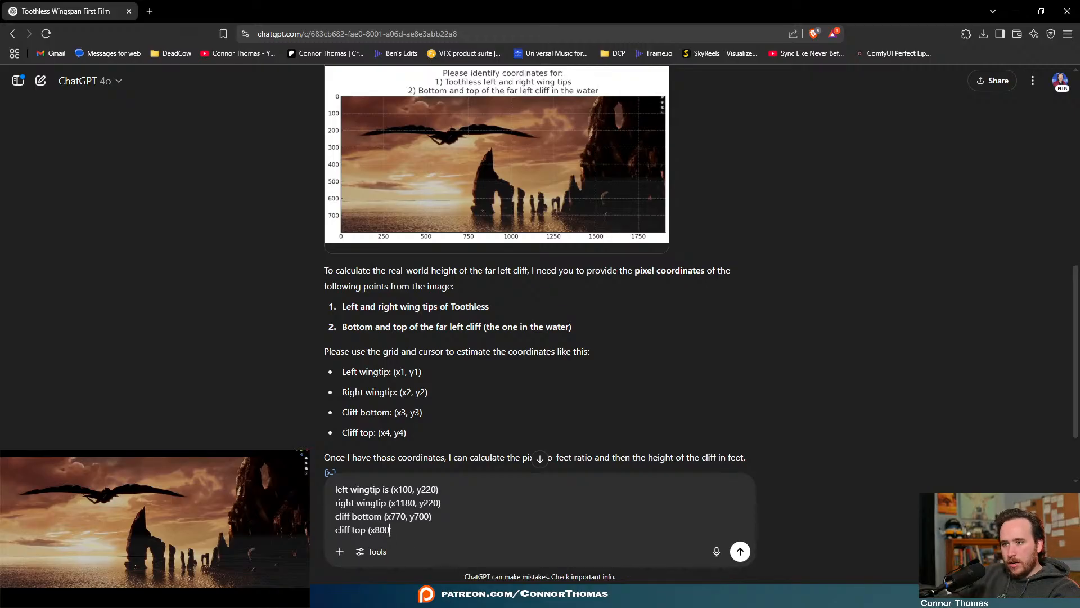
text(, y)
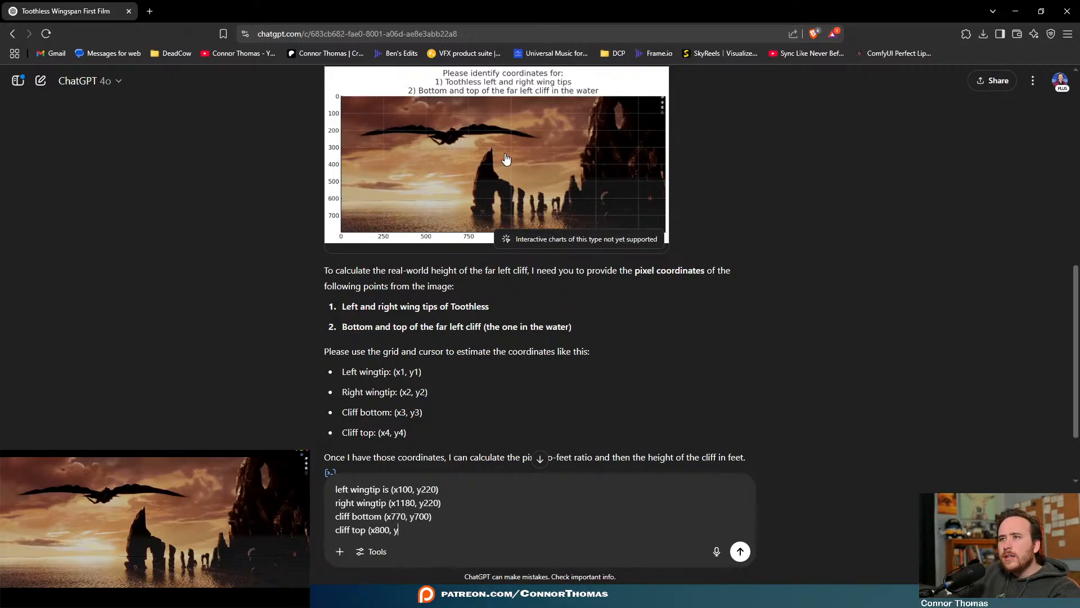
text(300))
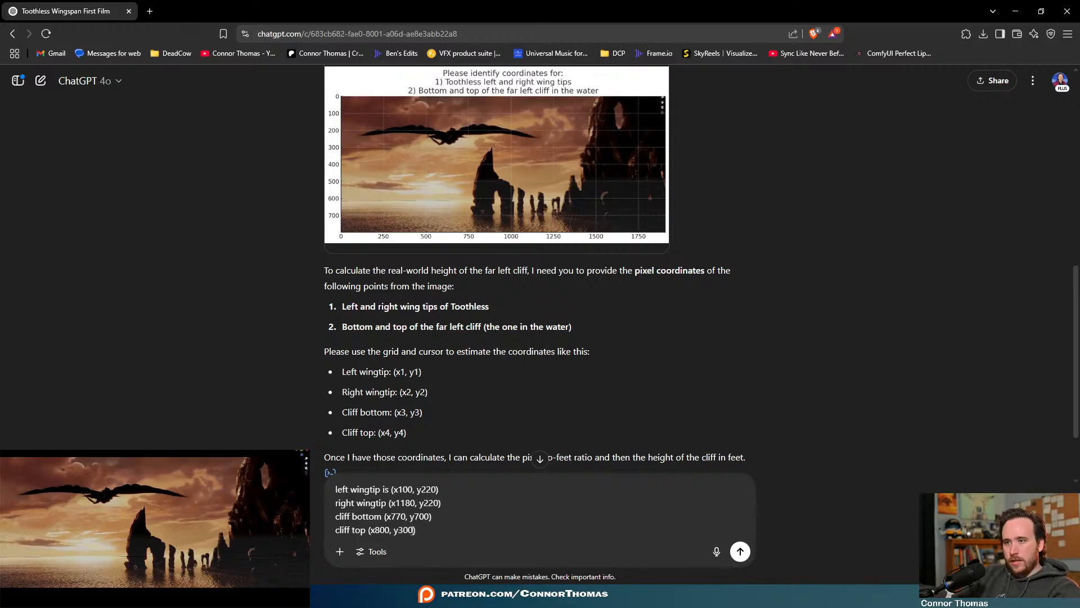
key(Return)
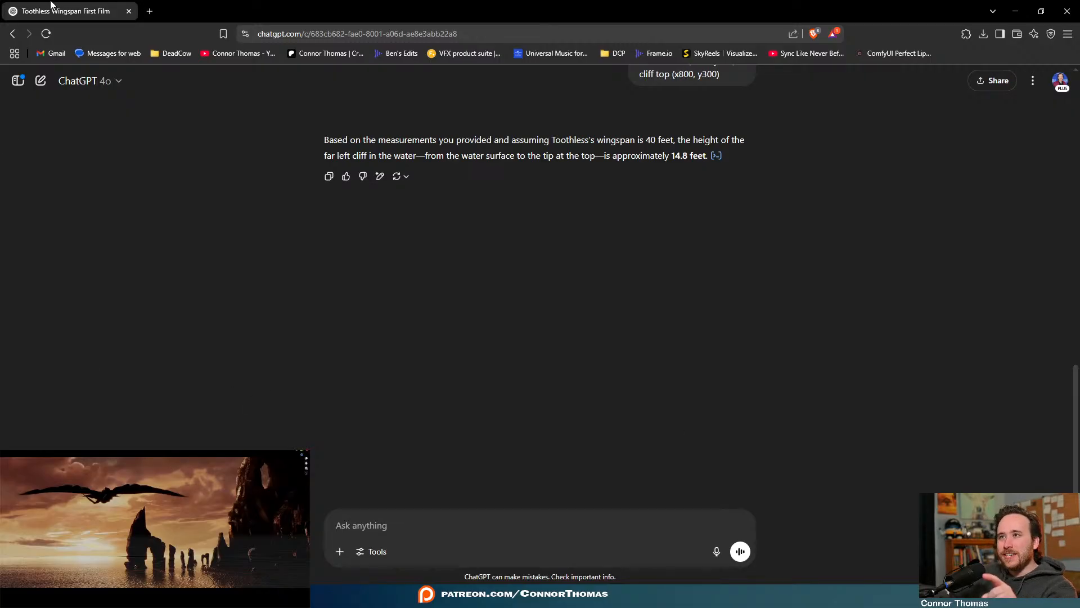
Switch to Blender and place the 3D cursor at the waterline base of the tall left cliff in the camera view
key(alt+Tab)
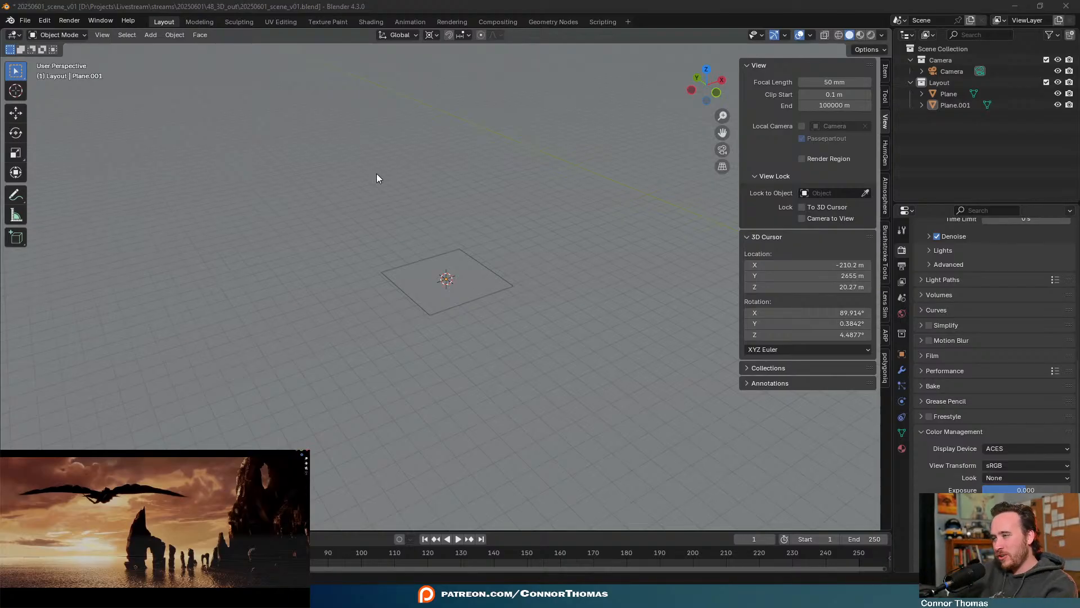
scroll(462, 264, down, 6)
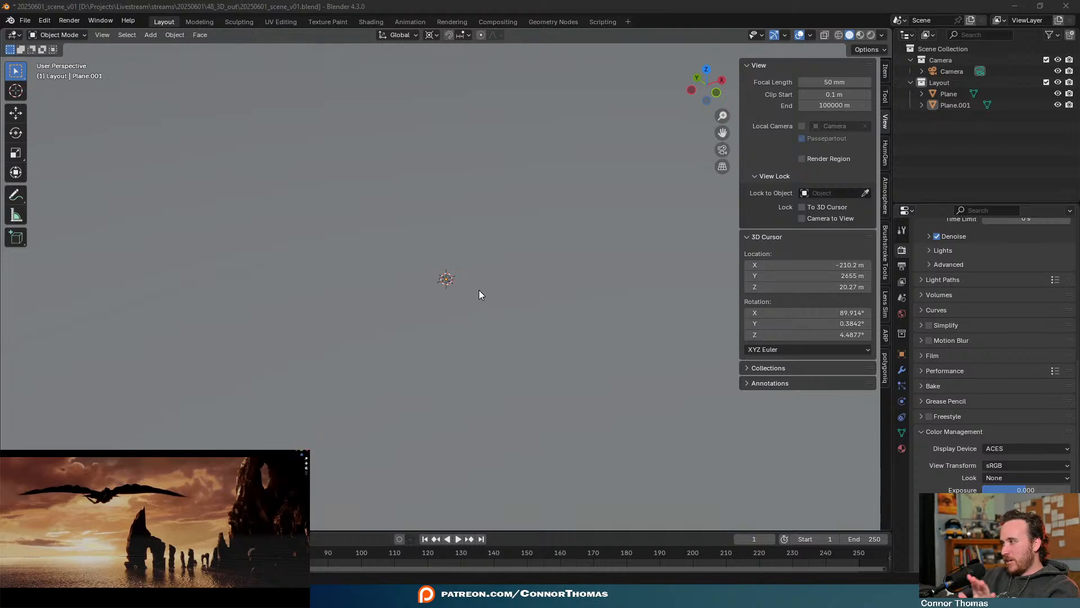
scroll(480, 292, down, 5)
scroll(484, 303, down, 2)
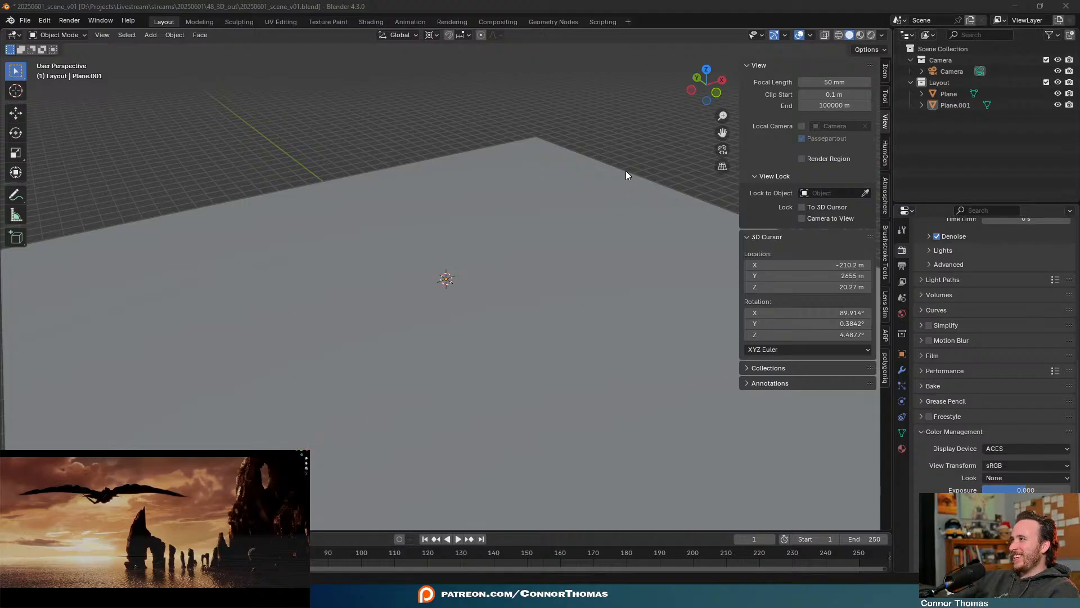
scroll(625, 171, up, 8)
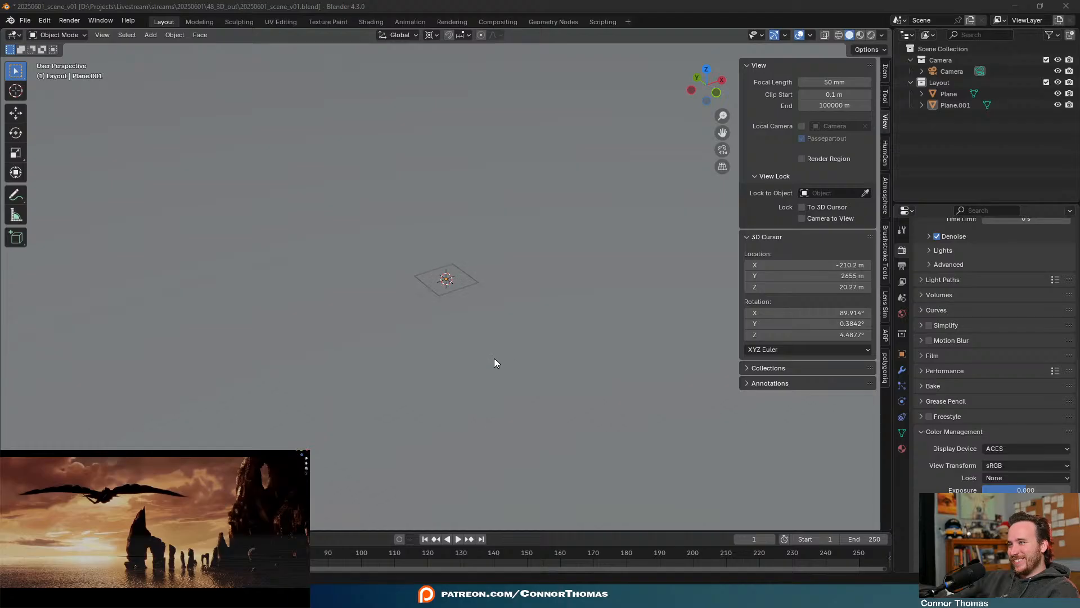
scroll(494, 363, up, 4)
click(460, 275)
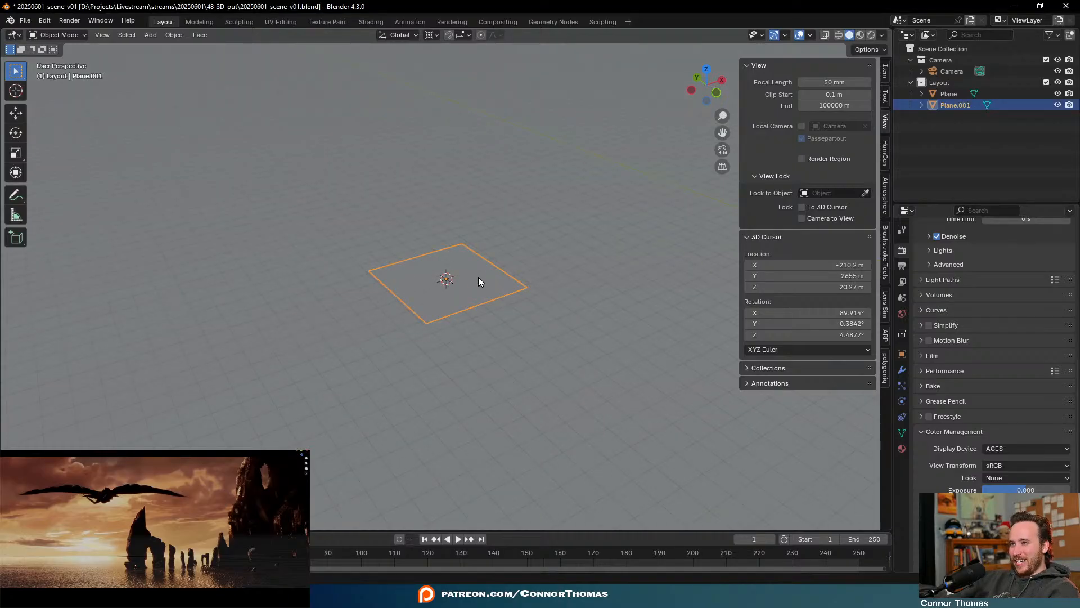
click(16, 91)
drag(135, 570, 134, 568)
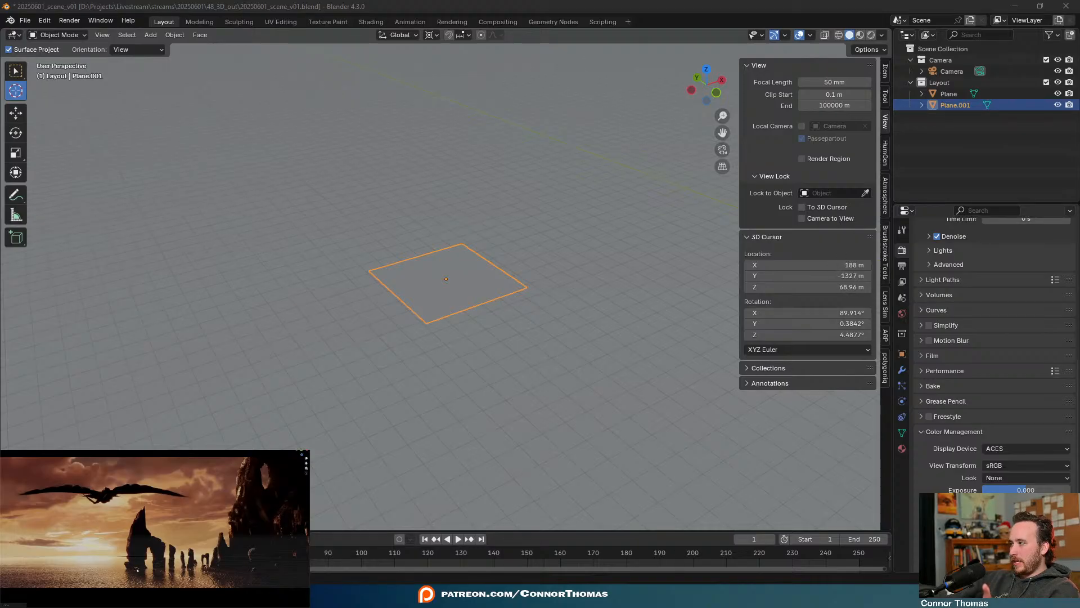
click(9, 73)
Add a mesh plane at the 3D cursor and frame it in the viewport
scroll(541, 364, down, 10)
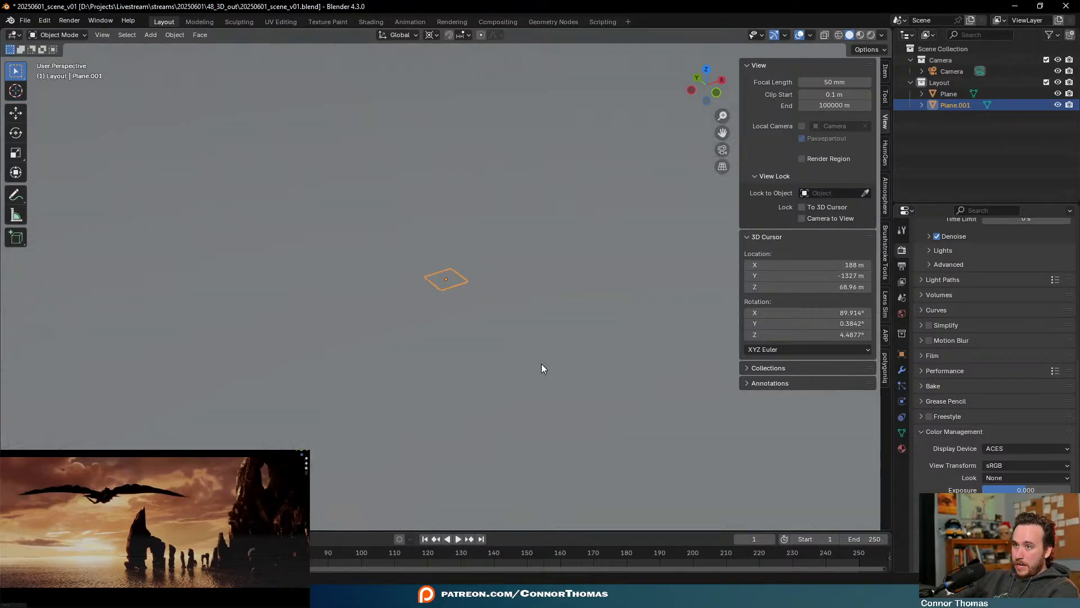
scroll(501, 396, down, 5)
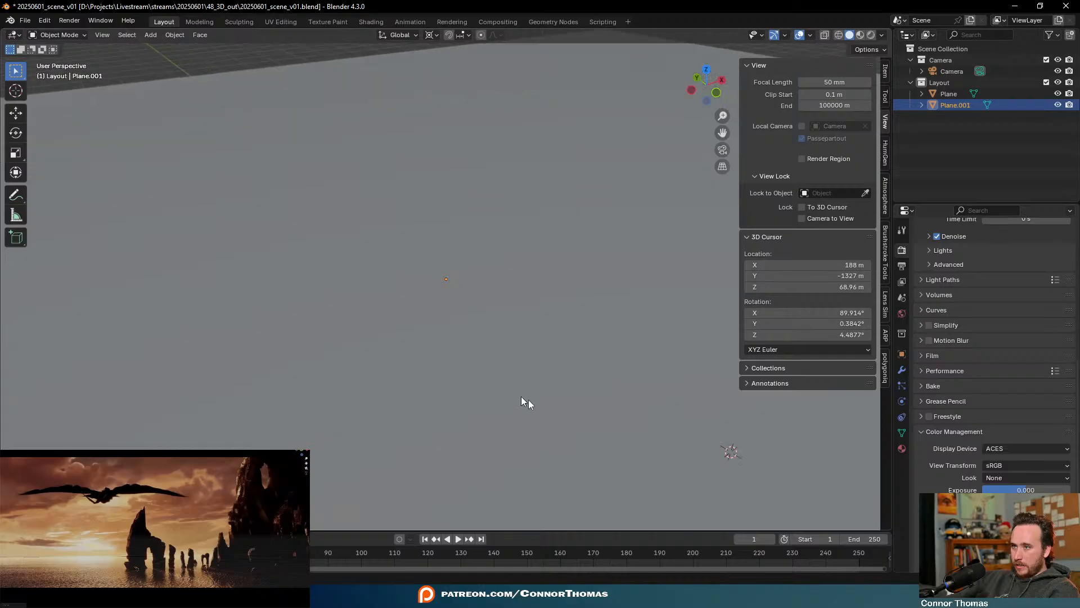
key(shift+a)
mouse_move(585, 348)
click(621, 349)
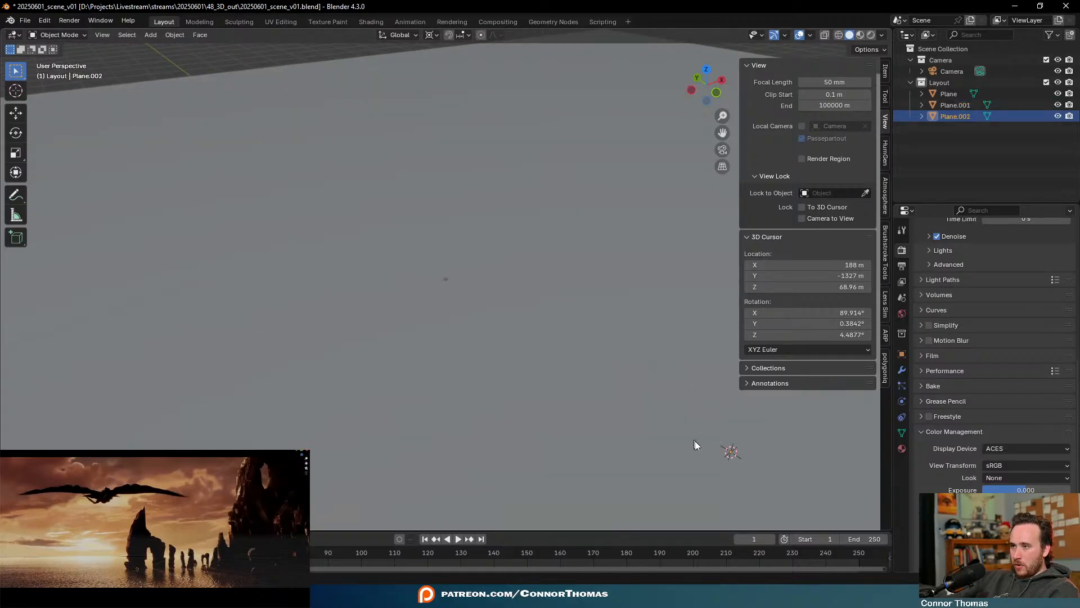
scroll(416, 452, down, 3)
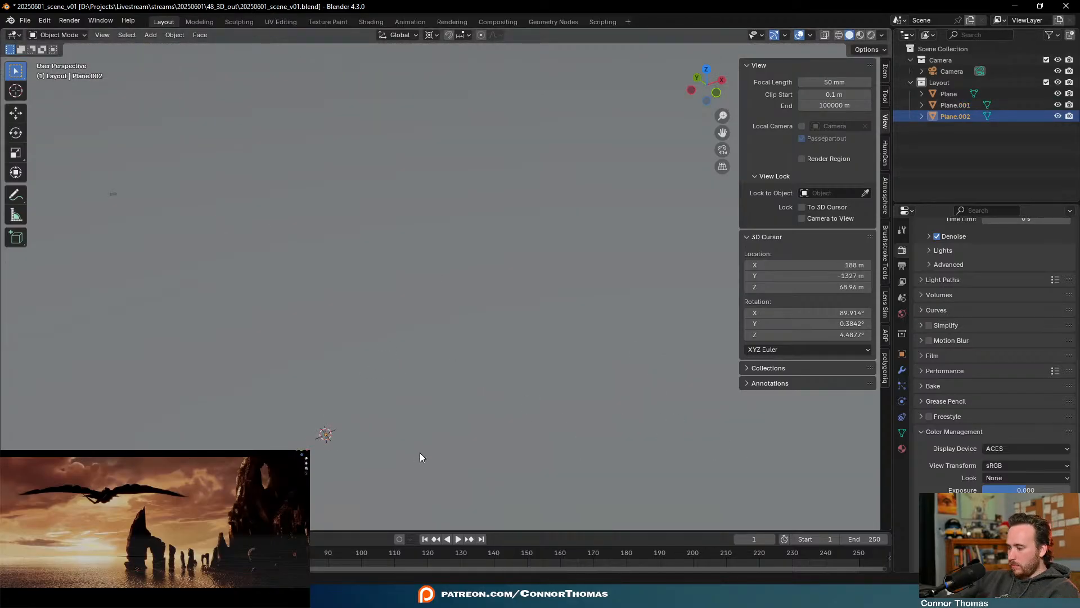
key(KP_Decimal)
In Edit Mode, lower the new plane's geometry about 67 m along Z to near the ground line, using the front view
scroll(433, 444, down, 10)
key(Tab)
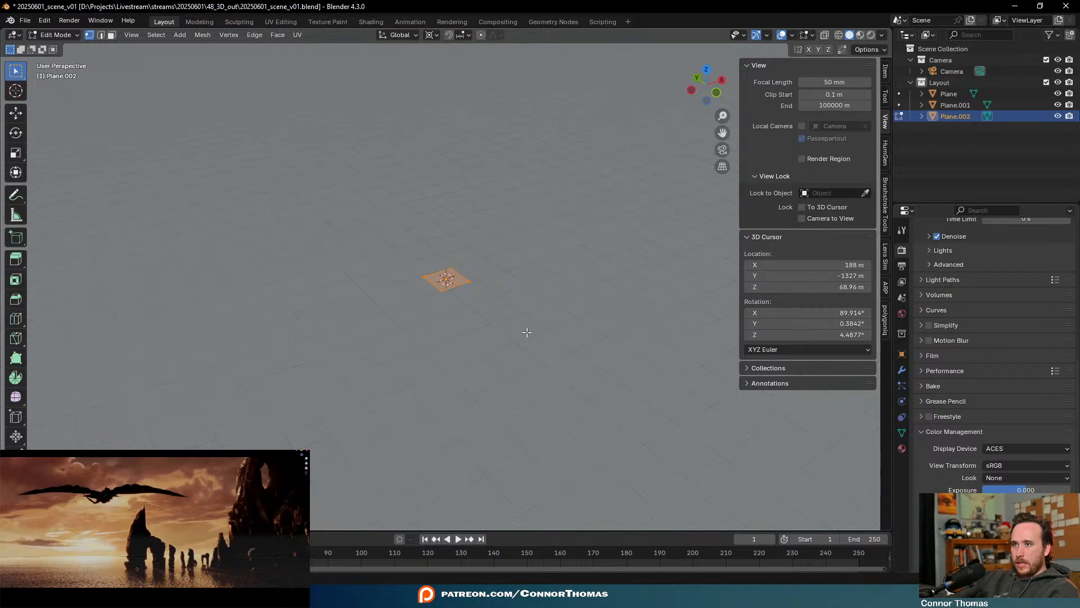
middle_drag(527, 331, 498, 297)
scroll(511, 355, up, 10)
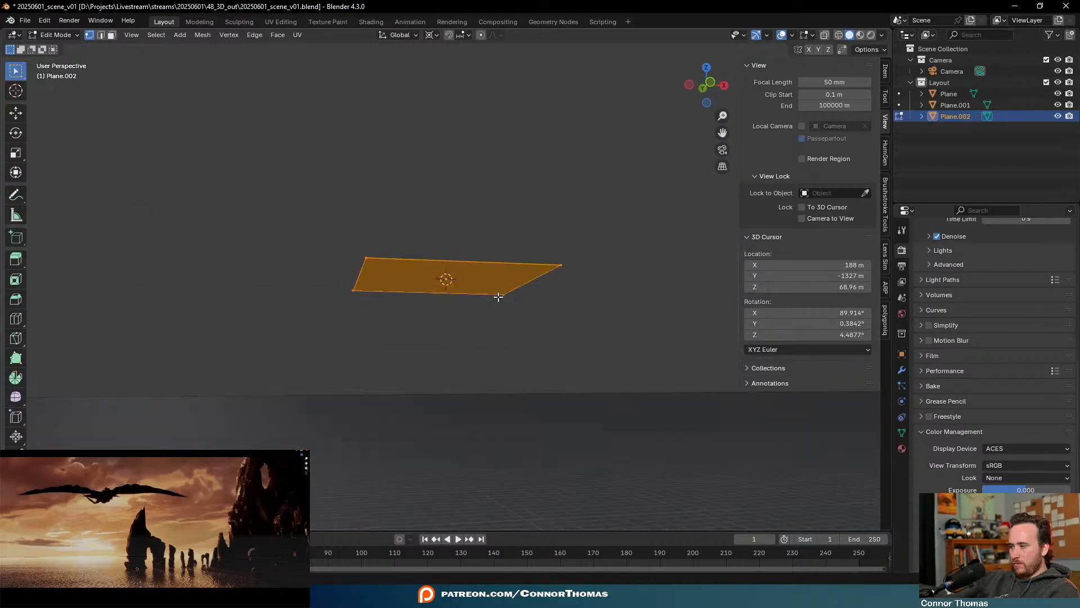
key(KP_1)
scroll(505, 289, down, 8)
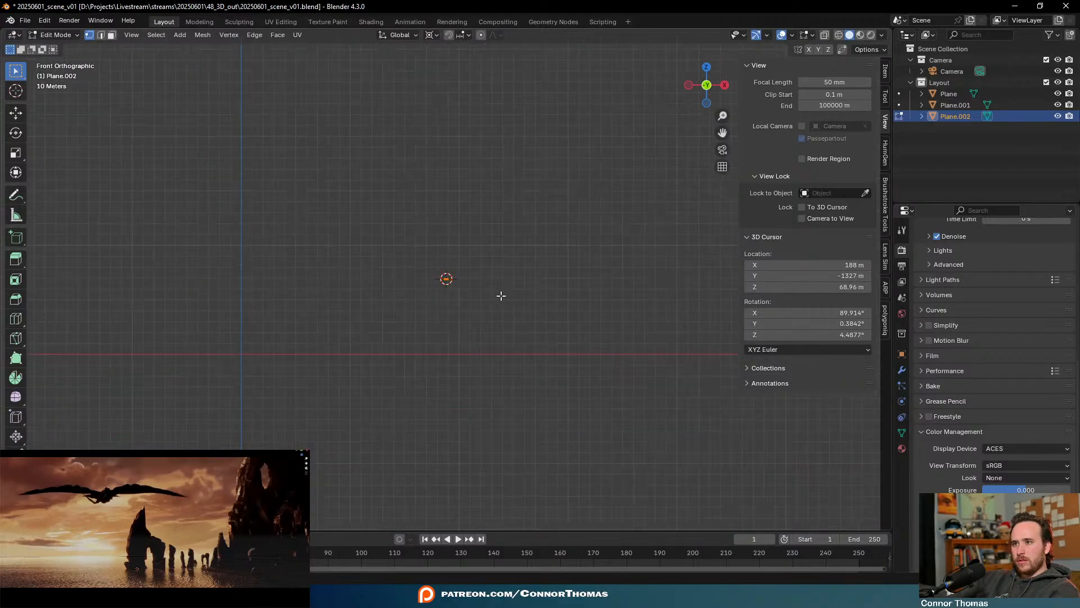
key(g)
key(z)
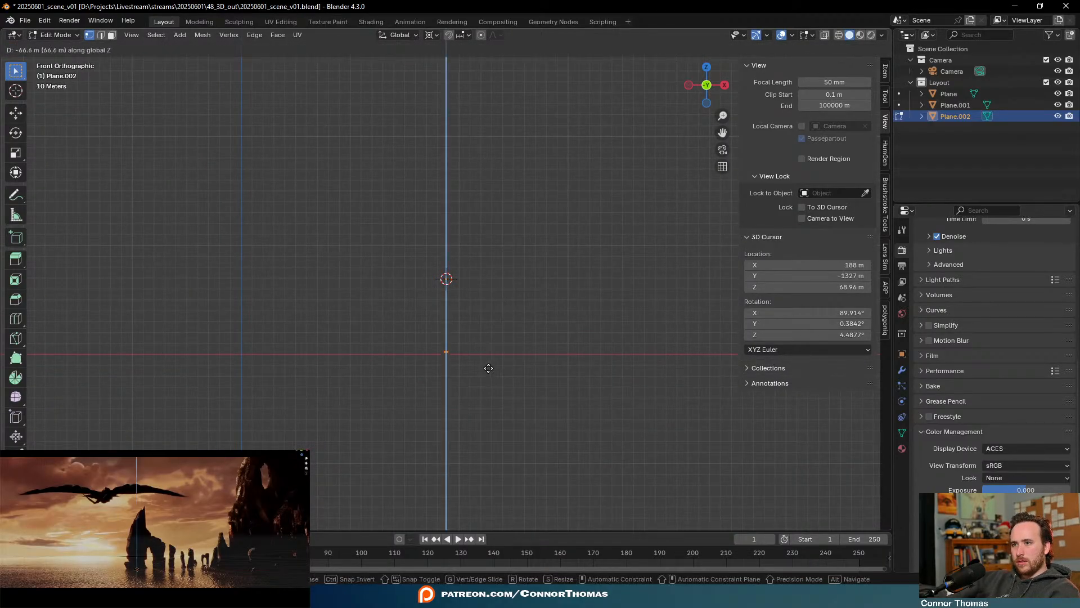
click(489, 369)
Fine-tune the plane's height by lowering its geometry about 1 m more along Z onto the ground line
shift+middle_drag(491, 379, 508, 323)
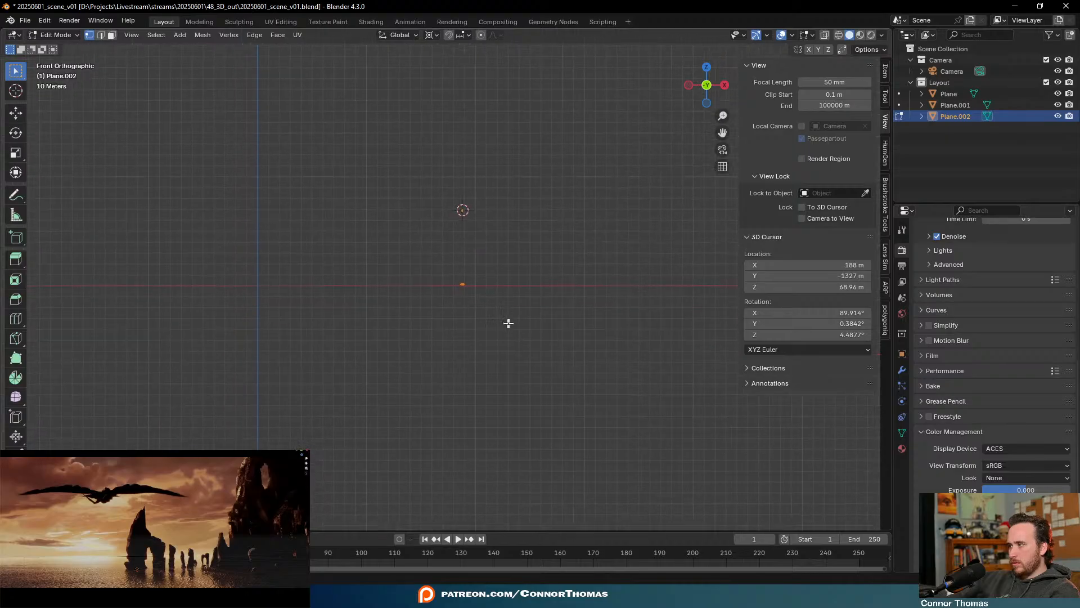
scroll(508, 323, up, 10)
key(g)
key(z)
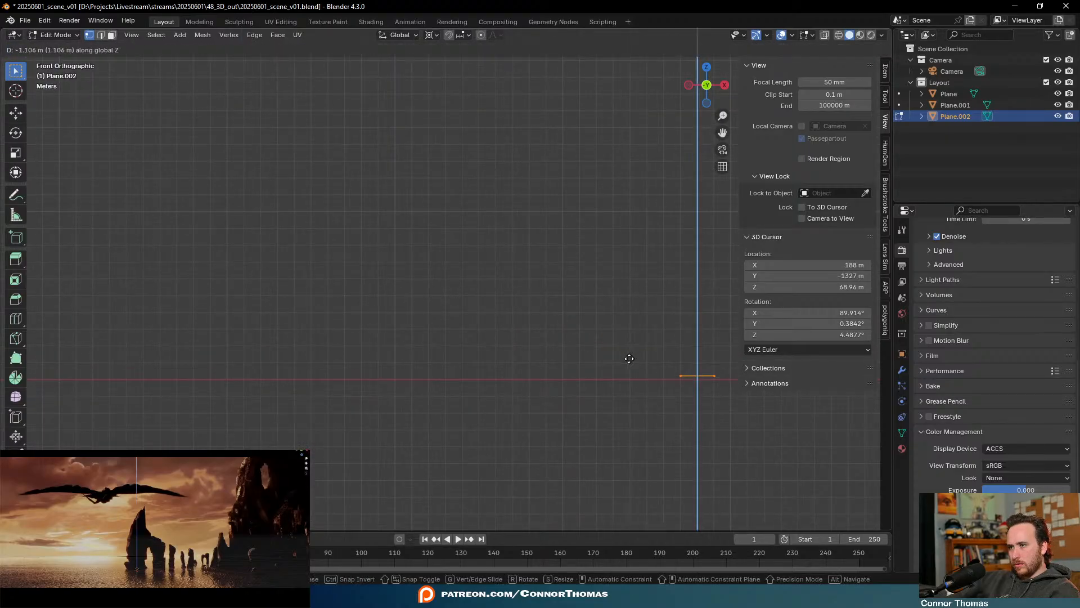
click(625, 359)
Delete the plane's vertices except for a single one
middle_drag(472, 276, 583, 320)
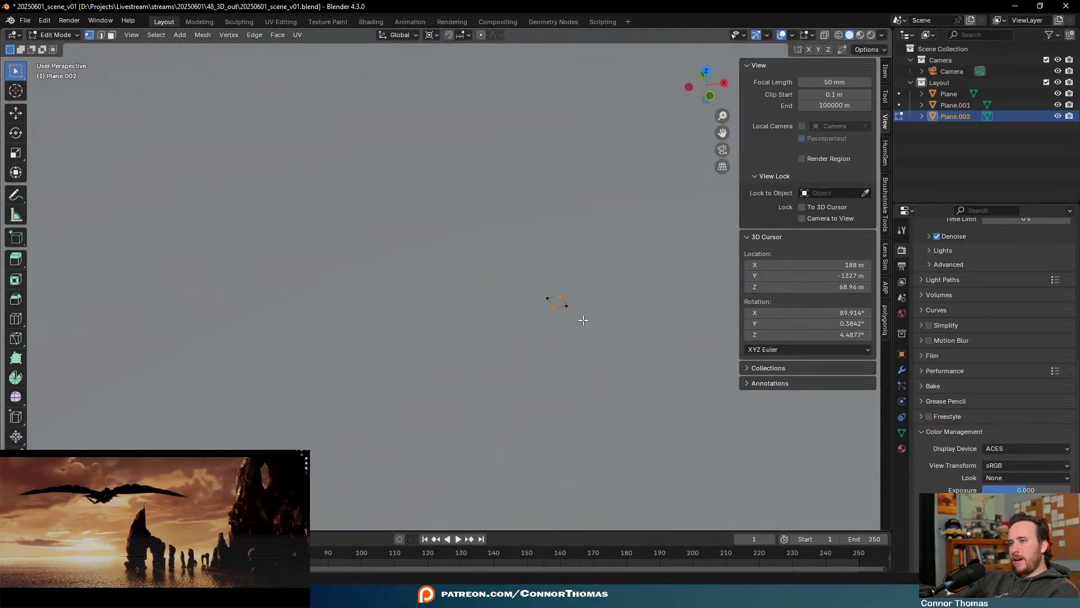
key(x)
click(584, 301)
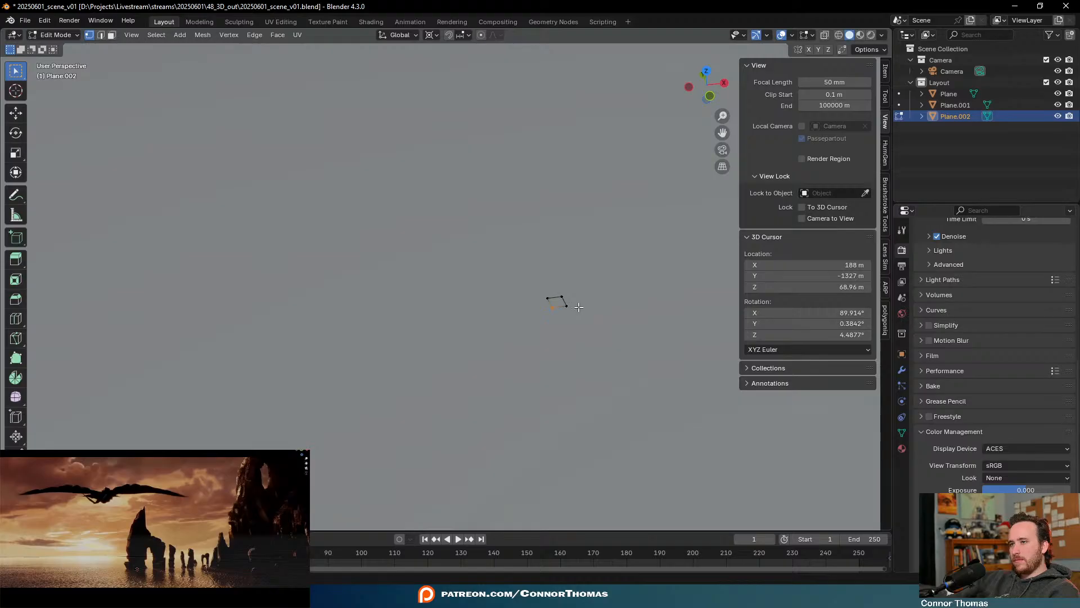
click(570, 299)
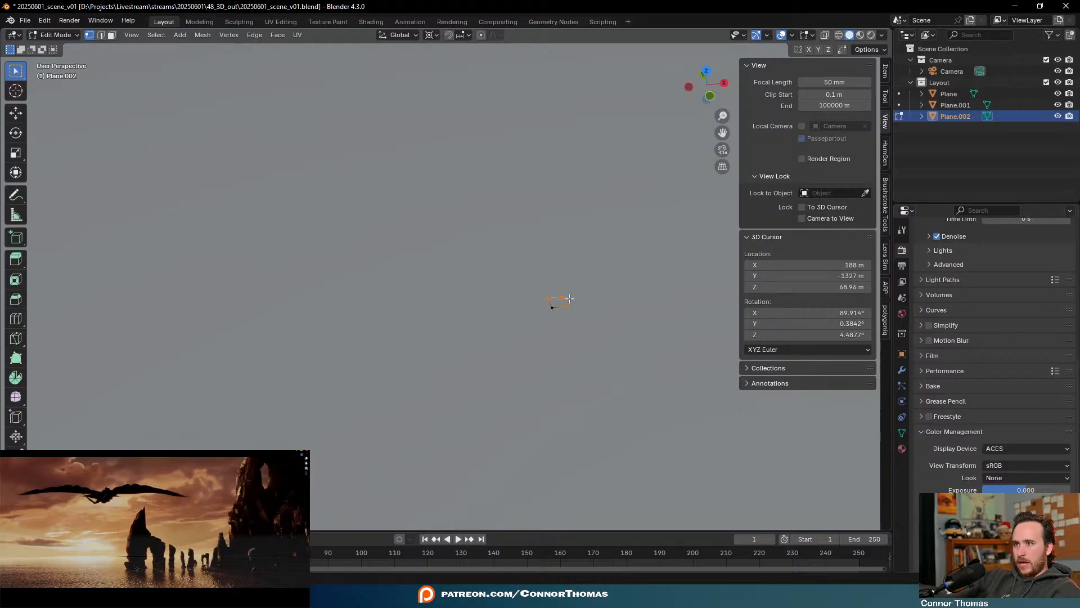
key(x)
click(570, 299)
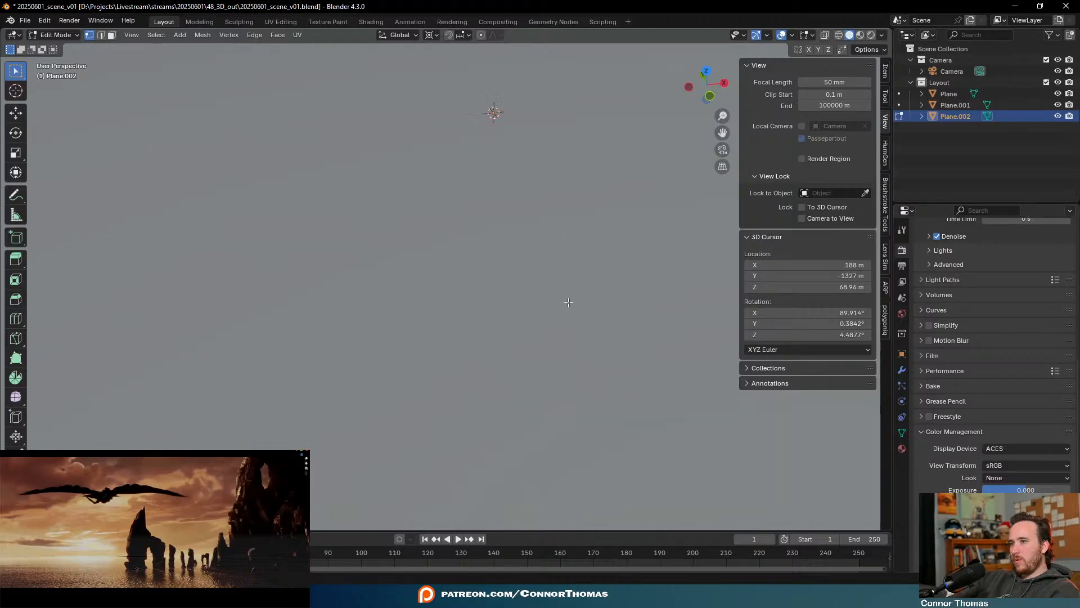
Extrude the remaining vertex straight up along Z into a vertical edge reaching the cliff's height in the camera view
key(shift+c)
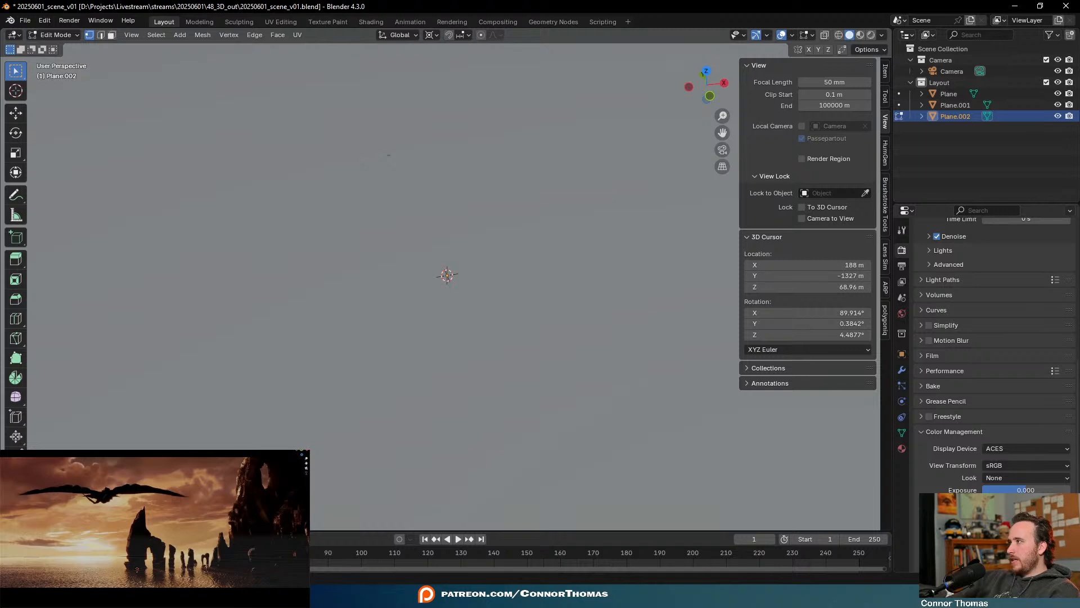
key(g)
key(z)
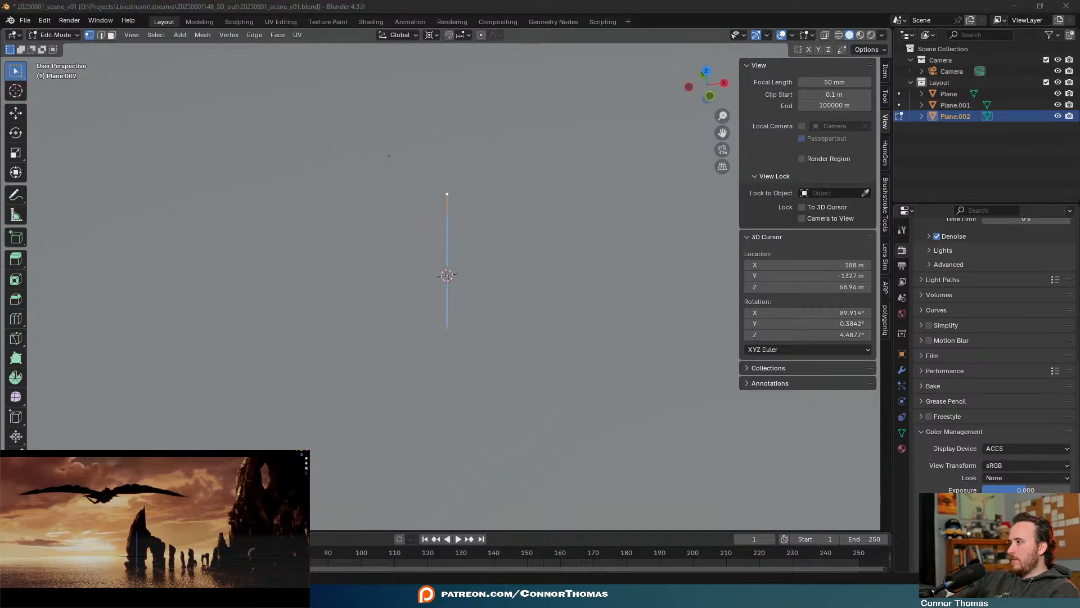
key(Return)
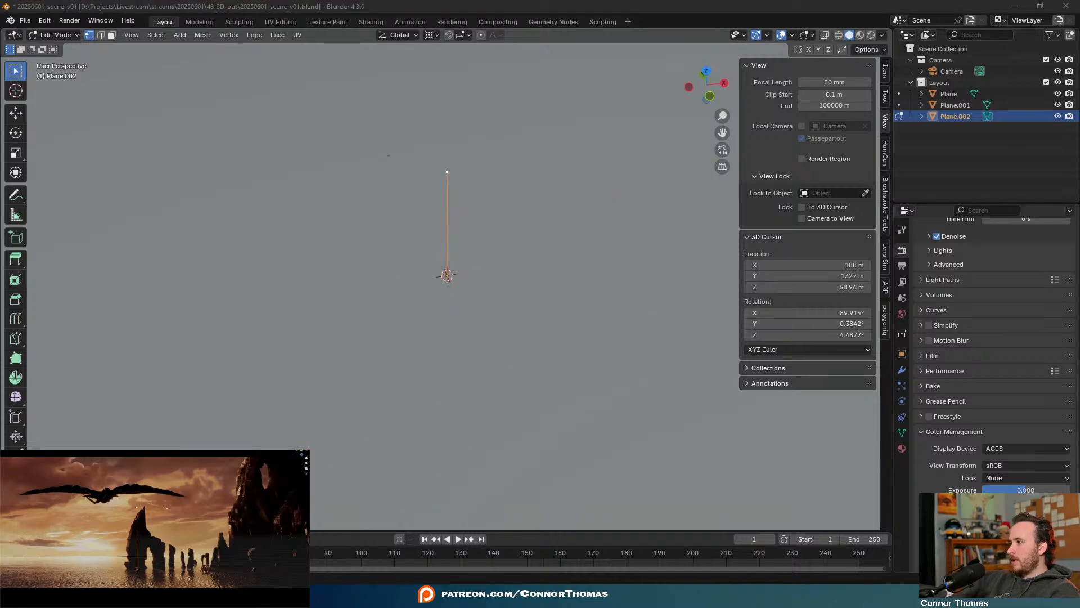
Shift the vertical edge along X to line up with the cliff's peak, adjust it along Z, and return to Object Mode
key(g)
key(x)
click(151, 506)
key(g)
key(z)
key(Return)
key(Tab)
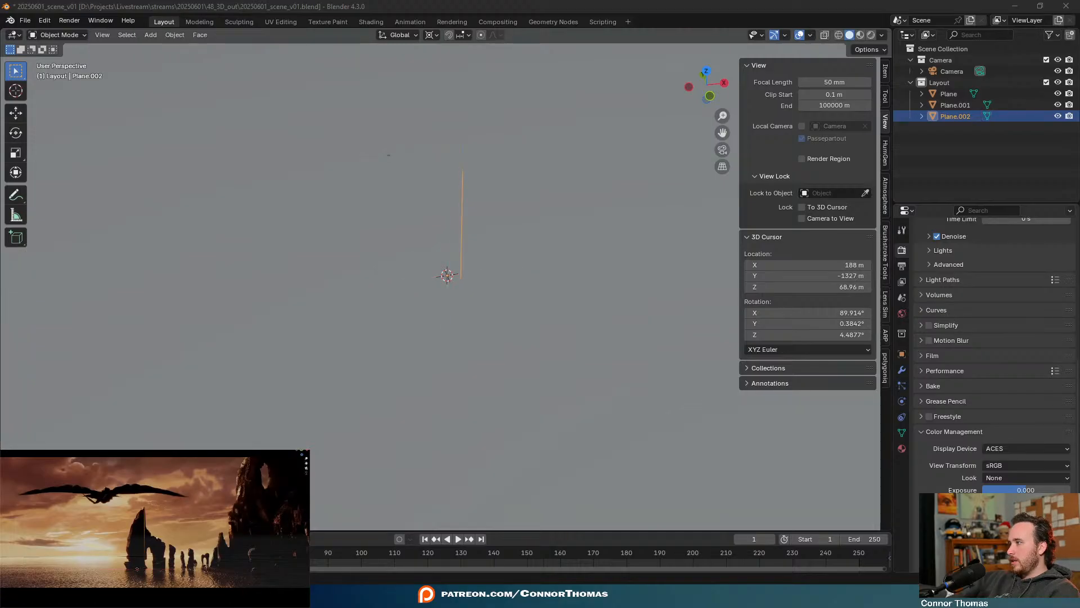
middle_drag(553, 180, 832, 175)
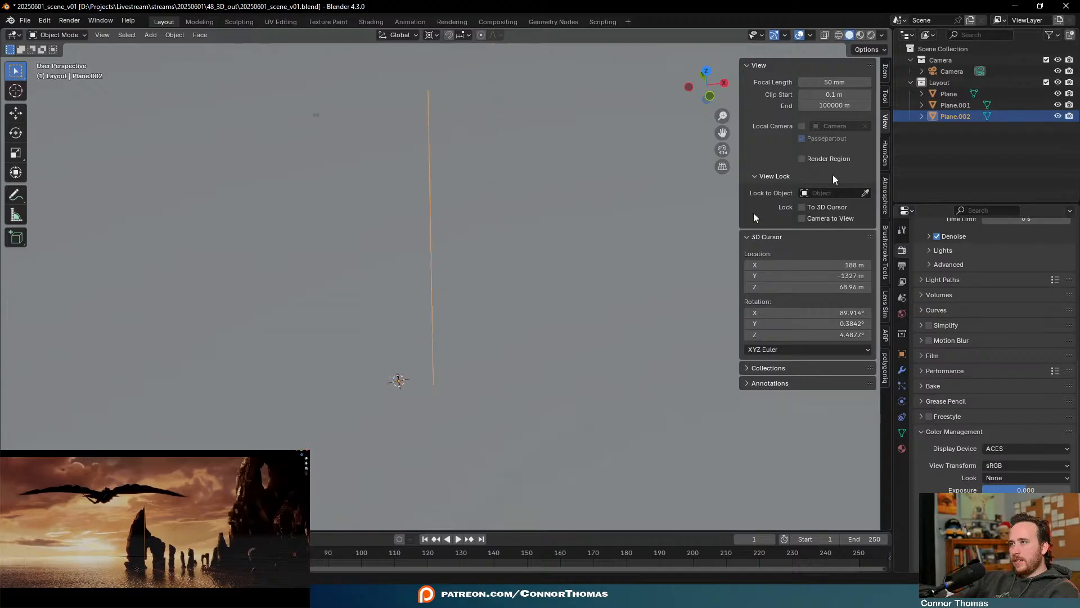
Hide the viewport sidebar and turn on the Edge Length measurement overlay for the vertical edge in Edit Mode
key(n)
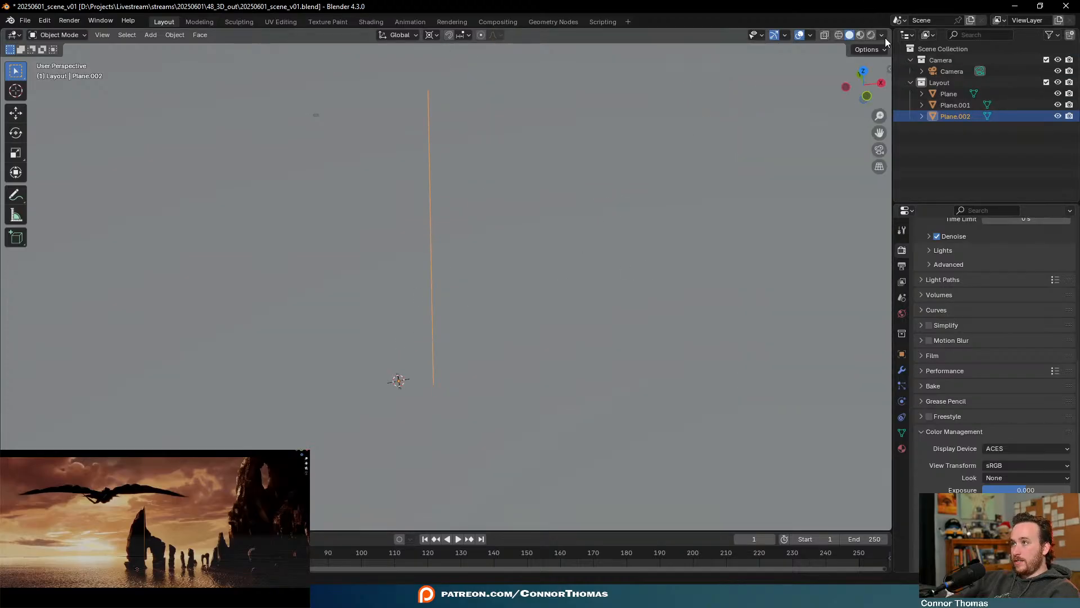
click(881, 36)
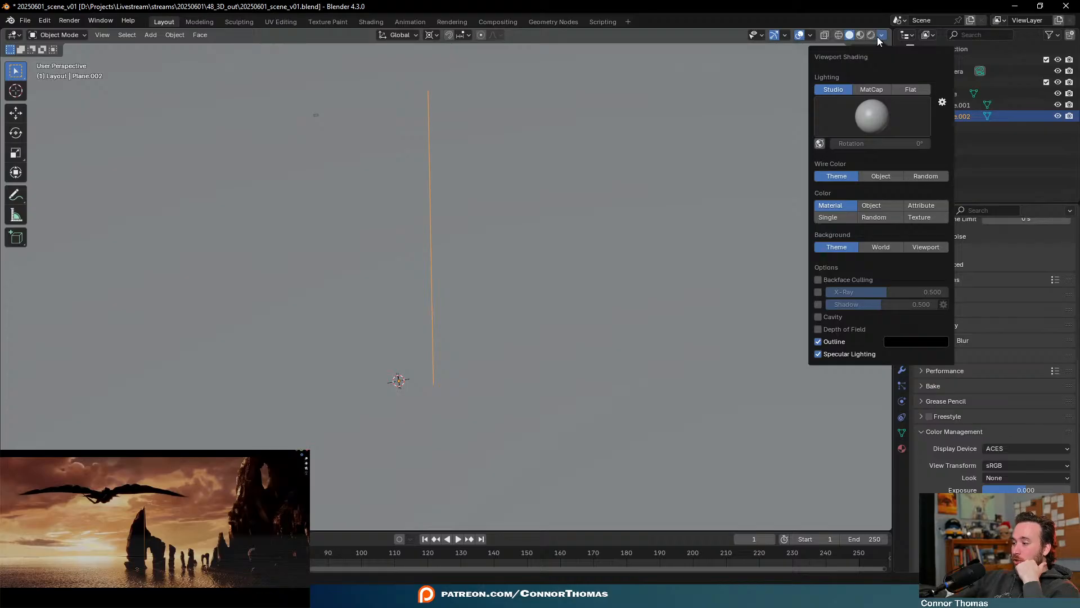
click(878, 36)
click(882, 36)
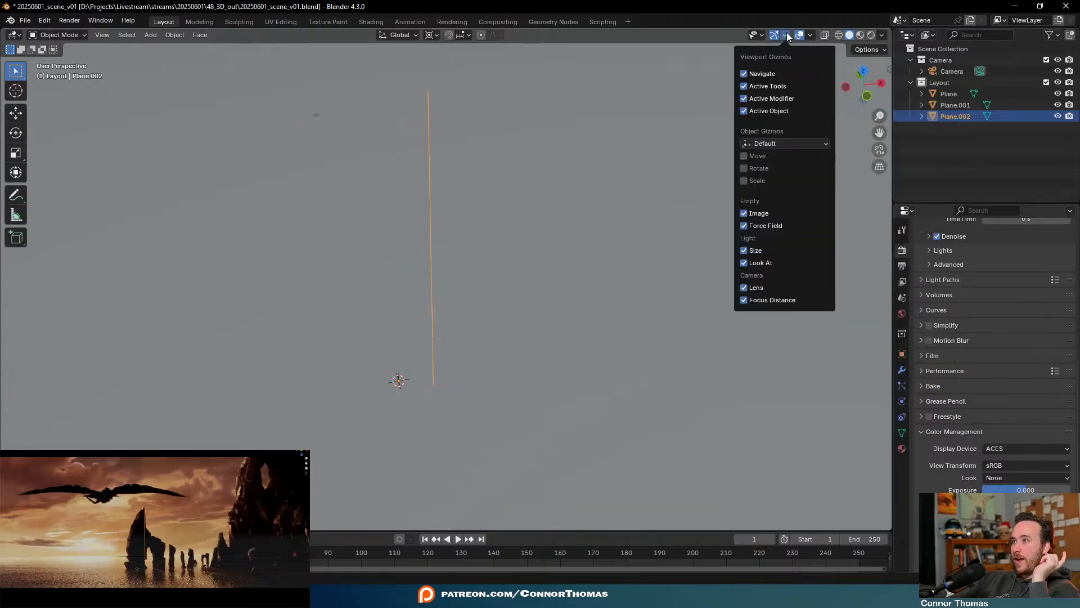
mouse_move(811, 35)
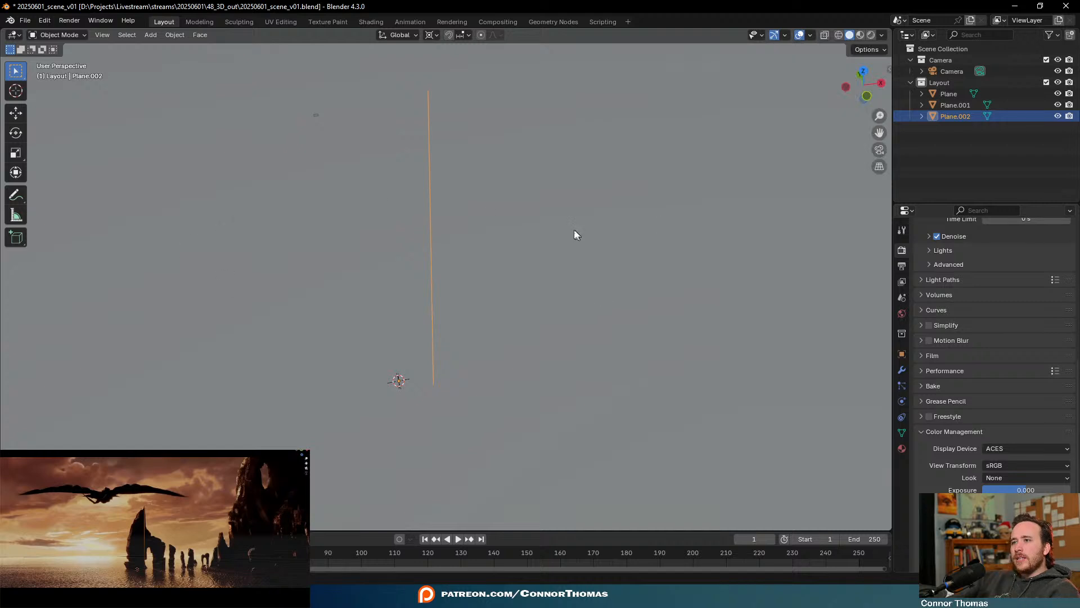
key(Tab)
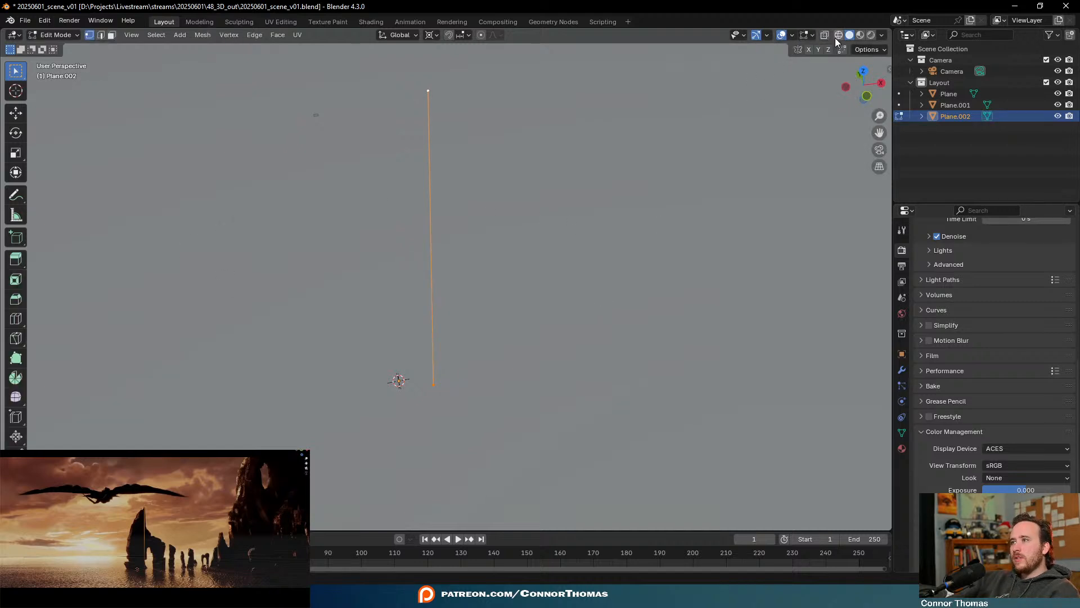
click(882, 37)
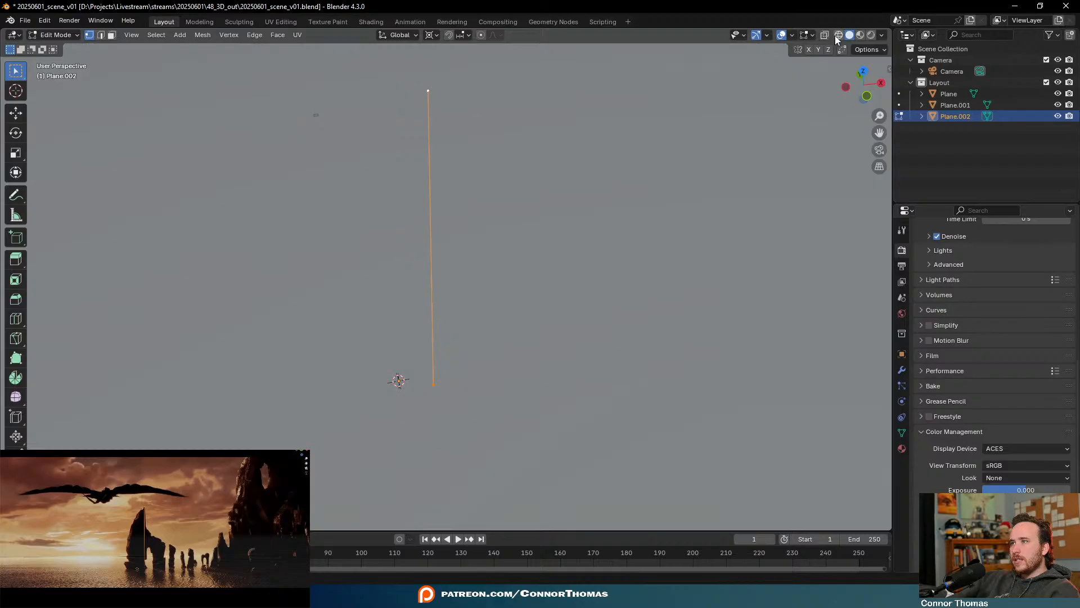
click(792, 36)
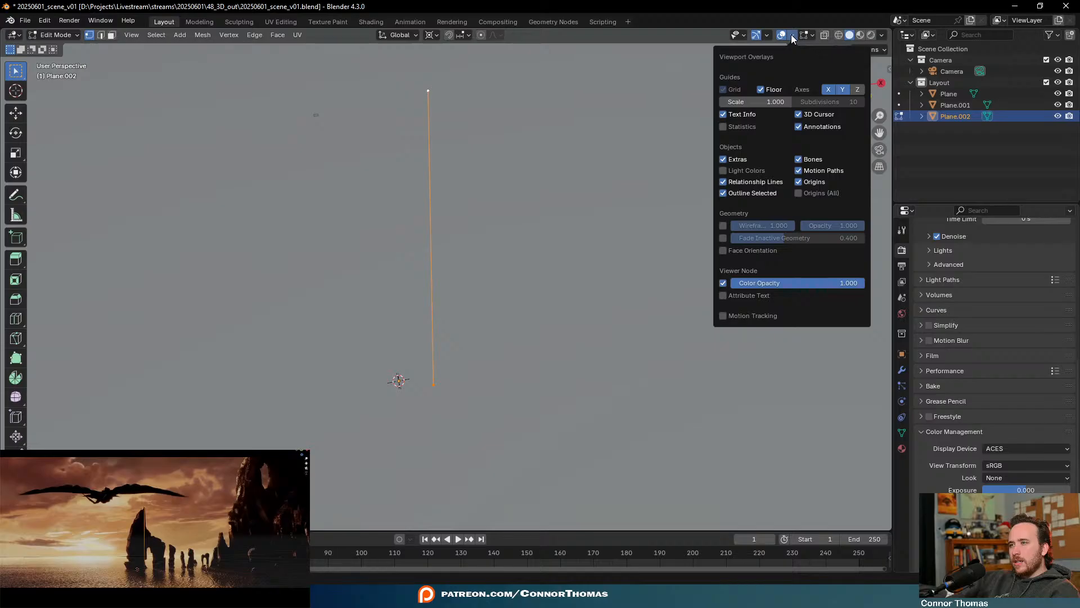
mouse_move(812, 36)
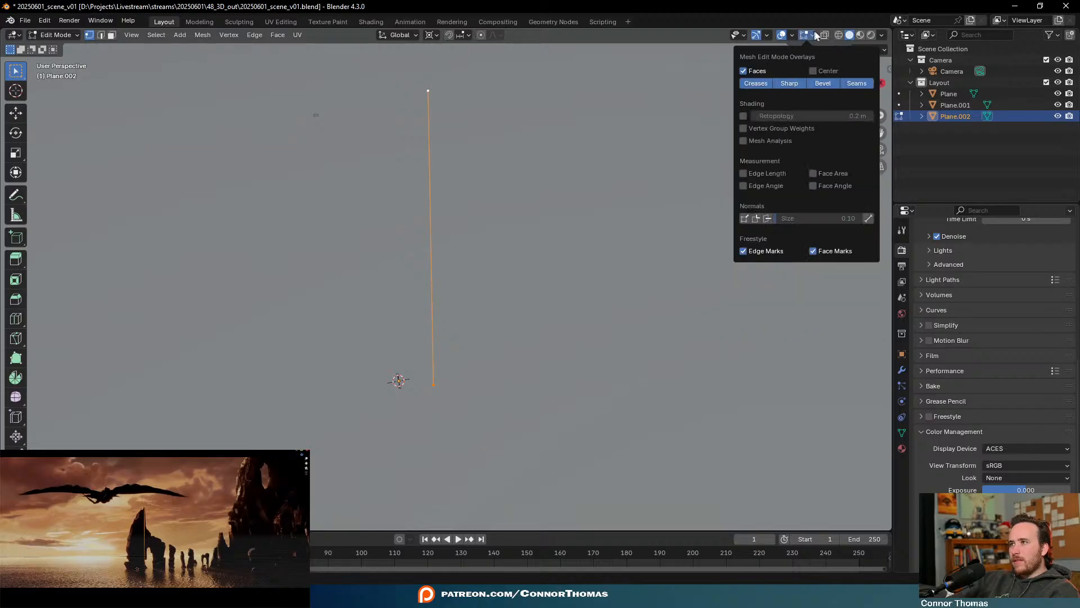
click(781, 177)
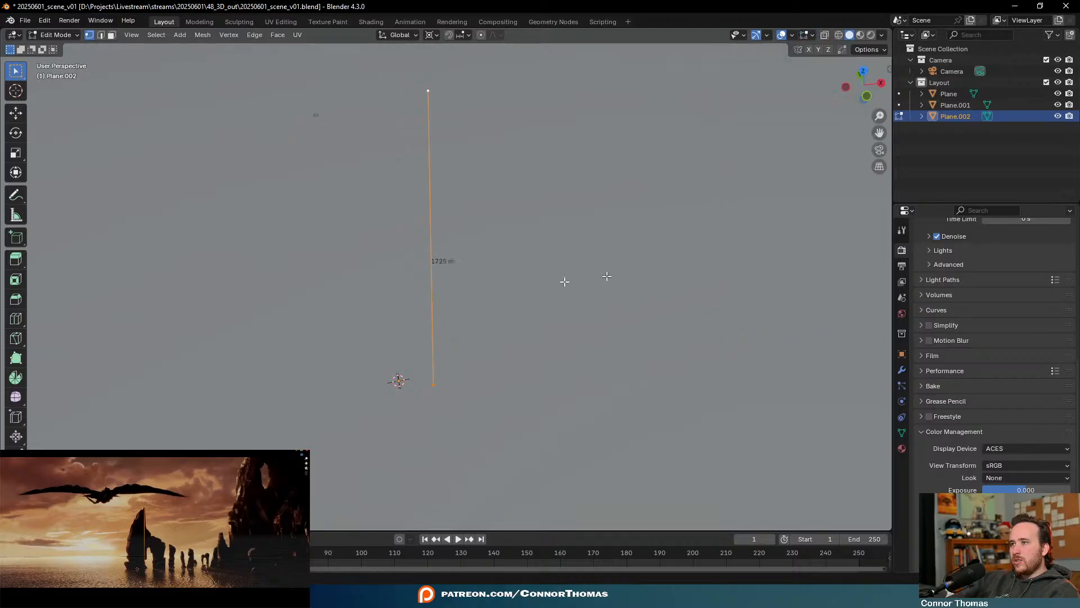
Snap the 3D cursor to the vertical edge's bottom vertex and return to Object Mode
scroll(439, 375, up, 2)
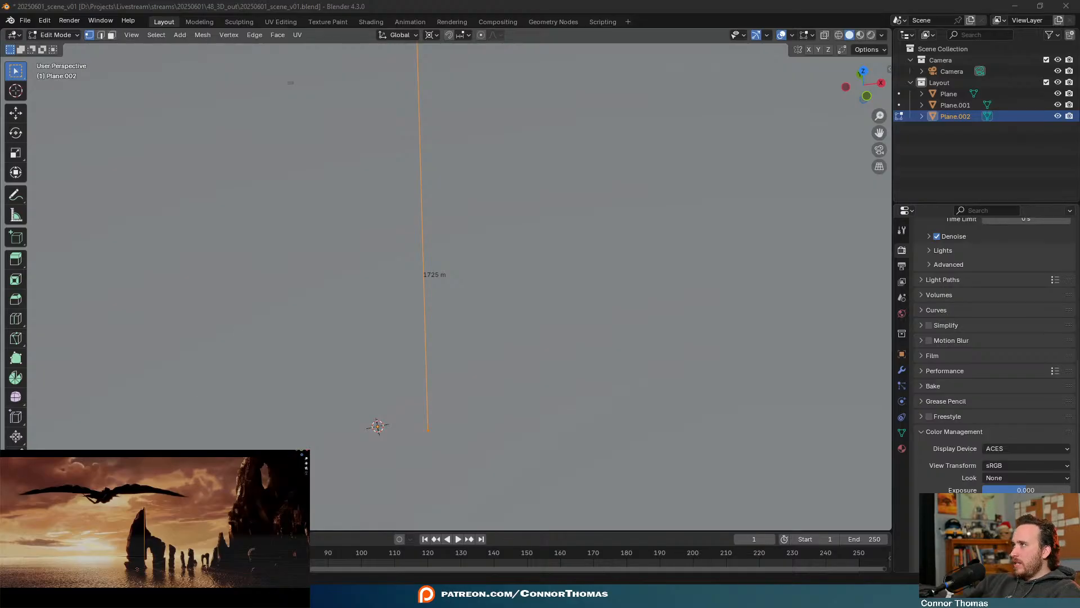
middle_drag(438, 292, 444, 287)
middle_drag(440, 304, 424, 357)
key(Tab)
click(428, 393)
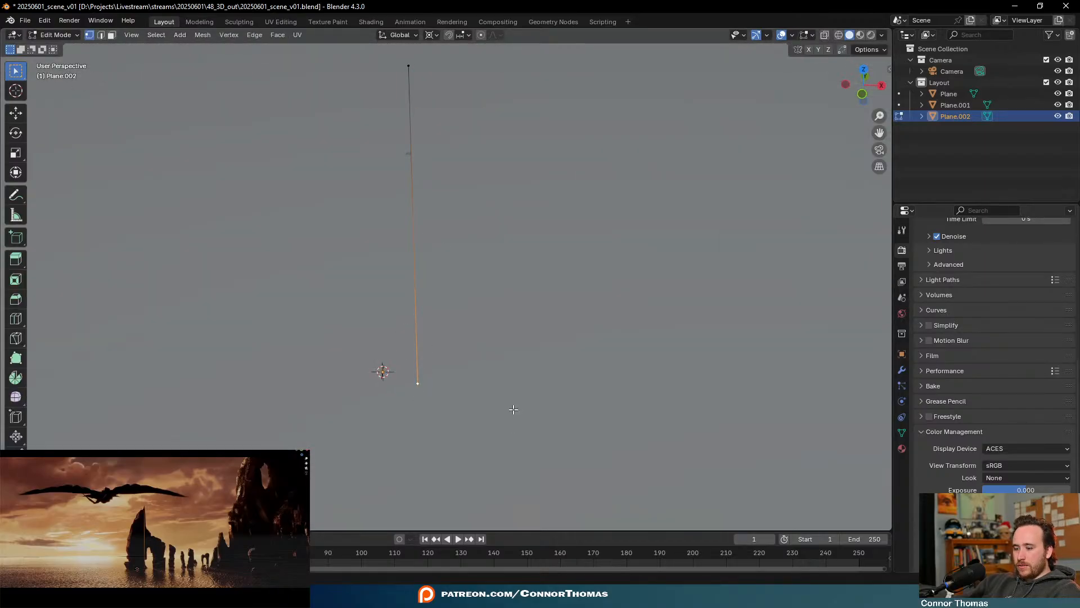
key(shift+s)
click(504, 484)
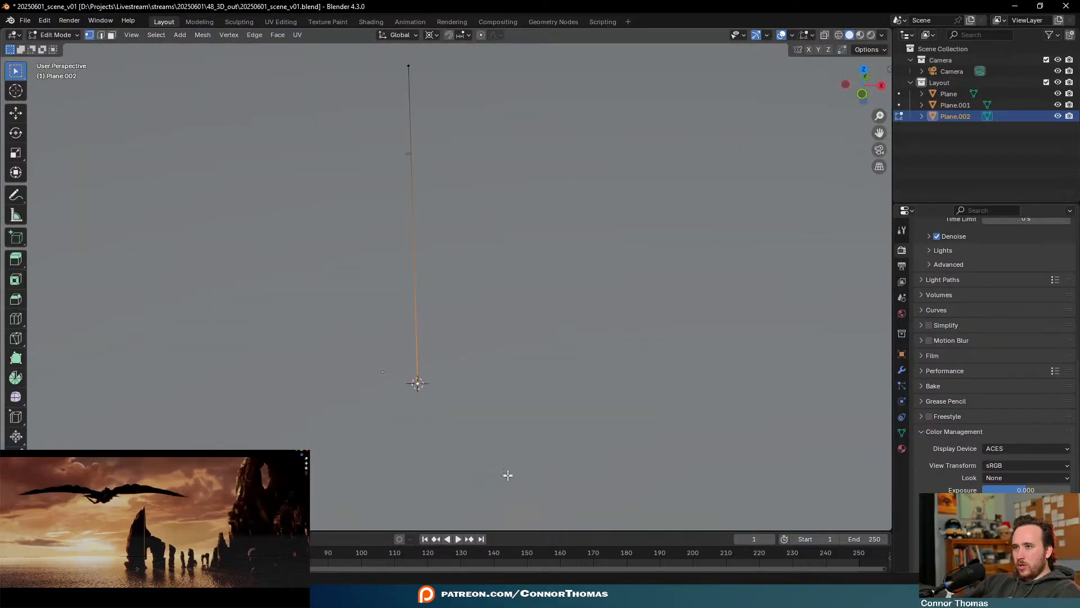
key(Tab)
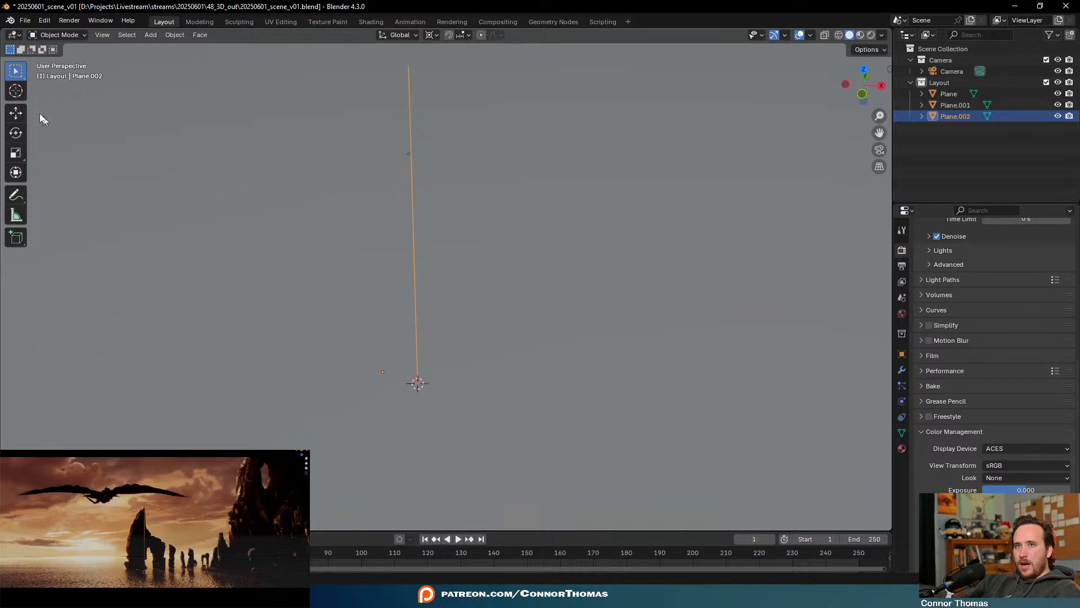
Try to scale the whole vertical edge down toward its base at the 3D cursor
key(a)
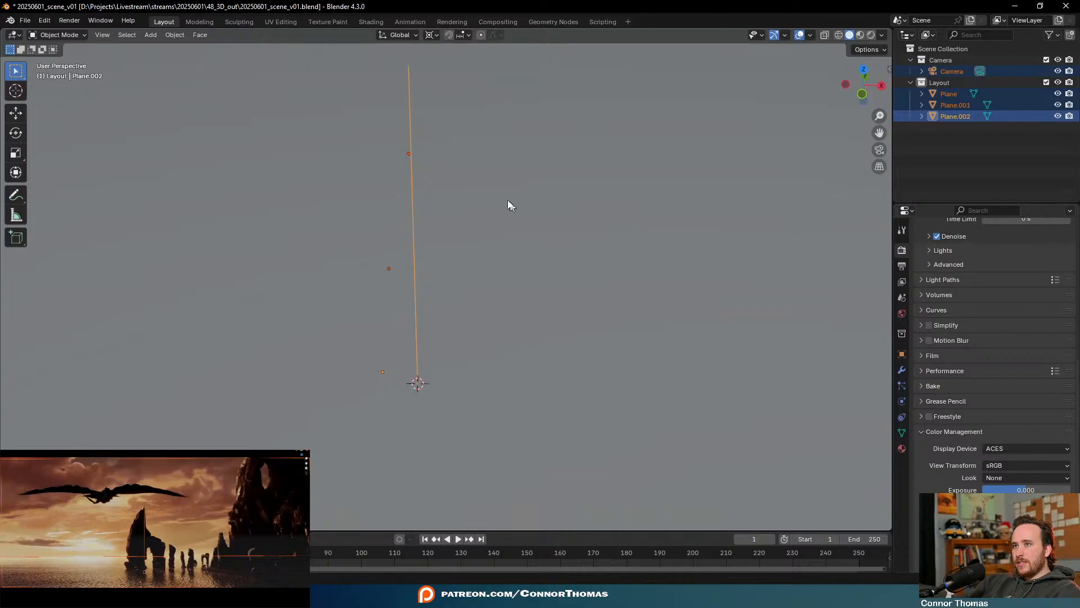
click(410, 84)
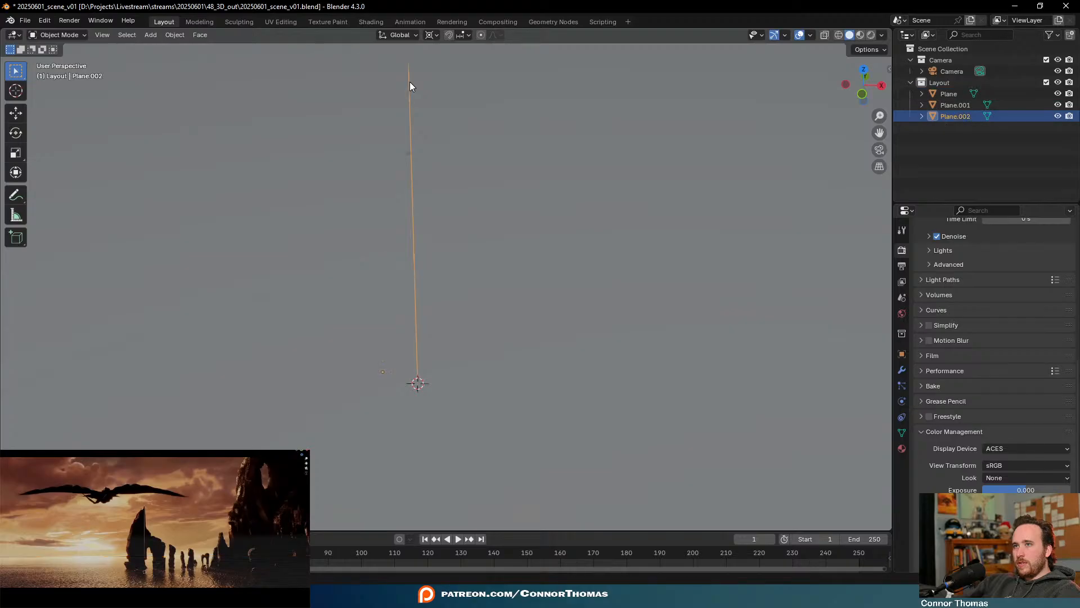
key(Tab)
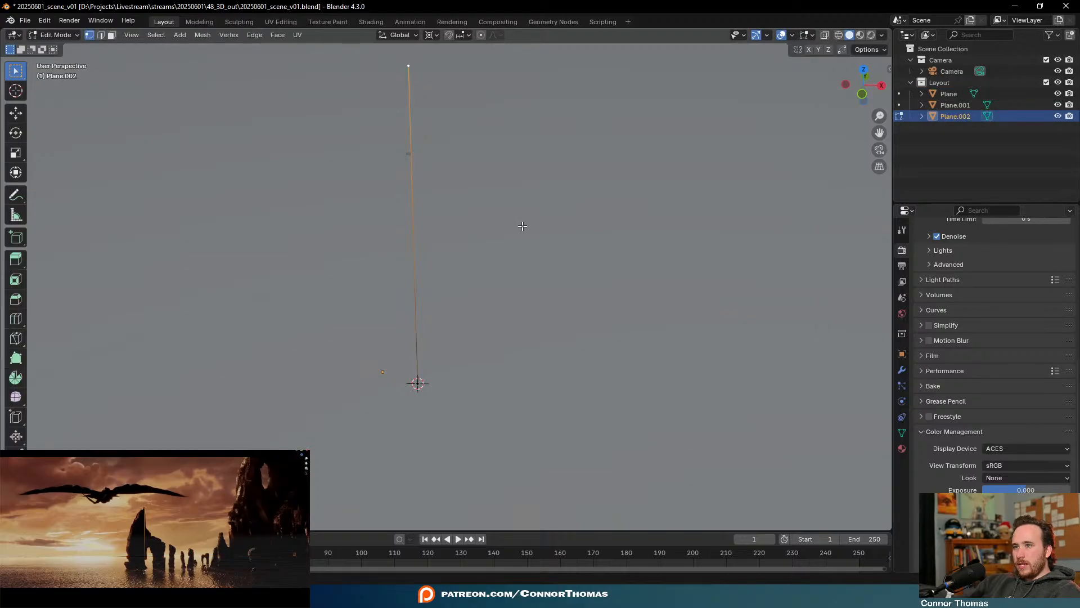
scroll(489, 221, up, 2)
key(a)
scroll(488, 221, down, 2)
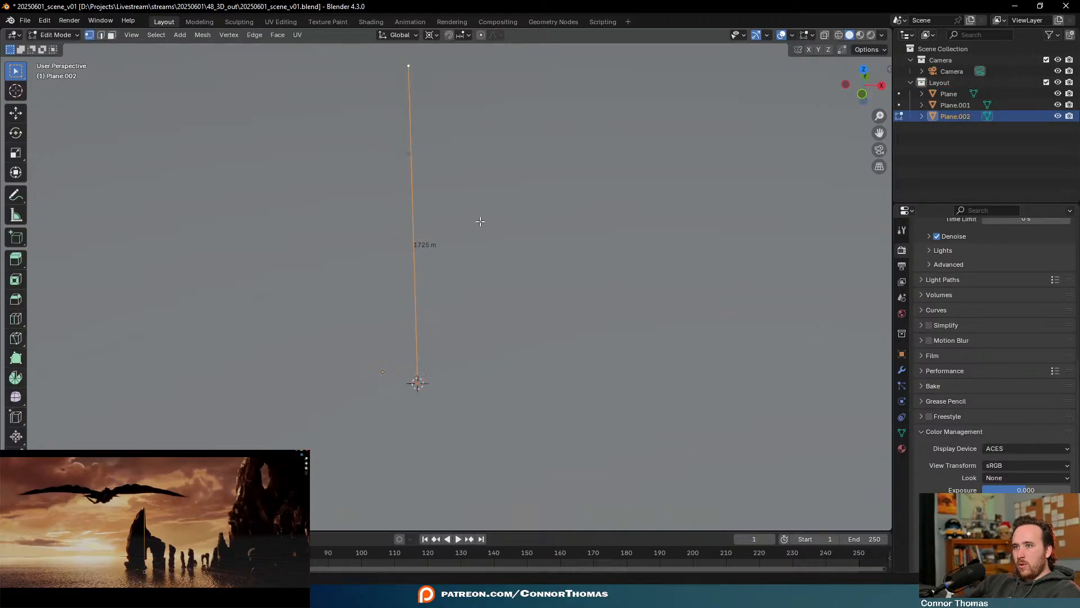
key(s)
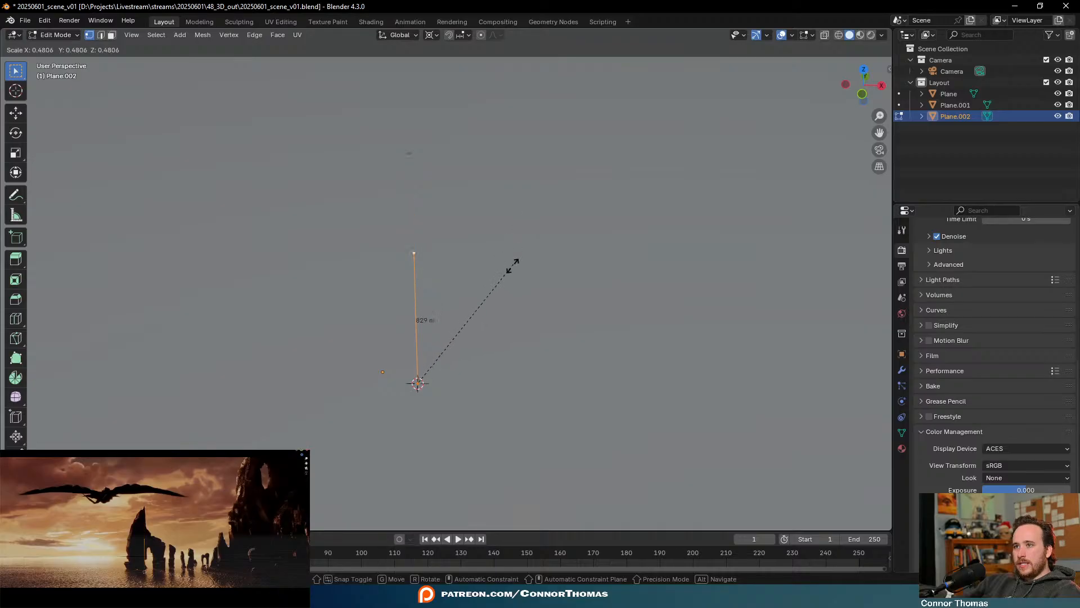
click(504, 303)
Delete the edge's scaled vertex, extrude the base vertex 443 m up along global Z, and return to Object Mode
key(x)
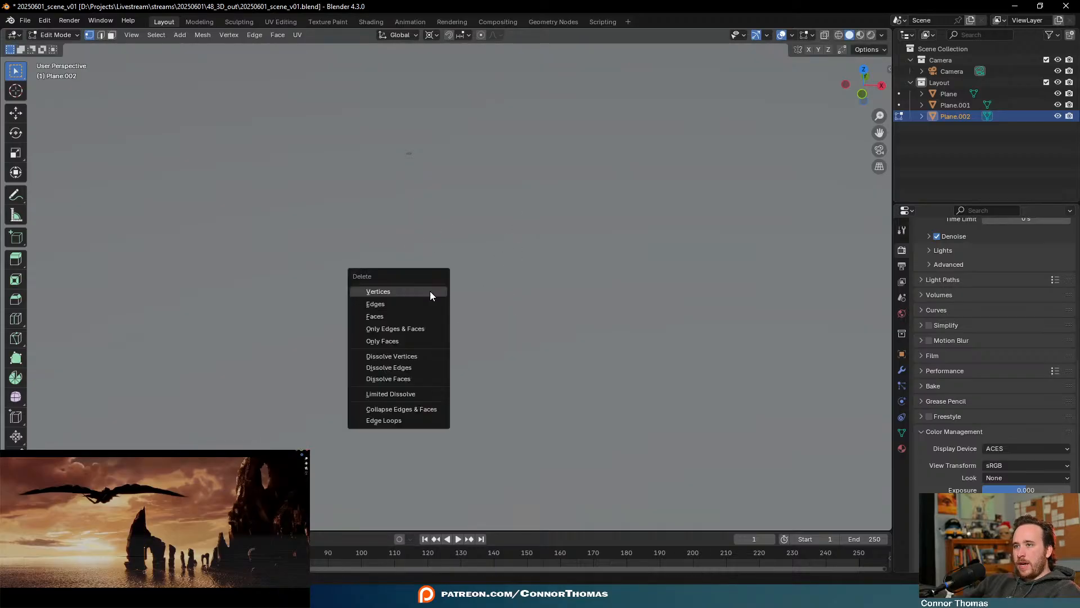
click(431, 289)
key(g)
key(z)
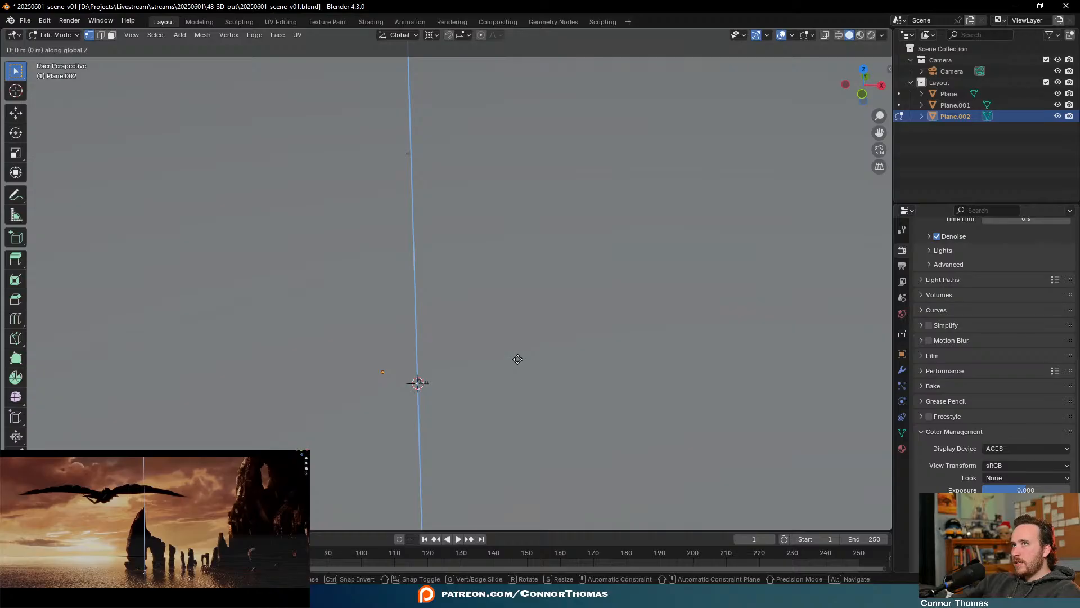
text(4432)
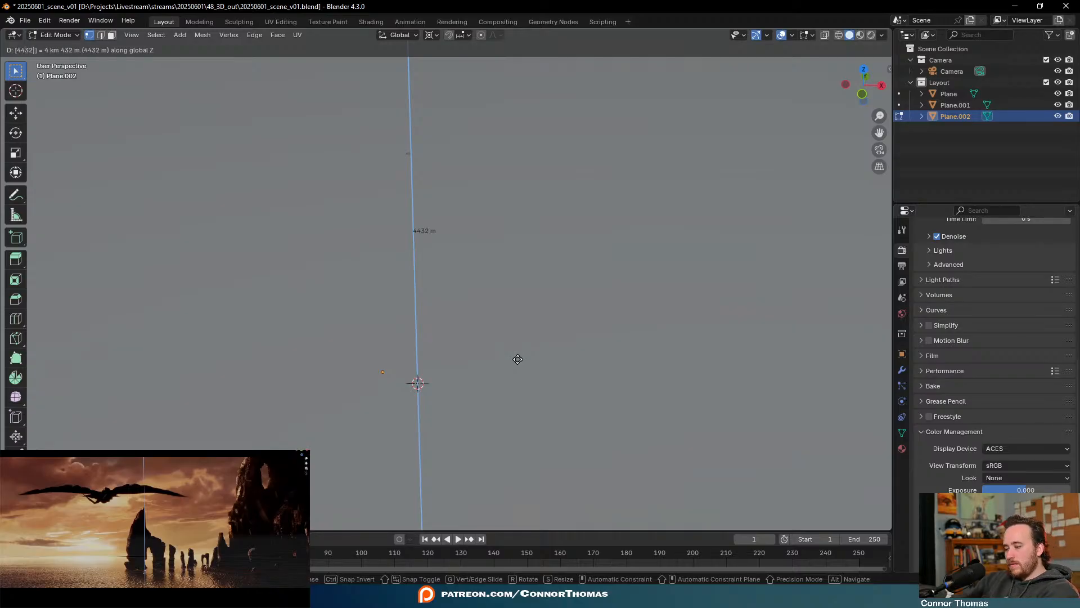
key(Return)
key(Tab)
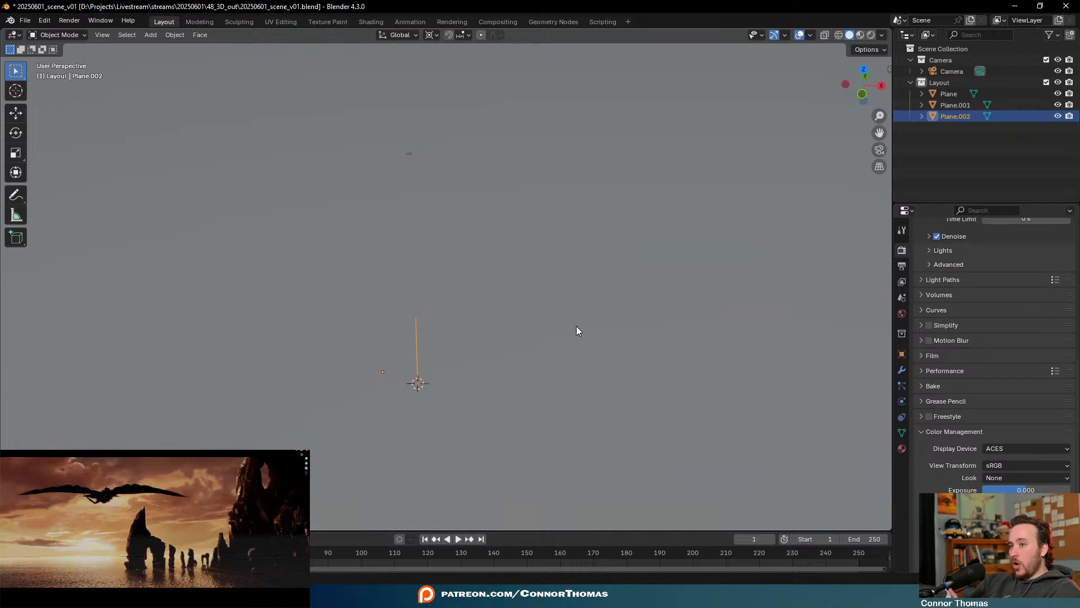
click(548, 340)
key(KP_Decimal)
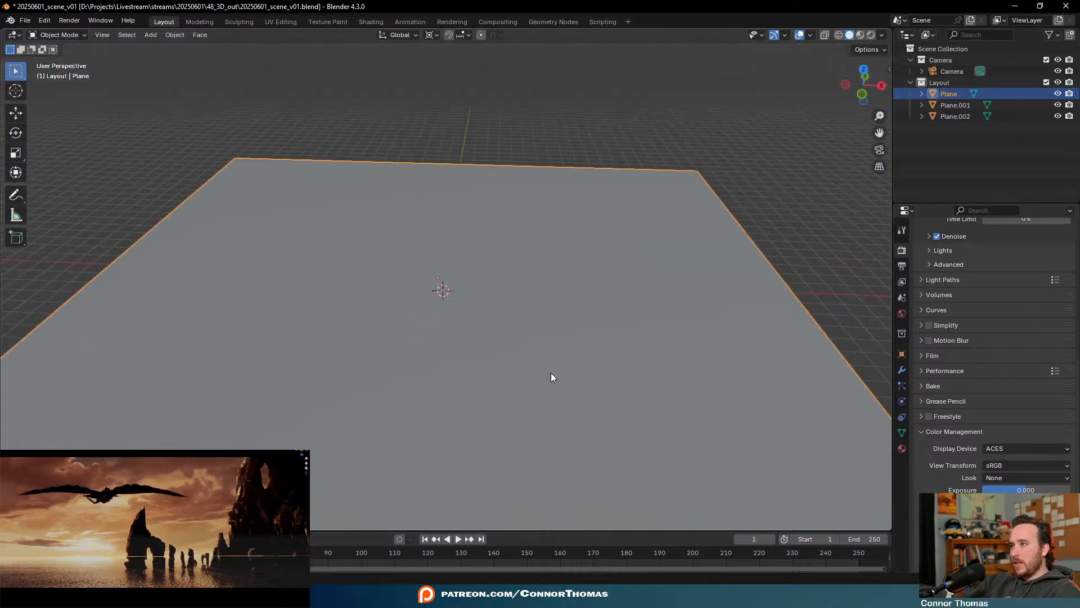
middle_drag(545, 377, 577, 372)
key(a)
scroll(484, 340, up, 9)
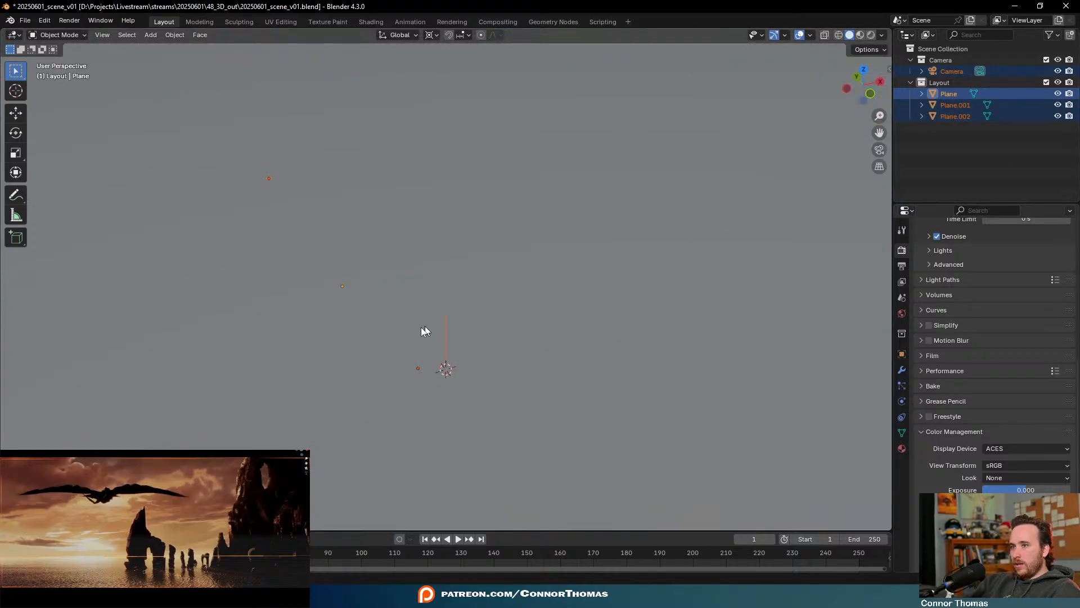
click(444, 322)
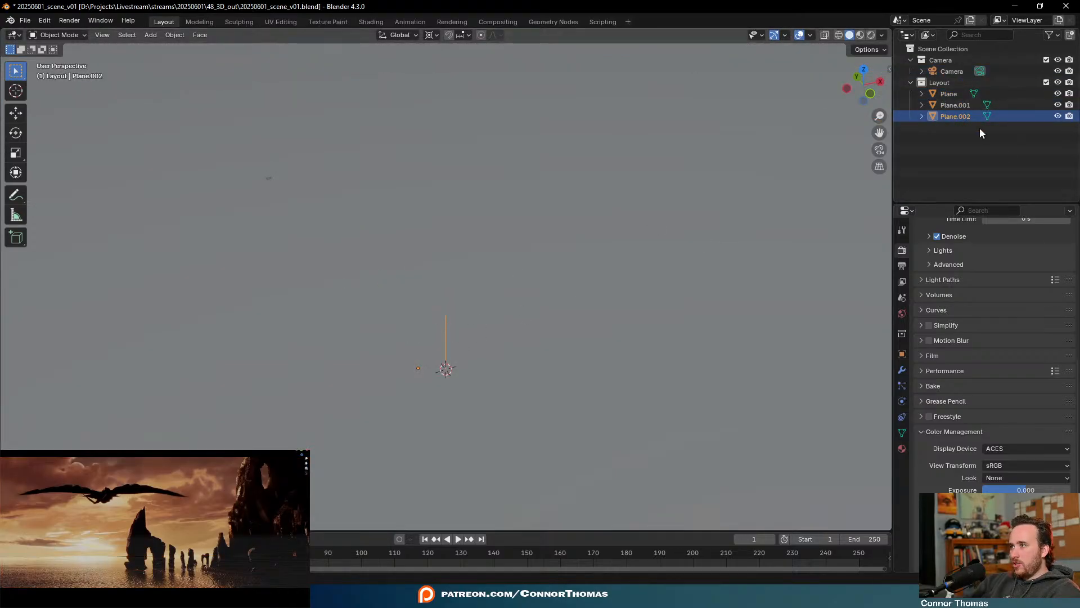
Create a new collection in the scene and name it Ref
right_click(946, 157)
click(950, 160)
double_click(943, 127)
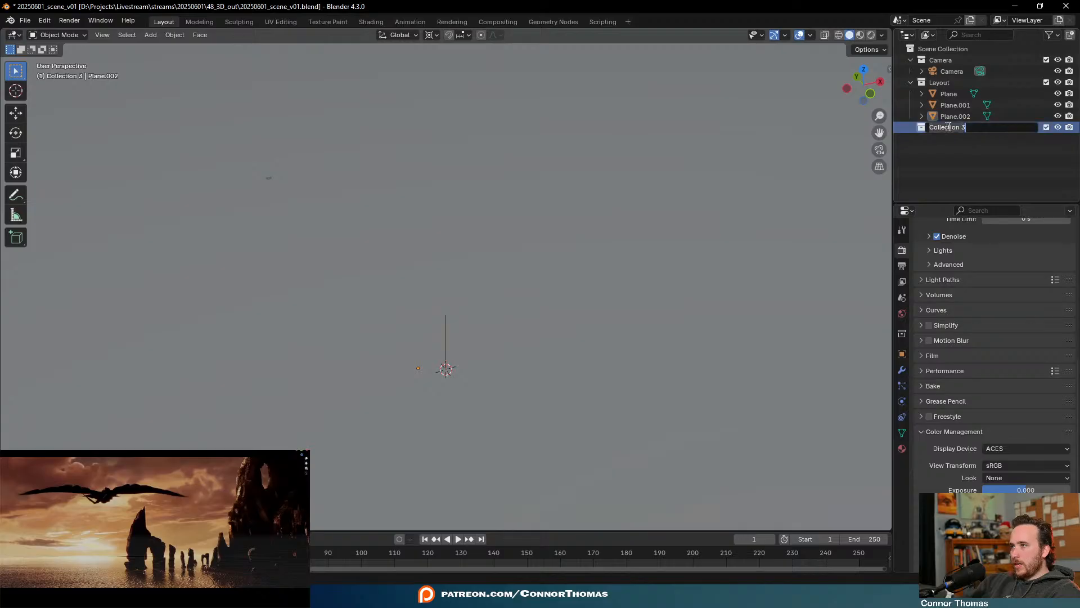
key(ctrl+a)
text(Ref)
key(Return)
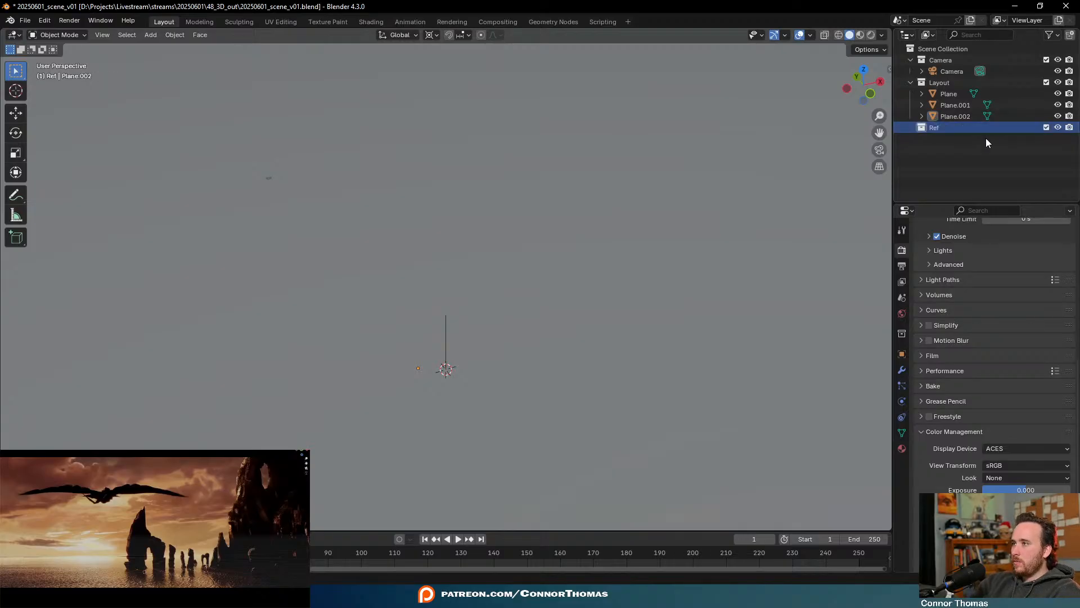
Adjust the outliner's restriction toggles so that the selectability column is shown
click(1050, 35)
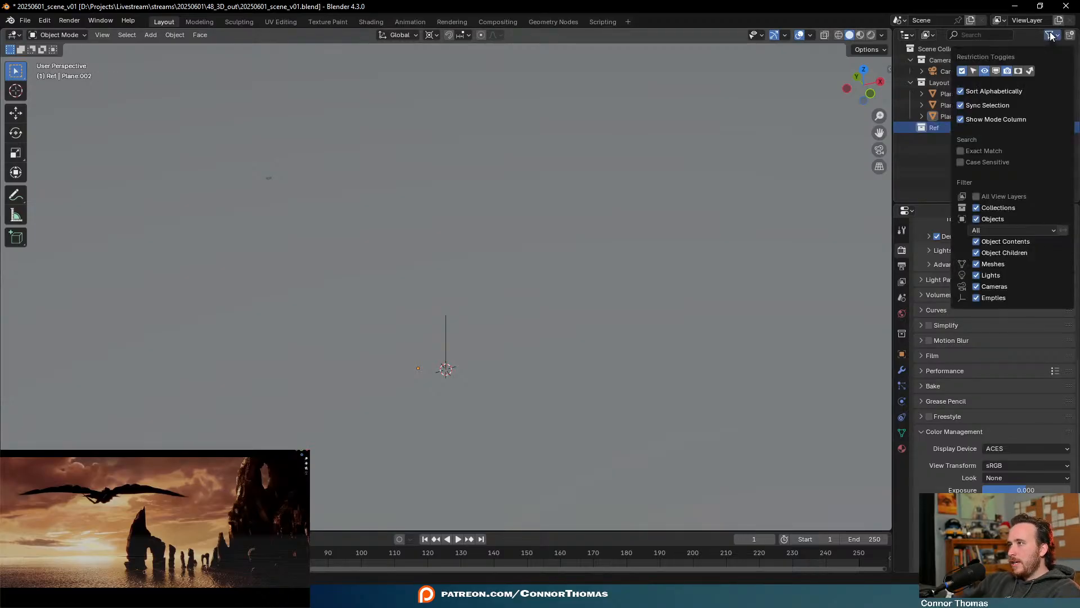
click(1032, 72)
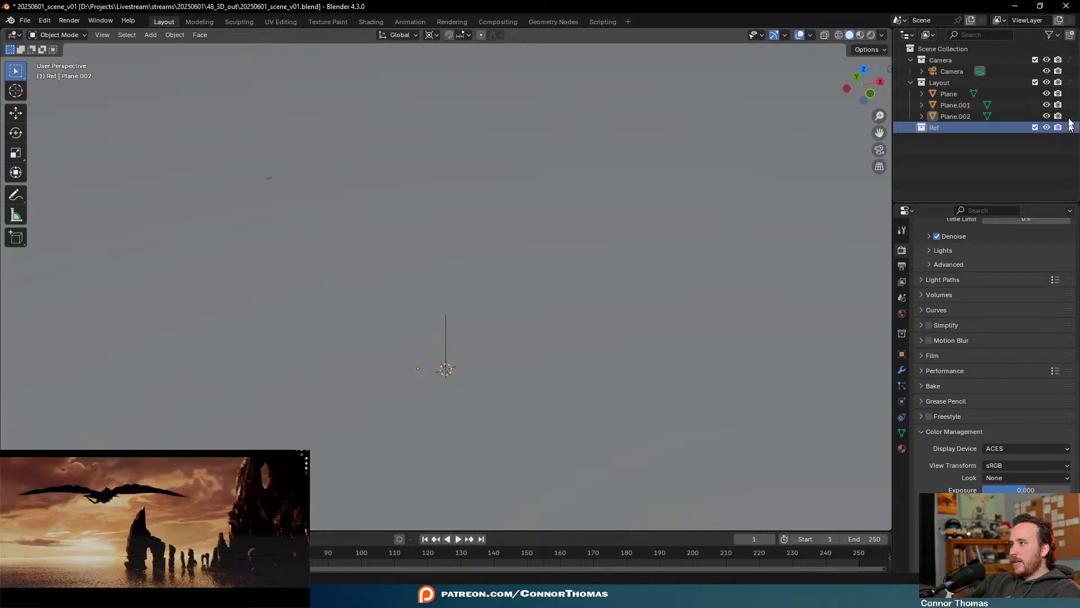
click(1055, 38)
click(1055, 37)
click(1055, 37)
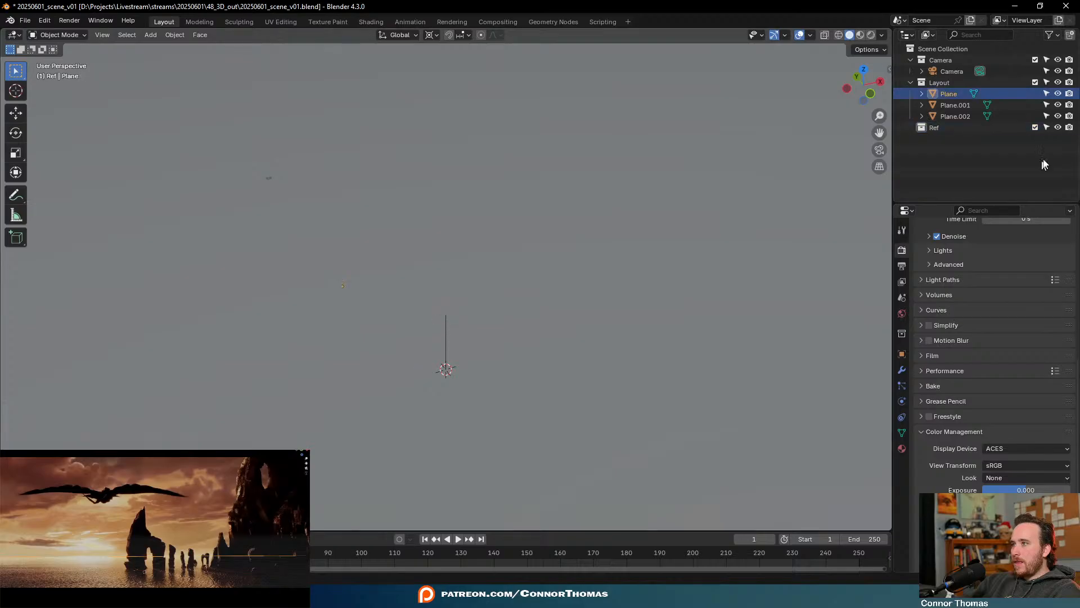
Move the object named Plane into the Ref collection and rename it 443m
drag(950, 93, 935, 129)
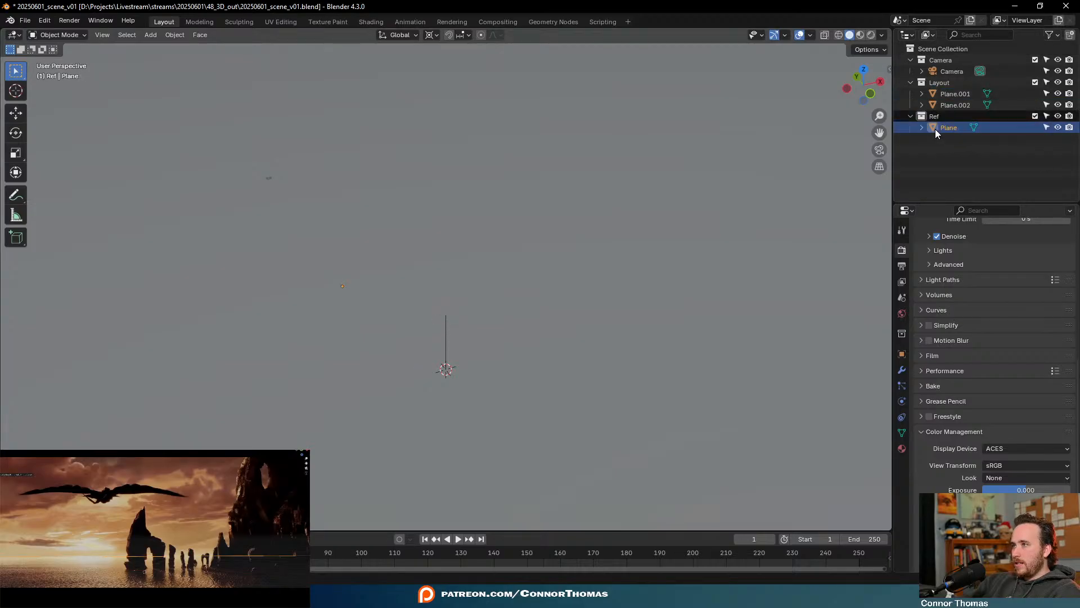
double_click(947, 128)
text(443)
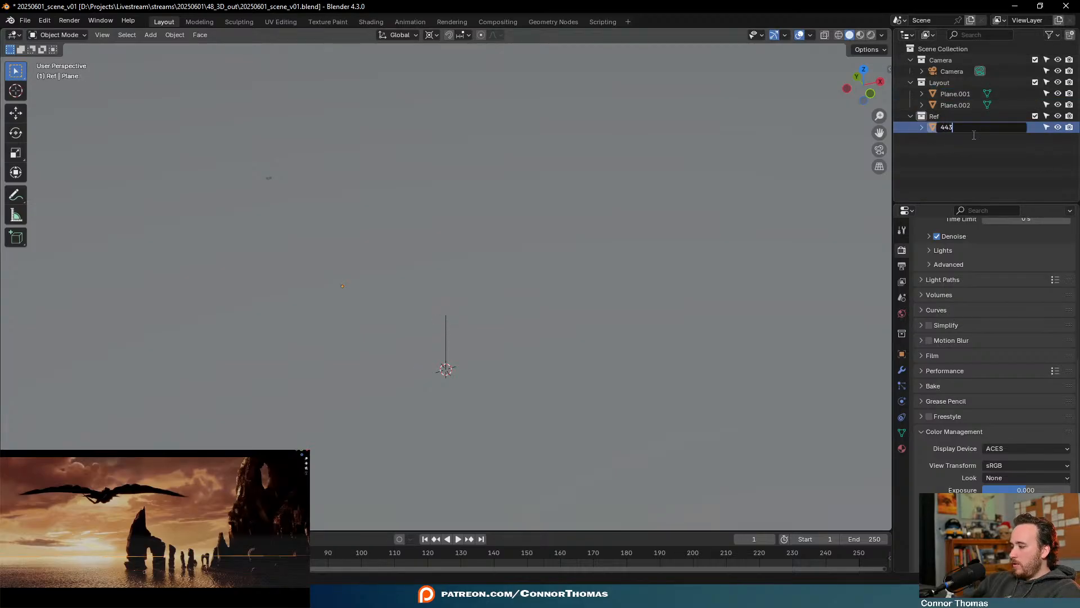
text(m)
key(Return)
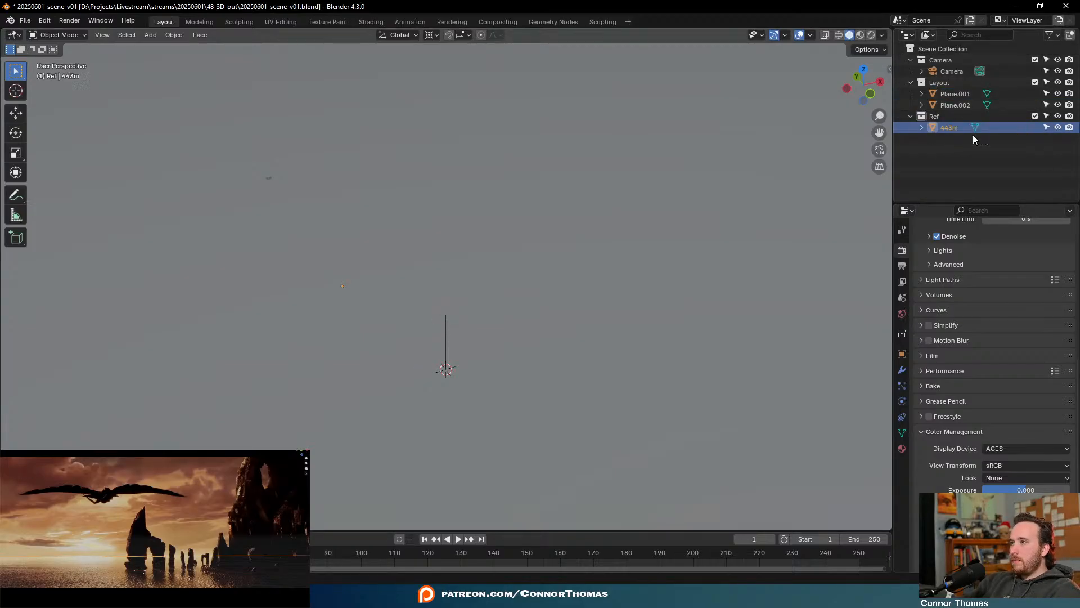
Make the Ref collection unselectable and check it by selecting all objects in the scene
click(1046, 116)
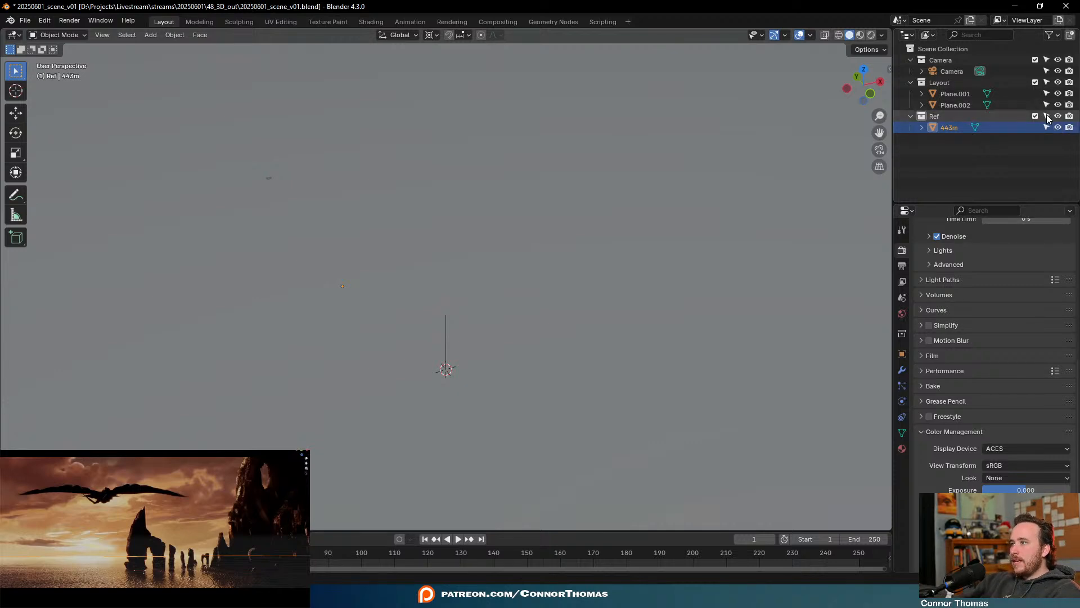
key(a)
middle_drag(494, 306, 560, 329)
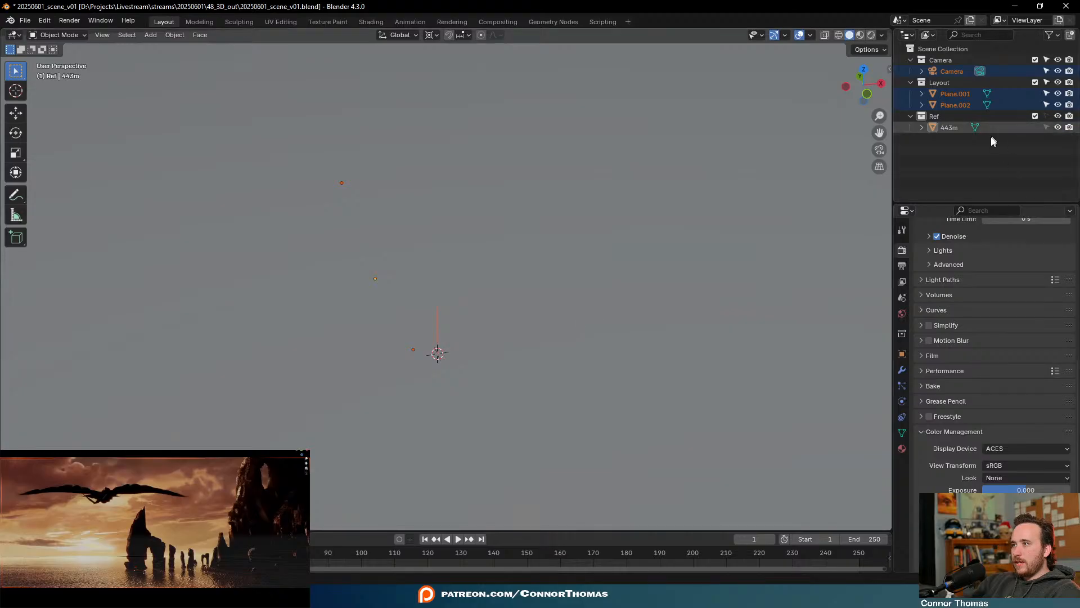
click(962, 144)
key(a)
key(g)
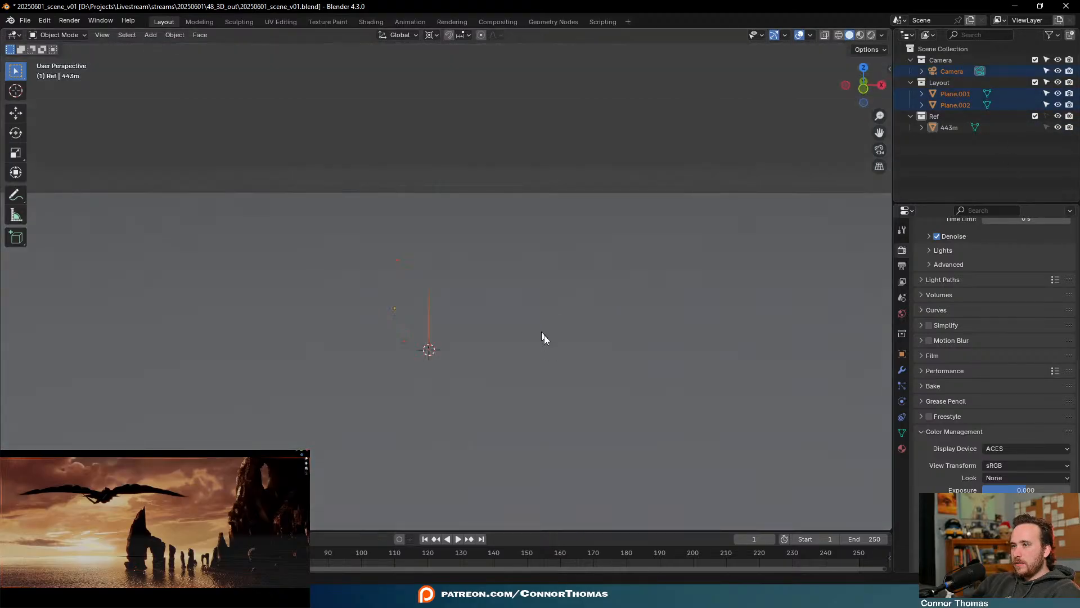
key(Escape)
Move the large ground plane named 443m back into the Layout collection and rename it Plane
click(951, 126)
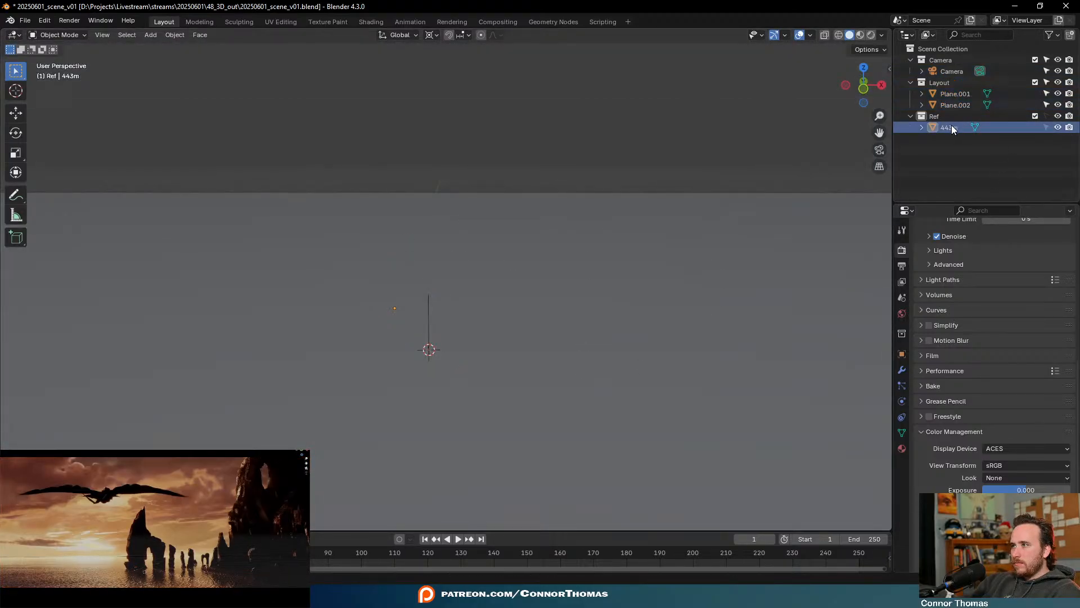
drag(950, 127, 950, 80)
double_click(953, 93)
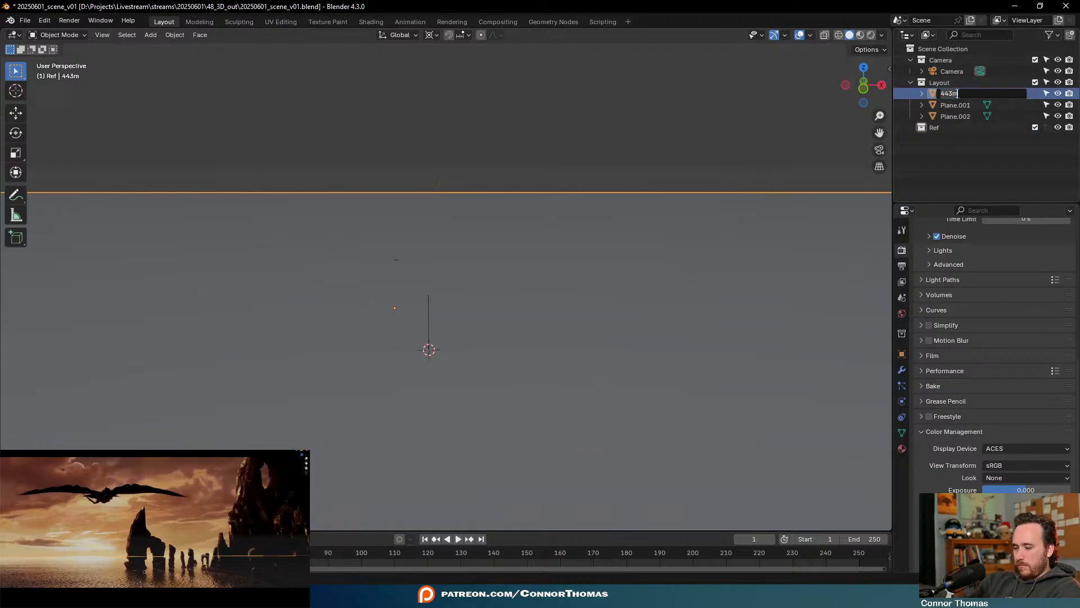
text(Plane)
key(Return)
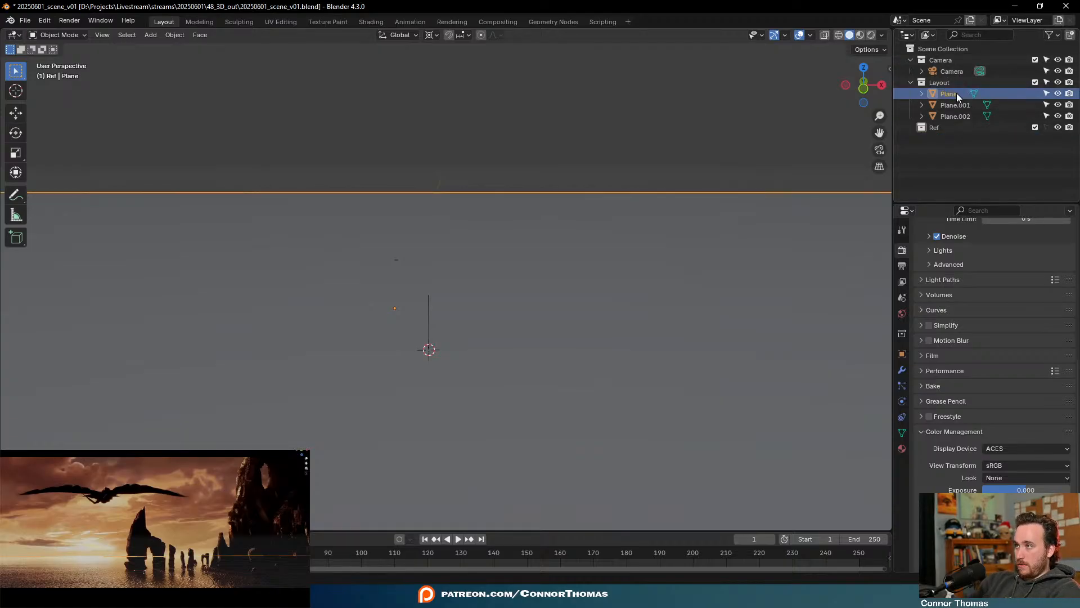
Move Plane.002, the vertical height edge, into the Ref collection and rename it 443m
click(958, 116)
drag(958, 116, 950, 129)
double_click(951, 127)
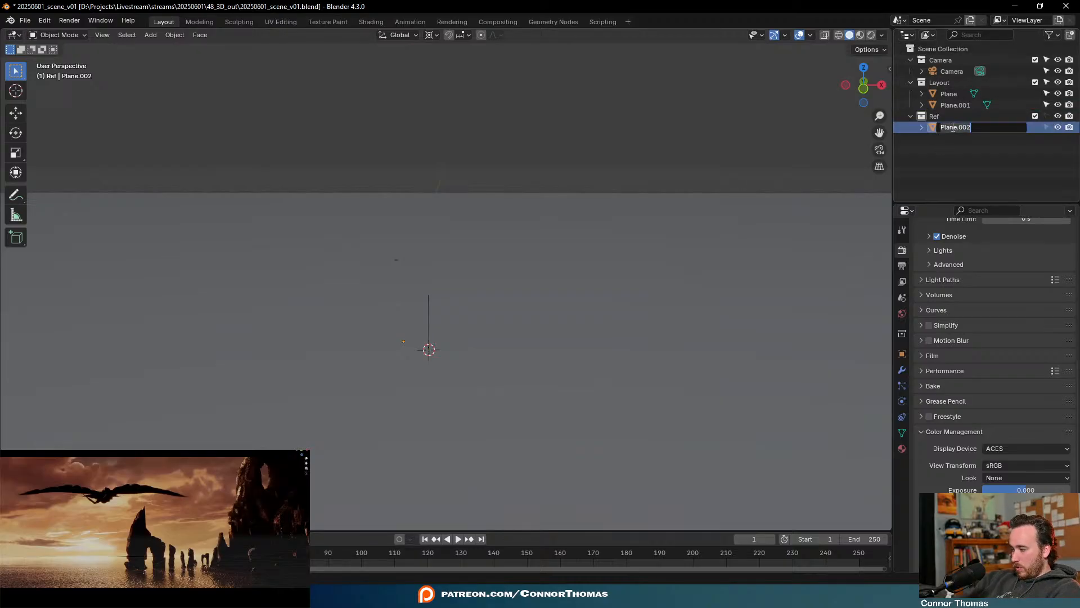
text(443m)
key(Return)
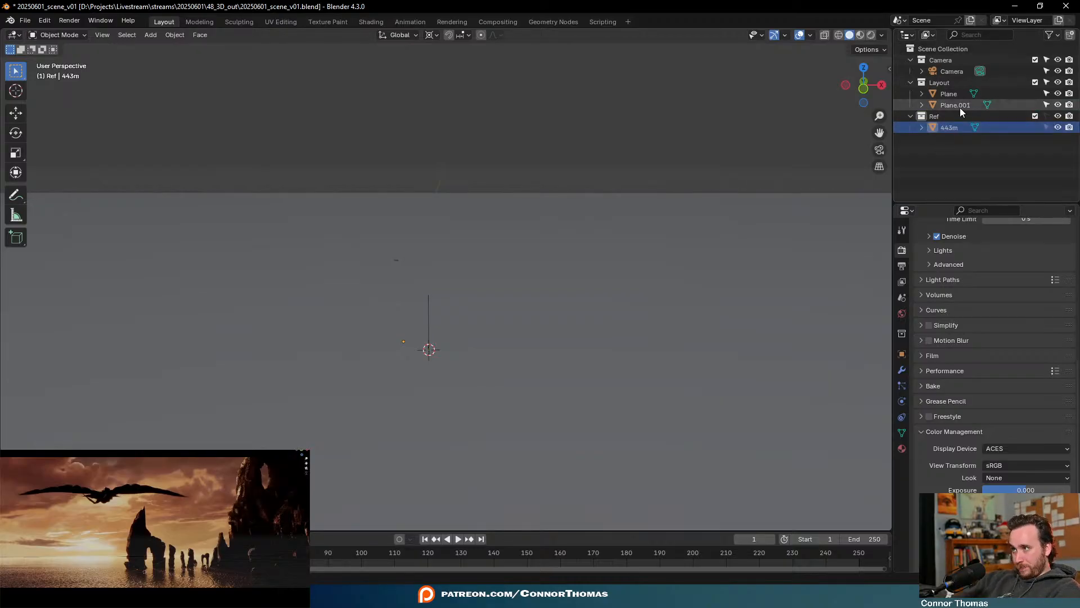
Scale all selectable objects, the camera and both Layout planes, down to about 0.26 around the 3D cursor
key(a)
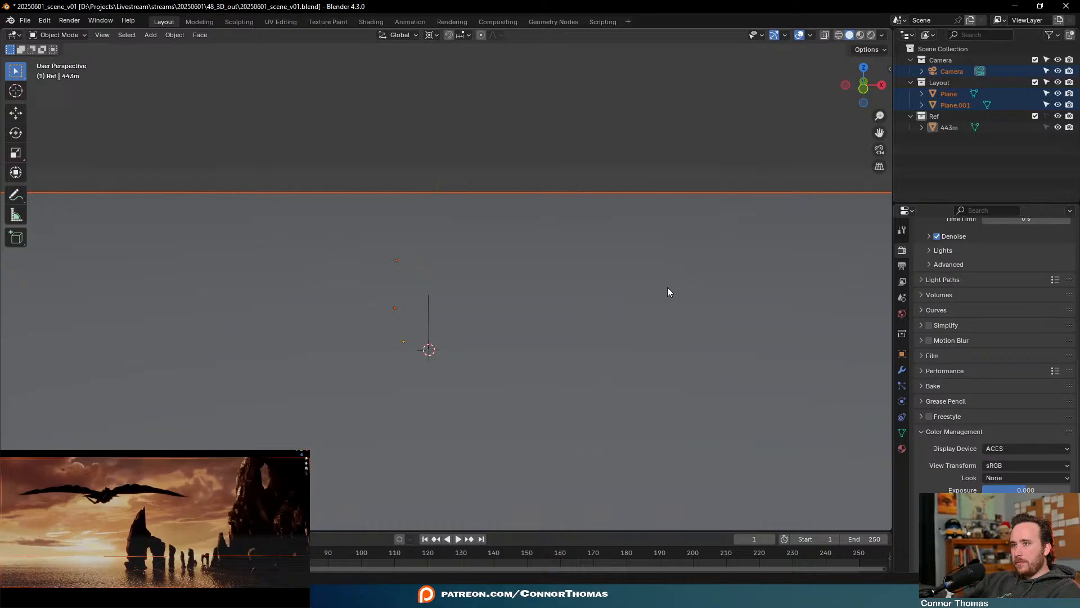
key(s)
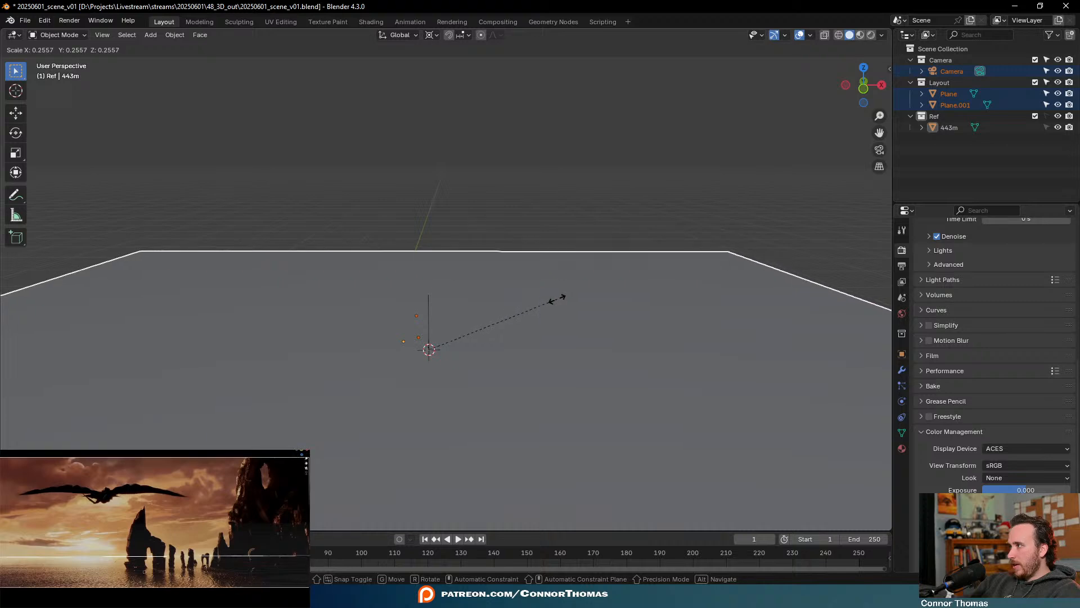
click(526, 315)
click(140, 521)
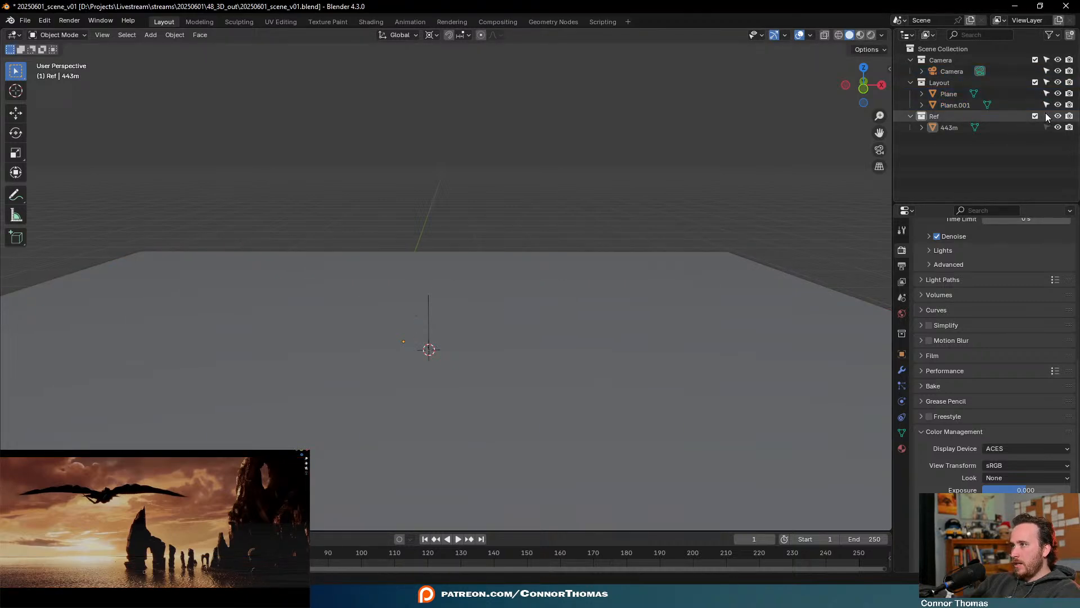
Make the Ref collection selectable again and save the scene file
click(956, 129)
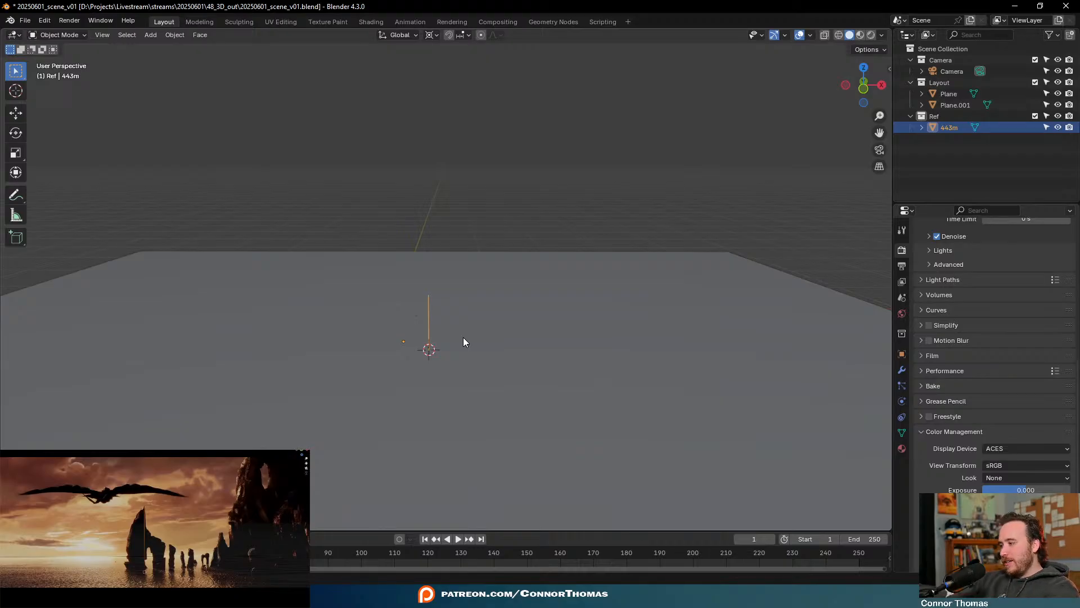
click(567, 324)
click(506, 157)
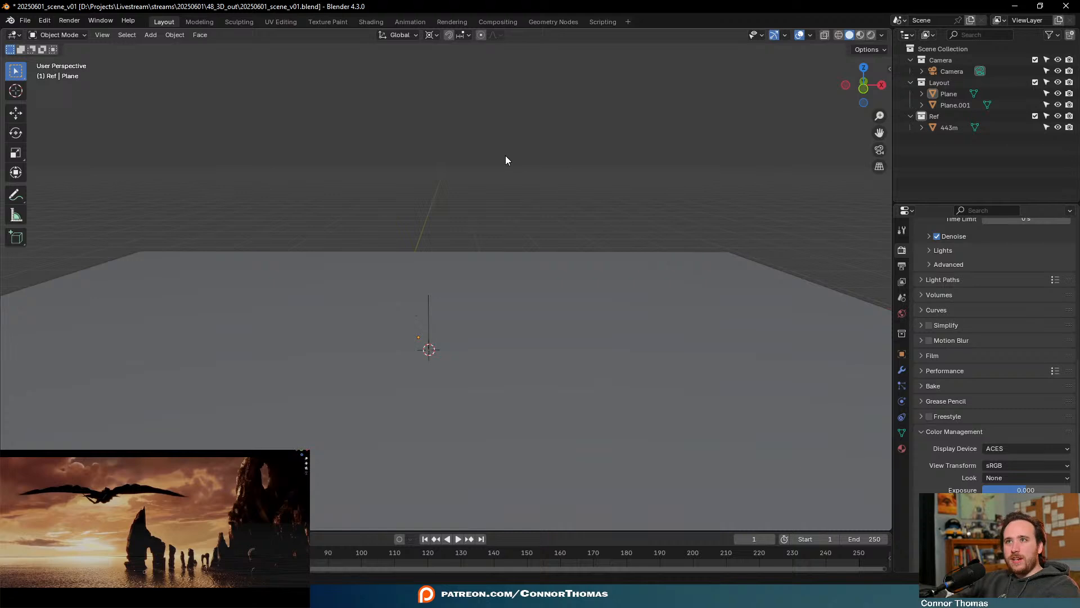
key(ctrl+s)
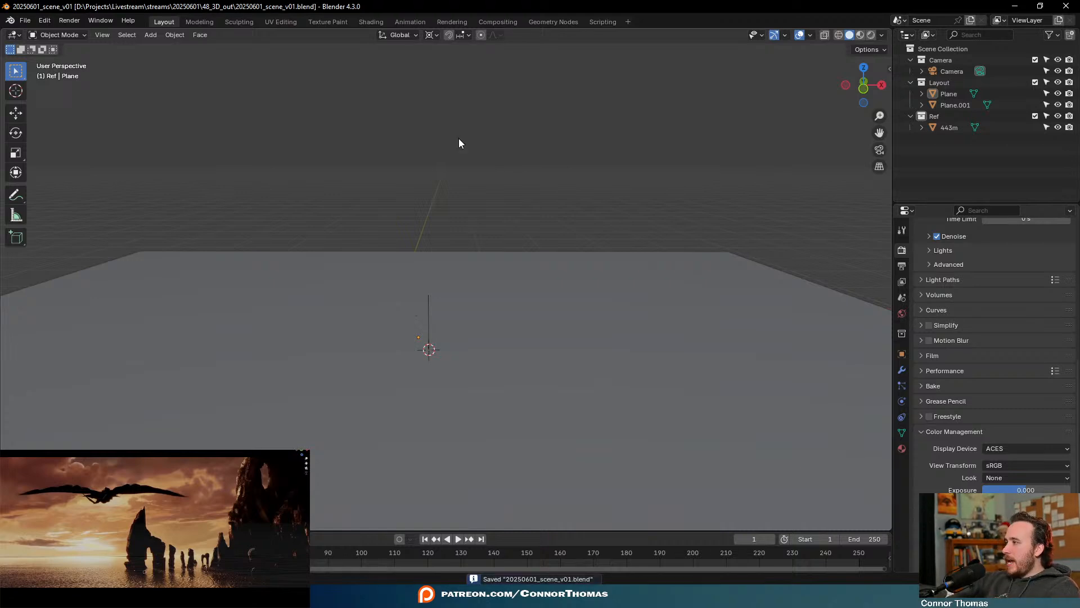
Delete the extra Plane.001 from the Layout collection
click(433, 315)
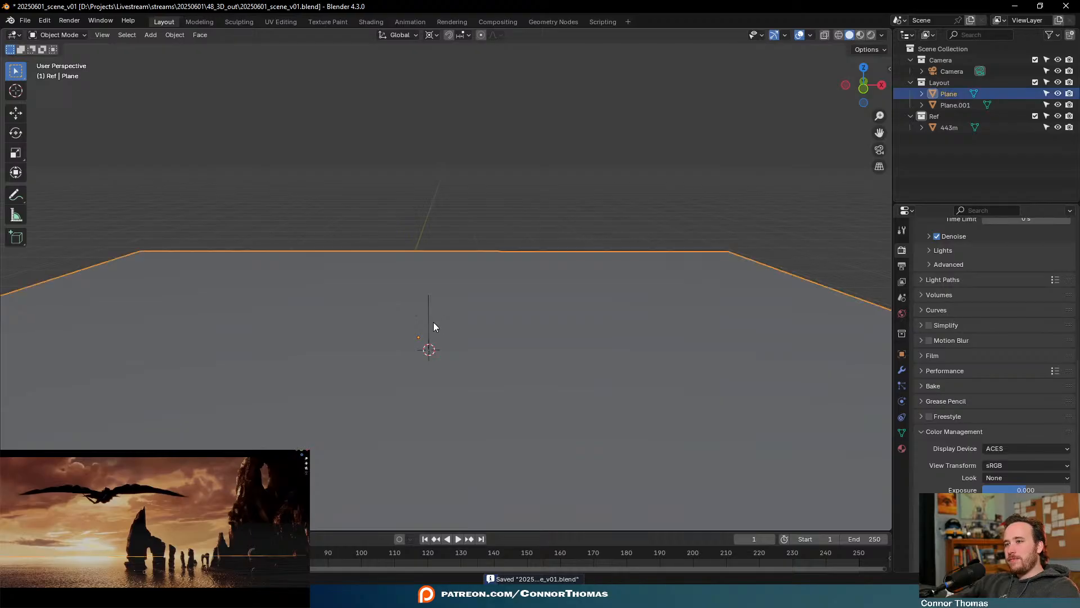
click(430, 323)
click(417, 350)
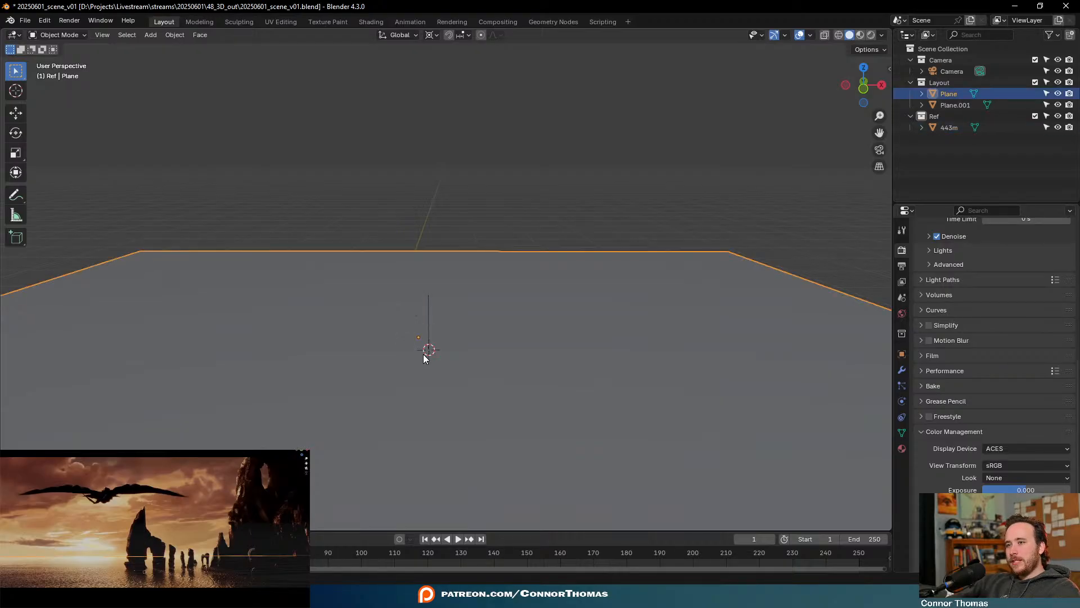
scroll(419, 366, up, 3)
shift+middle_drag(412, 381, 392, 311)
click(364, 276)
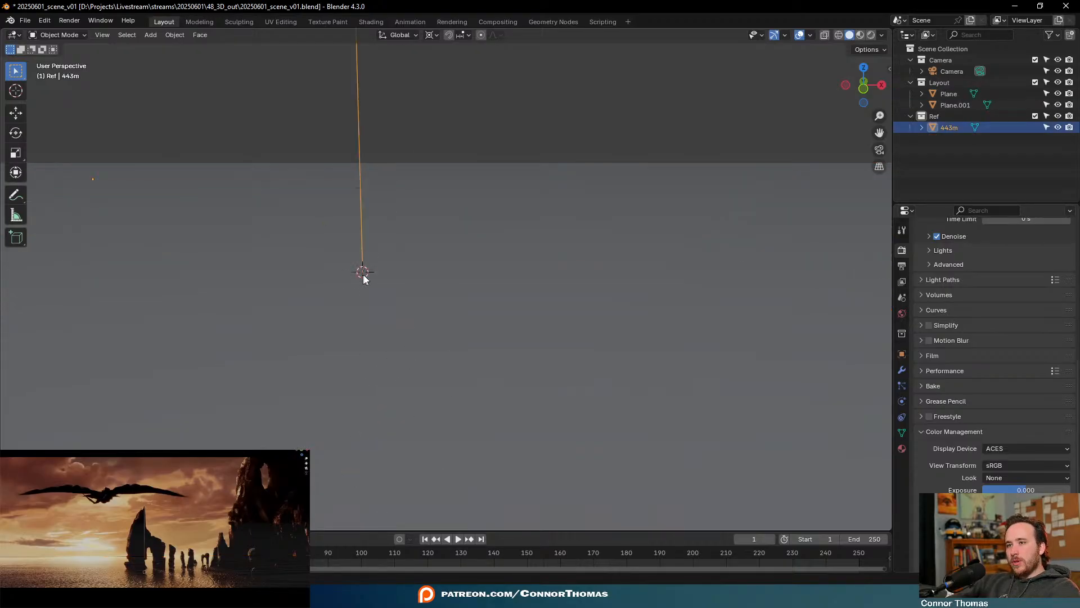
click(367, 279)
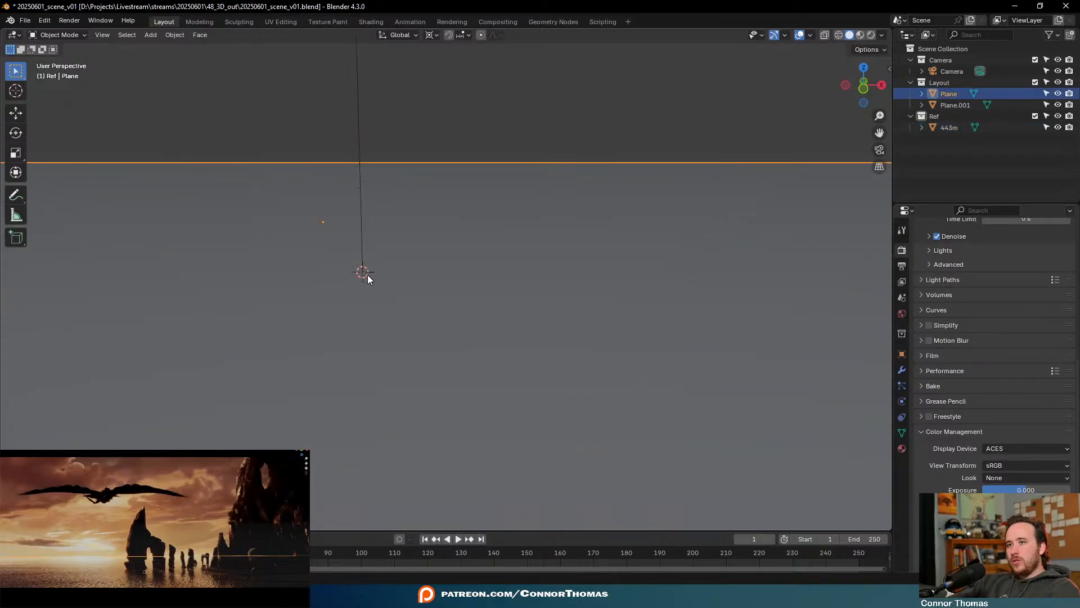
click(958, 103)
key(Delete)
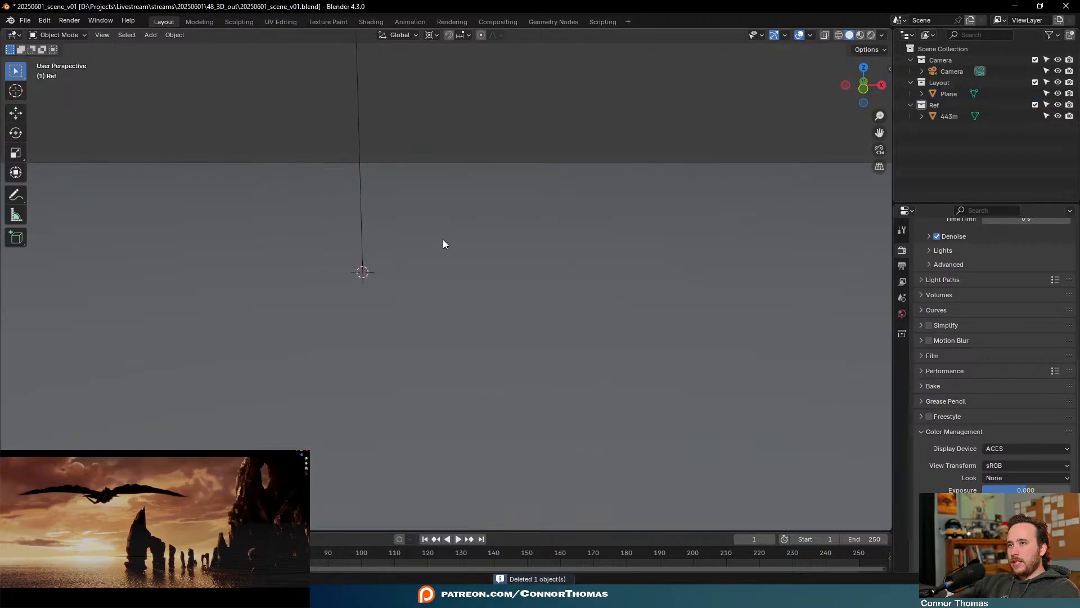
Add a plane at the base of the vertical edge and scale it up
scroll(347, 274, up, 3)
key(shift+a)
mouse_move(393, 288)
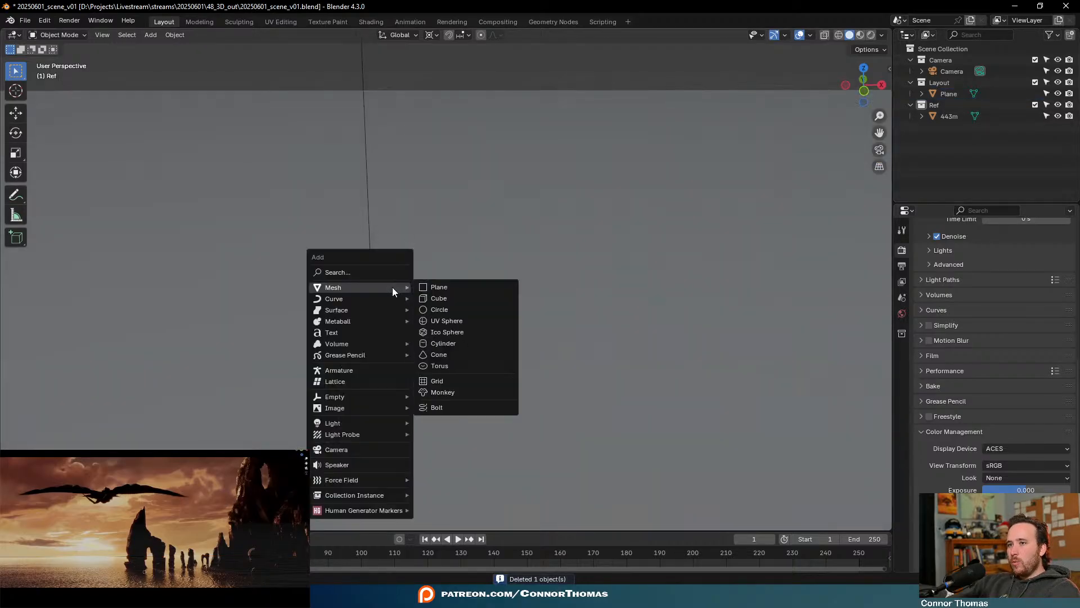
click(460, 287)
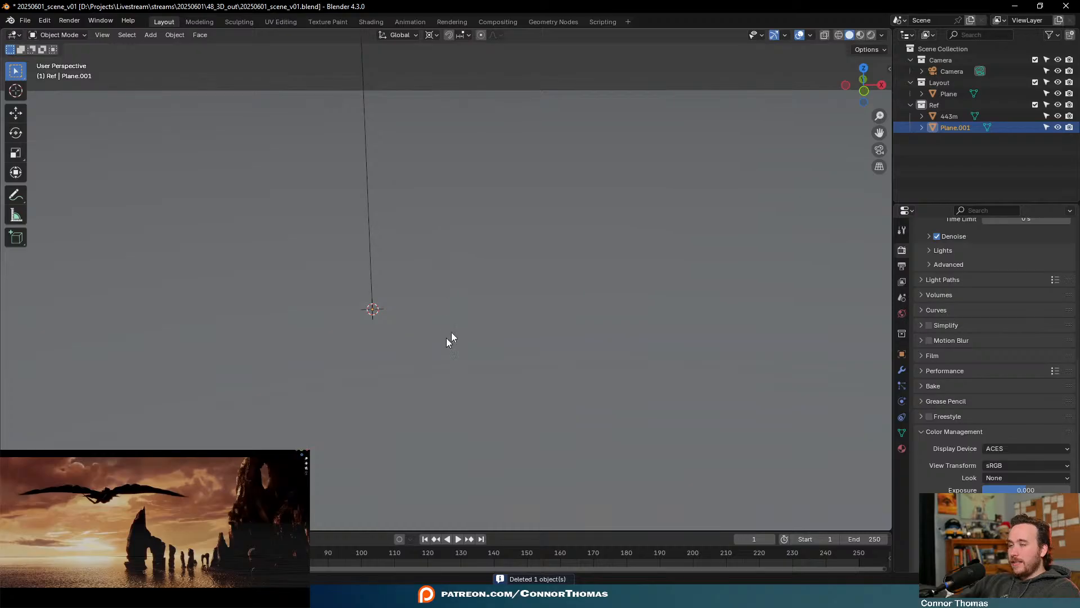
shift+middle_drag(447, 338, 507, 289)
key(s)
click(811, 296)
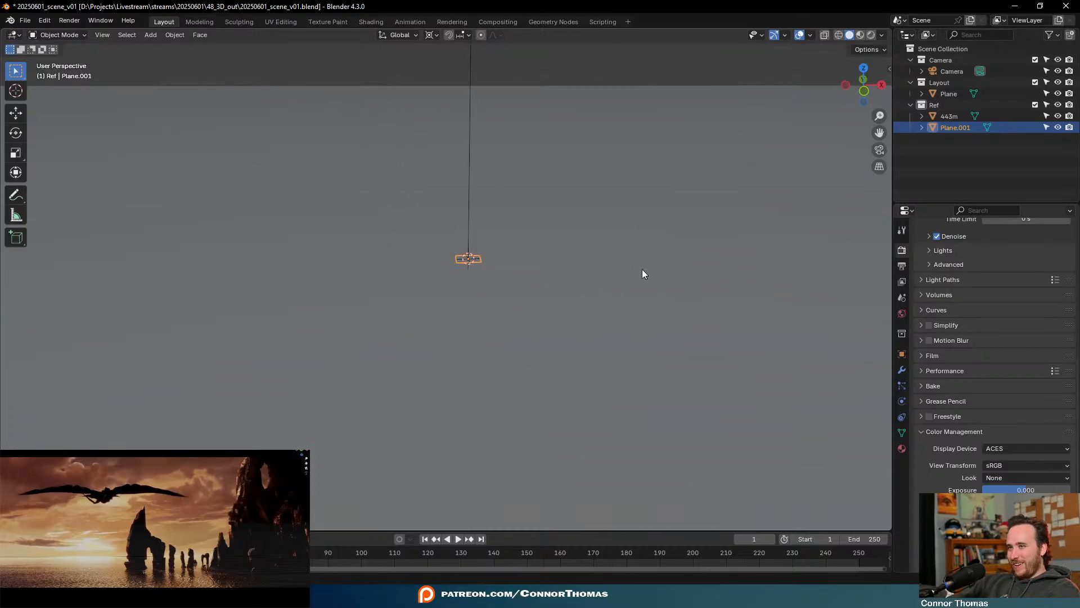
Move the 443m edge in top view about 100 m in negative X and 990 m in positive Y toward the reference rock
click(471, 224)
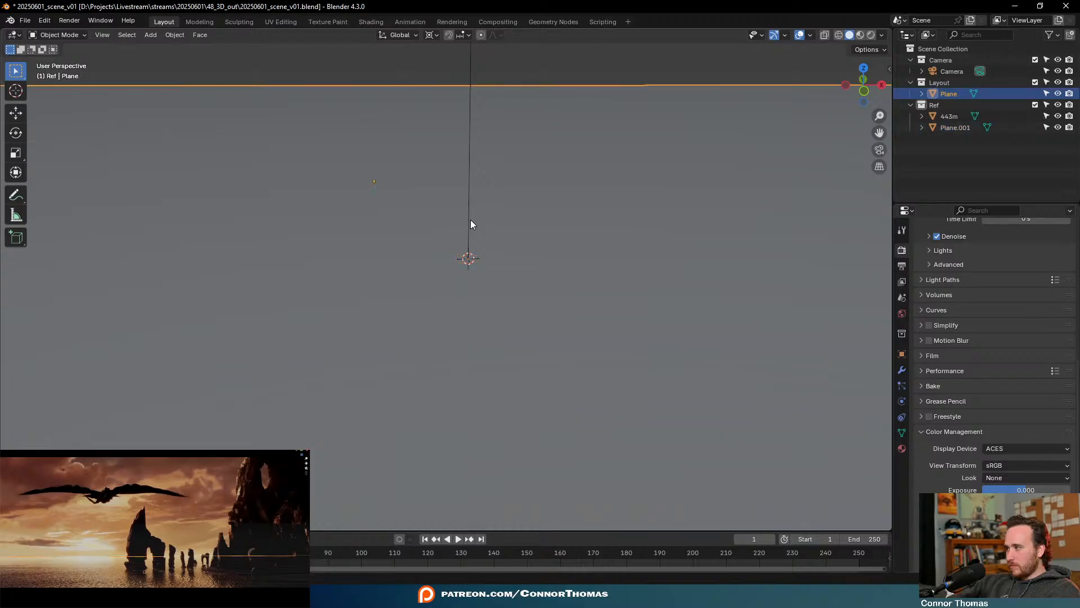
click(470, 207)
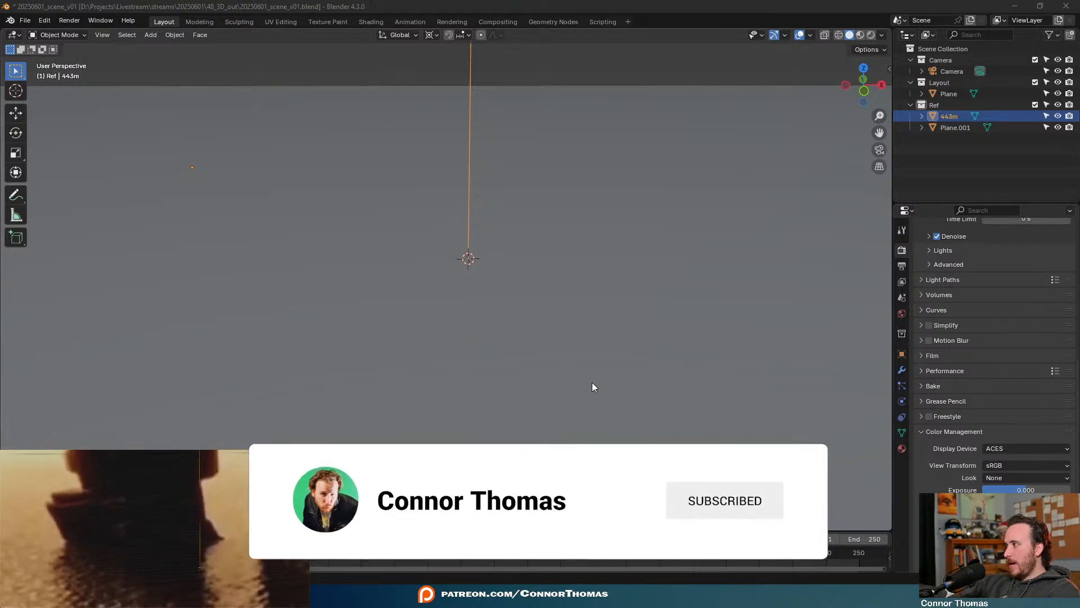
scroll(517, 364, down, 2)
scroll(516, 360, down, 10)
middle_drag(474, 332, 525, 414)
key(KP_7)
scroll(465, 346, up, 4)
key(g)
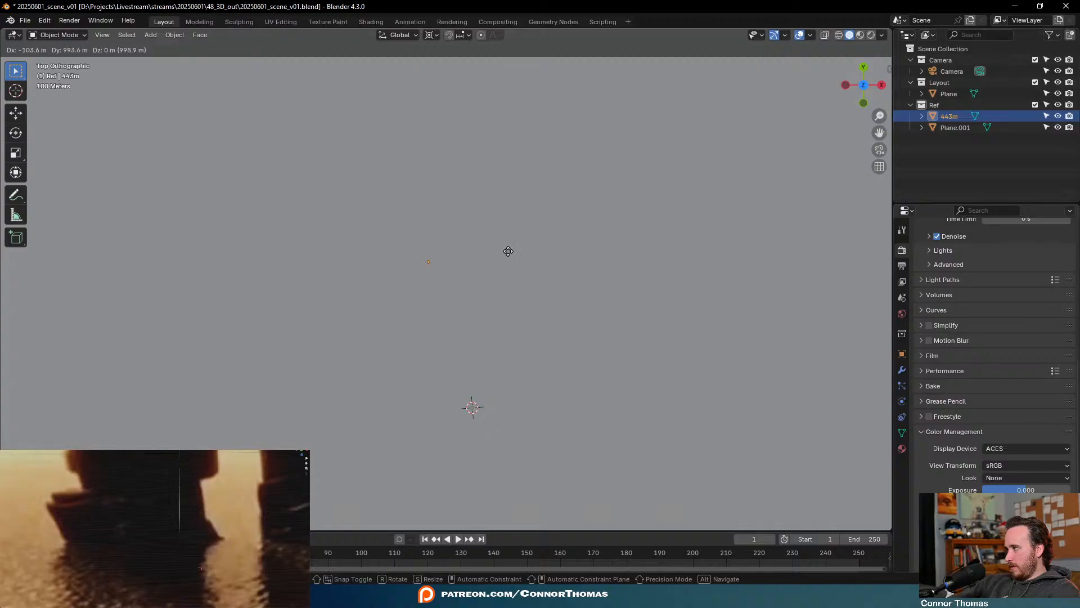
click(508, 249)
Compare the 443m edge with the base and peak of the rock arch in the camera reference
scroll(507, 270, down, 6)
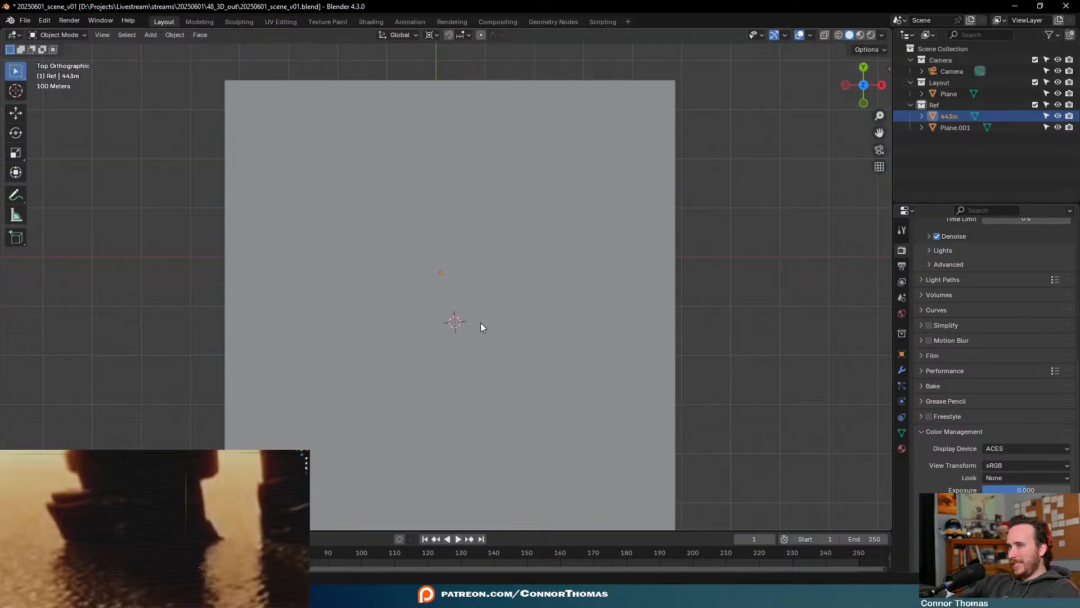
scroll(129, 502, down, 9)
scroll(129, 503, up, 6)
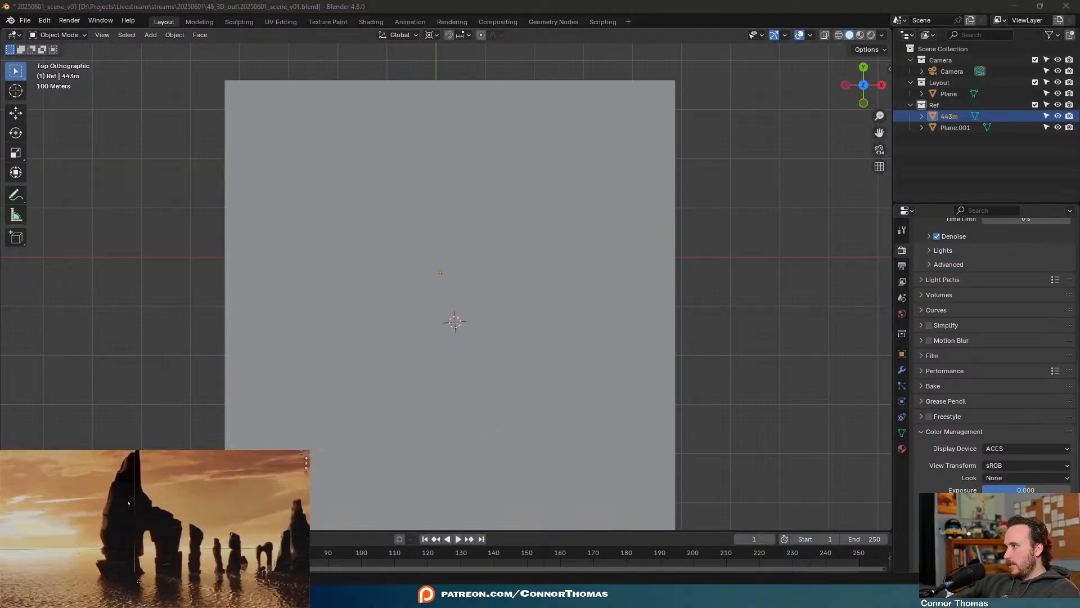
scroll(128, 503, up, 5)
key(Tab)
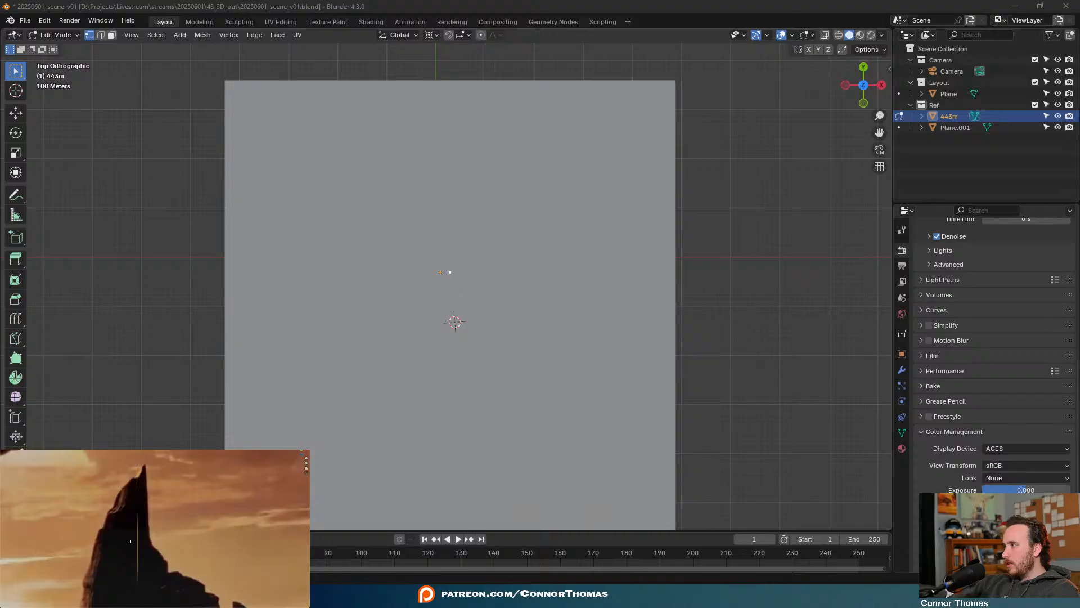
key(Tab)
scroll(512, 411, up, 3)
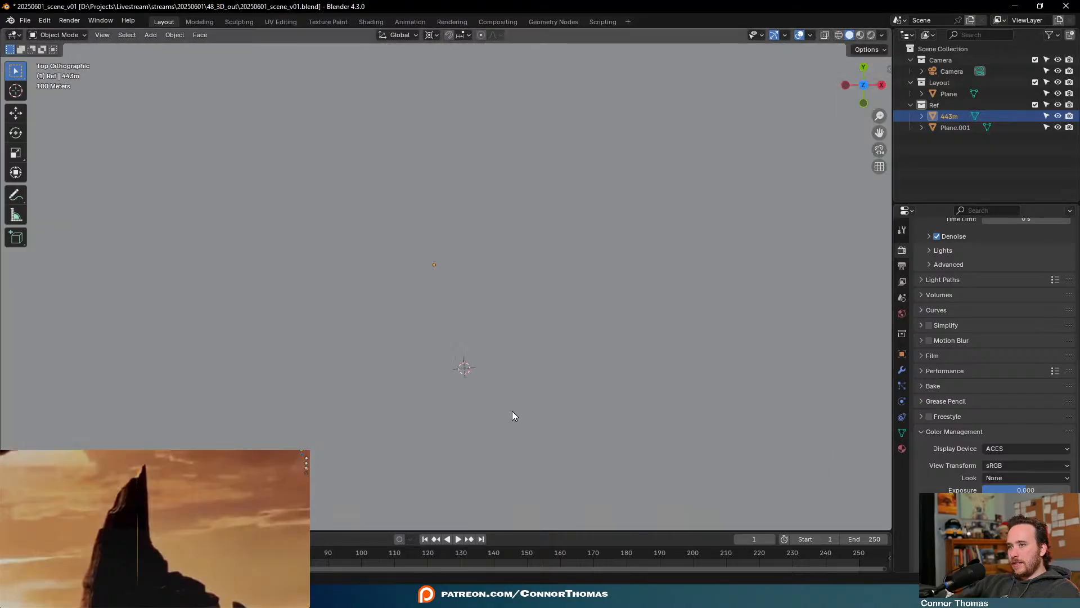
Snap the 3D cursor to the bottom vertex of the 443m edge
middle_drag(512, 411, 447, 252)
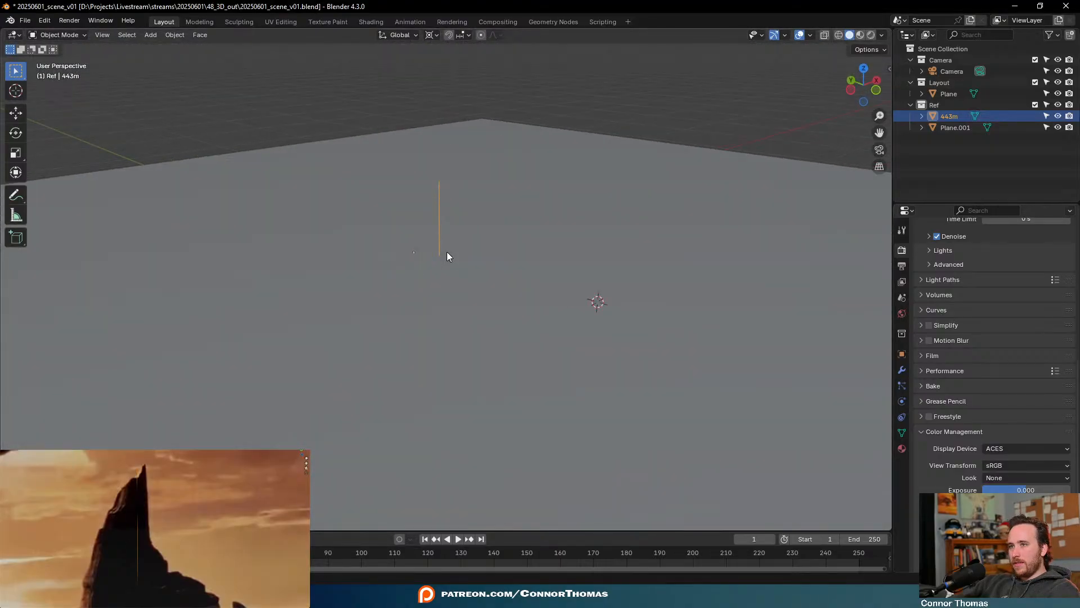
key(Tab)
click(440, 255)
key(shift+s)
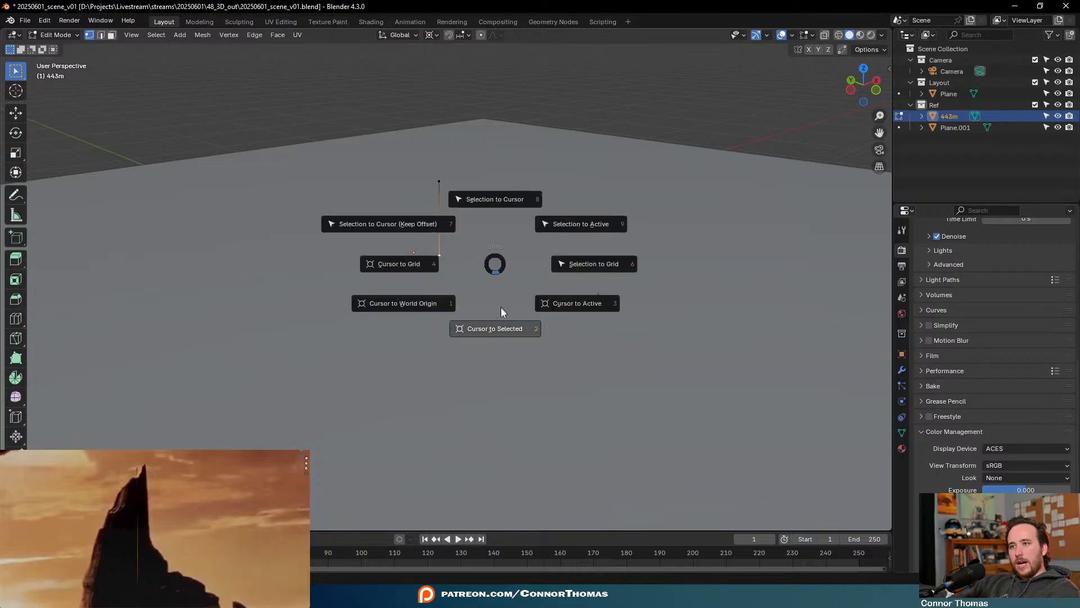
click(508, 332)
key(Tab)
Add a plane at the 3D cursor and move it into the Layout collection
key(shift+a)
mouse_move(491, 275)
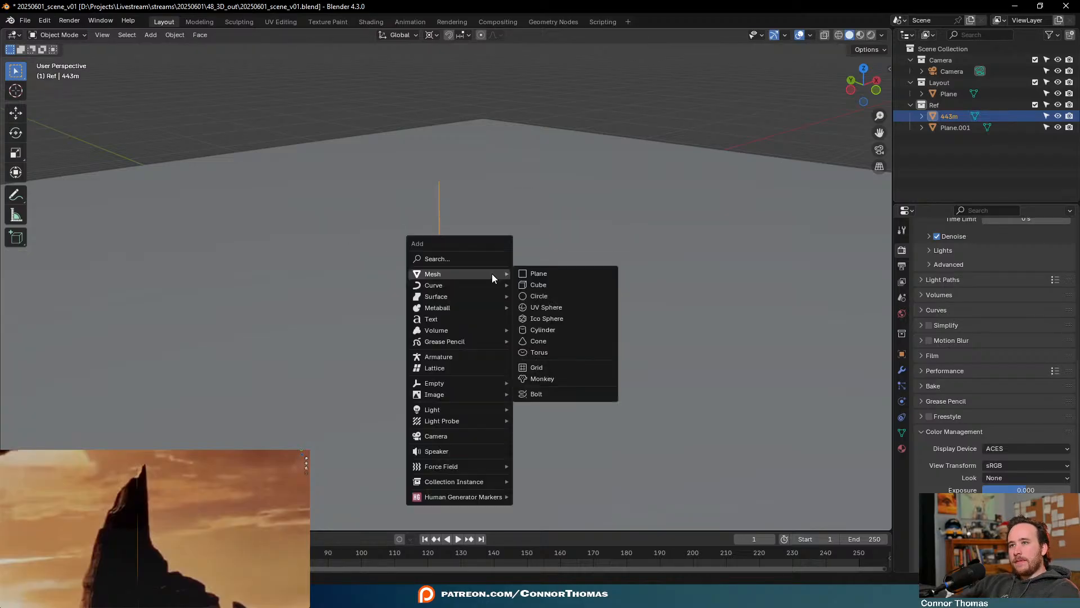
click(562, 275)
drag(955, 139, 947, 82)
Delete Plane.001 from the Ref collection and make the collection unselectable
click(953, 139)
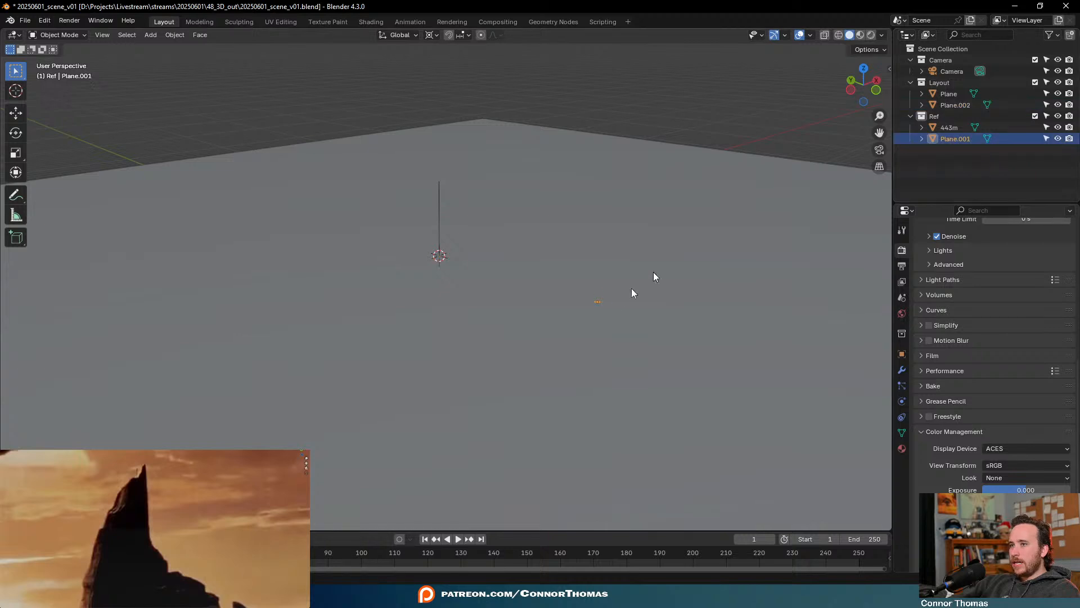
key(x)
click(612, 309)
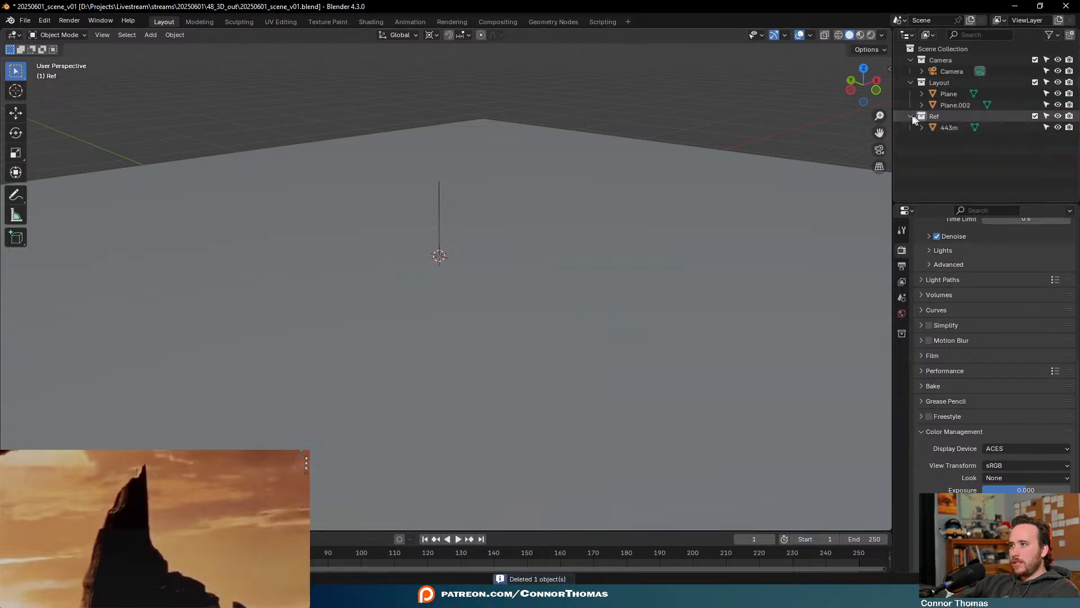
click(1047, 116)
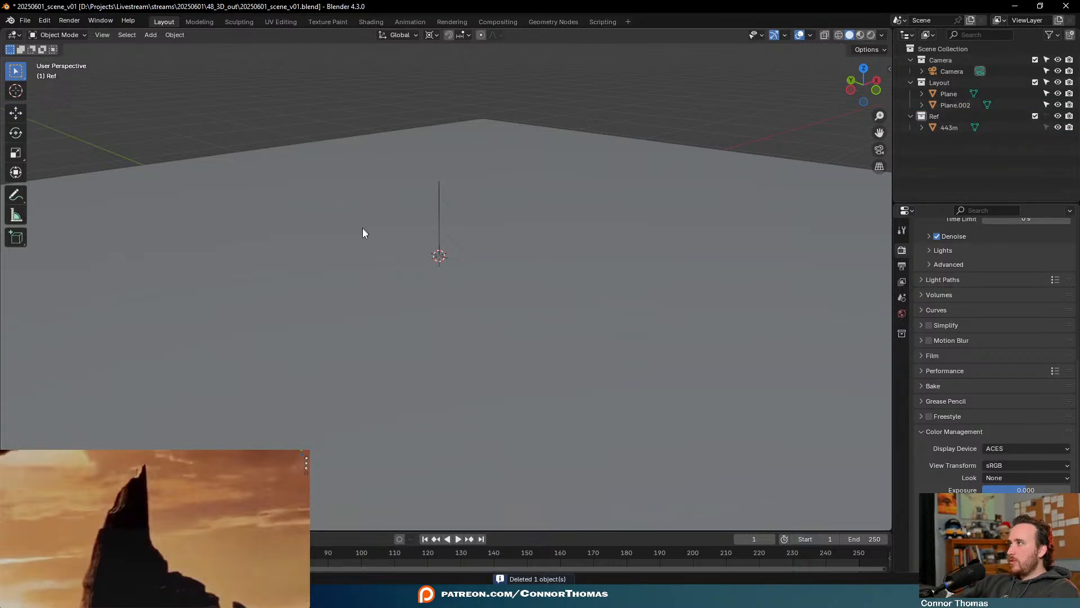
Rename Plane.002 in the Layout collection to Cliff
click(956, 105)
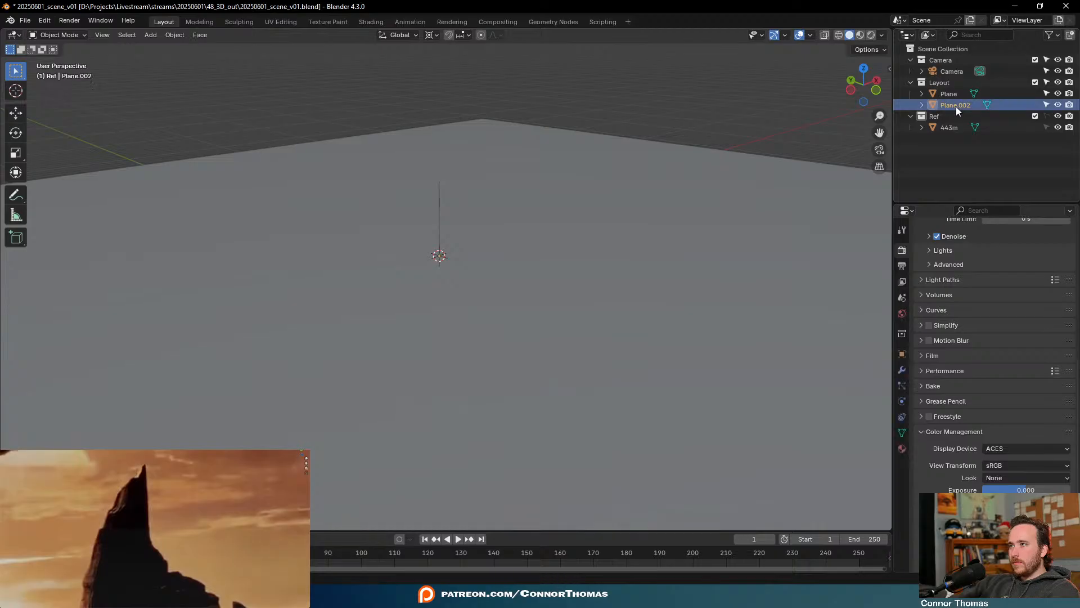
double_click(956, 107)
text(Cliff)
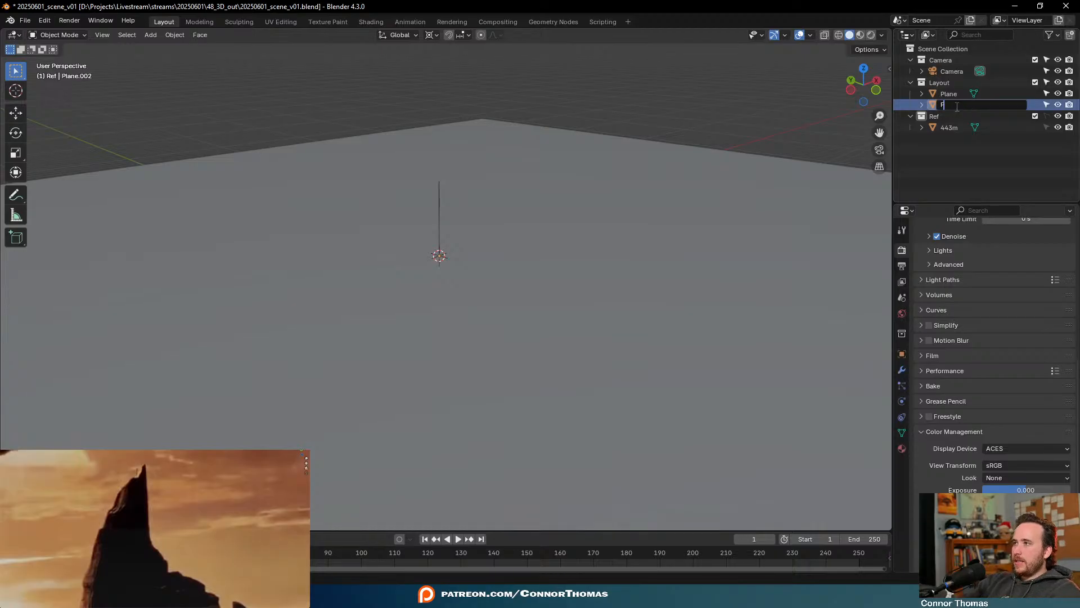
key(Return)
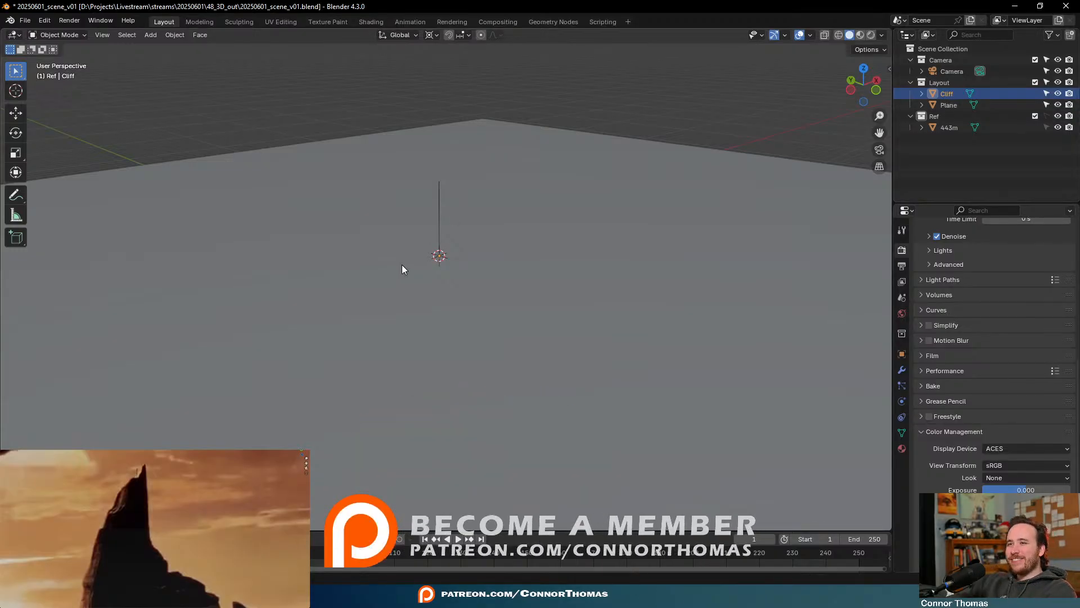
Scale up the Cliff plane around the base of the 443m edge and save the file
scroll(417, 262, up, 7)
shift+middle_drag(486, 289, 570, 395)
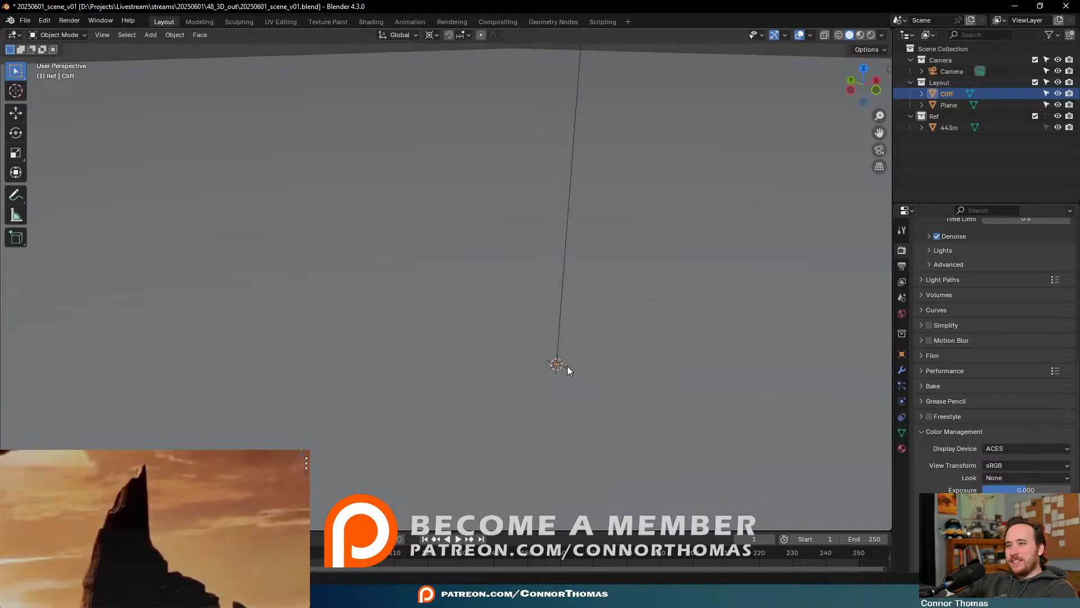
key(s)
click(731, 390)
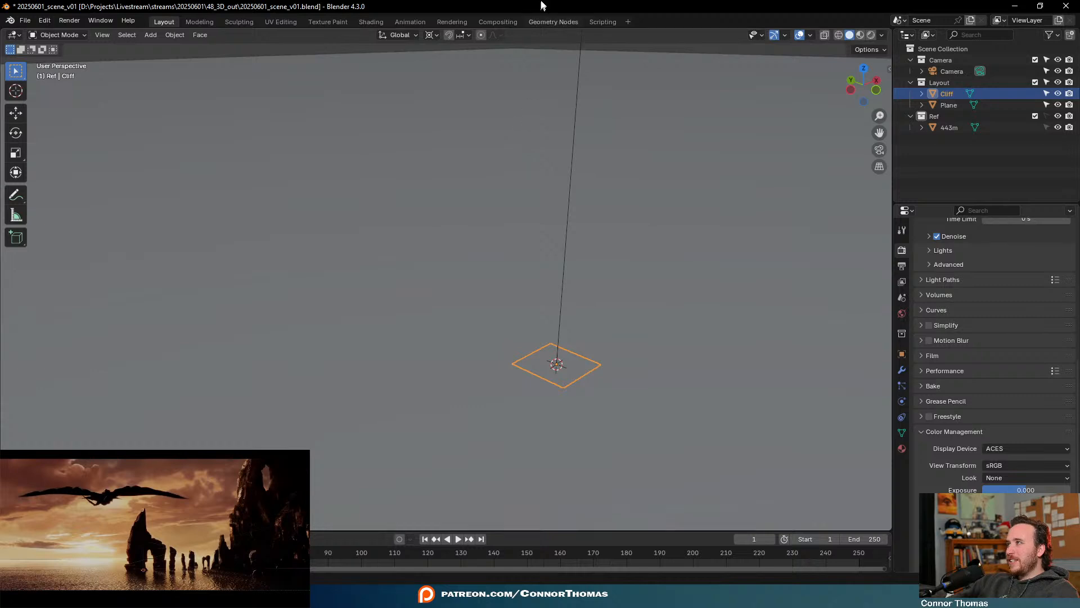
key(ctrl+s)
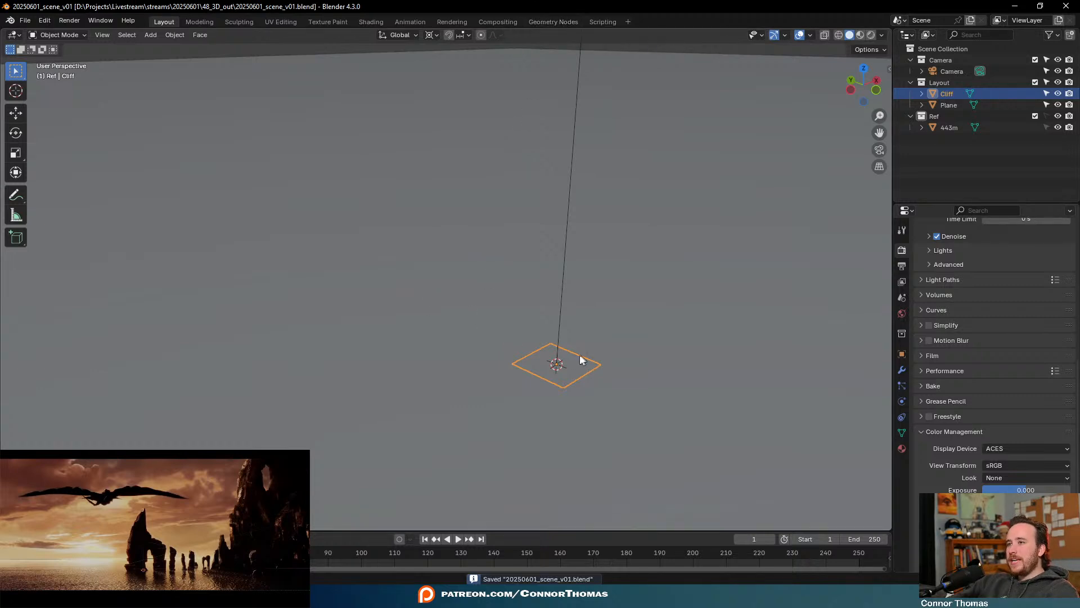
Enter Edit Mode on the Cliff plane and open the mesh edit mode overlay settings
scroll(563, 366, down, 7)
shift+middle_drag(576, 360, 684, 386)
scroll(586, 383, up, 3)
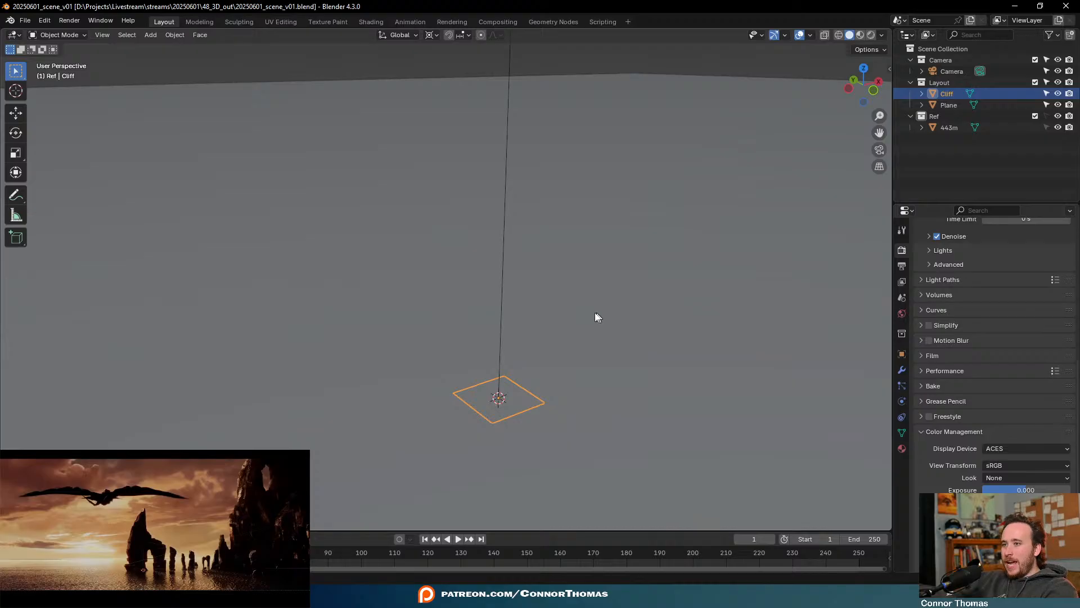
key(Tab)
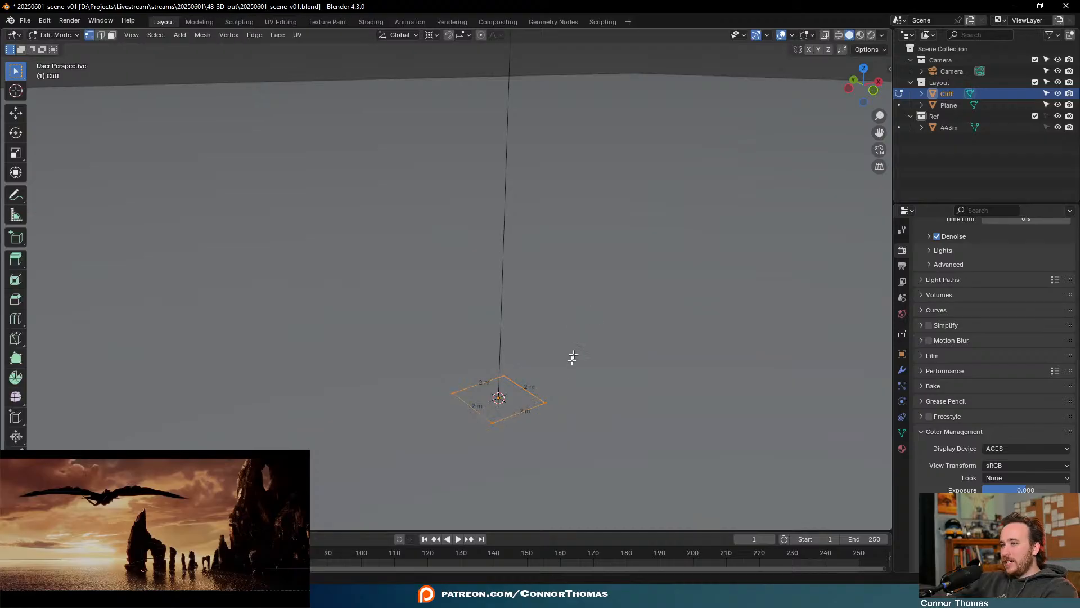
click(810, 35)
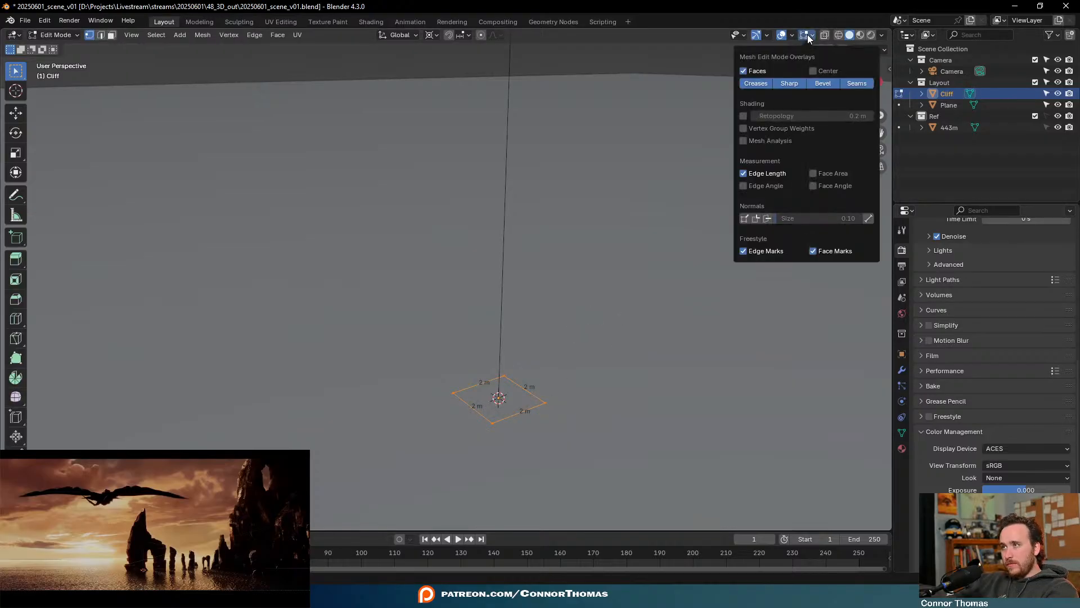
Turn off the edge length overlay and move the two left corner vertices of the Cliff plane downward in top view
click(771, 177)
middle_drag(608, 366, 555, 344)
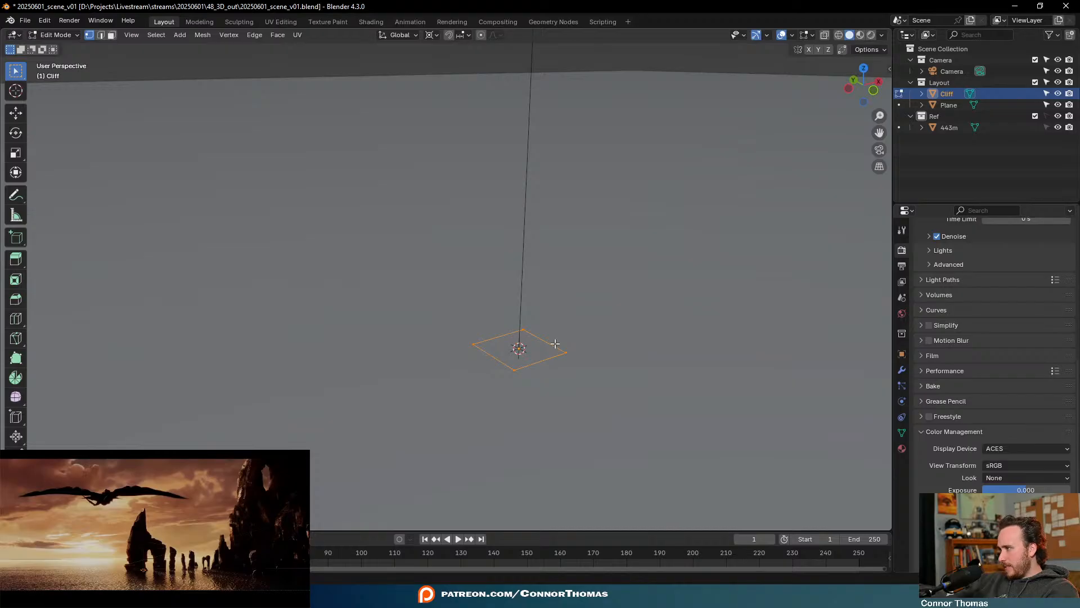
click(522, 365)
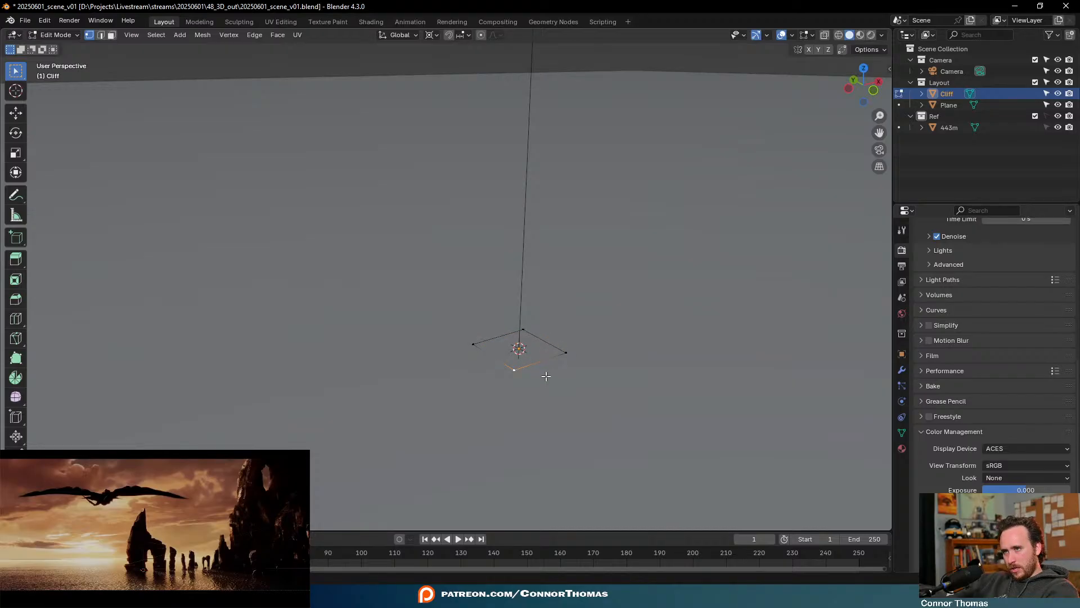
key(KP_7)
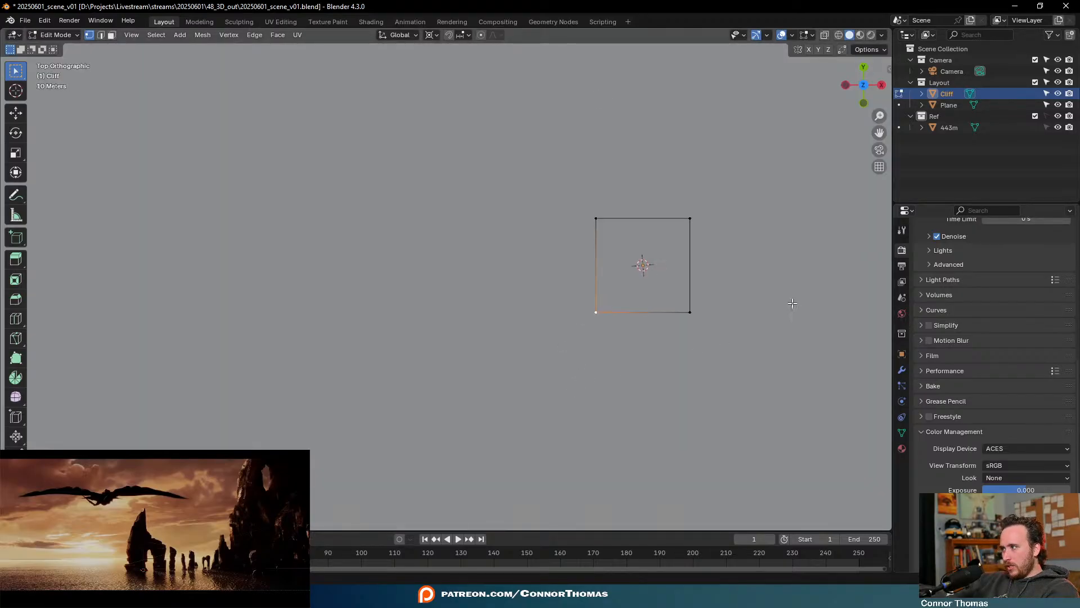
key(g)
click(796, 335)
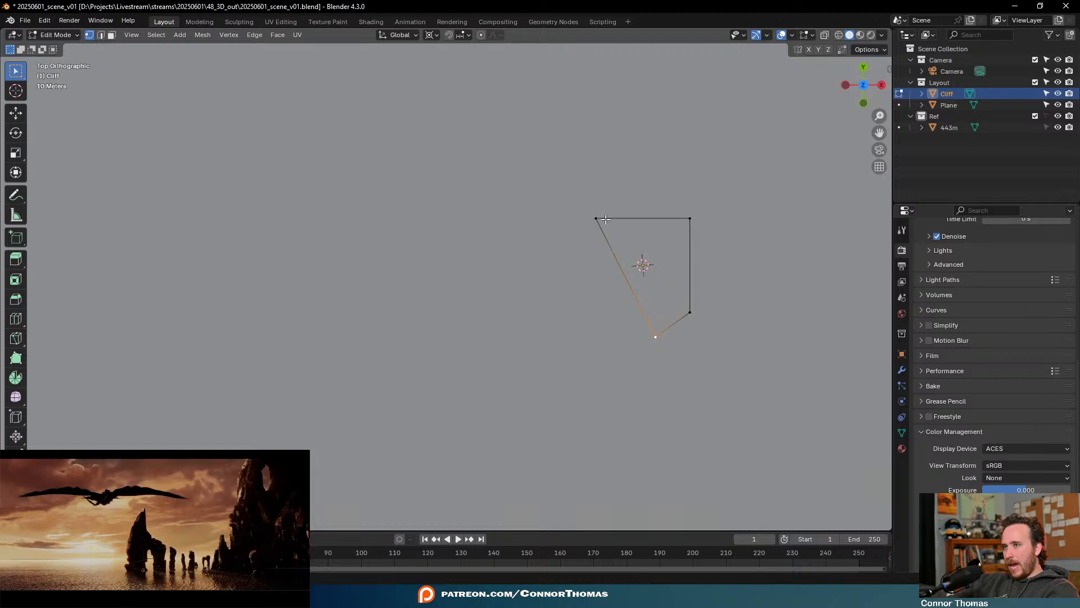
key(g)
click(581, 330)
Delete the remaining upper corner vertex of the plane and move the chain's left end vertex below the origin
key(x)
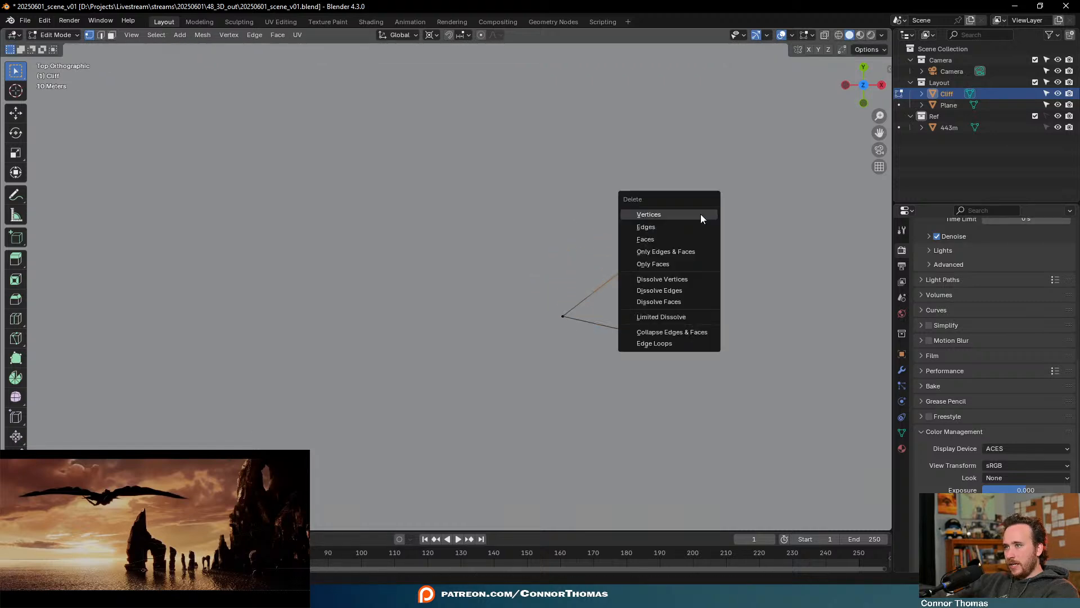
click(700, 215)
click(574, 303)
key(g)
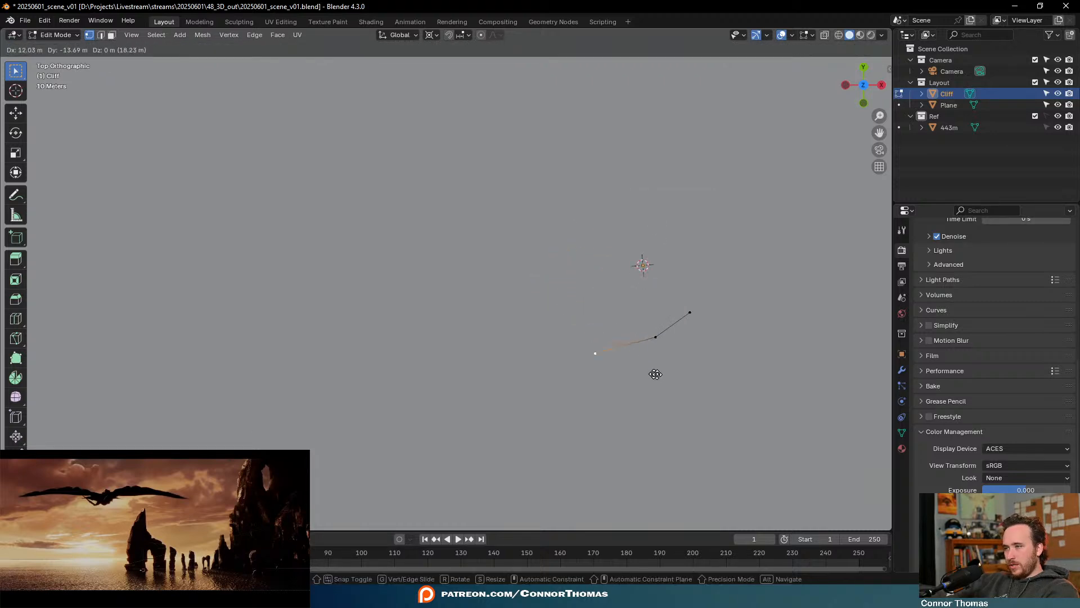
click(656, 375)
Extrude four more vertices from the chain's left end to curve the front edge of the cliff outline
key(e)
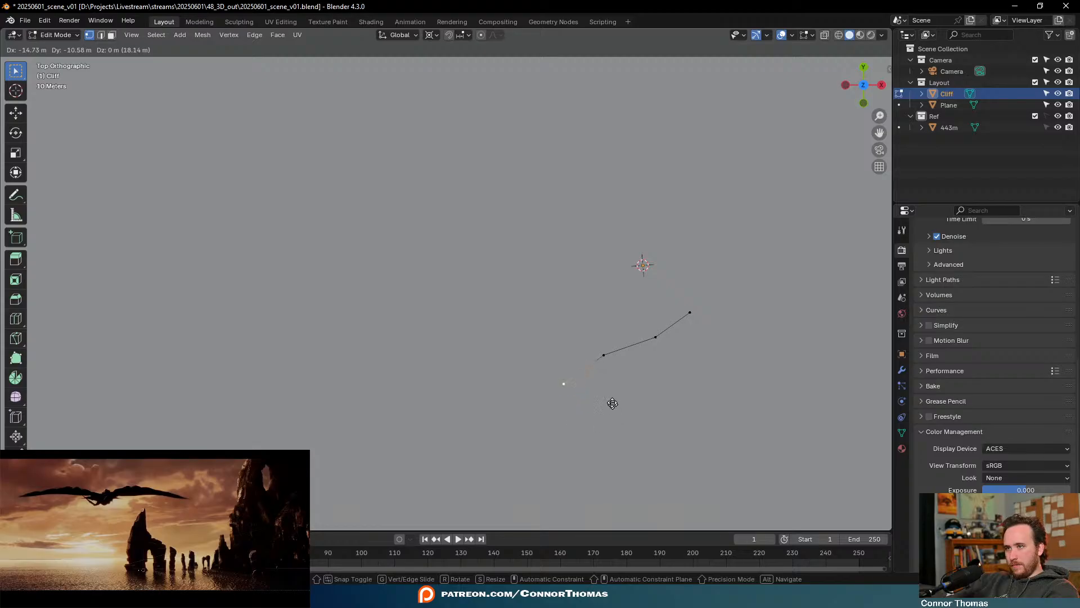
click(596, 404)
key(e)
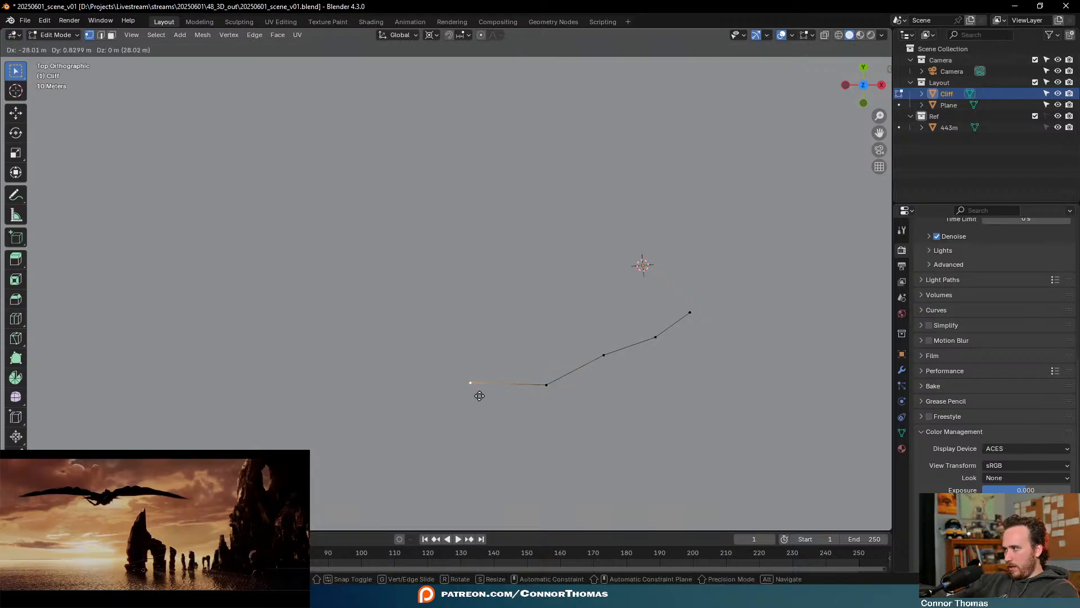
click(480, 396)
shift+middle_drag(479, 396, 585, 410)
key(e)
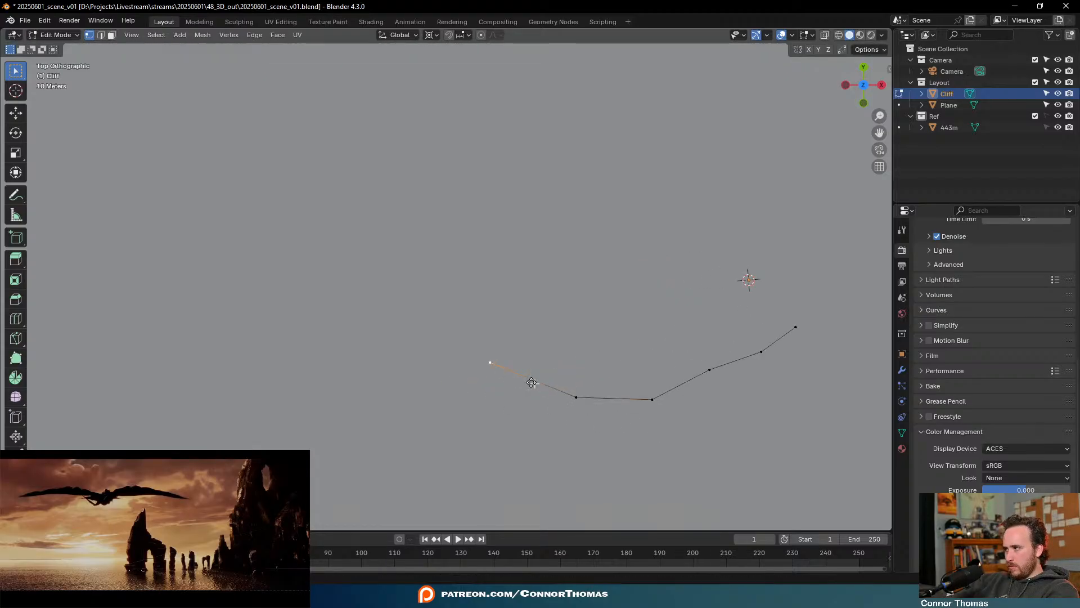
click(532, 383)
key(e)
click(471, 342)
Extrude four vertices from the chain's right end to bend the cliff outline around its right side
shift+middle_drag(767, 357, 501, 370)
click(566, 337)
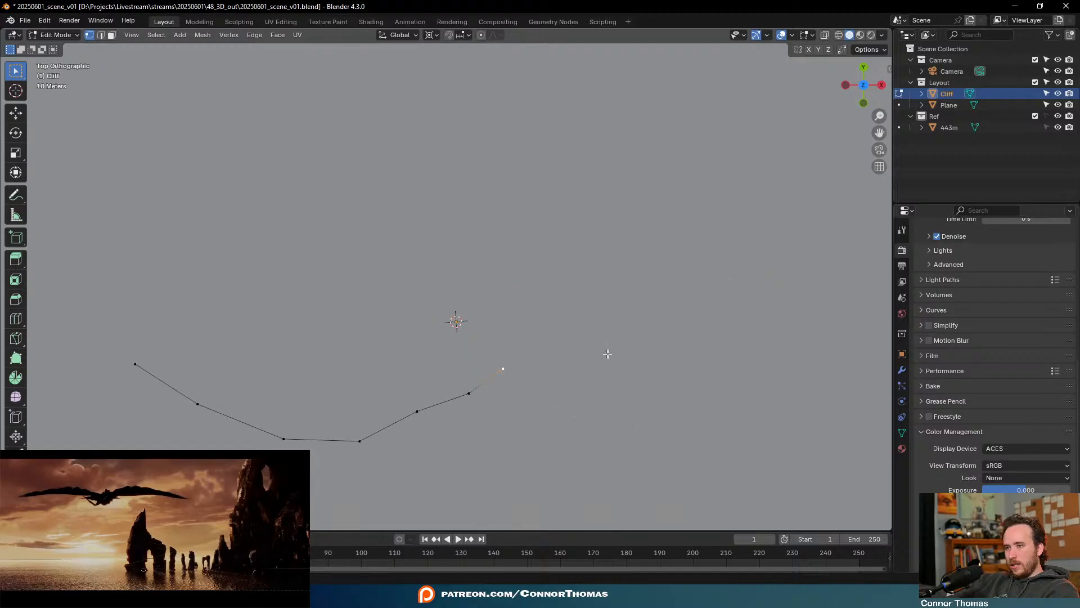
key(e)
click(634, 318)
key(e)
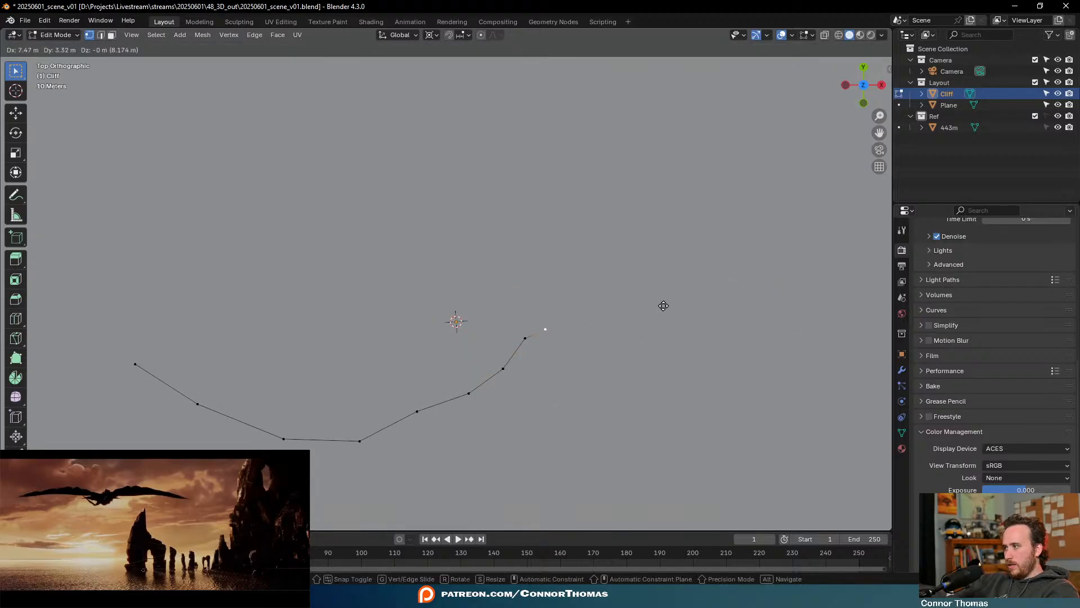
click(663, 304)
key(e)
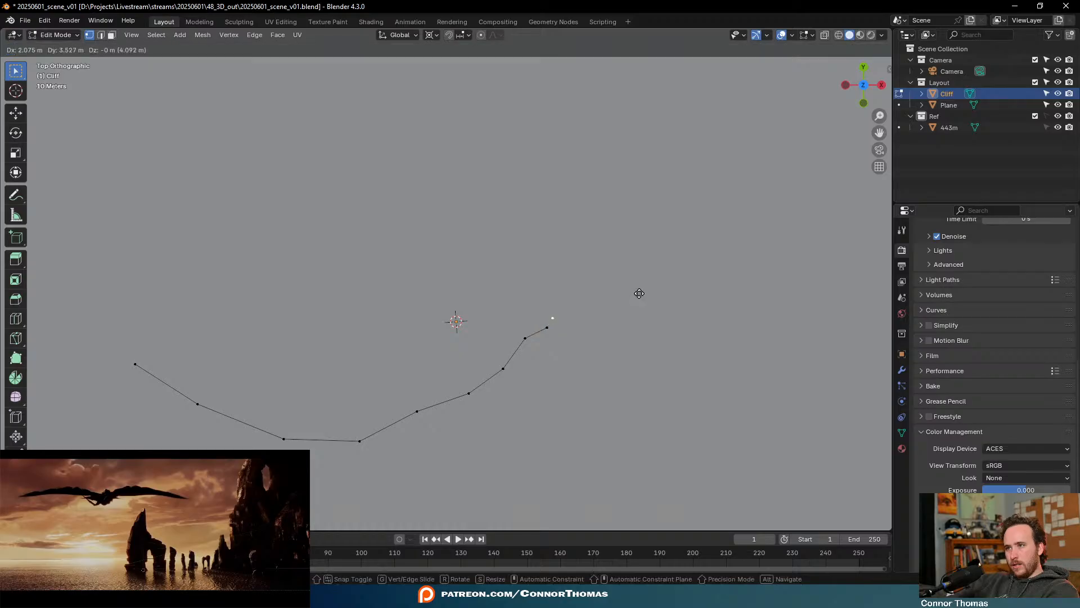
click(639, 293)
key(e)
click(632, 242)
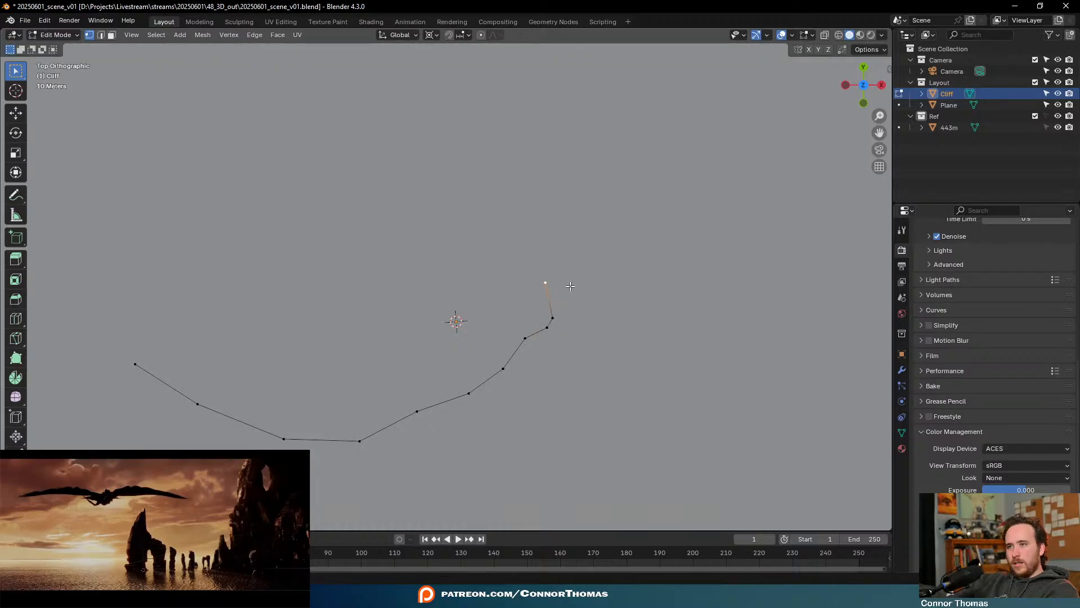
Extrude seven more vertices around the back and left side, and join the two ends into a closed cliff outline
shift+middle_drag(571, 286, 723, 346)
key(e)
click(670, 262)
key(e)
click(598, 199)
key(e)
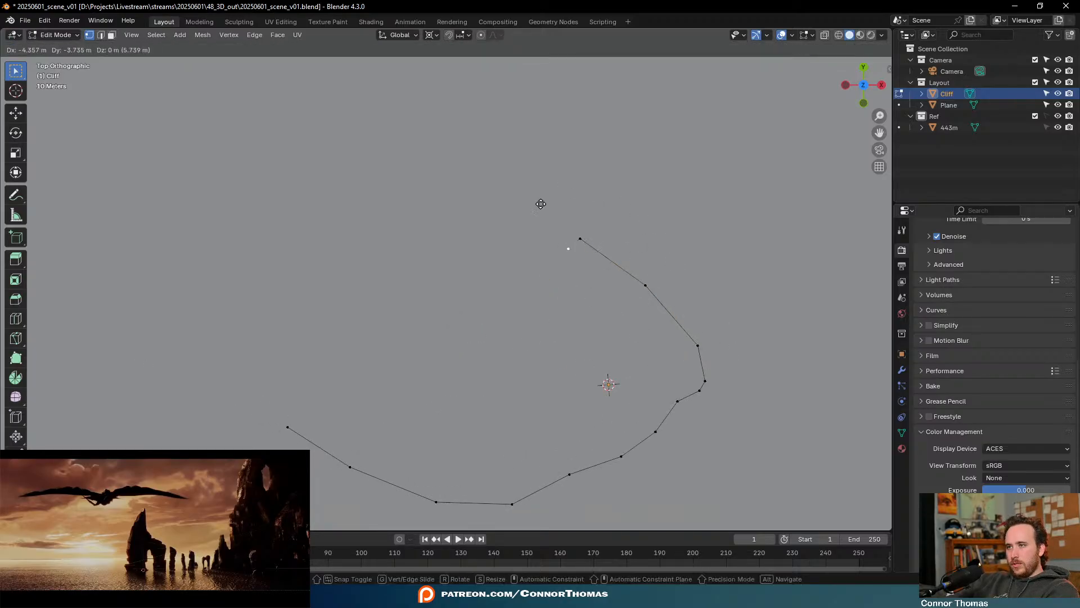
click(458, 132)
key(e)
click(331, 181)
key(e)
click(239, 262)
key(e)
click(360, 391)
key(e)
click(343, 445)
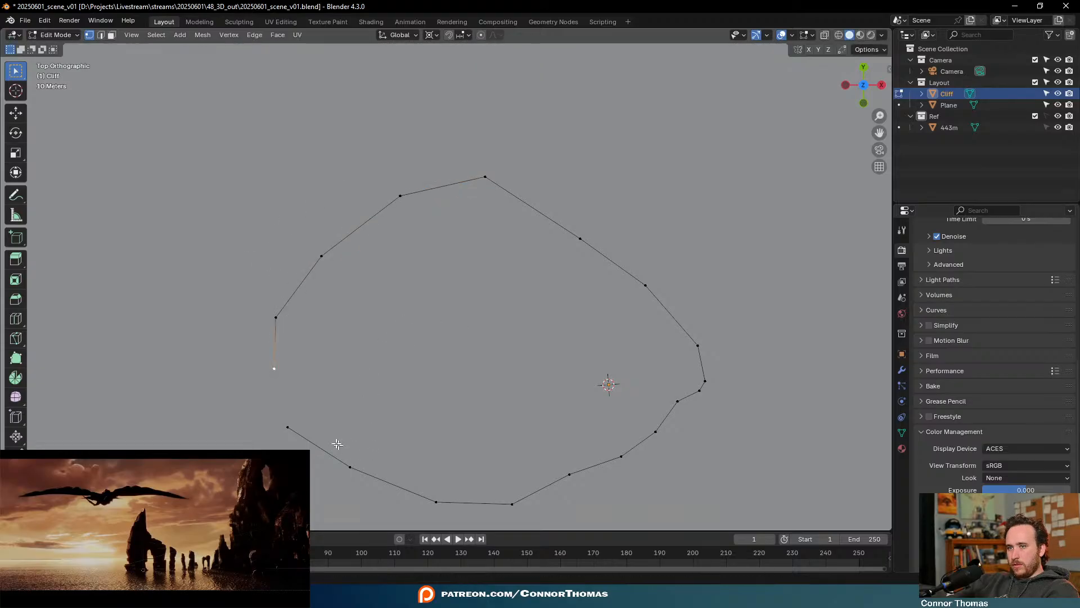
key(f)
Extrude the whole outline straight up along Z into a wall and shift its top rim about 14 m toward negative X
key(a)
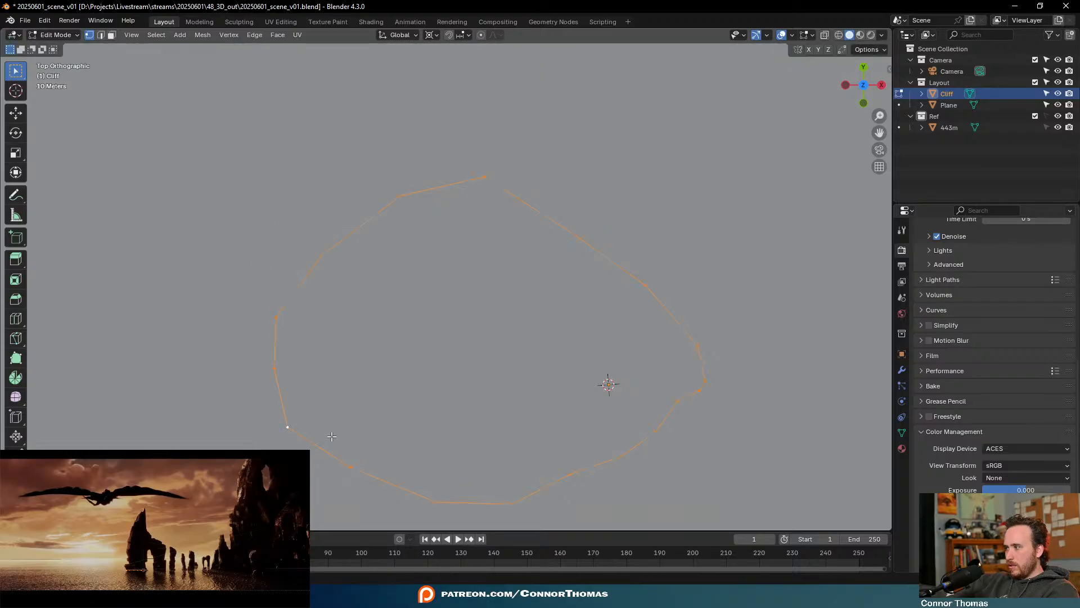
middle_drag(603, 489, 577, 390)
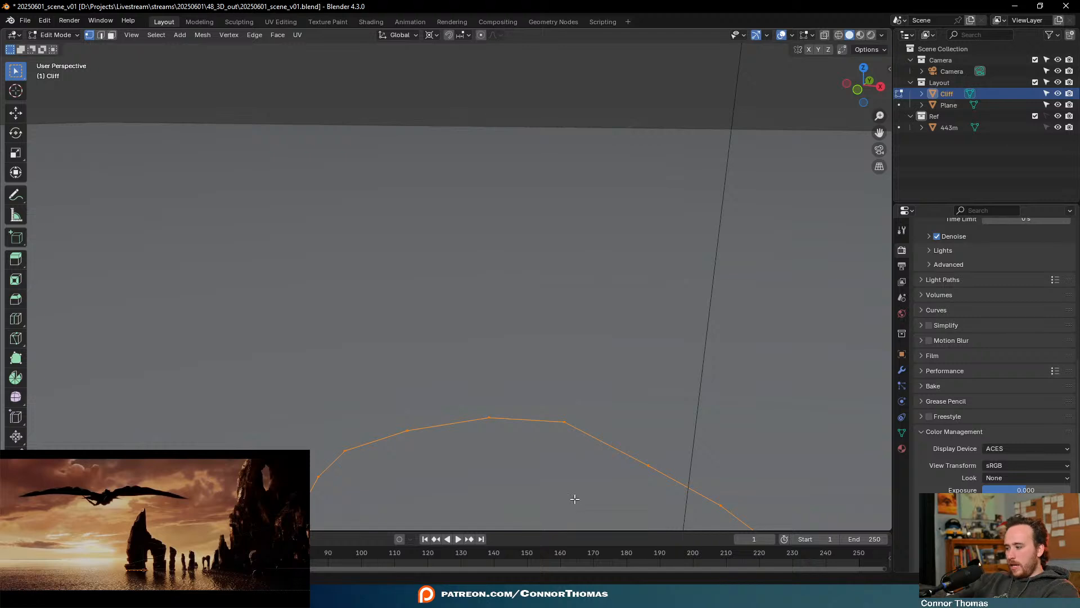
scroll(574, 498, down, 4)
scroll(475, 449, up, 3)
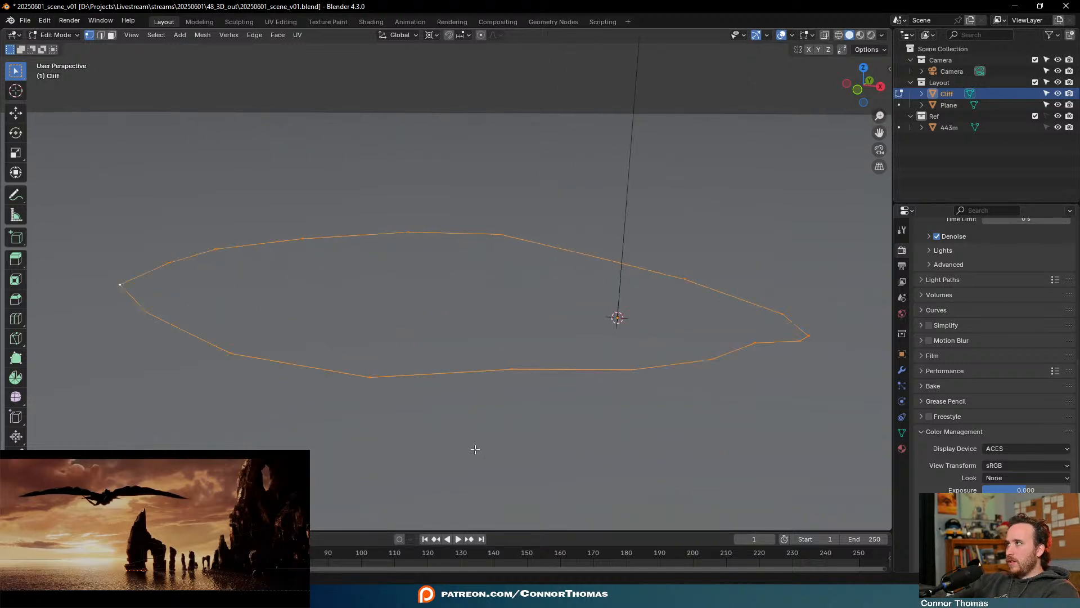
middle_drag(475, 449, 539, 404)
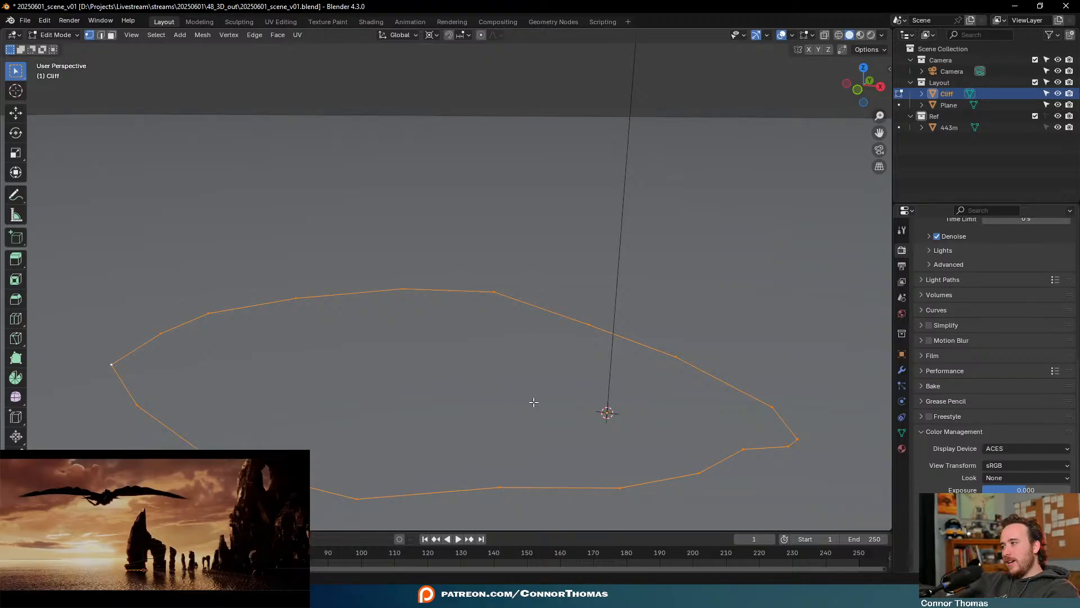
scroll(534, 402, down, 3)
middle_drag(517, 329, 516, 359)
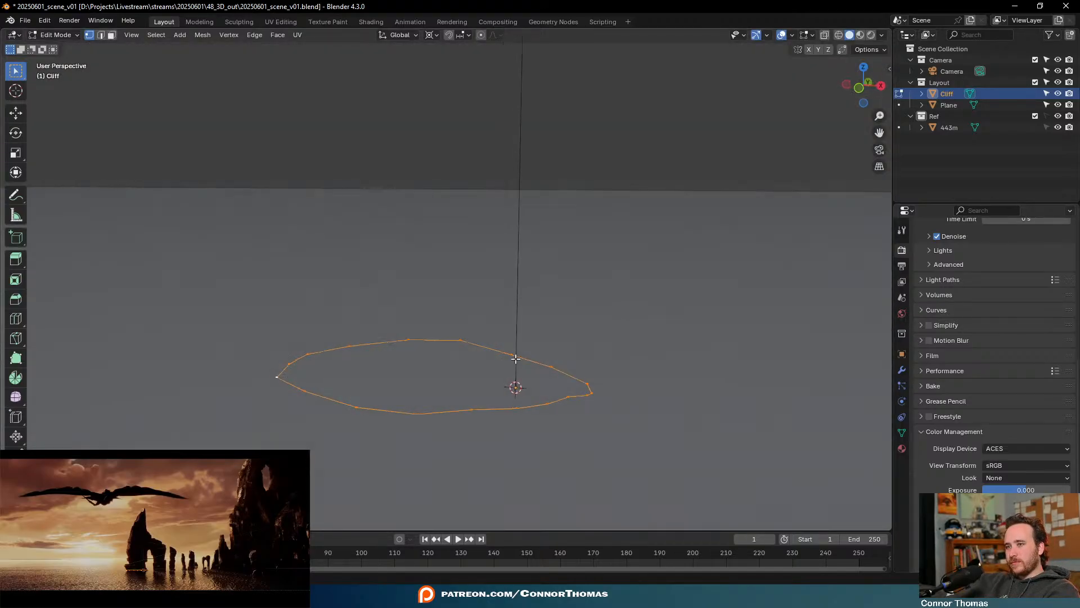
key(e)
key(z)
click(546, 310)
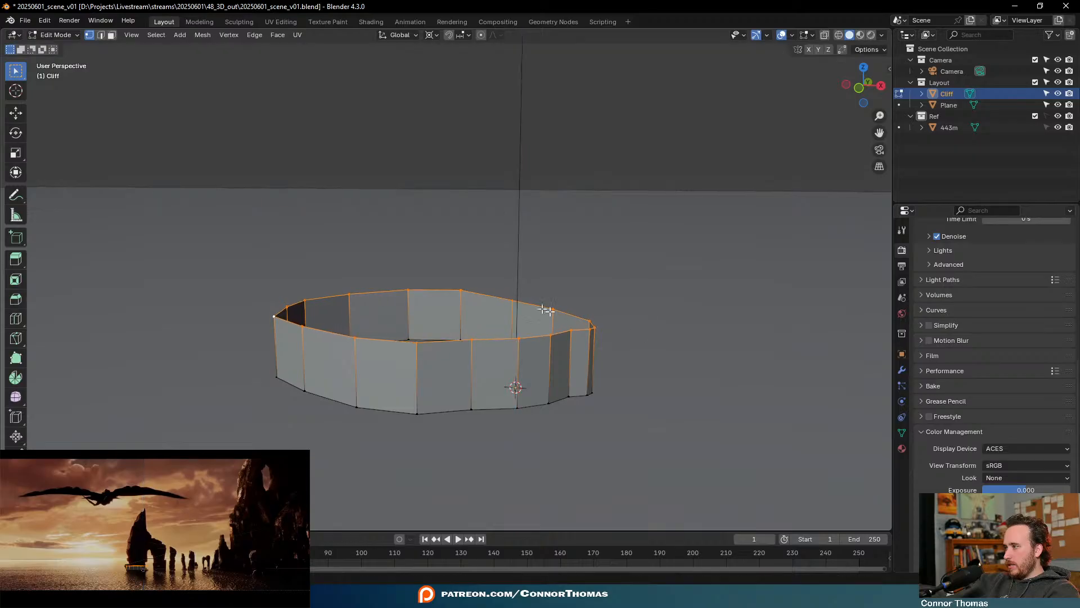
key(g)
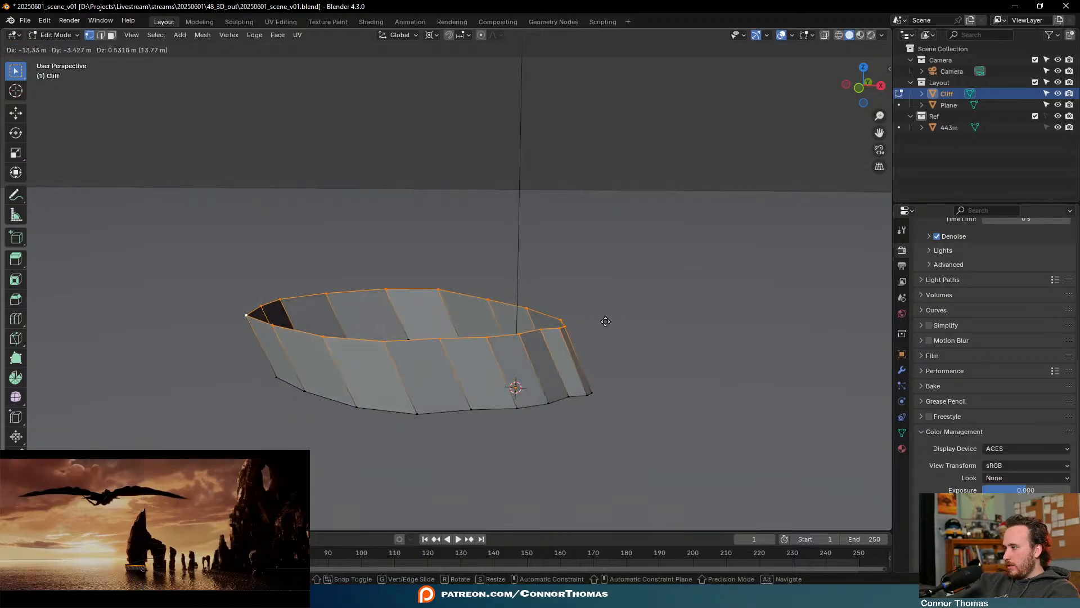
click(605, 320)
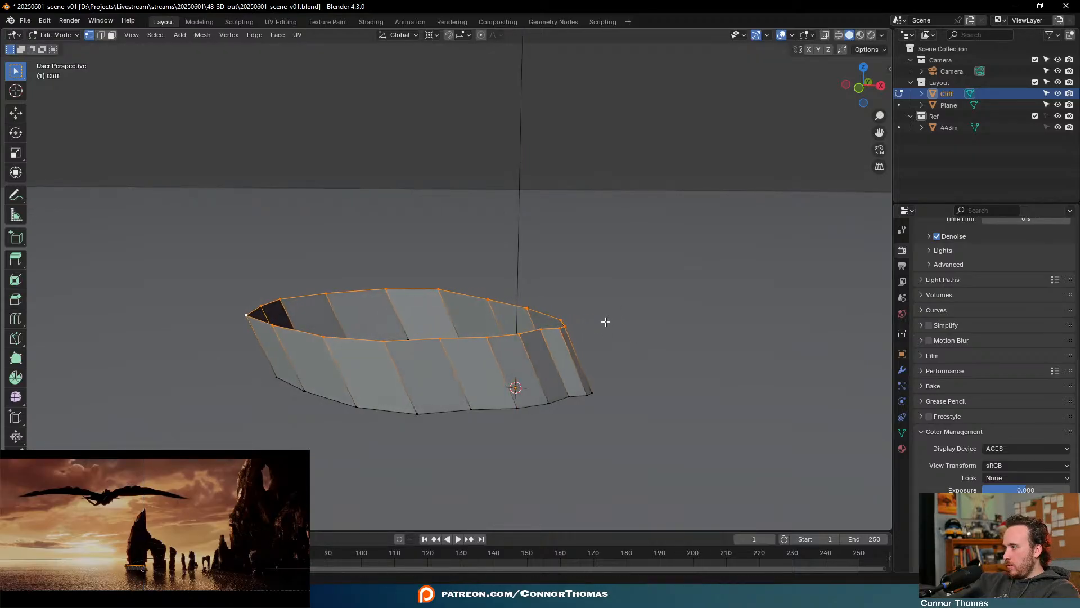
Enable proportional editing and pull the rim's right tip vertex down with an influence radius of about 41 m
click(562, 327)
click(569, 330)
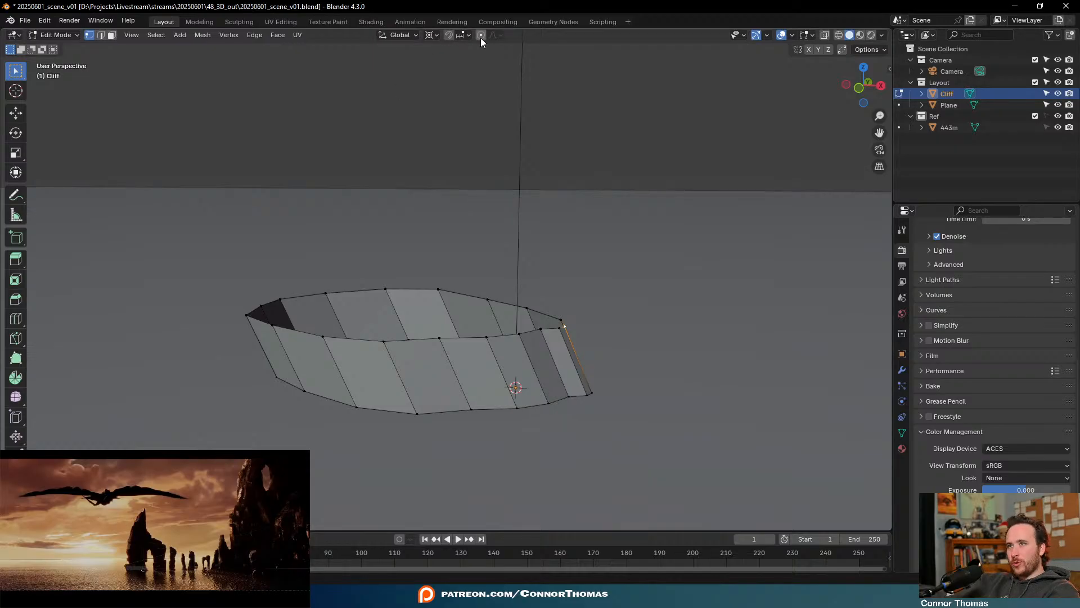
key(g)
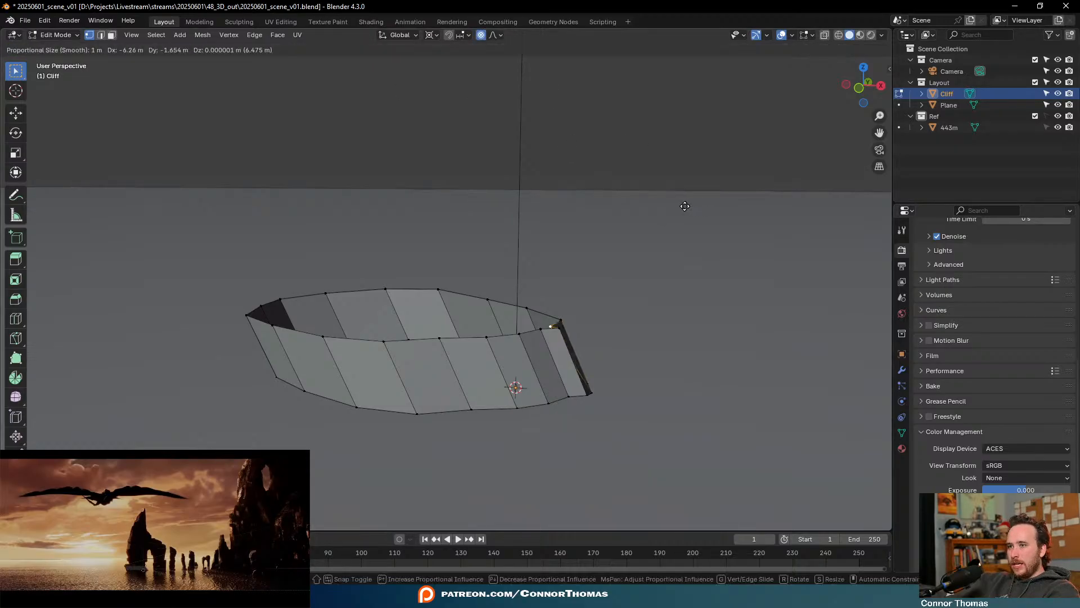
scroll(698, 203, down, 20)
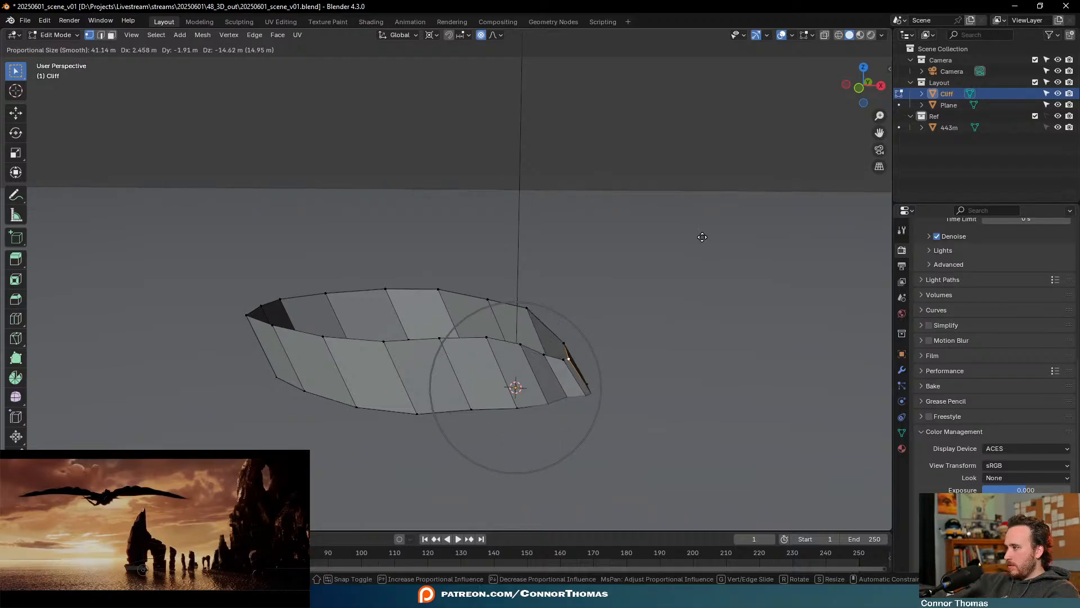
click(695, 246)
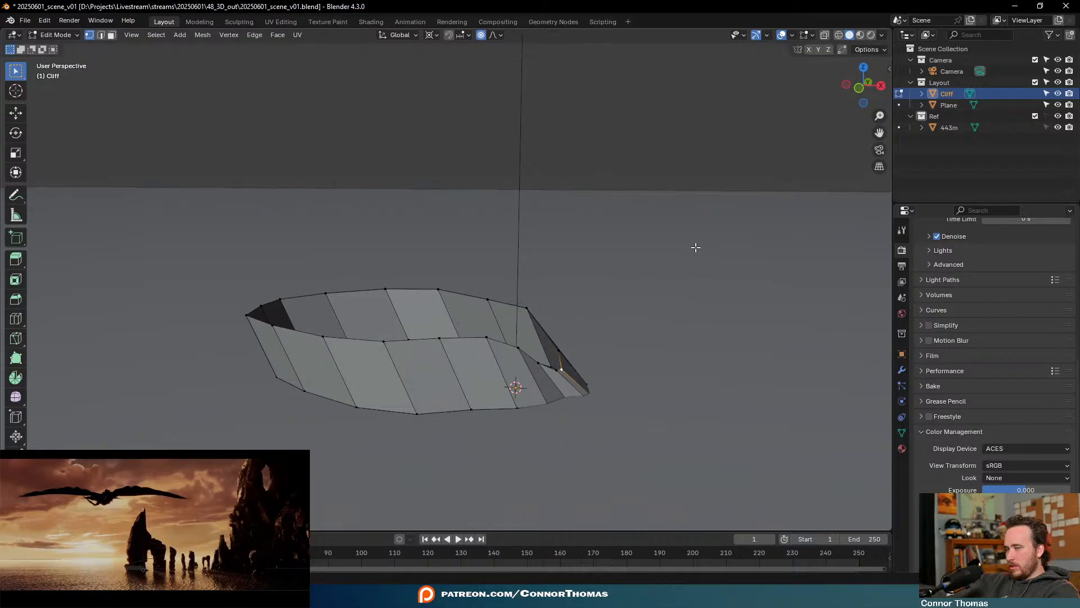
Extrude the wall's entire top edge loop upward to add a second, shorter band of faces
middle_drag(588, 315, 622, 333)
alt+click(499, 365)
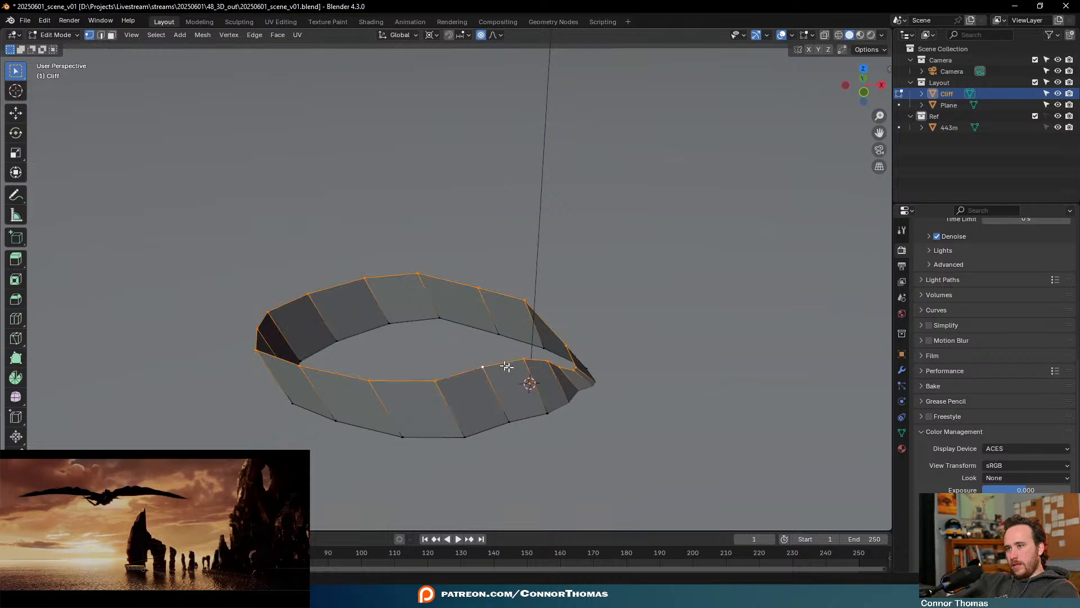
middle_drag(563, 350, 549, 327)
key(g)
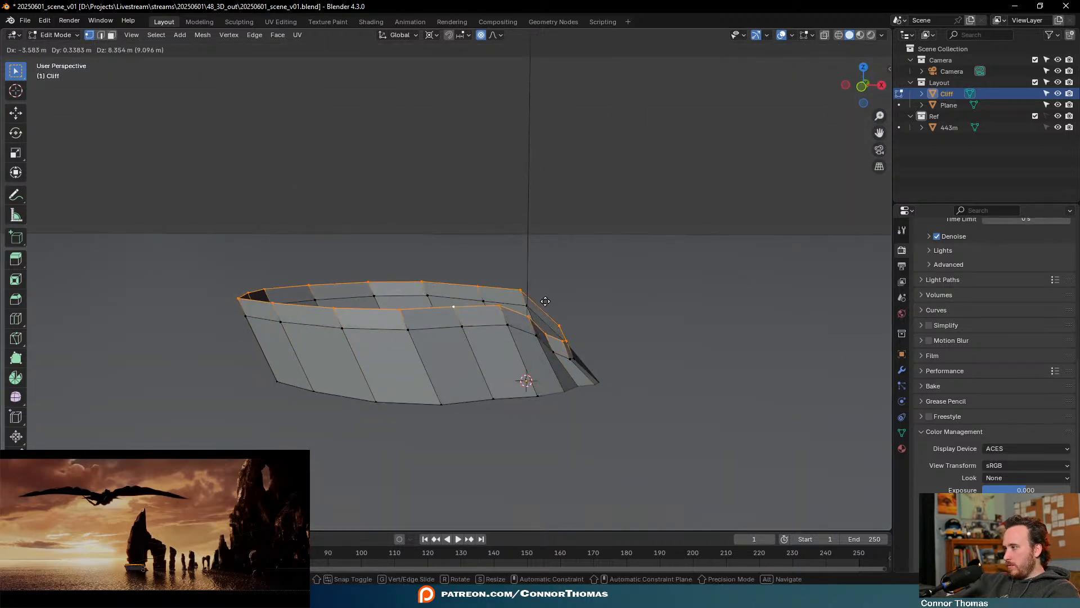
click(545, 295)
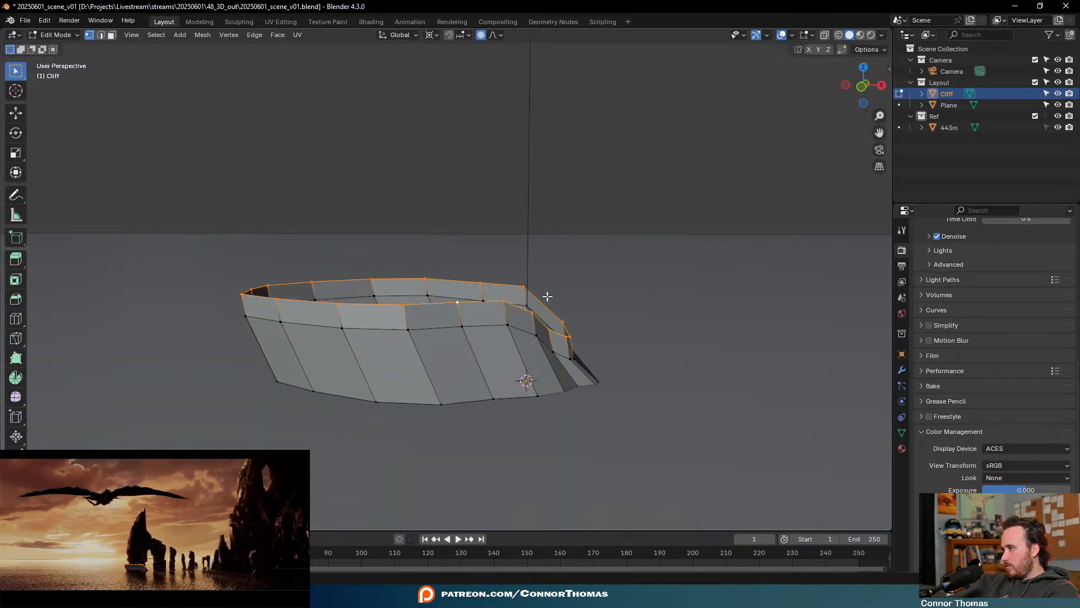
Reshape the left end of the top rim by moving its vertices inward with proportional editing
click(241, 293)
key(g)
right_click(317, 283)
key(g)
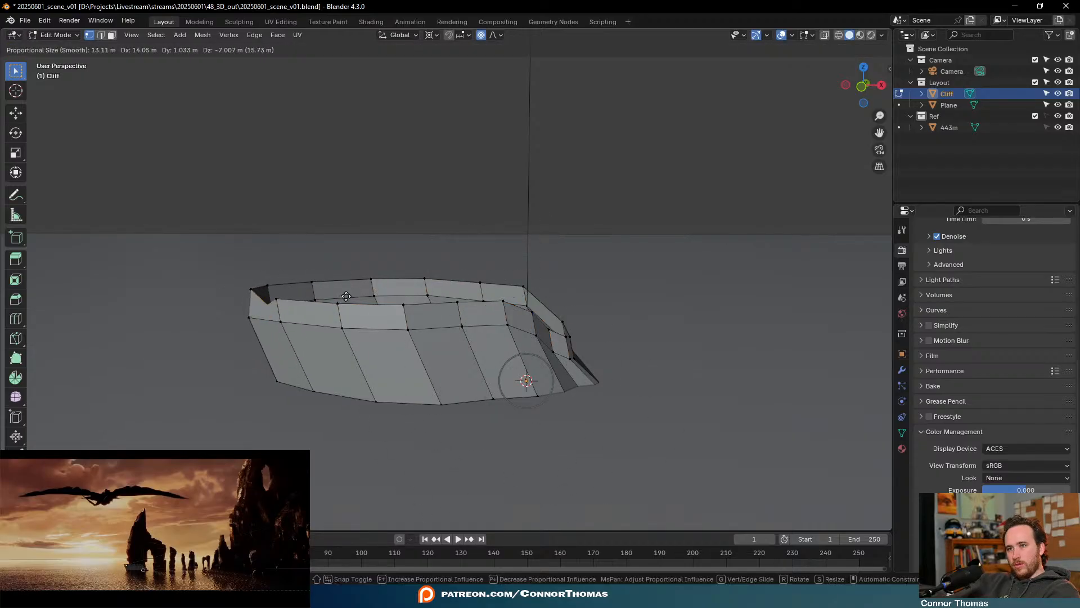
right_click(341, 290)
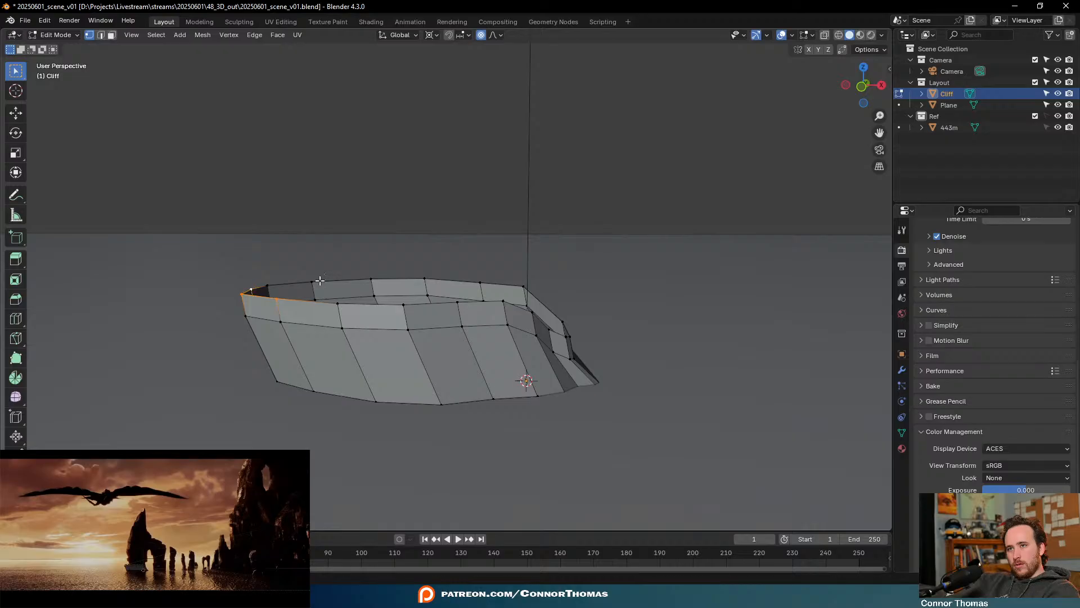
key(g)
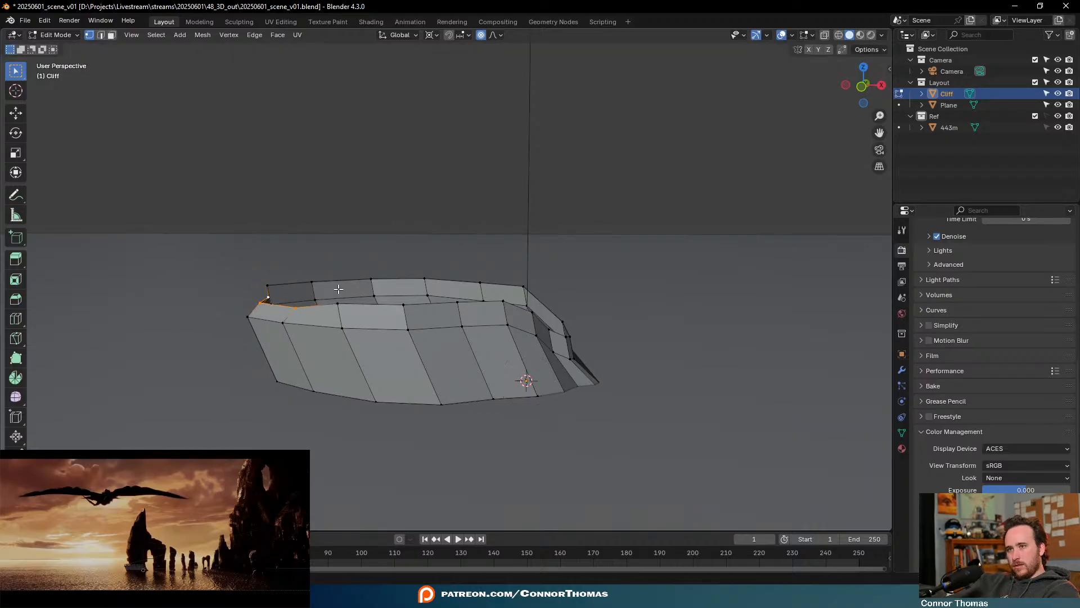
click(309, 285)
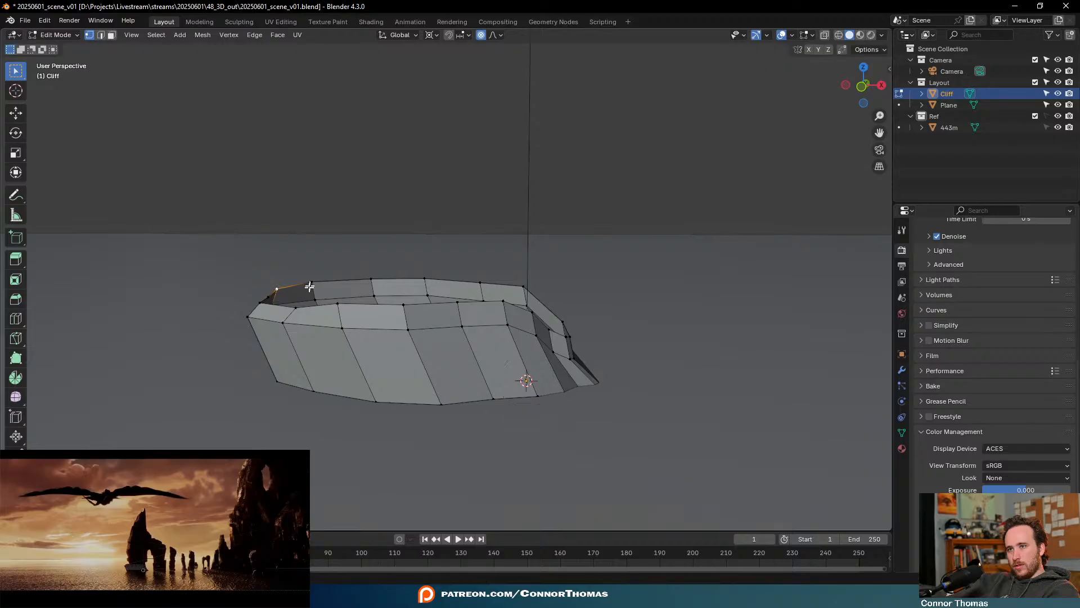
Extrude the entire top rim loop upward by about 8.6 m, shifted slightly toward negative X, to add another band of faces
click(295, 307)
middle_drag(295, 307, 364, 308)
ctrl+alt+click(319, 310)
click(364, 309)
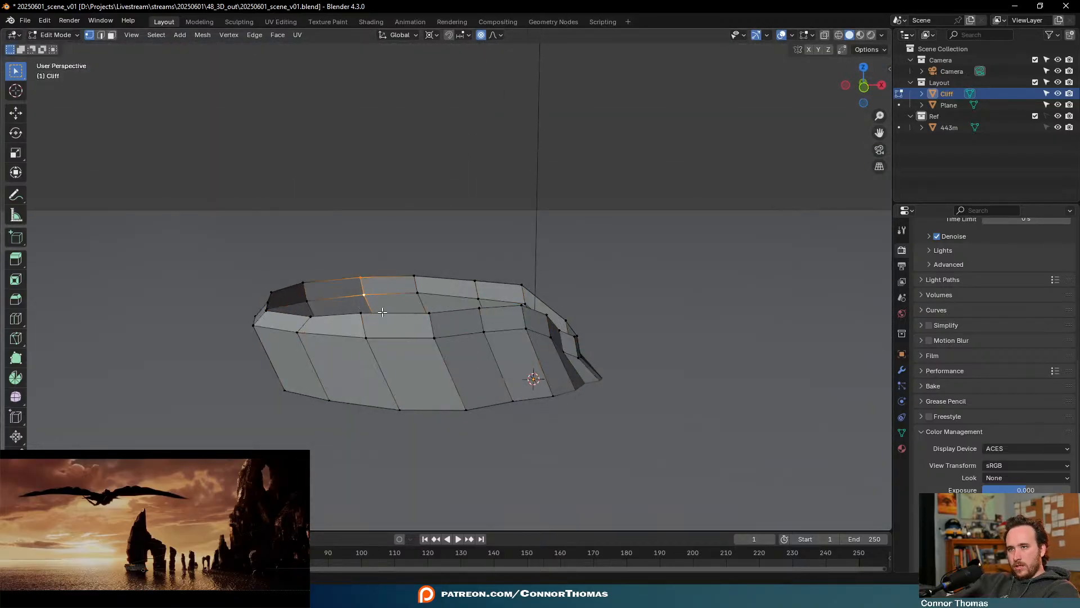
ctrl+alt+click(367, 314)
middle_drag(473, 319, 516, 299)
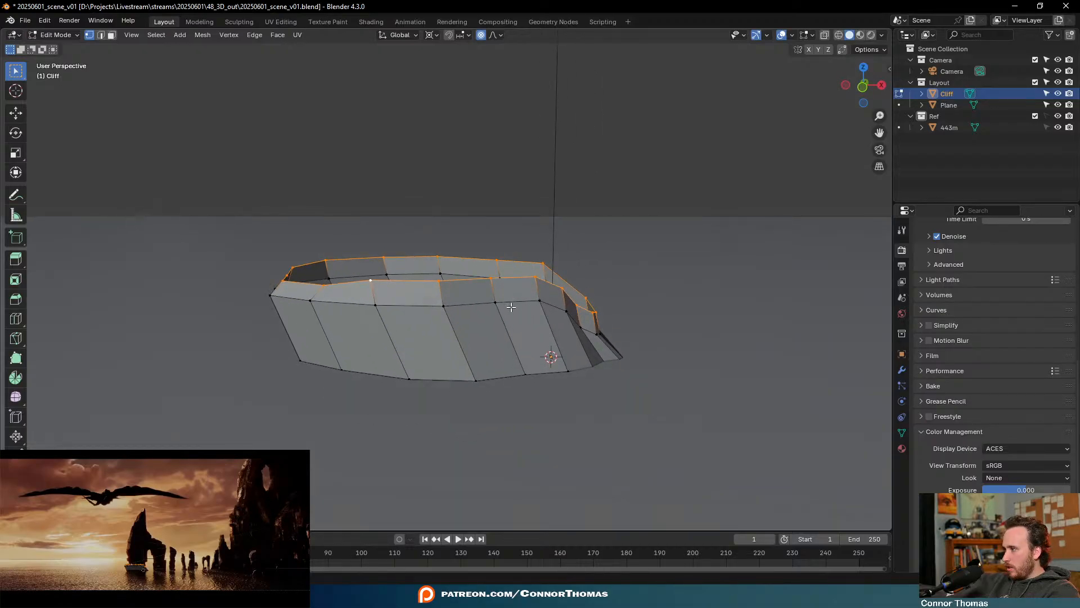
key(g)
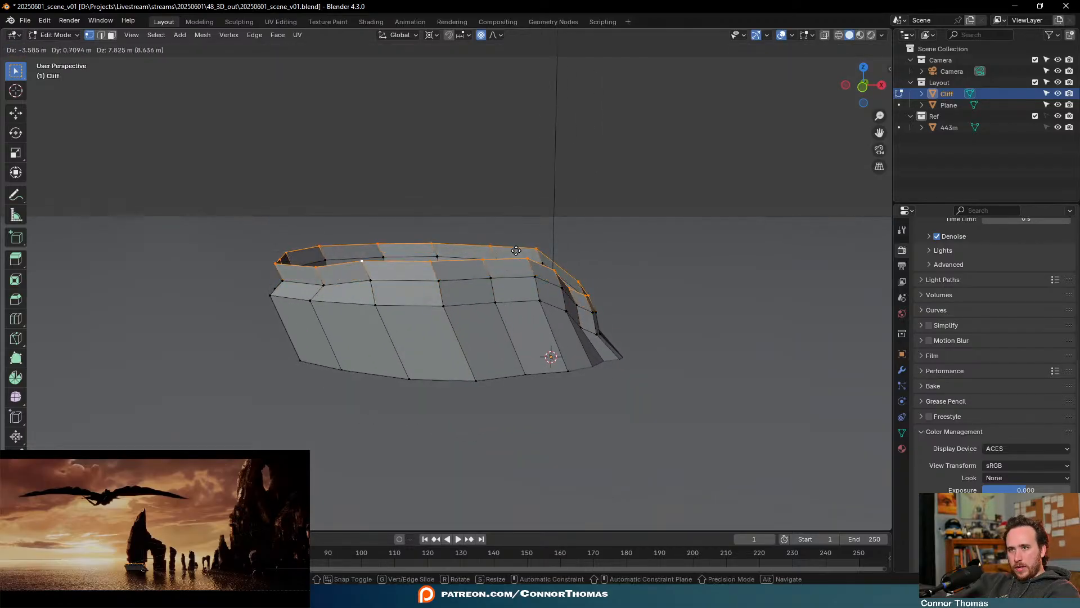
click(516, 250)
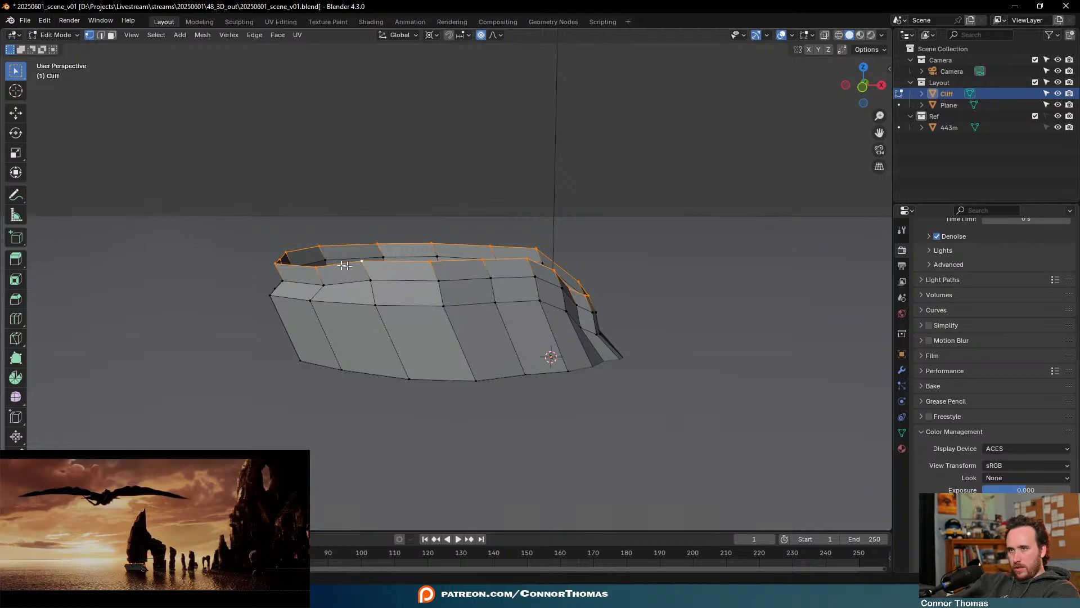
Lower the top rim with a wide proportional influence, and extrude it up and toward positive X as an overhanging band
key(g)
scroll(352, 258, down, 7)
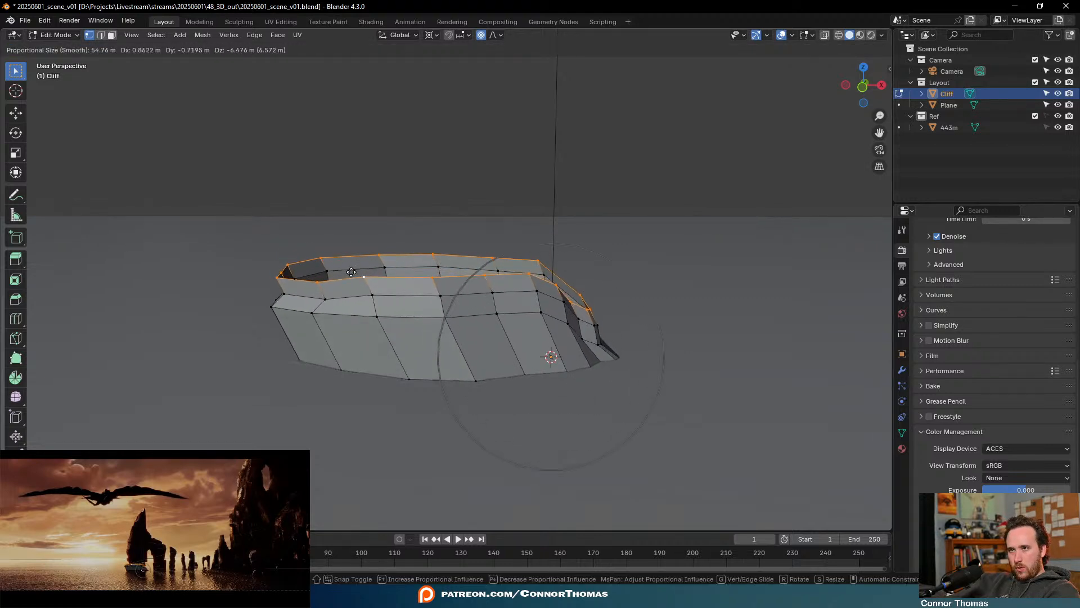
click(356, 272)
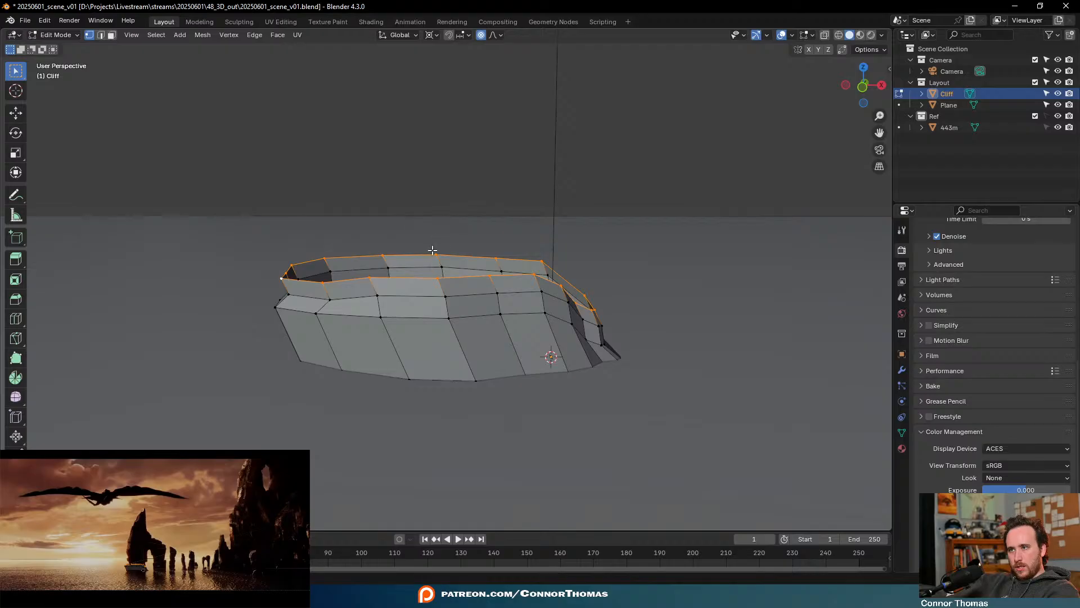
key(e)
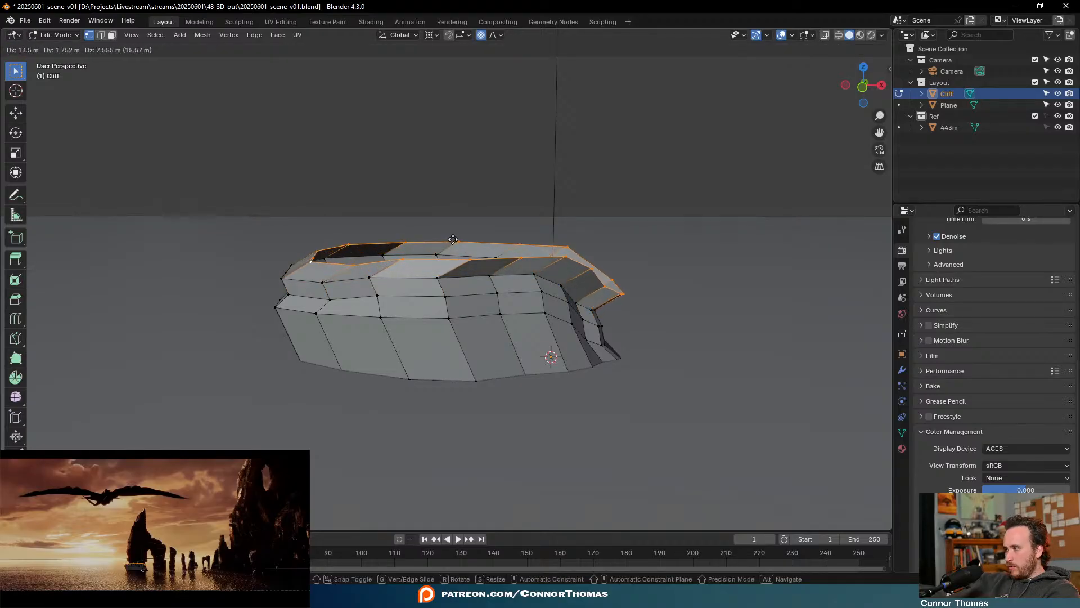
click(471, 240)
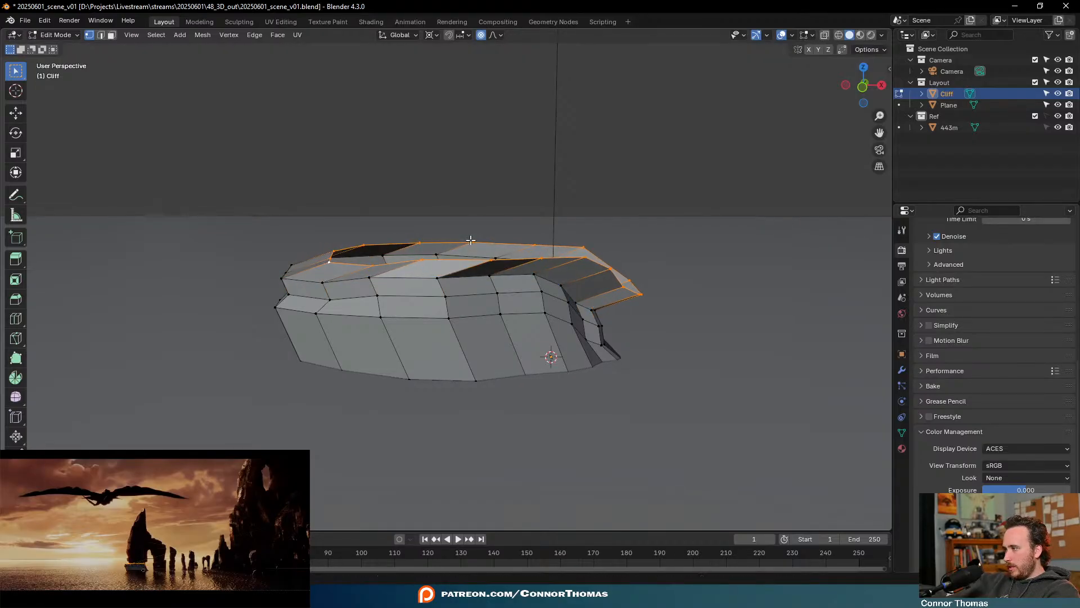
Pull the protruding tip vertices at the new rim's positive-X end inward and up with a proportional influence of about 31 m
click(649, 292)
key(g)
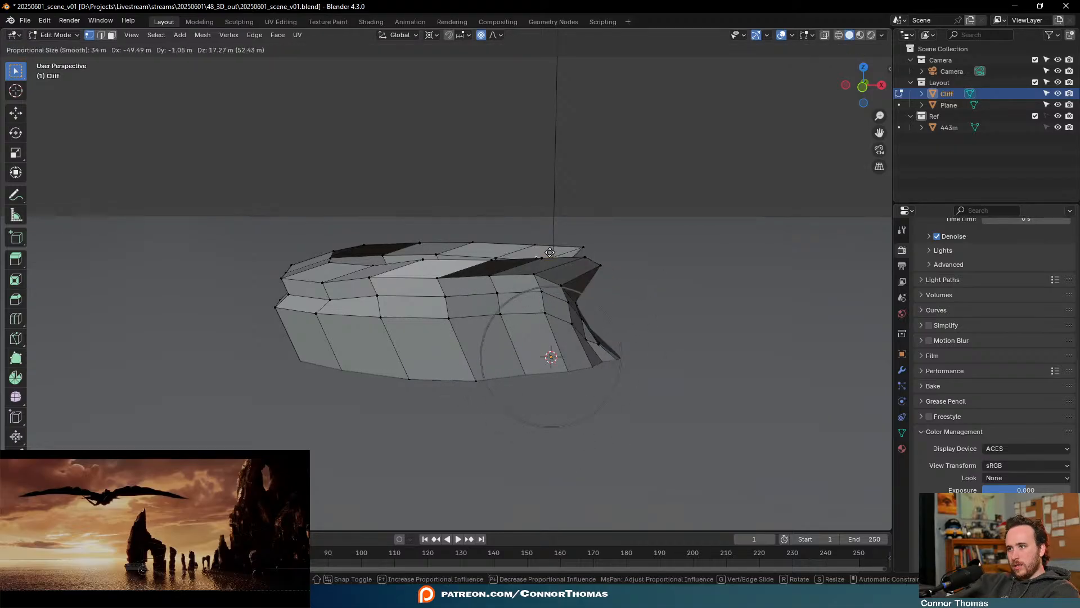
right_click(600, 261)
middle_drag(634, 286, 701, 278)
key(g)
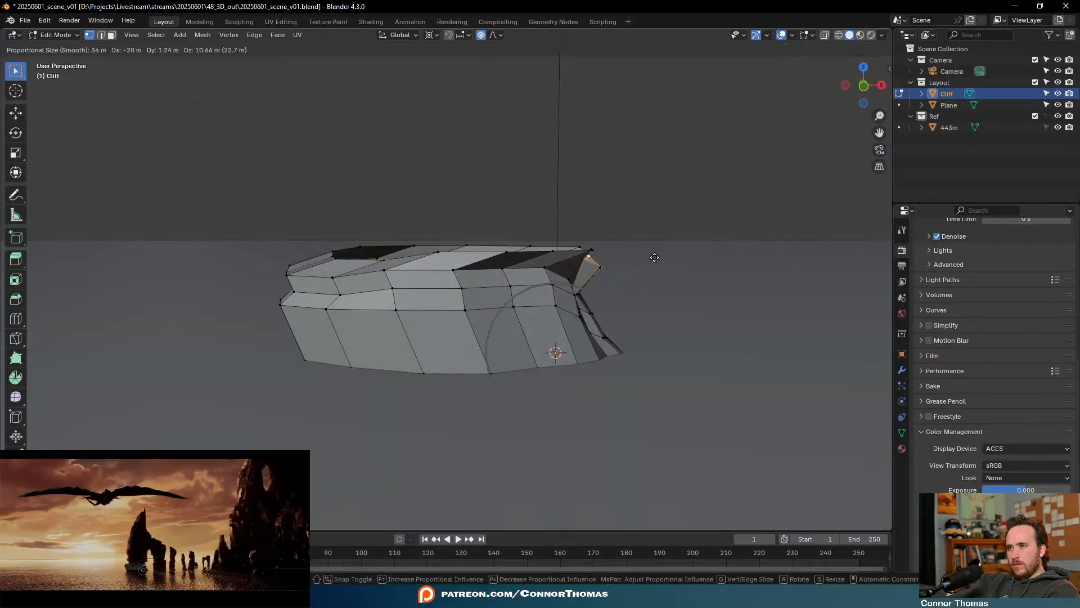
scroll(658, 259, up, 1)
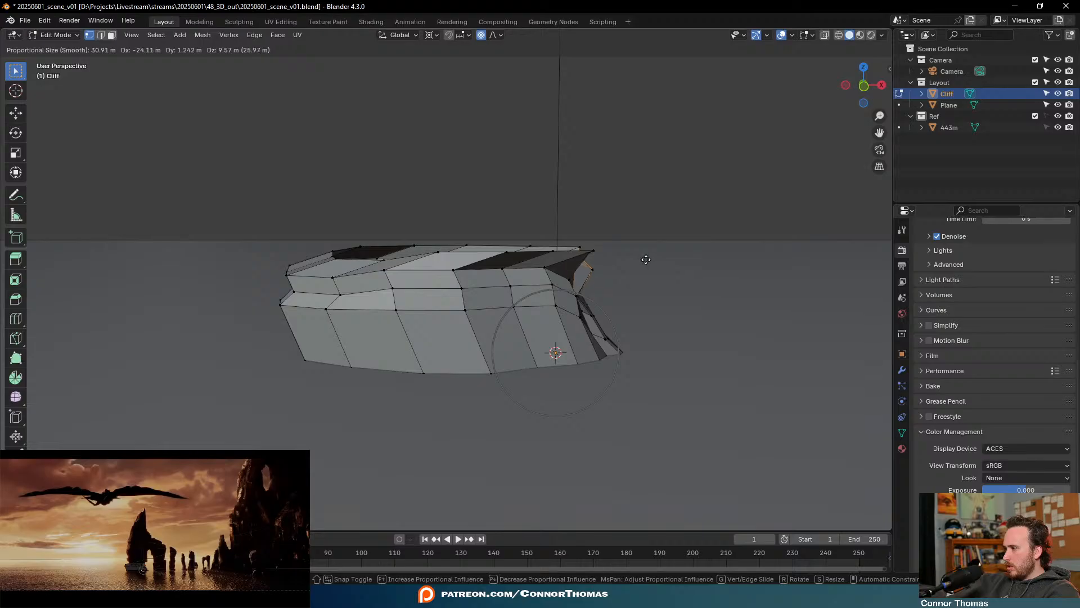
click(646, 259)
Move neighbouring vertices around the rim's notched end inward, using a proportional influence of about 19 m
mouse_move(626, 242)
middle_down()
mouse_move(614, 271)
mouse_move(608, 263)
mouse_move(625, 251)
middle_up()
key(g)
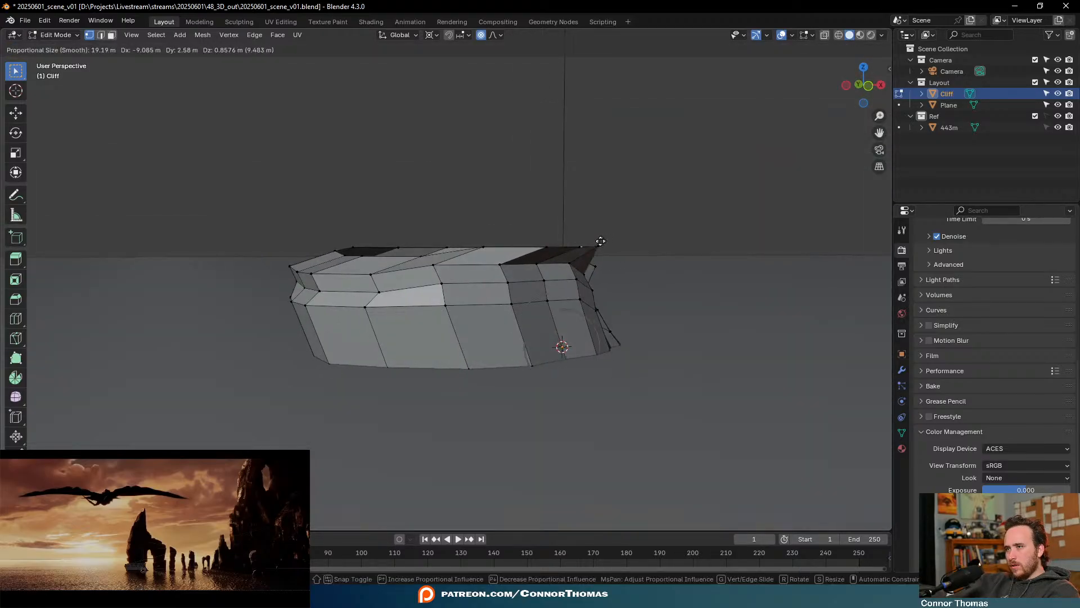
click(622, 249)
middle_drag(635, 248, 308, 295)
key(g)
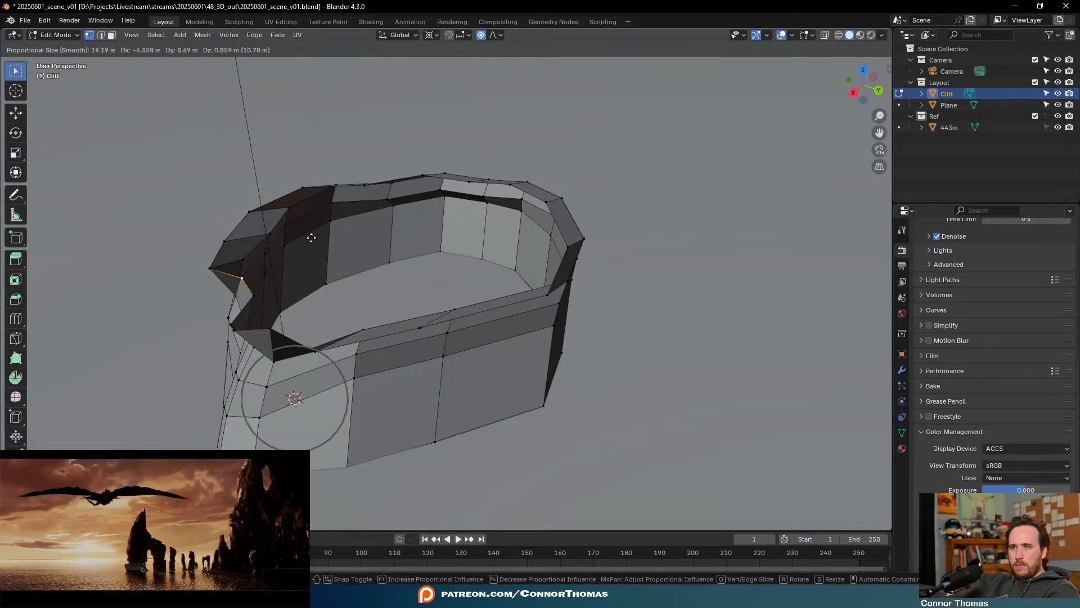
click(220, 243)
key(g)
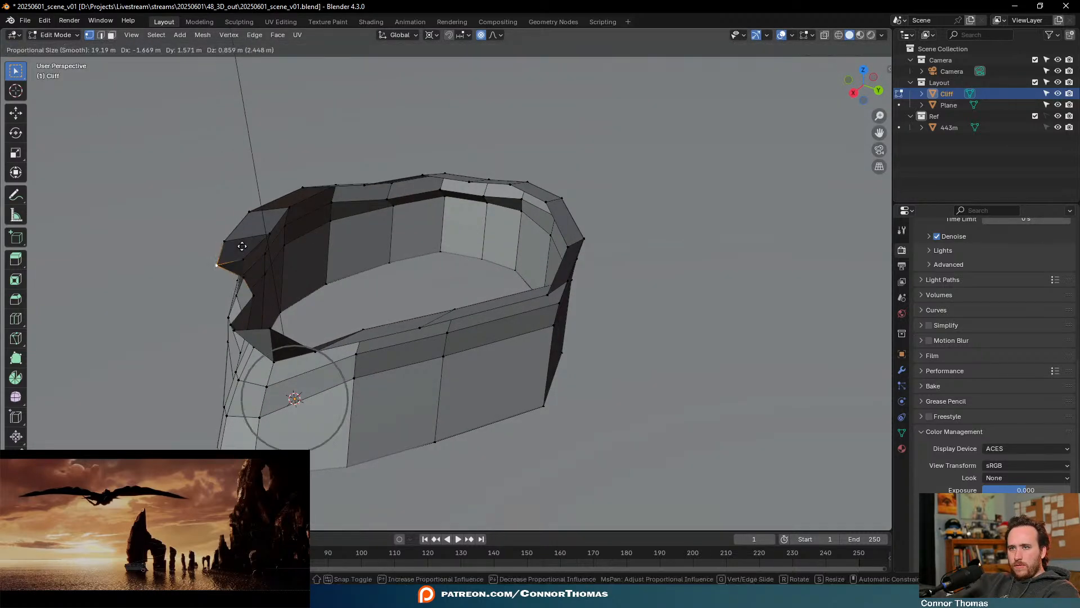
click(257, 241)
Tuck the protruding rim corner and its two neighbouring vertices inward with a proportional influence of about 16 m
middle_drag(258, 241, 490, 270)
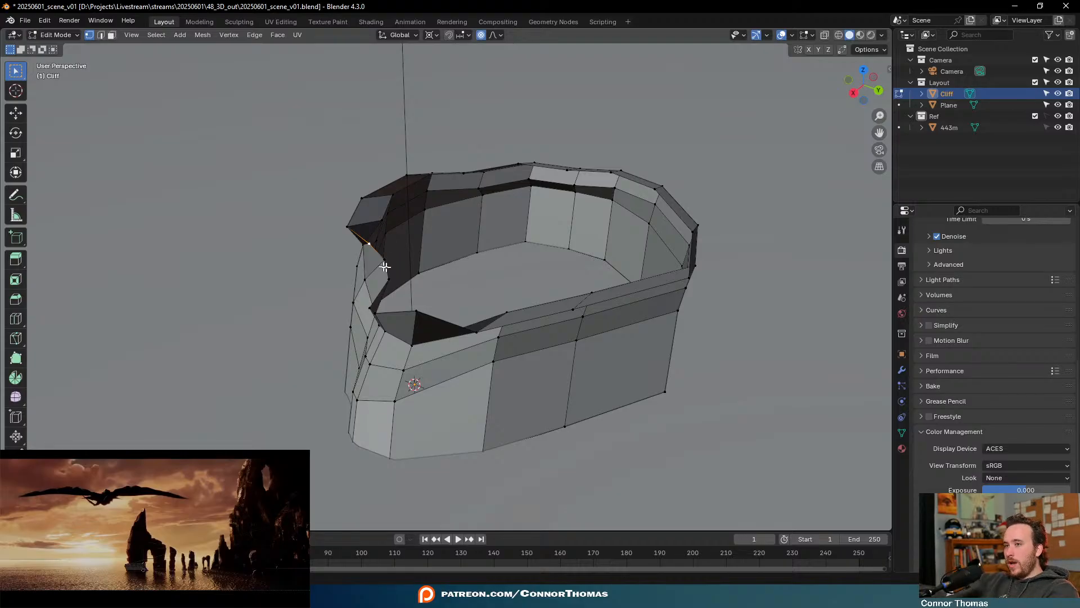
middle_drag(384, 266, 467, 228)
click(627, 225)
middle_drag(627, 225, 643, 243)
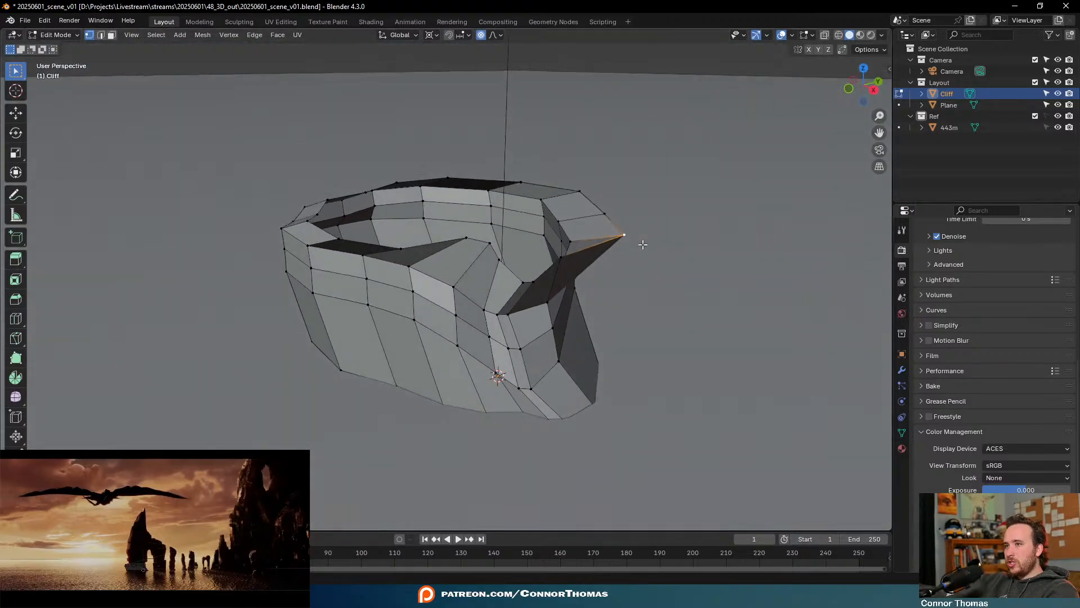
key(g)
scroll(606, 215, up, 2)
click(589, 212)
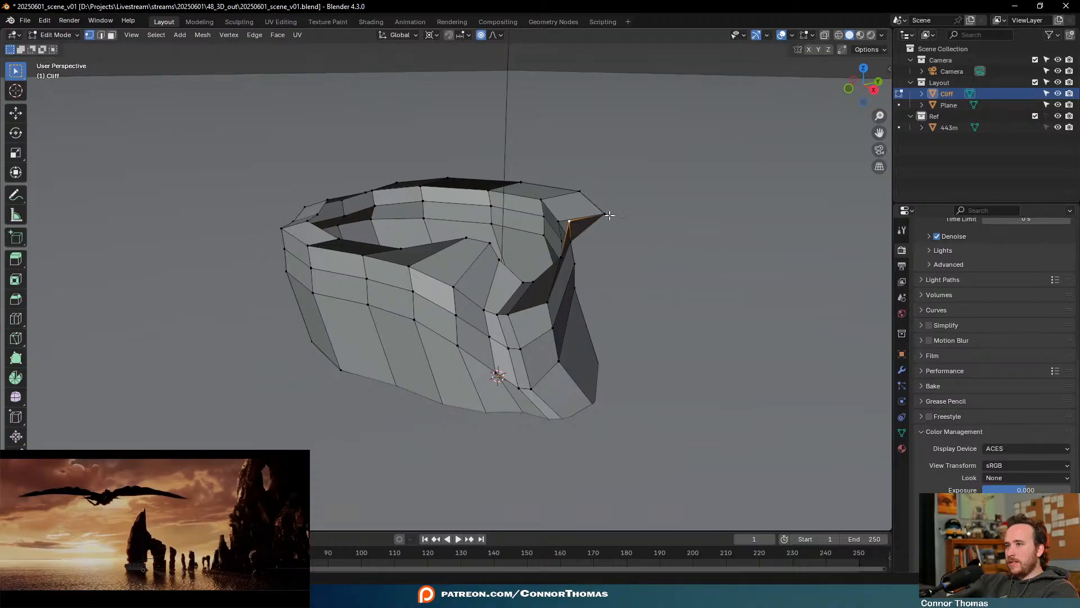
click(606, 214)
key(g)
click(573, 206)
key(g)
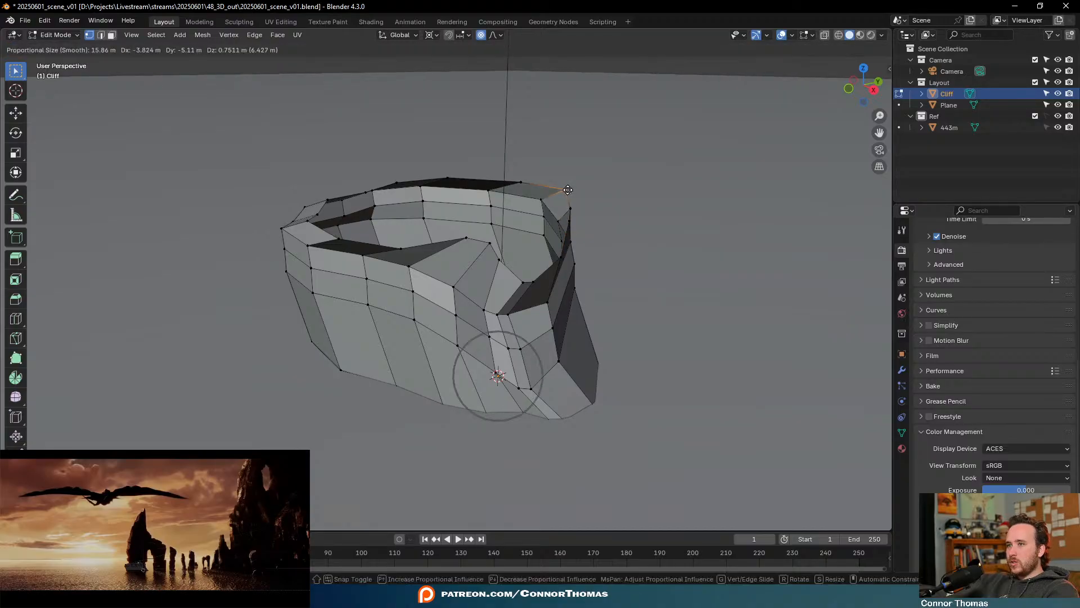
click(574, 191)
Select only the top rim loop and extrude it up and slightly toward positive X by about 11 m
middle_drag(324, 203, 366, 236)
key(a)
key(a)
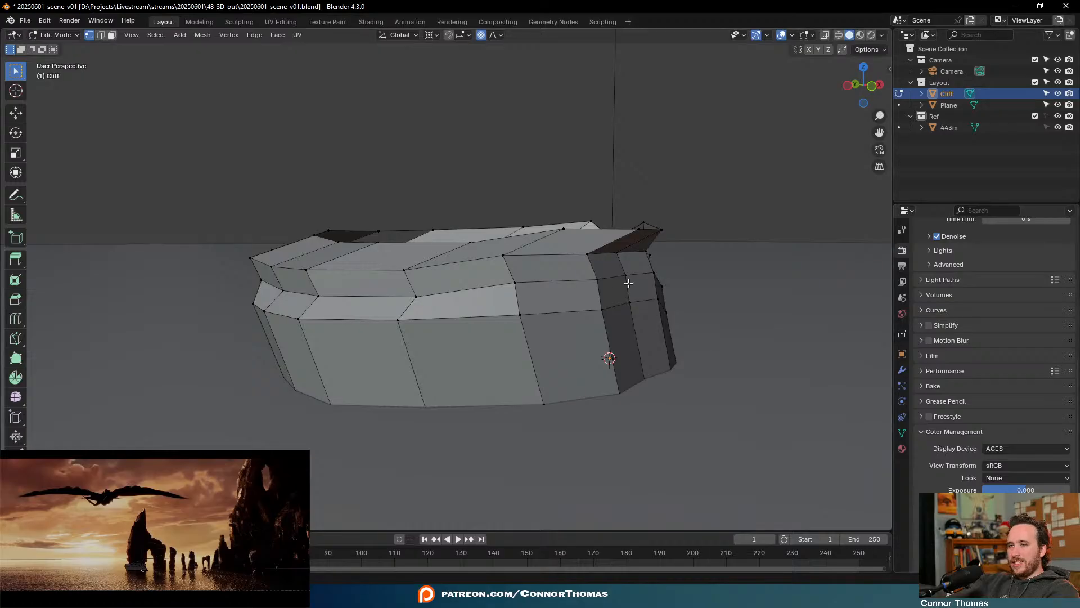
middle_drag(628, 283, 539, 256)
alt+click(556, 281)
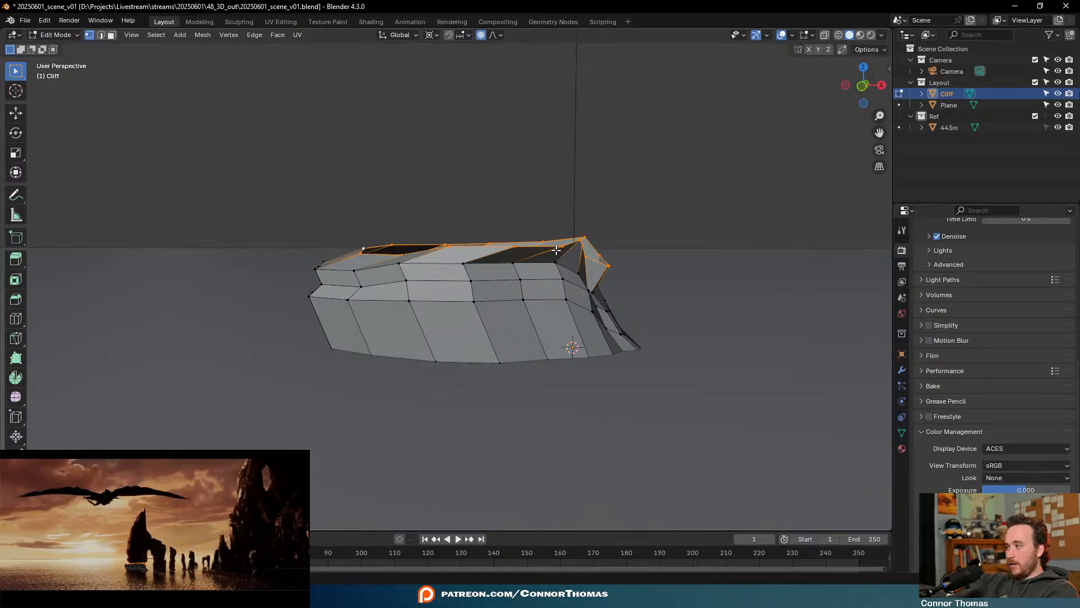
key(e)
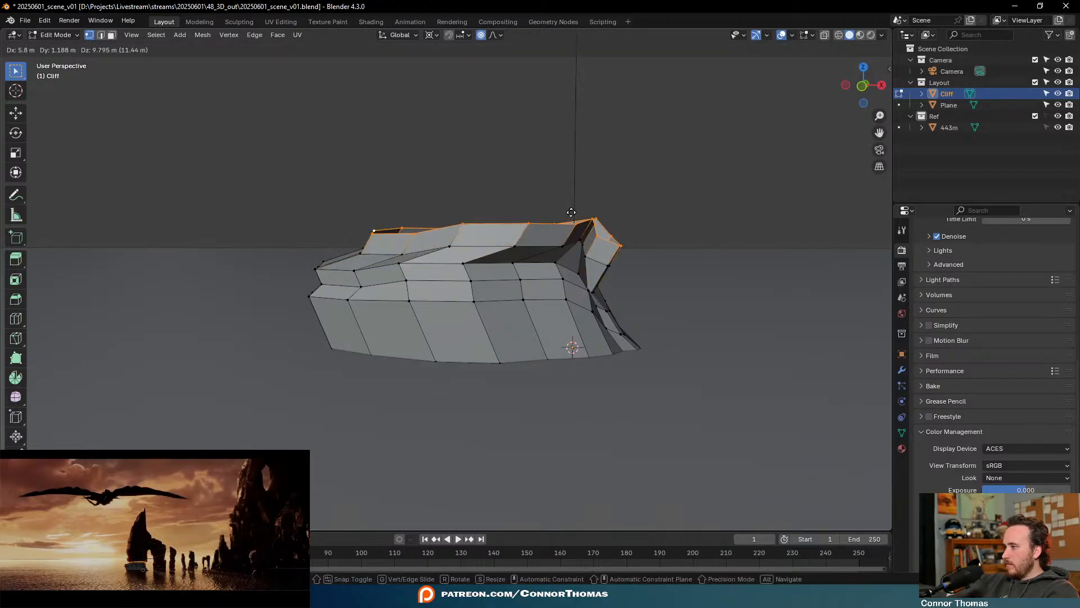
click(571, 212)
Extrude the rim about 3 m higher and scale it outward with proportional editing turned off
key(g)
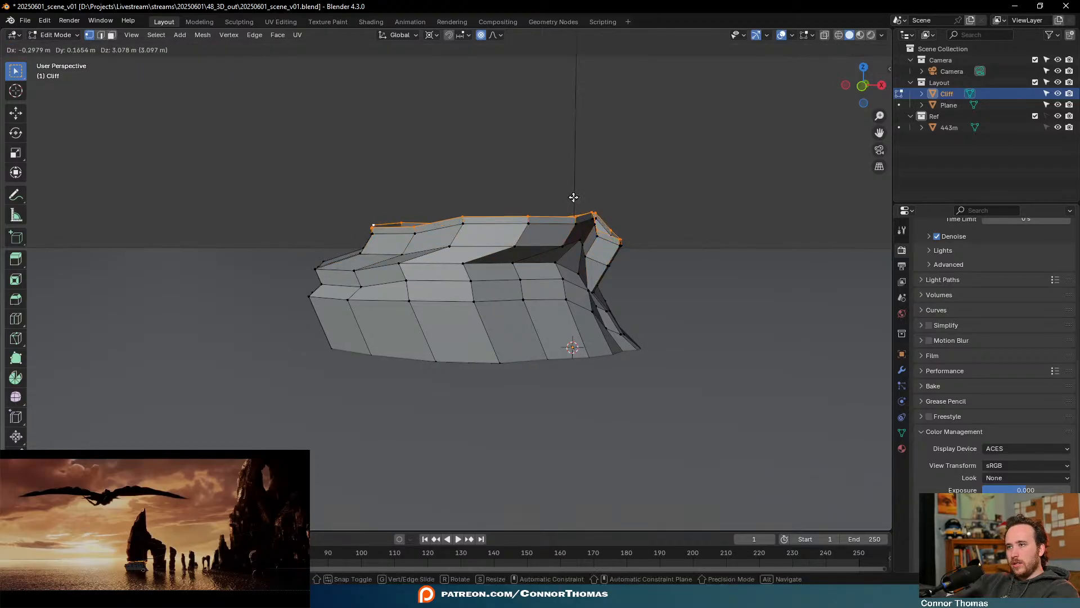
click(611, 182)
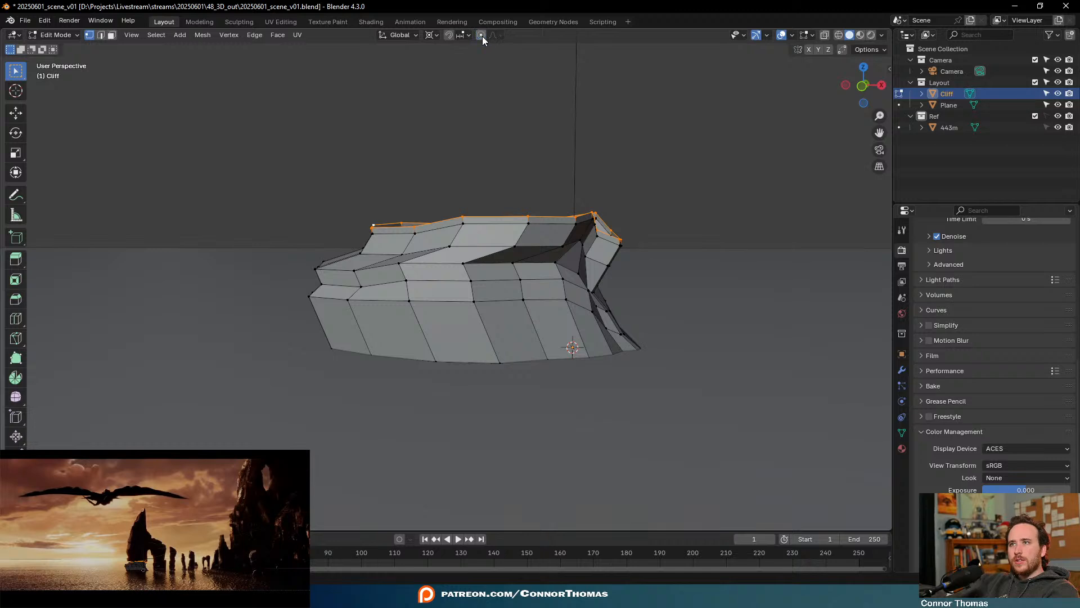
key(g)
click(764, 117)
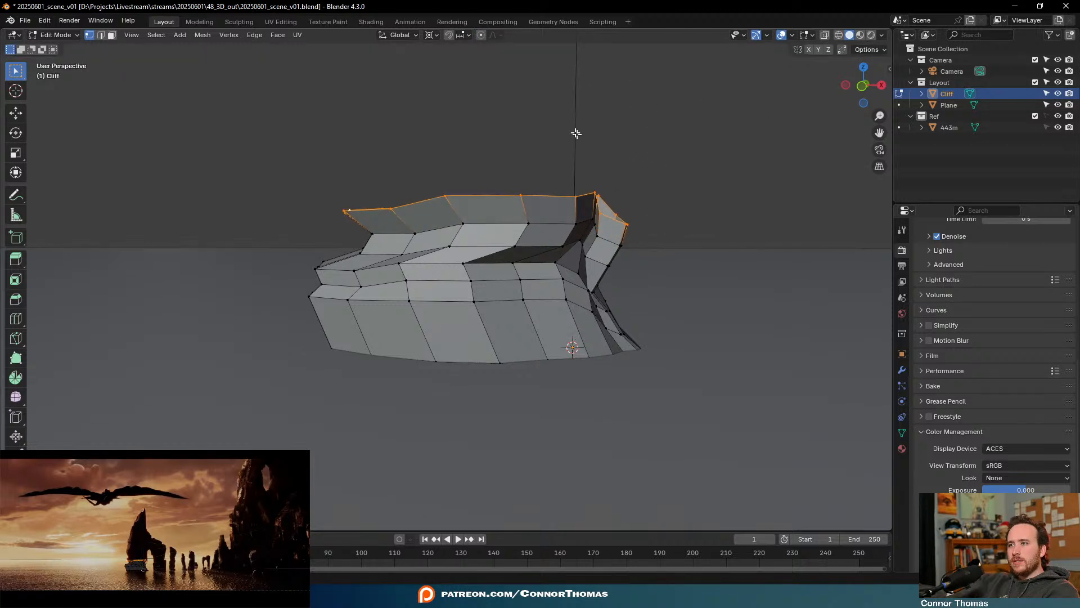
Switch the transform pivot to the selection's centre and move the flared rim slightly down and toward positive X
click(432, 35)
click(457, 104)
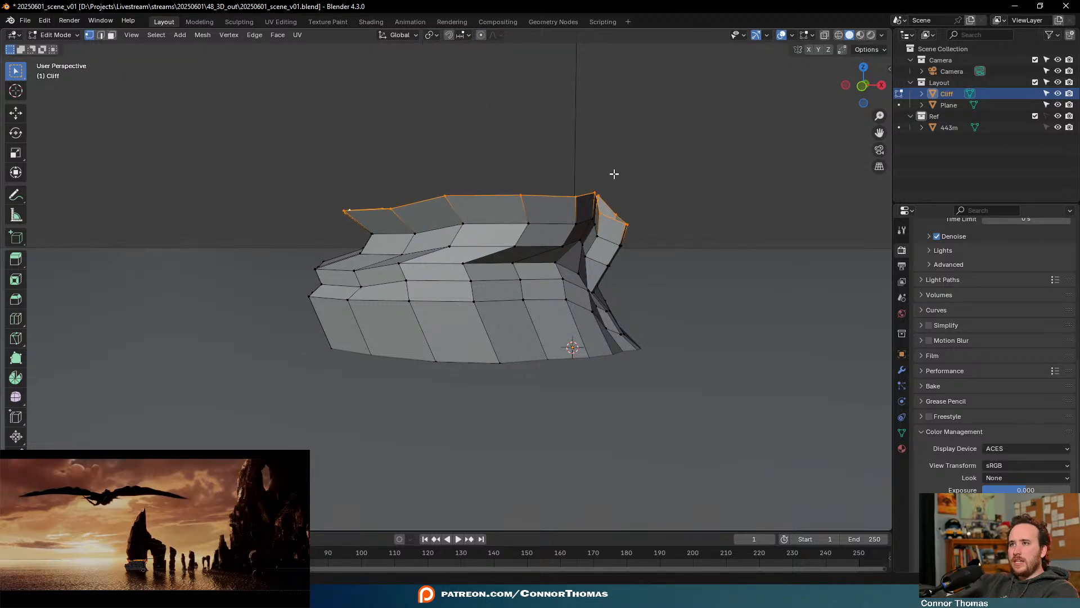
key(g)
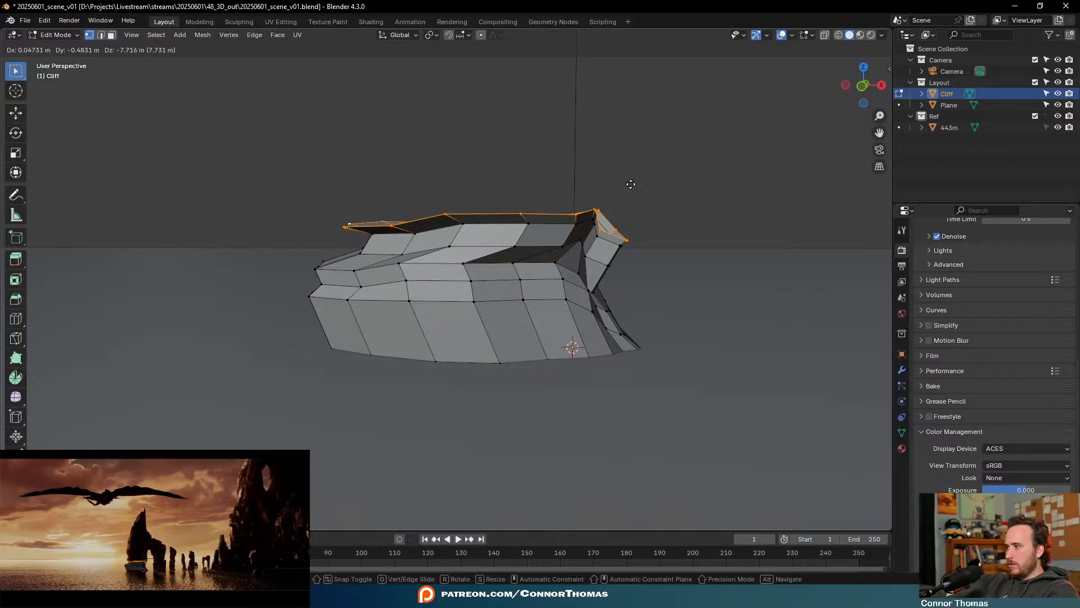
click(657, 175)
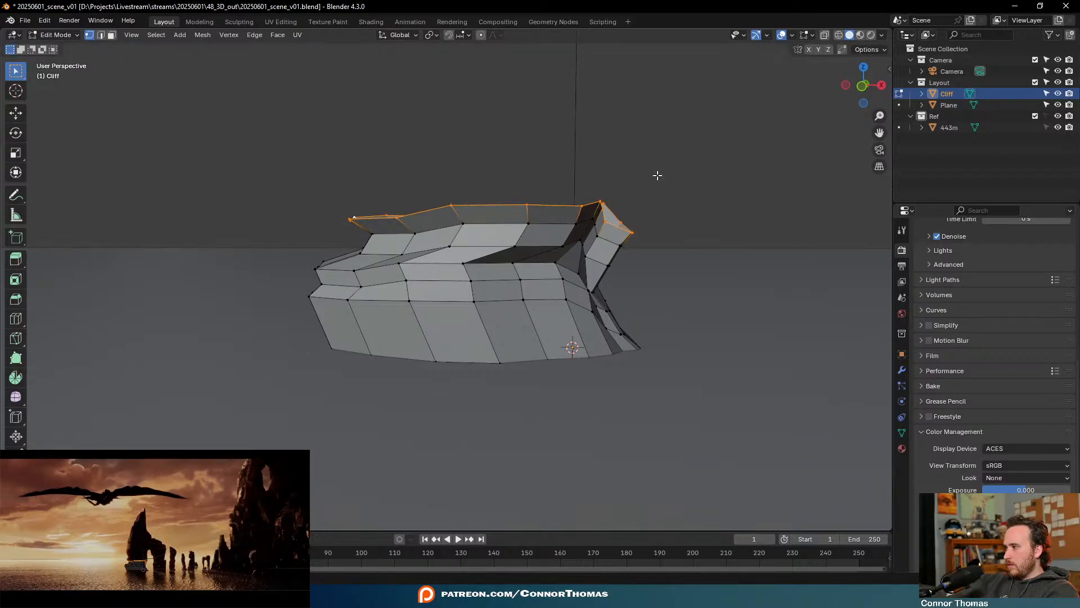
Extrude the rim straight up into another band and scale the new edge loop slightly outward
key(g)
click(627, 191)
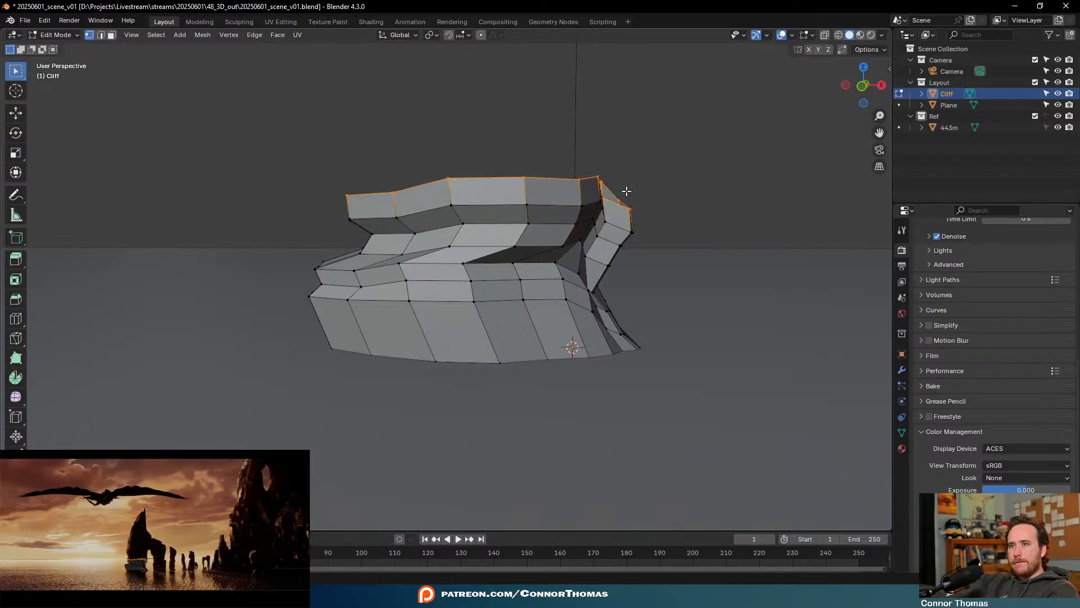
key(s)
click(696, 185)
Extrude the rim upward by about 13 m and scale the new loop slightly inward
key(e)
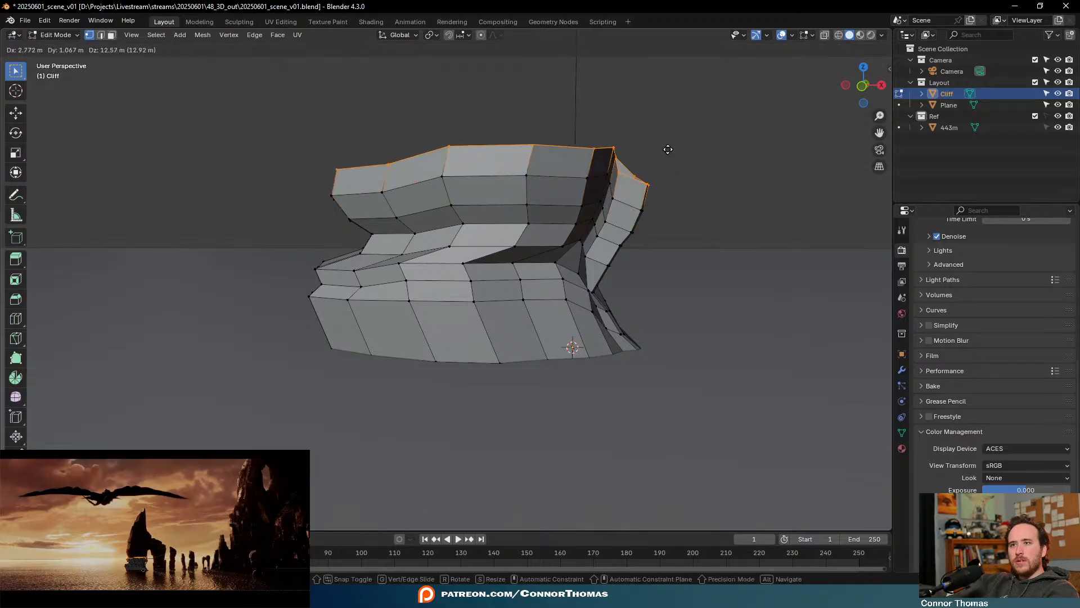
click(668, 149)
key(s)
click(672, 165)
Extrude a shorter band above the rim and narrow its top loop to a scale of about 0.96
key(g)
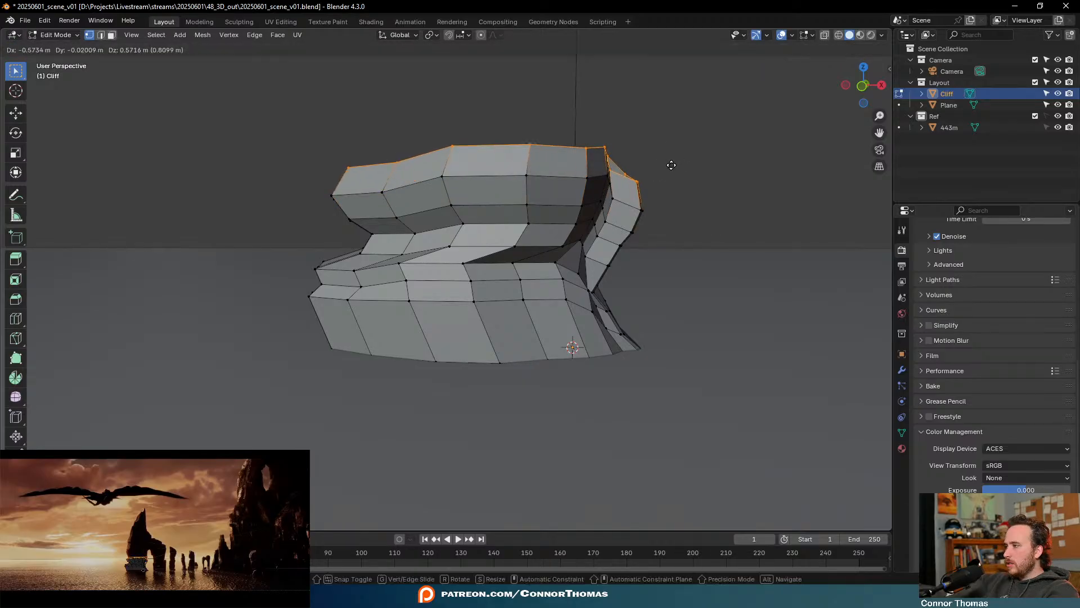
click(672, 170)
key(e)
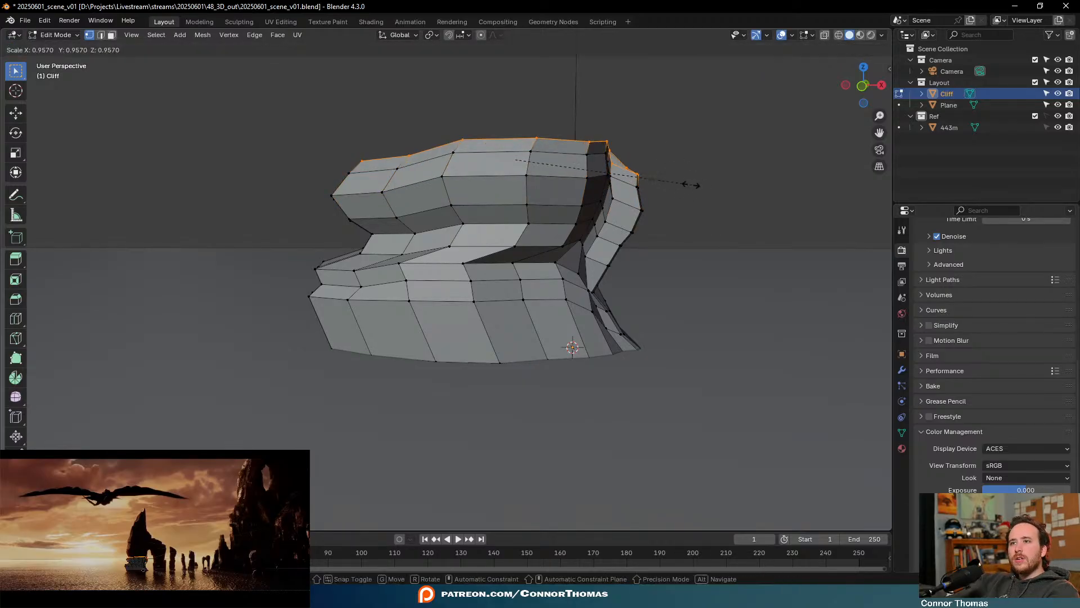
click(687, 183)
key(s)
click(682, 181)
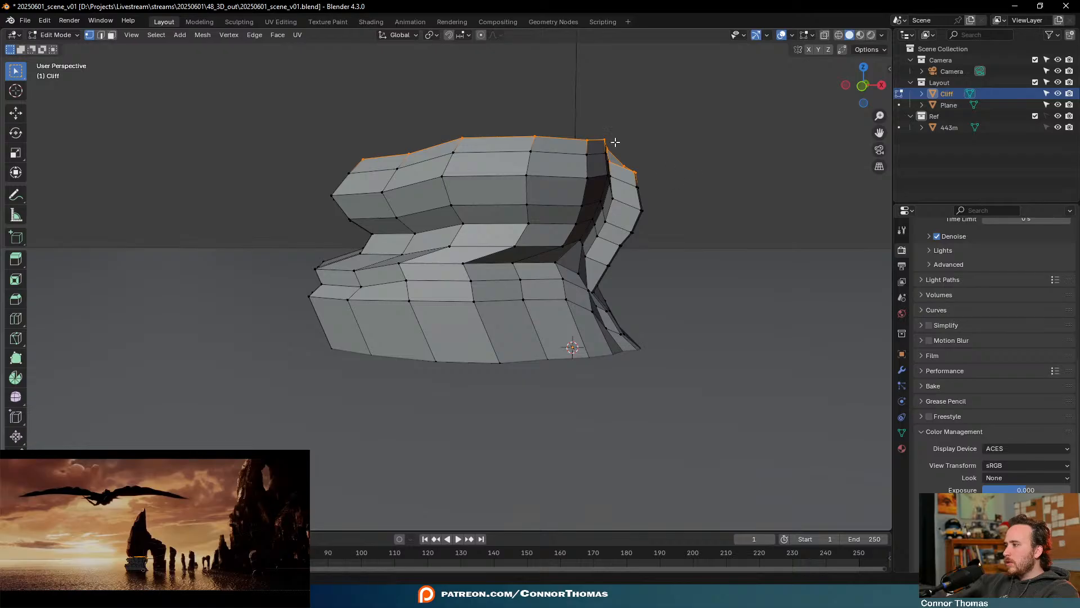
Extrude another band from the cliff's top rim, scale its loop outward to about 1.12 and move it slightly up and toward positive X
shift+middle_drag(615, 142, 672, 239)
key(s)
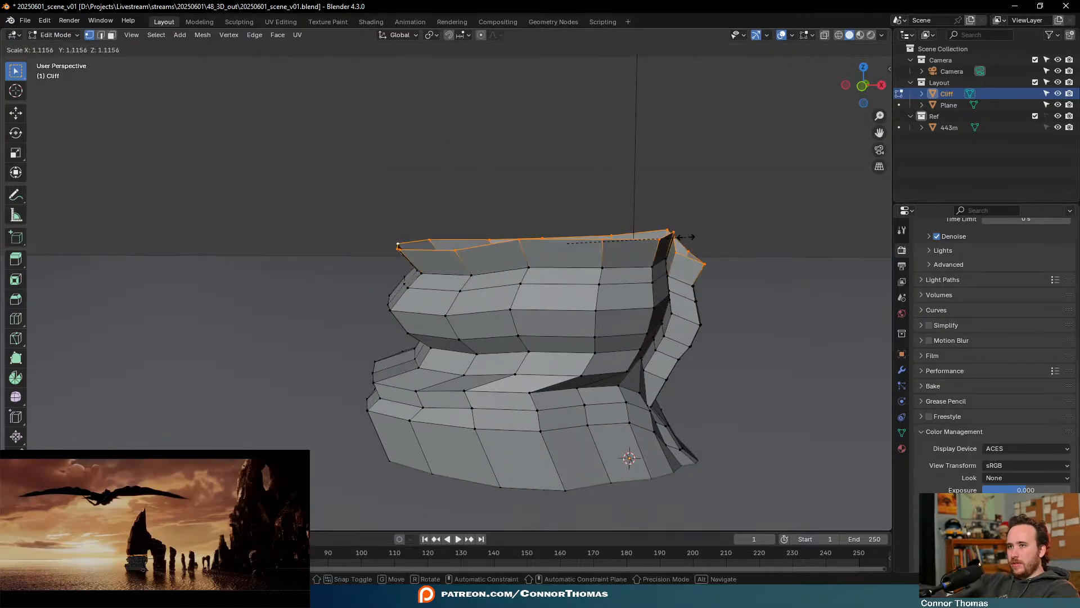
click(696, 224)
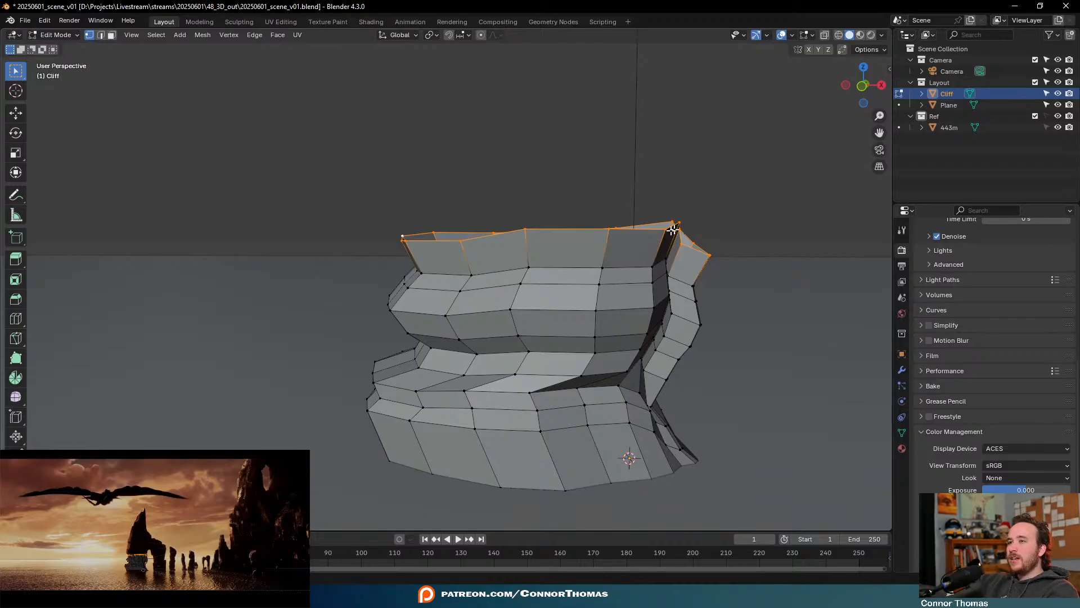
key(g)
key(z)
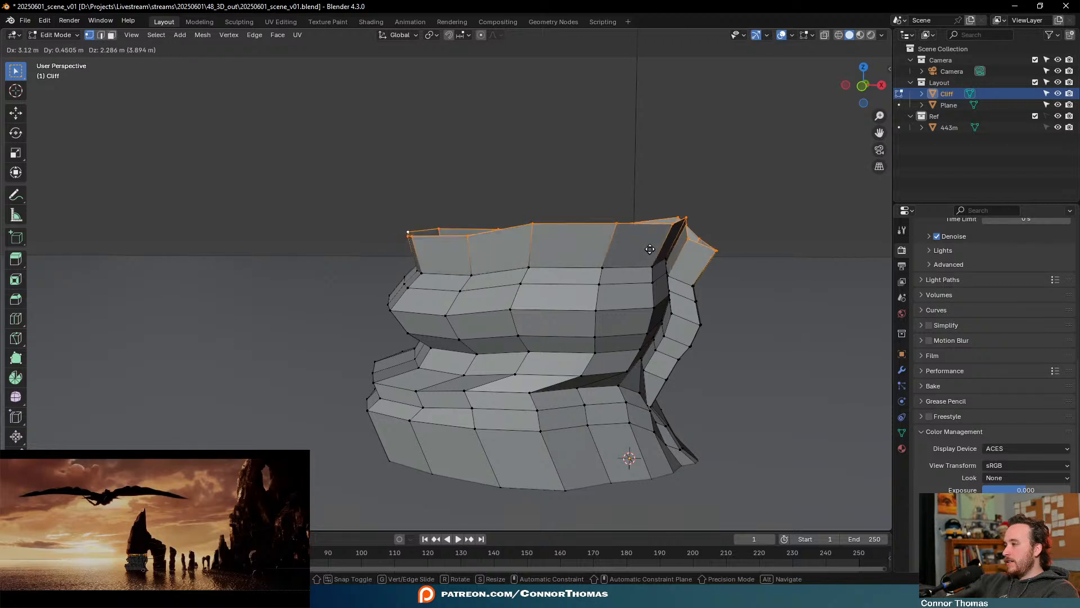
click(764, 238)
Extrude the rim upward by about 10 m into a taller band that flares outward
shift+middle_drag(691, 218, 695, 224)
key(g)
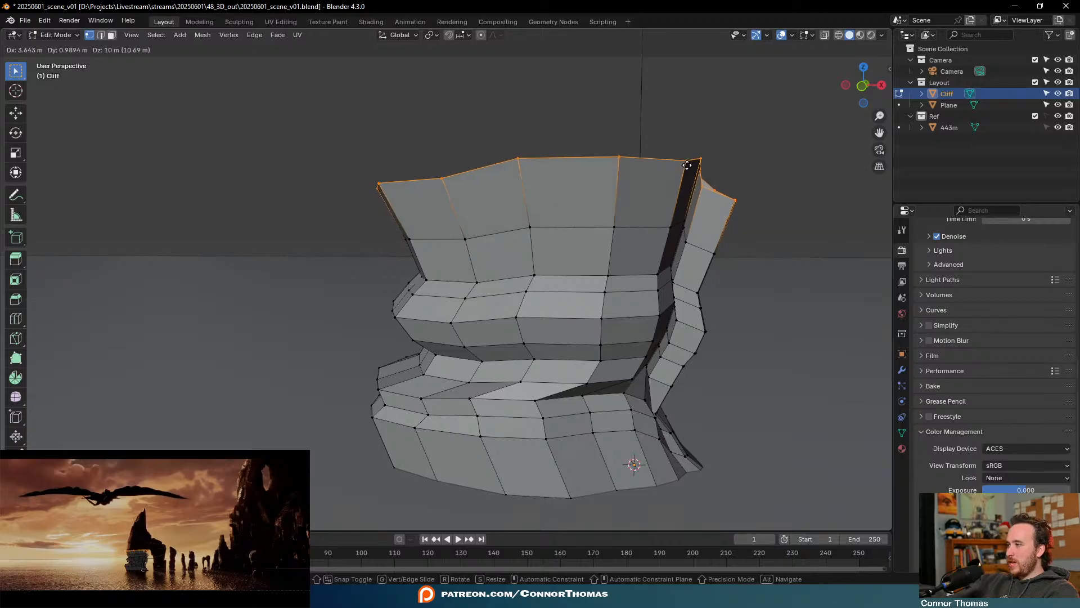
click(716, 178)
Pull the outermost rim vertex on the positive X side inward, using smooth proportional editing with a radius of about 60 m
click(750, 211)
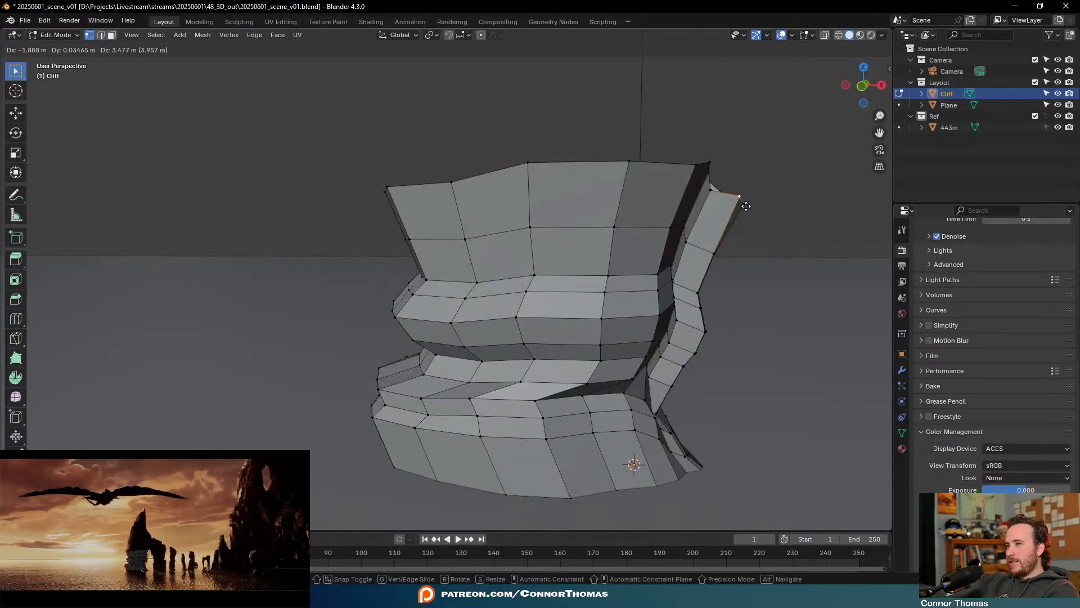
click(481, 35)
key(g)
scroll(813, 241, down, 3)
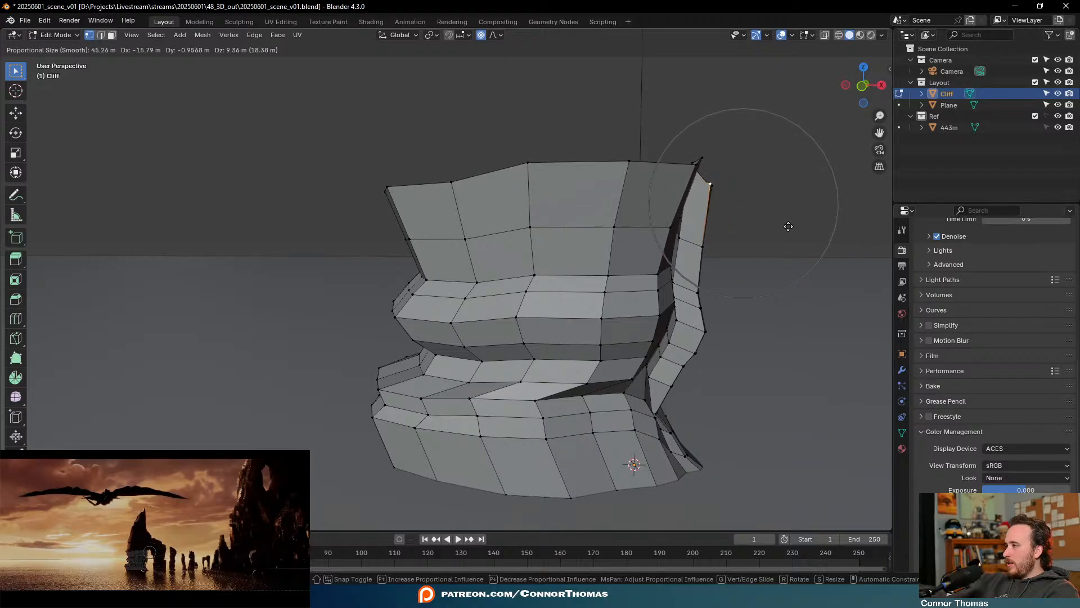
scroll(788, 233, down, 7)
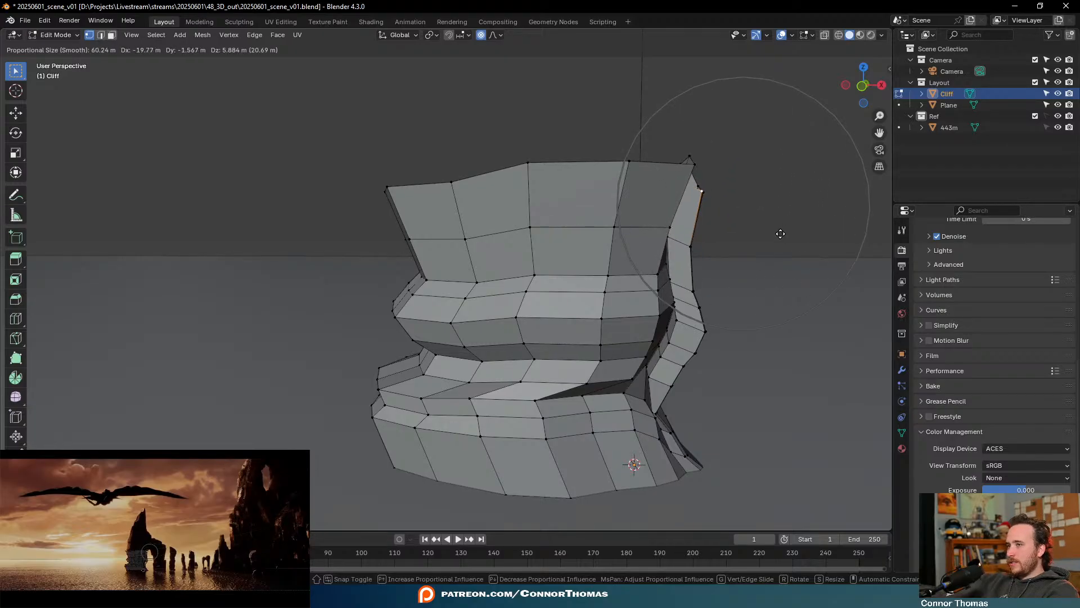
scroll(780, 235, down, 1)
click(780, 235)
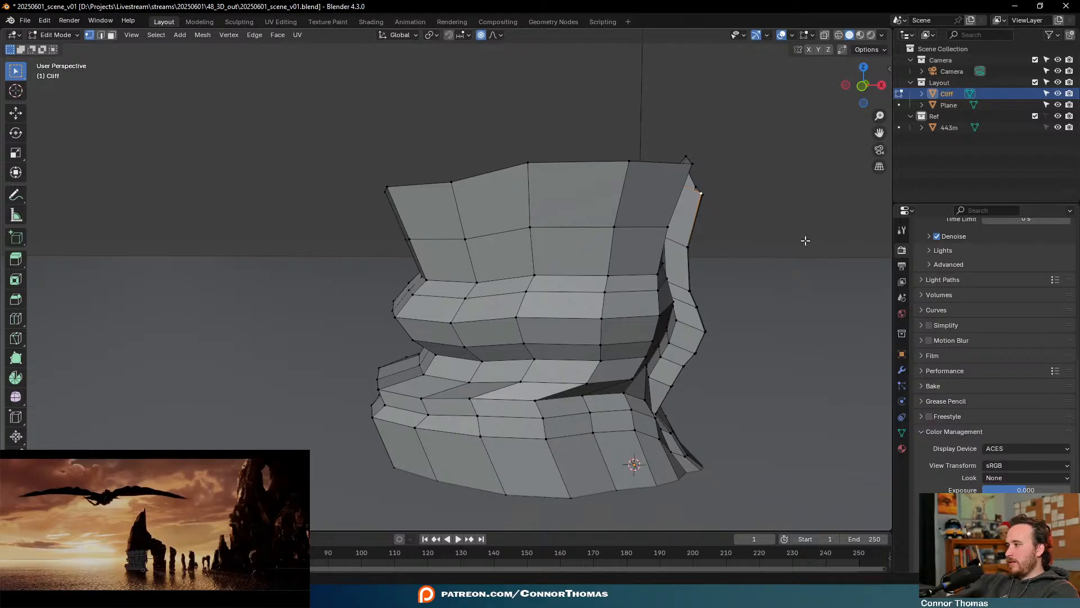
Select the cliff's whole top rim loop and extrude it upward into another band
key(a)
key(a)
middle_drag(668, 217, 694, 229)
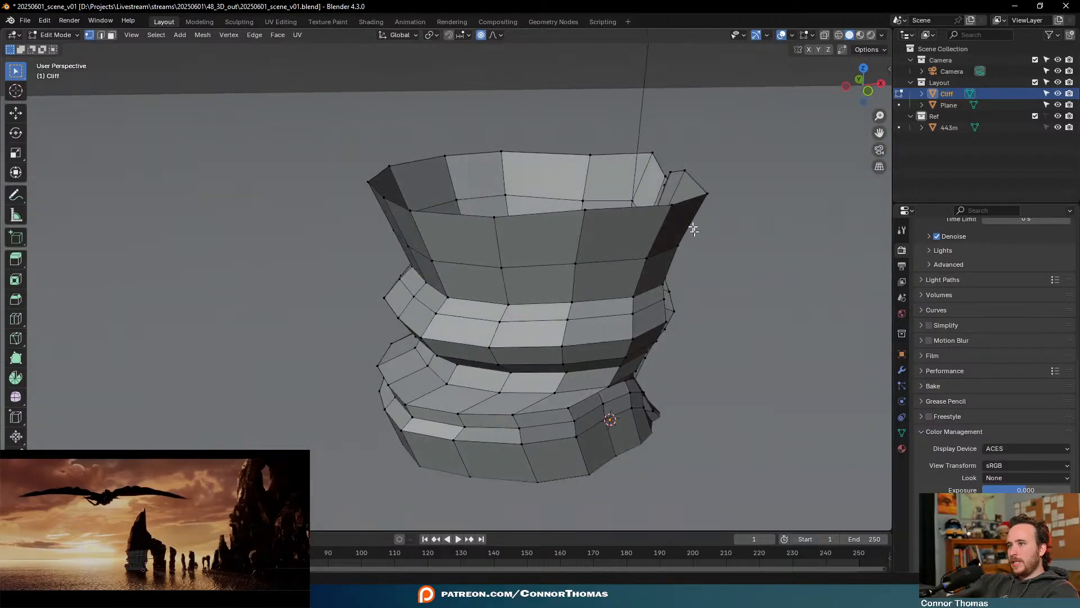
middle_drag(768, 191, 697, 192)
alt+click(702, 214)
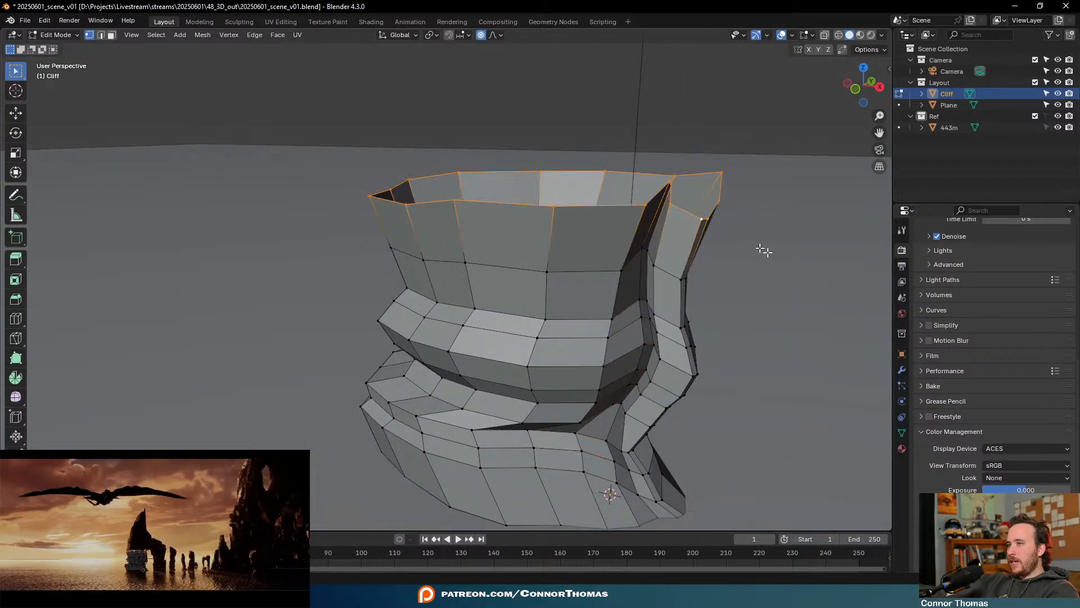
middle_drag(543, 201, 581, 189)
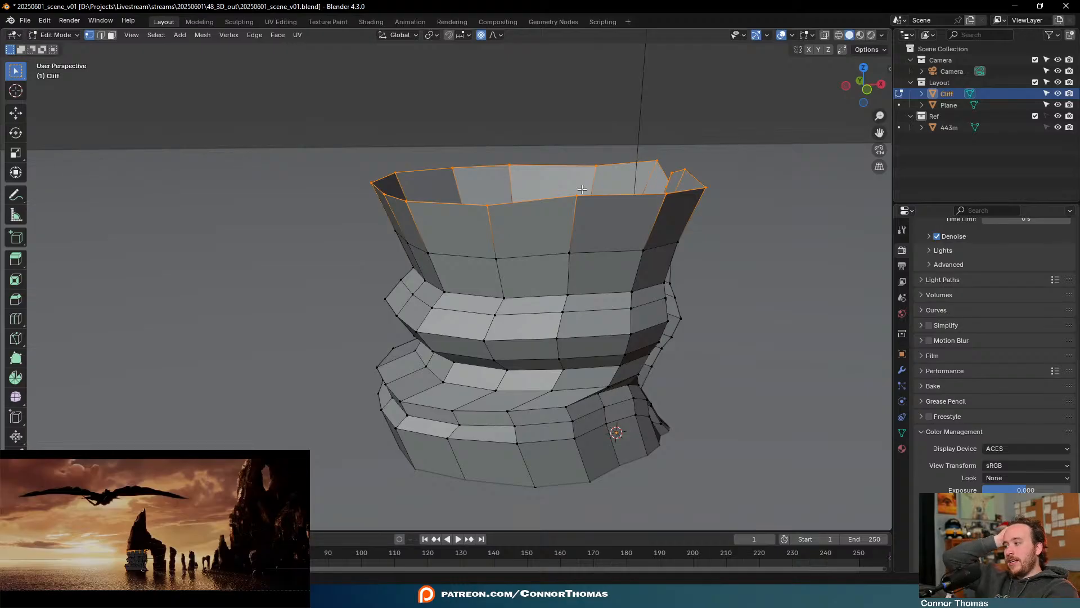
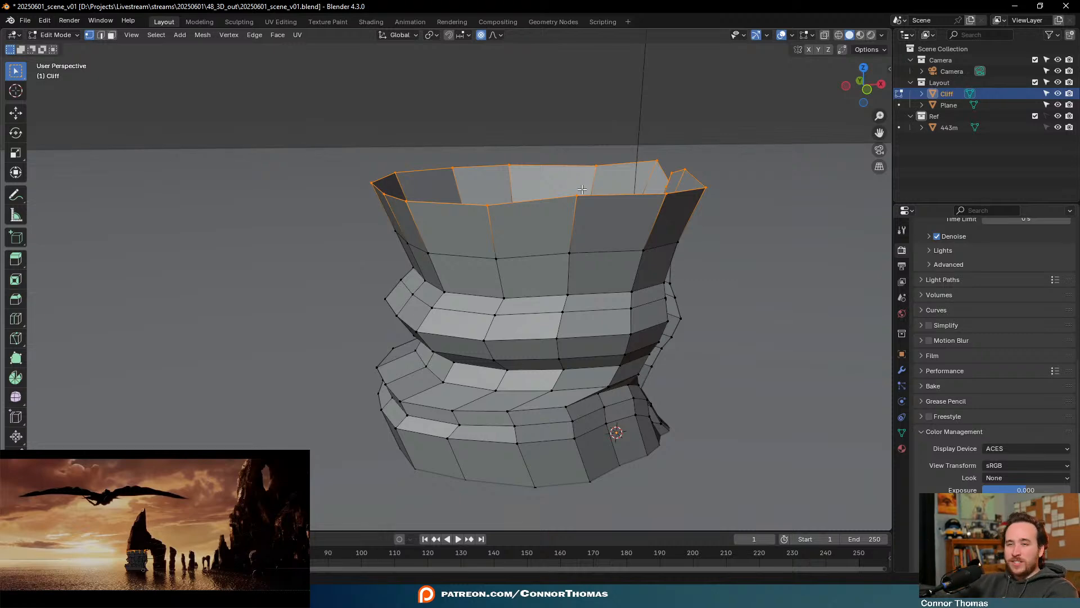
middle_drag(545, 212, 656, 309)
scroll(653, 318, down, 3)
middle_drag(550, 327, 523, 307)
scroll(608, 227, up, 3)
middle_drag(607, 228, 565, 265)
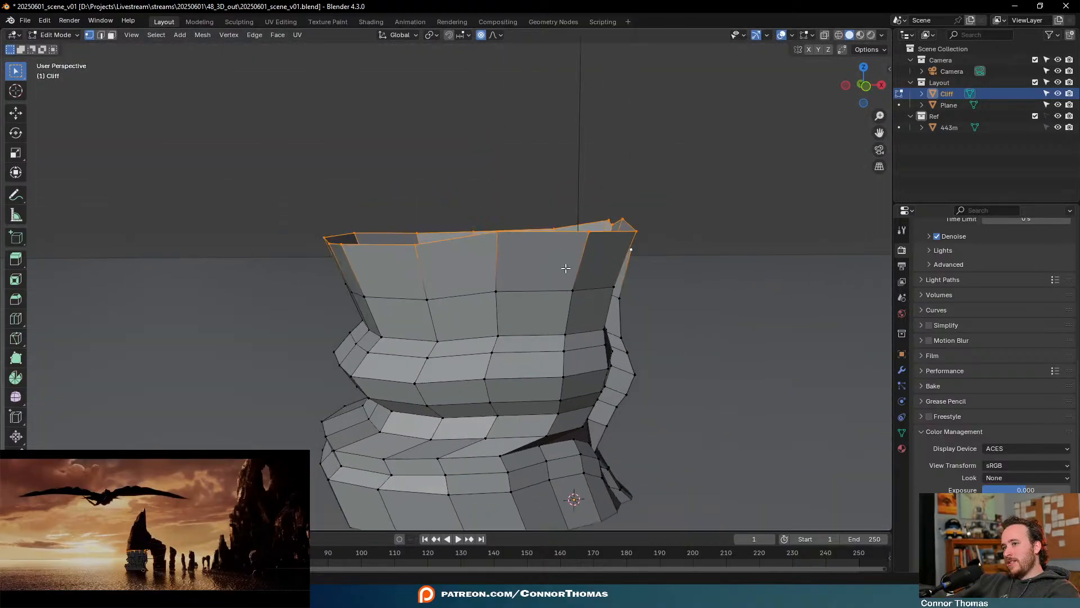
scroll(552, 258, up, 4)
key(g)
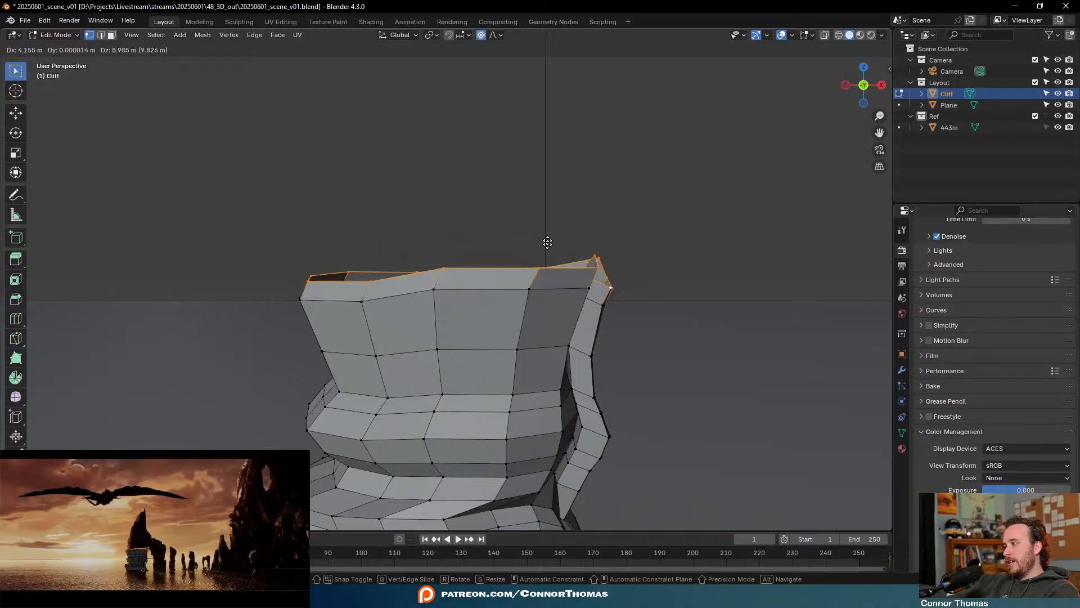
click(569, 219)
Scale the new top loop slightly outward with proportional editing
key(s)
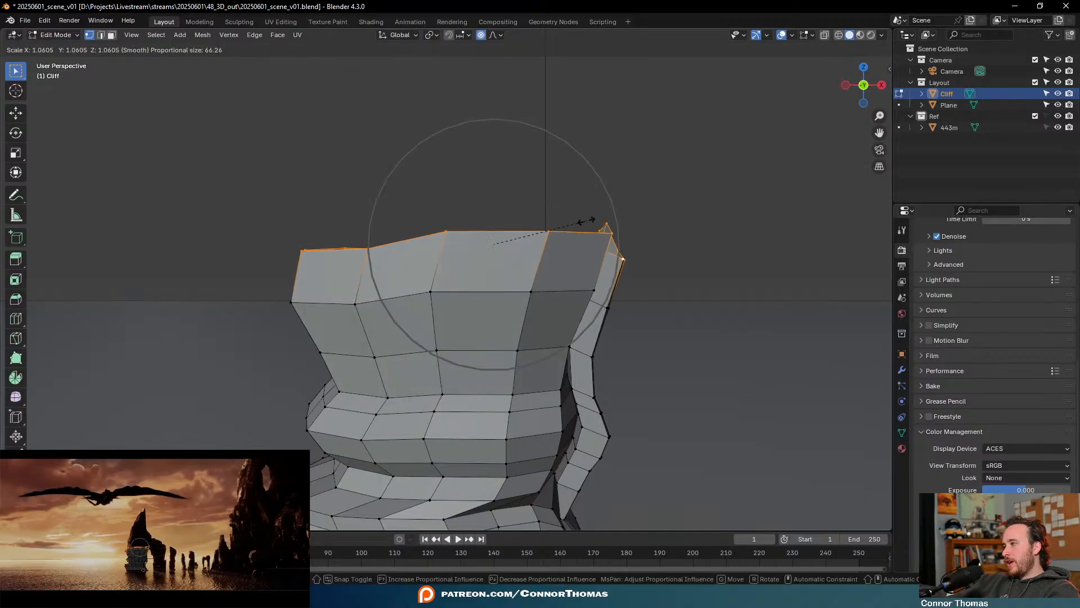
right_click(586, 220)
key(s)
click(583, 229)
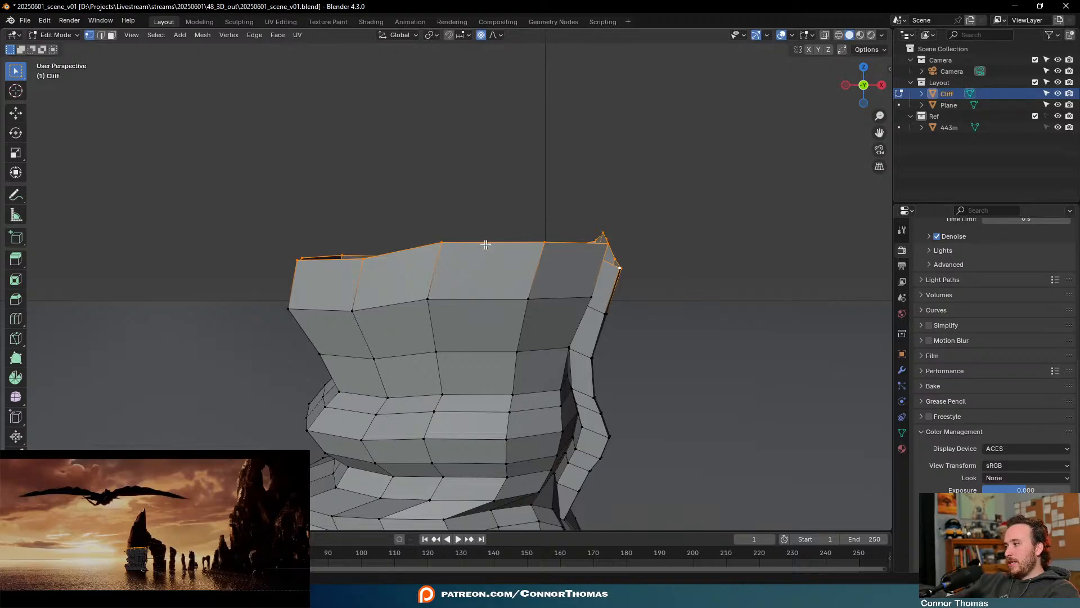
Duplicate the cliff's base edge loop and place the copy beside the cliff along positive X
middle_drag(727, 347, 677, 171)
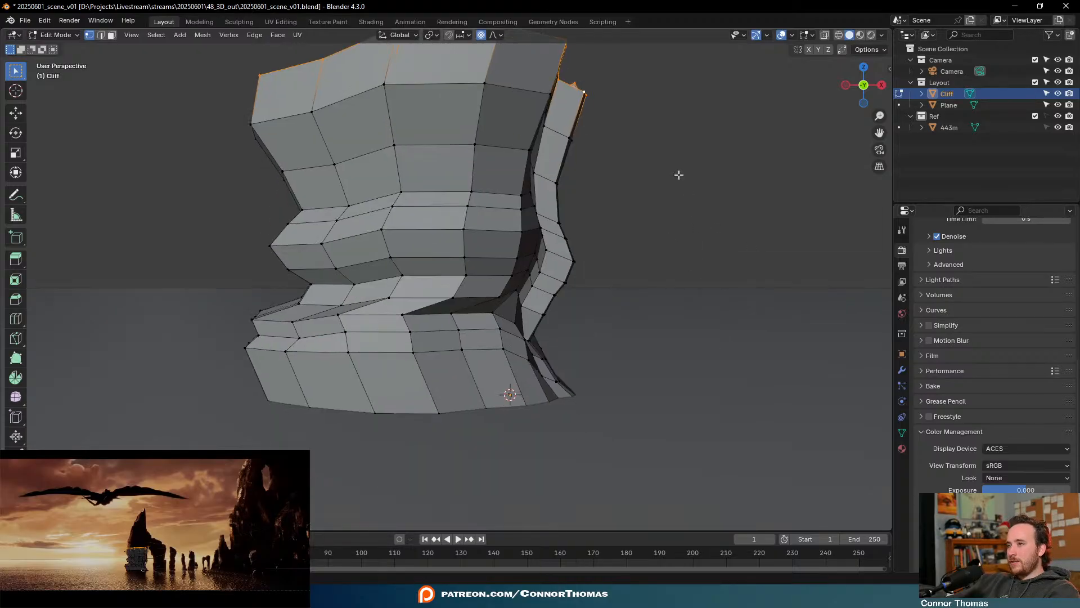
scroll(598, 224, down, 5)
middle_drag(598, 224, 536, 312)
alt+click(485, 348)
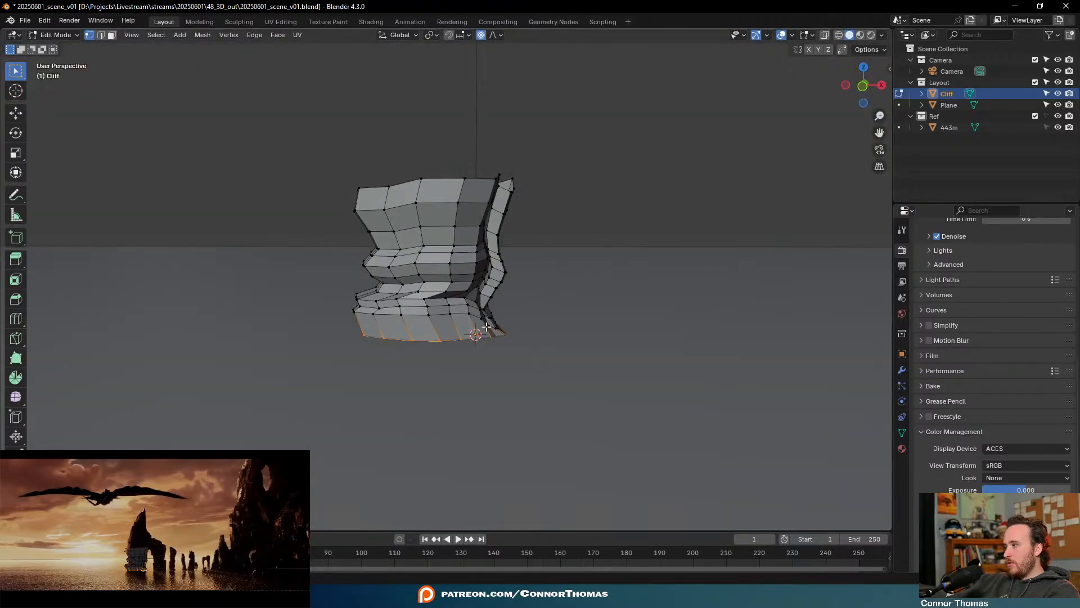
key(shift+d)
key(x)
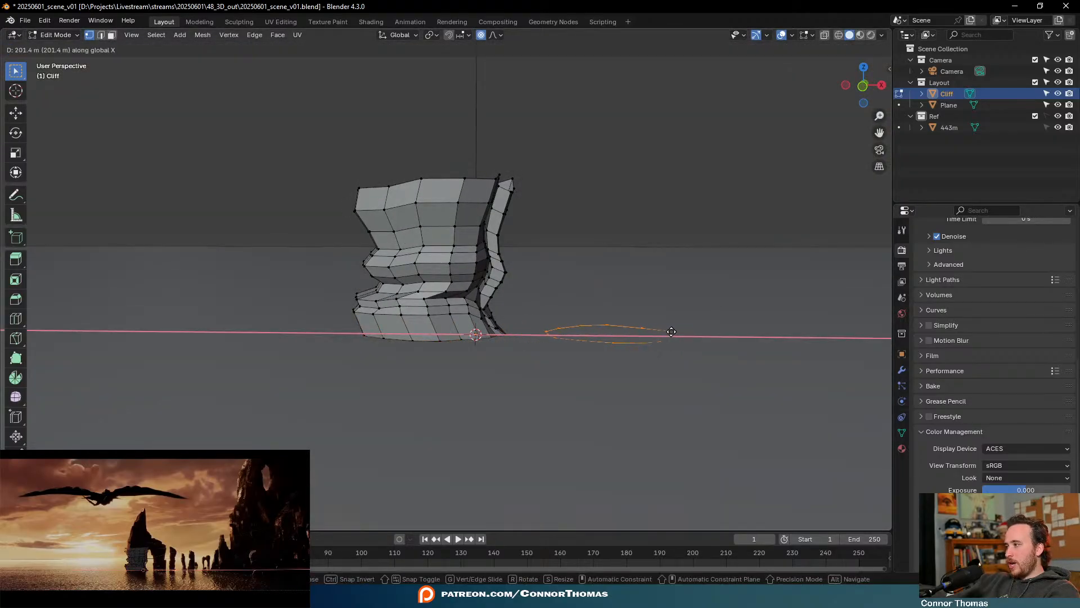
click(700, 342)
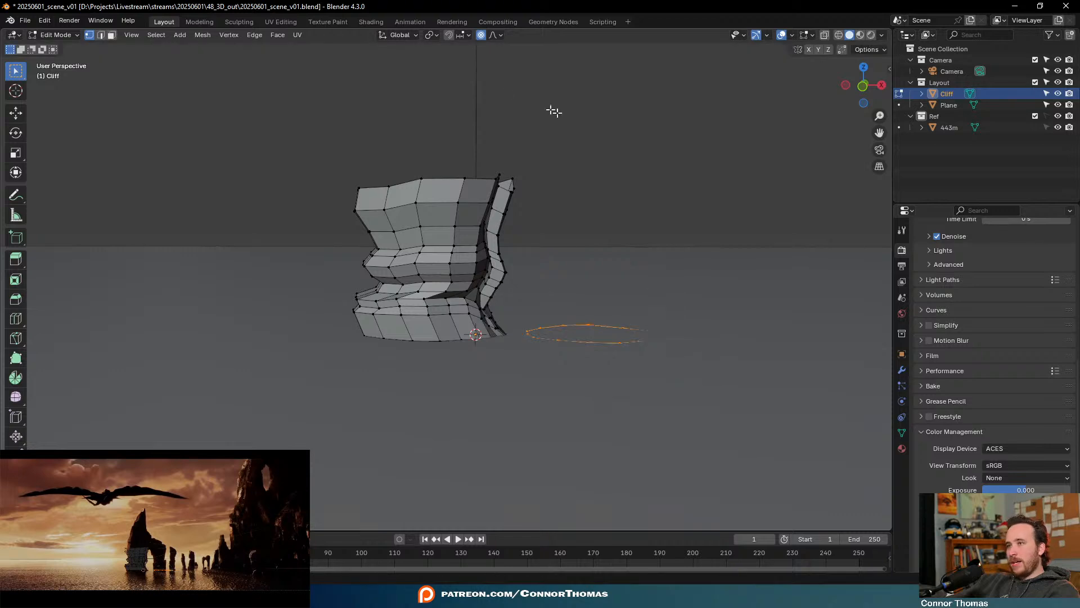
With proportional editing off, shrink the copied loop and shift it back toward the cliff along X
key(s)
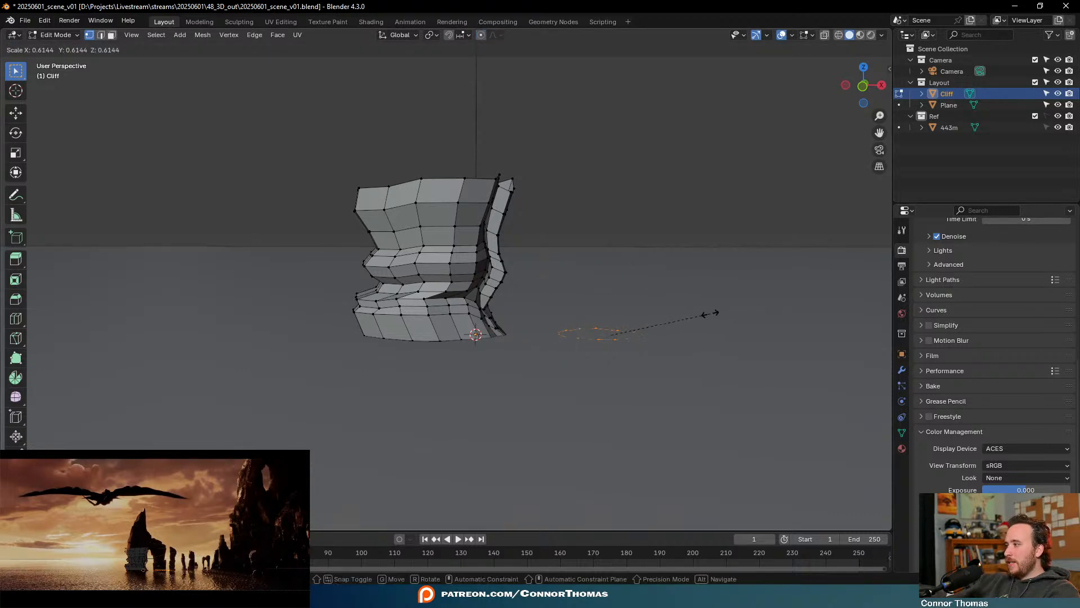
click(678, 306)
key(shift+d)
key(x)
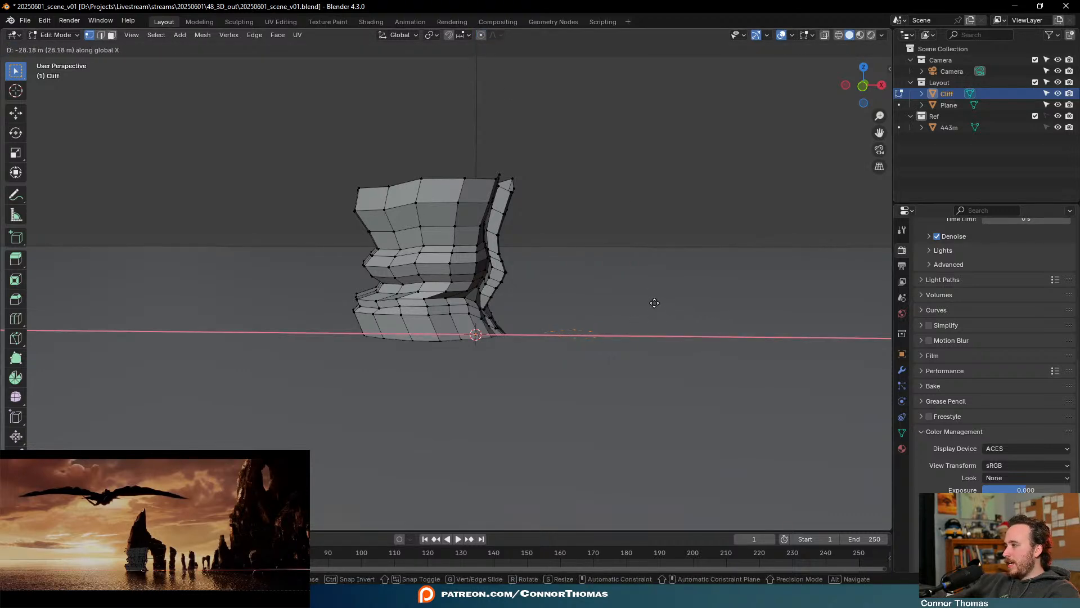
click(659, 301)
Enlarge the small loop a little and adjust its position along X
key(s)
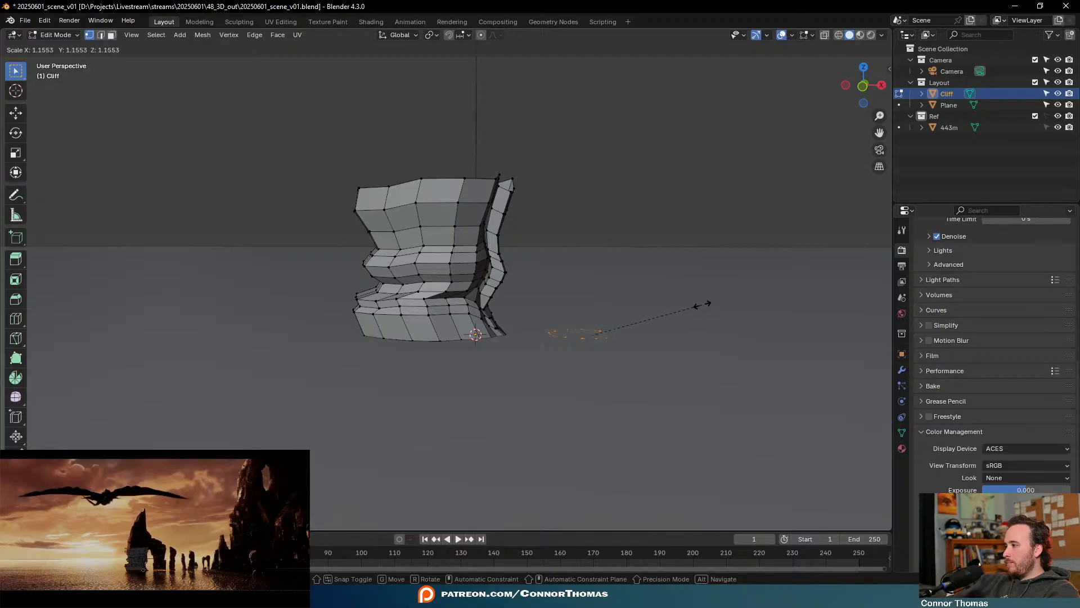
click(716, 297)
key(g)
key(x)
click(712, 298)
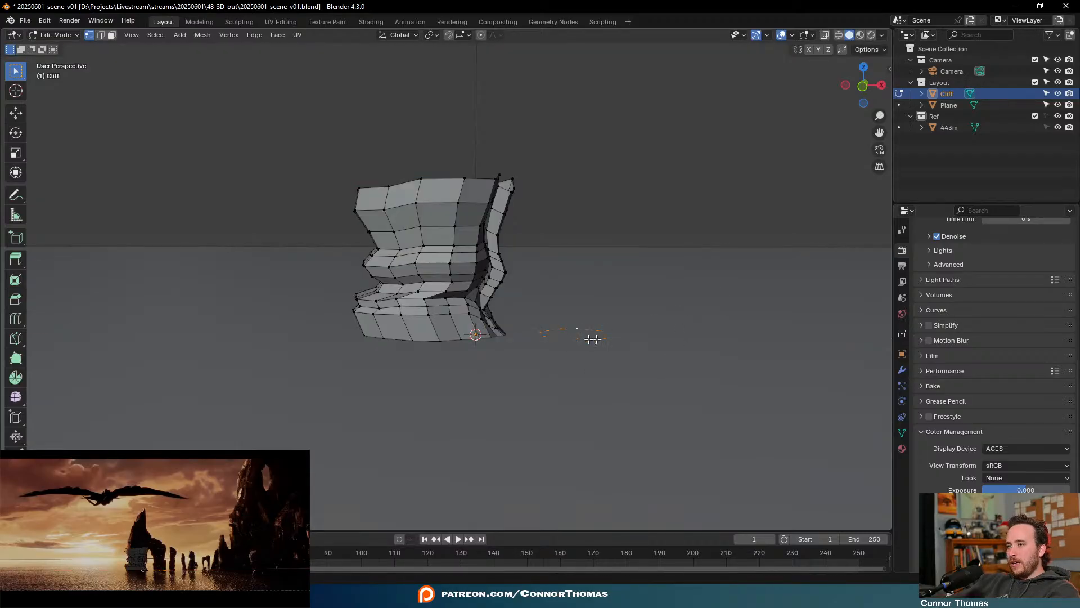
Extrude the small loop straight up into a band, and extrude its rim again by about 24 m
shift+middle_drag(662, 326, 580, 340)
scroll(580, 339, up, 2)
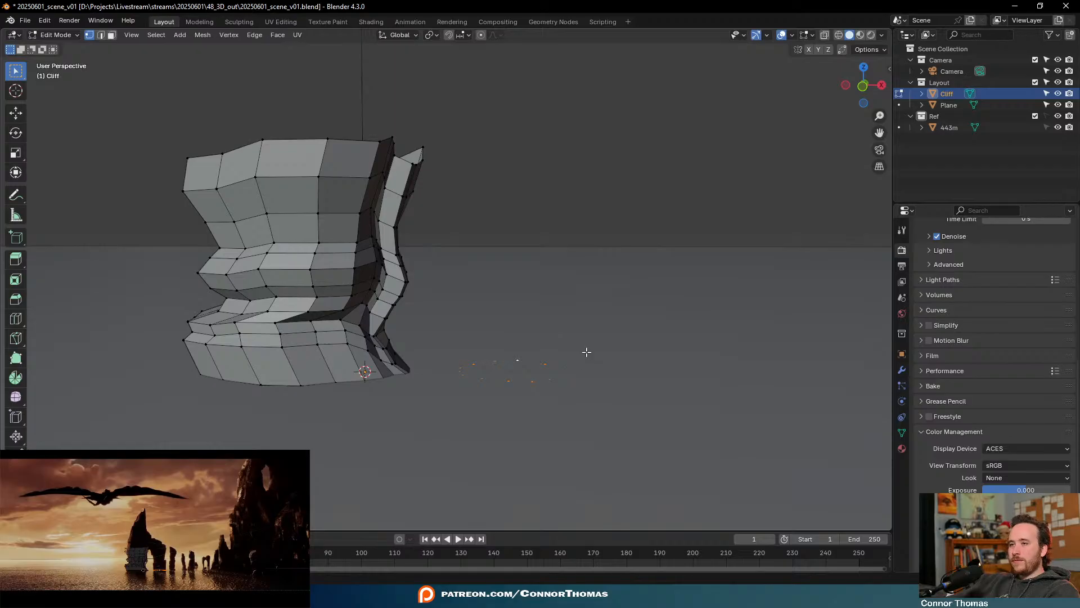
key(e)
key(z)
click(594, 311)
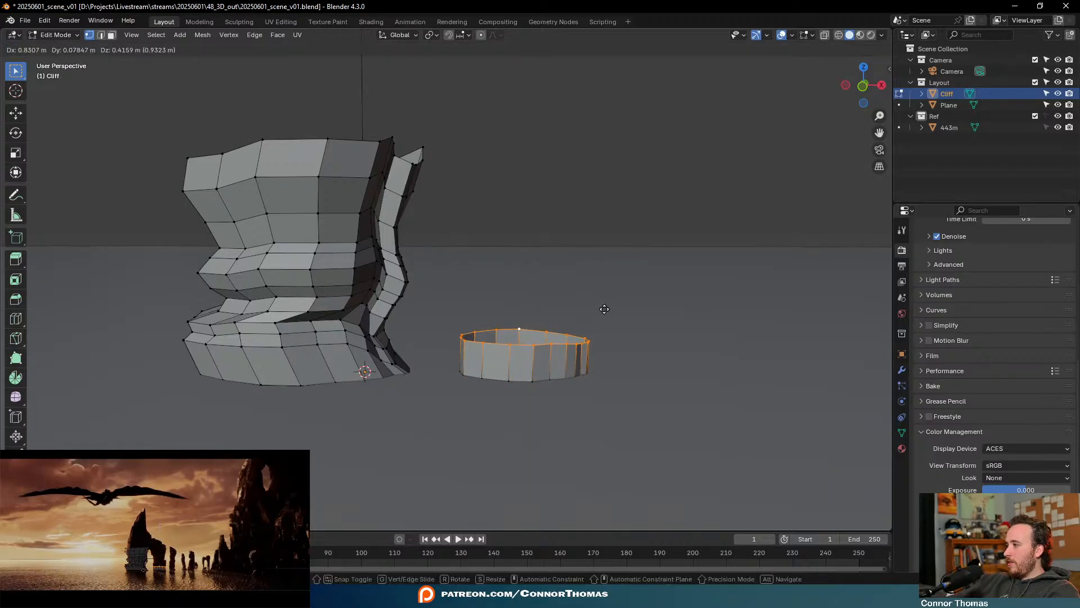
key(e)
key(z)
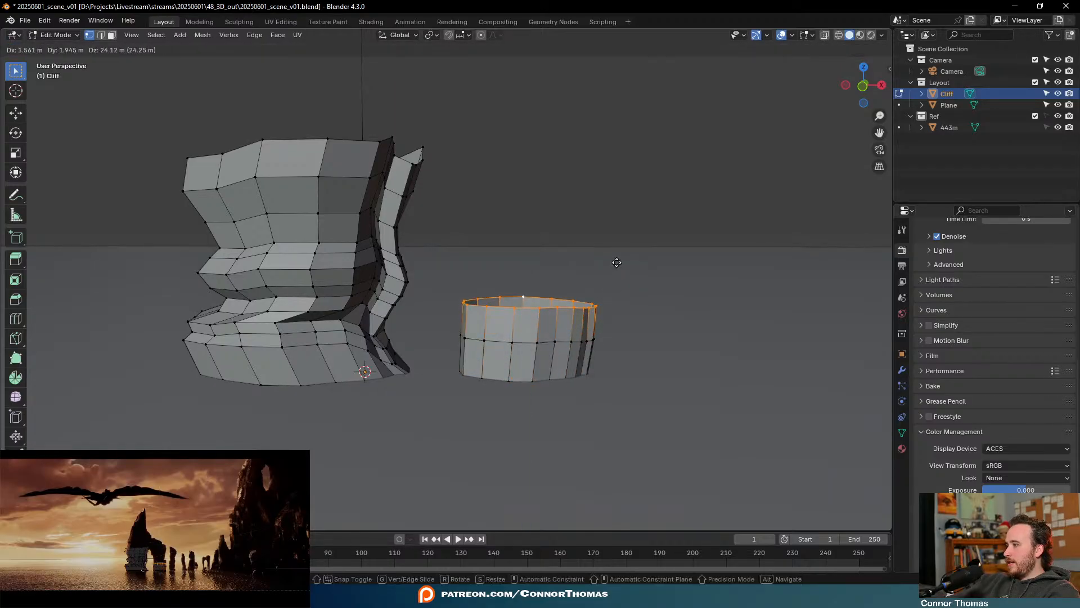
click(632, 269)
Tilt the small rock's top rim so it rises toward positive X, and raise it slightly
middle_drag(601, 248, 587, 242)
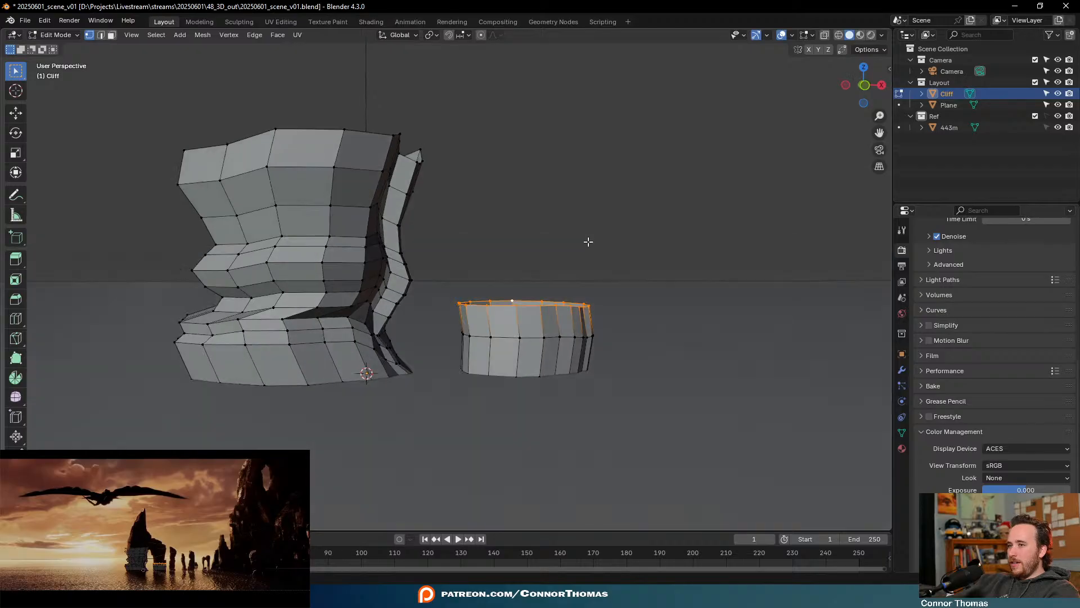
key(r)
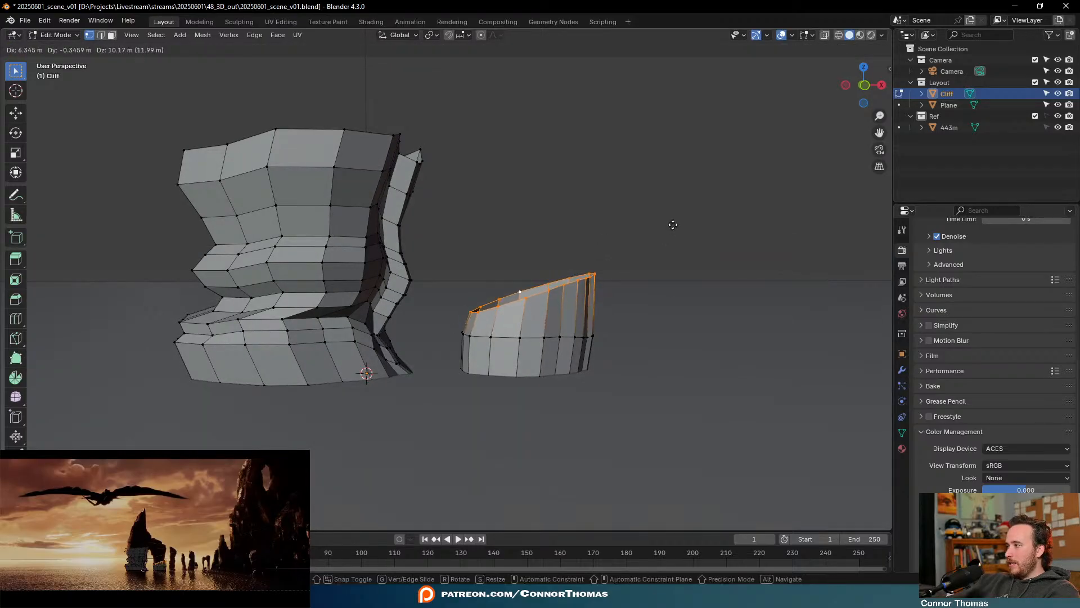
click(675, 236)
Select the small rock's slanted rim loop, extrude it and scale the new loop inward to about 0.9
key(a)
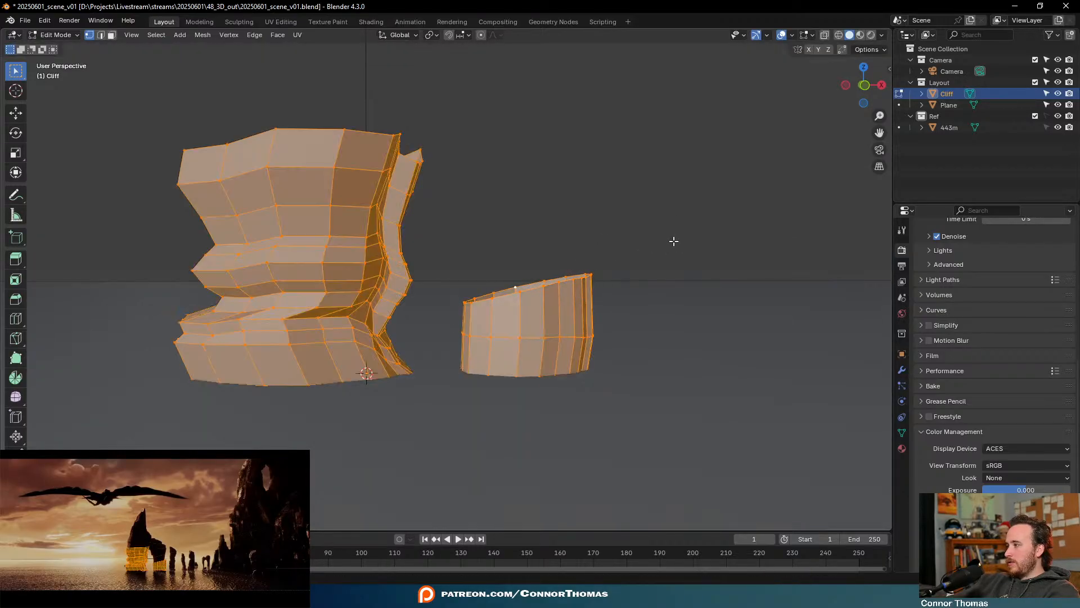
key(alt+a)
middle_drag(696, 275, 637, 333)
alt+click(550, 341)
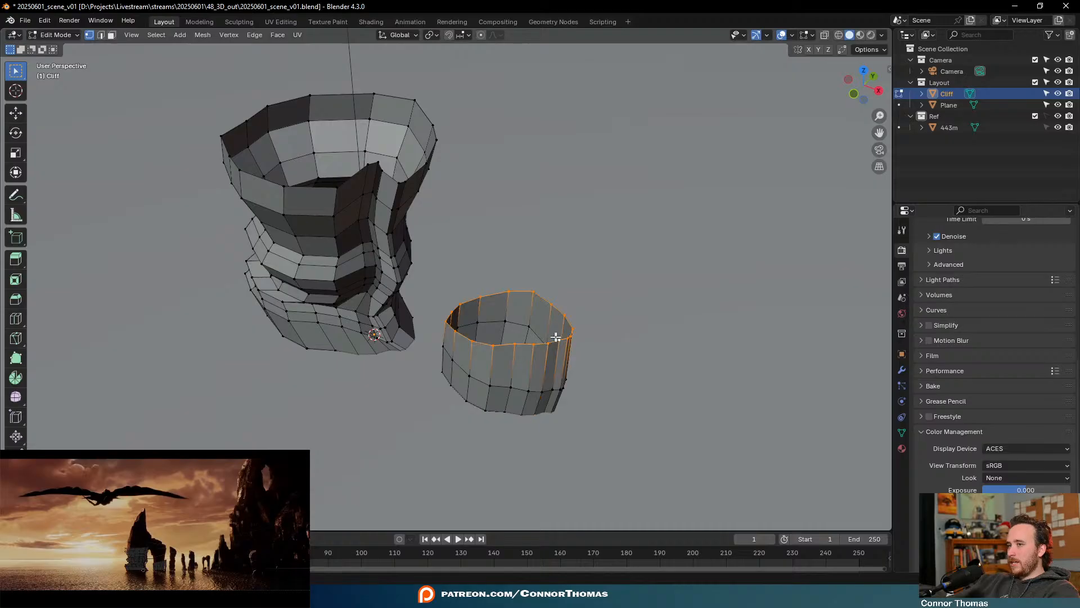
middle_drag(555, 335, 572, 321)
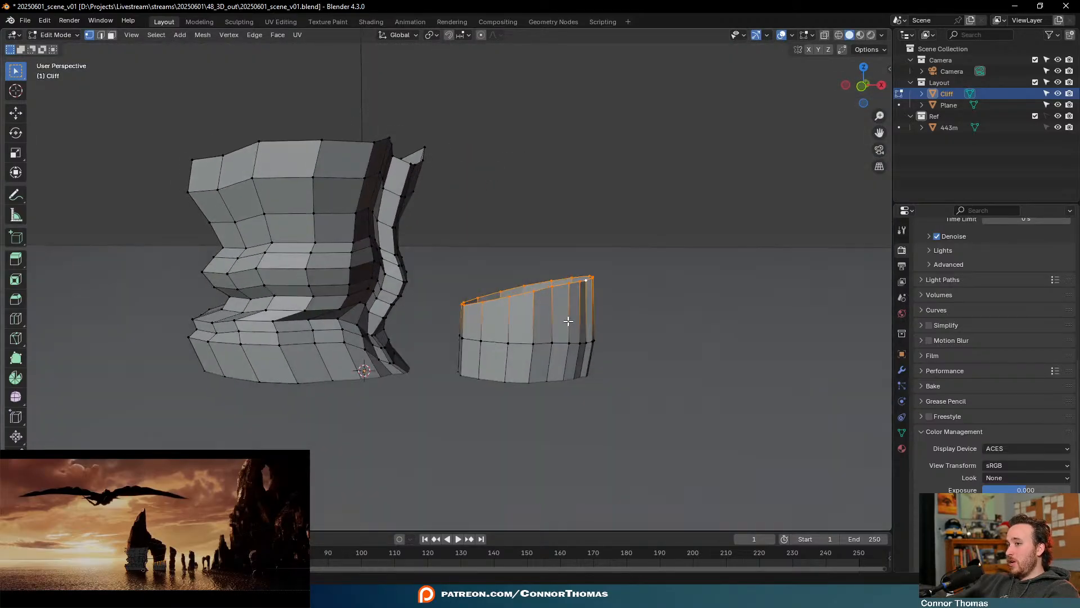
scroll(562, 294, up, 4)
key(s)
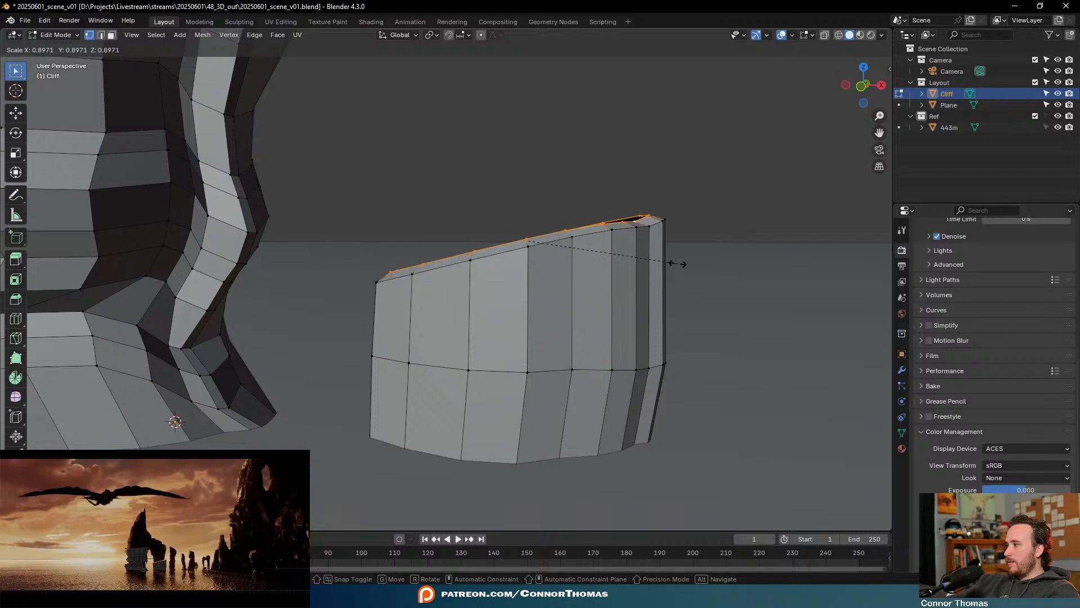
click(669, 260)
Shift the small rock's inset top loop slightly to shape a narrow ledge inside the slanted rim
key(g)
click(664, 259)
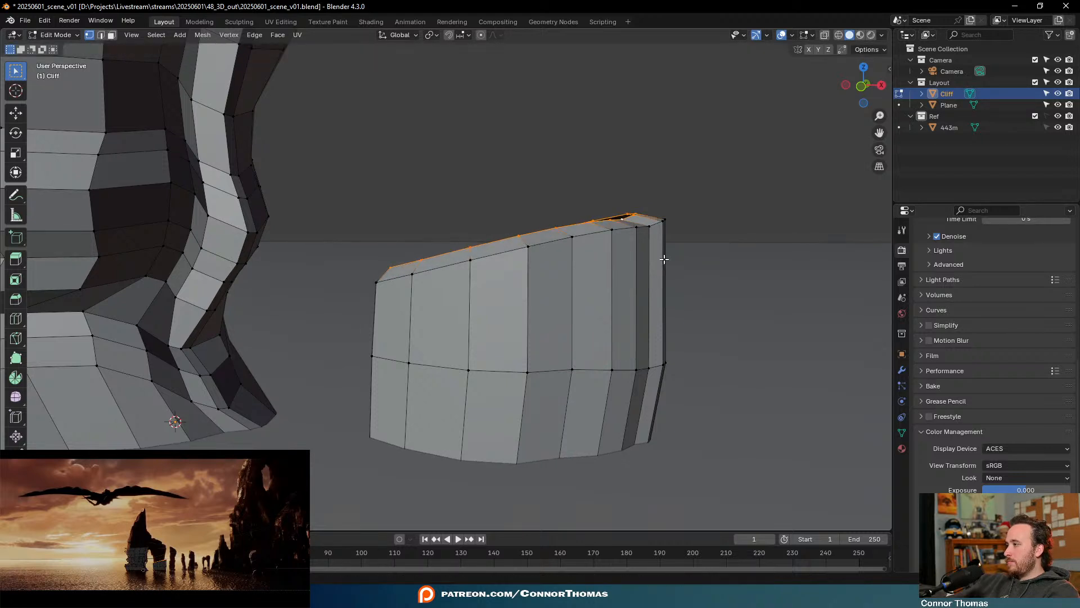
middle_drag(604, 265, 668, 294)
key(g)
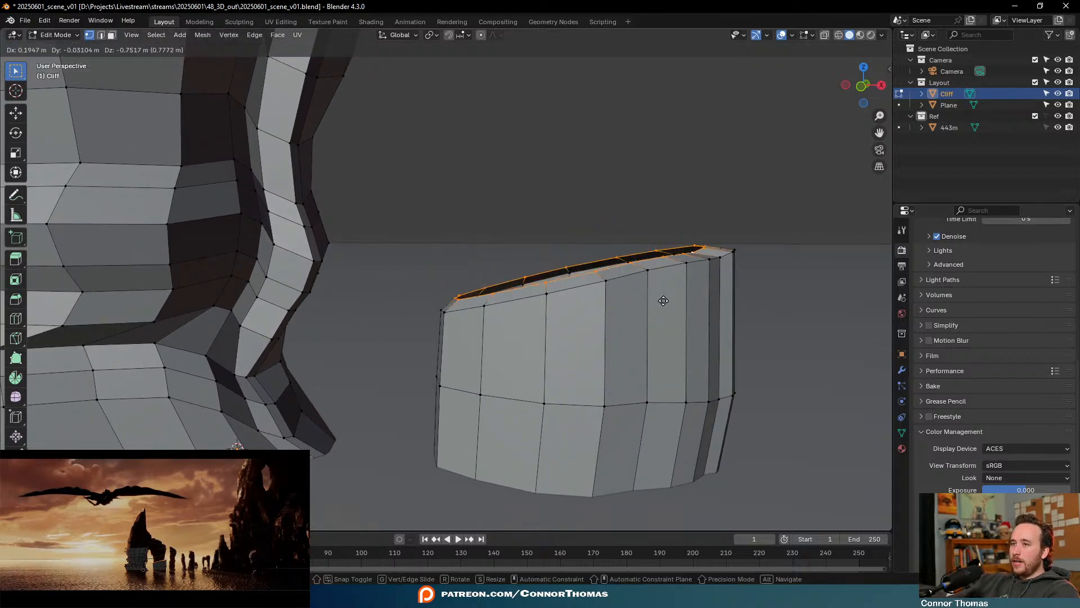
click(663, 301)
Extrude the small rock's inset loop upward into a new band and scale its rim up slightly
key(e)
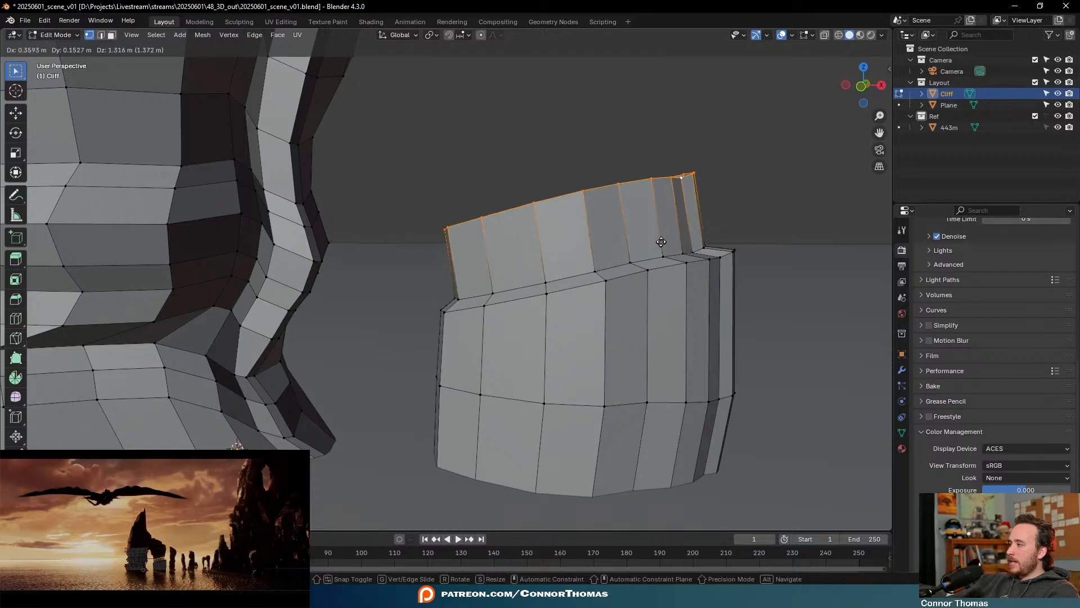
click(666, 236)
key(s)
click(705, 227)
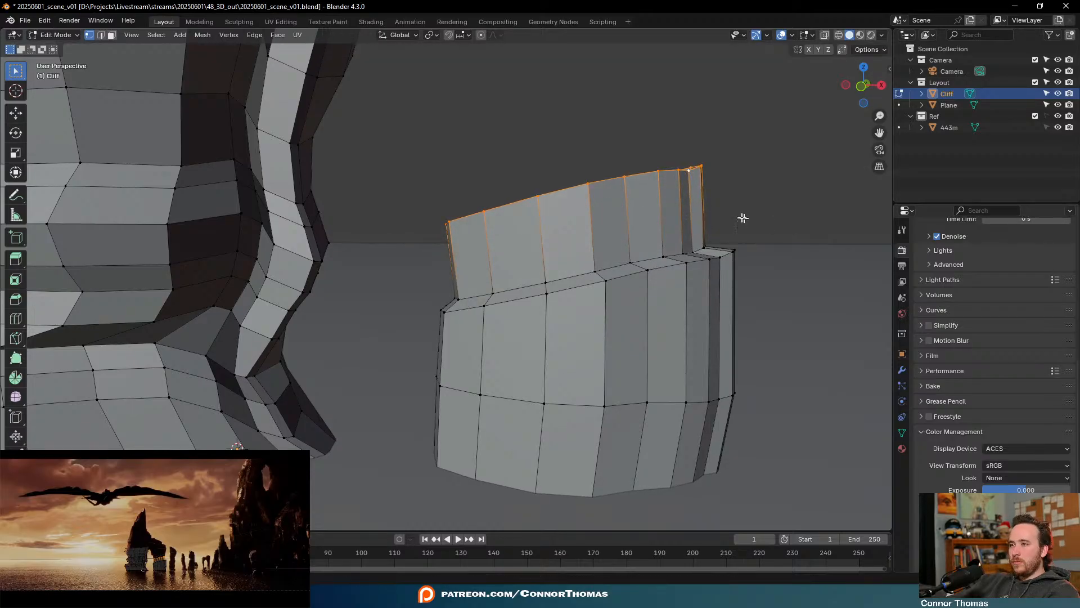
Extrude another band upward from the small rock's rim, flare its top edge outward and shift it up and toward positive X
middle_drag(691, 202, 671, 286)
key(e)
click(673, 216)
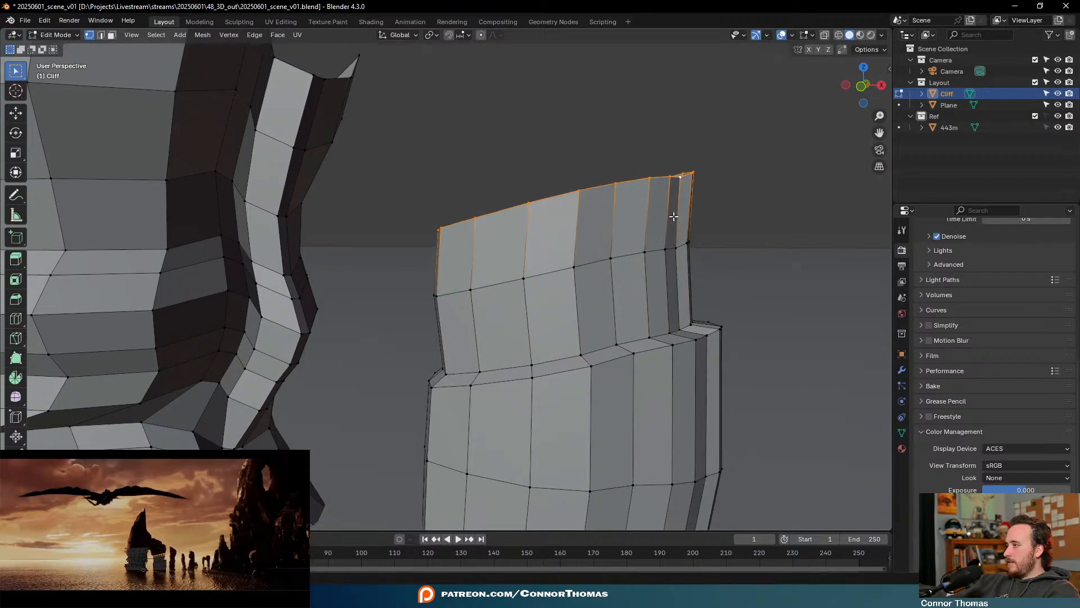
key(g)
click(669, 210)
key(s)
click(732, 183)
key(g)
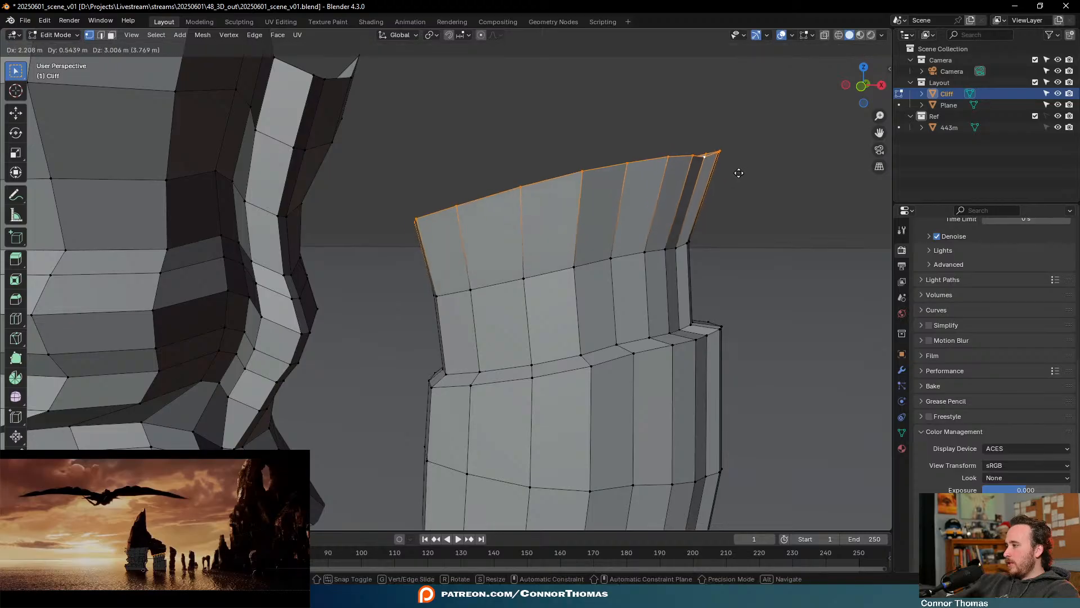
click(739, 173)
Extrude the small rock's rim outward to about 1.12 as an overhanging lip, and extrude that lip upward
shift+middle_drag(680, 205, 771, 255)
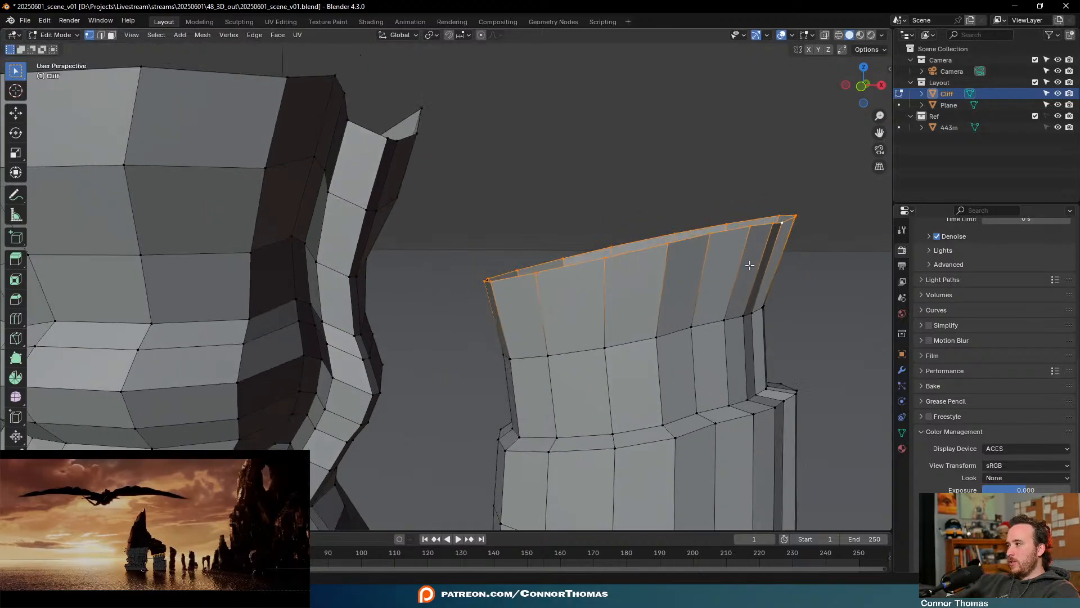
key(s)
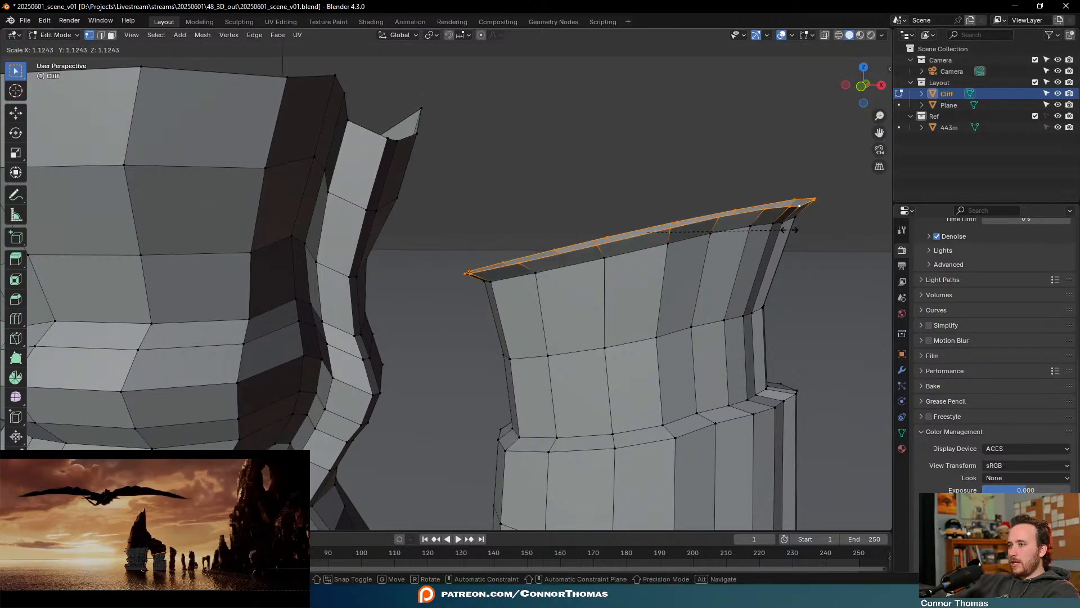
click(786, 231)
shift+middle_drag(769, 248, 723, 298)
key(e)
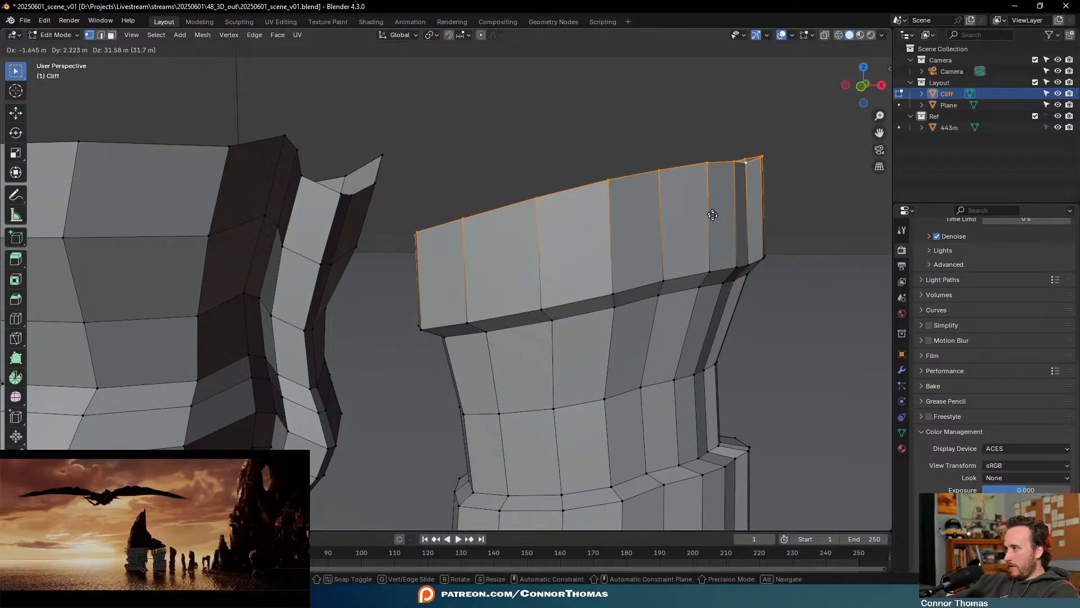
click(748, 227)
shift+middle_drag(737, 275, 718, 305)
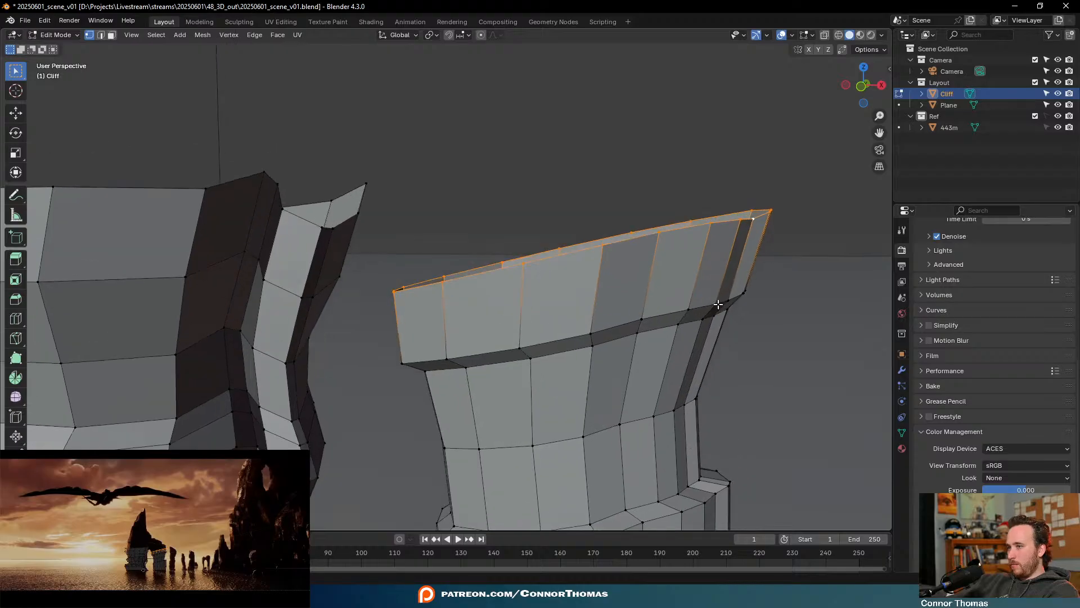
Extrude the small rock's top rim up into a short band that leans toward negative X
key(e)
click(650, 203)
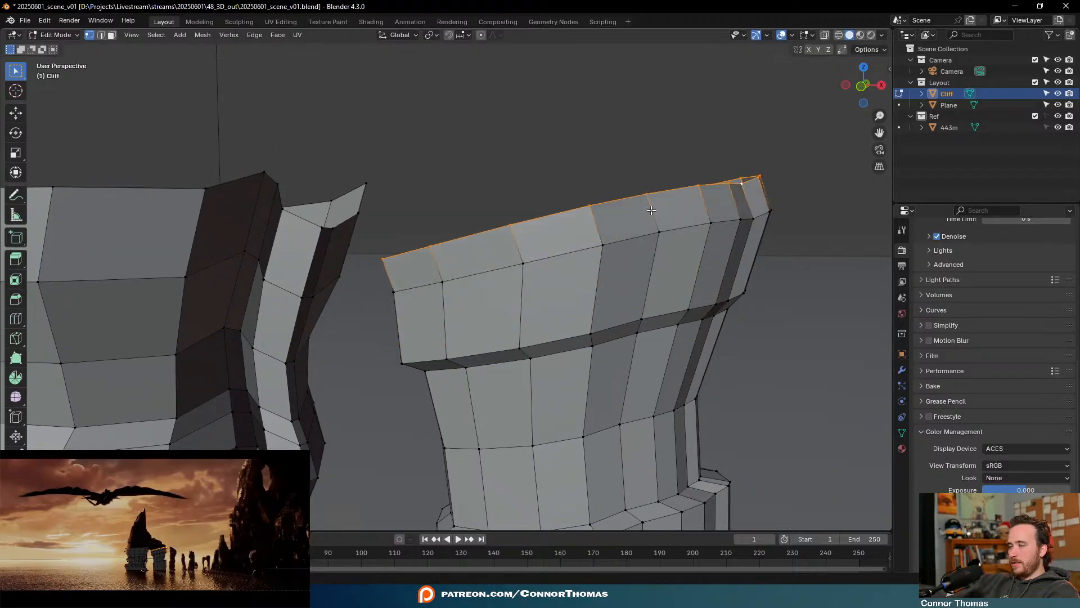
key(s)
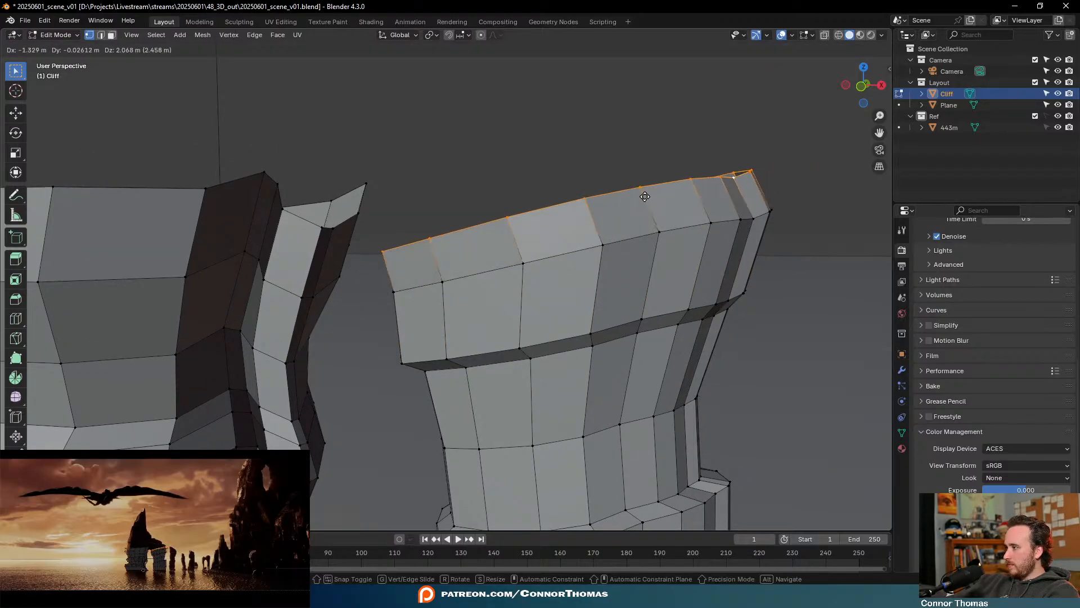
click(636, 201)
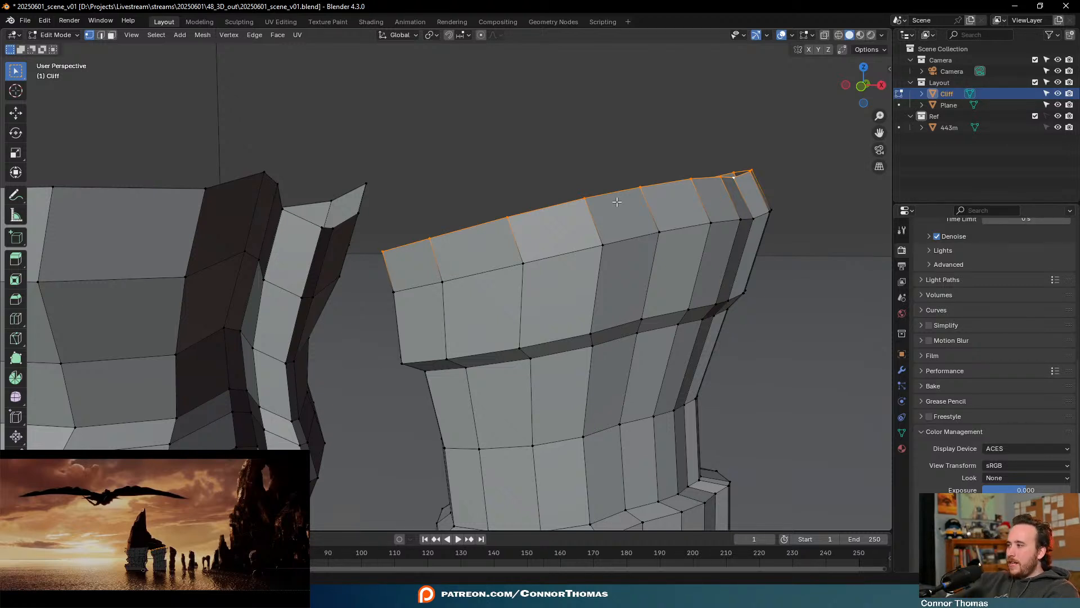
Extrude the rim once more, scale the new loop inward and shift it slightly toward negative X to round the top
key(s)
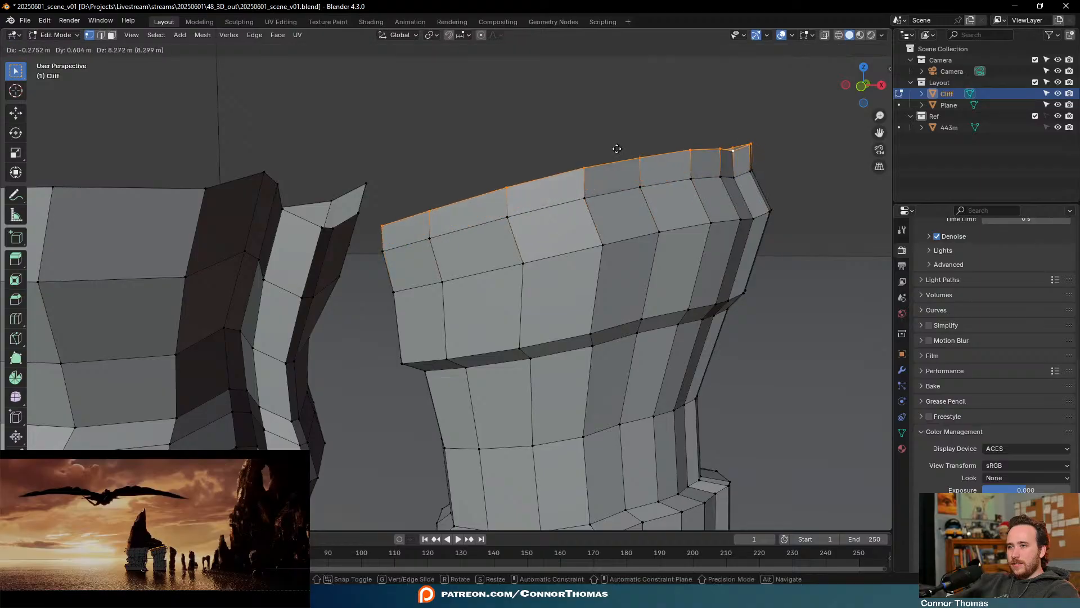
click(783, 134)
key(g)
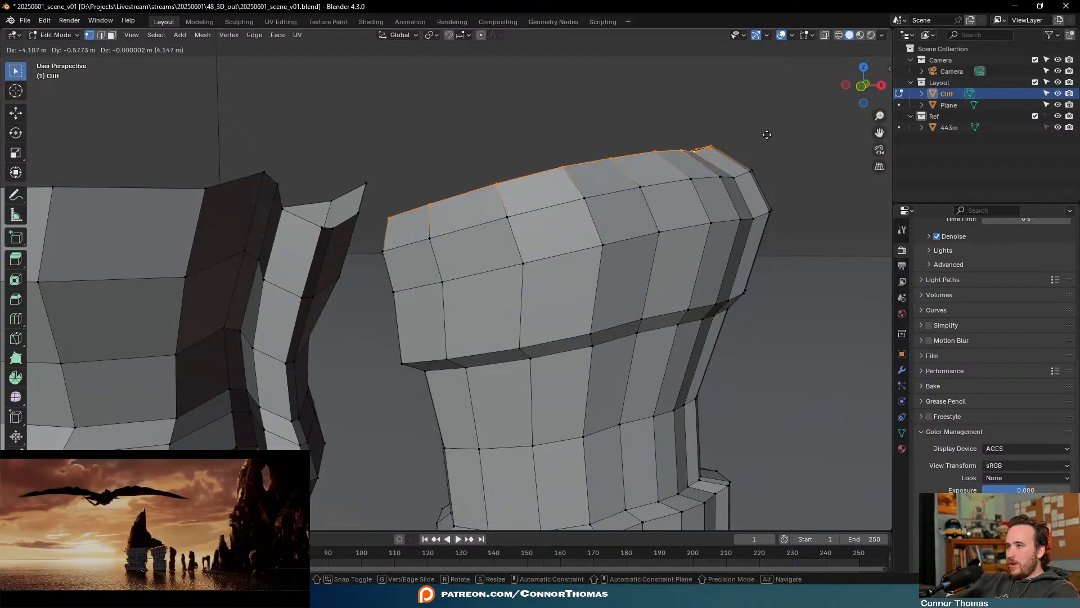
click(764, 135)
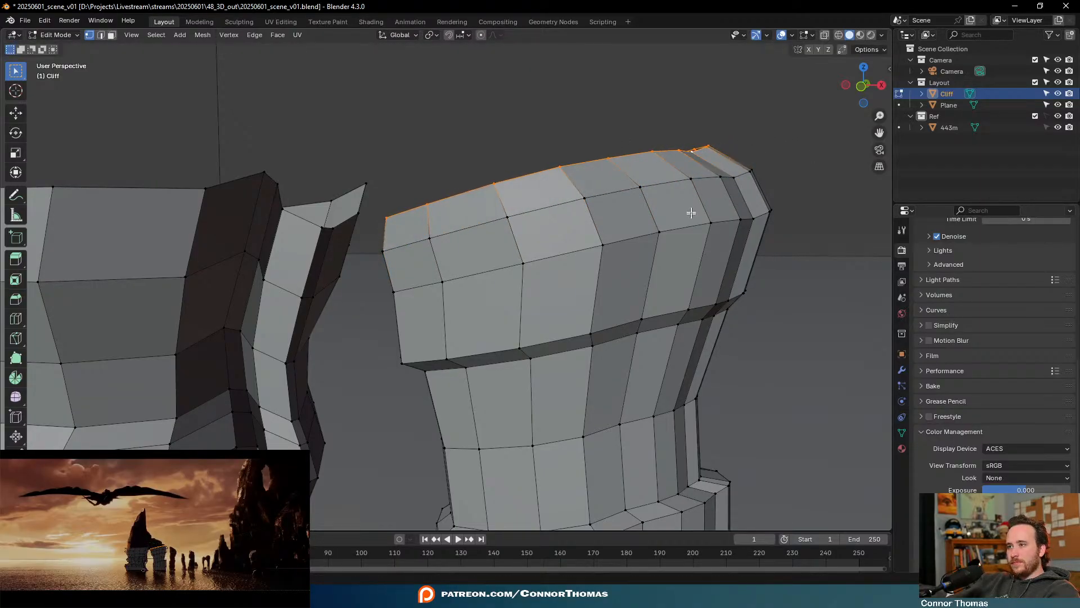
Enable proportional editing and move the small rock's upper corner vertex about 14 m up and toward negative X, with about 88 m influence
scroll(691, 217, down, 4)
scroll(616, 209, up, 2)
click(648, 211)
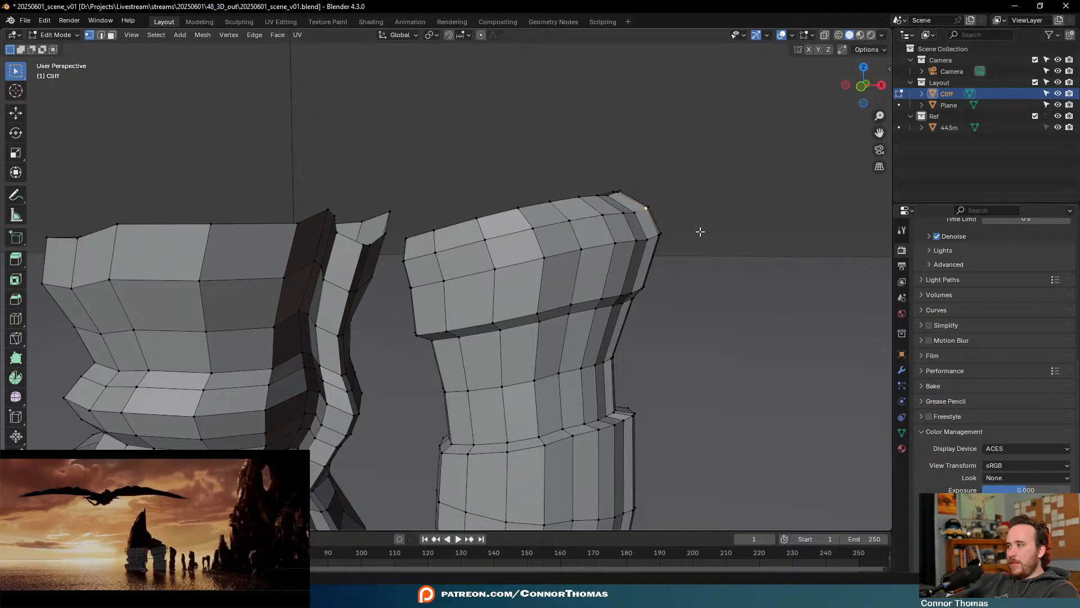
key(g)
right_click(652, 203)
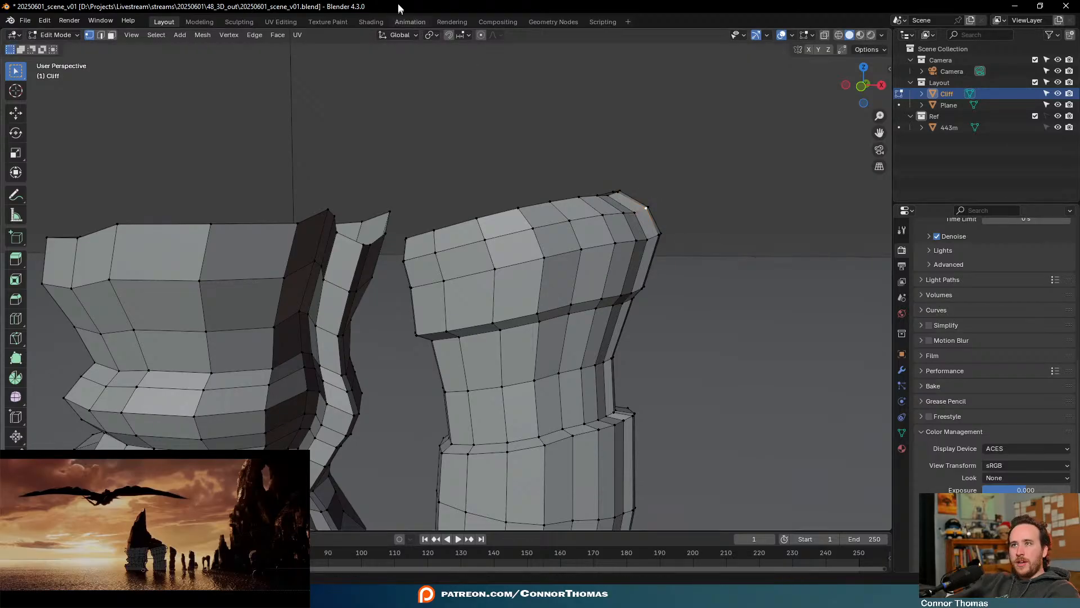
click(481, 35)
key(g)
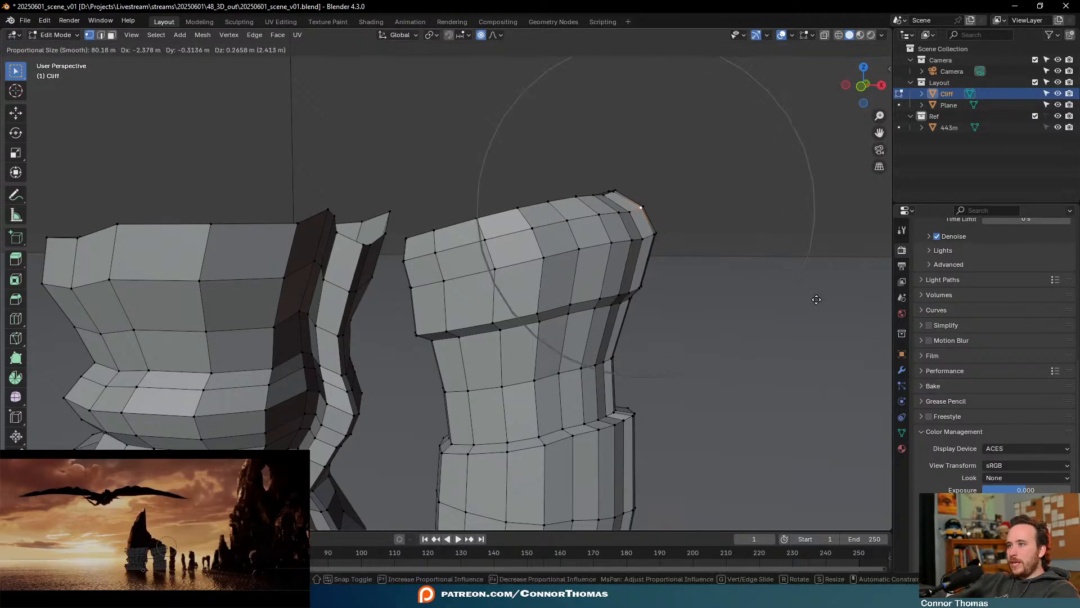
scroll(813, 297, down, 1)
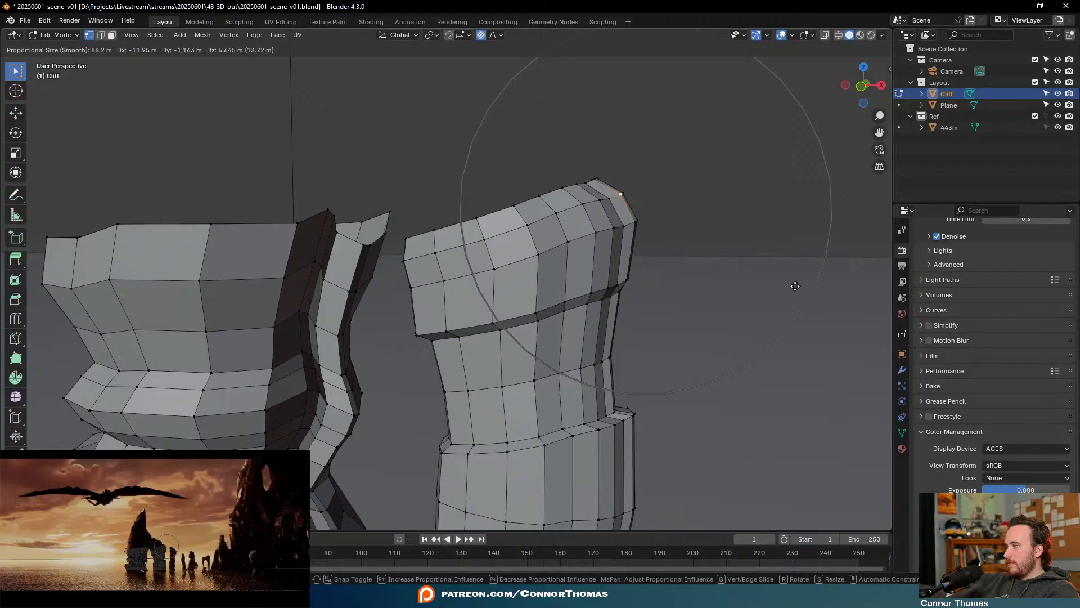
click(793, 283)
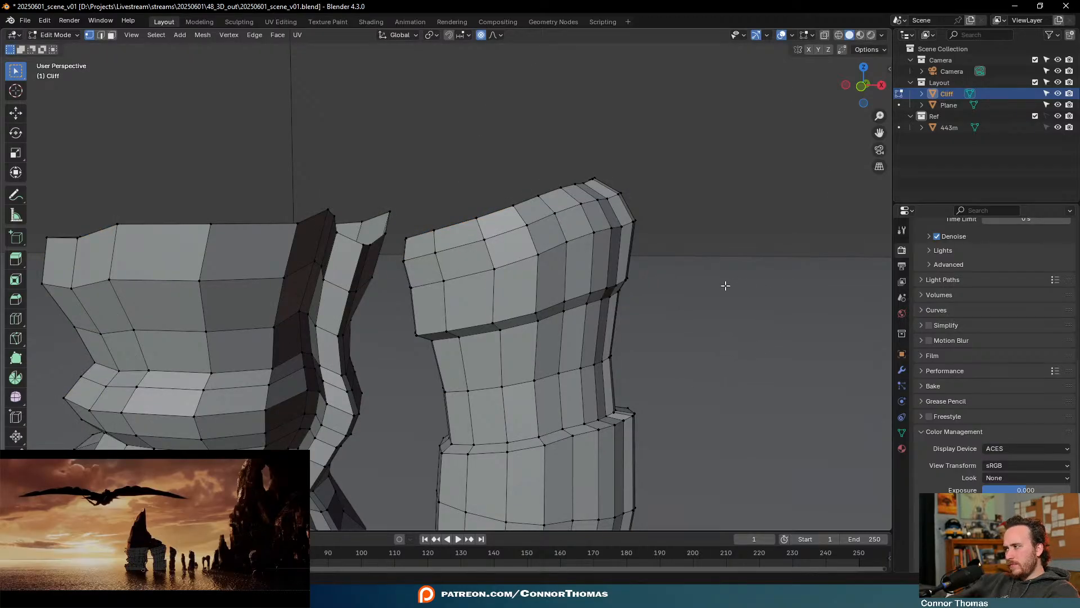
Select the bottom edge loops of both rocks, extrude them down below the plane and adjust their scale slightly
shift+middle_drag(723, 441, 746, 194)
shift+middle_drag(709, 343, 795, 283)
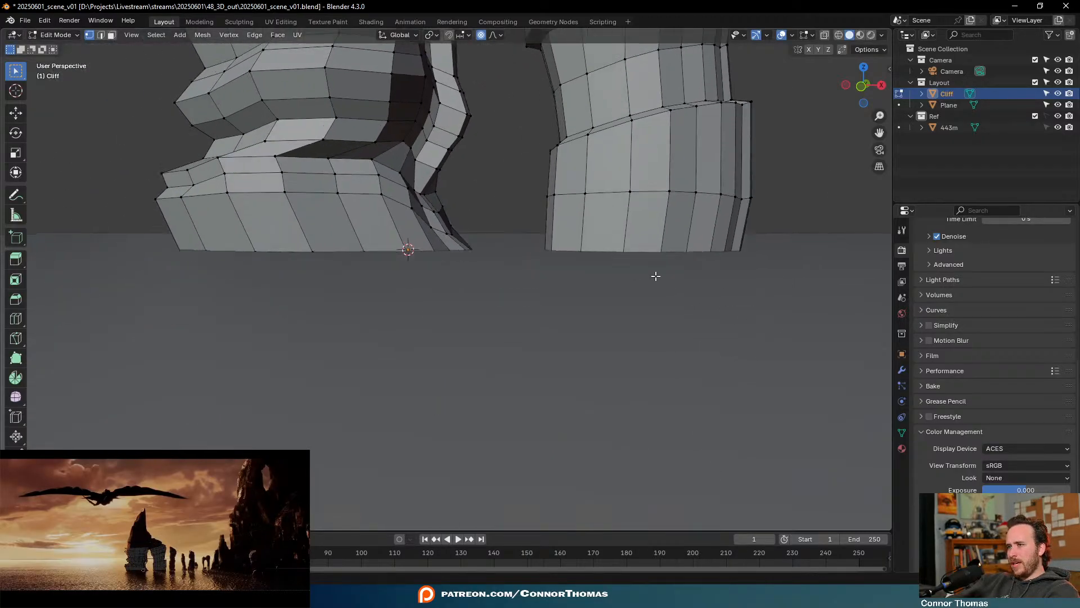
click(659, 272)
middle_drag(669, 250, 670, 239)
alt+click(681, 236)
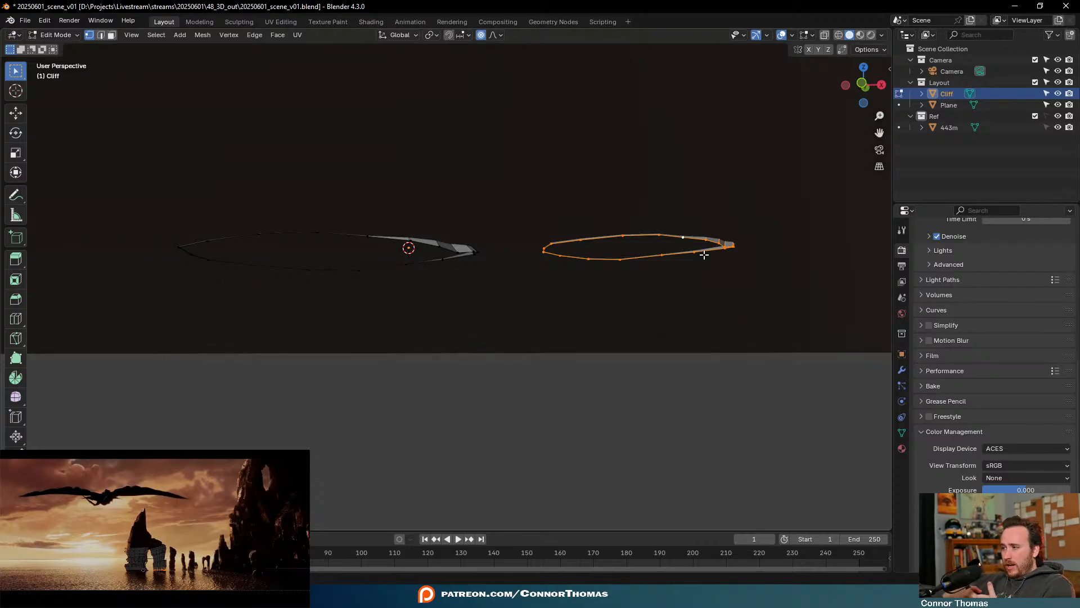
alt+shift+click(435, 246)
key(g)
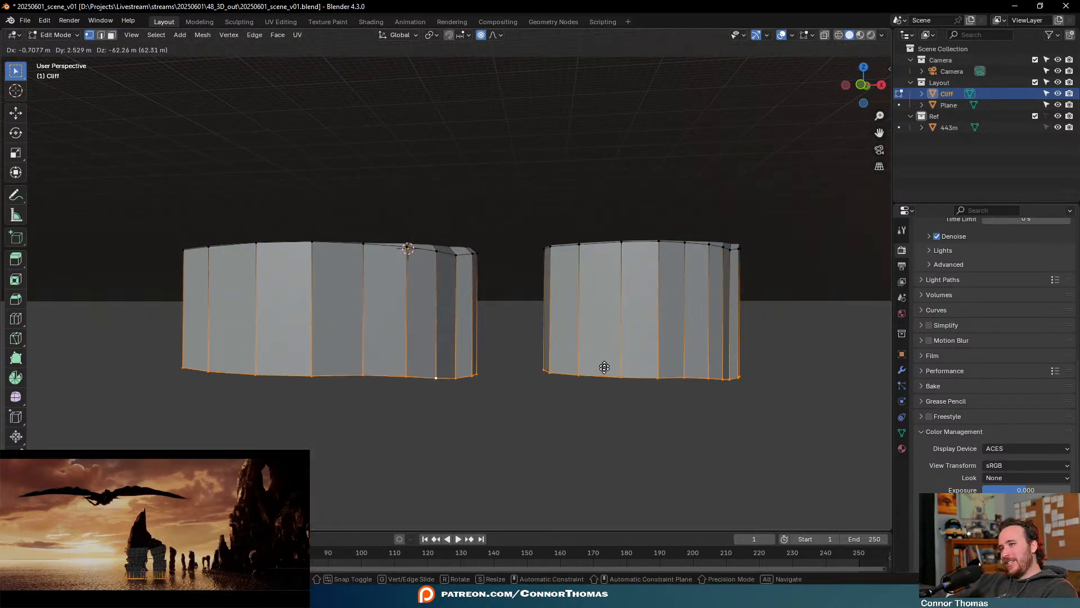
click(603, 281)
key(s)
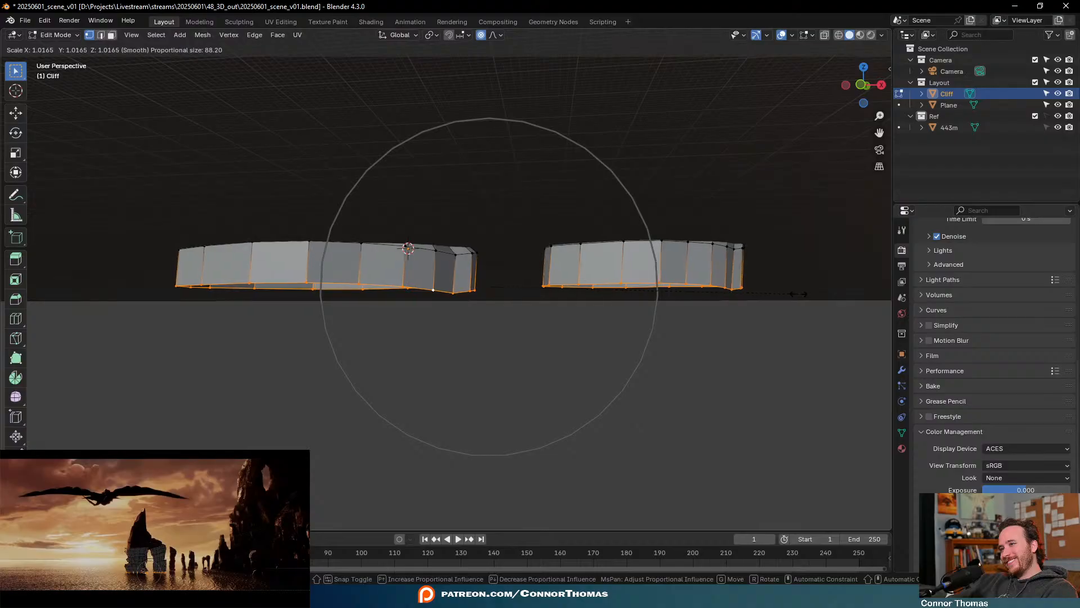
click(762, 296)
Extrude both rocks' bottom loops downward two more times, scaling the loops slightly between the extrusions
scroll(603, 340, down, 4)
shift+middle_drag(603, 340, 624, 247)
key(e)
click(638, 296)
key(s)
click(640, 297)
key(e)
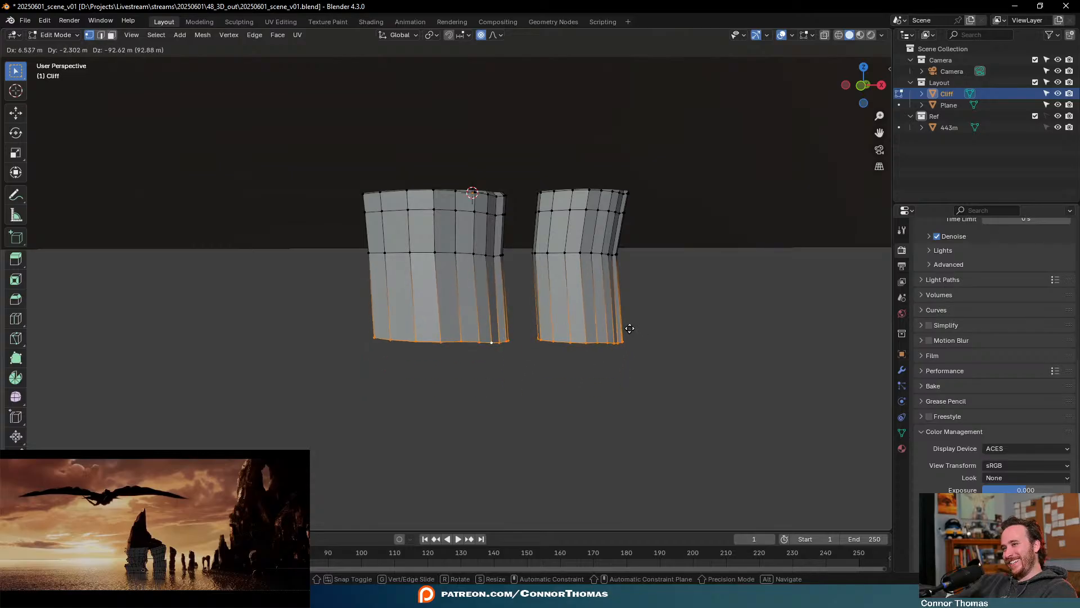
click(626, 279)
Leave Edit Mode, deselect everything and review the overall shape of both rocks
shift+middle_drag(625, 321, 629, 283)
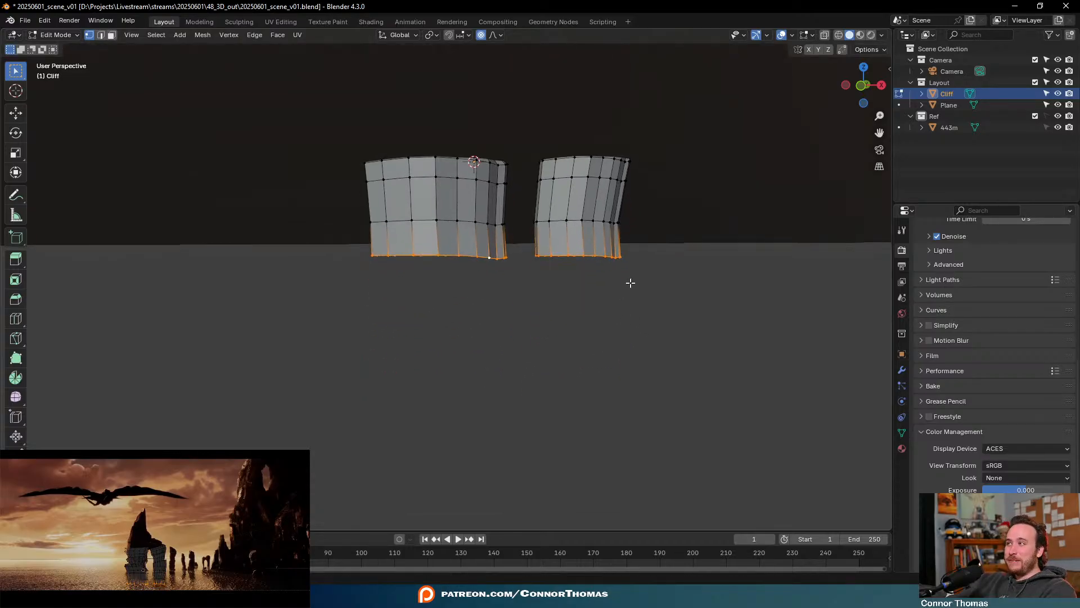
key(Tab)
shift+middle_drag(616, 186, 592, 326)
shift+middle_drag(591, 228, 609, 300)
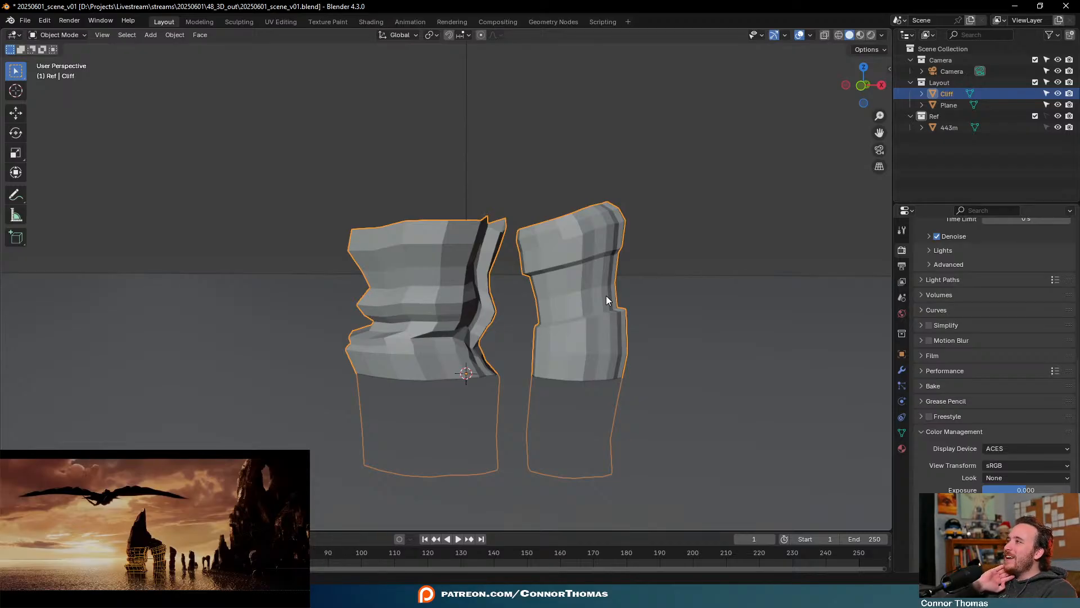
key(alt+a)
middle_drag(606, 295, 596, 238)
Select the small rock's top rim loop in Edit Mode and extrude it about 12 m toward the cliff and slightly upward
key(Tab)
alt+click(594, 222)
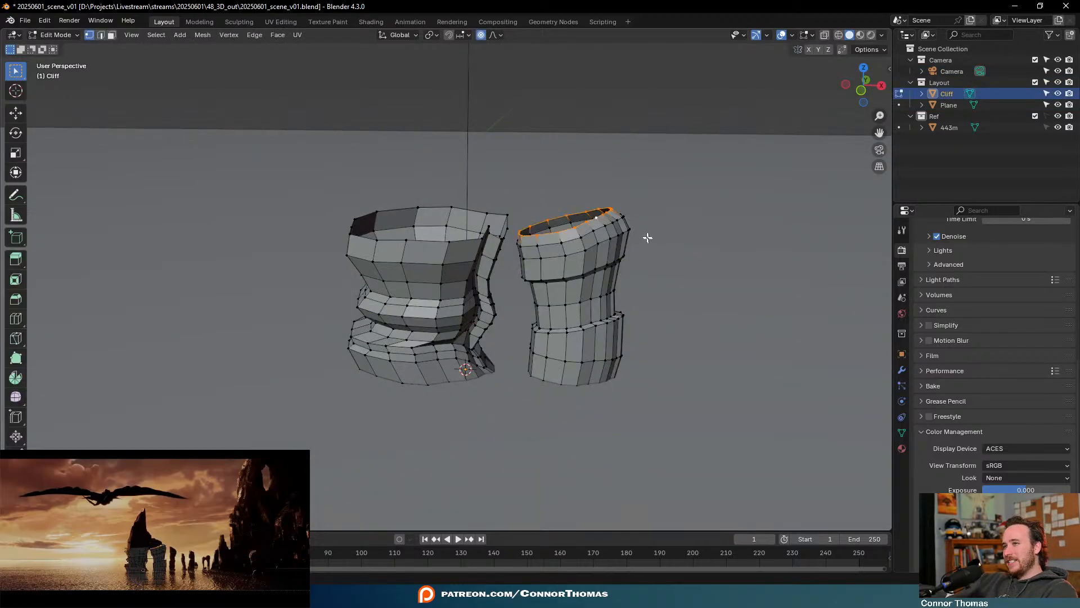
scroll(592, 238, up, 5)
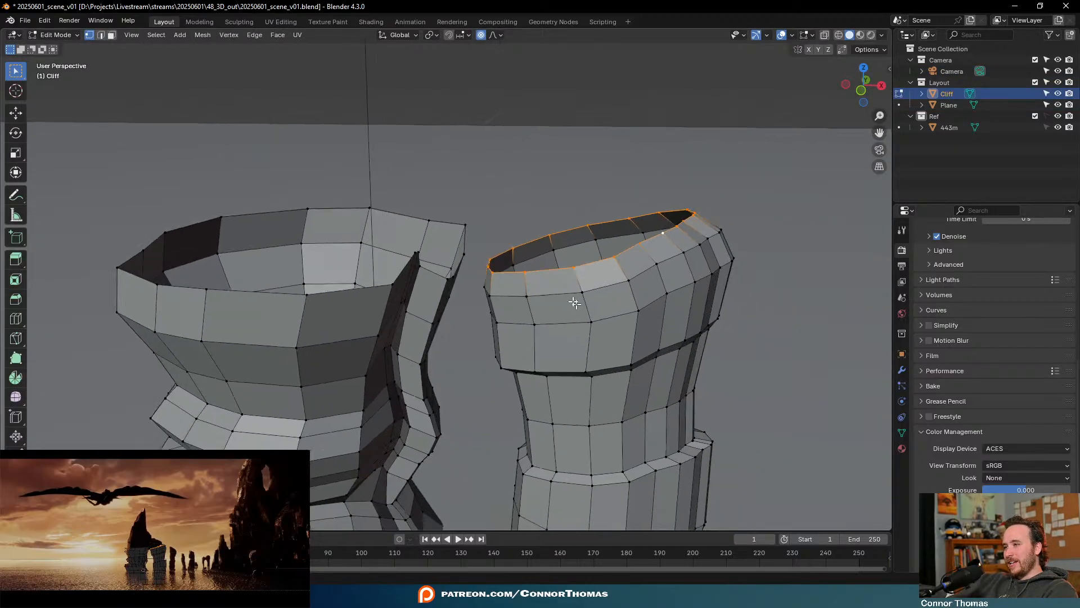
key(g)
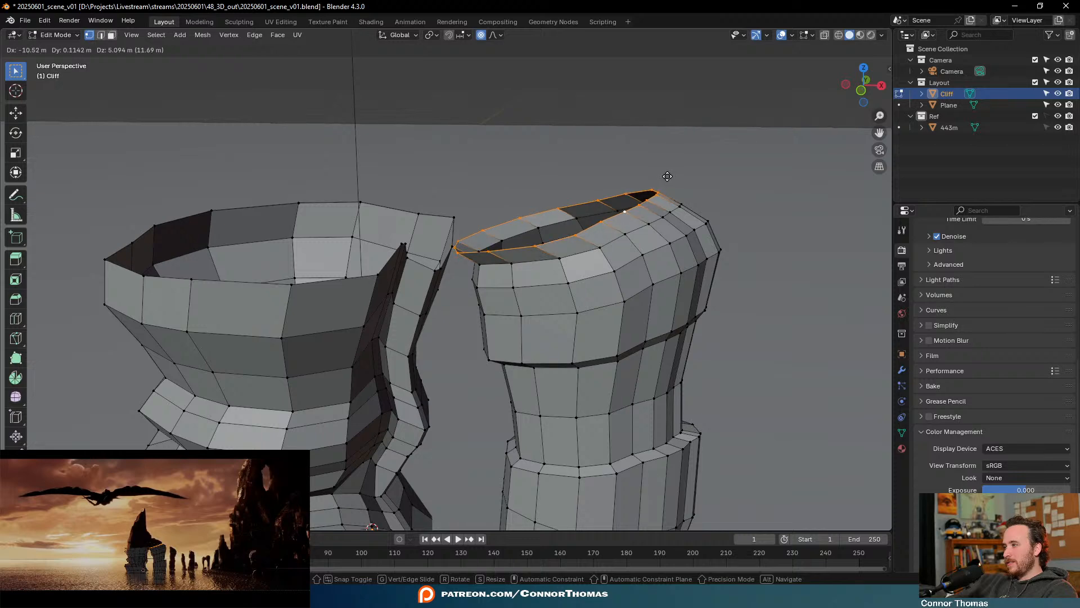
click(667, 176)
Fill the gap between the cliff's top edge and the small rock's extended rim with faces
middle_drag(683, 193, 735, 178)
key(a)
key(alt+a)
alt+click(632, 183)
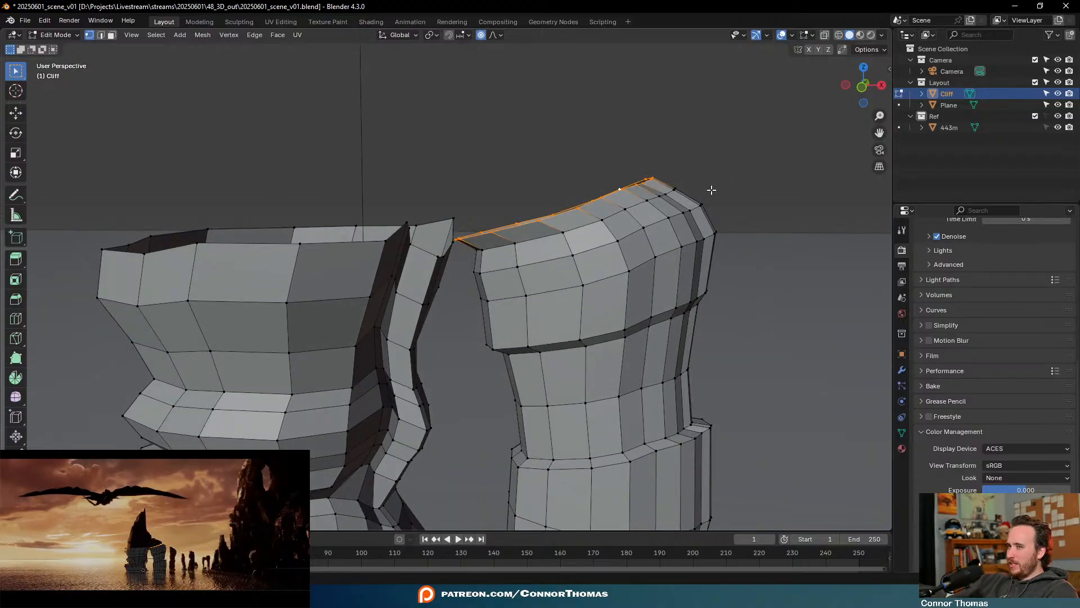
middle_drag(600, 196, 504, 307)
middle_drag(497, 257, 471, 234)
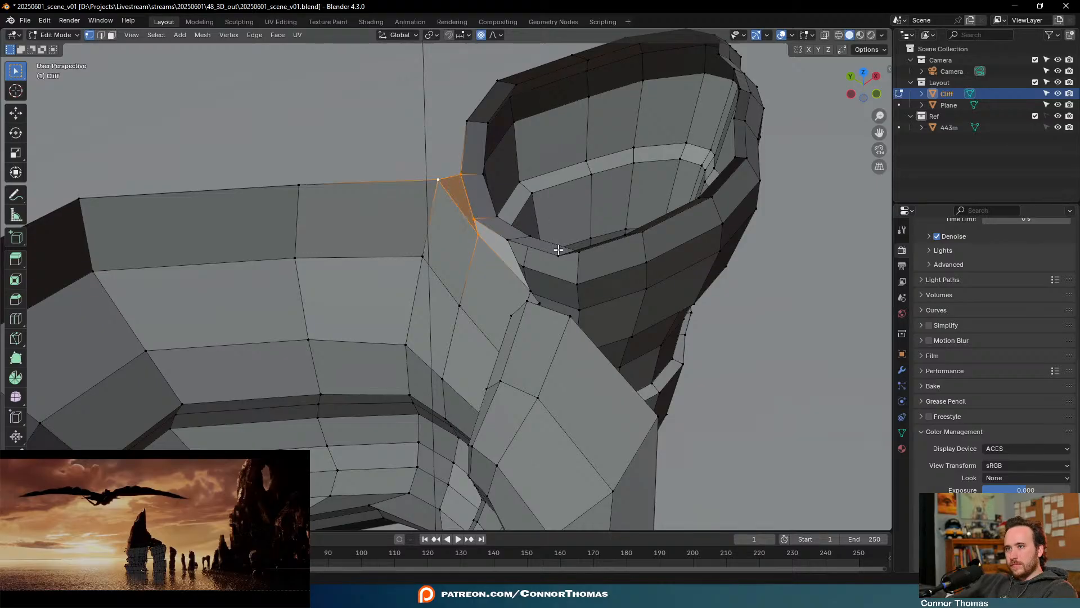
middle_drag(551, 301, 575, 321)
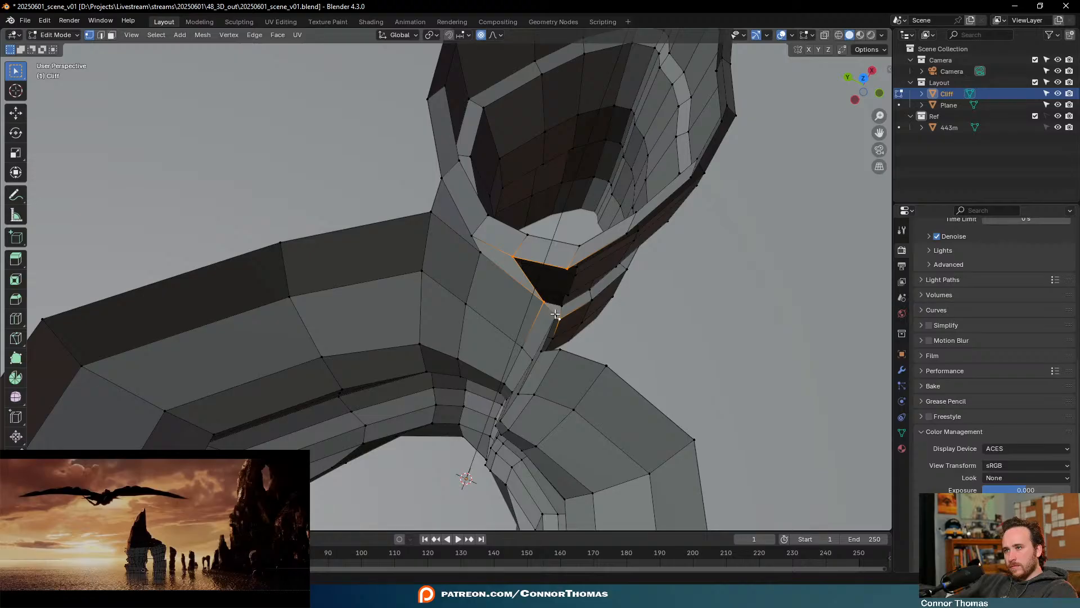
key(f)
key(a)
key(a)
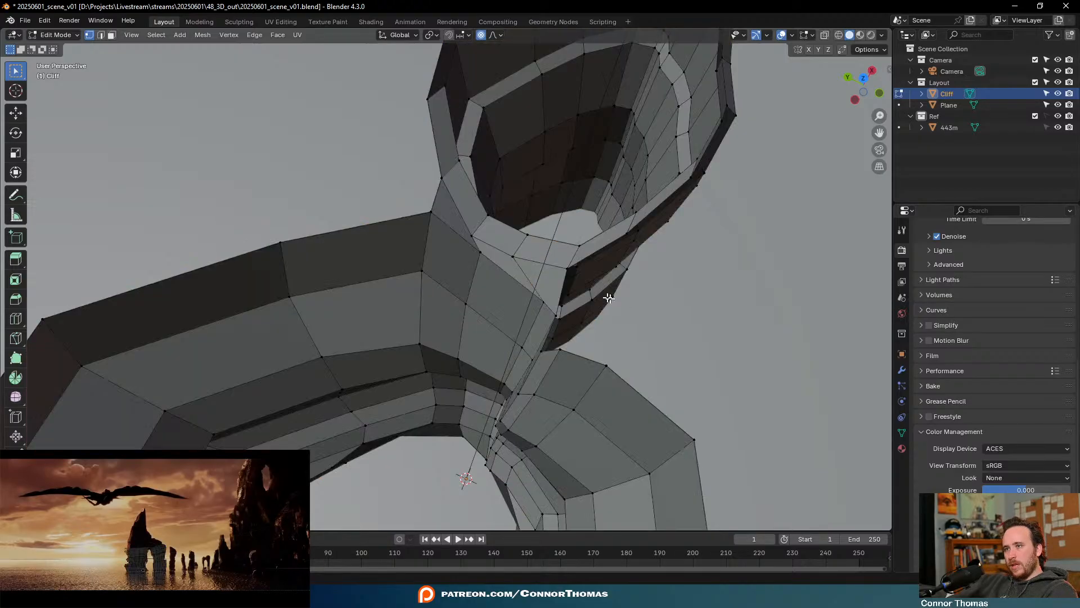
Select the joined top rim loop and check how it runs around the cliff and the small rock
middle_drag(599, 298, 500, 209)
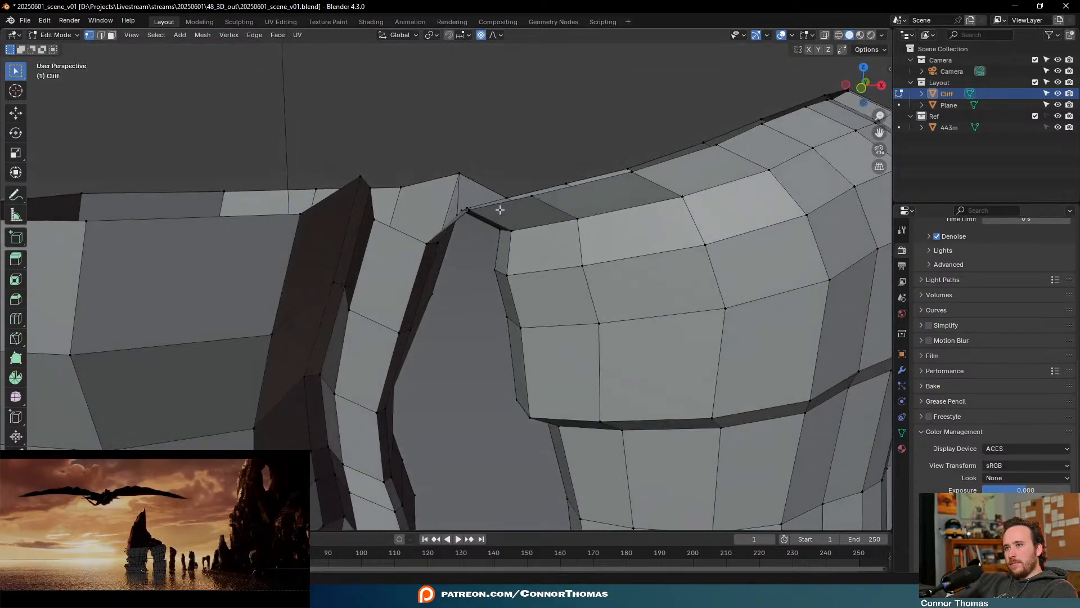
alt+click(376, 218)
mouse_move(455, 252)
middle_down()
mouse_move(501, 304)
mouse_move(525, 361)
mouse_move(456, 231)
middle_up()
scroll(501, 304, down, 3)
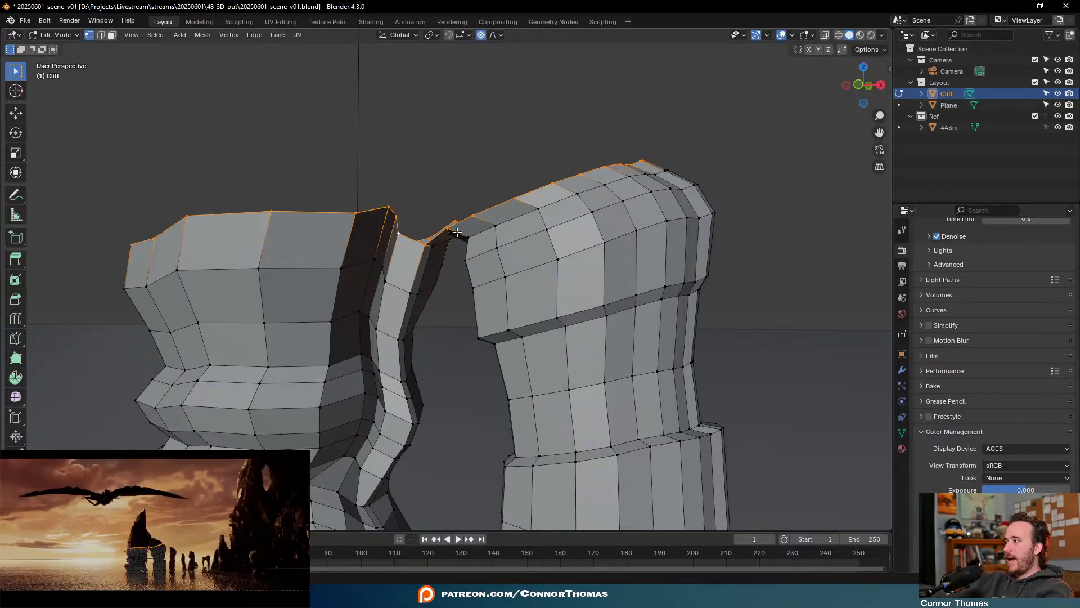
shift+middle_drag(476, 173, 639, 251)
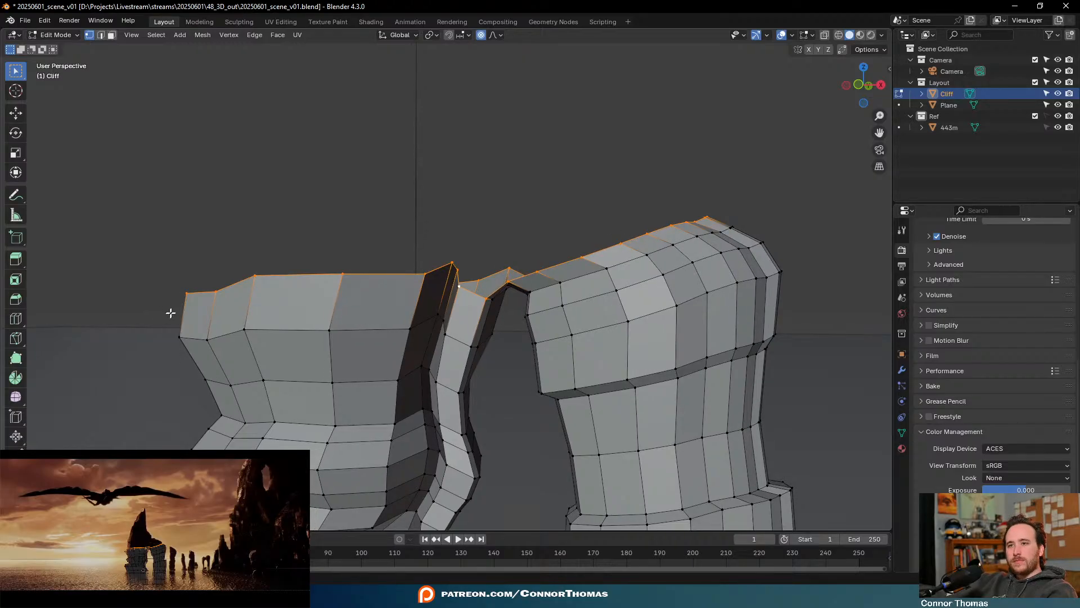
middle_drag(171, 312, 190, 317)
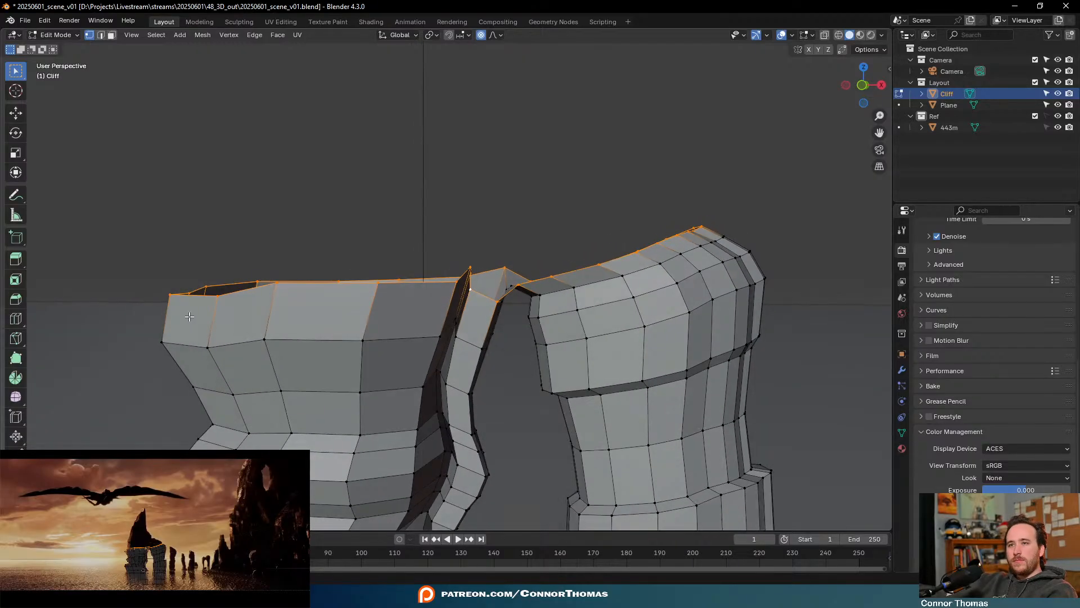
Move the cliff's outer top corner vertex about 18 m inward and upward using proportional editing with a size of about 142 m
click(169, 296)
shift+middle_drag(258, 350, 355, 79)
middle_drag(540, 234, 512, 235)
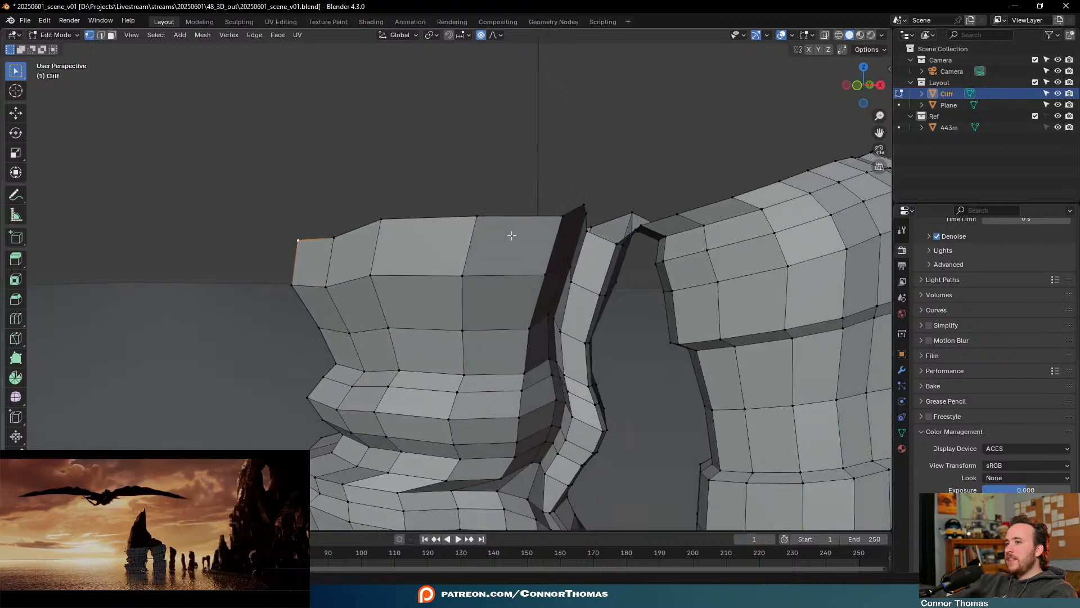
key(g)
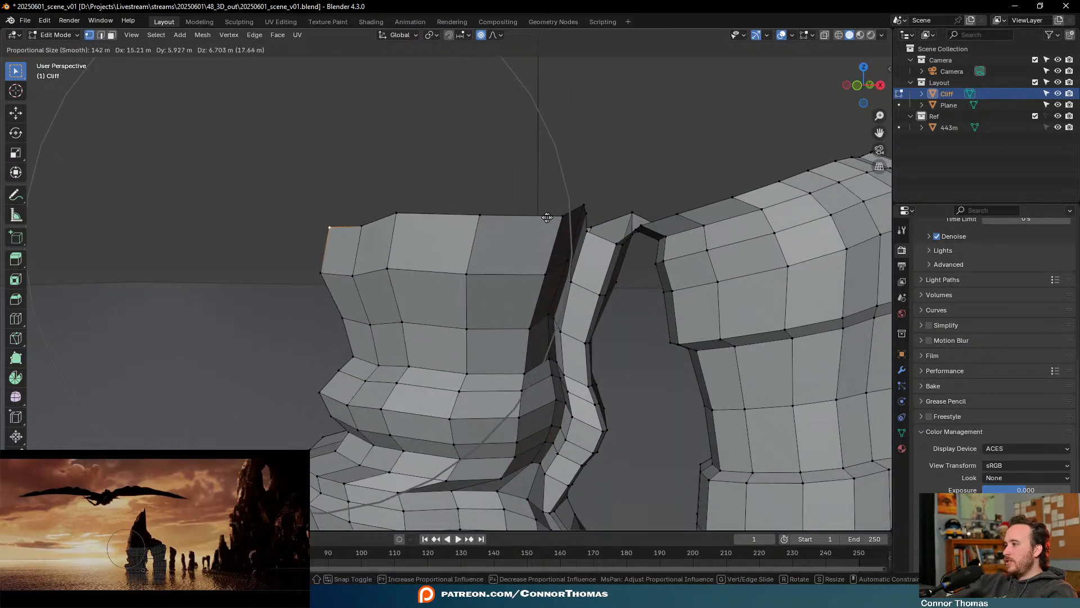
click(547, 217)
middle_drag(547, 217, 561, 204)
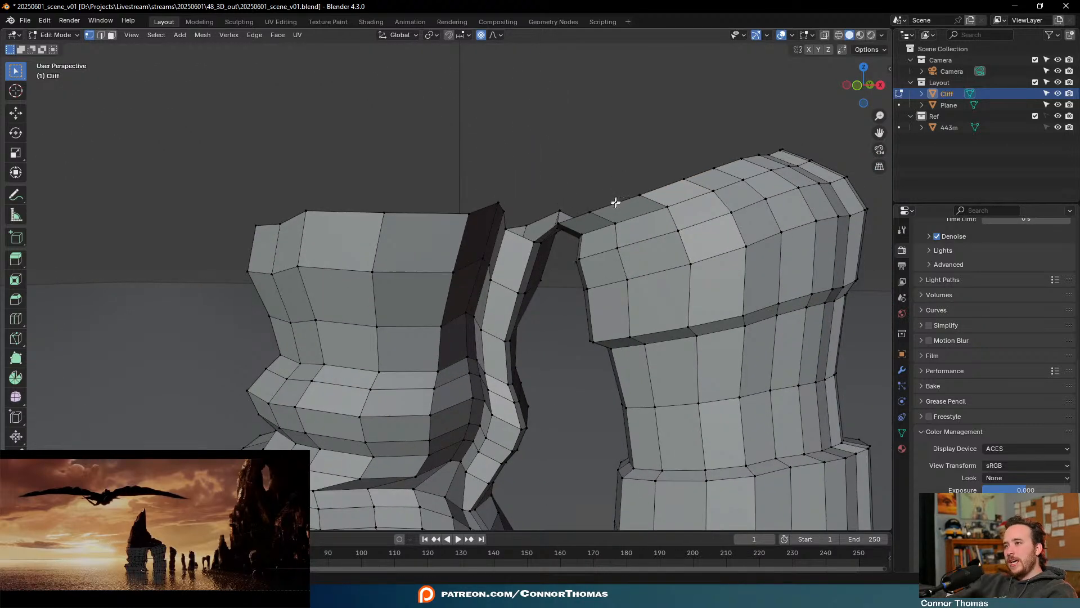
Select the joined top rim loop and extrude it upward three times, scaling it slightly inward before the last extrusion
alt+click(652, 194)
middle_drag(697, 175, 702, 175)
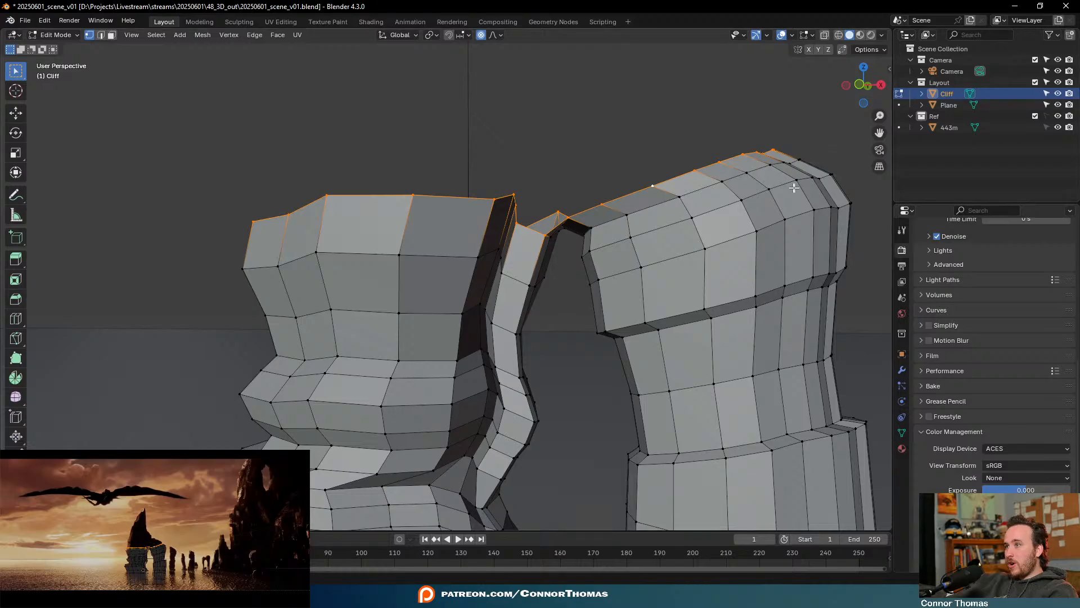
shift+middle_drag(701, 151, 723, 208)
key(g)
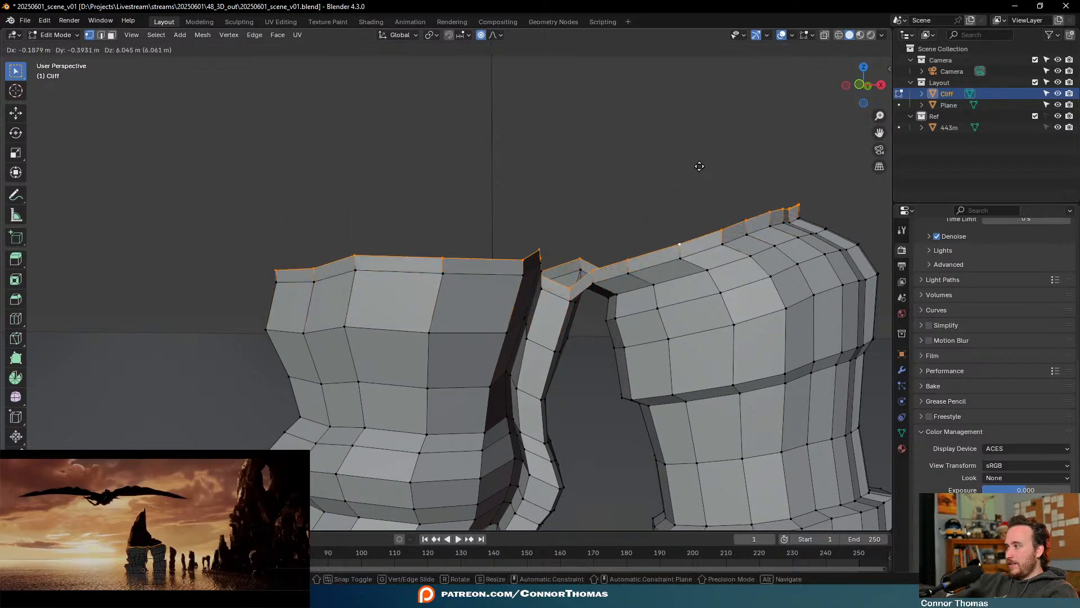
click(697, 156)
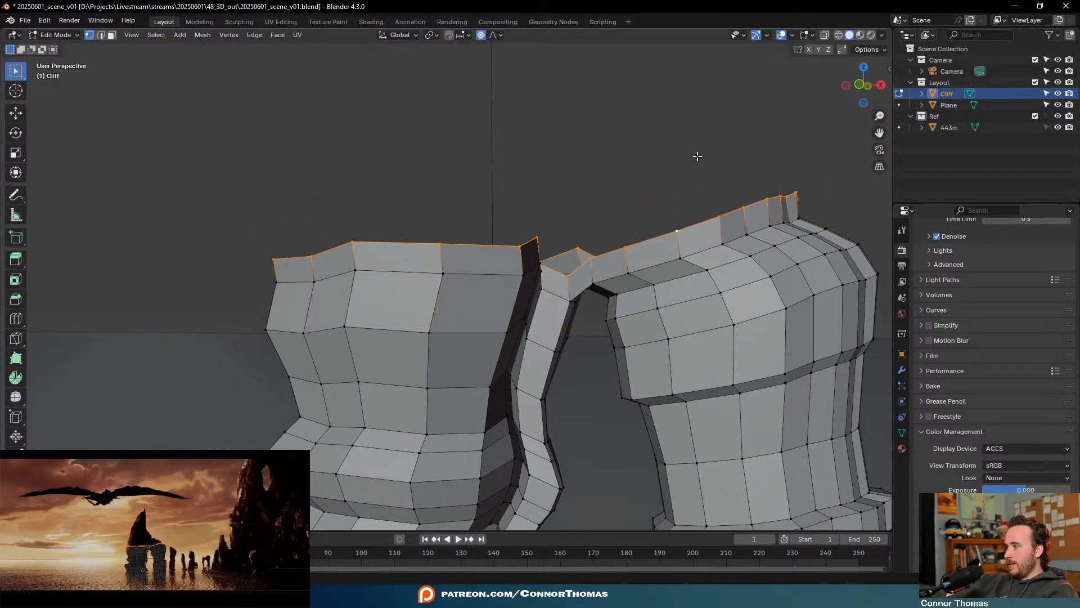
key(g)
key(s)
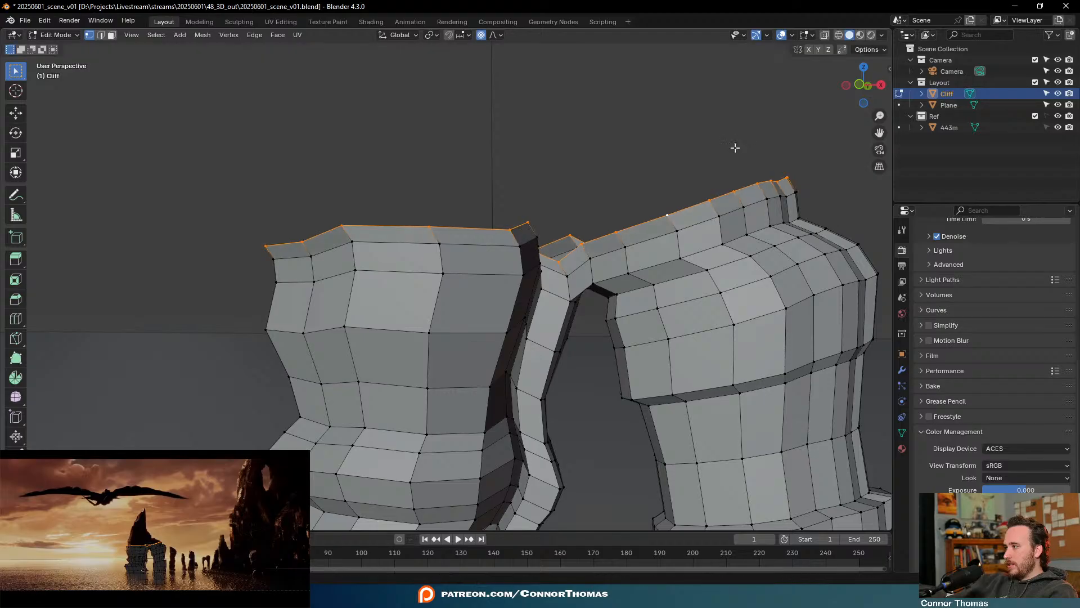
click(704, 163)
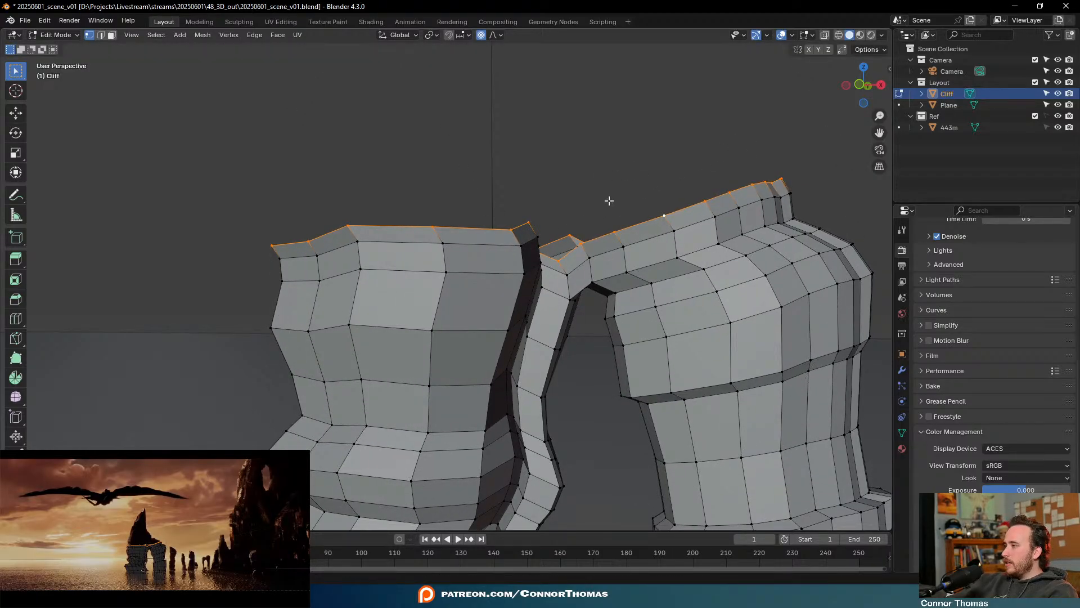
key(g)
click(574, 144)
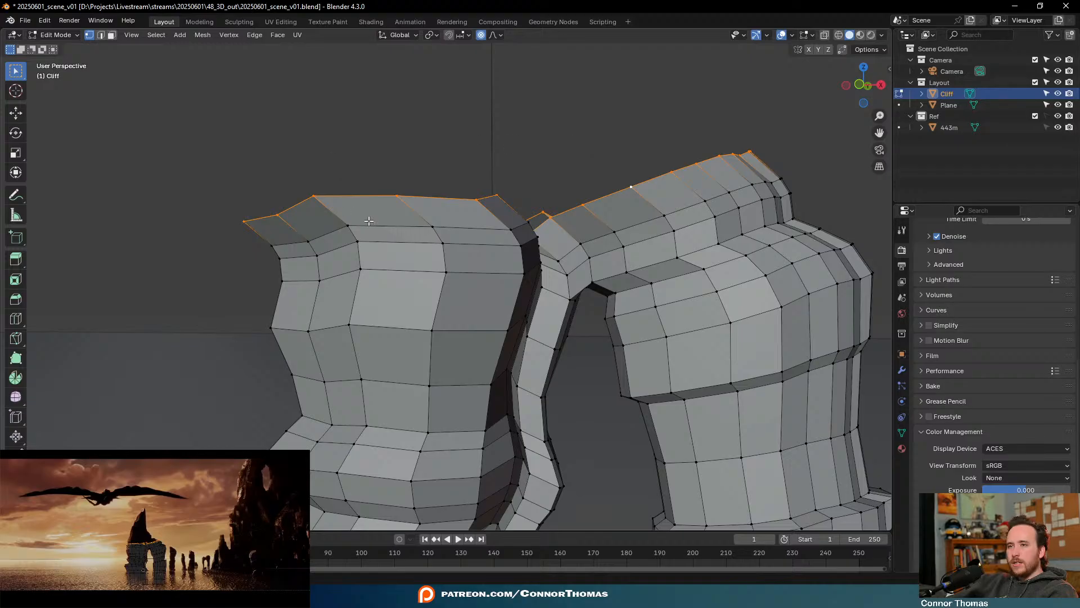
click(249, 218)
key(g)
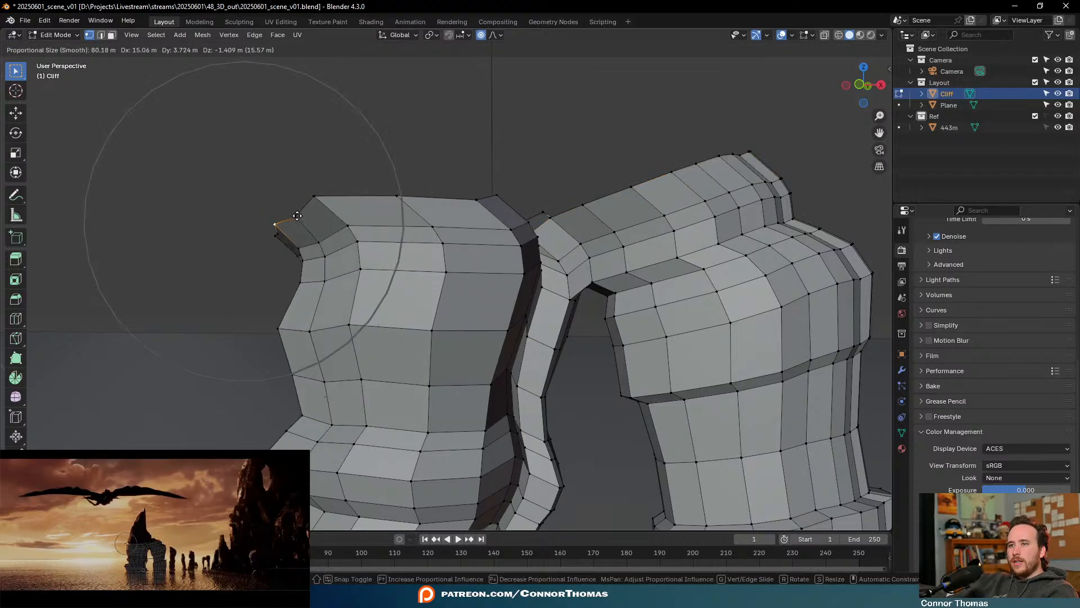
click(304, 223)
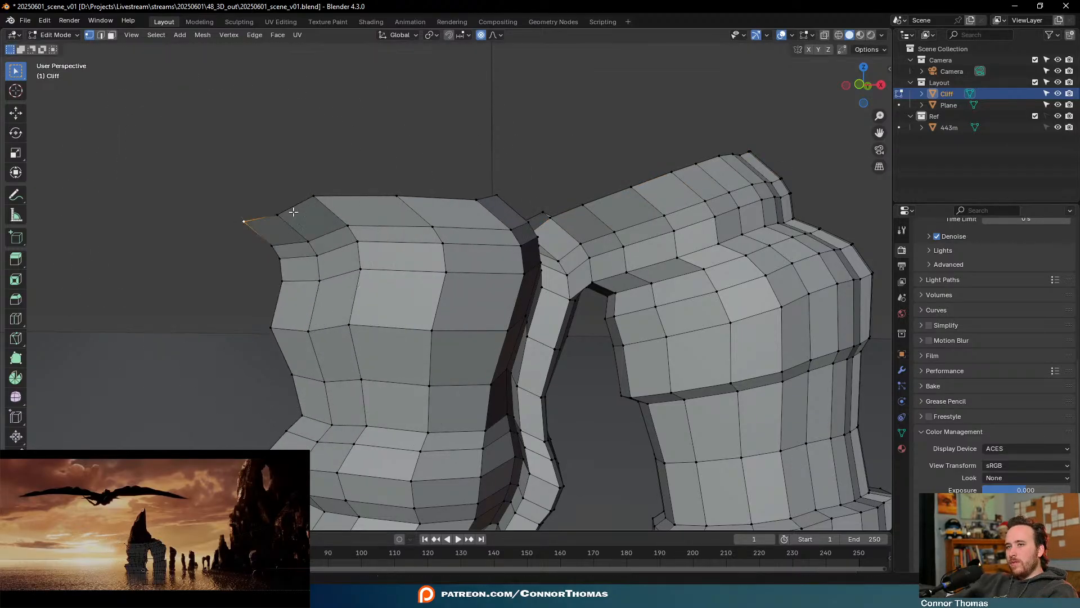
Select the rim vertices around the cliff's outer corner and move them inward with proportional editing at a size of about 66 m
middle_drag(303, 222, 414, 263)
shift+click(430, 273)
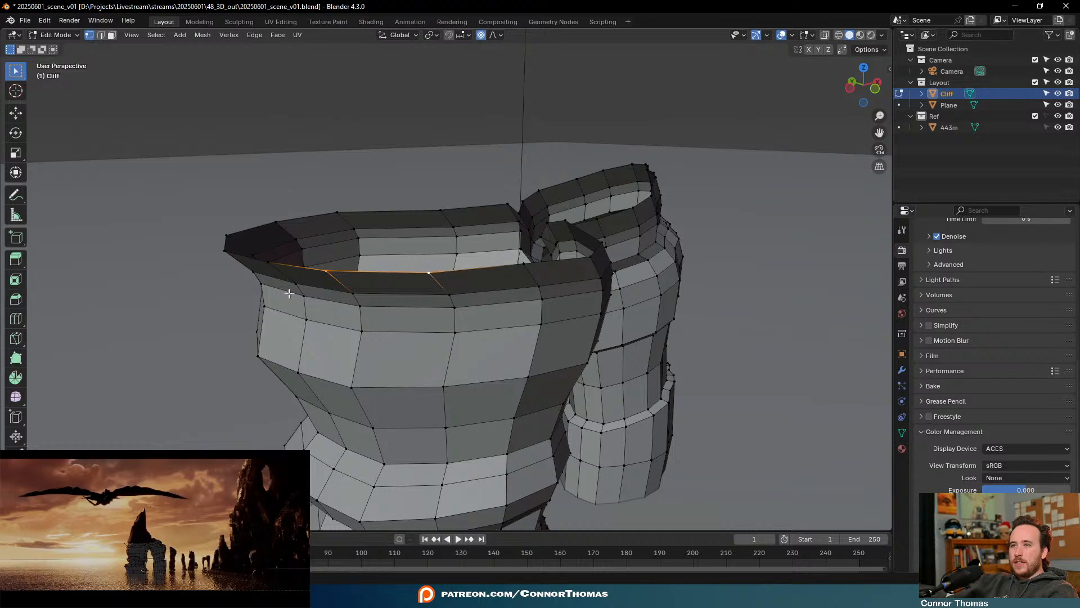
shift+click(270, 259)
middle_drag(506, 279, 421, 260)
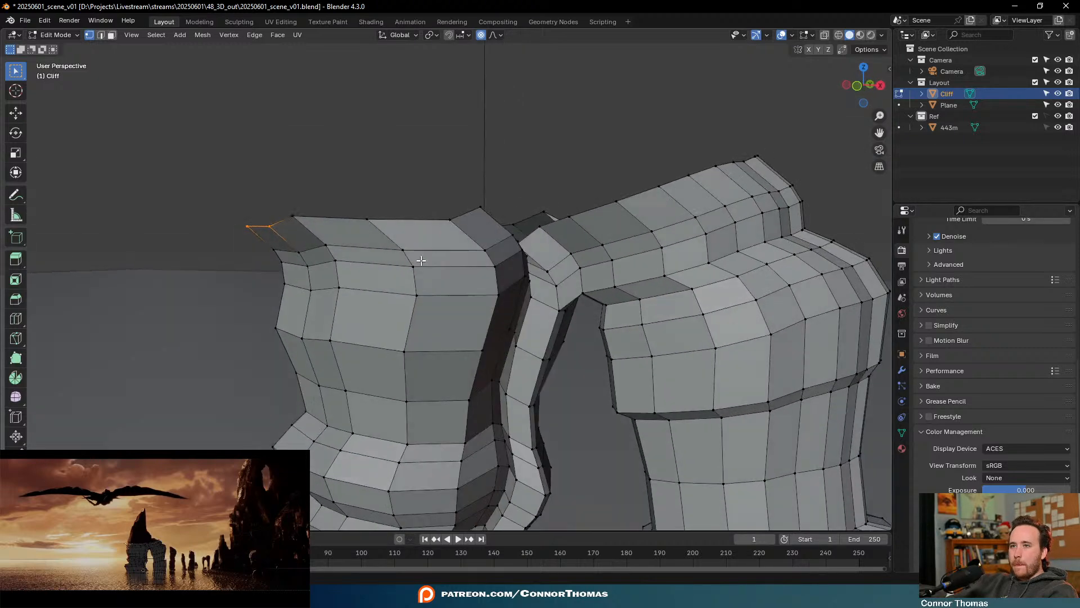
key(g)
right_click(279, 130)
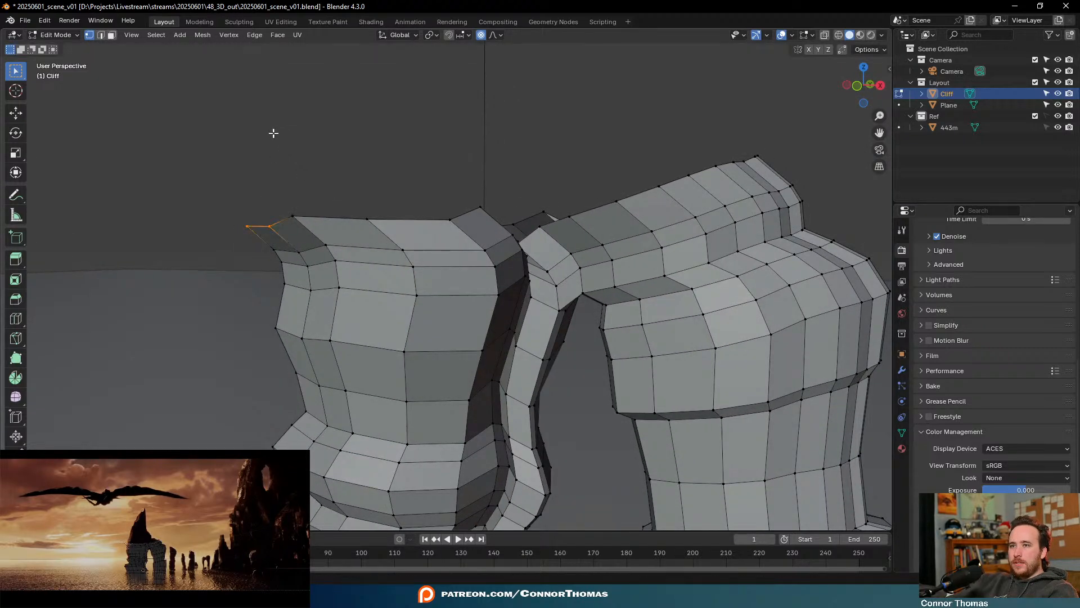
middle_drag(272, 130, 337, 166)
key(r)
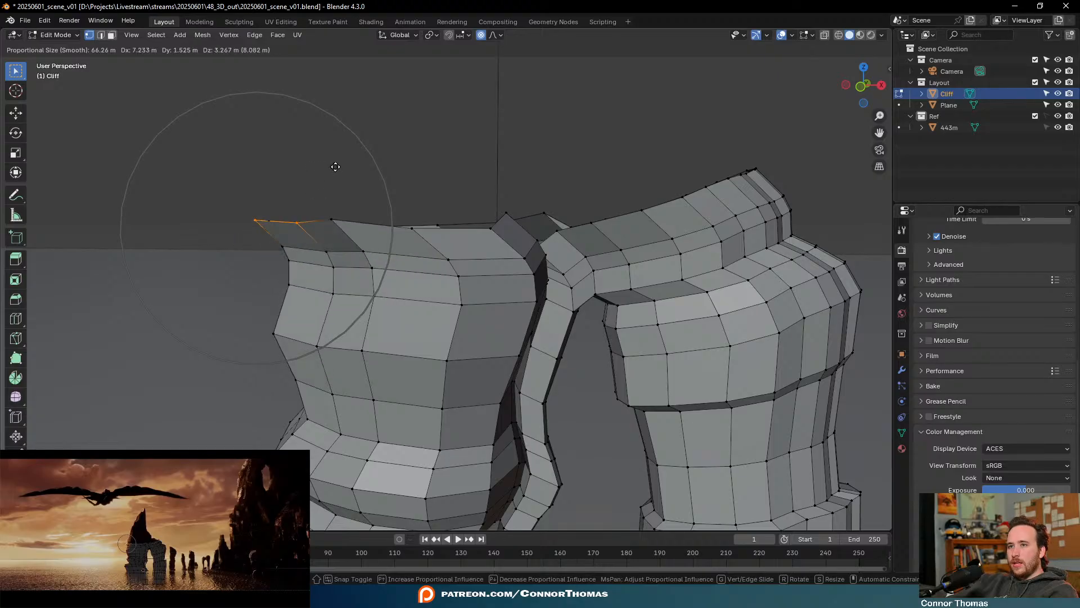
key(g)
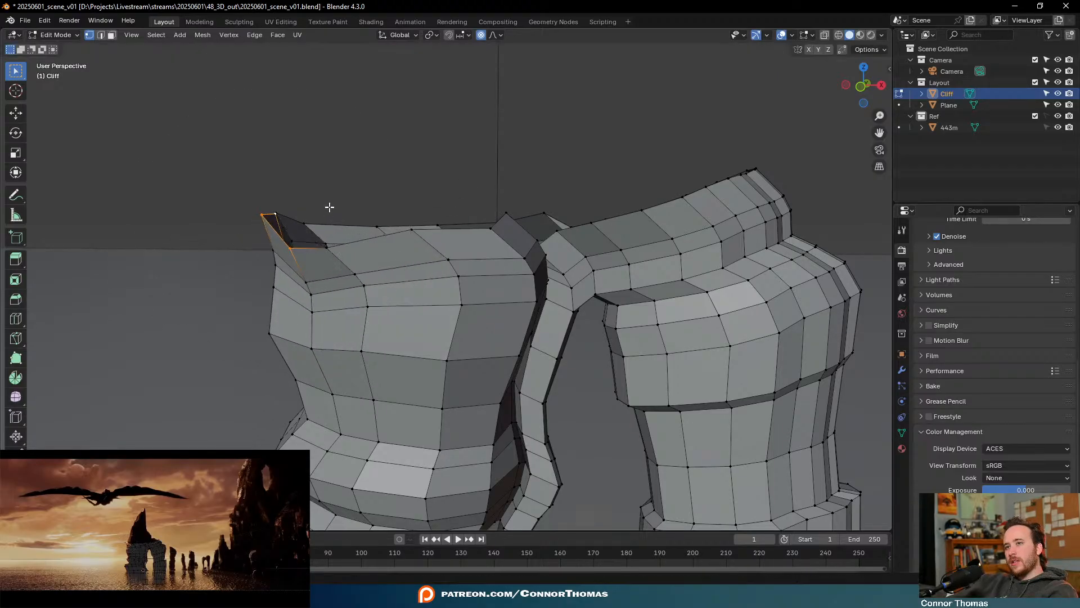
click(423, 214)
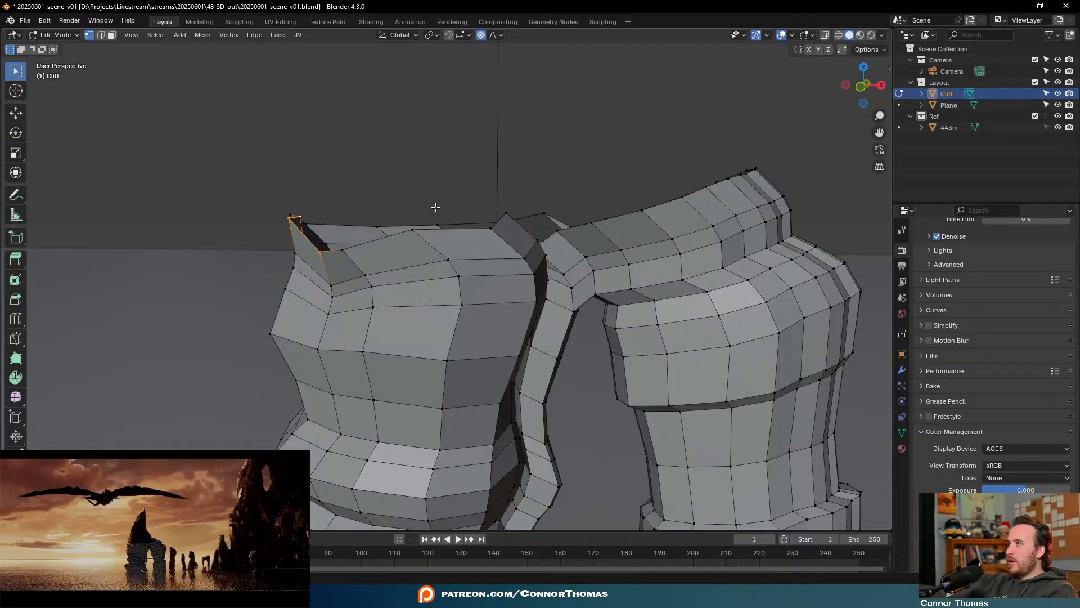
Select the joined top rim loop again and extrude it upward about 15 m
alt+click(653, 208)
middle_drag(688, 198, 683, 228)
key(g)
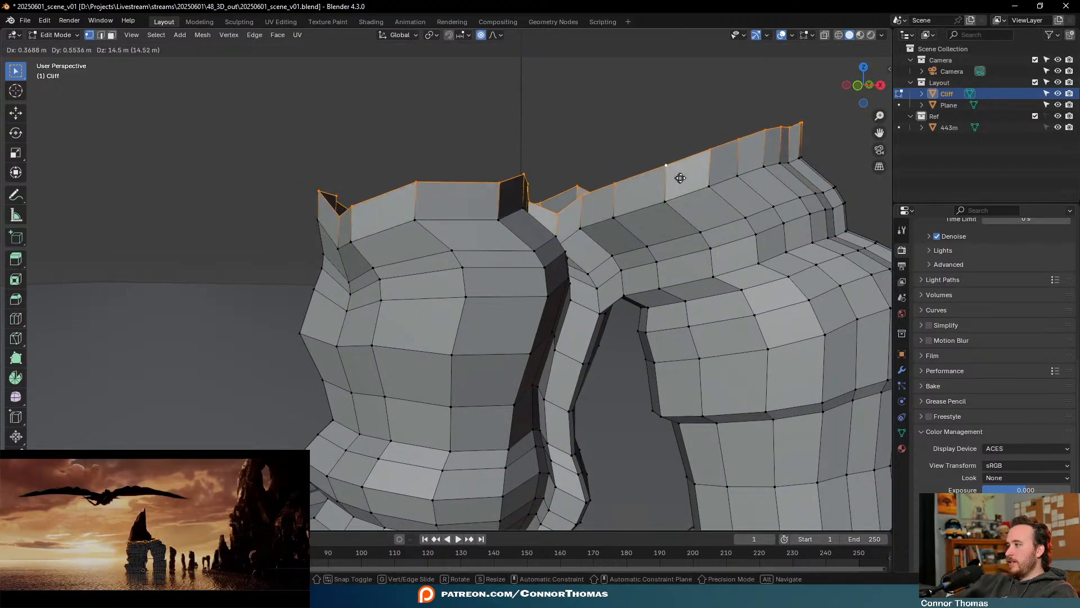
click(697, 169)
middle_drag(697, 169, 734, 105)
click(767, 58)
key(g)
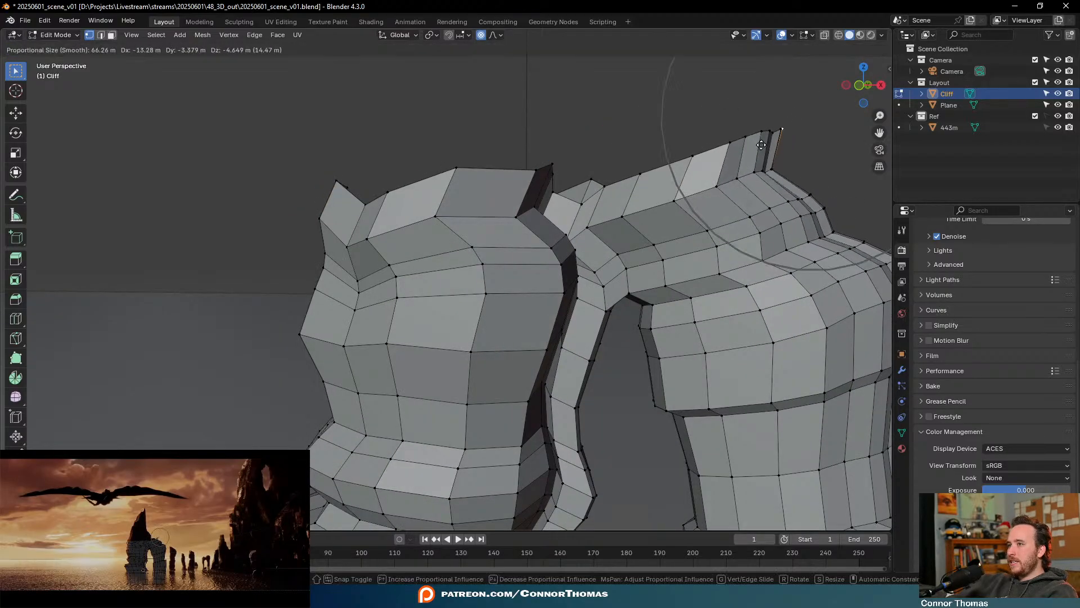
click(748, 140)
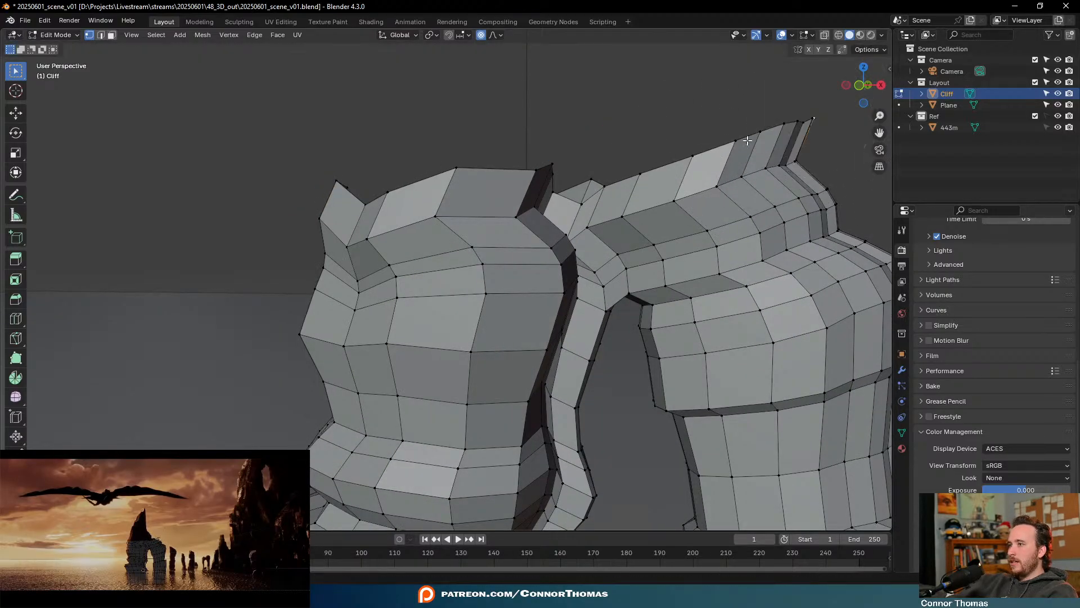
Circle-select the rim vertices at the small rock's outer tip and move them inward and down, with proportional size reduced to about 19 m
key(shift+z)
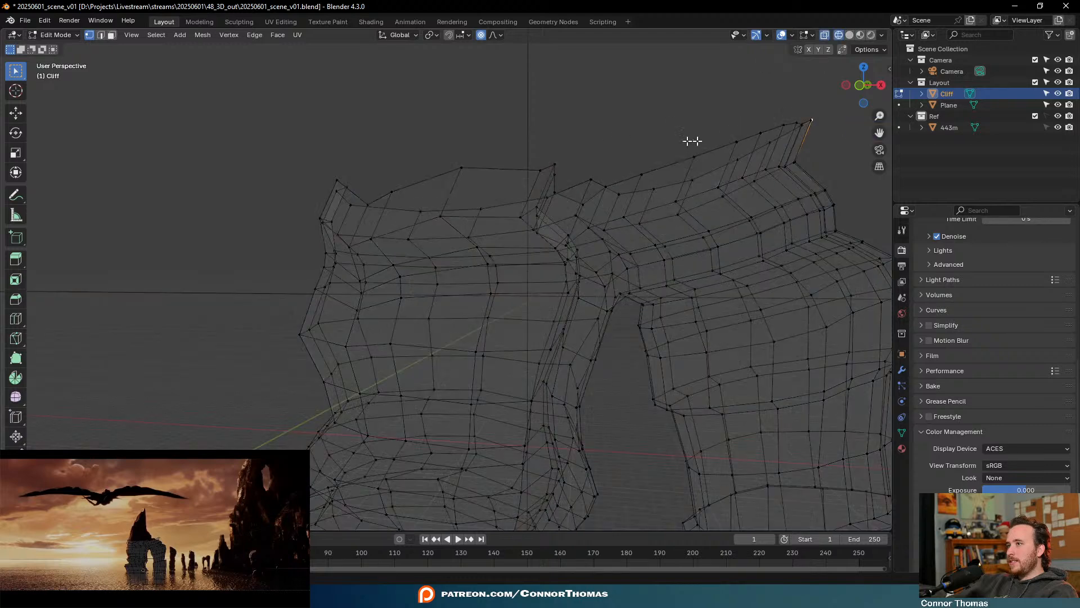
key(c)
click(808, 122)
key(Escape)
key(shift+z)
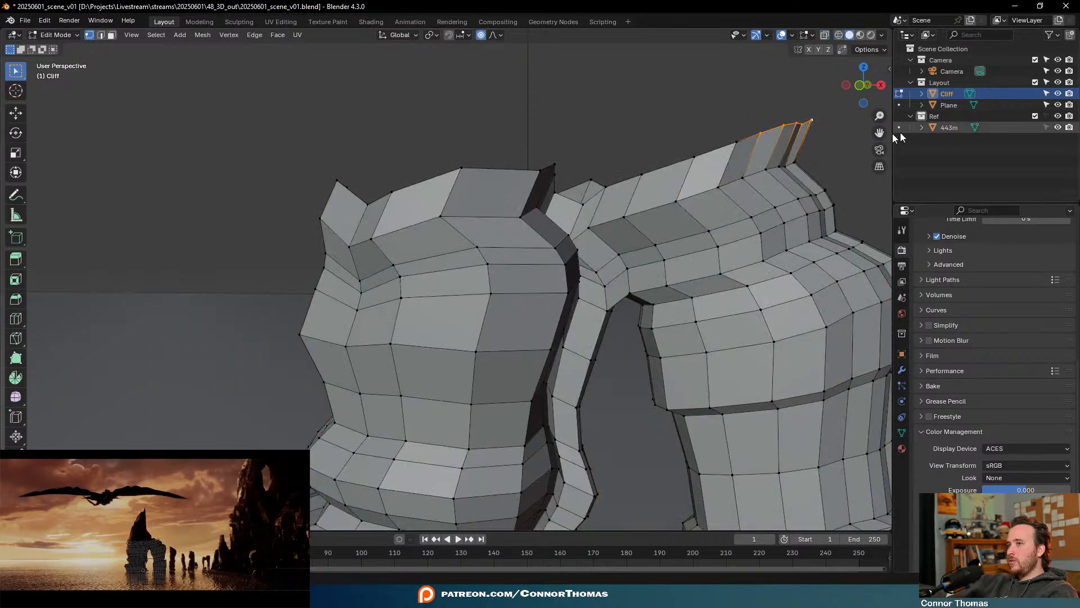
key(g)
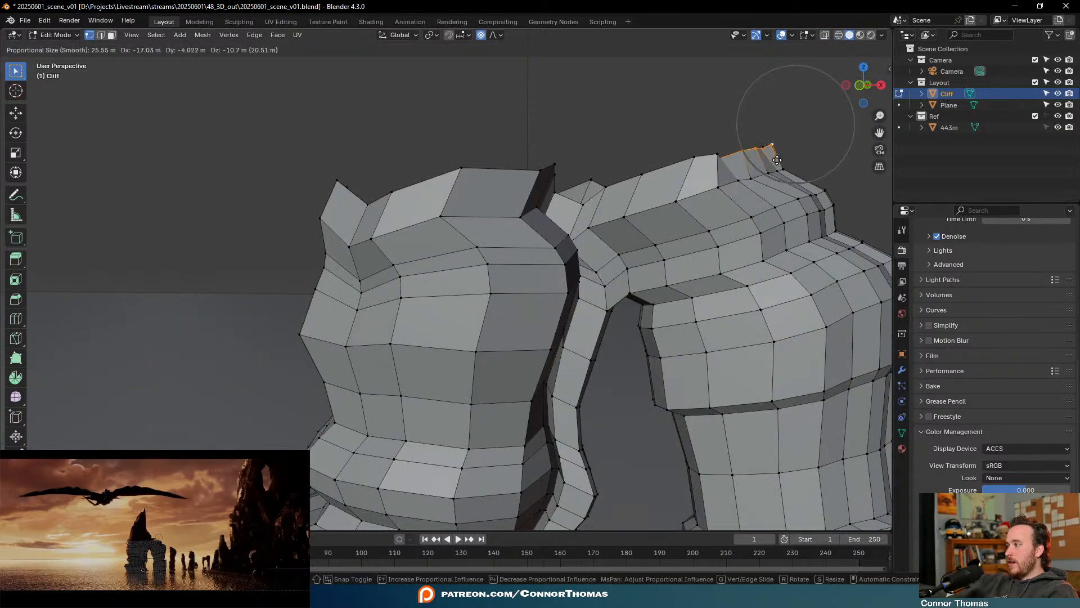
scroll(762, 162, up, 3)
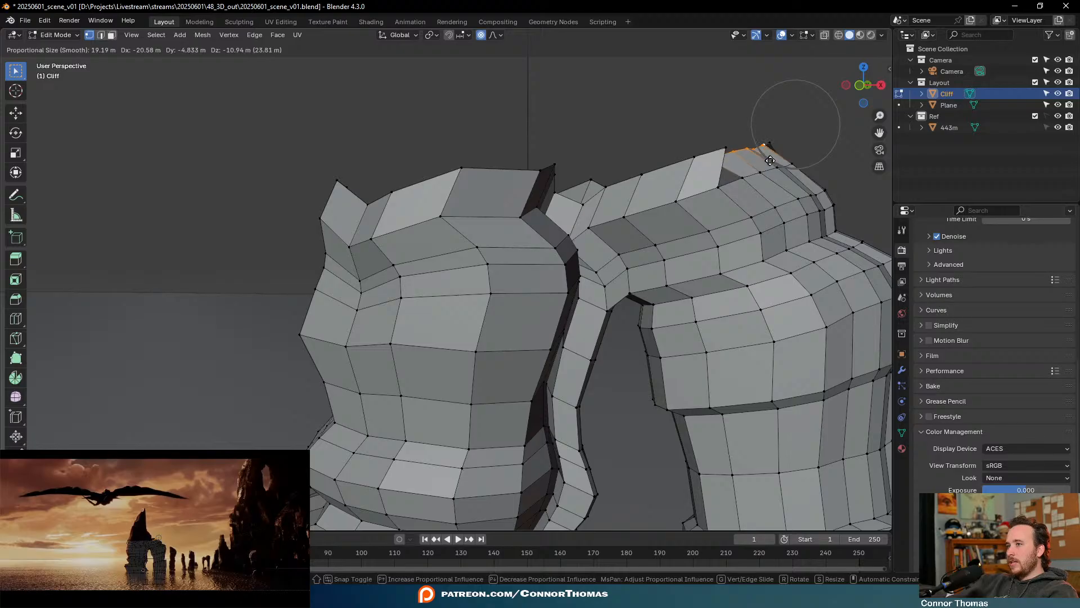
click(759, 165)
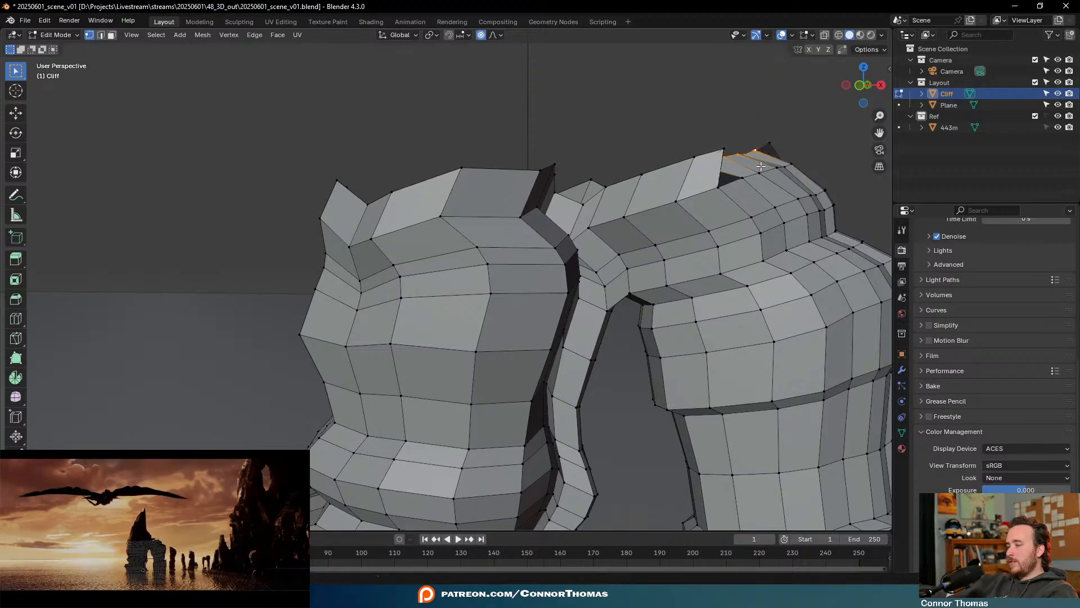
Reposition individual rim vertices at the small rock's outer tip to soften the spikes, reducing the proportional size to about 8 m
middle_drag(759, 165, 429, 201)
middle_drag(460, 203, 767, 184)
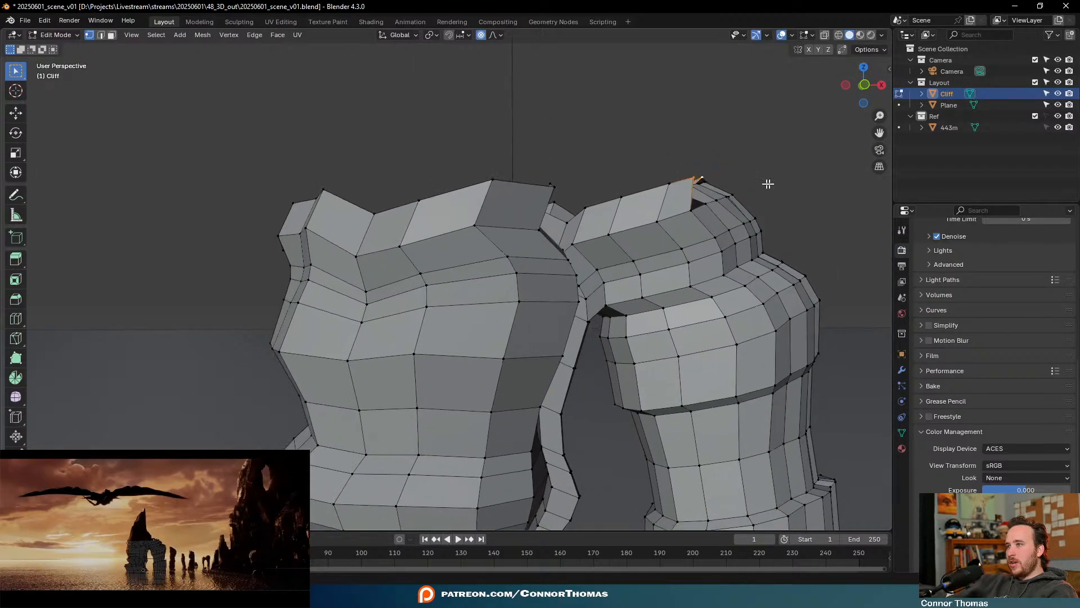
key(g)
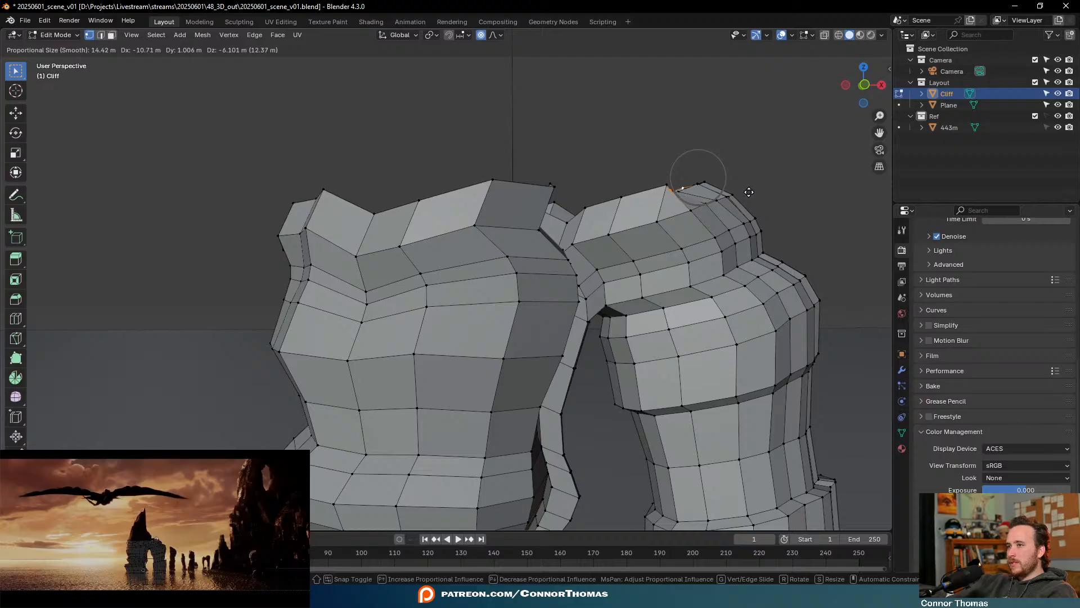
click(748, 194)
key(g)
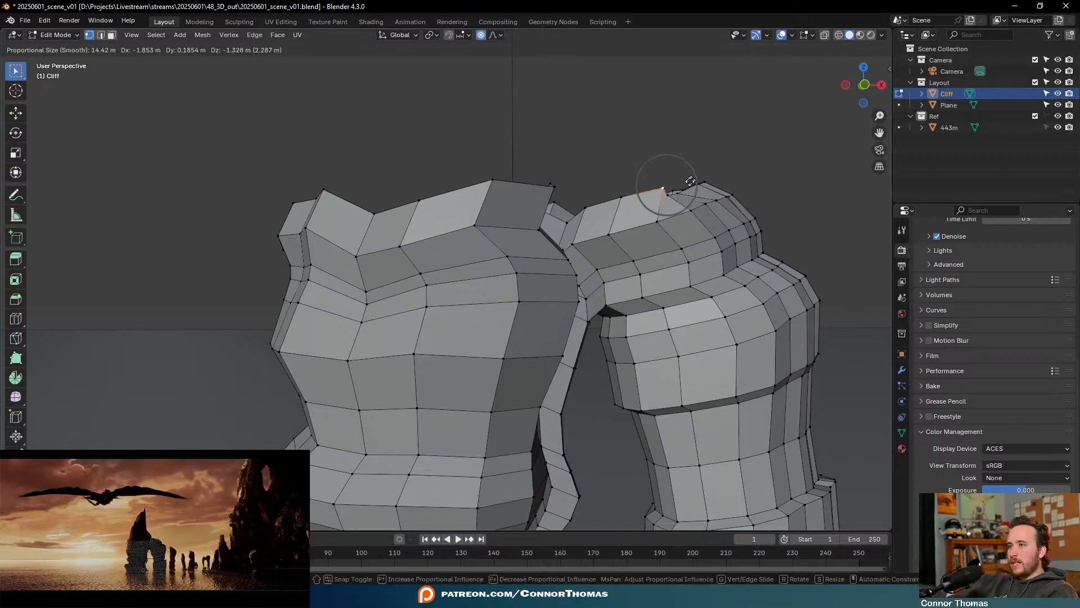
click(678, 194)
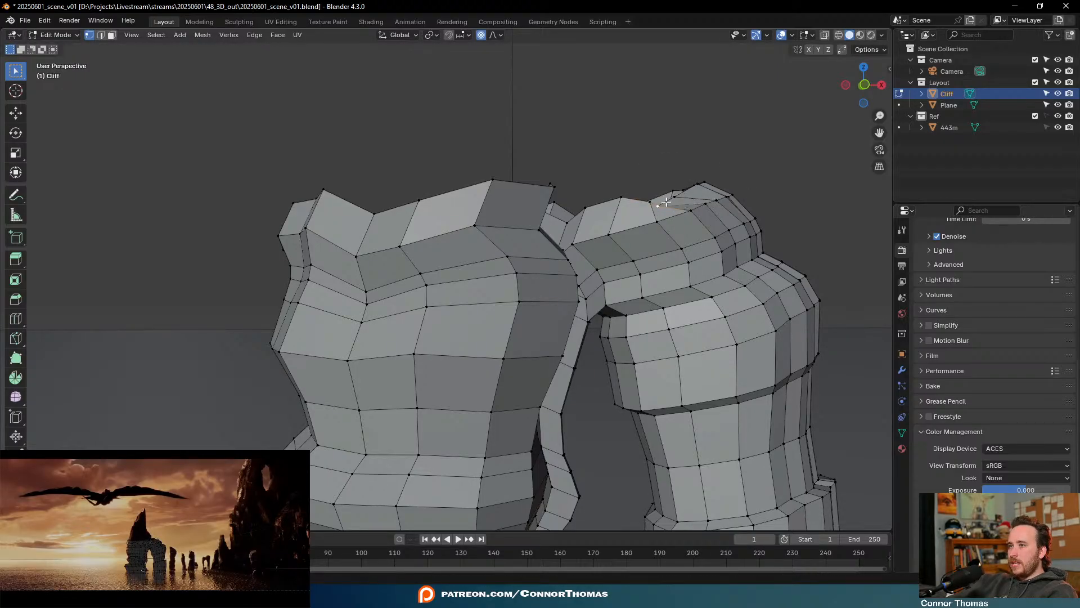
key(g)
scroll(670, 193, up, 4)
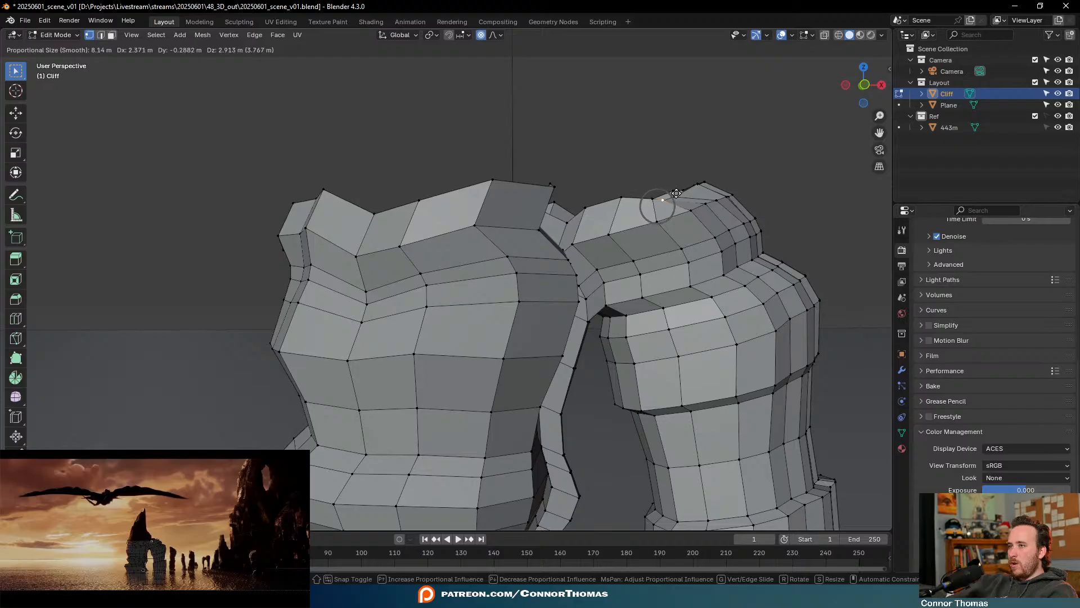
click(678, 189)
middle_drag(724, 181, 455, 198)
scroll(569, 214, down, 3)
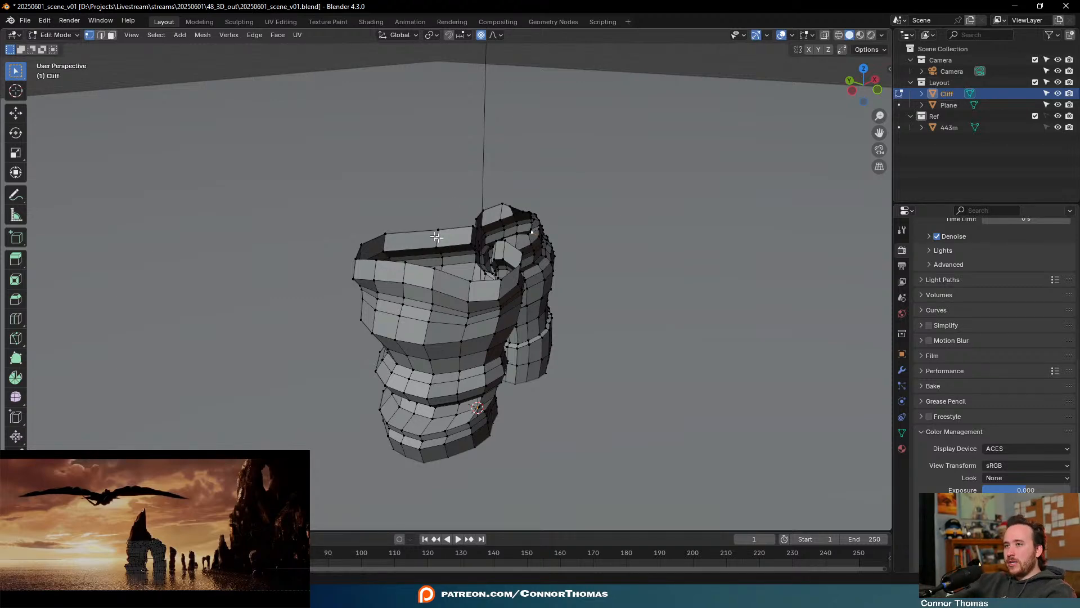
Move the spiky rim vertex at the small rock's outer tip inward, with the proportional size at about 16 m
scroll(436, 237, up, 4)
middle_drag(437, 237, 713, 222)
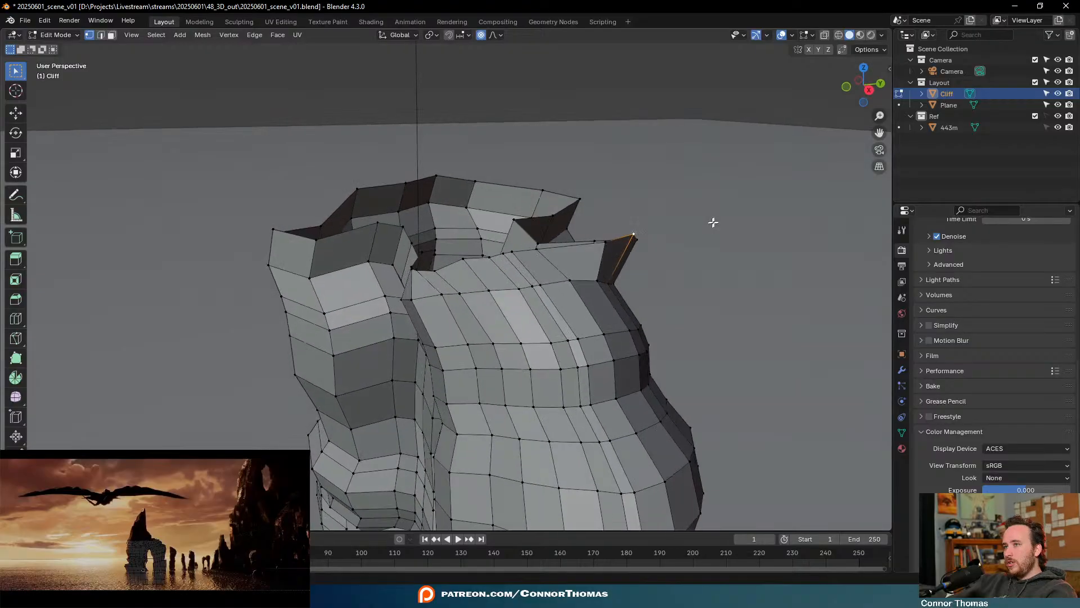
key(g)
scroll(651, 229, down, 5)
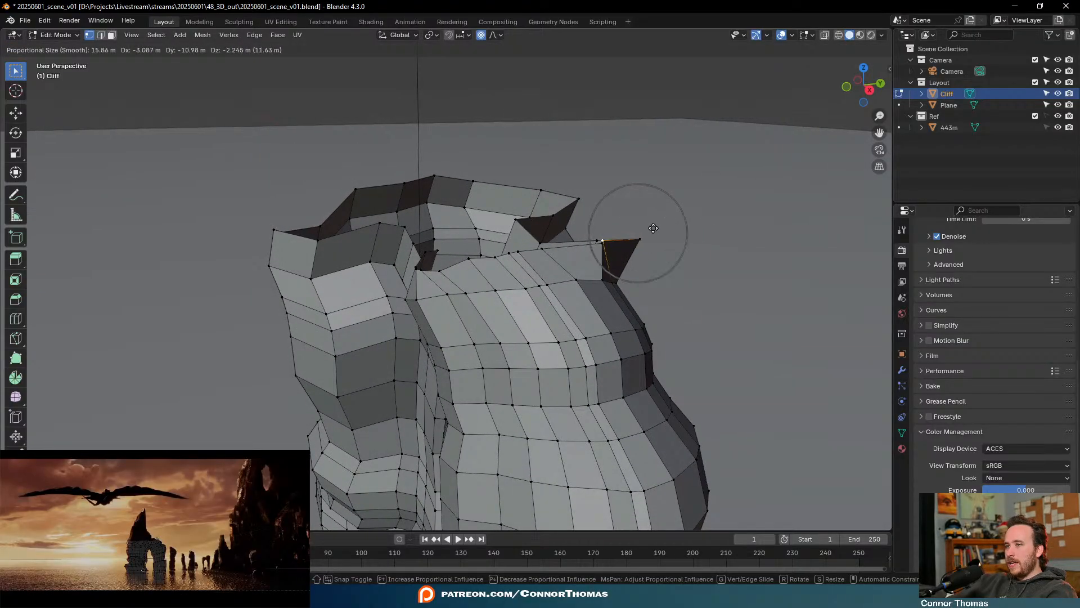
click(633, 236)
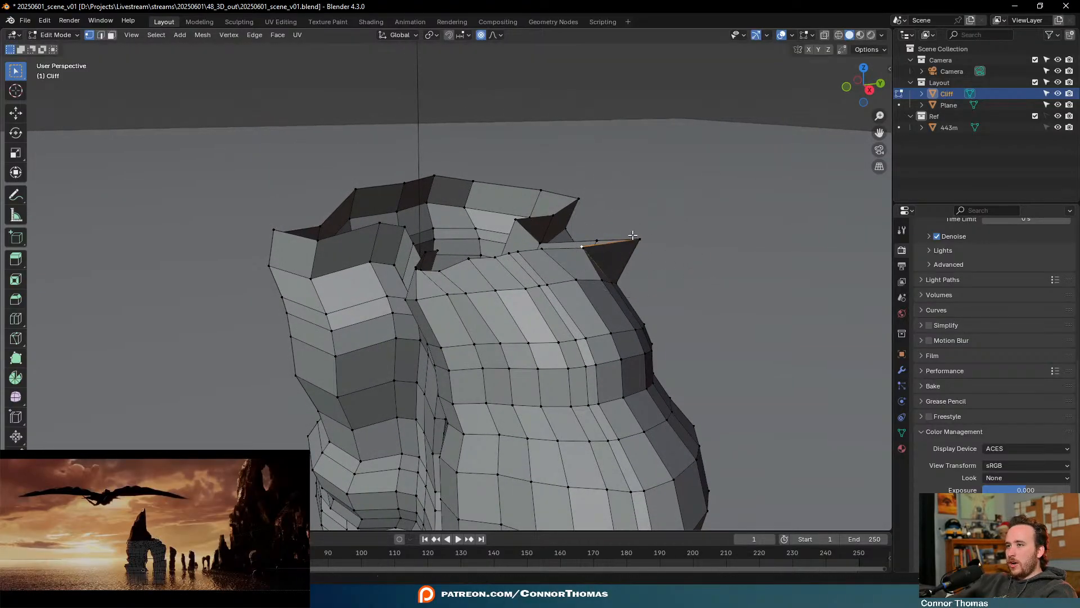
Reposition the same rim vertex from the opposite side of the rocks, with the proportional size at about 21 m
middle_drag(661, 237, 474, 236)
key(g)
click(591, 237)
key(g)
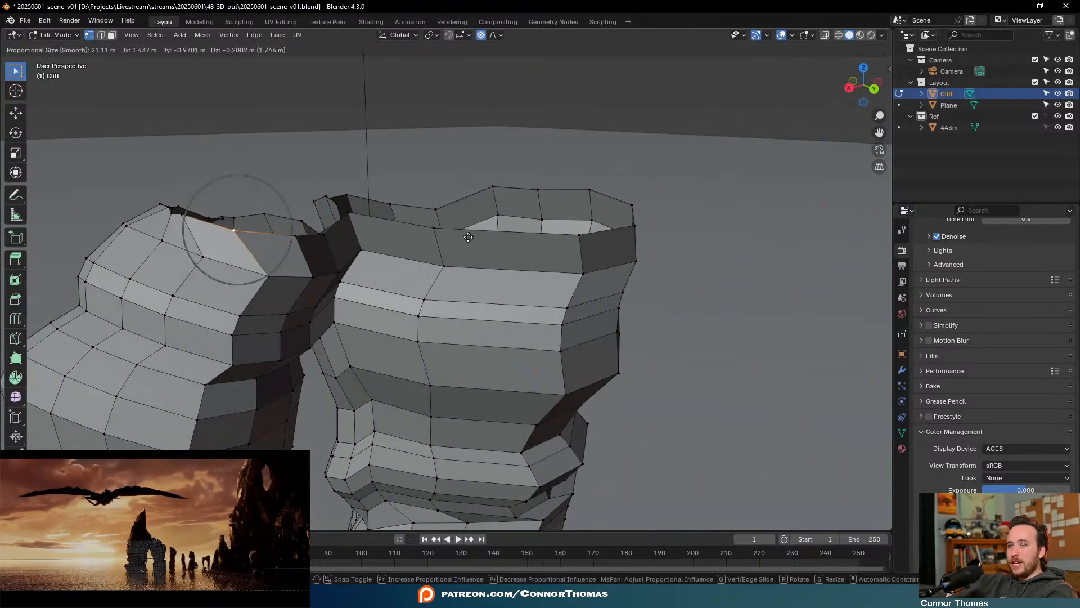
click(490, 237)
Select the whole joined top rim loop and shift it sideways with proportional editing at about 60 m
middle_drag(355, 241, 597, 221)
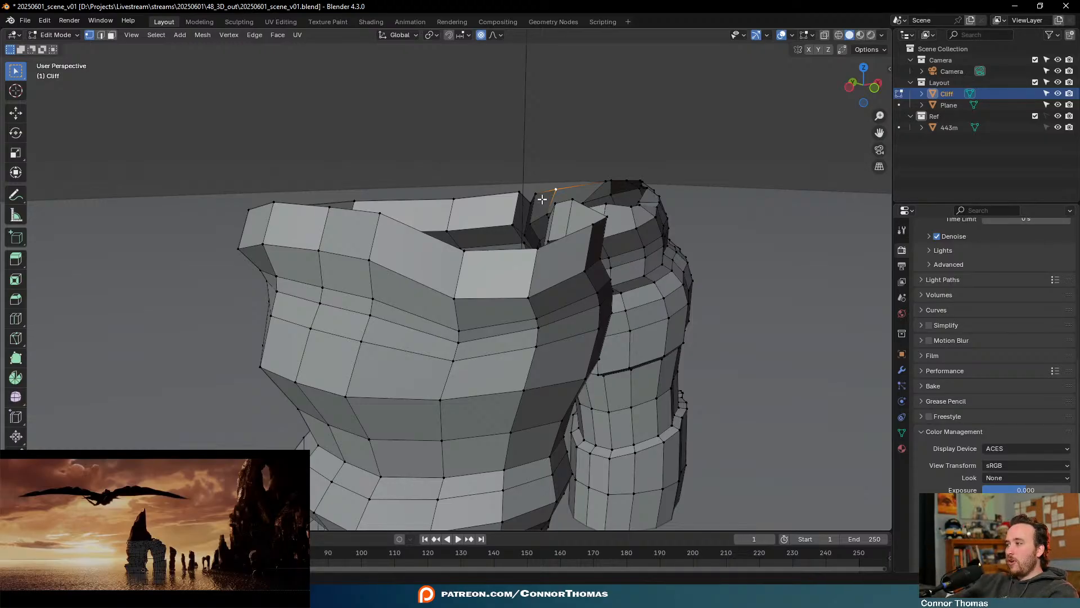
alt+click(526, 229)
middle_drag(526, 229, 546, 216)
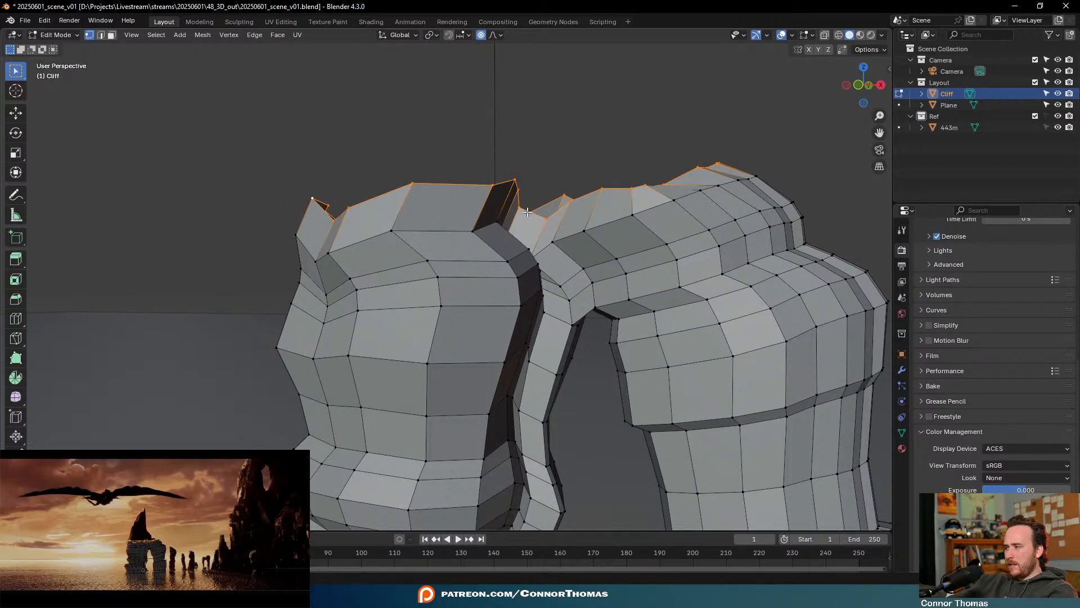
key(g)
scroll(535, 213, down, 6)
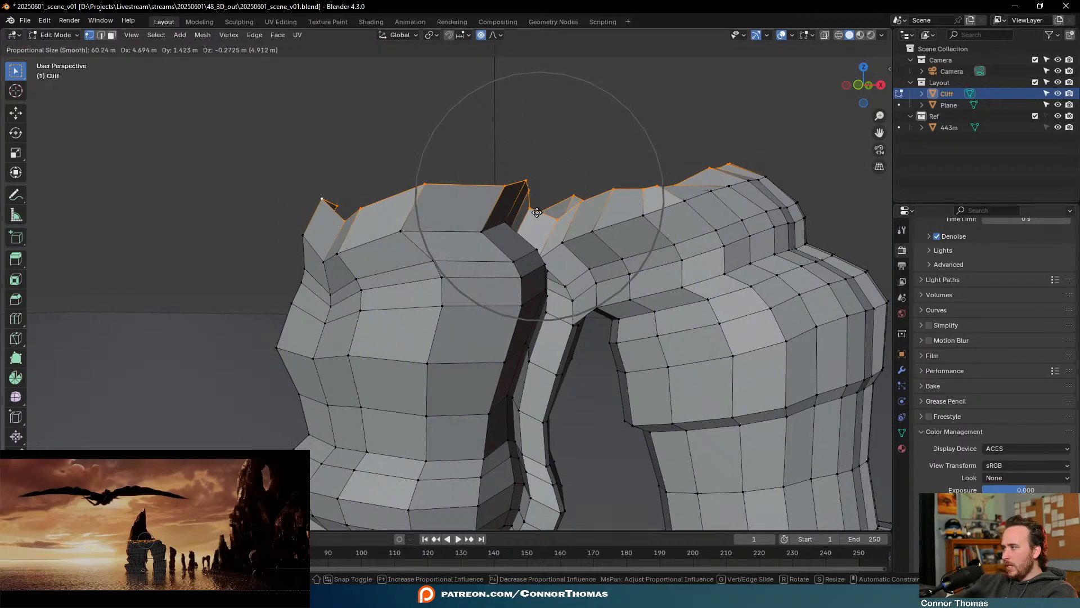
click(573, 203)
Extrude the top rim about 13 m upward, and shrink and shift the new loop inward with proportional editing off
middle_drag(582, 157, 579, 194)
key(g)
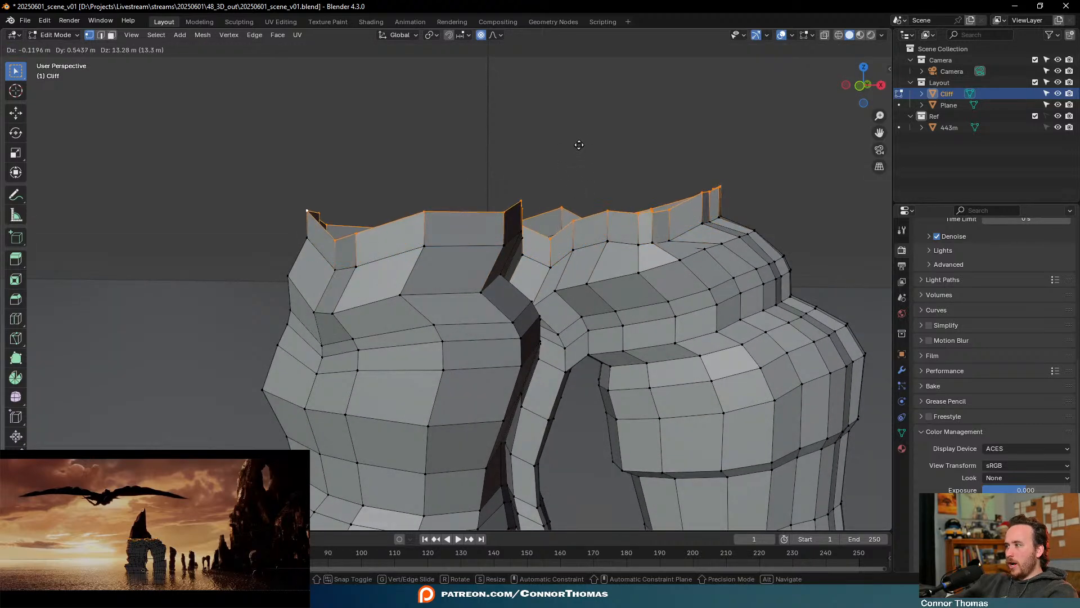
click(642, 145)
key(s)
right_click(651, 147)
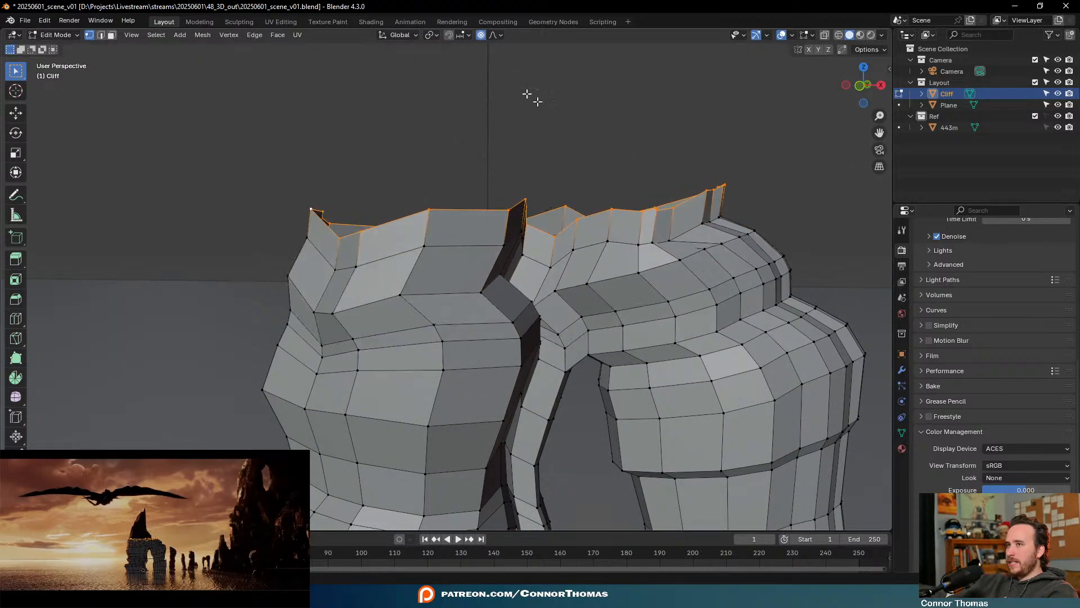
key(s)
click(719, 171)
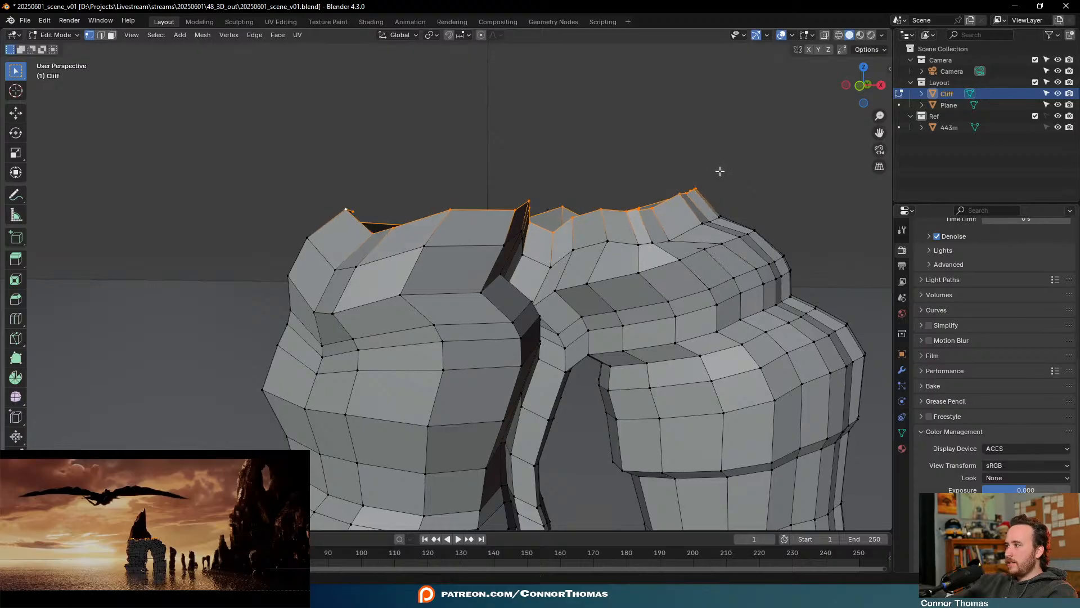
key(g)
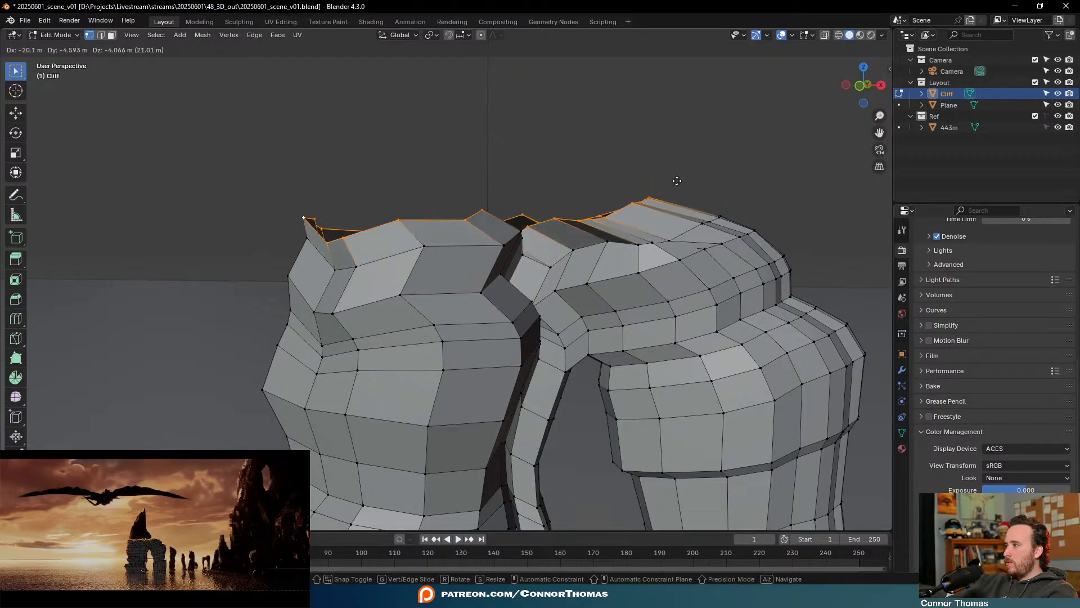
click(716, 172)
Extrude a shallow band from the top rim, shift it slightly sideways and scale it to about 0.95
key(g)
click(702, 152)
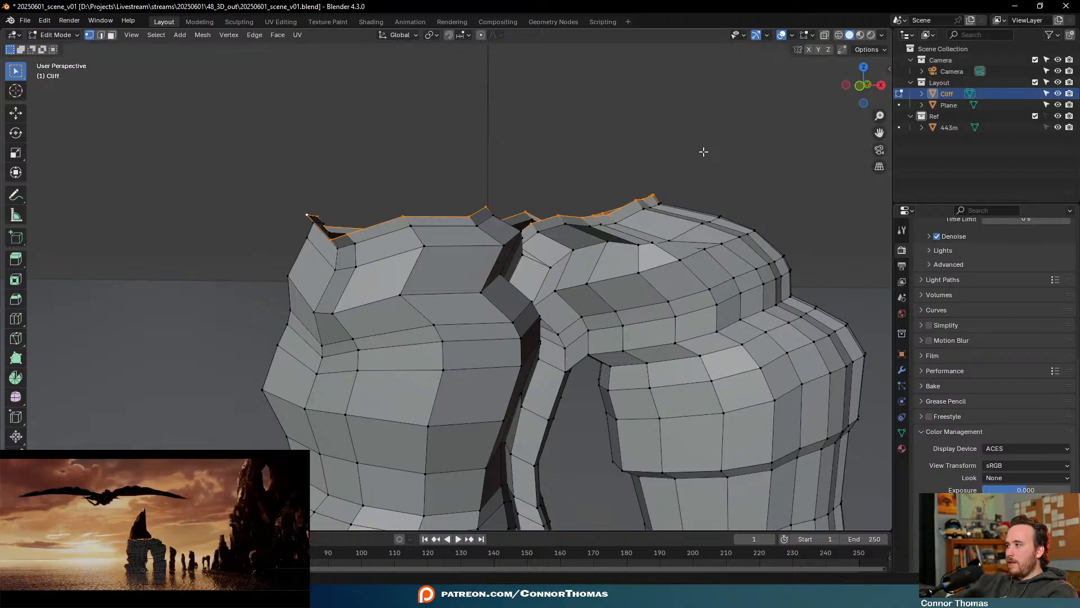
key(g)
click(710, 156)
key(g)
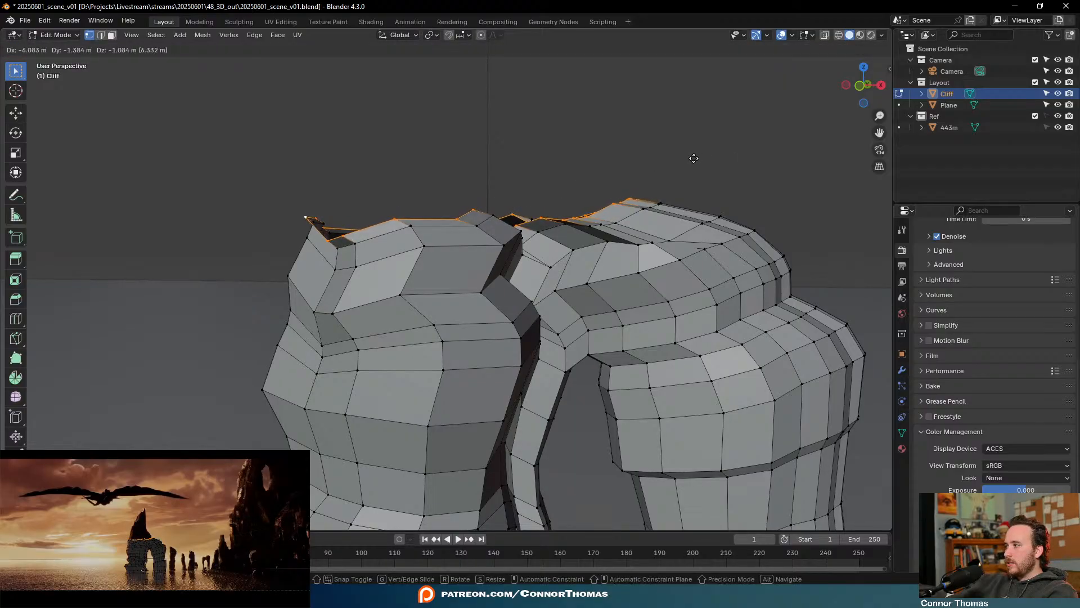
click(698, 156)
key(g)
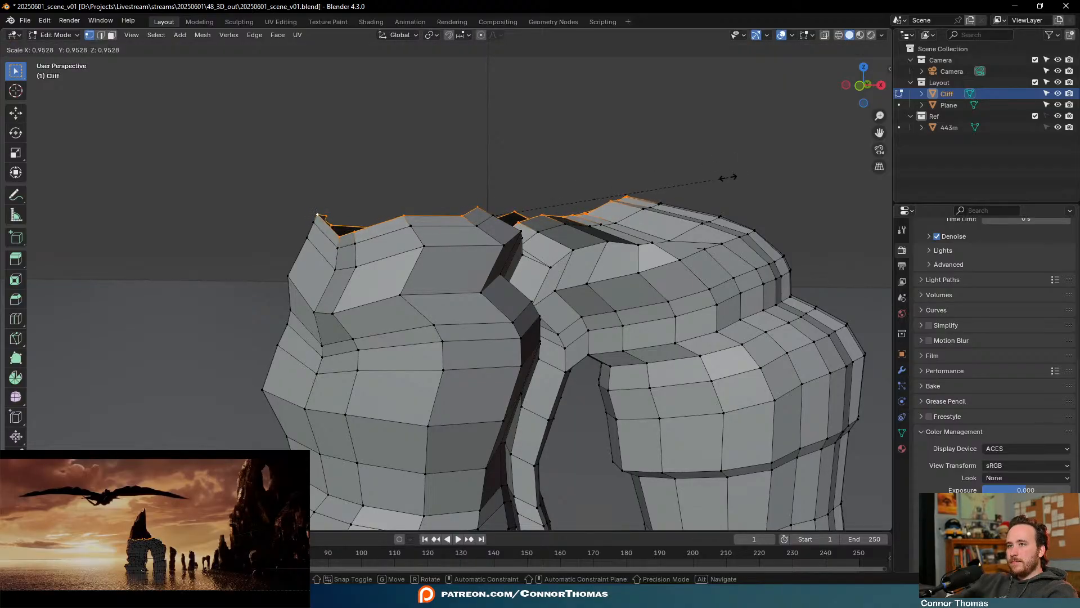
click(726, 176)
Extrude the top rim about 12 m upward and adjust the new loop's width and position
shift+middle_drag(639, 176, 716, 198)
key(g)
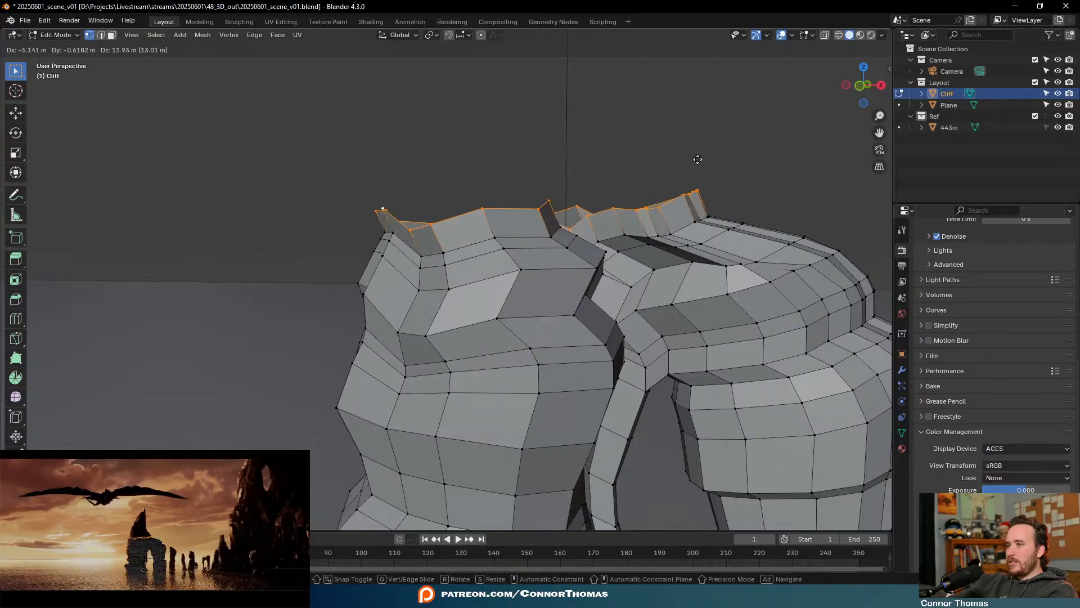
click(701, 162)
key(g)
click(729, 165)
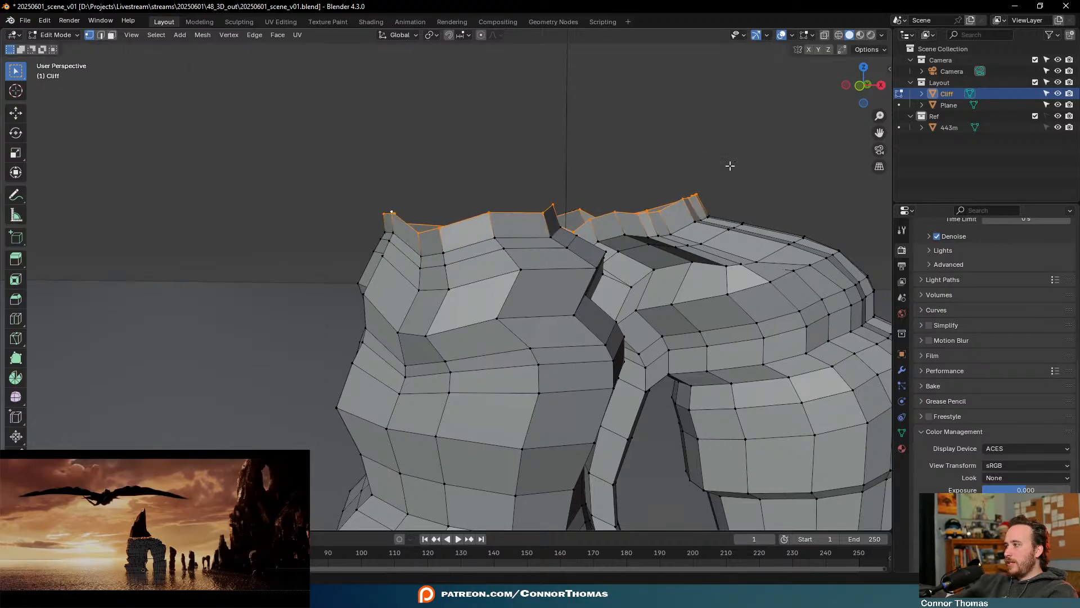
key(g)
click(722, 163)
Extrude another near-vertical band up from the rim and scale its loop to about 1.01
key(g)
click(722, 144)
key(g)
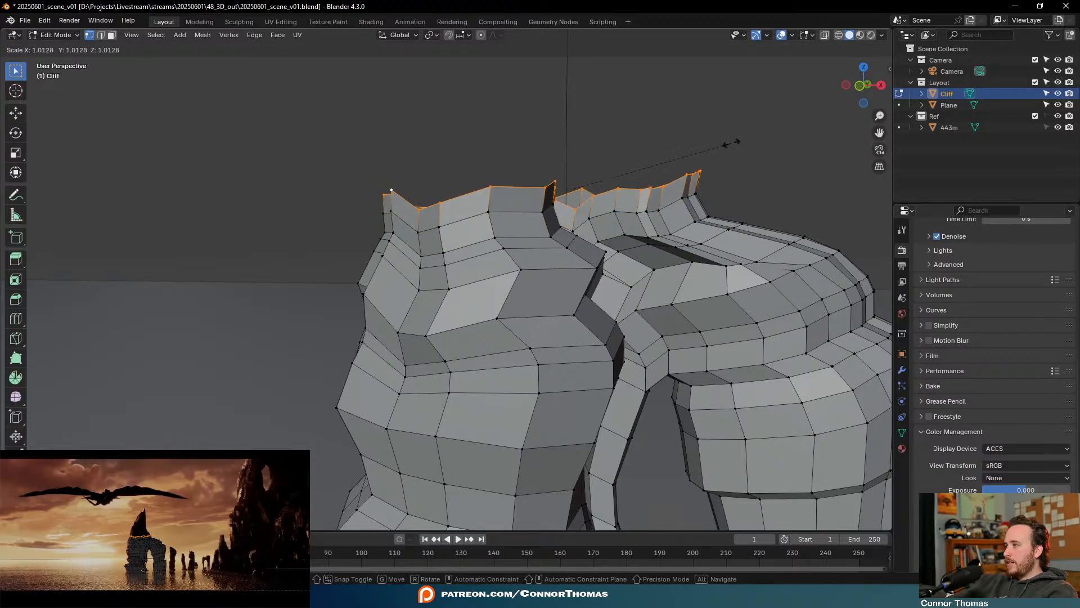
click(732, 142)
Extrude the rim upward again, then raise the new loop and pull it inward to taper the rock
key(g)
click(713, 163)
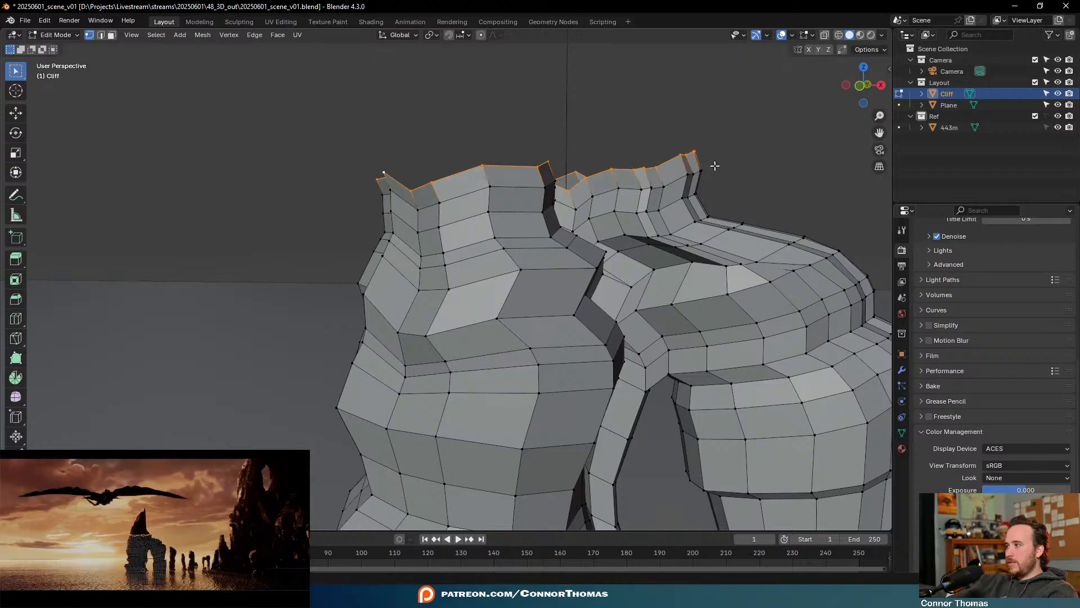
key(g)
click(701, 159)
key(g)
click(697, 145)
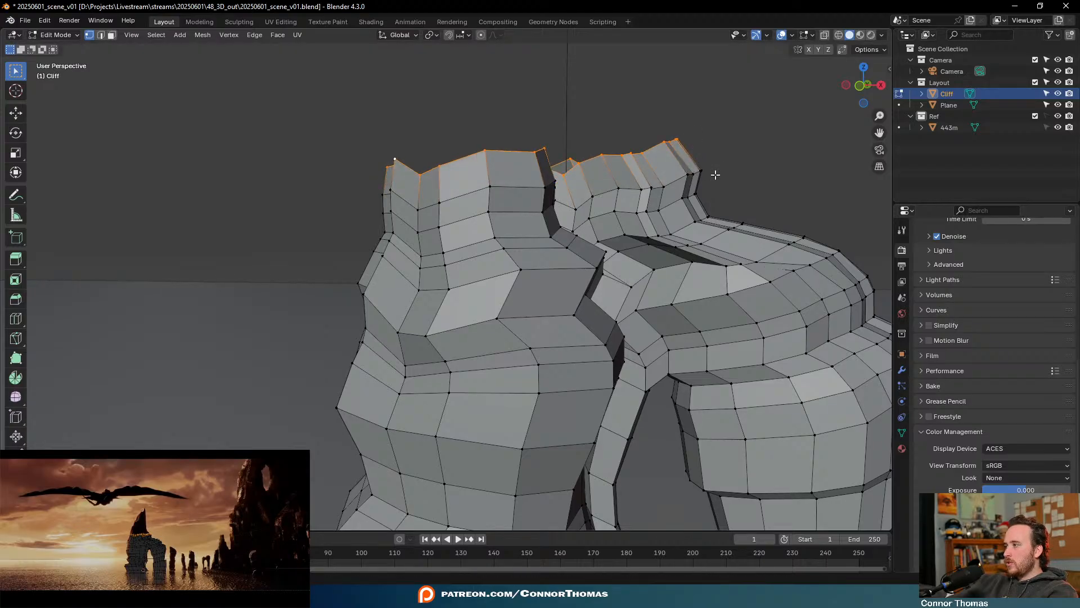
Extrude a further band from the rim, then widen its loop to about 1.12 and adjust its position
key(g)
click(701, 127)
key(g)
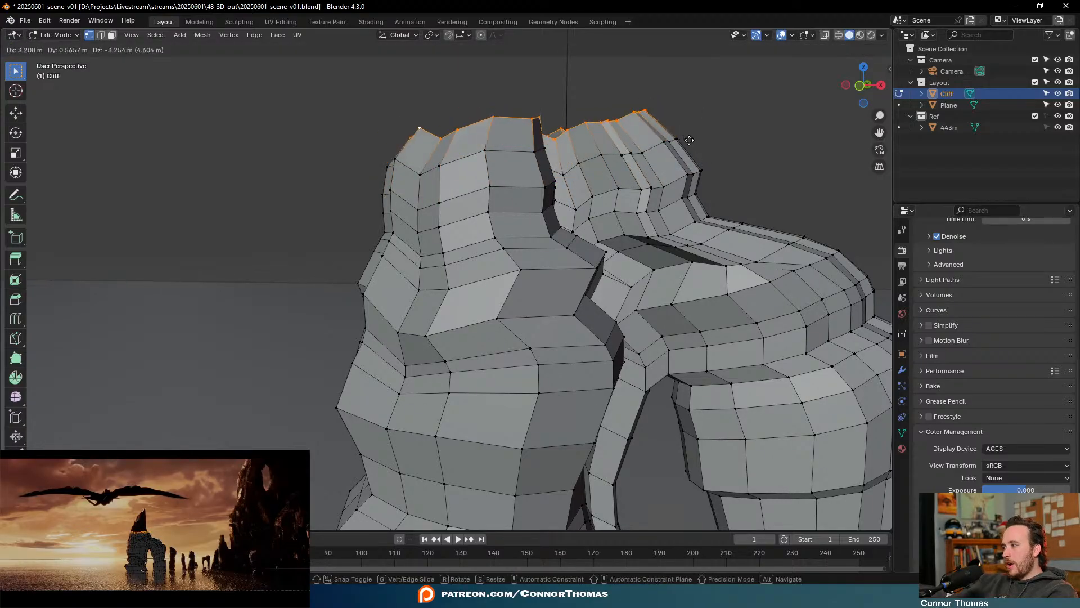
click(693, 141)
key(s)
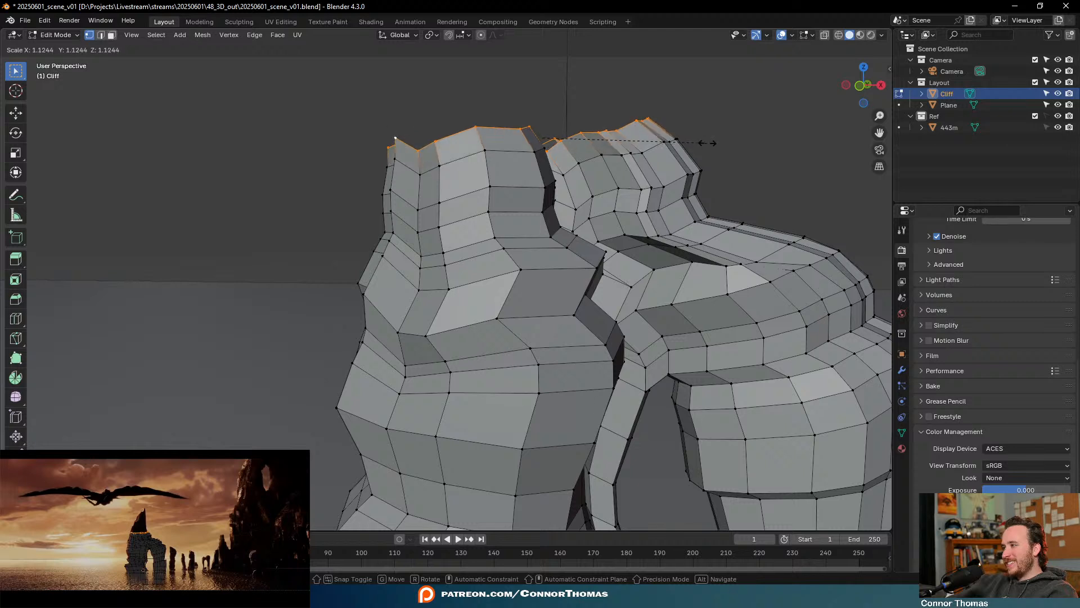
click(706, 143)
key(g)
click(696, 138)
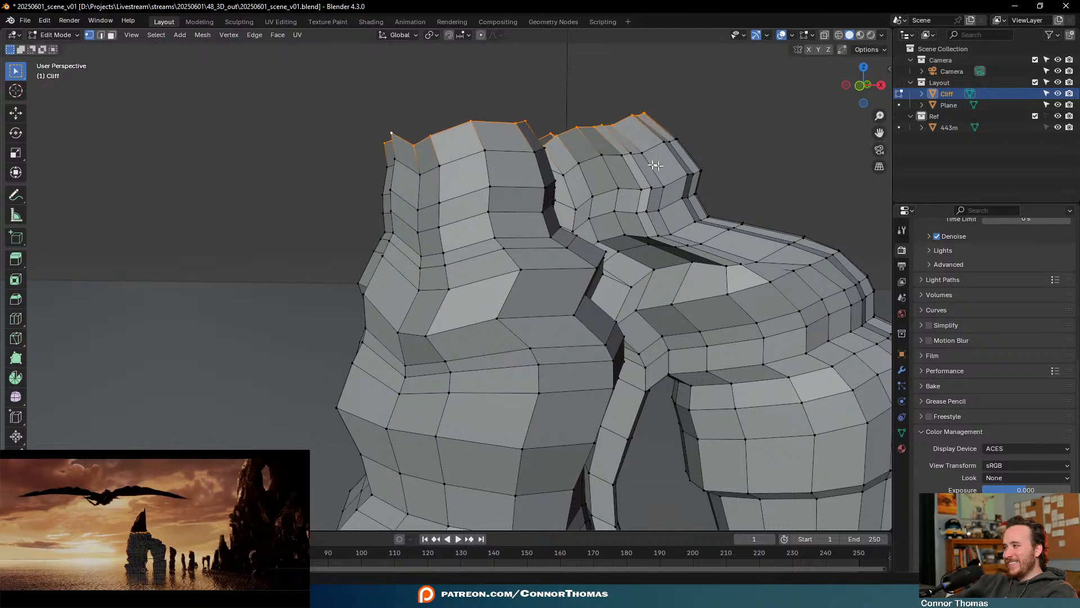
Extrude the rim upward once more and scale the new loop inward to about 0.86
key(g)
click(723, 137)
key(s)
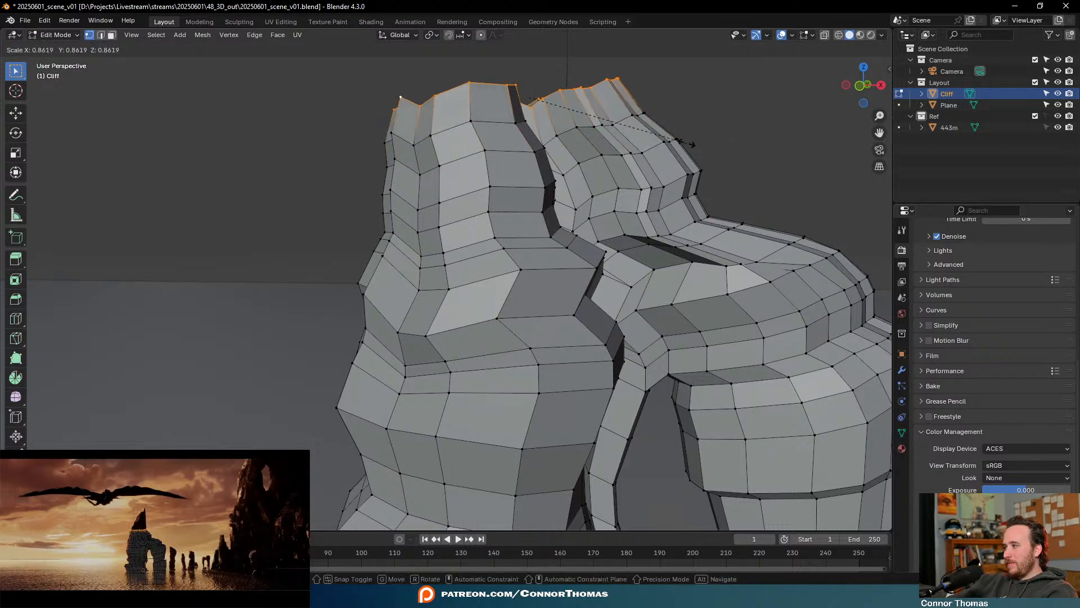
click(691, 143)
Extrude the rim upward in one tall and one shorter band, narrowing each new loop and adjusting its height
scroll(667, 129, down, 8)
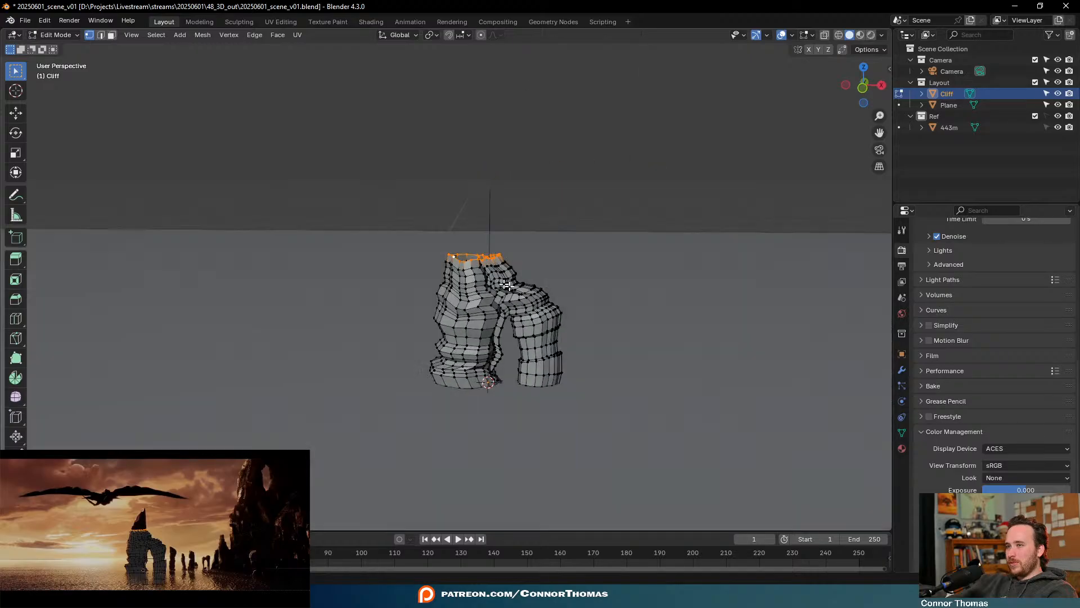
middle_drag(667, 129, 482, 288)
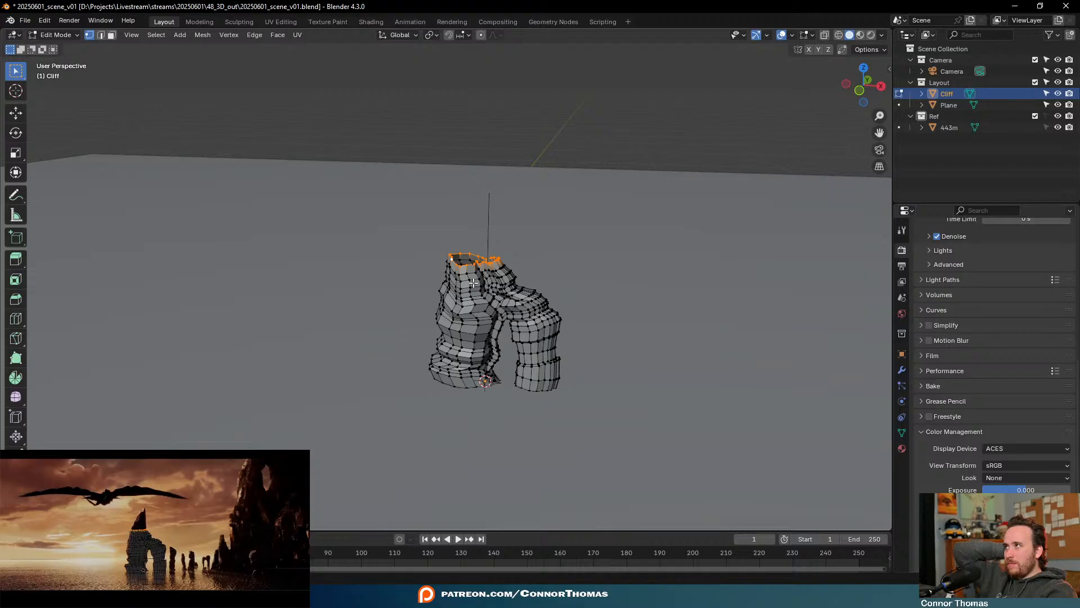
scroll(473, 283, up, 8)
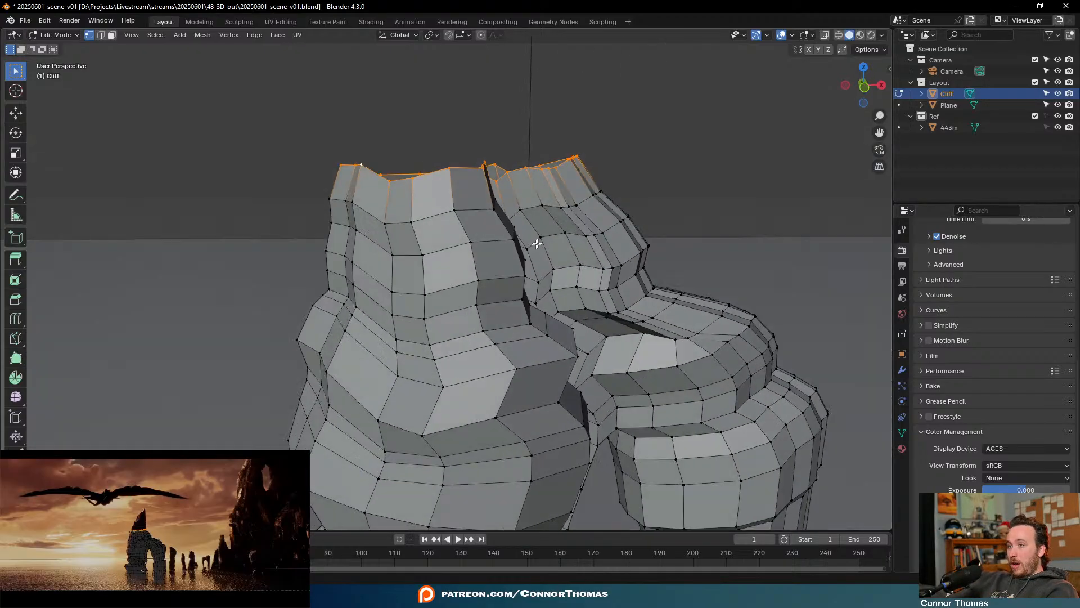
middle_drag(537, 243, 534, 239)
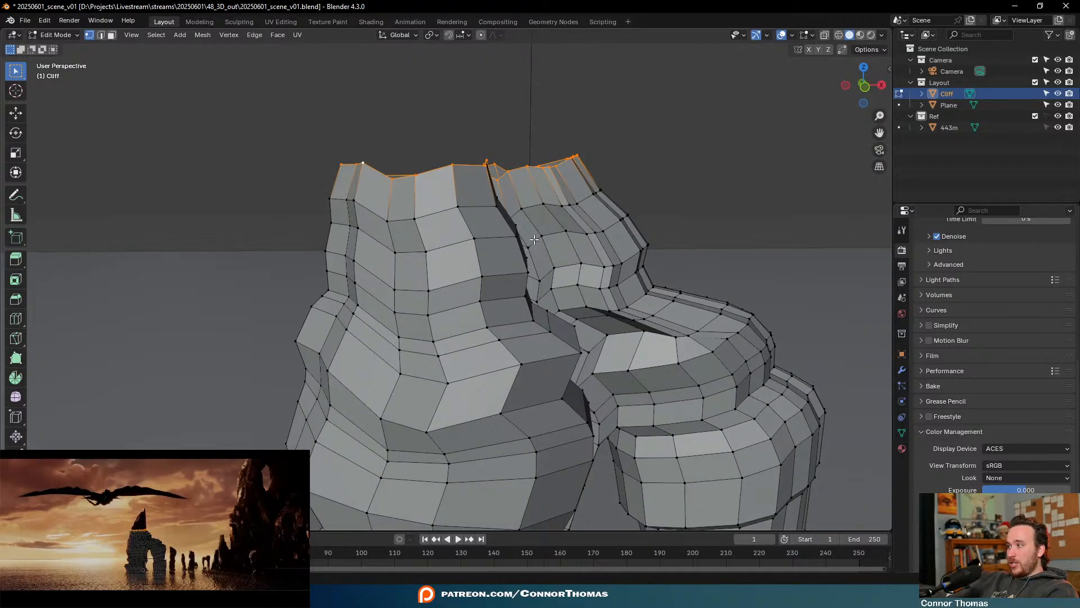
key(e)
key(z)
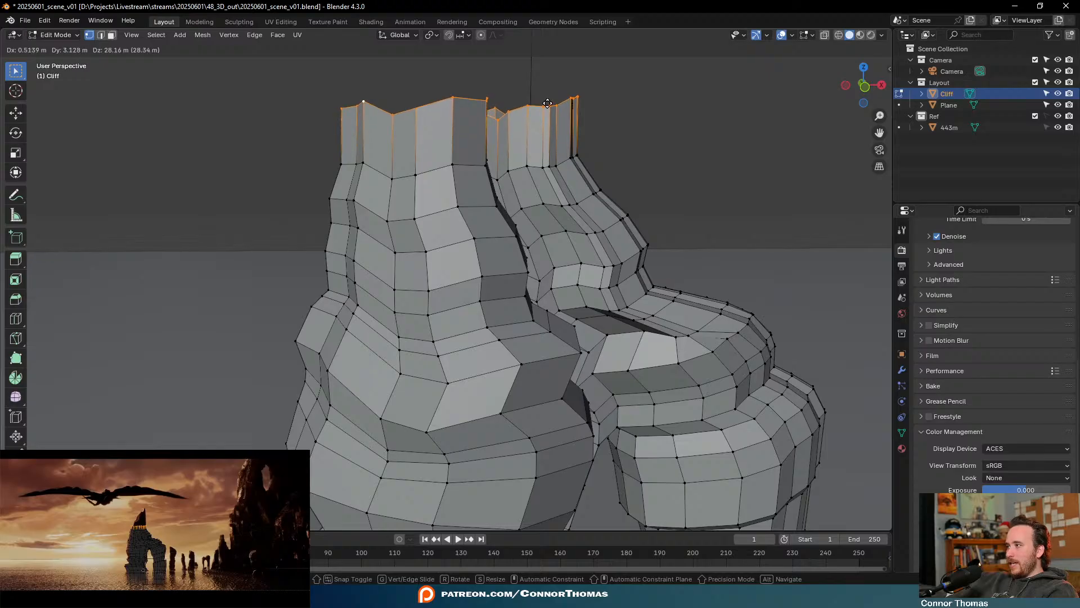
click(631, 119)
key(s)
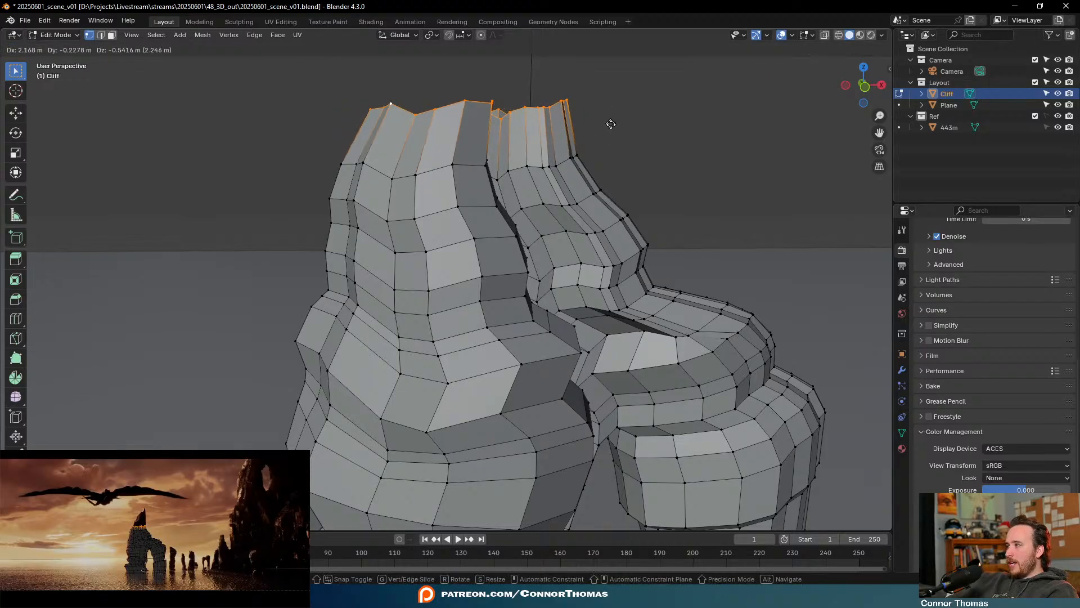
key(g)
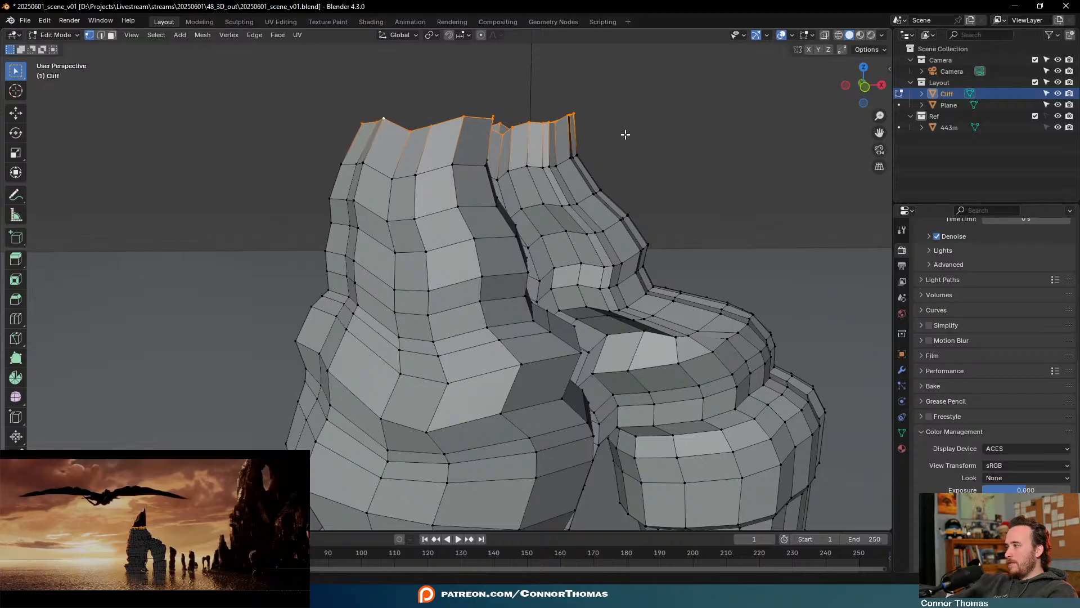
key(s)
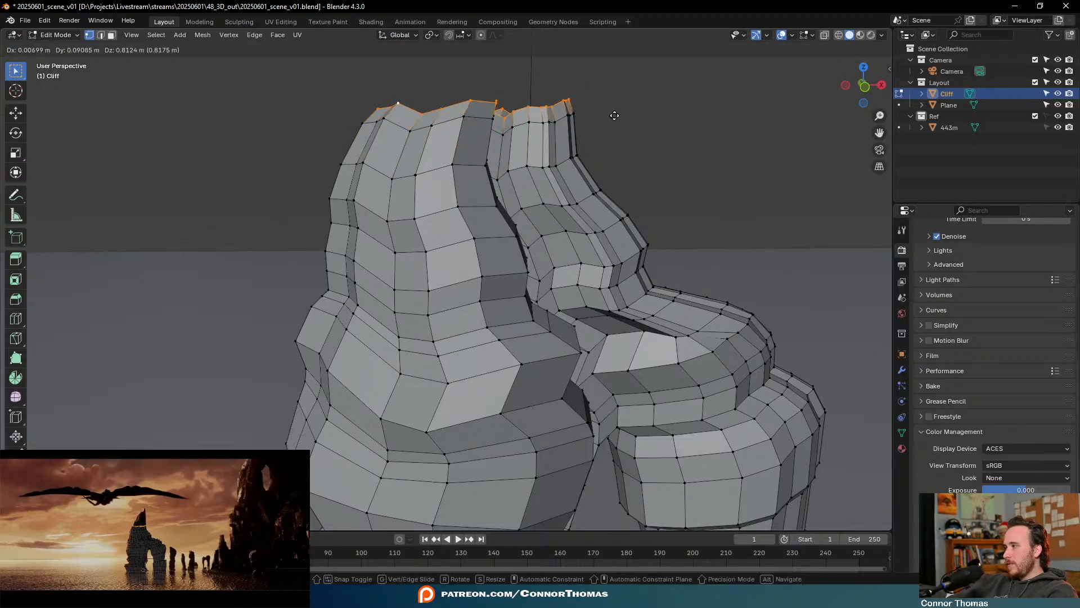
click(629, 104)
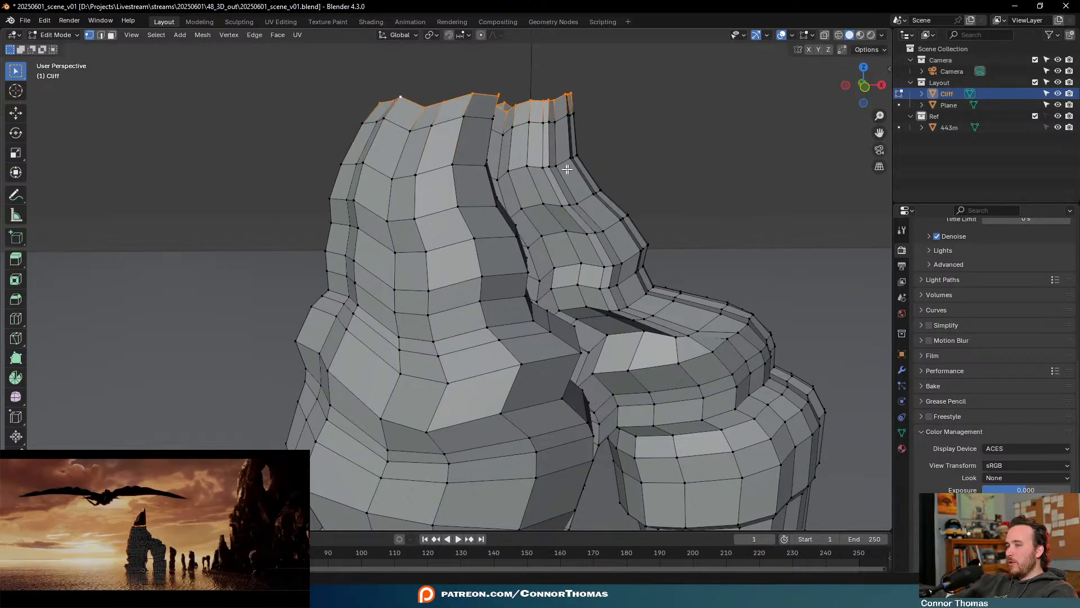
Extrude a tall band straight up from the rim and scale its top loop inward to about 0.8
shift+middle_drag(525, 141, 531, 234)
key(e)
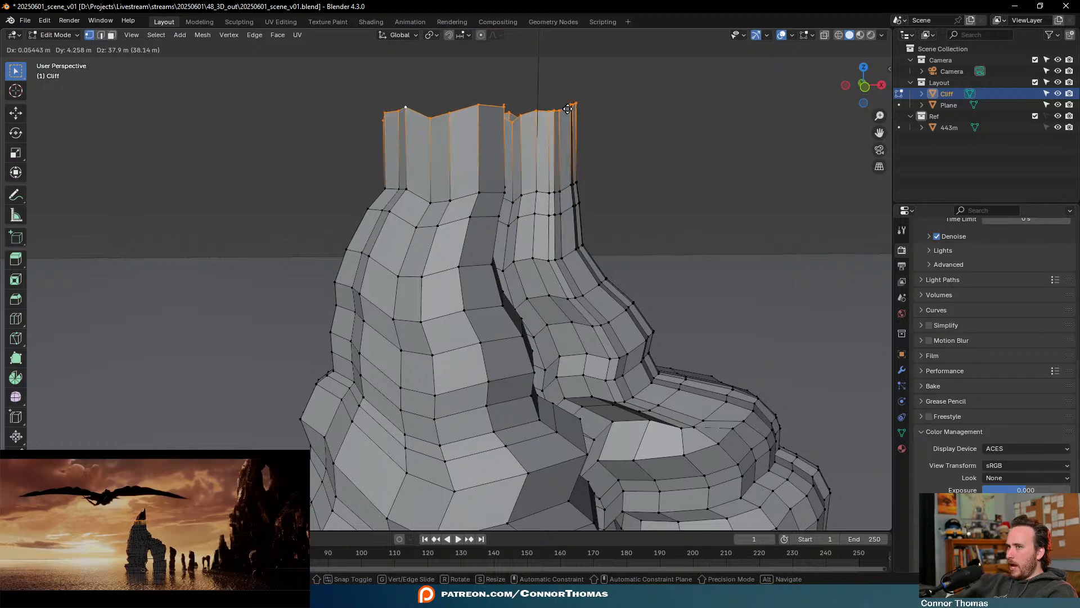
click(568, 118)
key(s)
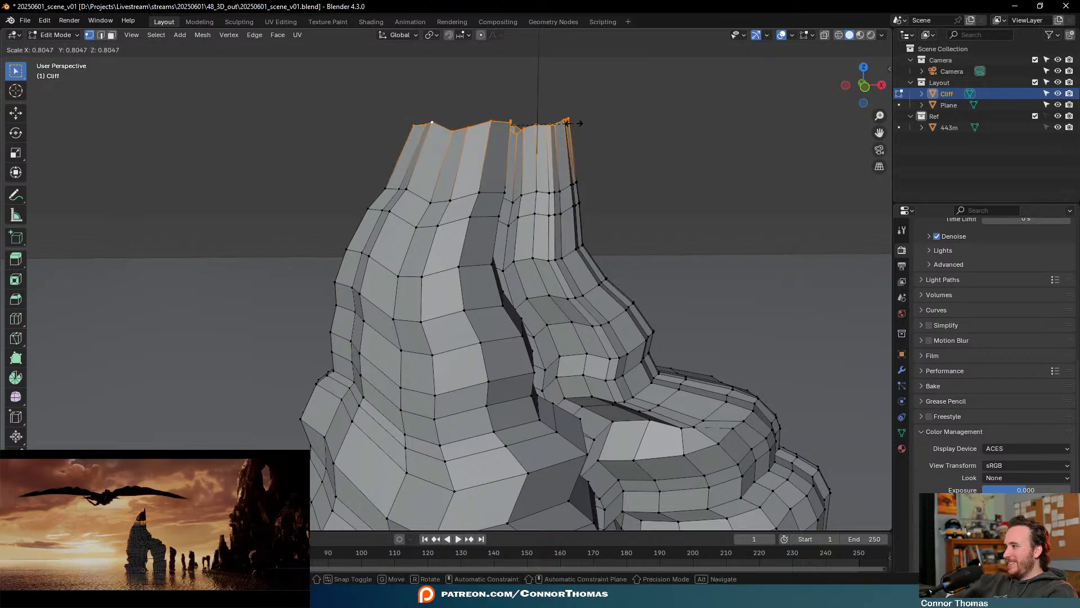
click(570, 117)
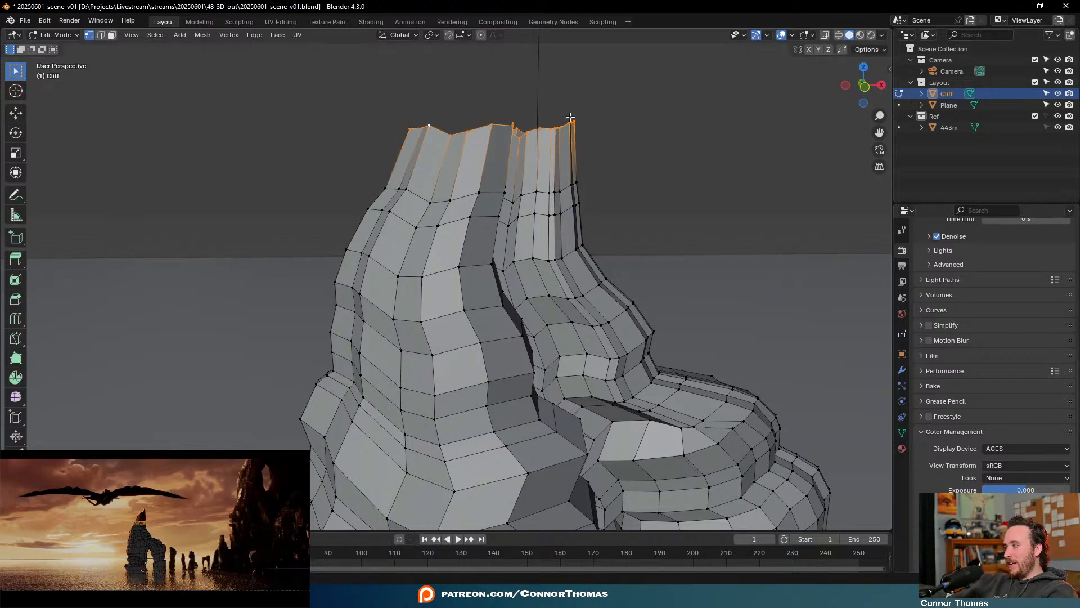
Extrude two further short bands upward from the cliff's top rim and adjust the upper loop's position
scroll(575, 190, down, 5)
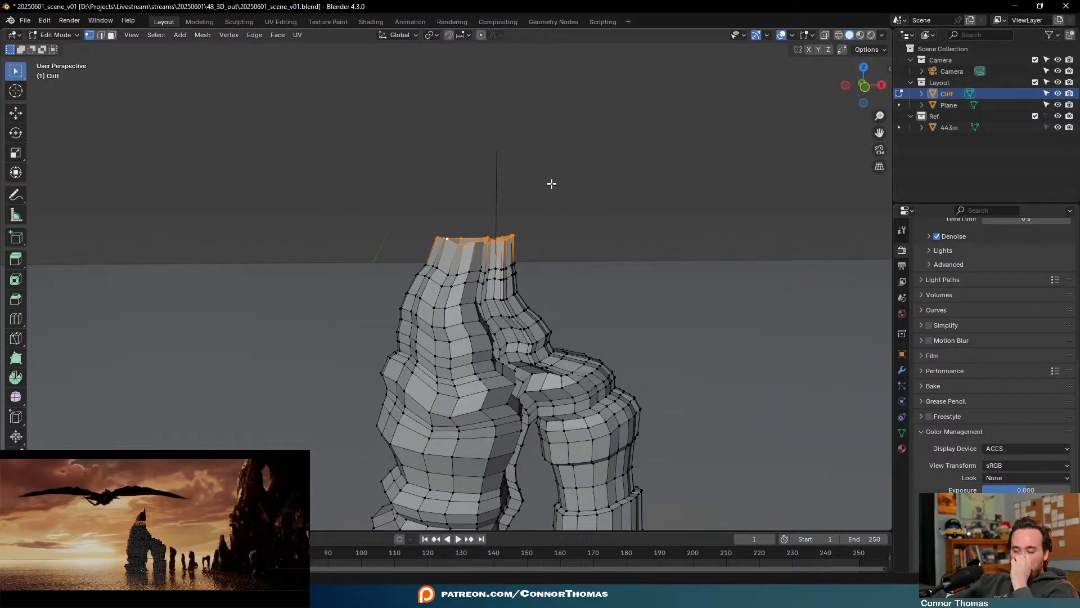
scroll(484, 175, up, 3)
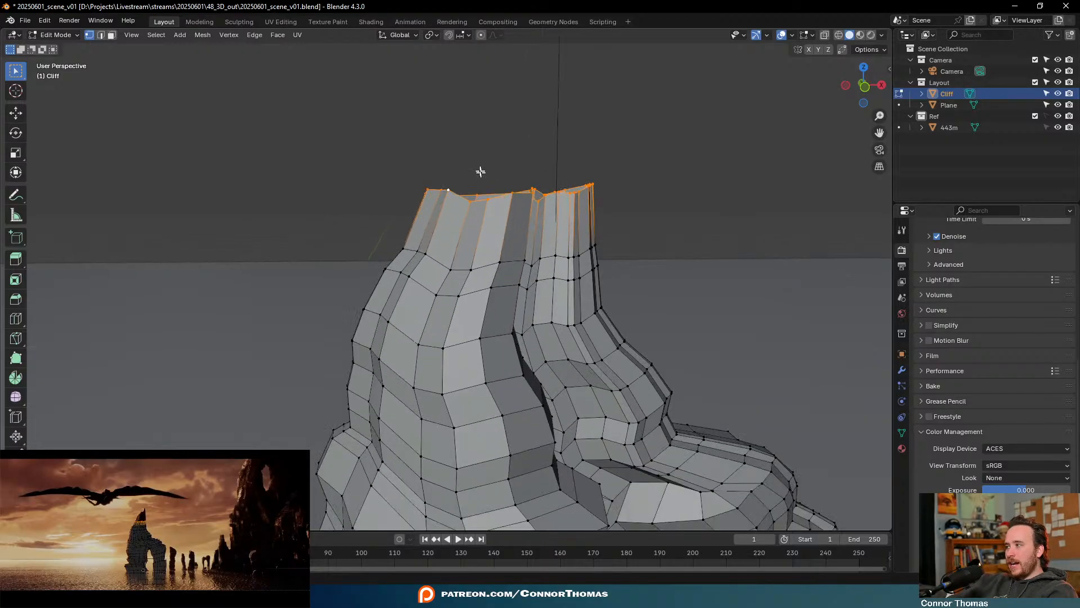
scroll(555, 174, up, 3)
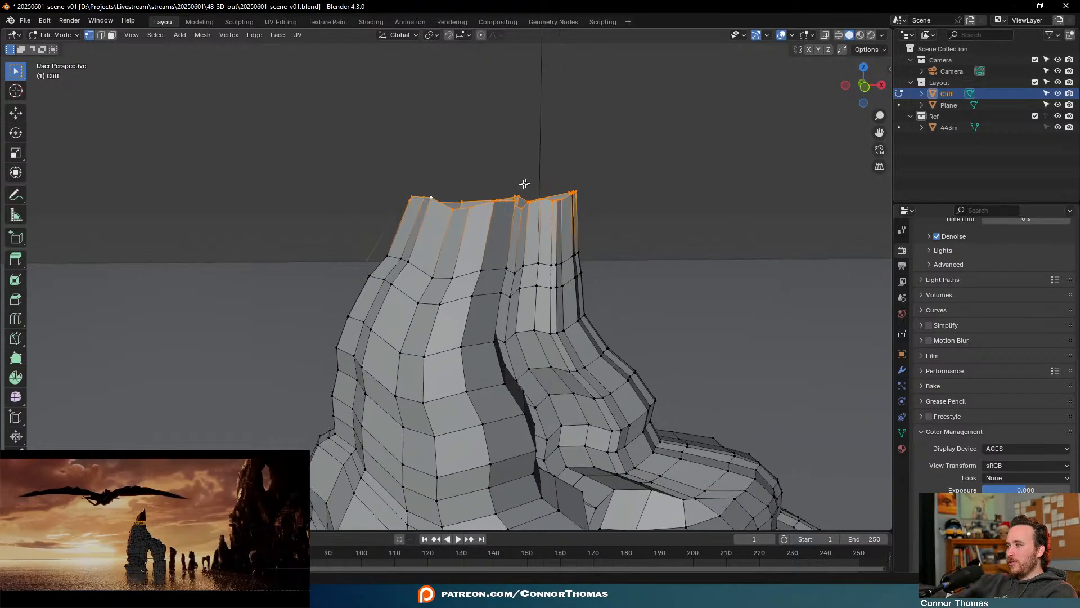
key(e)
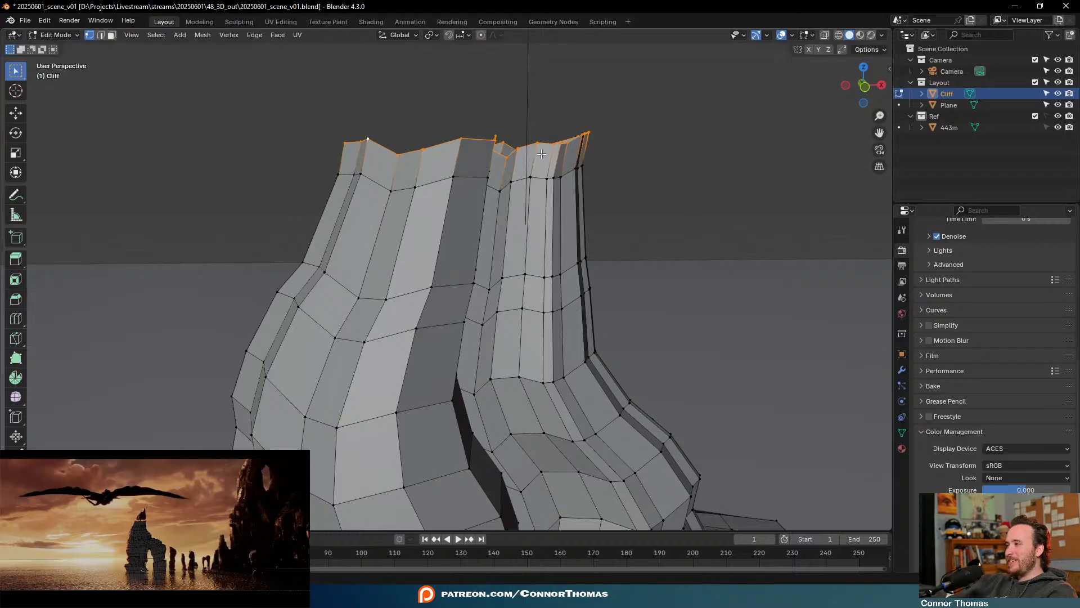
click(599, 151)
key(g)
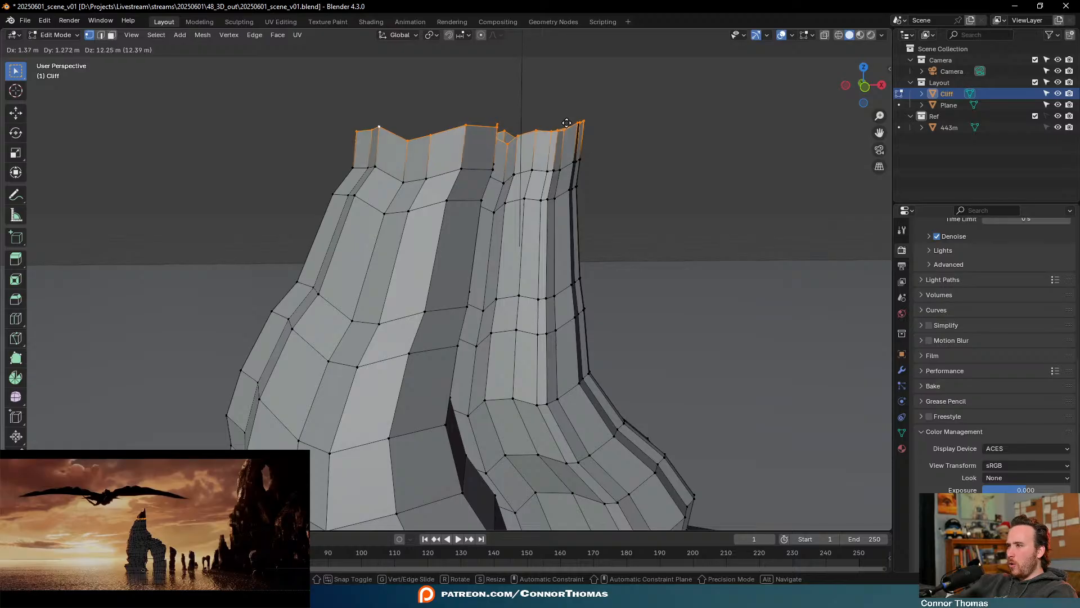
click(536, 116)
Extrude another band from the rim, scale its loop to about 0.82 and raise it by about 6 m
scroll(465, 248, down, 3)
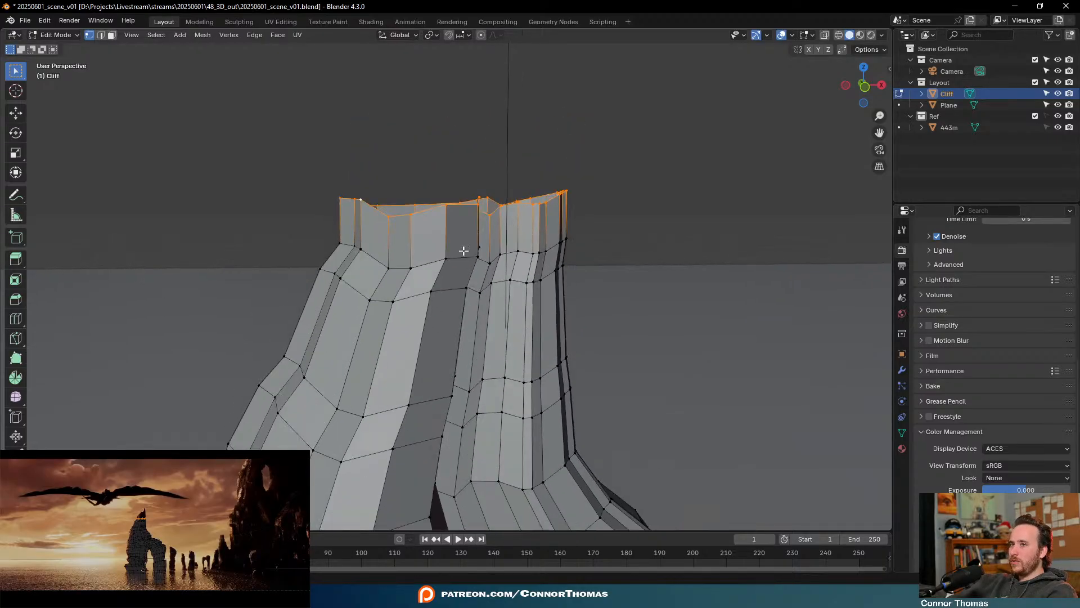
key(s)
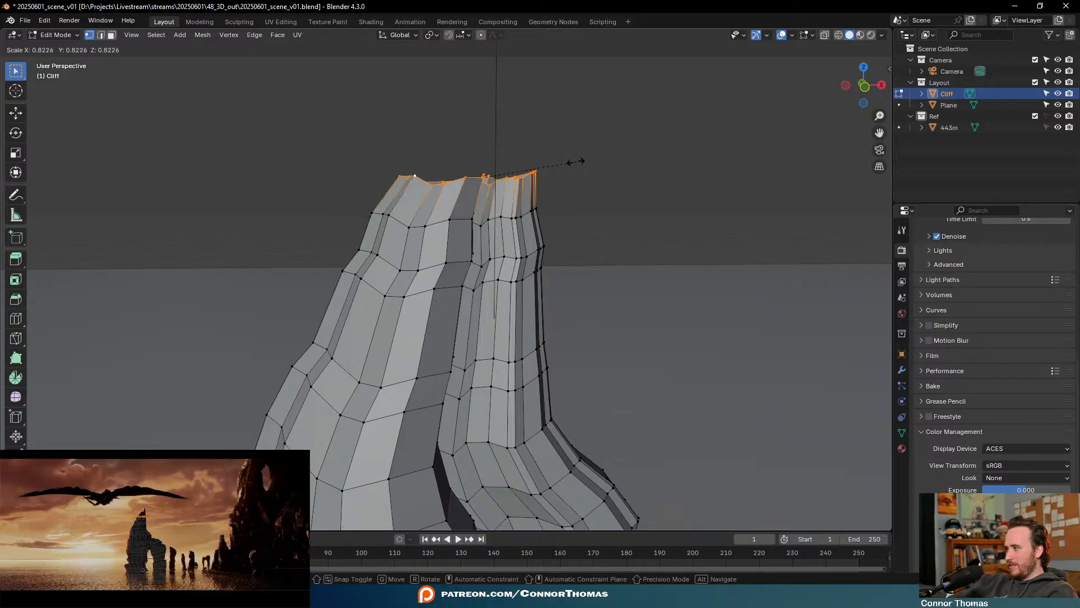
click(589, 153)
key(g)
key(z)
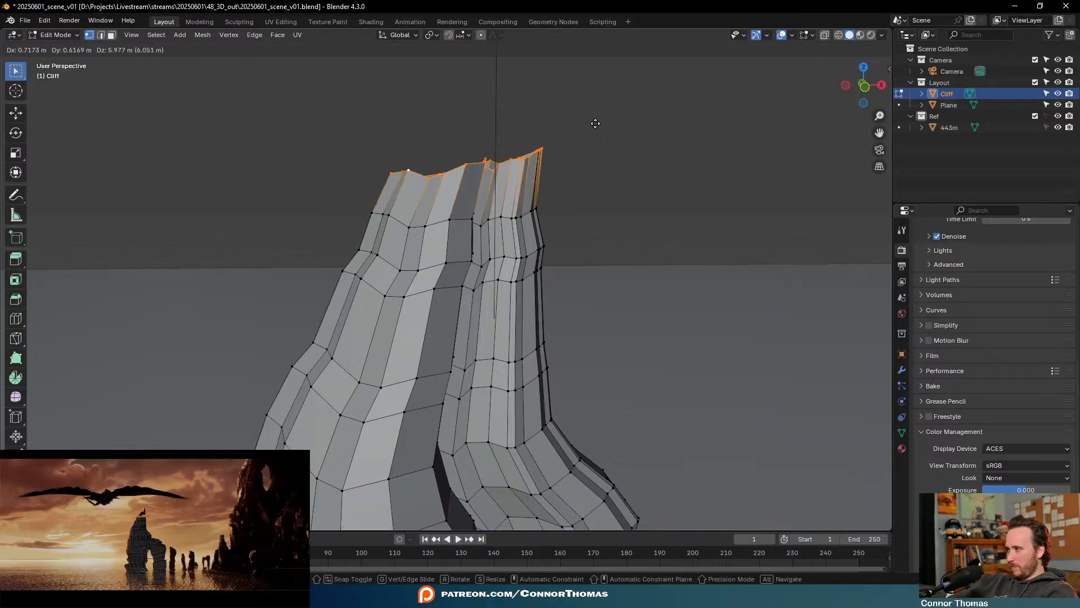
click(595, 121)
Extrude a further band from the rim, scale its loop inward to about 0.78 and adjust its position
scroll(496, 214, down, 8)
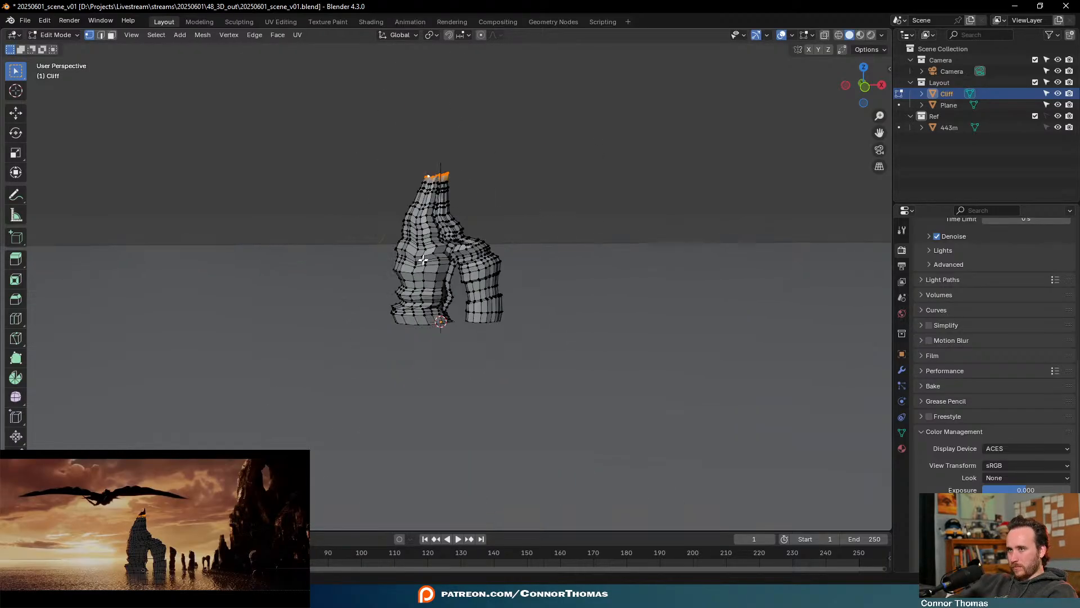
middle_drag(496, 213, 482, 267)
key(Tab)
scroll(479, 179, up, 5)
key(Tab)
middle_drag(479, 175, 494, 225)
key(g)
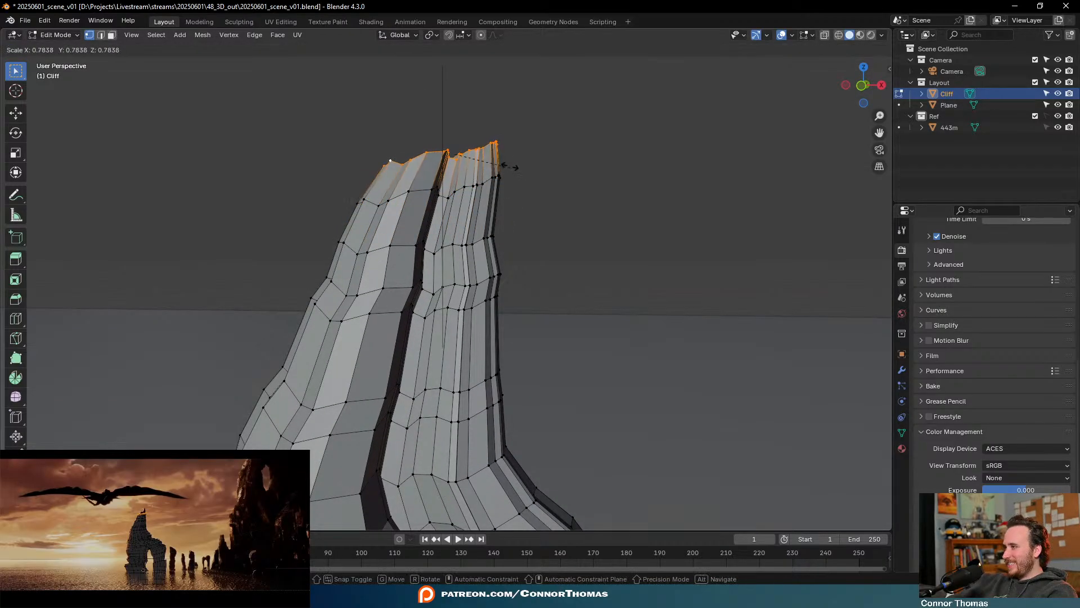
click(532, 131)
Extrude a short band at the peak, narrow its top loop and nudge it slightly lower
key(s)
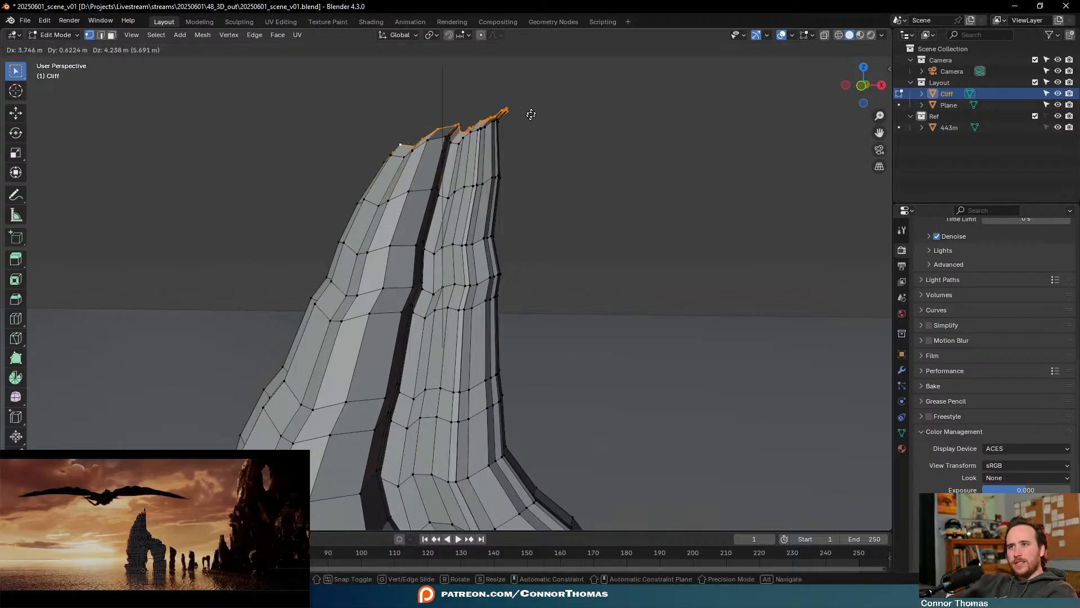
click(504, 108)
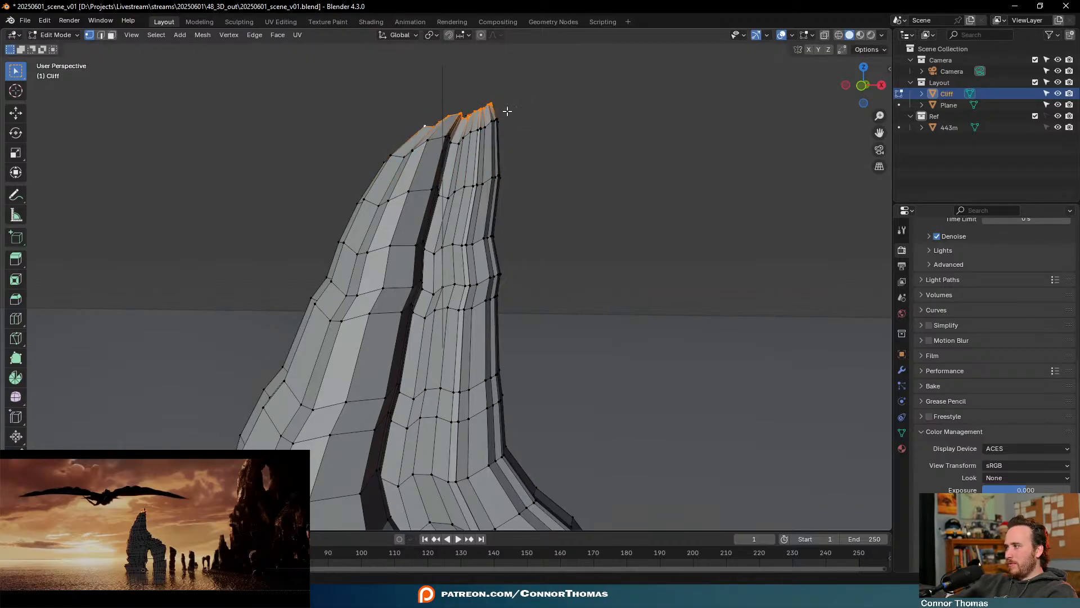
key(g)
click(508, 115)
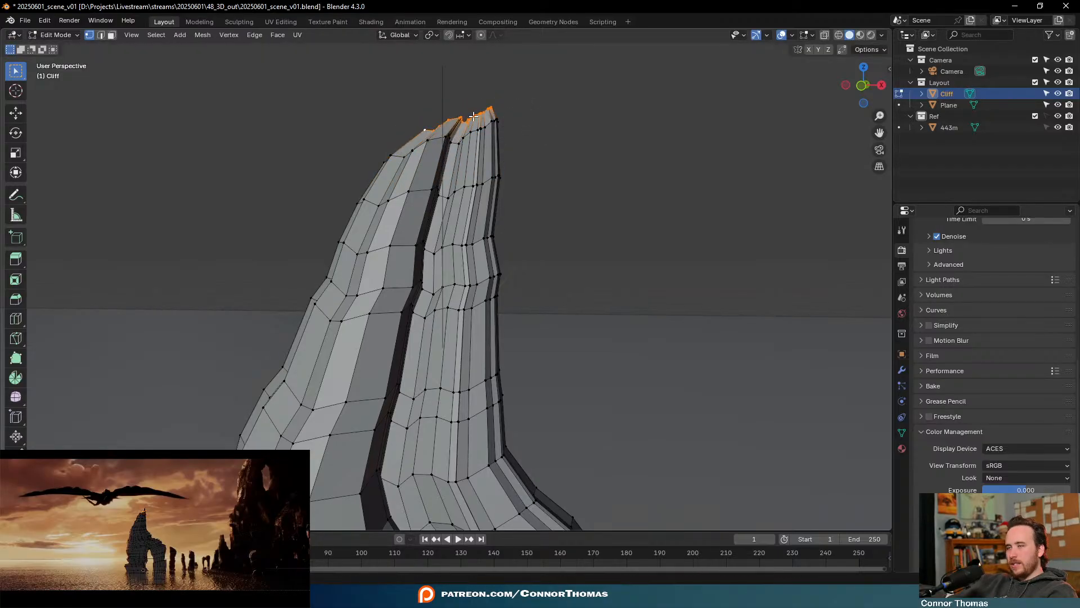
Raise another band from the slanted tip loop and scale its top loop inward
middle_drag(474, 116, 483, 209)
key(g)
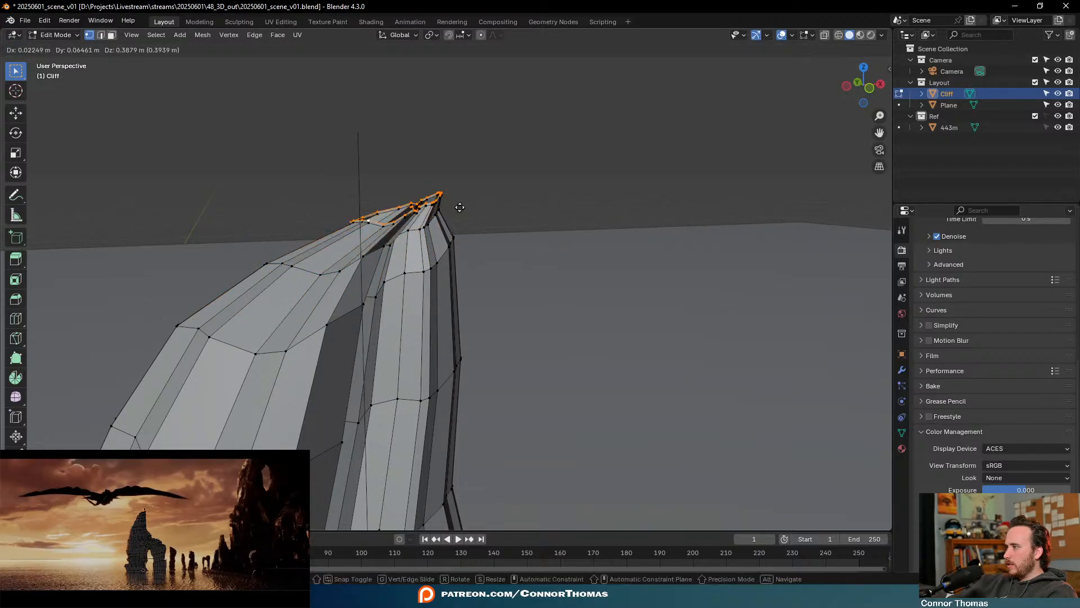
click(468, 176)
key(s)
click(446, 173)
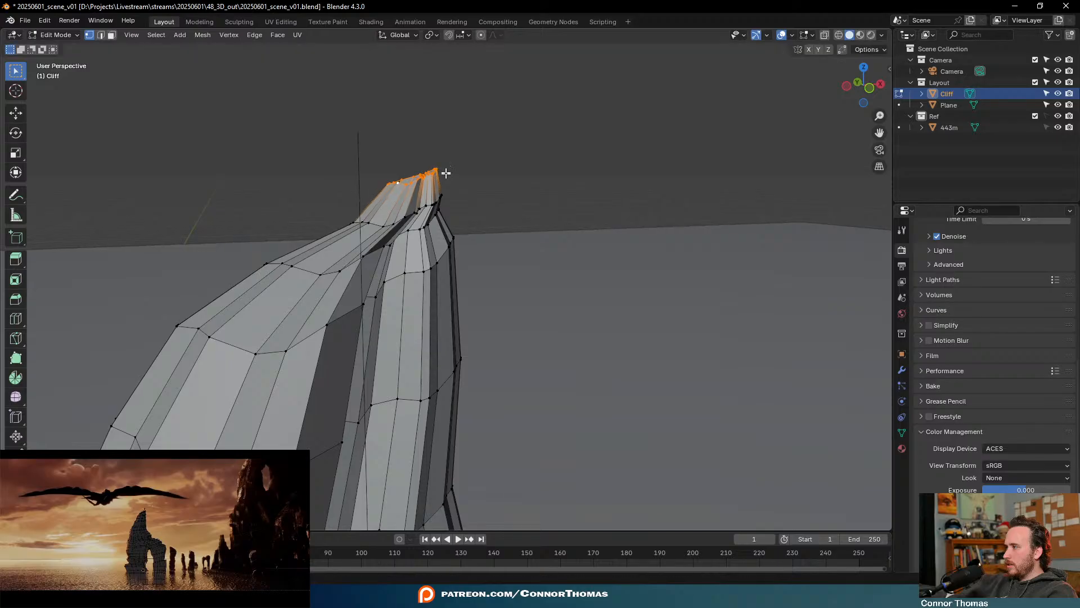
Extrude a tall band straight up from the tip and scale its top loop inward
key(e)
click(448, 117)
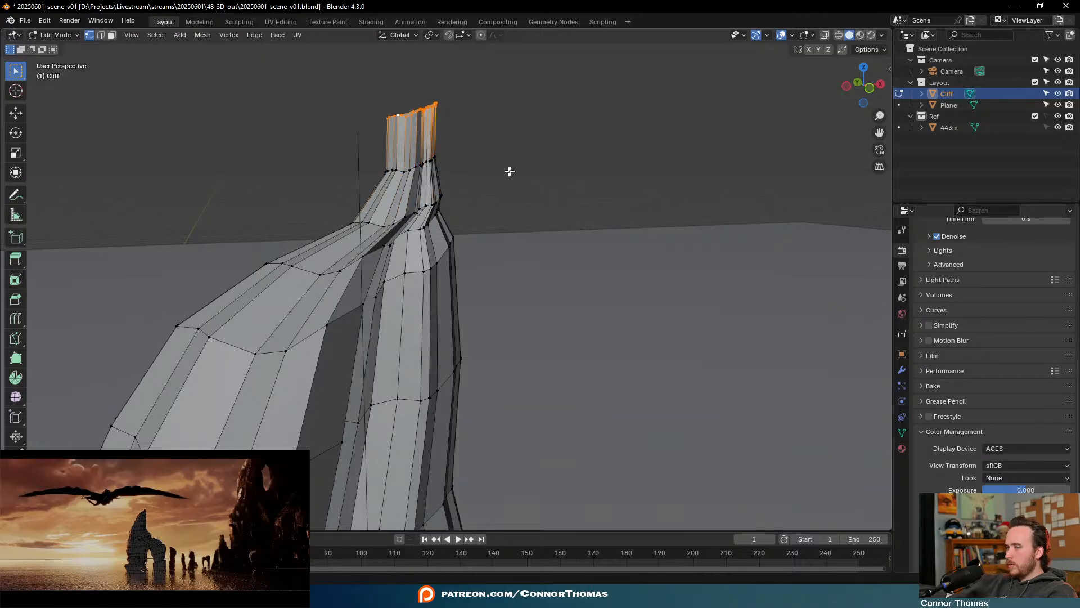
key(s)
click(448, 140)
scroll(448, 141, down, 3)
Cap the peak's open top, undoing the single-face fill and closing the hole with multiple faces instead
middle_drag(447, 141, 446, 214)
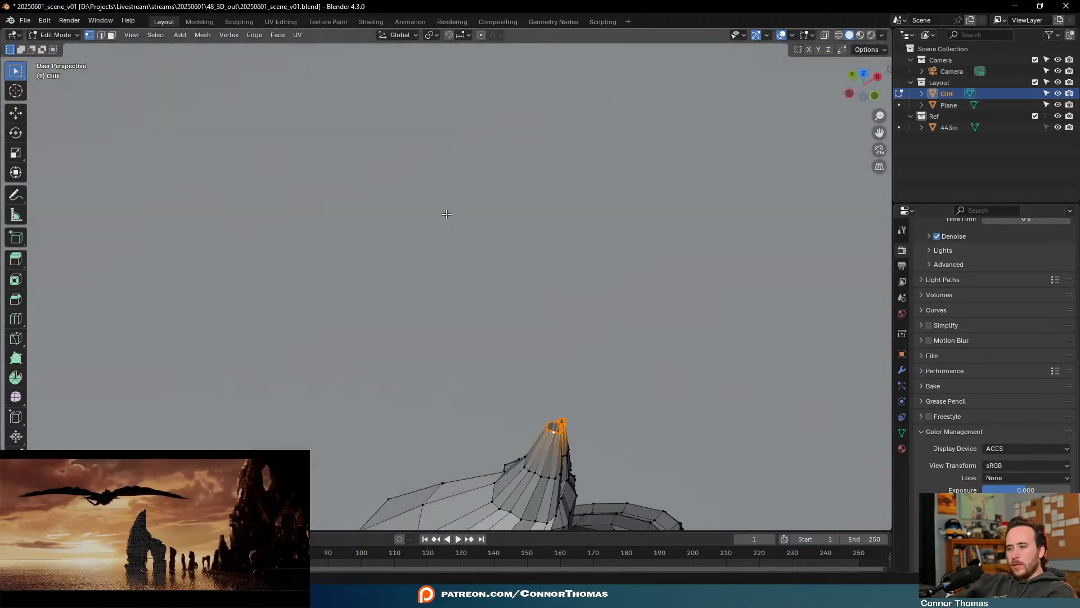
scroll(562, 419, up, 5)
scroll(398, 159, down, 2)
mouse_move(397, 159)
middle_down()
mouse_move(422, 168)
mouse_move(413, 170)
middle_up()
key(f)
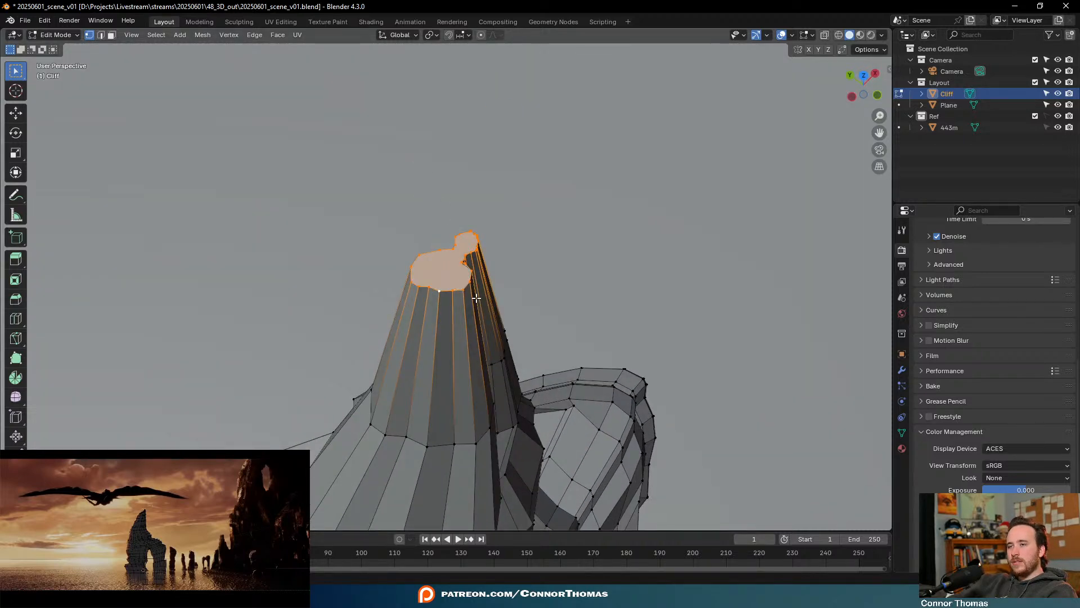
key(ctrl+z)
scroll(477, 293, up, 2)
middle_drag(477, 281, 476, 249)
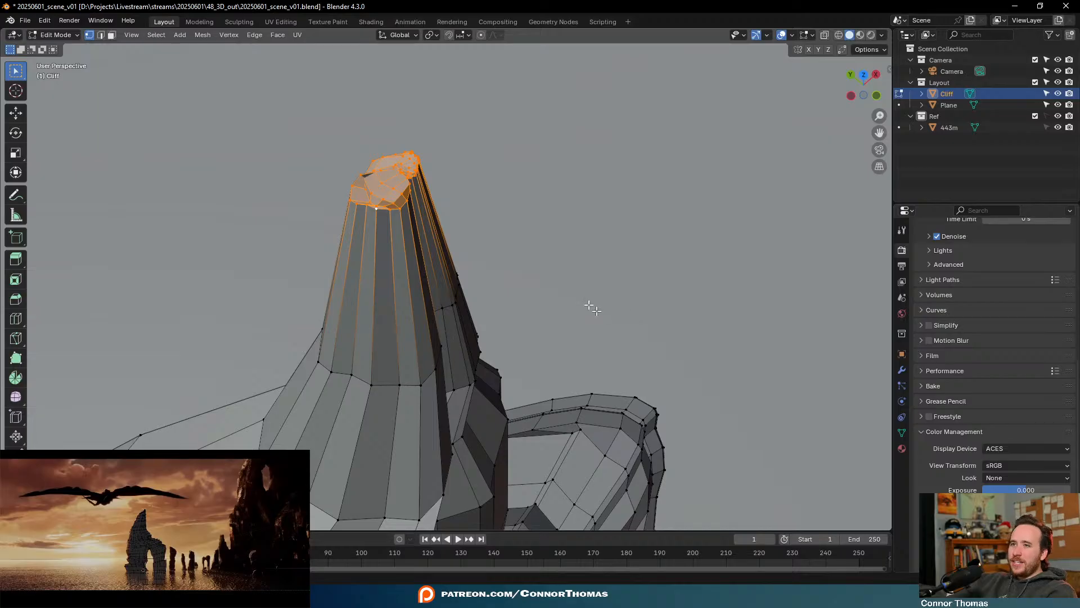
Return to Object Mode, deselect the cliff, examine its overall shape and save the scene file
key(Tab)
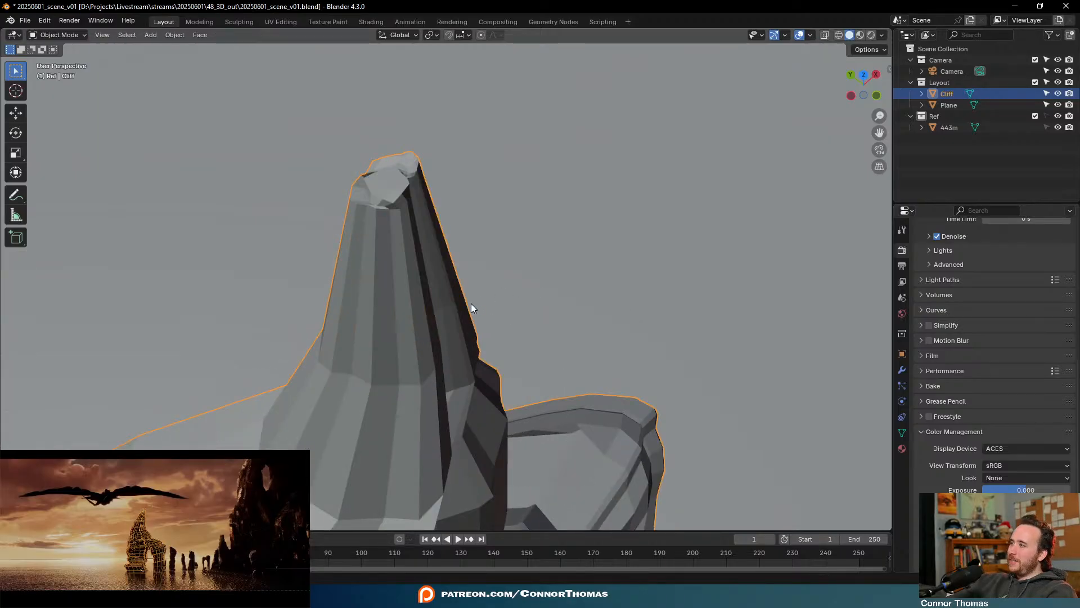
click(470, 303)
middle_drag(468, 381, 545, 309)
scroll(606, 294, down, 3)
scroll(545, 309, up, 3)
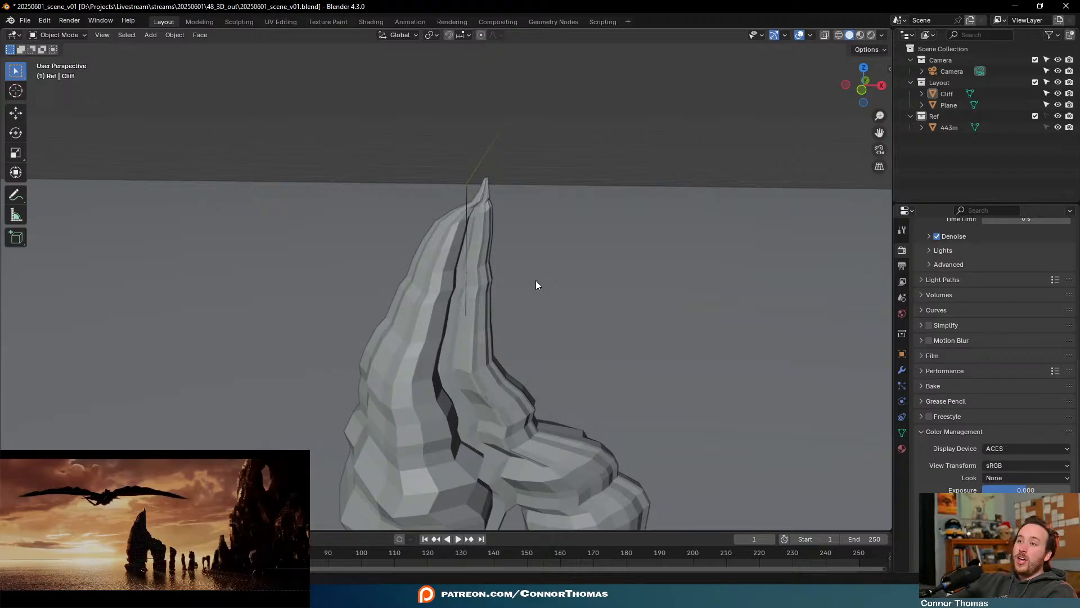
middle_drag(536, 284, 576, 297)
scroll(595, 238, up, 2)
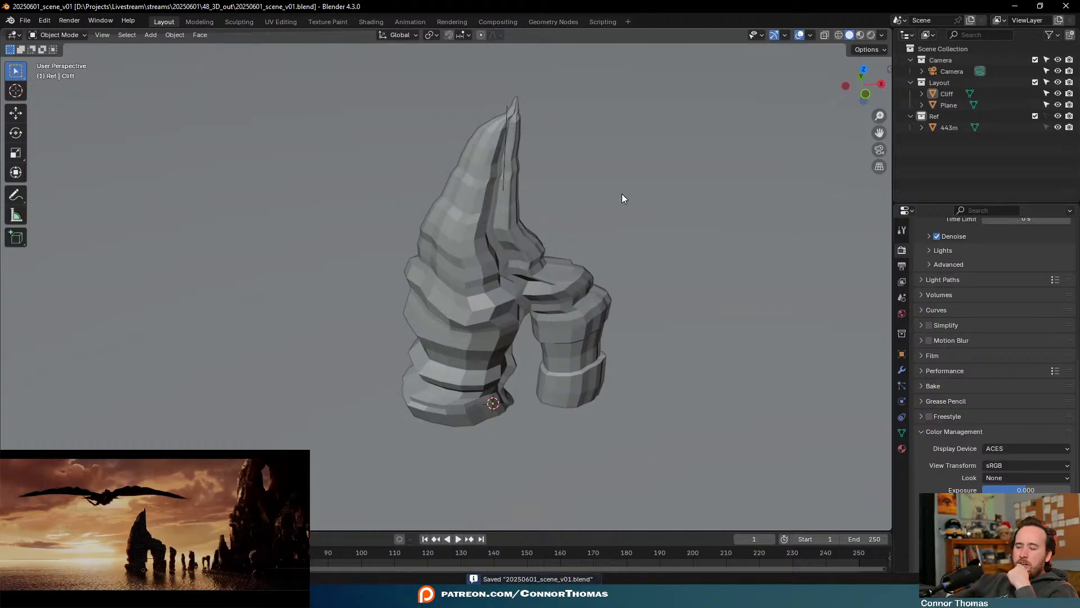
middle_drag(562, 174, 479, 169)
middle_drag(568, 281, 228, 219)
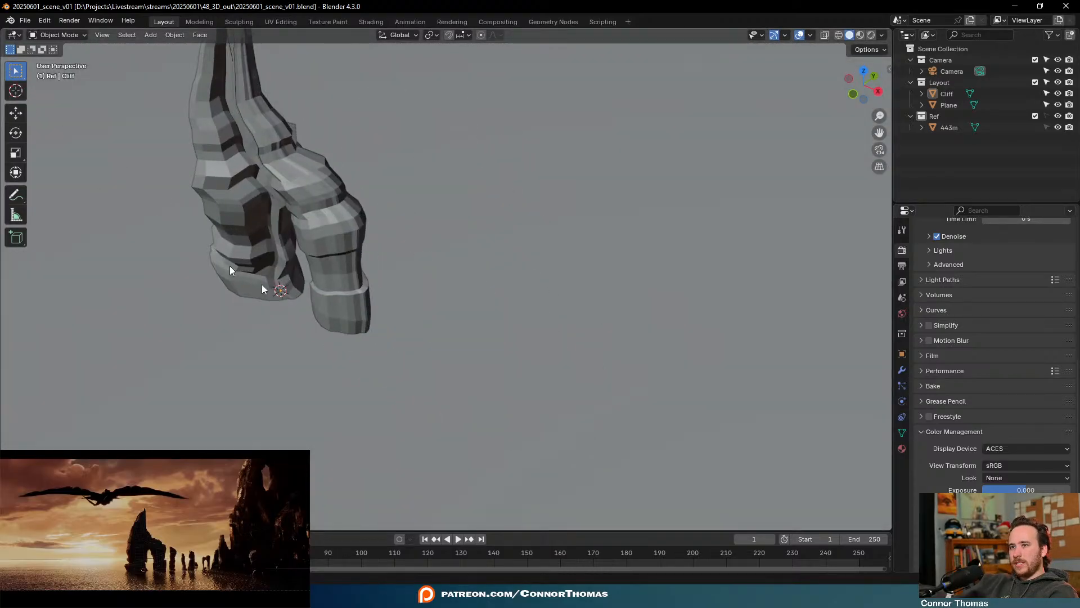
Duplicate the bottom edge loop of the arch's smaller pillar and move the copy outward along the X axis
key(Tab)
middle_drag(405, 357, 432, 305)
middle_drag(386, 404, 428, 390)
alt+click(342, 414)
alt+click(361, 421)
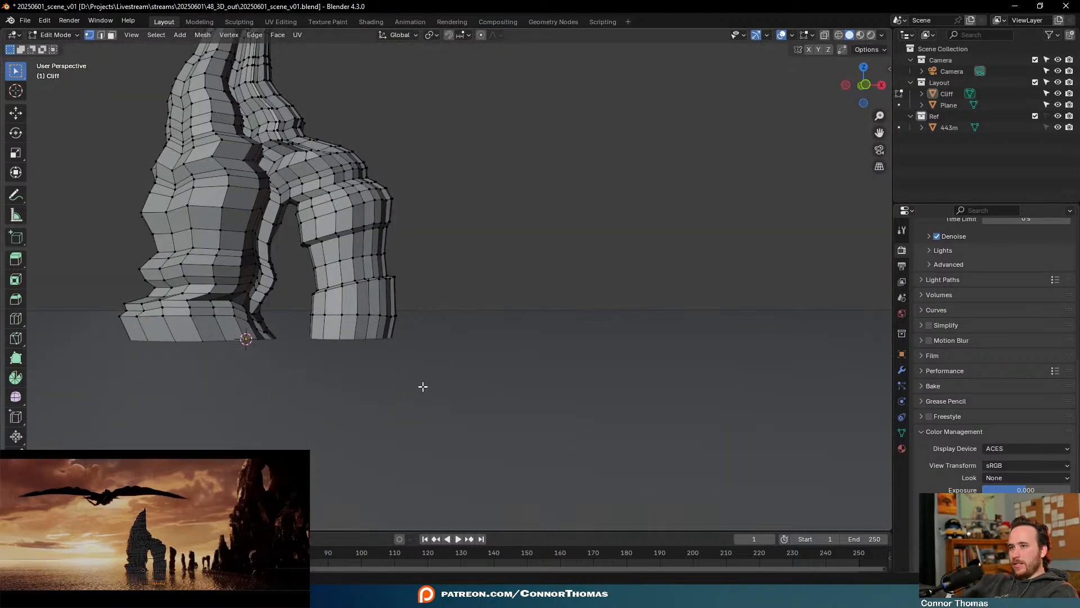
middle_drag(412, 306, 427, 355)
key(g)
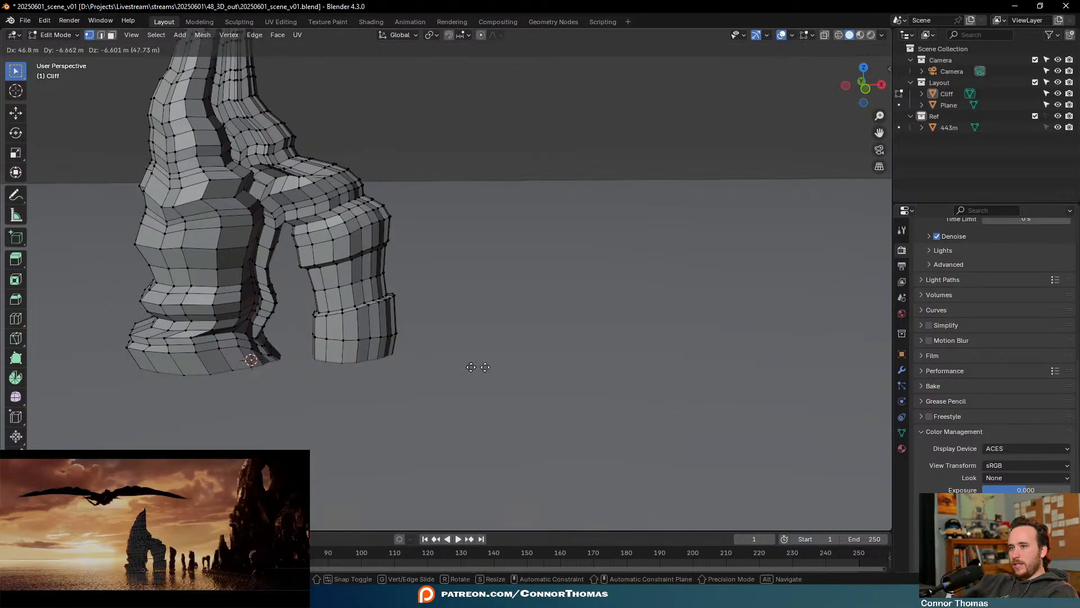
key(x)
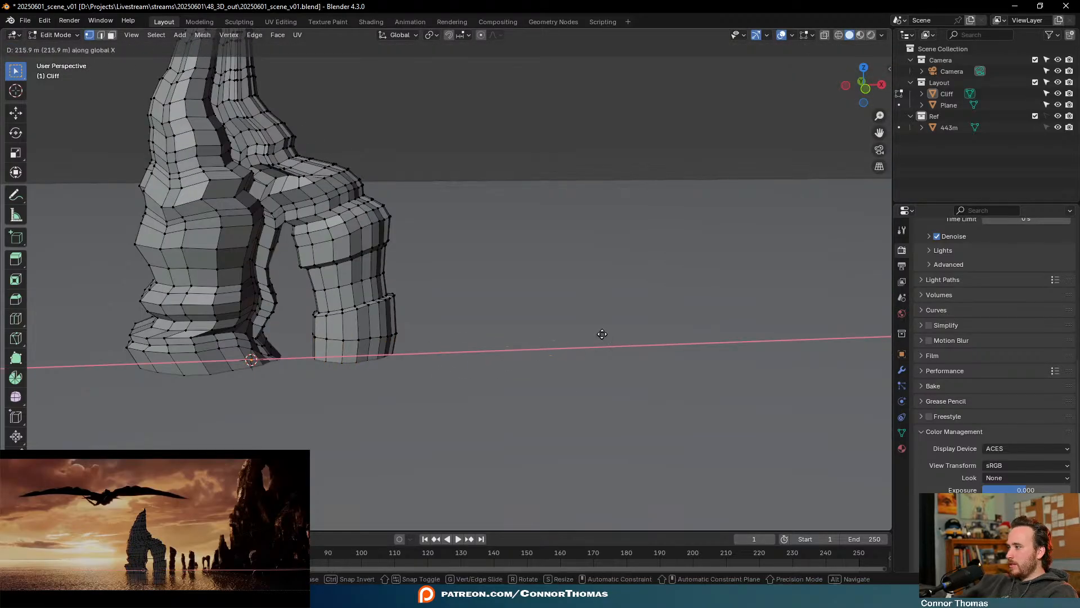
click(503, 329)
Scale the copied loop down to about 0.49, then enlarge it by a factor of about 1.9
key(s)
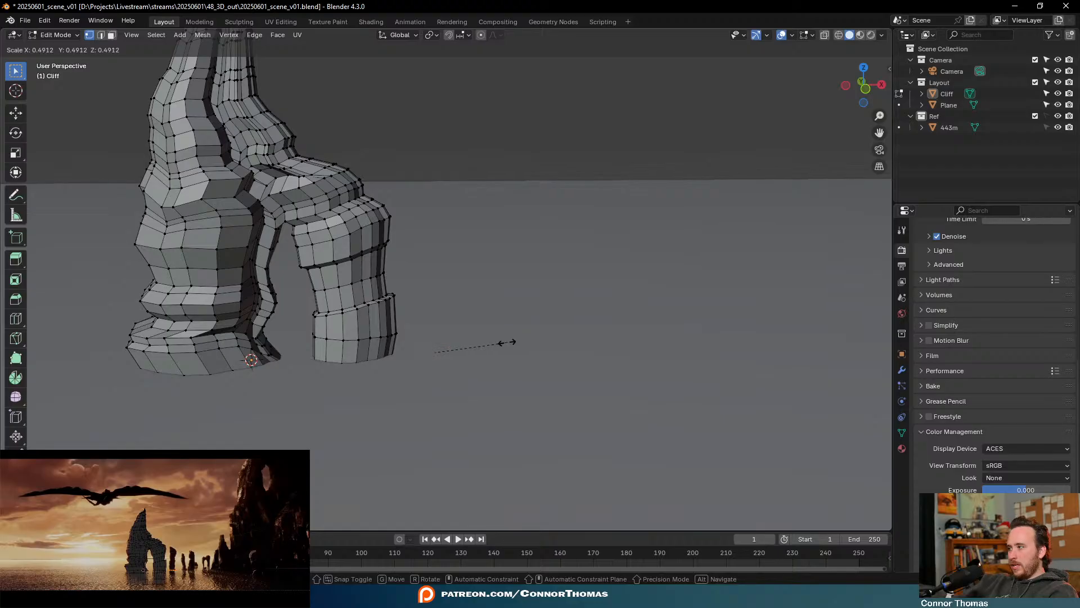
click(509, 340)
middle_drag(510, 340, 504, 363)
key(s)
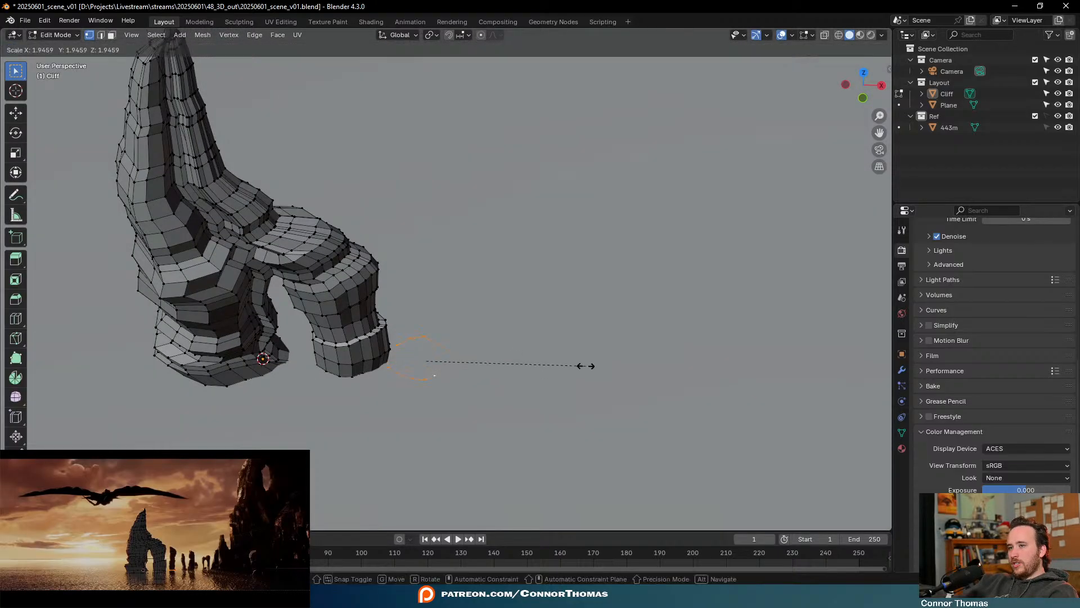
click(573, 359)
From the top view, move the copied loop well away from the cliff along positive Y and refine its X position
key(KP_7)
key(g)
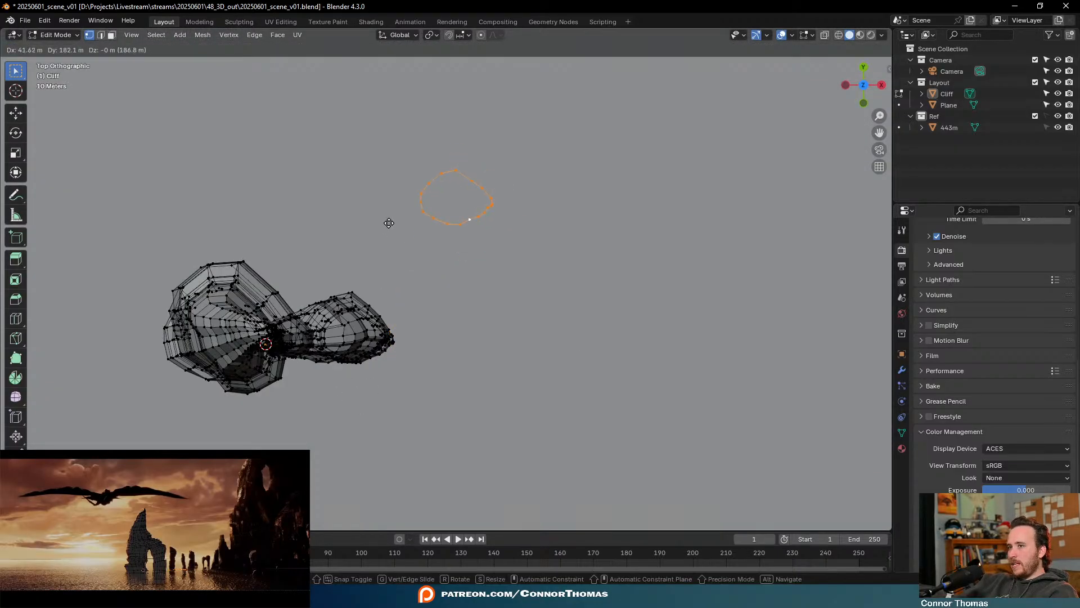
click(338, 184)
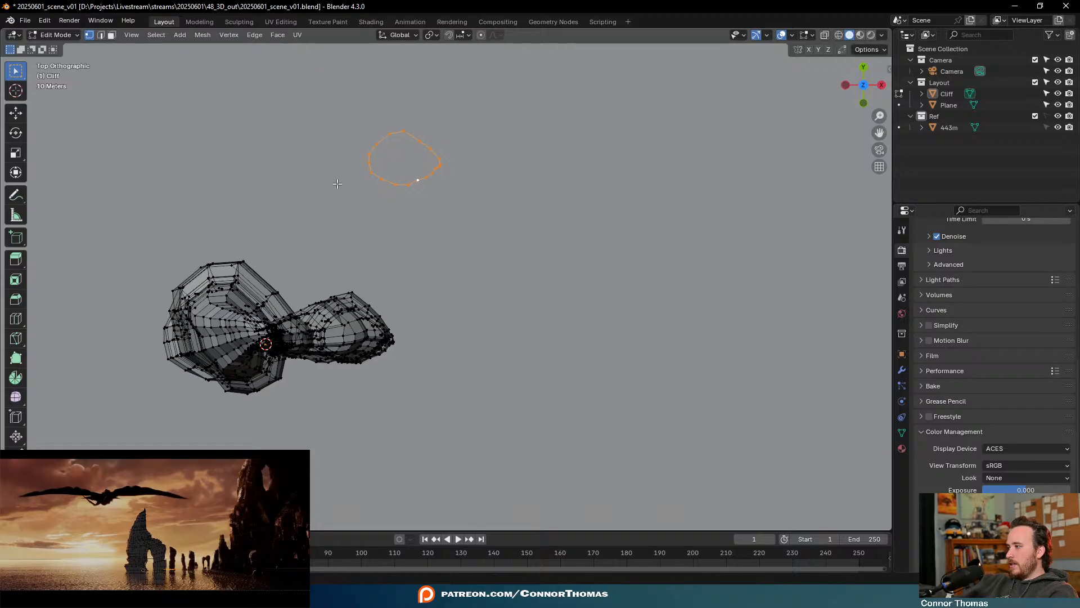
key(g)
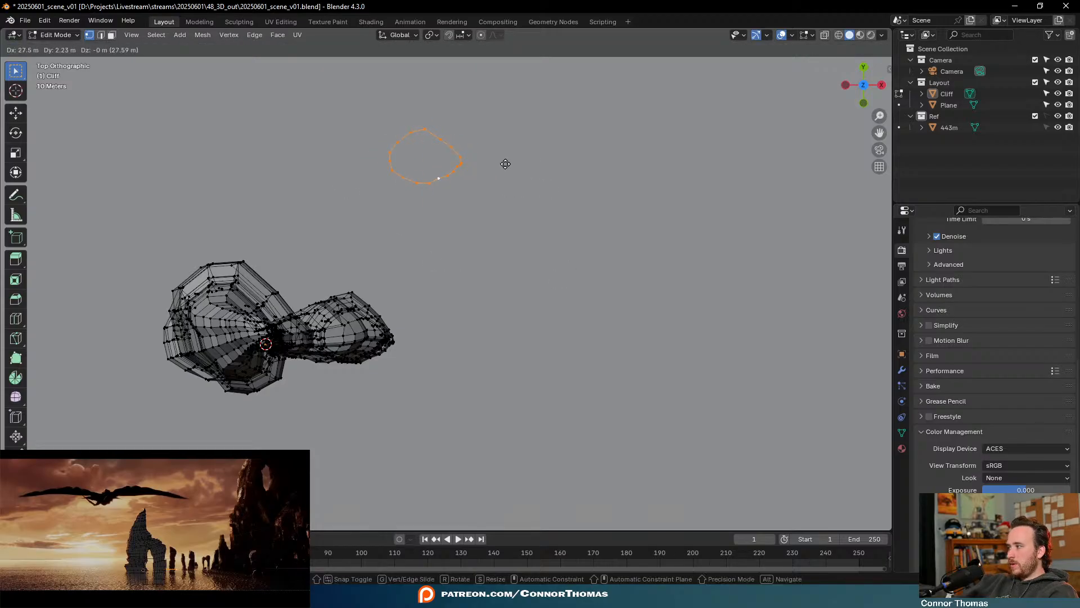
click(505, 164)
Shrink the copied loop to less than half its size and shift it slightly toward negative X
key(s)
click(485, 169)
key(g)
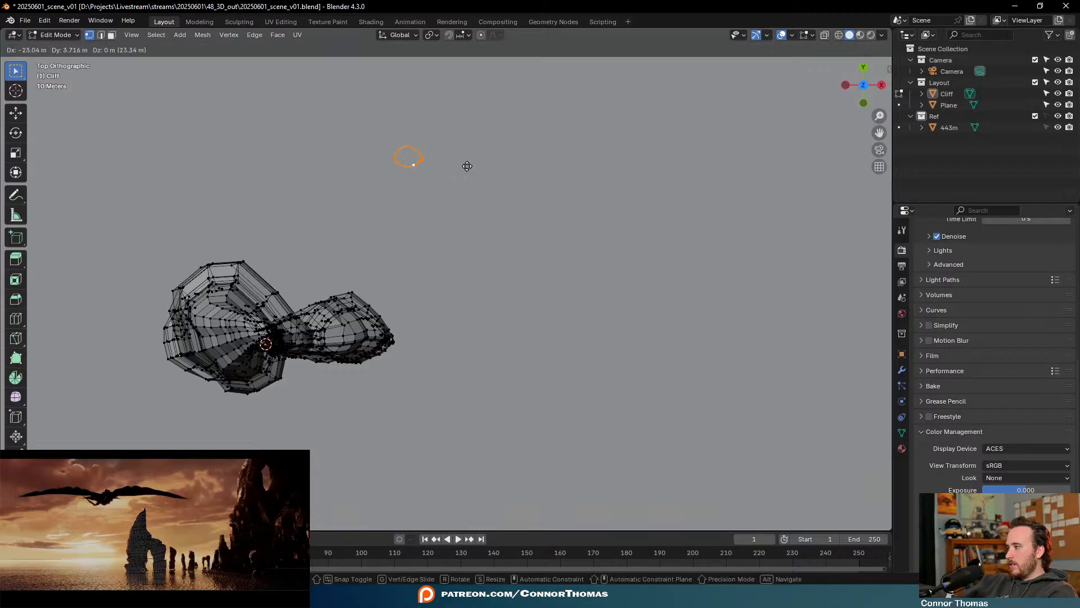
click(473, 165)
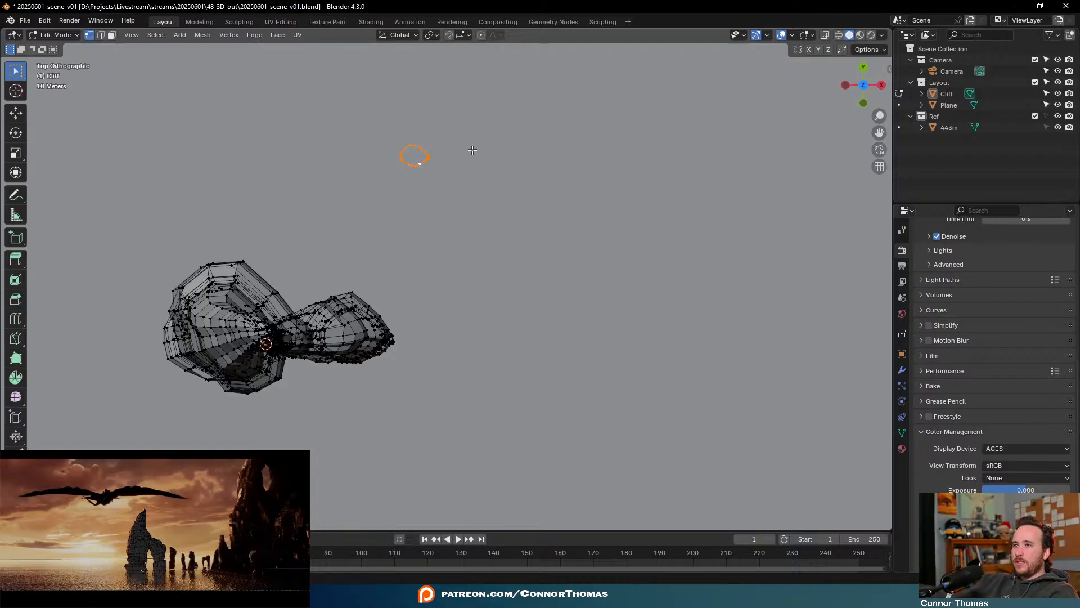
Frame the small copied loop and examine its surroundings in a perspective view beside the cliff
scroll(461, 182, down, 3)
scroll(452, 213, up, 5)
key(KP_5)
key(KP_5)
key(KP_Decimal)
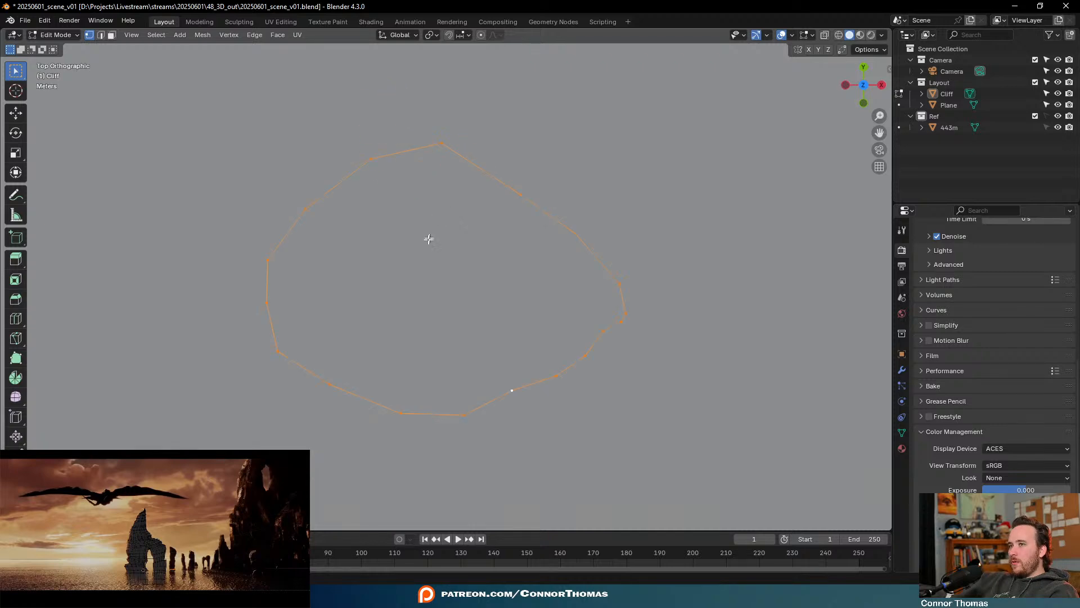
scroll(429, 239, down, 11)
middle_drag(529, 335, 527, 213)
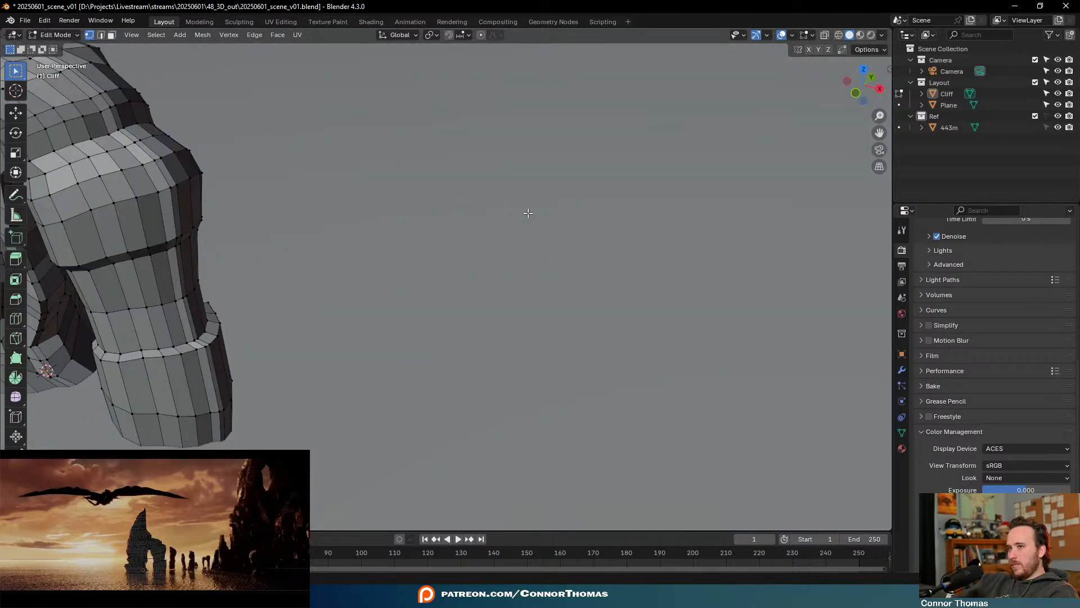
Extrude the small copied loop upward along Z into a thin ring wall beside the cliff
scroll(528, 213, up, 4)
scroll(457, 283, down, 2)
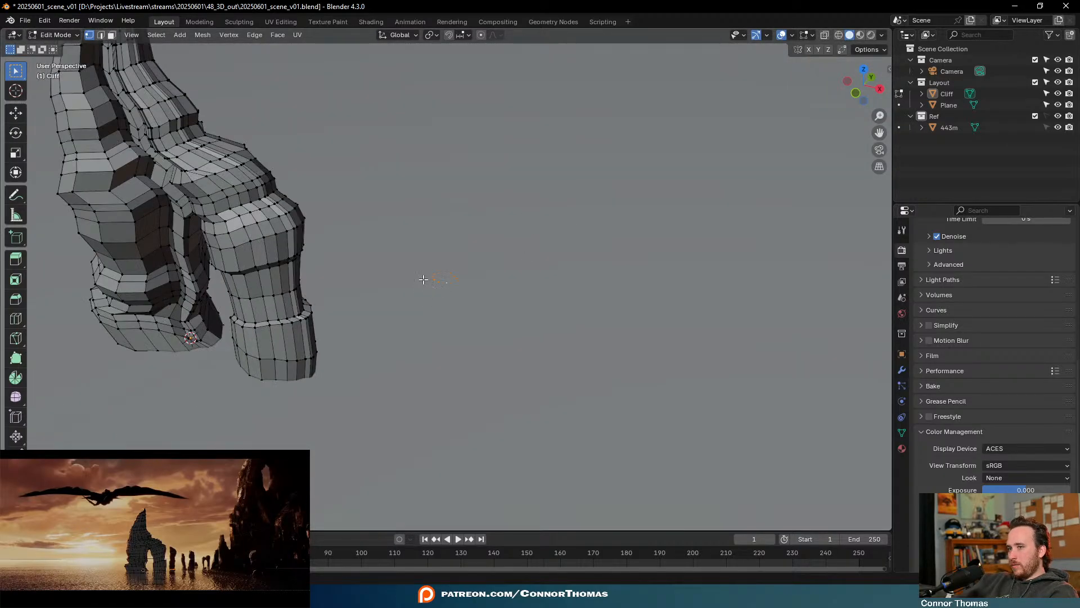
key(e)
key(z)
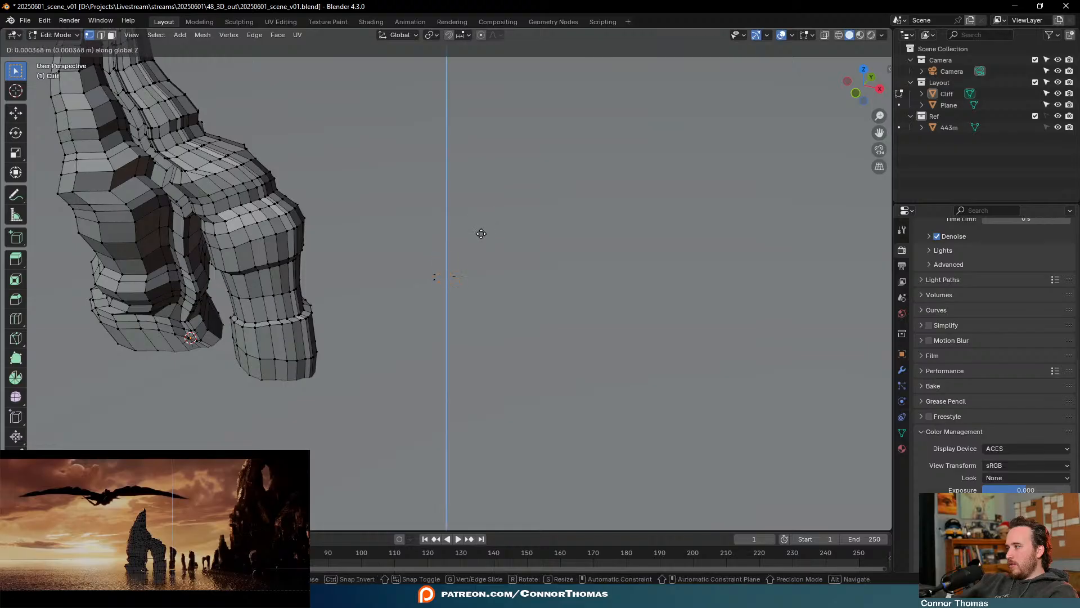
click(482, 228)
scroll(528, 218, up, 2)
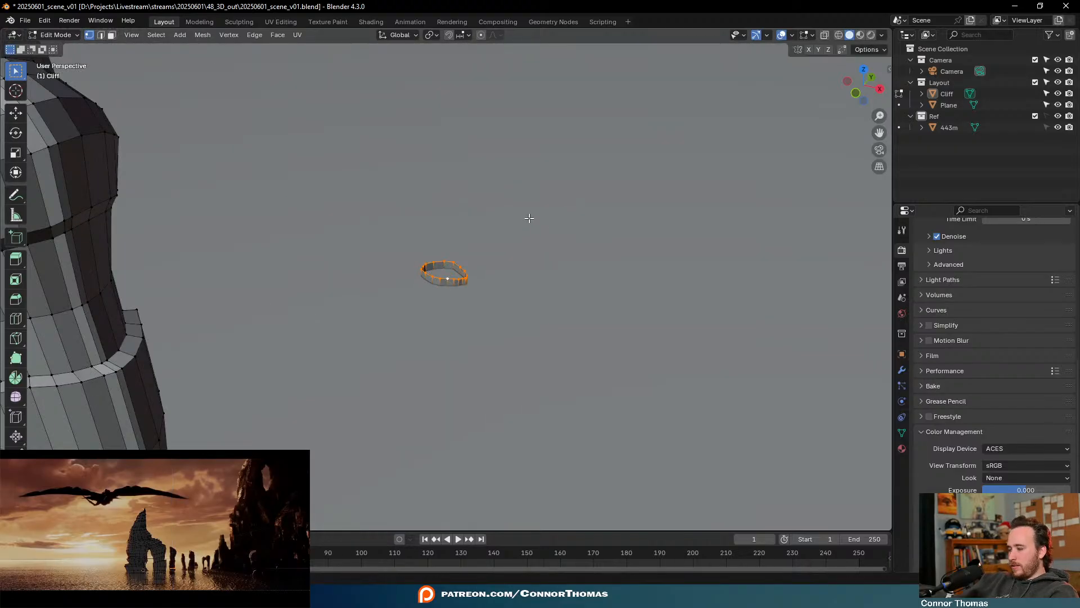
scroll(529, 218, up, 4)
scroll(528, 220, down, 2)
middle_drag(483, 272, 487, 239)
scroll(486, 253, up, 3)
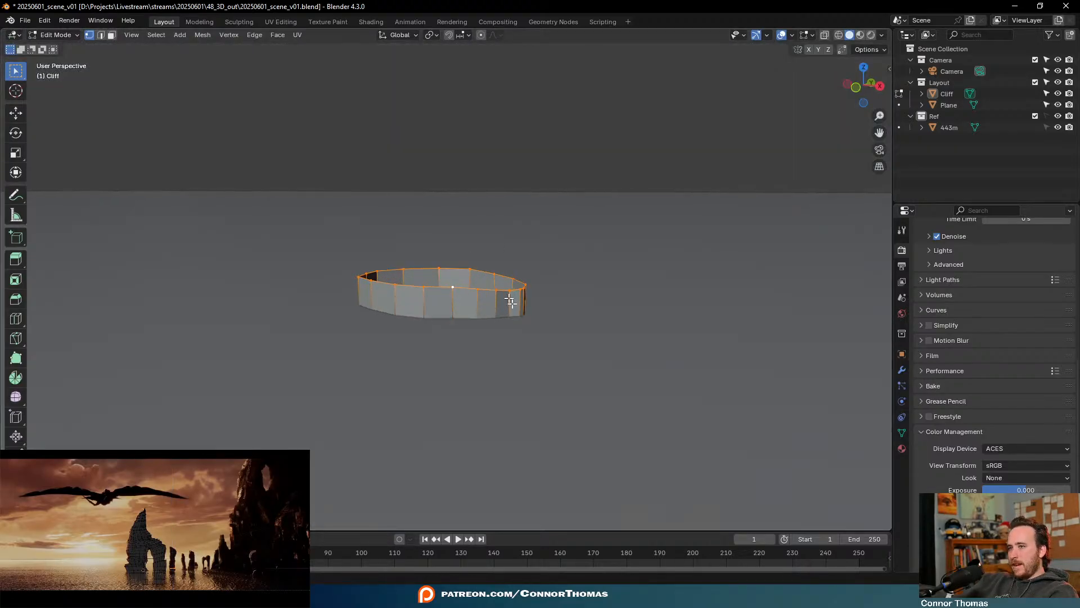
Select only the linked geometry of the small ring and lower it beneath the water plane
key(a)
key(alt+a)
key(l)
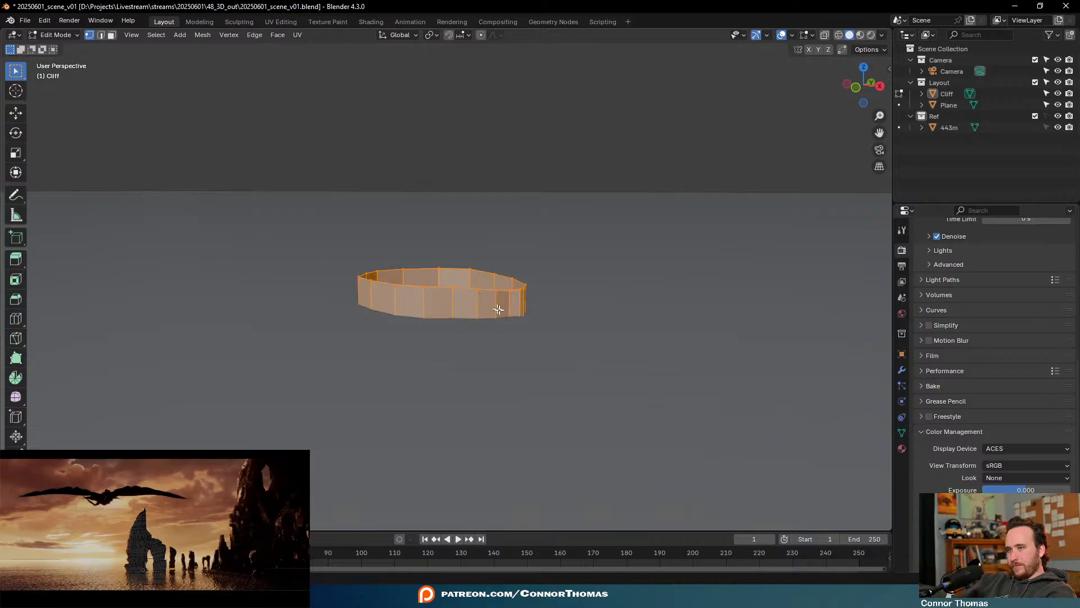
middle_drag(524, 298, 535, 291)
key(g)
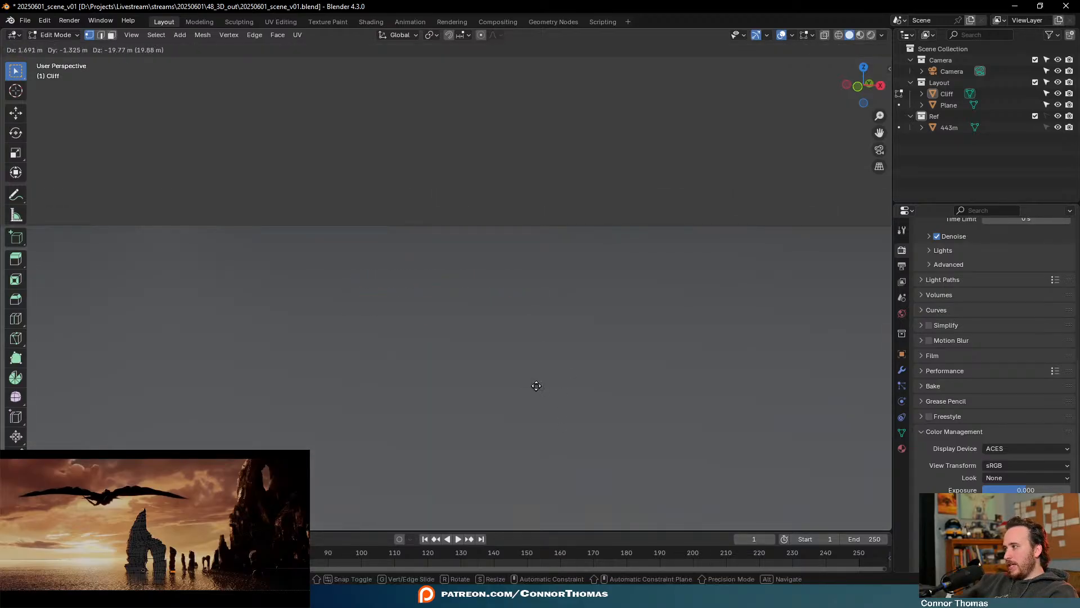
click(533, 359)
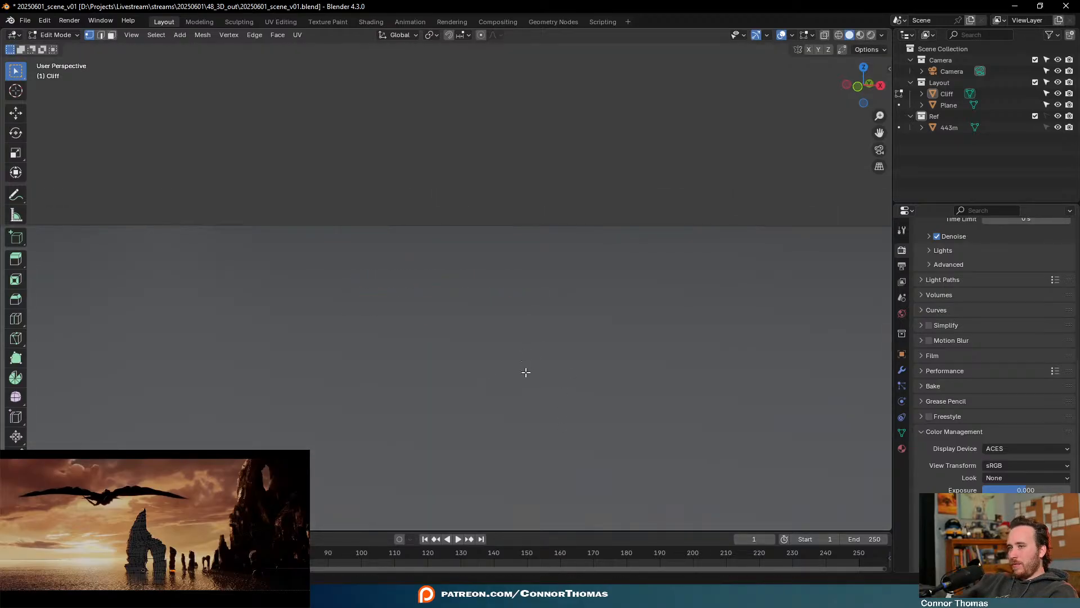
Select the ring's upper edge loop from below the plane and extrude it straight up along Z
middle_drag(527, 373, 533, 331)
key(alt+a)
alt+click(510, 344)
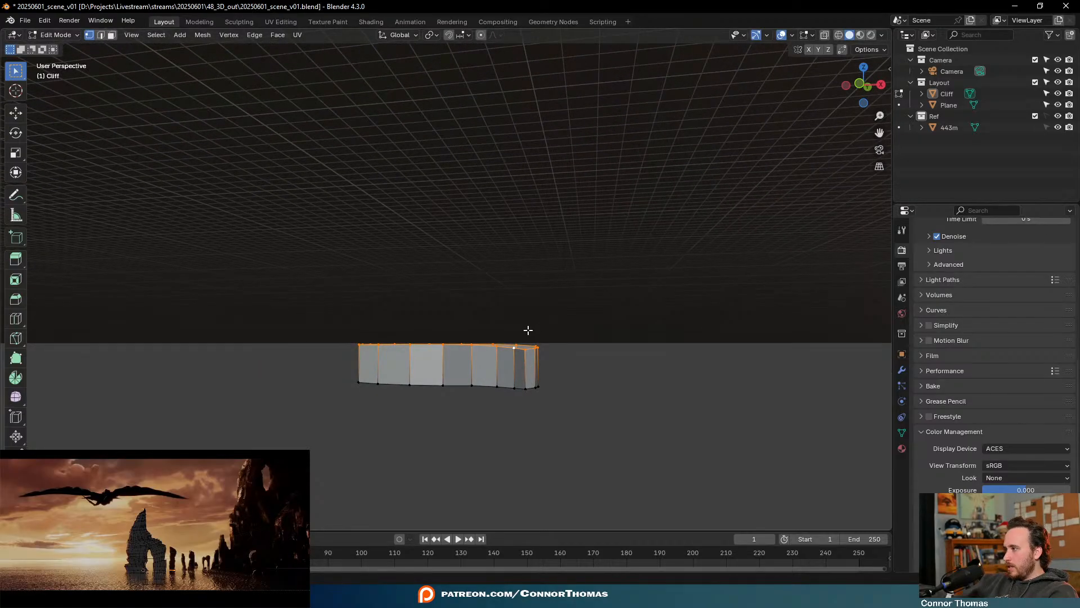
middle_drag(523, 292, 529, 304)
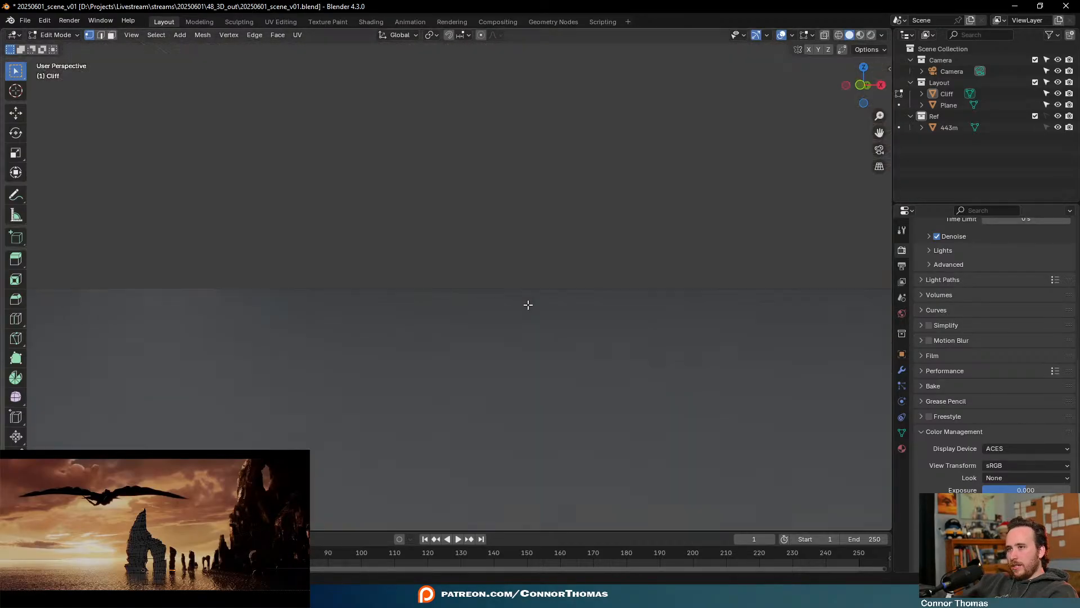
key(g)
key(z)
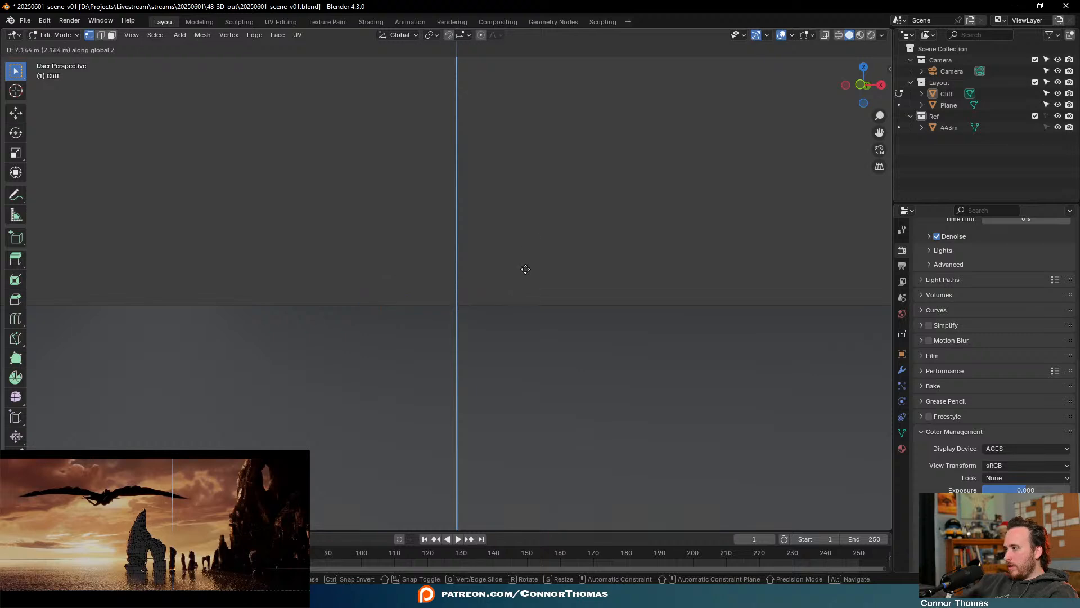
click(526, 261)
Select the whole two-row ring without the cliff and move it along negative Y
middle_drag(567, 268, 545, 295)
key(Tab)
key(Tab)
key(a)
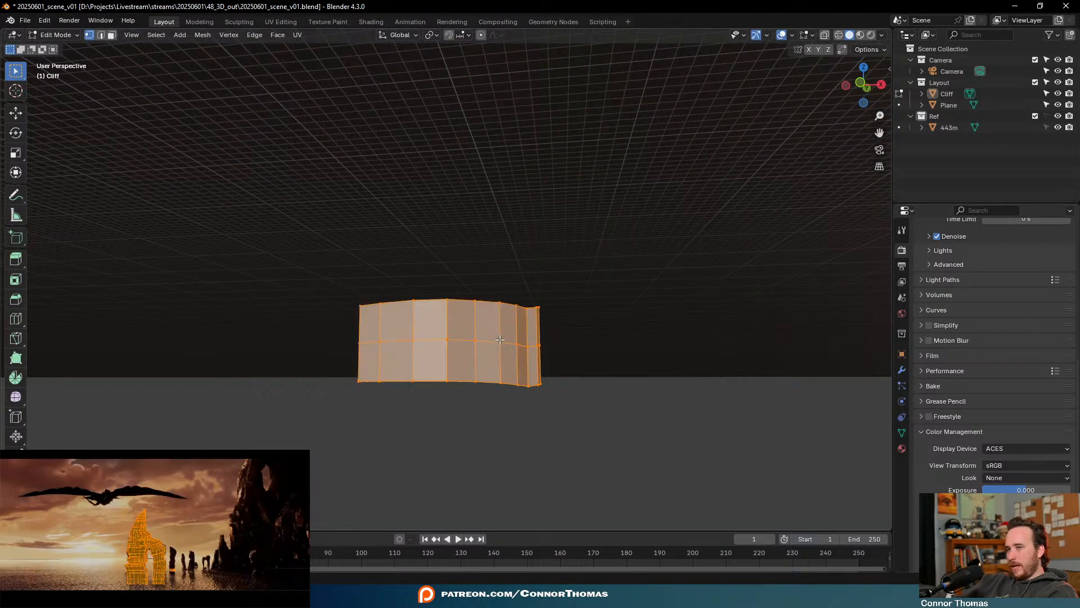
key(alt+a)
key(a)
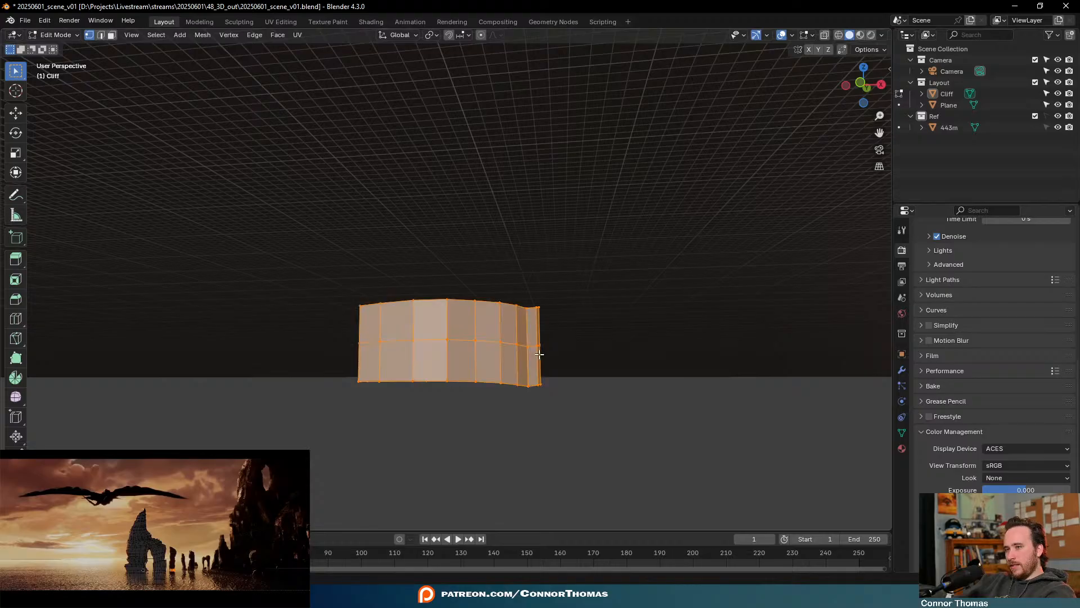
scroll(532, 347, down, 3)
middle_drag(532, 348, 503, 336)
key(g)
key(z)
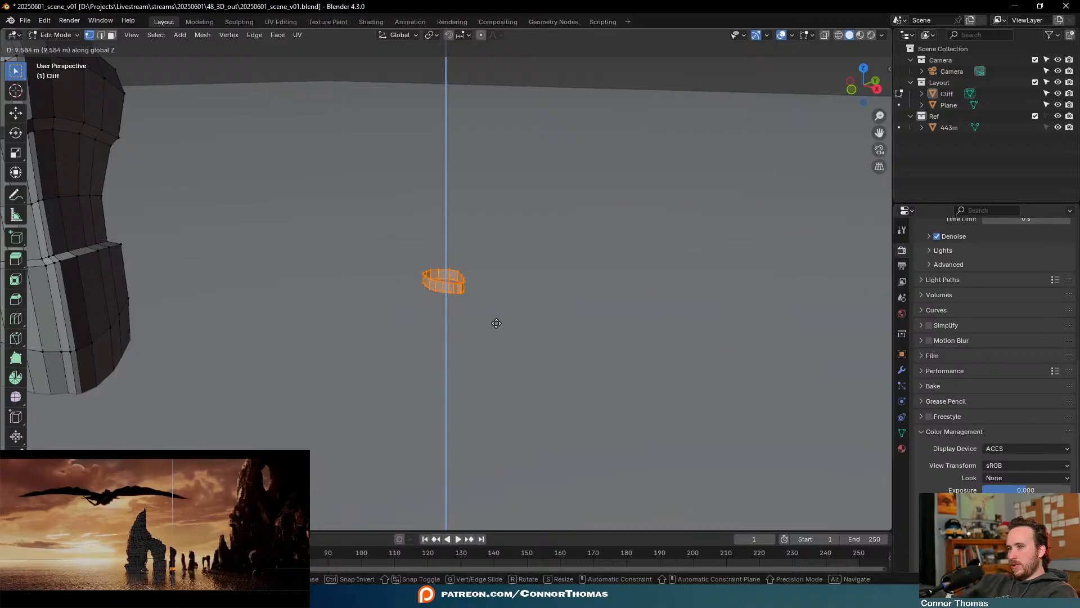
key(y)
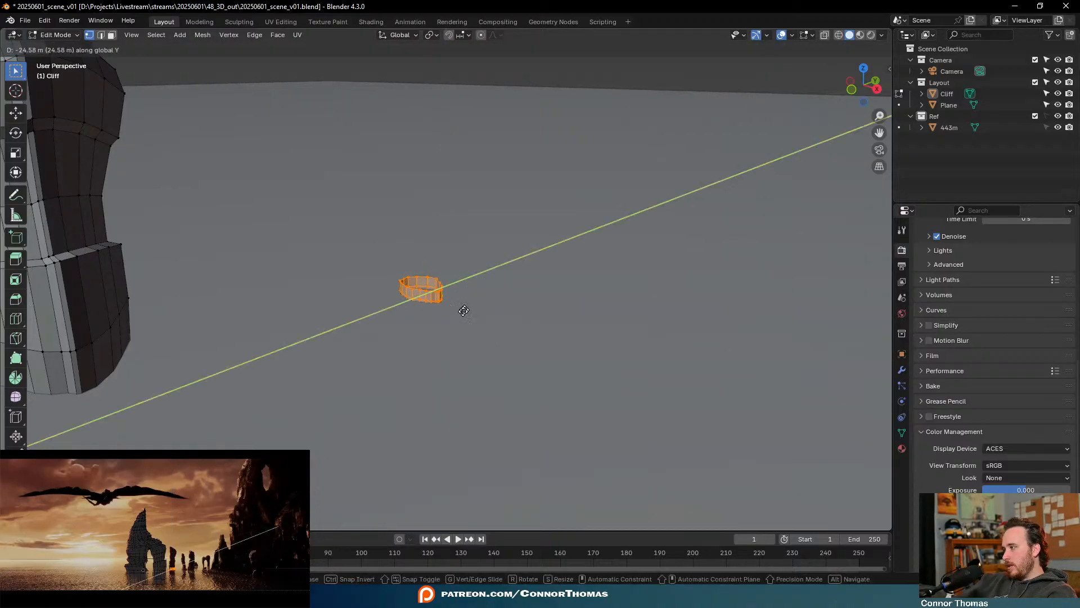
click(470, 304)
From the top view with X-ray on, move the ring close to the arch leg's positive X side, slightly offset toward positive Y
middle_drag(473, 311, 361, 419)
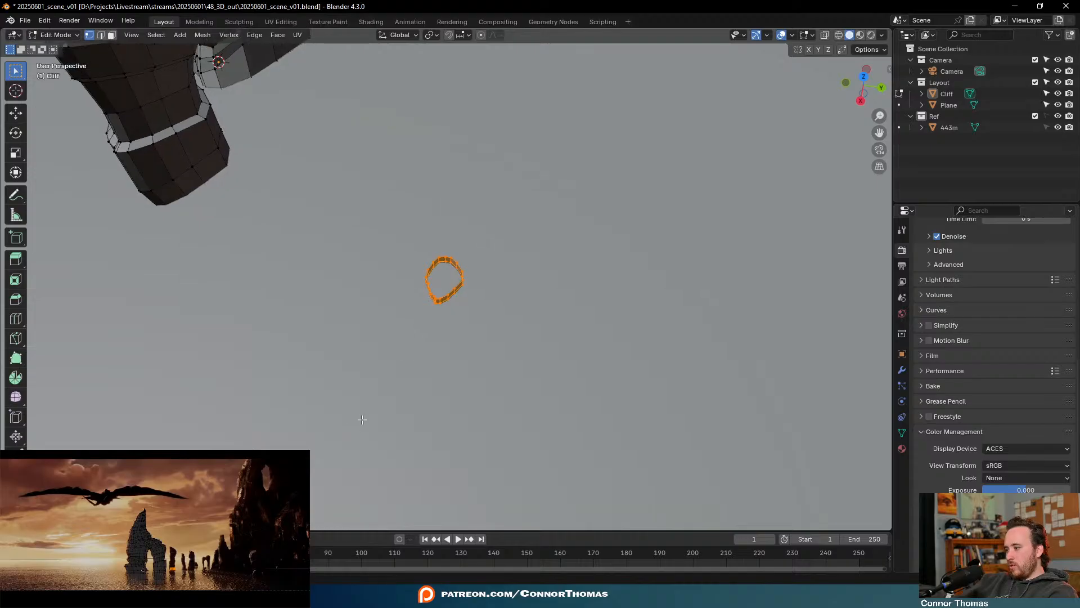
key(KP_7)
key(alt+z)
key(g)
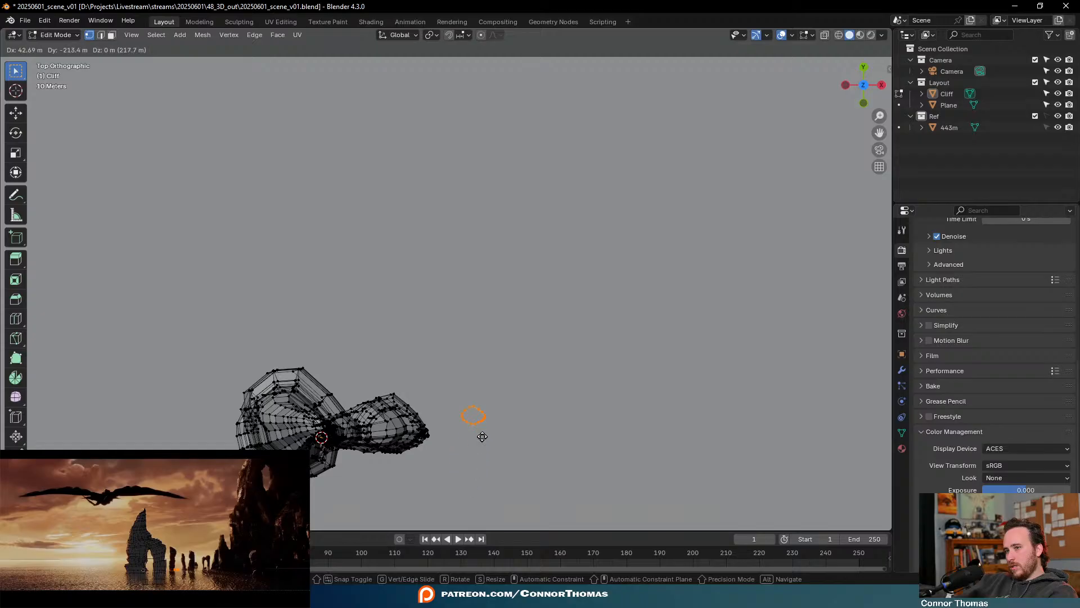
click(479, 400)
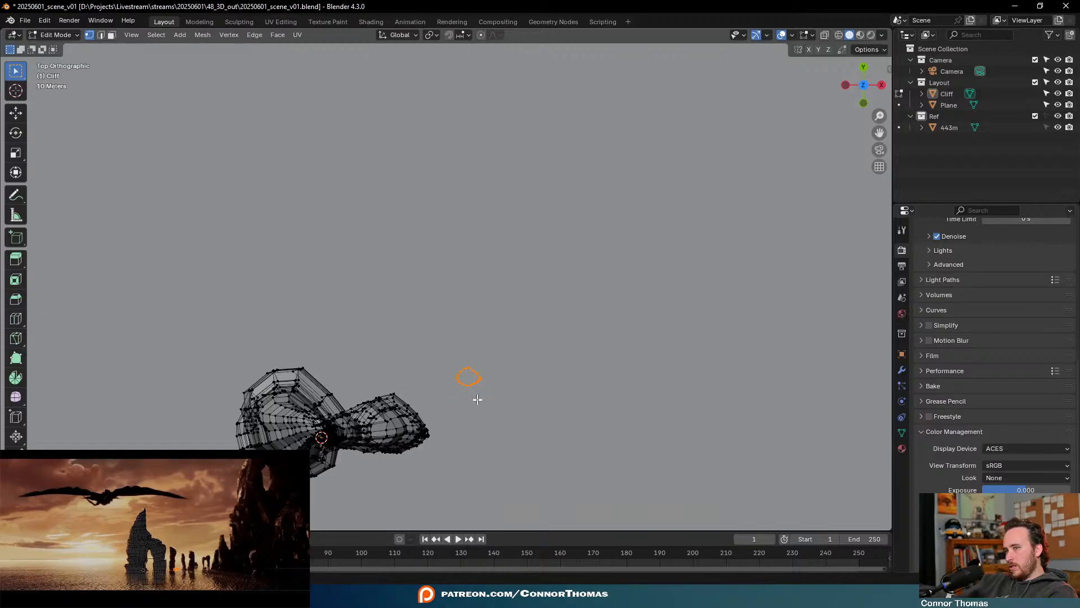
Lower the ring slightly along Z and shift it toward negative X to sit just beside the arch leg
middle_drag(477, 398, 483, 299)
key(g)
key(z)
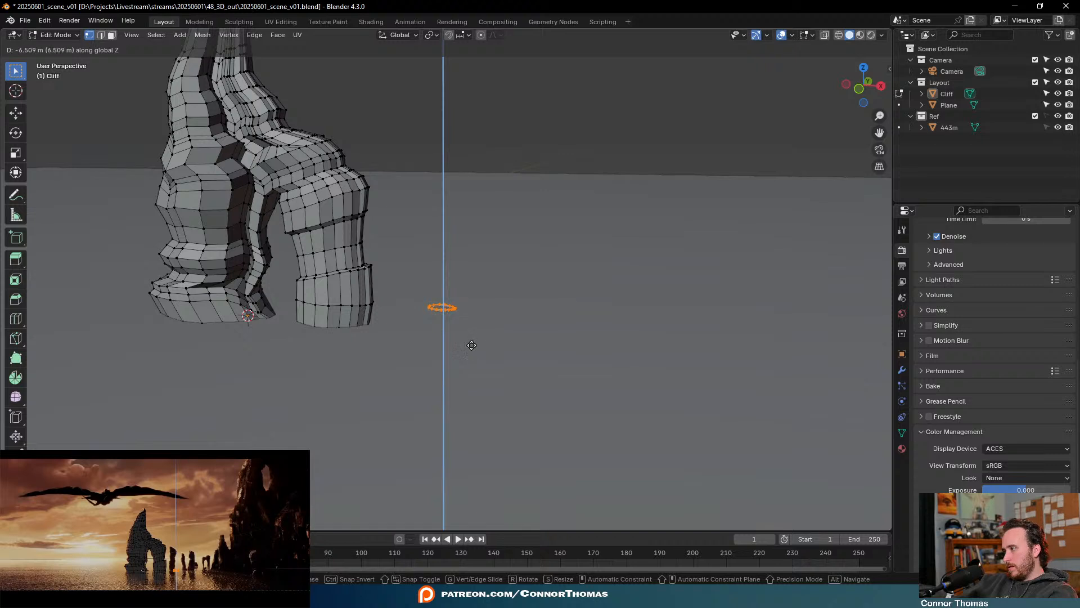
click(471, 342)
key(g)
key(x)
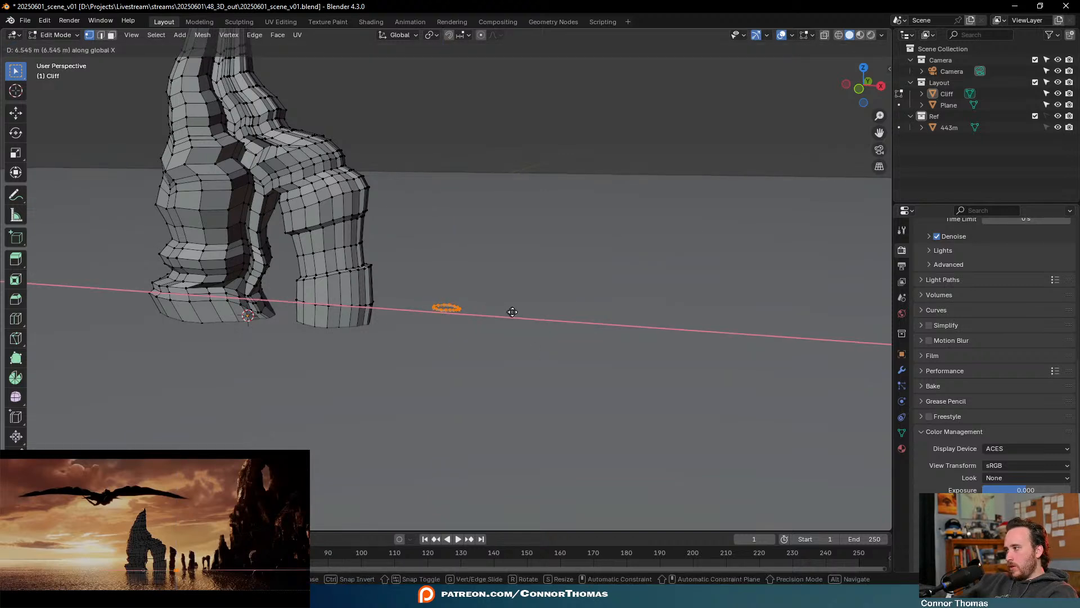
click(492, 315)
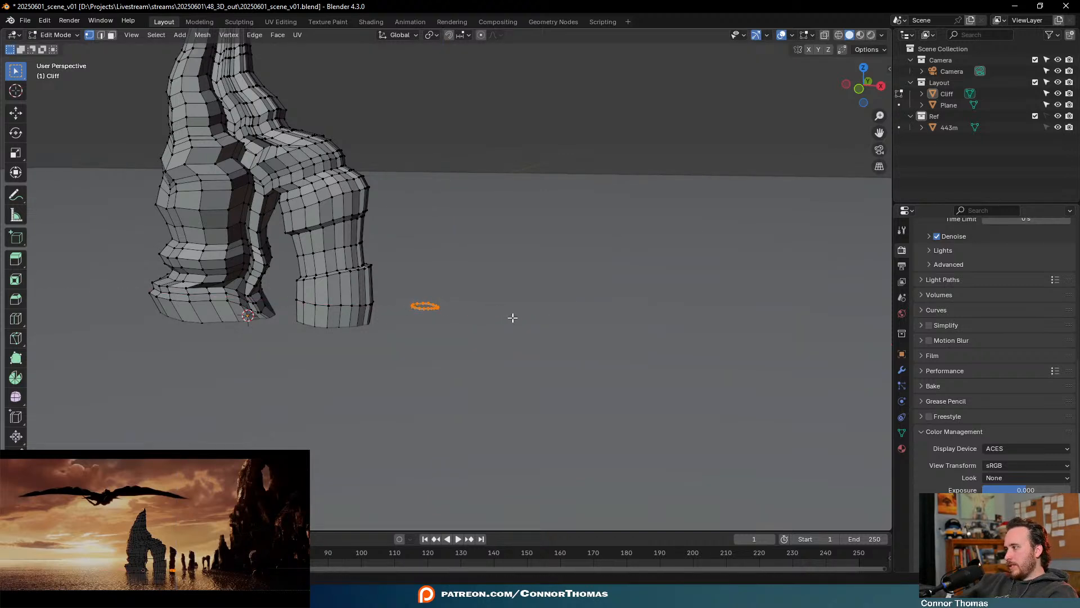
key(g)
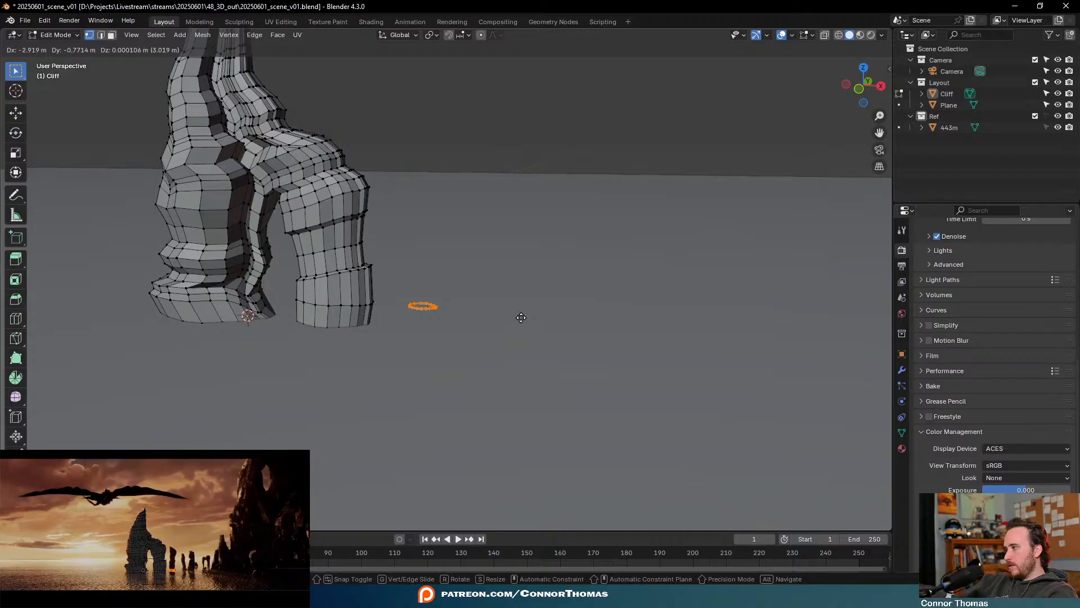
click(521, 318)
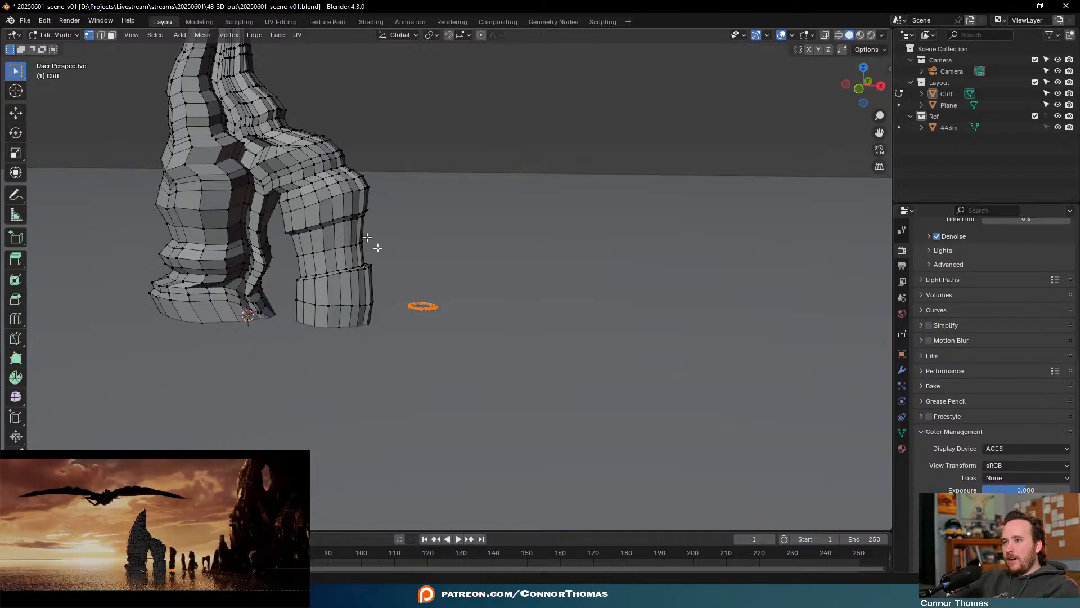
Frame the ring, extrude its top edge loop upward and scale the new loop by about 1.06
scroll(434, 408, up, 5)
scroll(393, 397, up, 4)
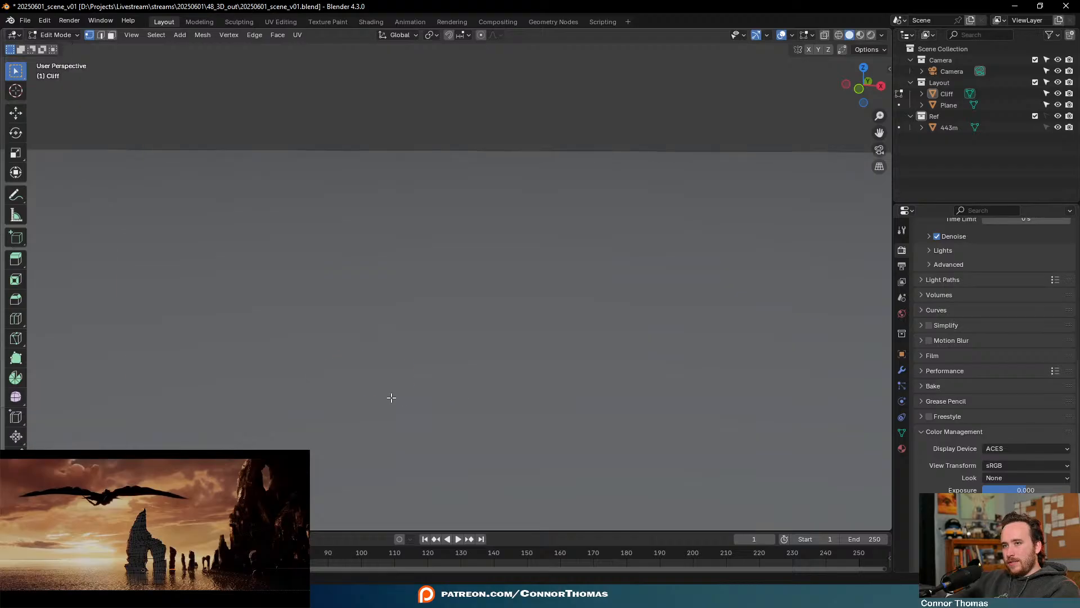
key(KP_Decimal)
scroll(391, 398, down, 4)
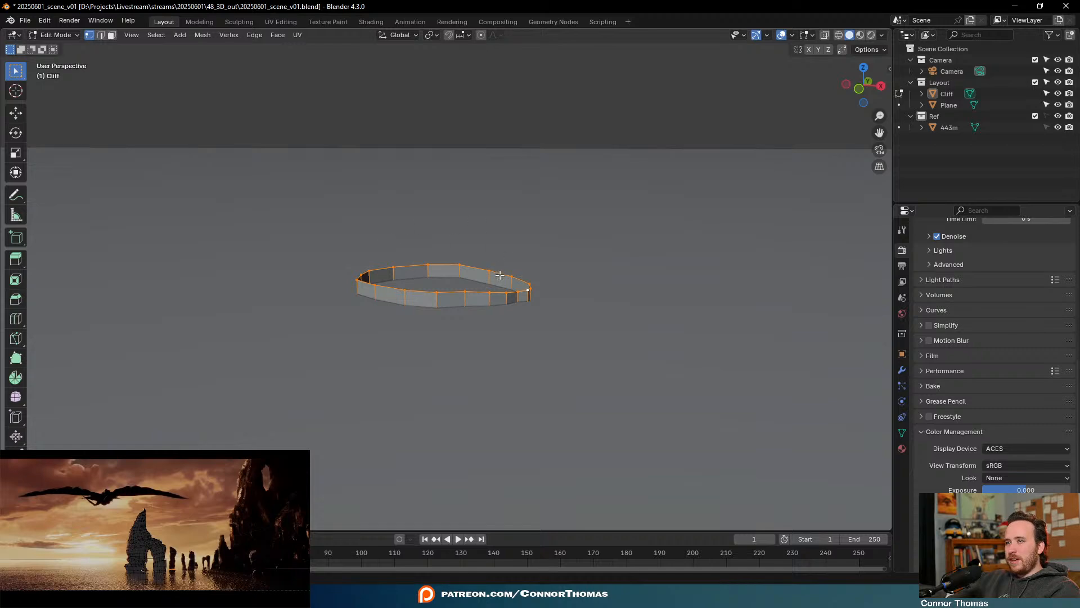
middle_drag(409, 279, 522, 257)
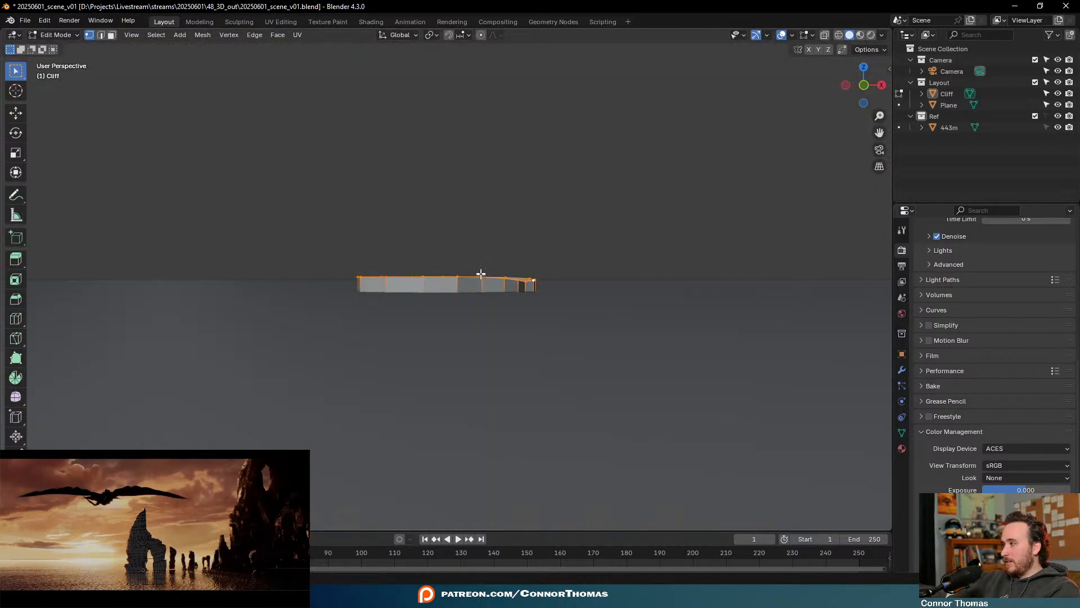
key(e)
click(519, 241)
key(g)
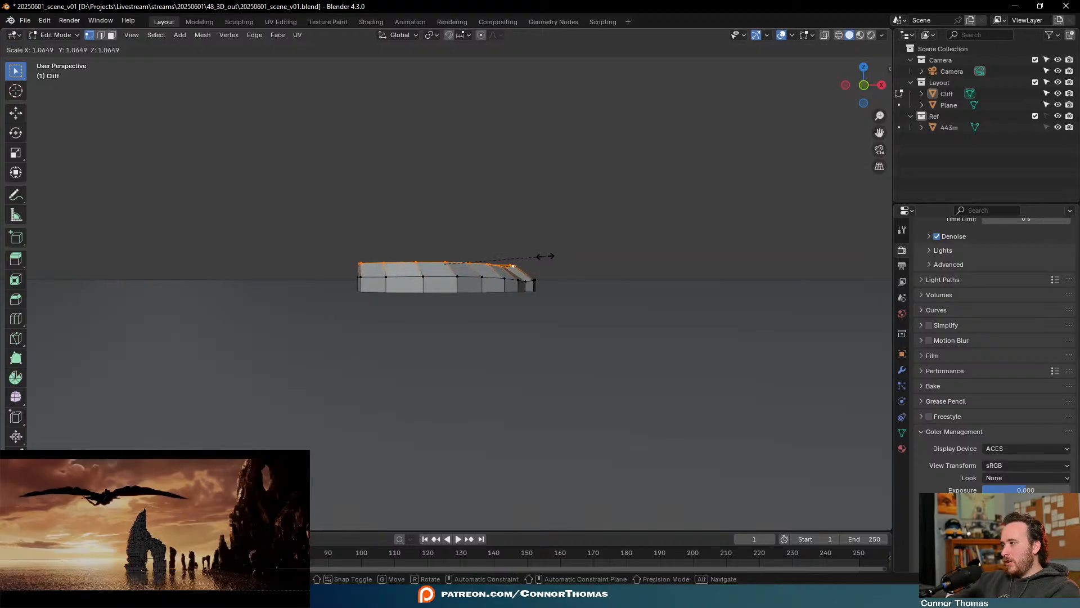
click(547, 256)
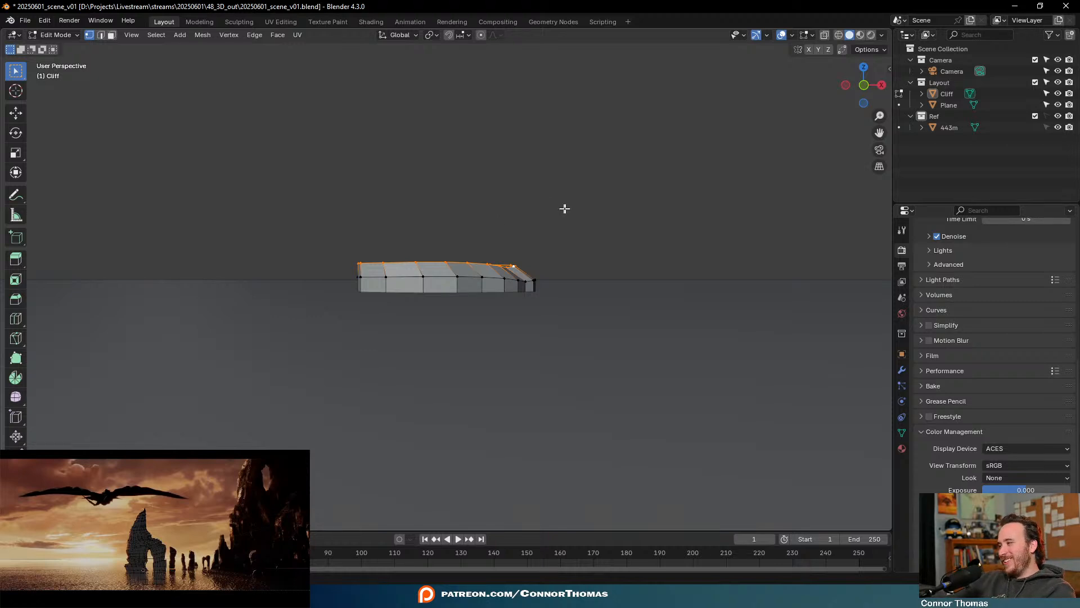
Extrude the rock's top loop upward by about 4.7 m and widen it slightly
key(e)
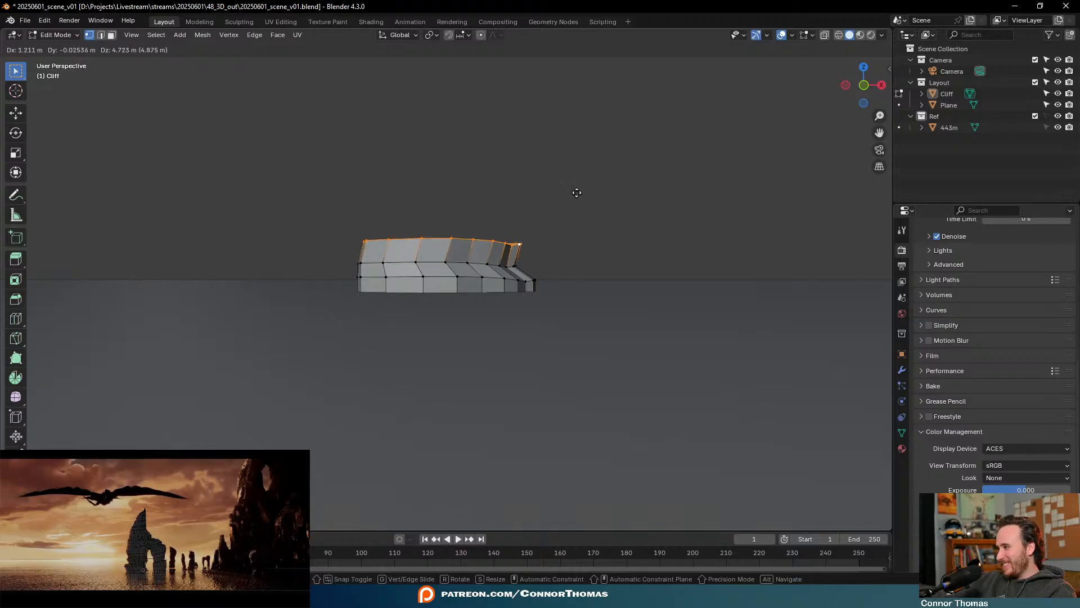
click(590, 194)
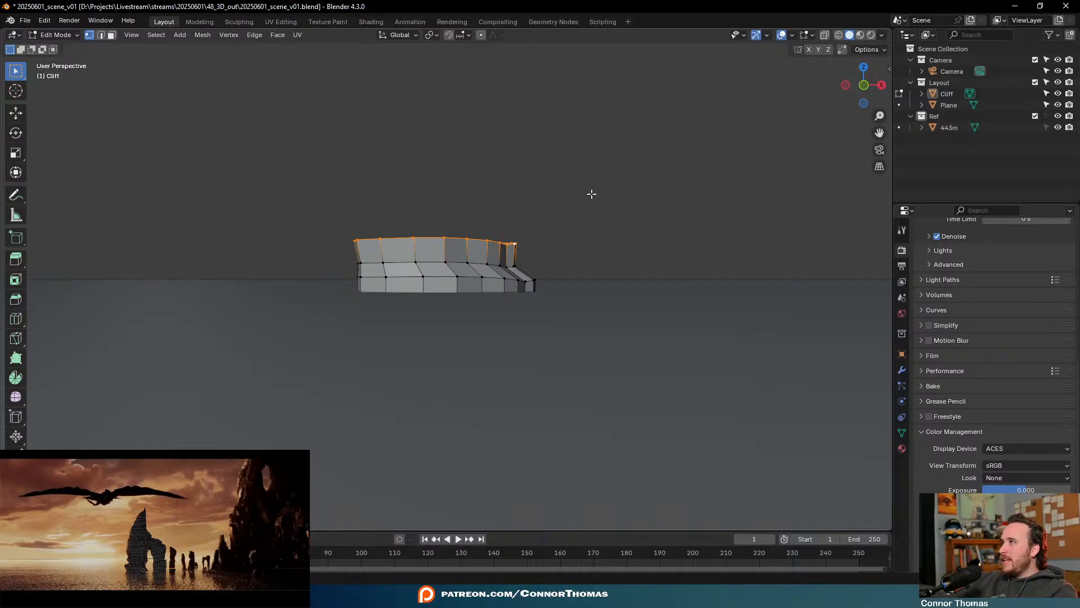
scroll(561, 241, up, 2)
shift+middle_drag(532, 230, 587, 273)
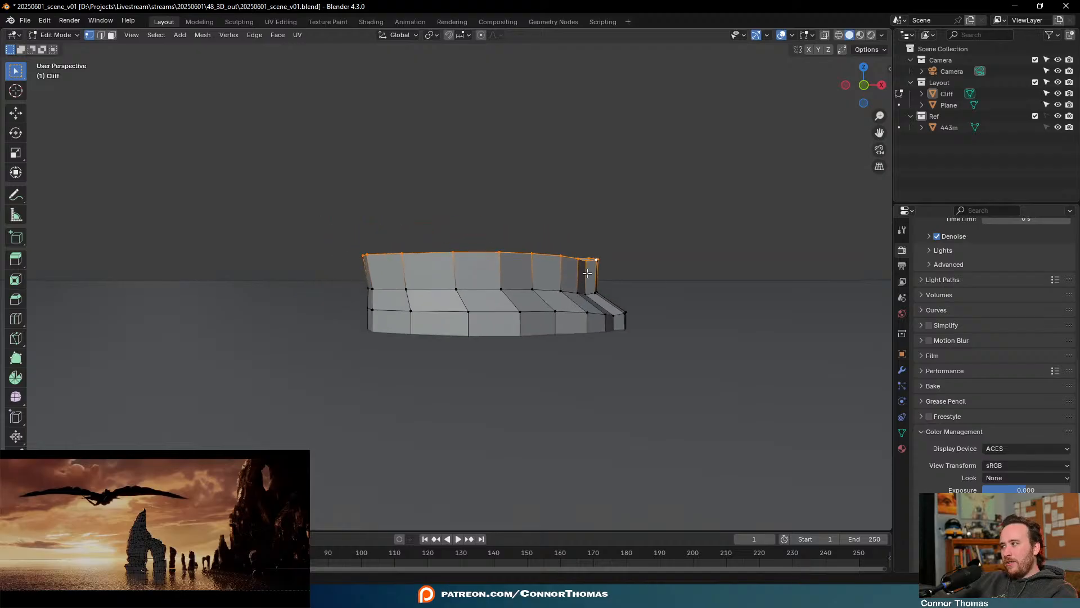
Extrude a taller band from the rock's top loop, flaring its upper edge outward and nudging it toward positive X
key(e)
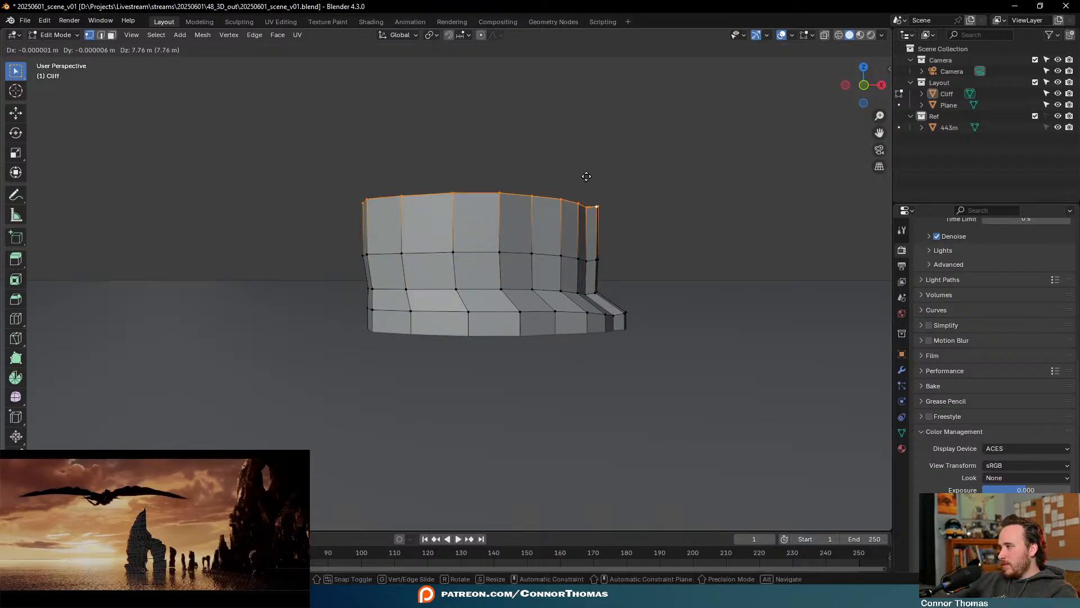
click(573, 155)
key(s)
click(612, 159)
key(g)
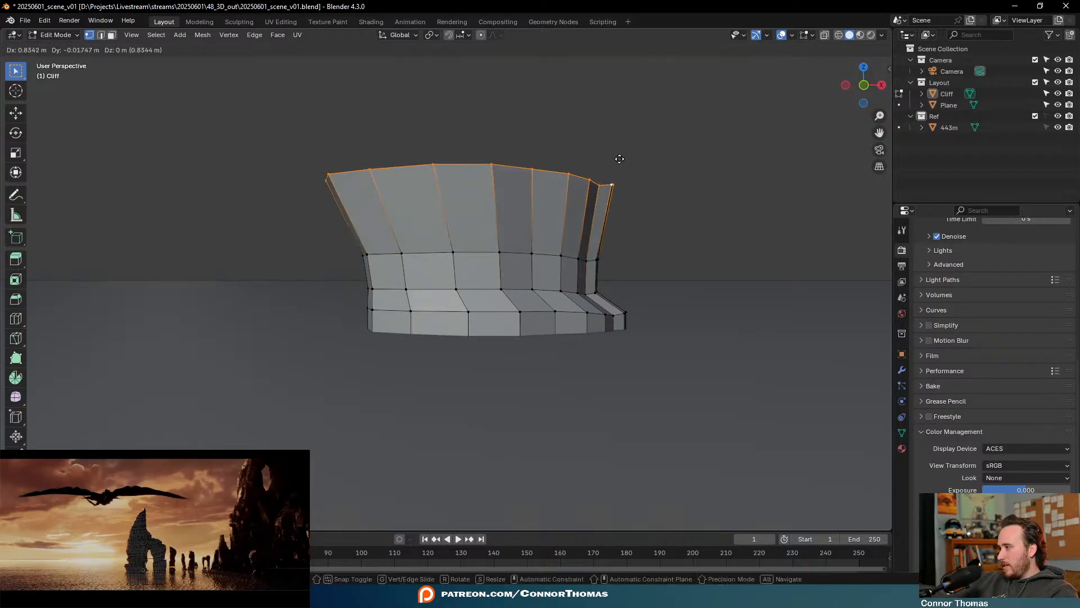
click(619, 163)
Extrude another band upward from the rock's top loop, widen it by about 1.1 and lower it slightly
shift+middle_drag(574, 238, 608, 285)
key(g)
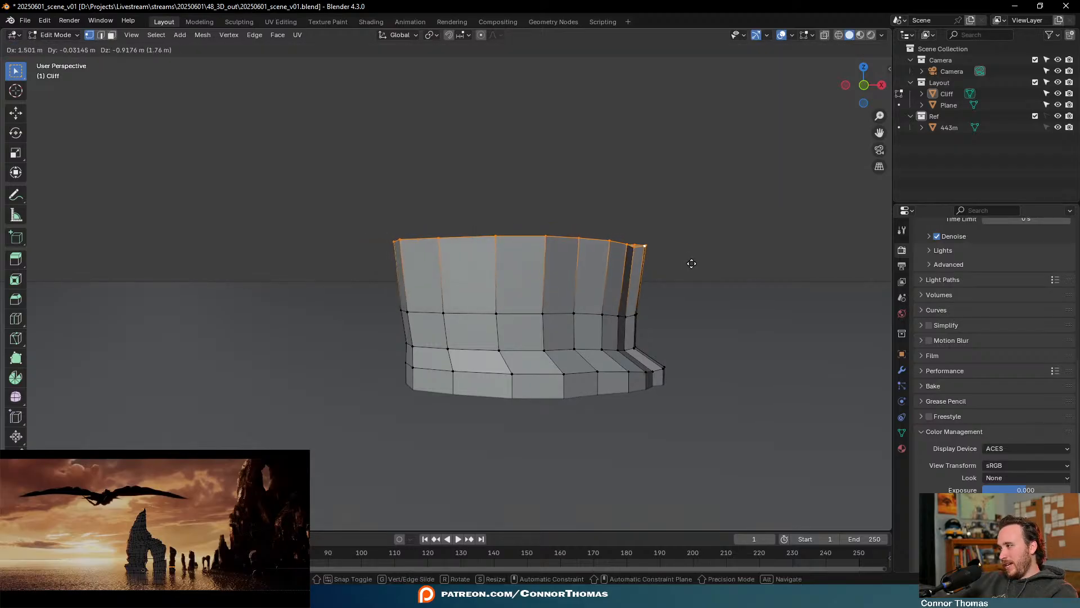
click(693, 187)
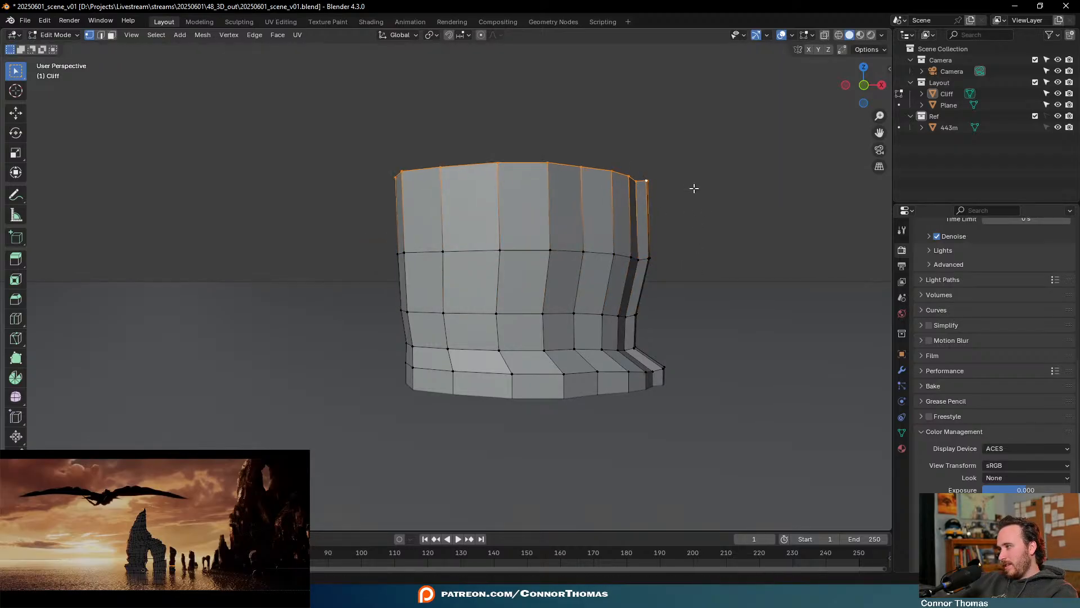
shift+middle_drag(653, 170, 649, 209)
key(s)
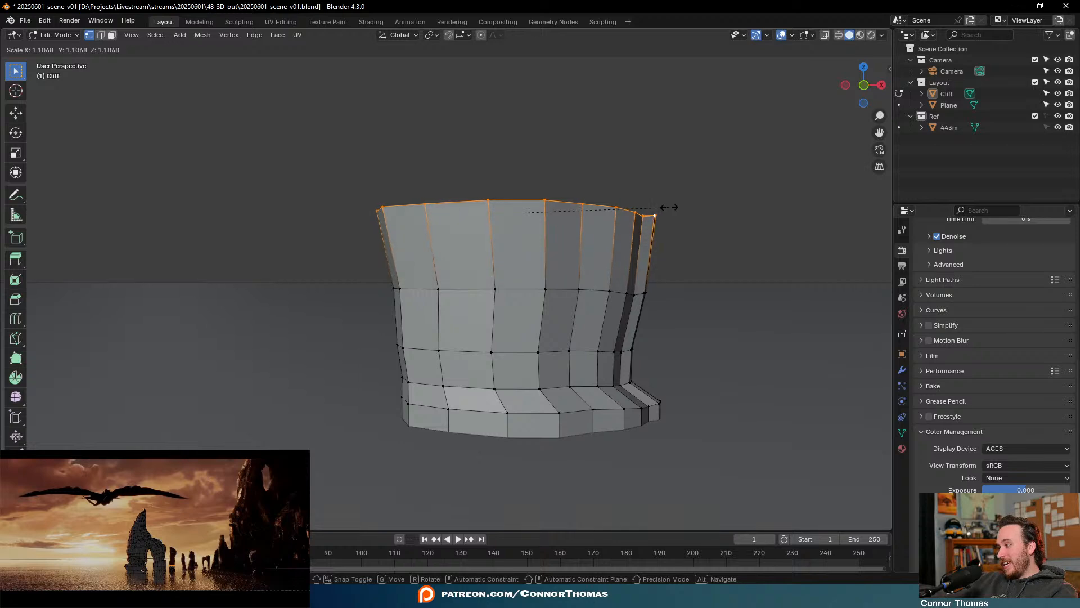
click(664, 205)
key(g)
click(667, 227)
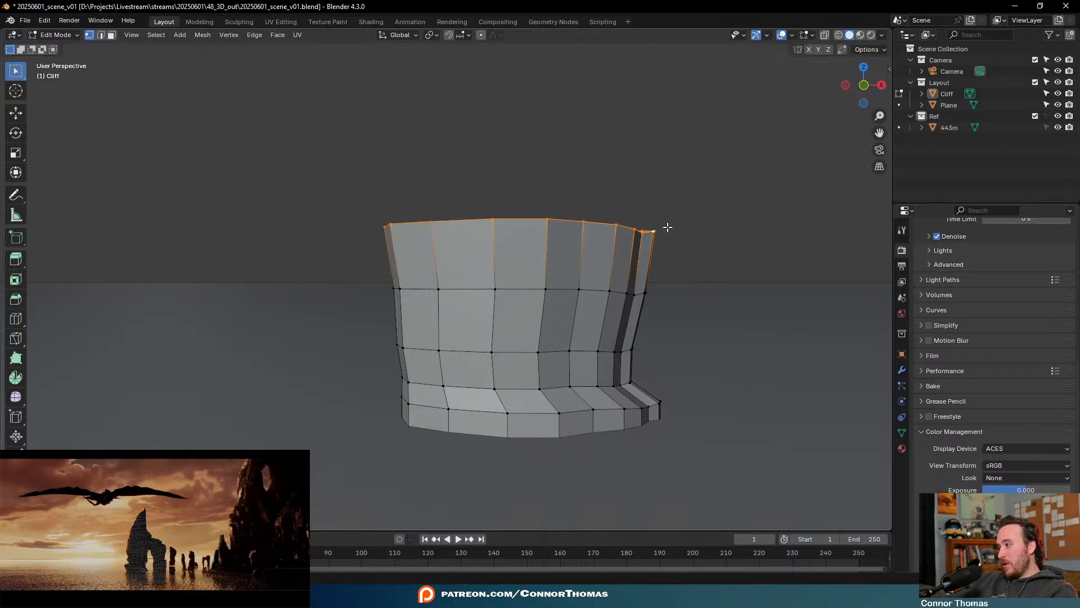
Extrude an inward-tapering band from the rock's top loop and raise its upper edge by about 0.9 m
key(e)
click(676, 190)
key(s)
click(714, 211)
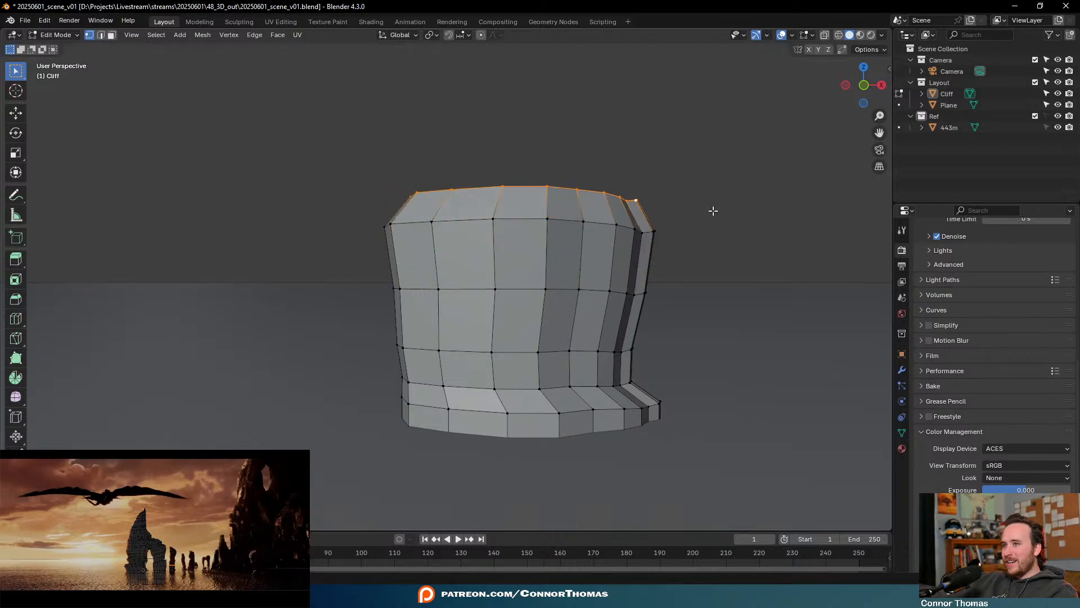
key(g)
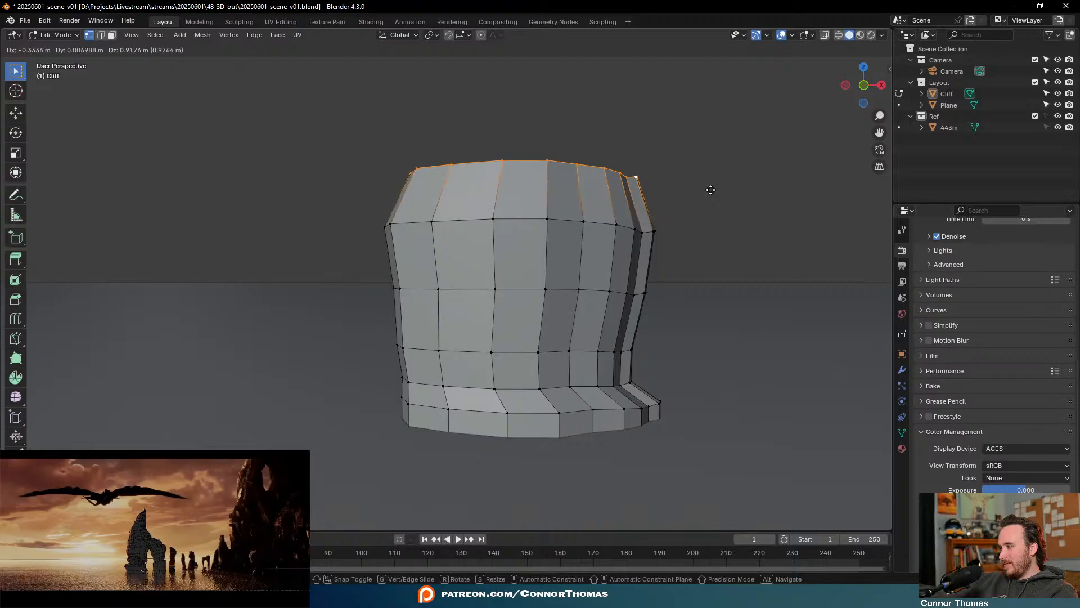
click(712, 192)
Extrude the narrowed top loop upward by about 5 m and flare the new edge outward
shift+middle_drag(657, 140, 666, 230)
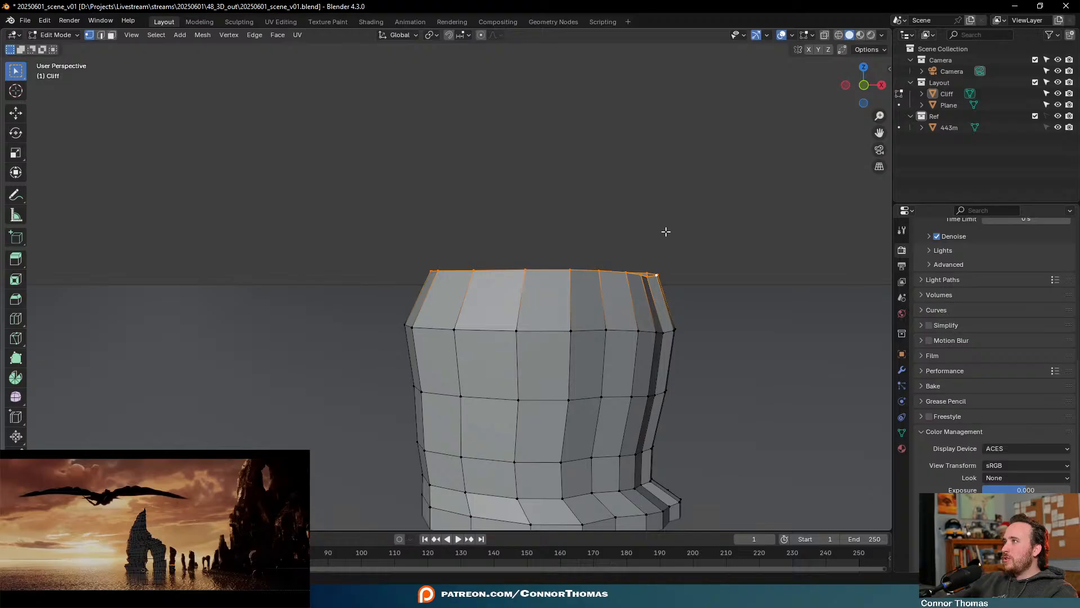
key(g)
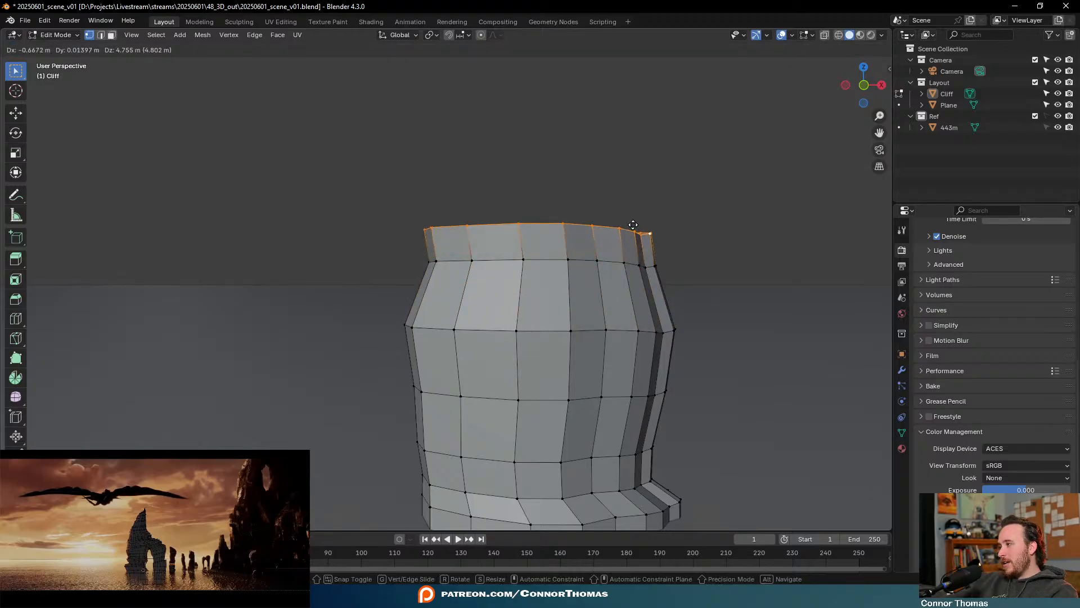
click(632, 222)
key(s)
click(679, 214)
Extrude a nearly straight band above the flared edge and widen its top loop slightly
key(e)
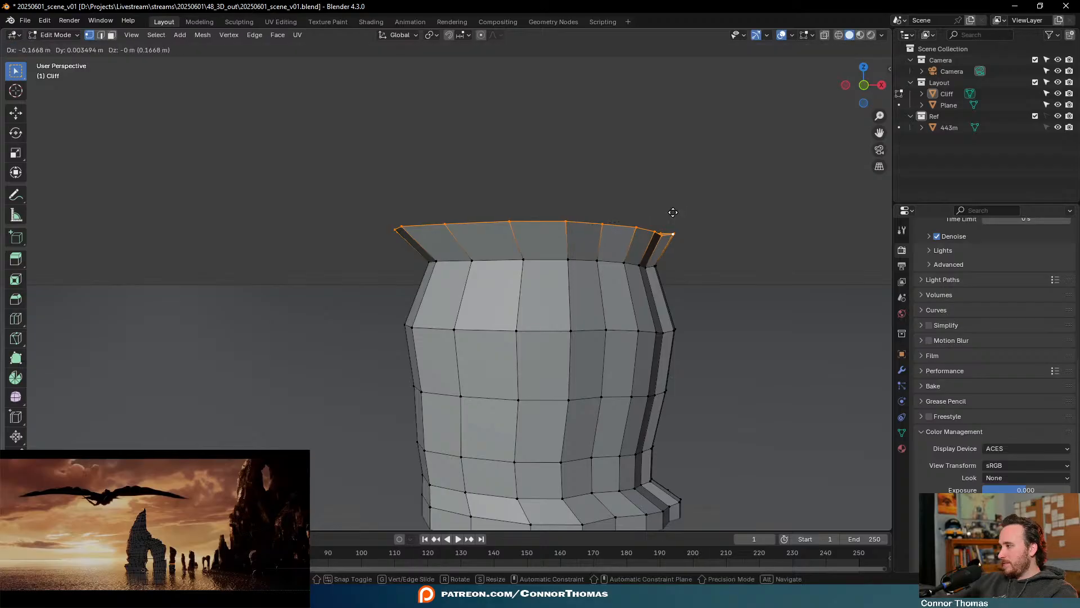
click(669, 165)
key(s)
click(674, 161)
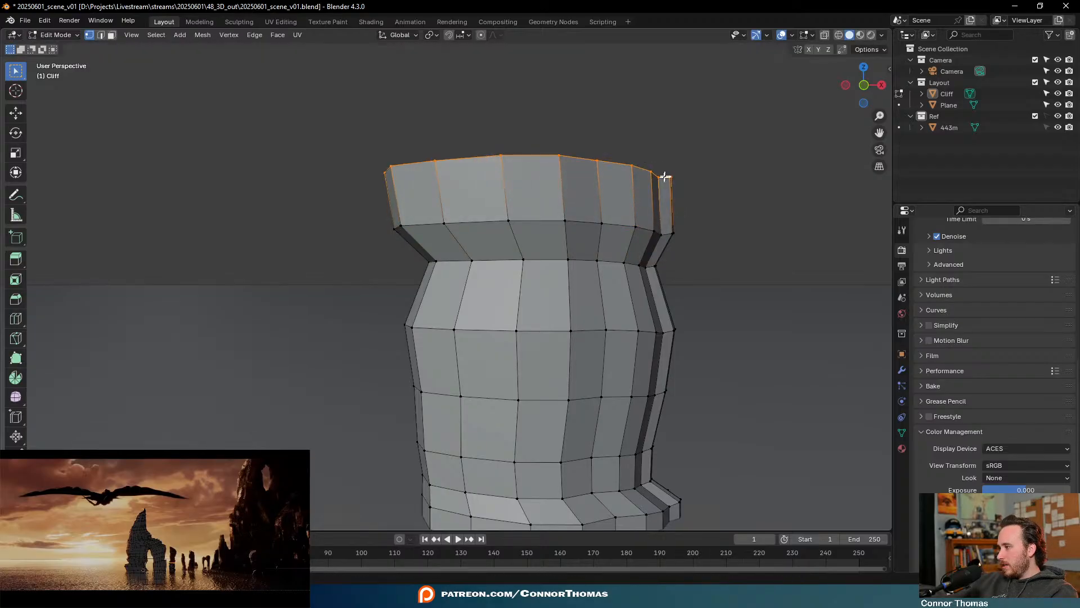
Extrude a taller band from the top loop, leaning it toward positive X and narrowing its upper edge
key(e)
click(645, 167)
key(r)
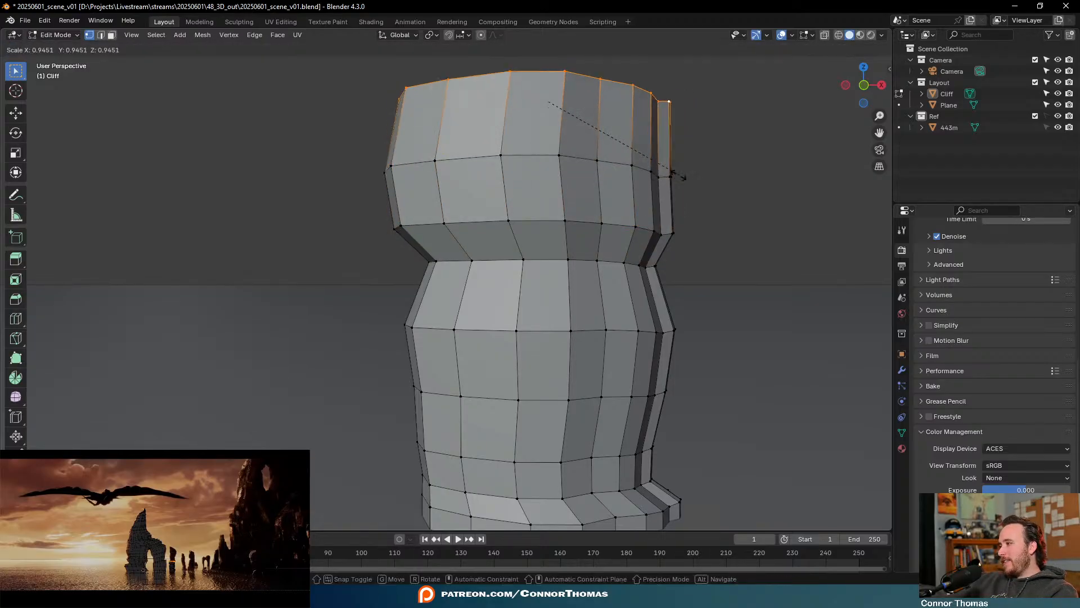
click(700, 175)
Extrude another band upward and scale its top loop to be slightly narrower than the loop below
shift+middle_drag(685, 159, 672, 286)
key(e)
click(687, 170)
key(s)
click(693, 181)
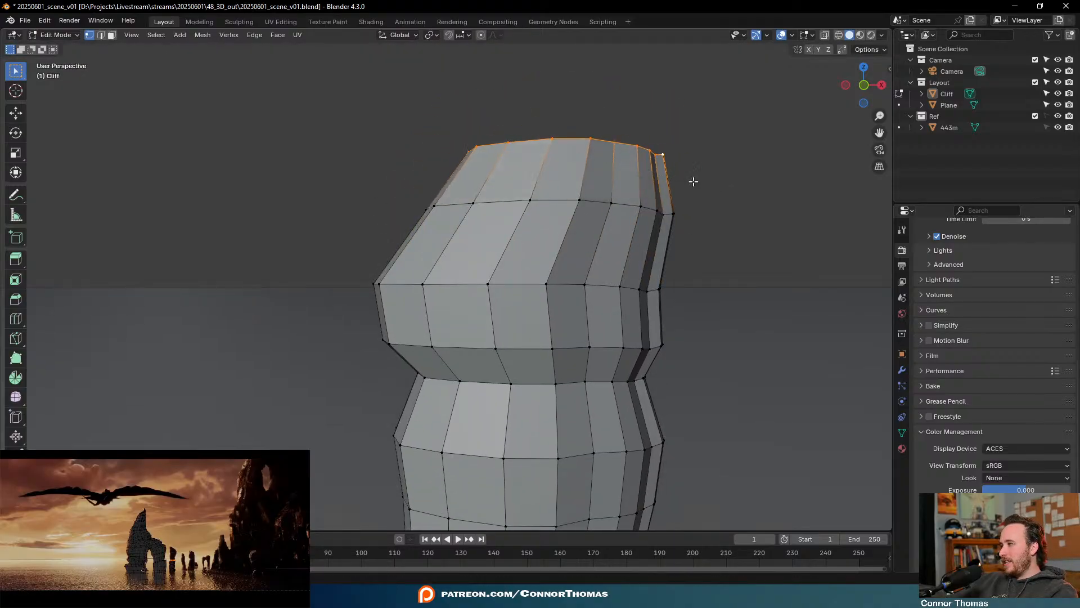
key(s)
click(730, 190)
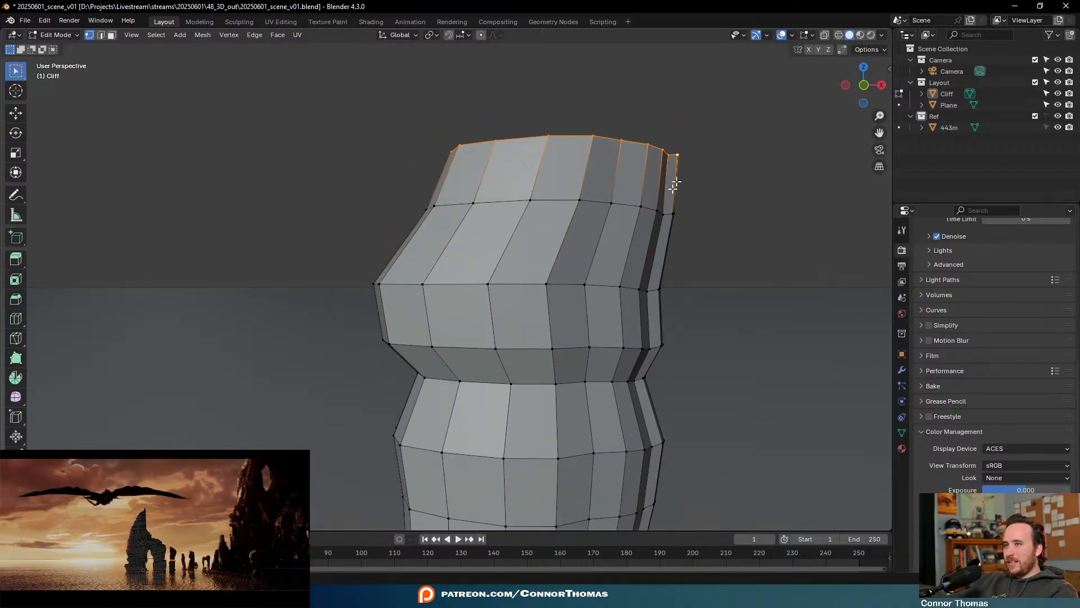
Extrude a short band from the rock's top loop, leaning it toward negative X
middle_drag(666, 140, 663, 159)
scroll(662, 163, down, 2)
key(e)
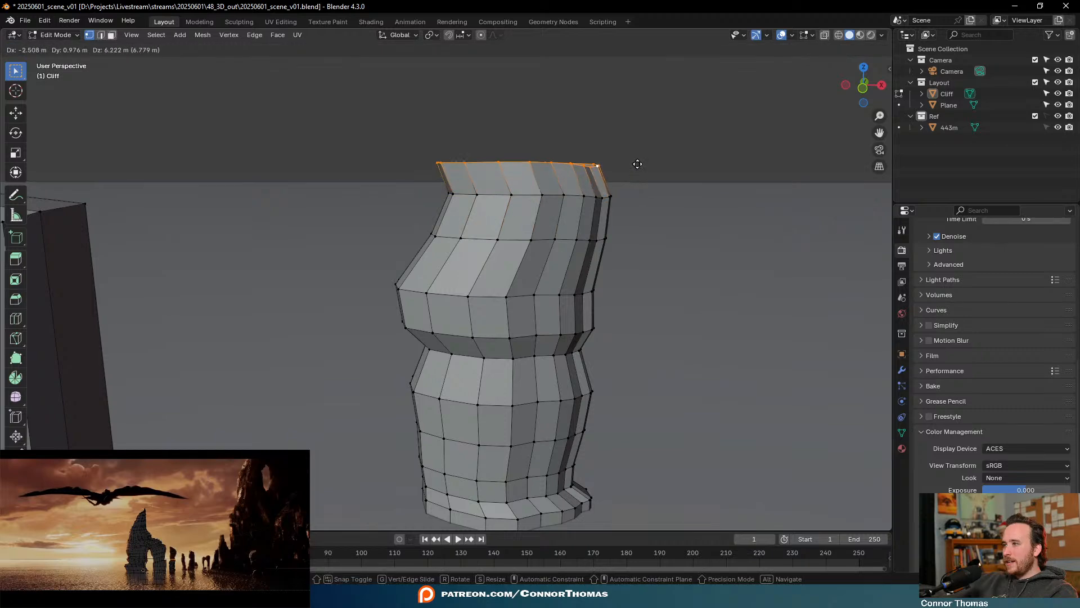
click(639, 157)
scroll(619, 226, down, 6)
scroll(554, 284, up, 6)
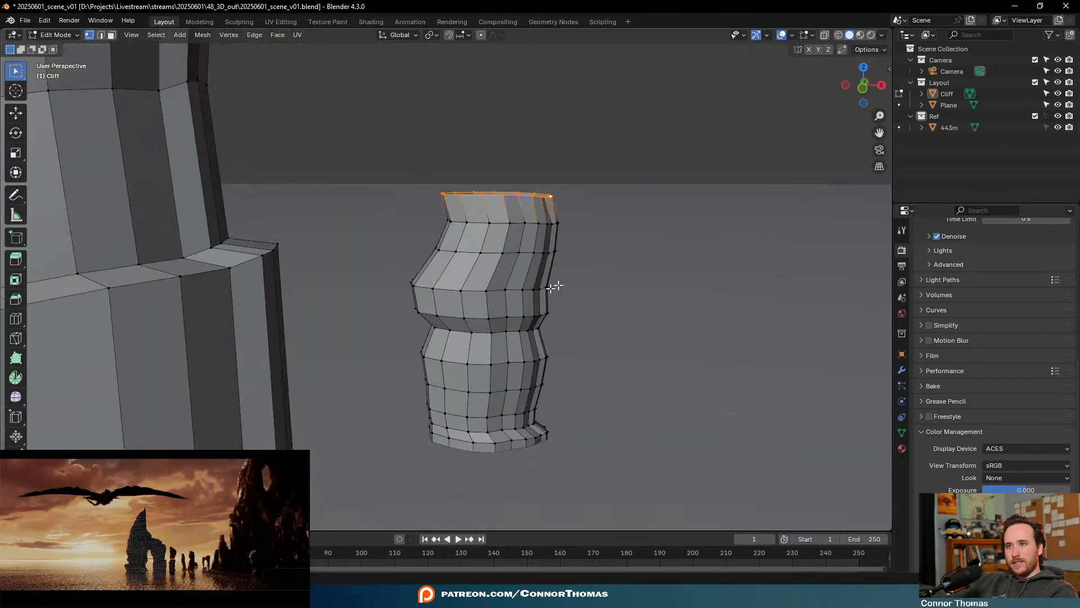
Extrude the top loop further up and toward negative X, and widen the new edge
mouse_move(588, 227)
shift+middle_down()
mouse_move(543, 273)
mouse_move(573, 240)
shift+middle_up()
key(e)
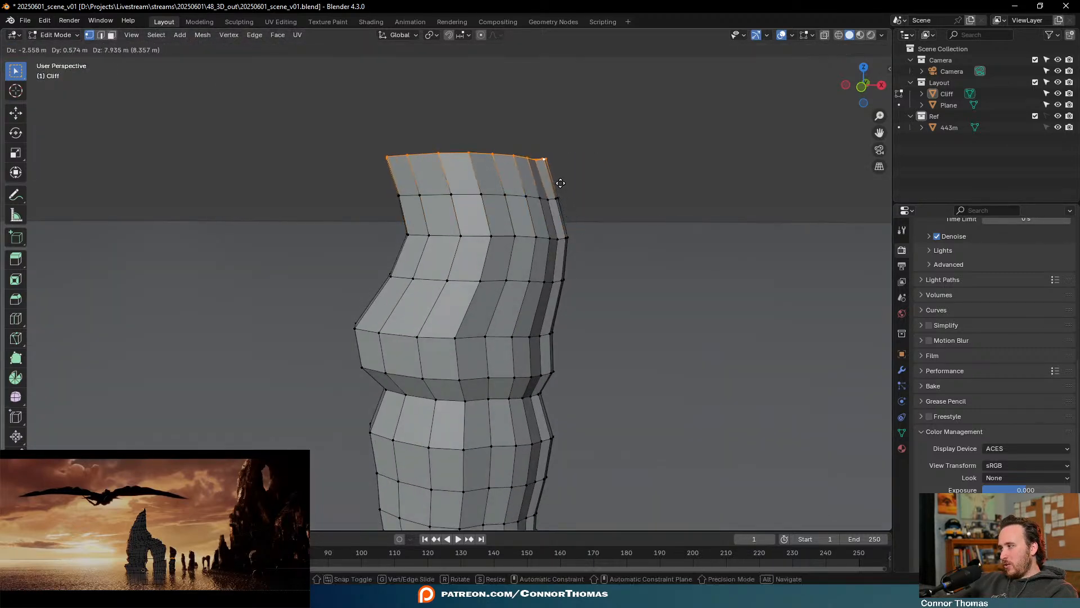
click(566, 184)
key(s)
click(596, 156)
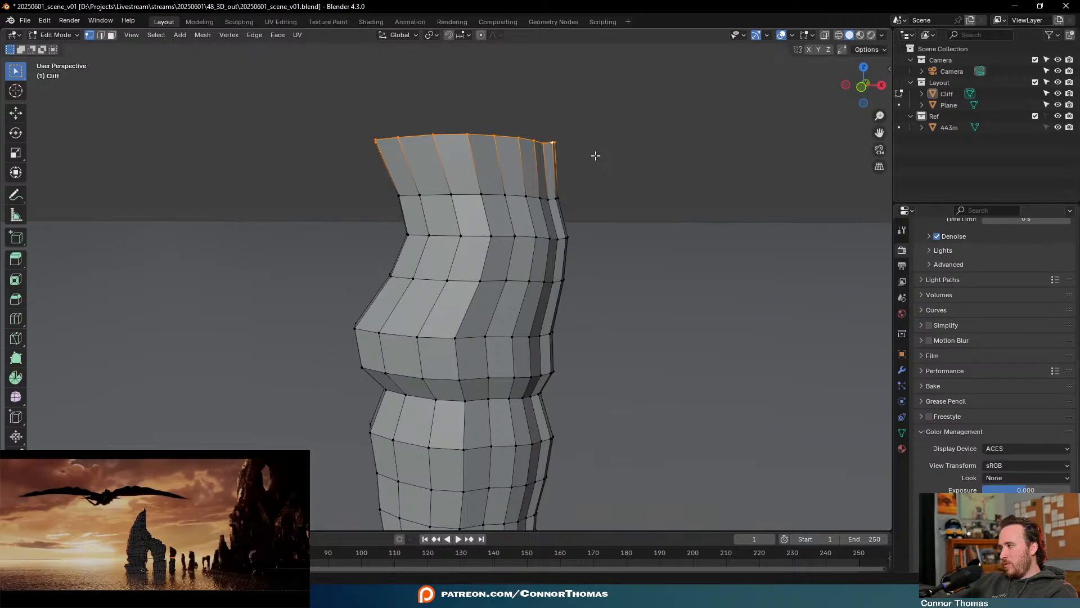
Extrude another band upward, scale its top loop by about 1.22 and raise it slightly
key(e)
click(585, 116)
key(s)
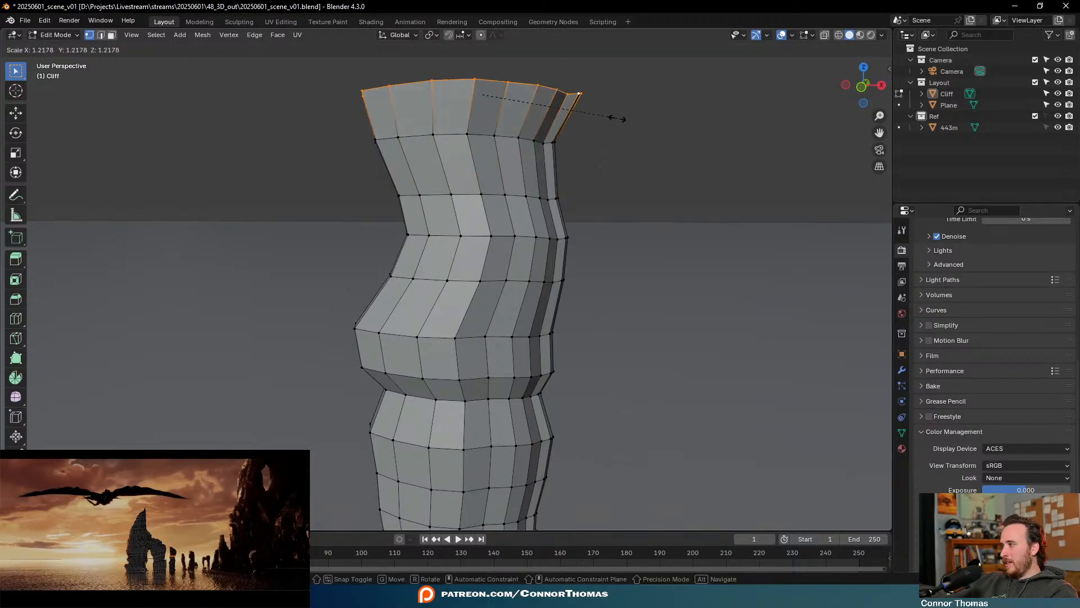
click(616, 118)
key(g)
click(617, 112)
Extrude a band slanting up toward positive X, narrow its top loop slightly and adjust its position
shift+middle_drag(619, 119, 528, 232)
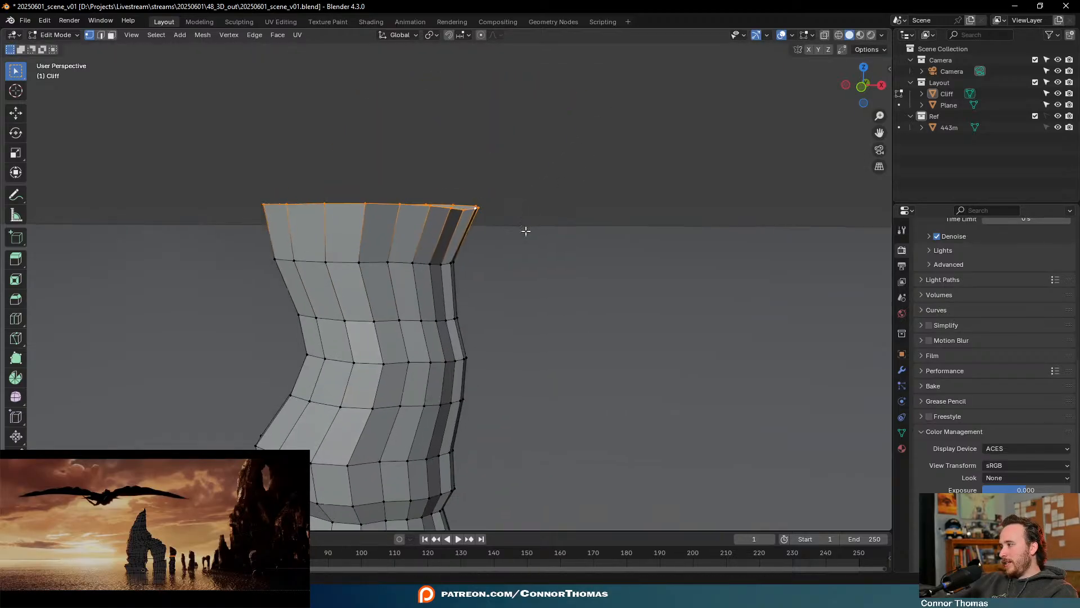
key(e)
click(577, 169)
key(s)
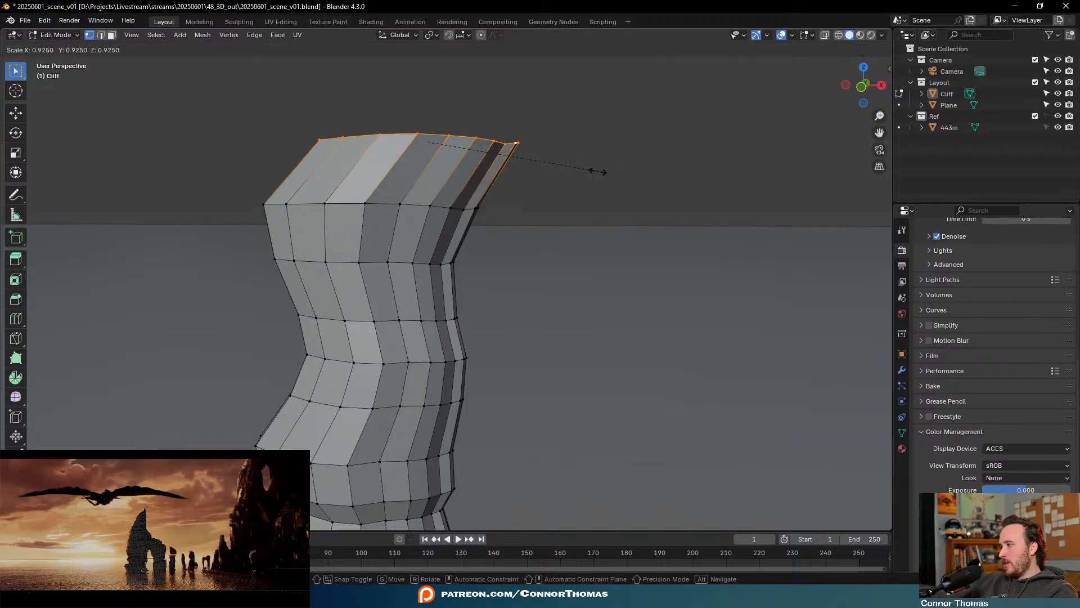
click(590, 169)
key(g)
click(583, 168)
Extrude a short band above the slanted section and flare its top loop outward
shift+middle_drag(580, 144, 613, 252)
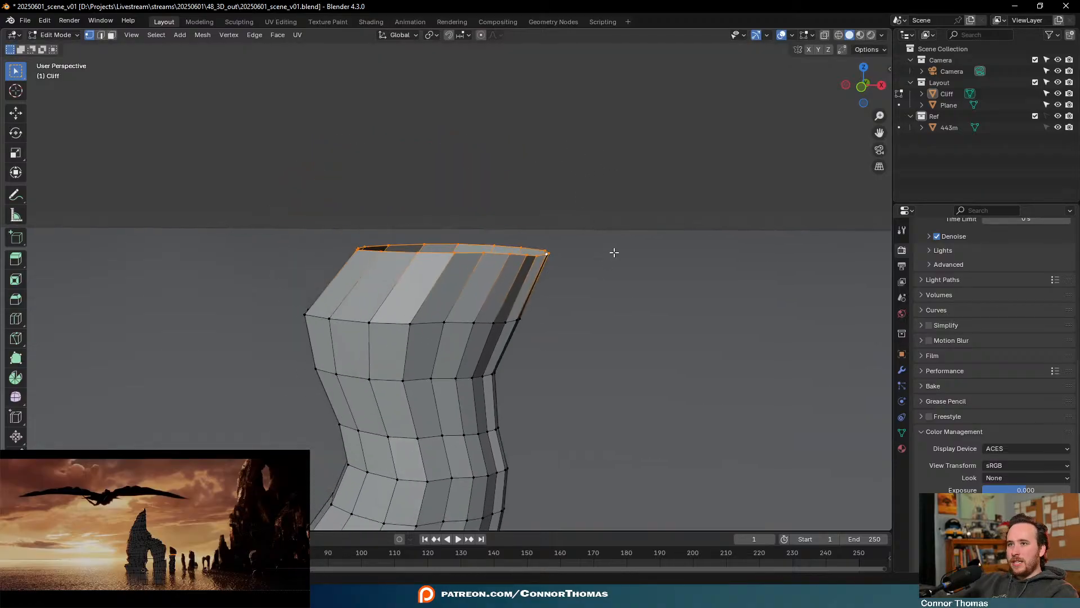
key(e)
click(575, 239)
key(s)
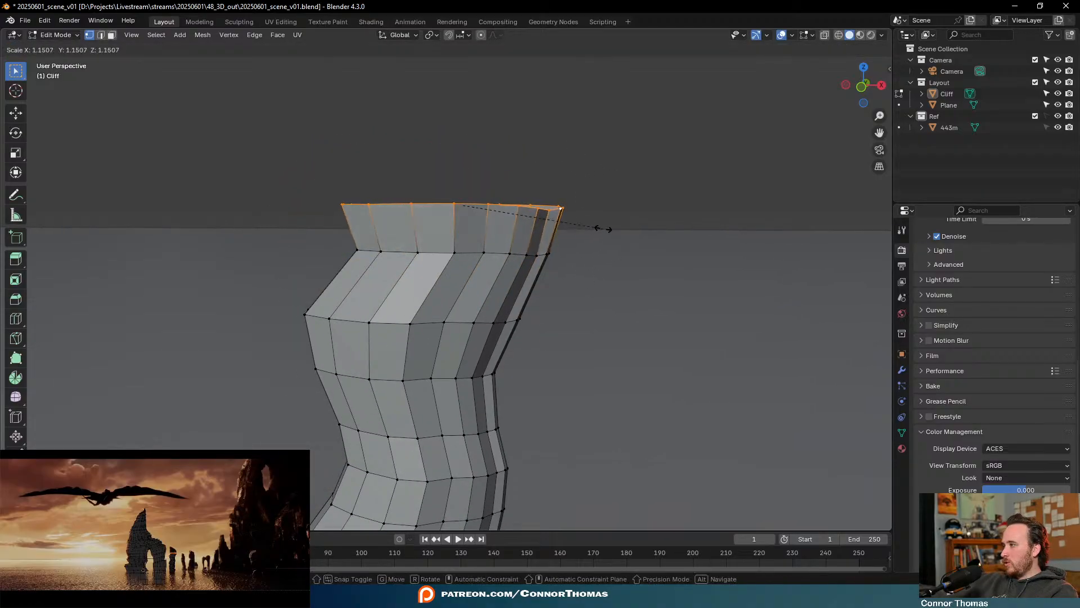
click(610, 200)
Extrude a band with its top loop tilted down toward positive X, and extrude a slightly narrower band above it
key(e)
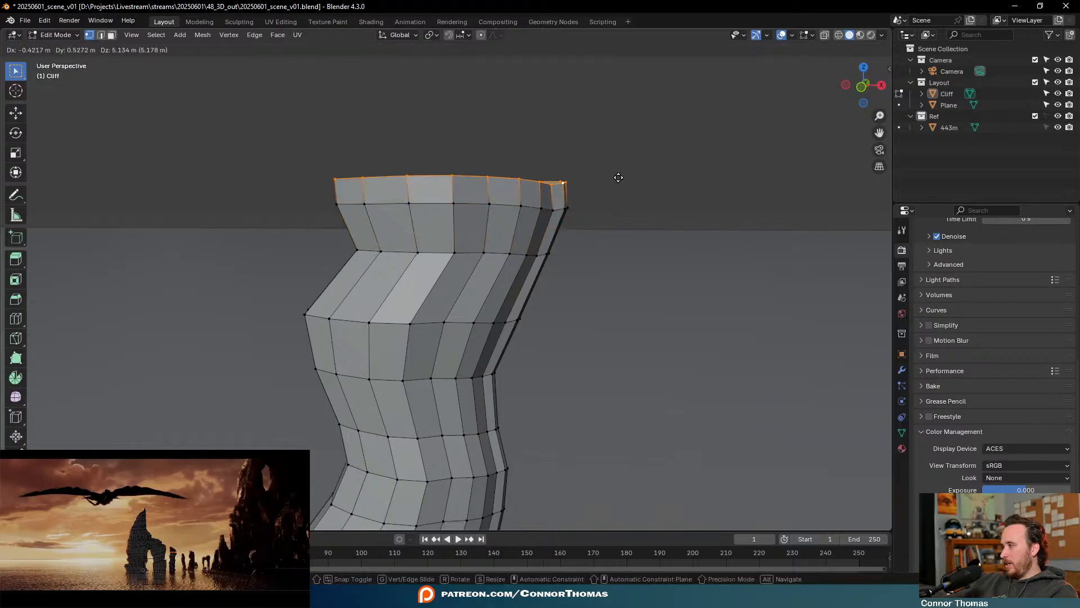
click(613, 164)
key(r)
click(683, 186)
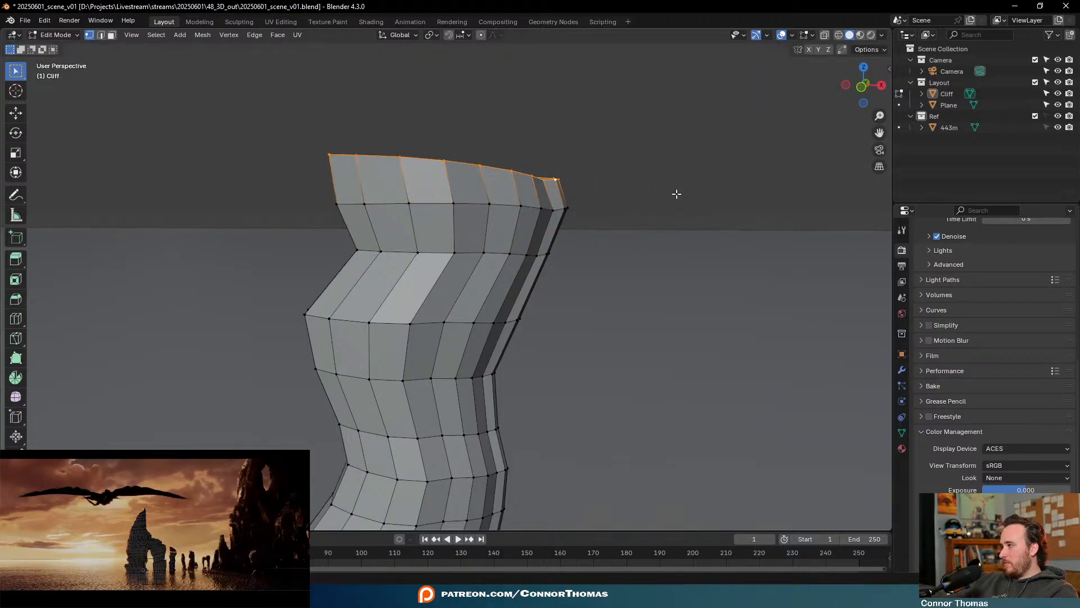
middle_drag(675, 193, 628, 274)
key(g)
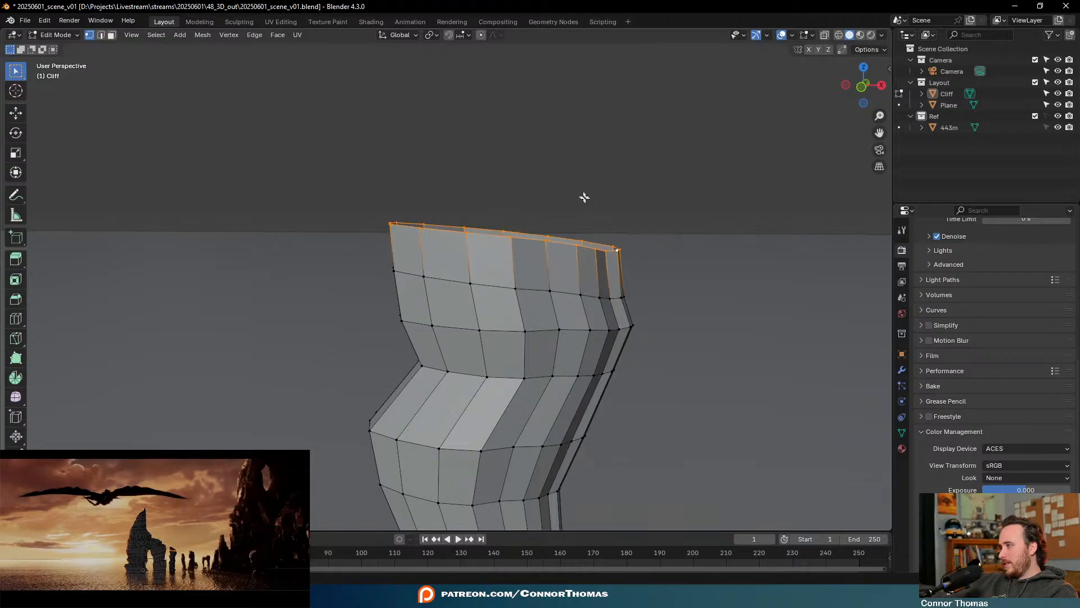
click(615, 210)
Extrude a tall band from the tilted top loop, narrow it strongly and shift it about 3.3 m toward negative X
key(g)
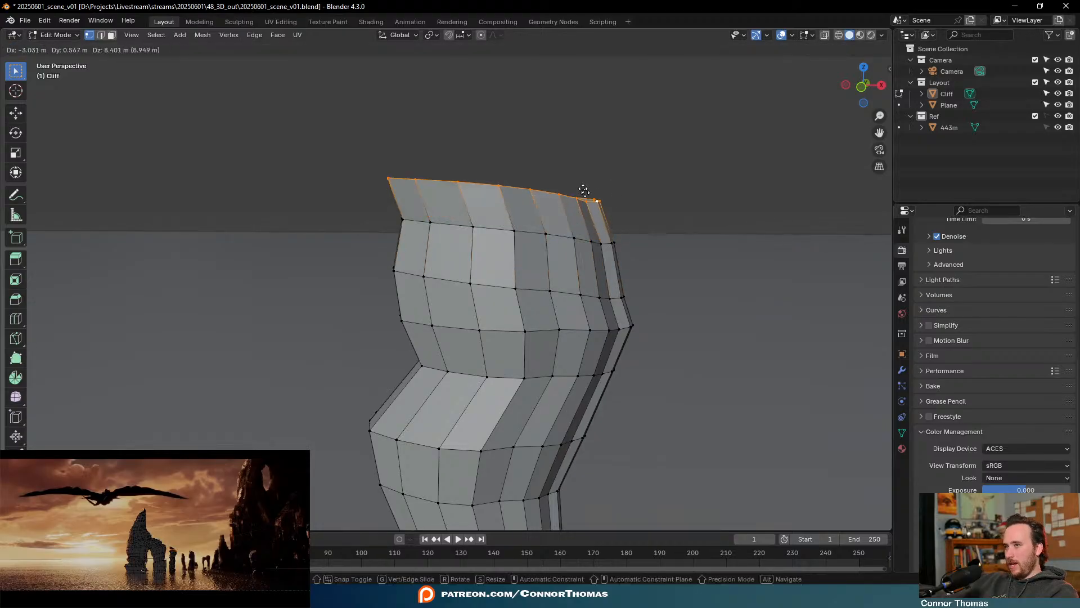
click(594, 179)
key(s)
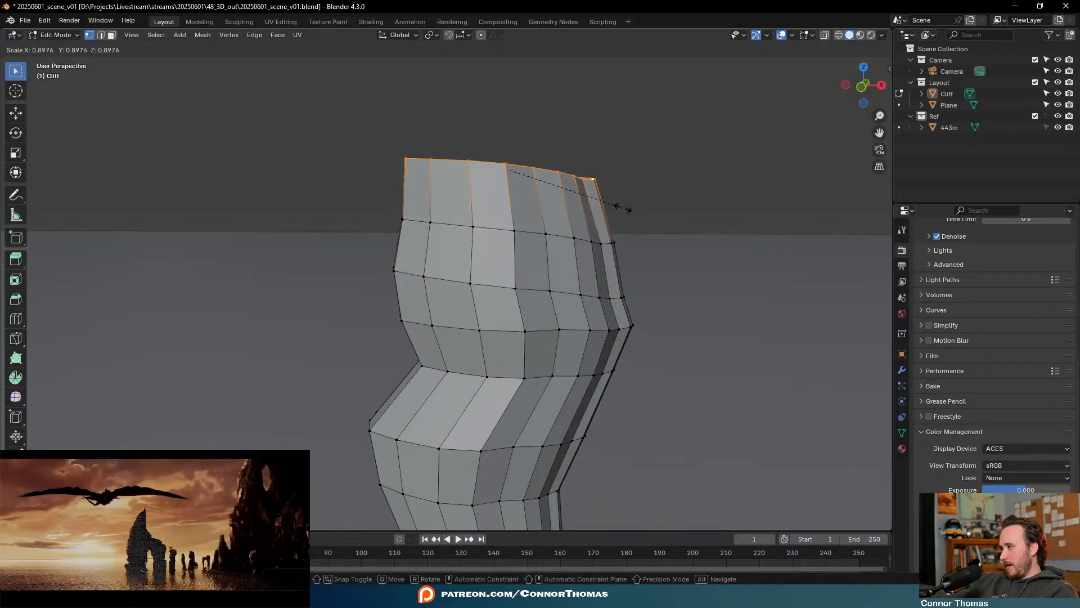
click(576, 192)
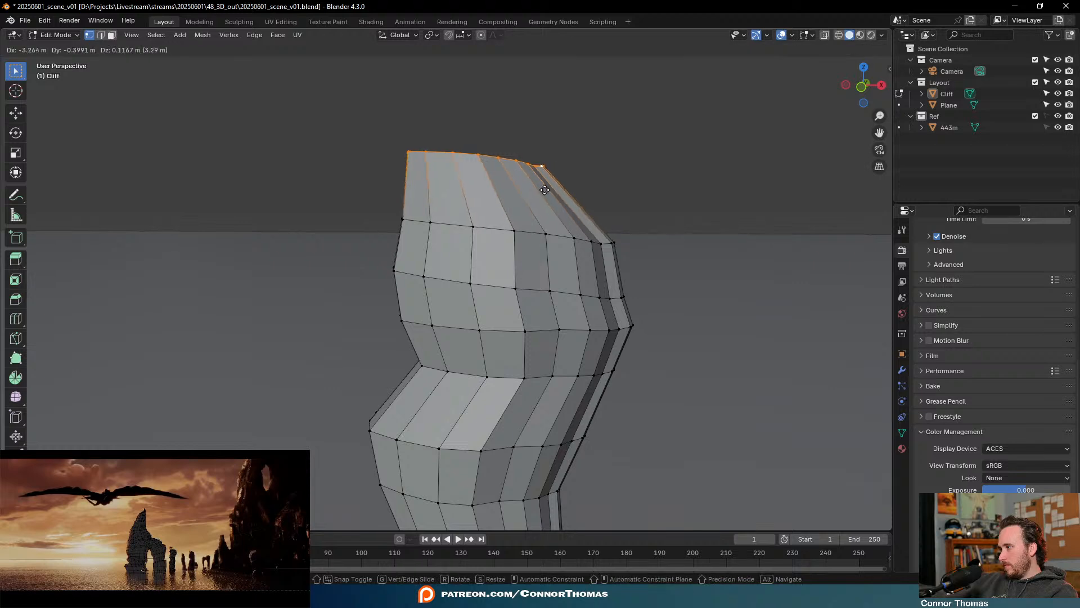
key(g)
click(542, 190)
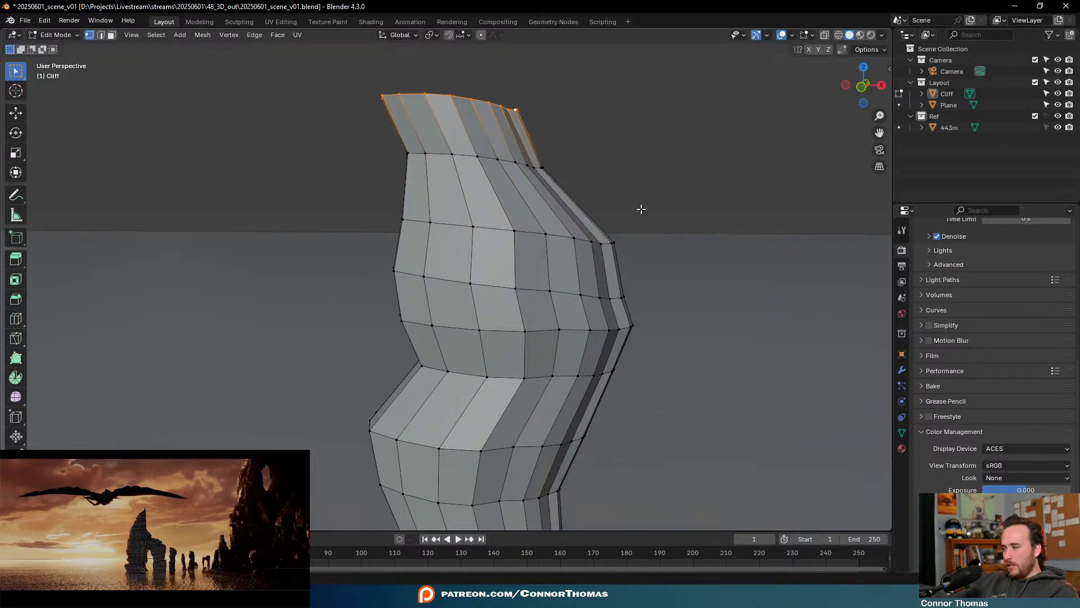
Extrude two short bands from the narrowed top loop, shrinking each one toward the rock's tip
key(g)
click(578, 185)
key(g)
click(571, 220)
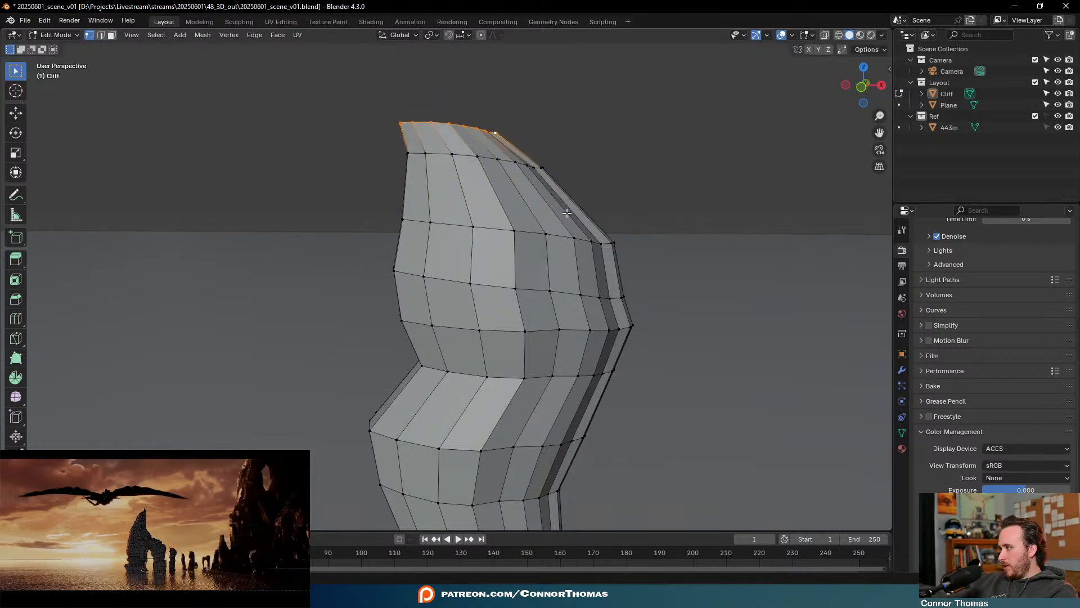
middle_drag(542, 188, 564, 211)
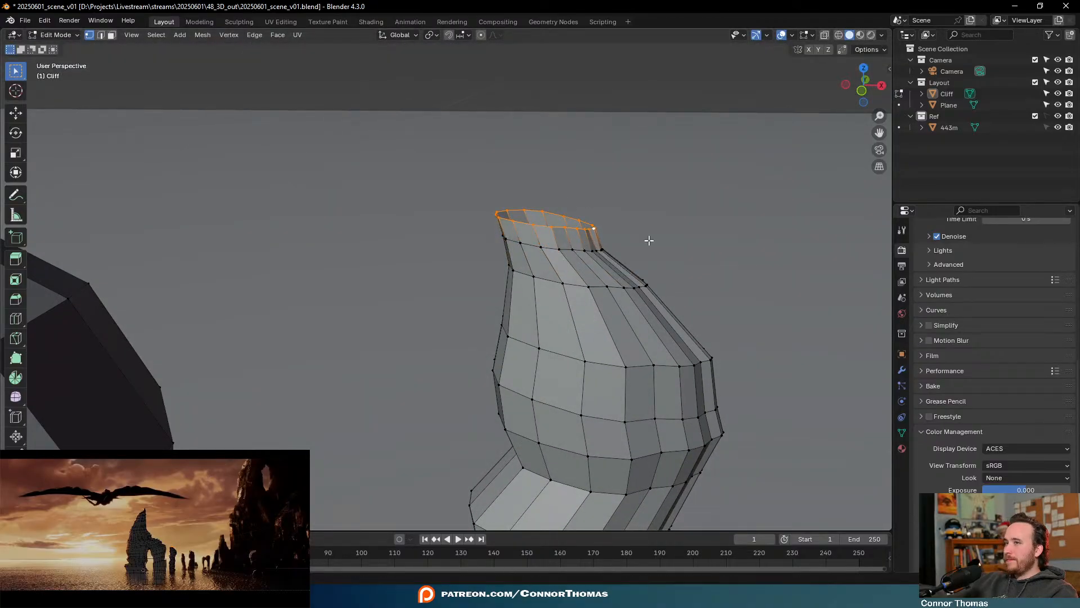
key(s)
click(627, 241)
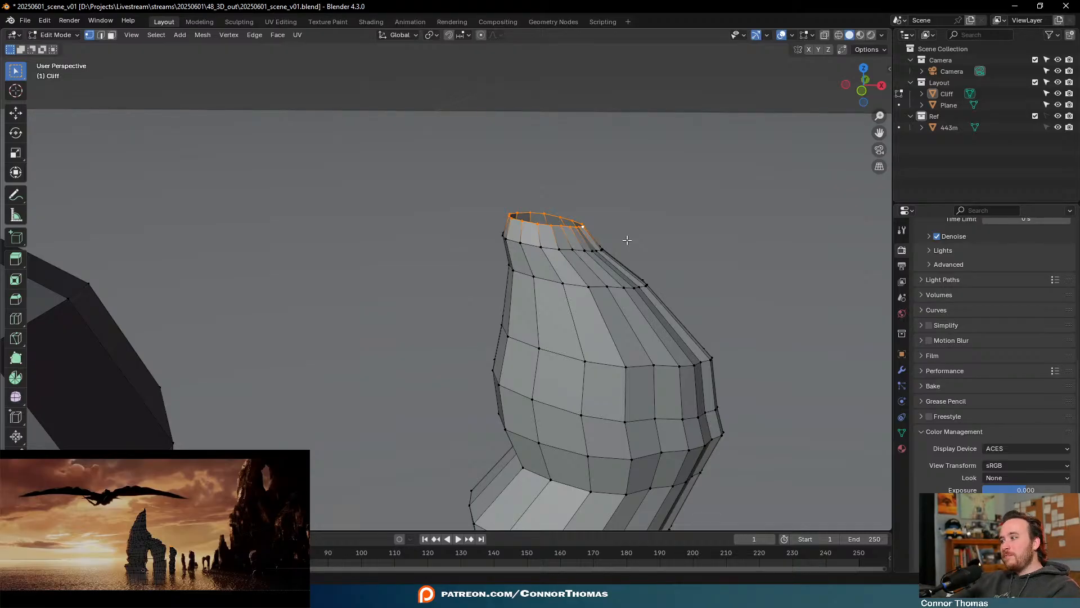
Fill the open loop at the rock's tip and clear the selection
right_click(585, 220)
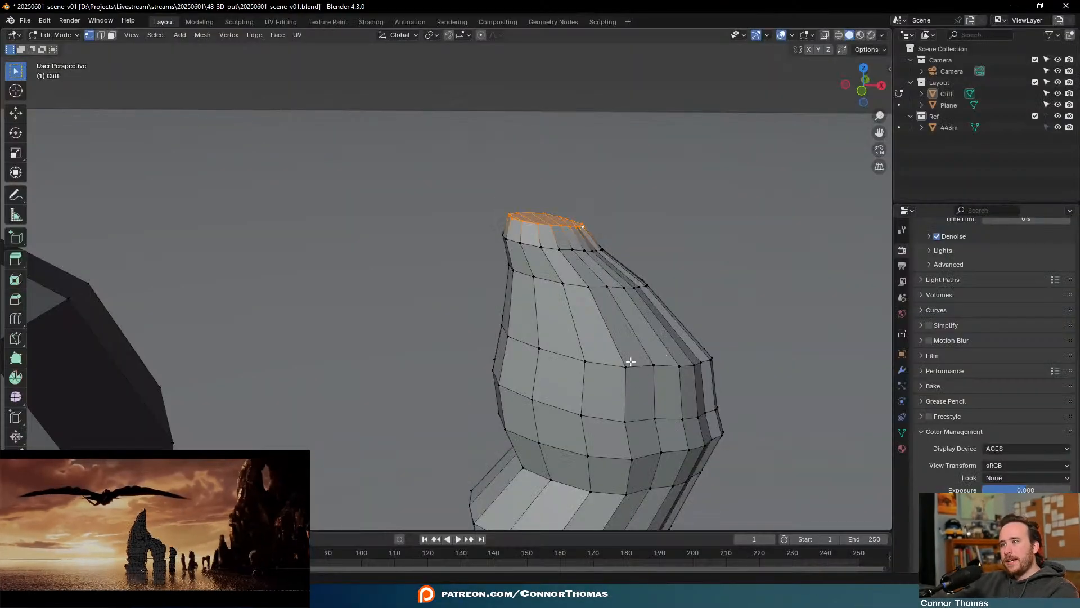
scroll(627, 362, down, 4)
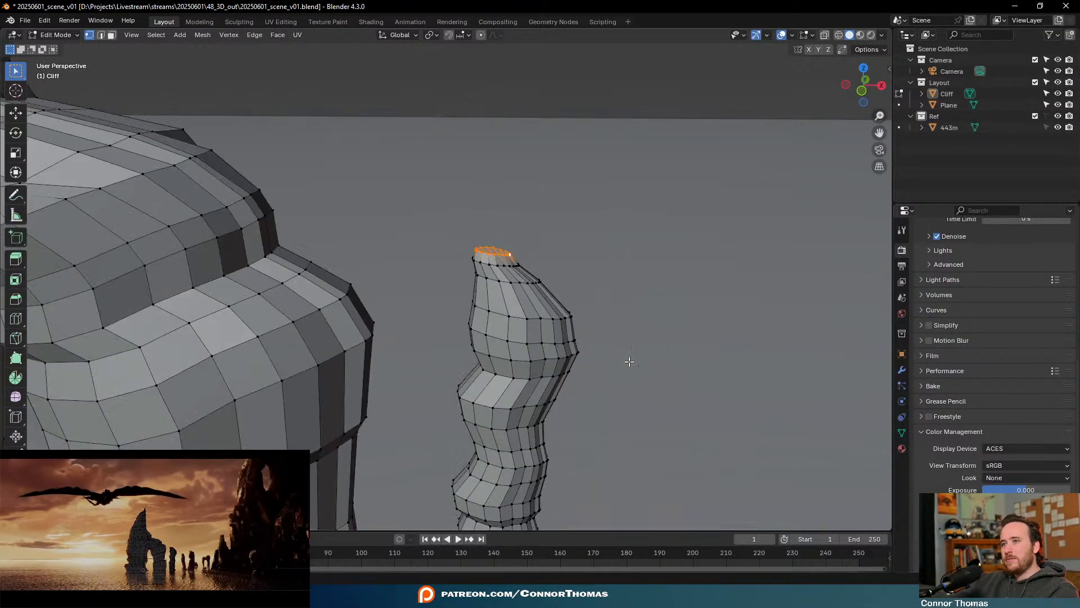
click(599, 357)
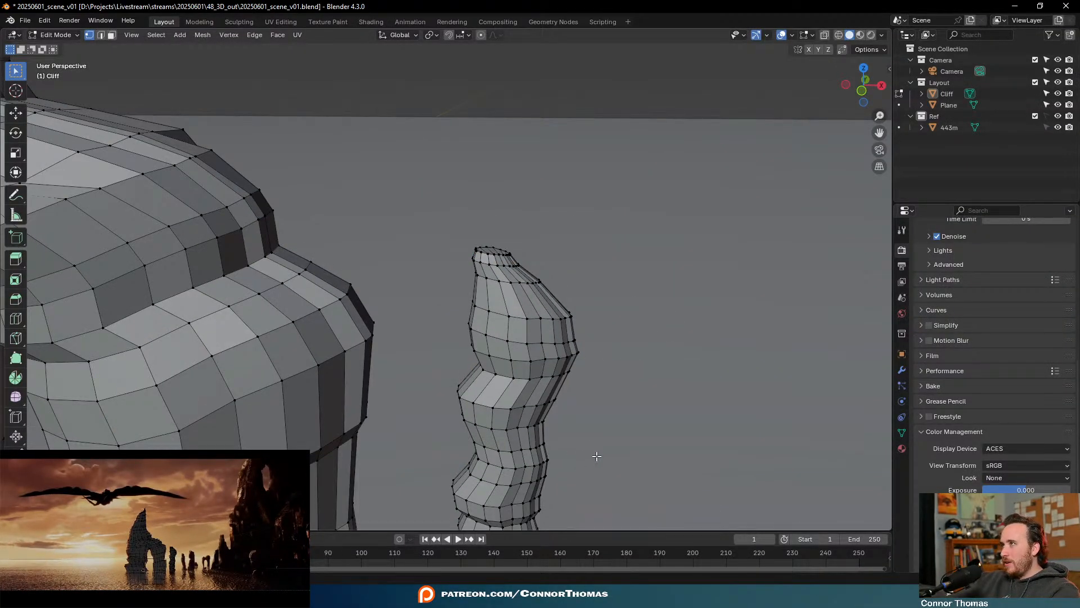
middle_drag(590, 417, 537, 429)
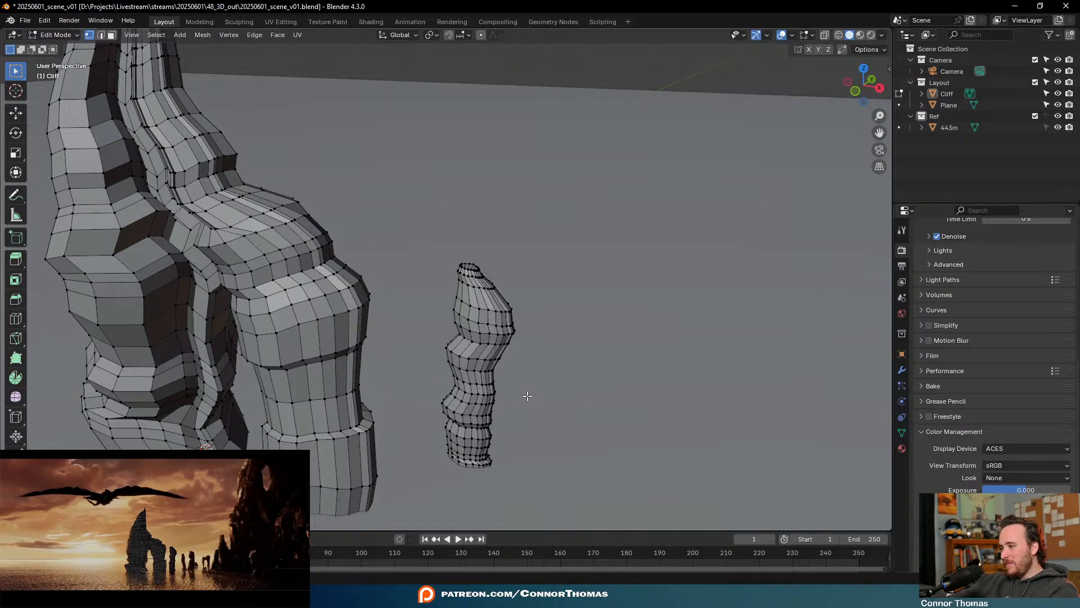
key(a)
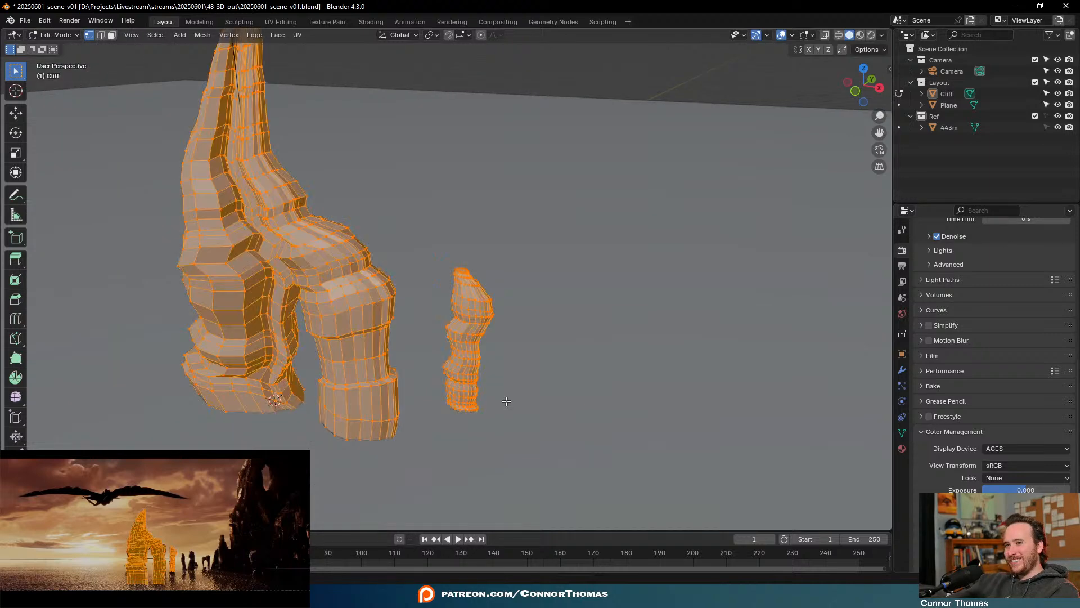
key(alt+a)
middle_drag(506, 398, 510, 292)
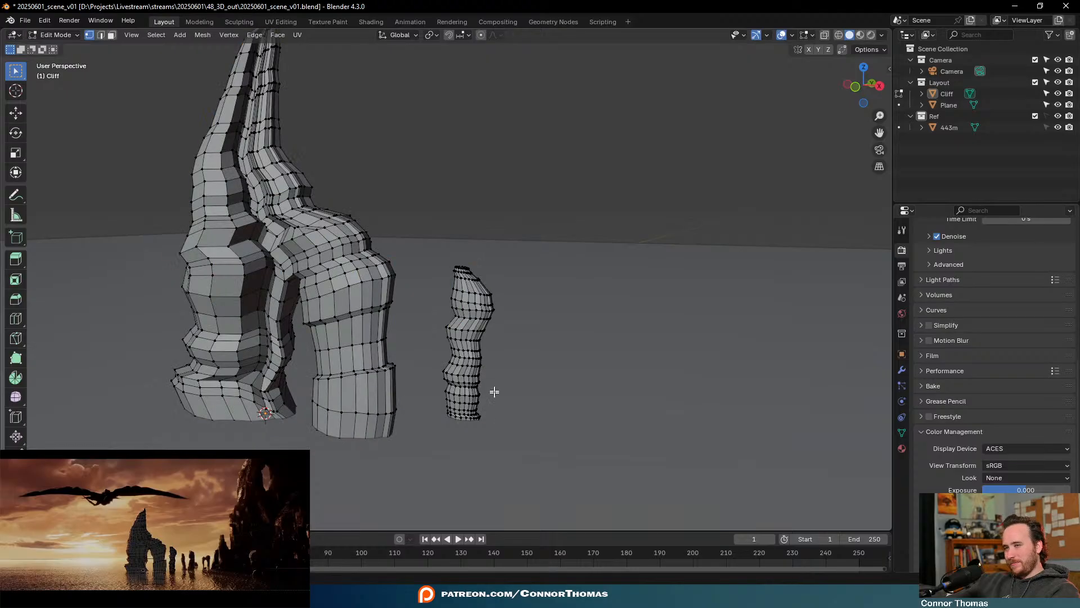
Extrude the small rock pillar's open base loop downward into a short band below the water plane
middle_drag(494, 390, 552, 285)
middle_drag(552, 285, 528, 372)
scroll(534, 402, up, 3)
shift+middle_drag(612, 418, 594, 345)
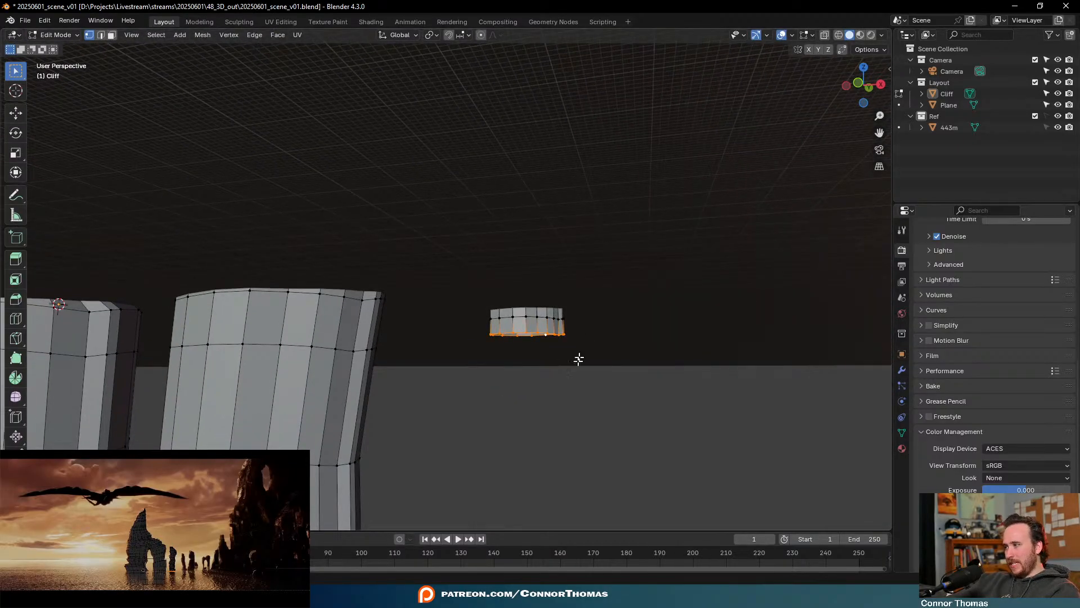
scroll(580, 422, down, 3)
key(e)
key(s)
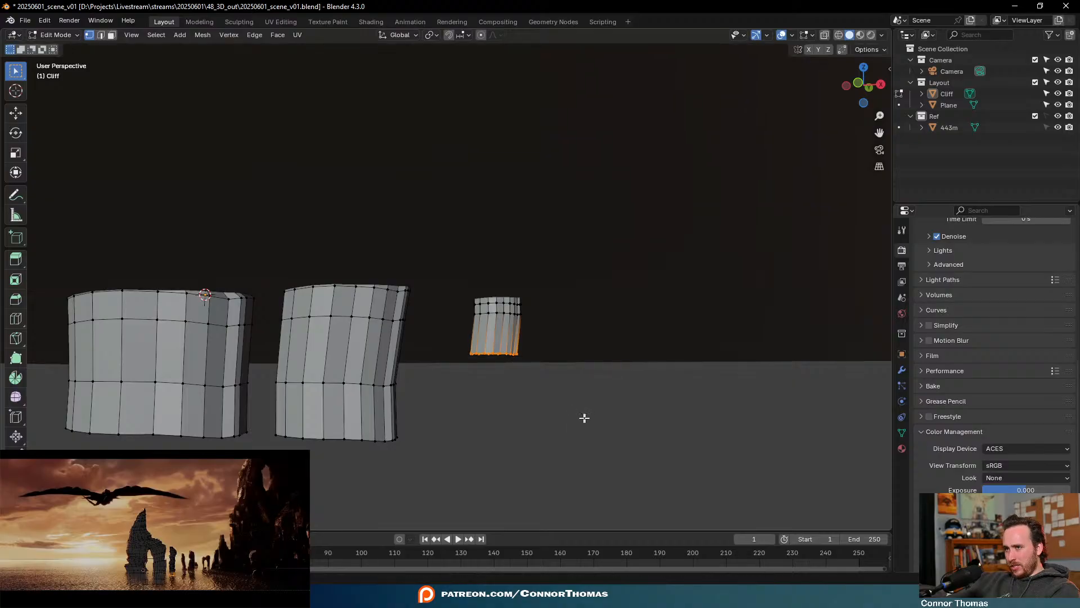
click(580, 422)
Extrude a longer band downward from the small pillar's base loop, shift its lower end toward positive X and clear the selection
key(e)
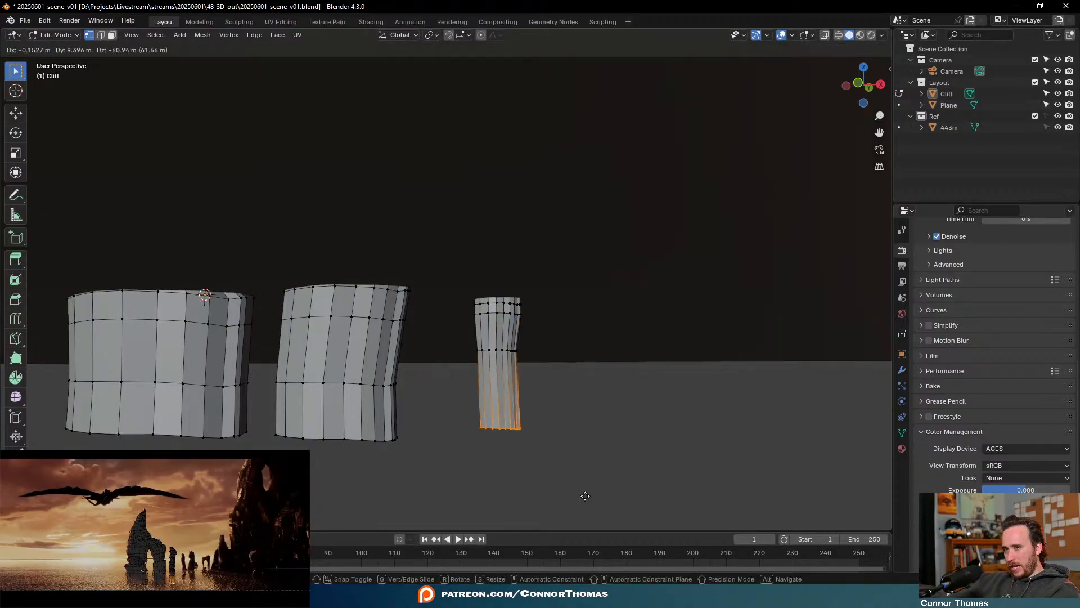
click(612, 449)
key(s)
click(619, 439)
key(g)
click(629, 458)
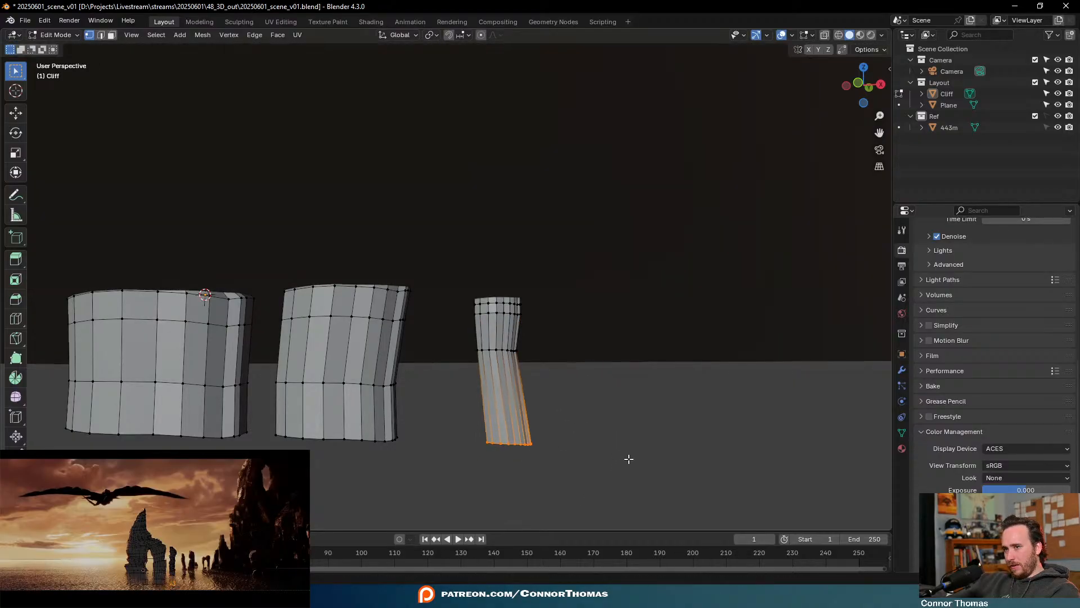
middle_drag(629, 458, 628, 462)
click(543, 376)
middle_drag(543, 375, 463, 407)
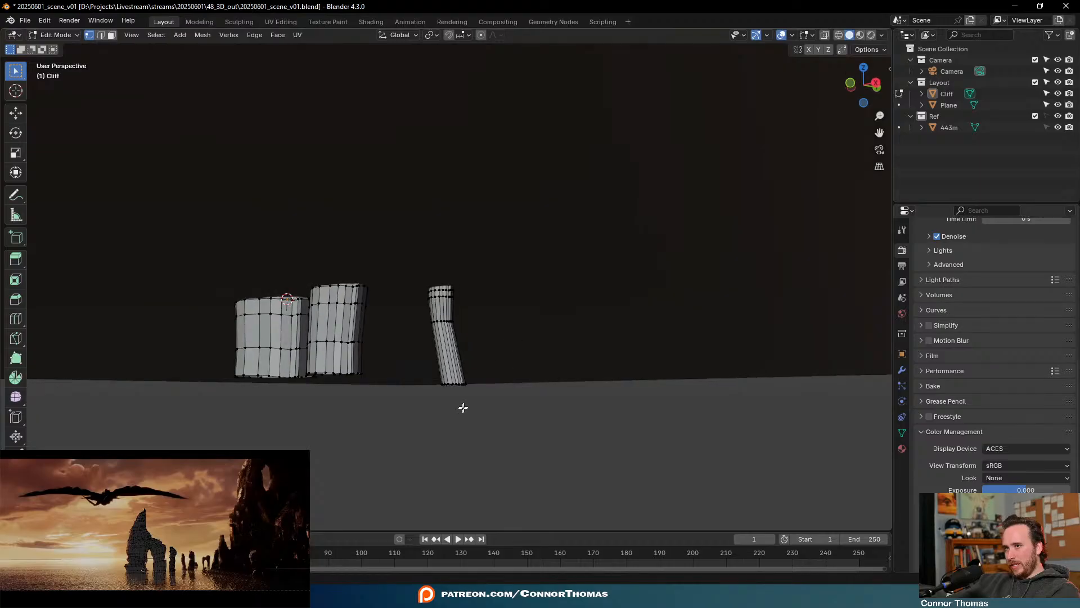
alt+click(456, 382)
scroll(471, 294, up, 8)
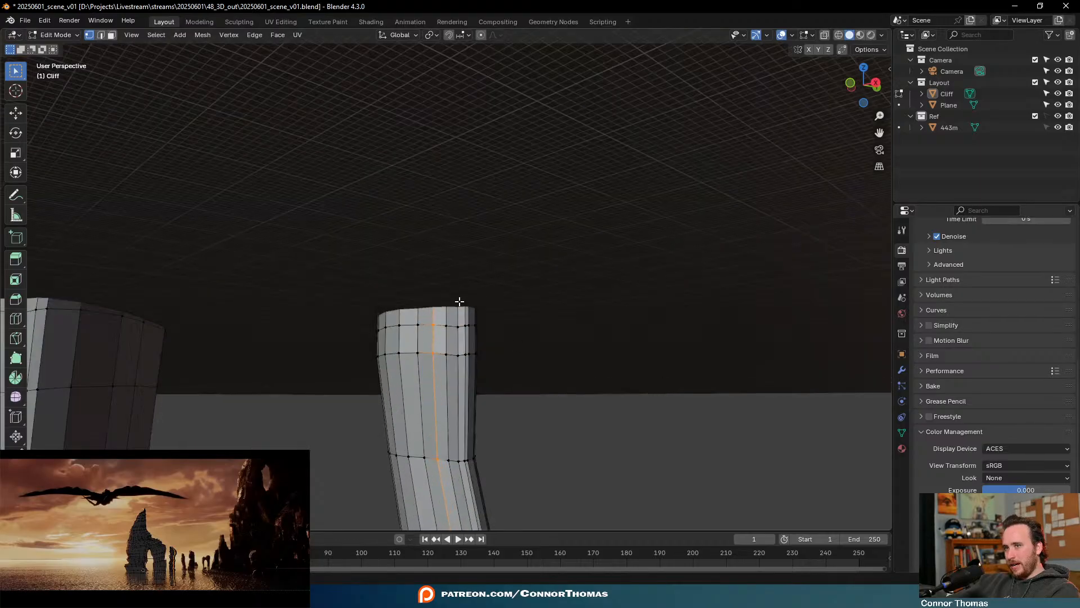
middle_drag(476, 320, 495, 328)
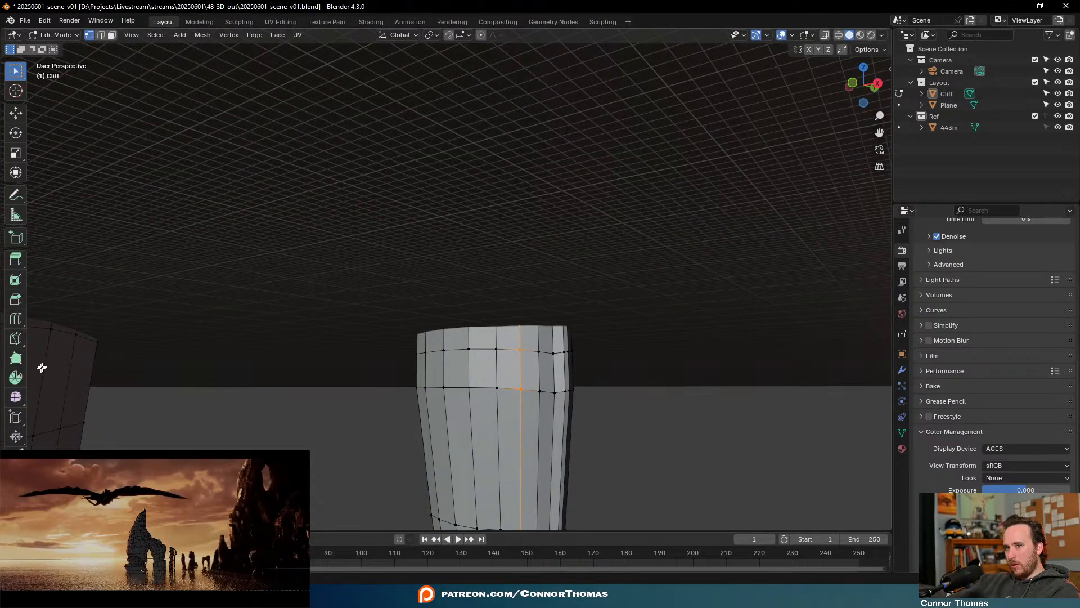
scroll(77, 333, down, 6)
Duplicate the edge loop at the base of the arch's outer leg and move the copy along X past the small pillar
middle_drag(77, 333, 377, 368)
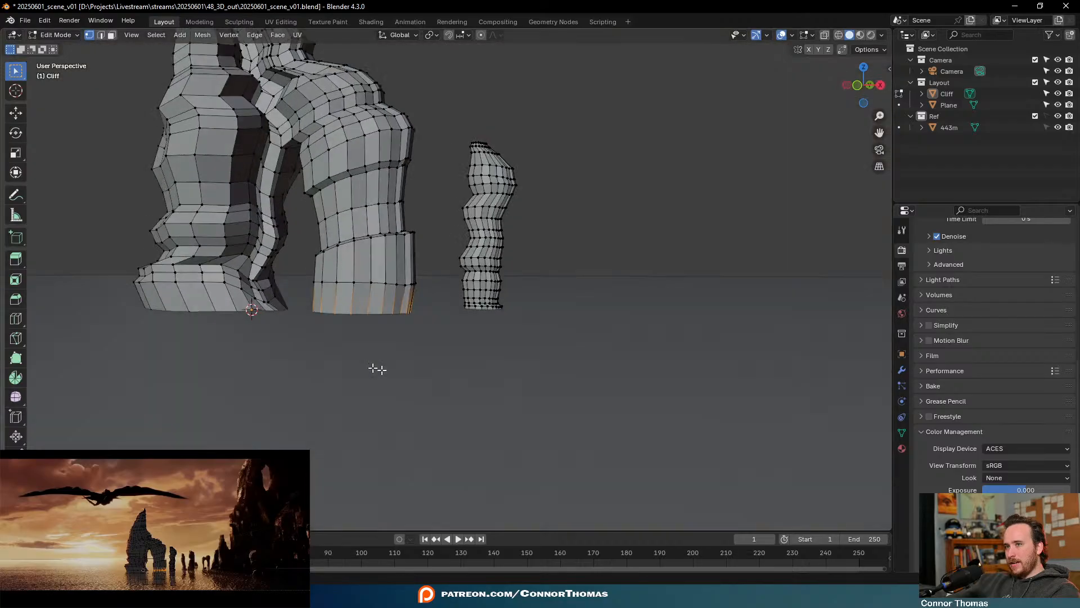
shift+middle_drag(530, 398, 406, 363)
middle_drag(484, 375, 495, 364)
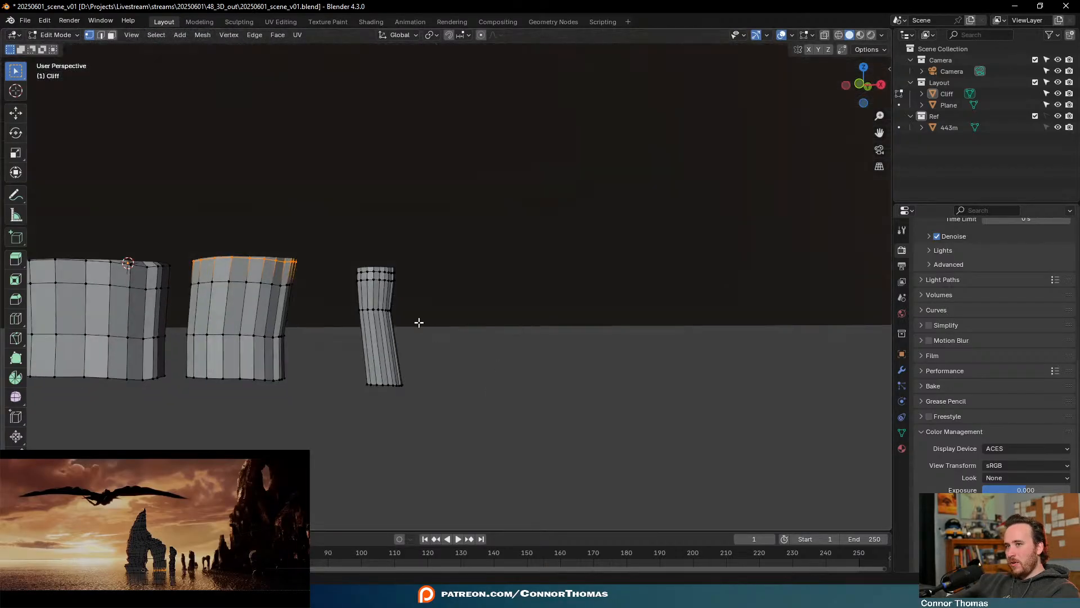
key(g)
right_click(451, 306)
key(g)
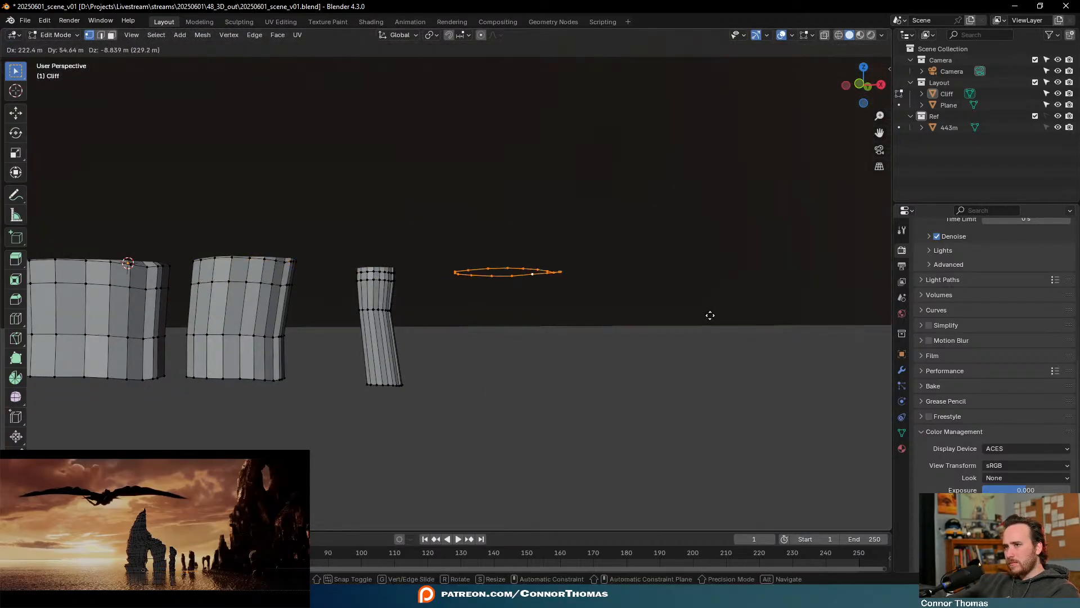
key(x)
click(693, 314)
middle_drag(594, 283, 610, 393)
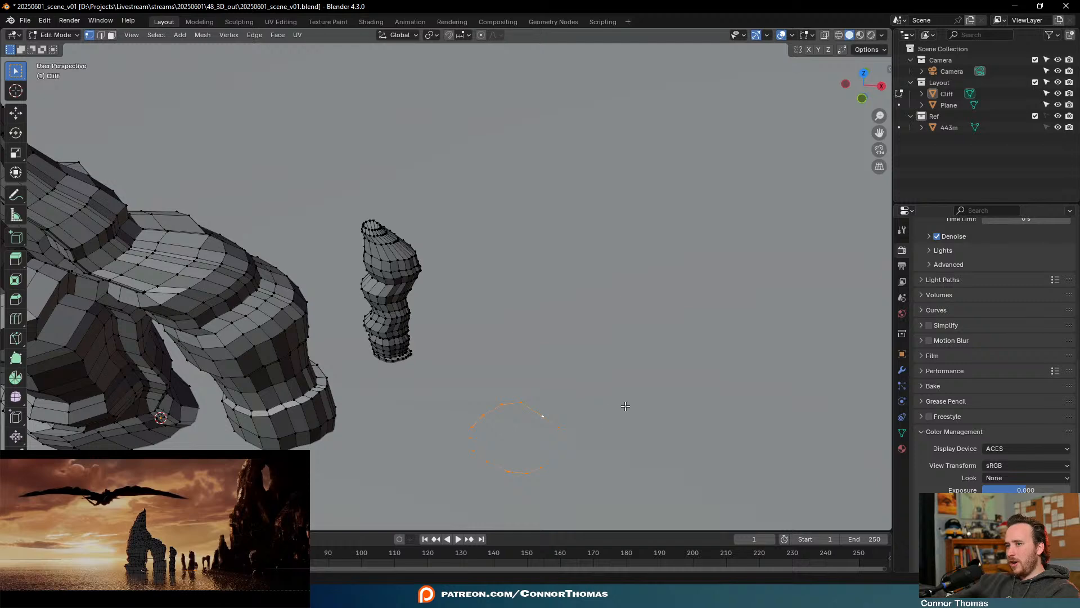
In top view, shrink and rotate the copied loop and place it beyond the small pillar toward positive X and Y
key(KP_7)
key(g)
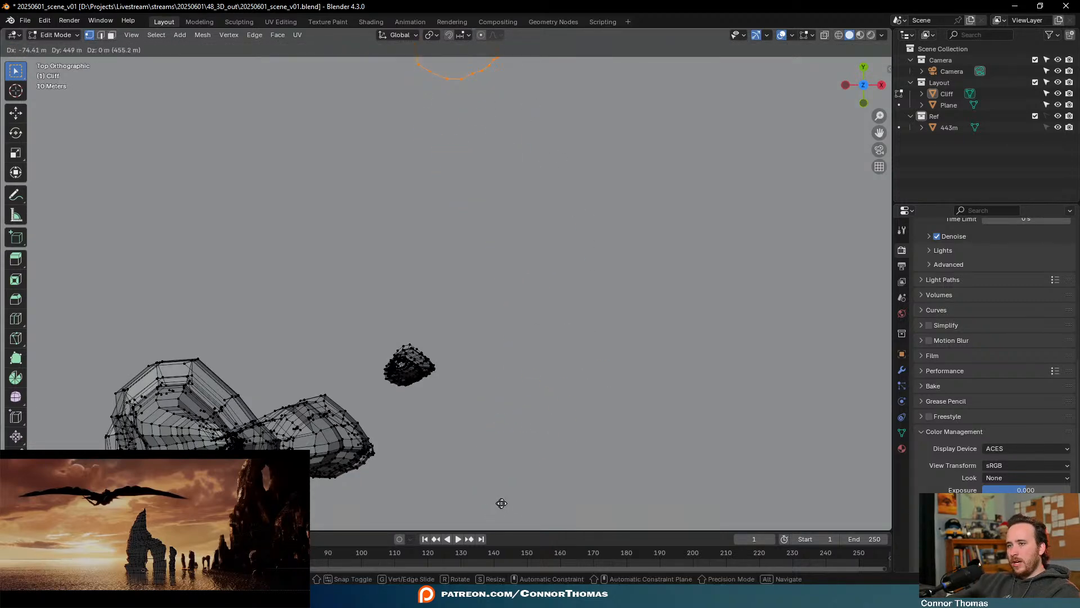
click(526, 237)
key(s)
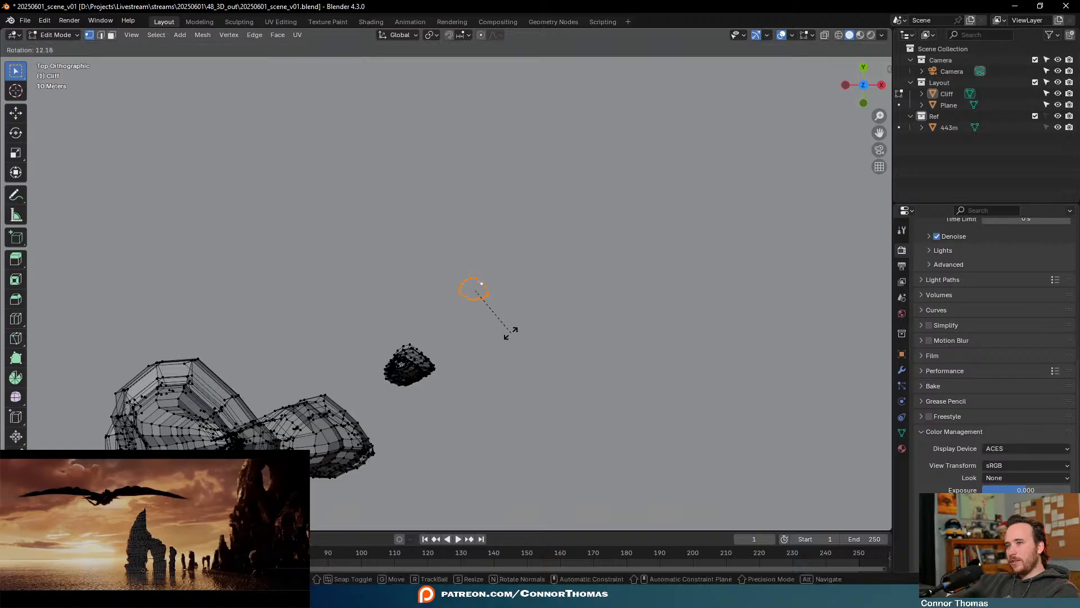
click(508, 331)
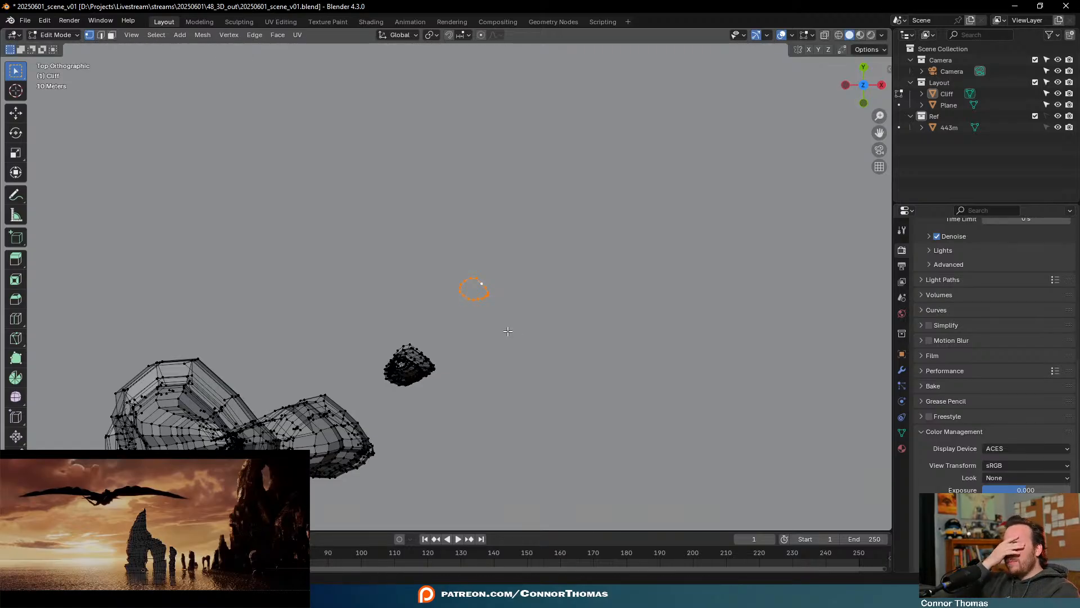
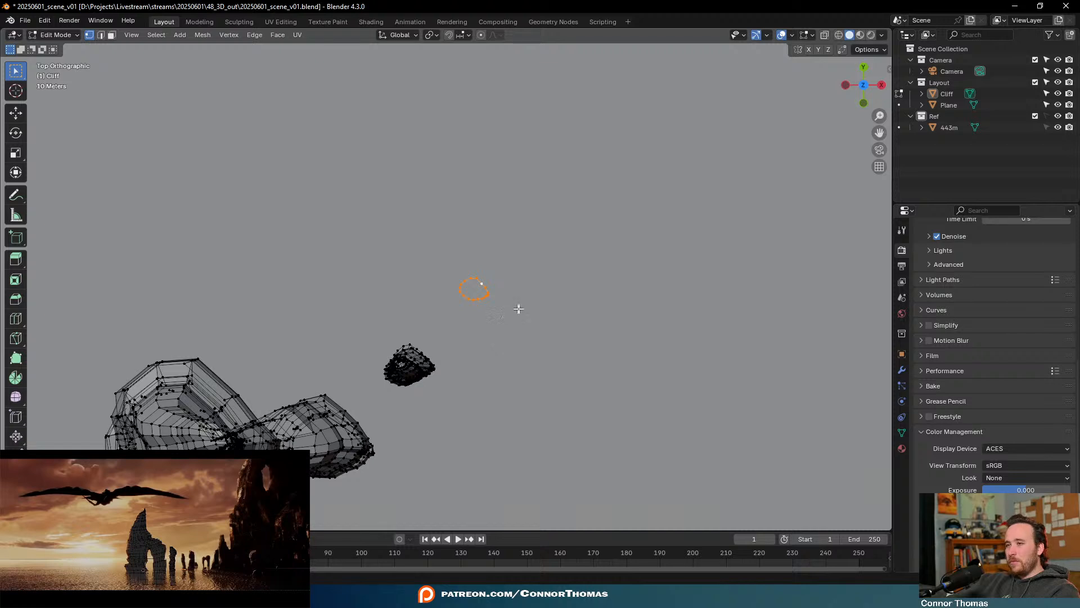
key(g)
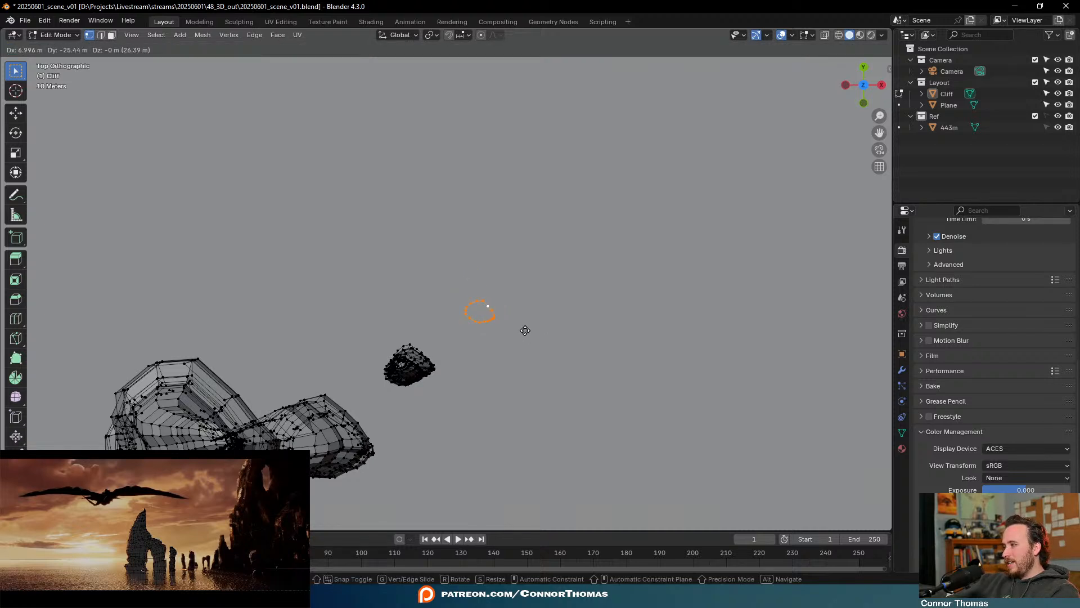
click(537, 332)
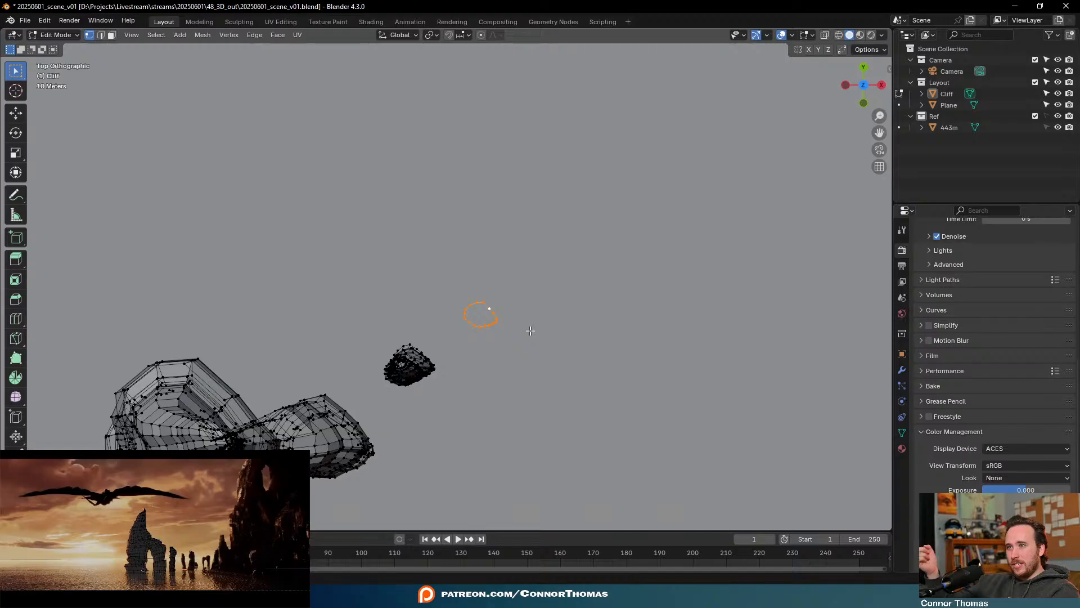
Frame the copied loop and adjust its height along the Z axis
key(KP_Decimal)
middle_drag(538, 439, 545, 242)
key(g)
key(z)
click(535, 265)
key(shift+d)
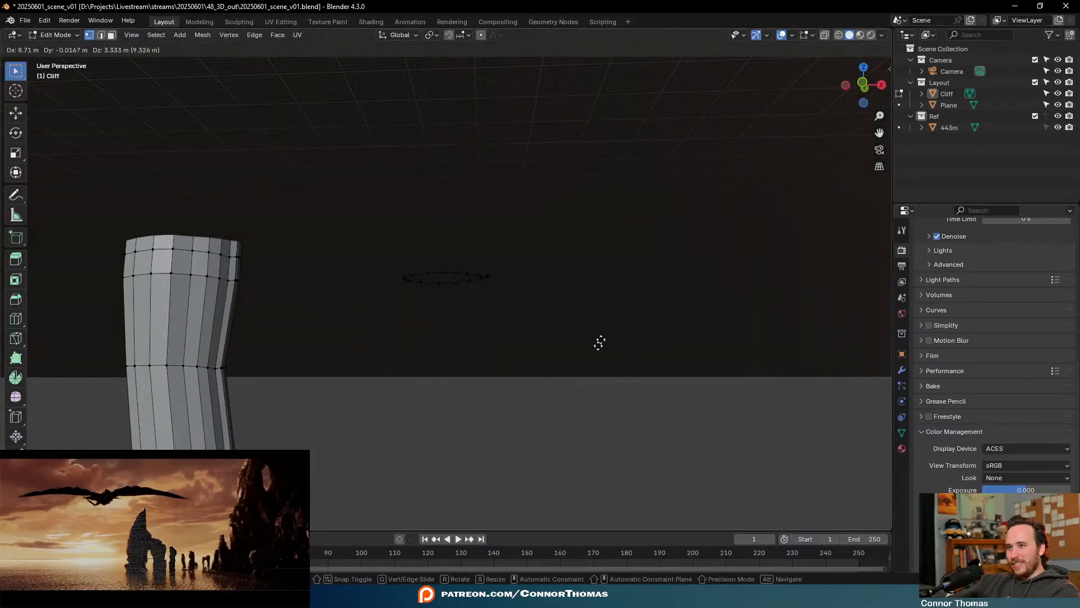
right_click(598, 344)
key(x)
click(593, 365)
Extrude the new rock's base loop straight up along Z into a short ring
alt+click(469, 277)
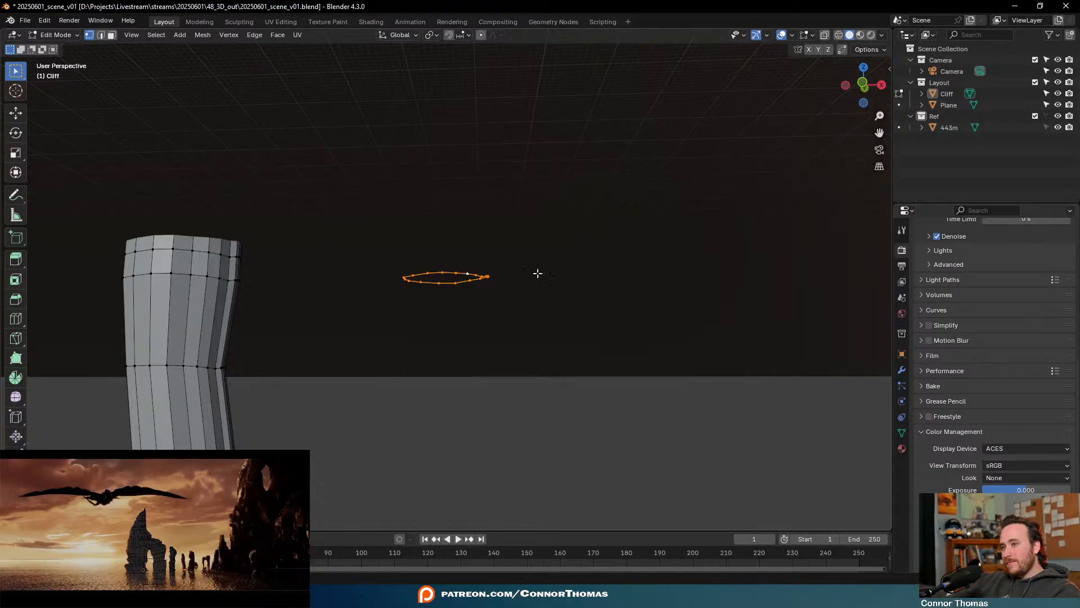
middle_drag(538, 273, 540, 295)
key(e)
key(z)
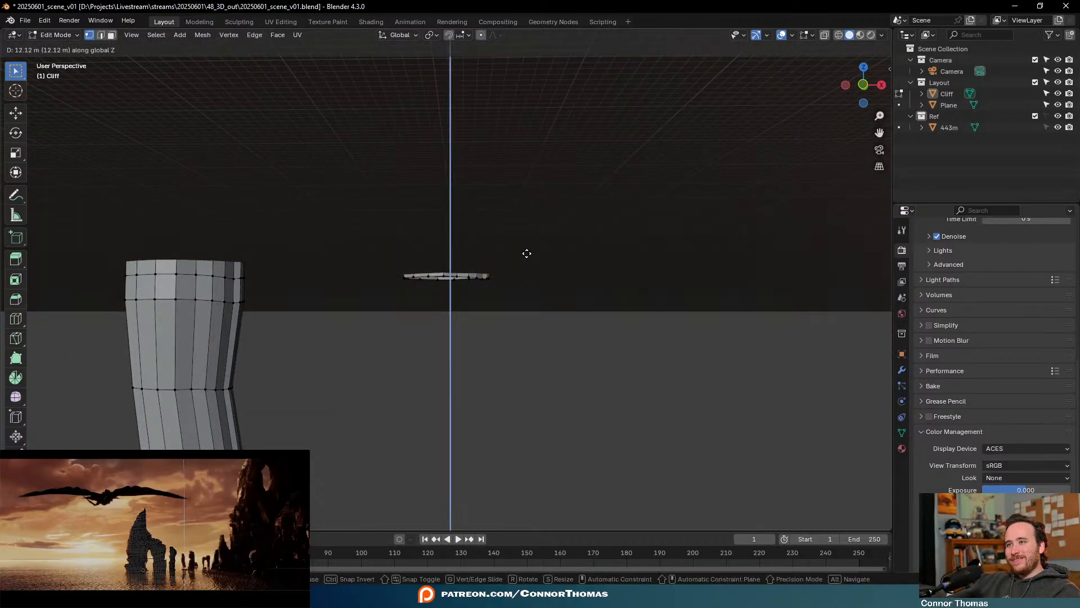
click(535, 245)
middle_drag(522, 191, 516, 216)
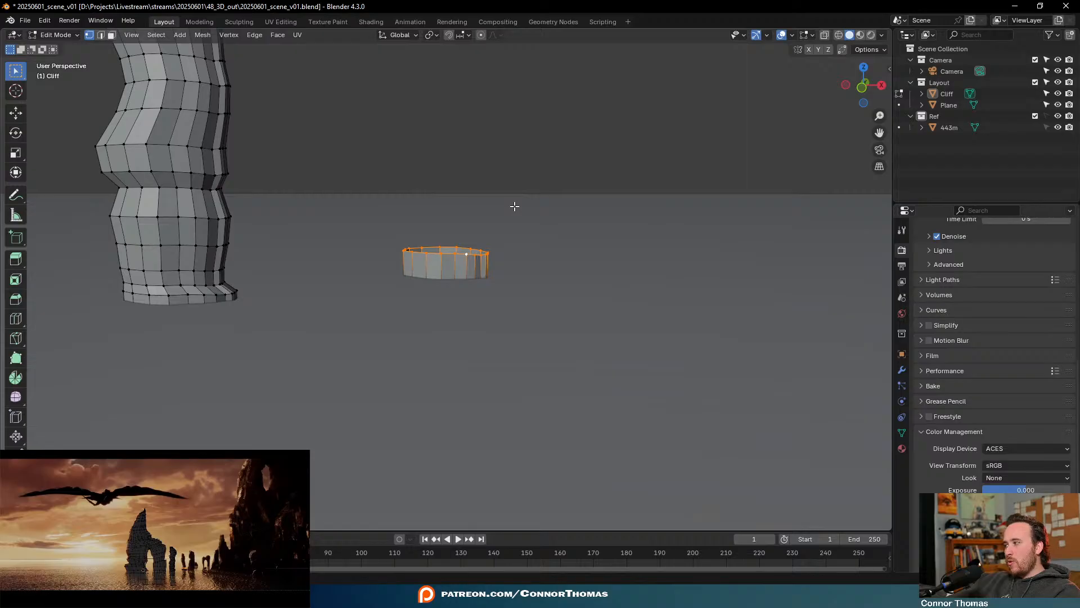
scroll(515, 209, up, 3)
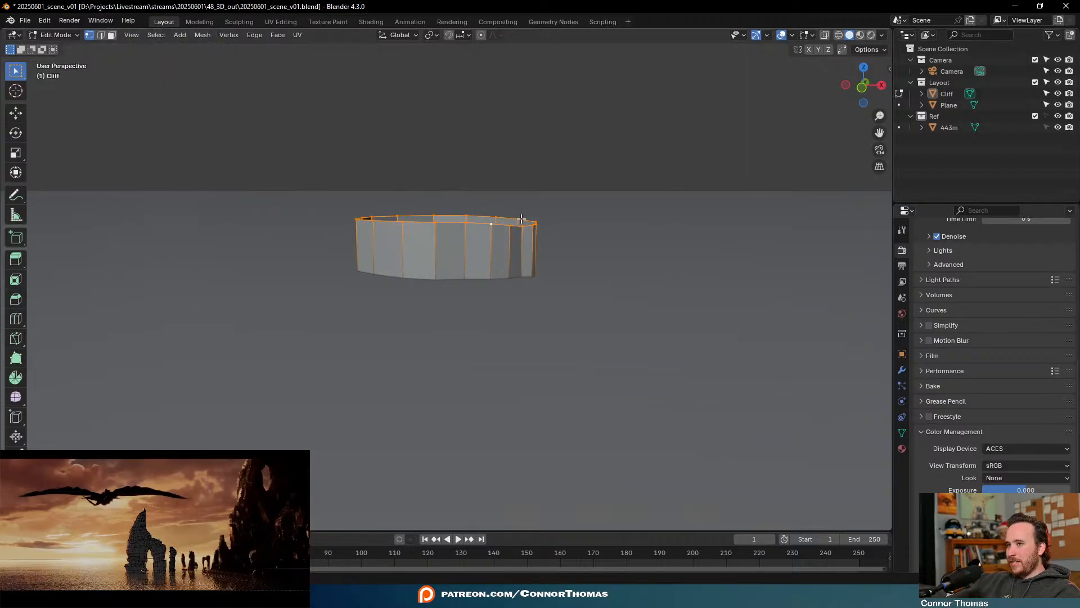
Select the whole new ring and lower it so that it sits partly below the water plane
key(a)
middle_drag(564, 277, 572, 269)
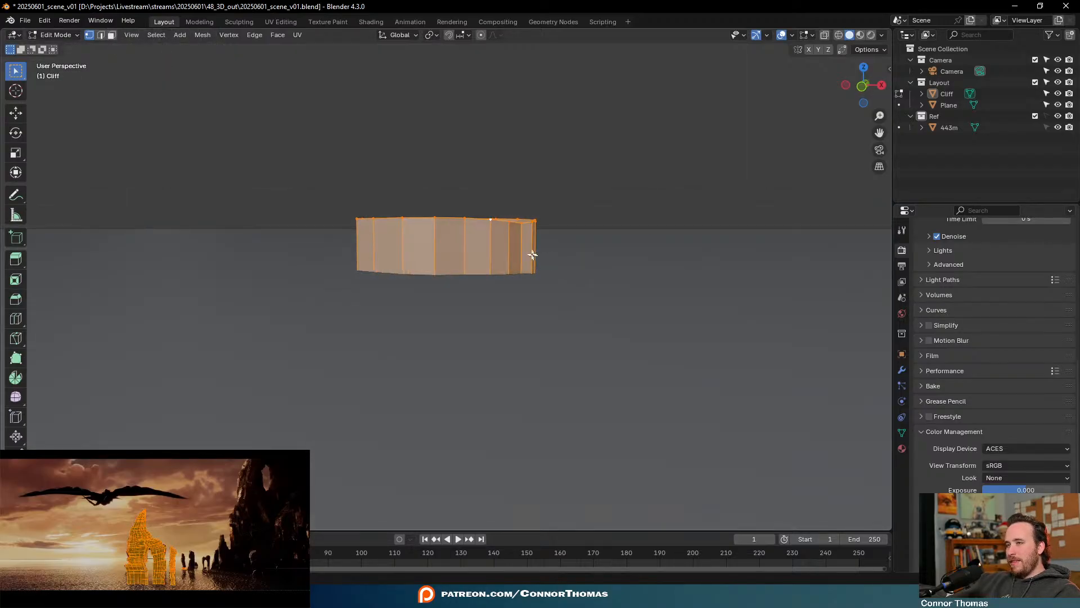
key(alt+a)
key(a)
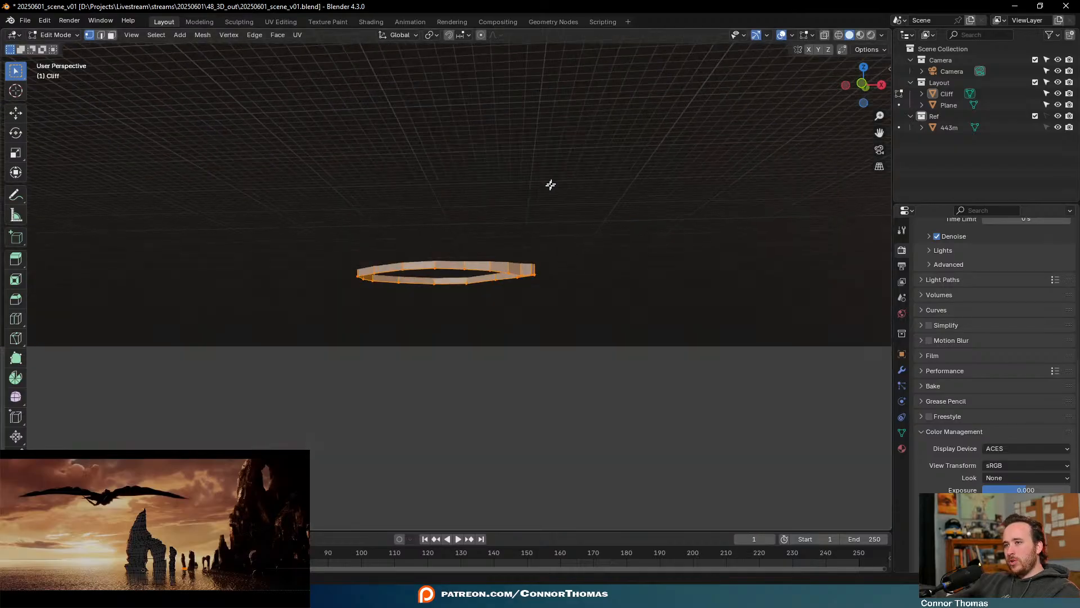
key(g)
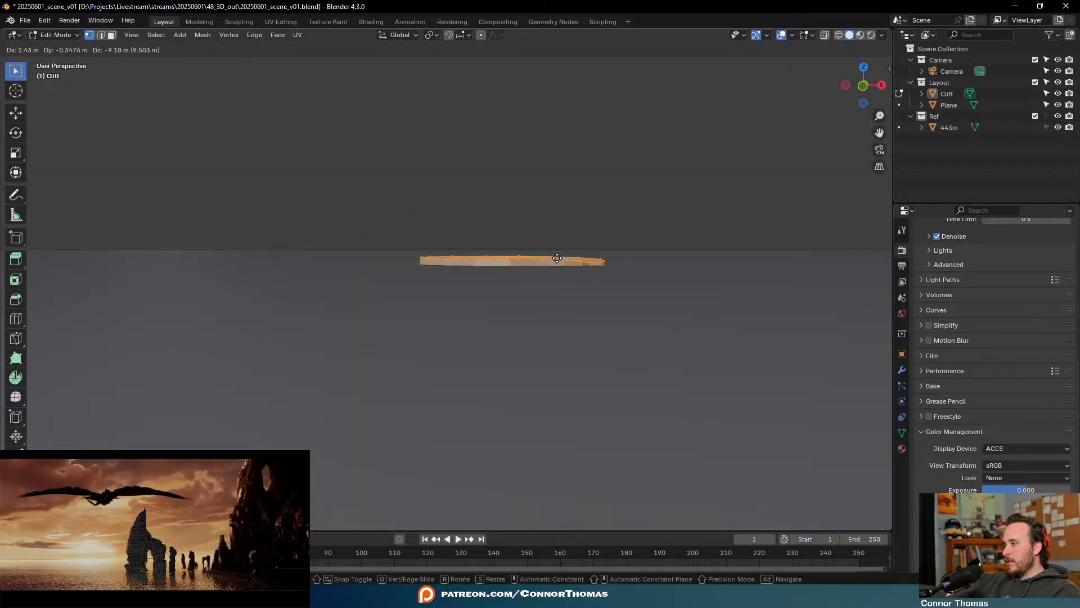
click(615, 262)
Extrude a thin band up from the ring's top loop, scale it slightly inward and lower it a little
alt+click(536, 247)
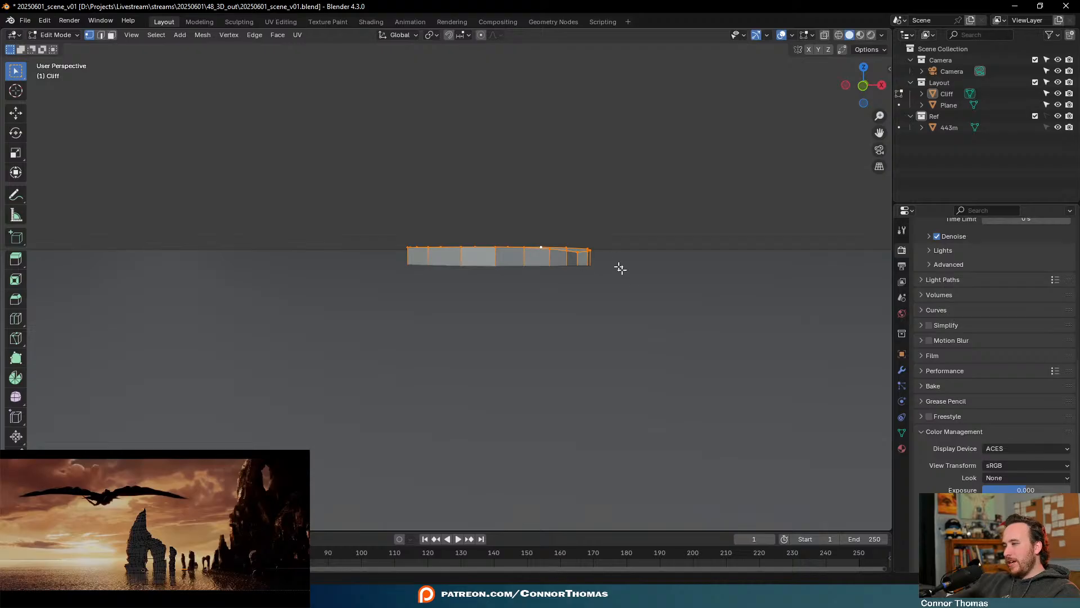
key(e)
click(625, 238)
key(s)
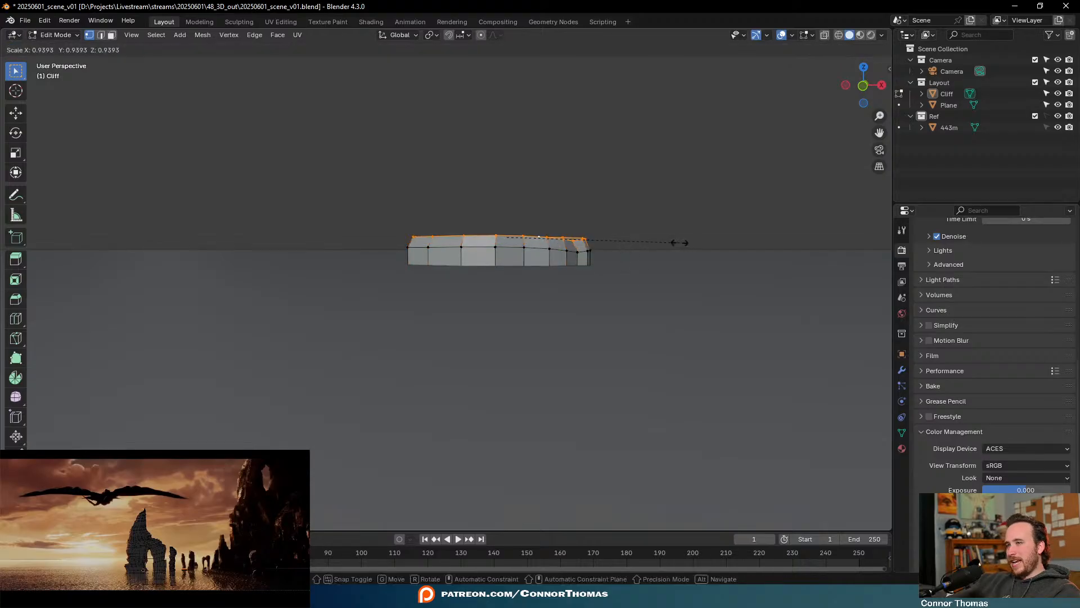
click(673, 242)
key(g)
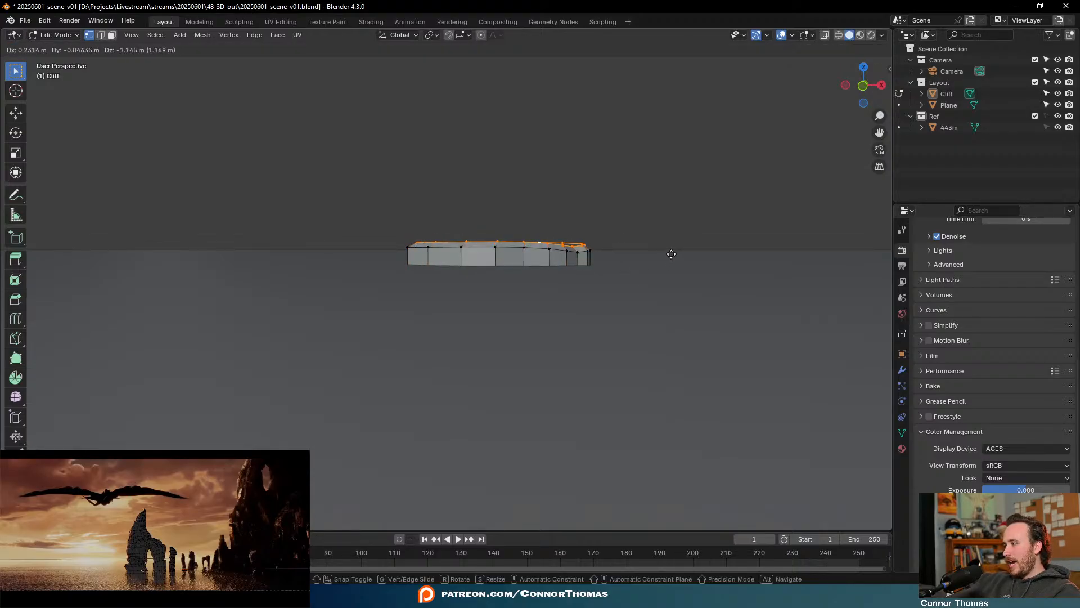
click(668, 248)
Extrude another short band from the new rock's top loop, shrink it clearly and lower it to form a sloped shoulder
key(e)
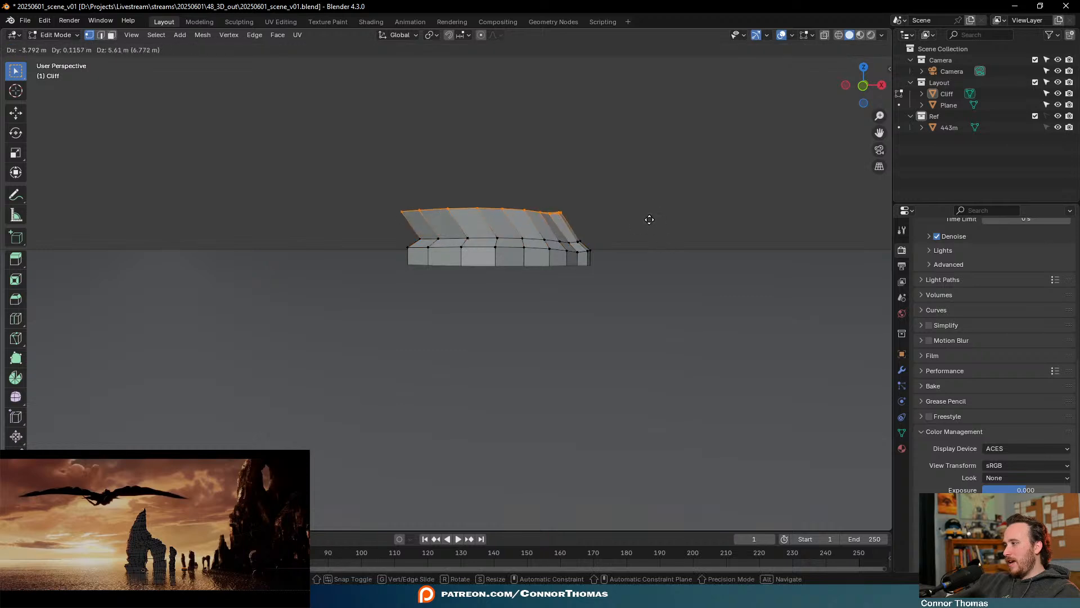
click(653, 222)
key(s)
click(659, 238)
key(g)
click(660, 246)
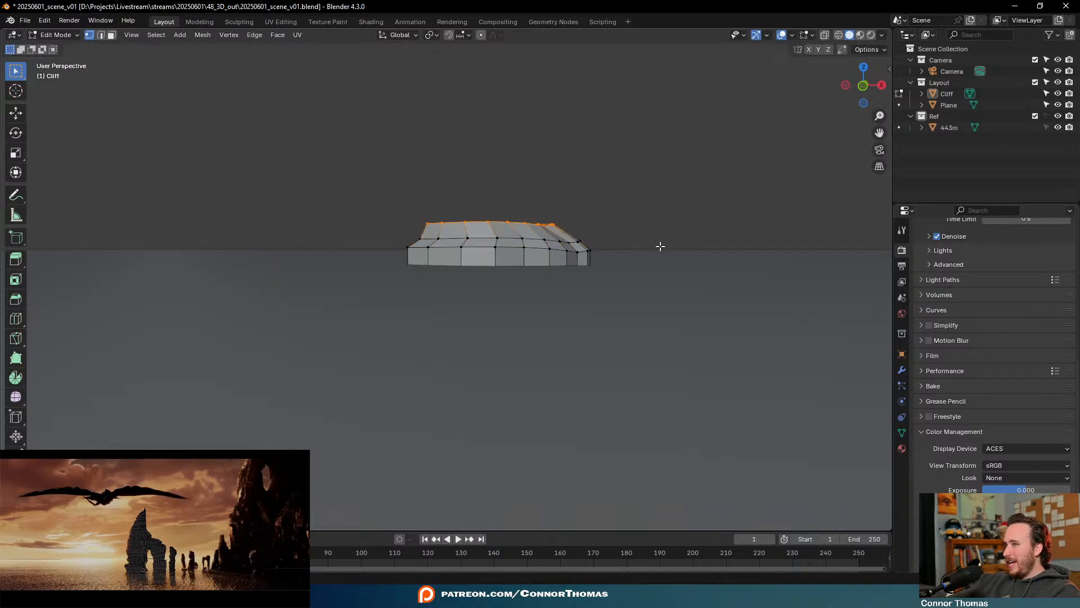
Extrude a tall, nearly vertical band up from the new rock's top loop and adjust the loop's scale slightly
shift+middle_drag(642, 221, 610, 306)
key(e)
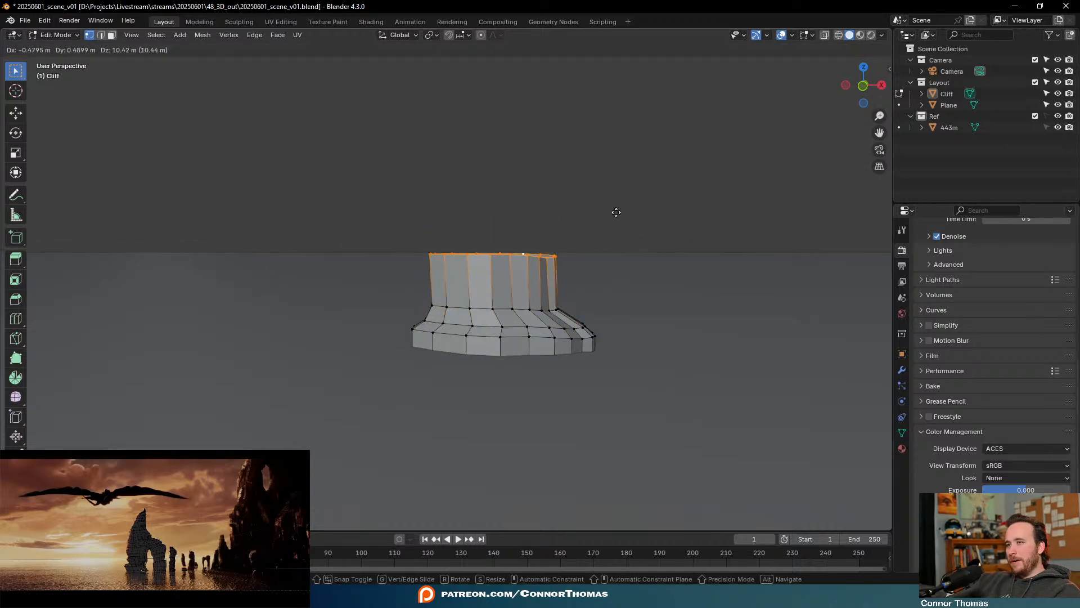
click(616, 234)
key(s)
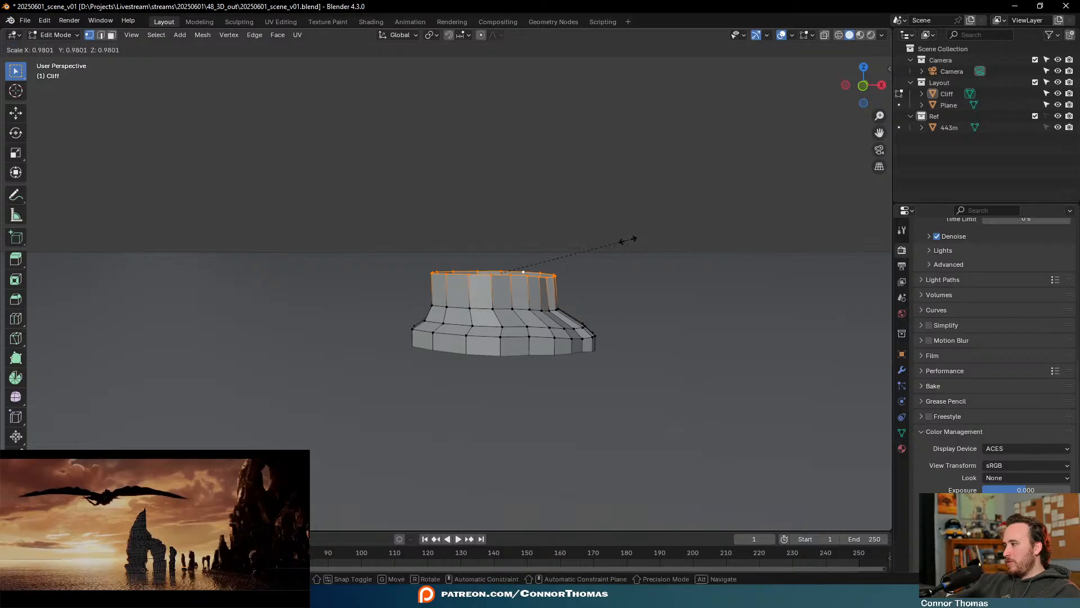
click(639, 222)
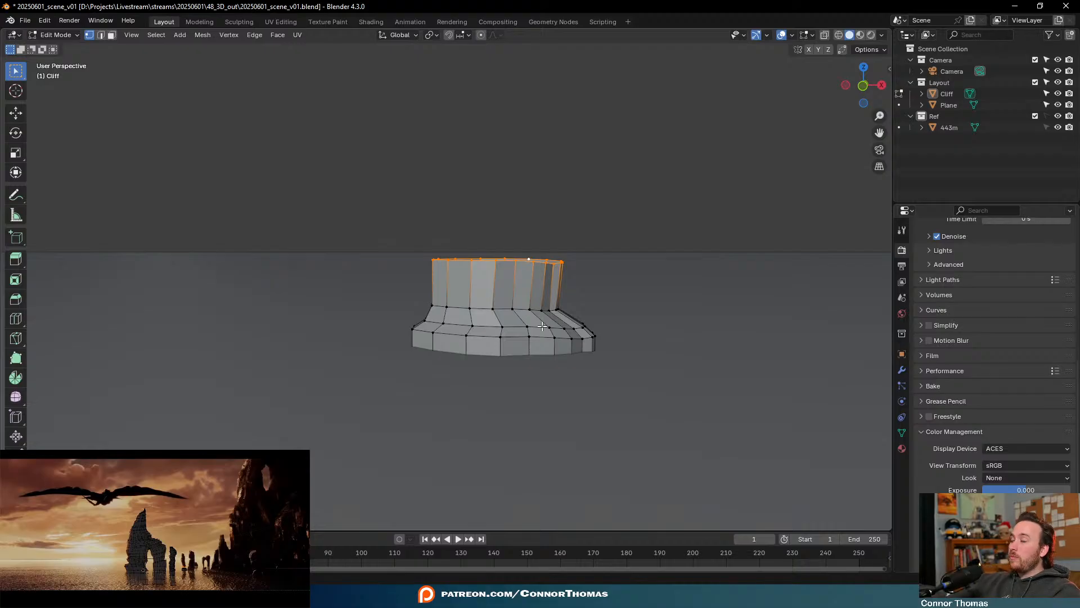
Extrude another band above the vertical section and scale its top loop inward so the rock tapers
key(e)
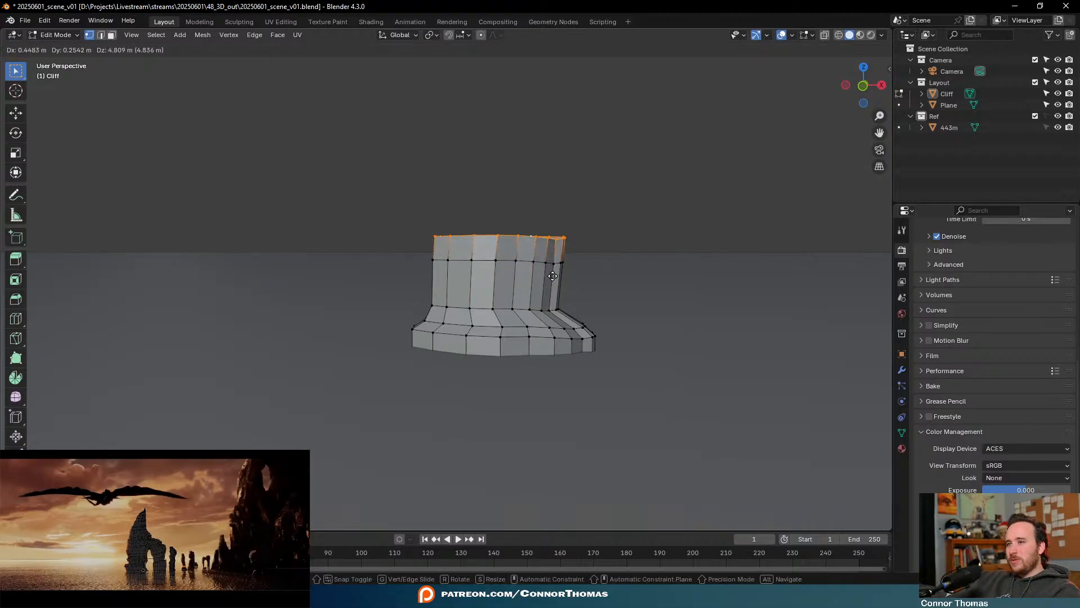
click(596, 277)
key(s)
click(595, 263)
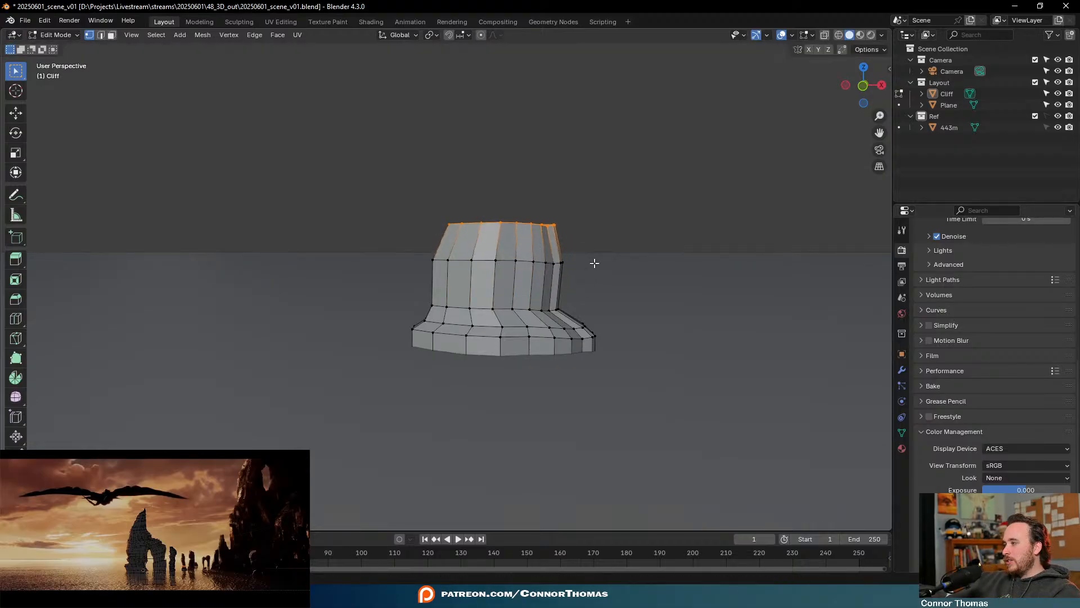
Extrude a band above the tapered section, leaning toward the larger pillar, and adjust the scale and position of its loop
shift+middle_drag(545, 205, 613, 318)
key(e)
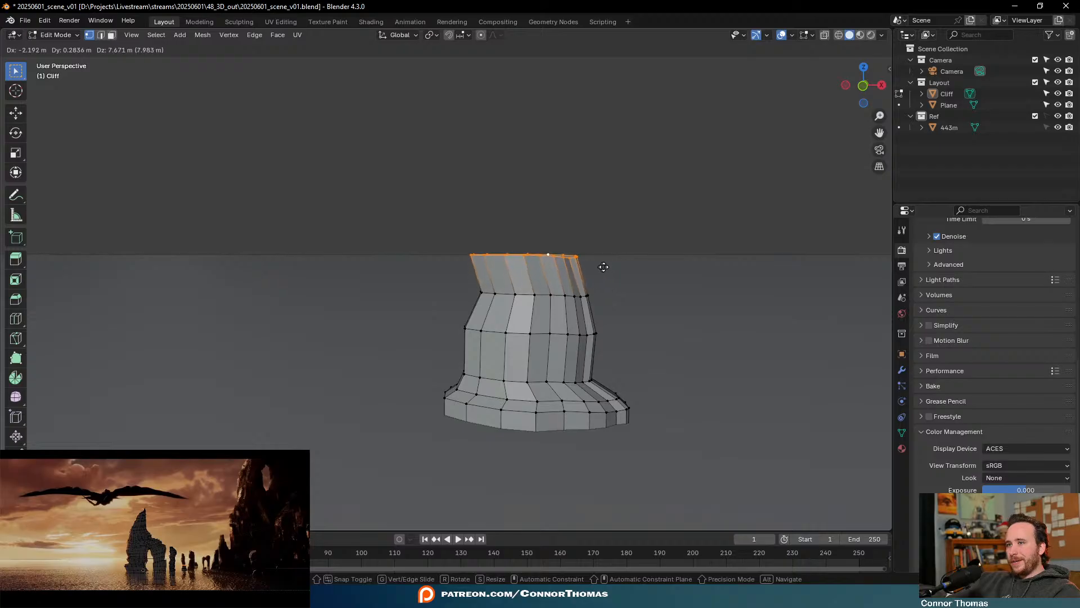
click(607, 267)
key(s)
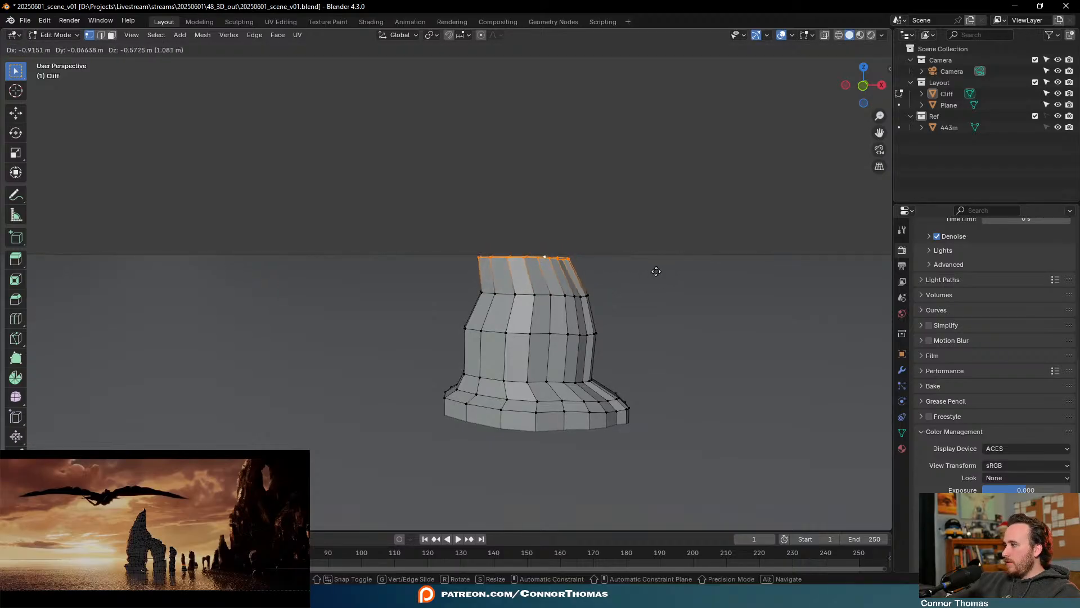
click(681, 265)
shift+middle_drag(569, 260, 634, 254)
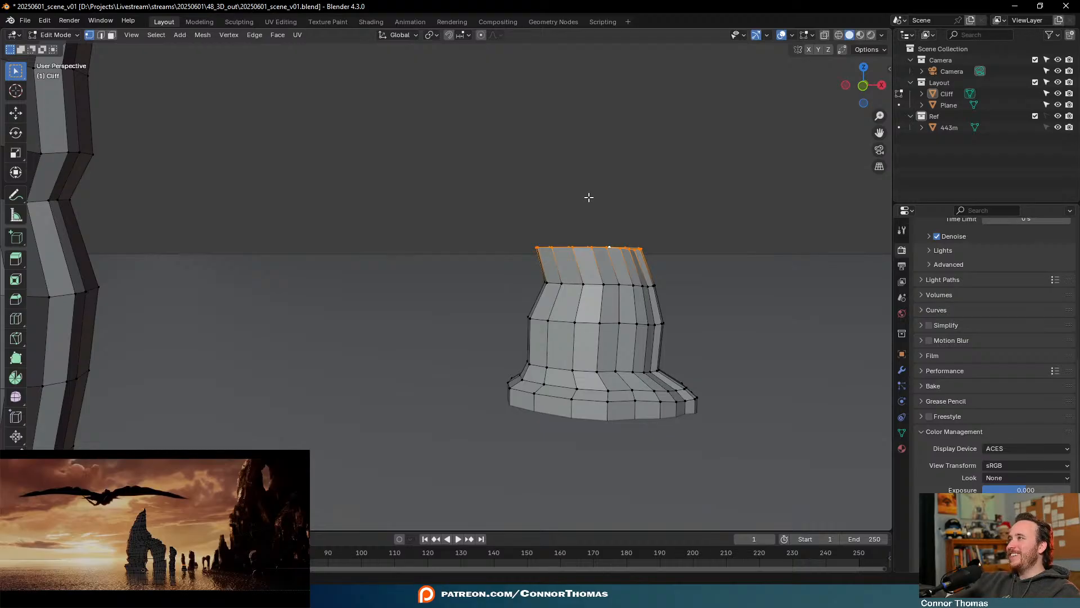
Extrude a tall leaning band with a widened loop, followed by a short band that flares out slightly
key(e)
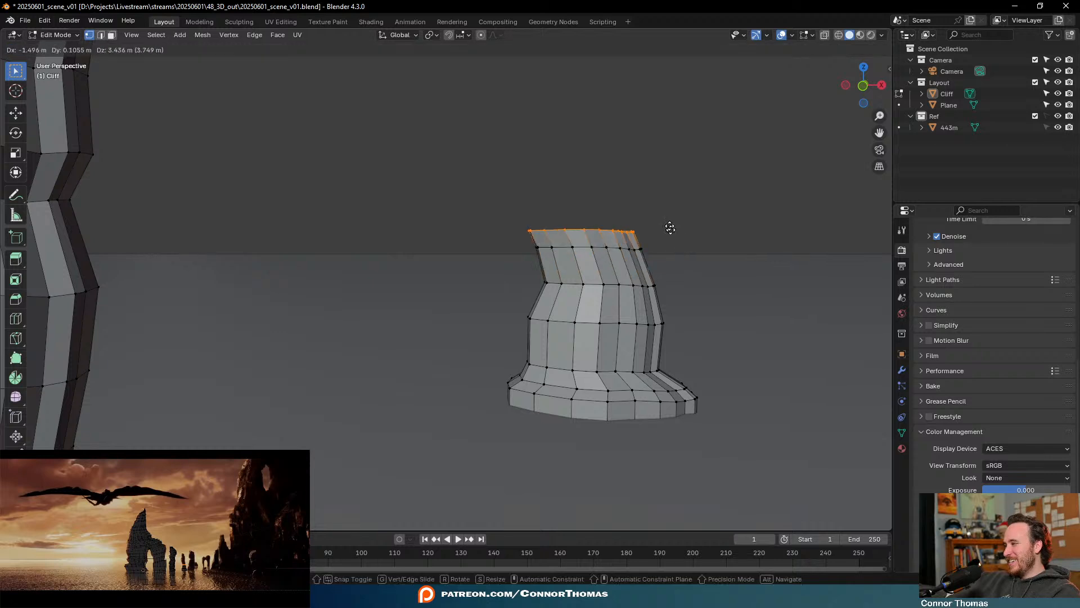
click(675, 182)
key(s)
click(702, 179)
key(e)
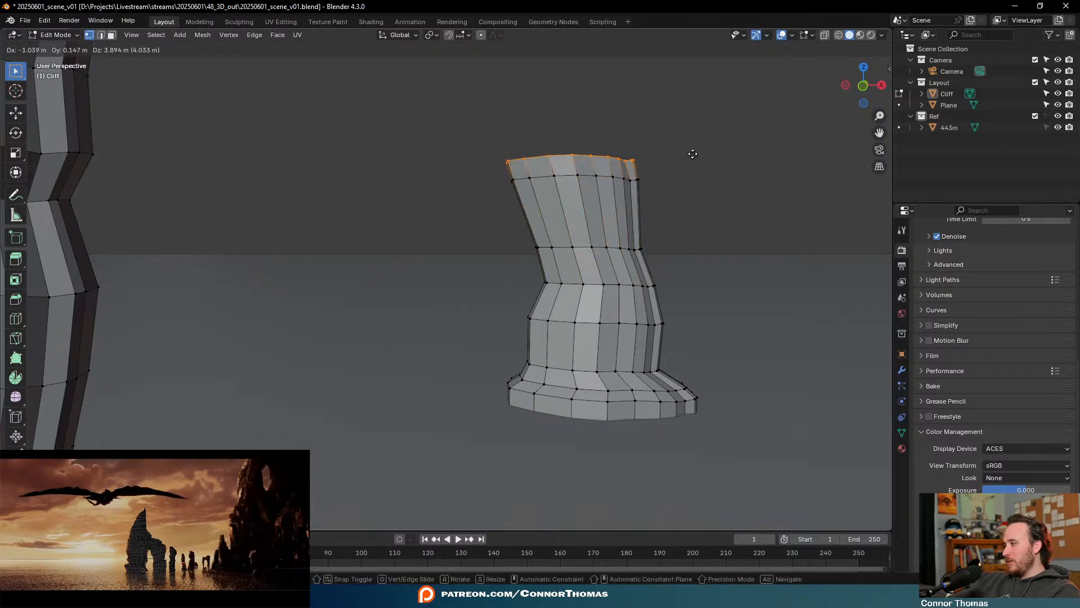
click(692, 146)
key(s)
click(743, 170)
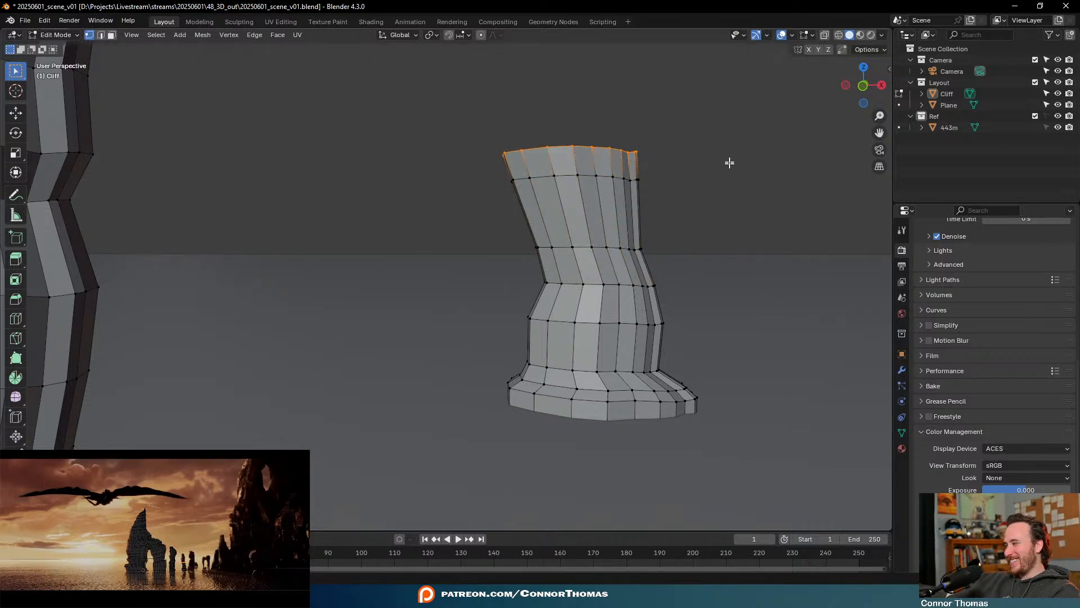
Extrude a band that narrows above the flared one, followed by another band widened at its top loop
key(e)
click(707, 126)
key(s)
click(711, 139)
key(e)
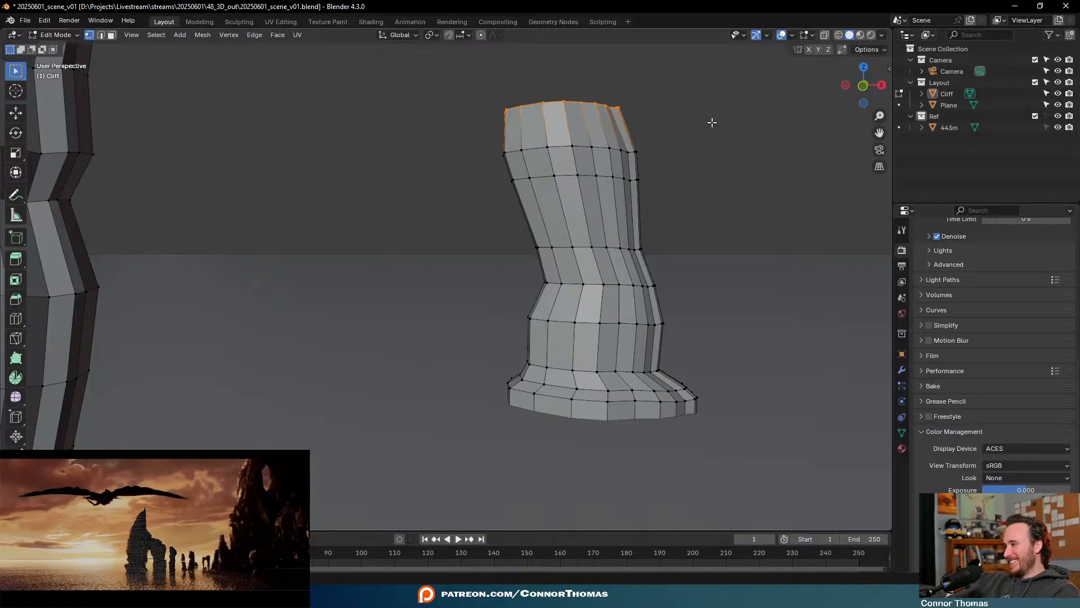
click(703, 111)
key(s)
click(732, 117)
scroll(717, 207, up, 3)
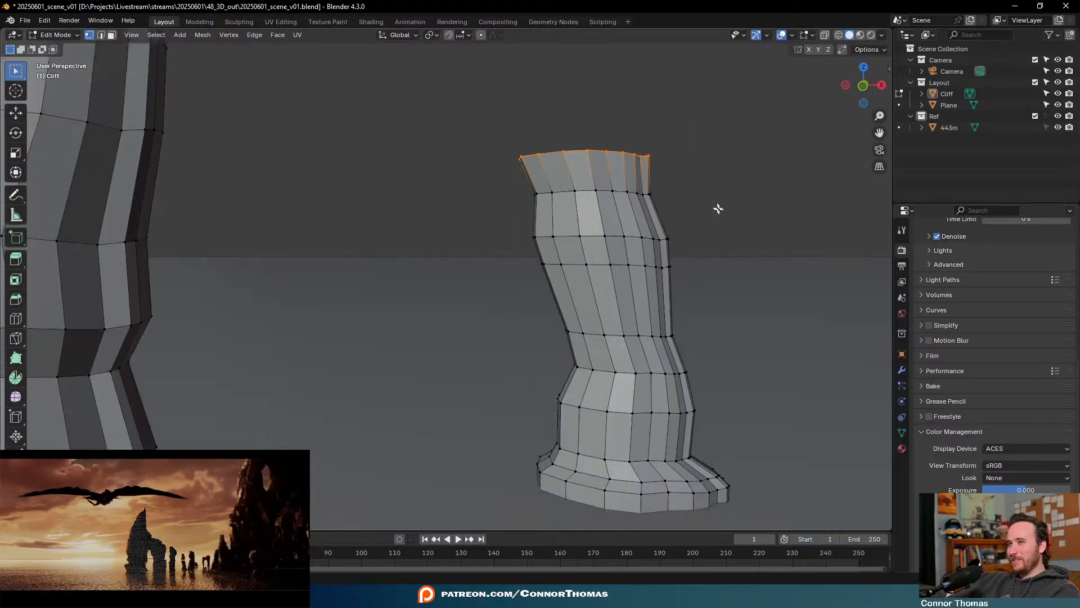
Extrude the rock further up, lean the uppermost band away from the larger pillar and shrink its loop
key(e)
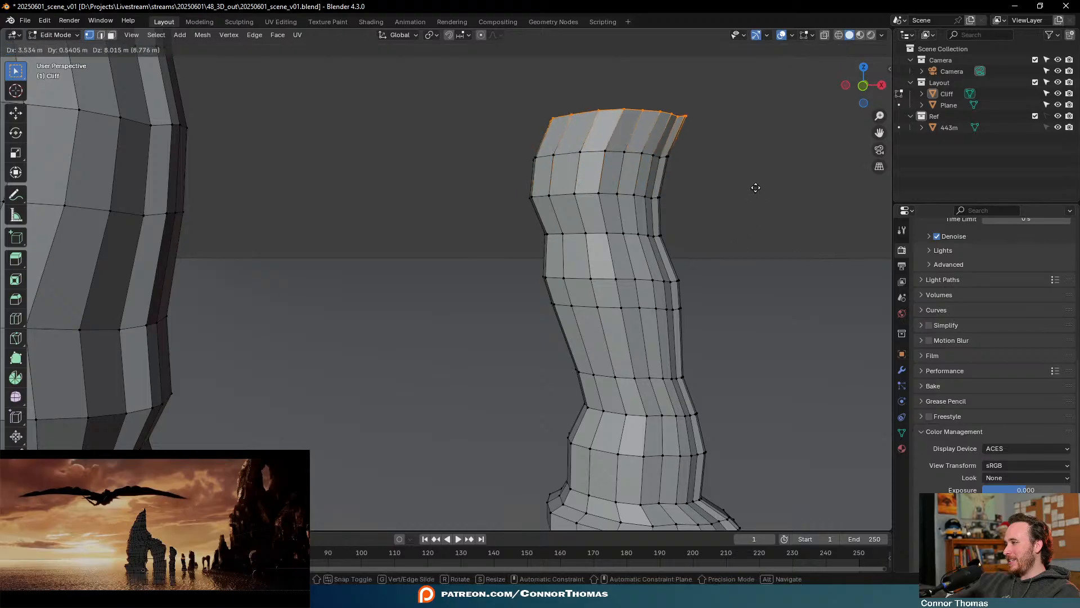
key(s)
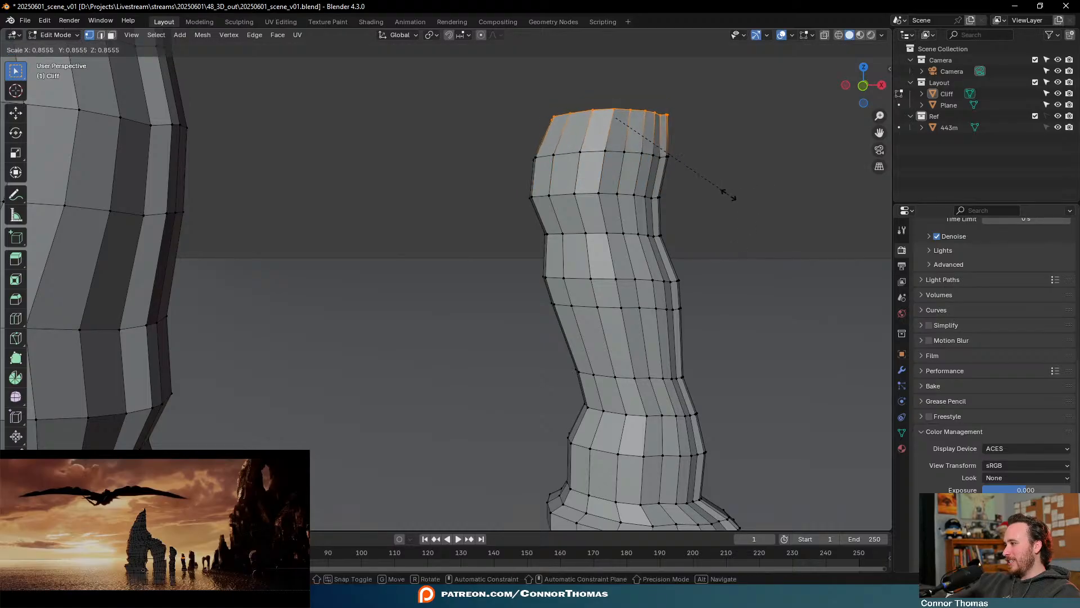
click(729, 194)
middle_drag(714, 149, 634, 255)
Extrude a straight band up from the top loop and scale it slightly inward
key(e)
click(638, 224)
key(s)
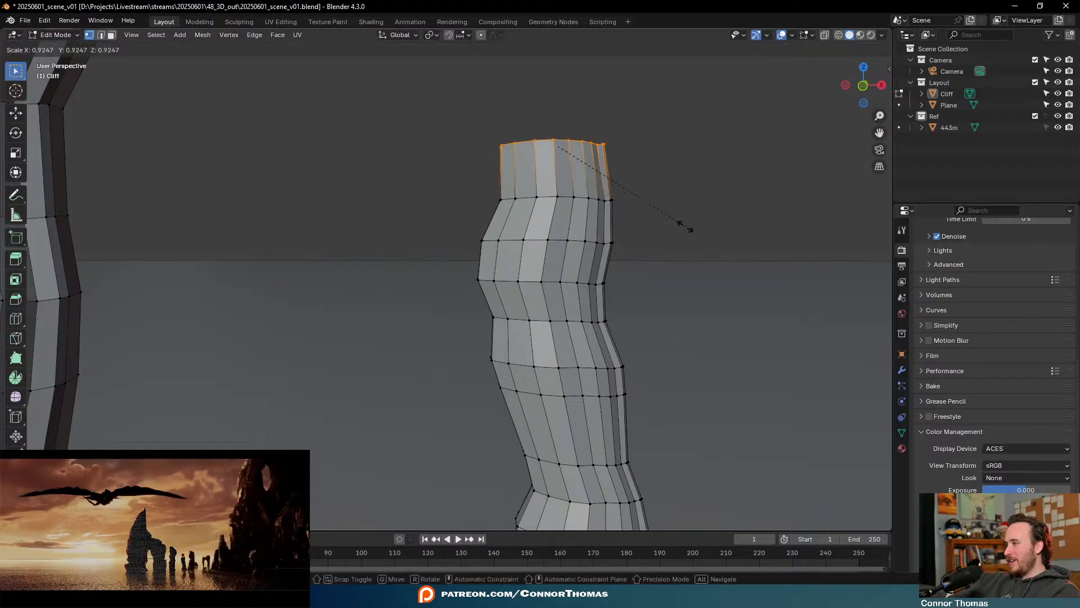
click(683, 225)
shift+middle_drag(651, 201, 662, 287)
Extrude a band about 7 m up, shrink its loop clearly and shift it toward the larger pillar
key(e)
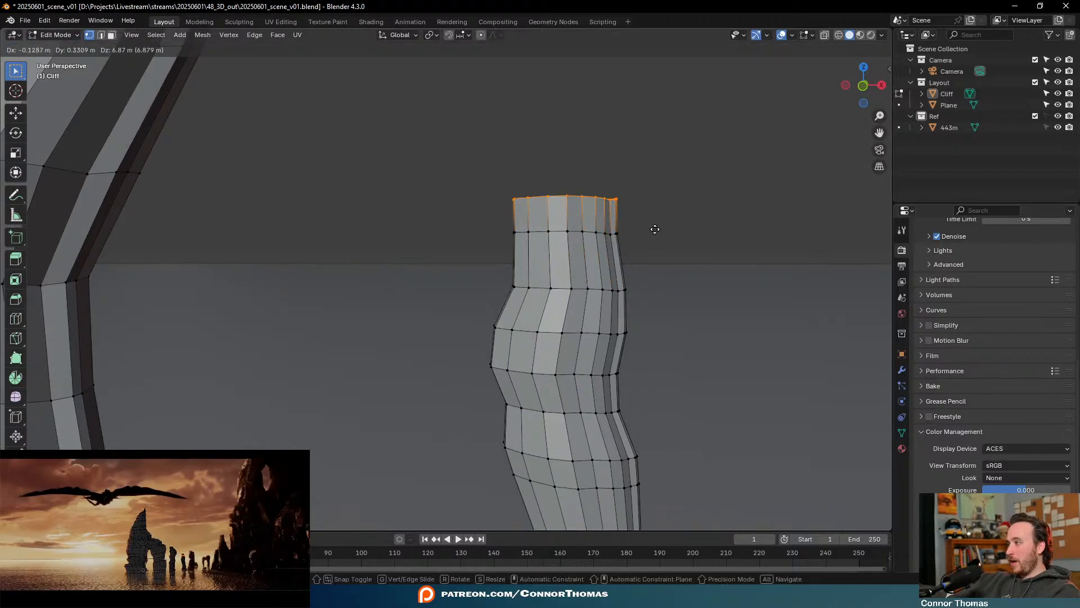
click(656, 228)
key(s)
click(663, 227)
key(g)
click(647, 226)
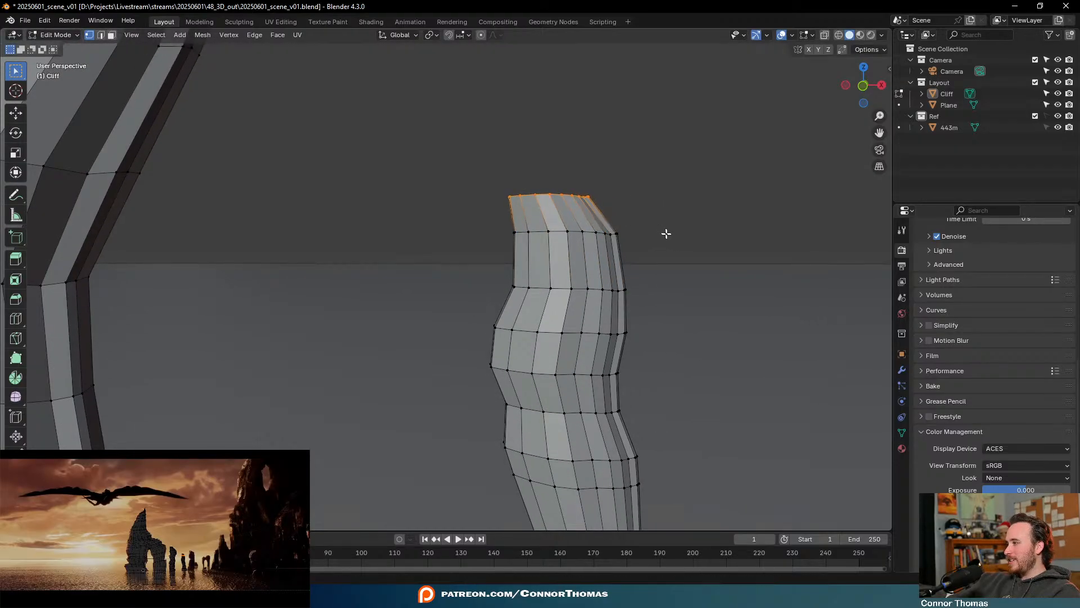
Extrude a narrow neck band with a slight lean away from the larger pillar, plus a thin band on top
key(e)
click(669, 214)
key(s)
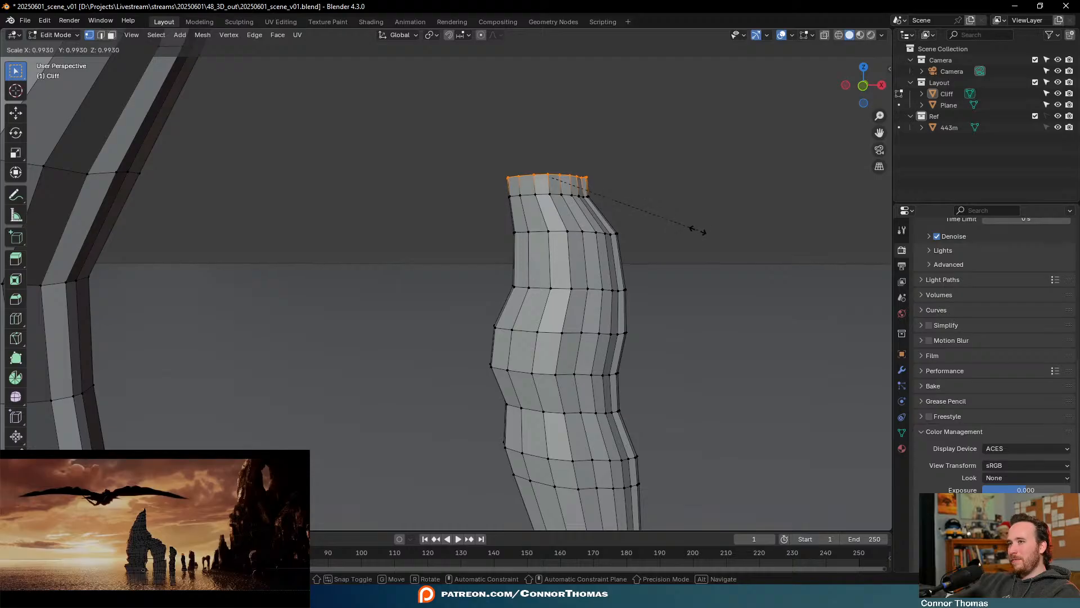
click(657, 210)
key(e)
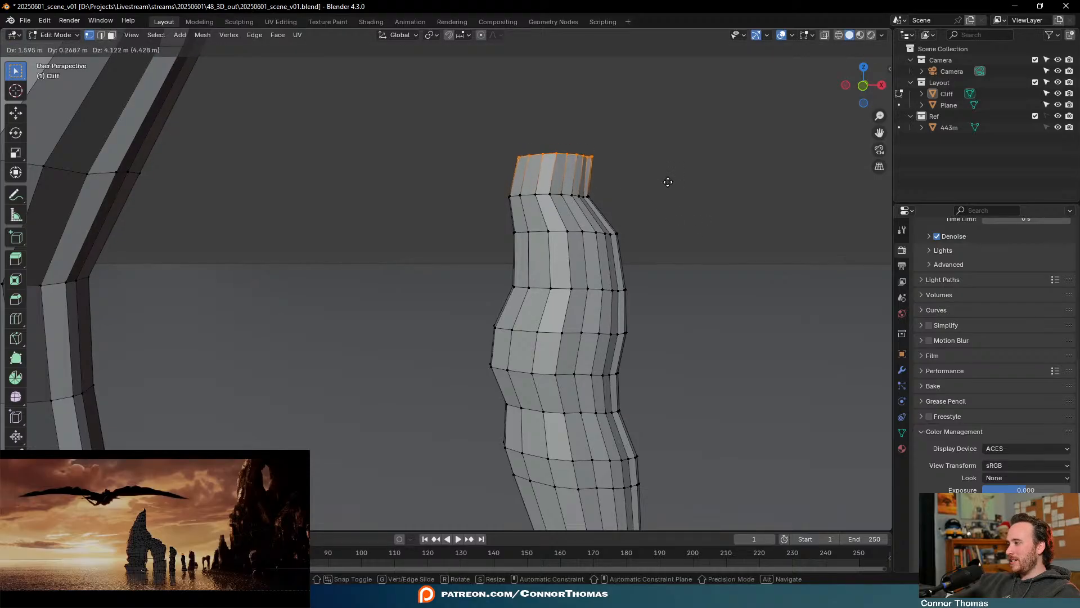
click(716, 172)
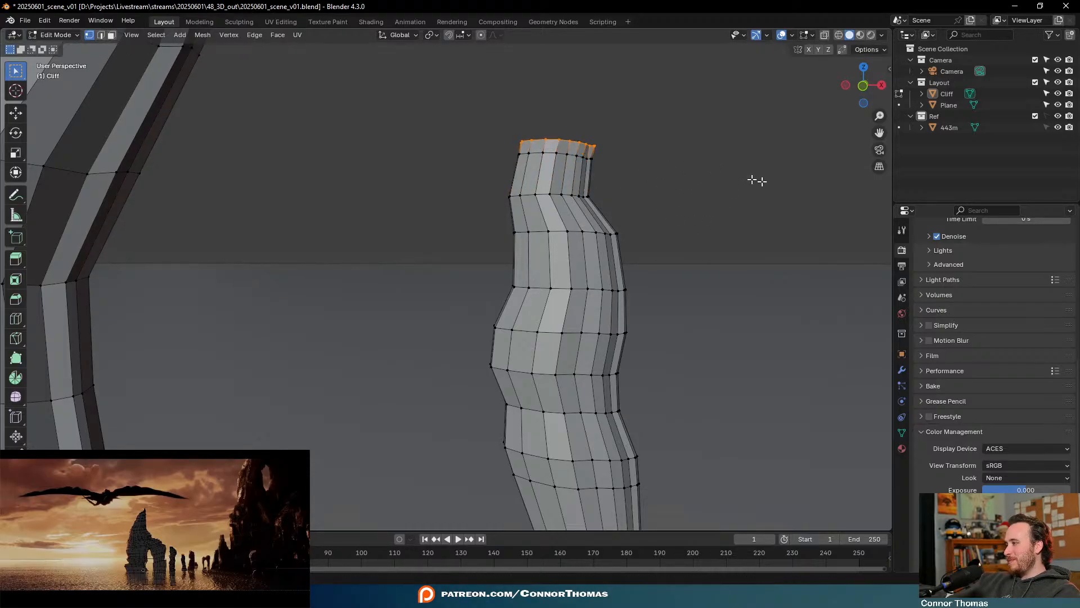
Tilt and shrink the rock's uppermost loop, and close the opening with a grid of faces
key(s)
click(743, 225)
key(s)
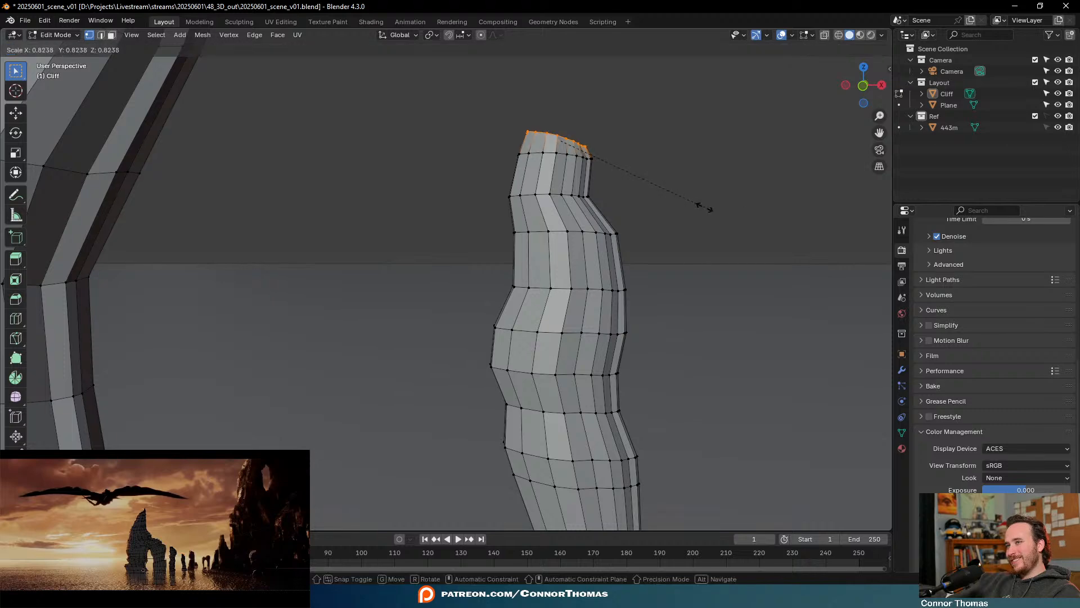
click(704, 207)
middle_drag(663, 200, 641, 267)
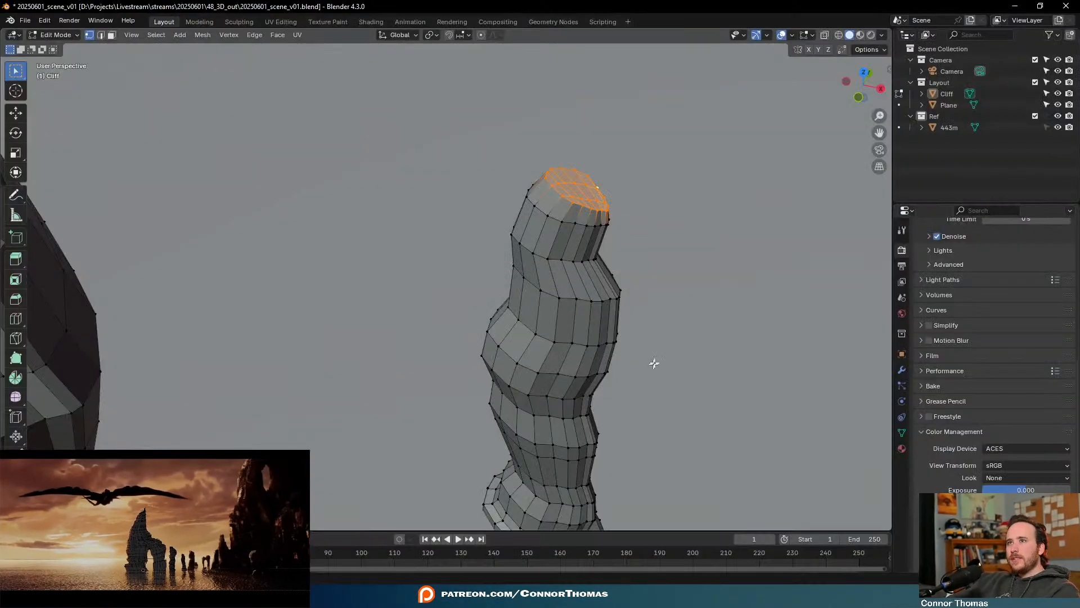
scroll(660, 357, down, 3)
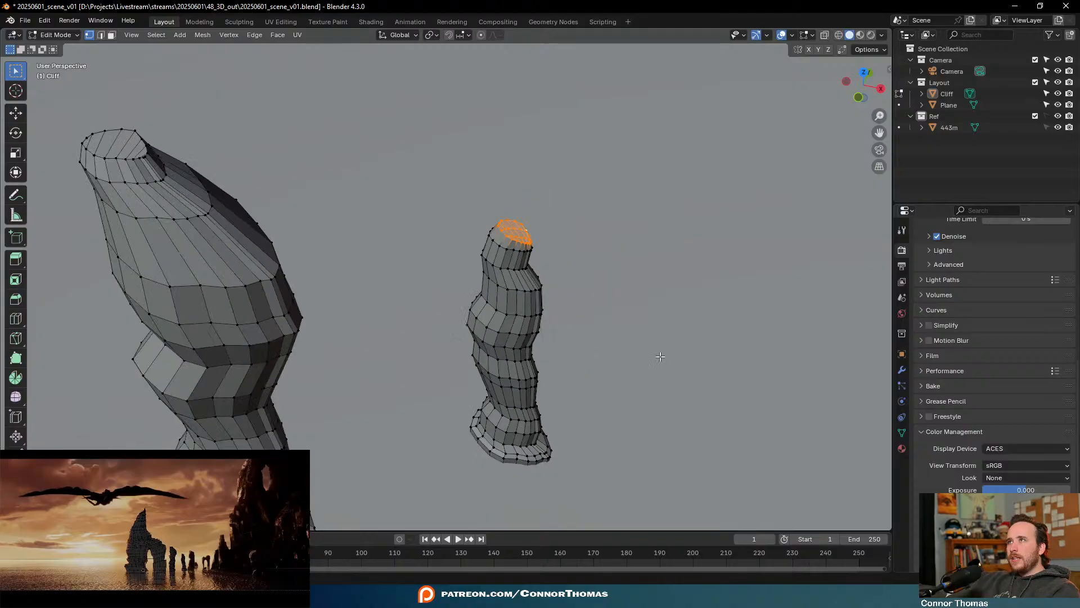
Select the new rock's open bottom loop from underneath and extrude it down about 35 m below the water plane
middle_drag(661, 357, 613, 319)
key(a)
key(a)
shift+middle_drag(586, 374, 600, 283)
scroll(601, 282, down, 3)
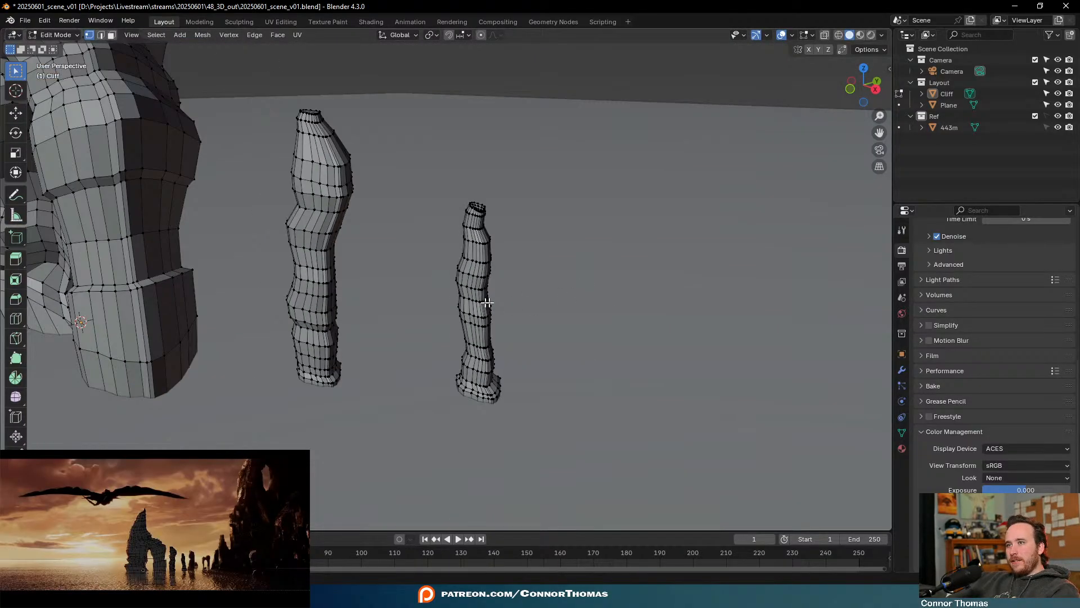
middle_drag(488, 302, 456, 261)
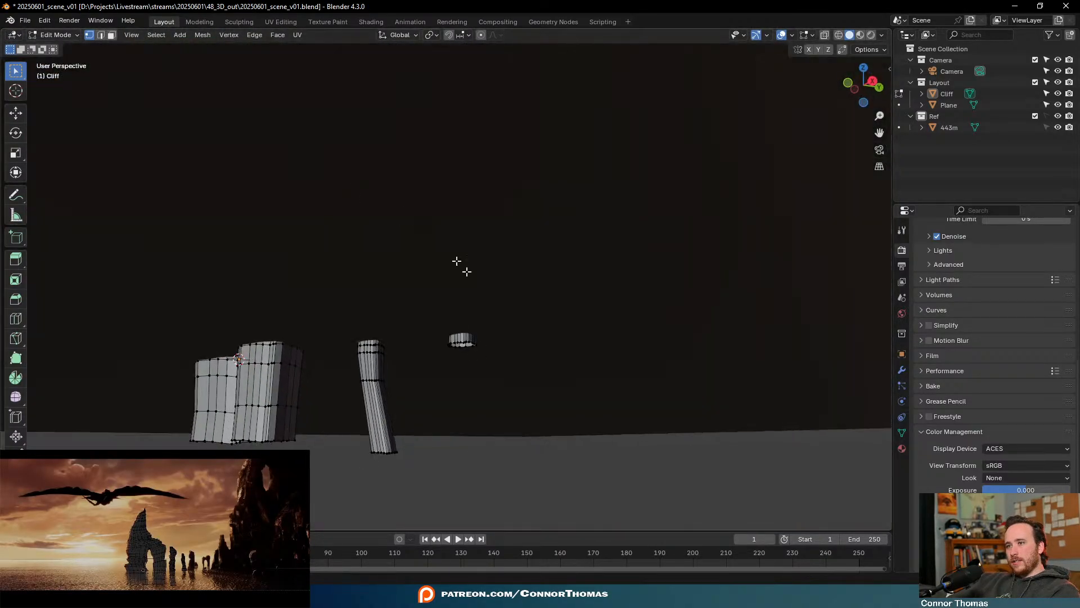
alt+click(470, 342)
middle_drag(444, 372, 499, 403)
scroll(598, 372, up, 4)
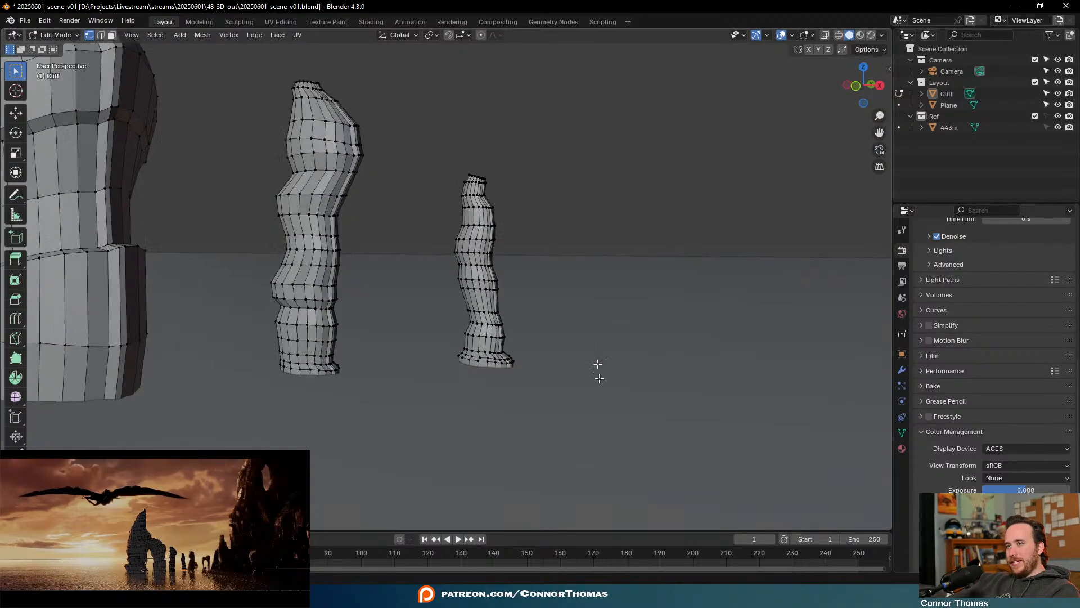
middle_drag(598, 371, 554, 273)
key(e)
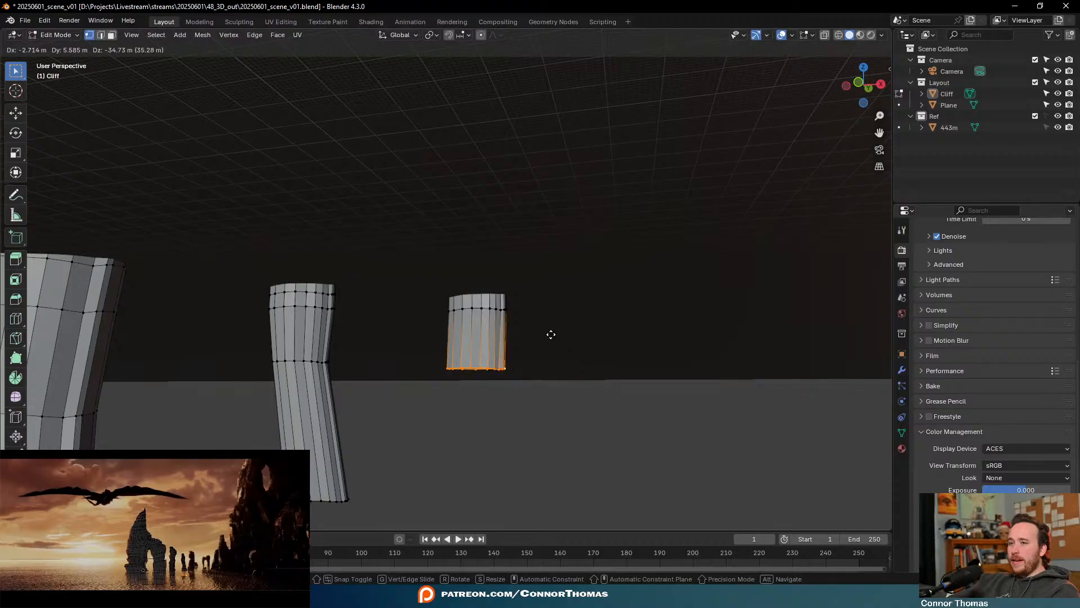
click(565, 337)
Extrude a second, longer section down from the rock's bottom loop and shift its lower end sideways
key(e)
click(571, 483)
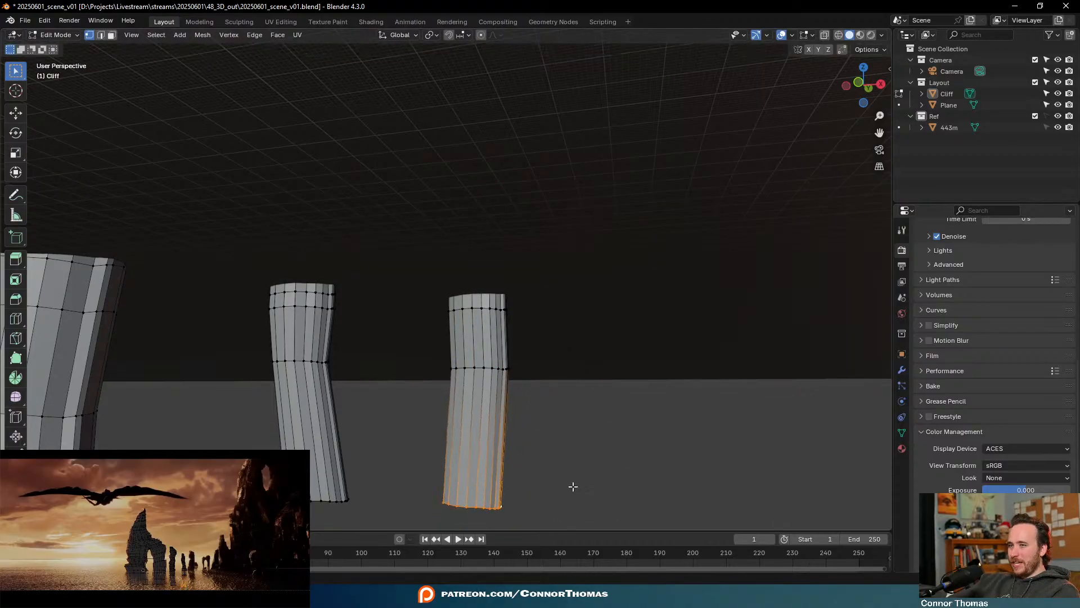
scroll(542, 405, down, 3)
middle_drag(542, 405, 523, 379)
key(g)
click(509, 369)
Leave Edit Mode on the Cliff object and save the scene file
key(Tab)
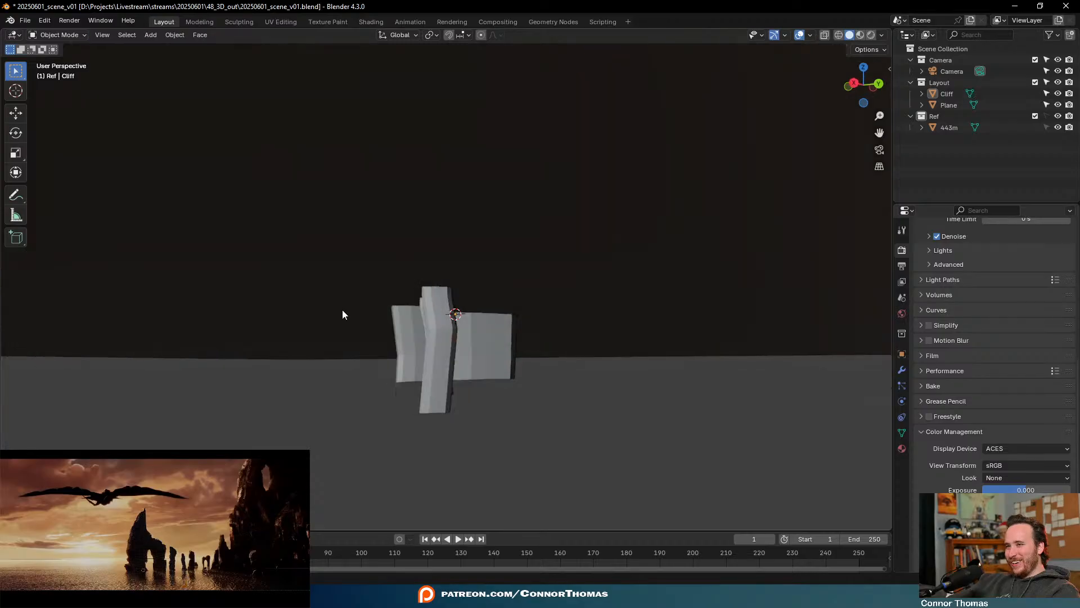
middle_drag(342, 309, 499, 331)
scroll(443, 320, down, 3)
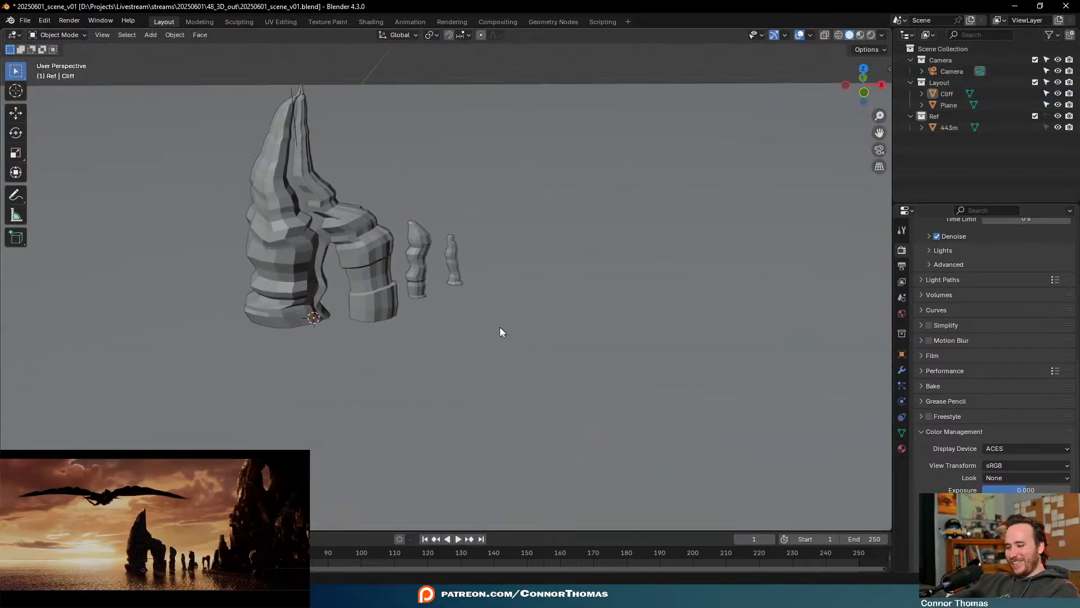
key(ctrl+s)
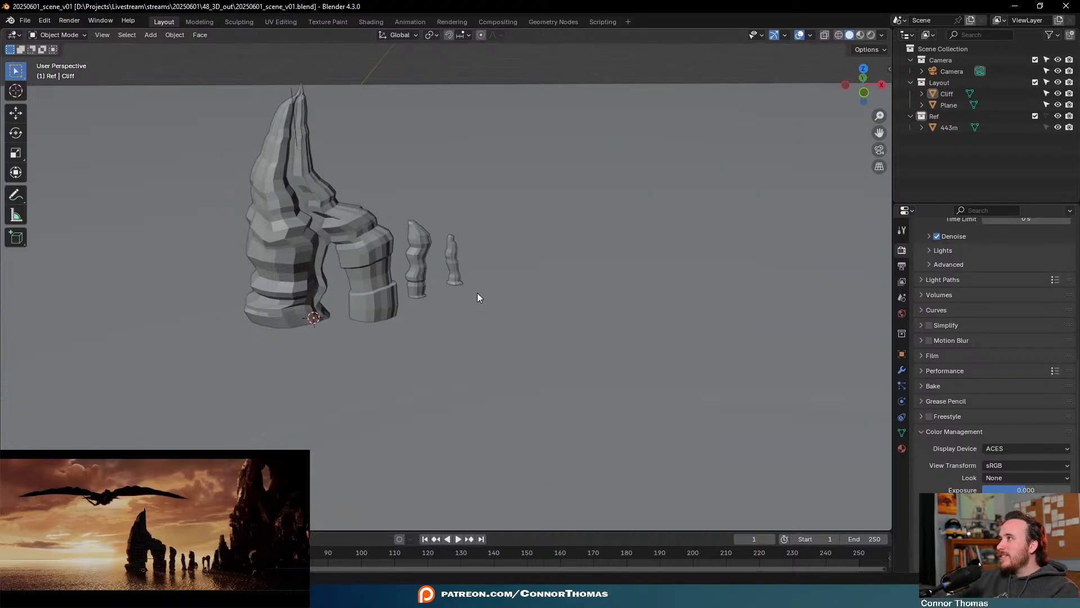
Duplicate the horizontal edge loop around the newest rock's base in Edit Mode and place the copy beyond the rock in top view
middle_drag(439, 335, 416, 284)
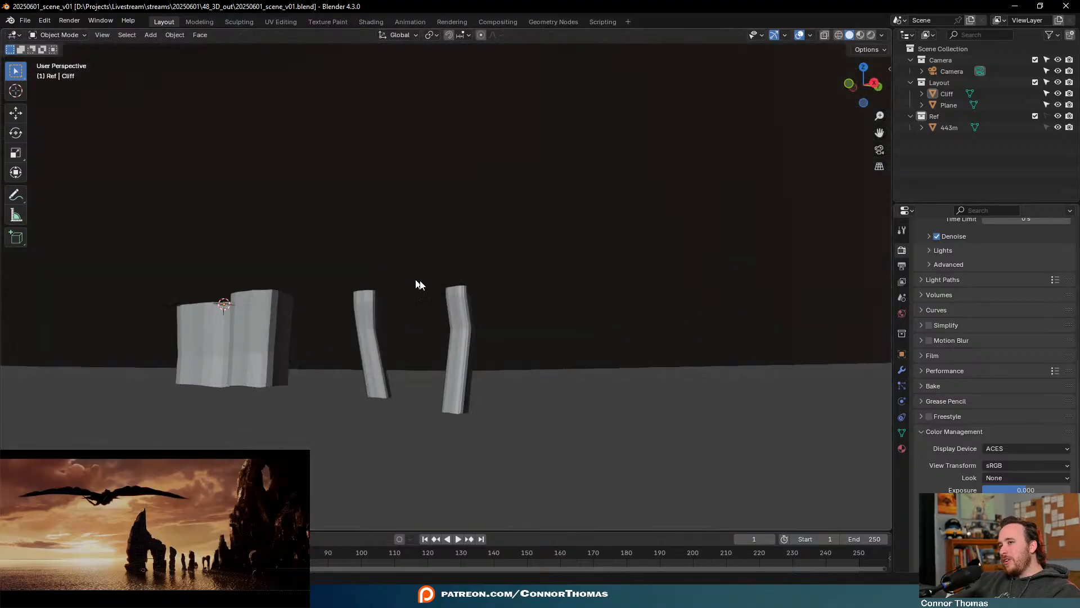
click(459, 298)
key(Tab)
scroll(504, 272, up, 8)
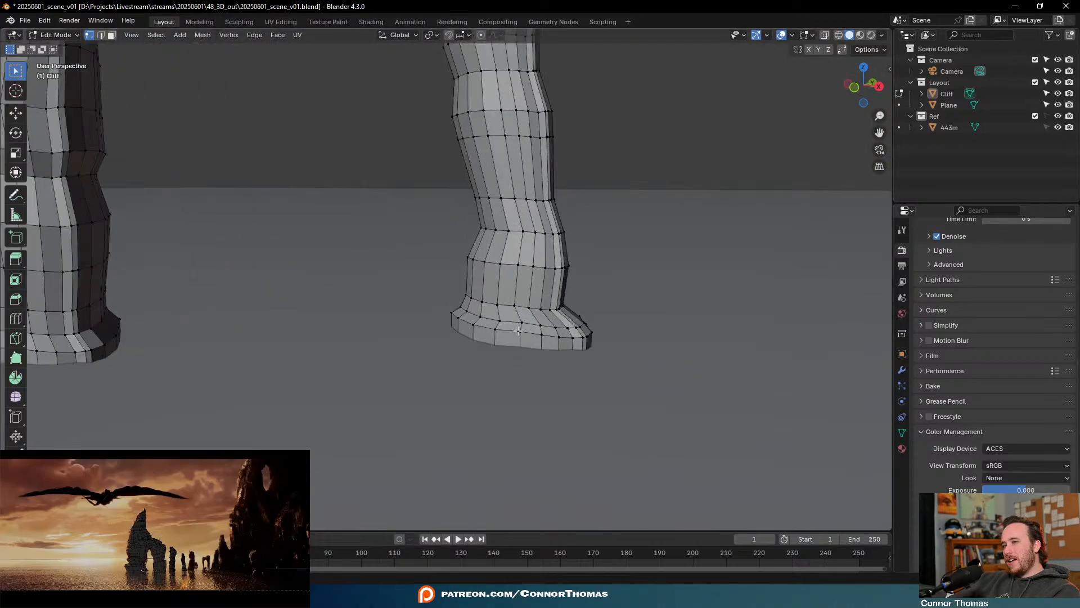
middle_drag(518, 330, 518, 302)
mouse_move(500, 353)
middle_down()
mouse_move(584, 246)
mouse_move(575, 304)
mouse_move(555, 258)
mouse_move(540, 311)
middle_up()
scroll(190, 367, down, 3)
click(514, 290)
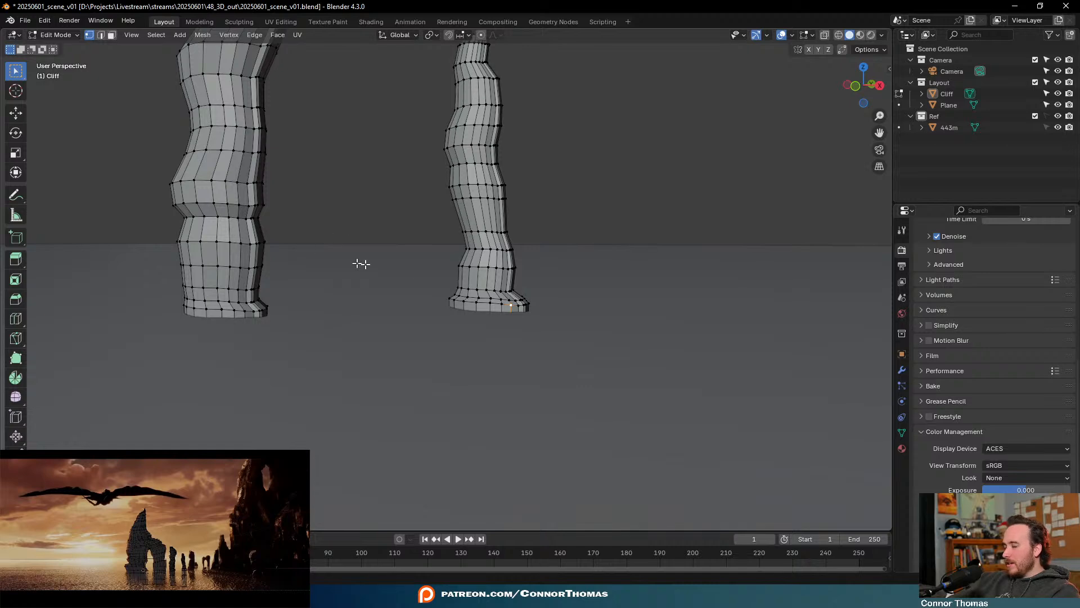
alt+click(506, 301)
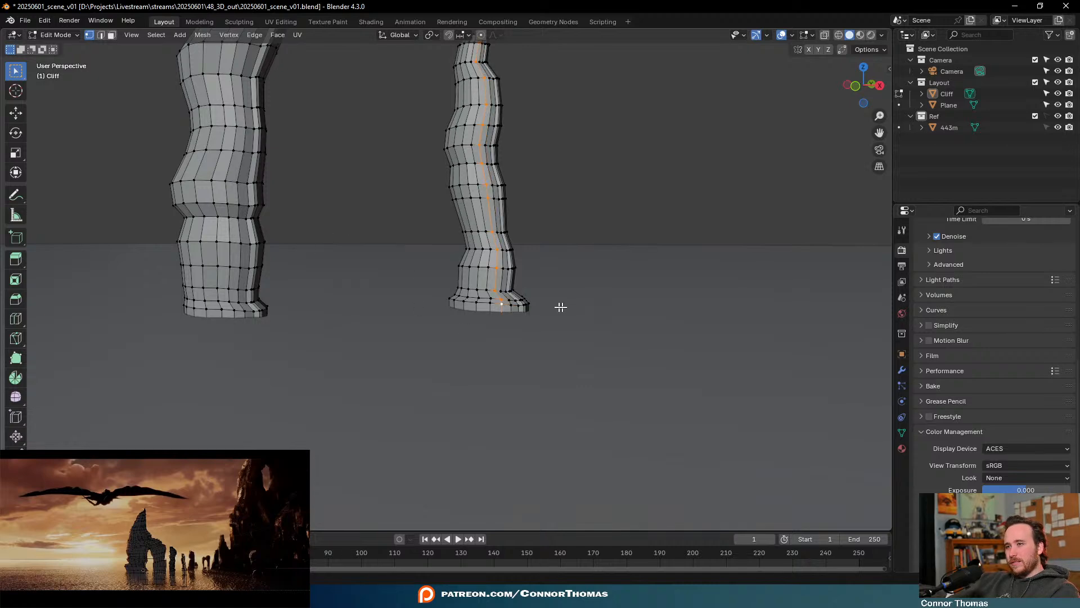
alt+click(537, 304)
middle_drag(537, 305, 417, 391)
key(KP_7)
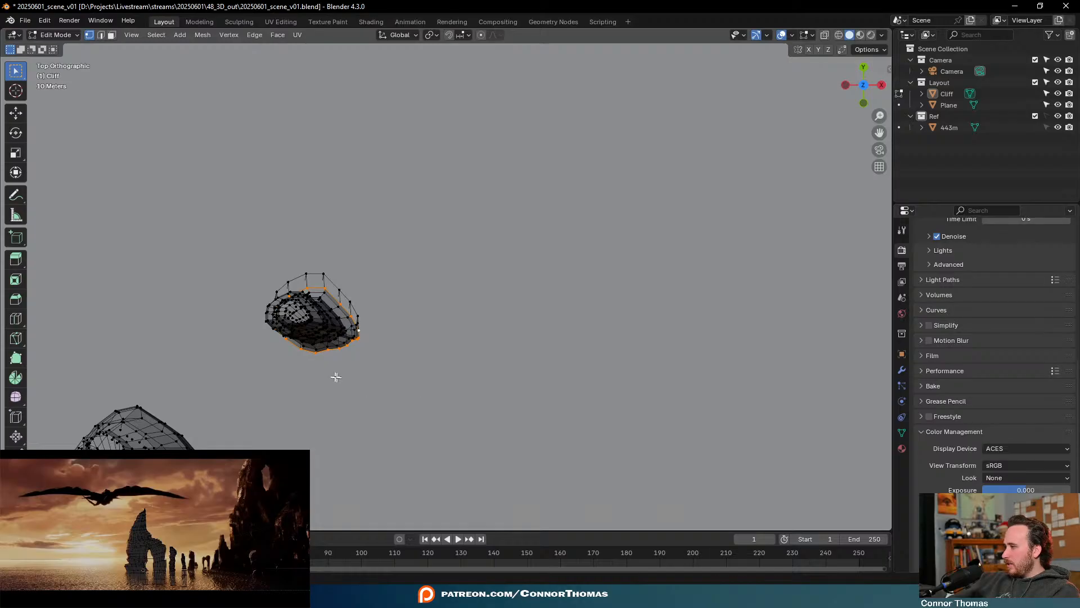
key(g)
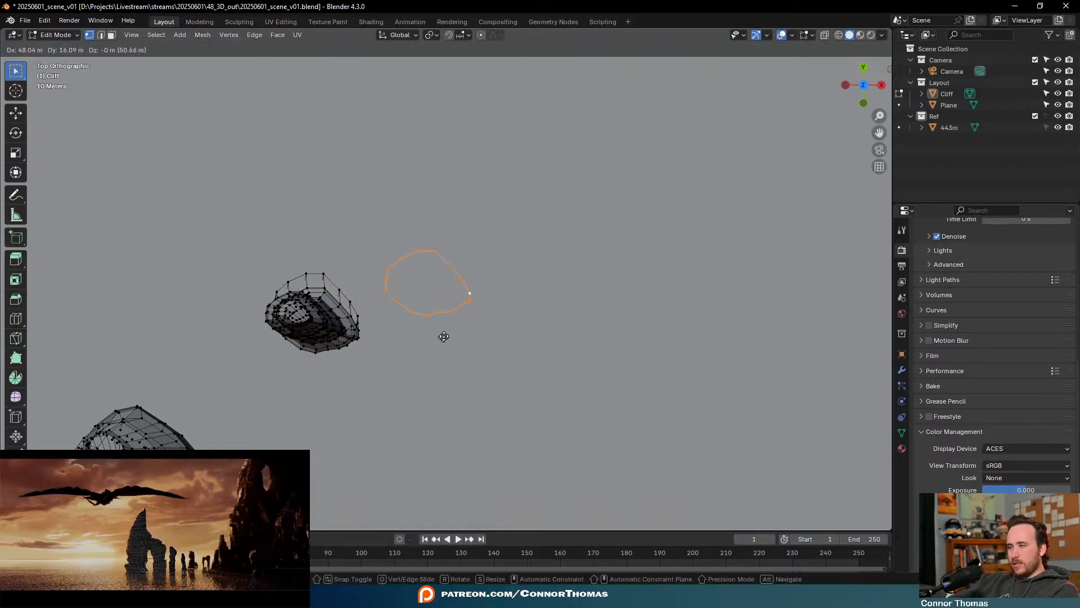
click(444, 306)
middle_drag(444, 342, 441, 272)
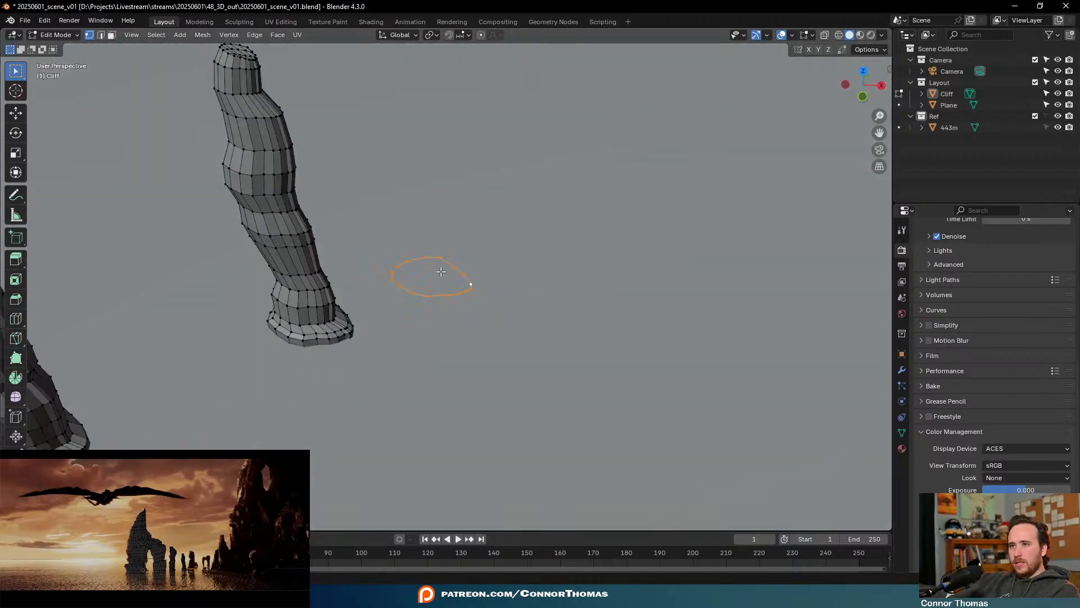
Enlarge and reposition the loose edge loop beside the rock pillar, and stretch it along global Y by about 1.37
key(s)
click(592, 292)
key(g)
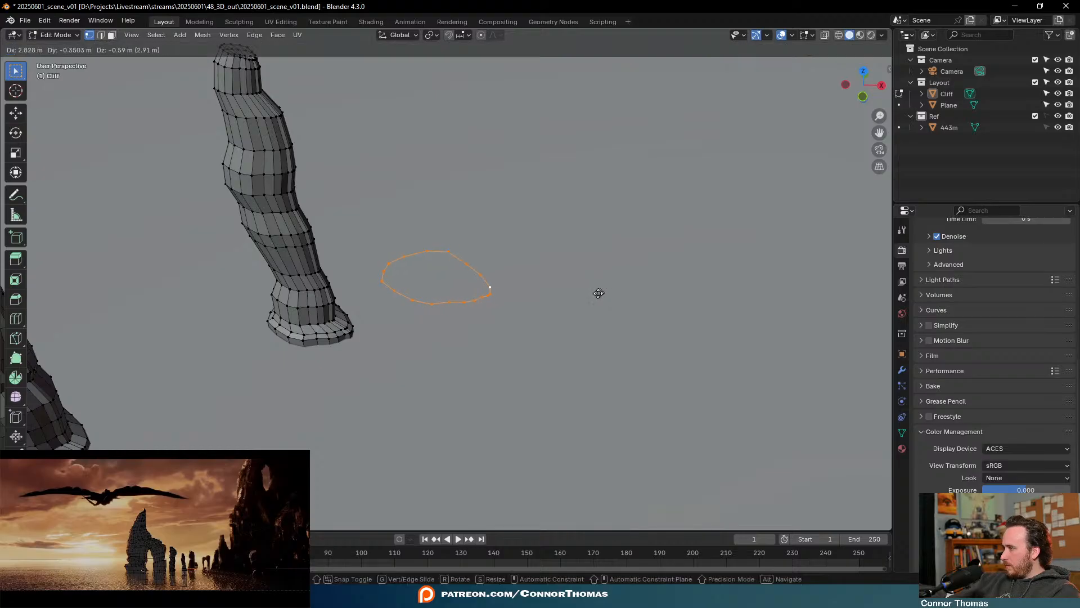
click(598, 294)
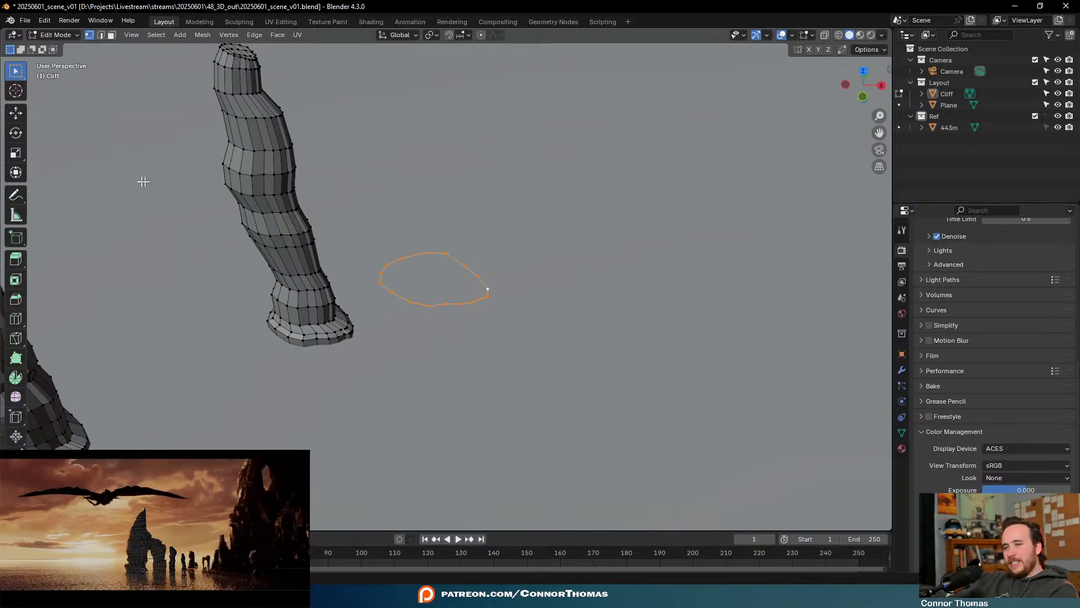
middle_drag(550, 257, 514, 304)
key(s)
key(y)
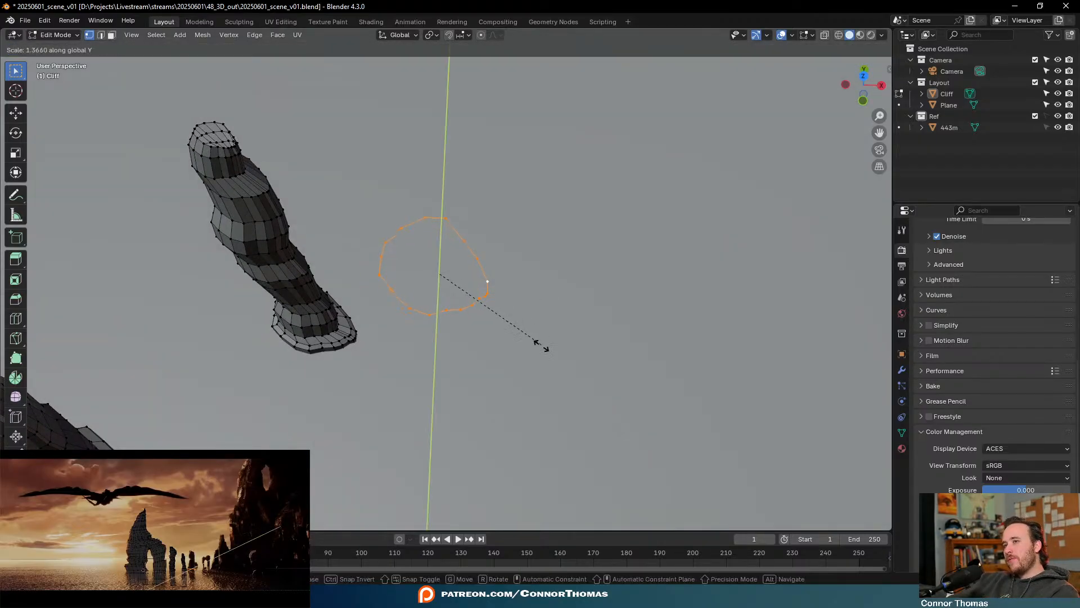
click(539, 342)
Lower the edge loop along Z to just beneath the ground plane
middle_drag(539, 342, 555, 245)
middle_drag(540, 269, 540, 288)
key(g)
key(z)
click(537, 298)
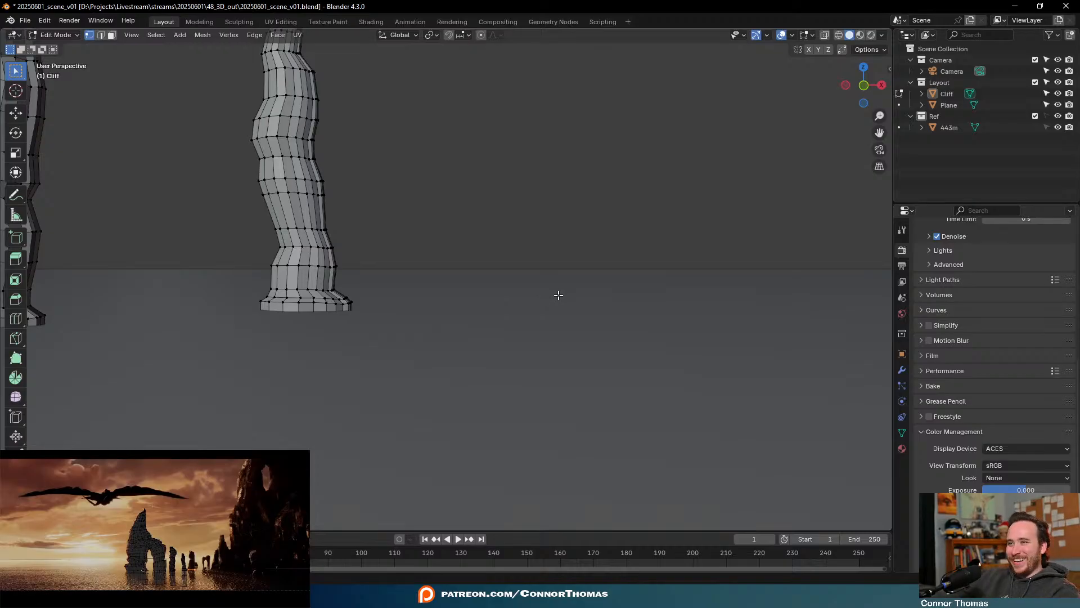
Extrude the base loop upward in two short rings and taper the upper ring inward
scroll(488, 312, up, 1)
key(e)
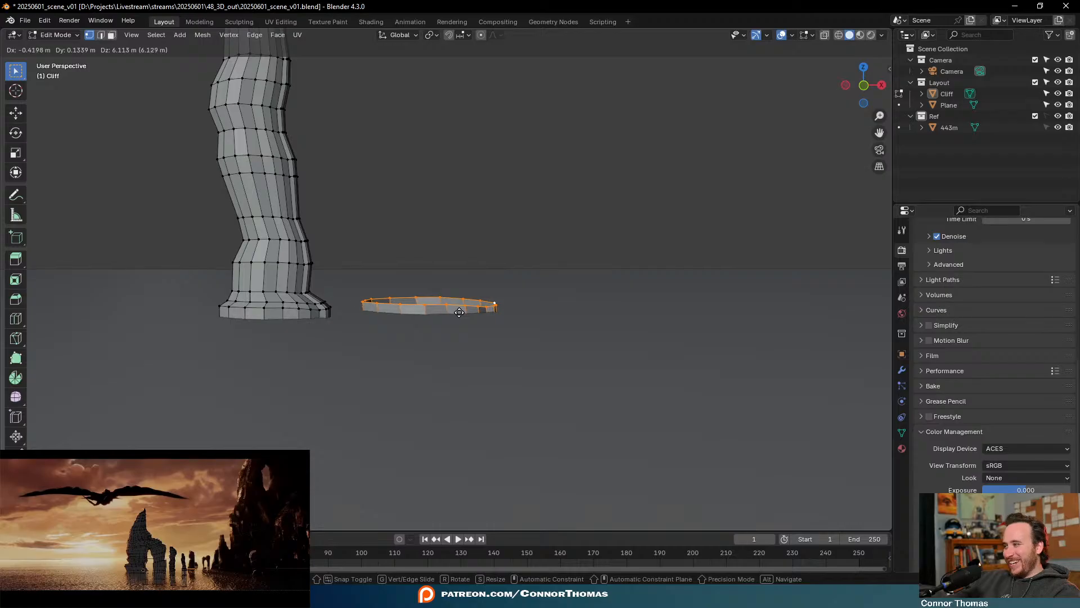
click(572, 307)
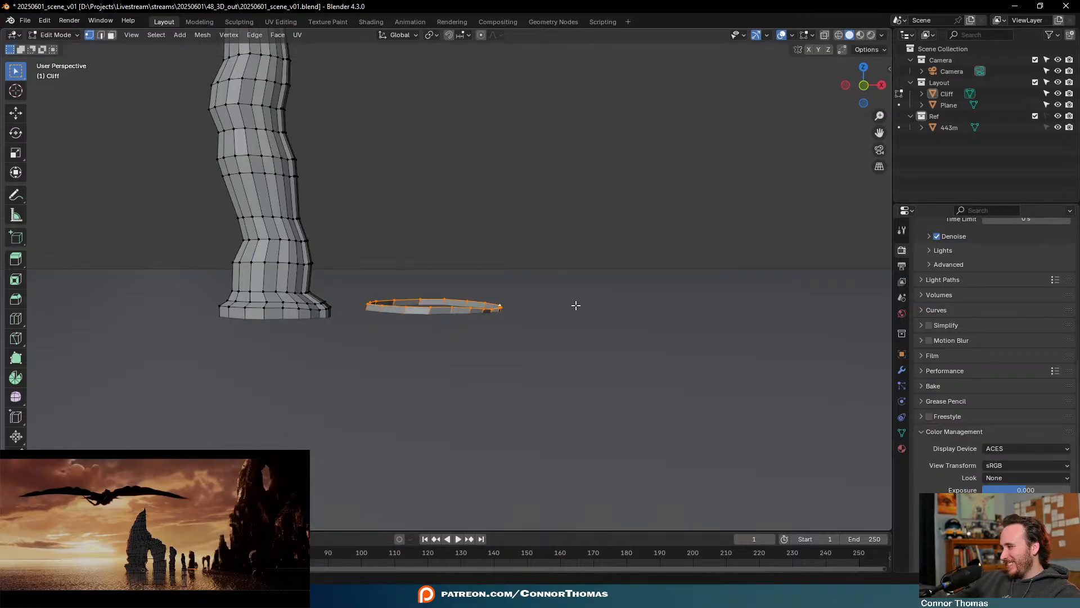
key(e)
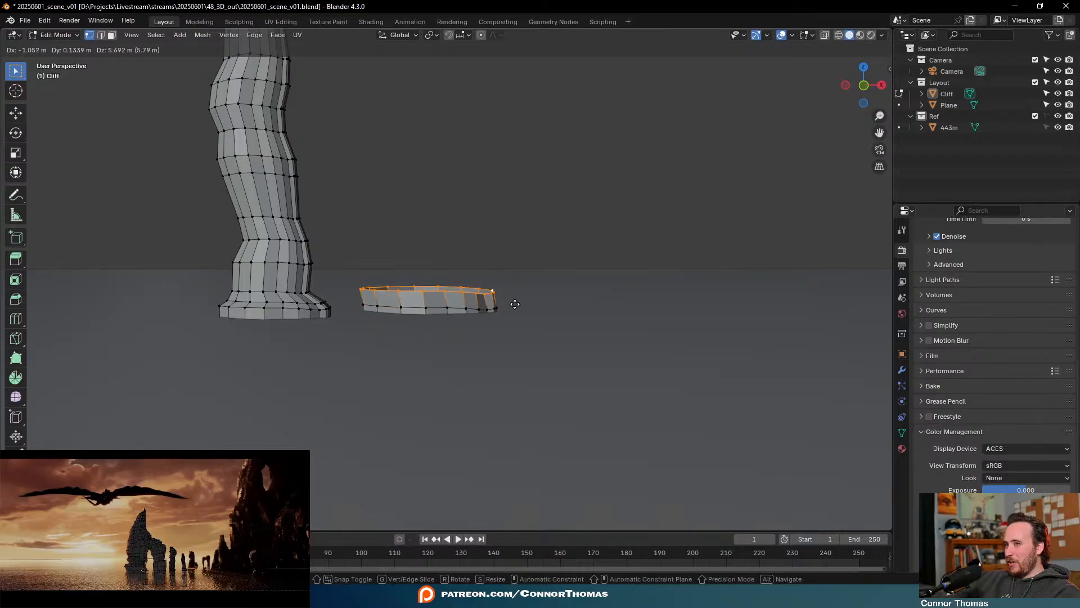
click(514, 303)
key(s)
click(549, 307)
key(s)
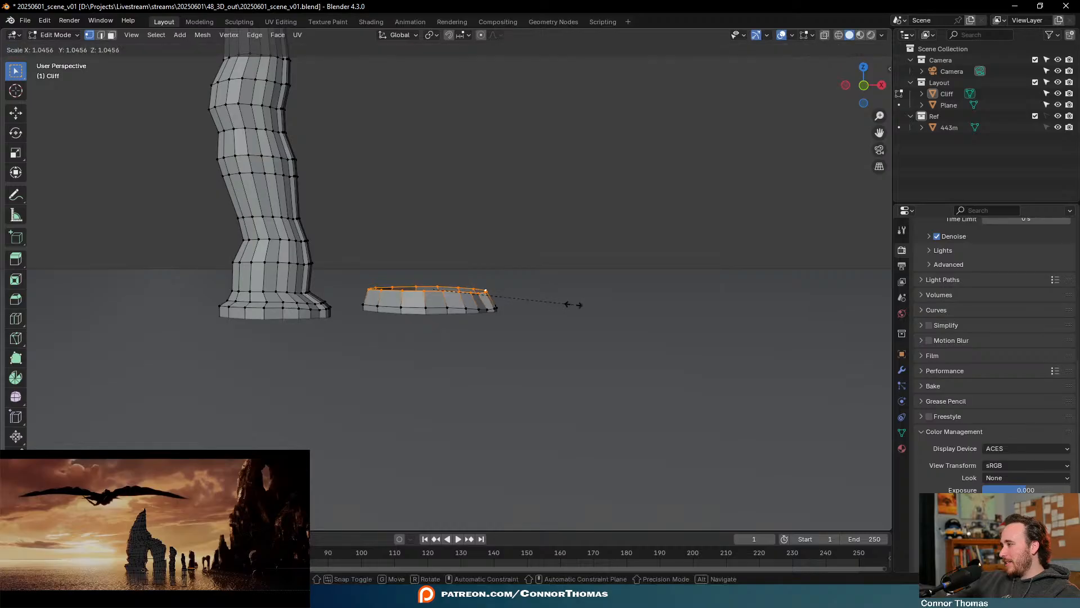
click(574, 305)
Extrude another ring above the tapered base, shrink it and adjust its position
key(e)
click(606, 279)
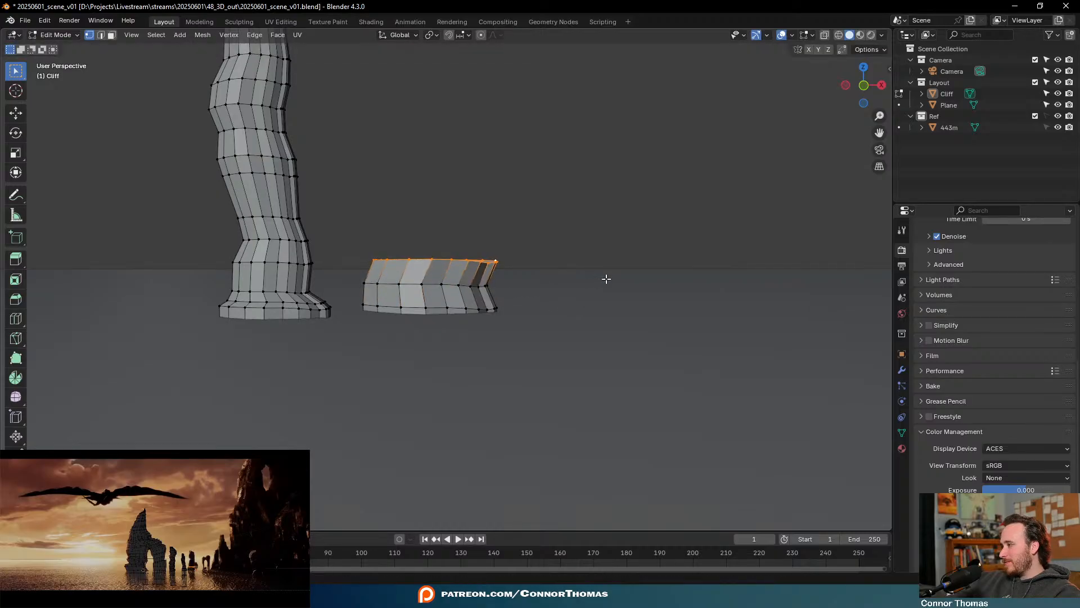
key(s)
click(583, 278)
key(g)
click(584, 276)
key(g)
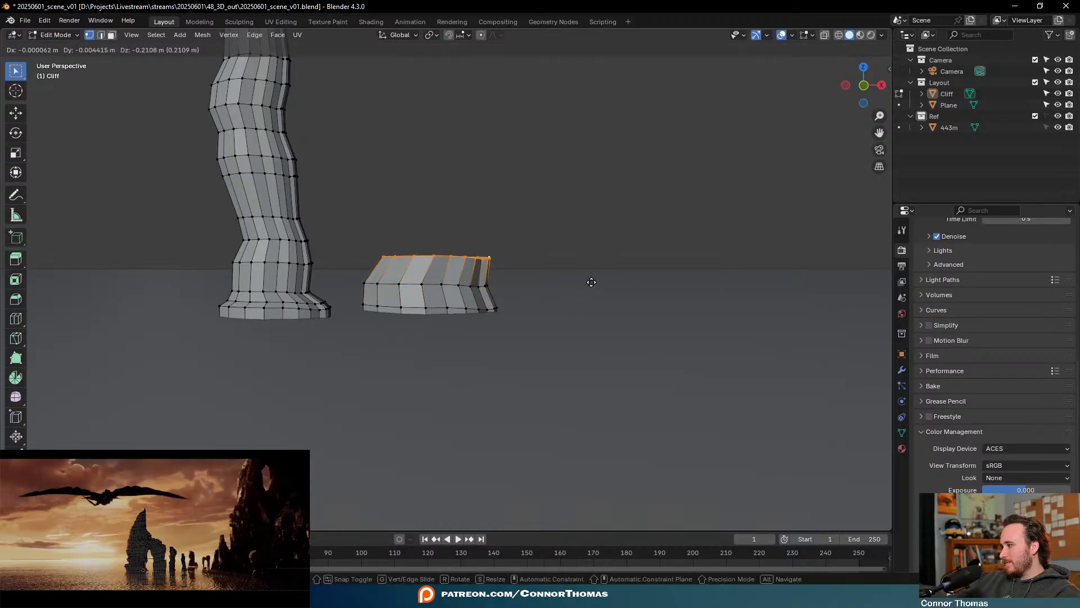
click(592, 285)
Extrude a thin ring and then a taller section above it, widening the new rim slightly
key(e)
click(605, 289)
key(s)
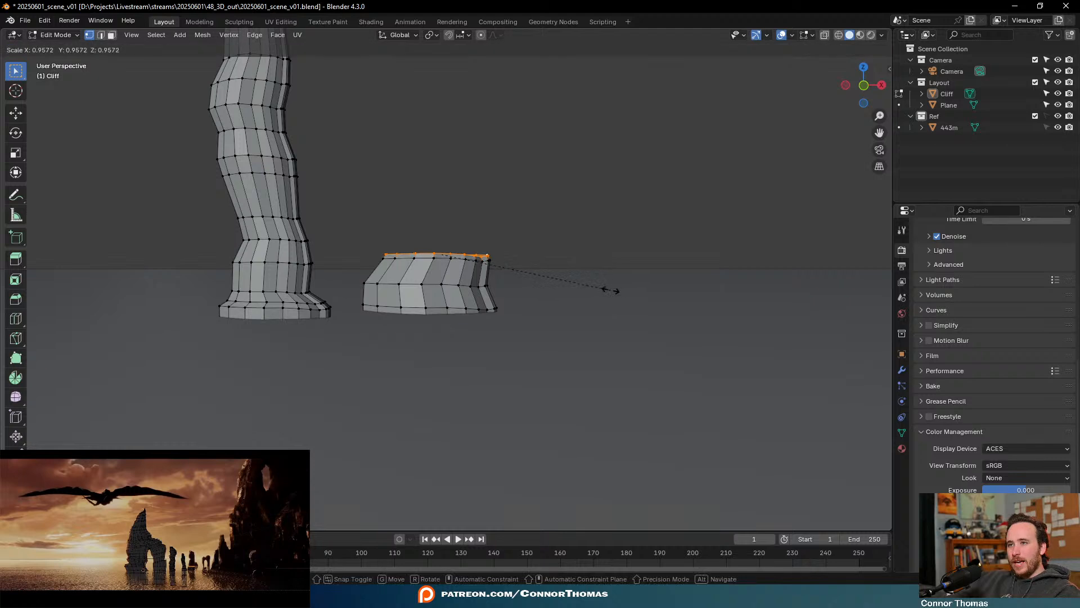
click(608, 289)
key(e)
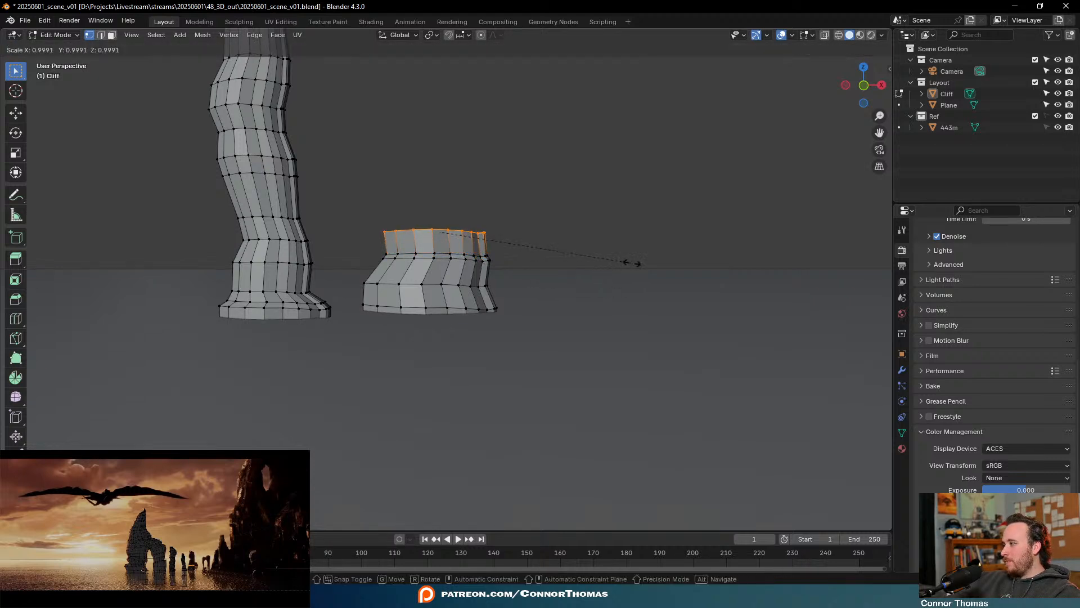
click(627, 222)
key(s)
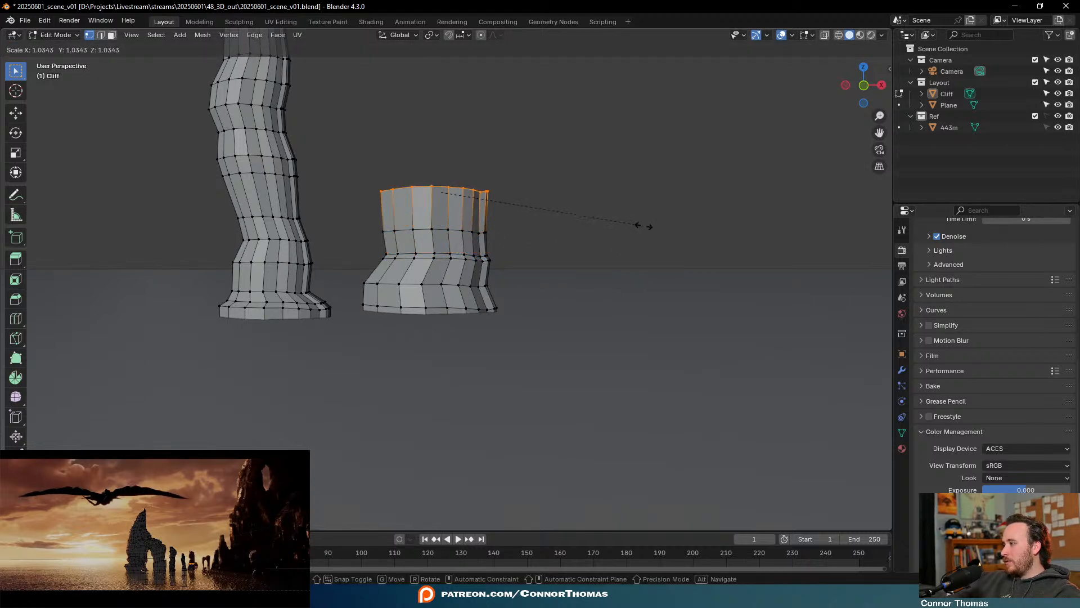
click(644, 226)
Extrude a tall section from the top rim, scale its rim inward and shift it slightly
shift+middle_drag(614, 184, 658, 298)
key(e)
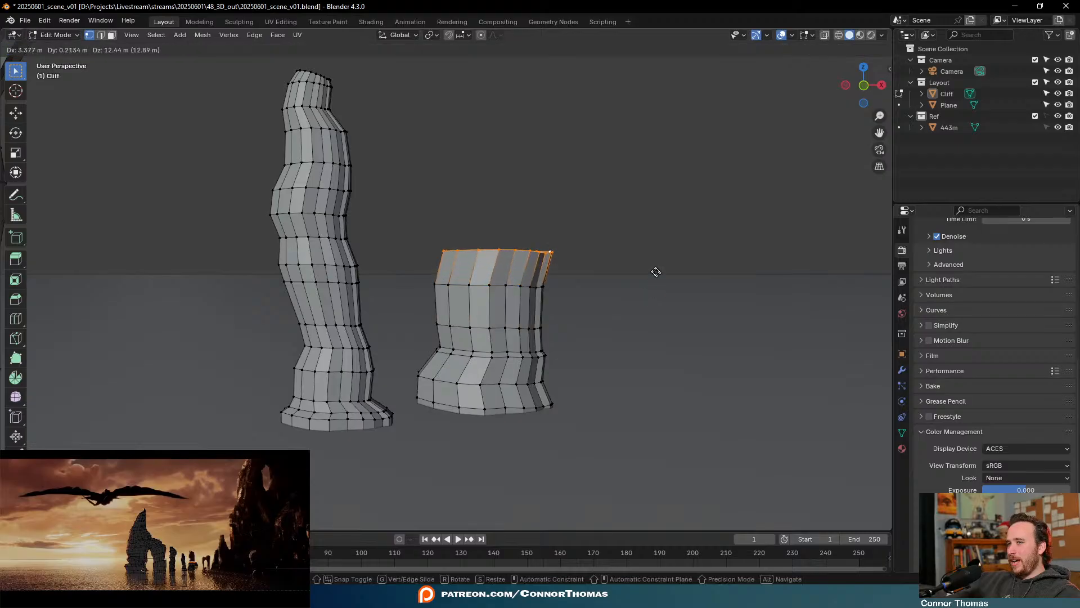
click(659, 246)
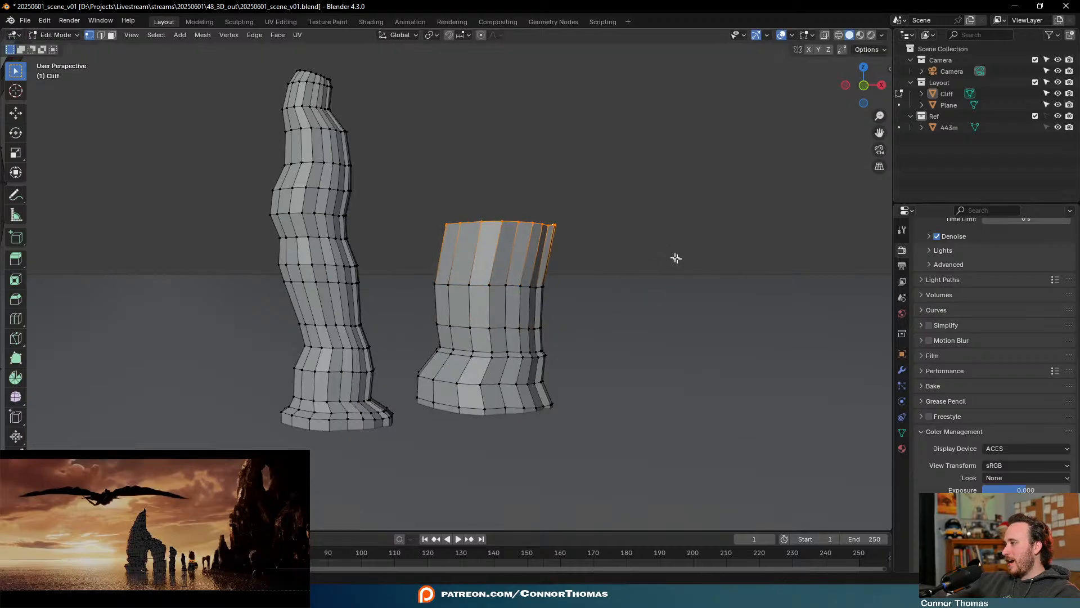
key(s)
click(639, 240)
key(g)
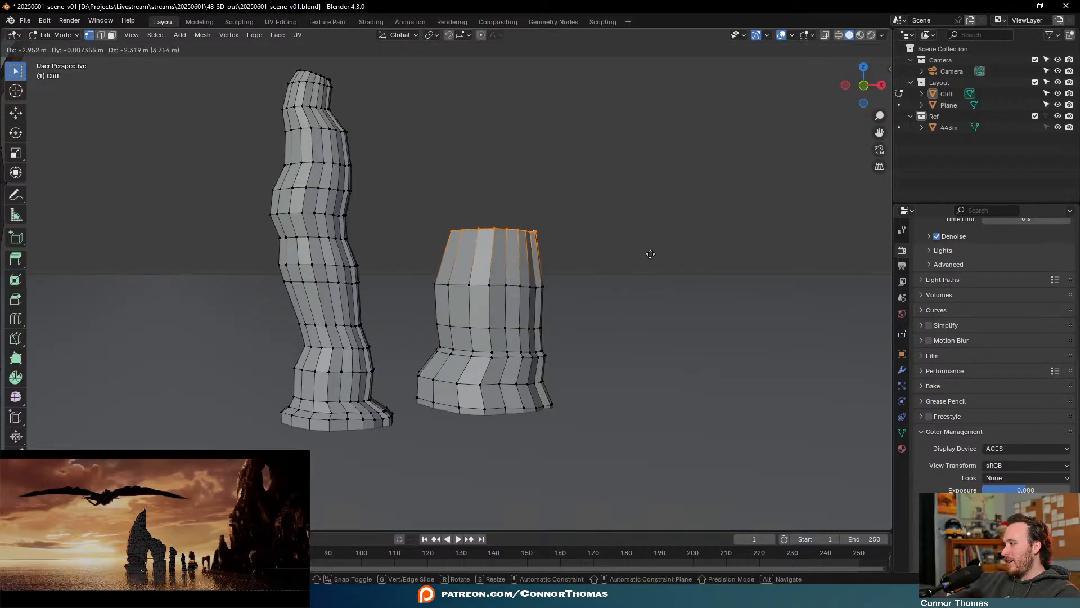
click(656, 267)
Extrude a short neck section from the narrowed rim, scale it in slightly and fine-tune its position
shift+middle_drag(656, 267, 589, 361)
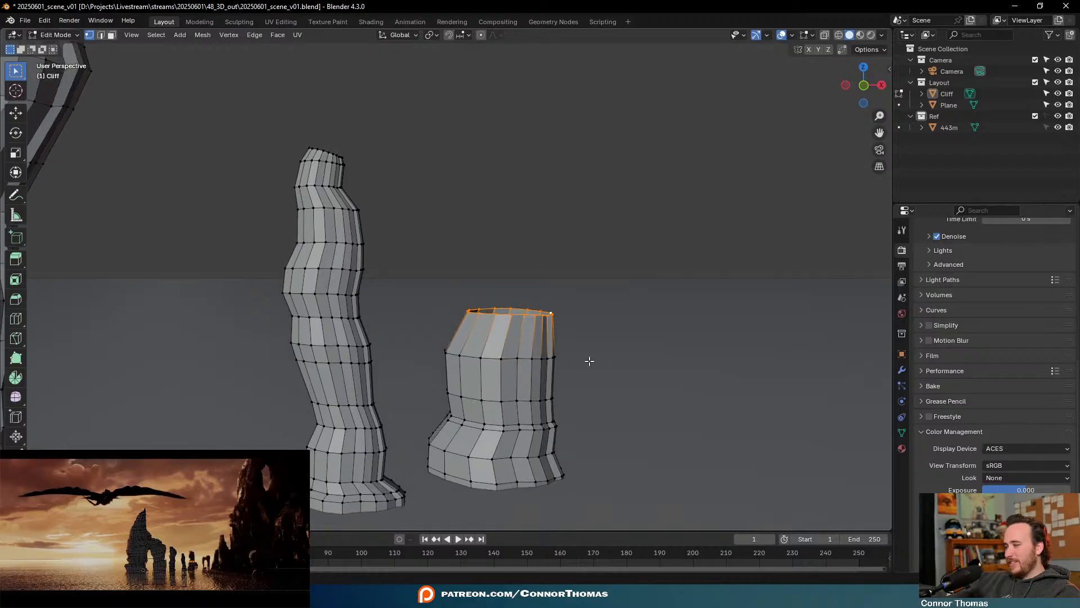
key(g)
click(583, 313)
key(s)
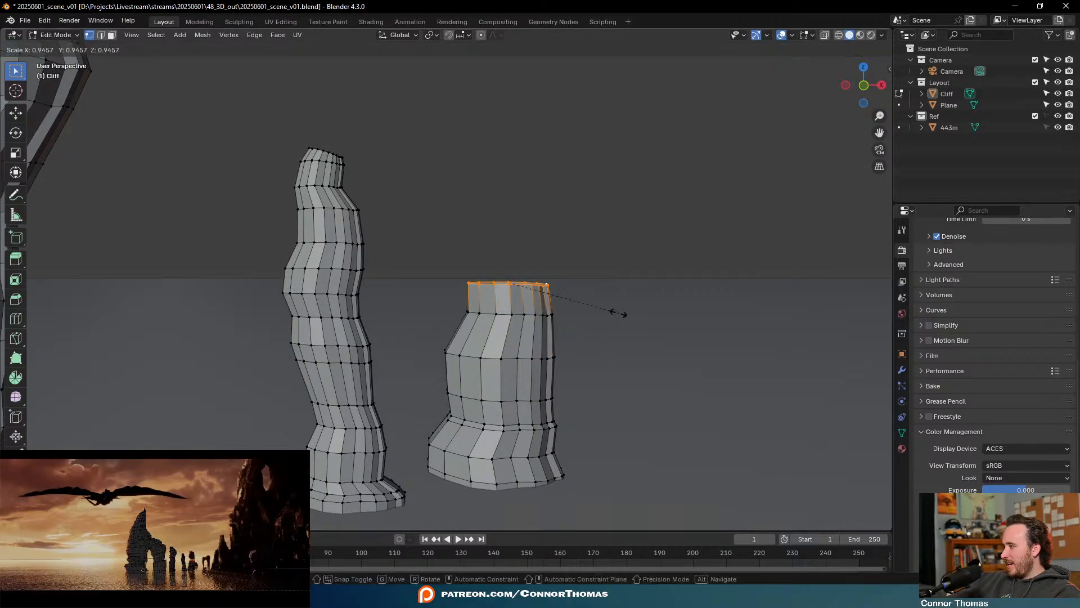
click(614, 312)
key(g)
click(620, 310)
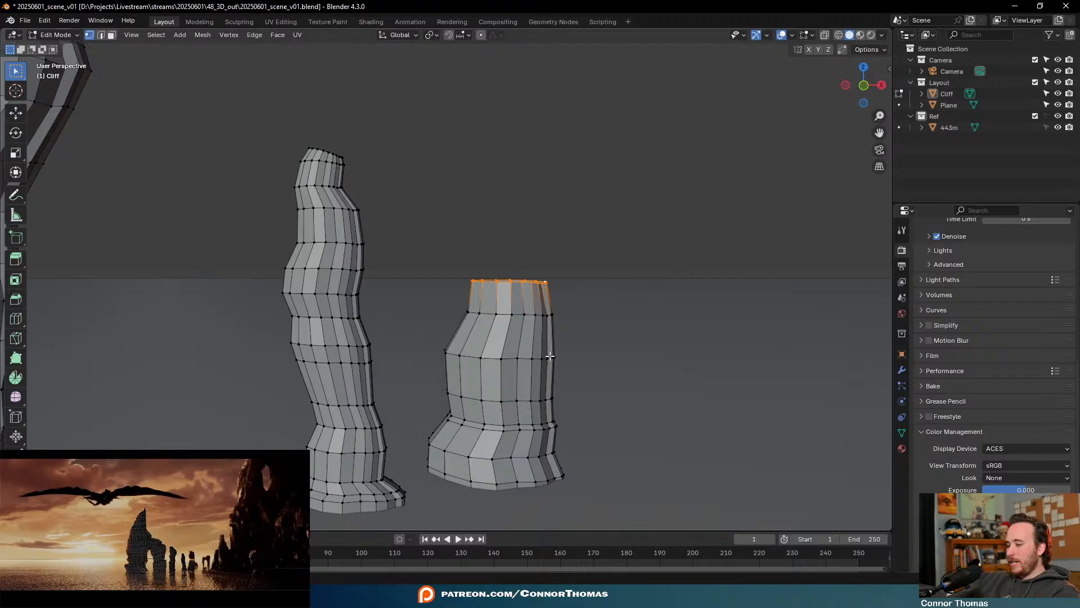
Select the entire new rock column and shift it along X away from the neighbouring pillar
key(l)
key(g)
key(x)
click(605, 357)
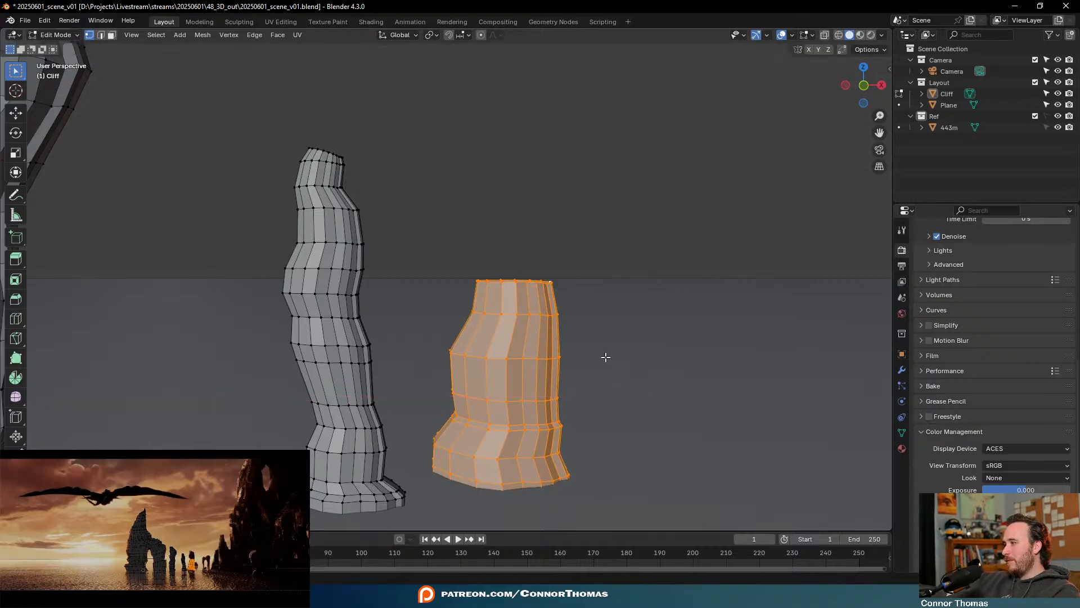
Scale up the whole new rock column and raise it along Z
key(s)
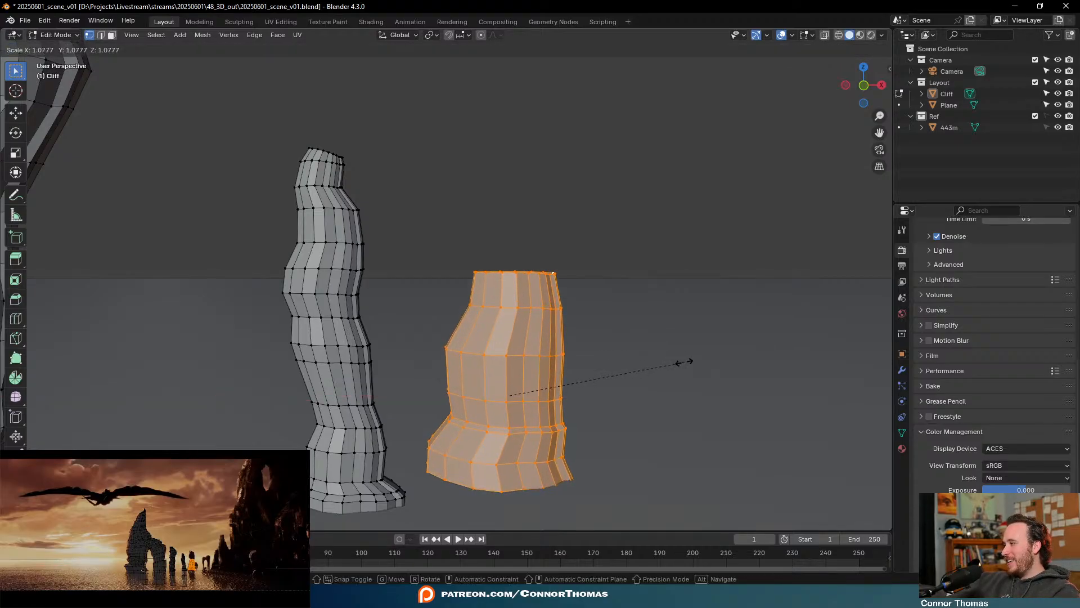
click(690, 360)
key(g)
key(z)
click(673, 348)
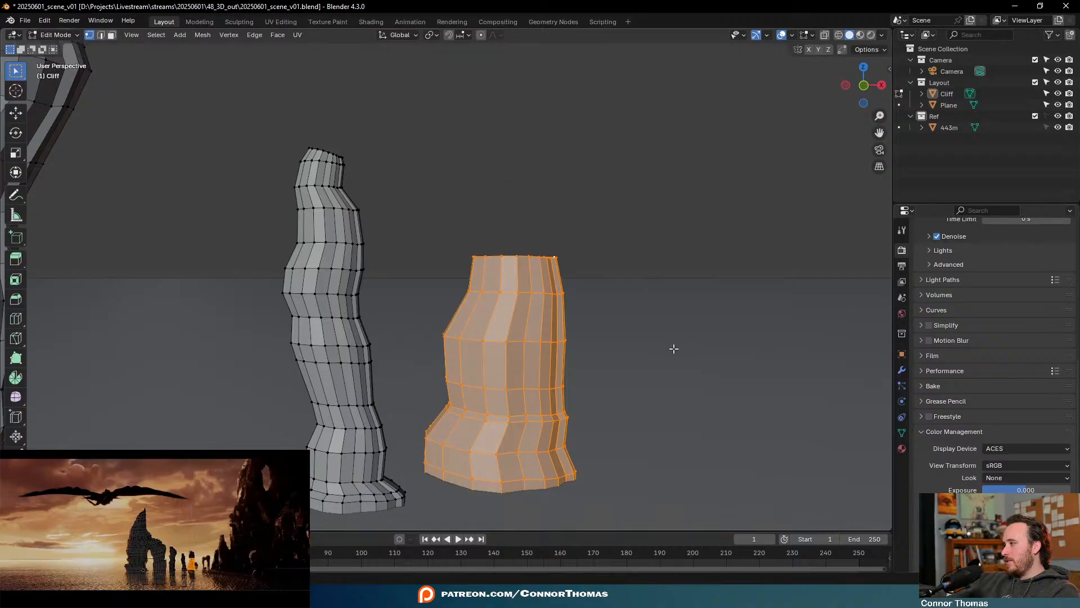
Select only the column's top edge loop, extrude it upward and flare it outward into an overhanging ledge
key(alt+a)
alt+click(525, 256)
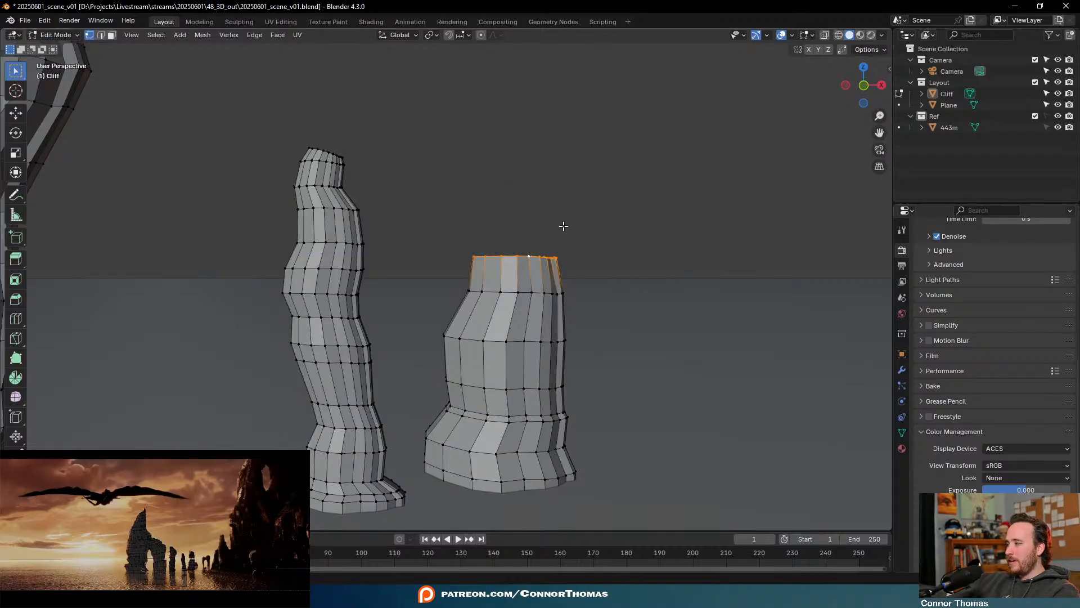
middle_drag(564, 225, 575, 277)
key(g)
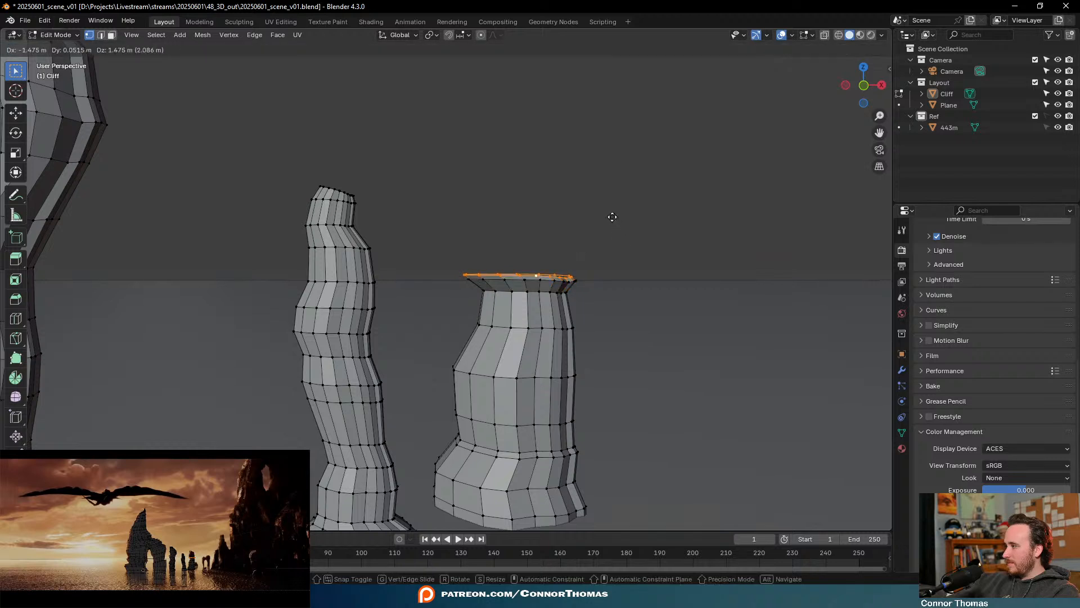
click(611, 214)
Extrude a ring up from the flared ledge and widen its rim by about 1.04
key(e)
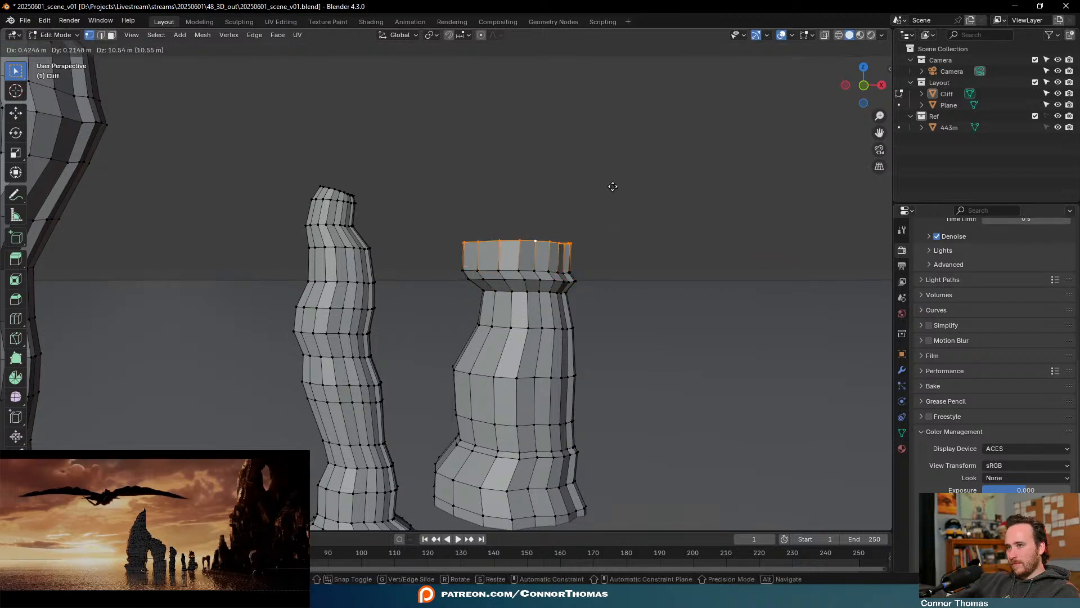
click(640, 209)
key(s)
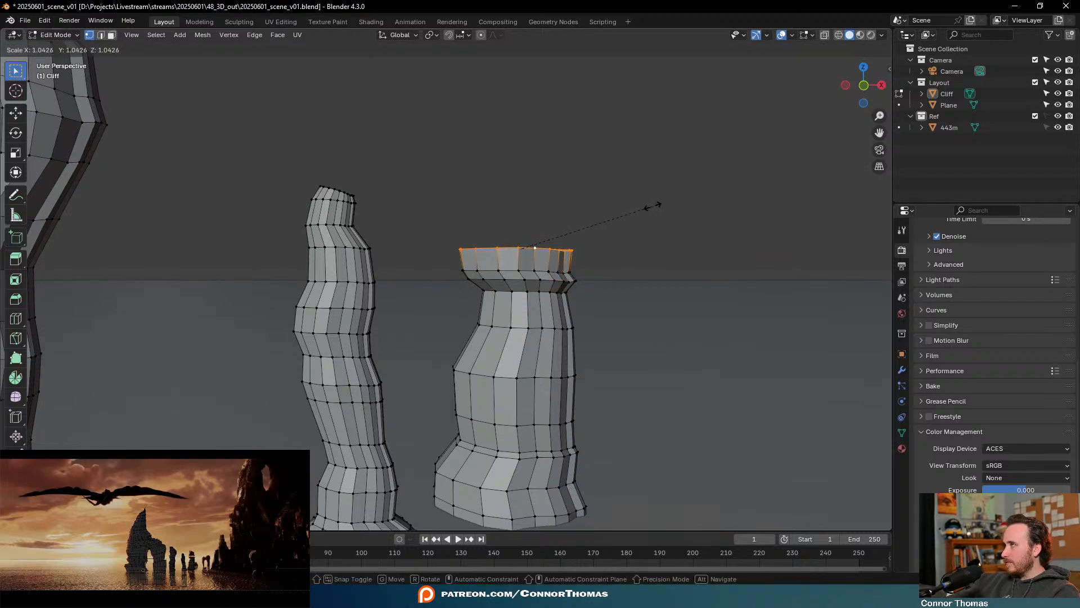
click(651, 206)
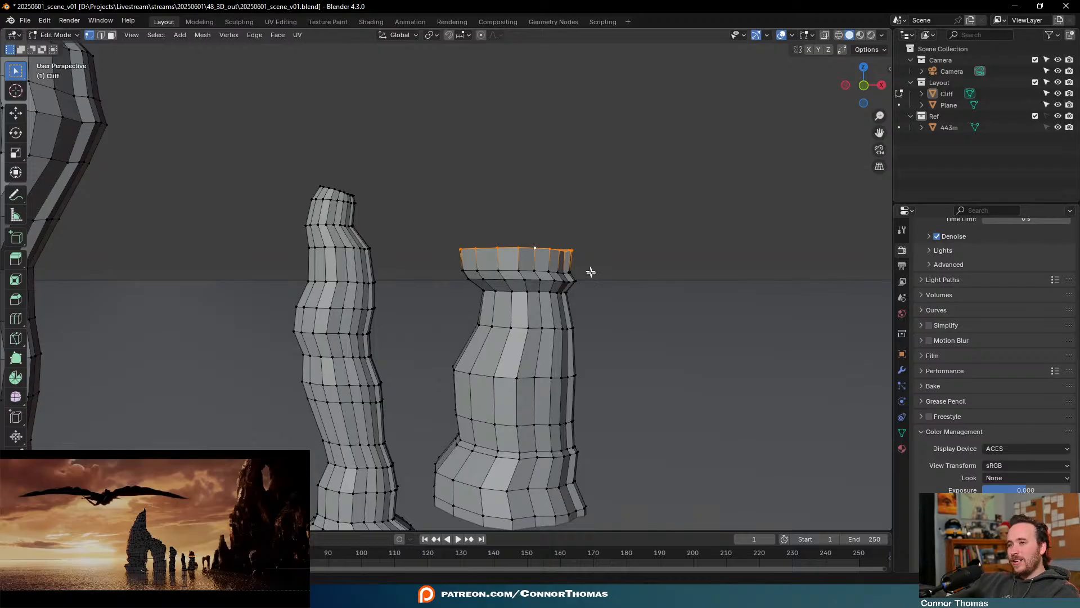
Extrude another ring from the column's top, narrow it and offset it sideways
shift+middle_drag(586, 265, 617, 299)
key(e)
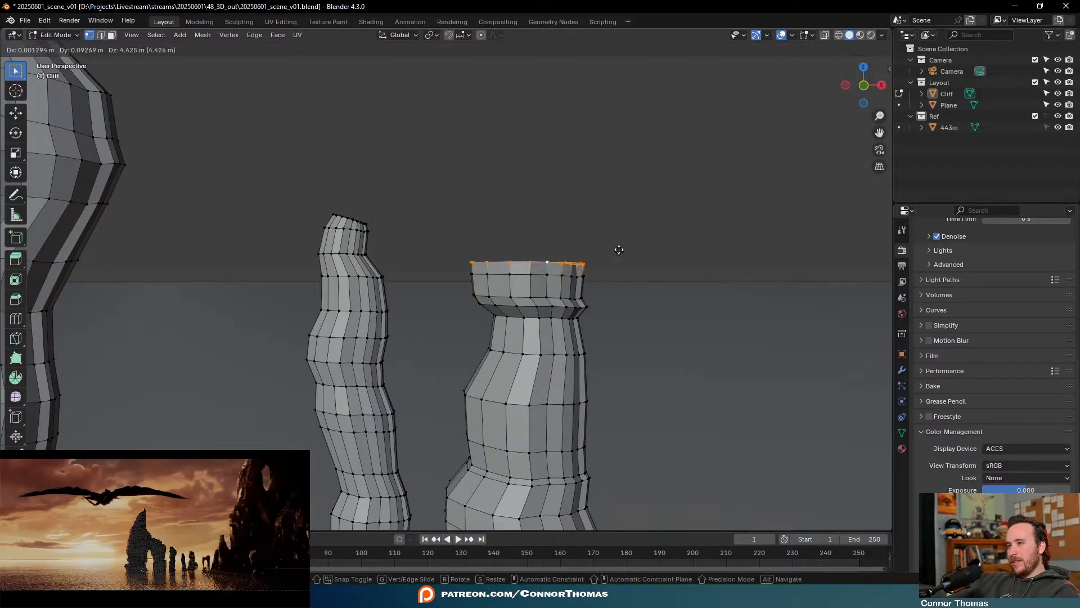
click(618, 236)
key(s)
click(636, 249)
key(g)
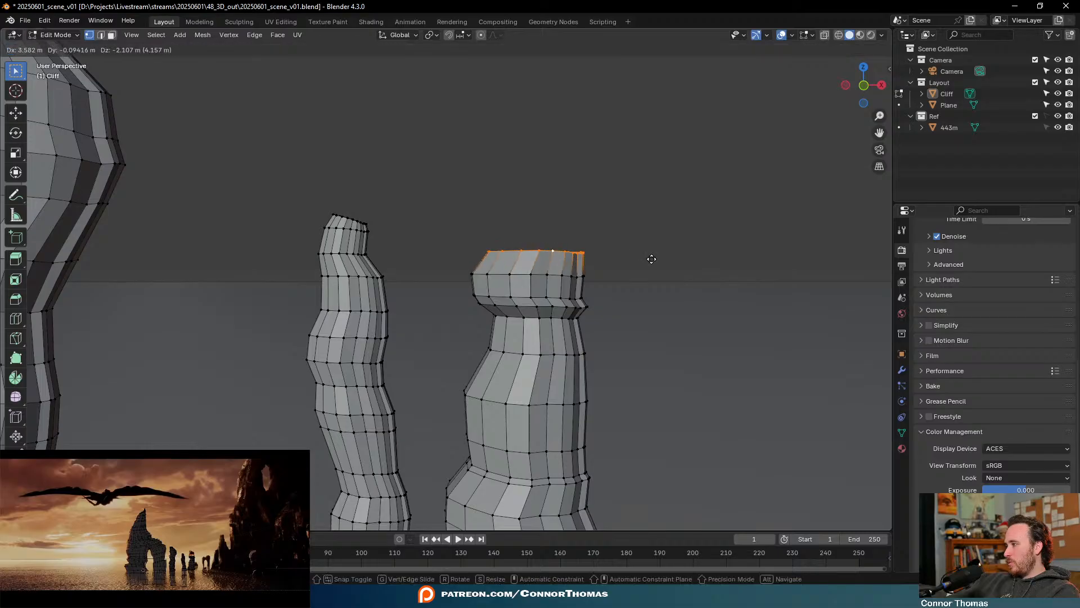
click(646, 256)
Refine the top ring's size and height so that it continues the column's outline
key(s)
click(677, 258)
key(g)
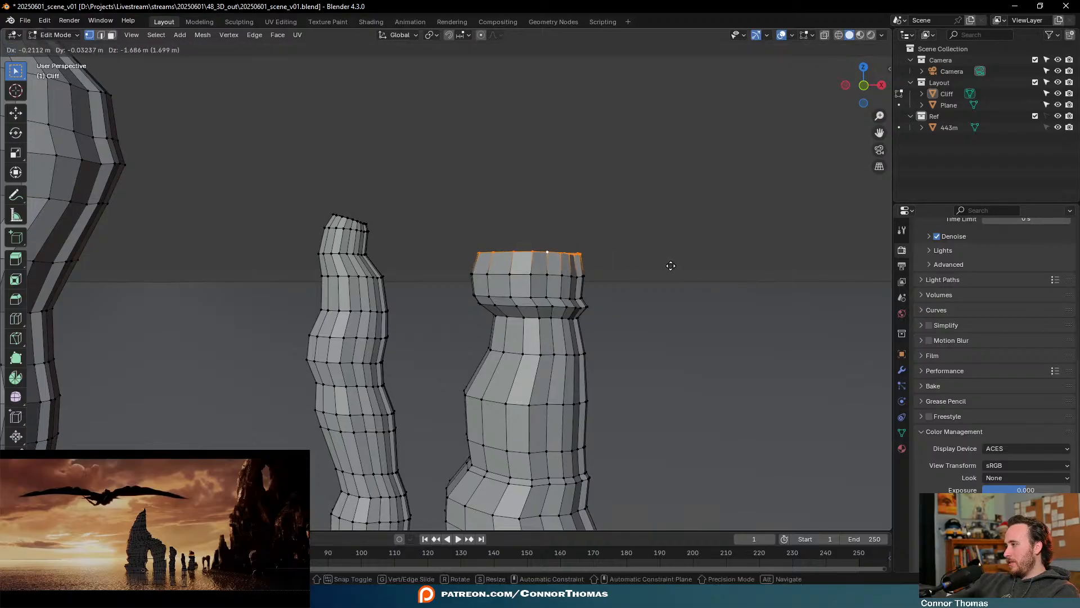
click(669, 265)
key(s)
click(680, 261)
Extrude a short ring from the top, scale it inward as a shoulder and lower it slightly
key(e)
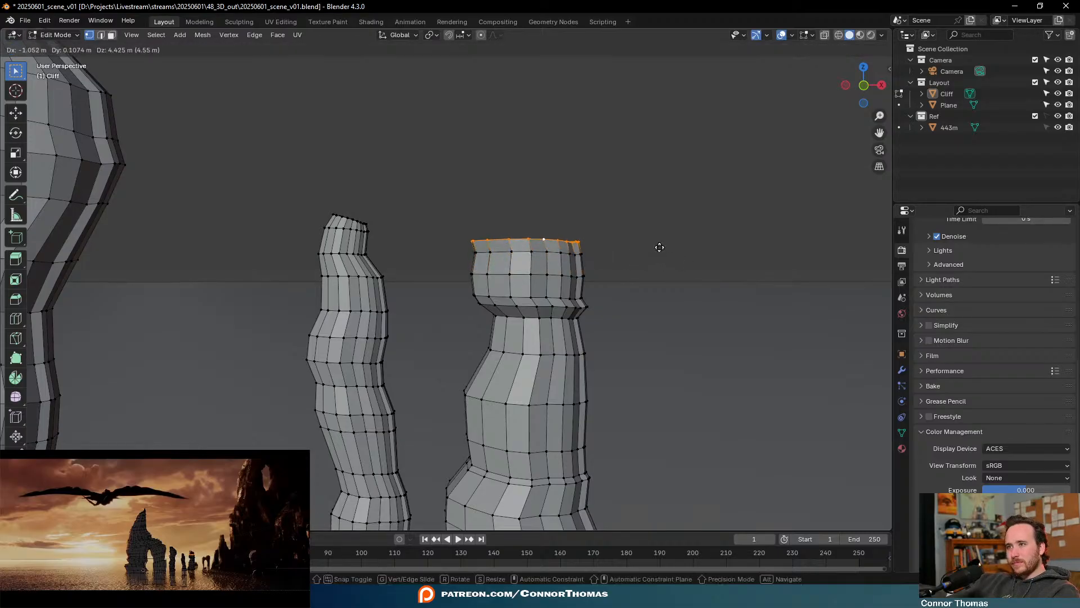
click(658, 246)
key(s)
click(640, 250)
key(g)
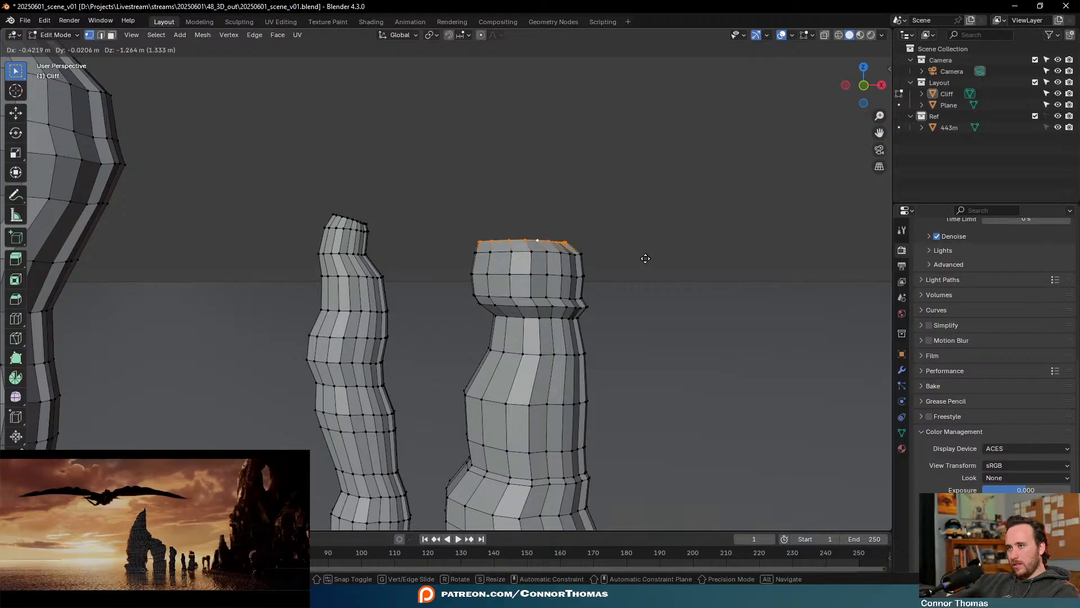
click(644, 258)
Extrude a section above the shoulder, widen its rim slightly and nudge it into place
key(e)
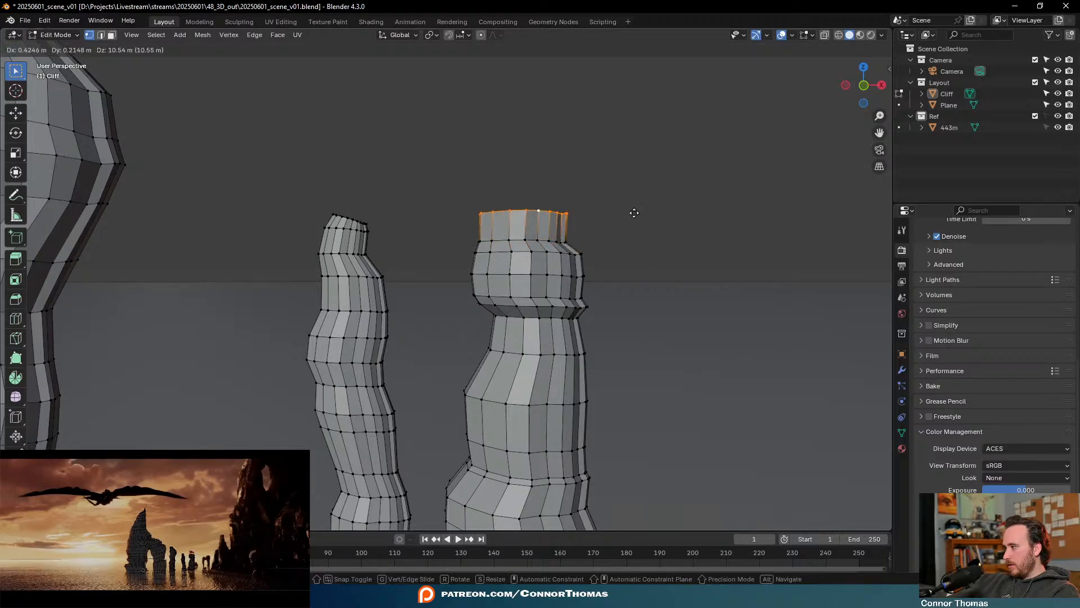
click(638, 220)
key(s)
click(668, 220)
key(g)
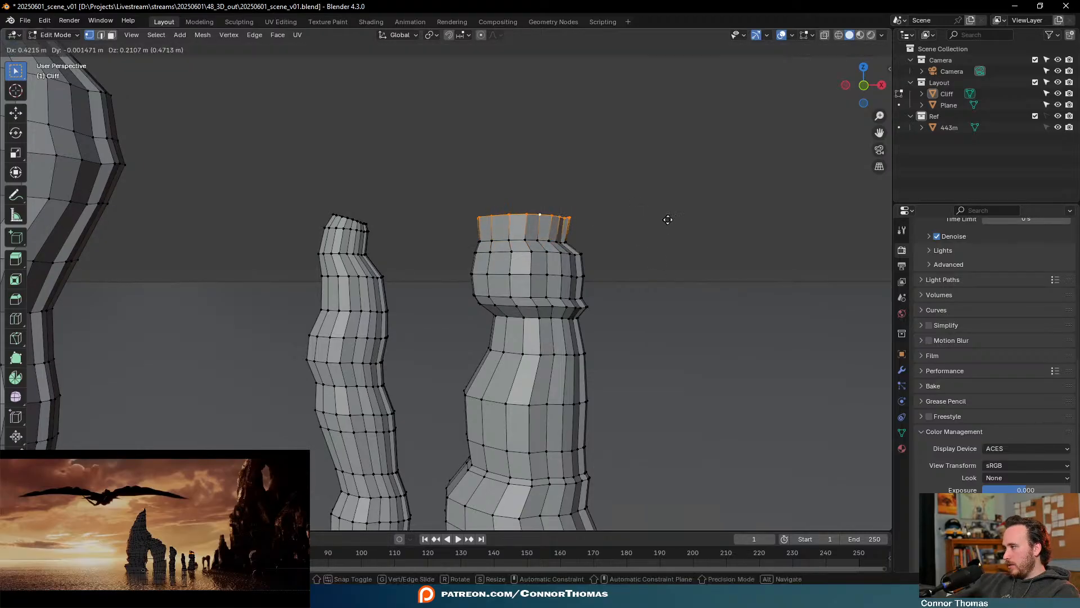
click(671, 217)
Extrude a ring upward from the column's top and rotate it by about 11 degrees
key(e)
click(665, 198)
key(r)
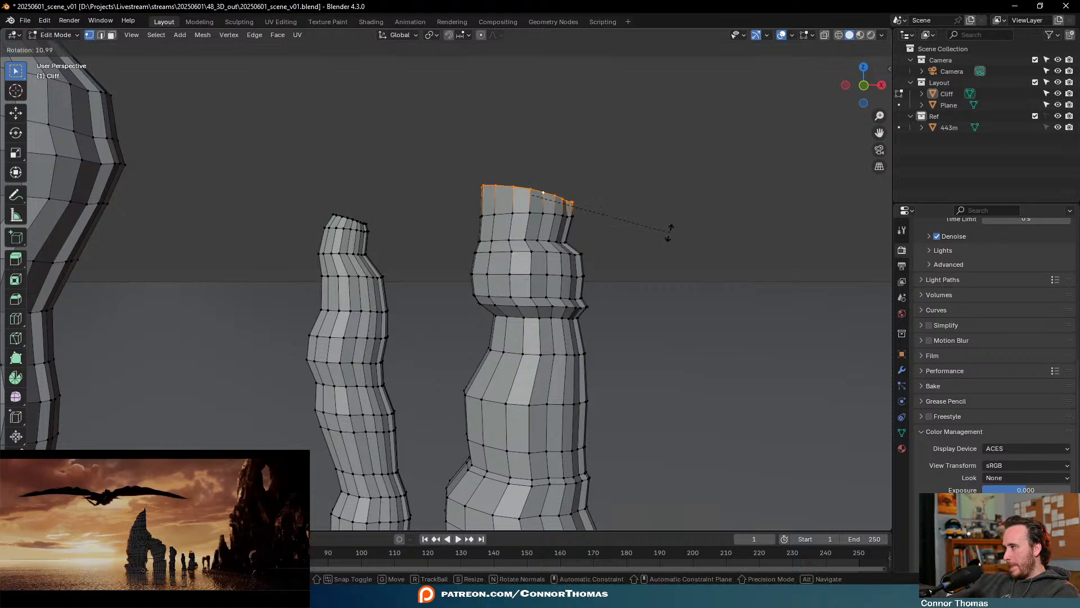
click(668, 228)
Extrude another short ring from the tilted rim, scale it inward and offset it to taper the column's top
key(e)
click(583, 207)
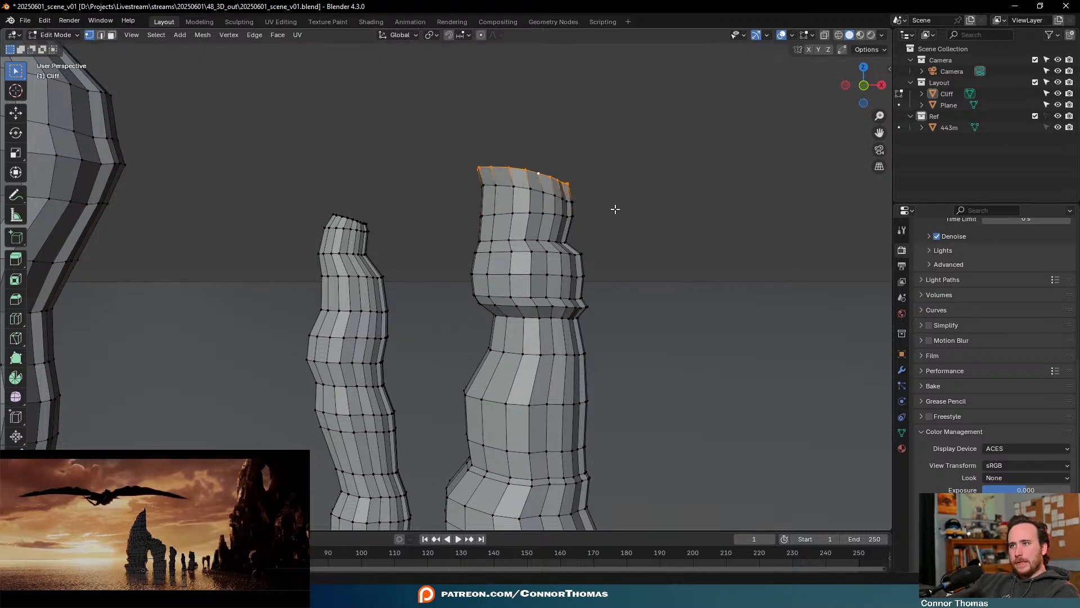
key(s)
click(564, 199)
key(g)
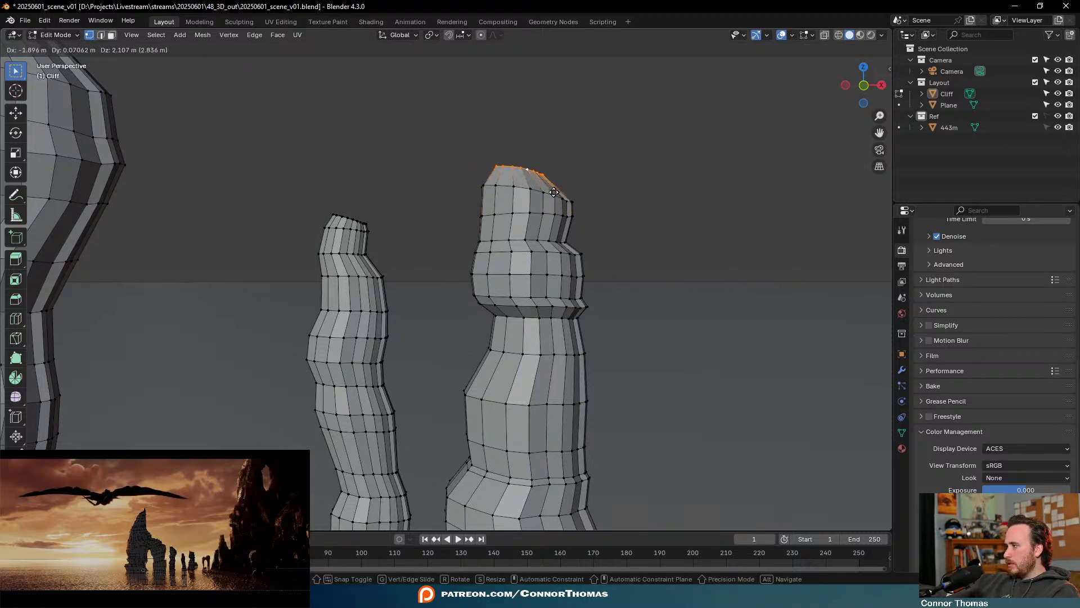
click(549, 191)
Fill the column's open top with a grid of faces
middle_drag(553, 170, 549, 206)
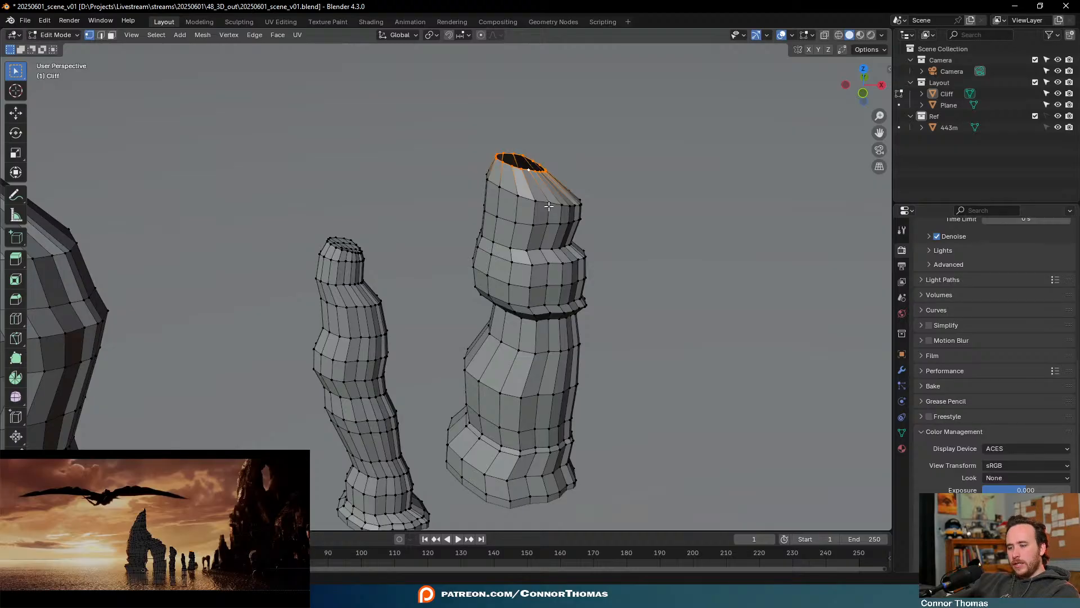
key(F3)
key(Return)
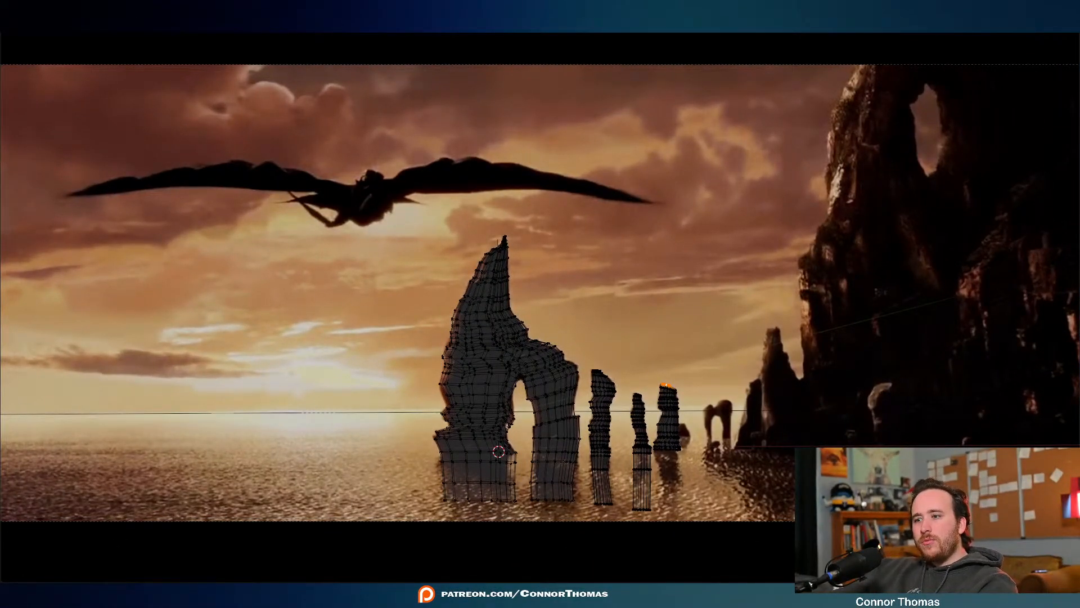
key(F2)
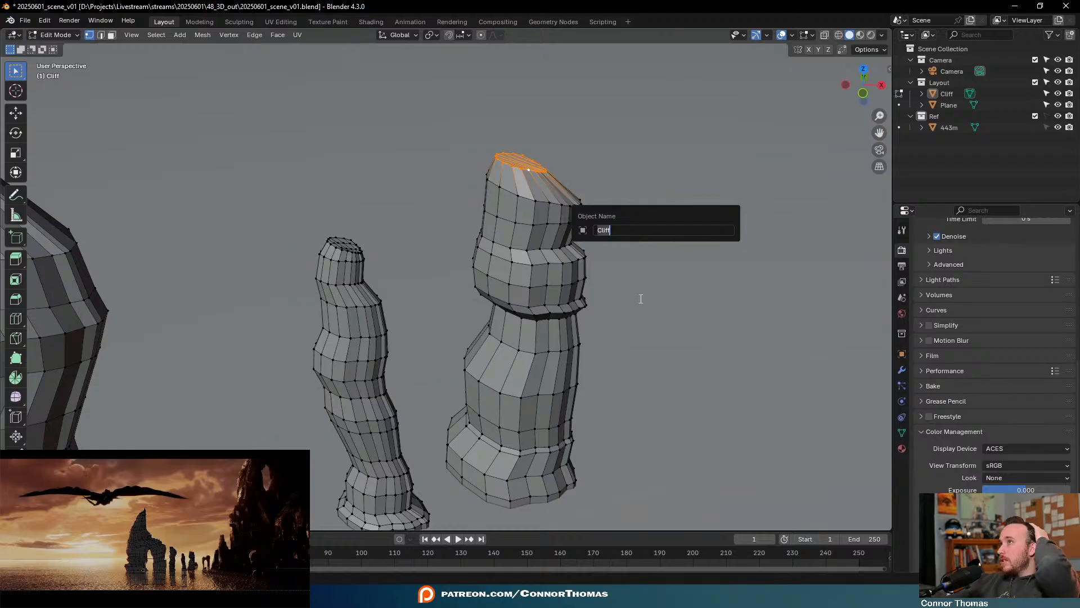
key(Return)
Return the Cliff mesh to Object Mode and save the scene file
scroll(670, 381, down, 3)
middle_drag(685, 362, 586, 342)
key(Tab)
scroll(455, 286, down, 4)
middle_drag(454, 286, 579, 309)
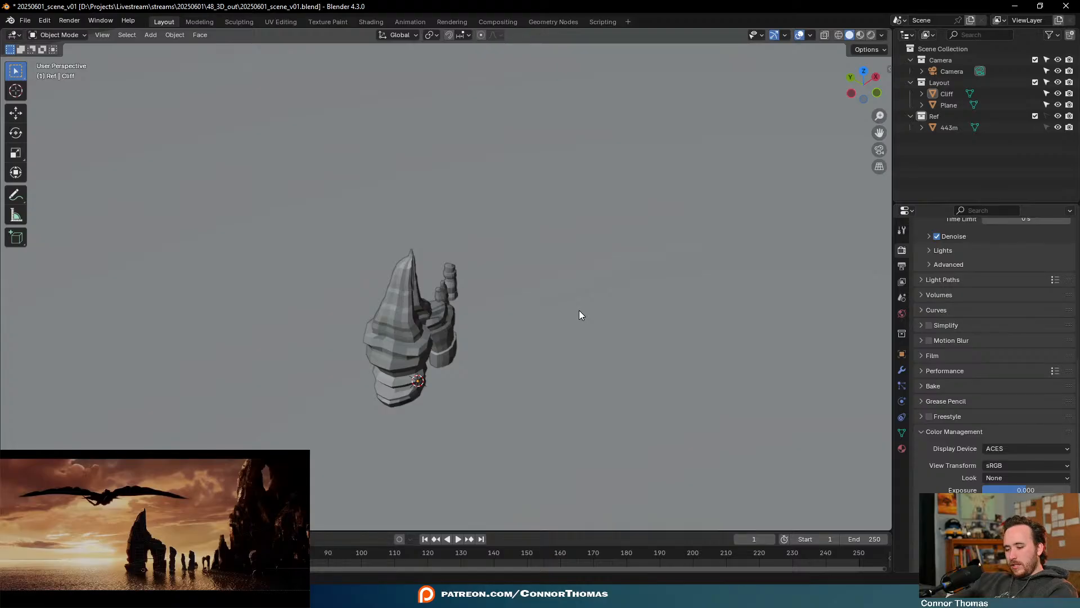
key(ctrl+s)
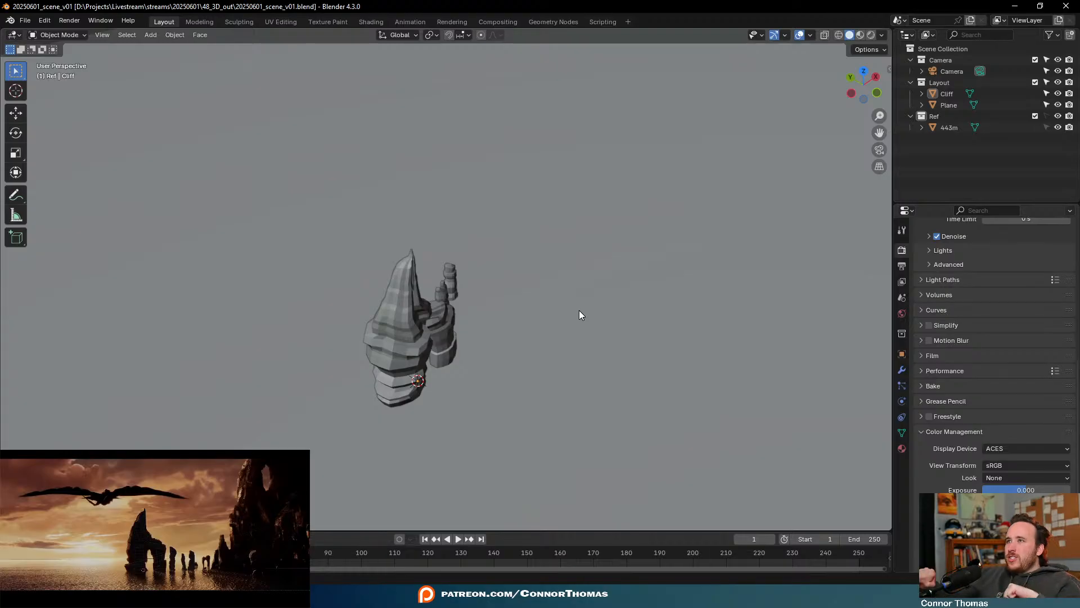
Extend the newest pillar's bottom edge loop down below the water plane with two extrusions, returning to Object Mode at the end
middle_drag(579, 310, 540, 299)
scroll(522, 303, up, 5)
key(Tab)
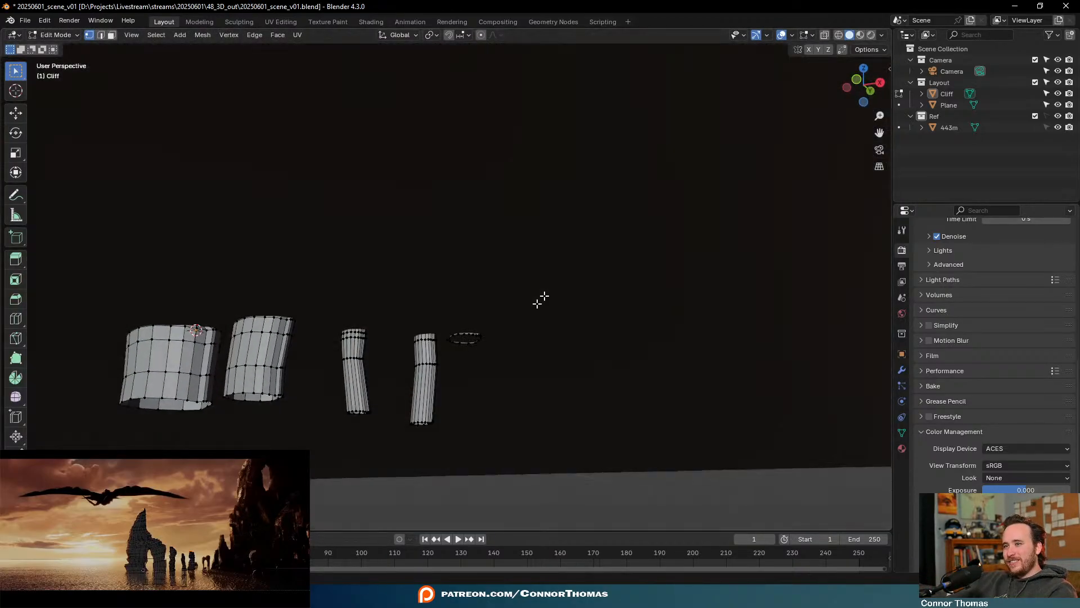
alt+click(473, 337)
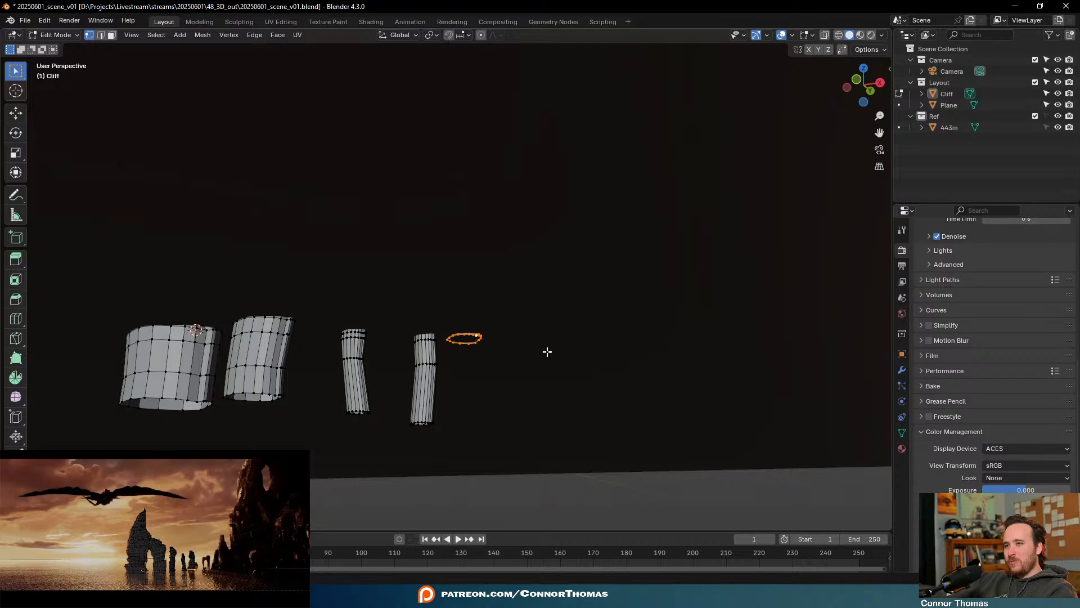
middle_drag(547, 352, 511, 369)
key(e)
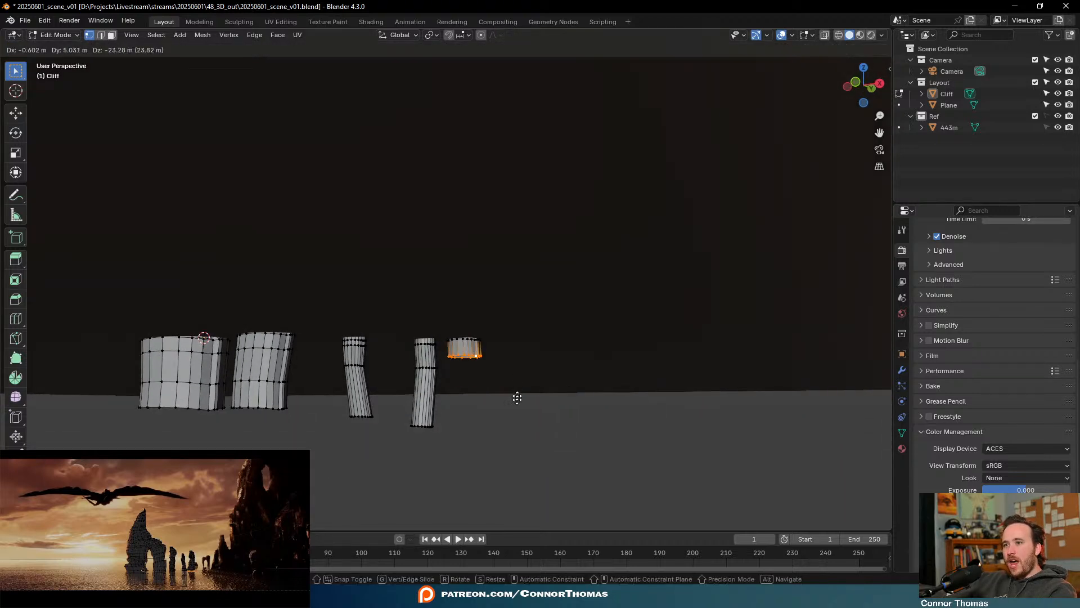
click(516, 395)
key(e)
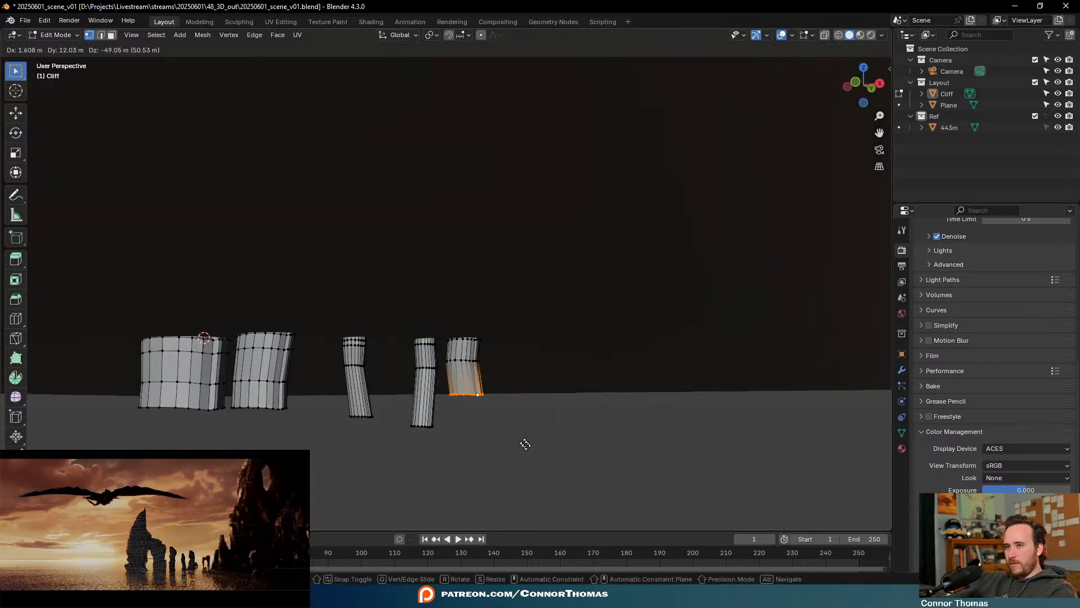
click(524, 475)
key(Tab)
mouse_move(524, 475)
middle_down()
mouse_move(563, 406)
mouse_move(489, 402)
mouse_move(489, 420)
mouse_move(586, 506)
mouse_move(557, 507)
middle_up()
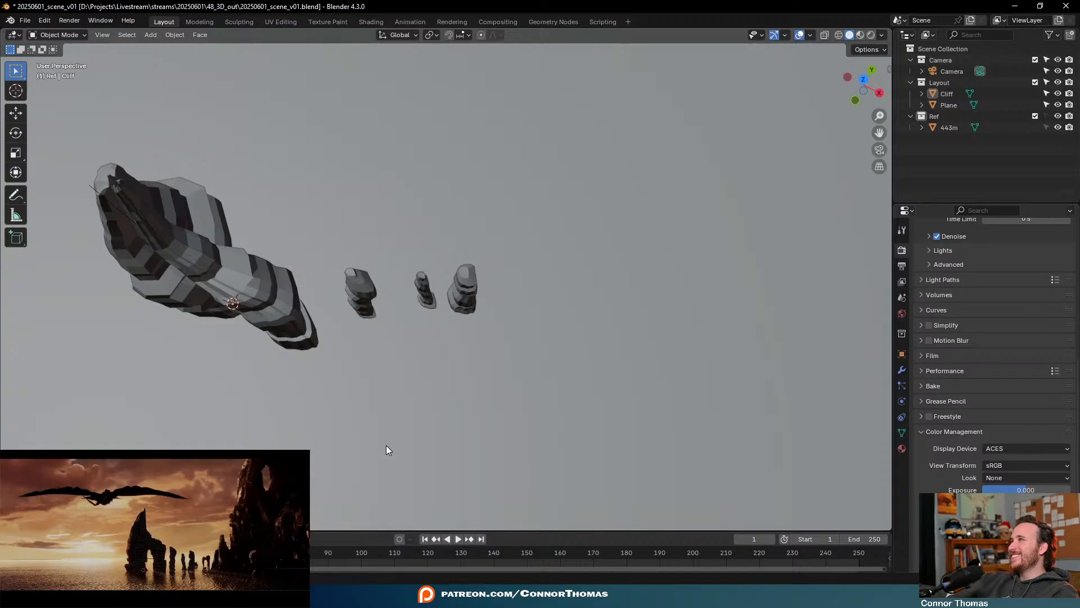
middle_drag(346, 411, 437, 402)
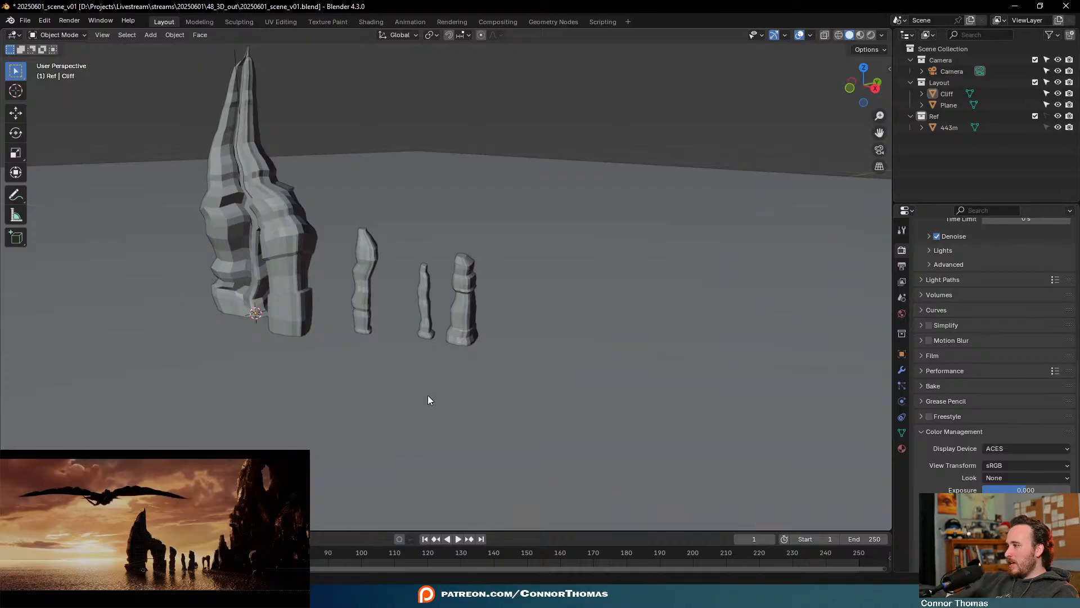
Duplicate the edge loop around the newest pillar's base and place the copy well behind the existing rocks in top view
key(Tab)
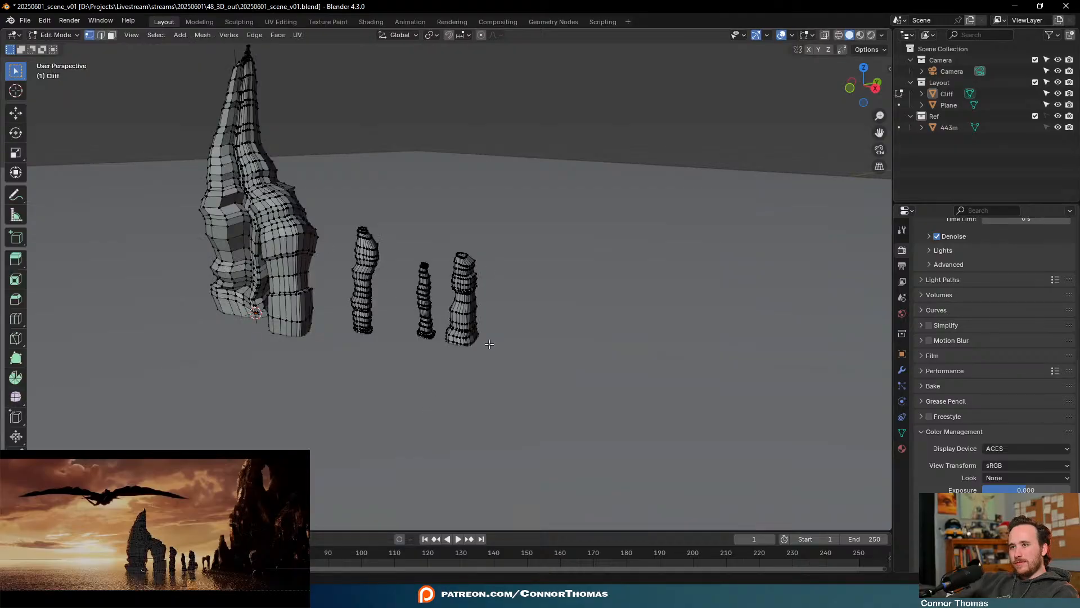
middle_drag(489, 344, 492, 396)
alt+click(493, 445)
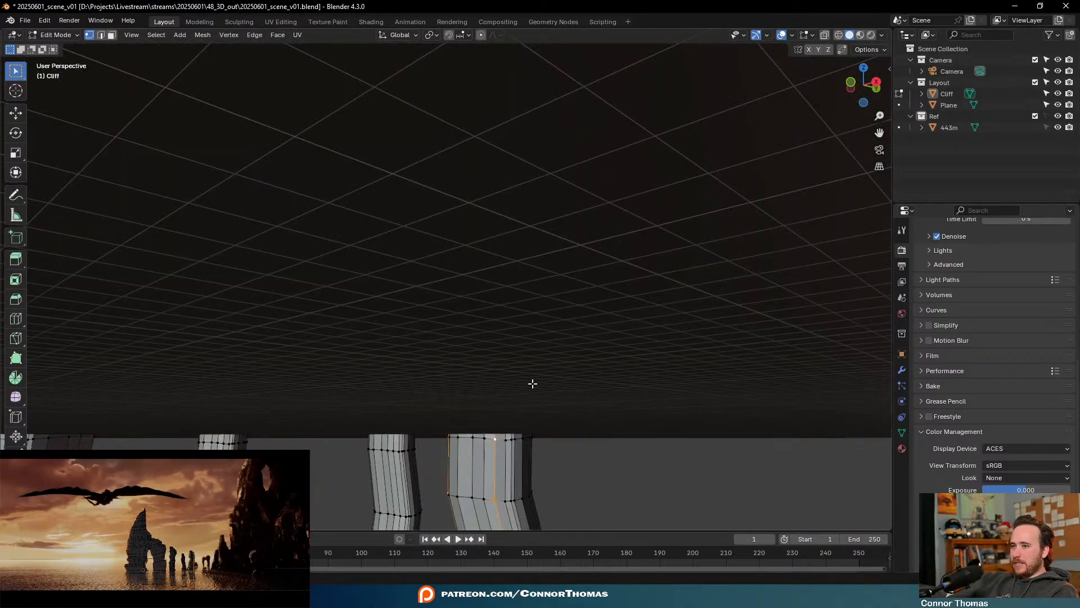
alt+click(515, 452)
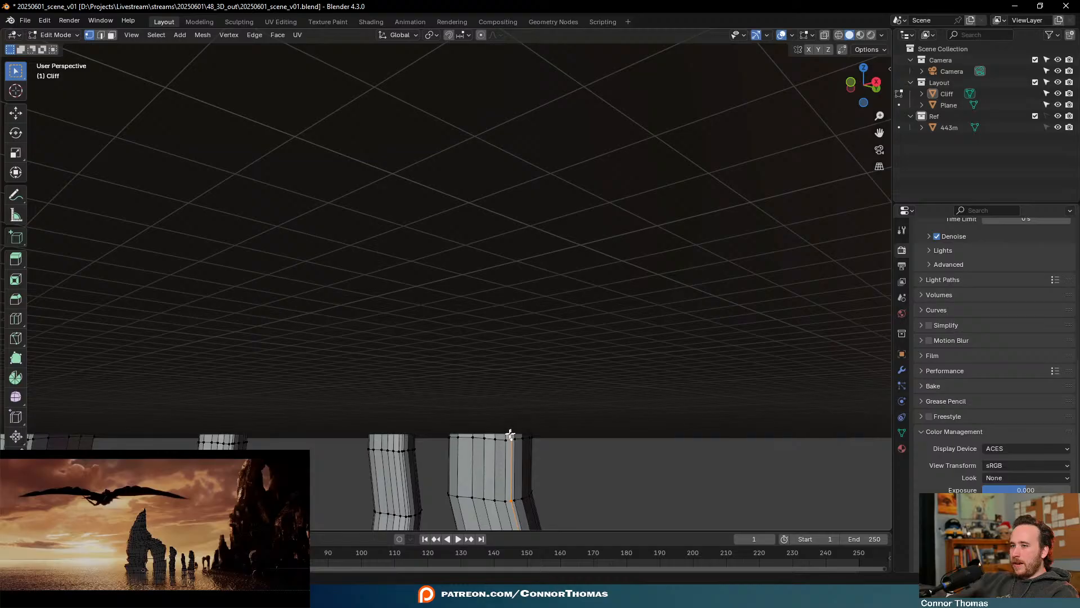
middle_drag(511, 433, 454, 553)
alt+click(515, 426)
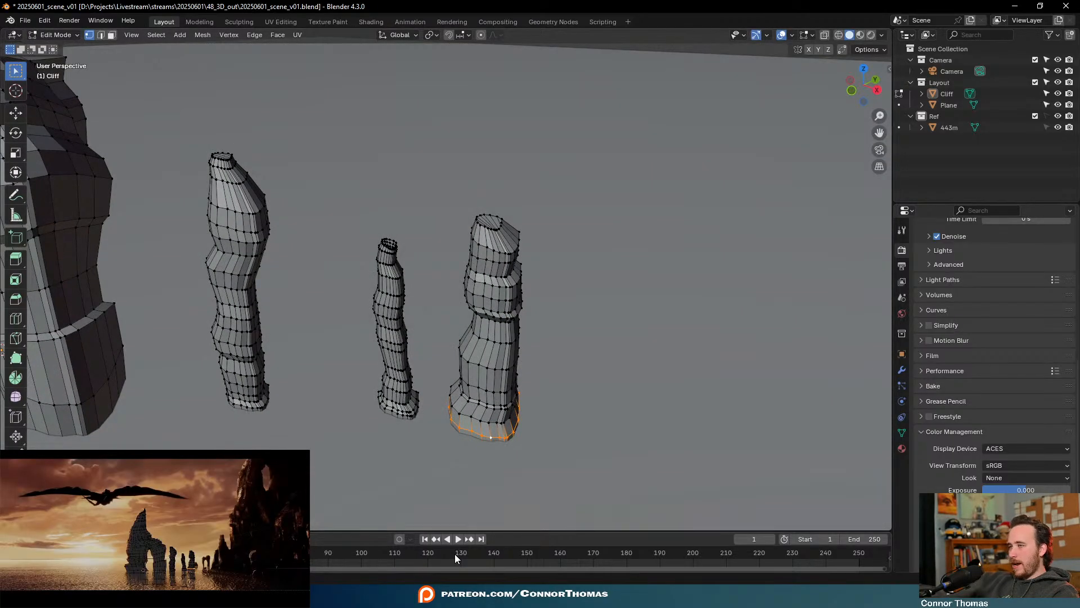
shift+middle_drag(530, 439, 400, 503)
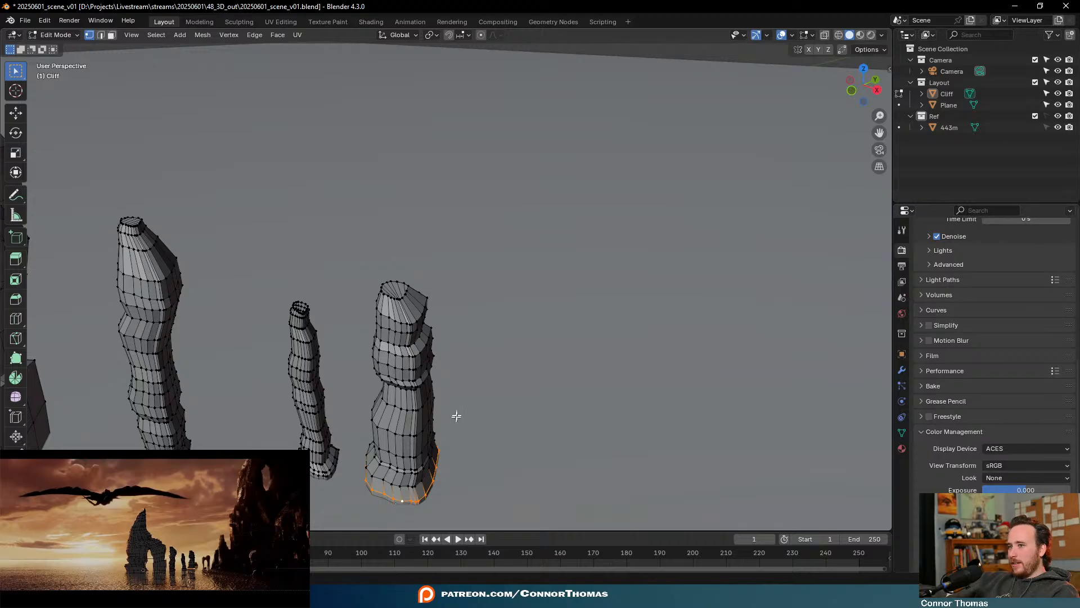
key(KP_7)
shift+middle_drag(559, 249, 615, 321)
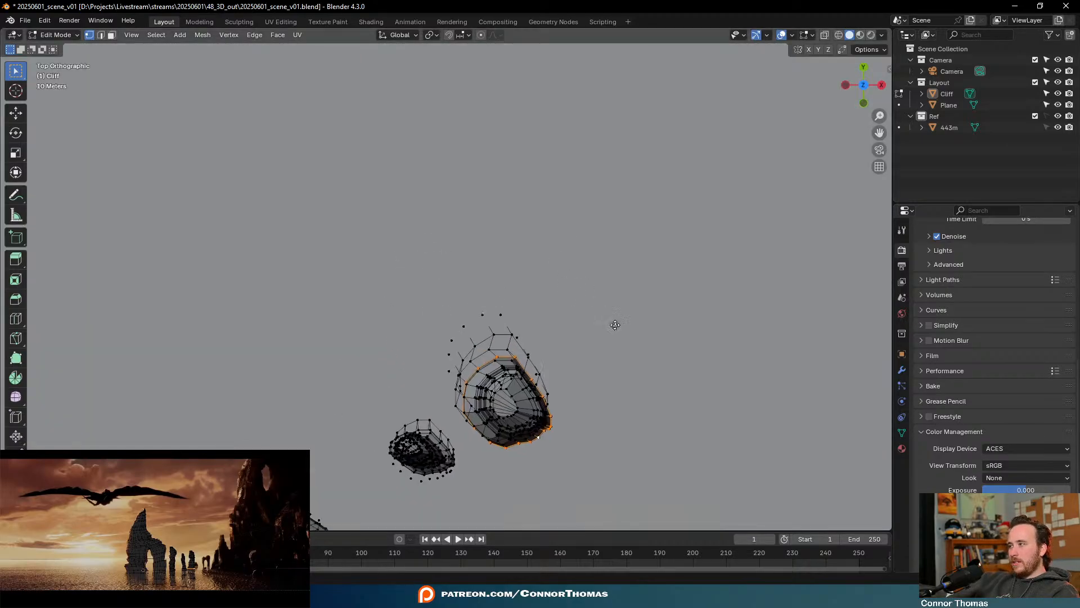
key(g)
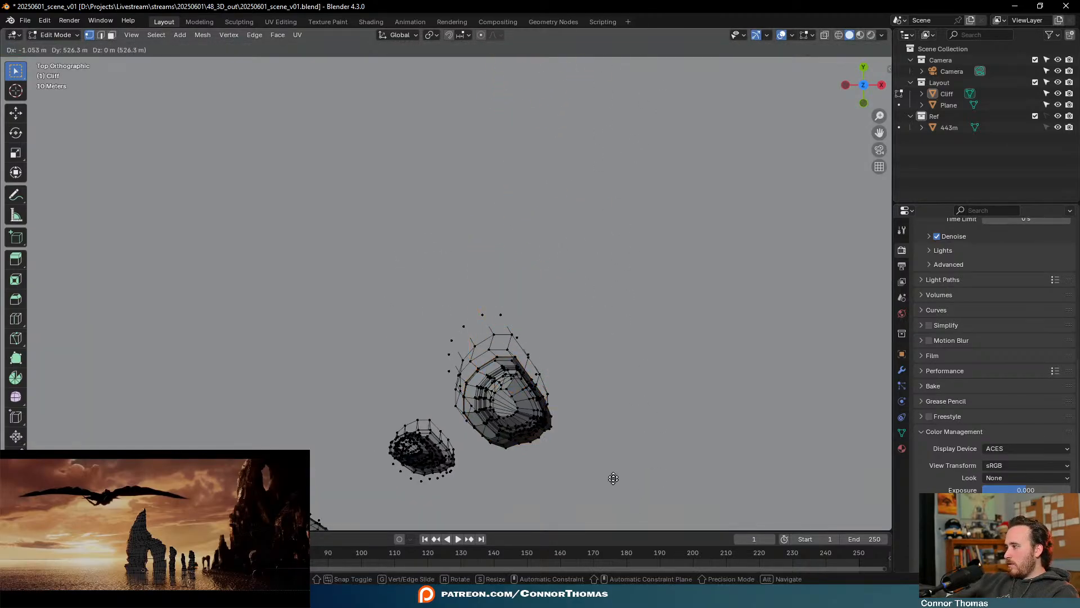
click(582, 350)
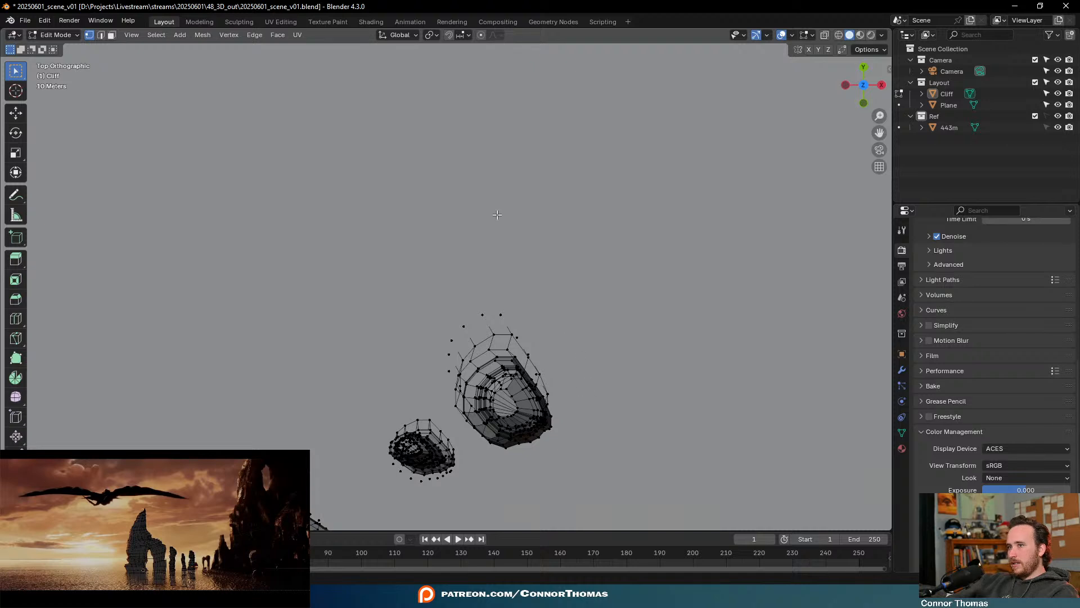
scroll(497, 214, down, 5)
shift+middle_drag(487, 188, 496, 218)
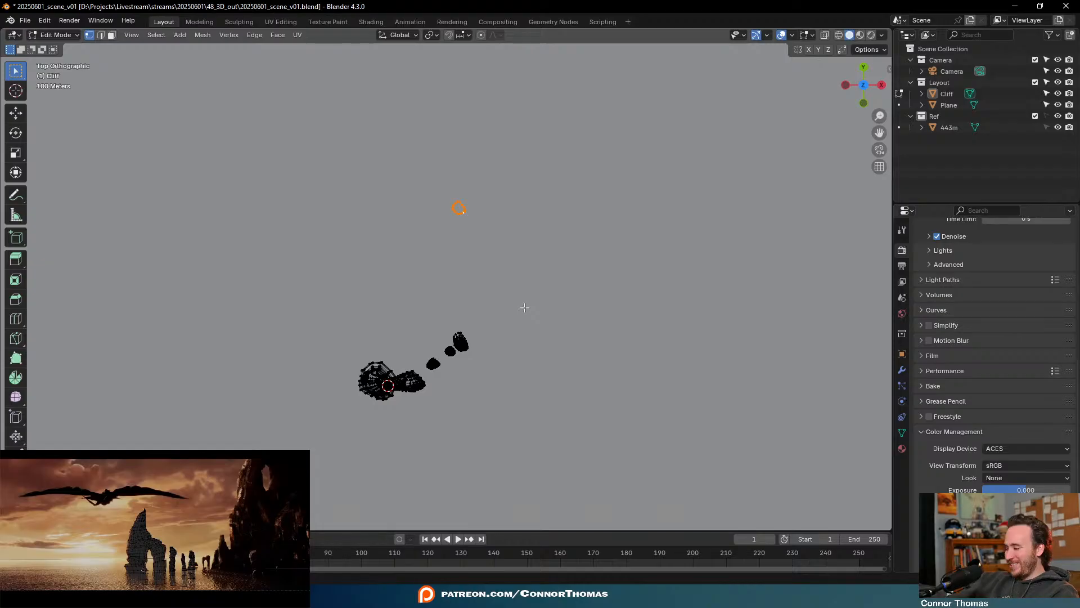
Extrude the copied loop upward as the base of a new rock, narrow its upper ring and reposition it
key(KP_Decimal)
scroll(554, 341, down, 5)
middle_drag(532, 389, 509, 271)
scroll(495, 270, up, 3)
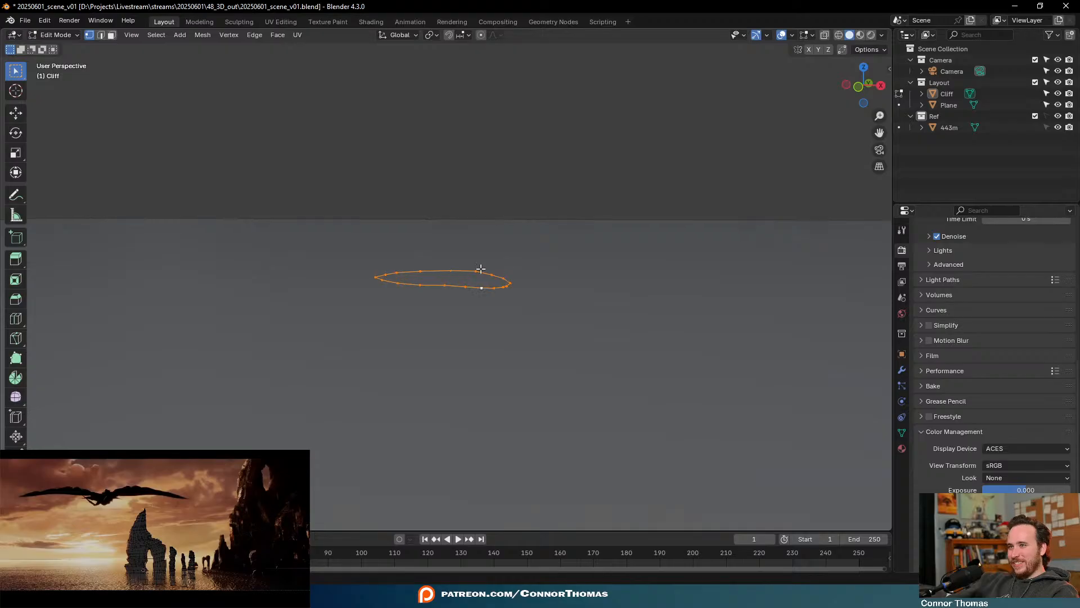
scroll(479, 279, up, 3)
key(e)
click(495, 186)
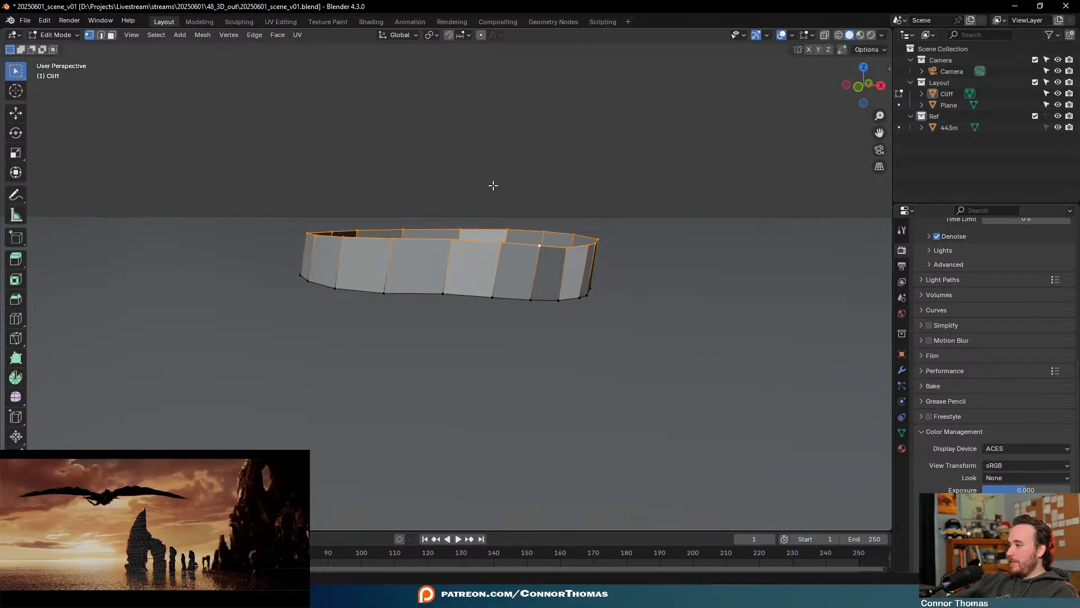
key(g)
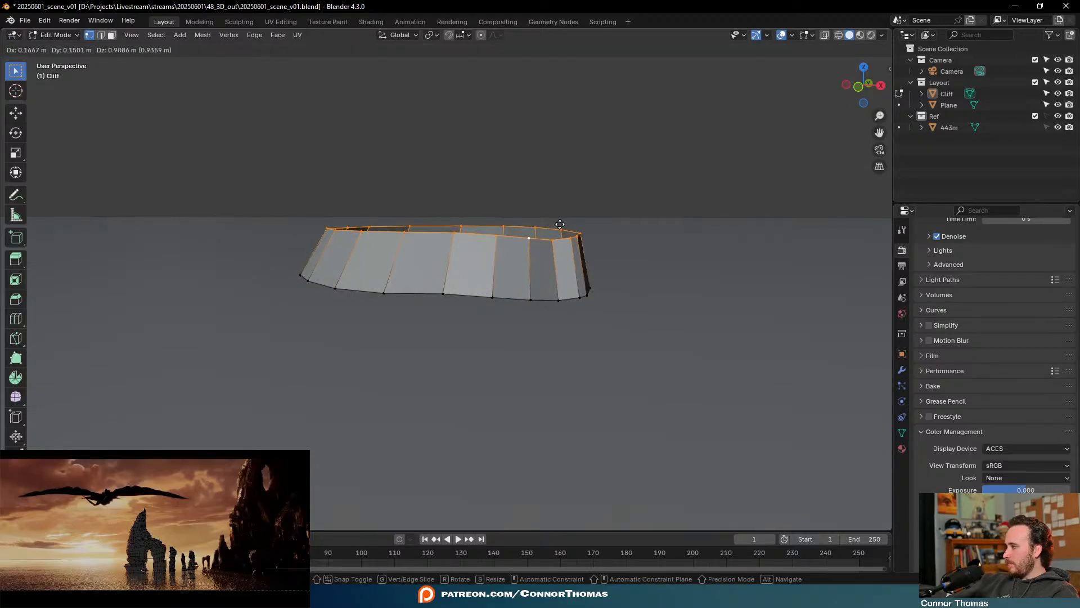
click(568, 225)
Extrude two more rings above the new rock's base and scale them inward to continue its taper
key(s)
click(635, 253)
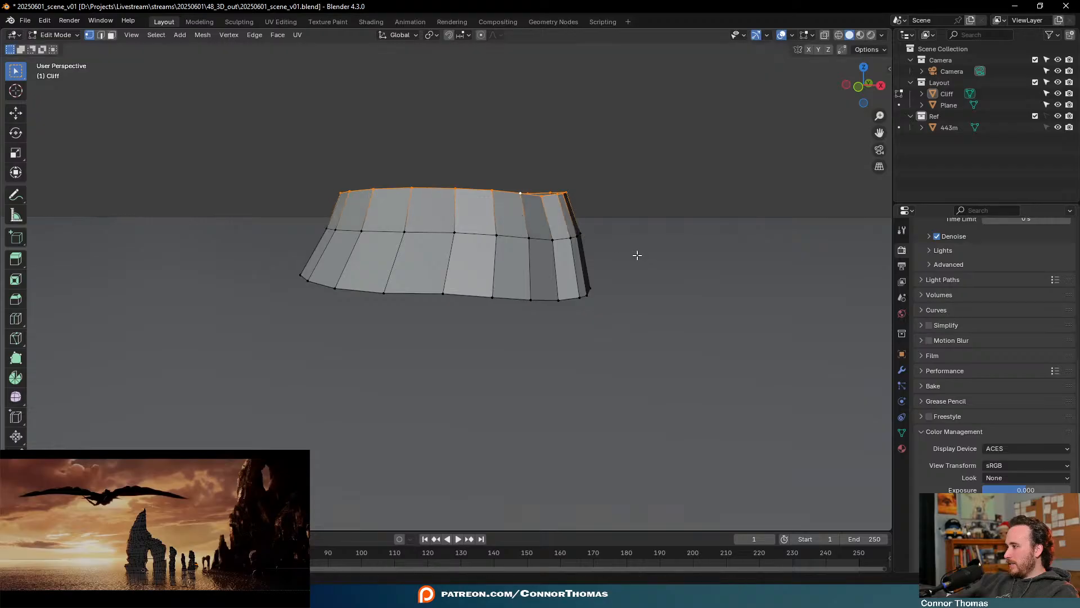
key(e)
click(588, 284)
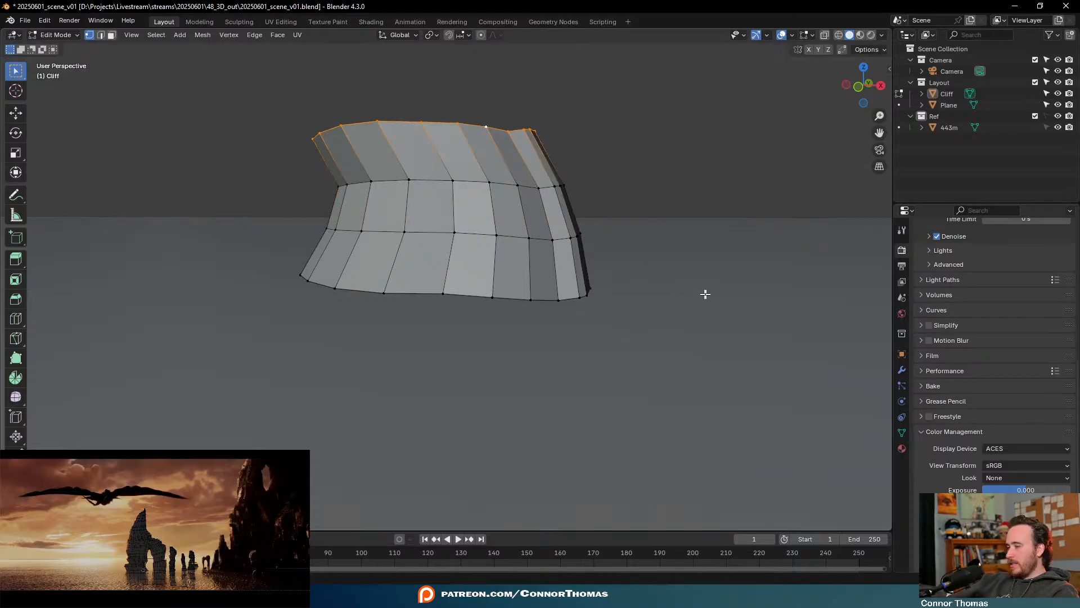
key(s)
click(668, 277)
Extrude the remaining rings into a narrowing, off-centre top and cap the opening with a grid of faces
key(g)
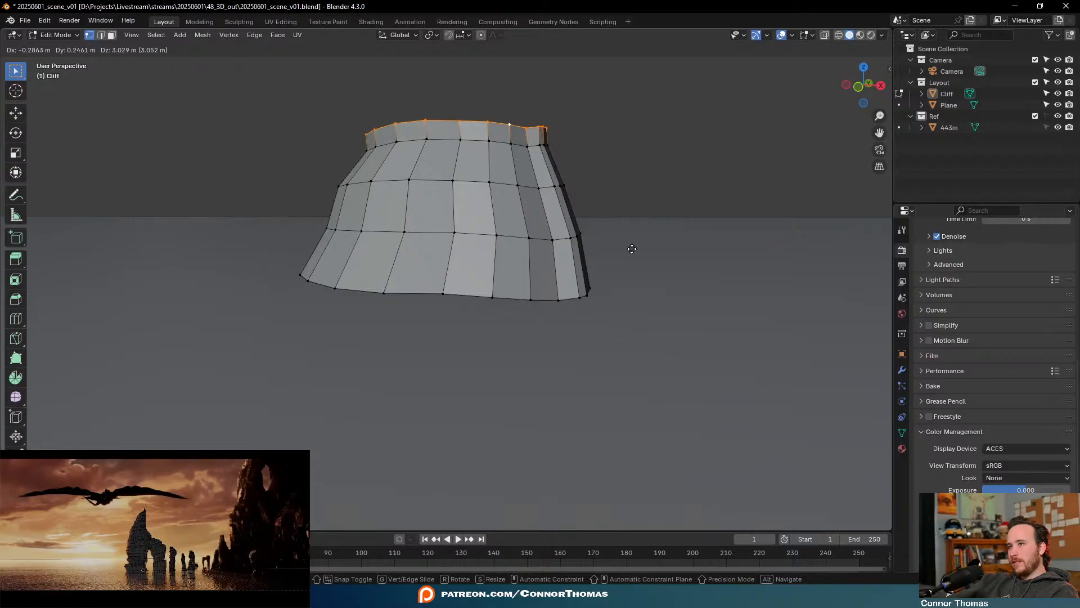
click(618, 231)
key(g)
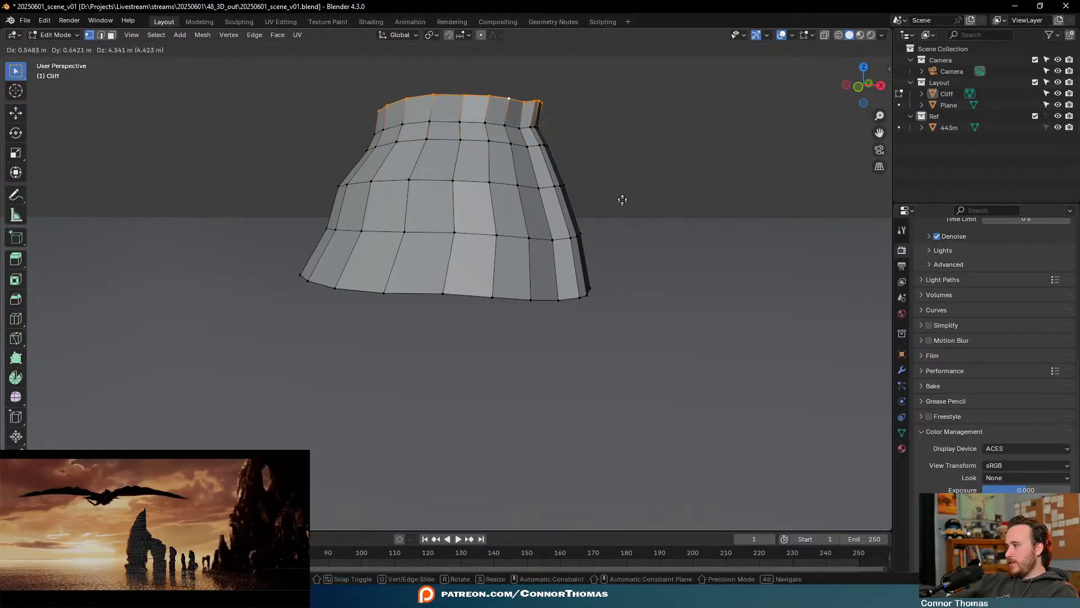
click(569, 179)
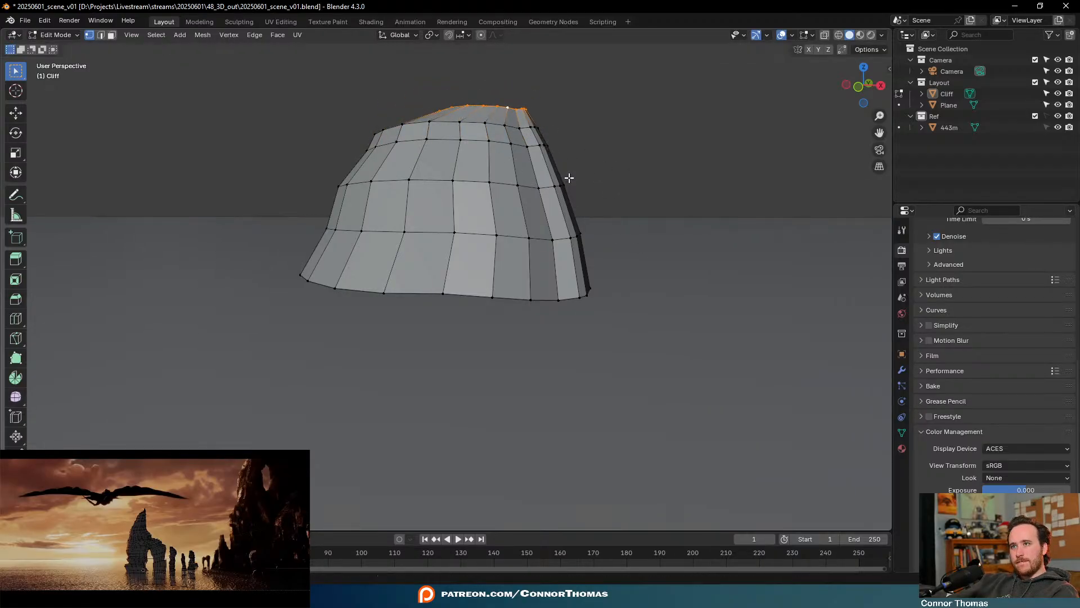
middle_drag(569, 176, 486, 182)
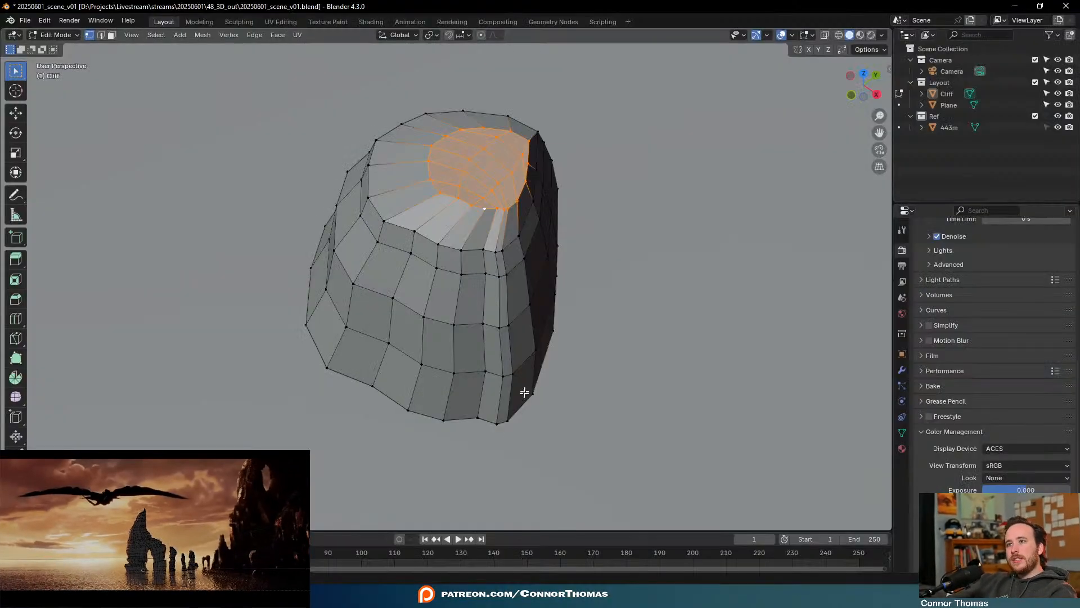
Extrude the new rock's bottom edge loop downward through the water plane
middle_drag(523, 391, 511, 320)
alt+click(535, 292)
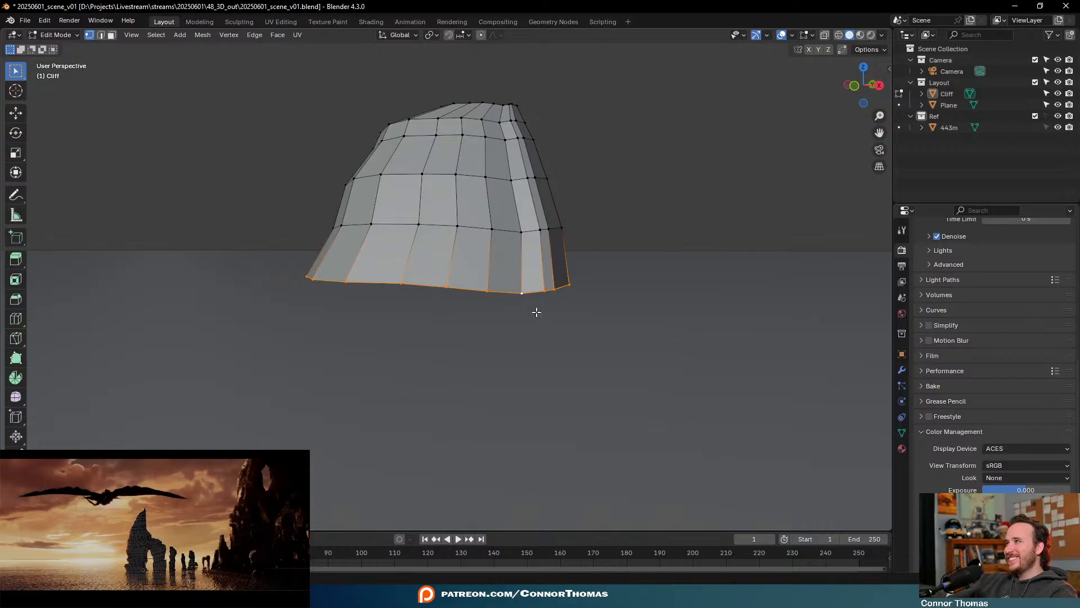
middle_drag(470, 279, 514, 251)
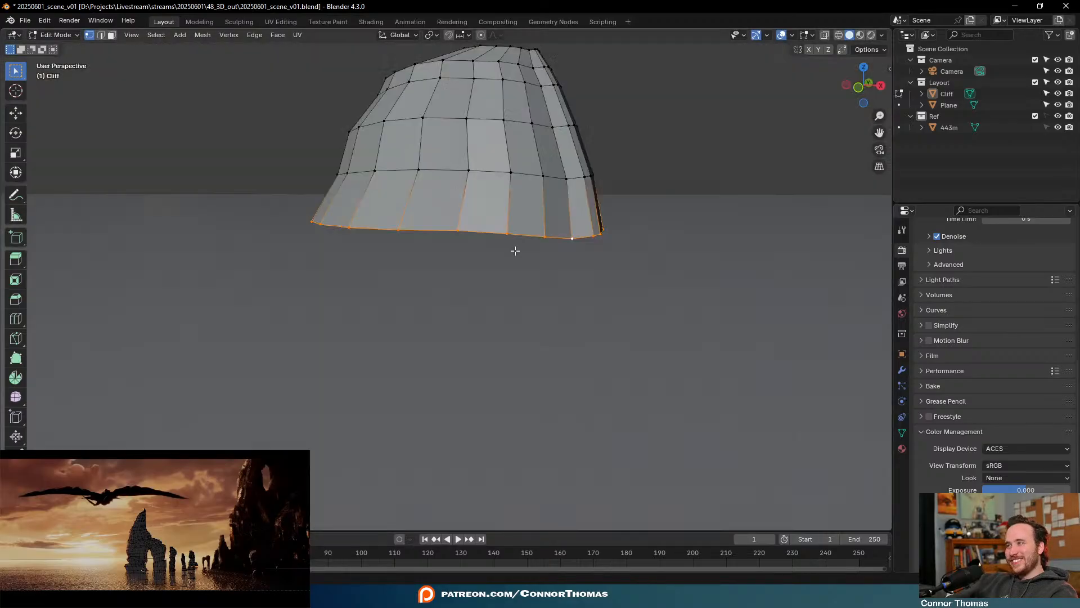
key(e)
click(523, 303)
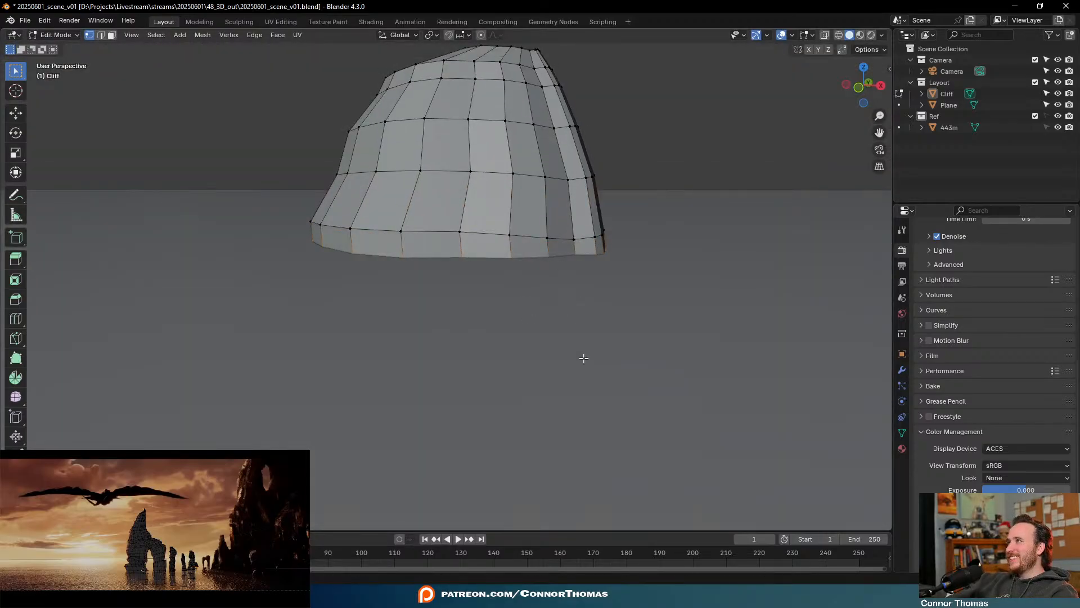
Extrude the distant rock's bottom edge loop farther down below the water plane in several sections and scale the last ring
middle_drag(583, 358, 601, 294)
key(e)
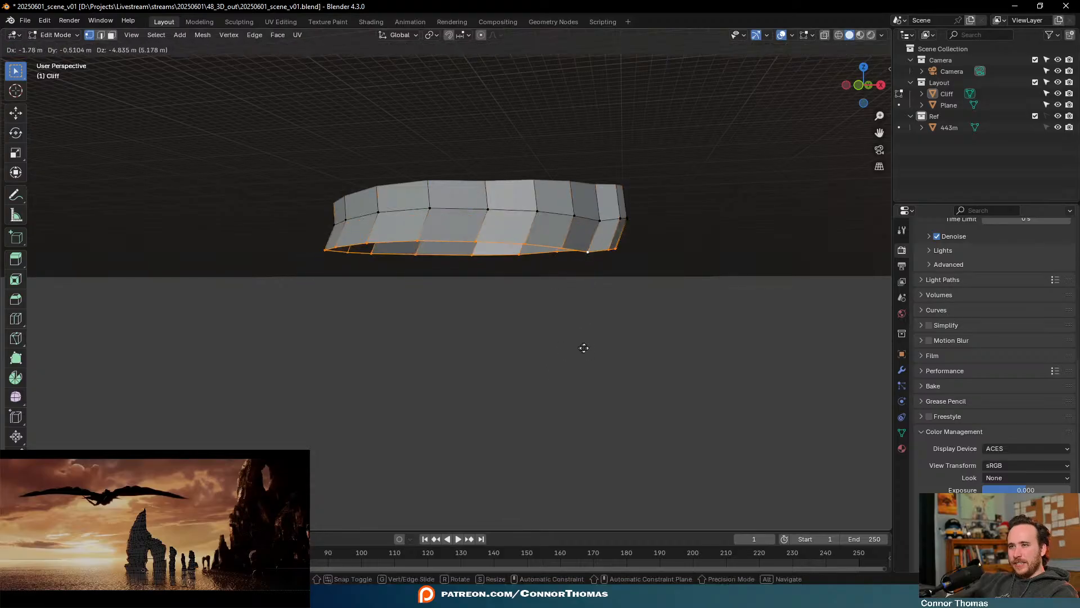
click(579, 415)
scroll(586, 292, down, 6)
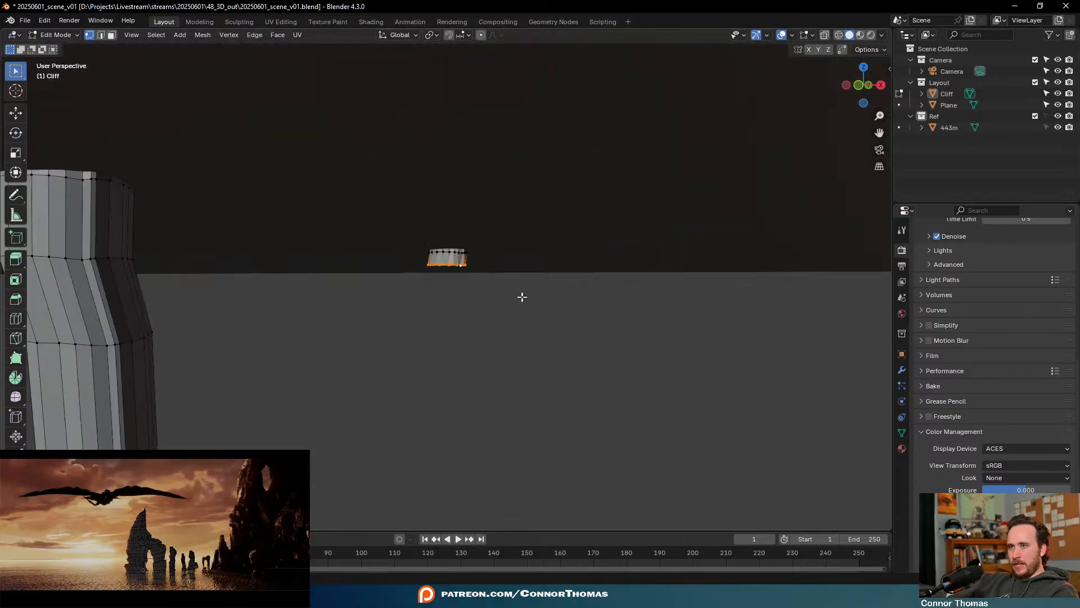
key(e)
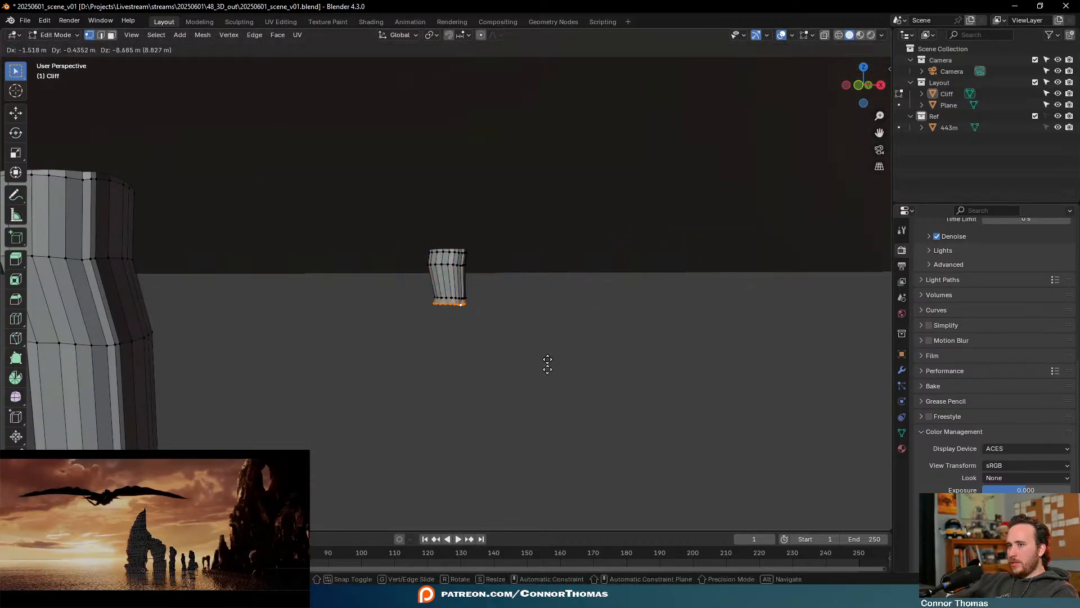
click(495, 411)
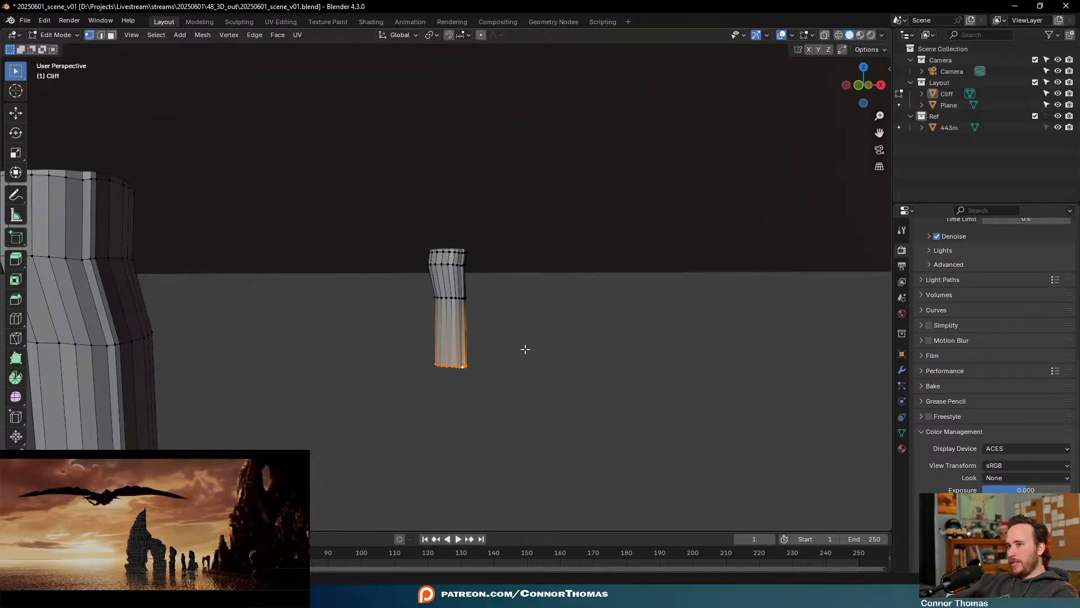
key(e)
click(523, 404)
key(s)
click(583, 411)
Return to Object Mode, deselect everything and save the scene file
key(Tab)
key(a)
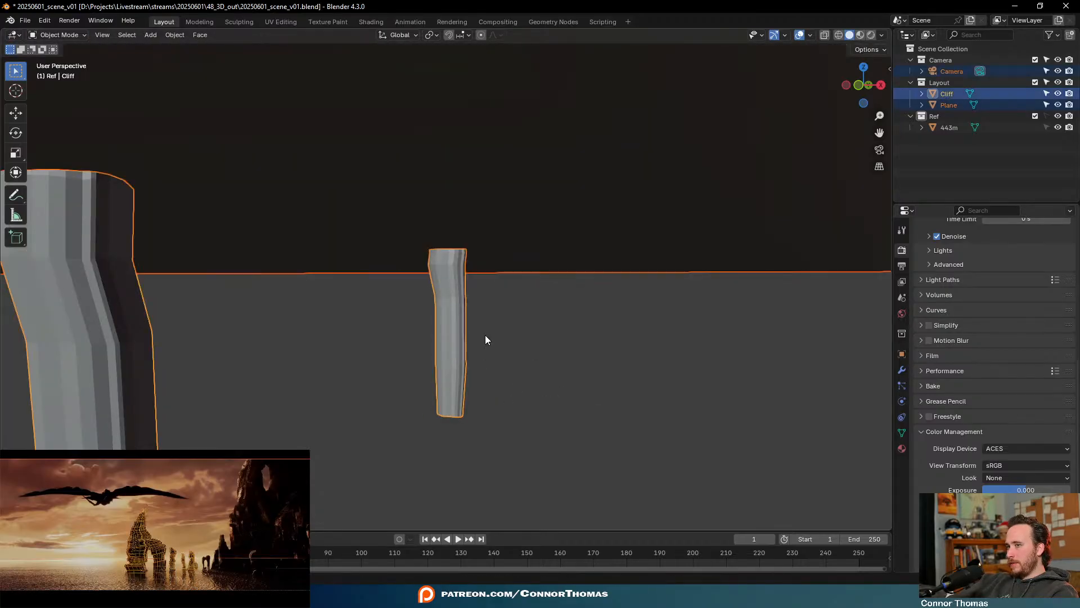
key(alt+a)
scroll(485, 335, down, 8)
middle_drag(434, 282, 461, 293)
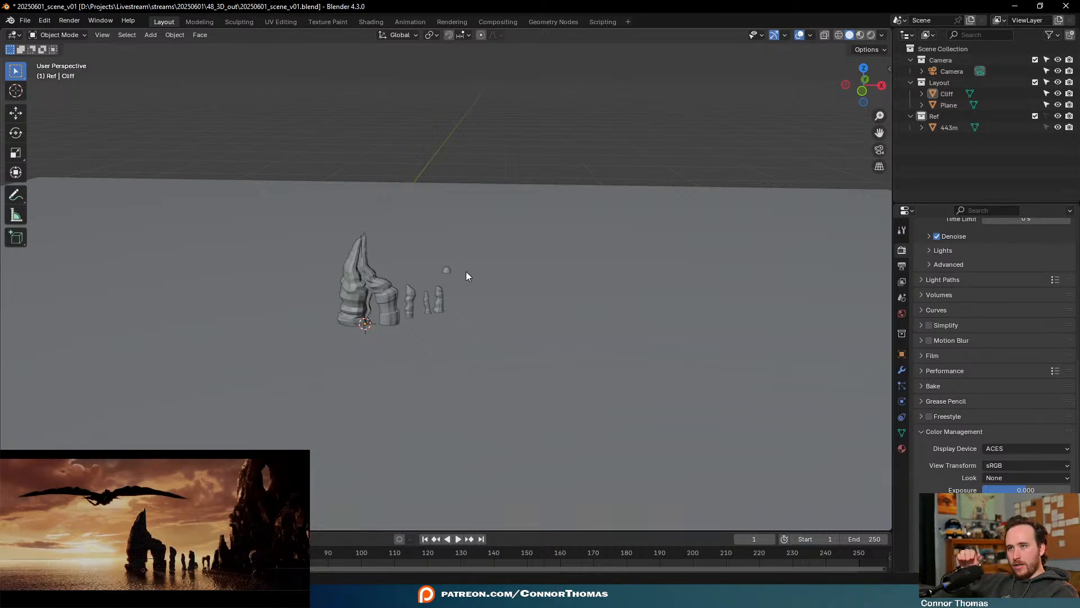
scroll(456, 272, up, 5)
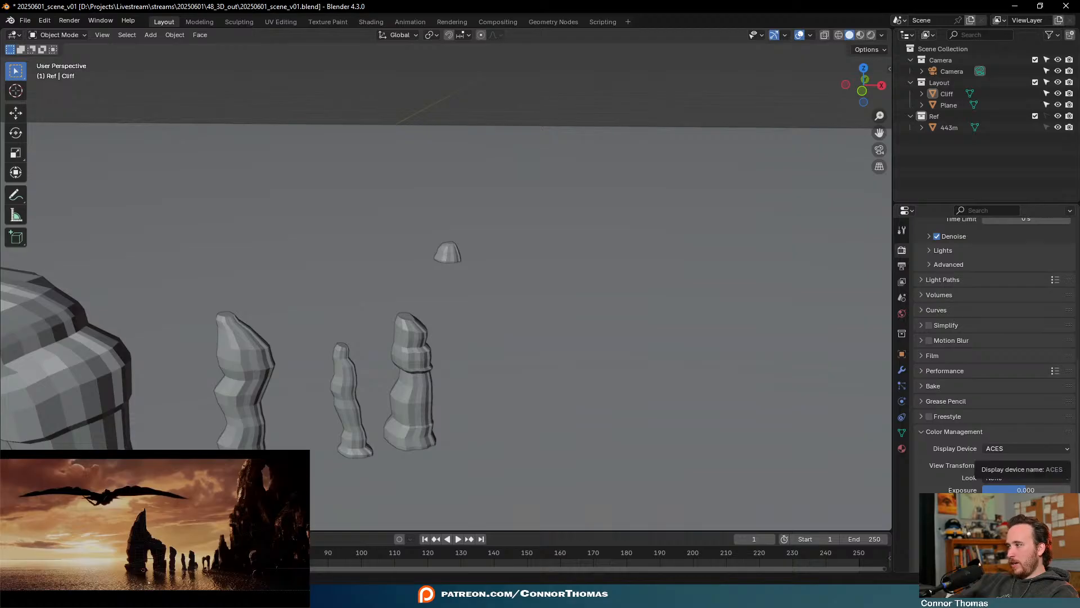
scroll(495, 419, down, 5)
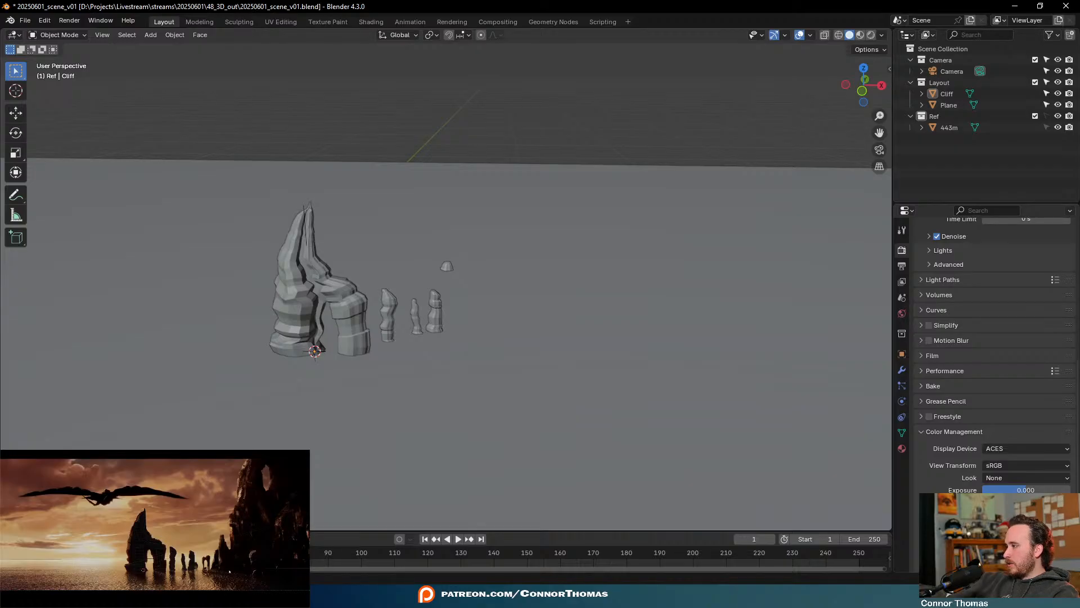
click(226, 597)
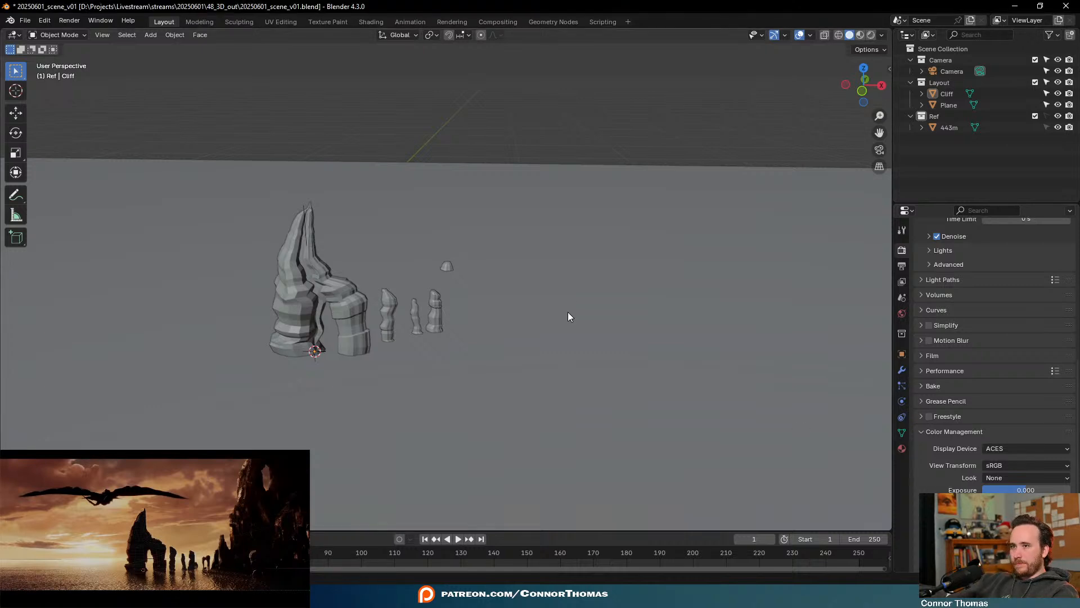
key(ctrl+s)
Duplicate the bottom edge loop of the pillar nearest the distant rock and place the copy far behind that rock in top view
middle_drag(506, 244, 518, 272)
scroll(495, 286, up, 4)
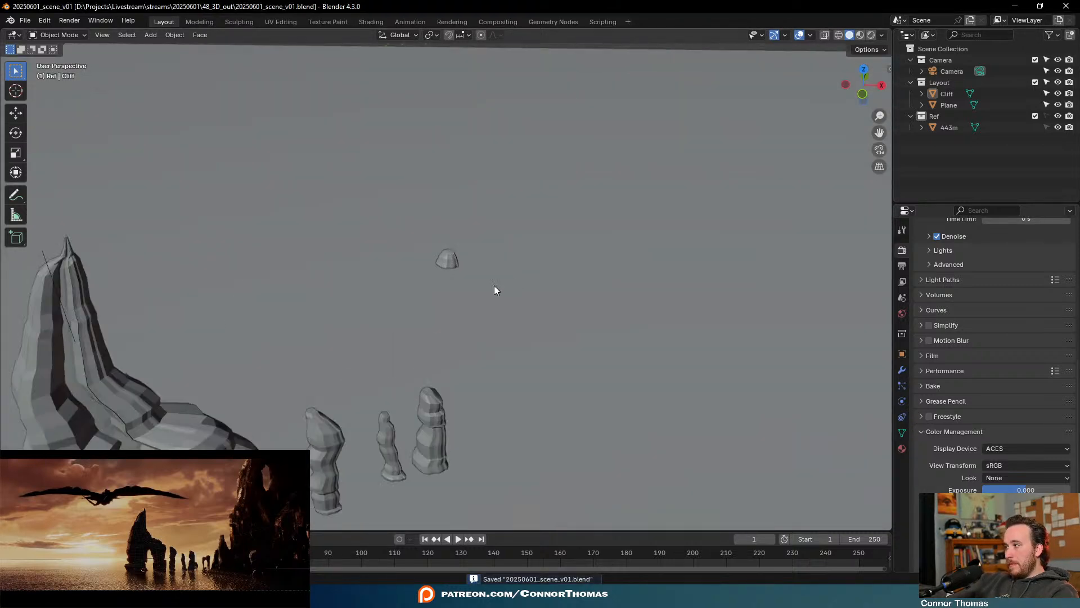
middle_drag(293, 273, 454, 359)
key(Tab)
scroll(450, 355, up, 4)
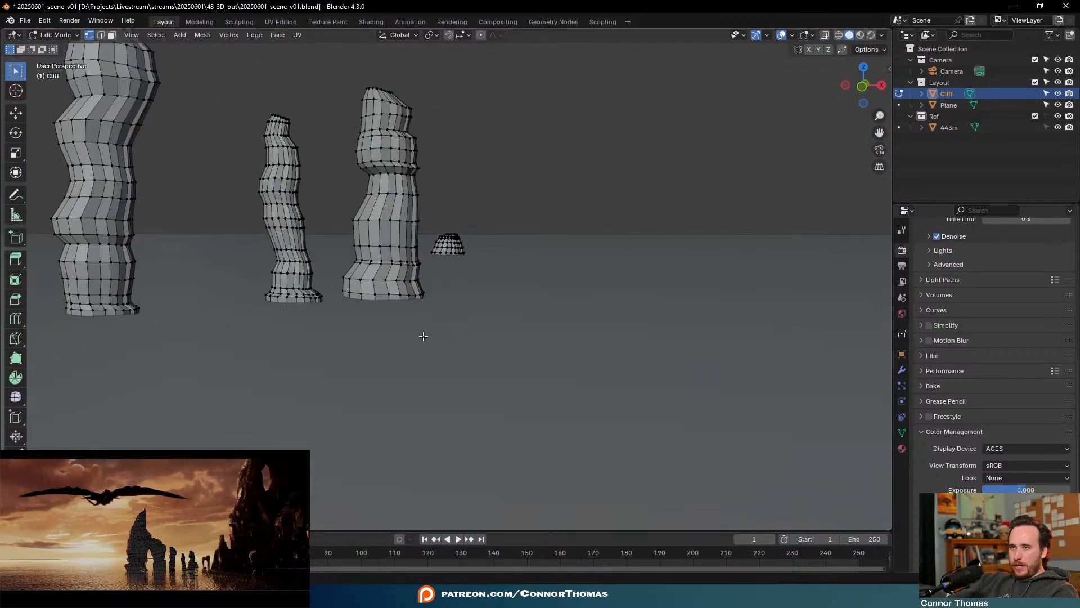
alt+click(419, 293)
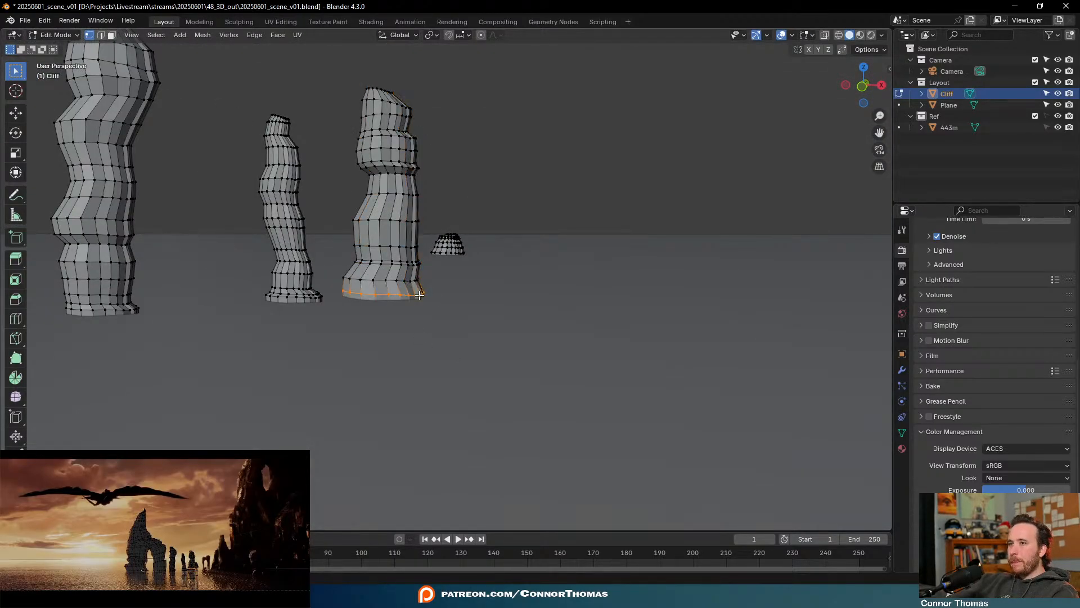
key(KP_7)
scroll(572, 288, down, 8)
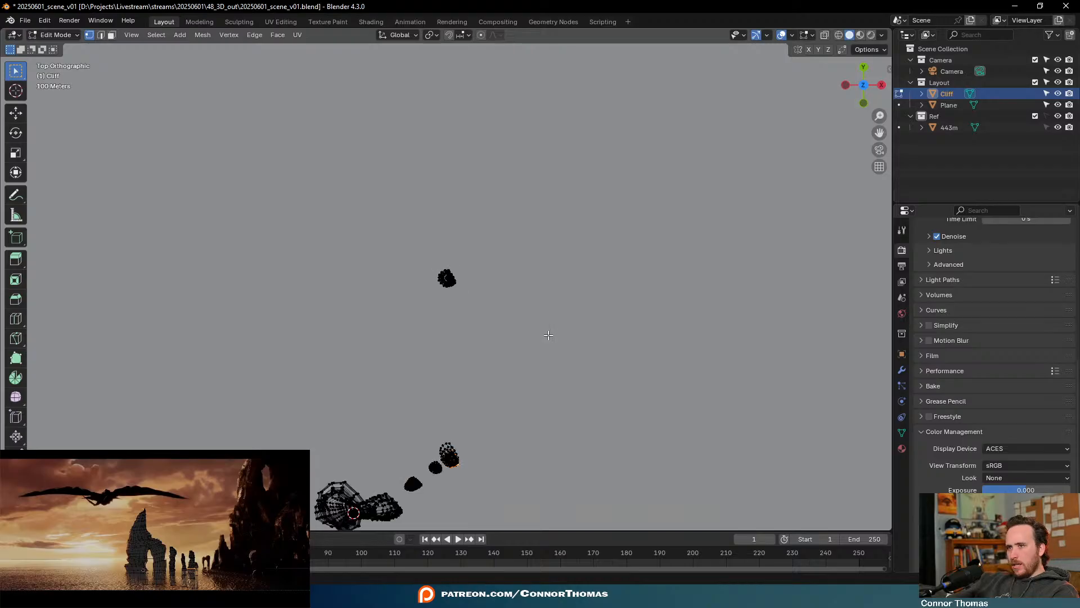
key(g)
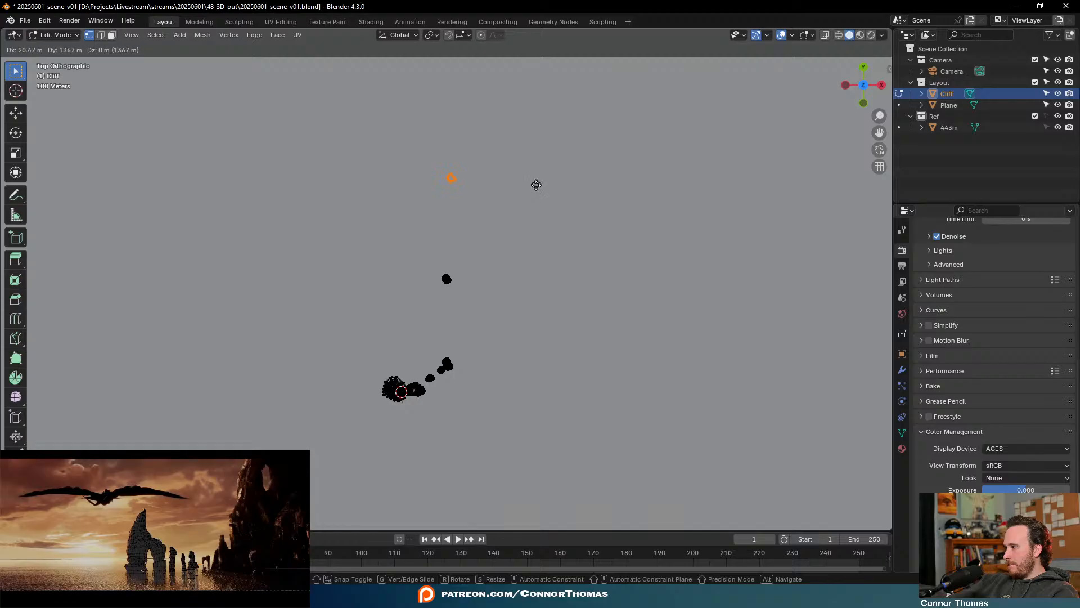
click(536, 186)
key(g)
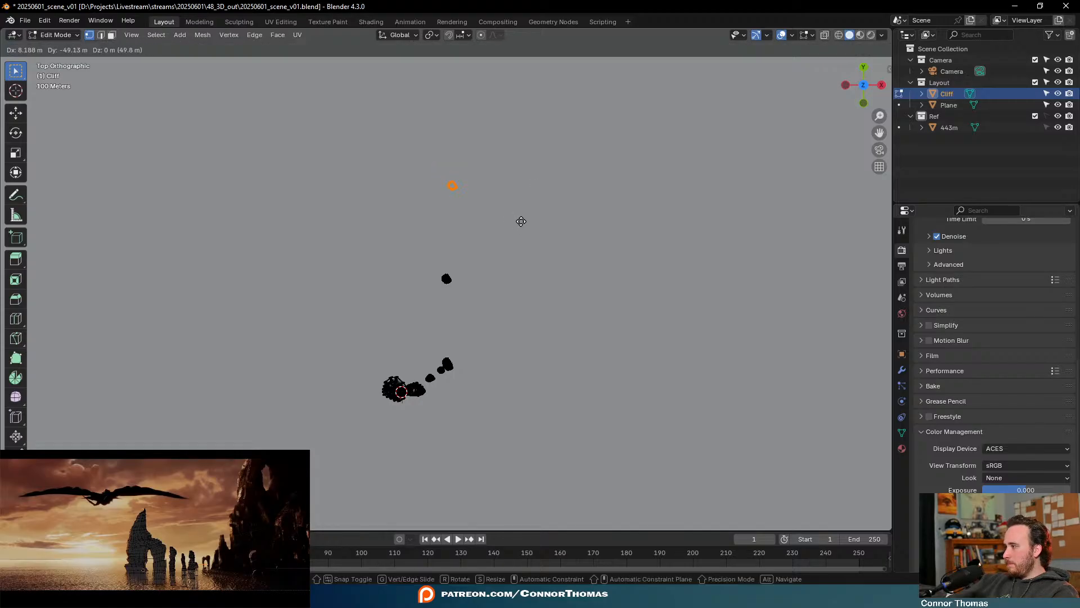
click(521, 221)
Scale the copied loop down to a small footprint and shift it slightly along the X axis
key(s)
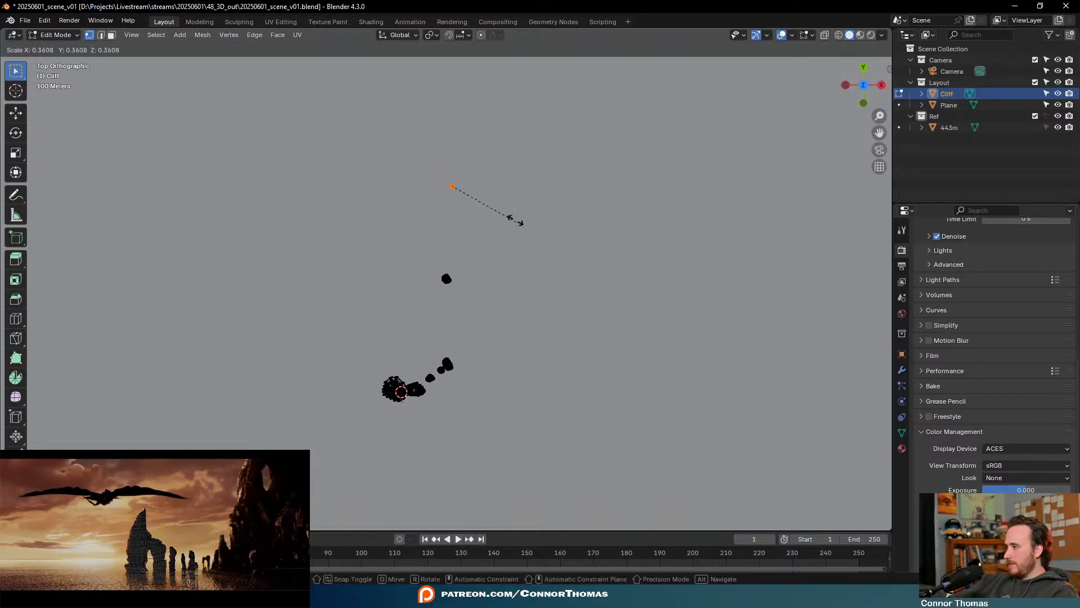
click(494, 213)
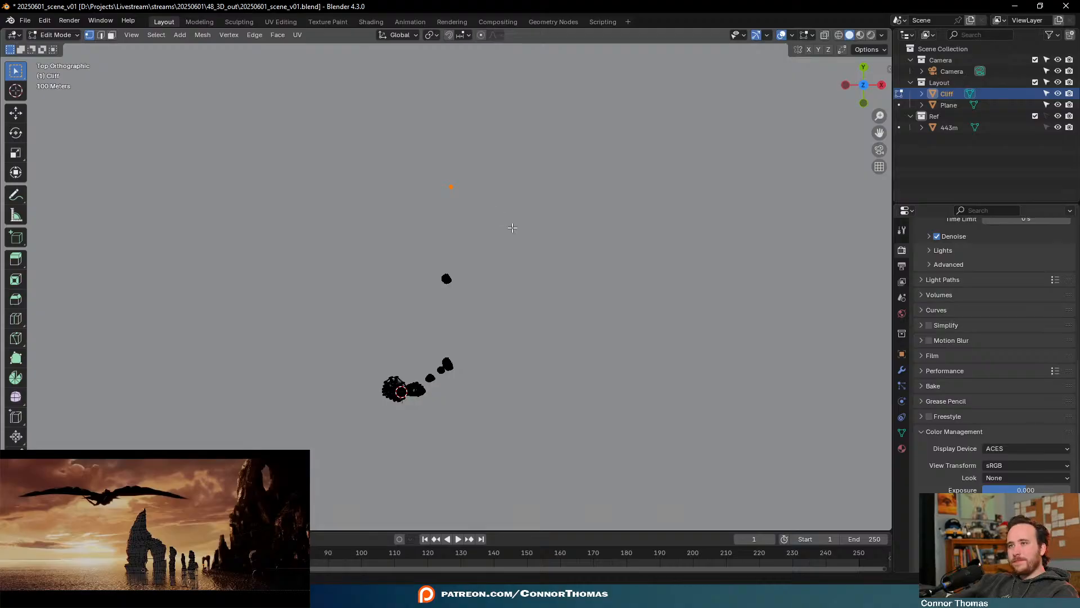
key(s)
click(501, 225)
key(KP_Decimal)
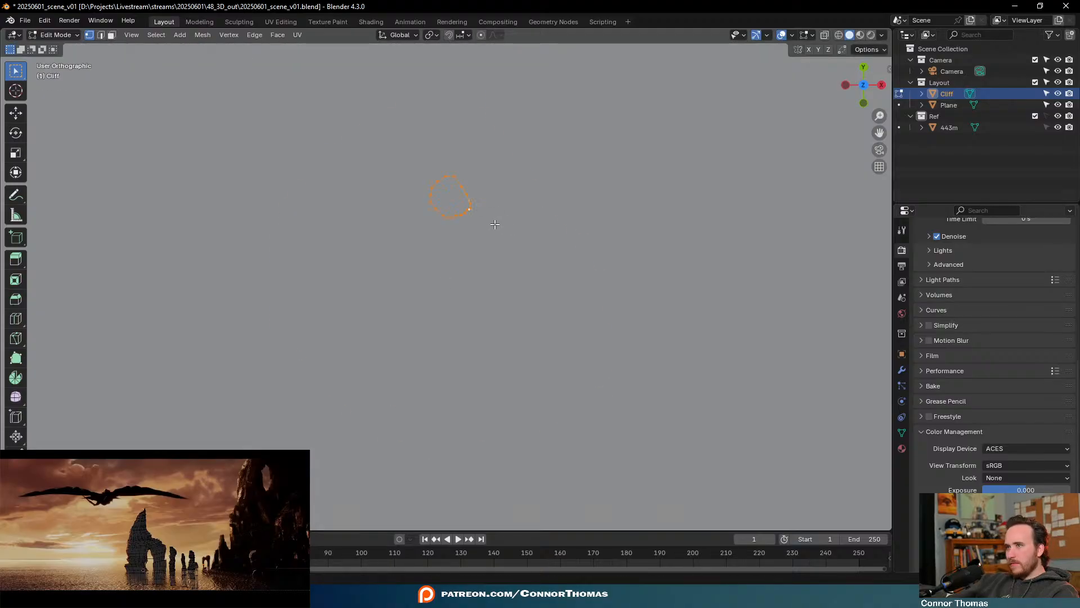
middle_drag(483, 315, 449, 186)
key(g)
key(x)
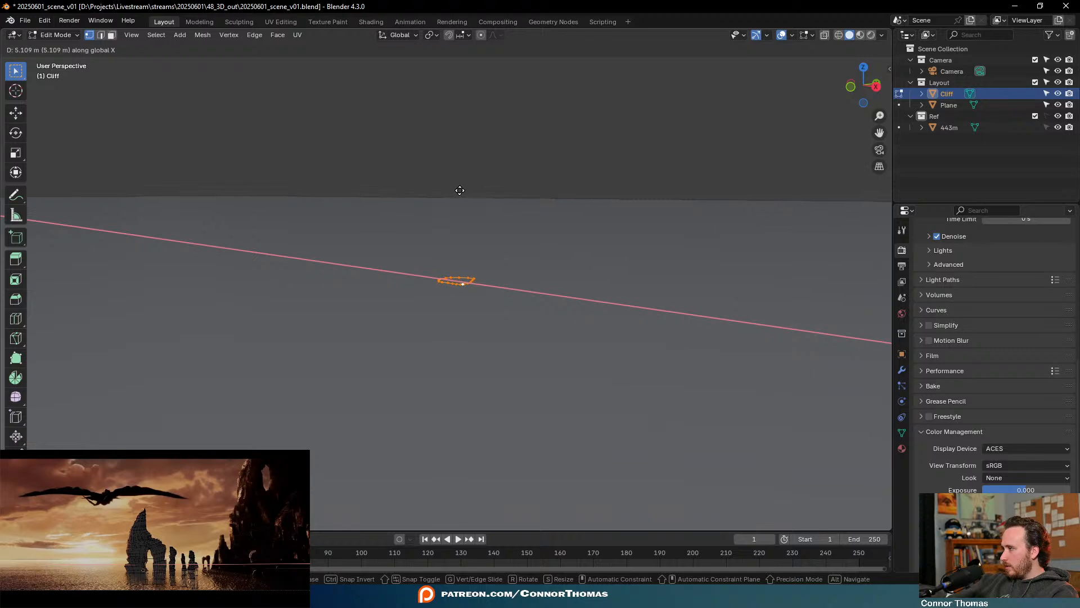
click(457, 191)
scroll(421, 311, up, 5)
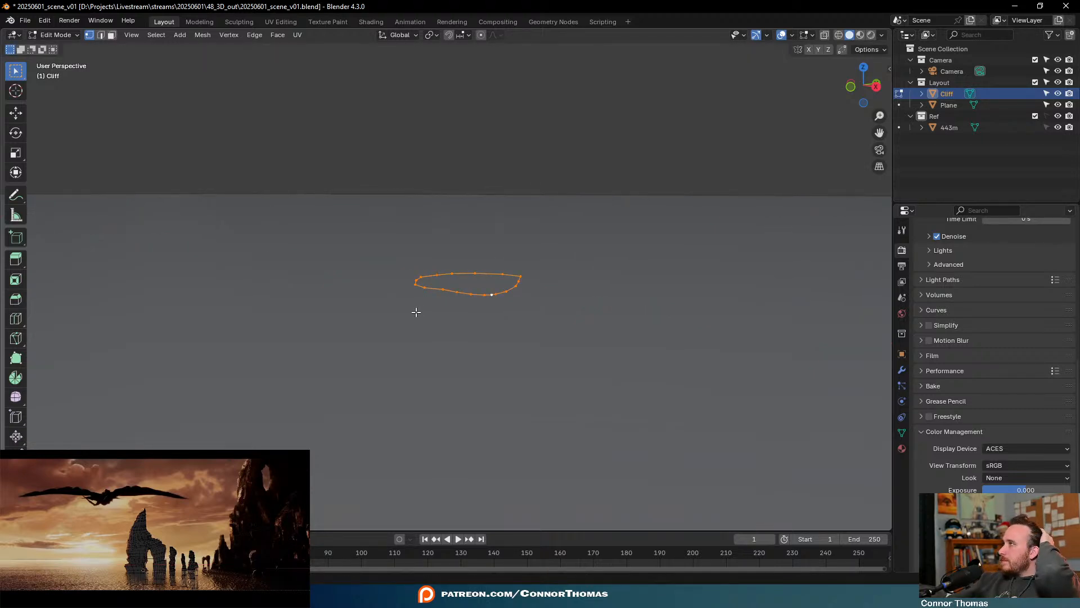
Extrude the small loop upward as the base of another pillar and narrow its upper ring
middle_drag(414, 316, 448, 304)
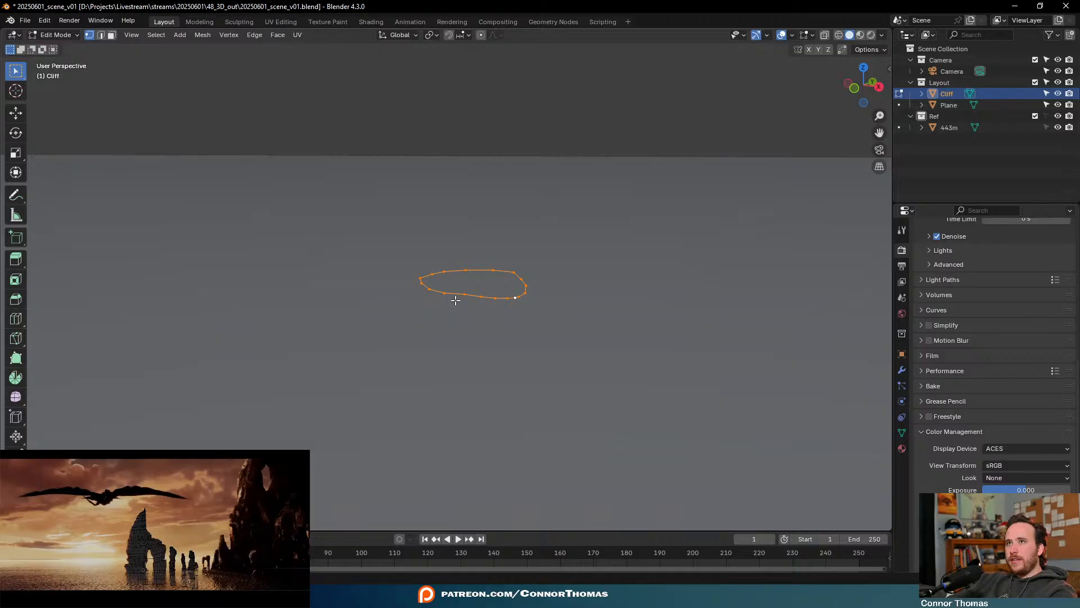
middle_drag(496, 256, 526, 309)
key(e)
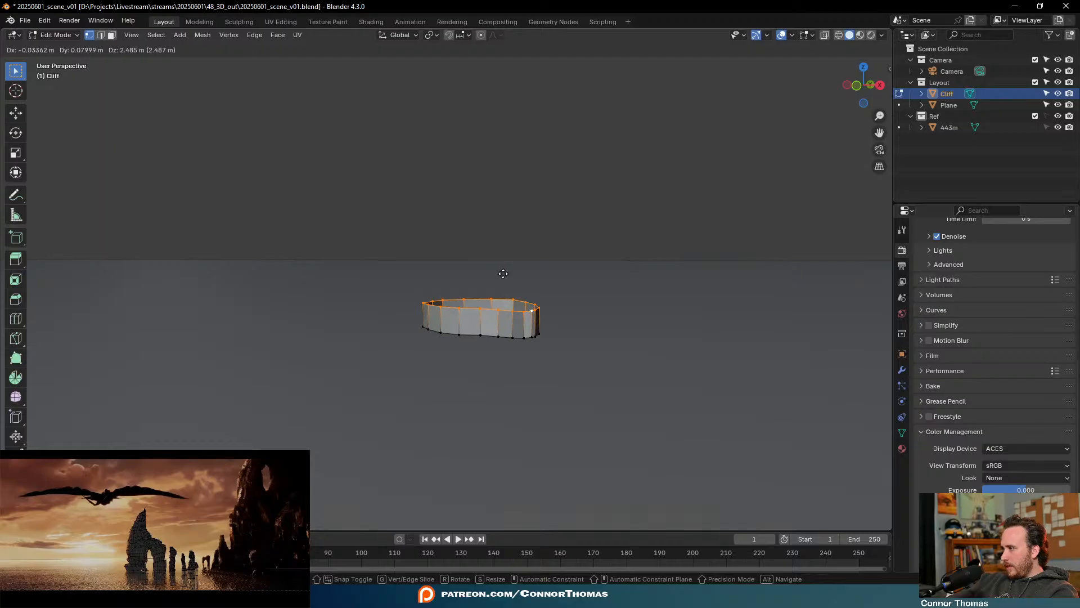
click(502, 276)
key(s)
click(575, 289)
Extrude a taller section above the new pillar's base, then lower its top ring and adjust its width
key(e)
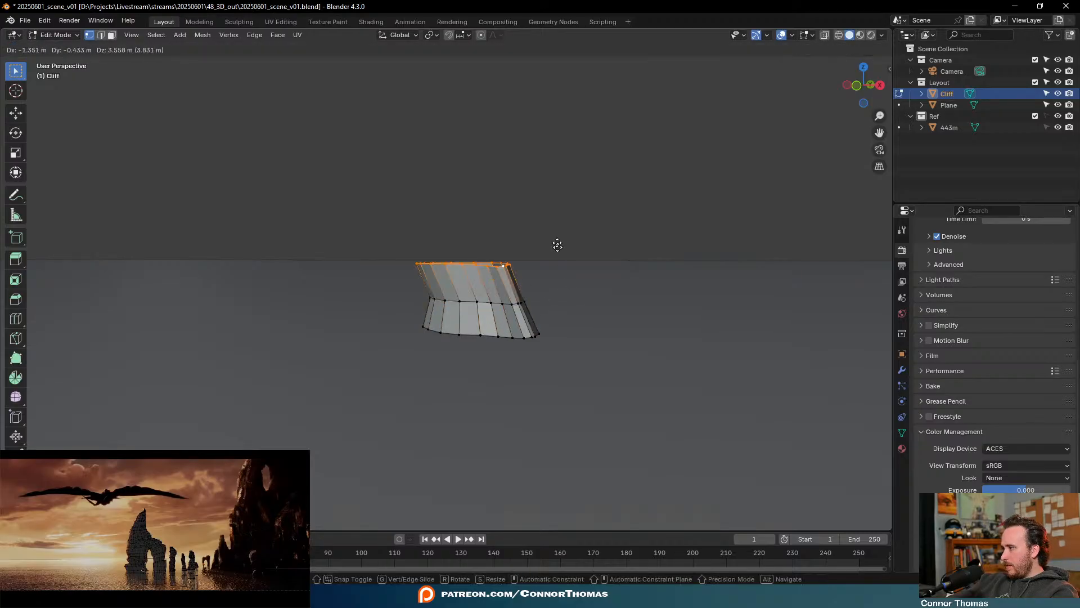
click(560, 153)
key(s)
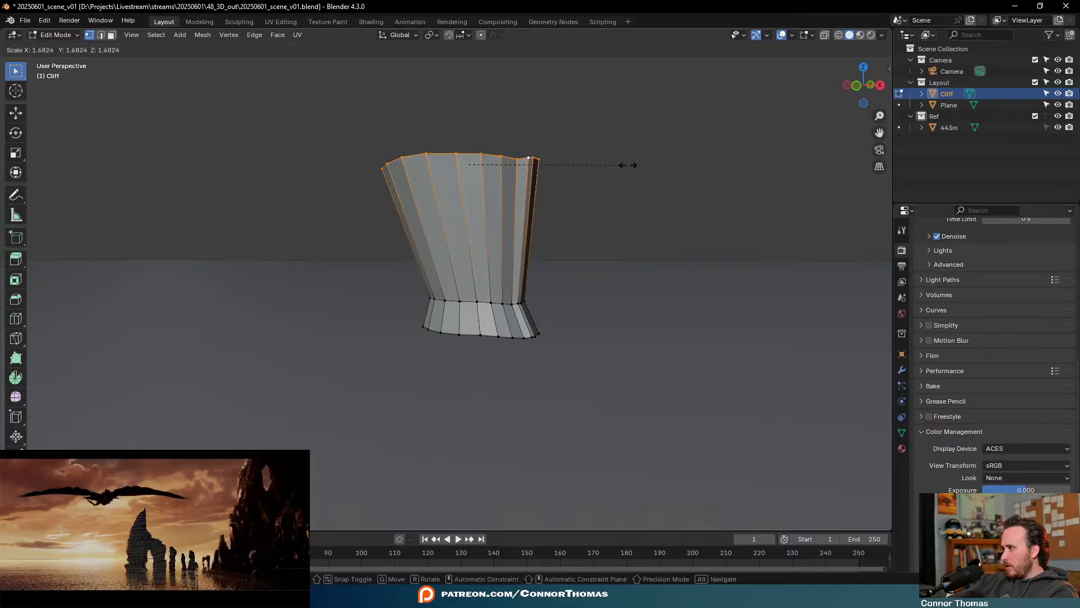
click(622, 164)
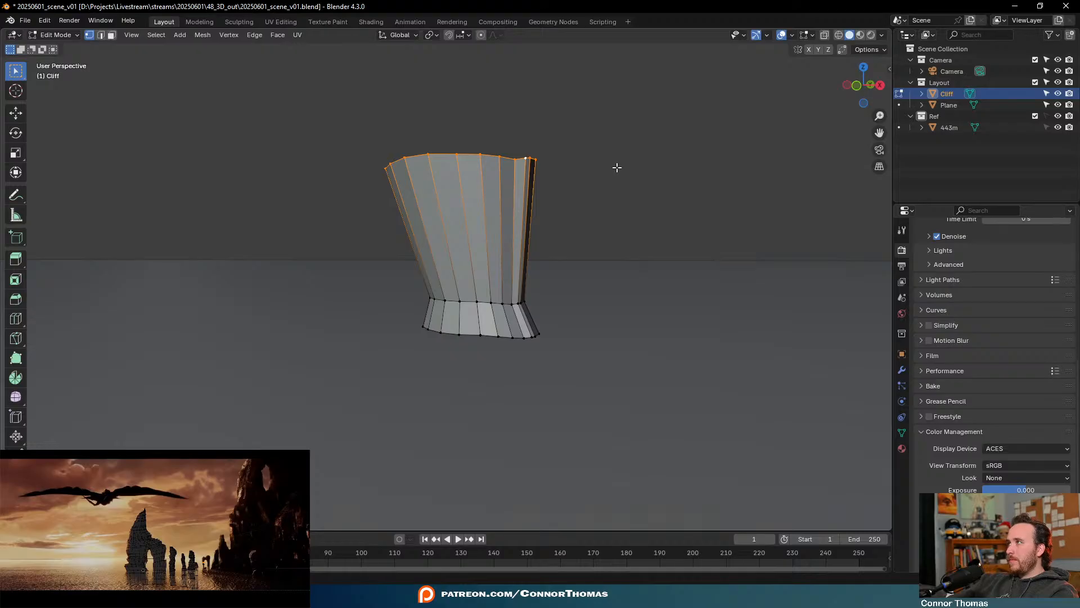
shift+middle_drag(557, 205, 526, 315)
scroll(526, 265, down, 3)
key(g)
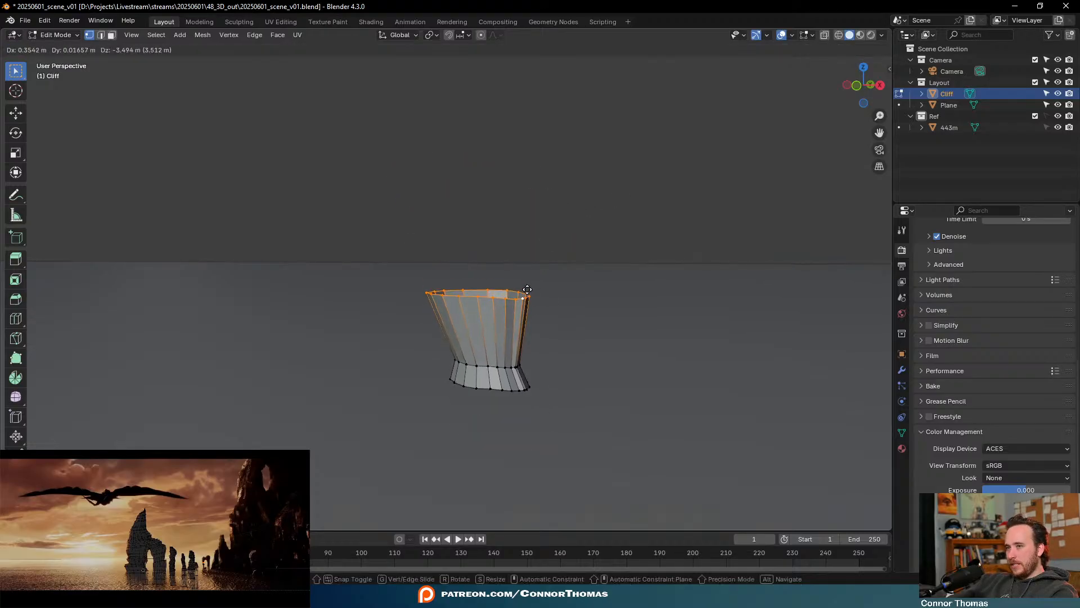
click(527, 295)
key(g)
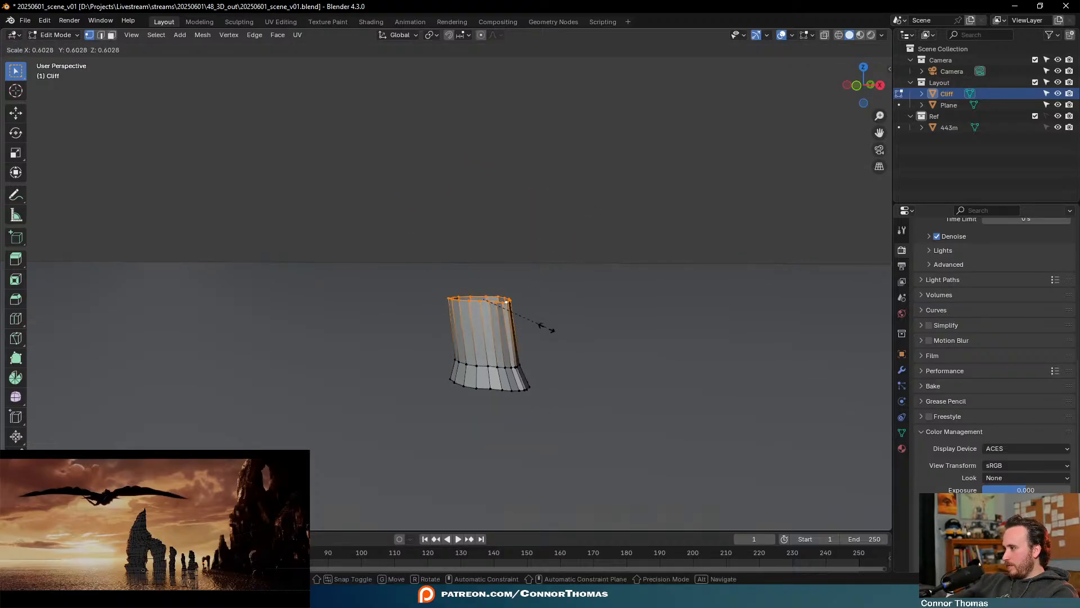
click(551, 336)
Extrude two more rings up the pillar and scale them outward to broaden its upper part
middle_drag(493, 314, 525, 352)
key(e)
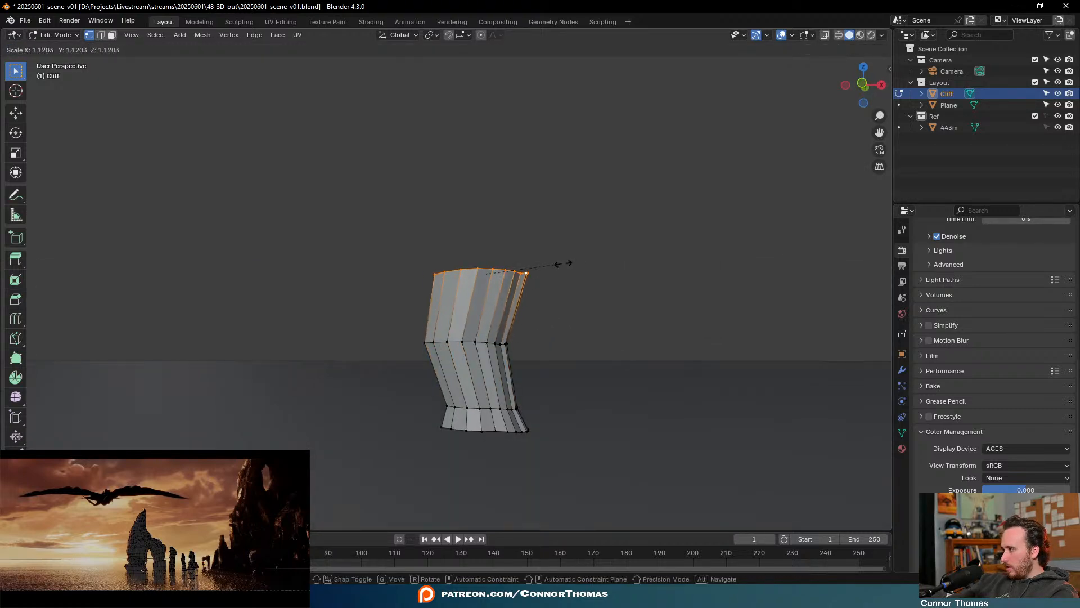
click(578, 264)
key(e)
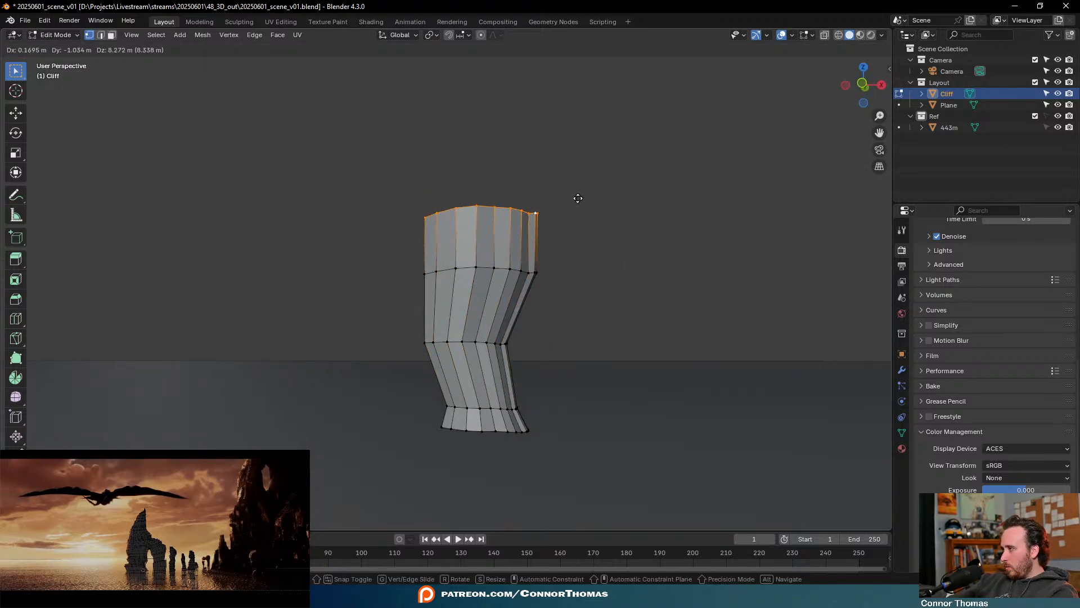
click(576, 192)
key(s)
click(655, 181)
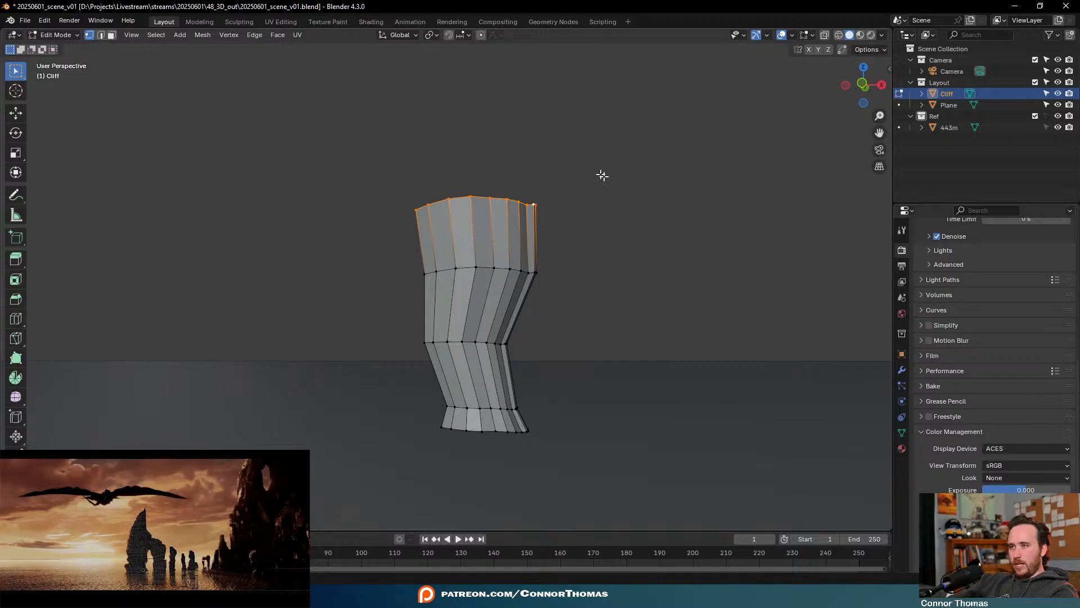
Duplicate the whole open-topped pillar and place the copy beside it along the X axis
middle_drag(554, 399, 482, 294)
key(alt+a)
key(a)
key(shift+d)
key(x)
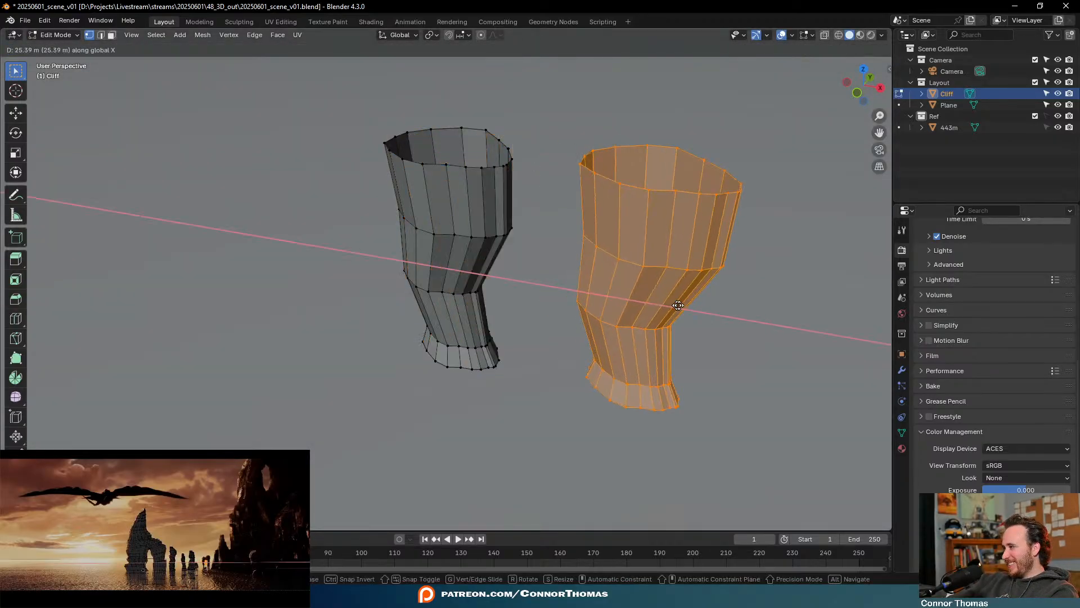
click(788, 332)
Scale the edge loop above the duplicate pillar's lowest sections up to about 1.15 to thicken its waist
key(a)
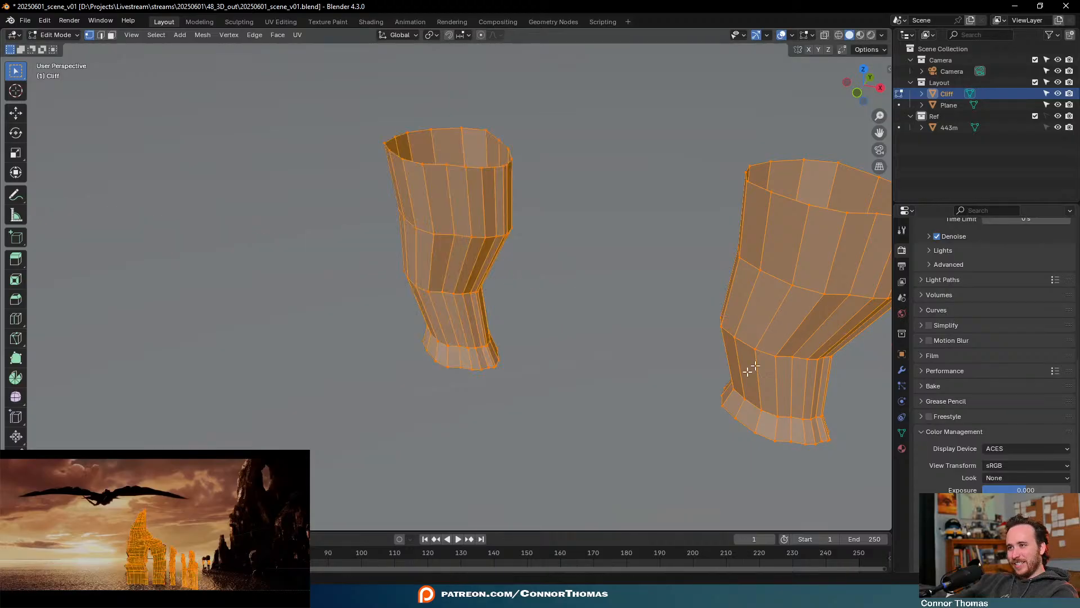
key(alt+a)
alt+click(767, 353)
shift+middle_drag(767, 353, 572, 367)
key(s)
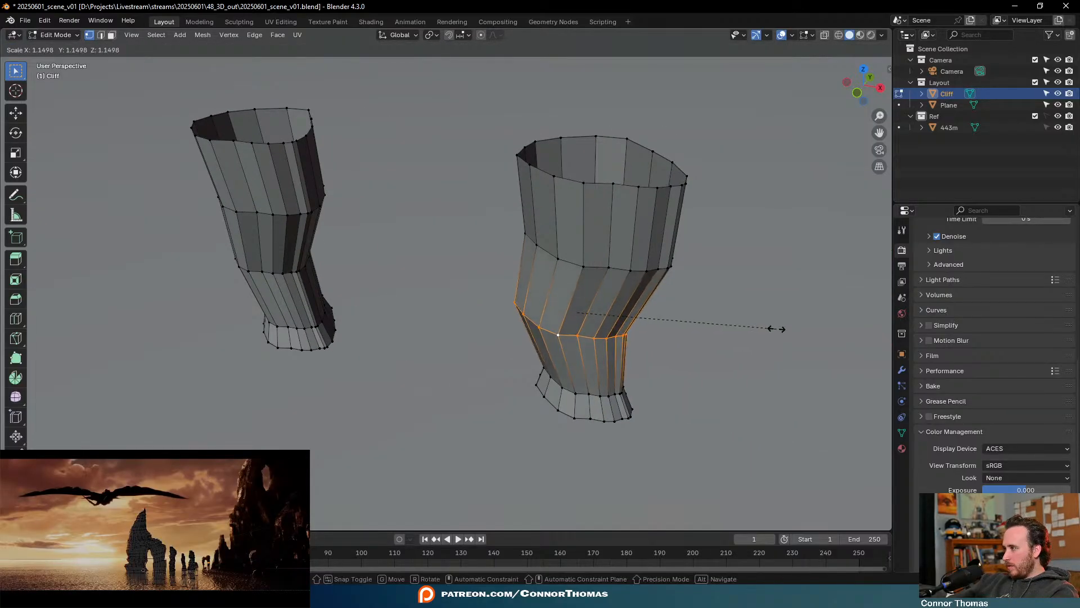
click(782, 329)
Shift the duplicate pillar's top ring about 4 m toward the first pillar and scale it outward
alt+click(656, 274)
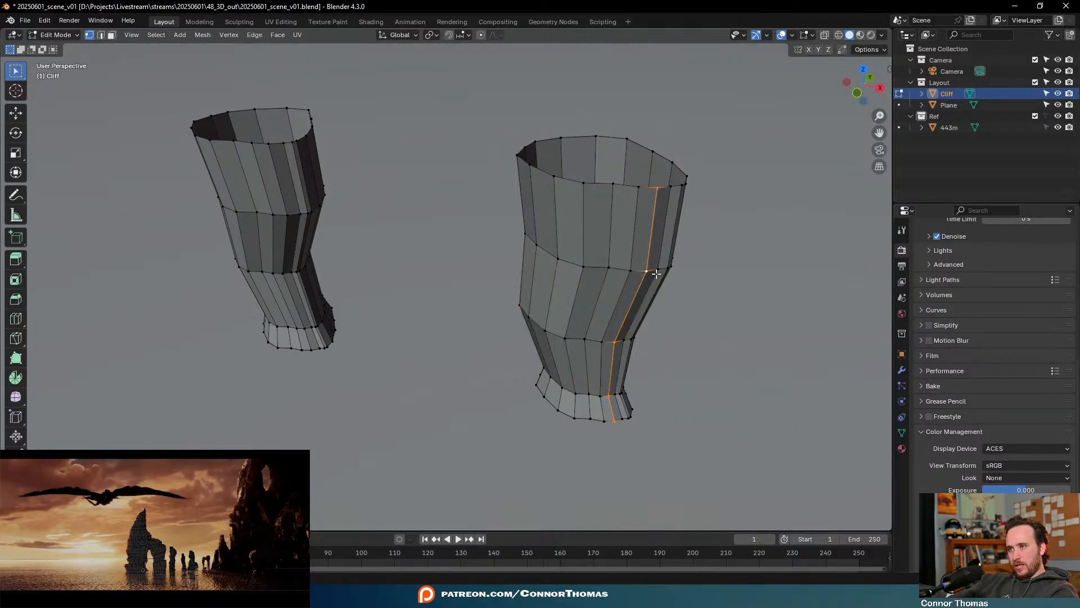
alt+click(617, 188)
alt+click(617, 184)
middle_drag(617, 184, 698, 183)
key(g)
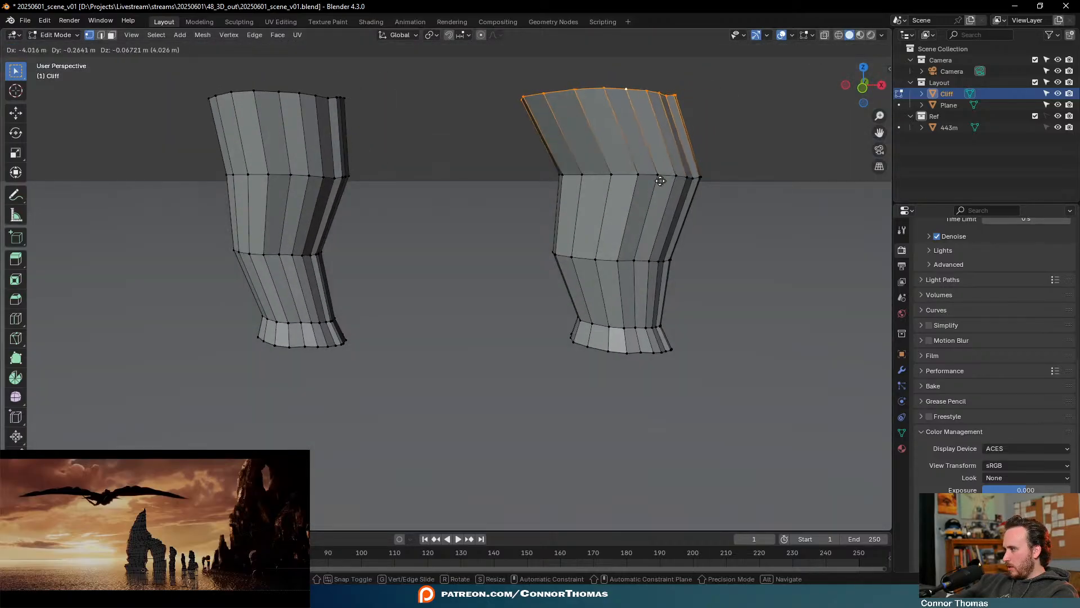
click(670, 175)
key(s)
click(754, 148)
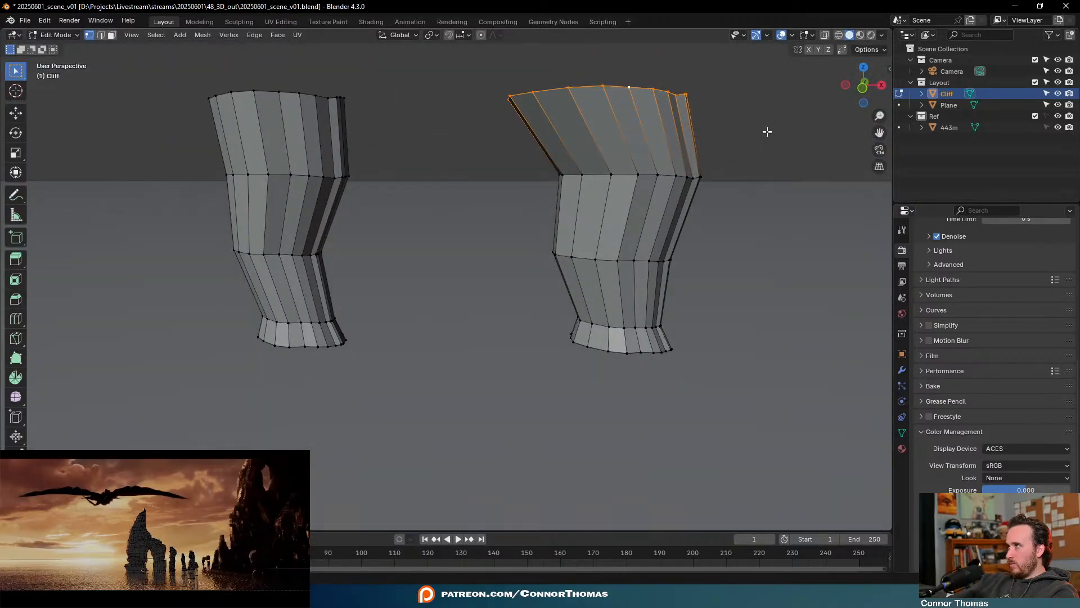
key(r)
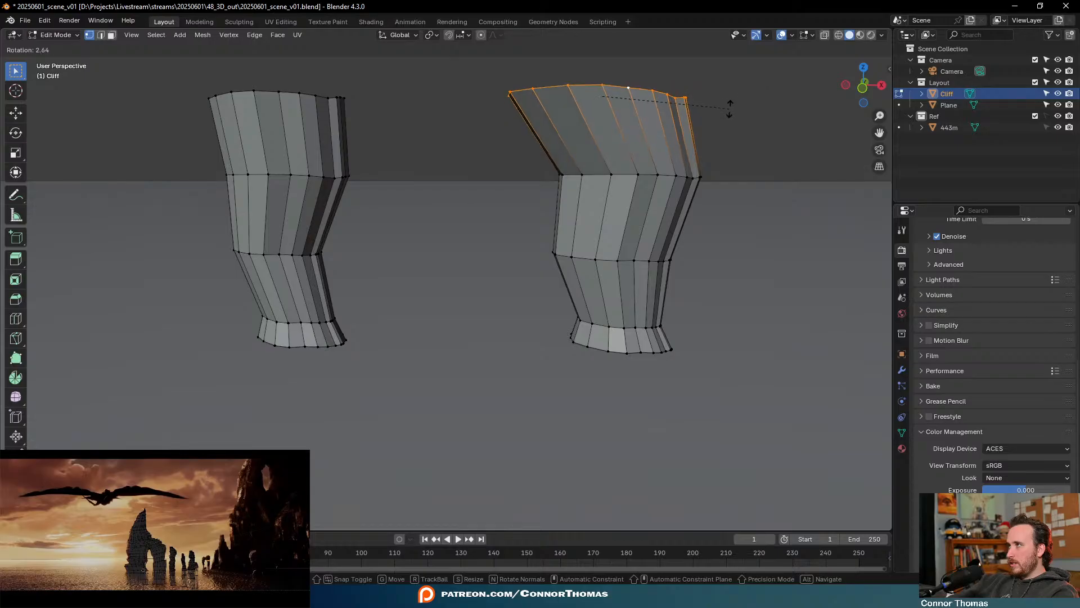
key(shift+y)
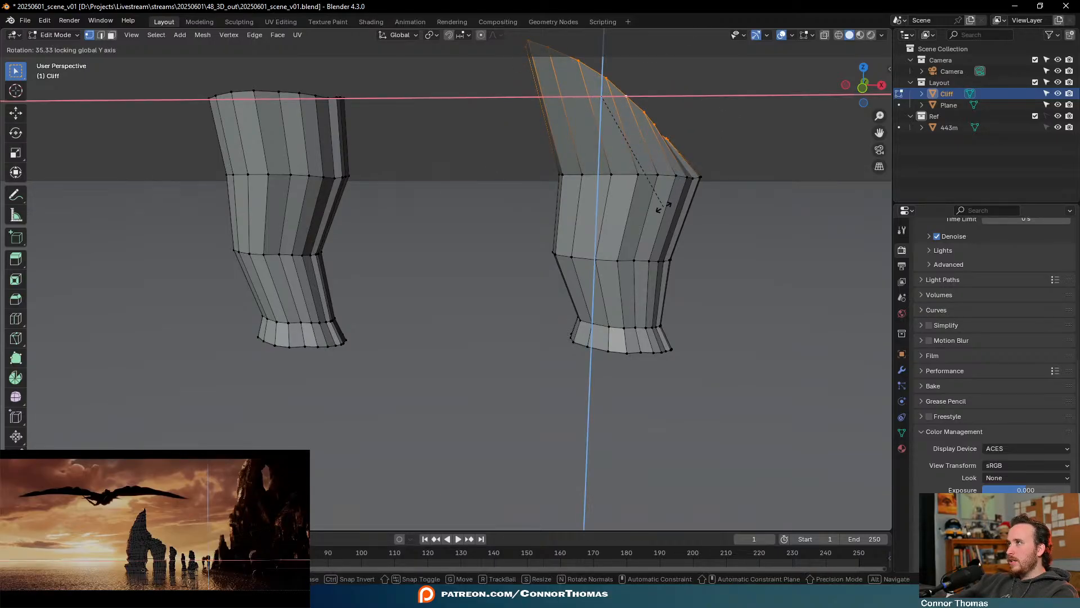
right_click(664, 207)
Tilt the duplicate pillar's top ring down toward the first pillar, then extrude a section above it and scale it outward
shift+middle_drag(722, 130, 679, 194)
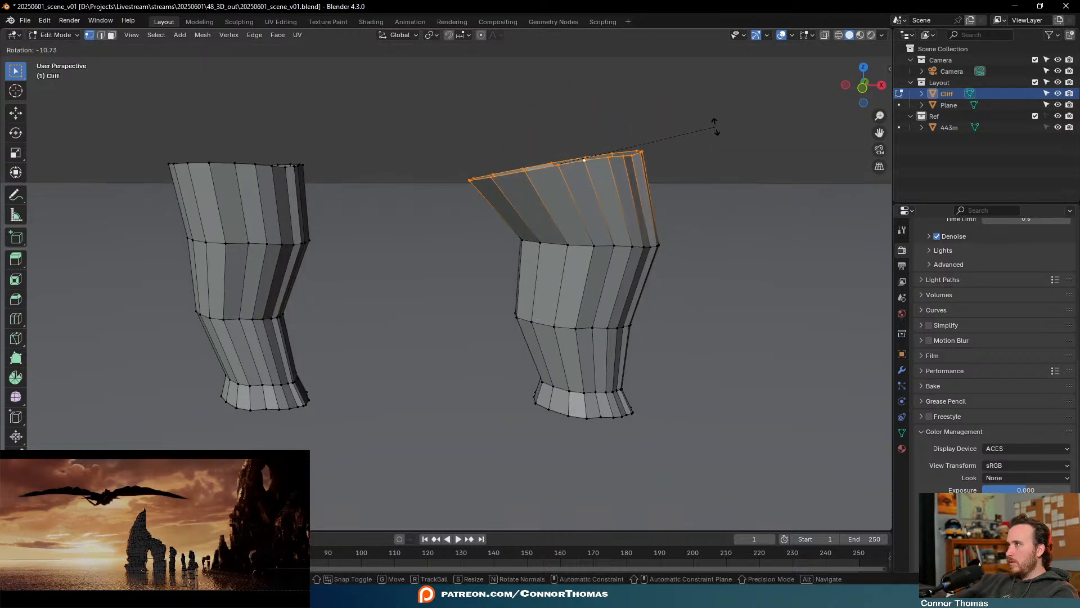
middle_drag(717, 129, 690, 179)
key(e)
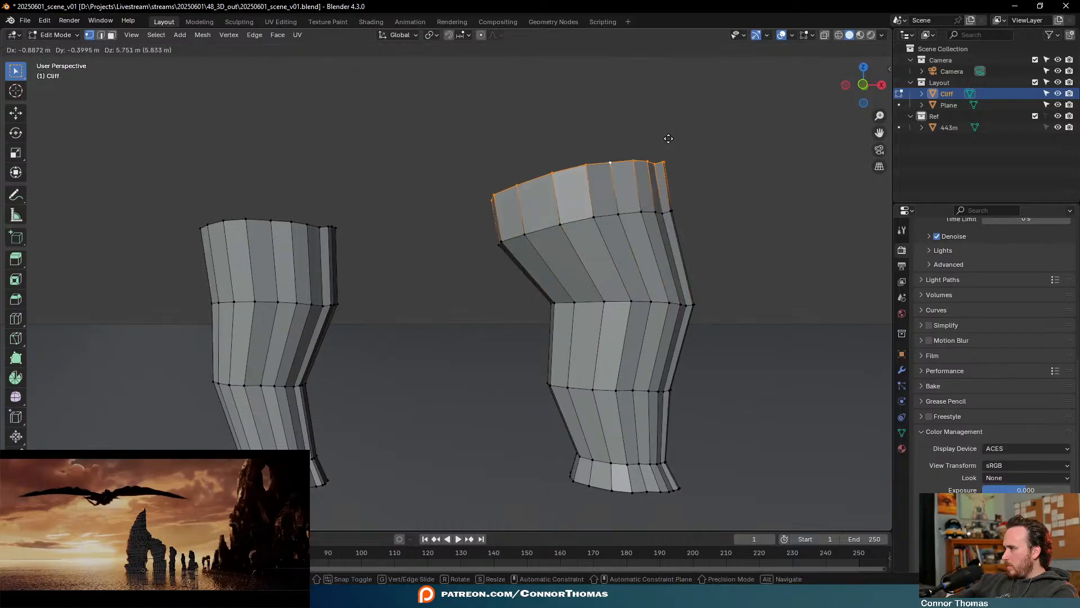
click(718, 121)
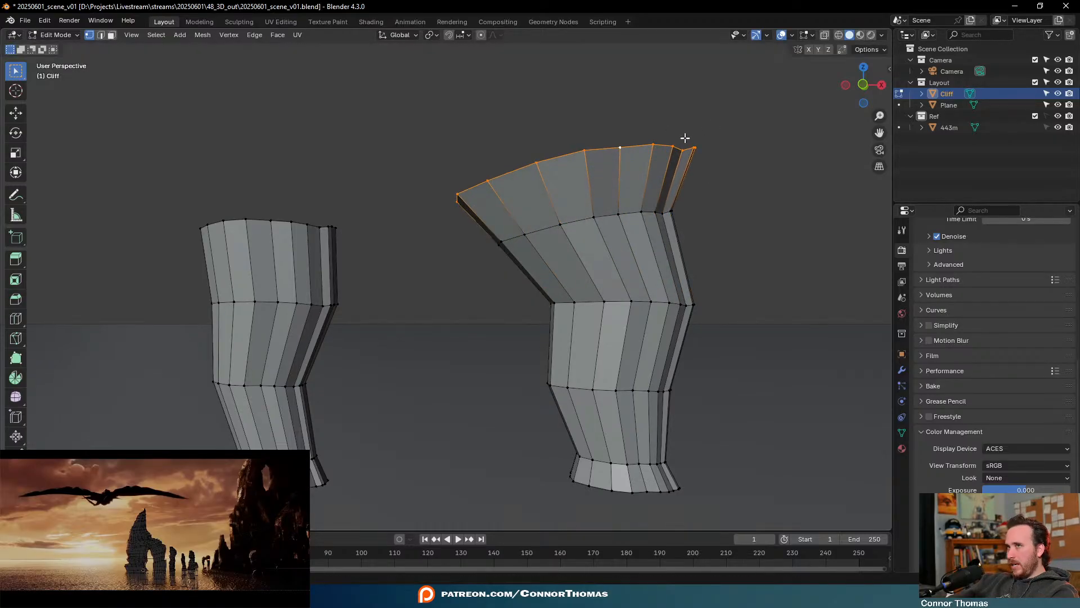
key(a)
key(a)
Tilt the first pillar's top ring down toward the duplicate, then extrude a short section above it and flare it outward
mouse_move(444, 201)
middle_down()
mouse_move(491, 229)
mouse_move(434, 216)
middle_up()
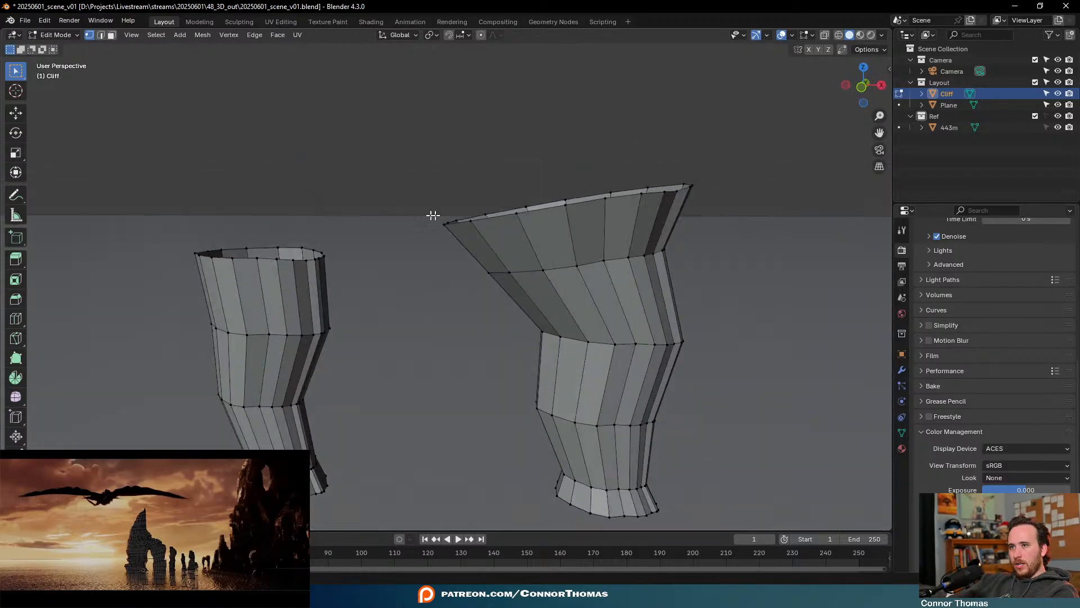
alt+click(309, 262)
middle_drag(309, 262, 472, 208)
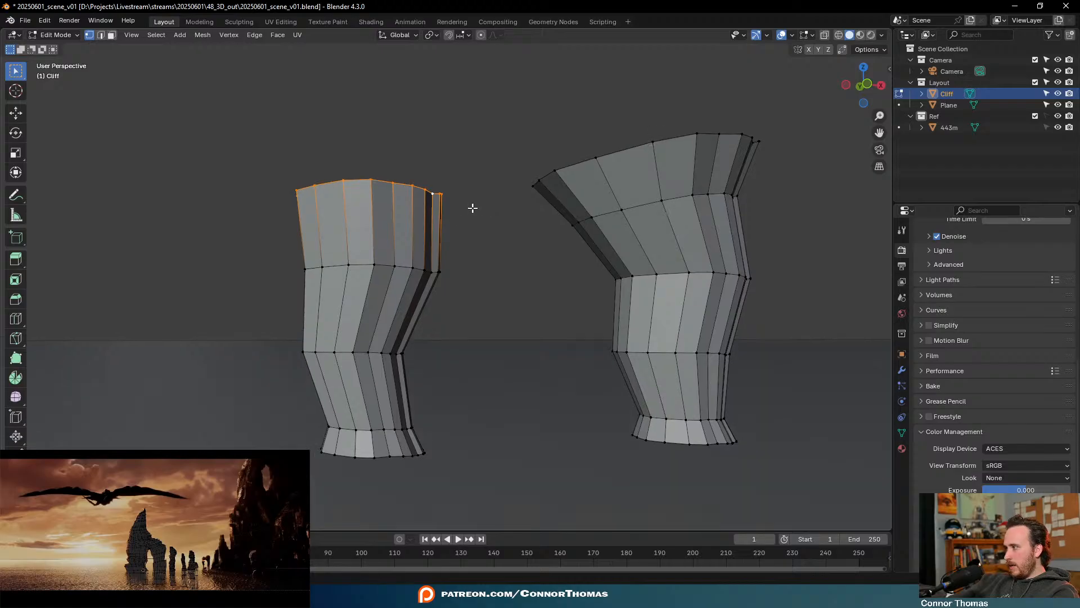
key(r)
click(499, 262)
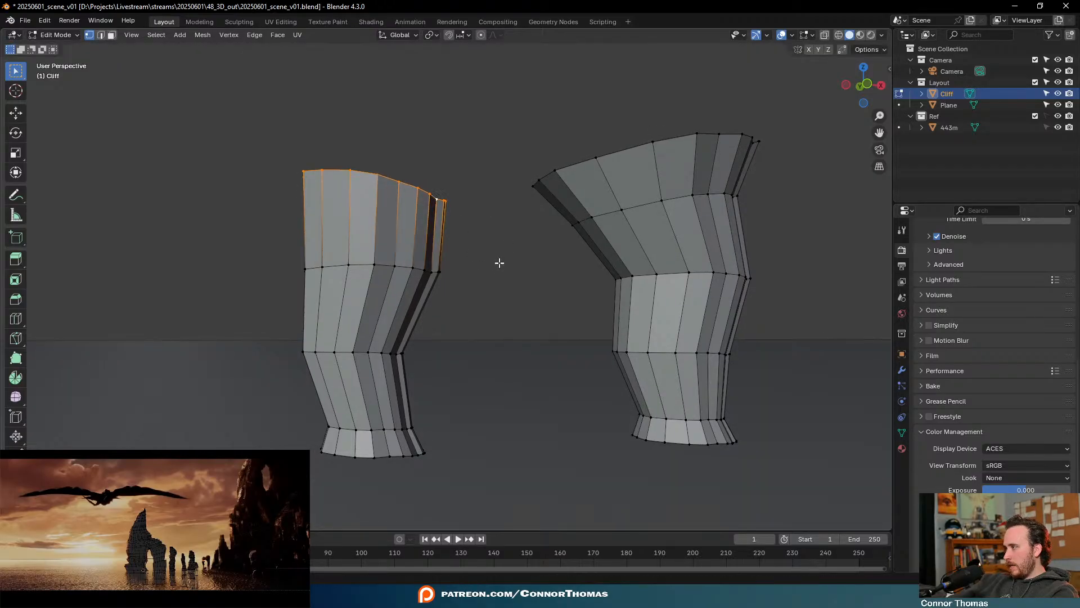
key(e)
click(517, 219)
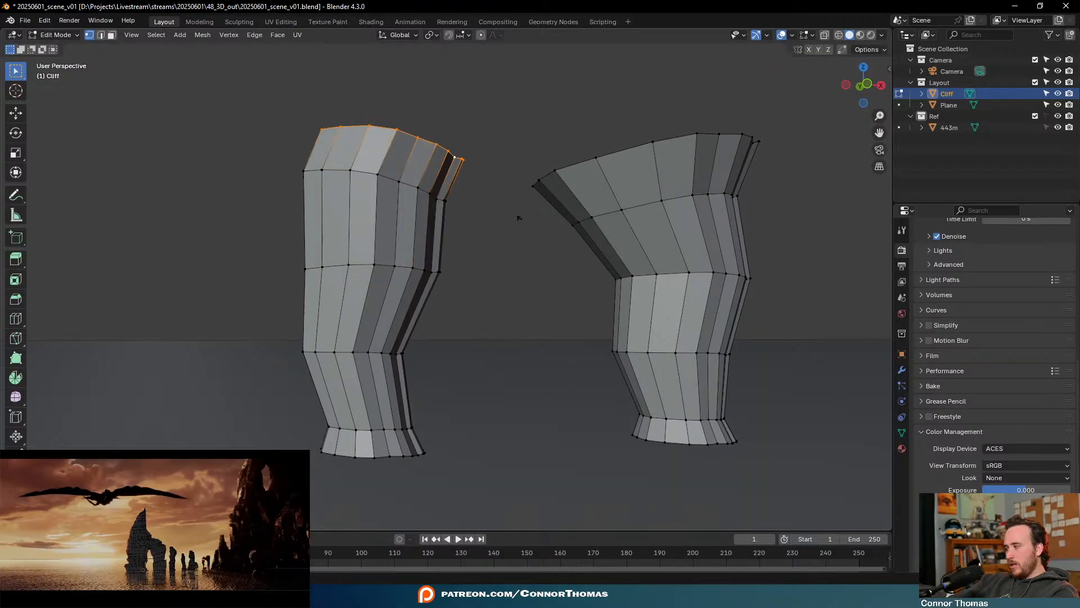
key(s)
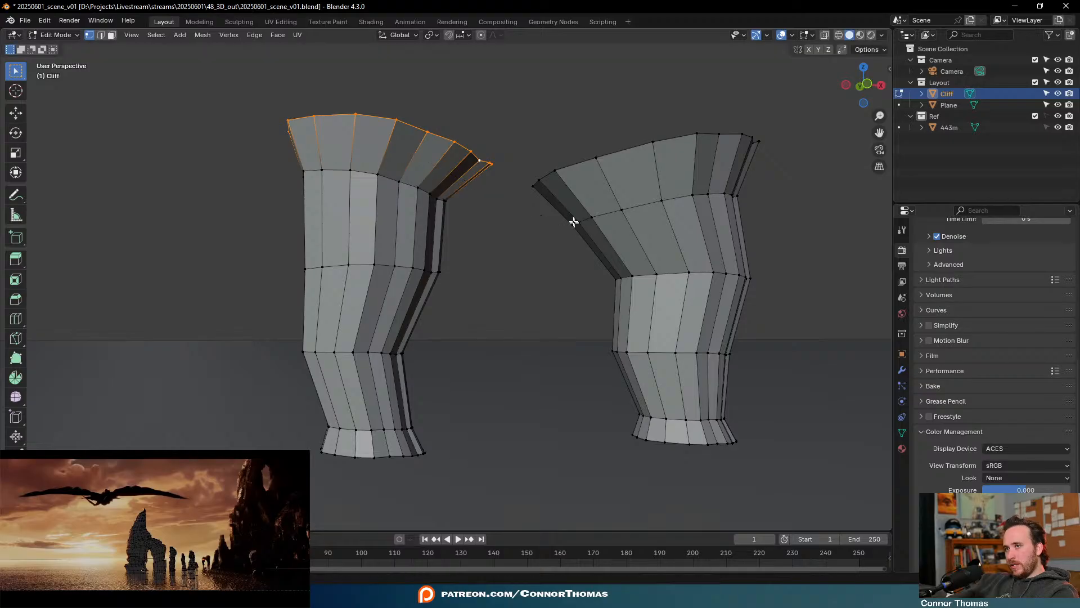
click(535, 193)
Fill two adjacent faces between the facing rim vertices of the two pillars to start a bridge
middle_drag(535, 192, 482, 265)
scroll(476, 321, up, 4)
click(458, 305)
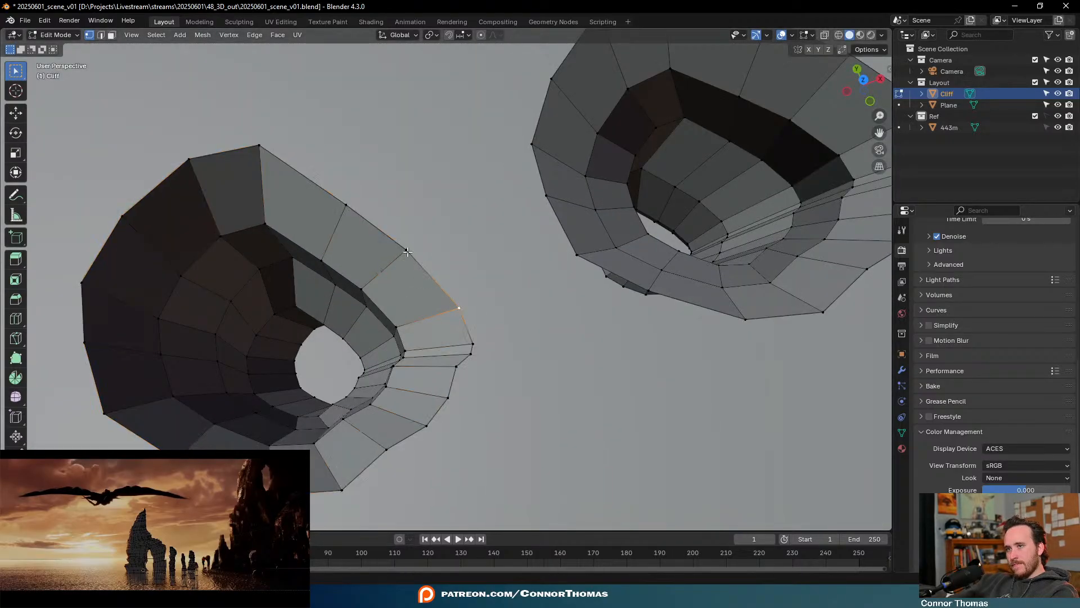
shift+click(406, 250)
shift+click(577, 253)
shift+click(546, 196)
key(f)
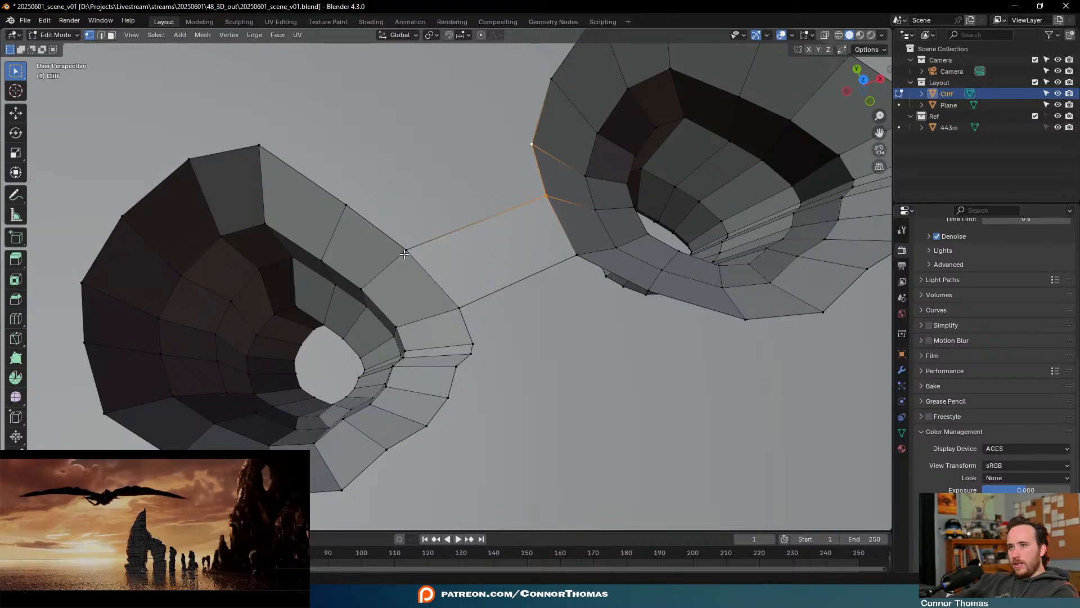
shift+click(346, 204)
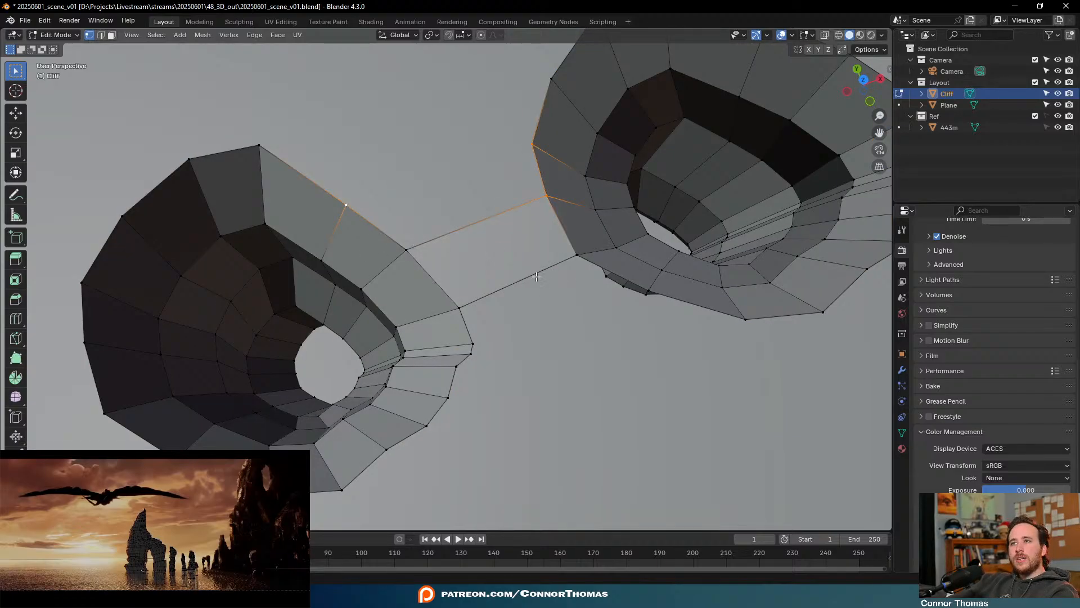
key(f)
shift+click(419, 248)
key(a)
key(alt+a)
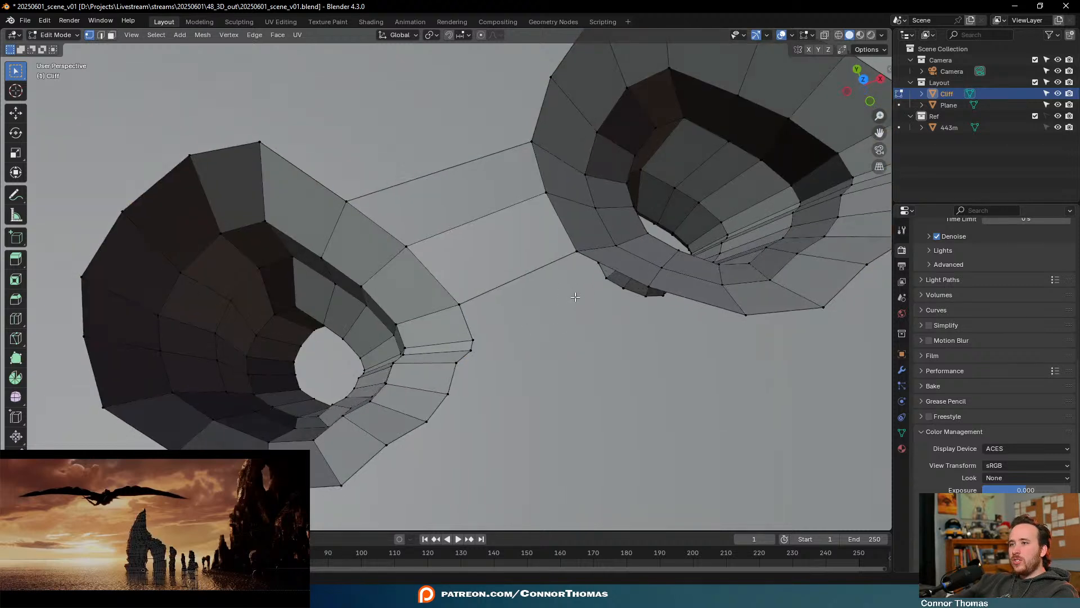
Fill a third bridge face from the next pair of facing rim vertices on the near side
shift+click(468, 308)
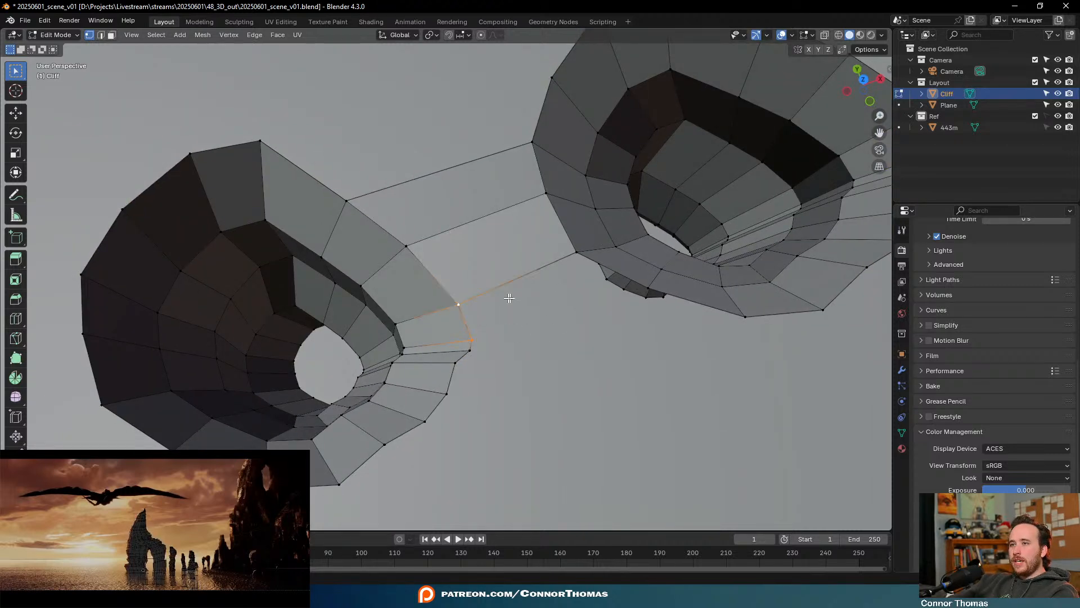
shift+click(648, 276)
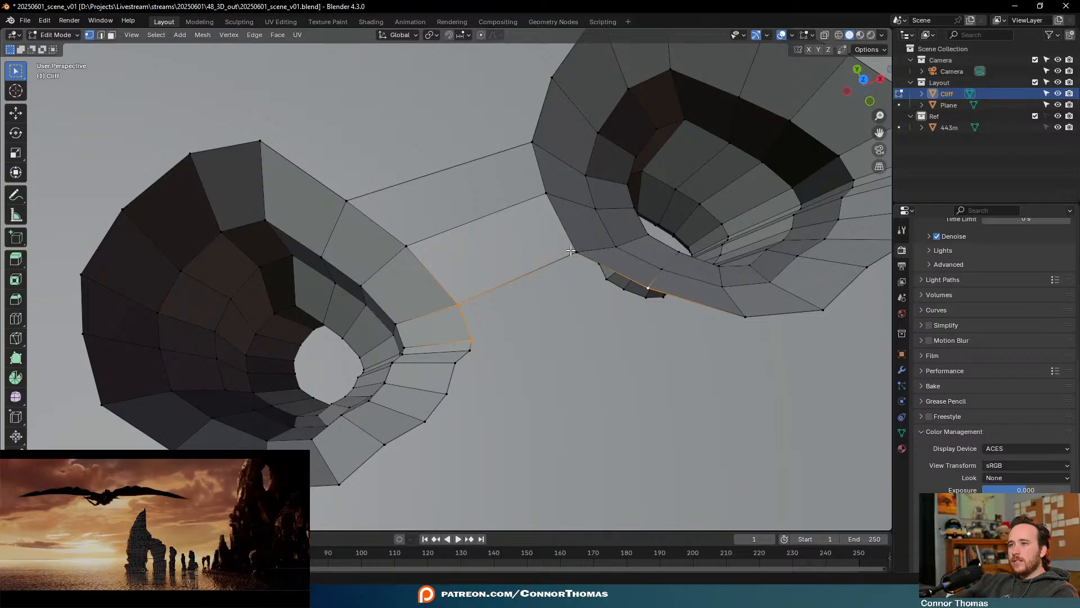
key(f)
key(alt+a)
Add a centred loop cut across the bridge faces and raise it to form an arch between the pillars
key(ctrl+r)
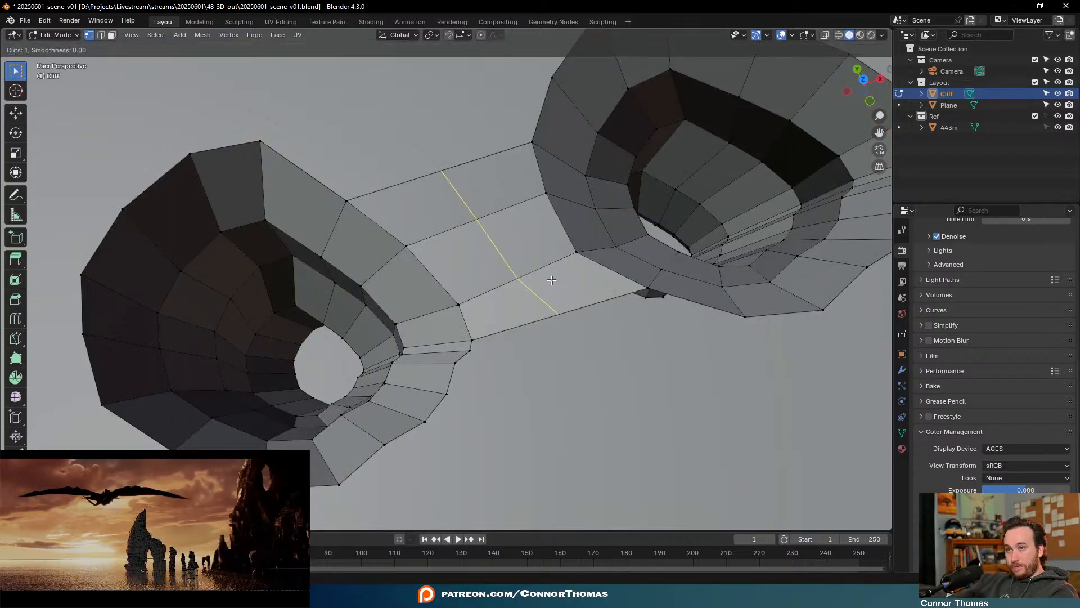
click(551, 280)
right_click(551, 280)
mouse_move(551, 279)
middle_down()
mouse_move(591, 292)
mouse_move(533, 197)
mouse_move(568, 283)
mouse_move(552, 272)
middle_up()
key(g)
click(548, 244)
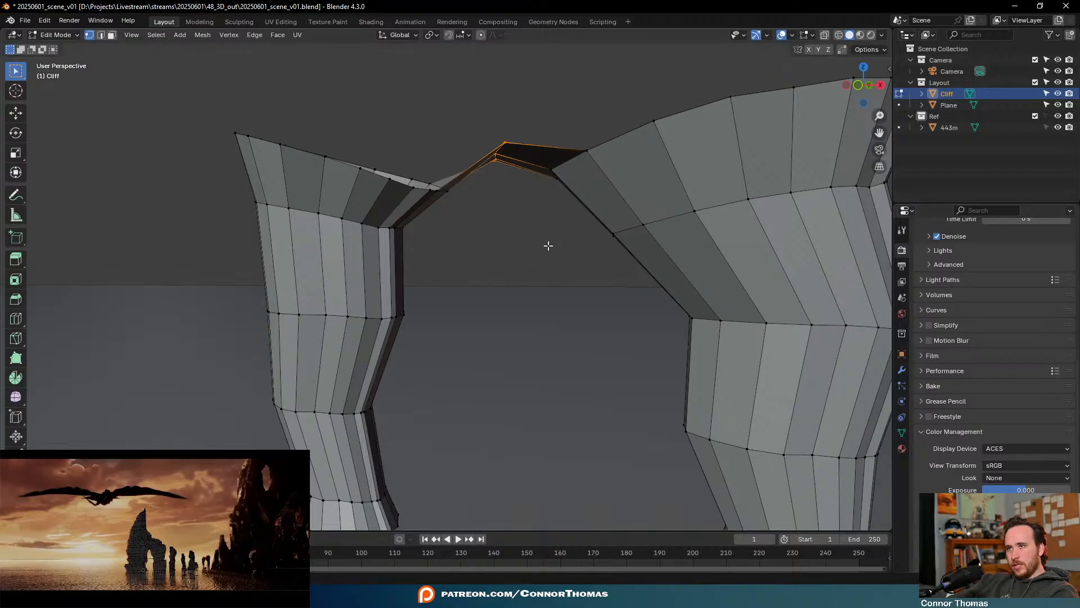
key(a)
key(a)
Extrude the joined rim of both pillars and the bridge upward and scale the new ring outward
mouse_move(499, 220)
middle_down()
mouse_move(622, 245)
mouse_move(476, 256)
mouse_move(483, 283)
mouse_move(498, 220)
middle_up()
alt+click(481, 234)
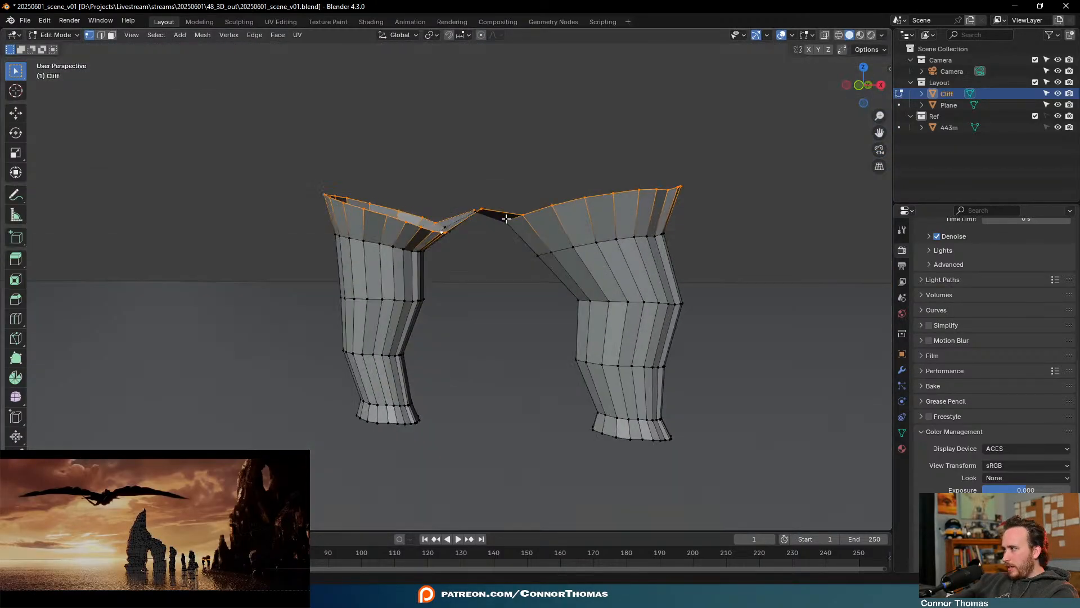
key(e)
click(511, 145)
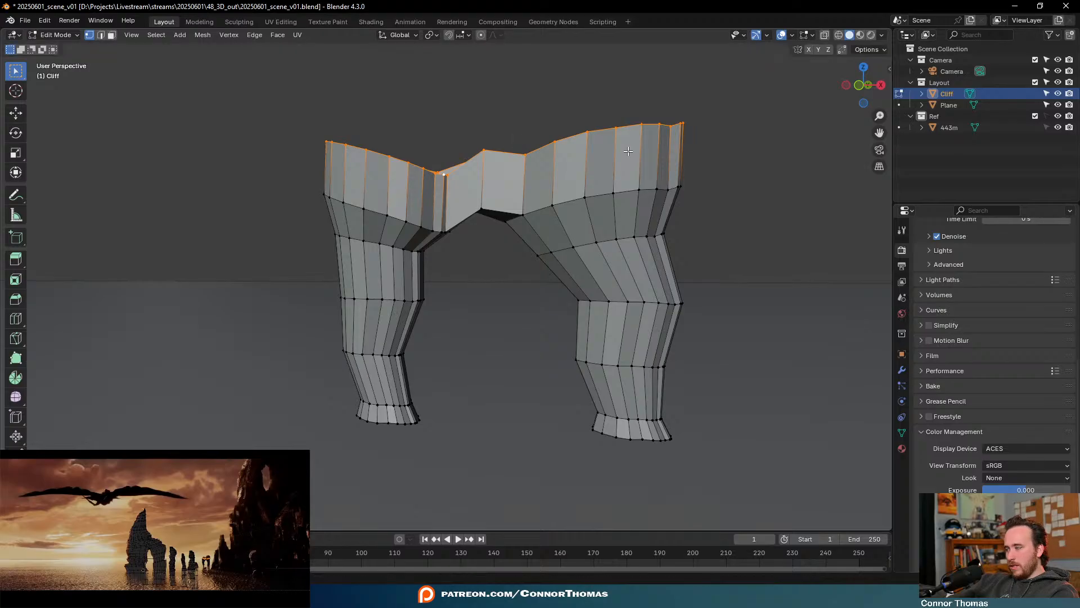
key(s)
click(651, 153)
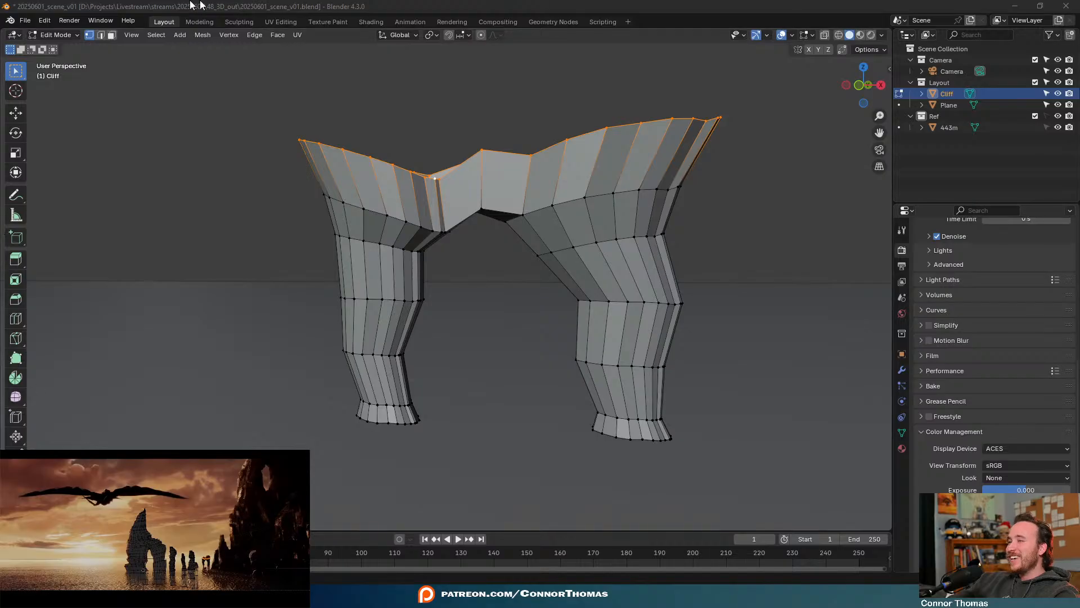
Lower the arch's new top ring to shorten its section and adjust its width
shift+middle_drag(473, 123, 532, 182)
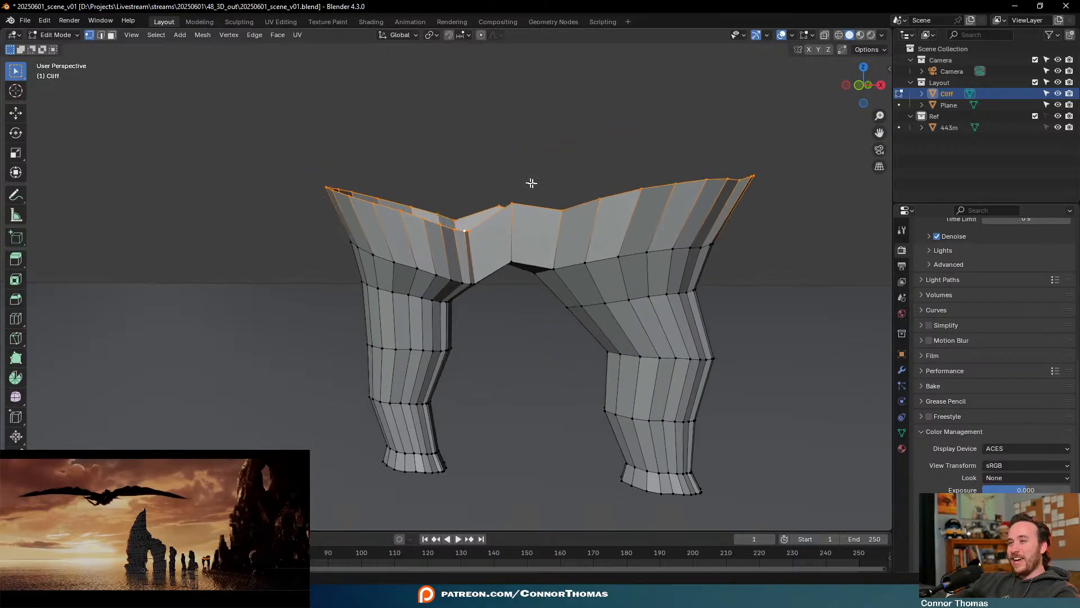
key(g)
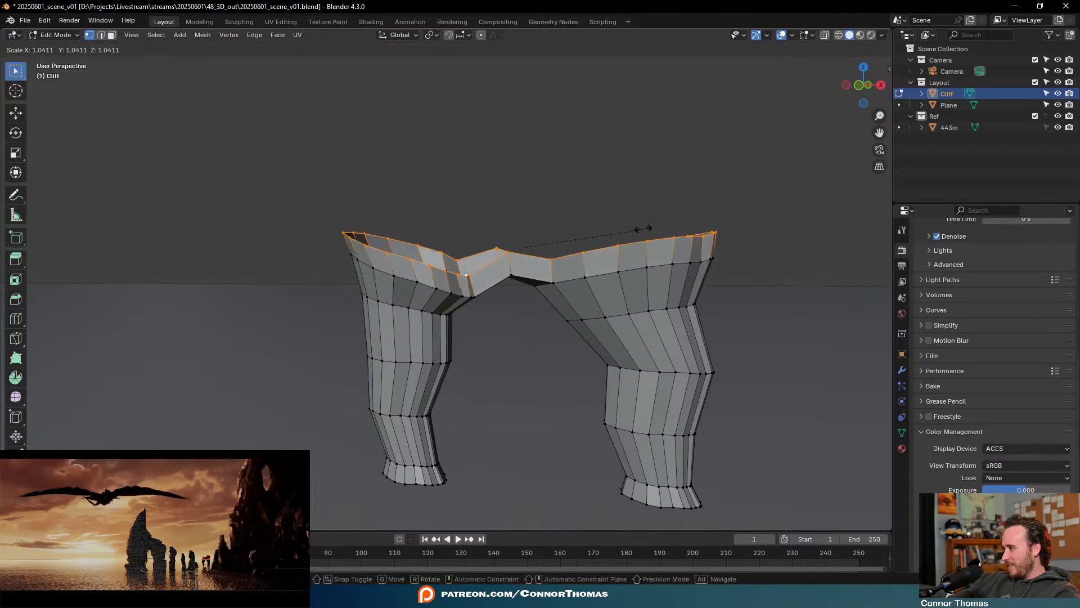
click(652, 206)
Extrude another section above the arch, scale its ring to about 0.83, and shift the ring slightly sideways
shift+middle_drag(627, 221, 625, 243)
key(e)
click(644, 199)
key(s)
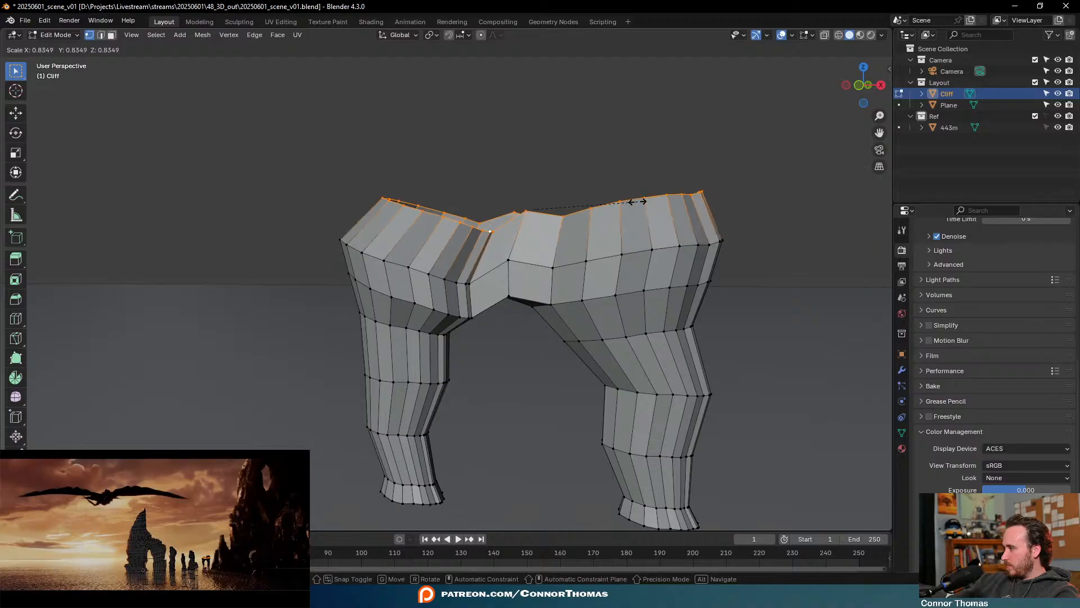
click(637, 203)
key(g)
click(651, 203)
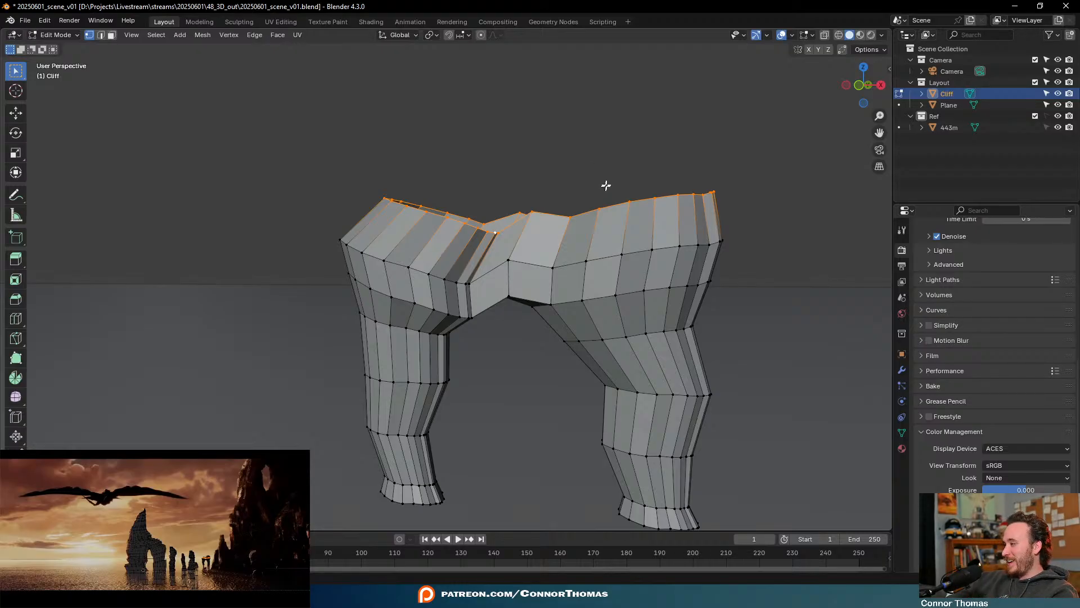
Extrude one more short ring up from the arch's rim and adjust its scale
key(e)
click(620, 151)
key(s)
click(661, 160)
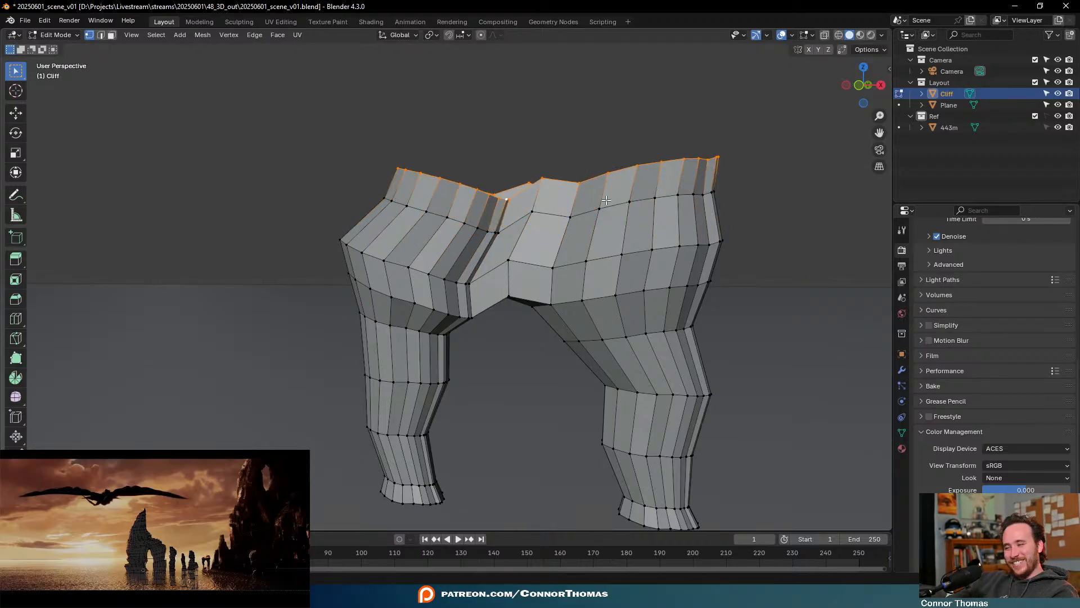
Lower two rim vertices at the dip between the pillars by about 4 m
shift+middle_drag(568, 165, 591, 202)
click(559, 199)
shift+click(542, 193)
key(g)
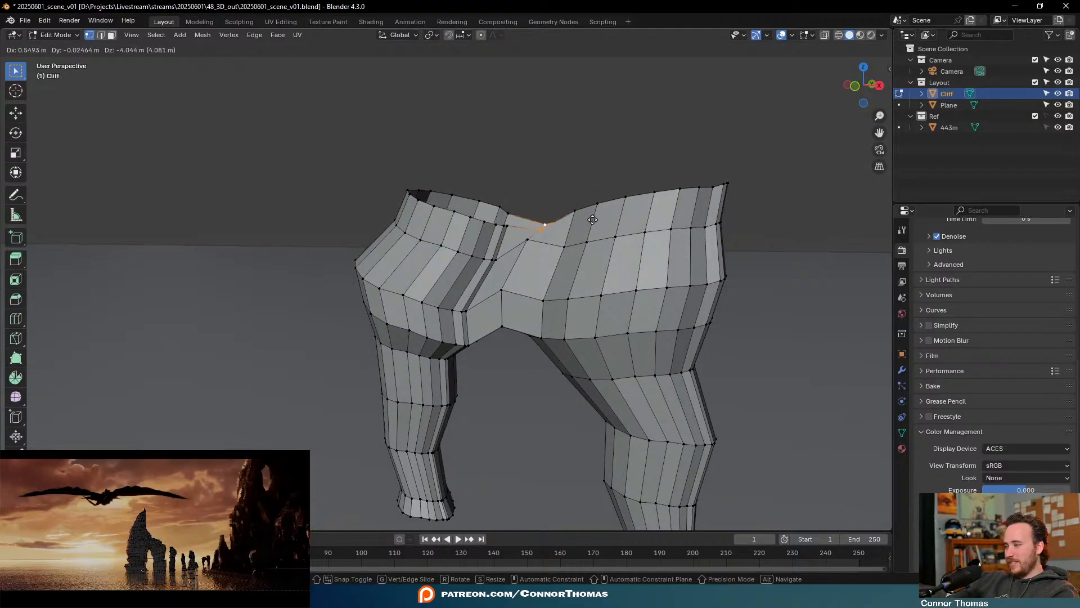
click(591, 220)
key(a)
key(alt+a)
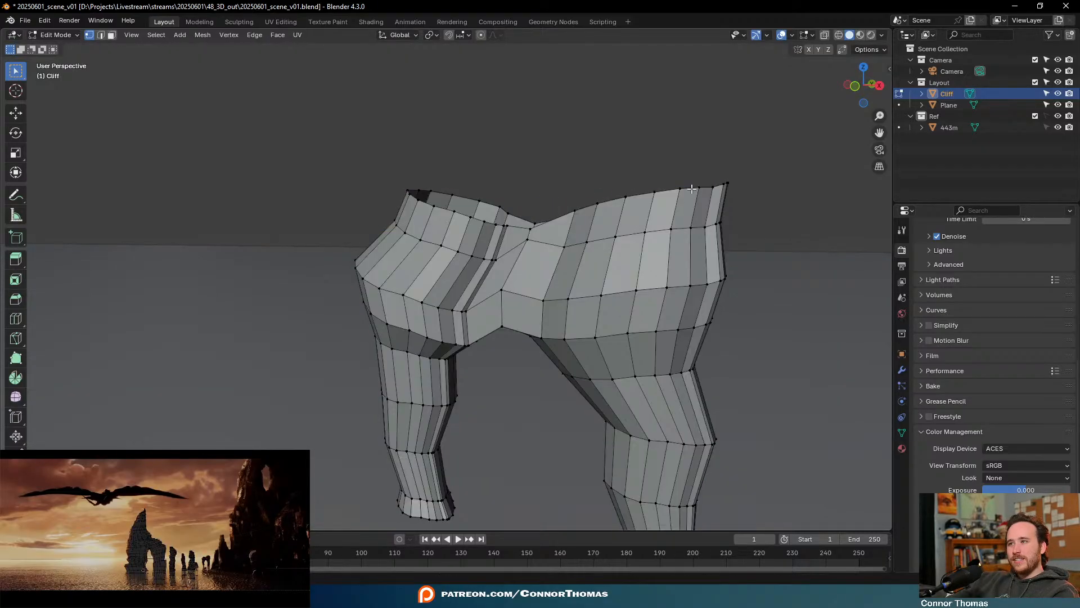
Extrude the arch's open top rim up about 6 m and shift the new ring about 6 m sideways toward the thicker pillar
alt+click(692, 192)
middle_drag(540, 178, 531, 200)
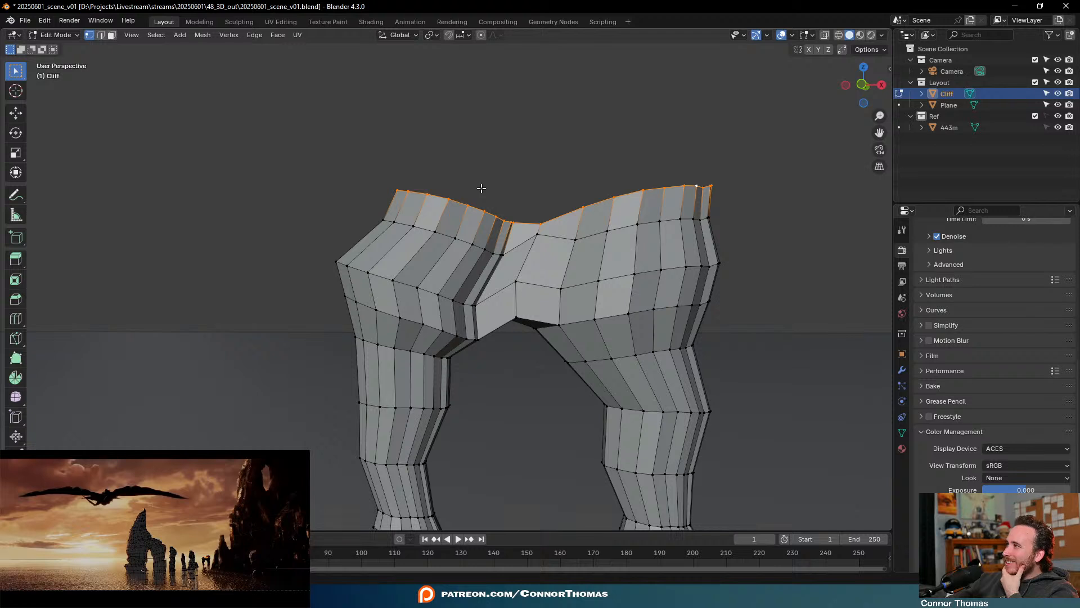
middle_drag(461, 167, 454, 170)
shift+middle_drag(552, 170, 502, 182)
scroll(494, 179, up, 1)
scroll(494, 179, up, 1)
middle_drag(502, 181, 516, 179)
key(e)
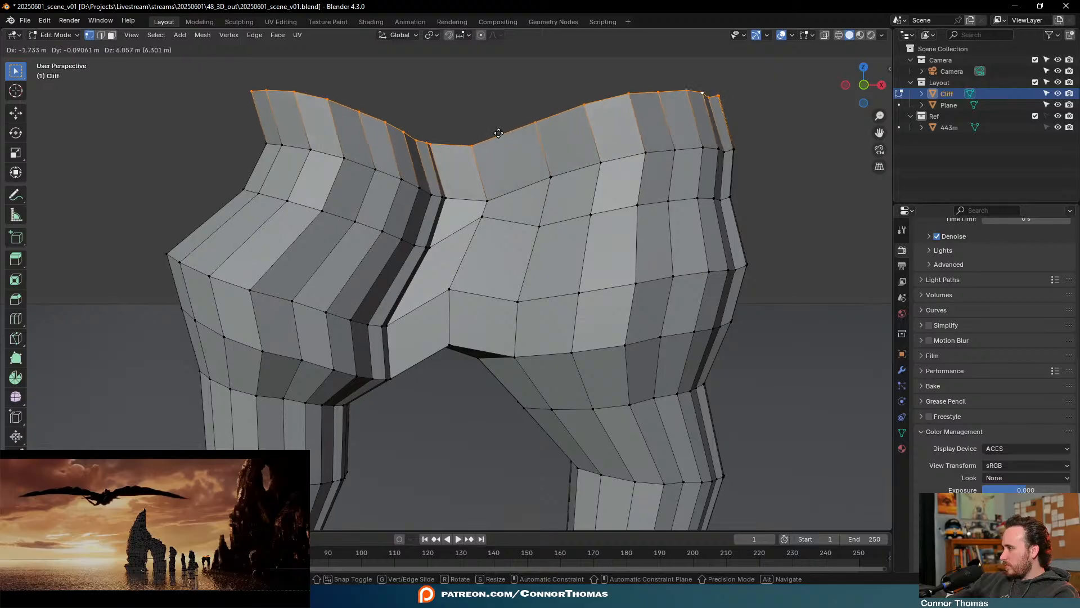
click(495, 133)
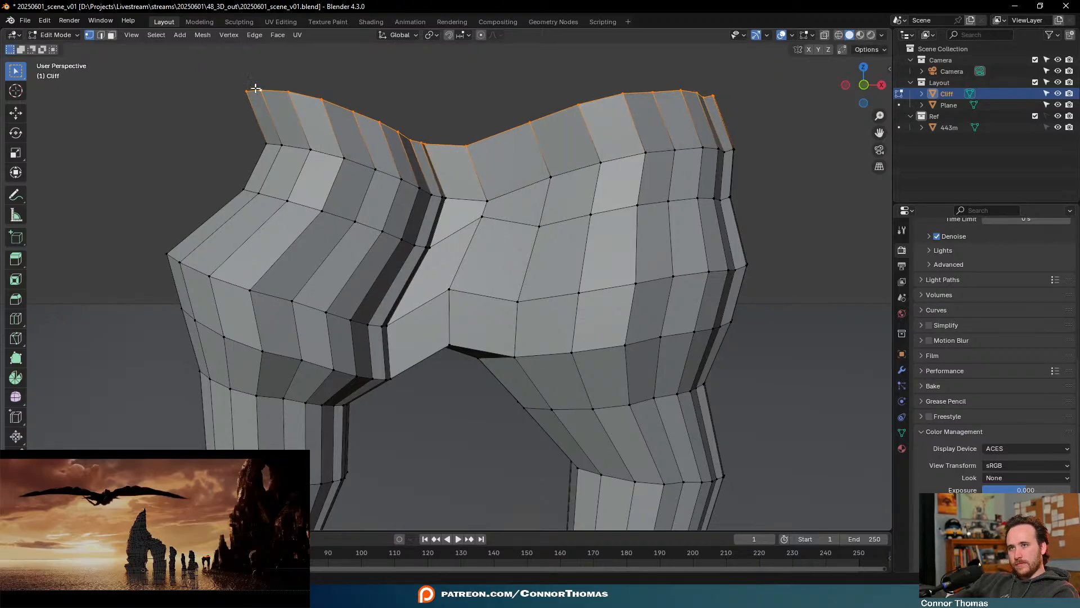
key(g)
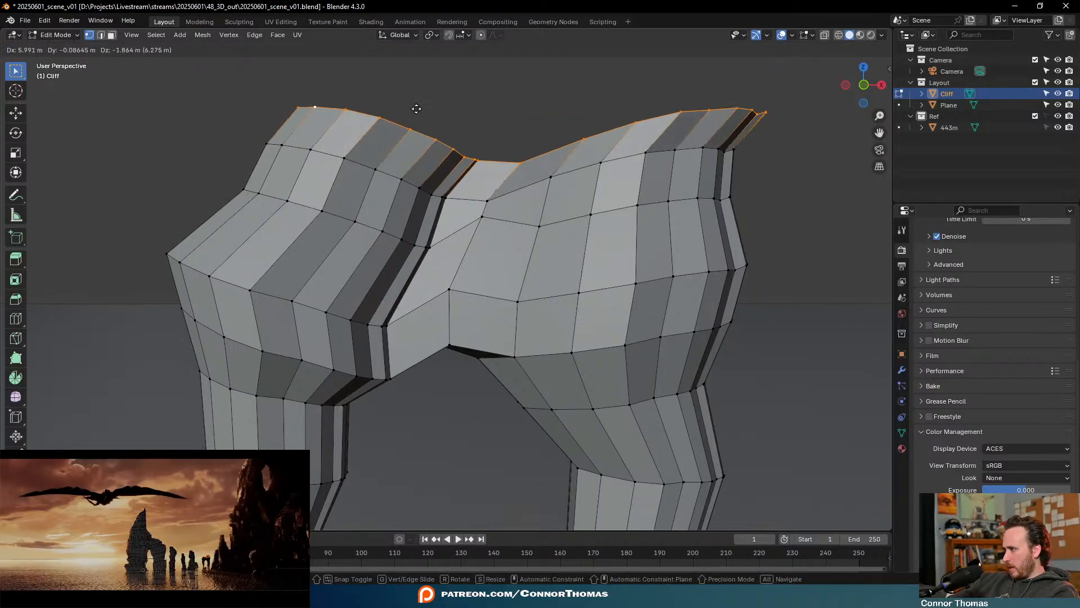
click(429, 107)
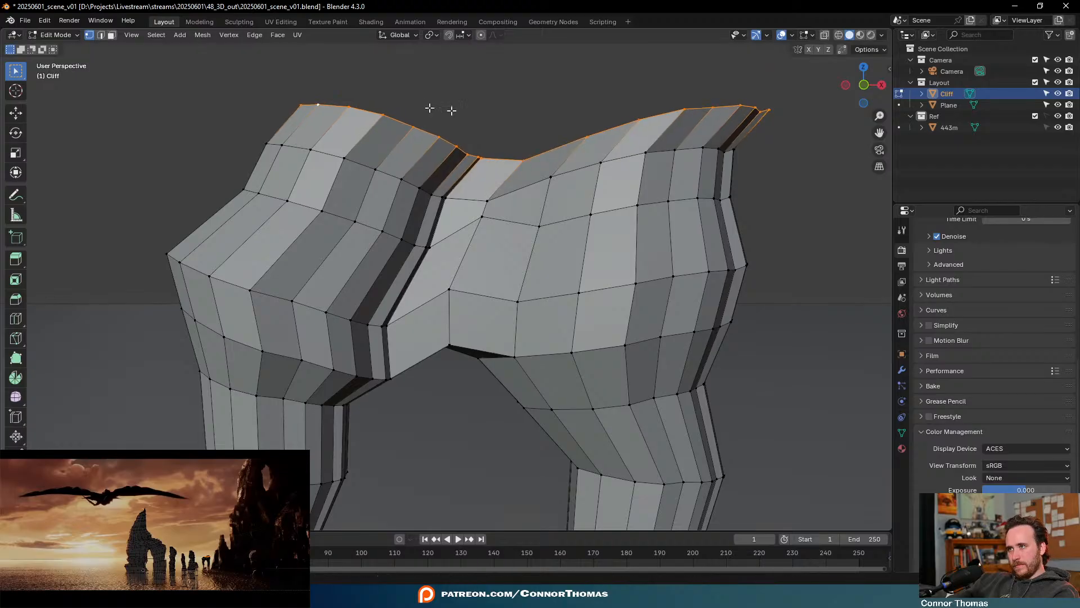
Select the outer rim vertices above the thicker pillar and reposition them with smooth proportional editing
key(alt+a)
key(z)
click(674, 89)
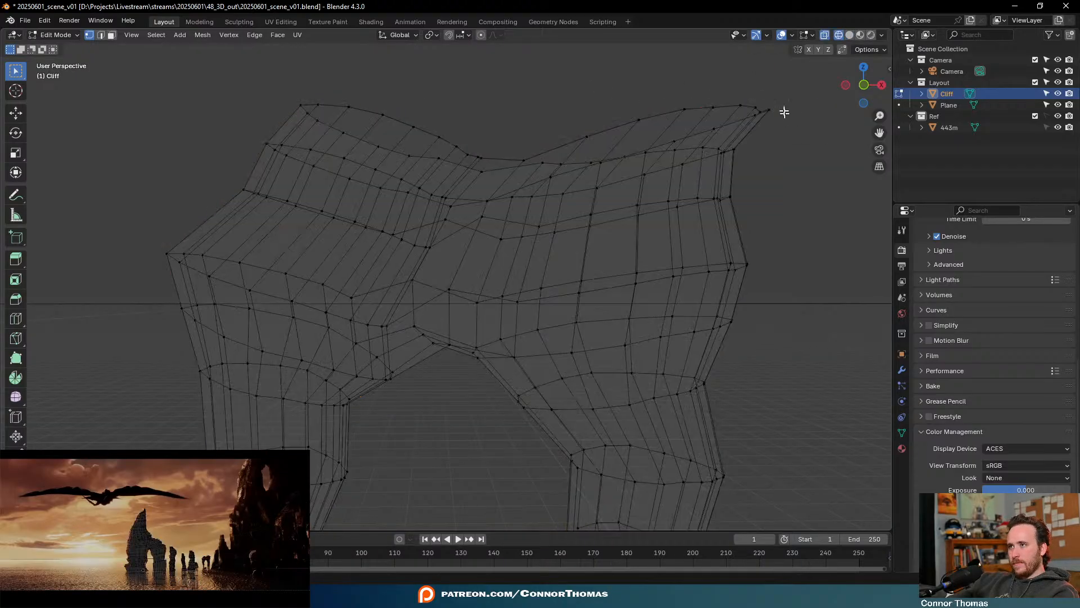
key(c)
drag(778, 111, 726, 107)
right_click(726, 107)
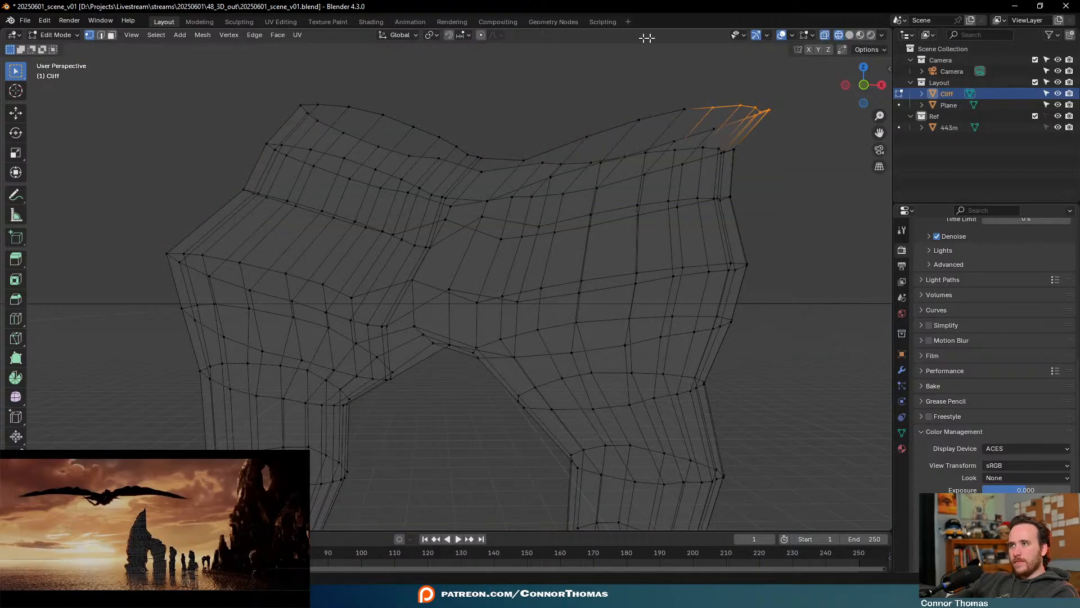
click(481, 35)
key(z)
key(g)
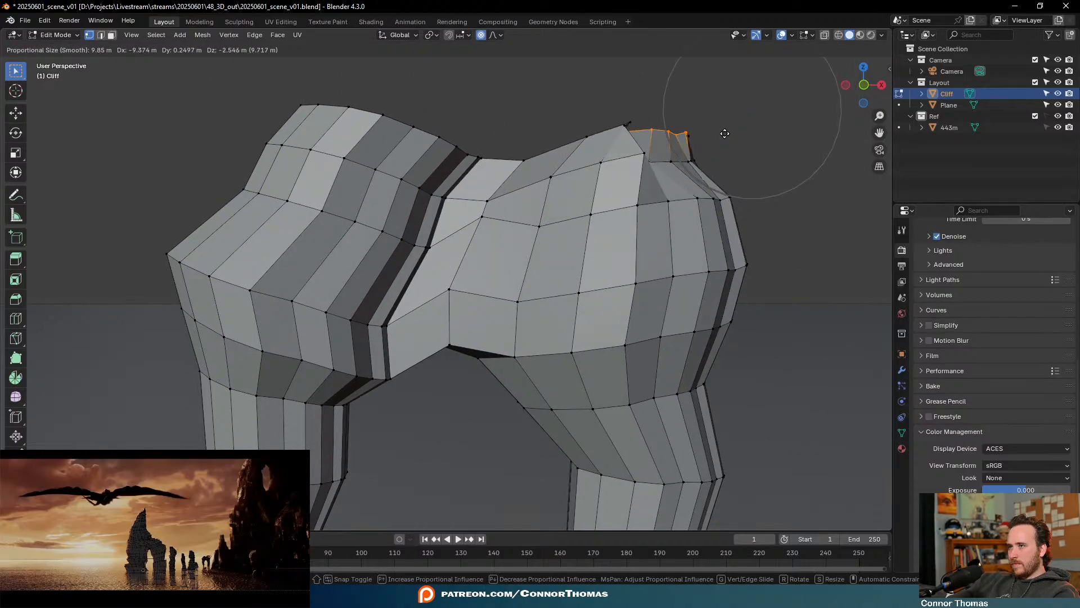
click(775, 162)
Rotate the selected rim tip and pull it inward with smooth proportional editing
key(r)
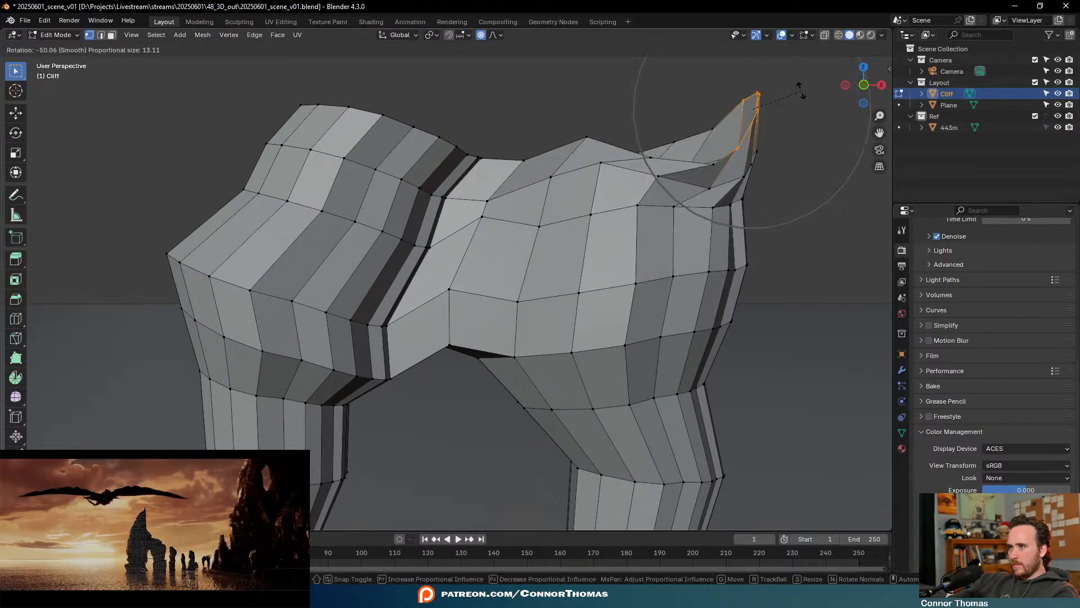
right_click(806, 105)
middle_drag(780, 115, 788, 118)
key(r)
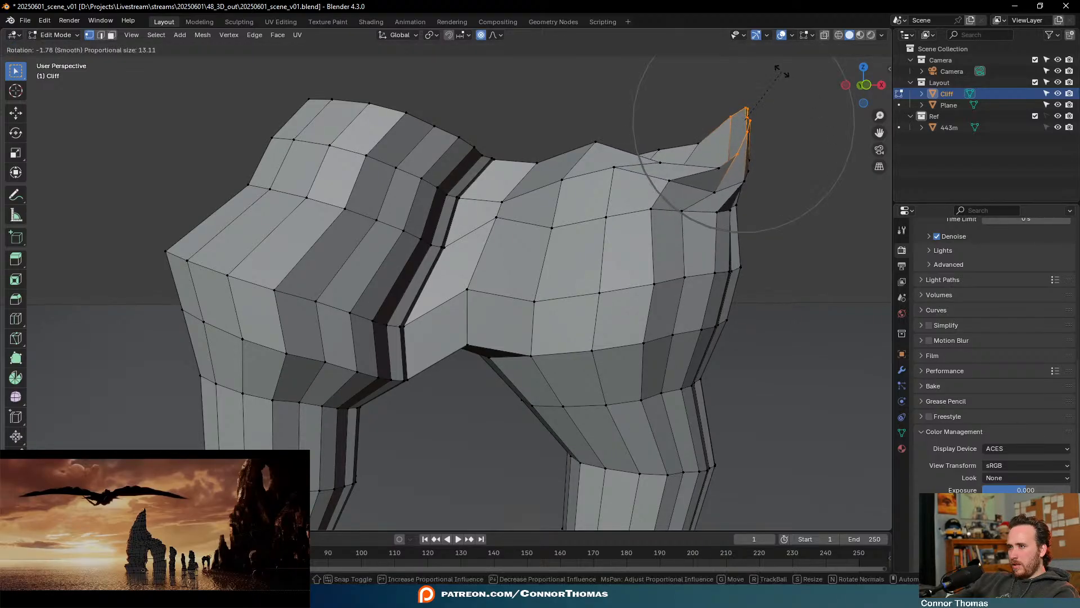
click(768, 60)
key(g)
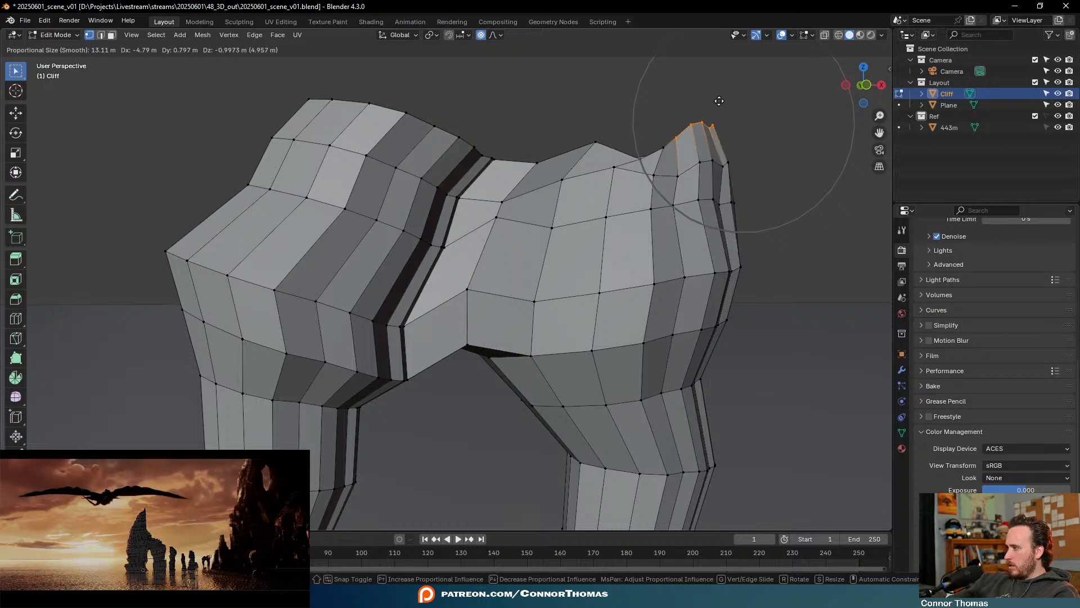
click(649, 118)
Extrude the top rim upward, turn proportional editing off, shrink the new ring and move it about 9 m toward the thicker pillar
alt+click(609, 149)
middle_drag(609, 150, 584, 145)
key(s)
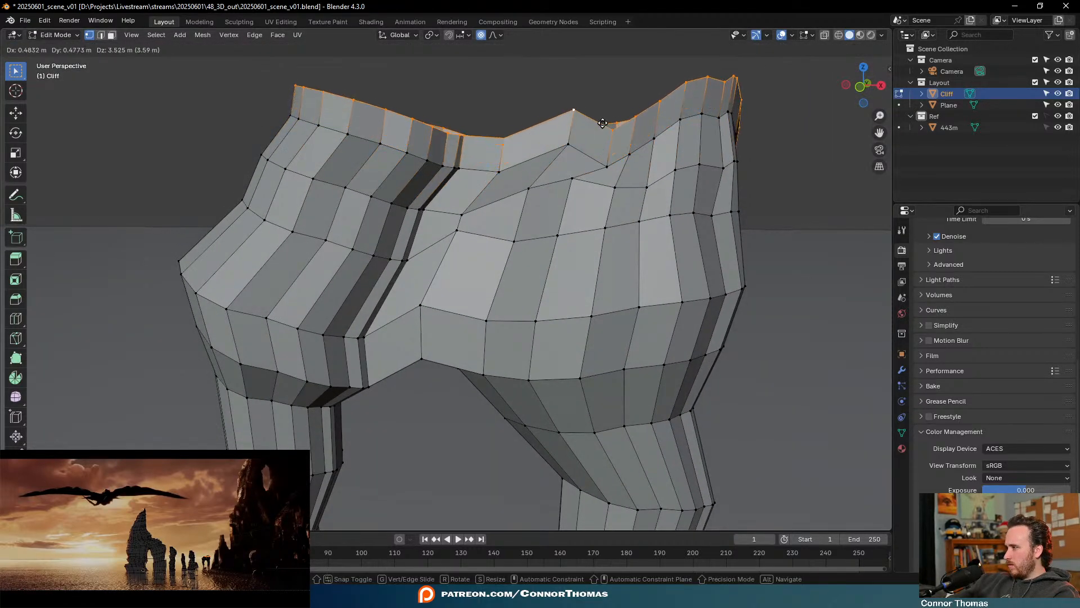
key(o)
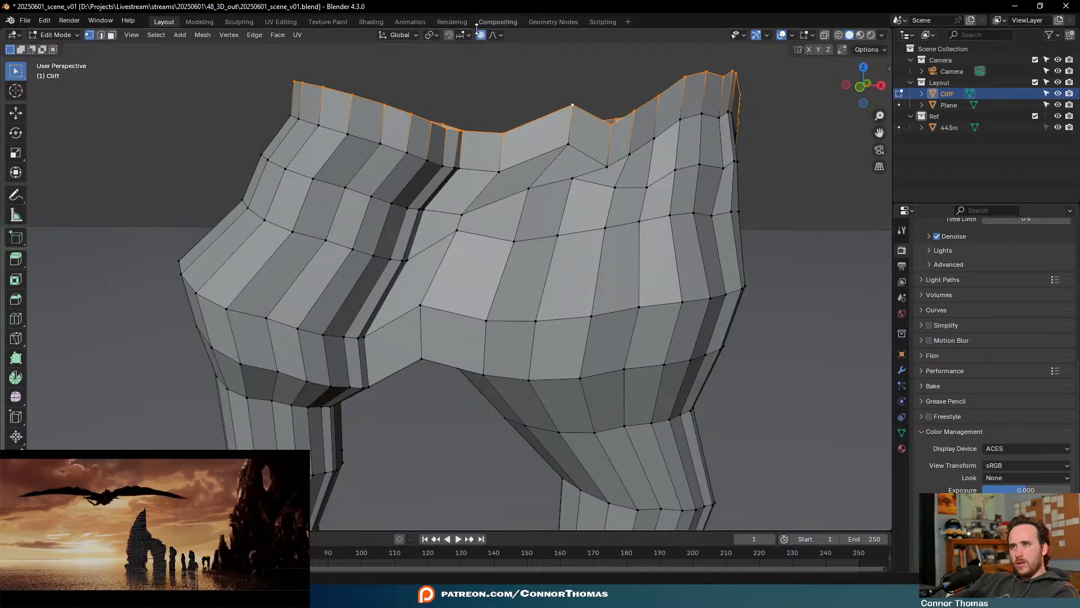
click(605, 101)
key(g)
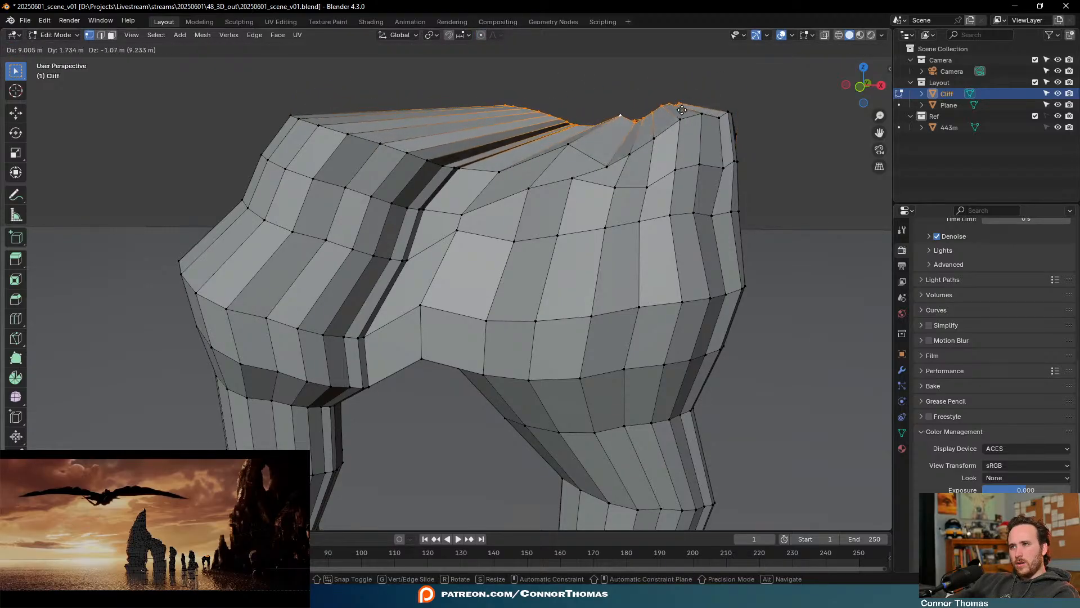
click(690, 93)
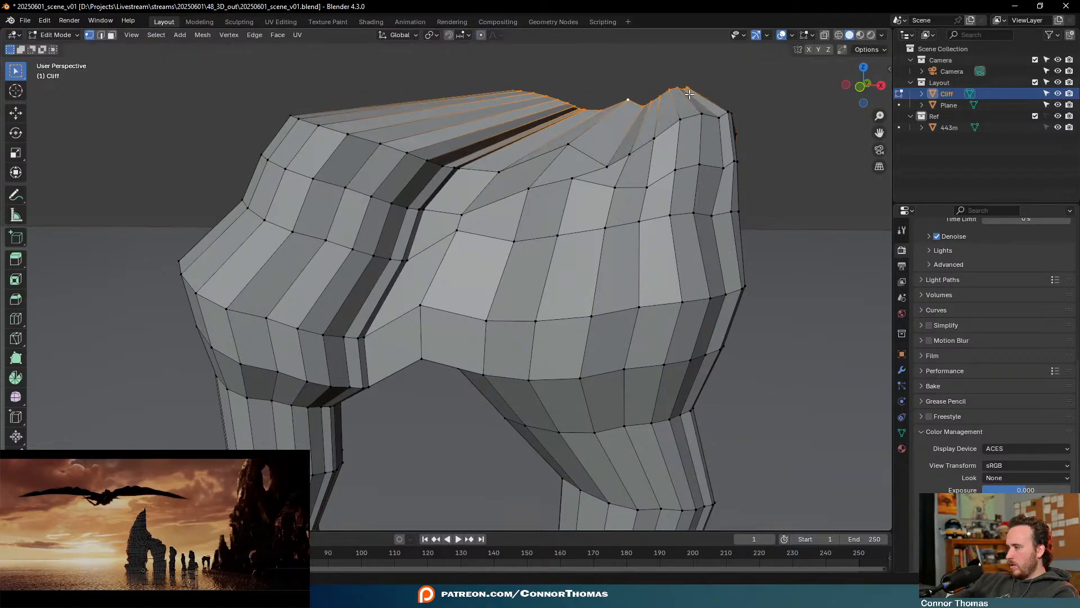
Extrude the small top ring again and scale it down to narrow the opening
key(e)
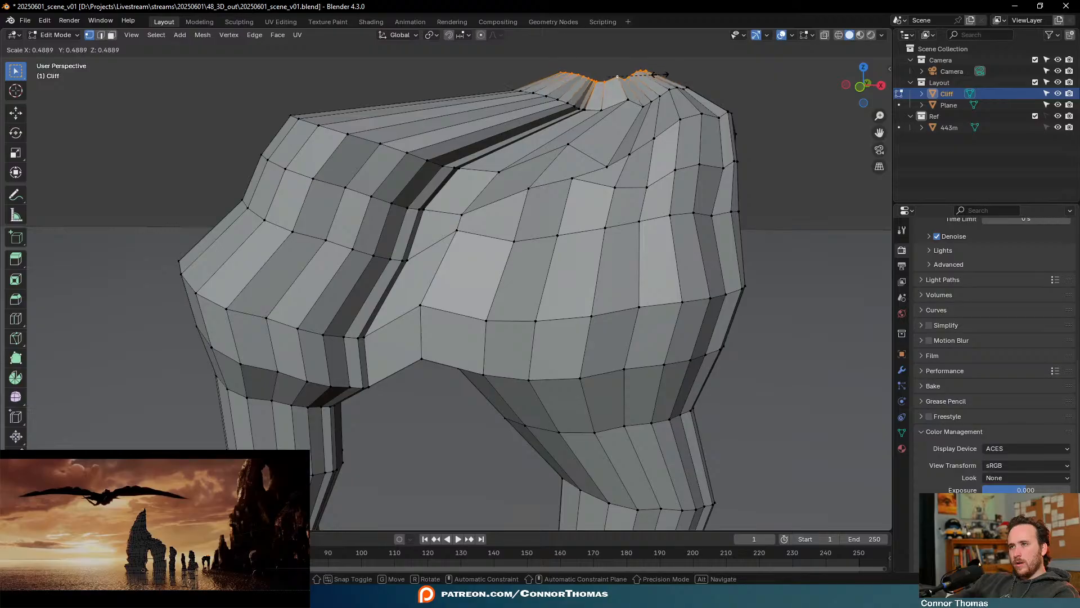
click(696, 90)
middle_drag(696, 90, 562, 129)
right_click(562, 128)
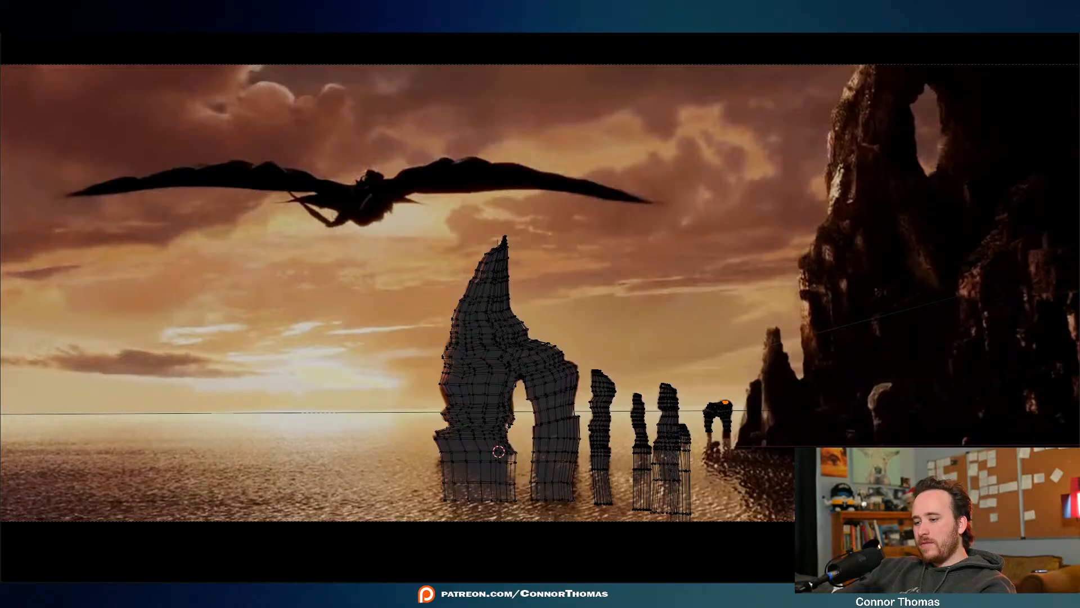
Examine the pinched top and the whole arch from several angles against the reference
key(F2)
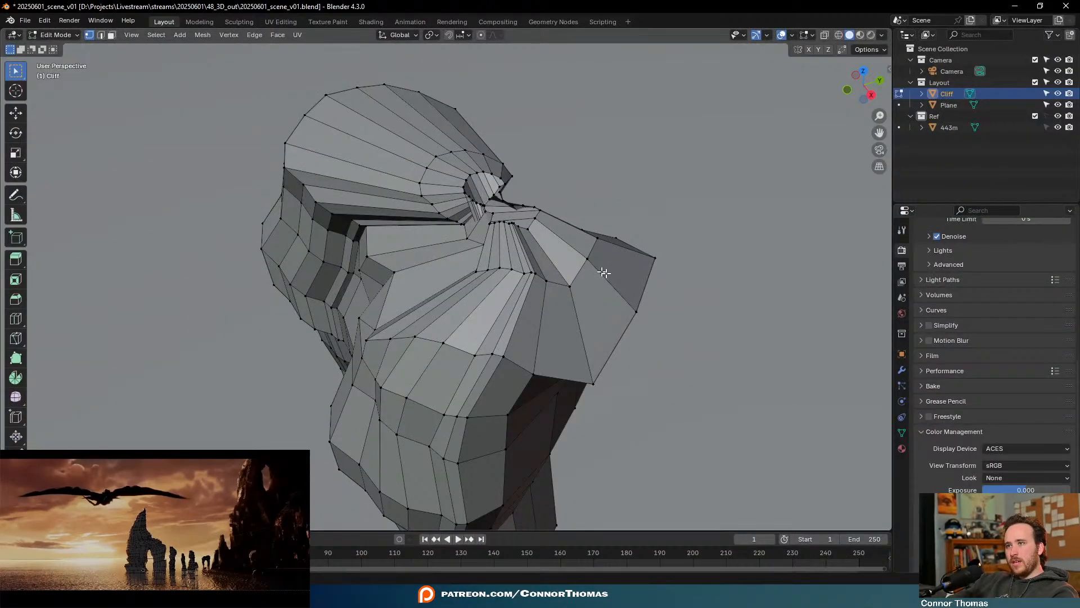
middle_drag(603, 271, 514, 292)
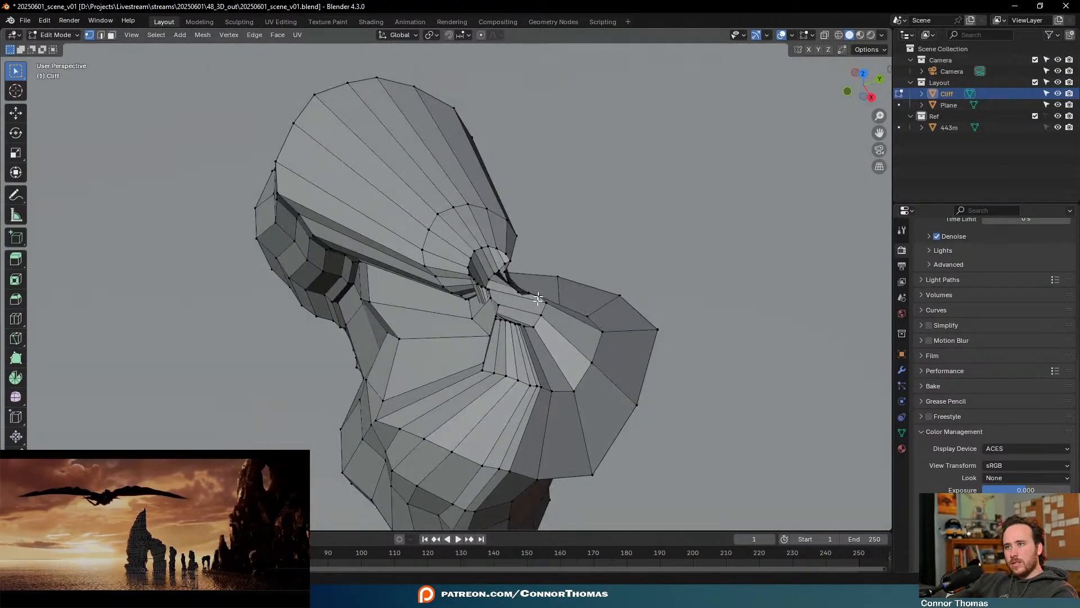
scroll(495, 323, up, 5)
key(a)
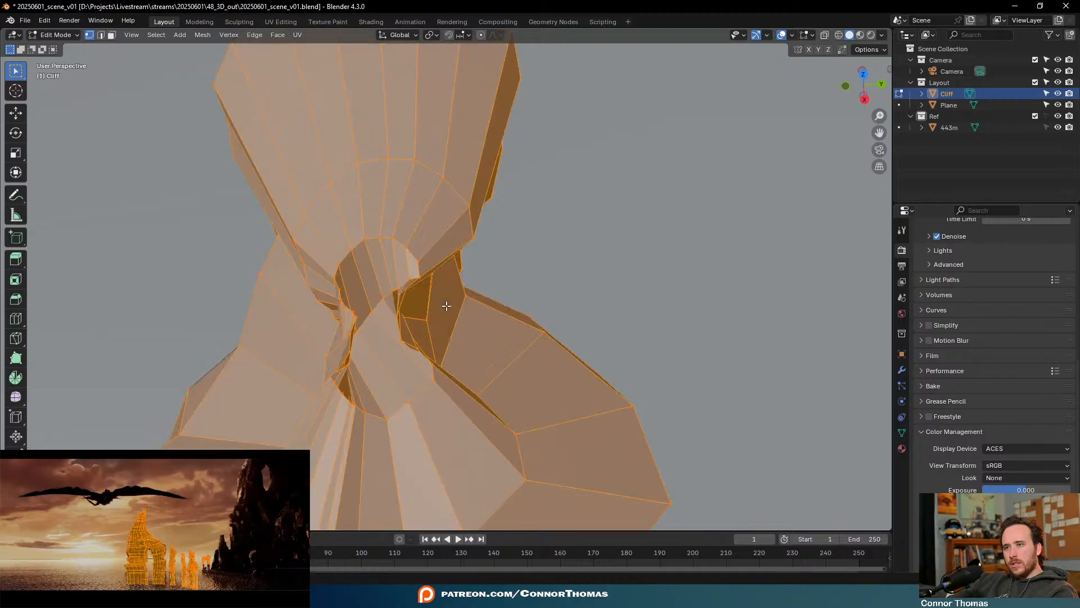
key(alt+a)
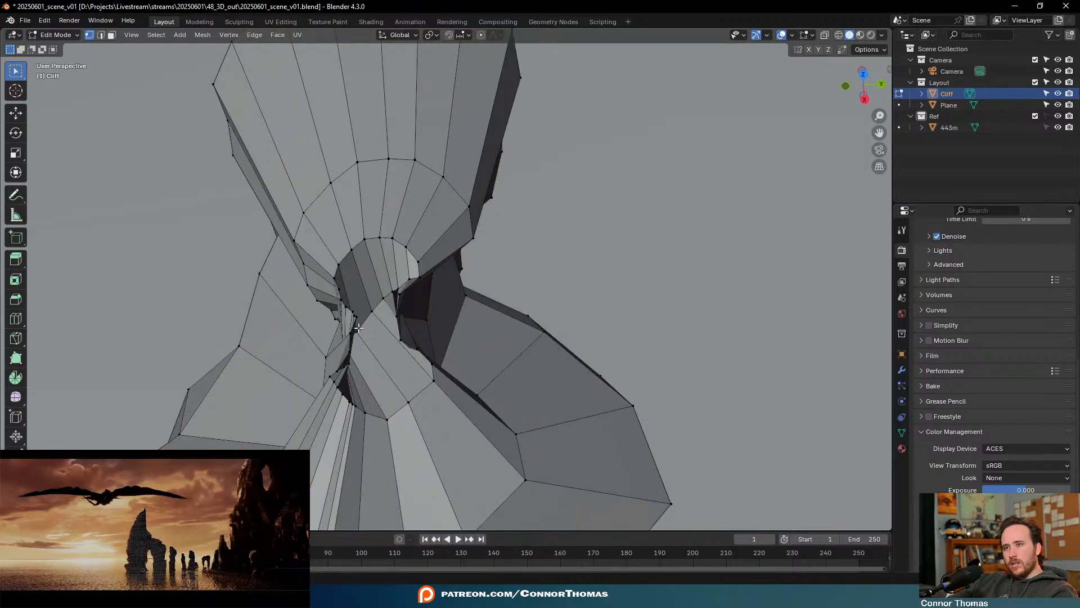
key(Tab)
scroll(358, 327, down, 8)
middle_drag(386, 337, 618, 273)
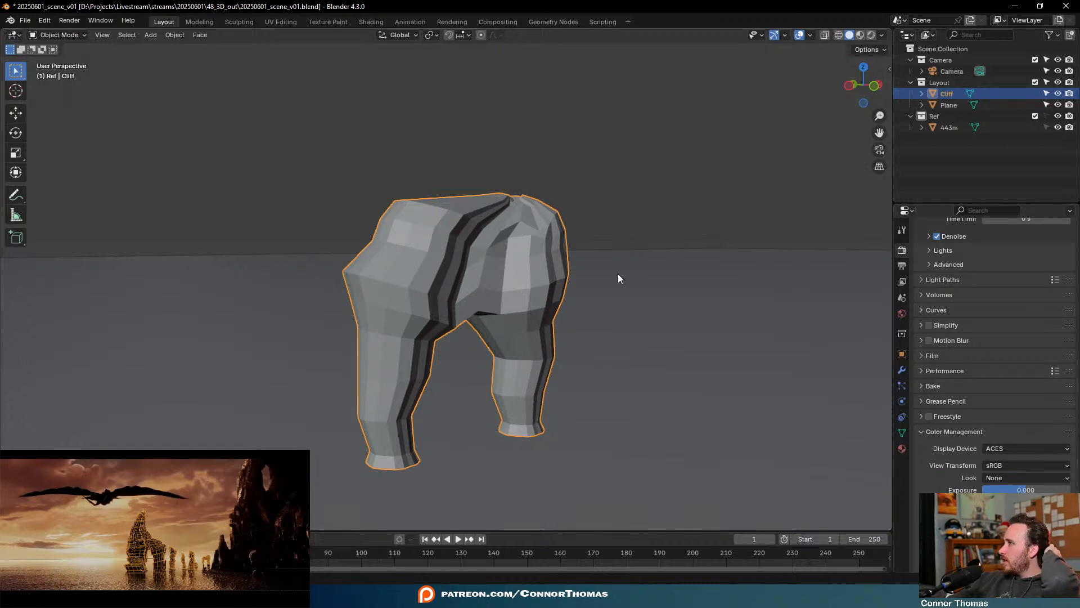
middle_drag(618, 274, 499, 330)
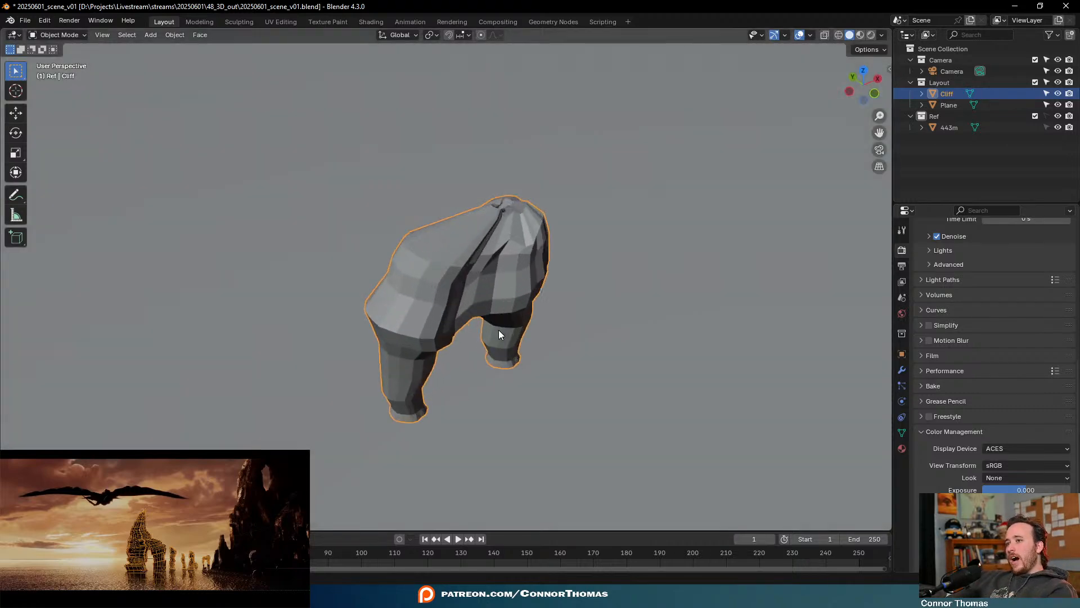
scroll(499, 334, up, 6)
middle_drag(550, 272, 474, 203)
Add six loop cuts around the stretched faces of the arch's top
key(Tab)
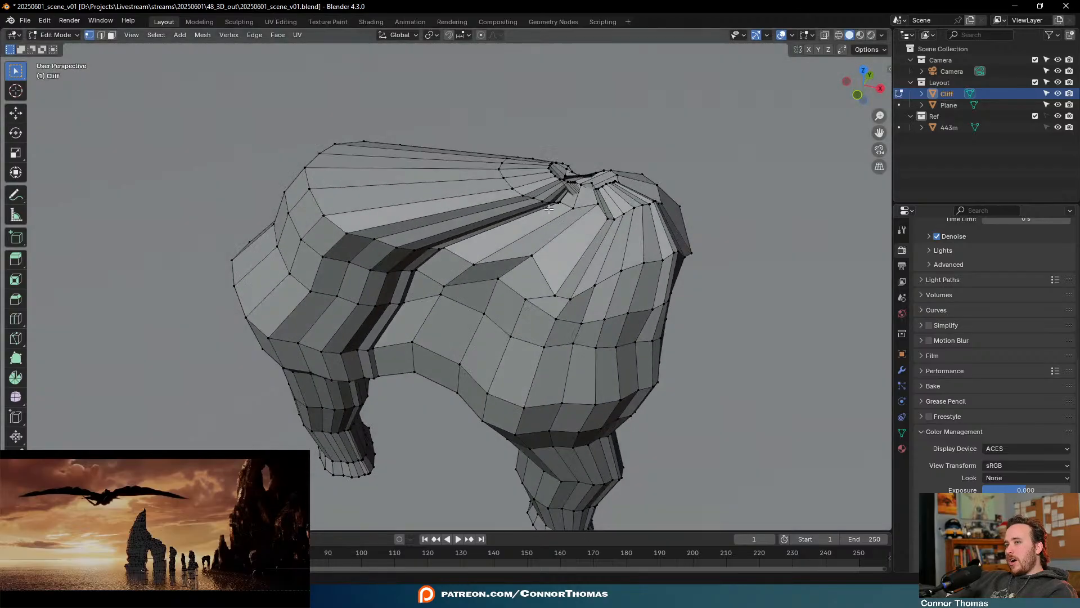
middle_drag(548, 209, 544, 207)
key(ctrl+r)
scroll(498, 212, up, 5)
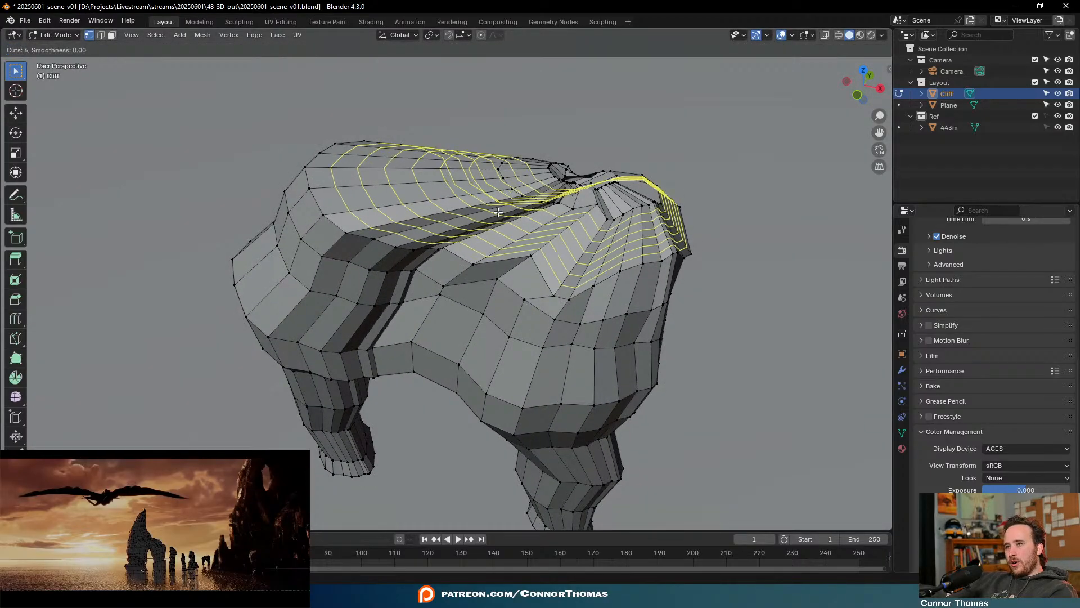
click(499, 213)
right_click(499, 212)
key(Tab)
key(Tab)
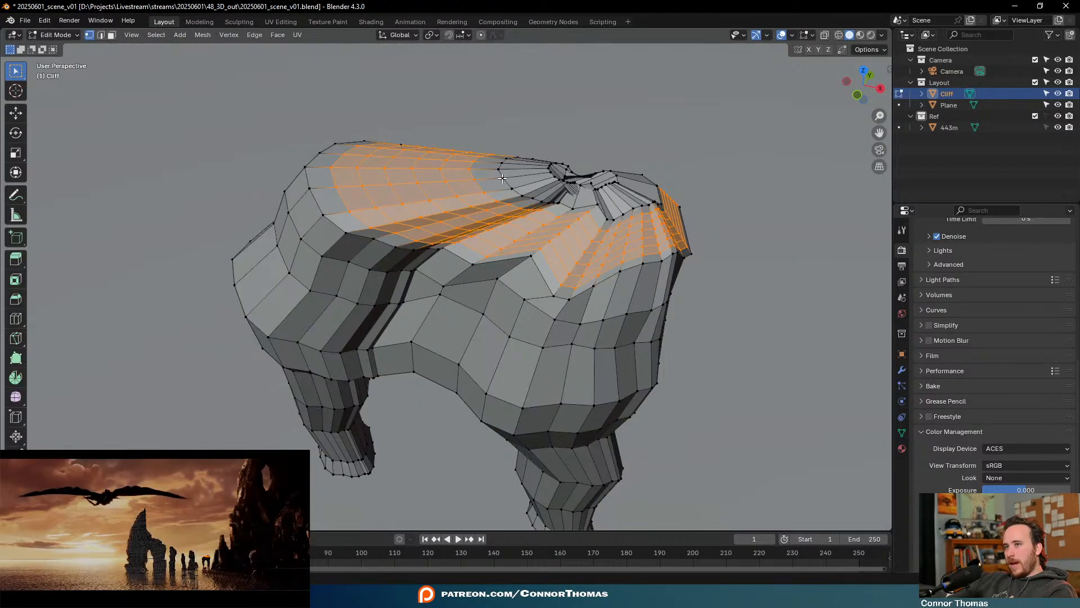
Lower a few vertices in the middle of the arch's top by about 5 m with smooth proportional editing, forming a dip
middle_drag(501, 186, 509, 134)
click(422, 128)
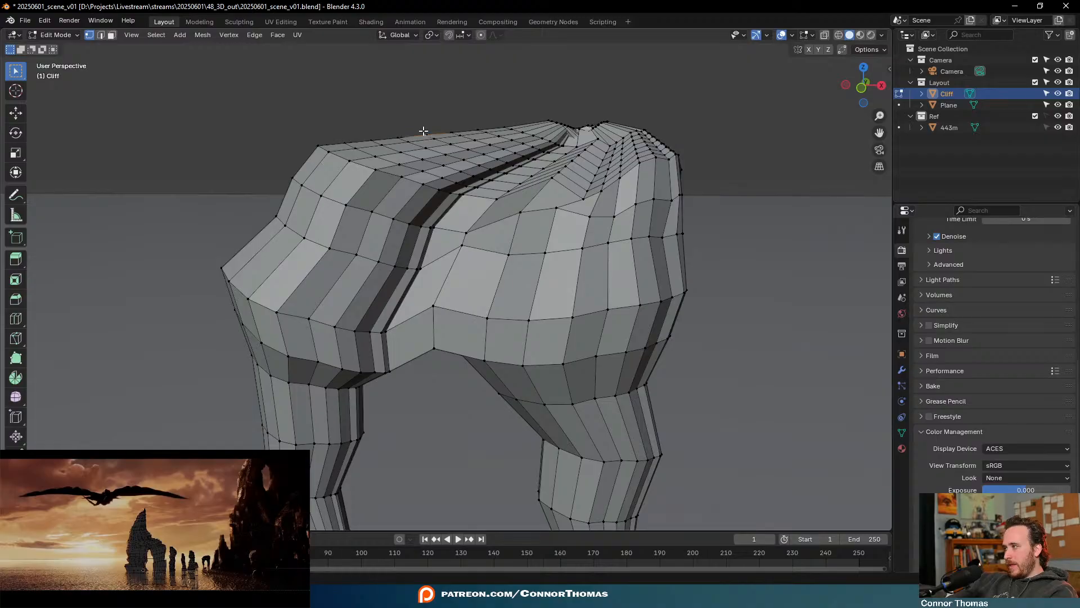
middle_drag(470, 122, 477, 147)
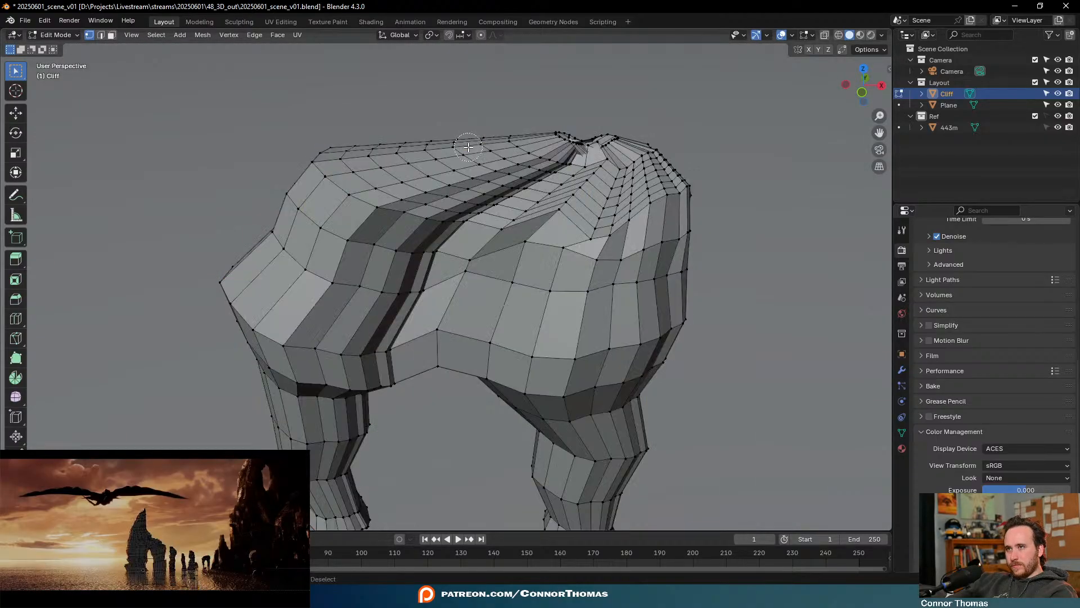
click(478, 149)
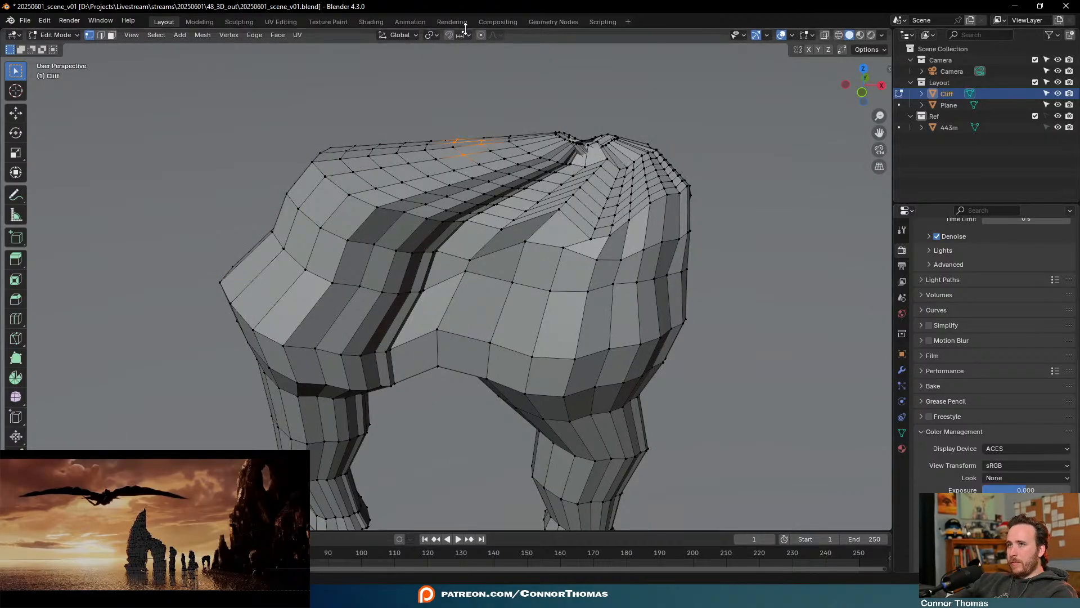
click(483, 35)
key(g)
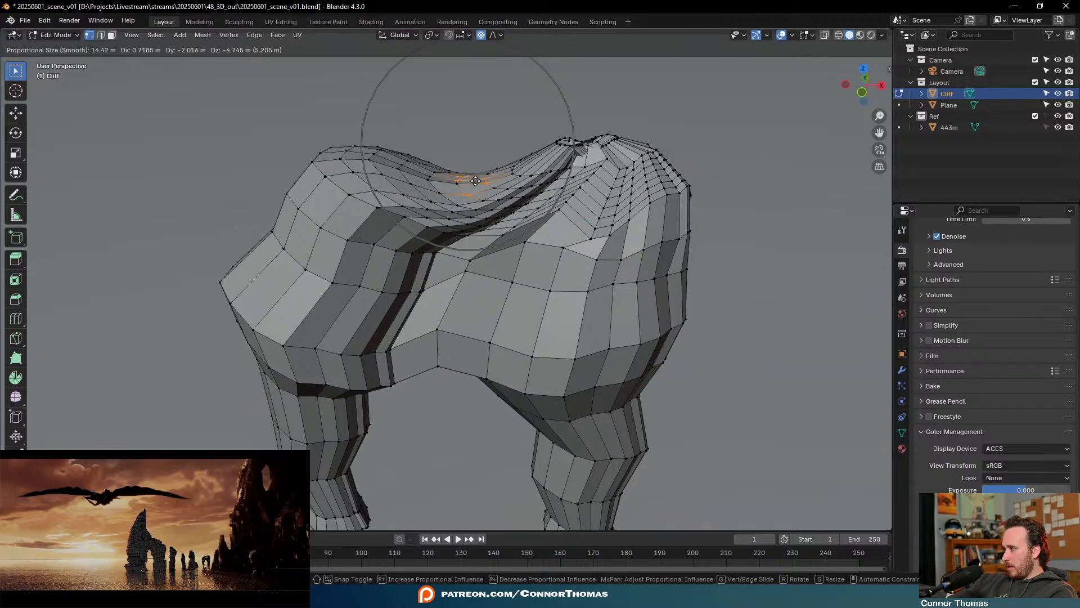
click(476, 181)
Examine the dipped arch's overall silhouette without its mesh overlay, from near and far
key(Tab)
scroll(517, 242, down, 6)
key(alt+a)
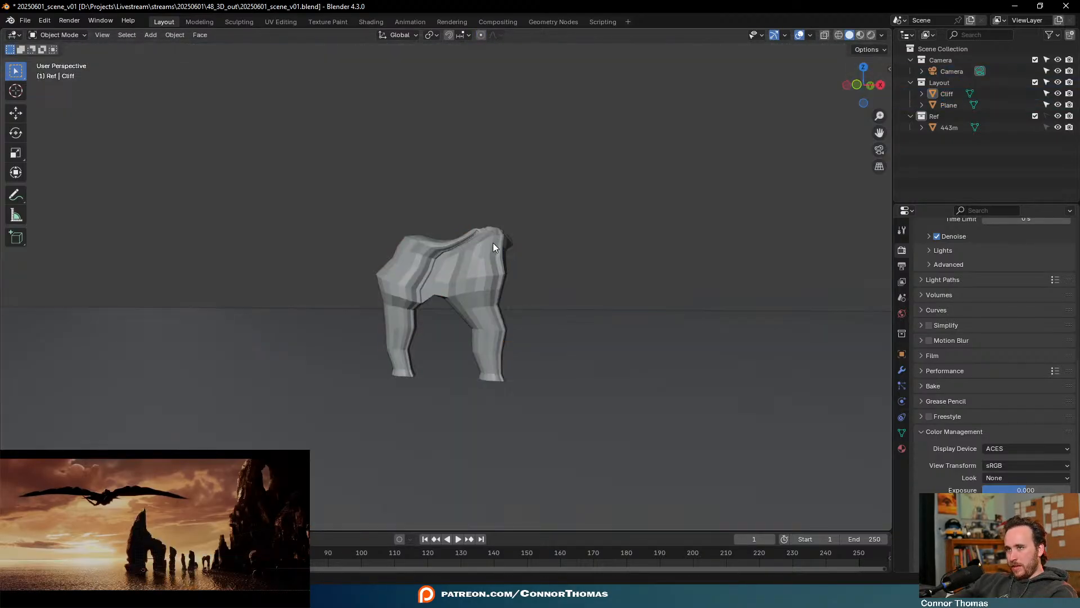
middle_drag(493, 241, 532, 322)
scroll(329, 282, down, 10)
scroll(415, 343, down, 4)
scroll(529, 323, up, 9)
Select the bottom edge loops of both arch legs in the Cliff mesh
click(465, 313)
middle_drag(496, 360, 498, 323)
key(Tab)
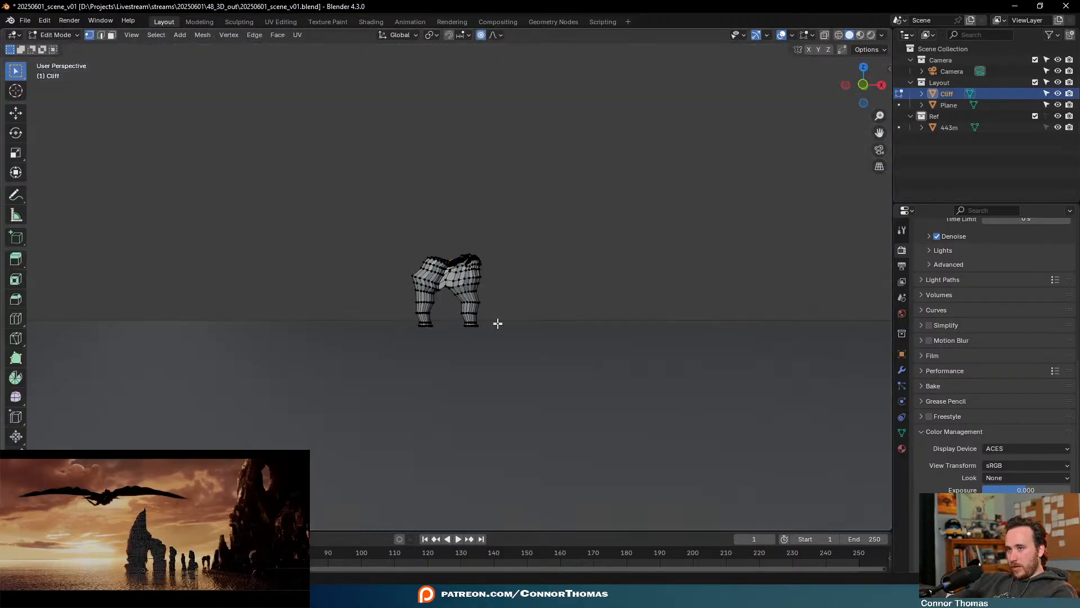
scroll(497, 326, up, 10)
shift+middle_drag(436, 474, 441, 253)
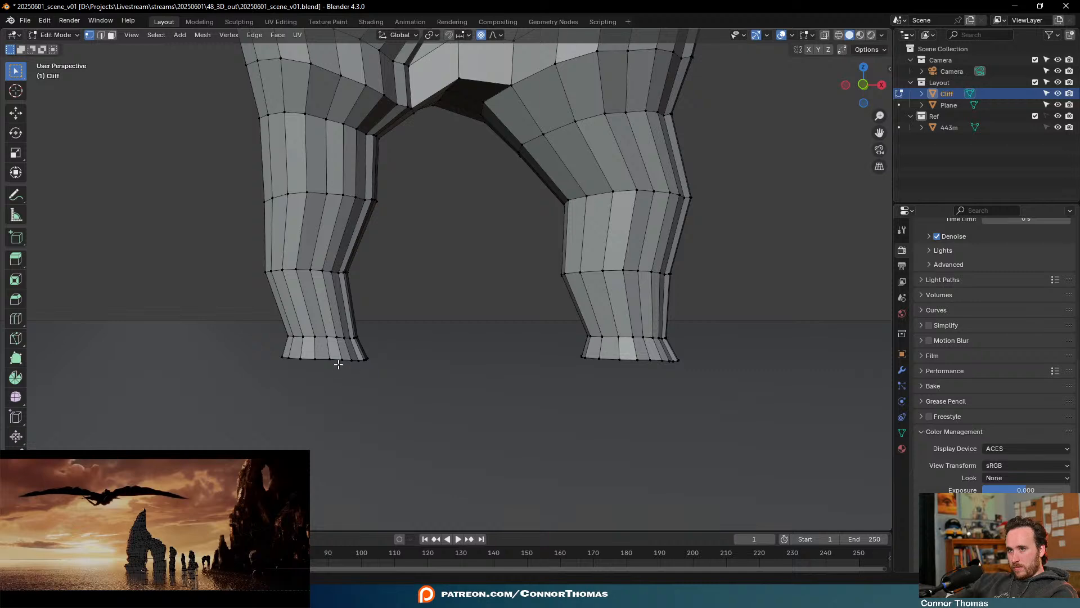
alt+click(341, 360)
alt+click(348, 360)
alt+shift+click(661, 358)
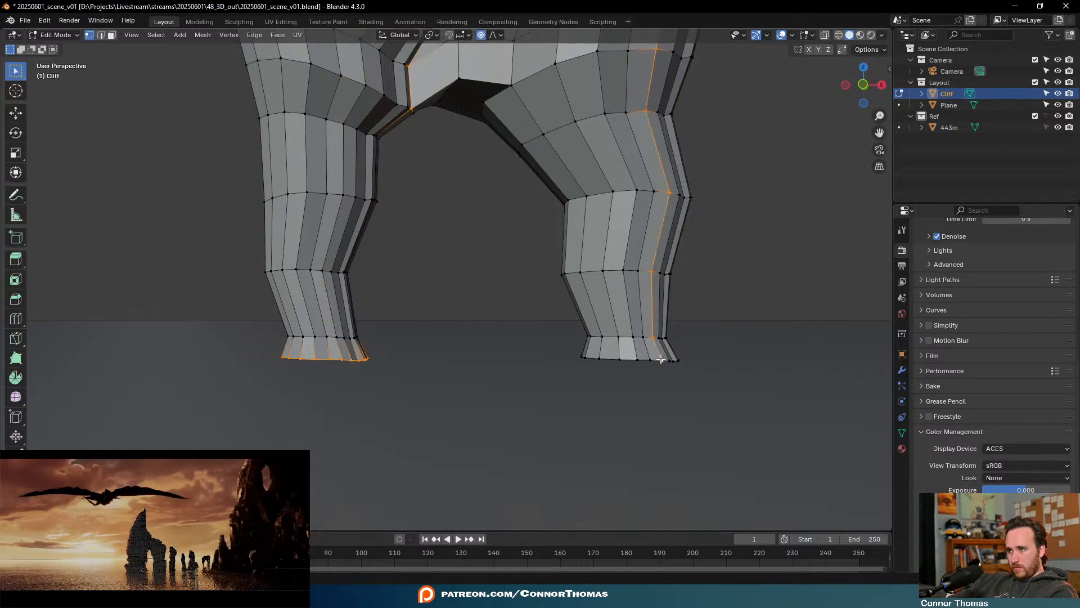
alt+shift+click(656, 359)
Deselect the stray vertical edge loop running over the arch with circle select, keeping only the two base loops selected
scroll(656, 361, down, 2)
key(alt+z)
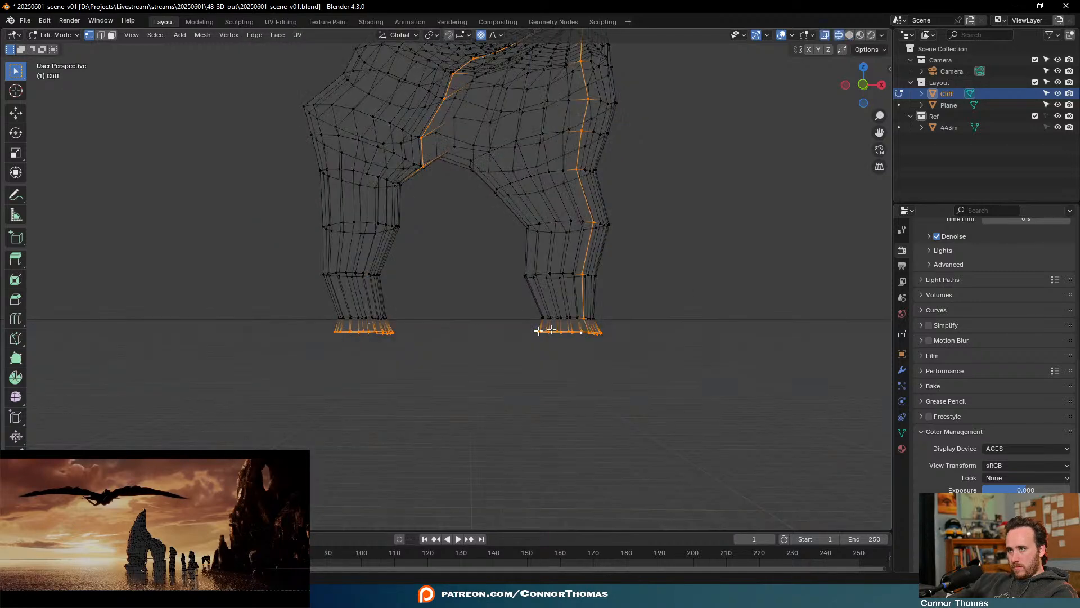
shift+middle_drag(595, 308, 602, 324)
scroll(602, 323, down, 3)
key(c)
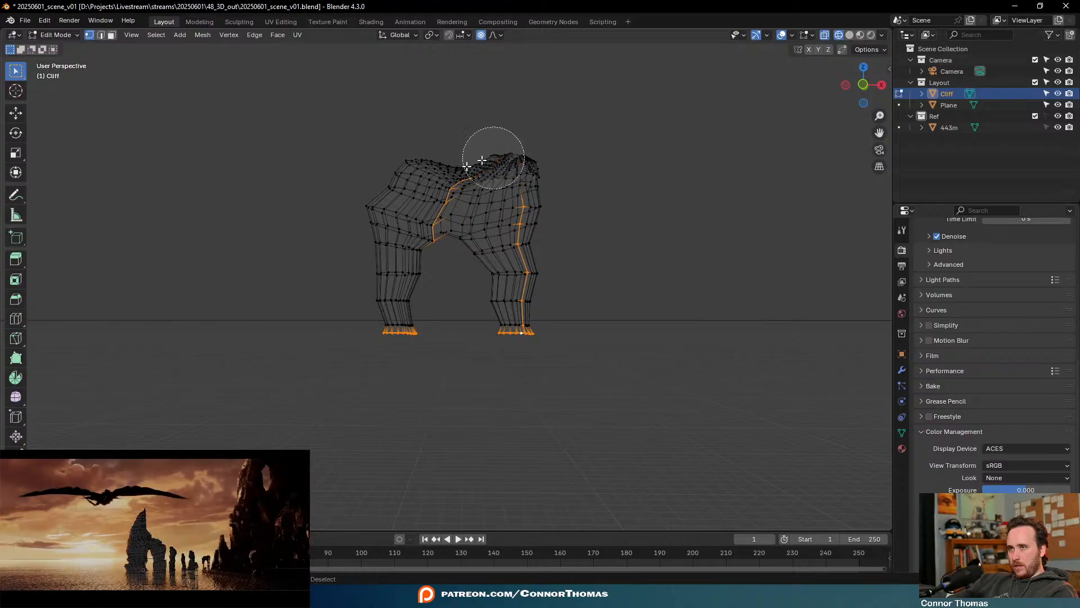
mouse_move(494, 145)
middle_down()
mouse_move(451, 200)
mouse_move(521, 248)
mouse_move(524, 290)
middle_up()
key(Escape)
key(alt+z)
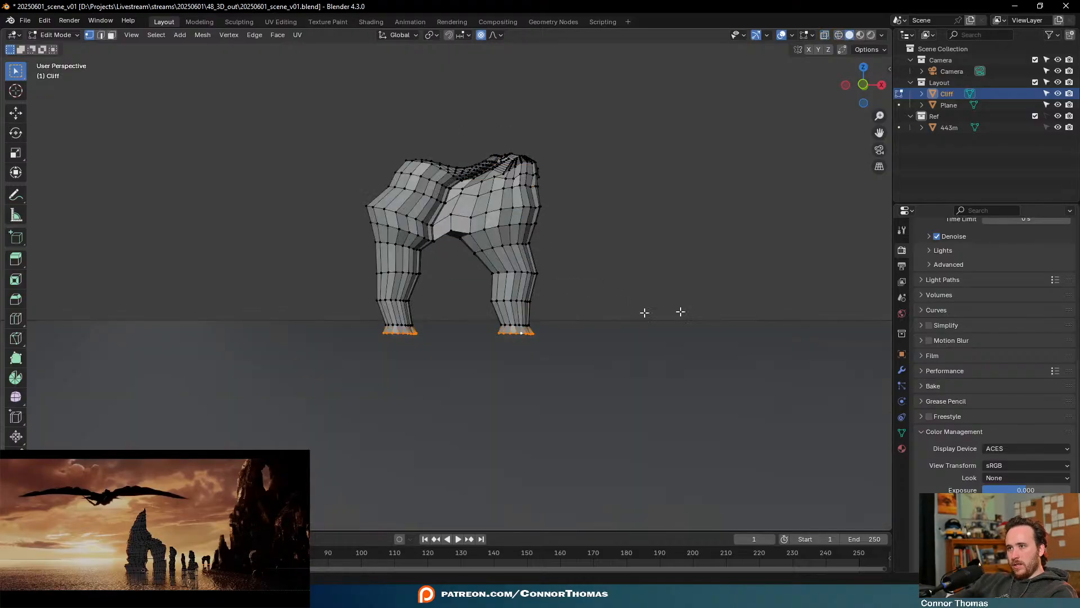
Extrude both leg base loops downward in several successive segments, extending the arch's legs far below the ground plane
key(KP_Decimal)
scroll(522, 273, down, 5)
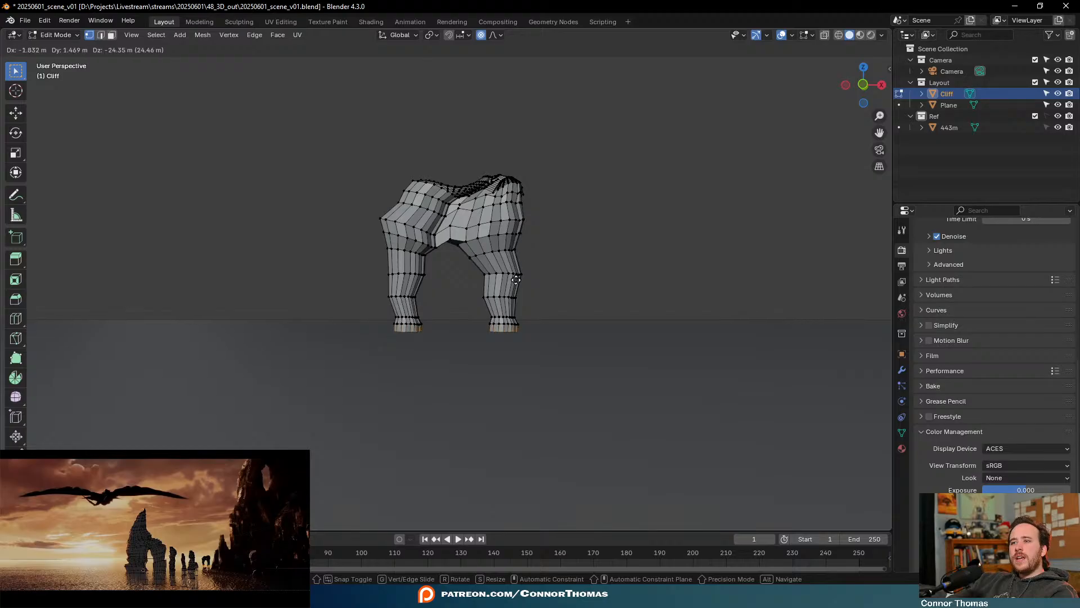
key(KP_Decimal)
middle_drag(541, 224, 545, 299)
key(s)
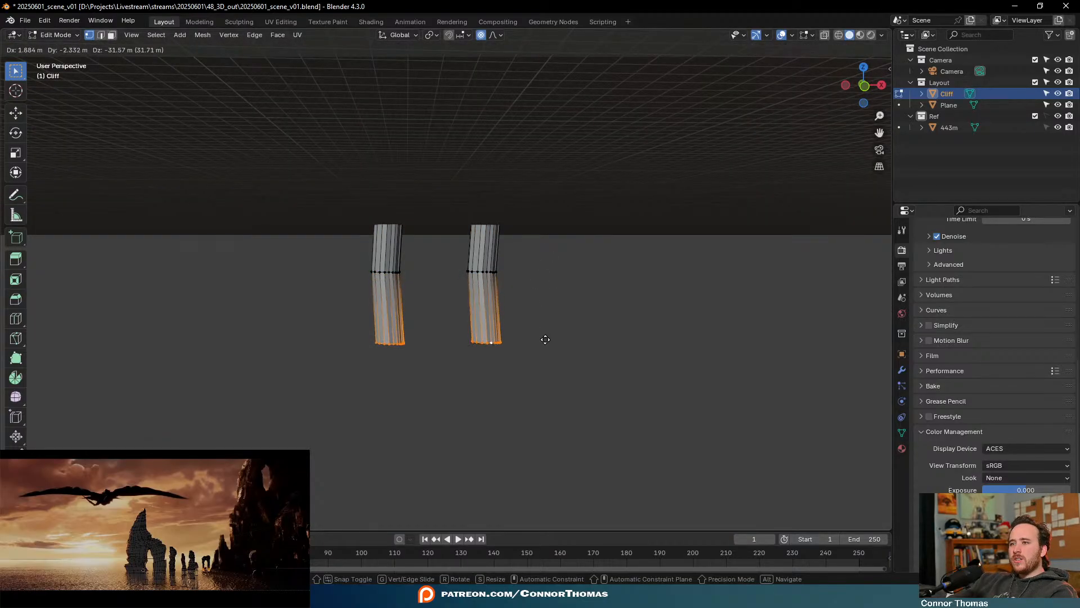
click(577, 355)
middle_drag(535, 376, 513, 282)
scroll(506, 319, up, 3)
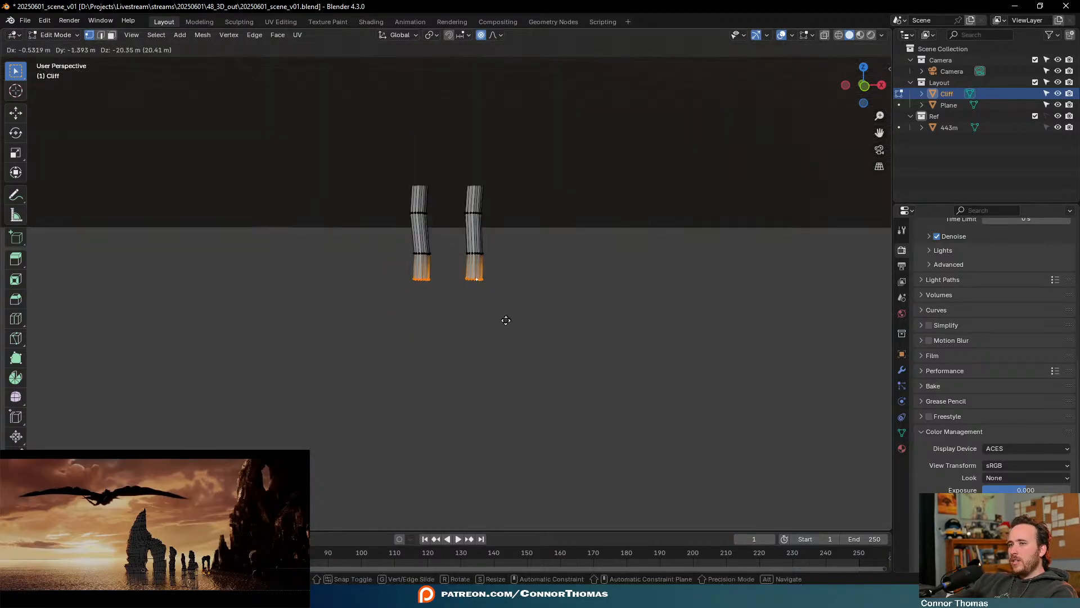
key(ctrl+z)
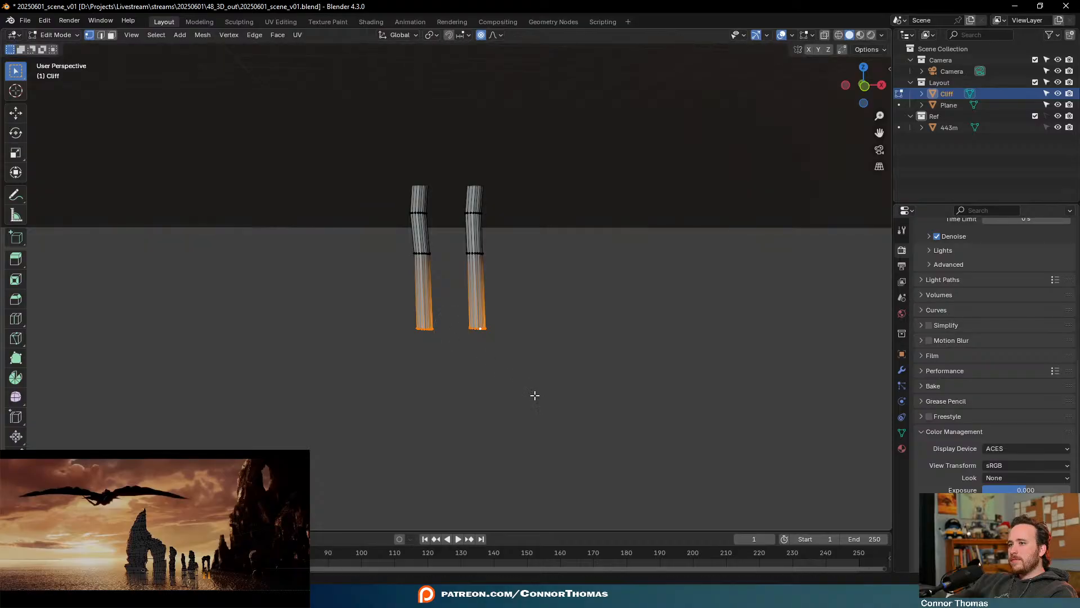
Examine the whole layout of pillars and arches on the ground plane from above, near and far
key(Tab)
scroll(508, 313, up, 8)
scroll(507, 312, down, 10)
middle_drag(429, 332, 539, 338)
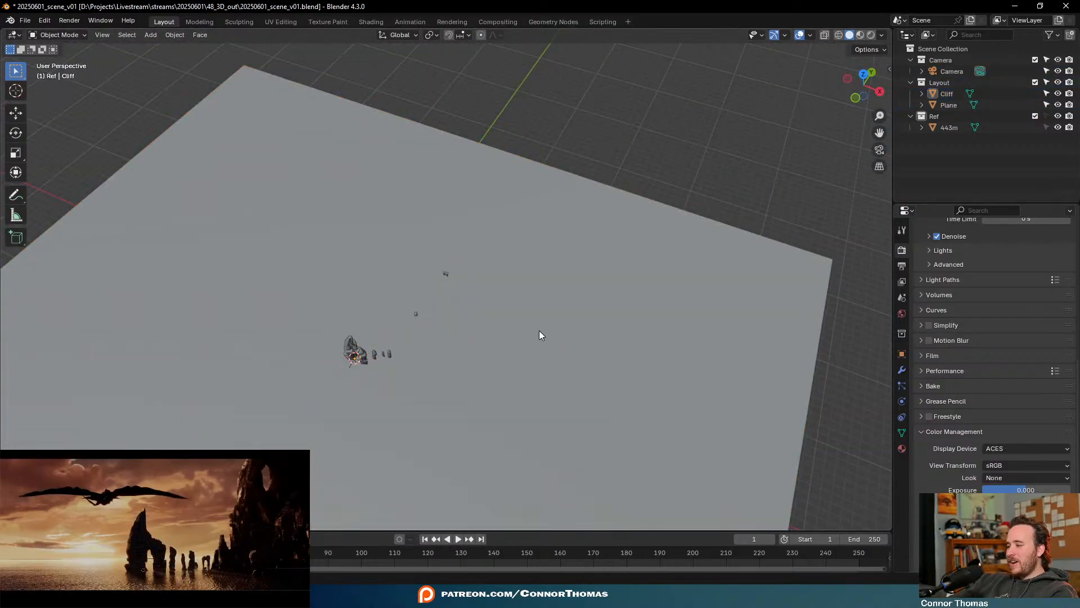
scroll(540, 321, down, 3)
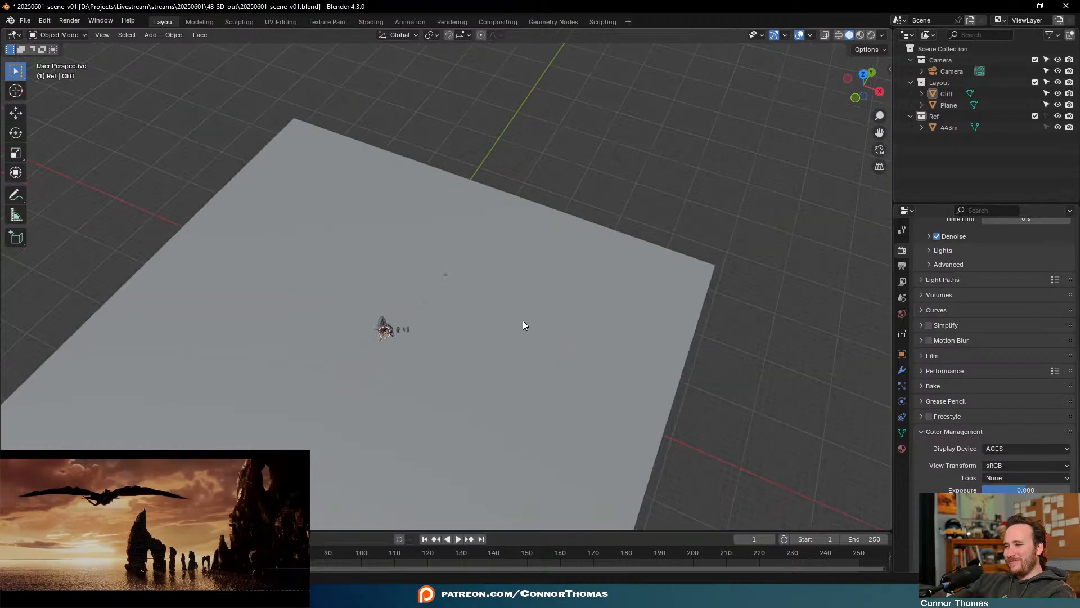
scroll(515, 324, up, 7)
middle_drag(538, 354, 554, 332)
key(a)
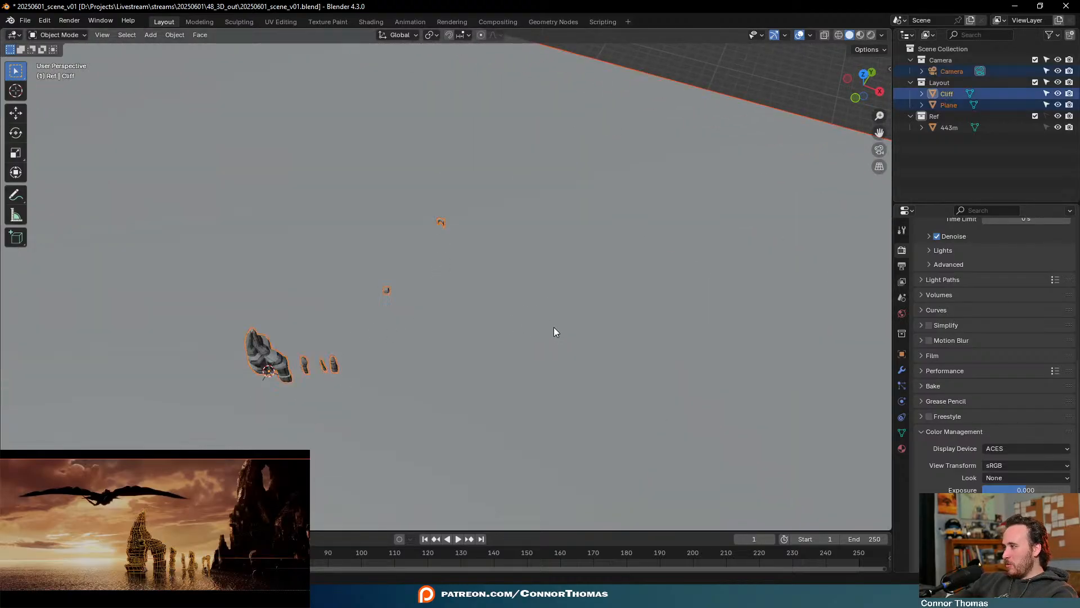
key(alt+a)
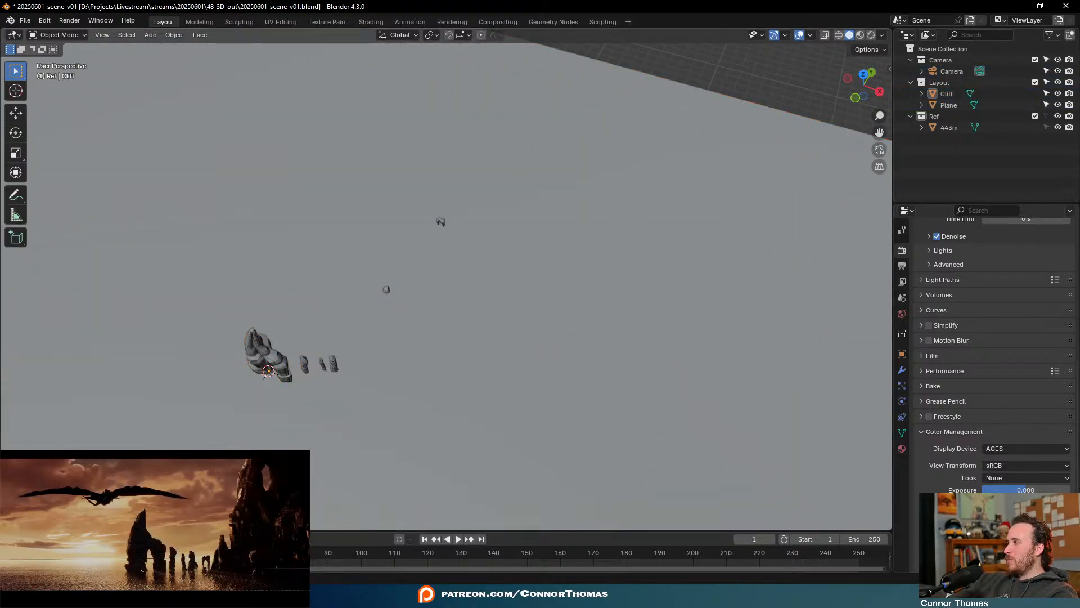
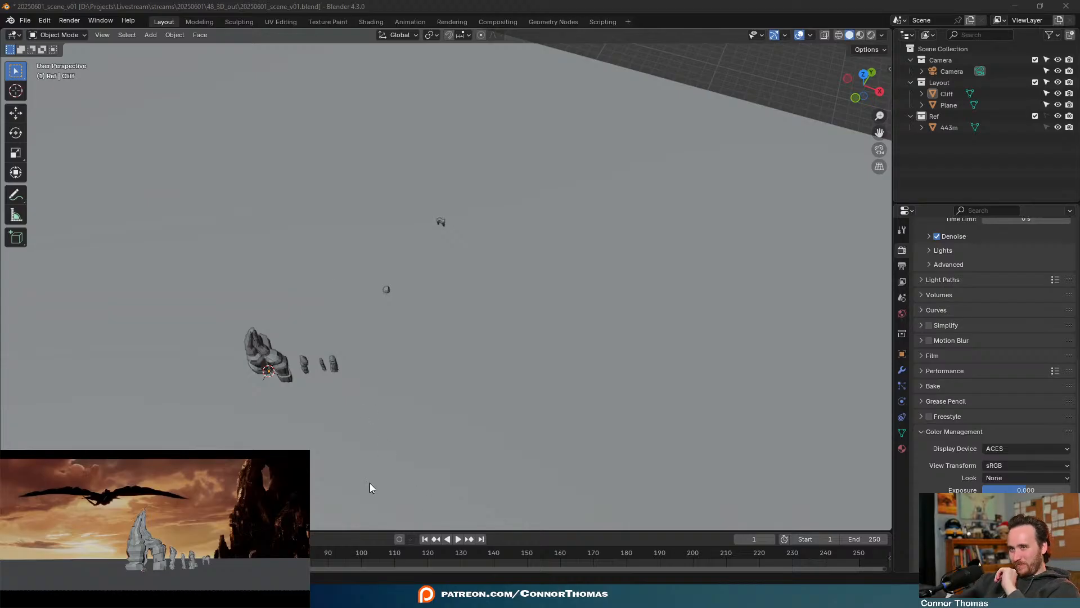
scroll(360, 312, down, 5)
scroll(437, 334, up, 4)
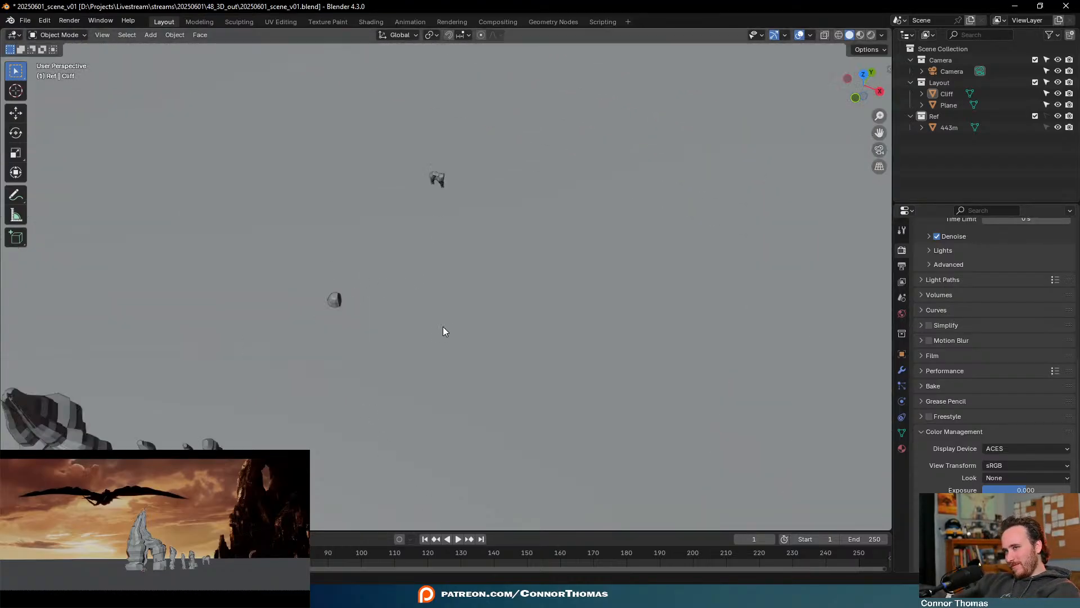
Place the 3D cursor on the ground plane just beyond the row of small pillars
click(16, 91)
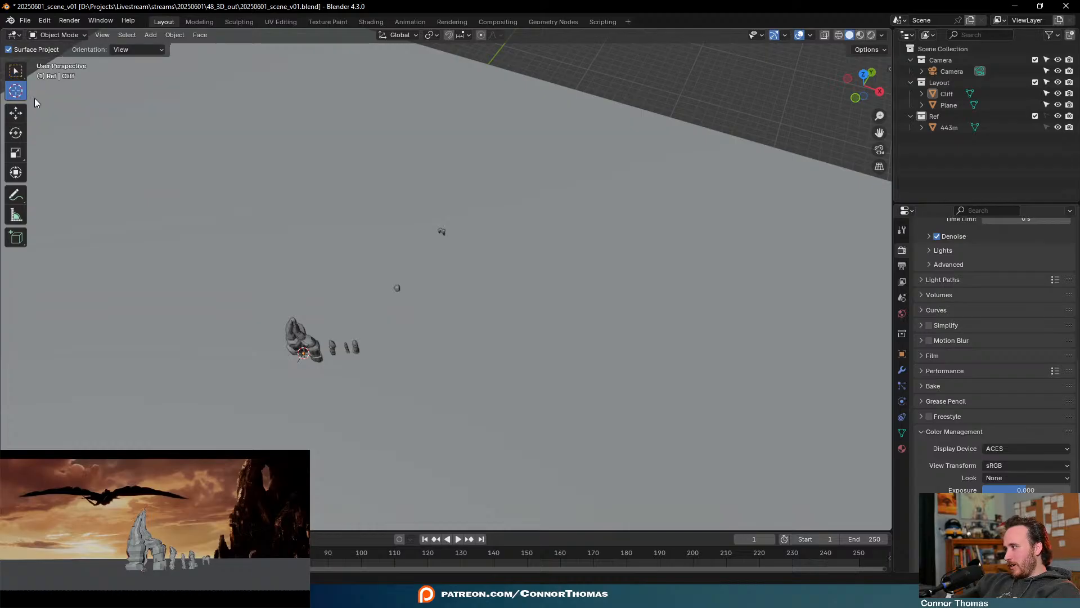
click(398, 336)
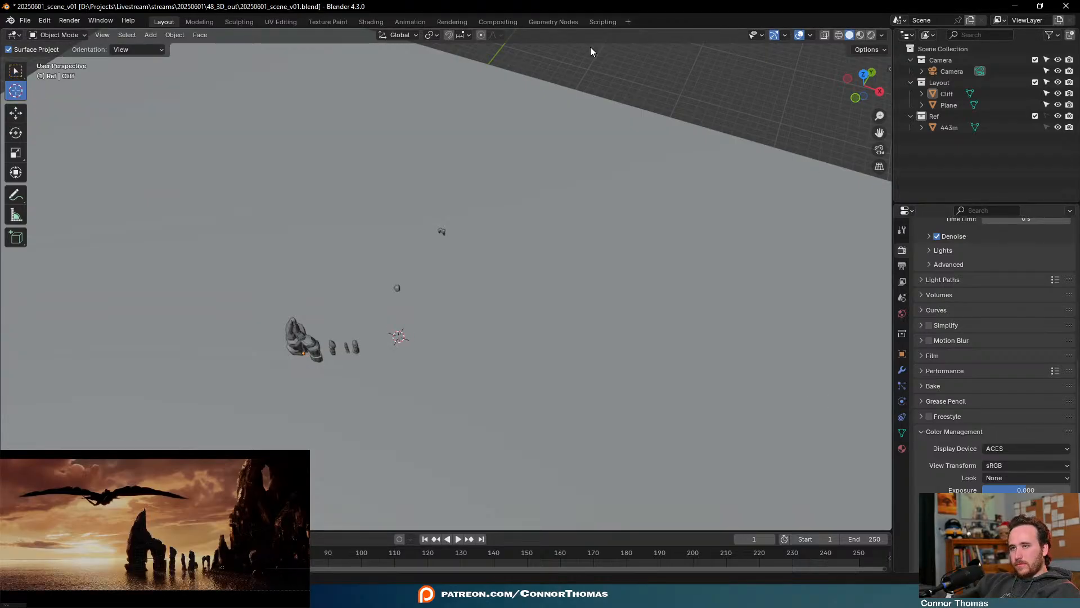
drag(405, 374, 372, 360)
click(16, 71)
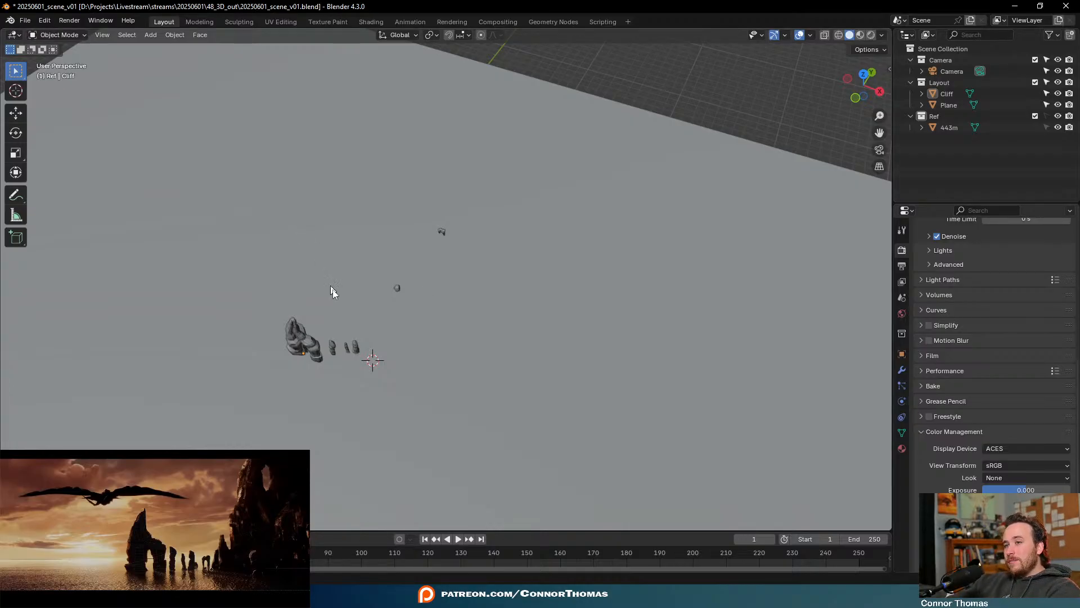
Add a plane mesh at the 3D cursor and show the scene in wireframe shading
key(shift+a)
mouse_move(401, 351)
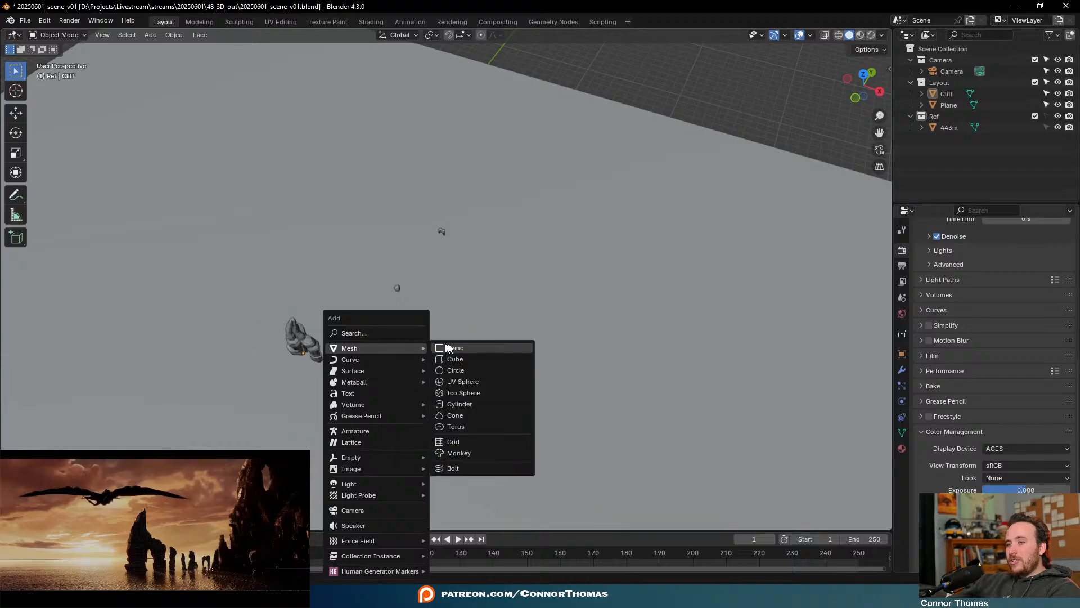
click(453, 348)
scroll(502, 309, up, 7)
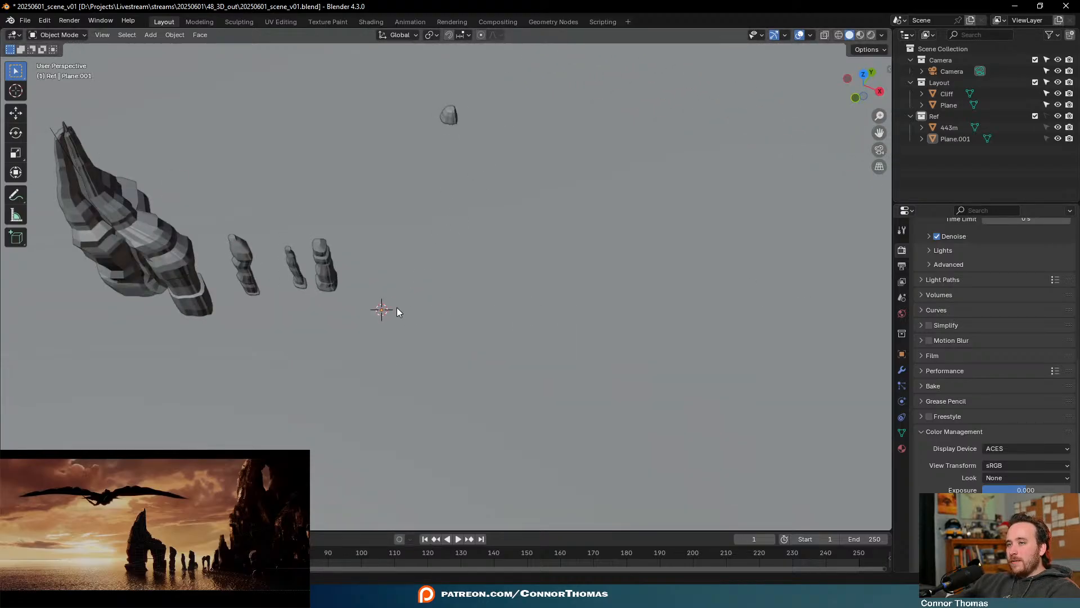
right_click(552, 312)
key(z)
click(372, 366)
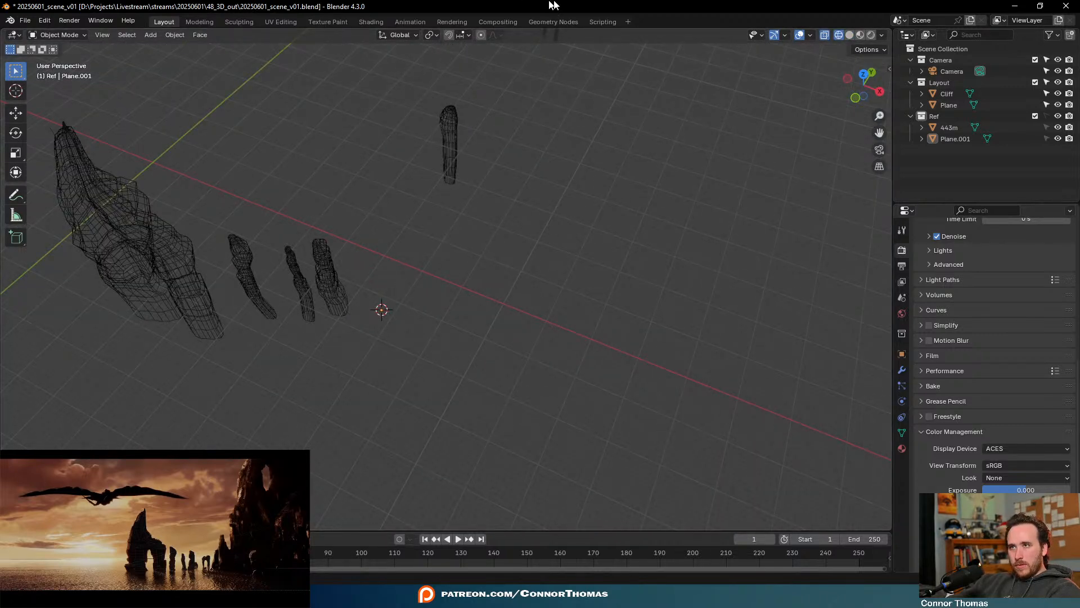
Add a second plane at the 3D cursor, move it from the Ref collection into Layout, and select it
key(x)
click(477, 323)
key(shift+a)
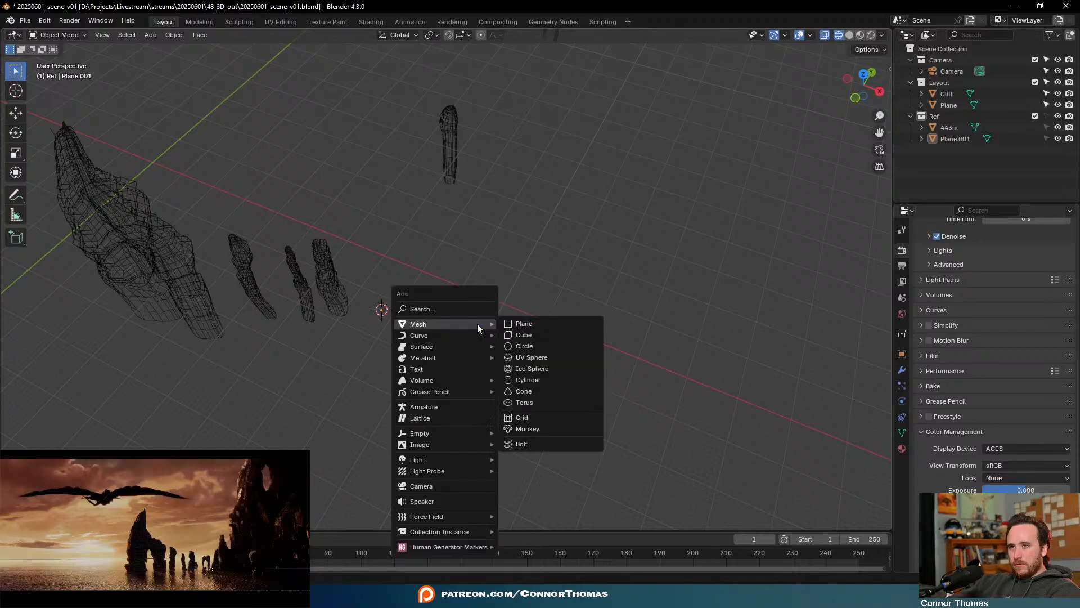
click(542, 324)
click(955, 150)
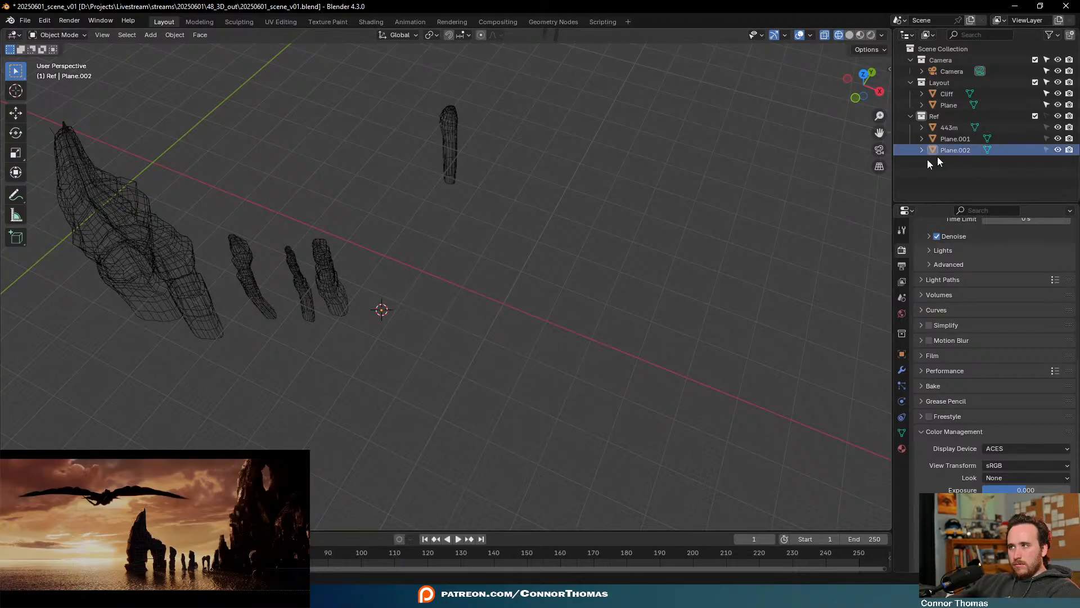
drag(943, 154, 944, 81)
click(943, 83)
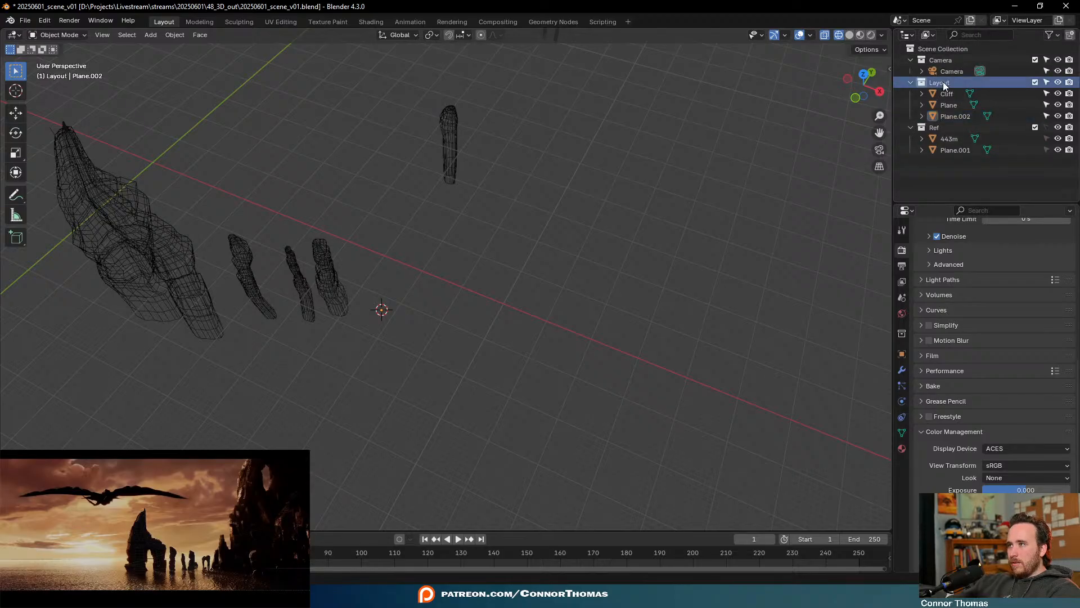
click(948, 115)
Return to solid shading and scale the Layout collection's new plane up to slightly wider than the neighbouring small pillar
scroll(534, 327, down, 5)
scroll(450, 332, up, 4)
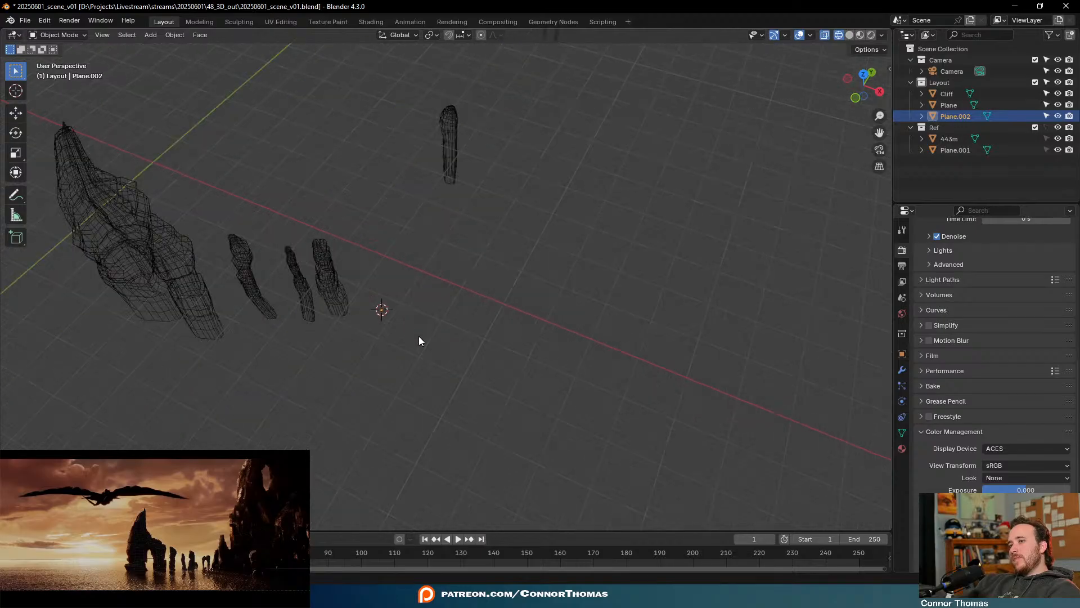
scroll(454, 360, down, 7)
key(z)
click(596, 360)
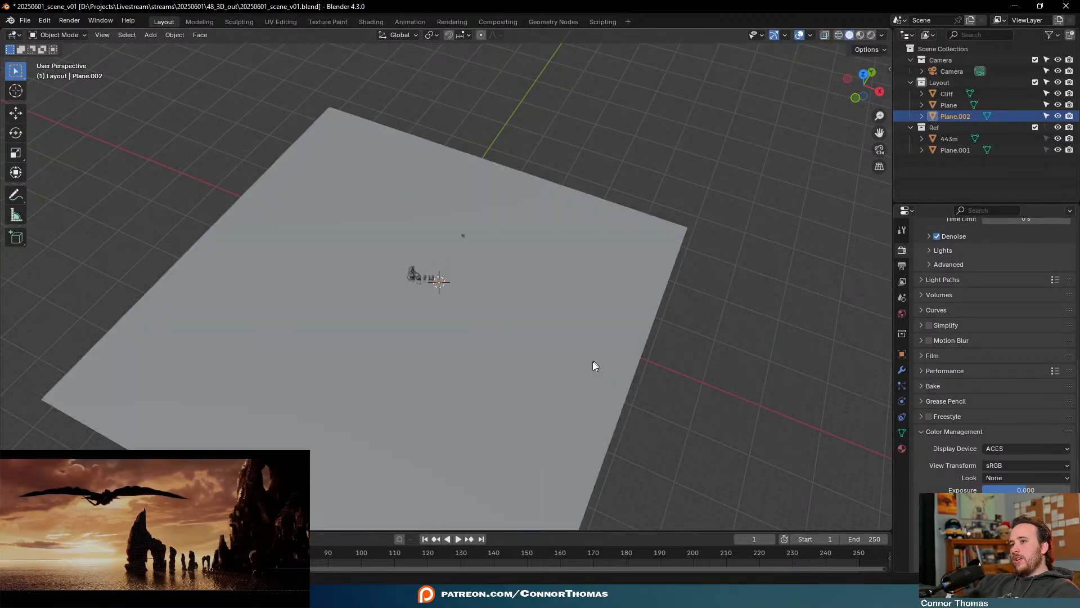
scroll(562, 354, up, 3)
key(s)
click(709, 309)
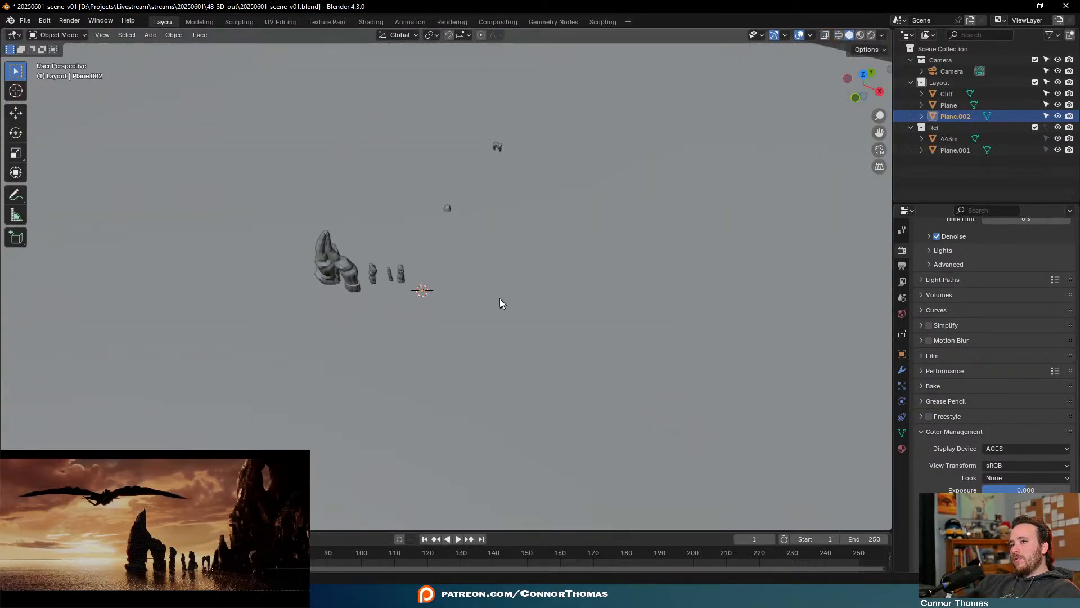
key(s)
right_click(832, 360)
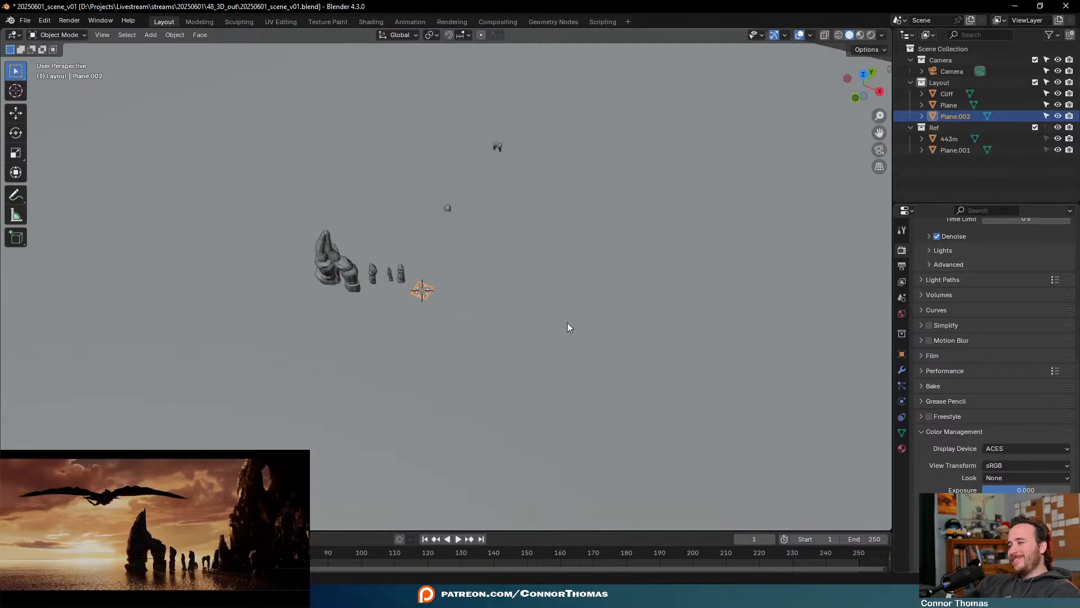
scroll(550, 326, up, 4)
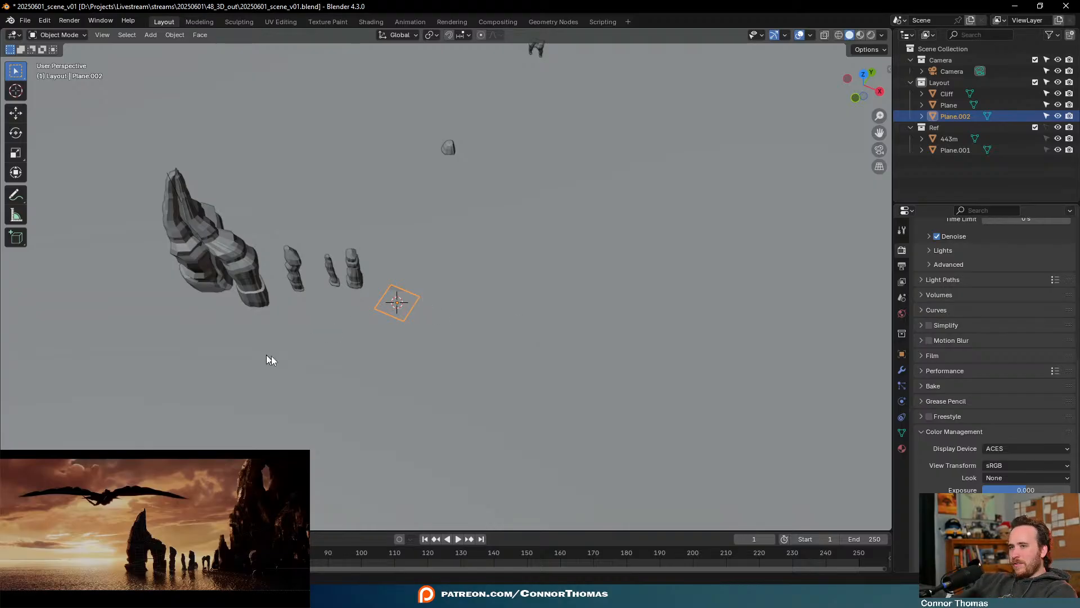
scroll(416, 364, up, 5)
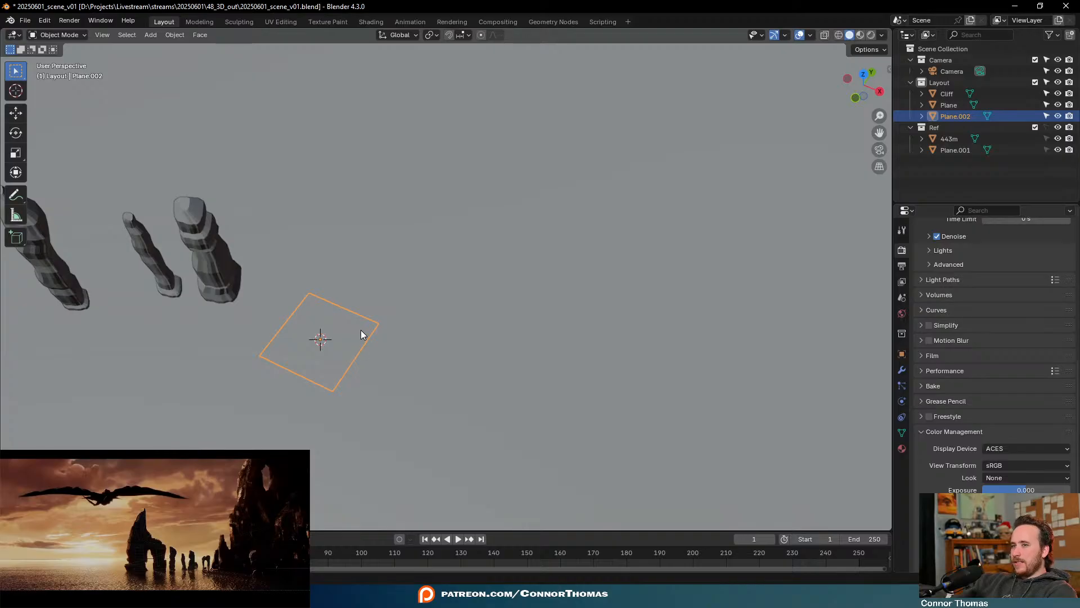
Delete one corner vertex of the scaled plane, leaving an L-shaped pair of edges
key(Tab)
key(Tab)
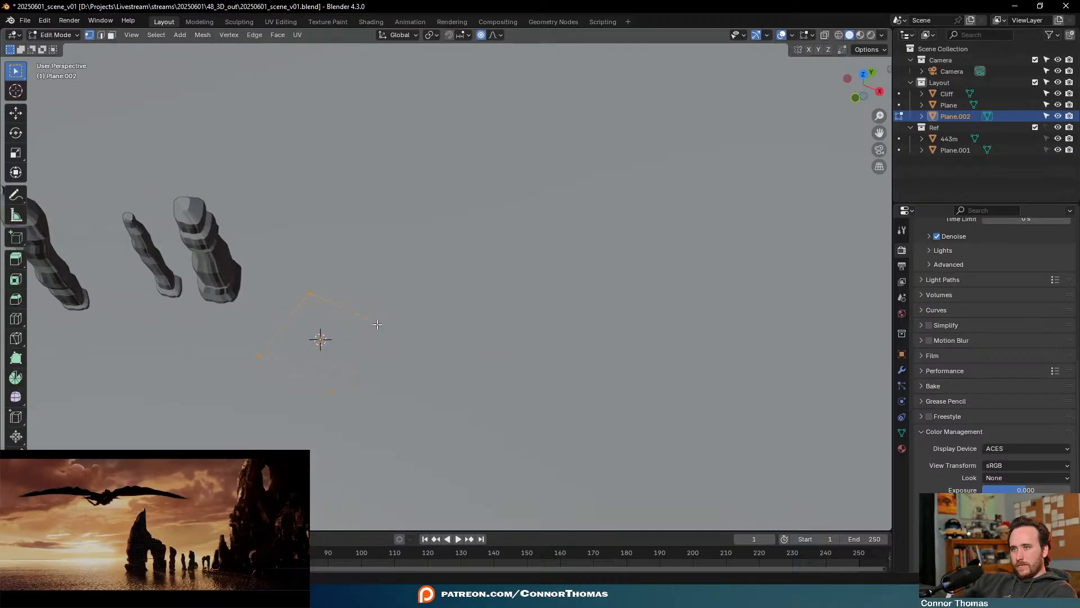
key(x)
click(385, 324)
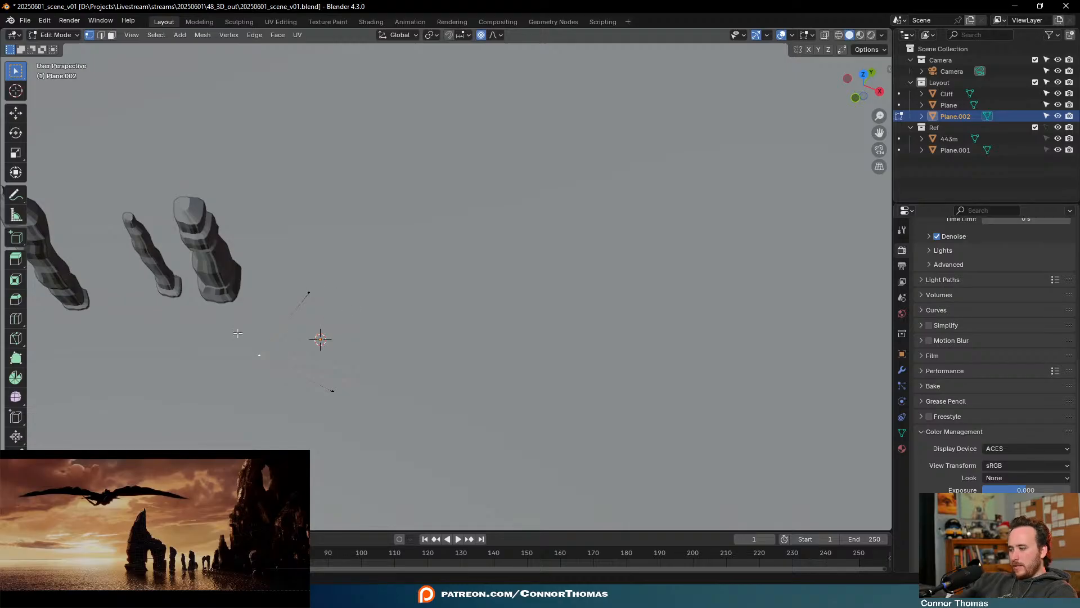
In top view, move the L-shape's corner vertex and its +Y end vertex in beside the 3D cursor, and turn off proportional editing
key(KP_7)
scroll(536, 350, up, 6)
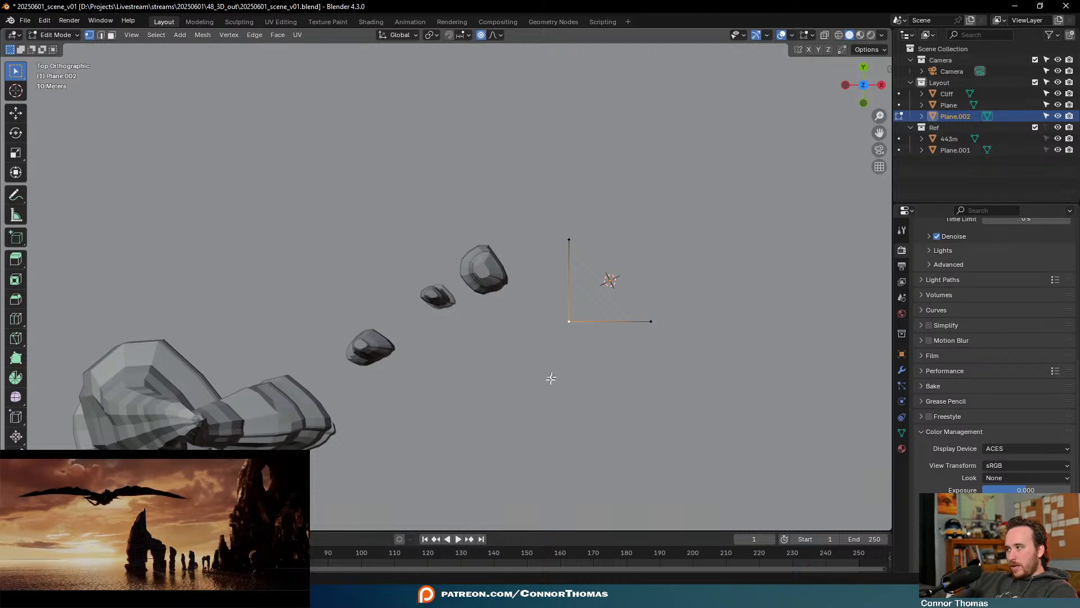
key(g)
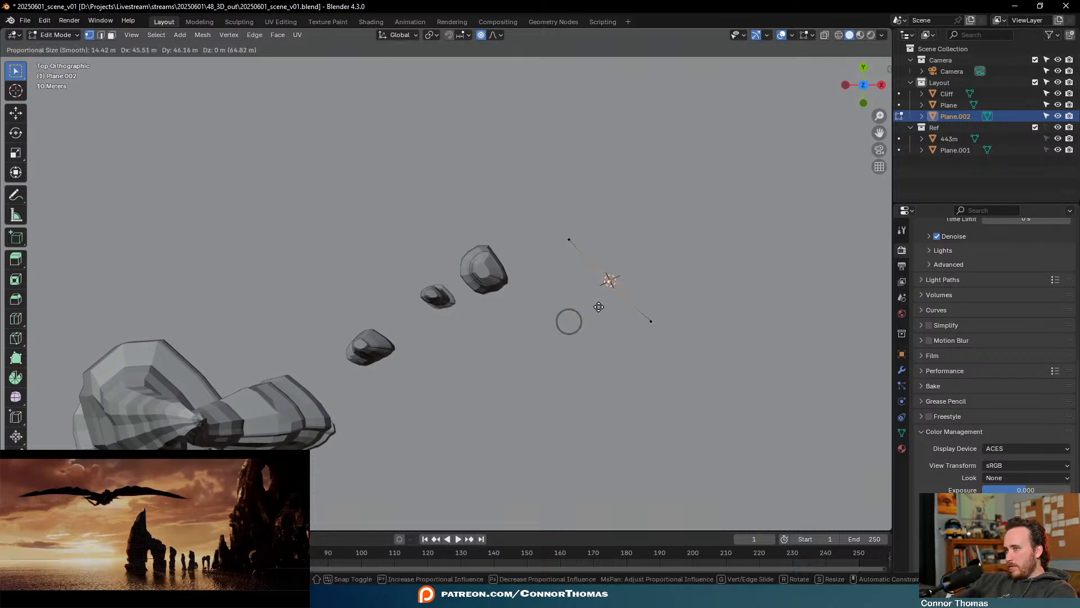
click(597, 302)
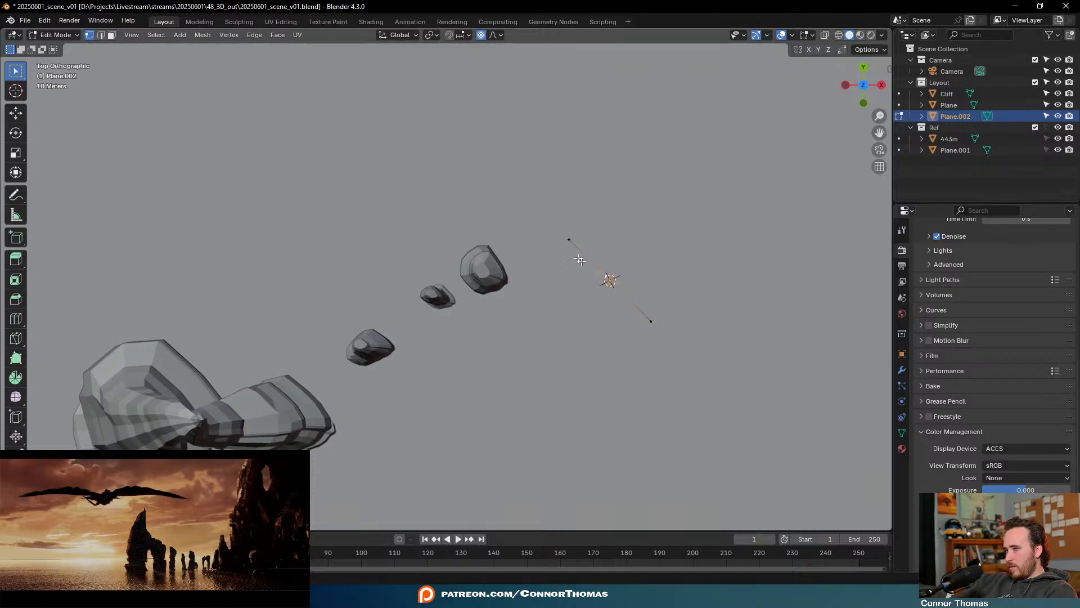
key(g)
click(651, 291)
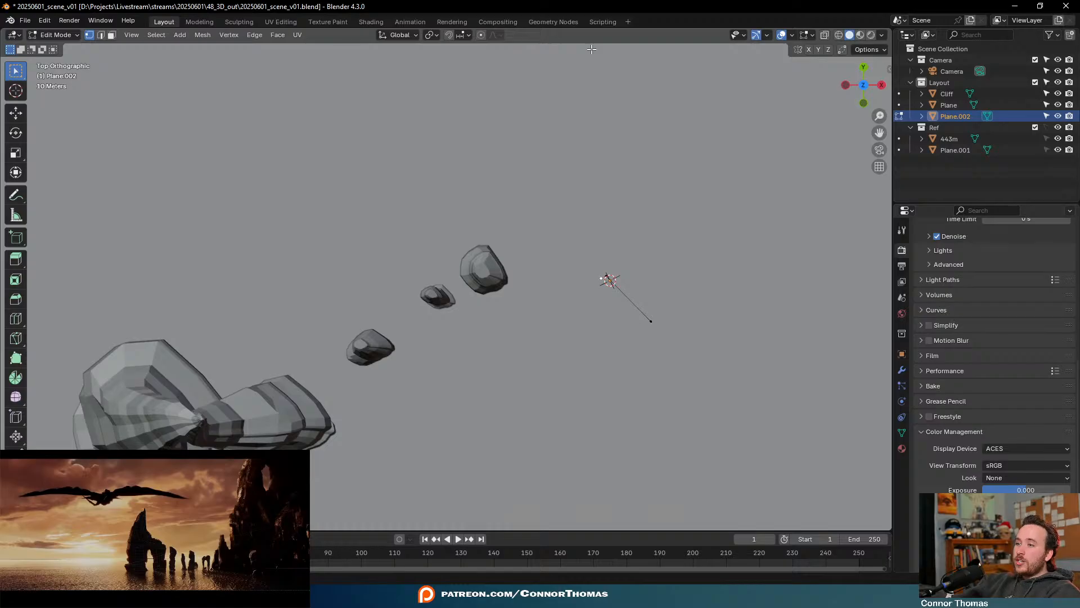
Move the remaining far end vertex of the outline in close to the 3D cursor
shift+middle_drag(706, 367, 573, 369)
scroll(572, 369, up, 6)
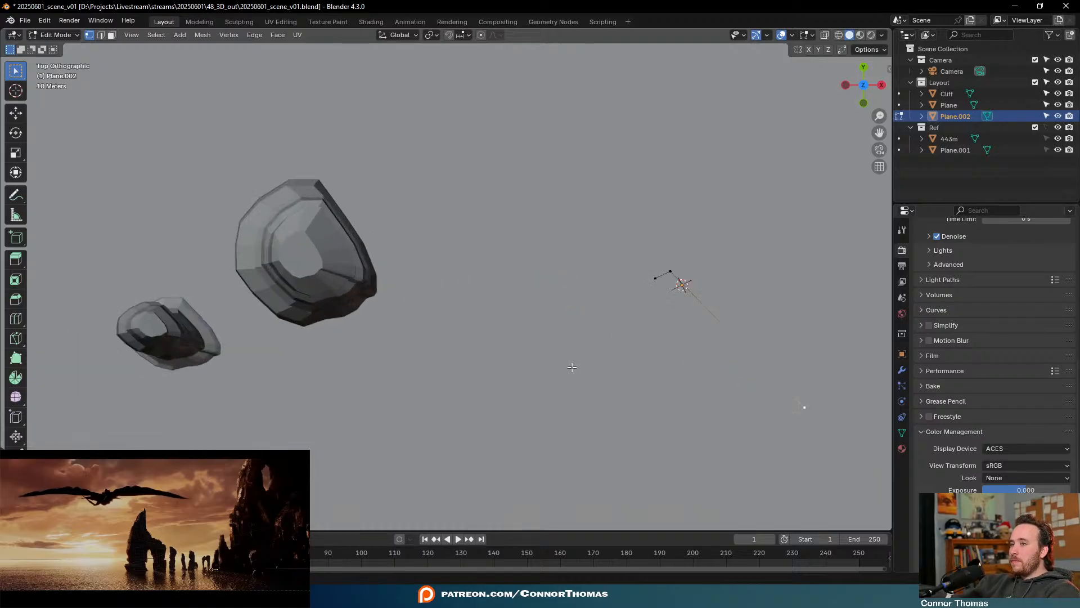
shift+middle_drag(707, 402, 331, 438)
key(g)
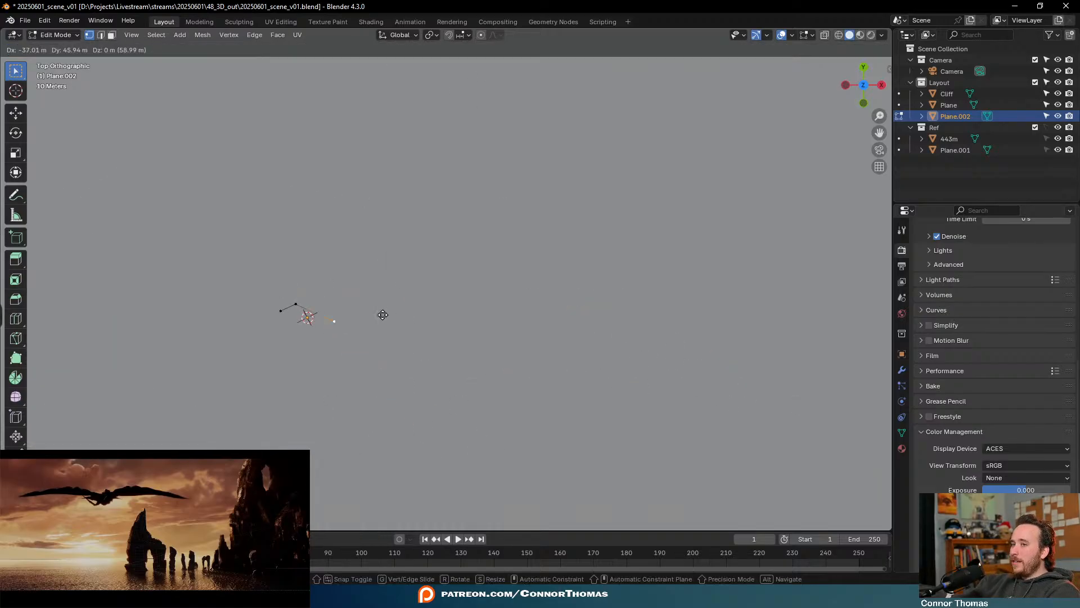
click(365, 318)
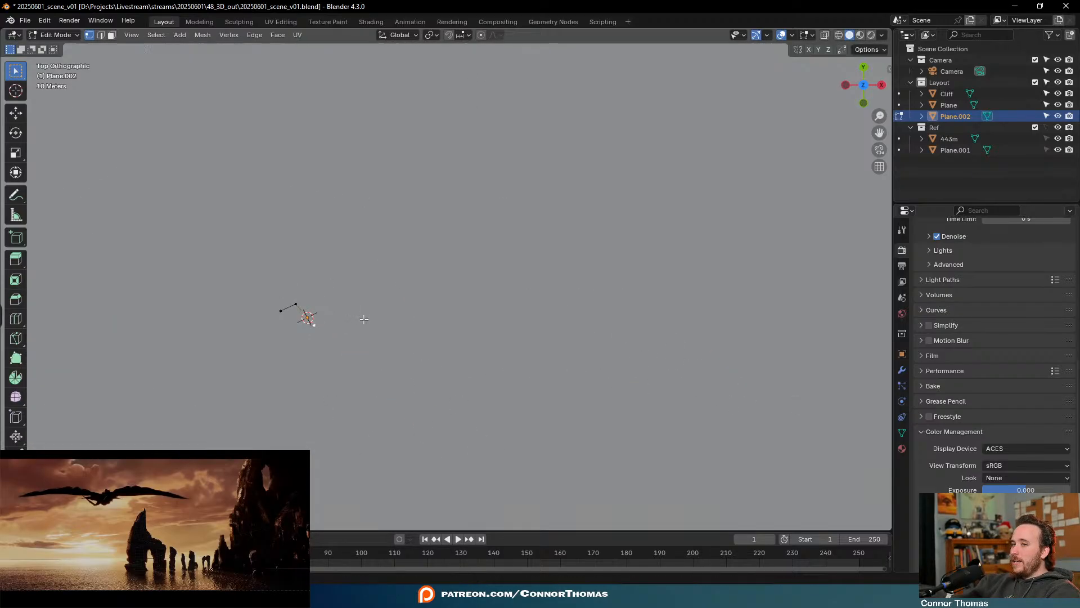
Reposition the middle vertex and the pillar-side end vertex so the edges form a short diagonal line at the 3D cursor
click(297, 304)
key(g)
click(309, 337)
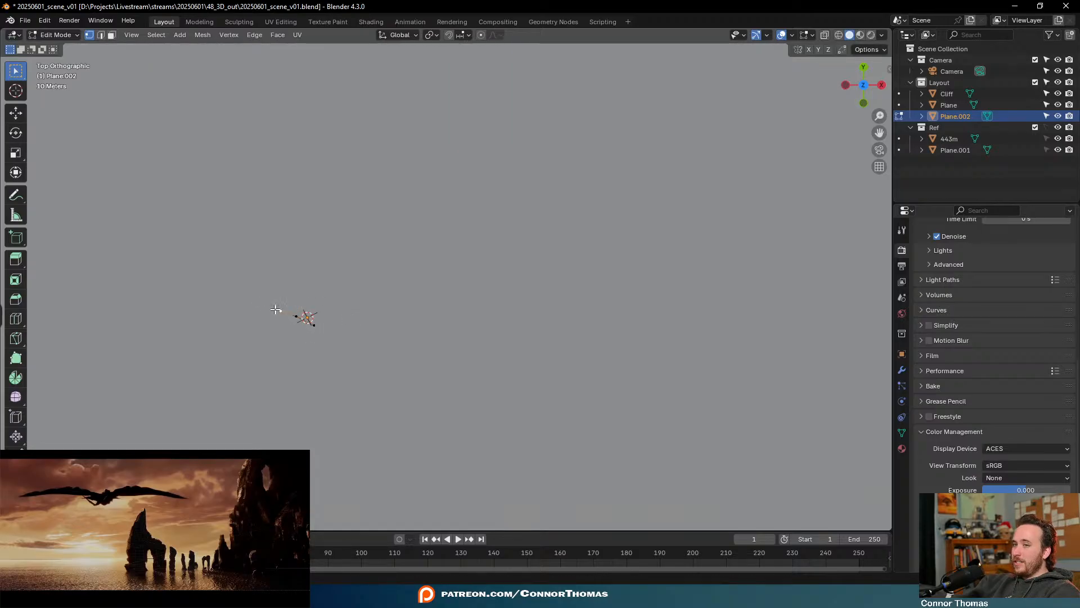
key(g)
click(274, 304)
shift+middle_drag(413, 361, 532, 366)
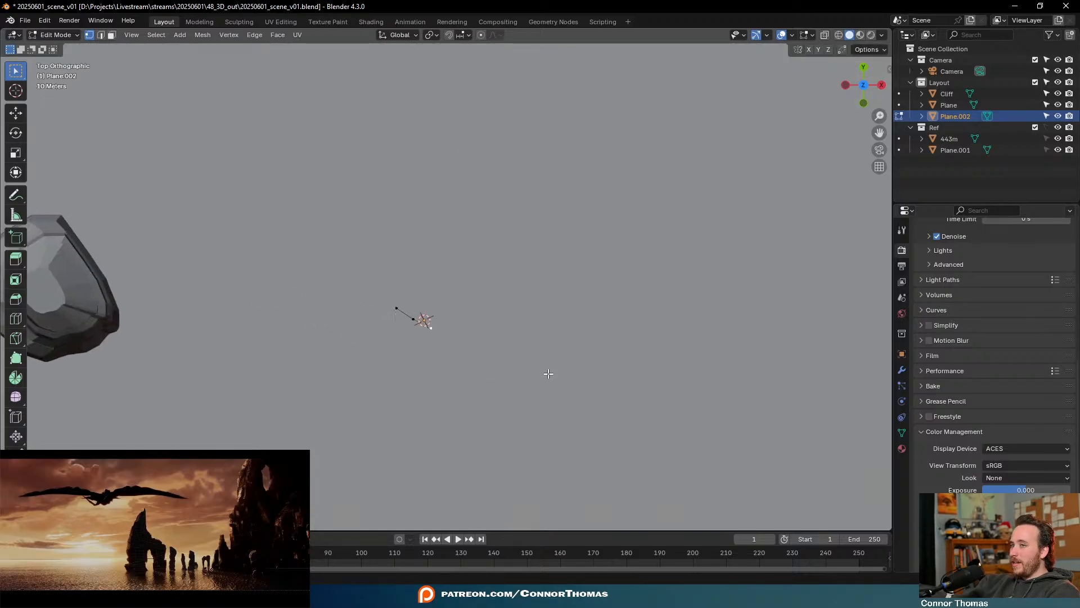
shift+middle_drag(547, 448, 533, 425)
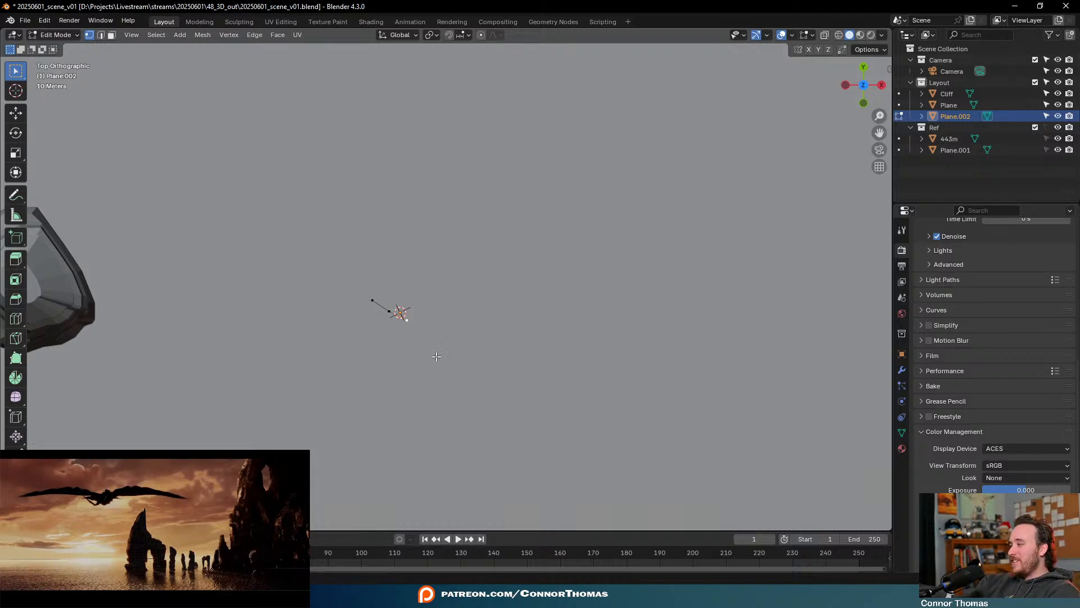
Extrude the outline's +X end vertex into four segments of about 15 to 20 m, rising slightly and then bending toward -Y
key(e)
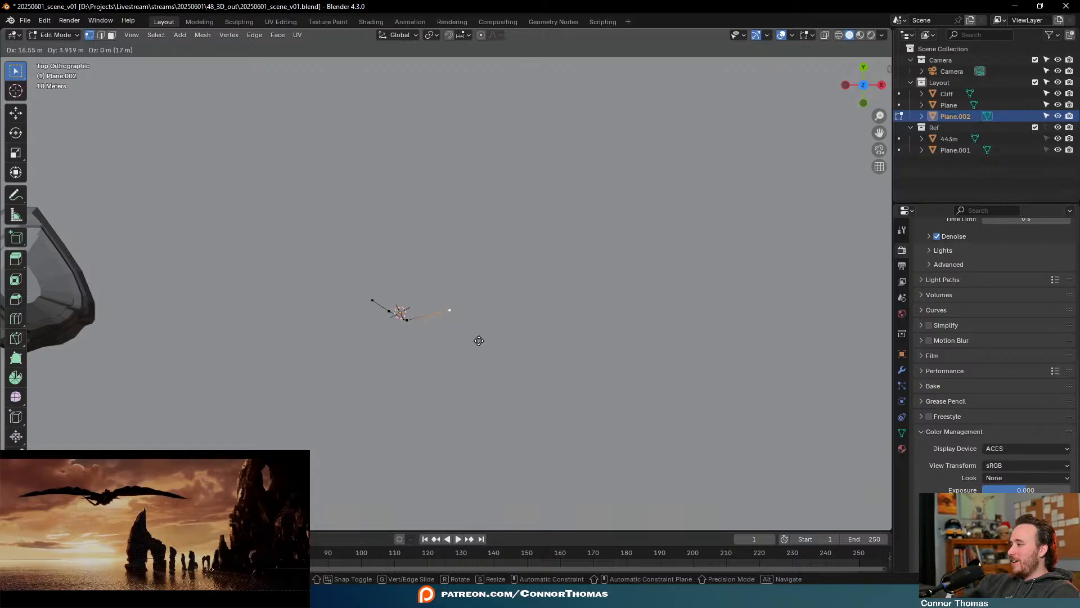
click(481, 344)
key(e)
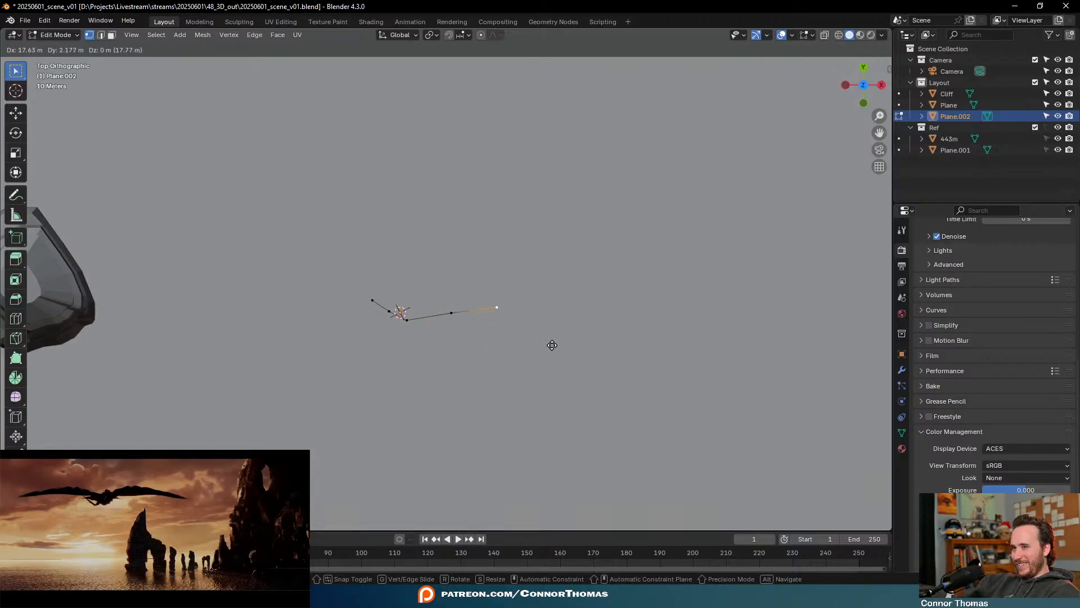
click(554, 343)
key(e)
click(597, 356)
key(e)
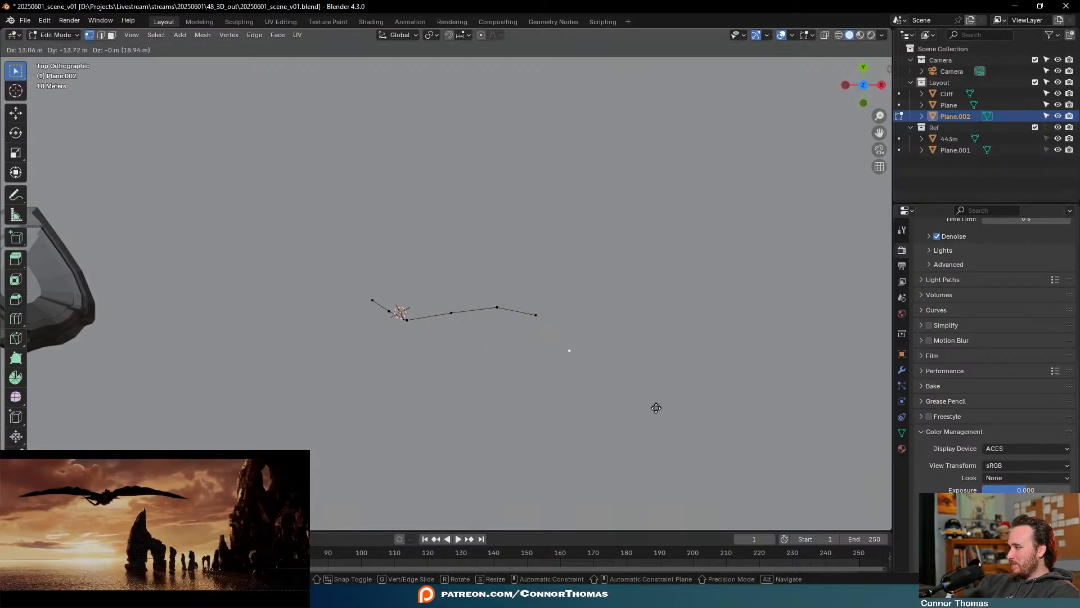
click(654, 406)
shift+middle_drag(636, 374, 489, 330)
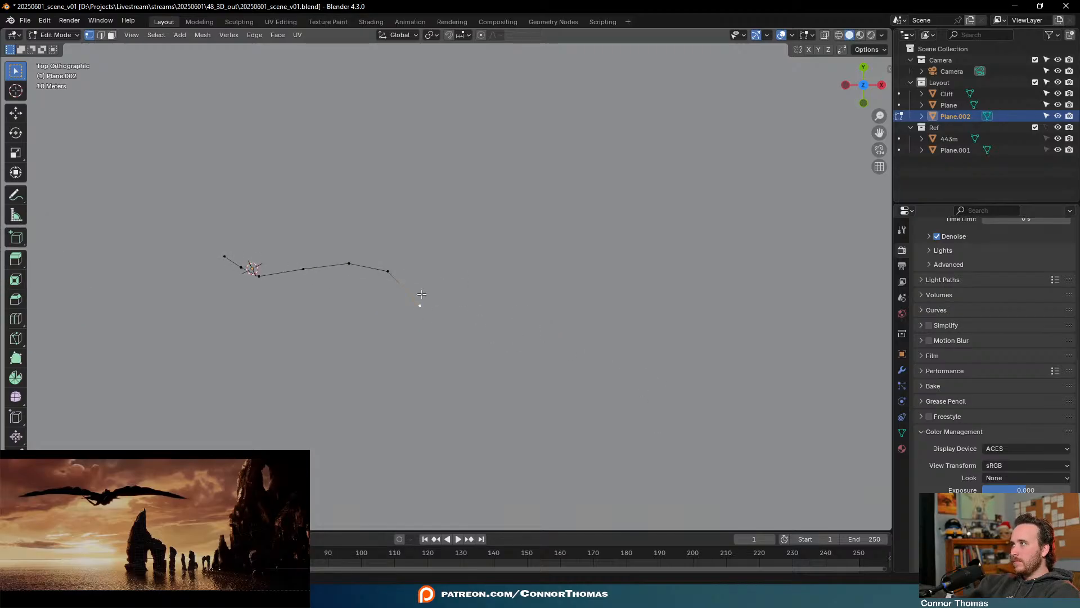
Extend the outline by three extruded segments of about 25, 17 and 46 m, descending toward -Y and then flattening toward +X
key(e)
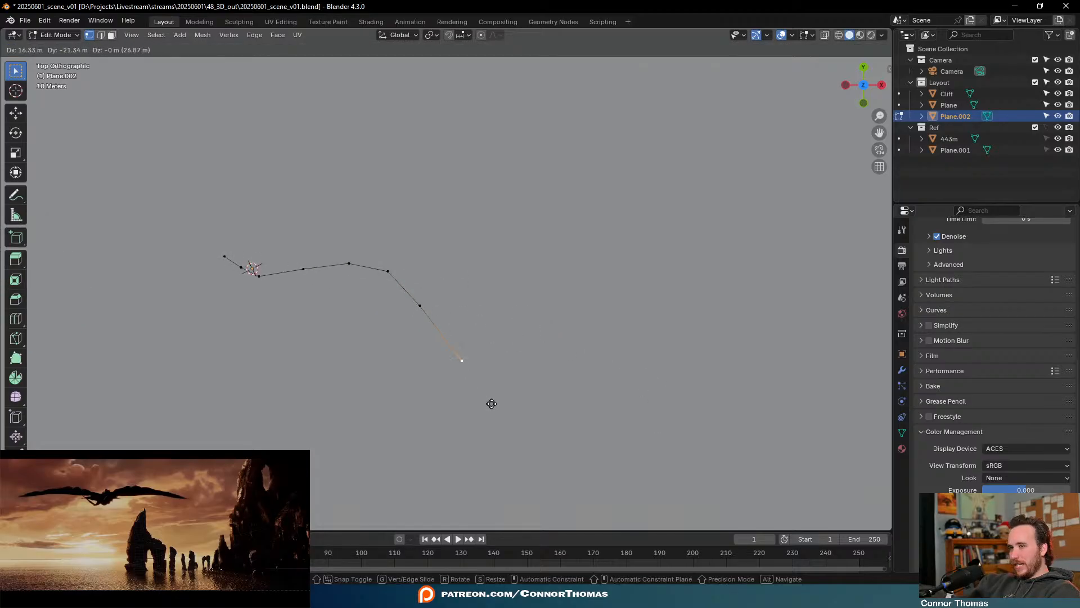
click(480, 401)
key(e)
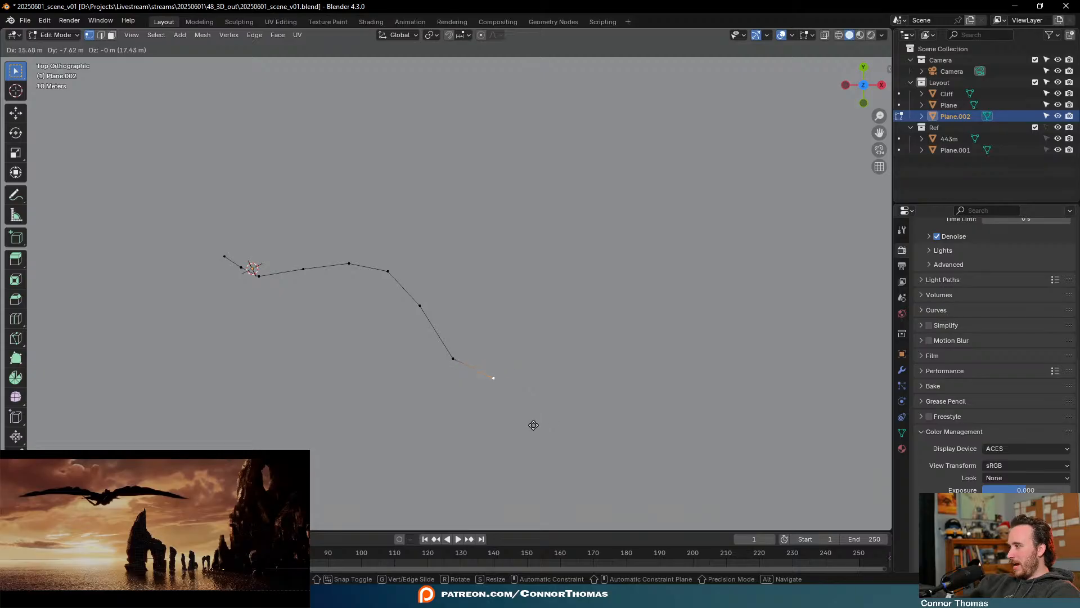
click(533, 425)
scroll(420, 378, down, 3)
key(e)
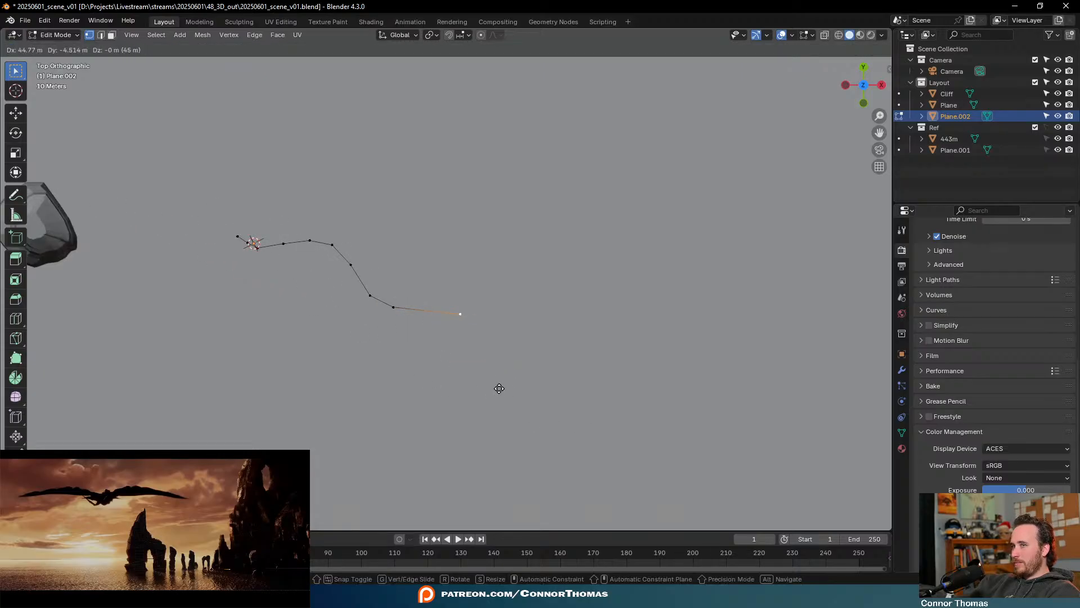
click(499, 388)
Extrude four more outline segments toward +X, curving up toward +Y and ending with a nearly level segment of about 24 m
key(e)
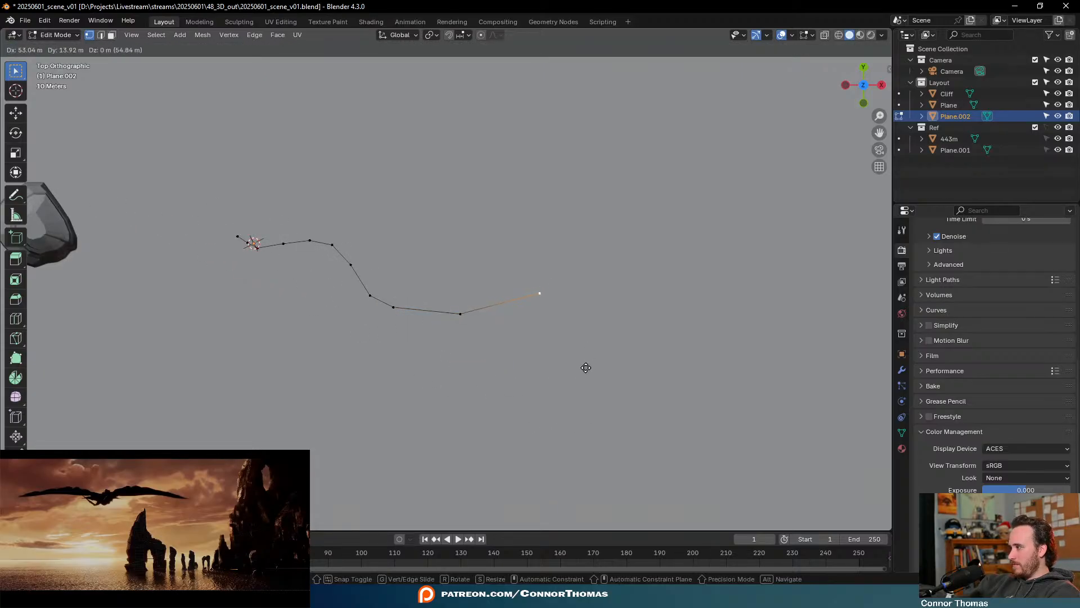
click(590, 367)
key(e)
click(649, 336)
key(e)
click(697, 313)
key(e)
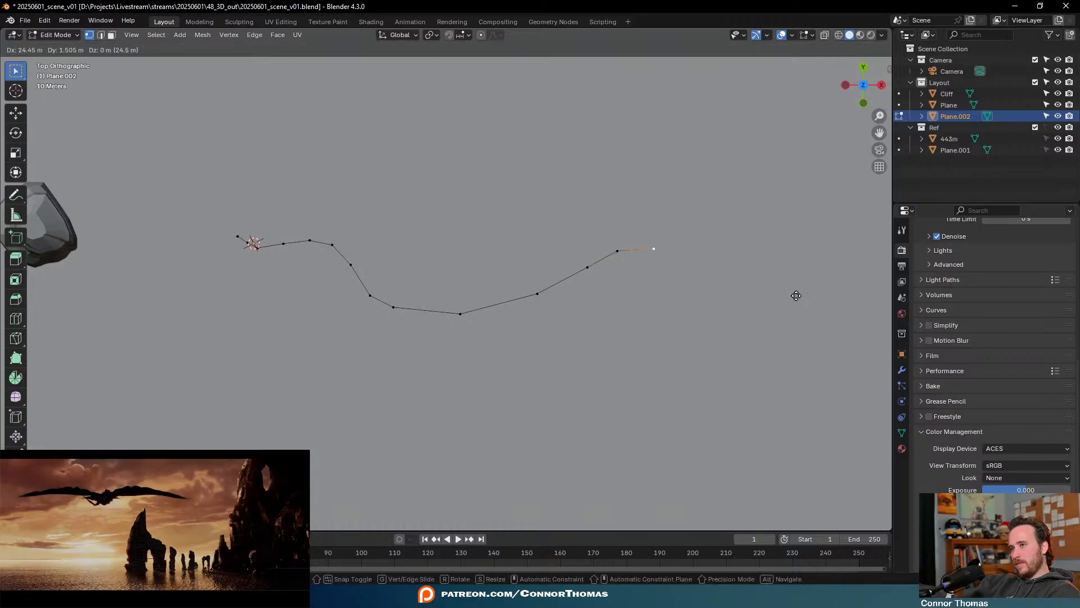
click(795, 296)
Extrude three segments that slope about 41 m toward -Y, drop steeply, and then run level toward +X to form a notch
shift+middle_drag(590, 319, 342, 290)
scroll(344, 290, down, 1)
key(e)
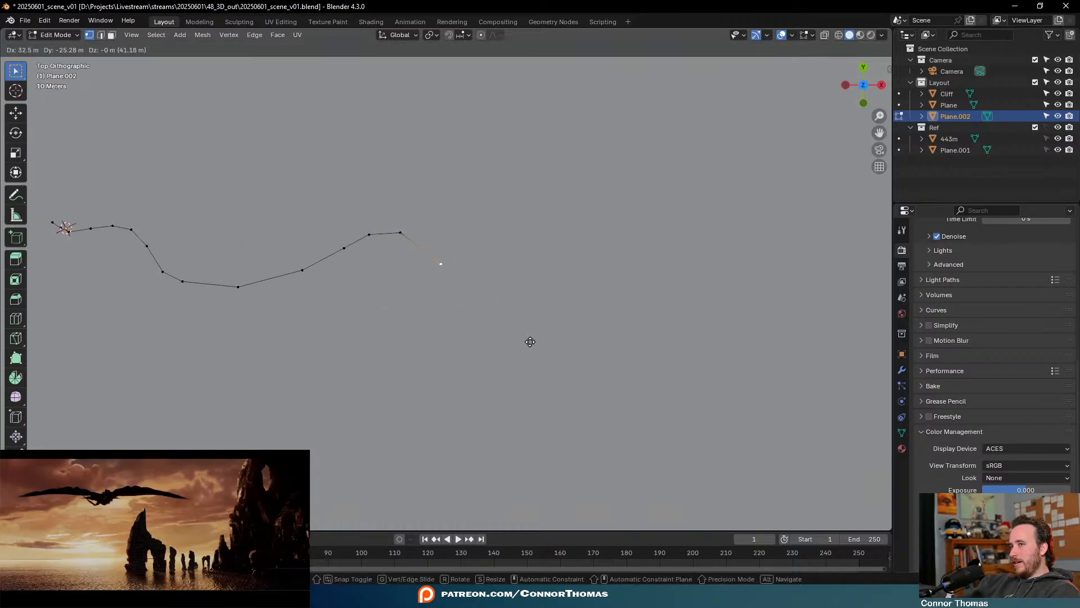
click(531, 342)
key(e)
click(552, 429)
key(e)
click(640, 422)
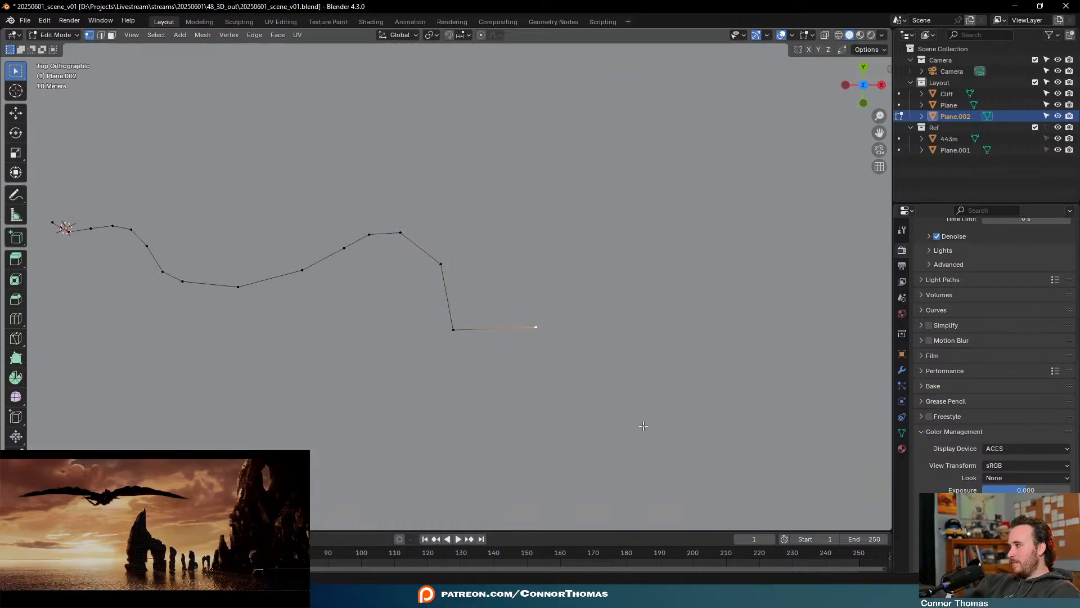
Extrude four long segments from the notch toward +X, two rising toward +Y and two falling gently toward -Y
shift+middle_drag(640, 423, 479, 491)
key(e)
click(678, 416)
key(e)
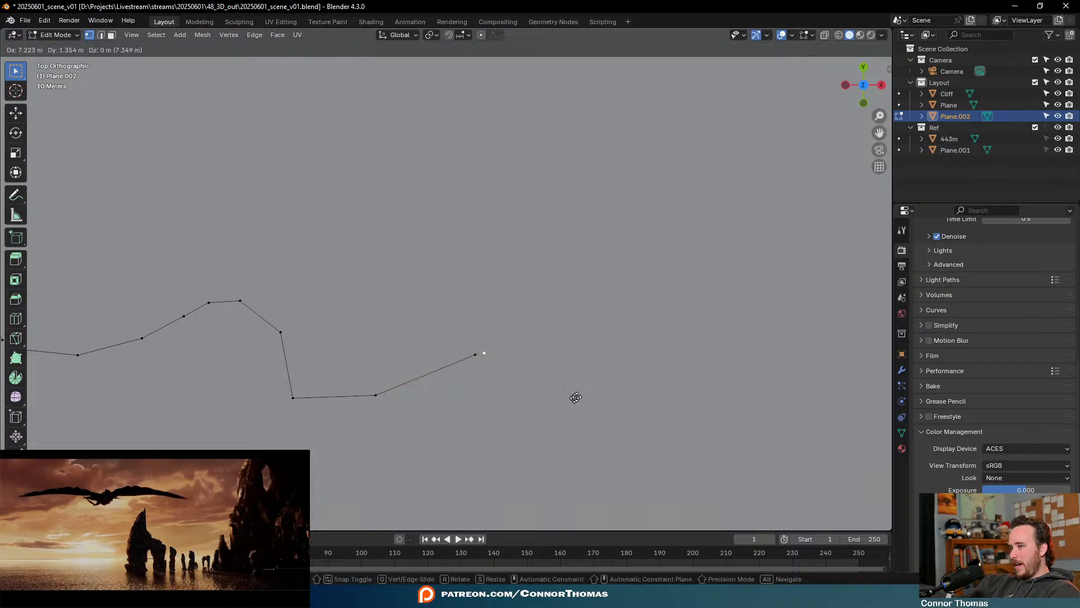
click(677, 371)
scroll(673, 382, down, 1)
shift+middle_drag(670, 391, 502, 353)
key(e)
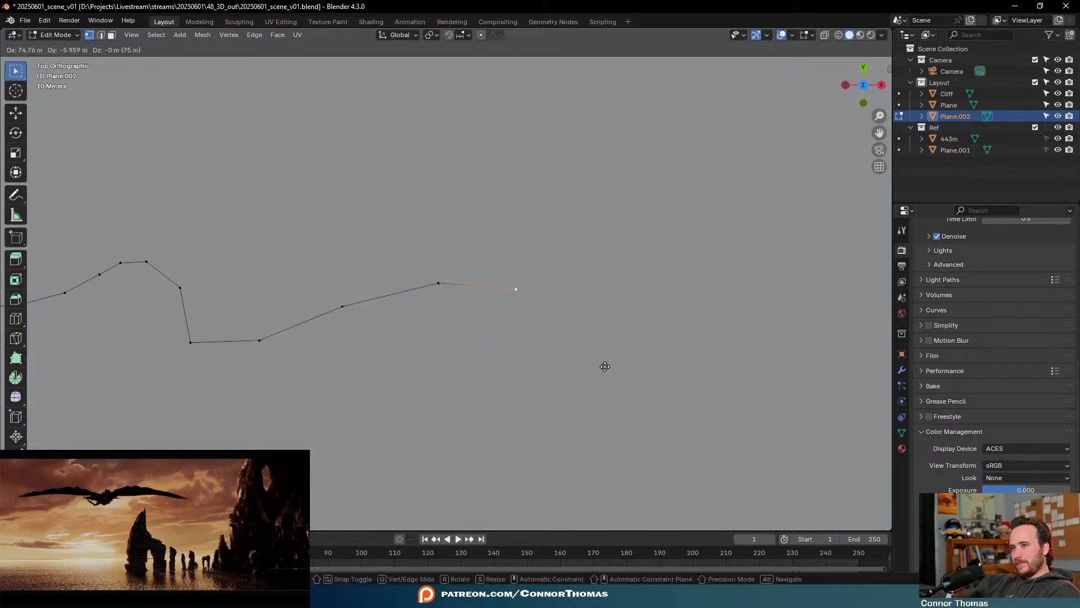
click(619, 371)
key(e)
click(720, 406)
Finish the outline's +X end with a short nearly level segment and a long segment rising toward +Y
shift+middle_drag(720, 406, 516, 397)
scroll(529, 394, down, 4)
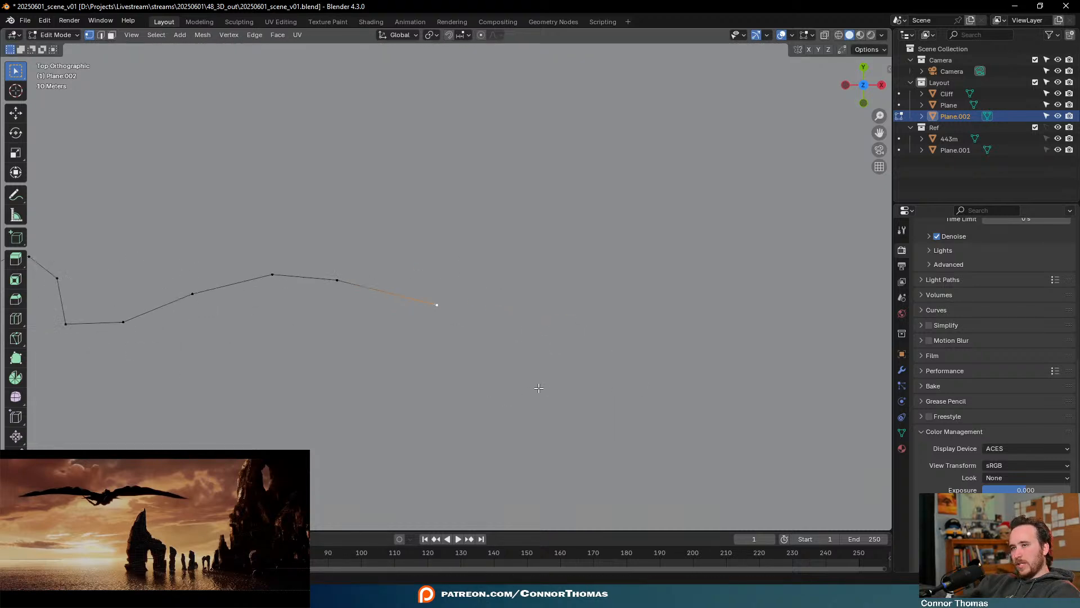
key(e)
click(645, 318)
shift+middle_drag(310, 357, 335, 357)
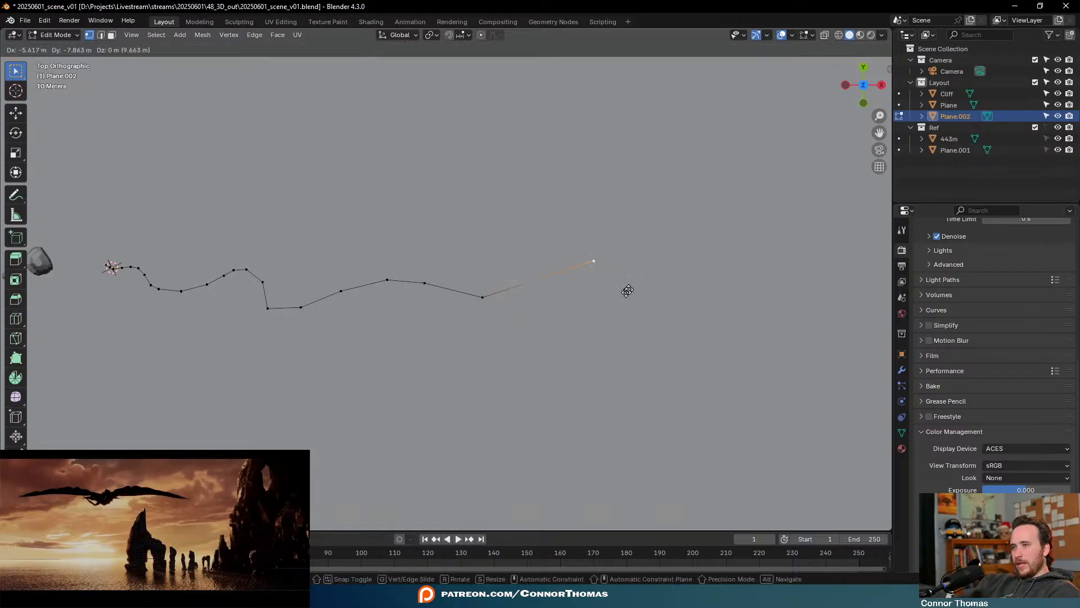
key(e)
click(670, 292)
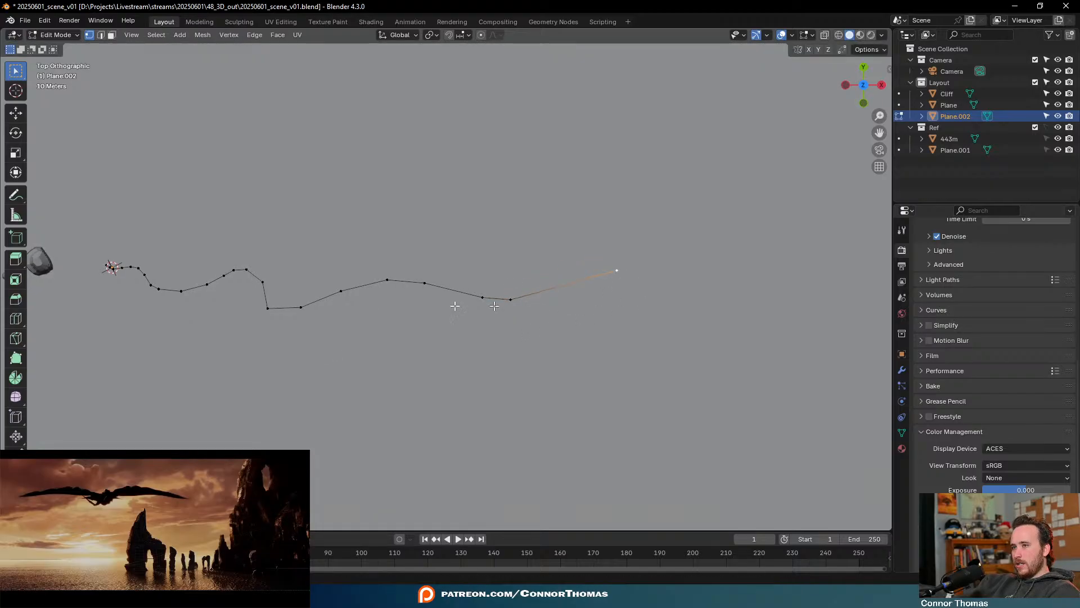
Select the outline's pillar-side end vertex and extrude two short segments from it toward +Y
shift+middle_drag(221, 307, 478, 304)
scroll(394, 285, up, 5)
shift+middle_drag(264, 243, 458, 268)
scroll(430, 258, up, 4)
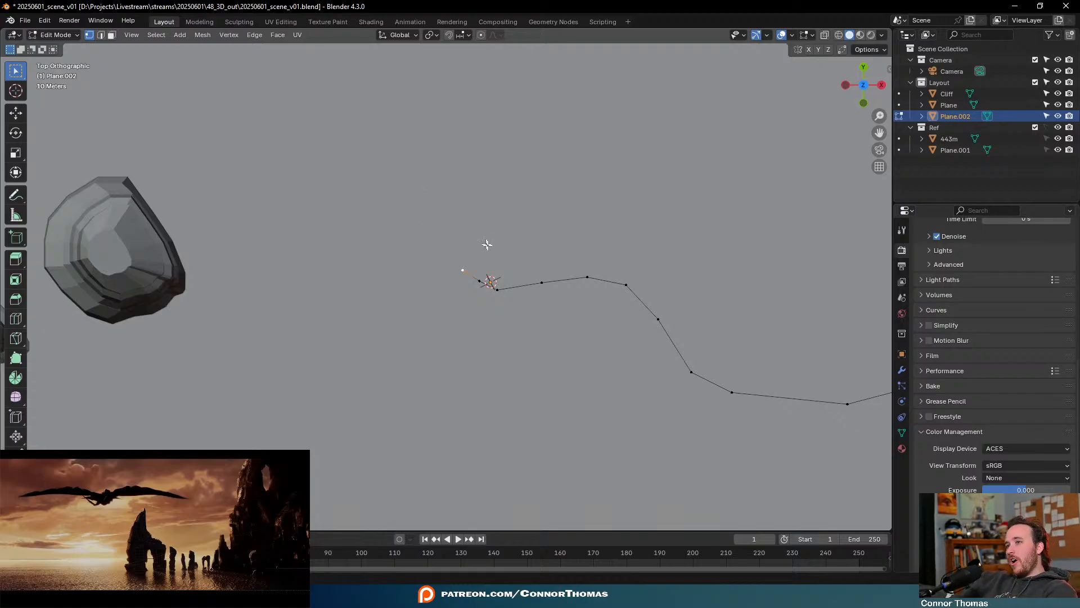
shift+middle_drag(496, 289, 510, 329)
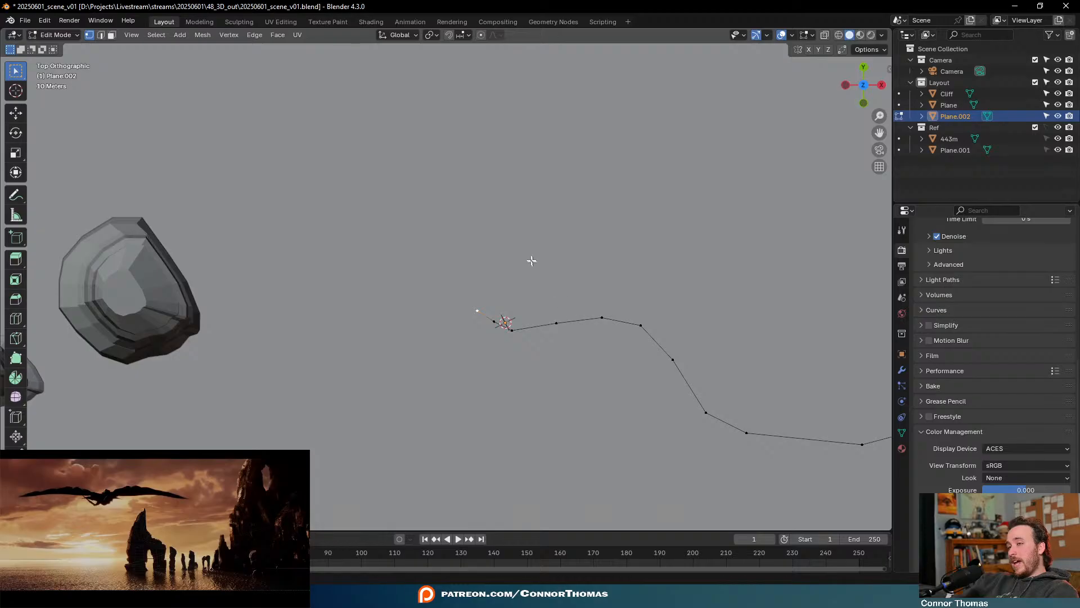
key(e)
click(518, 234)
key(e)
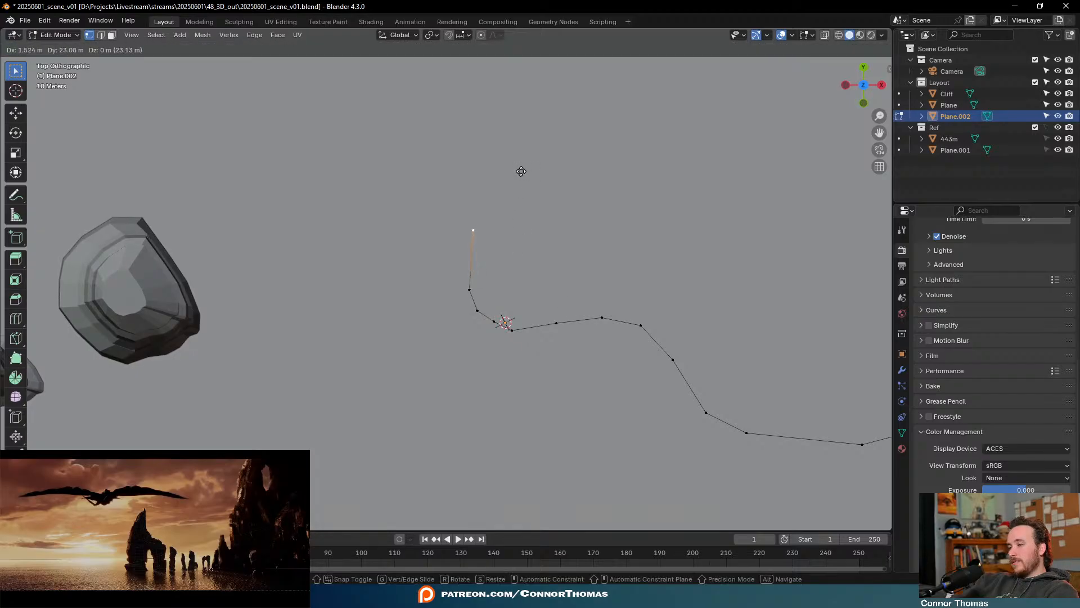
click(515, 202)
key(e)
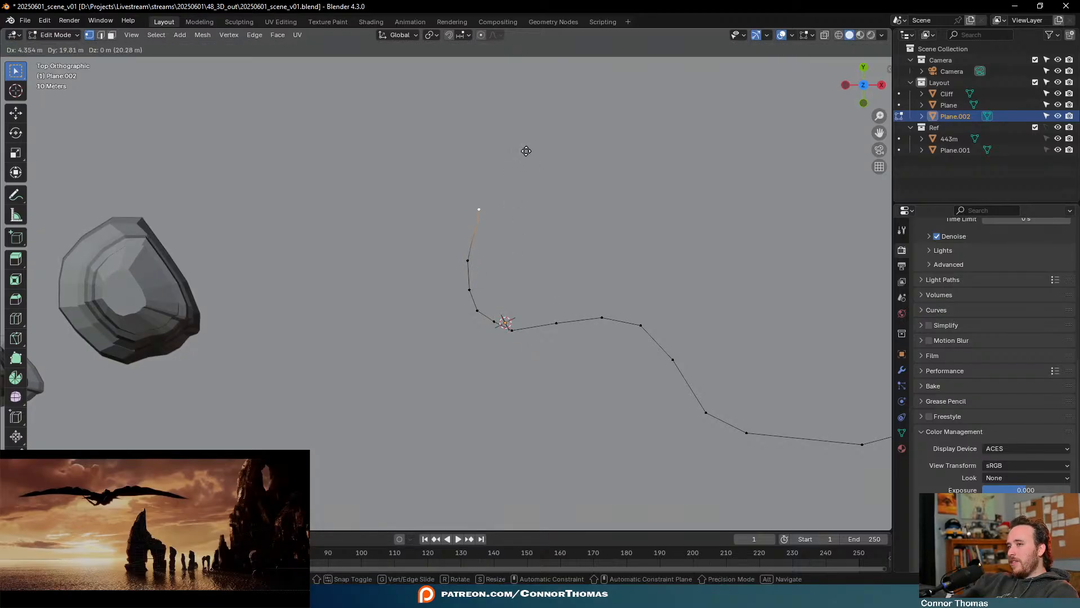
click(525, 150)
key(e)
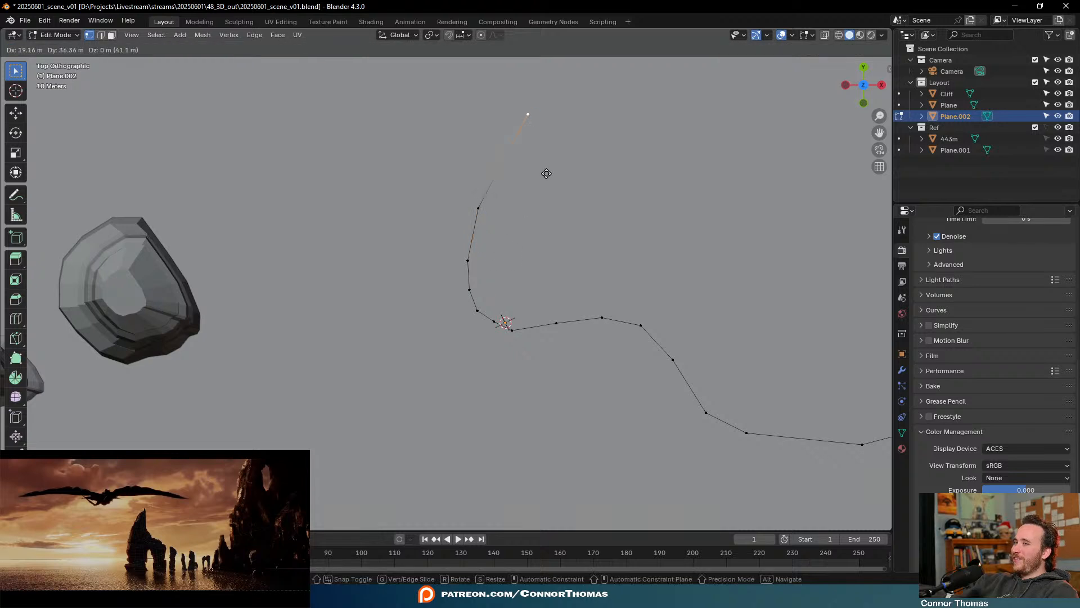
click(527, 219)
Extrude three jagged segments from the pillar-side end, stepping toward +Y and finishing with a diagonal of about 24 m toward +X
shift+middle_drag(560, 186, 471, 282)
scroll(478, 304, down, 3)
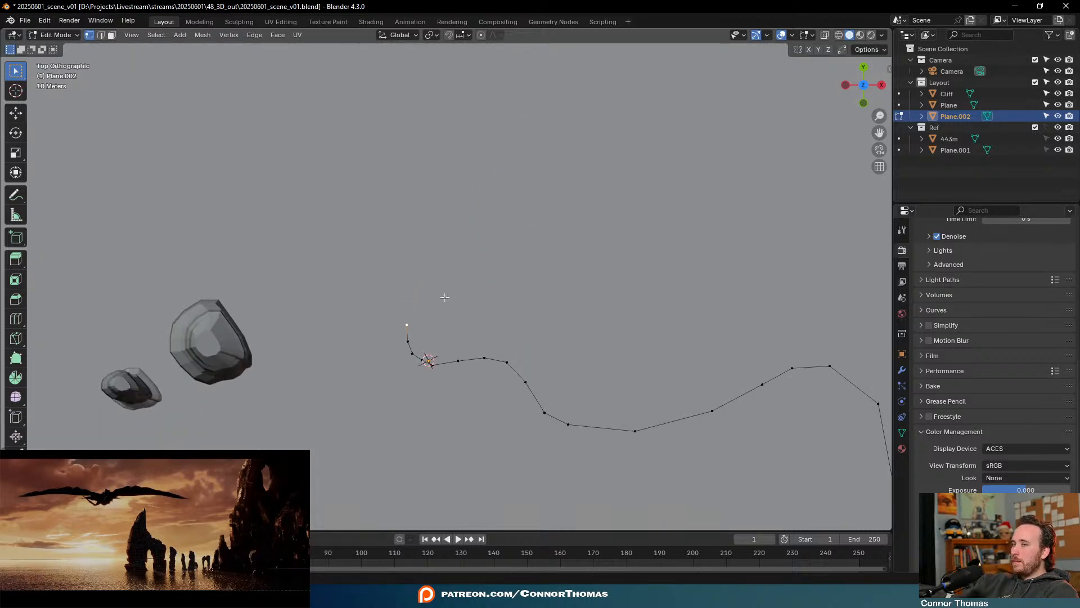
key(e)
click(455, 285)
key(e)
click(451, 255)
key(e)
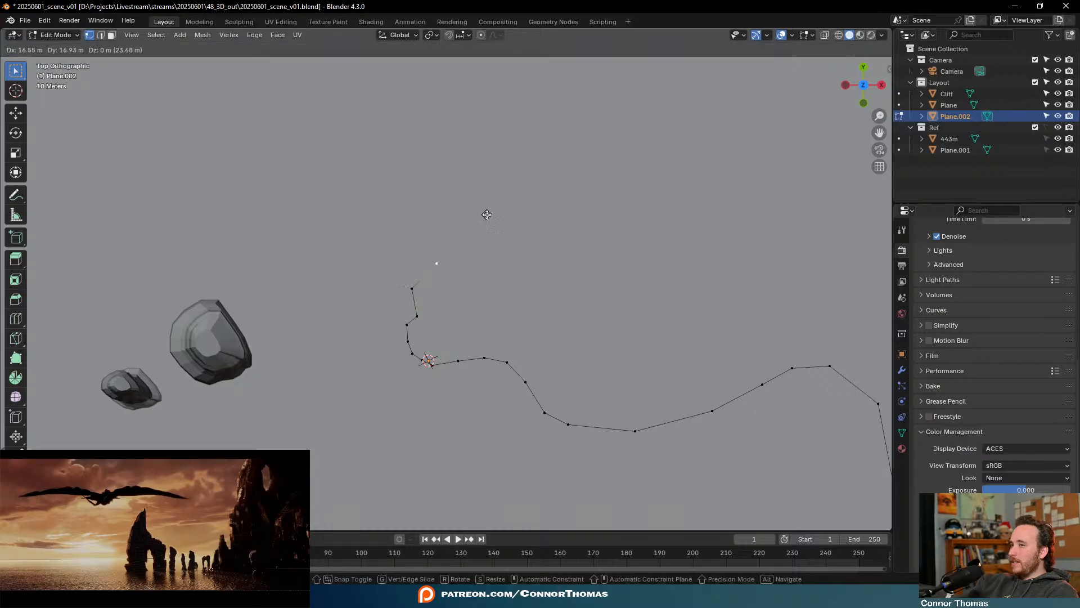
click(487, 214)
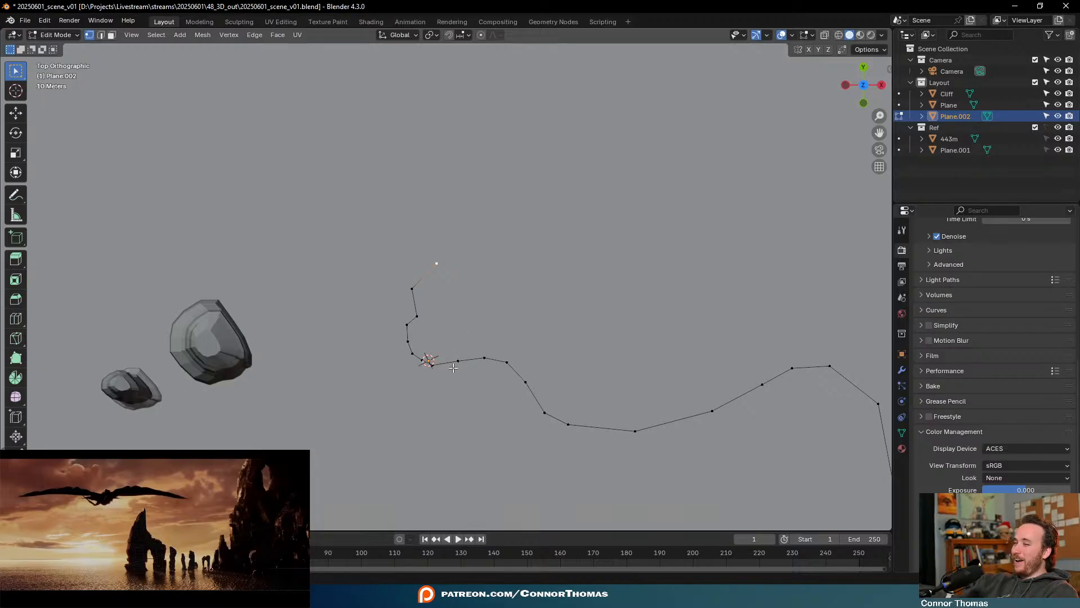
Extrude three segments onward from the outline's open end: a steep one toward +Y, a longer one toward +X, and a steep short one
key(e)
click(485, 297)
key(e)
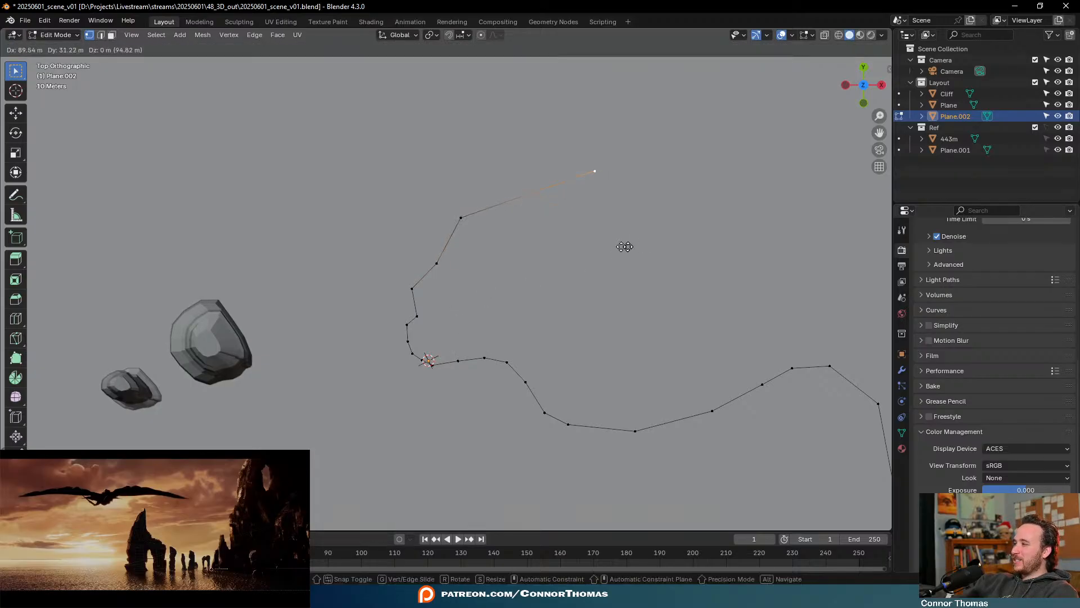
click(603, 231)
shift+middle_drag(565, 248, 343, 278)
scroll(343, 277, down, 2)
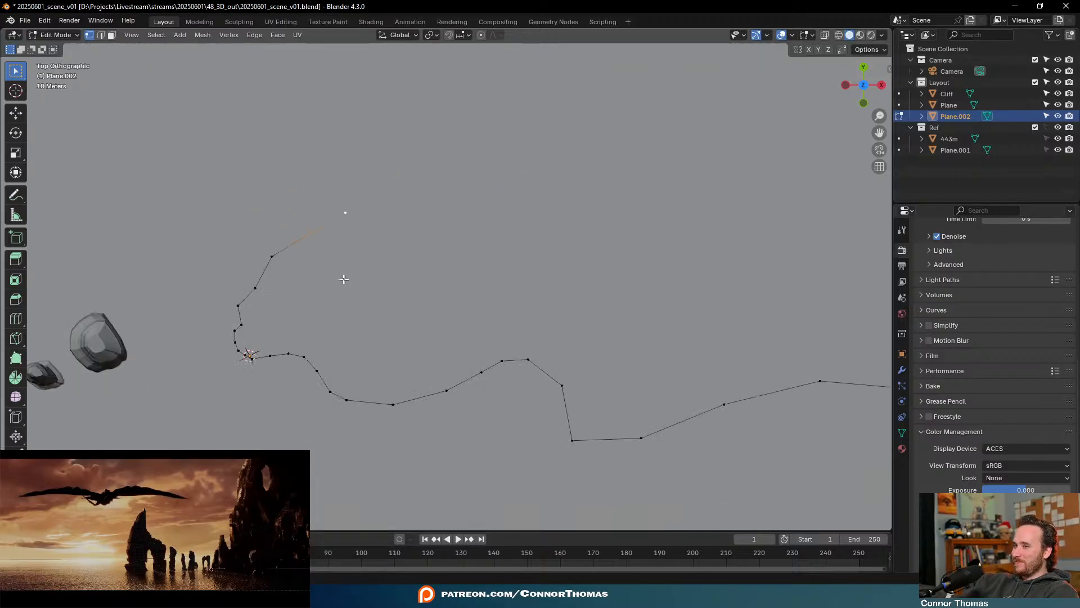
key(e)
click(345, 220)
Continue the outline with three segments: one steep toward +Y, one gently rising toward +X, and one diagonal between both directions
shift+middle_drag(375, 205, 356, 358)
key(e)
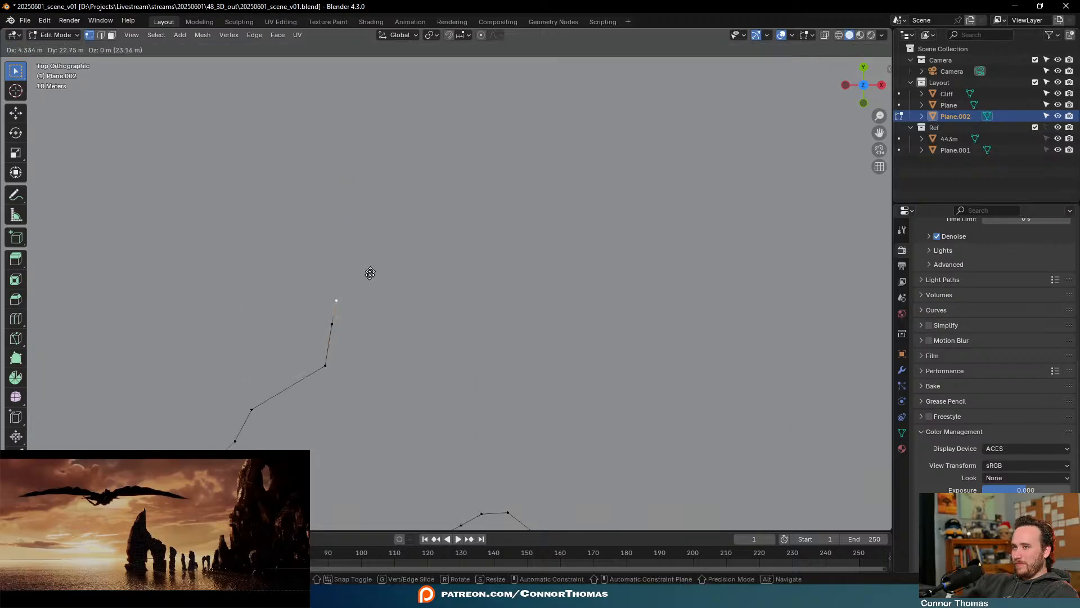
click(390, 237)
key(e)
click(531, 175)
shift+middle_drag(591, 259, 352, 248)
key(e)
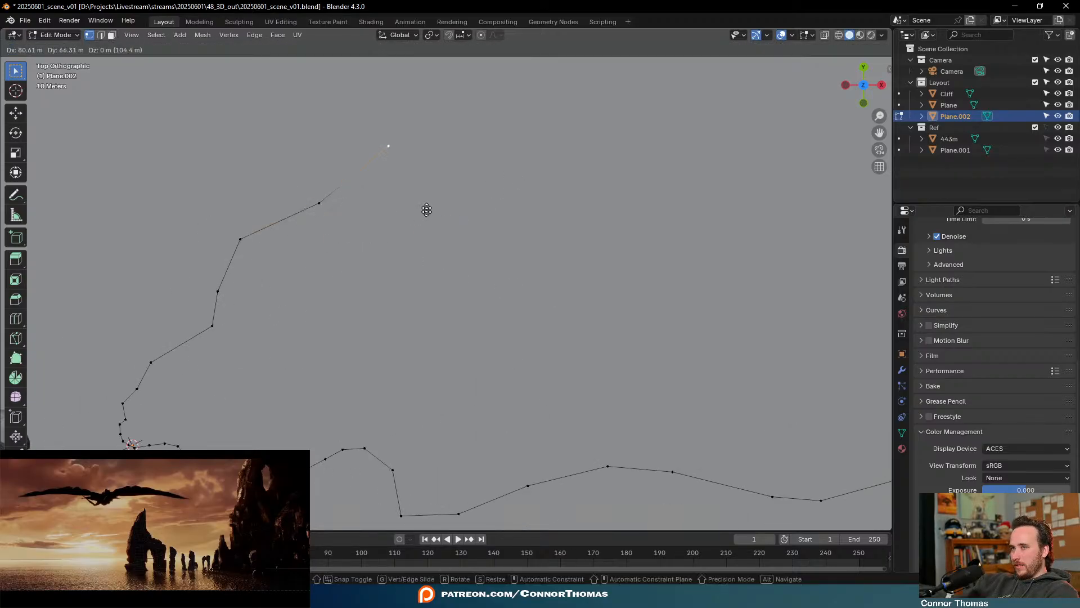
click(420, 202)
Add a gently rising segment toward +X, a short jog back toward -X, and a short segment rising toward +X
shift+middle_drag(420, 202, 448, 354)
key(e)
click(533, 291)
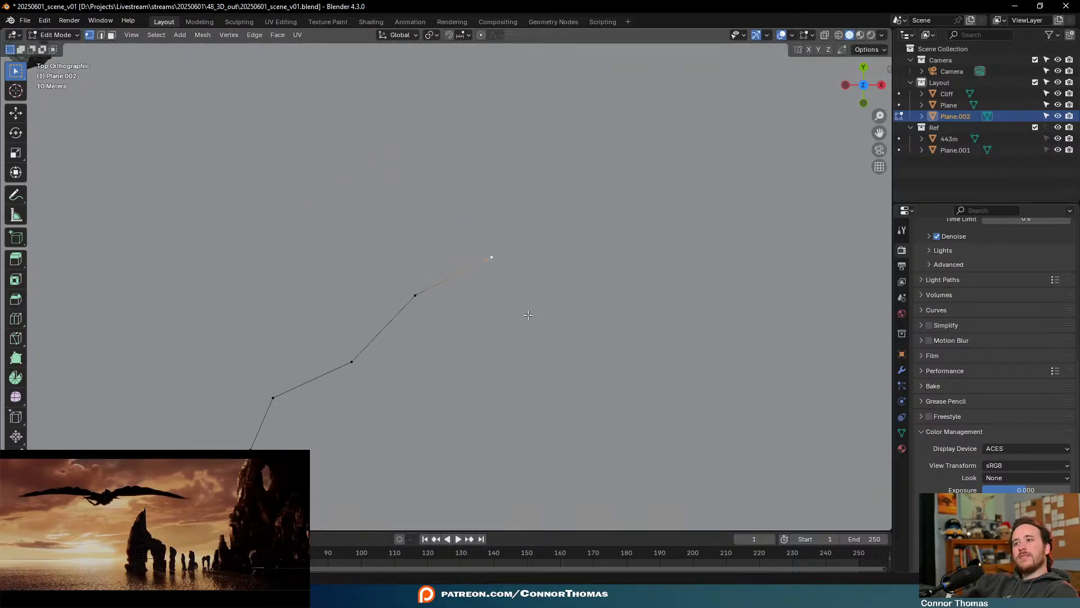
key(e)
click(515, 258)
key(e)
scroll(560, 193, down, 6)
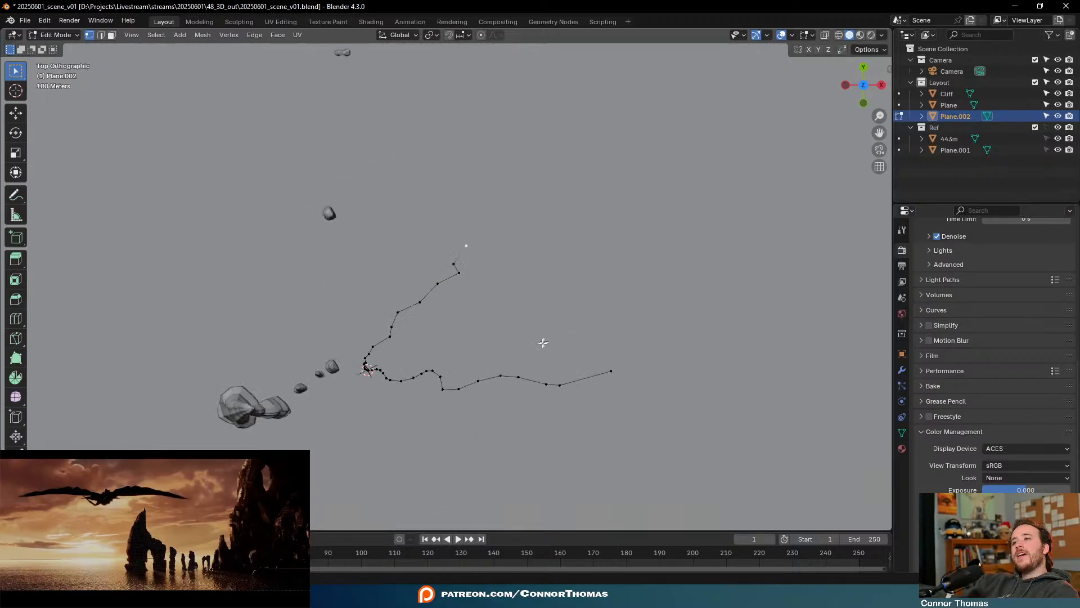
Extrude four zigzag segments toward +Y, leaning the second toward -X and the other three toward +X
shift+middle_drag(524, 290, 512, 332)
key(e)
click(529, 299)
key(e)
click(509, 231)
key(e)
click(535, 203)
key(e)
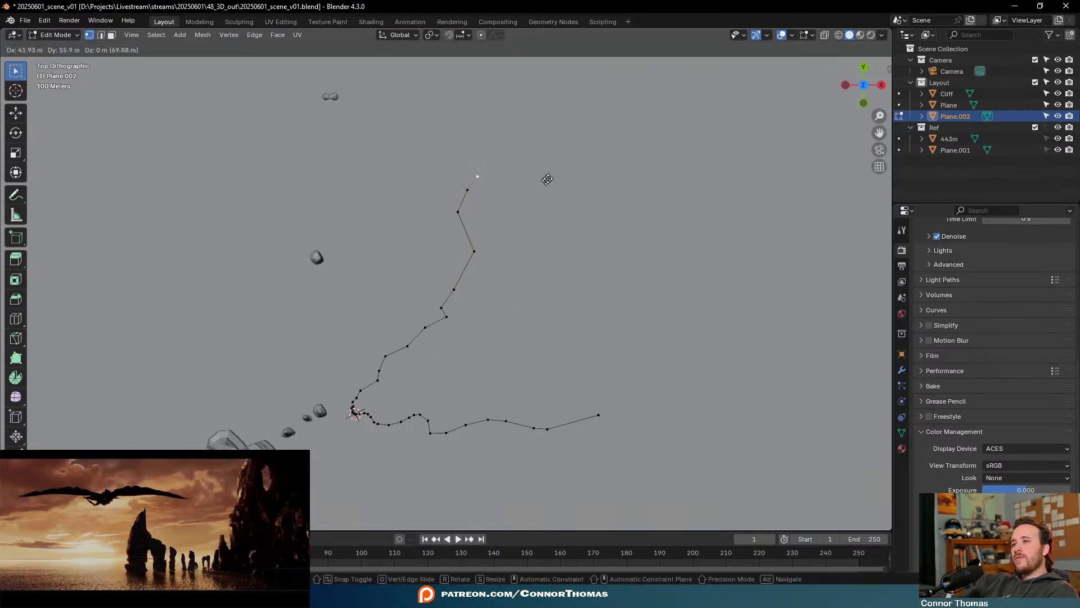
click(560, 160)
Extrude three further segments toward +Y: a steep diagonal, a nearly vertical one, and another diagonal toward +X
shift+middle_drag(555, 159, 499, 260)
key(e)
click(531, 198)
key(e)
click(534, 157)
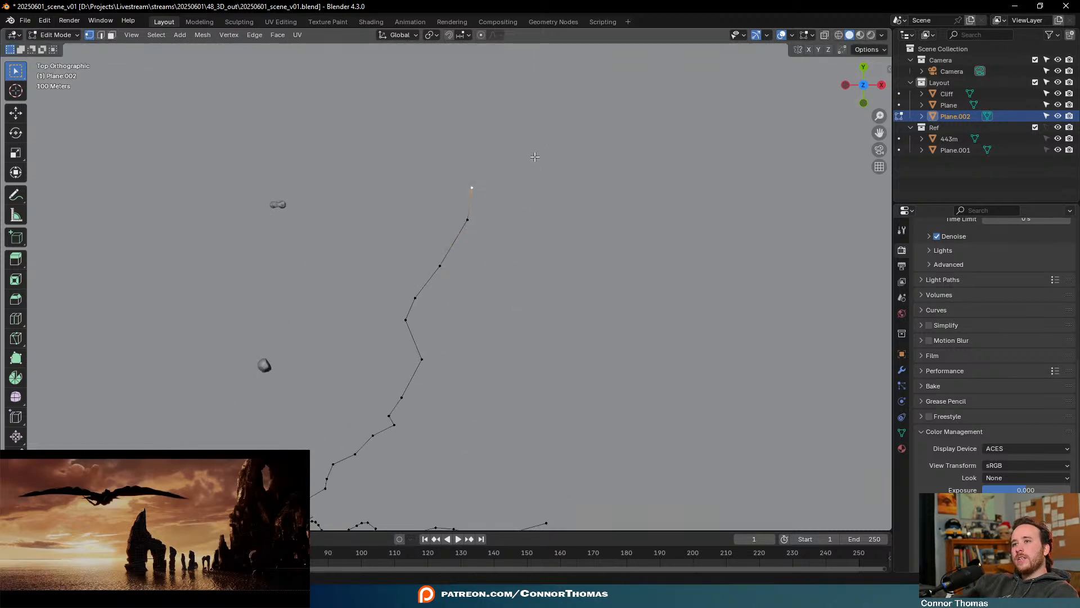
key(e)
click(565, 119)
Finish the outline's far end with a steep segment toward +Y and a long diagonal segment toward +X and +Y
shift+middle_drag(565, 119, 549, 212)
key(e)
click(580, 154)
key(e)
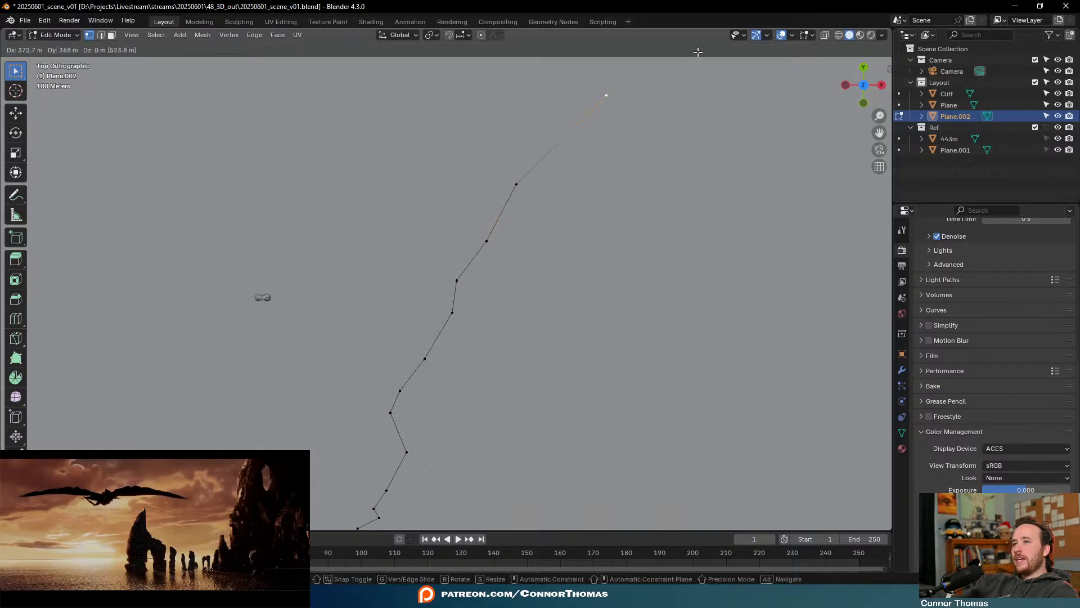
click(698, 52)
scroll(579, 242, down, 5)
middle_drag(502, 411, 454, 300)
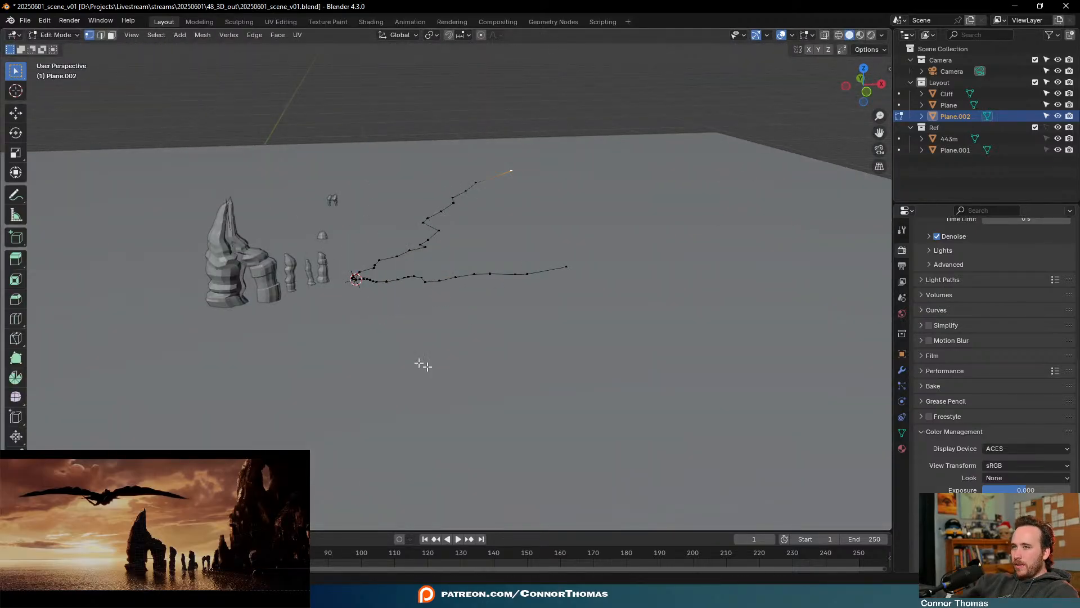
Select the whole outline, extrude it downward in two tiers in front view, and scale the lowest edge outward by about 1.06
key(a)
middle_drag(482, 318, 466, 287)
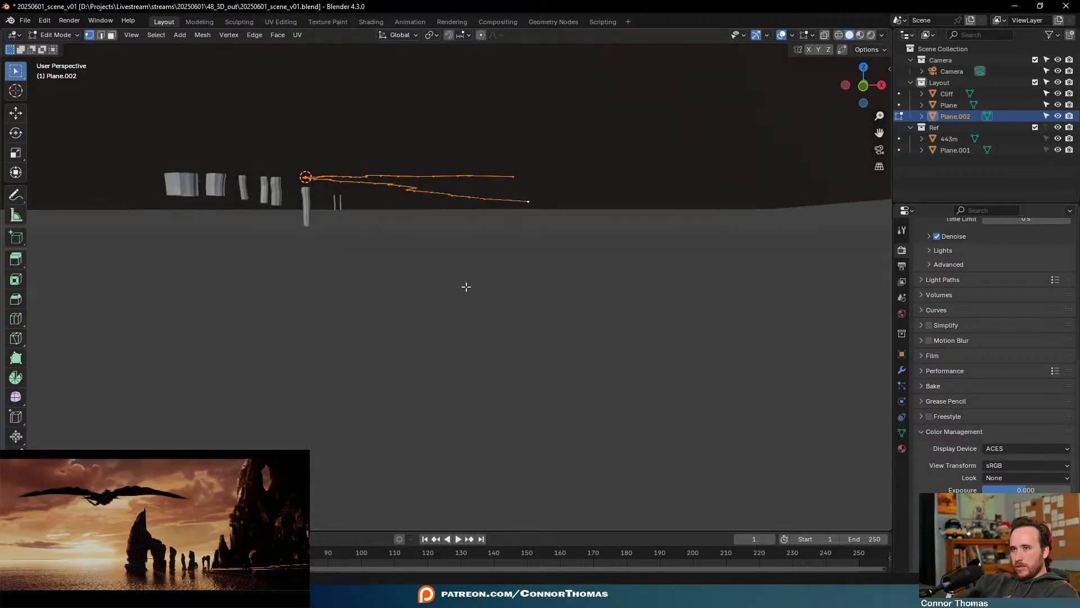
key(KP_1)
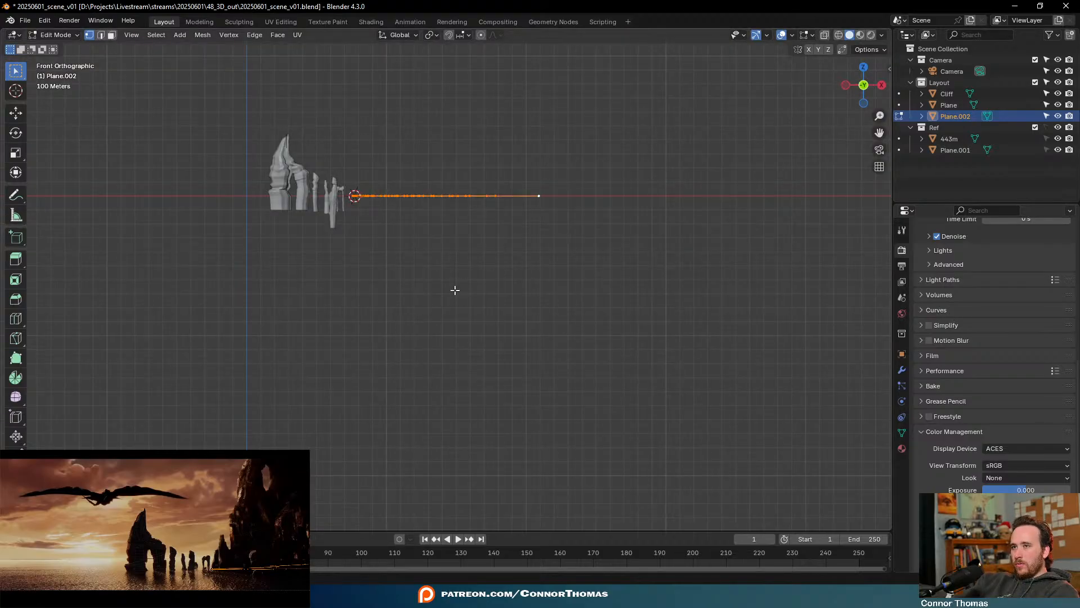
key(e)
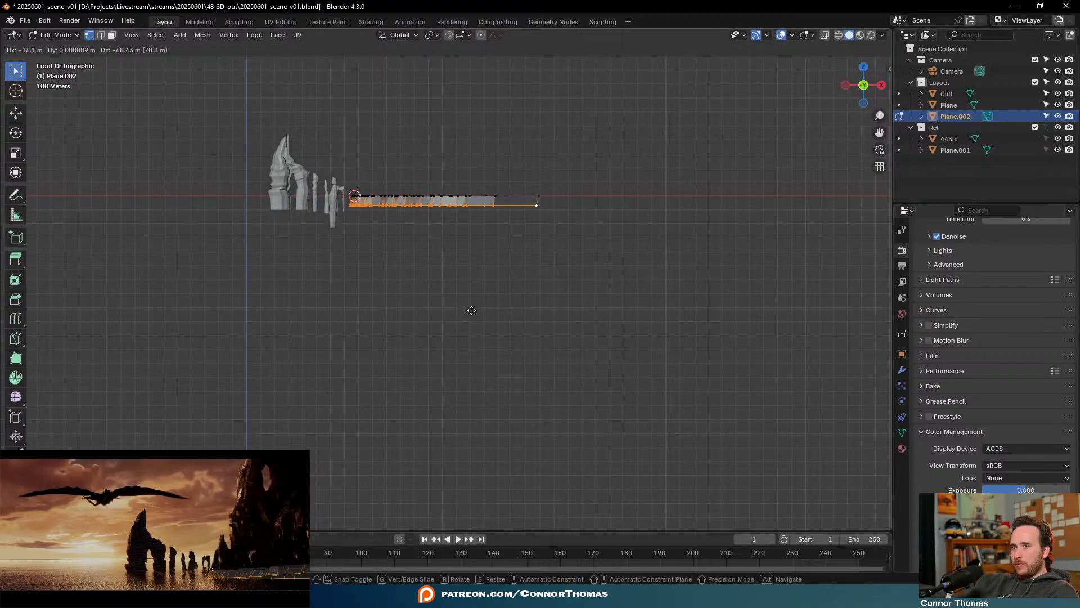
alt+scroll(472, 306, up, 6)
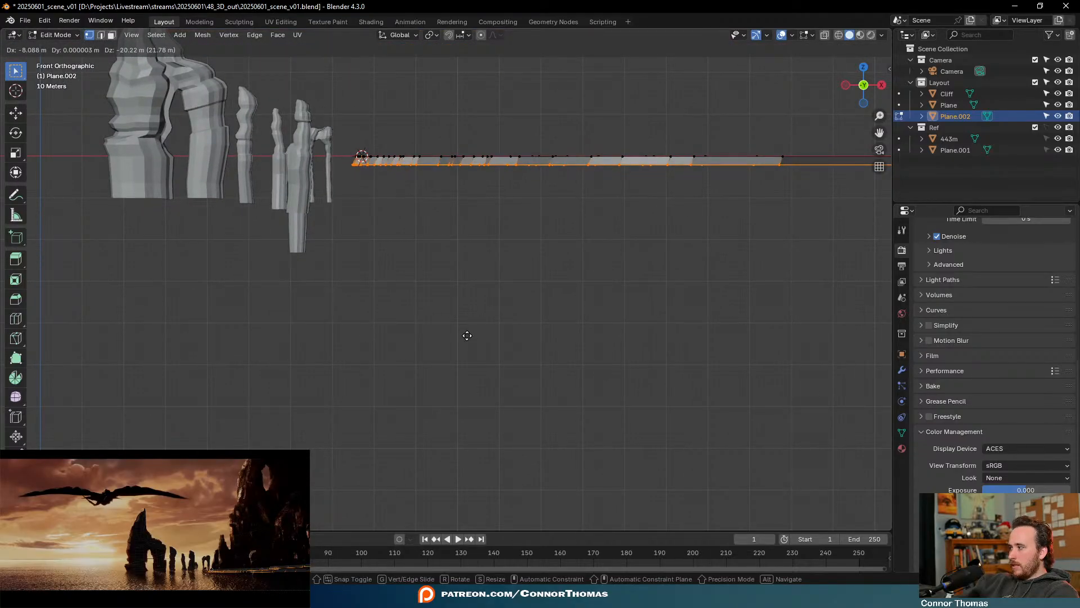
click(470, 336)
key(s)
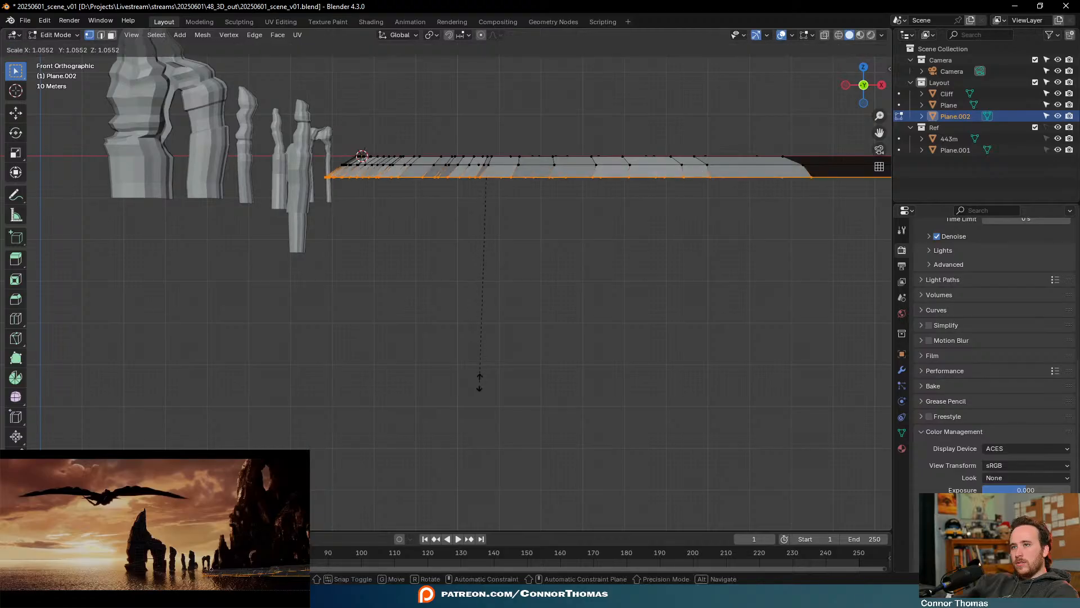
click(479, 382)
Extrude the cliff's bottom edge down in two more tiers and scale the lowest edge outward into a ledge
key(e)
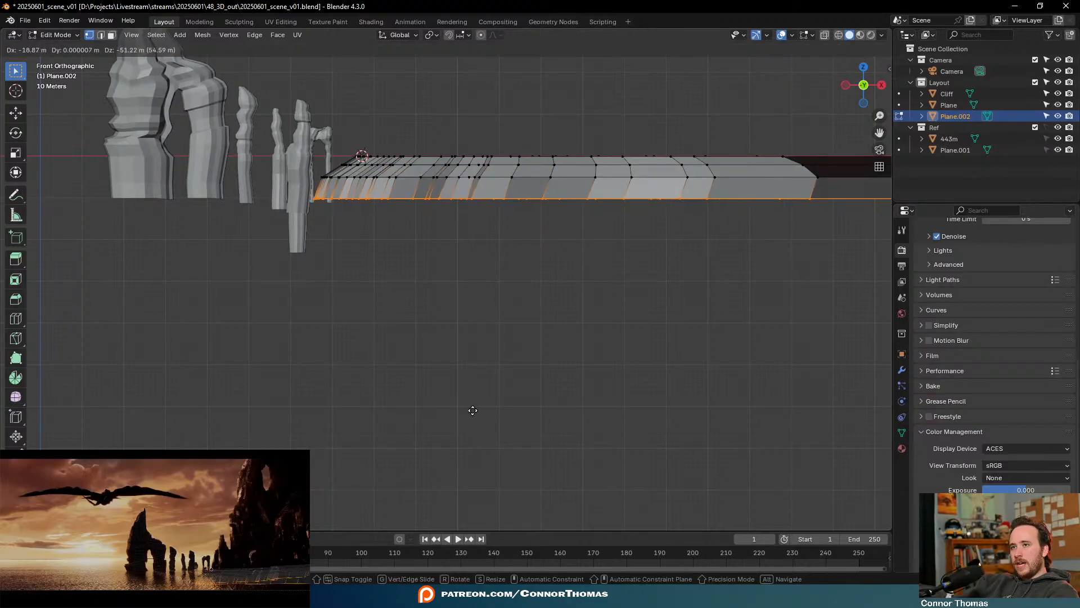
click(475, 403)
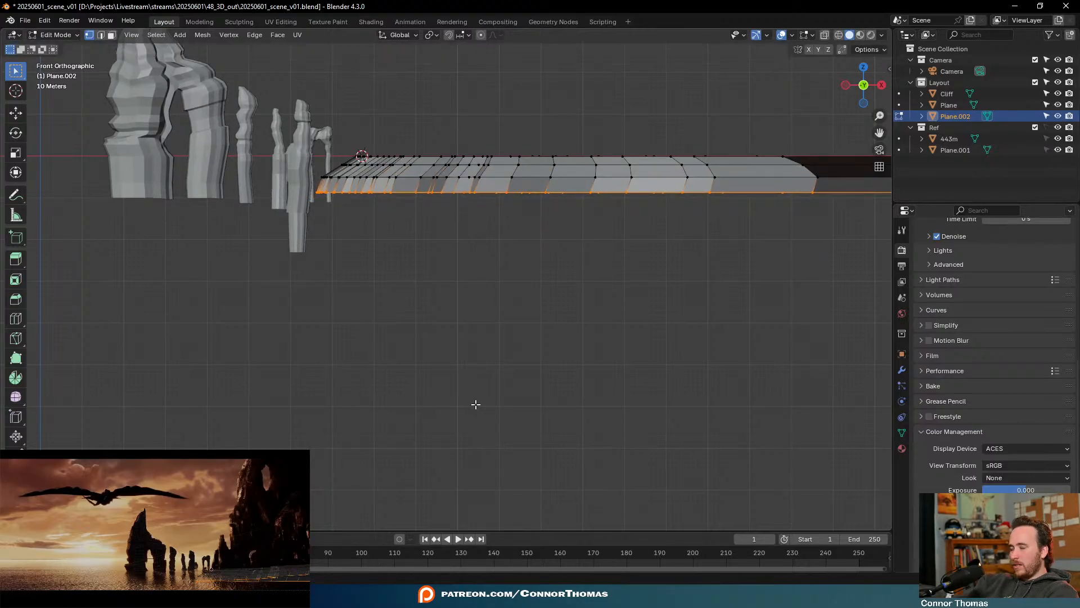
key(s)
click(490, 444)
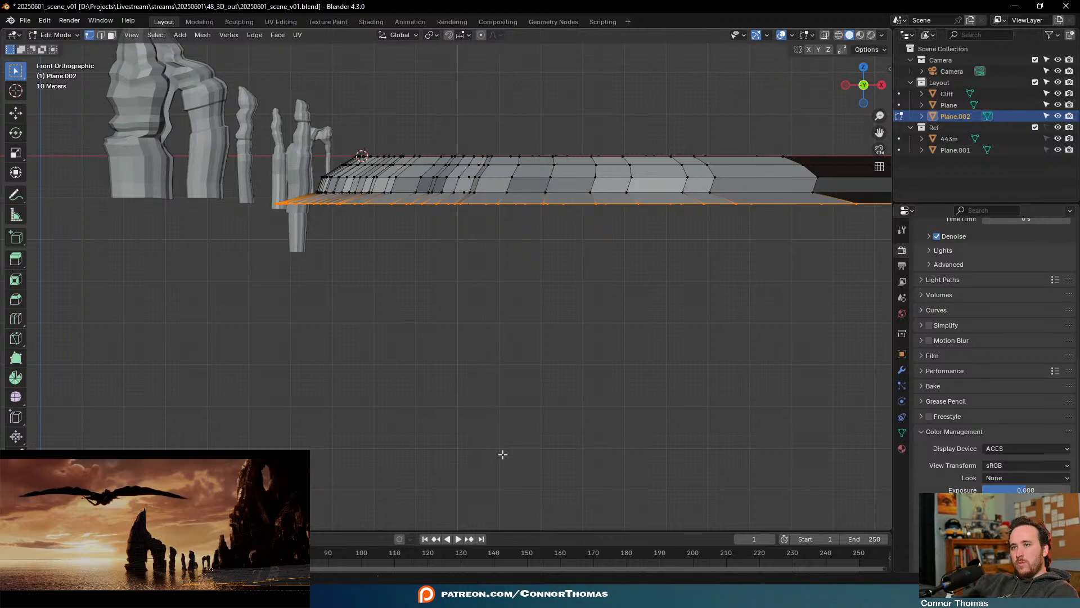
Extrude a tier about 77 m down and toward -X, add a shallower tier below, and scale its bottom edge outward
key(e)
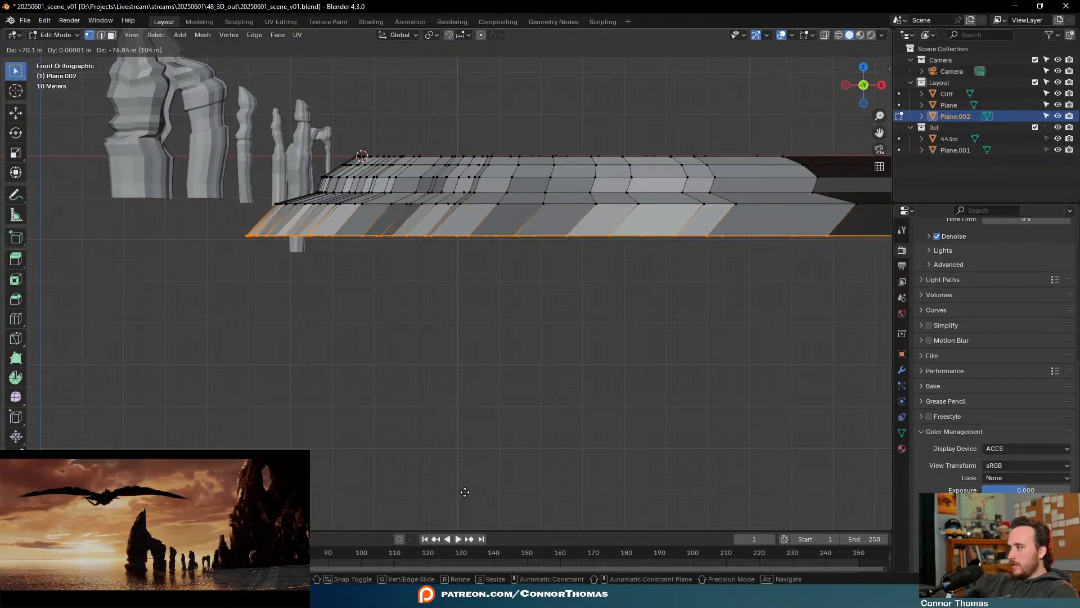
click(464, 489)
shift+middle_drag(456, 491, 523, 472)
key(e)
click(445, 468)
key(s)
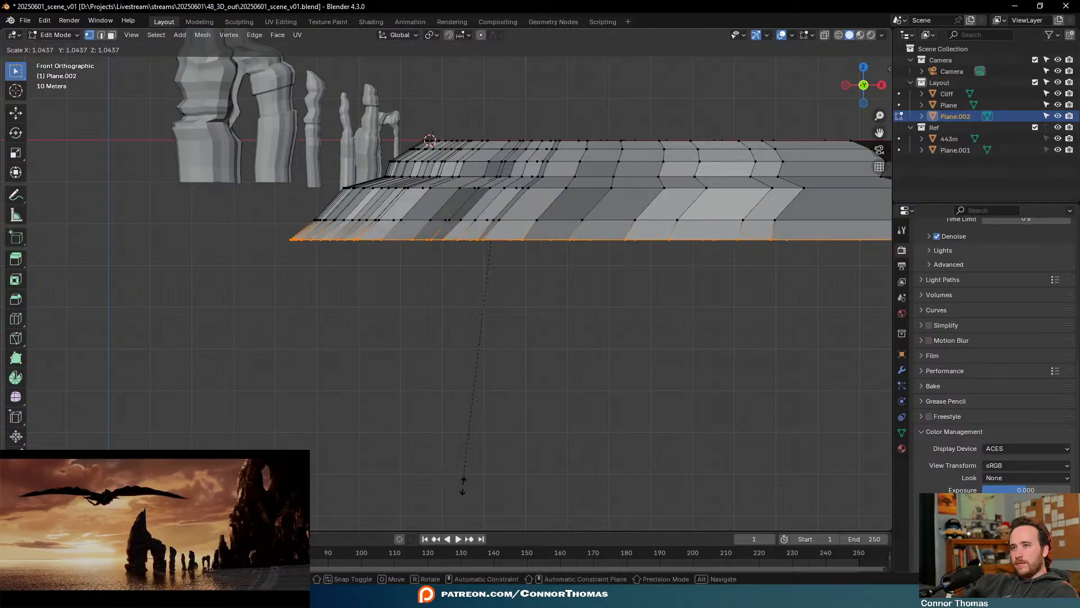
click(493, 522)
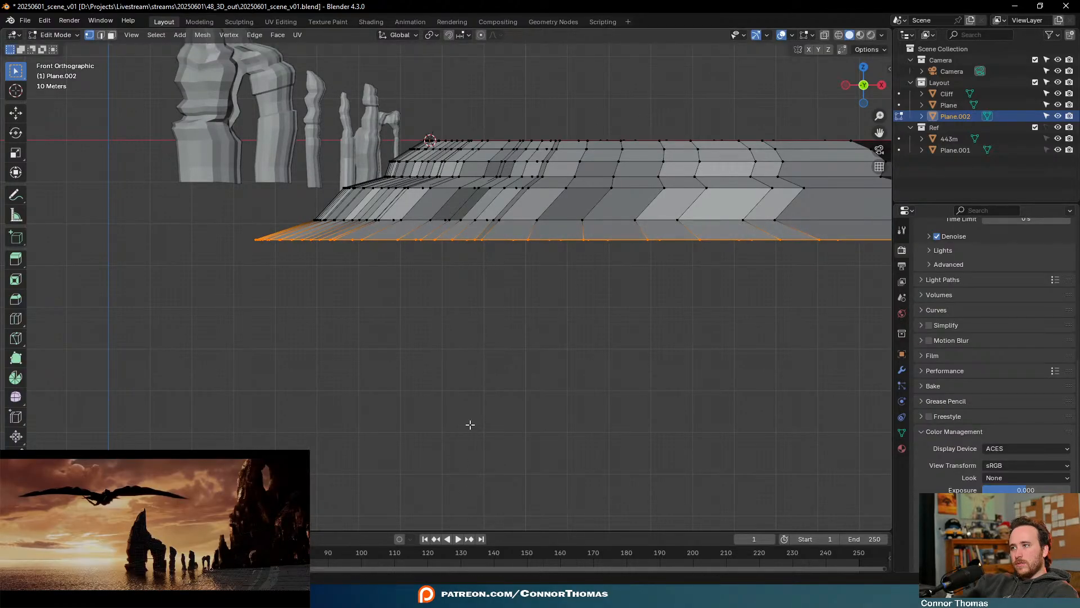
Extrude two more tiers below the widened edge, making the second taller and flaring its bottom edge outward
scroll(471, 424, down, 3)
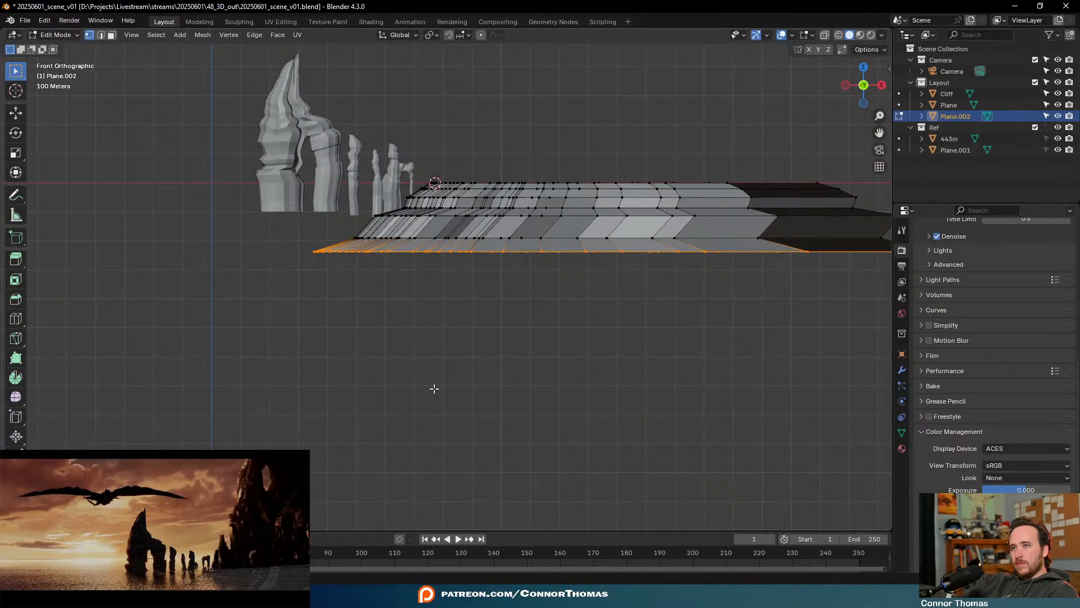
key(e)
click(410, 424)
key(e)
click(403, 454)
key(s)
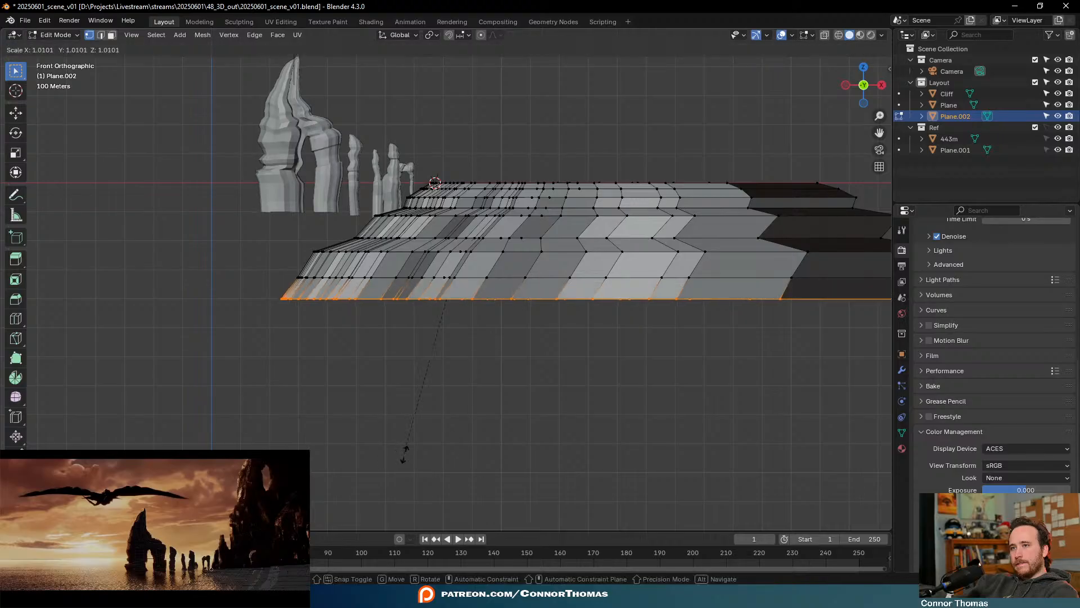
click(418, 56)
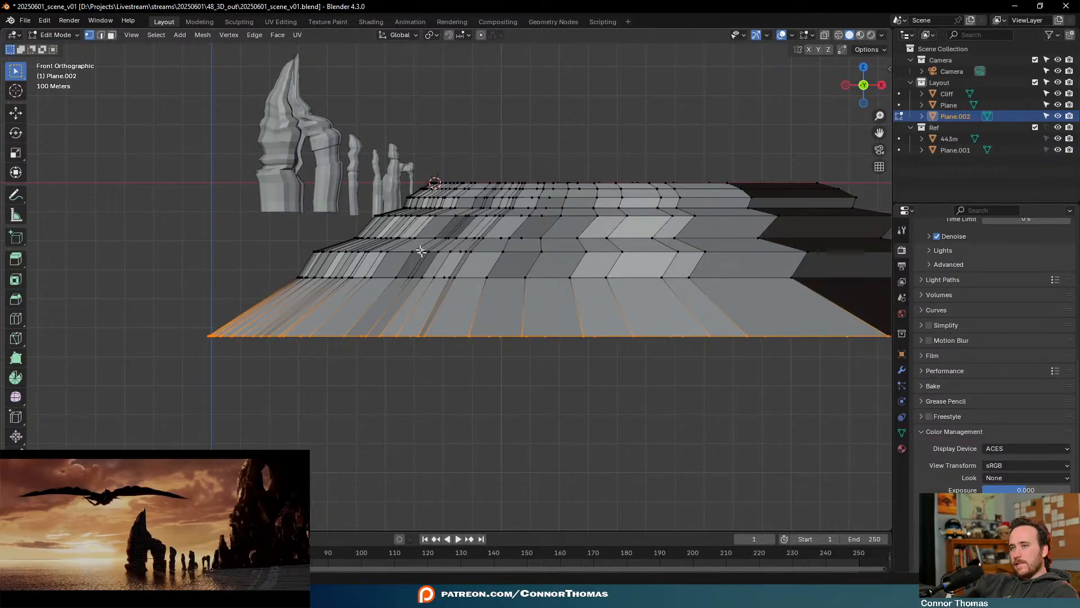
Extrude two broad tiers at the cliff's base and scale their bottom edges strongly outward into a wide underwater slope
shift+middle_drag(352, 294, 391, 218)
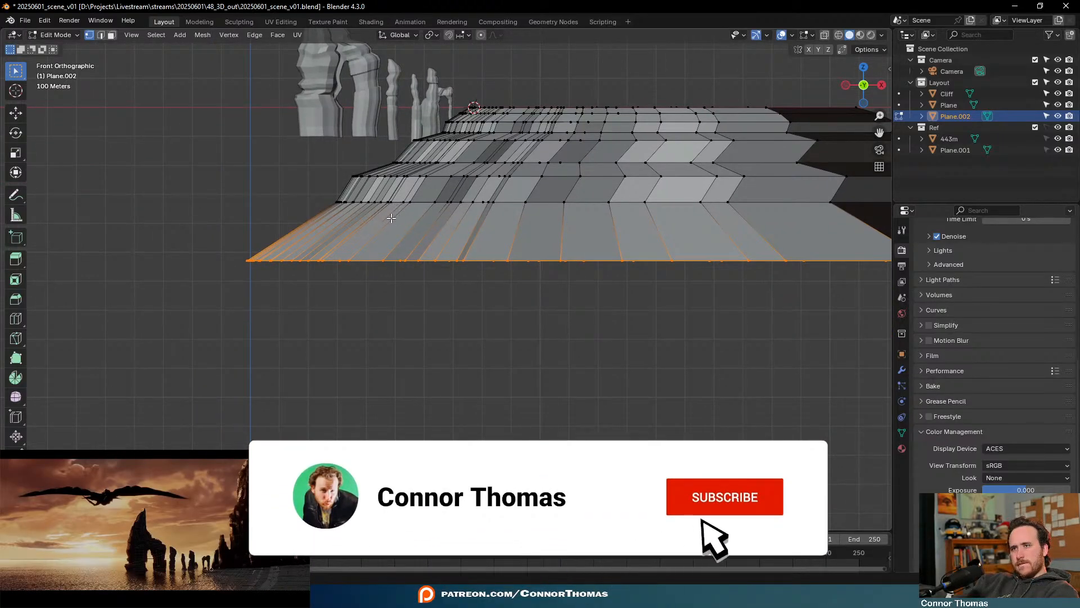
key(e)
click(388, 259)
key(s)
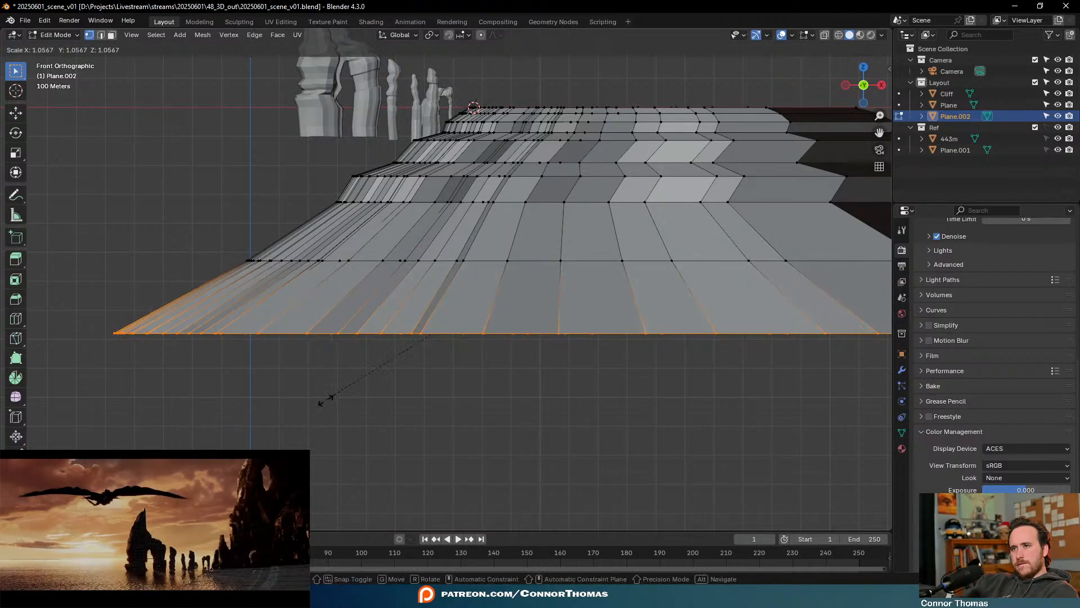
click(322, 431)
key(s)
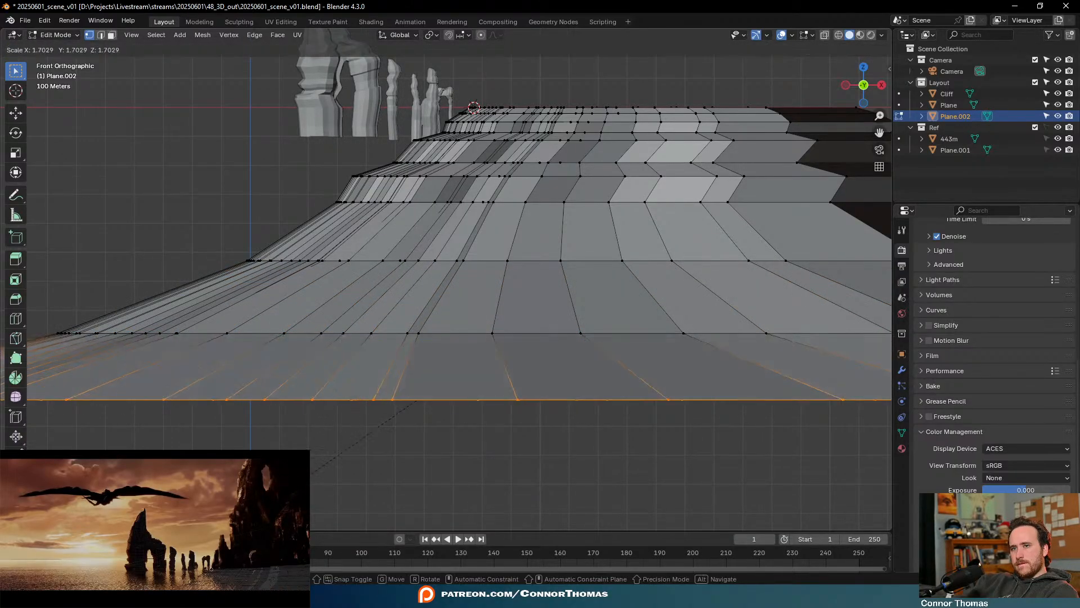
click(340, 427)
Leave the cliff mesh's Edit Mode and open the Cliff object with the rock pillars for editing
scroll(342, 408, down, 2)
key(Tab)
middle_drag(362, 355, 562, 258)
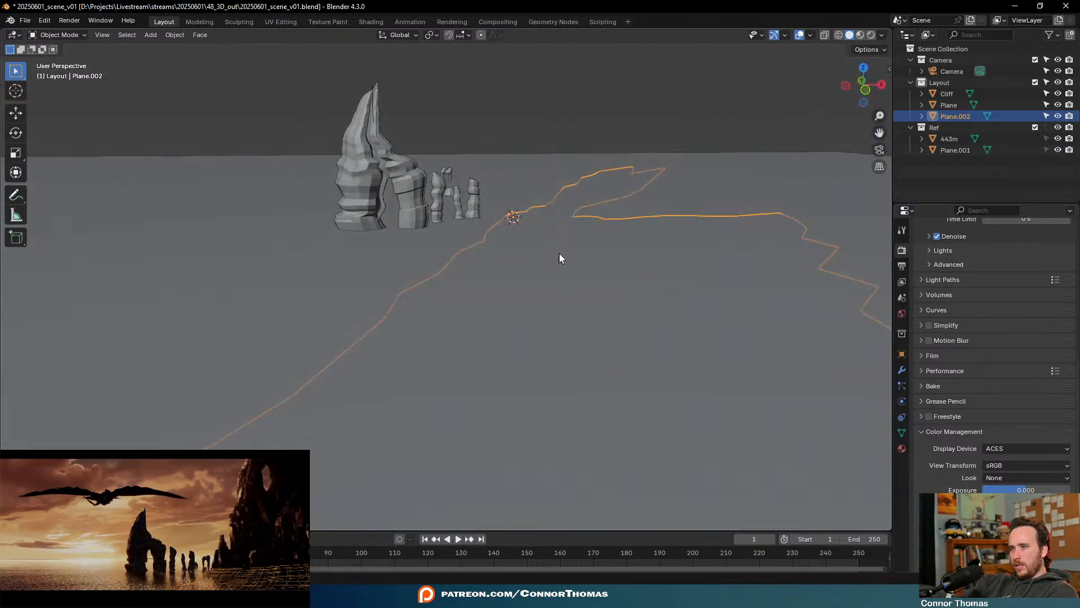
scroll(562, 247, up, 5)
click(399, 176)
key(Tab)
middle_drag(399, 177, 572, 216)
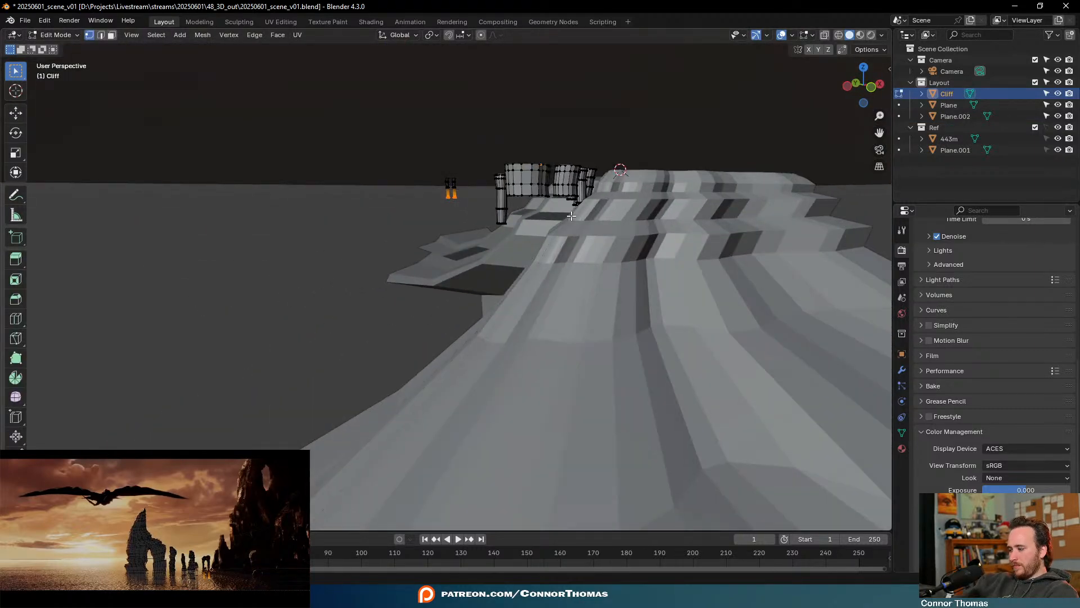
In front wireframe view, box-select the bottom vertices of the large arch's two legs and the neighbouring pillars
key(KP_1)
scroll(307, 262, up, 4)
mouse_move(498, 194)
shift+middle_down()
mouse_move(518, 282)
mouse_move(579, 303)
shift+middle_up()
key(shift+z)
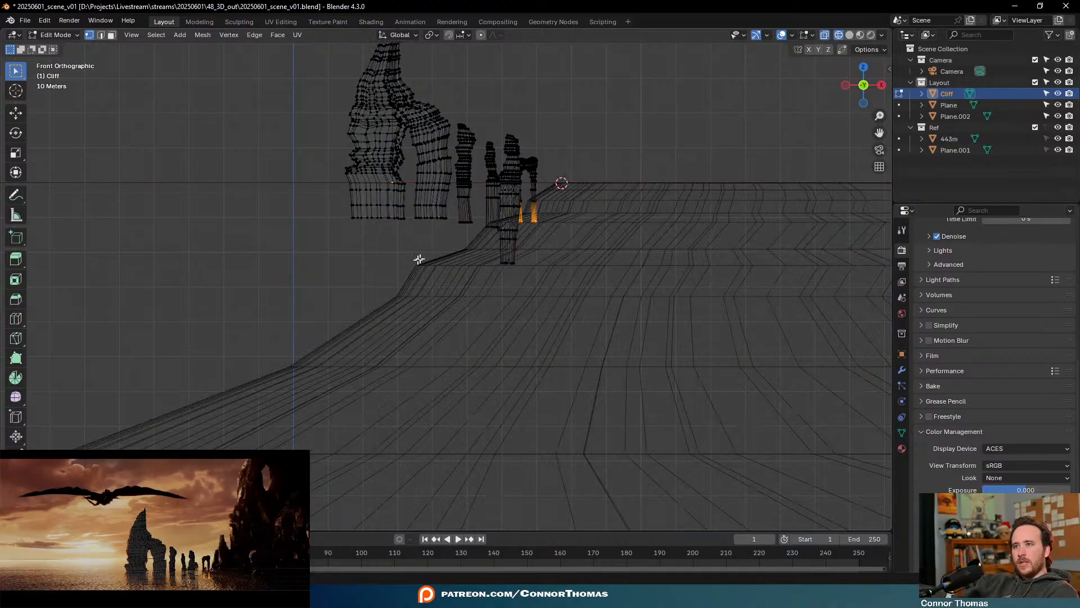
scroll(420, 259, up, 3)
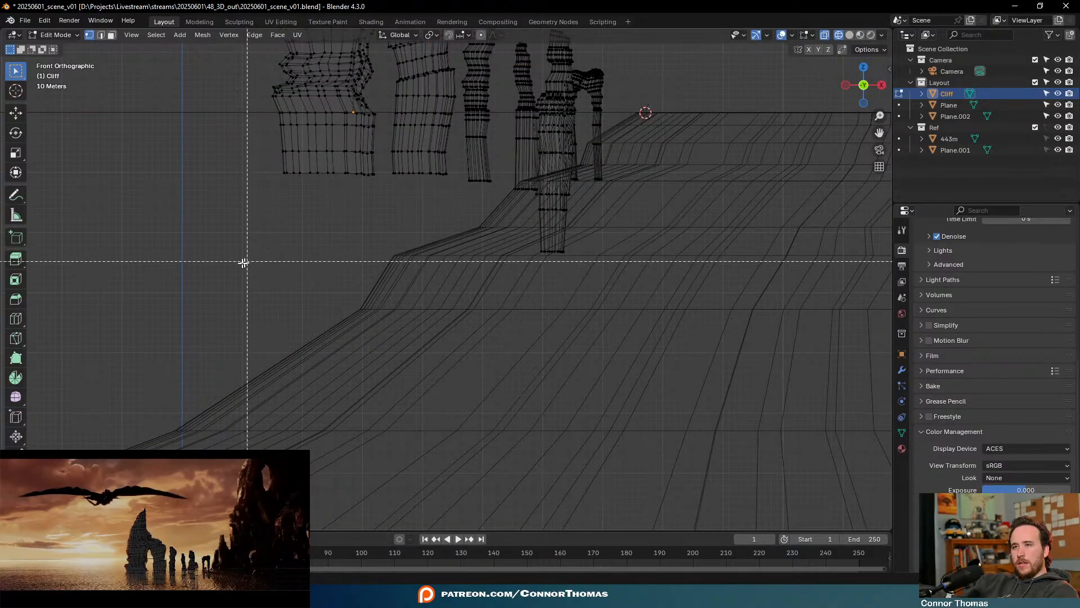
drag(221, 270, 521, 139)
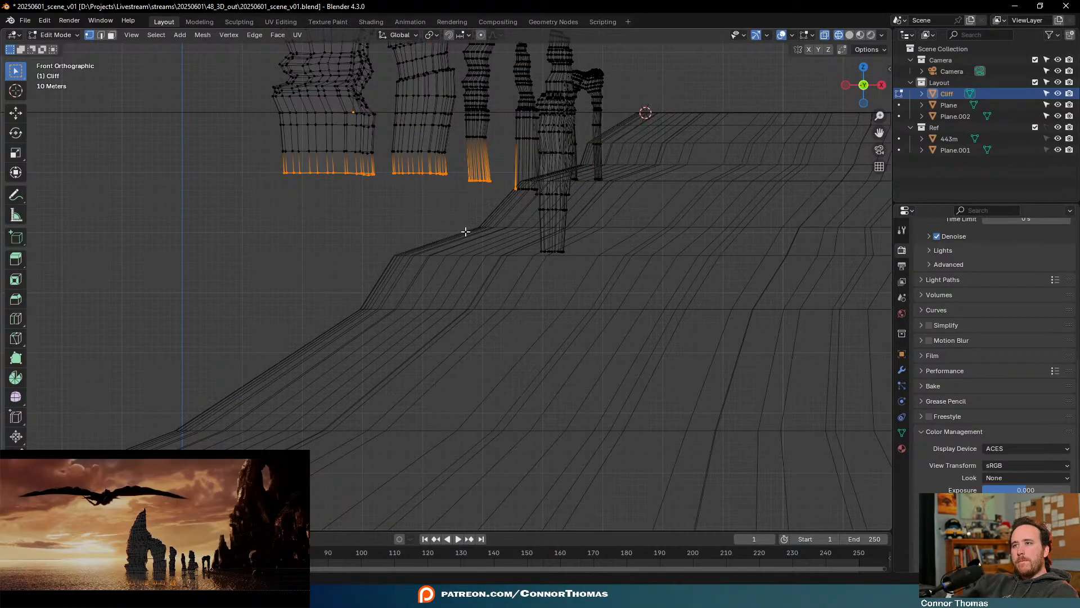
Add the bottom vertices of the long front pillar, its left neighbour and the small arch's two legs to the selection
shift+middle_drag(504, 260, 408, 279)
drag(400, 299, 531, 219)
drag(407, 200, 411, 197)
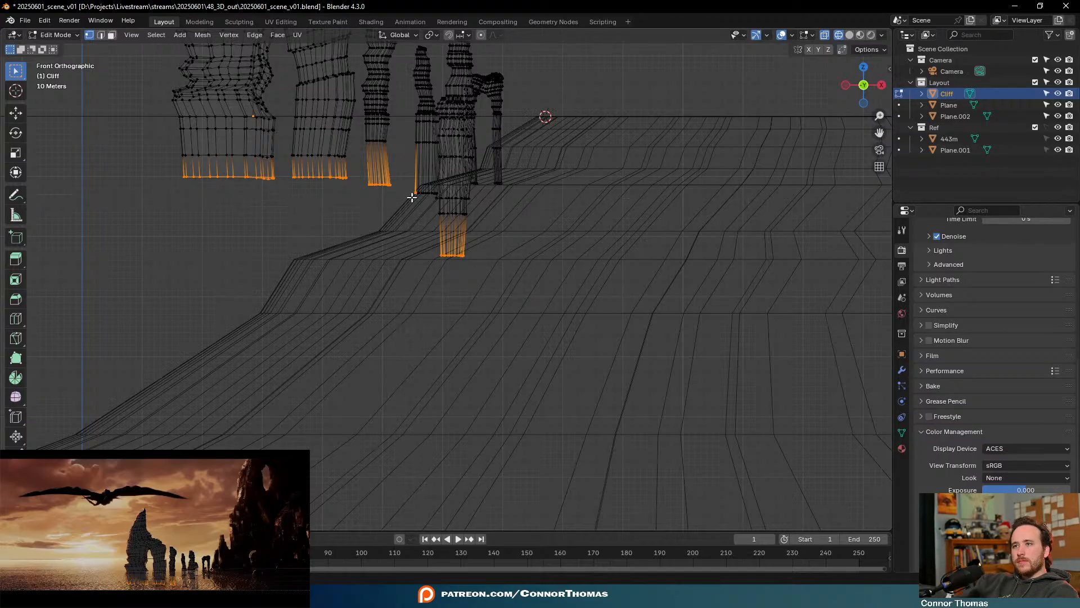
alt+shift+click(423, 195)
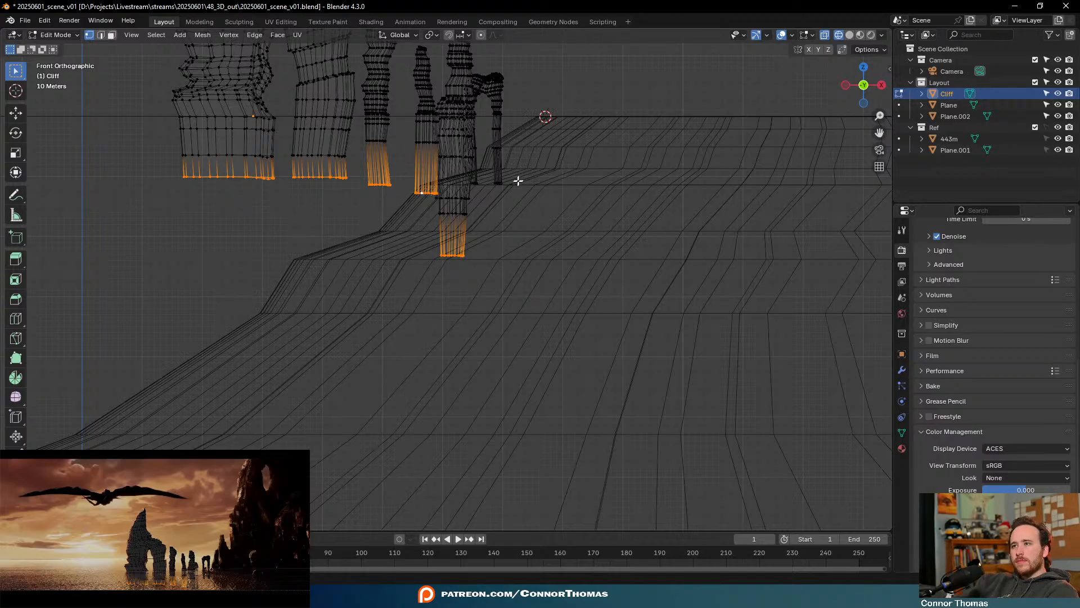
shift+middle_drag(518, 181, 493, 195)
alt+shift+click(471, 201)
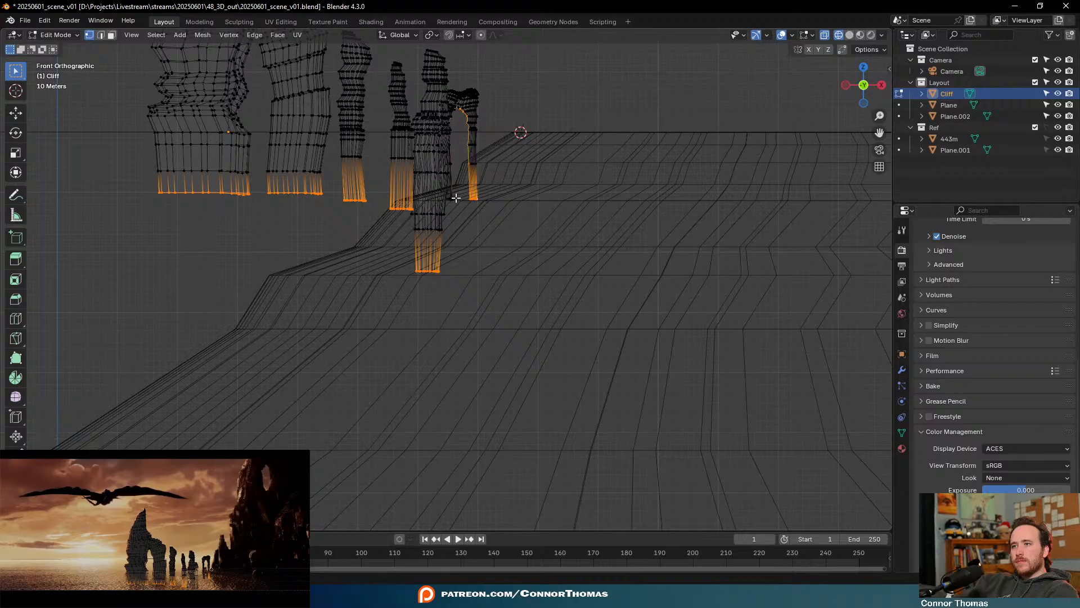
alt+shift+click(454, 200)
Move the selected pillar bases straight down to the cliff's lowest tiers, leave Edit Mode and return to solid shading
middle_drag(506, 199, 470, 217)
key(KP_1)
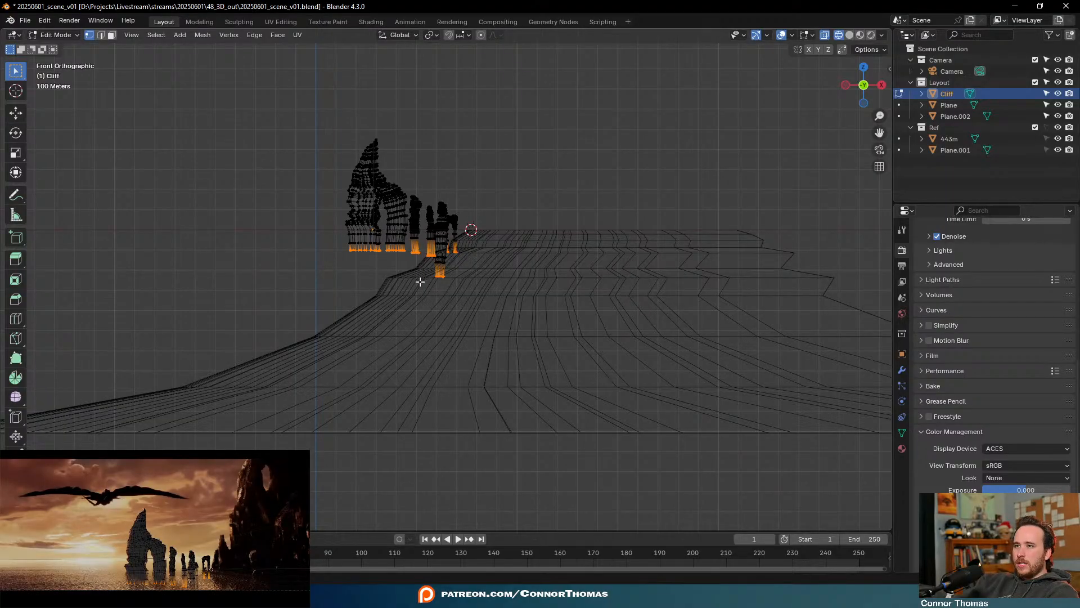
key(g)
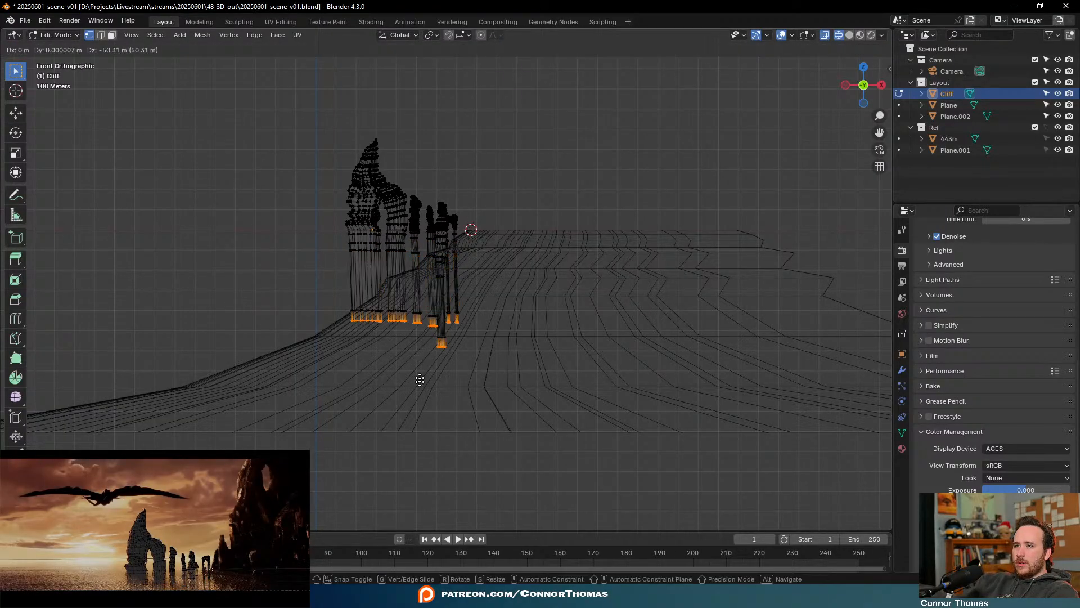
click(414, 448)
key(Tab)
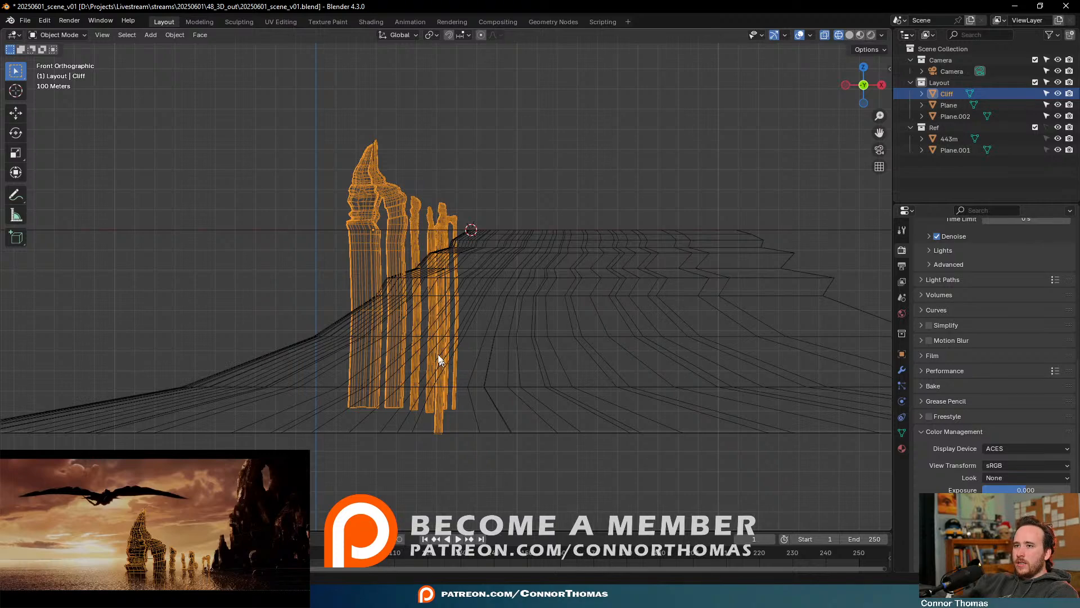
key(alt+a)
mouse_move(440, 358)
middle_down()
mouse_move(477, 338)
mouse_move(484, 319)
mouse_move(487, 335)
middle_up()
key(z)
Open the tiered cliff mesh Plane.002 for editing with its top shoreline edge selected, and save the file
mouse_move(596, 315)
middle_down()
mouse_move(488, 289)
mouse_move(471, 266)
mouse_move(705, 271)
mouse_move(526, 284)
mouse_move(506, 278)
mouse_move(529, 269)
mouse_move(485, 276)
mouse_move(375, 318)
mouse_move(372, 289)
mouse_move(313, 298)
middle_up()
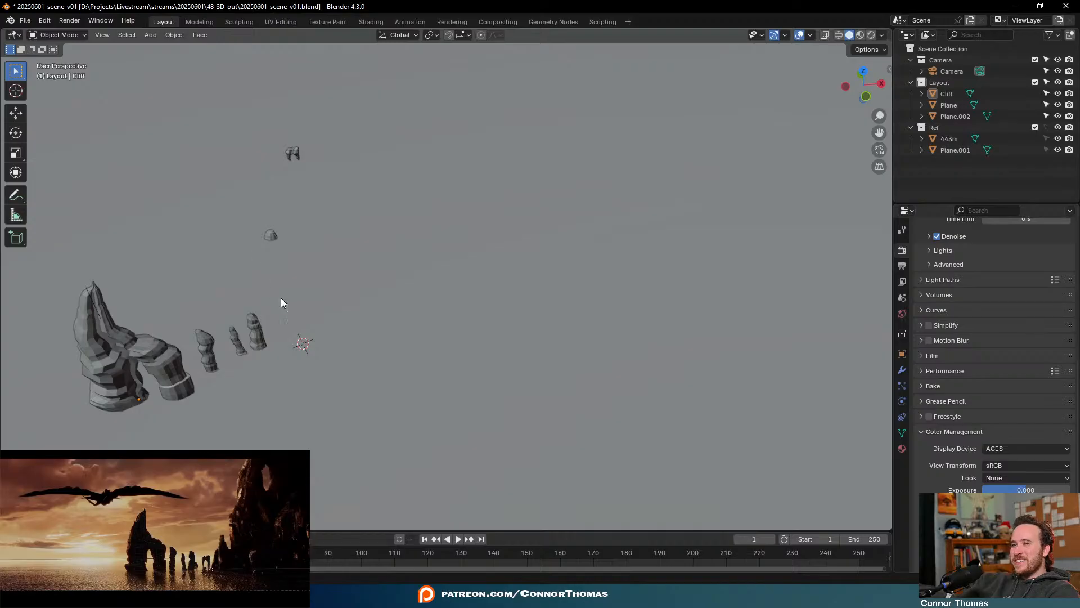
middle_drag(282, 298, 450, 300)
scroll(450, 300, down, 5)
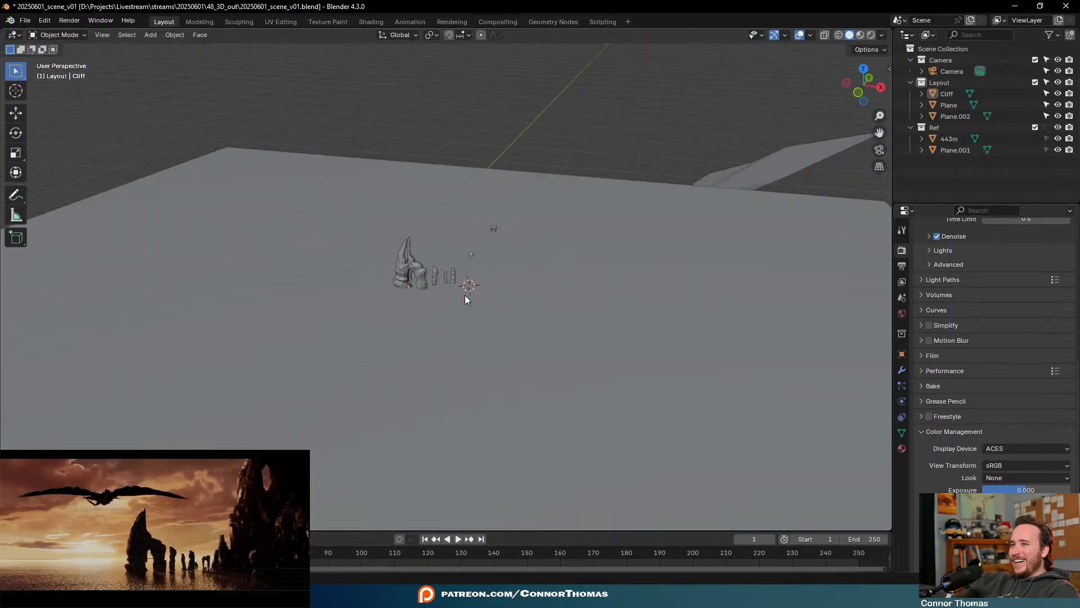
scroll(464, 299, down, 3)
scroll(465, 298, up, 3)
middle_drag(588, 356, 562, 289)
click(528, 289)
key(Tab)
scroll(569, 291, up, 5)
key(a)
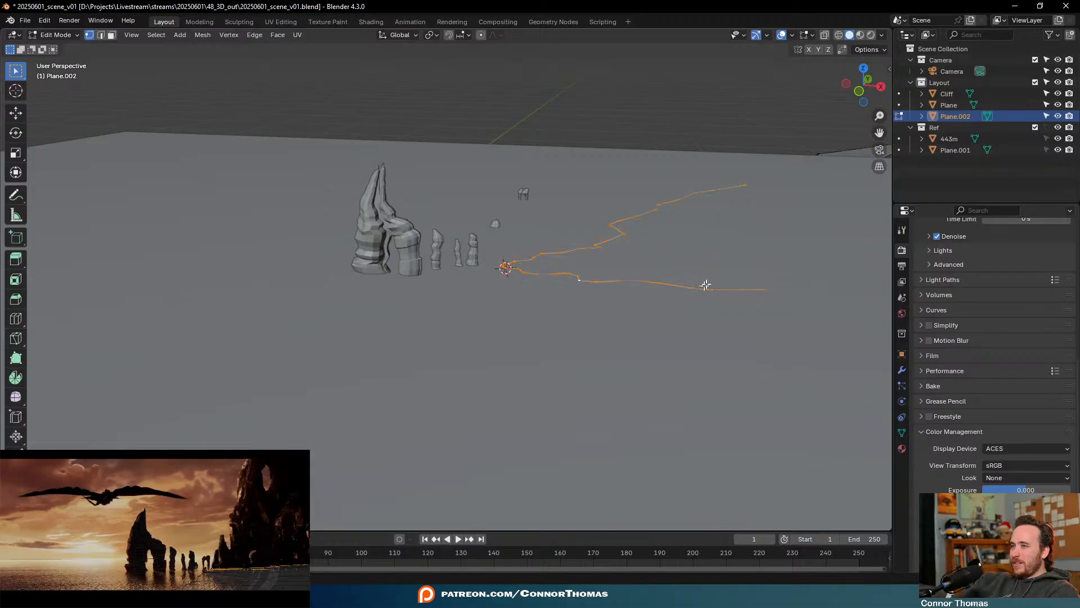
middle_drag(703, 282, 661, 417)
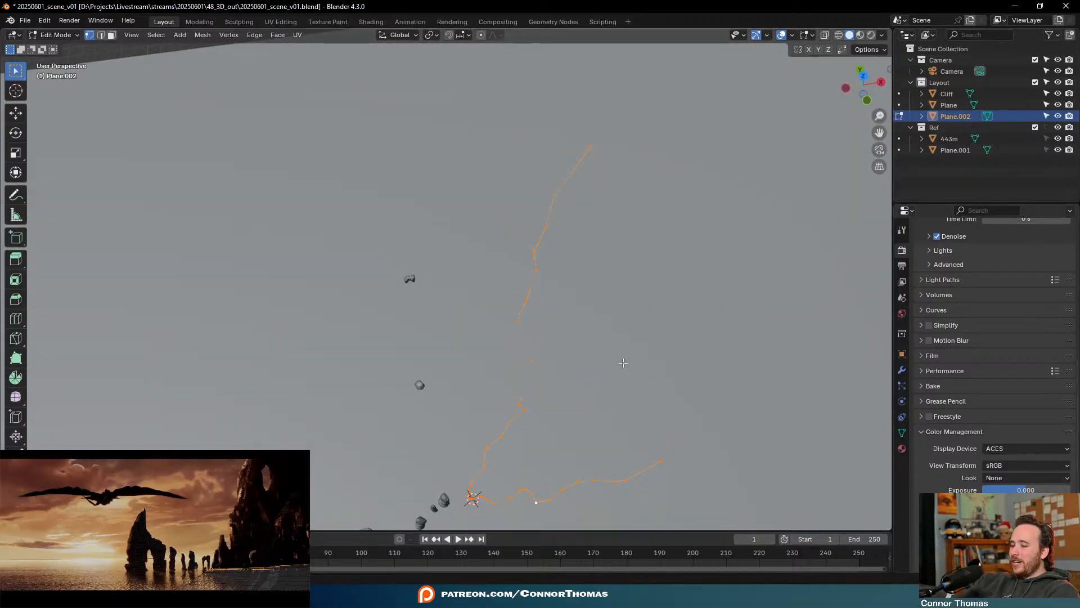
key(ctrl+s)
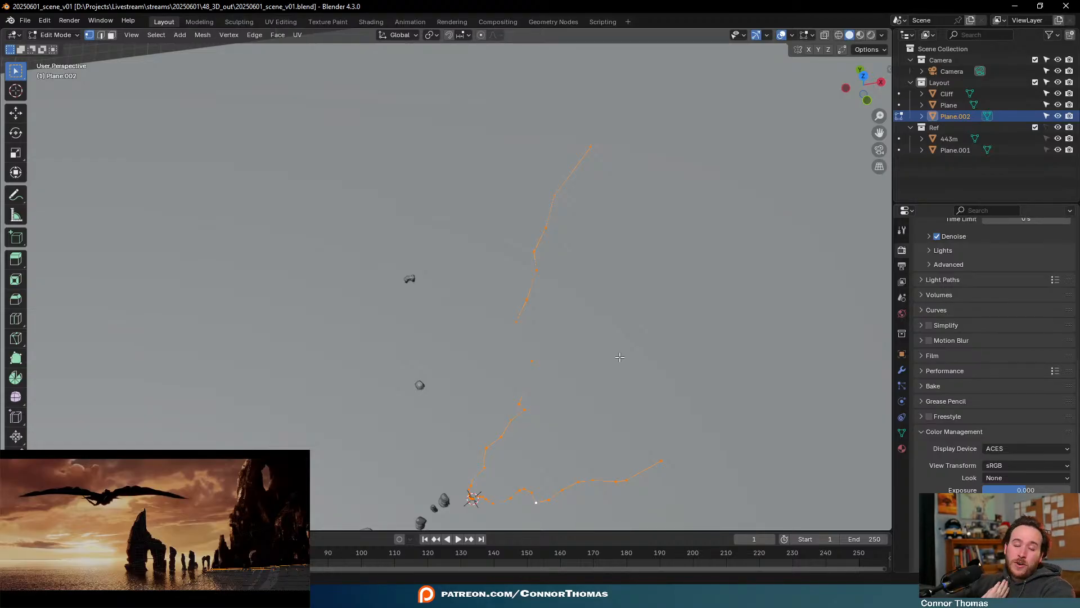
In front view, extrude the shoreline edge upward into several stepped tiers, drawing them inward and ending in a narrow ledge
key(KP_3)
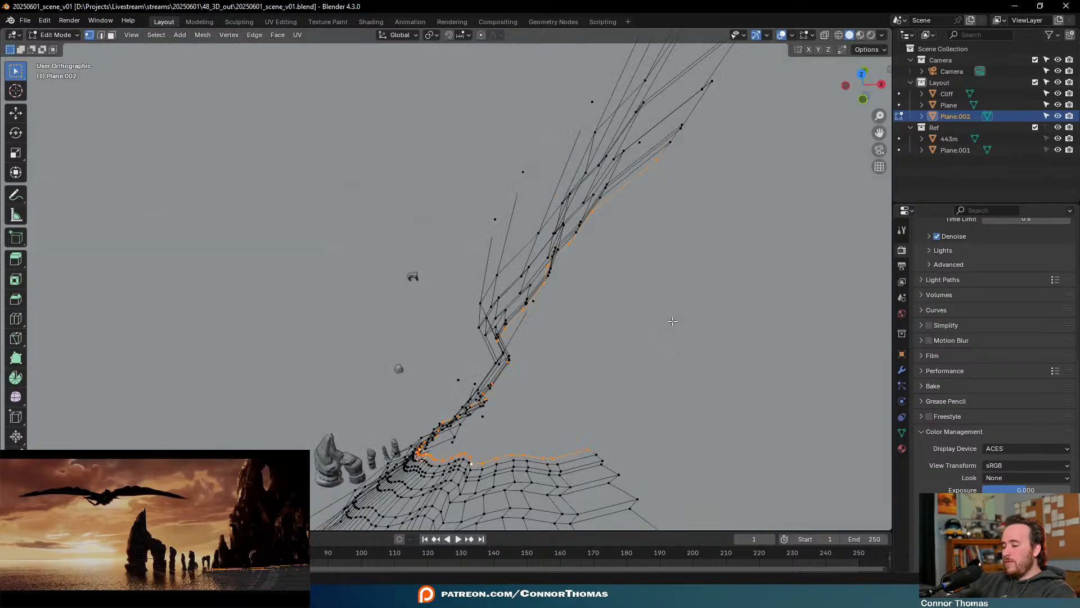
key(KP_1)
scroll(670, 313, up, 5)
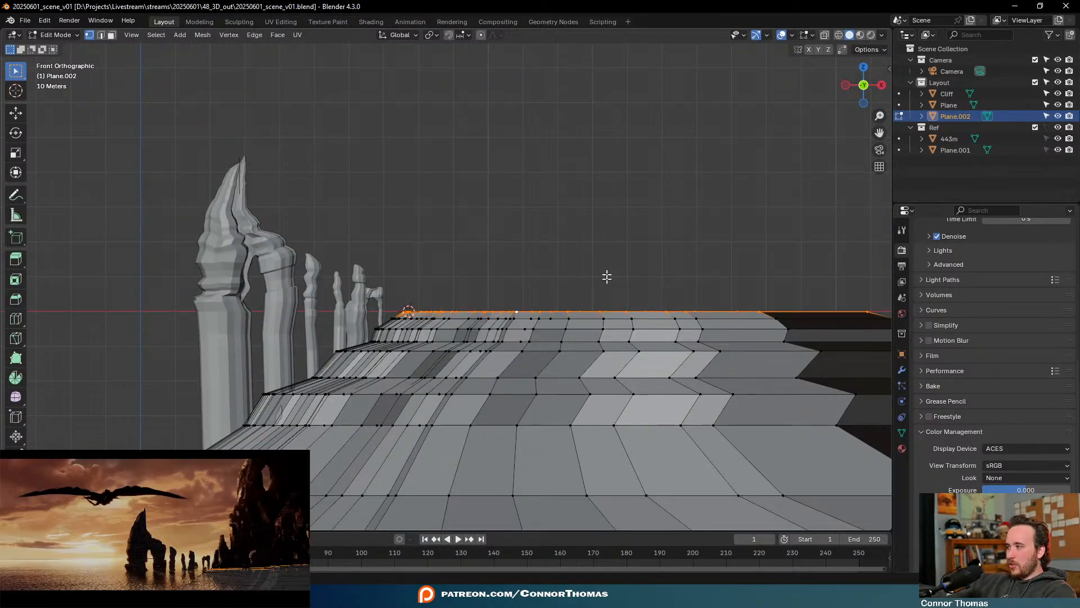
key(g)
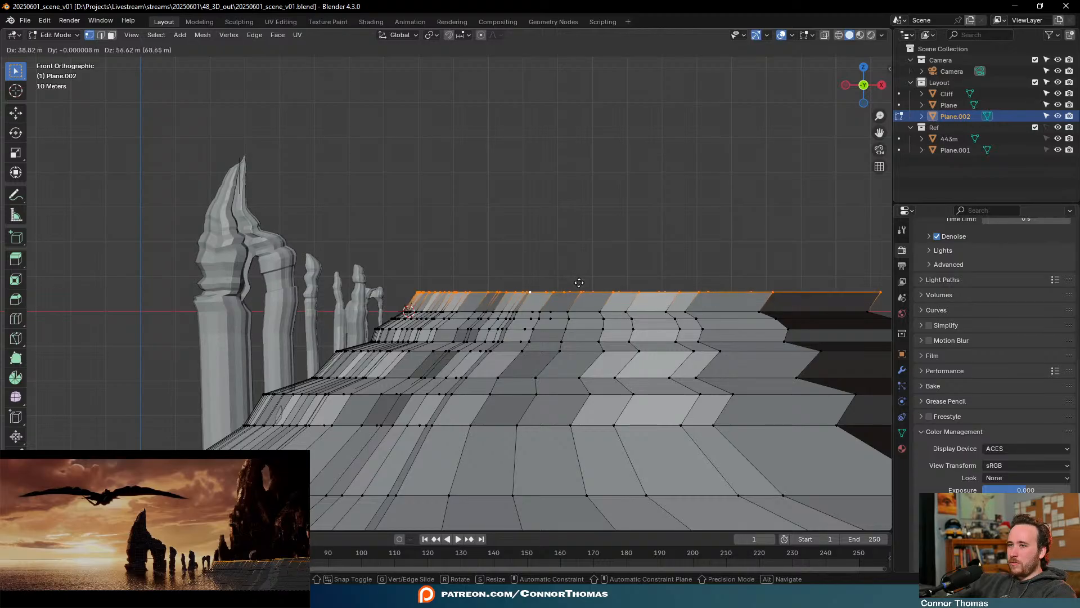
click(580, 281)
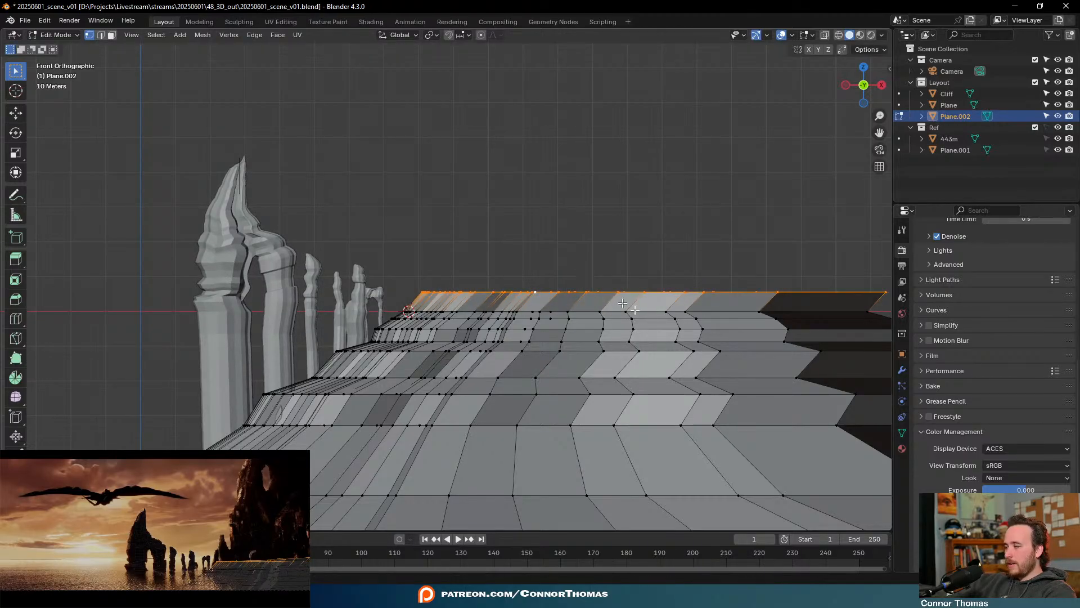
key(s)
key(g)
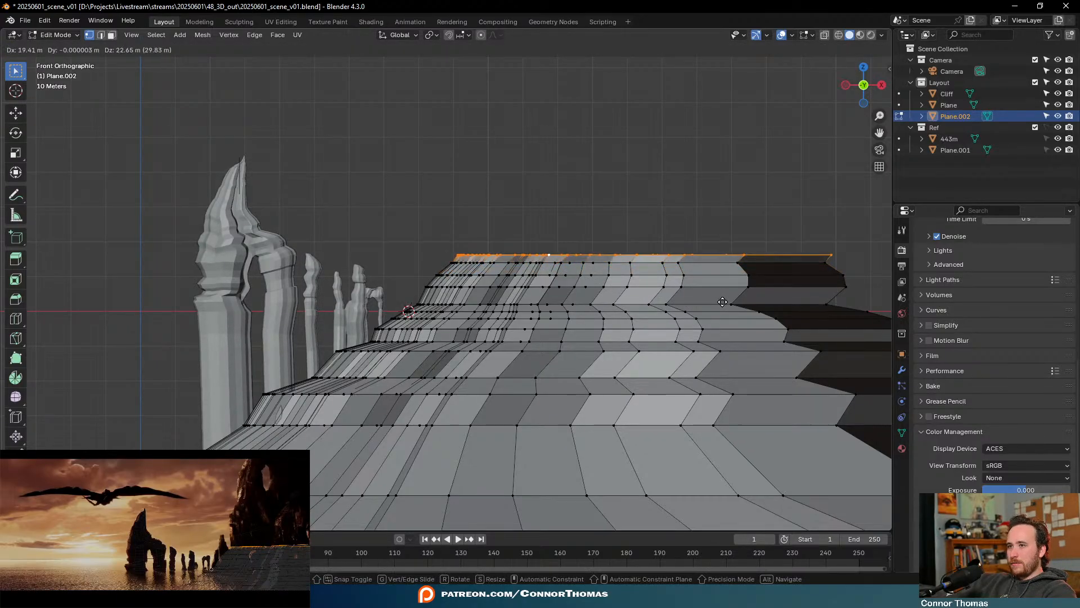
key(s)
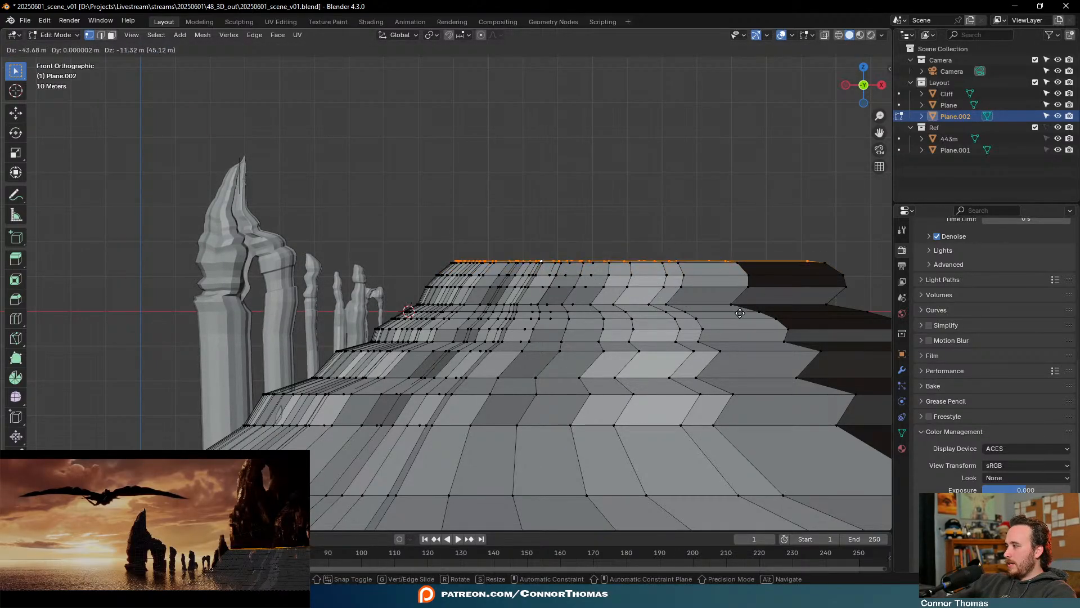
click(753, 312)
Extrude another tier above the ledge, scale its top edge outward and lower it into a short band
key(e)
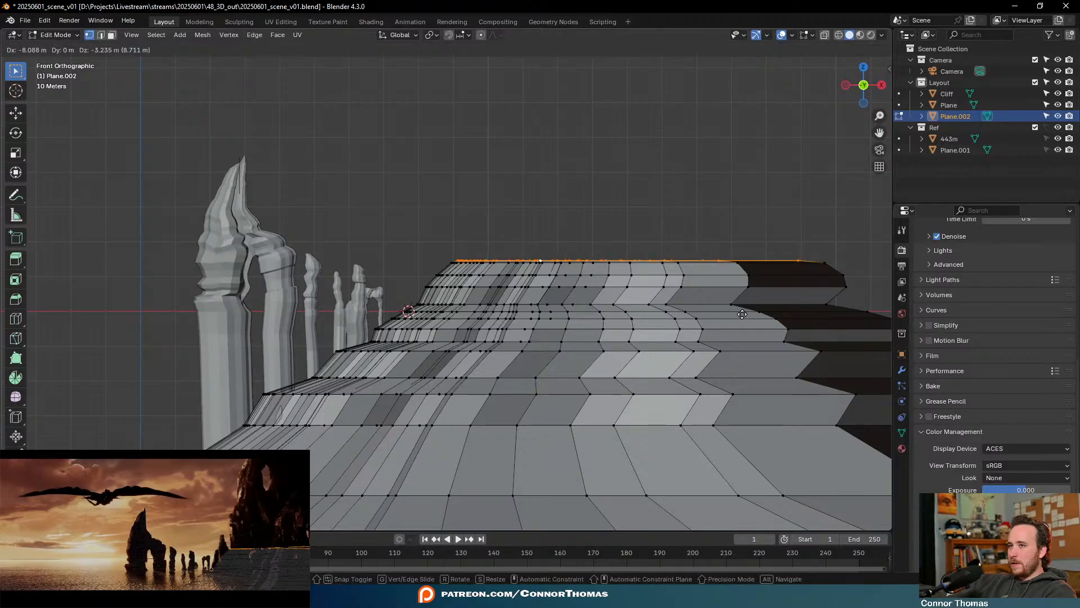
key(z)
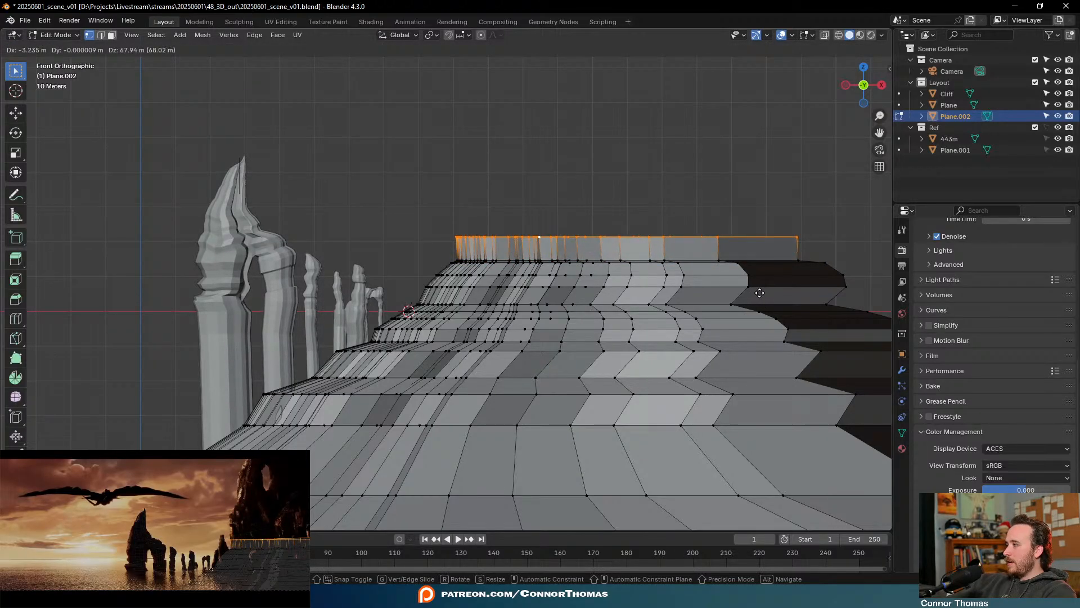
click(757, 293)
key(s)
click(775, 294)
key(g)
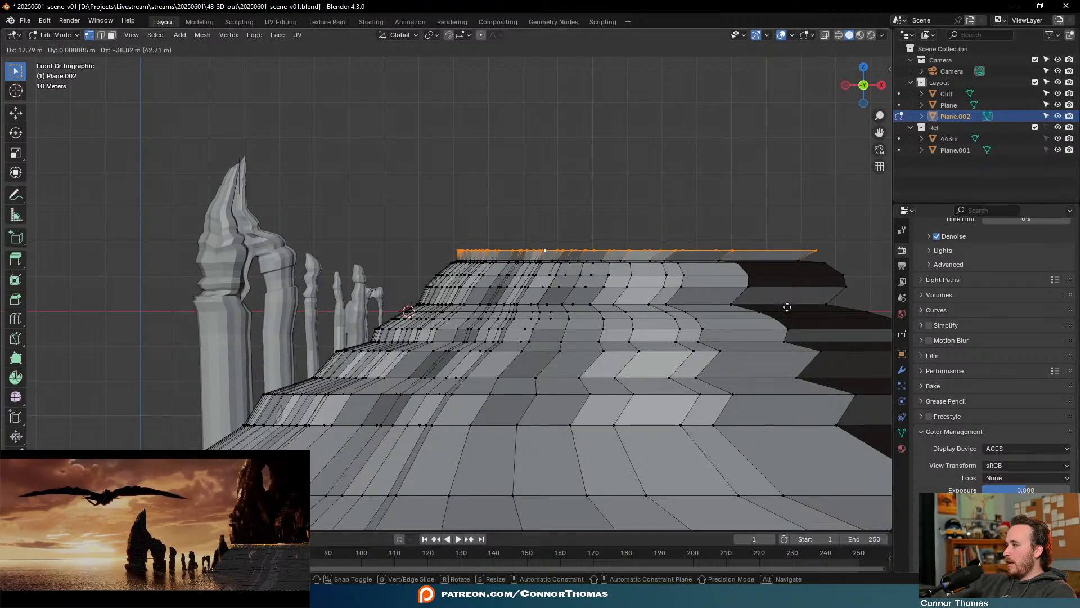
click(784, 307)
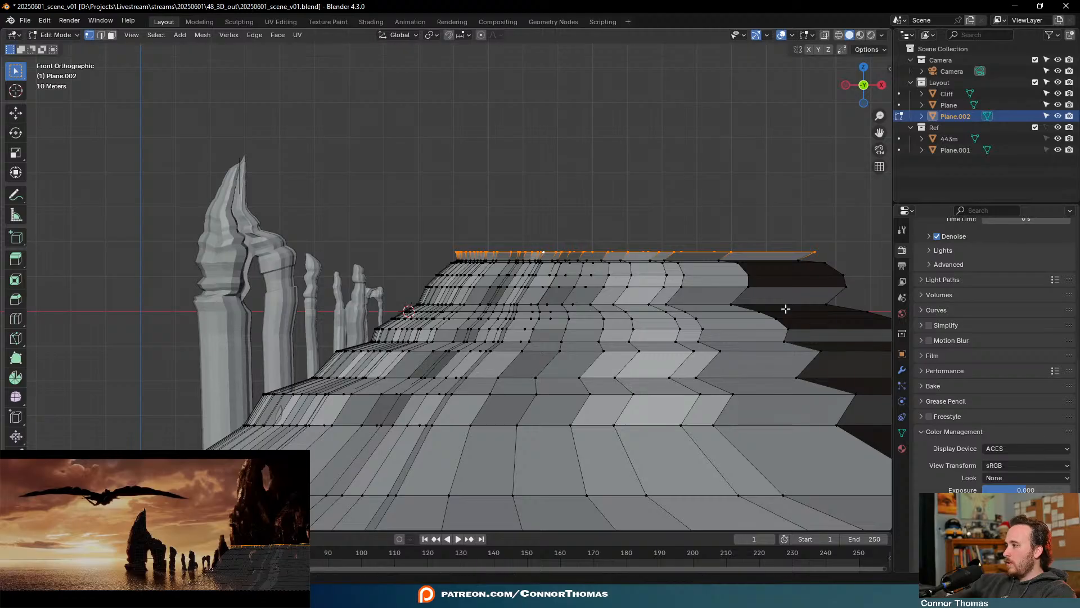
Extrude a short tier on top of the band, scale its top edge slightly inward and nudge it into place
key(g)
click(785, 299)
key(g)
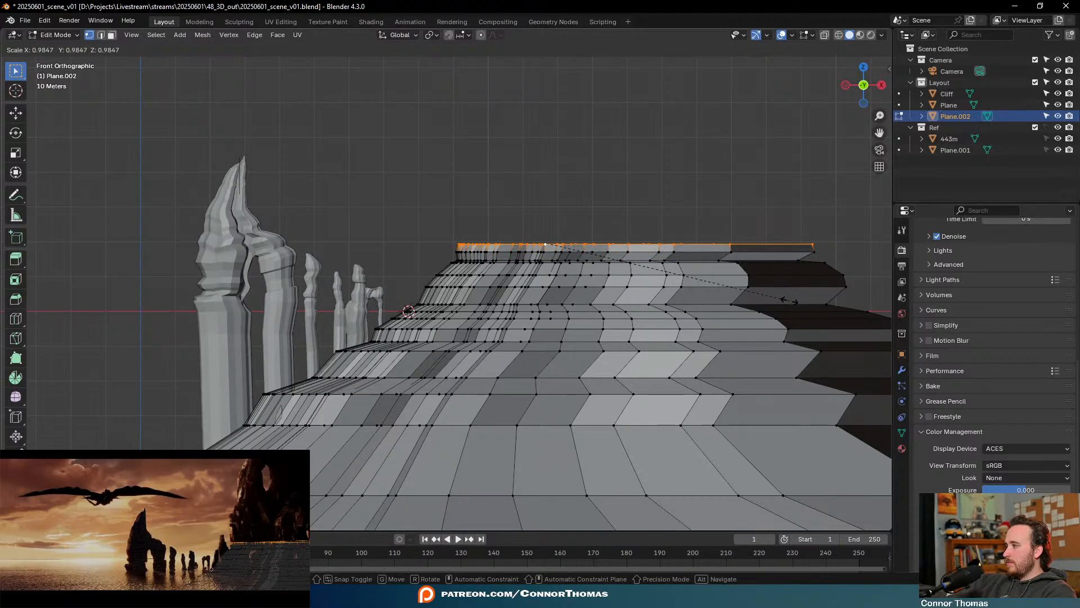
click(783, 304)
key(g)
click(759, 299)
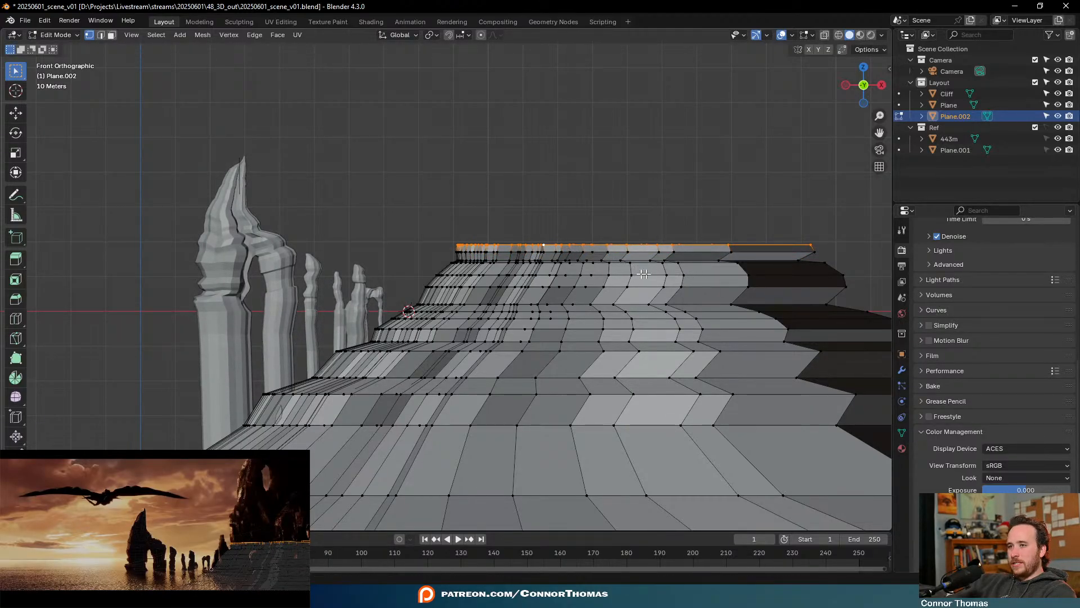
Extrude two more tiers upward, widening the first one's top edge slightly and making the second one taller
mouse_move(635, 279)
shift+middle_down()
mouse_move(654, 278)
mouse_move(647, 294)
shift+middle_up()
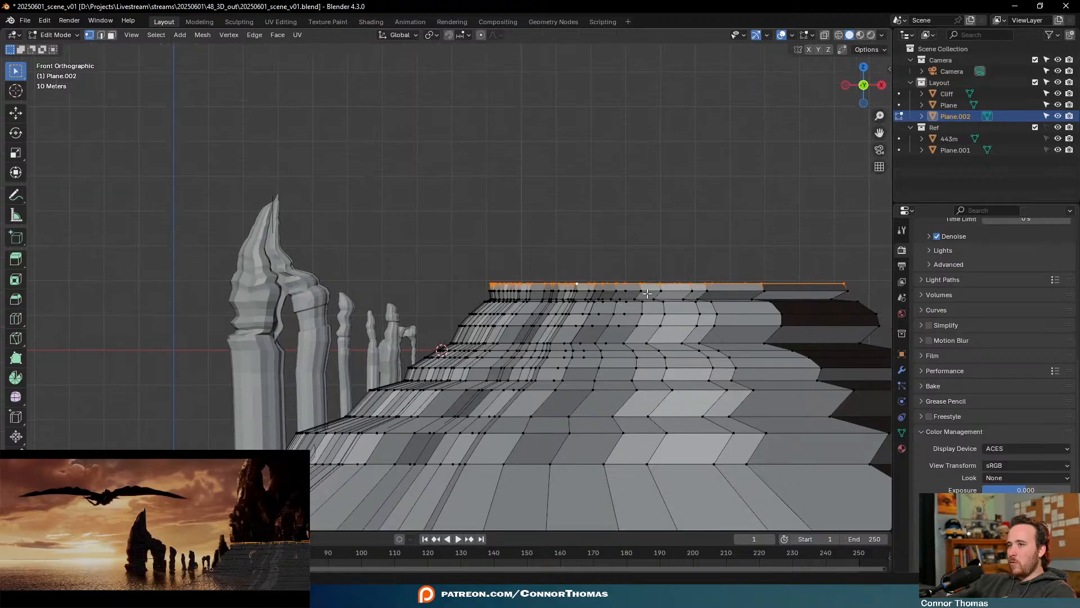
key(s)
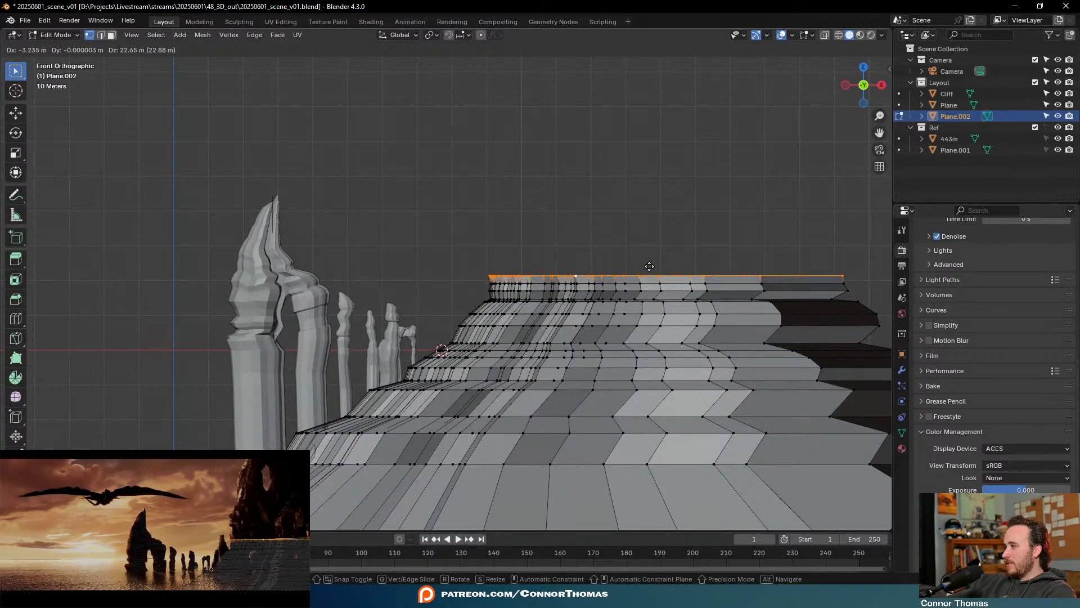
click(655, 262)
key(g)
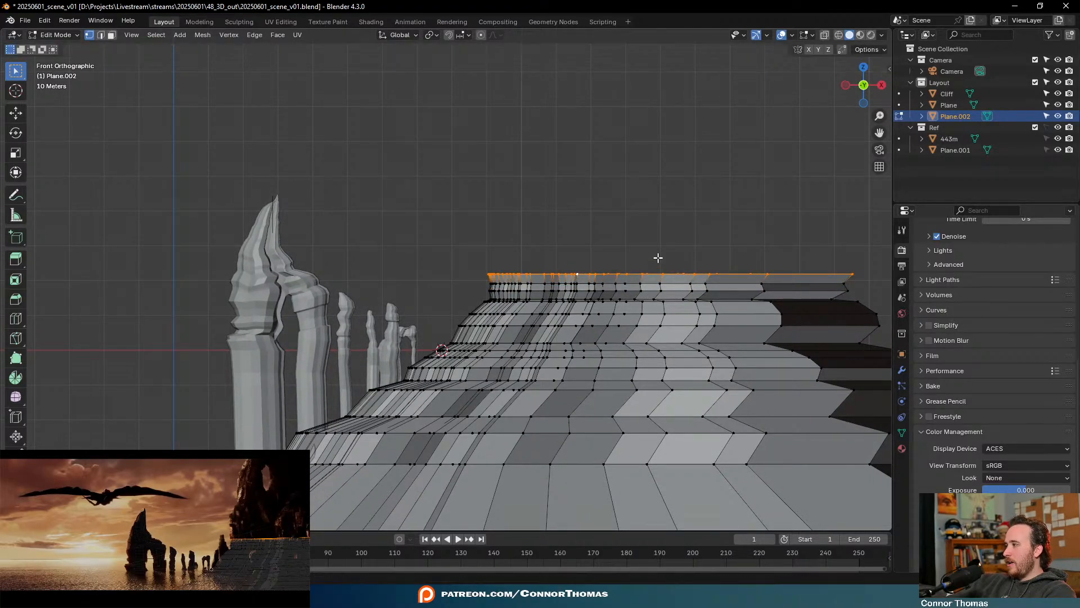
click(659, 243)
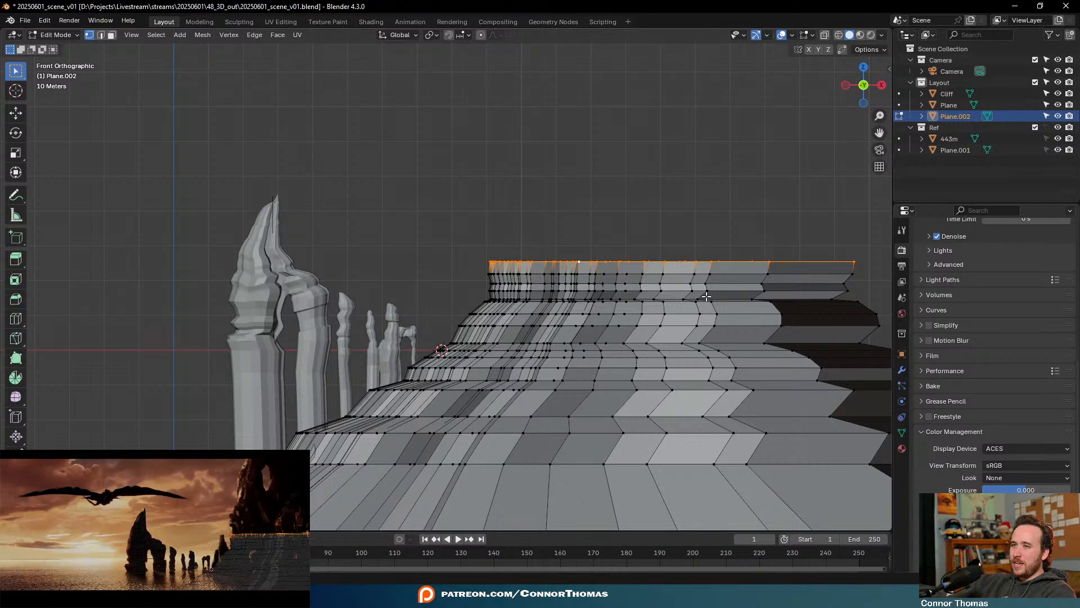
key(s)
right_click(700, 292)
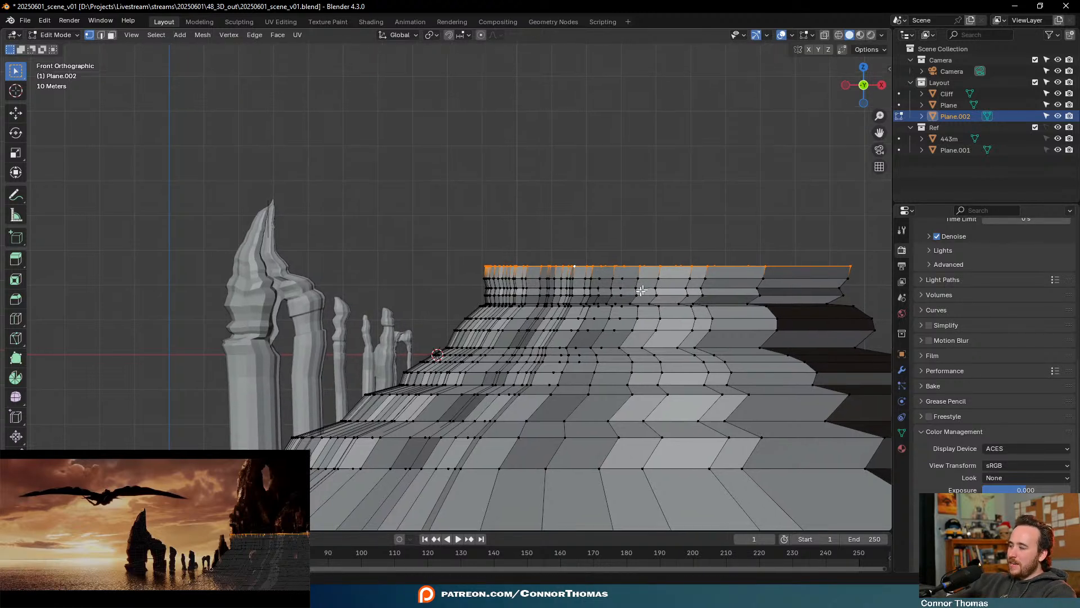
Raise one further tier from the cliff's top edge and scale its upper edge slightly outward
shift+middle_drag(670, 273, 616, 296)
key(g)
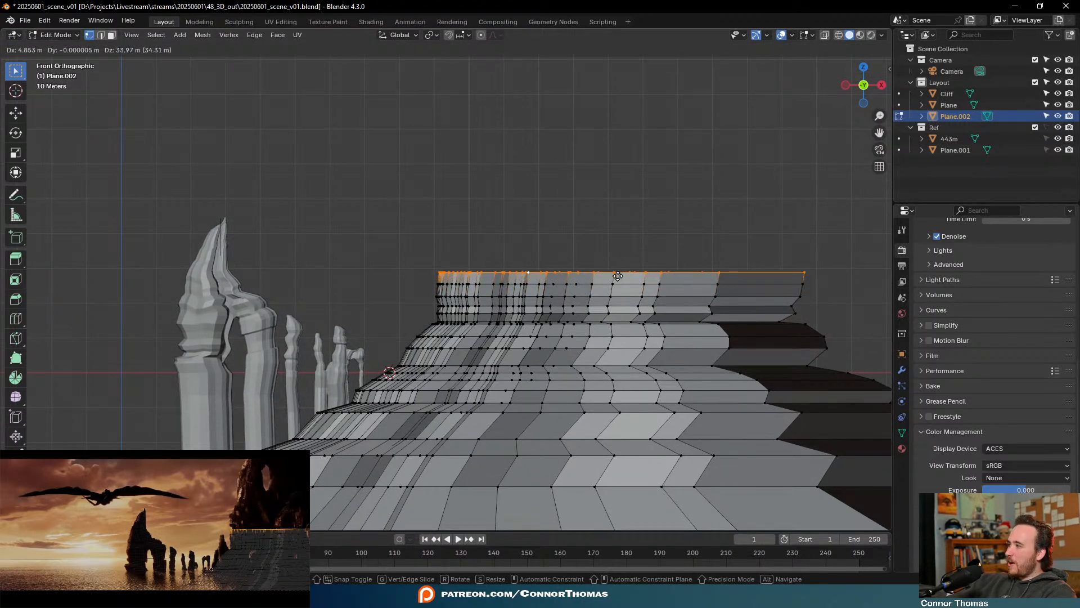
click(616, 276)
key(s)
click(639, 285)
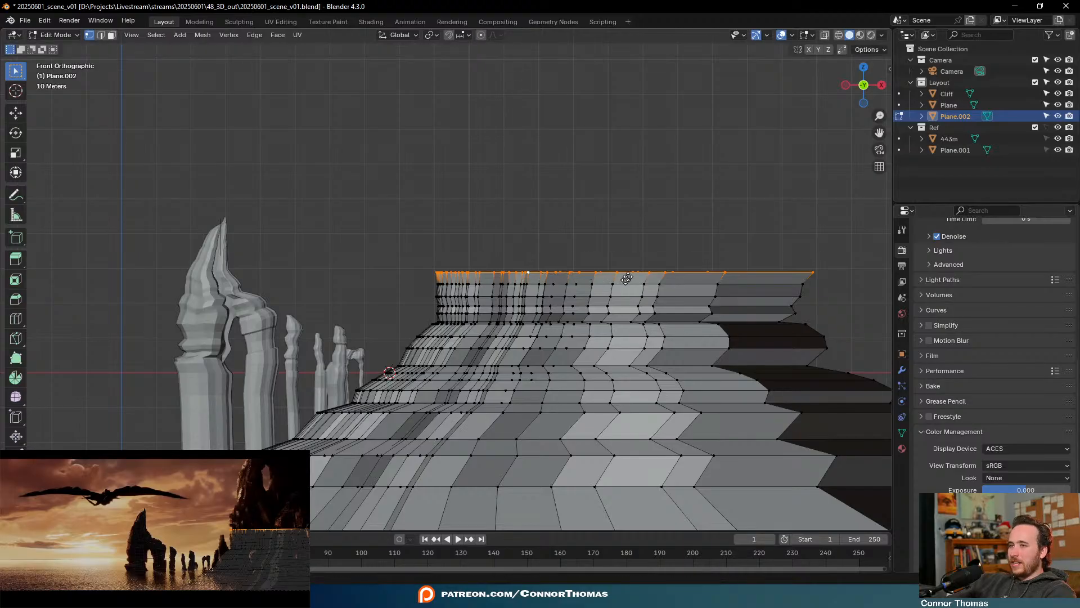
Extrude an overhanging tier, scale its top edge outward and lower it into a thin lip
key(g)
click(629, 264)
key(g)
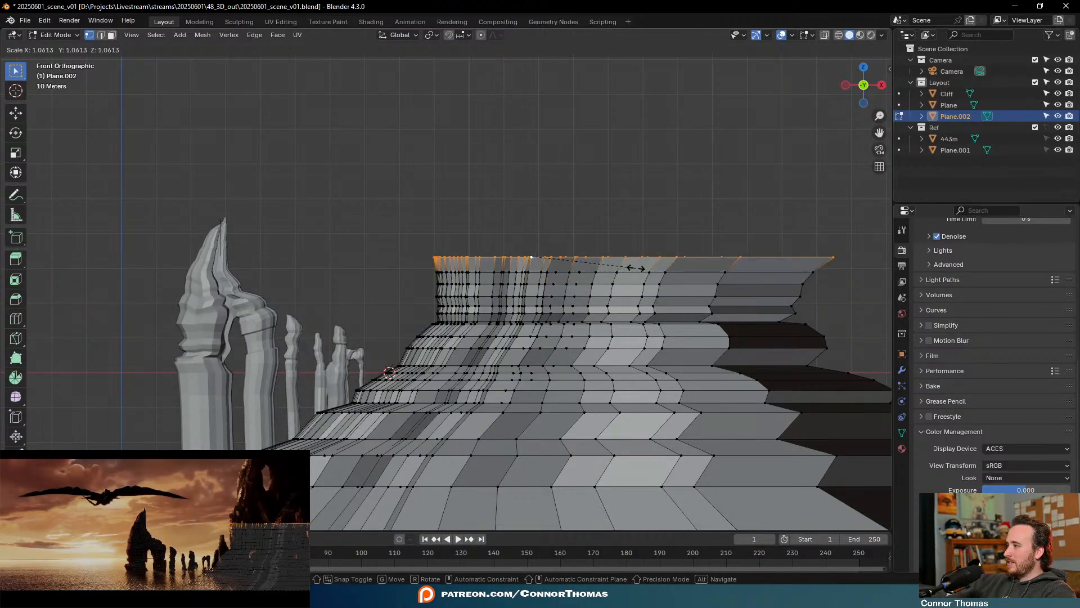
click(637, 271)
key(g)
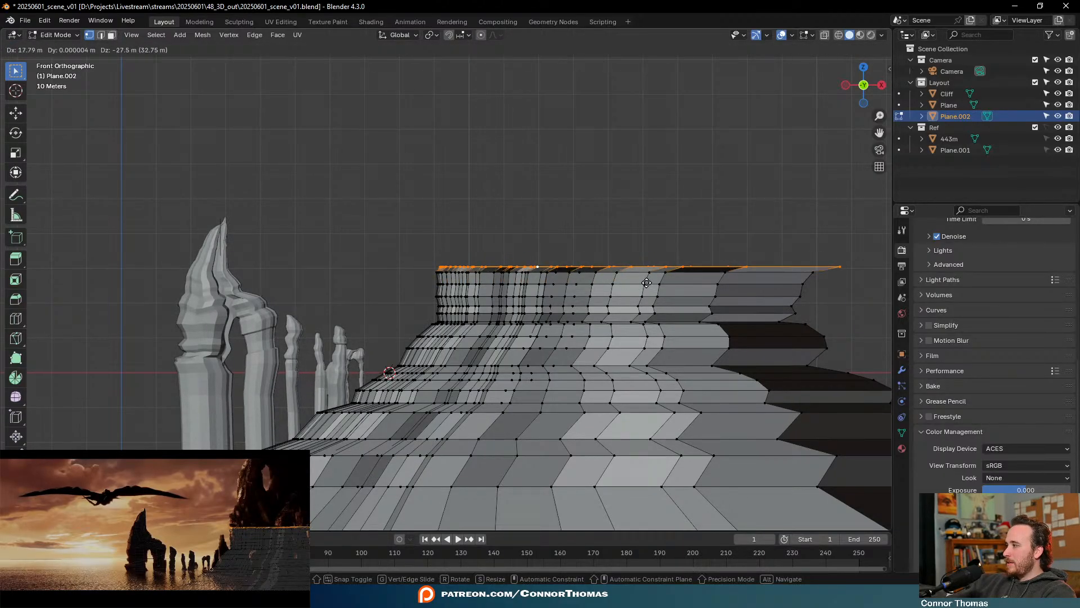
click(645, 278)
Scale the lip's top edge slightly outward and extrude a thin ring upward from it
key(g)
click(645, 276)
key(g)
click(645, 275)
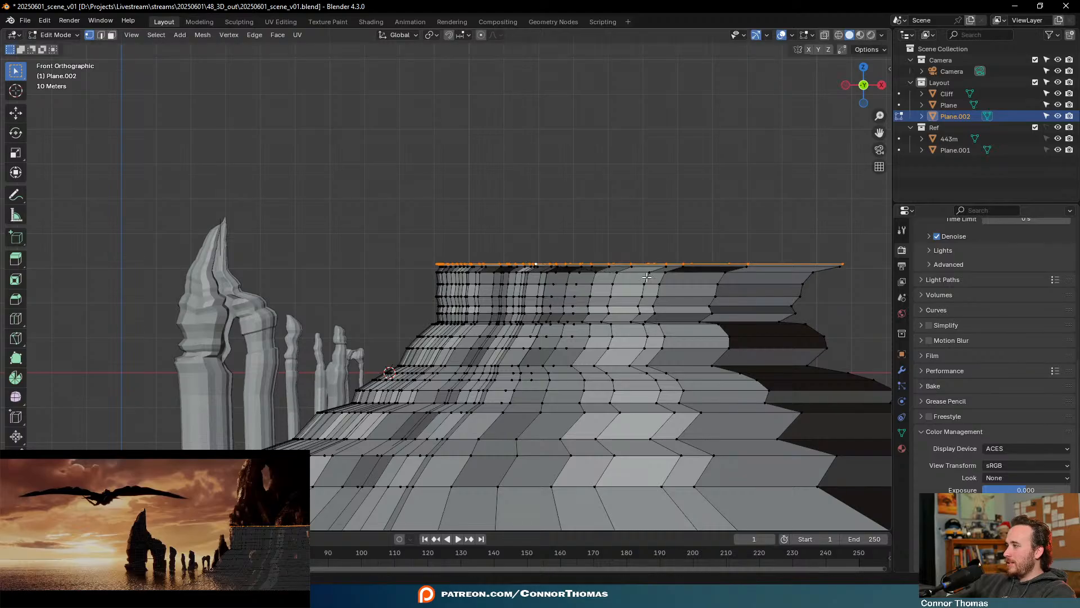
key(g)
click(648, 273)
key(g)
click(649, 272)
Extrude another thin band from the cliff's top edge and scale its upper edge slightly inward
key(g)
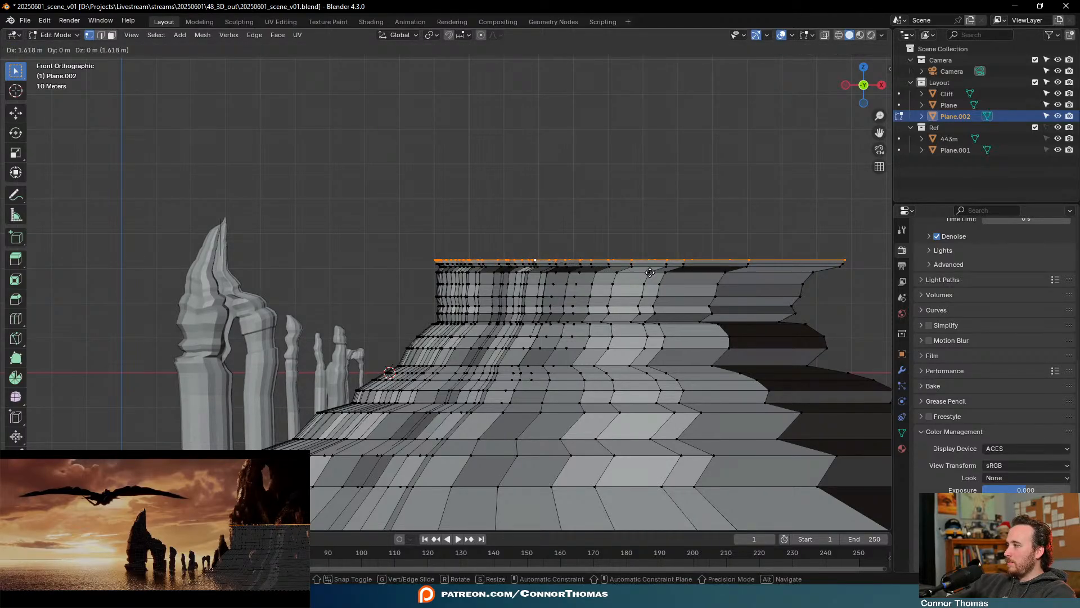
click(649, 273)
key(g)
click(648, 274)
key(g)
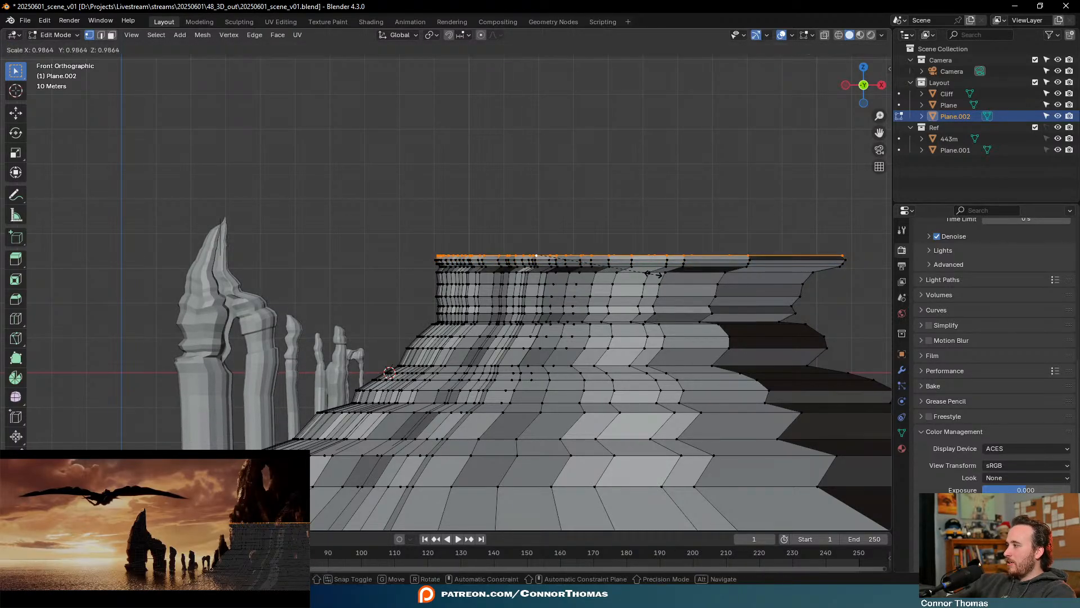
click(648, 275)
key(g)
click(649, 274)
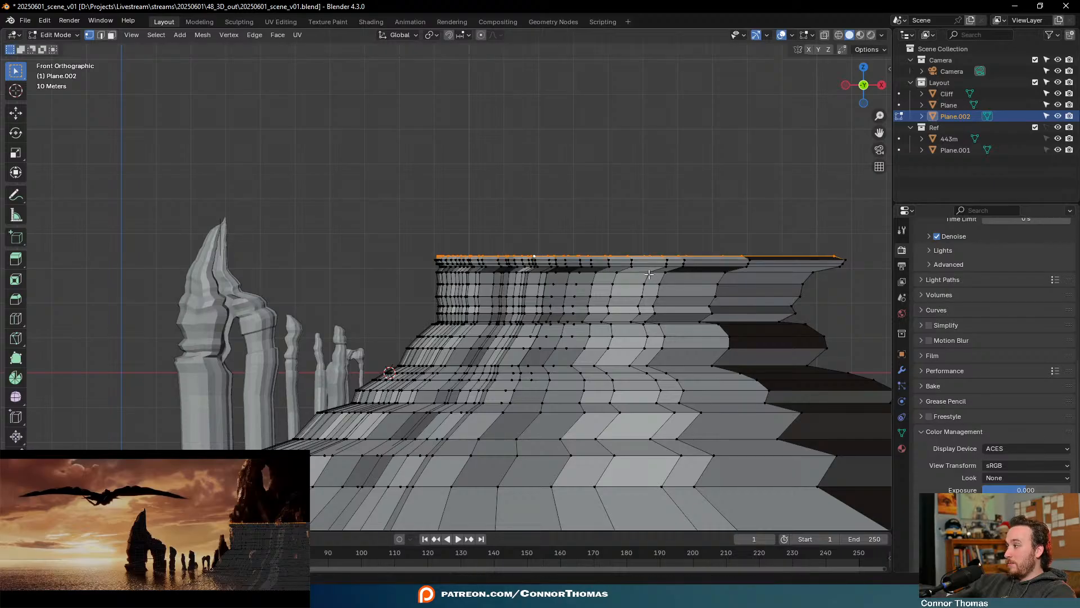
Extrude a slightly taller tier above the thin bands and adjust the width of its upper edge
key(g)
click(645, 265)
key(g)
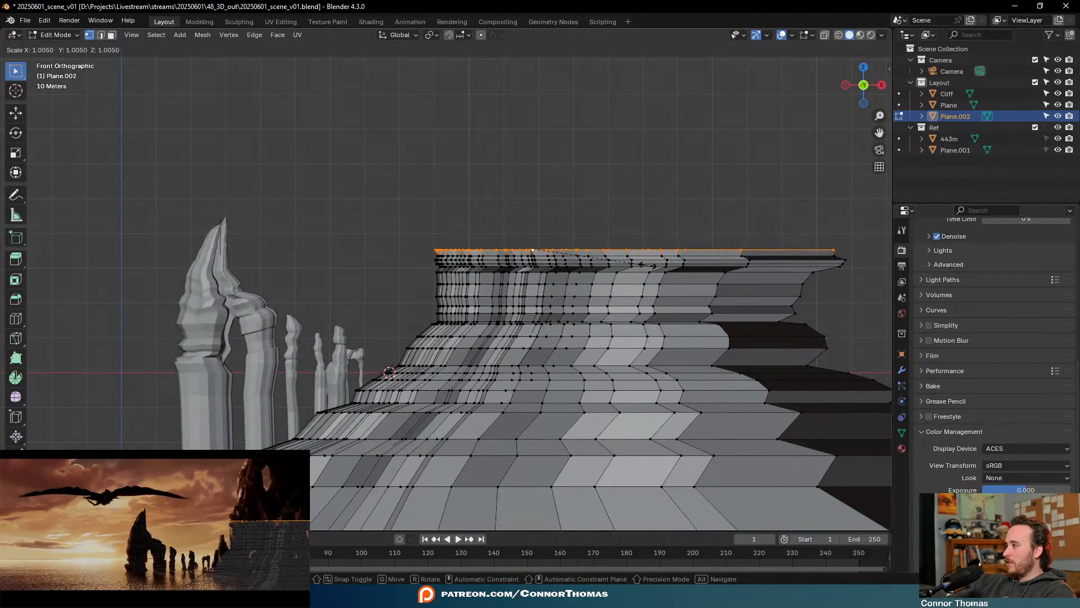
click(645, 265)
Raise one more short tier from the cliff's top and scale its upper edge outward by about 1.02
shift+middle_drag(645, 268, 626, 300)
key(g)
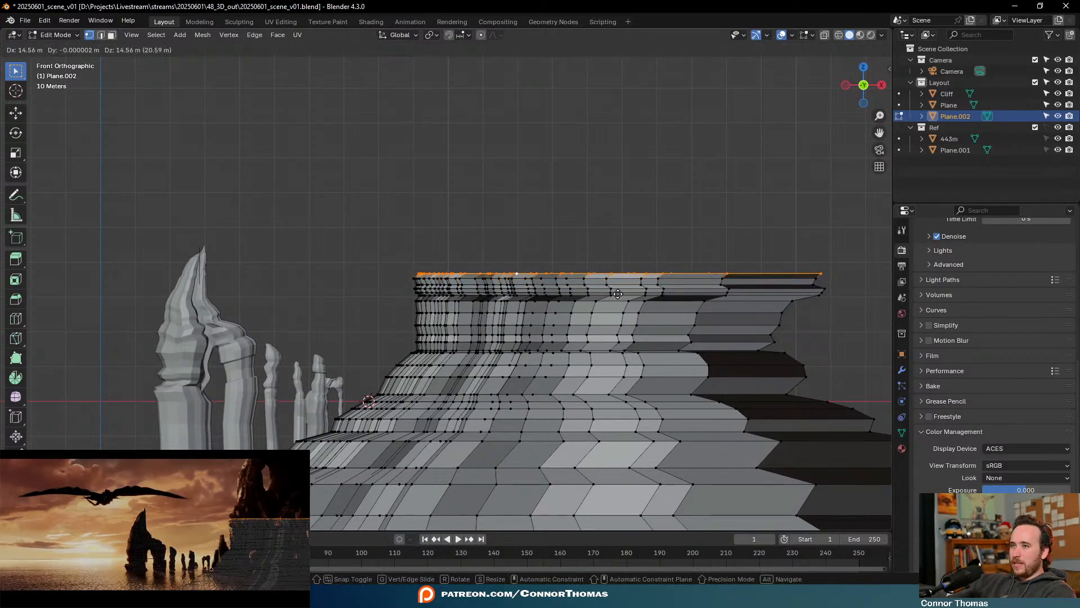
click(622, 292)
key(g)
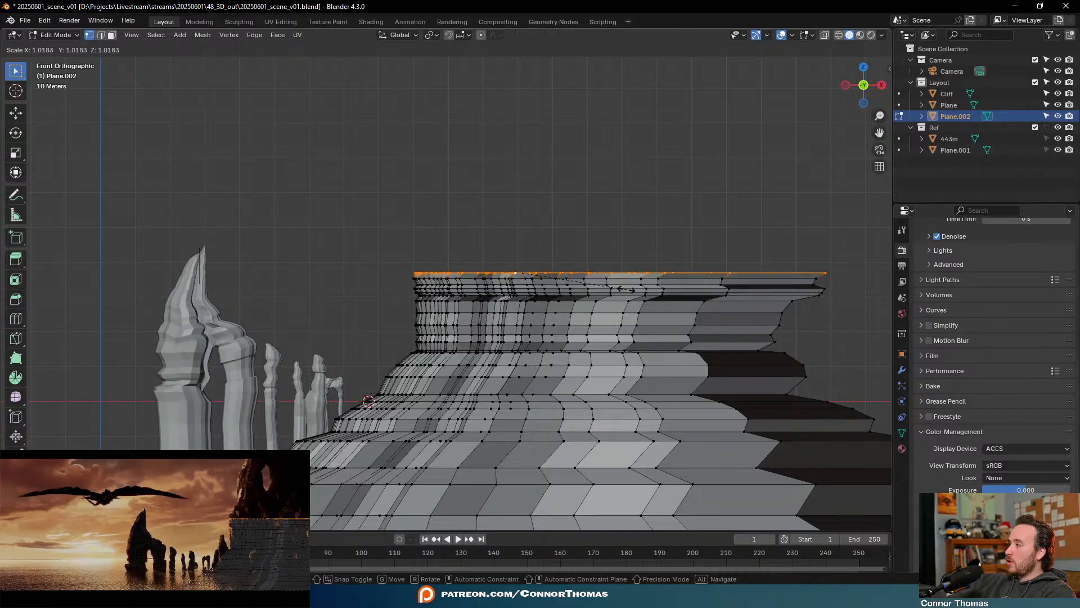
click(623, 291)
key(g)
click(625, 290)
Extrude a tier followed by thin layers at the cliff's top, widening the last upper edge slightly
shift+middle_drag(613, 292, 613, 303)
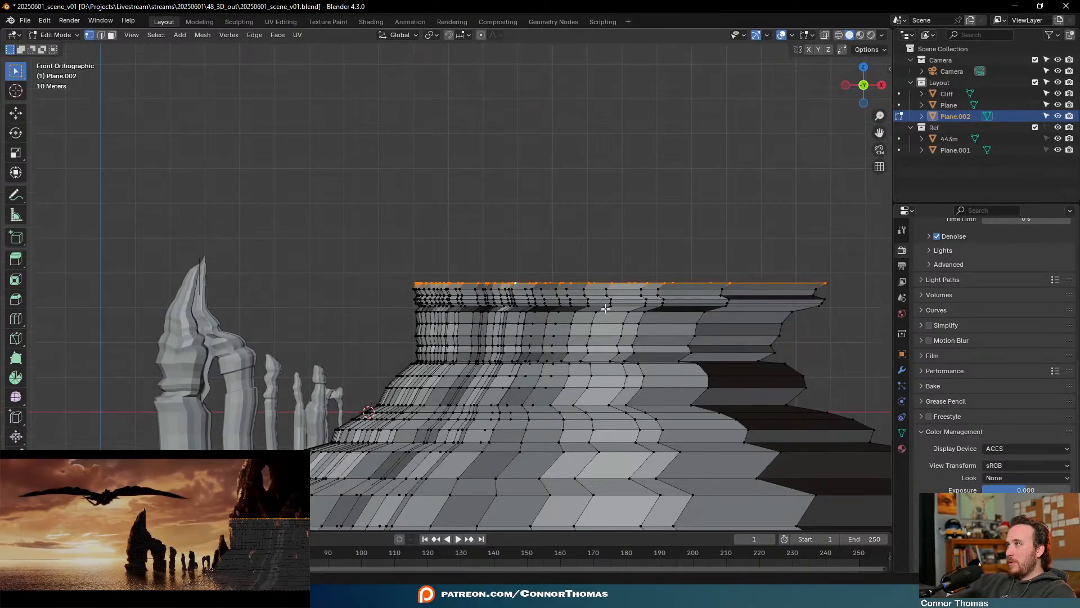
scroll(563, 304, up, 3)
key(g)
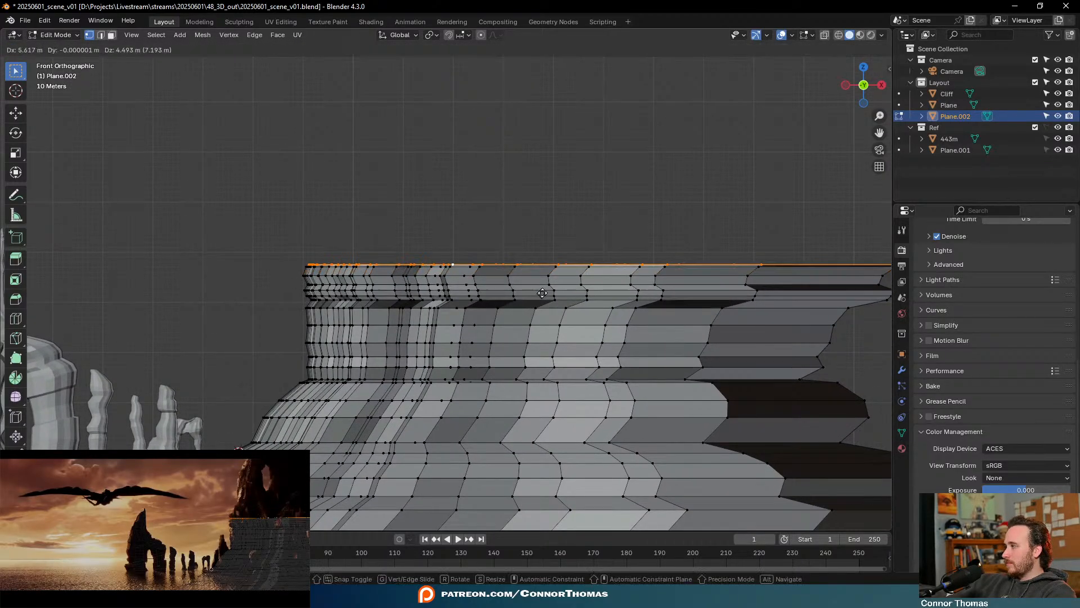
click(542, 292)
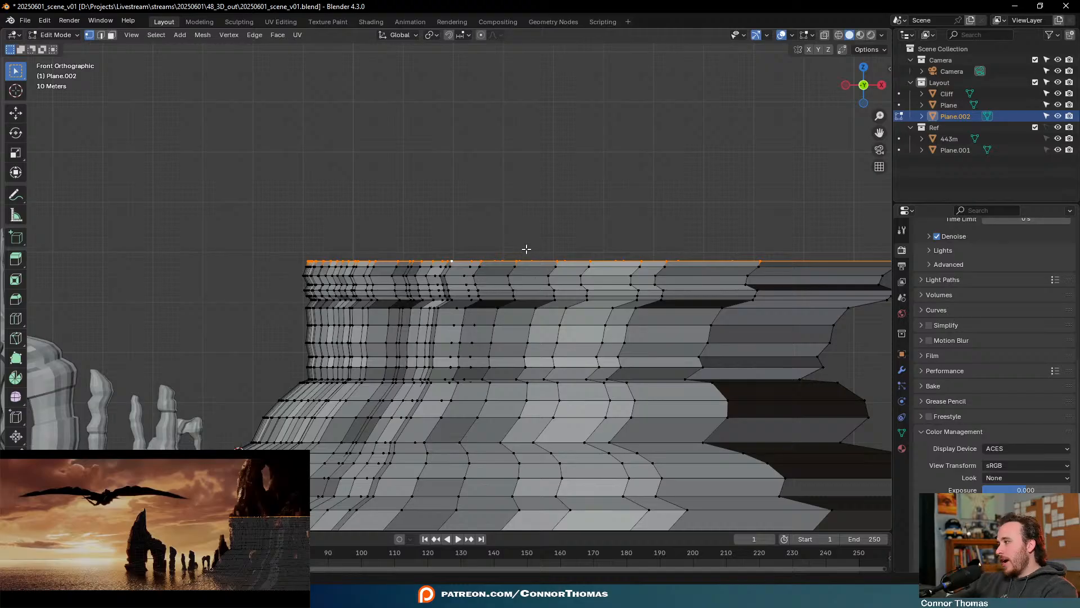
key(g)
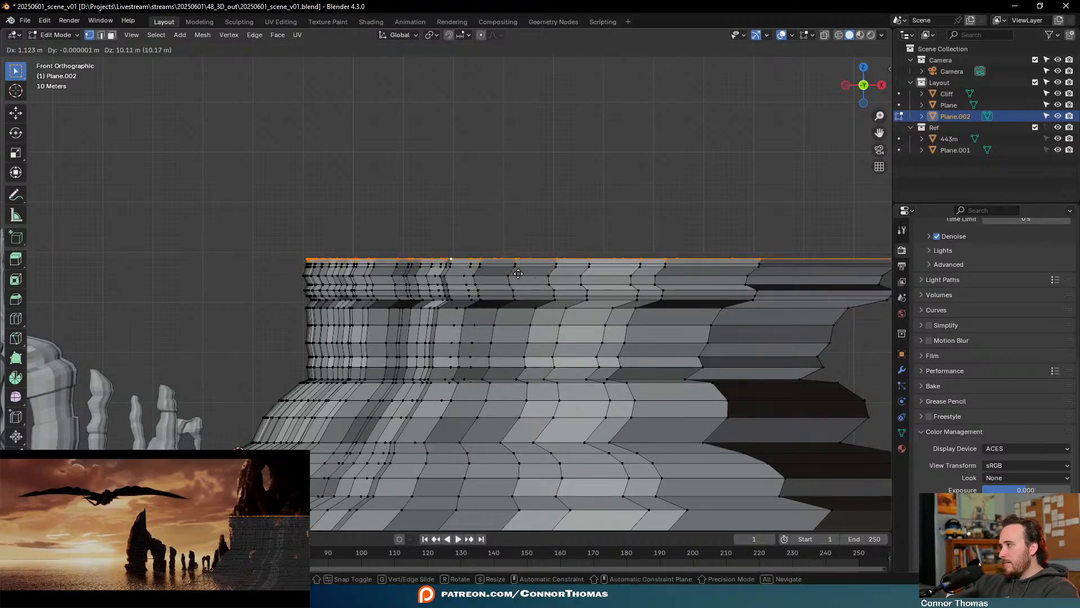
click(518, 274)
key(s)
click(520, 273)
Extrude two further layers upward and scale the upper one's top edge inward by about 0.99
key(e)
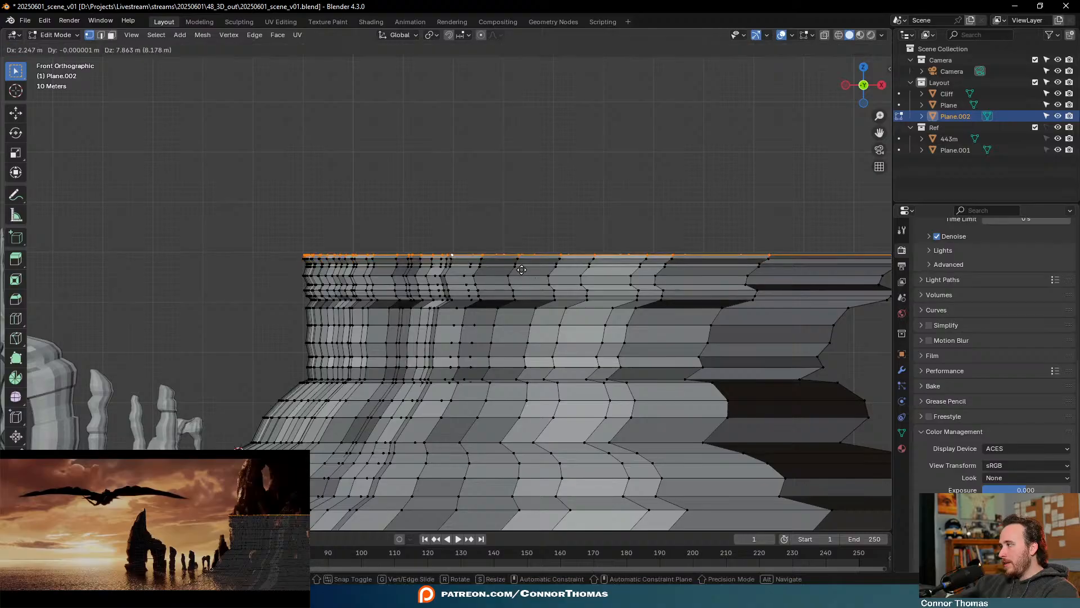
click(522, 268)
key(s)
click(535, 280)
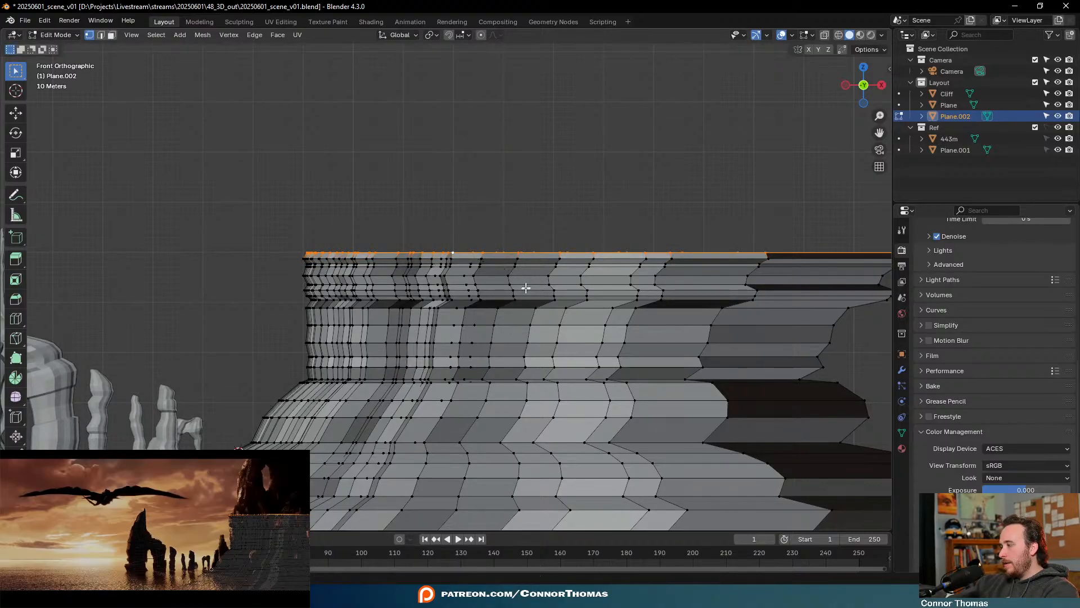
key(e)
click(525, 289)
key(s)
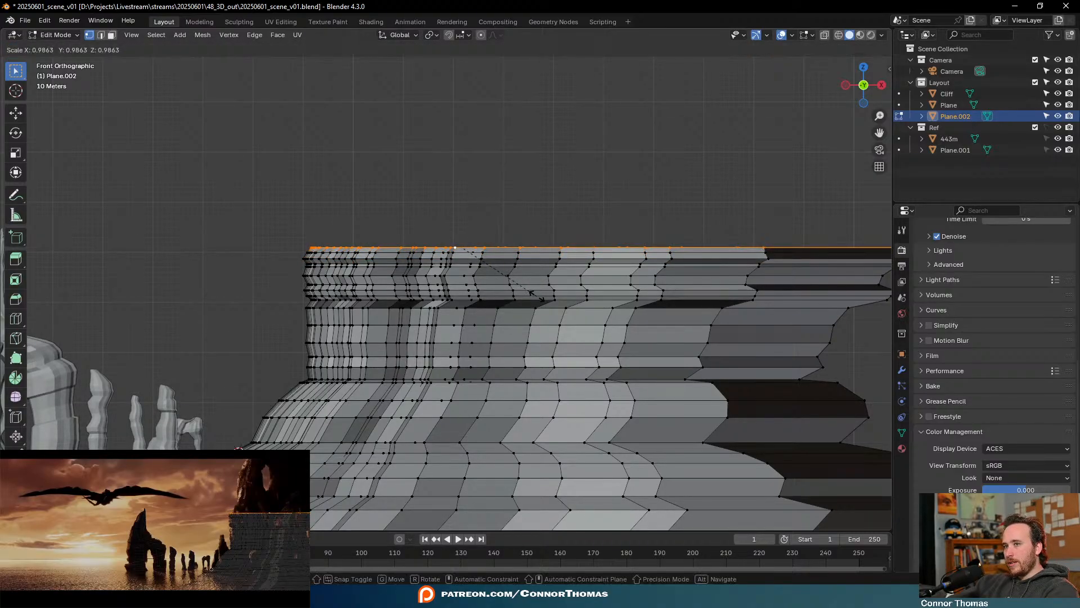
click(533, 293)
Extrude additional thin layers above the cliff's top edge, narrowing them slightly to step the profile inward
key(e)
click(532, 291)
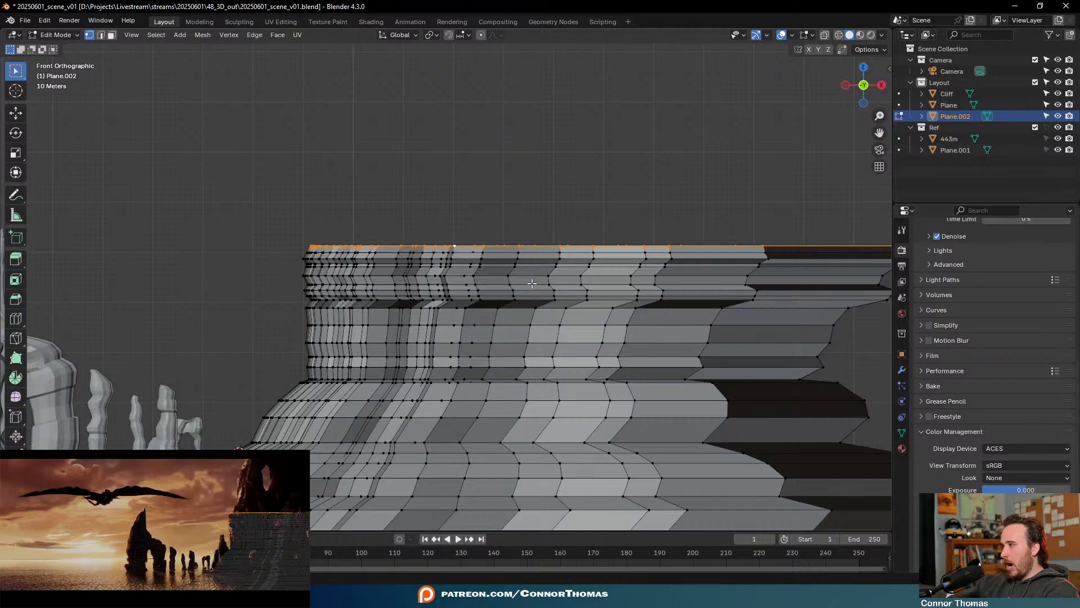
key(e)
click(540, 283)
key(s)
click(550, 283)
key(e)
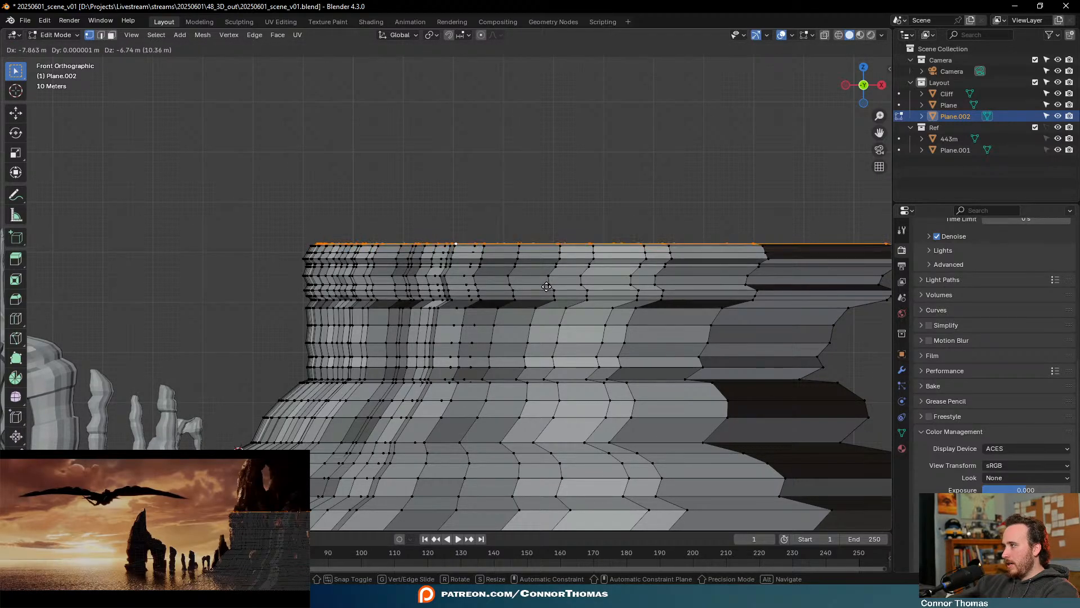
click(548, 276)
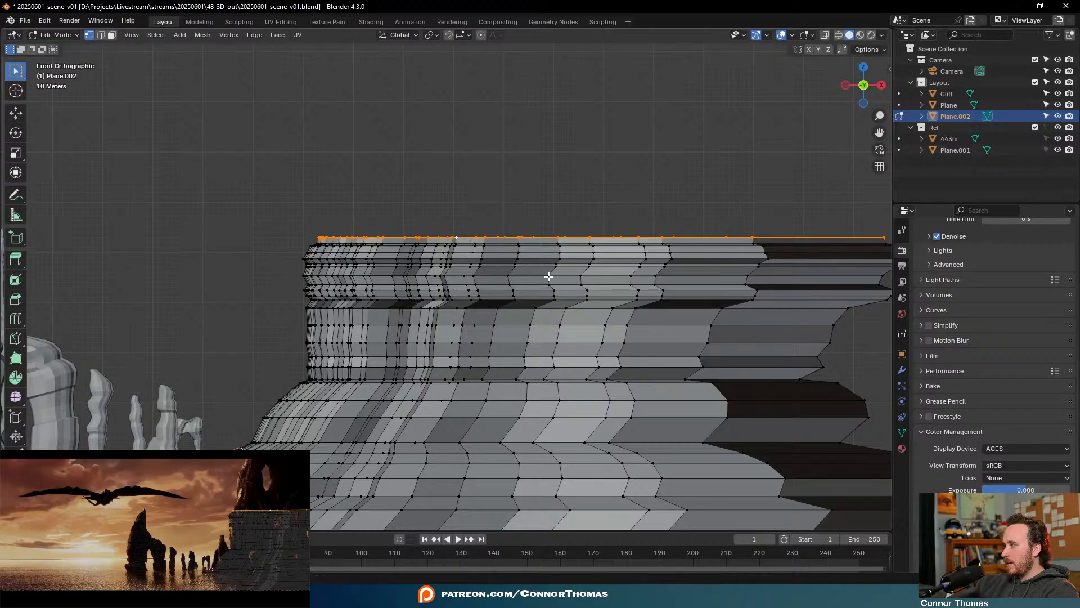
Add a thin, slightly narrower layer on the cliff's top and extrude a taller band above it
key(e)
click(566, 273)
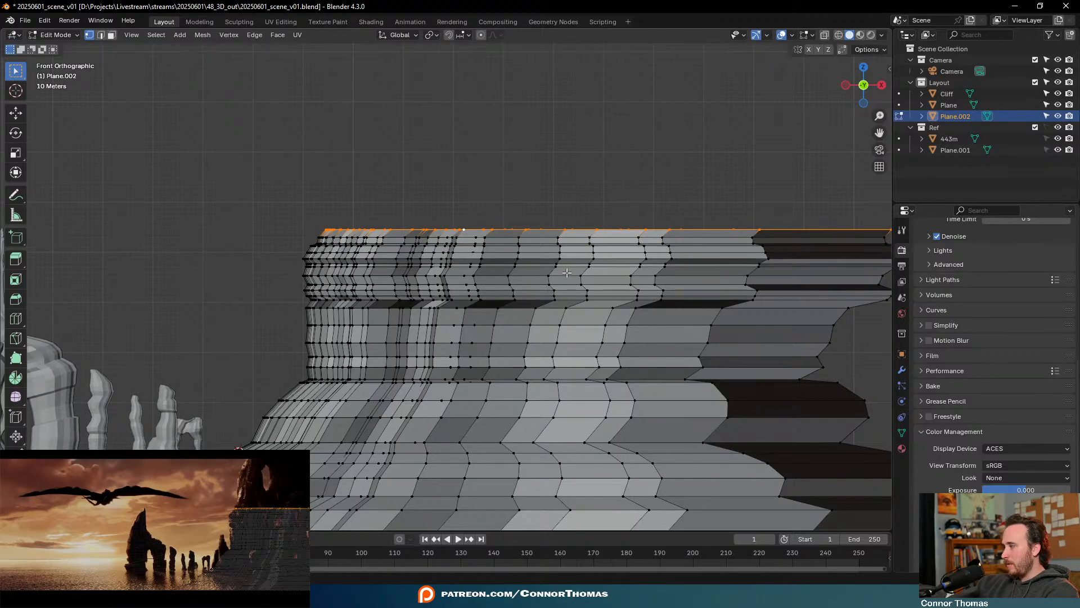
key(e)
click(565, 273)
key(e)
click(556, 273)
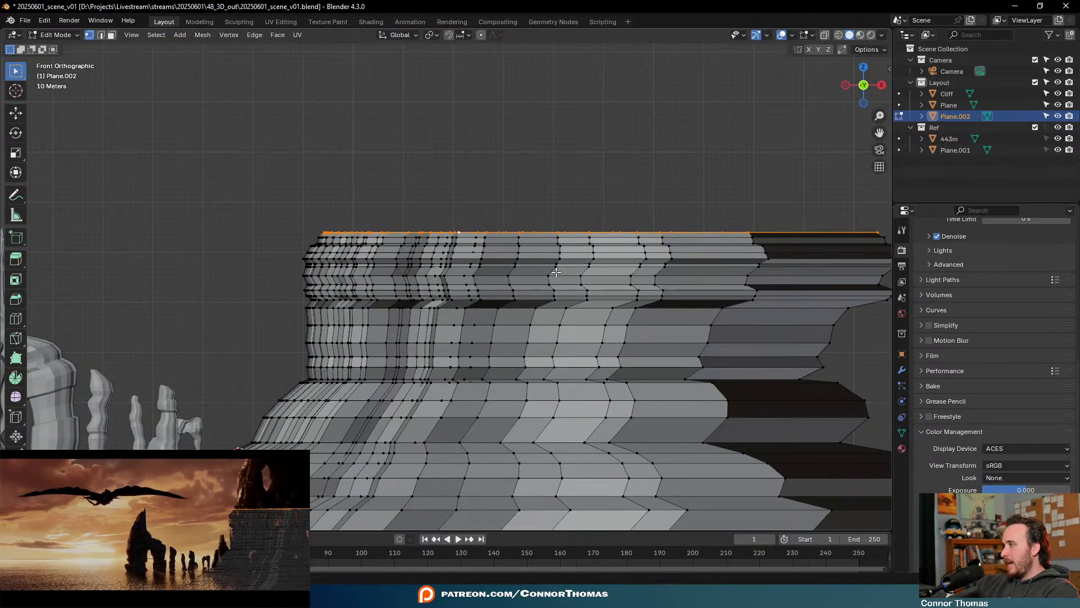
key(e)
click(557, 261)
key(e)
click(557, 260)
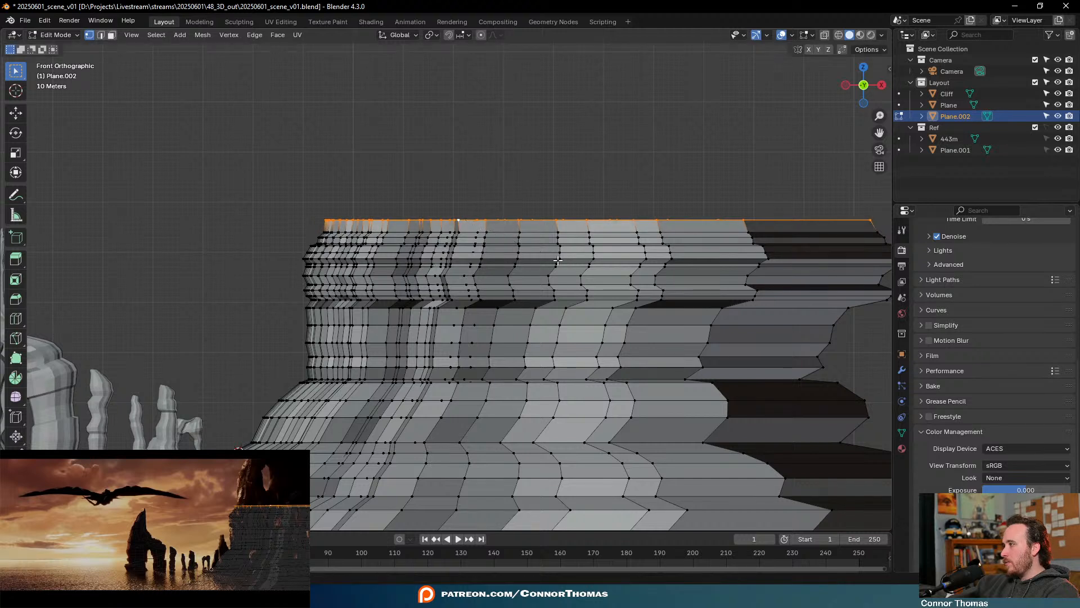
Extrude two more tiers upward, scaling the first one's top edge inward by about 0.98
key(e)
click(558, 259)
key(s)
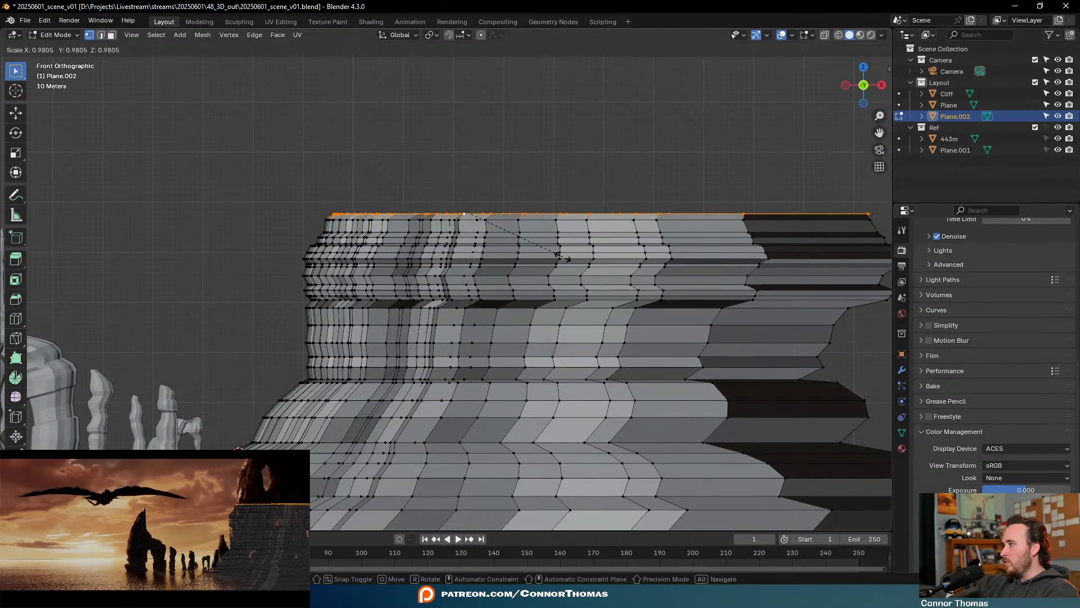
click(563, 258)
key(e)
click(572, 246)
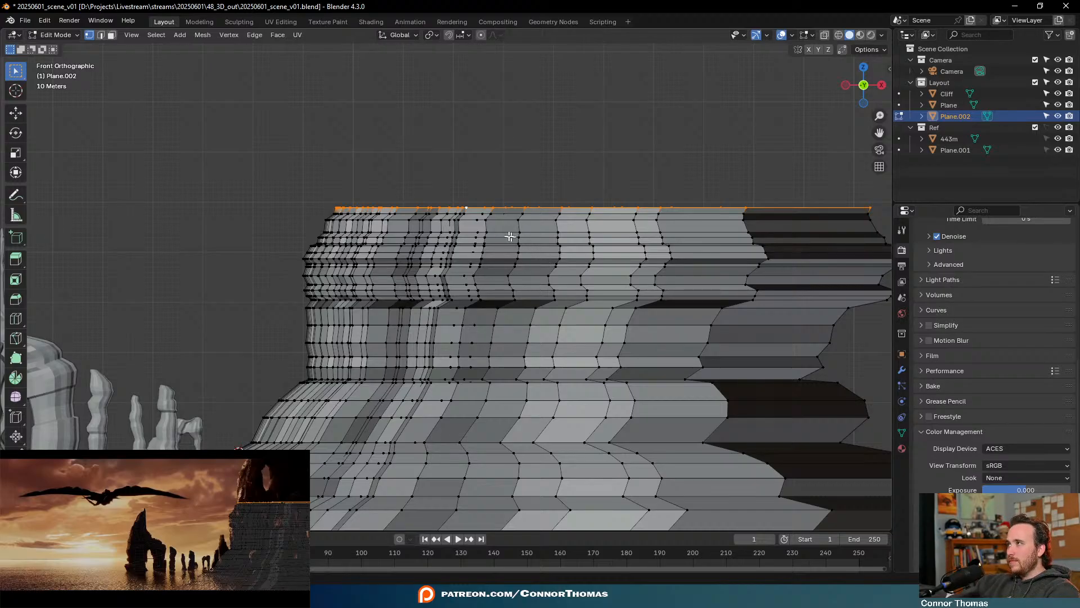
Build three more short layers up from the cliff's top edge and flare the last one slightly outward
scroll(486, 261, up, 2)
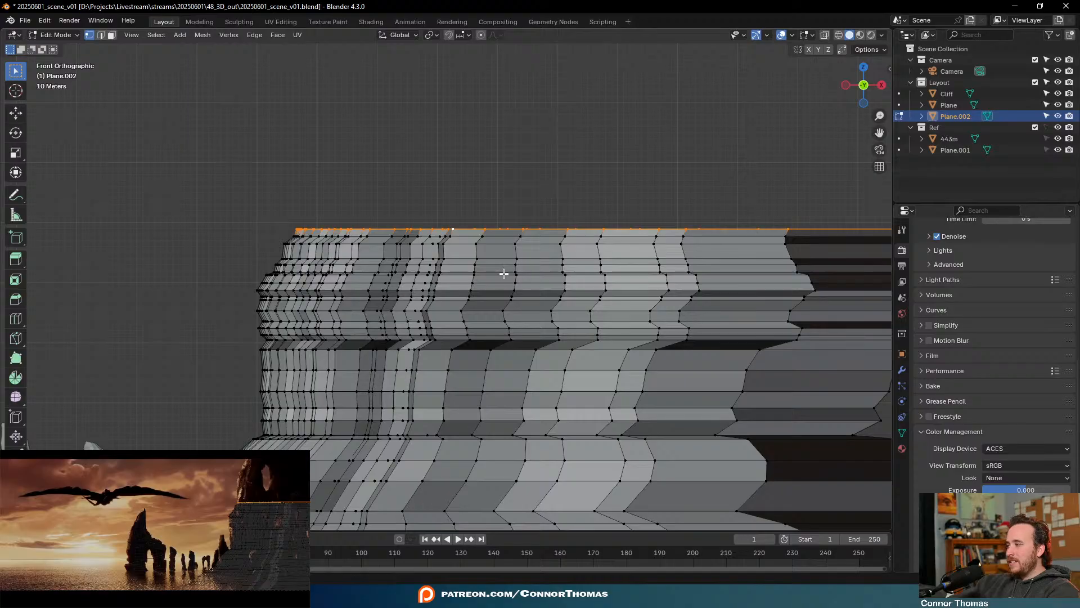
shift+middle_drag(528, 255, 518, 286)
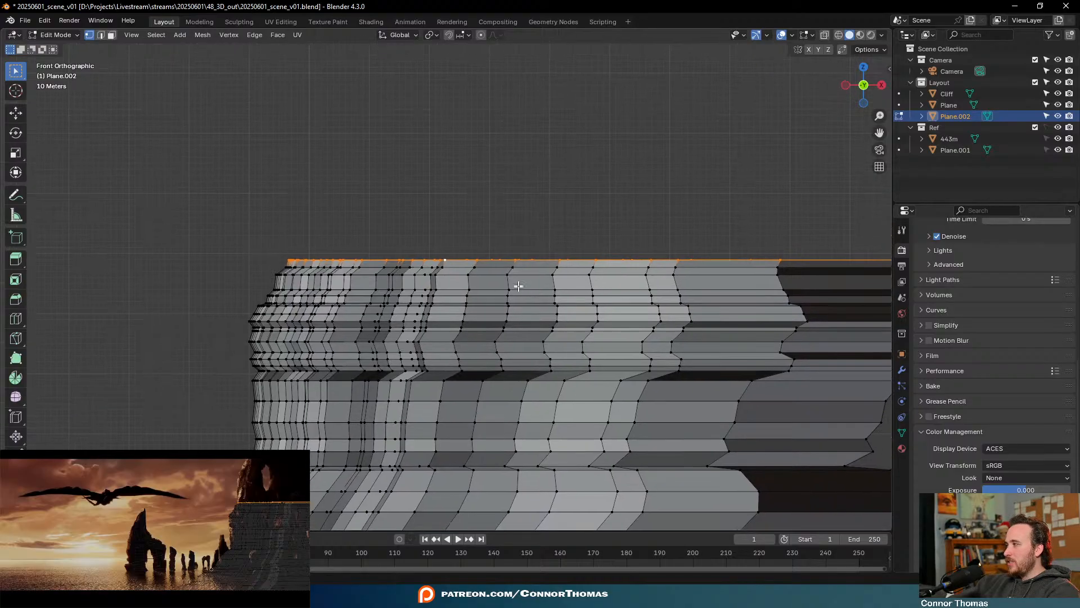
key(g)
click(518, 231)
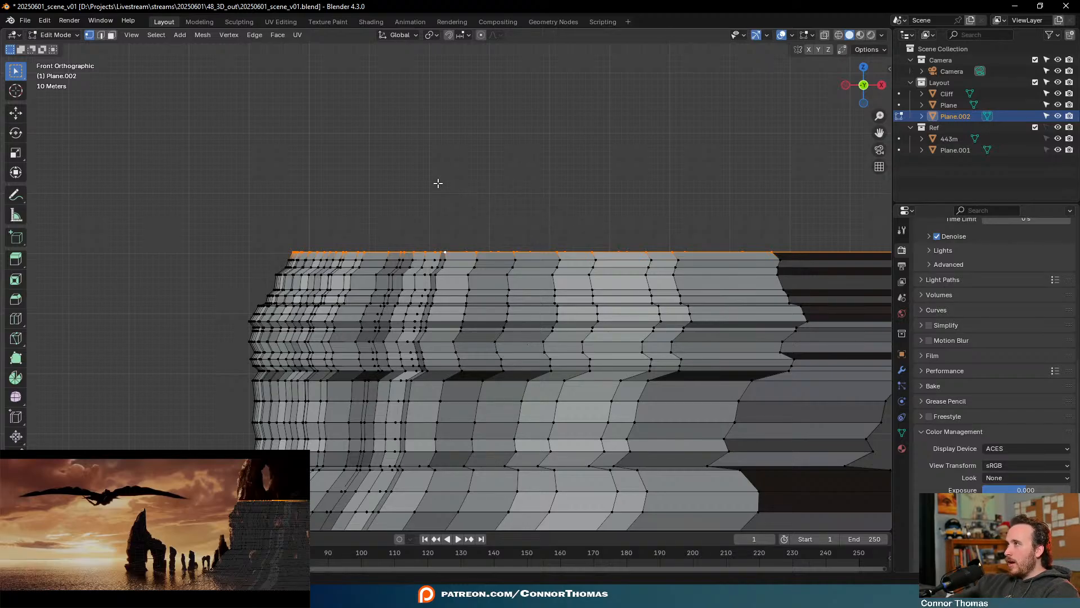
shift+middle_drag(426, 218, 426, 242)
key(g)
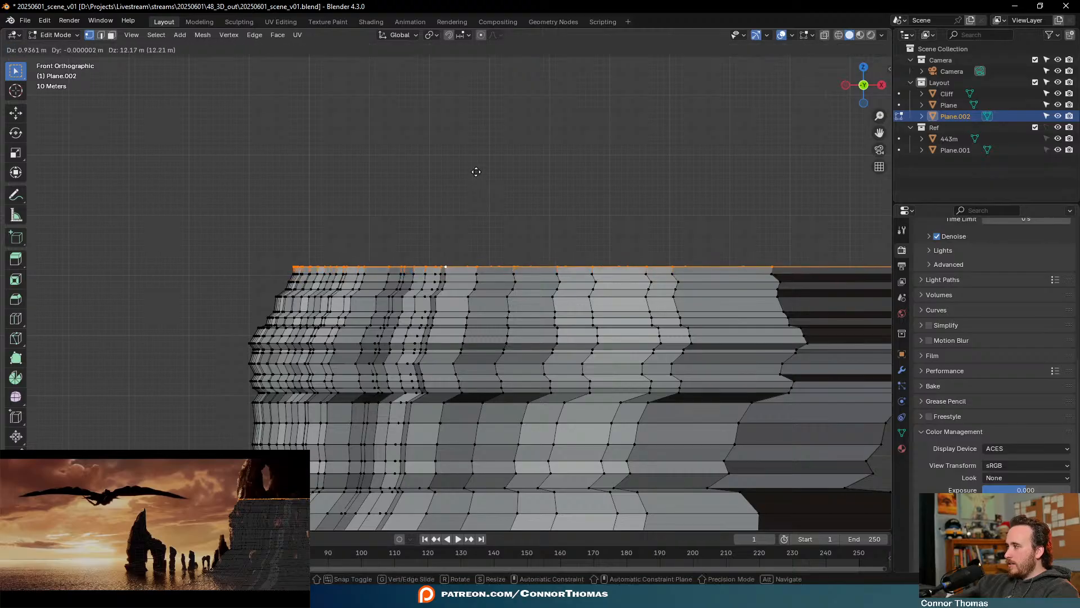
click(477, 168)
key(g)
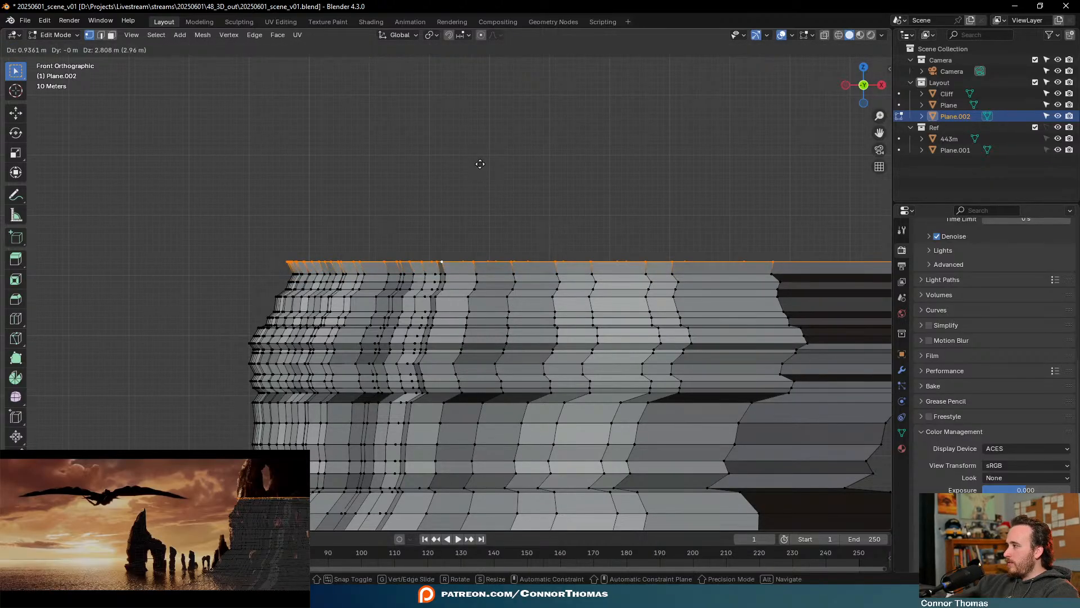
click(482, 163)
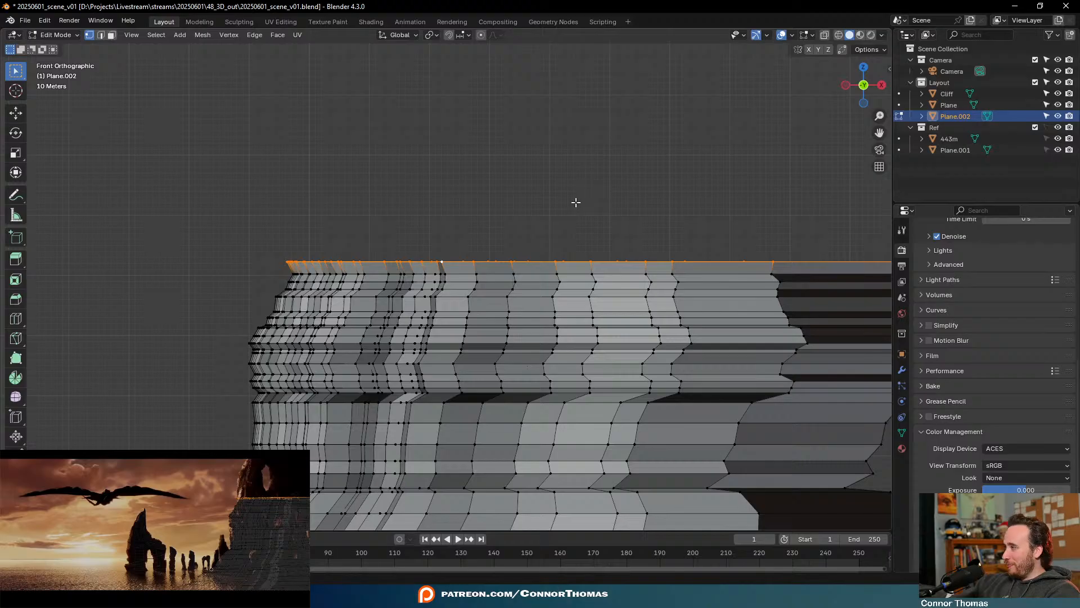
Extrude several nearly vertical tiers from the cliff's top edge, keeping their widths close to the layer below
key(e)
click(578, 176)
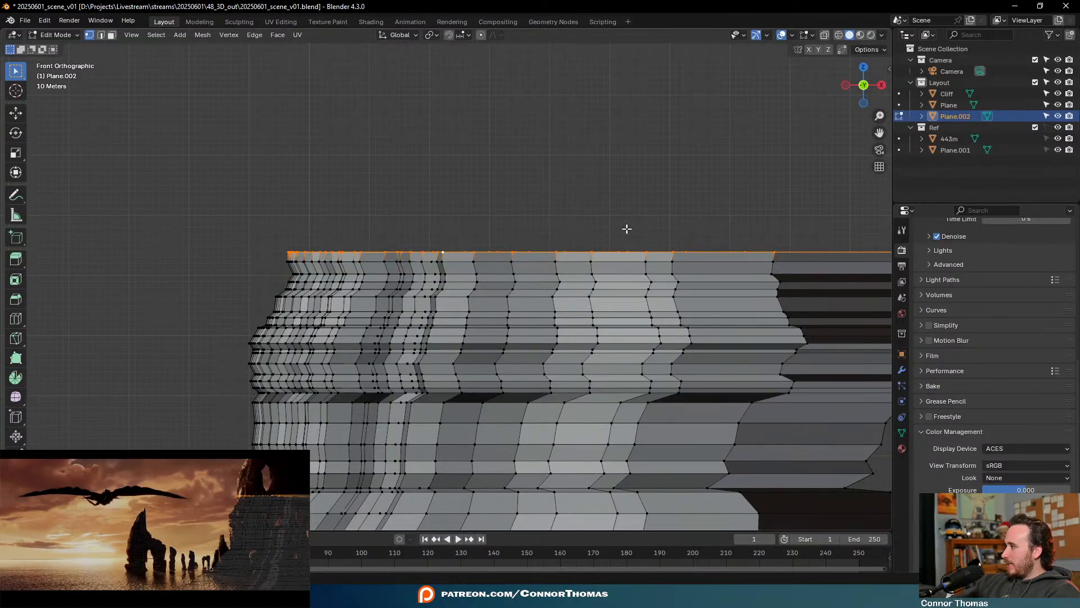
key(s)
right_click(624, 225)
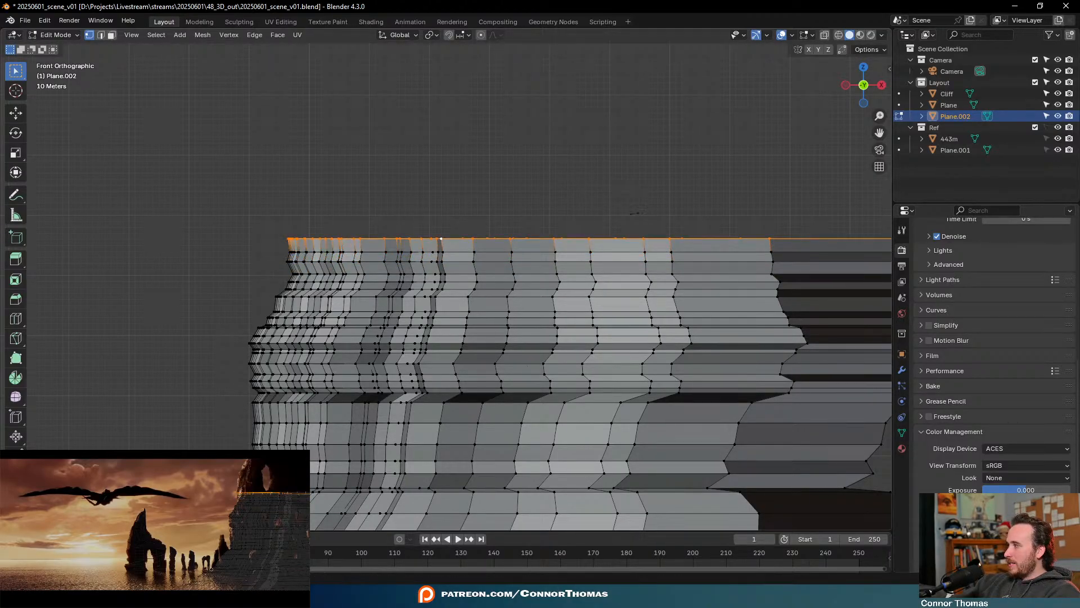
key(e)
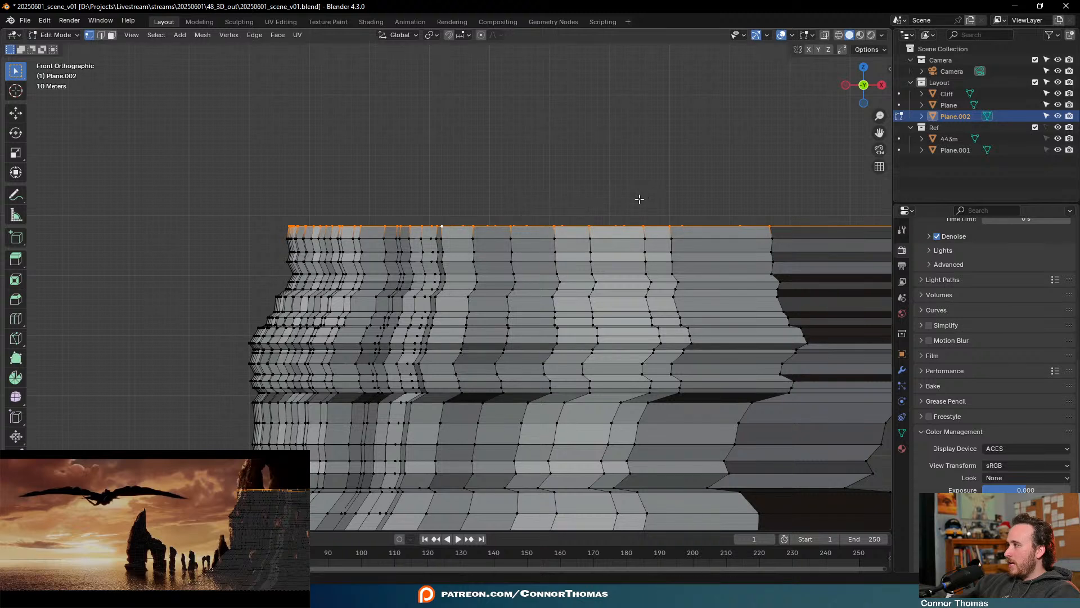
click(639, 189)
key(s)
click(638, 189)
shift+middle_drag(625, 201, 620, 242)
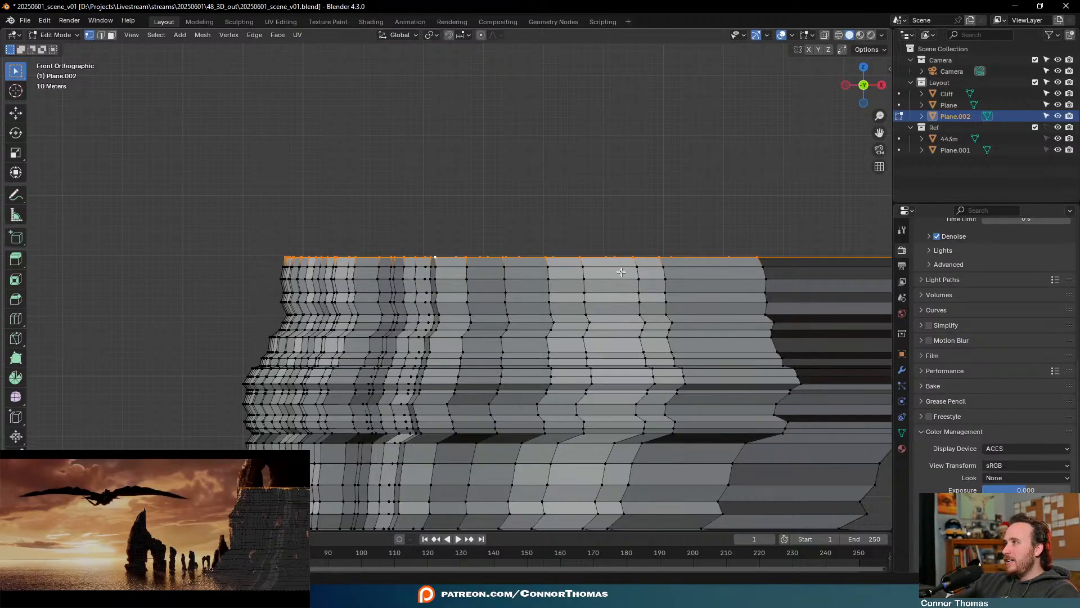
Examine the layered cliff's overall shape in perspective, with and without its editing wireframe, and return to the front view
scroll(570, 267, down, 6)
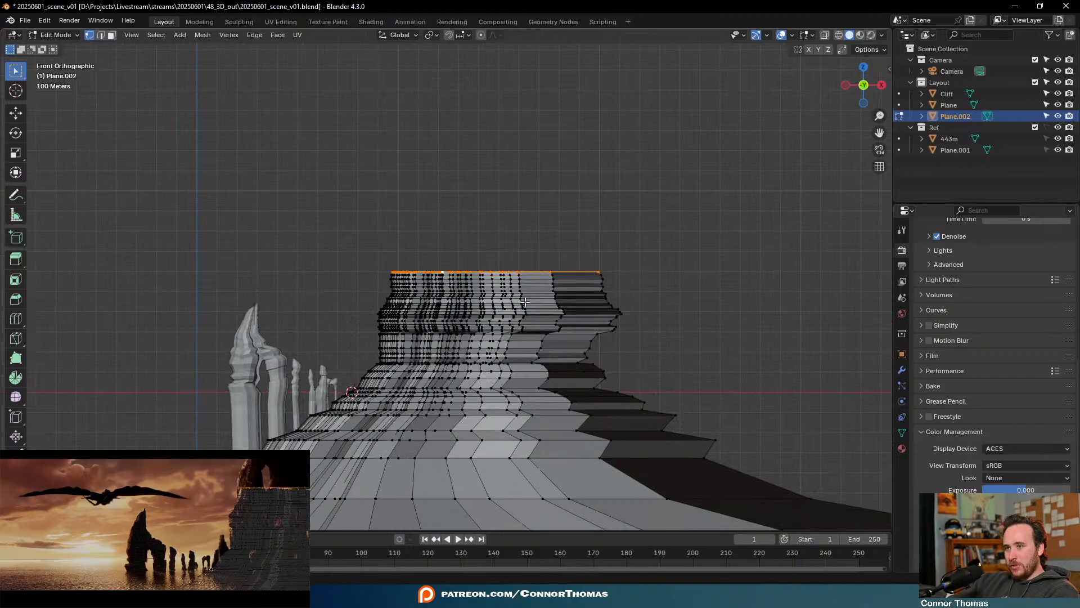
middle_drag(570, 267, 442, 355)
scroll(441, 356, up, 3)
key(Tab)
middle_drag(506, 346, 461, 298)
scroll(479, 368, up, 4)
key(Tab)
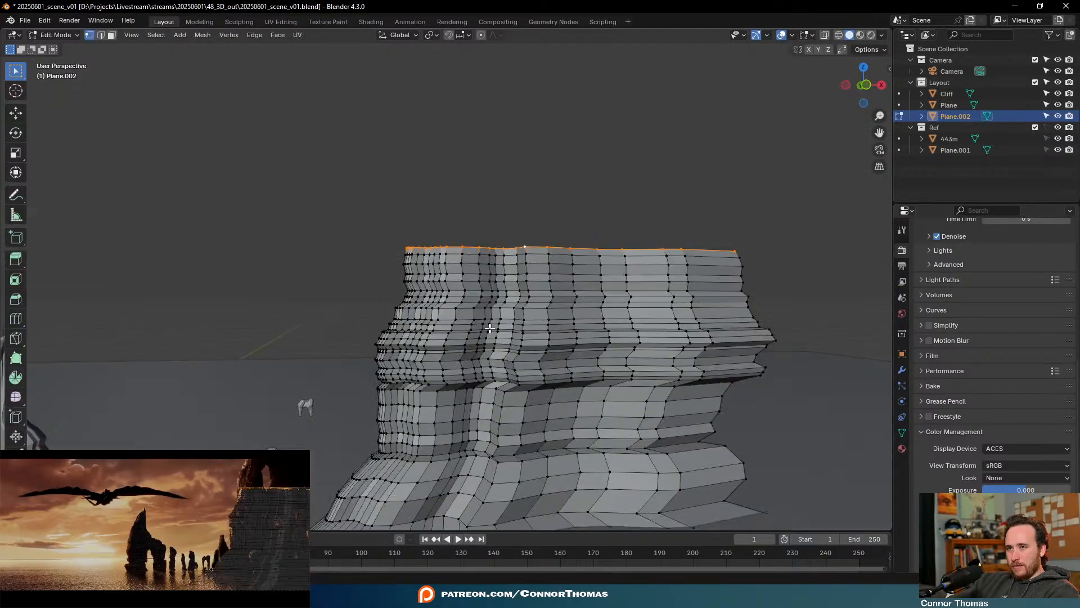
key(KP_1)
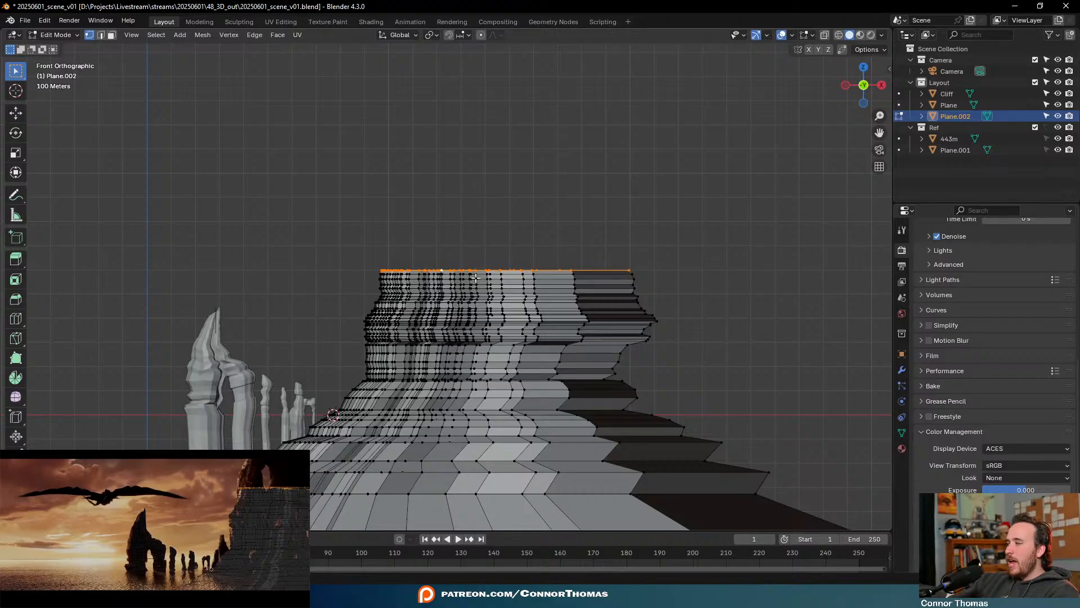
Extrude a tier about 19 m up from the cliff's top edge, scale it slightly and shift it about 16 m sideways
scroll(458, 279, up, 4)
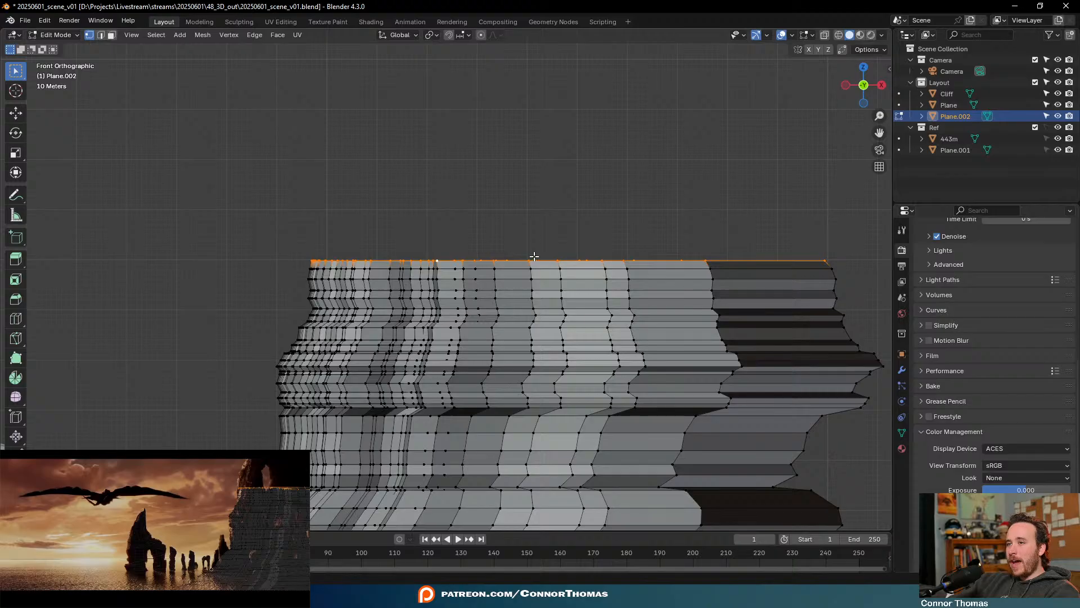
scroll(543, 243, up, 2)
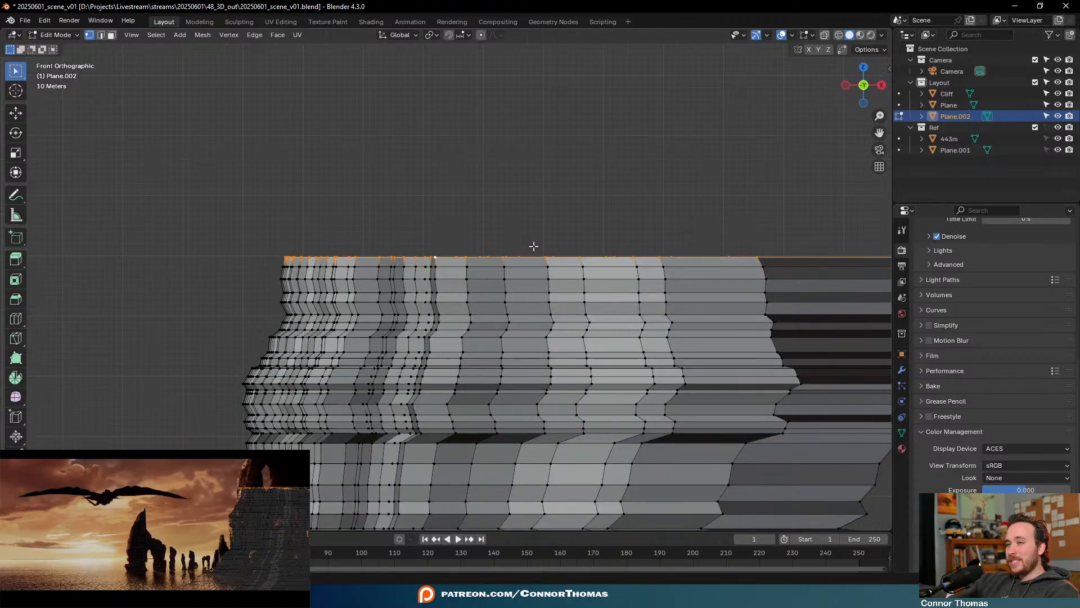
key(g)
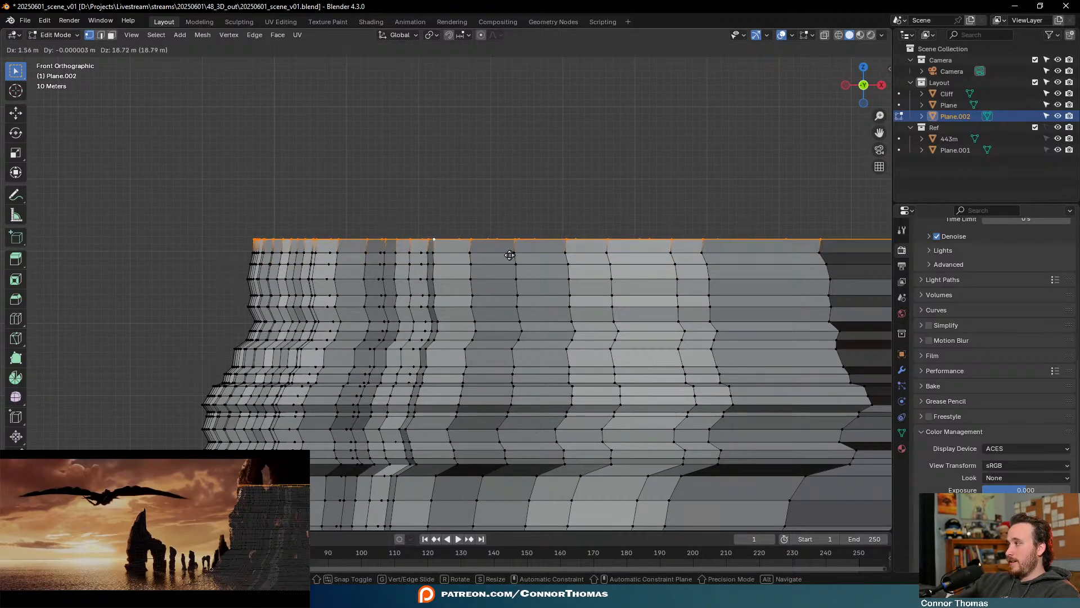
click(510, 253)
key(s)
click(518, 252)
key(g)
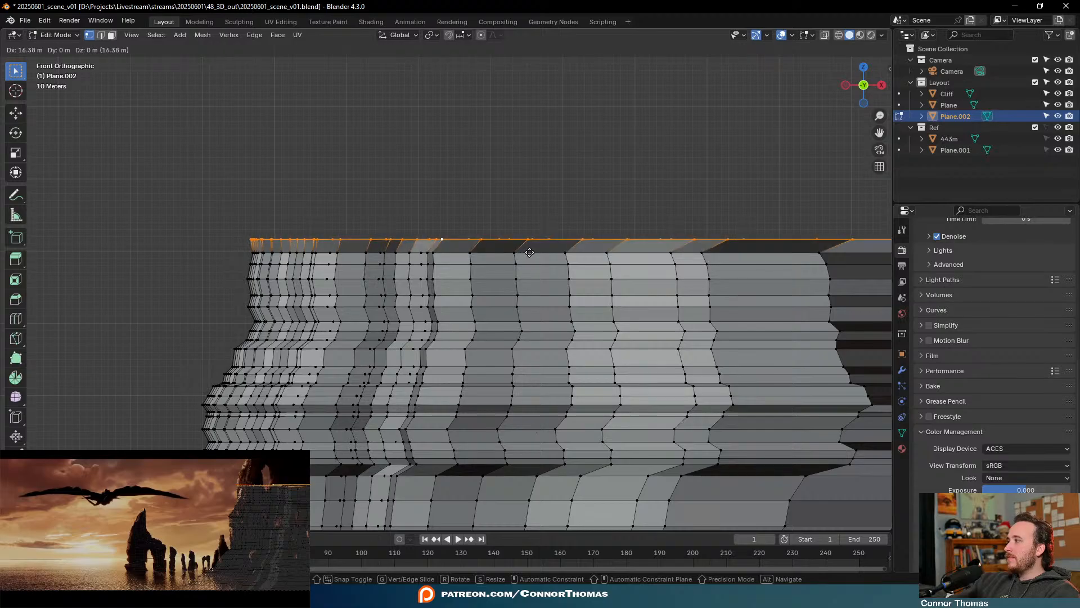
click(528, 252)
Stack three more short tiers on the cliff's top edge, scaling the second slightly and offsetting the third diagonally by about 10 m
key(e)
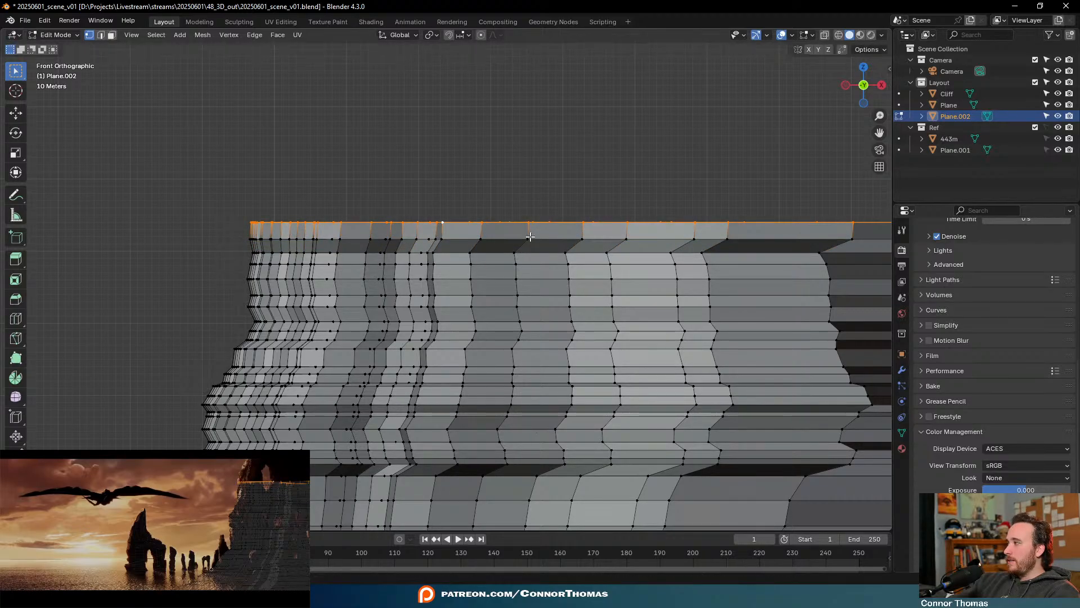
click(534, 220)
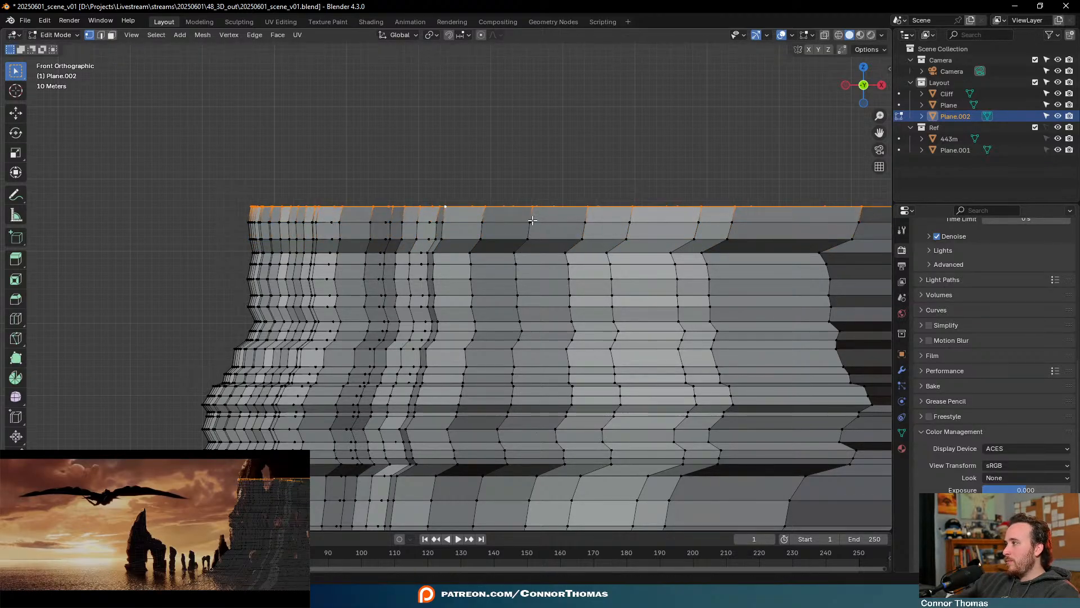
key(s)
click(536, 220)
key(e)
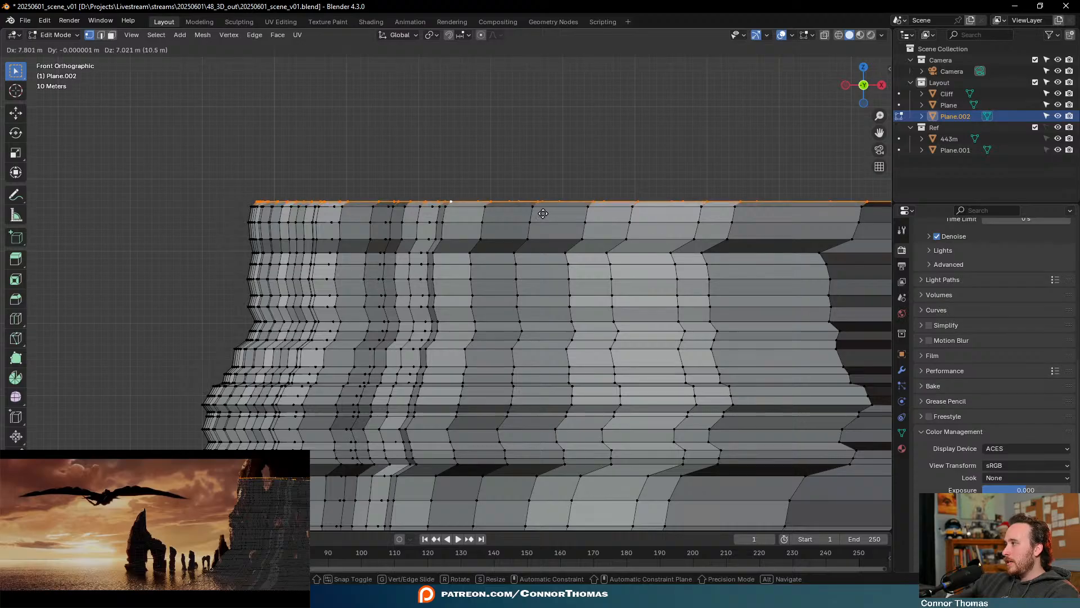
click(543, 212)
Extrude further thin tiers above the last one and scale the uppermost edge inward to about 0.96
key(e)
click(543, 205)
key(s)
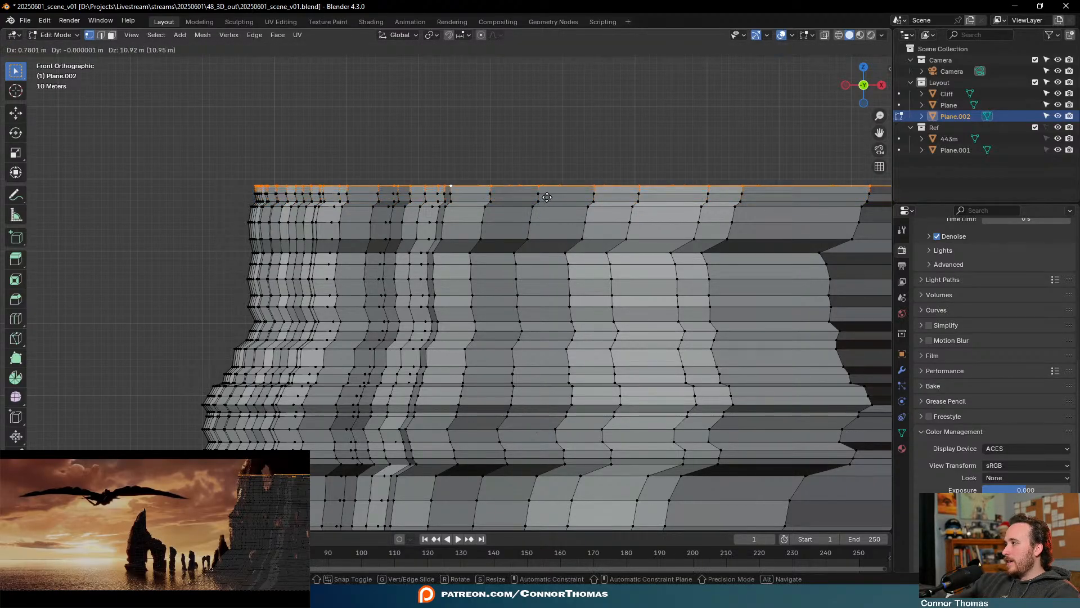
click(548, 197)
key(e)
click(560, 186)
key(s)
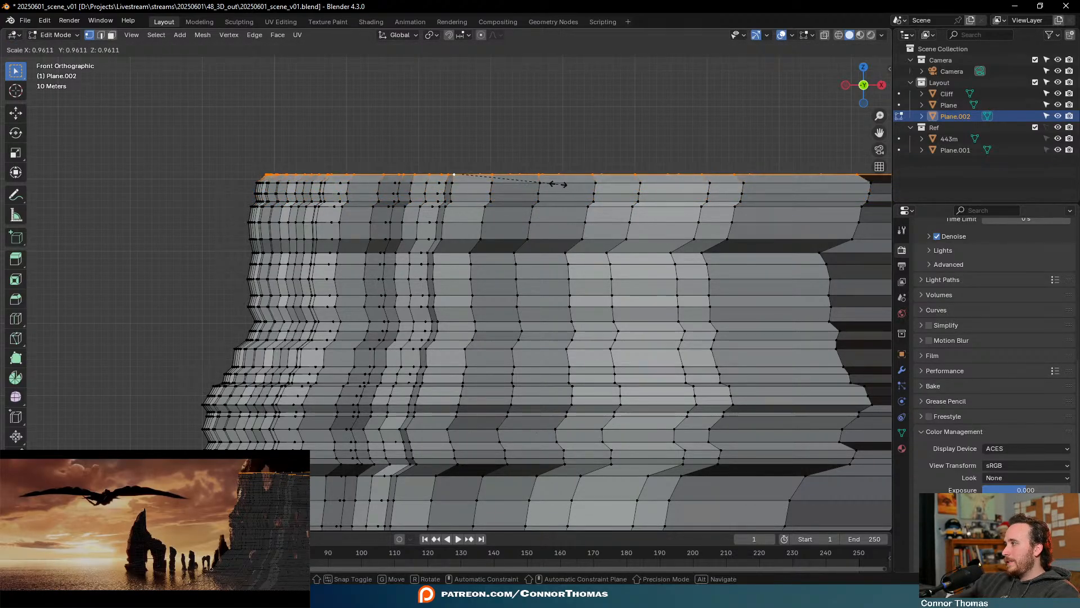
click(554, 181)
key(g)
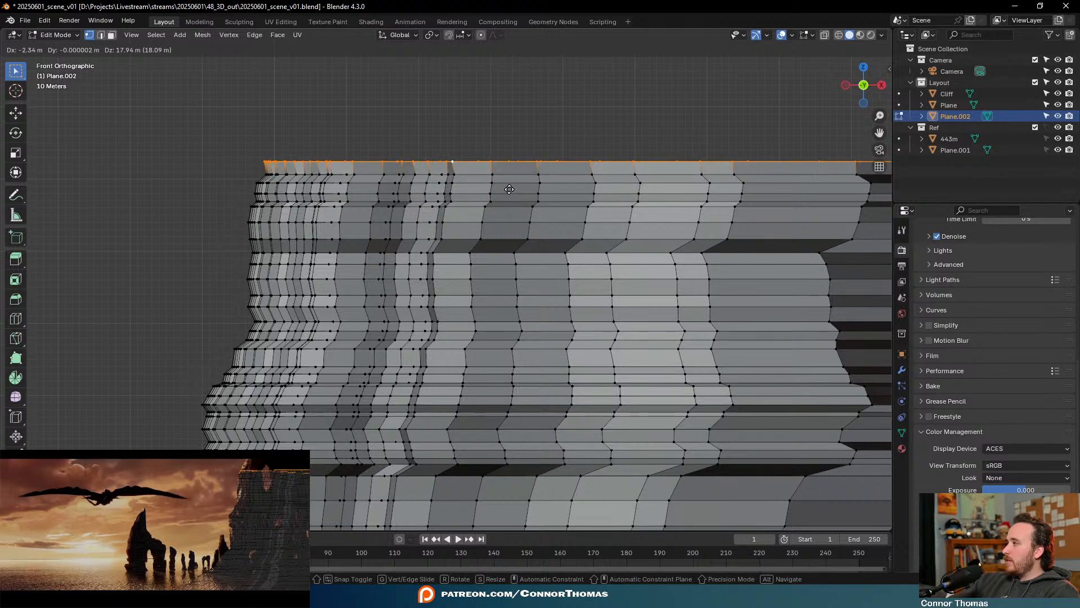
click(517, 190)
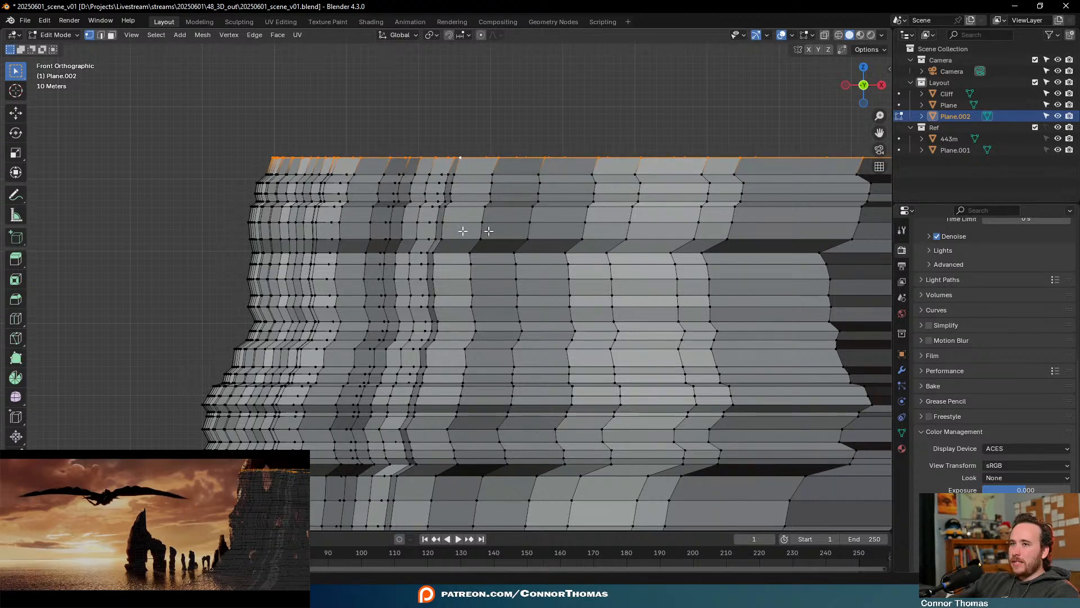
key(ctrl+z)
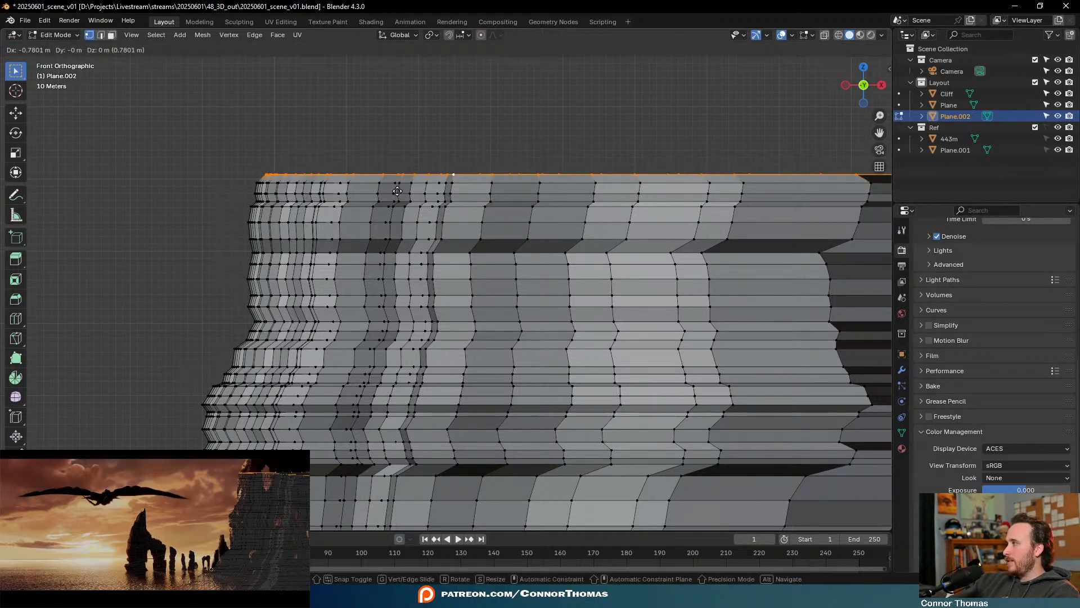
Nudge the top edge sideways, extrude several more tiers upward that taper inward, and leave mesh editing
key(s)
right_click(426, 186)
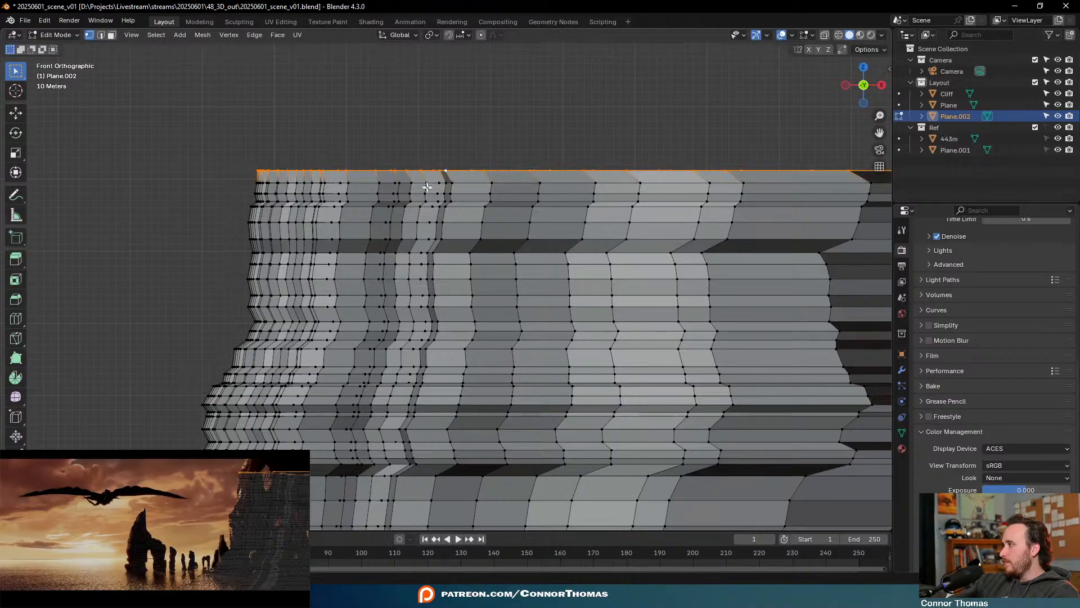
key(e)
click(454, 214)
key(s)
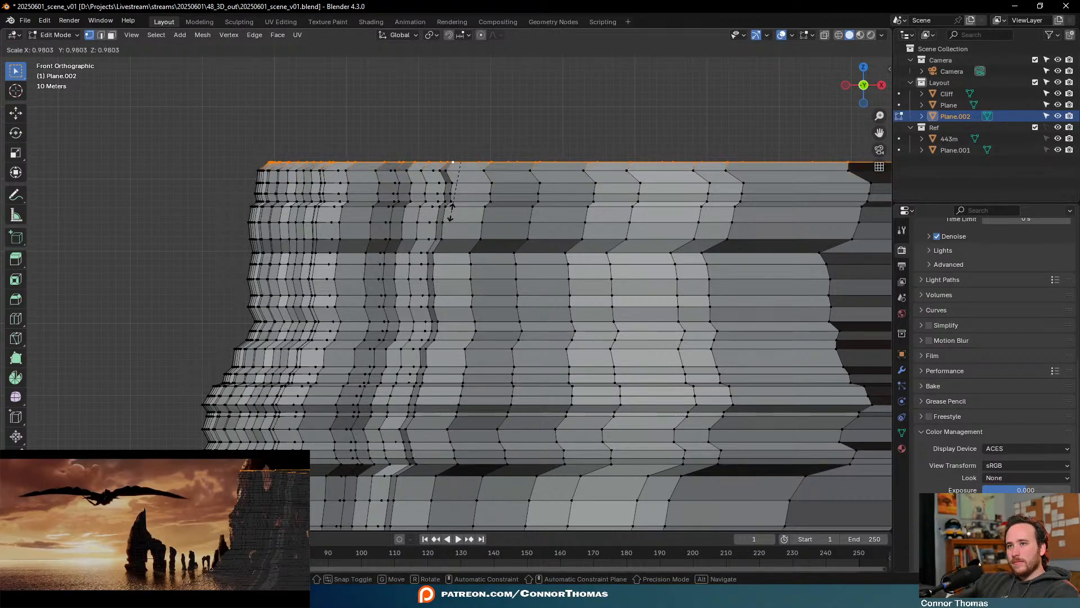
right_click(453, 214)
key(e)
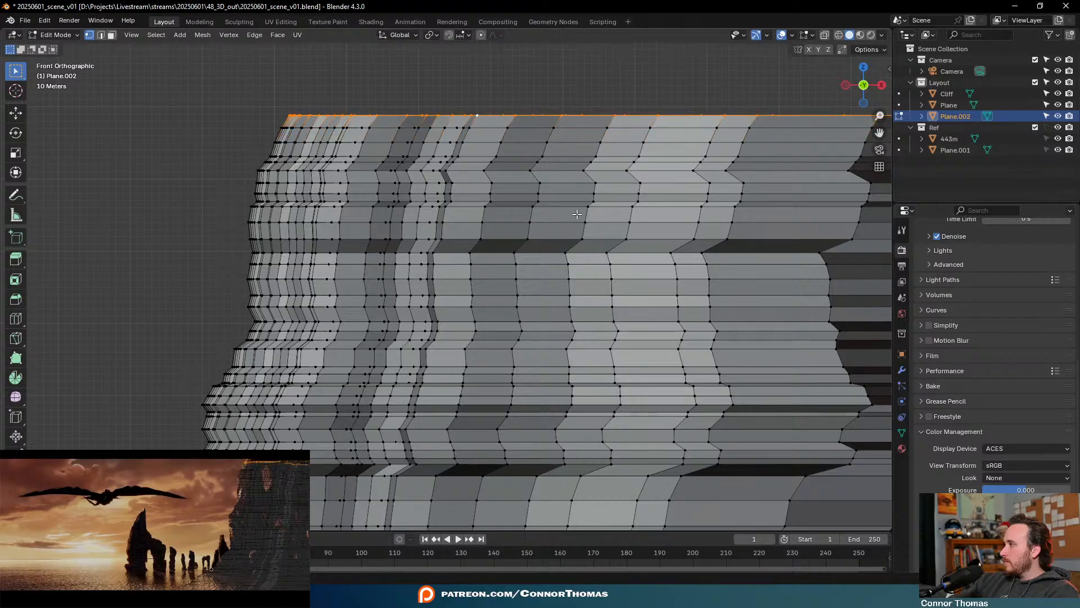
click(554, 230)
key(Tab)
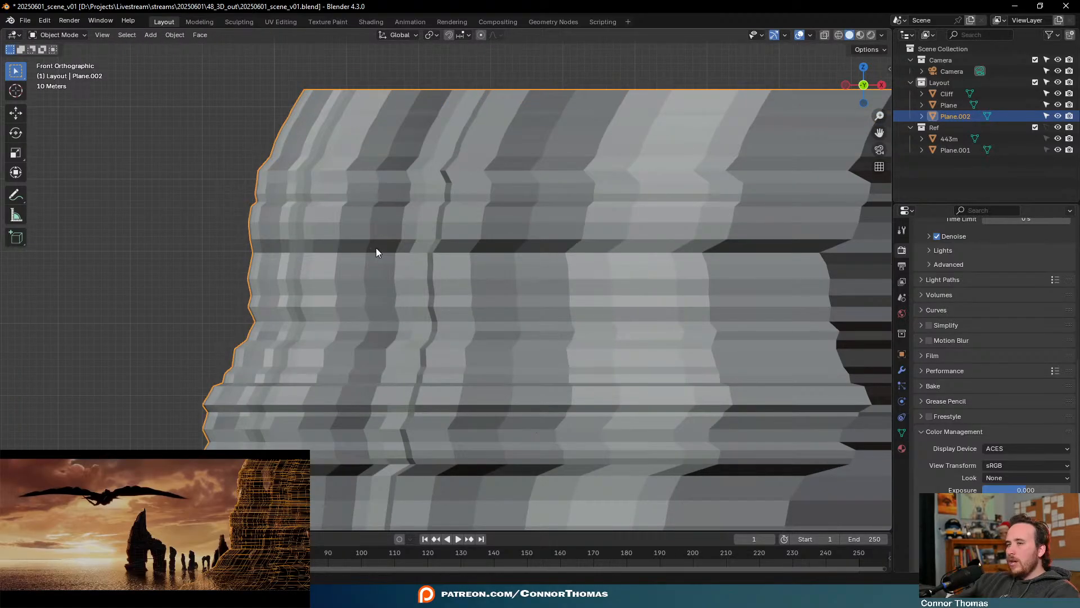
Try pulling selected top-edge vertices down about 308 m using proportional editing with a smooth influence radius of about 490 m
middle_drag(270, 287, 456, 272)
key(Tab)
scroll(364, 177, up, 3)
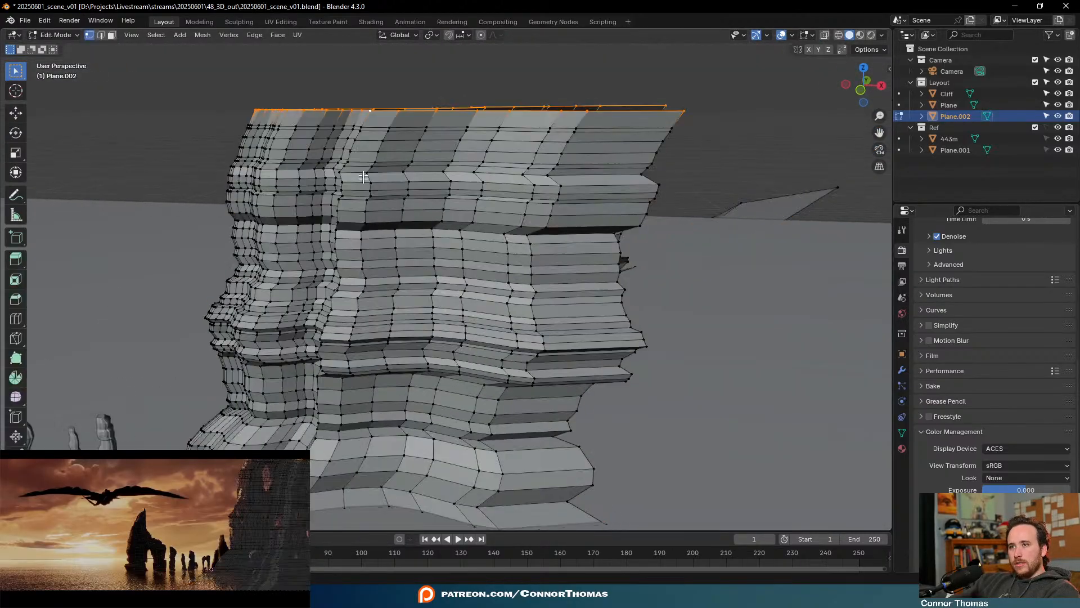
click(373, 114)
middle_drag(373, 115, 366, 147)
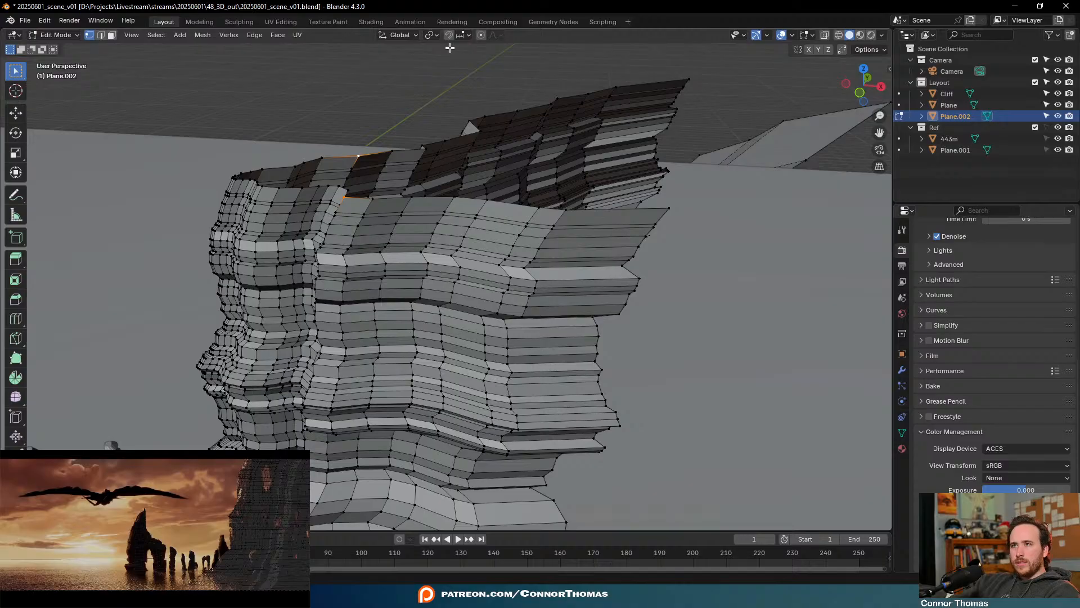
click(480, 35)
key(g)
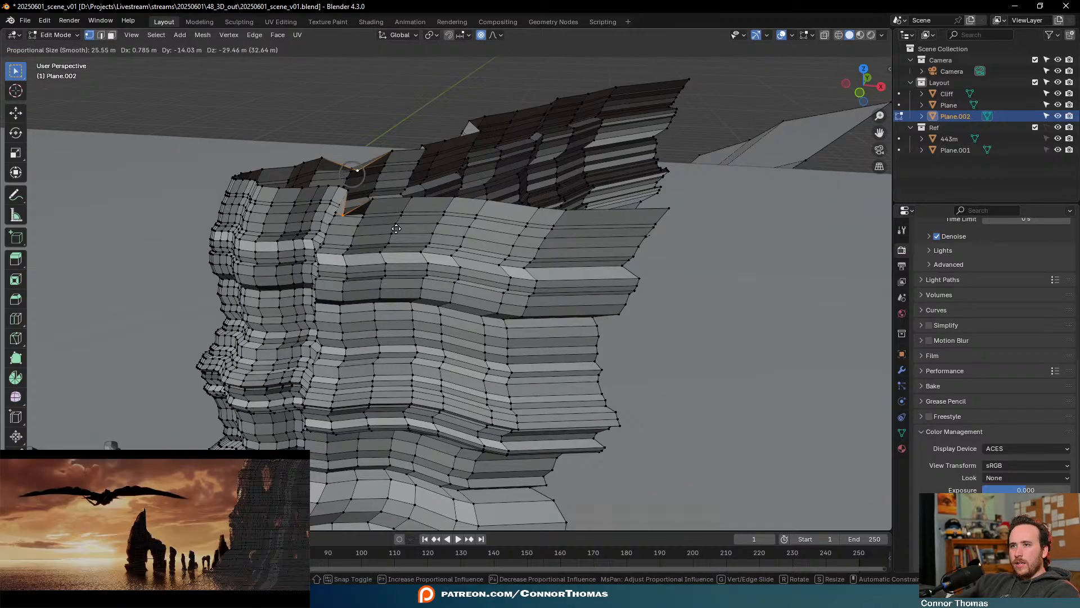
scroll(396, 238, down, 15)
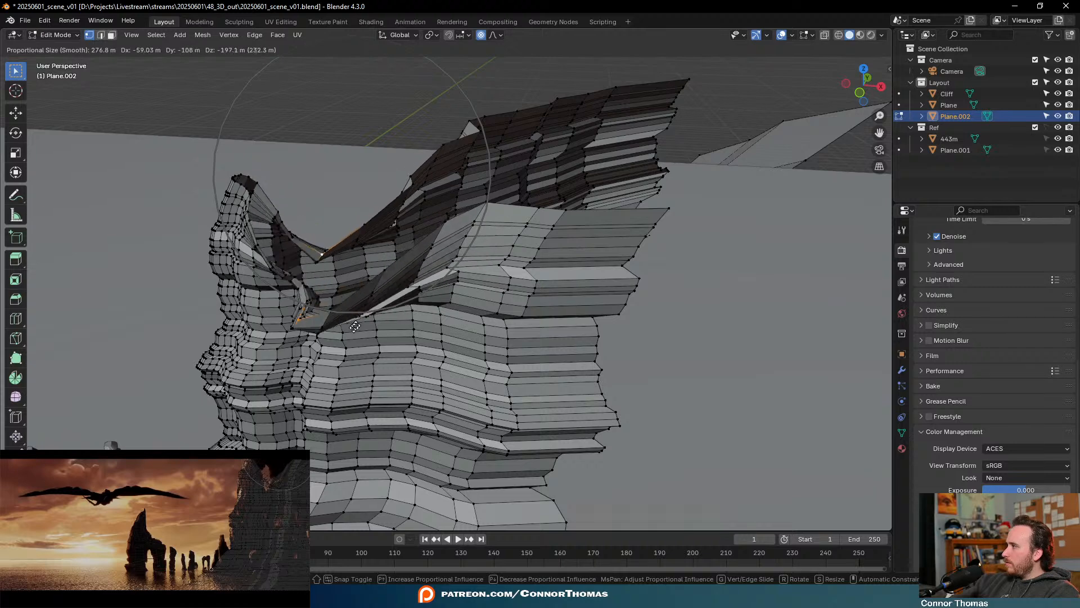
scroll(326, 353, down, 6)
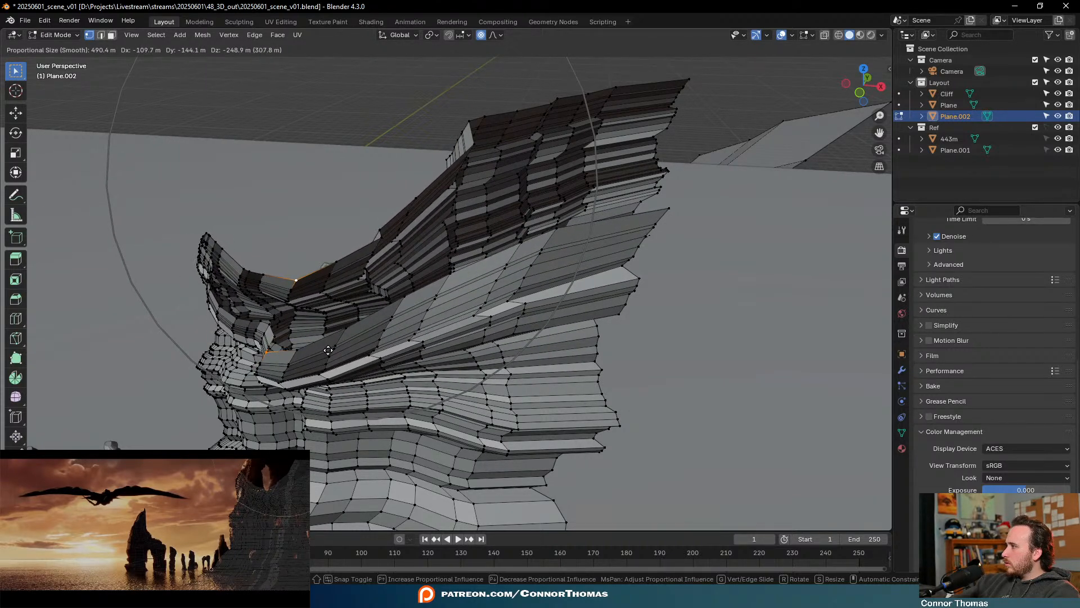
click(328, 350)
Inspect the sunken cliff top from the opposite side and undo the proportional deformation
key(Tab)
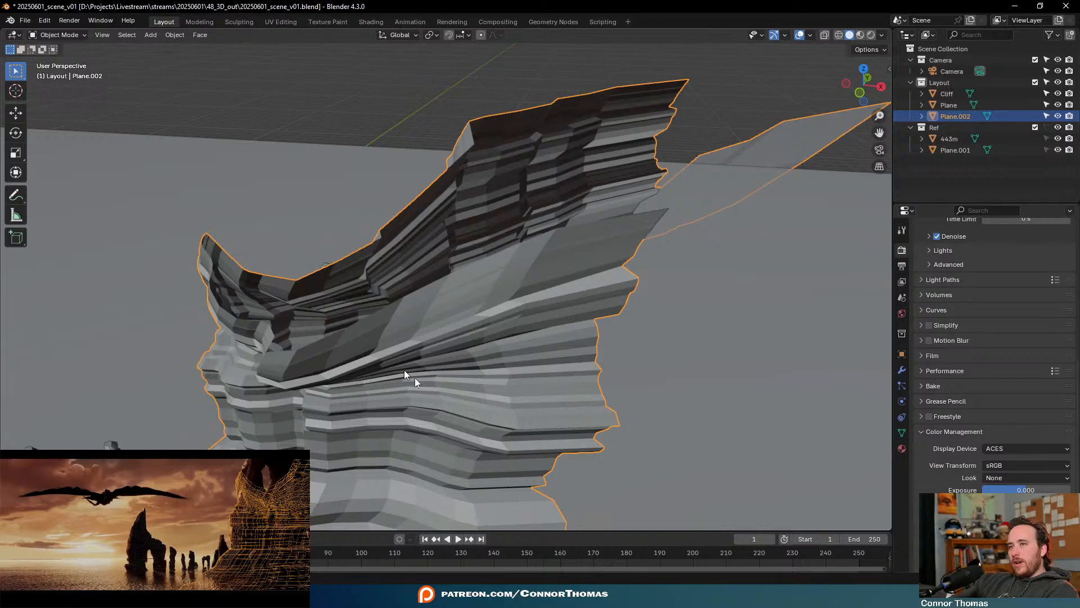
middle_drag(415, 378, 618, 311)
key(Tab)
key(g)
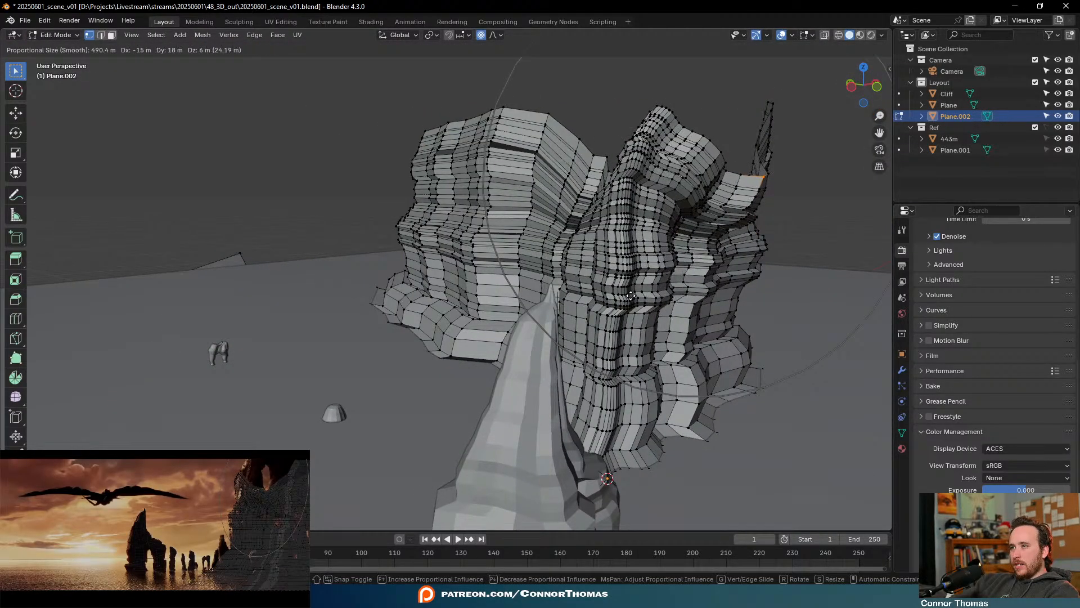
right_click(630, 296)
key(Tab)
key(Tab)
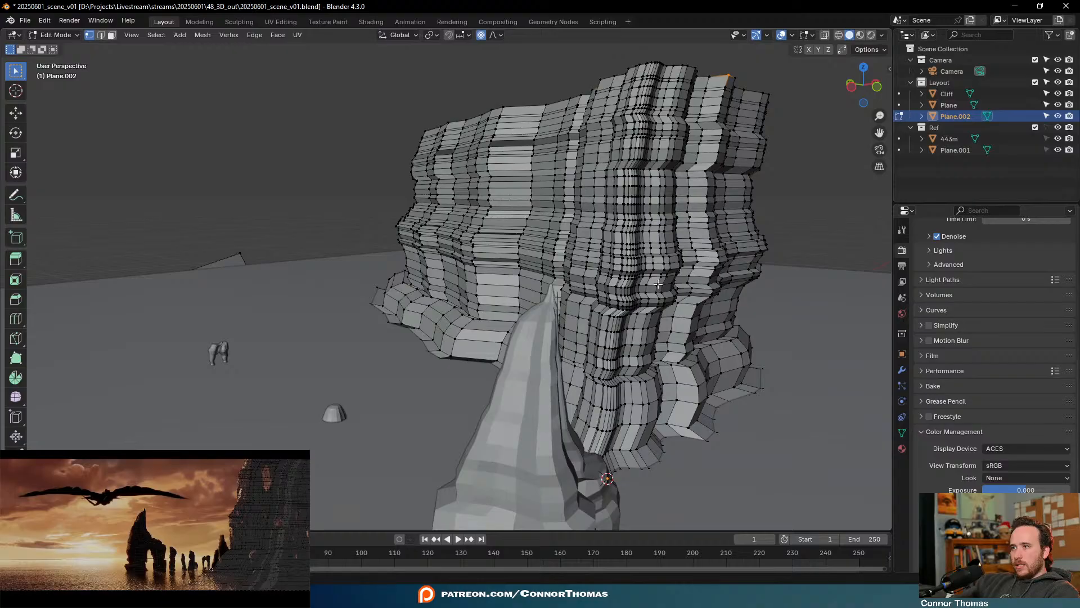
Try lowering the same top-edge vertices again with proportional influence, inspect the dip up close, and undo it
middle_drag(658, 284, 647, 298)
key(g)
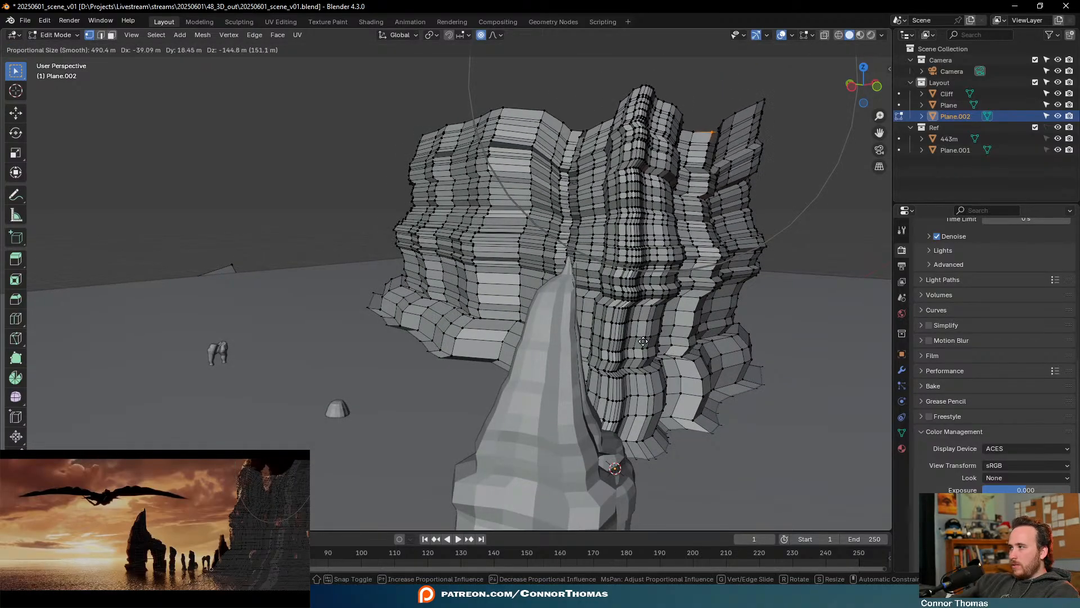
click(607, 380)
middle_drag(543, 241, 432, 279)
scroll(385, 294, up, 4)
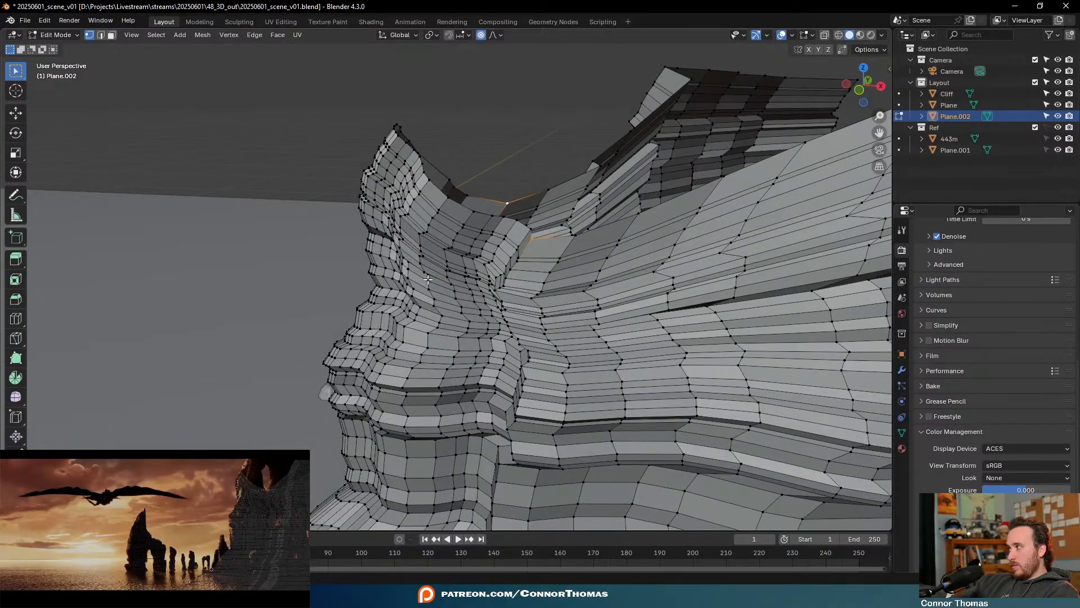
middle_drag(462, 212, 551, 307)
click(452, 267)
scroll(452, 270, up, 6)
scroll(490, 249, down, 4)
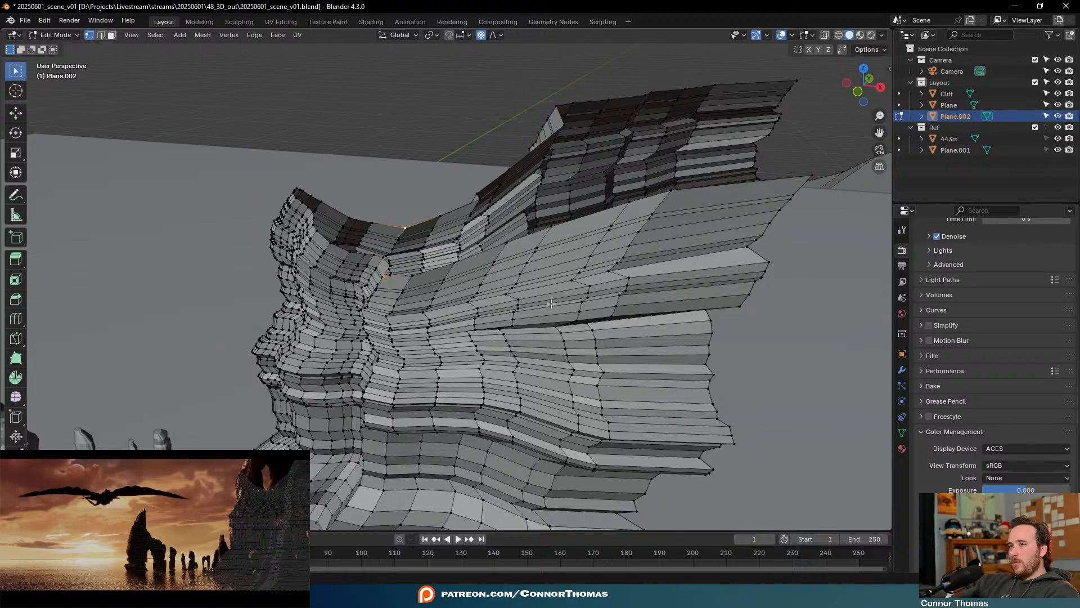
middle_drag(551, 304, 518, 256)
Place the 3D cursor on the cliff's upper face, add a plane there and enlarge it
key(Tab)
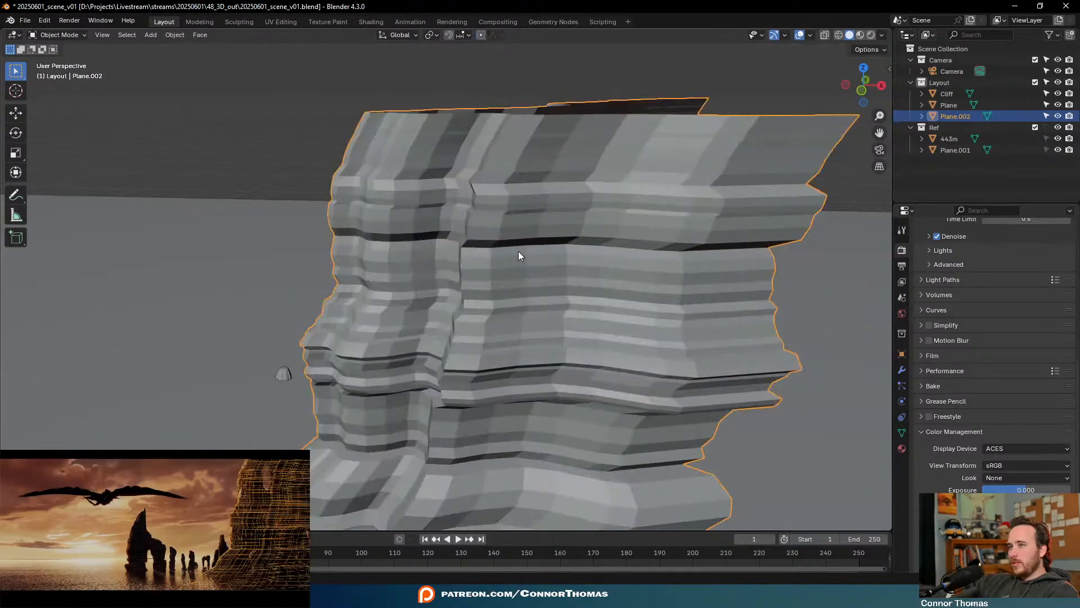
click(15, 91)
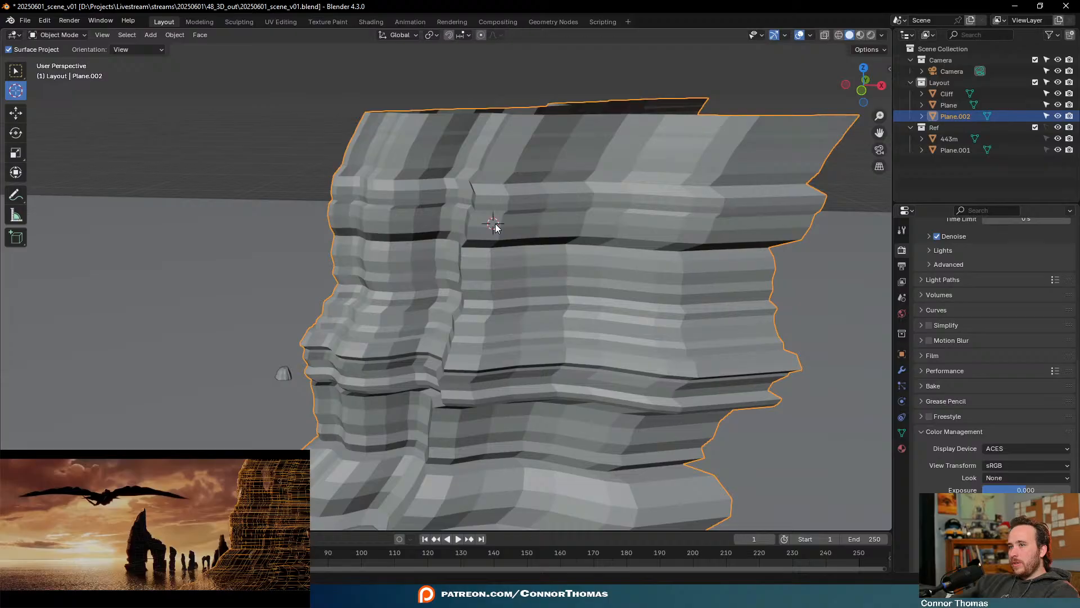
key(w)
key(shift+a)
mouse_move(524, 280)
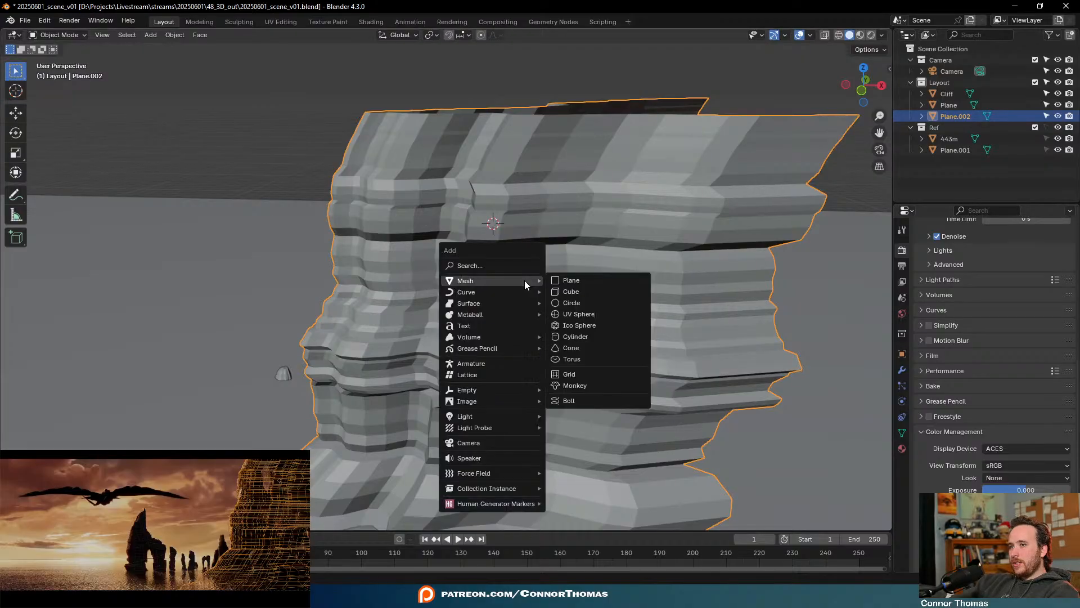
click(599, 281)
key(s)
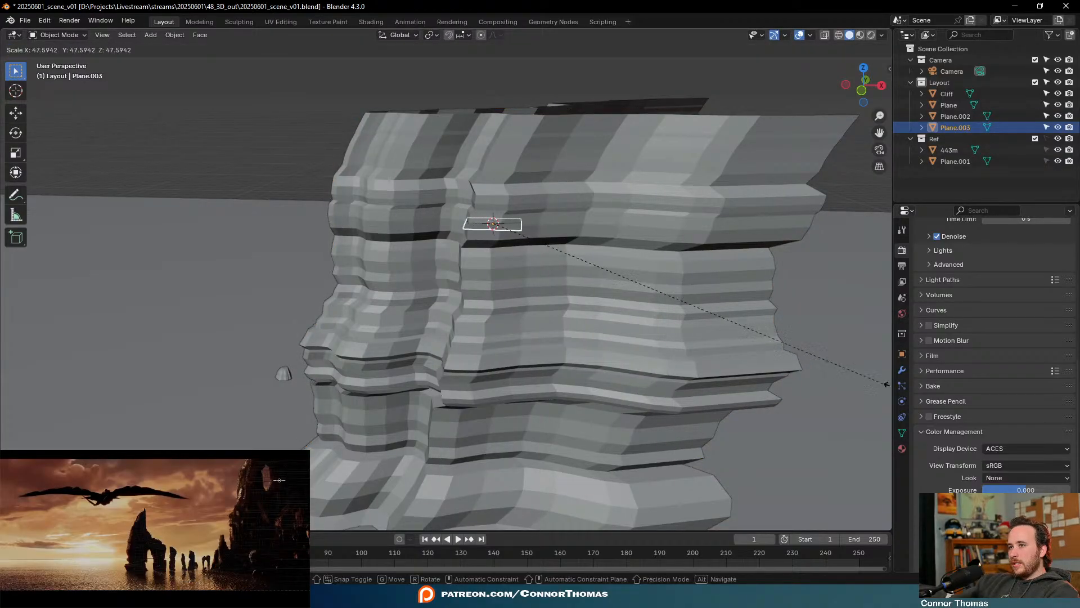
click(684, 71)
mouse_move(689, 164)
middle_down()
mouse_move(714, 200)
mouse_move(684, 181)
middle_up()
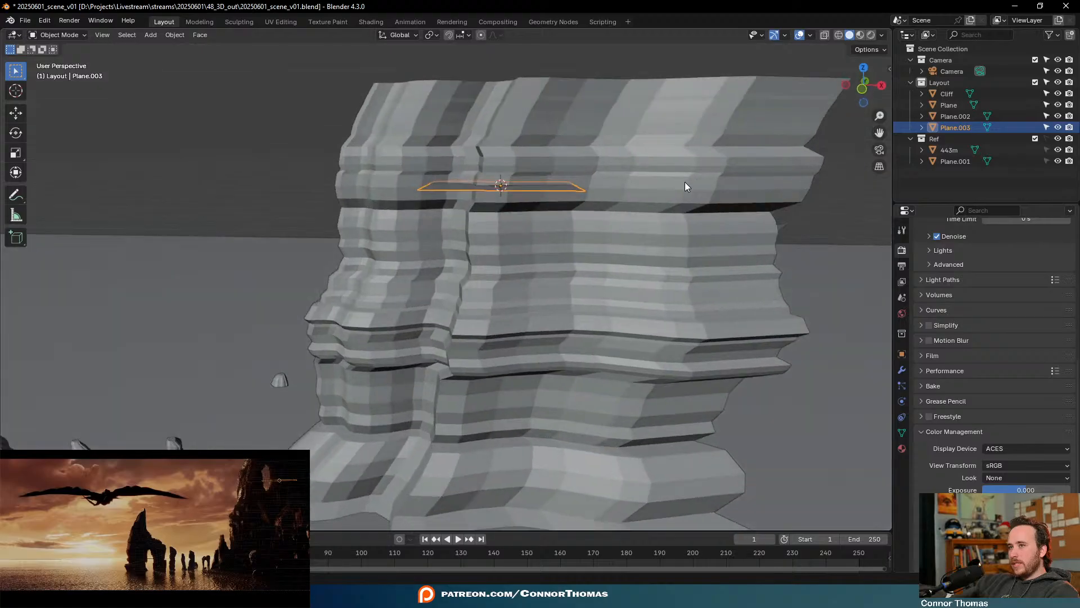
Rotate the new plane freely until it stands against the cliff face, and delete it
key(r)
key(r)
click(676, 262)
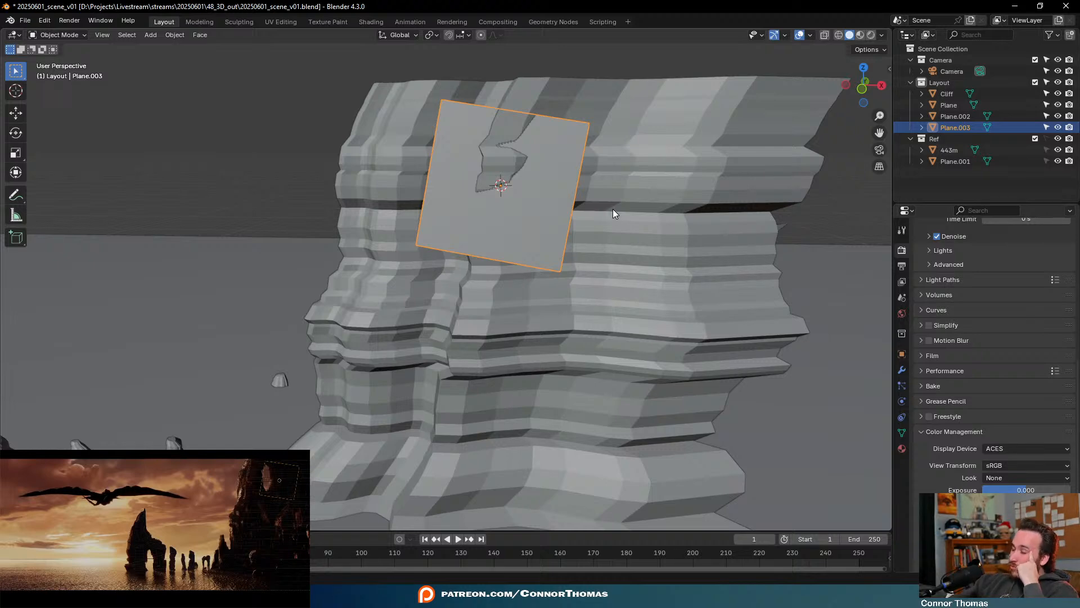
key(Delete)
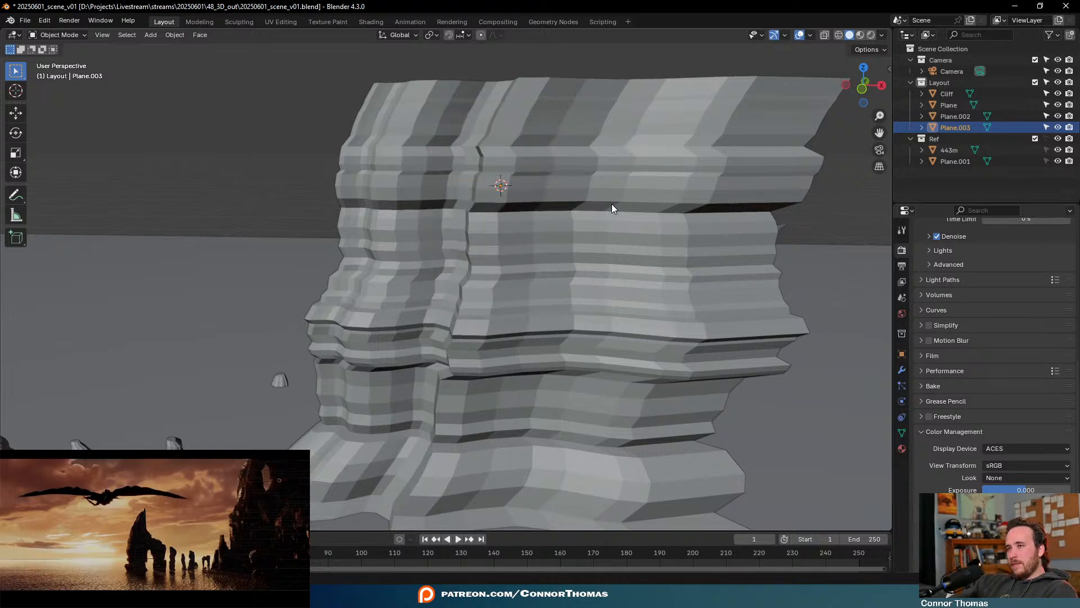
Select the layered cliff again and return to editing its mesh
click(612, 203)
key(Tab)
key(Tab)
key(Tab)
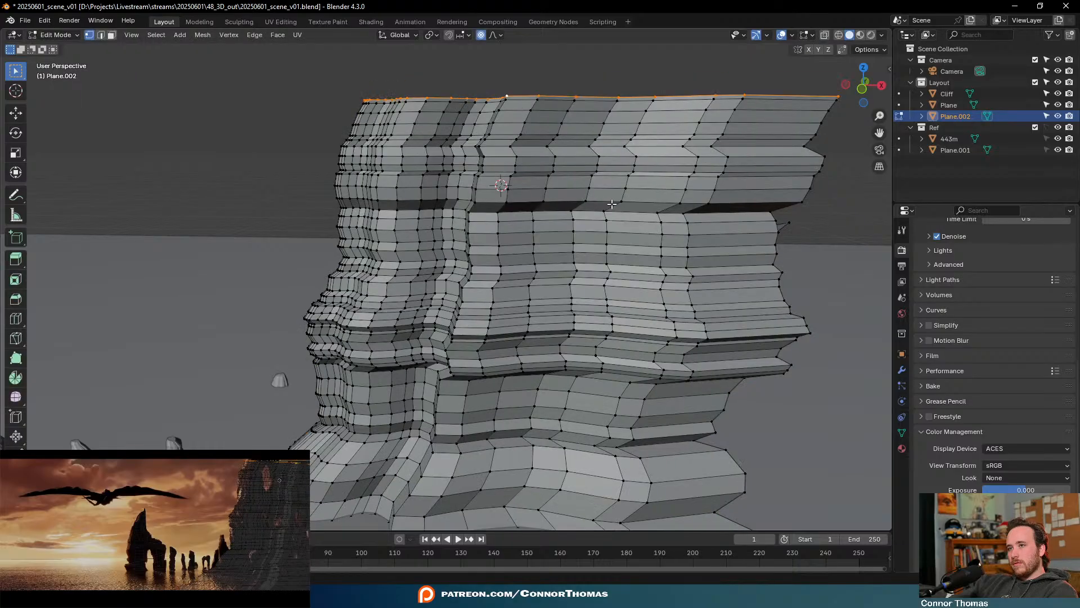
Undo the recent edits to the layered cliff's top edge, one after another
key(ctrl+z)
key(ctrl+z)
key(ctrl+z)
key(ctrl+z)
key(ctrl+z)
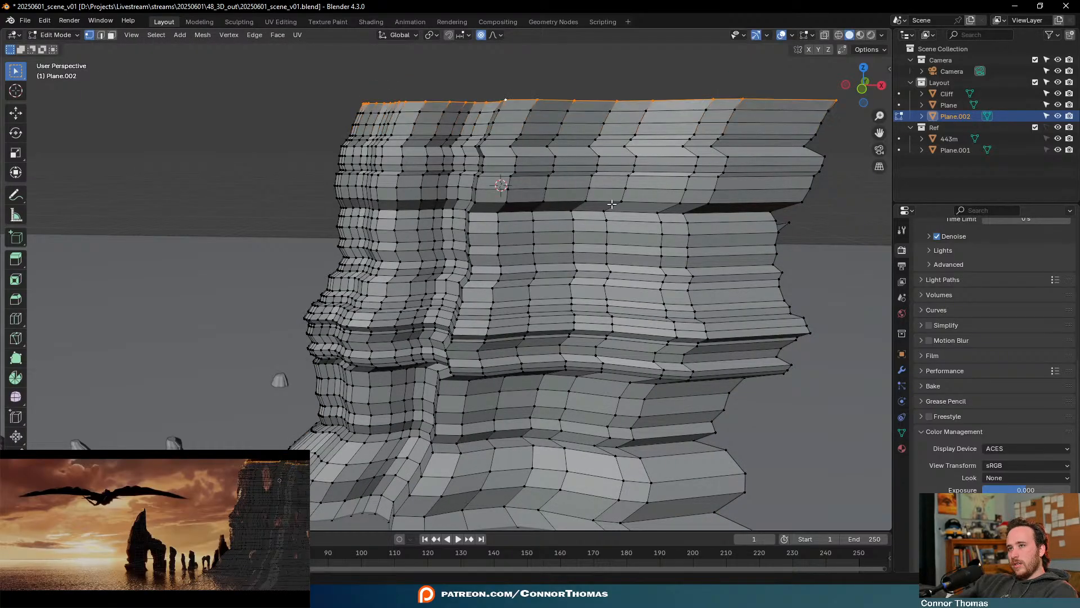
key(Tab)
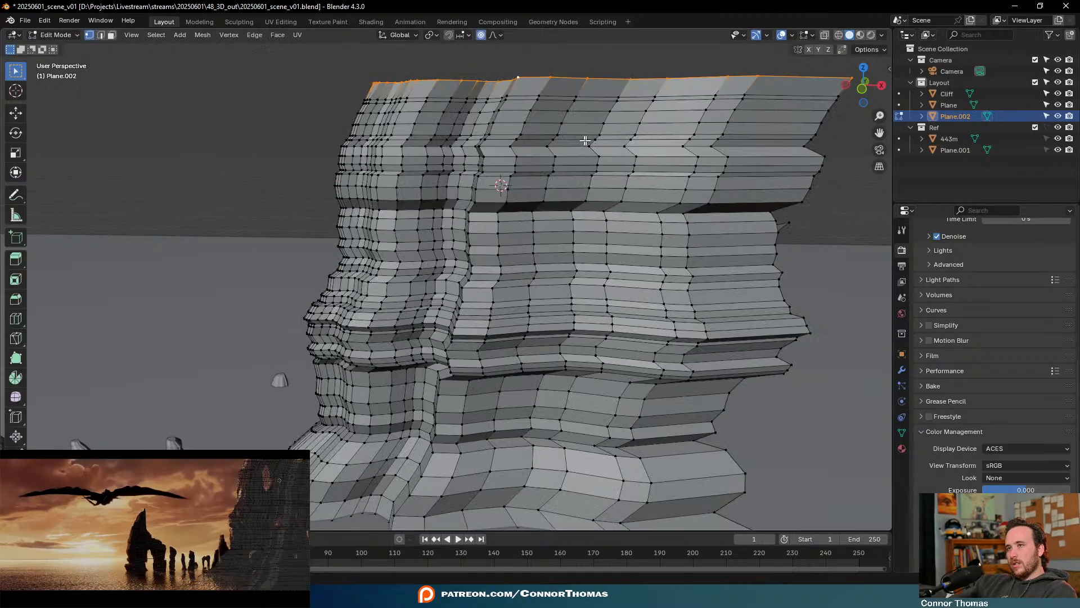
Pull the front corner of the cliff's top edge down about 244 m with smooth proportional influence of about 593 m, and inspect the dip
middle_drag(591, 173, 534, 140)
click(514, 228)
key(g)
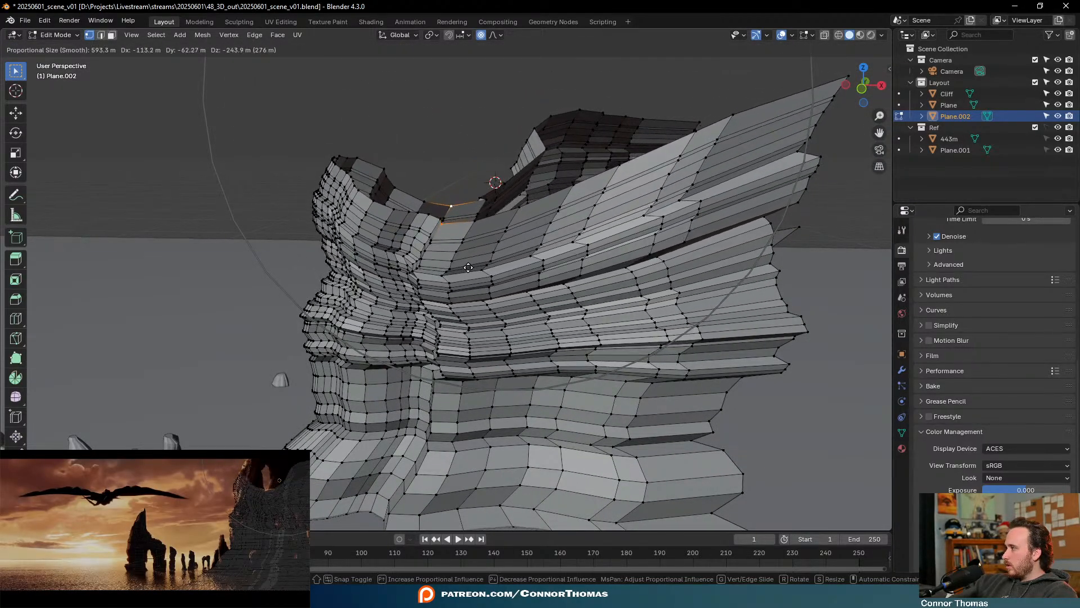
click(470, 269)
key(Tab)
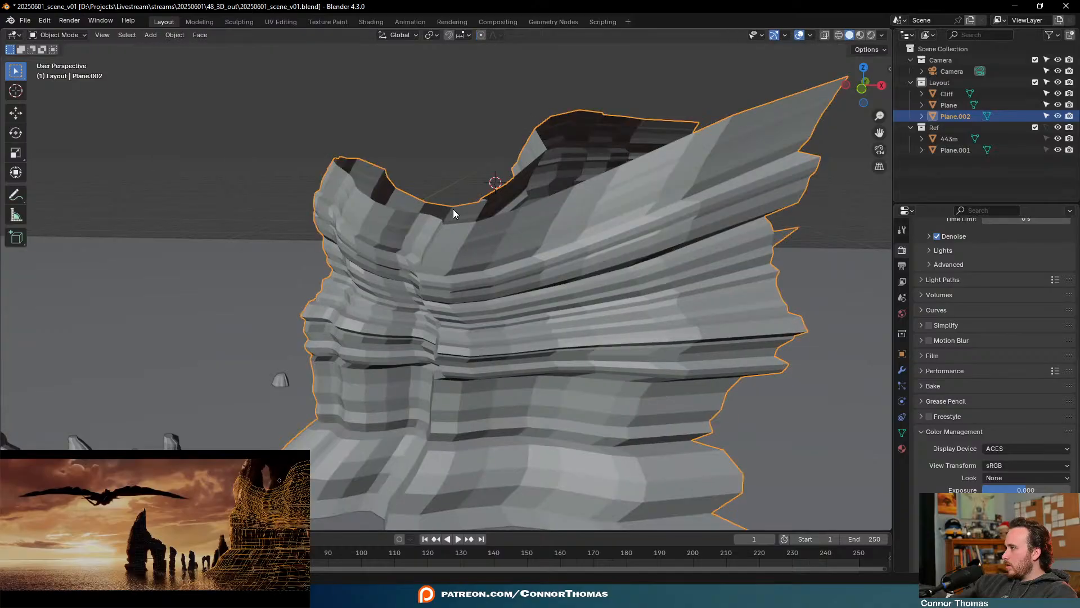
middle_drag(453, 209, 530, 230)
middle_drag(530, 229, 507, 231)
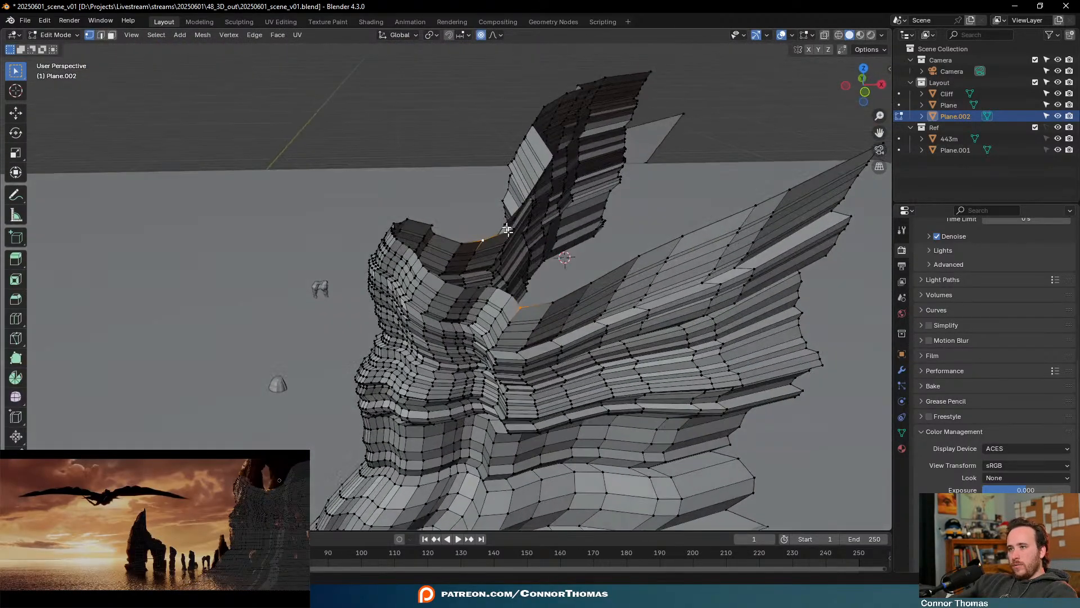
Try filling a triangular face across the dip from one near-rim vertex to two far-rim vertices, and undo it
scroll(552, 304, up, 4)
scroll(542, 302, down, 2)
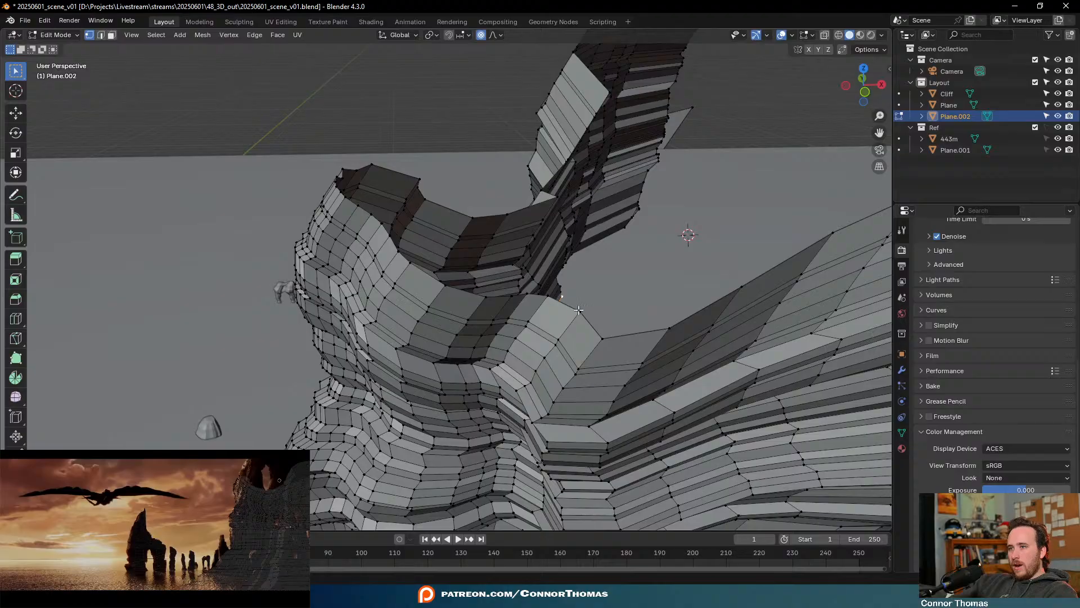
middle_drag(579, 309, 633, 316)
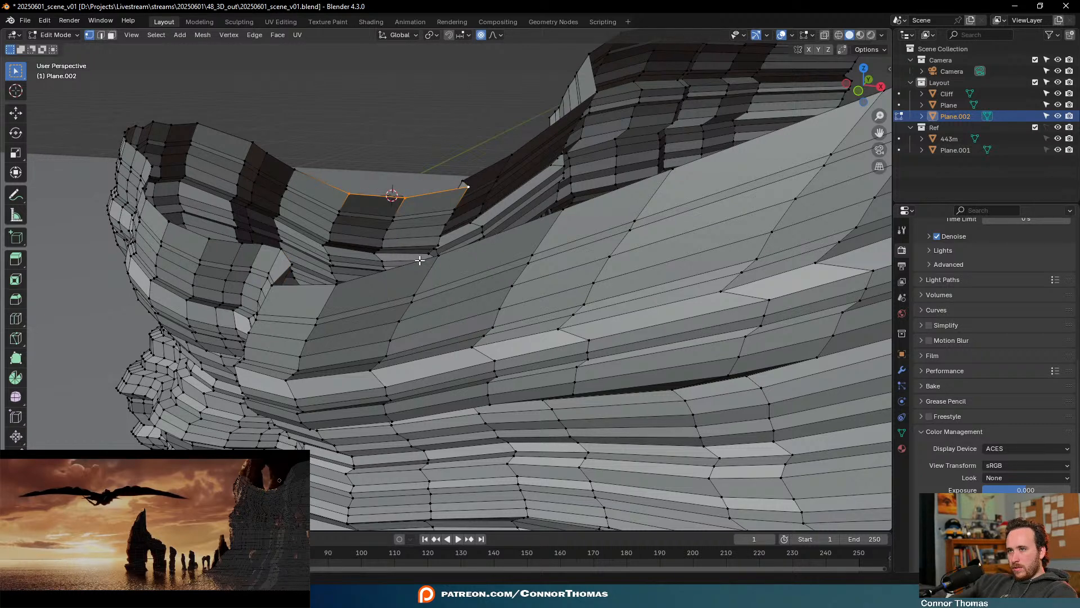
middle_drag(454, 280, 293, 303)
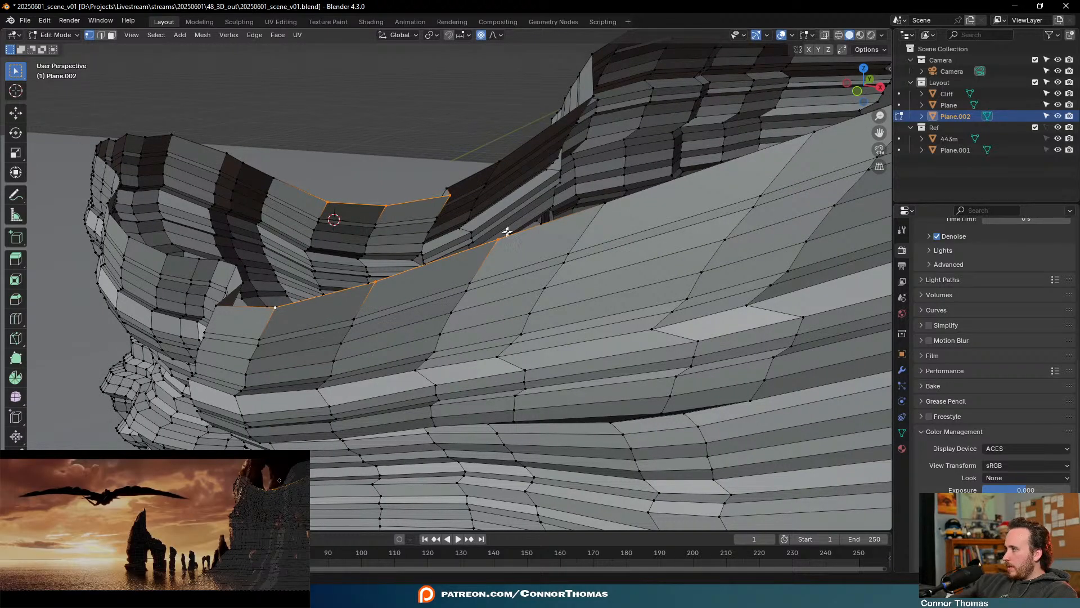
middle_drag(587, 218, 539, 180)
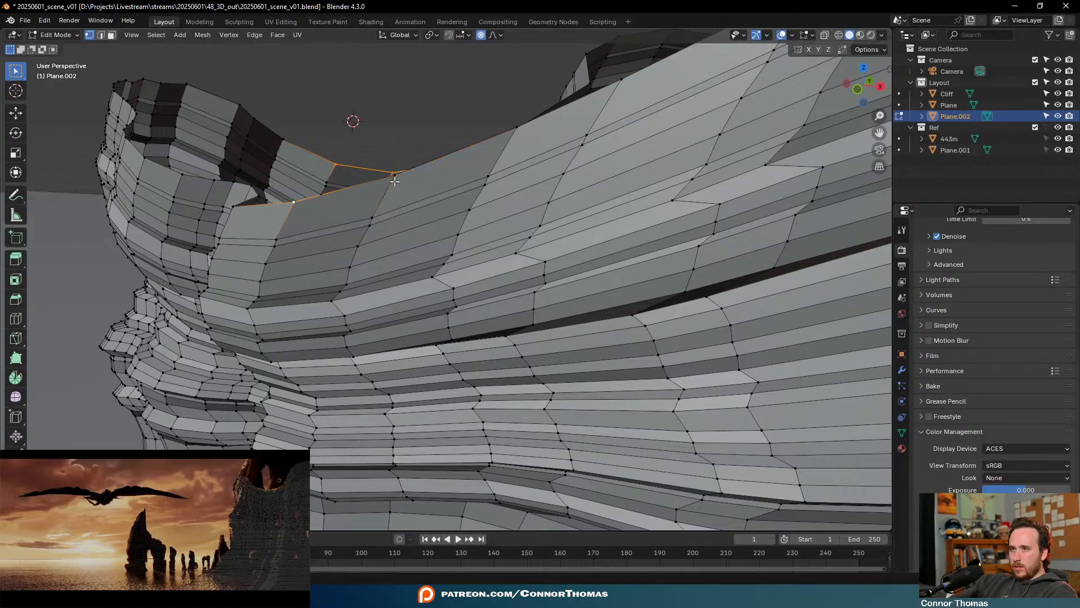
middle_drag(395, 181, 456, 209)
key(f)
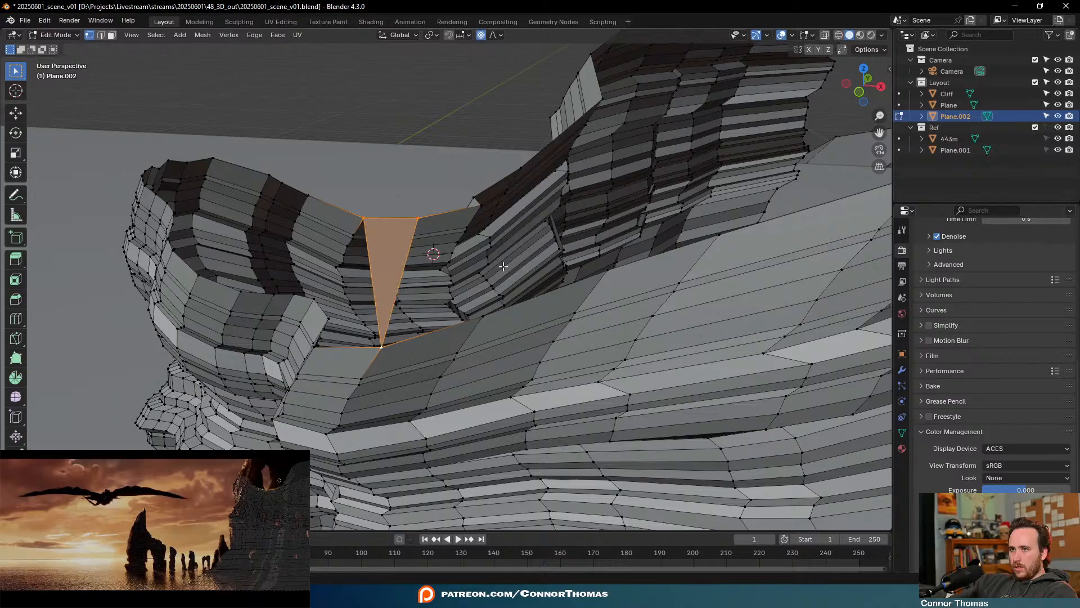
key(ctrl+z)
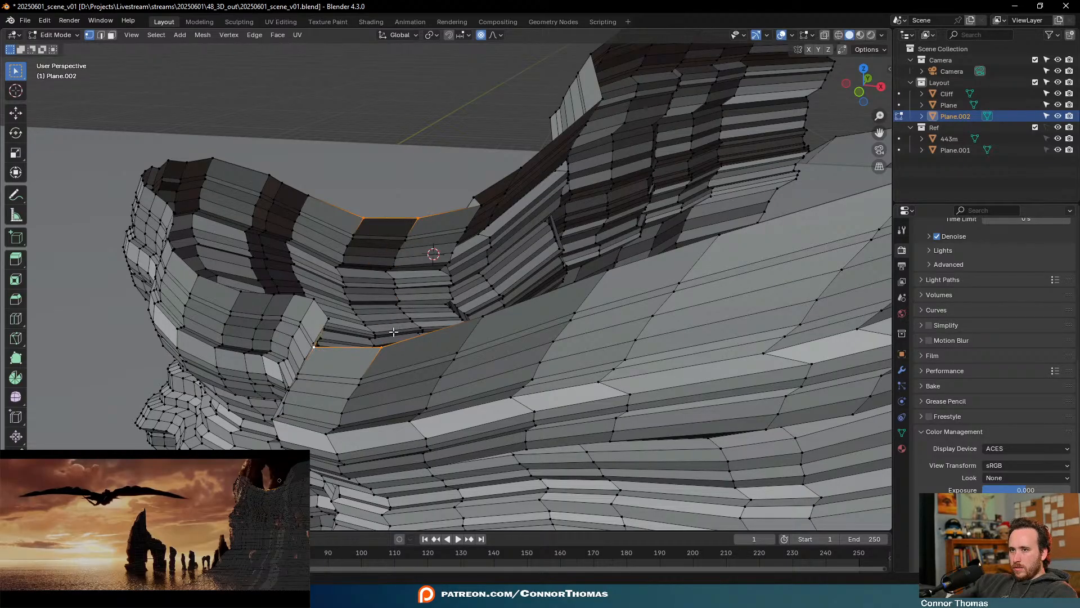
Fill a four-sided face bridging the near and far rims of the cliff's dip, leaving it without a loop cut
key(f)
middle_drag(393, 332, 436, 316)
key(ctrl+r)
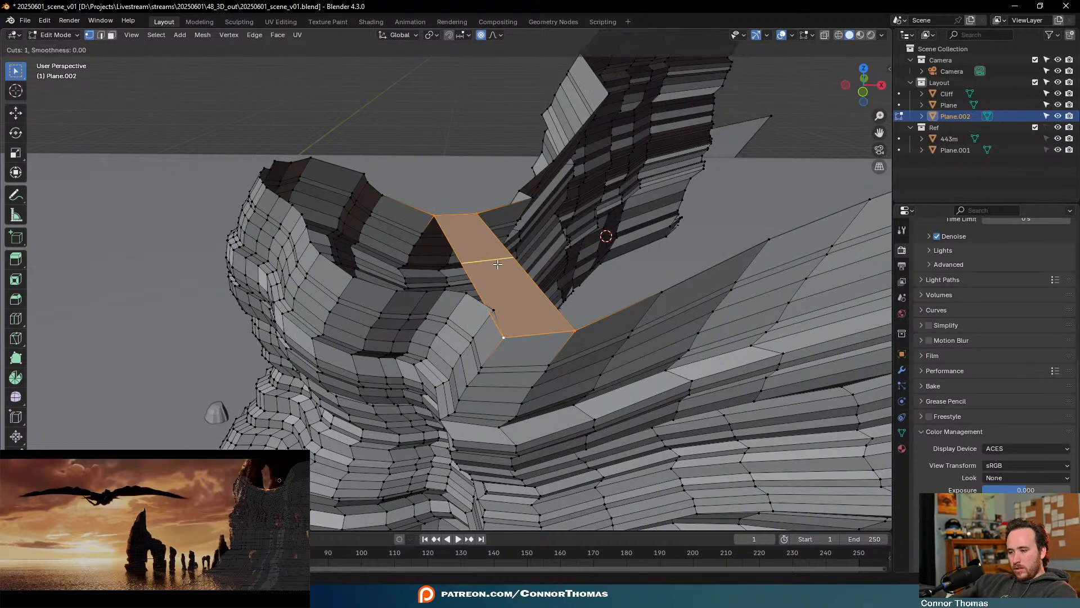
key(Escape)
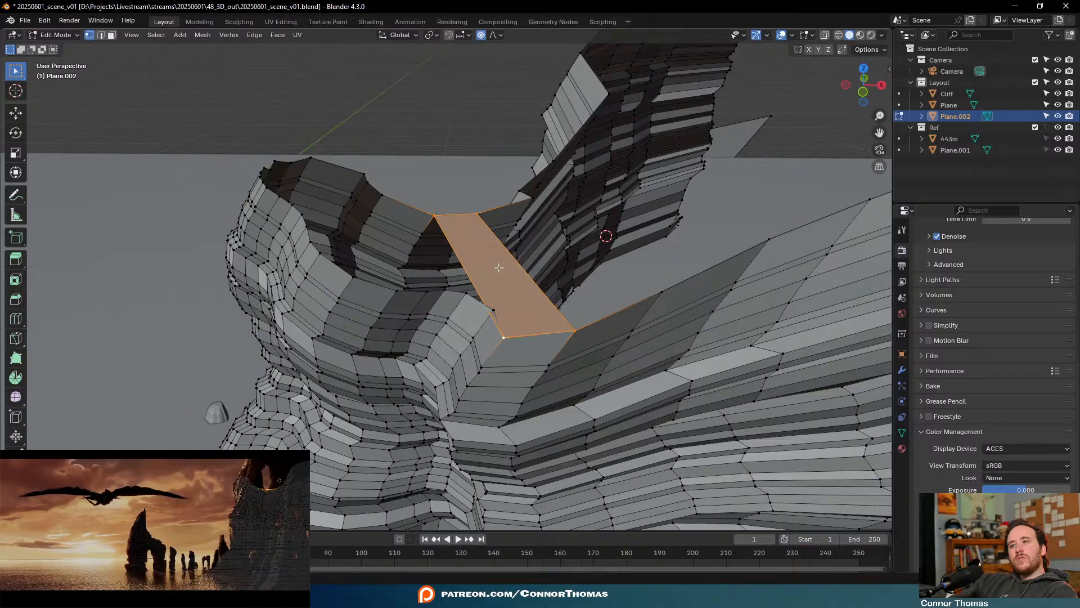
Add a loop cut across the face bridging the gap in the cliff top, sliding it toward the far end
key(ctrl+r)
click(495, 268)
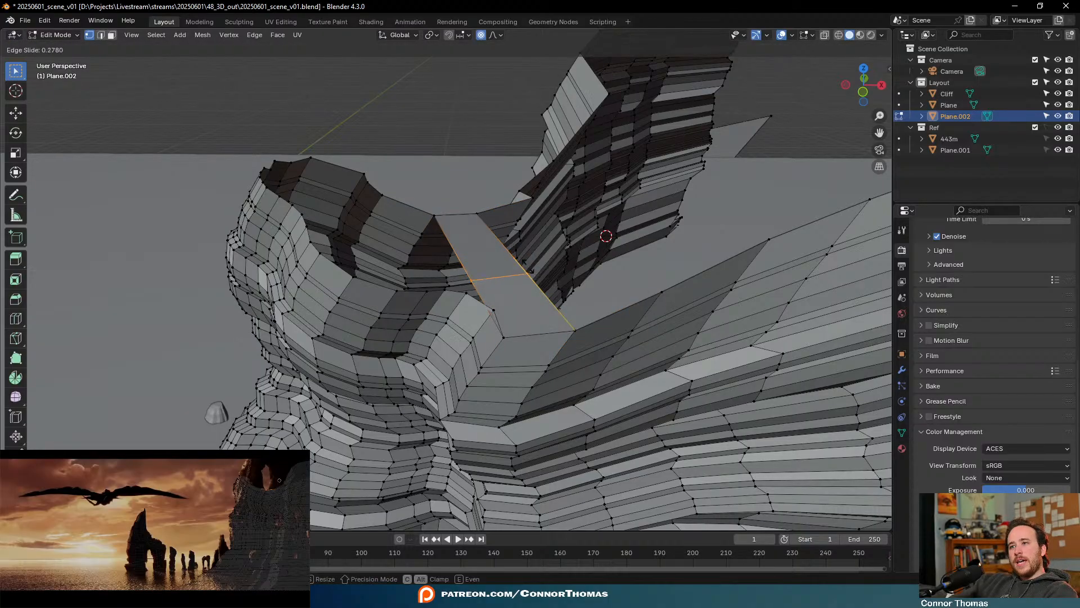
click(517, 273)
Turn off proportional editing and nudge the new cut across the bridging strip slightly
middle_drag(607, 279, 626, 272)
key(g)
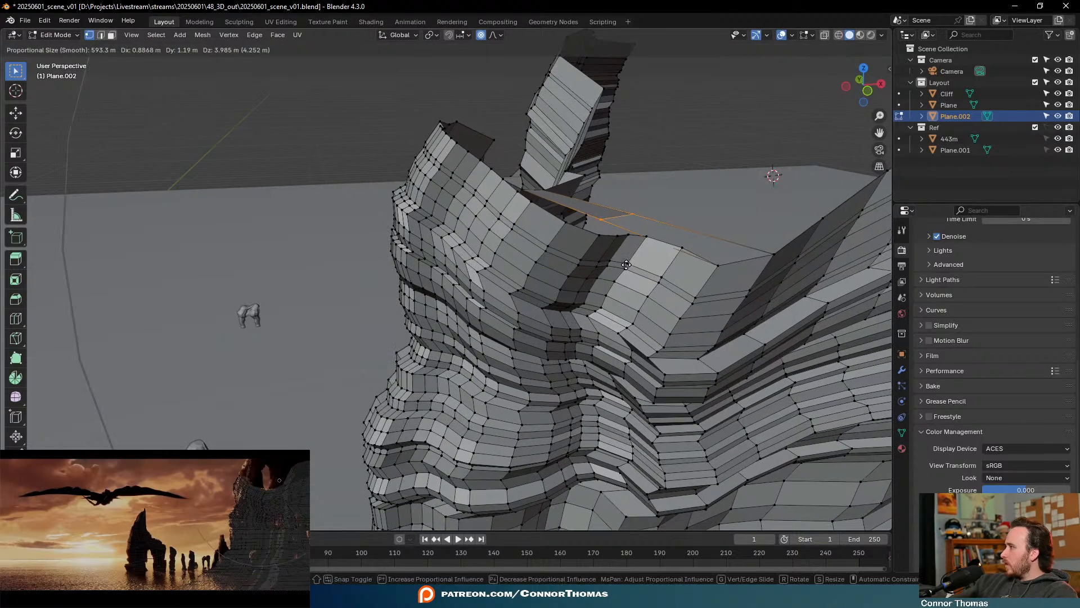
key(Escape)
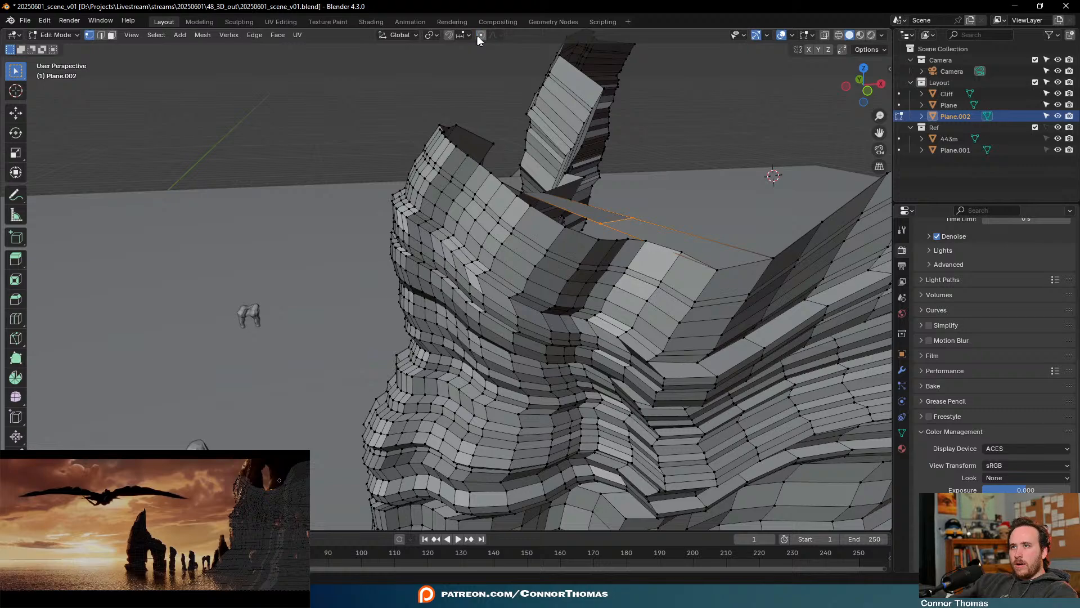
click(480, 35)
key(g)
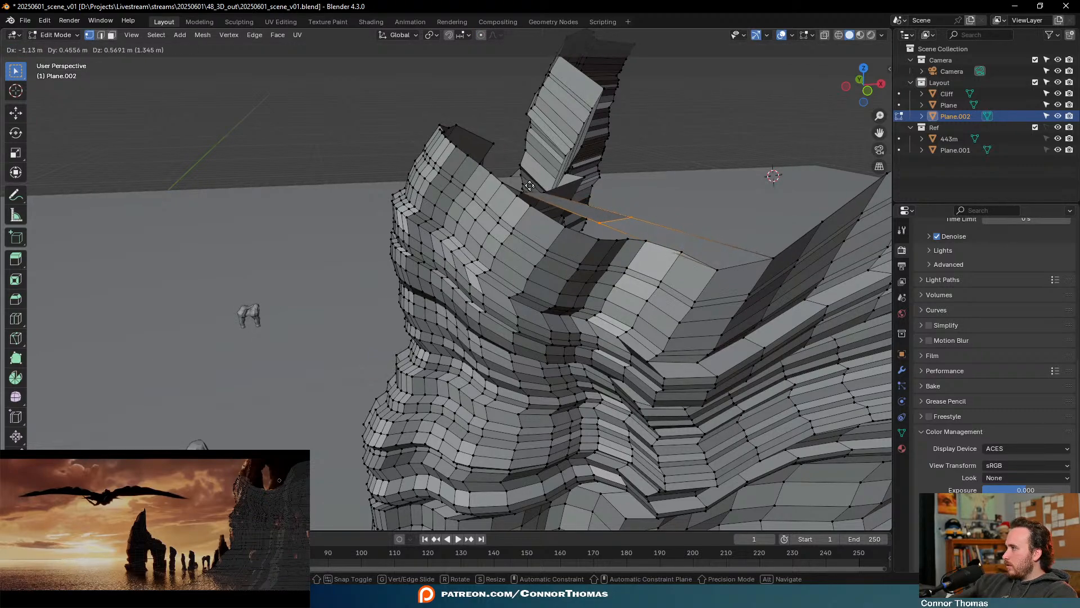
click(527, 181)
Clear the selection and pull the near rim vertex beside the bridging strip back along the rock by about 7.5 m
key(a)
key(a)
middle_drag(638, 205, 418, 231)
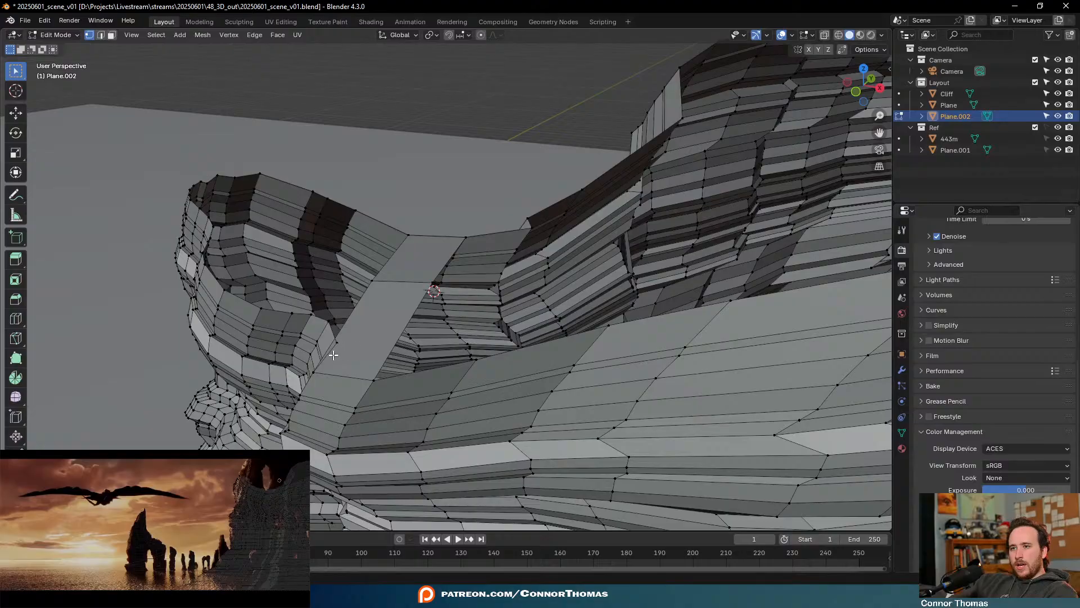
key(g)
click(351, 328)
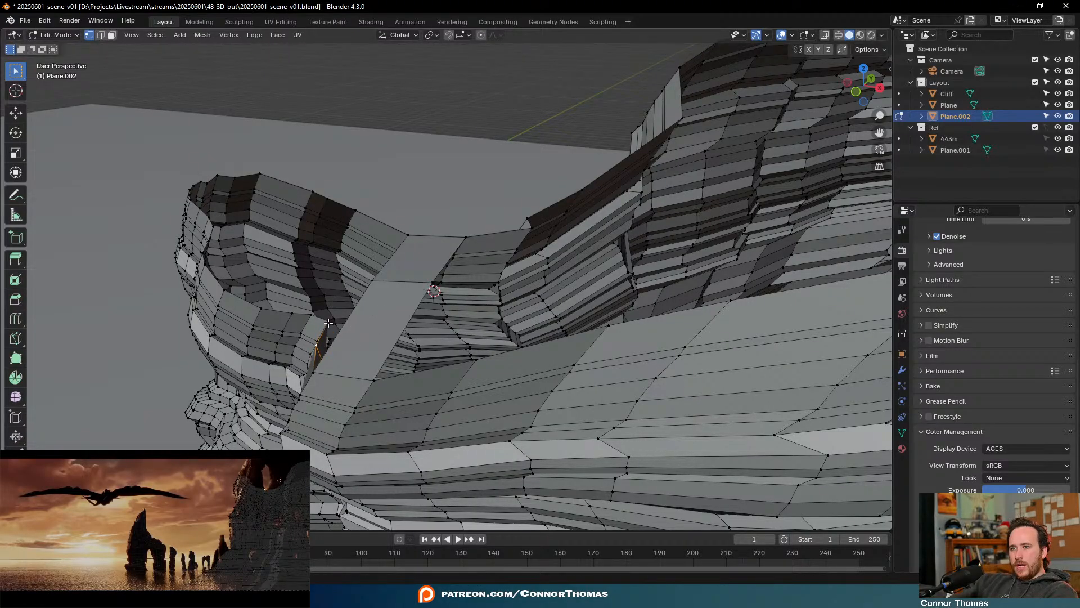
middle_drag(325, 325, 420, 309)
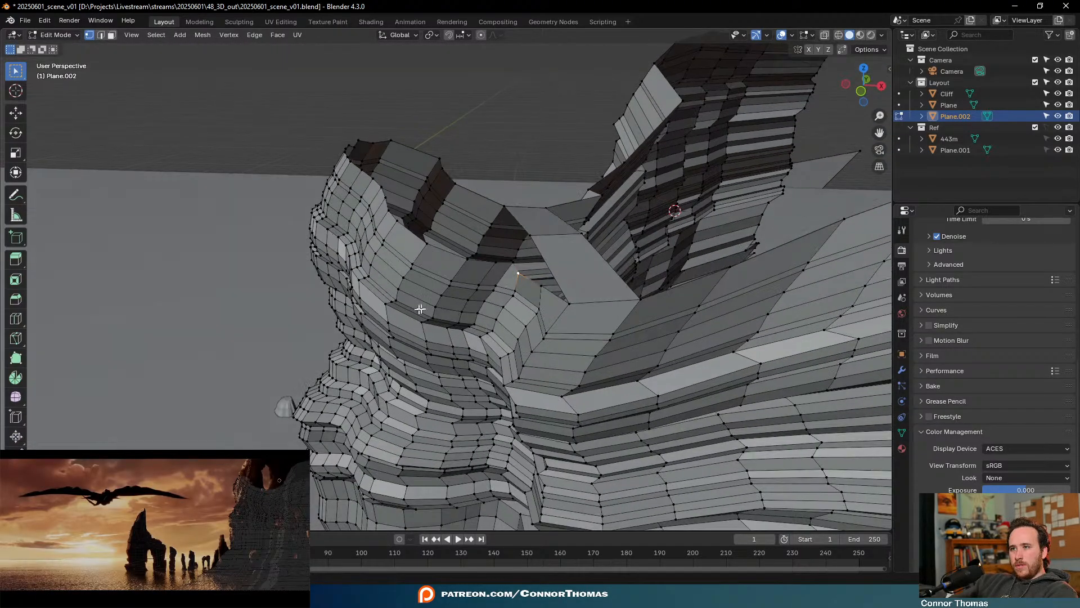
key(g)
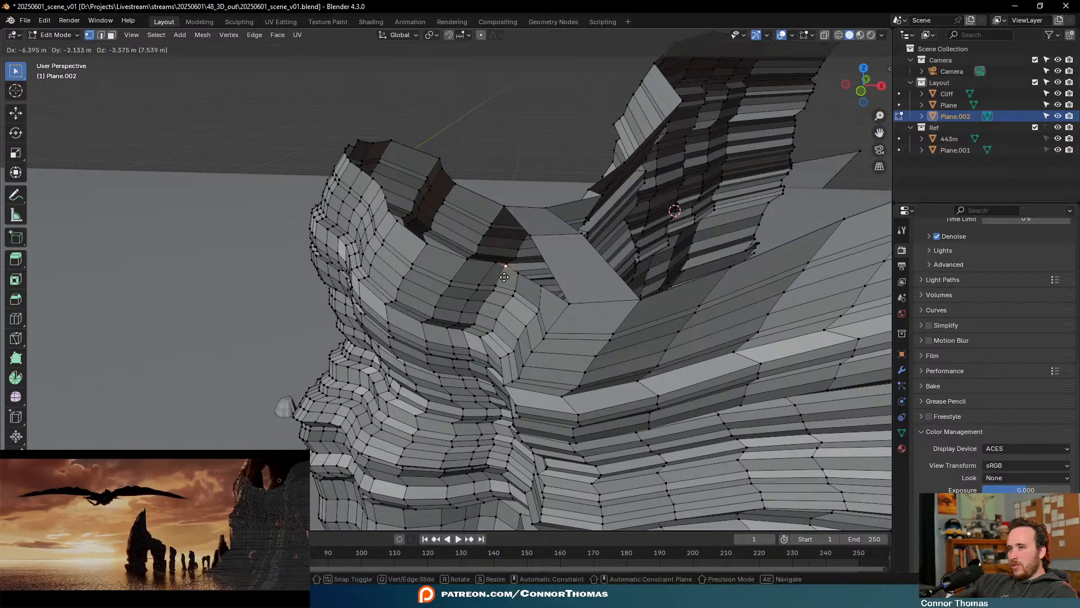
click(505, 276)
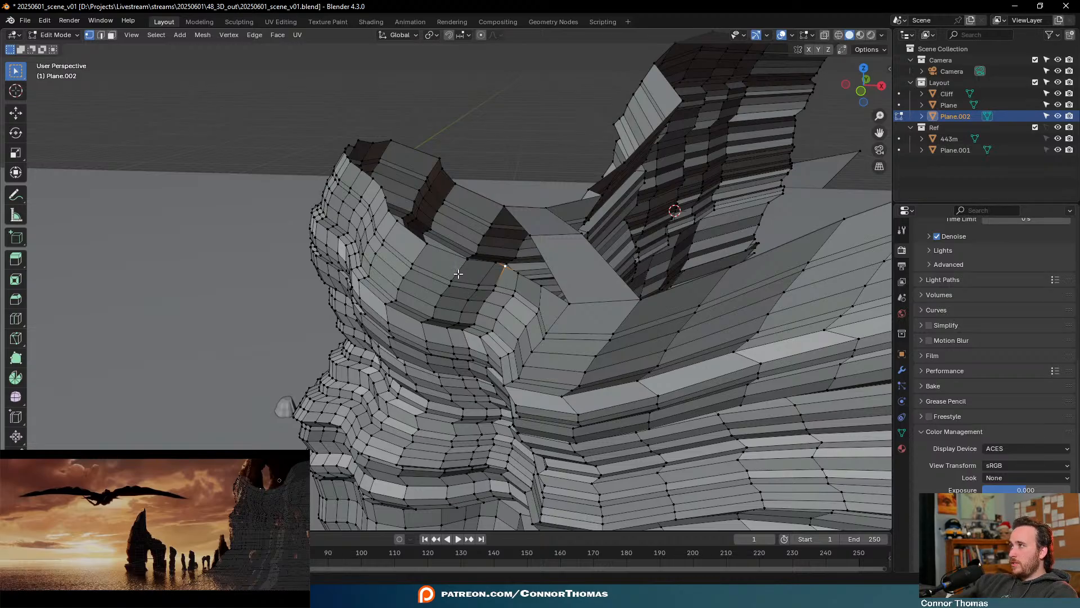
Reposition the rim vertices beside the bridging strip to follow the curve of the near rock wall
middle_drag(454, 272, 530, 311)
key(g)
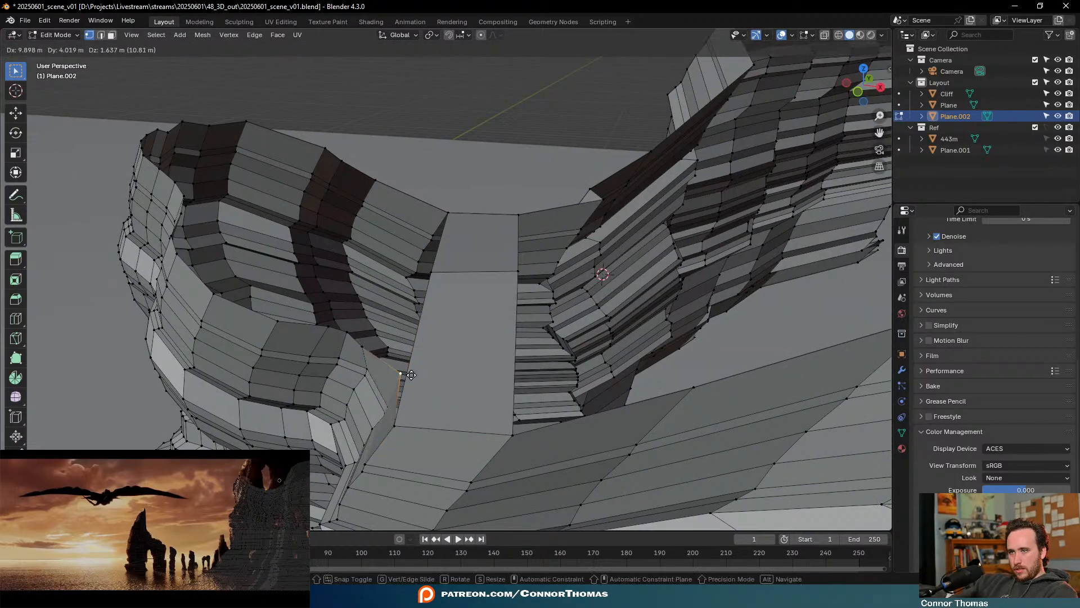
click(373, 378)
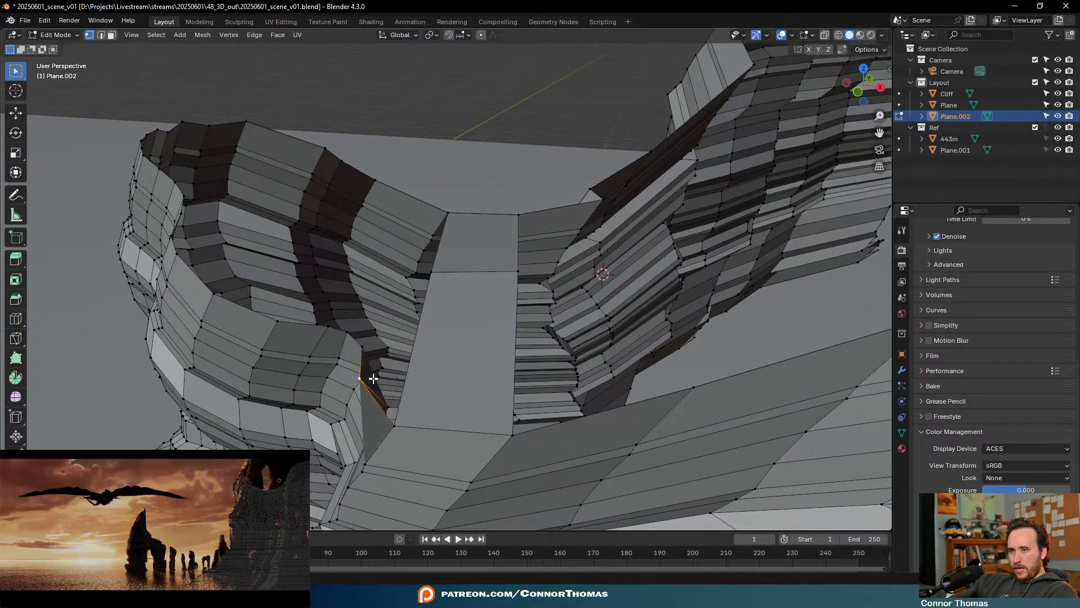
key(g)
click(354, 349)
key(g)
click(342, 346)
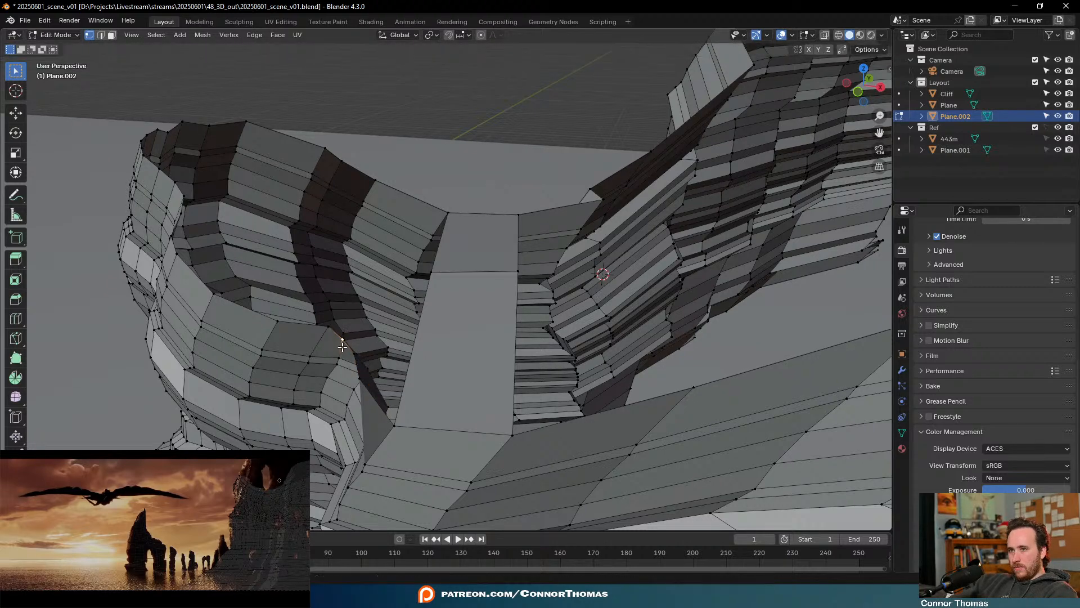
Extrude the open boundary loop around the rock's hollow top upward, and scale and shift it slightly inward
middle_drag(465, 304, 478, 308)
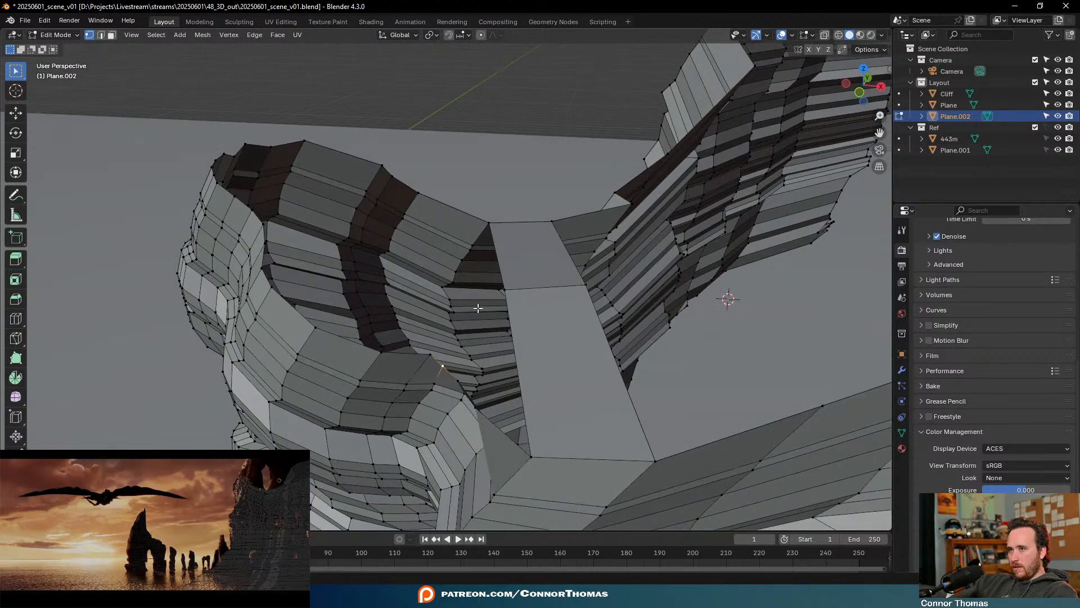
alt+click(531, 452)
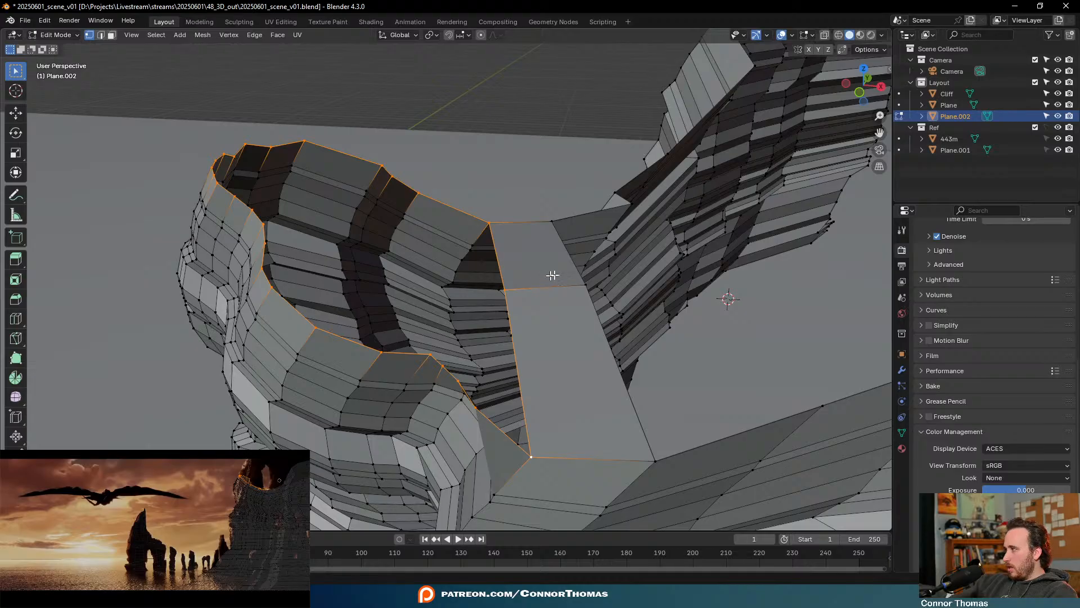
middle_drag(553, 274, 568, 282)
key(g)
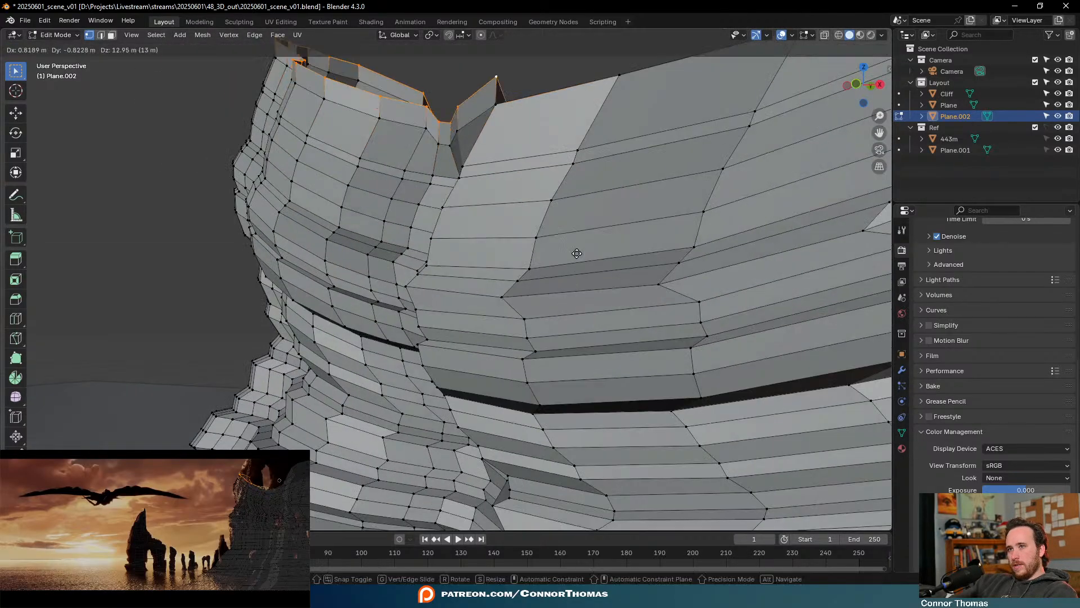
click(571, 243)
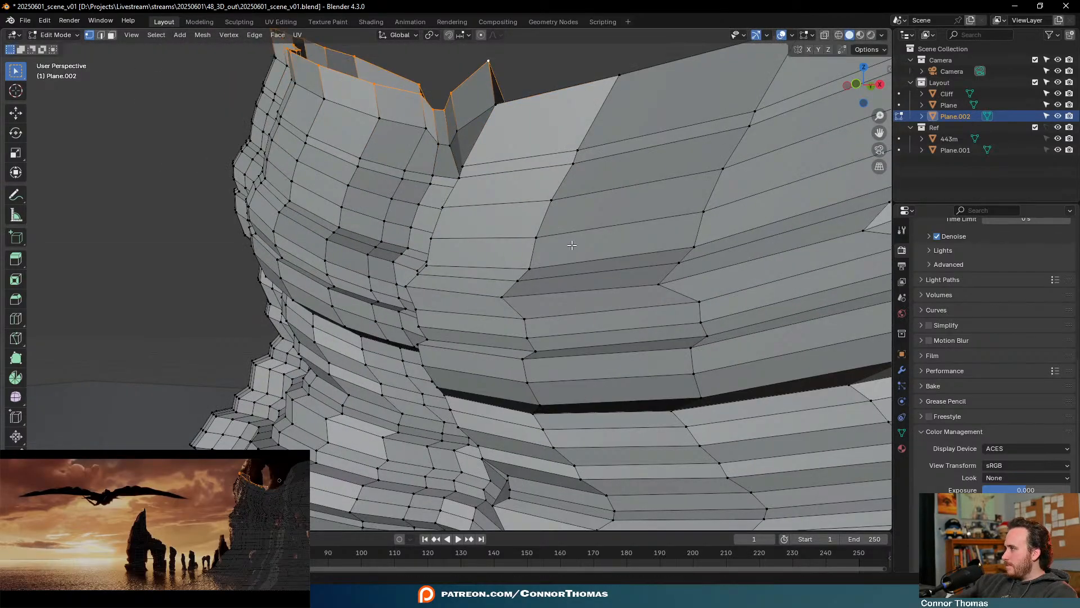
key(s)
click(543, 239)
key(g)
click(537, 236)
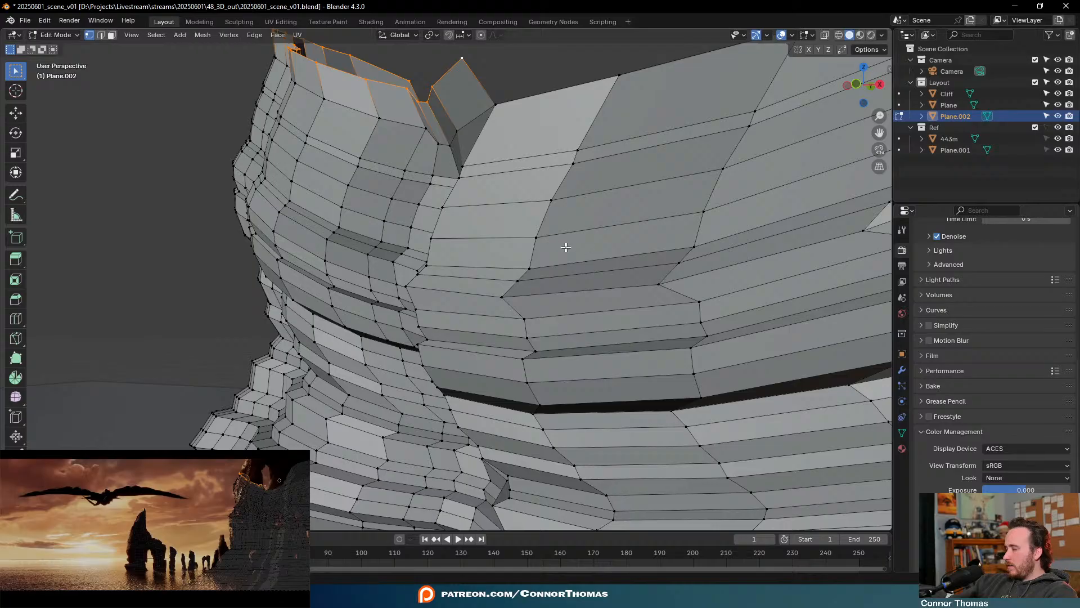
Move the protruding corner vertex of the raised rim next to the bridging strip back toward the rock
click(461, 66)
scroll(584, 157, down, 4)
key(g)
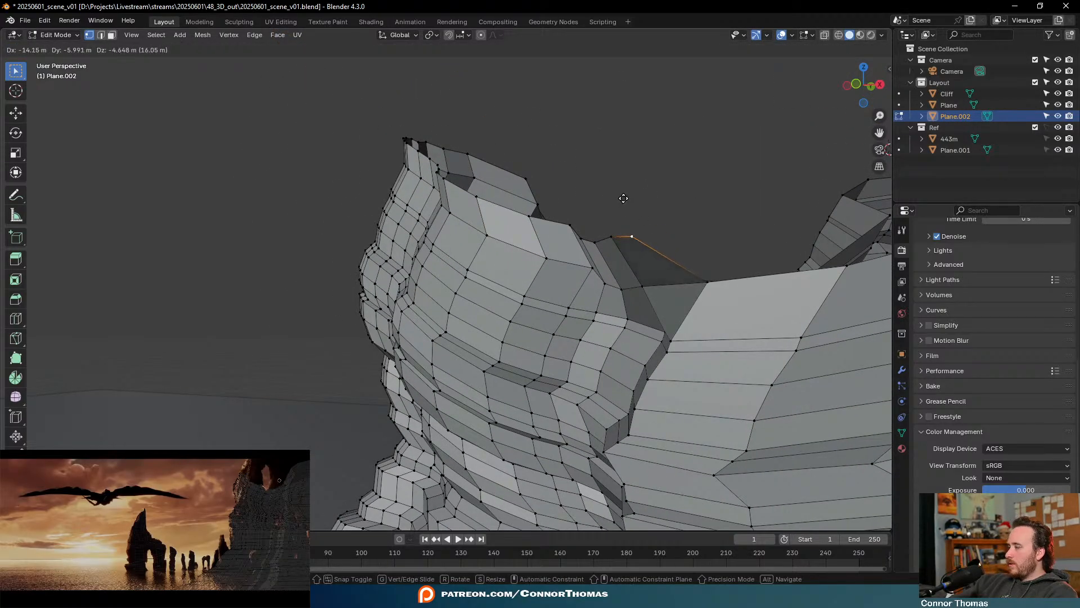
click(623, 198)
middle_drag(623, 198, 492, 280)
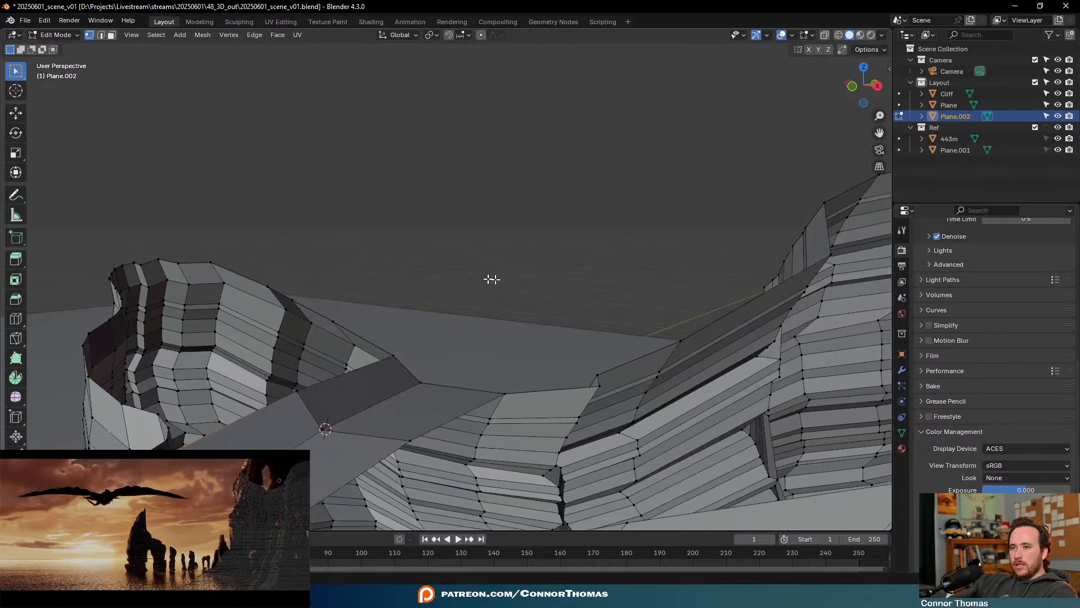
key(g)
click(380, 326)
Adjust the raised rim's corner vertices from several sides, lowering the protruding one by the bridging strip into line with the rim
middle_drag(381, 326, 434, 436)
key(g)
click(431, 433)
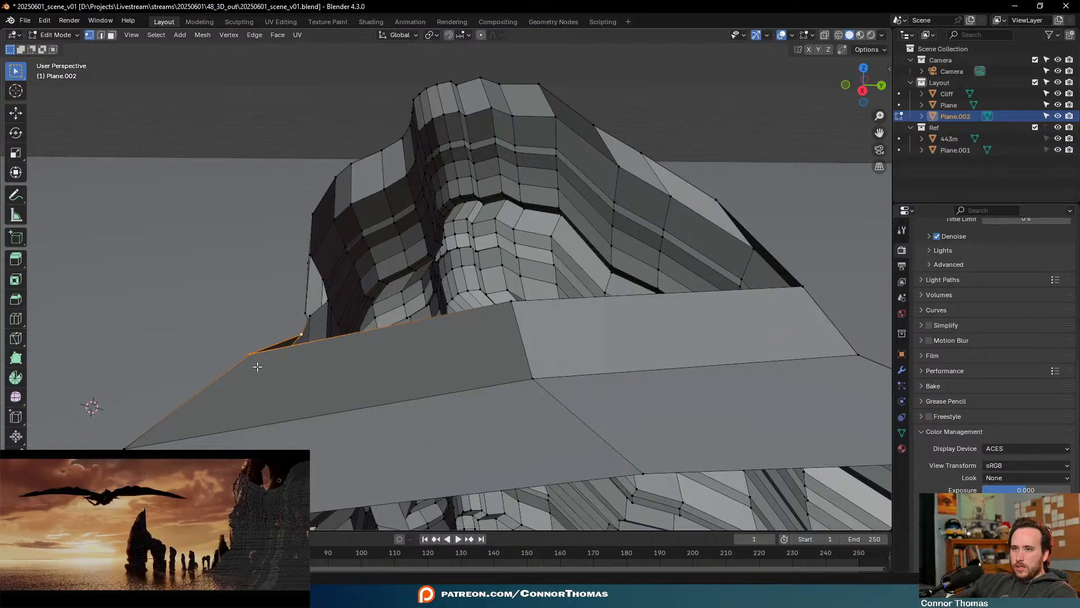
key(g)
click(321, 366)
middle_drag(262, 367, 420, 374)
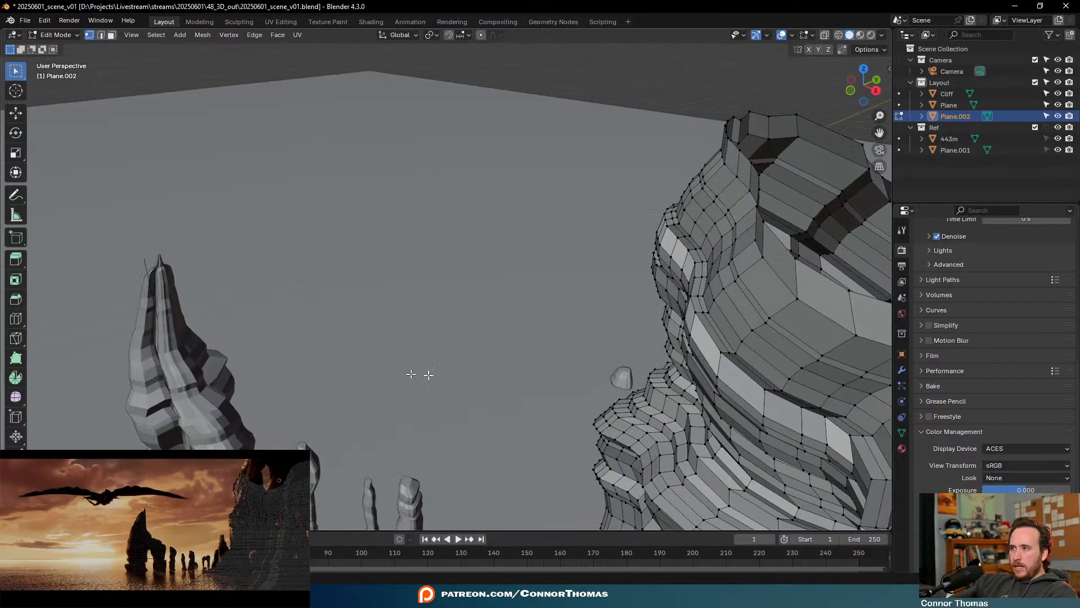
shift+middle_drag(720, 346, 617, 371)
middle_drag(682, 288, 737, 268)
key(g)
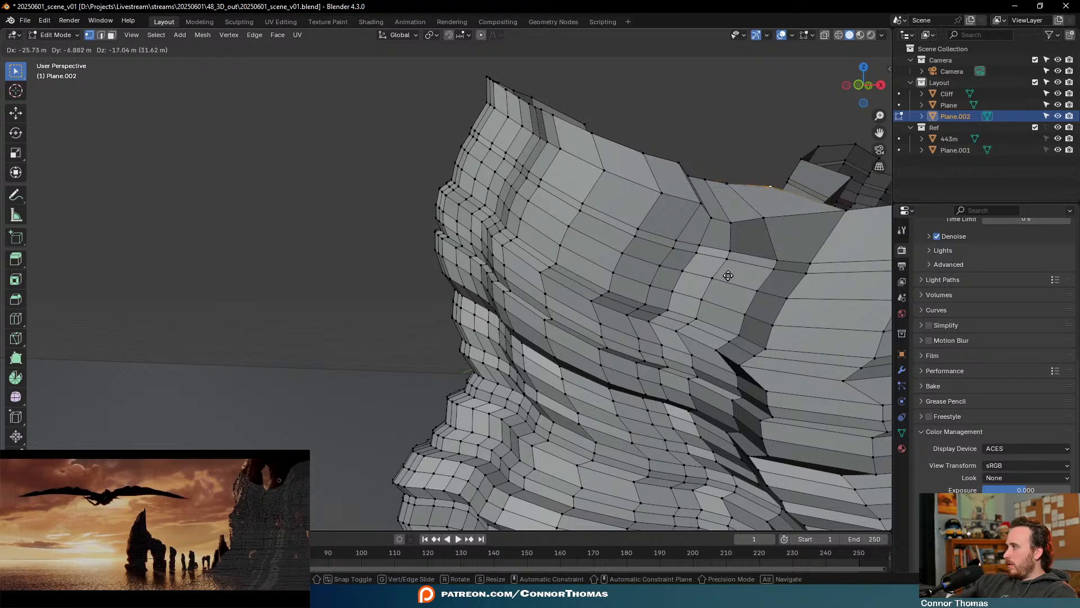
click(726, 265)
Extrude the whole open rim loop upward as a tall wall and scale it slightly inward
alt+click(684, 178)
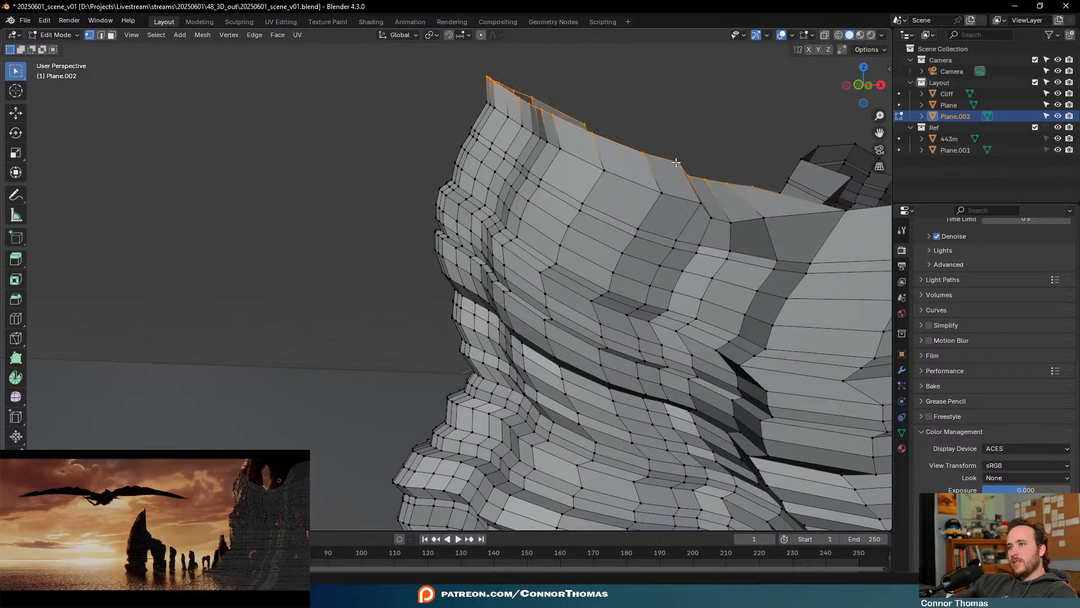
middle_drag(684, 178, 608, 285)
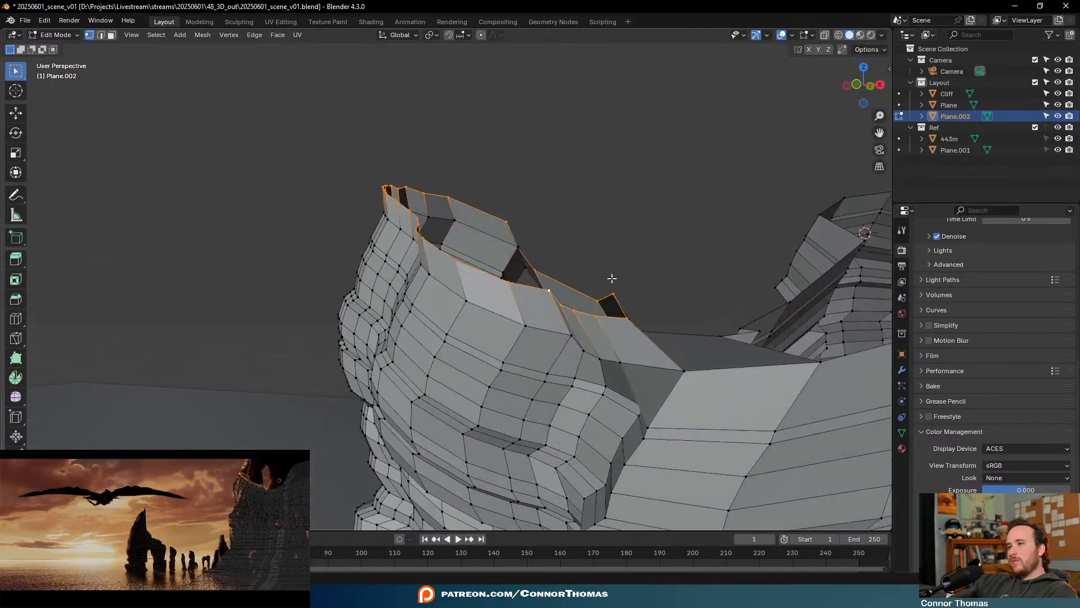
key(e)
click(610, 186)
key(s)
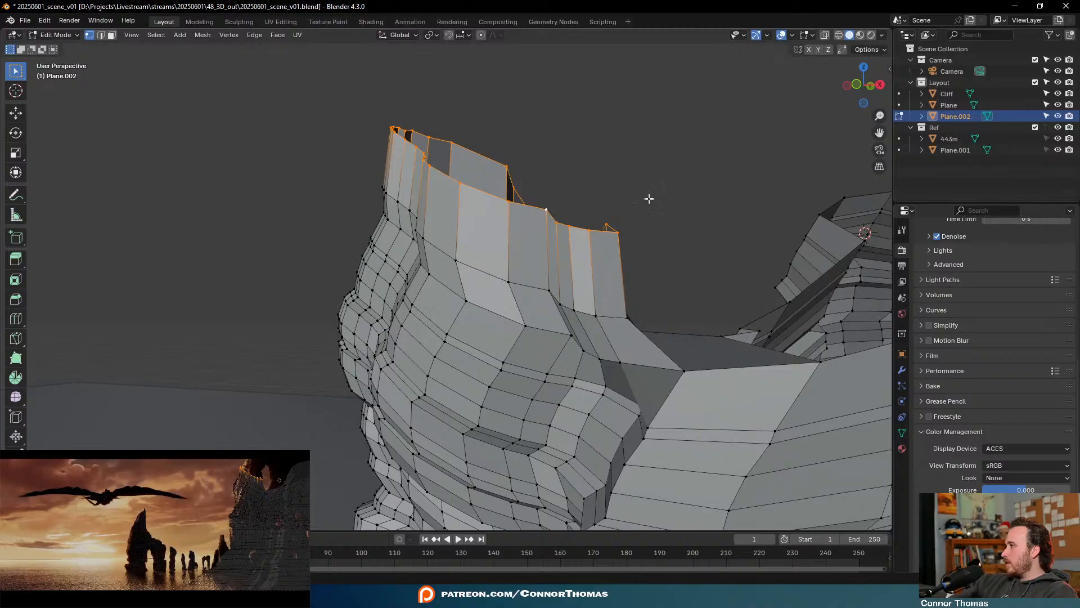
click(657, 224)
Extrude the rim loop upward twice more to raise the rock column
key(e)
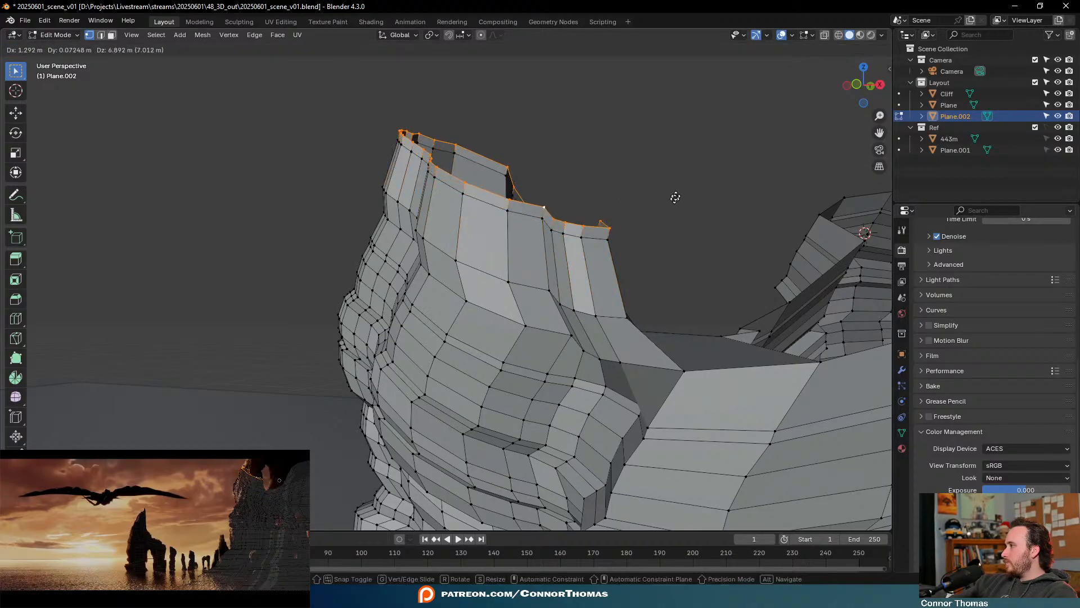
click(697, 190)
key(e)
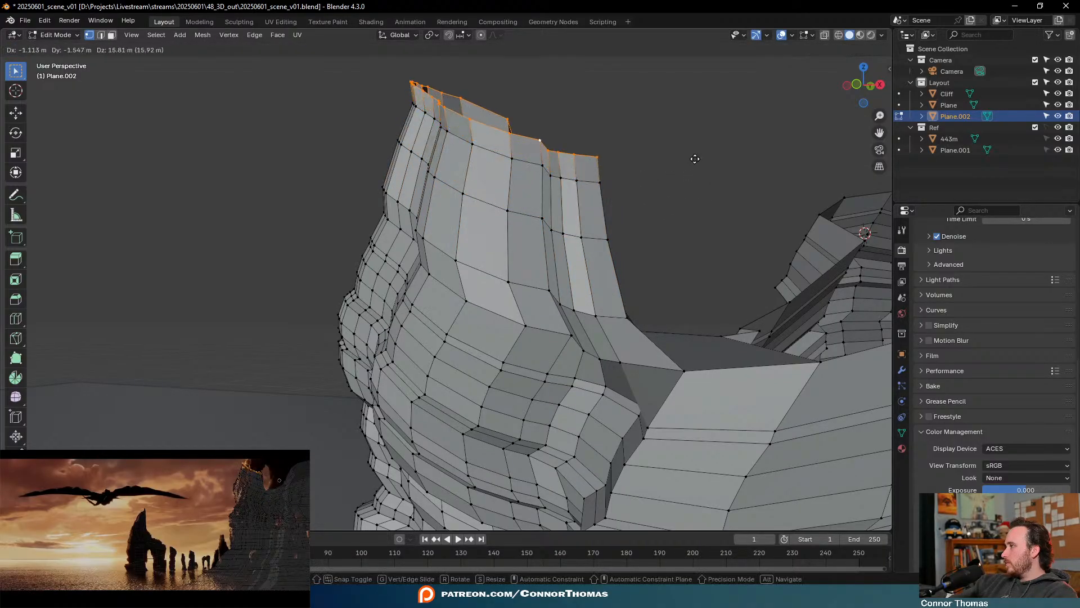
click(697, 142)
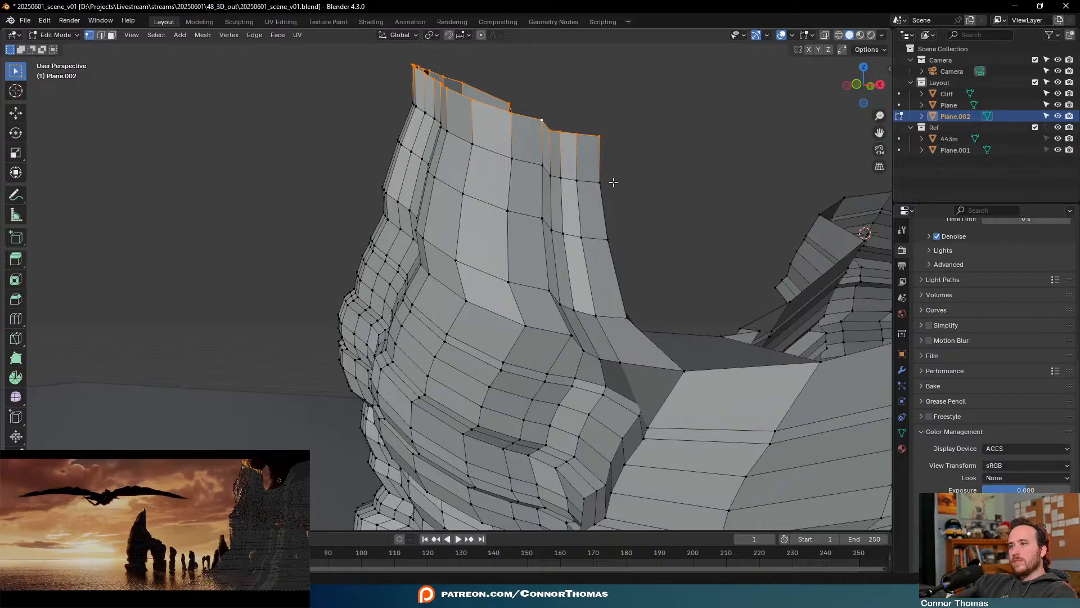
Widen the horizontal edge loop just below the column's top by a scale of about 1.09 and shift it slightly outward
middle_drag(613, 182, 624, 186)
alt+click(595, 185)
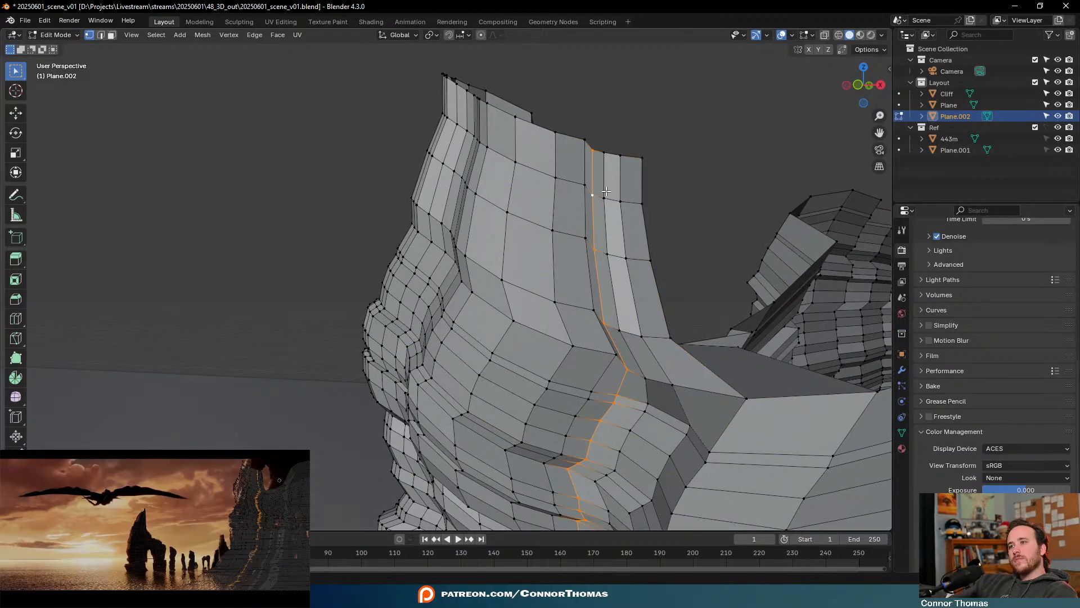
alt+click(610, 199)
key(s)
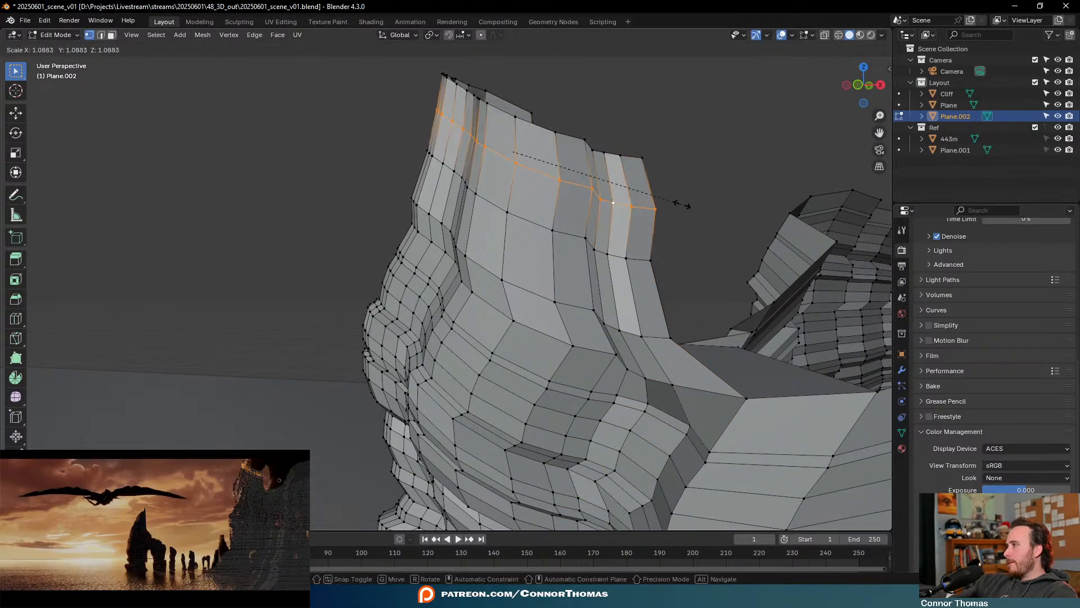
click(692, 205)
key(g)
click(697, 208)
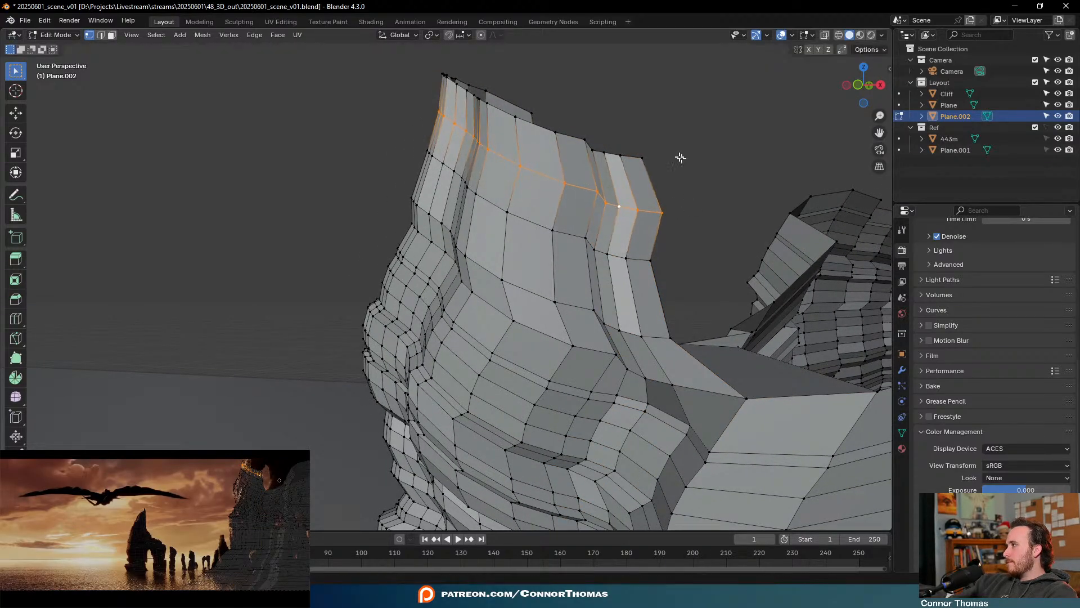
Scale the rock column's open top rim loop by about 1.07 and raise another band of faces above it
alt+click(599, 149)
middle_drag(639, 96, 596, 188)
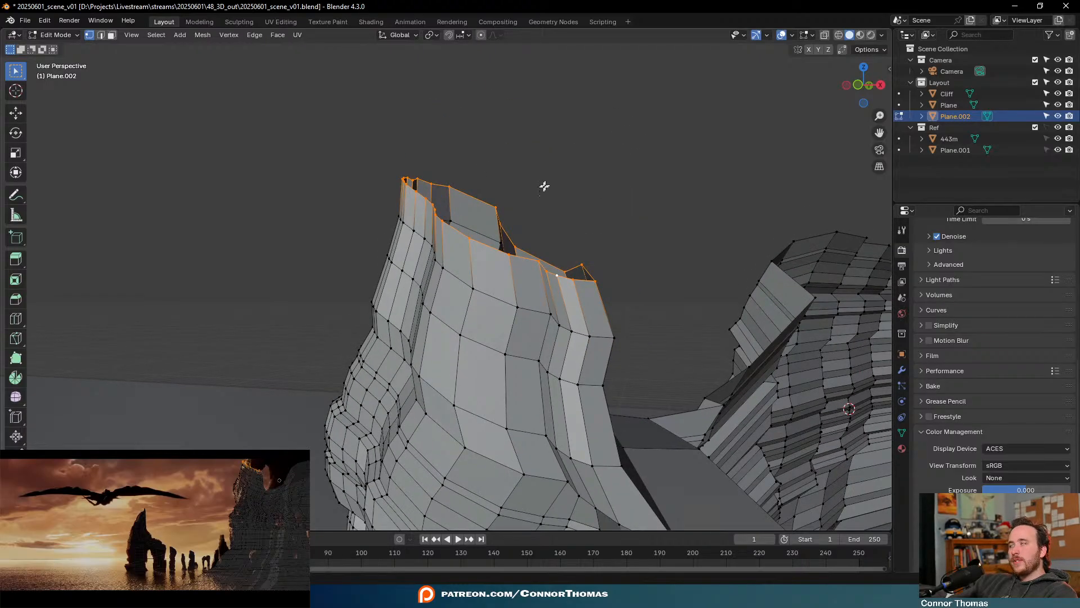
middle_drag(511, 236, 525, 230)
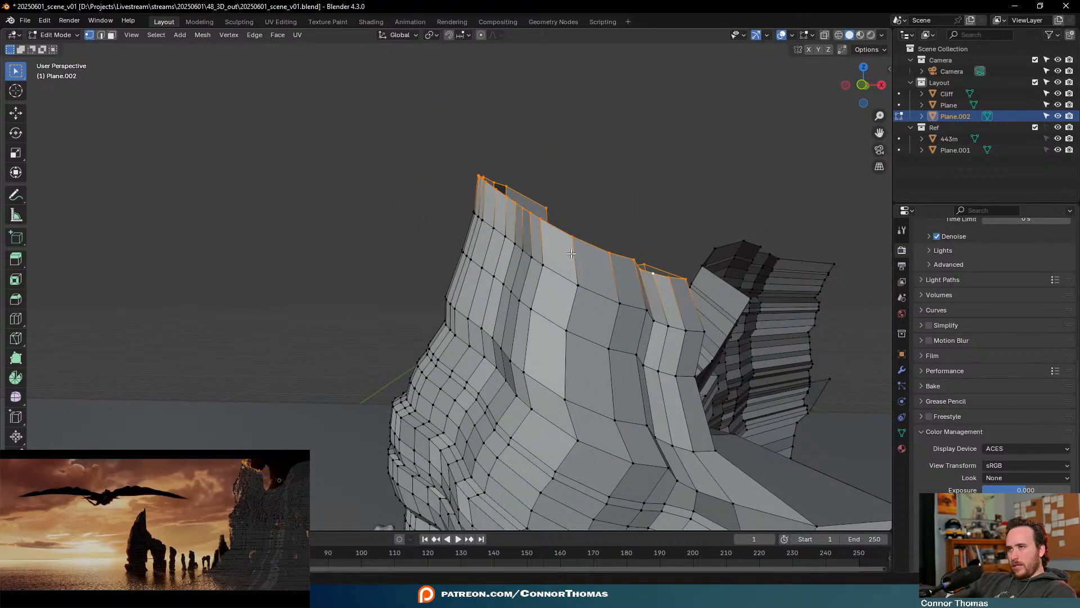
key(s)
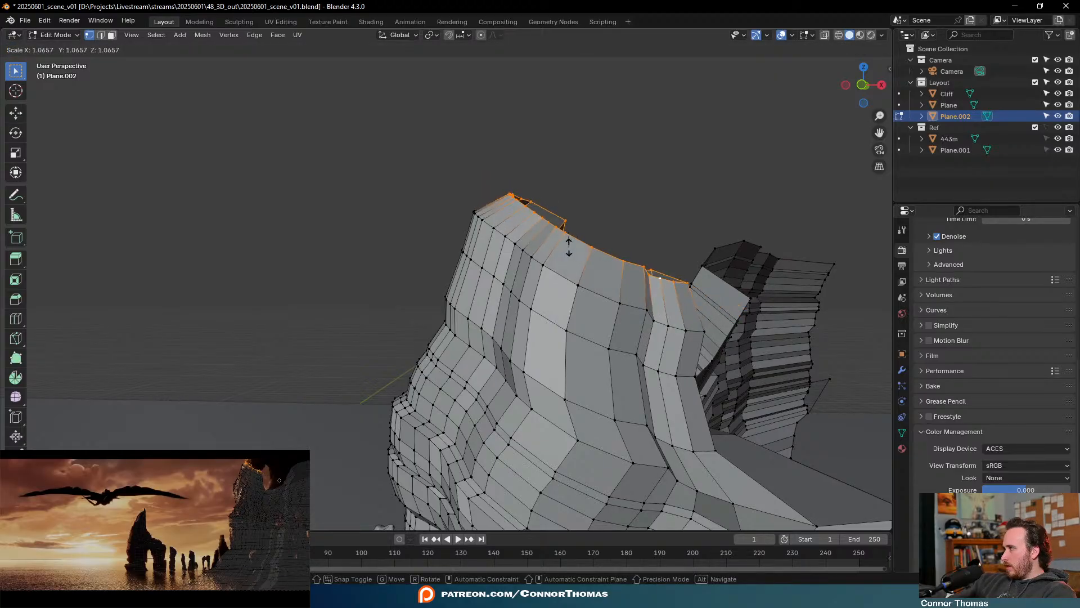
click(568, 246)
middle_drag(563, 240, 514, 296)
key(g)
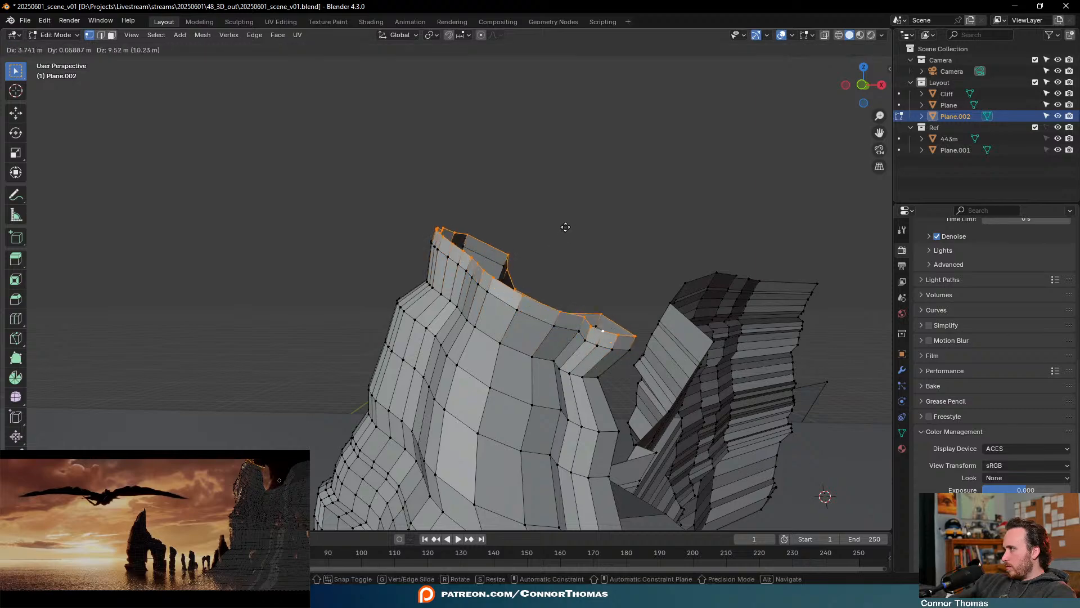
click(592, 190)
middle_drag(602, 225, 538, 278)
Extrude the open top rim of the long cliff wall upward in several bands, leaning the upper edge toward the column
alt+click(533, 317)
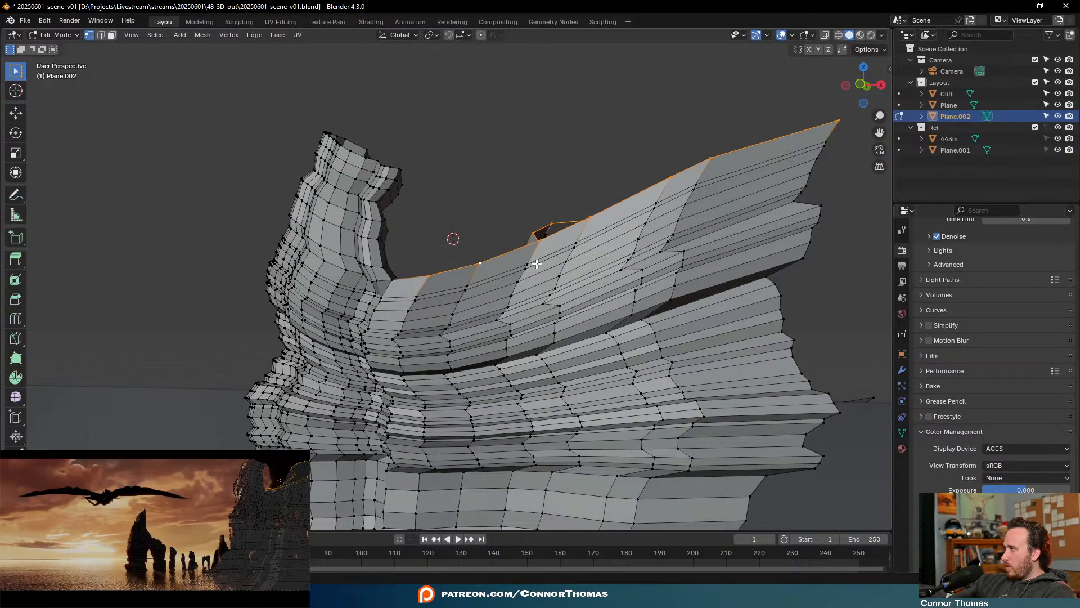
key(g)
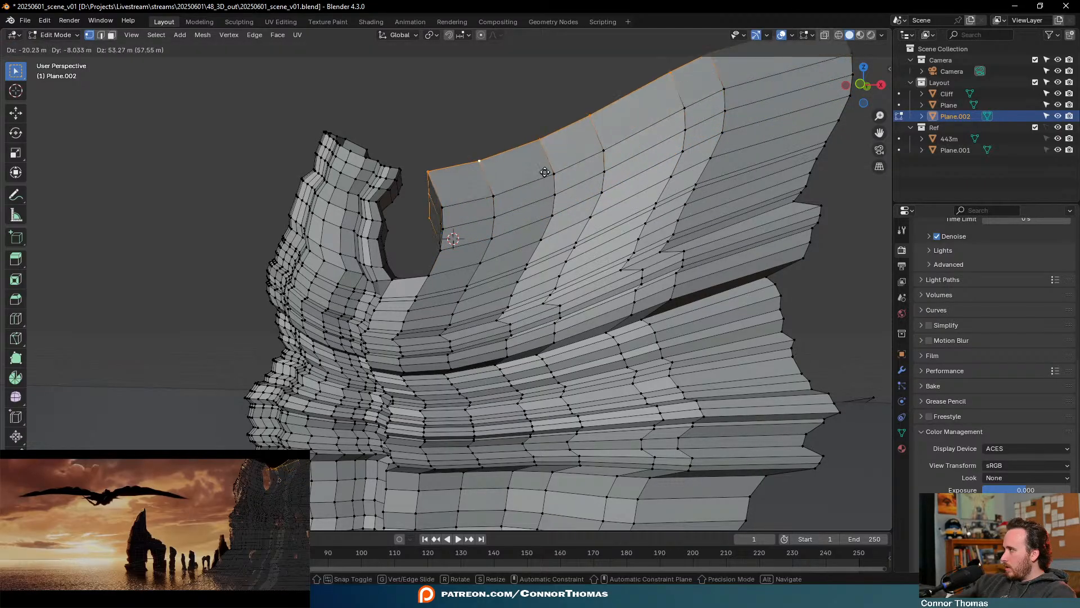
click(545, 173)
middle_drag(545, 172, 550, 230)
key(e)
click(542, 209)
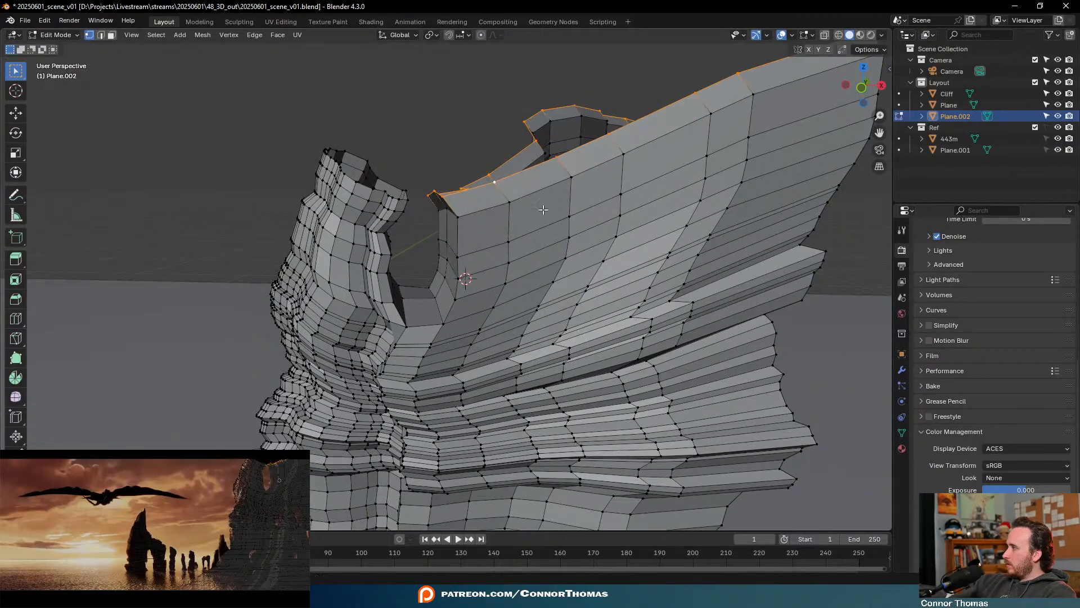
middle_drag(487, 215, 493, 259)
key(g)
click(529, 239)
Scale the two end vertices of the wall's overhanging connecting strip closer together
click(586, 307)
key(s)
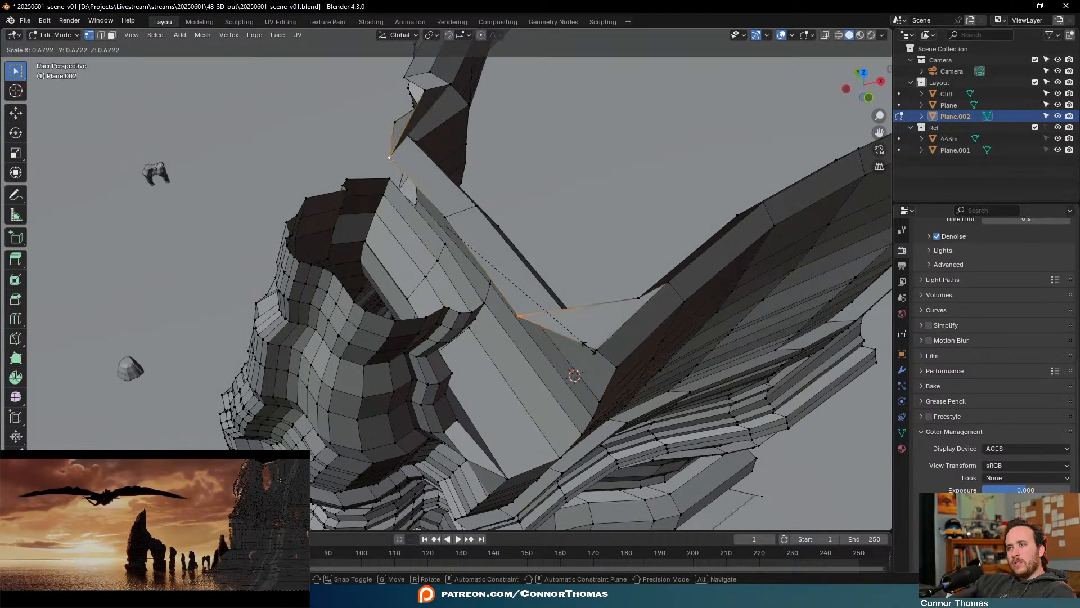
click(651, 374)
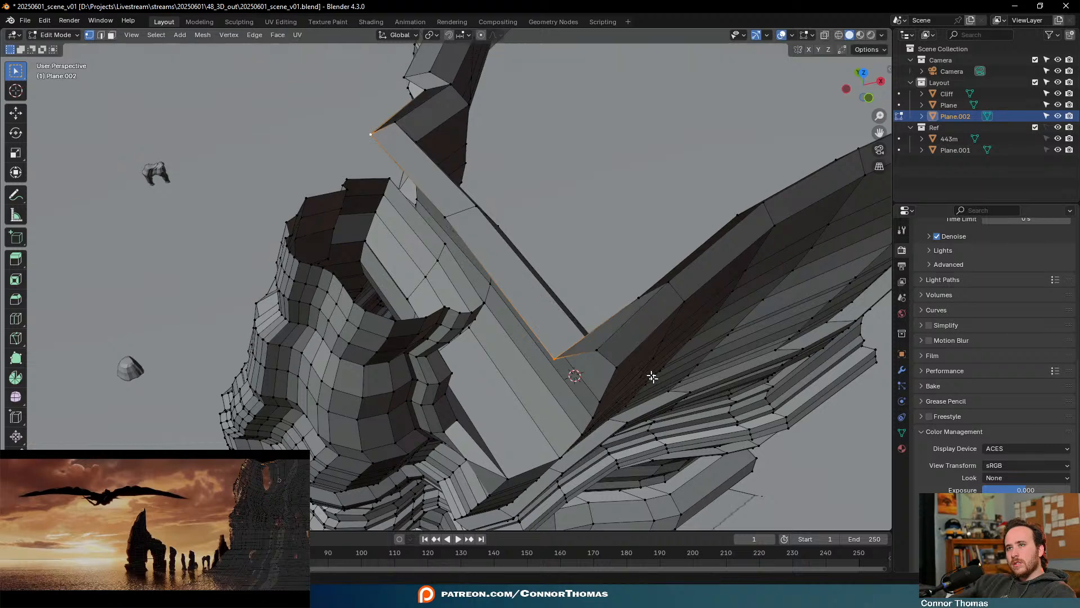
Move the vertices at one end of the connecting strip to even out its bend into the wall
middle_drag(651, 374, 392, 185)
click(457, 122)
key(g)
click(448, 207)
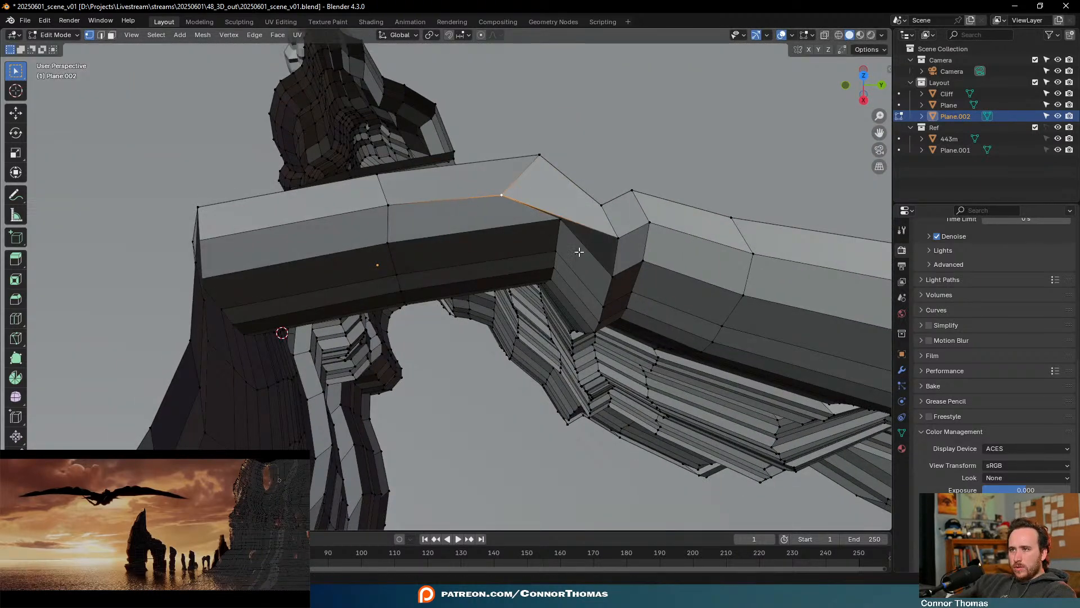
click(558, 225)
key(g)
click(237, 277)
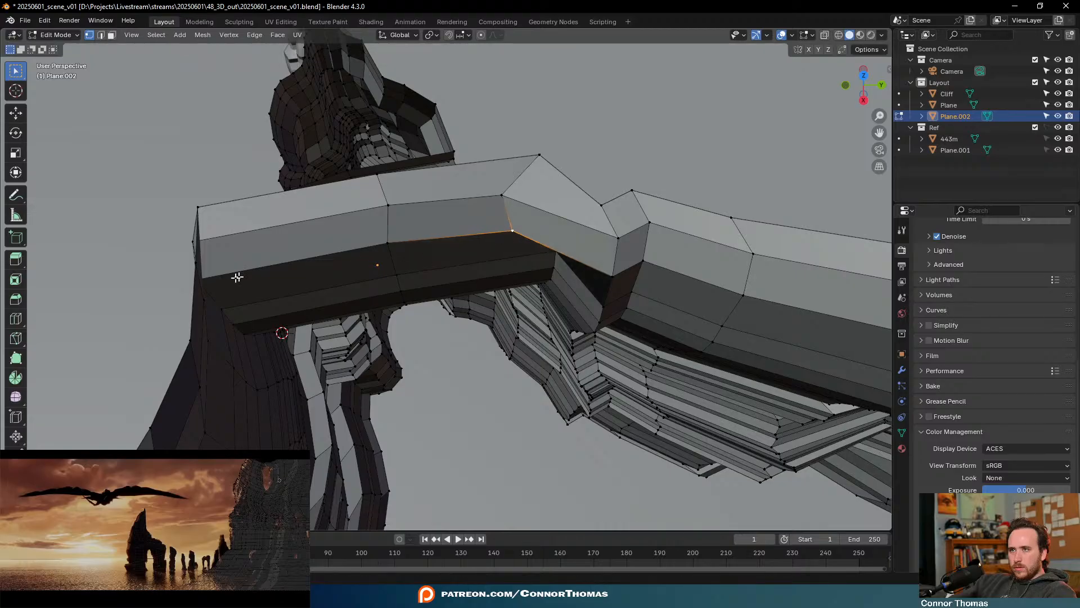
Pull the vertices at the connecting strip's opposite end inward, row by row, to round the corner beside the gap
middle_drag(210, 281, 224, 203)
click(225, 198)
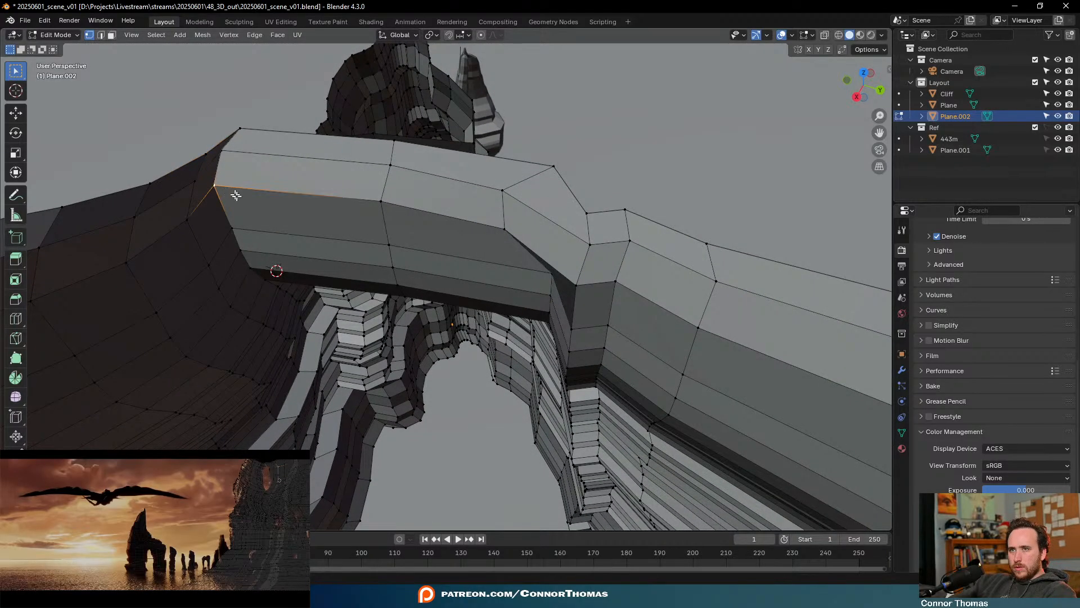
key(g)
click(334, 211)
click(251, 248)
middle_drag(299, 244, 275, 185)
click(261, 224)
key(g)
click(332, 231)
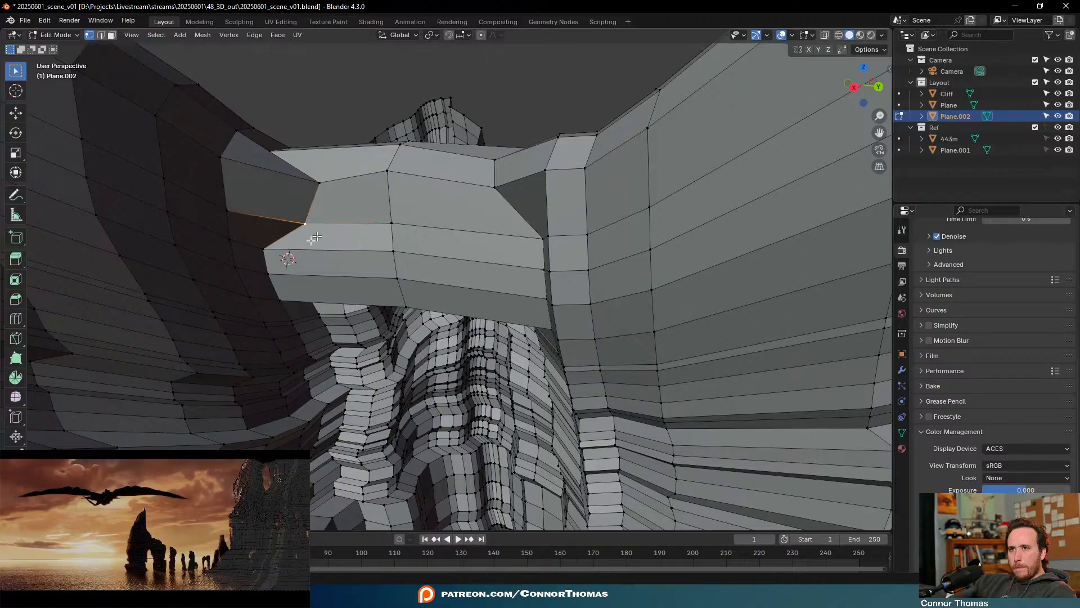
click(273, 255)
key(g)
click(299, 254)
Reposition one more corner vertex beside the gap and return to Object Mode
middle_drag(298, 253, 495, 248)
click(207, 195)
key(g)
click(371, 237)
key(Tab)
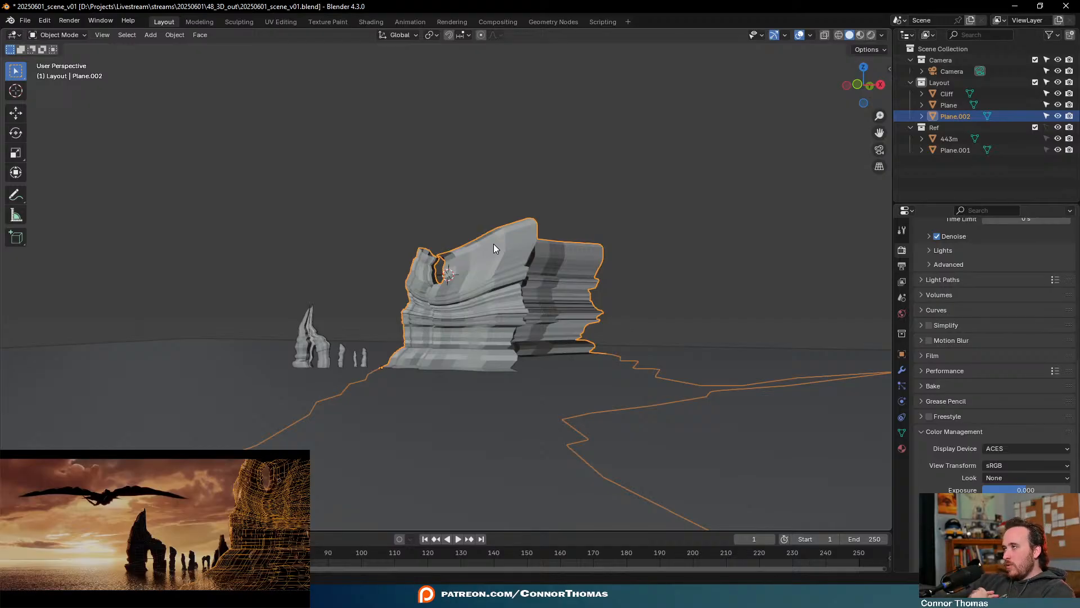
Bring the two end vertices of the upper strip's outer edge closer together in Edit Mode
scroll(421, 256, up, 5)
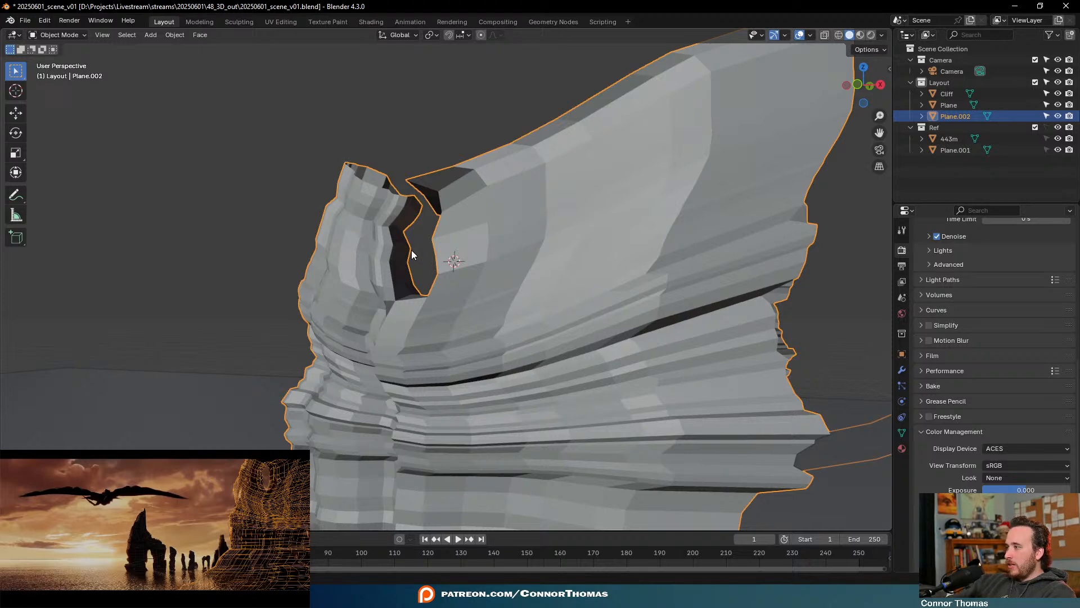
key(alt+a)
middle_drag(411, 250, 561, 301)
key(Tab)
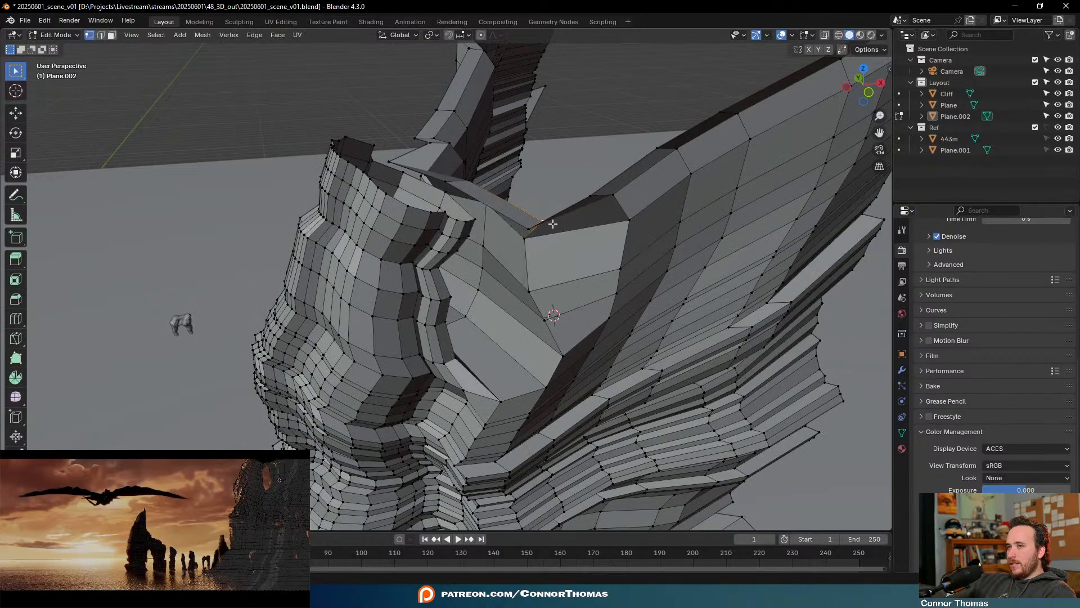
middle_drag(532, 228, 419, 141)
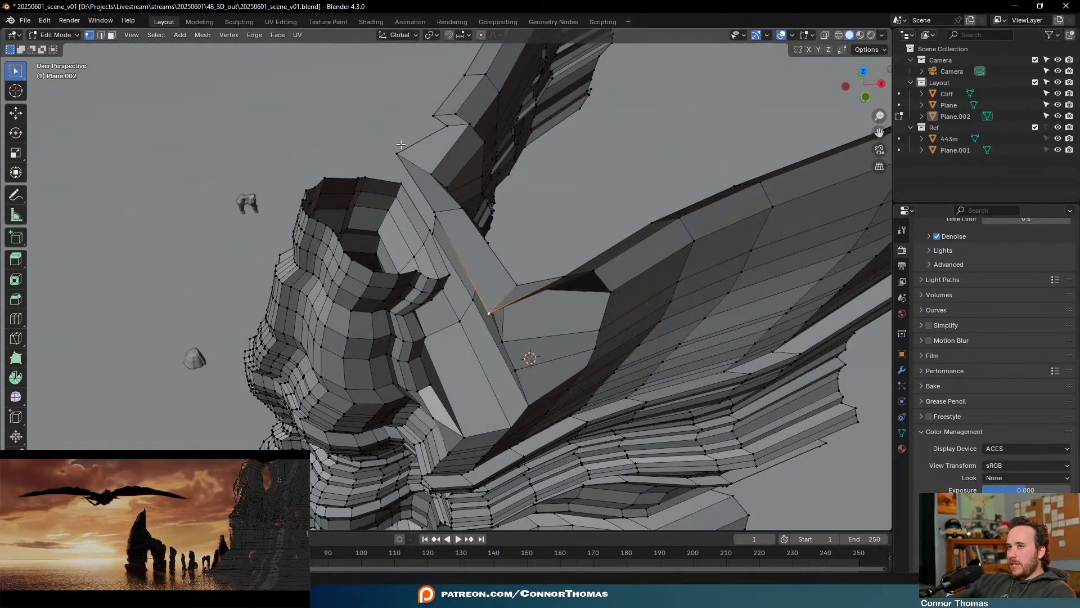
key(g)
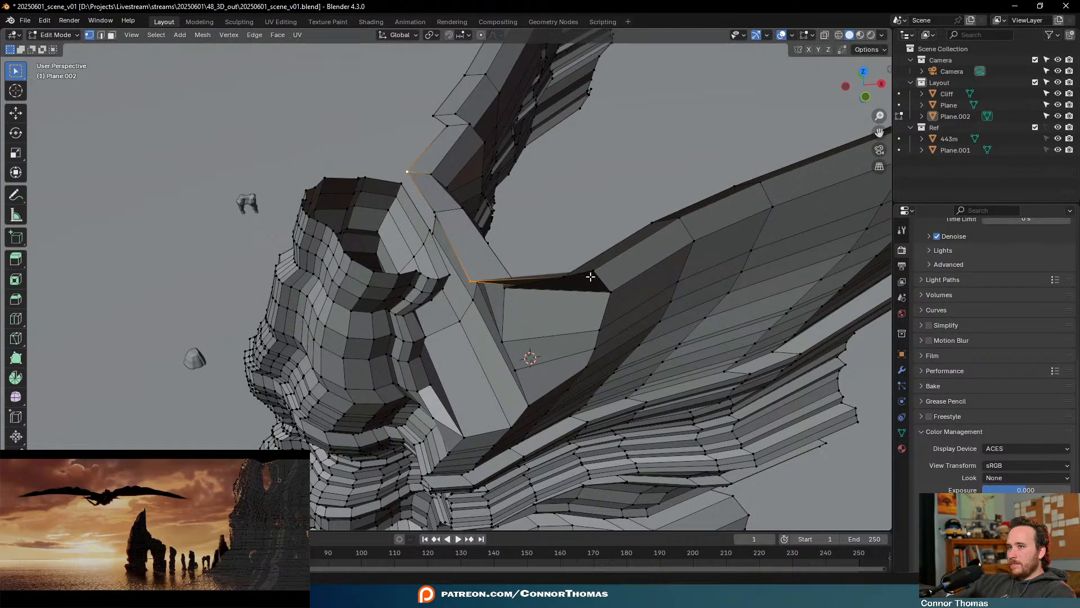
click(593, 281)
Adjust the same two strip vertices again so the strip's edge runs alongside the column's rim
scroll(586, 285, up, 3)
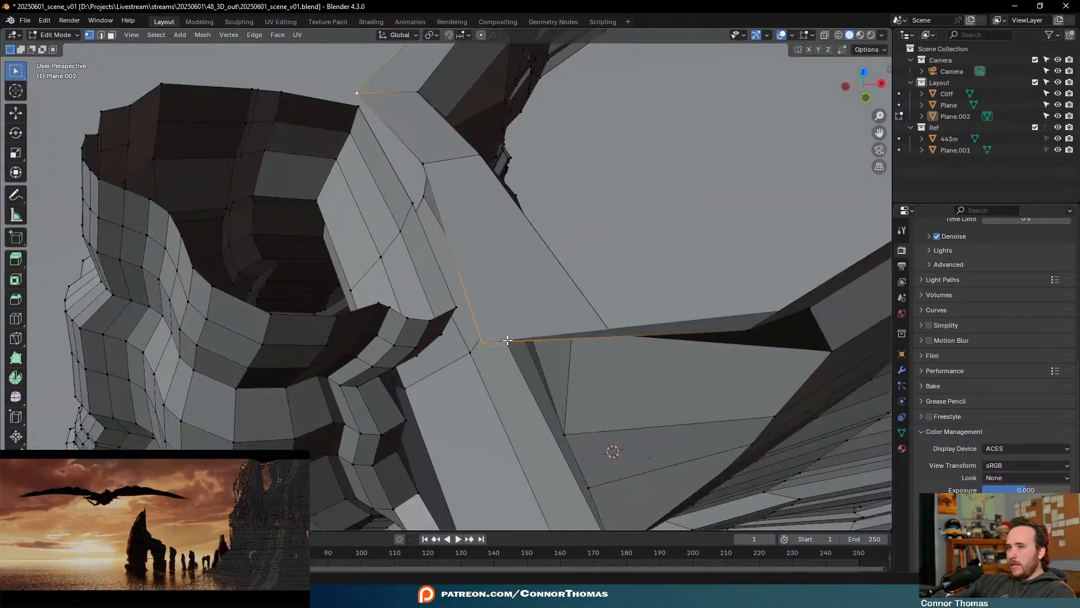
key(g)
click(564, 378)
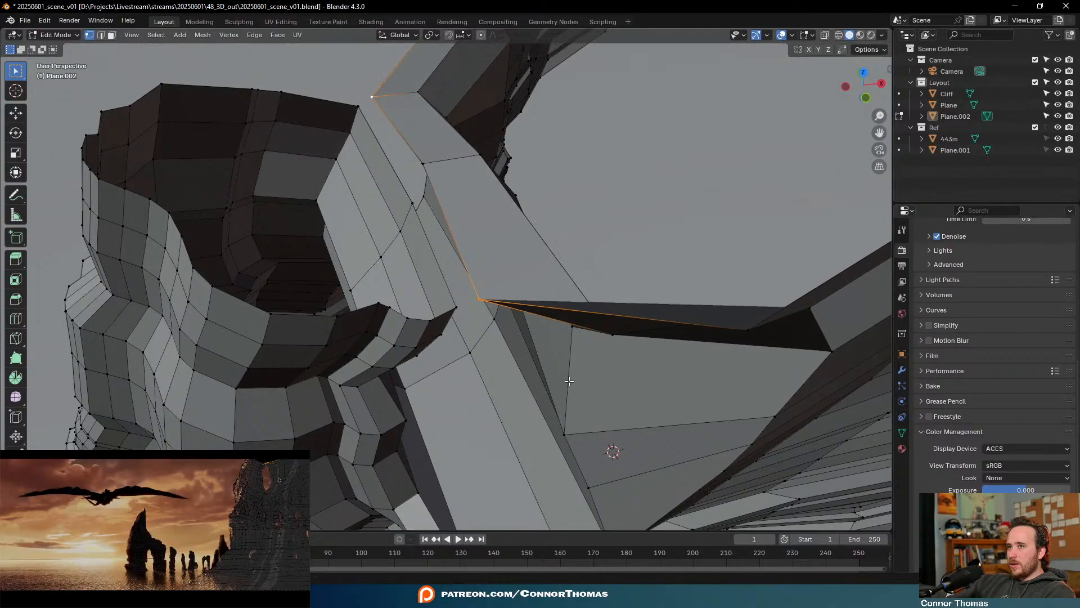
middle_drag(568, 381, 567, 343)
key(g)
click(567, 307)
Fill the gap between the column's rim and the wall's upper strip with faces, closing the top of the hole
middle_drag(563, 266, 539, 330)
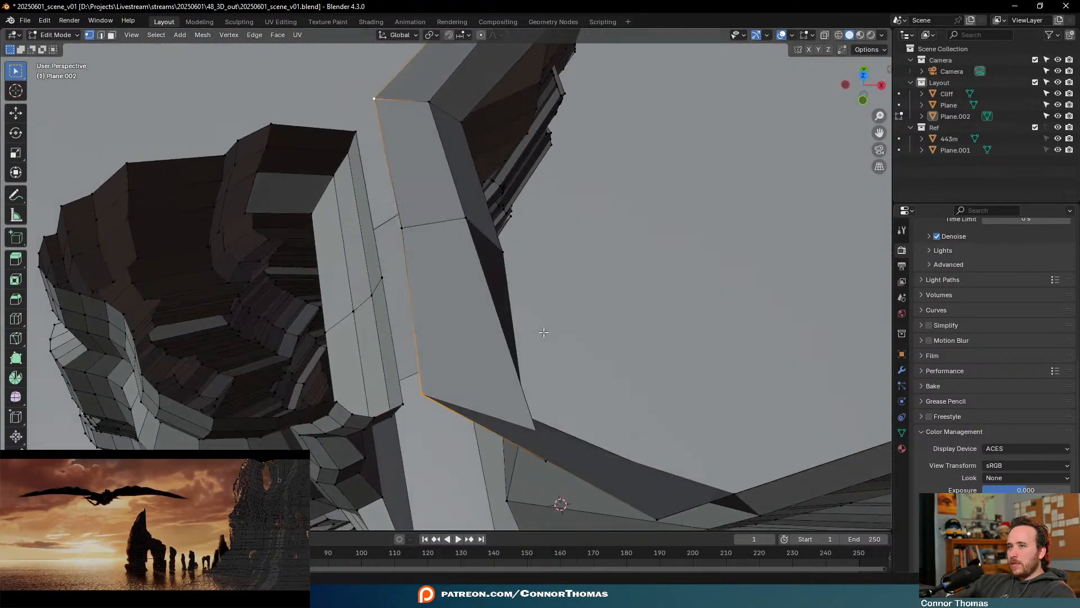
shift+middle_drag(500, 294, 600, 284)
middle_drag(538, 238, 550, 250)
key(2)
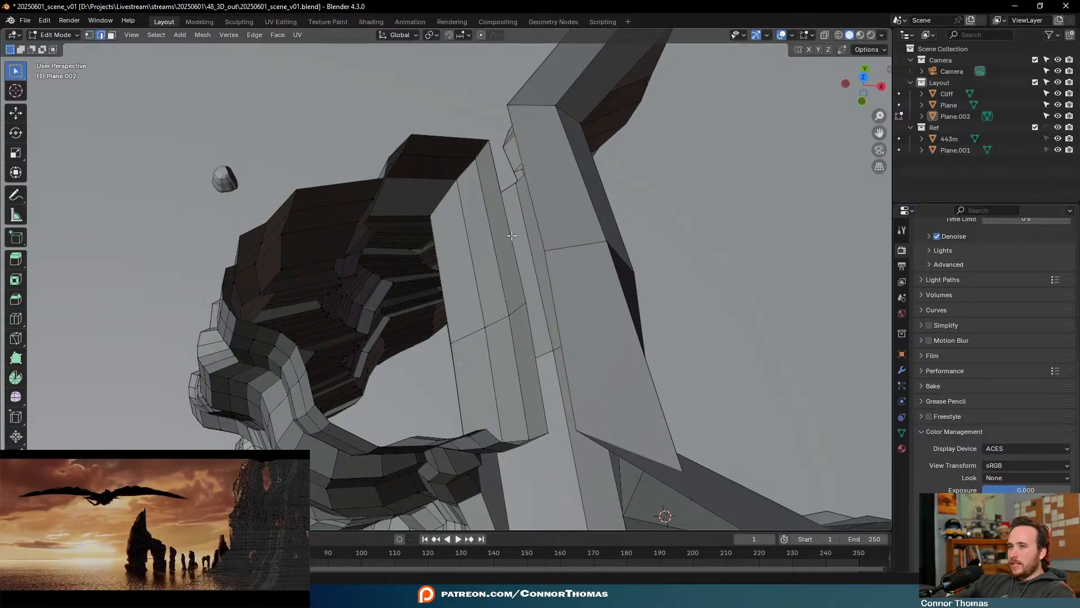
shift+click(538, 205)
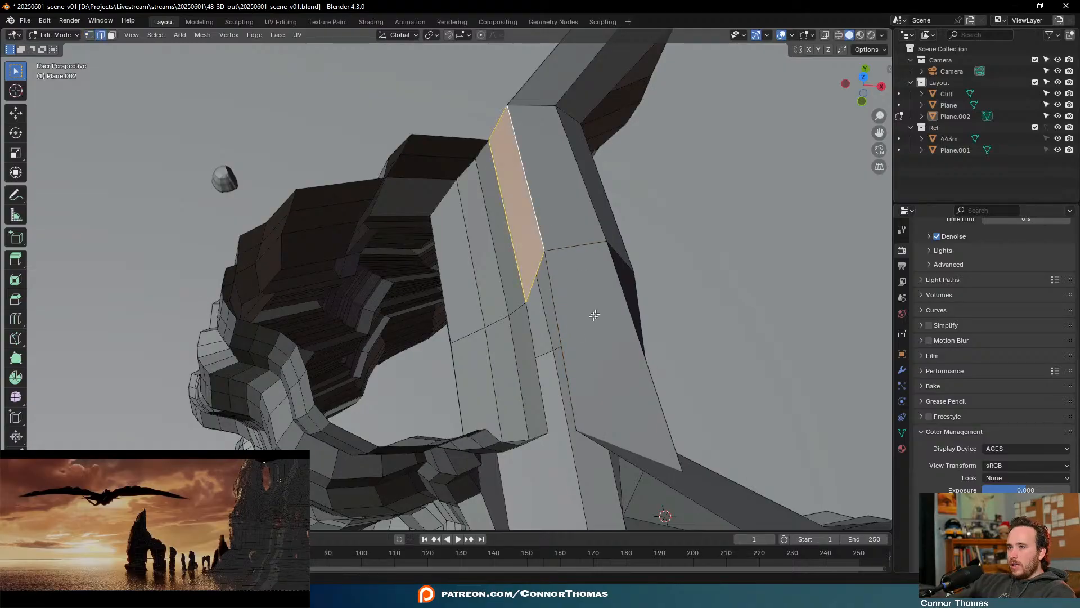
click(531, 363)
key(1)
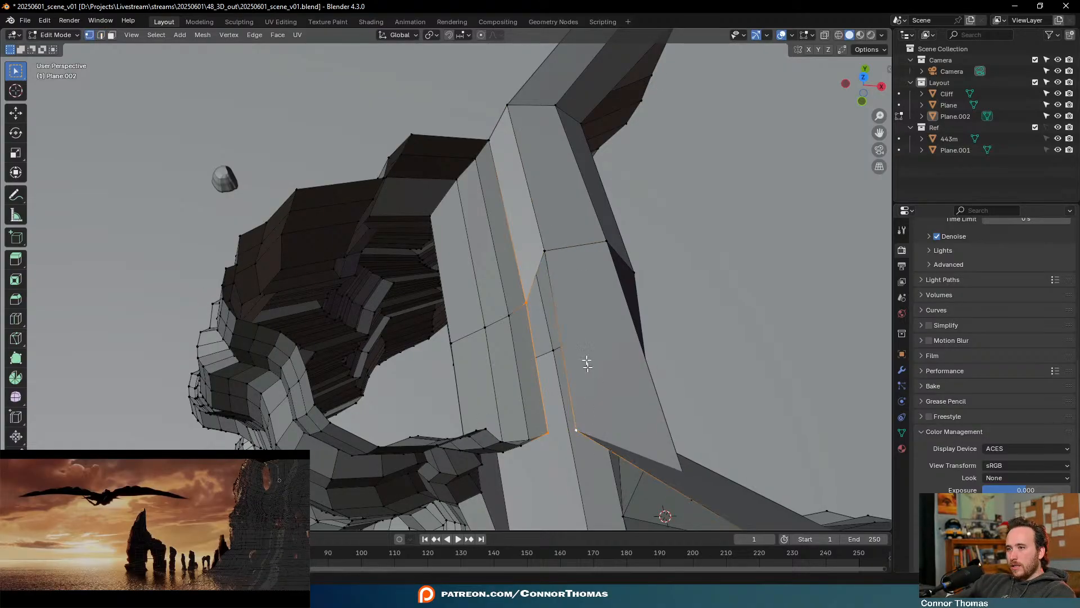
shift+click(545, 249)
middle_drag(544, 250, 529, 289)
Extrude the joined open rim of the column and cliff wall upward as one continuous band
key(Tab)
key(Tab)
middle_drag(607, 279, 609, 212)
scroll(630, 305, up, 3)
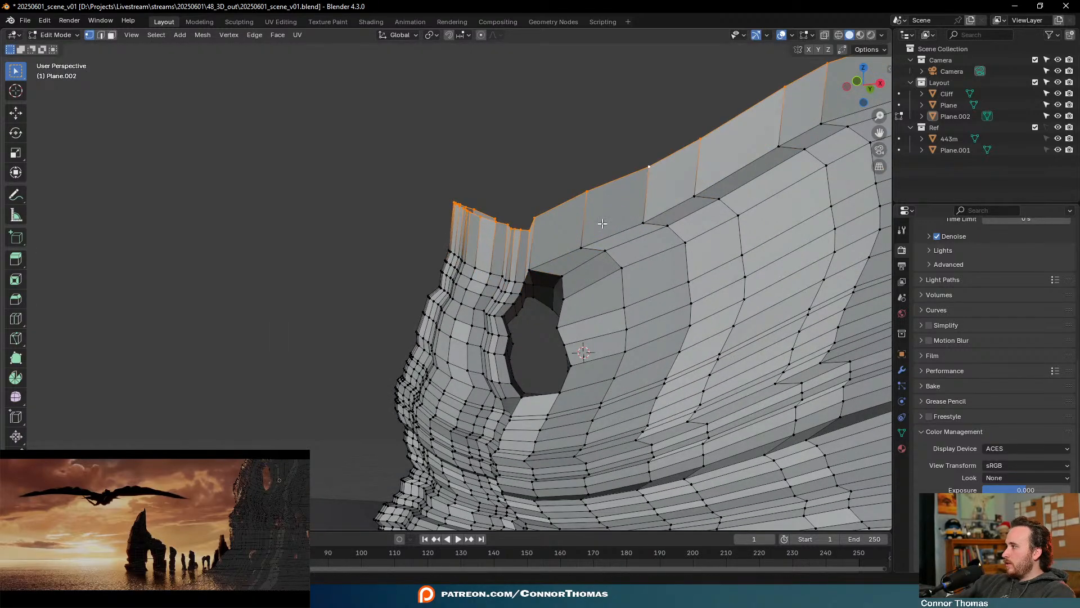
Return to Object Mode, review the whole cliff and save the scene
key(Tab)
key(alt+a)
scroll(495, 304, down, 4)
middle_drag(507, 315, 506, 385)
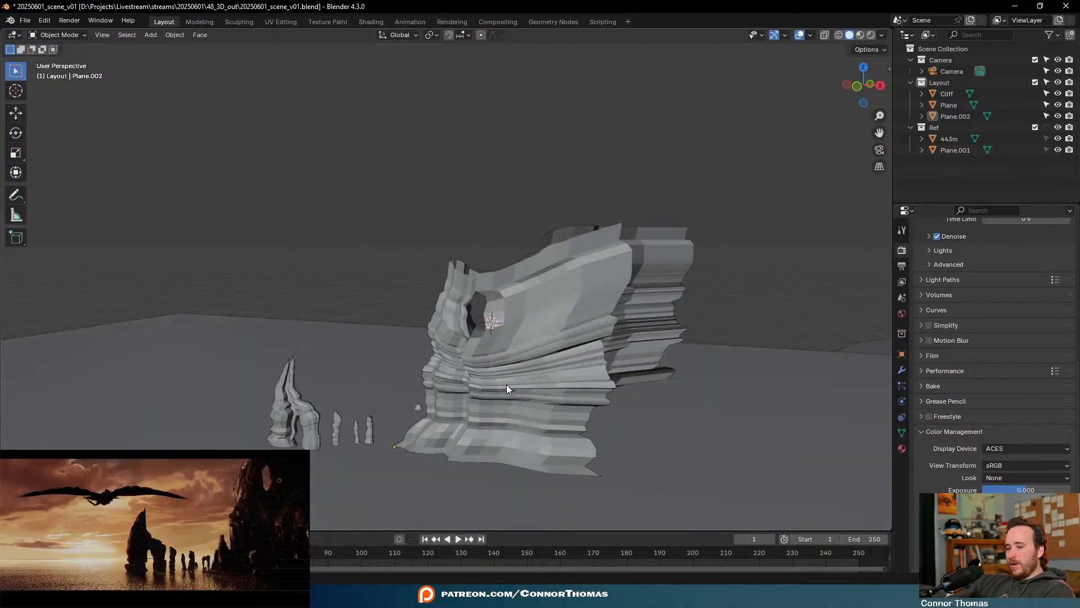
key(ctrl+s)
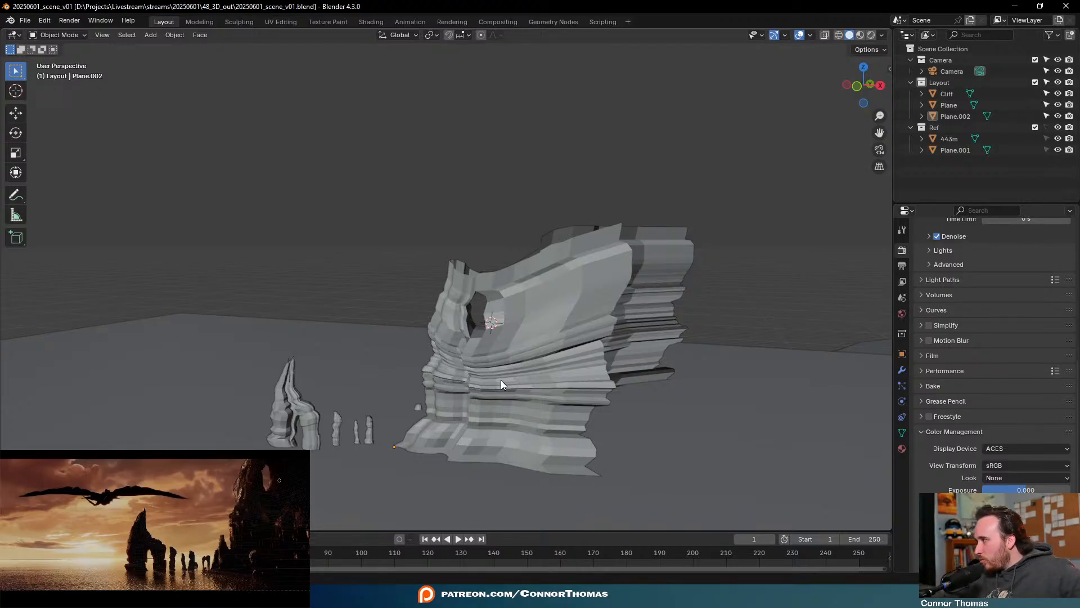
Scale the front and back vertices at the hole's lower corner closer together in the cliff mesh
scroll(490, 390, down, 3)
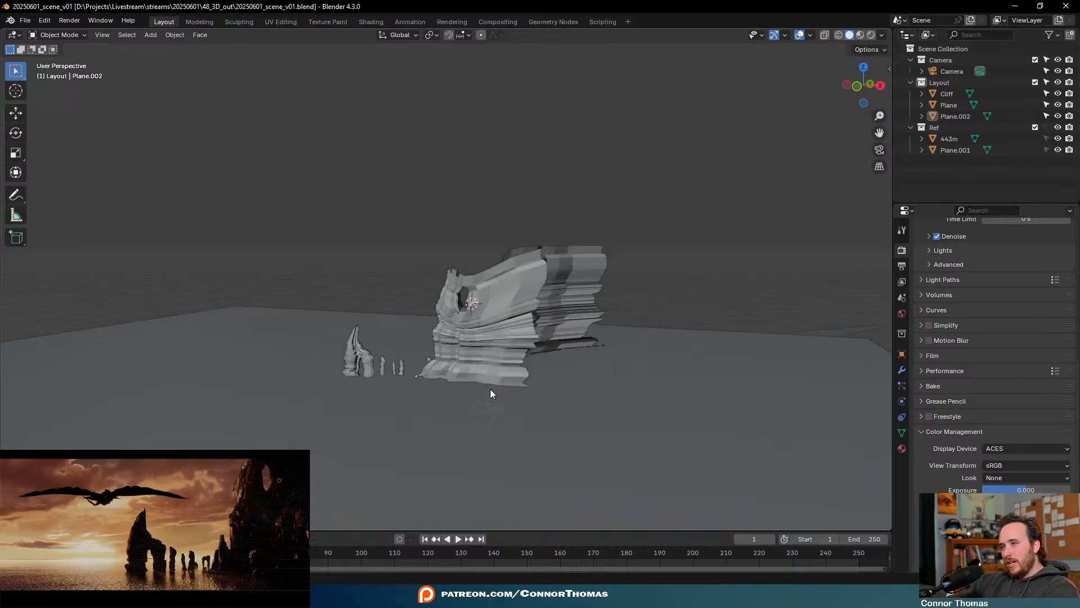
scroll(487, 392, up, 6)
middle_drag(525, 410, 540, 349)
scroll(612, 409, up, 5)
click(619, 434)
key(Tab)
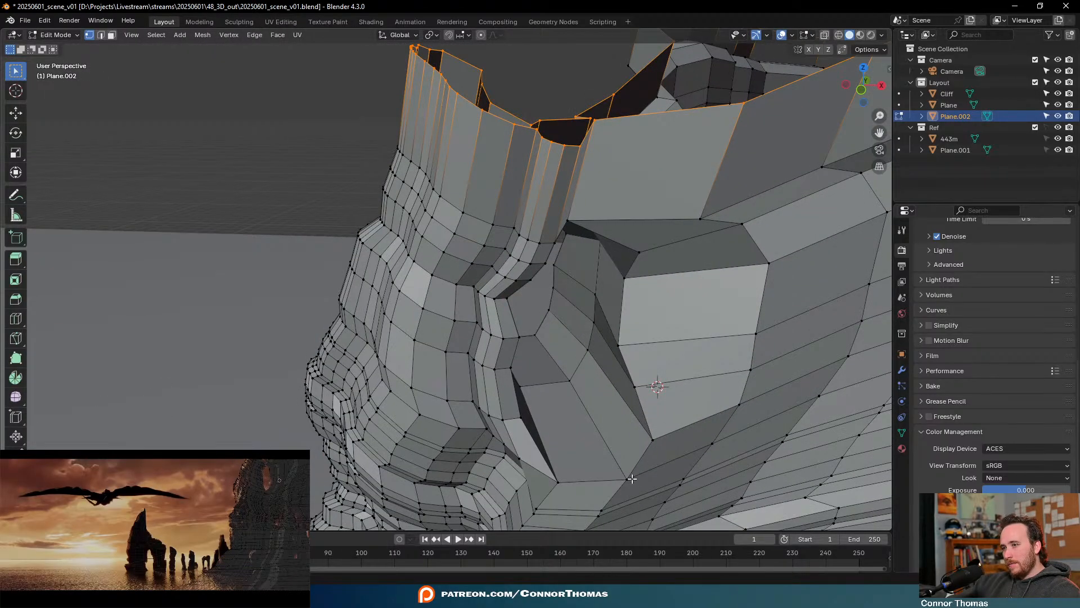
click(632, 478)
middle_drag(633, 478, 604, 407)
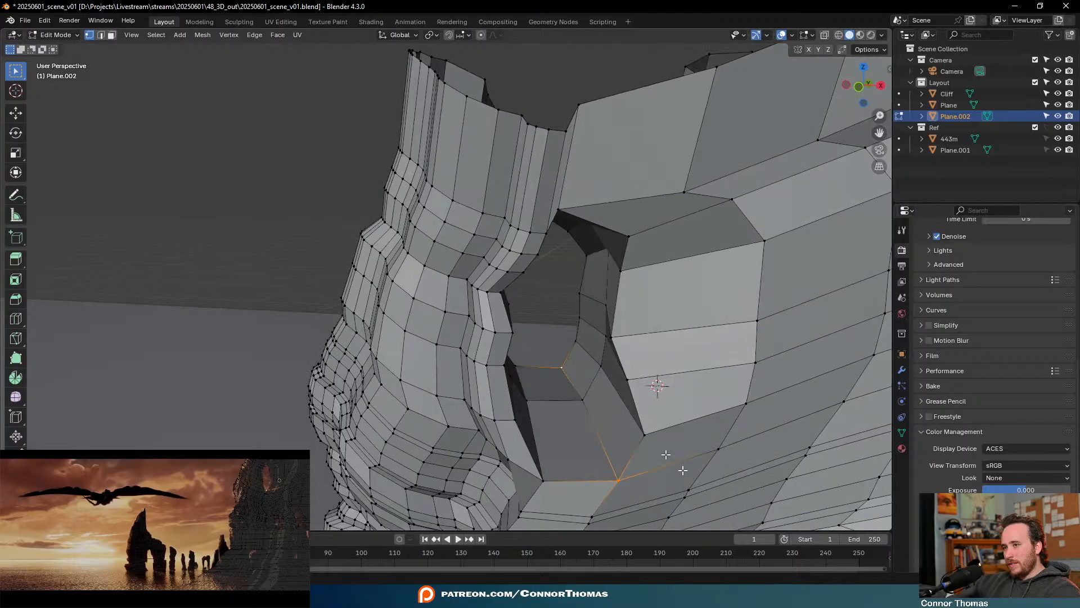
key(s)
click(658, 486)
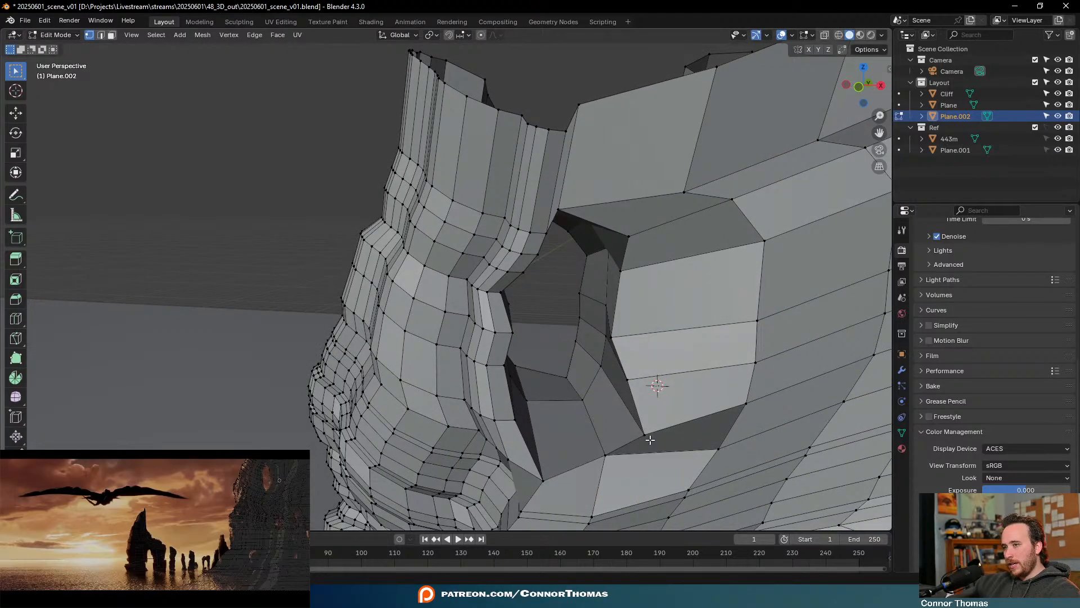
Scale the next vertex pair up the hole's wall side to about 0.82 and check the shape
key(s)
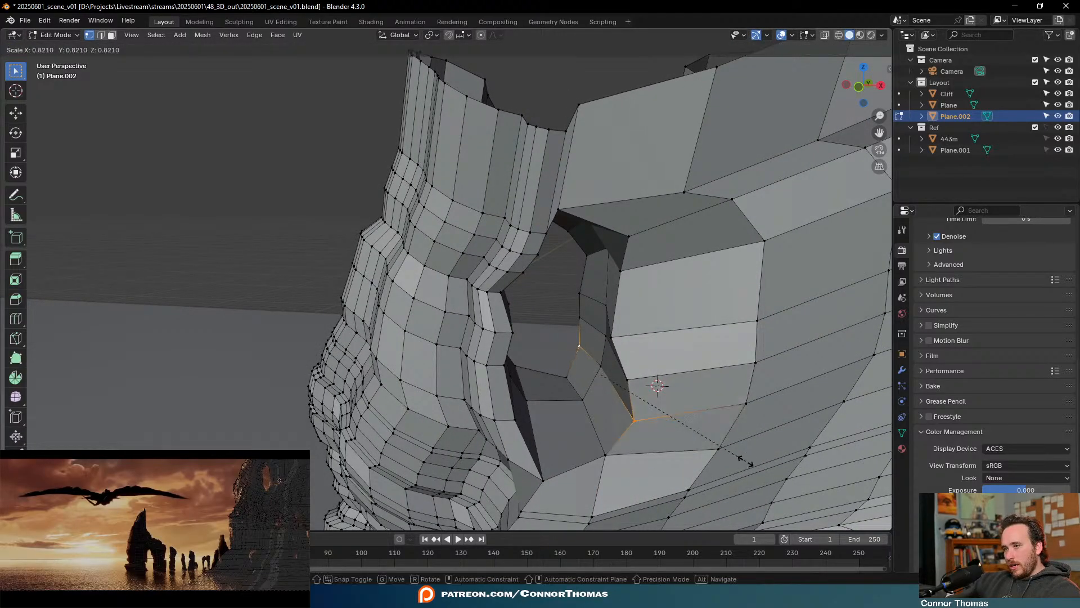
click(736, 454)
key(Tab)
middle_drag(646, 436, 669, 402)
key(Tab)
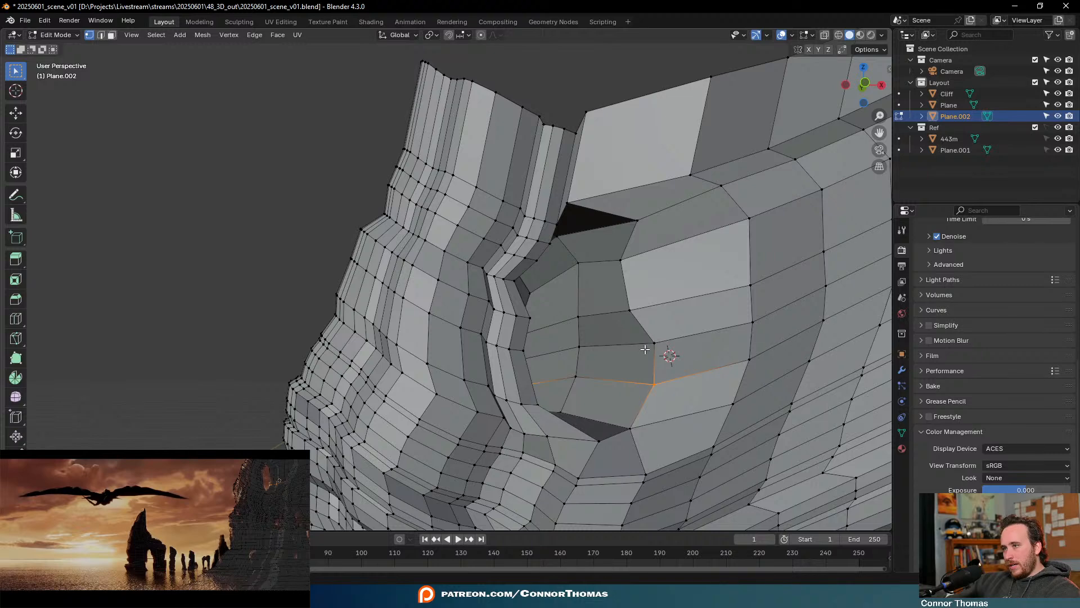
Scale the vertex pair above it inward as well, further smoothing the hole's inner wall
middle_drag(644, 349, 630, 364)
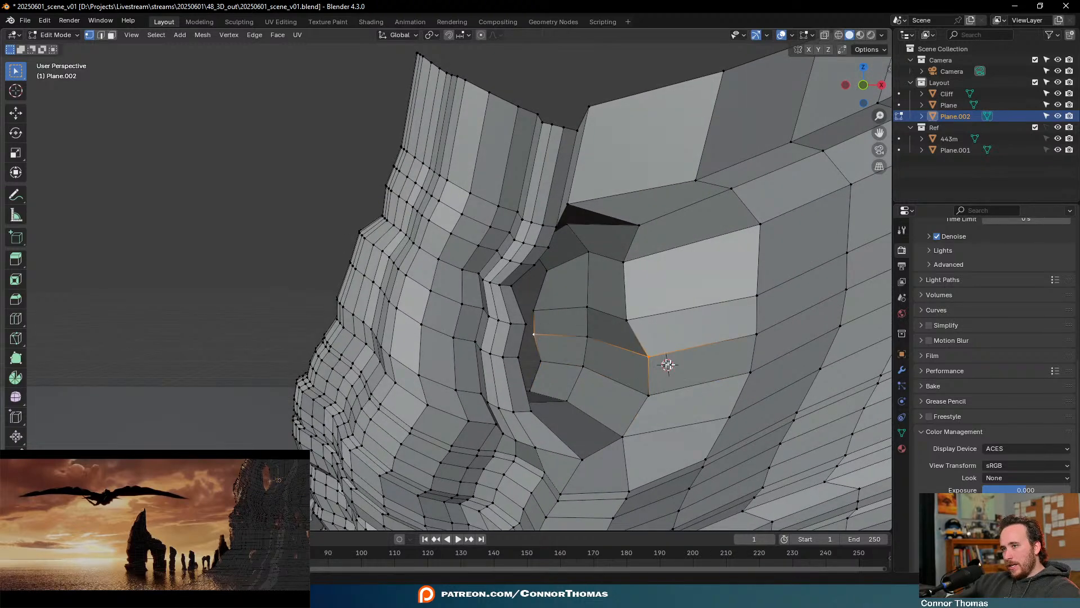
key(s)
click(710, 369)
key(Tab)
key(Tab)
middle_drag(685, 405, 653, 412)
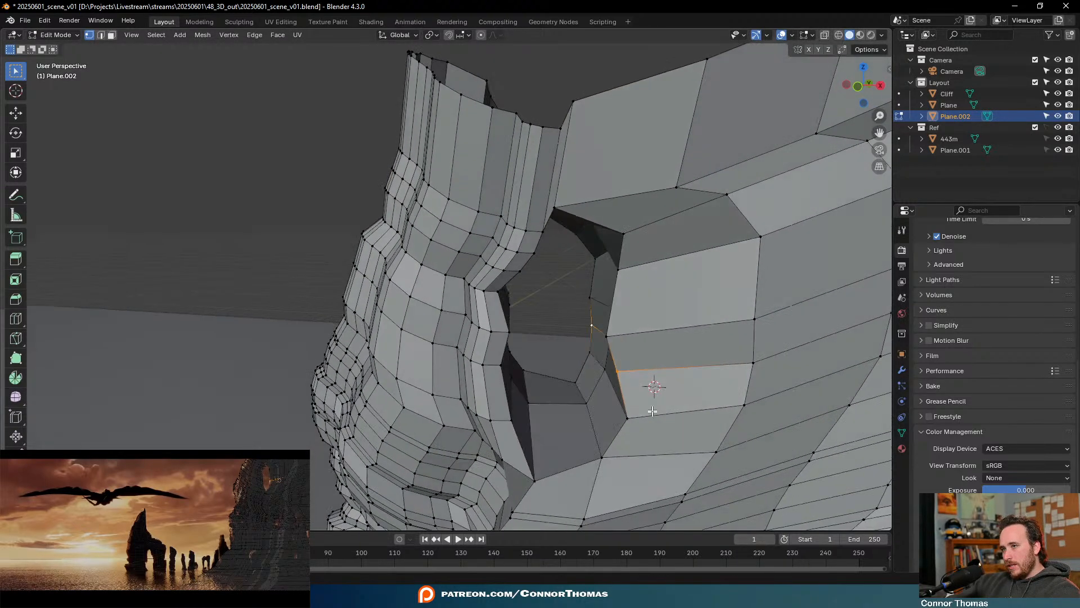
Return to Object Mode, deselect everything and save the scene, then review the whole cliff
key(Tab)
scroll(652, 411, down, 8)
middle_drag(540, 398, 557, 351)
key(alt+a)
key(ctrl+s)
scroll(540, 333, up, 6)
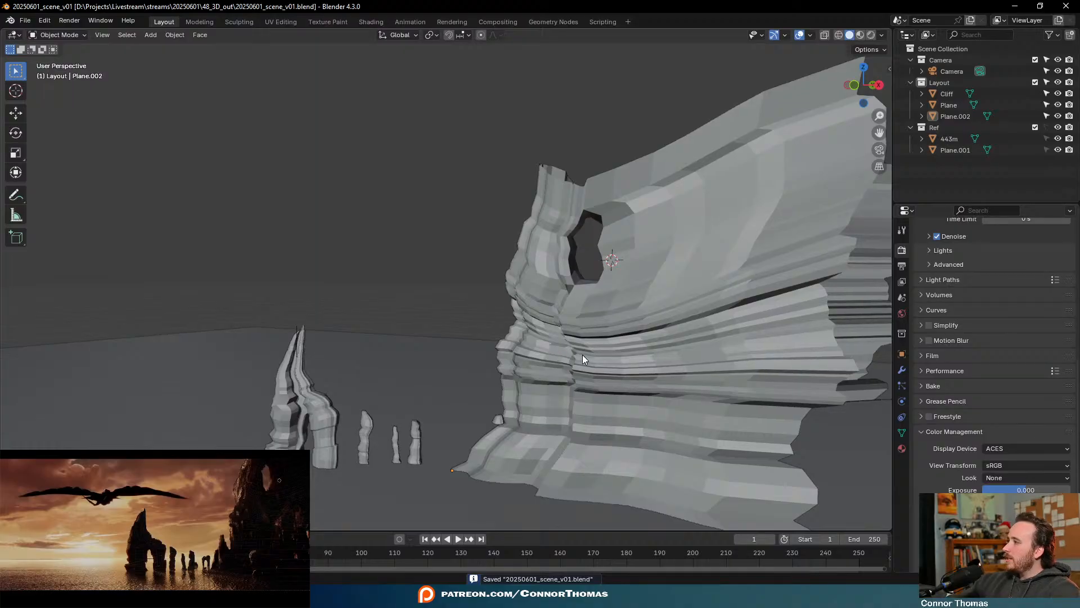
shift+middle_drag(554, 410, 585, 275)
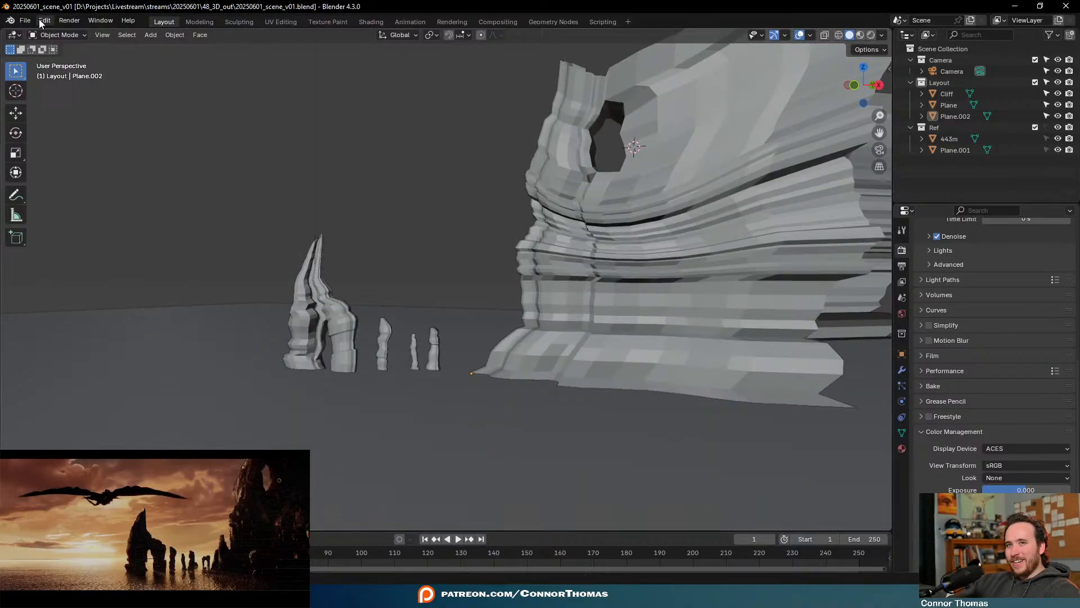
Place the 3D cursor on the foot of the cliff's front end and add a mesh plane there
click(17, 90)
middle_drag(445, 281, 484, 322)
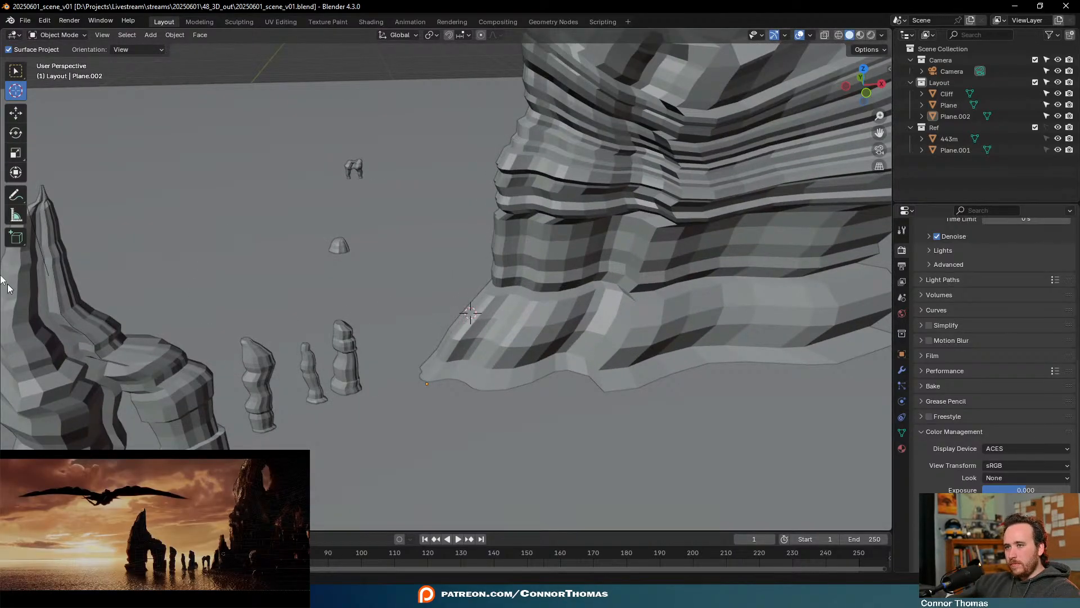
click(10, 74)
key(shift+a)
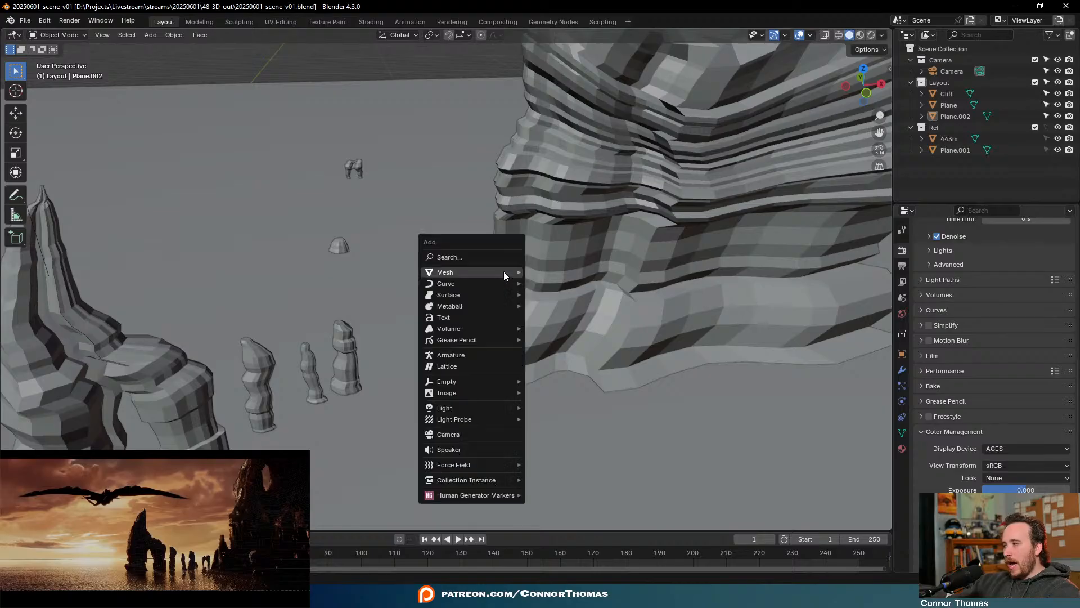
mouse_move(503, 271)
click(548, 275)
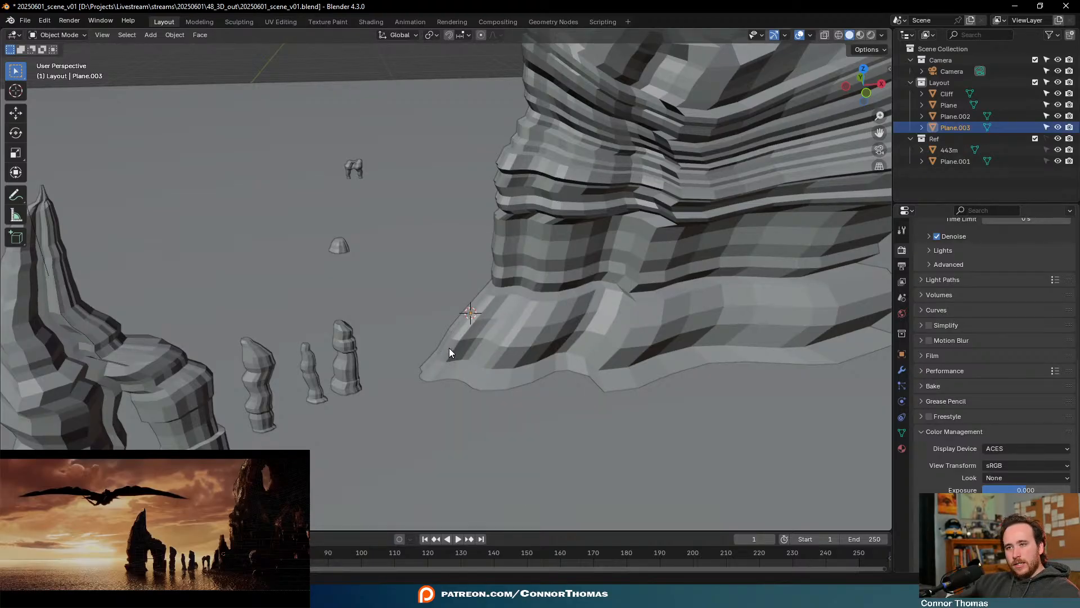
key(shift+a)
mouse_move(450, 346)
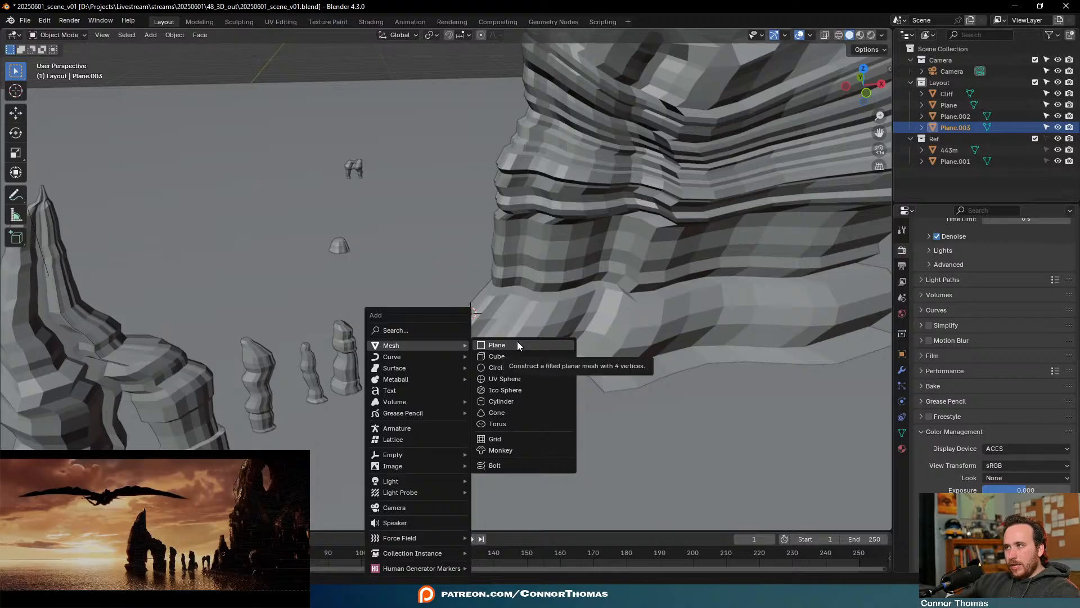
click(518, 341)
Scale the new plane up about 31 times and enlarge it once more over the cliff's front foot
key(s)
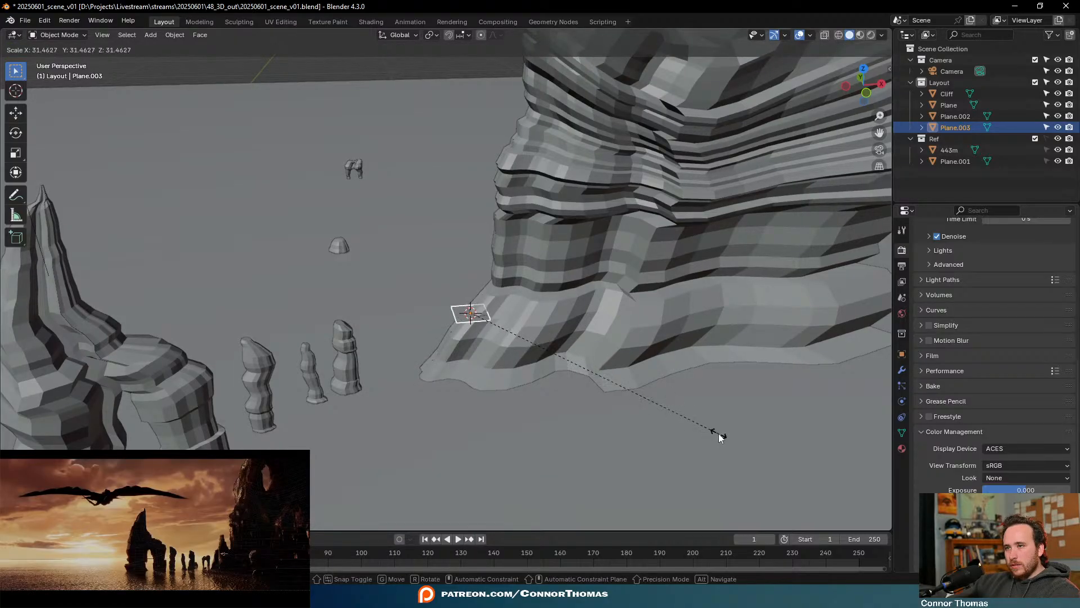
click(721, 436)
key(s)
click(692, 405)
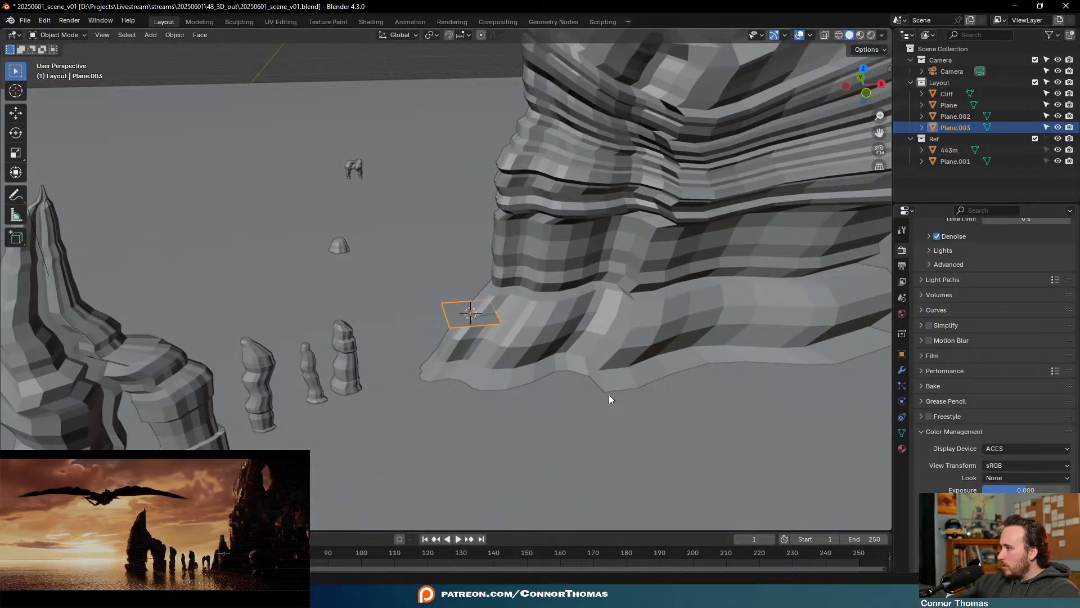
In Edit Mode, move the plane's geometry straight down along Z to the cliff's base level
key(Tab)
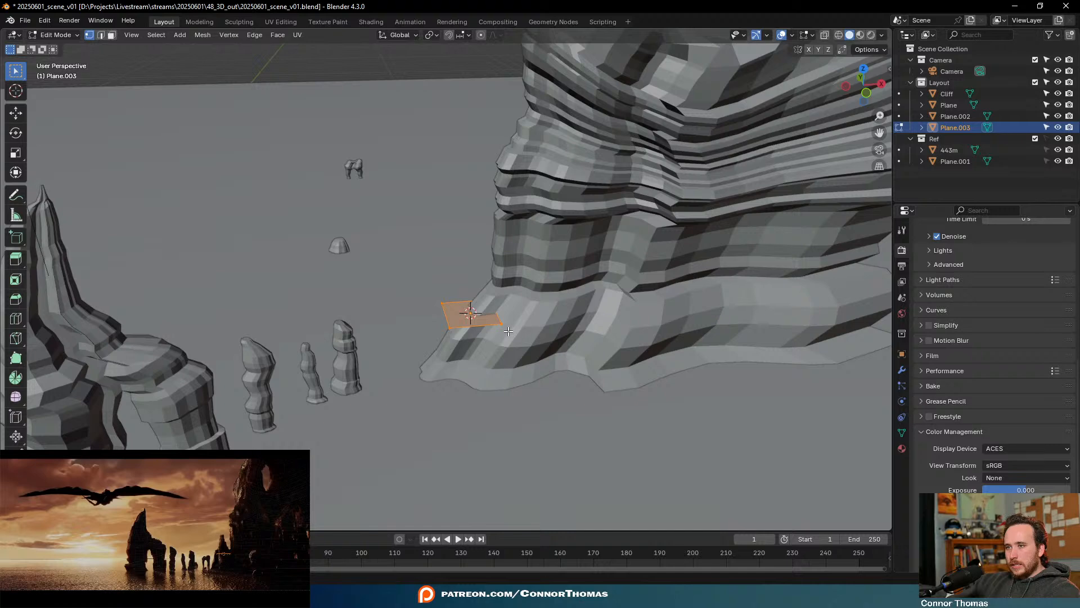
key(g)
key(z)
click(510, 384)
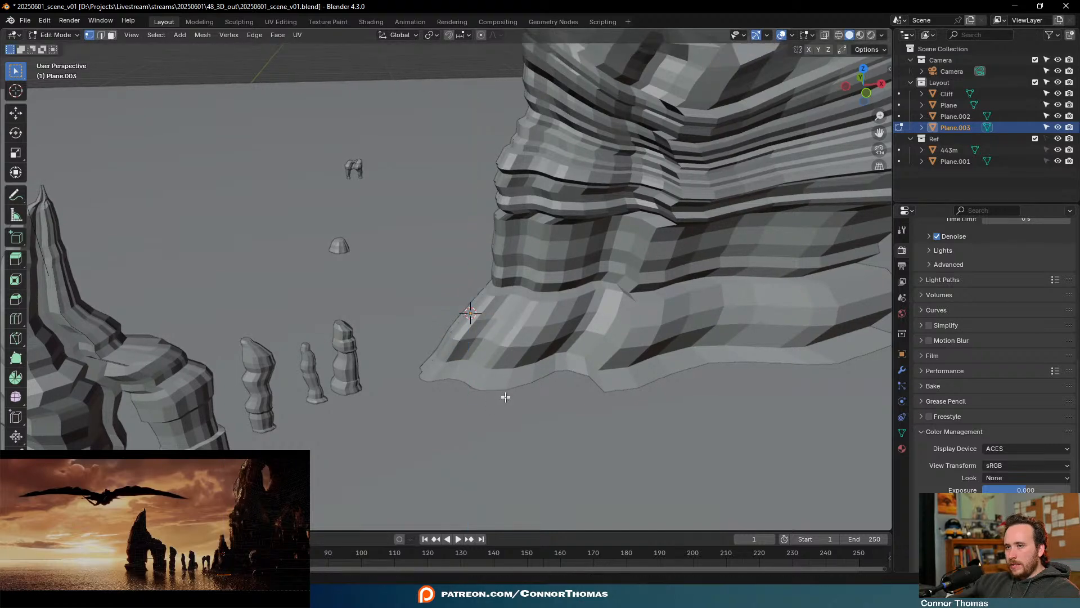
key(Tab)
Edit the plane from the top view and delete its corner vertex nearest the cliff wall, leaving an open outline
key(KP_7)
key(Tab)
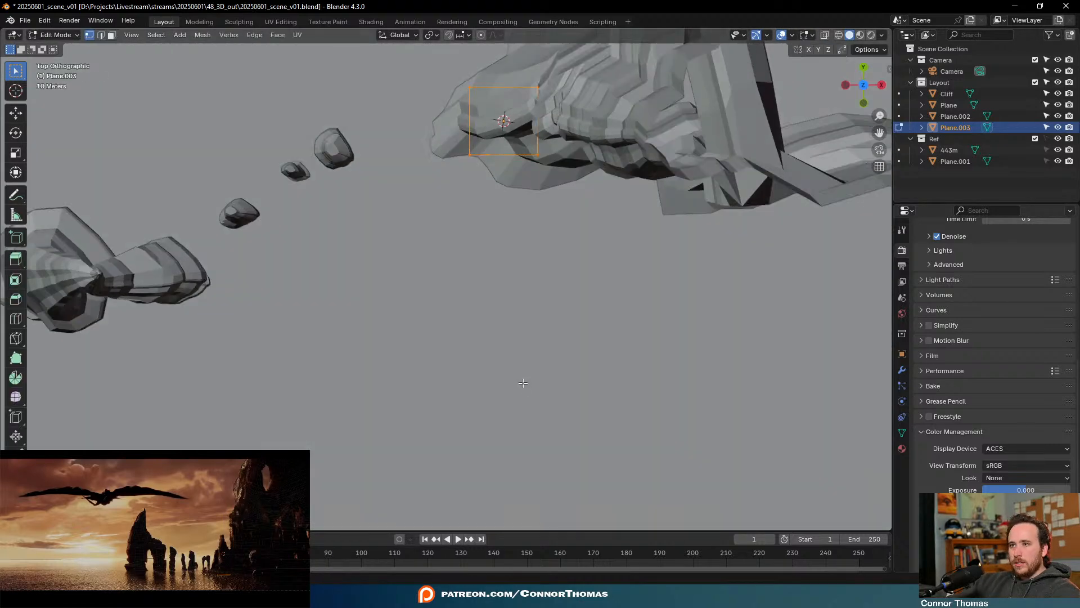
scroll(561, 244, up, 4)
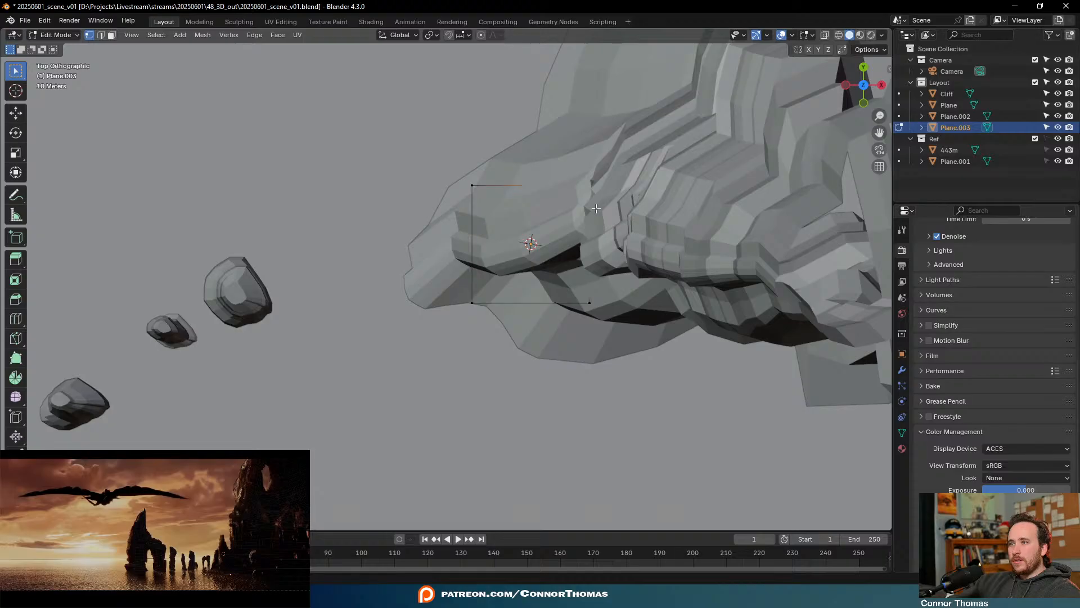
key(x)
click(595, 210)
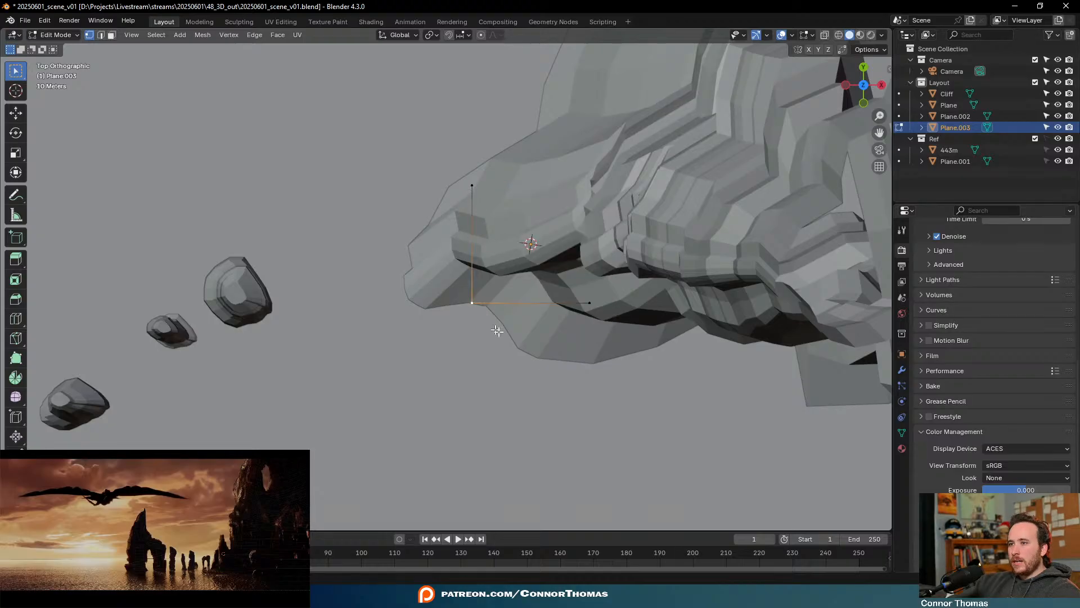
Reposition the outline's front corner vertex and extrude further points along the cliff's front foot toward the tip
key(g)
click(580, 327)
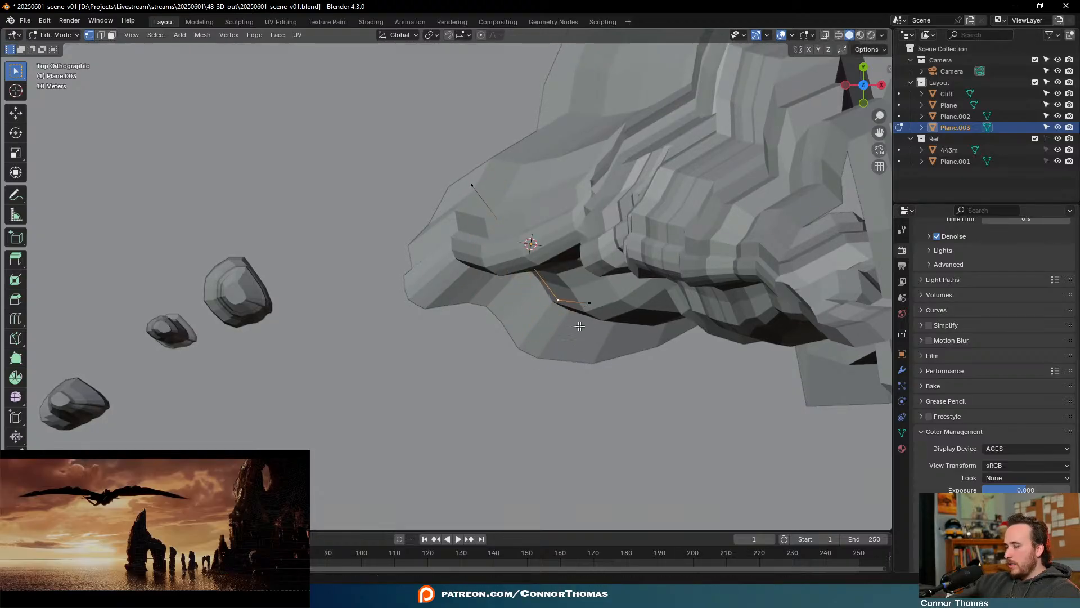
key(g)
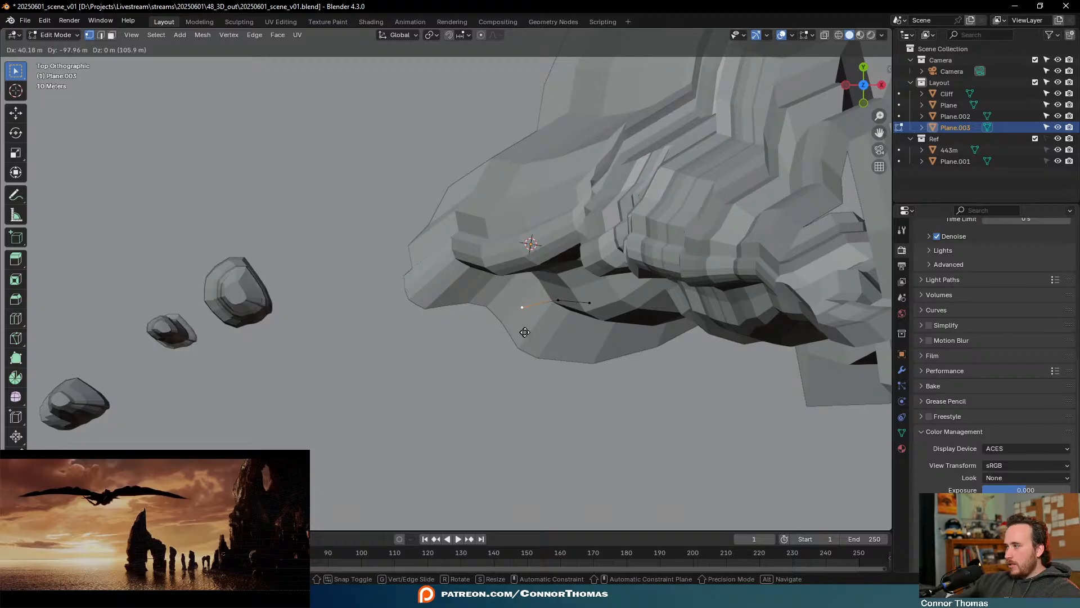
click(524, 332)
key(g)
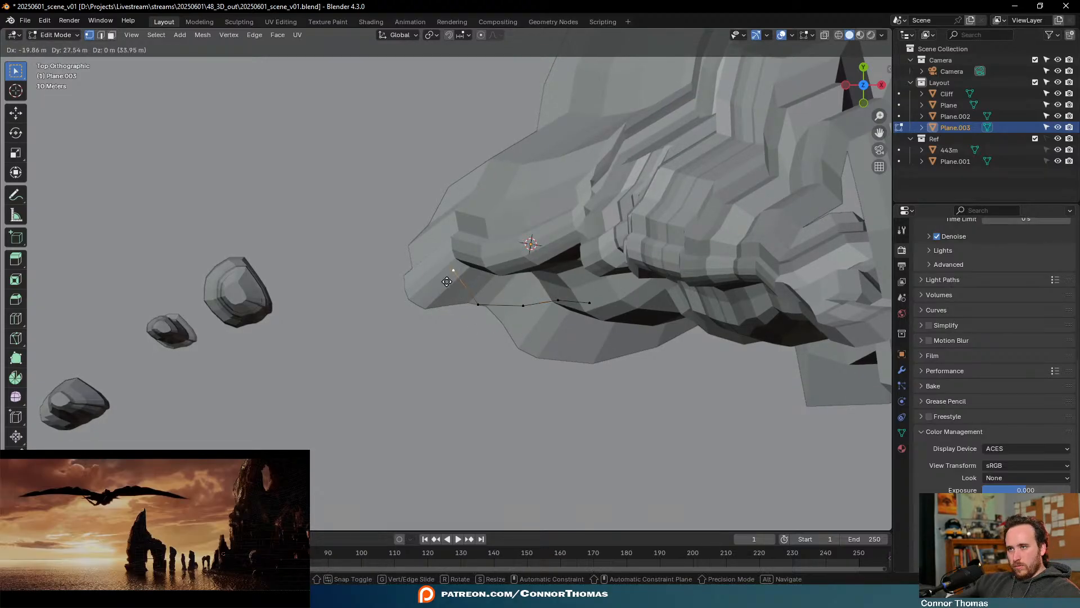
click(446, 282)
Extrude three more outline points around the cliff's tip to its rear side
key(e)
click(418, 277)
key(e)
click(414, 239)
key(e)
click(449, 197)
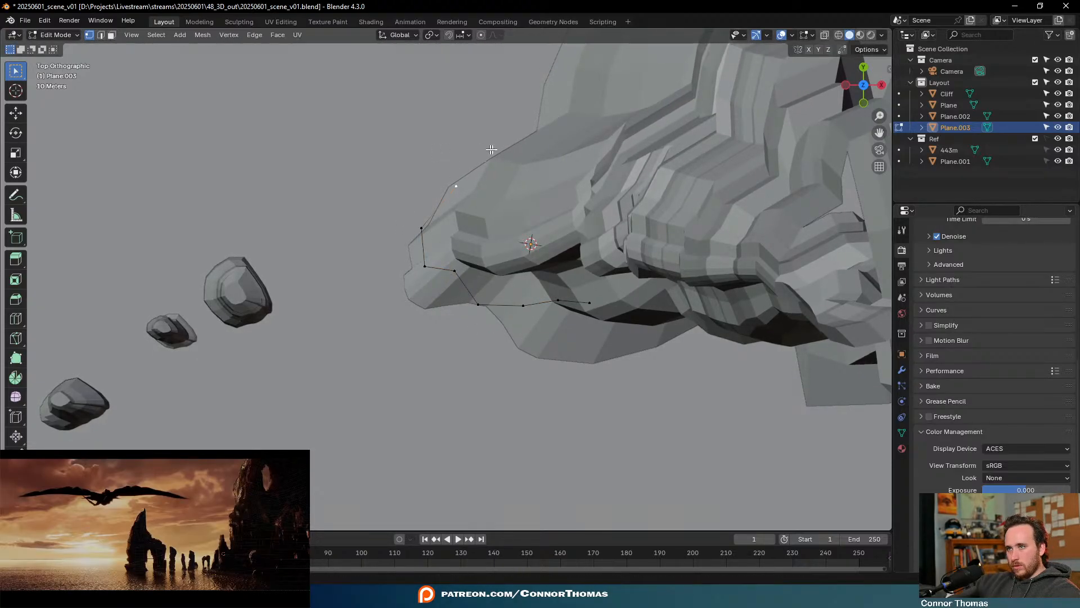
Extrude the outline's points onward along the cliff's rear side, back toward the wall
key(e)
click(529, 150)
key(e)
click(608, 104)
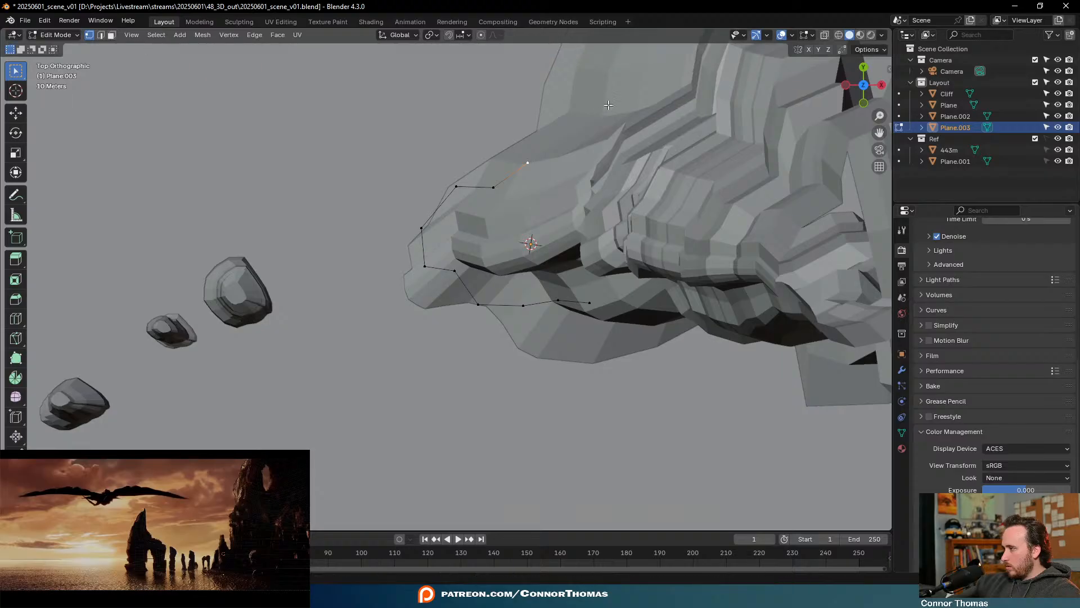
key(e)
click(732, 72)
key(e)
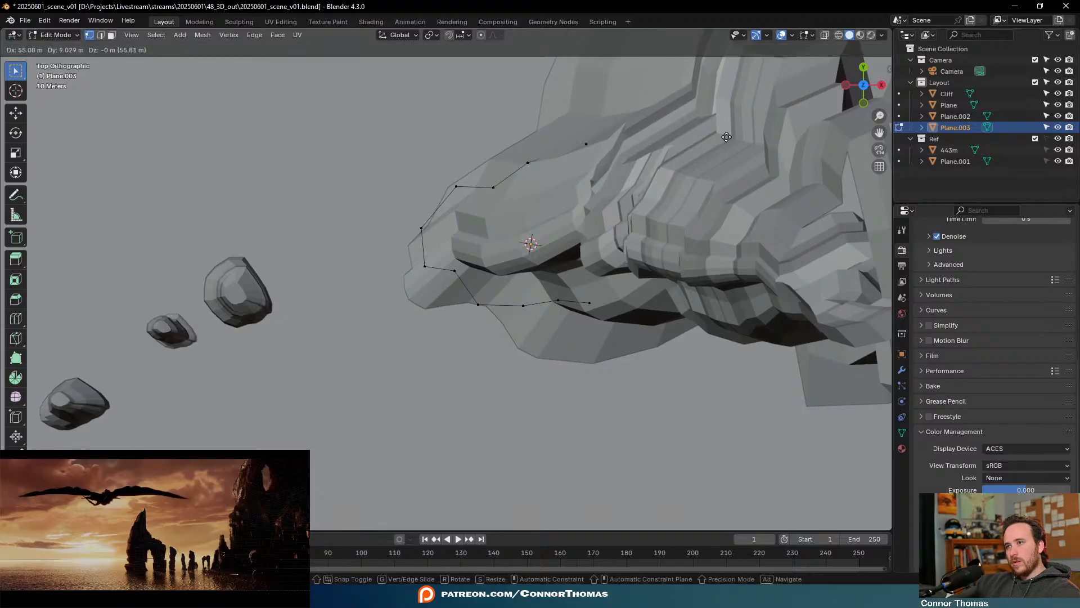
click(802, 235)
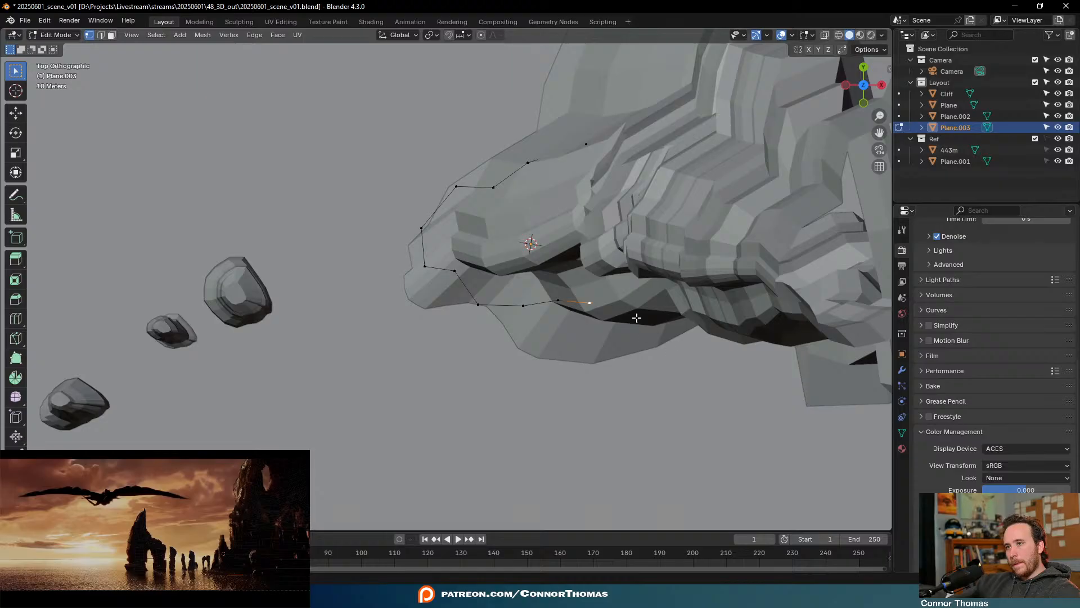
Extrude the rock outline upward into a low wall and scale its new upper rim inward
middle_drag(651, 338, 602, 214)
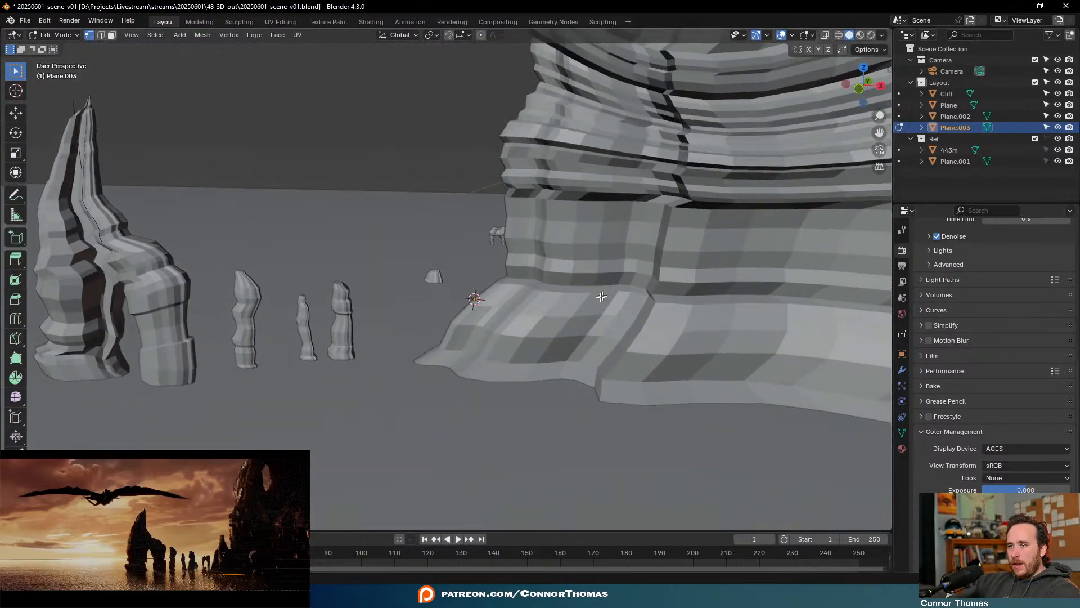
key(e)
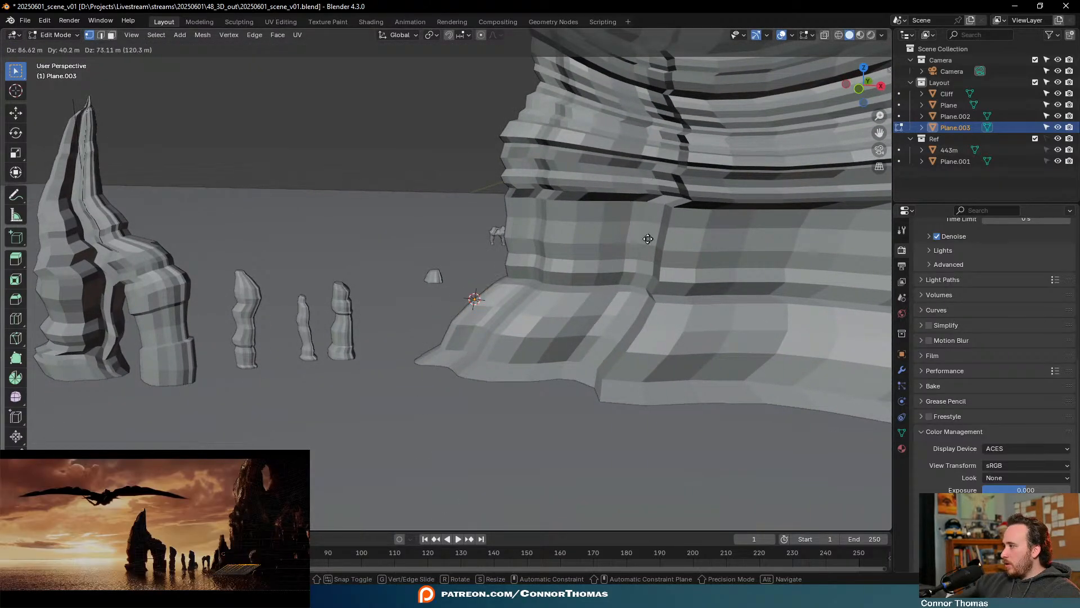
click(613, 220)
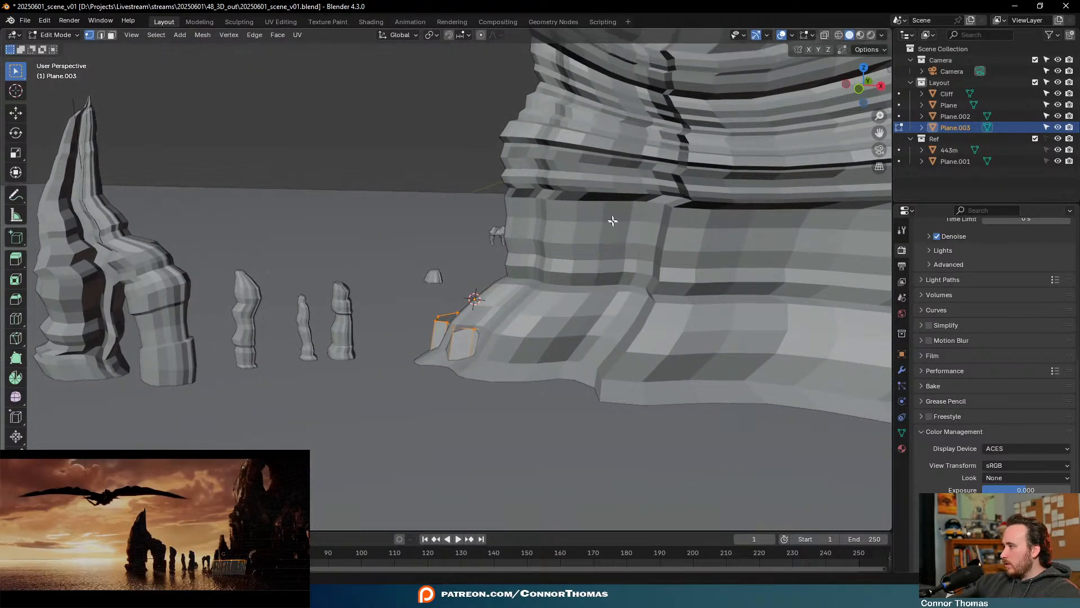
key(s)
click(646, 311)
Move the whole rock ring about 172 m in the top view, out behind the cliff's tip
middle_drag(462, 291, 530, 354)
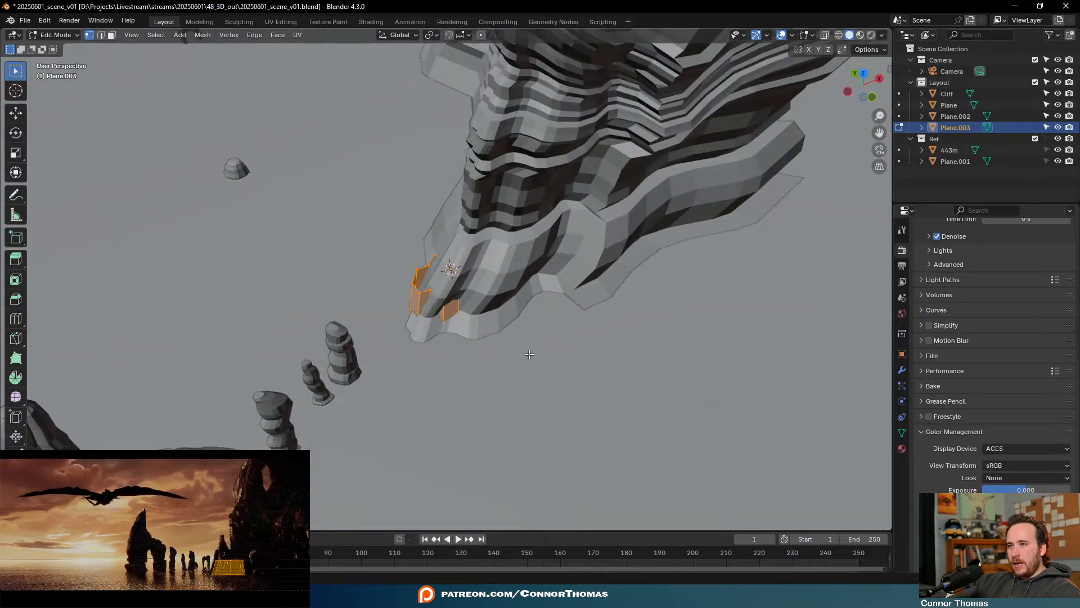
key(KP_7)
key(g)
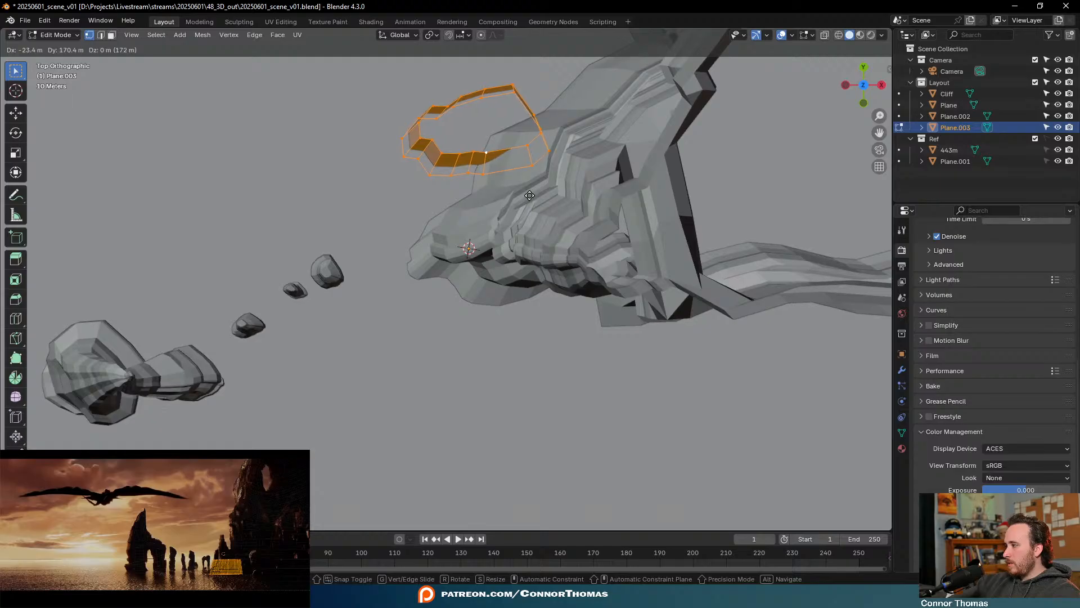
click(529, 195)
Select the rock ring's upper rim loop and extrude it upward into a second band
click(523, 202)
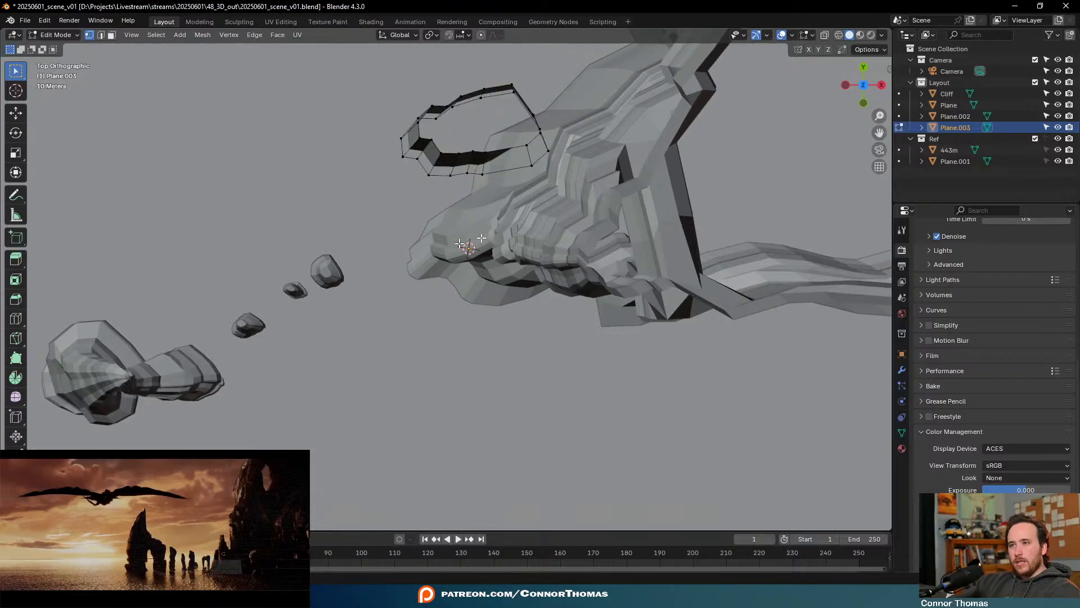
alt+click(445, 148)
shift+middle_drag(496, 173, 534, 301)
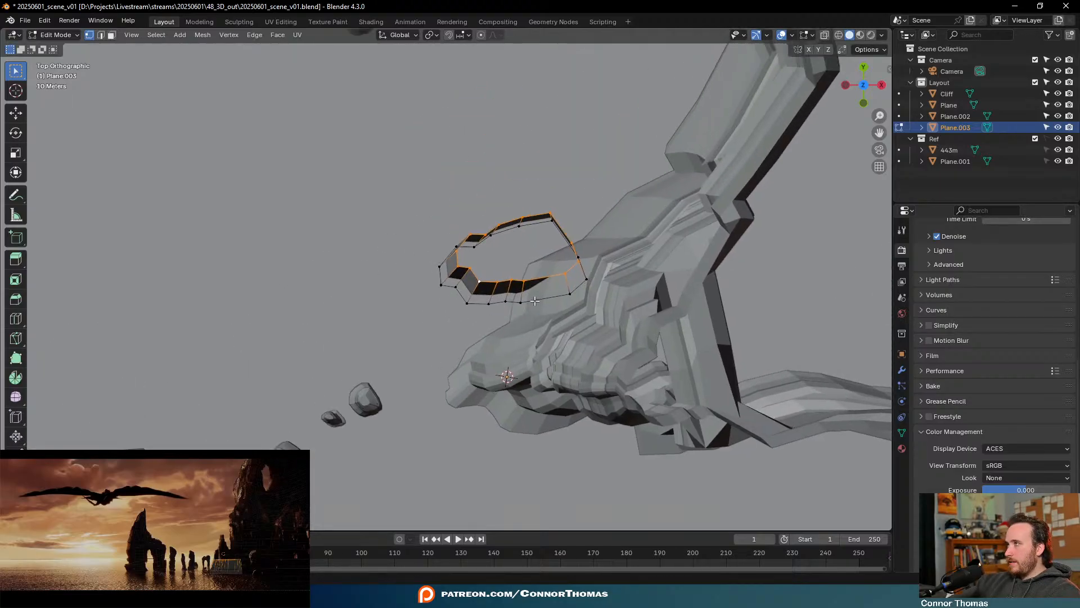
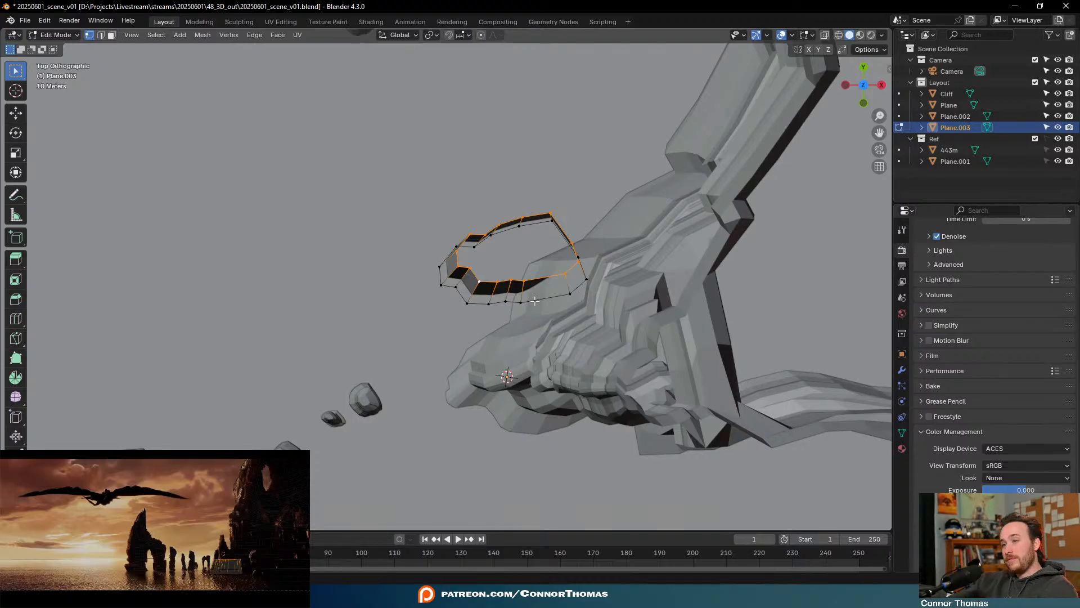
scroll(288, 101, down, 3)
middle_drag(287, 101, 539, 243)
scroll(539, 244, up, 4)
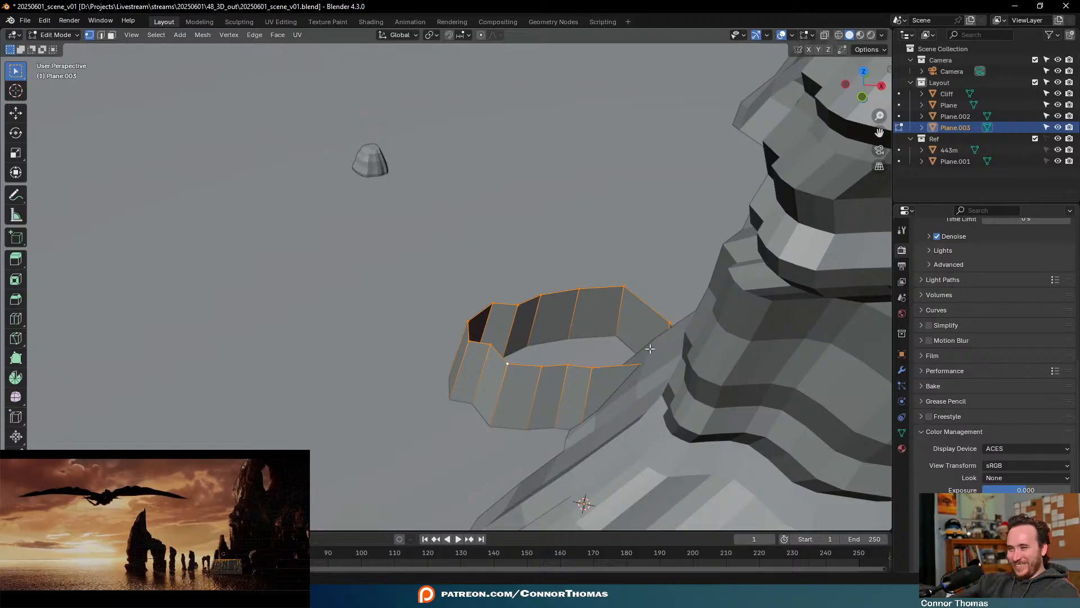
middle_drag(625, 284, 612, 259)
key(g)
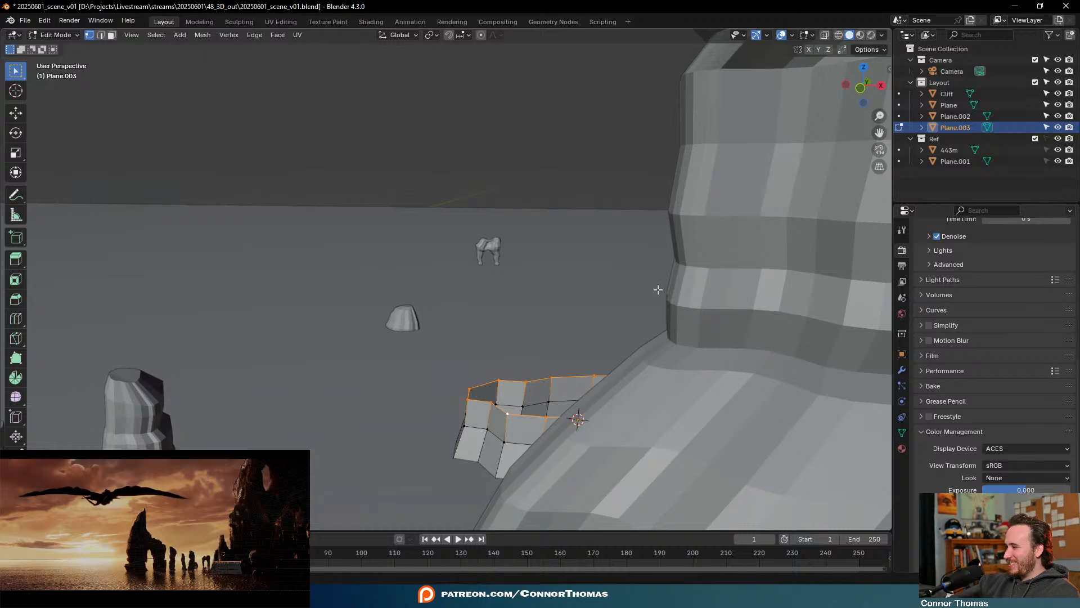
click(670, 275)
Extrude the rock's rim further upward into additional bands, leaning the rock slightly toward the cliff
key(g)
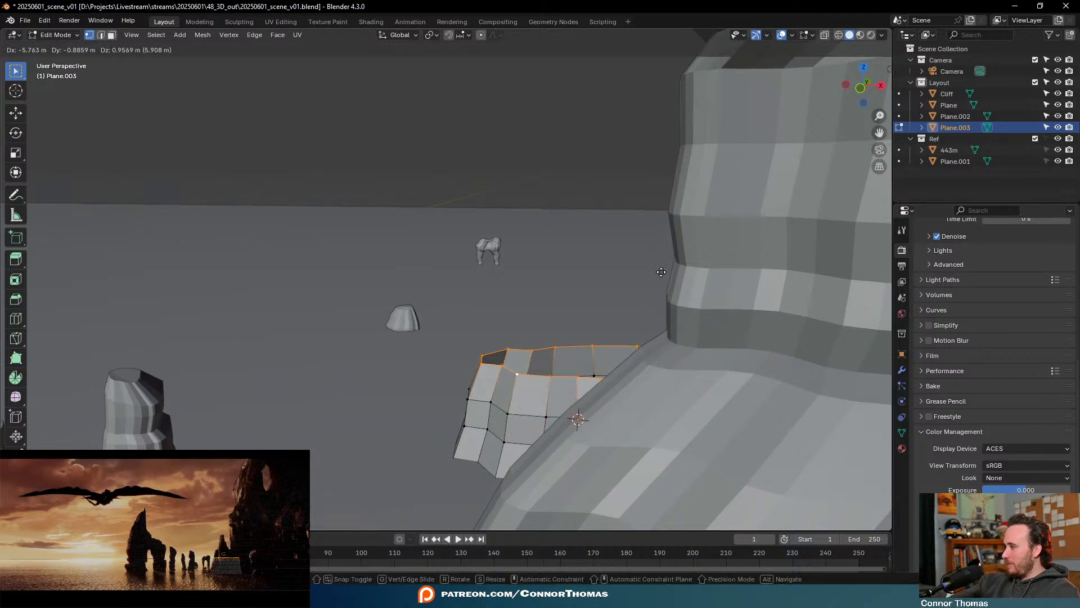
click(663, 269)
key(e)
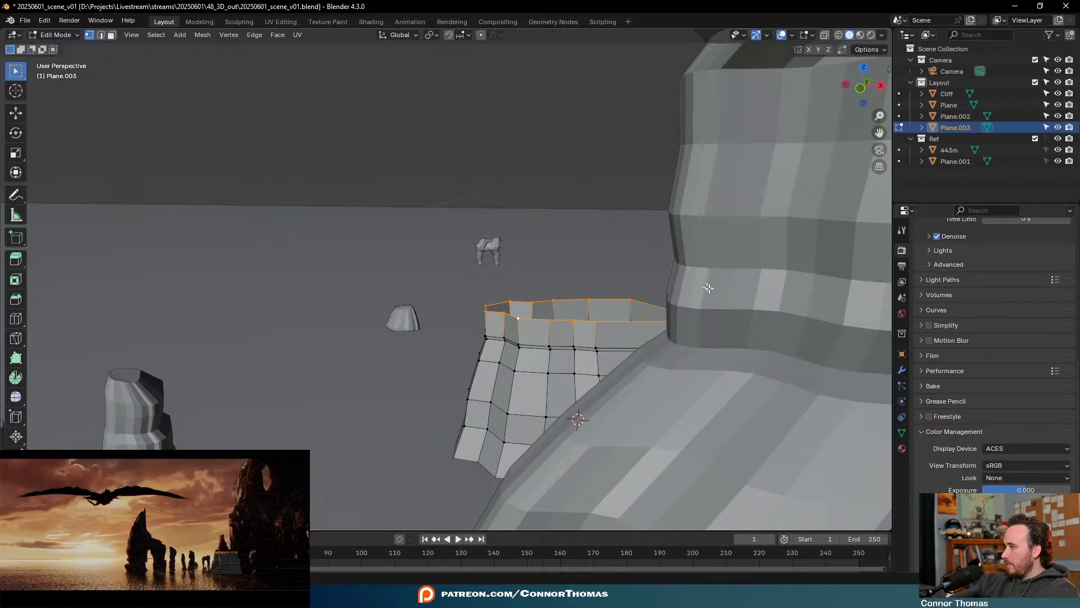
click(722, 302)
Extrude the rock's rim again into uneven ledges and scale the top loop inward to taper the rock
key(s)
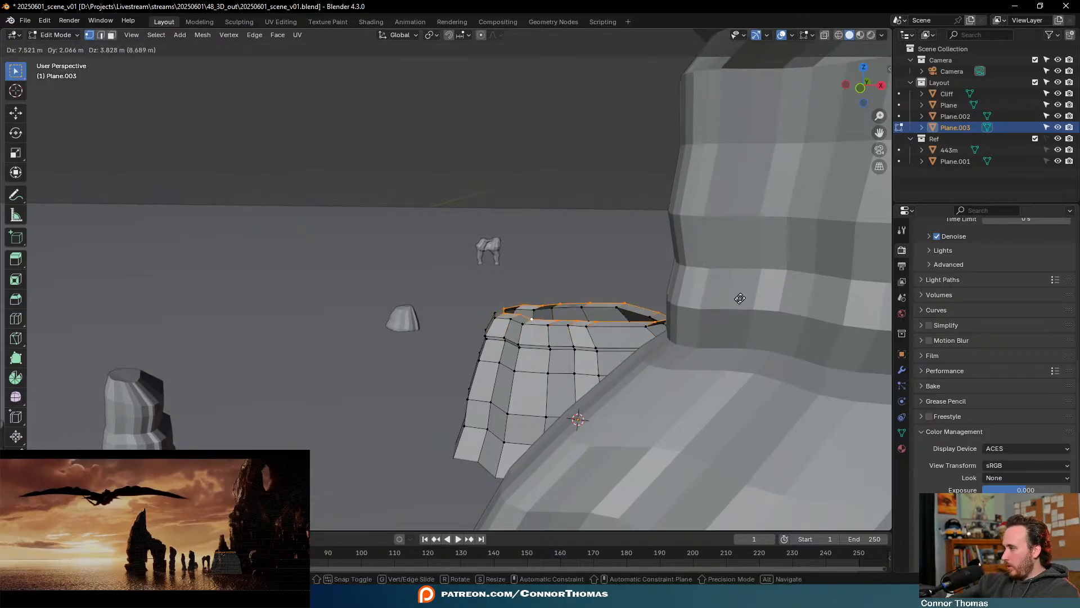
click(743, 314)
key(g)
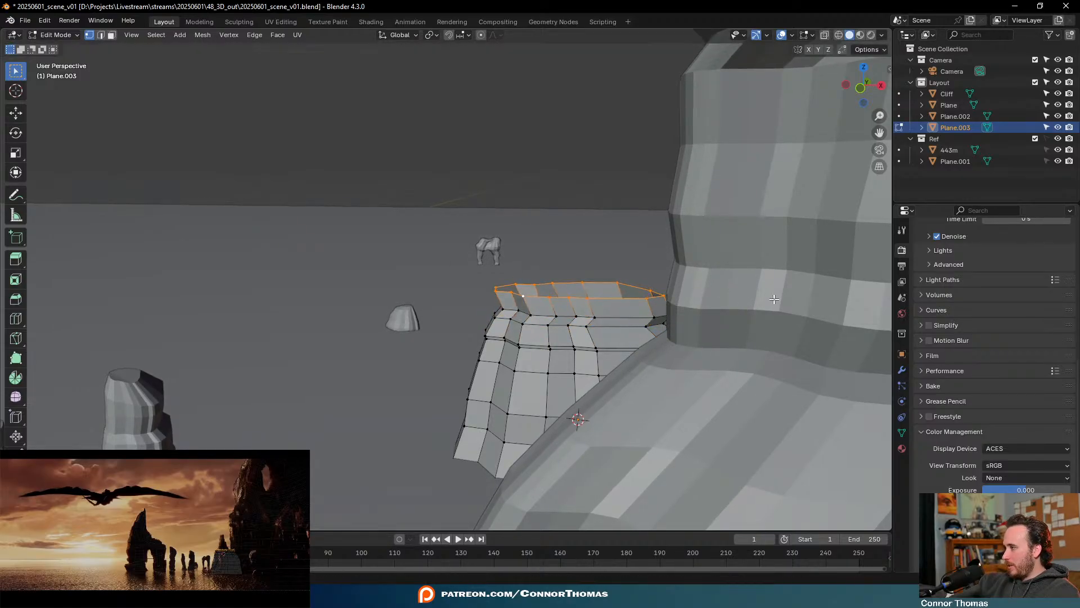
click(688, 281)
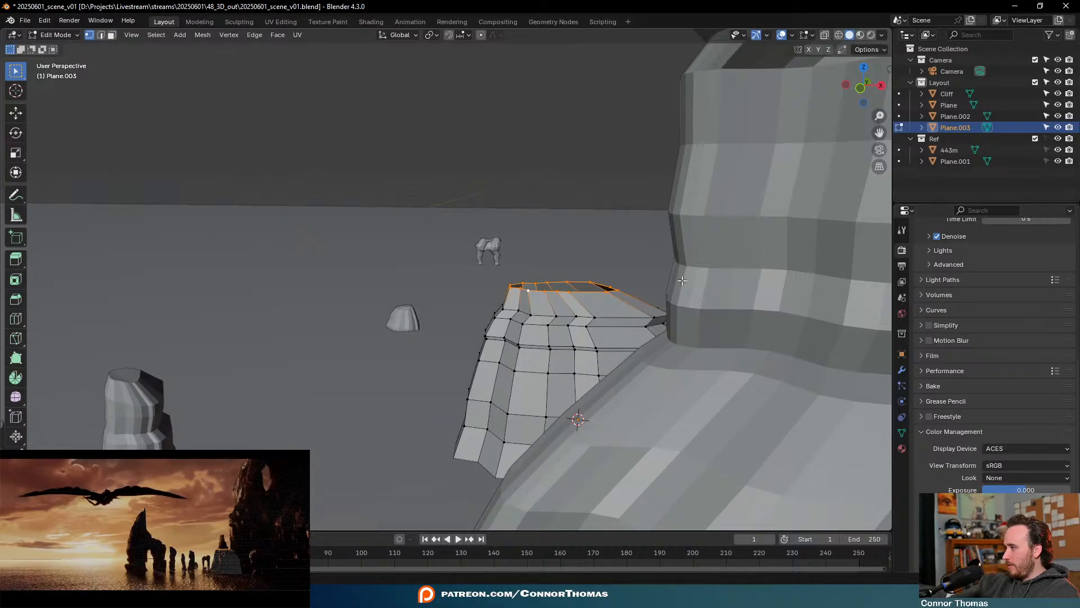
Extrude the rock's top rim upward in short bands, scaling the loops to narrow its shoulder into a neck
key(g)
click(687, 273)
key(g)
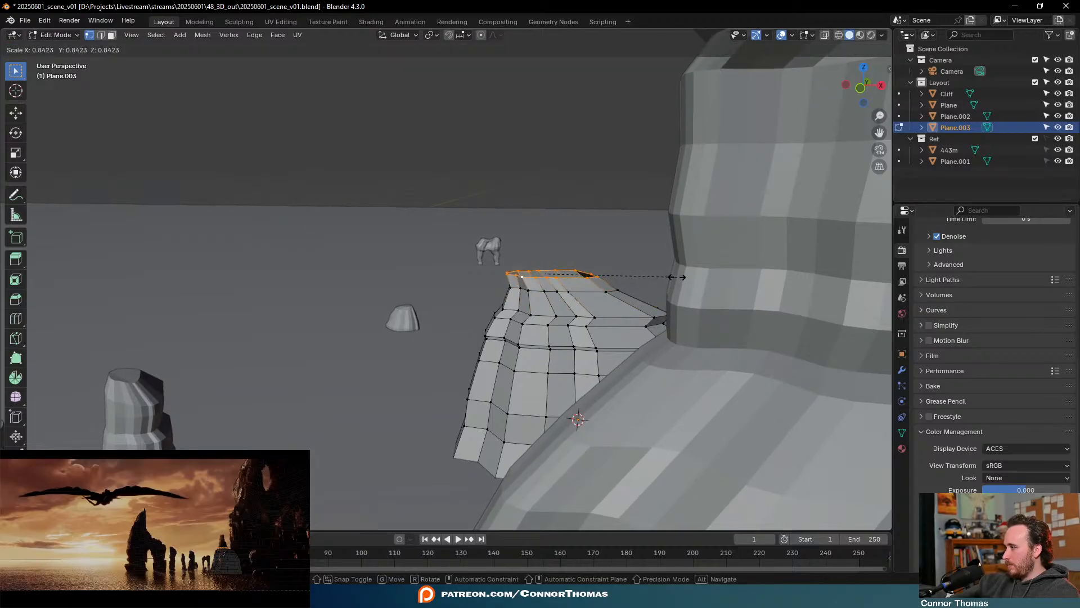
click(682, 268)
key(g)
click(685, 258)
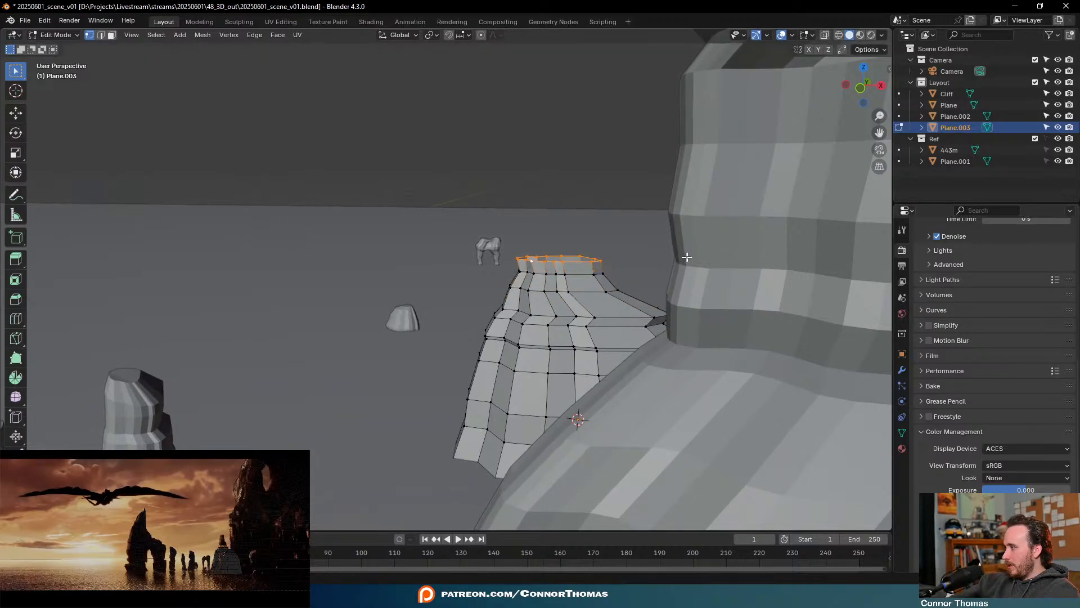
key(g)
click(703, 260)
key(g)
click(706, 243)
Continue extruding the neck's top loop upward, scaling each new band slightly inward to form a stepped ledge
key(g)
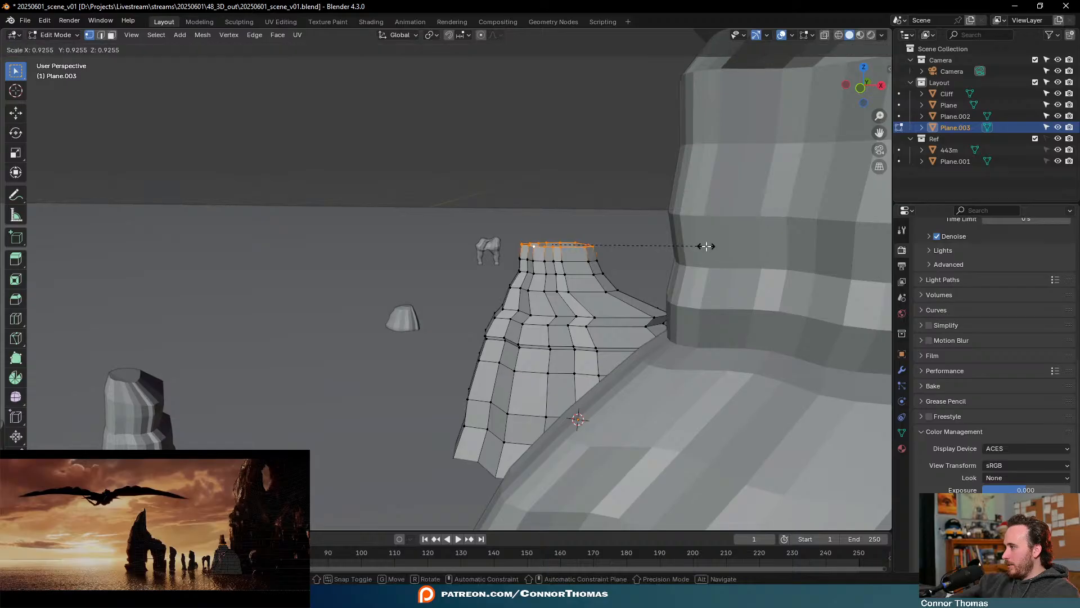
click(696, 234)
key(g)
click(698, 226)
key(g)
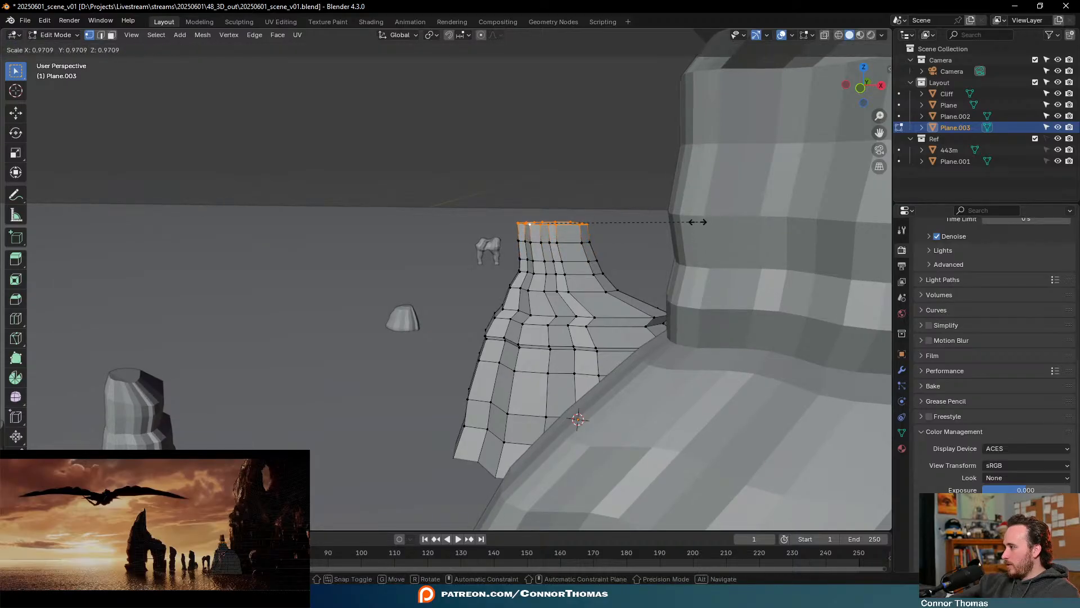
click(695, 219)
key(s)
click(670, 207)
key(g)
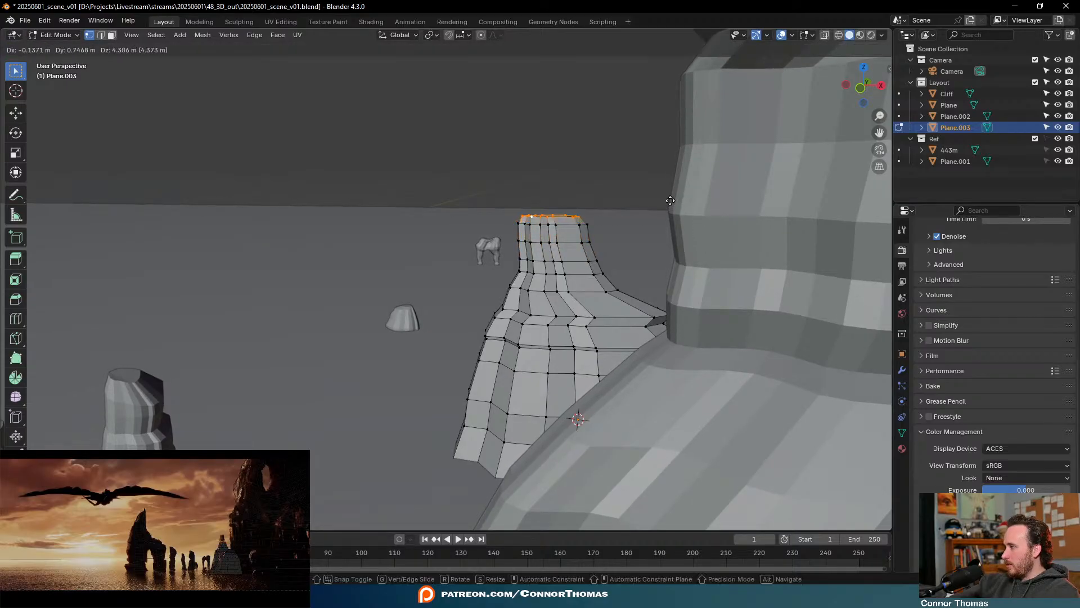
click(670, 197)
Raise the neck with further extruded bands, adjusting each loop's width and height for an uneven, layered profile
key(g)
click(667, 184)
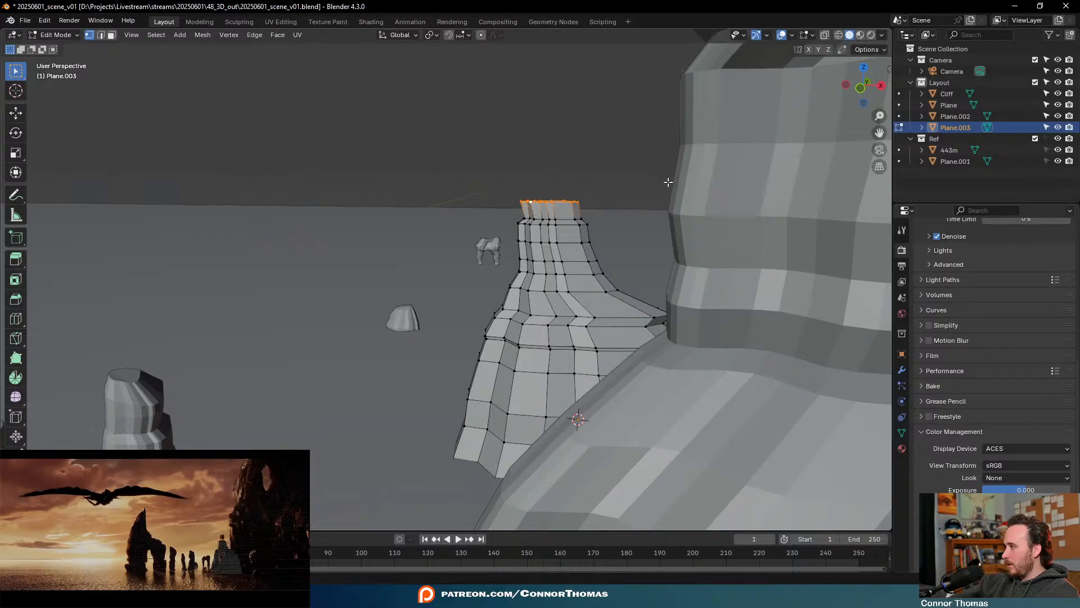
key(s)
click(670, 180)
key(g)
click(667, 184)
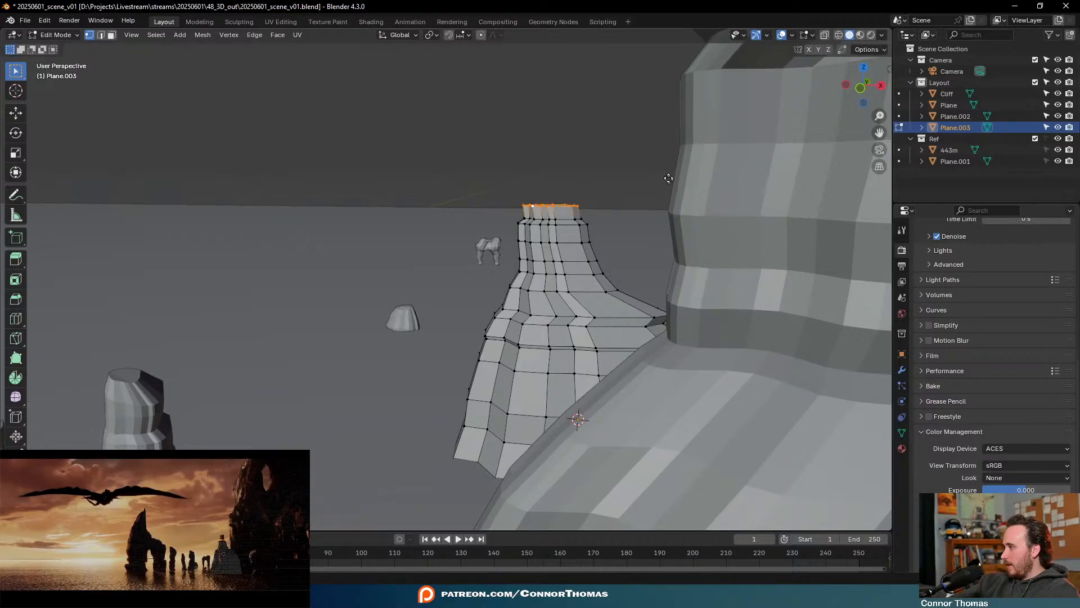
key(g)
click(666, 172)
key(g)
click(663, 173)
key(g)
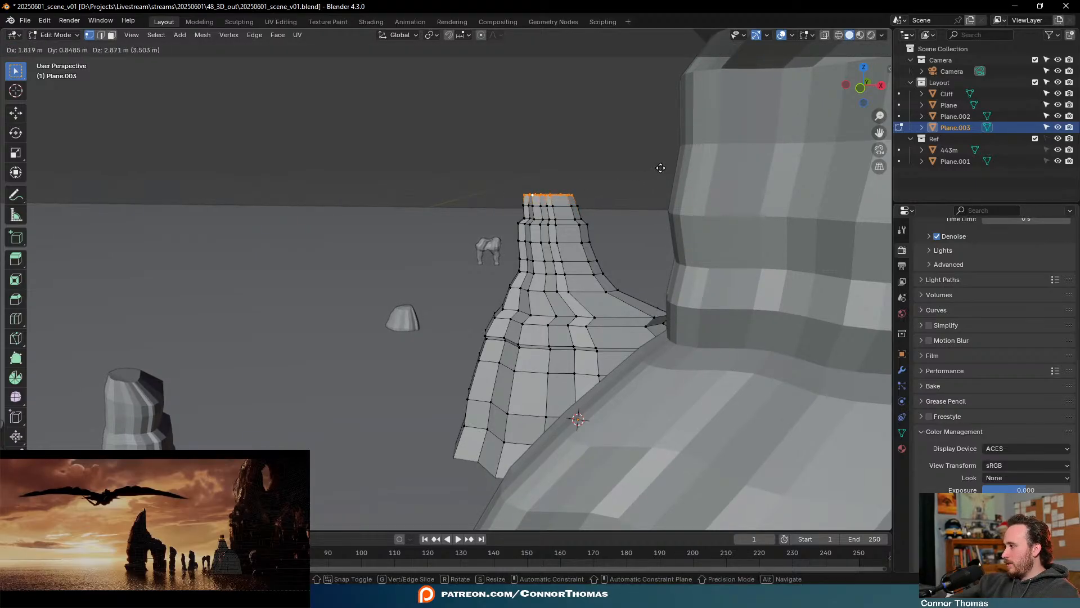
click(663, 169)
Extrude a taller band and a short one at the rock's summit, scaling the top loop inward to taper the peak
key(g)
click(666, 137)
key(g)
click(652, 147)
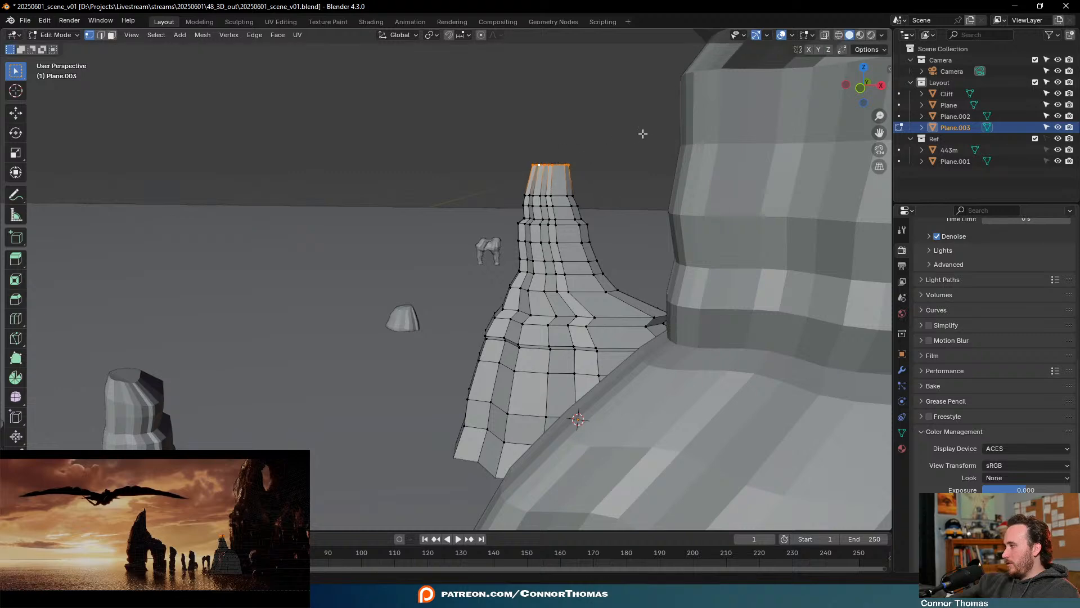
key(g)
click(646, 145)
key(g)
click(643, 133)
key(g)
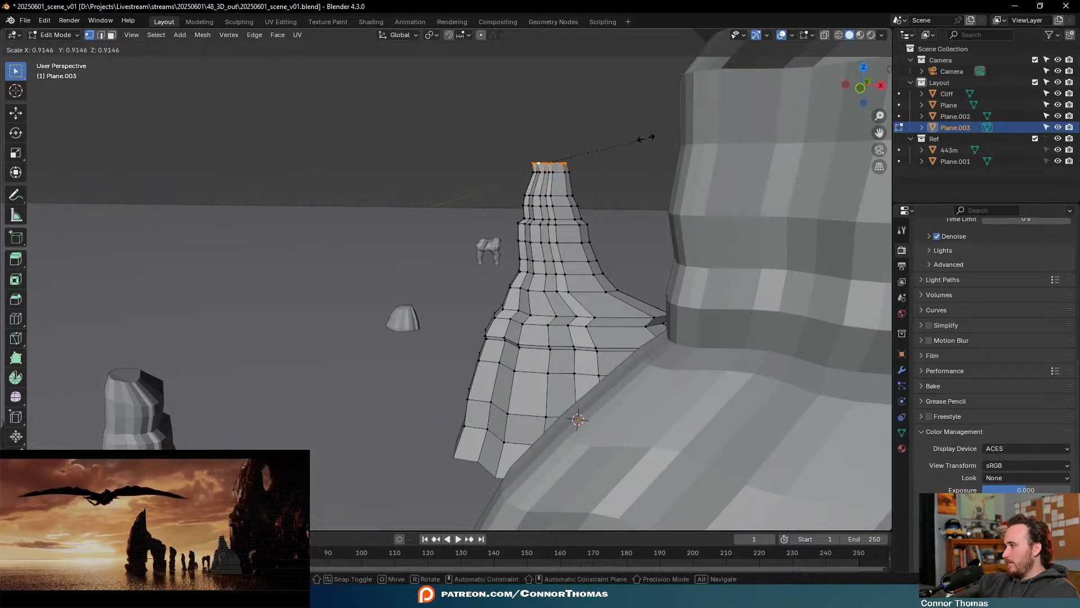
click(642, 133)
Add a horizontal loop cut around the peak's top band and a vertical loop cut down its widest faces
middle_drag(598, 160, 495, 259)
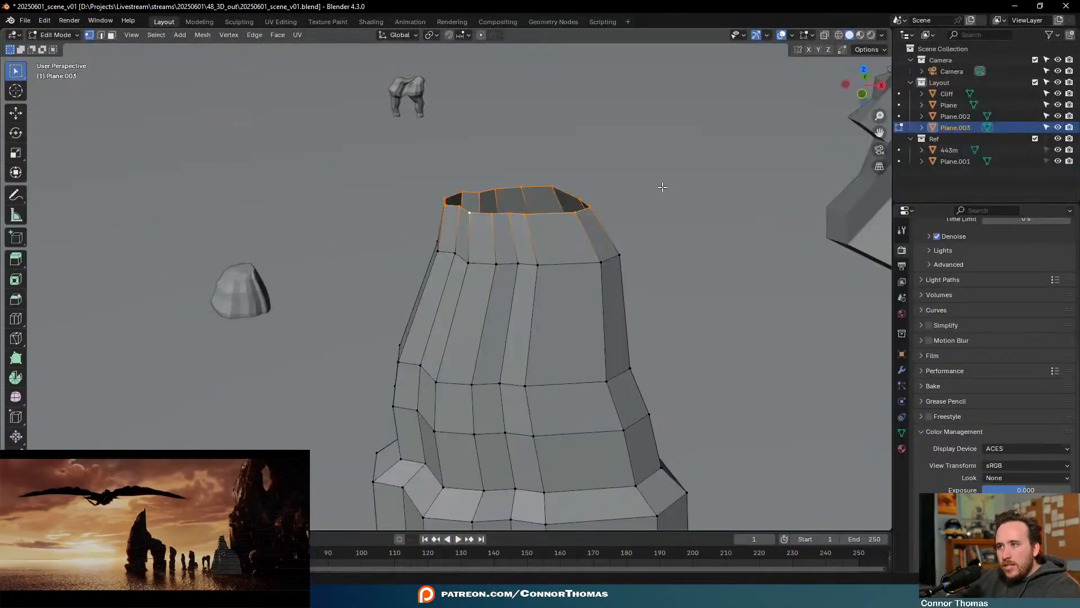
key(ctrl+r)
click(565, 253)
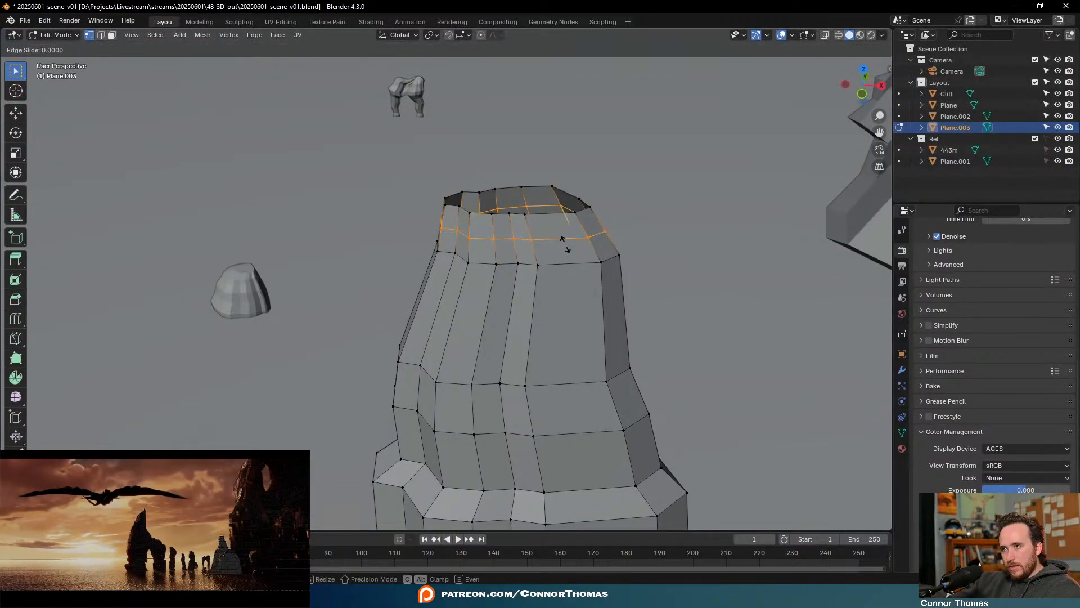
click(565, 253)
key(ctrl+r)
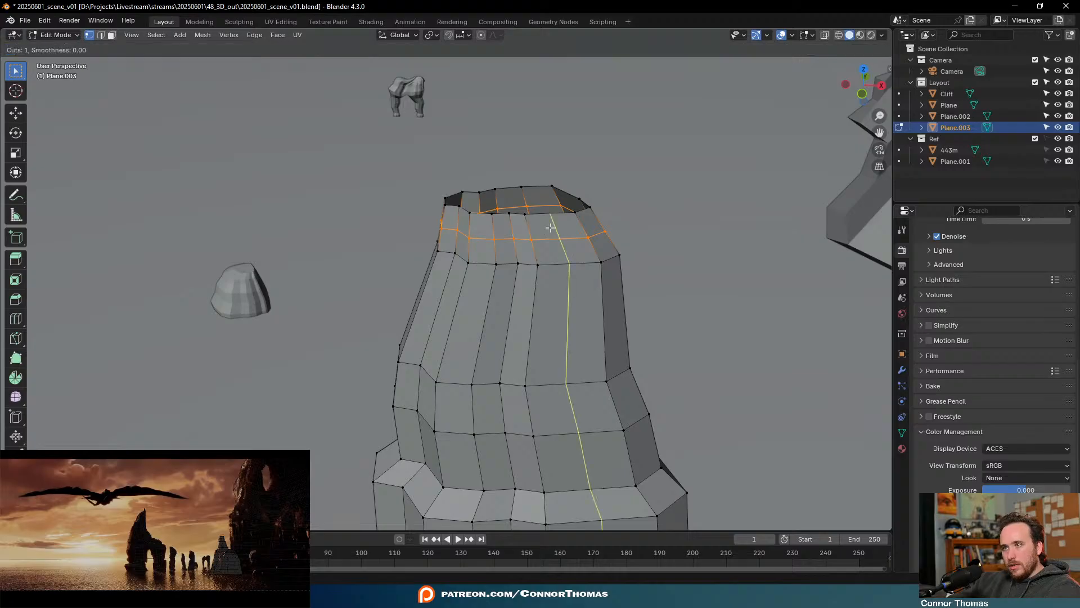
key(Escape)
Select the open loop at the rock's peak and fill the hole with faces
alt+click(515, 213)
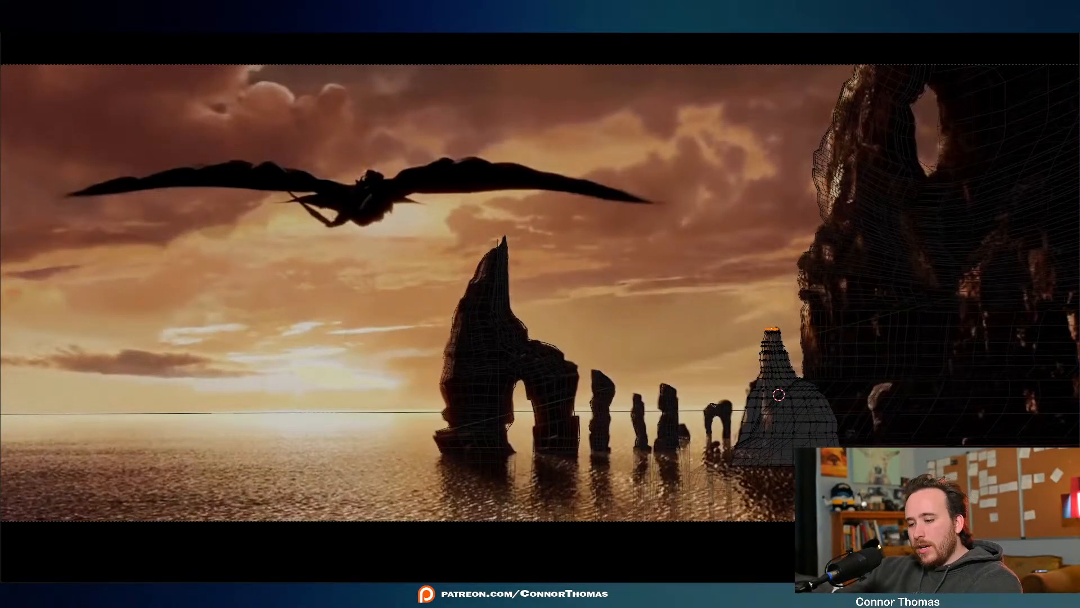
key(F3)
text(fill)
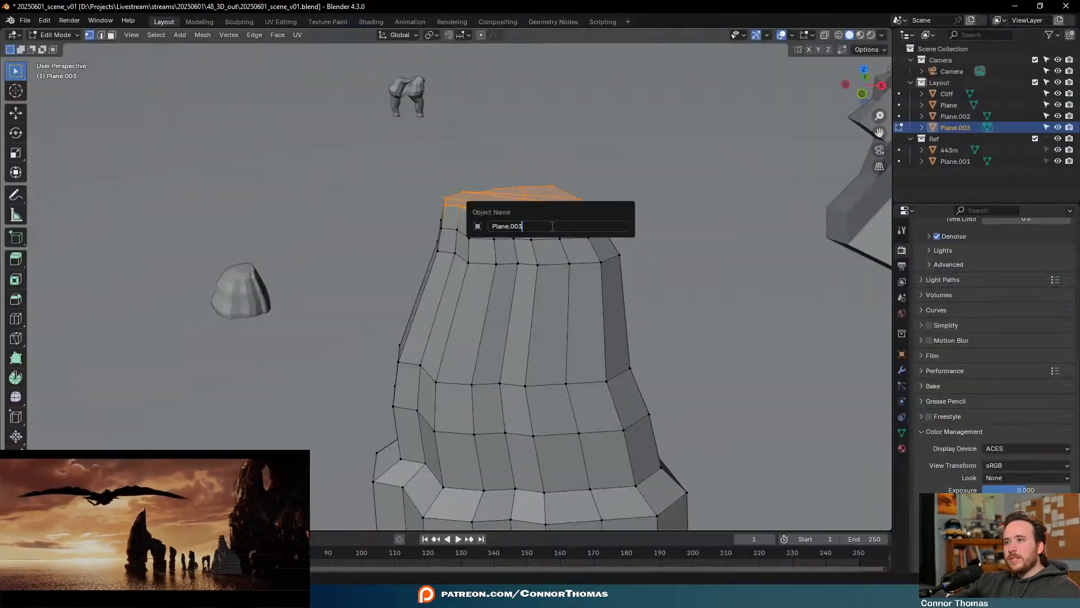
key(Return)
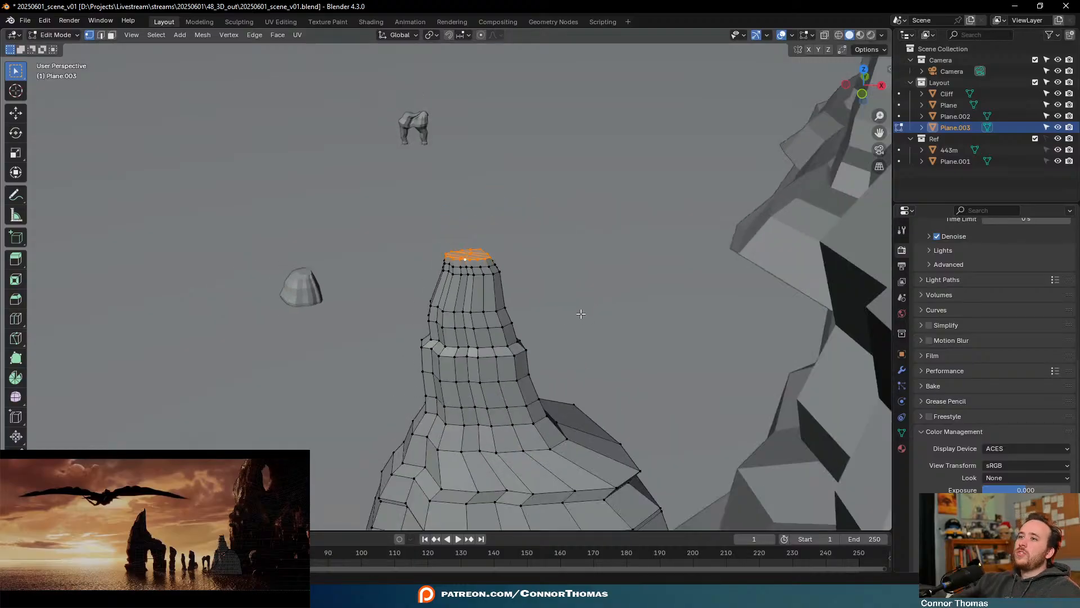
Select the rock's lower edge and extrude it downward into additional bands, scaling it outward to flare the base
scroll(580, 314, down, 7)
shift+middle_drag(515, 419, 552, 314)
scroll(535, 316, up, 7)
shift+middle_drag(638, 258, 680, 325)
key(l)
middle_drag(398, 374, 640, 367)
middle_drag(561, 389, 585, 437)
key(e)
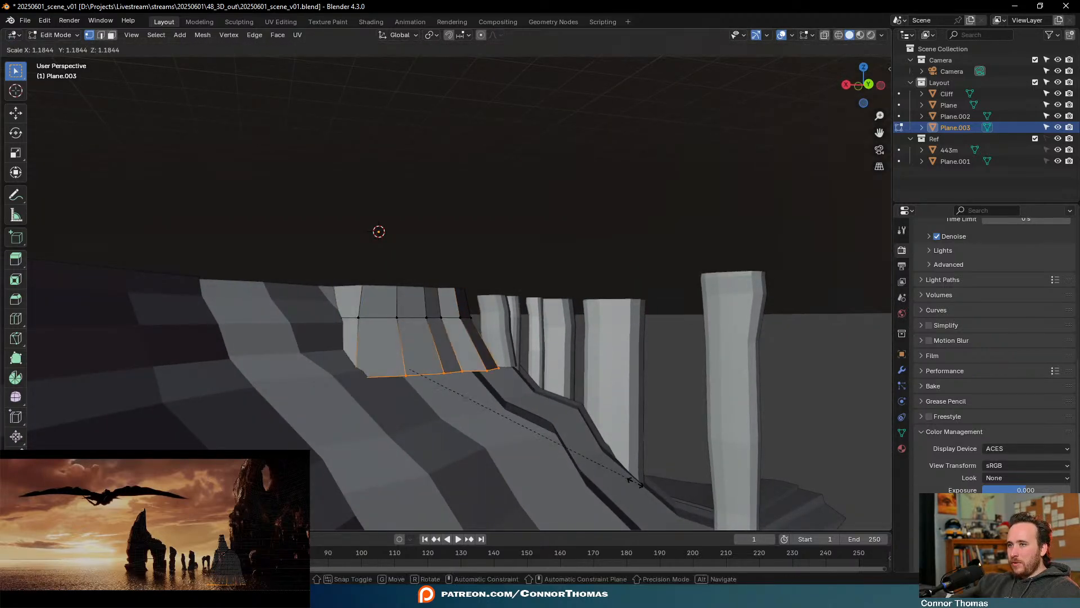
click(572, 388)
key(e)
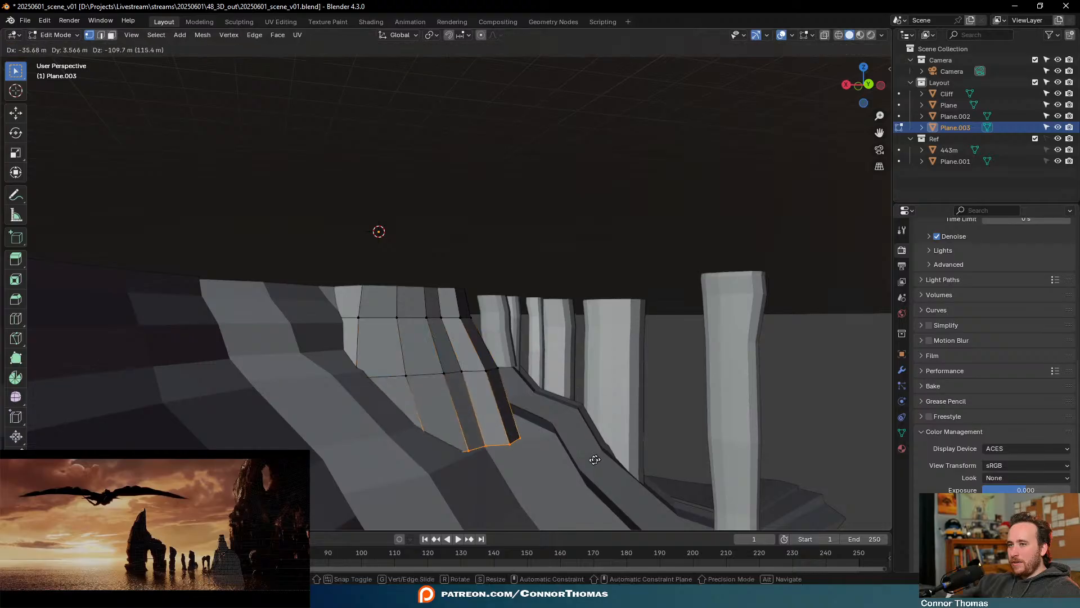
click(641, 223)
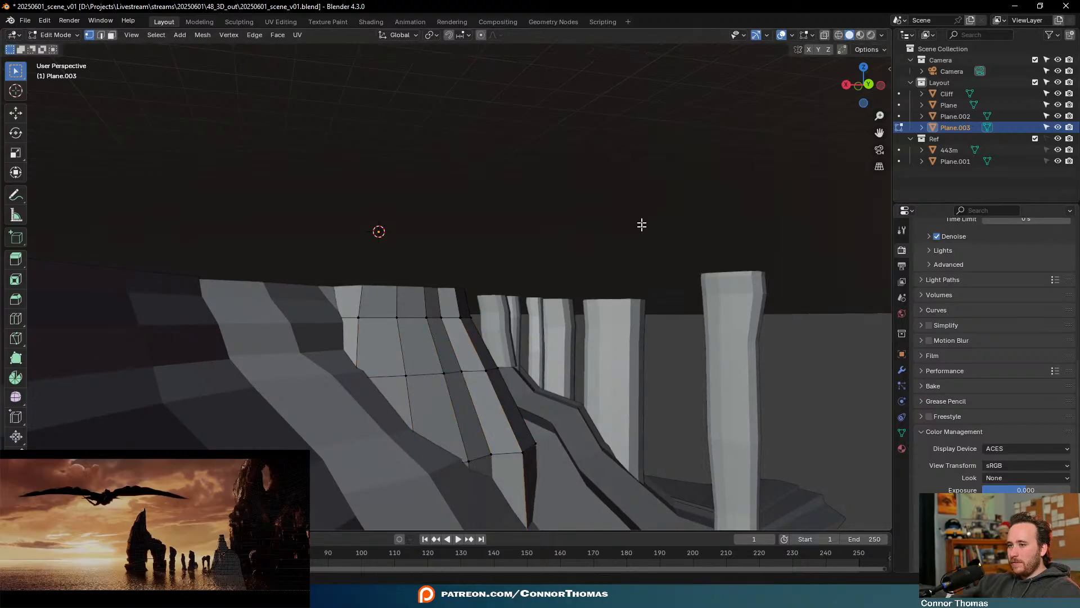
Select the vertical edge loop down the rock's far side and enable proportional editing
key(Tab)
scroll(643, 261, down, 8)
key(a)
key(a)
middle_drag(646, 273, 520, 264)
click(372, 255)
key(Tab)
middle_drag(413, 265, 529, 347)
alt+click(384, 295)
alt+click(388, 303)
click(482, 35)
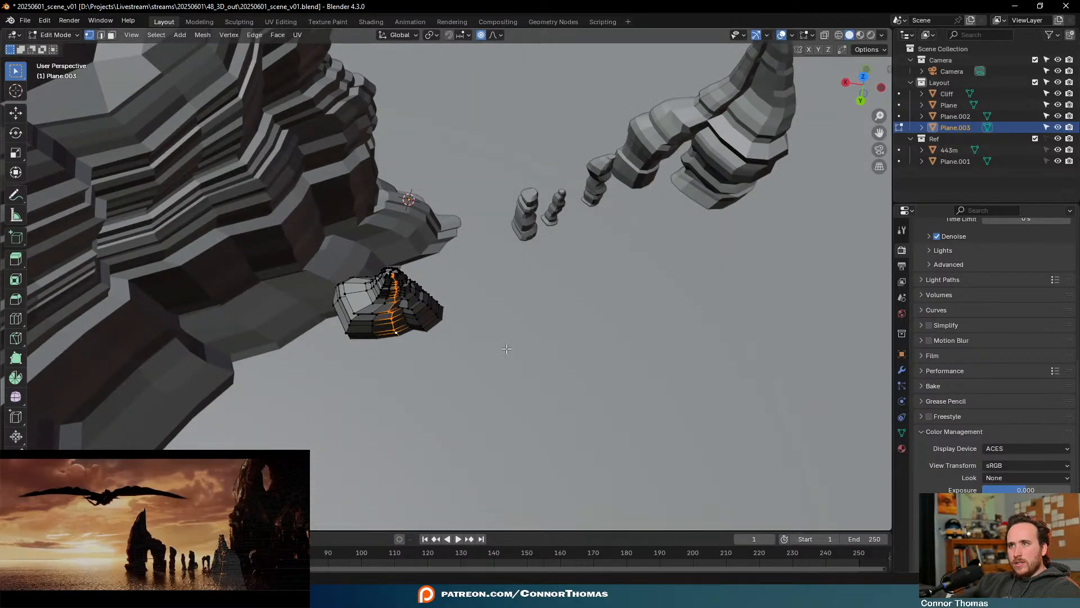
key(r)
key(Escape)
key(r)
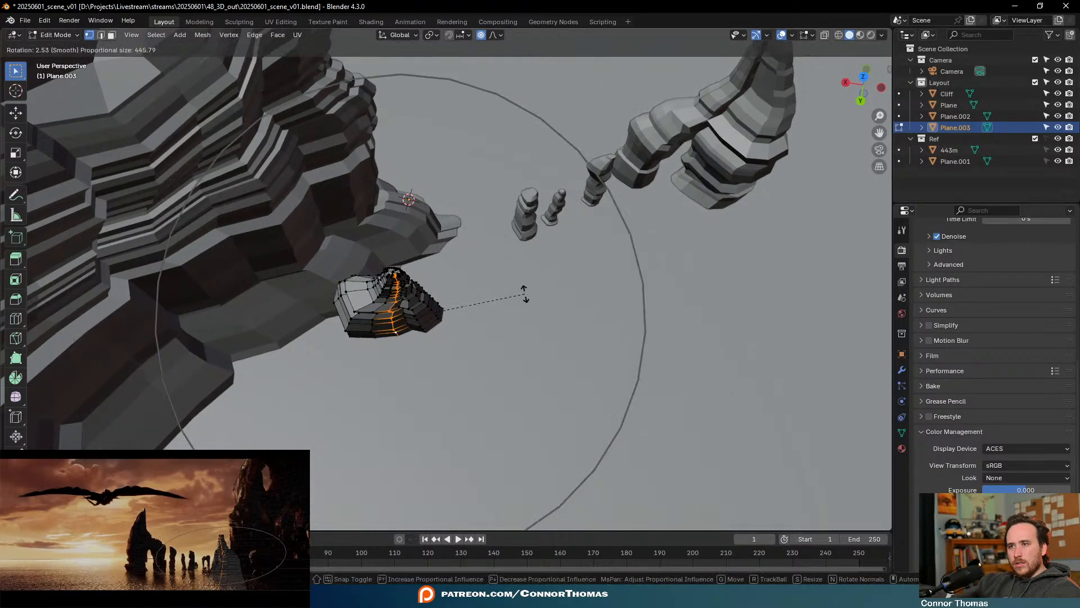
scroll(524, 293, down, 20)
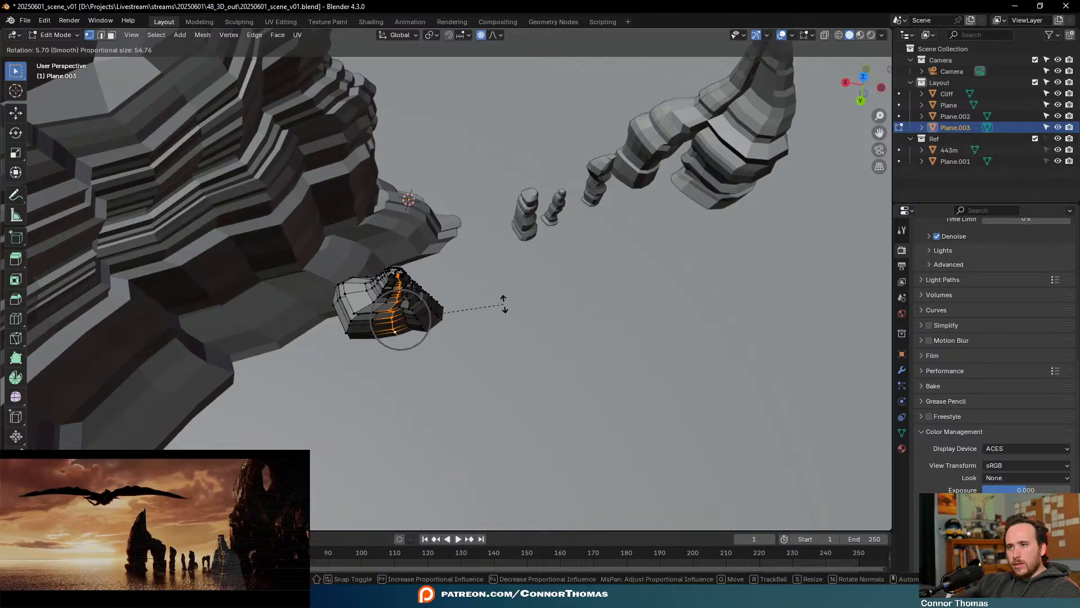
right_click(510, 286)
key(r)
key(r)
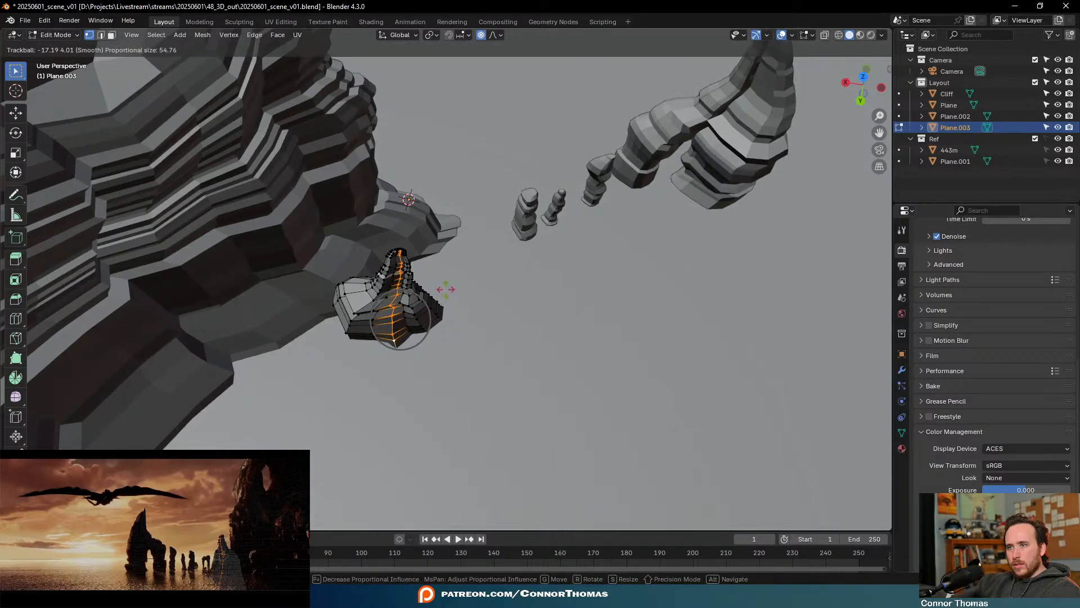
right_click(446, 292)
key(g)
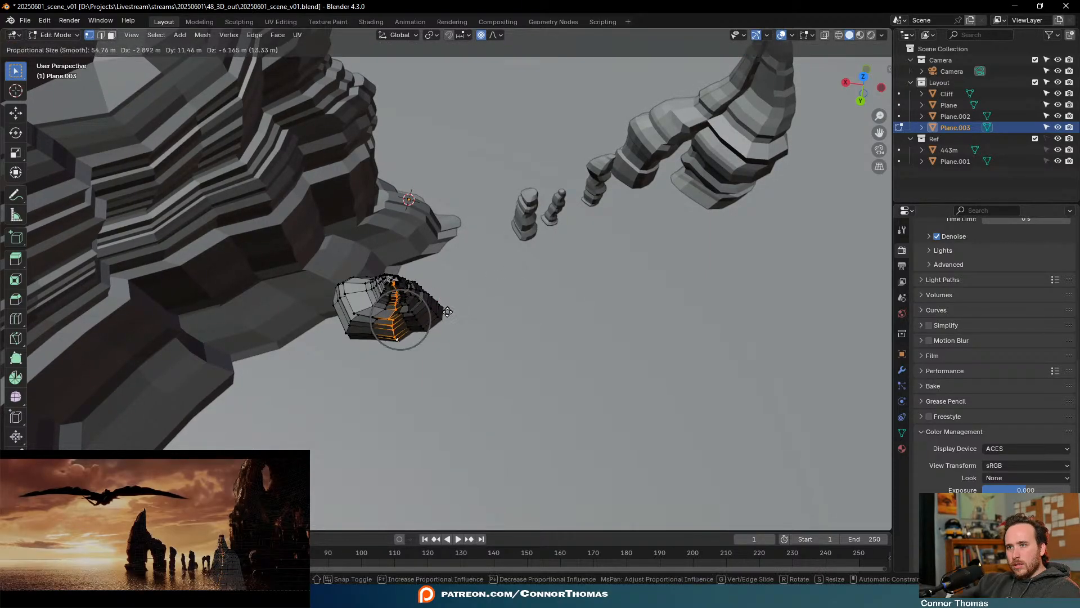
right_click(447, 311)
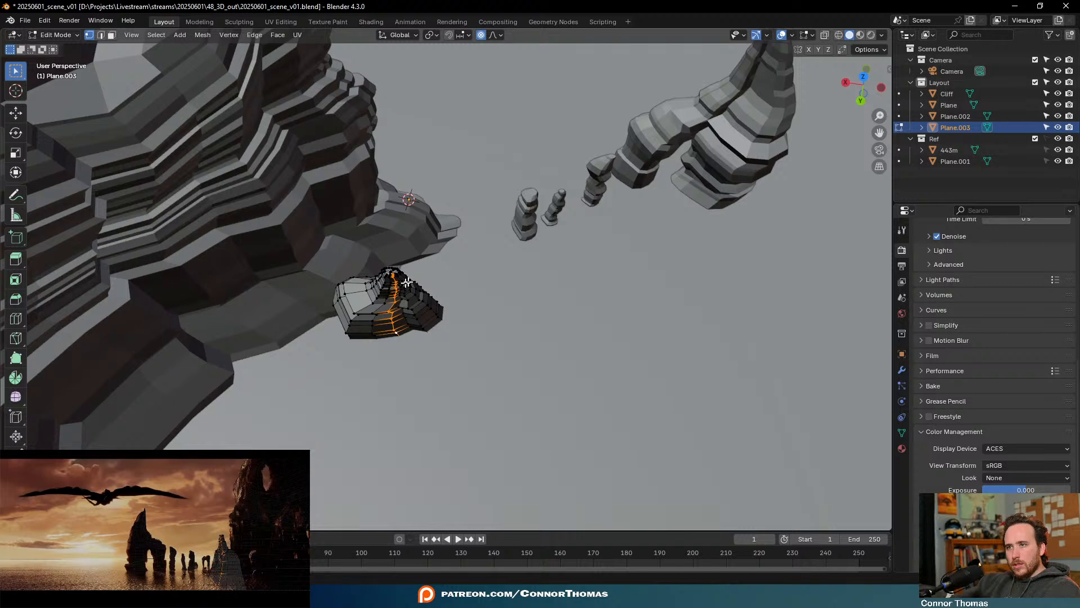
Deselect the loop's upper vertices in wireframe view and pull its lower vertices outward about 26 m with proportional falloff
key(shift+z)
key(c)
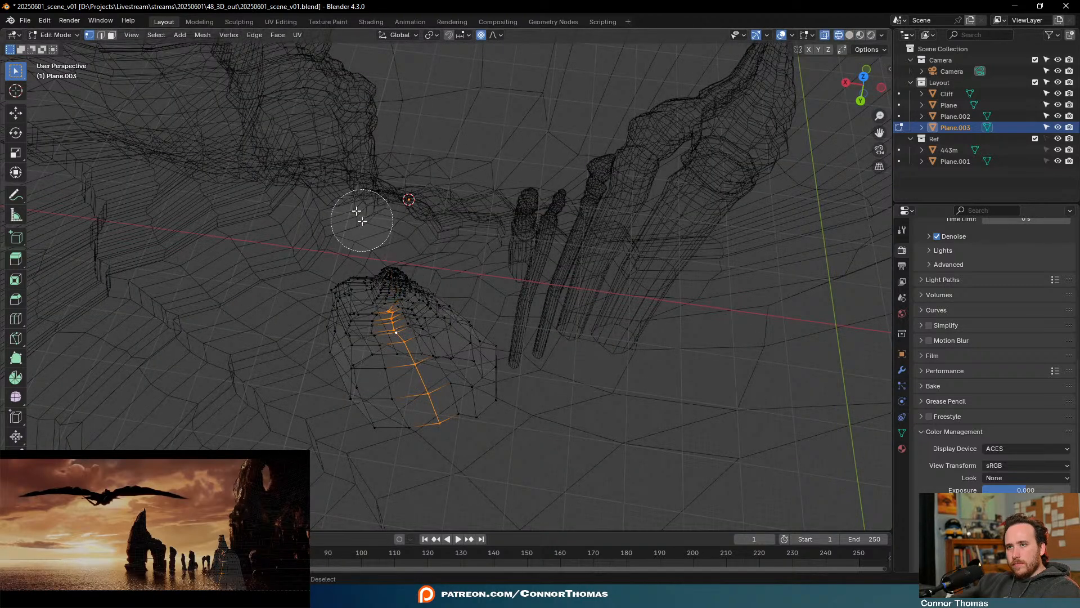
key(Escape)
key(shift+z)
key(g)
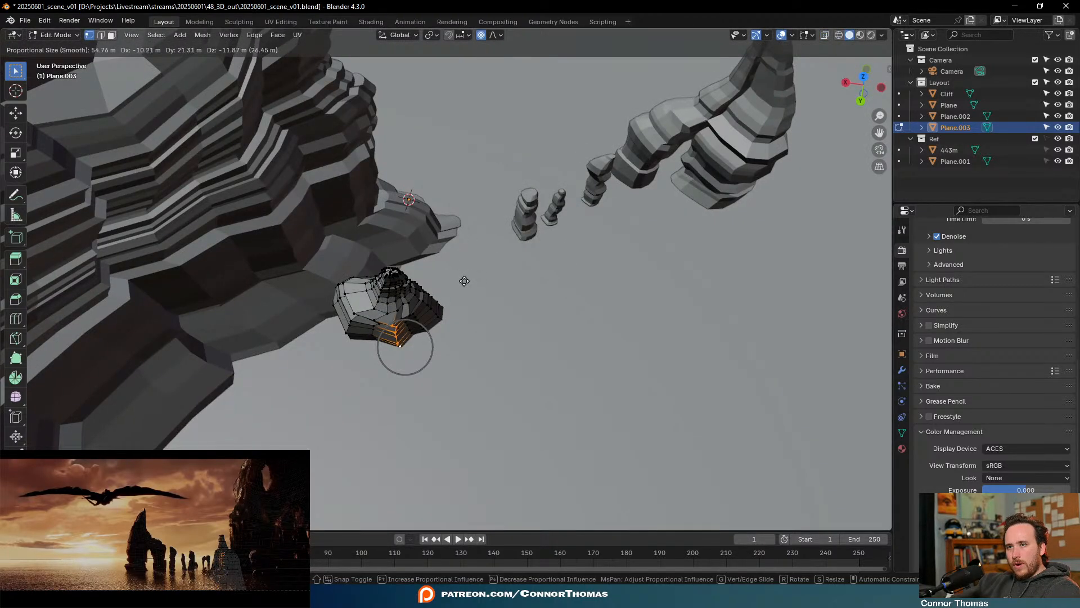
scroll(465, 280, down, 5)
click(465, 280)
key(Tab)
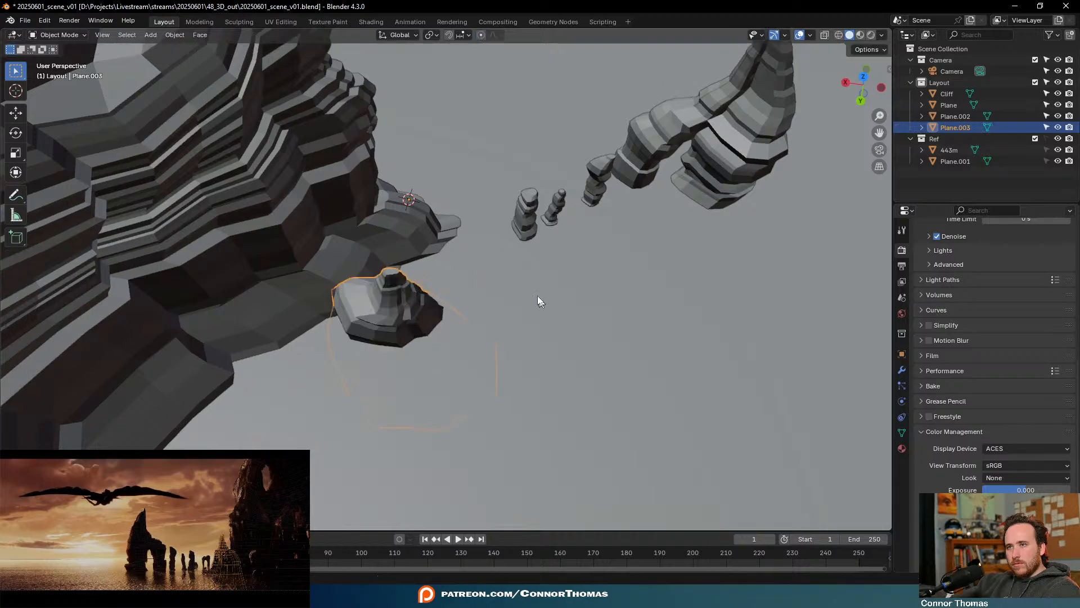
Move the same lower vertices about 21.5 m horizontally outward with a proportional size of about 129 m
middle_drag(538, 296, 542, 206)
key(Tab)
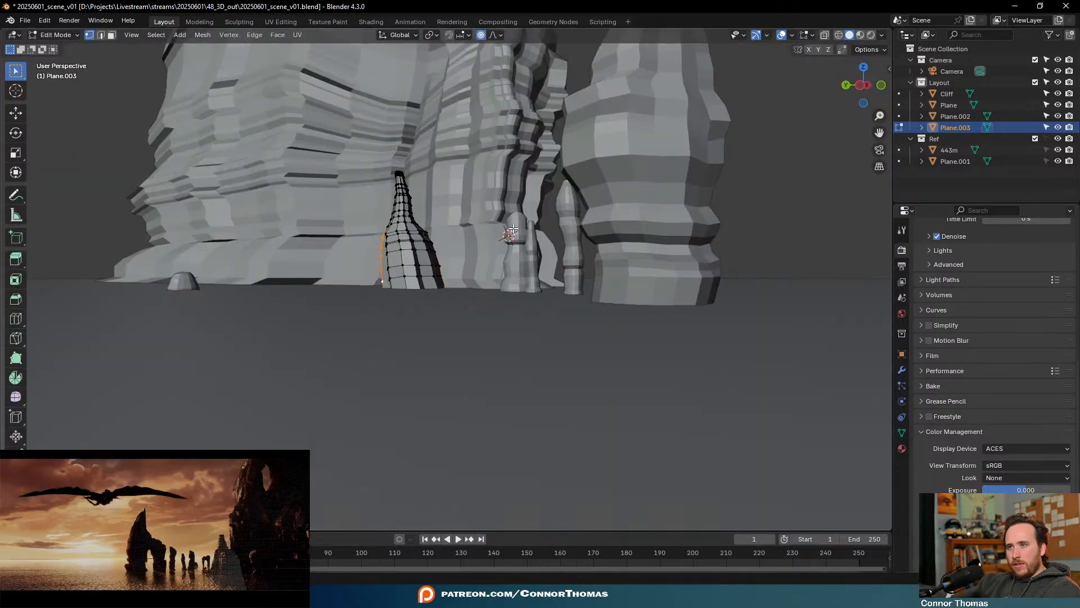
key(g)
scroll(482, 249, down, 4)
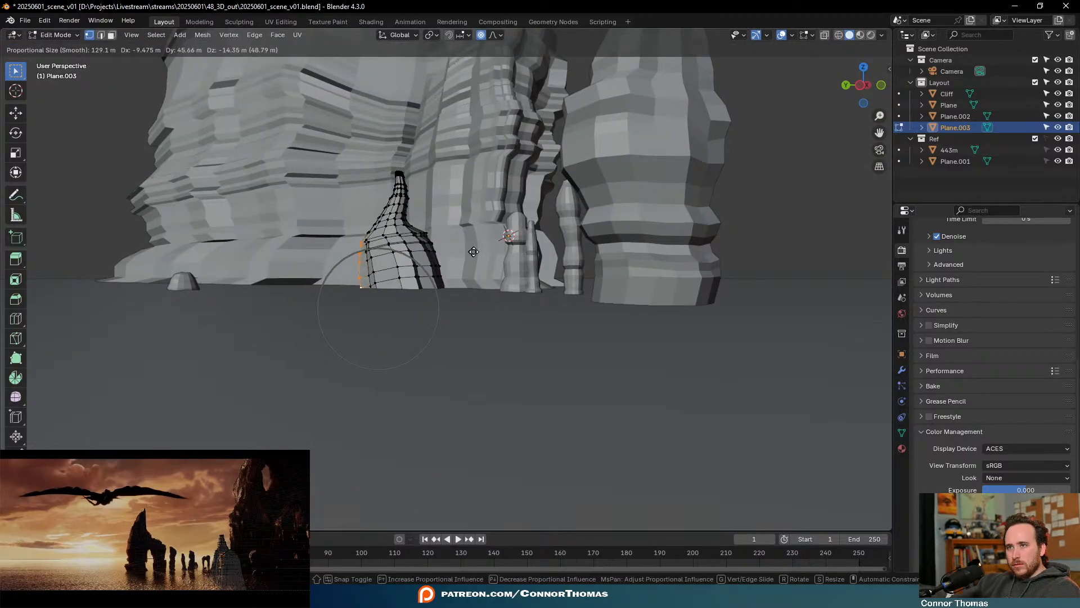
key(r)
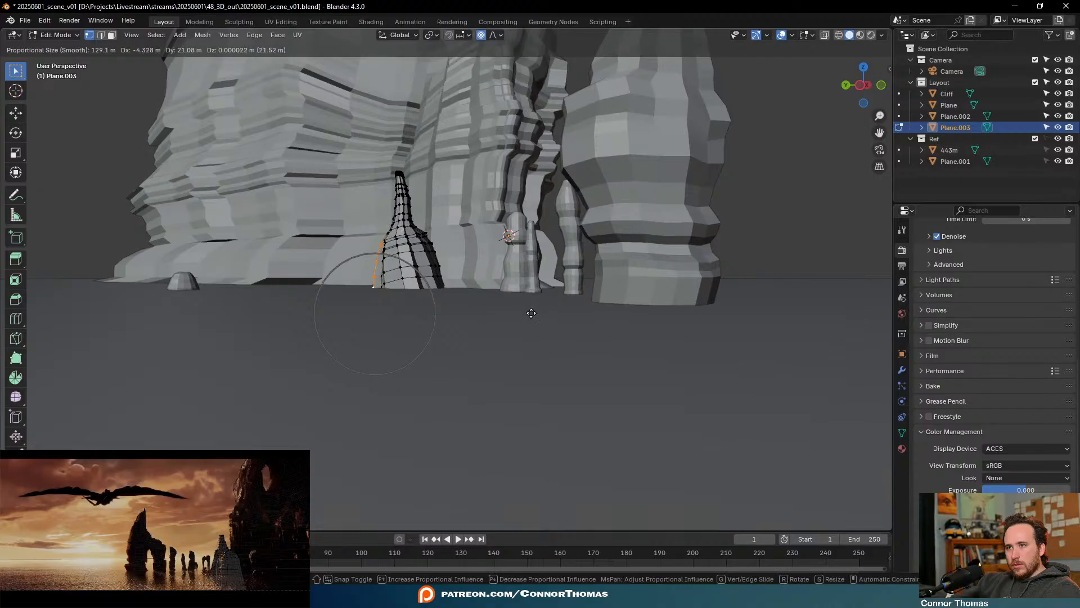
click(529, 312)
key(Tab)
Enter mesh editing on the rock pillars and select only the slim pillar nearest the cliff tip
middle_drag(529, 313, 306, 239)
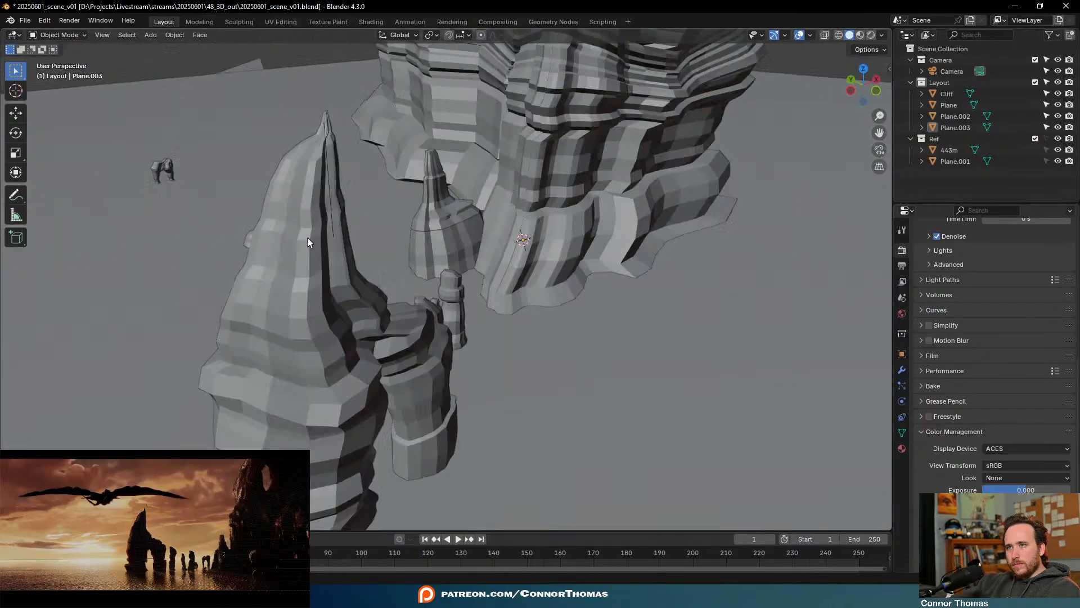
scroll(307, 238, down, 6)
middle_drag(460, 241, 481, 217)
scroll(415, 240, down, 3)
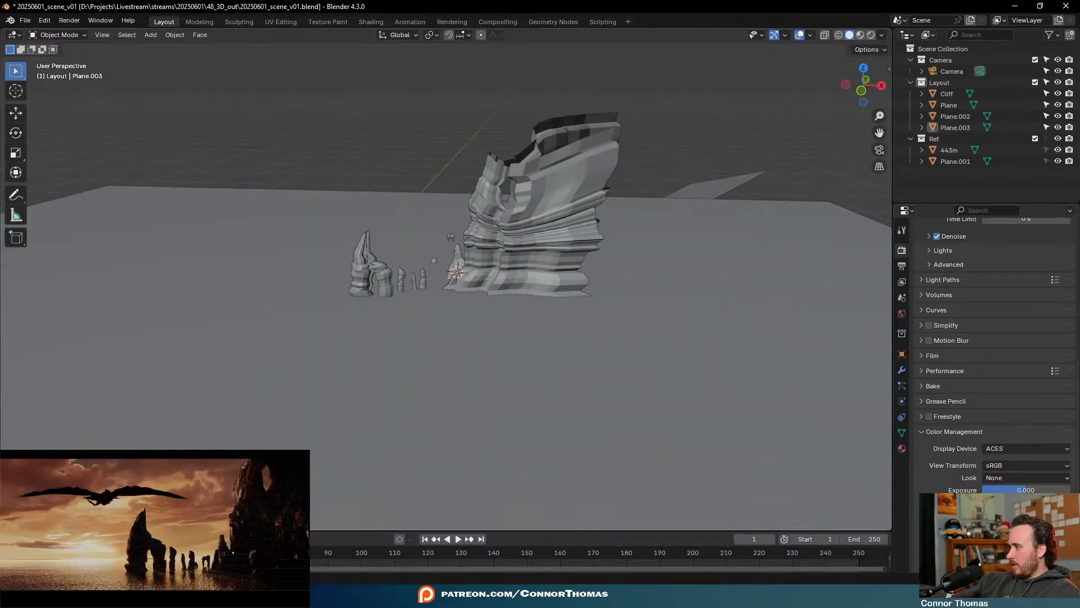
scroll(378, 313, up, 6)
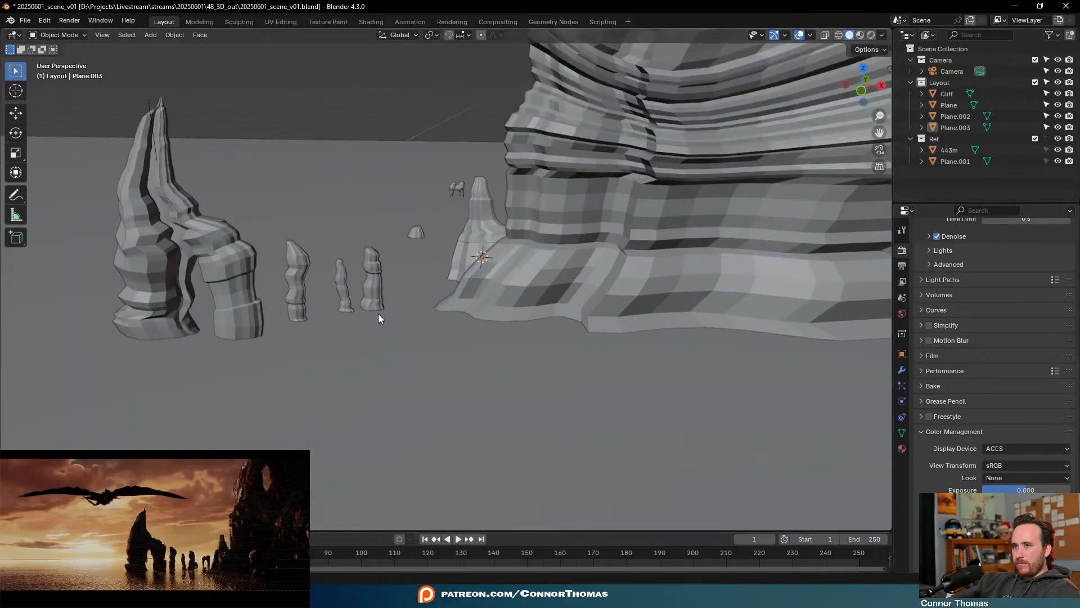
click(316, 252)
key(Tab)
key(a)
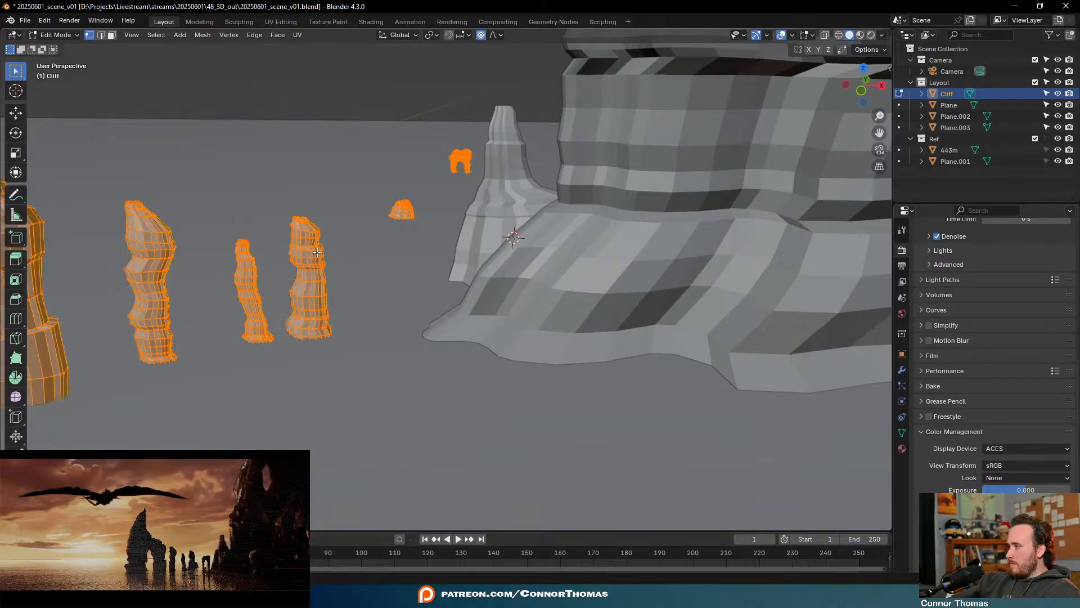
key(alt+a)
key(l)
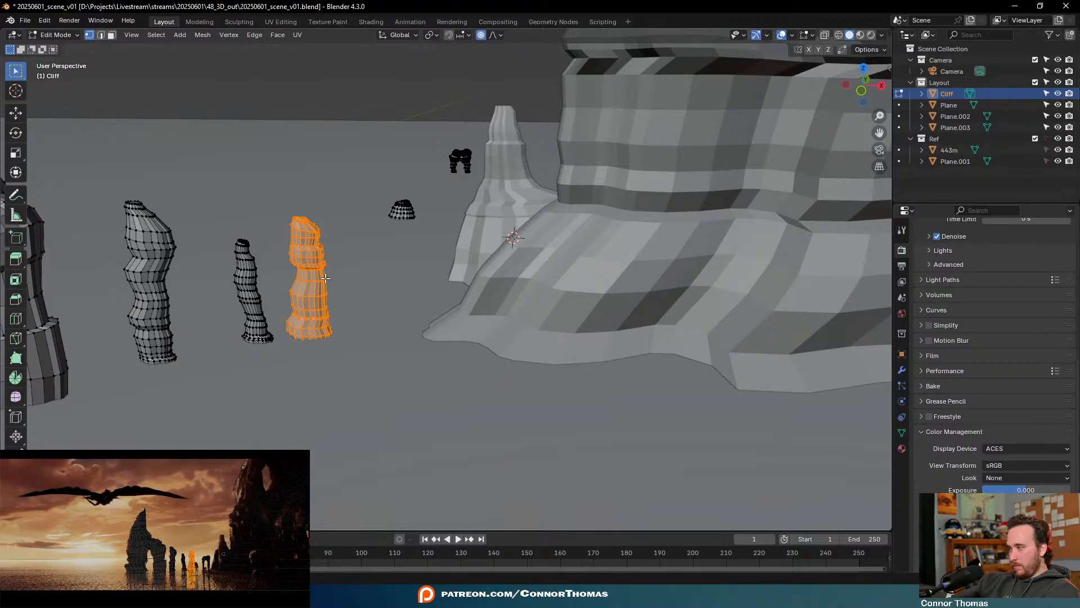
Duplicate the selected pillar in top view and place the copy in the open water in front of the cliff
key(KP_7)
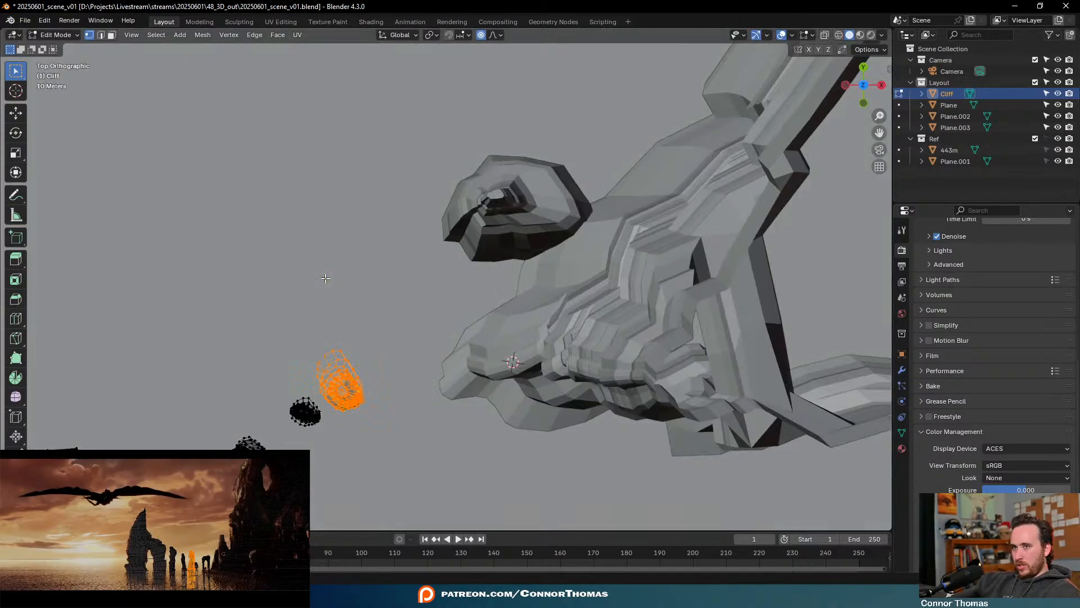
scroll(405, 315, down, 4)
shift+middle_drag(443, 320, 395, 234)
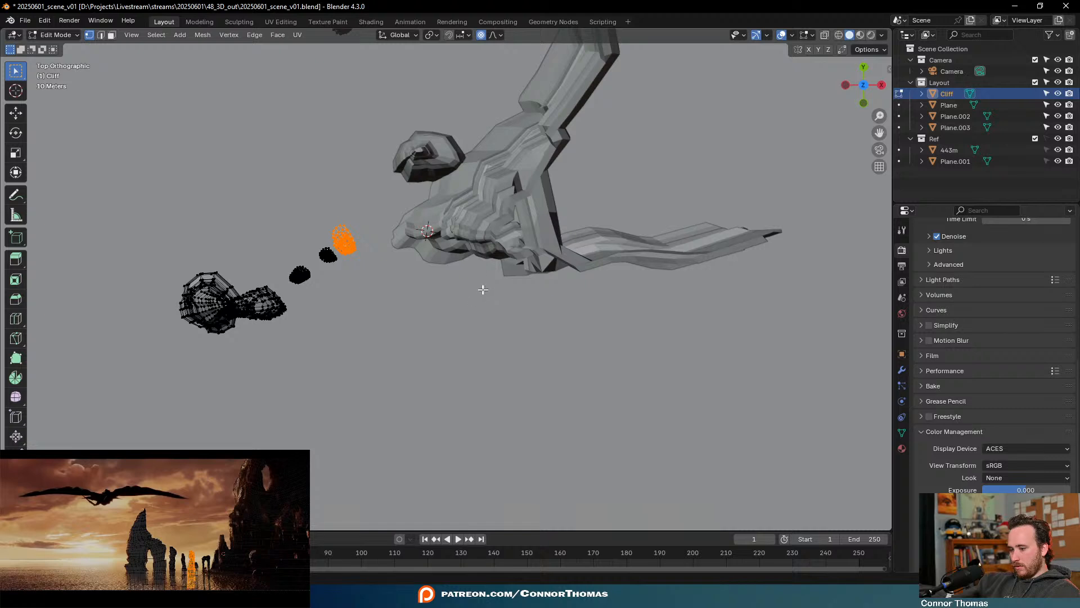
key(g)
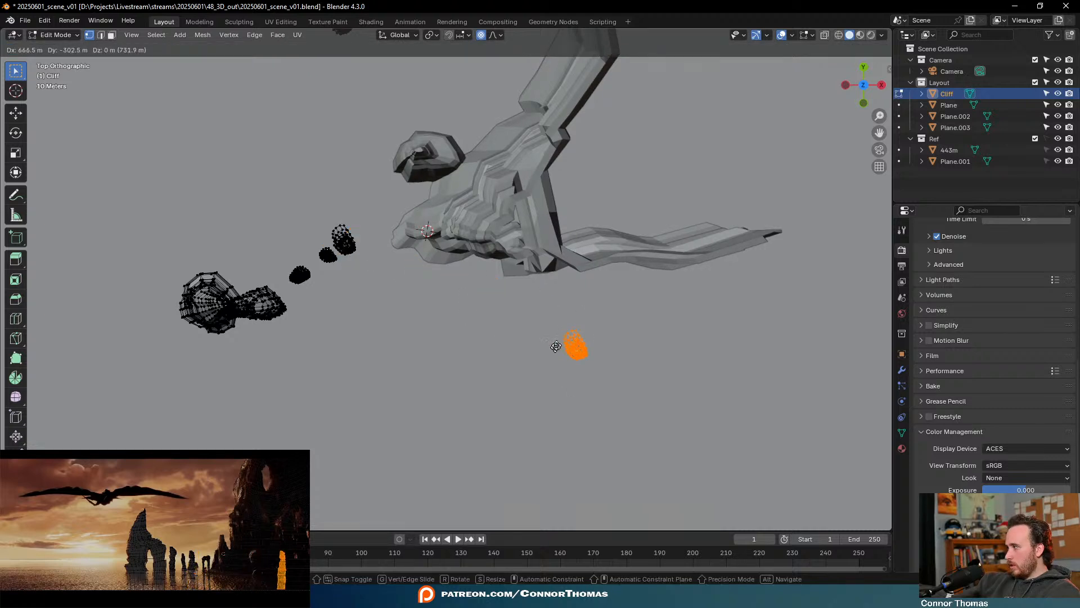
click(489, 309)
Rotate the copied pillar around the vertical axis and scale it up
key(g)
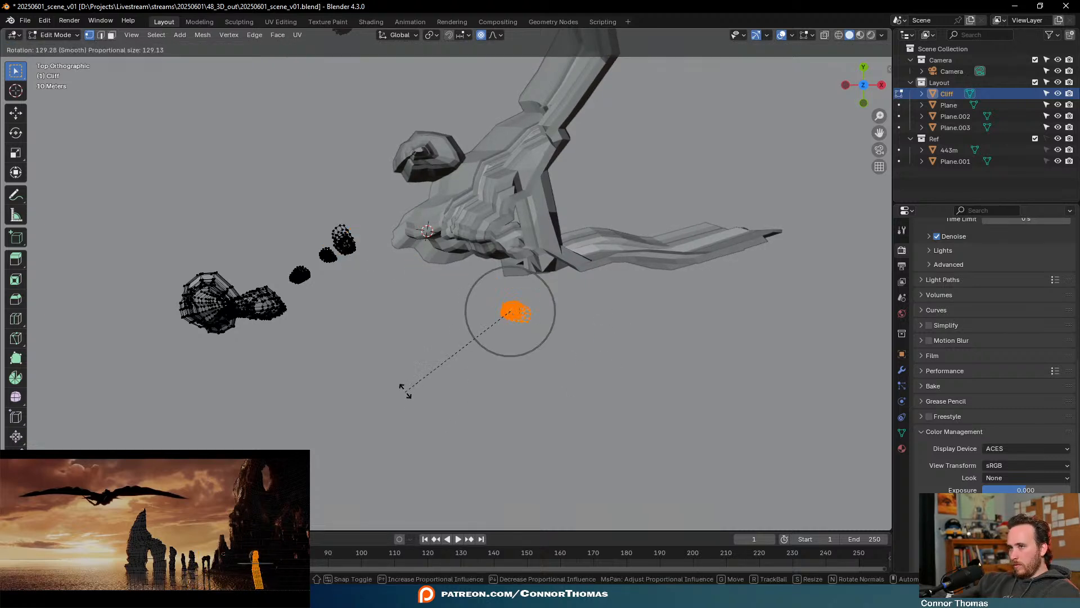
click(504, 366)
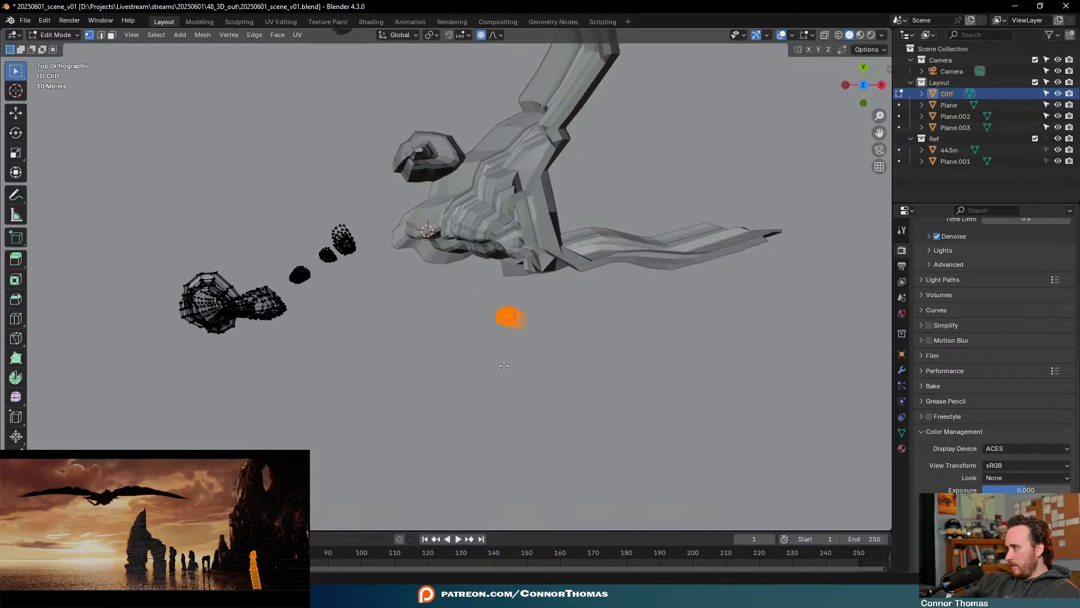
key(g)
click(672, 300)
Lower the copied pillar along Z so it sits partly below the water plane, and save the file
key(g)
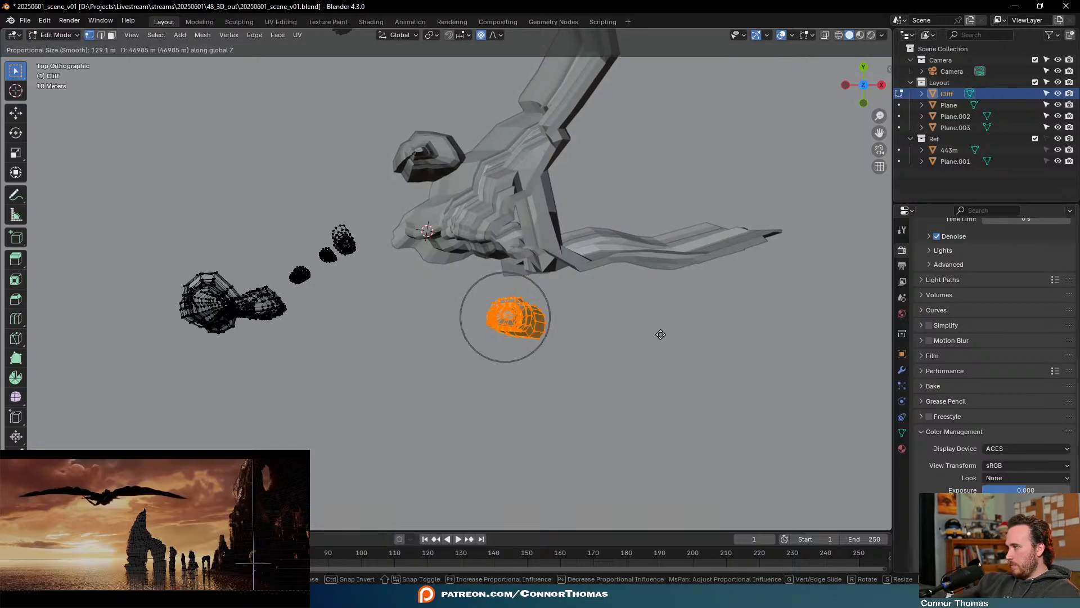
click(665, 287)
middle_drag(645, 297, 634, 183)
key(g)
key(z)
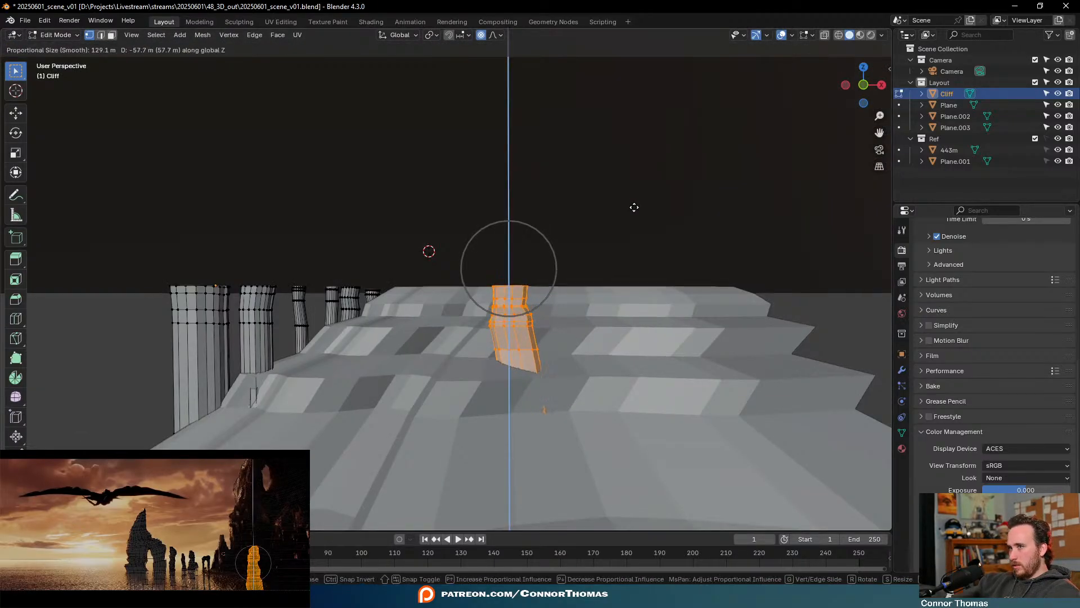
click(630, 215)
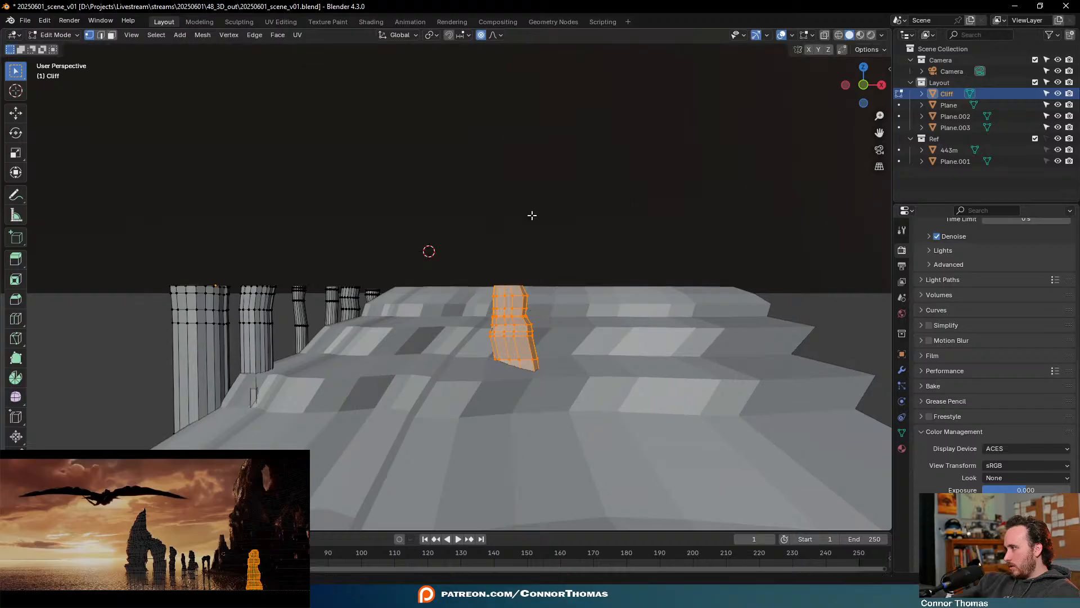
key(Tab)
click(532, 215)
middle_drag(547, 184, 456, 244)
key(ctrl+s)
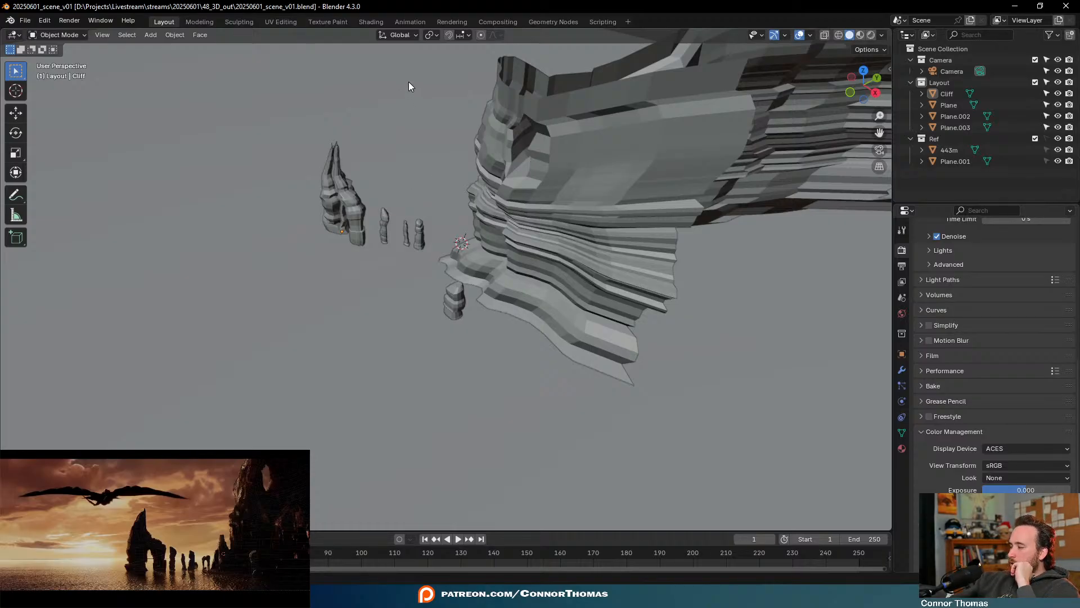
Select the vertical boundary loop at the cliff wall's near open end and extrude it diagonally backward in top view
middle_drag(654, 157, 590, 219)
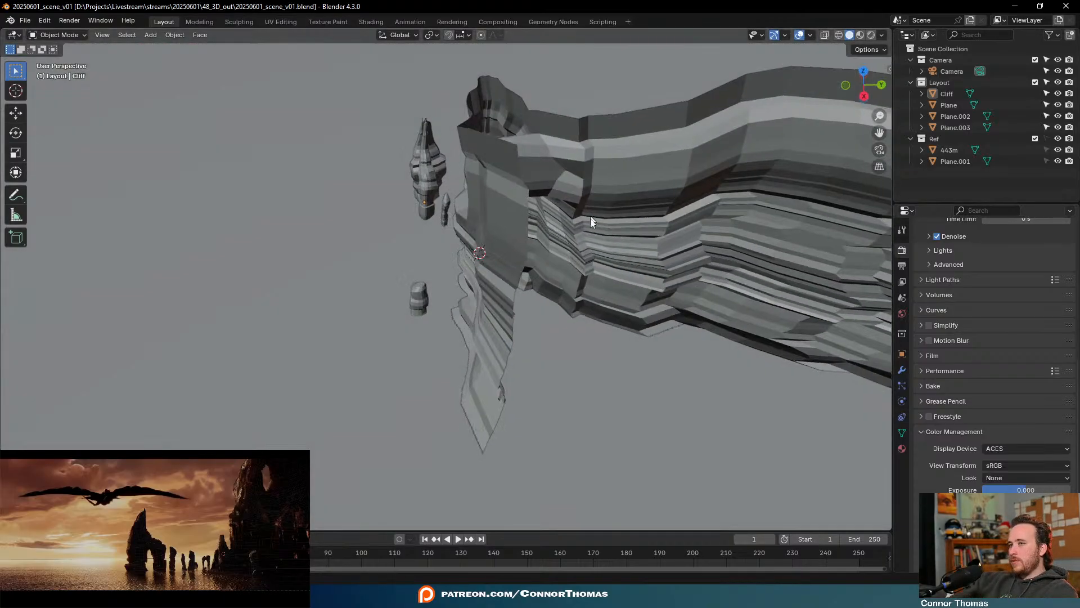
click(527, 296)
key(Tab)
middle_drag(527, 296, 530, 397)
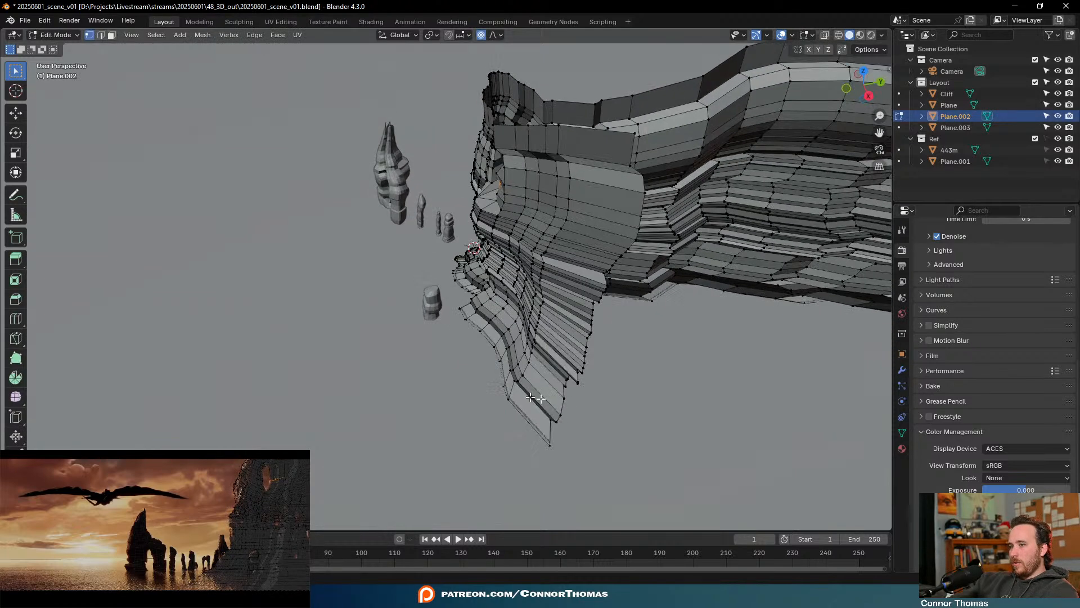
alt+click(584, 372)
middle_drag(584, 372, 390, 515)
key(KP_7)
key(g)
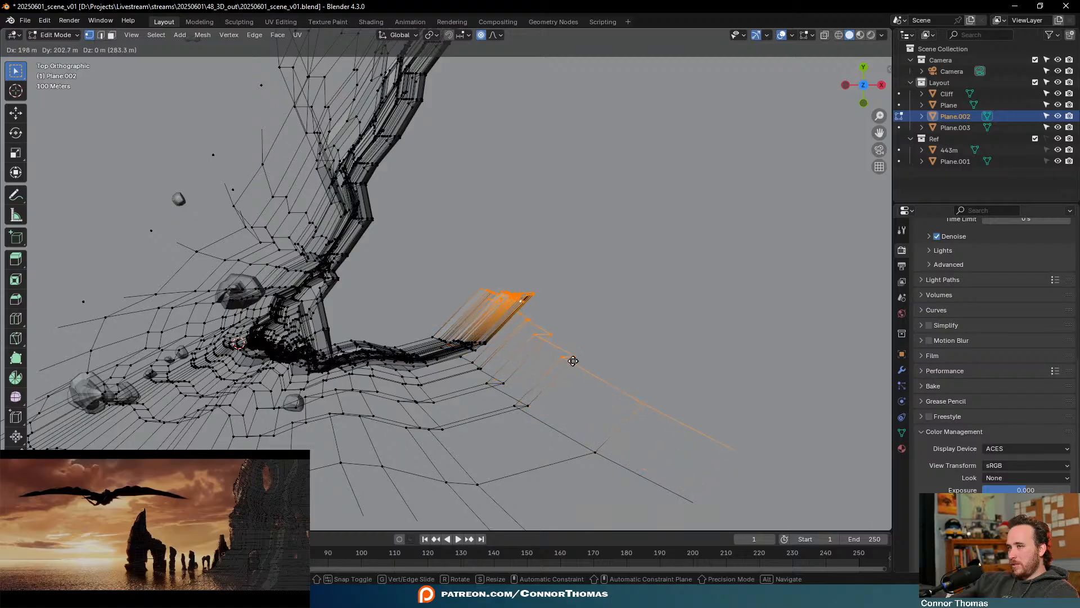
click(565, 344)
Extend the cliff wall's end loop farther backward with further extrusions, and save the file
key(g)
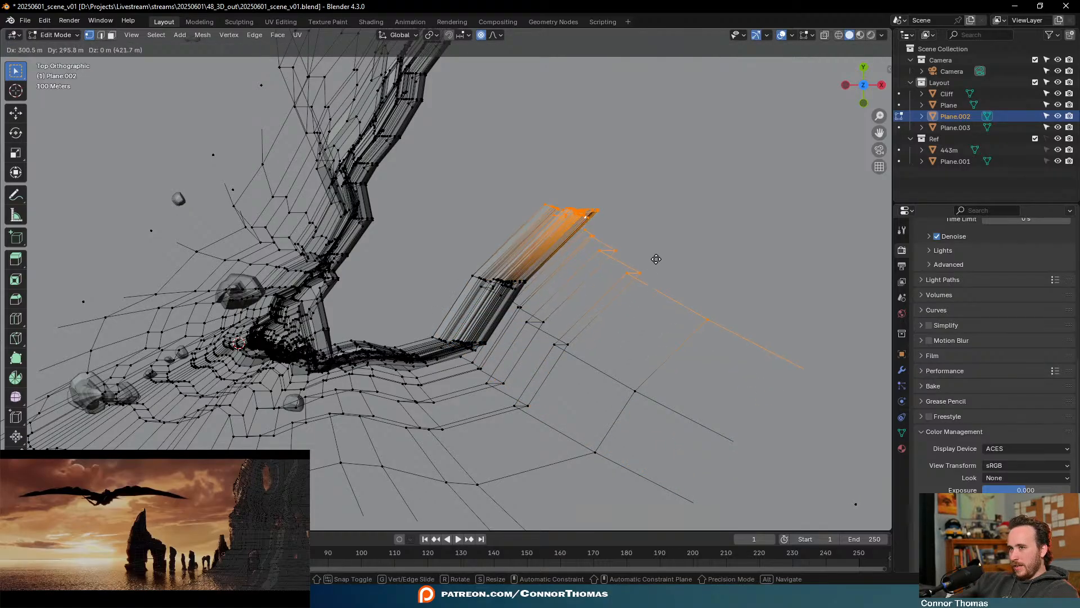
click(651, 255)
key(g)
click(686, 270)
middle_drag(687, 270, 641, 334)
key(Tab)
key(a)
click(611, 241)
key(ctrl+s)
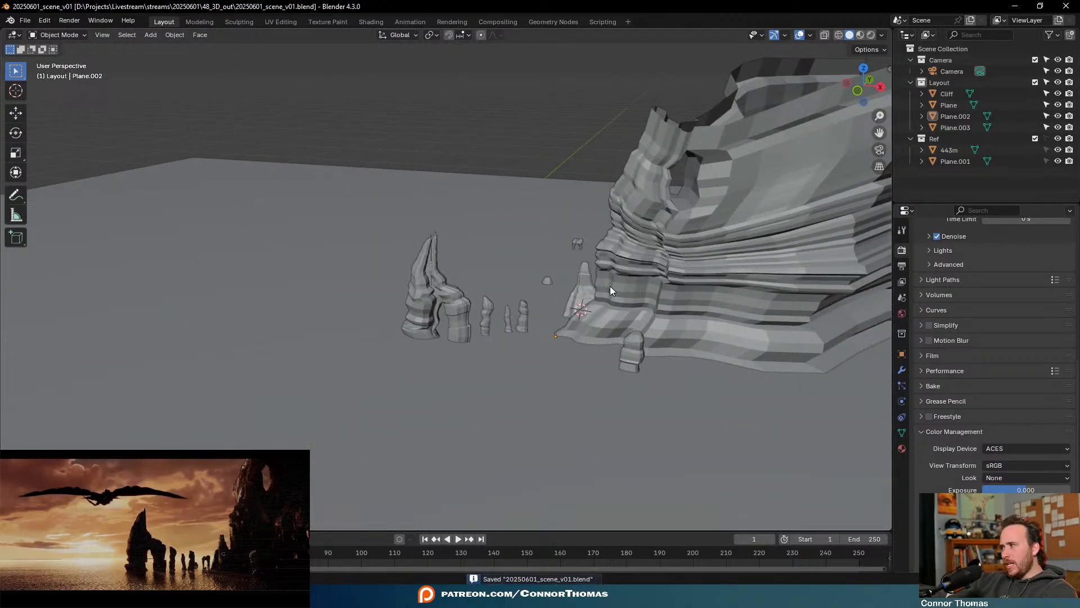
Select the boundary loop along the cliff's top and extrude it upward and slightly outward
click(692, 143)
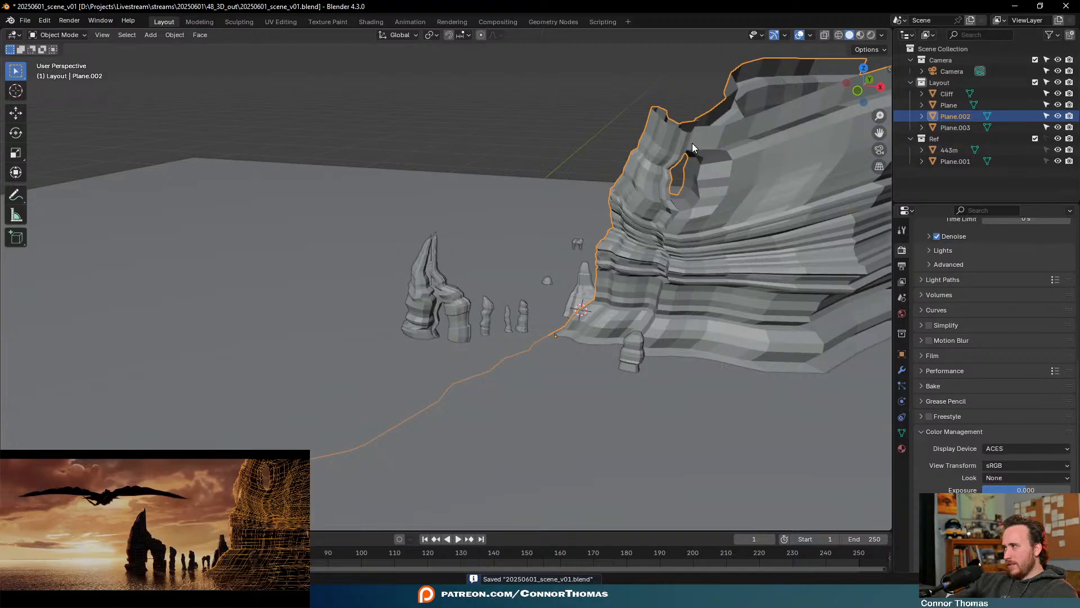
key(Tab)
shift+middle_drag(737, 113, 678, 185)
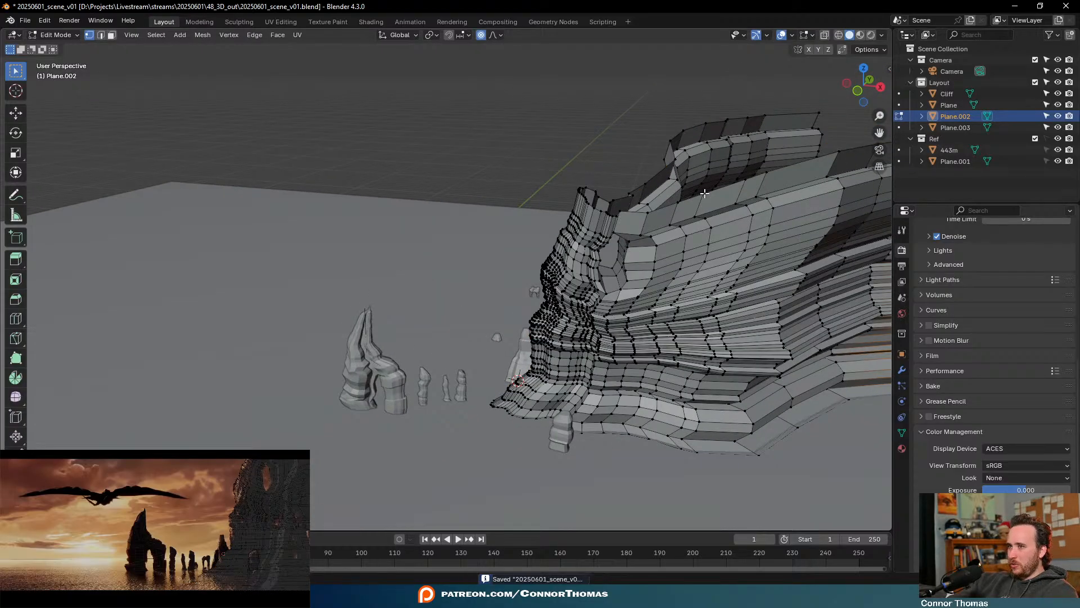
alt+click(694, 201)
middle_drag(629, 213, 630, 163)
key(g)
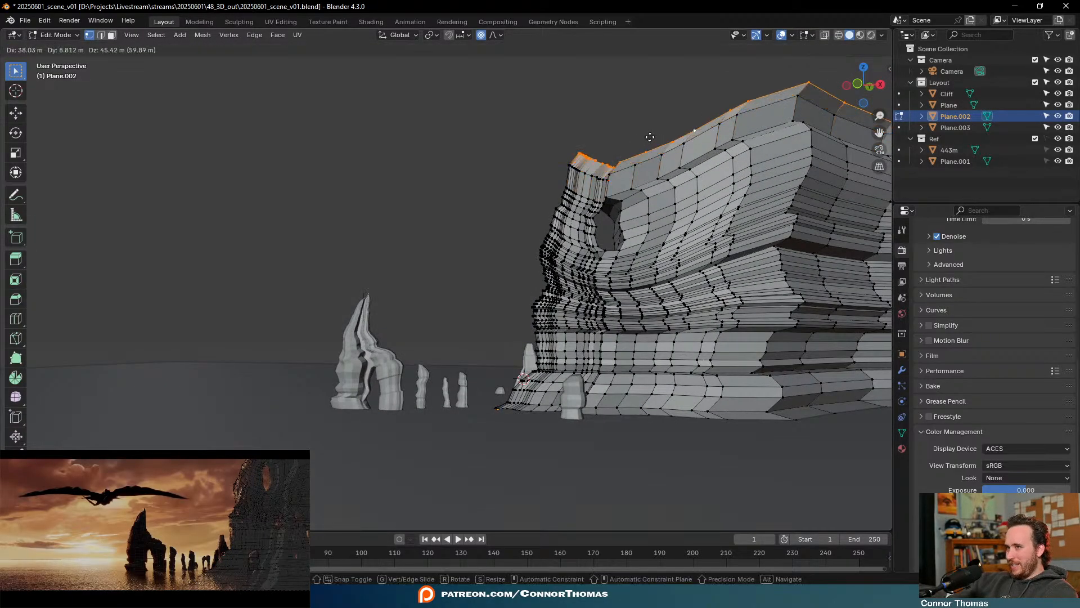
click(669, 100)
Extrude the cliff's new top edge upward once more to make the wall taller, and save the file
key(e)
click(689, 70)
key(Tab)
scroll(545, 207, down, 3)
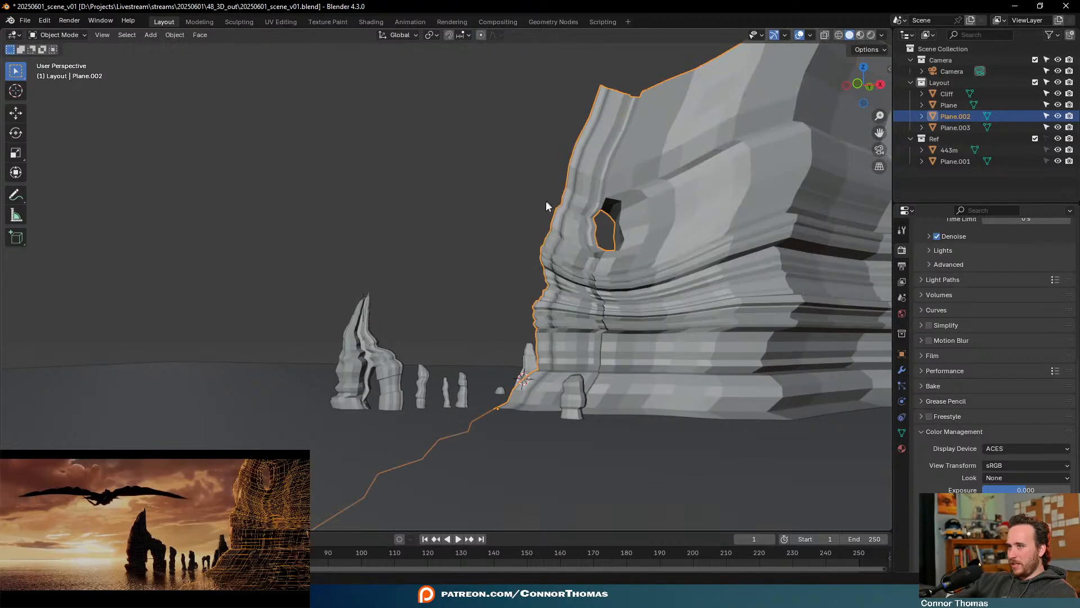
middle_drag(545, 207, 575, 225)
key(ctrl+s)
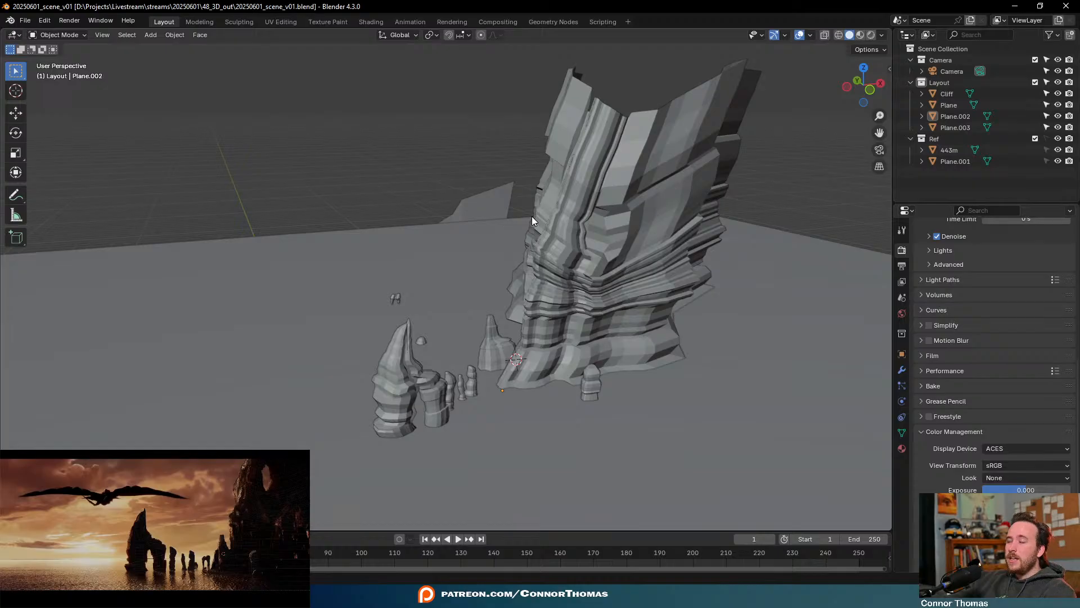
middle_drag(663, 257, 595, 235)
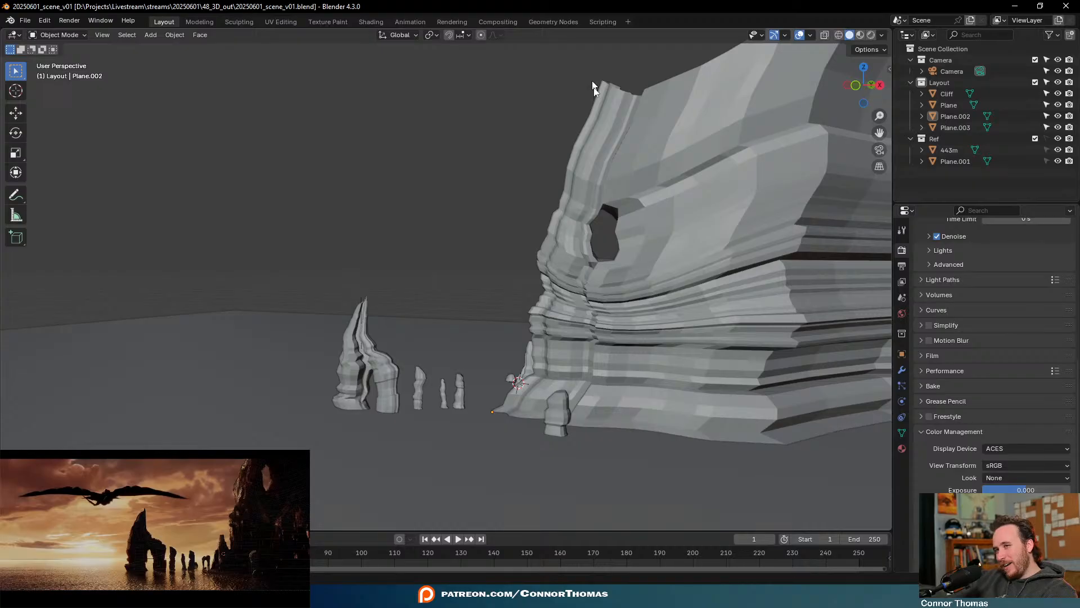
middle_drag(515, 181, 684, 306)
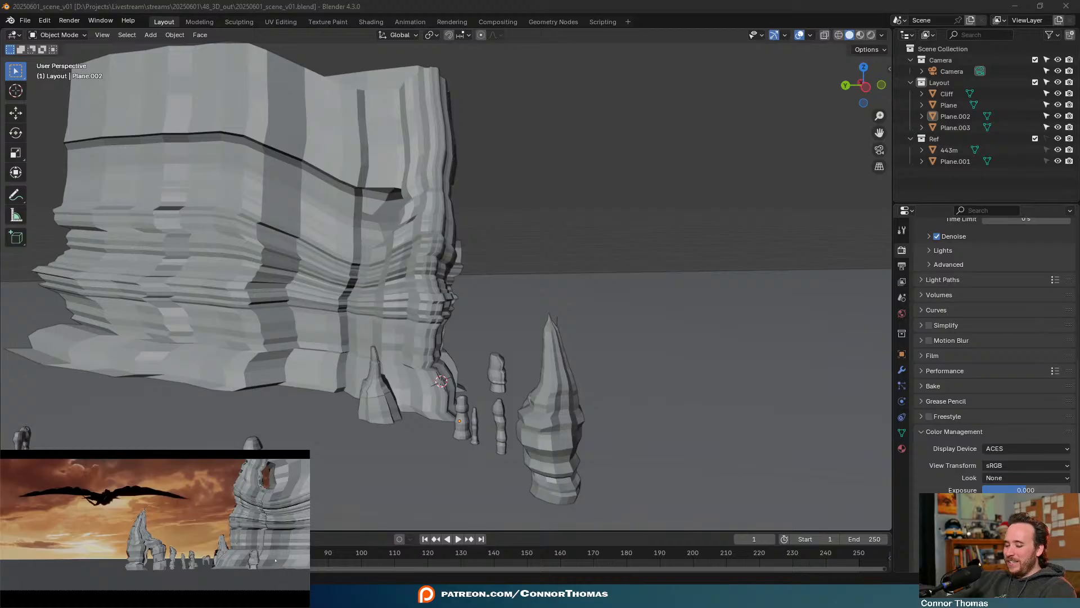
key(ctrl+s)
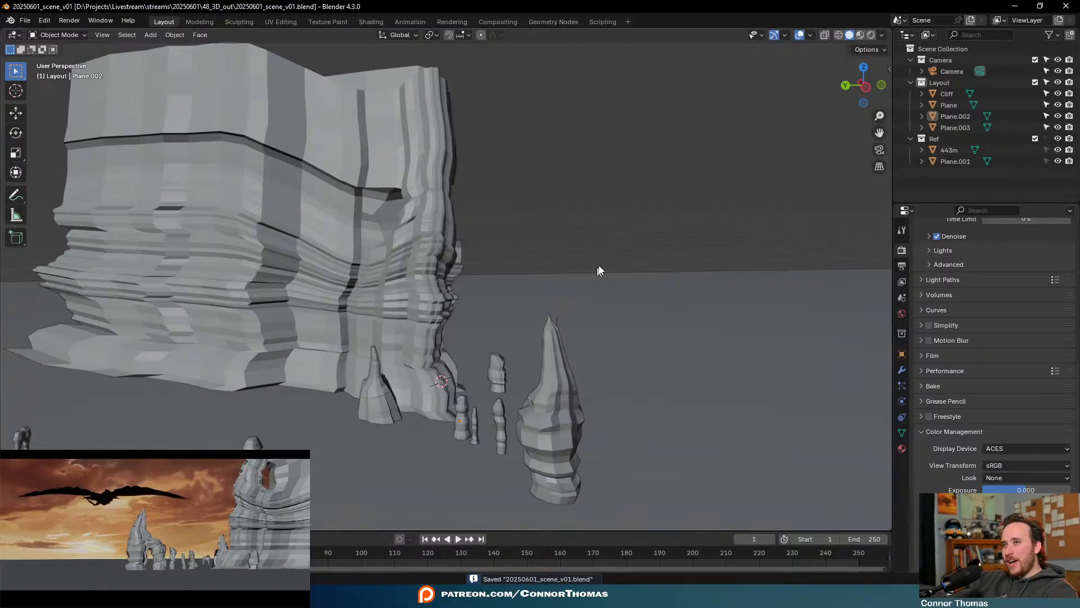
Join the cliff wall, the rock pillars and the layered rock behind the tip into a single object
middle_drag(599, 270, 500, 219)
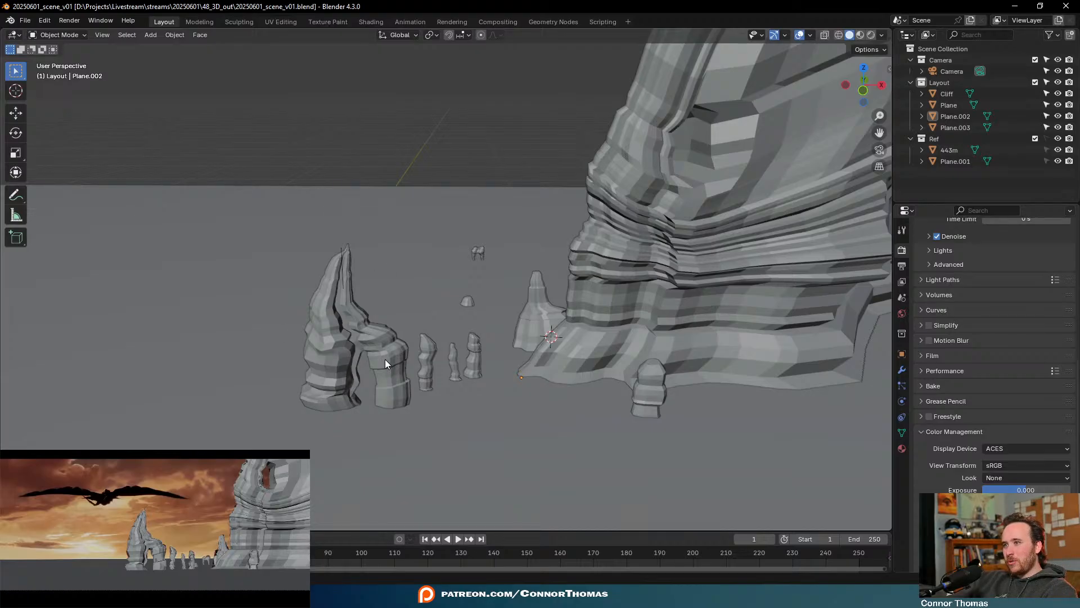
middle_drag(385, 359, 508, 339)
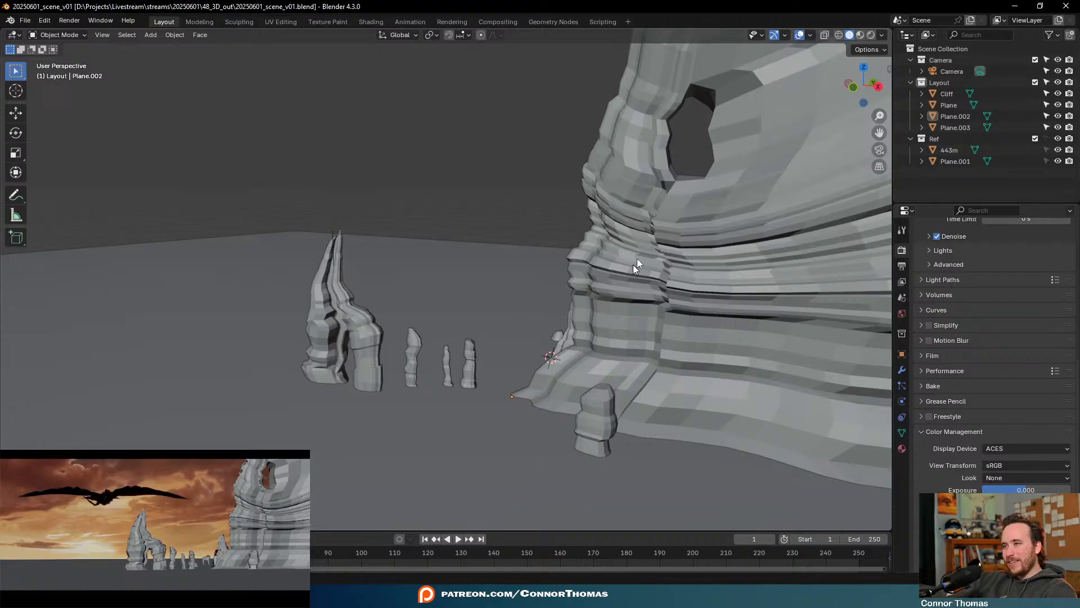
click(649, 221)
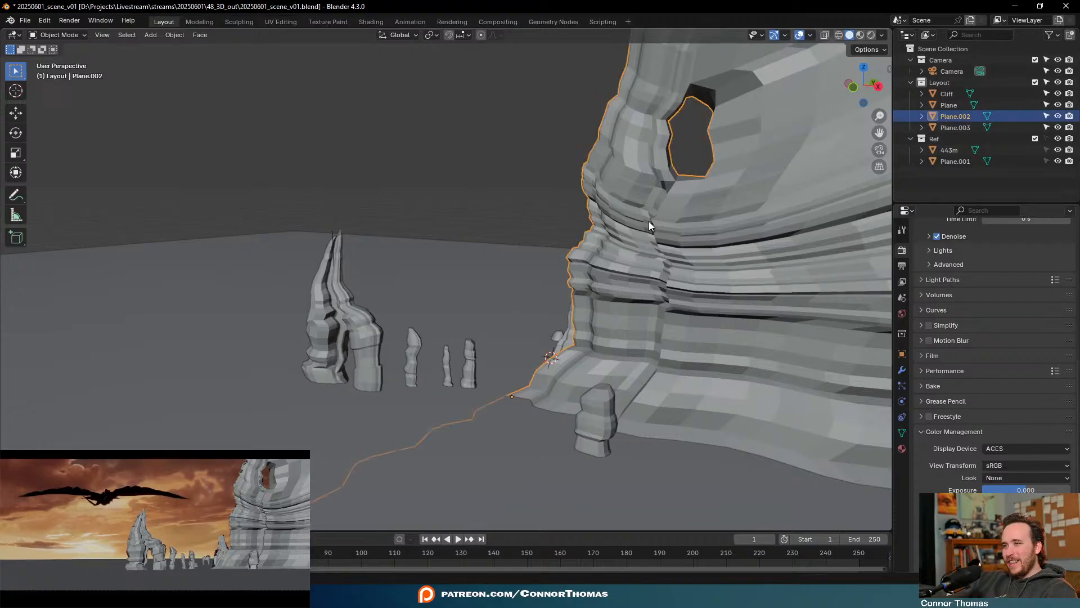
shift+click(606, 425)
middle_drag(457, 377, 531, 421)
shift+click(529, 292)
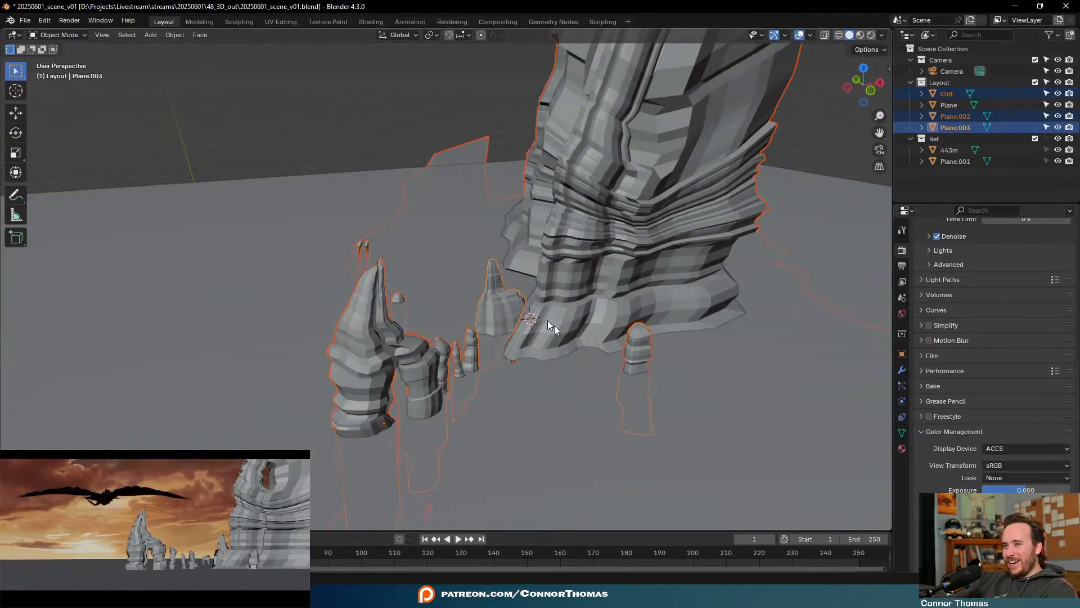
middle_drag(548, 320, 456, 282)
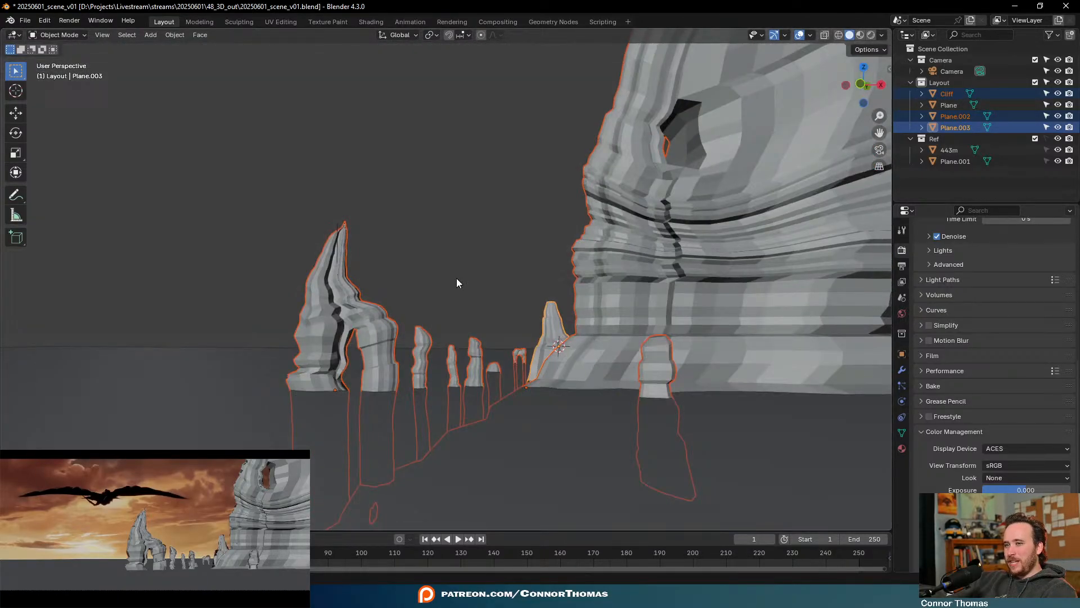
scroll(490, 349, down, 3)
middle_drag(487, 337, 549, 332)
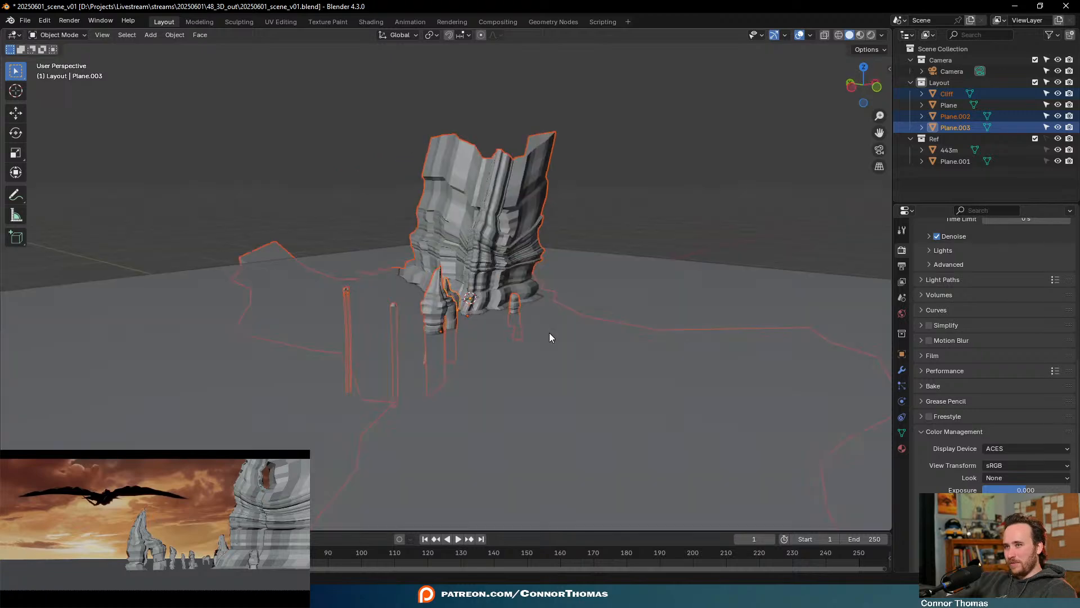
key(g)
right_click(788, 115)
middle_drag(751, 159, 677, 184)
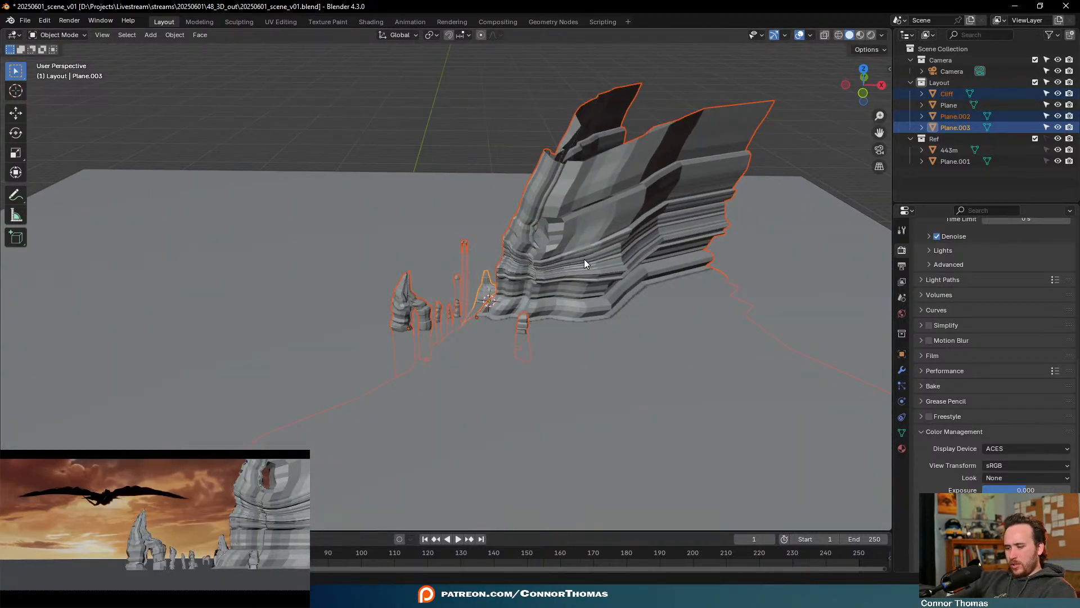
key(ctrl+j)
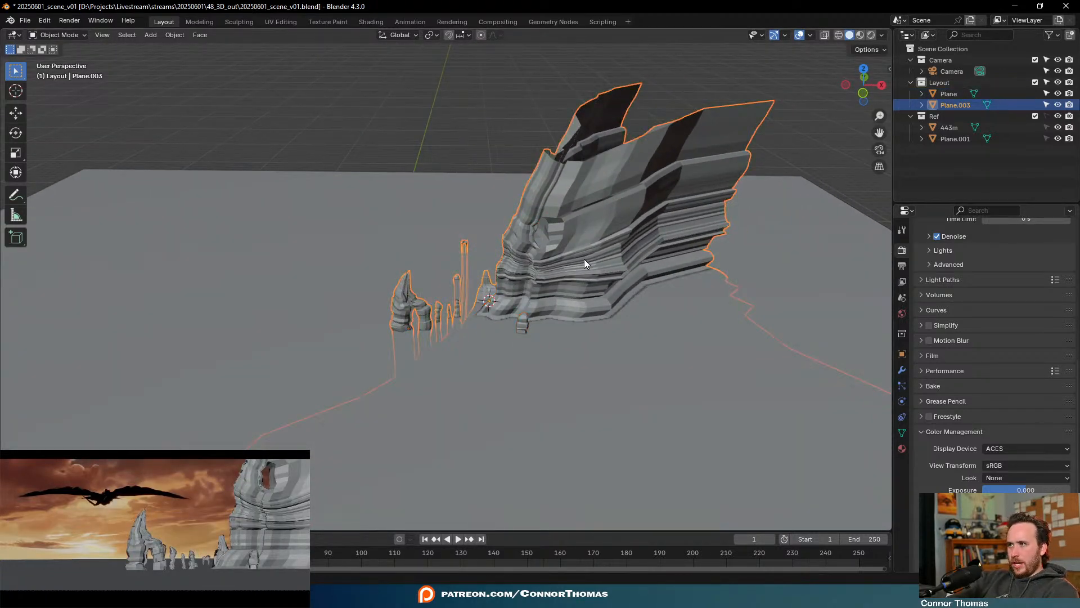
Rename the joined rock object as Rocks
double_click(963, 104)
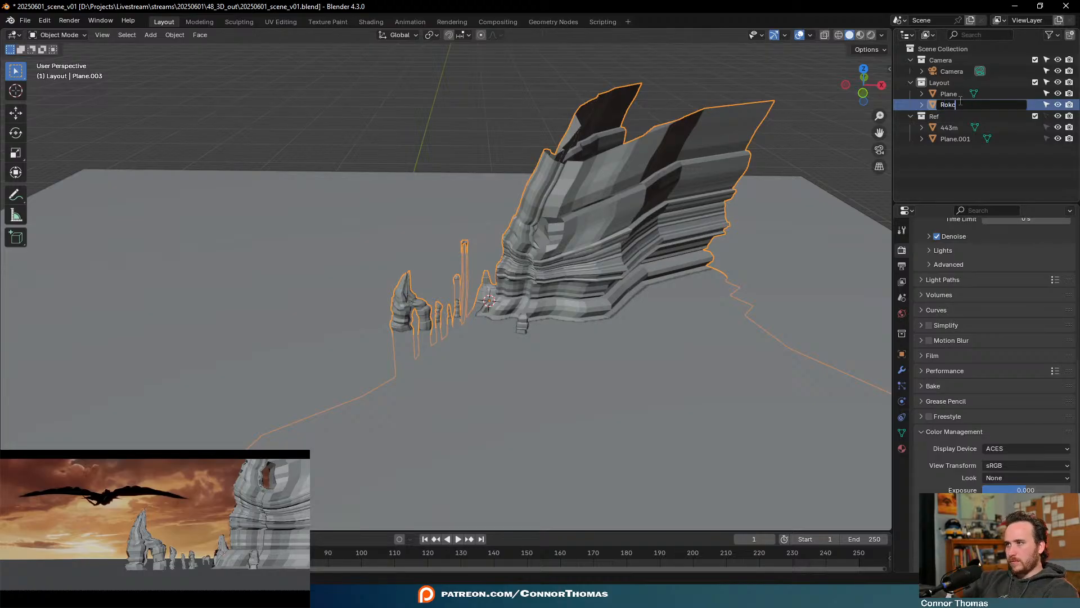
text(Rocks)
key(Return)
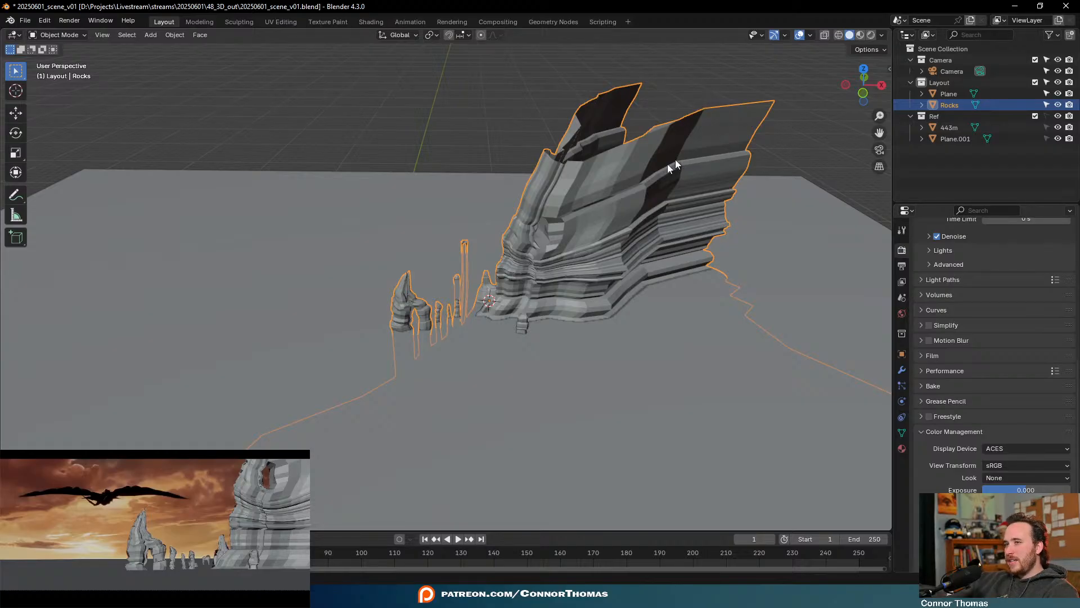
Add a Multiresolution modifier to the Rocks object
key(a)
key(a)
middle_drag(581, 228, 553, 222)
scroll(552, 222, up, 5)
click(707, 264)
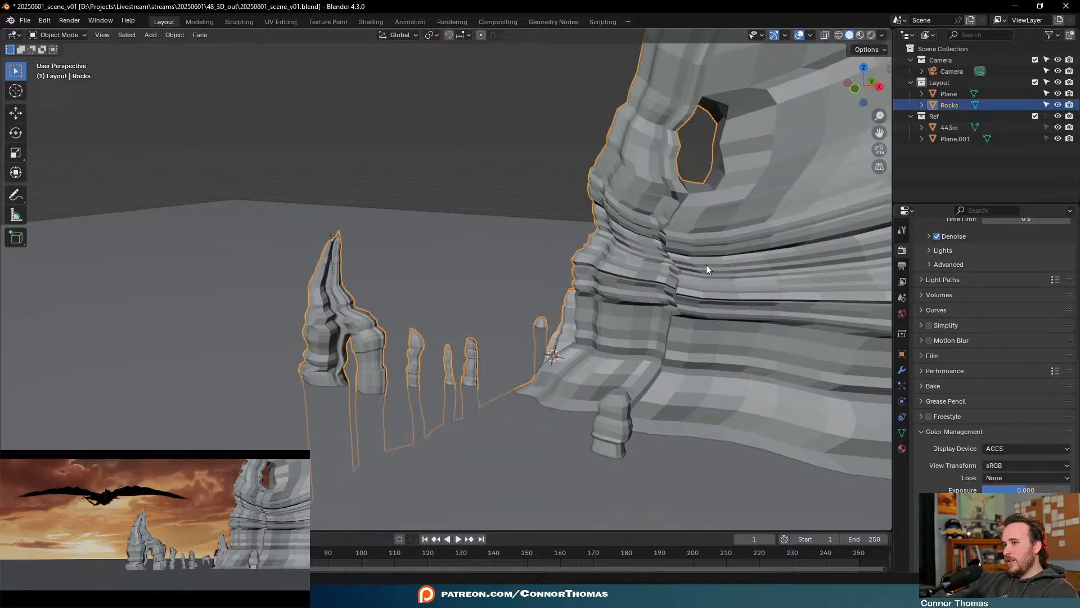
middle_drag(707, 265, 810, 239)
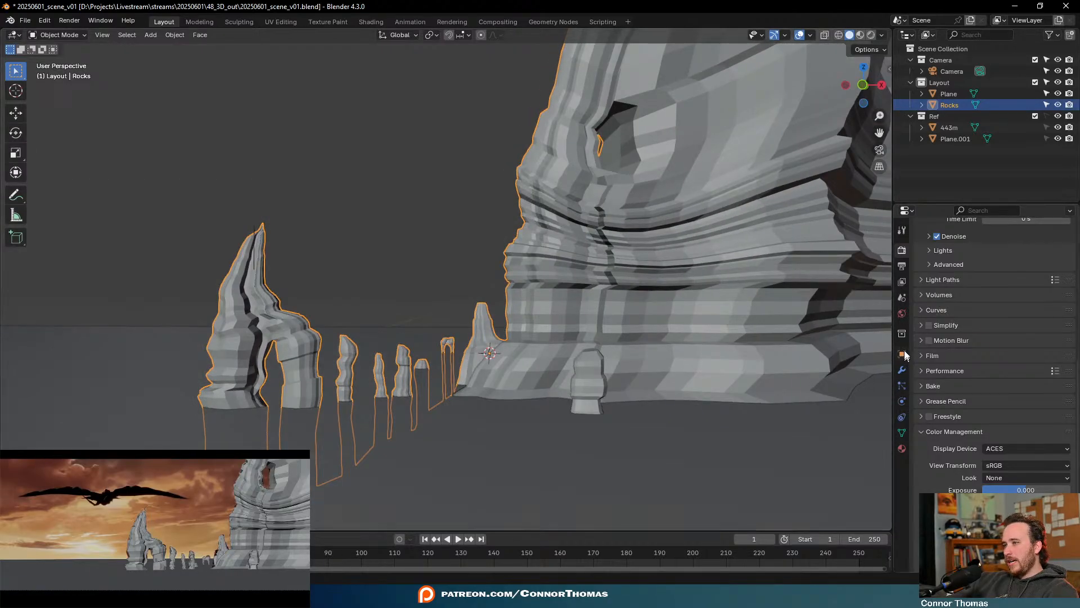
click(906, 367)
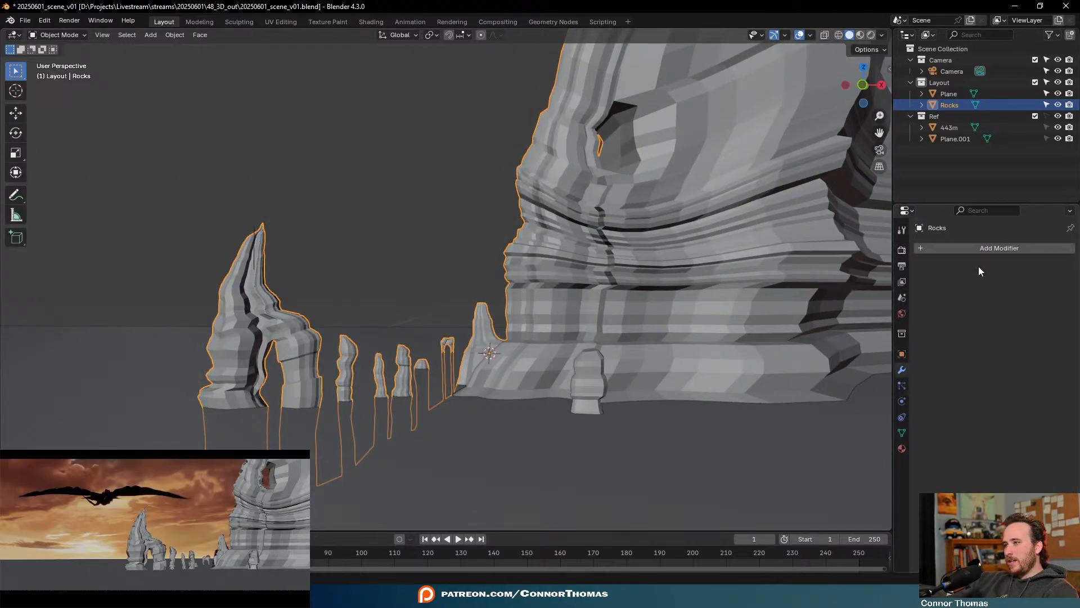
click(977, 249)
text(multi)
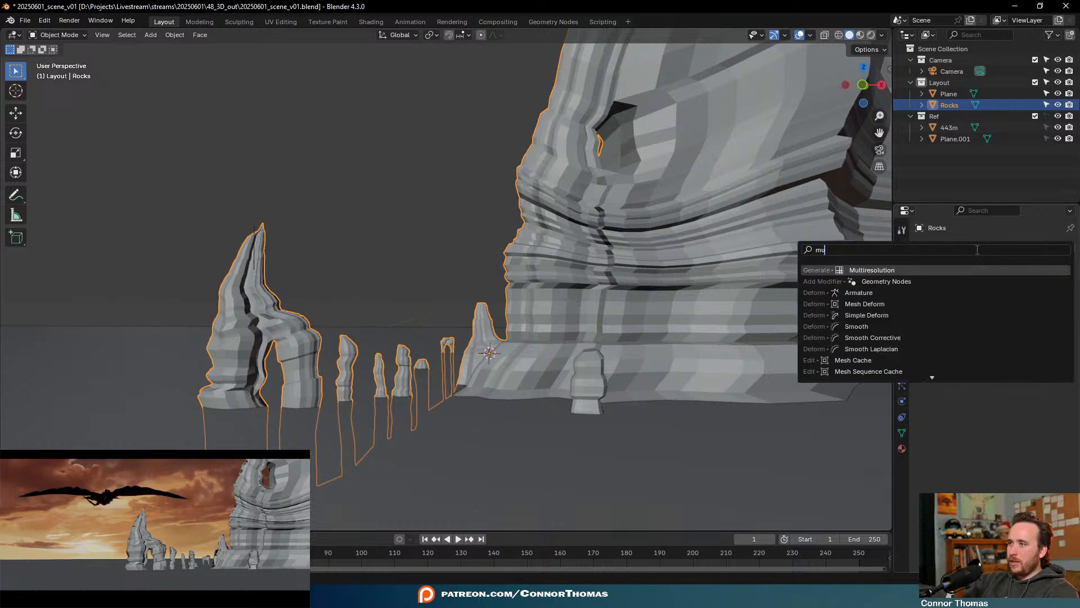
key(Return)
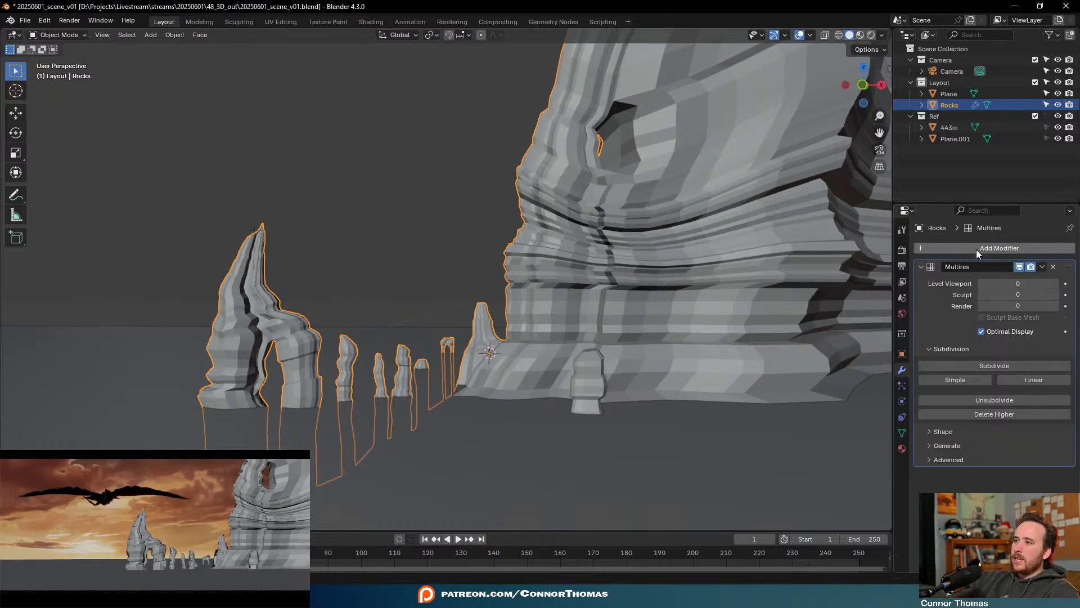
Subdivide the rocks twice with the Multires modifier, up to level 2
click(993, 366)
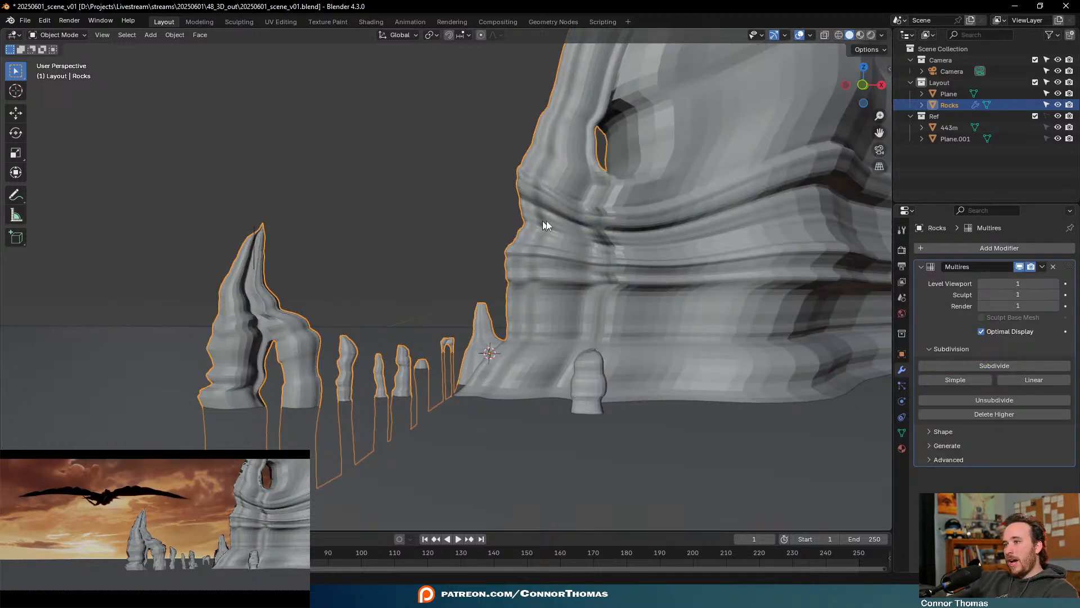
middle_drag(545, 221, 532, 245)
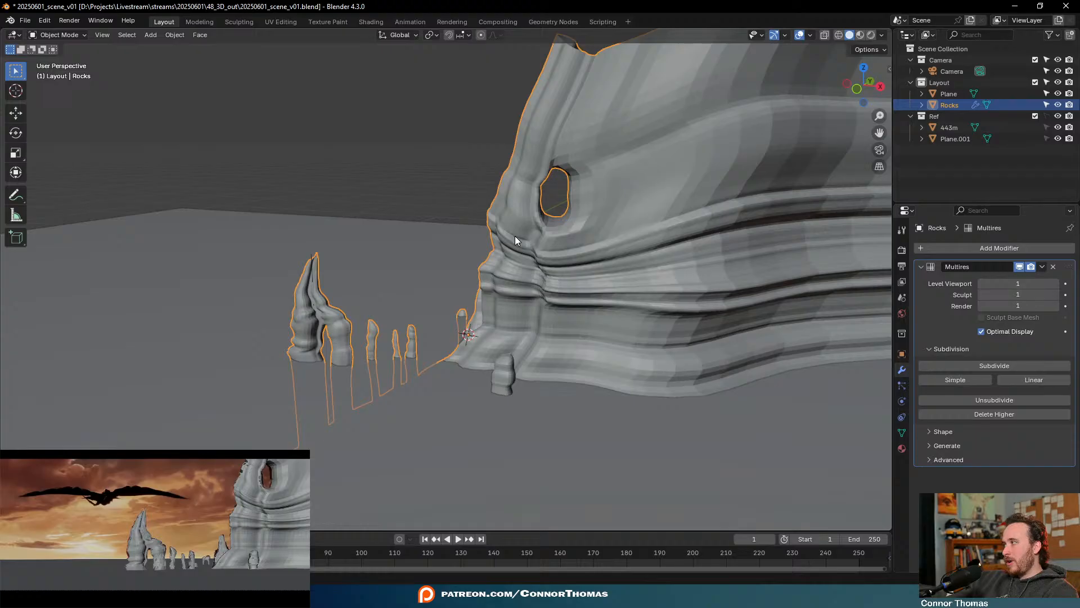
middle_drag(509, 243, 636, 259)
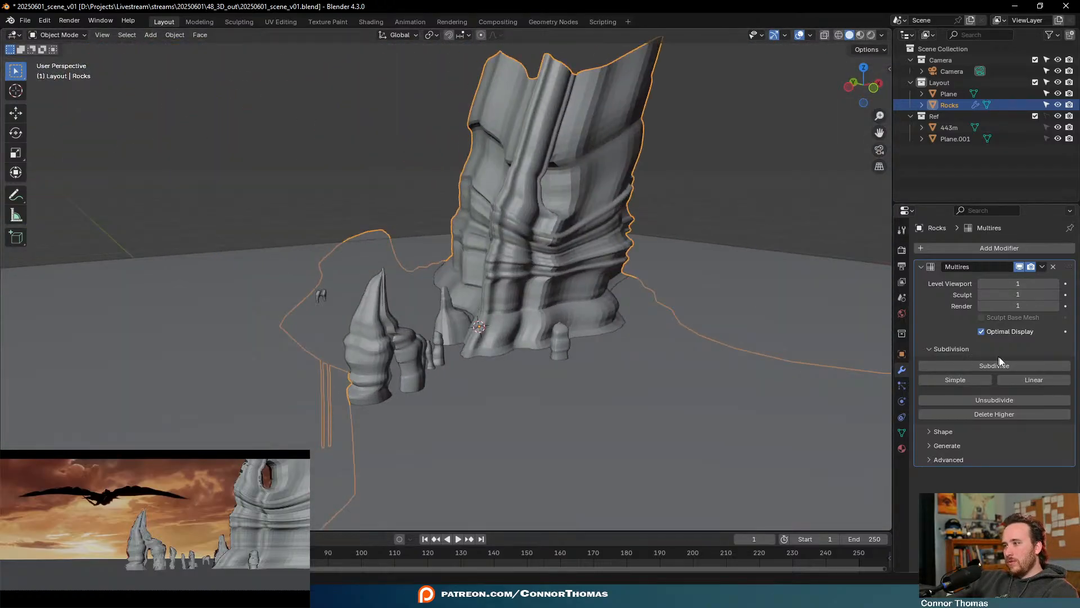
click(1024, 366)
middle_drag(749, 259, 532, 228)
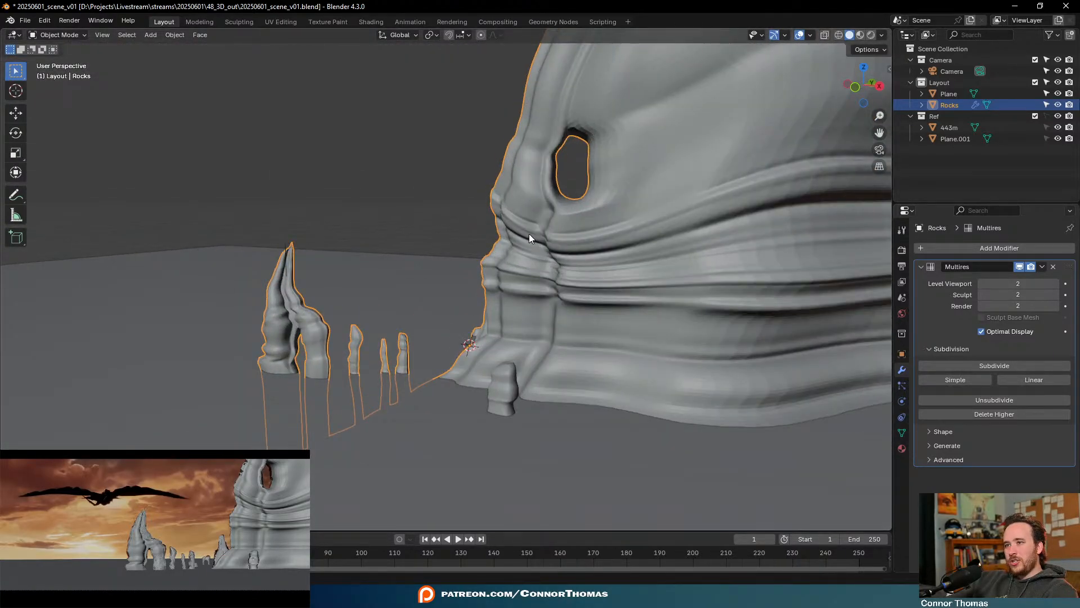
Switch the Rocks object to Sculpt Mode
click(48, 35)
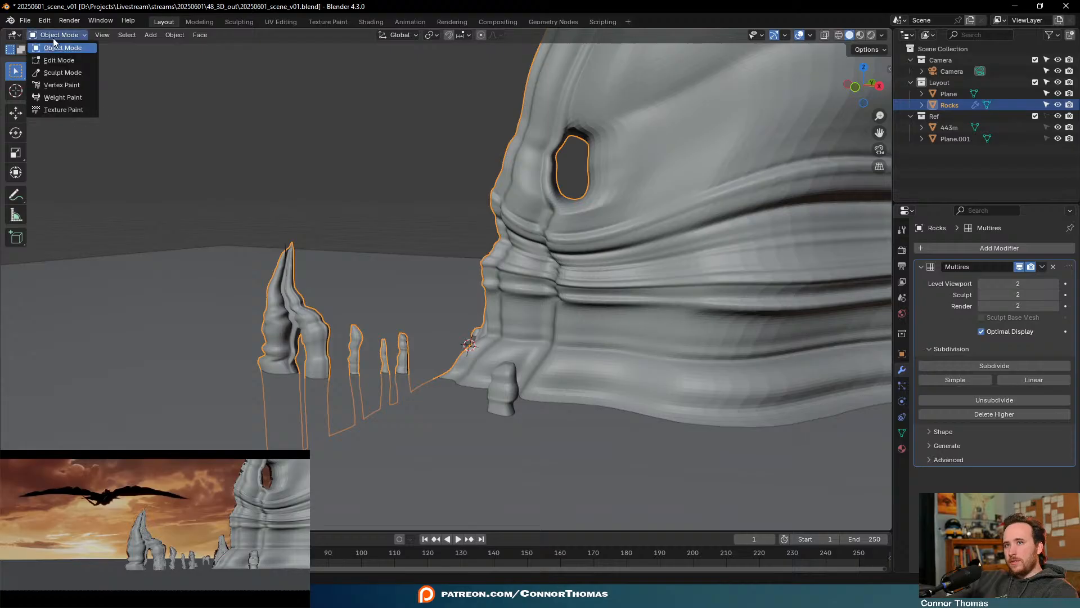
right_click(644, 258)
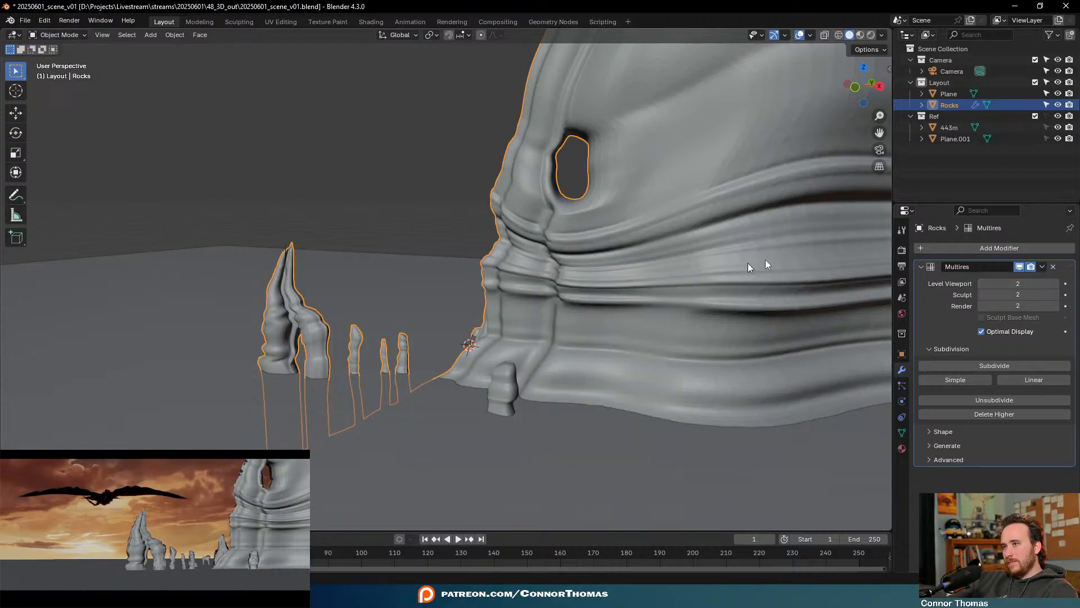
click(488, 203)
middle_drag(438, 203, 427, 179)
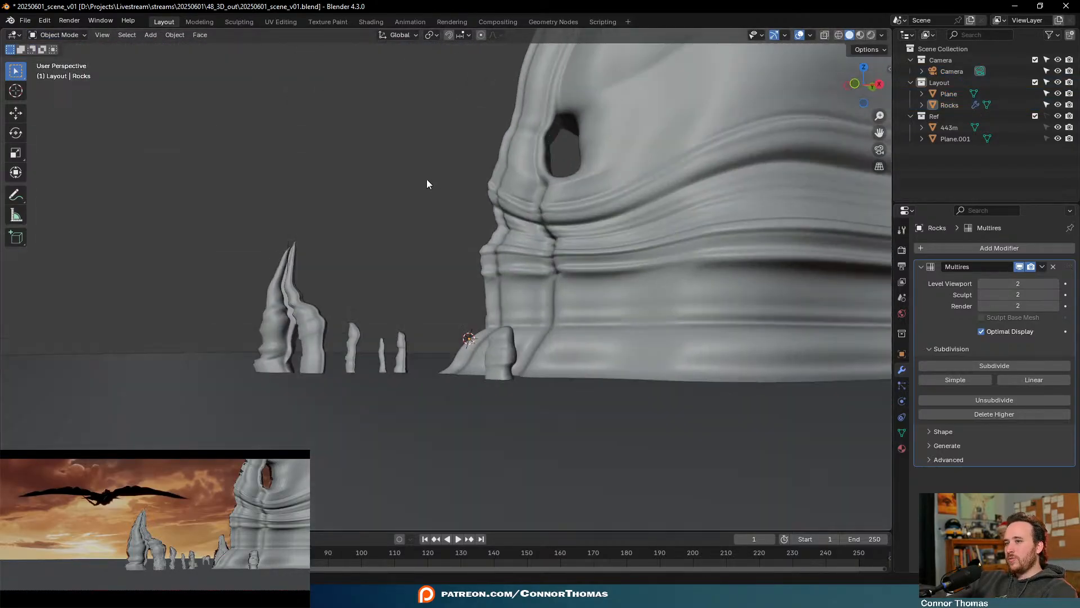
click(63, 35)
click(59, 73)
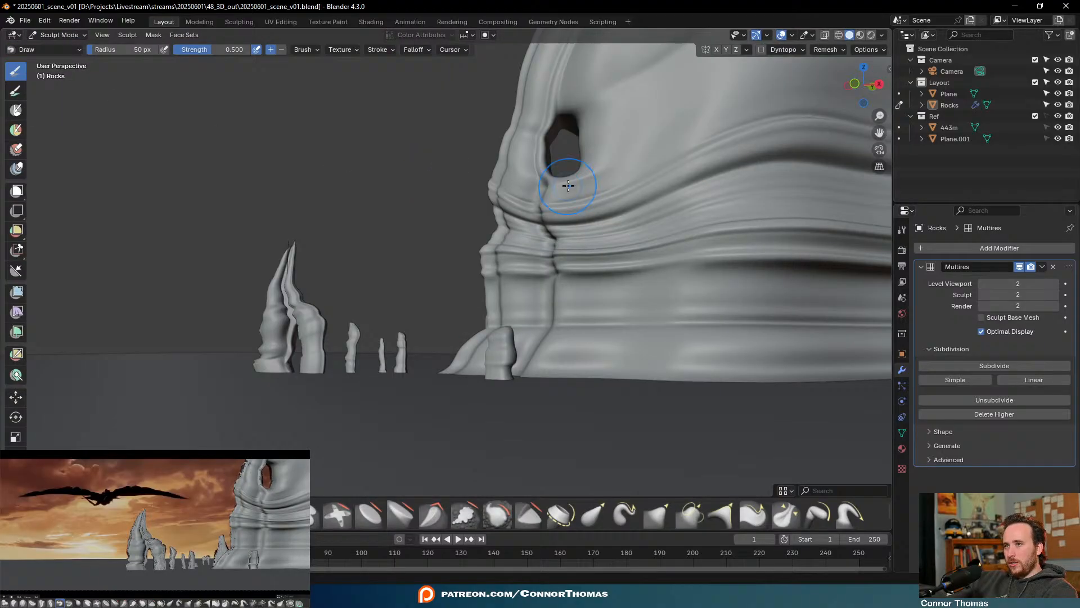
Choose the Smooth brush with a 164 px radius and smooth the rock layers below the hole in the cliff
scroll(569, 186, up, 5)
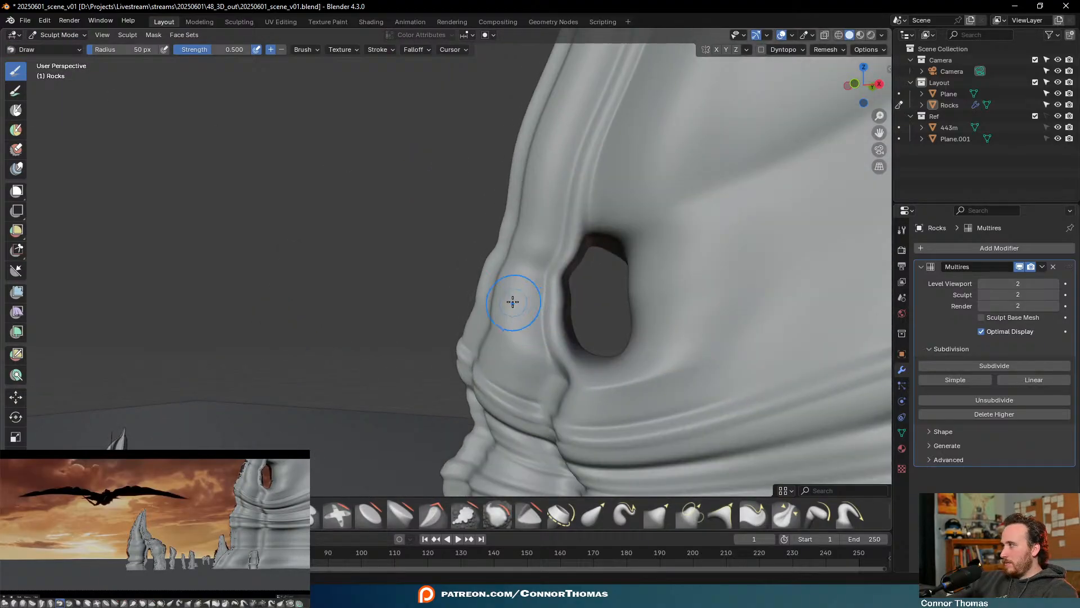
middle_drag(513, 302, 620, 227)
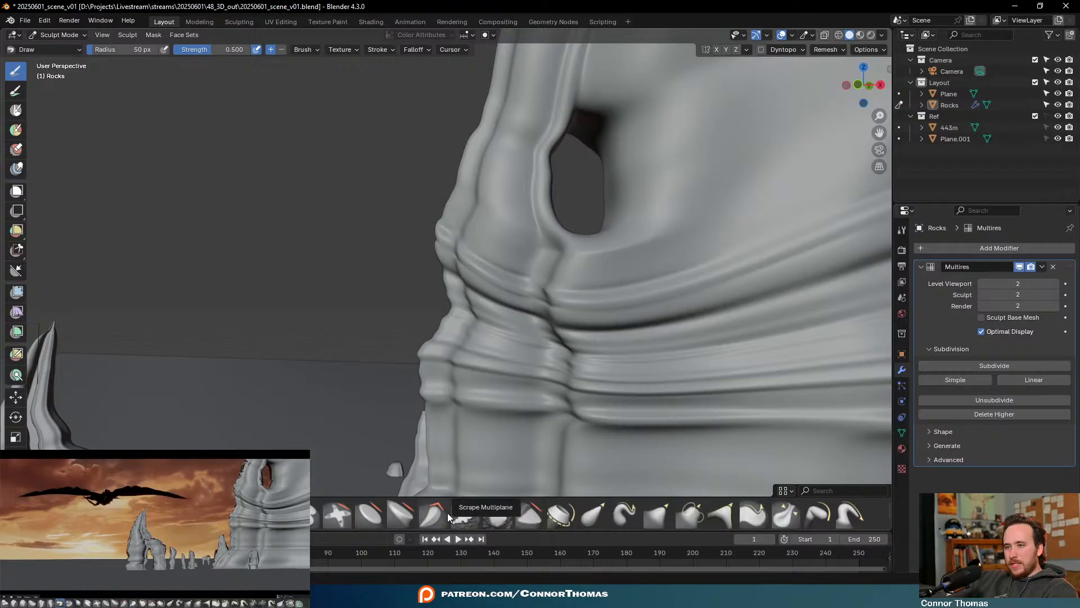
click(506, 517)
key(f)
click(600, 338)
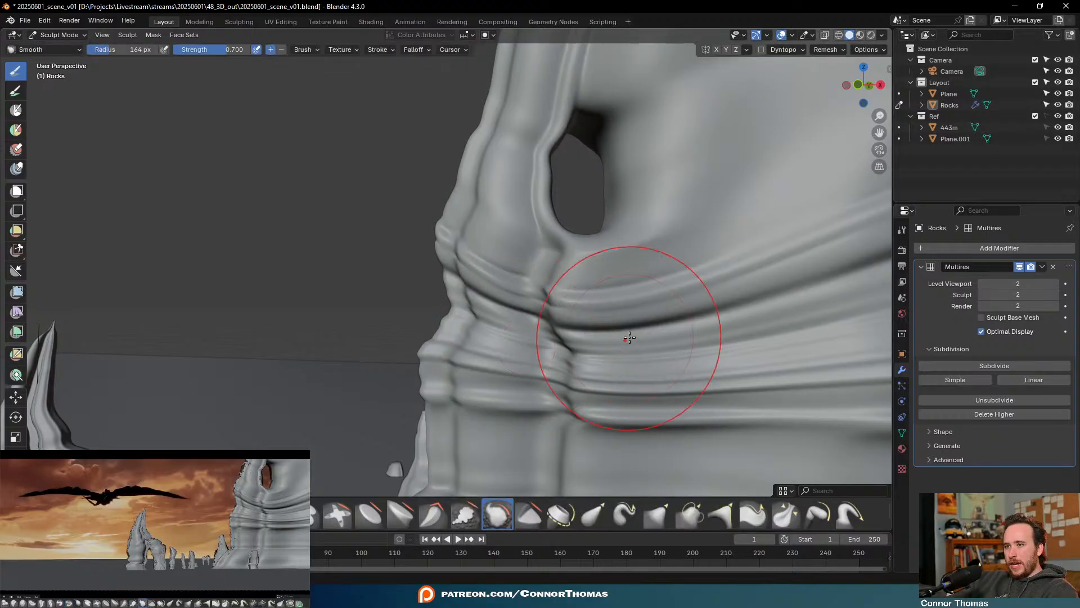
shift+middle_drag(644, 346, 550, 284)
mouse_move(550, 284)
mouse_down()
mouse_move(664, 265)
mouse_move(600, 240)
mouse_move(584, 289)
mouse_up()
mouse_move(723, 242)
mouse_down()
mouse_move(735, 298)
mouse_move(777, 253)
mouse_up()
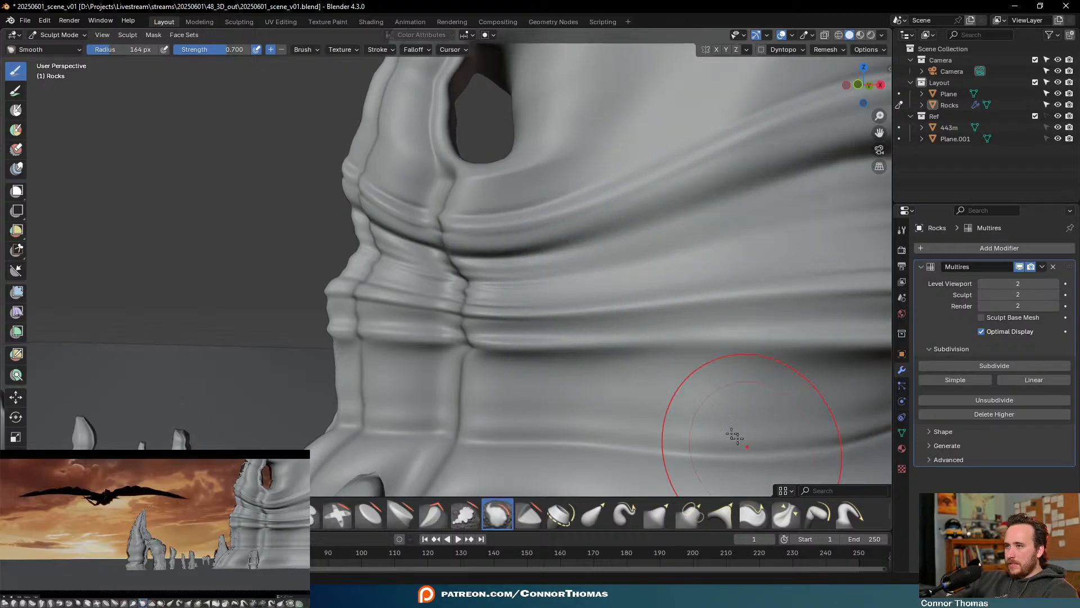
Smooth the cliff's layers beside the hole, enlarging the brush radius to 260 px, and expand the brush shelf to show more rows
scroll(703, 369, down, 3)
middle_drag(605, 447, 714, 331)
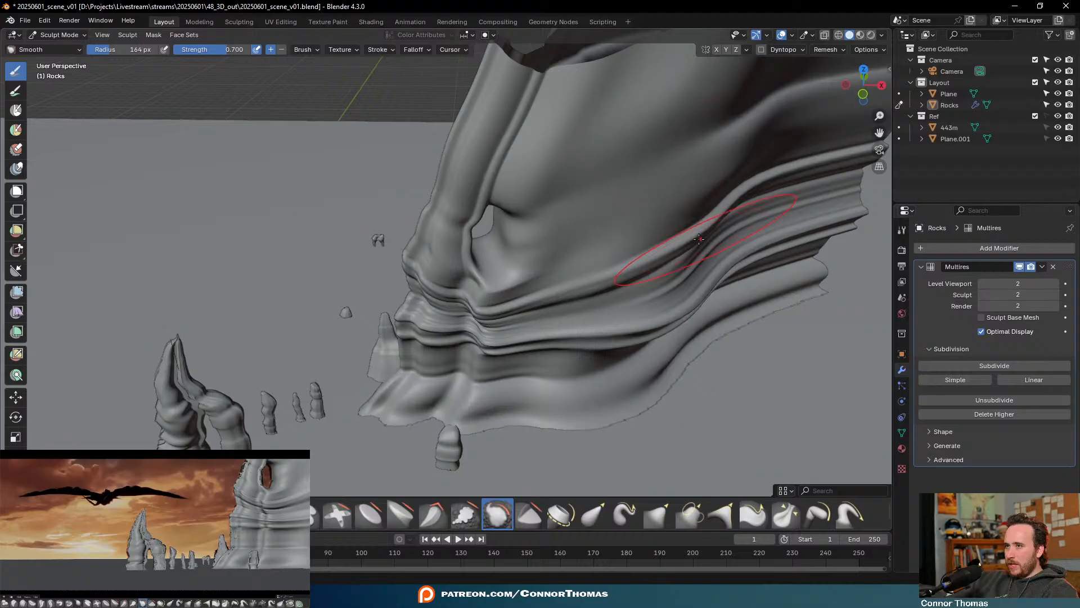
mouse_move(687, 225)
middle_down()
mouse_move(674, 200)
mouse_move(506, 205)
mouse_move(543, 277)
middle_up()
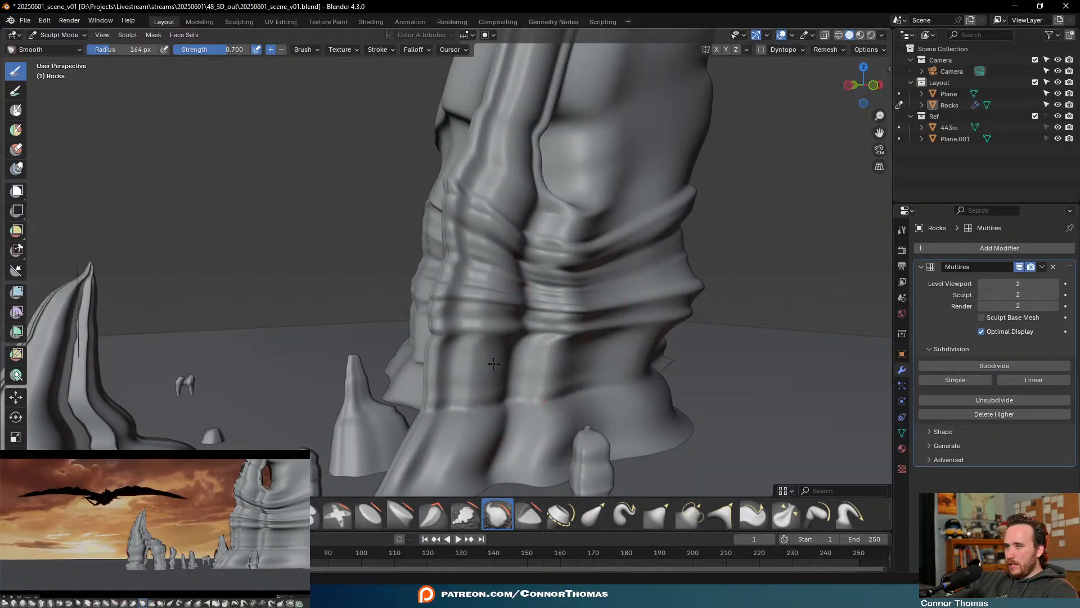
scroll(537, 385, up, 2)
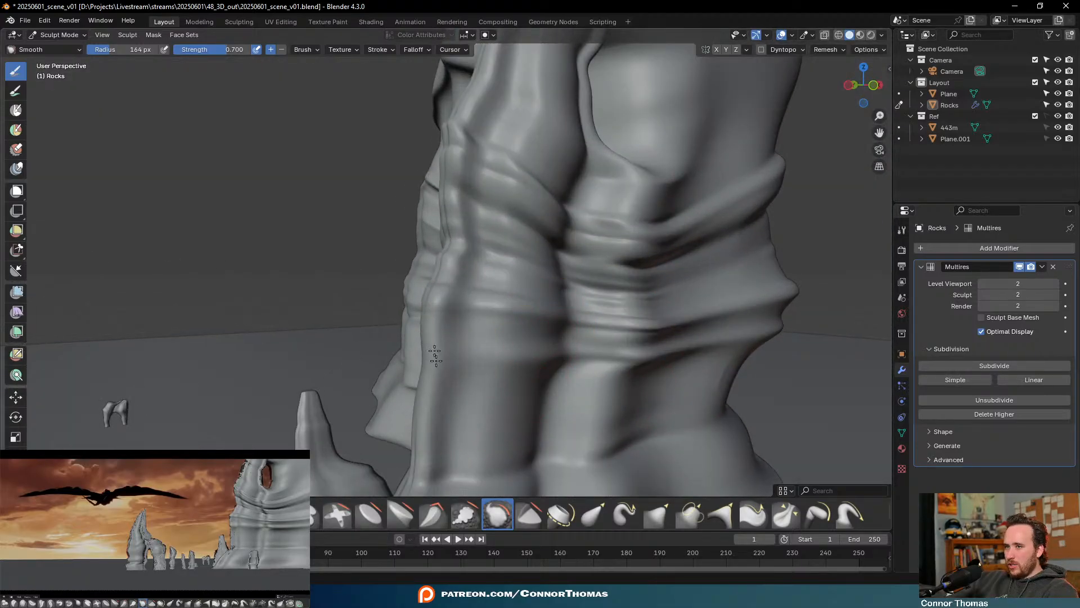
mouse_move(435, 356)
middle_down()
mouse_move(574, 354)
mouse_move(645, 376)
mouse_move(504, 353)
middle_up()
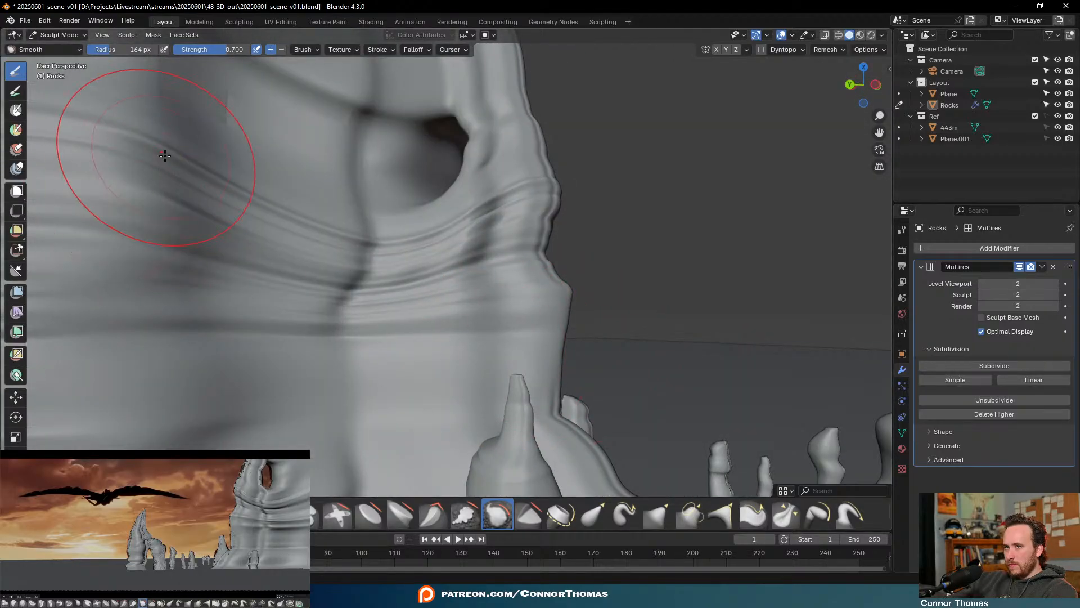
middle_drag(165, 155, 225, 200)
middle_drag(458, 253, 563, 284)
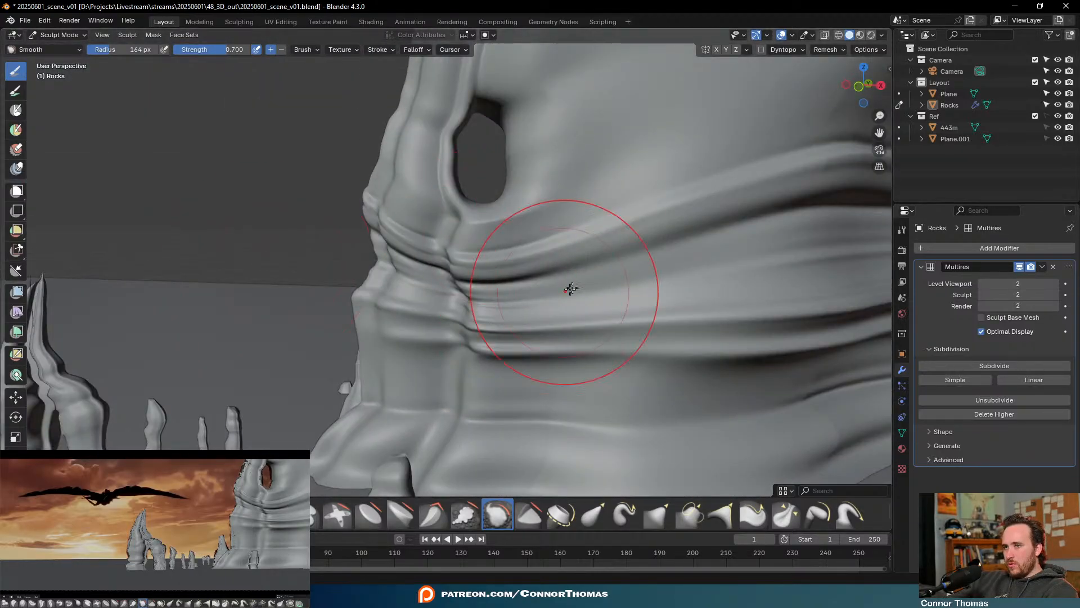
drag(571, 288, 580, 272)
key(f)
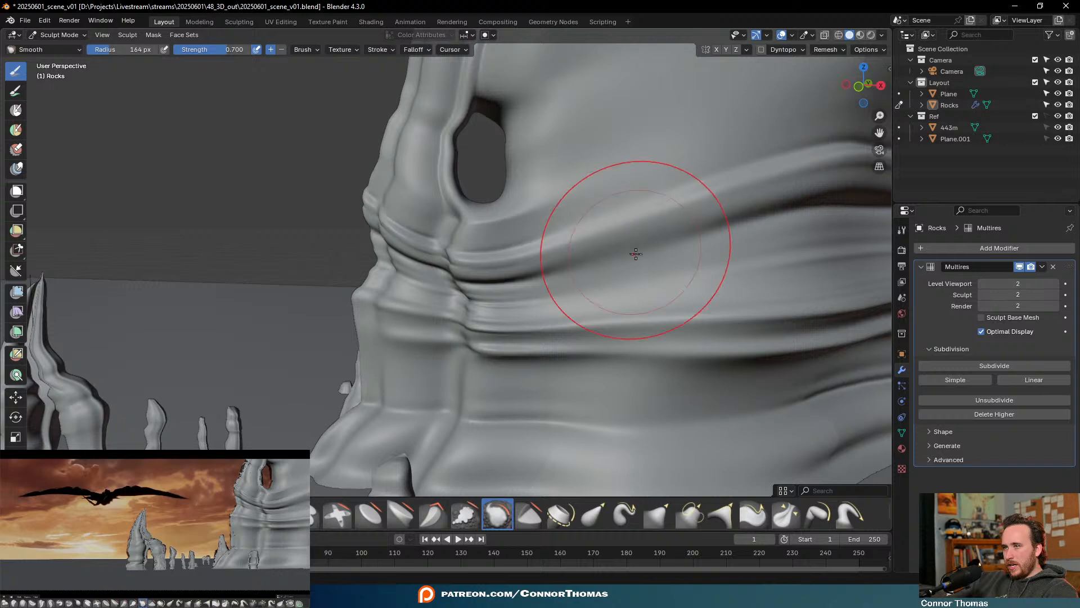
click(692, 198)
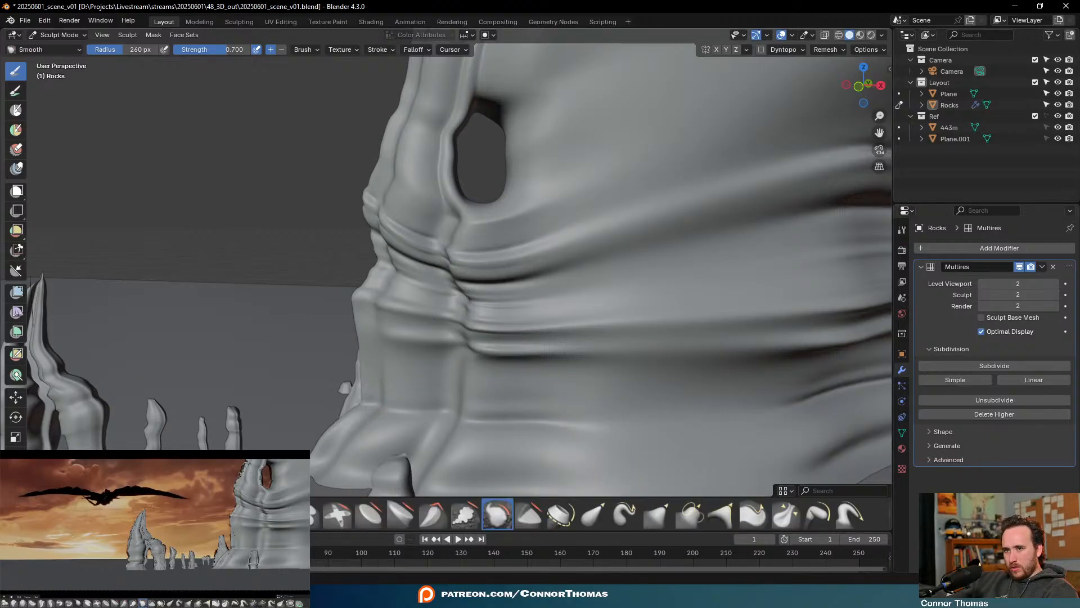
drag(246, 487, 245, 423)
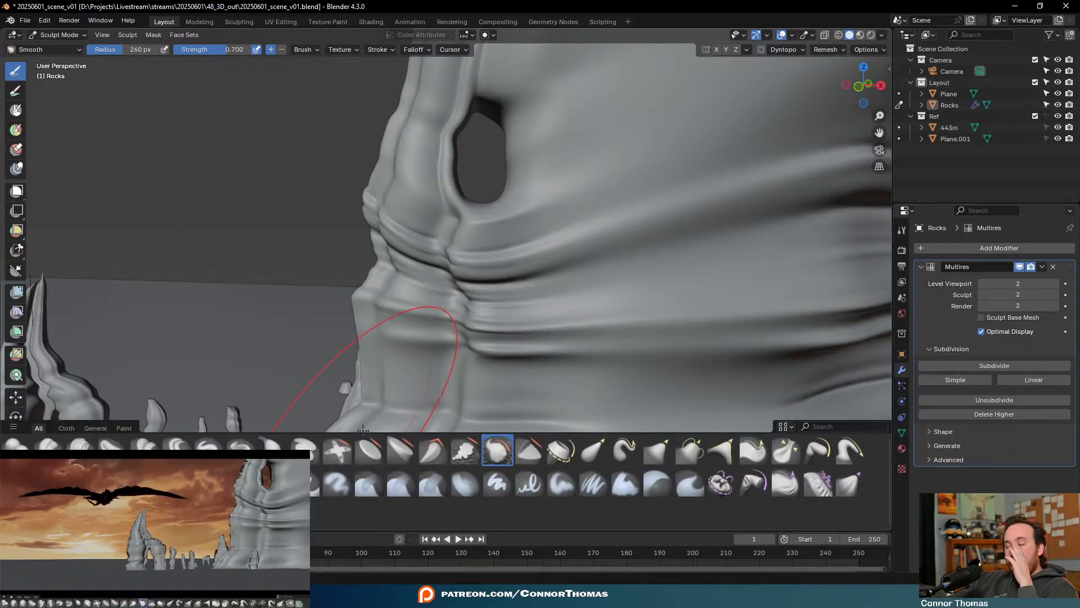
Set the Smooth brush's radius to 162 px and smooth the tall spire of the arched rock in front of the cliff
scroll(362, 251, down, 5)
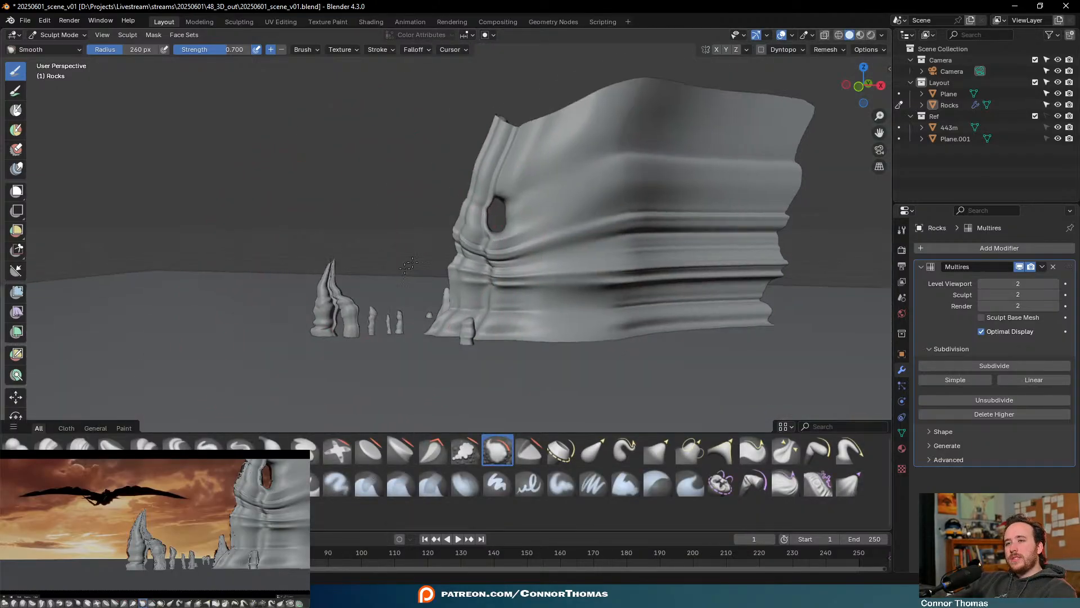
shift+middle_drag(404, 262, 414, 187)
scroll(402, 185, up, 7)
key(f)
click(339, 182)
drag(361, 181, 377, 219)
mouse_move(485, 220)
middle_down()
mouse_move(423, 268)
mouse_move(502, 255)
mouse_move(537, 226)
mouse_move(573, 232)
middle_up()
mouse_move(769, 244)
middle_down()
mouse_move(736, 239)
mouse_move(622, 180)
middle_up()
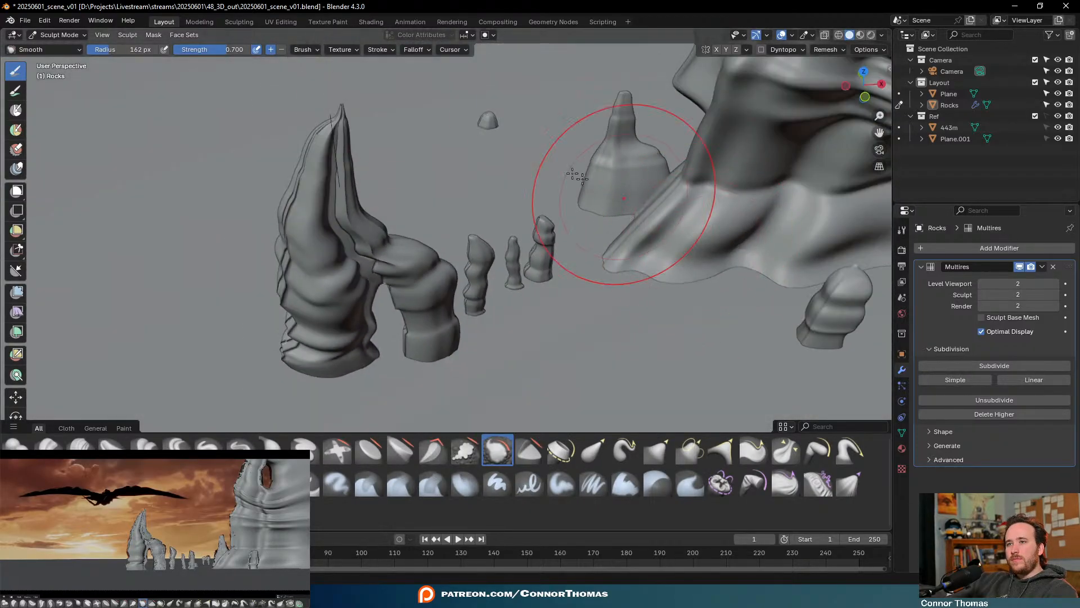
Return the rocks to Object Mode and turn off the Multires modifier's display in the viewport
click(62, 35)
click(63, 48)
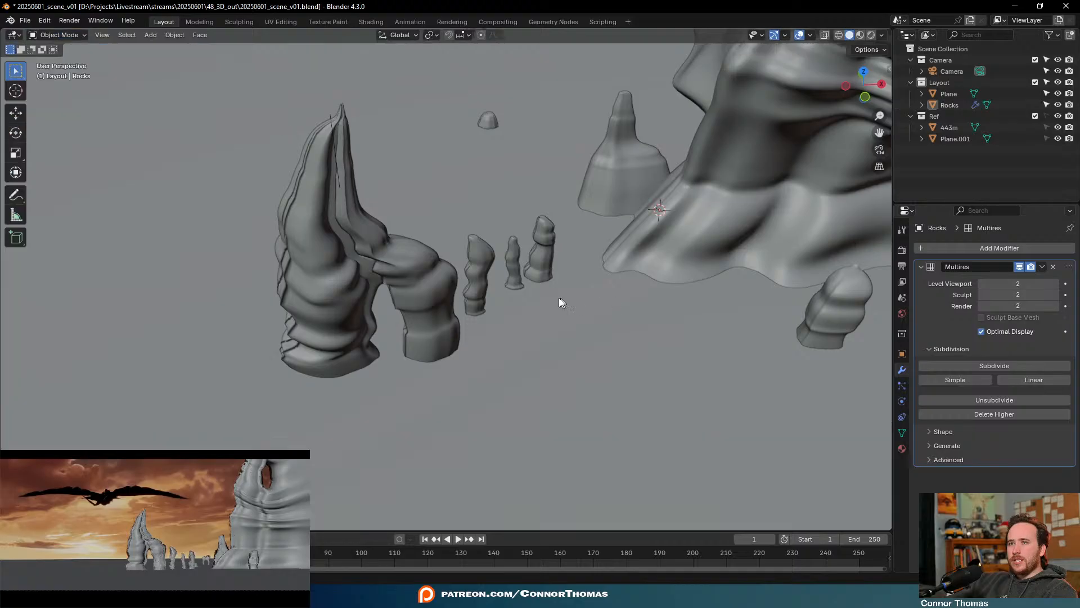
middle_drag(559, 301, 657, 170)
click(541, 188)
middle_drag(542, 188, 611, 177)
scroll(607, 172, up, 1)
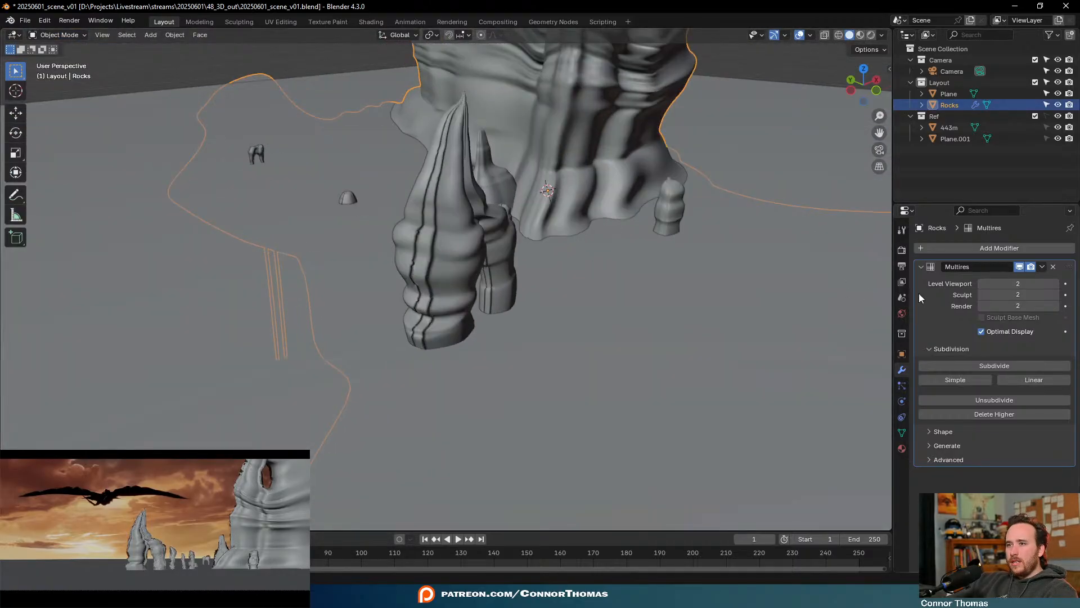
click(1019, 267)
Apply Shade Smooth to the Rocks object
middle_drag(647, 270, 449, 256)
right_click(449, 257)
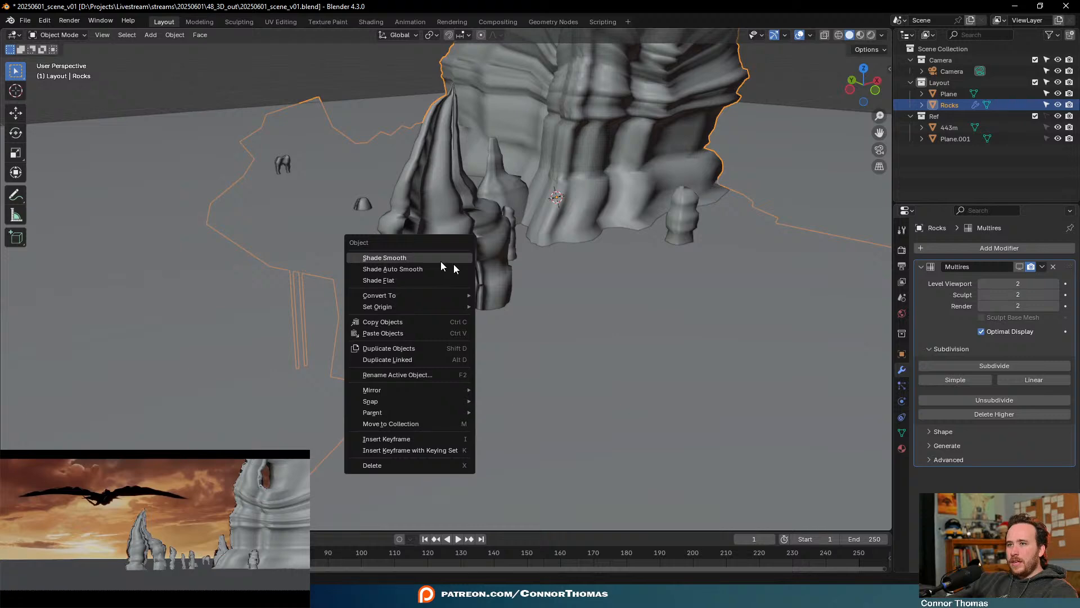
click(440, 260)
Turn on the Face Orientation overlay in the viewport
click(881, 35)
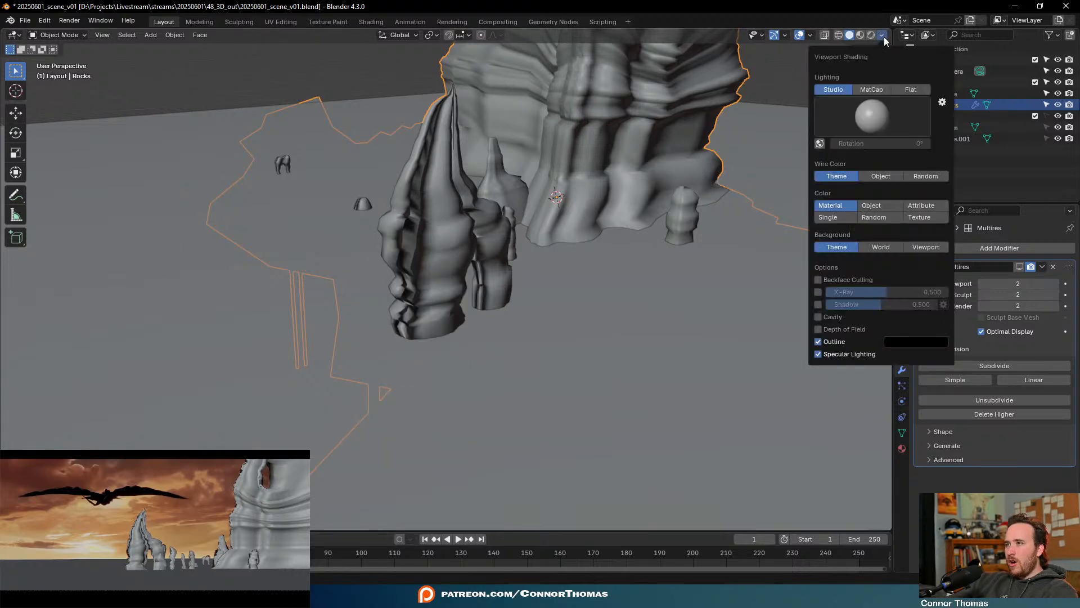
click(811, 35)
click(762, 242)
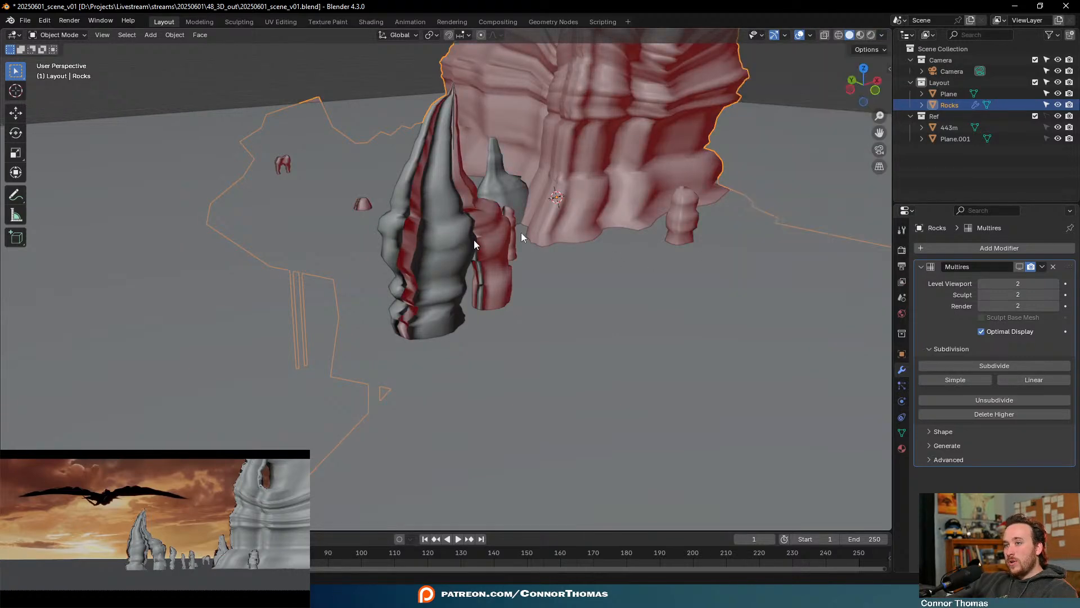
Select the whole linked mesh of the large cliff in Edit Mode and flip its normals
middle_drag(521, 232, 671, 183)
key(Tab)
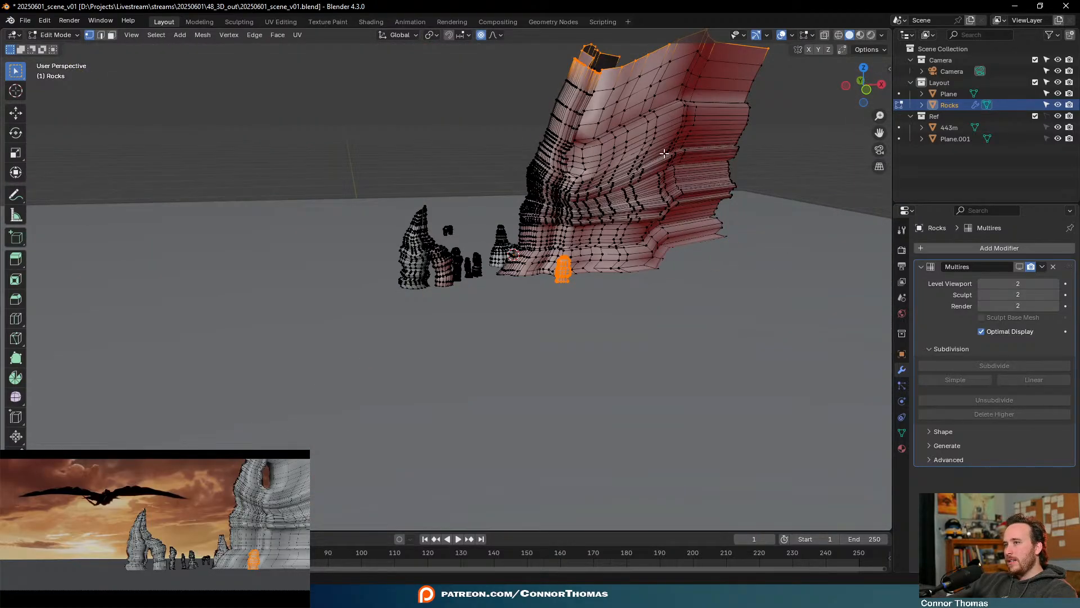
click(659, 153)
key(ctrl+l)
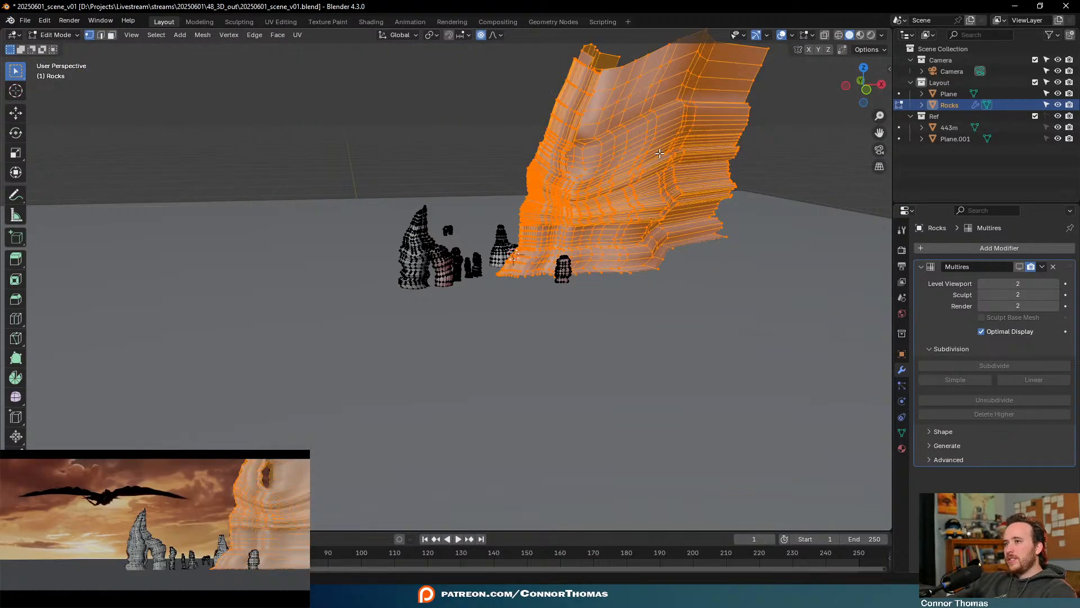
middle_drag(646, 161, 573, 254)
key(q)
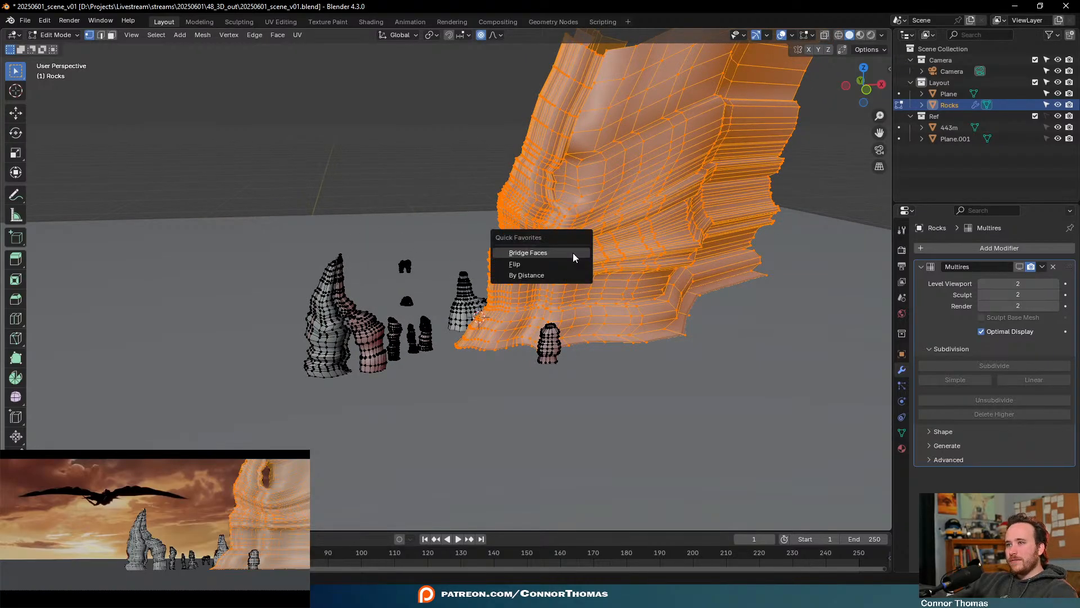
click(532, 265)
key(Tab)
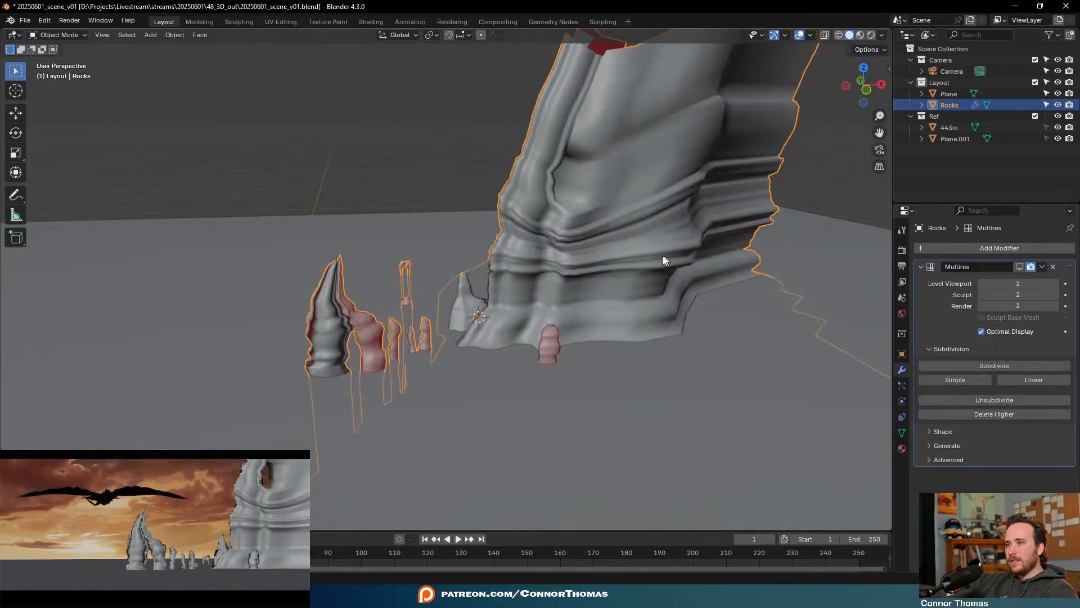
Select only the small rock standing in front of the cliff's base and flip its normals
key(alt+a)
mouse_move(554, 244)
middle_down()
mouse_move(679, 280)
mouse_move(711, 272)
mouse_move(562, 258)
mouse_move(534, 338)
middle_up()
click(534, 346)
key(Tab)
key(alt+a)
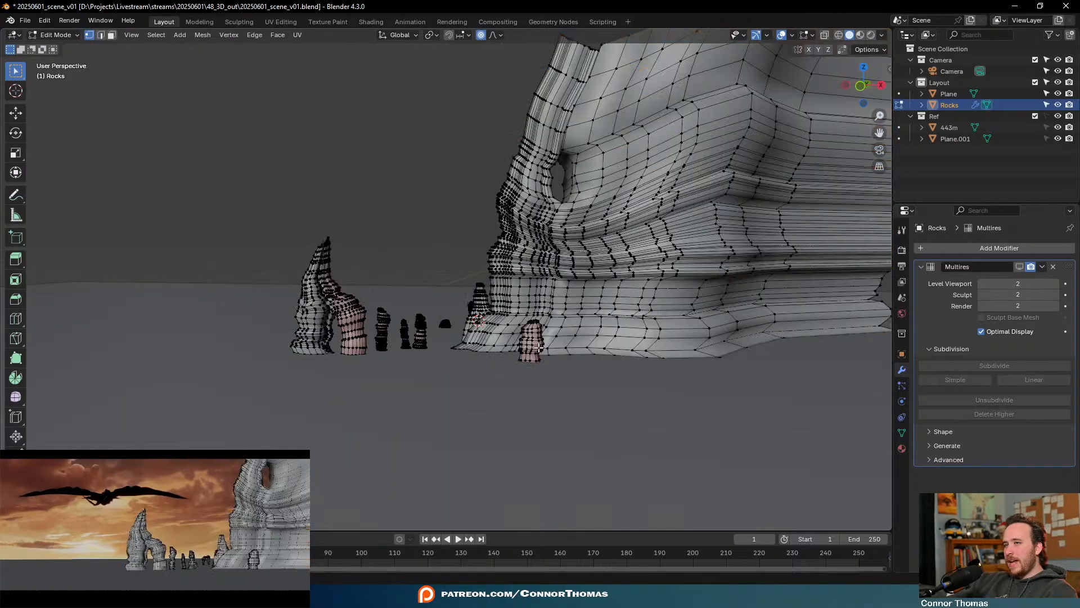
key(l)
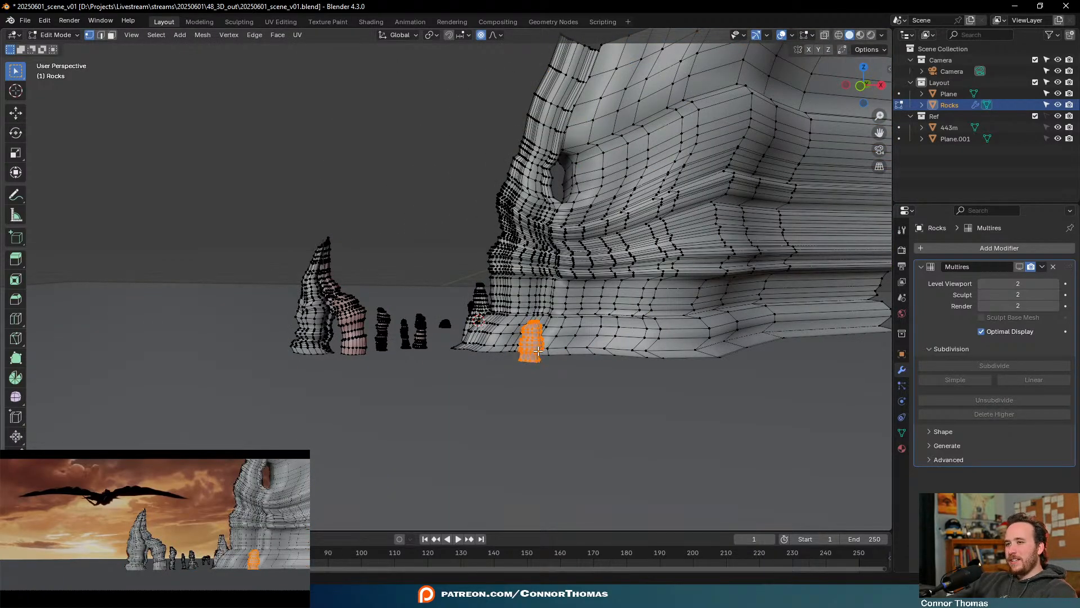
key(p)
click(538, 349)
key(Tab)
middle_drag(561, 343, 655, 385)
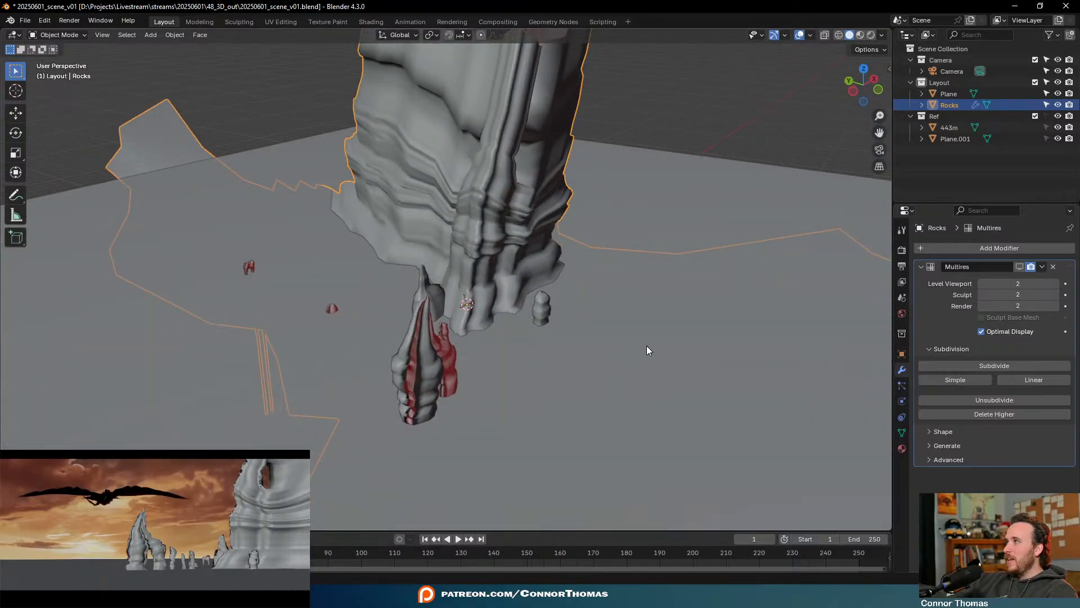
Select the three small rock pillars beside the arched rock and the small dome rock, and flip their normals
middle_drag(624, 345, 603, 326)
key(Tab)
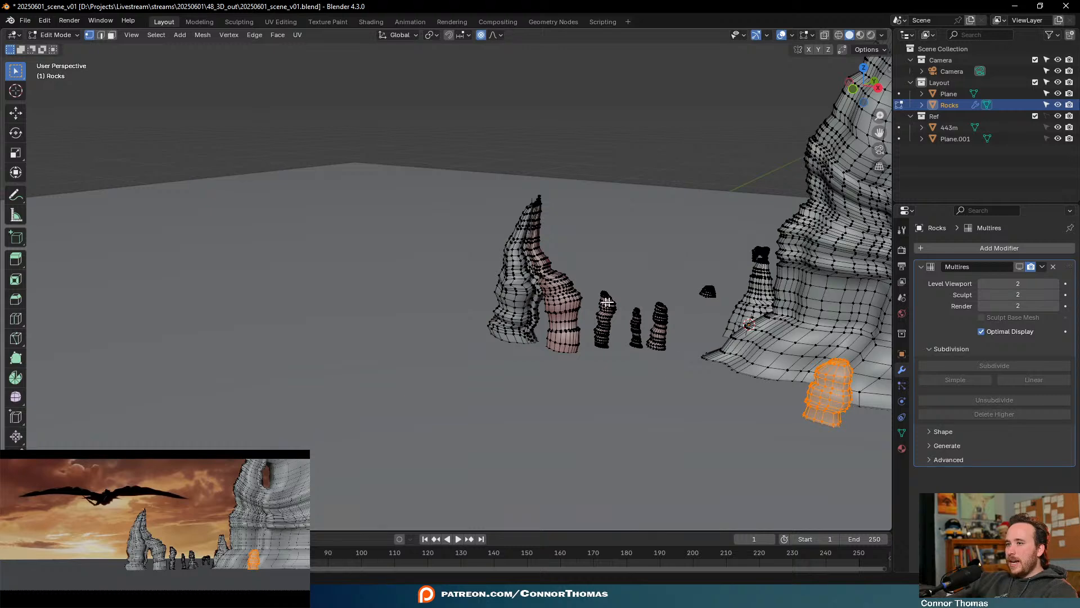
key(l)
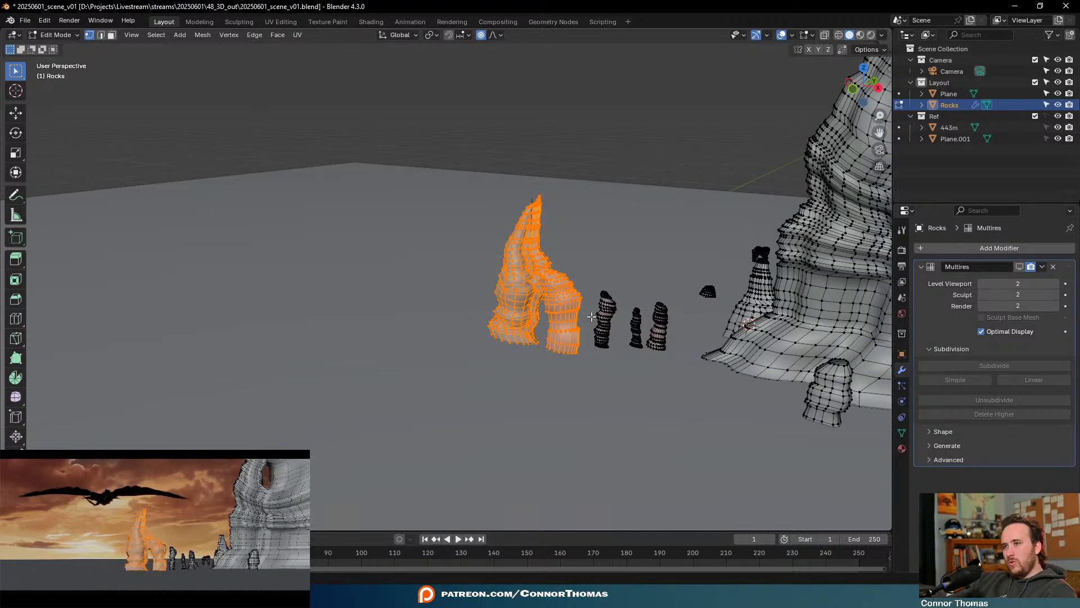
scroll(590, 316, up, 3)
key(alt+a)
middle_drag(590, 316, 544, 324)
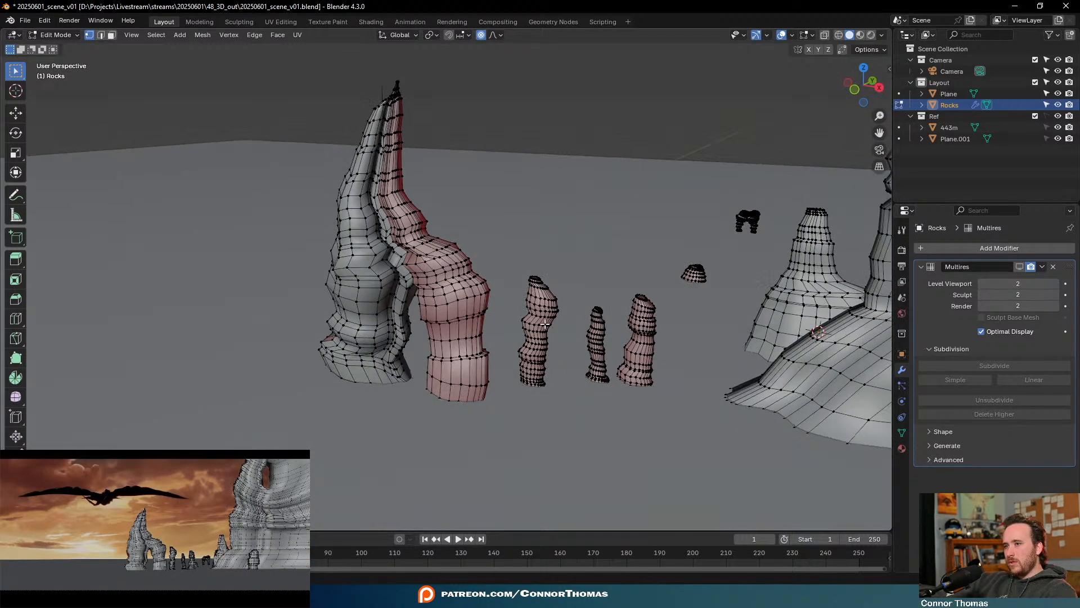
key(l)
key(l)
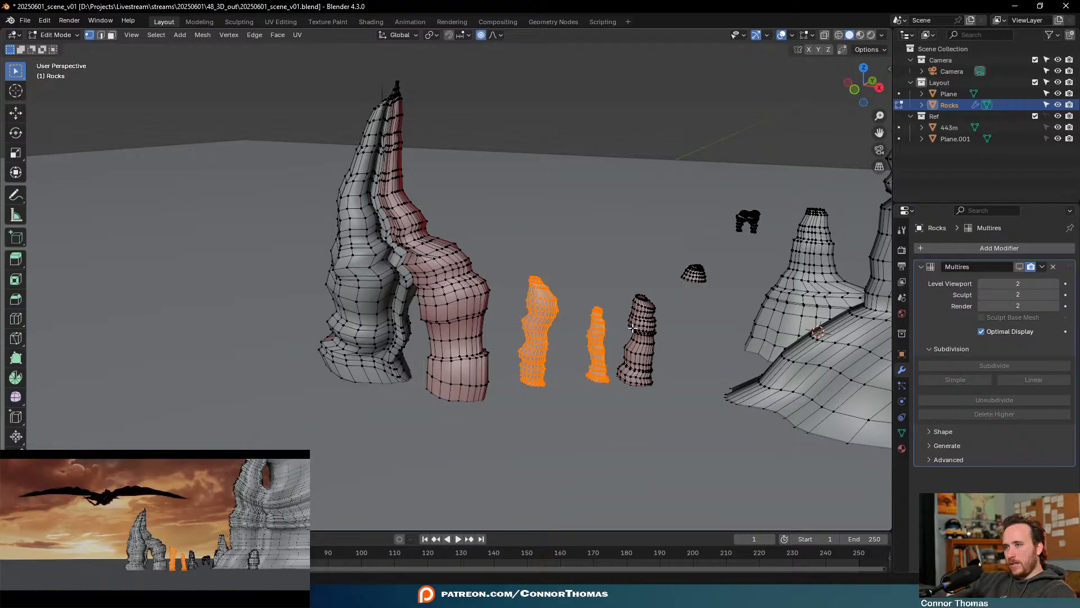
key(l)
key(l)
middle_drag(752, 229, 273, 278)
key(q)
click(791, 238)
key(Tab)
key(Tab)
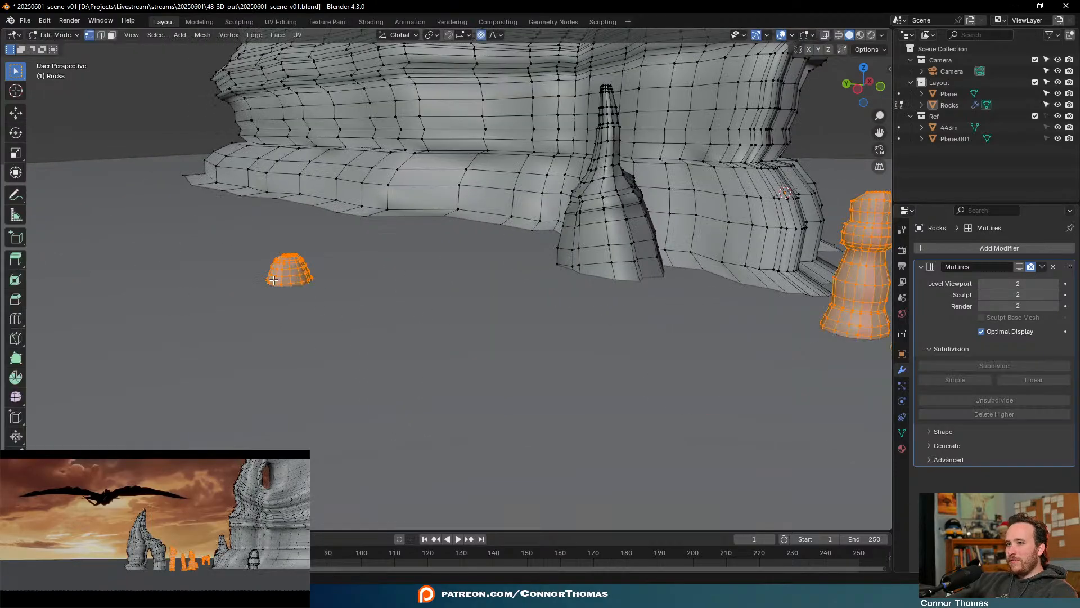
In face select mode, try to select the small dome rock's vertical strip of reversed faces as a face loop
key(alt+a)
click(273, 278)
key(KP_Decimal)
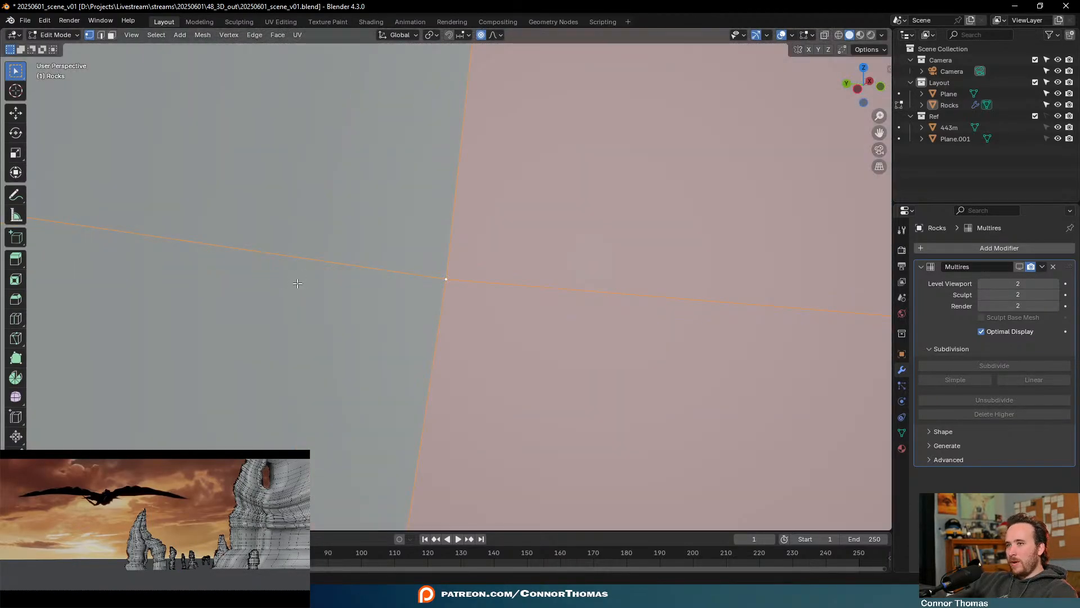
key(3)
scroll(283, 271, down, 10)
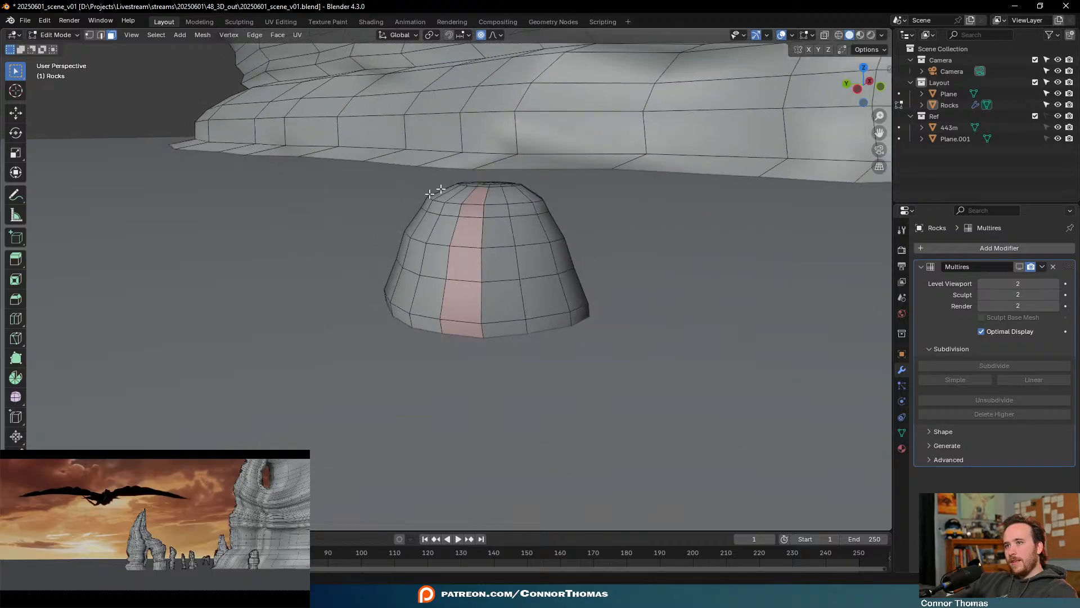
middle_drag(378, 261, 474, 192)
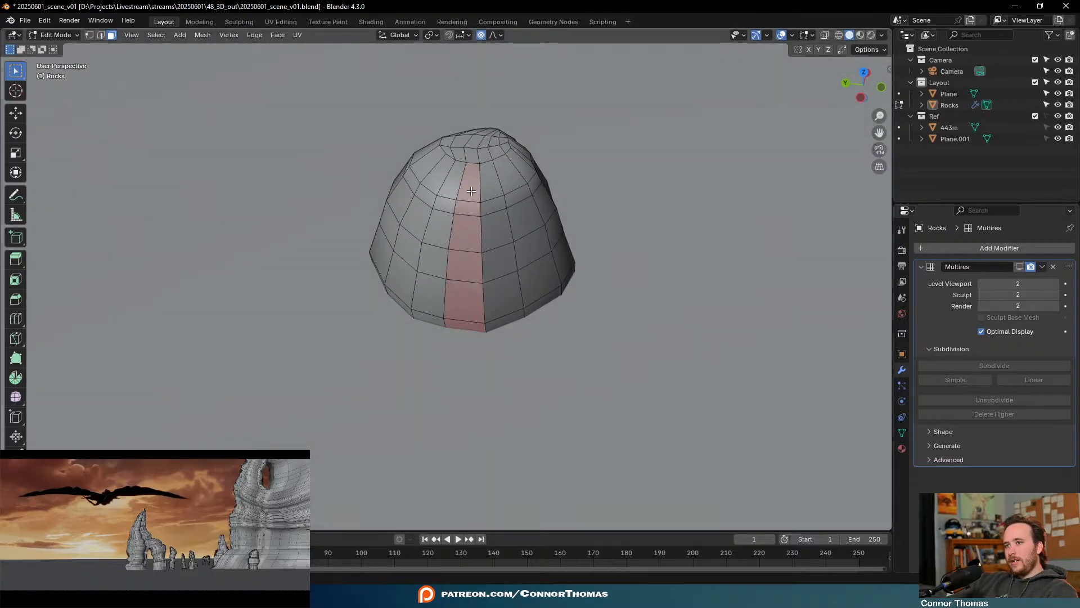
alt+click(472, 192)
alt+click(466, 215)
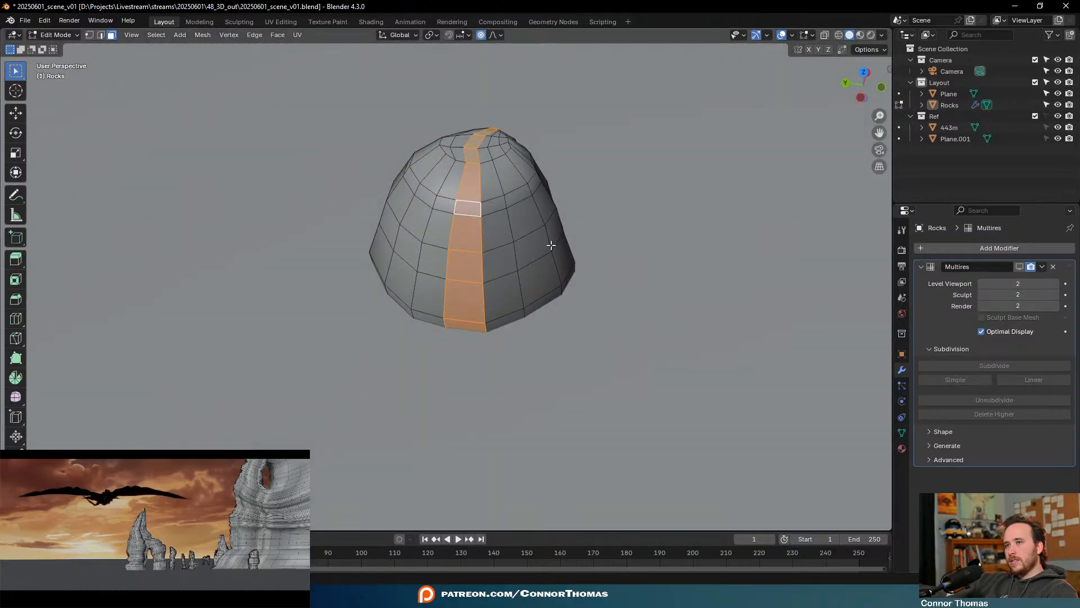
key(a)
key(ctrl+z)
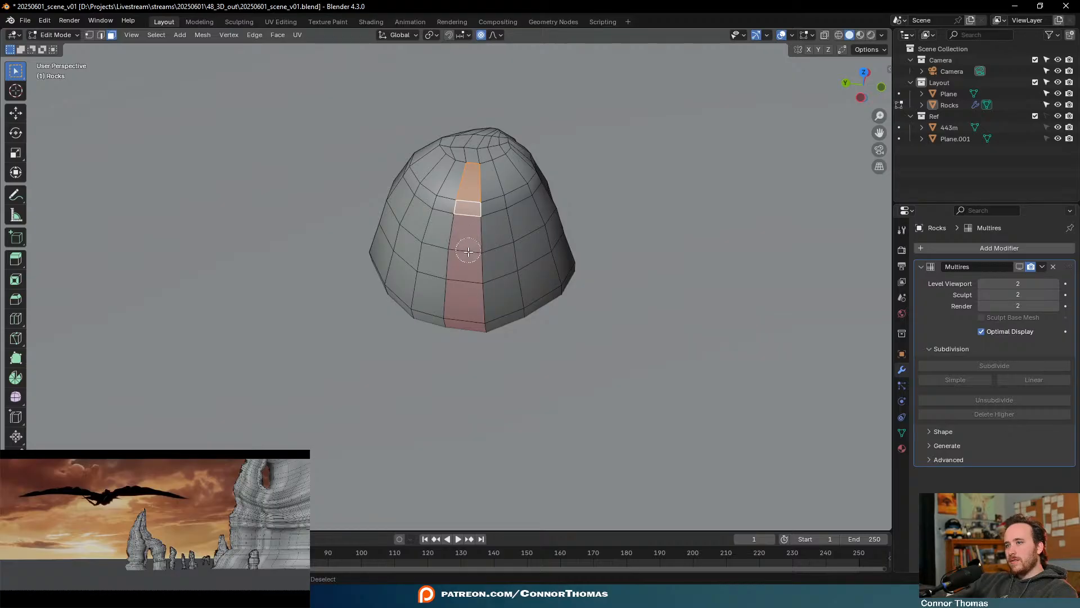
Select the strip of reversed faces down the dome rock's full length below the ground plane and flip its normals
drag(468, 252, 470, 331)
middle_drag(487, 382, 488, 244)
shift+click(487, 244)
scroll(500, 422, down, 2)
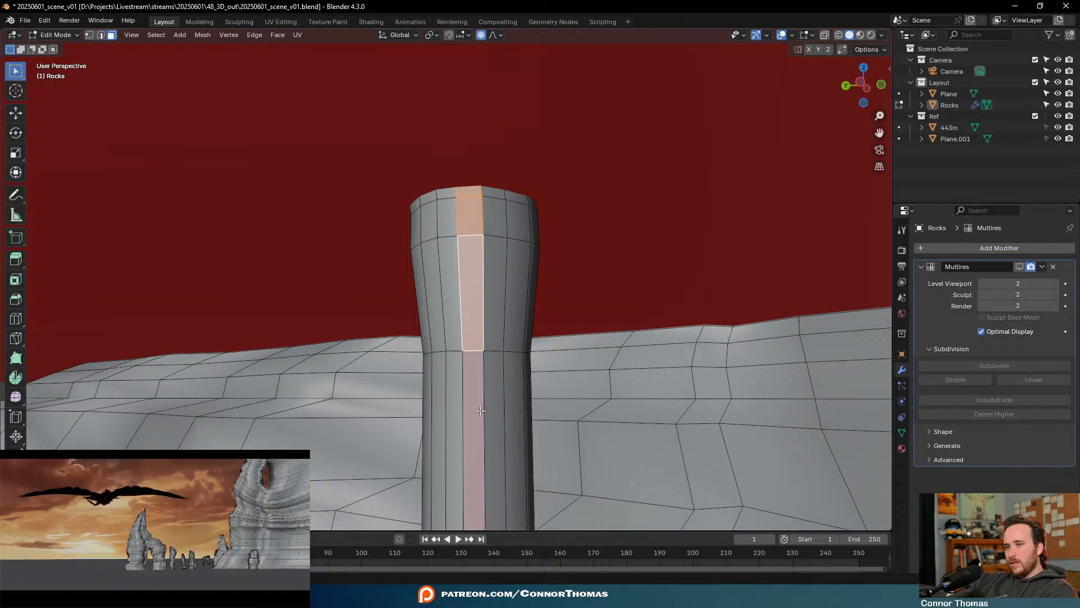
scroll(480, 411, down, 2)
middle_drag(480, 410, 478, 189)
shift+click(469, 276)
shift+click(482, 187)
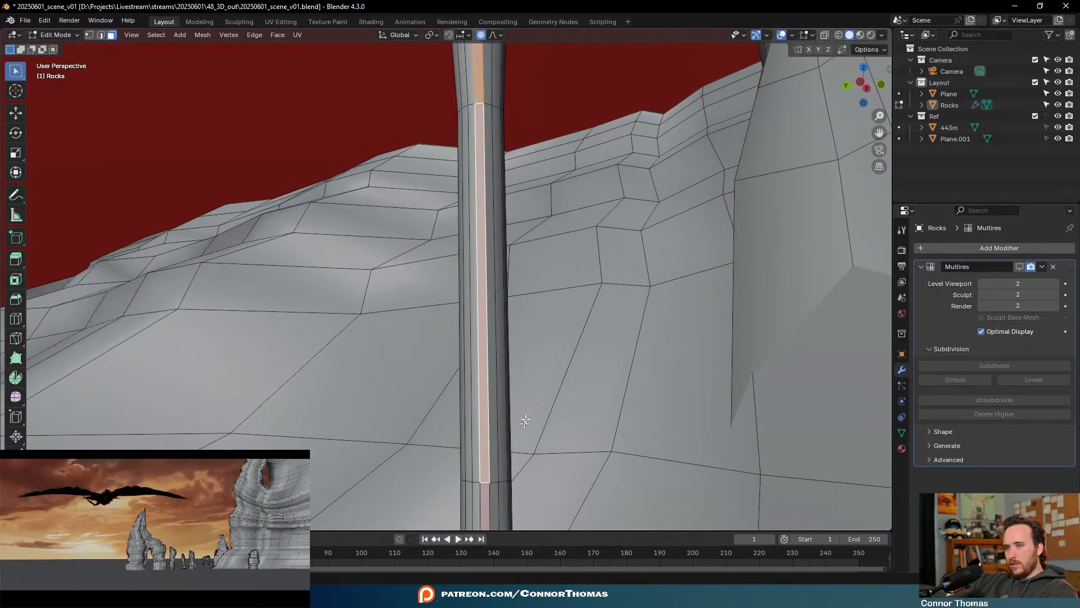
shift+middle_drag(525, 422, 445, 334)
shift+click(420, 221)
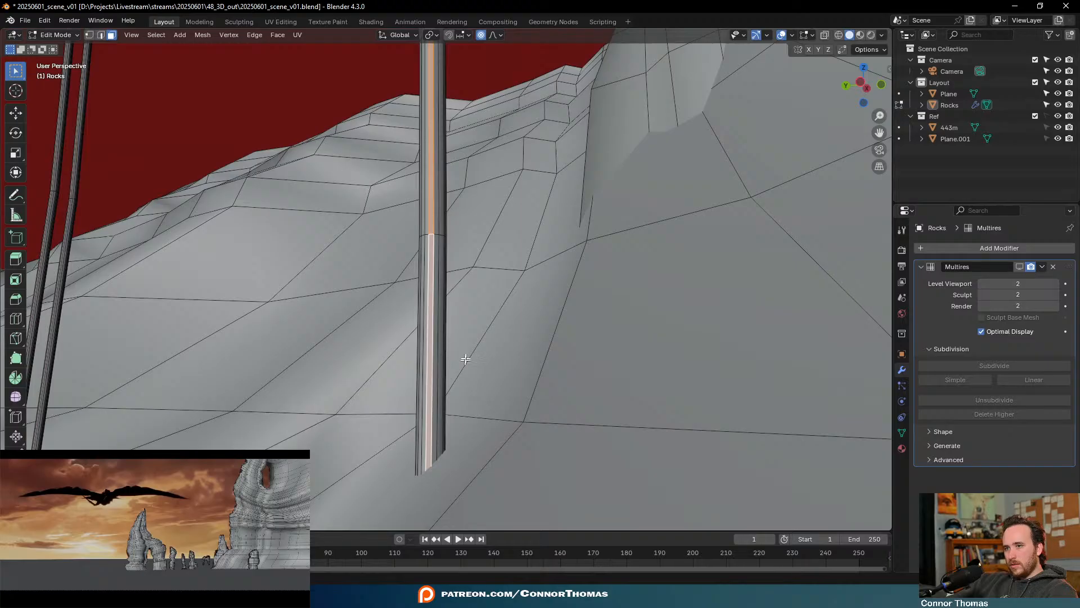
key(p)
click(464, 354)
key(Tab)
Select the vertical loop of reversed faces on the arched rock's tall spire, flip its normals, and clear the selection
scroll(541, 262, down, 8)
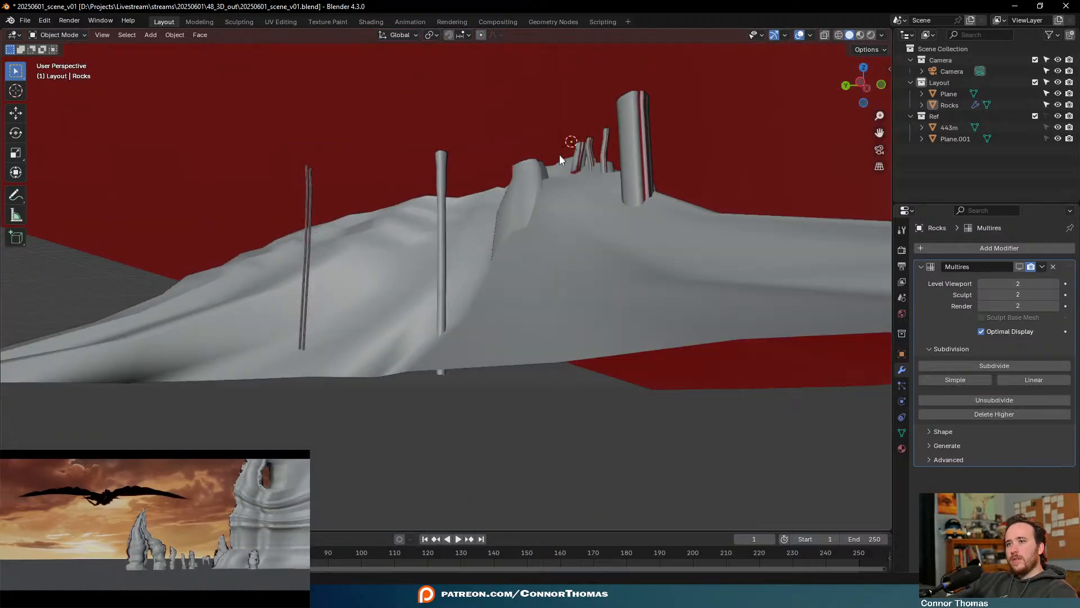
middle_drag(559, 160, 539, 207)
shift+middle_drag(622, 230, 468, 414)
scroll(468, 414, up, 5)
shift+middle_drag(410, 448, 486, 285)
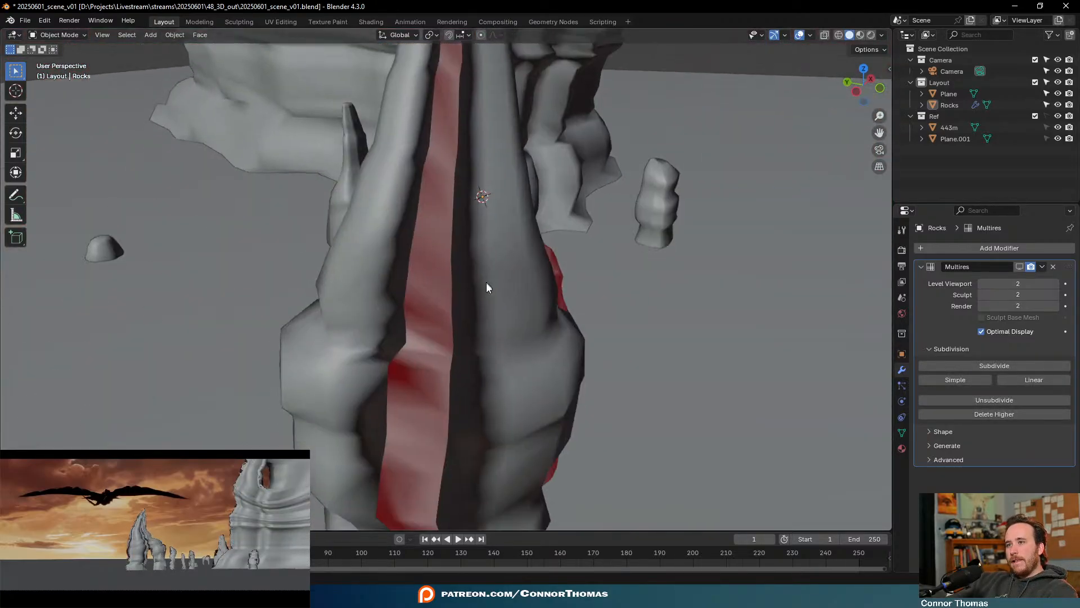
scroll(486, 279, down, 4)
click(485, 269)
key(Tab)
middle_drag(423, 285, 496, 287)
scroll(496, 287, up, 5)
scroll(675, 270, down, 3)
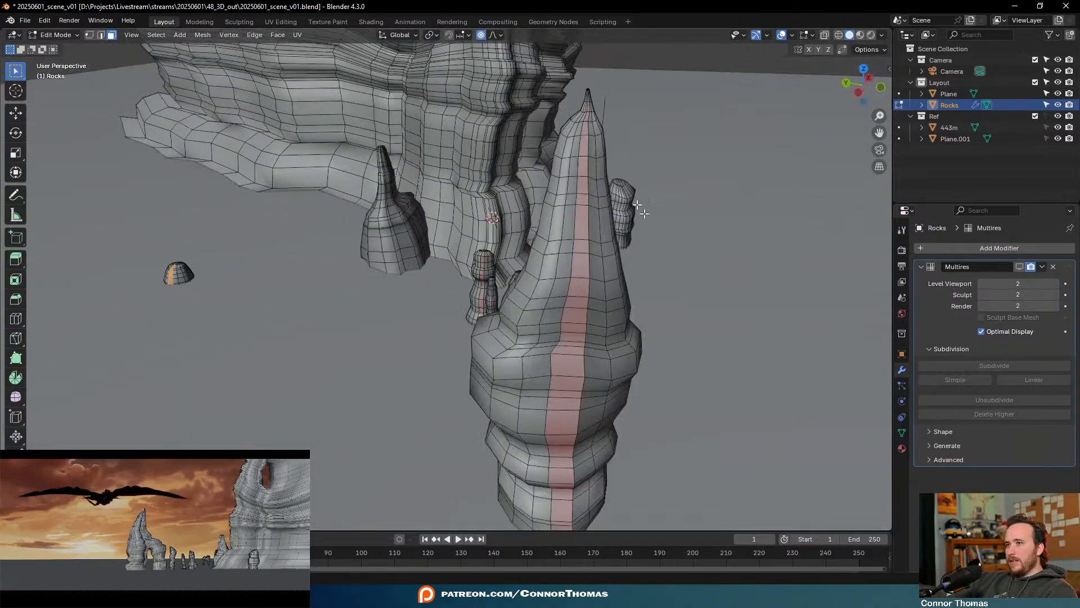
alt+click(585, 138)
alt+click(584, 135)
middle_drag(584, 135, 554, 249)
scroll(554, 249, down, 5)
shift+middle_drag(487, 377, 552, 248)
scroll(556, 232, up, 5)
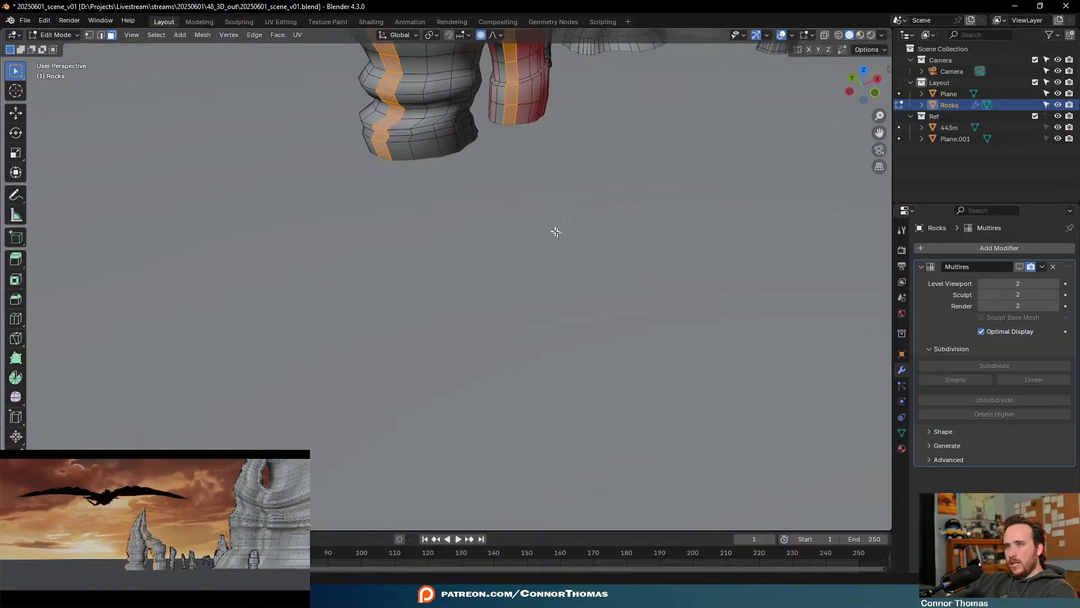
shift+middle_drag(508, 77, 489, 290)
key(q)
key(a)
key(a)
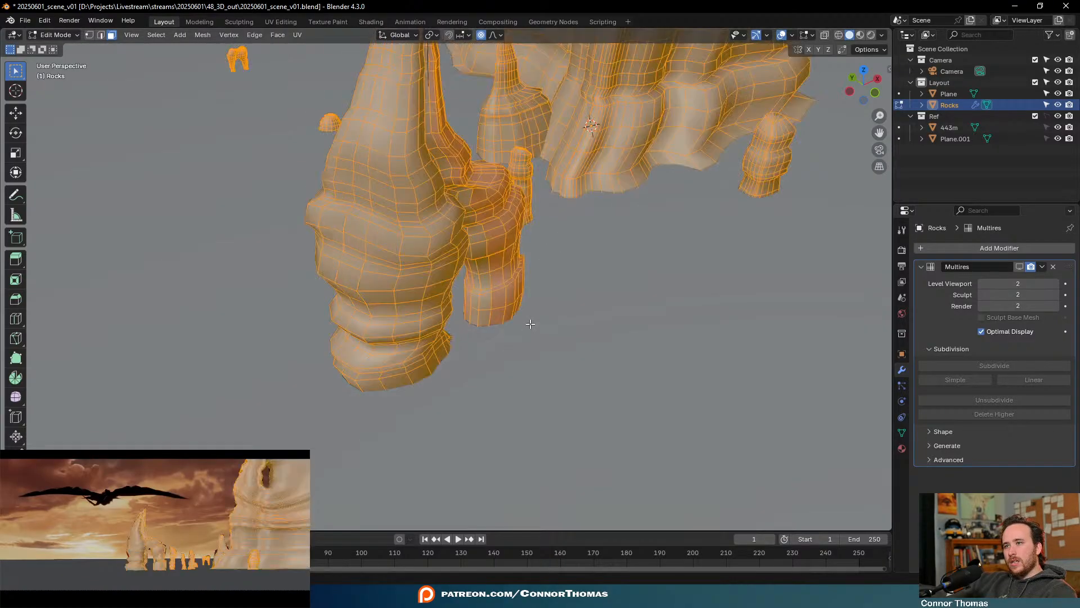
middle_drag(549, 265, 456, 269)
alt+click(524, 283)
Select the vertical face loop on the arched rock's leg and deselect its portion on the tall spire using wireframe shading
middle_drag(394, 125, 433, 175)
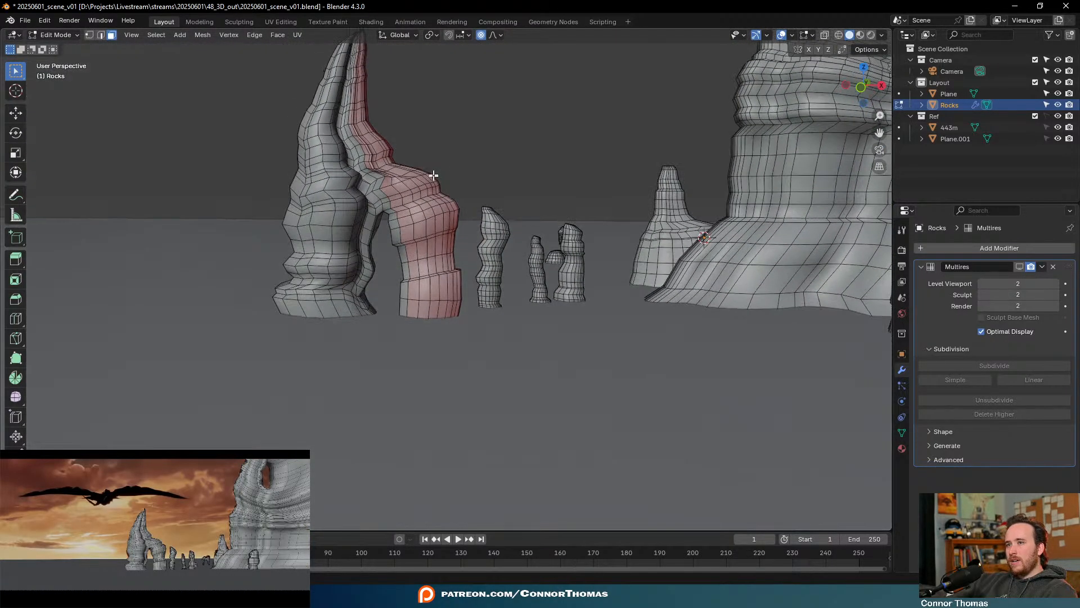
middle_drag(431, 303, 496, 305)
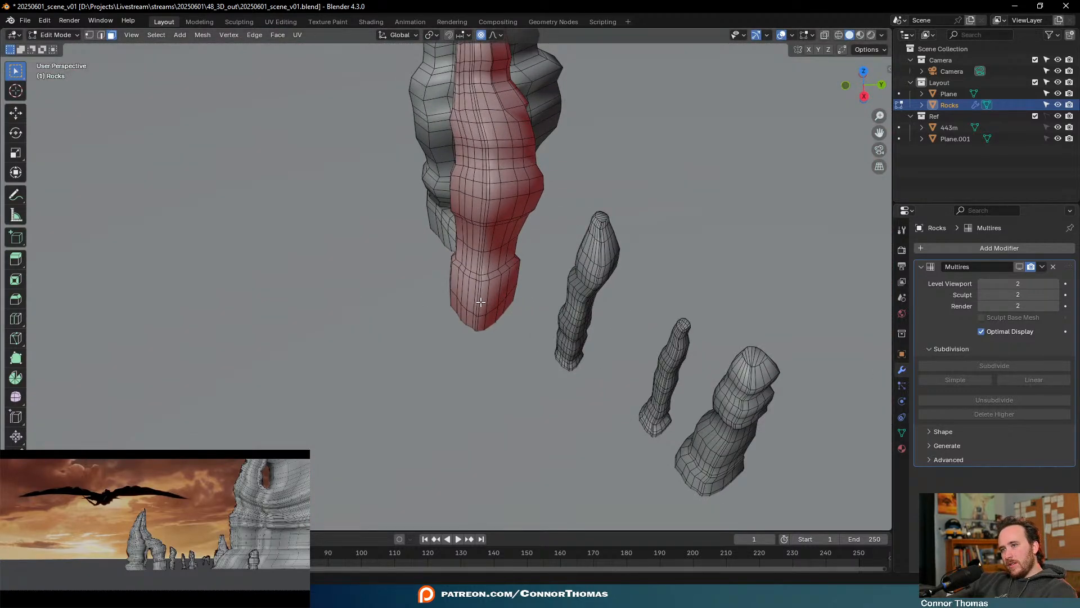
alt+click(480, 302)
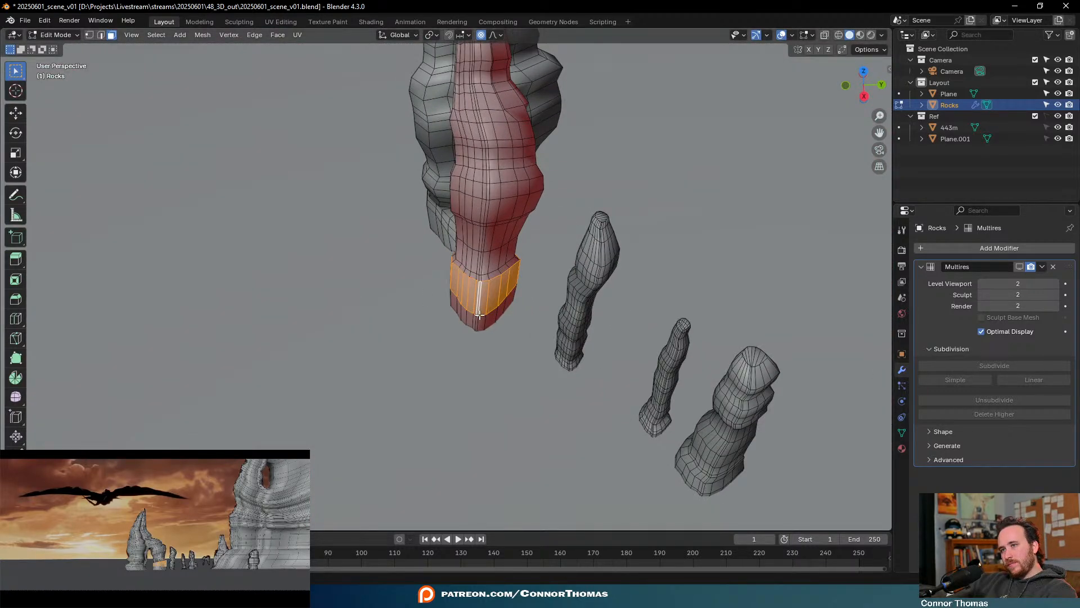
alt+click(479, 316)
middle_drag(486, 227, 603, 207)
key(shift+z)
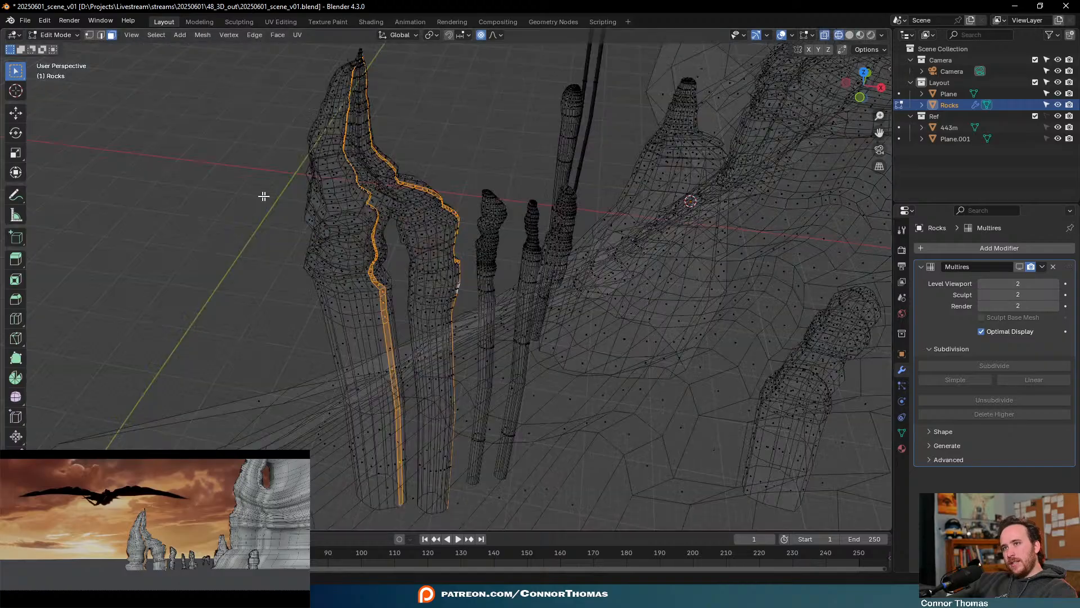
mouse_move(396, 191)
middle_down()
mouse_move(386, 127)
mouse_move(415, 289)
mouse_move(434, 314)
mouse_move(420, 508)
middle_up()
key(c)
right_click(421, 509)
key(z)
click(508, 220)
Circle-deselect the upper part of the face loop in wireframe, keeping only the faces along the arch's outer leg
mouse_move(485, 154)
shift+middle_down()
mouse_move(509, 214)
mouse_move(509, 322)
shift+middle_up()
middle_drag(508, 322, 463, 275)
scroll(463, 276, up, 3)
shift+middle_drag(474, 325, 467, 270)
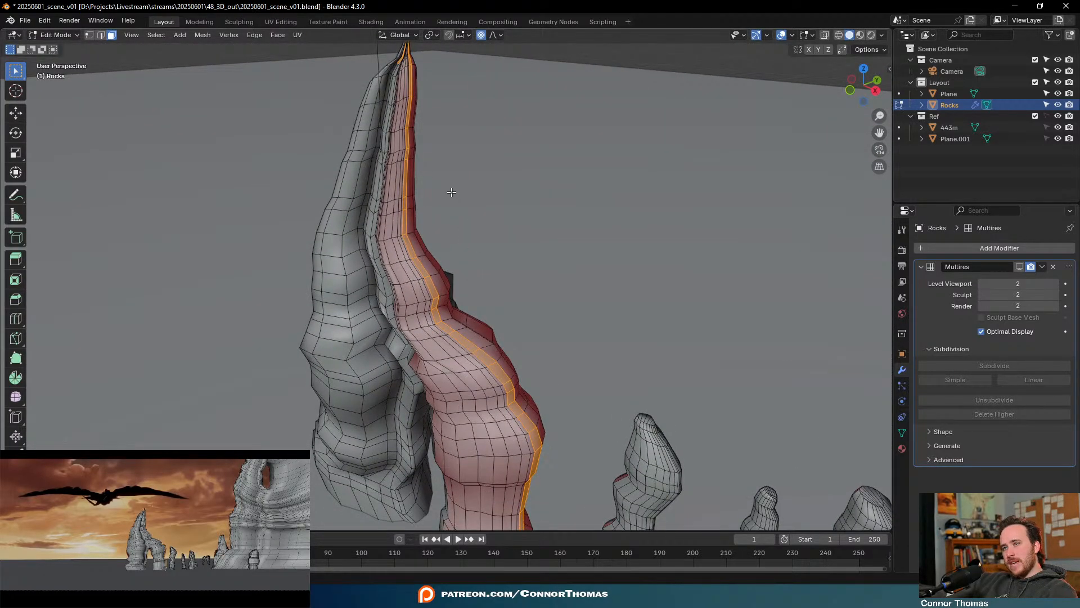
key(shift+z)
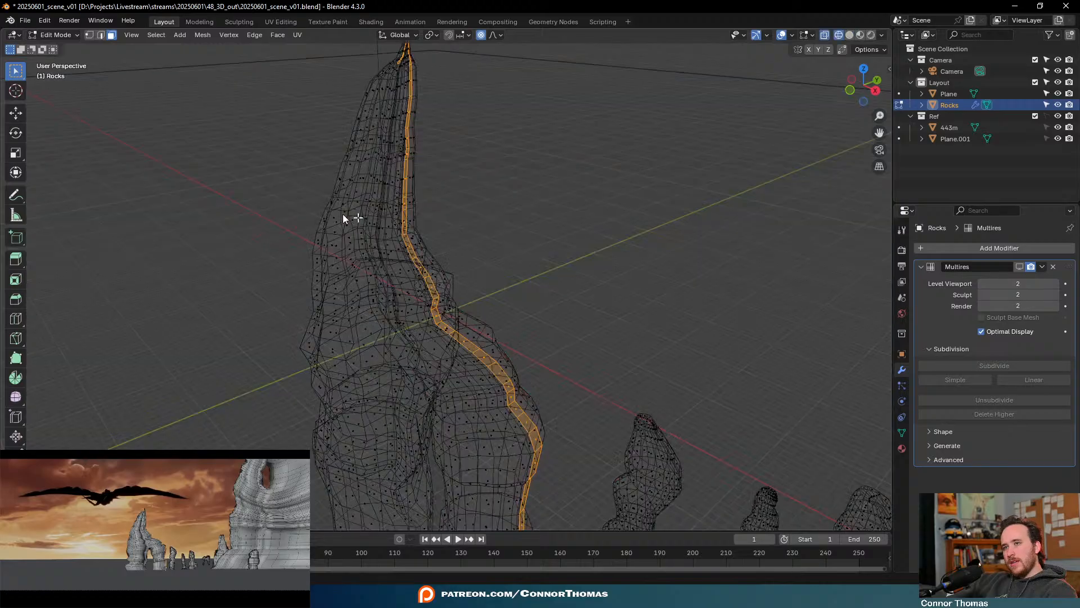
key(c)
mouse_move(415, 253)
middle_down()
mouse_move(400, 131)
mouse_move(417, 118)
mouse_move(416, 43)
middle_up()
right_click(417, 41)
key(z)
scroll(546, 265, down, 3)
middle_drag(546, 265, 535, 248)
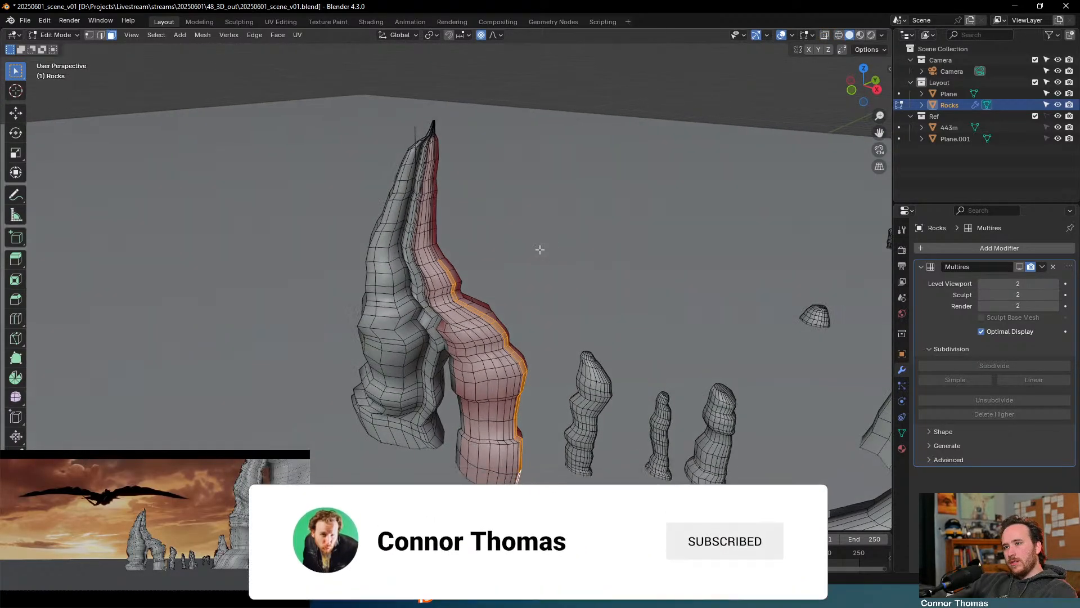
Grow the face selection from the arch's outer leg until it covers the whole patch of reversed faces up to the spire tip
key(ctrl+KP_Add)
key(ctrl+KP_Add)
key(ctrl+KP_Add)
key(ctrl+KP_Add)
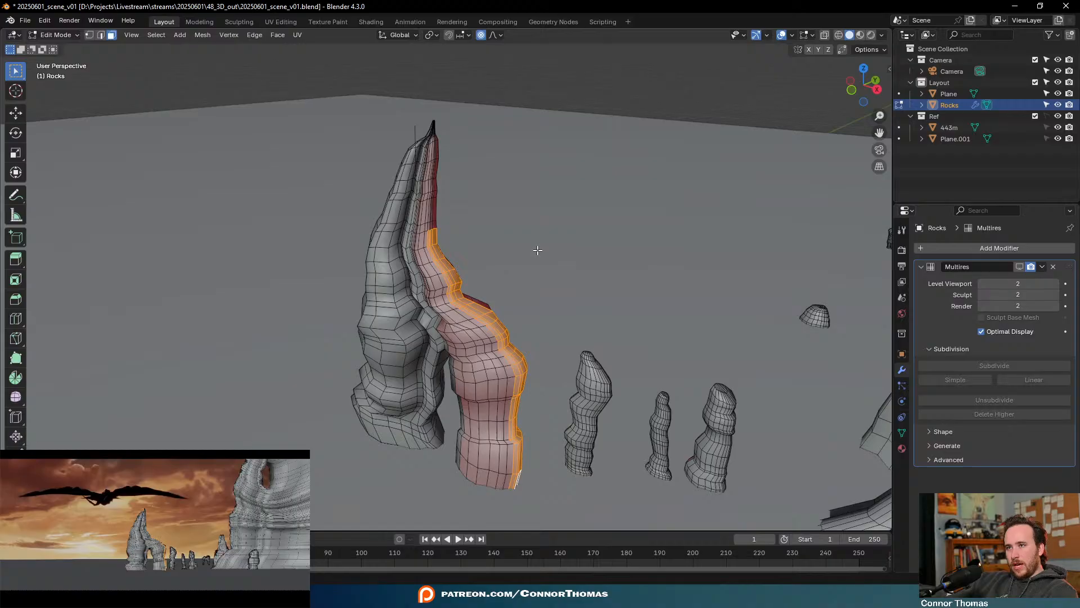
key(ctrl+KP_Add)
key(ctrl+KP_Add)
key(ctrl+KP_Add)
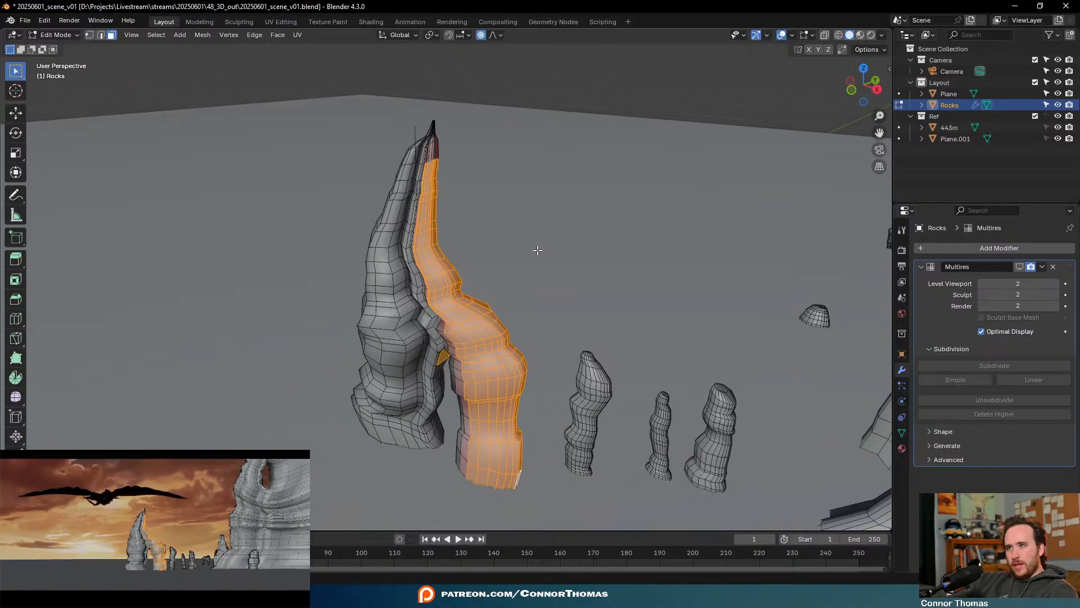
middle_drag(512, 312, 585, 290)
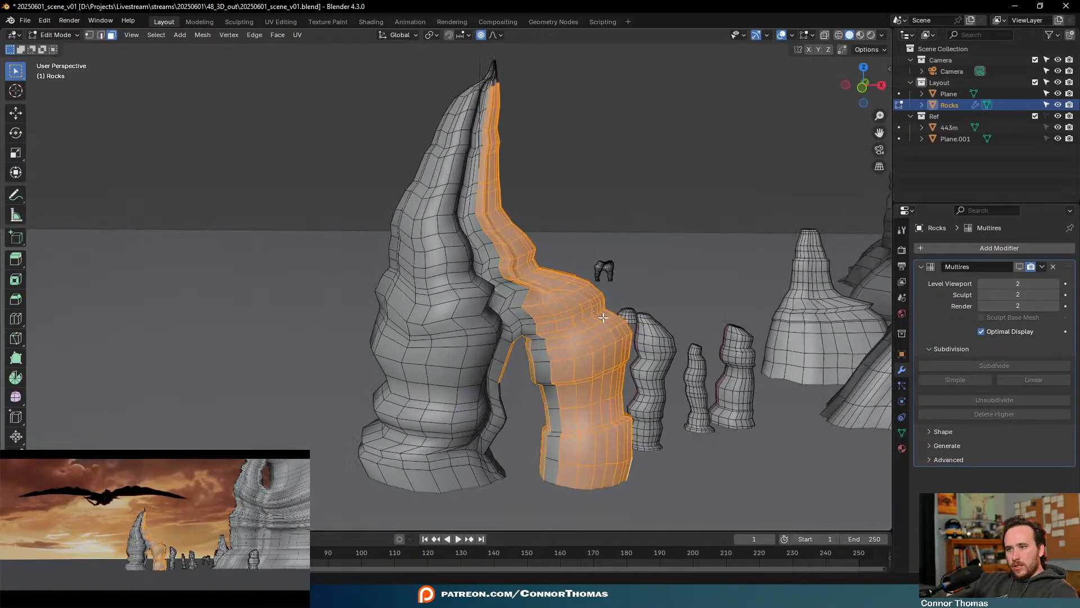
scroll(611, 333, up, 1)
key(ctrl+KP_Subtract)
key(ctrl+KP_Add)
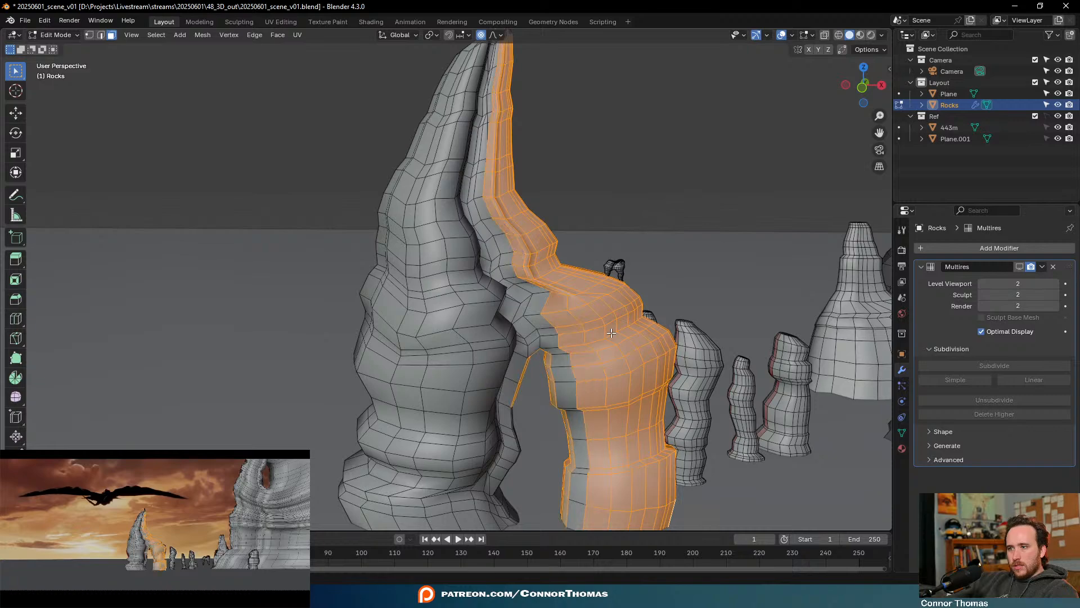
Circle-deselect the faces on the back of the tall spire that the grown selection spilled onto
middle_drag(592, 361, 529, 311)
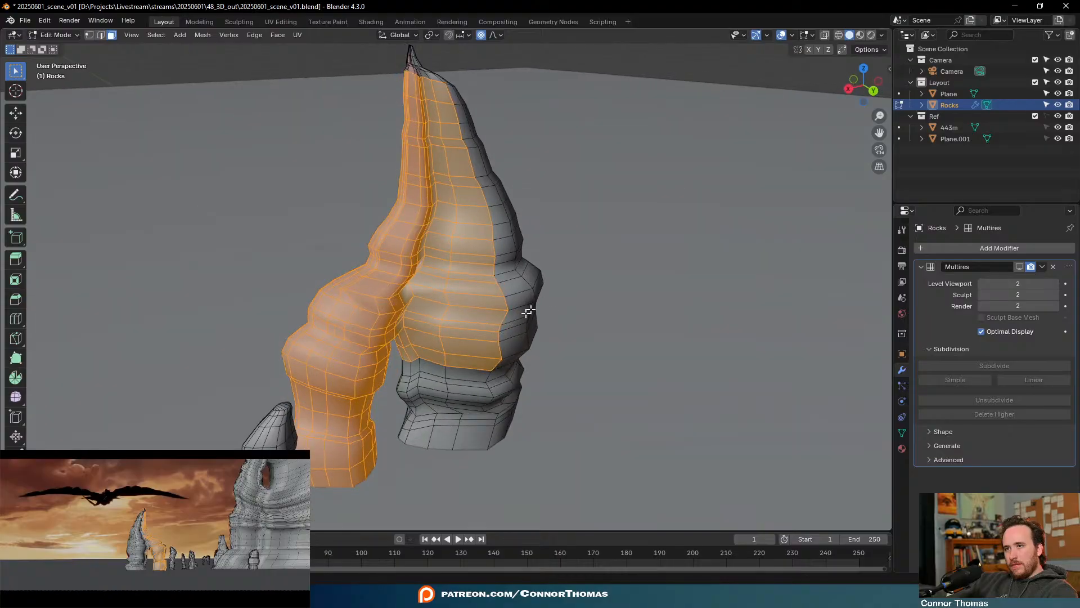
key(c)
mouse_move(498, 344)
middle_down()
mouse_move(442, 350)
mouse_move(461, 188)
mouse_move(436, 68)
middle_up()
right_click(435, 68)
middle_drag(470, 138, 434, 110)
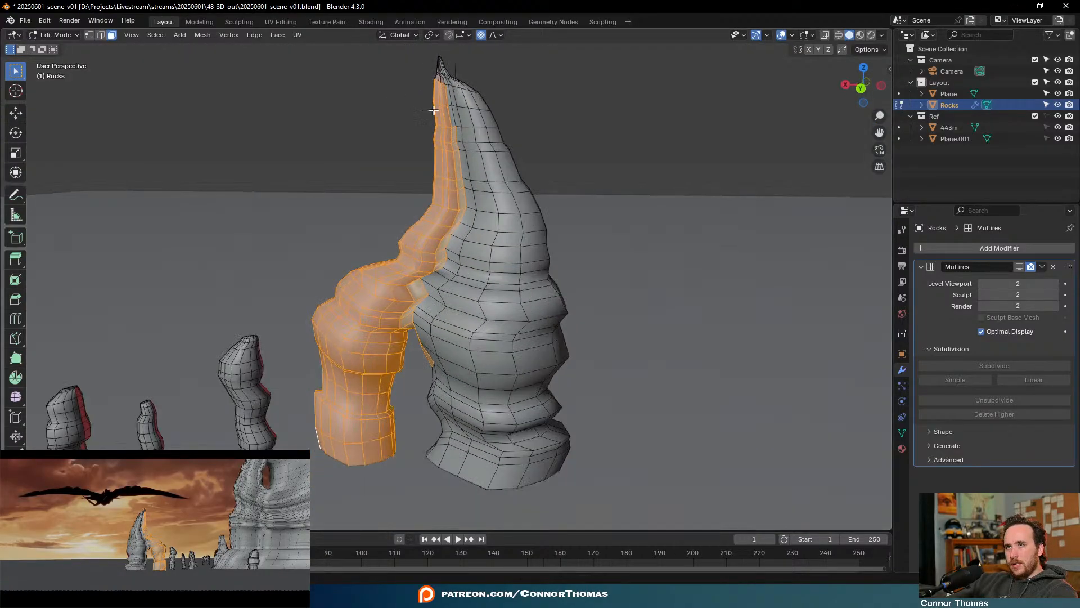
scroll(434, 111, up, 4)
middle_drag(488, 150, 486, 174)
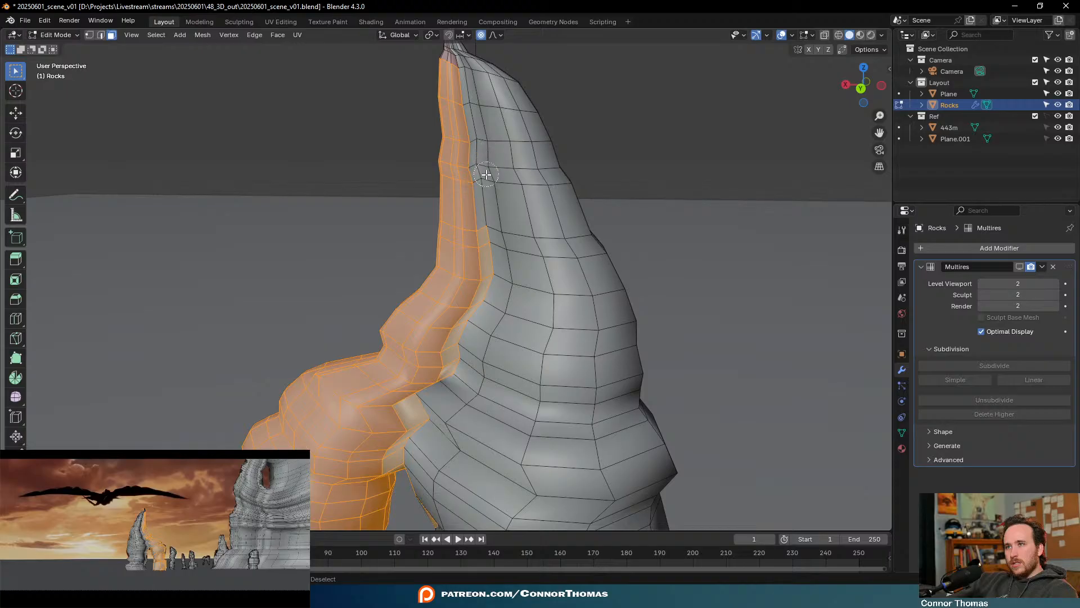
middle_drag(500, 215, 457, 373)
middle_drag(516, 407, 525, 240)
Circle-deselect the remaining stray faces around the arch opening, flip the normals of the selected outer leg, and clear the selection
key(shift+l)
mouse_move(589, 344)
middle_down()
mouse_move(832, 338)
mouse_move(740, 373)
middle_up()
scroll(562, 372, up, 2)
key(c)
mouse_move(451, 369)
middle_down()
mouse_move(435, 439)
mouse_move(605, 420)
mouse_move(607, 319)
middle_up()
right_click(447, 431)
key(c)
middle_drag(501, 240, 542, 390)
right_click(541, 390)
mouse_move(566, 444)
shift+middle_down()
mouse_move(543, 263)
mouse_move(526, 345)
mouse_move(526, 441)
shift+middle_up()
key(c)
right_click(527, 441)
scroll(553, 320, down, 3)
middle_drag(553, 320, 539, 340)
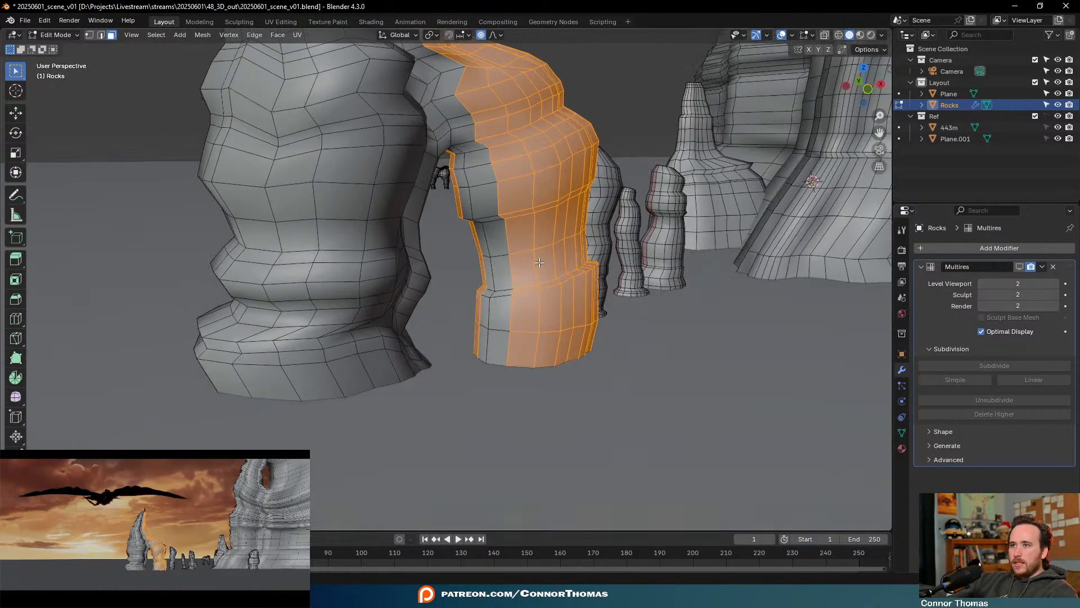
key(q)
click(537, 262)
key(alt+a)
Select the leftover reversed faces in the crease between the arch and the tall spire, flip their normals, and clear the selection
middle_drag(596, 201, 440, 50)
scroll(497, 262, up, 4)
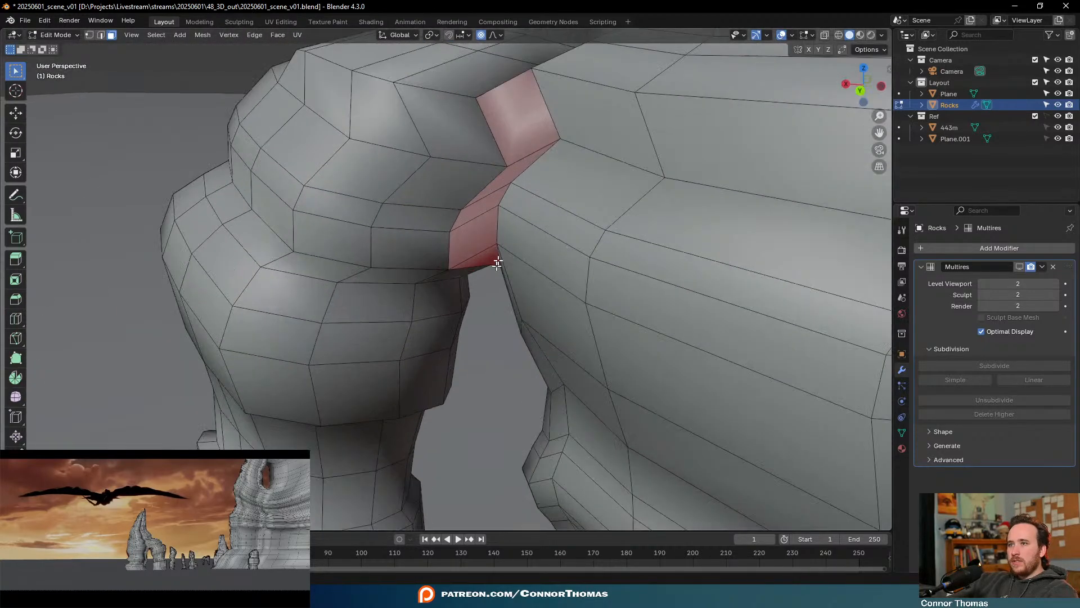
click(522, 122)
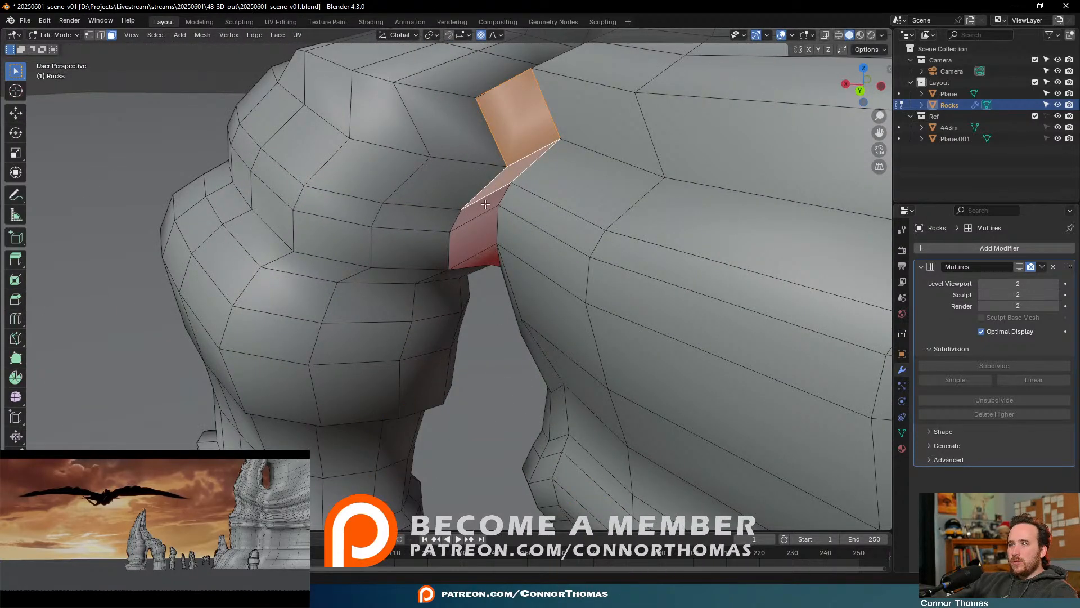
shift+click(485, 205)
shift+click(486, 224)
shift+click(491, 254)
middle_drag(498, 291, 500, 223)
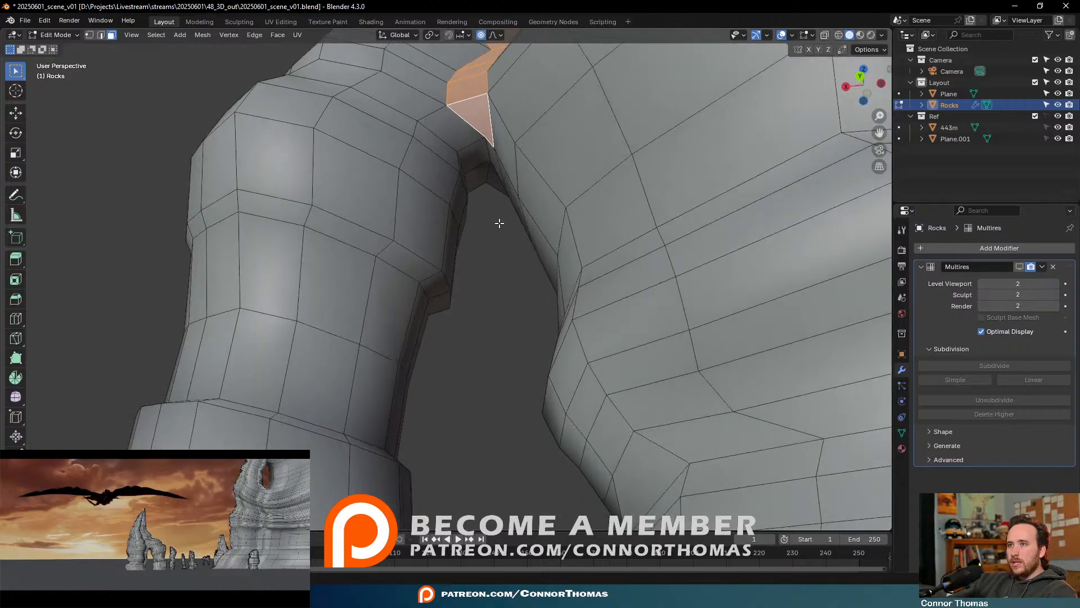
key(q)
click(499, 220)
key(a)
scroll(509, 218, down, 4)
middle_drag(571, 126, 683, 280)
key(alt+a)
Select the vertical loop of reversed faces on the short wide pillar, flip its normals, and clear the selection
scroll(619, 264, up, 6)
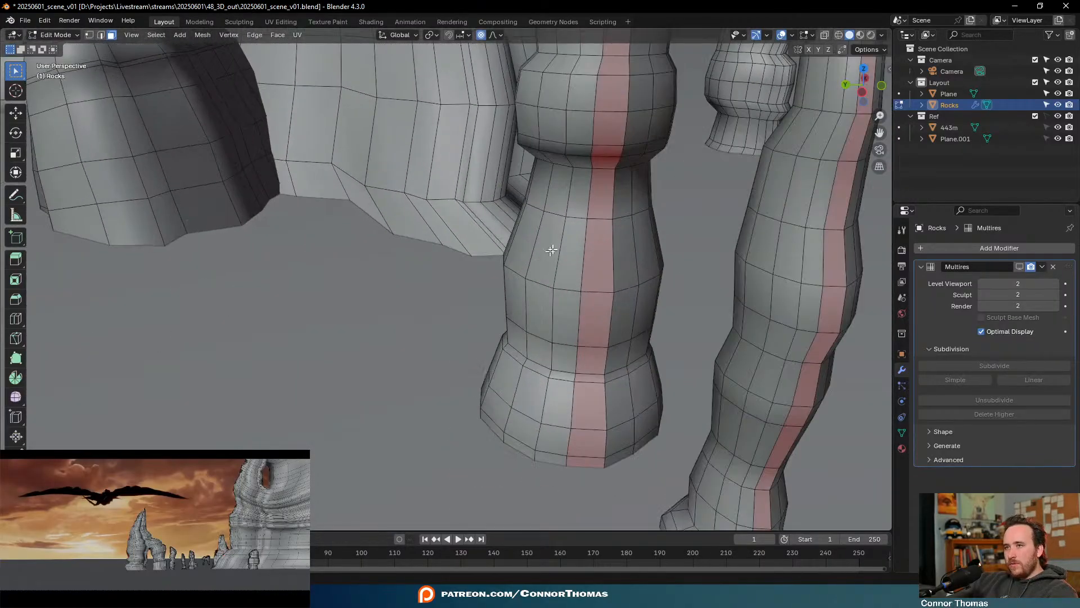
middle_drag(551, 250, 559, 167)
alt+click(552, 87)
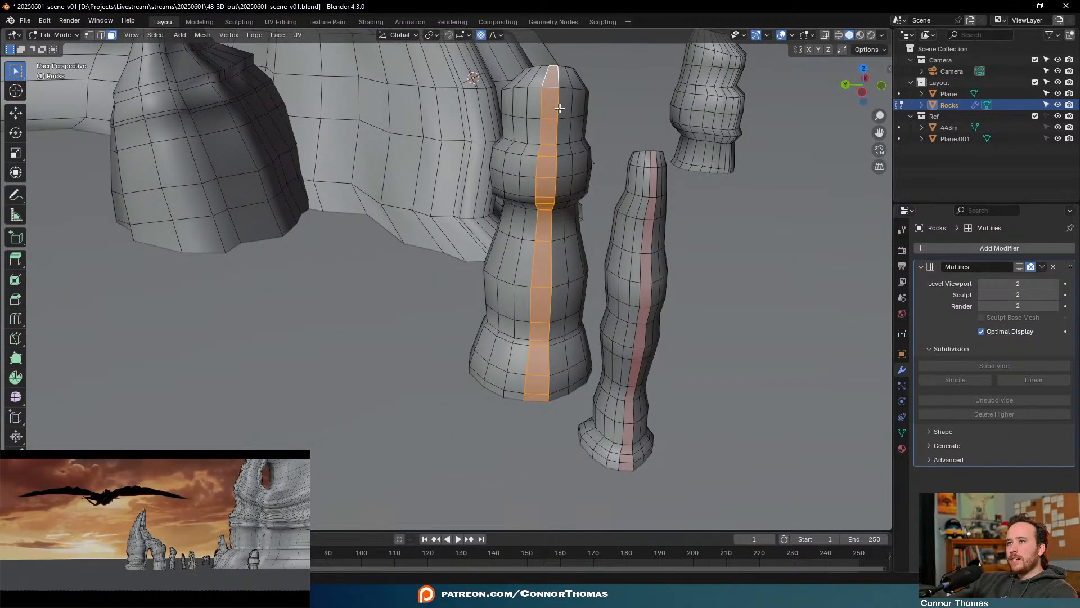
middle_drag(553, 87, 584, 217)
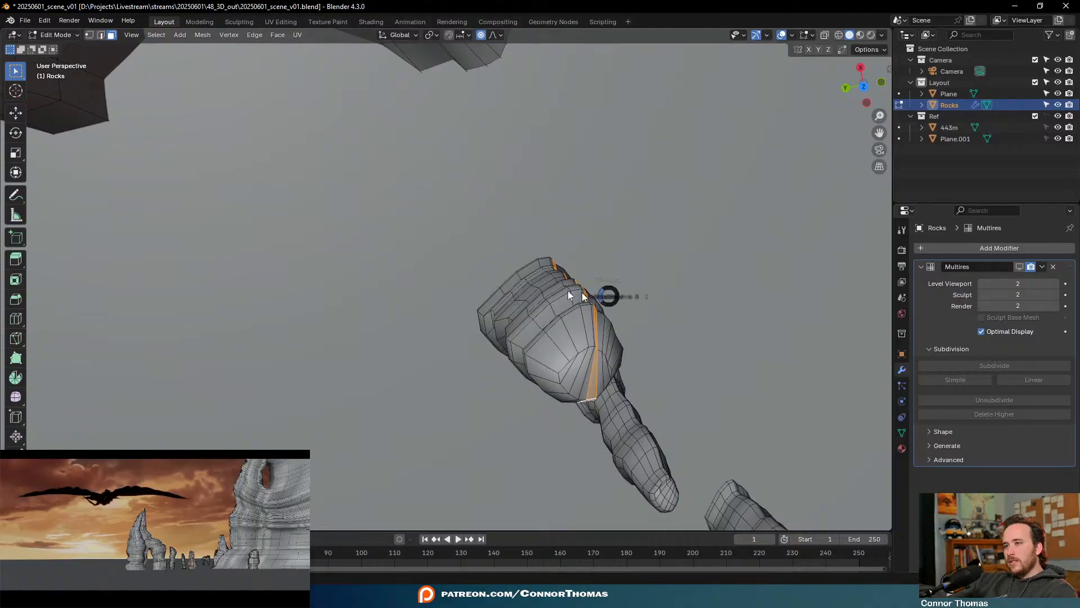
key(shift+z)
key(c)
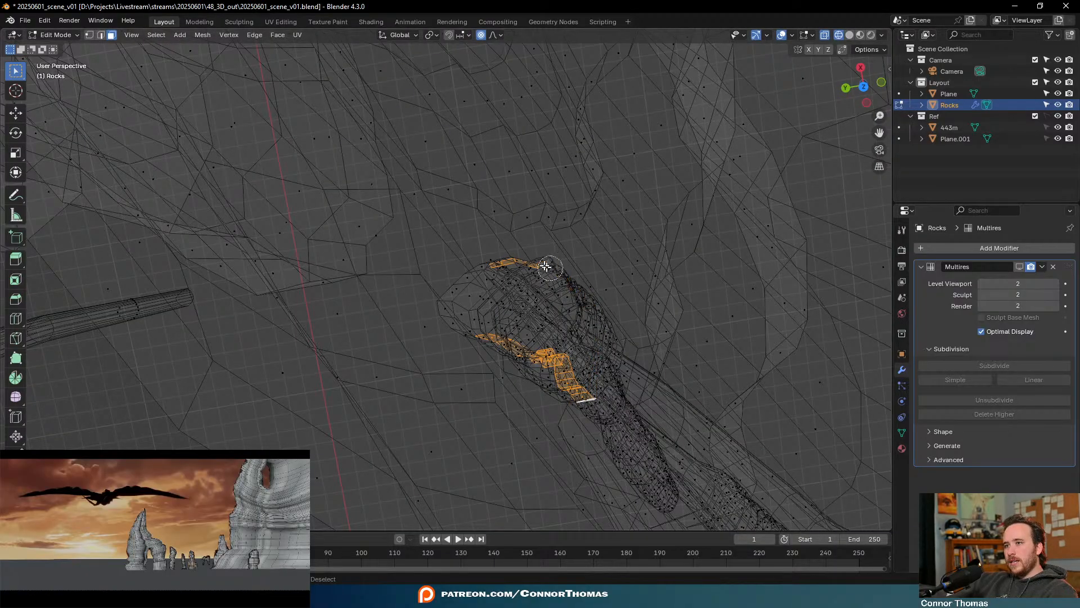
key(Escape)
mouse_move(546, 267)
middle_down()
mouse_move(507, 260)
mouse_move(563, 315)
mouse_move(660, 357)
middle_up()
key(shift+z)
key(q)
click(608, 332)
key(alt+a)
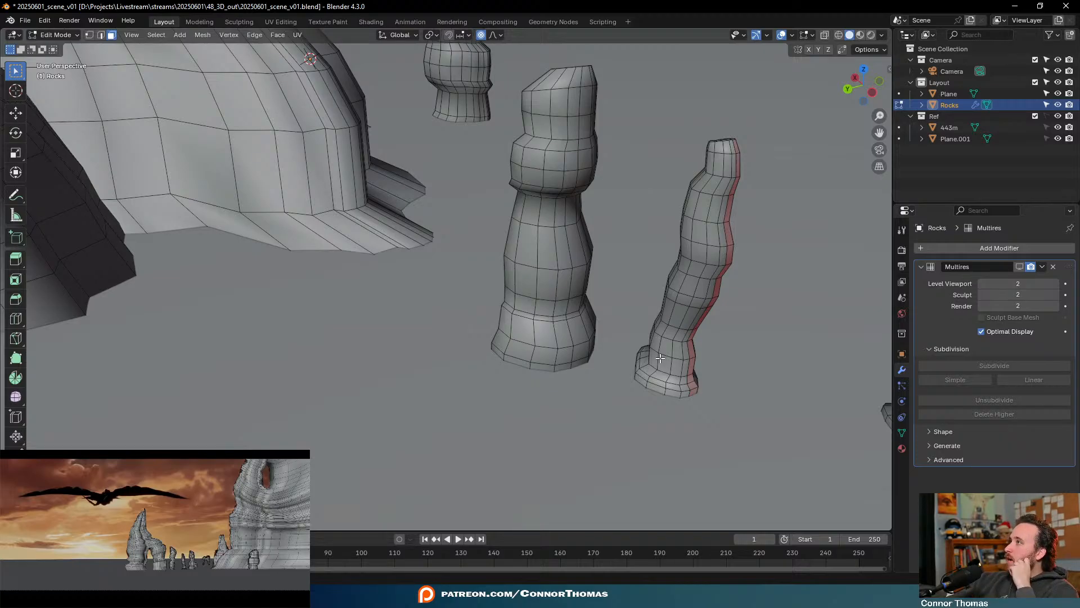
Select the entire thin pillar beside it, make its normals consistent, and flip them to face outward
middle_drag(747, 353, 685, 327)
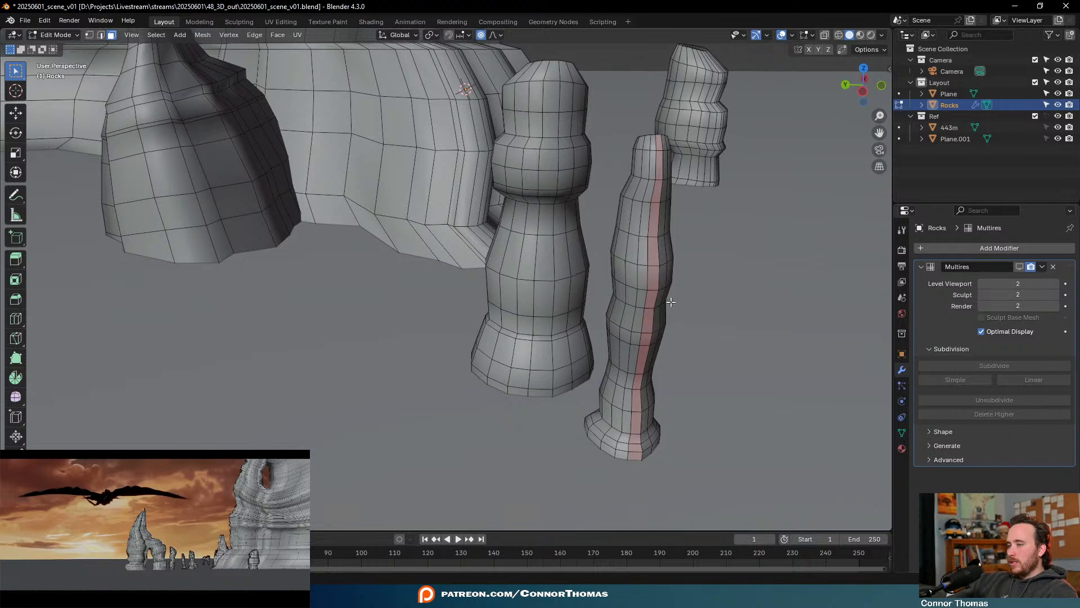
key(l)
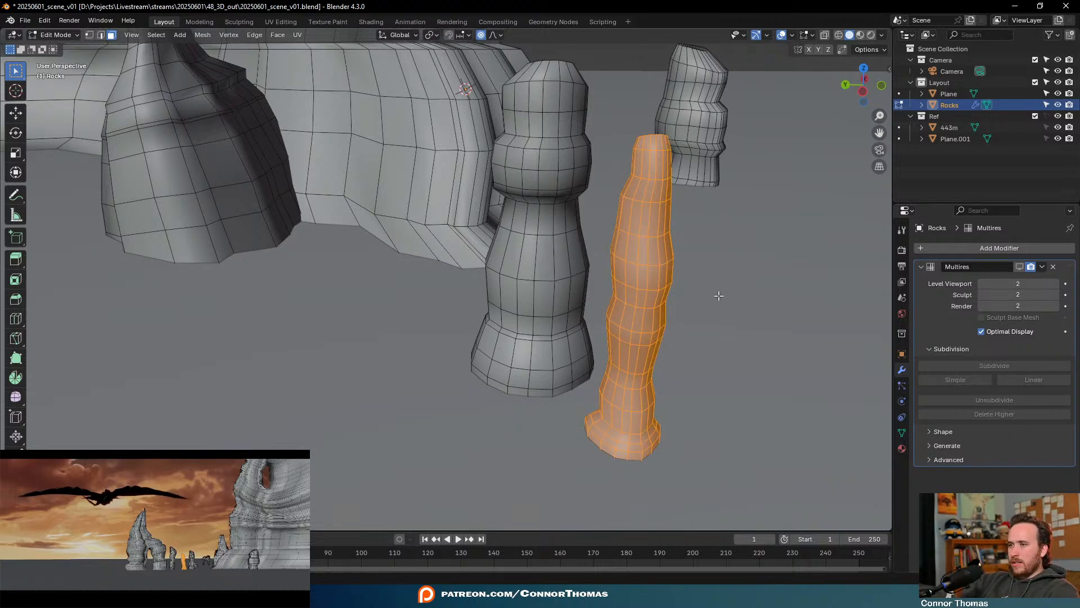
key(alt+a)
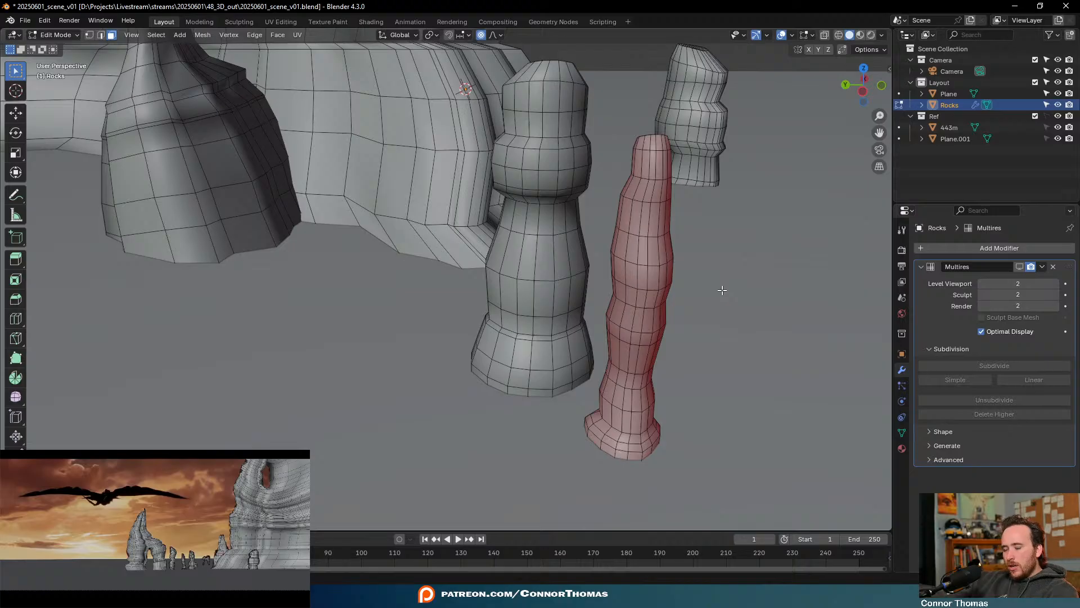
key(l)
middle_drag(656, 300, 626, 347)
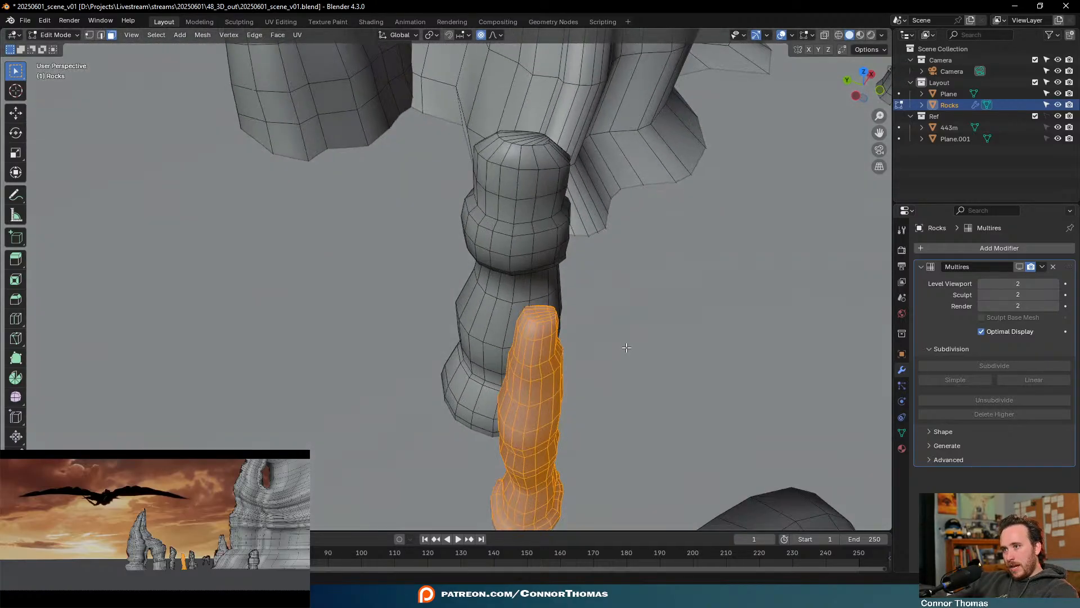
key(p)
click(626, 346)
Select the whole small pillar nearest the arched rock, turn all its normals outward, and clear the selection
scroll(716, 378, down, 5)
middle_drag(555, 332, 585, 246)
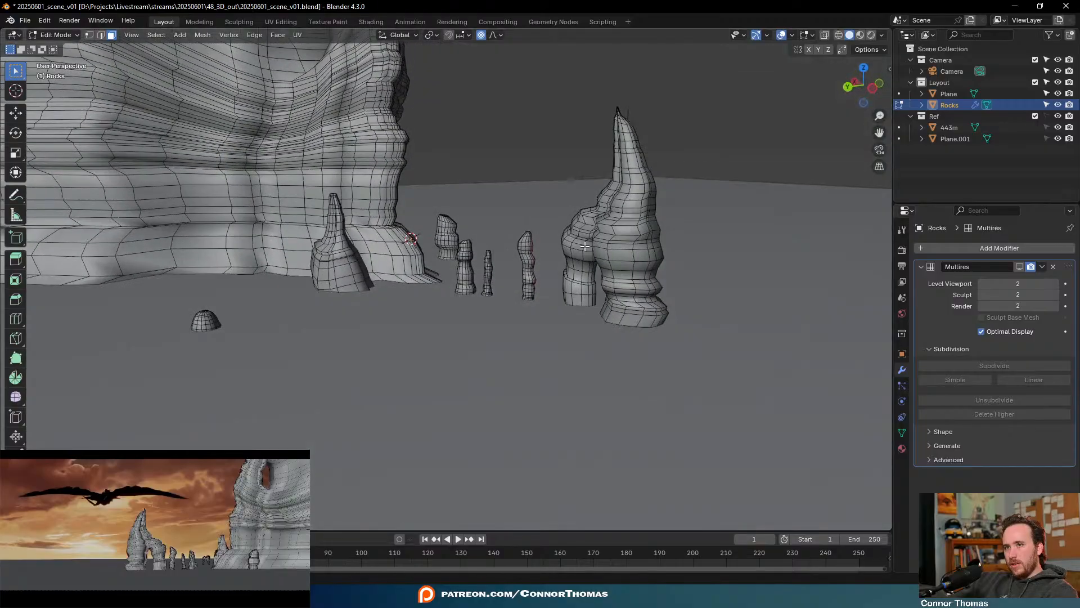
scroll(549, 285, up, 10)
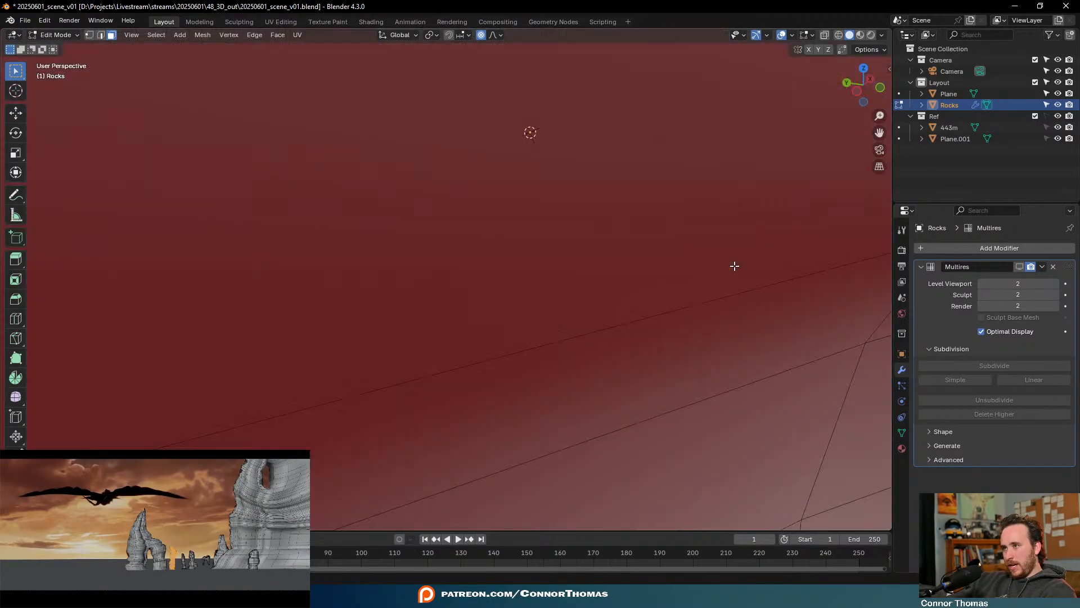
key(l)
middle_drag(725, 265, 724, 280)
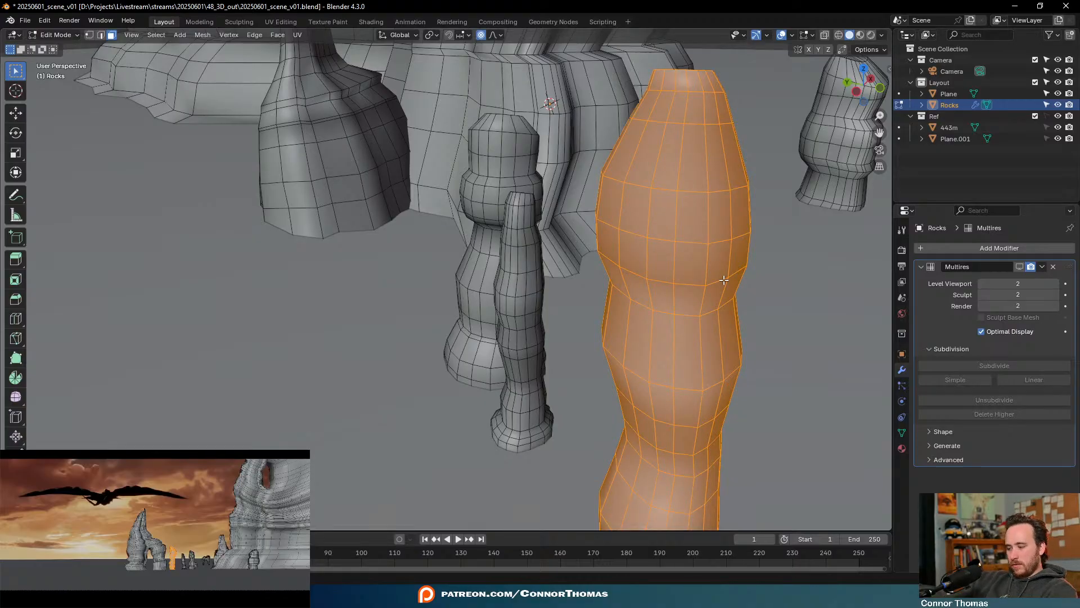
key(q)
click(724, 280)
key(a)
key(a)
scroll(721, 284, down, 4)
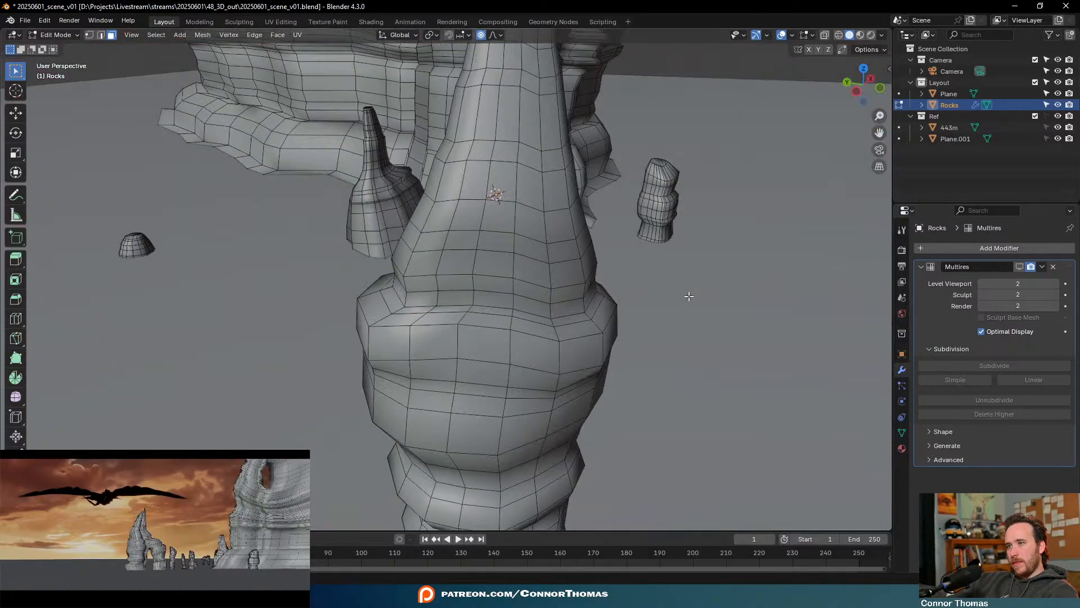
Return the Rocks mesh to Object Mode, enable the Multires modifier's viewport display, and check the smoothed cliff and rocks
middle_drag(689, 297, 537, 293)
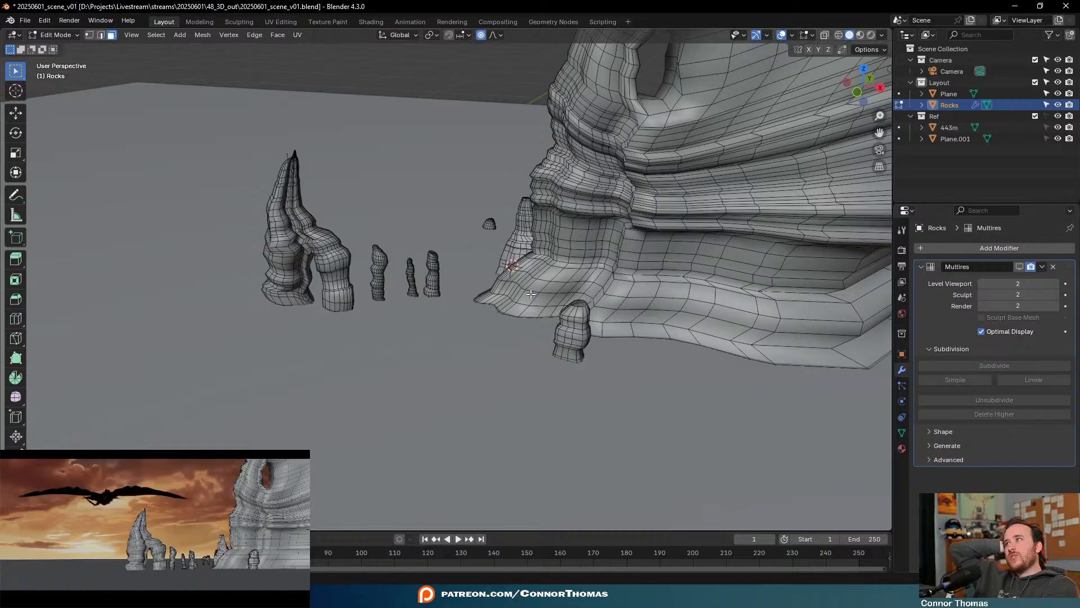
scroll(439, 314, down, 4)
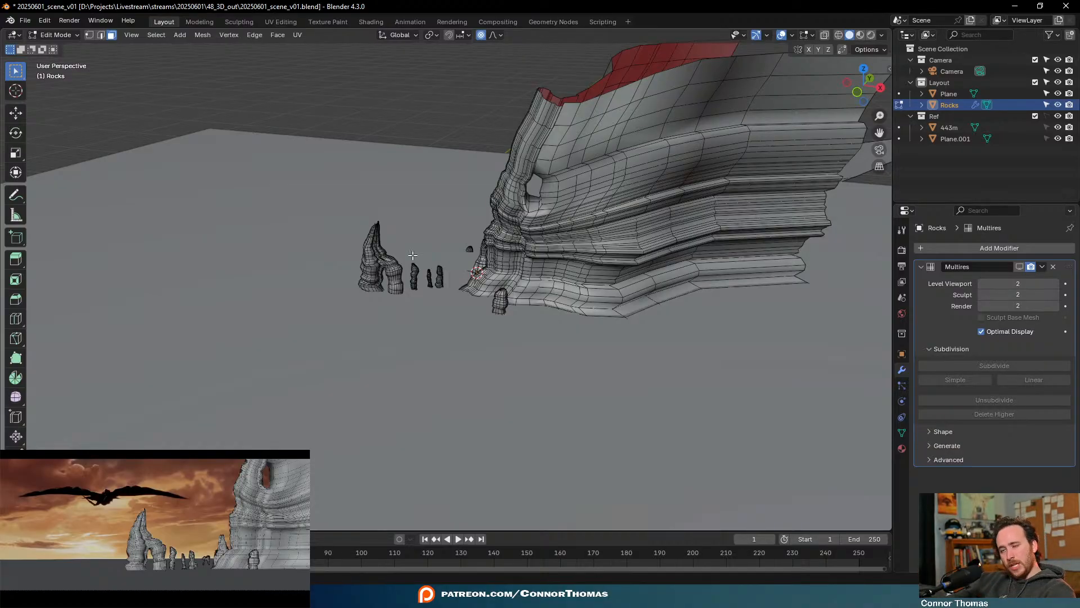
key(Tab)
scroll(372, 292, up, 3)
click(459, 246)
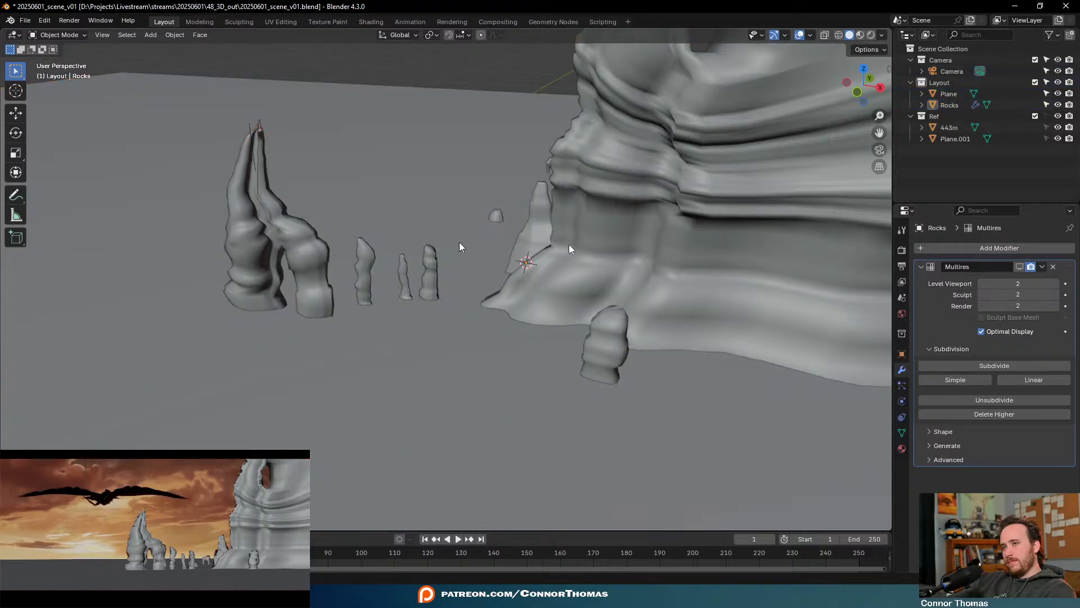
click(1018, 267)
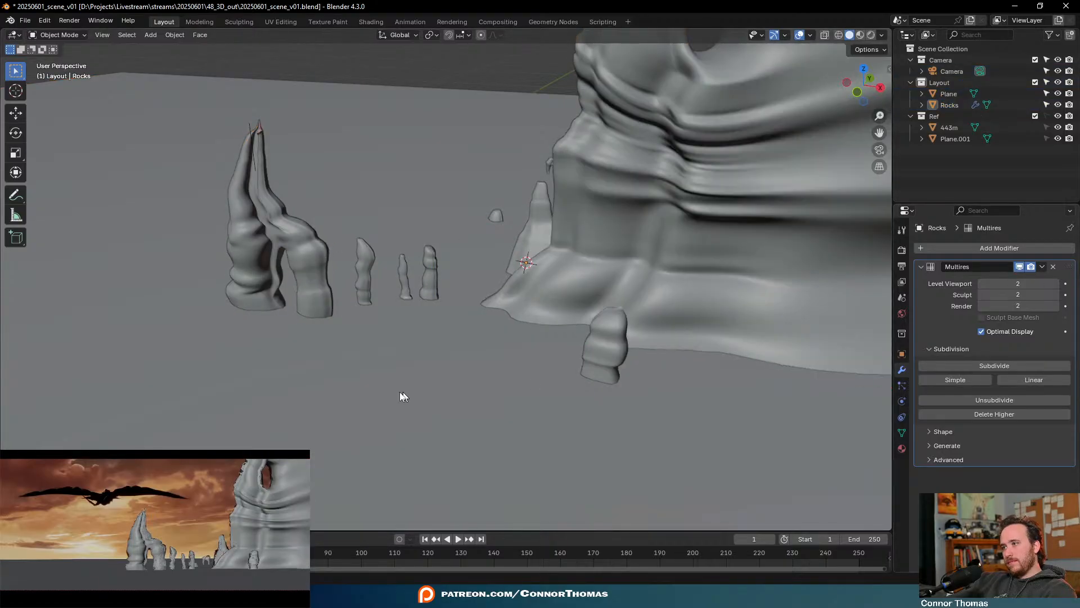
middle_drag(393, 265, 352, 188)
middle_drag(294, 340, 552, 267)
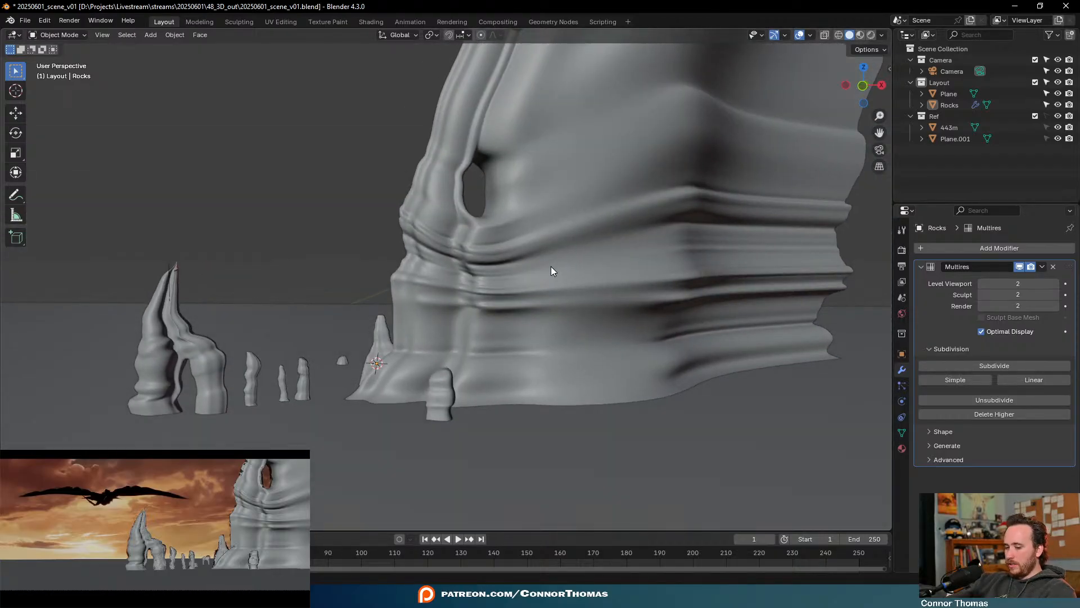
Save the scene file and switch the Rocks object to Sculpt Mode
key(ctrl+s)
click(49, 34)
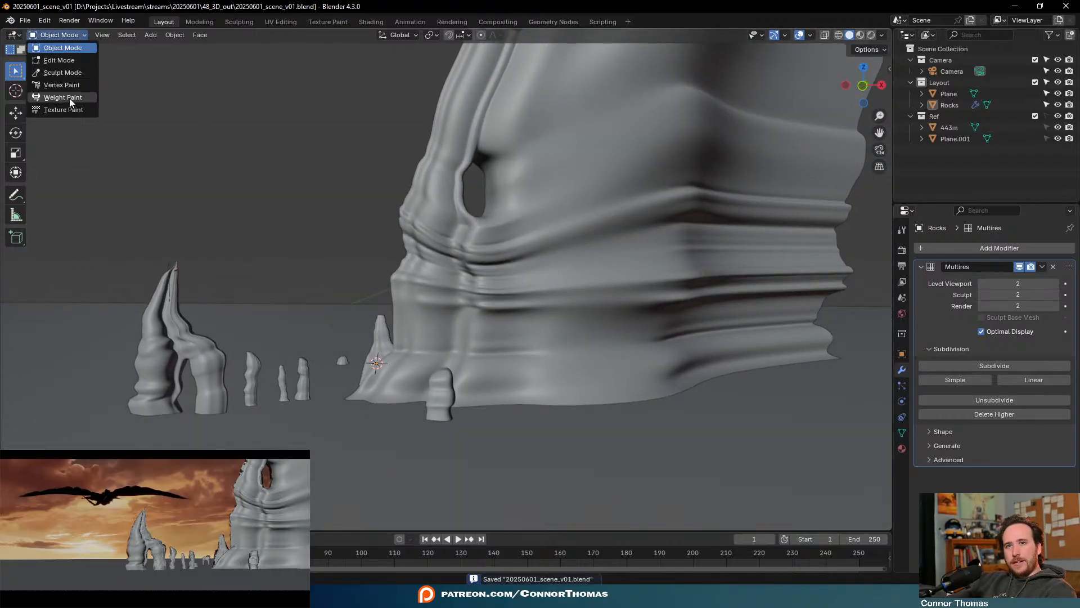
click(62, 73)
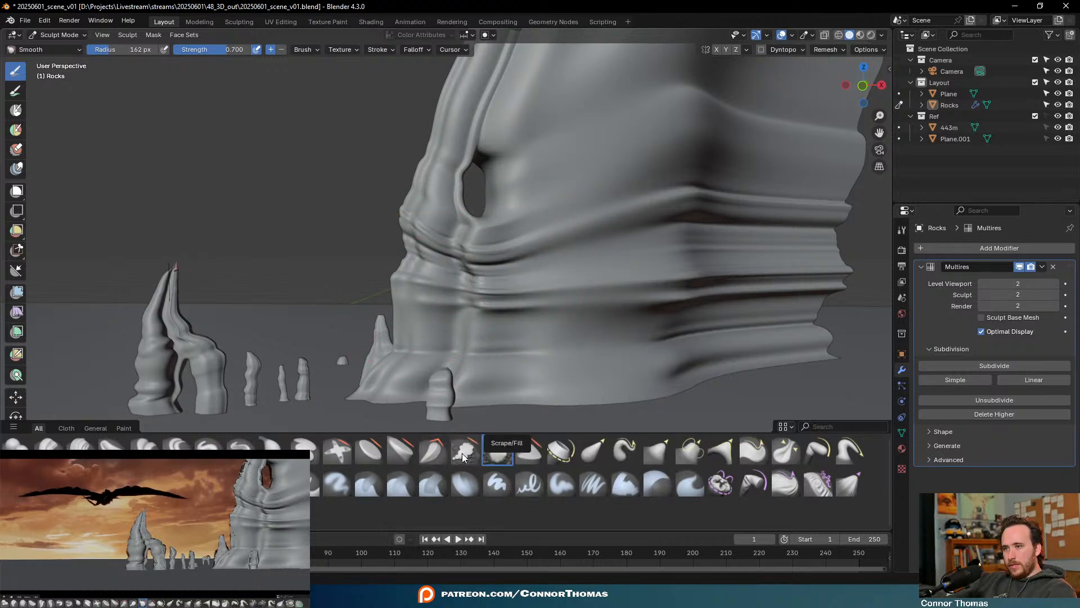
Choose the Flatten/Contrast brush, after trying Scrape Multiplane, and brush over the layered ridges on the cliff's broad side
click(442, 453)
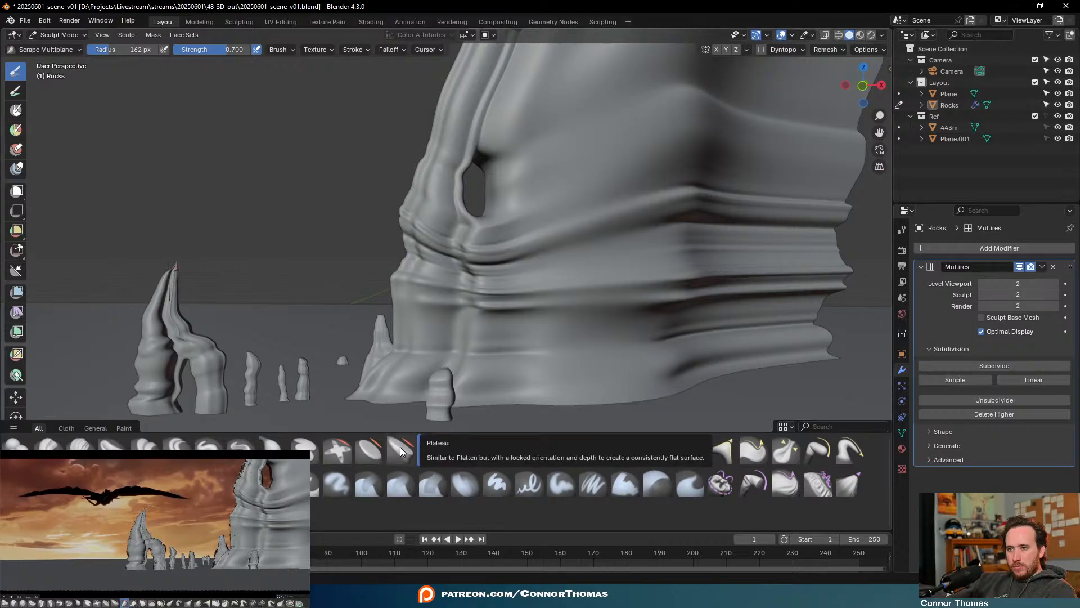
click(370, 452)
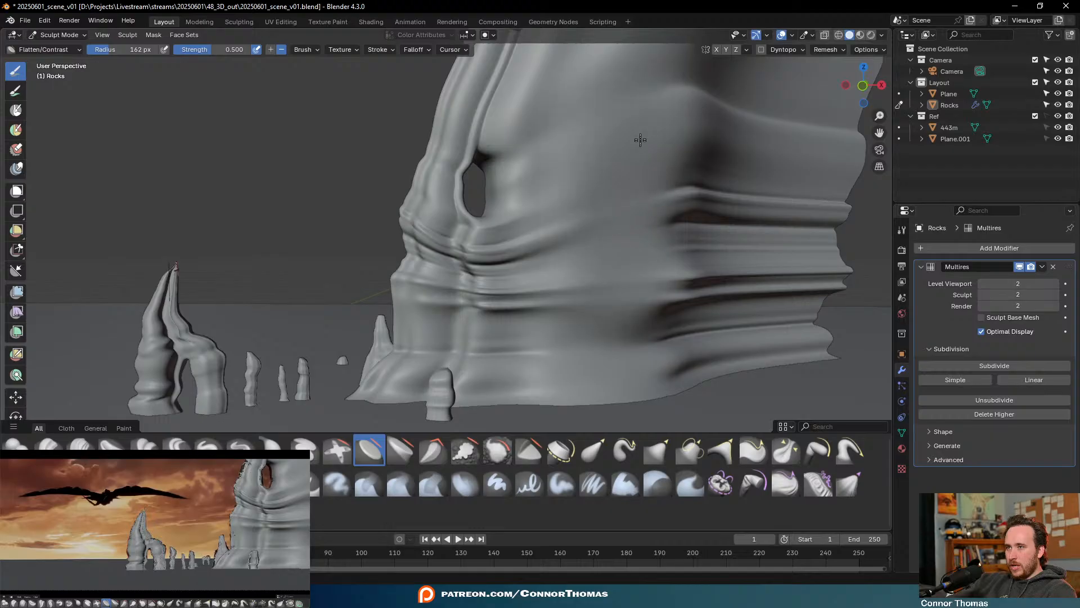
scroll(623, 277, down, 5)
mouse_move(623, 265)
middle_down()
mouse_move(697, 314)
mouse_move(632, 301)
middle_up()
drag(632, 301, 812, 302)
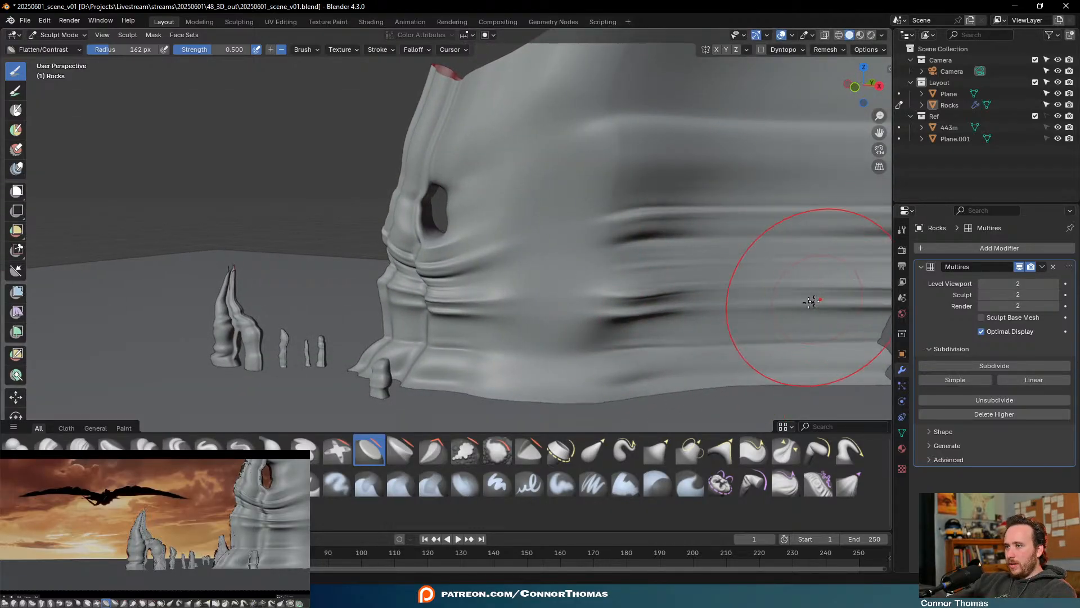
shift+middle_drag(812, 302, 623, 285)
mouse_move(622, 284)
mouse_down()
mouse_move(704, 242)
mouse_move(629, 424)
mouse_up()
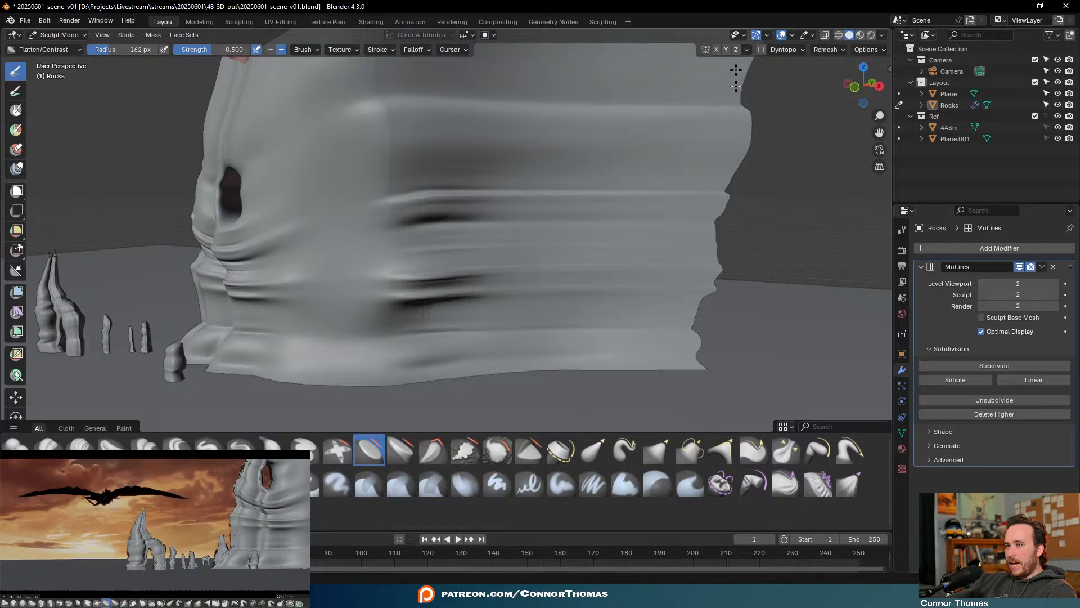
Examine the smoothed cliff, the arched rock and the small pillars from all sides and up close
middle_drag(583, 229, 629, 253)
middle_drag(645, 241, 422, 301)
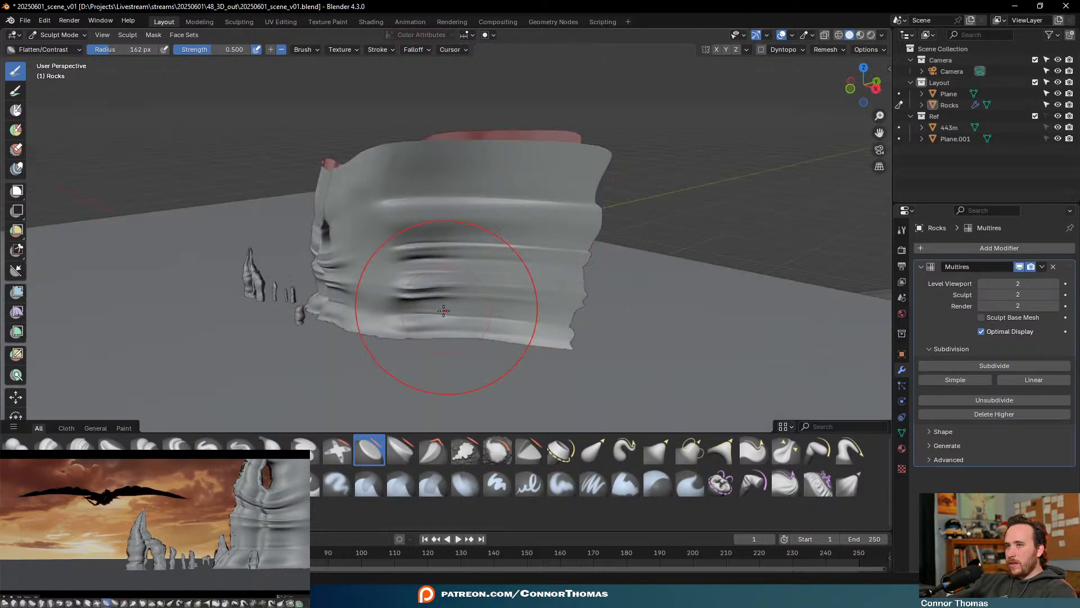
scroll(394, 298, up, 4)
mouse_move(479, 415)
middle_down()
mouse_move(532, 376)
mouse_move(555, 374)
middle_up()
scroll(556, 375, down, 3)
middle_drag(470, 402, 523, 399)
scroll(467, 332, up, 4)
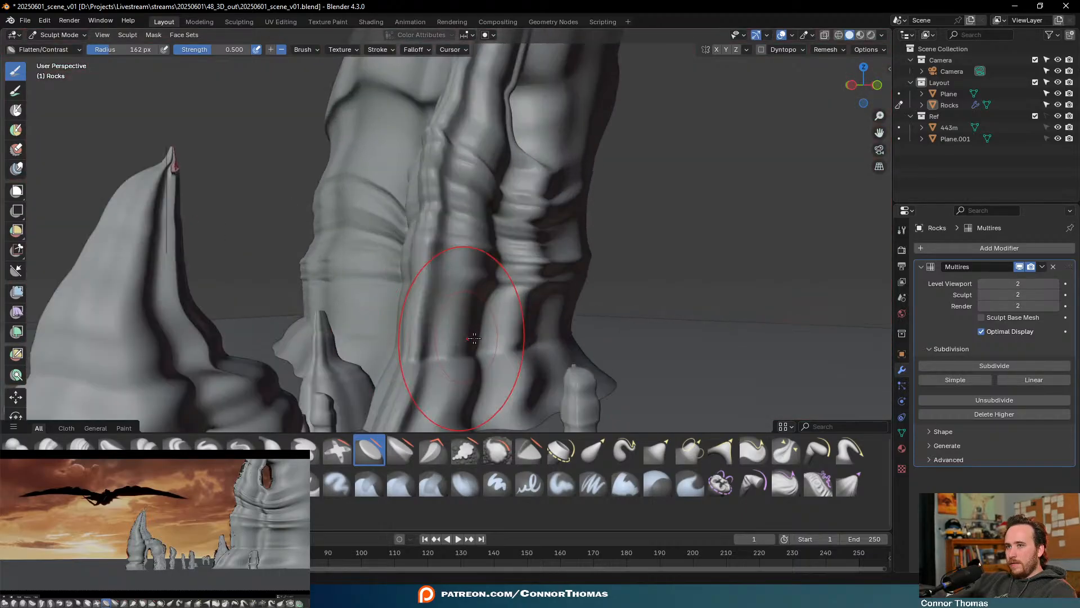
mouse_move(476, 299)
mouse_down()
mouse_move(487, 208)
mouse_move(484, 248)
mouse_up()
middle_drag(605, 247, 698, 315)
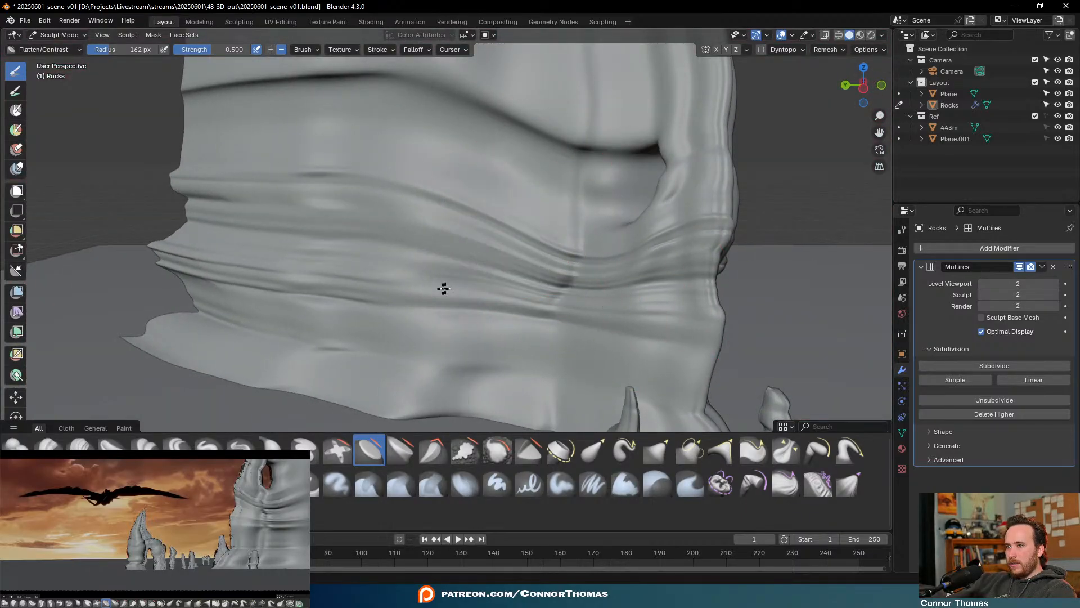
mouse_move(236, 302)
middle_down()
mouse_move(458, 289)
mouse_move(308, 280)
mouse_move(303, 313)
mouse_move(270, 290)
middle_up()
middle_drag(482, 344, 639, 277)
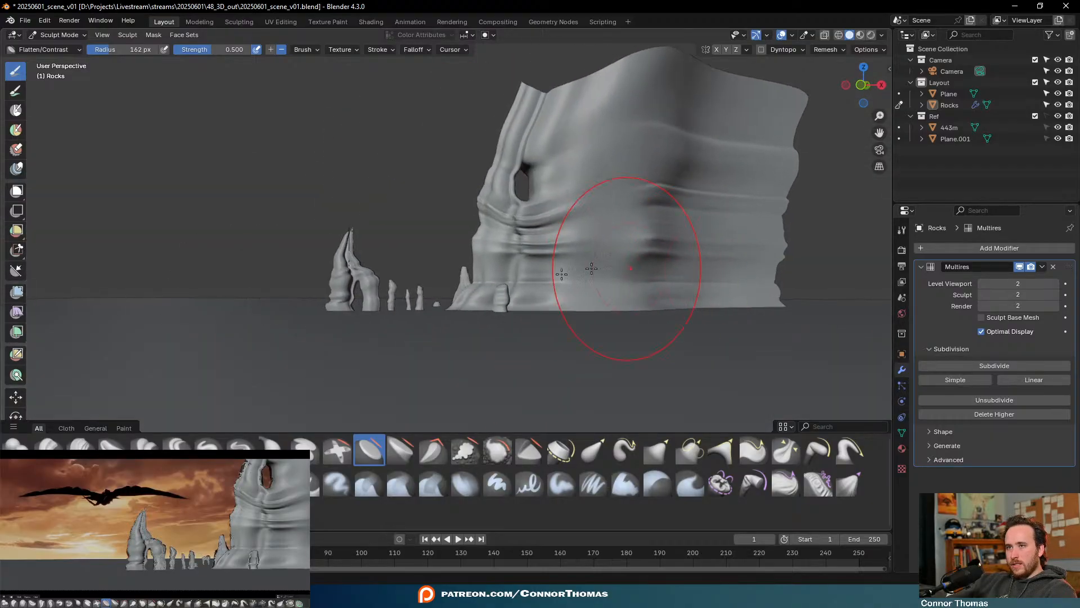
scroll(639, 277, up, 3)
scroll(248, 342, up, 2)
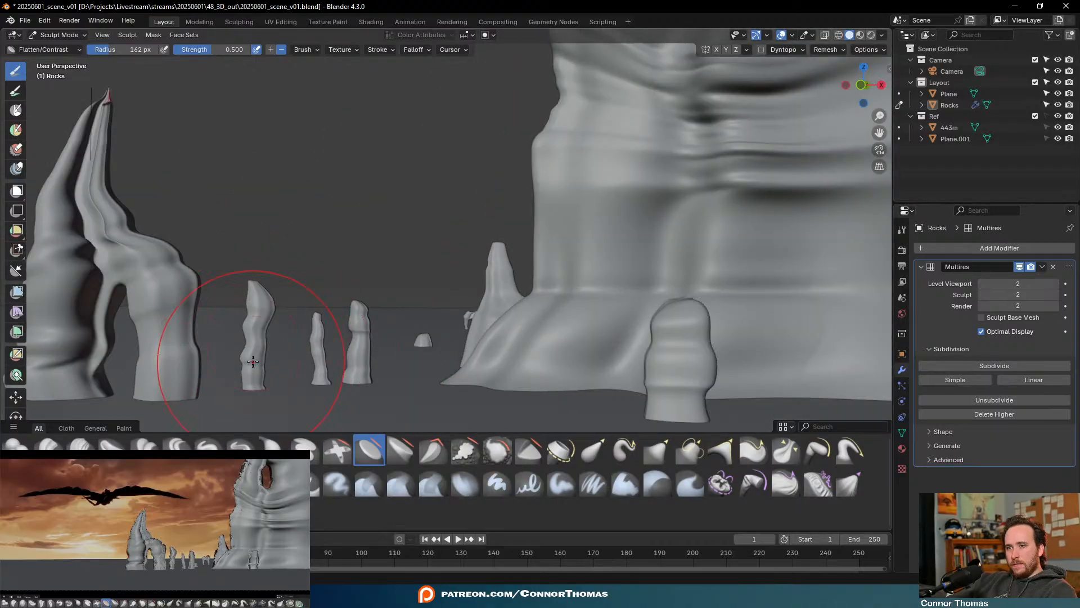
mouse_move(242, 339)
middle_down()
mouse_move(393, 302)
mouse_move(343, 318)
middle_up()
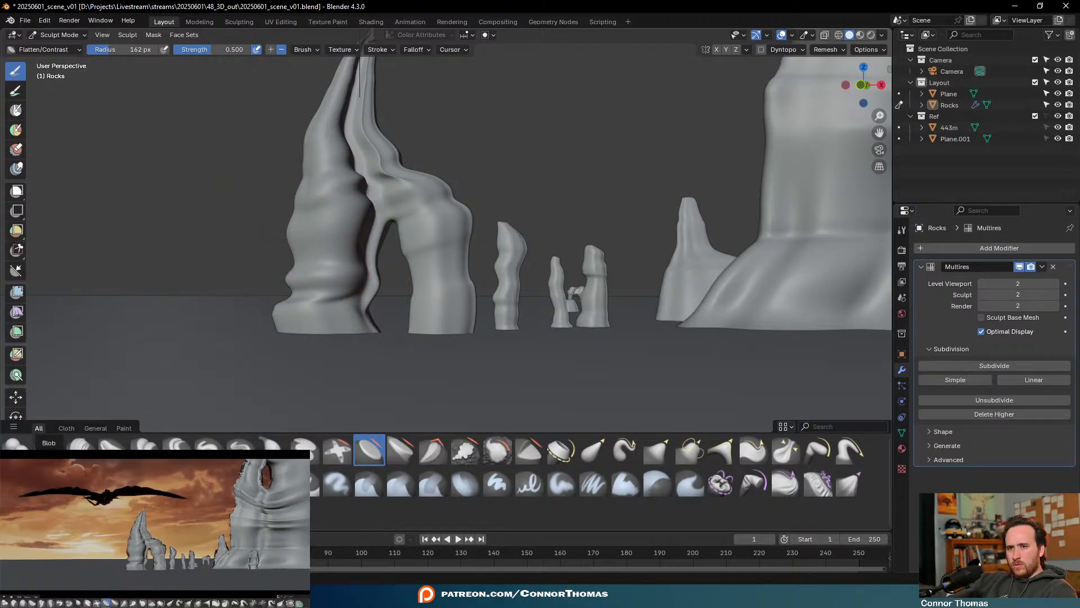
Choose the Clay Strips brush and reduce its radius to 19 px for working on the arched rock
click(81, 445)
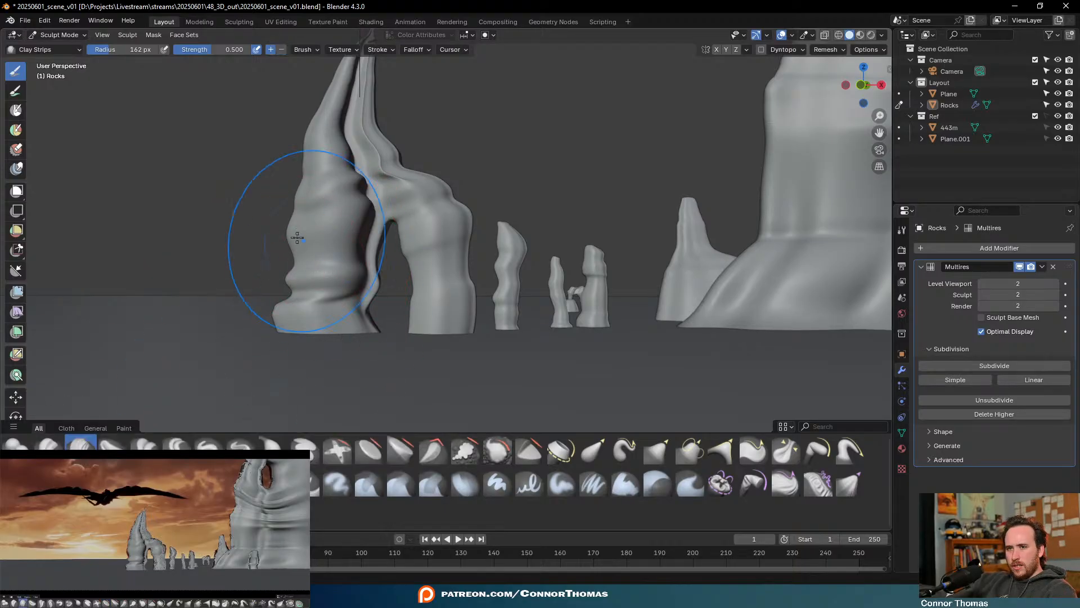
scroll(289, 229, up, 2)
key(f)
click(227, 241)
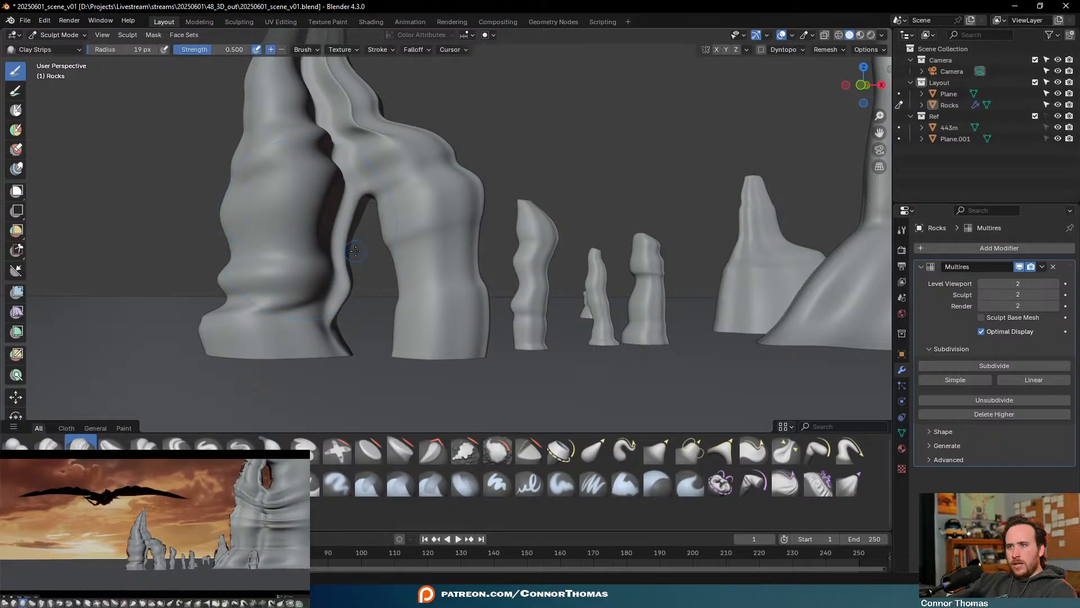
shift+middle_drag(356, 251, 454, 258)
scroll(412, 257, up, 3)
scroll(393, 225, down, 2)
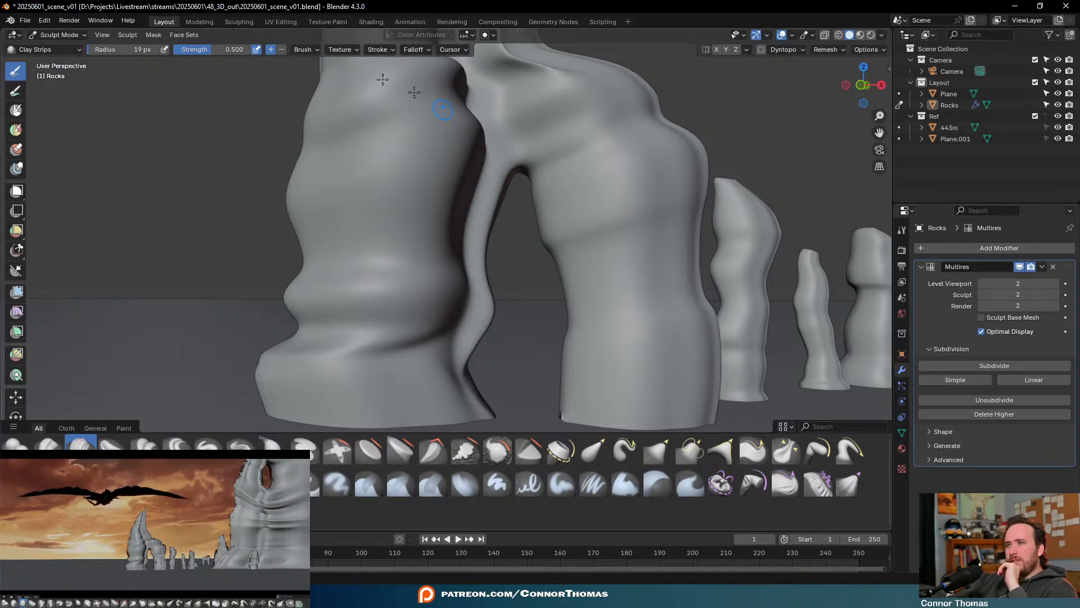
Return to Object Mode and set the camera's background image to Front depth with the Utility - sRGB - Texture color space
click(63, 38)
click(62, 47)
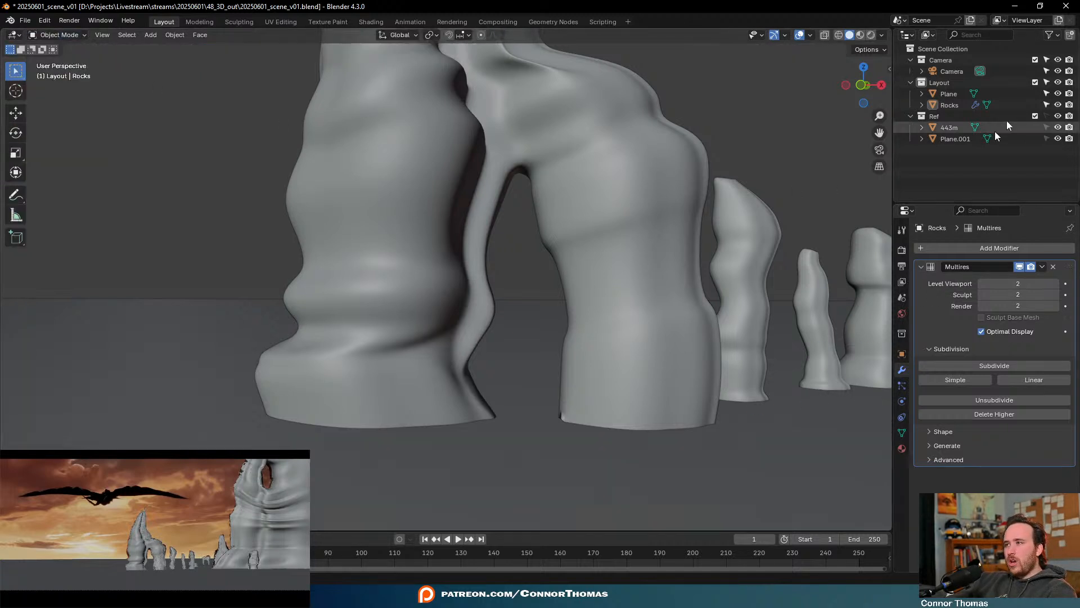
click(952, 71)
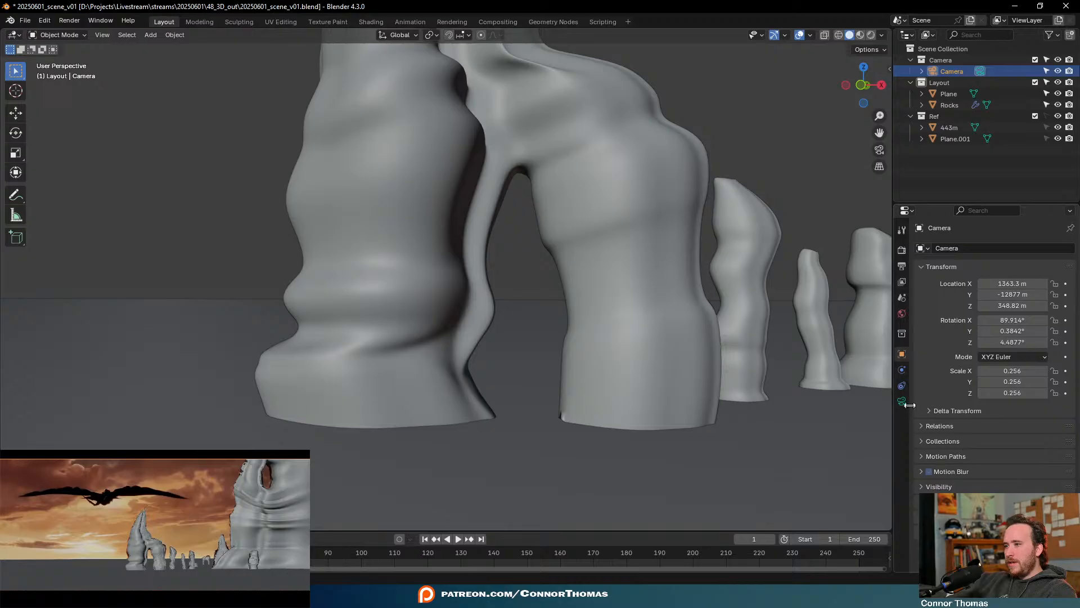
click(902, 401)
scroll(1022, 487, down, 5)
scroll(1024, 444, down, 2)
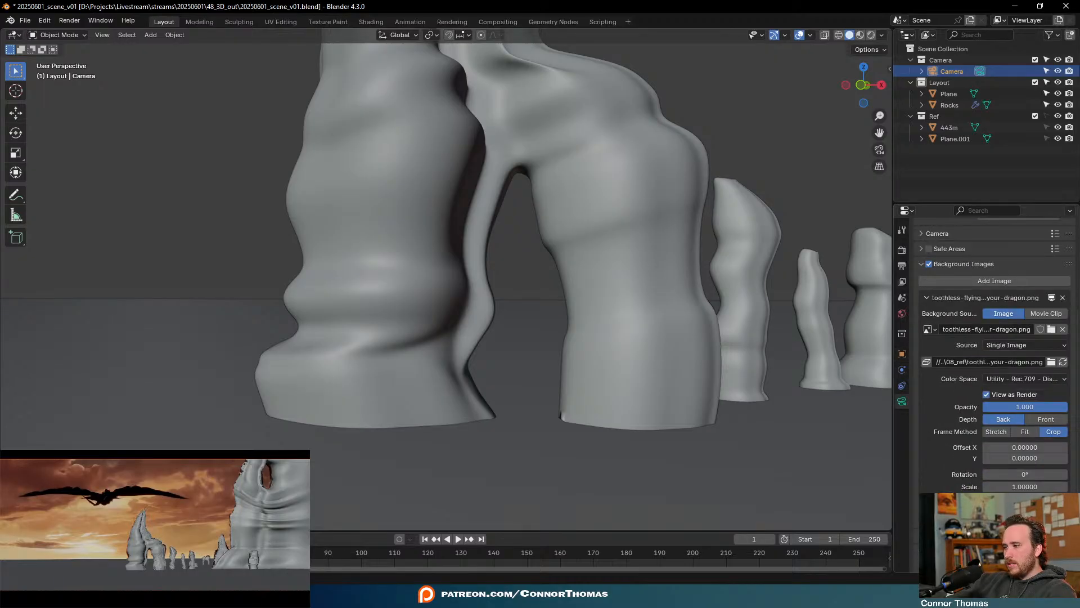
click(1042, 419)
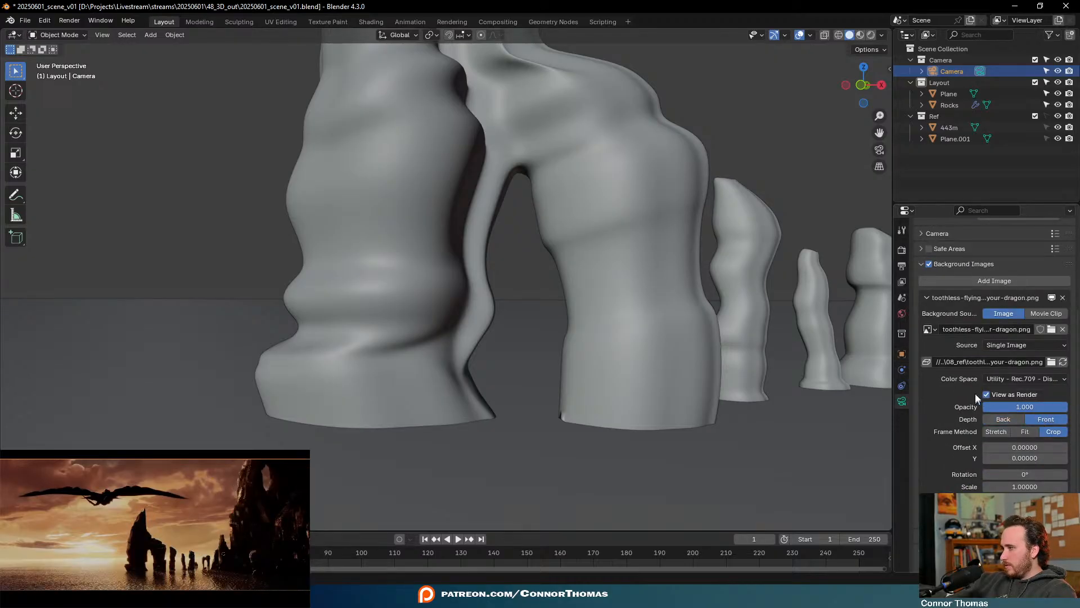
click(1019, 379)
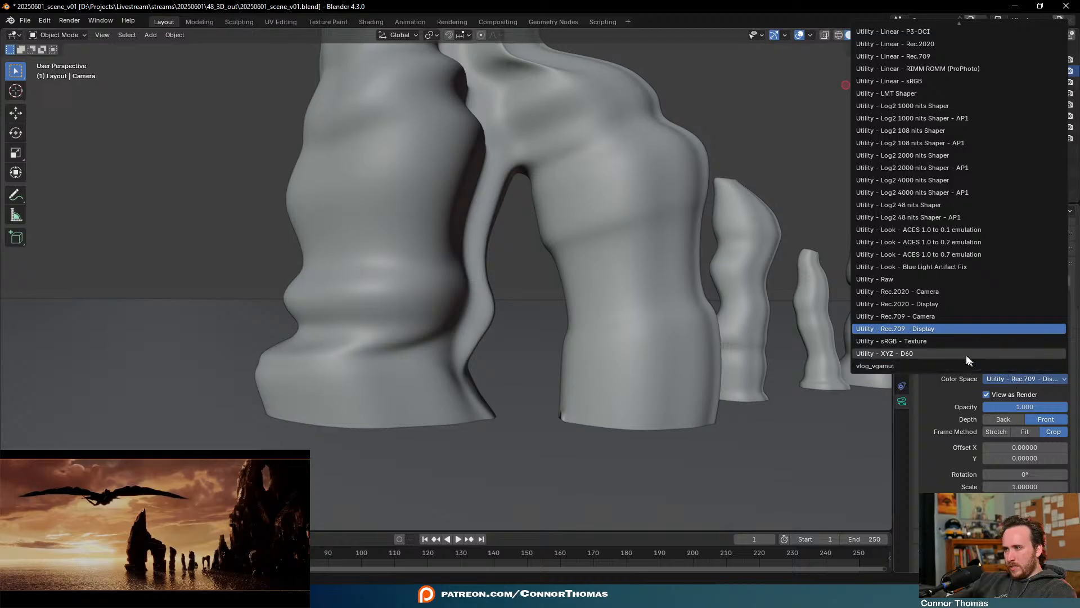
click(925, 342)
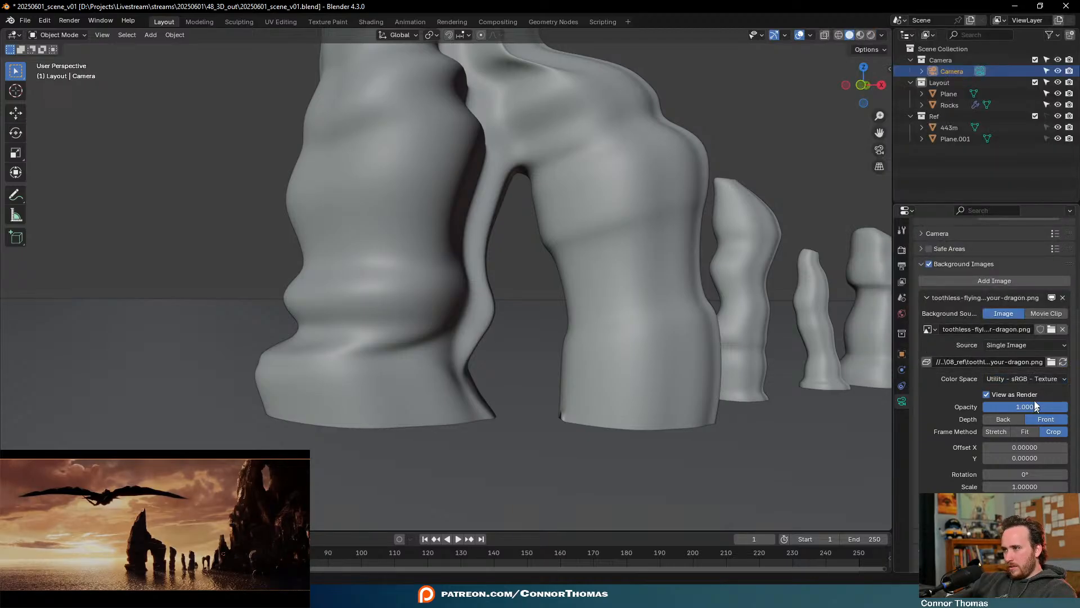
Examine the arched rock and sea stacks closely in the camera's background image
scroll(155, 524, up, 3)
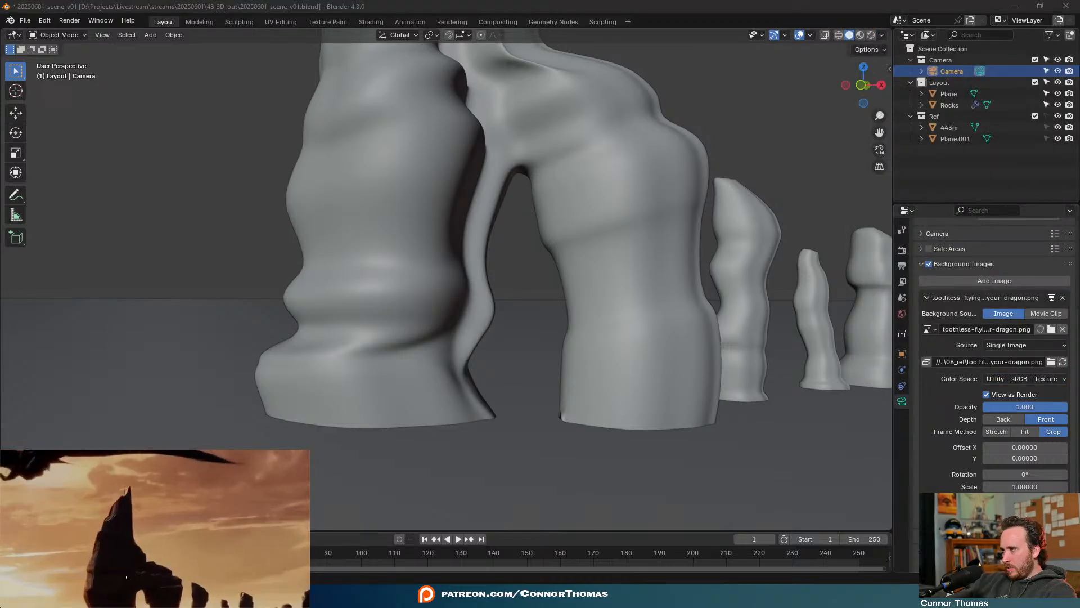
scroll(142, 575, down, 3)
scroll(120, 540, up, 2)
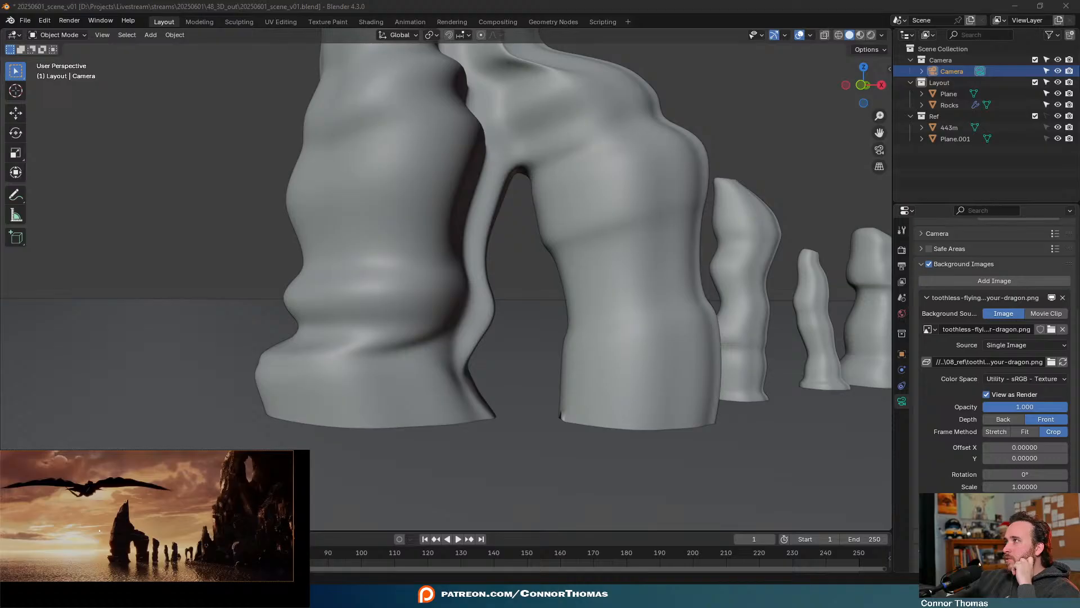
click(649, 442)
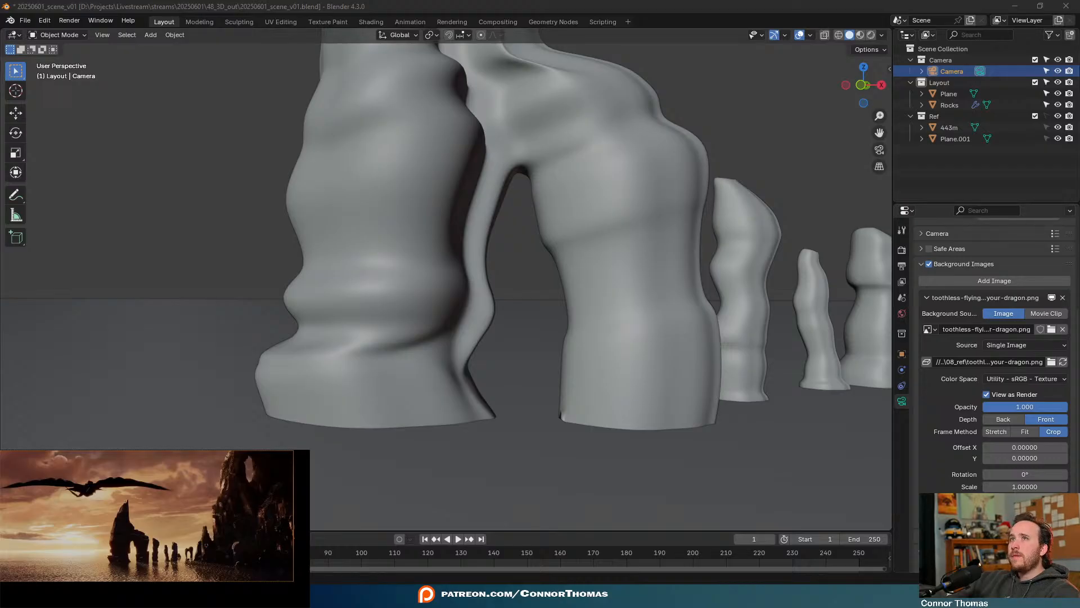
key(super)
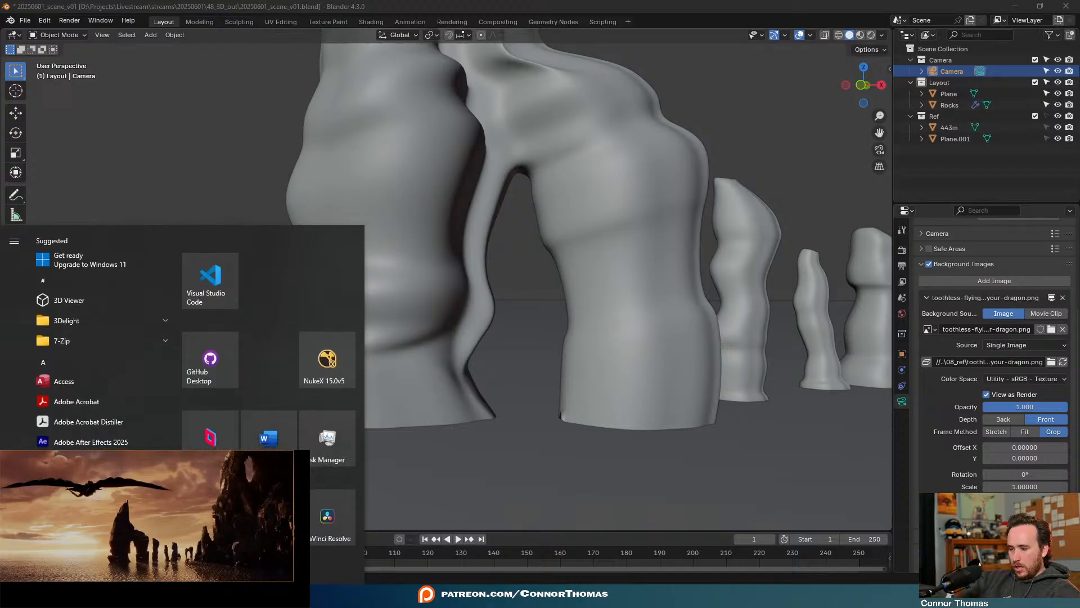
text(pureref)
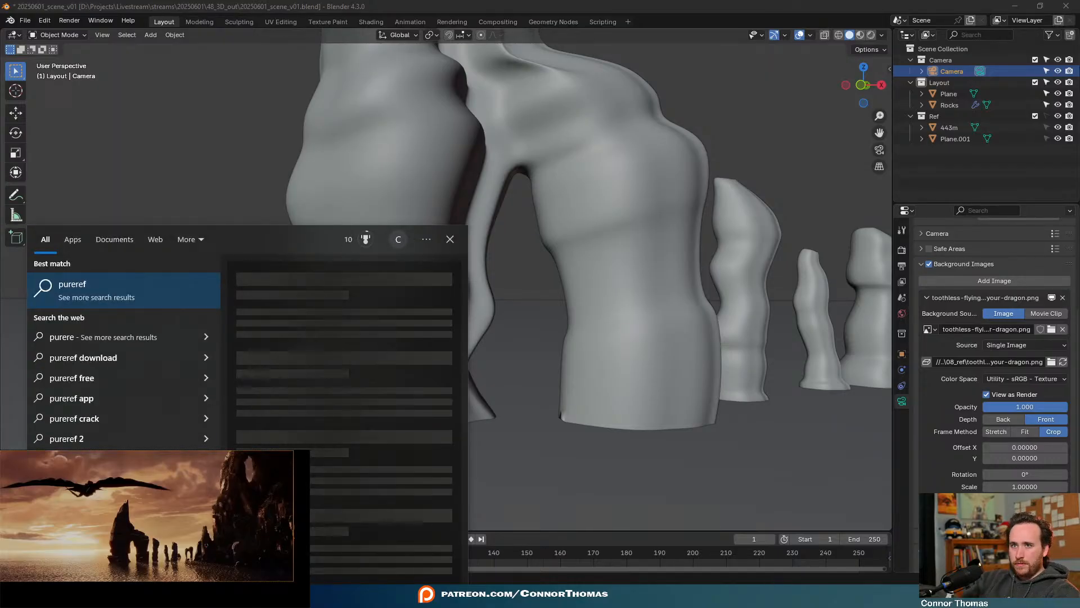
click(910, 8)
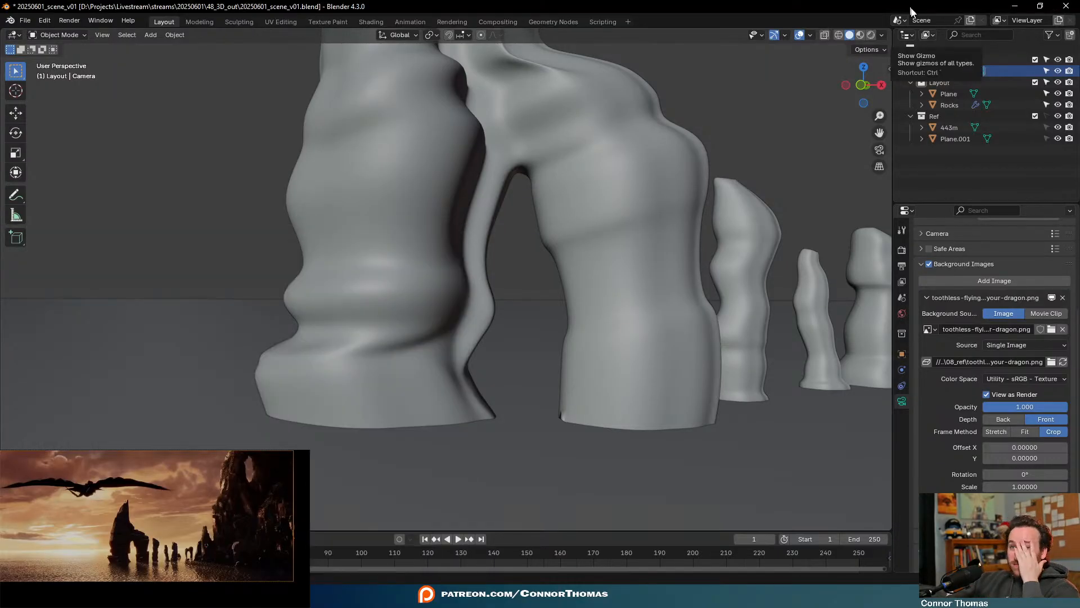
Show the purple-sky reference image of the layered rock spires beside the viewport and enlarge it to fill the preview area
click(269, 498)
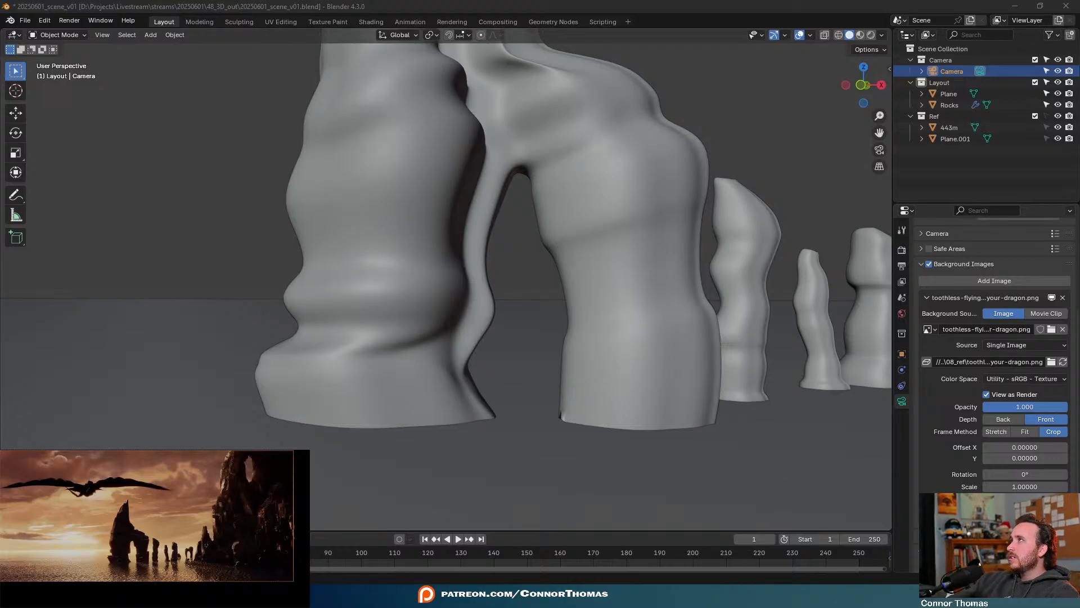
drag(308, 471, 227, 449)
ctrl+scroll(179, 551, up, 5)
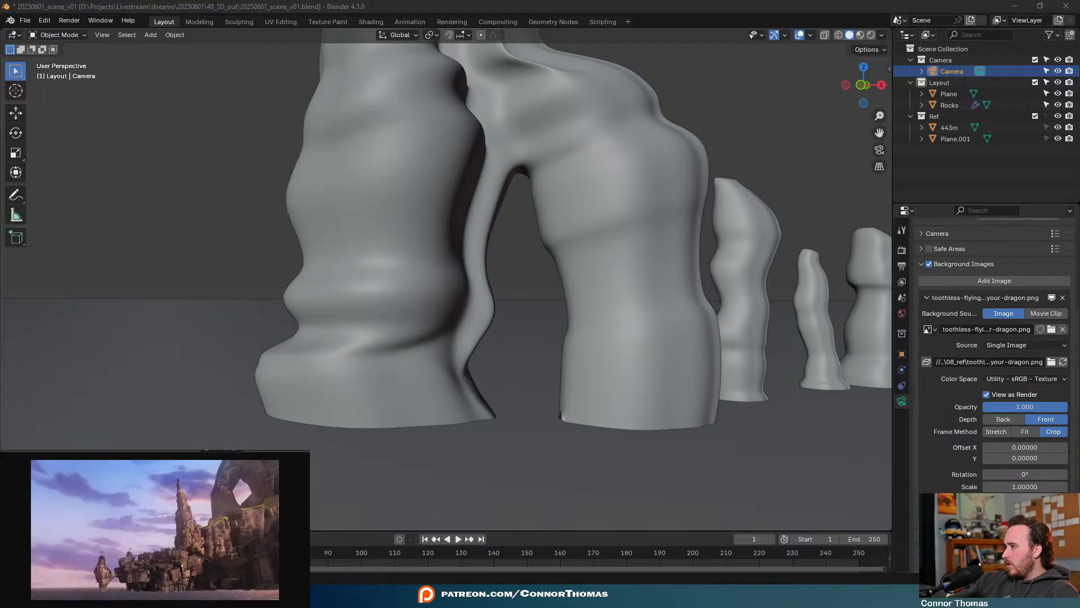
ctrl+scroll(175, 559, down, 1)
scroll(173, 561, down, 1)
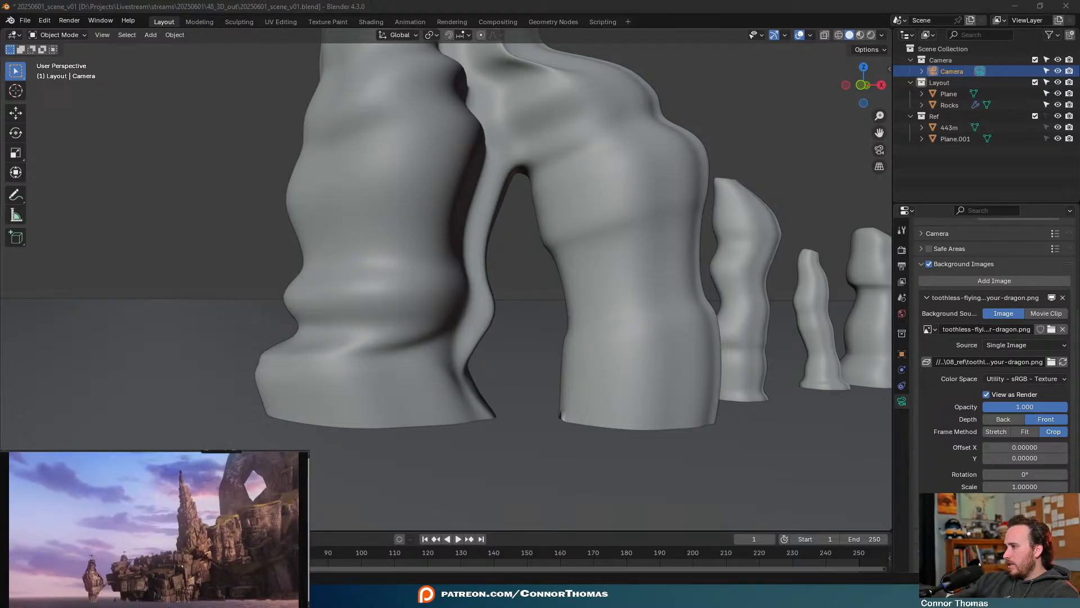
click(643, 4)
click(291, 451)
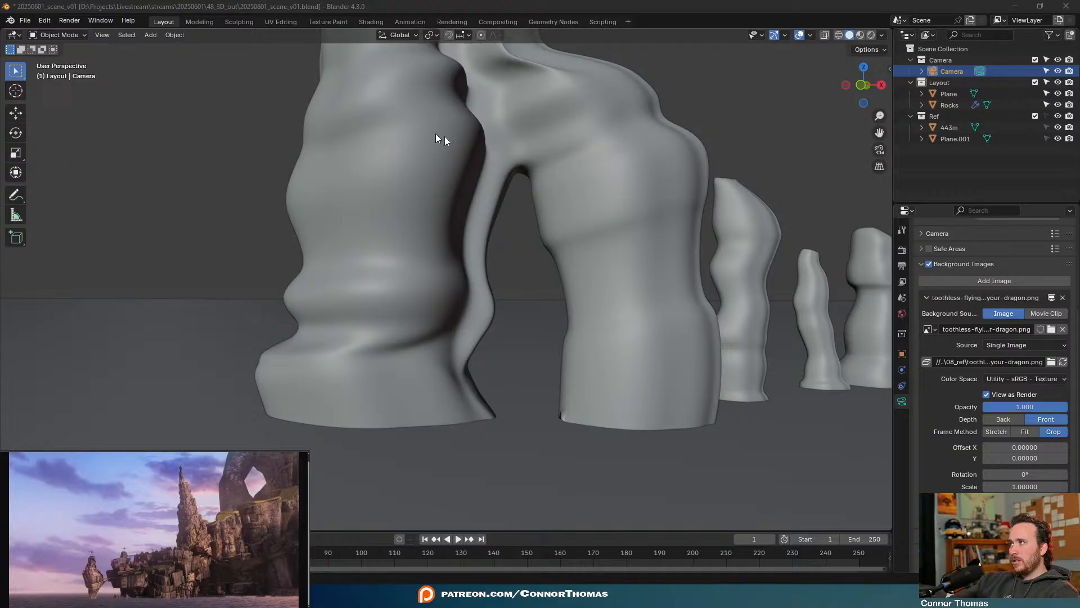
Frame the arched rock, select the Rocks object and switch it to Sculpt Mode
shift+middle_drag(607, 269, 634, 210)
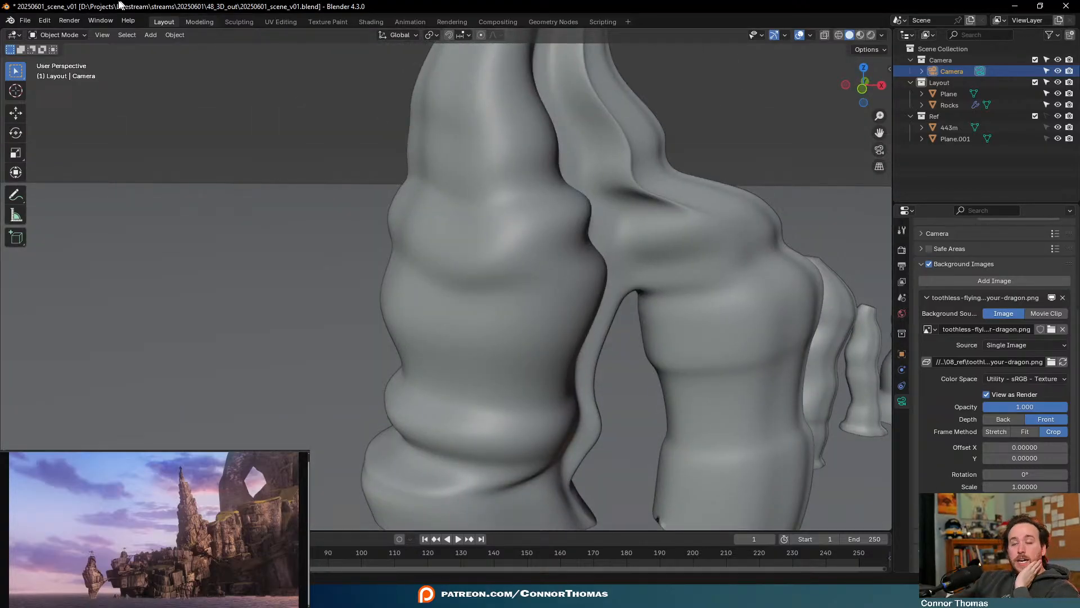
click(520, 182)
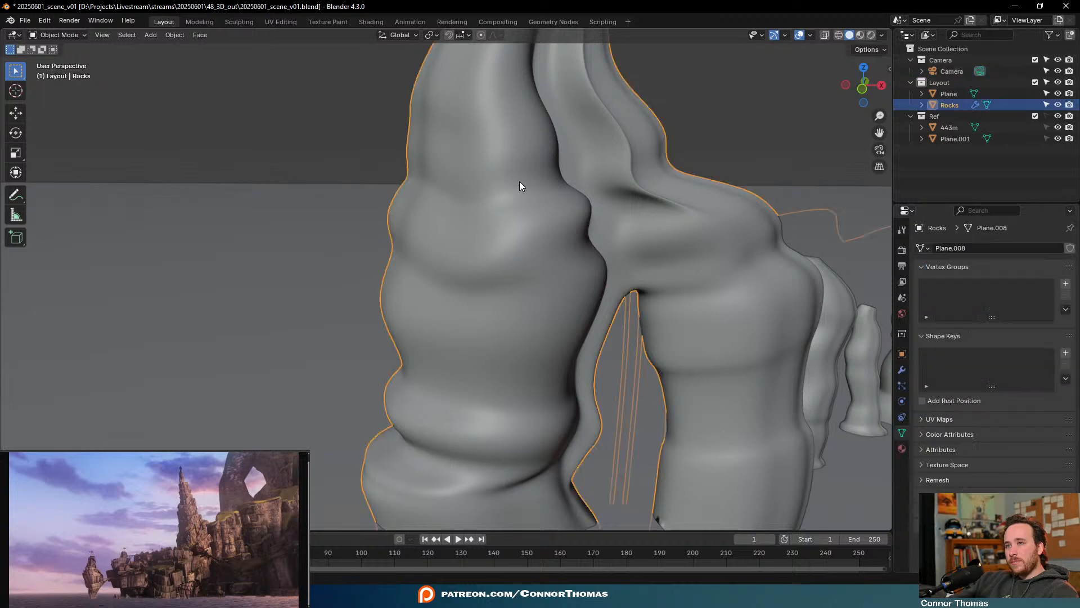
click(45, 36)
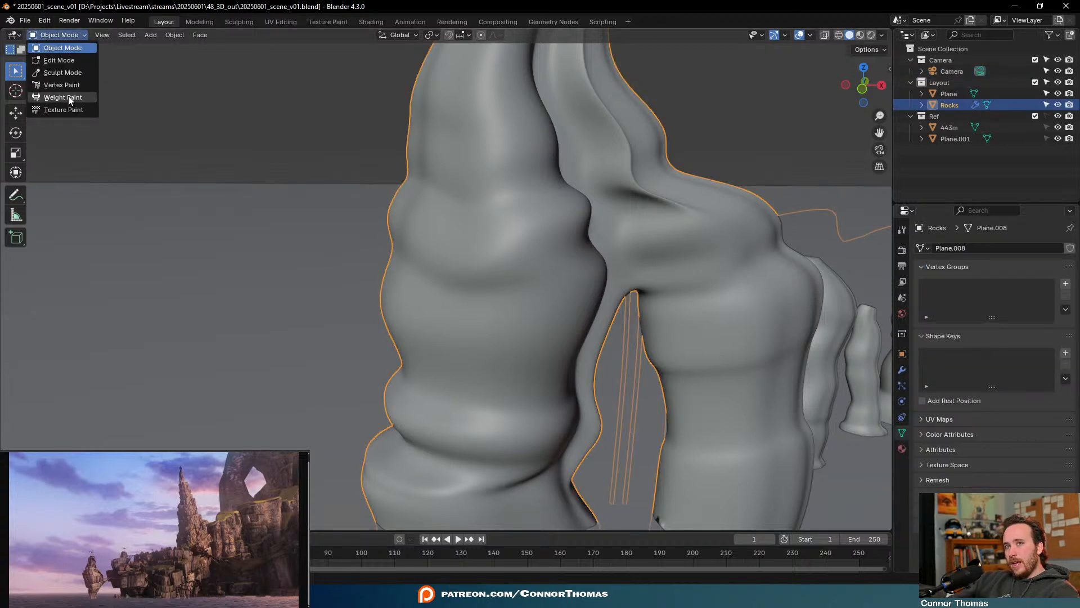
click(66, 74)
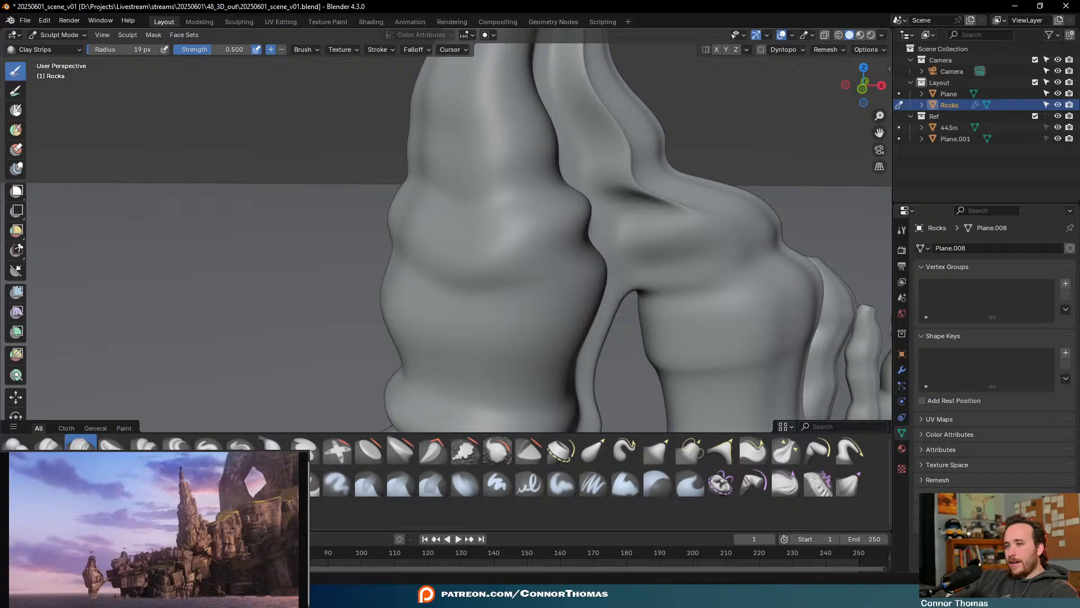
Pick the Scrape Multiplane brush and subdivide the Rocks object's Multires modifier once more, to sculpt level 3
click(427, 458)
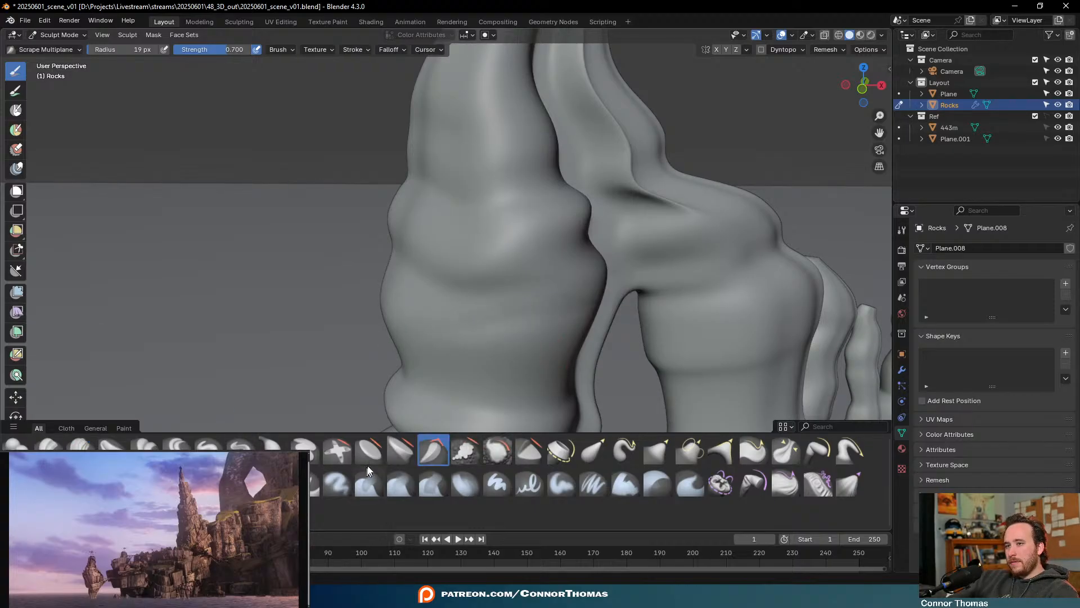
click(902, 370)
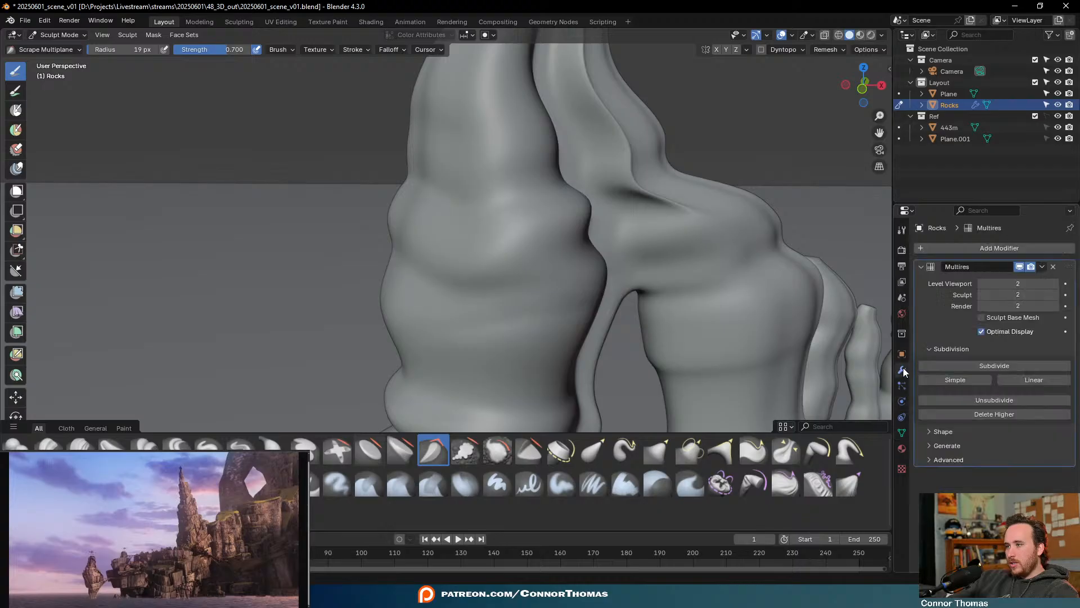
middle_drag(861, 326, 745, 305)
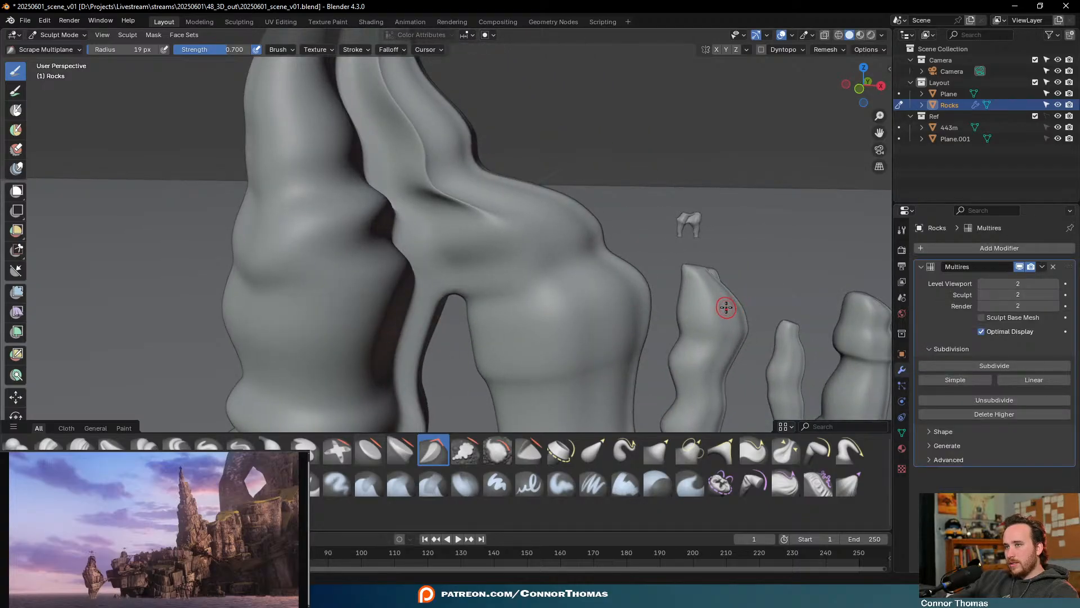
click(994, 366)
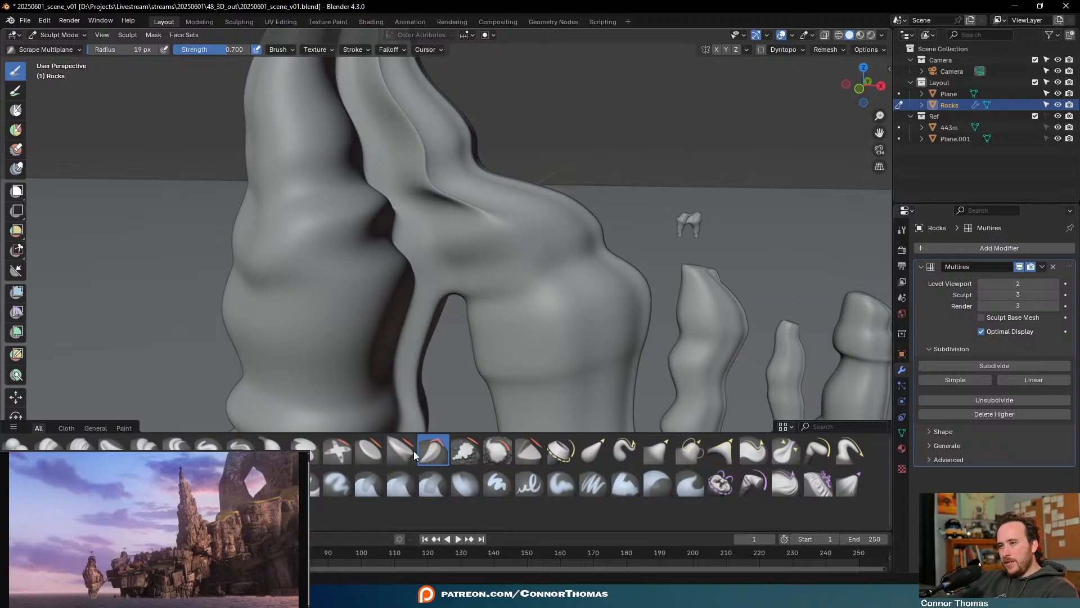
Try a Clay brush stroke of 20 px radius across the middle of the arch's left pillar, and undo it
click(49, 444)
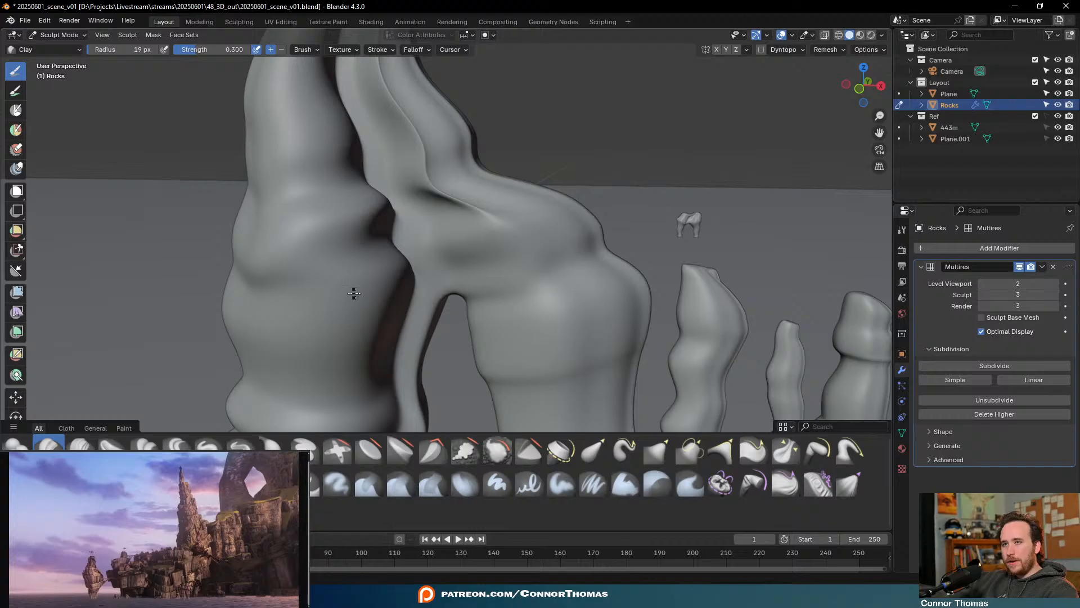
drag(308, 316, 365, 288)
scroll(433, 318, up, 2)
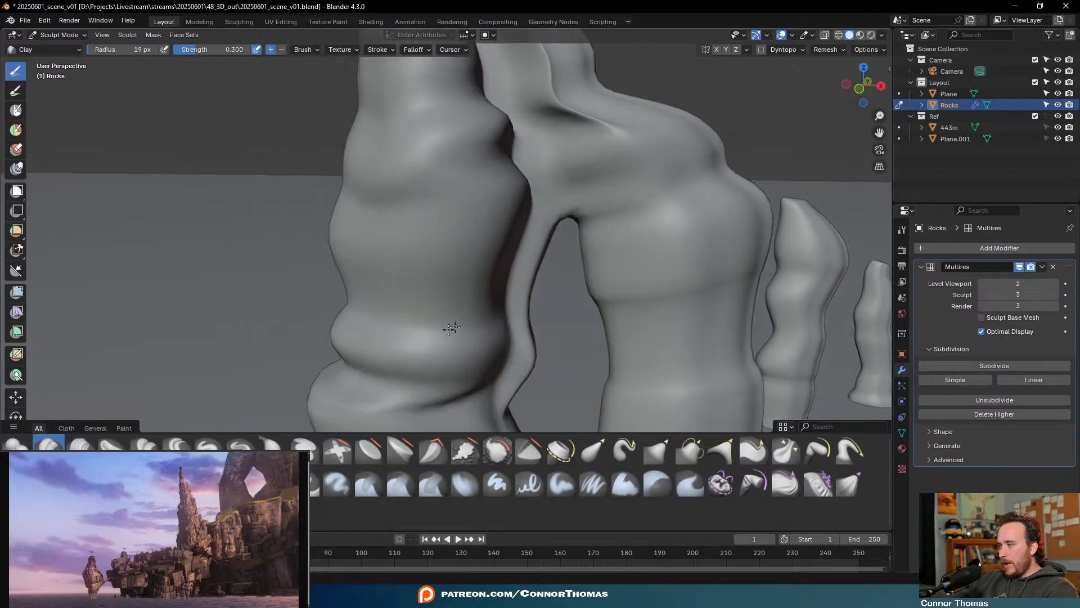
scroll(494, 302, up, 1)
scroll(431, 337, up, 1)
key(f)
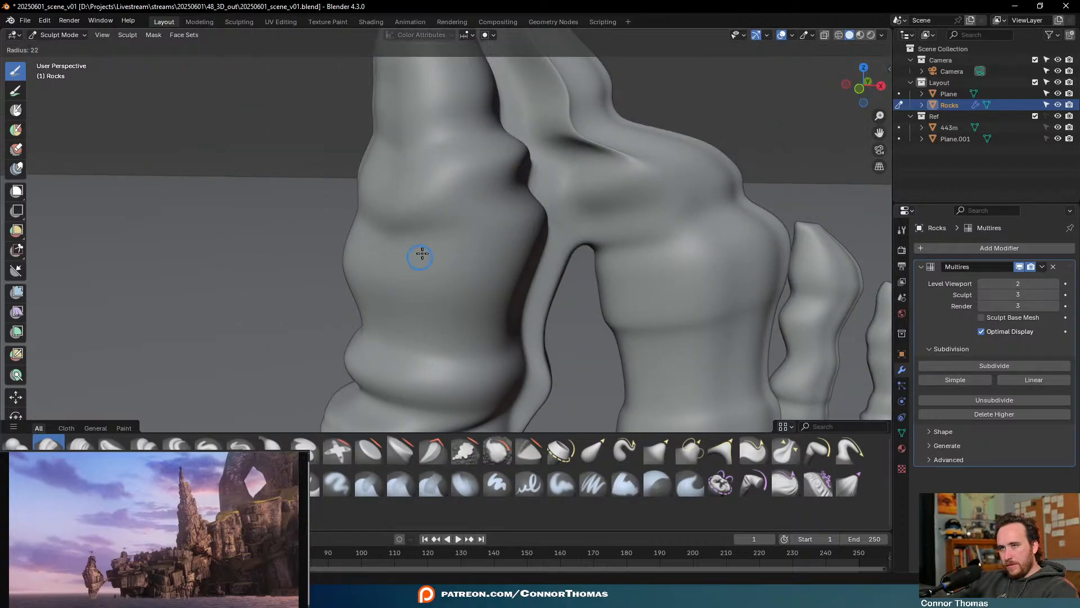
click(419, 258)
scroll(420, 255, down, 1)
middle_drag(421, 256, 415, 255)
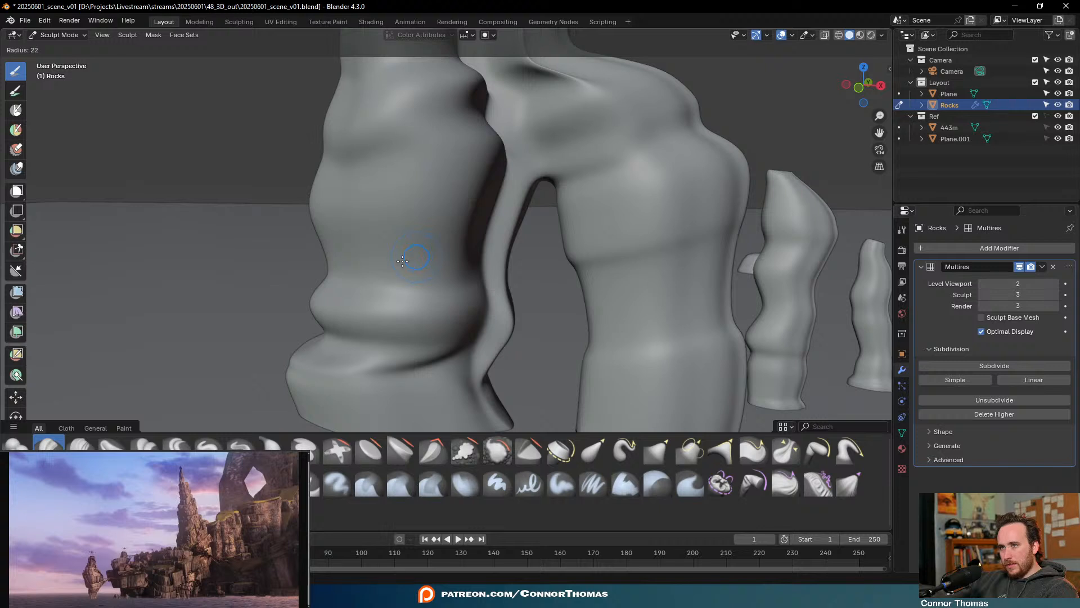
key(f)
click(389, 249)
drag(309, 211, 527, 208)
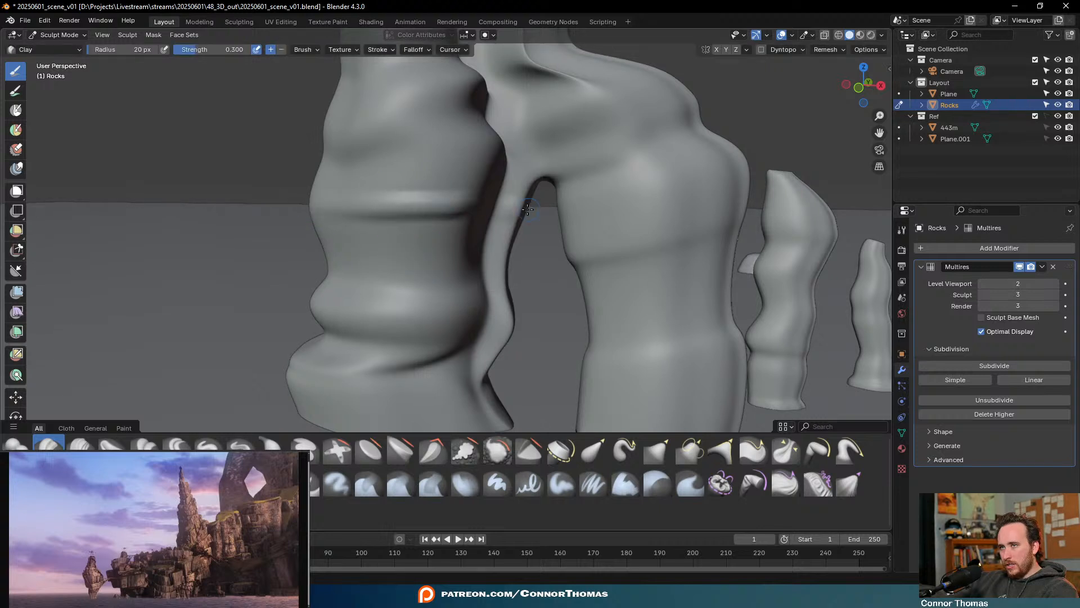
key(ctrl+z)
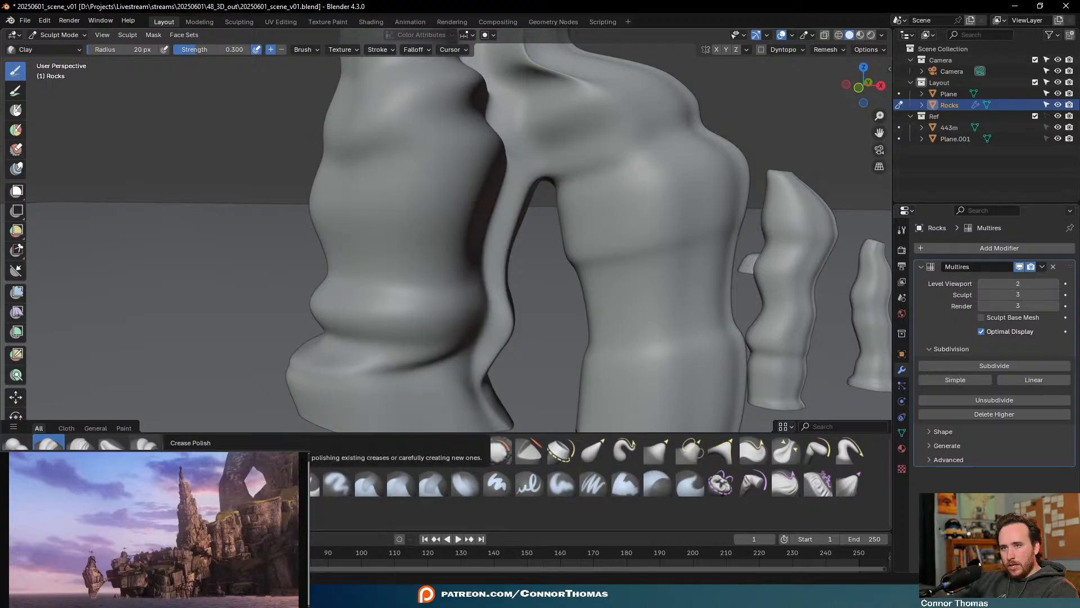
Try the Crease Polish brush in Add mode at 67 px radius to raise a horizontal ridge around the left pillar's lower bulge
click(145, 445)
click(271, 49)
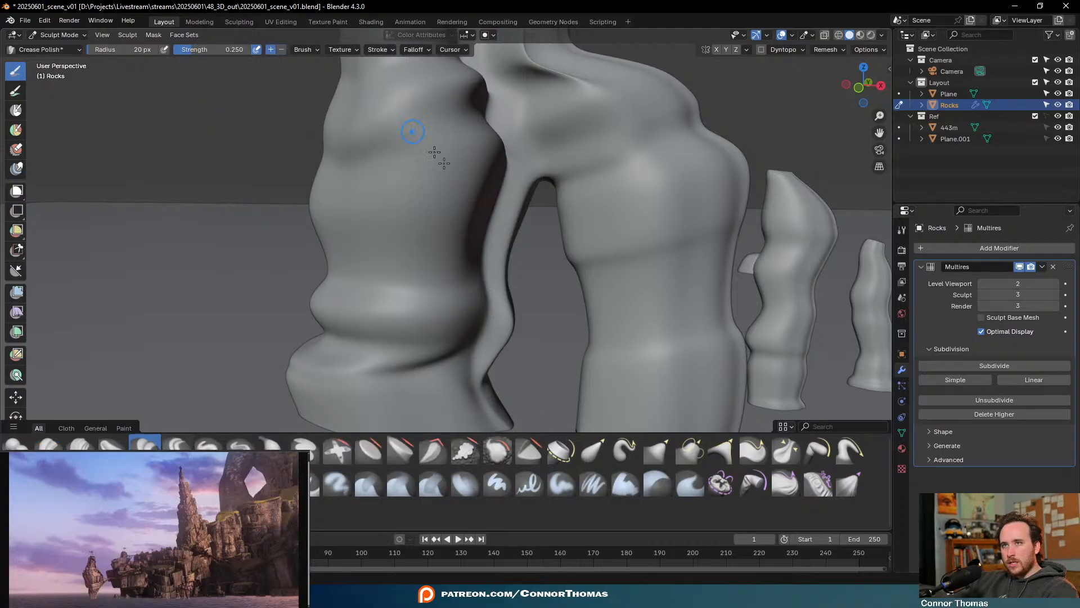
key(f)
click(396, 309)
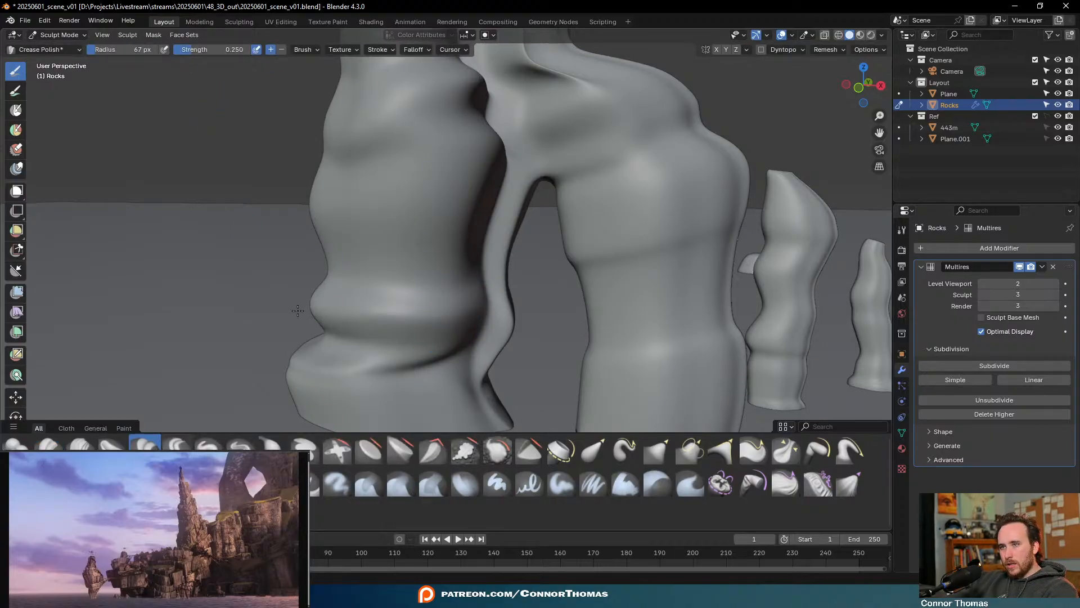
mouse_move(486, 316)
mouse_down()
mouse_move(337, 314)
mouse_move(489, 315)
mouse_up()
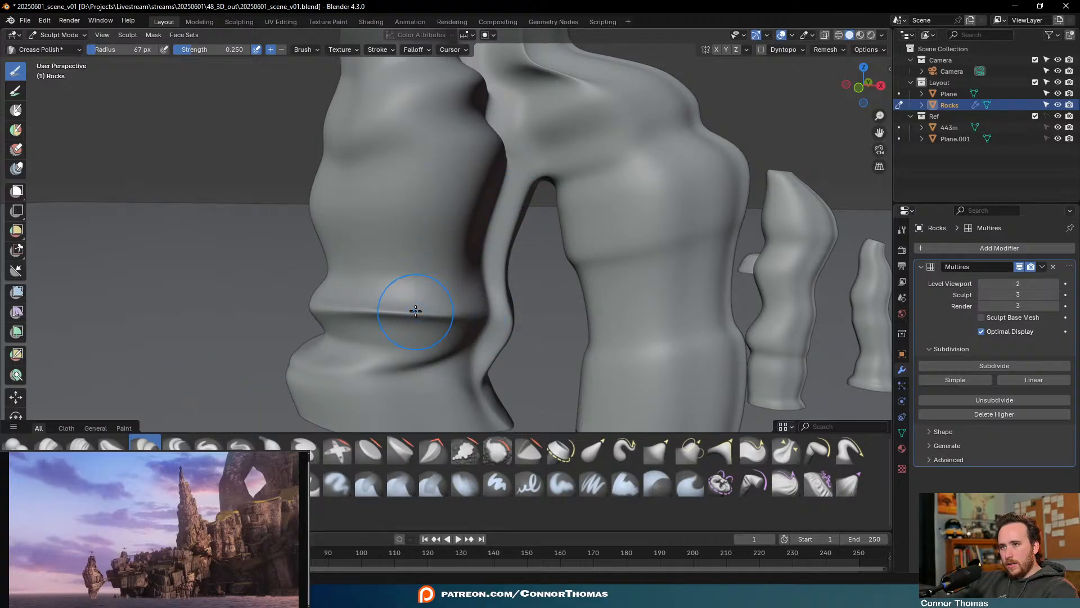
Try a vertical Crease Polish ridge up the front of the left pillar, and undo the Crease Polish strokes
drag(415, 310, 398, 91)
drag(410, 295, 400, 92)
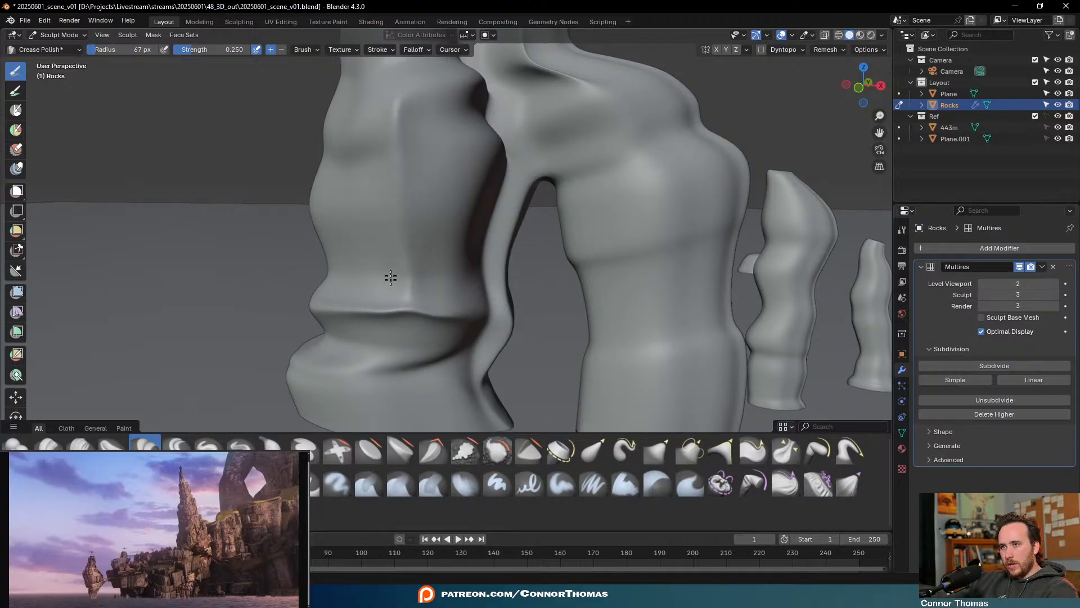
drag(407, 298, 405, 77)
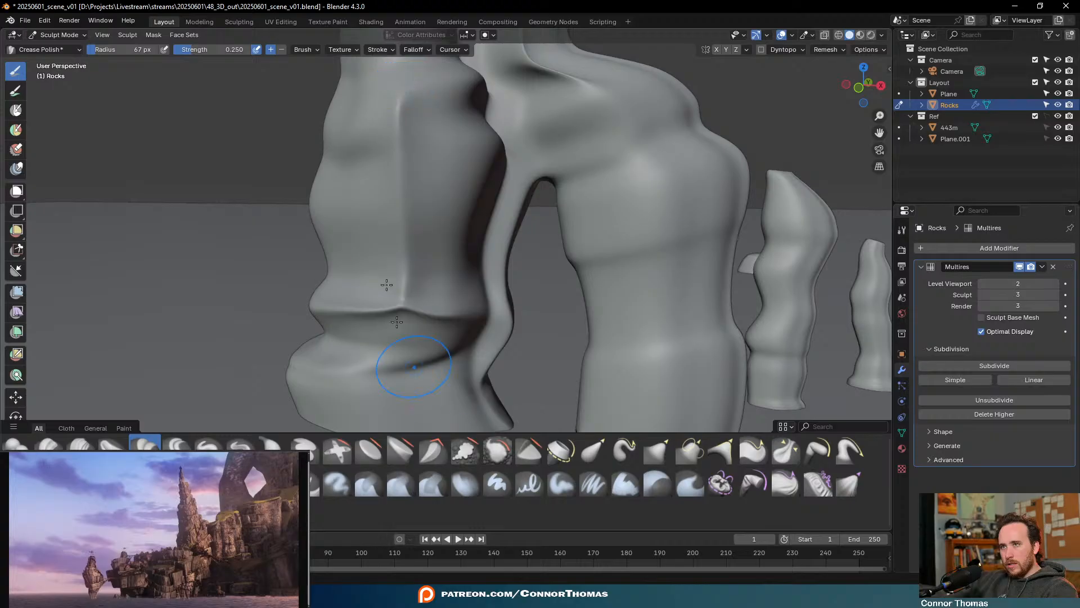
scroll(481, 249, down, 5)
scroll(530, 282, up, 6)
scroll(526, 289, down, 3)
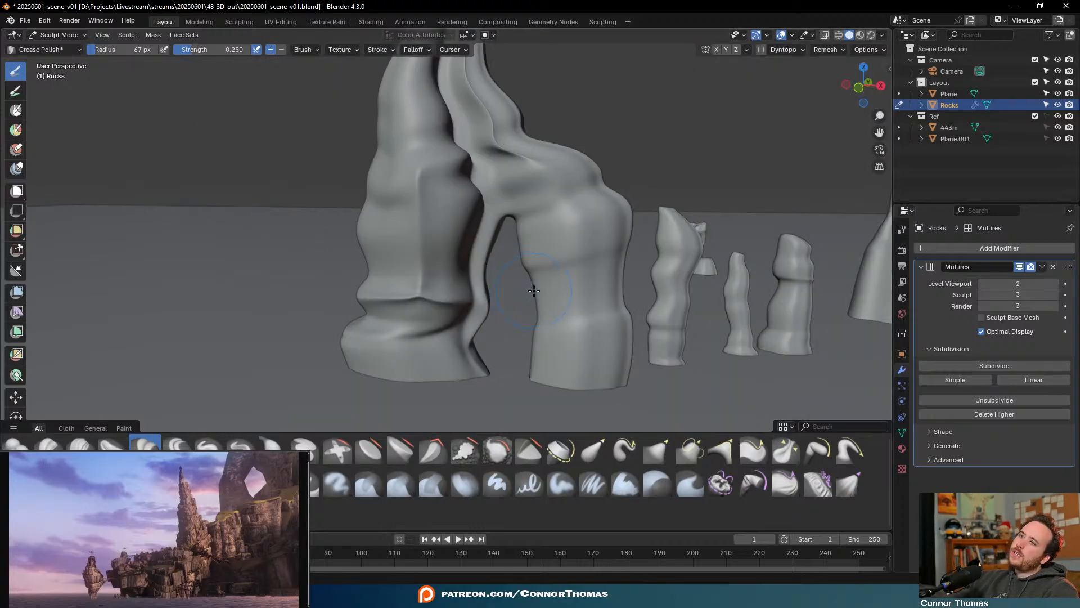
key(ctrl+z)
key(ctrl+z)
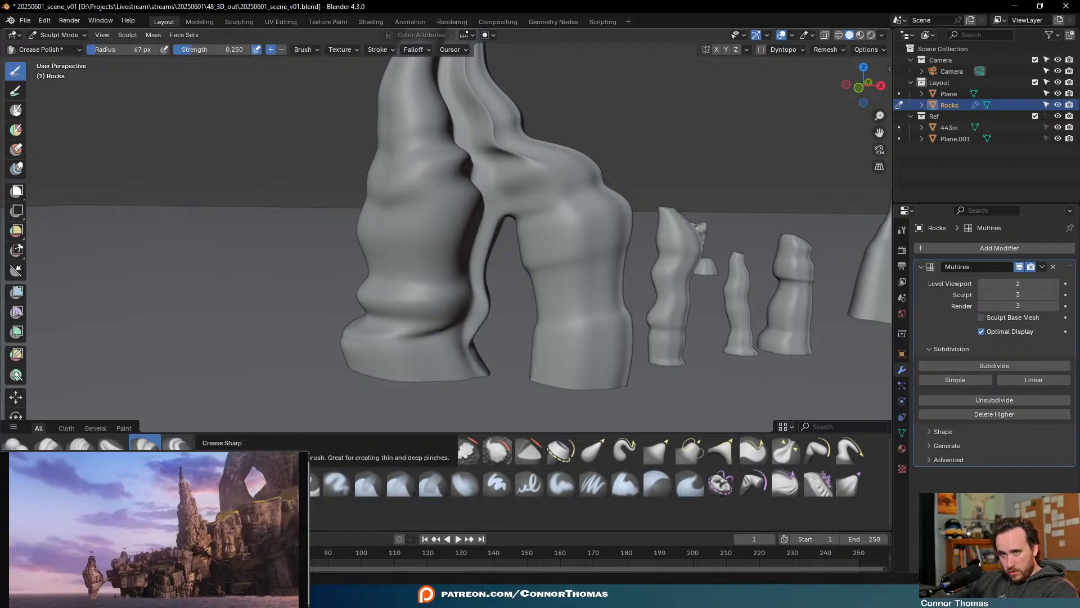
Try the Crease Sharp brush in Add mode at strength 0.600 to raise sharp ledges around the left pillar's lower and upper bulges
click(178, 443)
drag(453, 300, 341, 302)
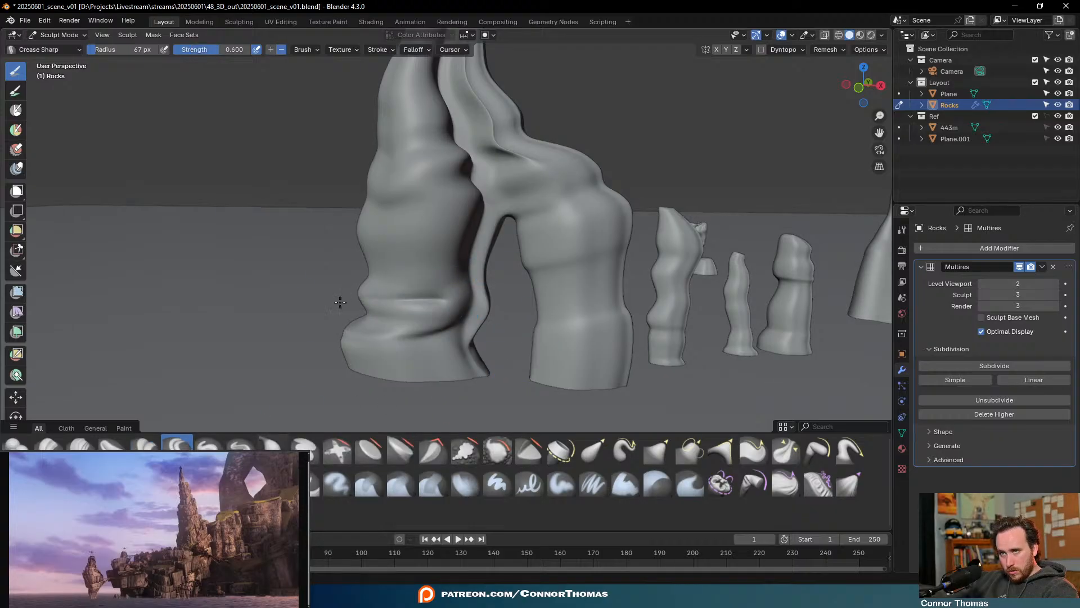
key(ctrl+z)
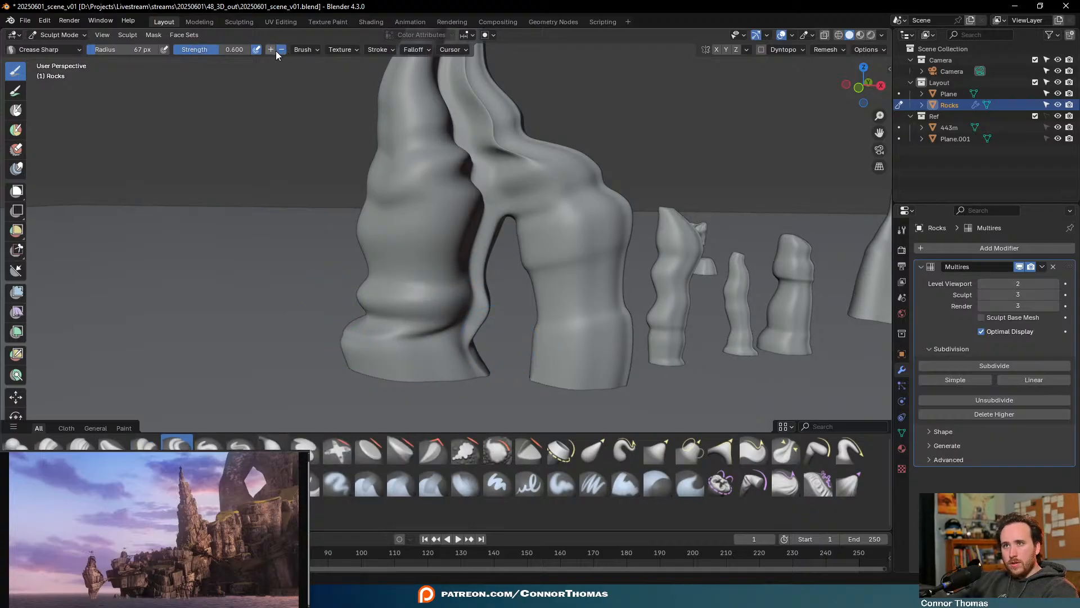
drag(464, 307, 346, 302)
mouse_move(514, 333)
middle_down()
mouse_move(511, 318)
mouse_move(526, 334)
mouse_move(524, 325)
middle_up()
mouse_move(494, 113)
mouse_down()
mouse_move(433, 146)
mouse_move(389, 152)
mouse_up()
mouse_move(490, 119)
mouse_down()
mouse_move(498, 166)
mouse_move(494, 149)
mouse_move(490, 263)
mouse_up()
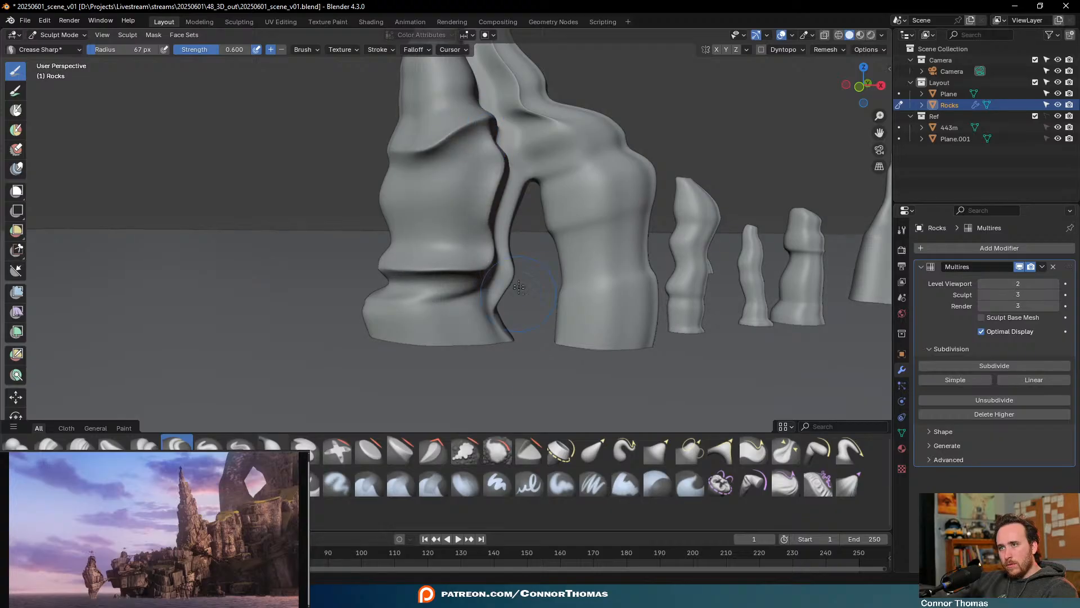
Try extending the upper Crease Sharp ledge around the left pillar's side, and undo the Crease Sharp strokes
middle_drag(519, 287, 686, 222)
scroll(402, 255, up, 3)
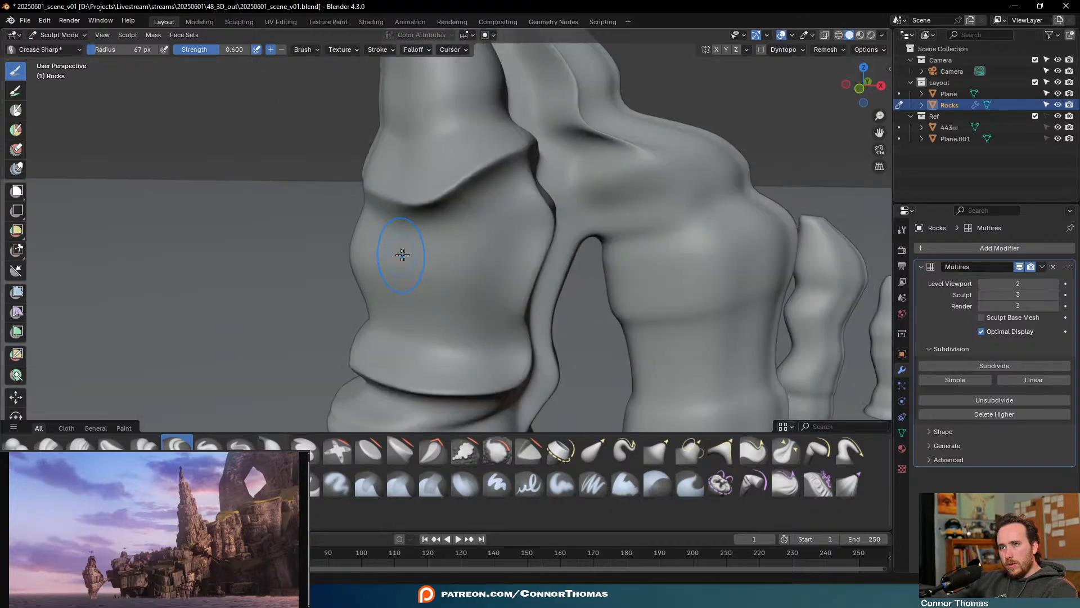
middle_drag(415, 149, 422, 186)
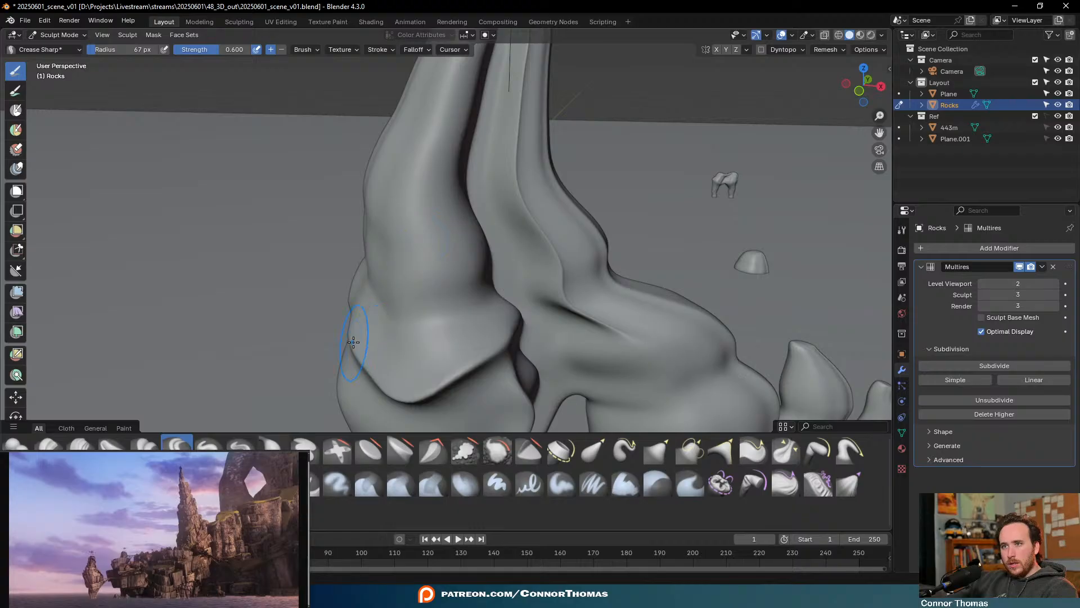
mouse_move(354, 341)
mouse_down()
mouse_move(371, 309)
mouse_move(373, 184)
mouse_move(398, 116)
mouse_move(441, 137)
mouse_up()
scroll(441, 138, down, 4)
mouse_move(441, 137)
middle_down()
mouse_move(507, 203)
mouse_move(550, 225)
middle_up()
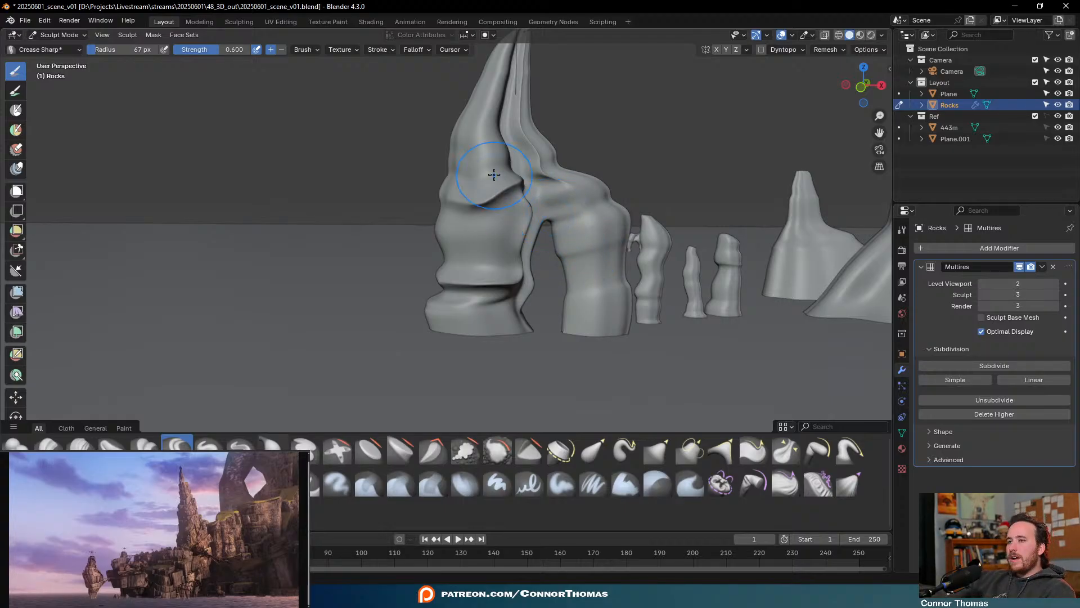
scroll(518, 244, up, 4)
mouse_move(518, 243)
middle_down()
mouse_move(535, 224)
mouse_move(635, 238)
mouse_move(605, 240)
middle_up()
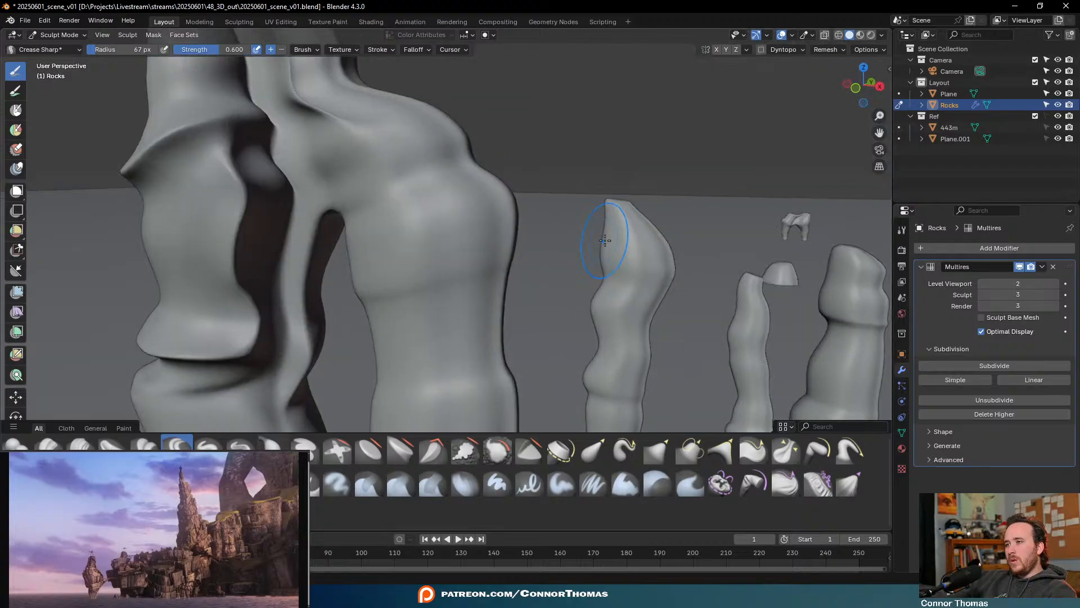
middle_drag(441, 229, 468, 231)
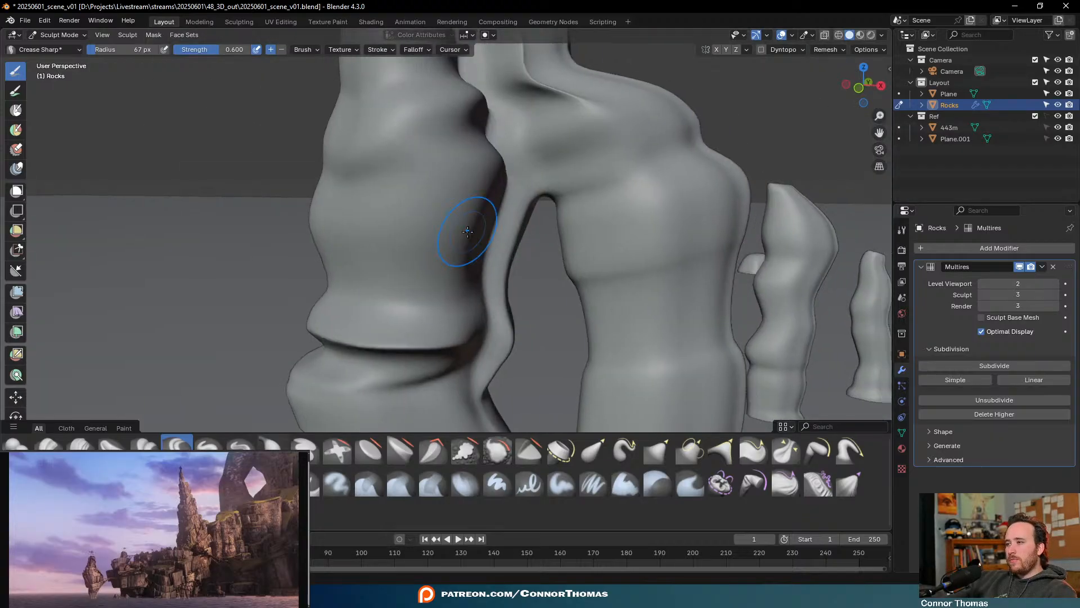
key(ctrl+z)
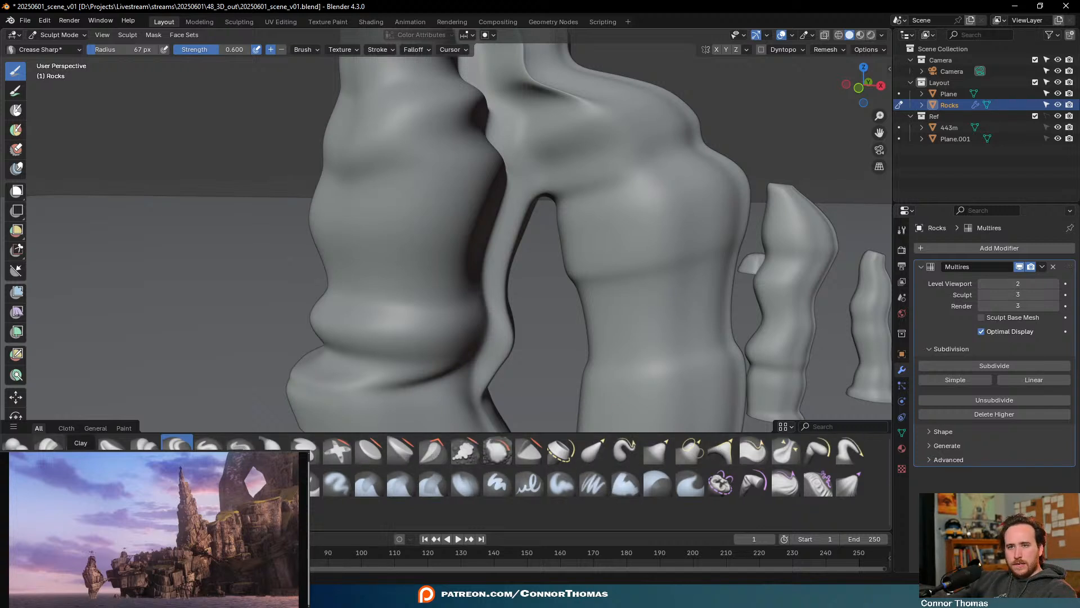
Build up the left pillar and its base with vertical Clay brush strokes at 67 px radius and strength 0.300
click(49, 449)
drag(392, 223, 391, 353)
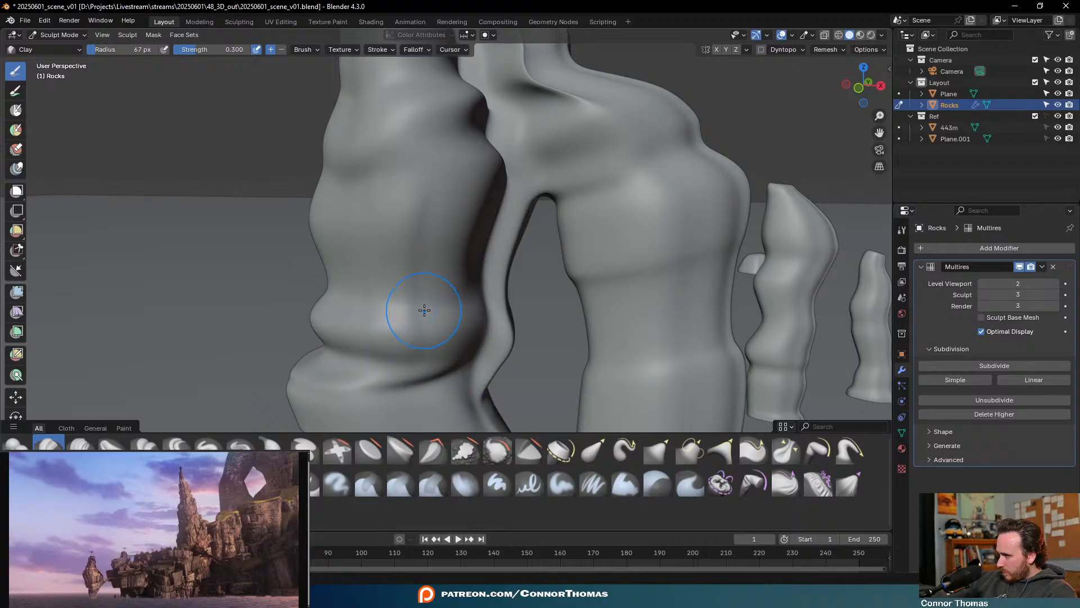
key(ctrl+z)
mouse_move(347, 339)
mouse_down()
mouse_move(364, 146)
mouse_move(334, 373)
mouse_up()
scroll(371, 383, down, 5)
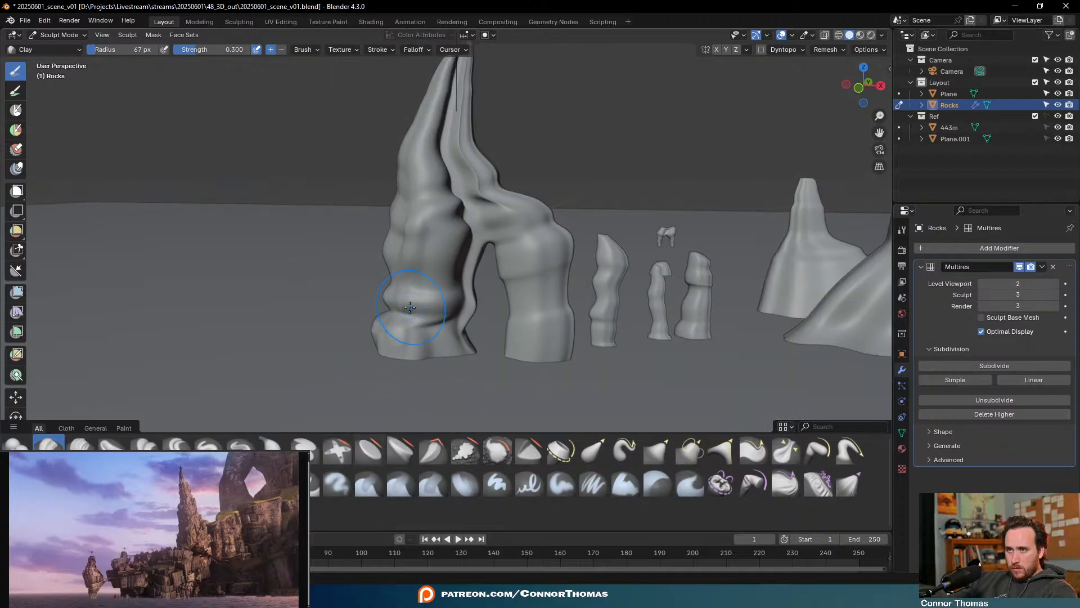
drag(409, 307, 422, 96)
Reduce the Clay brush radius to 36 px and sculpt vertical columns along the left pillar and up its spire
key(f)
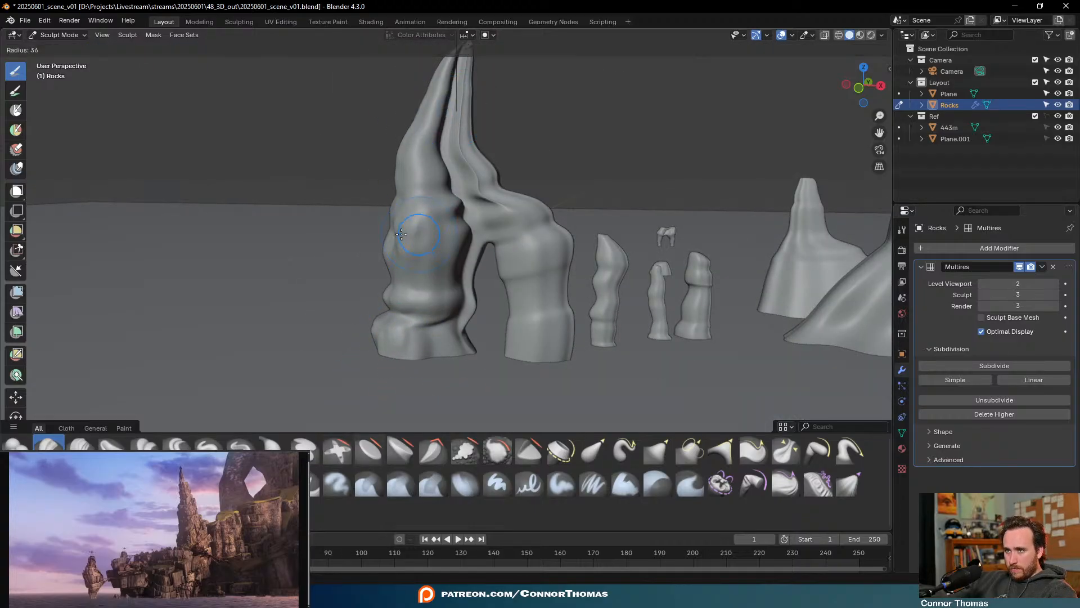
click(402, 233)
mouse_move(401, 233)
mouse_down()
mouse_move(415, 299)
mouse_move(410, 217)
mouse_move(409, 324)
mouse_move(410, 229)
mouse_move(414, 276)
mouse_move(398, 330)
mouse_up()
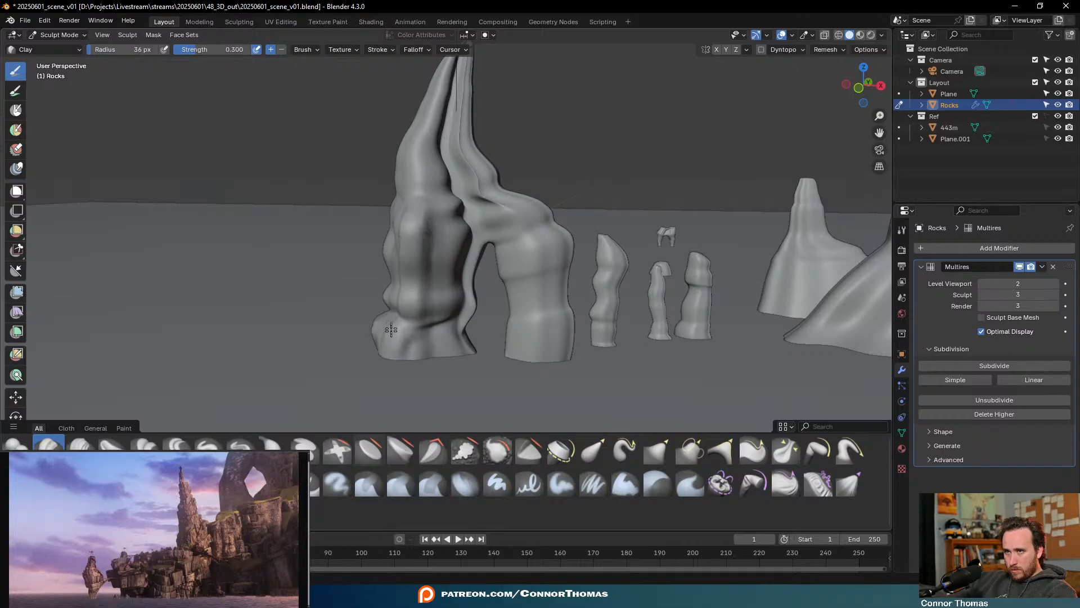
mouse_move(490, 276)
ctrl+middle_down()
mouse_move(484, 253)
mouse_move(484, 391)
ctrl+middle_up()
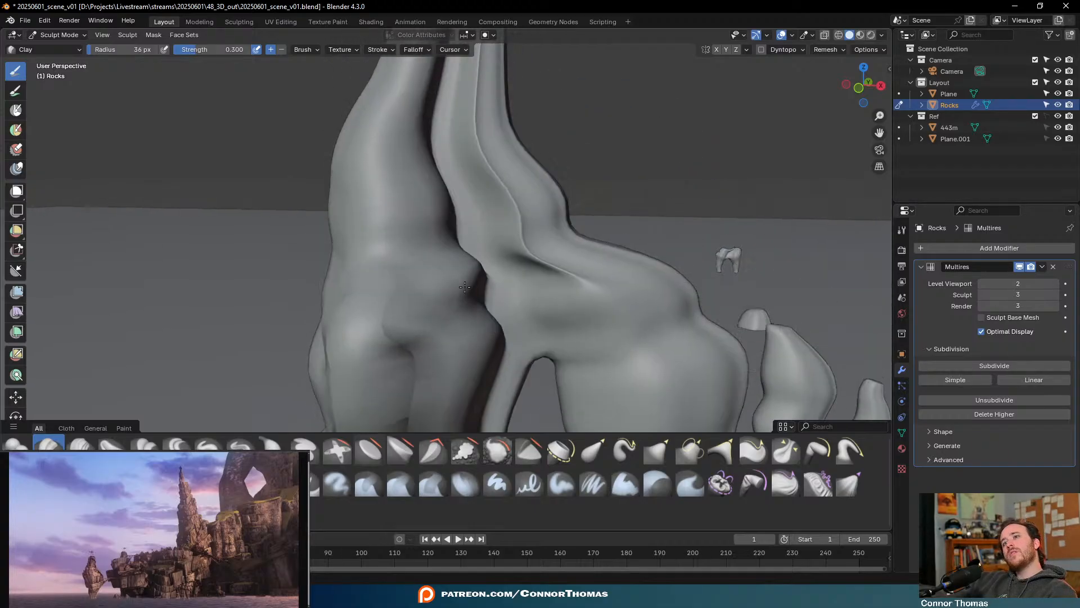
mouse_move(397, 391)
mouse_down()
mouse_move(362, 168)
mouse_move(361, 261)
mouse_move(385, 75)
mouse_up()
ctrl+middle_drag(420, 126, 430, 166)
Enlarge the Clay brush and add a rounded bulge to the left spire above the pillar's columns
key(f)
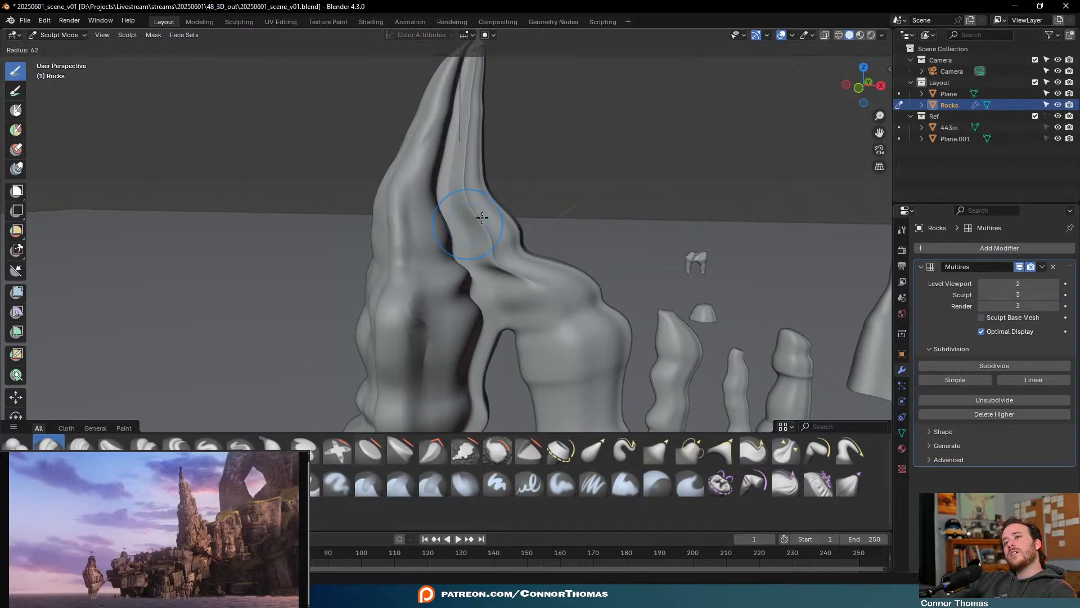
click(489, 222)
drag(428, 239, 436, 243)
Set the Clay brush radius to 47 px and sculpt vertical columns on the arch's right leg and further bulk on the spires
mouse_move(635, 324)
middle_down()
mouse_move(668, 306)
mouse_move(572, 297)
mouse_move(592, 328)
middle_up()
key(f)
click(553, 225)
mouse_move(567, 214)
mouse_down()
mouse_move(576, 397)
mouse_move(569, 201)
mouse_move(489, 141)
mouse_up()
drag(468, 106, 437, 62)
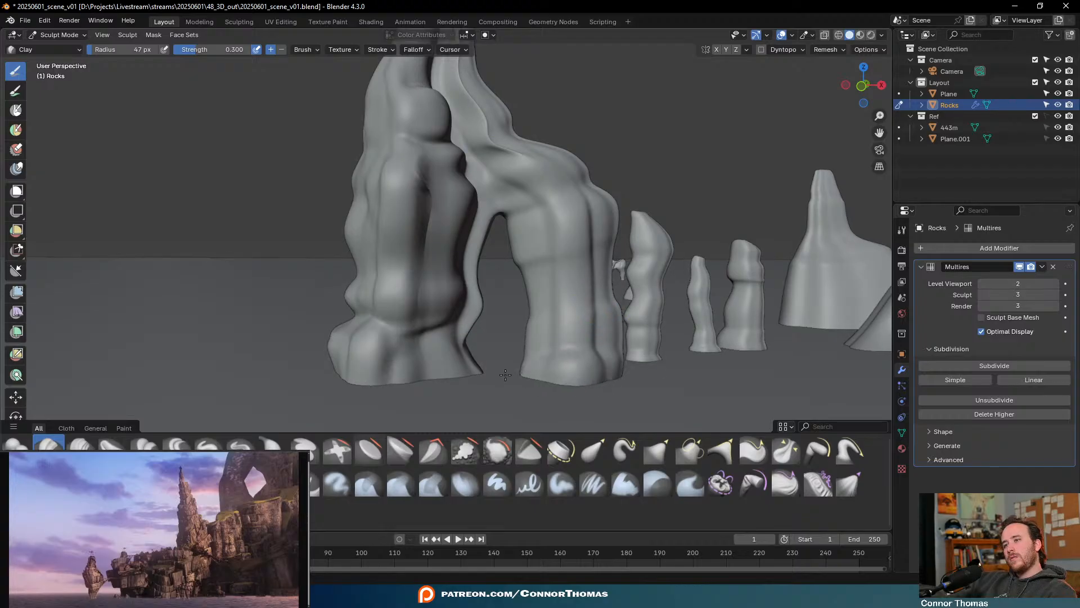
Sculpt an elongated Clay lump on the outer side of the arch's right leg, about halfway up
mouse_move(599, 372)
middle_down()
mouse_move(626, 327)
mouse_move(508, 297)
middle_up()
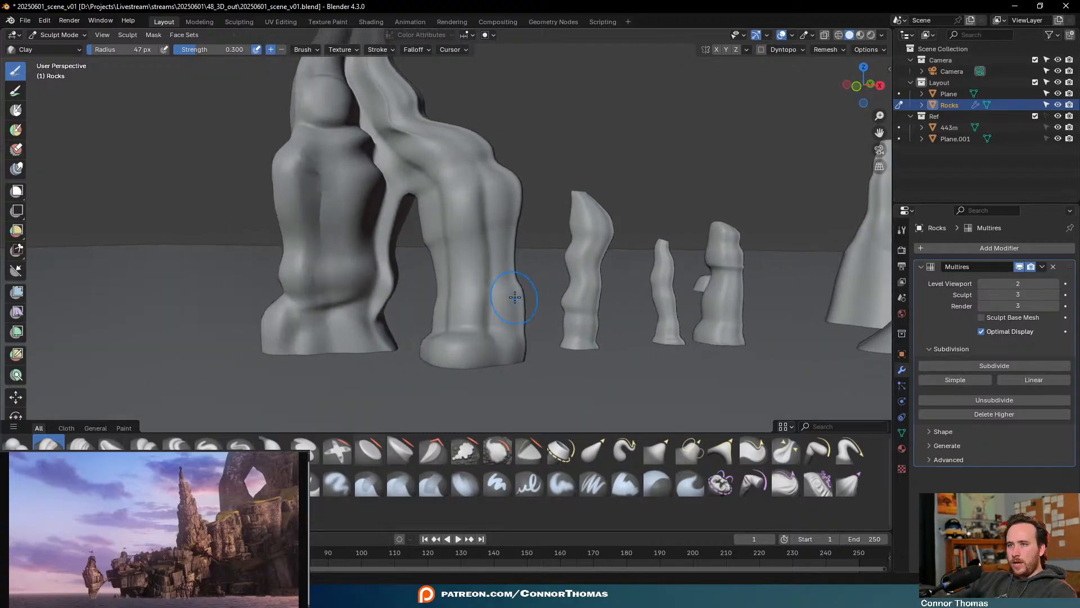
scroll(484, 265, up, 2)
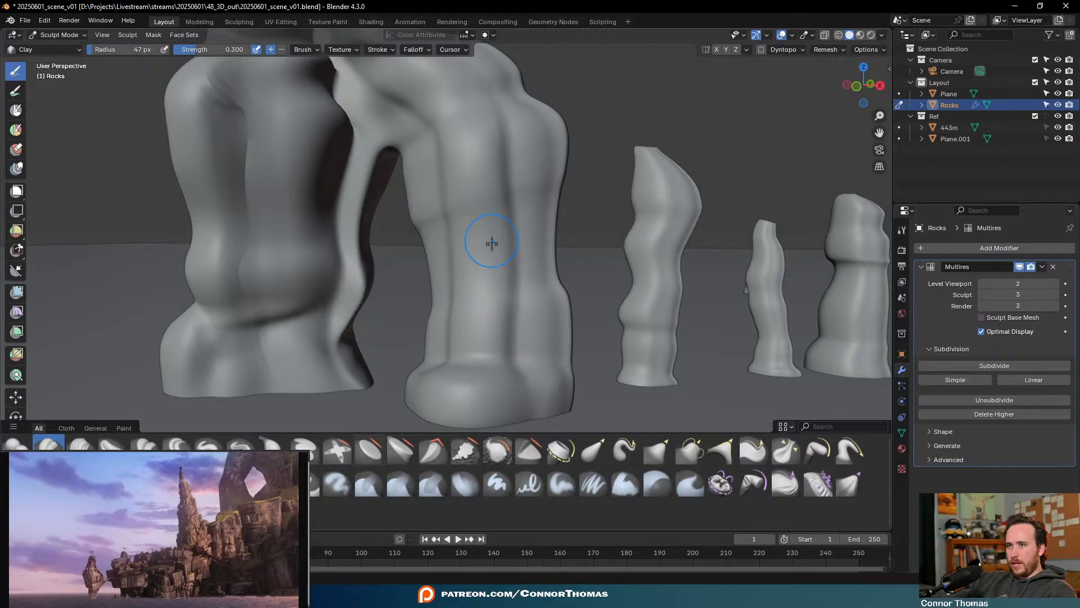
shift+middle_drag(490, 242, 488, 299)
drag(511, 299, 511, 346)
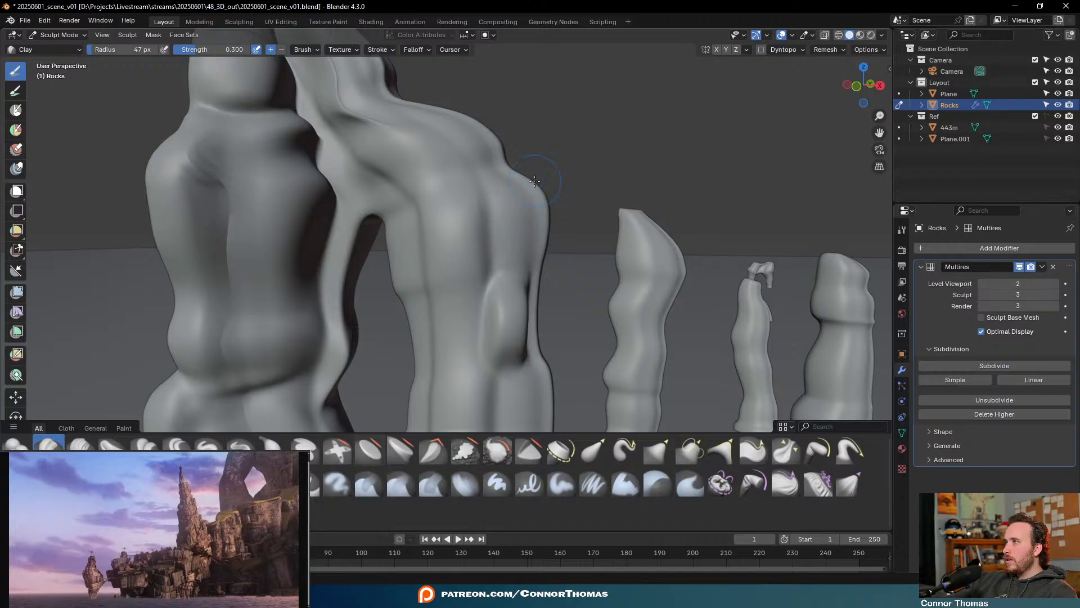
Build up rounded Clay knobs at the base of the right spire, where it meets the arch and the left pillar
middle_drag(529, 176, 550, 229)
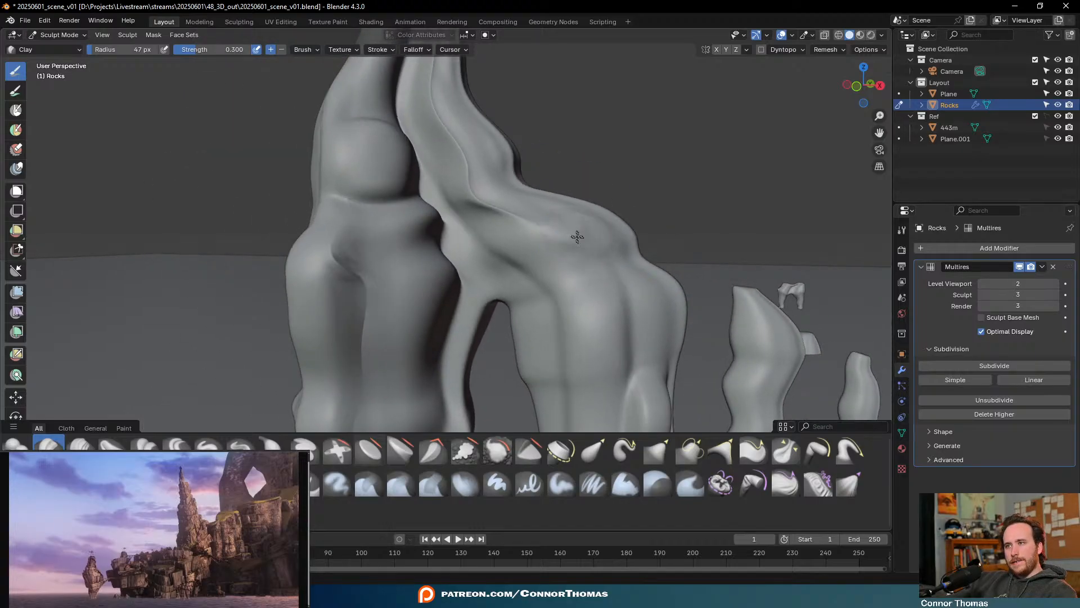
mouse_move(491, 162)
mouse_down()
mouse_move(434, 96)
mouse_move(442, 169)
mouse_move(425, 196)
mouse_up()
scroll(597, 178, down, 3)
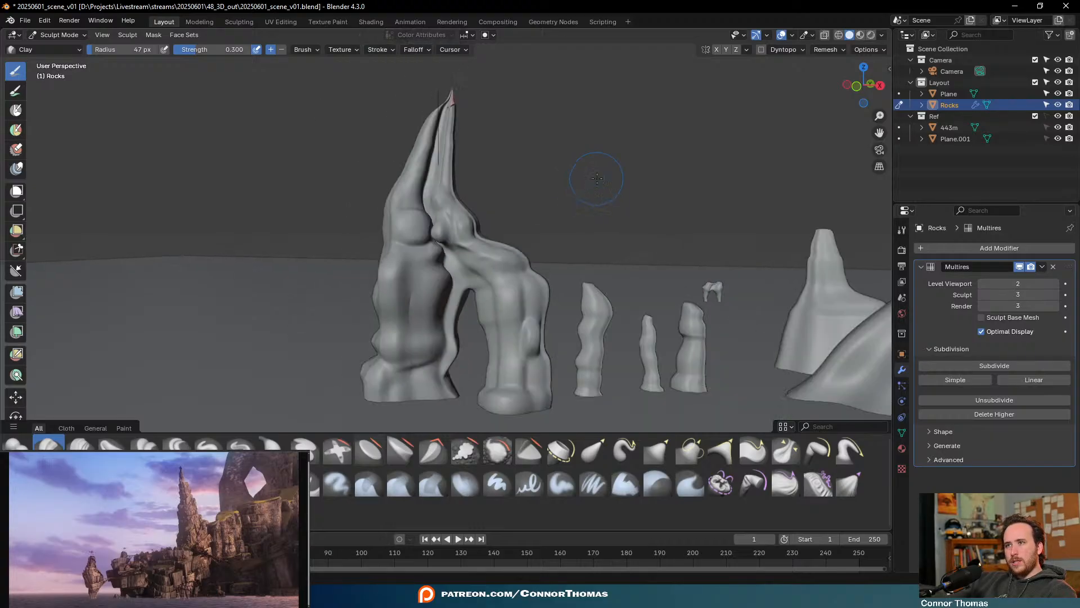
scroll(503, 251, up, 4)
mouse_move(473, 271)
mouse_down()
mouse_move(450, 354)
mouse_move(457, 270)
mouse_move(450, 349)
mouse_move(456, 265)
mouse_move(445, 214)
mouse_move(447, 241)
mouse_up()
Add more vertical Clay buildup along the inner side of the arch's right leg, below the shoulder
scroll(491, 189, down, 3)
middle_drag(491, 189, 530, 254)
mouse_move(450, 276)
mouse_down()
mouse_move(417, 180)
mouse_move(432, 243)
mouse_up()
drag(424, 291, 416, 341)
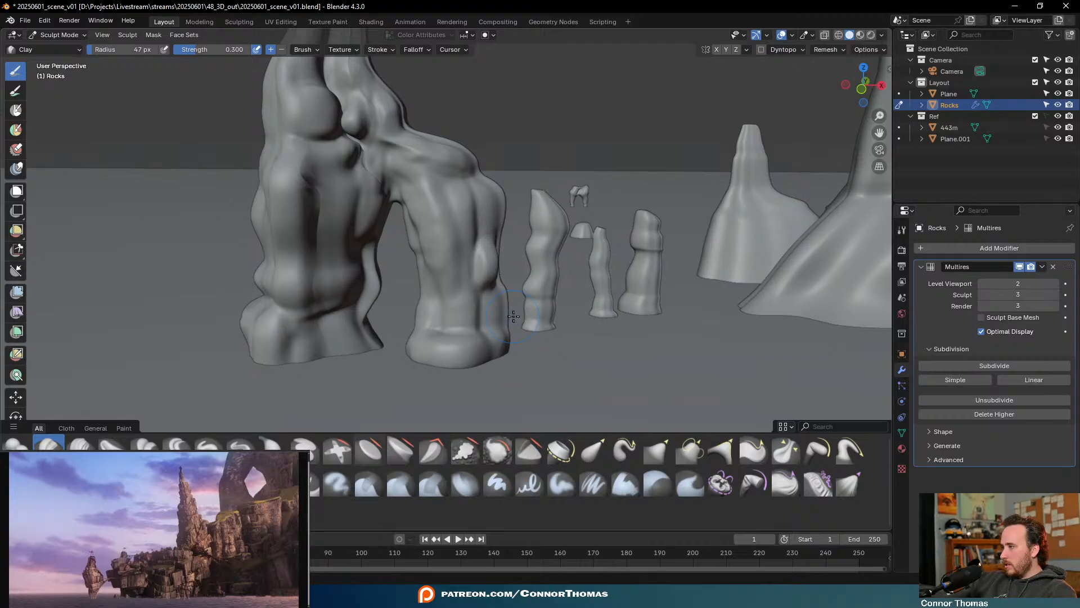
Build up Clay in the groove between the two upper spires and down the right spire's flank
middle_drag(531, 253, 510, 237)
middle_drag(472, 161, 462, 152)
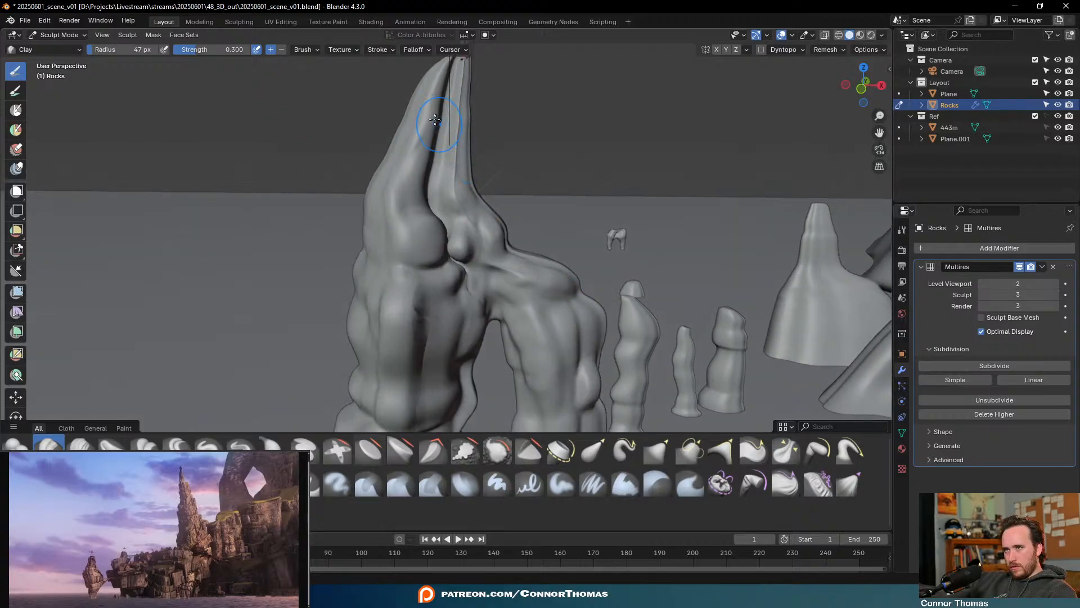
drag(436, 117, 409, 162)
mouse_move(440, 99)
mouse_down()
mouse_move(424, 177)
mouse_move(444, 196)
mouse_move(488, 200)
mouse_up()
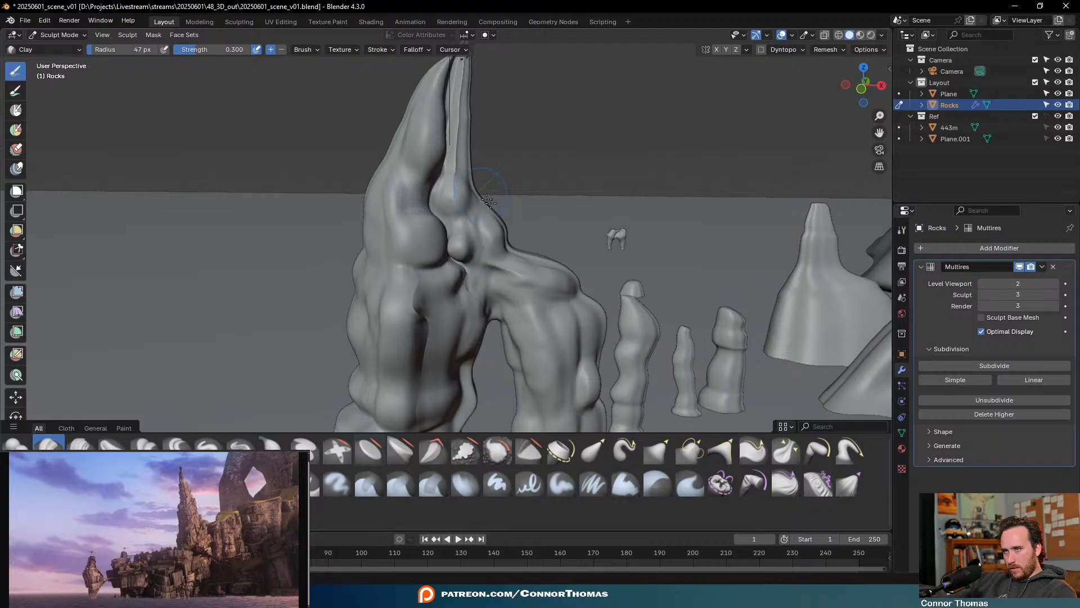
Enter edit mode on the Rocks object and frame the faces with reversed normals just below the right spire's tip
scroll(548, 234, down, 6)
middle_drag(547, 250, 483, 240)
scroll(482, 241, up, 3)
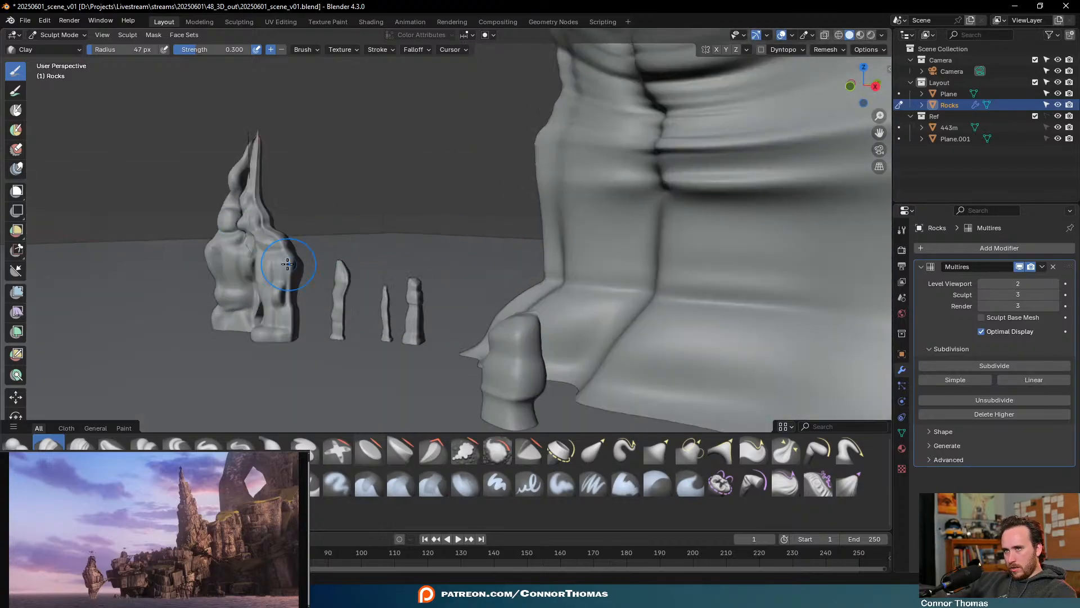
scroll(400, 257, up, 3)
mouse_move(289, 260)
shift+middle_down()
mouse_move(400, 256)
mouse_move(403, 277)
mouse_move(414, 224)
mouse_move(410, 277)
mouse_move(366, 274)
shift+middle_up()
scroll(400, 256, down, 2)
scroll(366, 273, up, 6)
scroll(366, 273, down, 2)
click(61, 35)
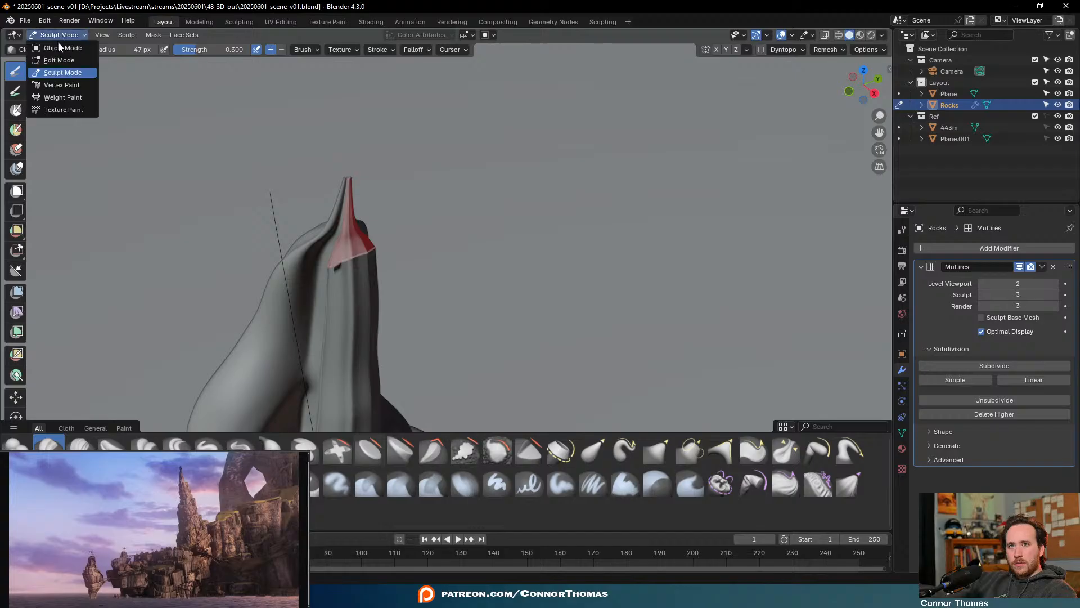
key(Tab)
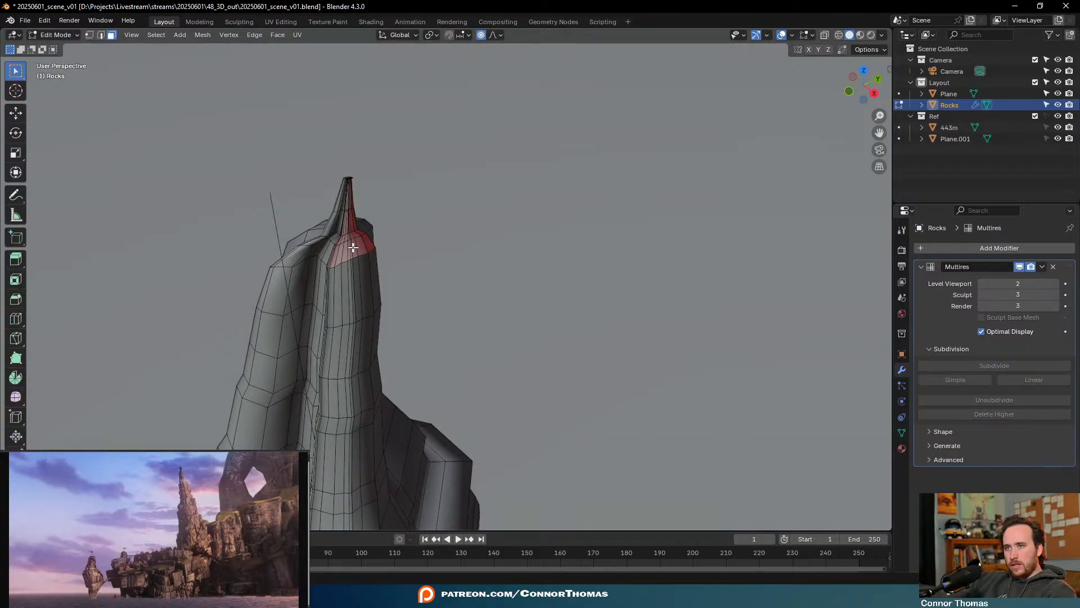
key(KP_Decimal)
scroll(363, 253, down, 5)
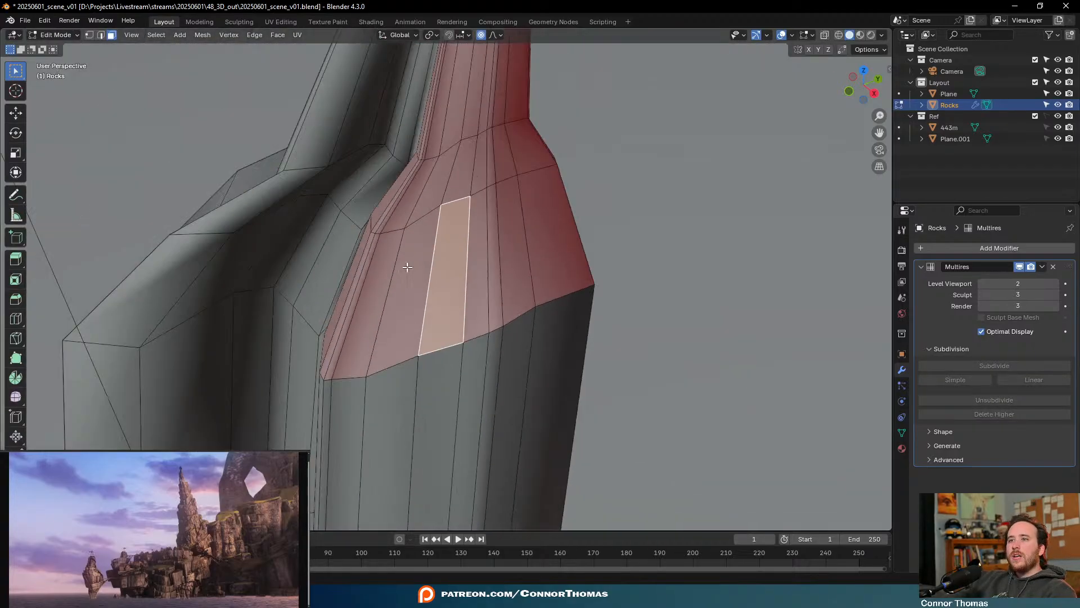
middle_drag(400, 255, 425, 261)
key(c)
mouse_move(386, 282)
mouse_down()
mouse_move(374, 282)
mouse_move(388, 300)
mouse_up()
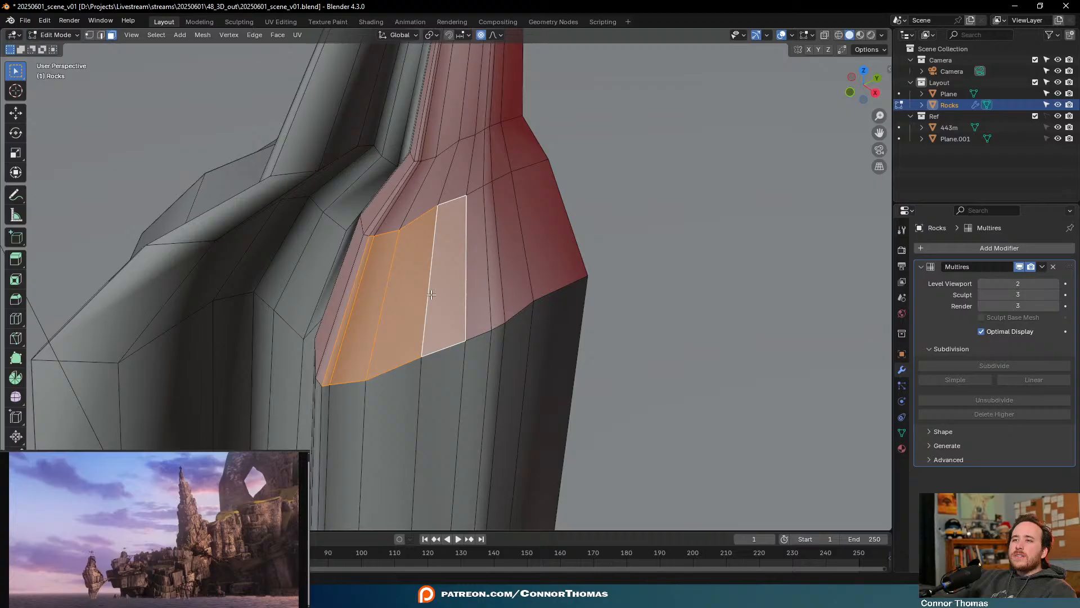
right_click(388, 300)
mouse_move(574, 279)
middle_down()
mouse_move(582, 243)
mouse_move(511, 275)
middle_up()
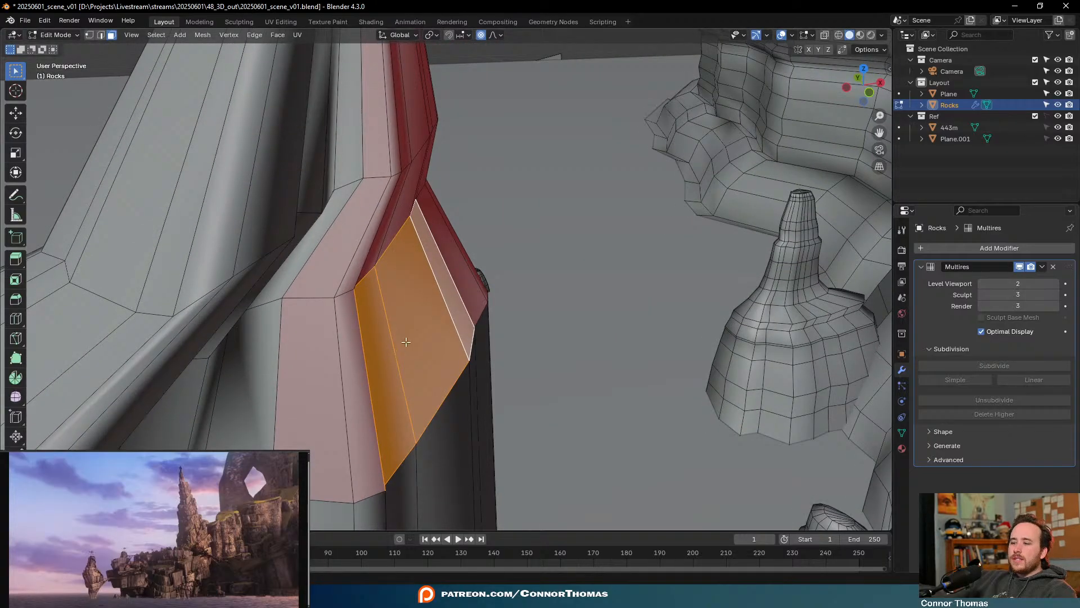
Recalculate the face normals of the entire Rocks mesh and return to object mode with nothing selected
key(a)
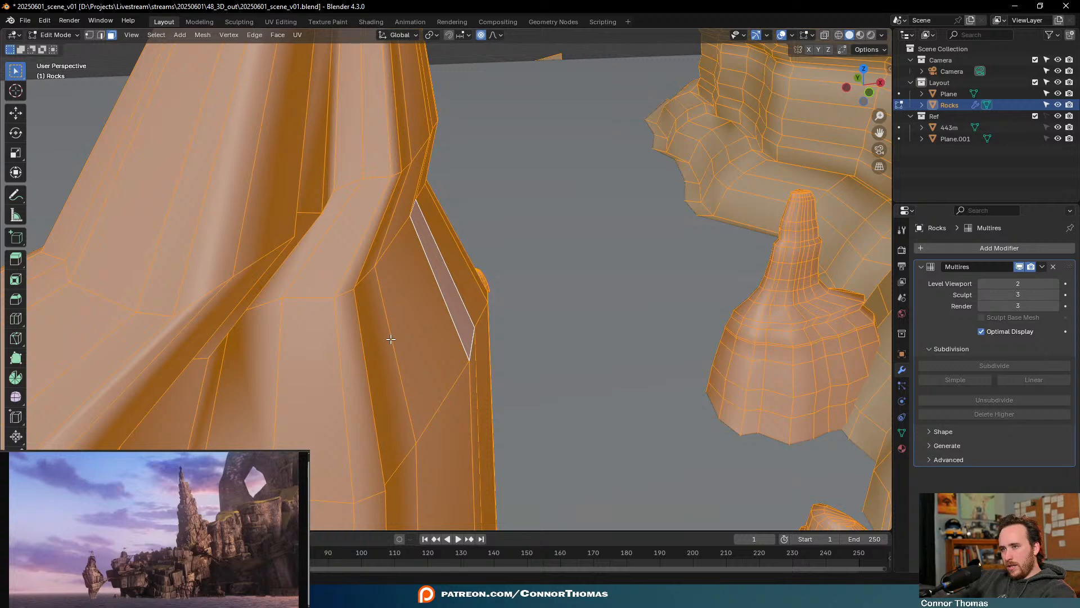
key(q)
click(391, 339)
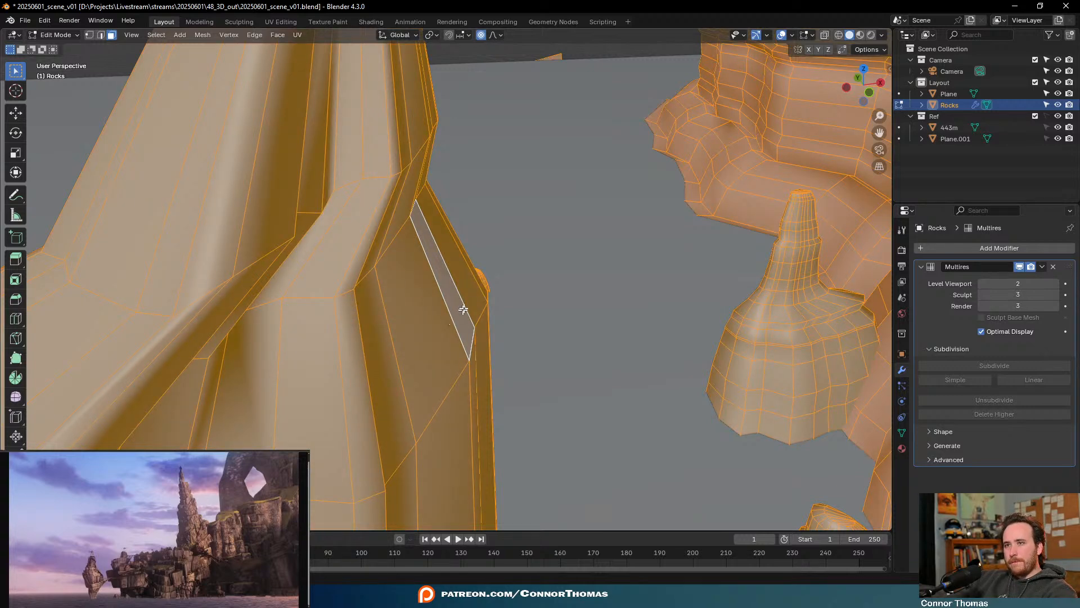
key(Tab)
click(544, 365)
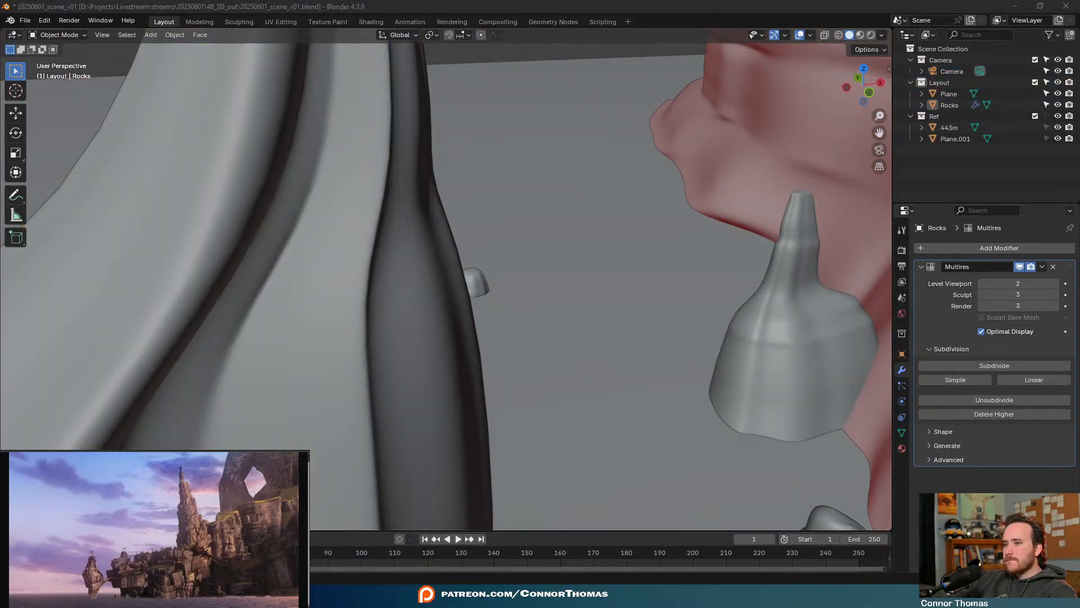
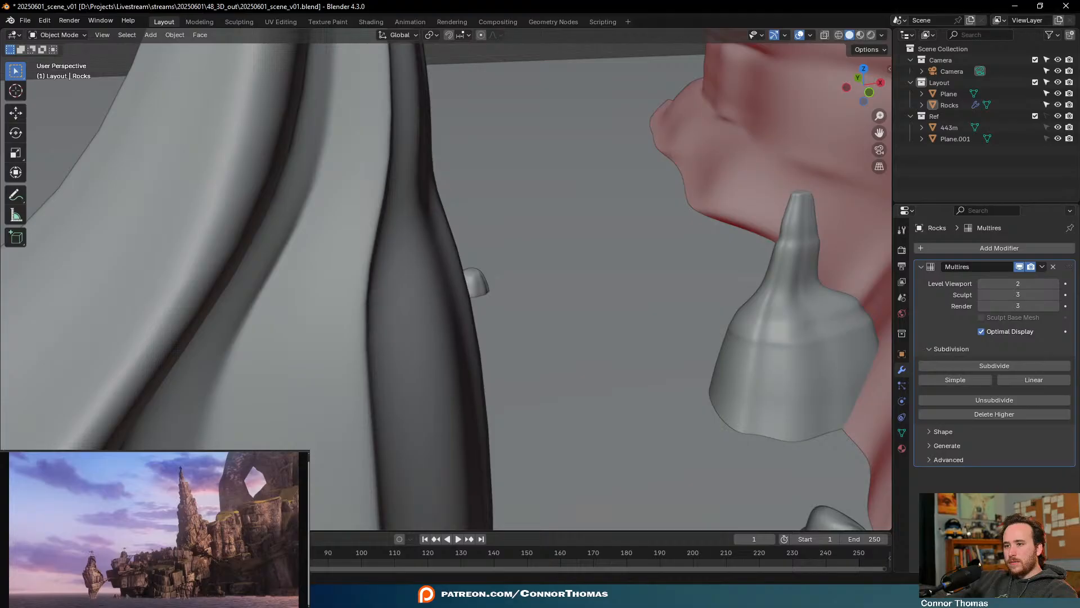
Return the Rocks object to Sculpt Mode with the spire tip in view
middle_drag(526, 318, 451, 309)
scroll(488, 330, down, 7)
key(Tab)
key(Tab)
scroll(442, 341, up, 1)
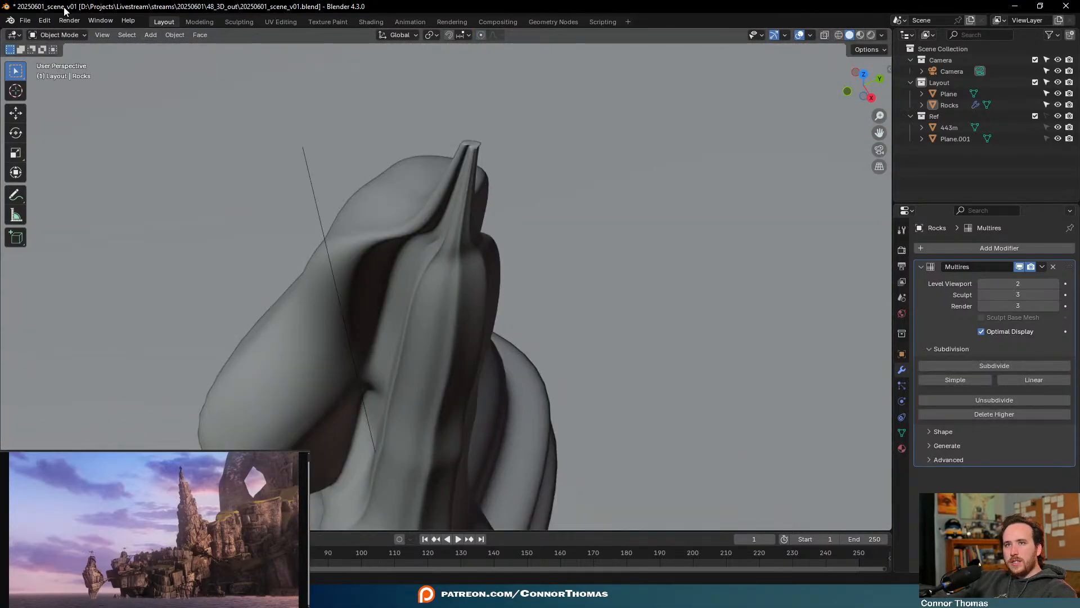
click(56, 35)
click(72, 74)
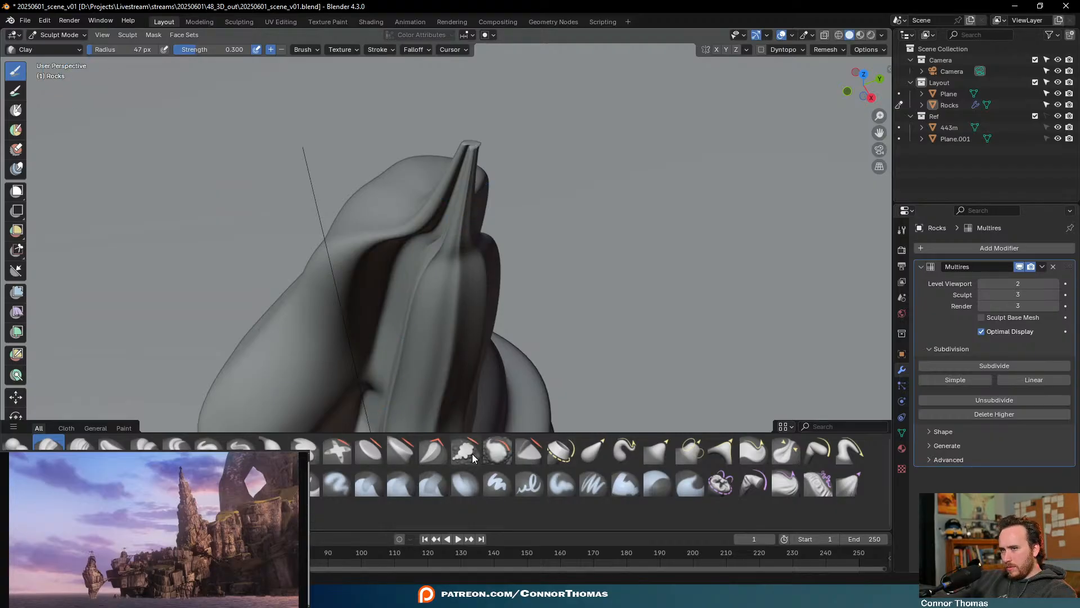
Smooth the pinched spire tip using the Smooth brush with a radius of 90 px, and show the brush settings
click(498, 450)
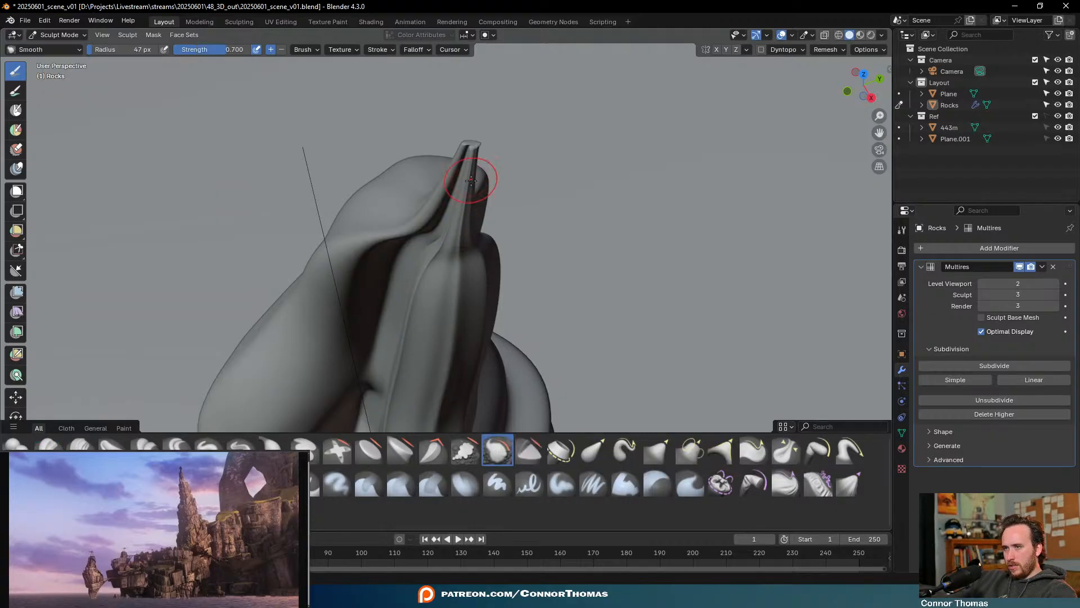
middle_drag(471, 180, 470, 229)
key(f)
click(495, 265)
middle_drag(495, 265, 458, 204)
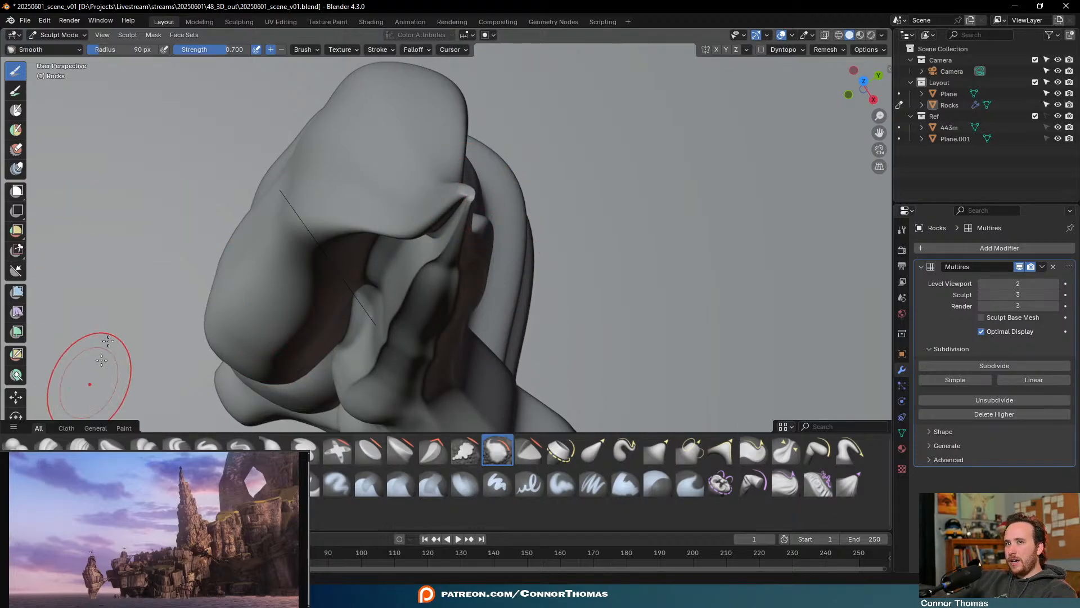
mouse_move(482, 278)
middle_down()
mouse_move(496, 217)
mouse_move(484, 222)
middle_up()
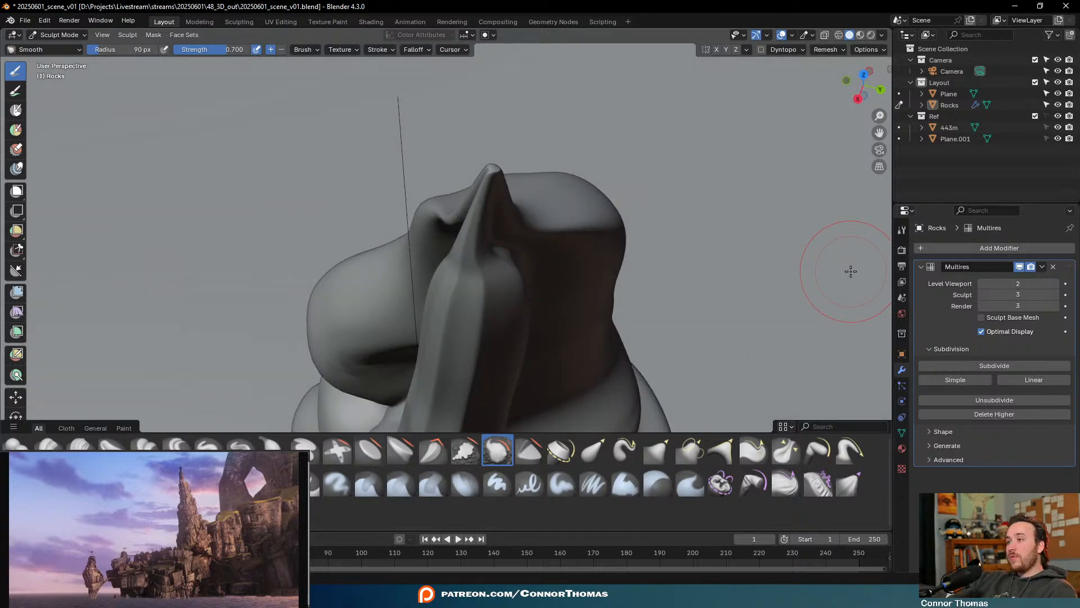
click(902, 230)
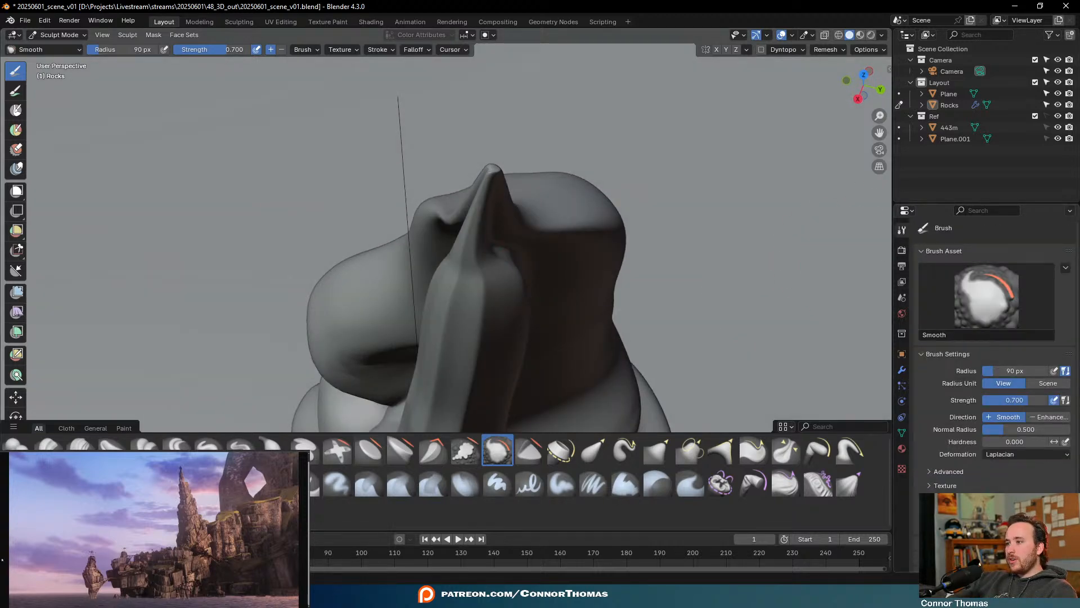
mouse_move(511, 181)
middle_down()
mouse_move(511, 270)
mouse_move(549, 259)
mouse_move(508, 198)
middle_up()
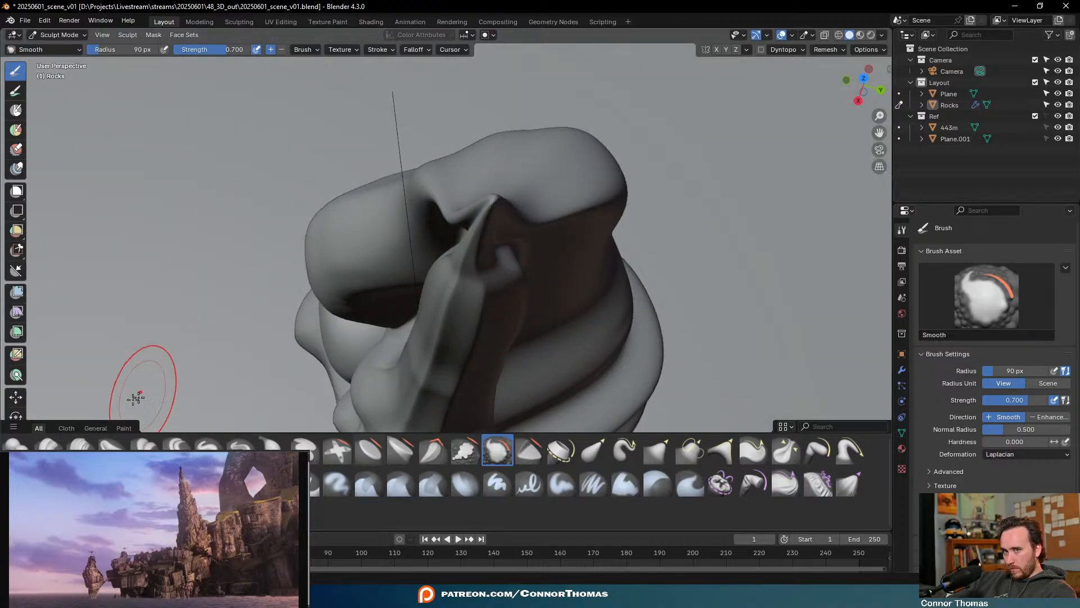
Inflate the spire tip and the junction below it into a thicker, rounded peak with the Blob brush
click(13, 445)
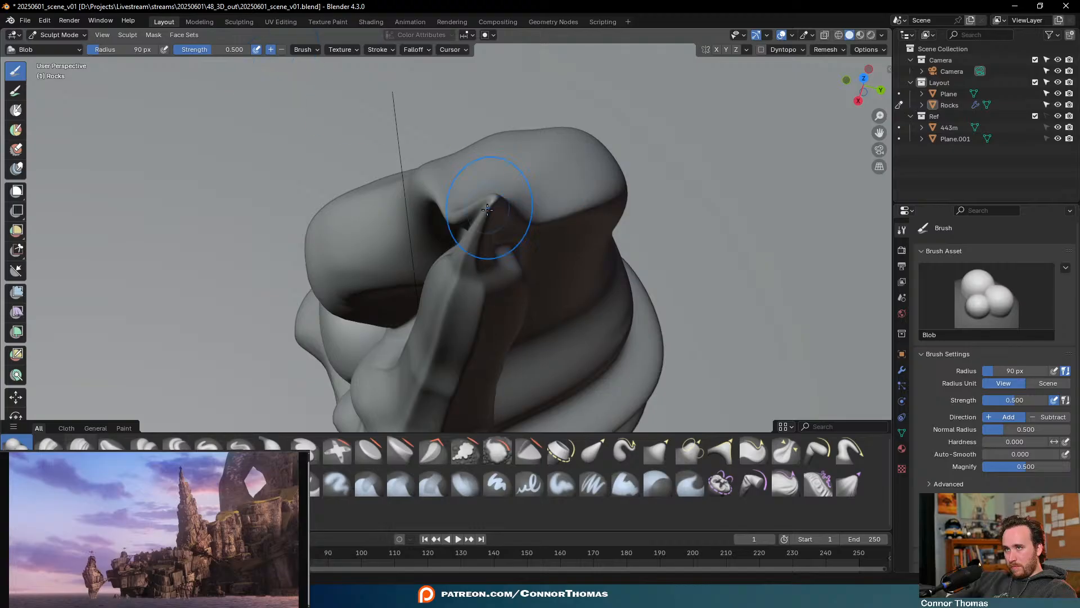
mouse_move(487, 209)
mouse_down()
mouse_move(477, 222)
mouse_move(487, 206)
mouse_move(515, 208)
mouse_move(510, 249)
mouse_move(498, 225)
mouse_move(531, 217)
mouse_up()
mouse_move(531, 217)
middle_down()
mouse_move(639, 198)
mouse_move(440, 200)
middle_up()
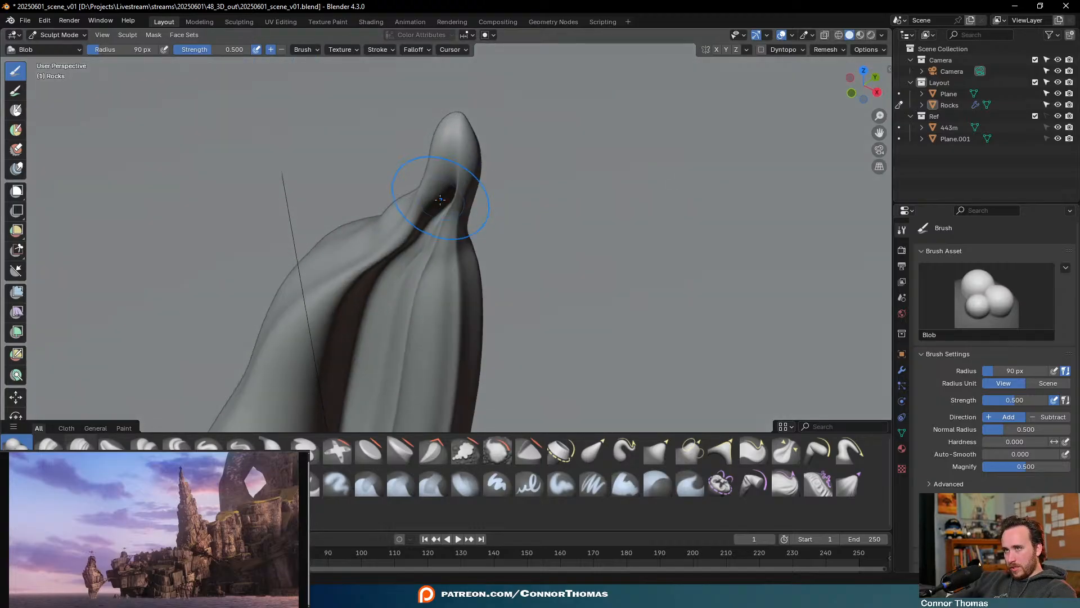
mouse_move(440, 199)
mouse_down()
mouse_move(441, 225)
mouse_move(444, 214)
mouse_move(511, 203)
mouse_up()
middle_drag(512, 202, 514, 249)
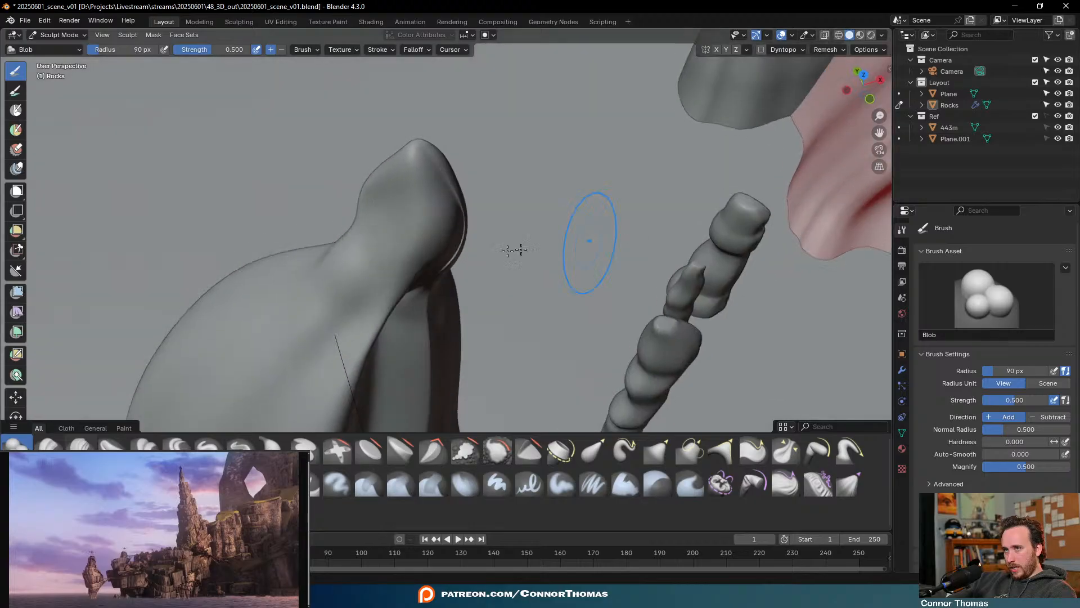
drag(514, 249, 410, 224)
middle_drag(410, 225, 467, 319)
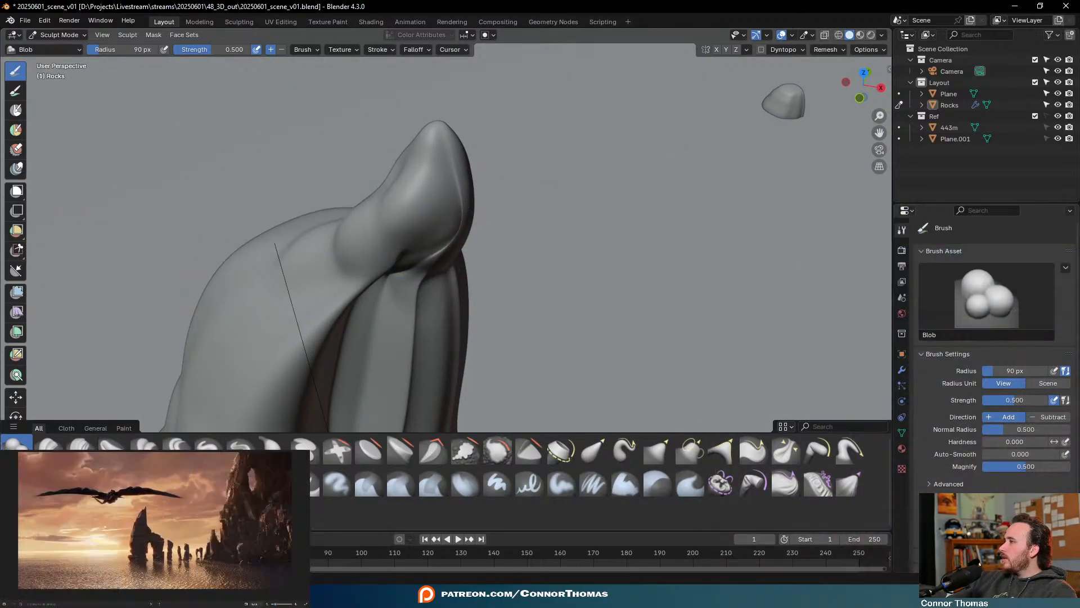
Bring up the second 3D Viewport window, and set the Camera's background image depth to Back from object mode
click(452, 597)
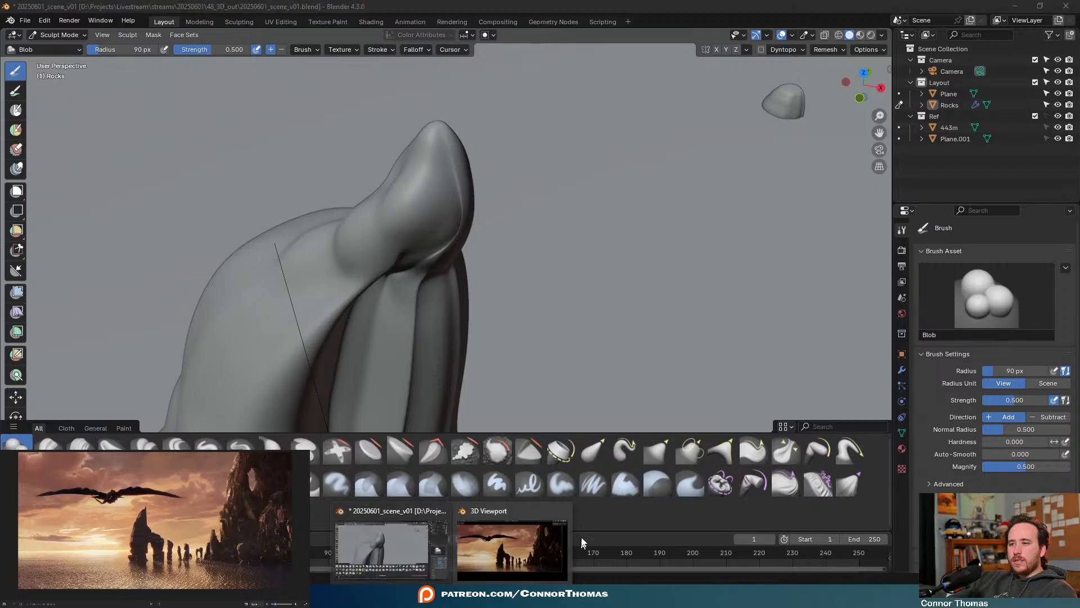
click(526, 547)
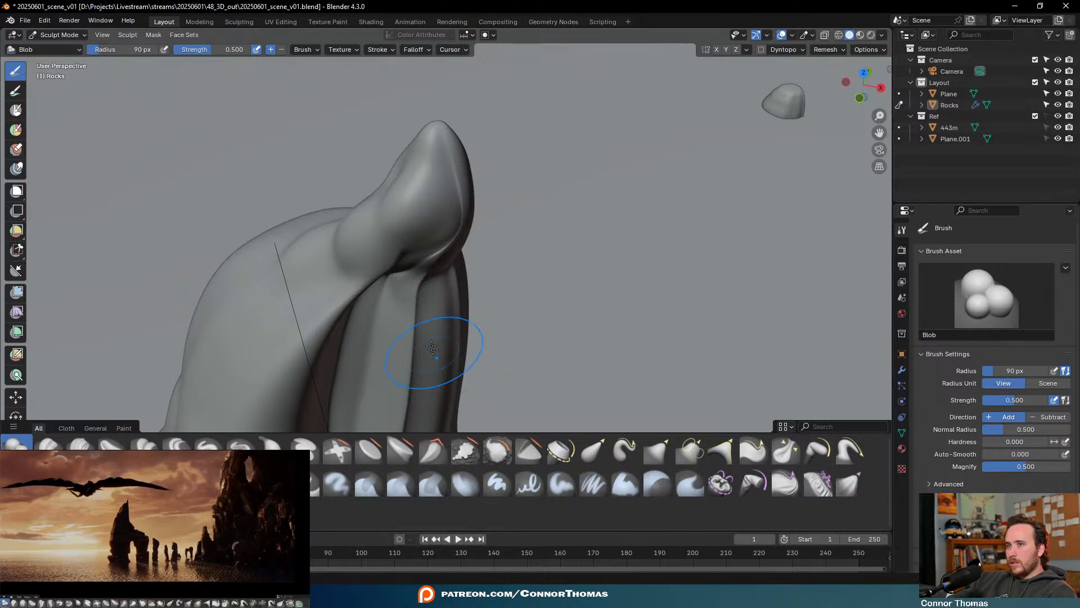
click(59, 35)
click(69, 52)
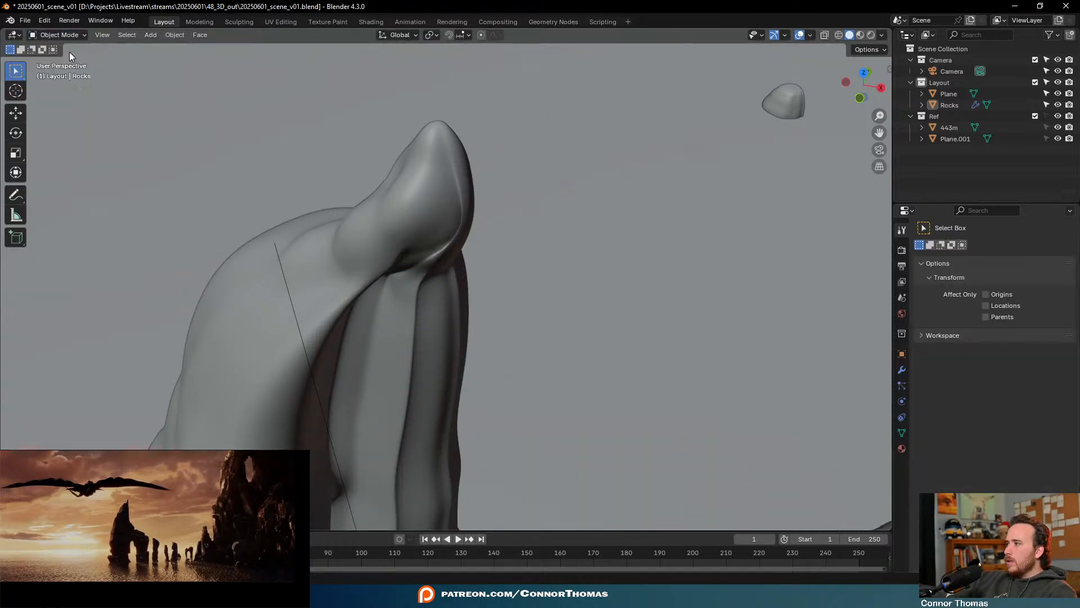
click(357, 237)
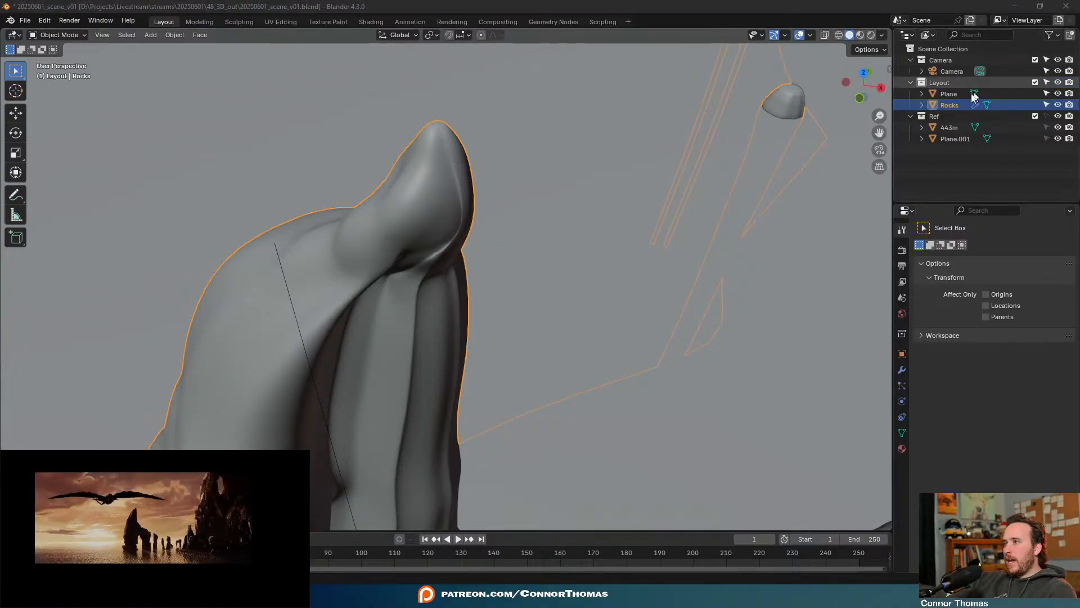
click(948, 71)
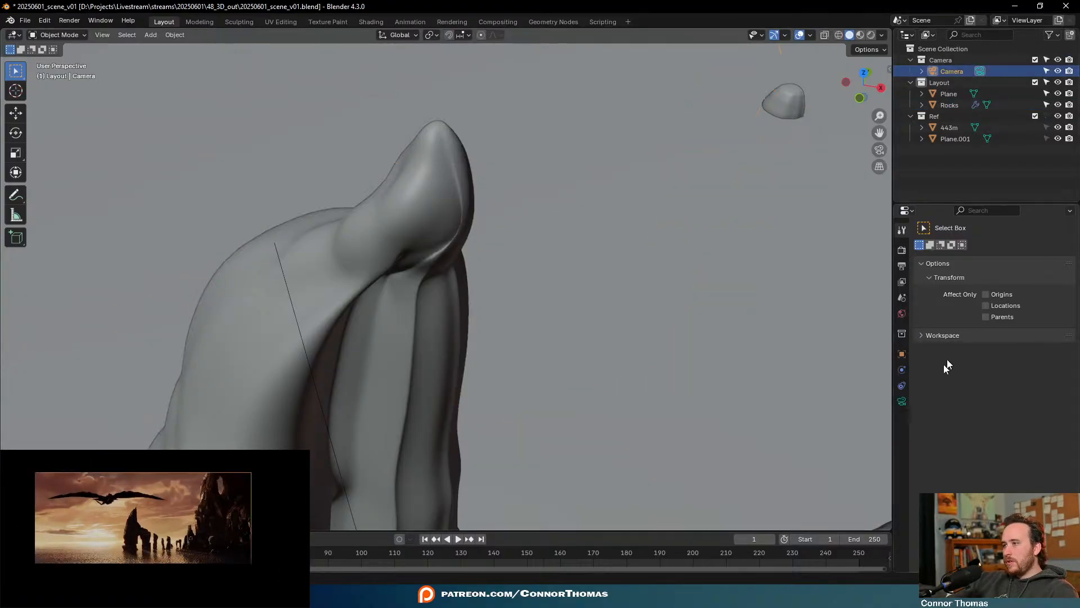
click(901, 401)
scroll(1017, 417, down, 10)
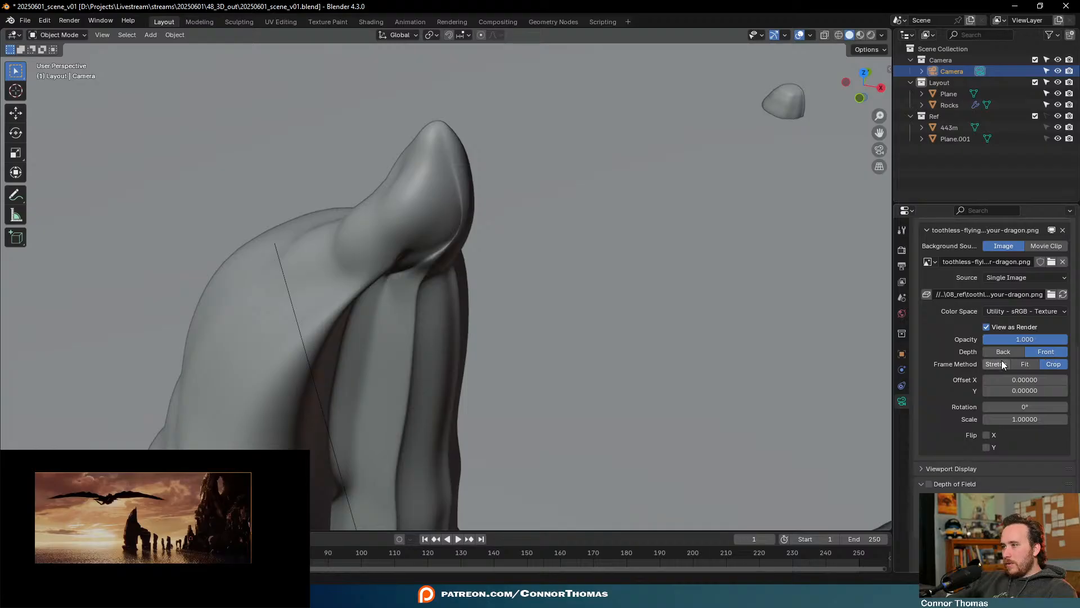
click(1002, 351)
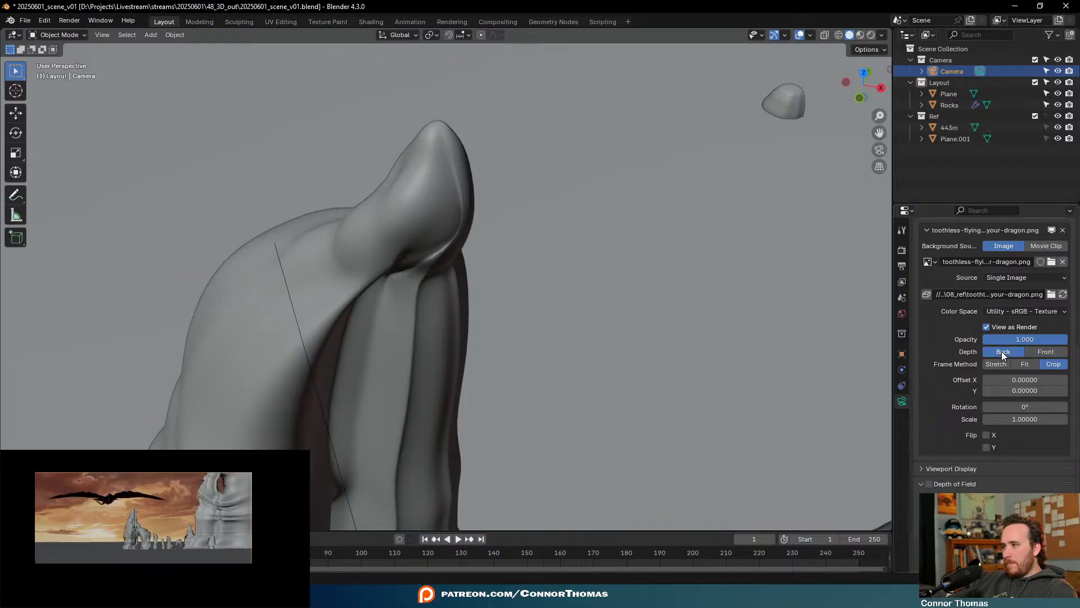
Isolate the large cliff's faces in the Rocks mesh, flip their reversed normals, and return to object mode
click(458, 160)
middle_drag(516, 236, 489, 171)
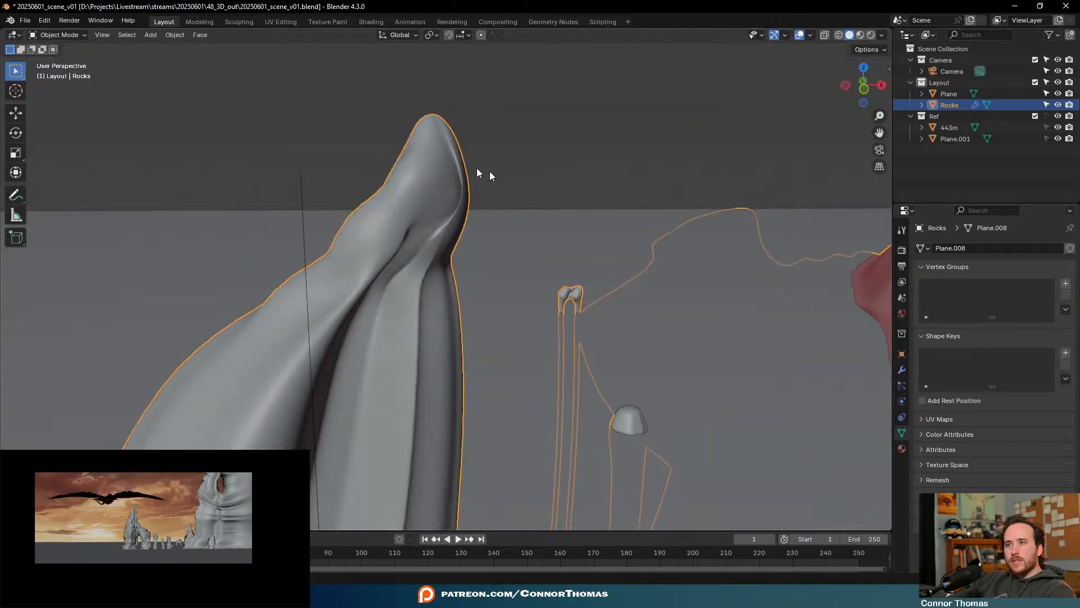
scroll(421, 272, down, 10)
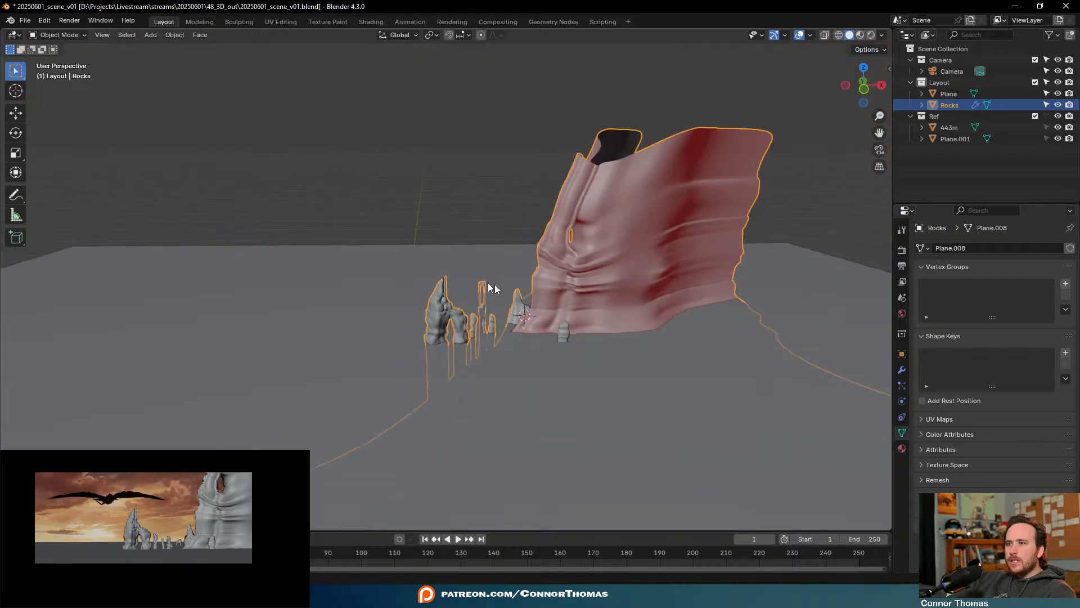
scroll(633, 333, up, 5)
key(Tab)
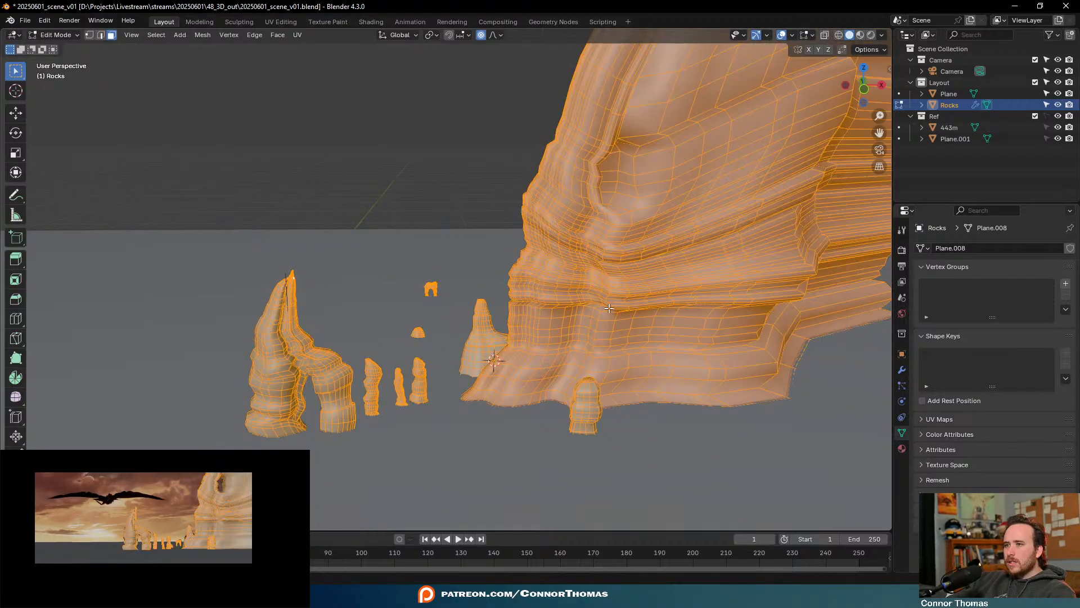
key(alt+a)
key(a)
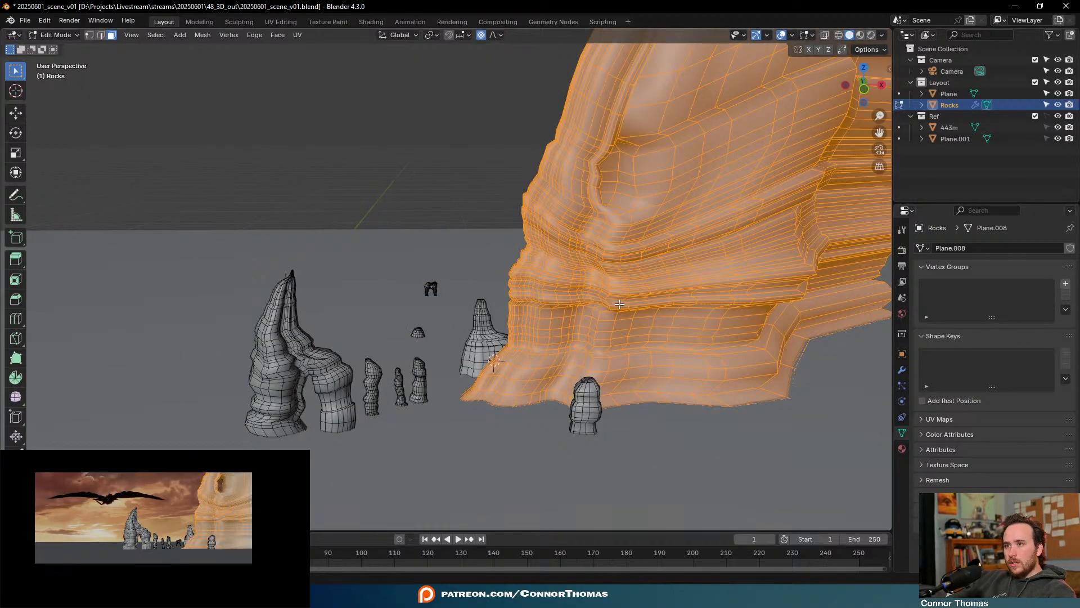
key(p)
click(619, 303)
middle_drag(613, 284, 426, 356)
key(Tab)
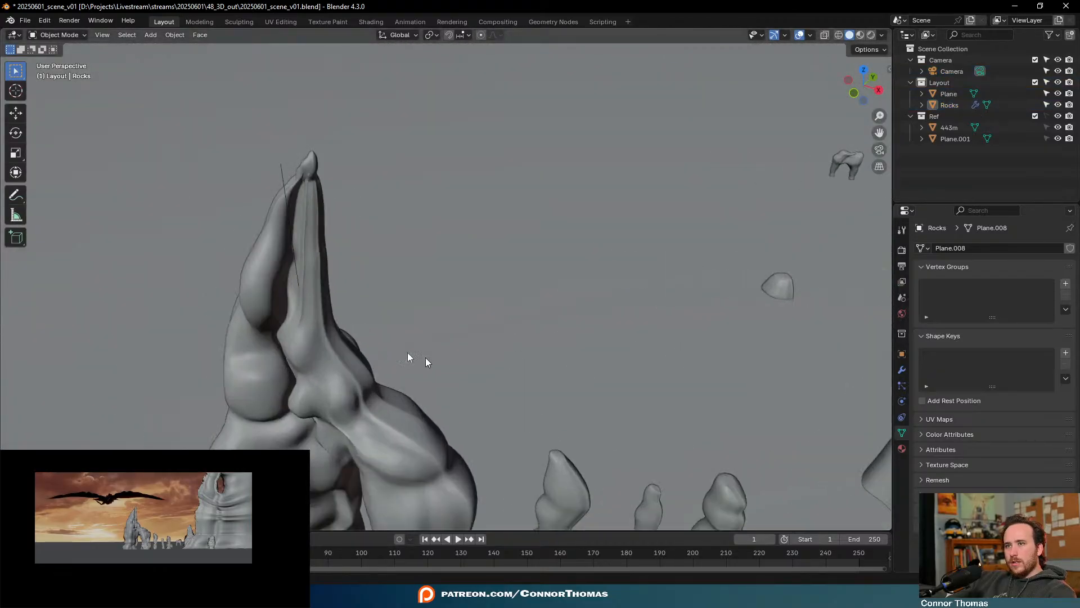
Select the faces around the spire tip in the Rocks mesh, centre the view on them, and return to object mode
click(265, 234)
key(Tab)
key(a)
key(alt+a)
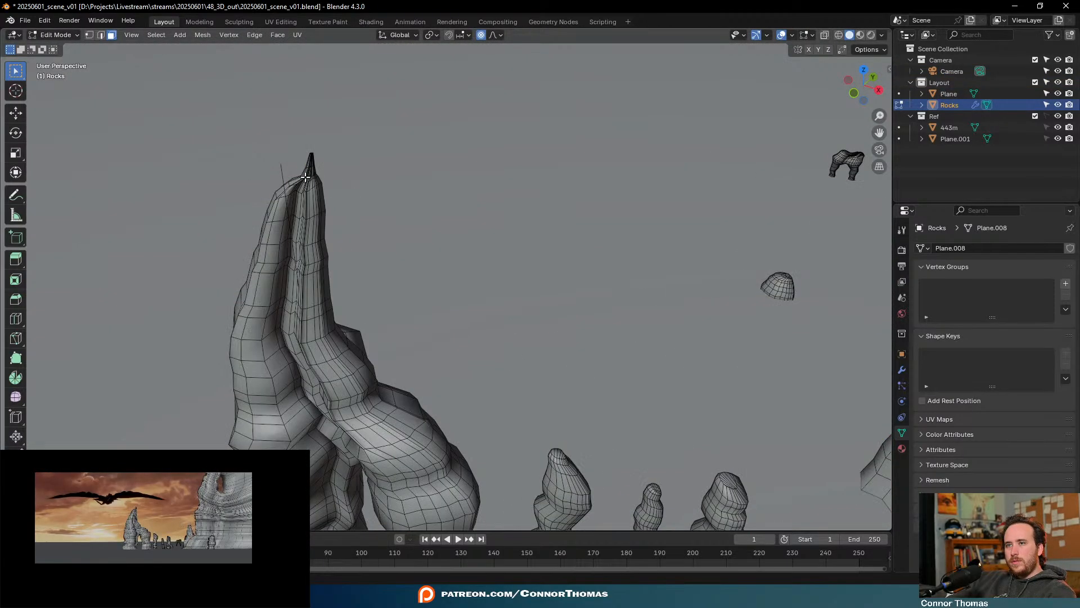
key(a)
click(308, 191)
key(ctrl+KP_Add)
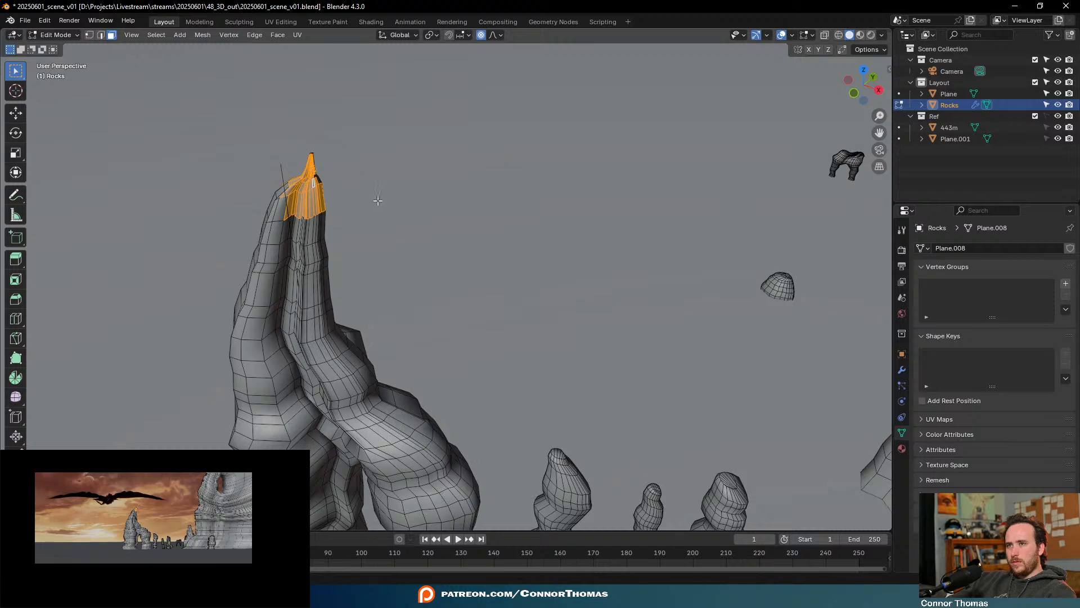
key(KP_Decimal)
scroll(471, 186, down, 7)
key(Tab)
scroll(507, 276, up, 6)
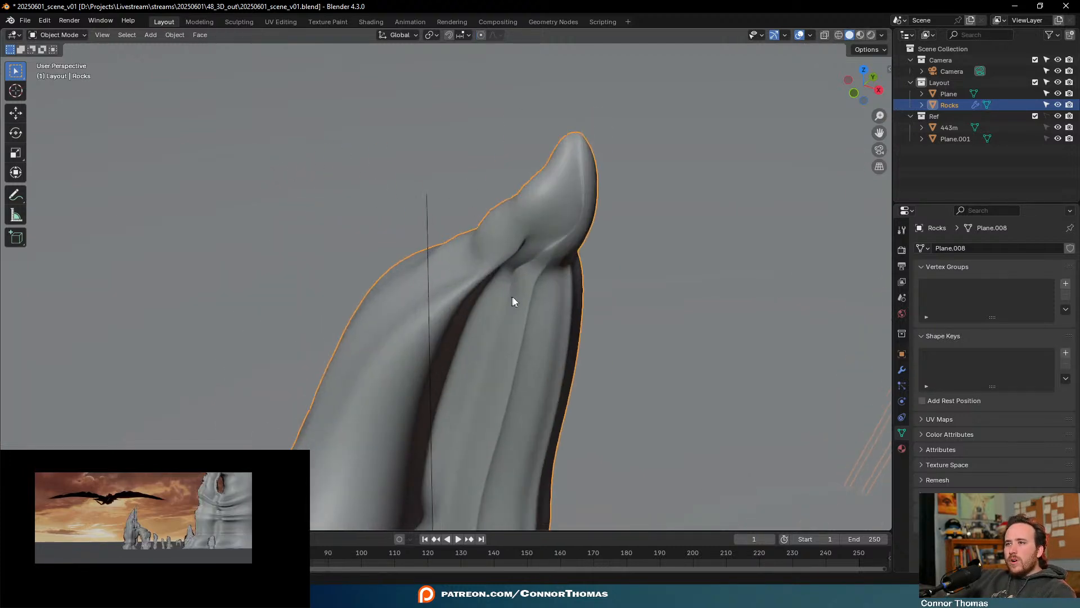
Enter Sculpt Mode on the Rocks and smooth the bulging spire tip using the Smooth brush with a radius of 203 px
click(42, 35)
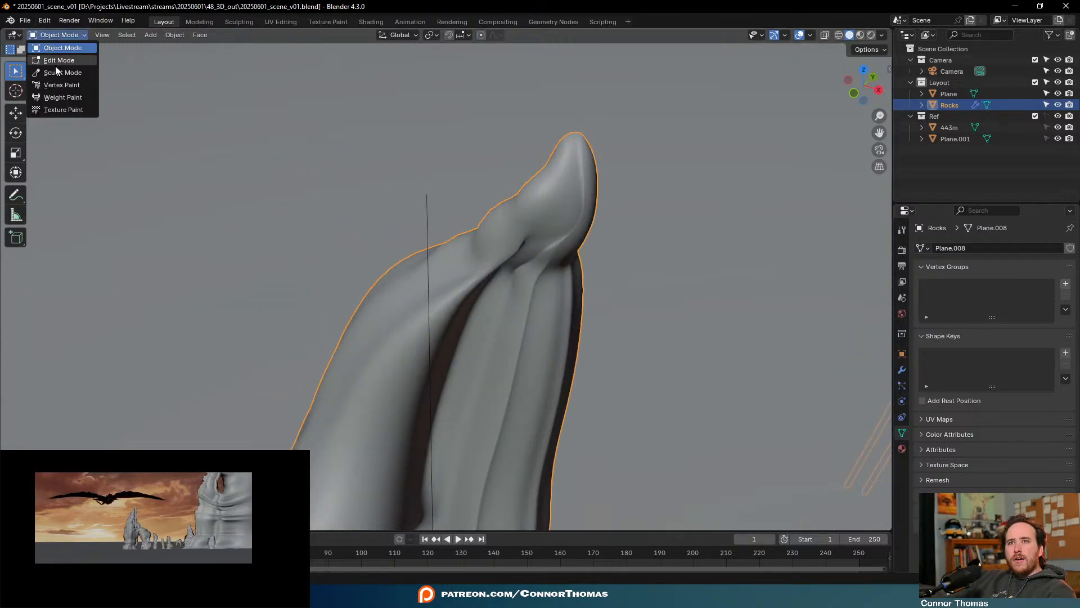
click(64, 73)
mouse_move(645, 174)
middle_down()
mouse_move(591, 181)
mouse_move(579, 236)
middle_up()
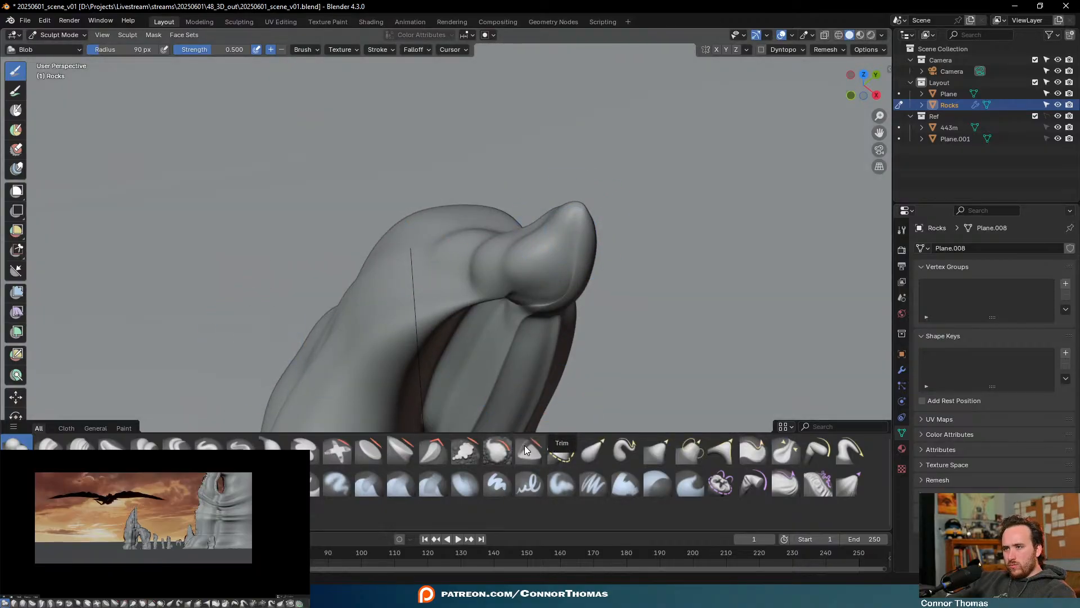
click(486, 448)
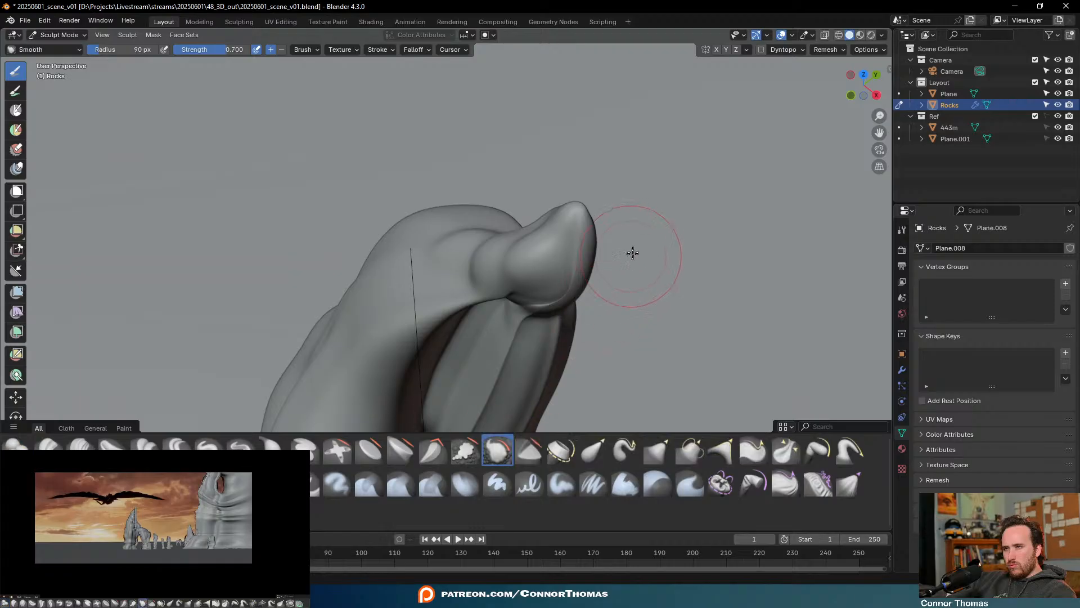
middle_drag(632, 251, 552, 235)
drag(553, 235, 485, 405)
mouse_move(501, 379)
middle_down()
mouse_move(495, 360)
mouse_move(362, 241)
middle_up()
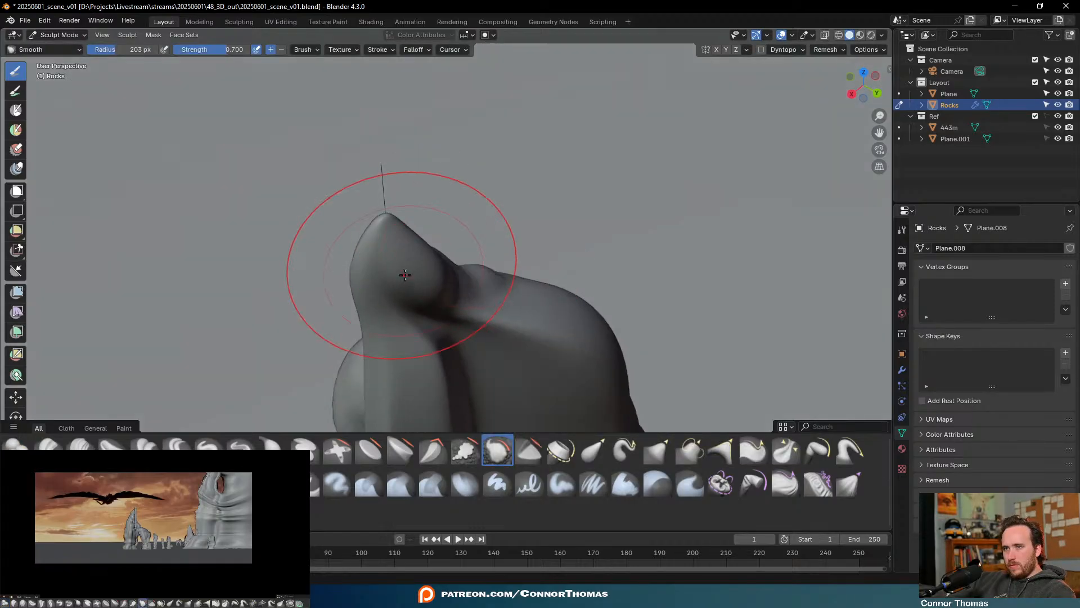
middle_drag(398, 208, 471, 311)
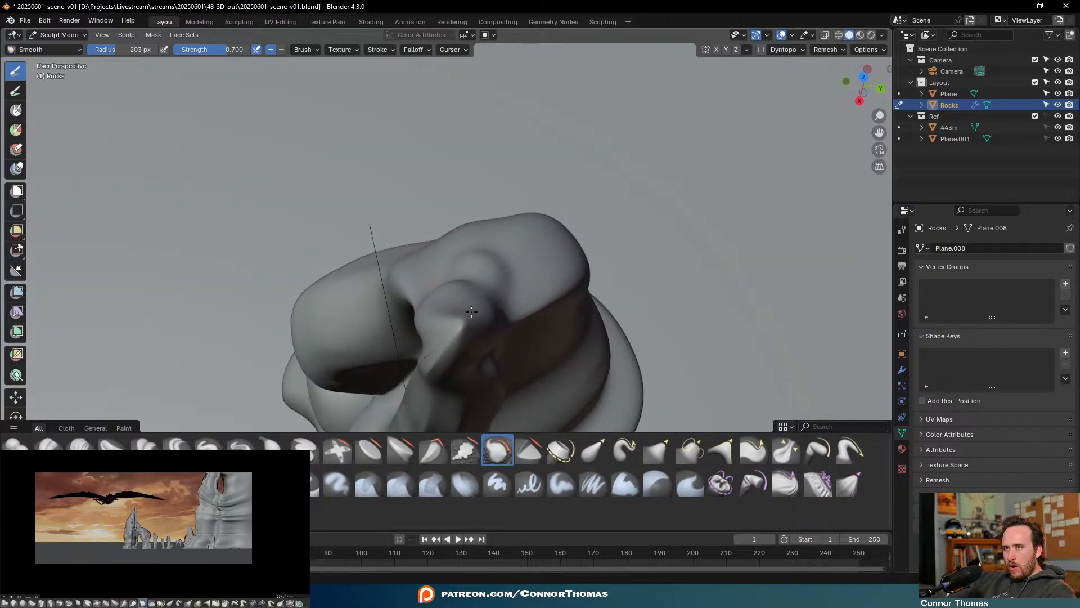
Thicken the narrow peak of the tall rock spire into a rounded bulge using the Blob brush at 203 px radius
middle_drag(543, 264, 562, 258)
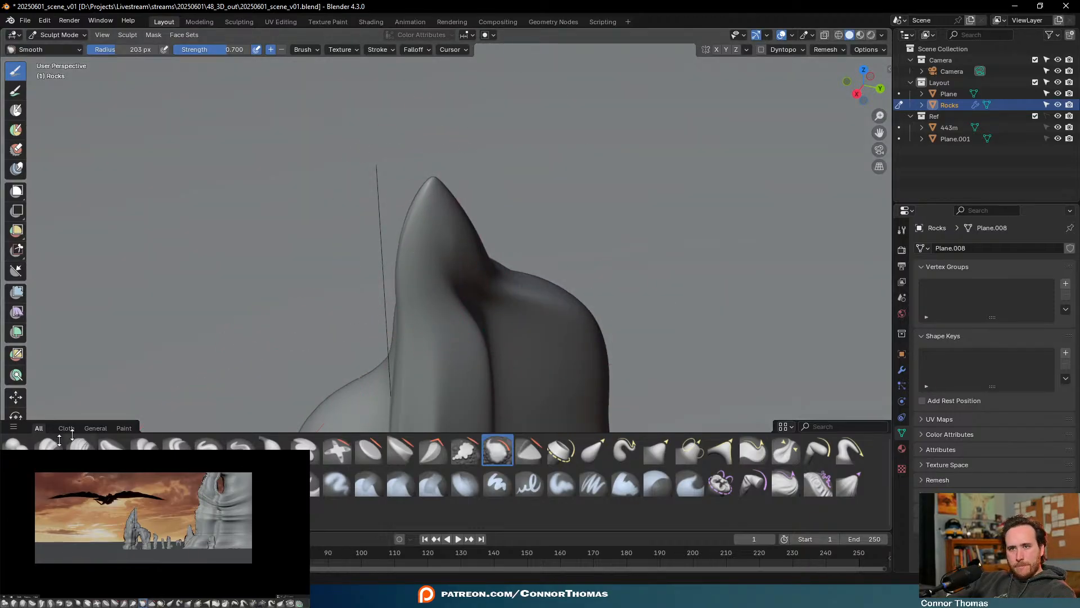
click(15, 446)
mouse_move(432, 232)
mouse_down()
mouse_move(444, 267)
mouse_move(532, 315)
mouse_move(453, 259)
mouse_move(508, 271)
mouse_move(543, 298)
mouse_move(510, 281)
mouse_up()
middle_drag(486, 245, 641, 234)
mouse_move(637, 231)
mouse_down()
mouse_move(563, 185)
mouse_move(424, 285)
mouse_move(508, 161)
mouse_move(488, 151)
mouse_up()
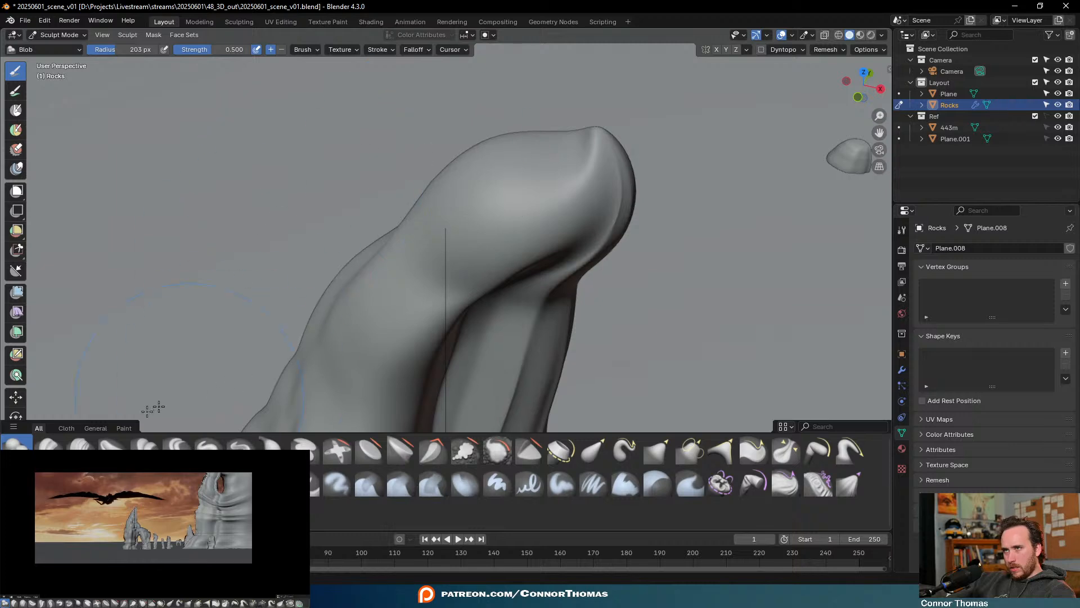
Flatten the bulging spire tip and the faces just below it into angular planes using the Scrape/Fill brush
click(467, 461)
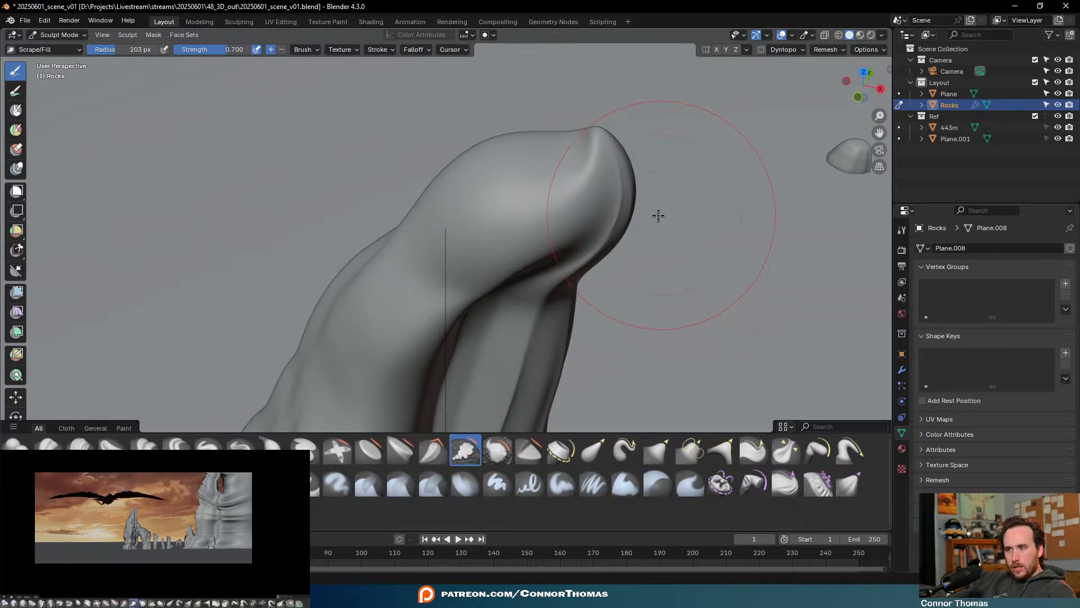
middle_drag(656, 218, 540, 264)
mouse_move(540, 265)
mouse_down()
mouse_move(533, 272)
mouse_move(556, 253)
mouse_up()
mouse_move(668, 271)
middle_down()
mouse_move(632, 229)
mouse_move(622, 194)
middle_up()
mouse_move(563, 192)
mouse_down()
mouse_move(533, 231)
mouse_move(495, 361)
mouse_move(468, 354)
mouse_up()
middle_drag(468, 354, 472, 295)
mouse_move(472, 295)
mouse_down()
mouse_move(446, 285)
mouse_move(495, 220)
mouse_up()
middle_drag(545, 224, 675, 262)
drag(461, 200, 442, 287)
middle_drag(549, 273, 427, 219)
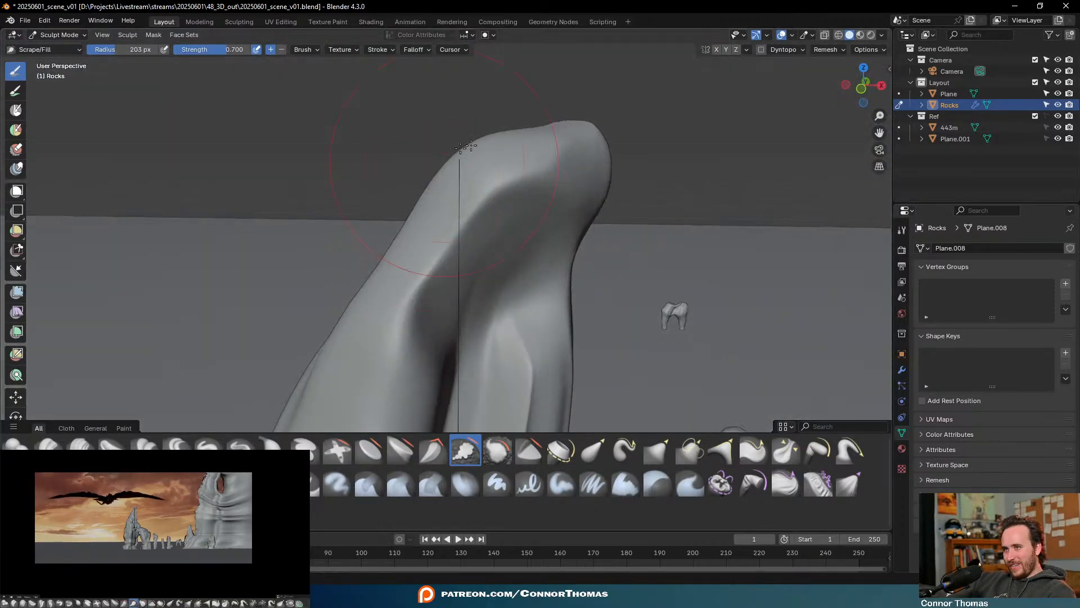
drag(490, 186, 462, 276)
middle_drag(603, 297, 553, 278)
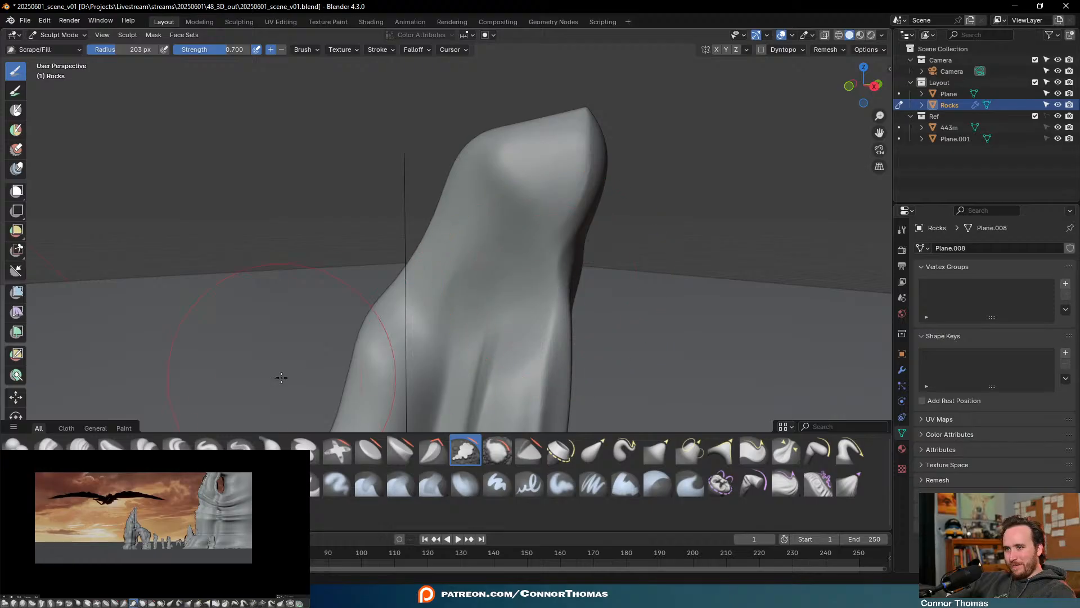
middle_drag(647, 304, 585, 283)
mouse_move(540, 256)
mouse_down()
mouse_move(555, 239)
mouse_move(531, 267)
mouse_move(566, 401)
mouse_up()
middle_drag(590, 343, 703, 310)
Try flattening the bulges midway up the arched rock with the 203 px Scrape/Fill brush, and undo the stroke
scroll(704, 310, down, 6)
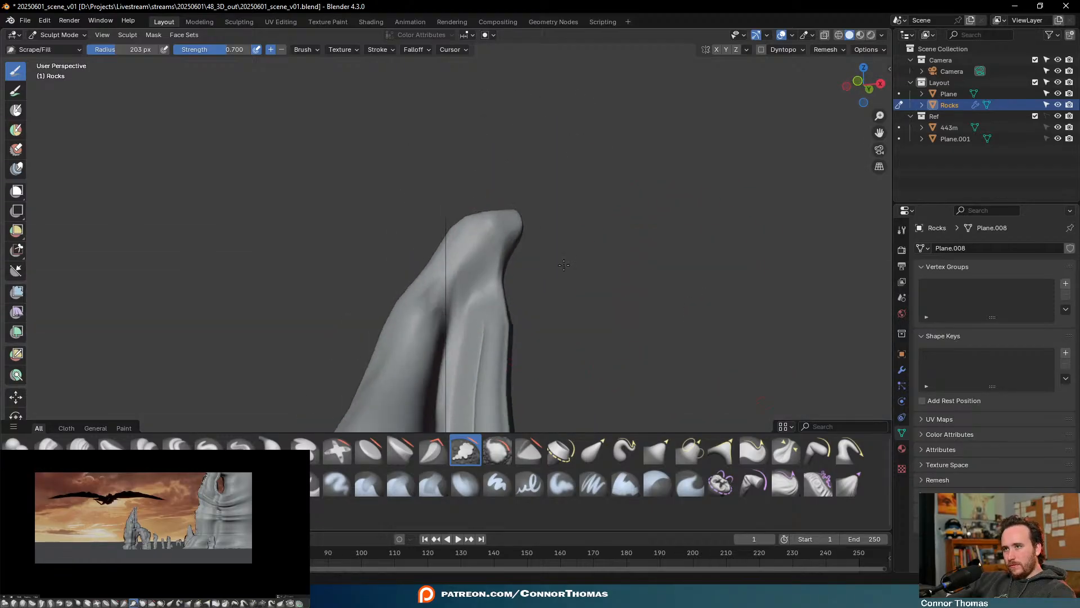
scroll(557, 314, down, 5)
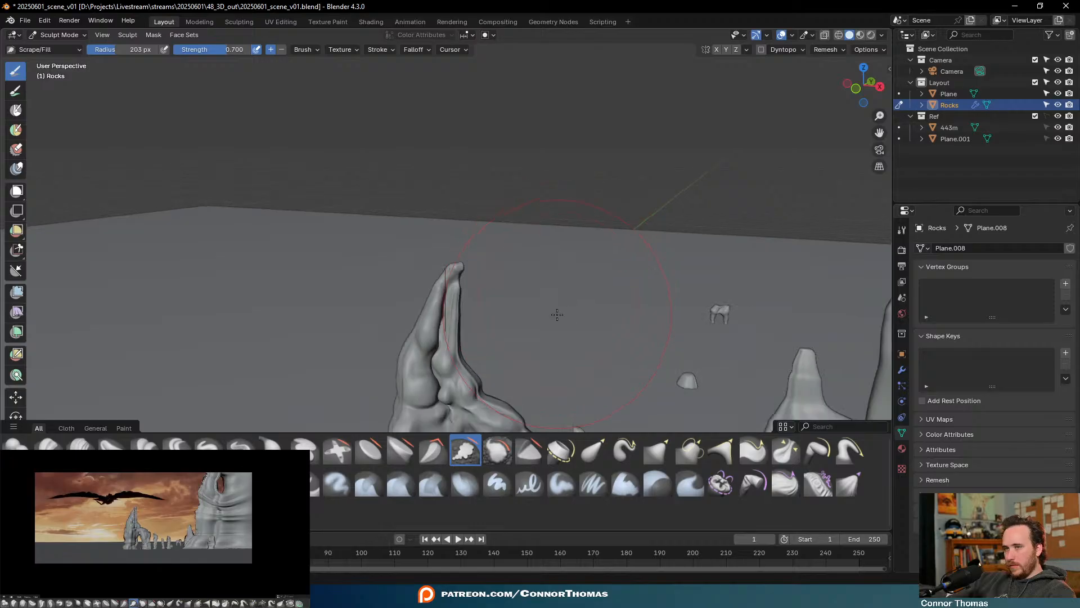
shift+middle_drag(562, 315, 591, 270)
scroll(422, 254, up, 7)
shift+middle_drag(428, 191, 477, 323)
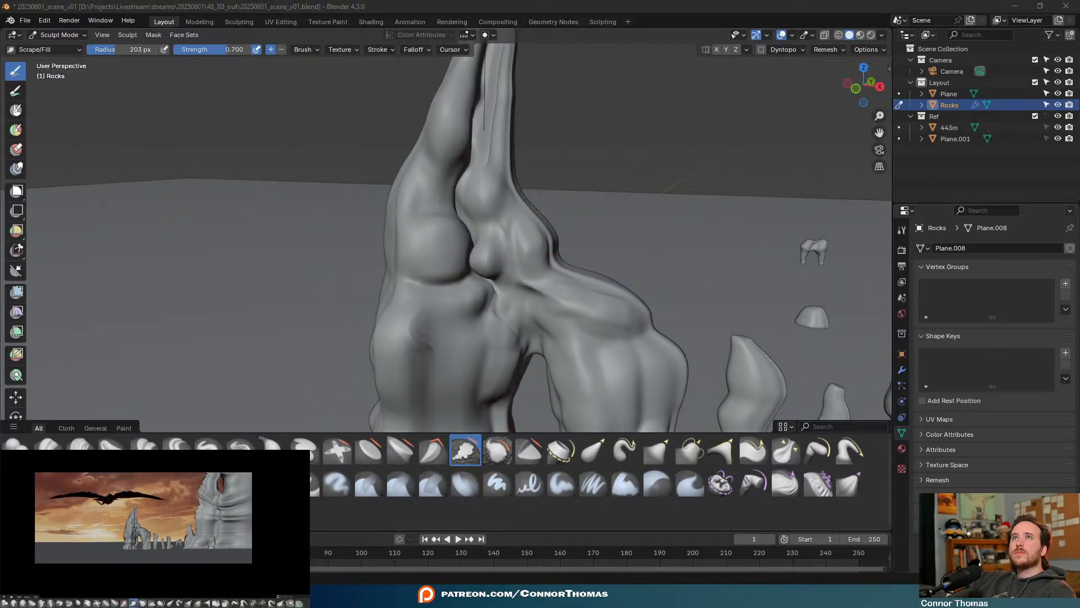
shift+middle_drag(485, 202, 427, 319)
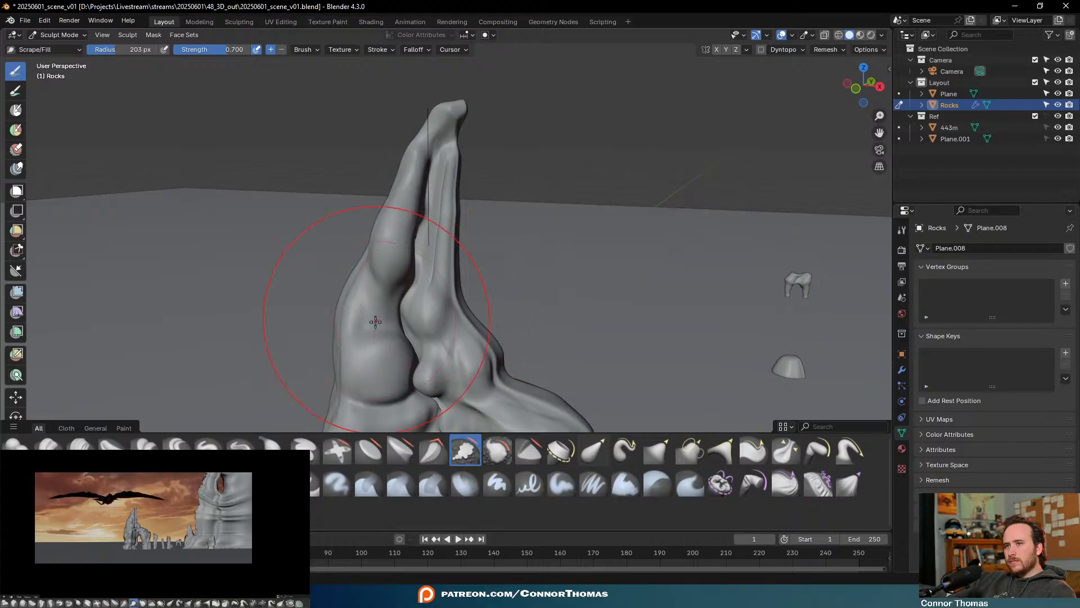
scroll(438, 402, up, 4)
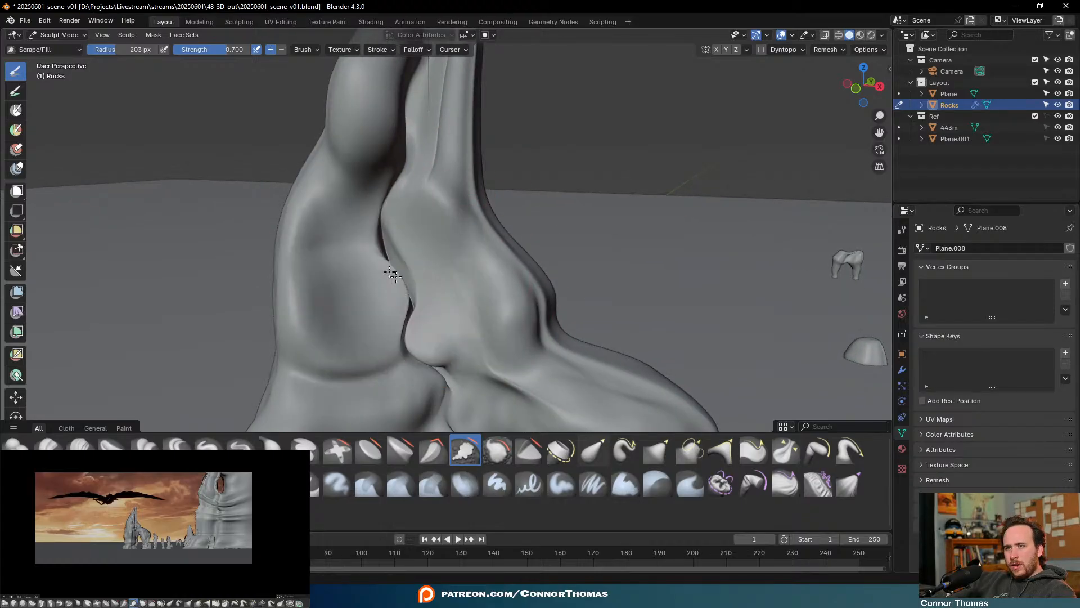
key(ctrl+z)
Scrape the crevice between the arched rock's two columns using Scrape/Fill at 73 px and 138 px radius
key(f)
click(368, 312)
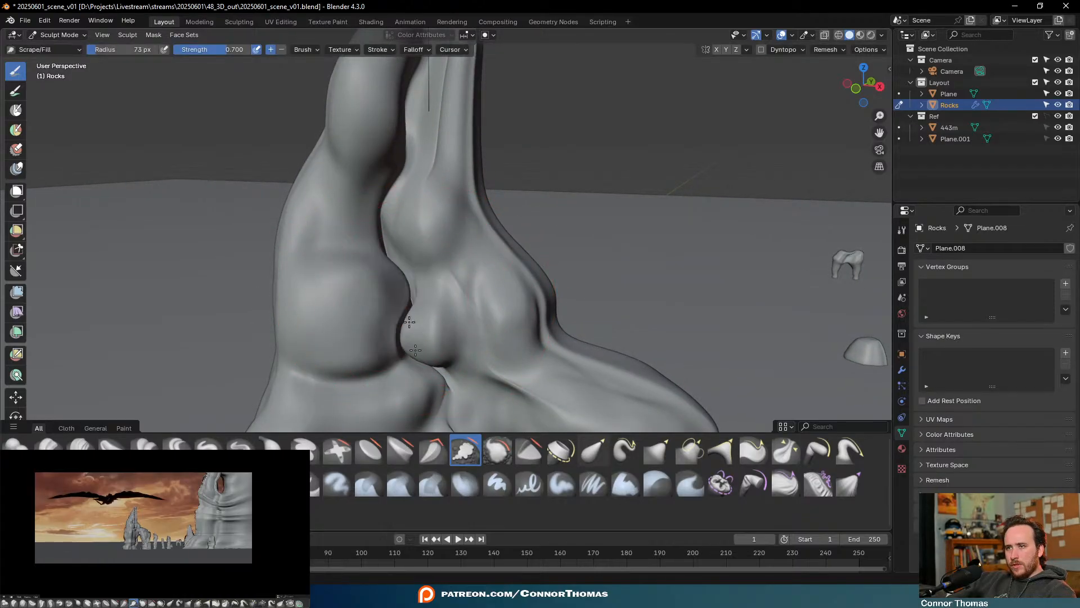
mouse_move(415, 350)
mouse_down()
mouse_move(428, 366)
mouse_move(394, 332)
mouse_move(380, 225)
mouse_move(410, 313)
mouse_move(398, 326)
mouse_move(389, 315)
mouse_move(404, 386)
mouse_move(419, 390)
mouse_up()
key(f)
click(429, 297)
scroll(551, 351, down, 2)
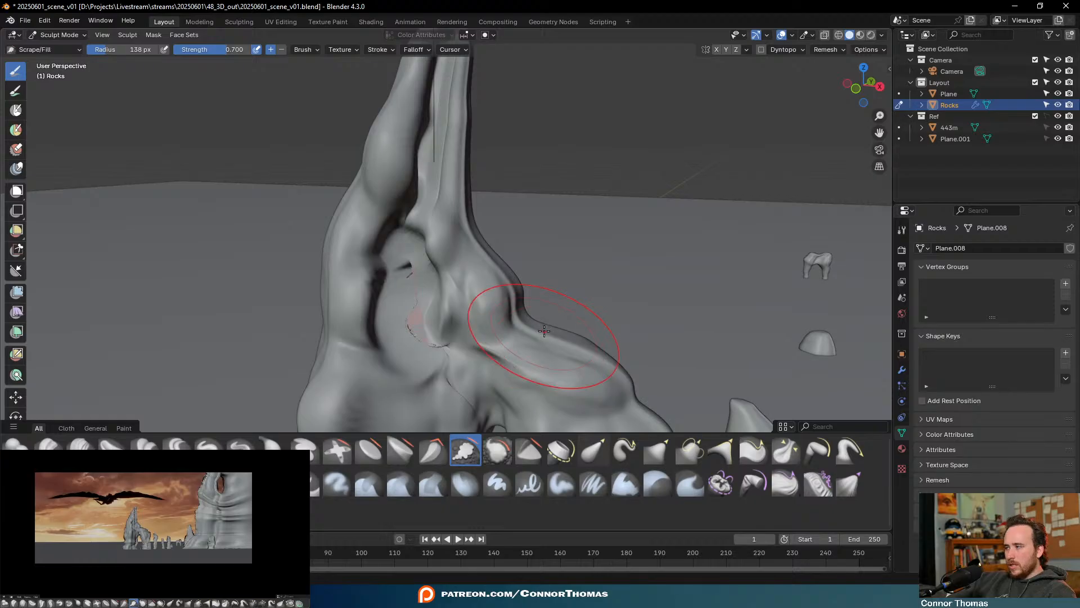
Try building up vertical ridges on the outer side of the arched rock using the Clay brush at 82 px radius
mouse_move(449, 270)
middle_down()
mouse_move(591, 282)
mouse_move(544, 247)
mouse_move(315, 399)
middle_up()
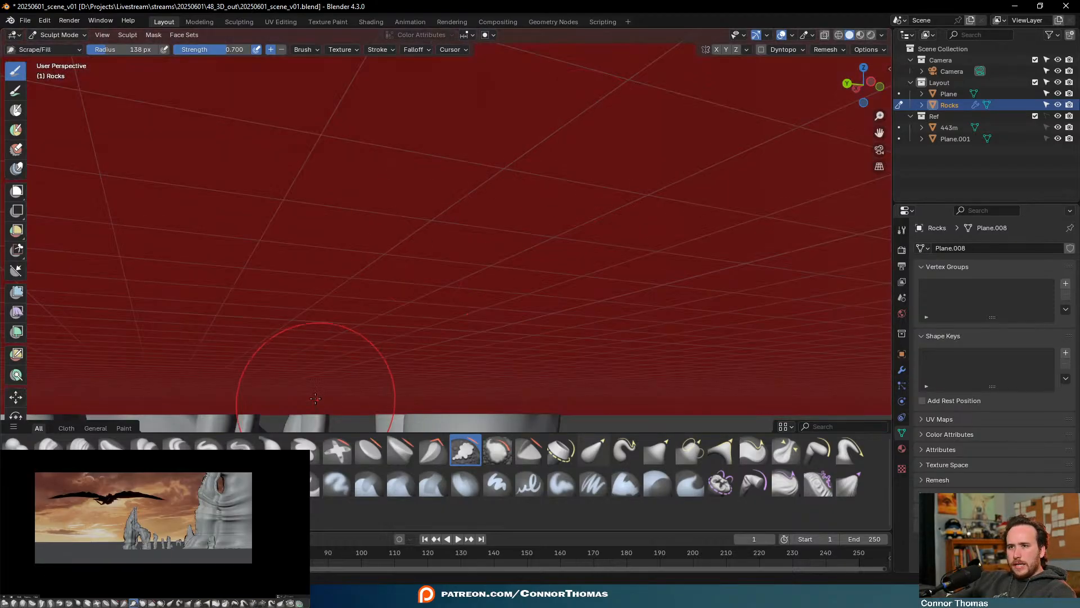
click(48, 449)
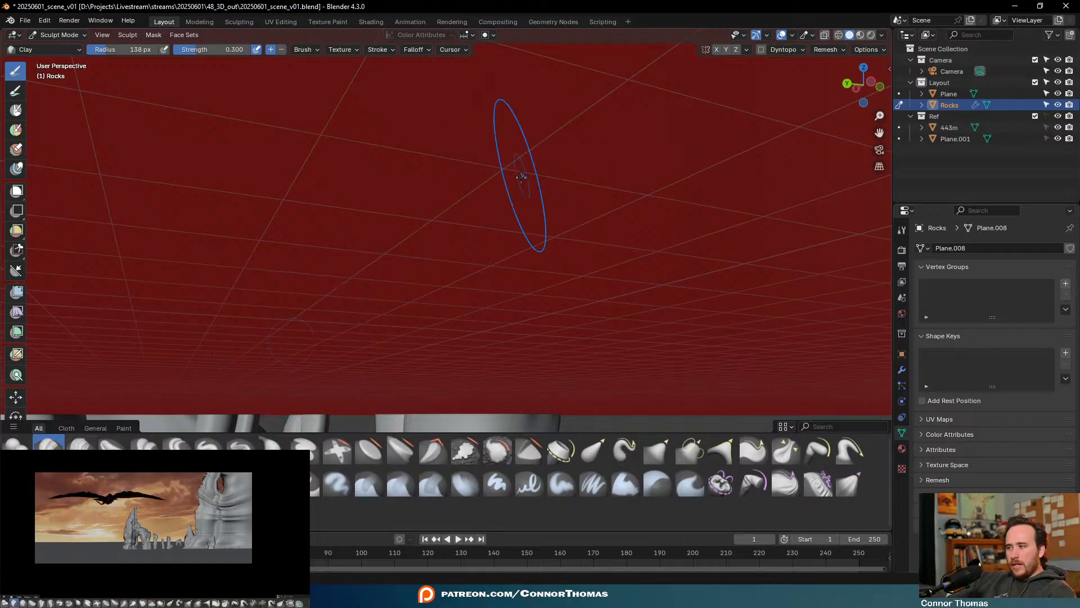
middle_drag(555, 157, 511, 191)
key(f)
click(420, 208)
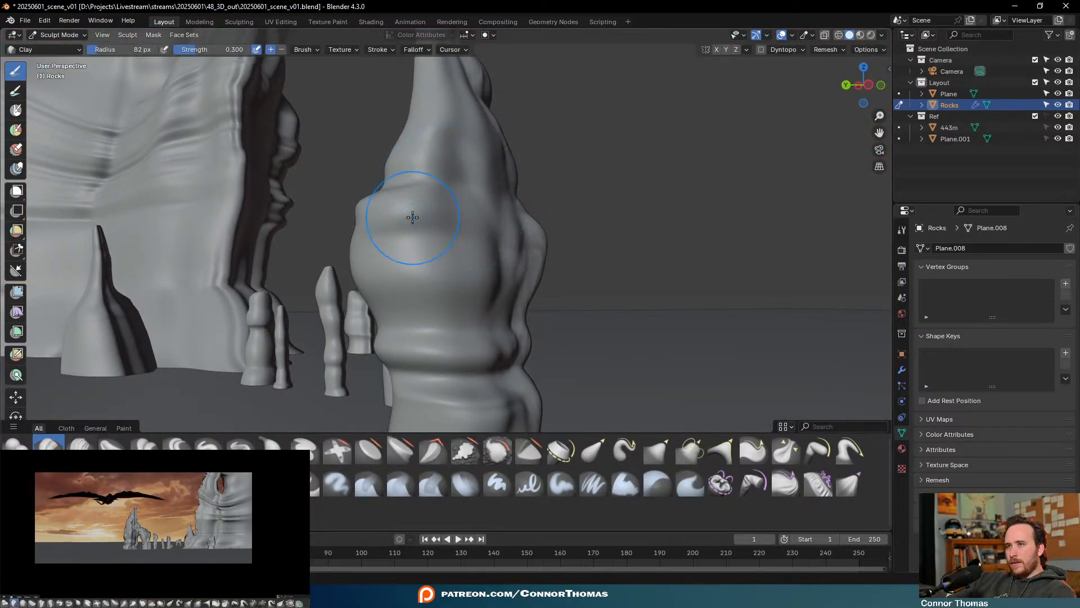
mouse_move(440, 211)
mouse_down()
mouse_move(443, 401)
mouse_move(472, 289)
mouse_move(476, 389)
mouse_up()
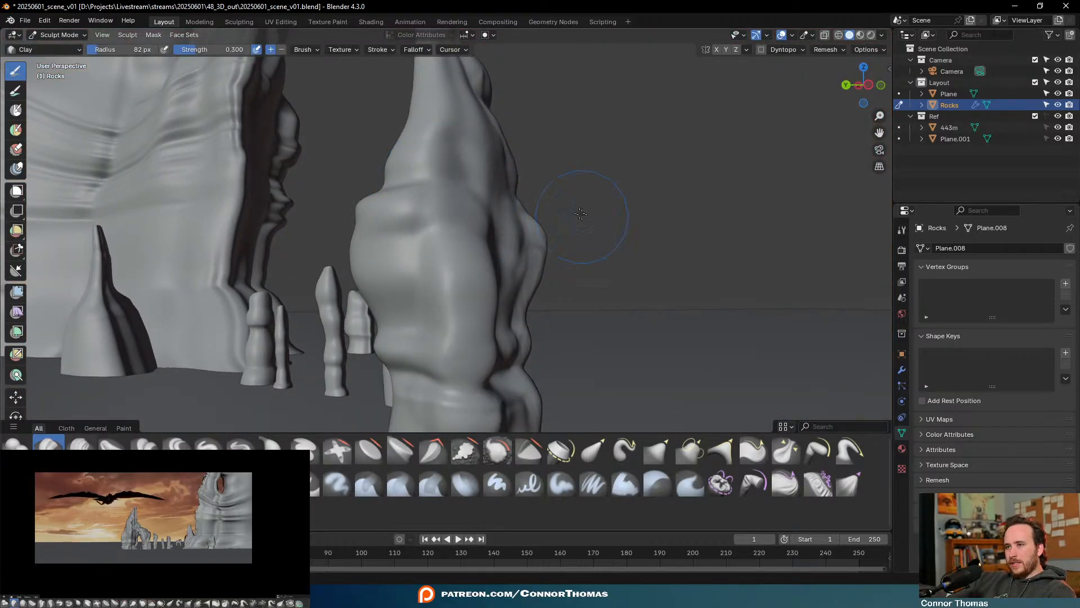
middle_drag(581, 214, 529, 243)
mouse_move(363, 282)
mouse_down()
mouse_move(388, 163)
mouse_move(377, 171)
mouse_move(373, 231)
mouse_up()
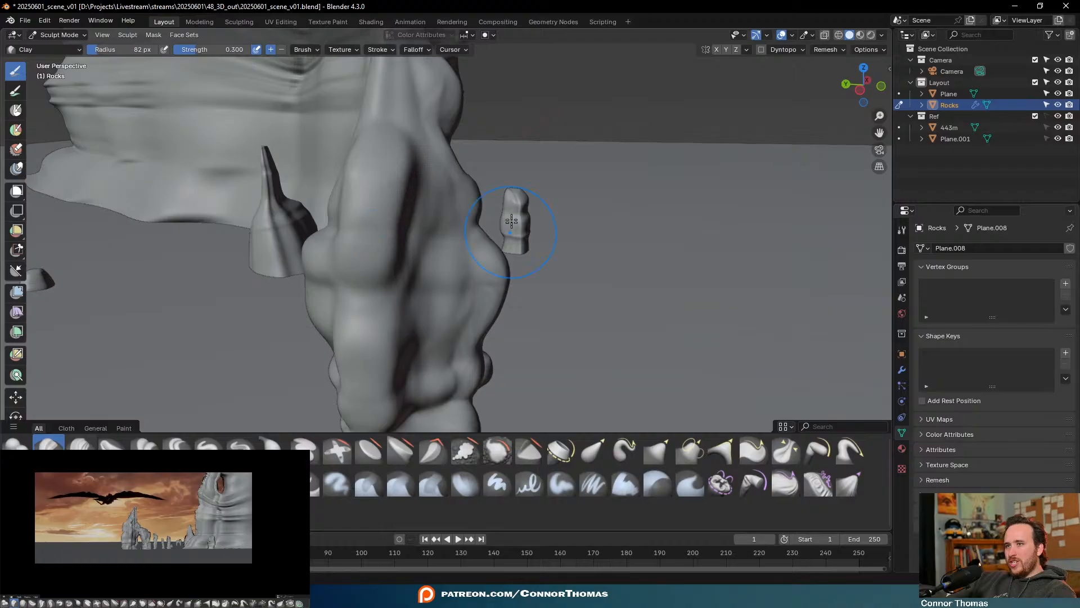
Review the arched rock from several sides and undo the last four Clay changes
middle_drag(512, 222, 382, 208)
scroll(349, 205, down, 4)
scroll(442, 210, up, 2)
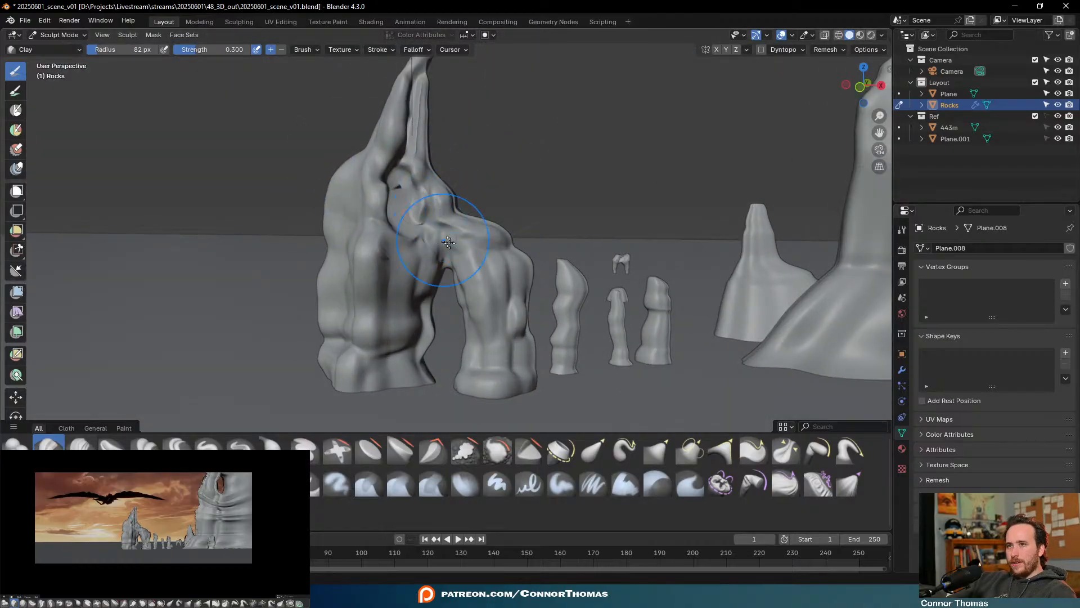
mouse_move(448, 242)
middle_down()
mouse_move(457, 264)
mouse_move(423, 253)
mouse_move(607, 240)
mouse_move(664, 249)
mouse_move(623, 233)
middle_up()
scroll(423, 253, down, 2)
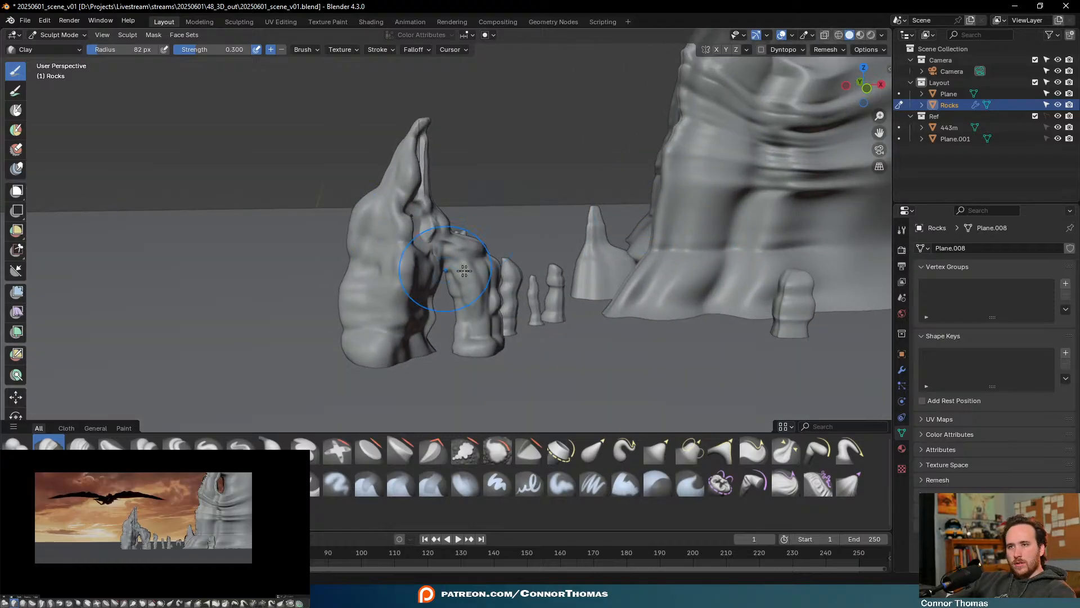
key(ctrl+z)
key(ctrl+z)
key(ctrl+z)
key(ctrl+z)
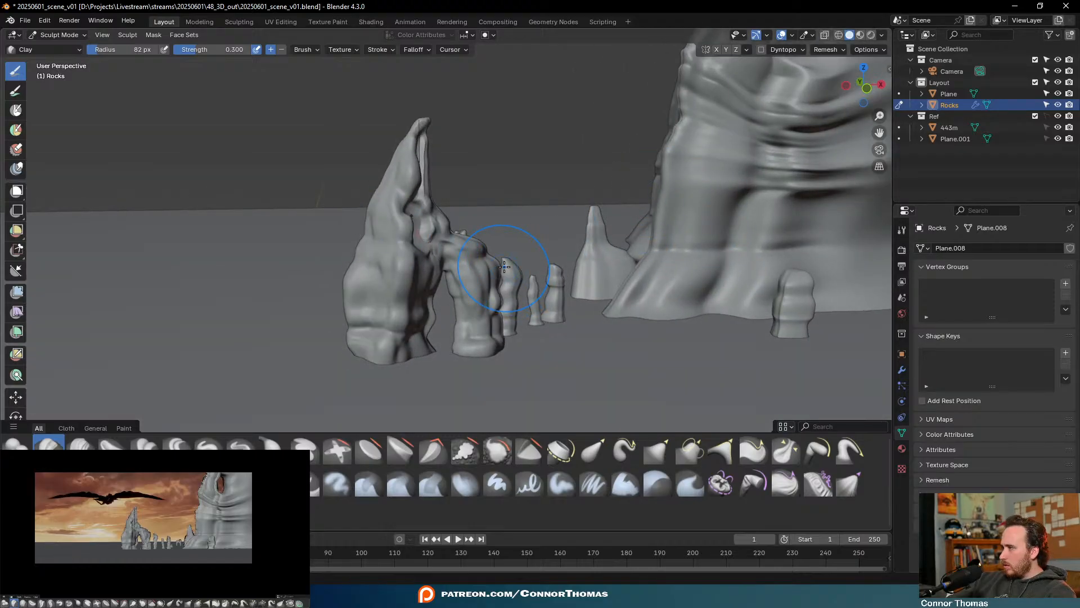
Build up vertical folds and buttresses along the base of the large cliff using the 82 px Clay brush
middle_drag(634, 266, 565, 301)
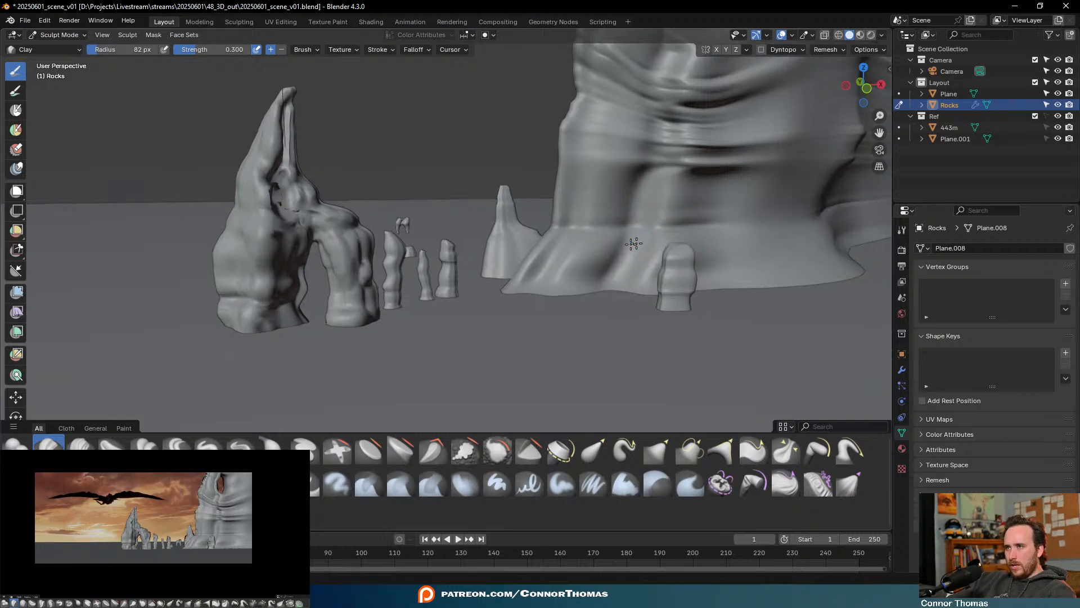
scroll(563, 305, up, 3)
mouse_move(579, 326)
mouse_down()
mouse_move(542, 346)
mouse_move(569, 326)
mouse_move(641, 308)
mouse_up()
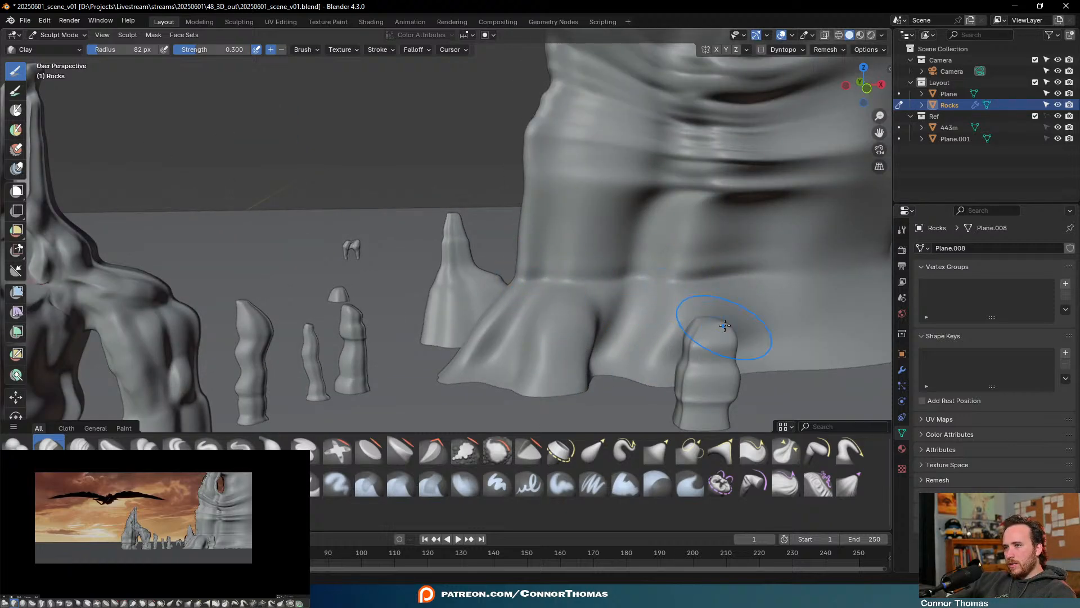
mouse_move(724, 325)
middle_down()
mouse_move(639, 289)
mouse_move(724, 350)
mouse_move(469, 252)
middle_up()
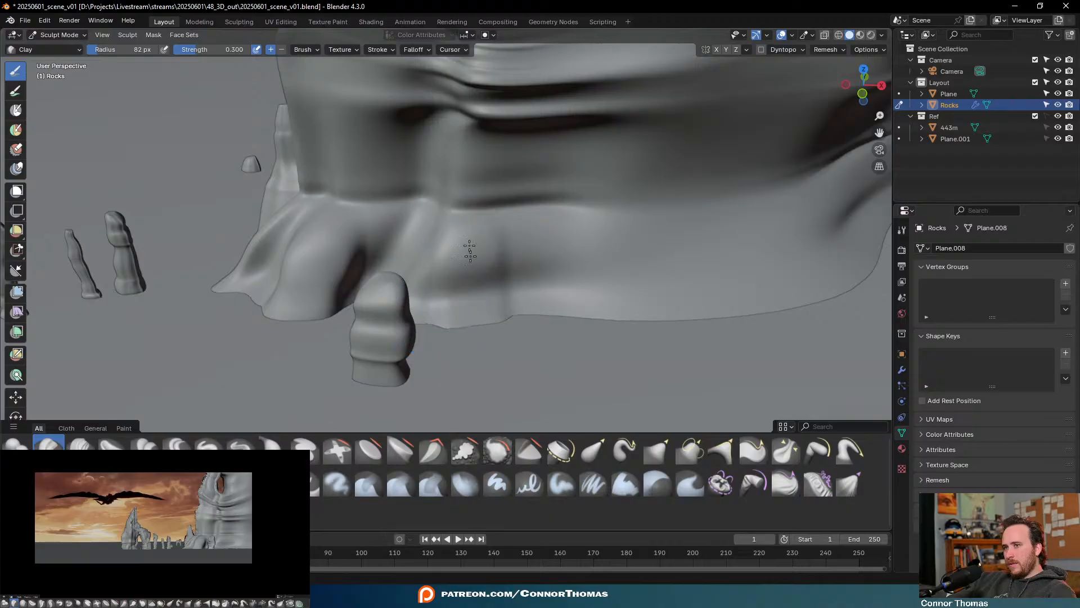
mouse_move(470, 252)
mouse_down()
mouse_move(482, 310)
mouse_move(506, 259)
mouse_move(485, 193)
mouse_move(506, 230)
mouse_up()
shift+middle_drag(526, 225, 439, 221)
mouse_move(543, 299)
mouse_down()
mouse_move(545, 205)
mouse_move(581, 386)
mouse_move(641, 404)
mouse_move(793, 364)
mouse_move(597, 338)
mouse_up()
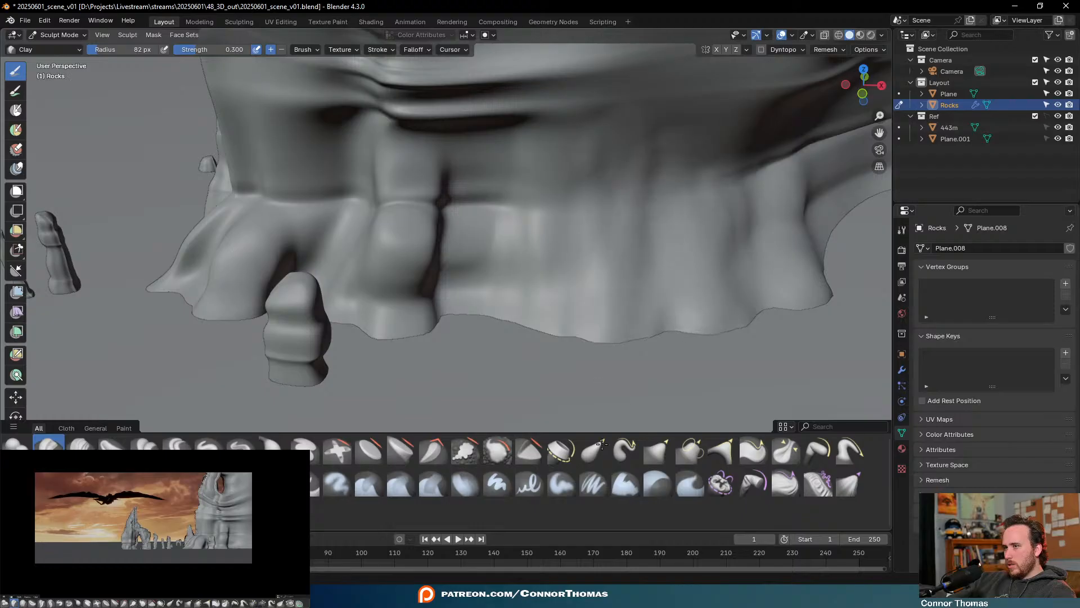
drag(602, 443, 532, 568)
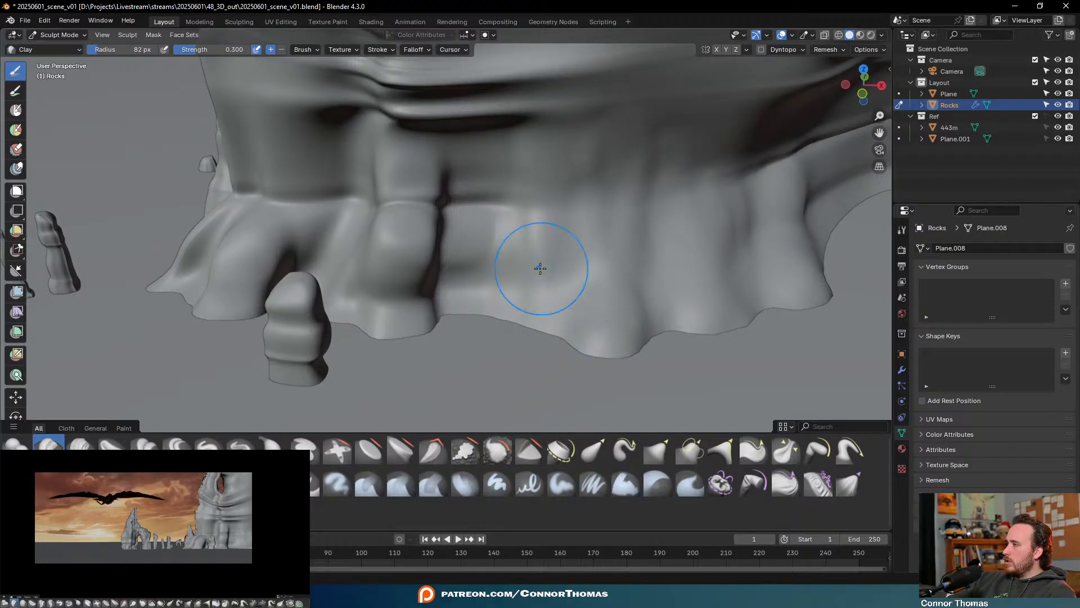
mouse_move(535, 265)
middle_down()
mouse_move(559, 217)
mouse_move(632, 290)
mouse_move(583, 188)
middle_up()
drag(335, 188, 286, 413)
Try adding a bulging Clay ledge across the large cliff around its opening, compare it with the previous shape, and undo it
mouse_move(361, 318)
middle_down()
mouse_move(600, 187)
mouse_move(478, 201)
middle_up()
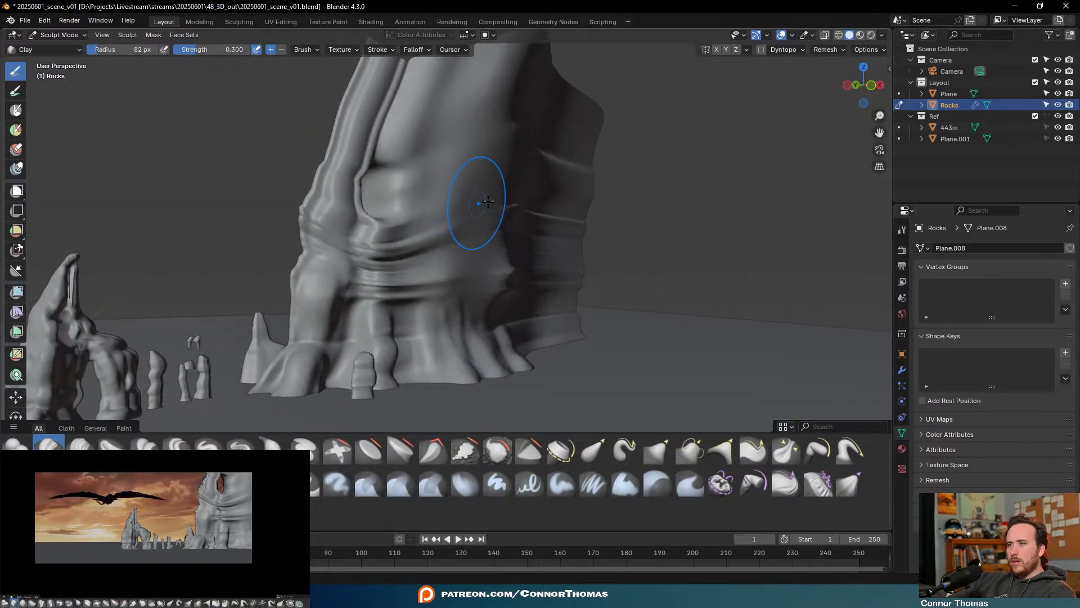
mouse_move(477, 200)
mouse_down()
mouse_move(332, 206)
mouse_move(478, 205)
mouse_up()
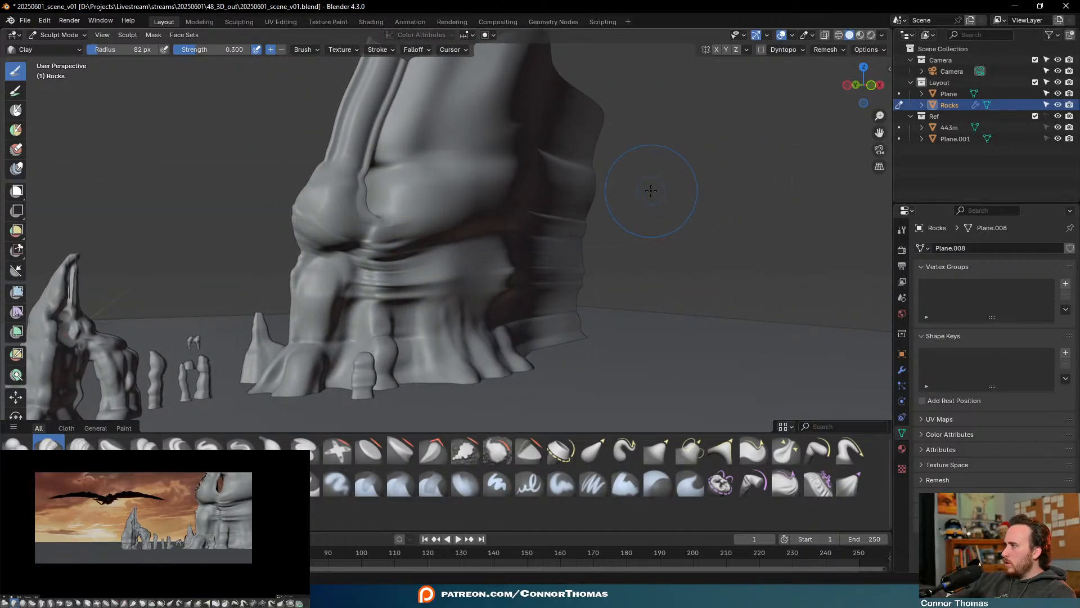
key(ctrl+z)
key(ctrl+shift+z)
key(ctrl+z)
Add Clay strokes to the upper face of the large cliff and reduce the brush radius to 11 px
mouse_move(513, 133)
middle_down()
mouse_move(429, 248)
mouse_move(356, 253)
mouse_move(490, 137)
middle_up()
mouse_move(461, 121)
mouse_down()
mouse_move(451, 174)
mouse_move(395, 2)
mouse_up()
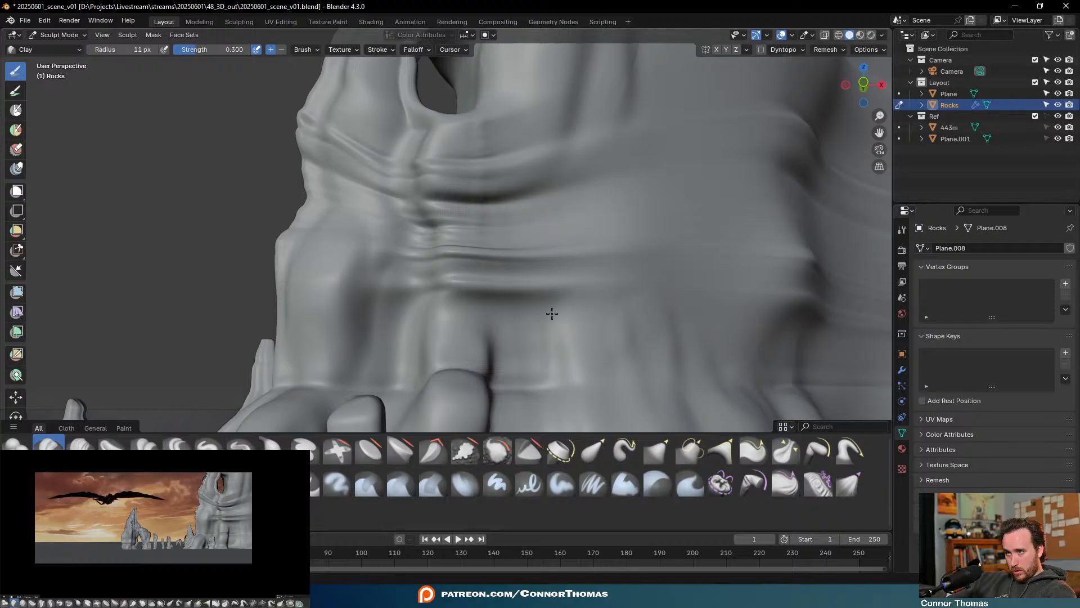
scroll(556, 243, down, 2)
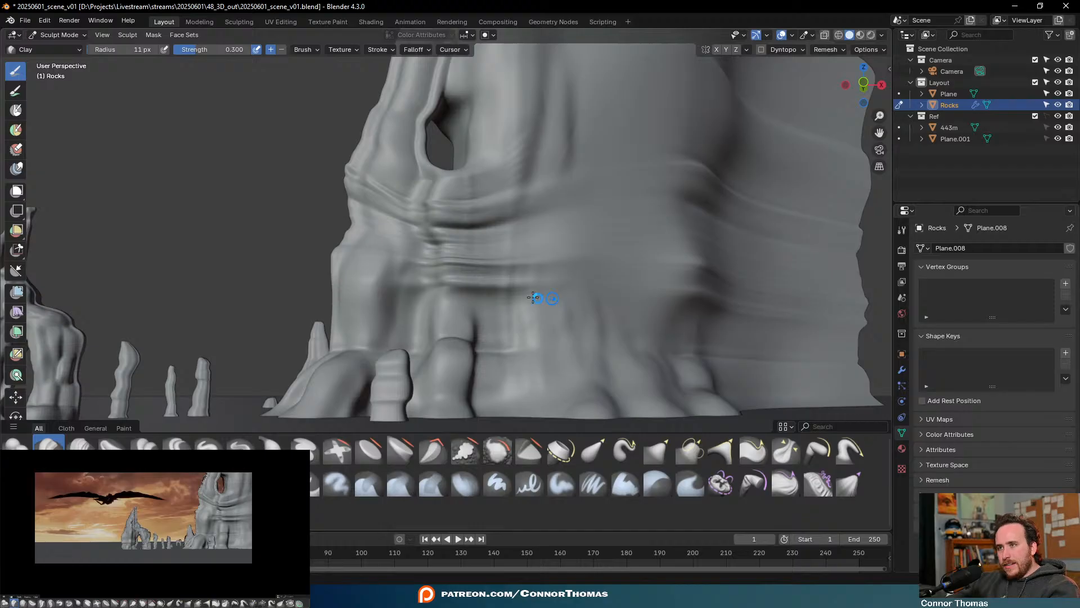
Save the scene file and subdivide the Rocks object's Multires modifier by one more level
key(ctrl+s)
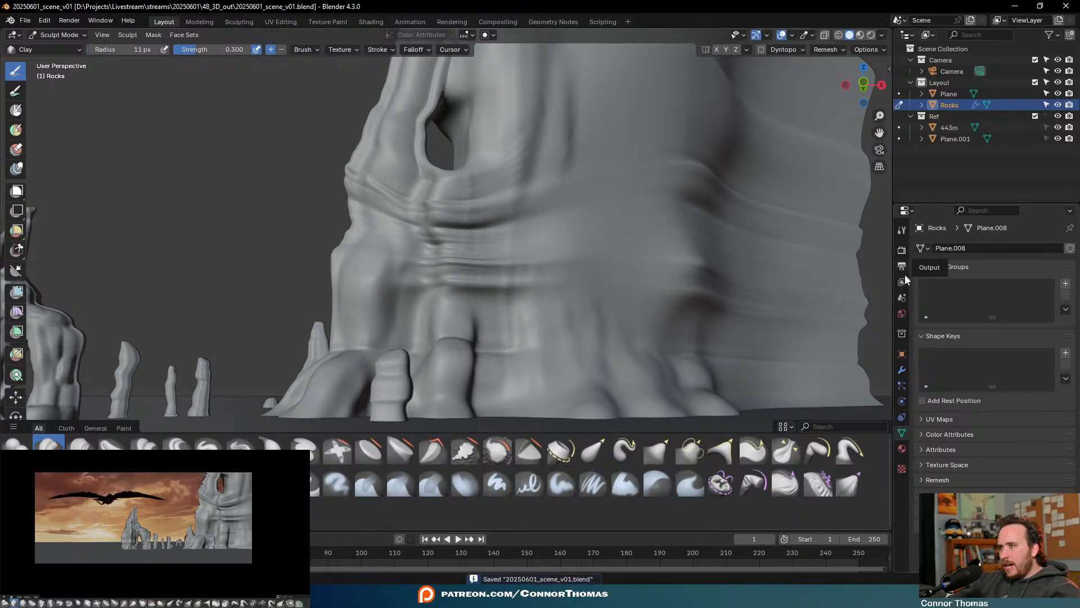
click(901, 370)
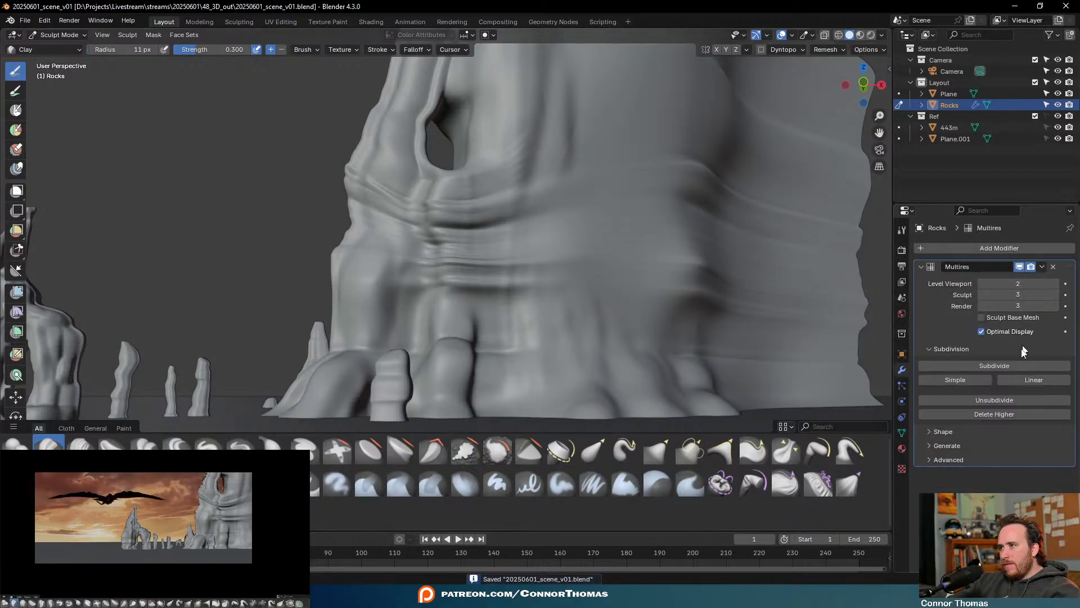
click(1007, 367)
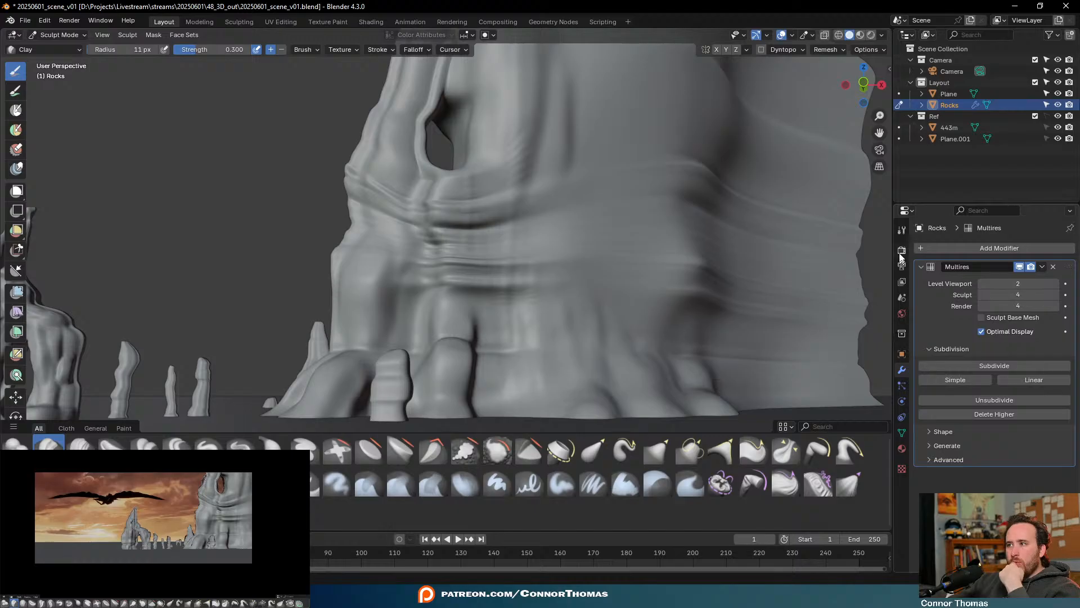
Add a new texture to the Clay brush in its texture settings
click(902, 230)
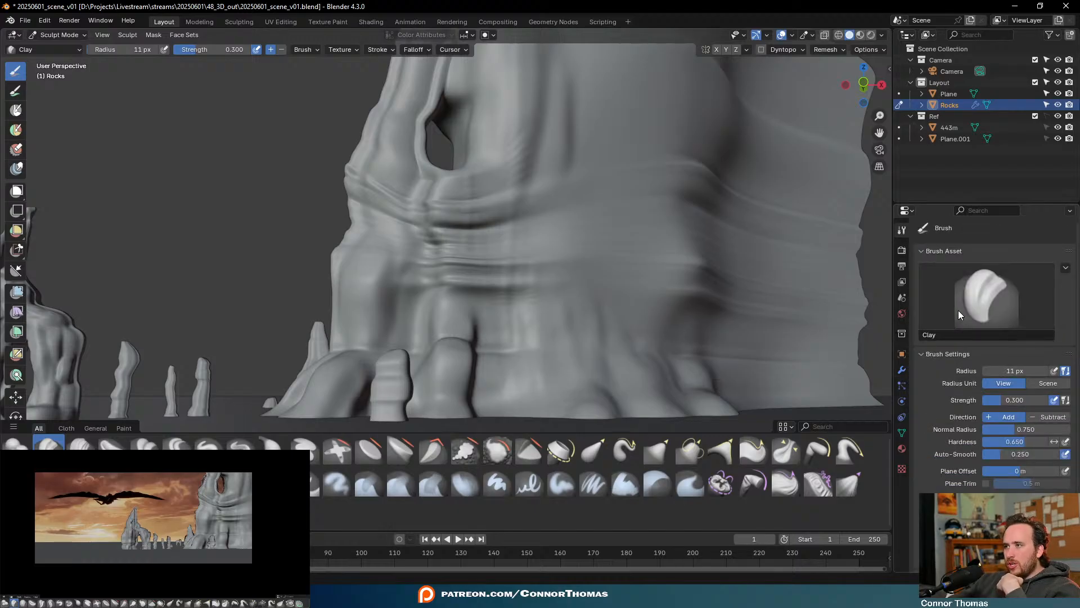
click(998, 294)
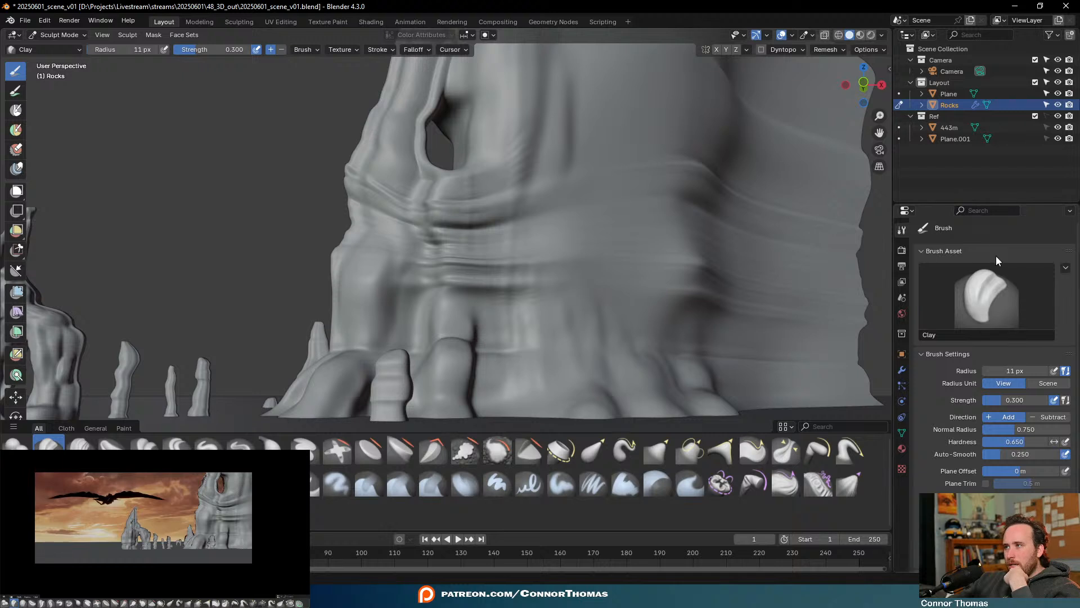
click(1065, 268)
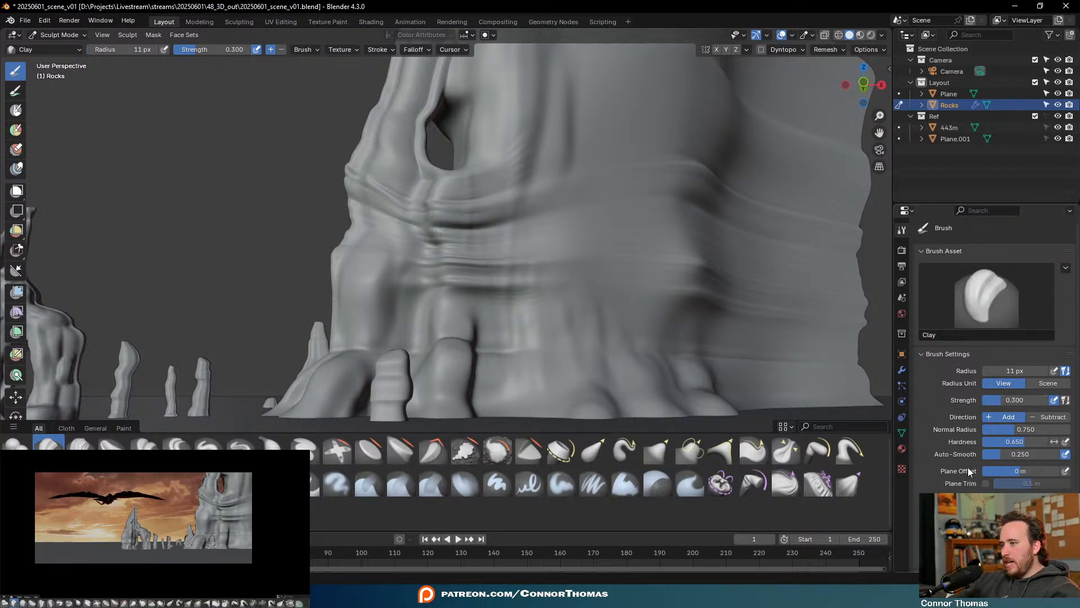
scroll(967, 466, down, 3)
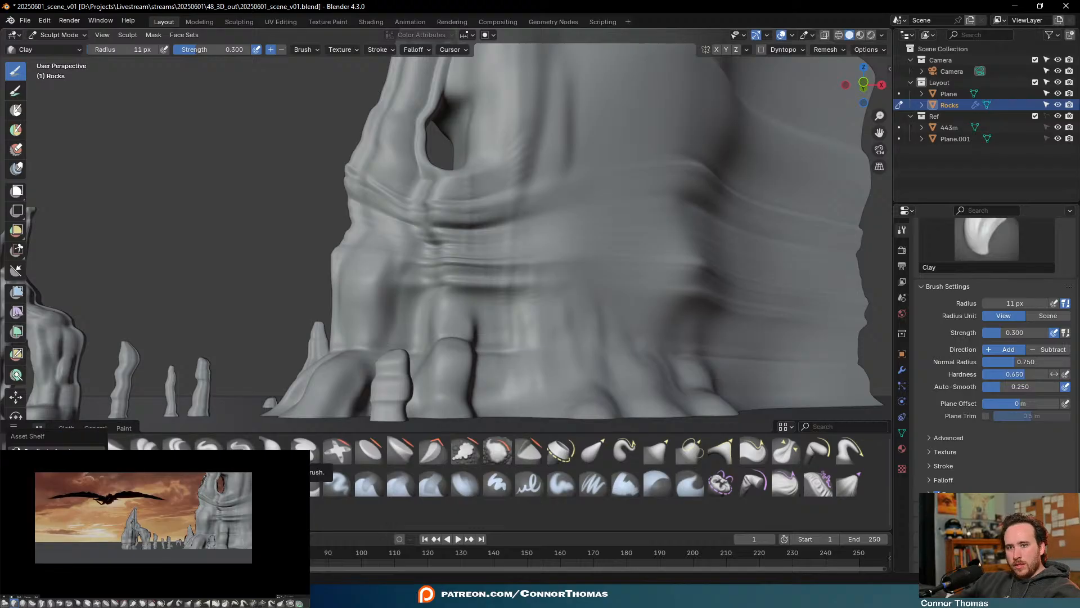
click(947, 451)
scroll(948, 451, down, 5)
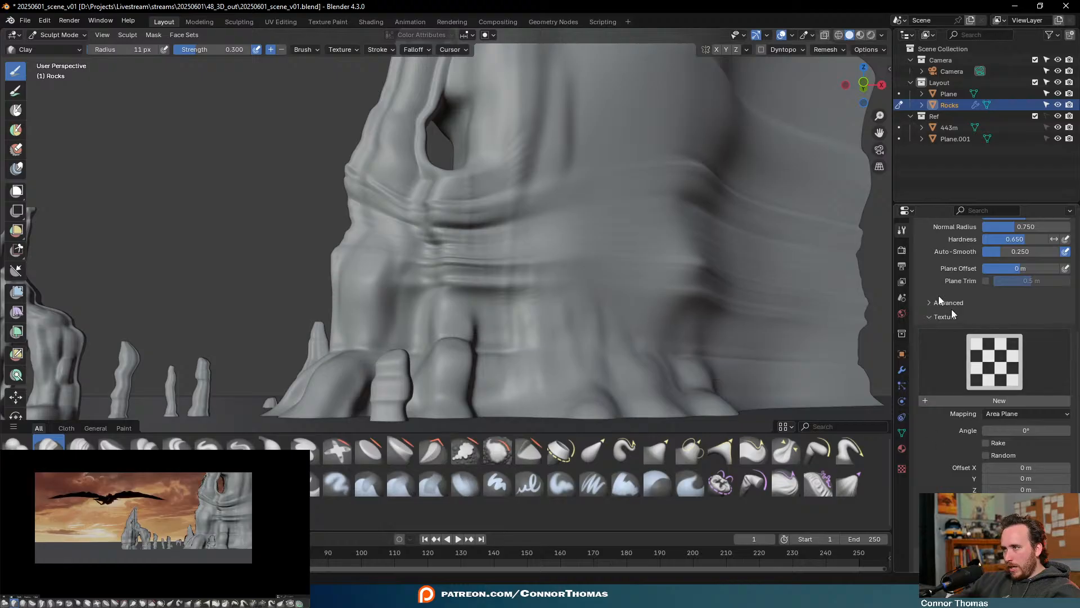
scroll(957, 346, down, 2)
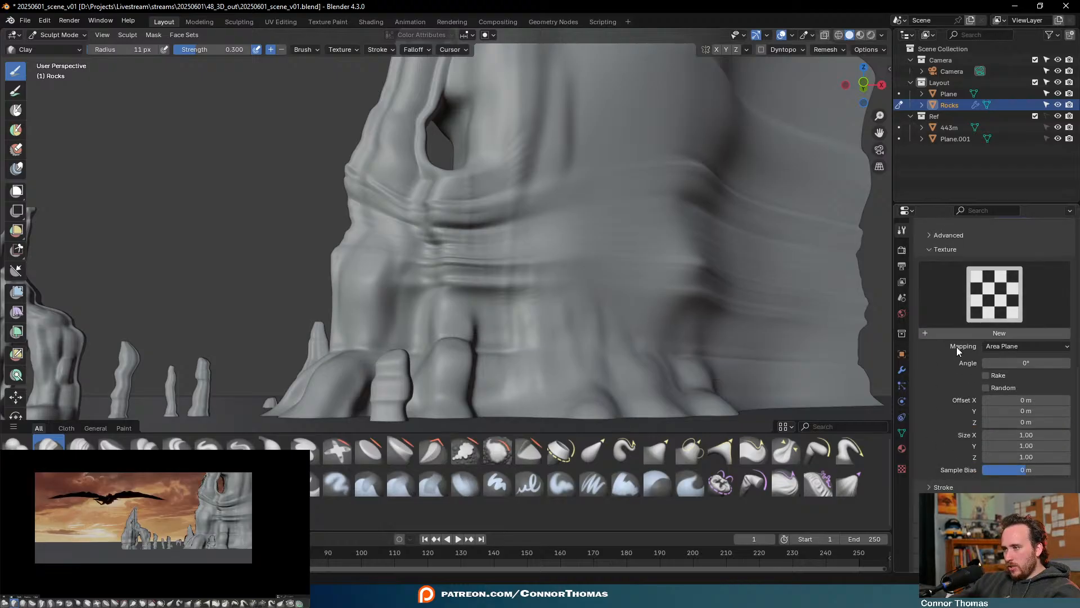
click(1018, 346)
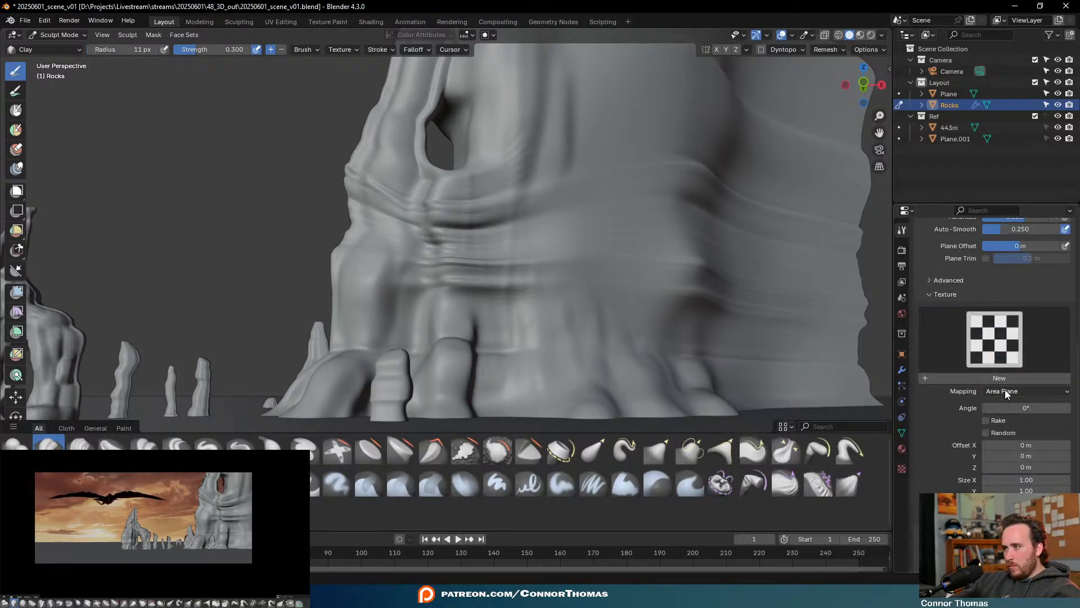
click(1011, 383)
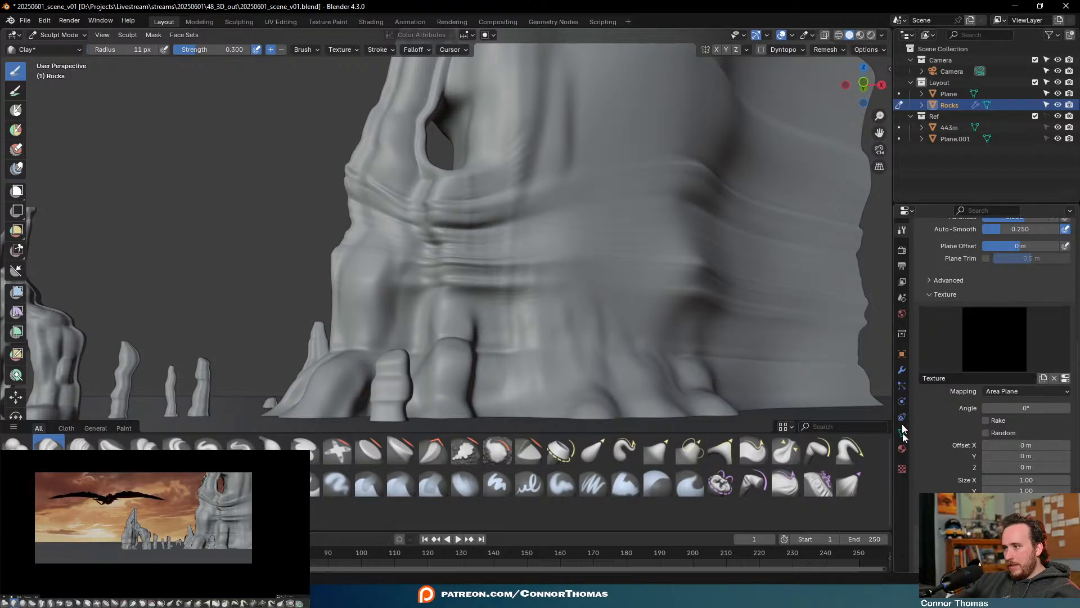
Start opening an image for the brush texture and browse to the 1K folder inside SurfaceImperfections1
click(902, 468)
click(1041, 446)
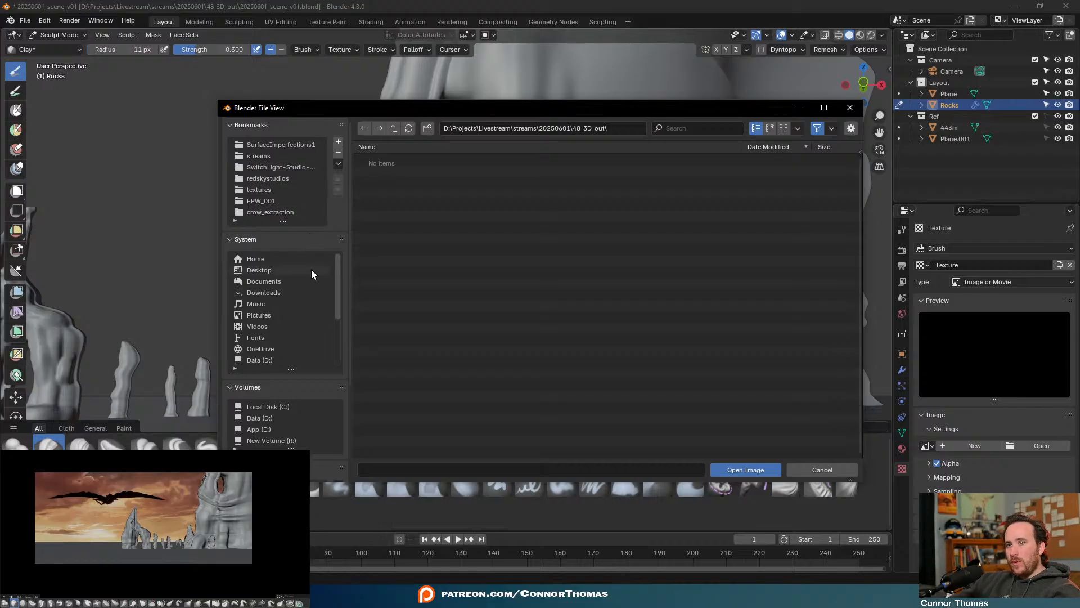
scroll(311, 269, down, 6)
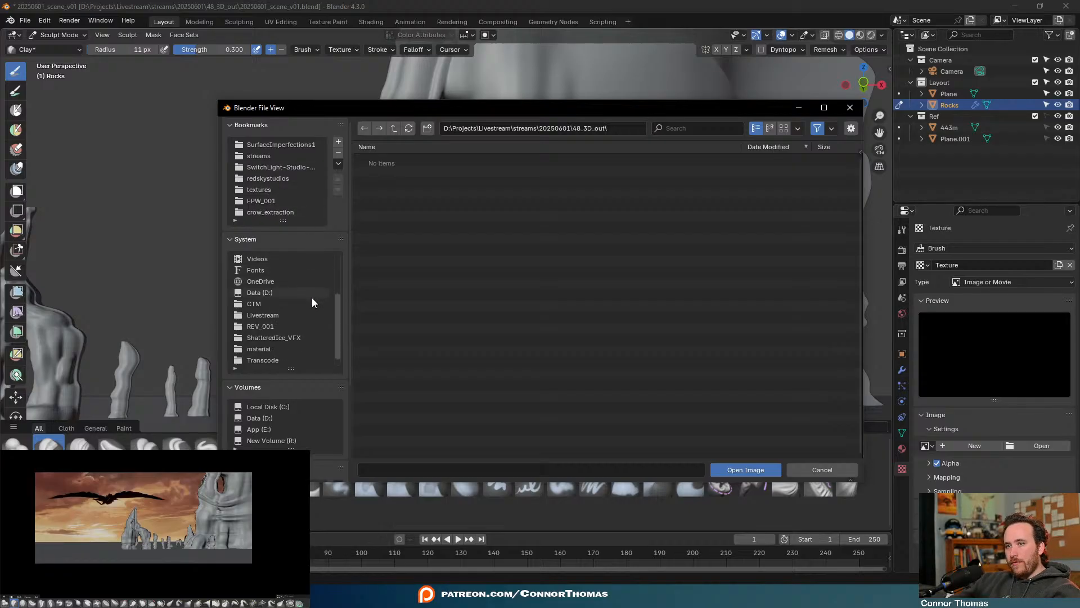
scroll(310, 302, up, 6)
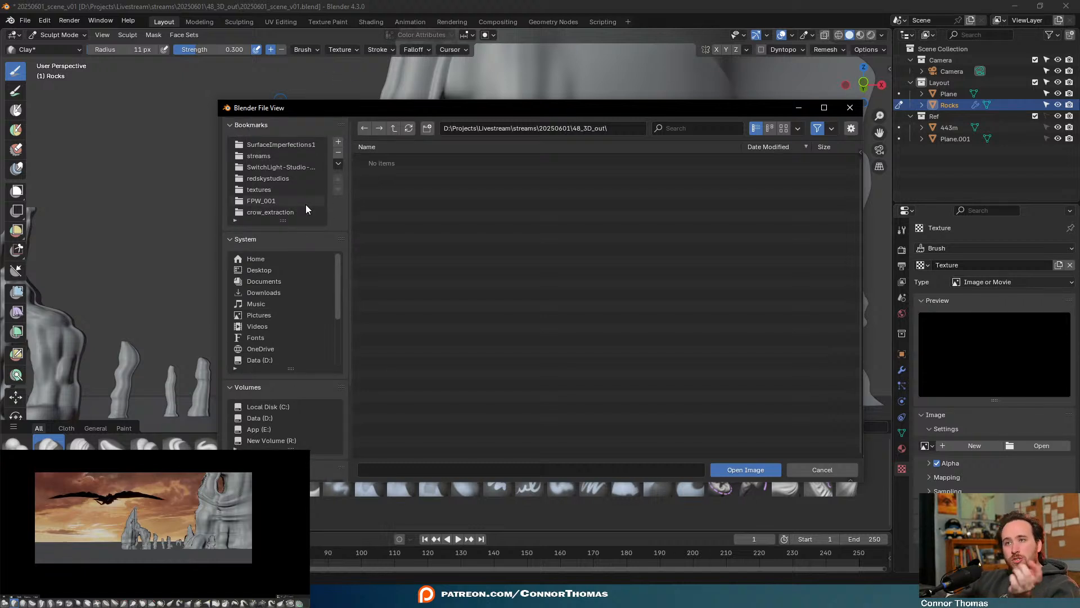
click(286, 146)
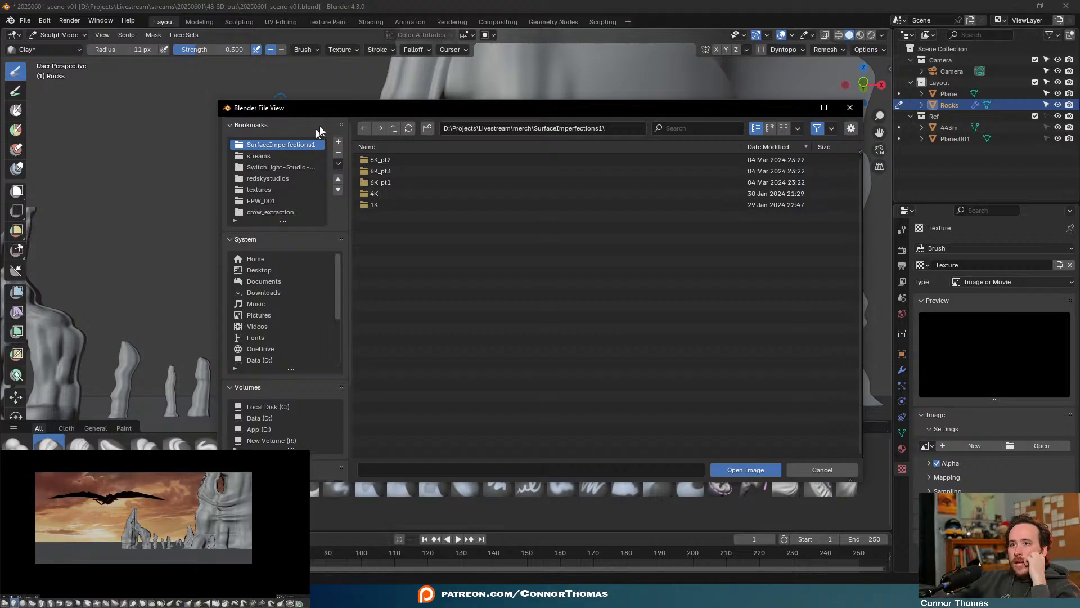
click(391, 205)
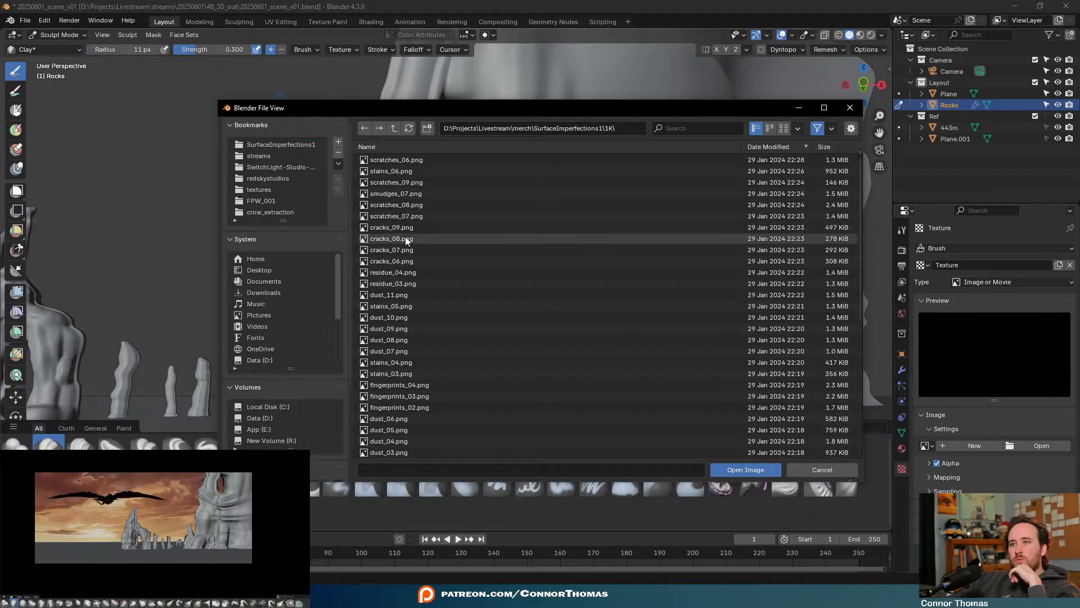
Display the texture files in the 1K folder as thumbnails and enlarge the thumbnail size
mouse_move(399, 237)
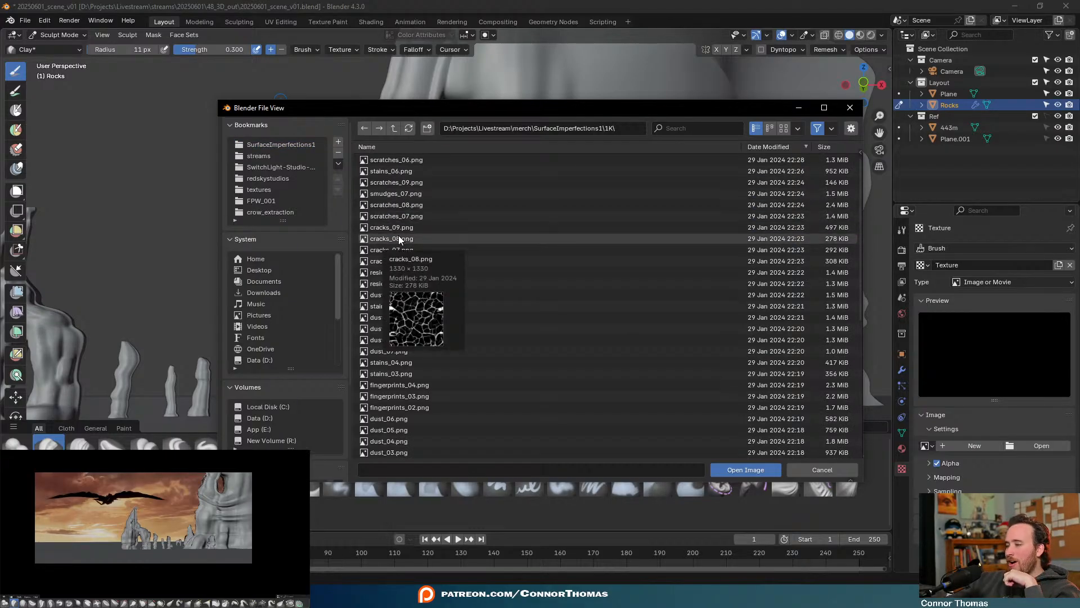
click(779, 130)
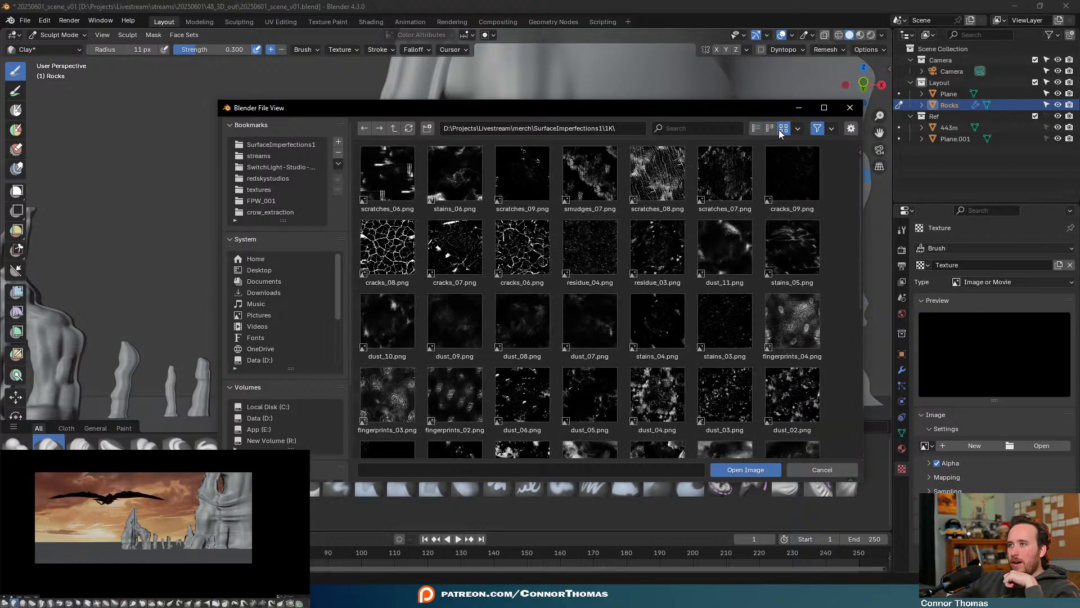
drag(861, 159, 848, 296)
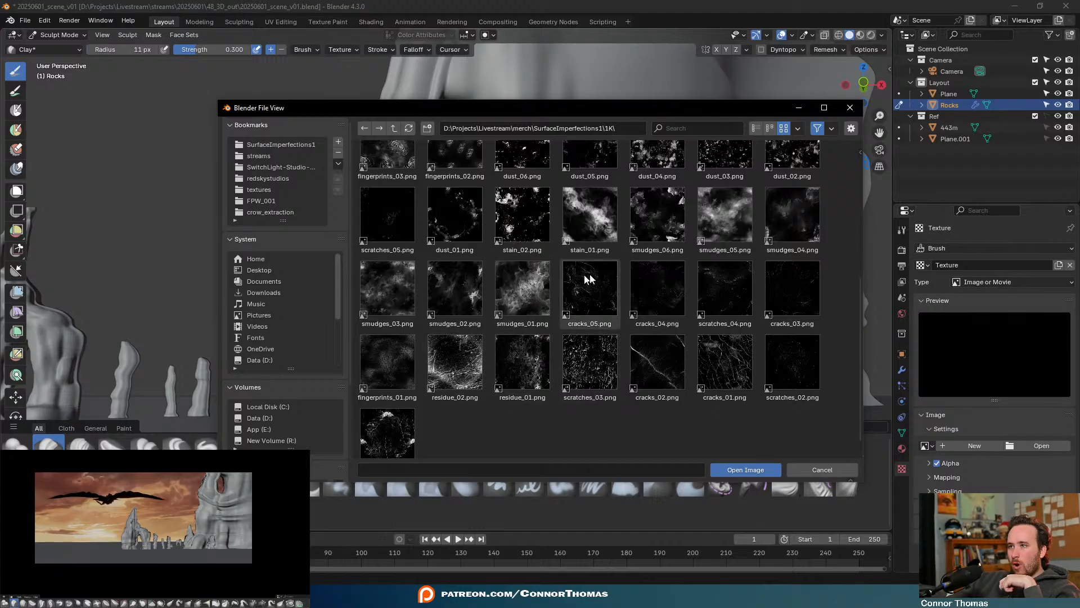
click(580, 369)
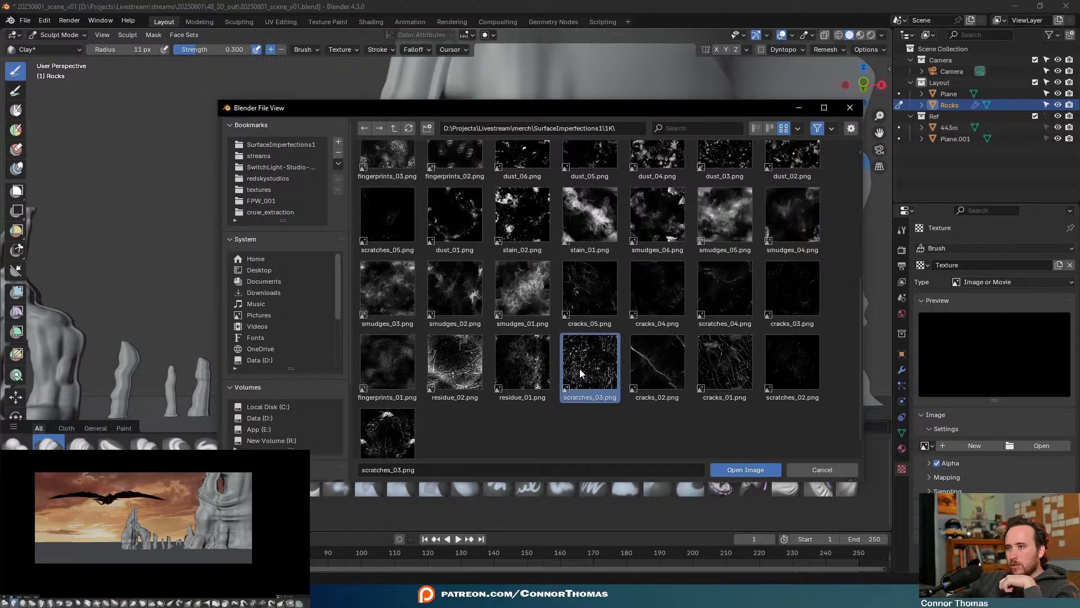
click(799, 130)
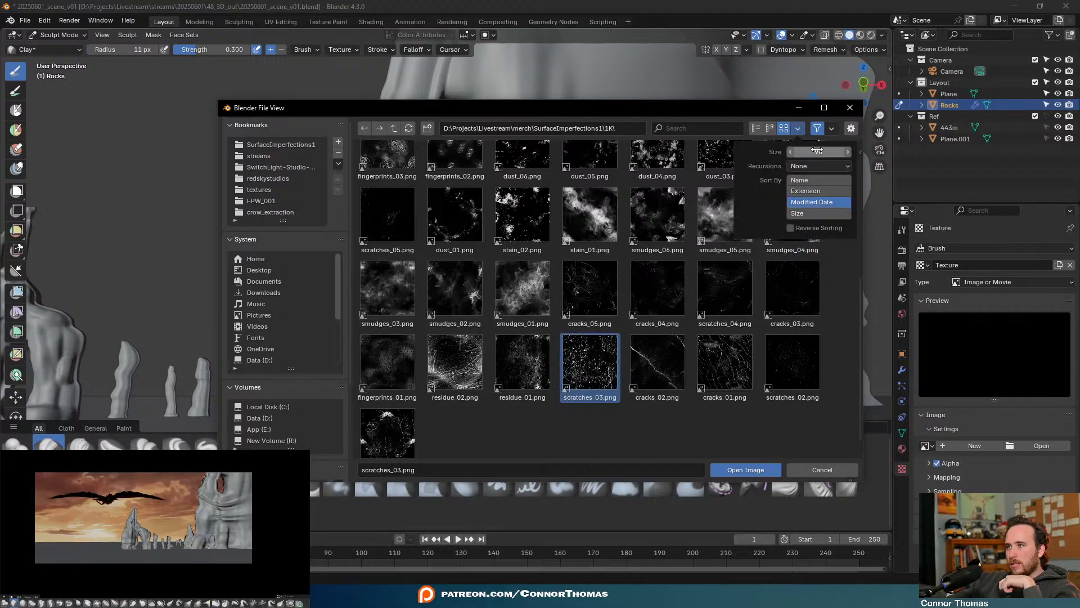
drag(817, 151, 833, 150)
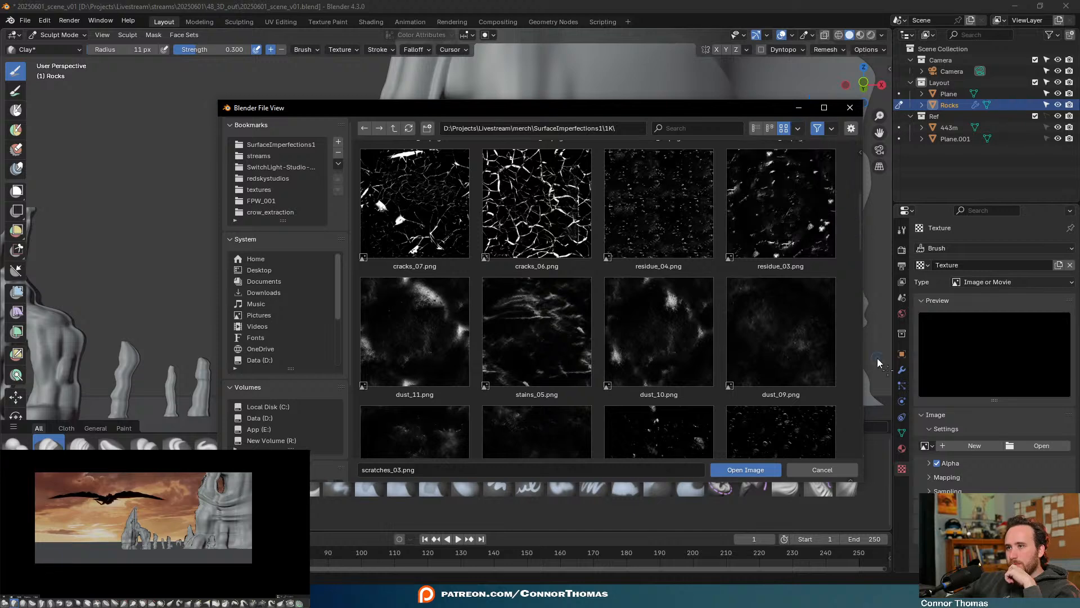
Look through the surface imperfection images and load dust_04.png as the brush texture
scroll(818, 287, down, 8)
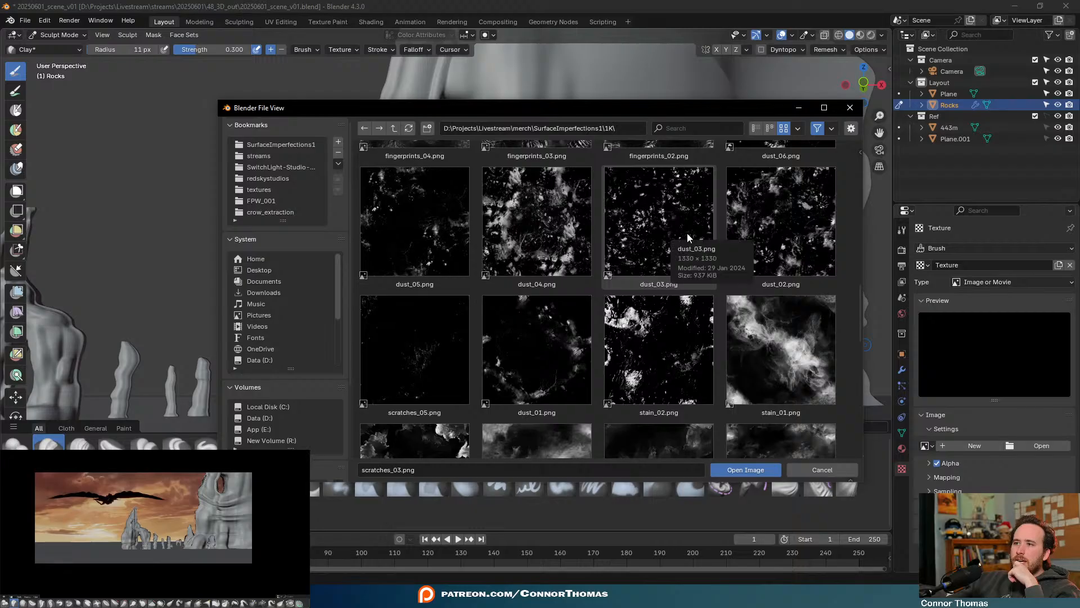
scroll(687, 236, down, 3)
scroll(687, 242, down, 6)
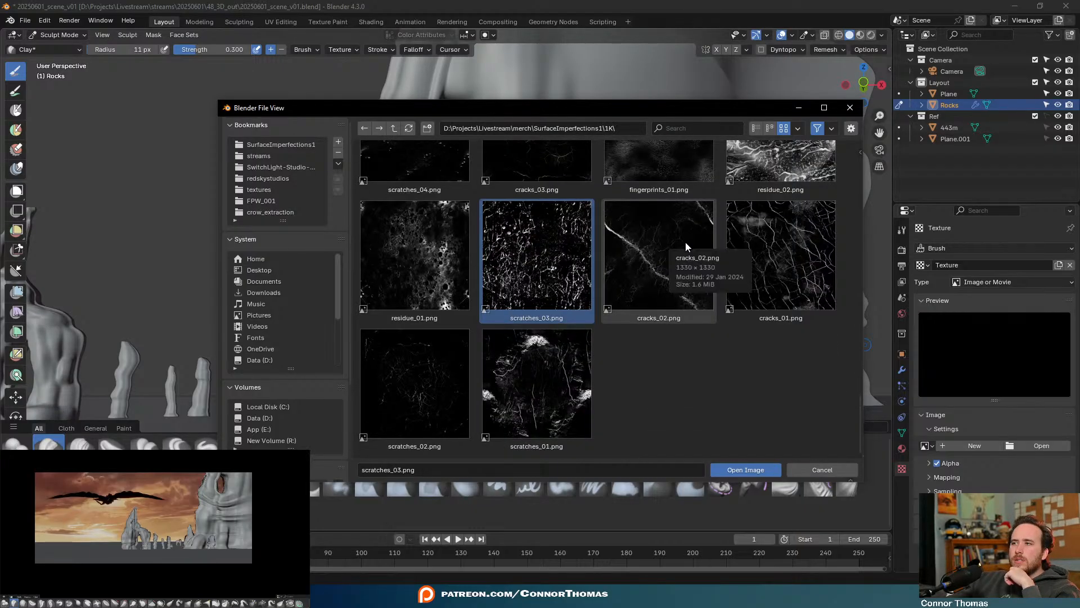
scroll(684, 243, up, 6)
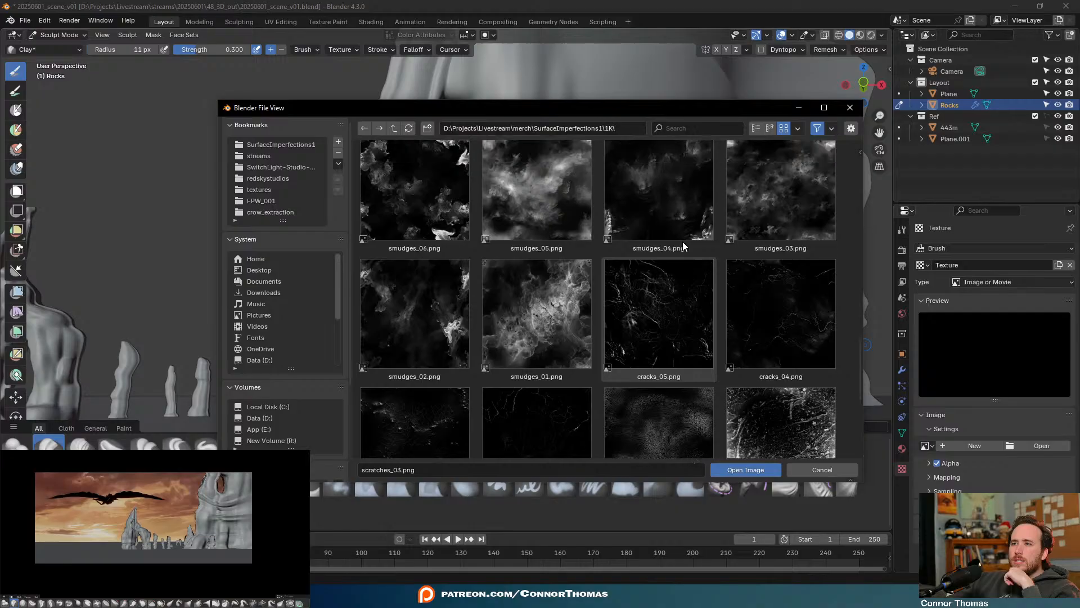
scroll(680, 242, up, 5)
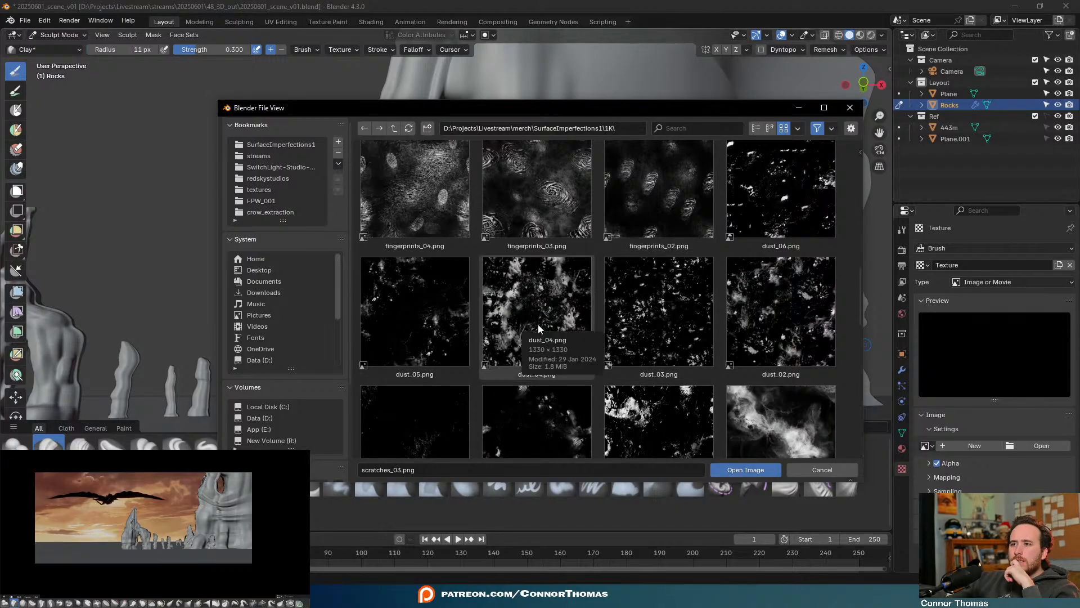
click(538, 328)
double_click(537, 324)
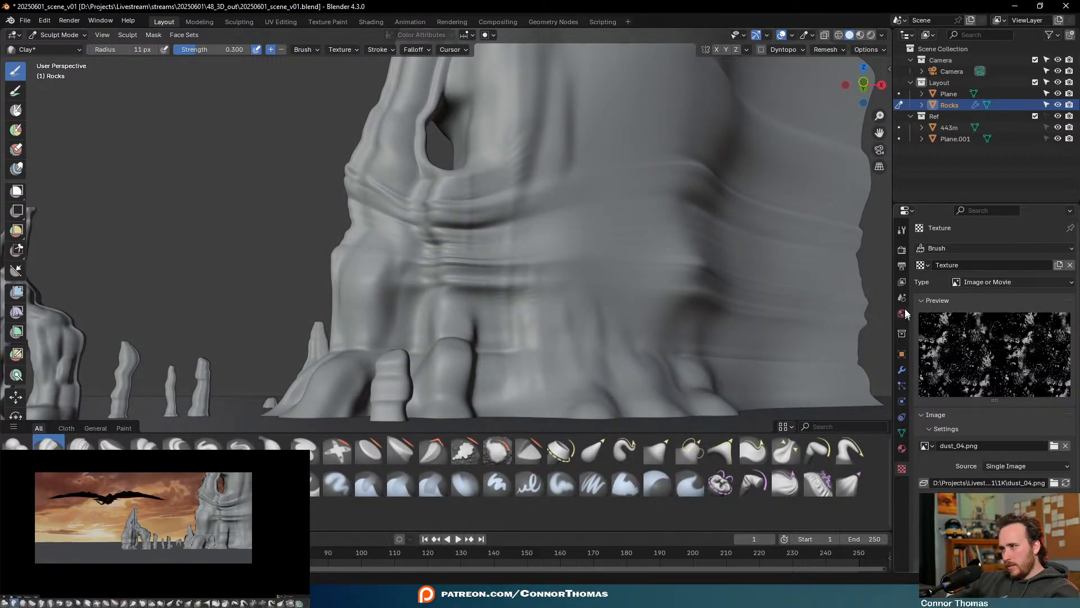
Enable Random and Rake for the Clay brush's texture angle
click(902, 232)
scroll(956, 366, down, 5)
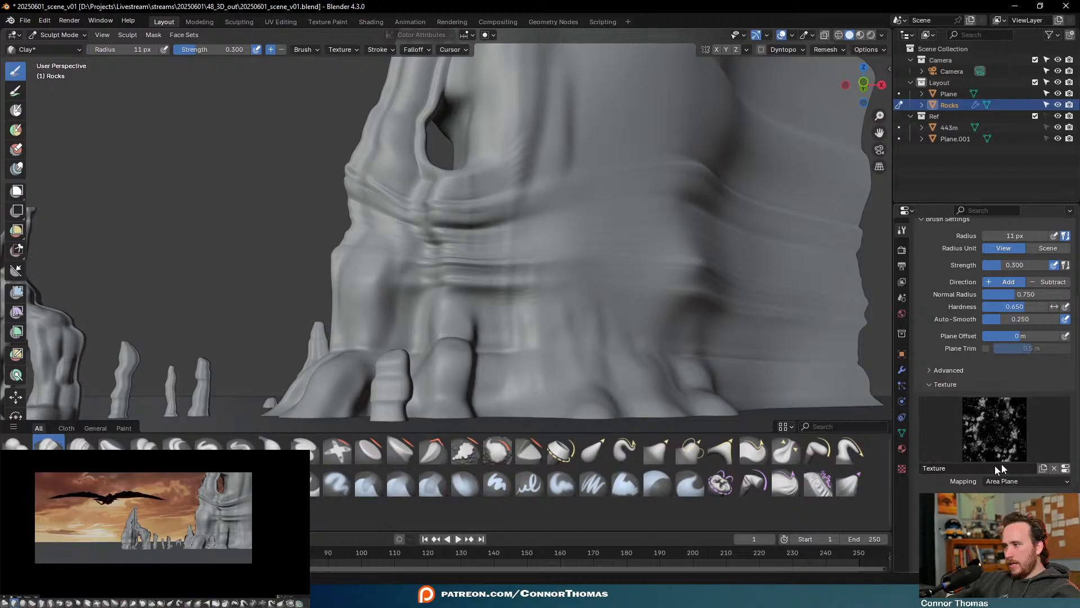
scroll(979, 451, down, 5)
click(1002, 411)
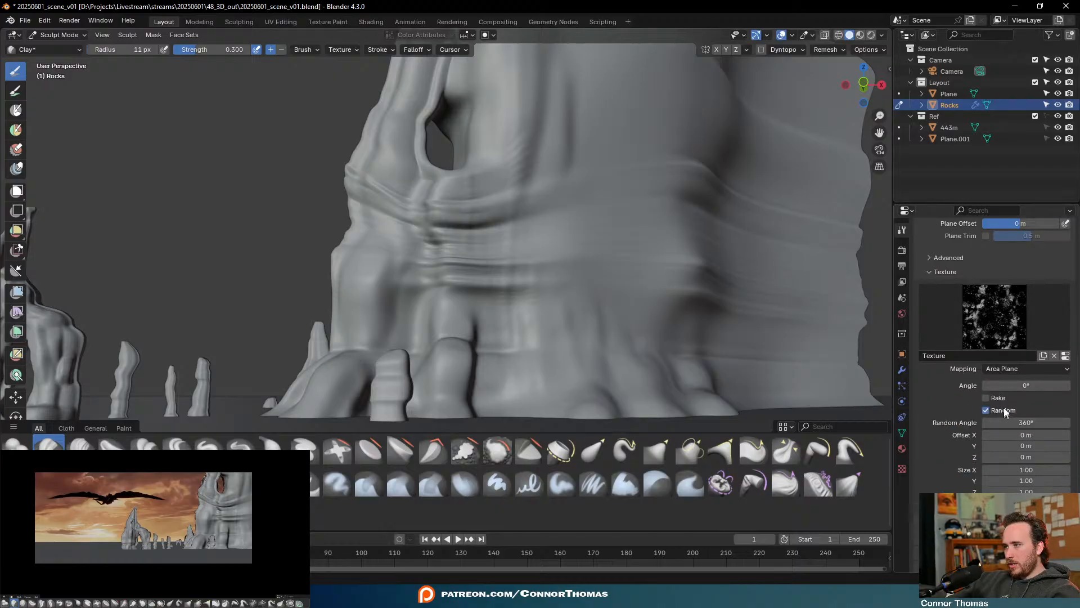
click(997, 399)
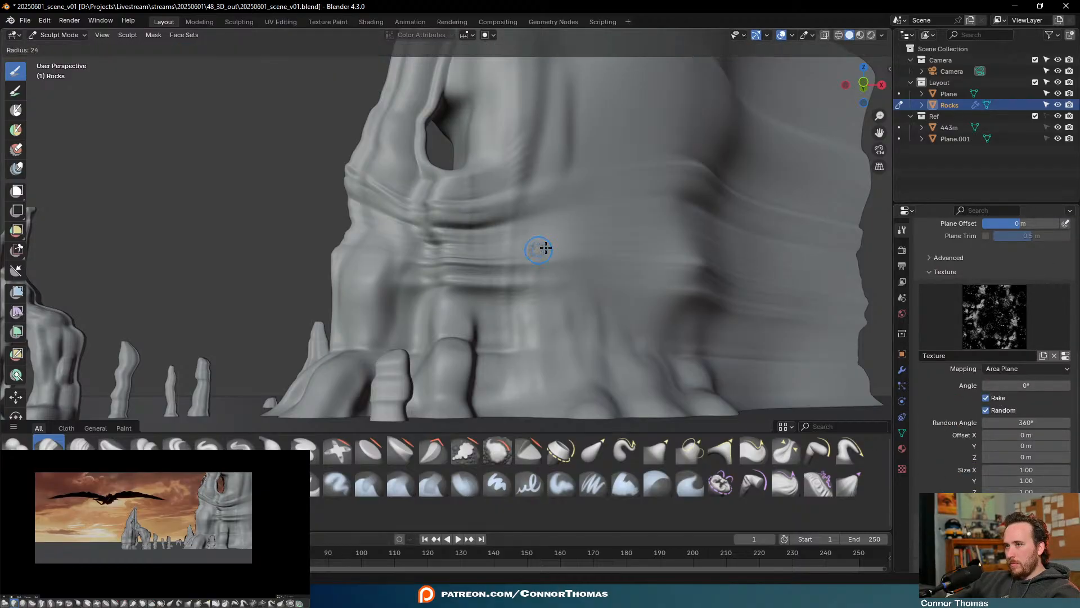
Set the Clay brush radius to 54 px and test a textured stroke on the large cliff's lower face
scroll(568, 178, up, 5)
scroll(568, 178, down, 5)
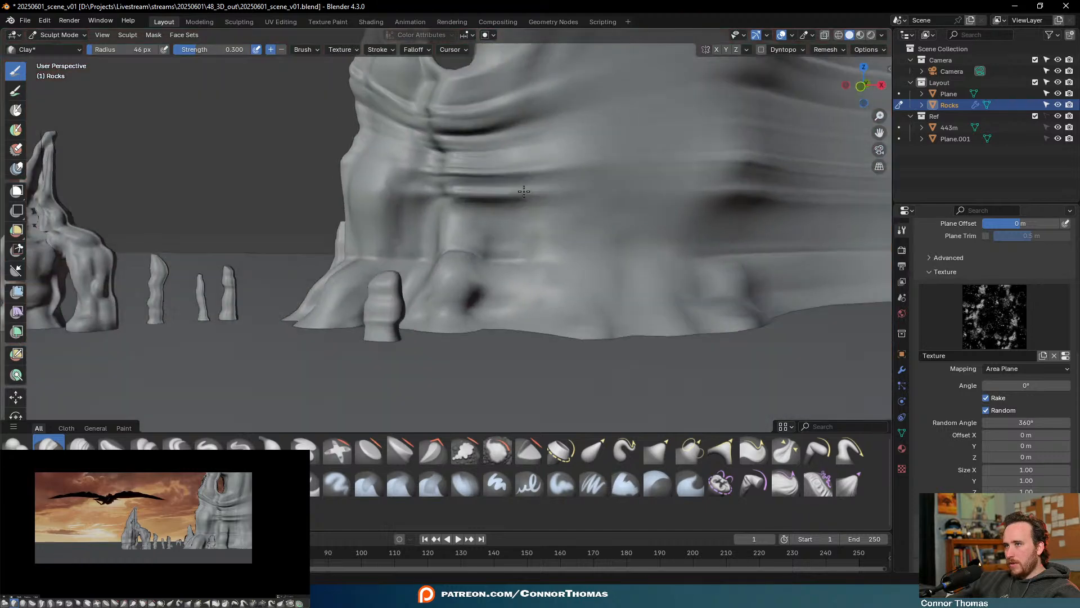
scroll(583, 186, up, 5)
key(f)
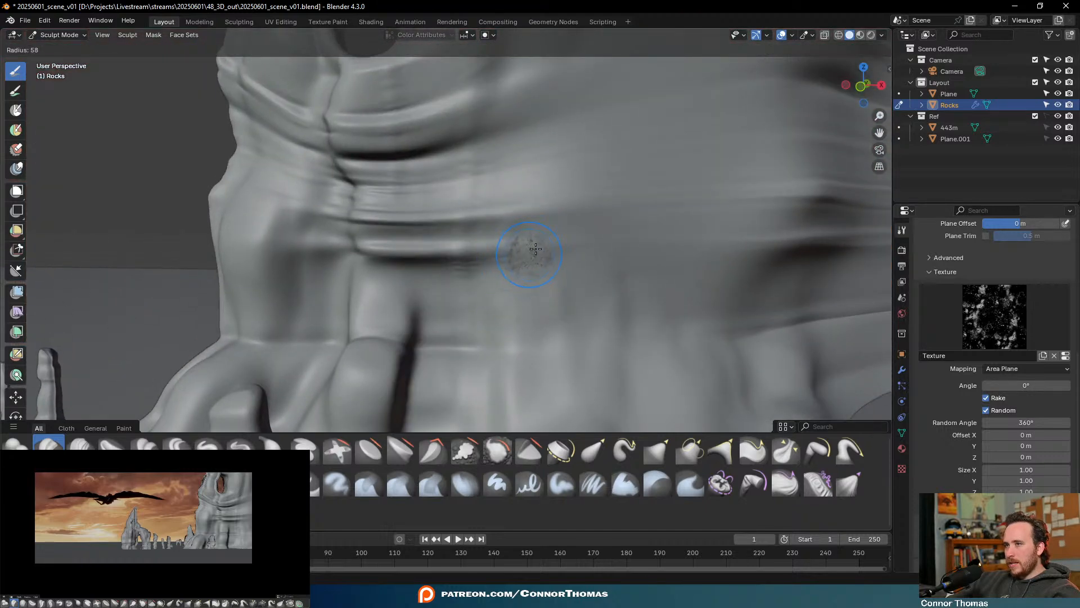
click(534, 251)
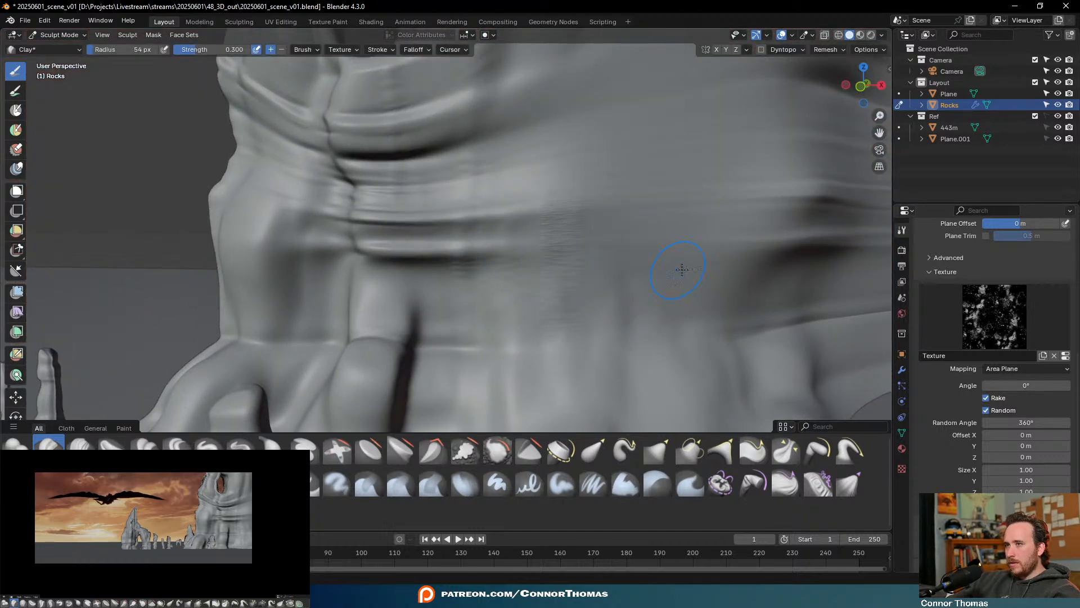
Enlarge the Clay brush radius to 500 px and cover the large cliff's broad face with rough texture strokes
middle_drag(592, 221, 606, 210)
key(f)
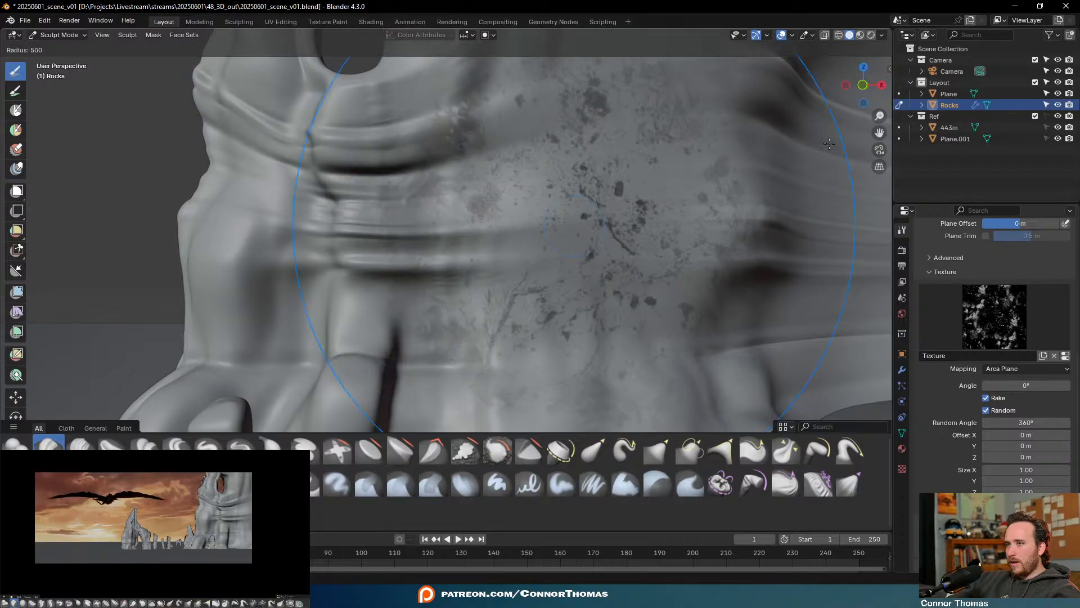
click(858, 216)
drag(612, 208, 603, 421)
scroll(622, 349, down, 4)
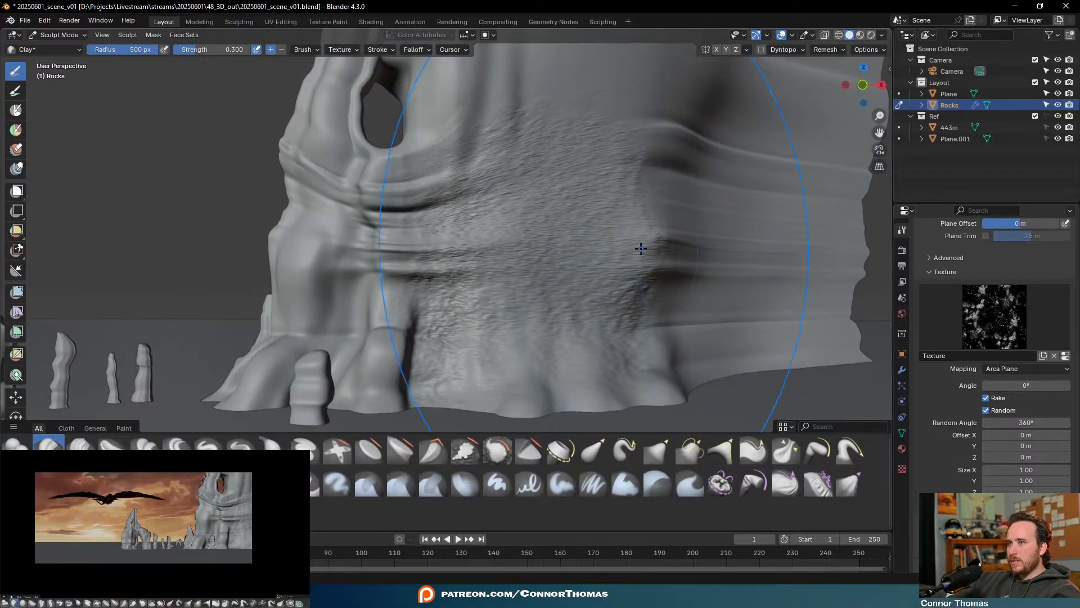
mouse_move(647, 256)
middle_down()
mouse_move(697, 270)
mouse_move(647, 299)
mouse_move(477, 251)
middle_up()
mouse_move(477, 251)
mouse_down()
mouse_move(625, 338)
mouse_move(608, 203)
mouse_up()
middle_drag(483, 246, 506, 225)
Reduce the Clay brush radius to 262 px and texture the large cliff's narrow end and the buttresses at its base
key(f)
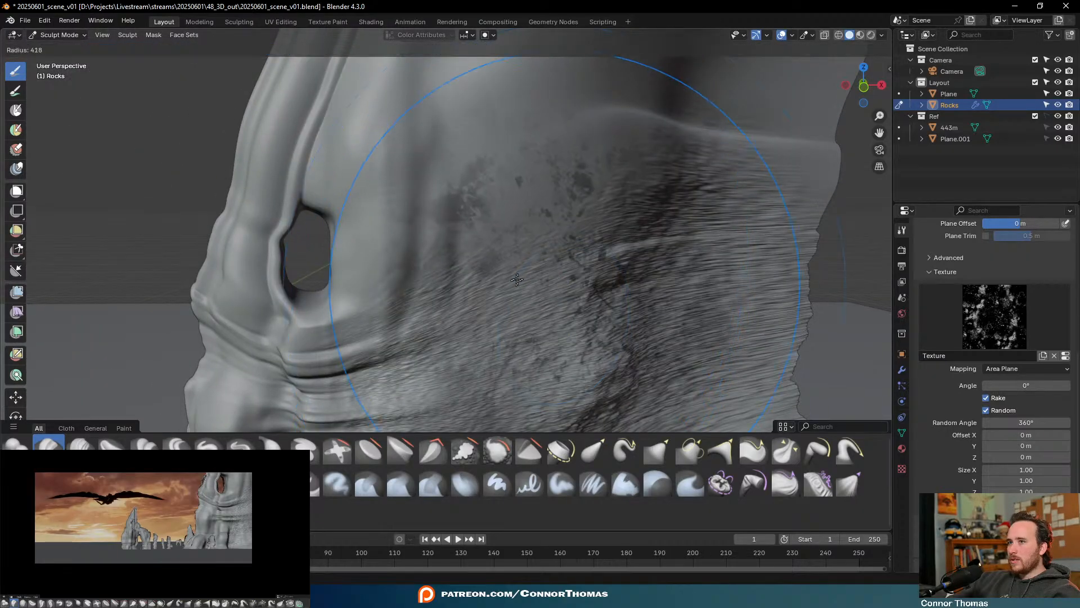
click(500, 162)
middle_drag(500, 161, 373, 265)
shift+middle_drag(458, 229, 497, 137)
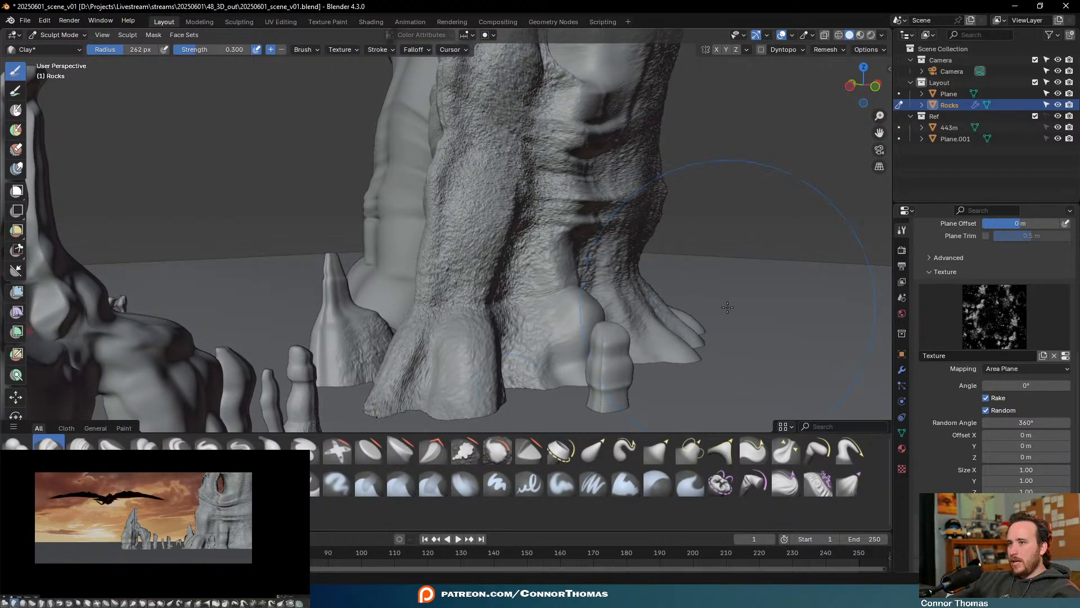
middle_drag(753, 301, 565, 328)
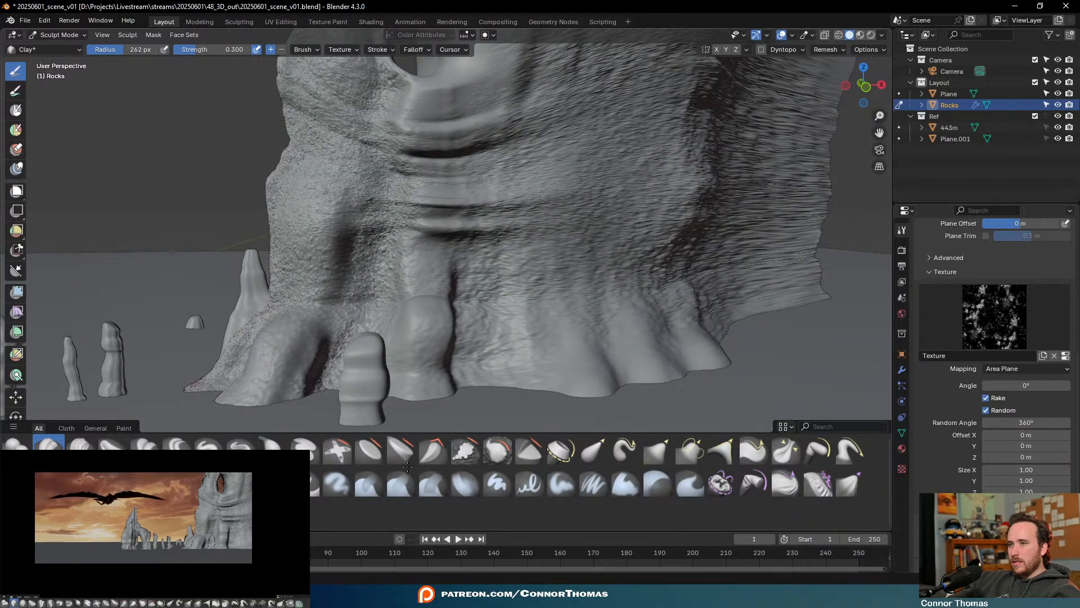
Cover the banded side face around the corner of the large cliff with Clay texture strokes at the 262 px radius
middle_drag(528, 377, 521, 186)
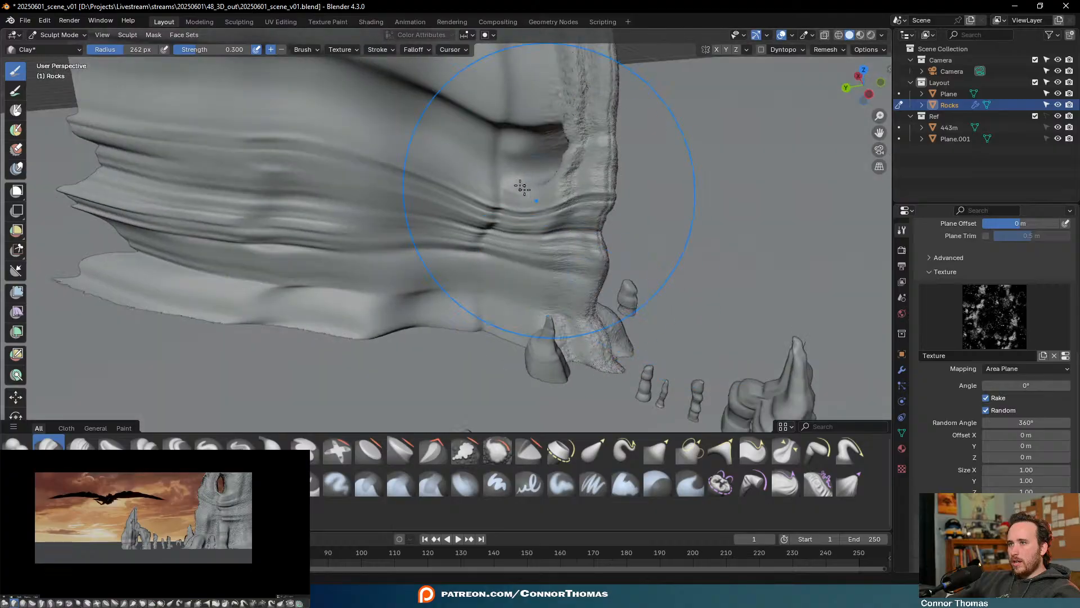
drag(316, 242, 329, 260)
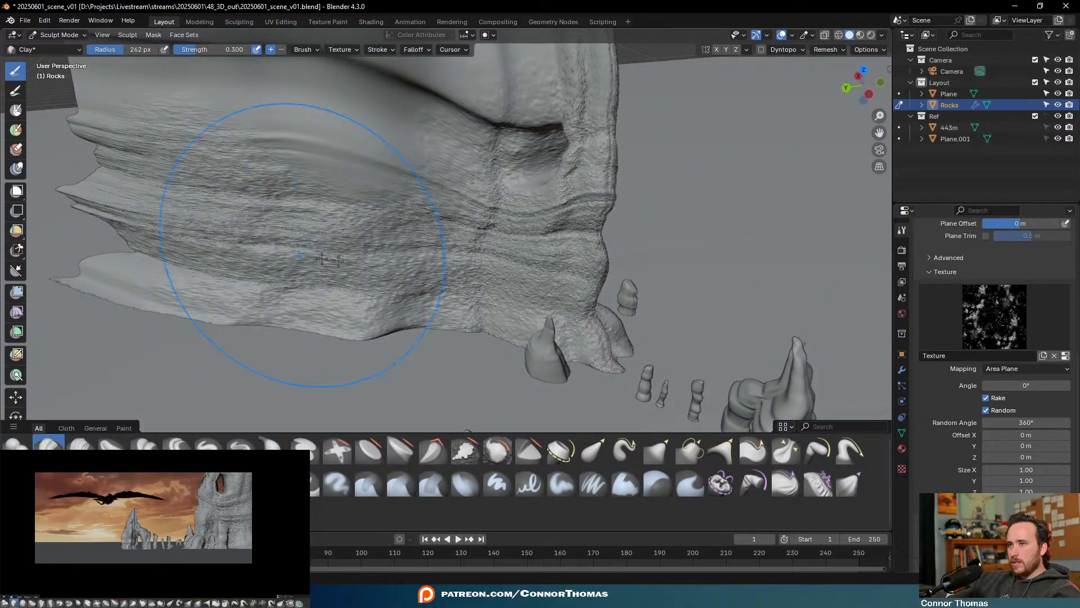
Reduce the Clay brush radius to 160 px and texture the thick main leg of the arch rock
middle_drag(628, 221, 453, 238)
scroll(453, 238, up, 3)
key(f)
click(409, 235)
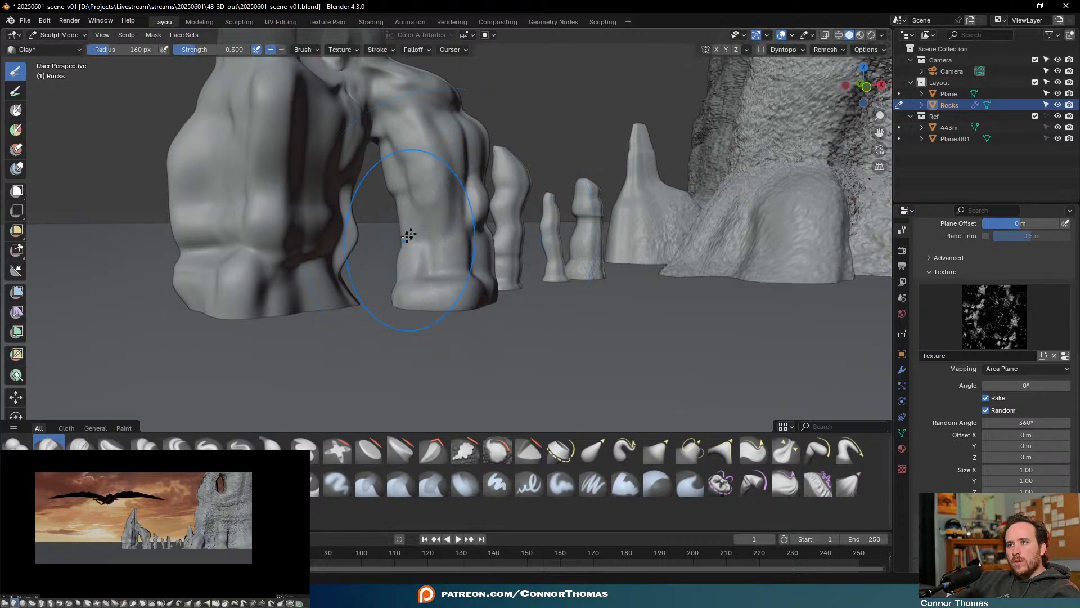
shift+middle_drag(450, 303, 723, 335)
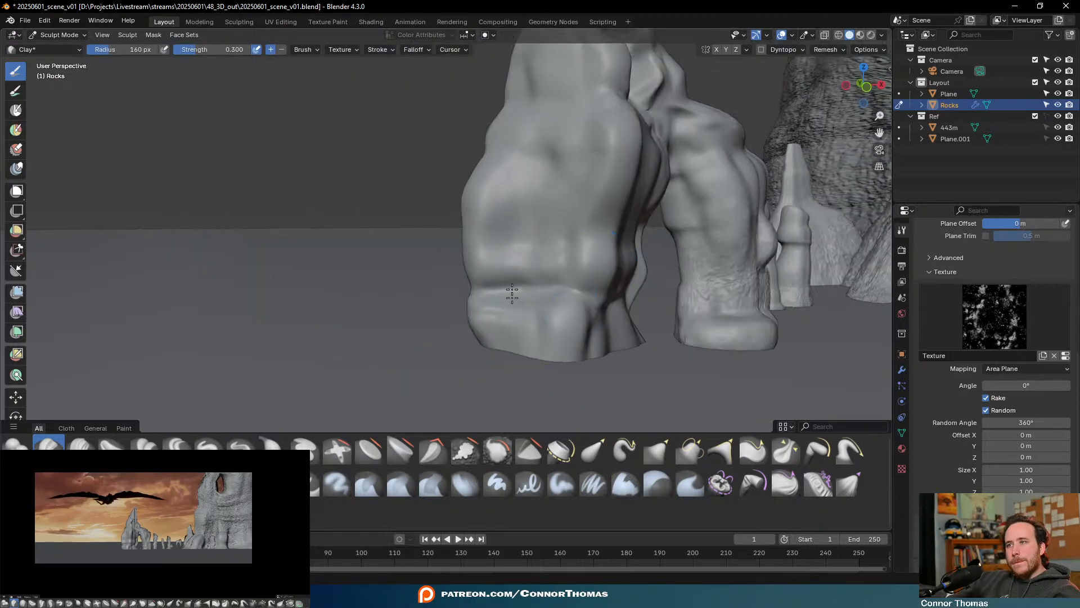
mouse_move(554, 358)
mouse_down()
mouse_move(596, 225)
mouse_move(563, 155)
mouse_move(451, 243)
mouse_up()
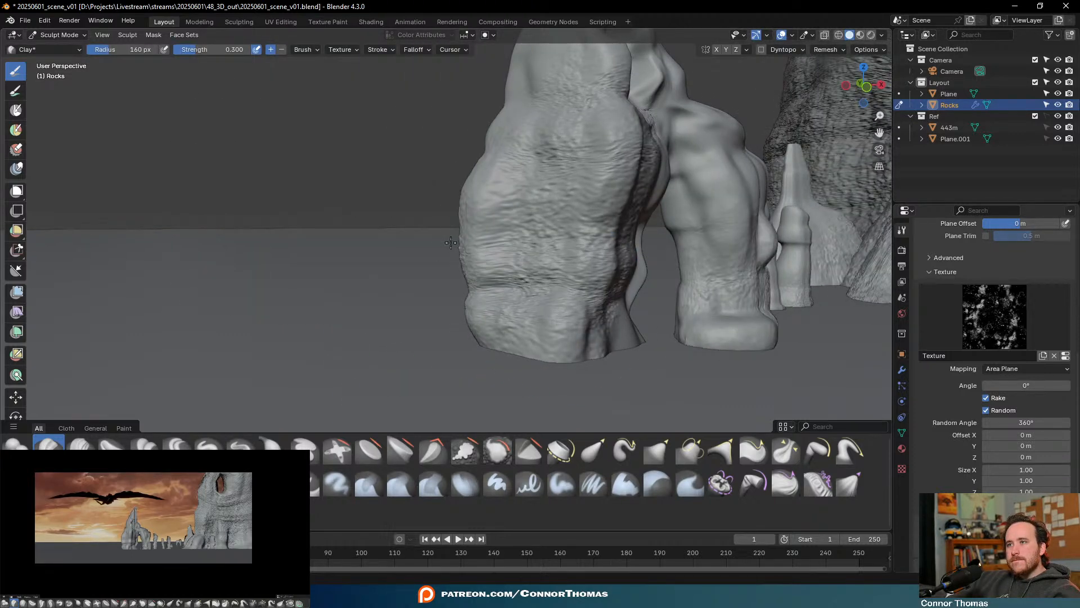
Texture the arch rock's hollow, its shoulder and the slimmer outer leg with Clay strokes
middle_drag(730, 179, 681, 205)
middle_drag(627, 157, 407, 195)
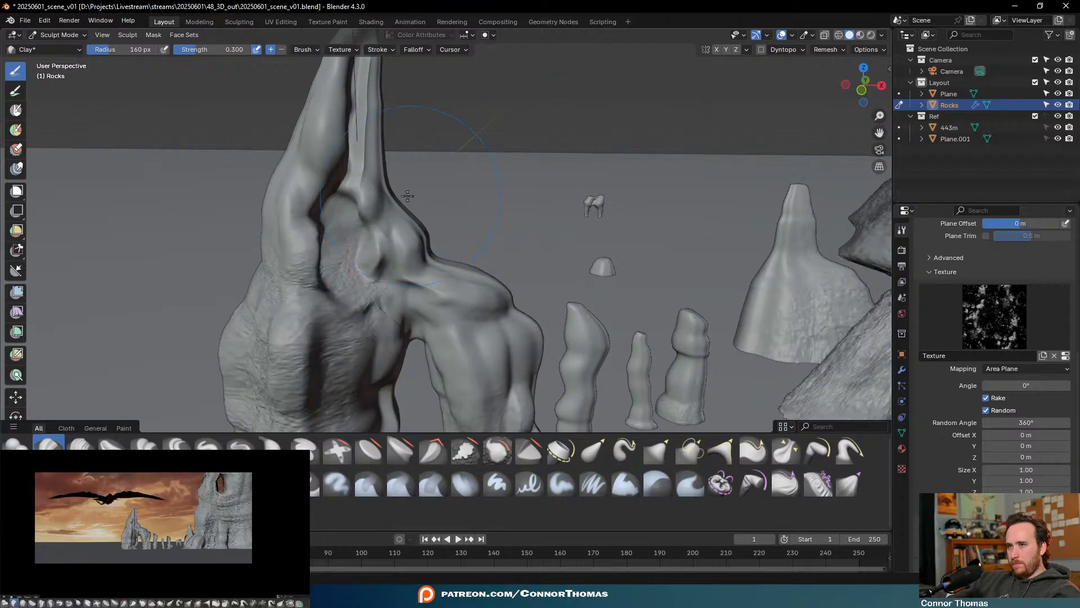
drag(461, 267, 510, 360)
mouse_move(570, 333)
shift+middle_down()
mouse_move(532, 224)
mouse_move(486, 217)
shift+middle_up()
middle_drag(366, 229, 430, 259)
drag(367, 201, 365, 484)
Texture the three thin freestanding pillars beside the arch from base to tip
scroll(419, 325, down, 3)
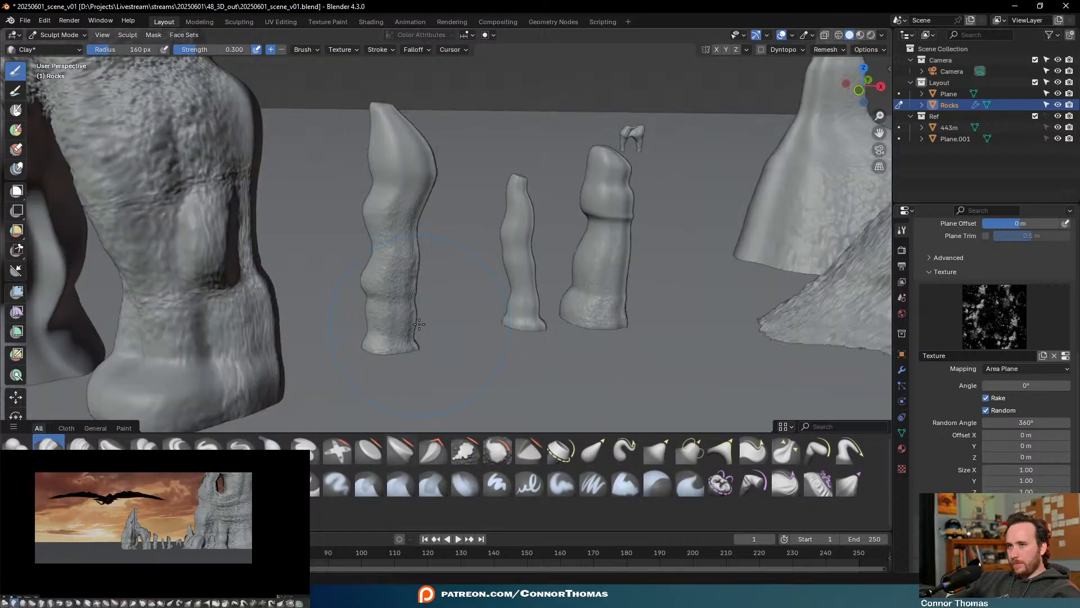
drag(438, 139, 361, 120)
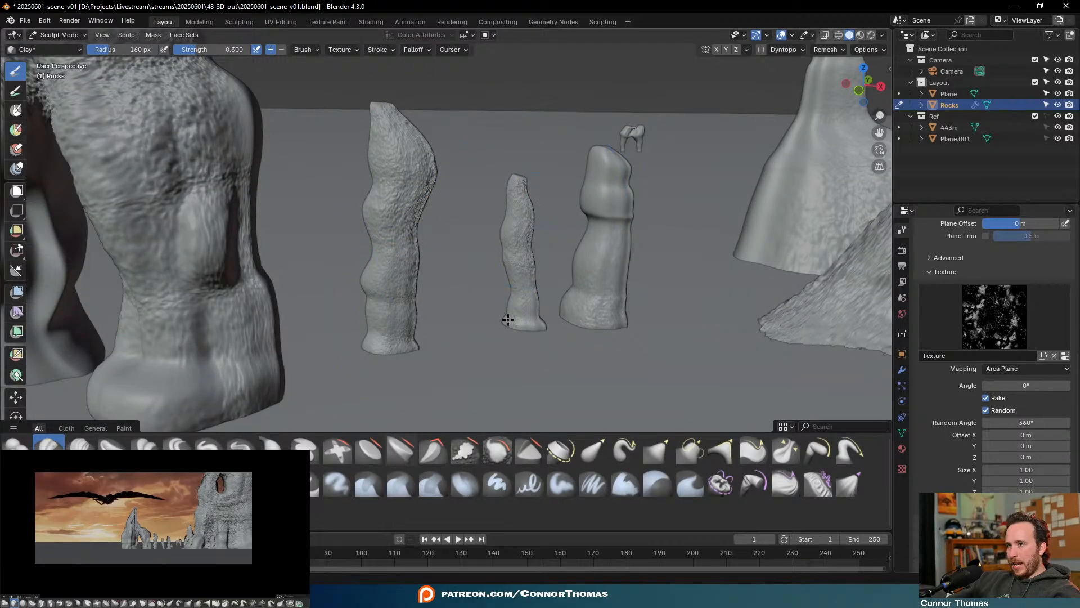
mouse_move(621, 264)
mouse_down()
mouse_move(625, 186)
mouse_move(610, 154)
mouse_up()
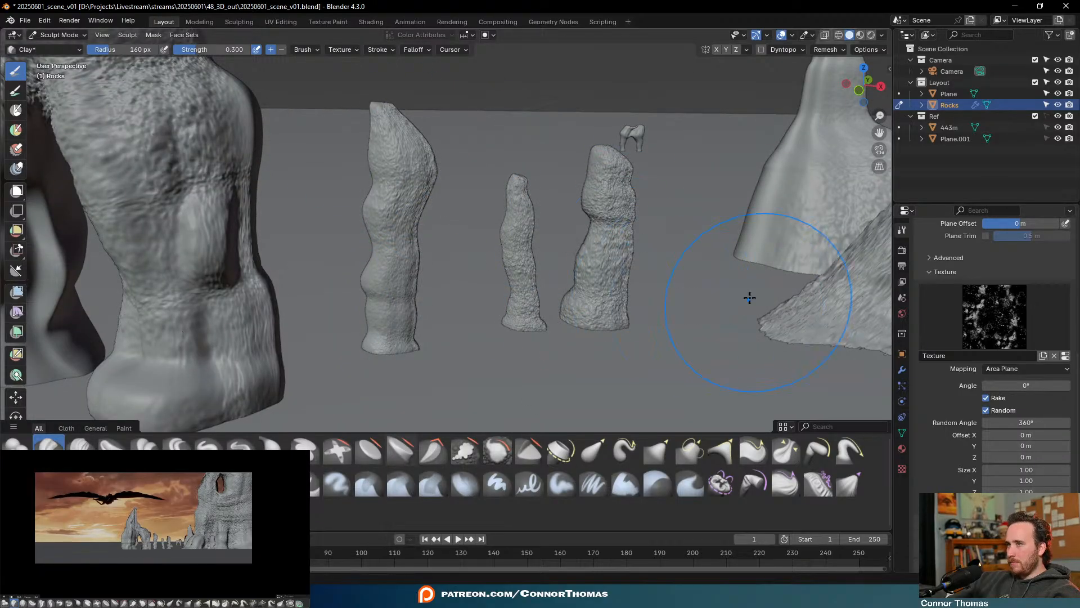
Texture the tapered spire beside the large cliff, the neighbouring buttresses and the small pillar in front of them
middle_drag(747, 302, 636, 273)
drag(635, 272, 658, 157)
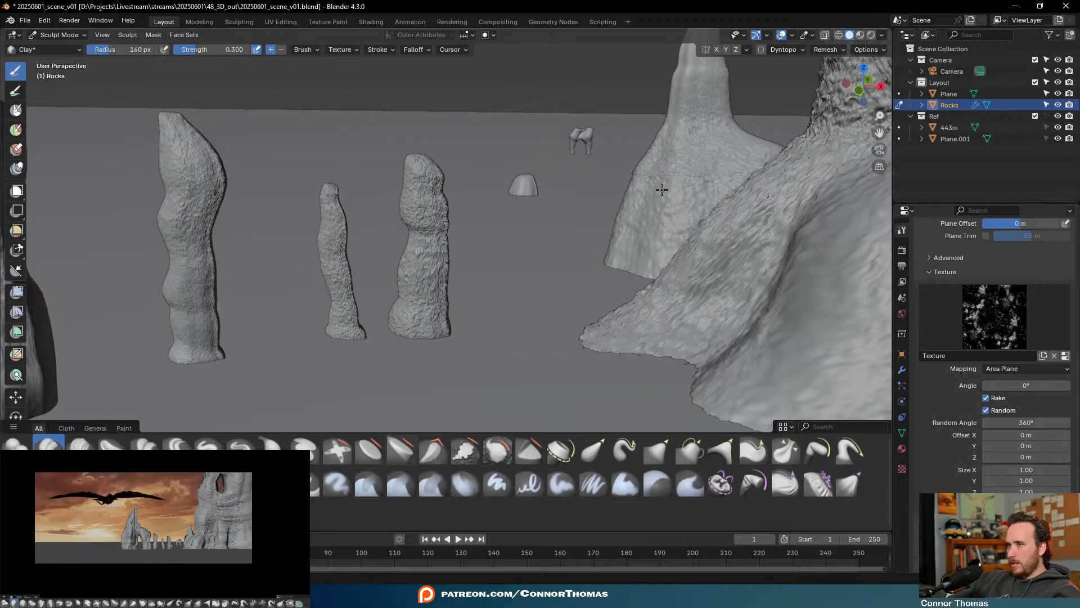
shift+middle_drag(728, 144, 608, 312)
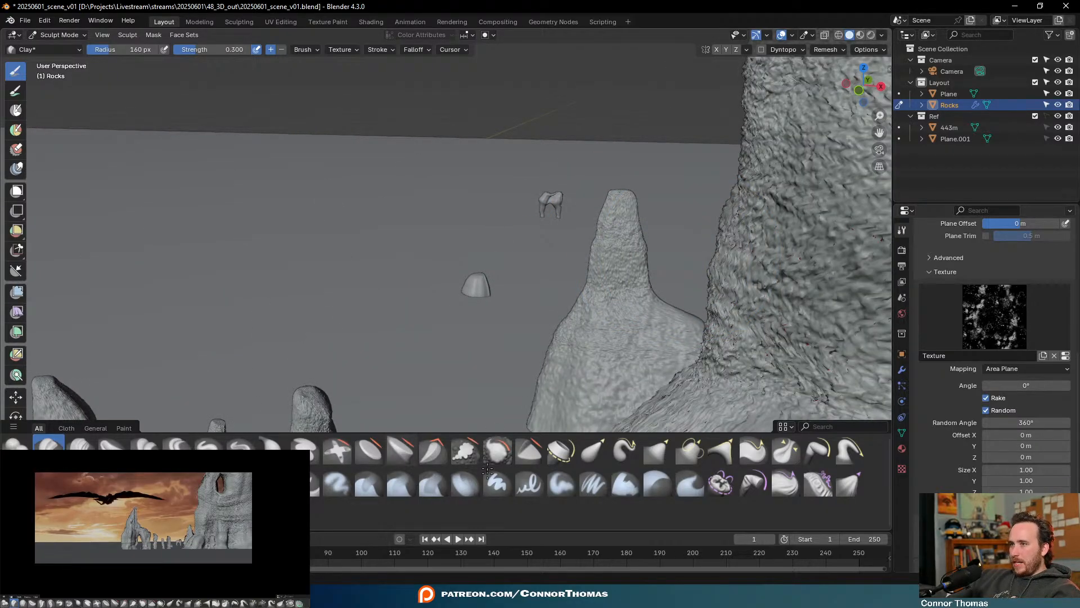
shift+middle_drag(613, 372, 660, 238)
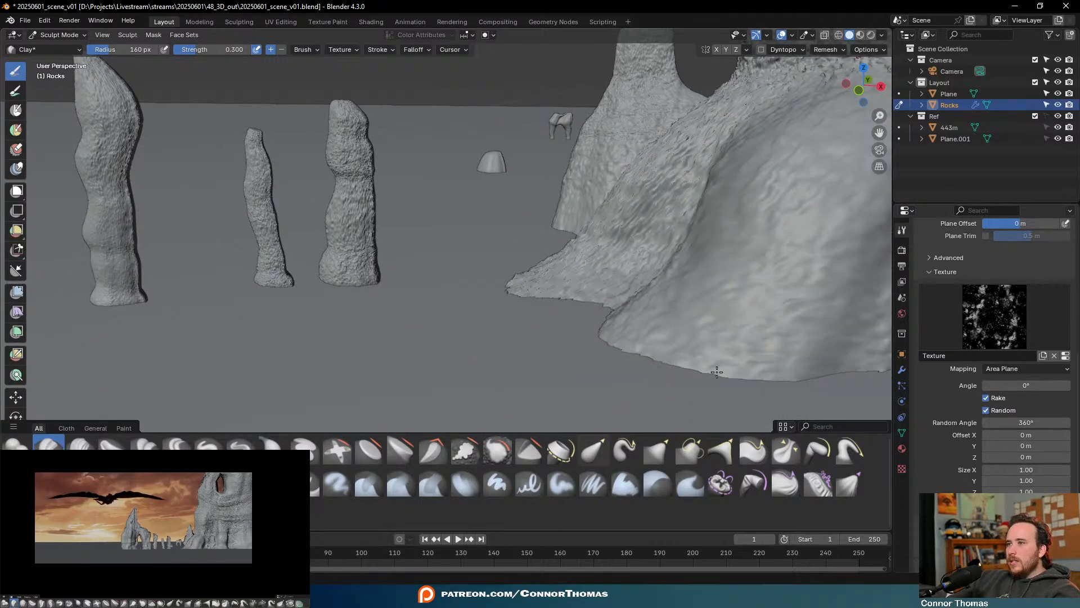
scroll(642, 362, down, 7)
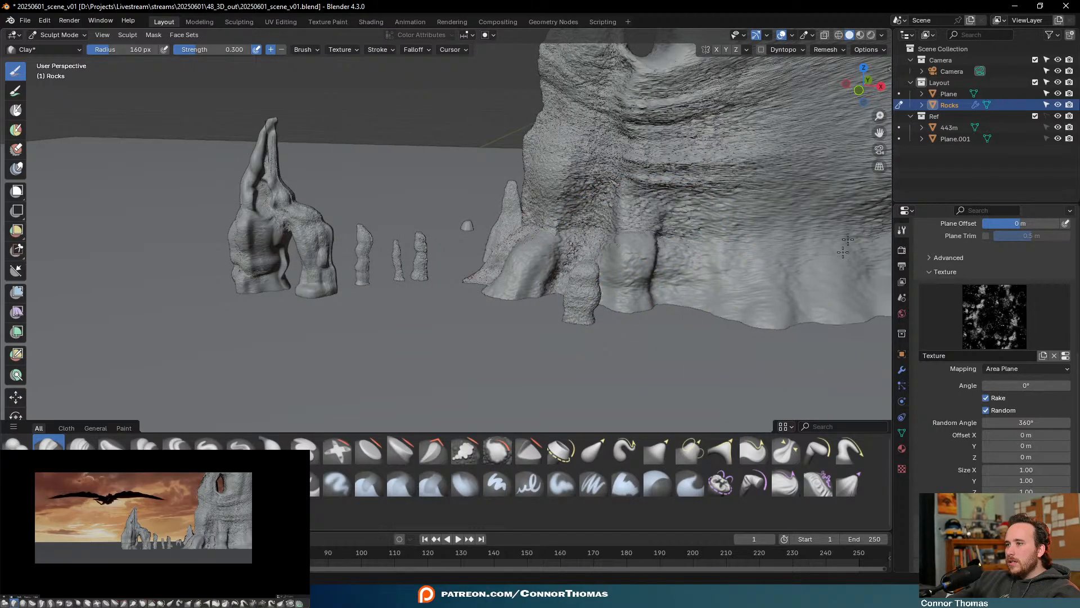
Undo the stray Clay stroke and add texture strokes to the large cliff's column and base below the hole
middle_drag(613, 183, 554, 168)
scroll(651, 225, down, 3)
mouse_move(499, 244)
mouse_down()
mouse_move(525, 236)
mouse_move(539, 286)
mouse_move(574, 256)
mouse_up()
key(ctrl+z)
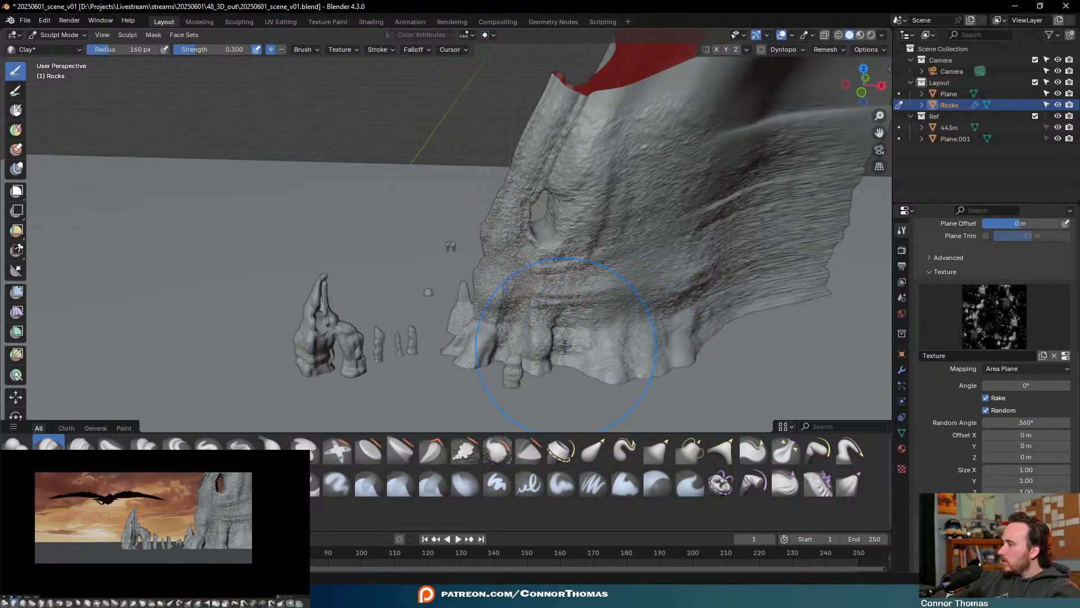
mouse_move(465, 246)
middle_down()
mouse_move(450, 244)
mouse_move(472, 181)
middle_up()
mouse_move(613, 175)
mouse_down()
mouse_move(605, 148)
mouse_move(631, 253)
mouse_move(517, 365)
mouse_move(450, 399)
mouse_up()
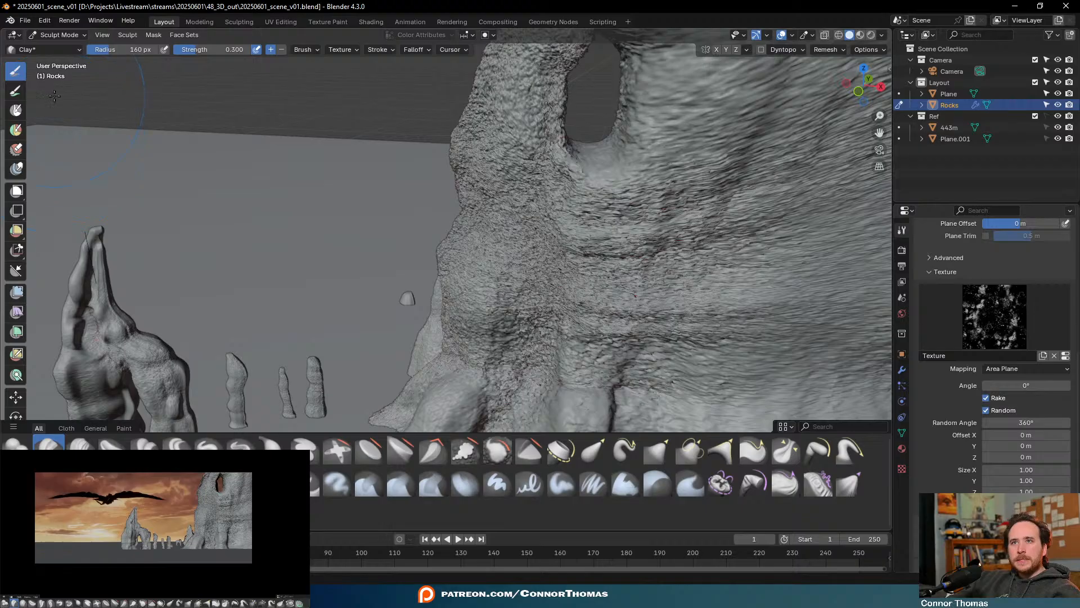
Return to Object Mode, deselect everything and set the Rocks Multires viewport level to 4
click(57, 34)
click(58, 45)
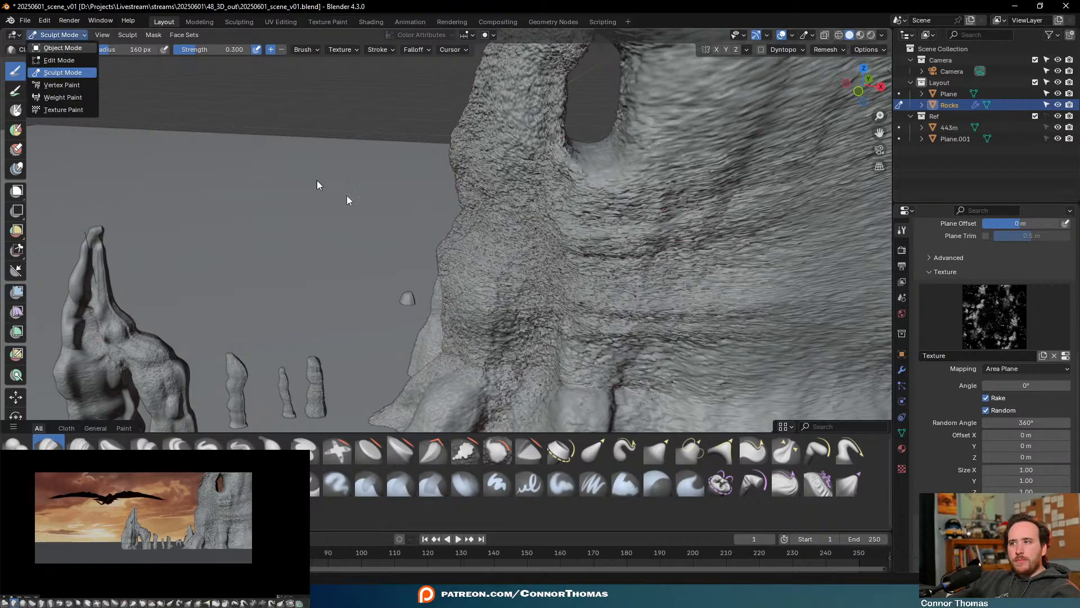
key(alt+a)
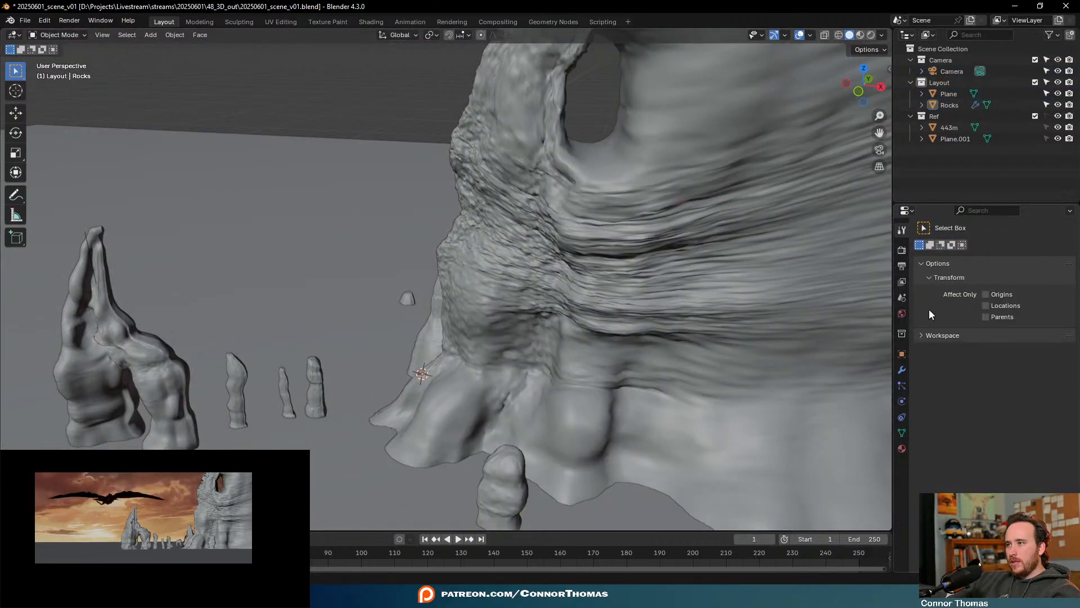
click(903, 369)
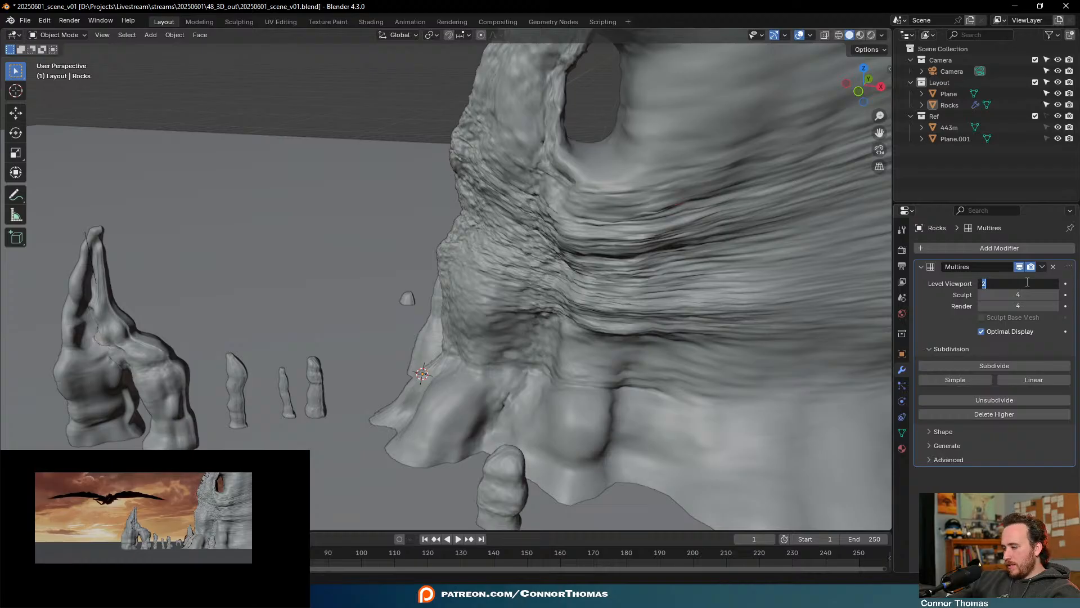
key(Return)
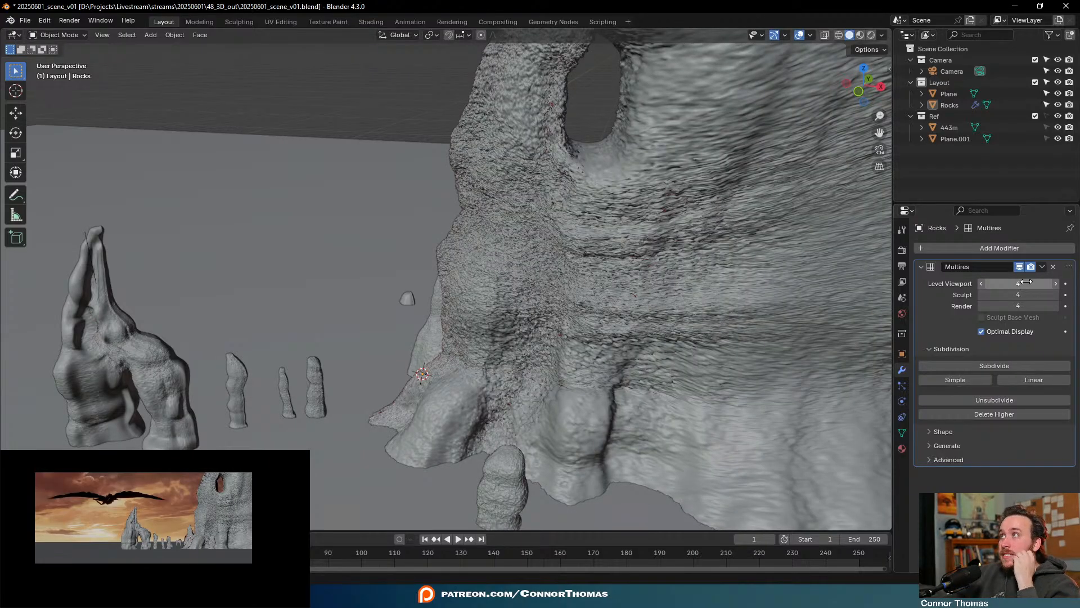
scroll(605, 359, down, 5)
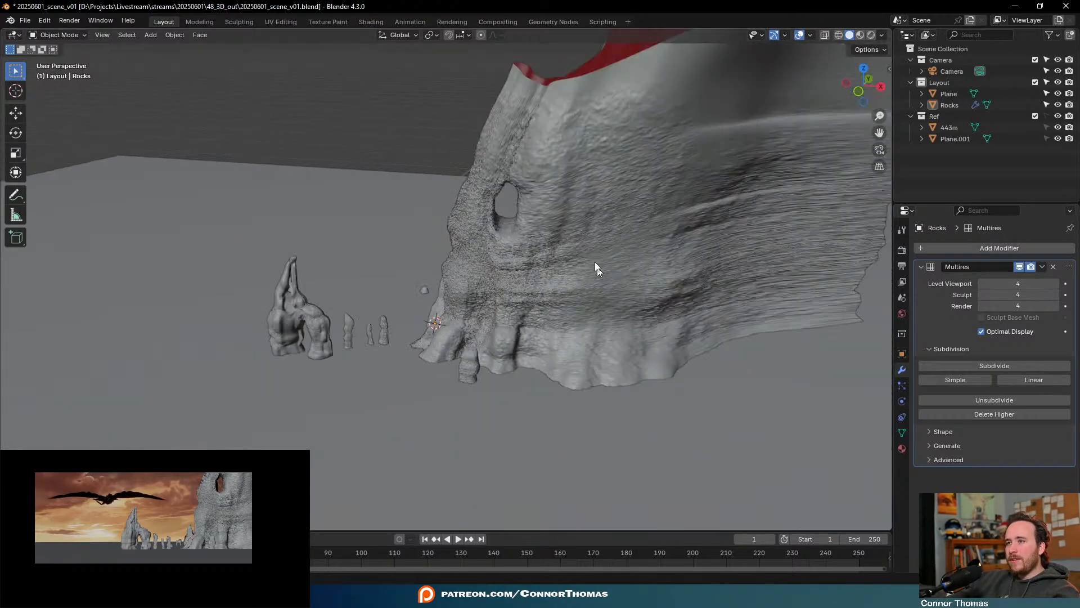
click(598, 256)
right_click(598, 257)
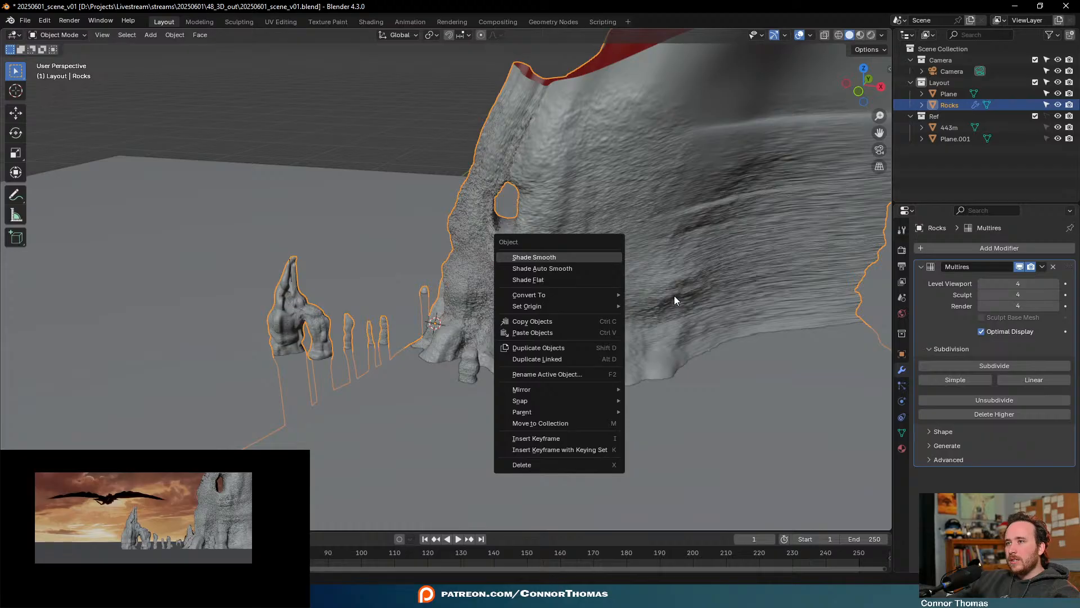
key(a)
key(a)
Inspect the cliff's textured surface up close and save the scene file
middle_drag(642, 286, 677, 282)
scroll(653, 261, up, 6)
scroll(646, 354, up, 5)
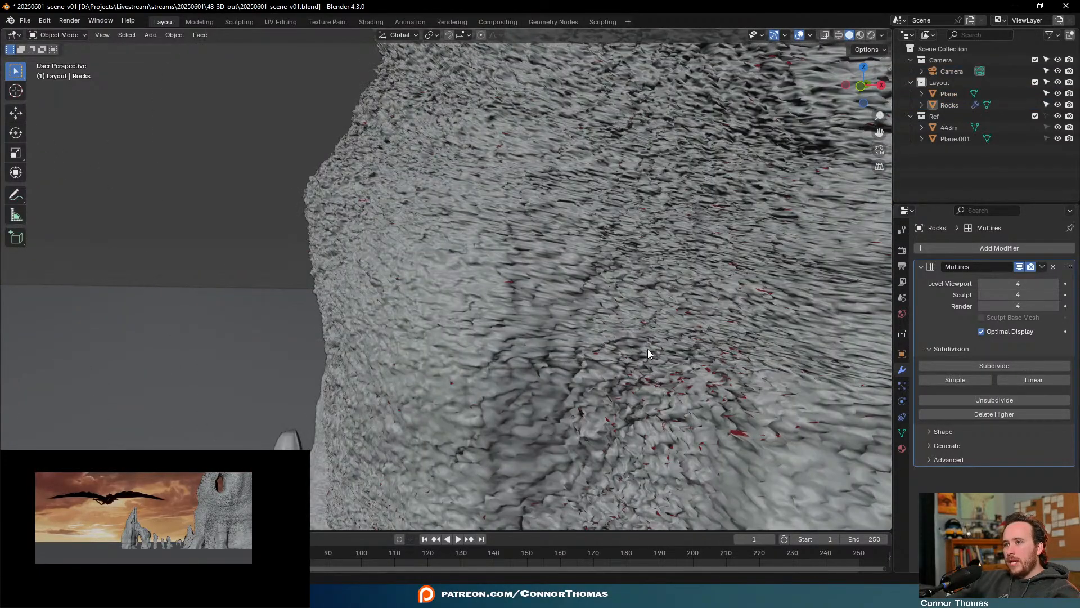
scroll(684, 363, down, 5)
middle_drag(685, 362, 617, 347)
scroll(634, 269, down, 4)
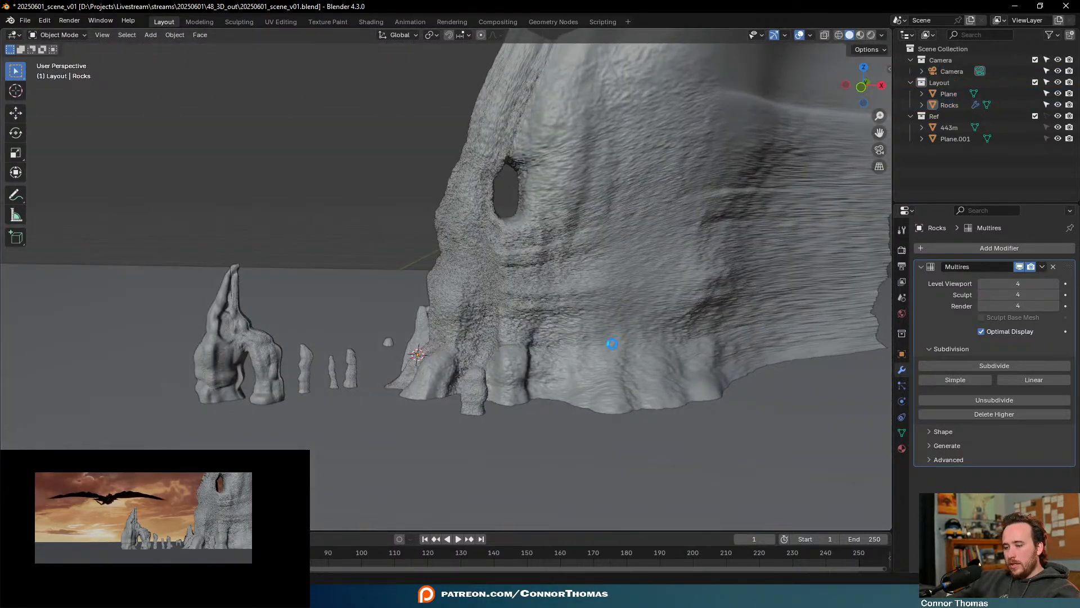
key(ctrl+s)
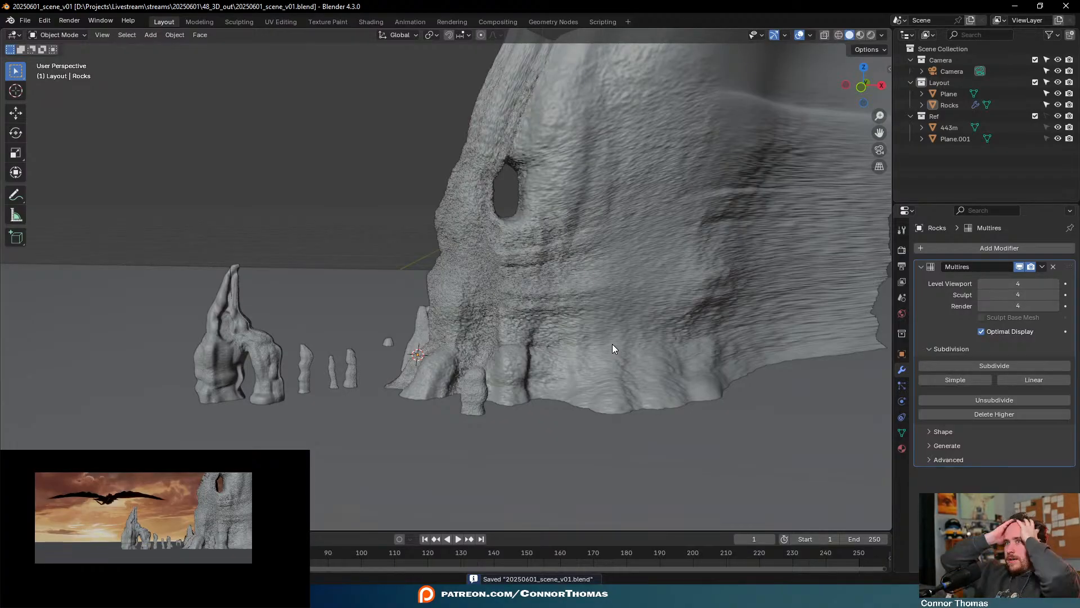
Enter Edit Mode on Rocks with vertex selection and select the outer boundary loop of the ground skirt
scroll(612, 343, down, 5)
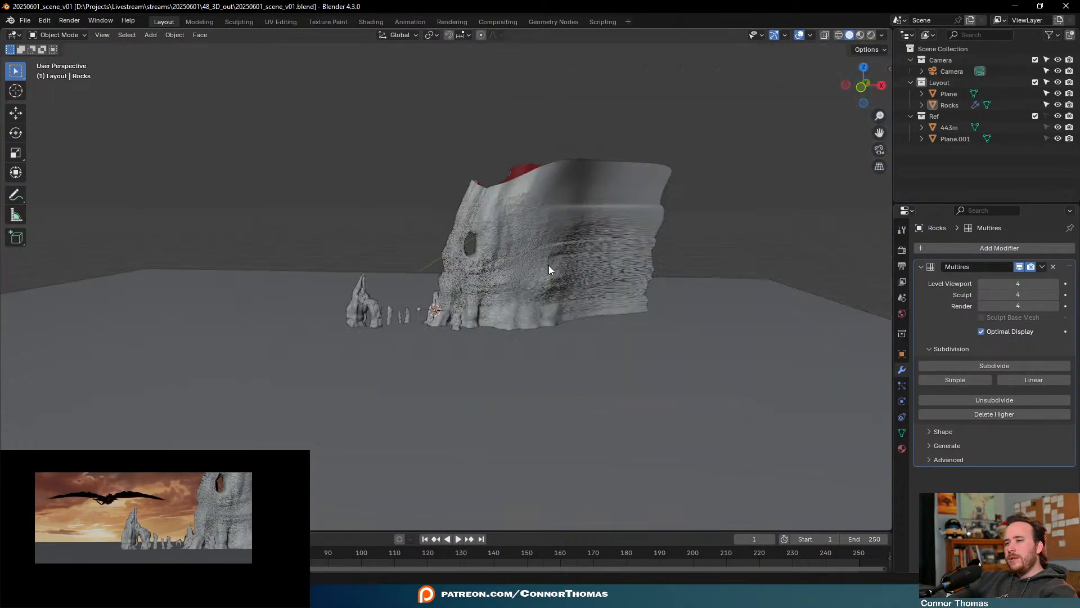
middle_drag(612, 343, 512, 357)
key(Tab)
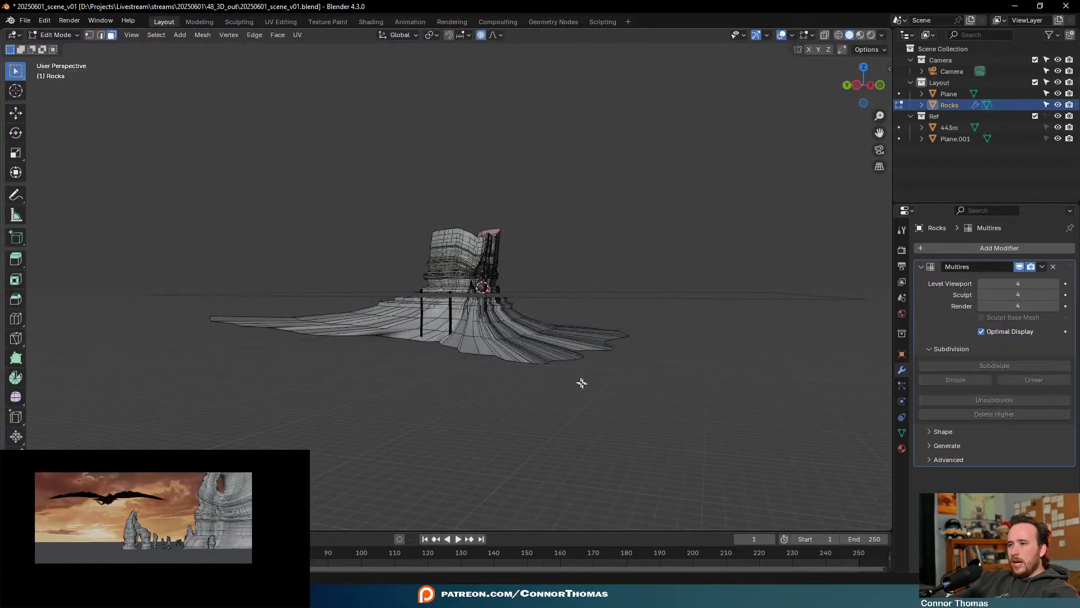
key(1)
alt+click(553, 366)
mouse_move(553, 366)
middle_down()
mouse_move(527, 367)
mouse_move(542, 355)
middle_up()
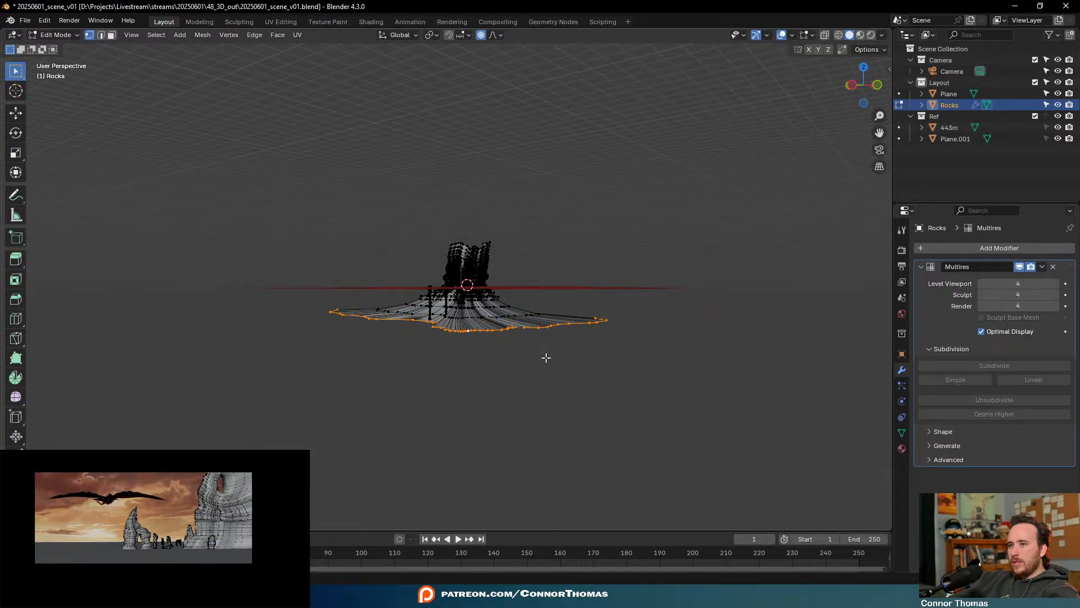
key(g)
key(z)
key(Escape)
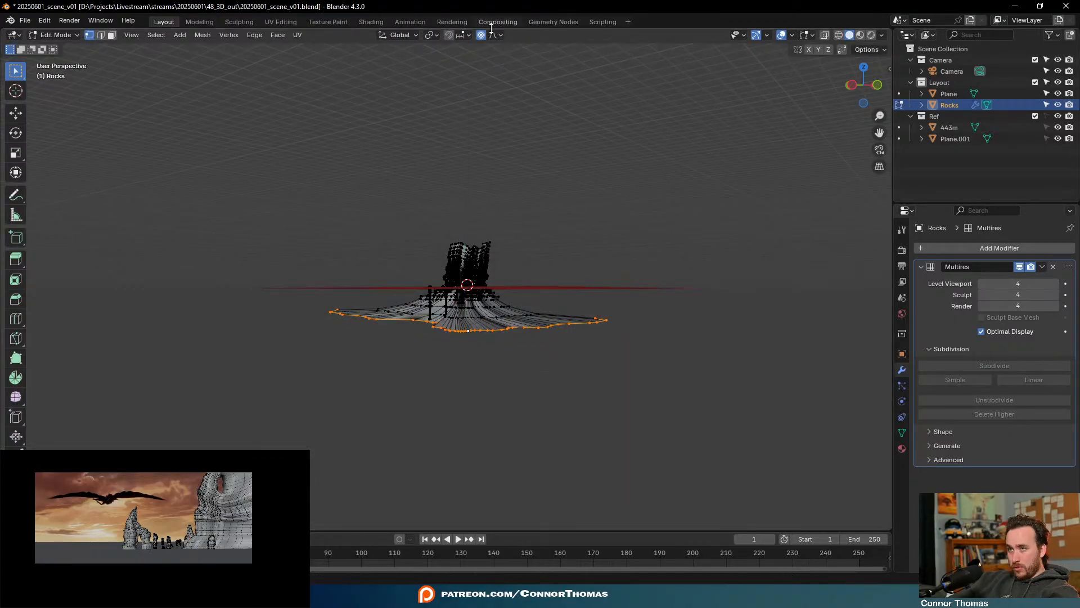
With proportional editing off, extrude the skirt's boundary loop down about 114 m along Z and scale it outward
key(g)
key(z)
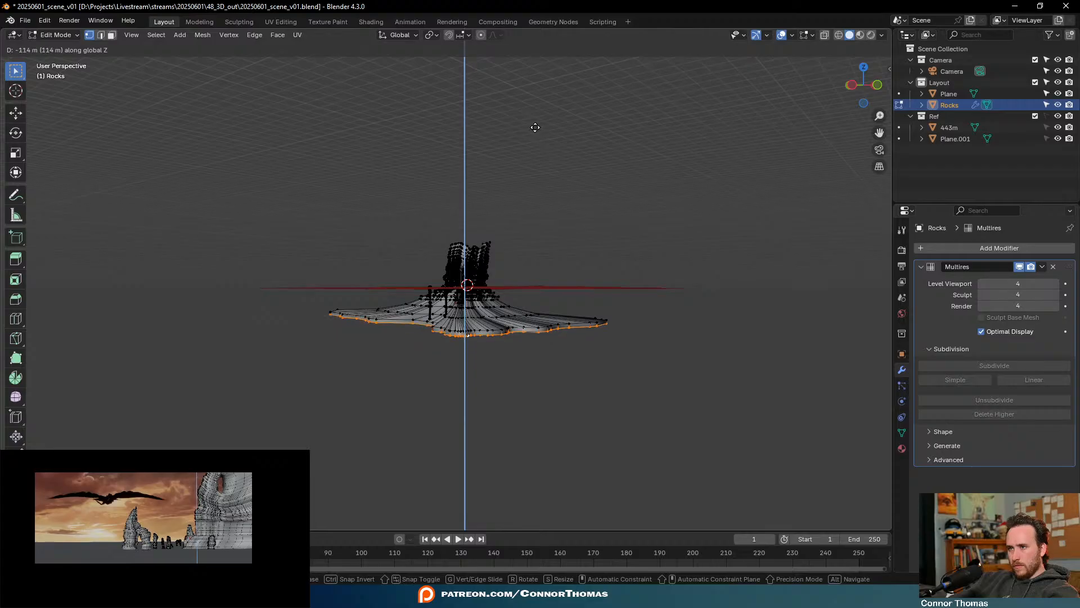
click(535, 127)
key(s)
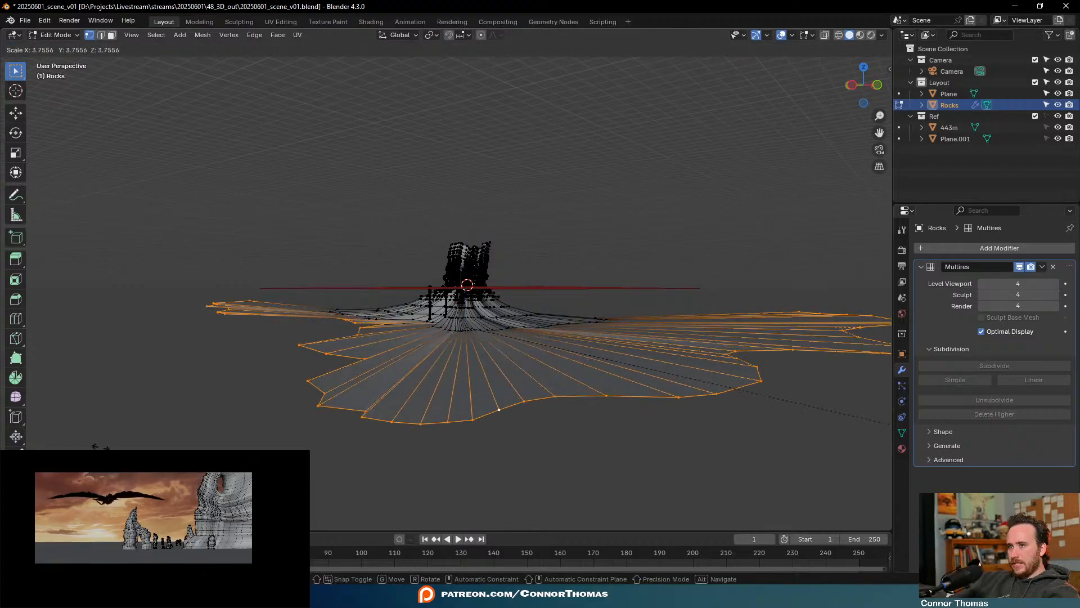
key(Return)
Move the skirt's outer loop far along negative X, shift it freely into place and adjust its scale
middle_drag(306, 381, 477, 344)
key(g)
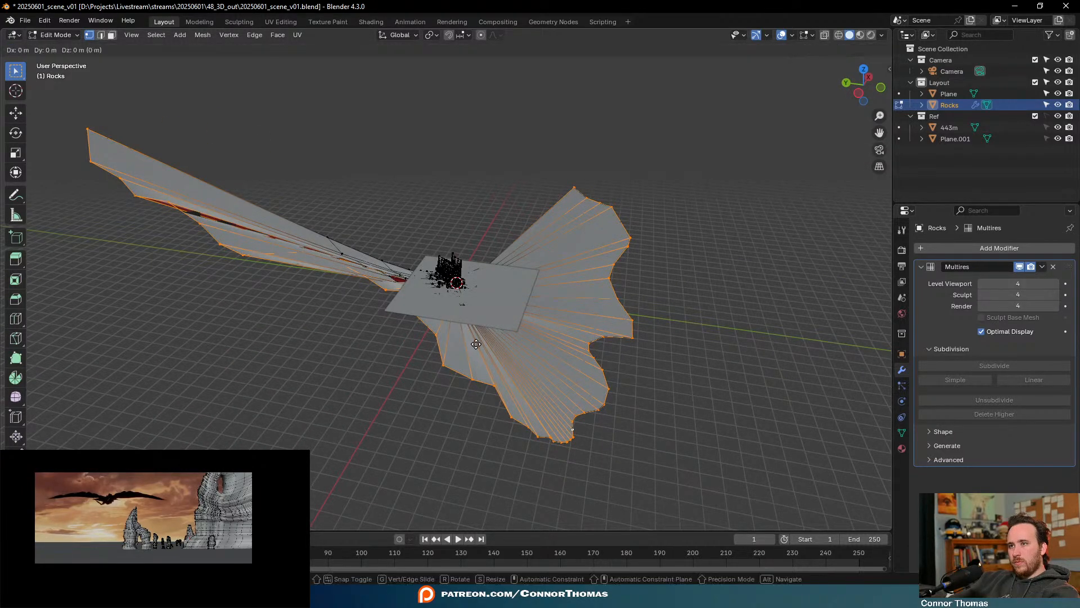
key(x)
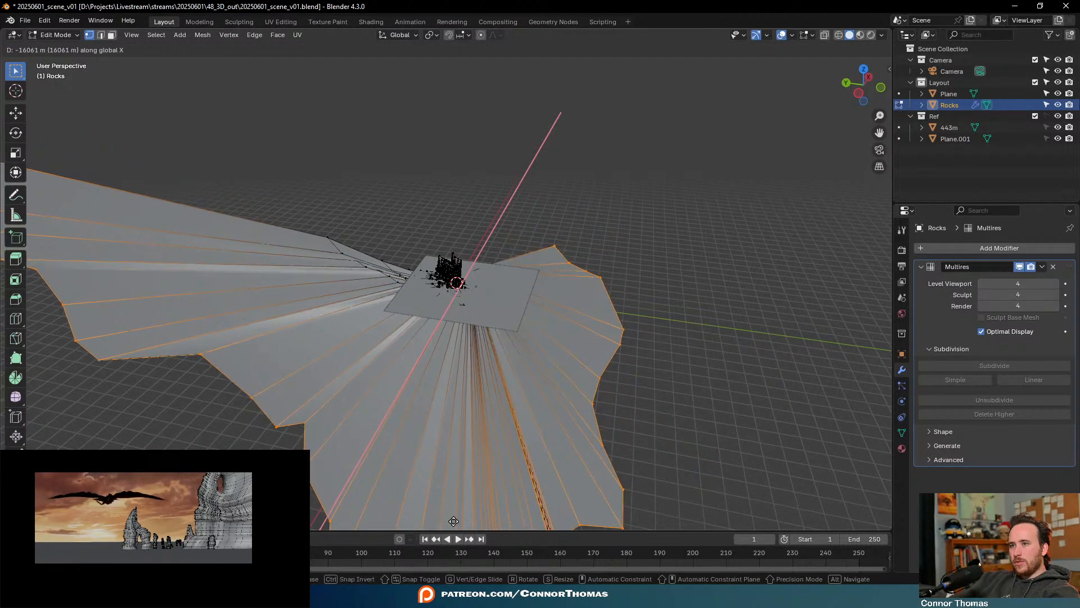
click(535, 388)
key(g)
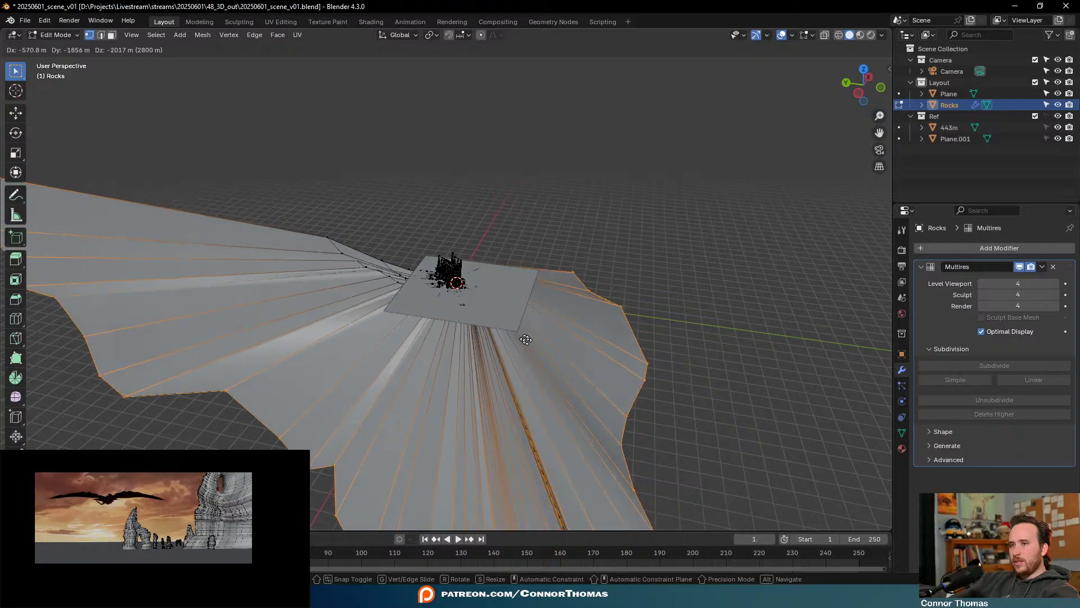
click(630, 332)
key(g)
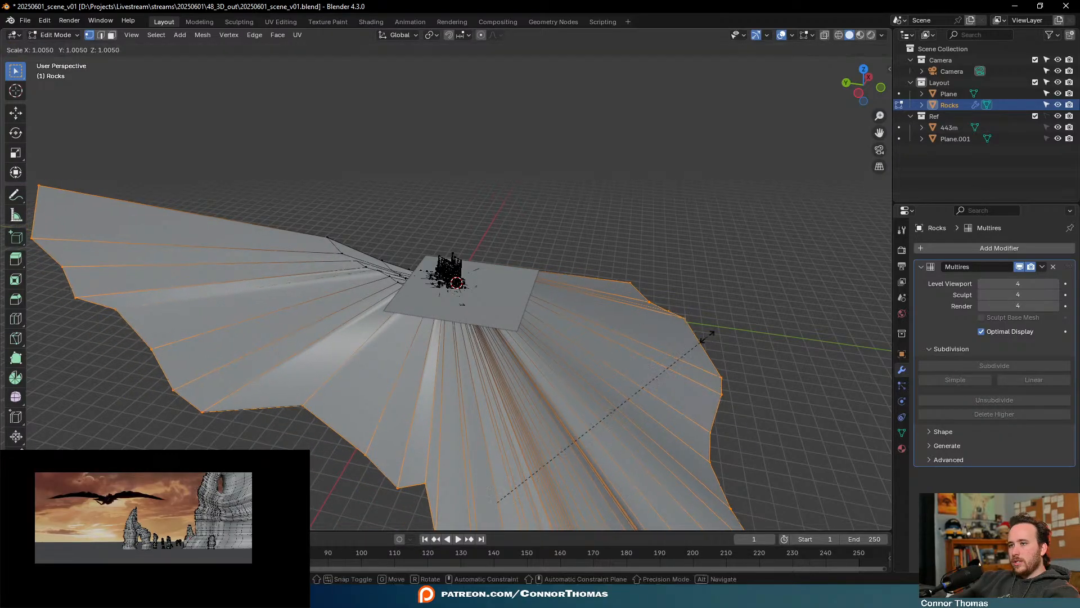
click(739, 330)
middle_drag(699, 310, 697, 273)
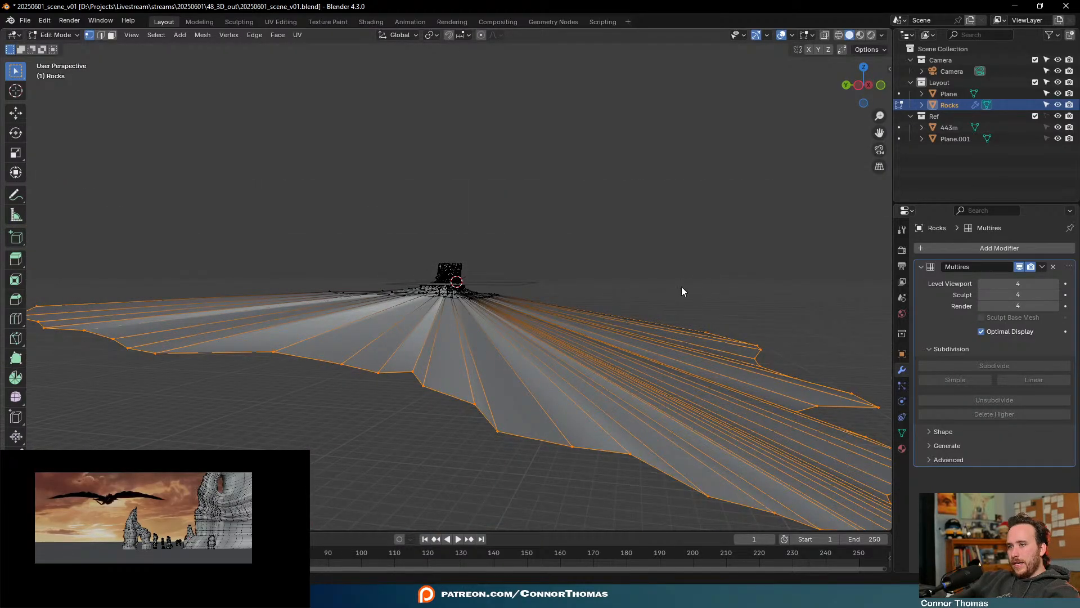
Leave Edit Mode on Rocks, deselect everything, and check the extended ground skirt around the scene
key(Tab)
middle_drag(620, 284, 566, 292)
key(Tab)
key(Tab)
middle_drag(623, 274, 505, 335)
key(a)
key(a)
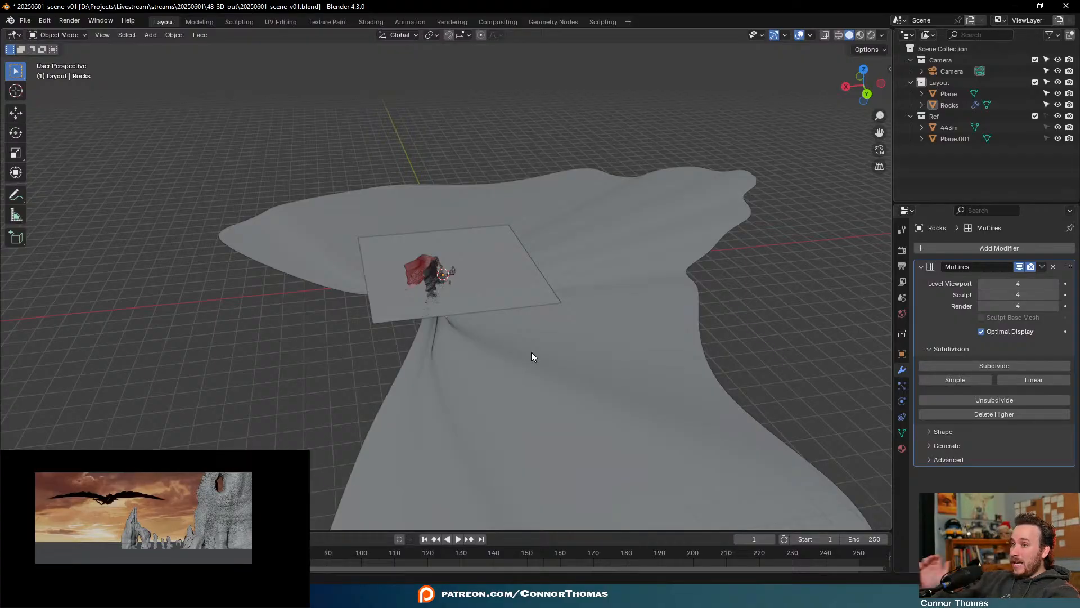
scroll(565, 358, up, 3)
middle_drag(565, 357, 521, 285)
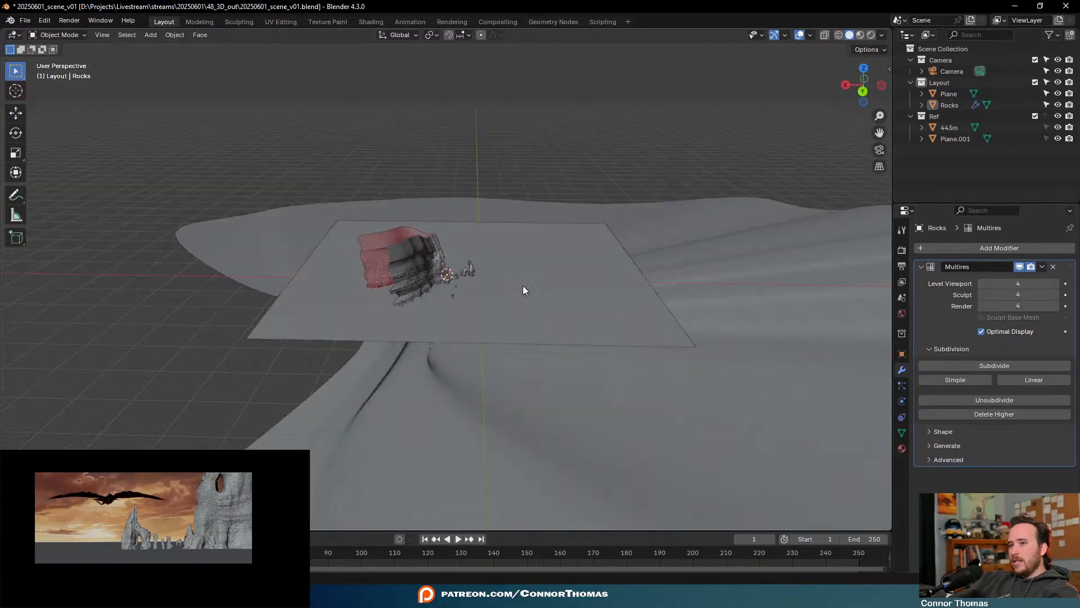
click(616, 275)
middle_drag(616, 276, 610, 254)
key(g)
key(y)
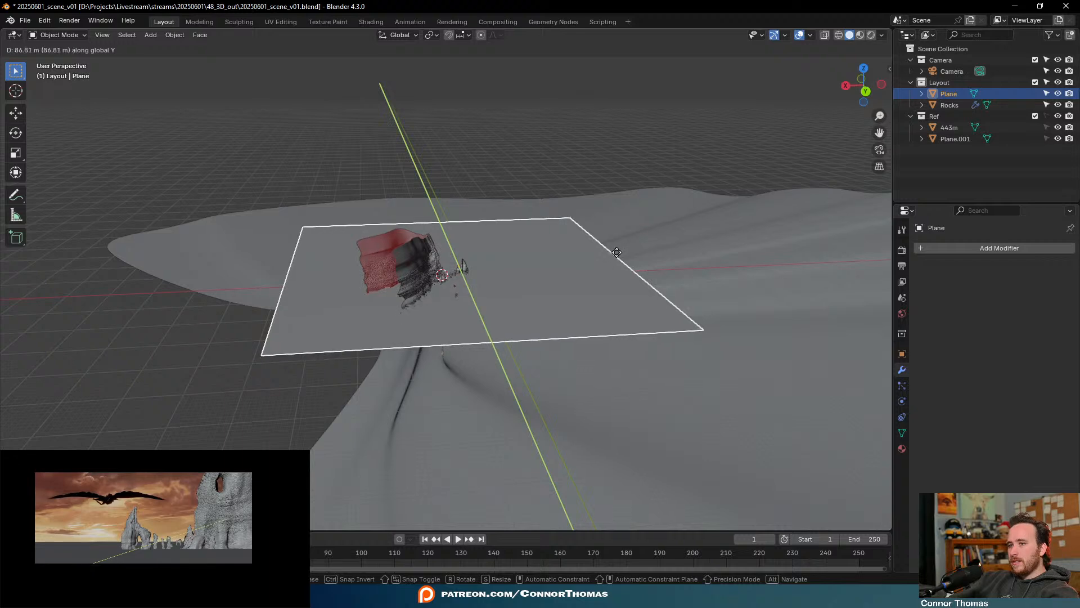
key(x)
click(631, 243)
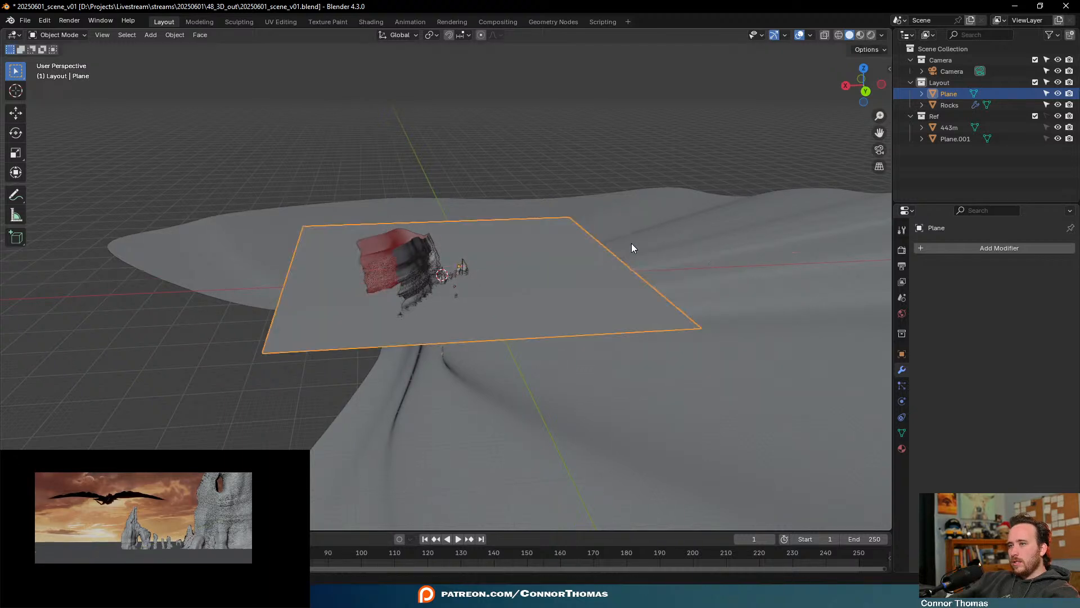
click(632, 243)
Add a mesh cube at the 3D cursor and scale it up uniformly until it encloses the rock formations
middle_drag(631, 243, 556, 245)
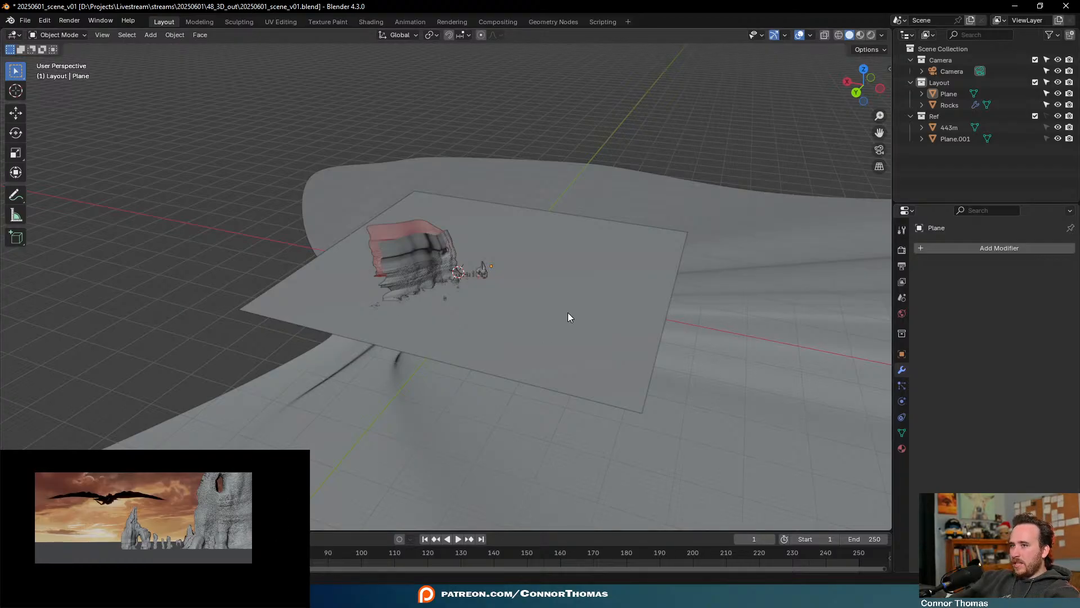
middle_drag(568, 317, 543, 286)
scroll(606, 309, up, 5)
scroll(579, 309, down, 3)
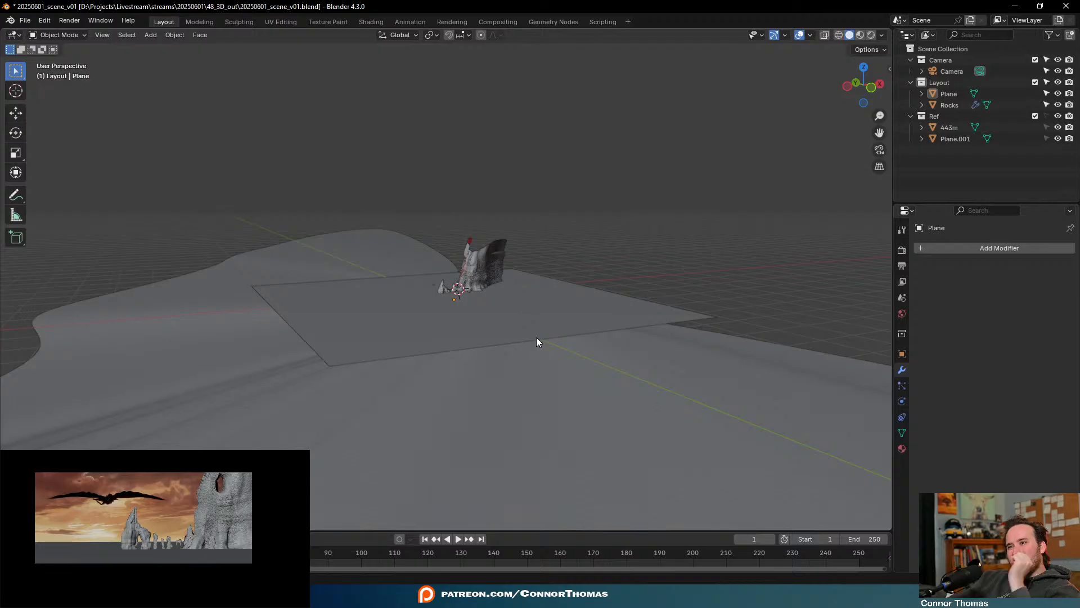
middle_drag(536, 337, 517, 323)
key(shift+a)
mouse_move(524, 281)
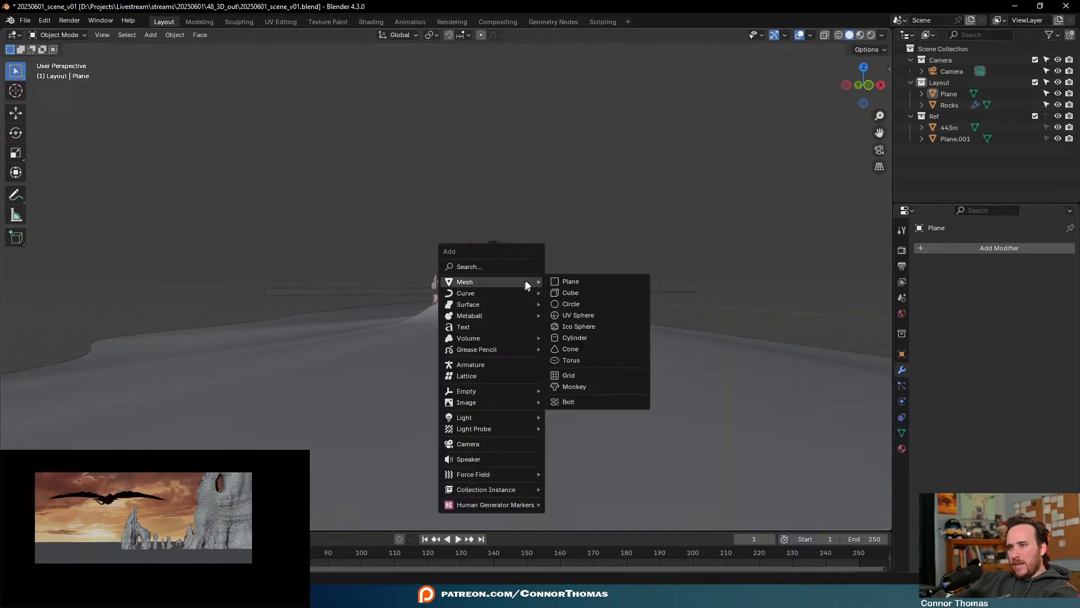
click(589, 292)
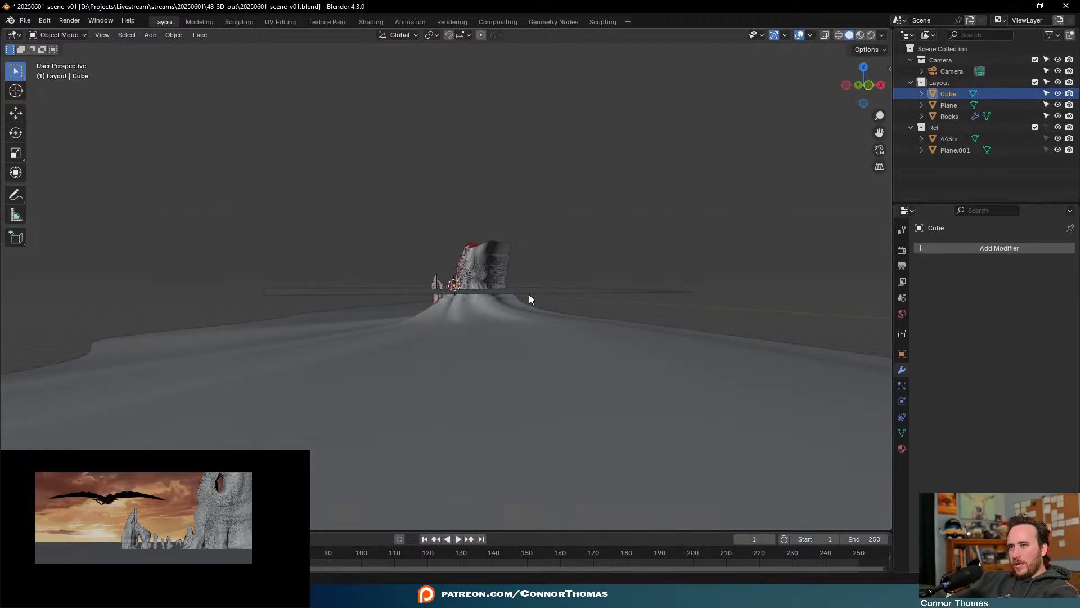
key(s)
key(Escape)
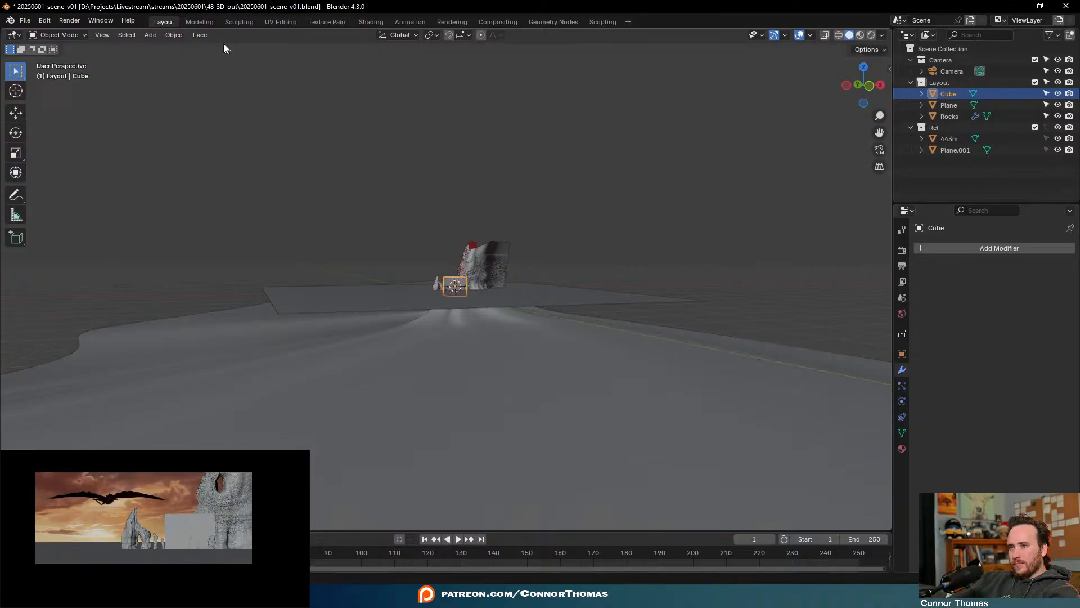
key(s)
click(820, 274)
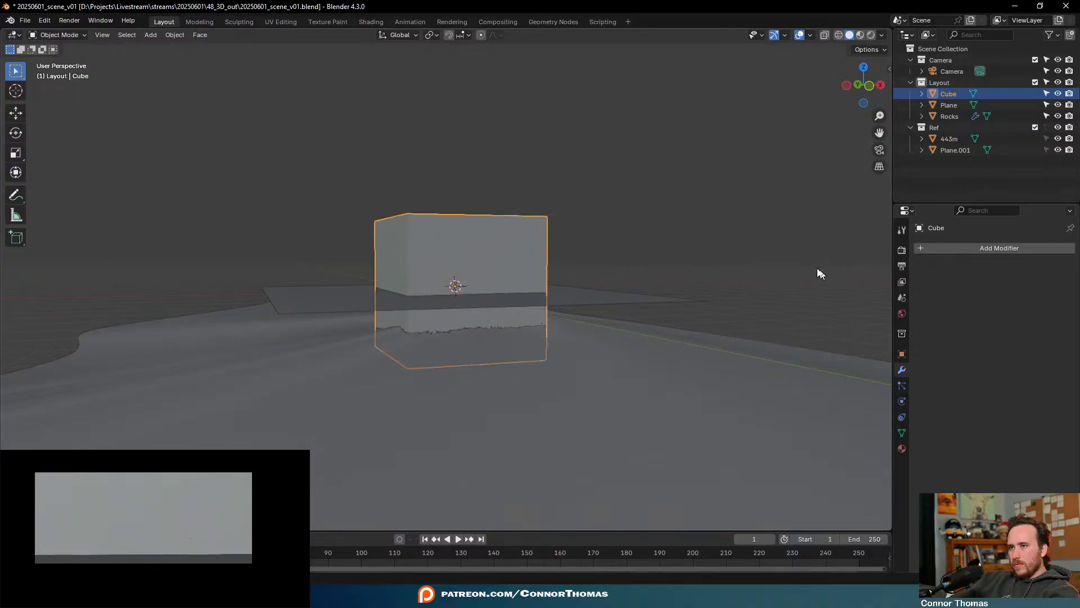
Lower the cube along Z until its top face sits near the plane's level, and widen it to nearly double along X
key(g)
key(z)
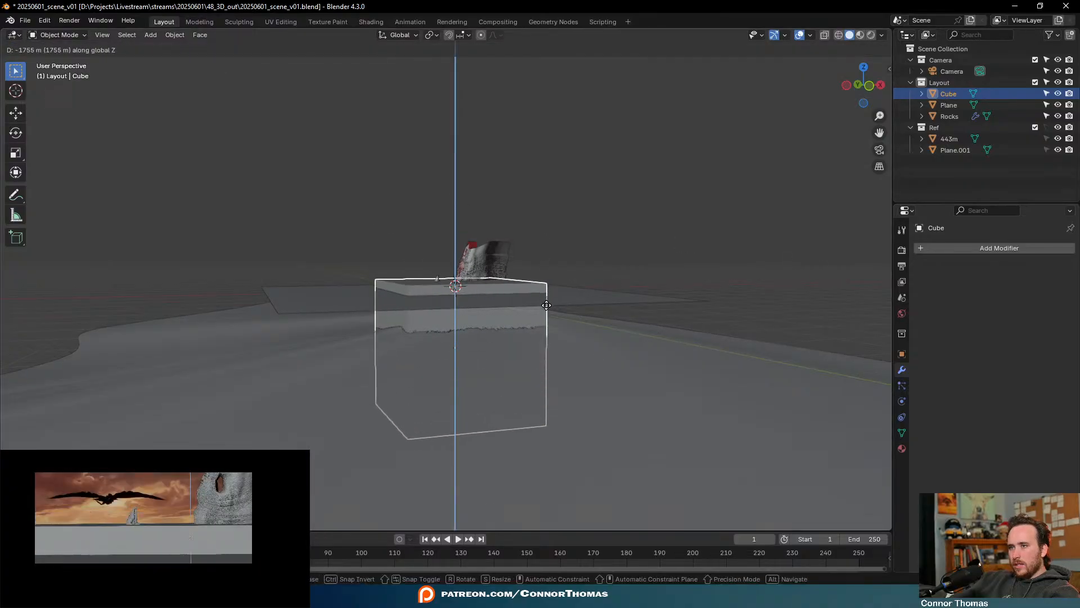
click(547, 312)
mouse_move(545, 308)
middle_down()
mouse_move(488, 286)
mouse_move(548, 317)
middle_up()
key(s)
key(x)
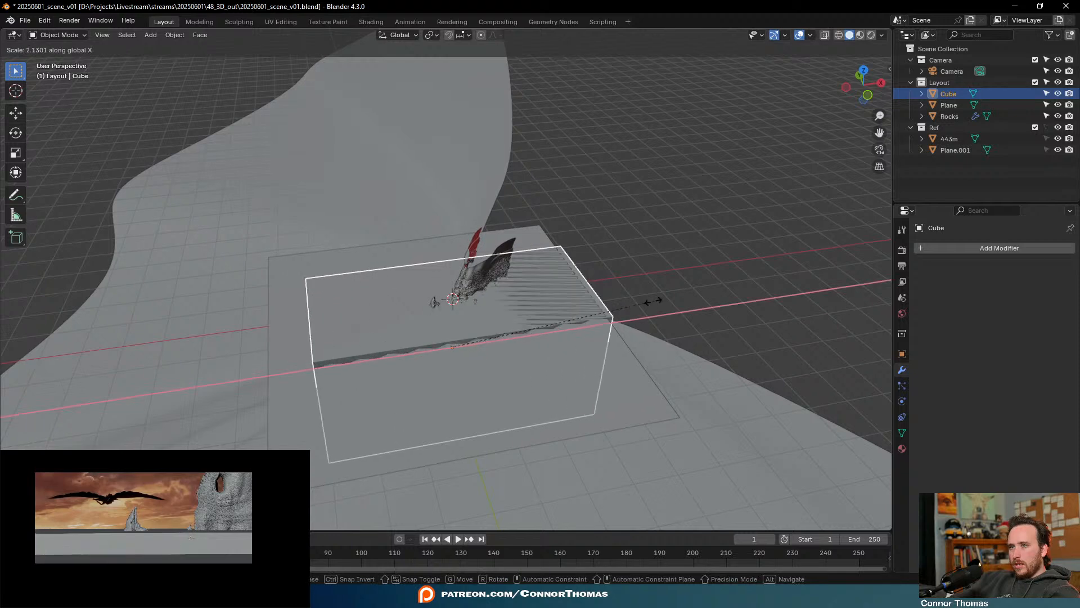
click(616, 280)
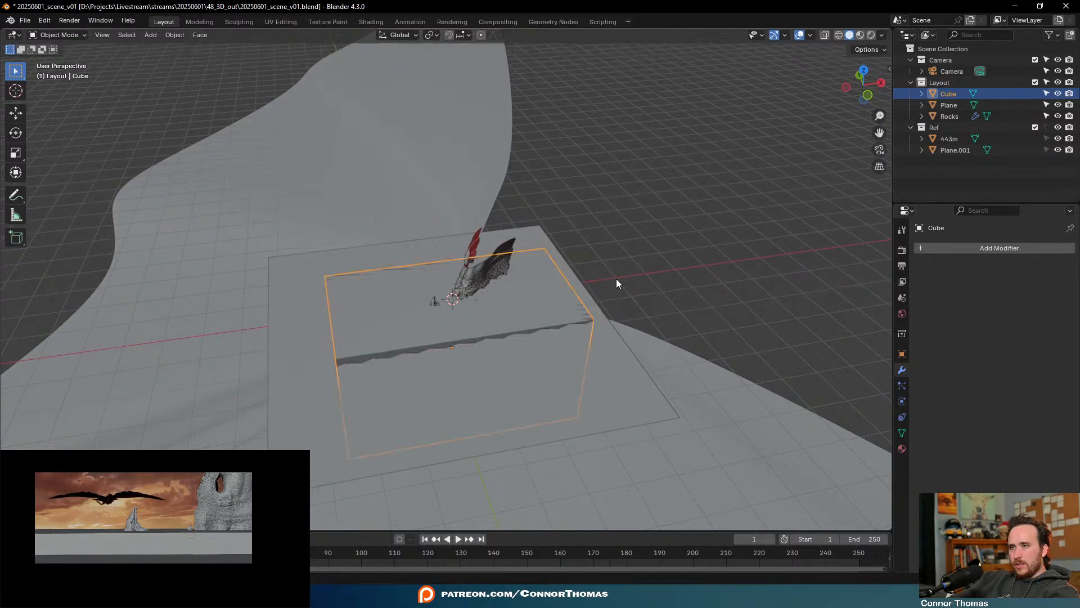
Move the cube about 1,500 m in the negative X direction and deselect it
key(g)
key(x)
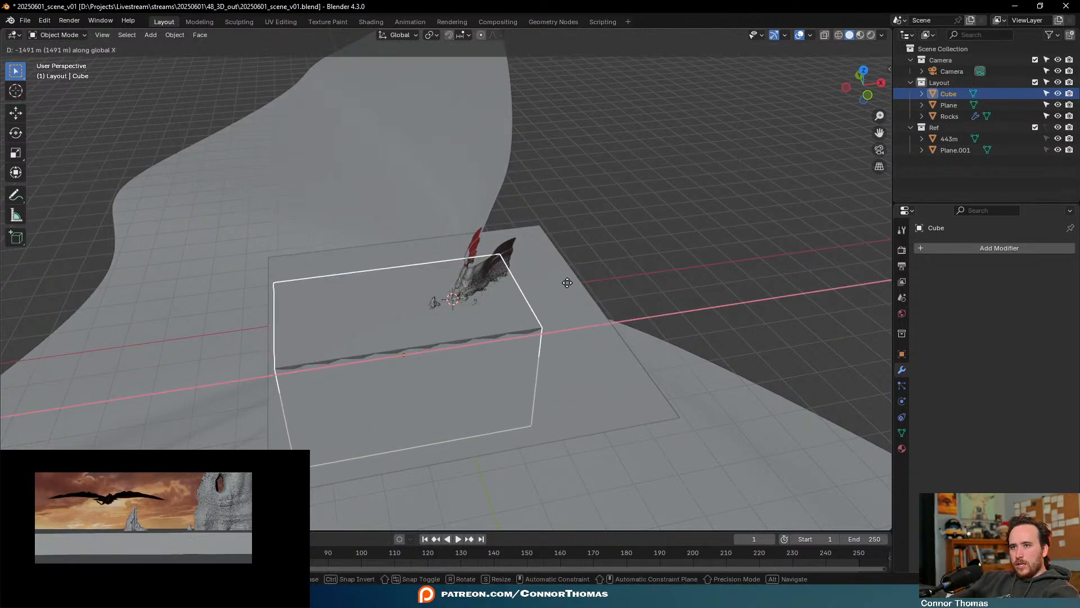
click(565, 284)
click(427, 265)
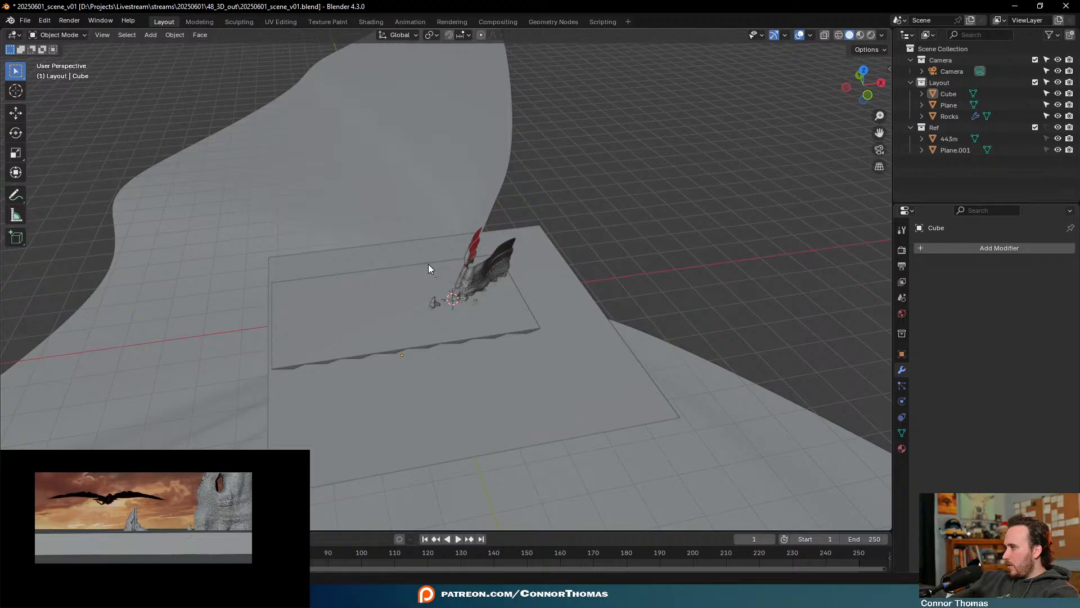
In Edit Mode on the Plane, extend its far edge about 32,600 m along positive Y, and return to Object Mode
middle_drag(427, 265, 360, 265)
click(360, 265)
key(Tab)
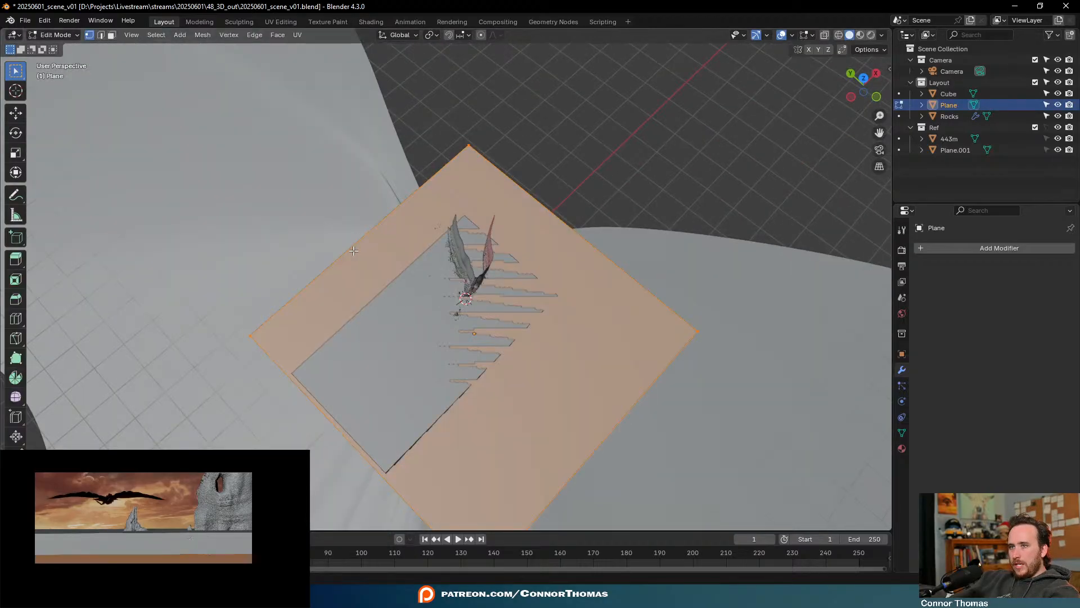
click(347, 250)
shift+middle_drag(391, 231, 585, 242)
scroll(602, 234, down, 4)
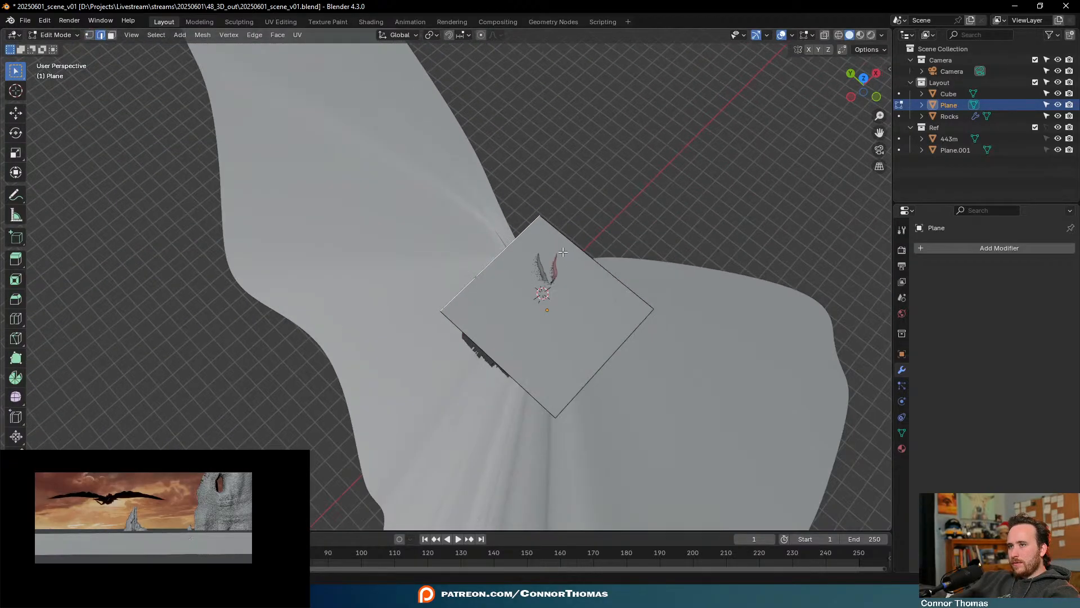
key(g)
key(y)
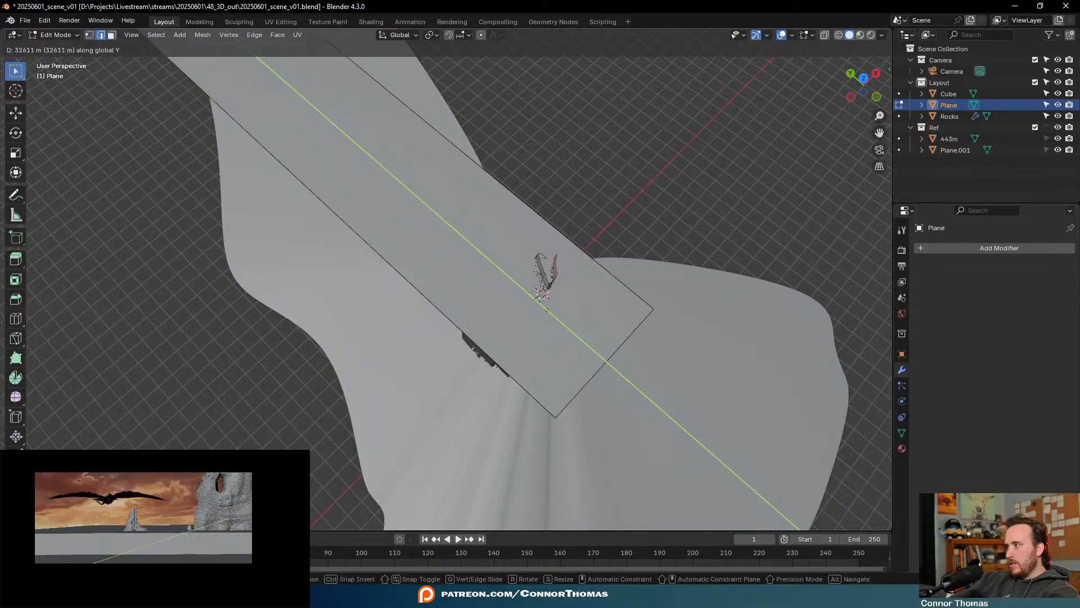
click(119, 415)
scroll(283, 245, down, 6)
scroll(431, 285, up, 4)
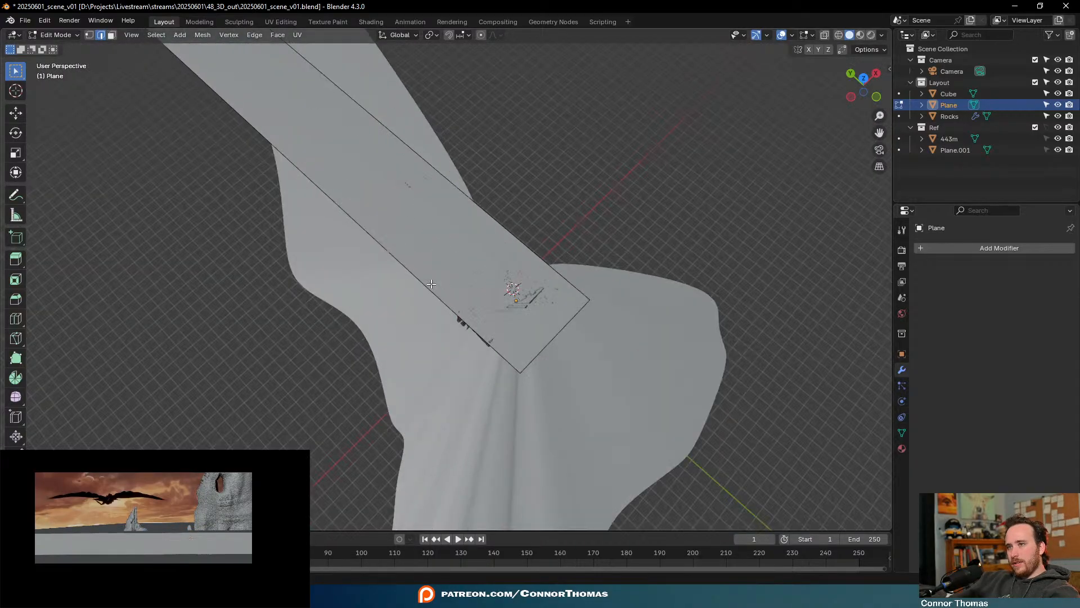
key(Tab)
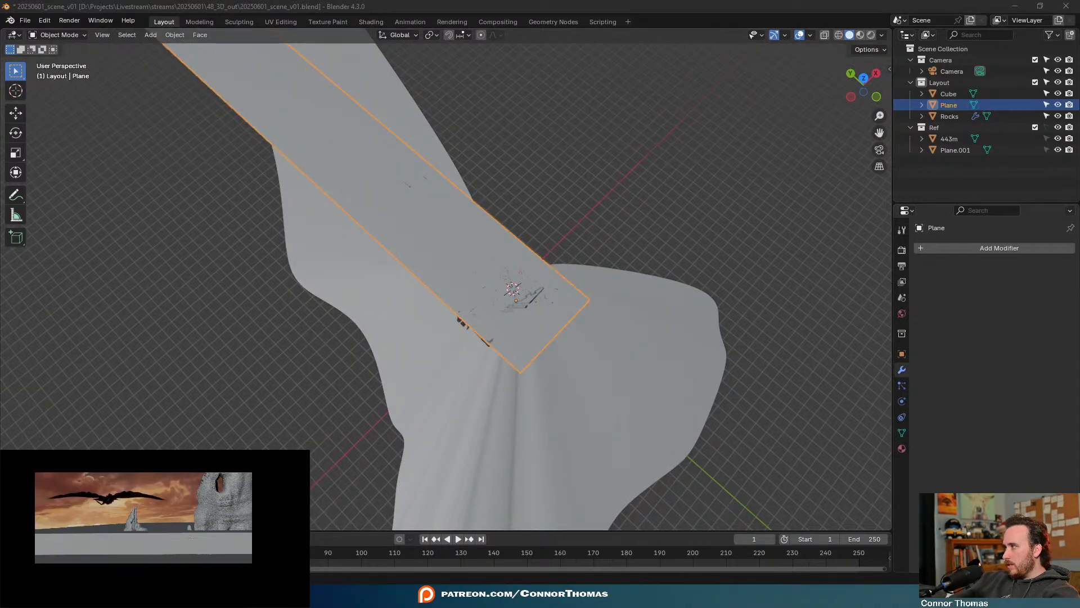
Select the camera and set the transform pivot point to 3D Cursor
click(141, 472)
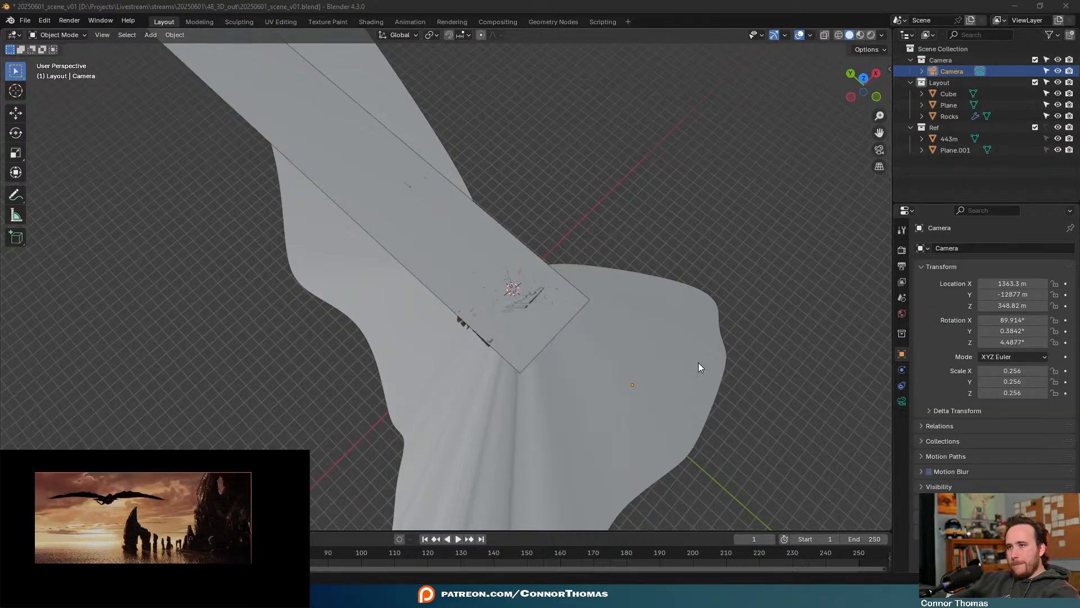
scroll(606, 360, up, 4)
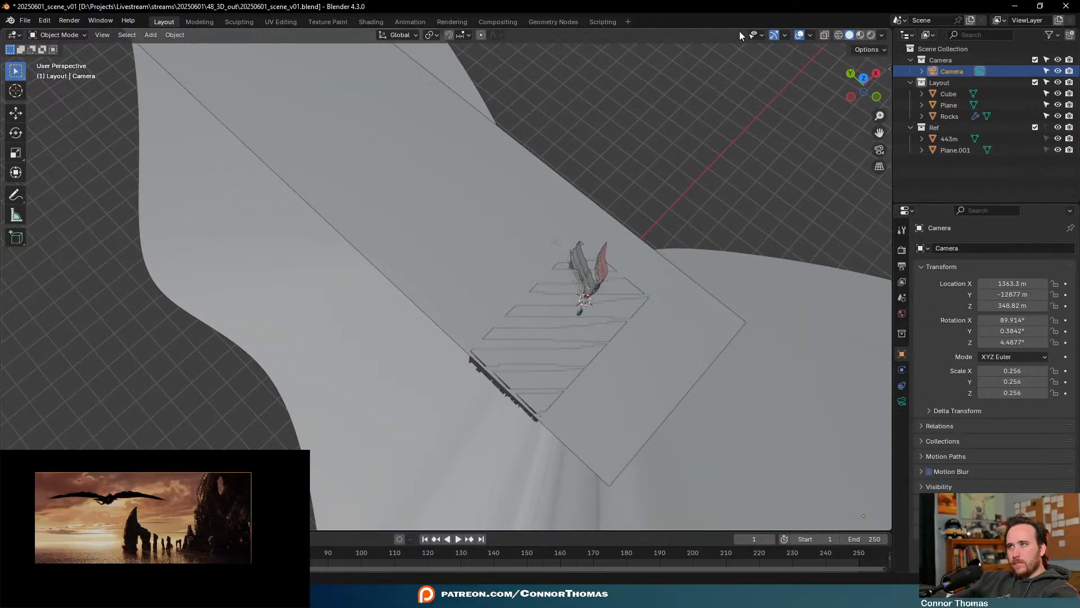
click(432, 36)
click(456, 76)
Try rotating the camera around the 3D cursor, first about its local X axis and with free trackball rotation
key(r)
key(x)
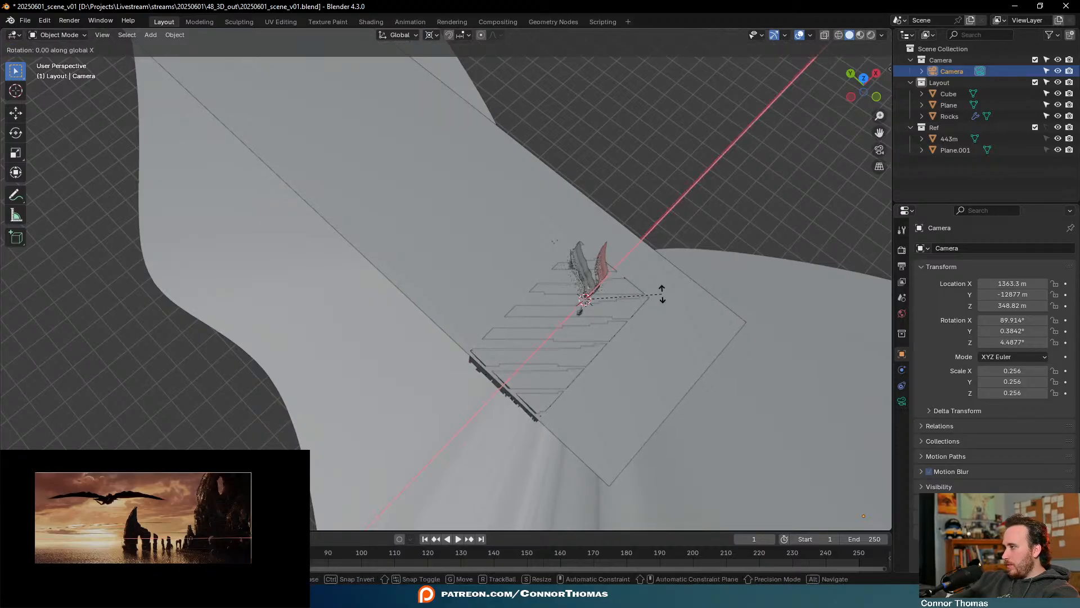
key(x)
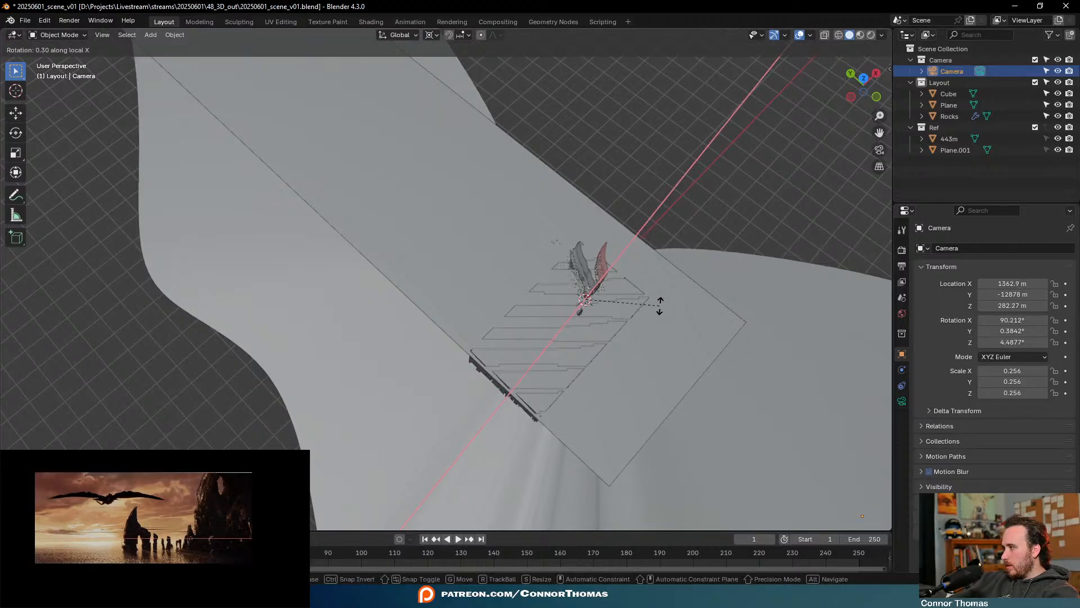
right_click(656, 303)
key(g)
right_click(668, 273)
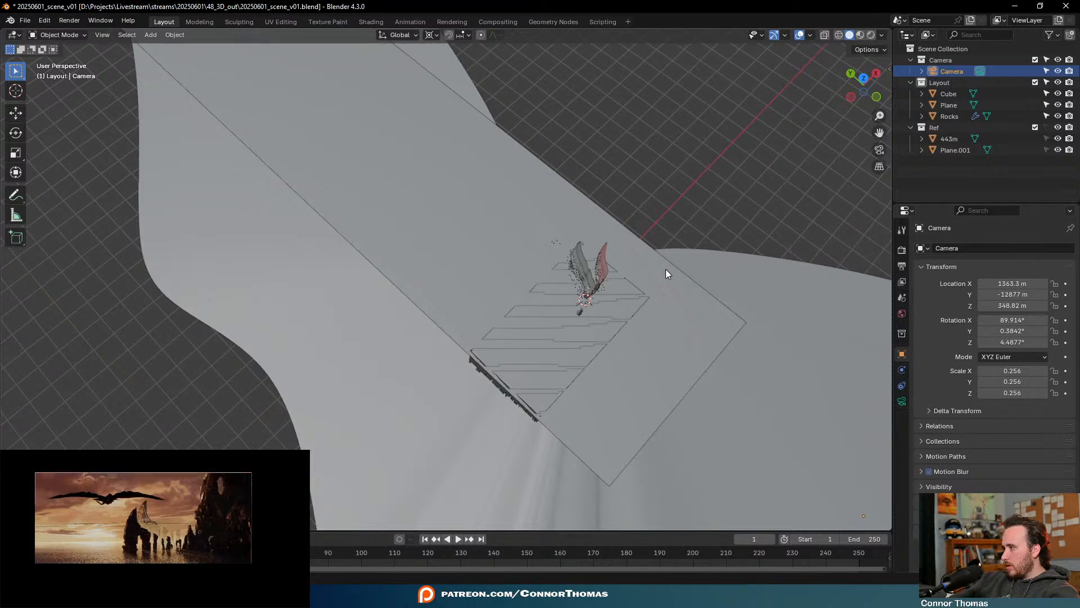
key(r)
key(r)
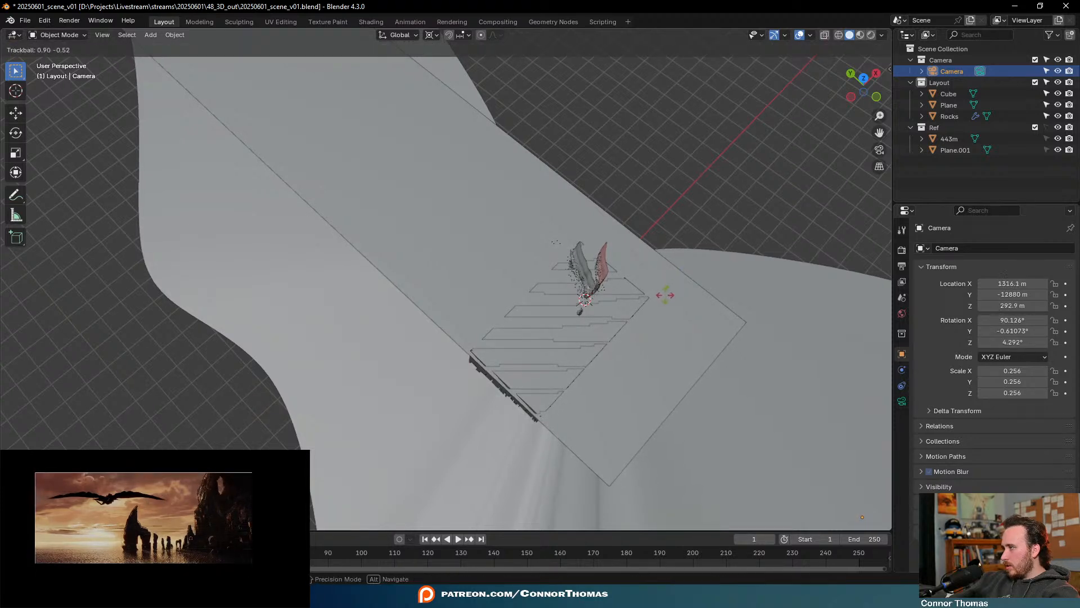
click(654, 292)
middle_drag(654, 292, 447, 251)
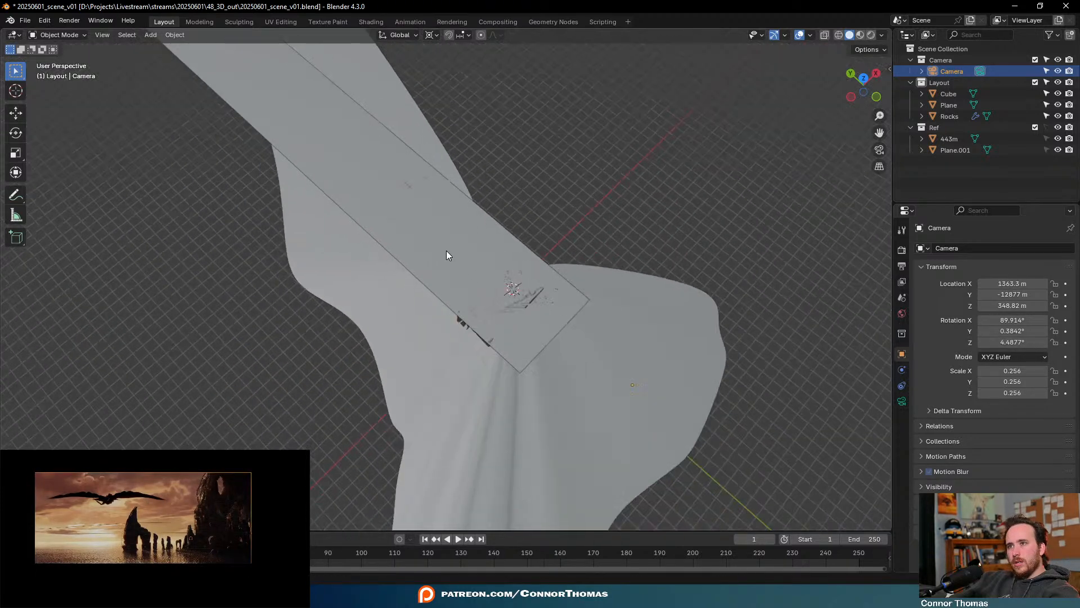
click(499, 268)
key(ctrl+z)
Try a free rotation of the camera around the 3D cursor from a low side view
scroll(596, 265, down, 3)
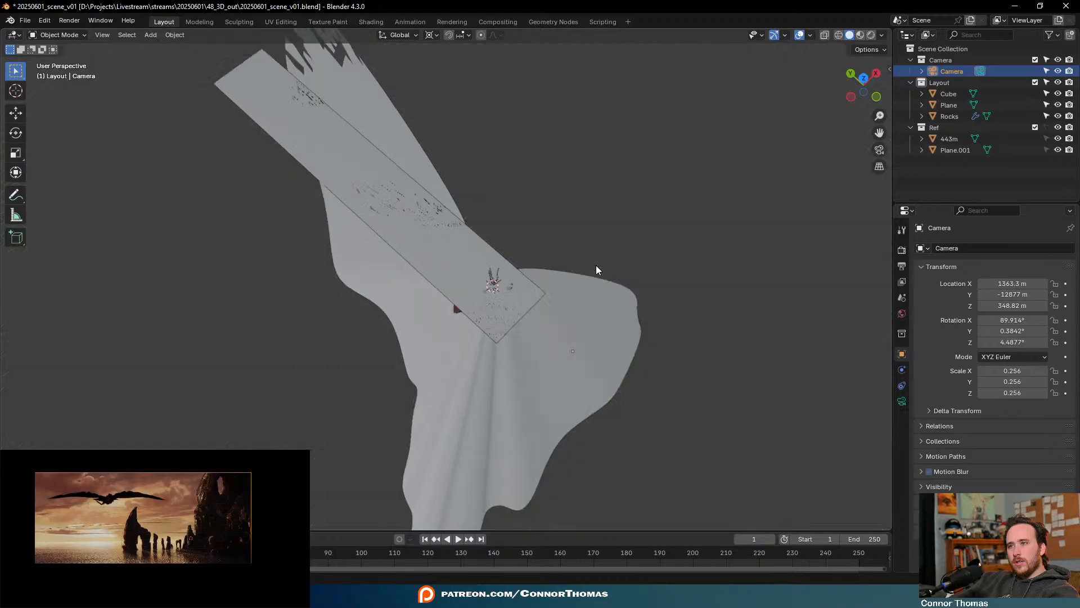
scroll(557, 260, up, 3)
middle_drag(634, 371, 568, 273)
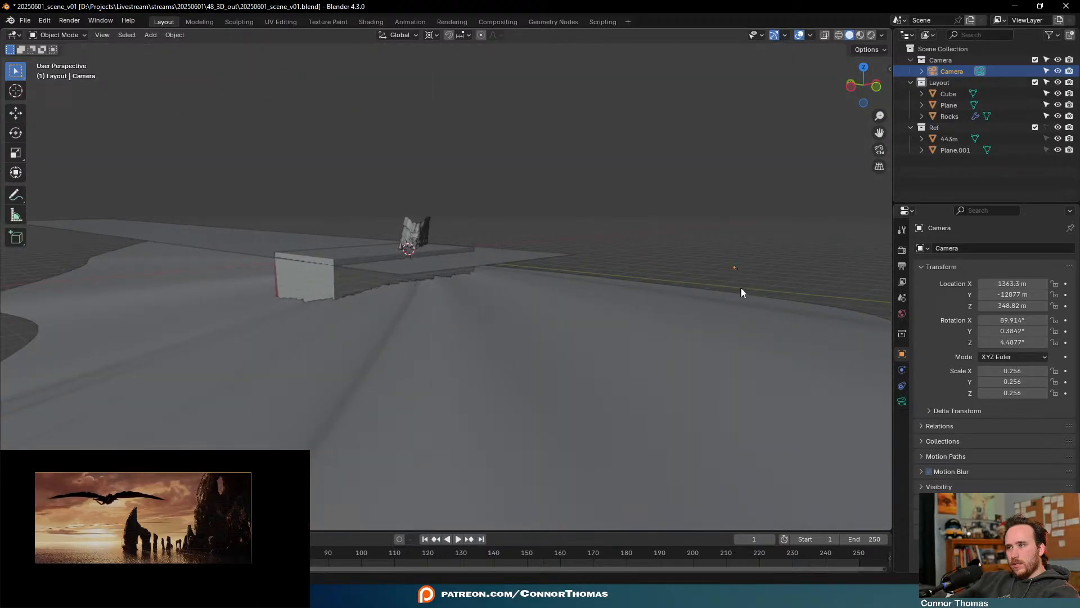
middle_drag(740, 288, 845, 298)
key(r)
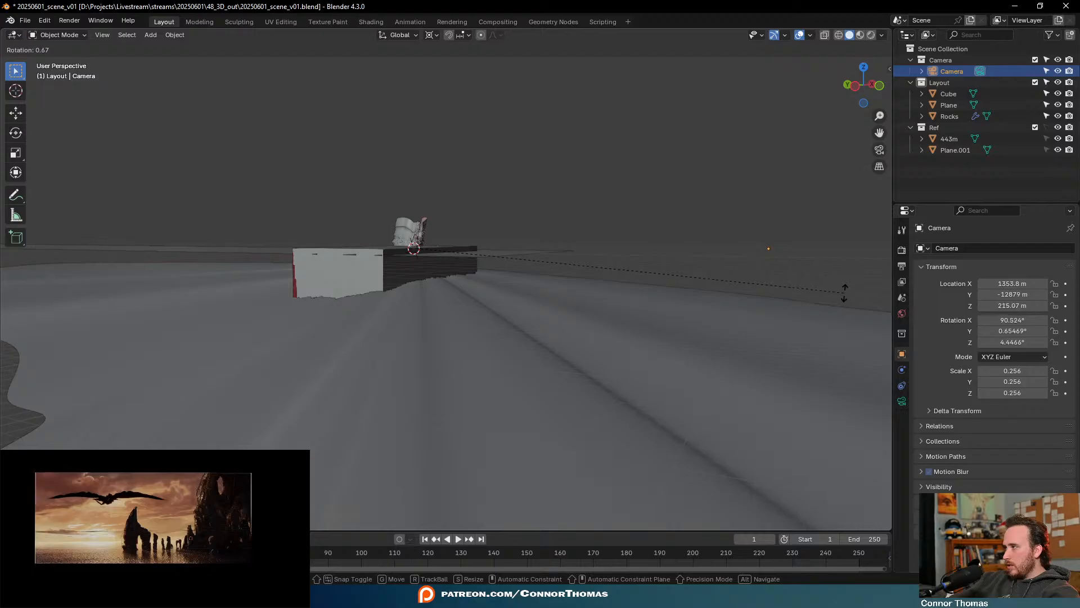
click(793, 269)
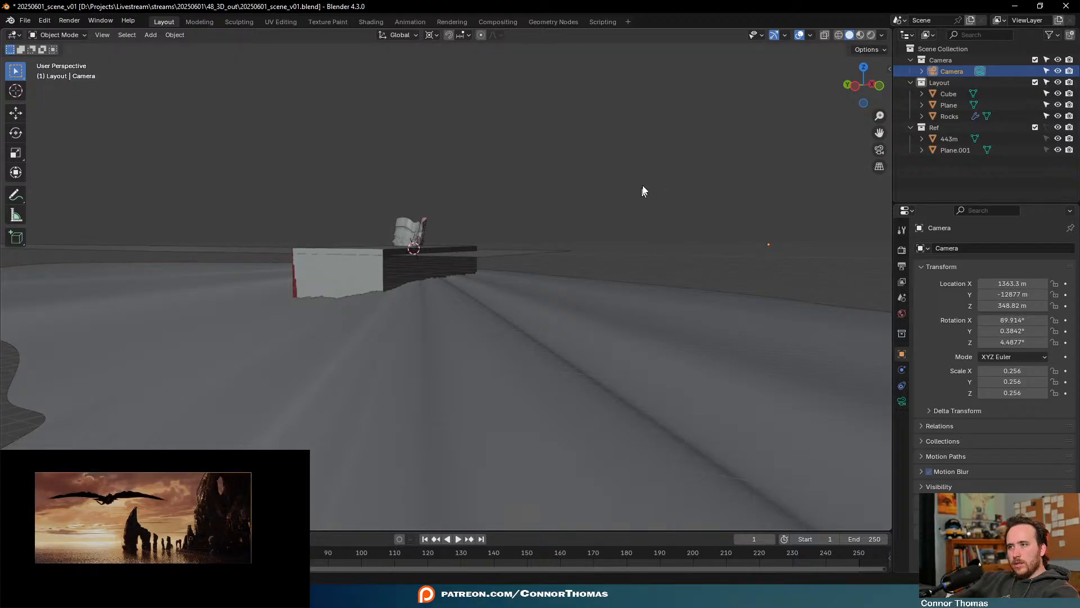
Rotate the camera about its local X axis to about 91.3° using Individual Origins and lower it to about 148 m in Z
click(432, 35)
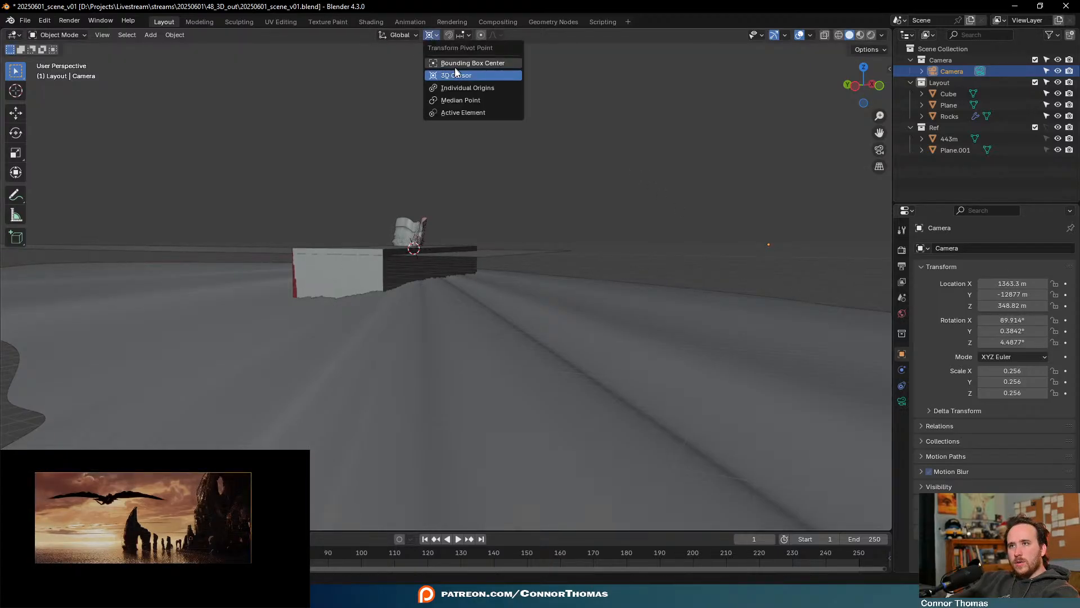
click(468, 87)
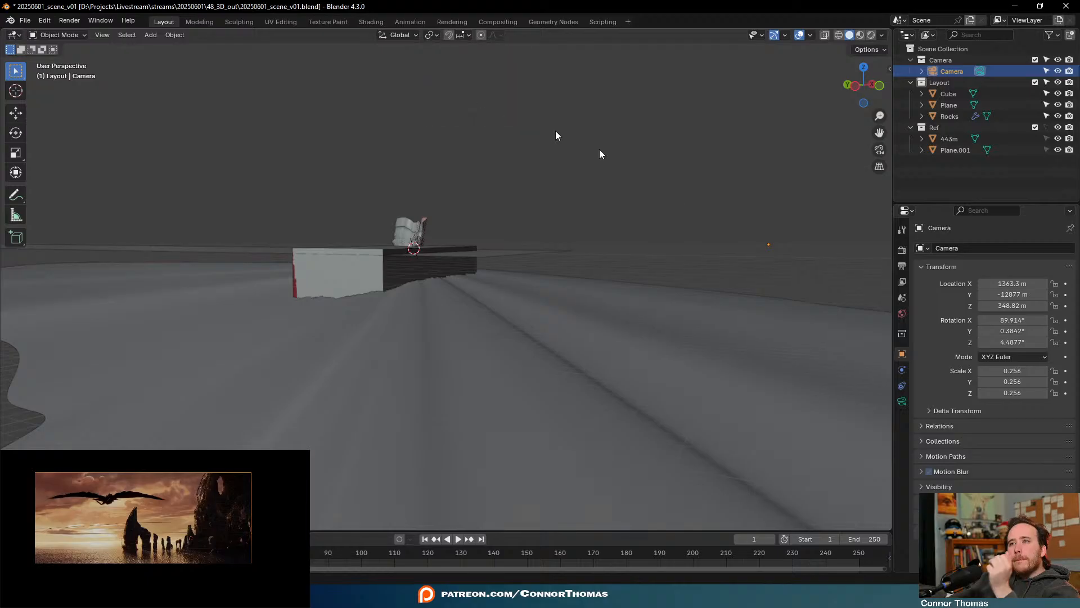
key(r)
key(x)
key(x)
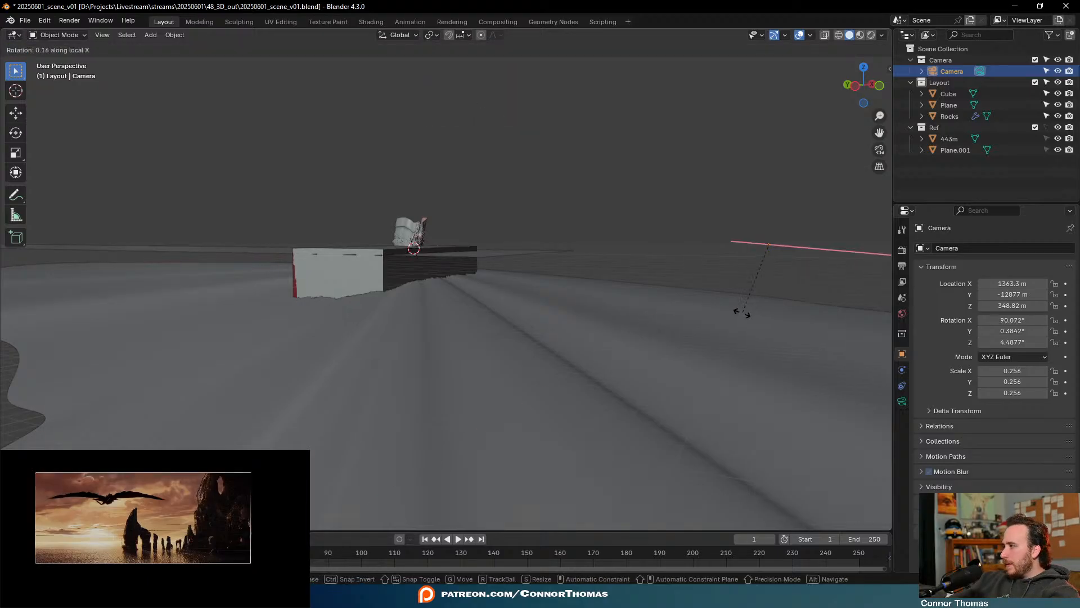
click(659, 314)
key(g)
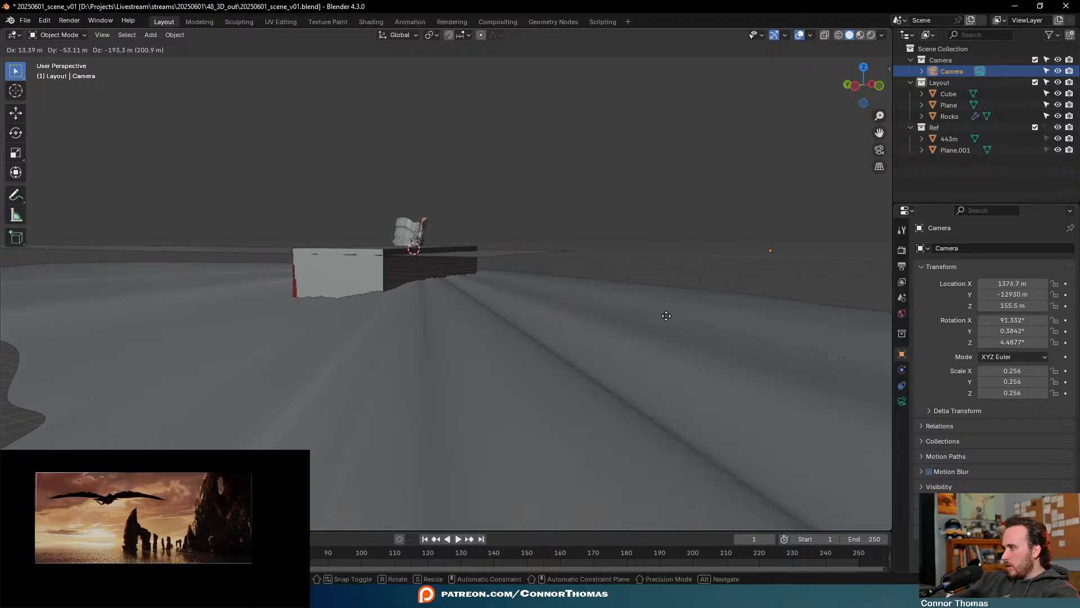
click(664, 313)
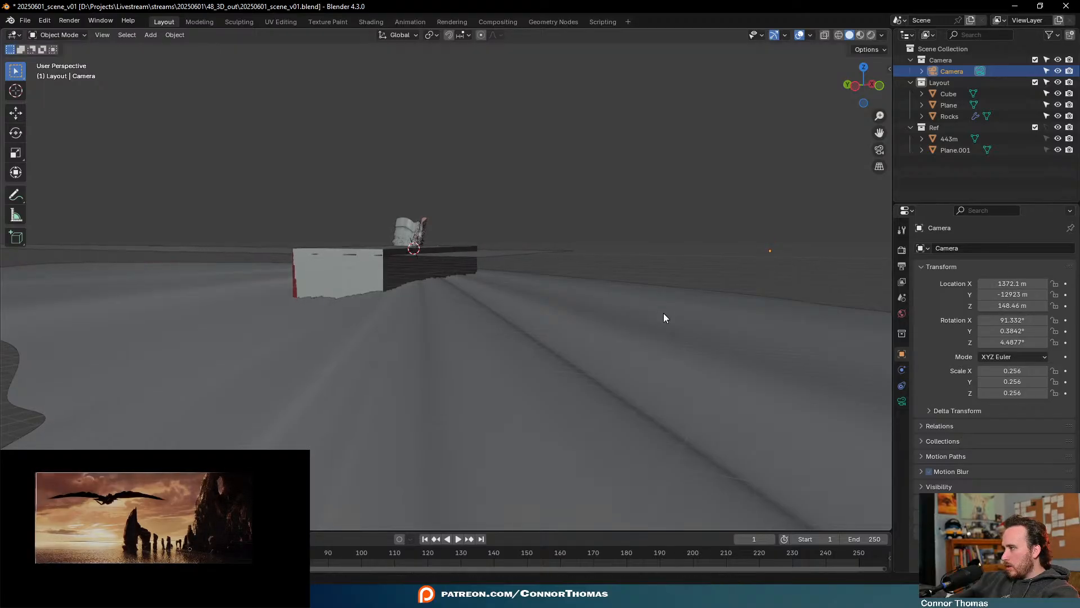
Hide the Cube, select the Plane, and look through the camera
middle_drag(473, 248, 428, 271)
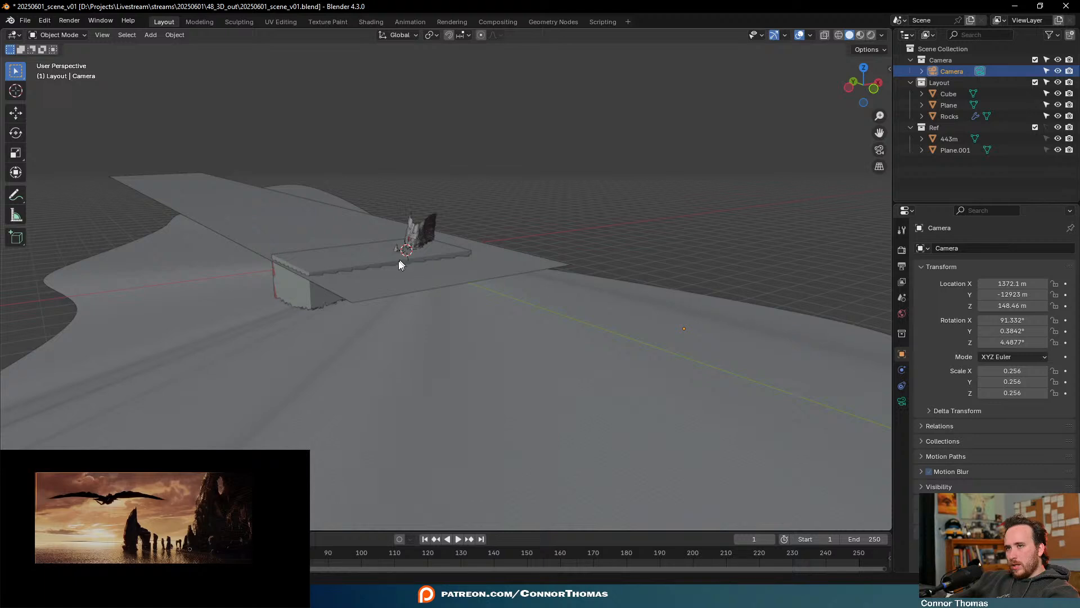
click(377, 266)
key(h)
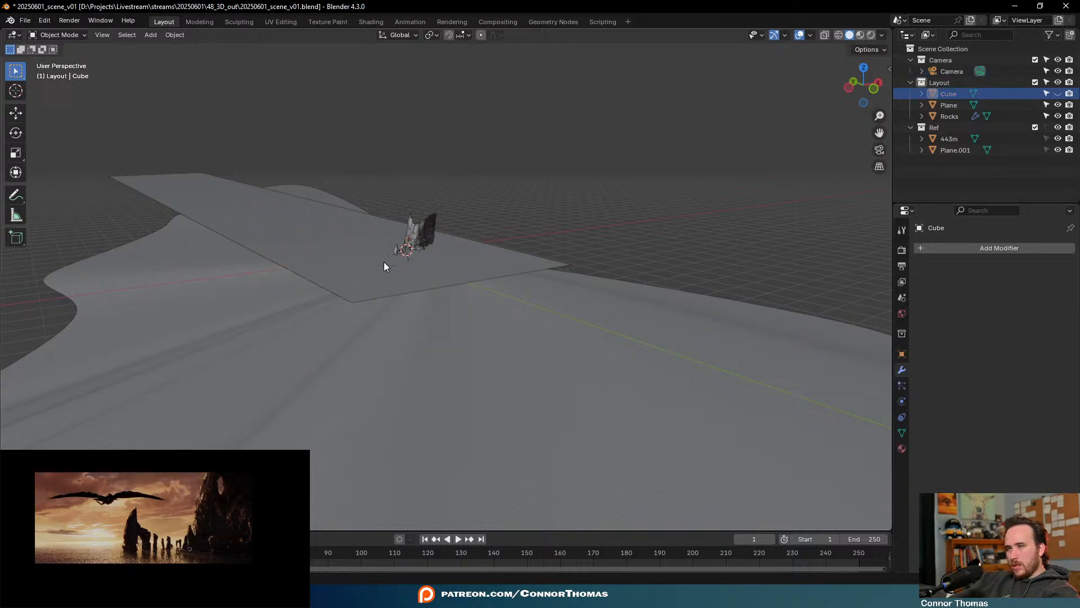
click(403, 285)
middle_drag(561, 282, 535, 272)
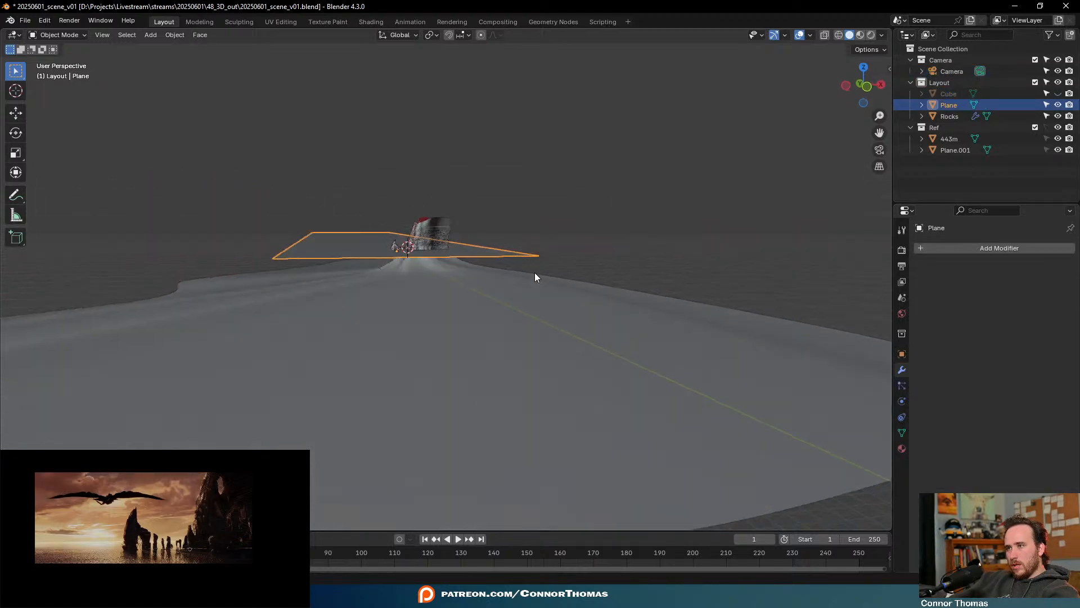
key(KP_0)
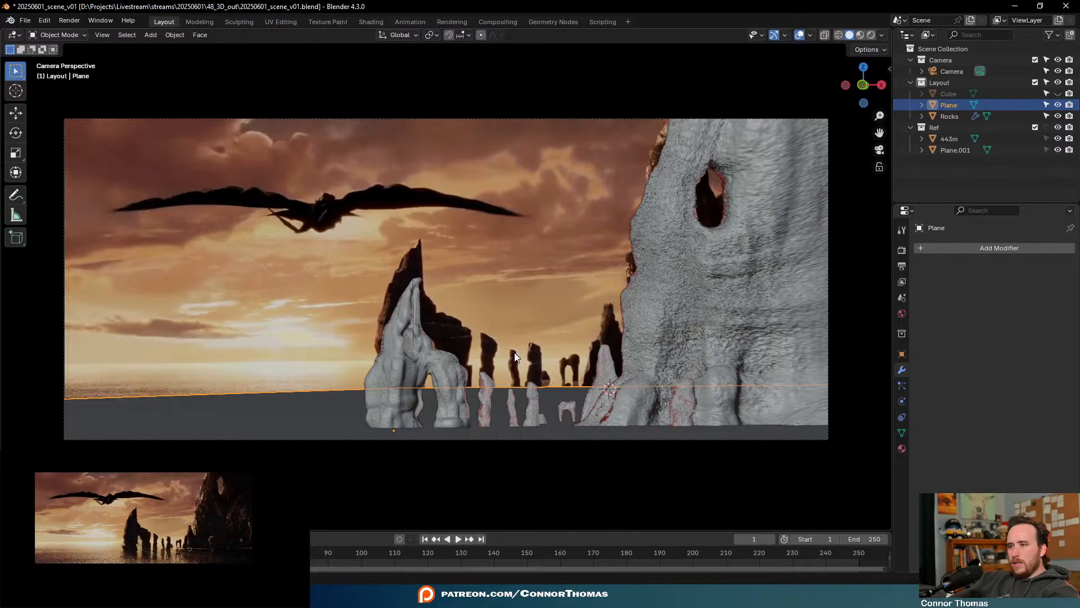
Place the 3D cursor at the base of the smallest arch-shaped rock in the camera view
click(16, 90)
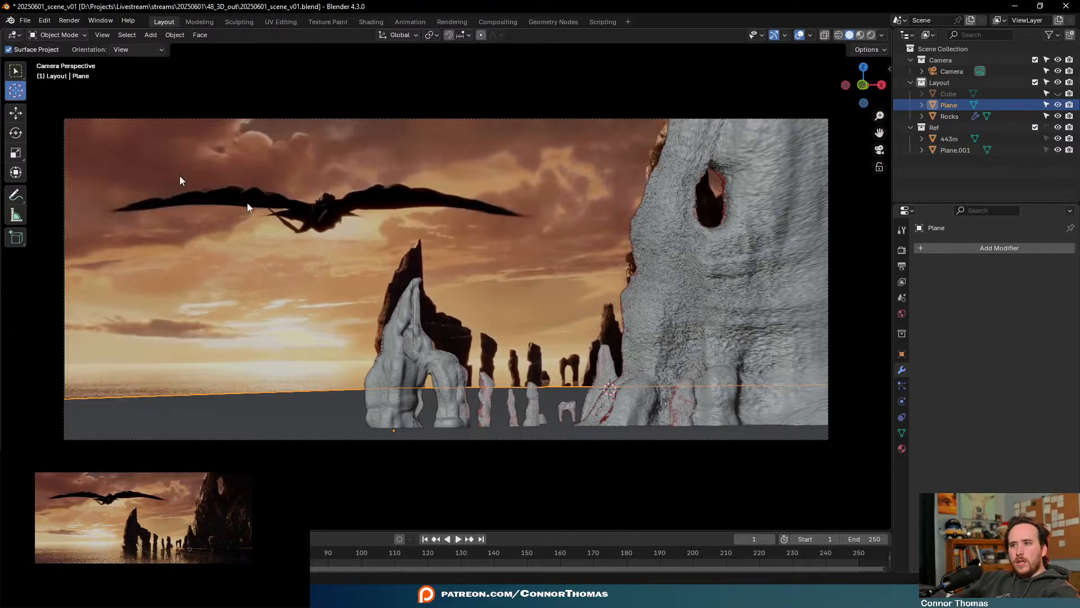
drag(580, 422, 567, 424)
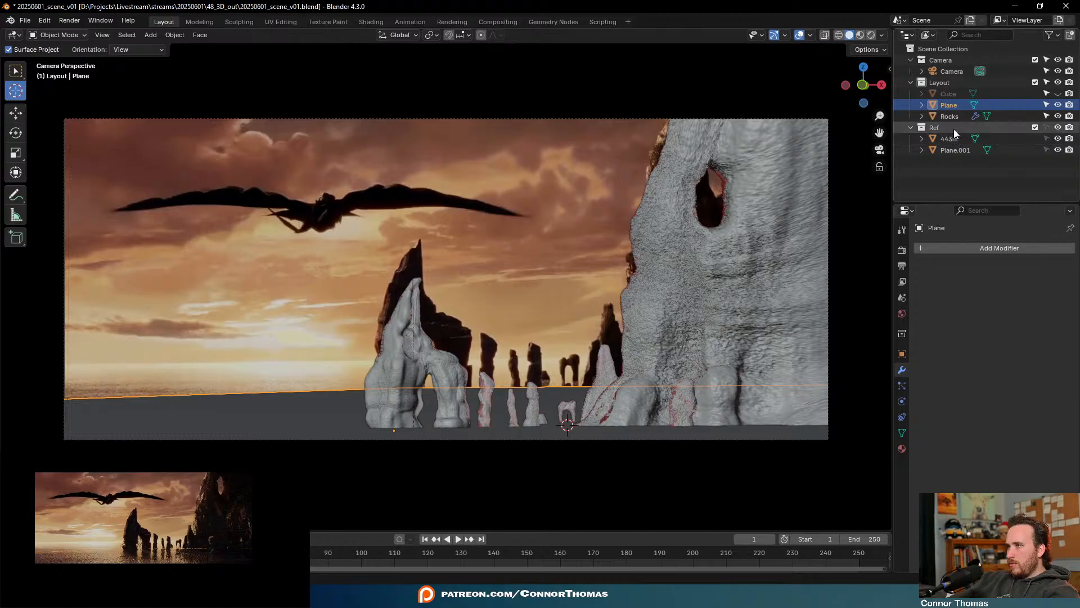
Delete the Plane.001 object and rename the Plane object as Water
click(952, 150)
drag(952, 150, 940, 83)
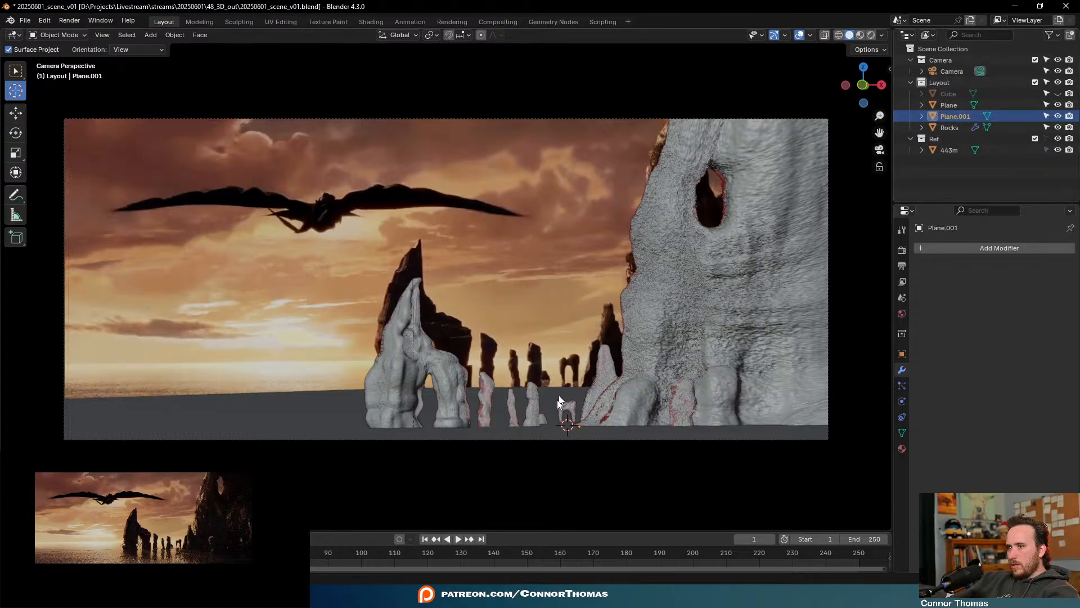
key(Delete)
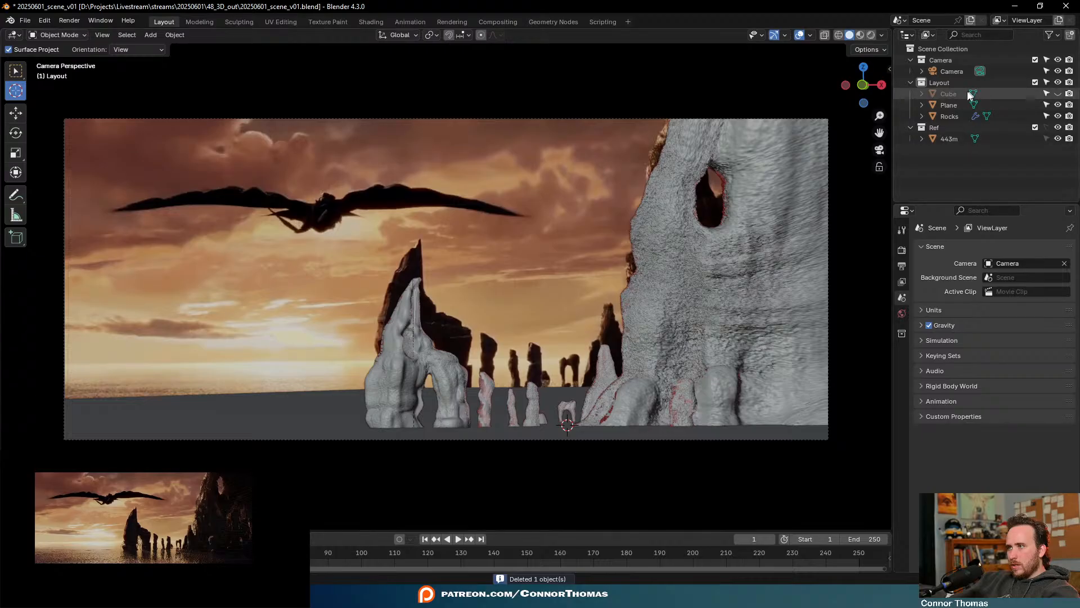
click(950, 107)
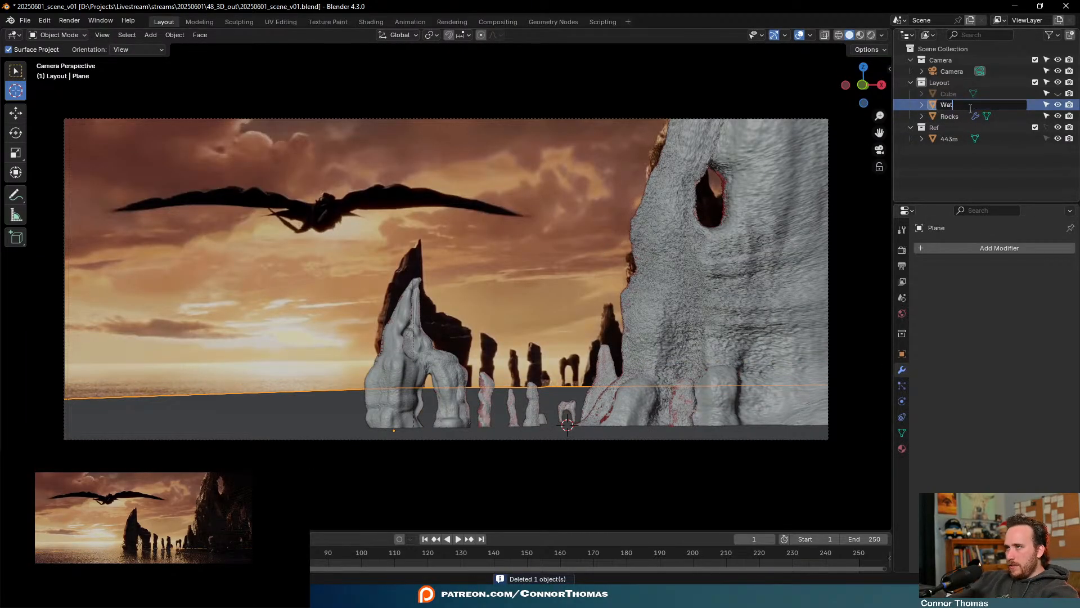
text(Water)
key(Return)
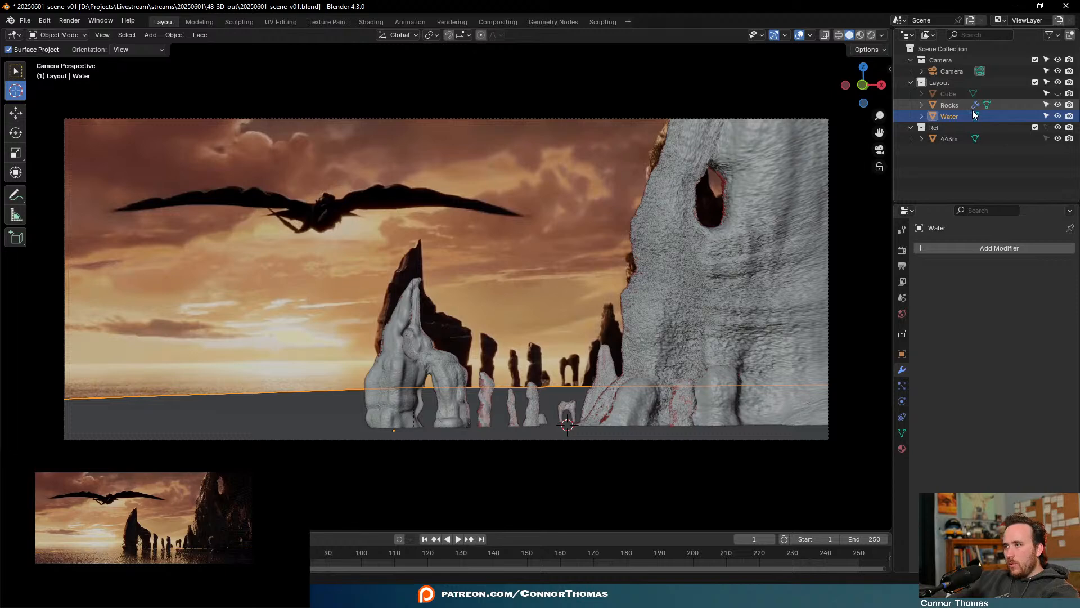
With the Cube hidden, scale Rocks and Water together by about 1.25 around the 3D cursor
click(946, 107)
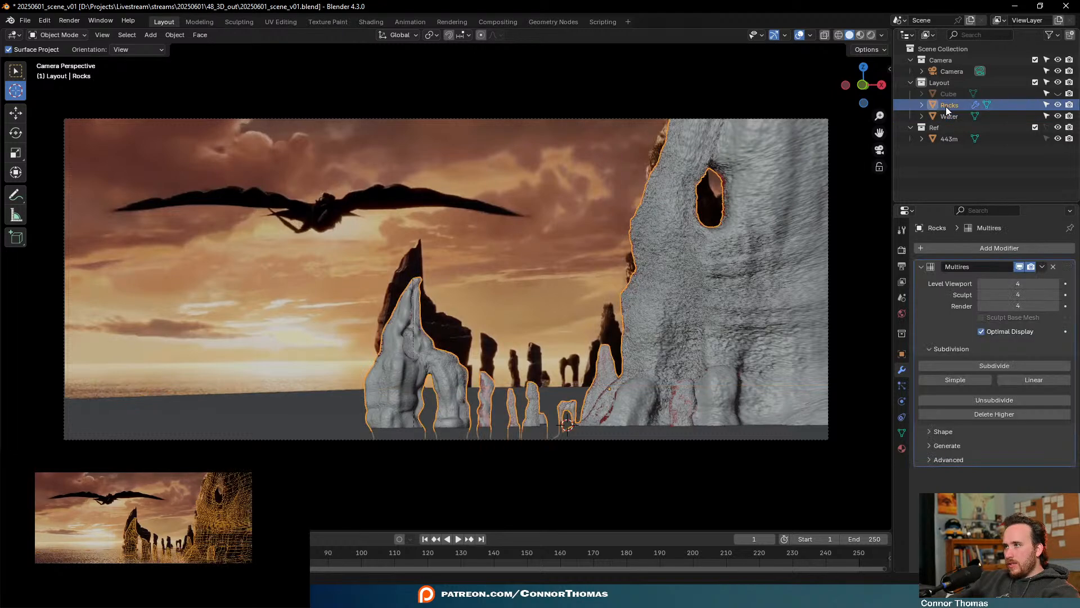
click(1058, 94)
click(1058, 97)
click(1058, 97)
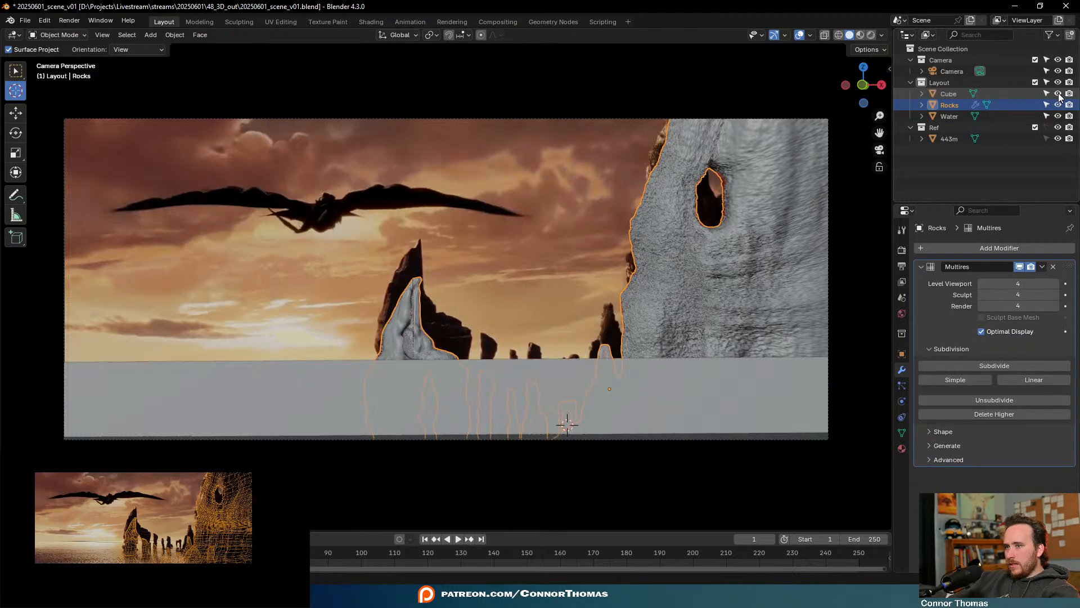
click(1059, 97)
shift+click(950, 118)
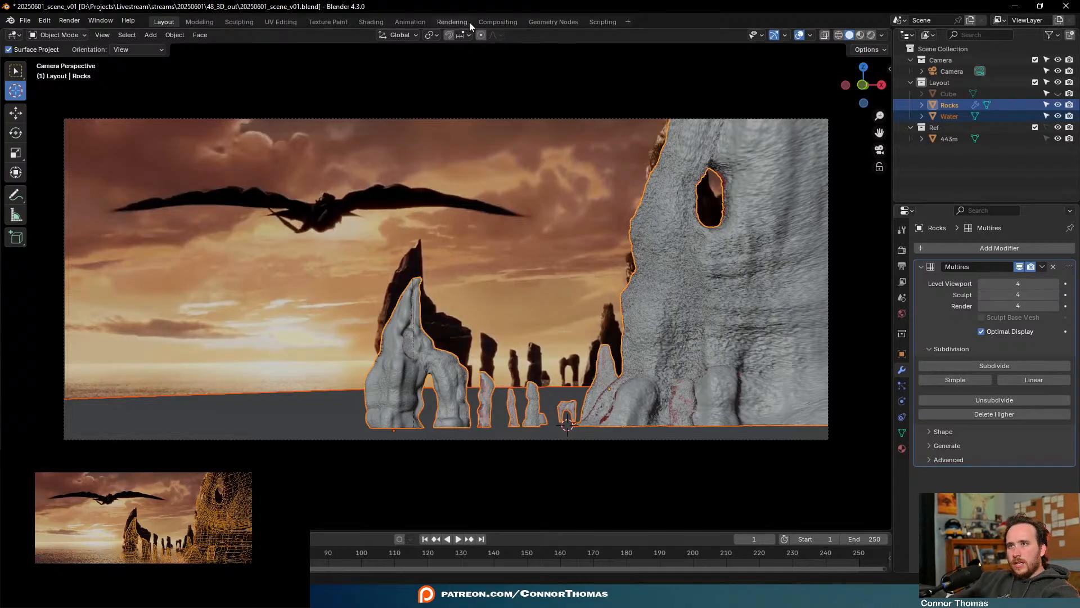
click(430, 35)
click(453, 76)
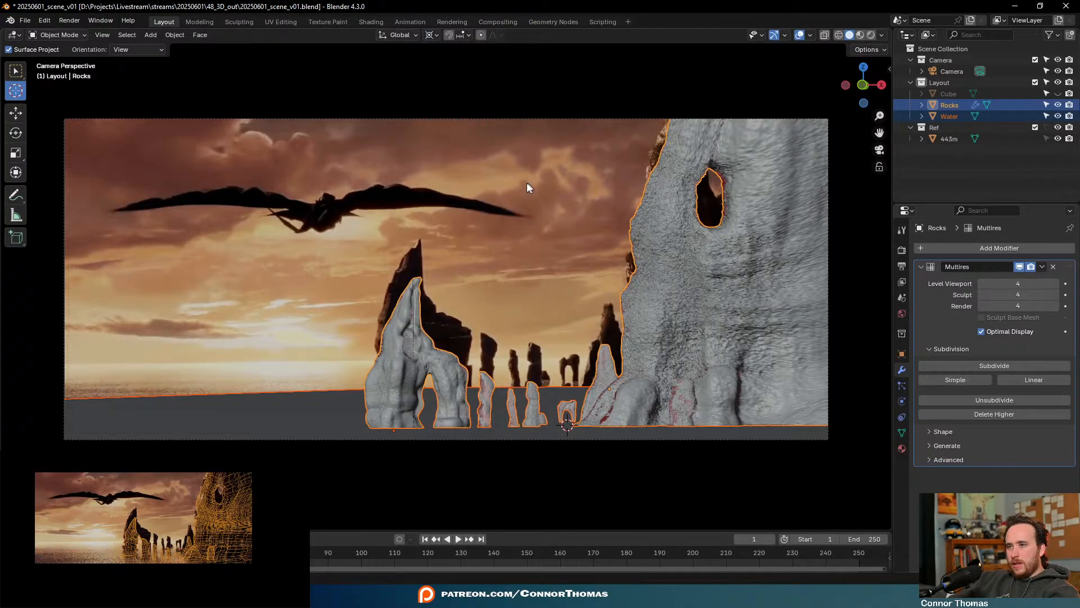
key(s)
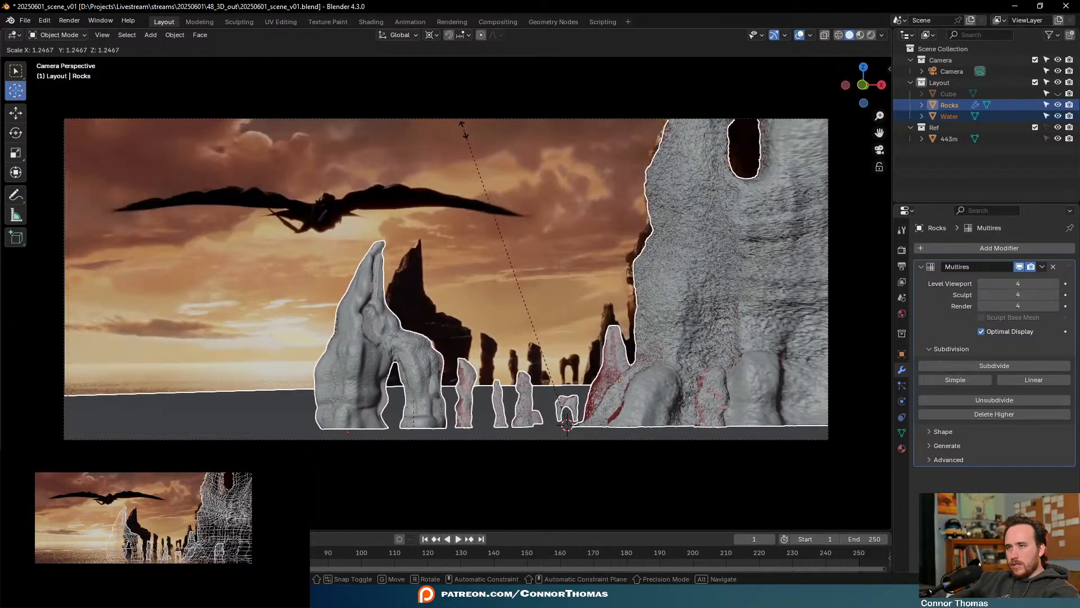
click(466, 132)
Move Rocks and Water about 125 m toward the reference position and try a free trackball rotation around the 3D cursor
key(g)
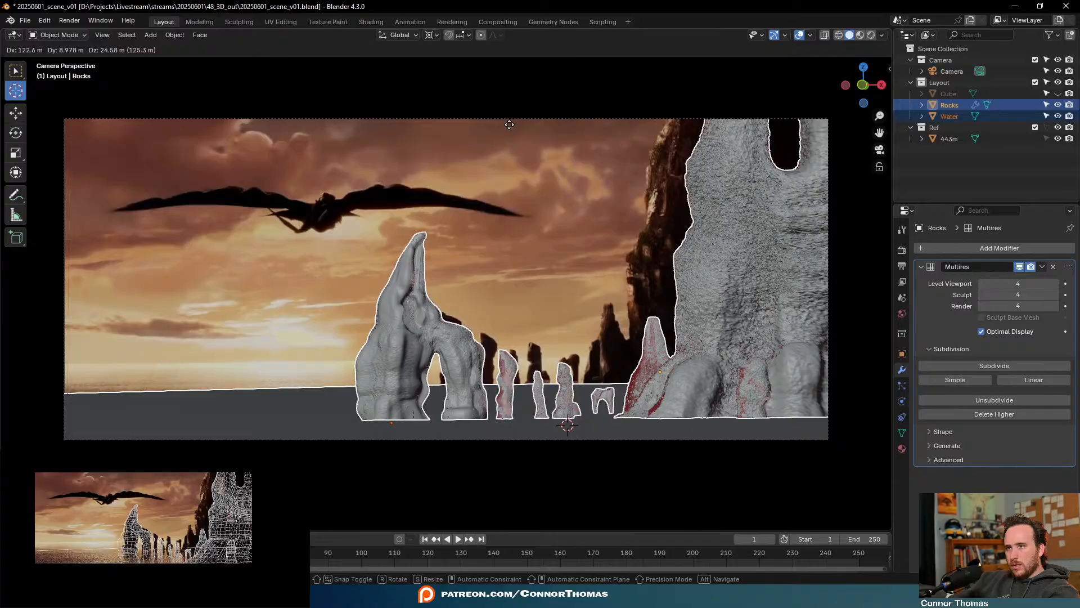
click(509, 125)
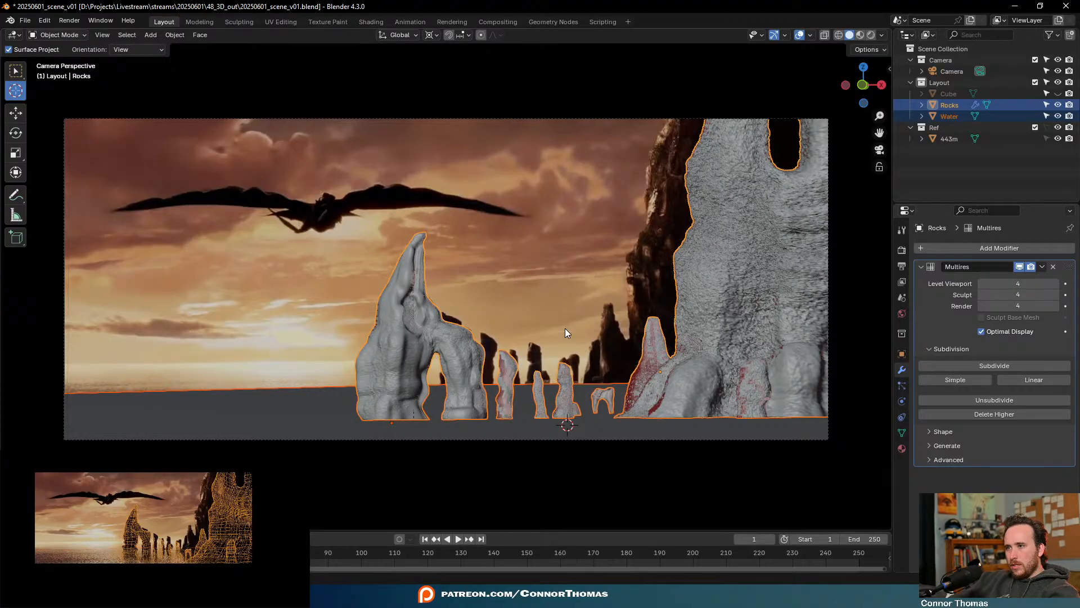
key(g)
click(560, 307)
key(r)
key(r)
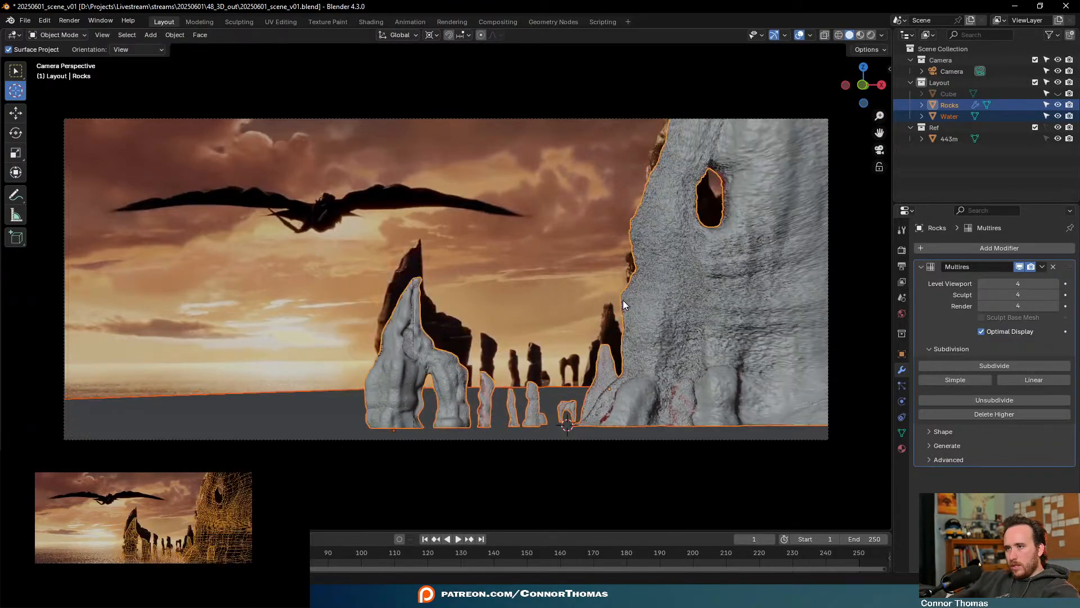
click(619, 299)
Undo the changes to Rocks and Water, the renaming and deletion, and the camera's last rotation and move
key(ctrl+z)
key(ctrl+z)
key(ctrl+z)
key(ctrl+z)
key(ctrl+z)
key(ctrl+z)
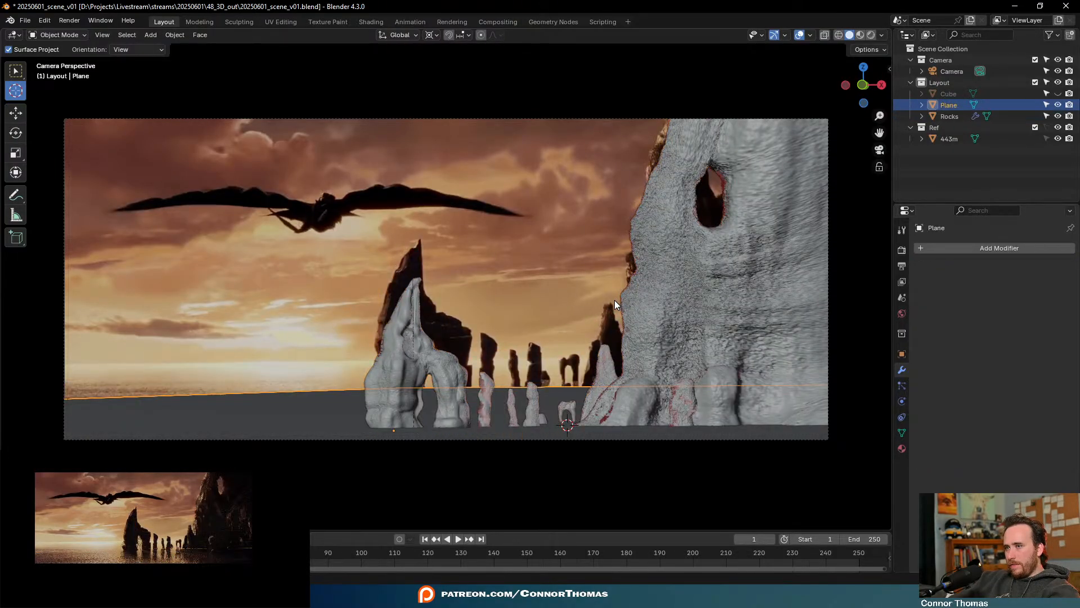
key(ctrl+z)
key(ctrl+z)
key(ctrl+z)
key(ctrl+z)
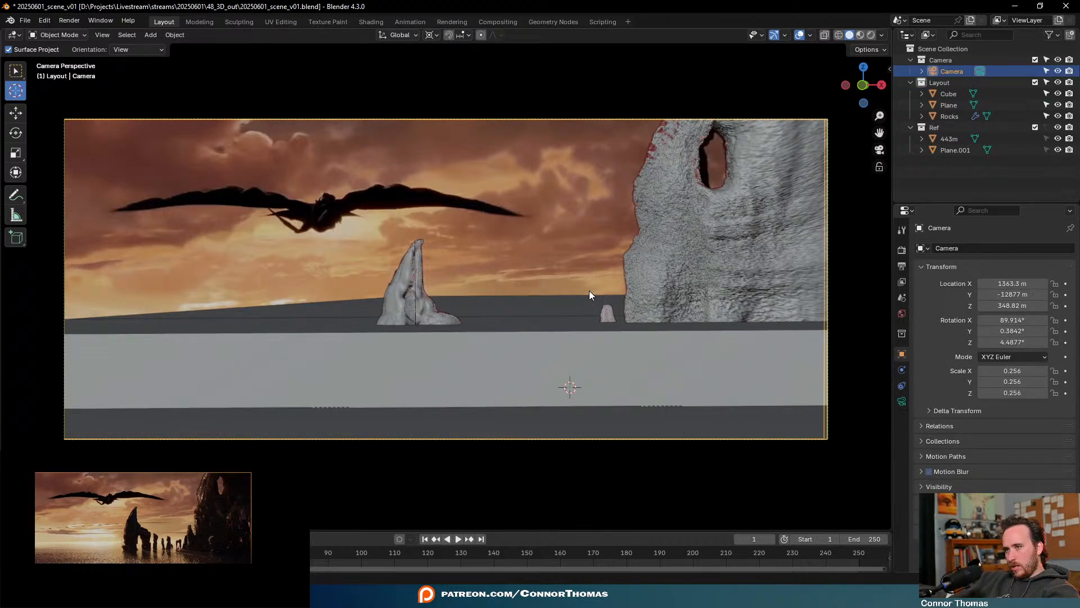
Place the 3D cursor on the ground in front of the small rock pillars and hide the Cube
click(517, 408)
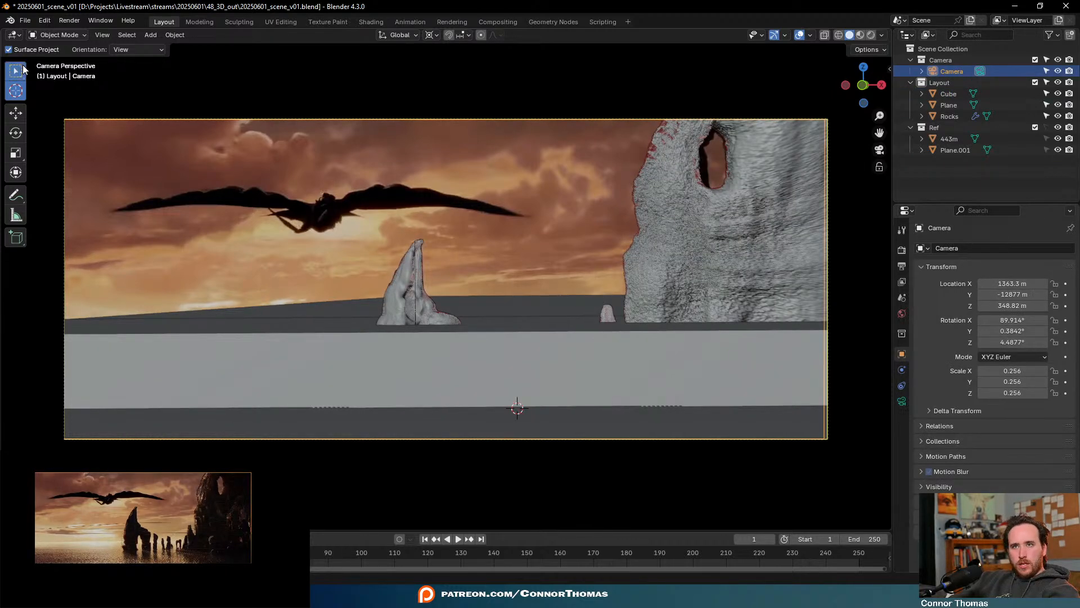
click(22, 69)
click(573, 358)
key(h)
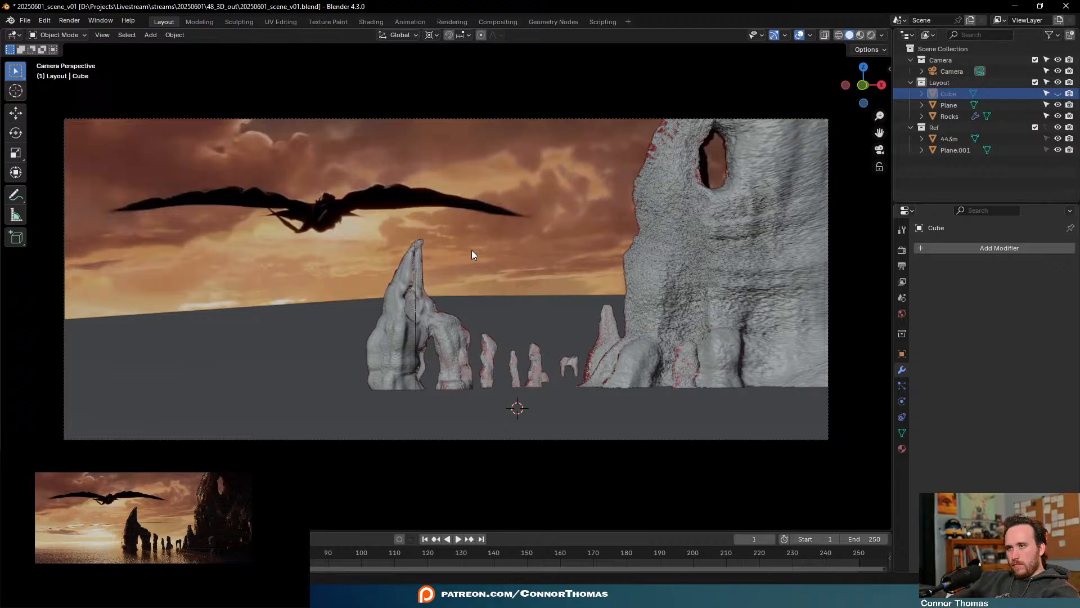
Undo the earlier extension of the Plane's far edge and return to Object Mode
key(alt+h)
click(484, 261)
click(484, 261)
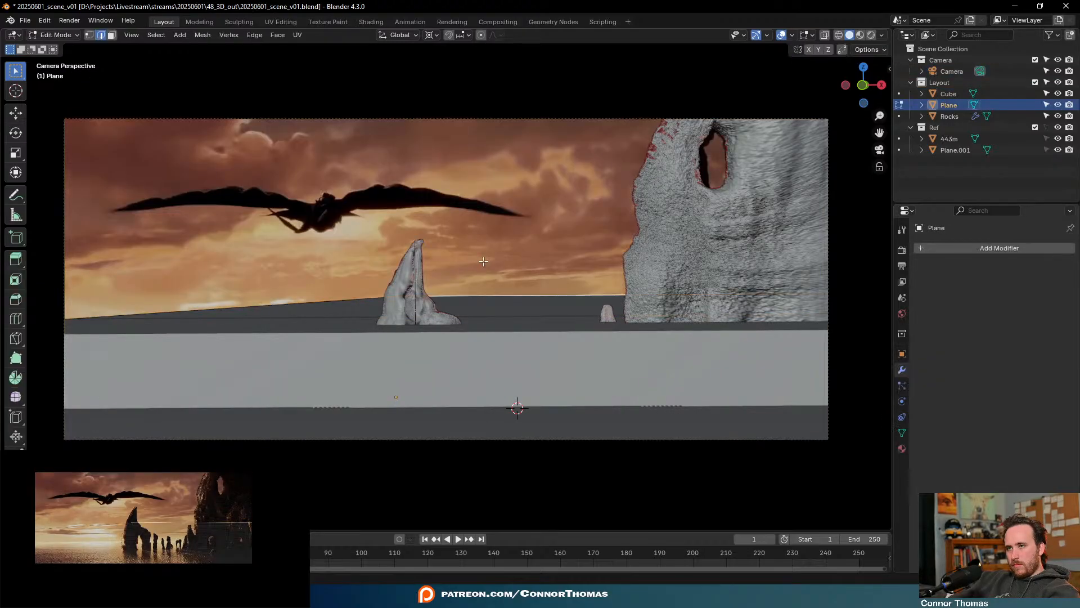
key(Tab)
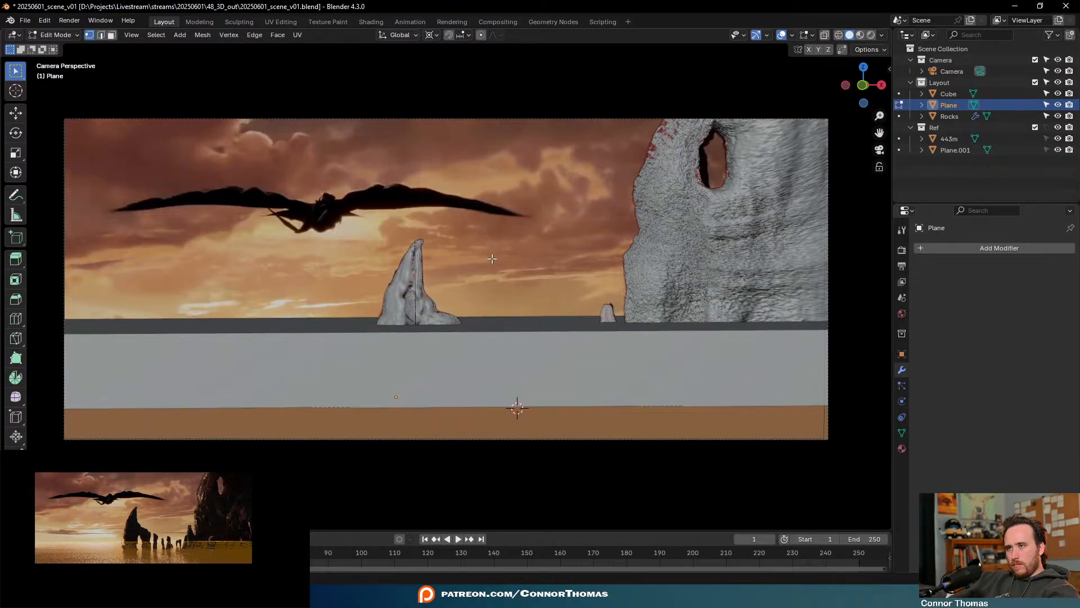
key(Tab)
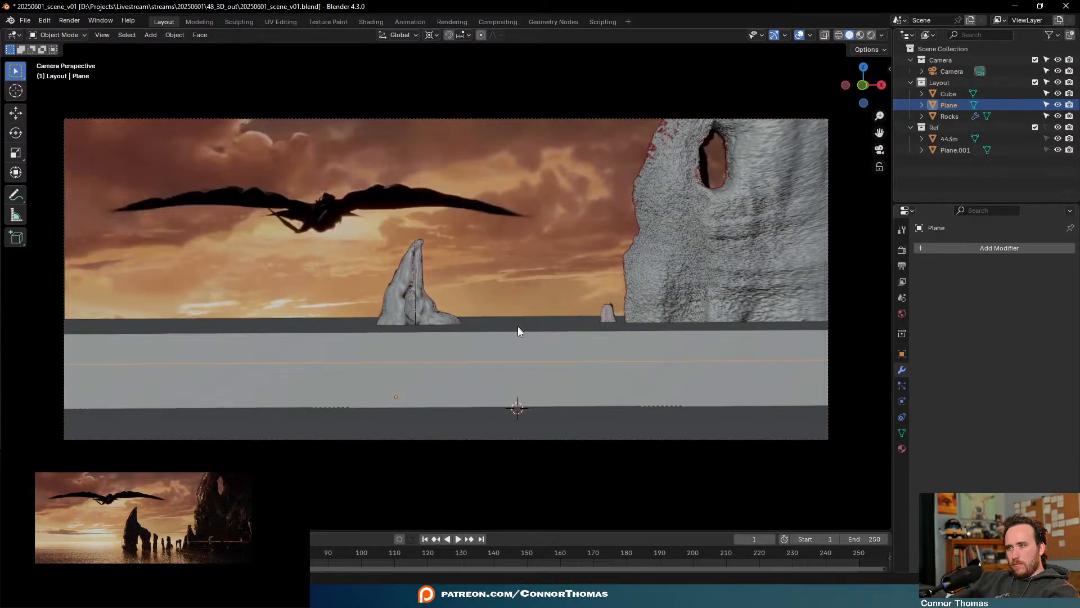
Hide the Cube block in front of the rocks and select the ground Plane
click(511, 356)
key(h)
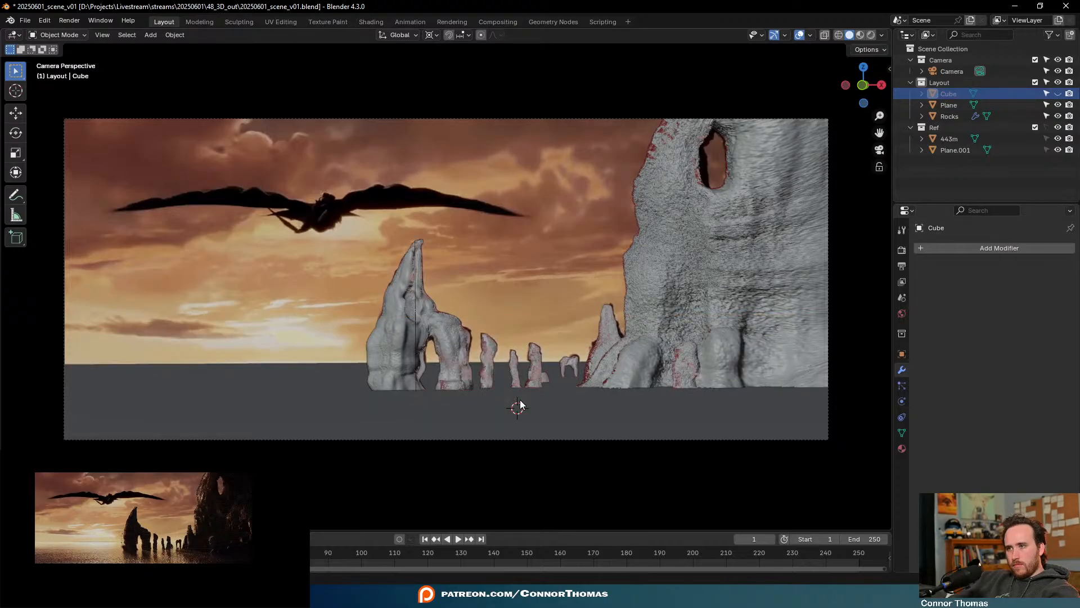
click(472, 431)
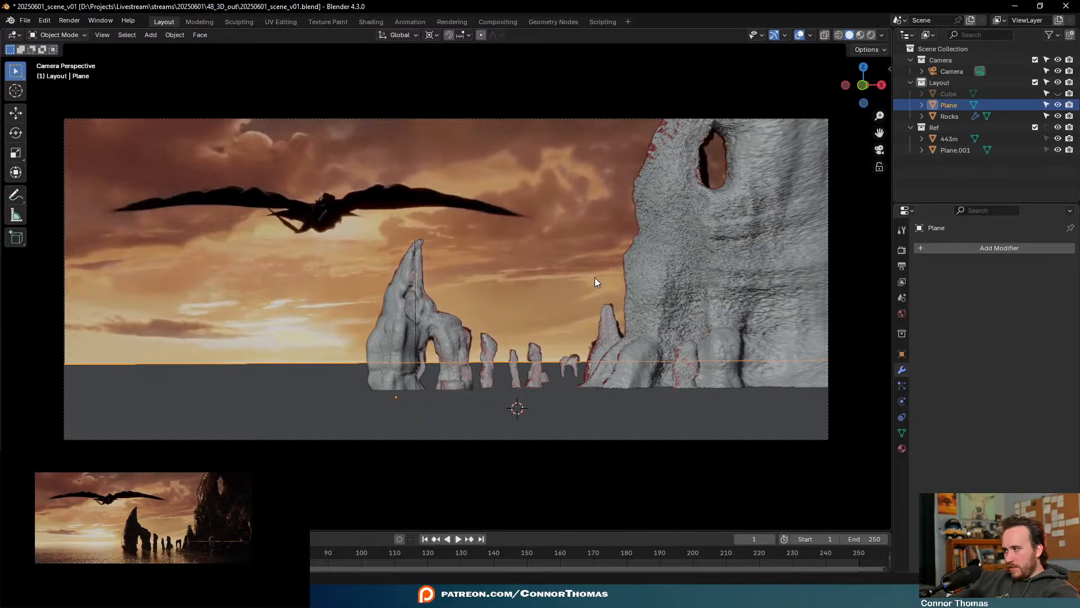
Extend the ground Plane by moving its far edge along the Y axis, well beyond the rocks
middle_drag(566, 263, 638, 318)
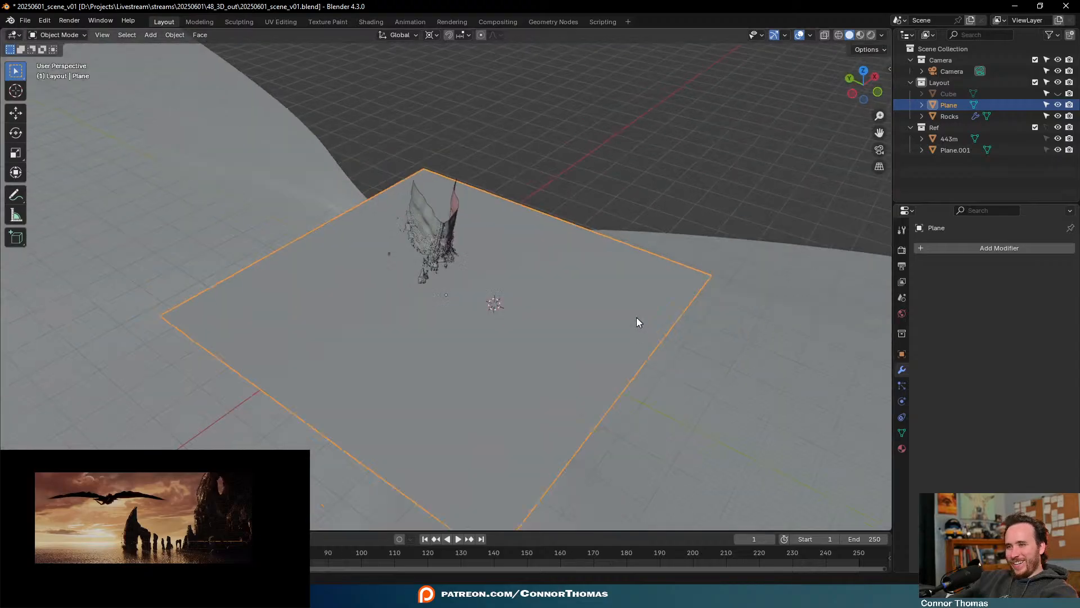
scroll(380, 284, down, 5)
scroll(430, 281, up, 5)
key(Tab)
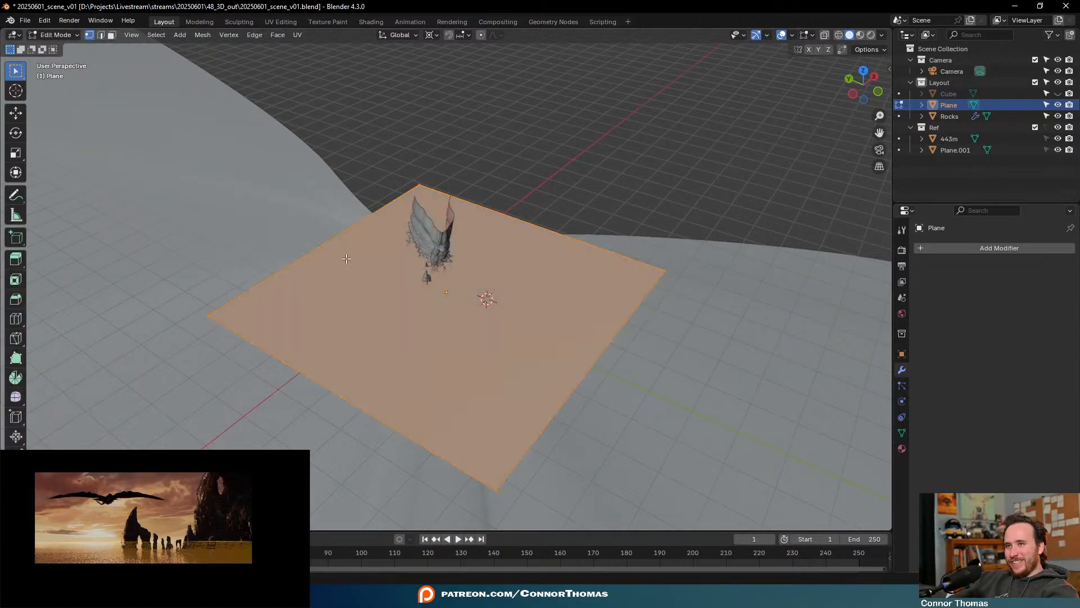
click(326, 245)
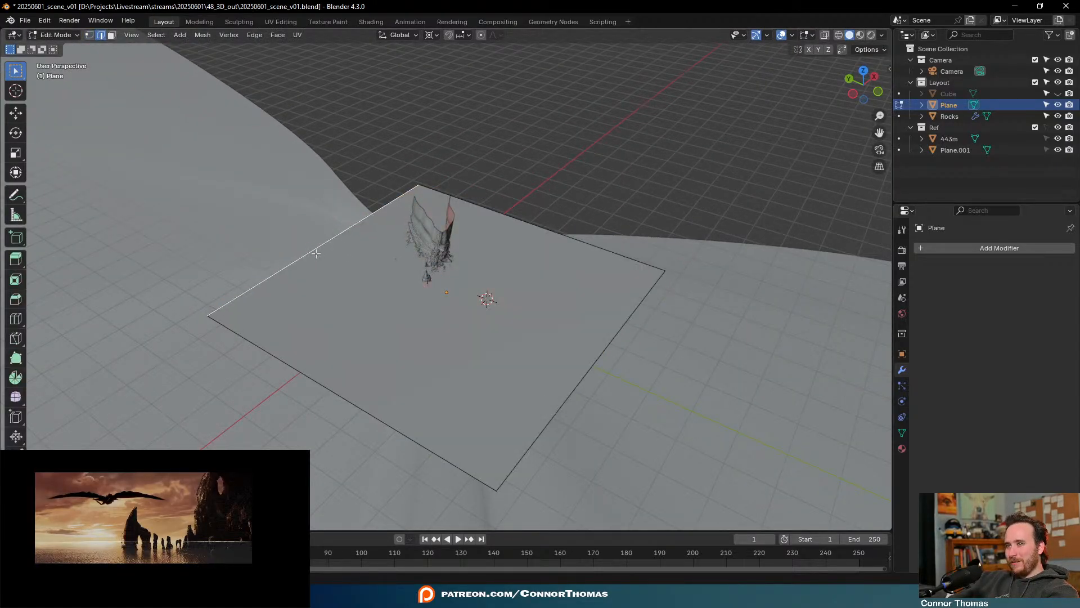
middle_drag(316, 253, 666, 301)
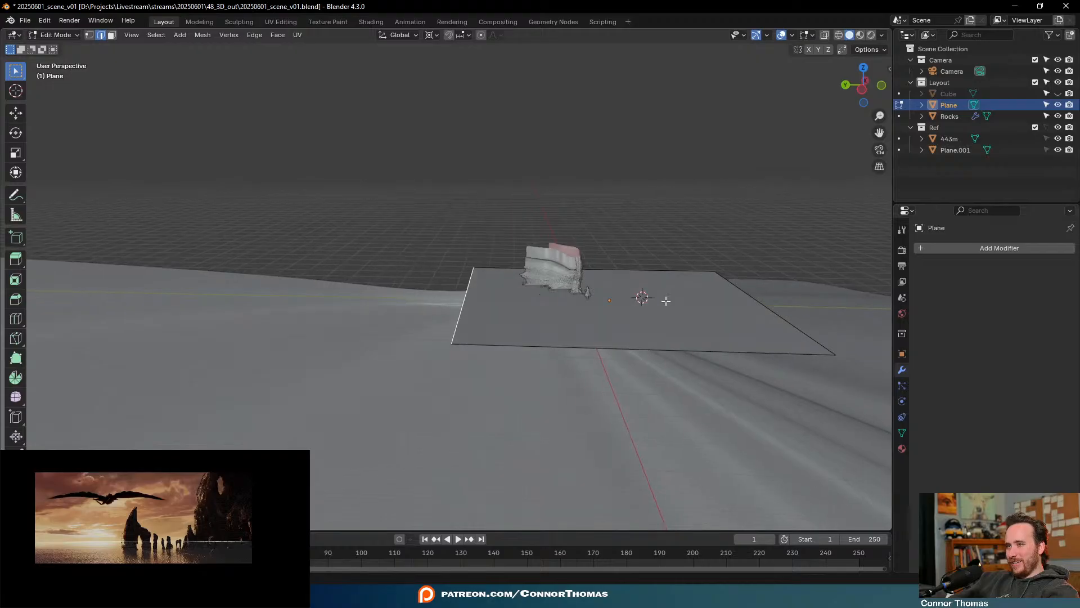
key(g)
key(x)
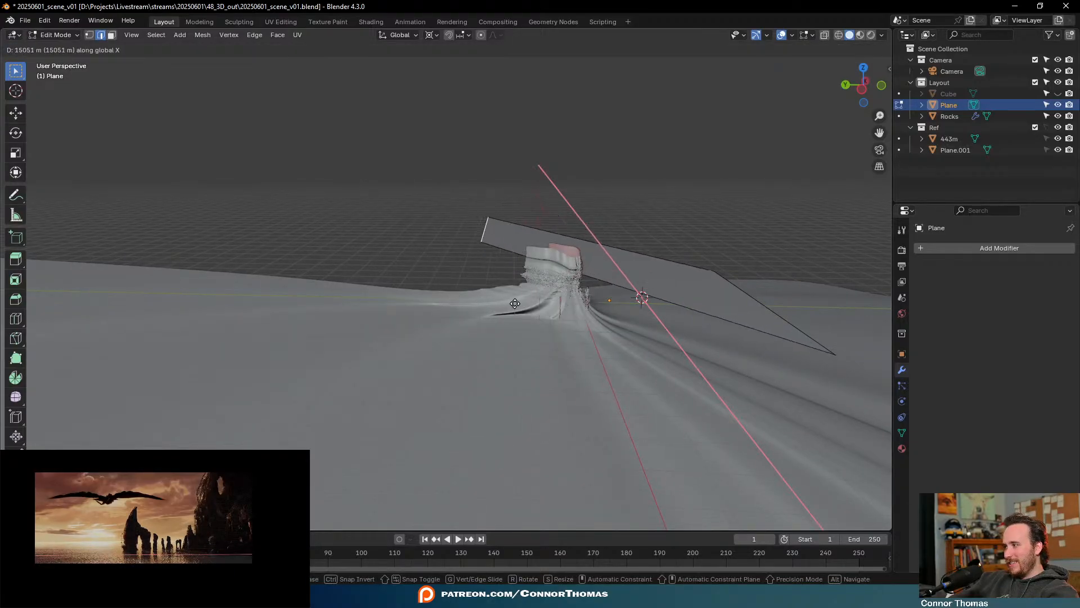
key(y)
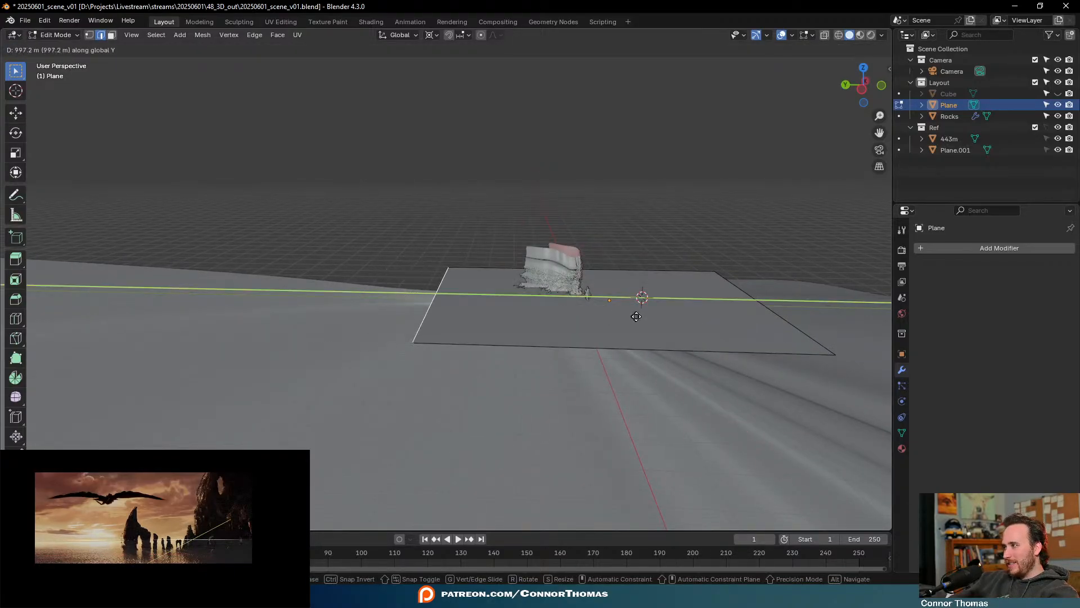
key(y)
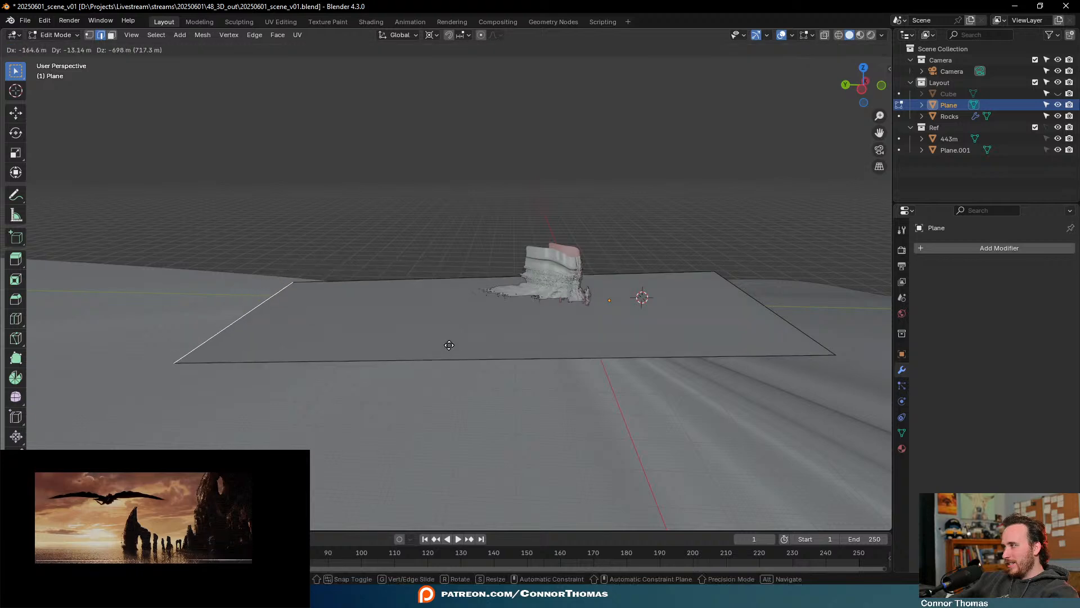
click(442, 309)
middle_drag(616, 331, 523, 308)
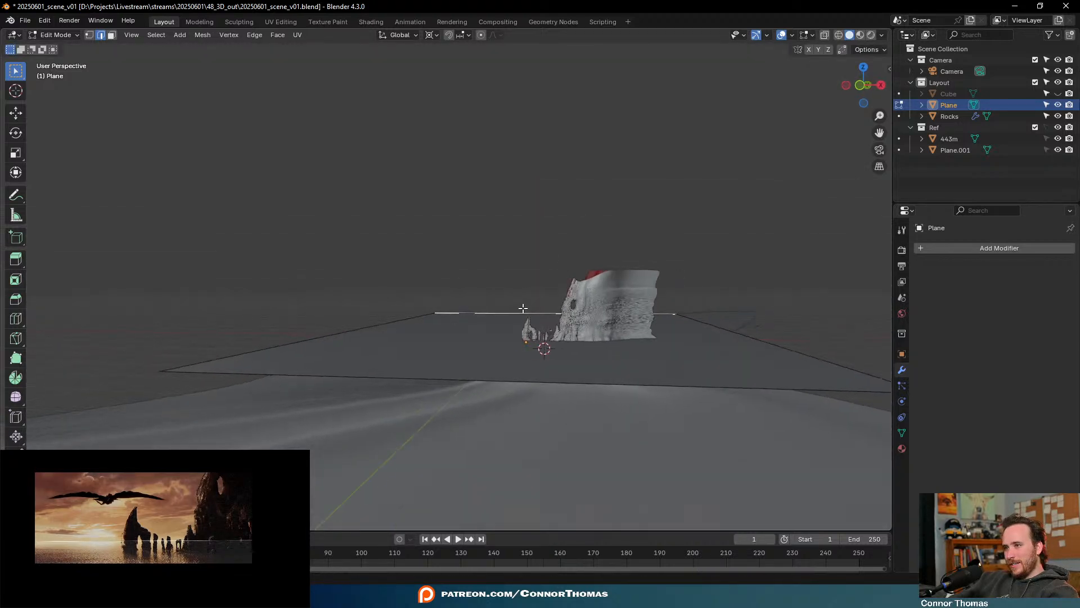
Return to Object Mode, deselect the Plane and unhide the Cube block
key(Tab)
key(a)
middle_drag(612, 328, 564, 338)
key(a)
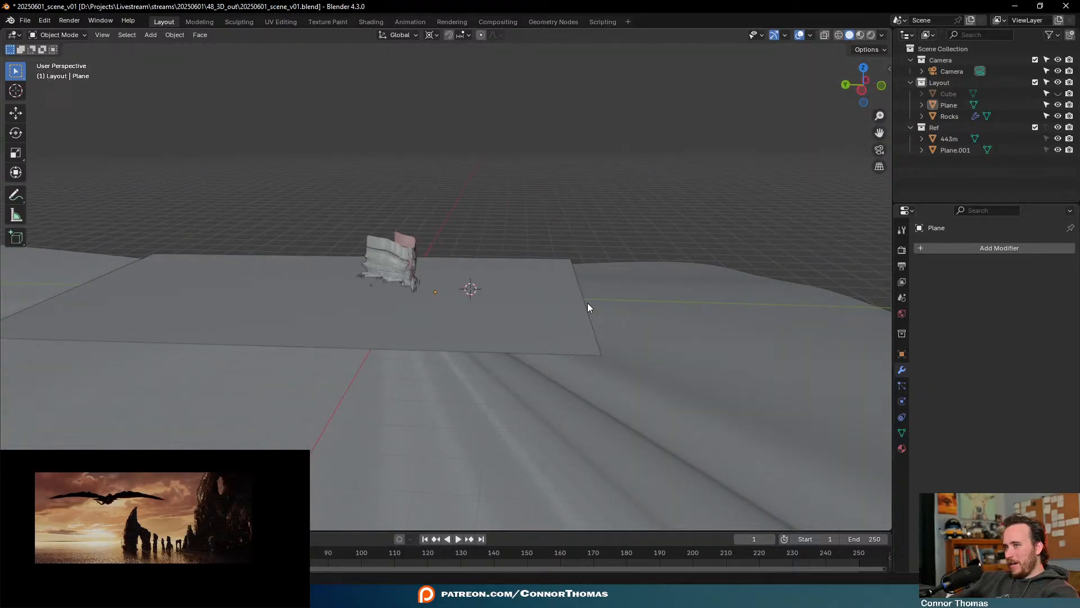
click(580, 305)
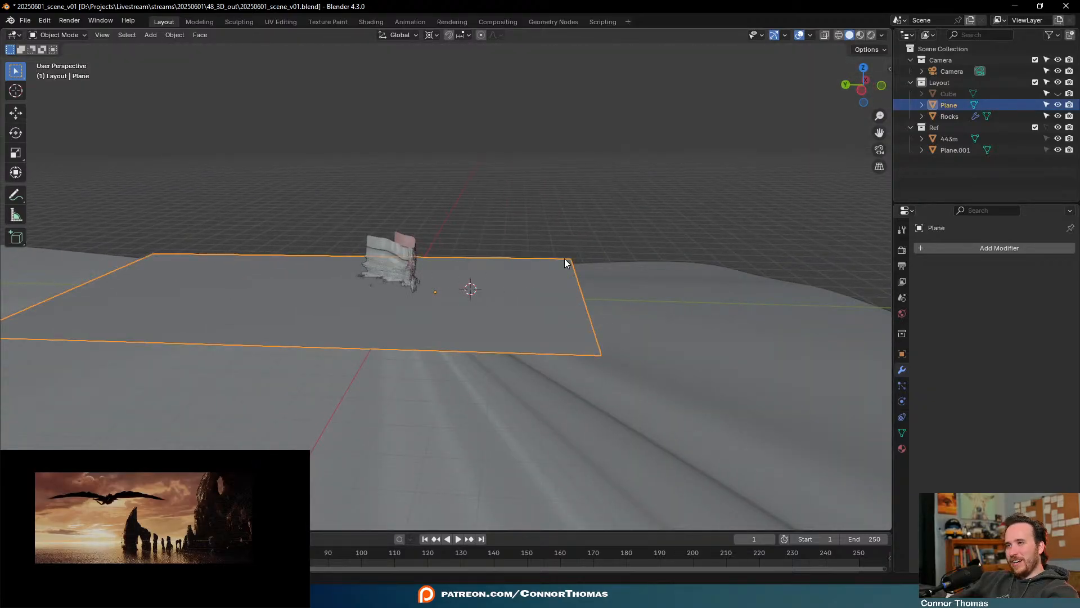
key(alt+a)
middle_drag(566, 280, 412, 284)
key(Tab)
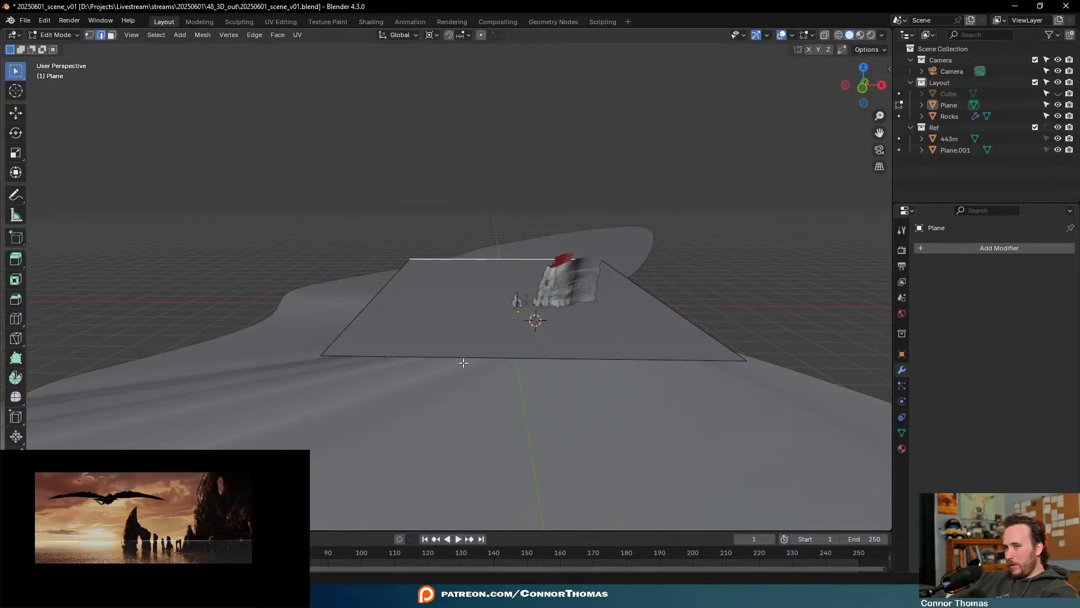
key(Tab)
middle_drag(499, 350, 574, 327)
key(alt+h)
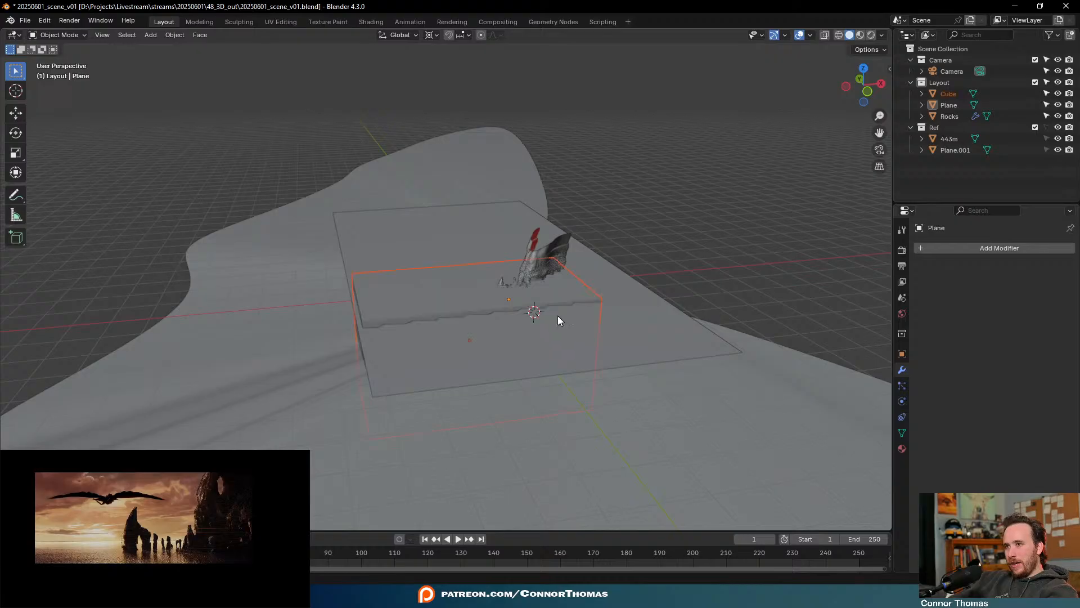
Move the Cube's side face about 3,570 m along negative Y, out to the Plane's near edge
click(413, 303)
middle_drag(413, 302, 522, 313)
key(Tab)
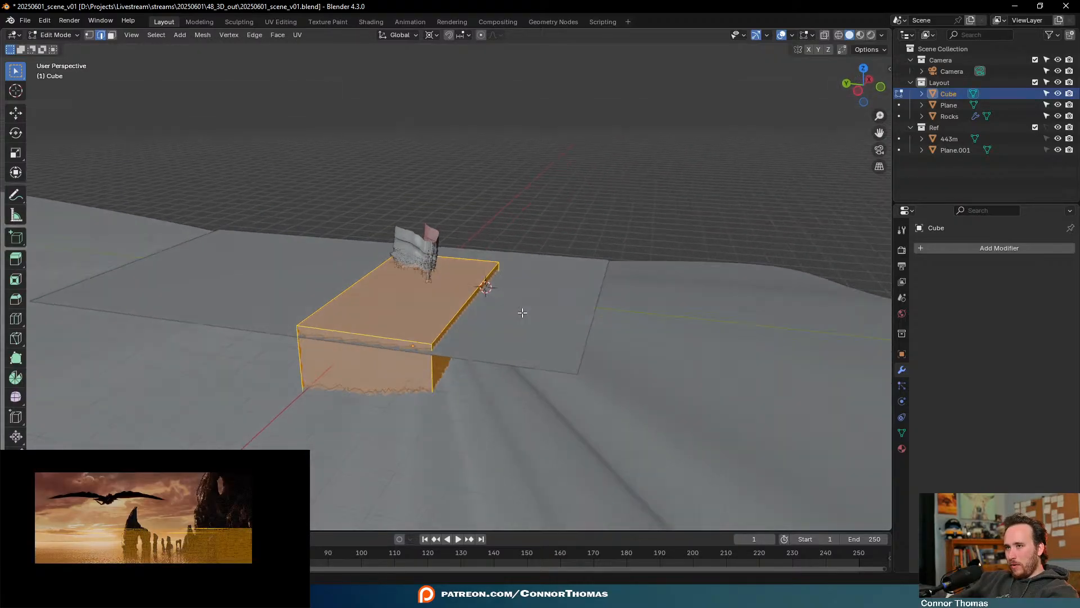
key(alt+a)
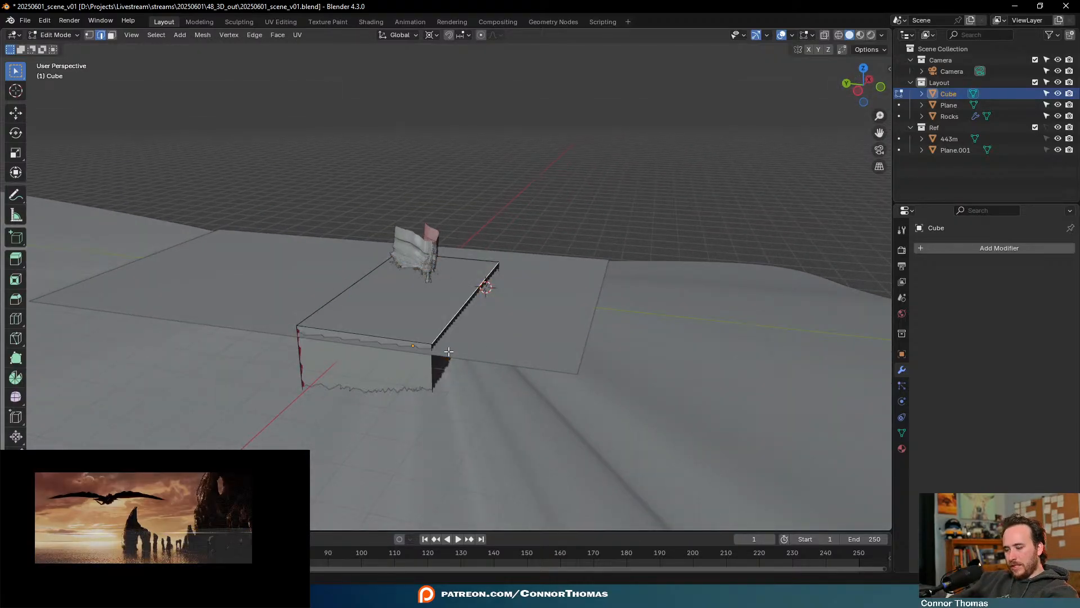
key(3)
click(449, 351)
key(g)
key(y)
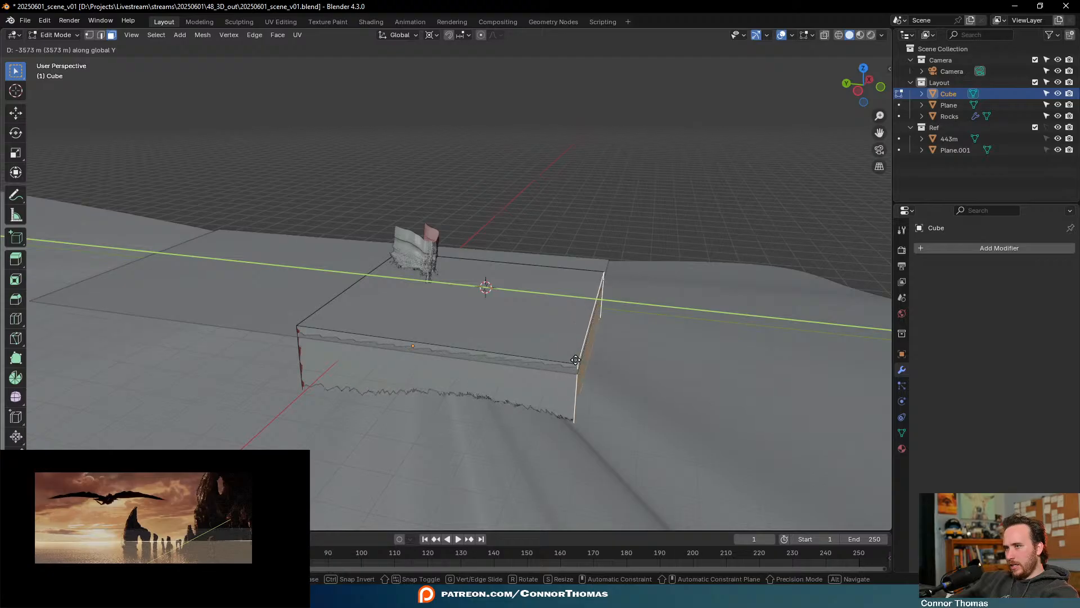
click(571, 367)
Move the Cube's opposite side face about 6,150 m along positive Y, past the rocks
middle_drag(353, 329, 470, 299)
click(388, 384)
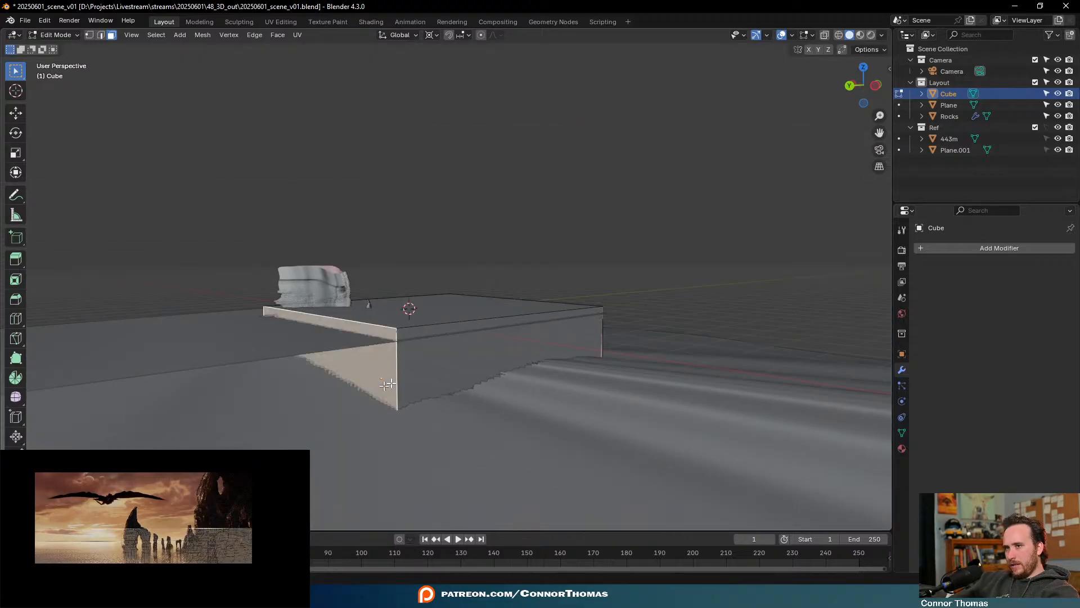
key(g)
key(x)
key(y)
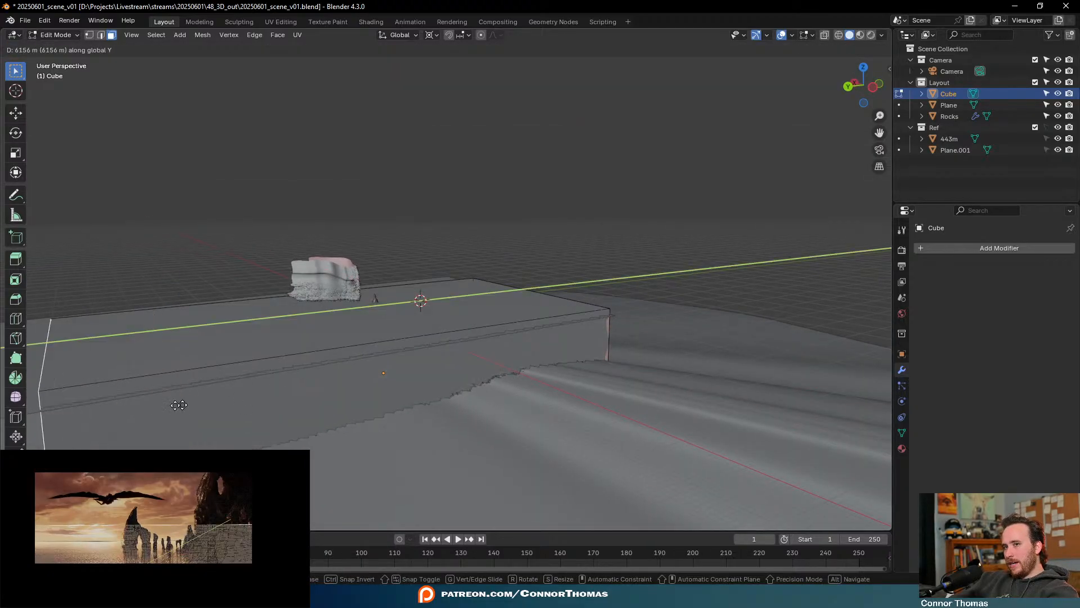
click(208, 403)
Delete the Cube in Object Mode and select the ground Plane
middle_drag(208, 403, 441, 373)
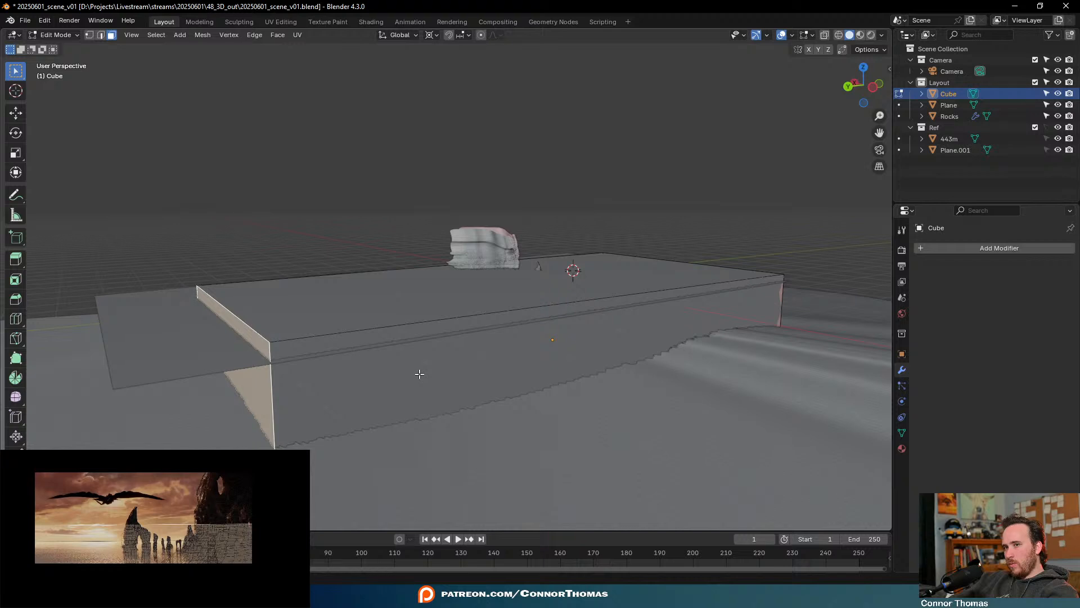
key(x)
key(Escape)
key(Tab)
key(x)
click(480, 352)
click(619, 329)
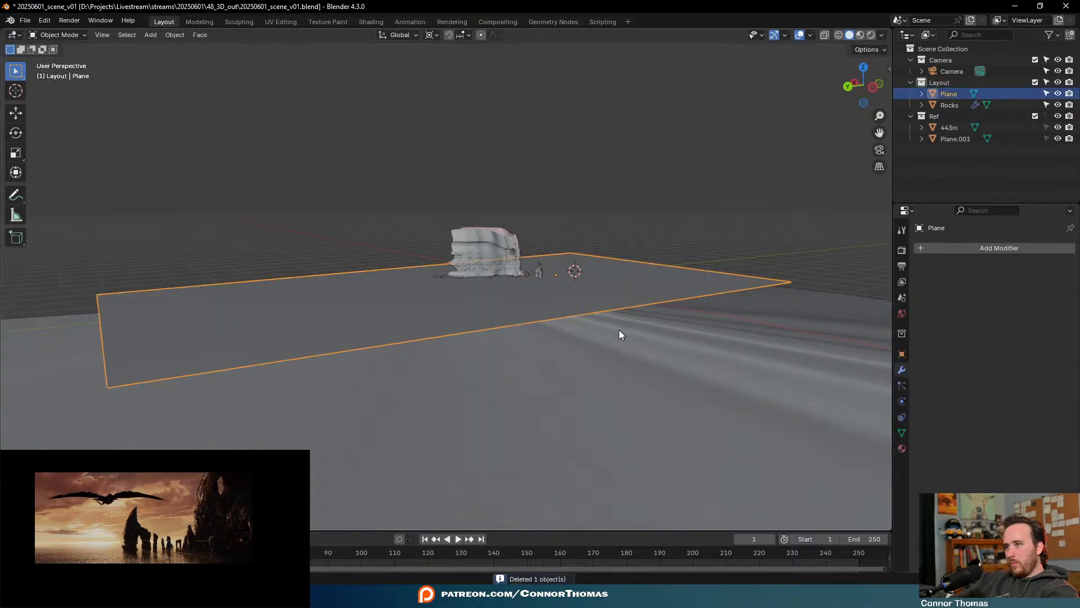
Extrude the whole Plane downward about 2,200 m into a thick block that cuts into the surrounding terrain
middle_drag(619, 329, 597, 332)
key(Tab)
key(a)
key(e)
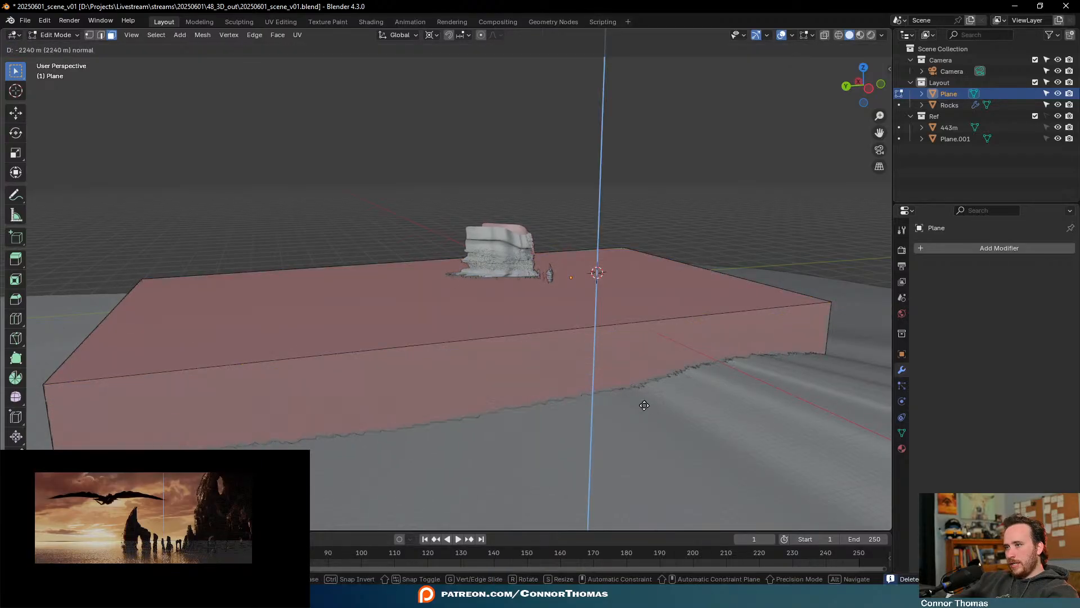
click(639, 398)
middle_drag(639, 398, 563, 363)
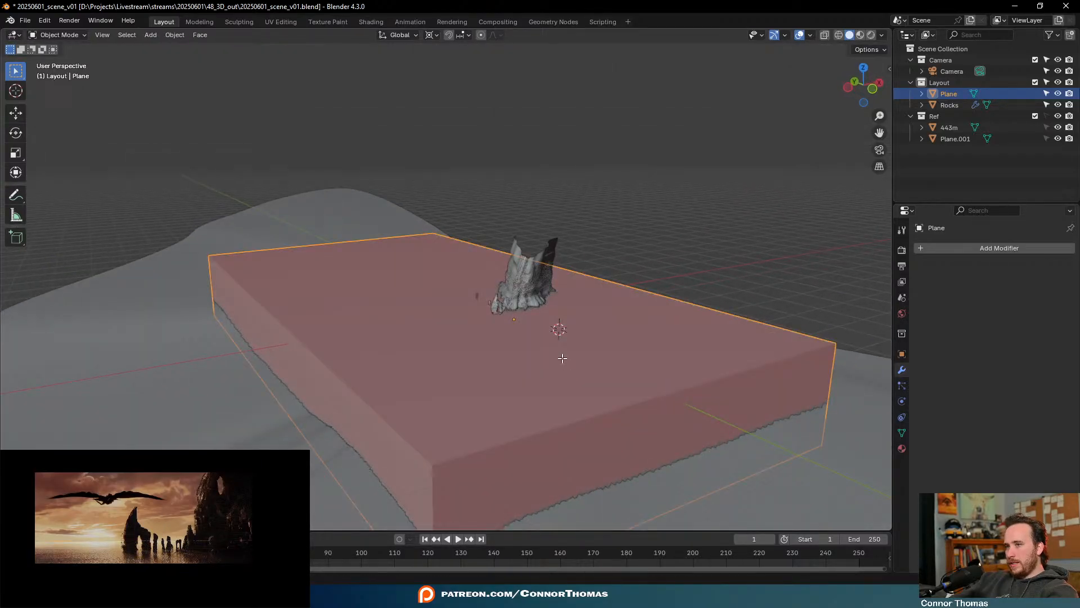
Recalculate the block's normals so all its faces point outward, and deselect it in Object Mode
key(a)
key(q)
key(Tab)
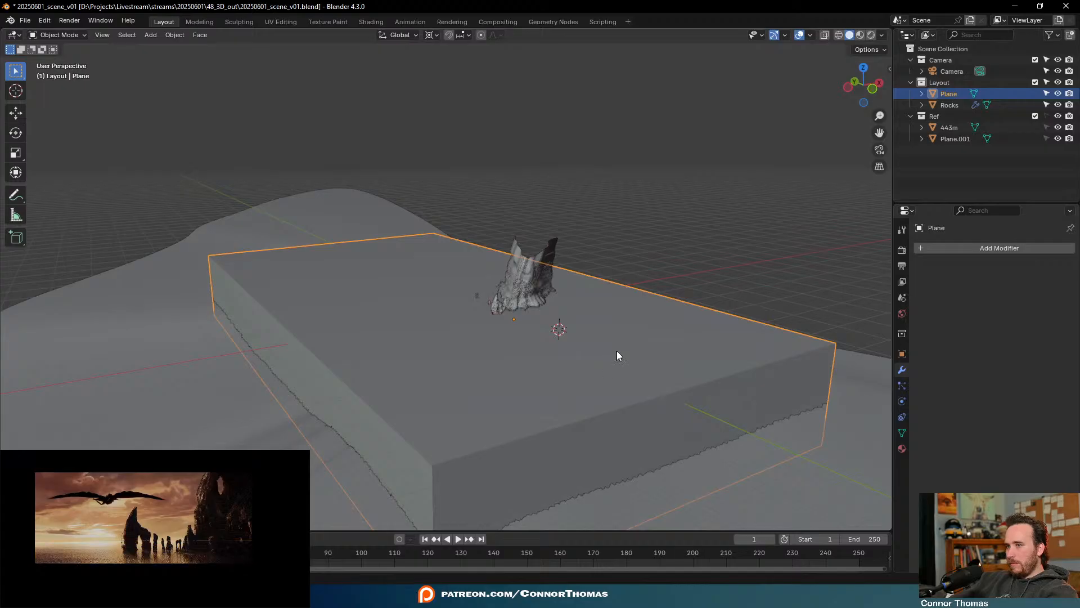
key(alt+a)
middle_drag(653, 338, 576, 360)
scroll(576, 360, up, 2)
scroll(563, 371, down, 3)
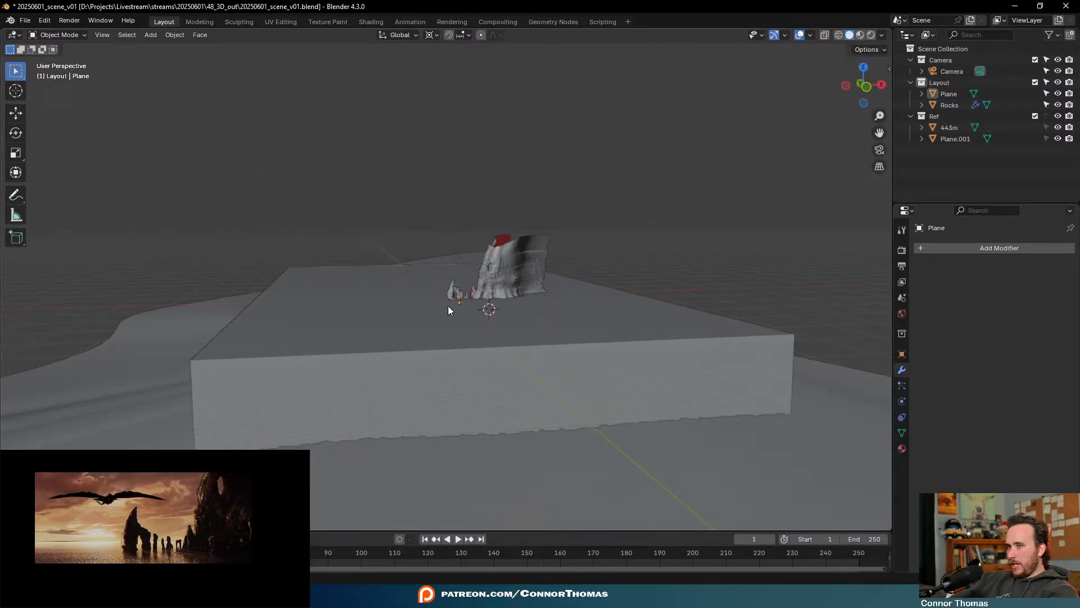
click(275, 374)
key(alt+a)
middle_drag(294, 369, 352, 430)
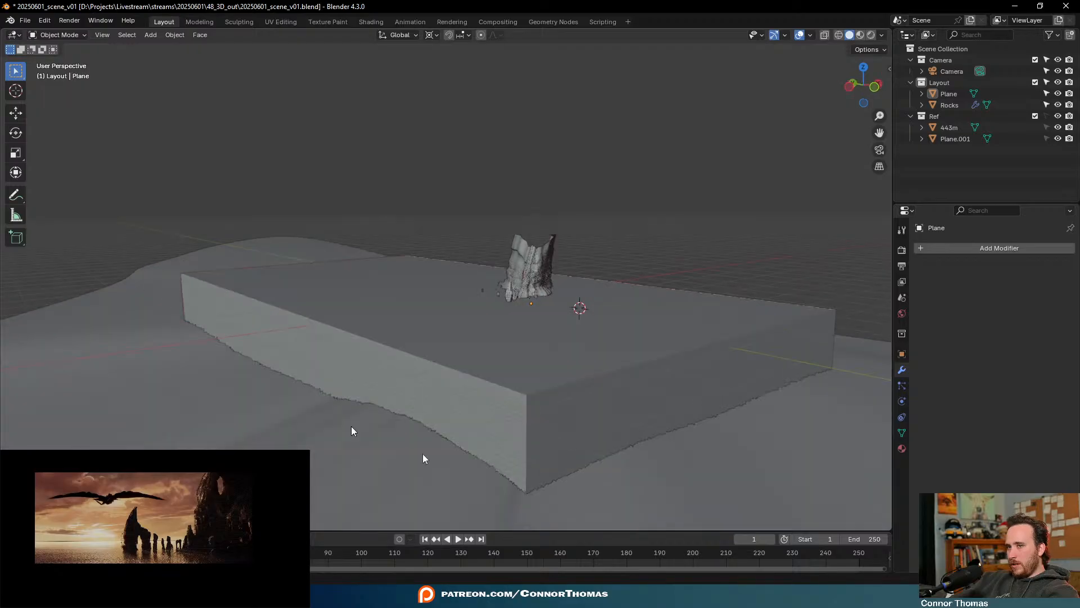
Place the 3D cursor where the block's long side meets the terrain and add a new mesh plane there
click(16, 90)
click(403, 417)
click(21, 71)
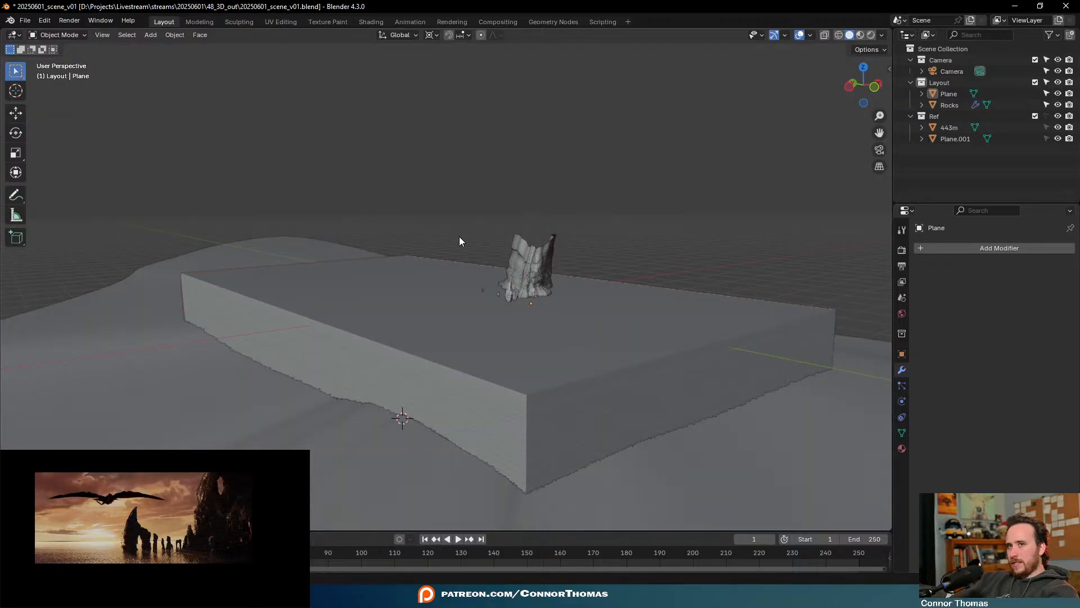
key(shift+a)
mouse_move(458, 235)
click(496, 237)
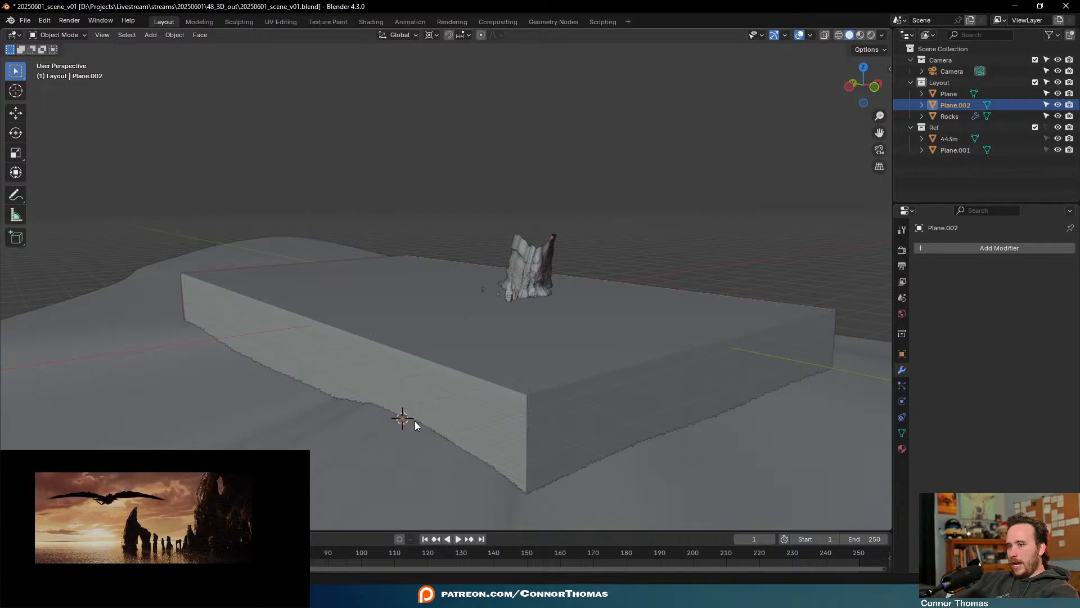
Enlarge the new plane and rotate it 90° about the global Y axis to stand it upright
key(s)
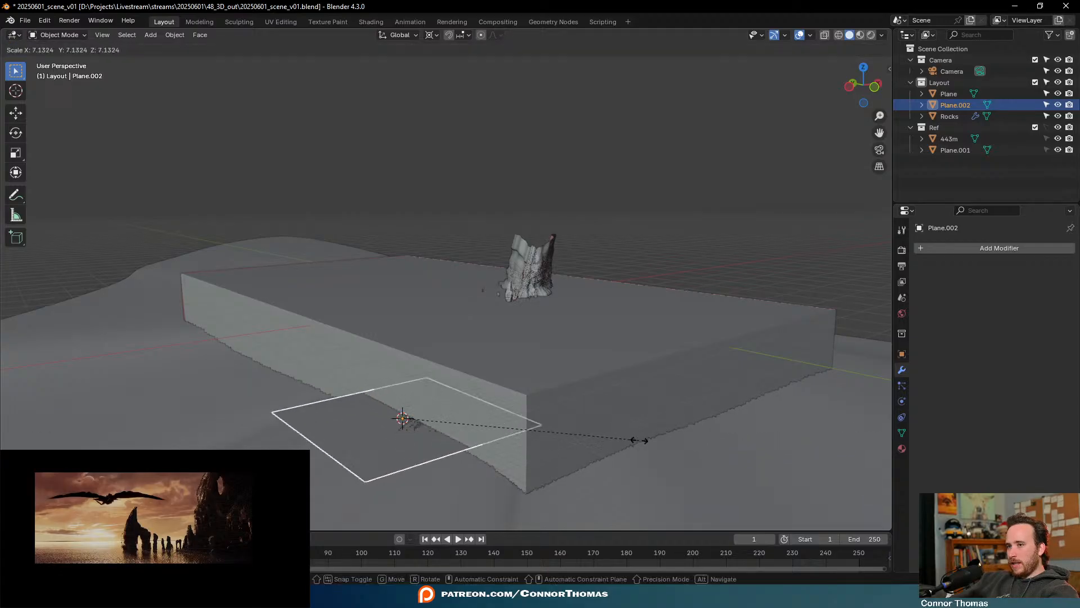
click(762, 458)
key(r)
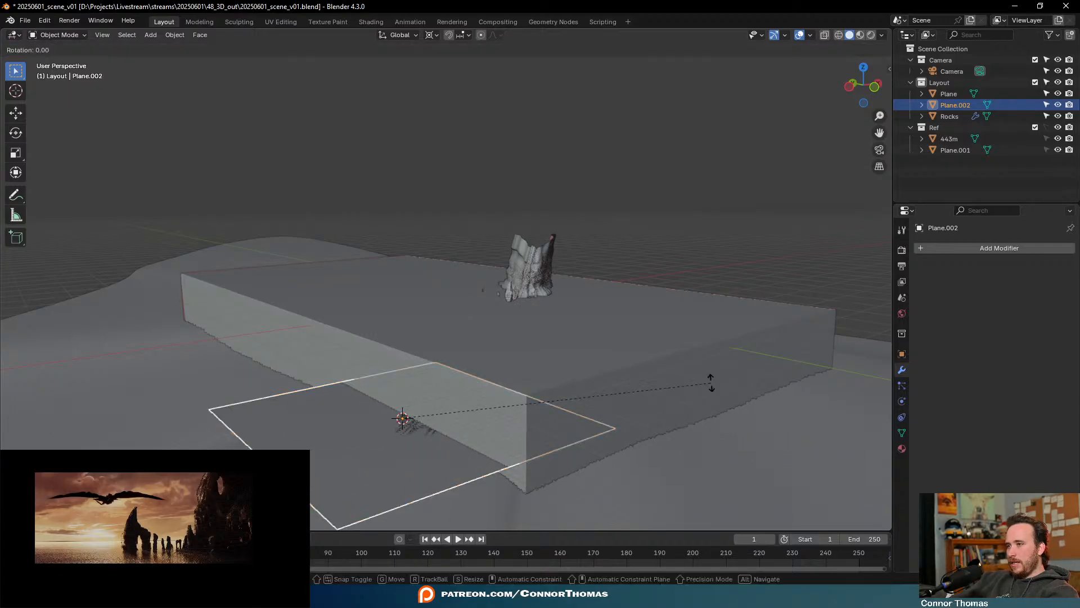
text(xy90)
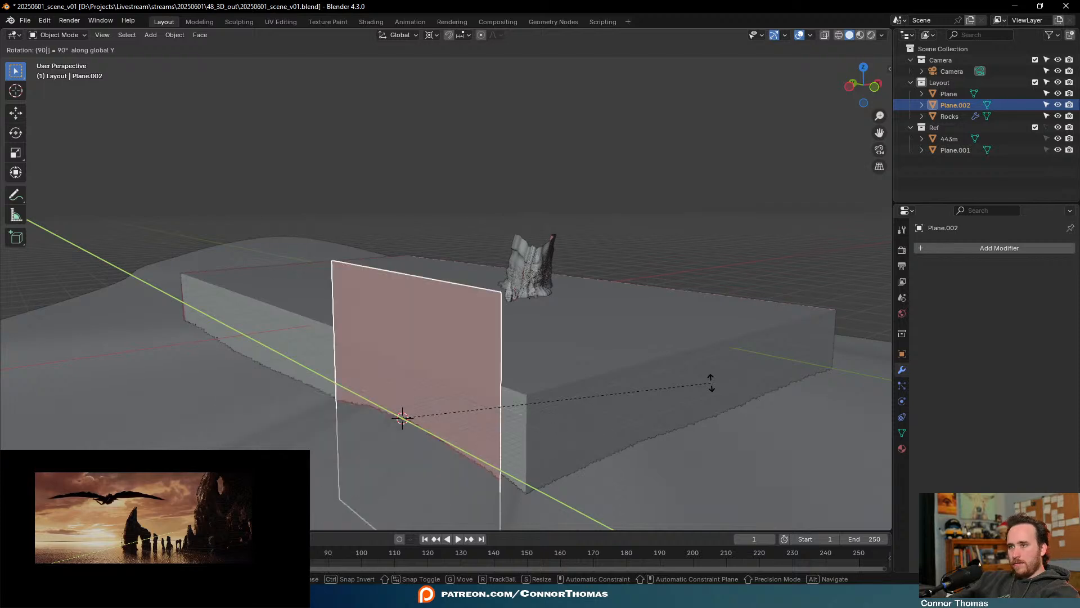
key(Return)
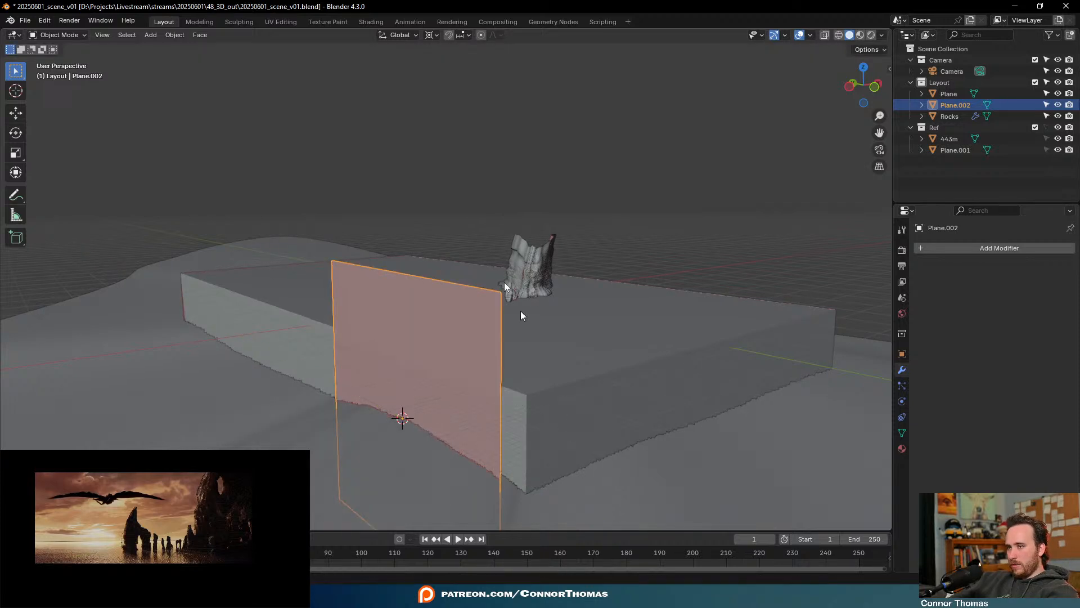
Lower the upright plane about 1,200 m along Z and shift it along X toward the block's long side
key(g)
key(x)
key(z)
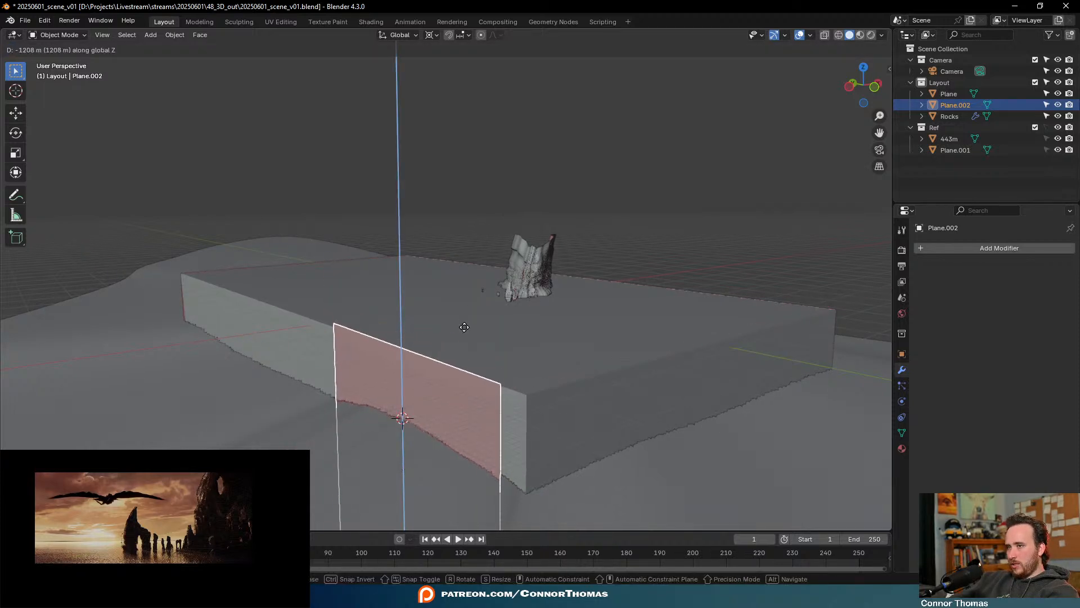
click(464, 330)
middle_drag(489, 349, 461, 343)
key(g)
key(y)
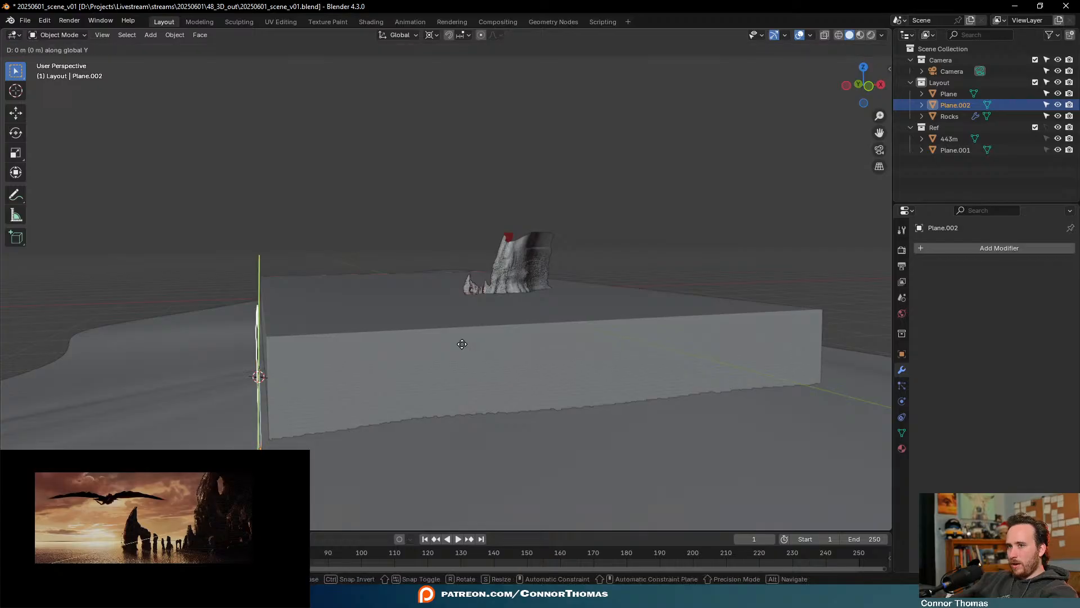
key(x)
click(470, 342)
Stretch the upright plane along global Y to nearly six times its length so it spans the block's long side
middle_drag(311, 364, 391, 366)
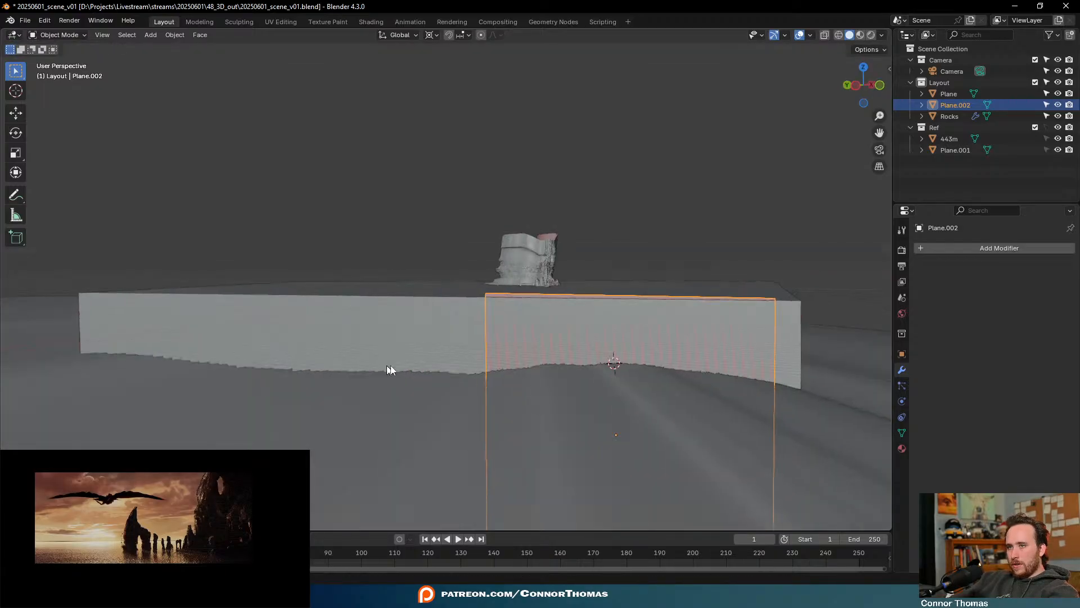
key(x)
key(s)
key(x)
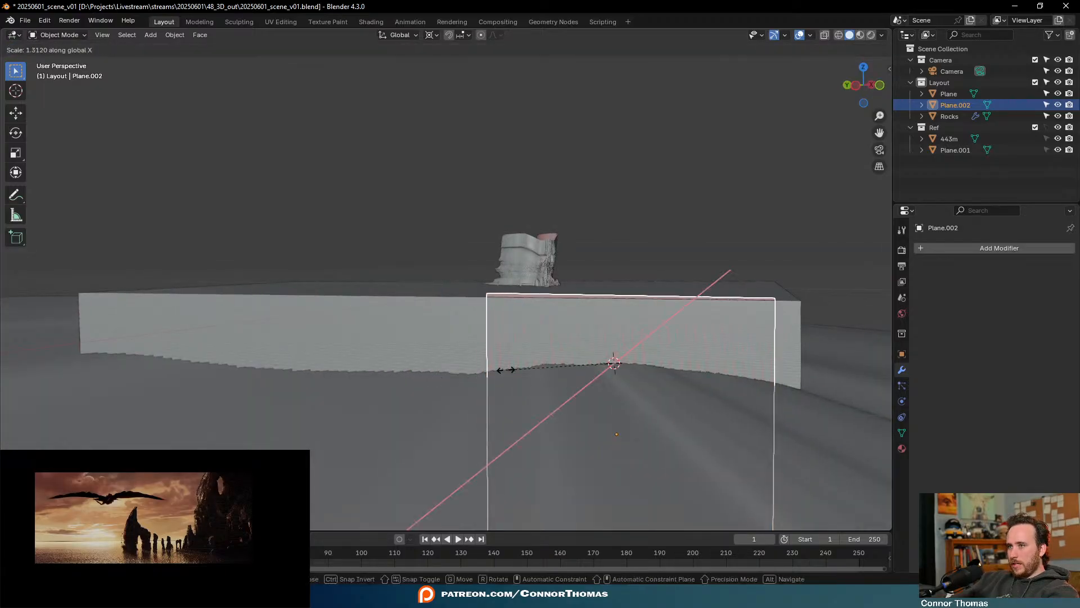
key(y)
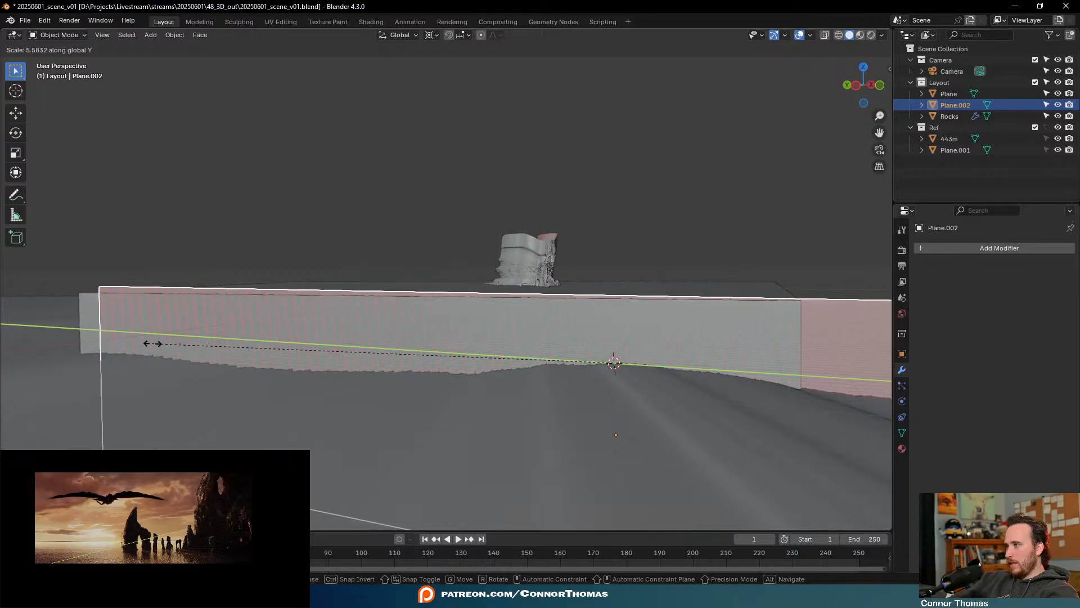
click(125, 339)
Edit the upright plane and move its overhanging end edge back along Y to line up with the block's corner
middle_drag(431, 378, 336, 383)
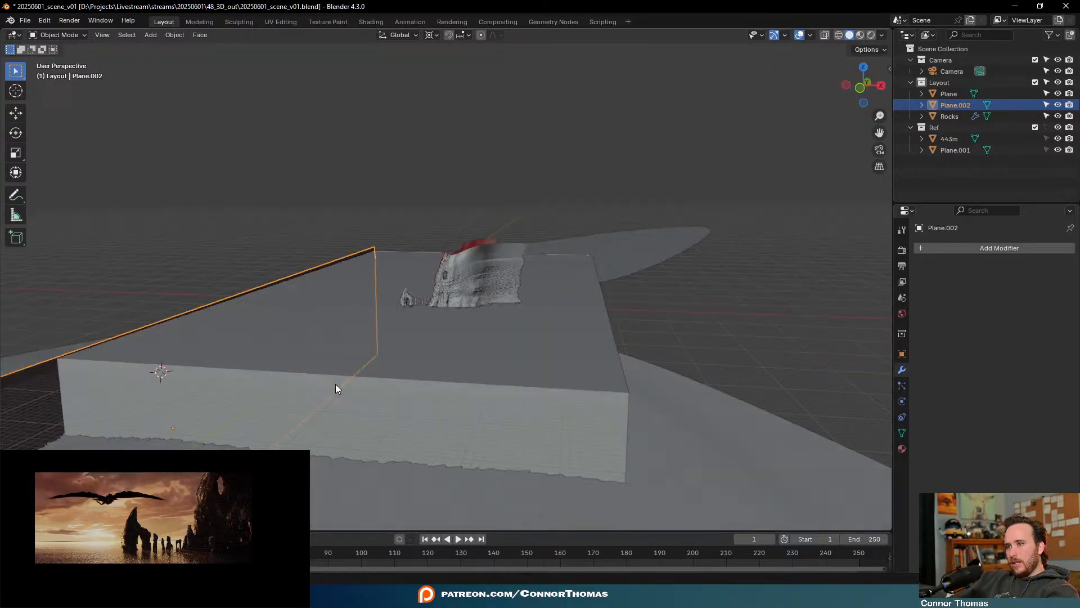
scroll(315, 380, down, 2)
key(a)
key(a)
middle_drag(231, 384, 332, 390)
scroll(451, 357, down, 4)
click(500, 385)
key(Tab)
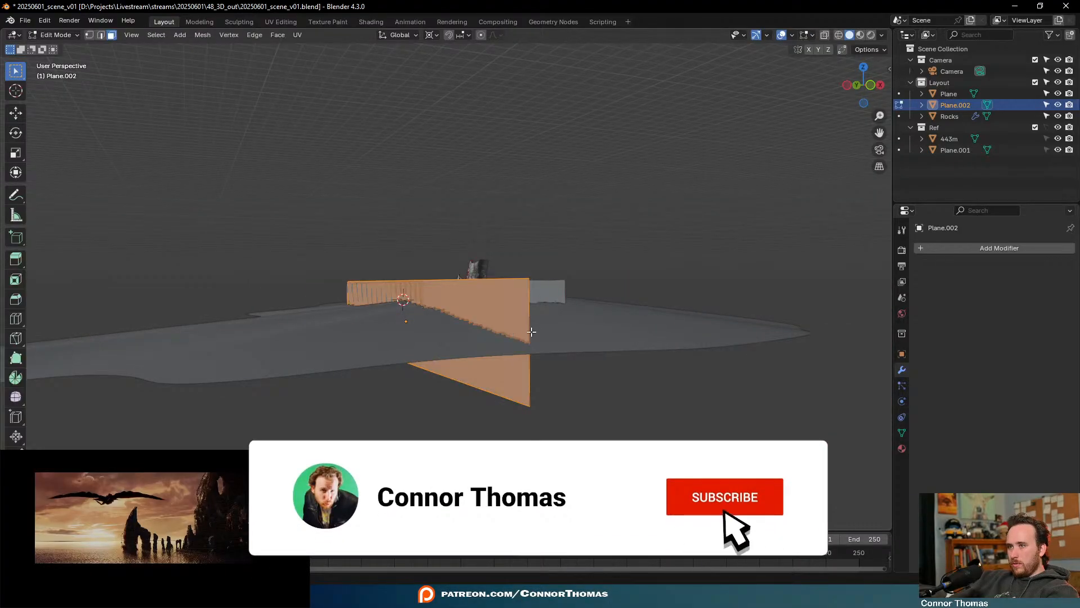
click(532, 331)
key(2)
click(532, 331)
middle_drag(553, 345, 602, 379)
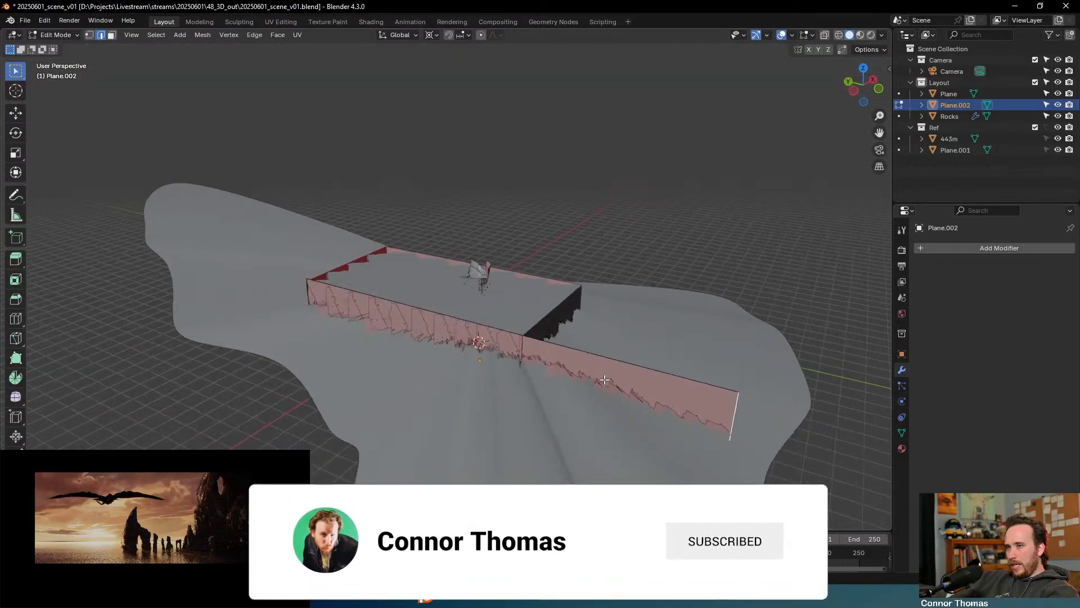
key(g)
key(y)
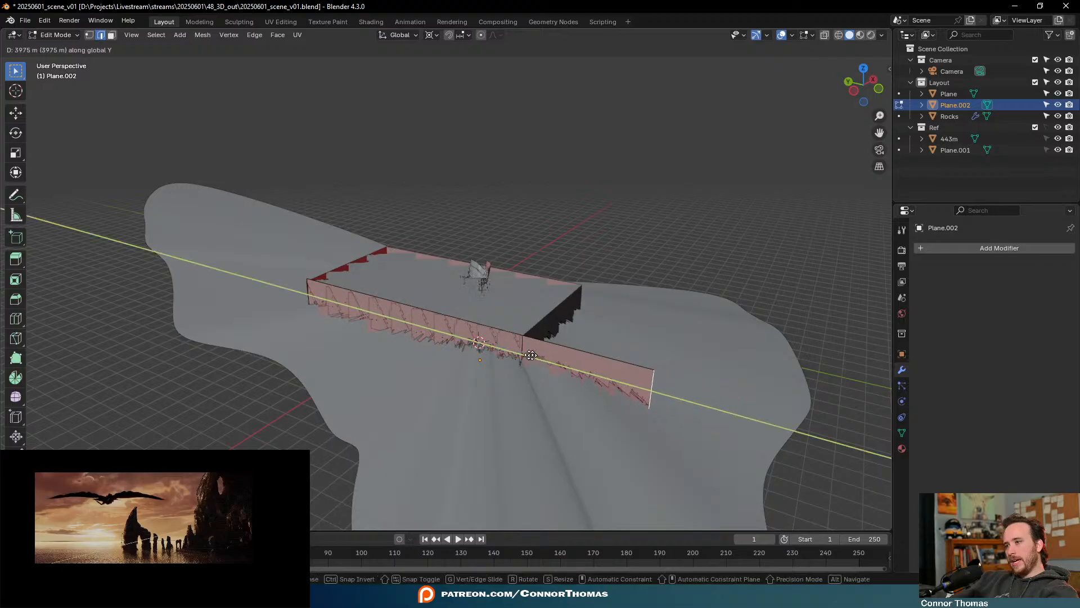
click(450, 348)
Extrude the plane's corner edge about 9,226 m along global X to cover the block's short side, and return to Object Mode
middle_drag(451, 348, 476, 351)
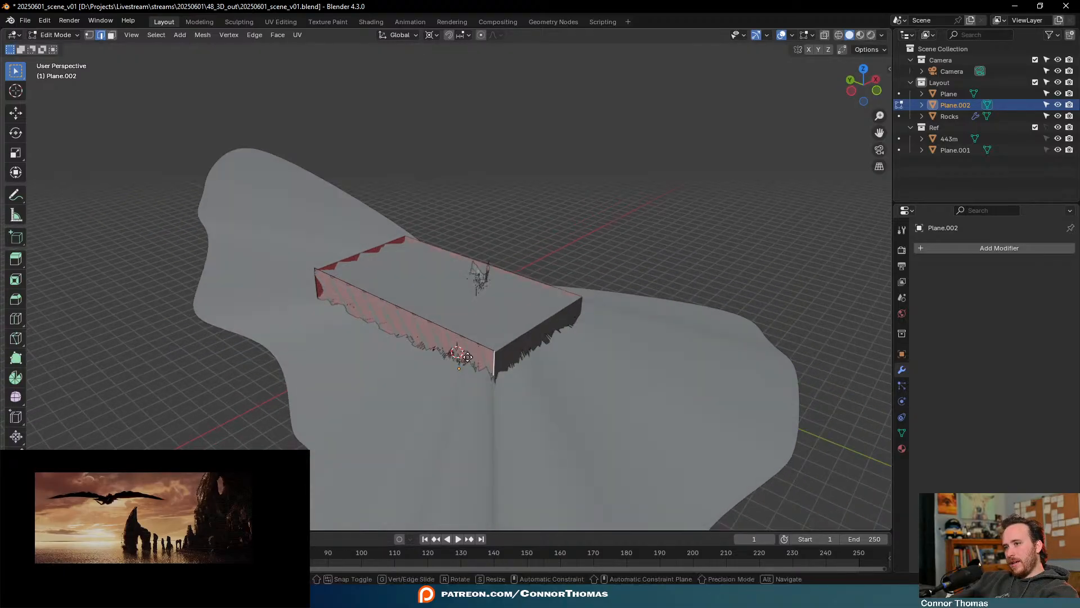
key(g)
key(x)
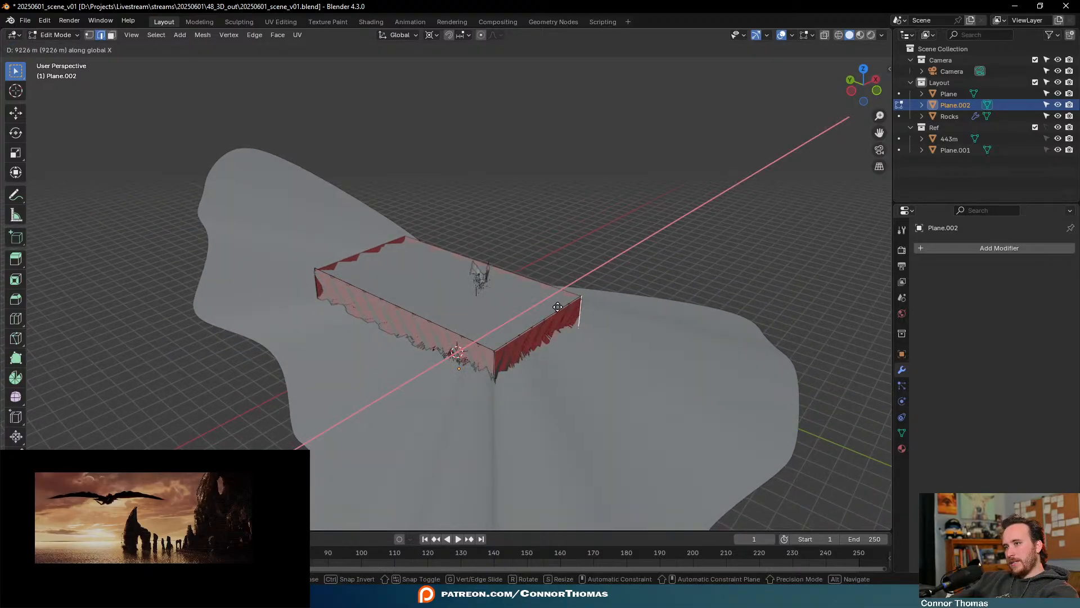
click(557, 308)
key(Tab)
middle_drag(546, 323, 595, 319)
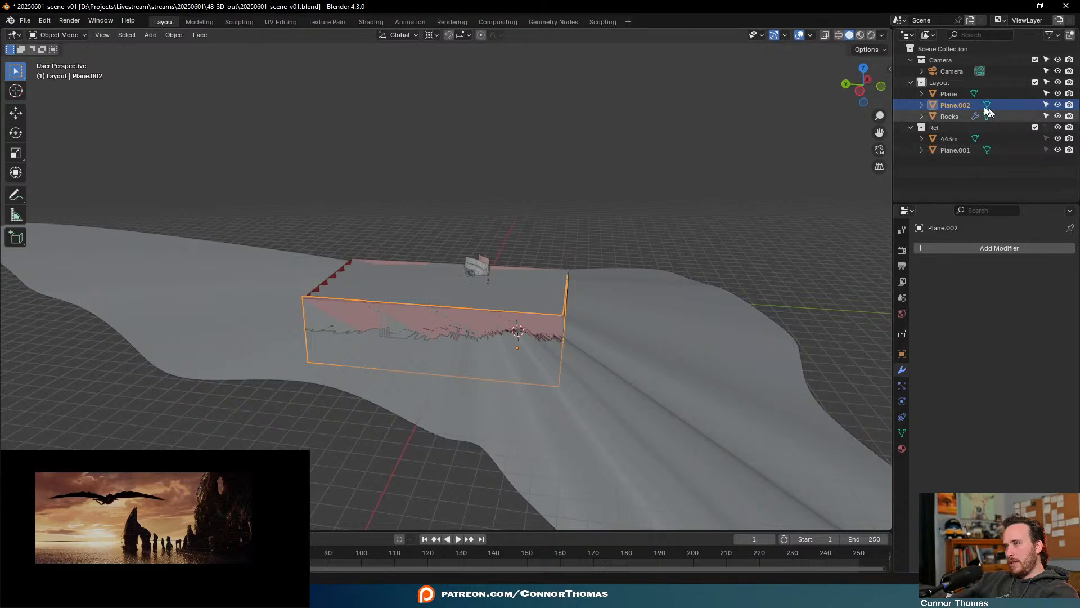
Create a new collection named Flag and move the upright side plane, Plane.002, into it
right_click(933, 174)
click(932, 175)
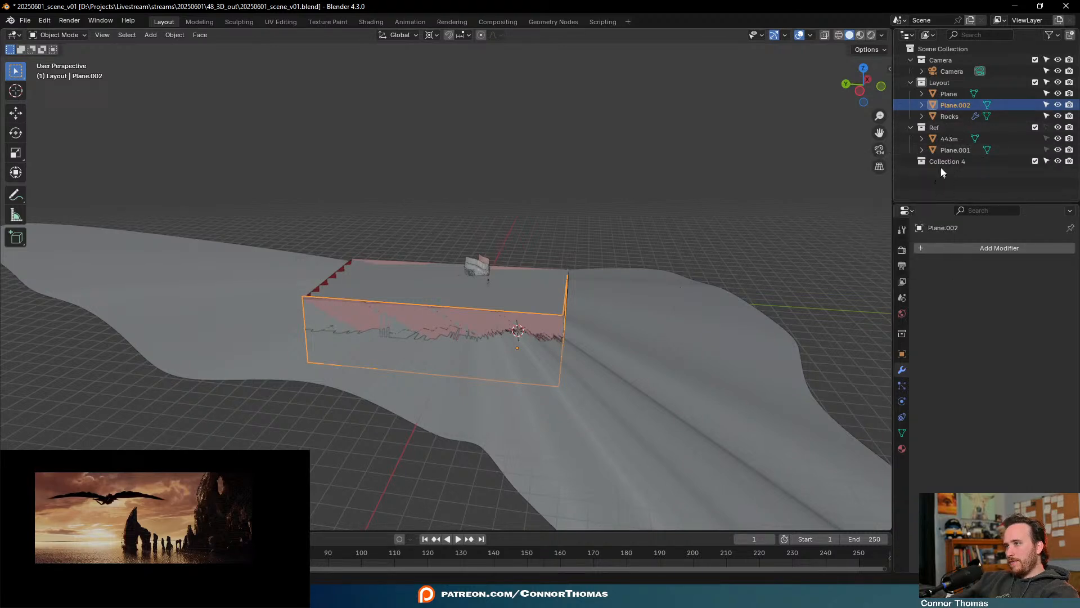
click(943, 160)
double_click(943, 159)
text(Flag)
key(Return)
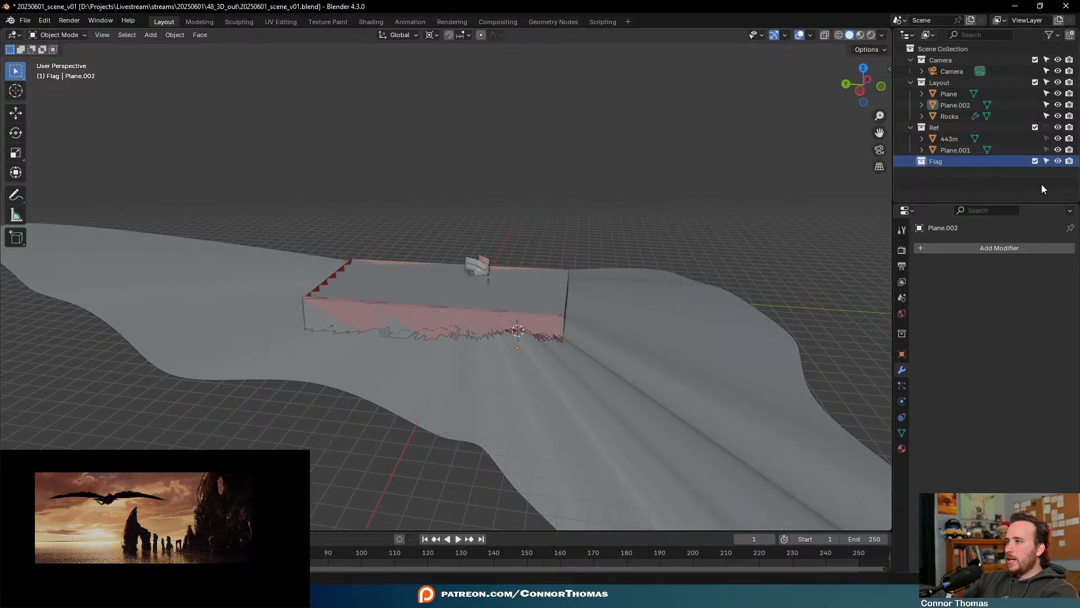
drag(948, 103, 944, 162)
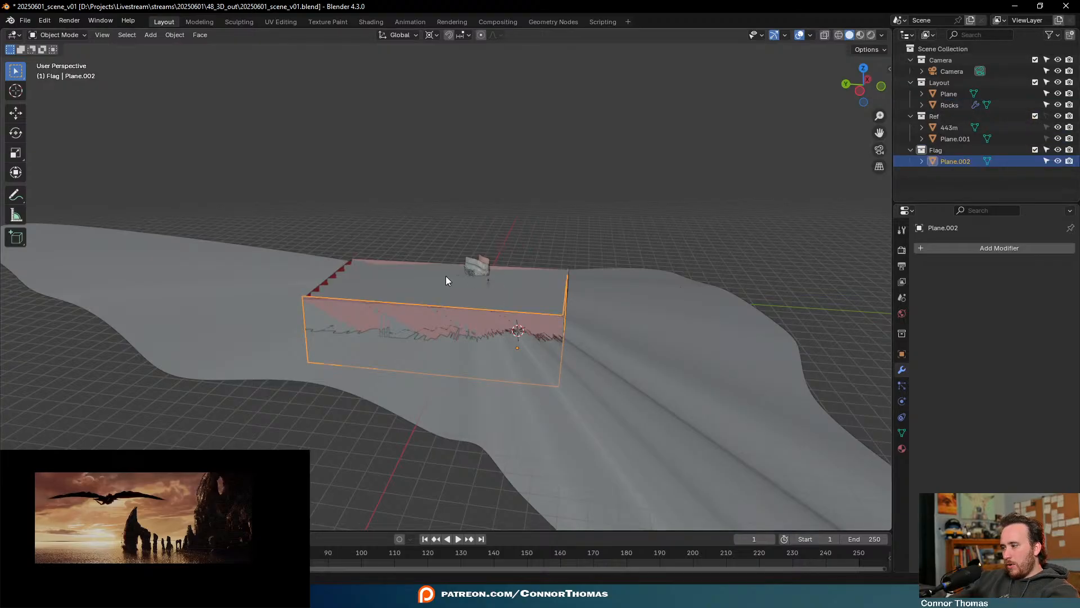
Select the side plane around the water block and look through its object properties
click(625, 333)
middle_drag(624, 333, 585, 312)
click(639, 360)
scroll(664, 334, up, 4)
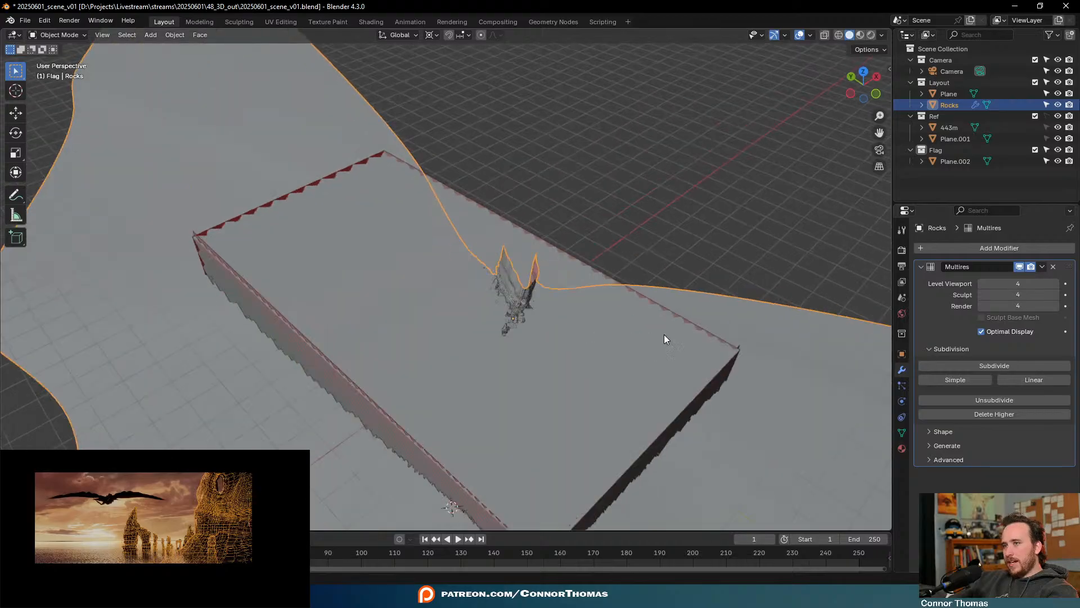
middle_drag(664, 334, 658, 310)
click(742, 352)
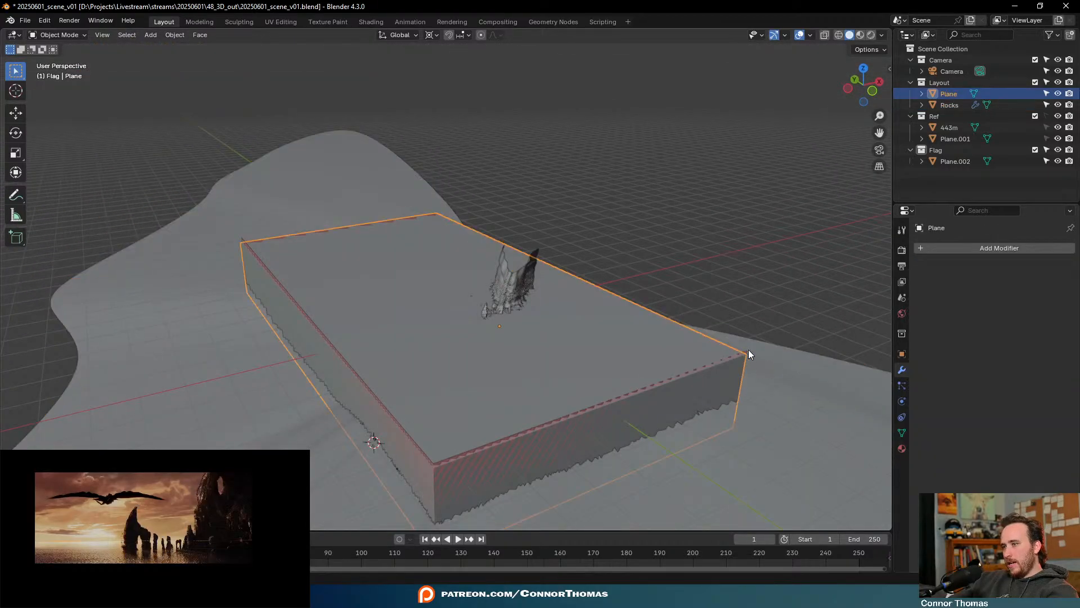
click(902, 354)
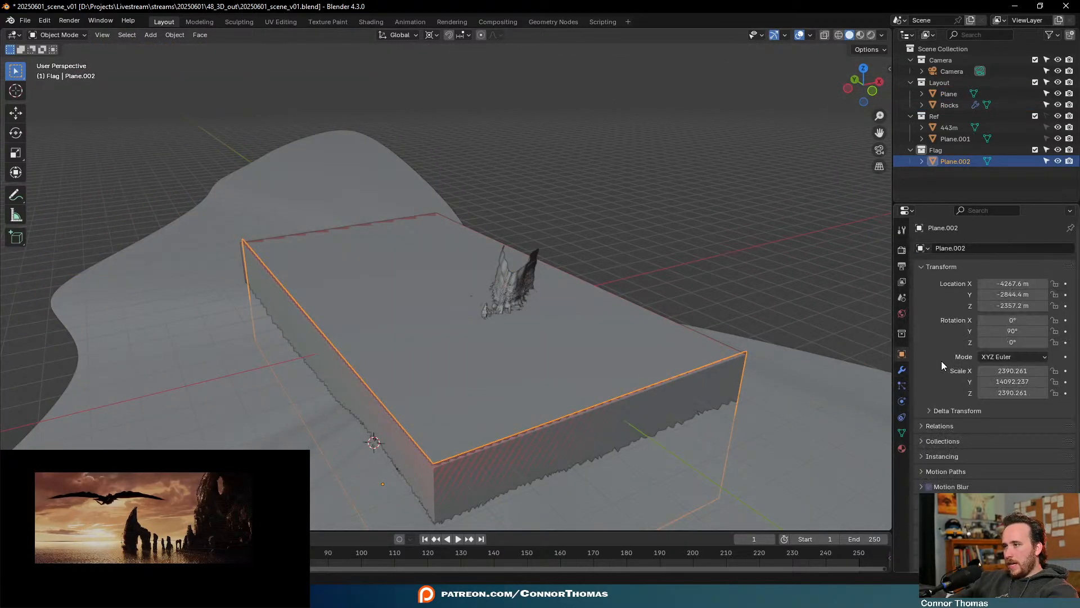
scroll(956, 366, down, 1)
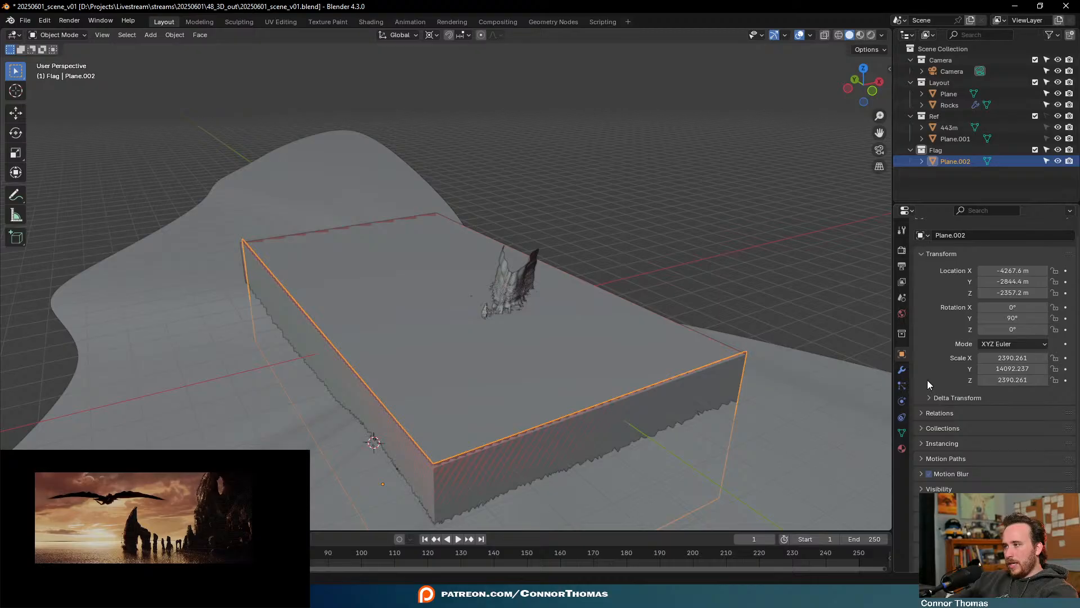
Show the Indirect Only toggles in the Outliner, enable Indirect Only for the Flag collection, and clear the selection
click(956, 150)
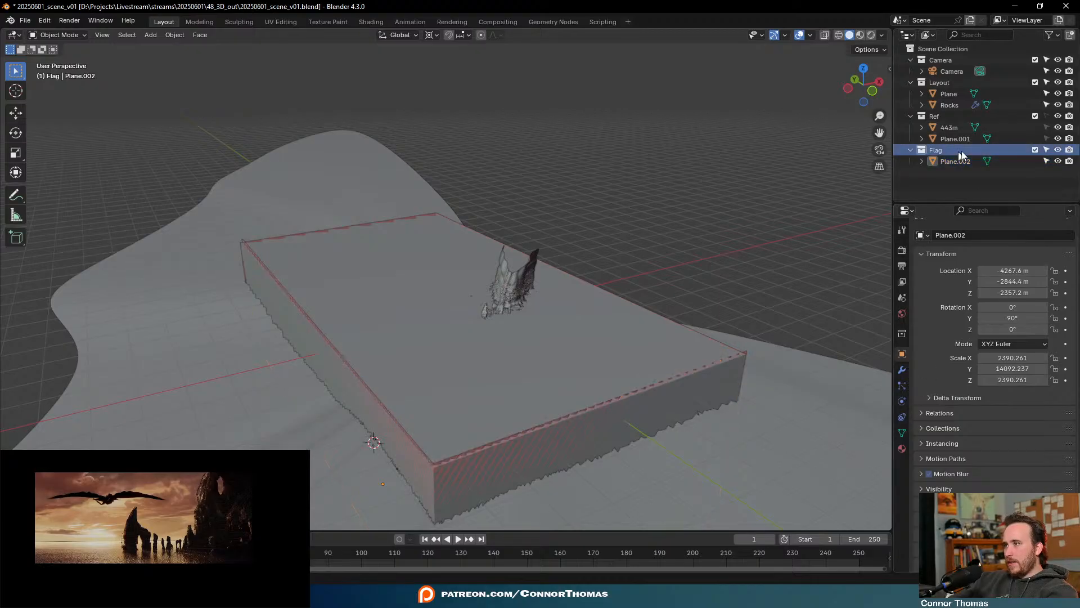
click(1046, 35)
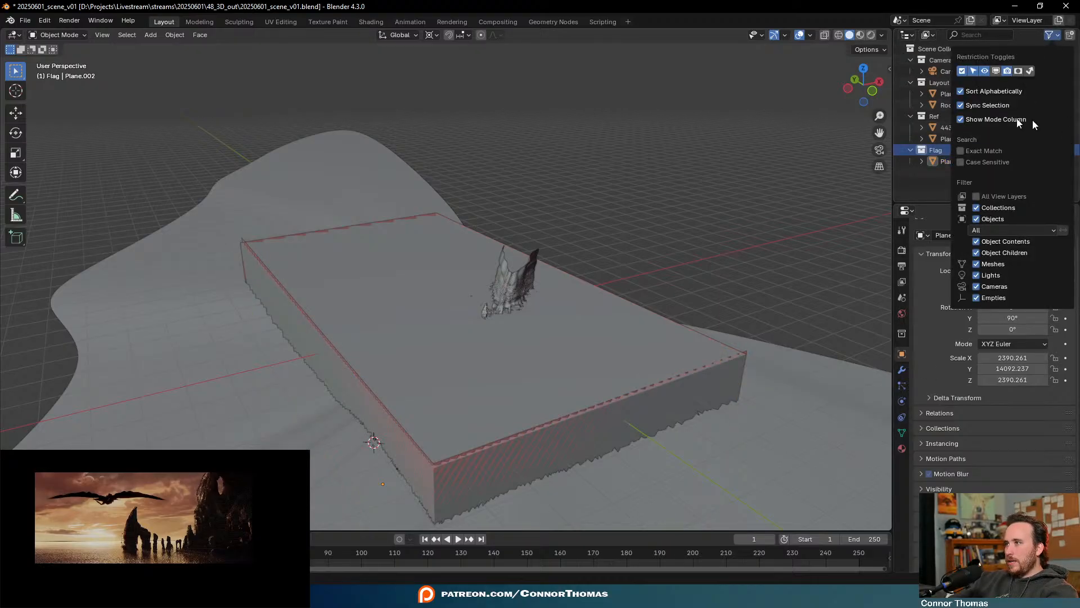
click(1048, 35)
click(1031, 70)
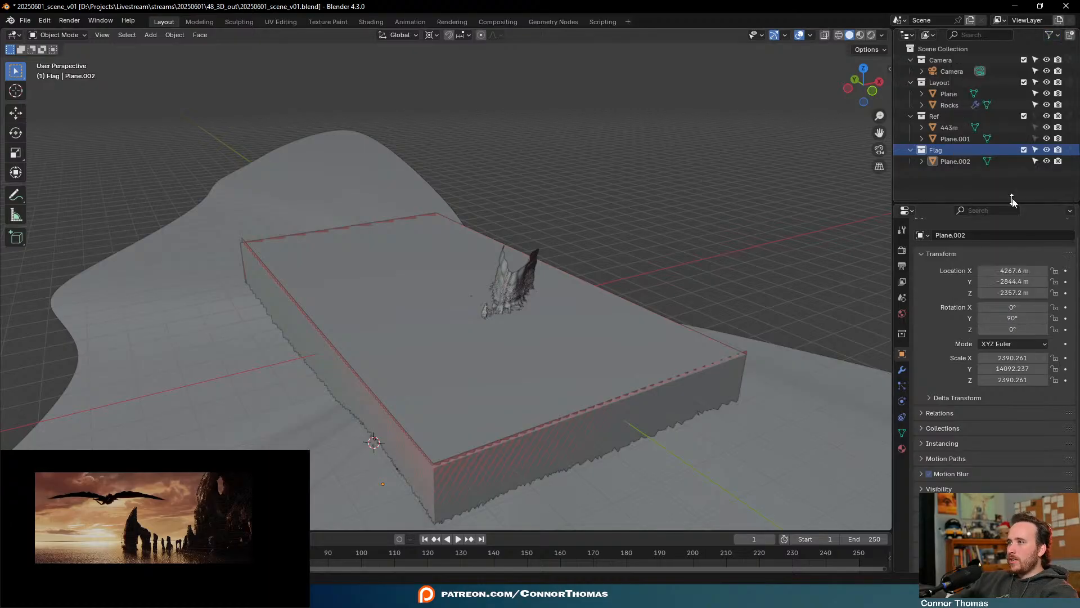
click(1067, 152)
key(a)
key(a)
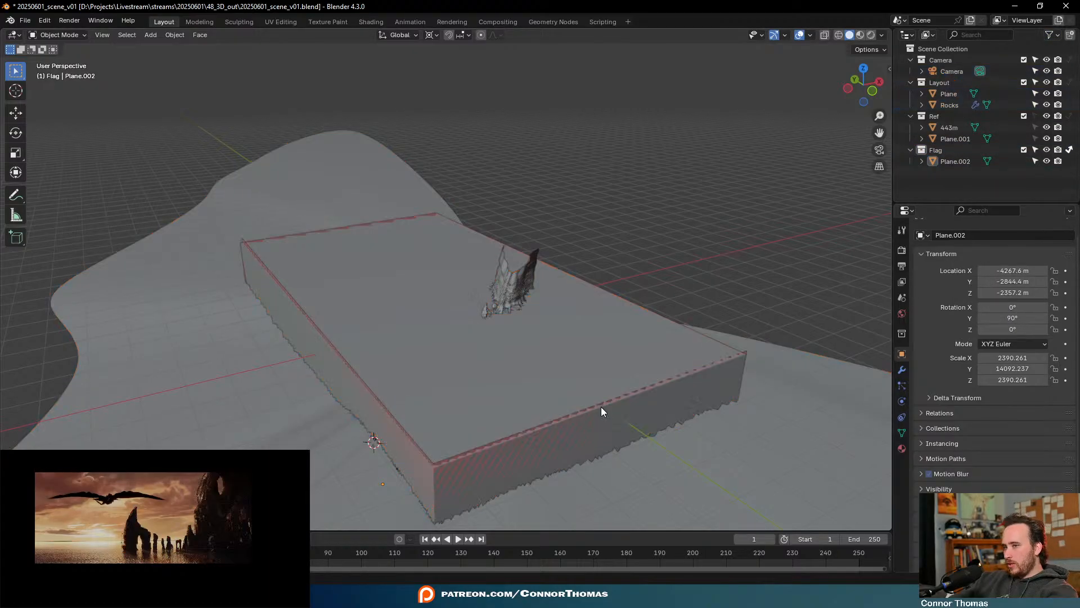
Select the side plane in the Flag collection and examine its Viewport Display settings
click(587, 404)
click(586, 411)
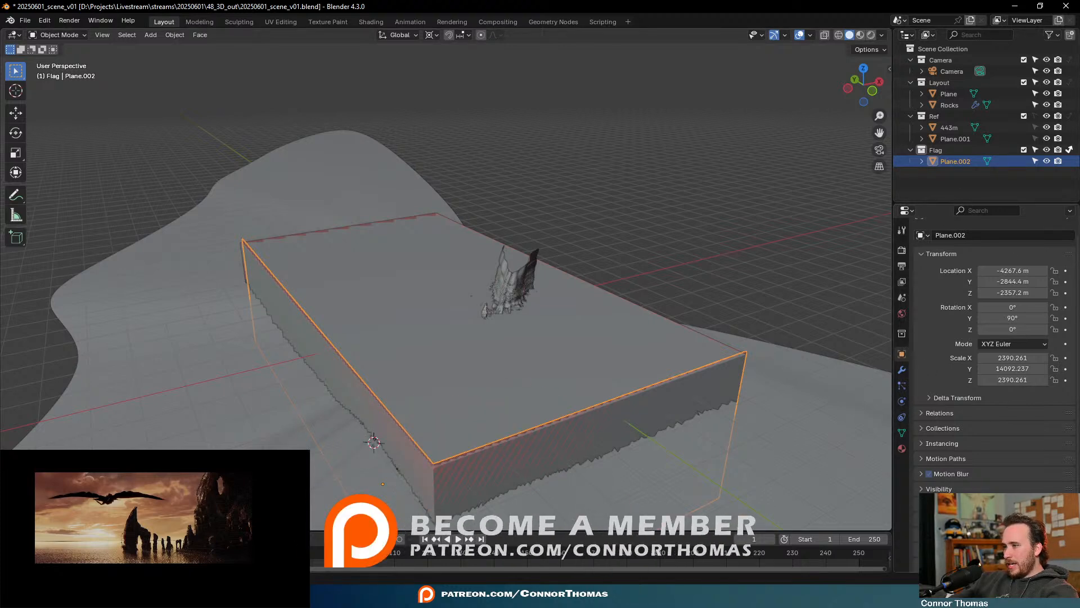
scroll(945, 467, down, 5)
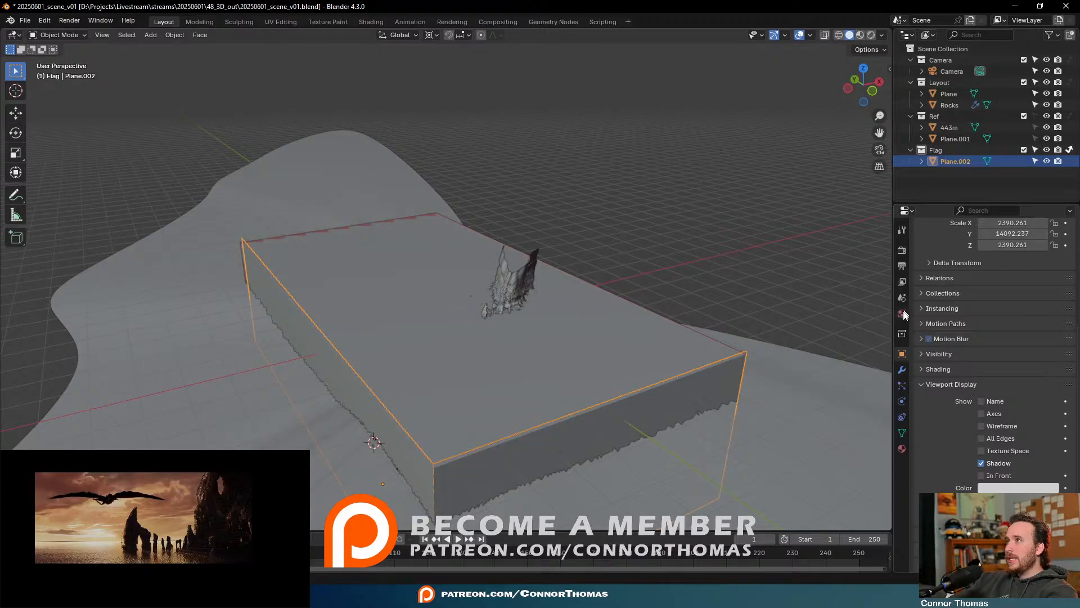
Clear the selection and inspect the block's sides, far corner and the rocks from several angles
key(a)
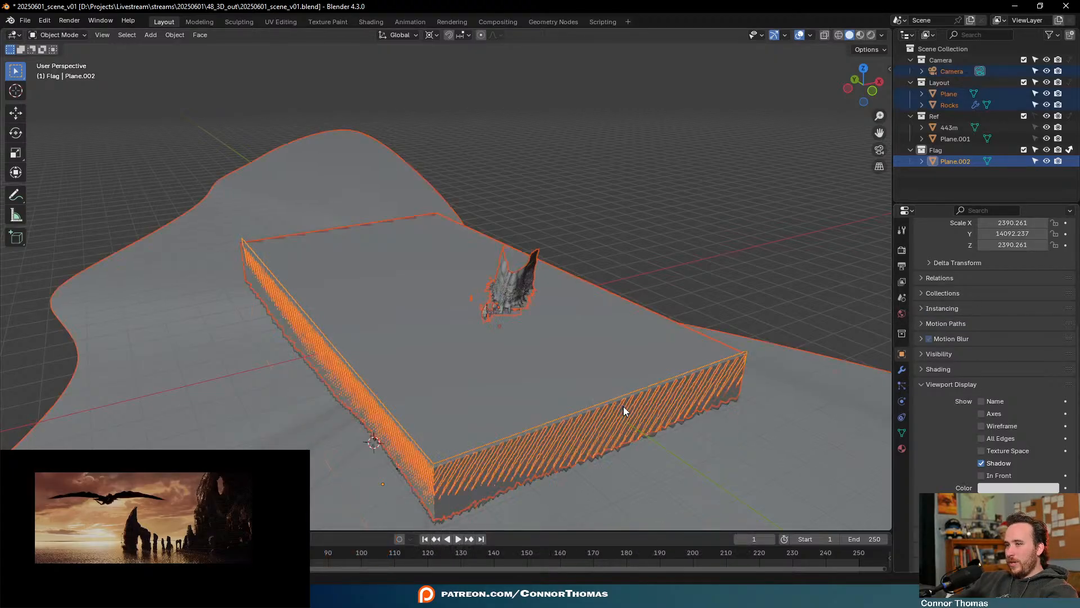
key(alt+a)
middle_drag(624, 411, 560, 266)
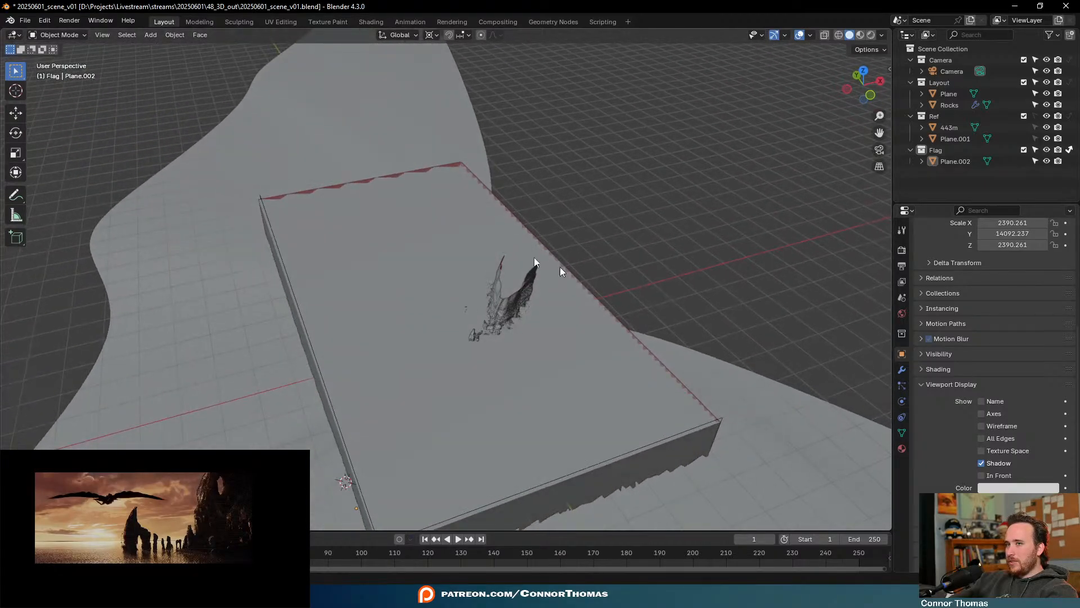
click(457, 159)
middle_drag(547, 183, 576, 247)
scroll(583, 307, up, 5)
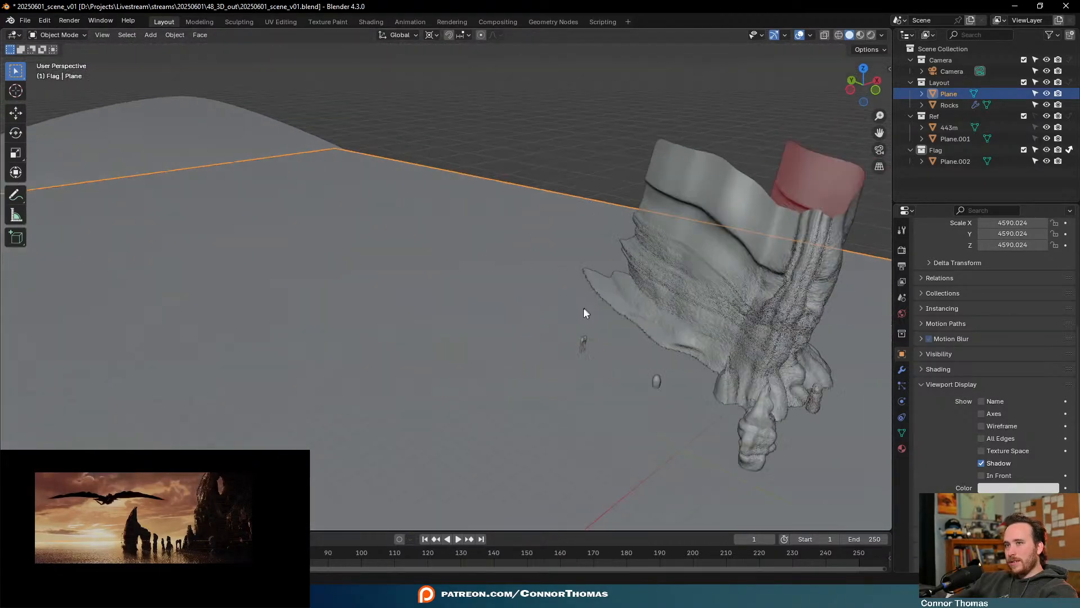
scroll(584, 313, down, 5)
key(alt+a)
middle_drag(668, 379, 644, 362)
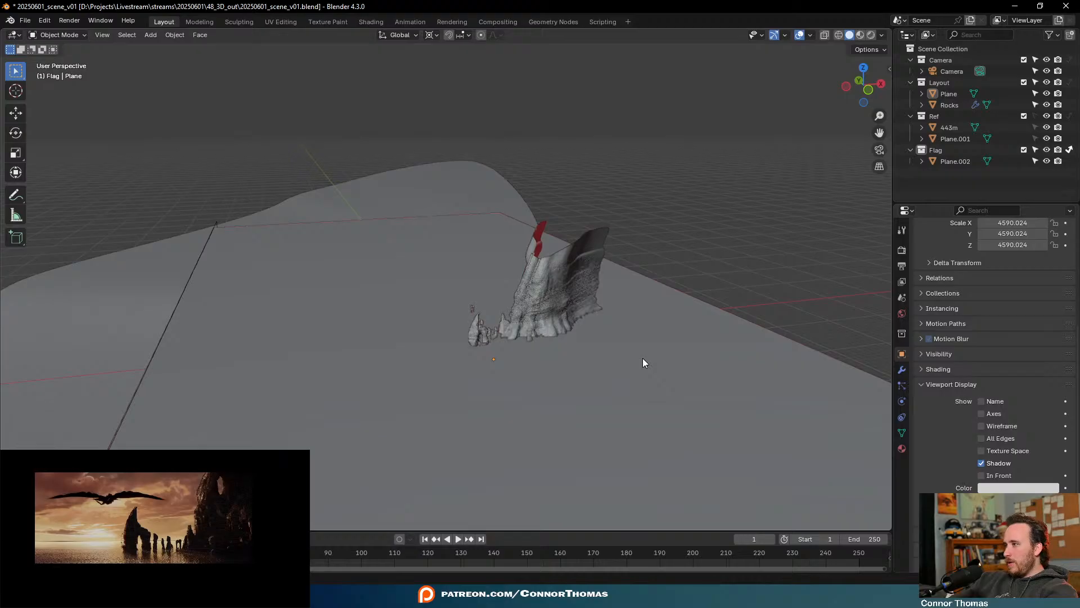
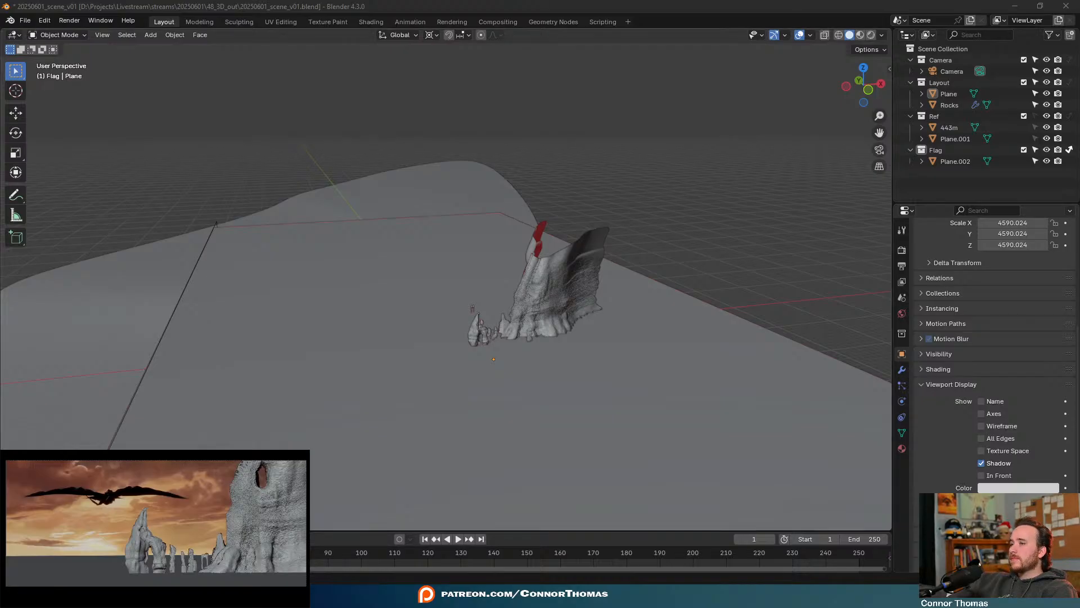
Switch to File Explorer, extract 42-toothless.rar in 10_assets into its own 42-toothless folder, and open that folder
key(alt+Tab)
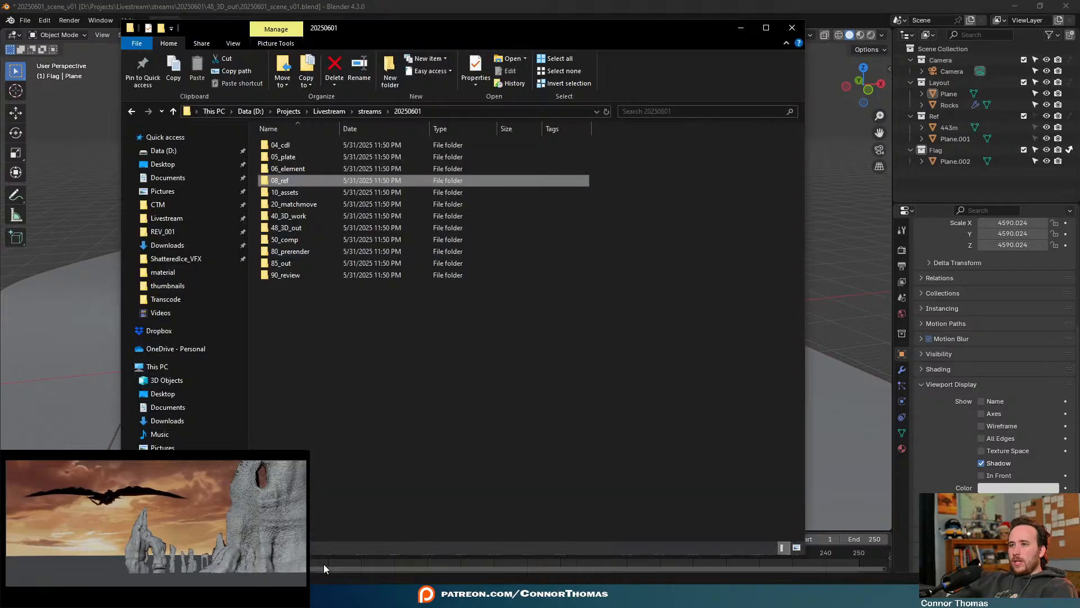
double_click(307, 193)
right_click(293, 144)
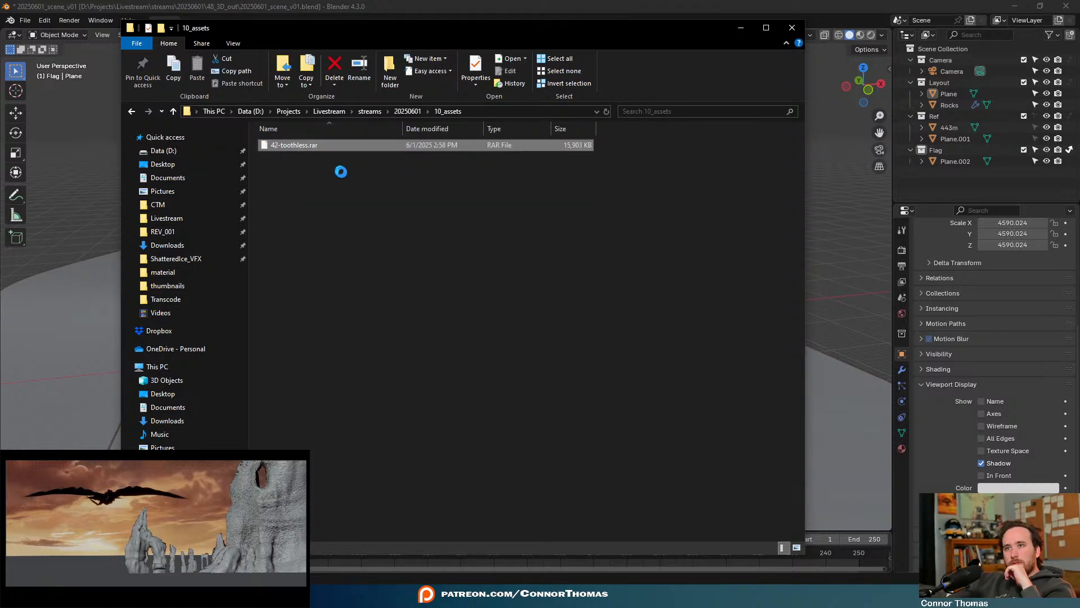
mouse_move(365, 166)
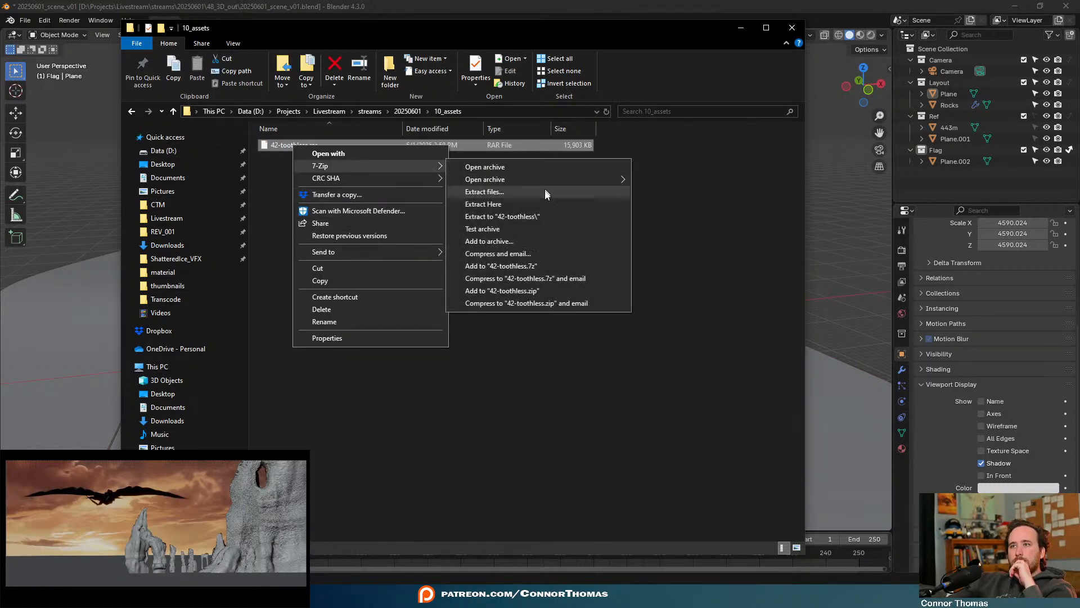
click(535, 218)
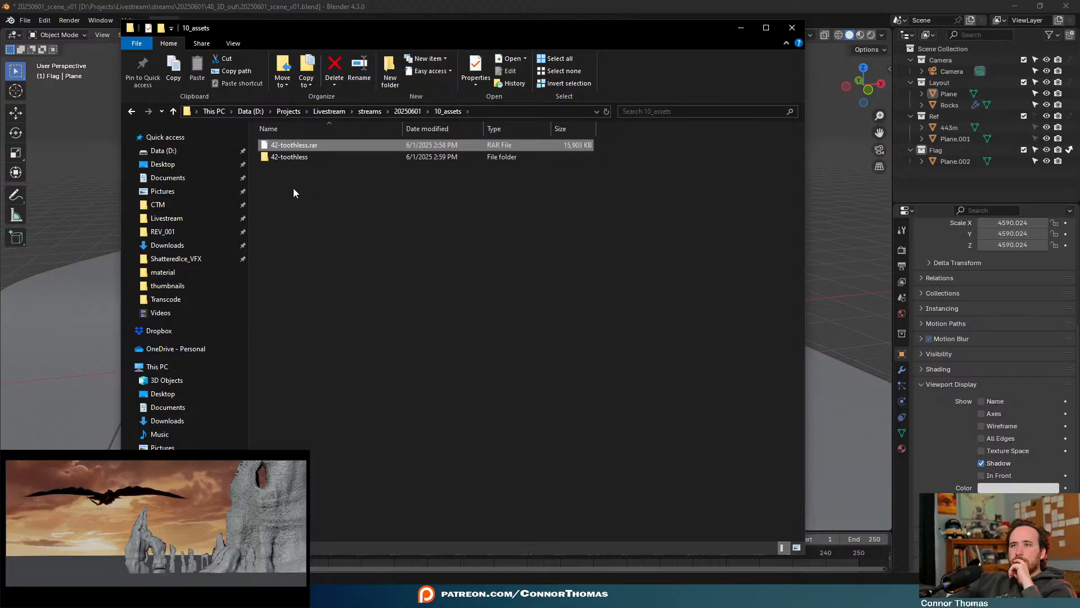
double_click(299, 147)
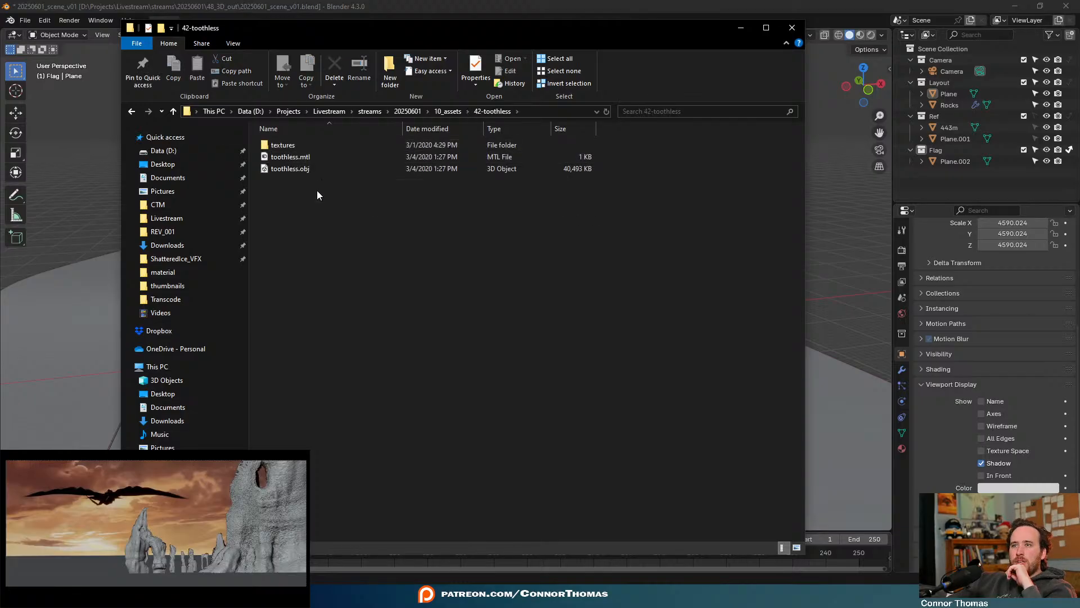
Switch back to Blender, clear the selection, and place the 3D cursor on the water surface in front of the rocks
click(754, 5)
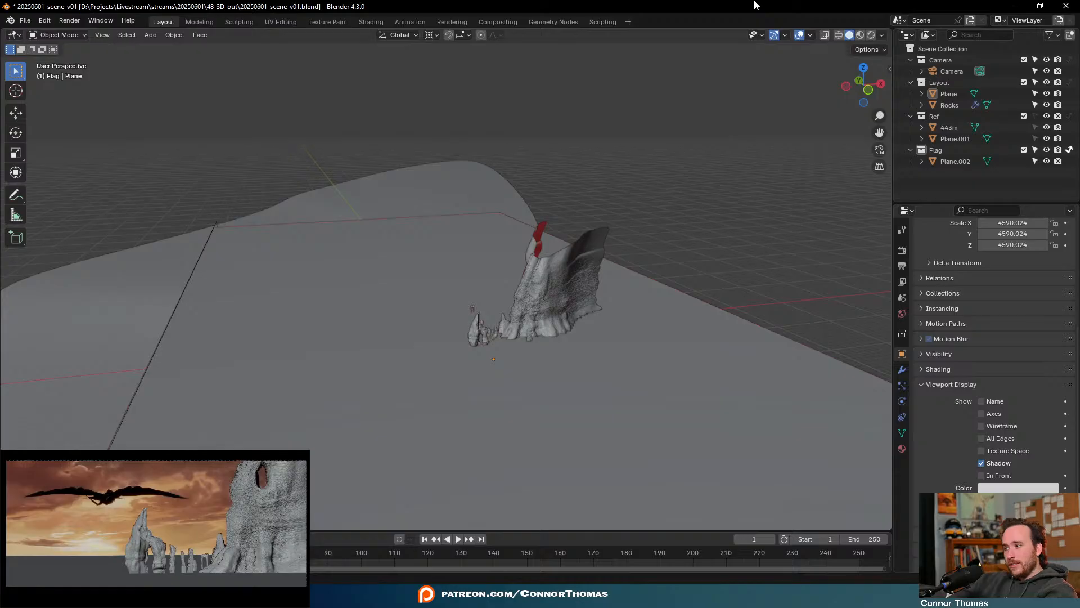
click(487, 275)
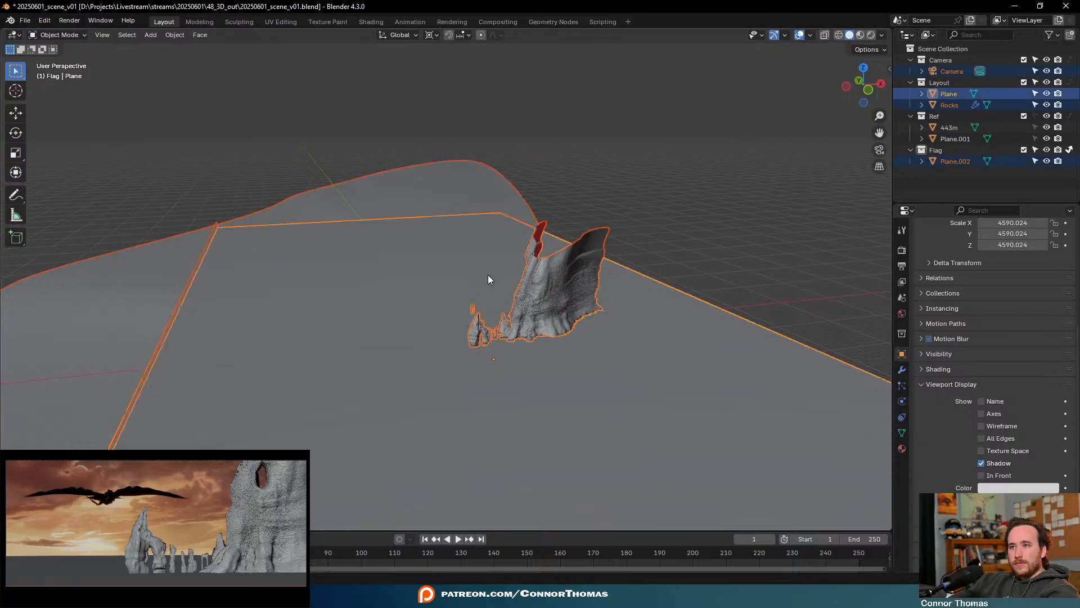
click(107, 150)
click(16, 91)
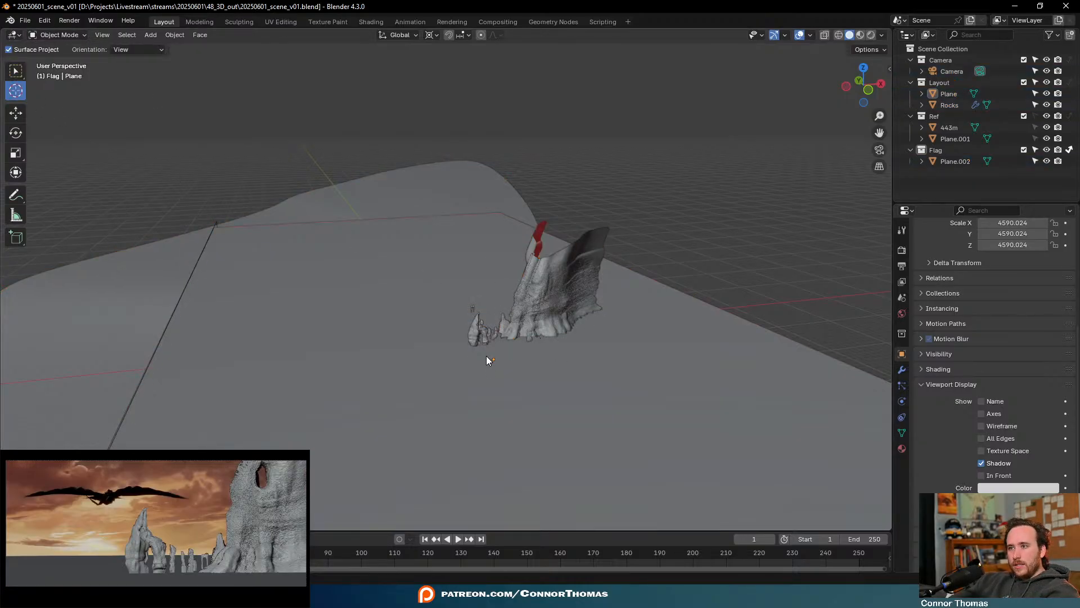
drag(487, 355, 479, 402)
middle_drag(506, 447, 616, 355)
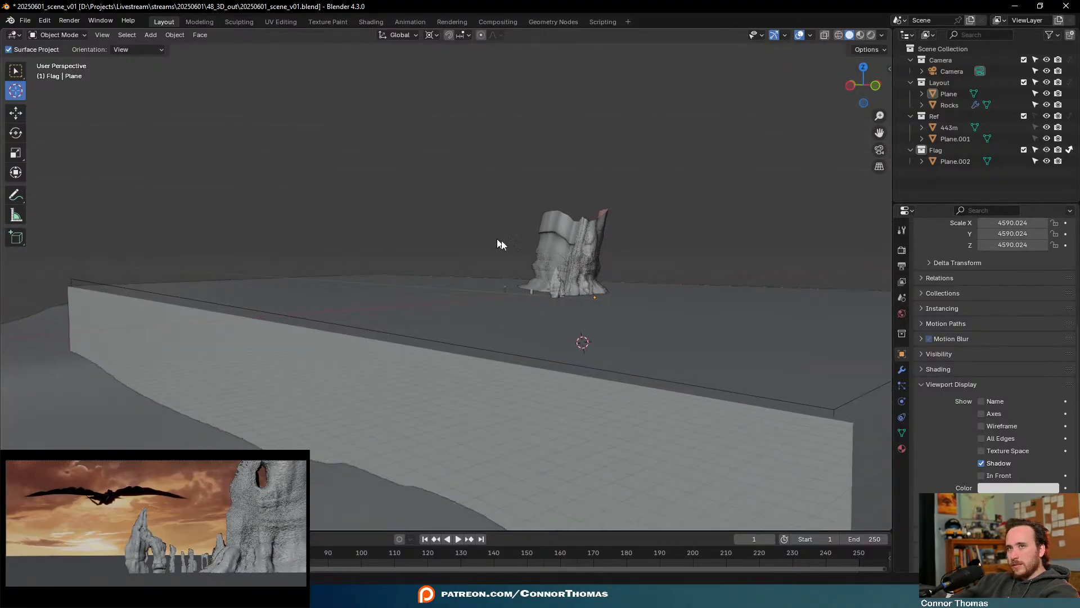
middle_drag(610, 313, 588, 329)
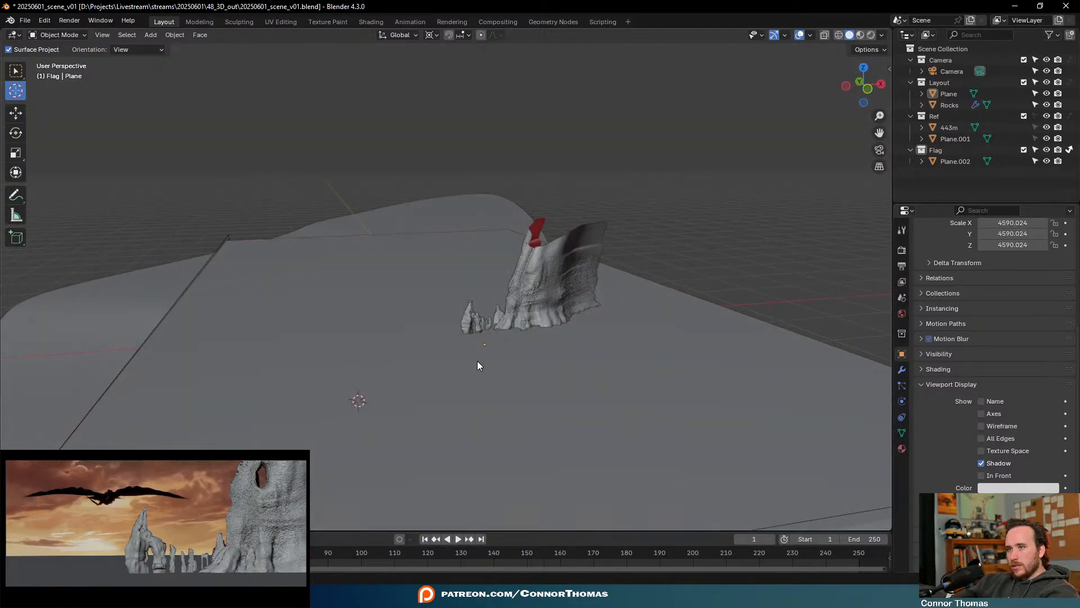
drag(477, 360, 499, 383)
middle_drag(546, 418, 630, 403)
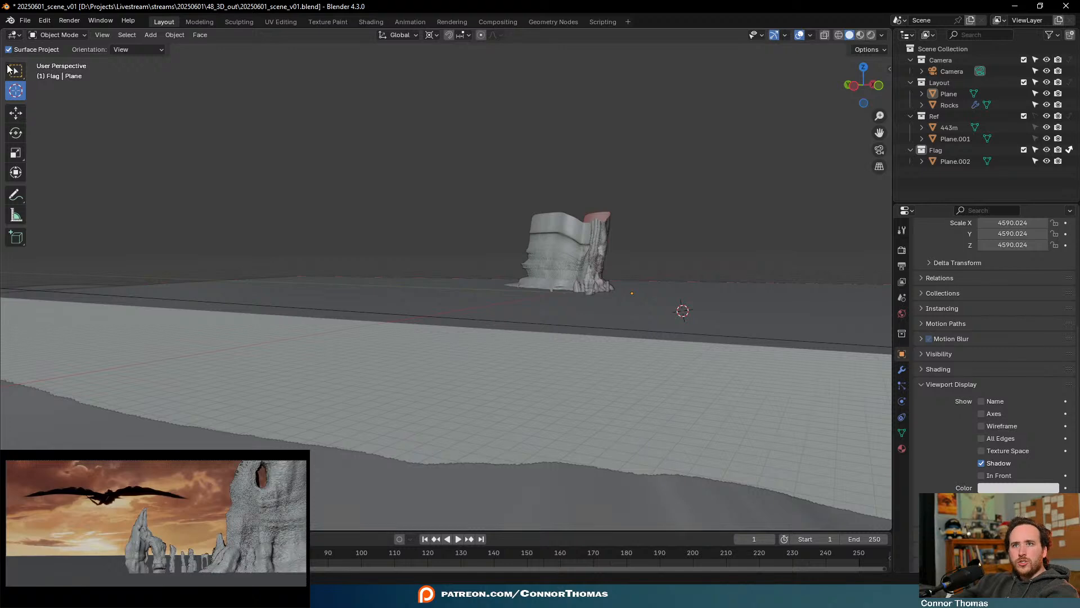
Start a Wavefront OBJ import, browse to the streams folder, and show its contents as a vertical list
mouse_move(580, 302)
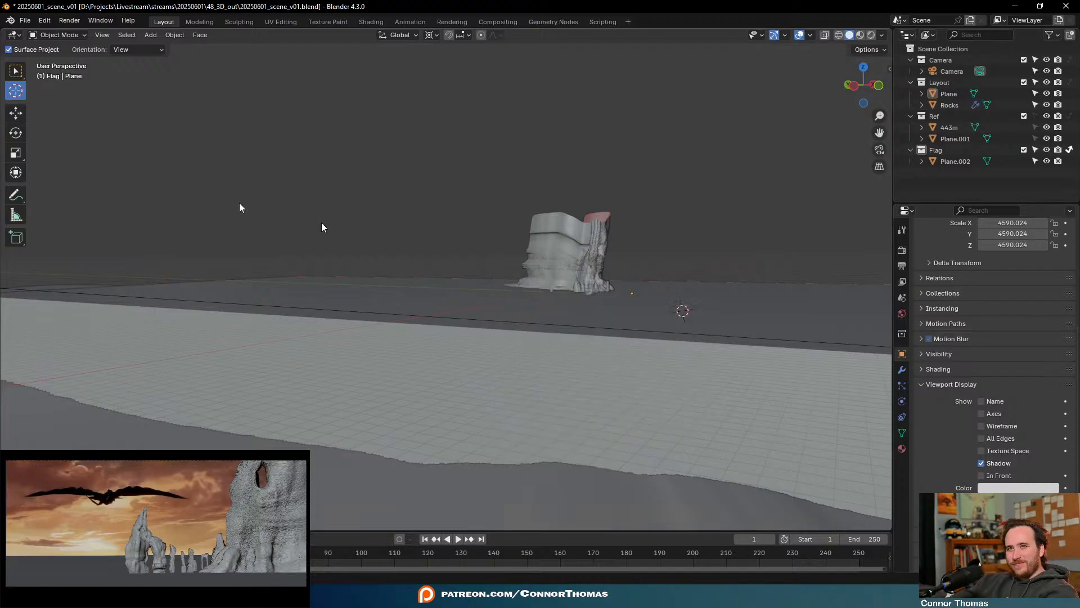
click(25, 21)
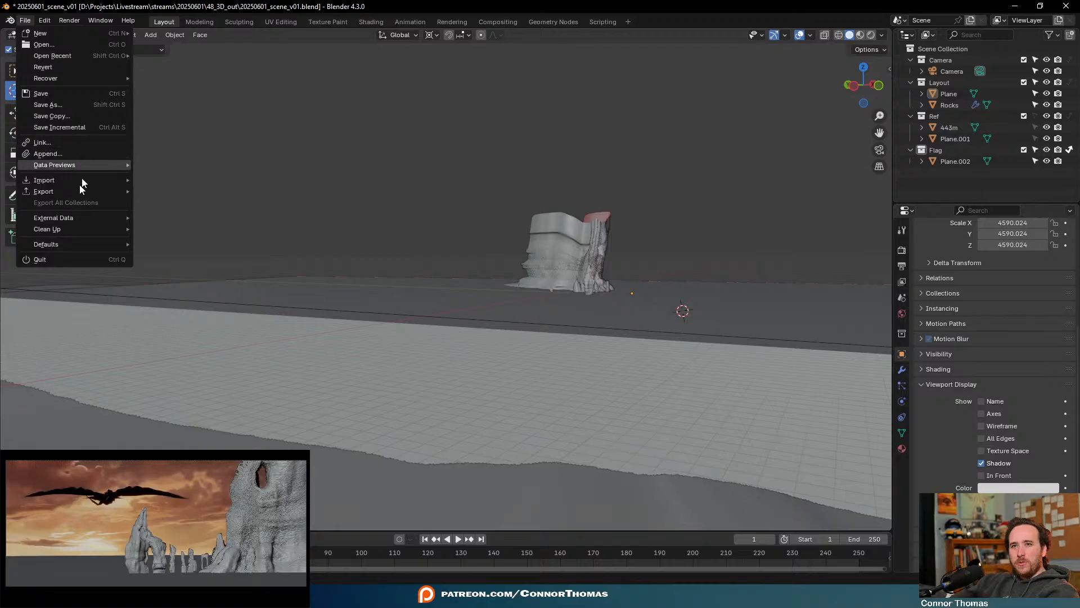
mouse_move(77, 177)
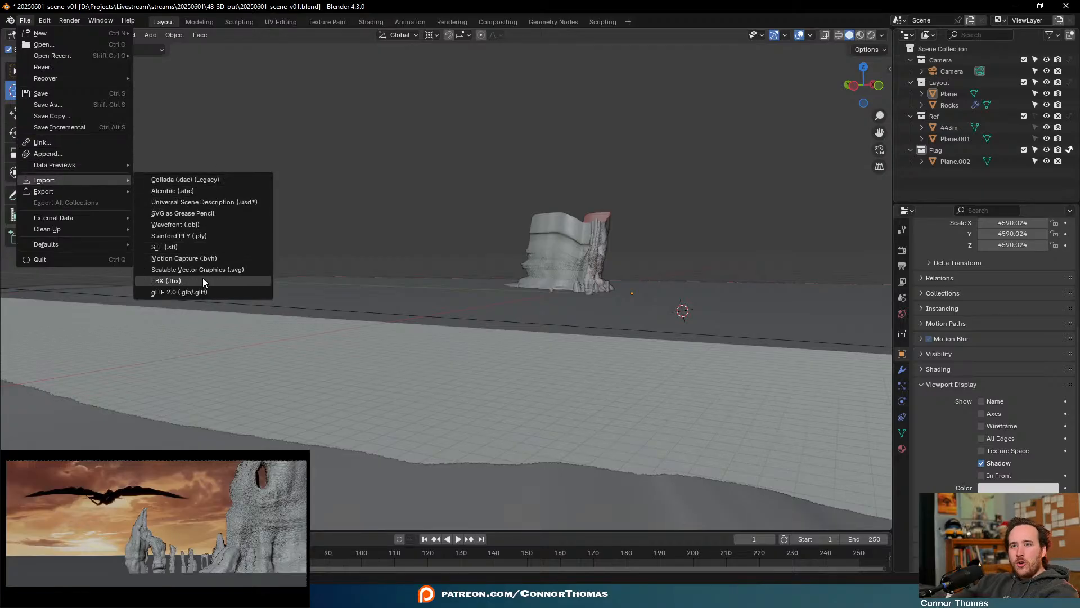
click(207, 224)
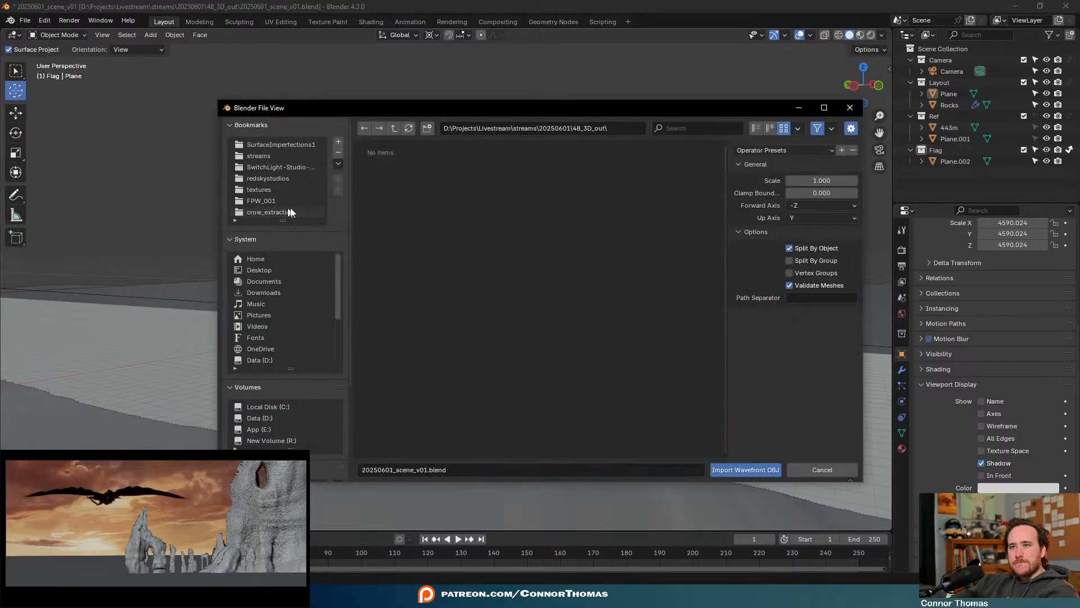
click(261, 154)
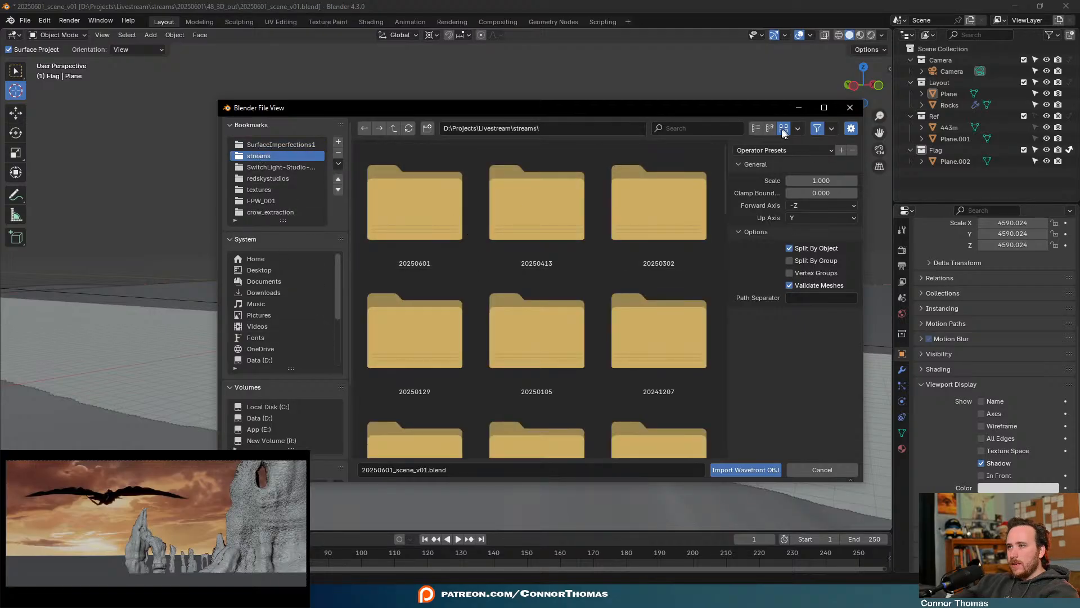
click(756, 130)
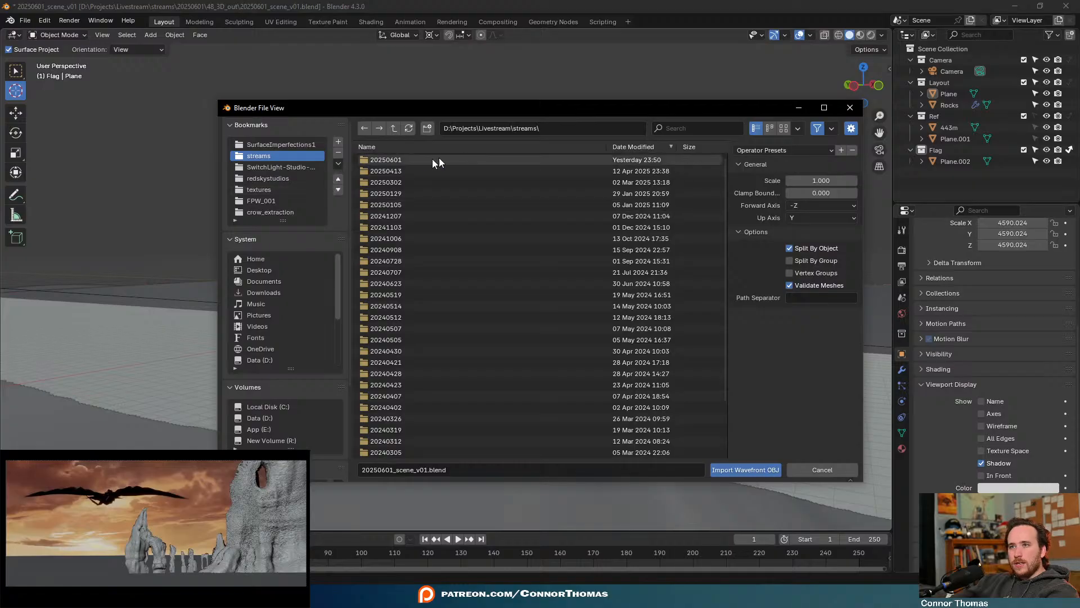
Import toothless.obj from the 42-toothless folder inside 20250601's 10_assets folder
double_click(412, 160)
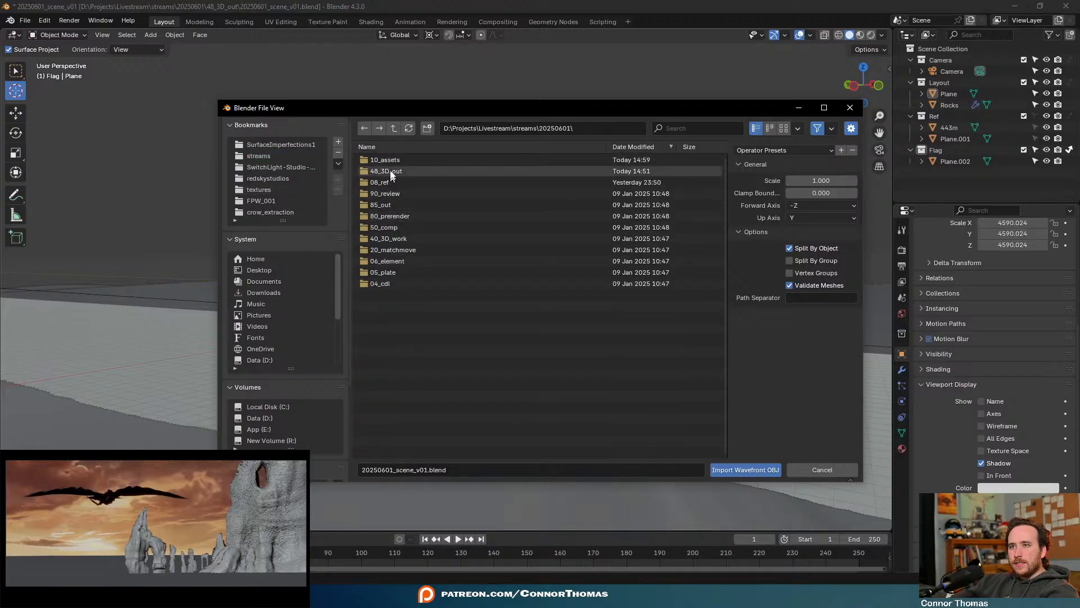
double_click(388, 159)
click(389, 160)
double_click(390, 160)
double_click(397, 180)
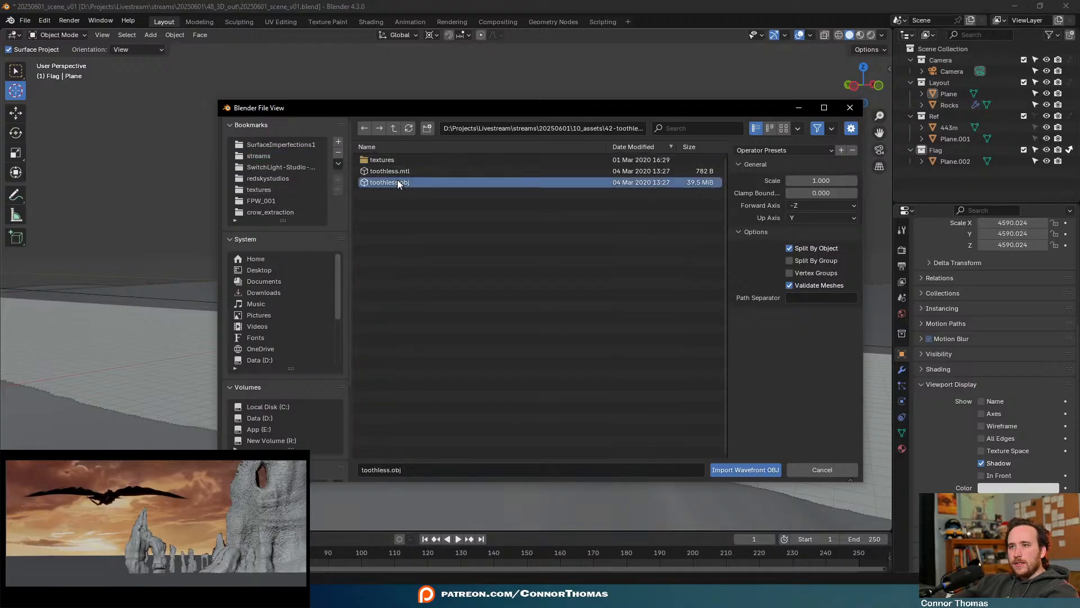
Frame the imported dragon, clear the selection, inspect the model from the front, and return to the selection tool
key(KP_Decimal)
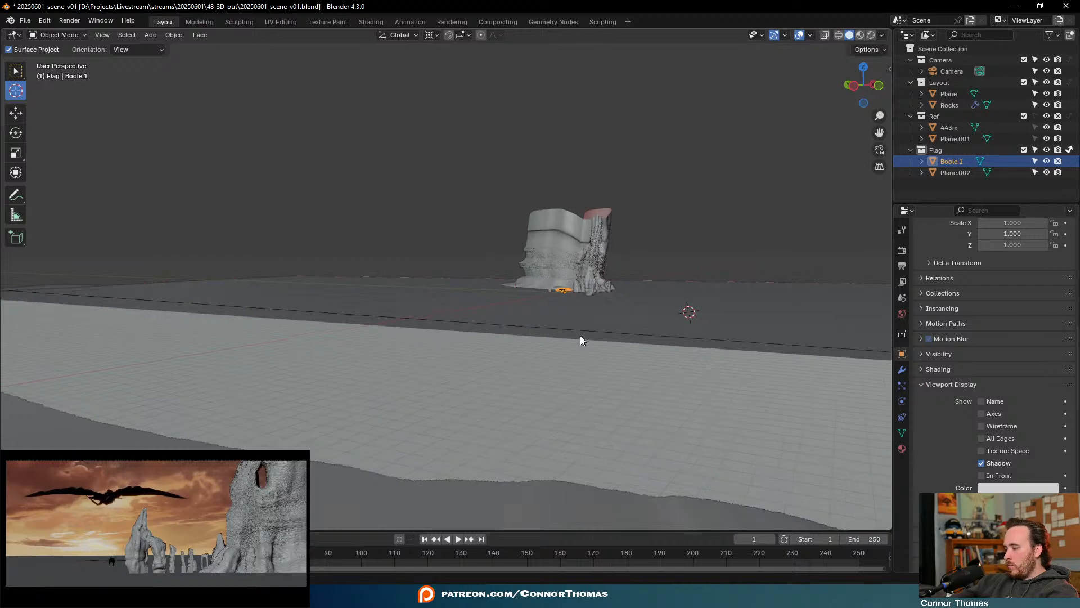
scroll(580, 336, down, 4)
middle_drag(499, 262, 515, 312)
scroll(511, 315, up, 7)
key(alt+a)
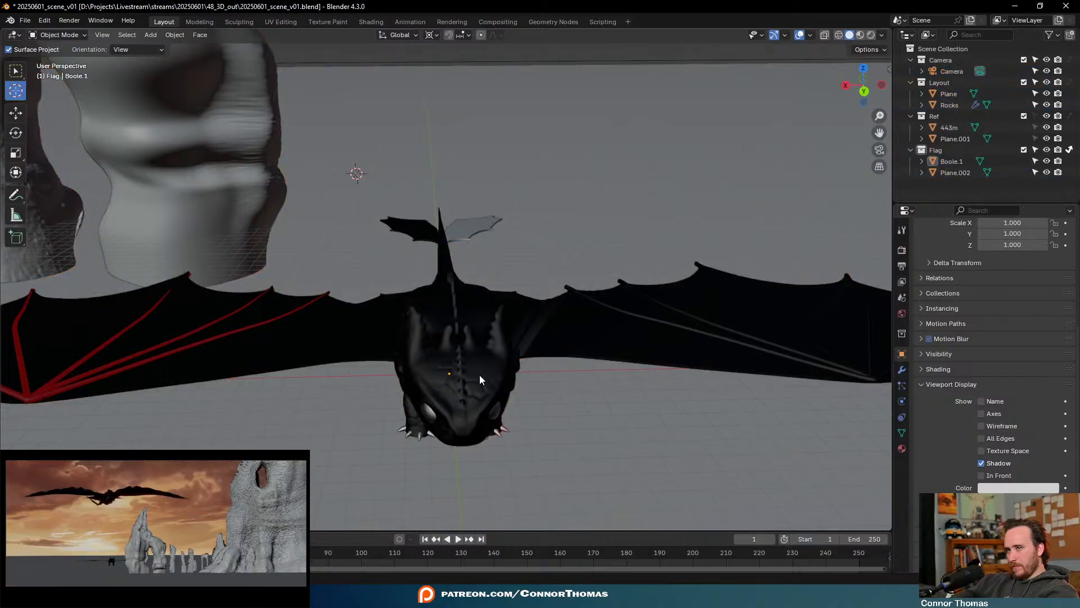
click(479, 375)
click(576, 463)
key(w)
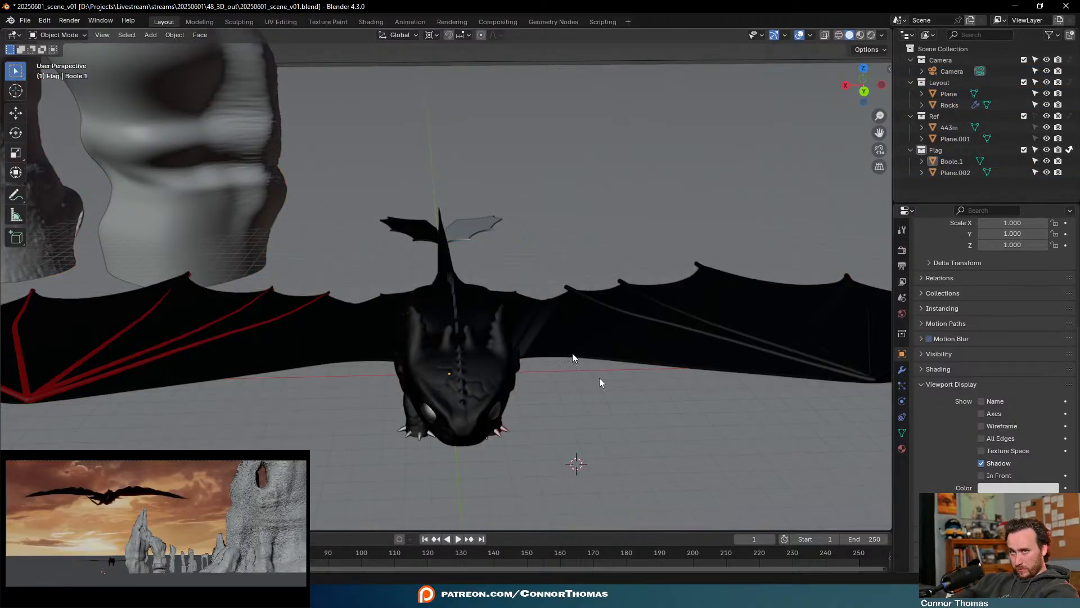
Select the dragon and remove all of its material slots, from viking logo to toothless eye
click(497, 363)
click(902, 448)
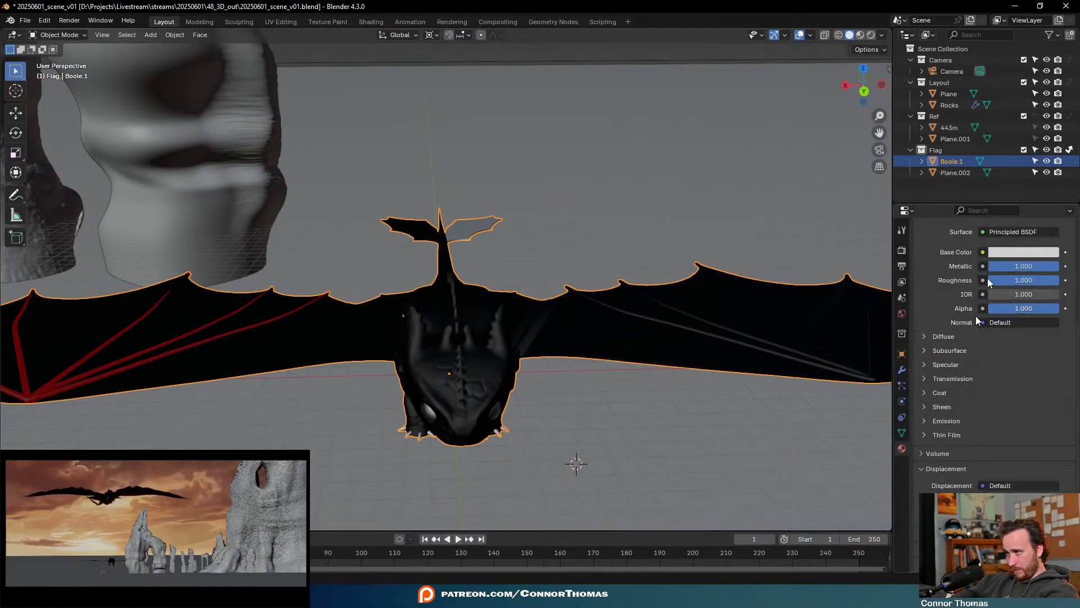
scroll(986, 268, up, 6)
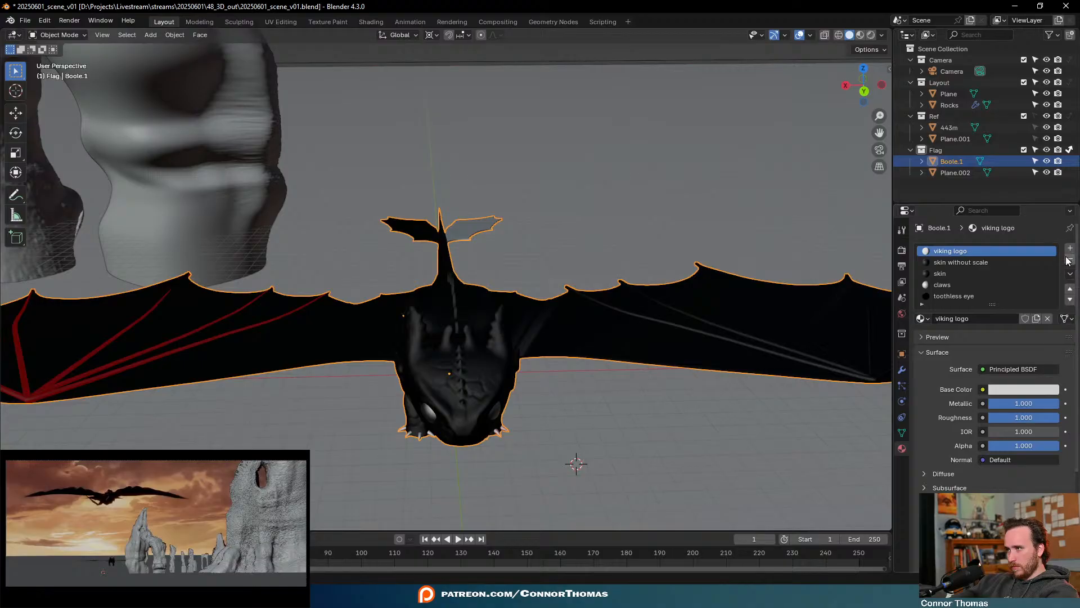
click(1069, 263)
click(1068, 263)
click(1069, 263)
click(1069, 263)
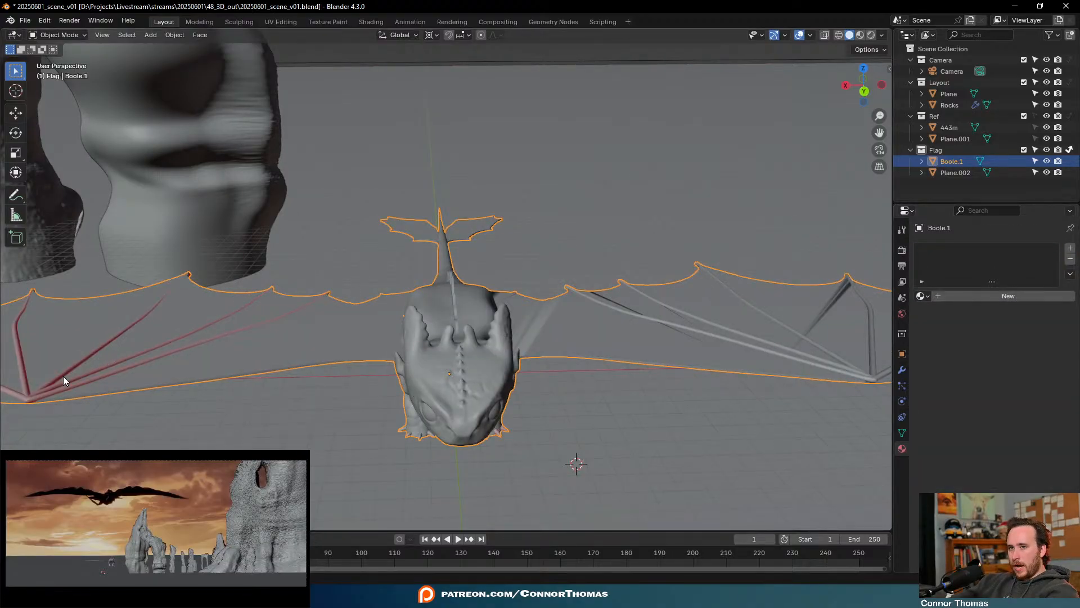
Place the 3D cursor at the dragon's near wing tip and add a mesh plane there
middle_drag(372, 407, 420, 357)
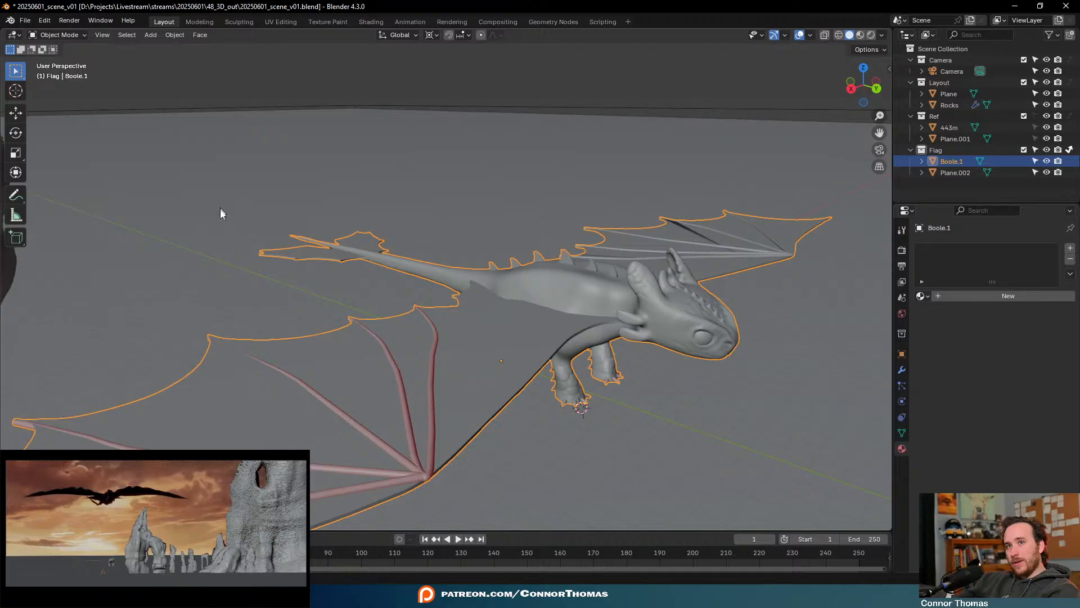
scroll(221, 207, down, 5)
middle_drag(426, 251, 418, 254)
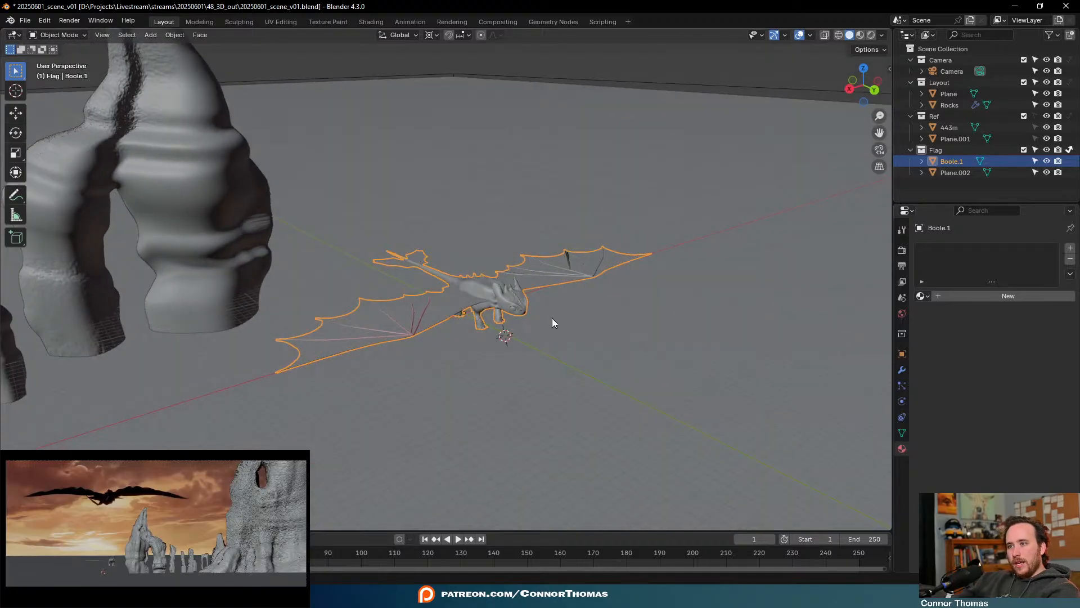
click(16, 90)
drag(504, 289, 275, 370)
click(16, 71)
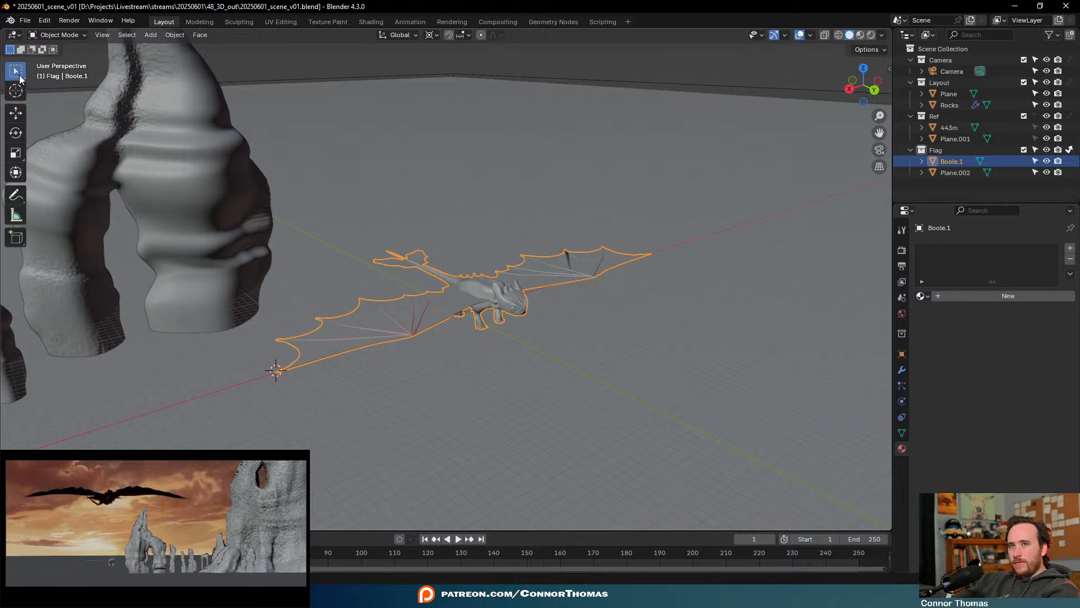
key(shift+a)
mouse_move(450, 221)
click(497, 220)
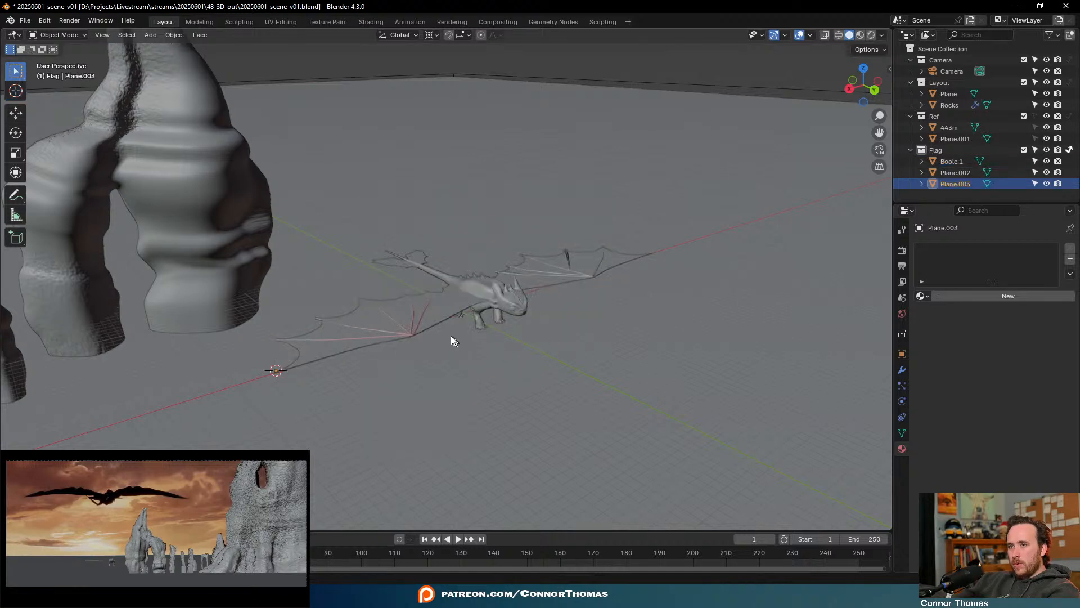
Edit the new plane's mesh in vertex mode and reduce it to a single vertex
key(Tab)
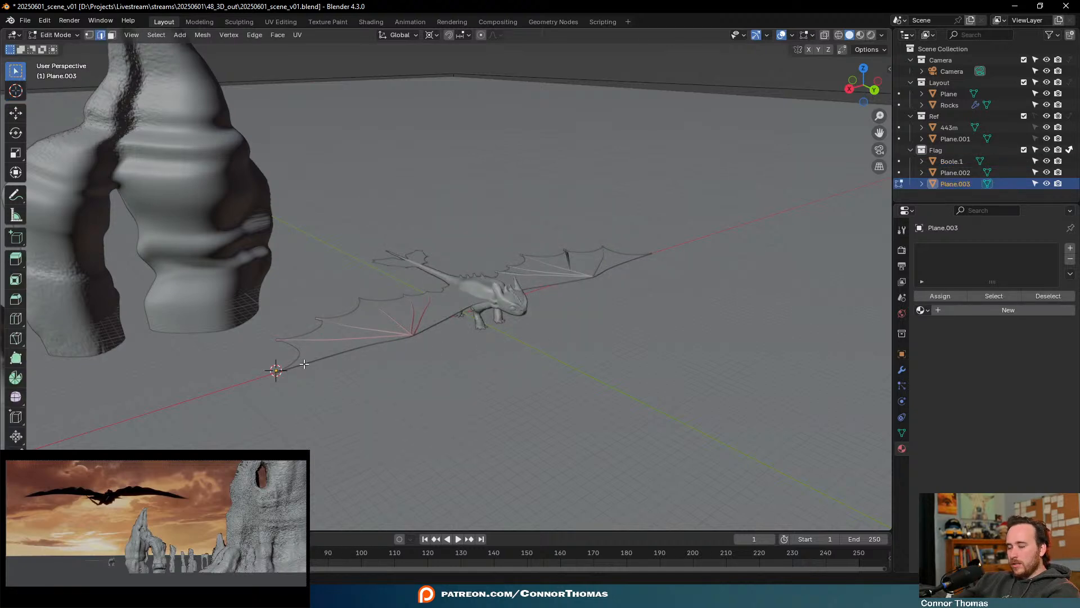
key(1)
key(KP_Decimal)
key(s)
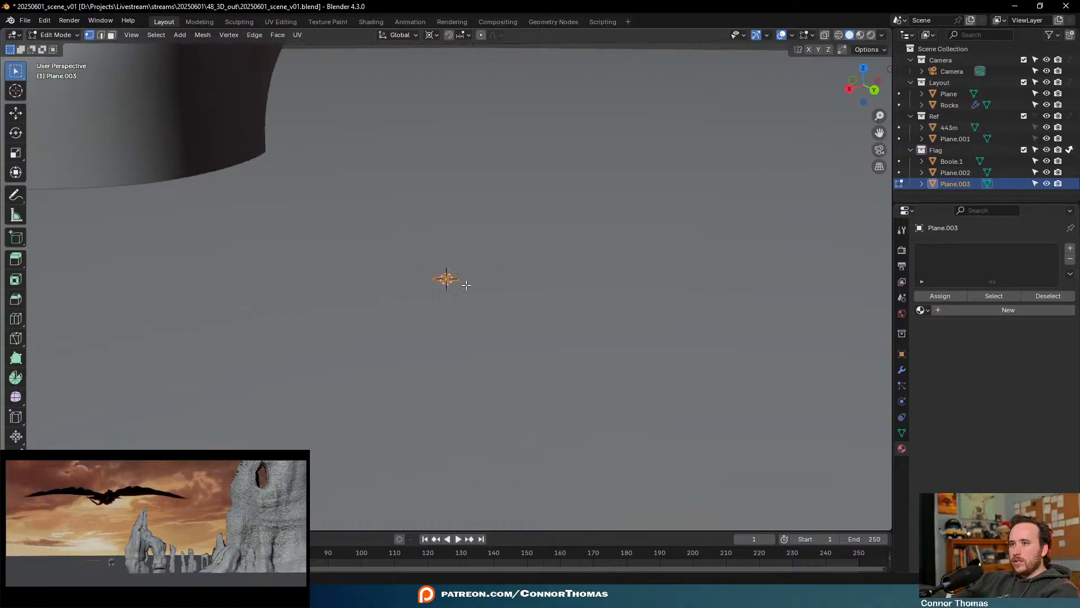
middle_drag(466, 285, 450, 288)
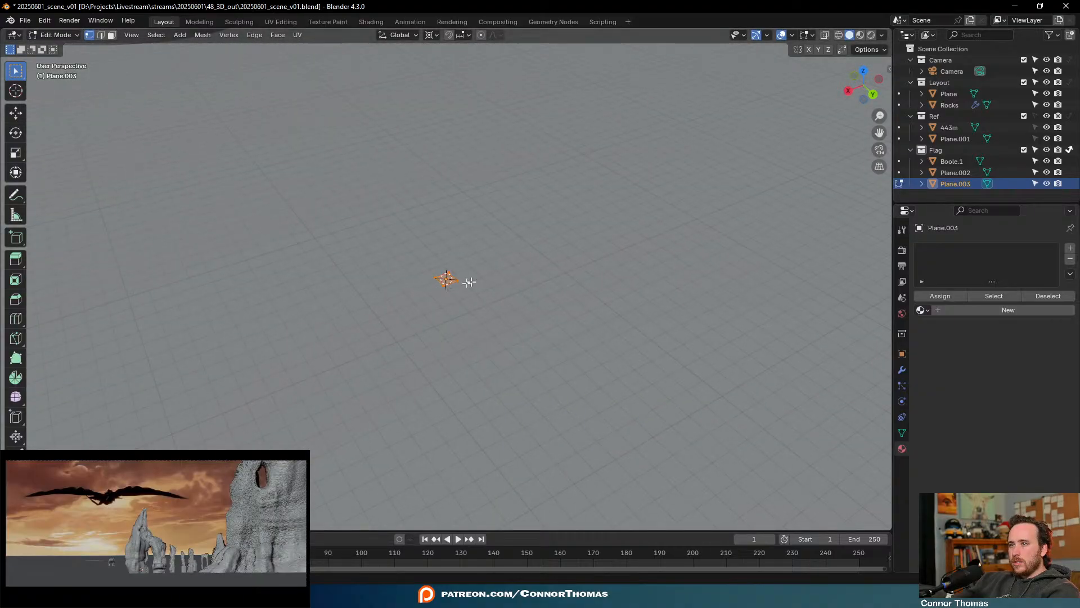
key(x)
shift+click(444, 287)
key(x)
click(475, 297)
Move the single vertex onto the dragon's wing tip in top view and enable the Edge Length overlay
scroll(480, 298, down, 4)
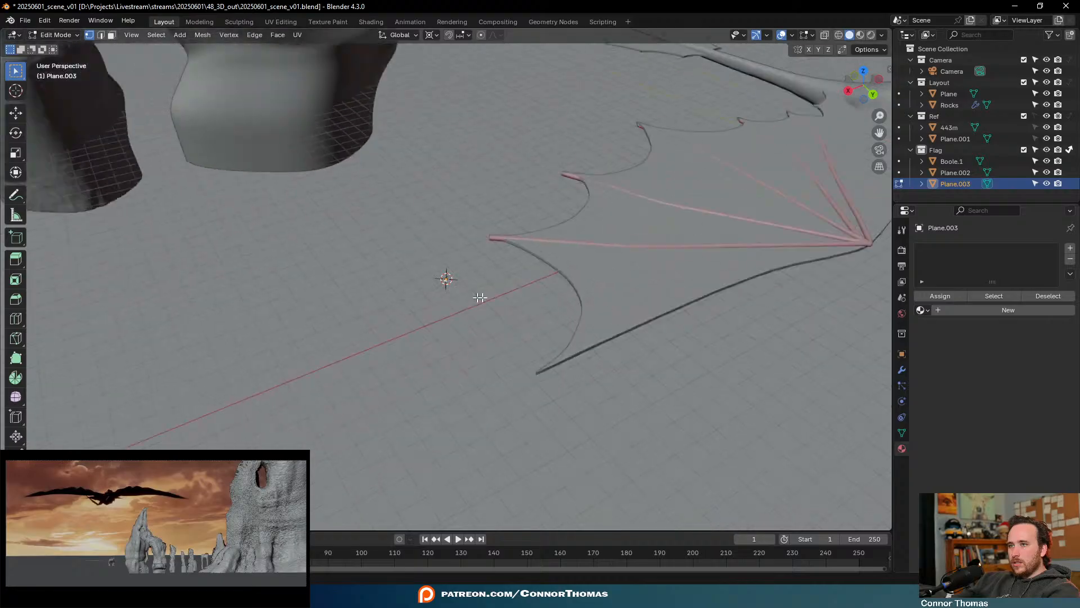
key(KP_7)
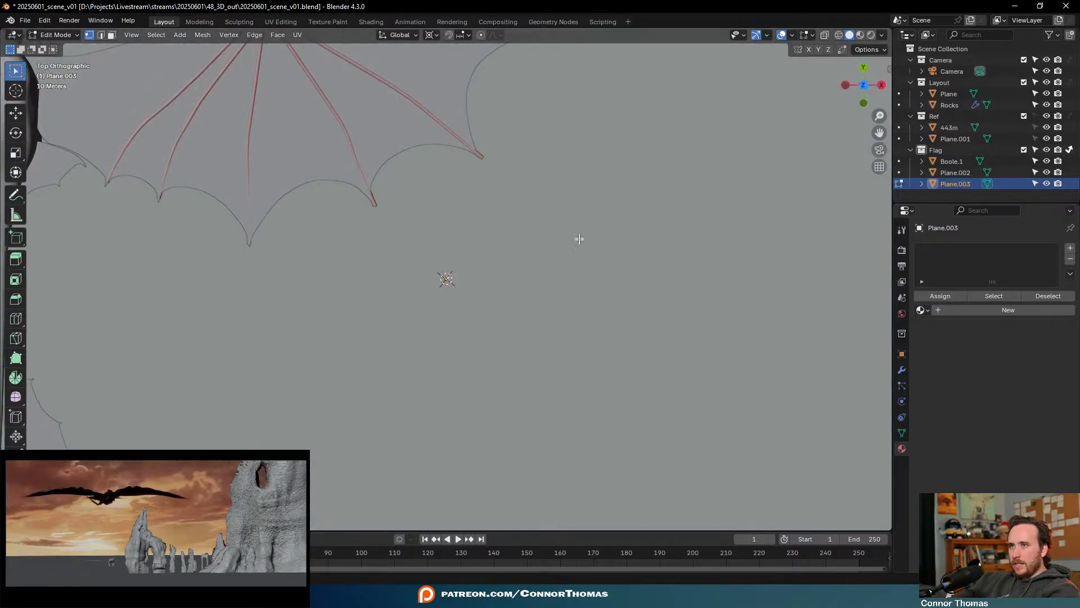
shift+middle_drag(568, 277, 566, 436)
key(g)
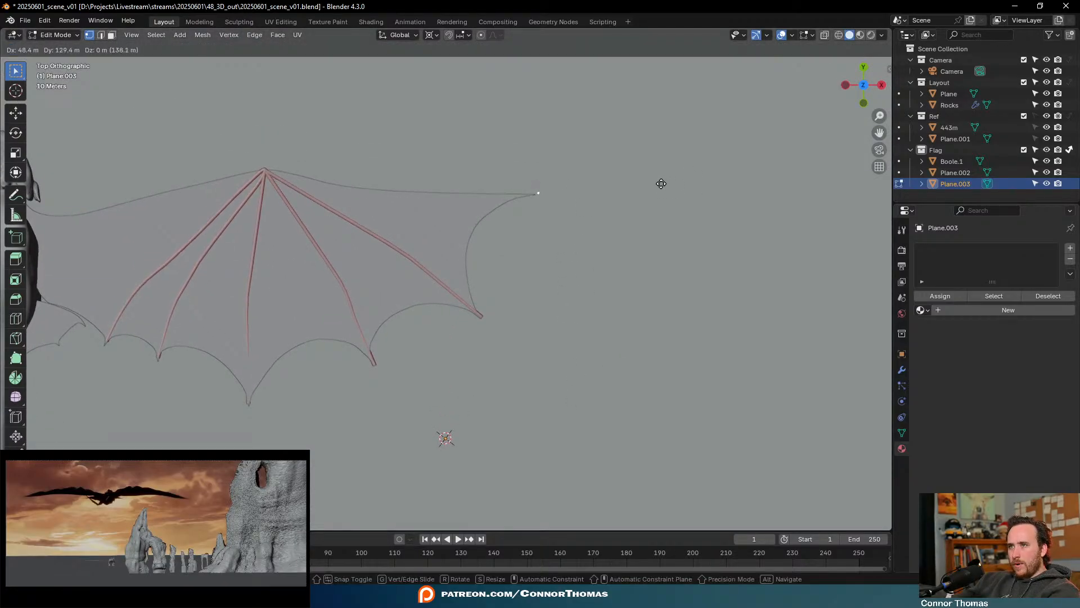
click(661, 184)
click(811, 35)
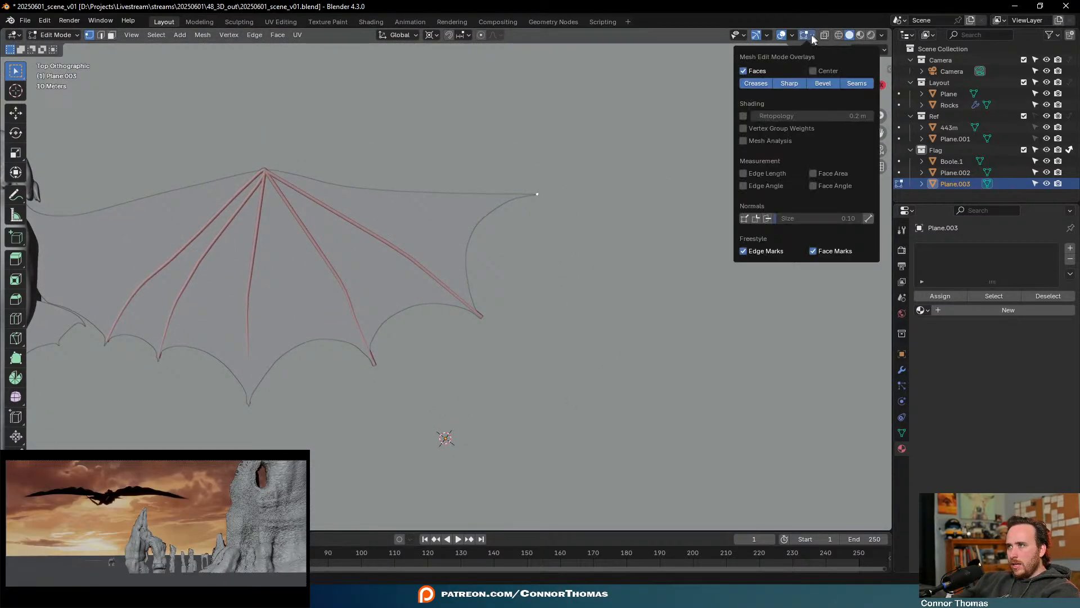
click(778, 174)
Extrude the wing-tip vertex about 198.5 m along the X axis toward the dragon's body
scroll(349, 279, down, 5)
shift+middle_drag(418, 312, 669, 332)
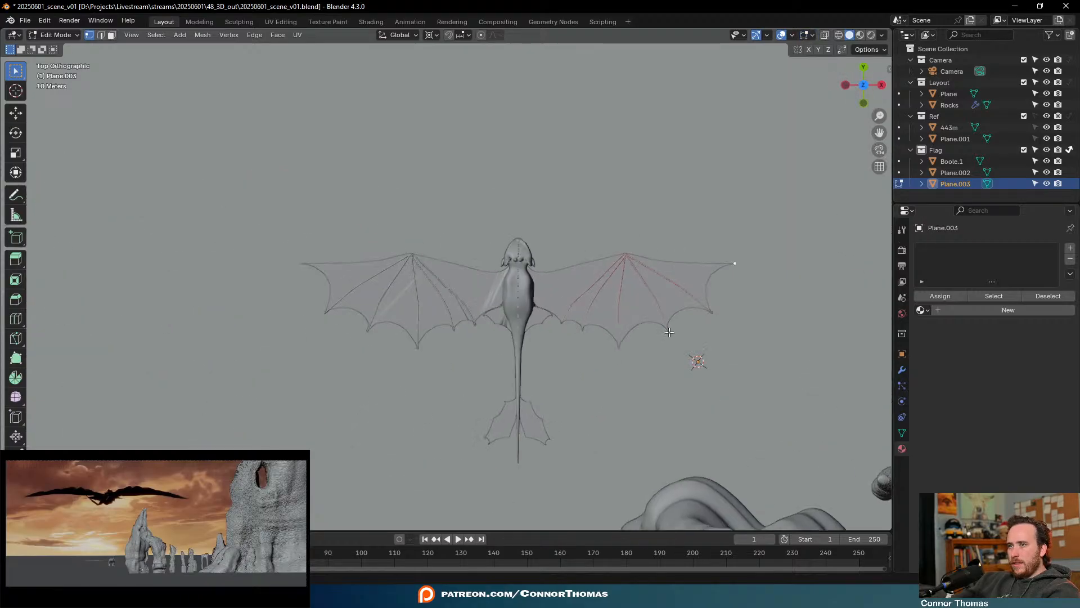
key(e)
key(y)
key(x)
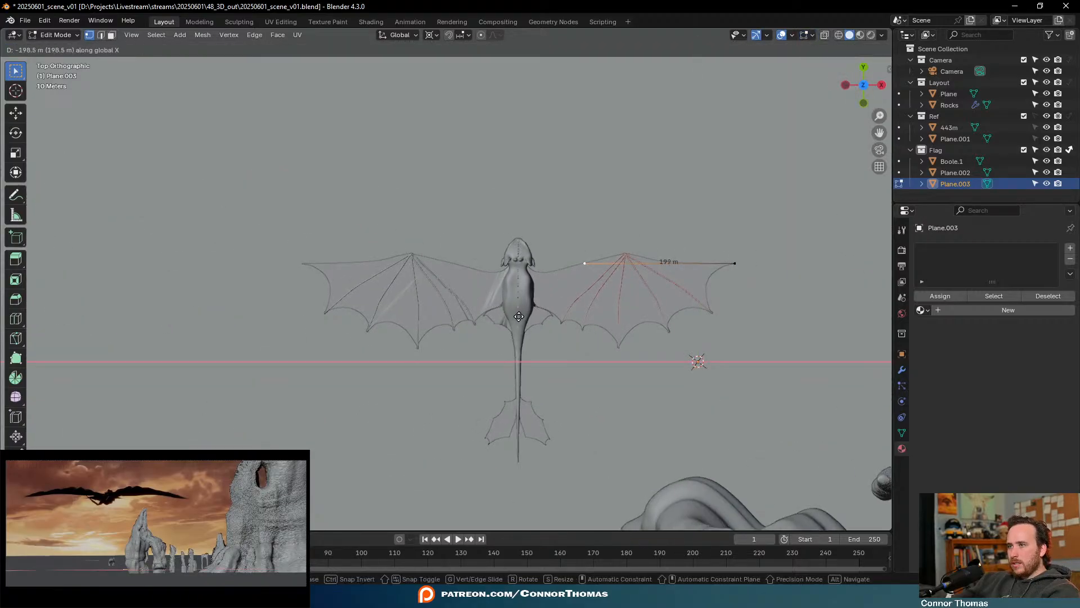
click(518, 316)
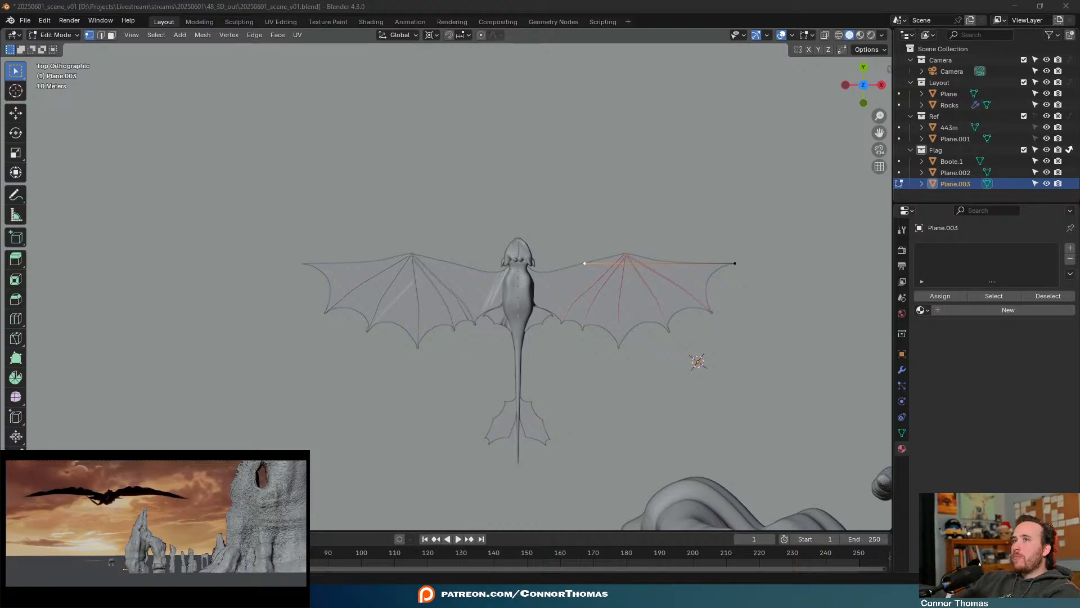
Delete the previously extruded vertex and extrude the wing-tip vertex -12.192 m along the X axis as a wingspan reference edge
key(x)
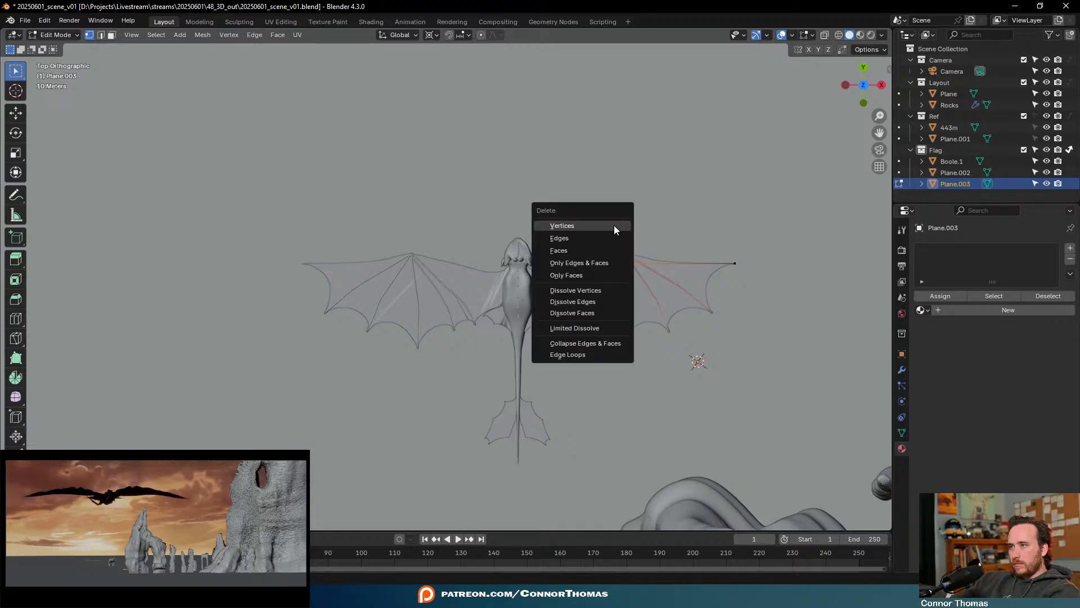
click(613, 225)
scroll(624, 236, up, 3)
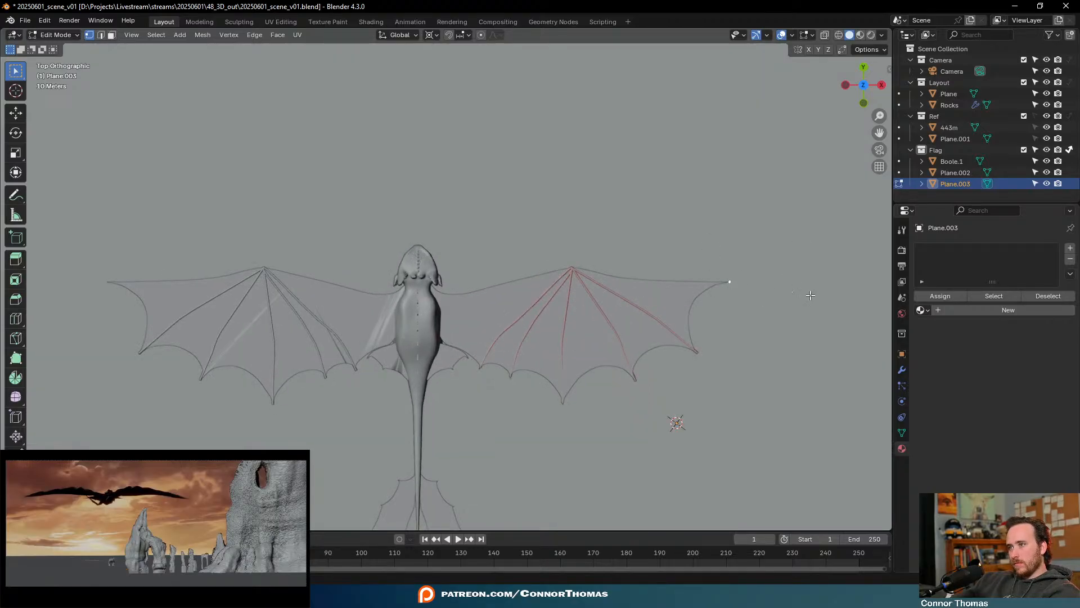
key(e)
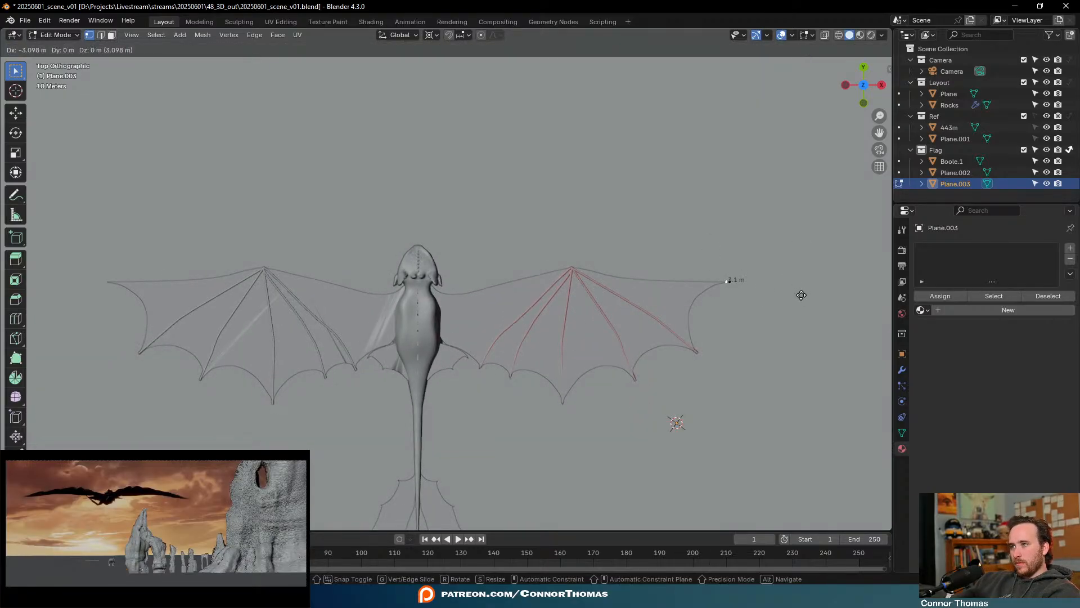
text(x)
text(12.192)
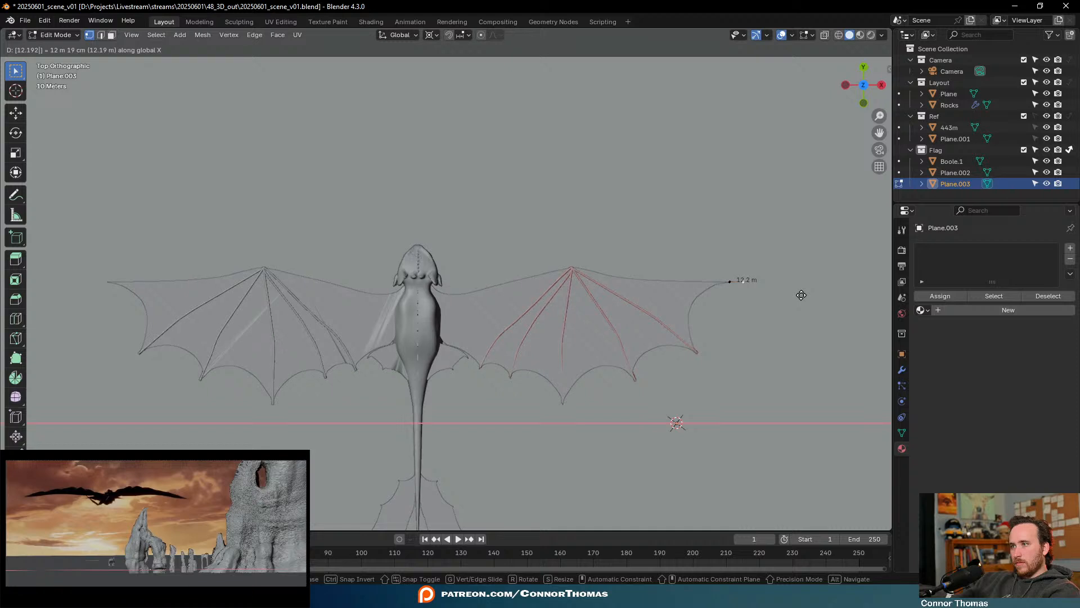
key(minus)
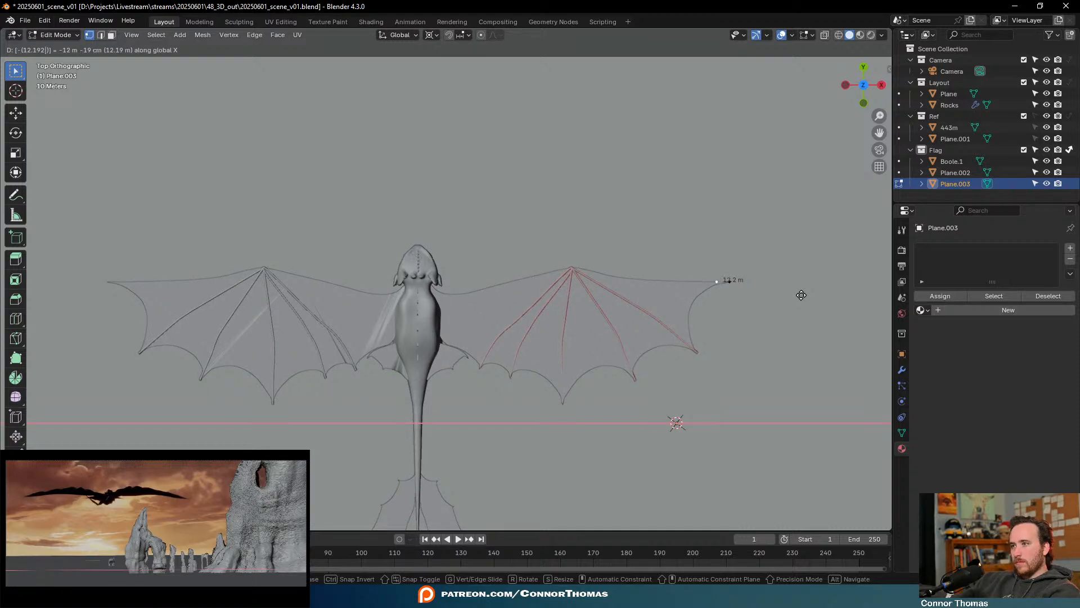
key(Return)
key(Tab)
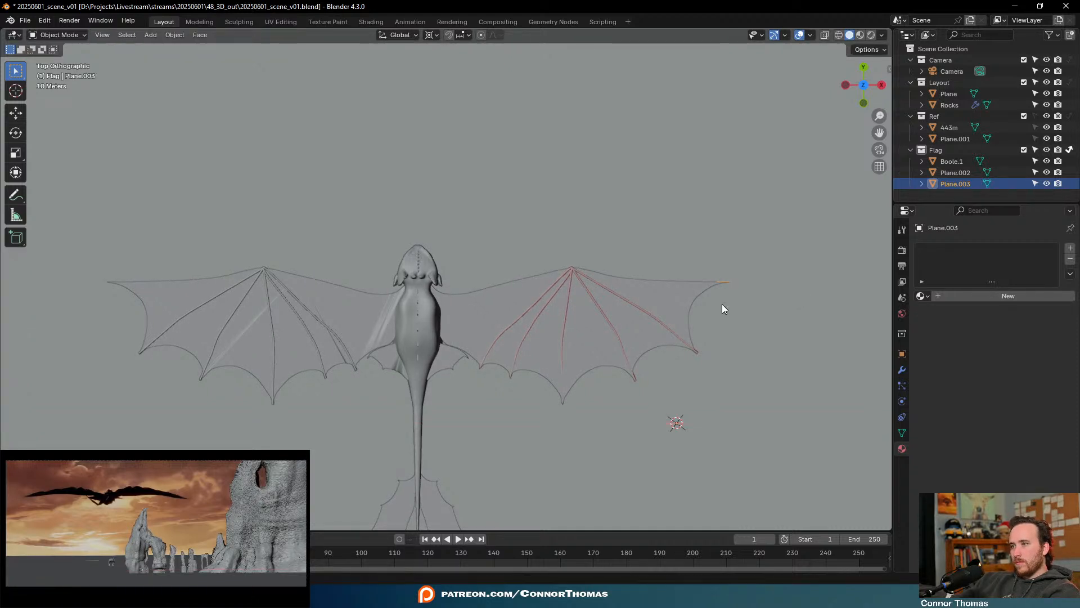
Select the wingspan reference edge and snap the 3D cursor to its vertex at the dragon's wing tip
click(430, 307)
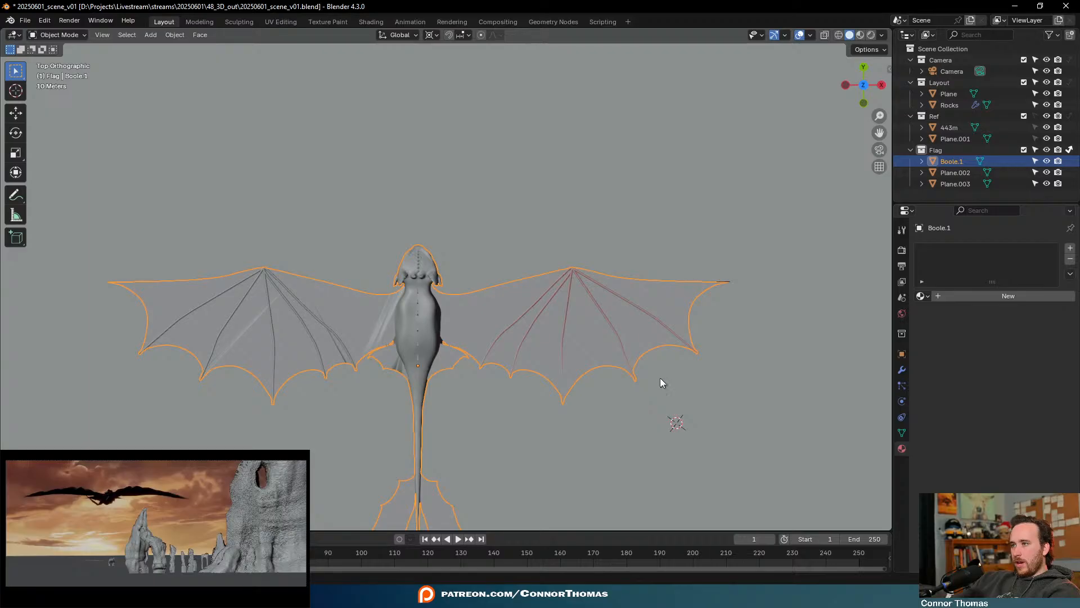
click(727, 285)
click(726, 280)
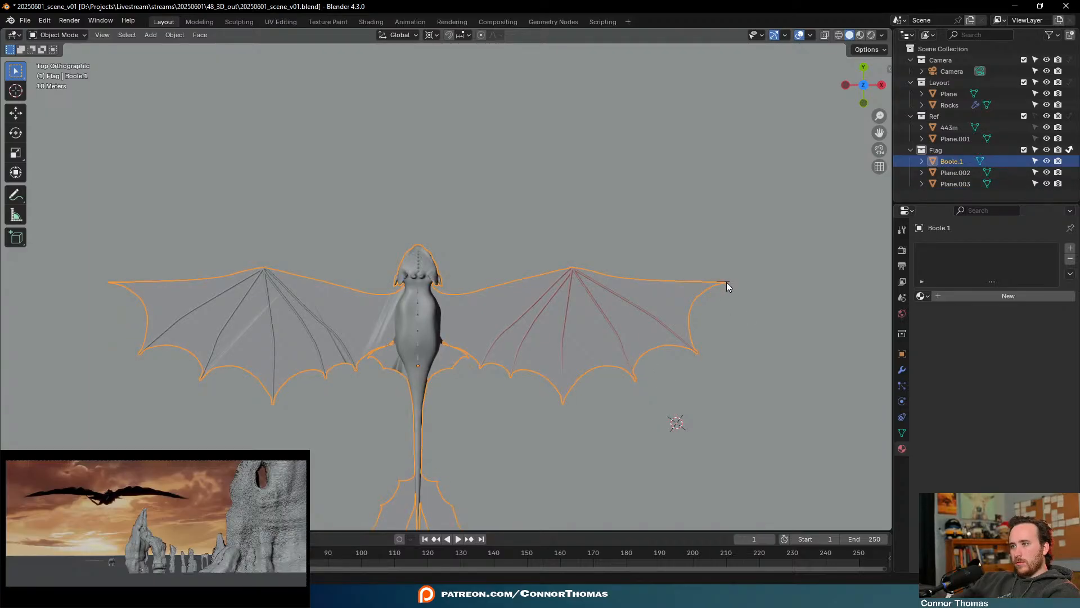
click(727, 282)
click(726, 282)
click(727, 282)
click(727, 281)
click(726, 280)
key(Tab)
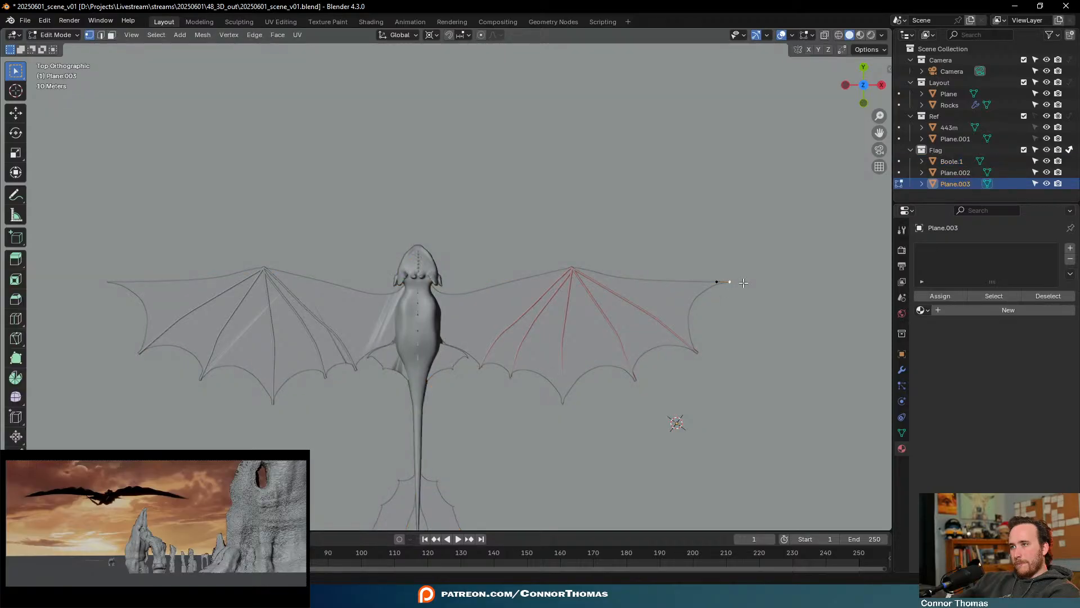
key(shift+s)
click(745, 343)
key(Tab)
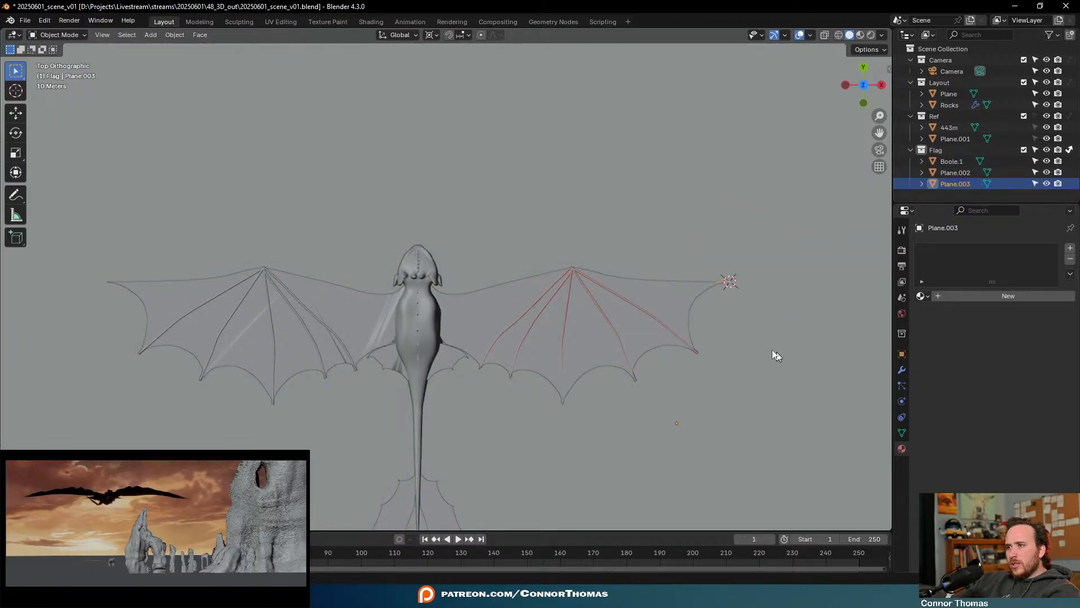
Scale the dragon down roughly toward the wing-tip 3D cursor
click(428, 312)
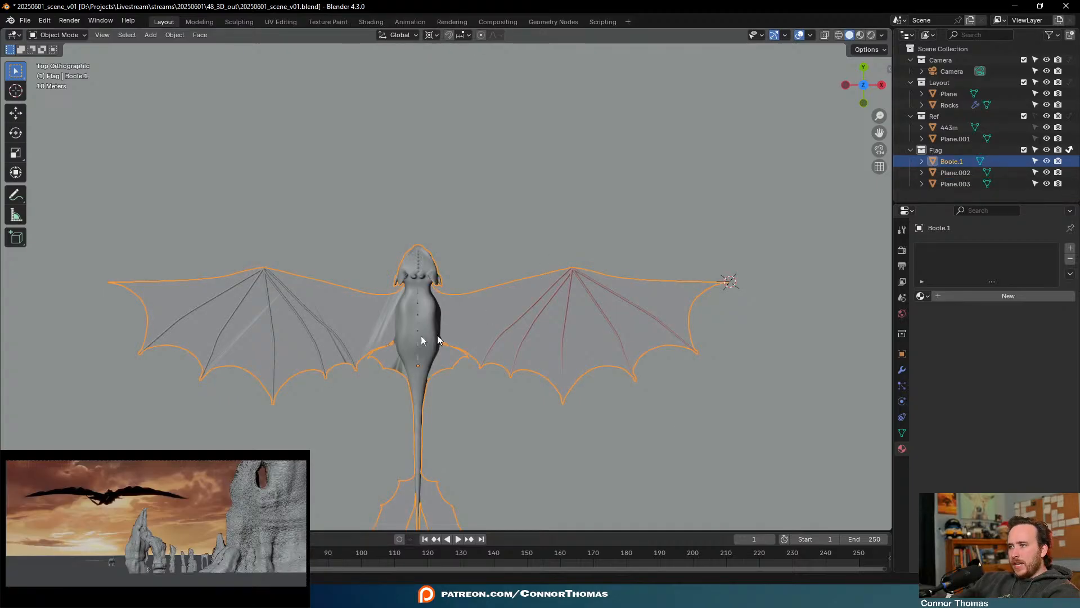
key(s)
click(732, 320)
shift+middle_drag(732, 320, 554, 350)
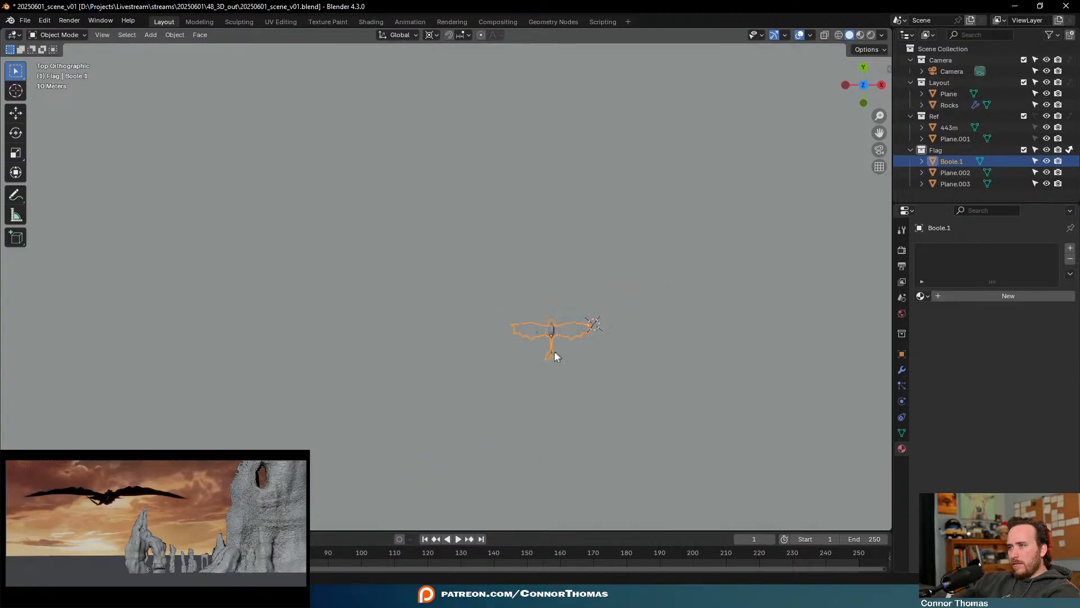
scroll(555, 350, up, 5)
shift+middle_drag(718, 410, 272, 254)
scroll(333, 279, up, 5)
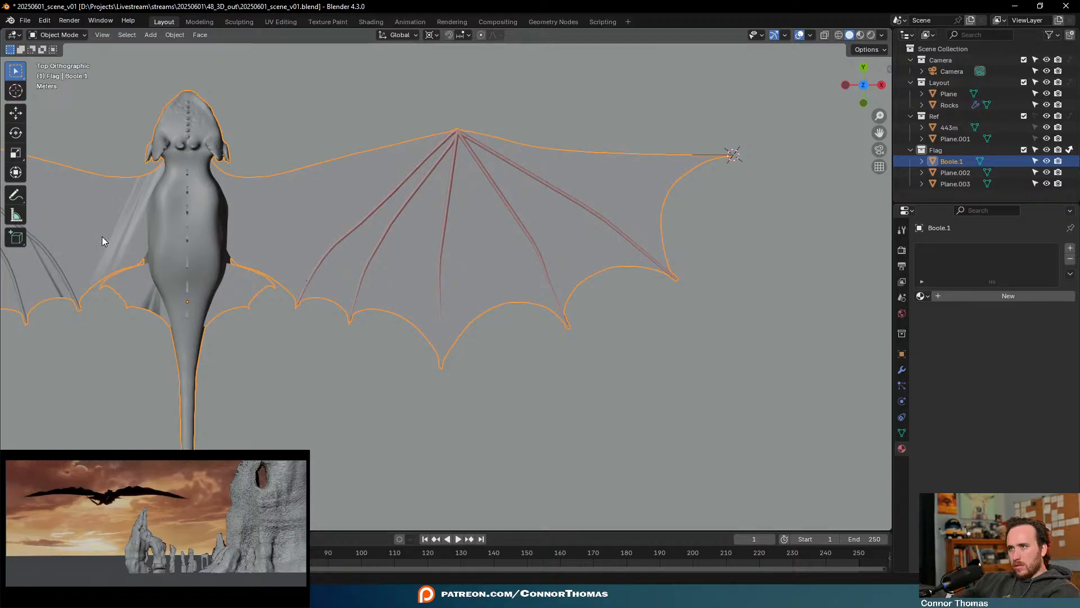
Scale the dragon further toward the 3D cursor until its wingspan matches the 12.192 m reference edge
key(s)
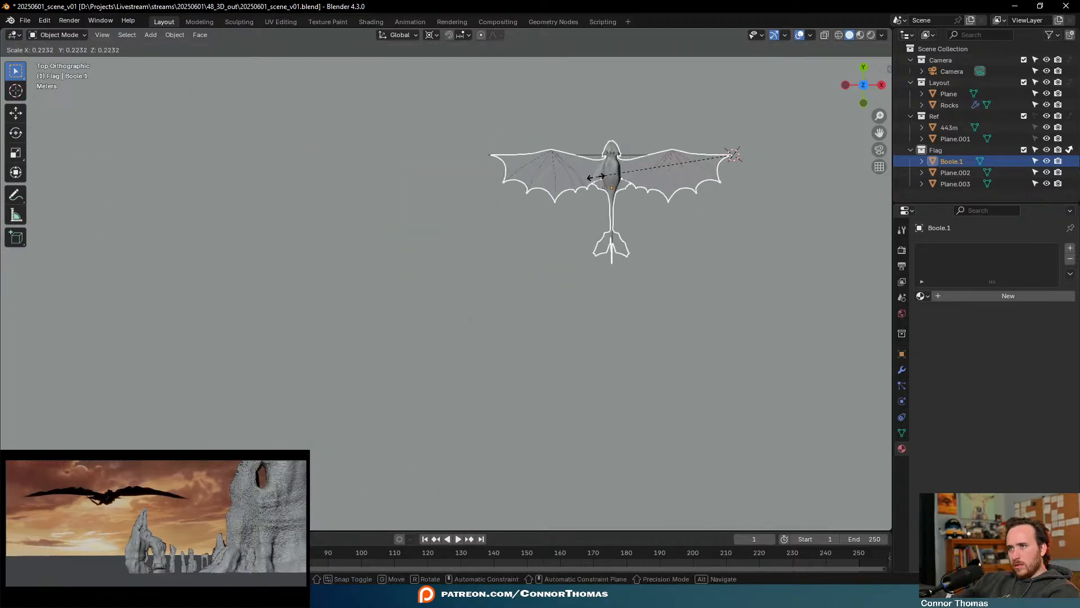
click(618, 172)
scroll(568, 164, up, 6)
shift+middle_drag(564, 234, 520, 289)
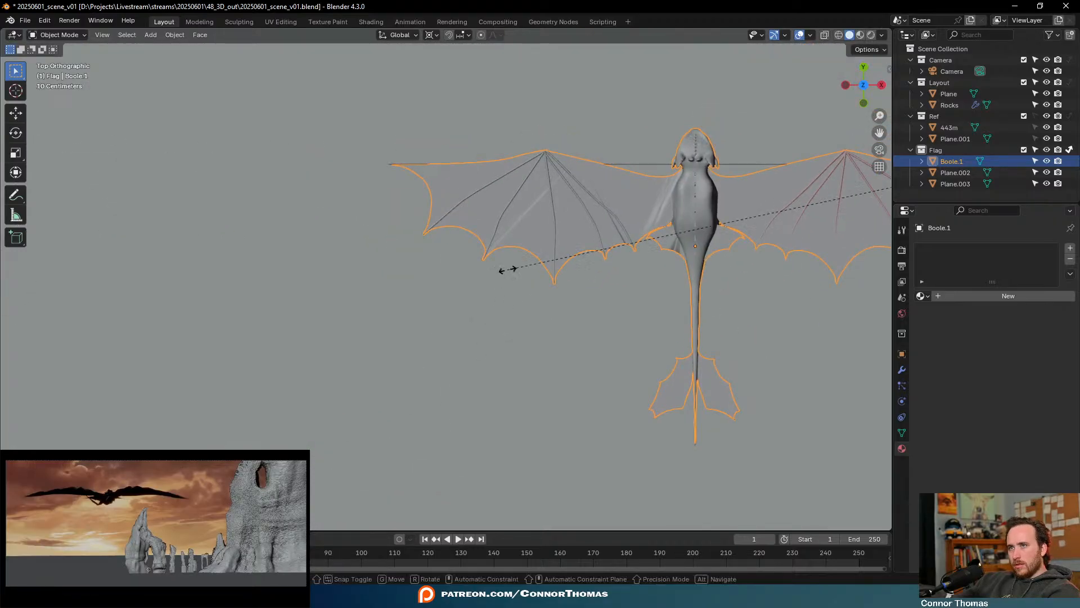
key(s)
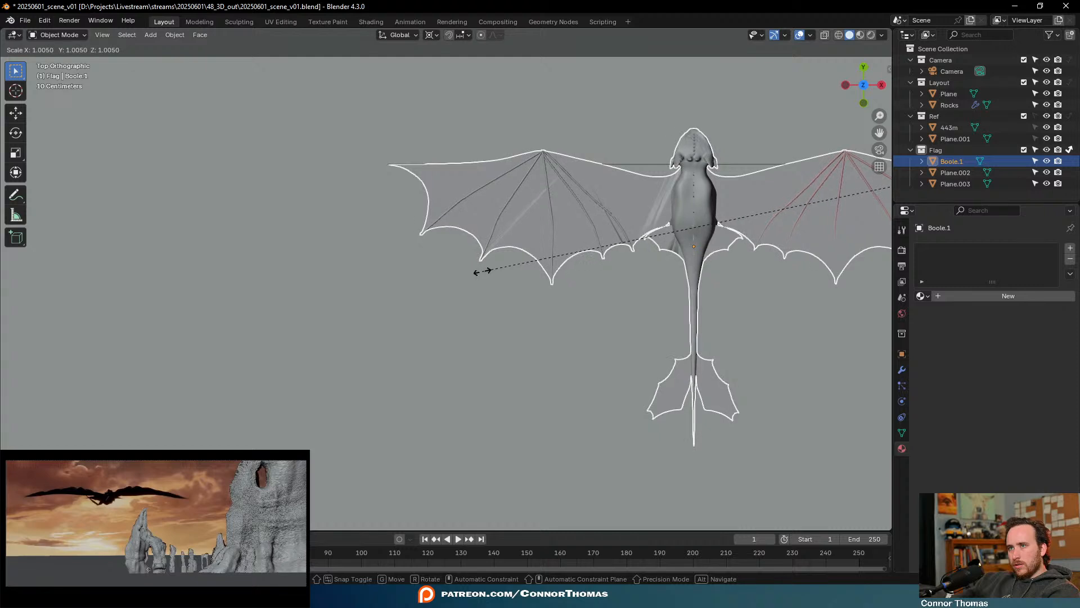
right_click(480, 268)
scroll(517, 288, down, 5)
Move the dragon away from the rocks in top view and raise it high above the water along Z
click(529, 295)
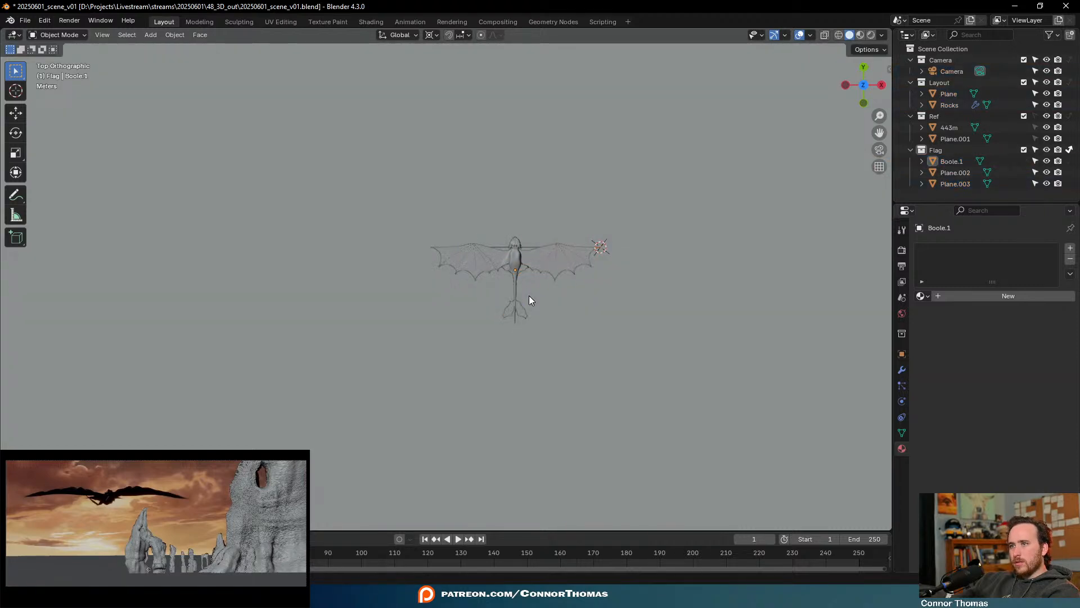
click(523, 255)
scroll(525, 282, down, 14)
scroll(519, 292, up, 3)
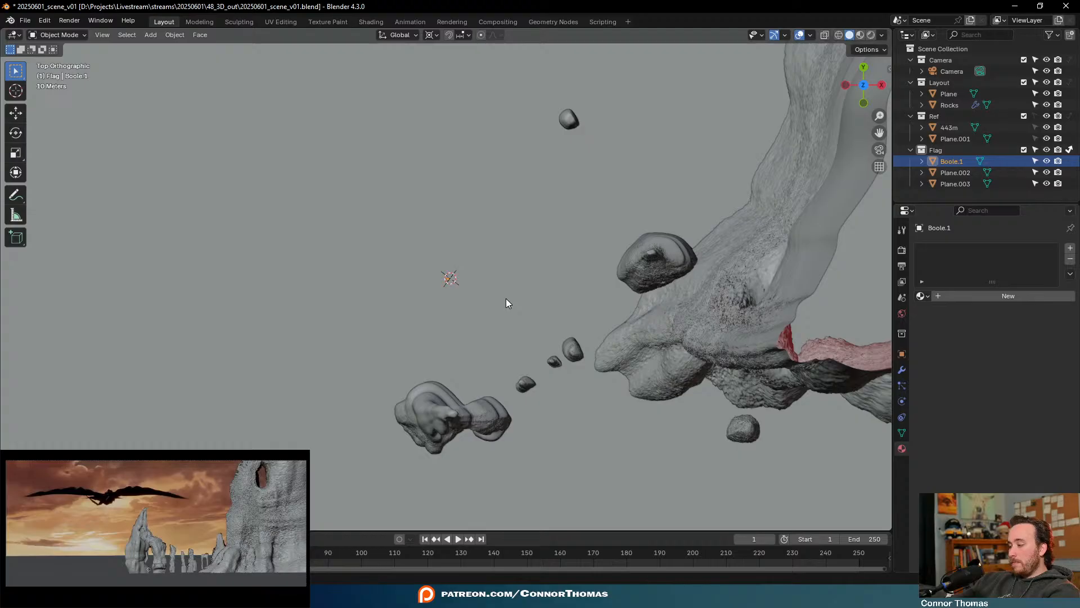
scroll(459, 319, down, 4)
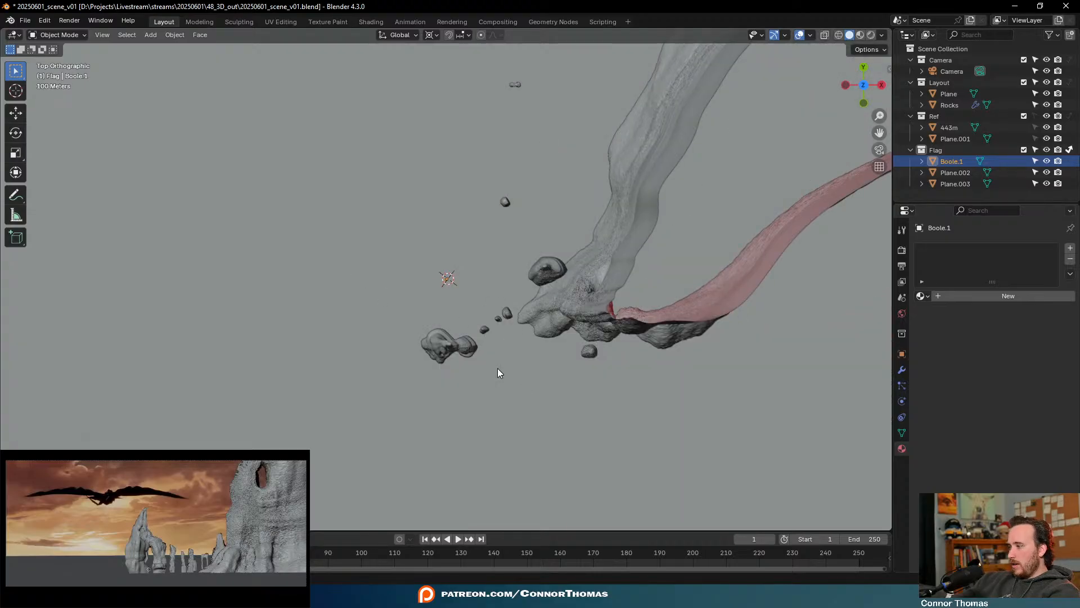
shift+middle_drag(494, 387, 596, 262)
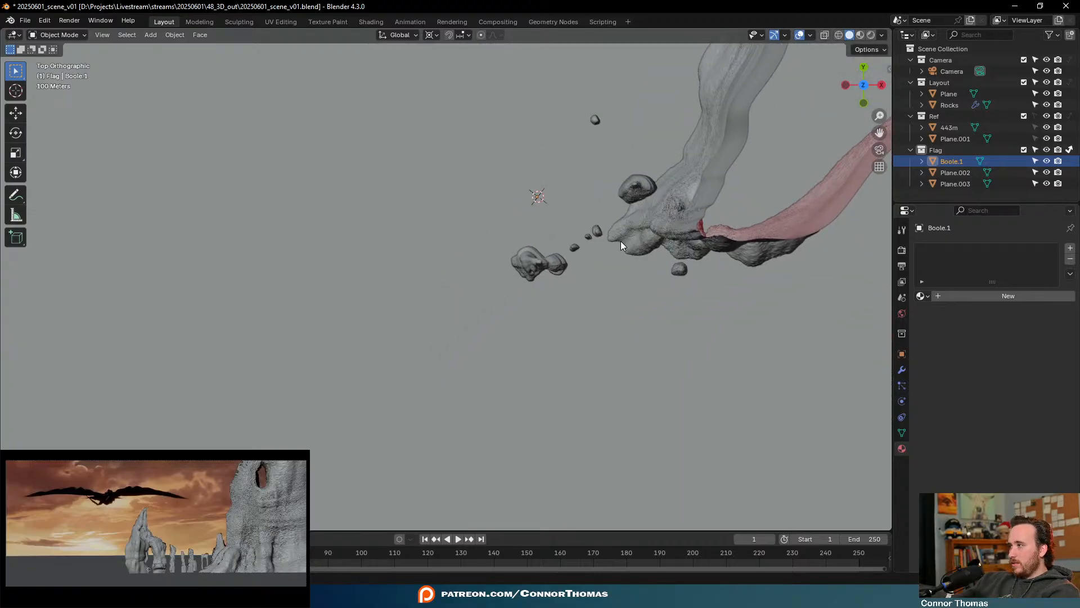
key(g)
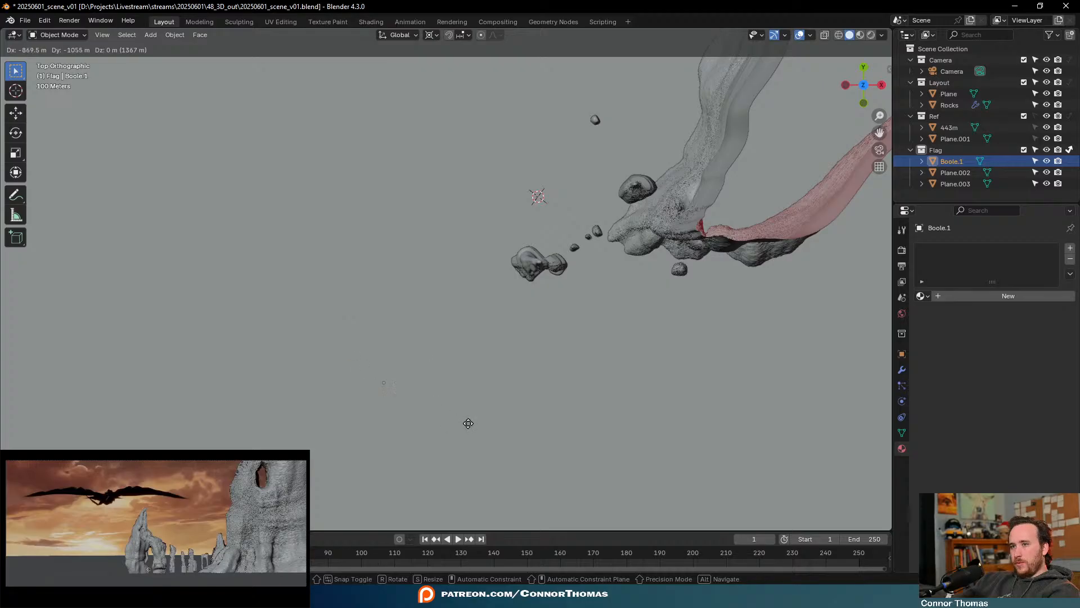
alt+middle_drag(468, 423, 525, 342)
key(z)
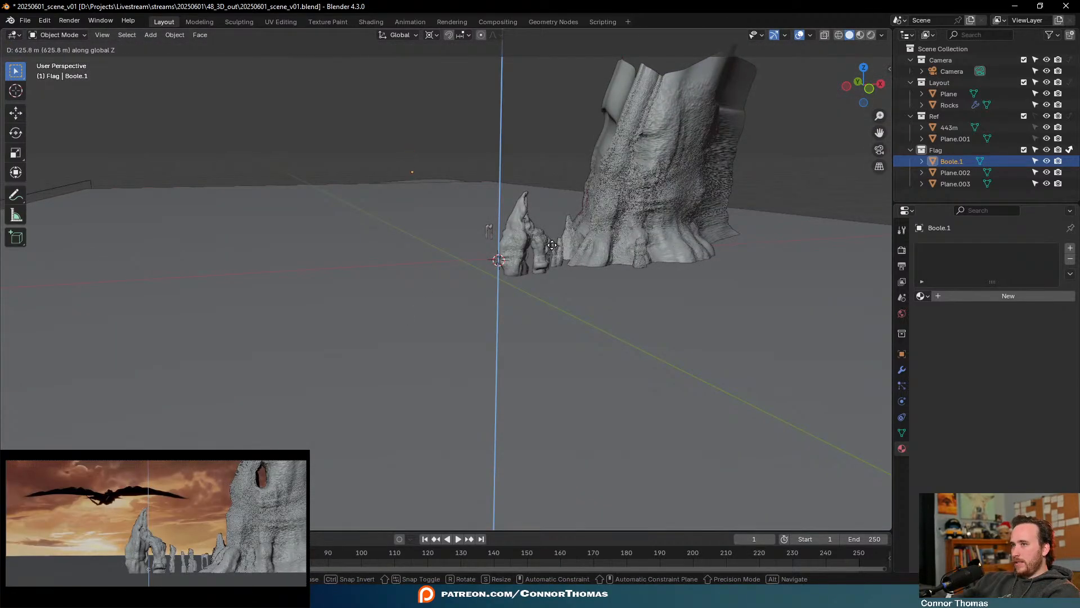
click(540, 183)
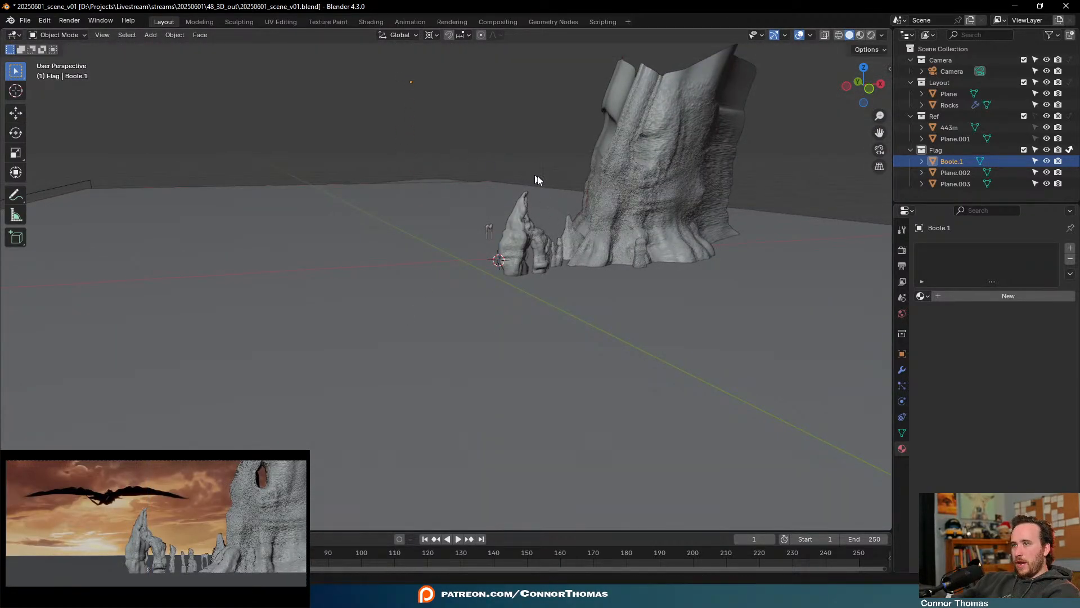
Examine the dragon's position and size relative to the rocks from top and perspective views
middle_drag(538, 180, 462, 208)
scroll(470, 250, up, 3)
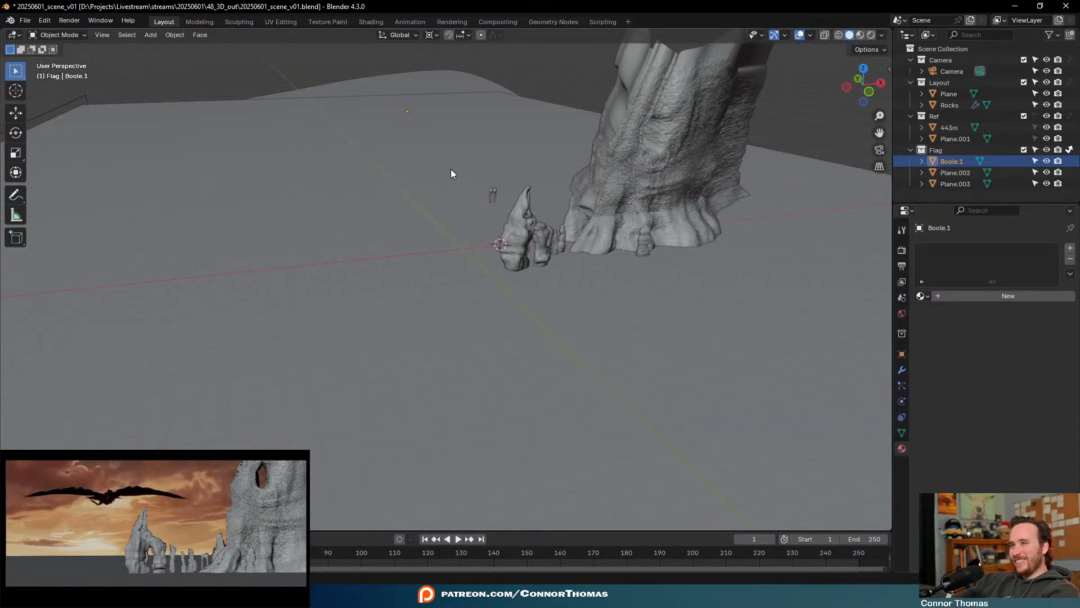
key(KP_7)
scroll(481, 191, up, 2)
scroll(479, 199, down, 1)
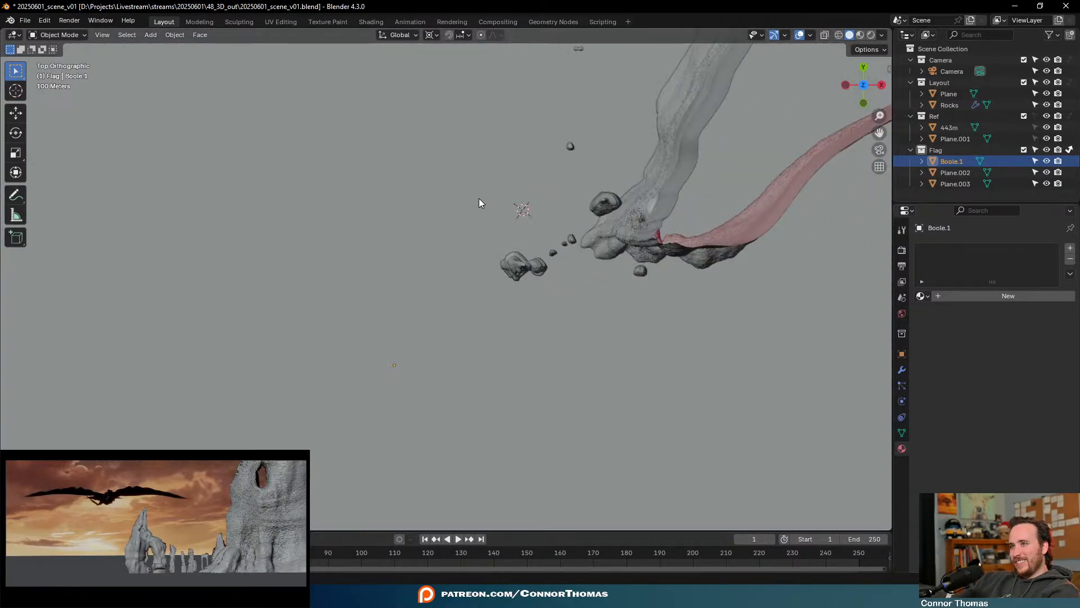
middle_drag(479, 202, 549, 211)
scroll(533, 215, up, 3)
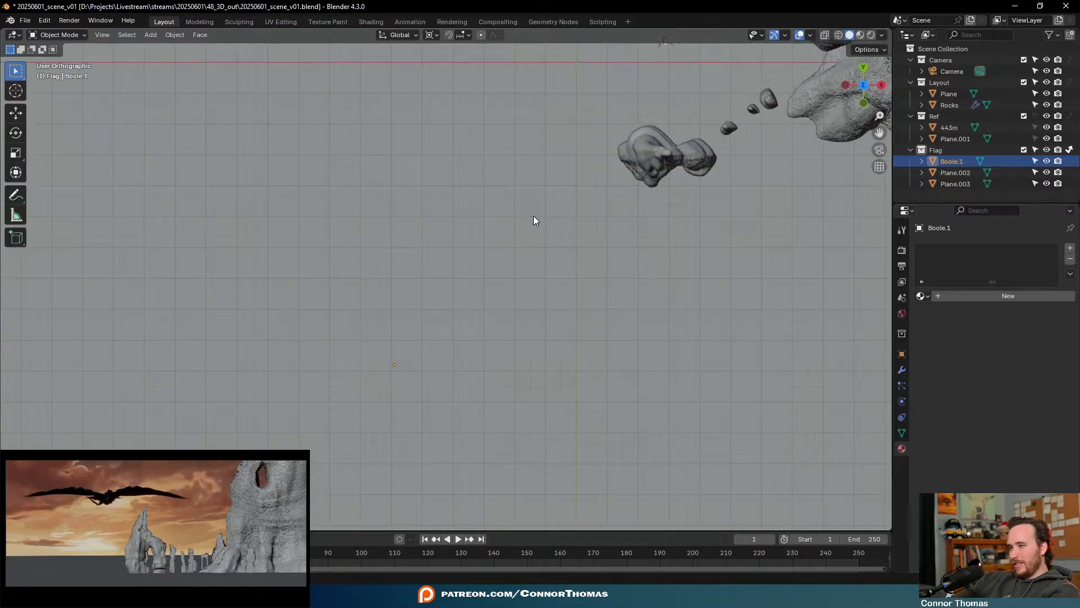
key(KP_Decimal)
key(KP_7)
scroll(535, 232, down, 5)
scroll(476, 332, down, 2)
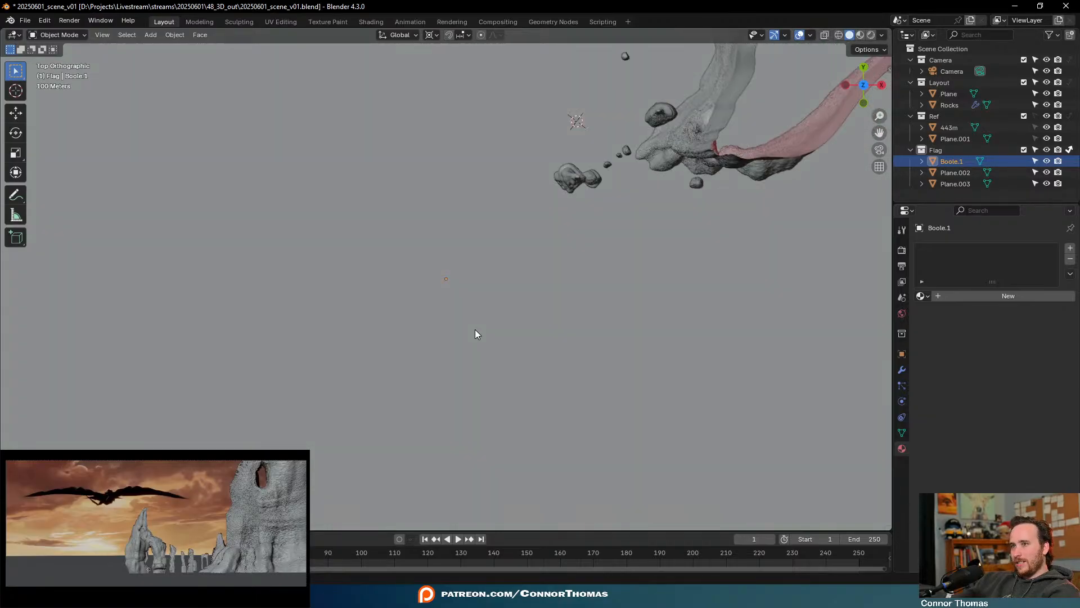
middle_drag(618, 231, 600, 280)
key(KP_Decimal)
key(KP_5)
scroll(610, 261, down, 3)
scroll(601, 280, down, 3)
middle_drag(562, 315, 519, 335)
Move the dragon next to the peak of the tall rock spire to compare their sizes
key(g)
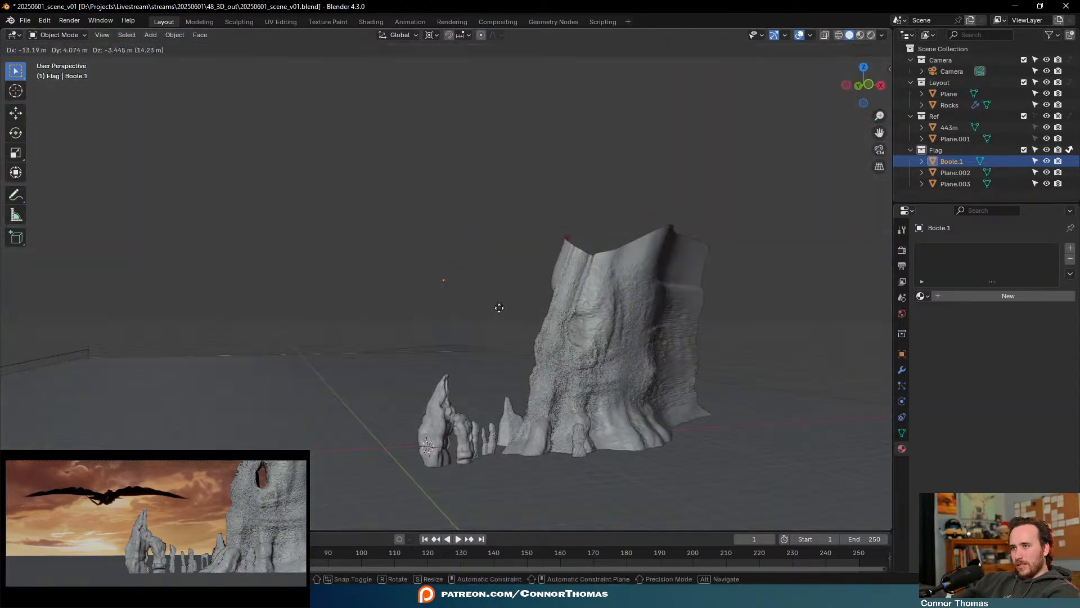
key(z)
key(Escape)
key(KP_Decimal)
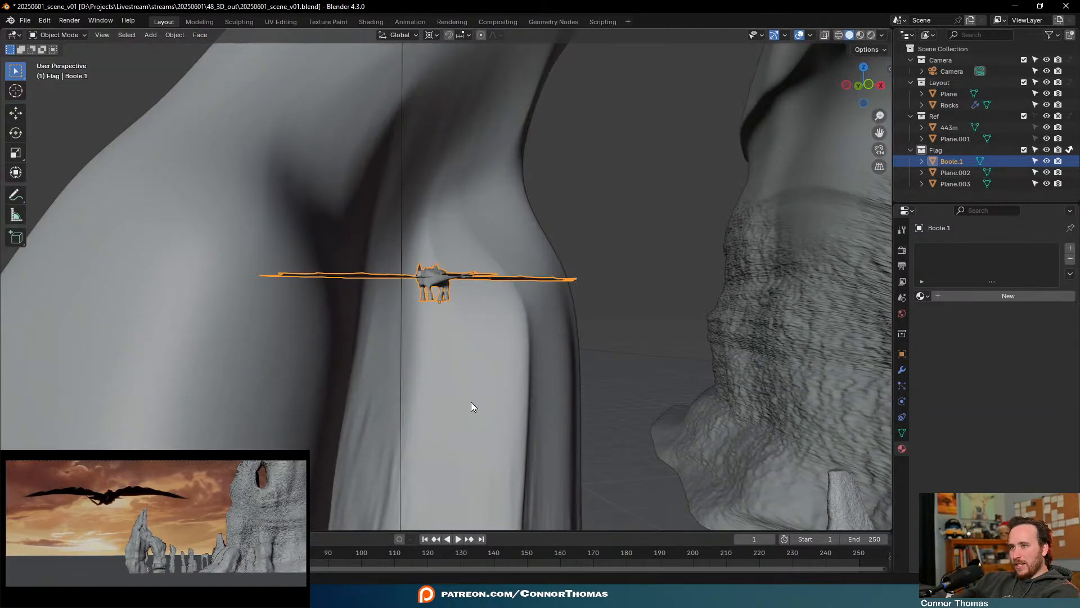
scroll(471, 403, down, 6)
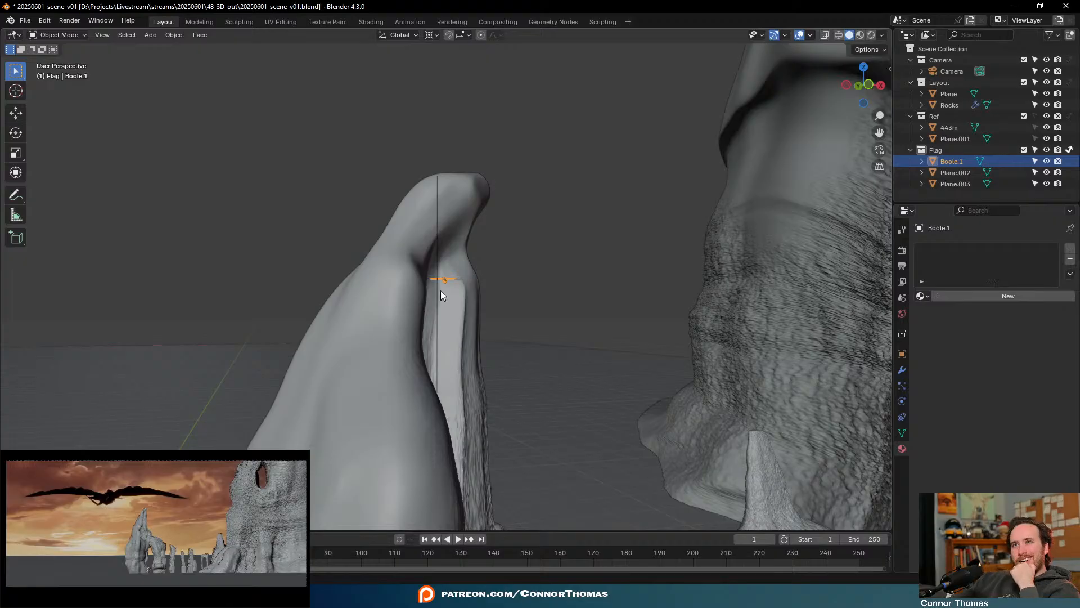
middle_drag(474, 236, 432, 223)
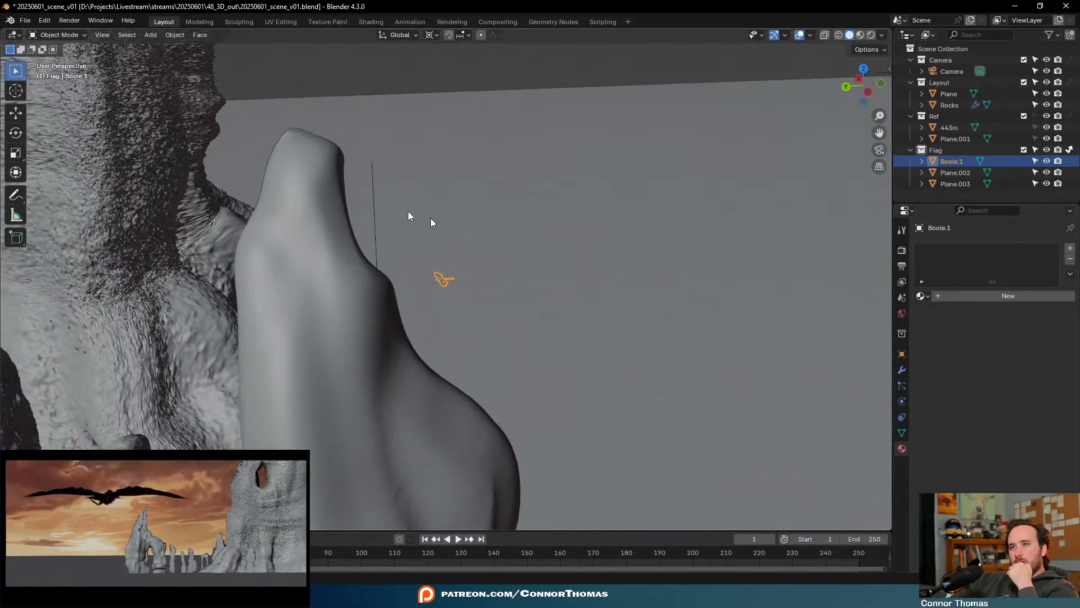
Make the Ref collection selectable and open the spire's vertical 443m reference line in Edit Mode to check its length
click(373, 176)
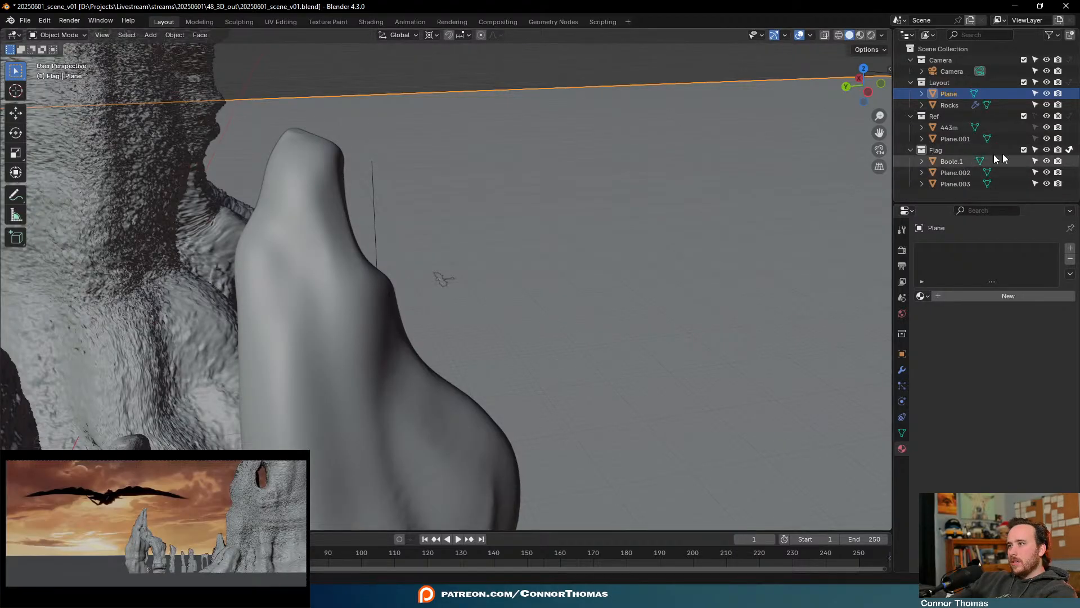
click(1035, 116)
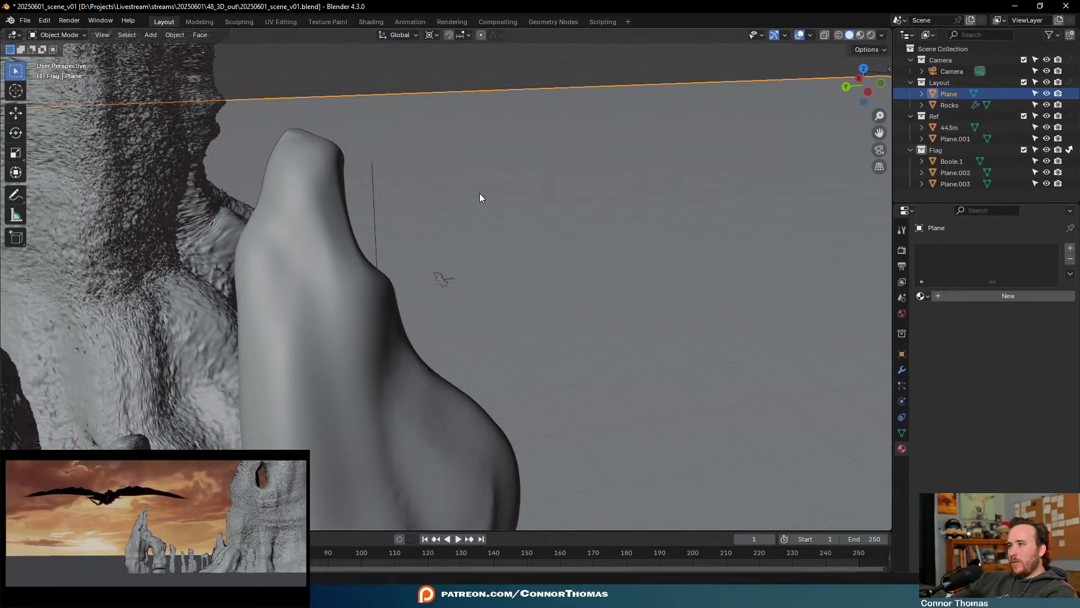
click(374, 177)
key(KP_Decimal)
key(Tab)
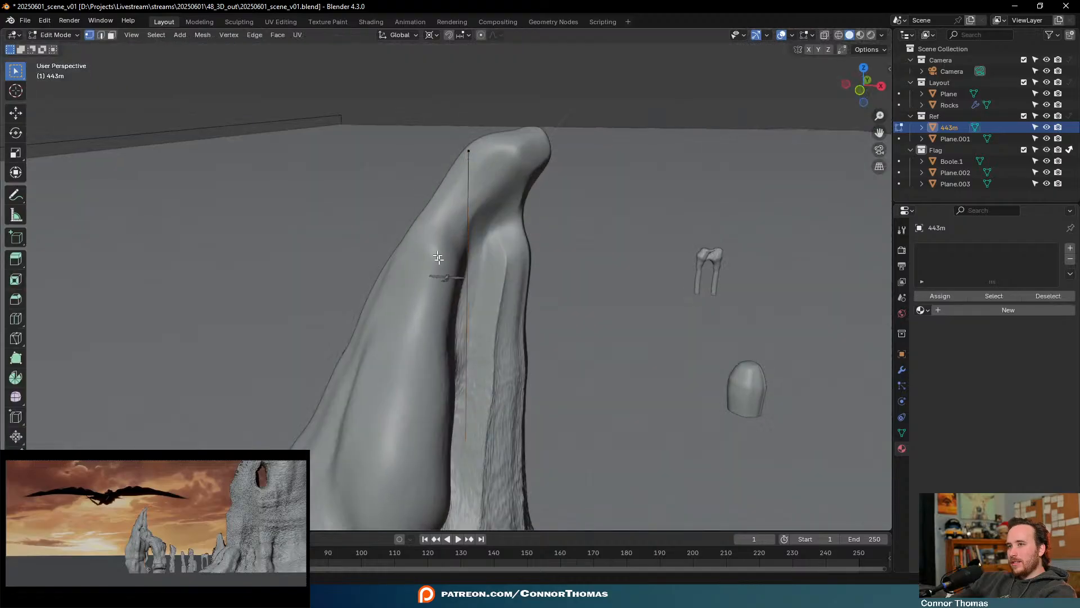
scroll(489, 338, down, 3)
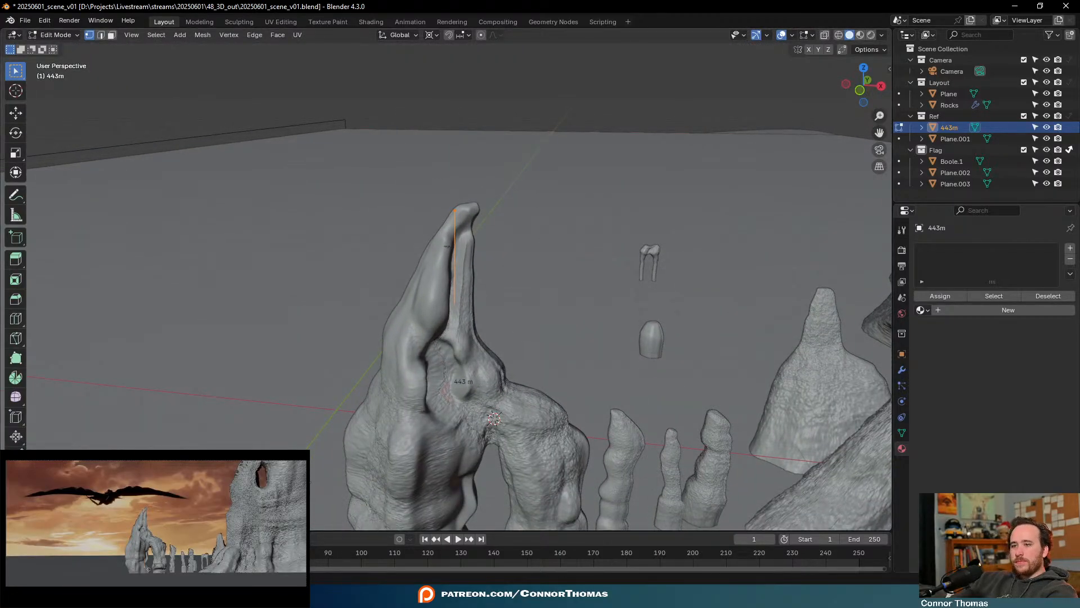
Look over the spire's 443m reference line against the surrounding rocks and leave Edit Mode
mouse_move(373, 596)
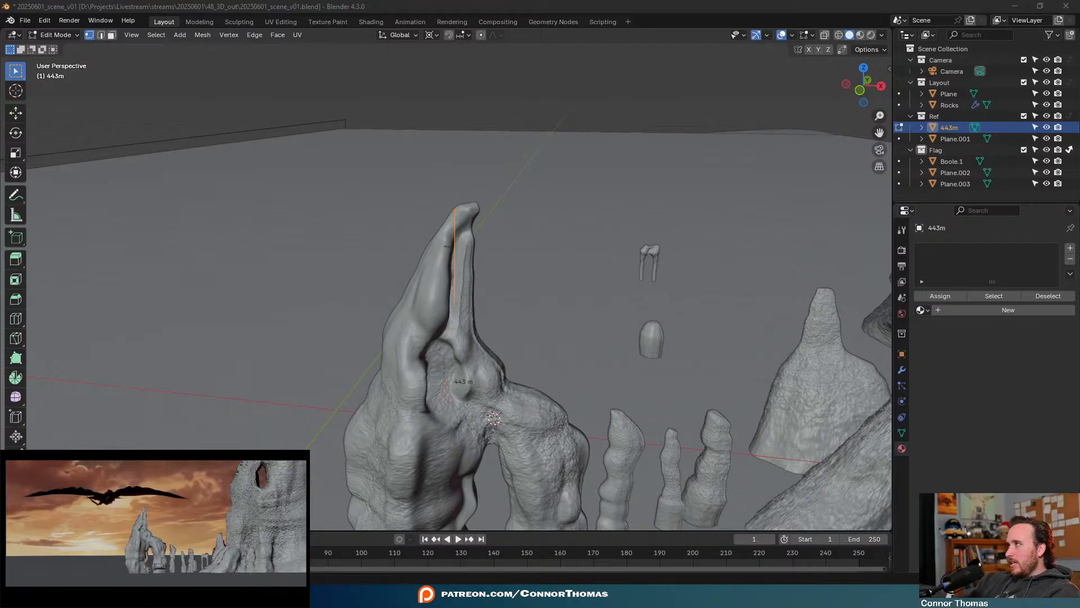
scroll(609, 410, down, 4)
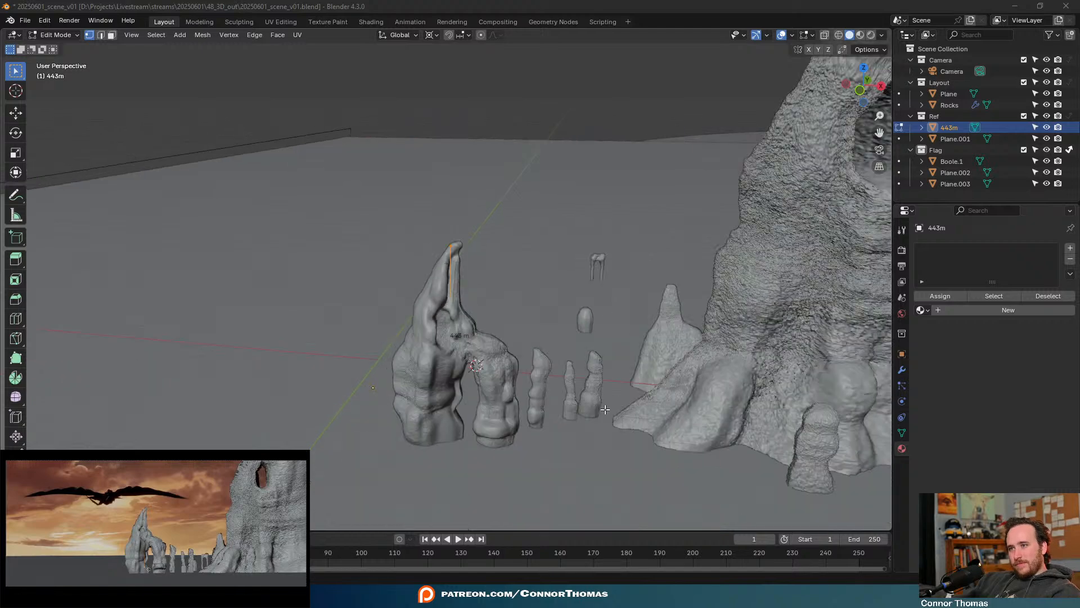
scroll(493, 412, up, 3)
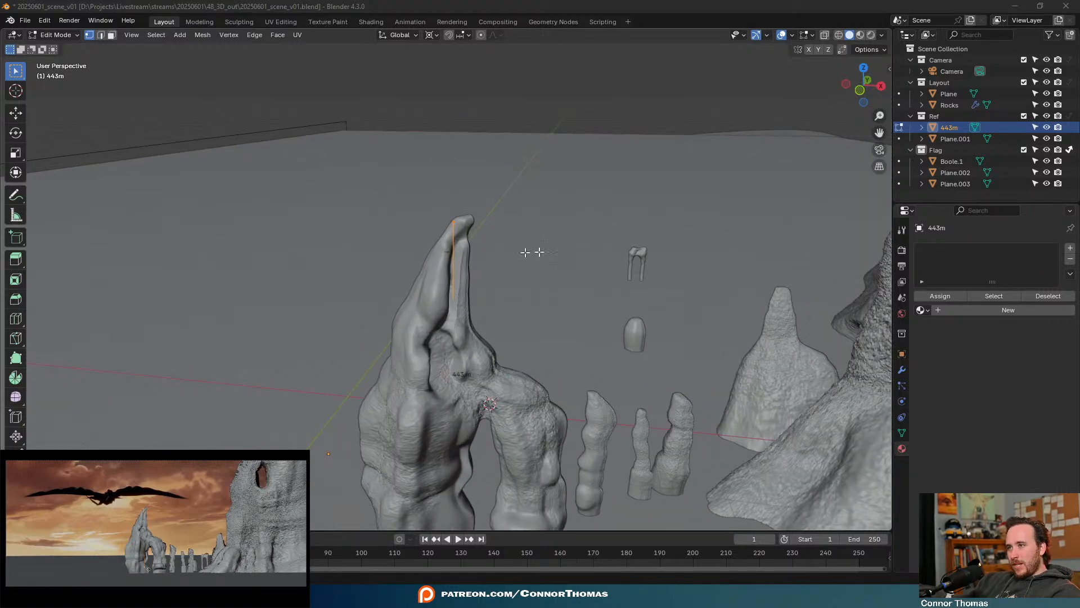
click(625, 252)
key(Tab)
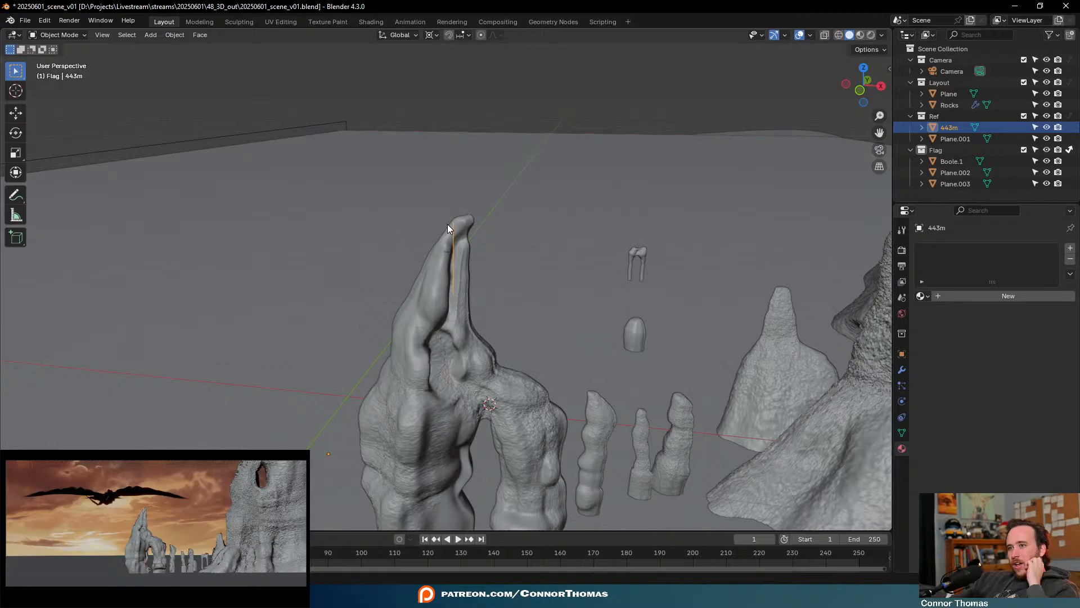
Place the 3D cursor at the foot of the small rock pillars and return to the selection tool
scroll(358, 251, down, 3)
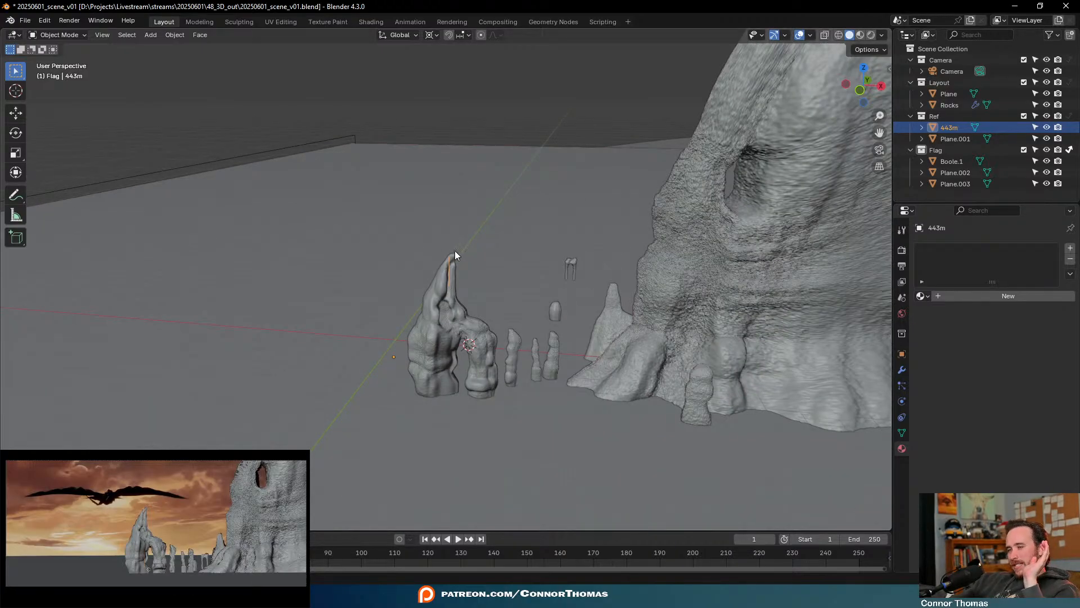
click(16, 90)
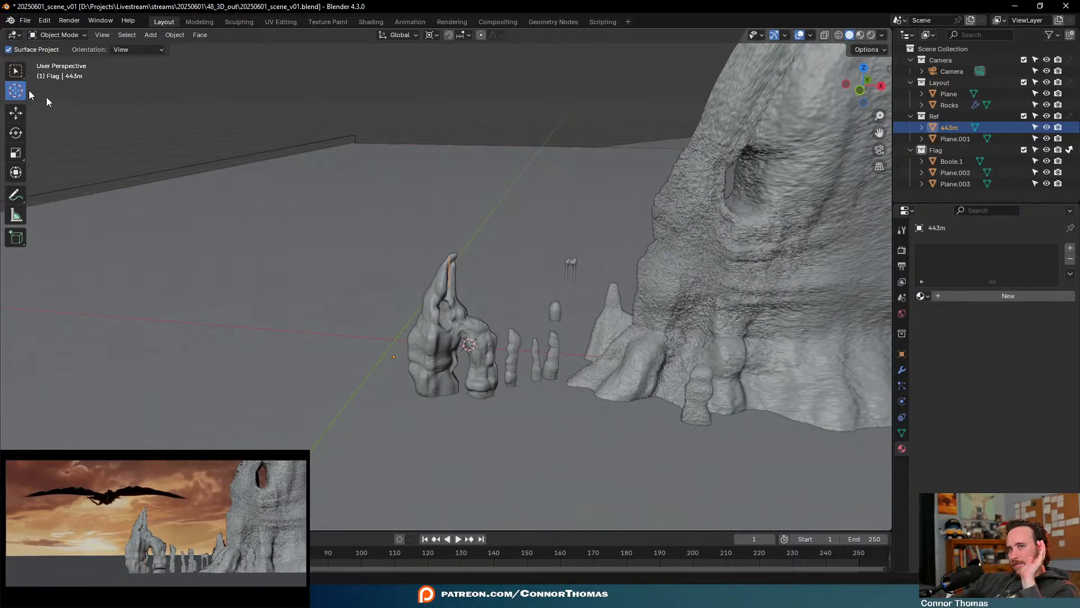
click(531, 386)
click(16, 70)
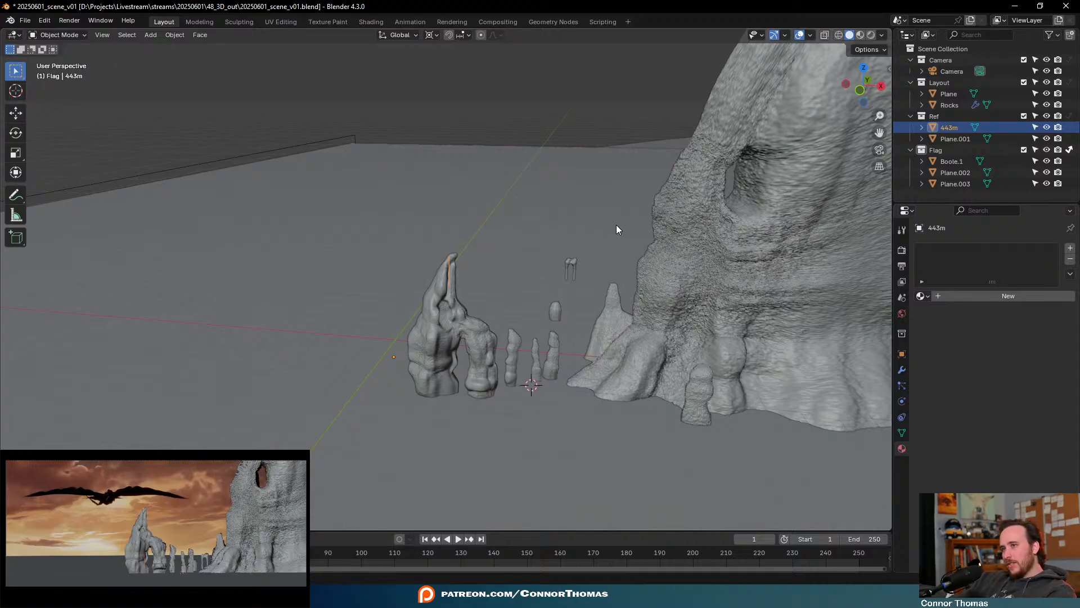
Scale all objects in the scene, including the camera, by 0.5 around the 3D cursor
key(a)
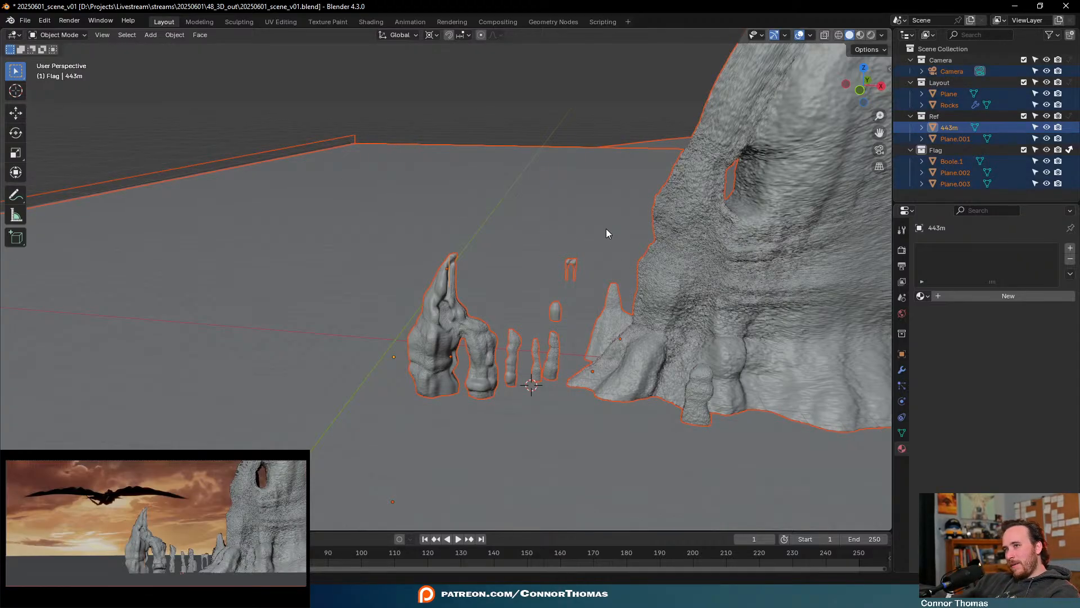
key(s)
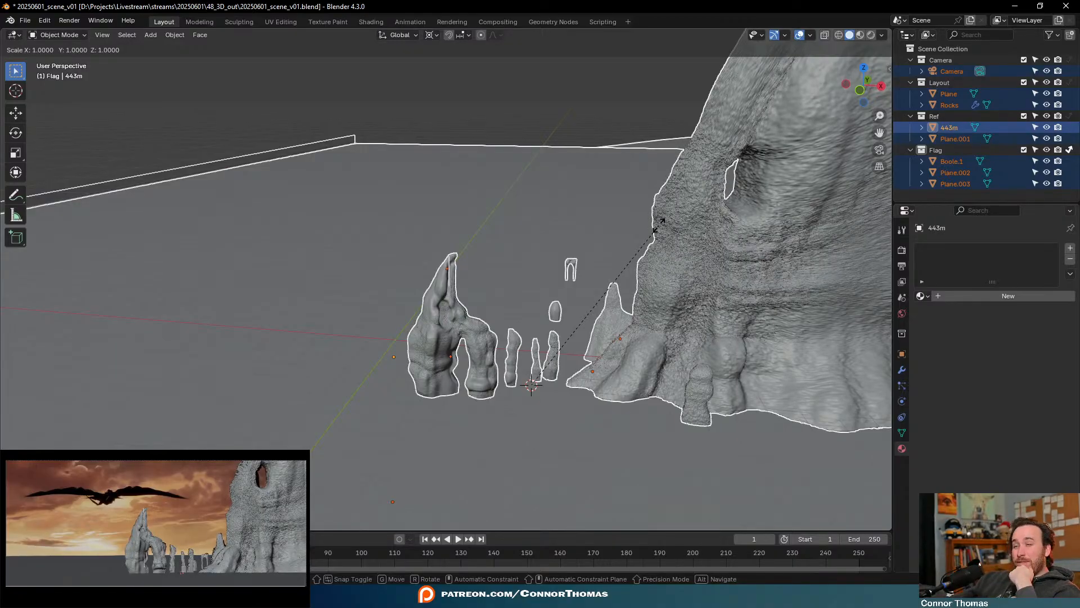
text(.5)
key(Return)
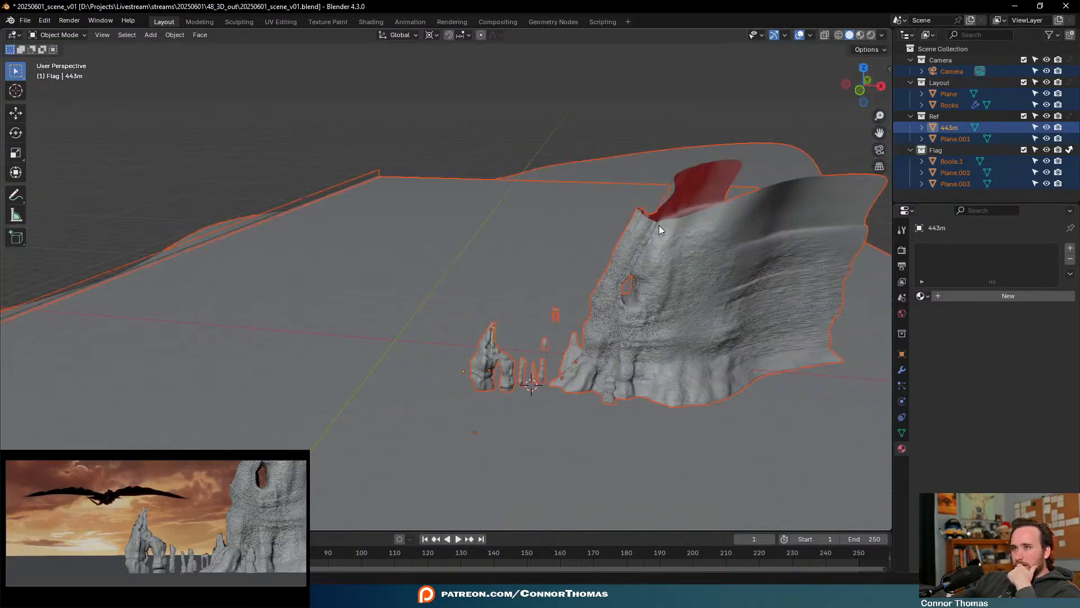
Check the scene through the camera and inspect the length of the spire's 443m reference line in Edit Mode
key(KP_0)
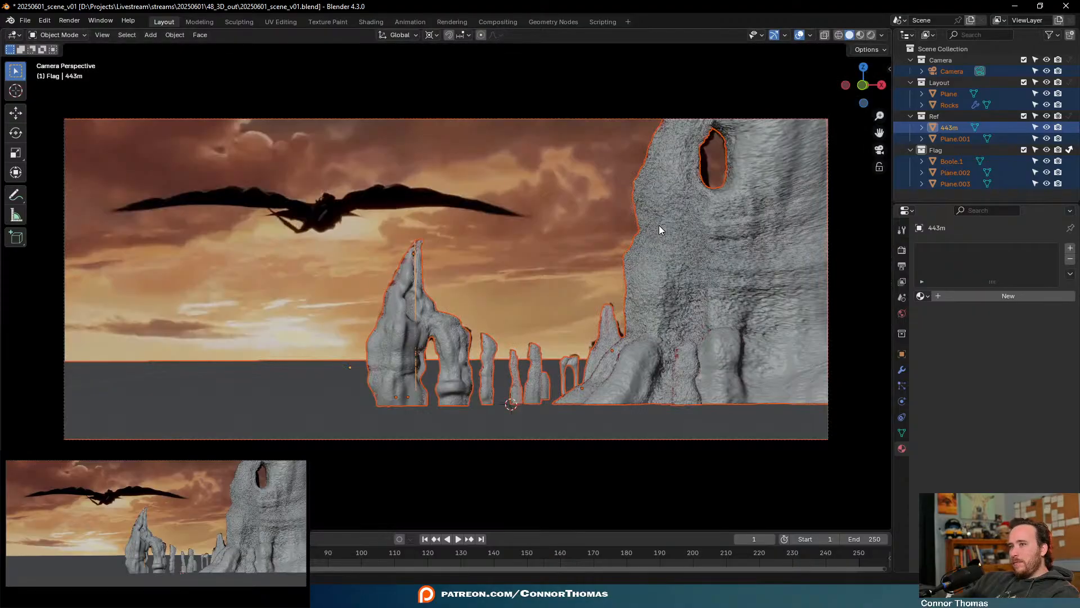
click(568, 258)
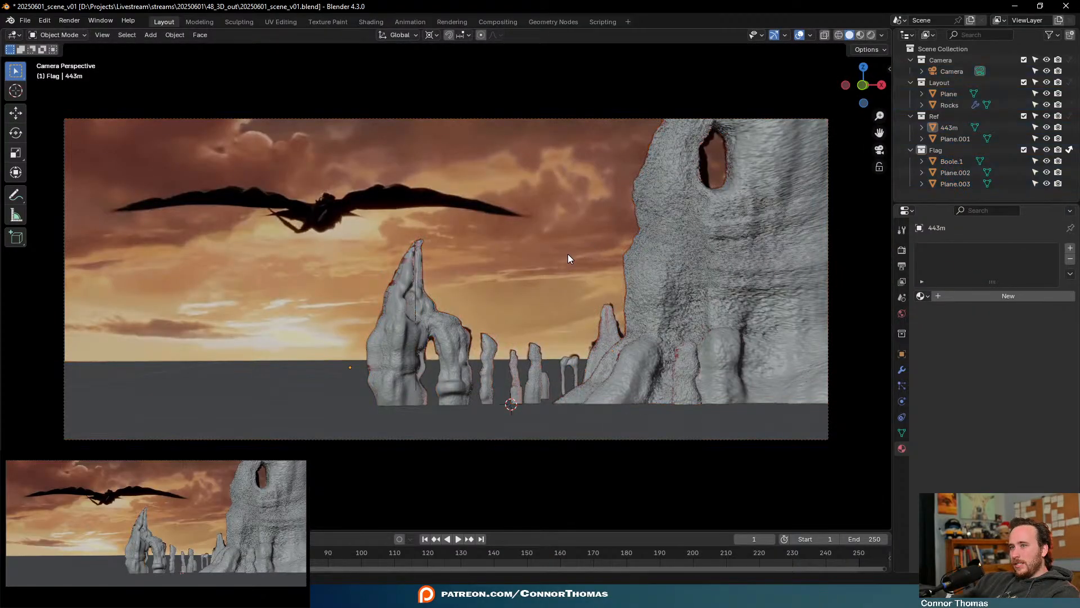
click(417, 248)
key(Tab)
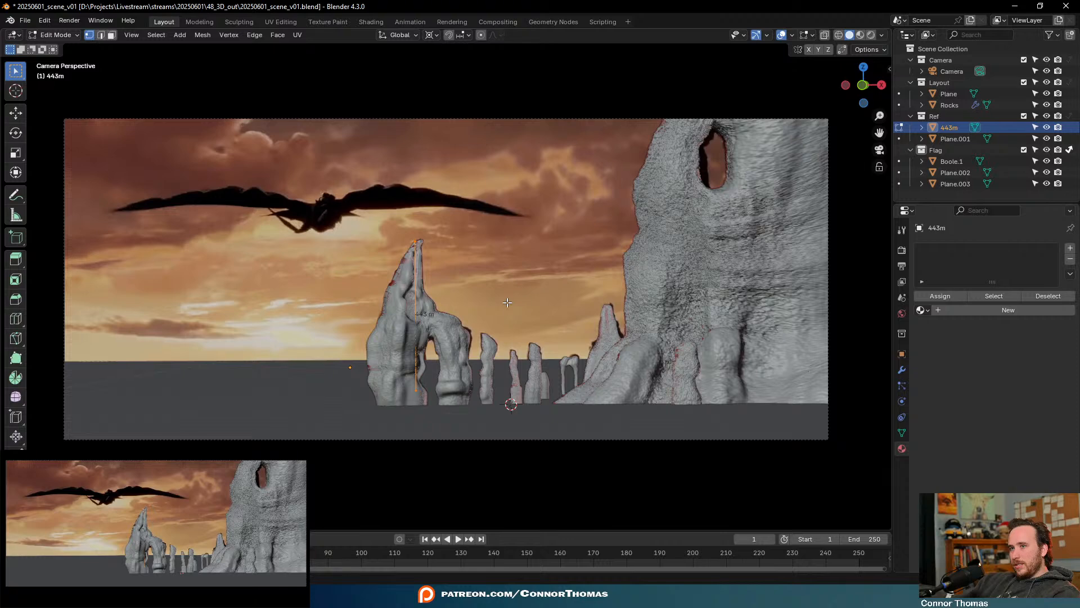
key(Tab)
Apply the scale to all objects and recheck the spire's 443m reference line in Edit Mode
key(a)
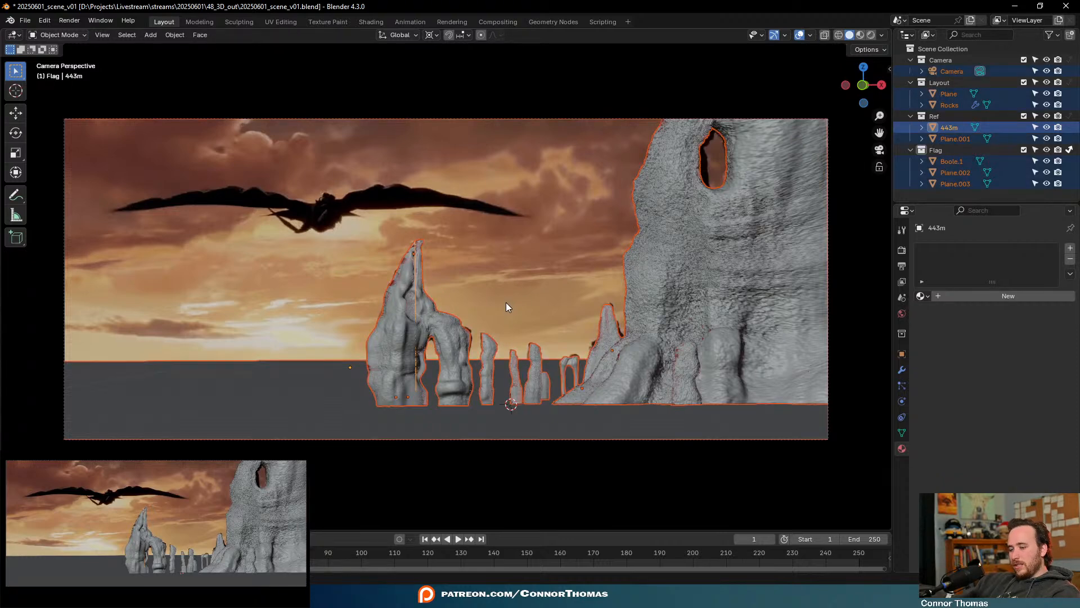
key(ctrl+a)
key(Return)
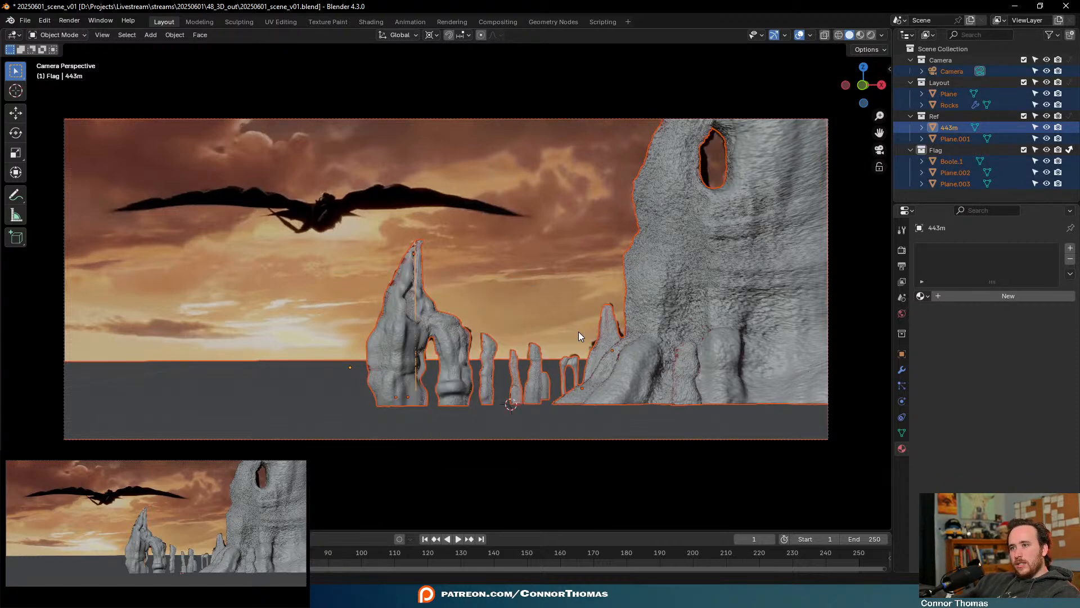
click(417, 287)
click(416, 282)
key(Tab)
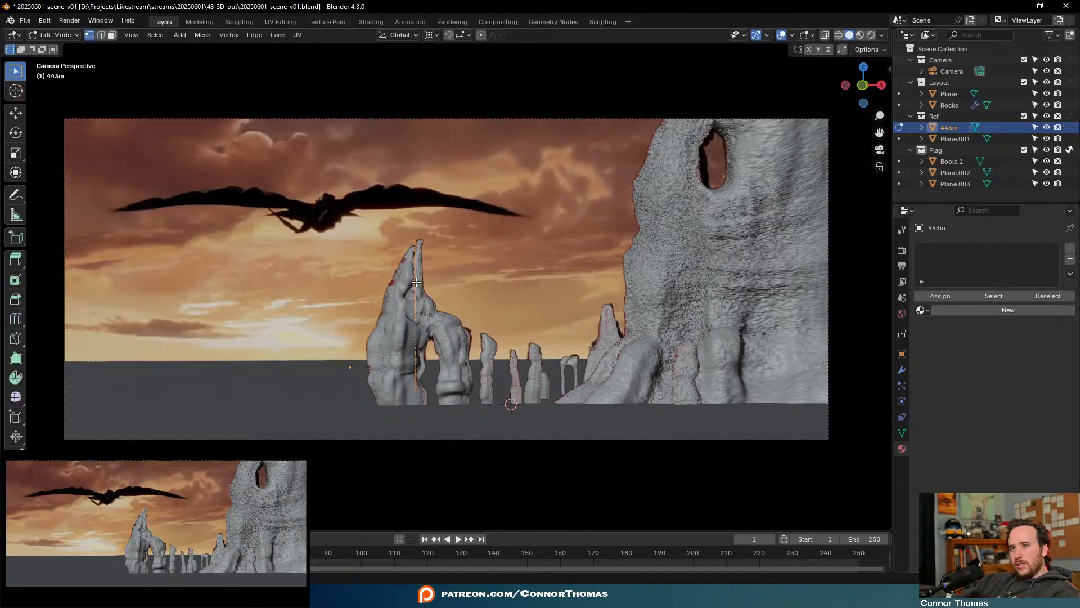
key(Tab)
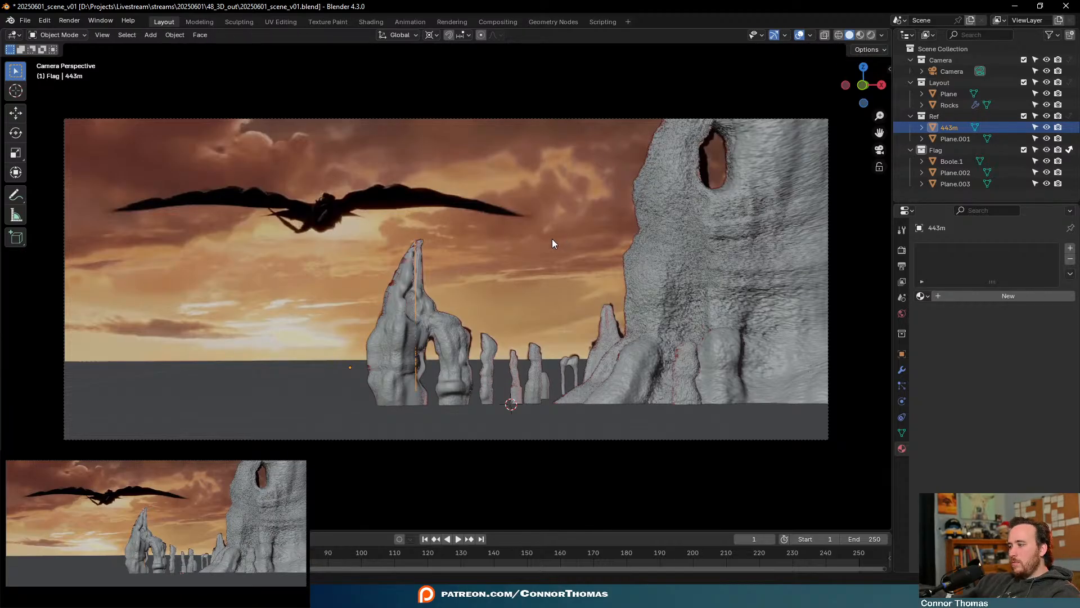
Identify the large ground plane in the Layout collection and rename it as Water
middle_drag(454, 191, 442, 287)
scroll(442, 287, up, 3)
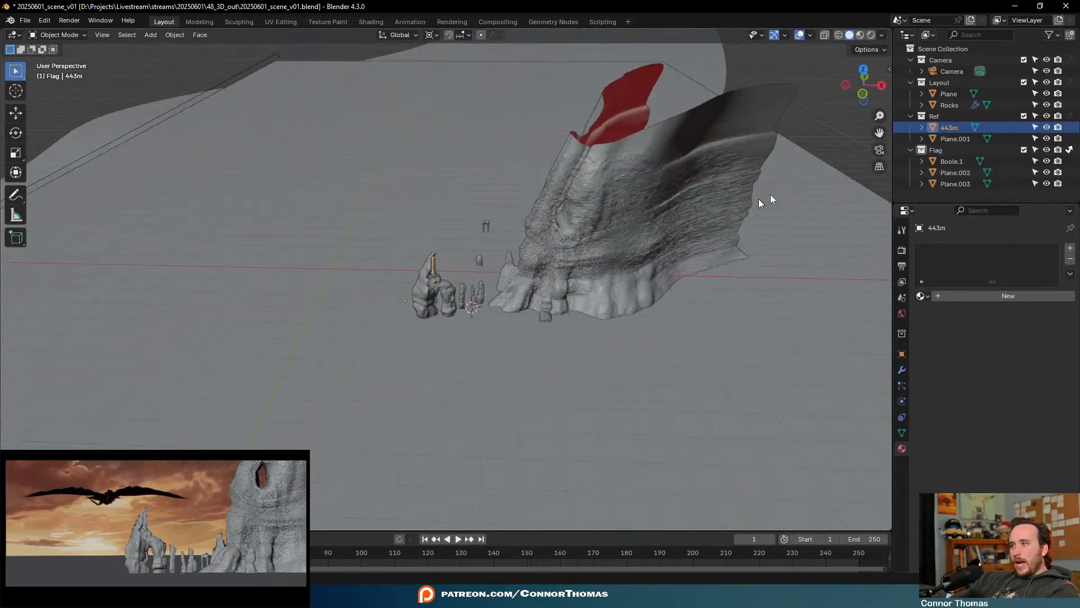
click(958, 138)
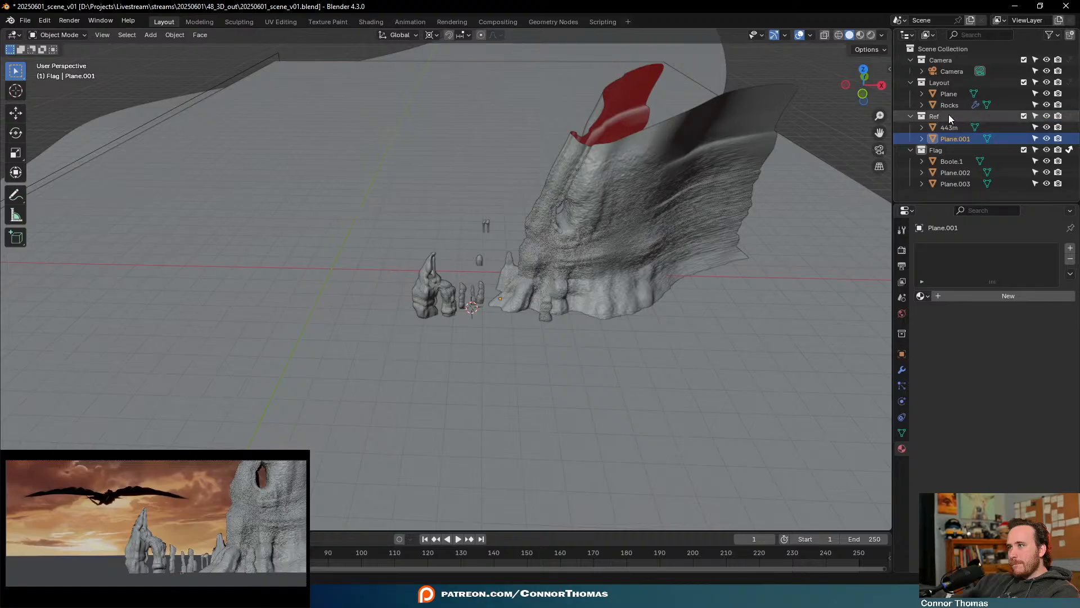
scroll(408, 312, up, 5)
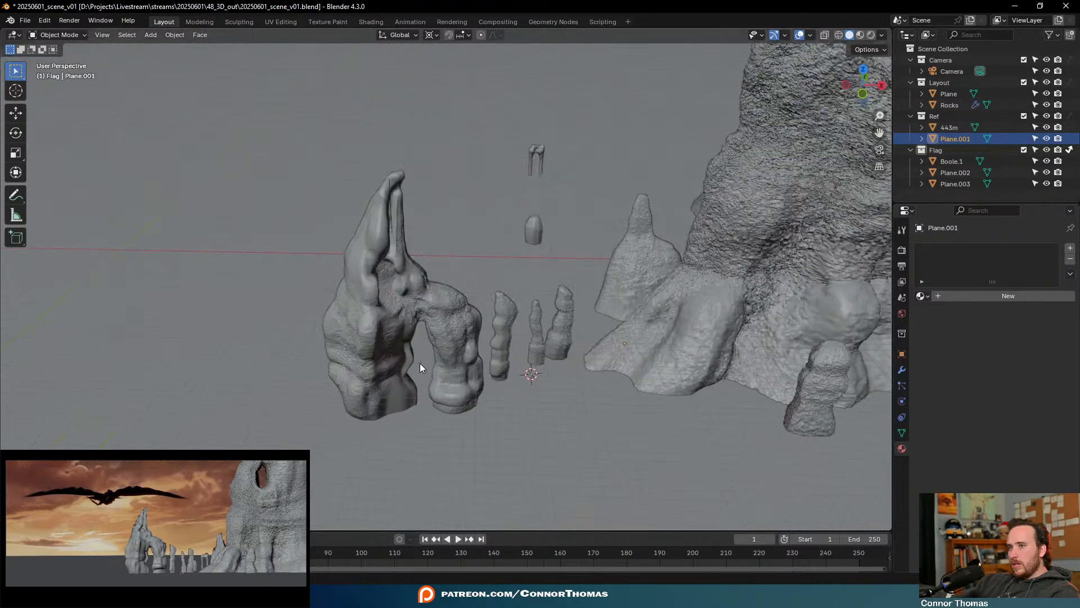
click(952, 93)
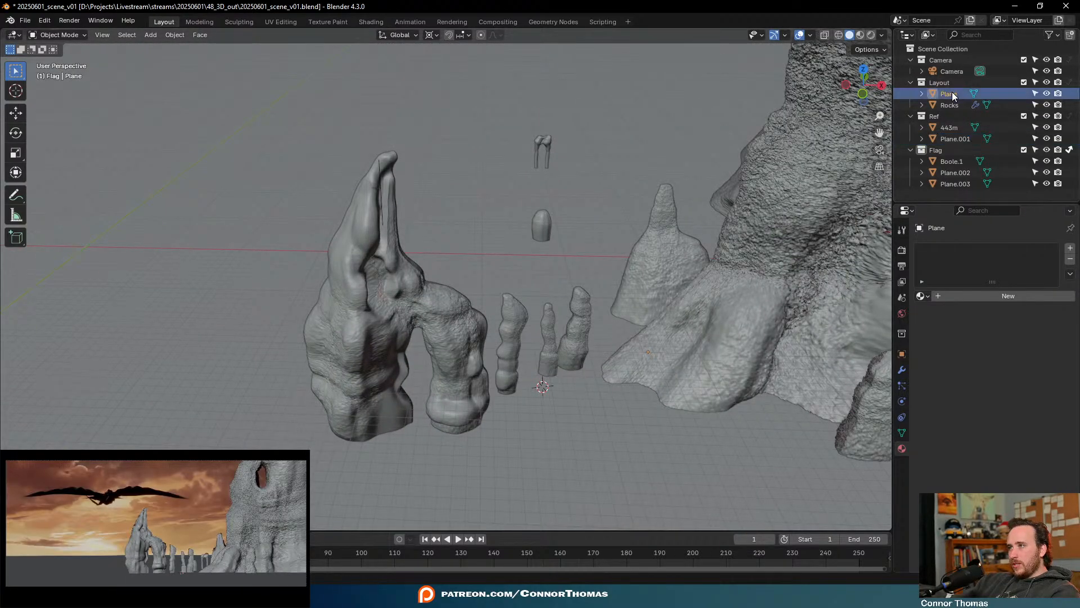
click(949, 105)
click(953, 92)
key(h)
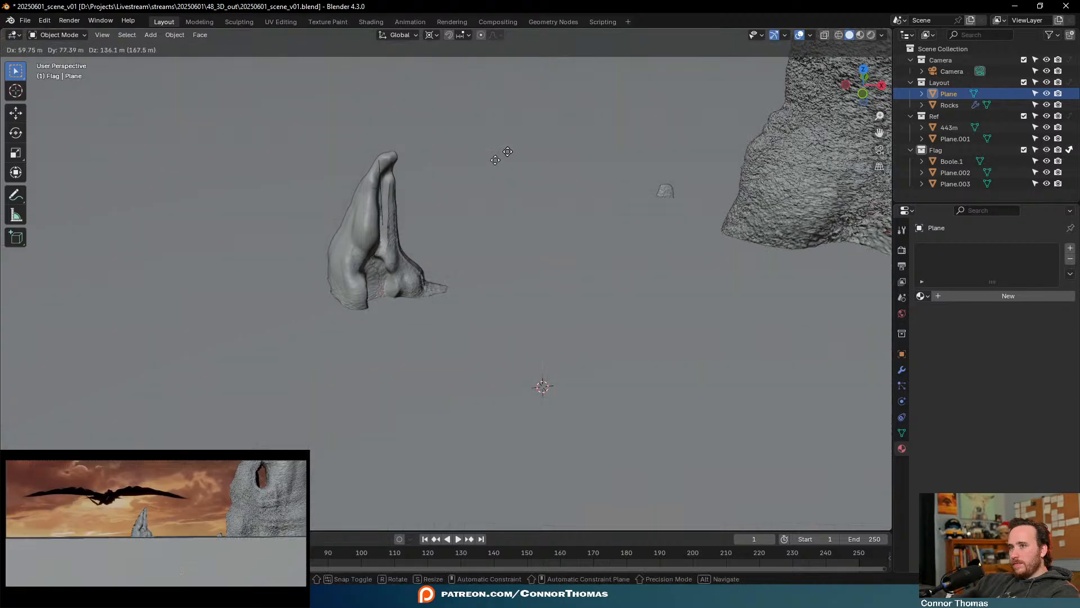
key(alt+h)
double_click(950, 93)
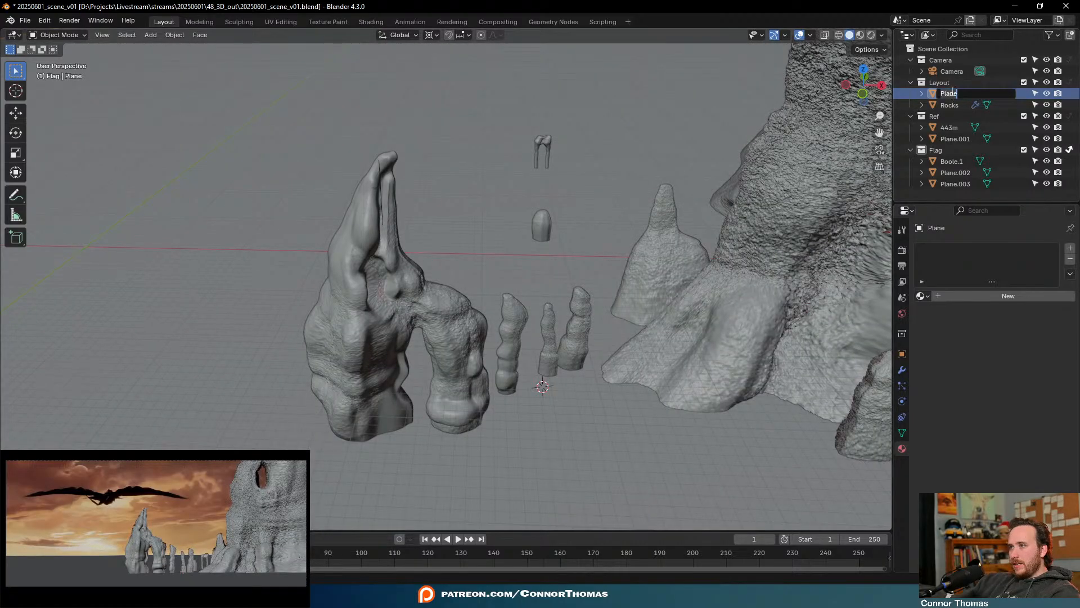
text(Water)
key(Return)
Change the transform pivot point away from the 3D cursor and enlarge Plane.001 in the Ref collection to locate it
scroll(615, 231, down, 6)
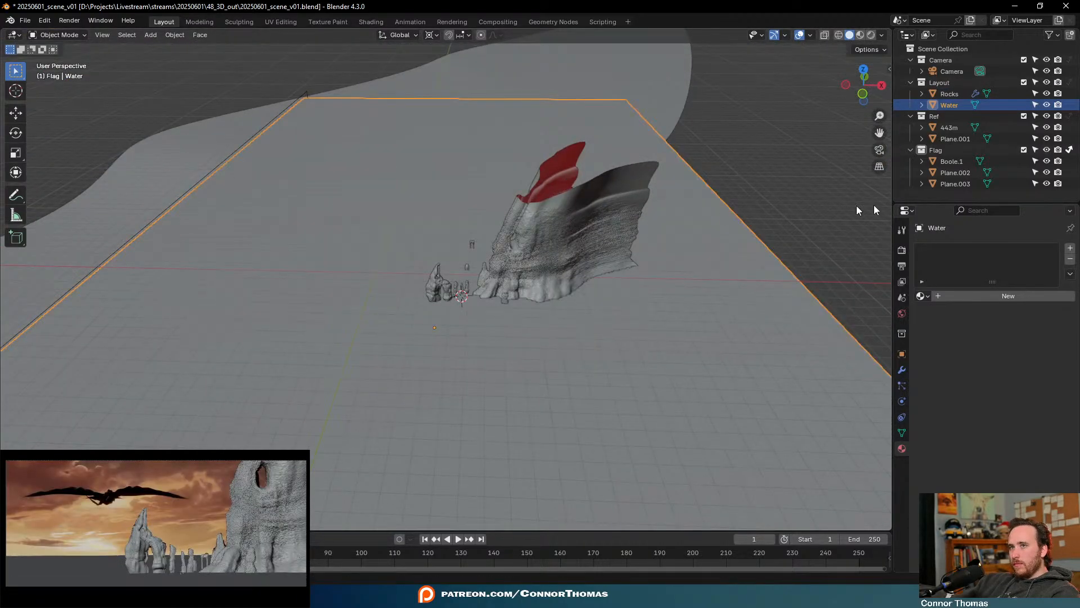
click(953, 141)
key(g)
right_click(472, 312)
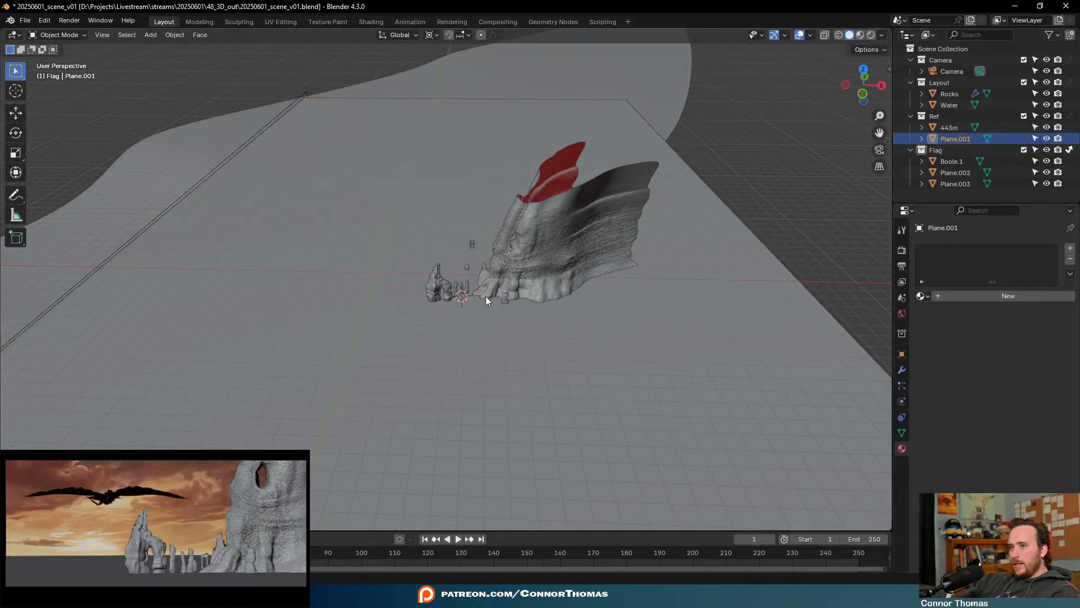
click(436, 39)
click(454, 100)
key(s)
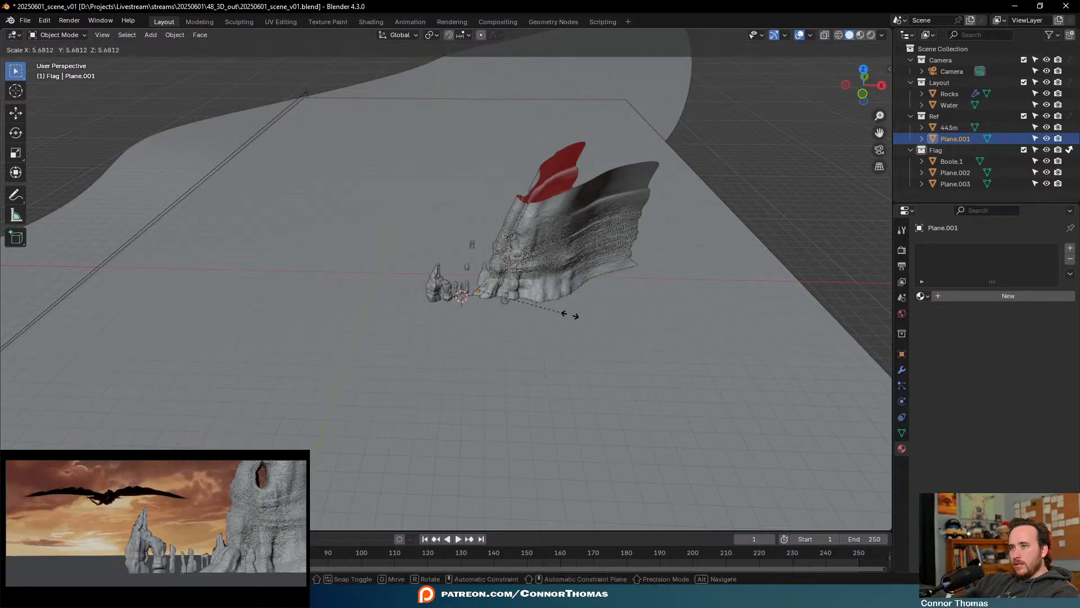
click(454, 459)
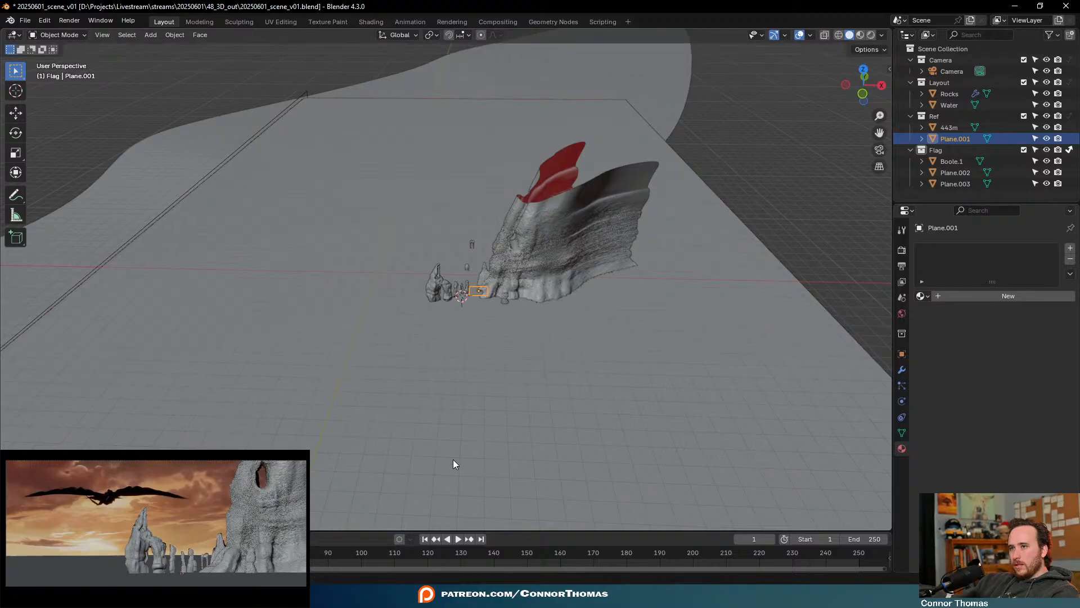
Frame Plane.001 beside the rocks and delete it from the scene
key(KP_Decimal)
scroll(449, 179, down, 3)
key(x)
click(455, 178)
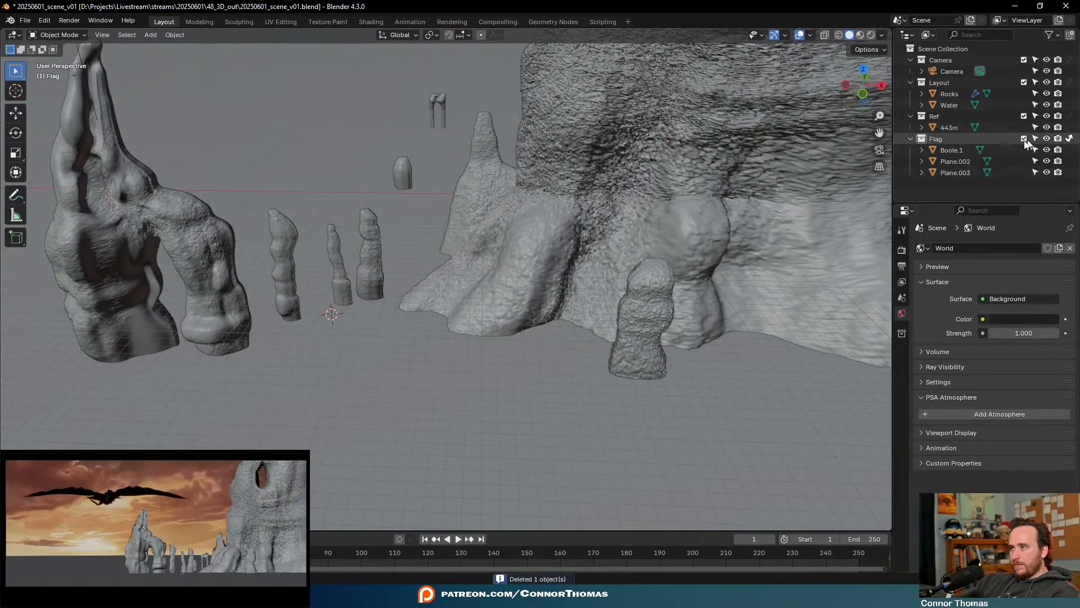
Locate the dragon object Boole.1 beside the spire and rename it as Toothless
click(956, 149)
key(KP_Decimal)
scroll(534, 231, down, 3)
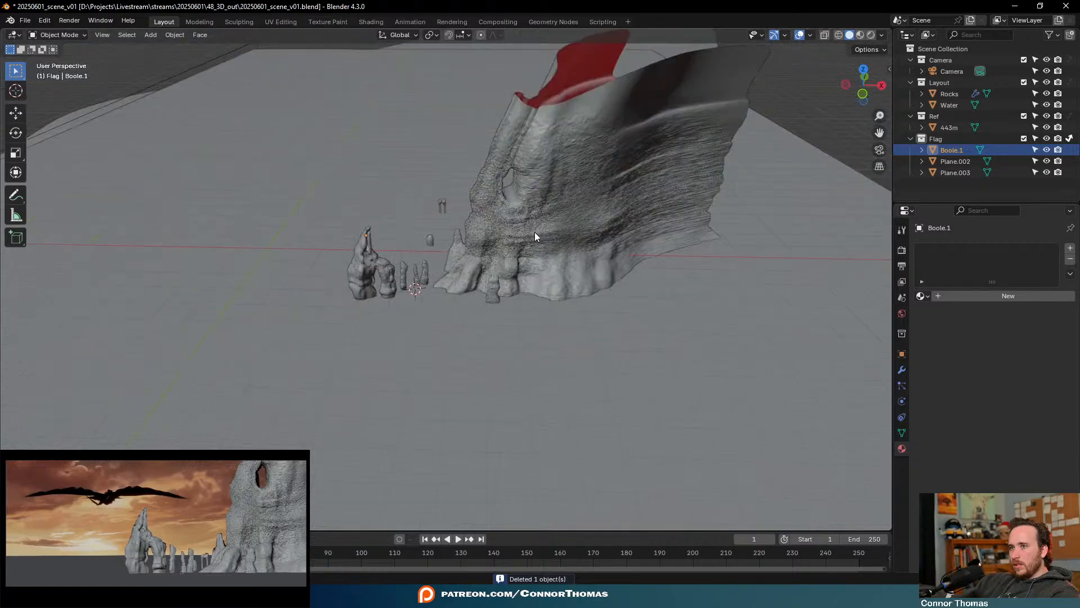
scroll(424, 284, up, 1)
key(KP_Decimal)
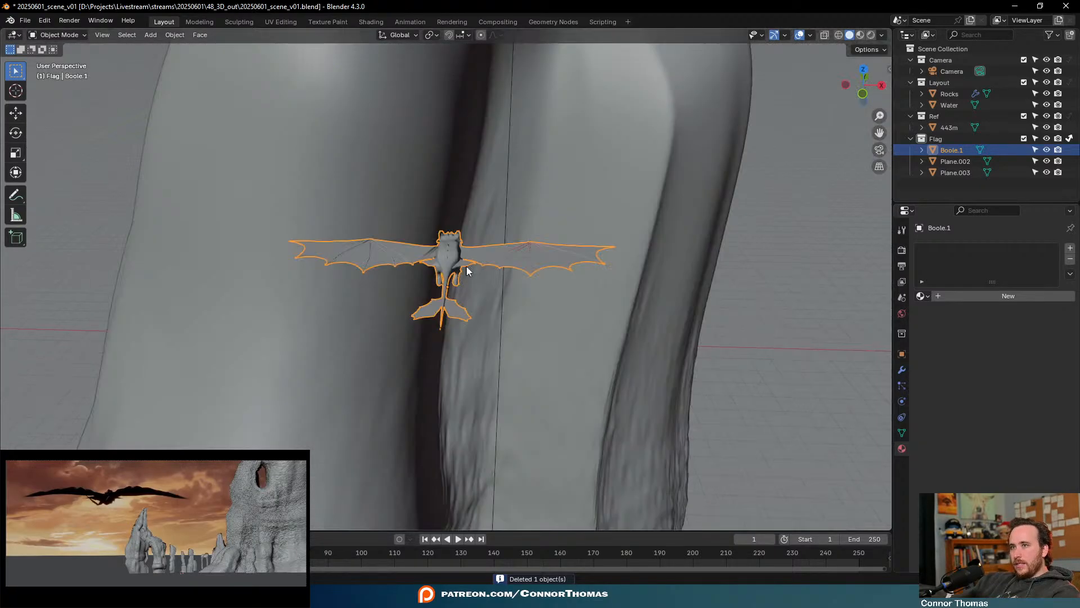
scroll(478, 287, down, 3)
double_click(949, 150)
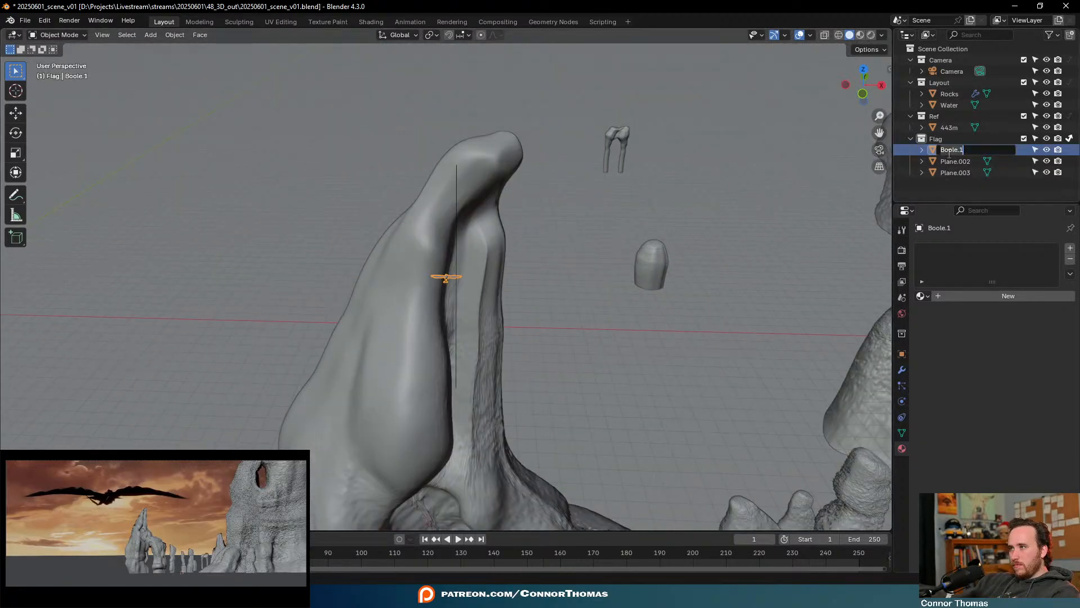
text(Toothless)
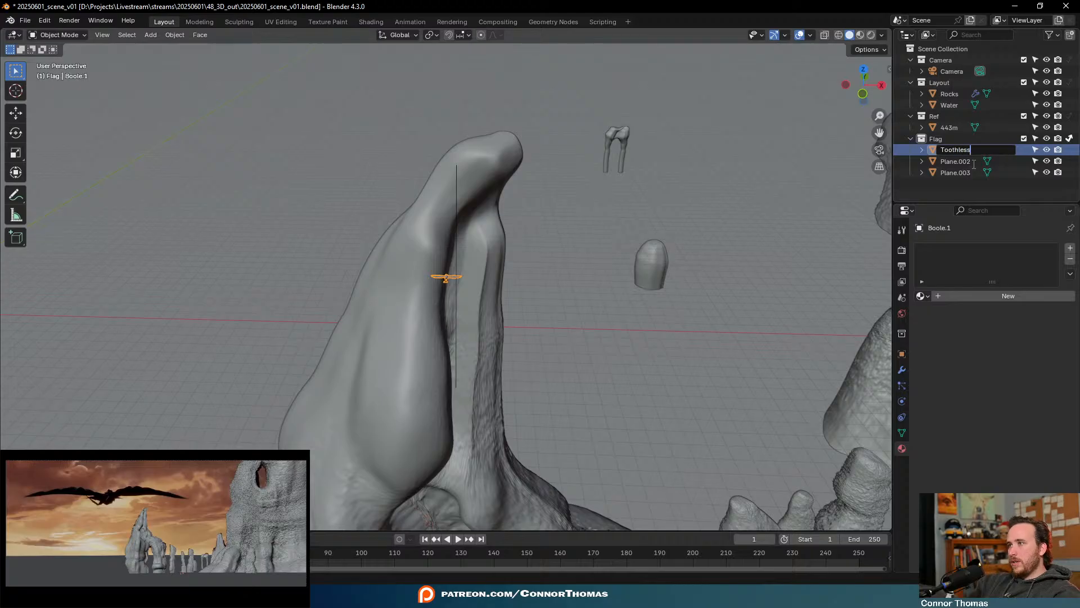
key(Return)
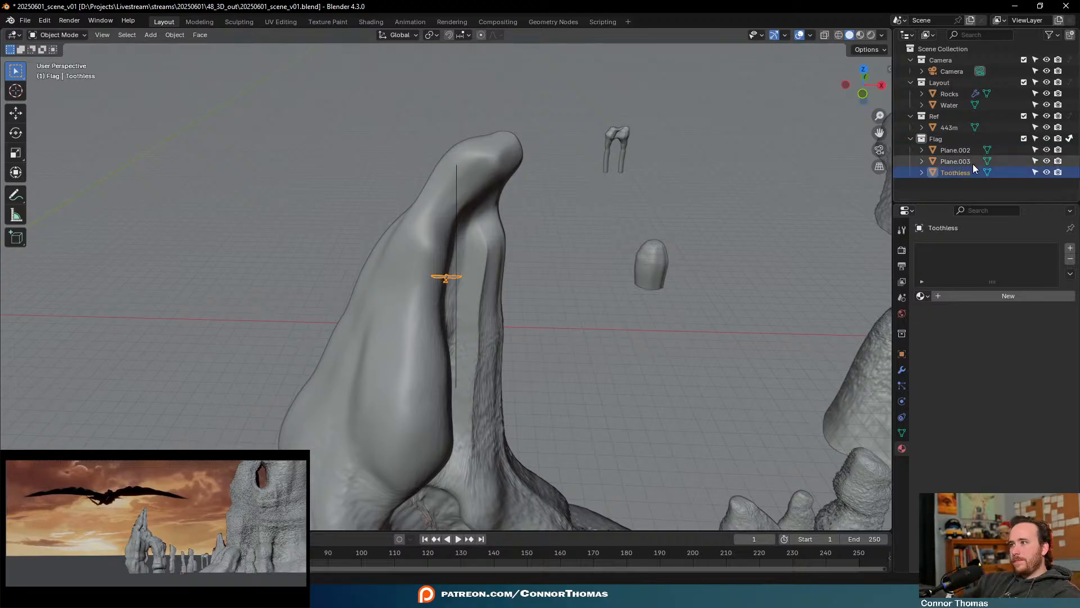
Create a new collection in the scene and name it Char
right_click(928, 195)
click(934, 193)
double_click(950, 187)
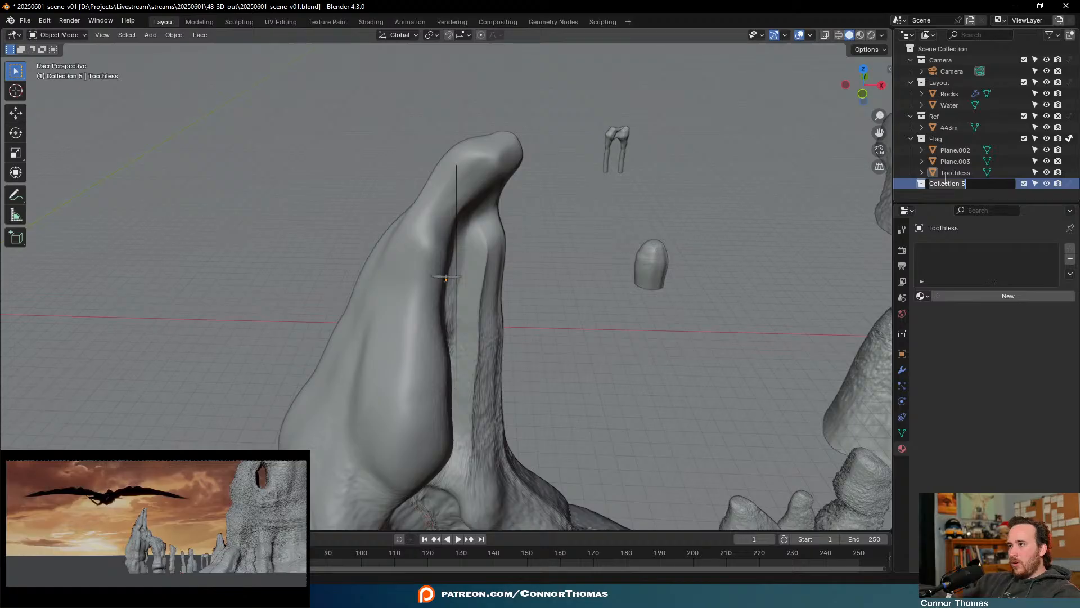
key(BackSpace)
text(Char)
key(Return)
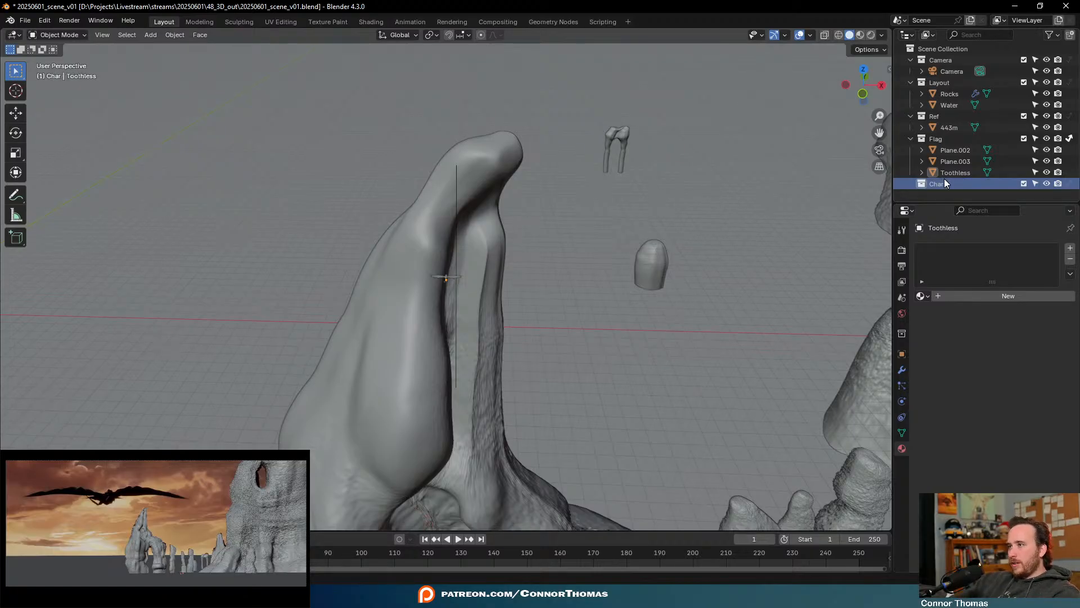
Move Toothless into the Char collection, place that collection directly after Camera, and select the dragon beside the rock spire
drag(967, 174, 941, 79)
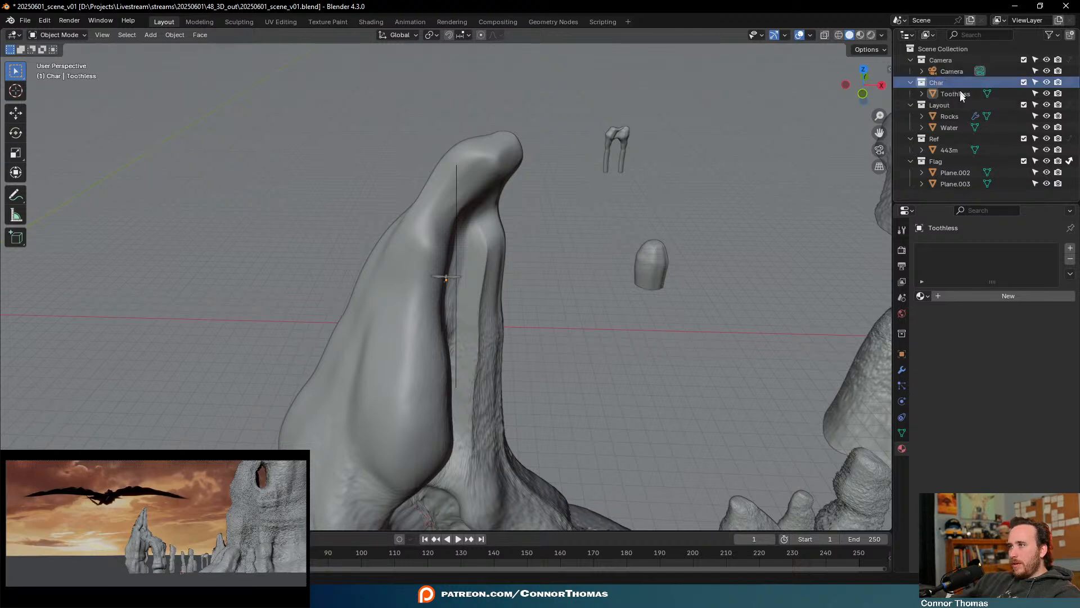
click(933, 192)
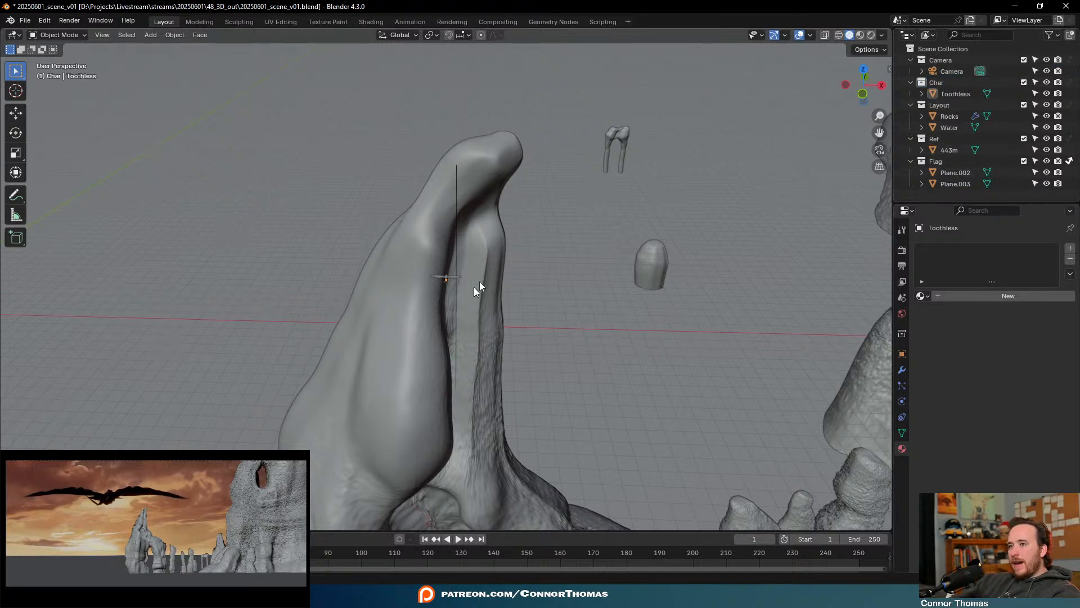
click(449, 281)
middle_drag(462, 274, 491, 339)
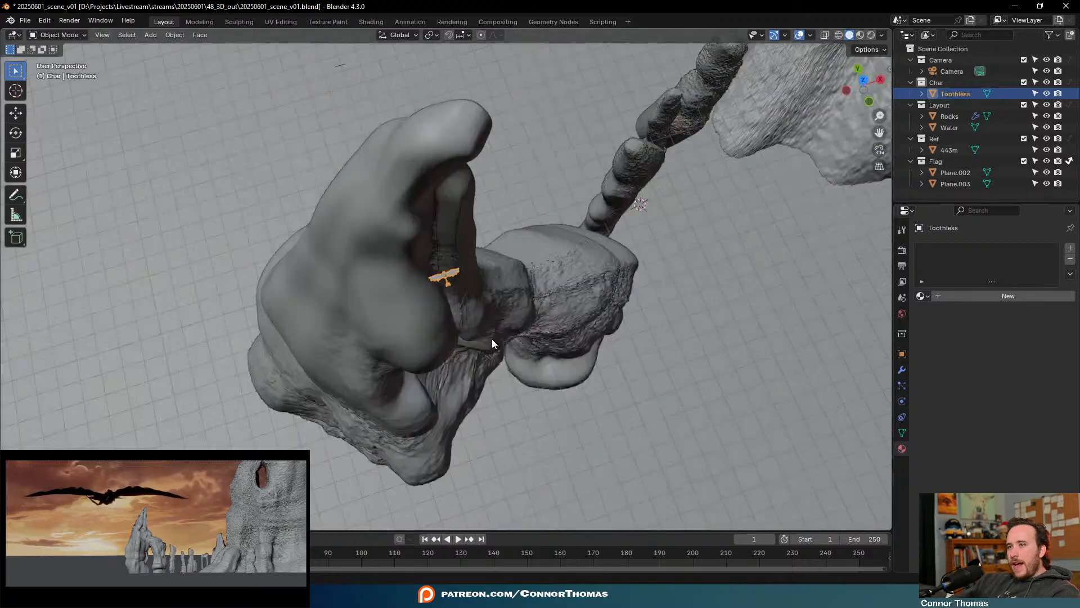
Scale the line geometry of Plane.003 in the Flag collection by a factor of 2 in Edit Mode
click(961, 183)
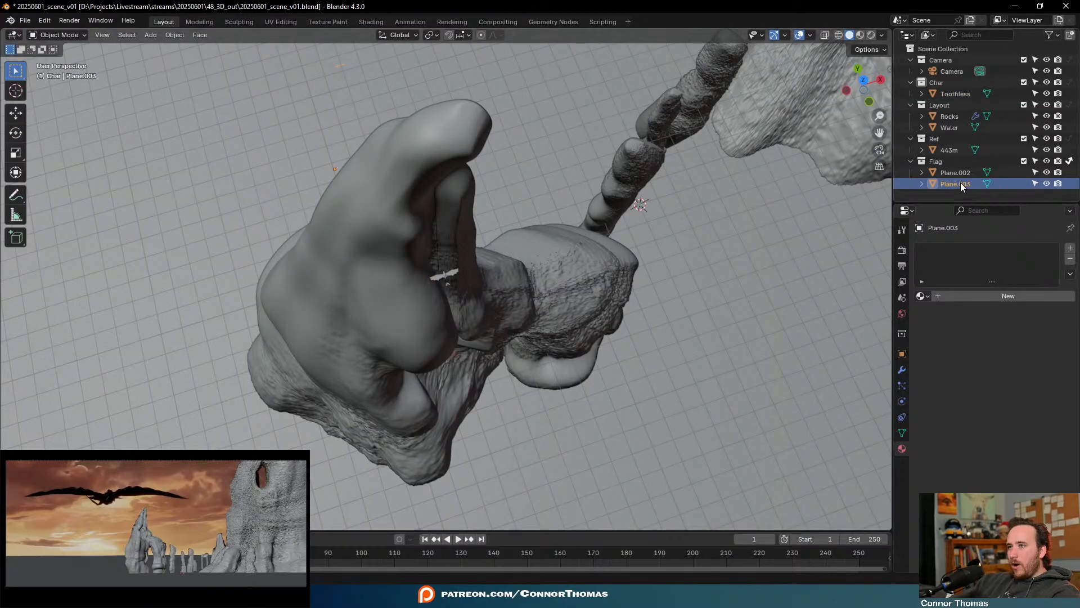
key(KP_Decimal)
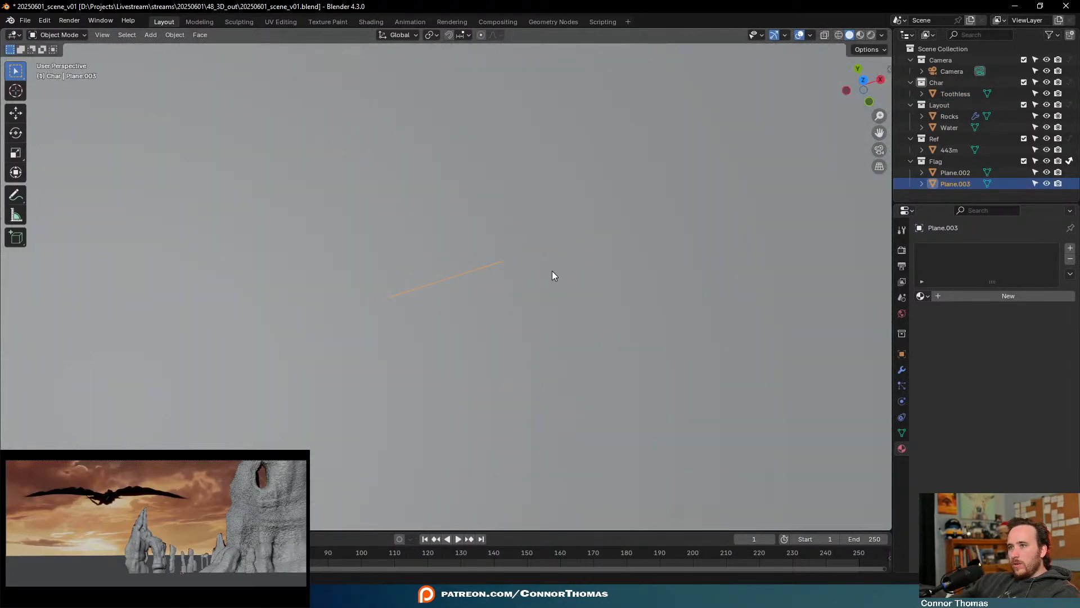
middle_drag(552, 275, 543, 275)
key(Tab)
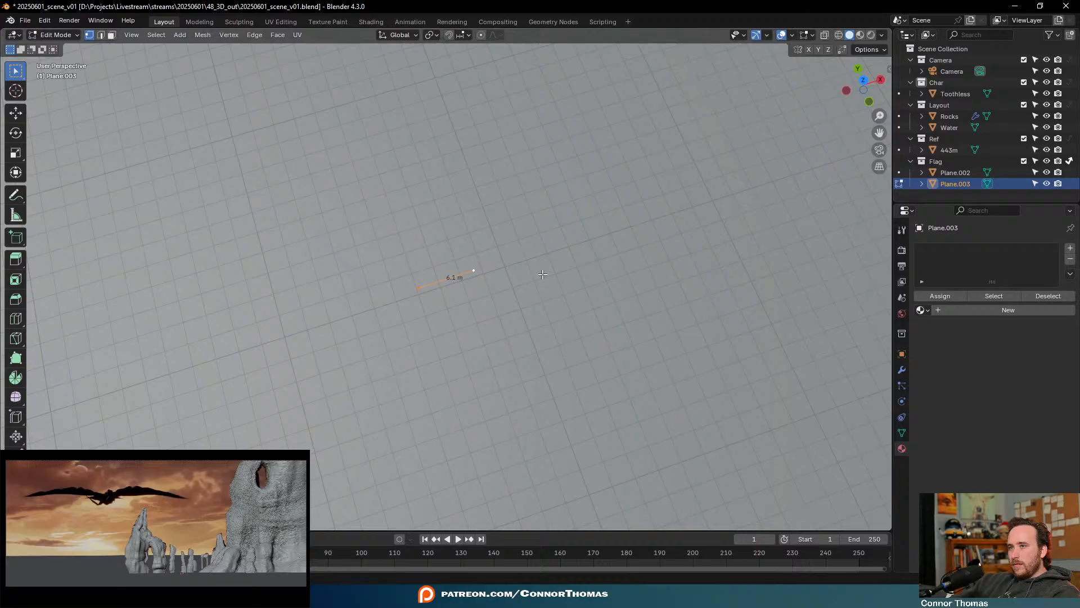
key(s)
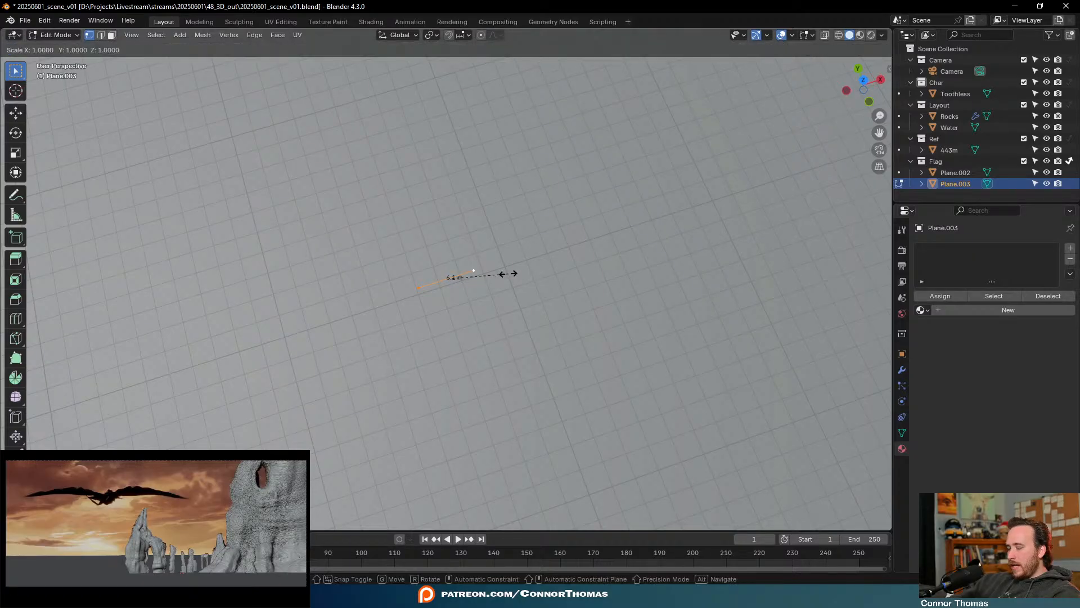
key(2)
key(Return)
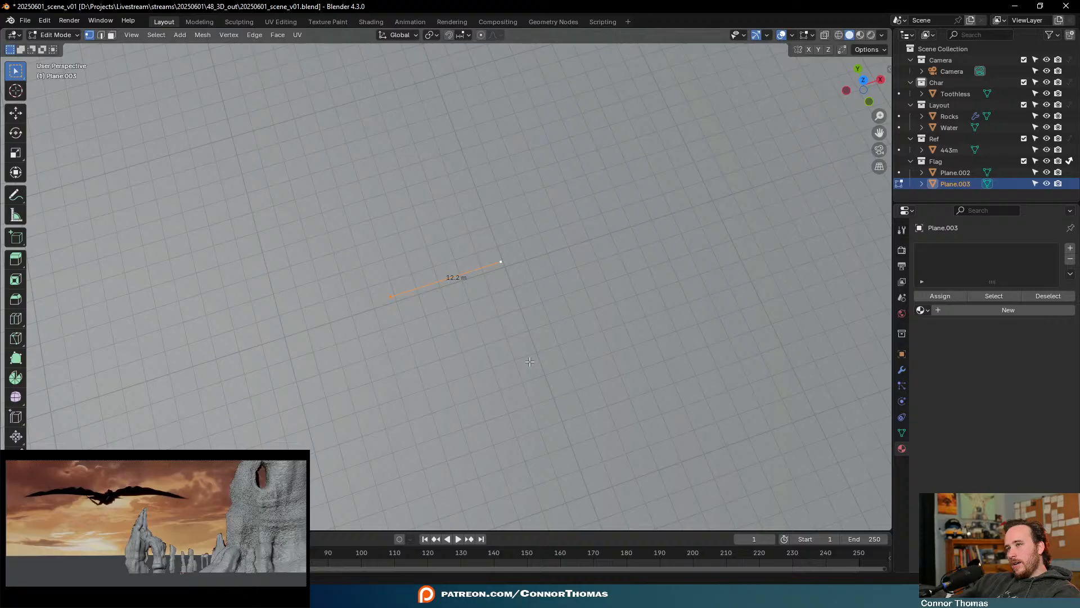
scroll(529, 362, down, 14)
key(Tab)
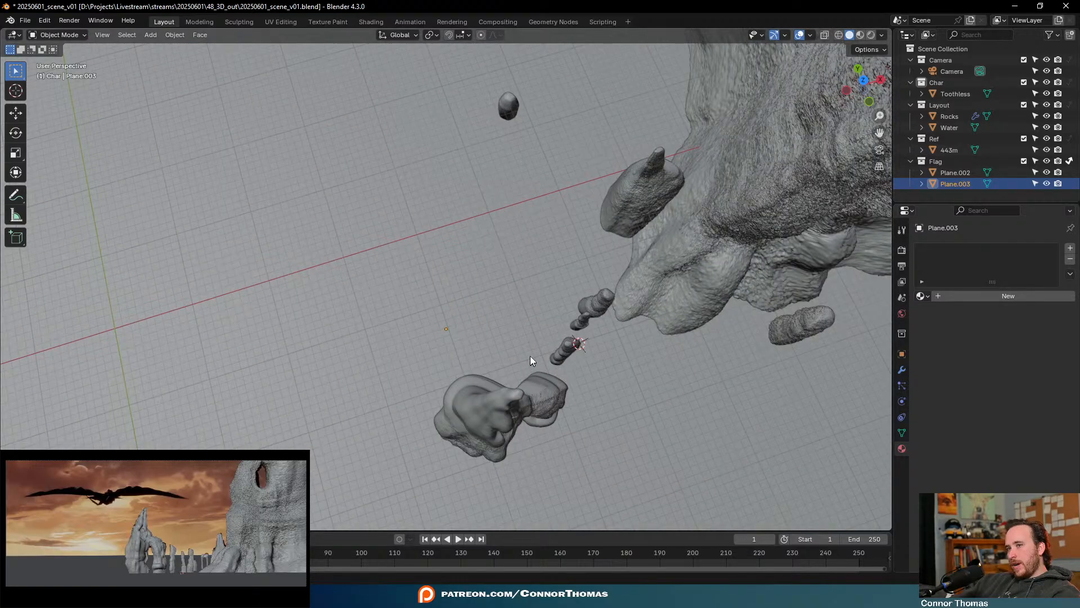
Move Toothless onto the Plane.003 reference line in top view and enlarge it to roughly match the line's length
click(515, 420)
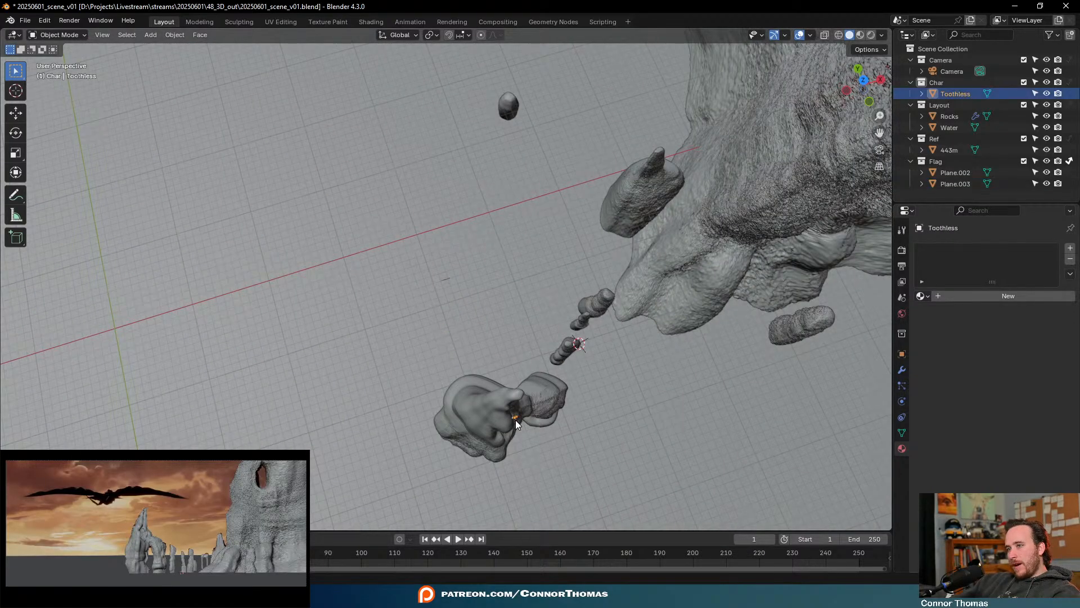
key(KP_7)
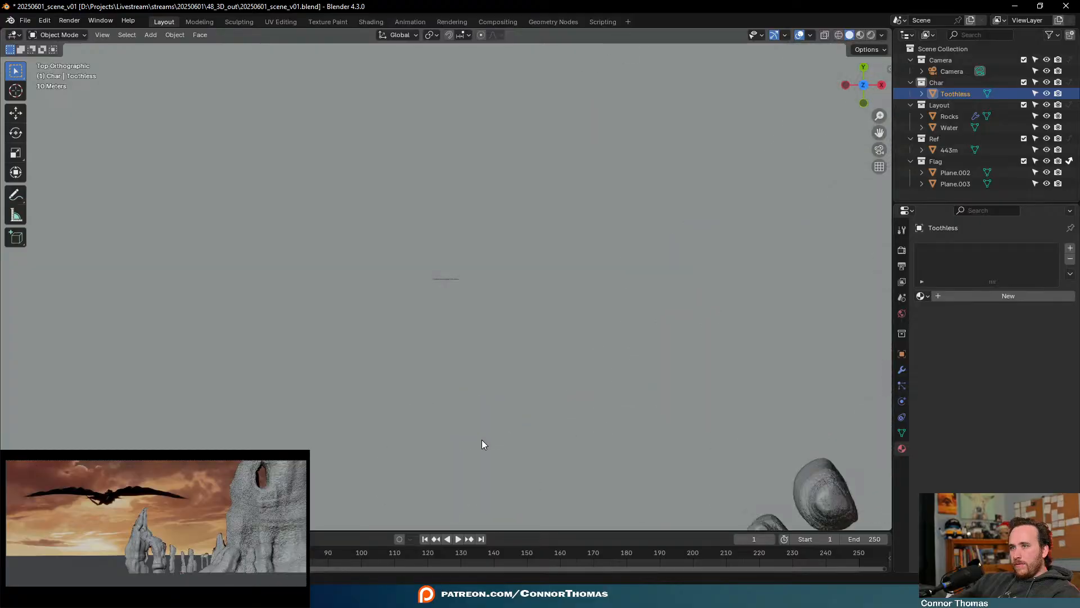
key(g)
click(473, 355)
scroll(473, 349, up, 5)
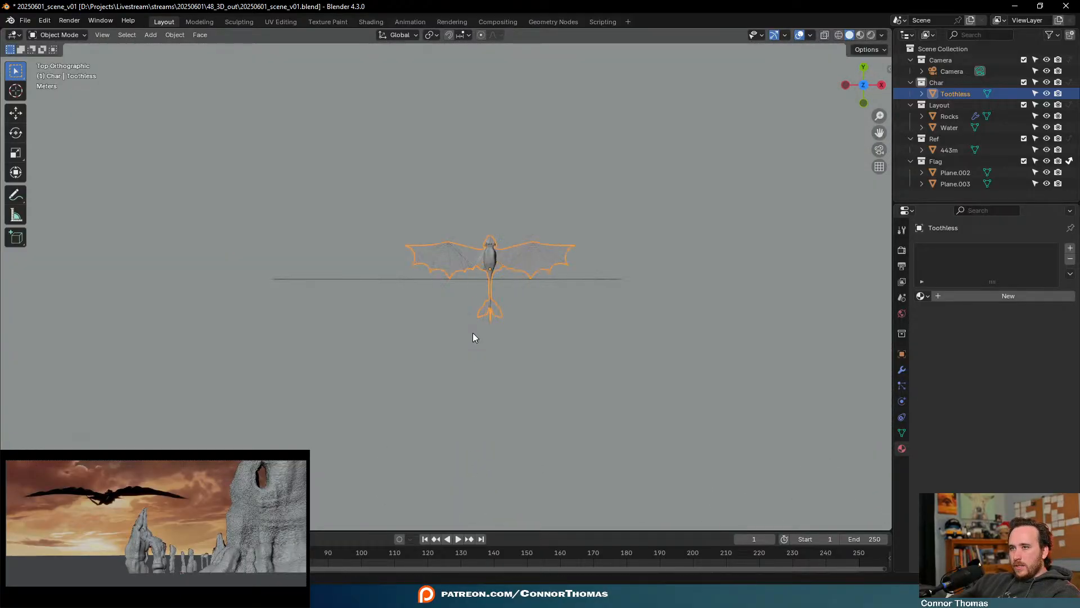
key(s)
click(605, 324)
key(g)
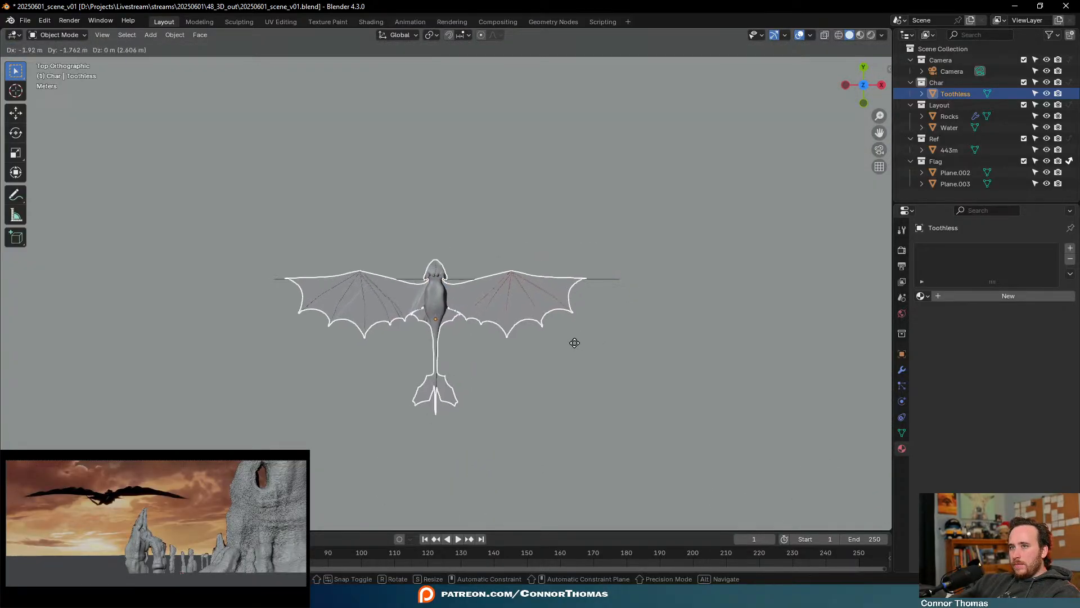
click(592, 345)
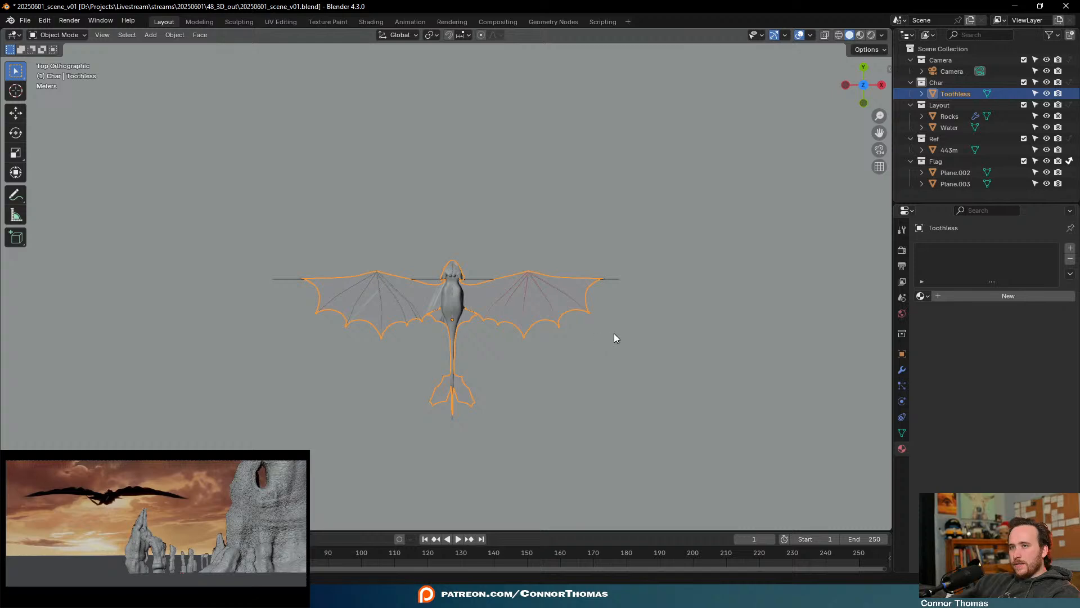
Fine-tune Toothless's position and scale so the wingspan matches the full length of the reference line
key(g)
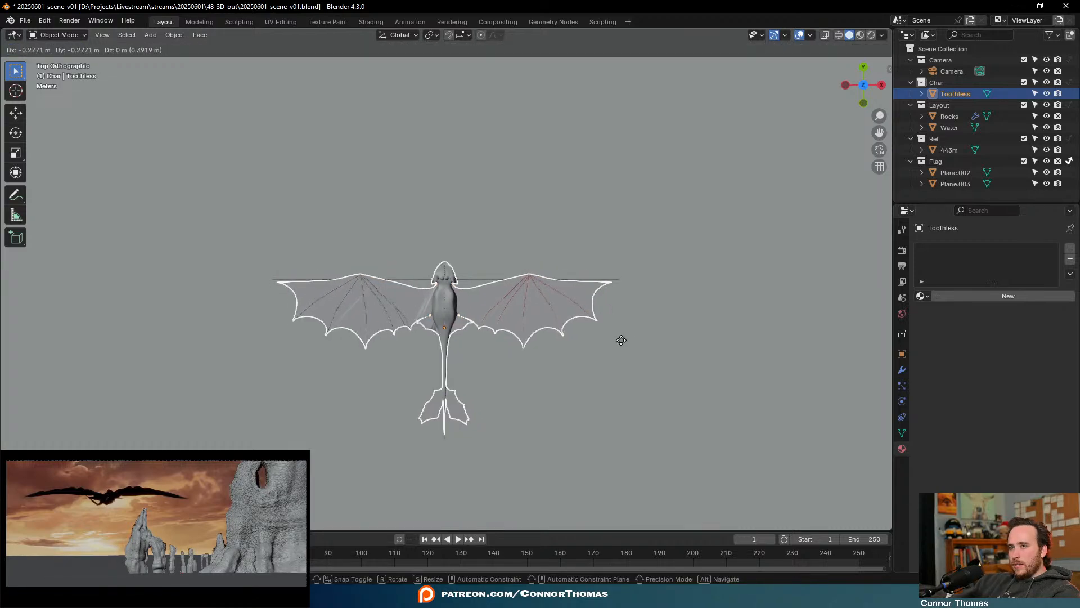
click(621, 340)
key(s)
click(631, 336)
key(g)
click(634, 331)
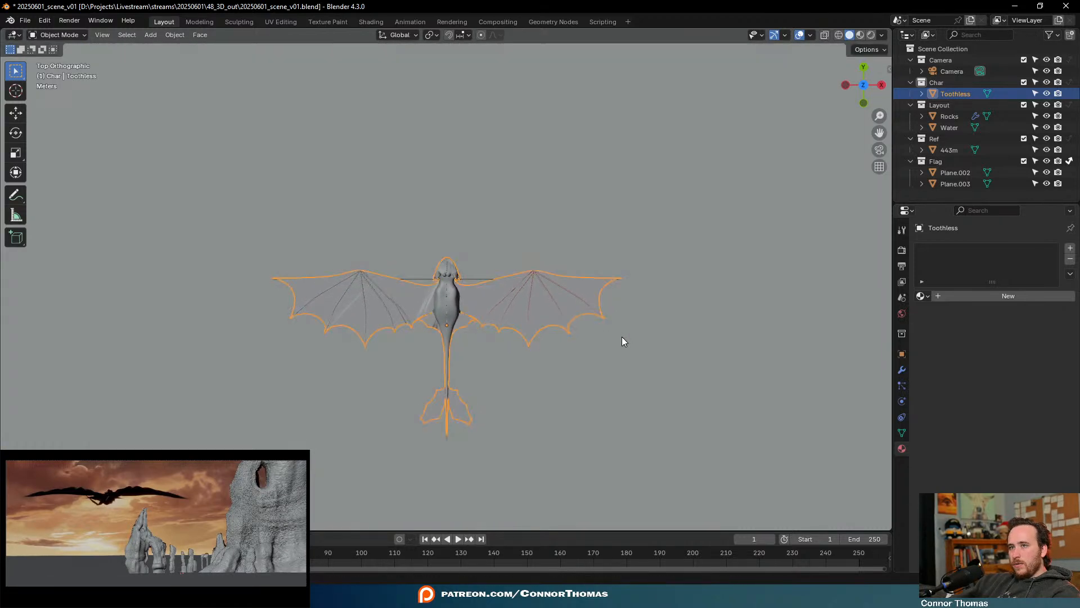
Move Toothless off the reference line to the open area in front of the rocks and rotate it in top view
scroll(525, 359, down, 15)
key(g)
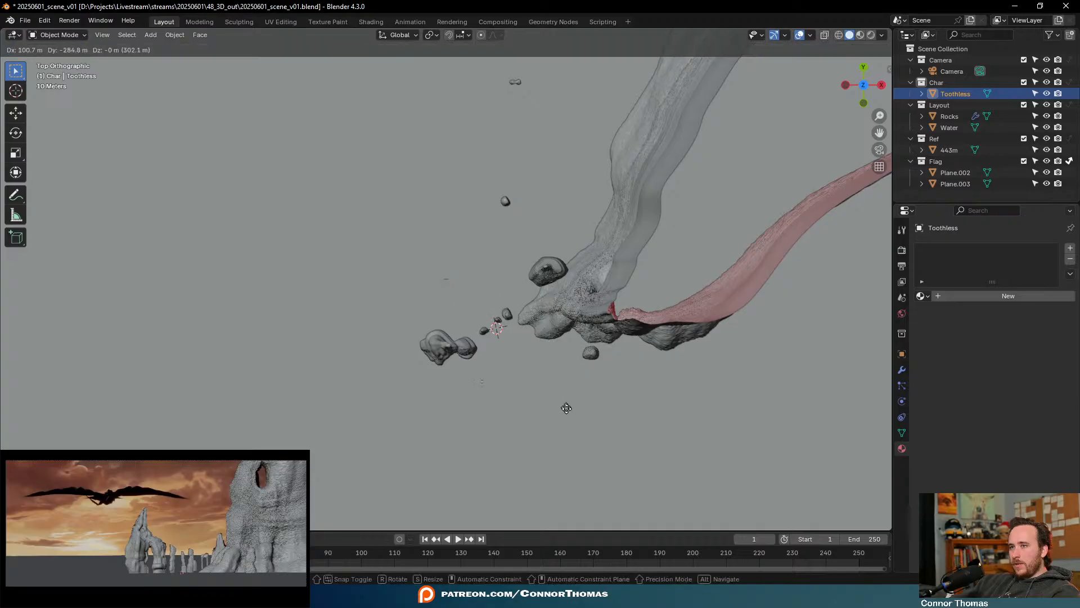
click(557, 431)
key(s)
click(537, 415)
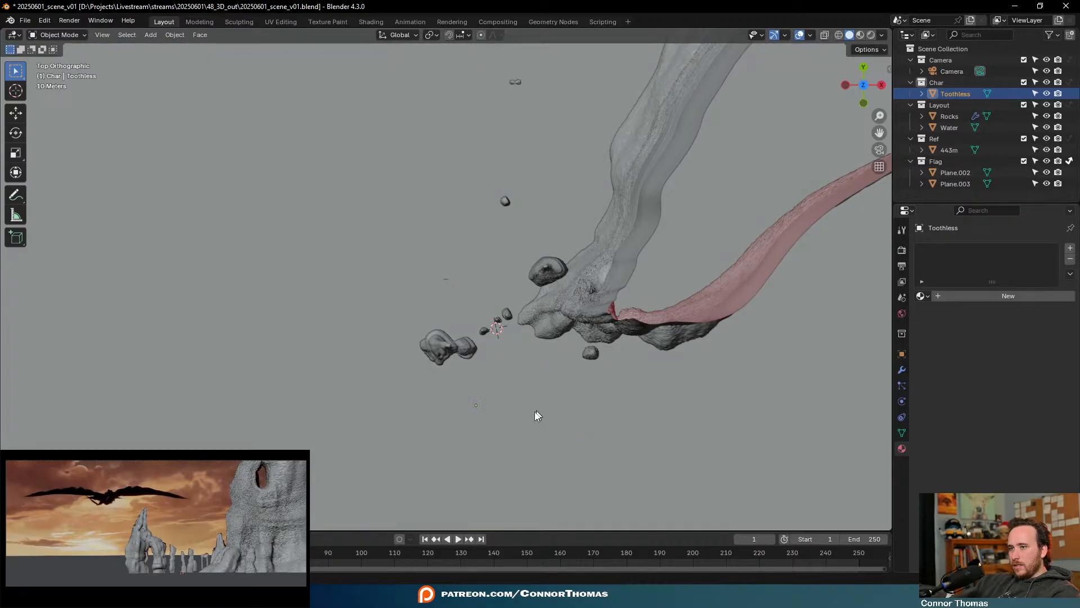
key(r)
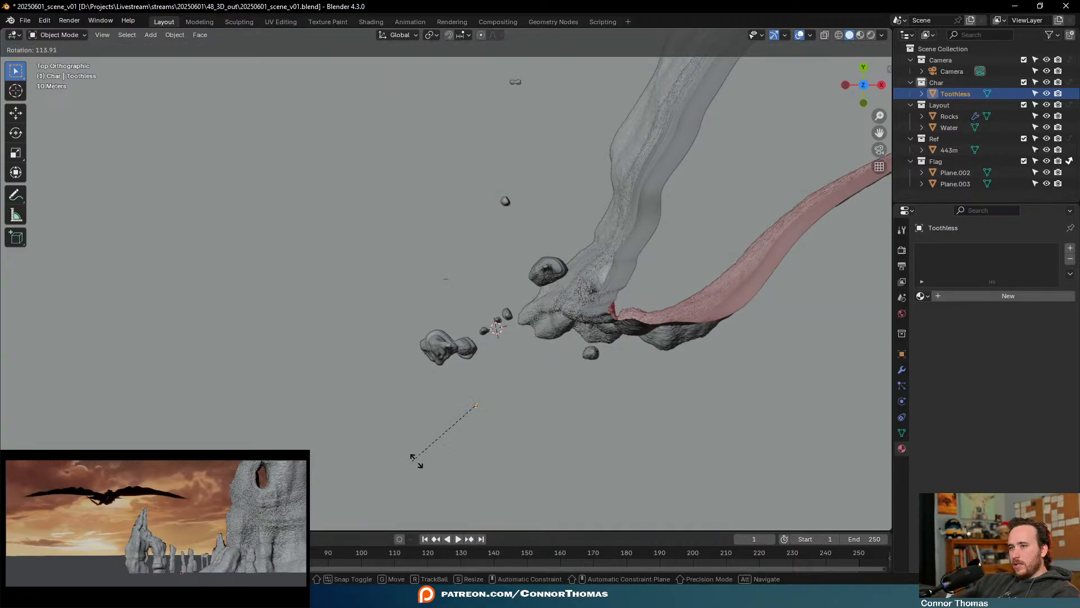
click(411, 379)
Raise Toothless above the water to the height of the tall rock spire's upper part
middle_drag(525, 495, 503, 356)
key(g)
click(539, 347)
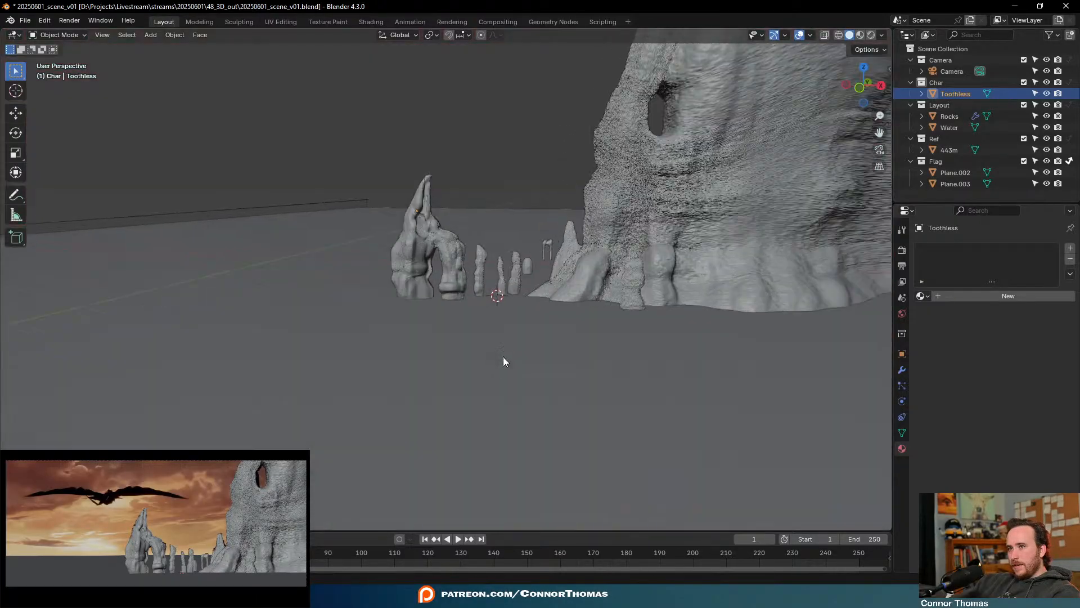
scroll(452, 324, up, 5)
middle_drag(453, 322, 470, 332)
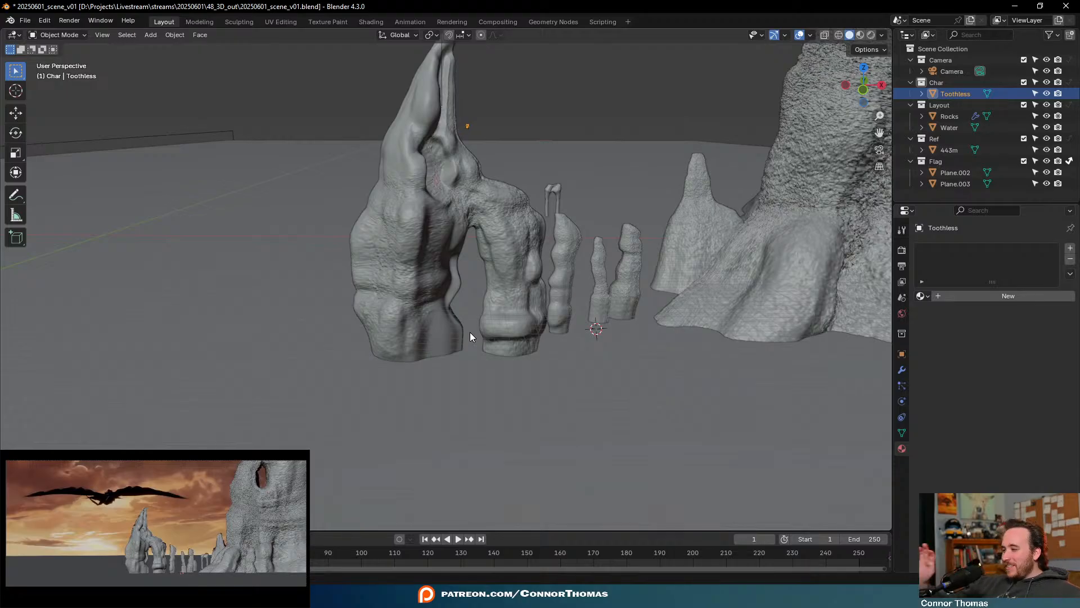
Switch the viewport to wireframe and enlarge the Camera object so that its frustum can be seen, leaving nothing selected
scroll(490, 319, down, 12)
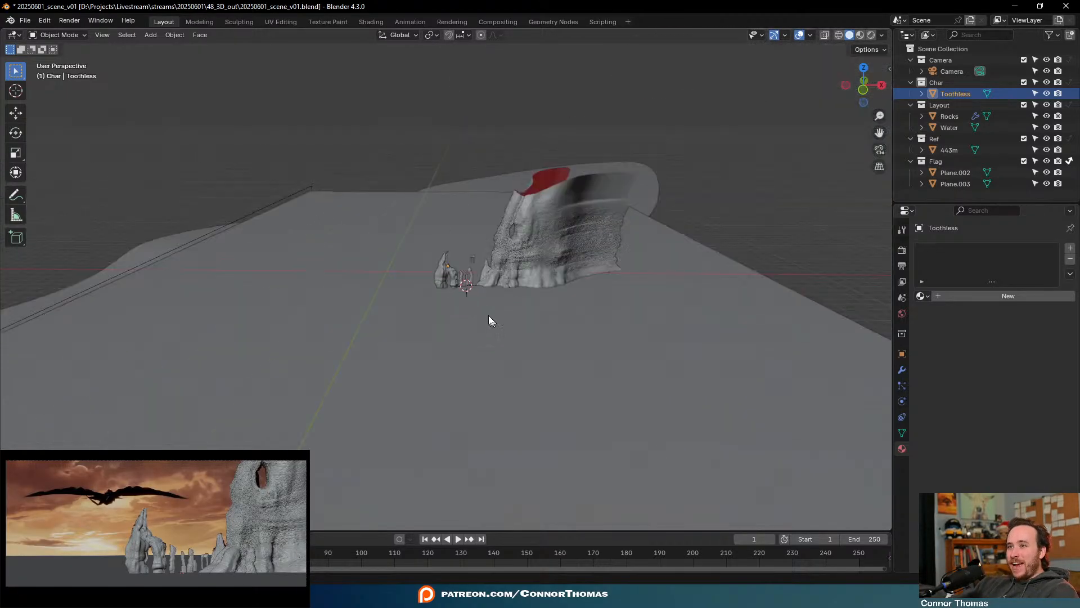
middle_drag(487, 317, 586, 388)
key(z)
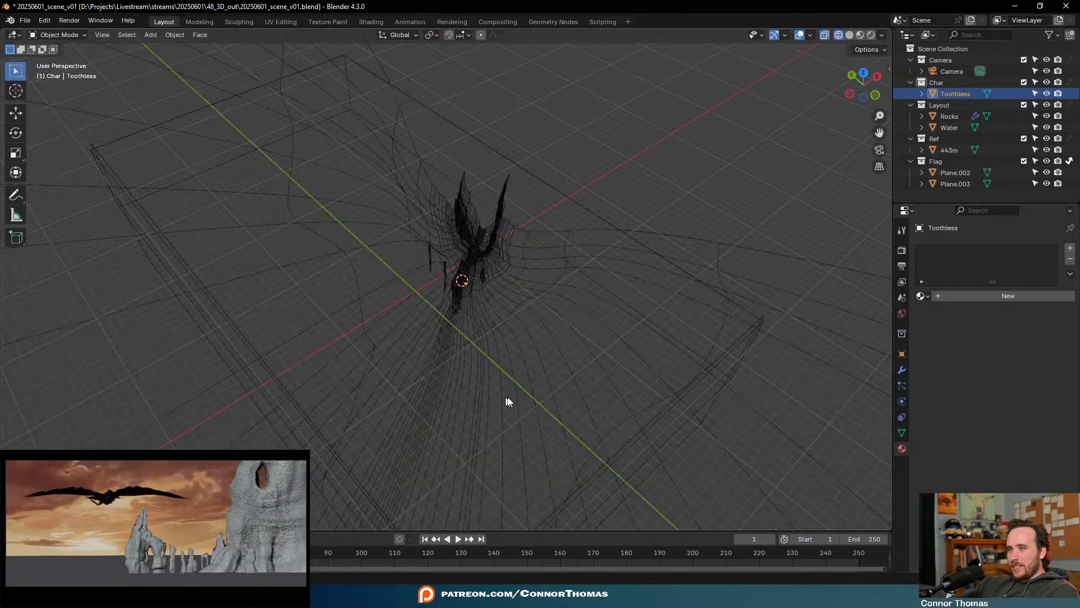
middle_drag(508, 399, 581, 415)
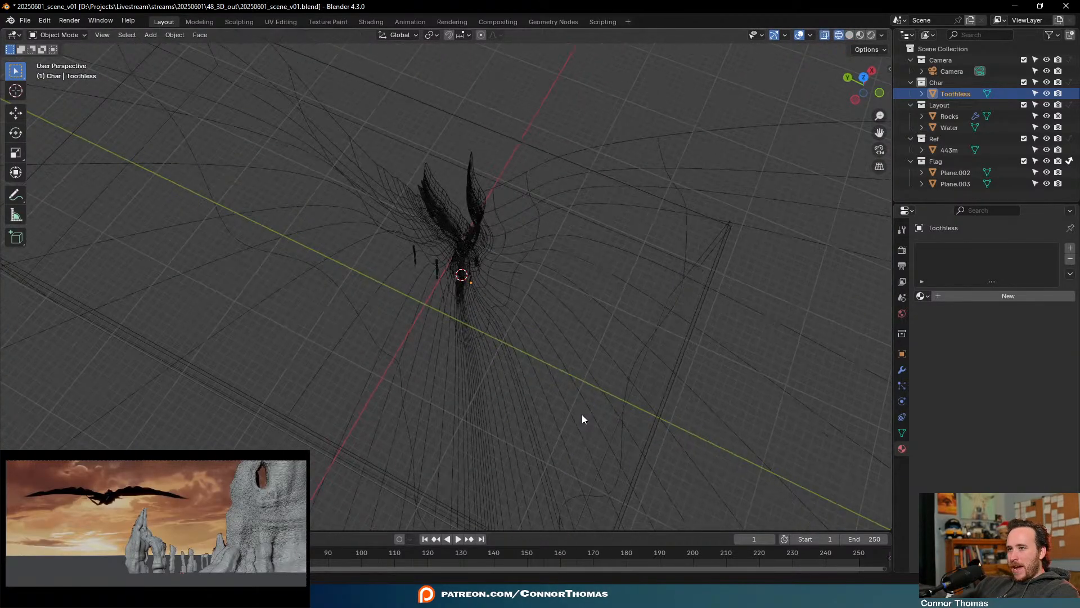
click(947, 70)
scroll(645, 343, down, 4)
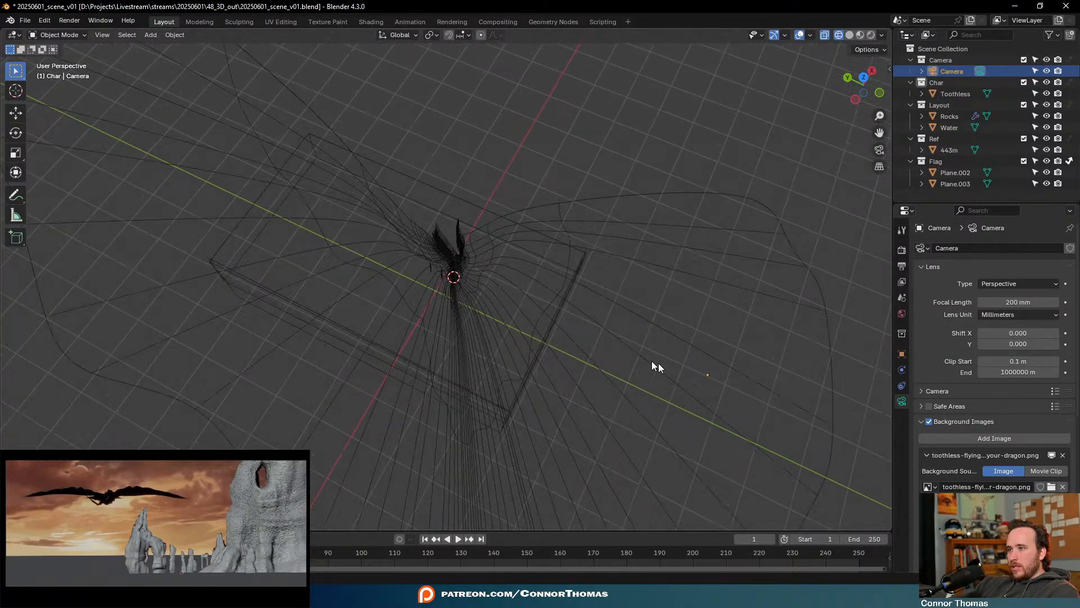
key(s)
click(758, 293)
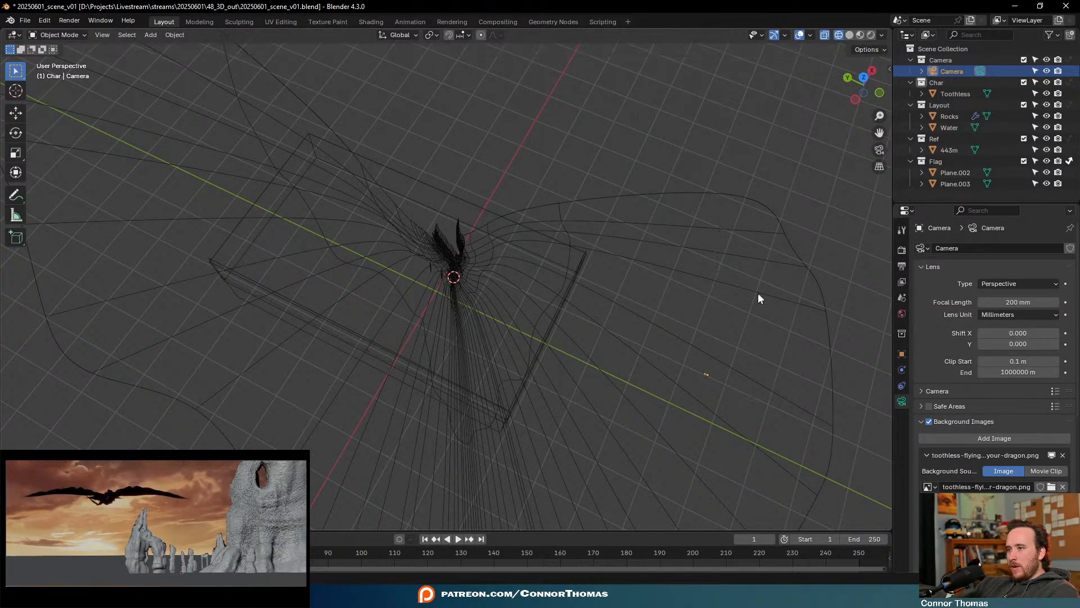
key(s)
click(753, 307)
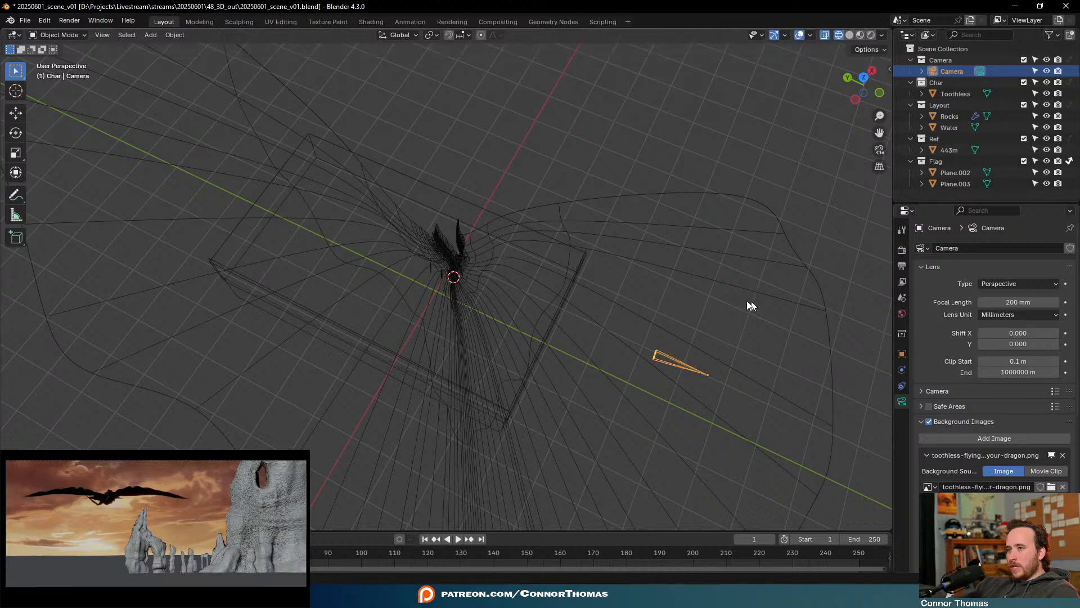
key(a)
key(alt+a)
Select Toothless and move it in top view to a spot just in front of the camera
middle_drag(717, 305, 543, 268)
scroll(542, 269, up, 8)
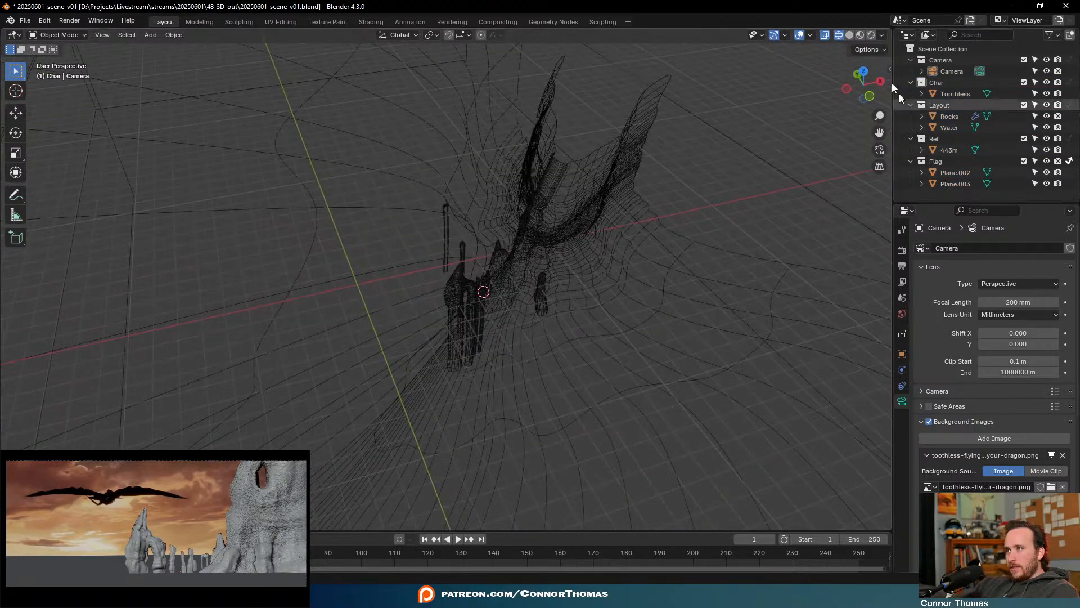
click(957, 93)
key(KP_5)
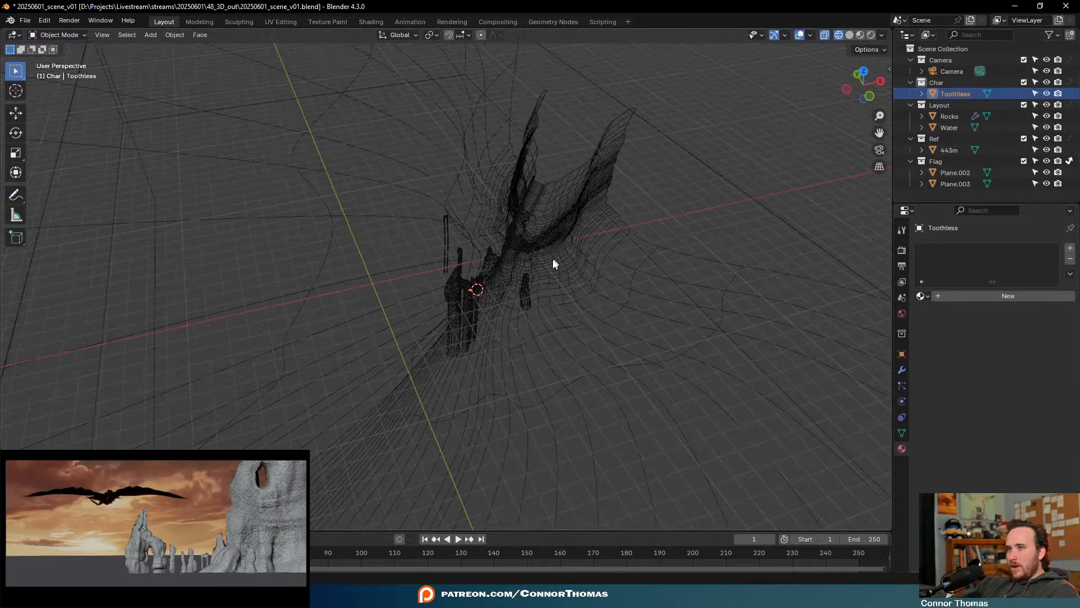
key(KP_7)
key(g)
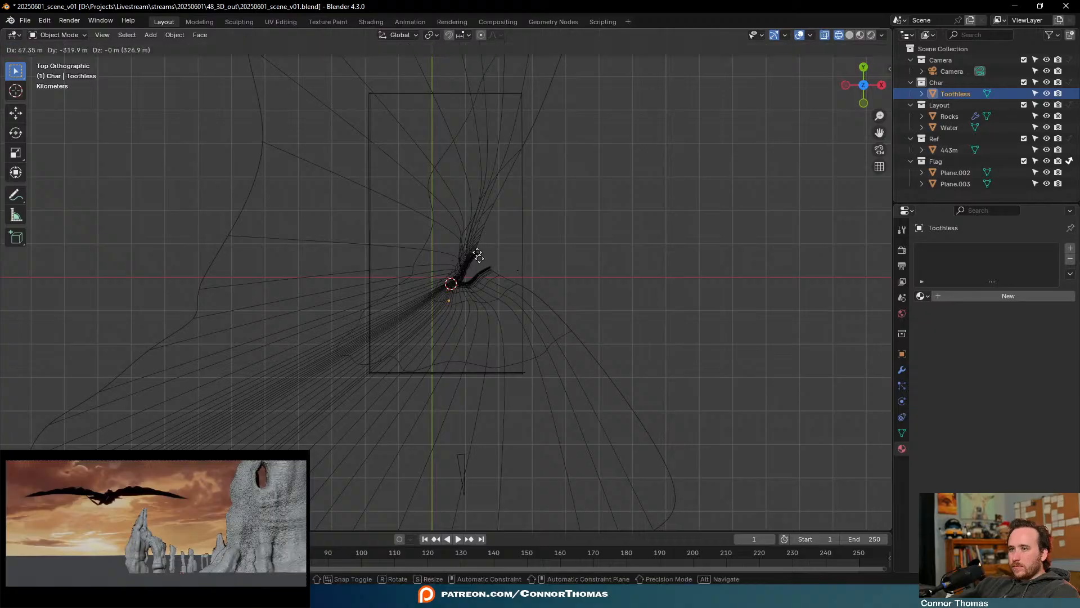
click(490, 376)
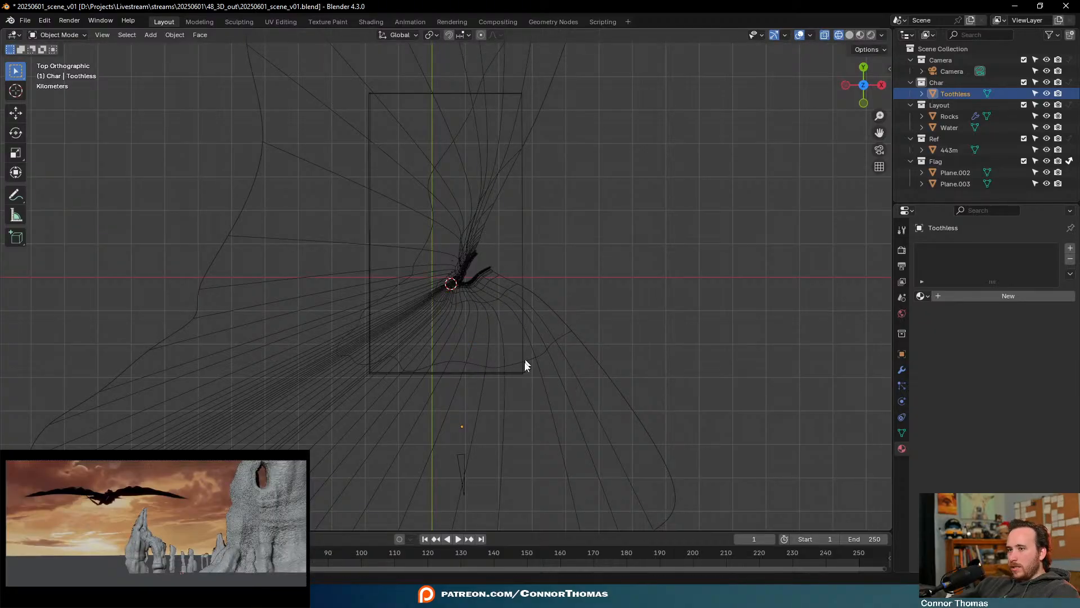
Raise Toothless toward the camera's line of sight and check its placement through the camera view
middle_drag(516, 422, 621, 322)
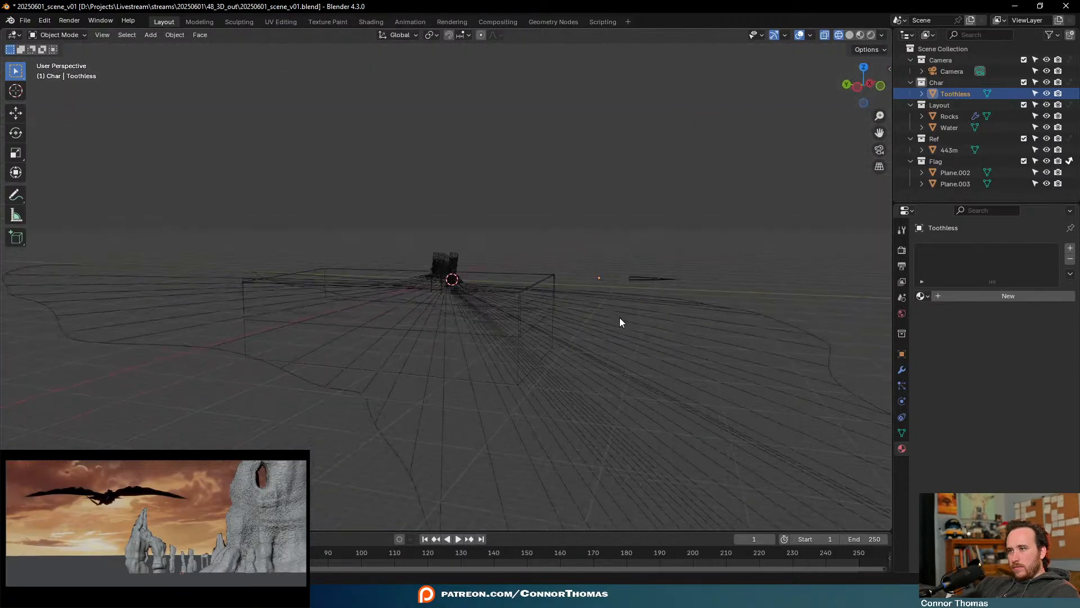
key(g)
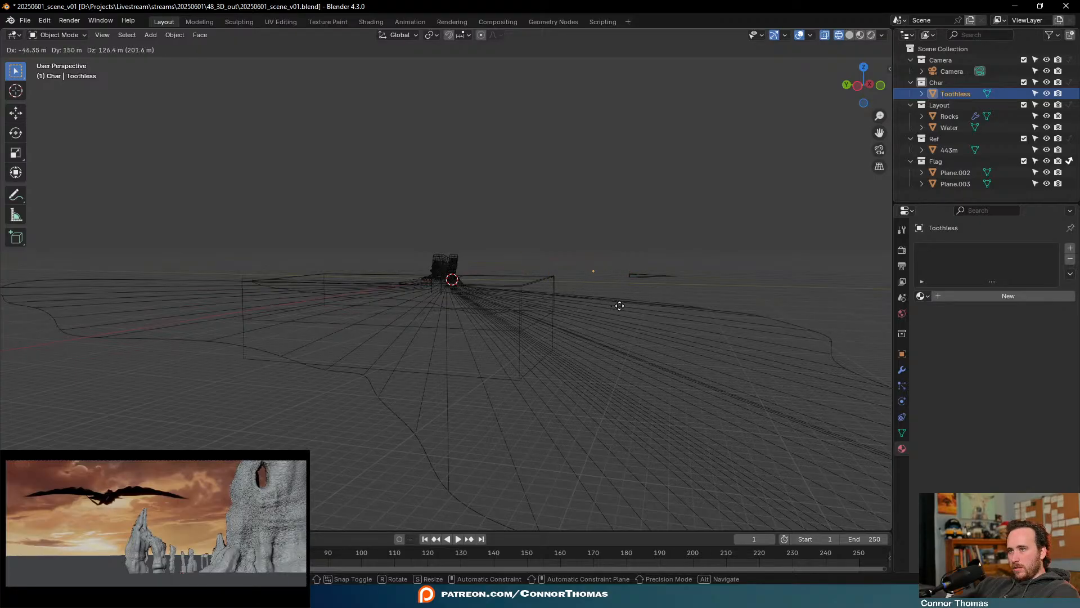
click(657, 308)
middle_drag(657, 309, 552, 310)
key(KP_0)
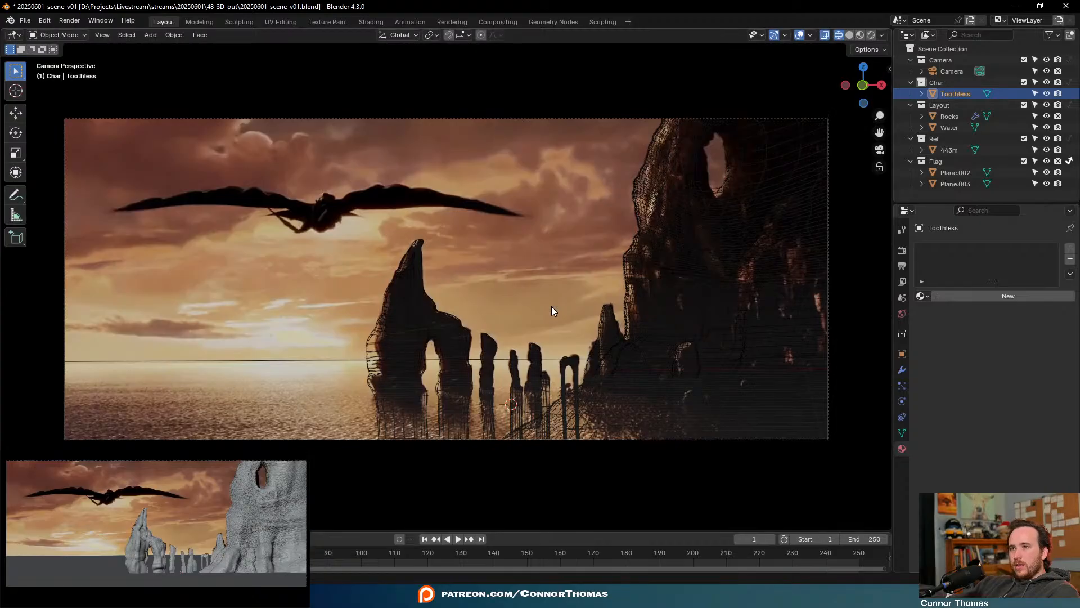
scroll(541, 301, down, 8)
scroll(545, 301, up, 3)
middle_drag(545, 300, 546, 303)
scroll(546, 303, down, 5)
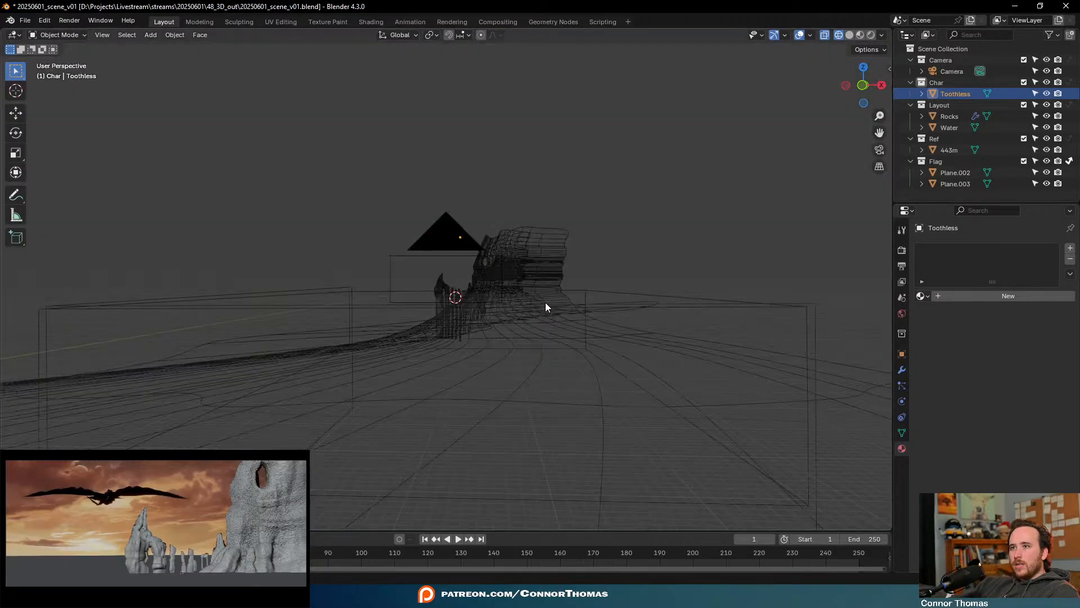
Lower Toothless toward the rock spires and shift it slightly toward negative X in the perspective view
scroll(546, 301, up, 4)
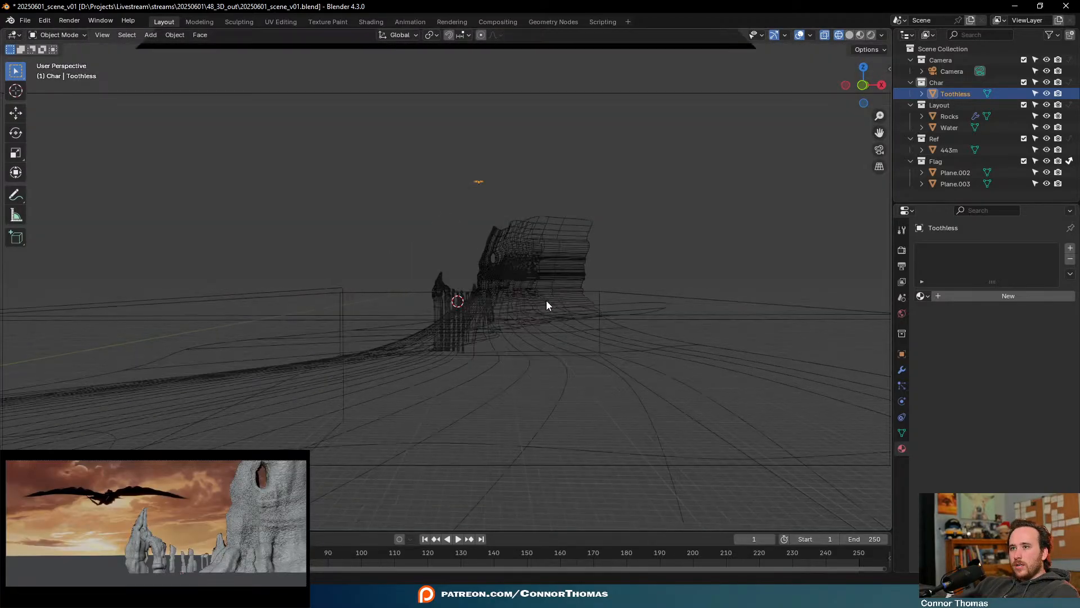
key(g)
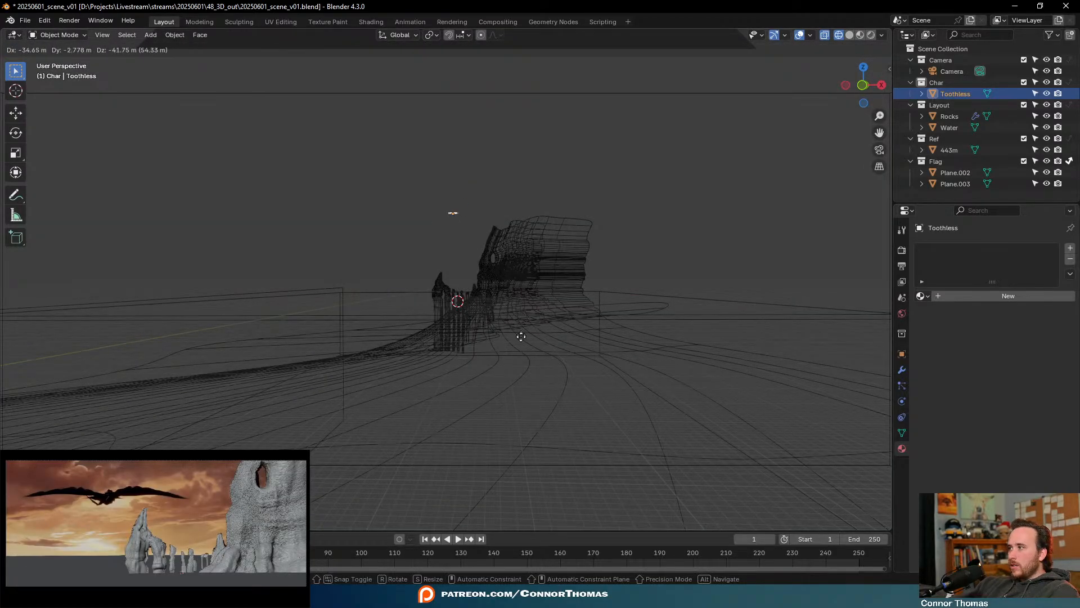
click(474, 379)
Move Toothless in top view along negative Y toward the camera, placing it inside the camera's frustum outline
scroll(481, 390, down, 5)
middle_drag(398, 326, 525, 414)
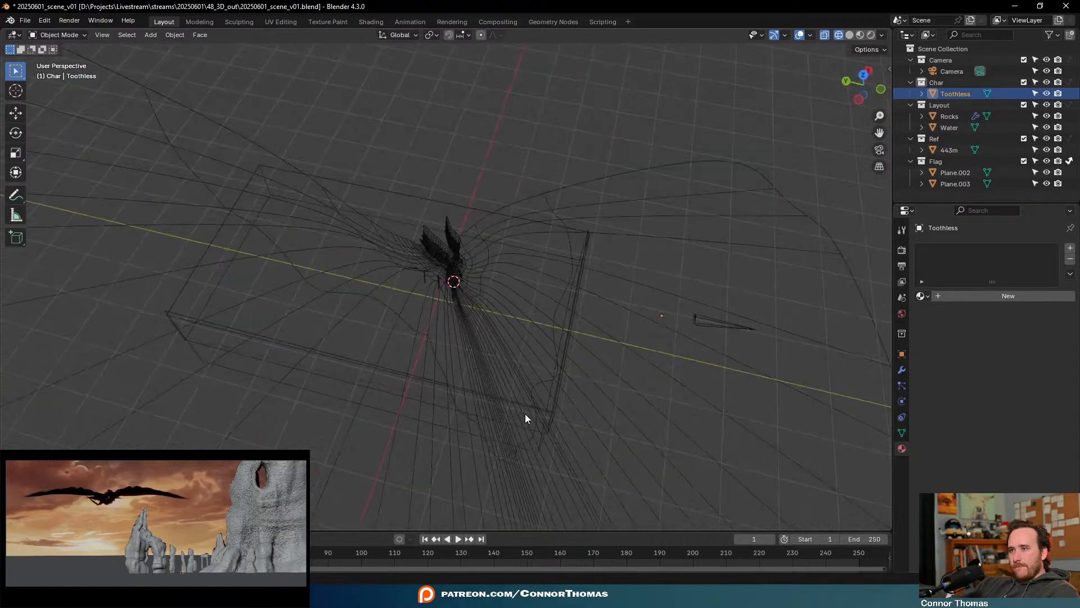
key(KP_7)
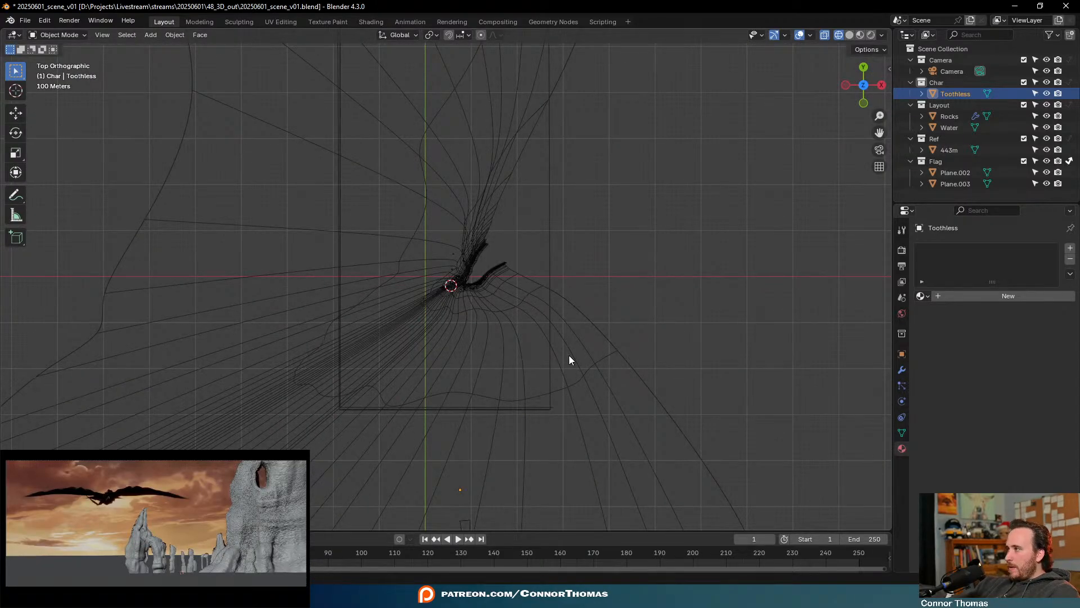
key(g)
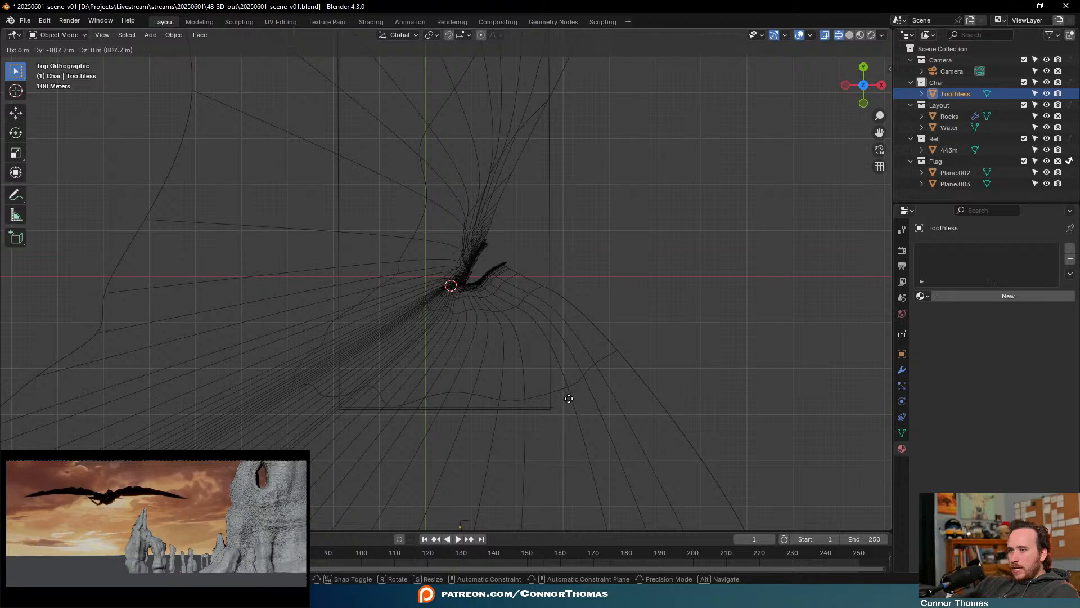
click(572, 406)
shift+scroll(566, 355, down, 4)
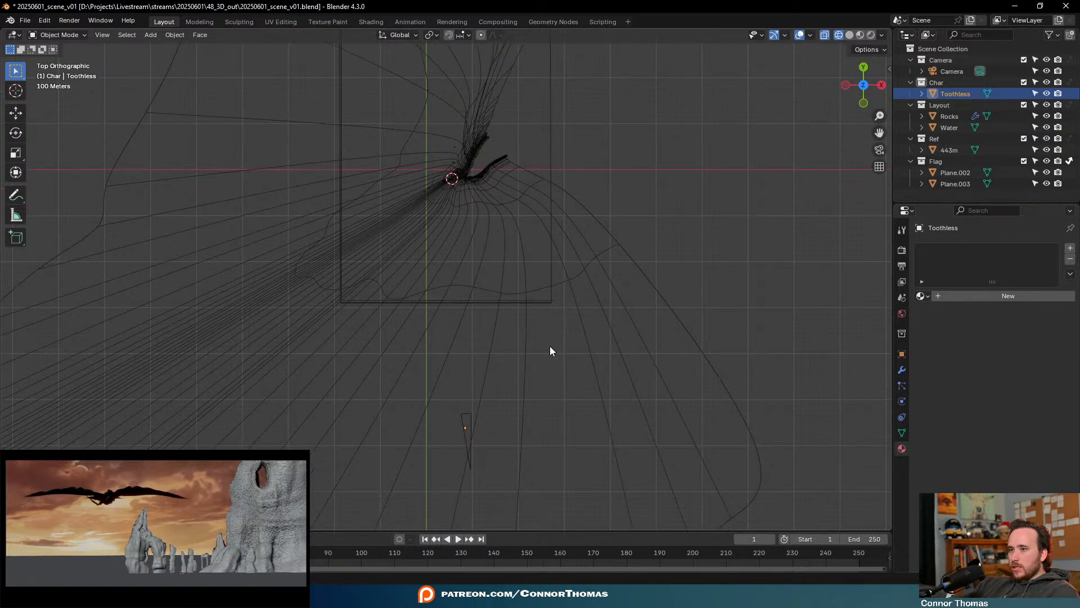
key(g)
click(553, 373)
Reposition Toothless in front view so it sits just below the camera's black triangle marker, slightly toward positive X
key(KP_1)
scroll(555, 400, up, 10)
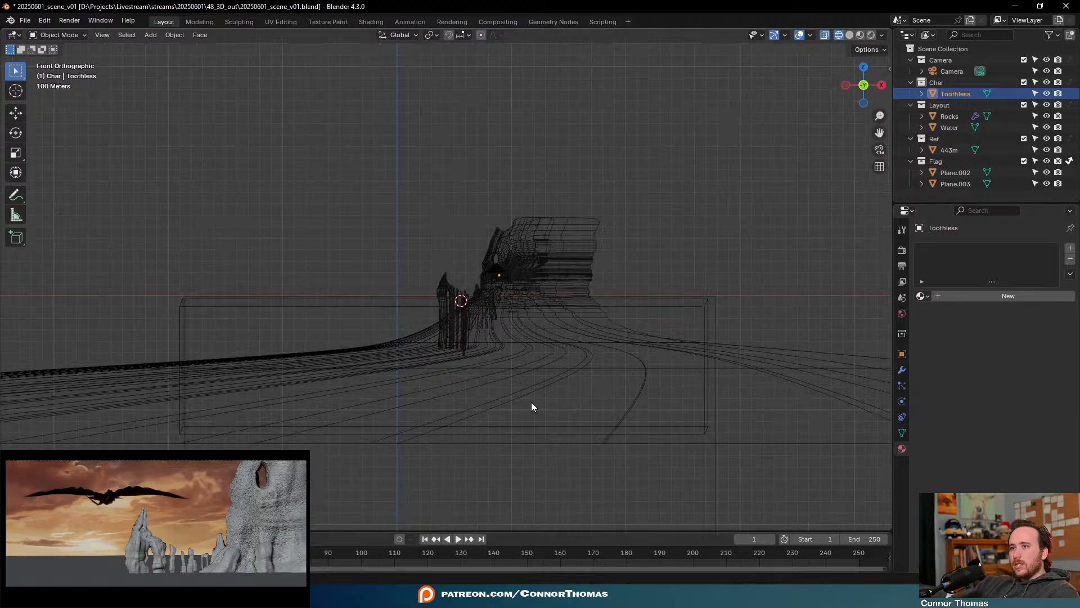
key(g)
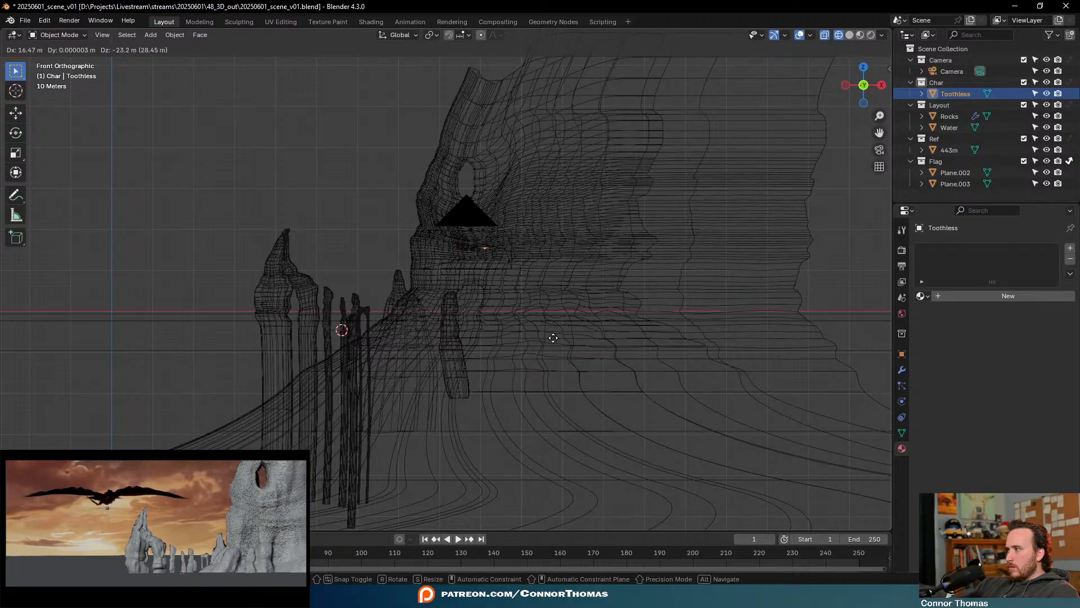
click(556, 325)
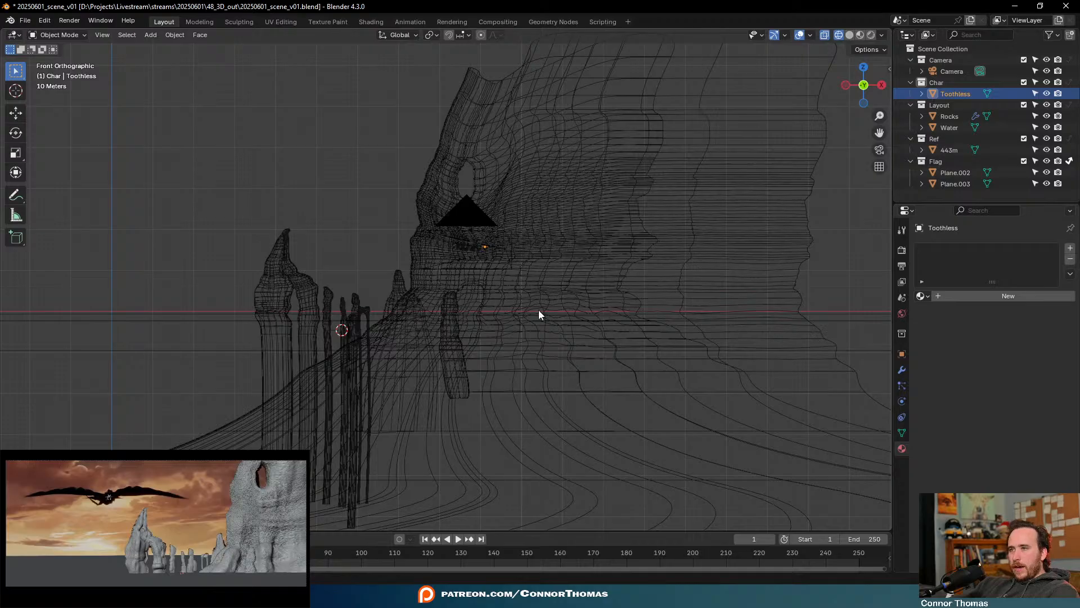
Add the camera to the Toothless selection as the active object and copy both objects
middle_drag(520, 316, 615, 383)
scroll(589, 369, down, 6)
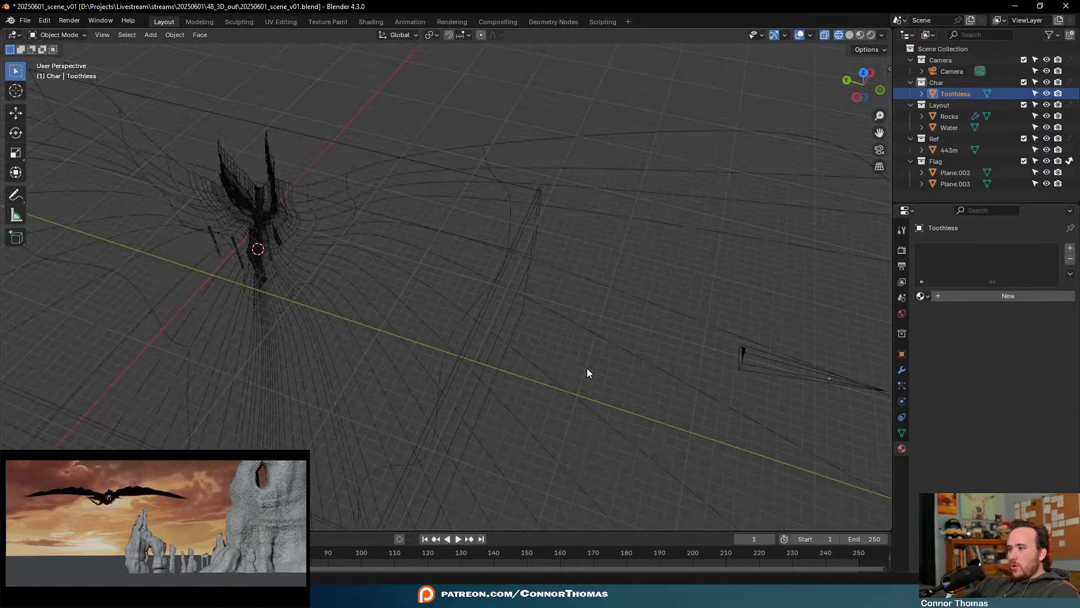
scroll(459, 343, up, 1)
scroll(712, 381, up, 3)
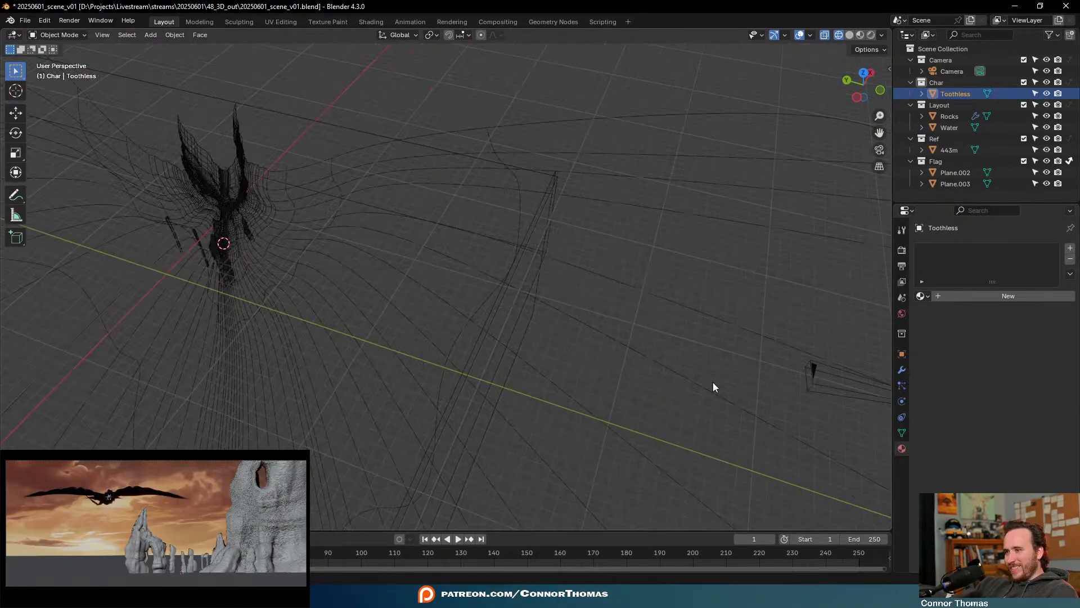
shift+middle_drag(713, 380, 386, 336)
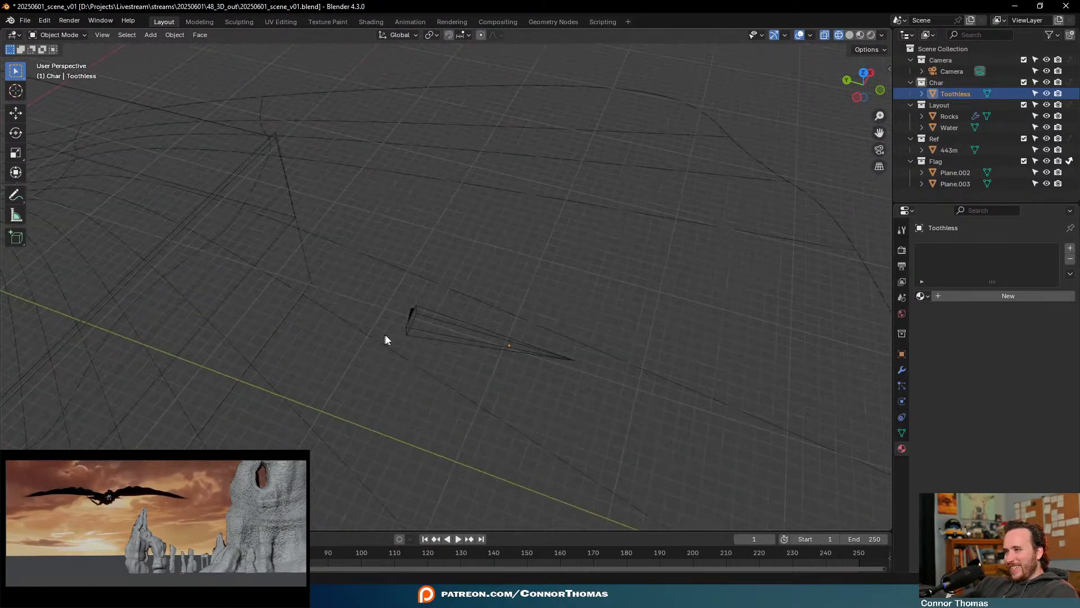
click(413, 309)
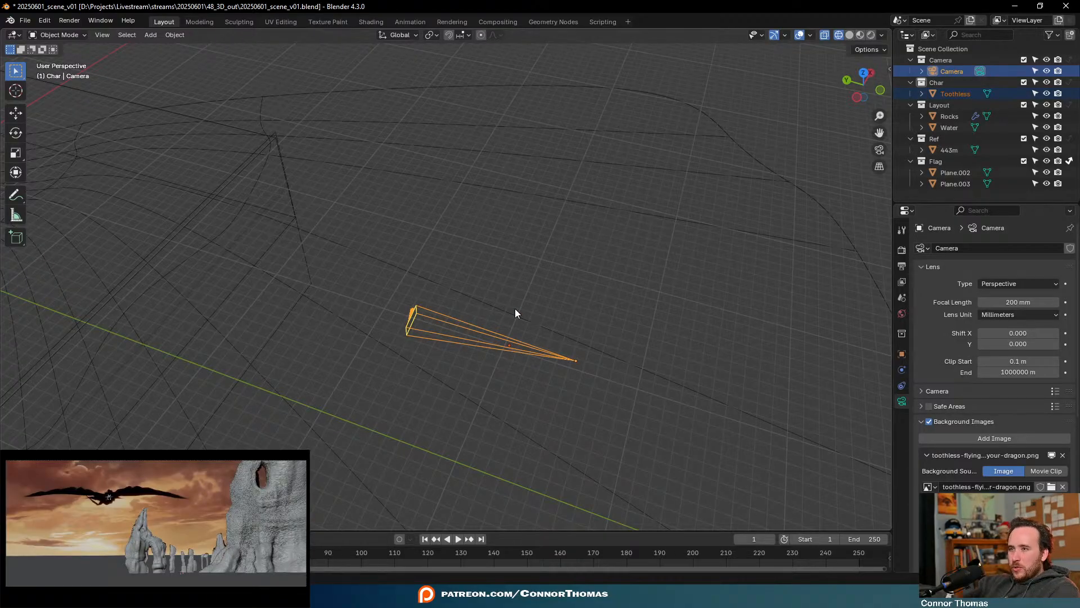
key(ctrl+c)
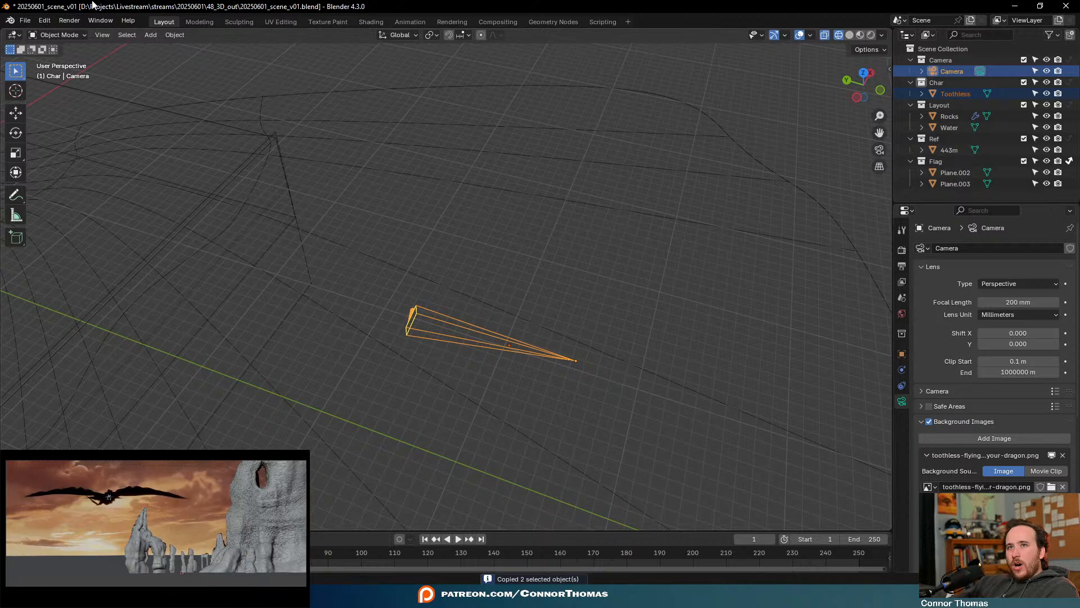
Find the Copy Attributes Menu add-on in the preferences by searching for "copy" and enable it
click(52, 21)
click(63, 163)
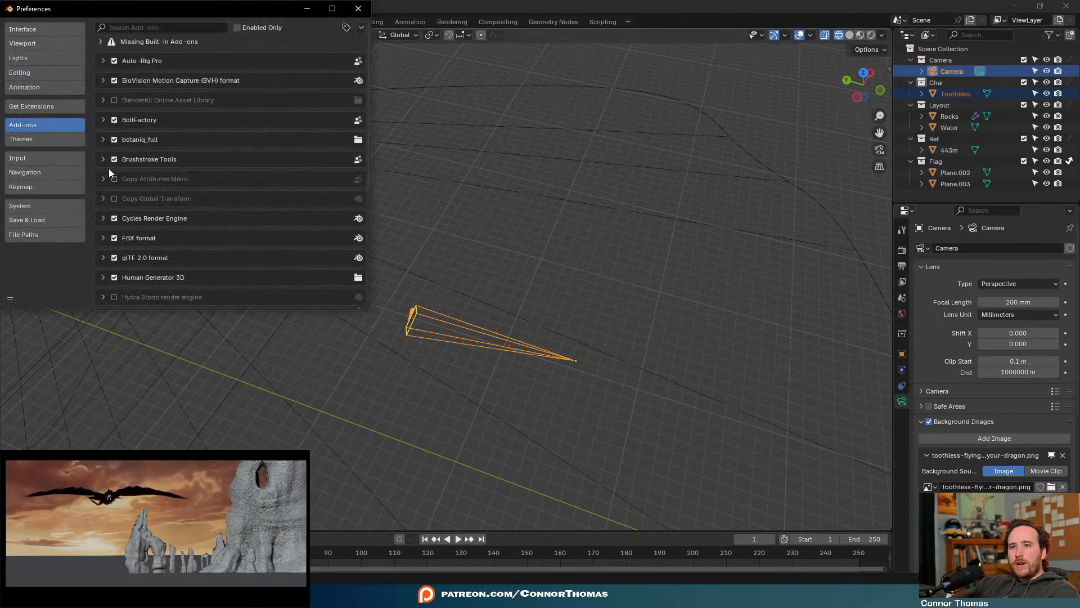
click(192, 28)
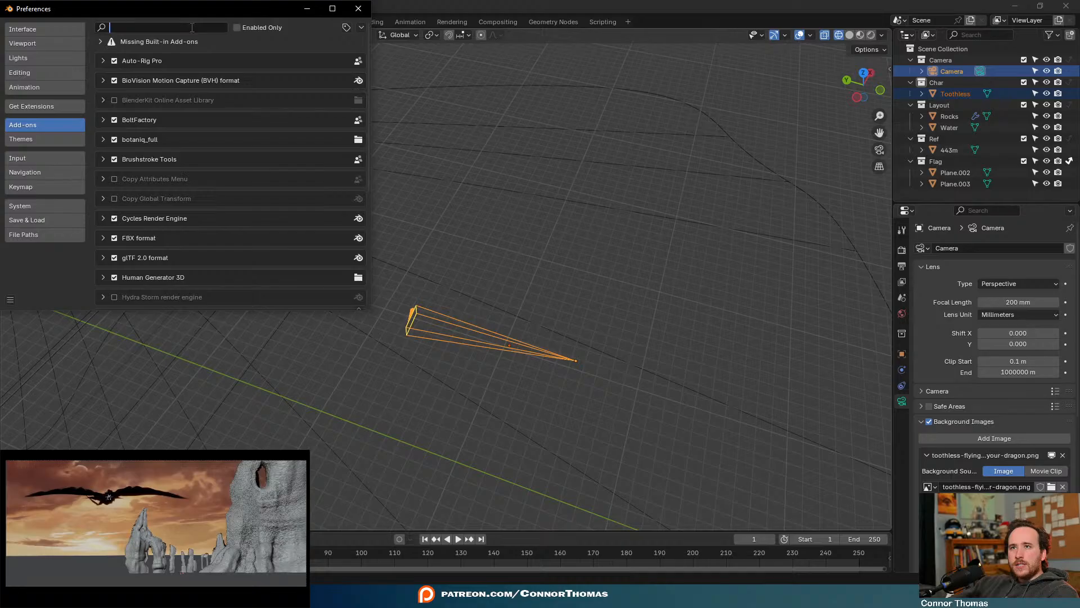
text(copy)
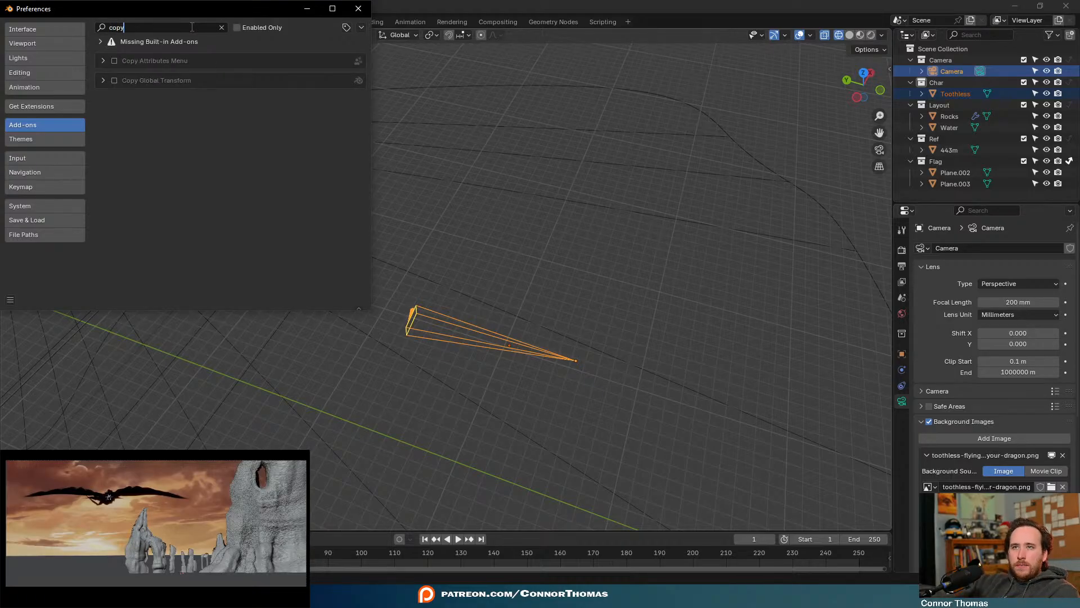
click(115, 61)
click(359, 9)
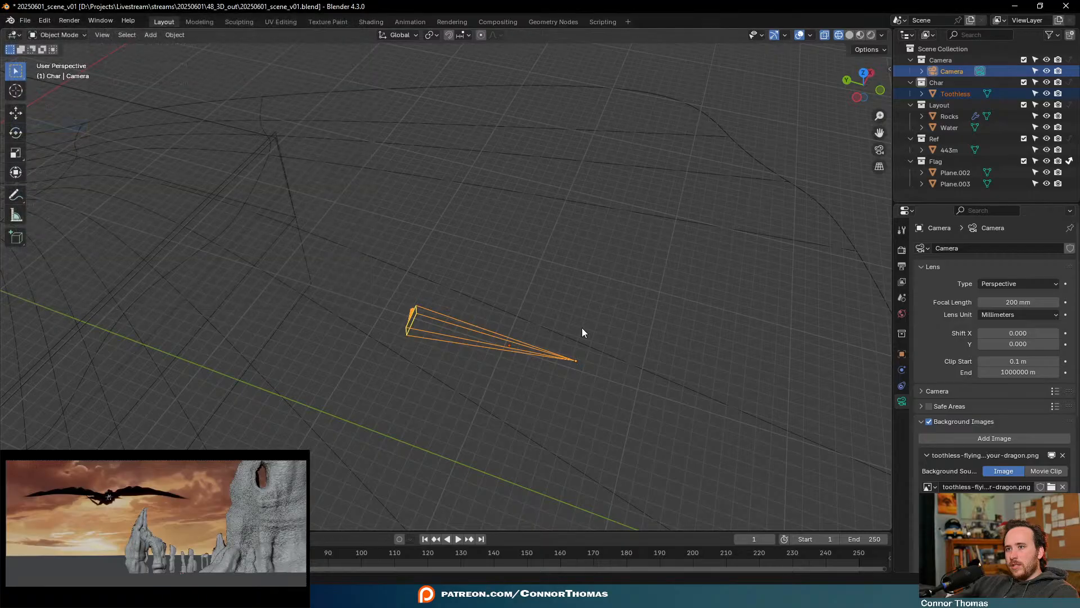
Copy the camera's rotation to Toothless using Copy Attributes, then select only Toothless
key(ctrl+c)
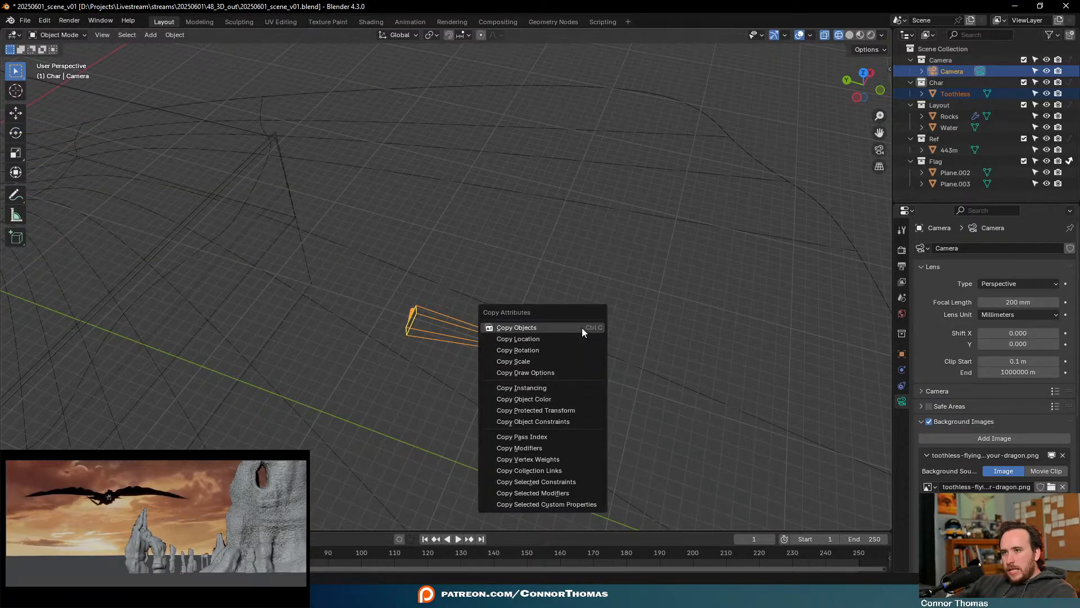
click(558, 347)
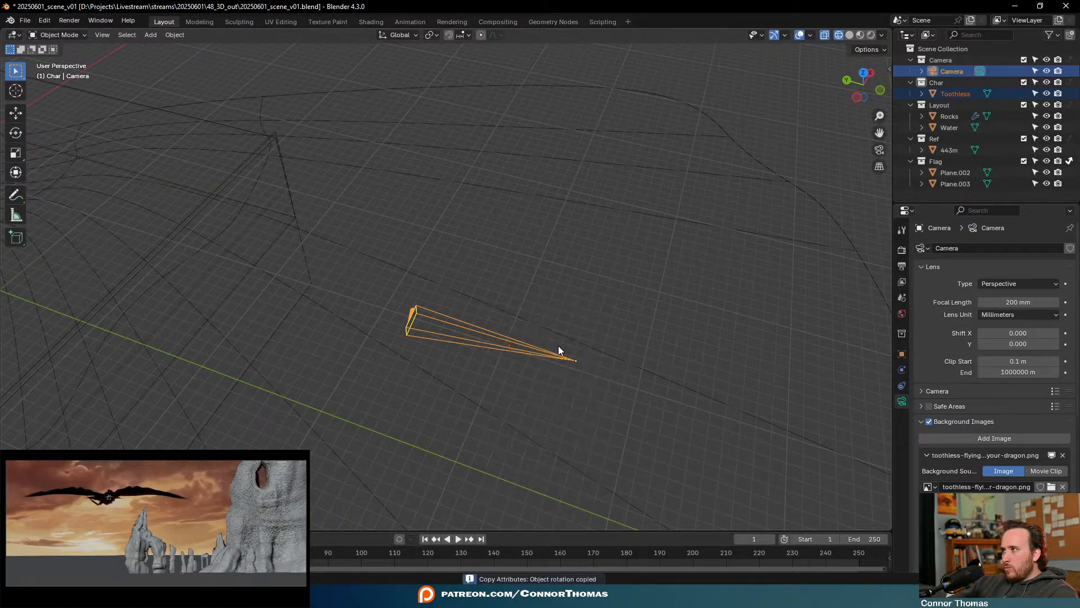
click(510, 347)
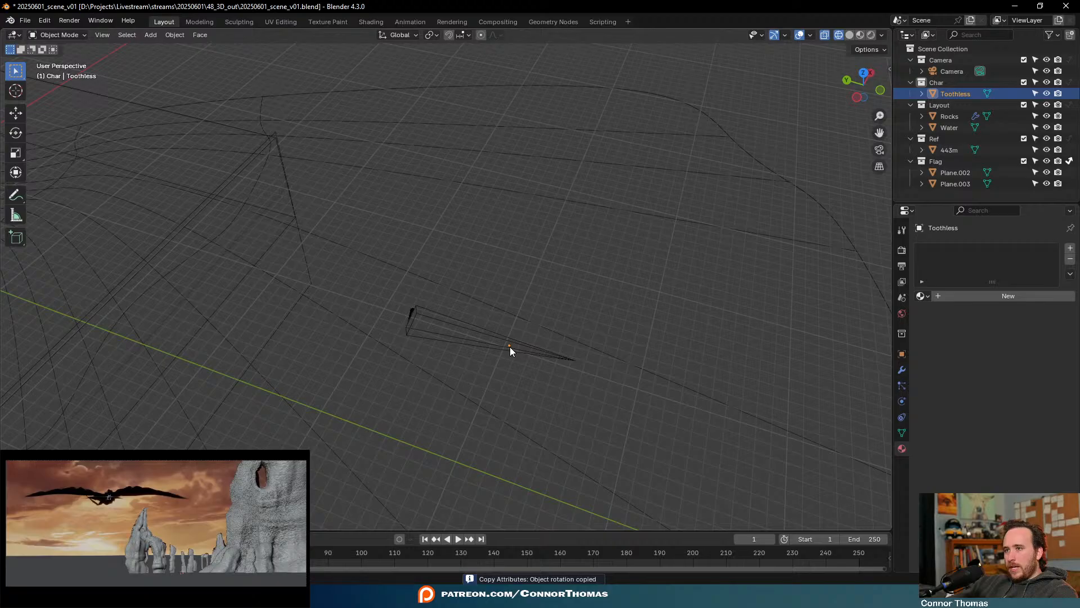
Move Toothless closer to the camera, trying its local axes to travel along the viewing direction
key(g)
key(y)
key(y)
key(x)
key(x)
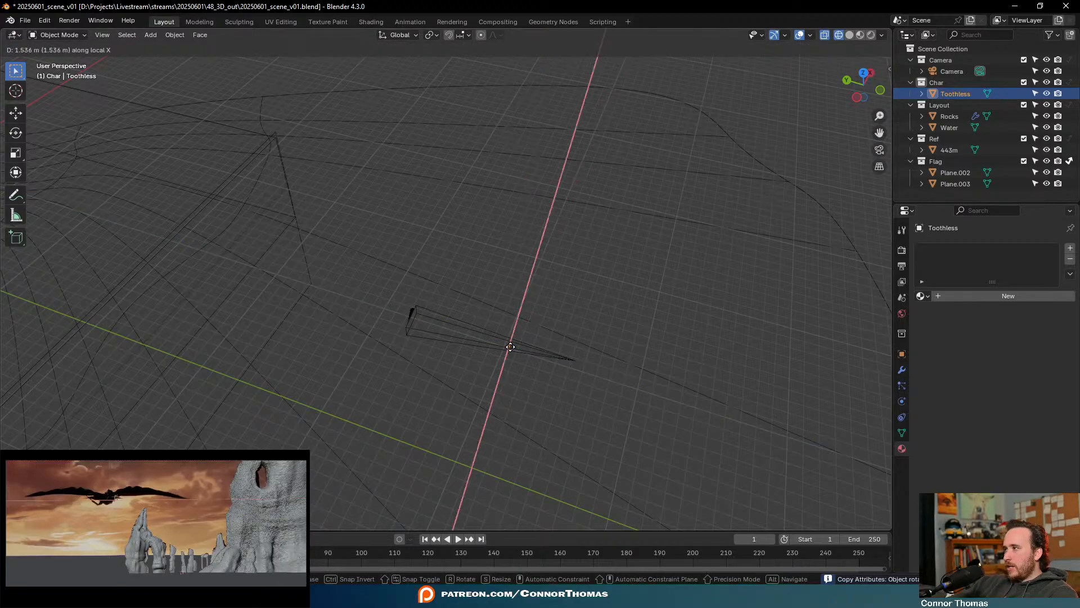
key(z)
key(z)
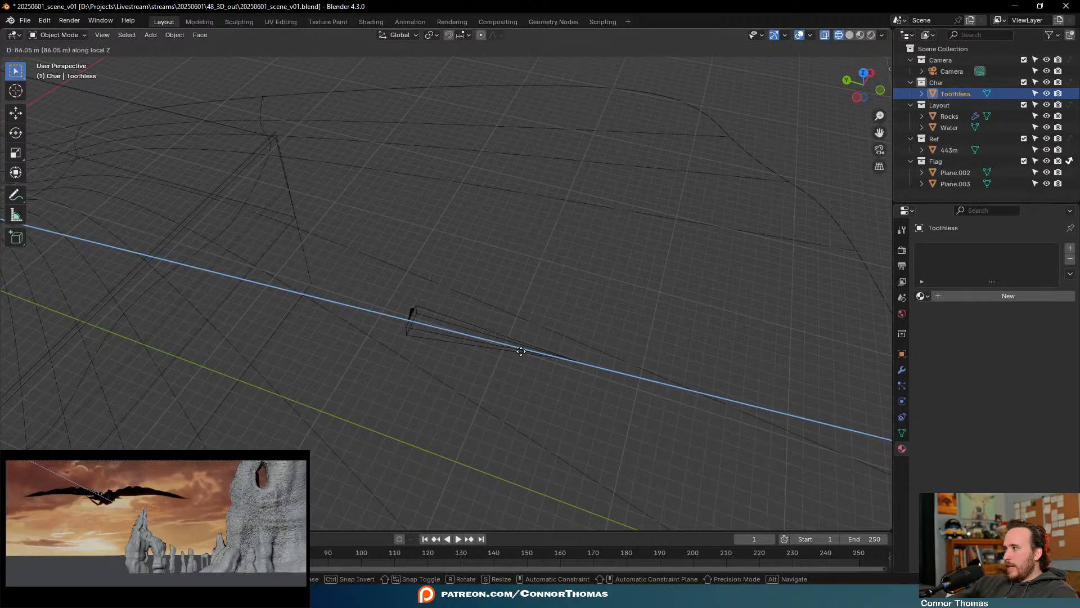
key(z)
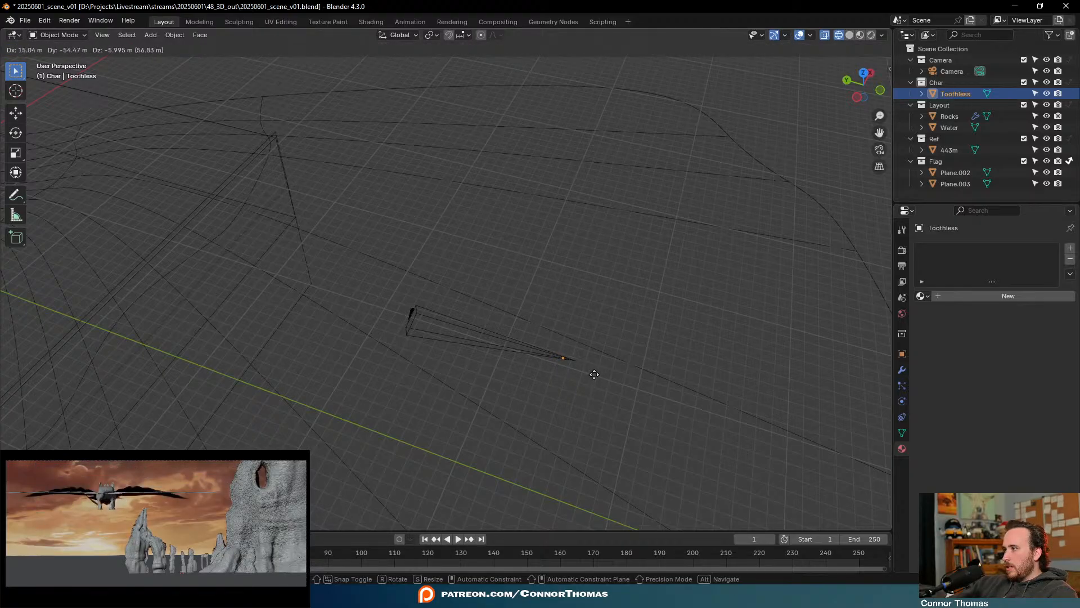
click(596, 376)
Adjust Toothless's position slightly farther from the camera so it lines up with the dragon in the background image
key(g)
key(z)
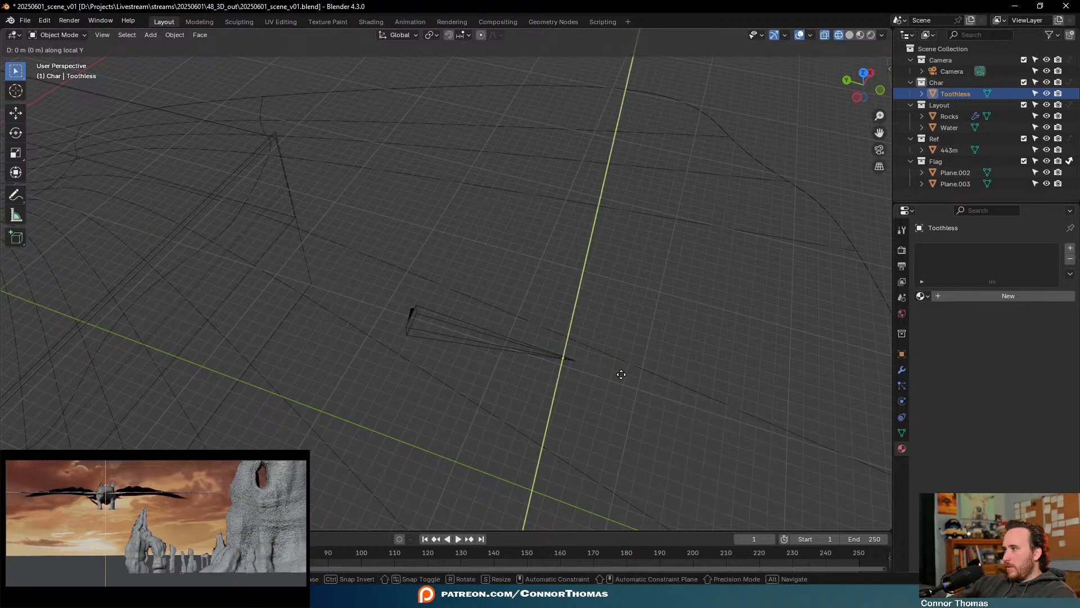
key(z)
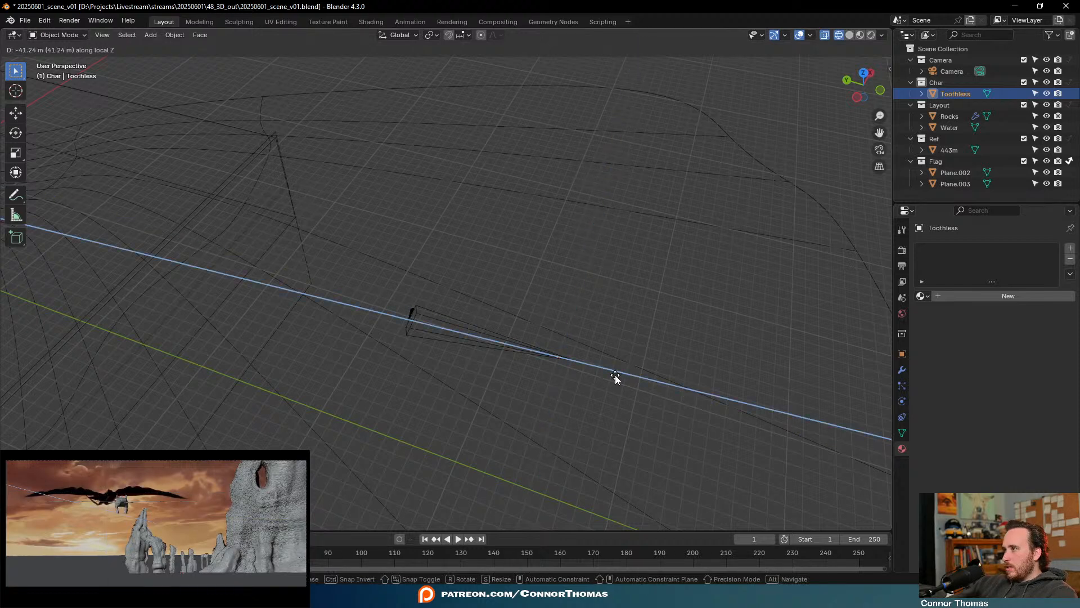
key(z)
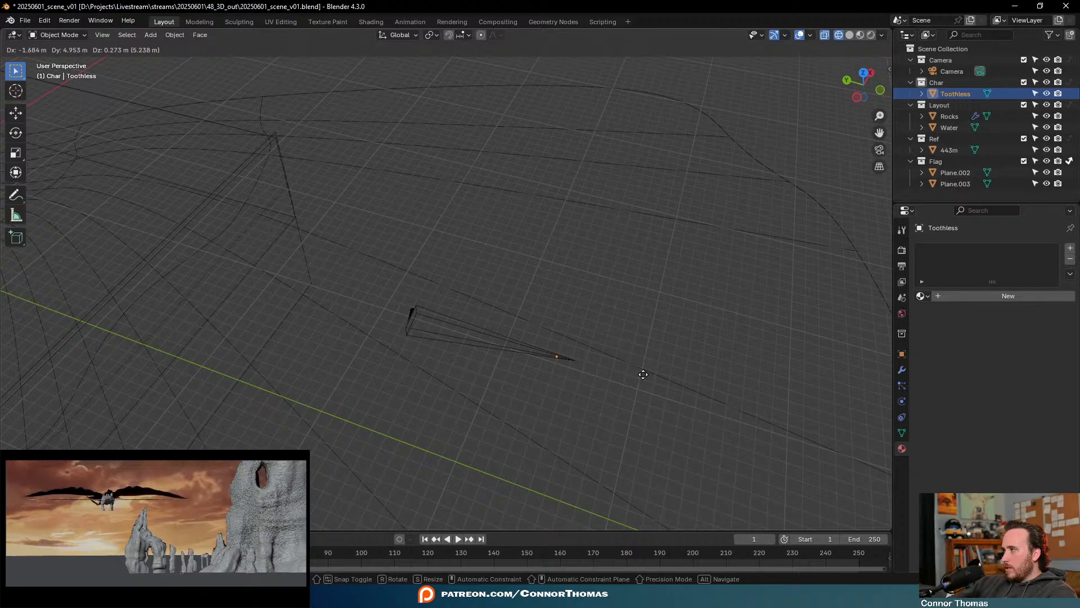
click(642, 374)
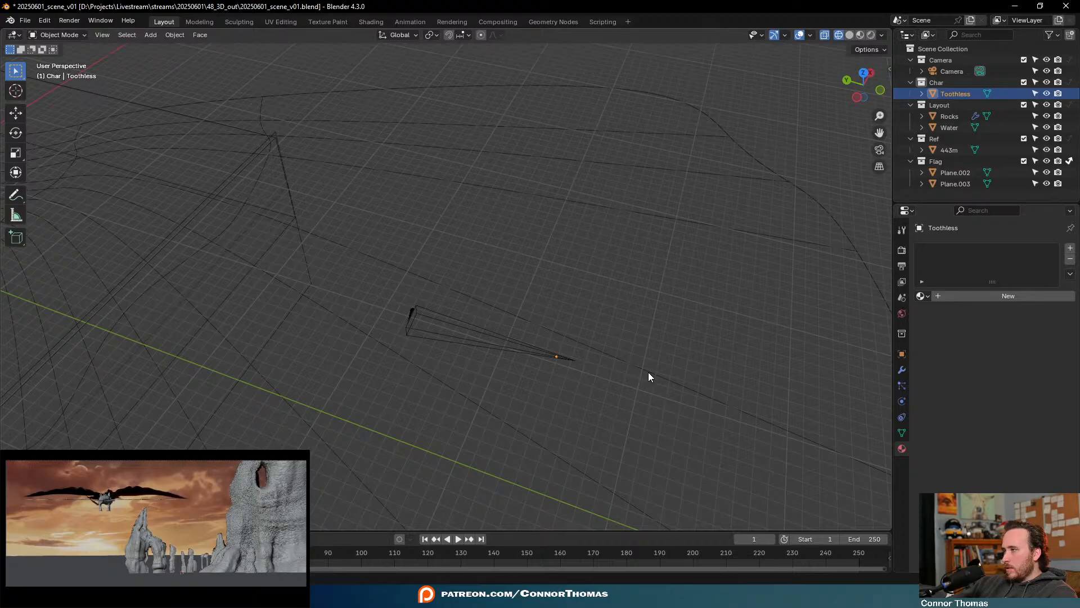
Frame Toothless from behind and nudge it slightly up and sideways over the reference dragon
key(KP_Decimal)
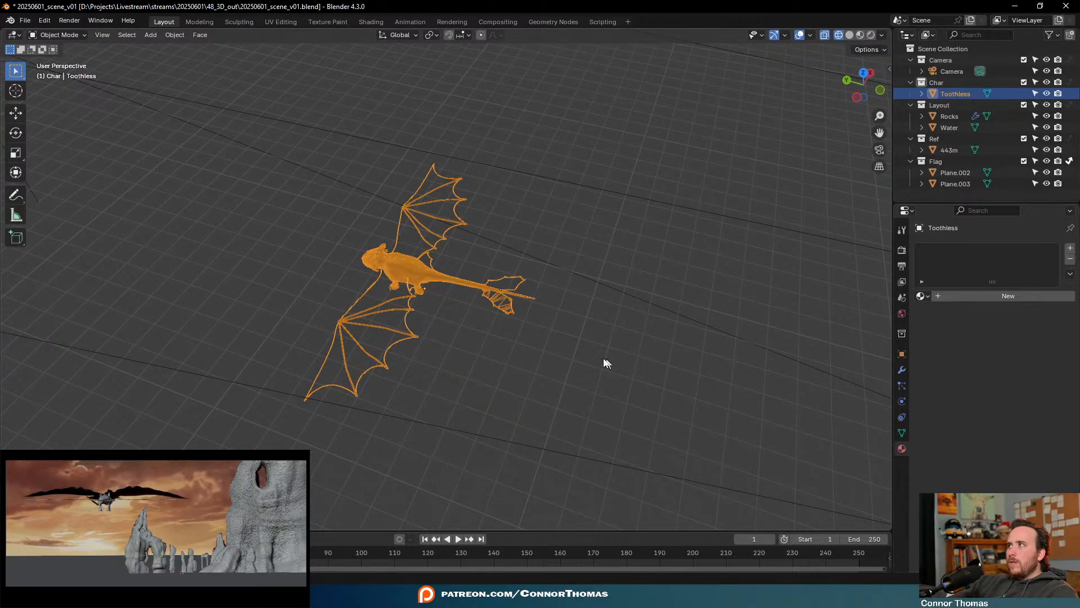
middle_drag(541, 332, 487, 284)
key(g)
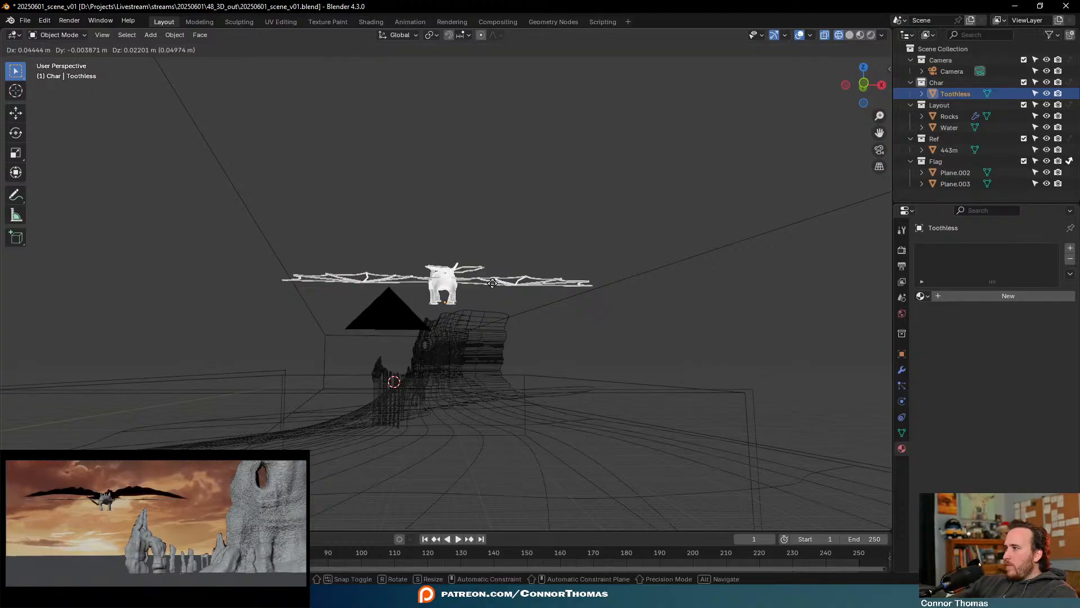
click(544, 215)
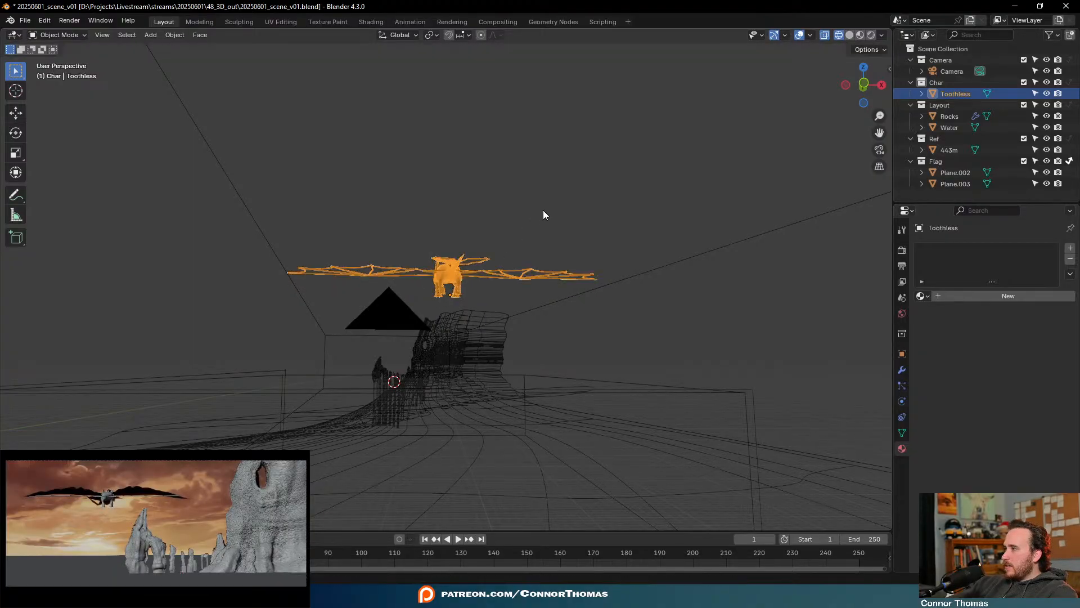
Tilt Toothless slightly with a trackball rotation to follow the reference dragon's angle
key(r)
key(r)
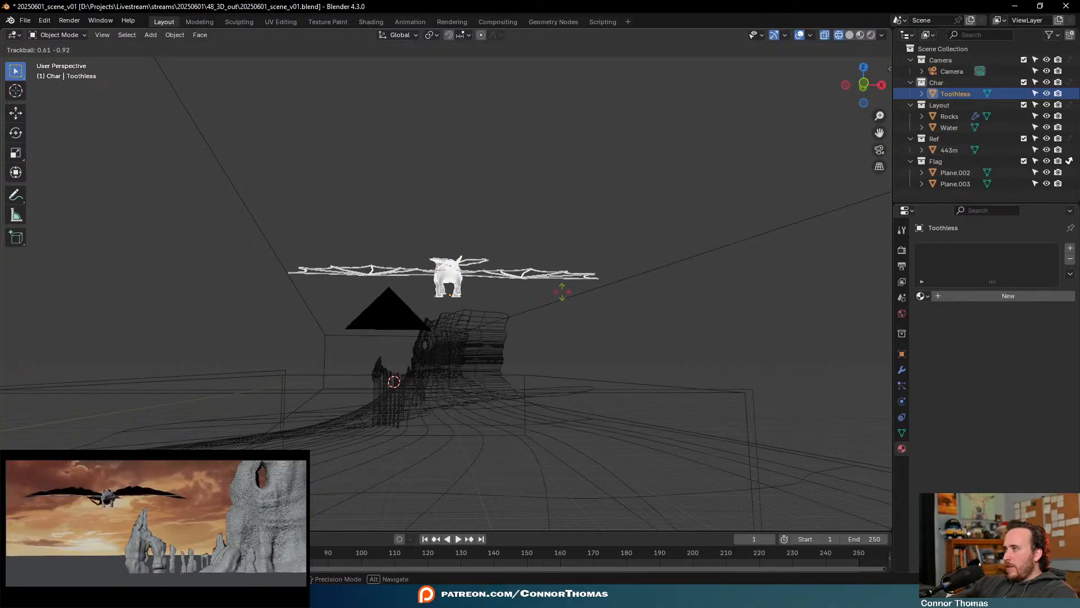
click(498, 297)
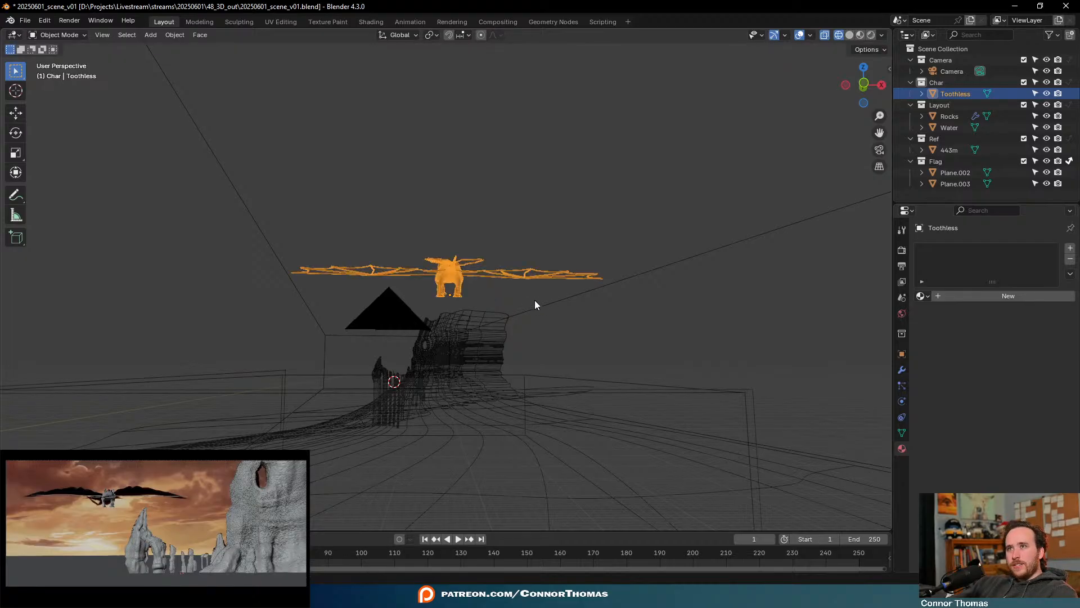
Refine Toothless's orientation with another trackball rotation while viewing it from the head side
middle_drag(535, 305, 770, 287)
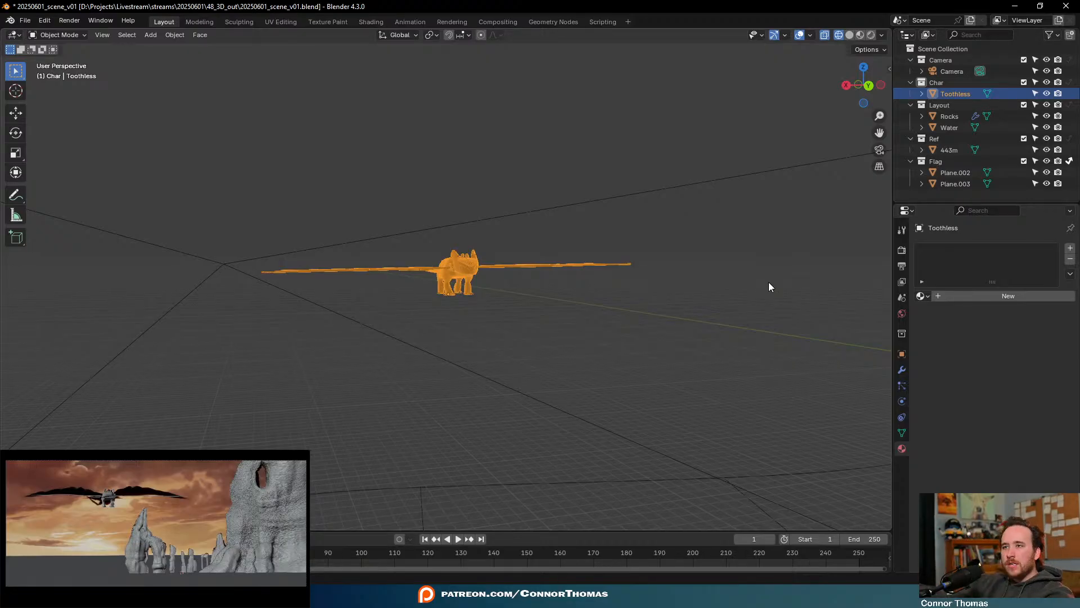
key(r)
key(r)
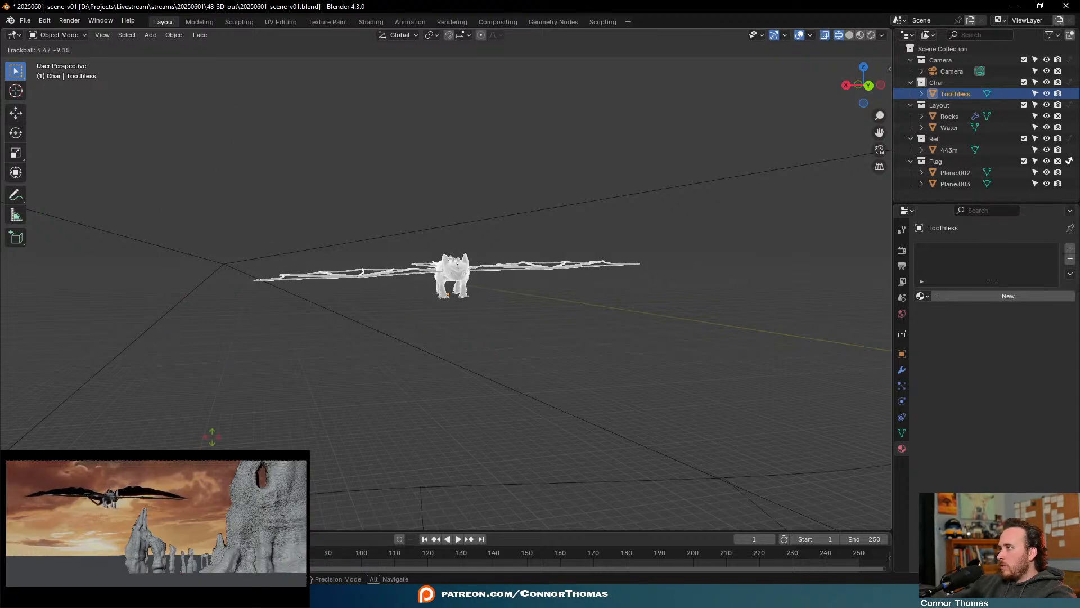
click(250, 401)
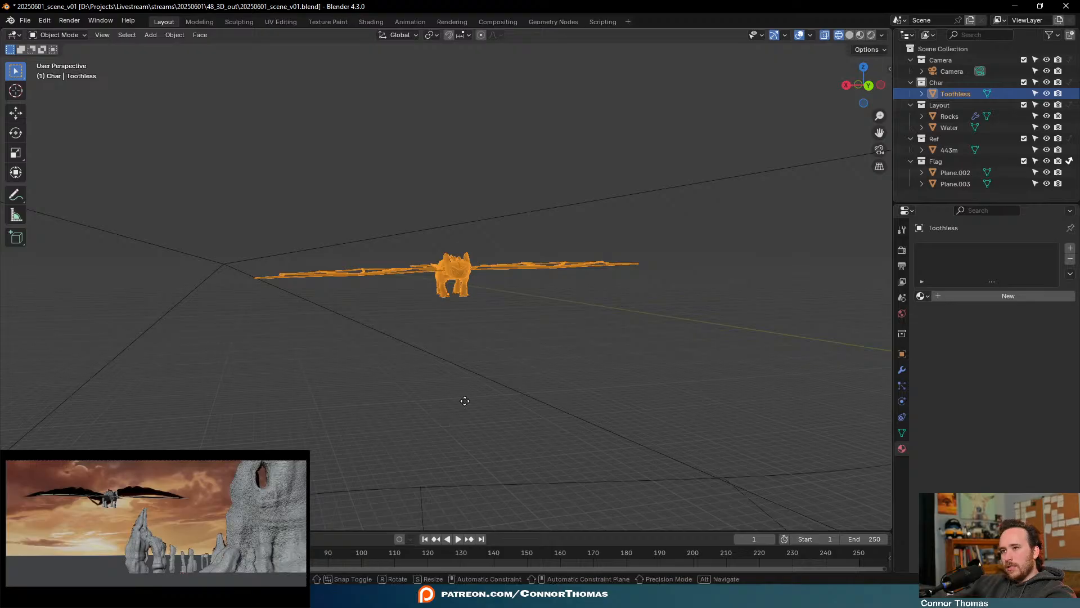
key(g)
right_click(465, 398)
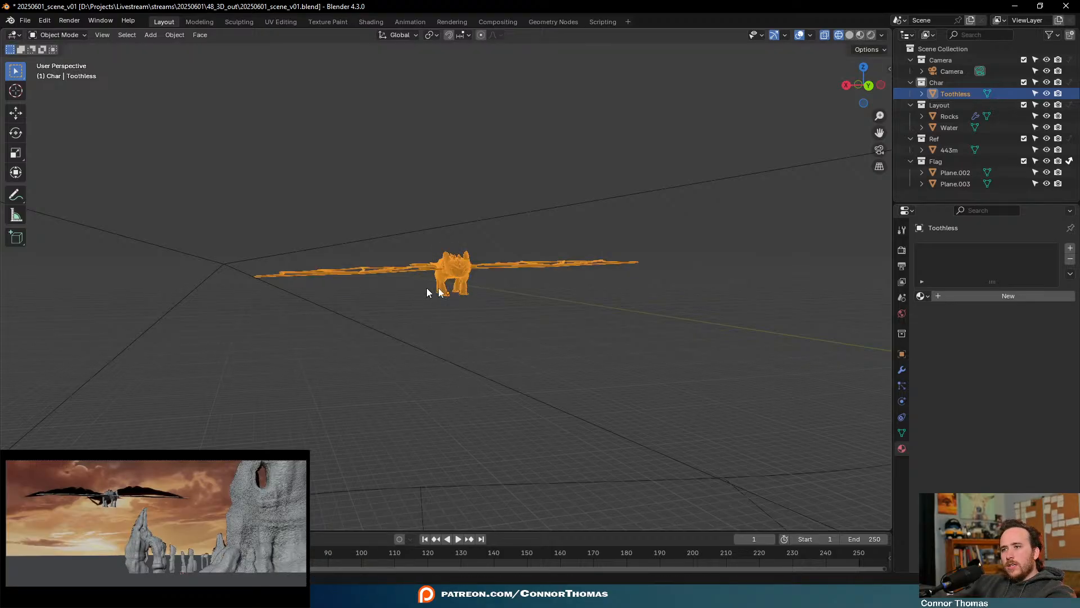
Show the scene in solid shading and enter Sculpt Mode on Toothless with the Pose brush
mouse_move(438, 288)
middle_down()
mouse_move(624, 305)
mouse_move(542, 309)
mouse_move(712, 336)
mouse_move(214, 201)
middle_up()
key(shift+z)
click(58, 34)
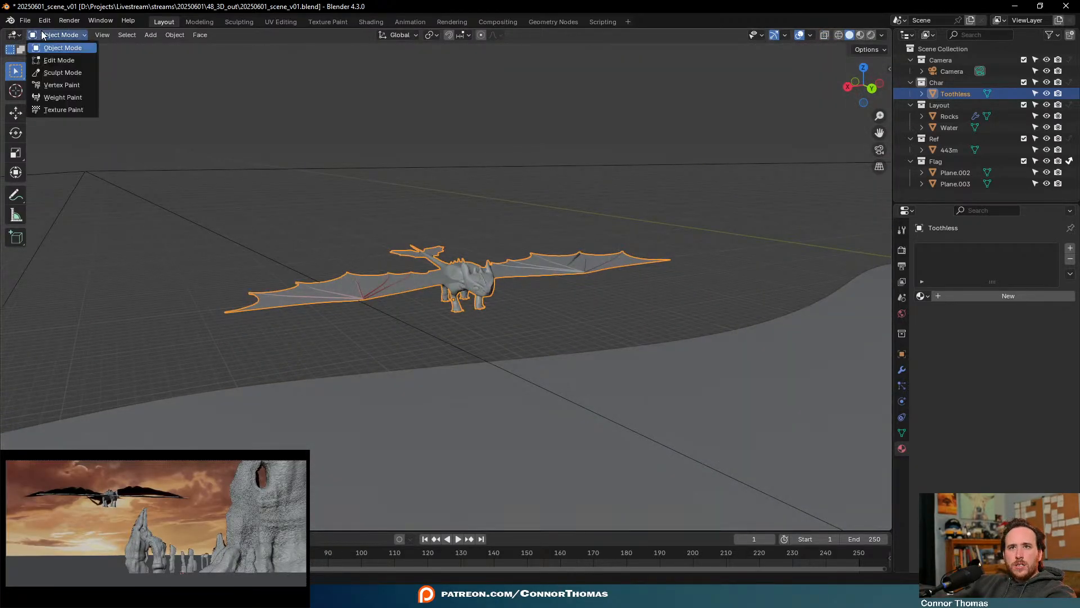
click(70, 73)
middle_drag(338, 254, 367, 271)
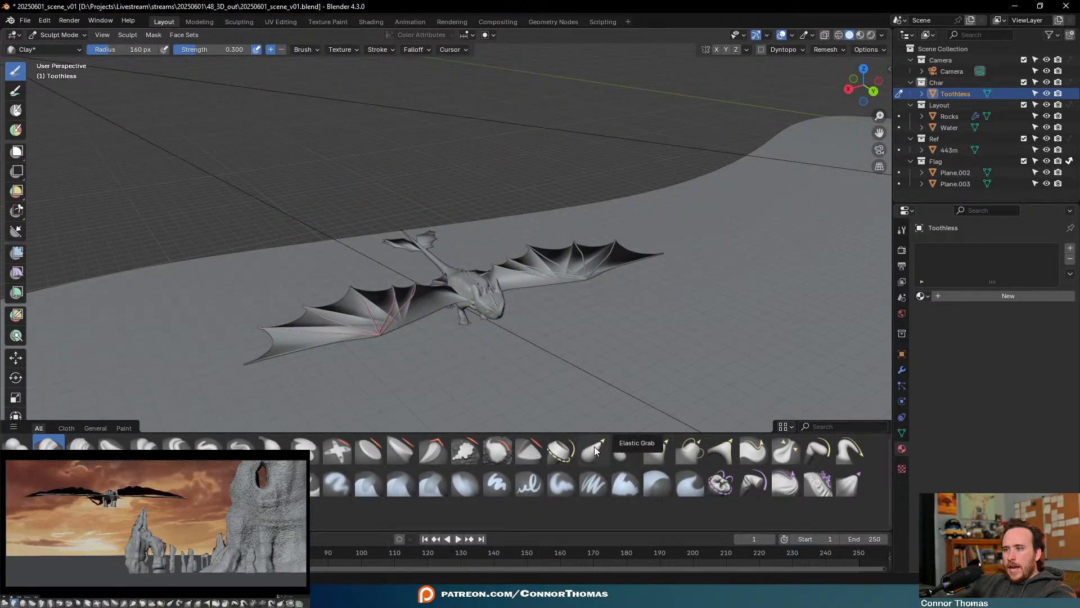
click(818, 446)
Try bending Toothless's tail sideways from above using the Pose brush at a 314 px radius
middle_drag(562, 315, 570, 242)
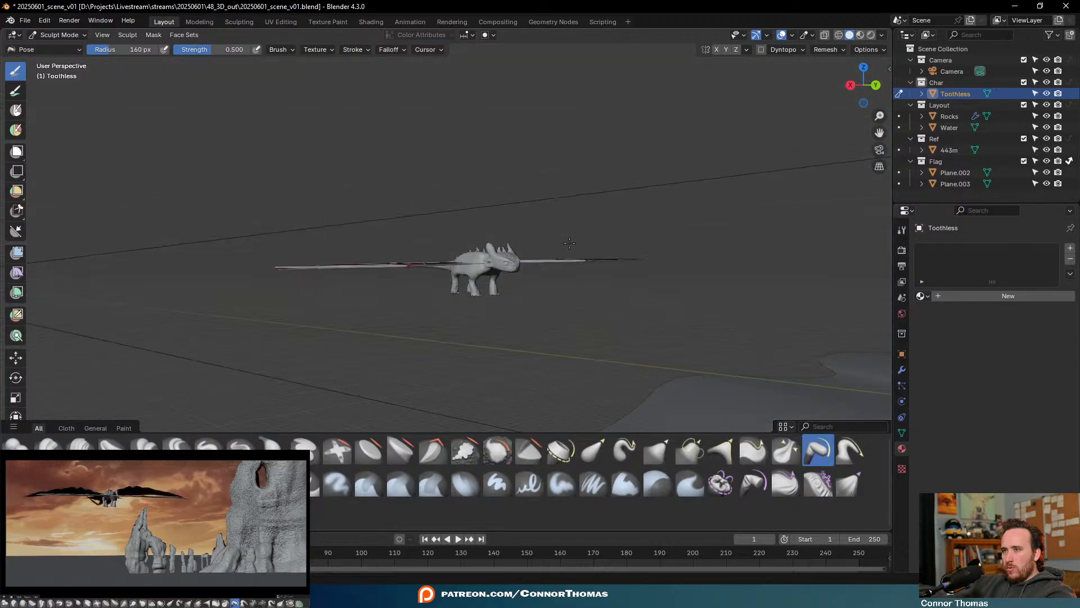
scroll(557, 282, up, 4)
mouse_move(543, 378)
middle_down()
mouse_move(524, 319)
mouse_move(585, 292)
mouse_move(450, 386)
middle_up()
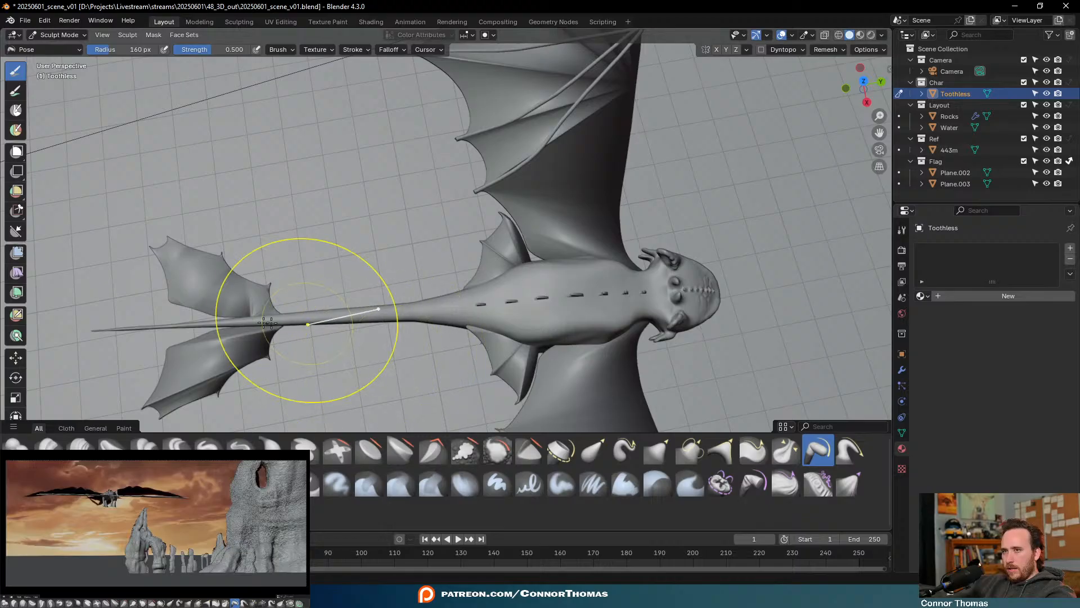
key(f)
click(355, 318)
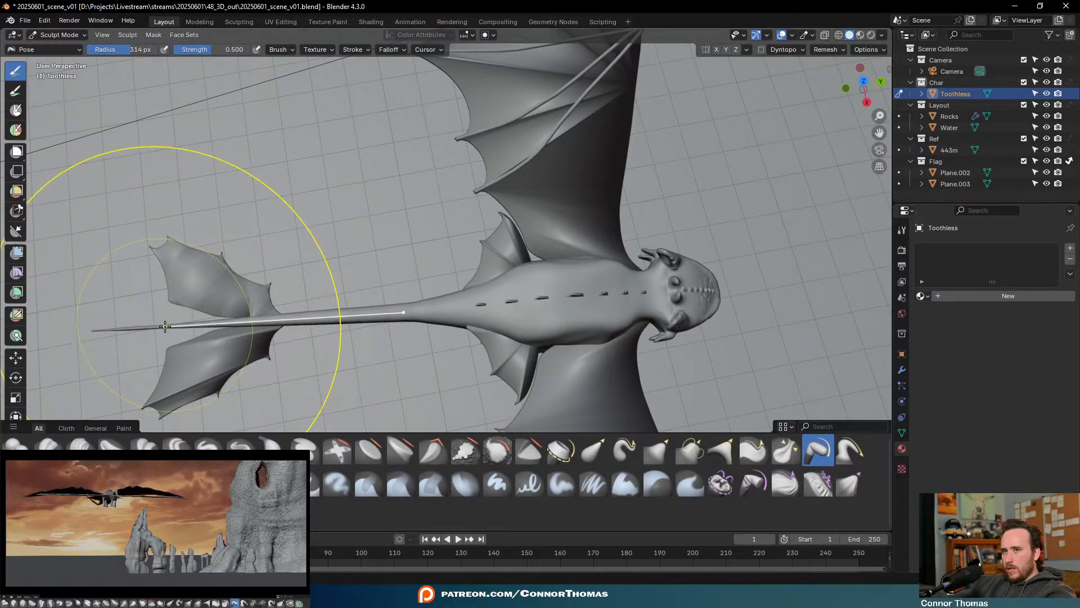
drag(165, 327, 167, 308)
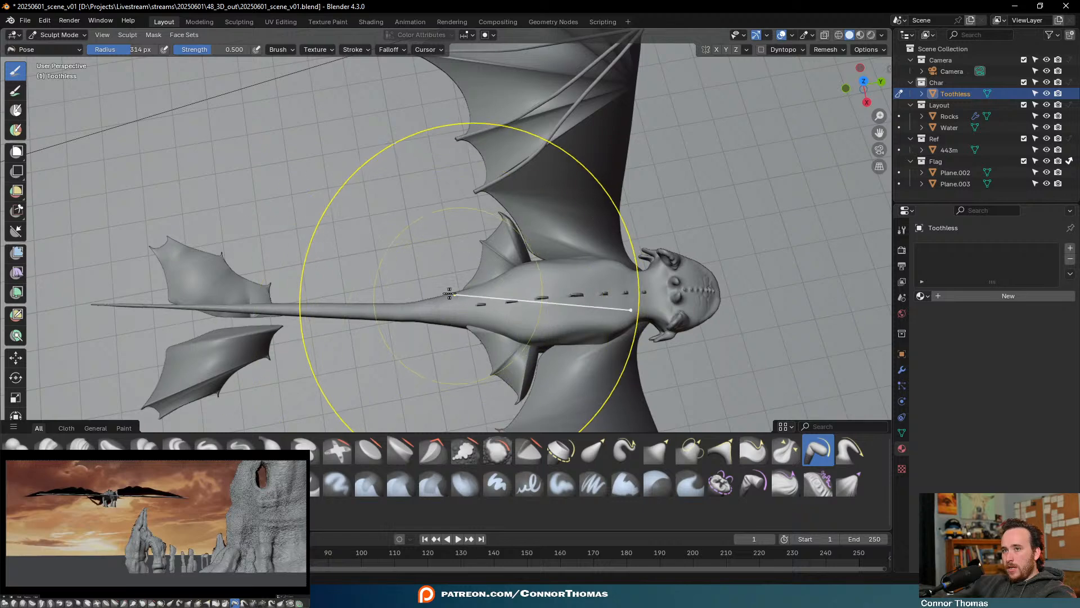
key(ctrl+z)
Return Toothless to Object Mode and check the tail's mesh in Edit Mode from several angles
click(51, 36)
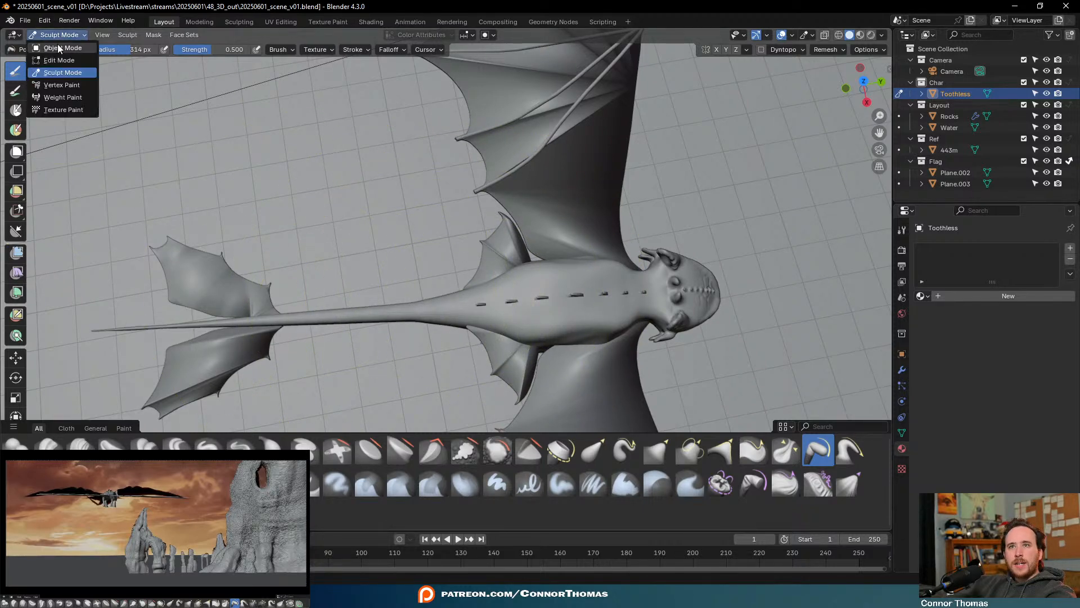
click(57, 45)
middle_drag(333, 329, 349, 377)
key(Tab)
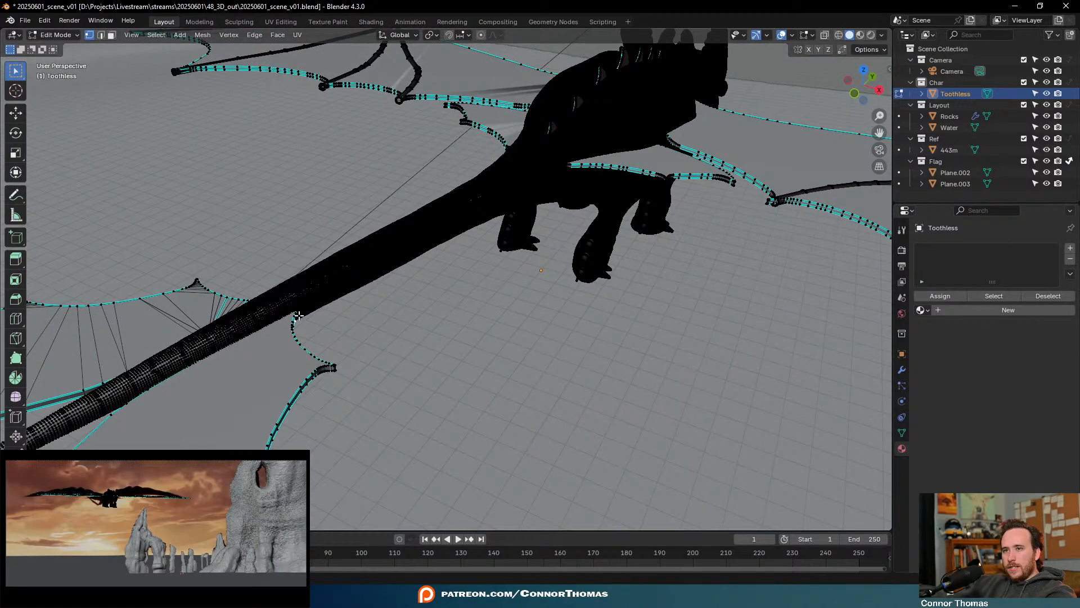
key(Tab)
middle_drag(306, 301, 488, 229)
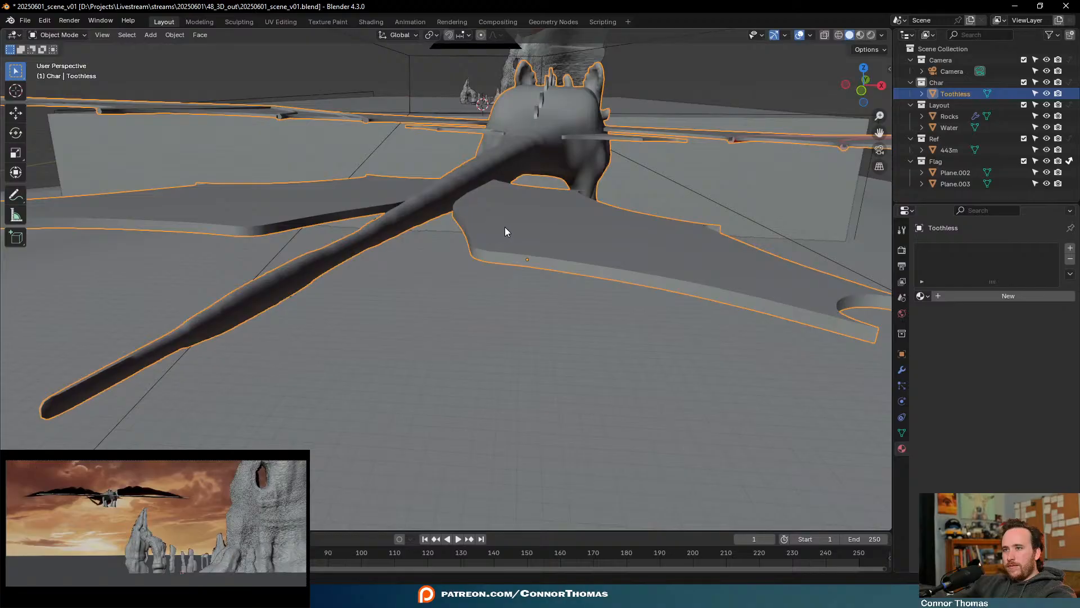
key(Tab)
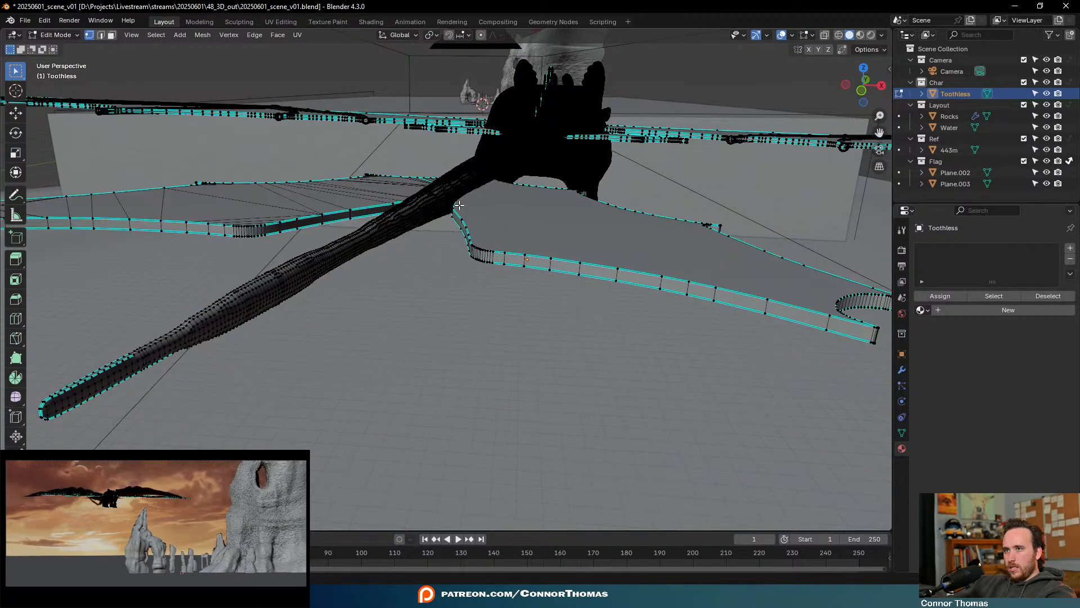
key(Tab)
middle_drag(574, 210, 555, 263)
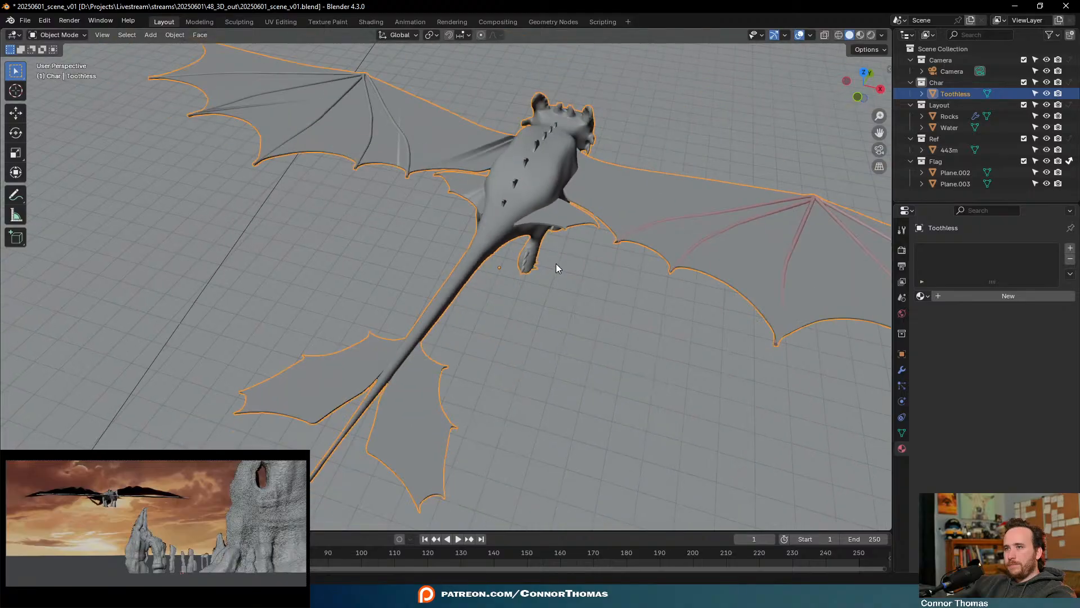
Place the 3D cursor on Toothless's head from the top view and add an armature there
key(KP_7)
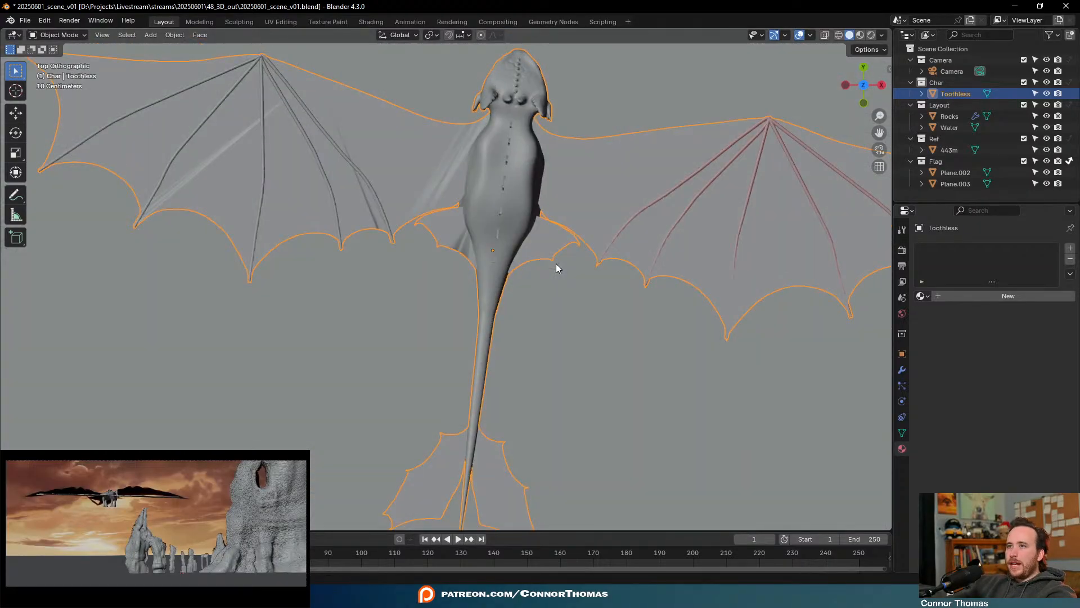
click(16, 91)
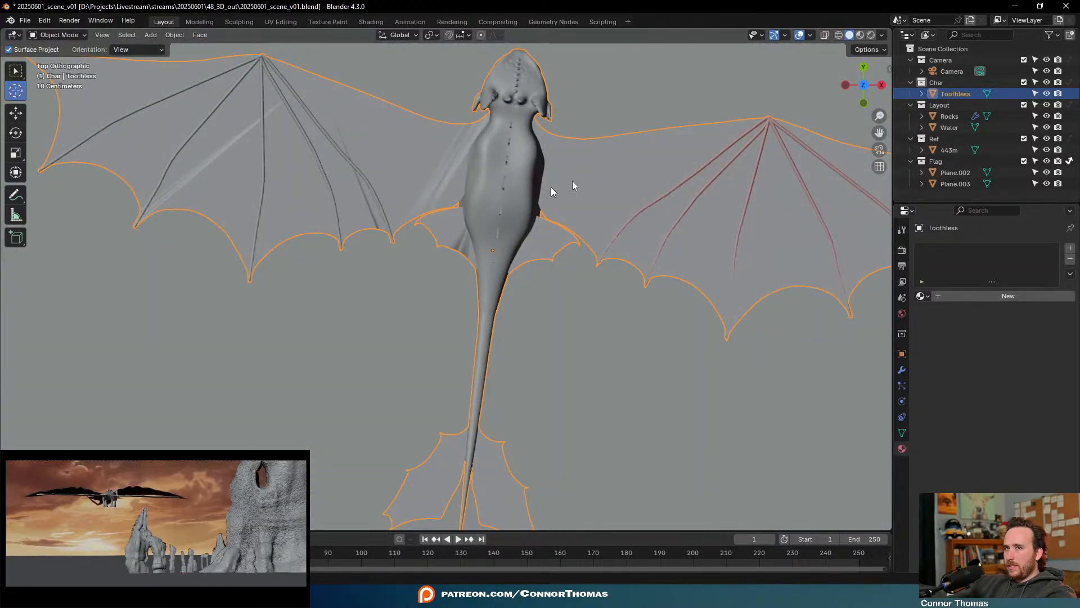
click(510, 88)
click(15, 71)
key(shift+a)
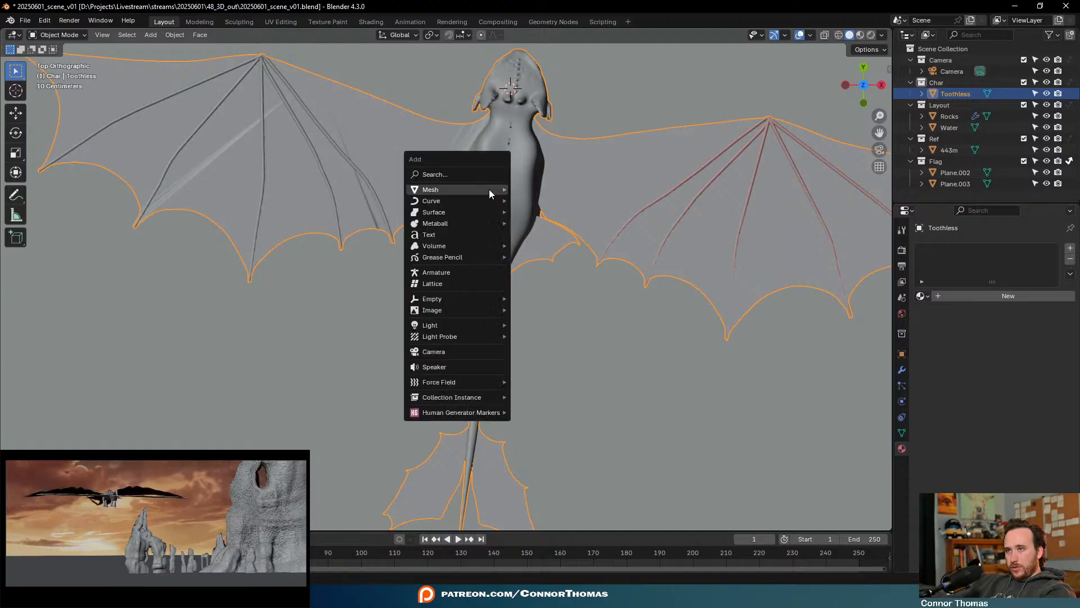
mouse_move(439, 302)
click(442, 273)
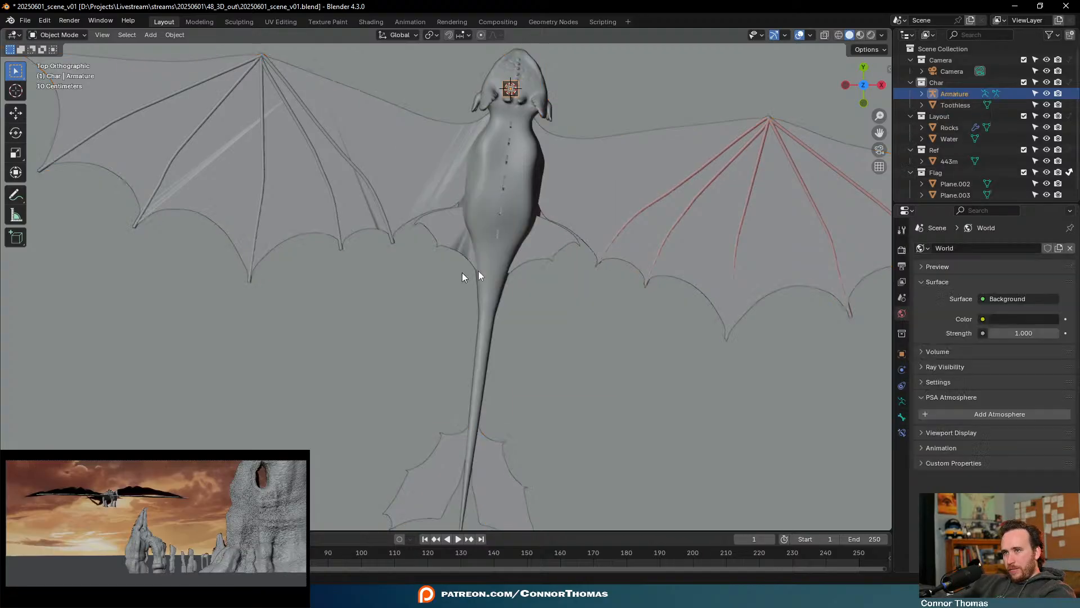
Move the armature's bone into the middle of Toothless's torso from the side view and set the armature to display in front
key(KP_3)
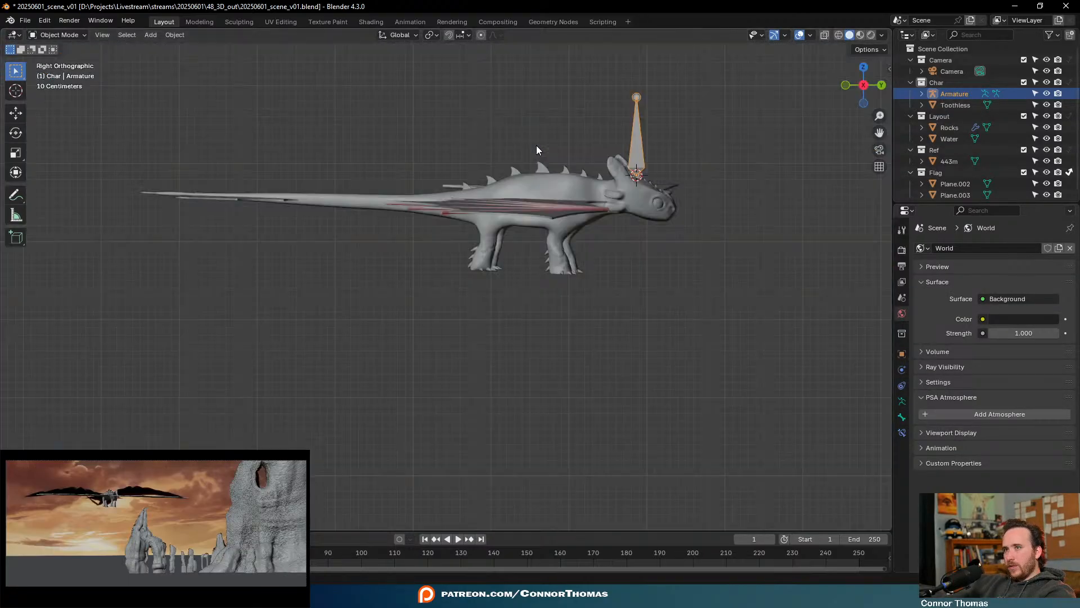
key(Tab)
click(643, 154)
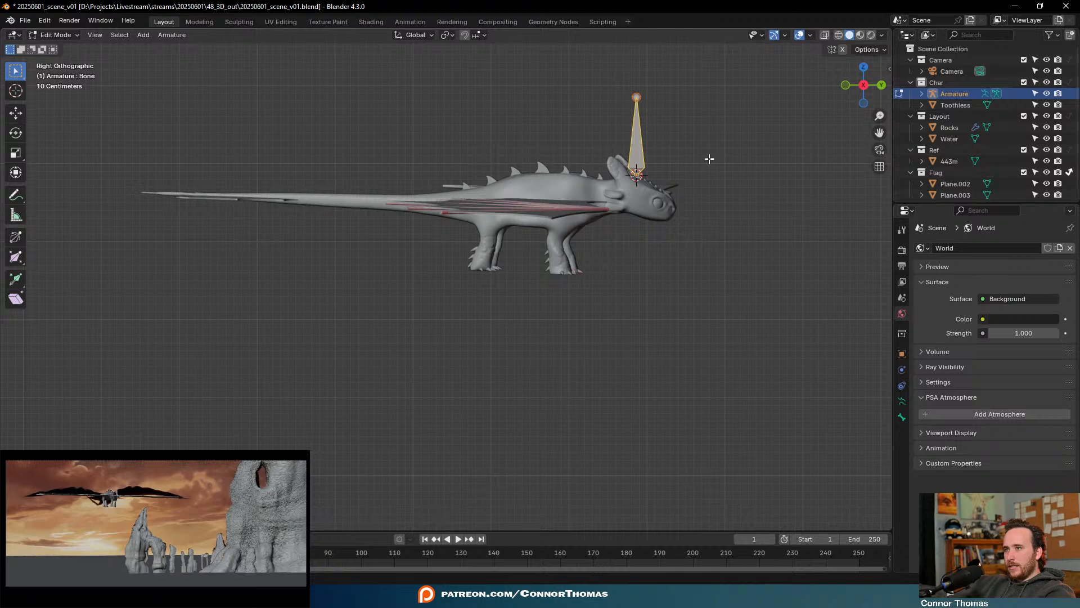
key(g)
click(619, 192)
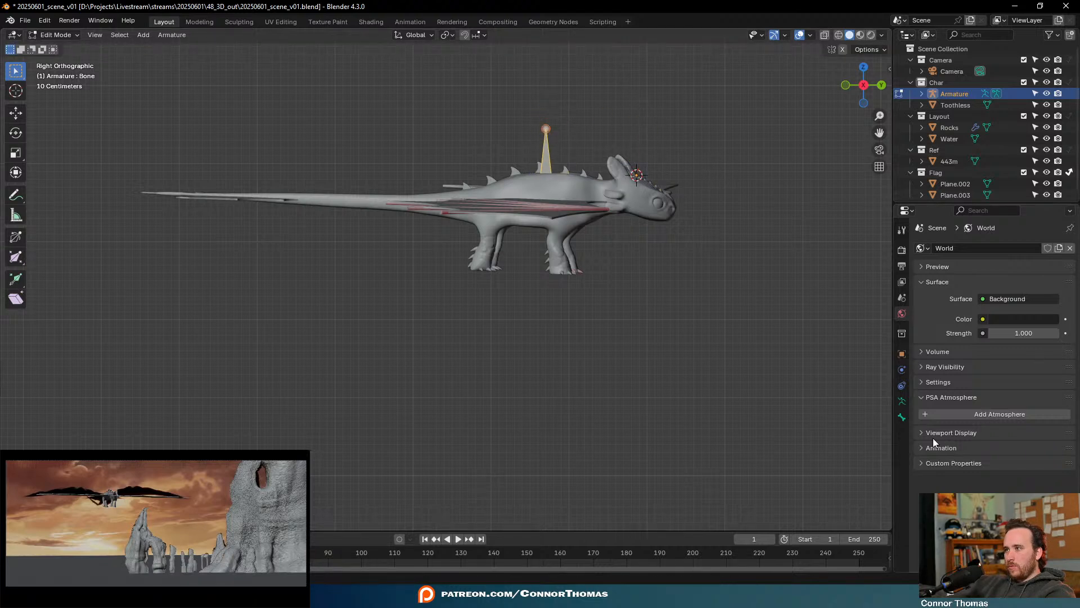
click(901, 401)
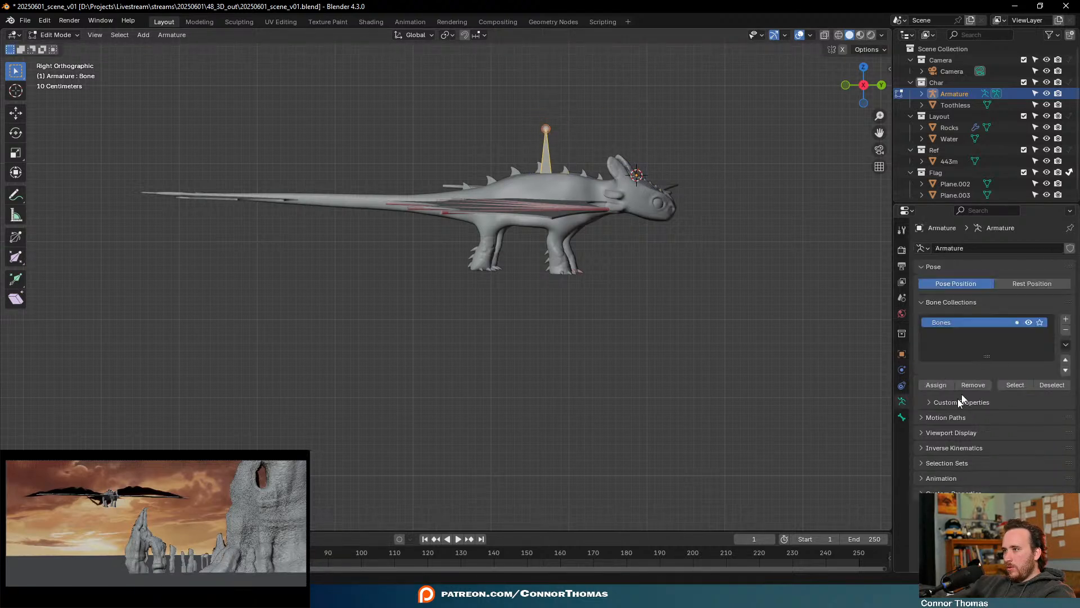
click(939, 434)
click(981, 501)
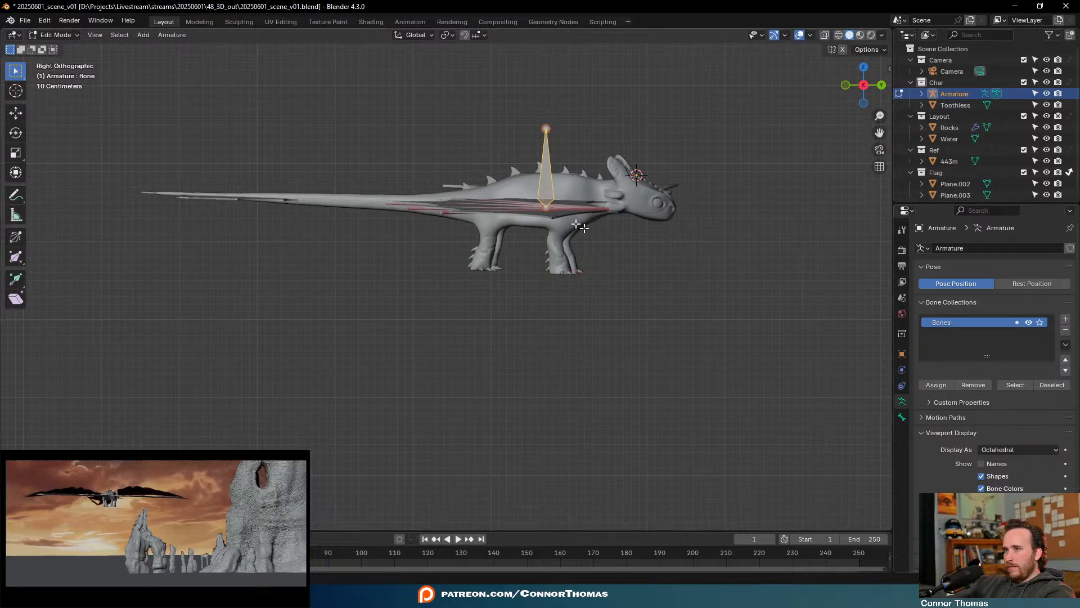
Move the bone's tip forward to the base of the neck and extrude a head bone to the snout
key(g)
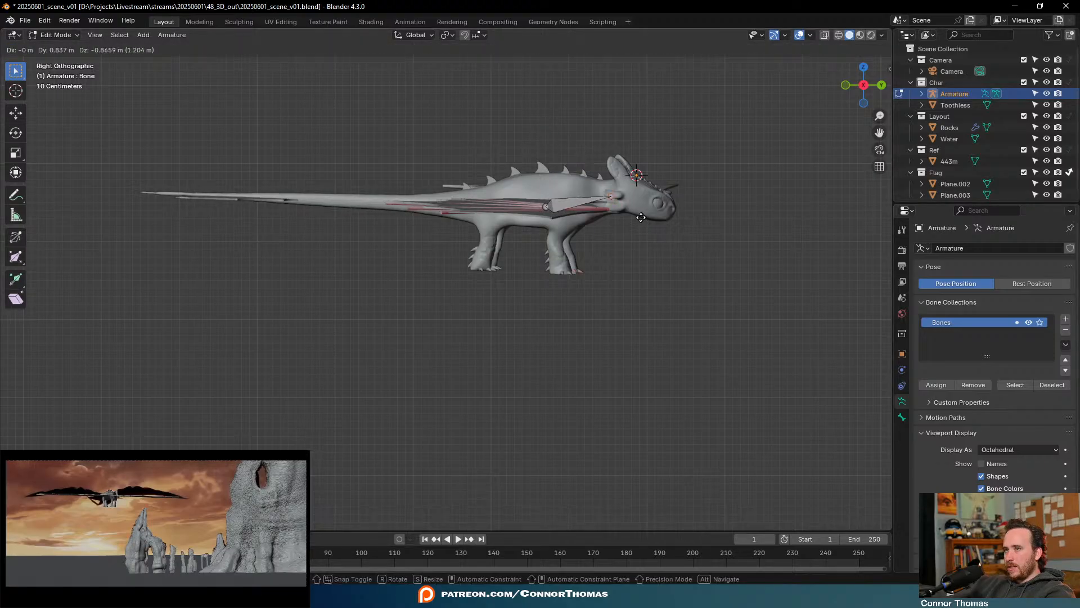
click(615, 193)
key(e)
click(691, 228)
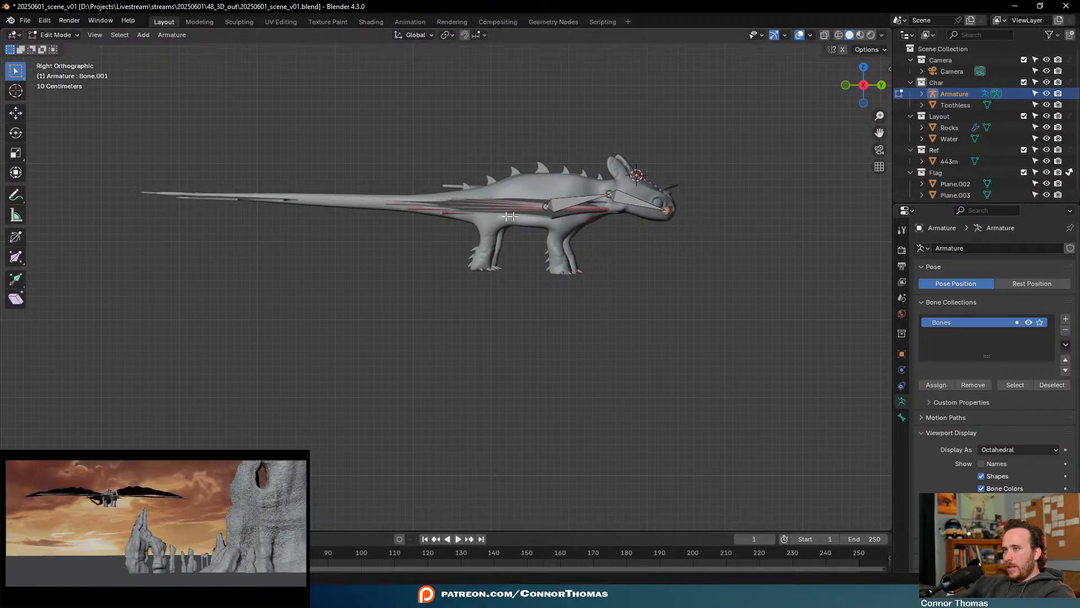
Extrude four bones backward from the torso joint through the hips and along the tail to near its tip
click(546, 206)
key(e)
click(472, 208)
key(e)
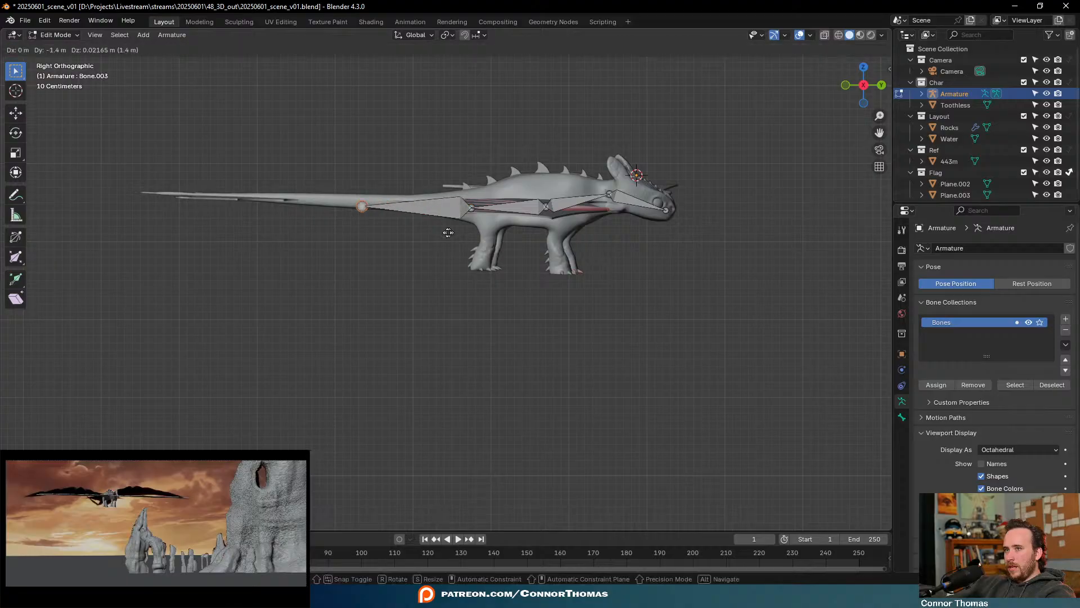
click(452, 228)
key(e)
click(349, 222)
key(e)
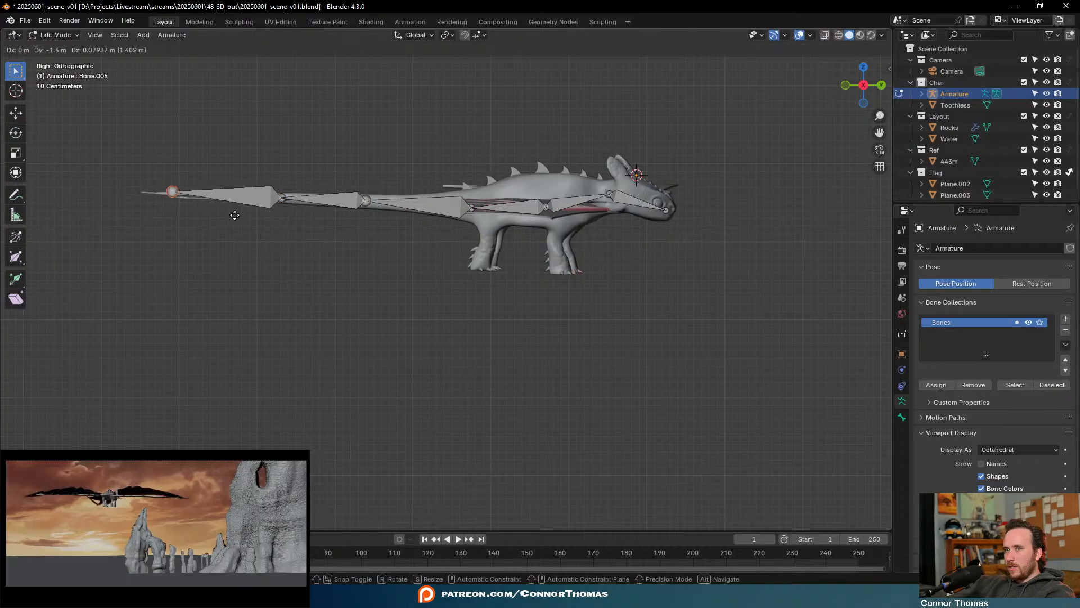
click(228, 218)
Extrude a chain of three bones from the neck joint along Toothless's left wing in the top view
middle_drag(485, 218, 577, 188)
click(607, 160)
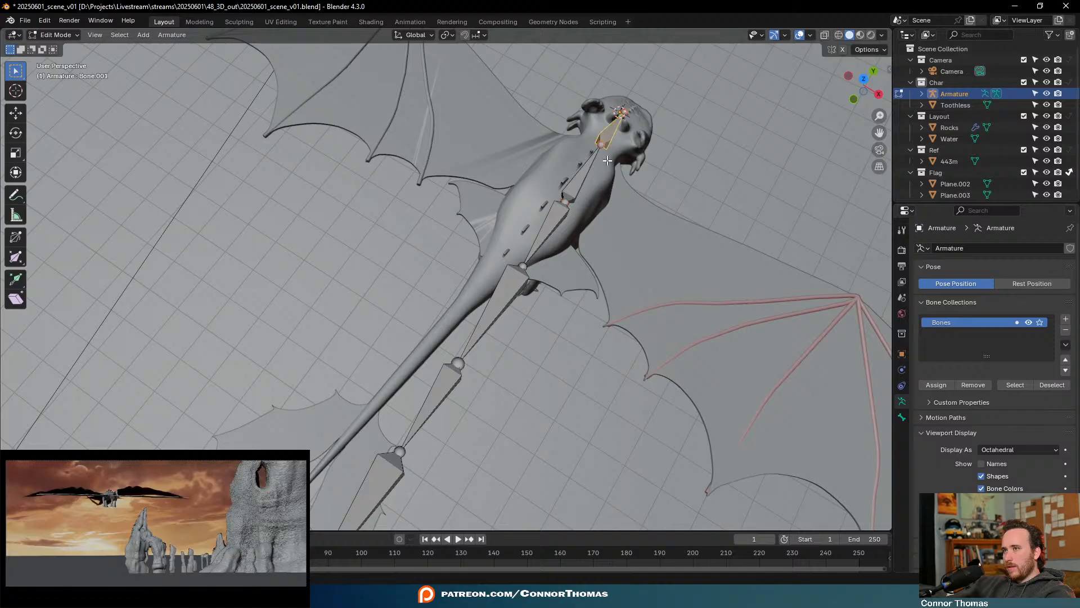
click(601, 149)
middle_drag(601, 152, 601, 183)
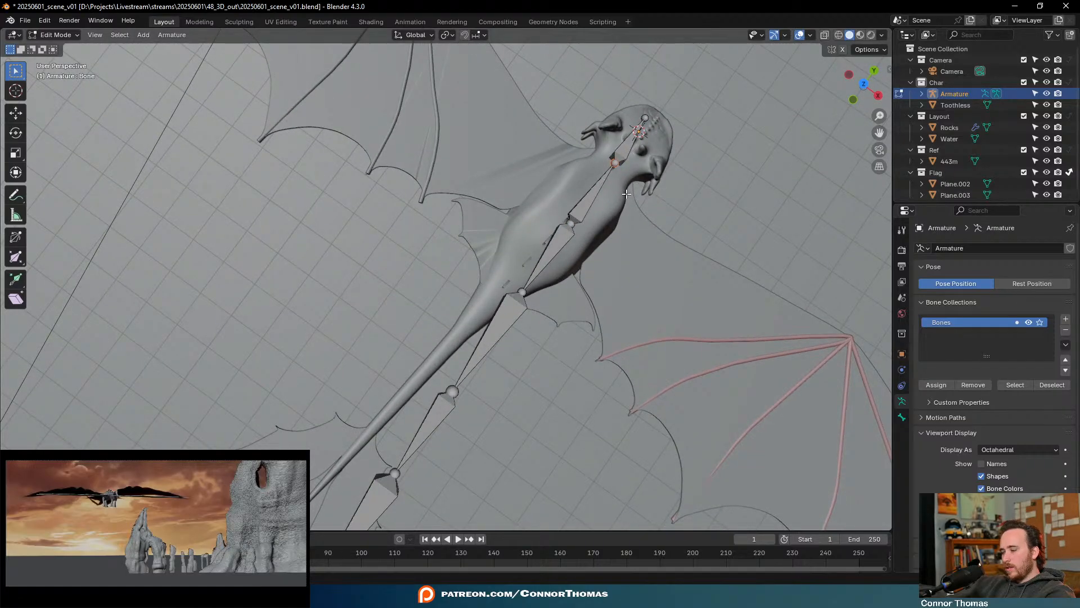
key(KP_7)
scroll(613, 200, up, 2)
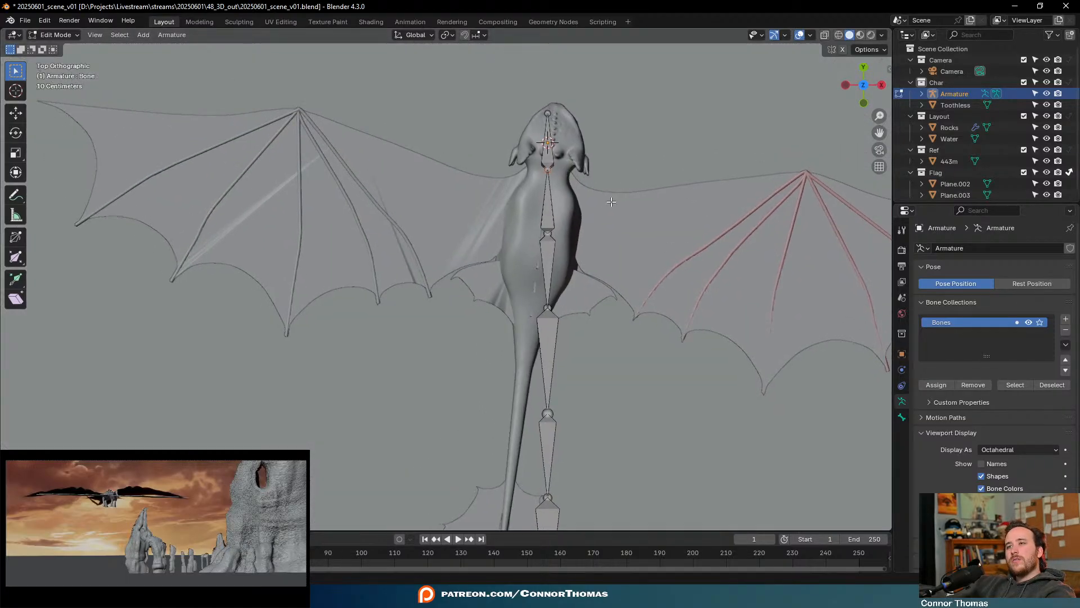
key(e)
click(499, 229)
key(e)
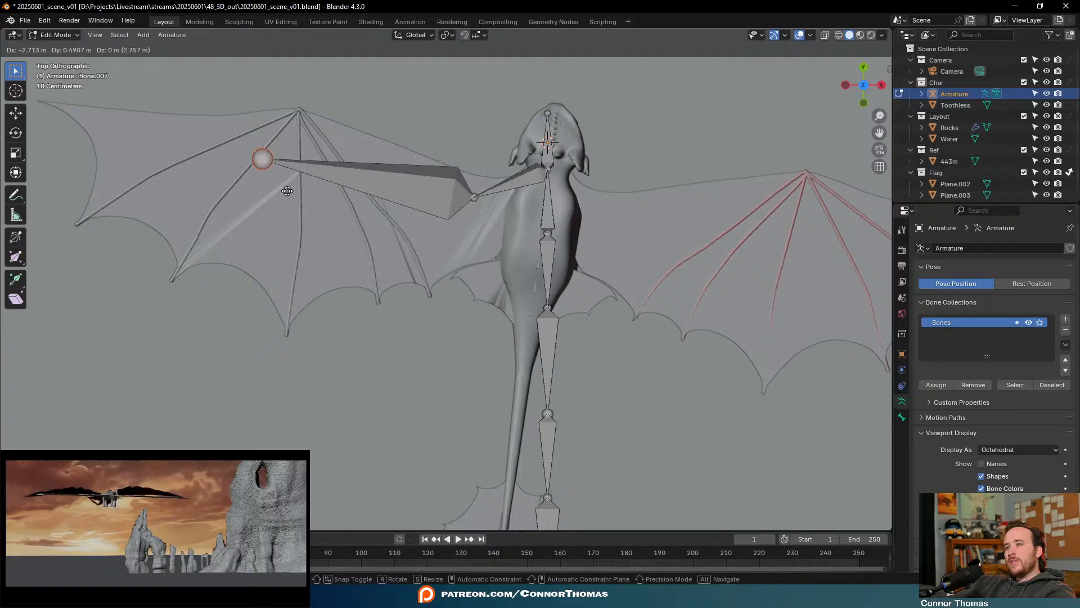
click(304, 201)
key(e)
click(113, 174)
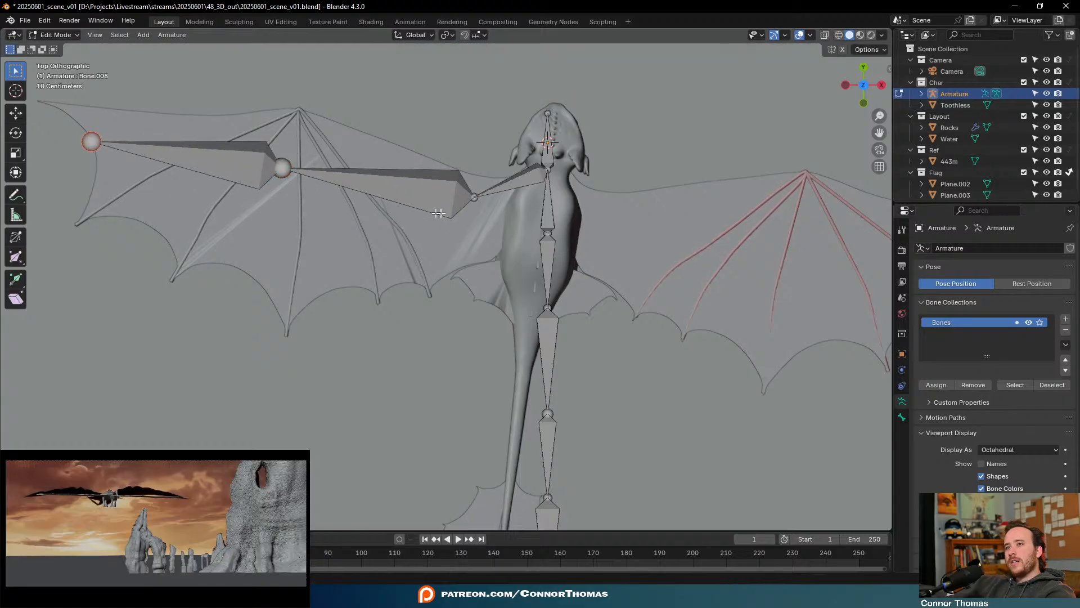
Extrude a matching chain of three bones from the neck joint along Toothless's right wing
click(558, 180)
key(e)
click(636, 226)
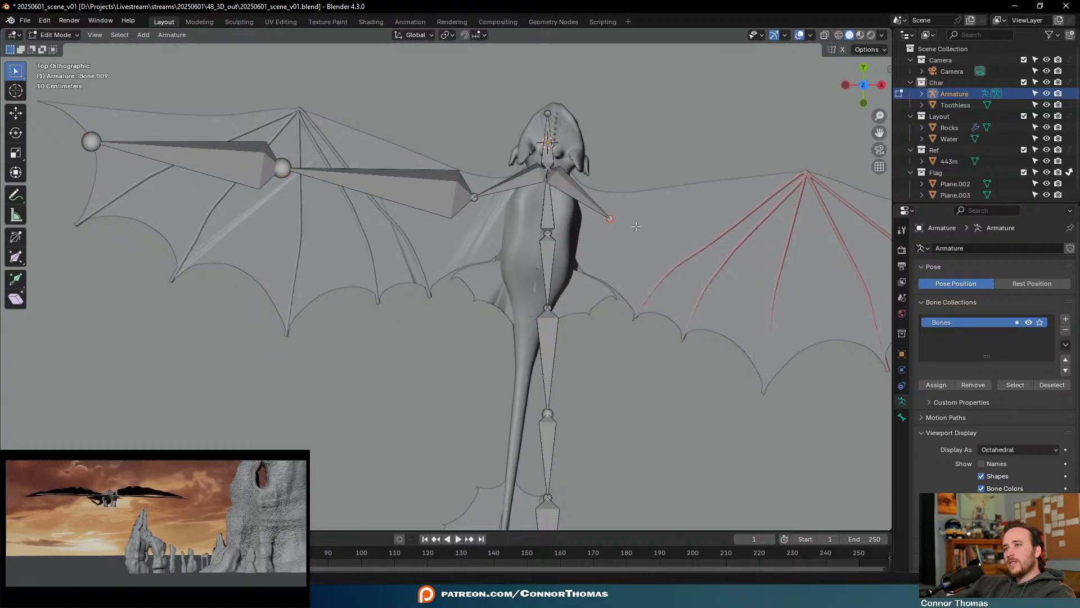
key(e)
click(819, 219)
shift+middle_drag(786, 235, 618, 211)
key(e)
click(13, 268)
scroll(3, 340, down, 2)
shift+middle_drag(3, 373, 68, 339)
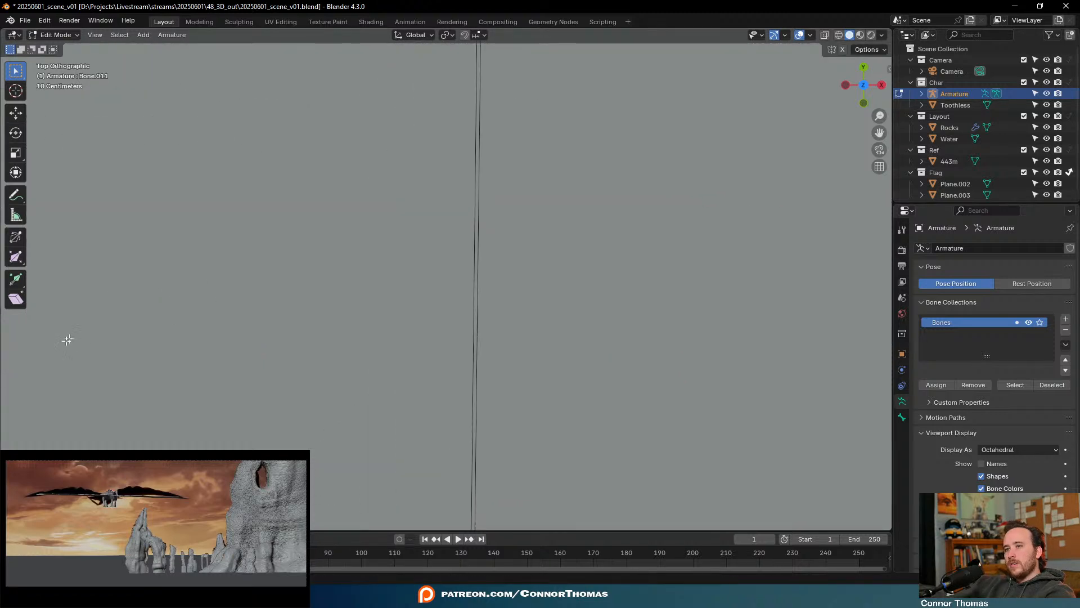
shift+middle_drag(430, 316, 475, 331)
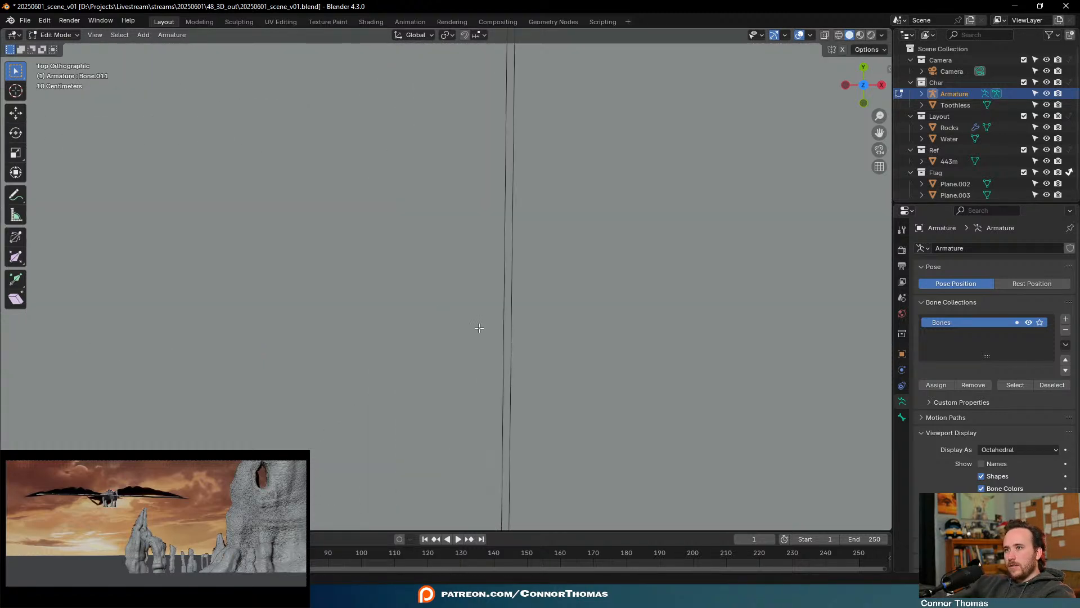
scroll(475, 321, down, 5)
scroll(372, 312, up, 2)
shift+middle_drag(332, 332, 605, 366)
scroll(596, 377, up, 9)
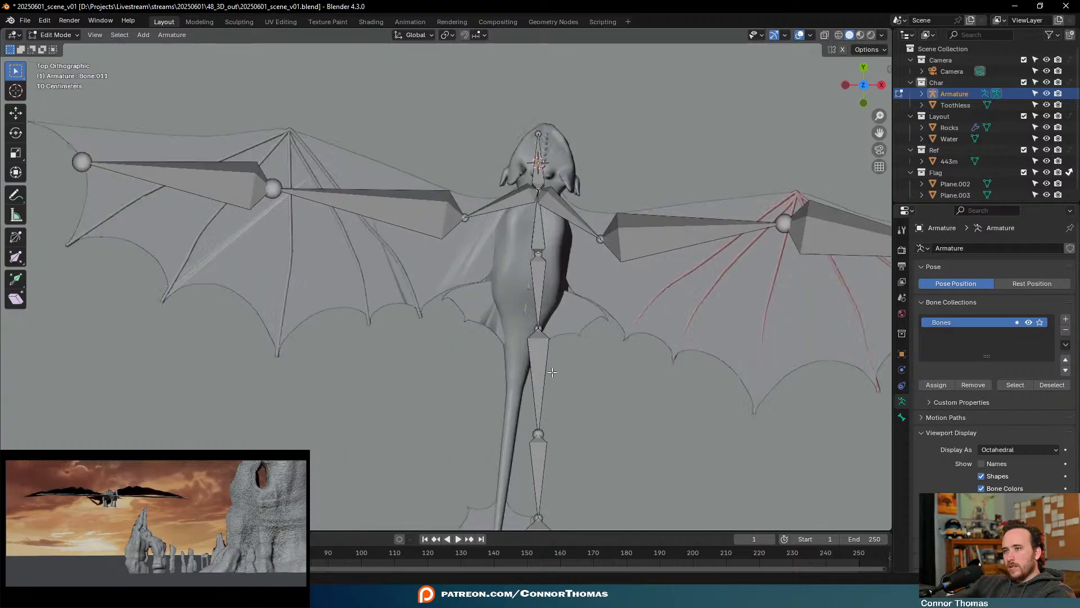
Select the two rear tail bones, then move and rotate them to line up with the angled tail in the top view
shift+middle_drag(565, 467, 548, 307)
scroll(541, 327, down, 3)
key(c)
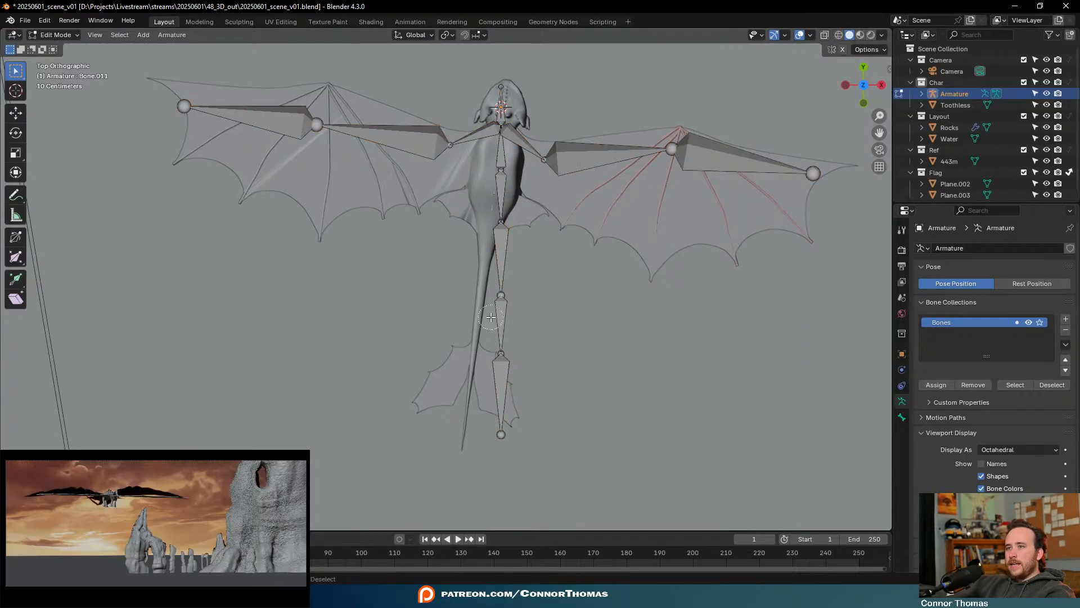
mouse_move(501, 348)
mouse_down()
mouse_move(499, 405)
mouse_move(498, 304)
mouse_up()
key(Escape)
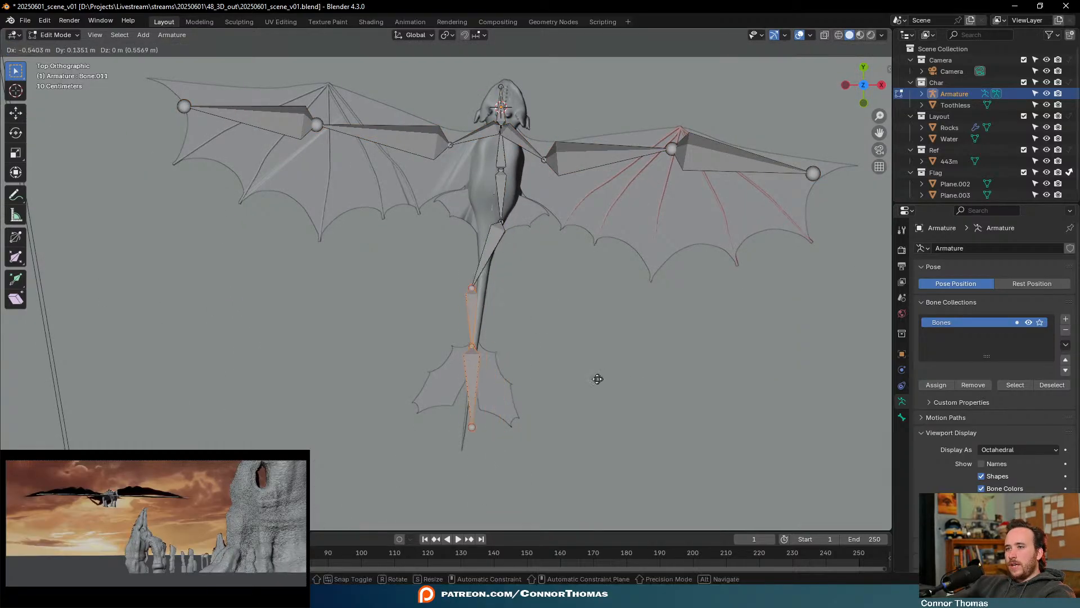
key(g)
click(607, 388)
key(r)
click(613, 410)
key(g)
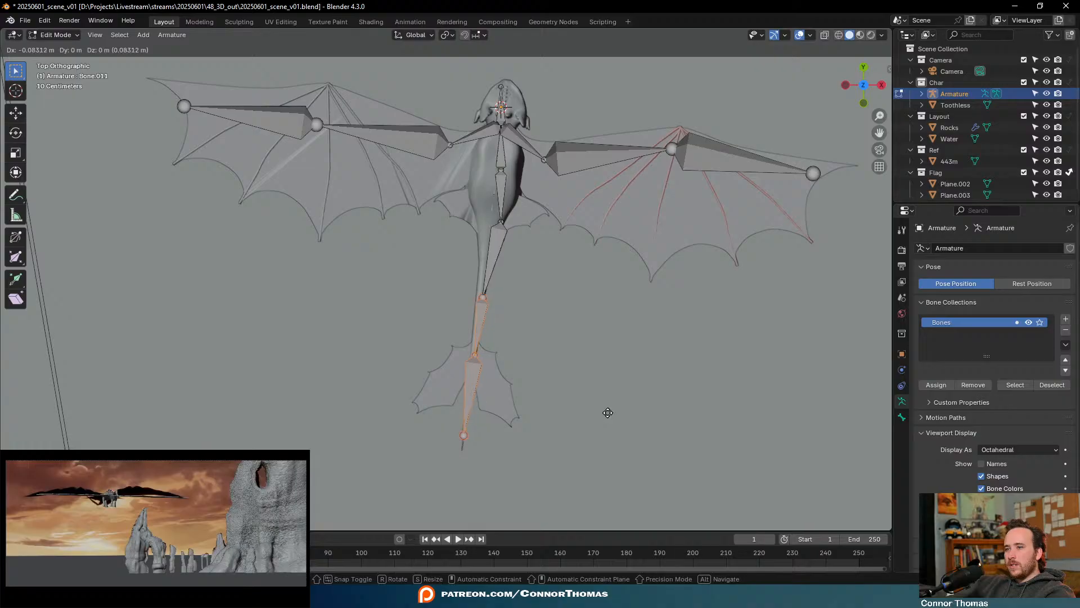
click(608, 414)
Move the hip, mid-spine and head-tip joints sideways to line up with the centre of Toothless's body
click(509, 222)
key(g)
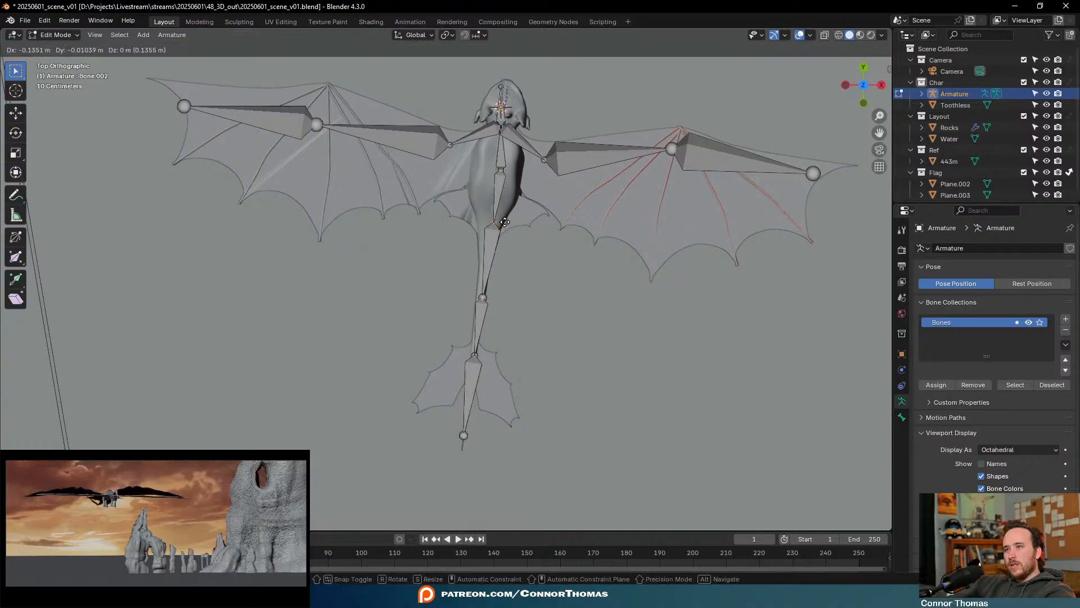
click(502, 222)
key(g)
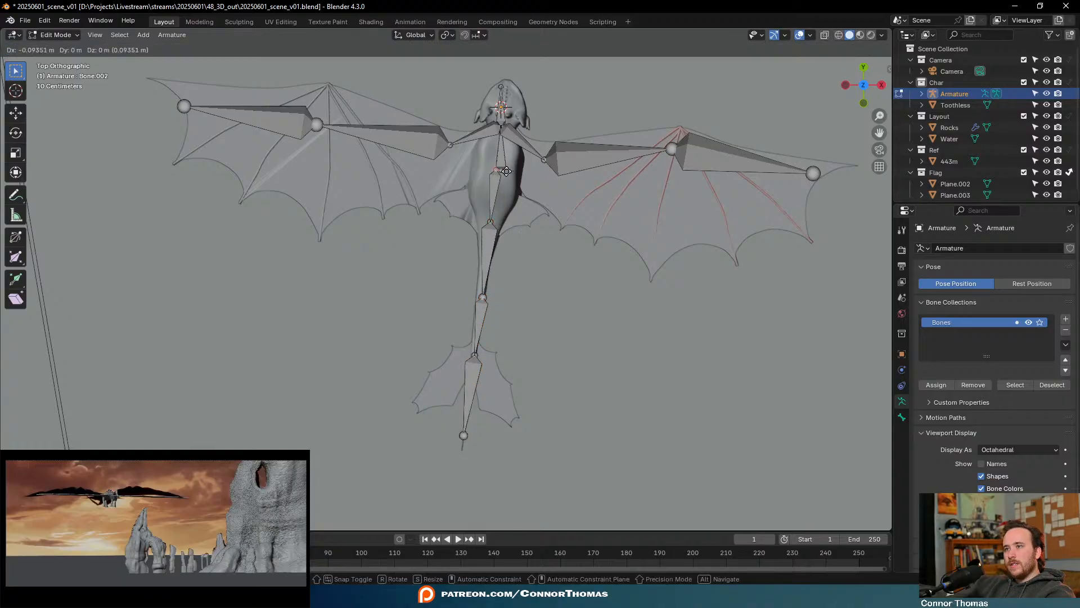
click(505, 172)
click(504, 171)
key(g)
click(507, 176)
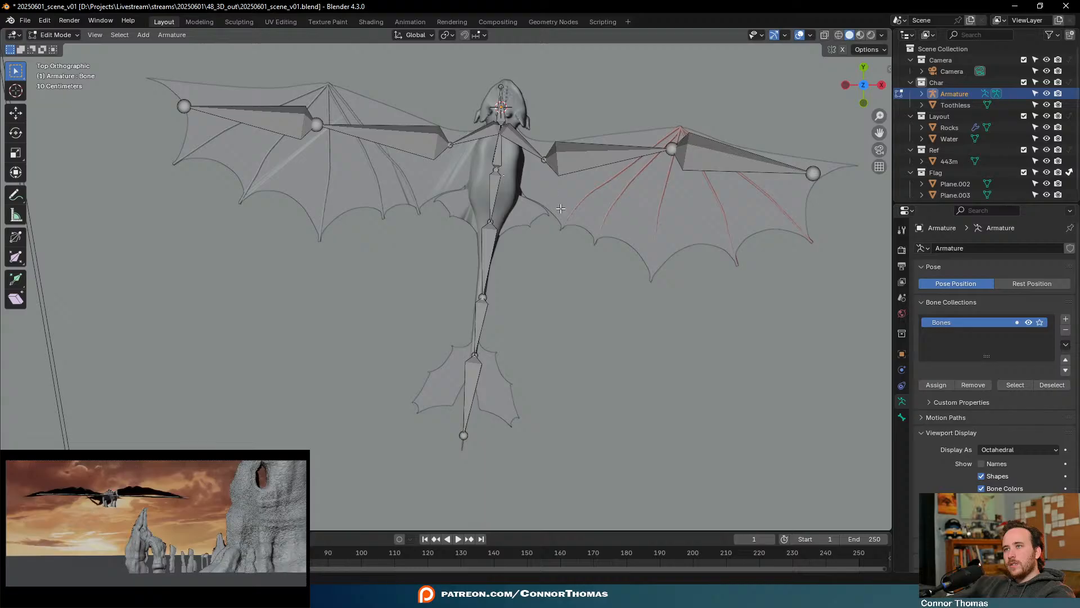
key(g)
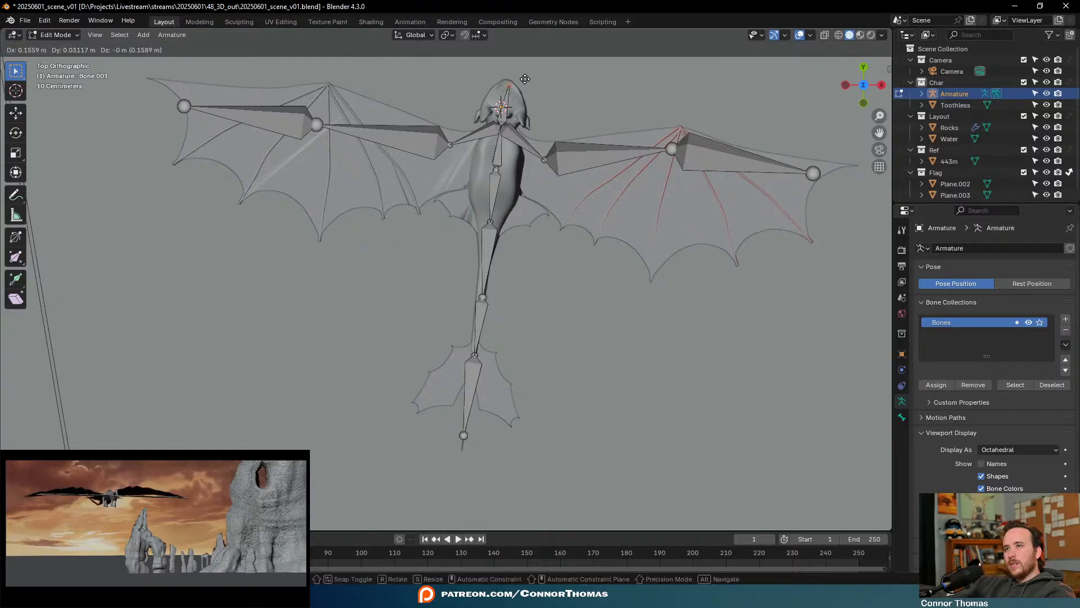
click(523, 78)
middle_drag(529, 316, 596, 283)
scroll(596, 284, up, 4)
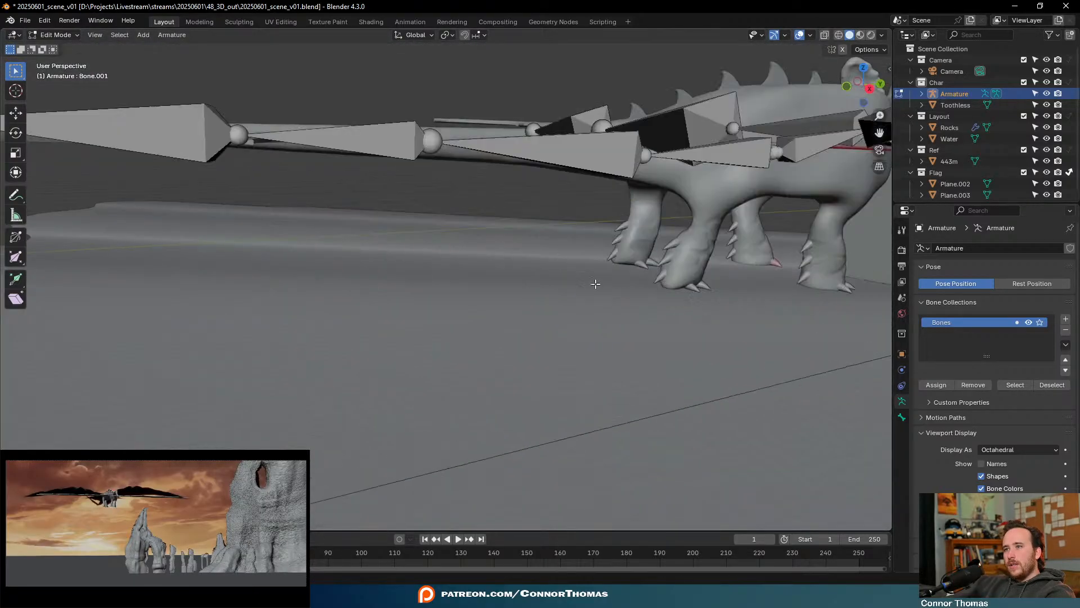
Duplicate the spine bone between hips and mid-back, place it over the hind leg, and move its rear joint down towards the knee
middle_drag(751, 287, 505, 261)
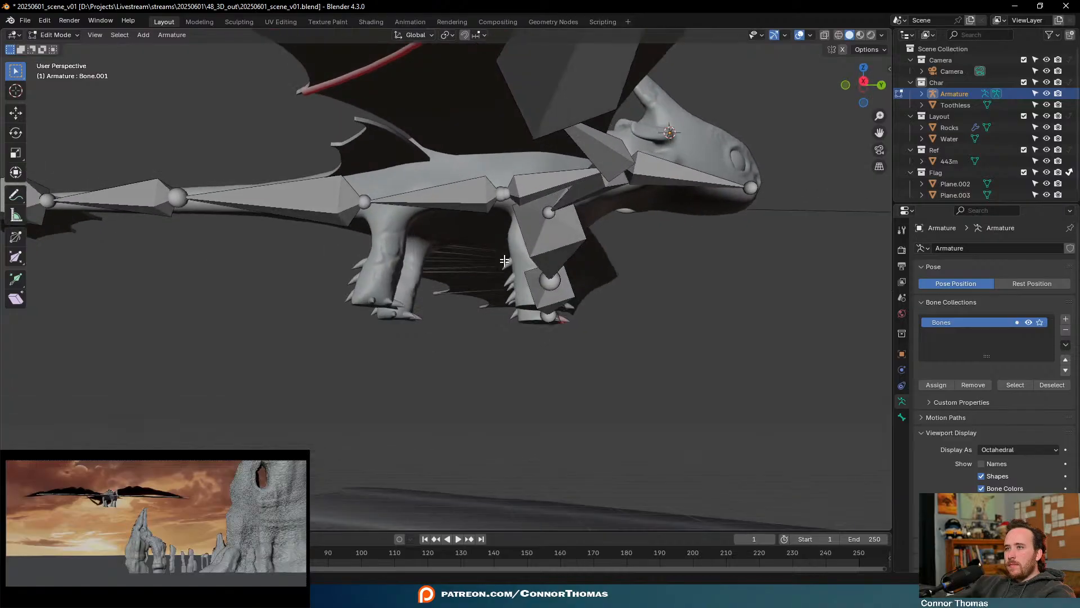
click(456, 202)
middle_drag(465, 218, 499, 246)
key(shift+d)
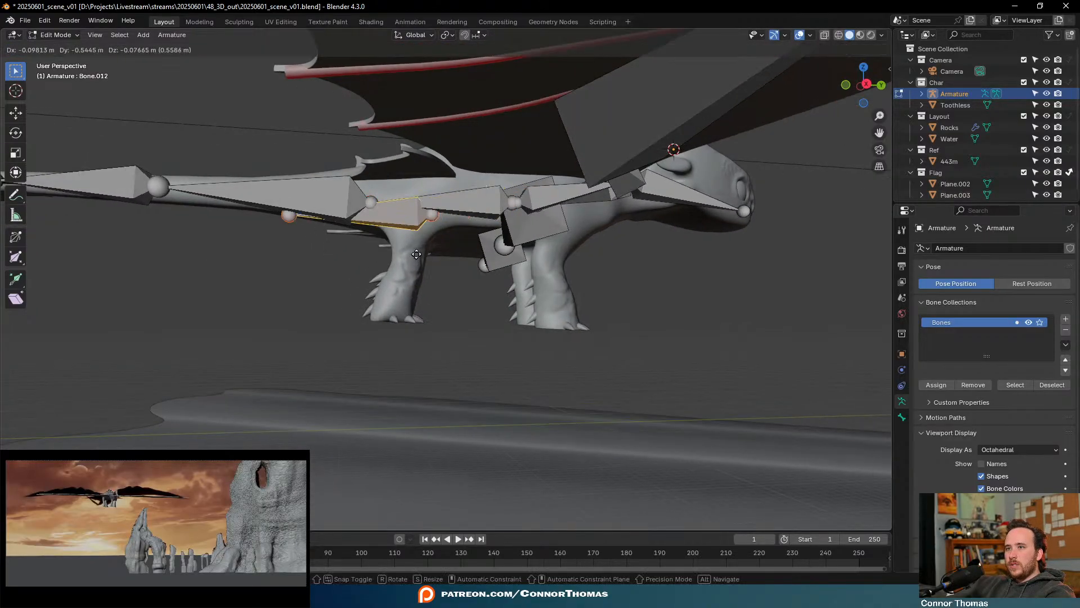
click(413, 263)
click(284, 218)
key(g)
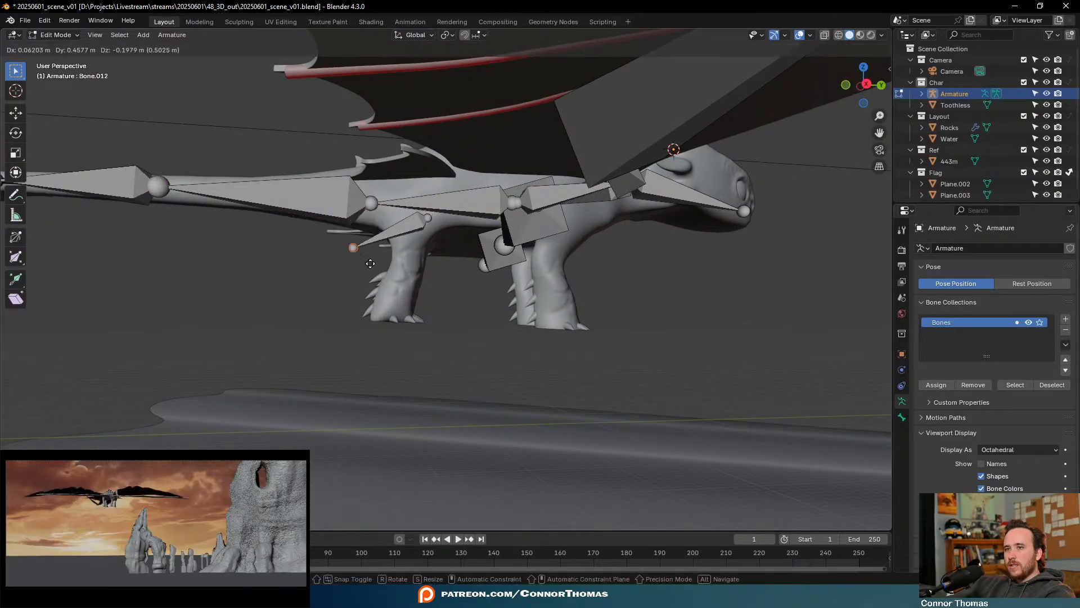
click(414, 282)
Move the copied bone sideways into Toothless's right hind leg and adjust its lower joint to sit at the knee
middle_drag(413, 283, 520, 250)
click(498, 247)
key(g)
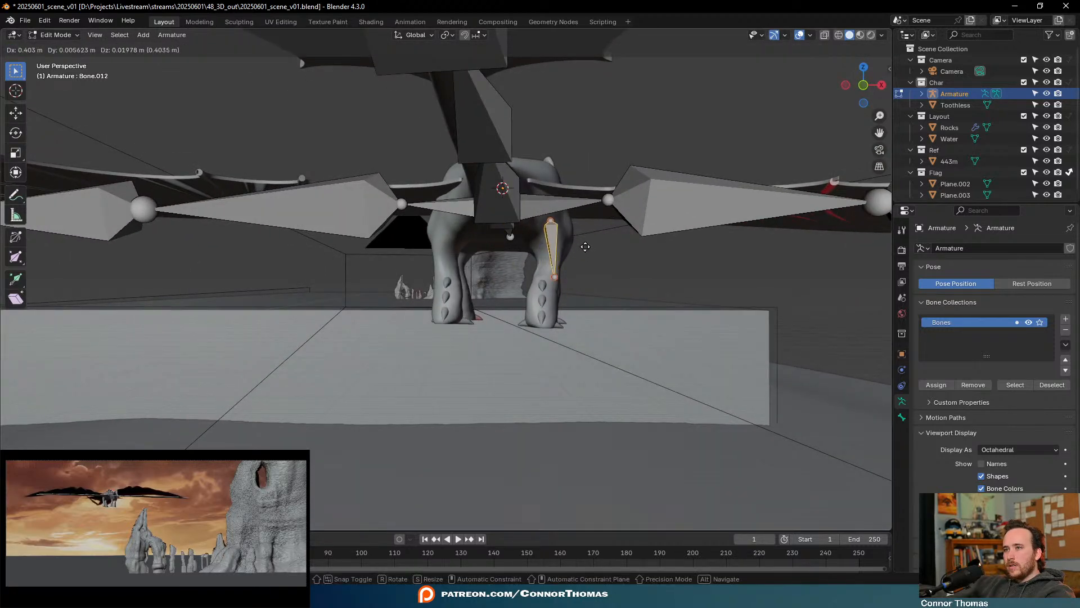
click(586, 241)
click(565, 274)
key(g)
click(572, 272)
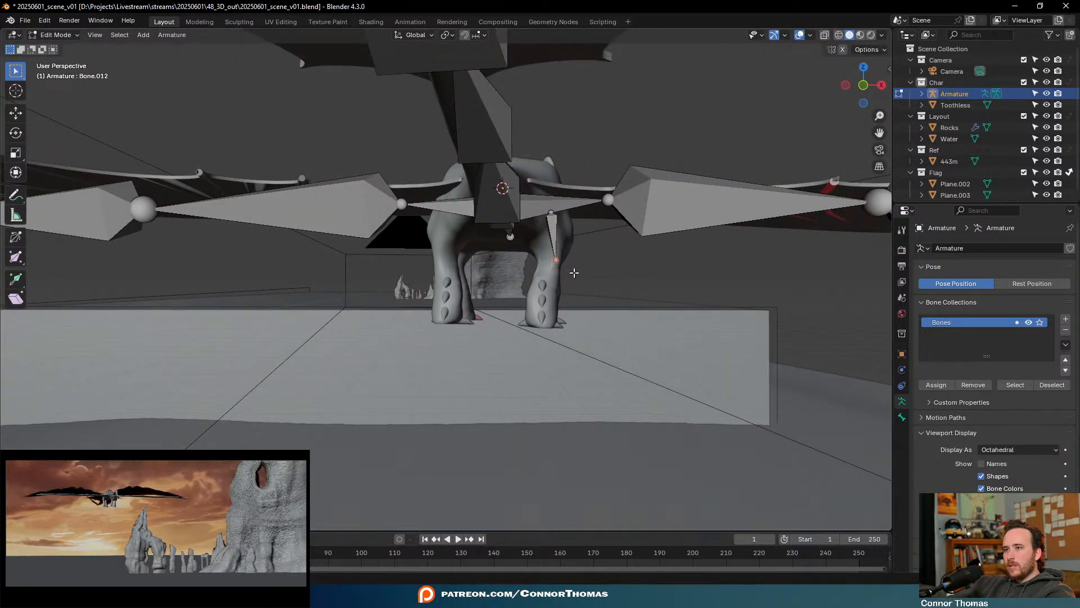
Refine the knee joint and extrude a lower leg bone from it down to the right hind foot
mouse_move(573, 272)
middle_down()
mouse_move(453, 274)
mouse_move(572, 285)
middle_up()
key(g)
click(437, 266)
key(e)
click(550, 358)
Duplicate the two right hind leg bones and place the copies inside the right front leg
middle_drag(639, 294, 528, 259)
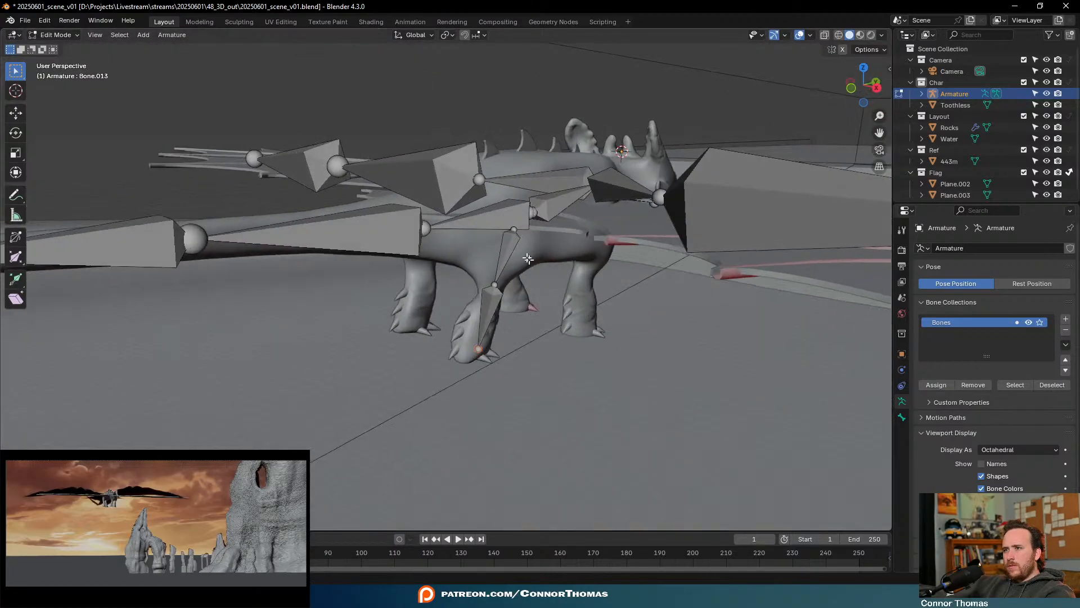
click(508, 257)
shift+click(503, 305)
middle_drag(532, 318, 492, 295)
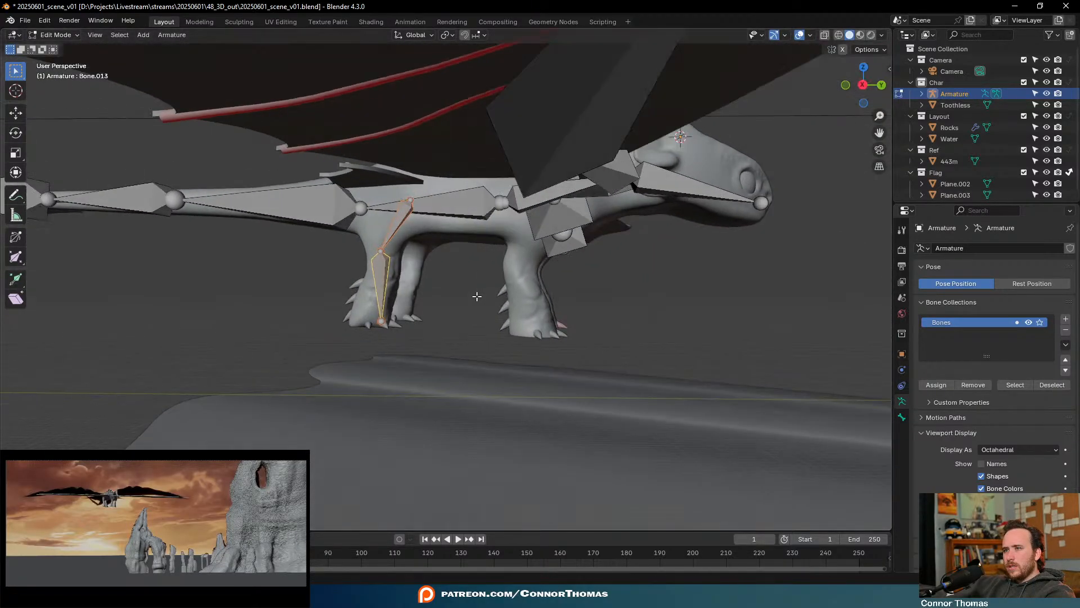
key(shift+d)
alt+middle_drag(678, 295, 552, 298)
click(488, 307)
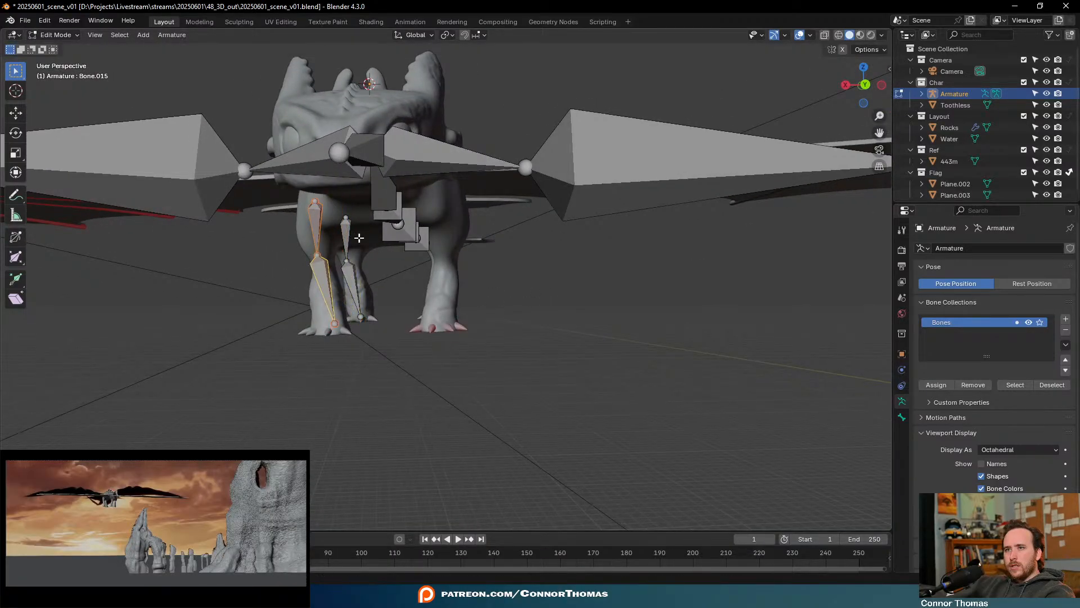
Select all four right leg bones and duplicate them along the X axis over to Toothless's left legs
middle_drag(359, 238, 579, 246)
shift+click(532, 236)
shift+click(523, 276)
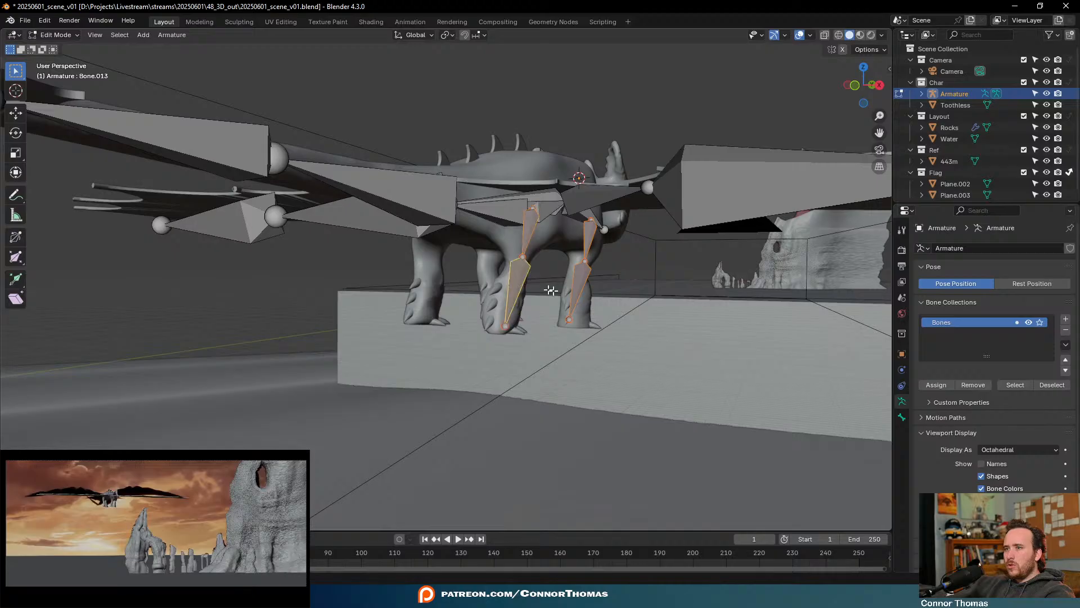
middle_drag(551, 290, 646, 299)
key(shift+d)
key(x)
click(517, 288)
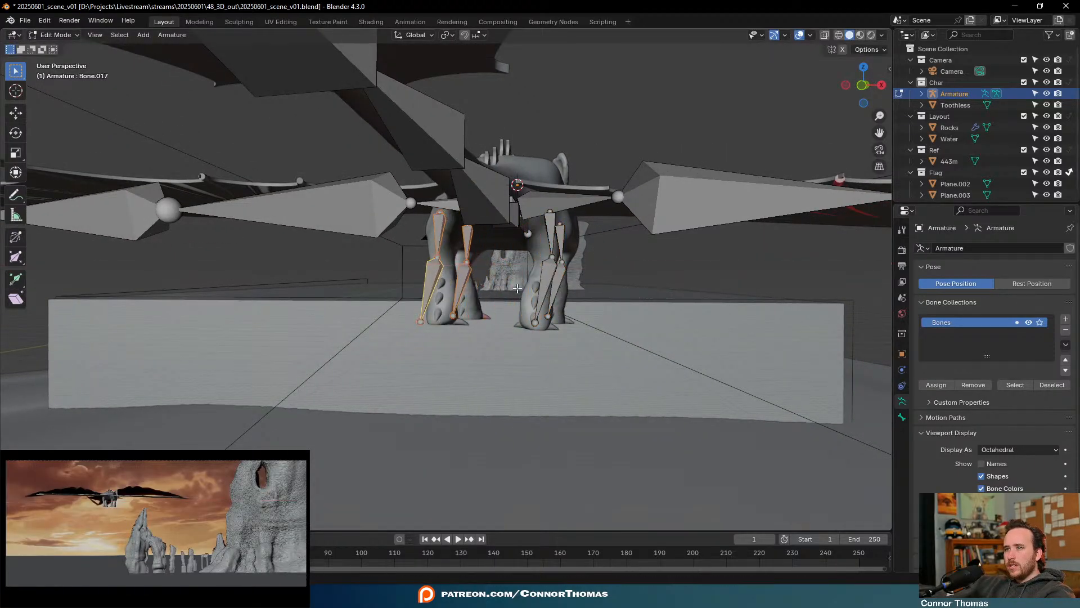
Mirror the copied leg bones along the X axis and move them into line with the left legs
key(ctrl+comma)
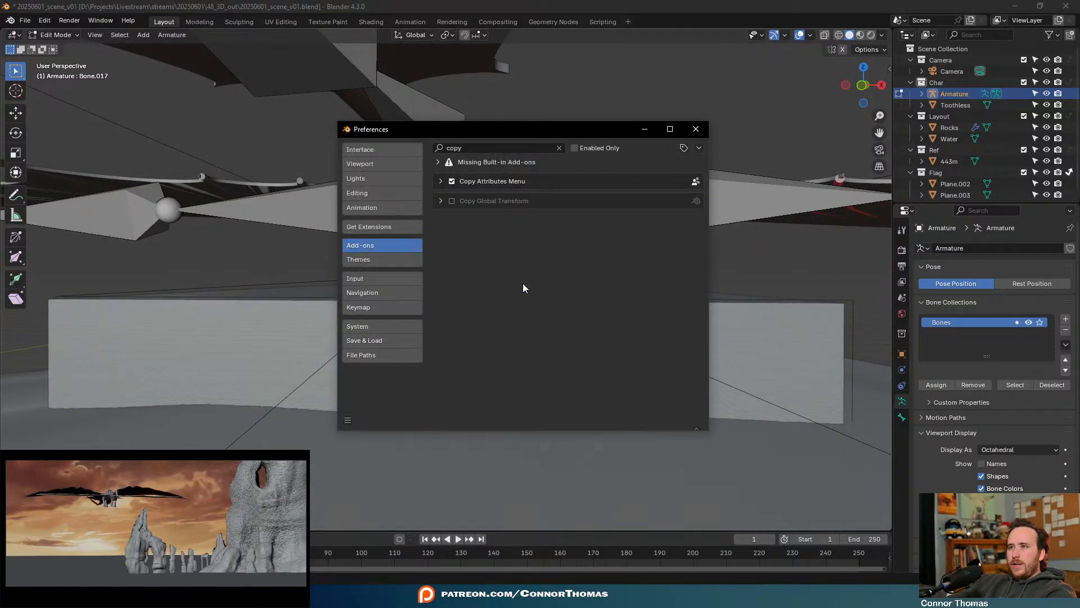
click(696, 129)
middle_drag(579, 175, 593, 166)
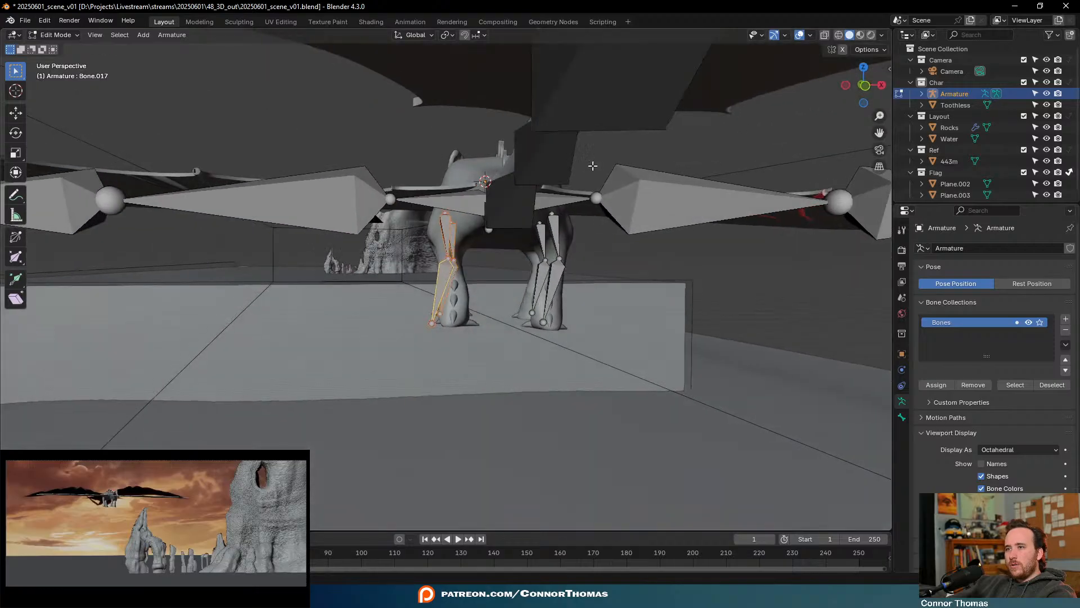
key(ctrl+m)
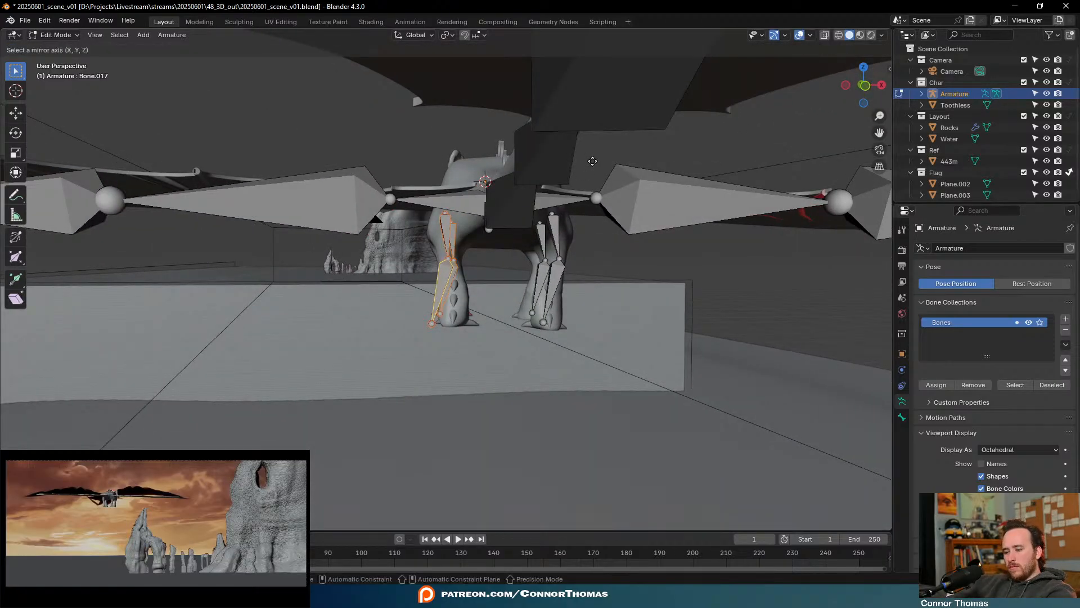
key(x)
click(593, 161)
middle_drag(453, 165, 590, 304)
key(g)
click(485, 299)
Select the two left front leg bones and move them inside the left front leg
middle_drag(382, 280, 571, 295)
click(374, 294)
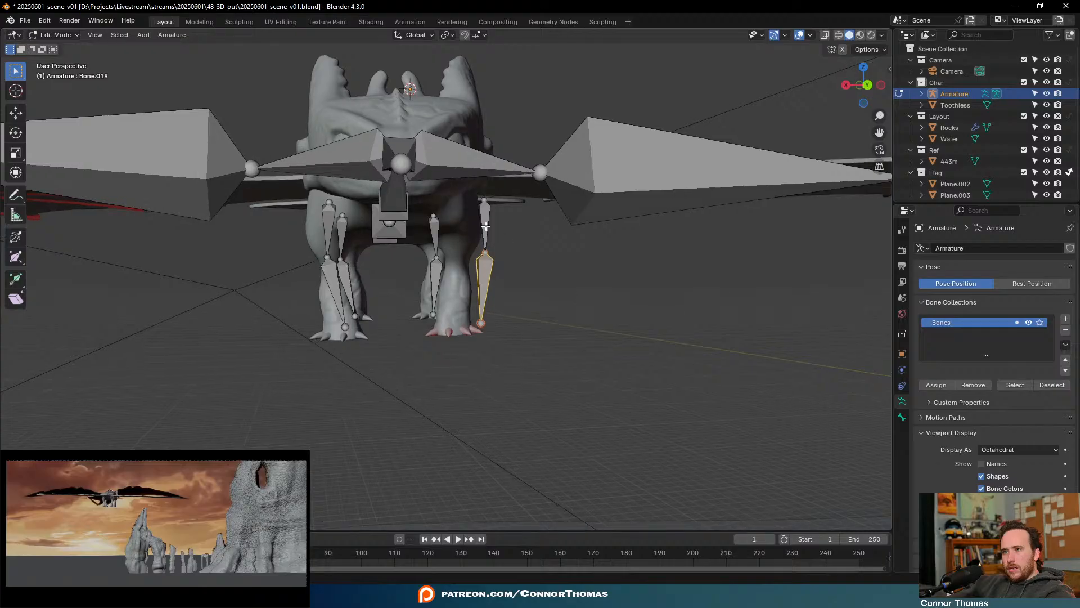
shift+click(485, 229)
key(g)
click(507, 252)
Select all the bones, return to Object Mode and save the scene
key(a)
middle_drag(571, 255, 666, 195)
key(Tab)
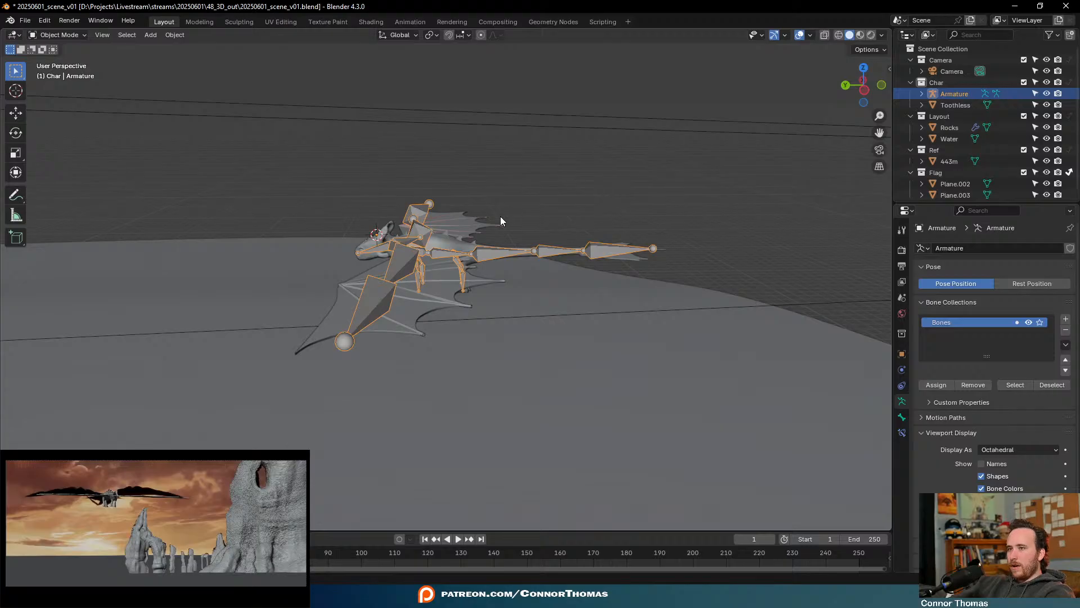
key(ctrl+s)
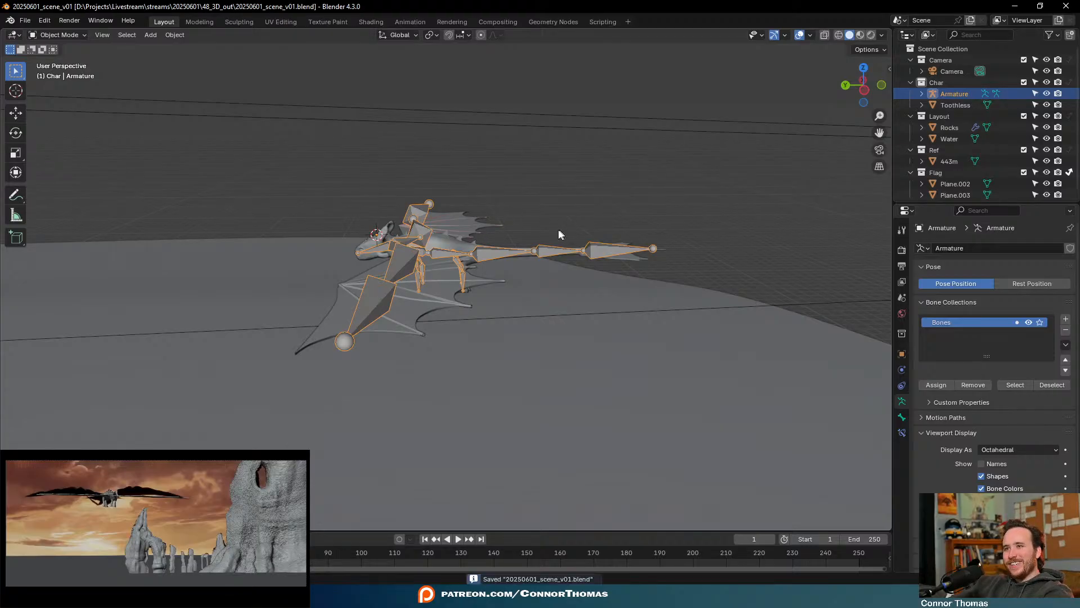
Try to parent the Toothless mesh to the armature with automatic weights
middle_drag(558, 228, 486, 214)
click(488, 228)
shift+click(473, 227)
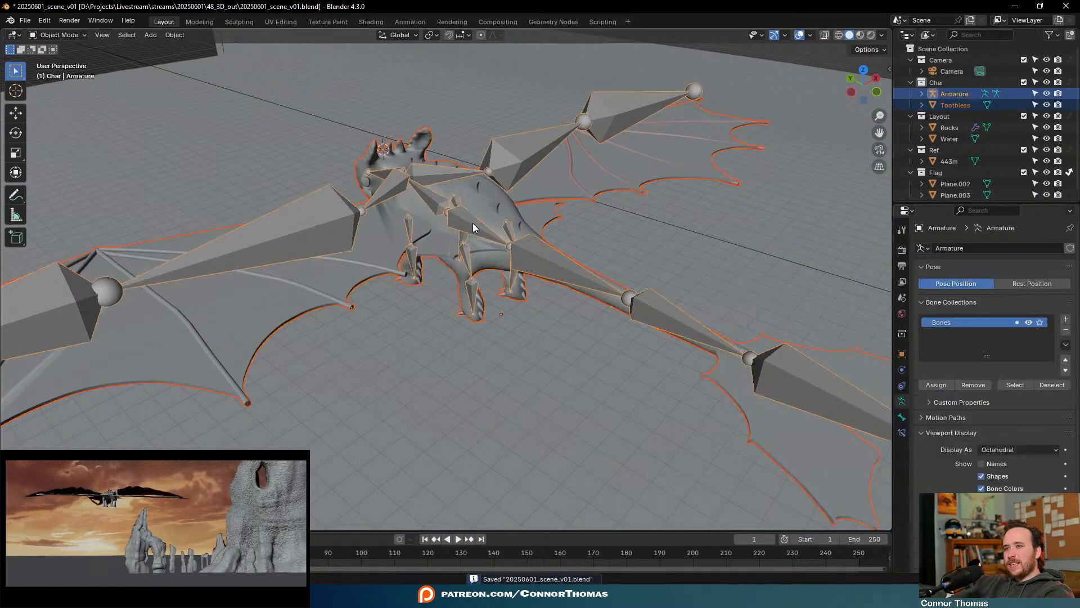
key(ctrl+p)
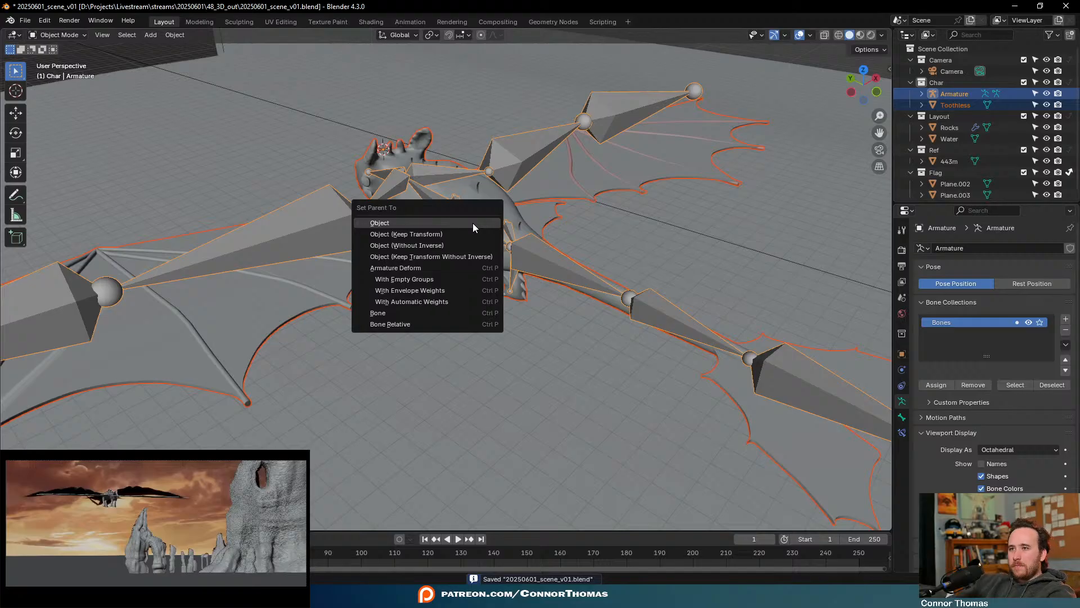
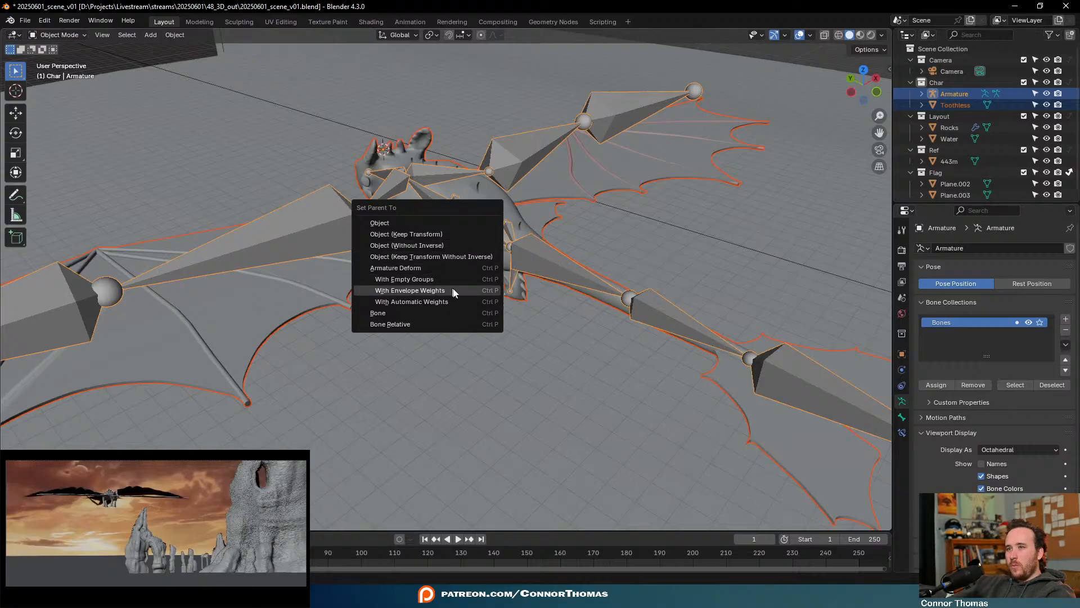
click(443, 299)
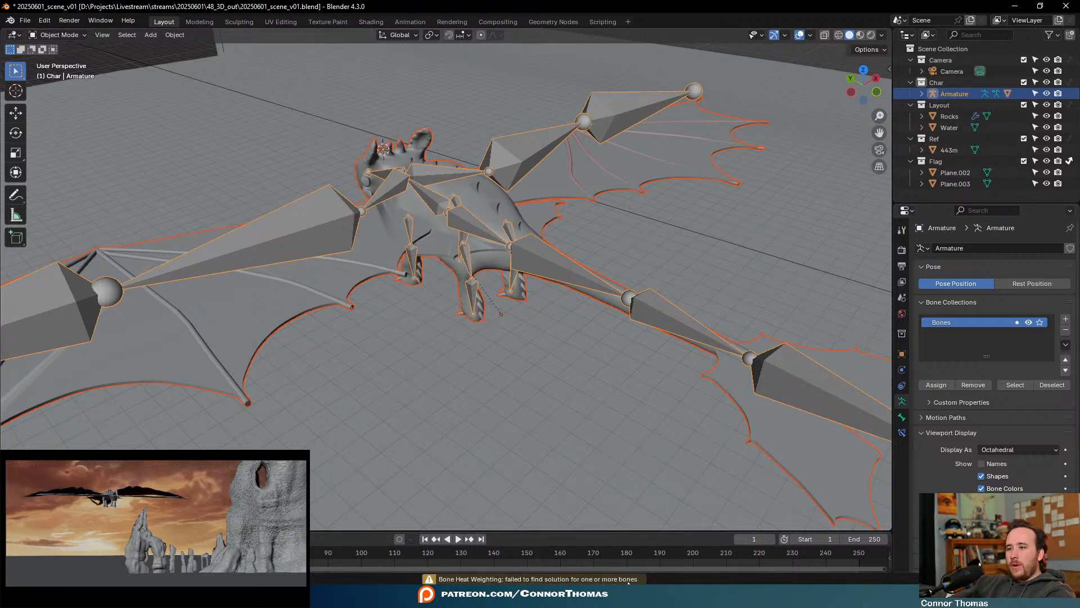
key(ctrl+z)
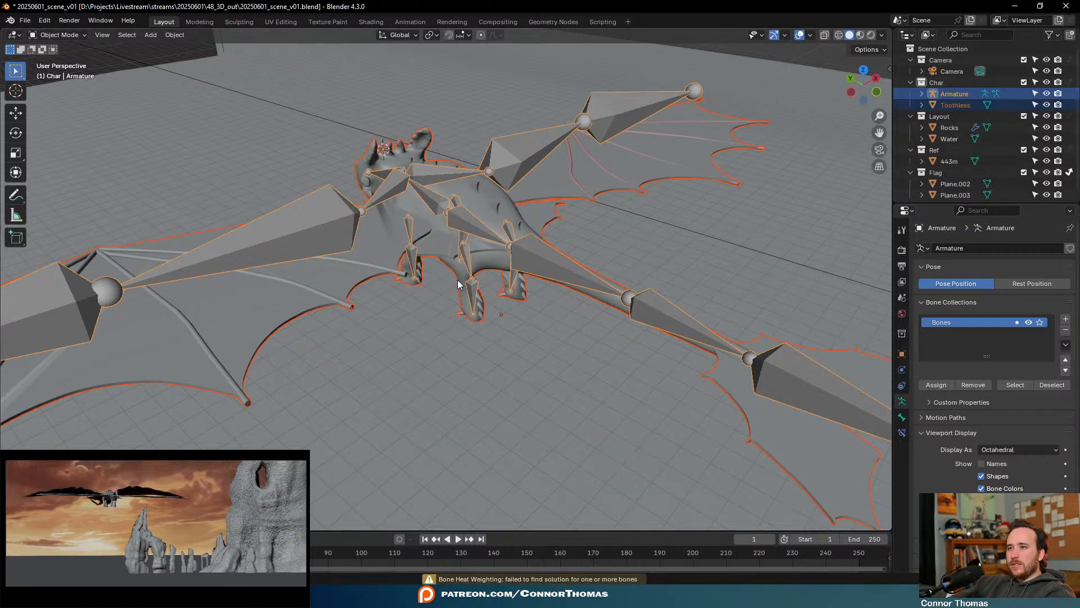
Hide the armature, then select only the Toothless mesh and enter Edit Mode on it
click(419, 187)
middle_drag(419, 188, 579, 221)
key(h)
middle_drag(499, 229, 570, 218)
click(409, 210)
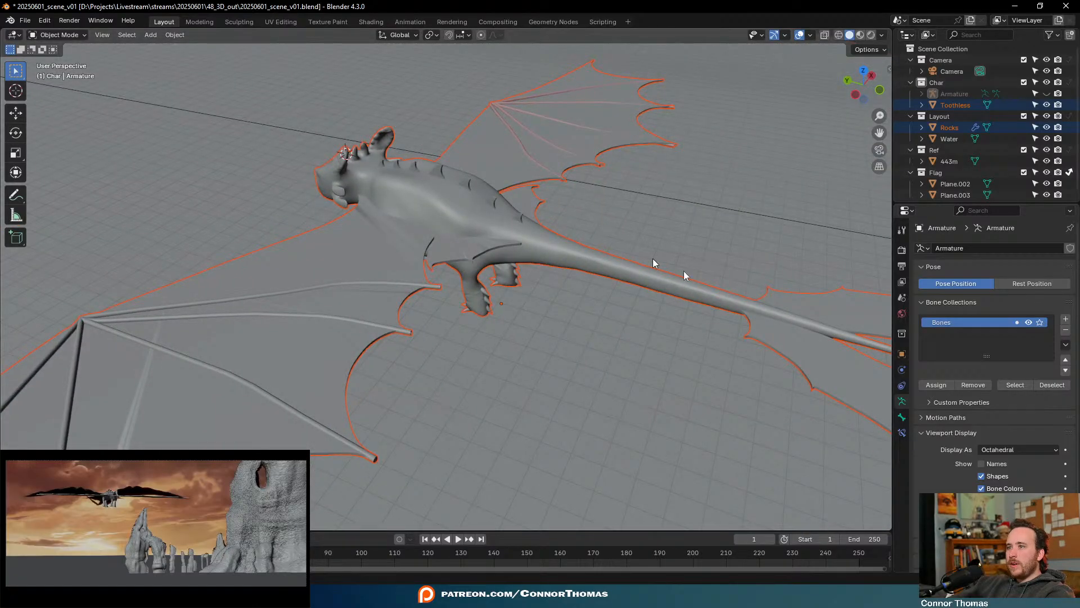
middle_drag(608, 291, 589, 255)
click(590, 254)
key(Tab)
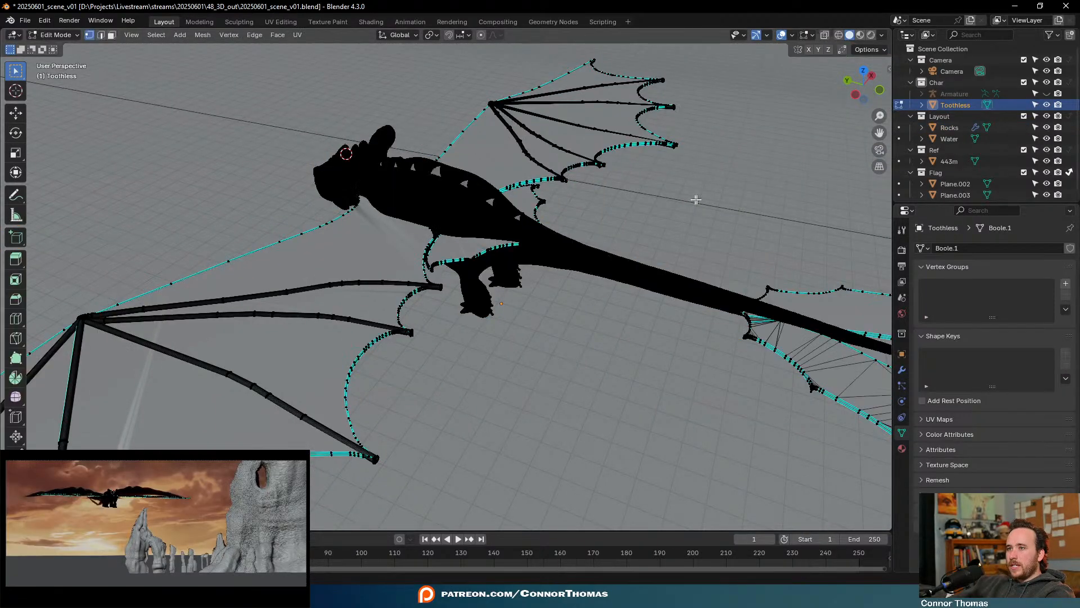
Select the whole Toothless mesh and turn off the Edge Length measurement overlay
middle_drag(694, 199, 654, 252)
scroll(654, 253, up, 3)
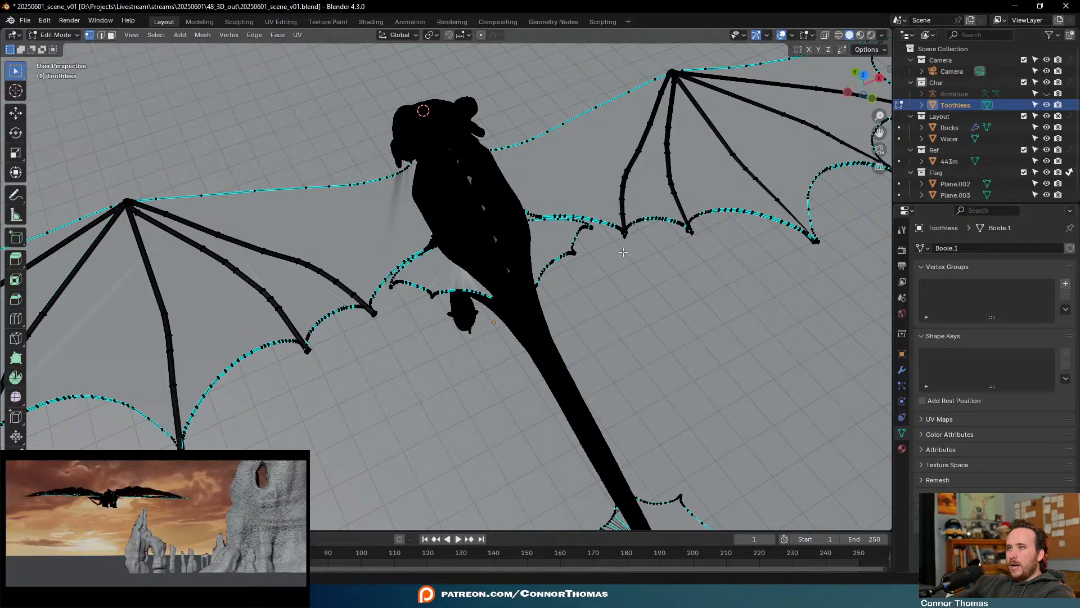
key(a)
middle_drag(679, 168, 795, 31)
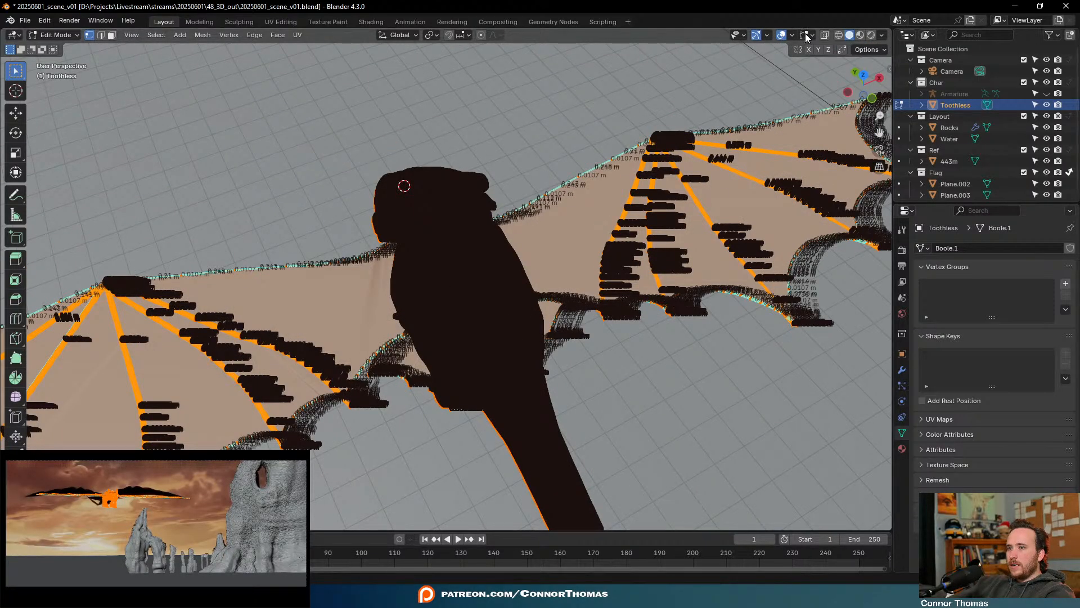
click(805, 32)
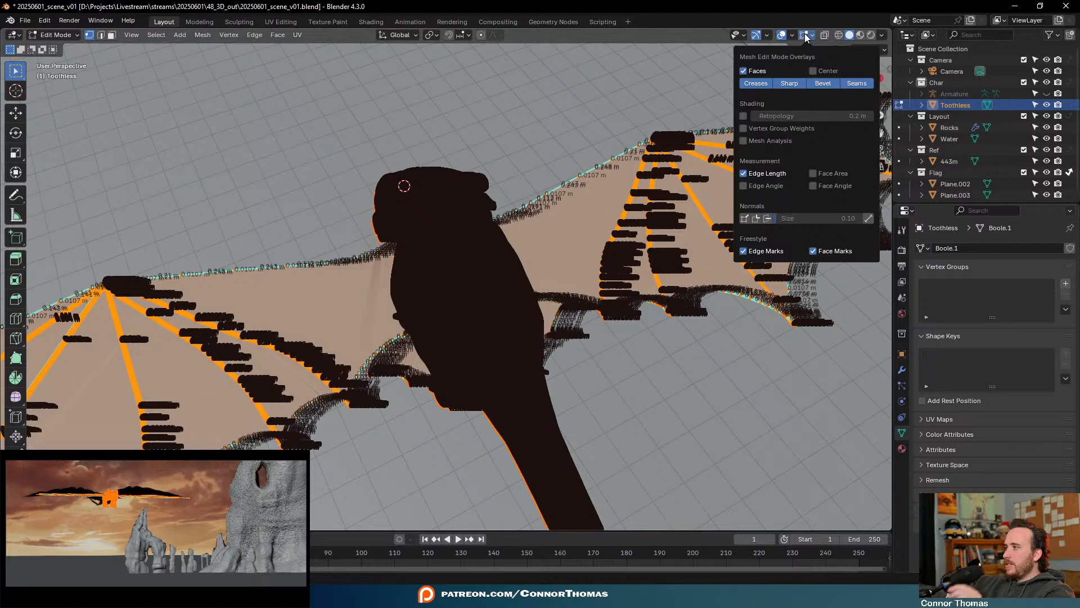
click(754, 175)
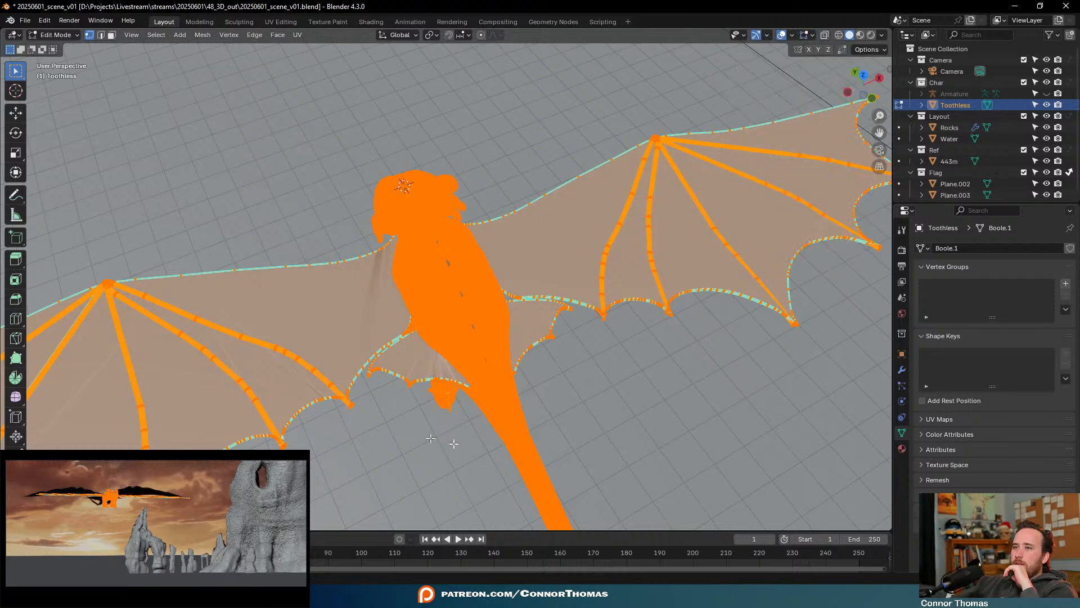
Select the linked finger struts of Toothless's right wing, flip their face normals outward, and return to Object Mode
middle_drag(431, 439, 643, 276)
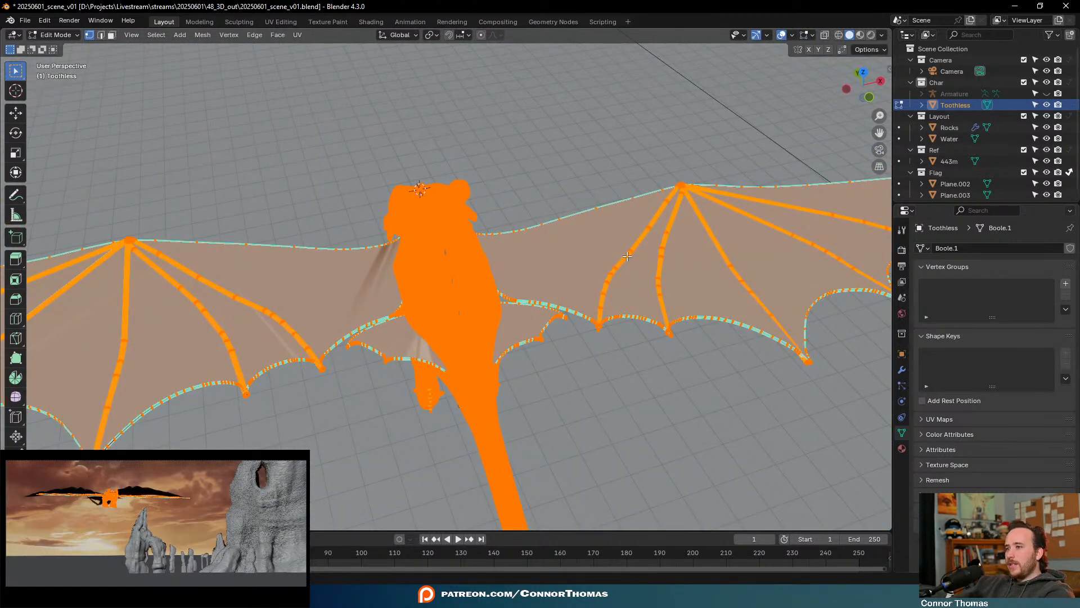
key(Tab)
key(Tab)
key(Tab)
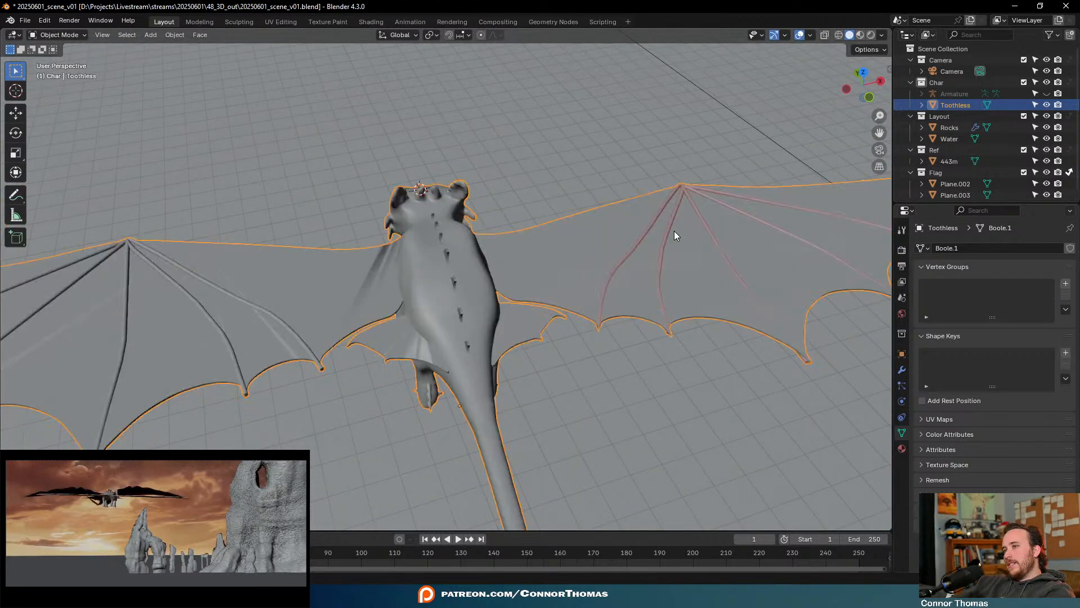
key(Tab)
key(alt+a)
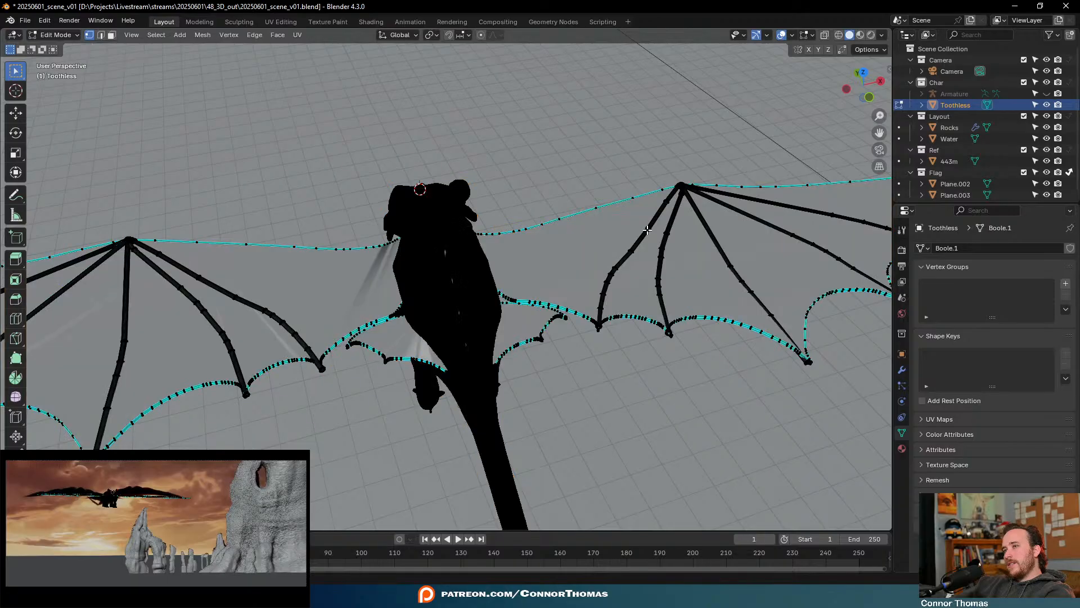
key(l)
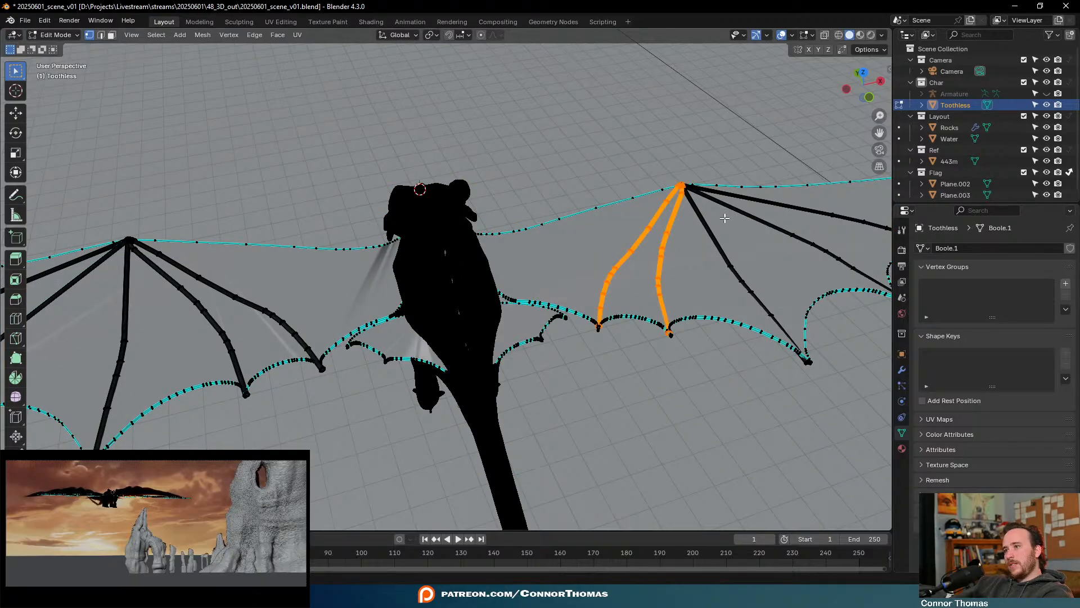
key(l)
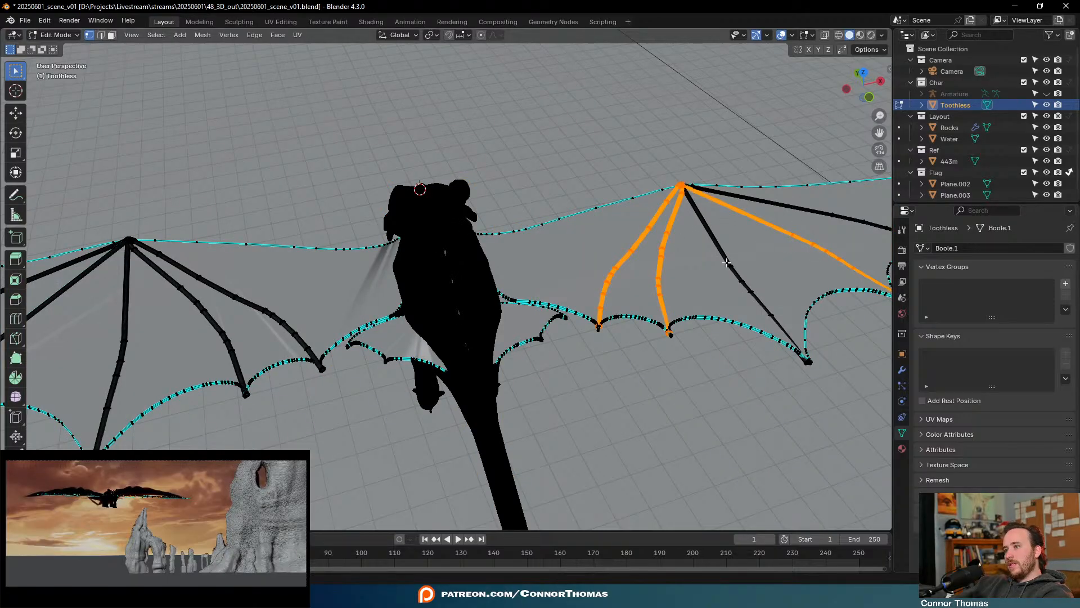
key(l)
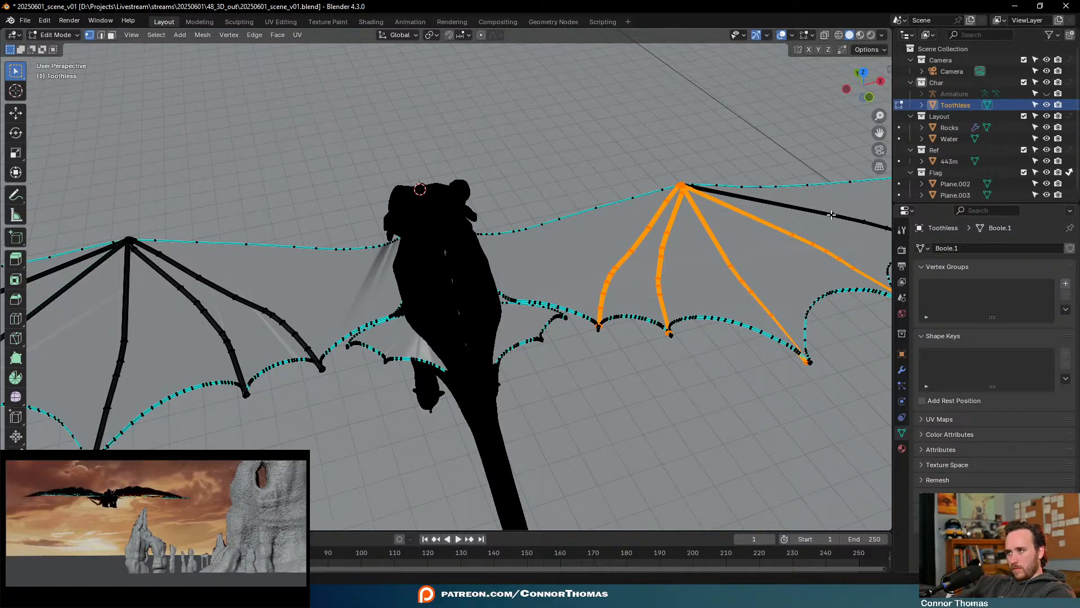
key(l)
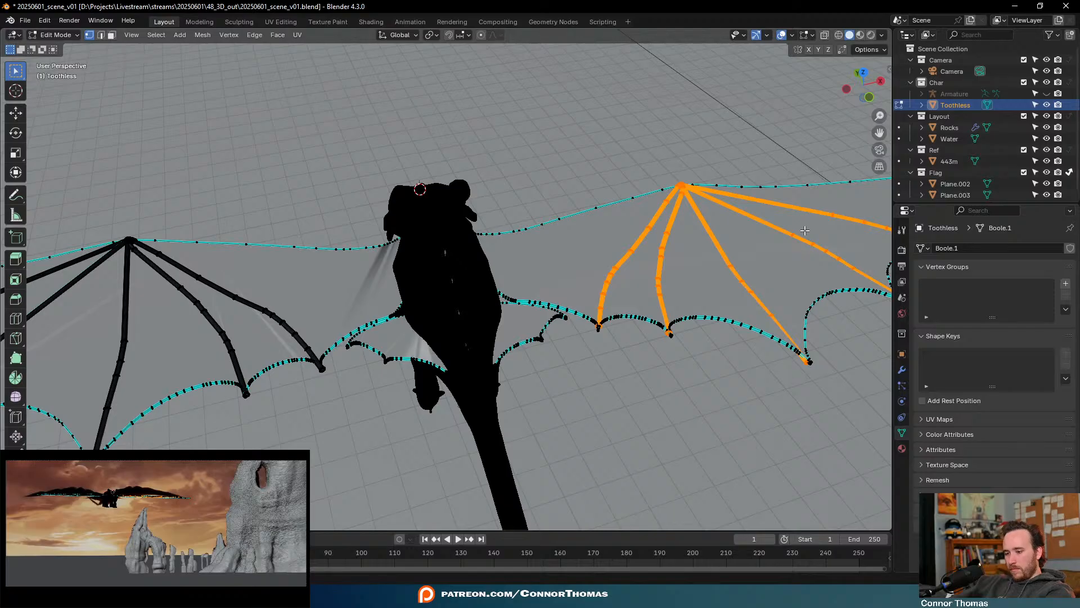
key(ctrl+l)
key(Escape)
key(Tab)
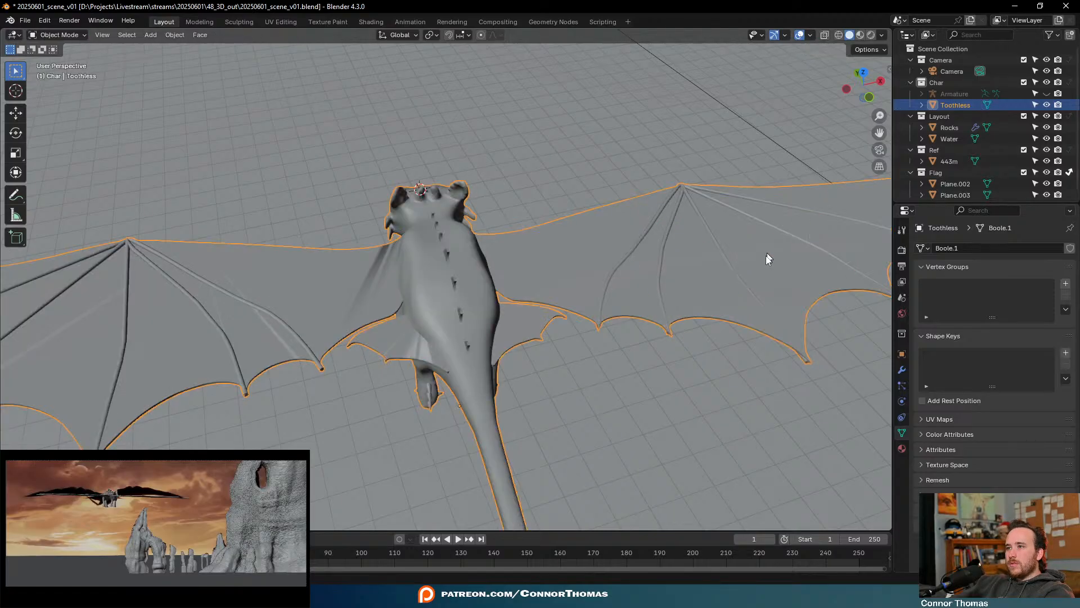
Select the claws on Toothless's left front foot in Edit Mode, flip their face normals outward, and return to Object Mode
click(550, 338)
middle_drag(549, 337, 583, 339)
middle_drag(674, 310, 540, 405)
scroll(563, 407, up, 5)
click(548, 330)
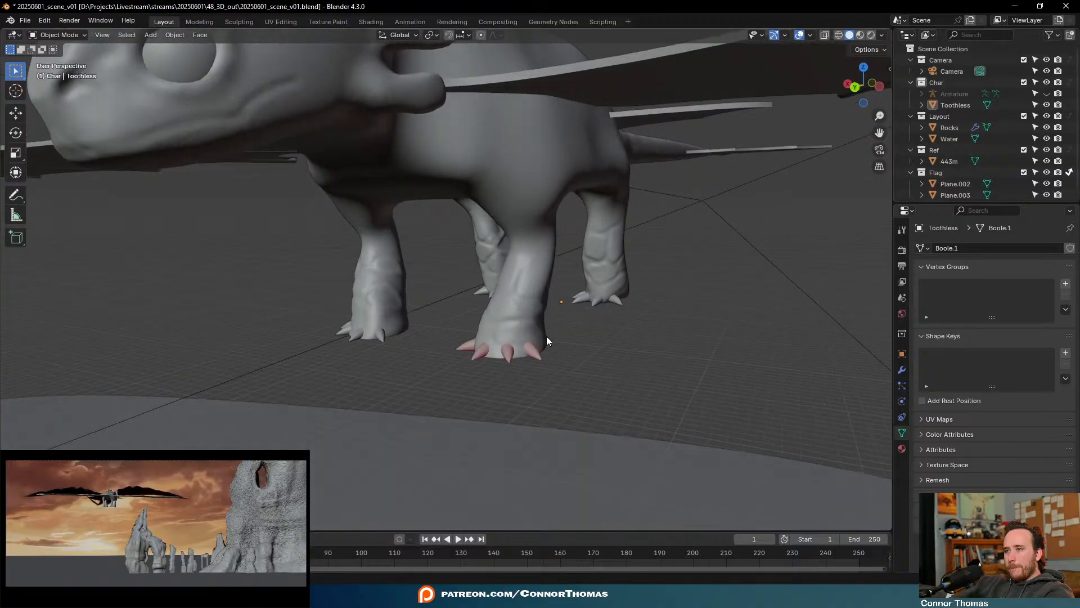
key(Tab)
key(a)
key(alt+a)
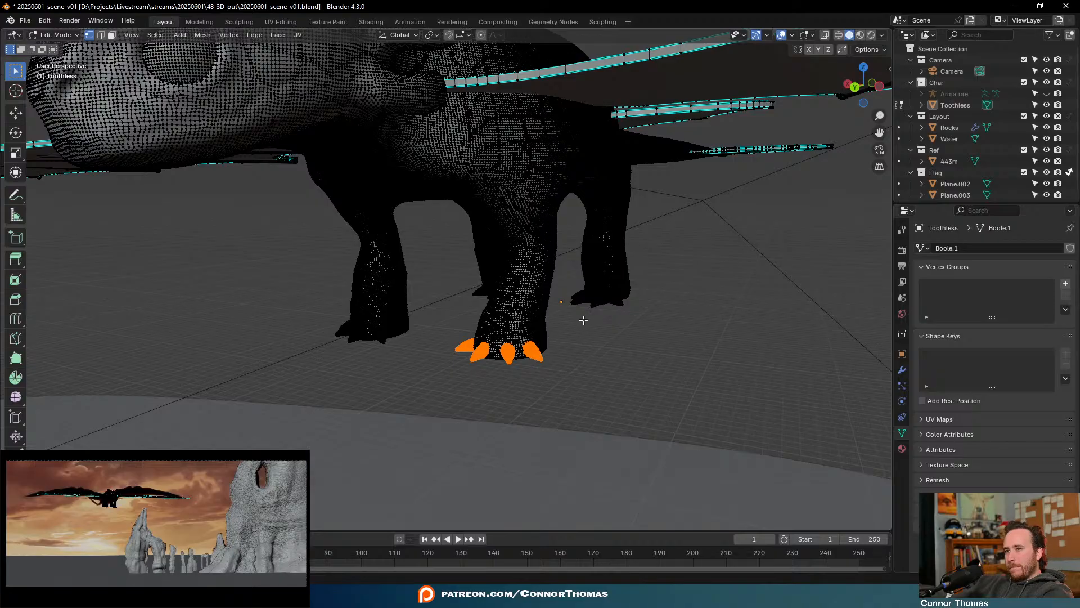
middle_drag(584, 320, 574, 328)
key(q)
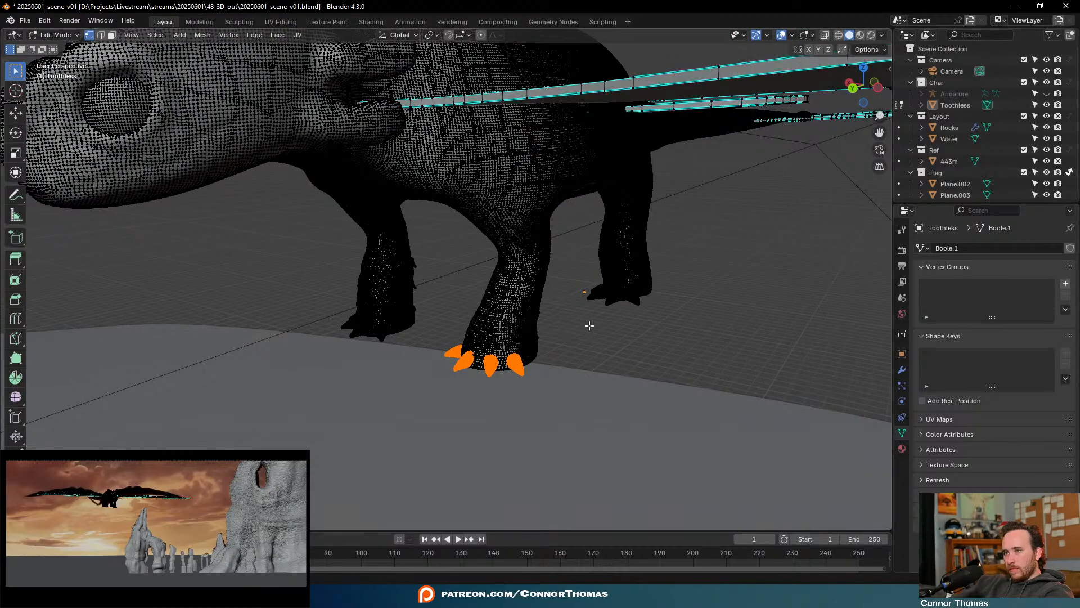
scroll(584, 324, down, 10)
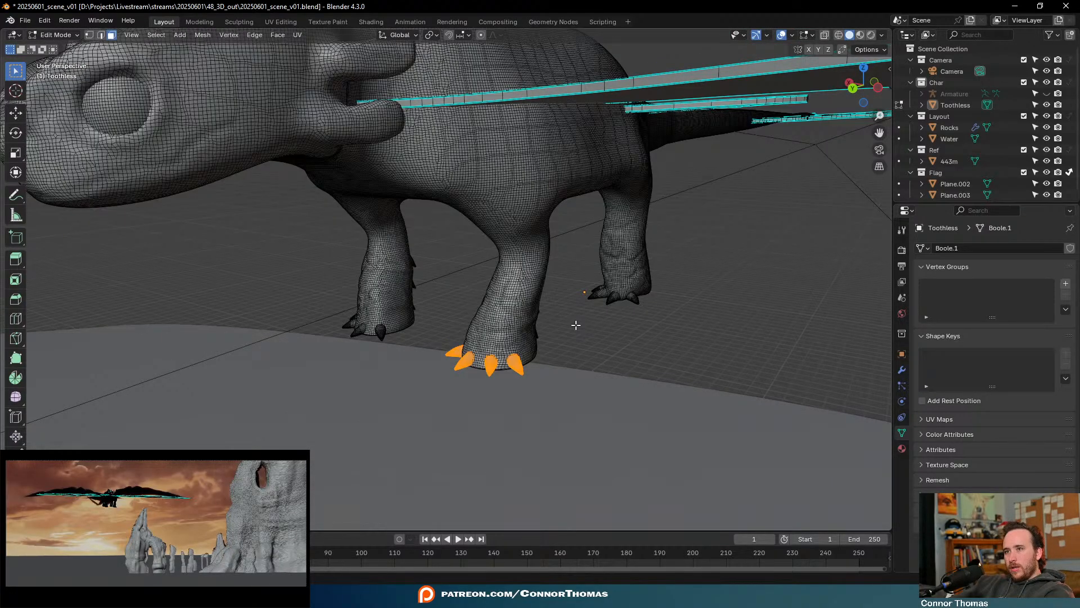
key(Tab)
Unhide the armature and try to parent the Toothless mesh to it with automatic weights, testing the result with a cancelled move
middle_drag(514, 186, 598, 183)
scroll(686, 225, up, 4)
scroll(518, 196, down, 5)
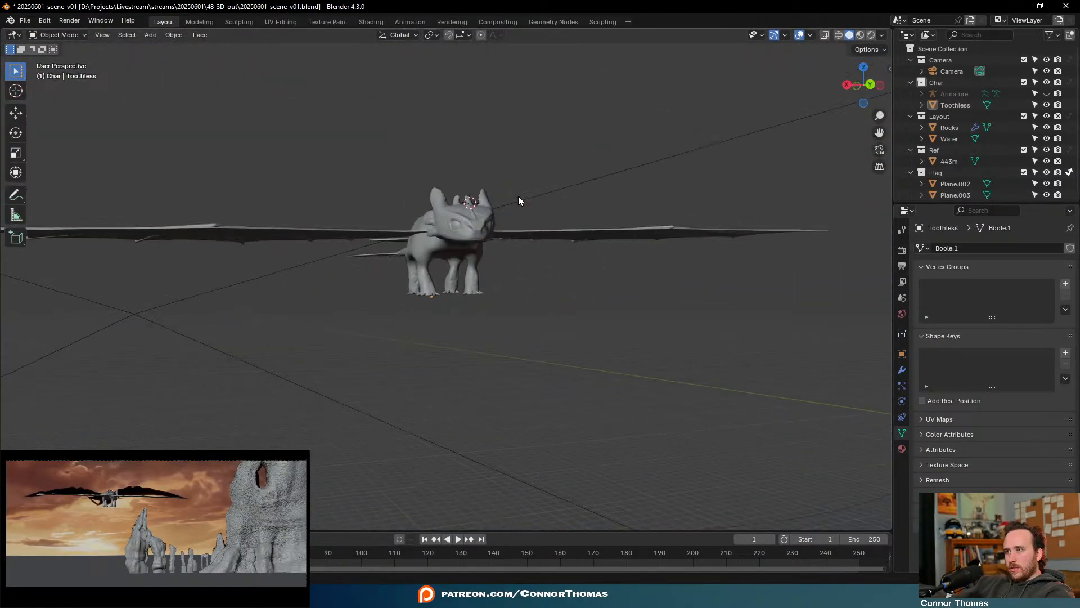
middle_drag(518, 196, 463, 257)
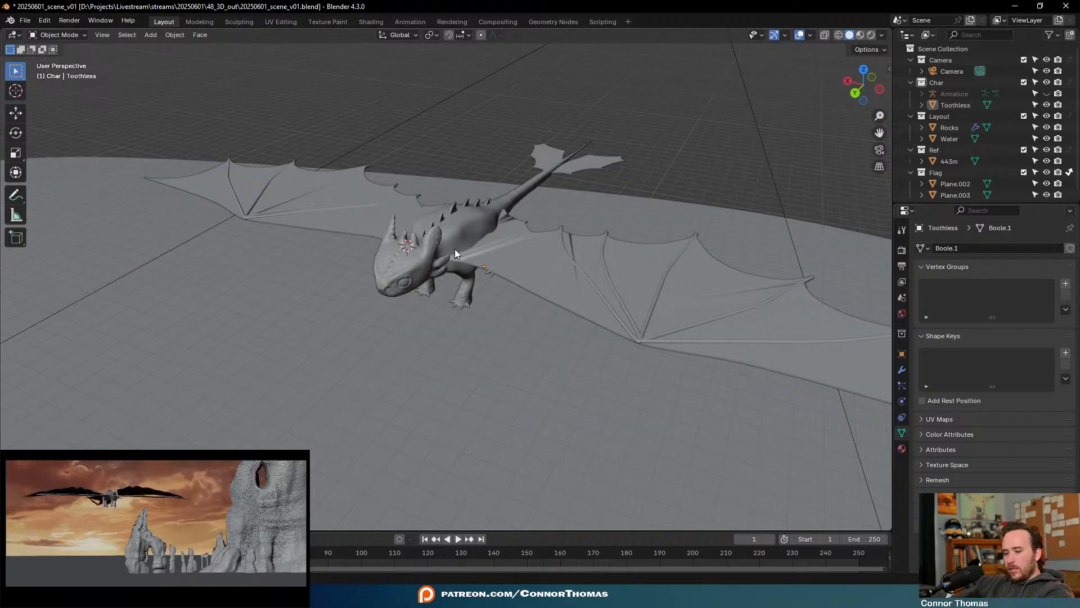
key(alt+h)
click(462, 223)
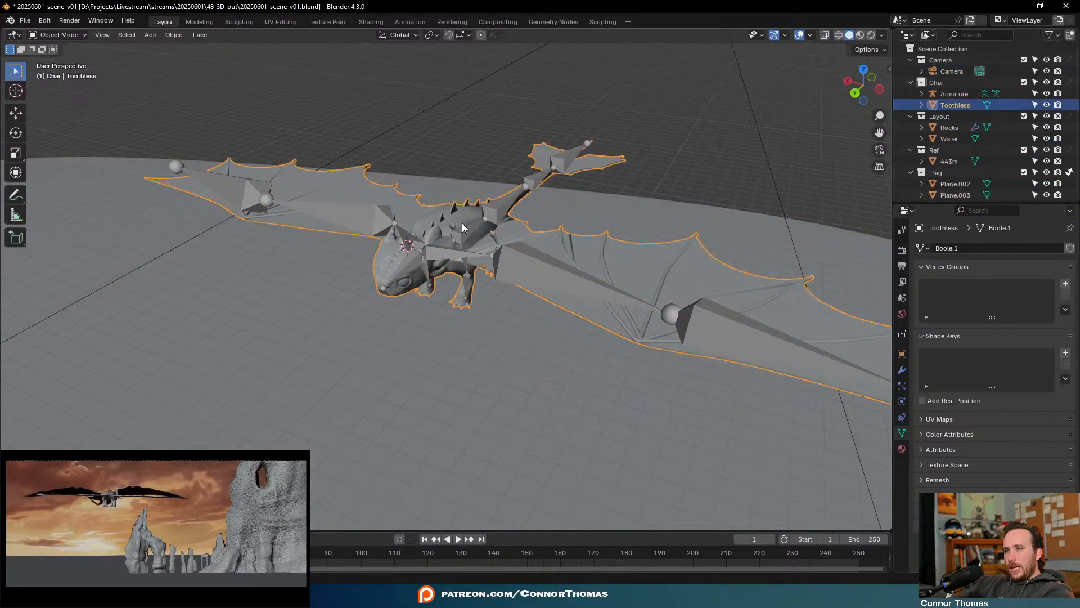
shift+click(465, 236)
key(ctrl+p)
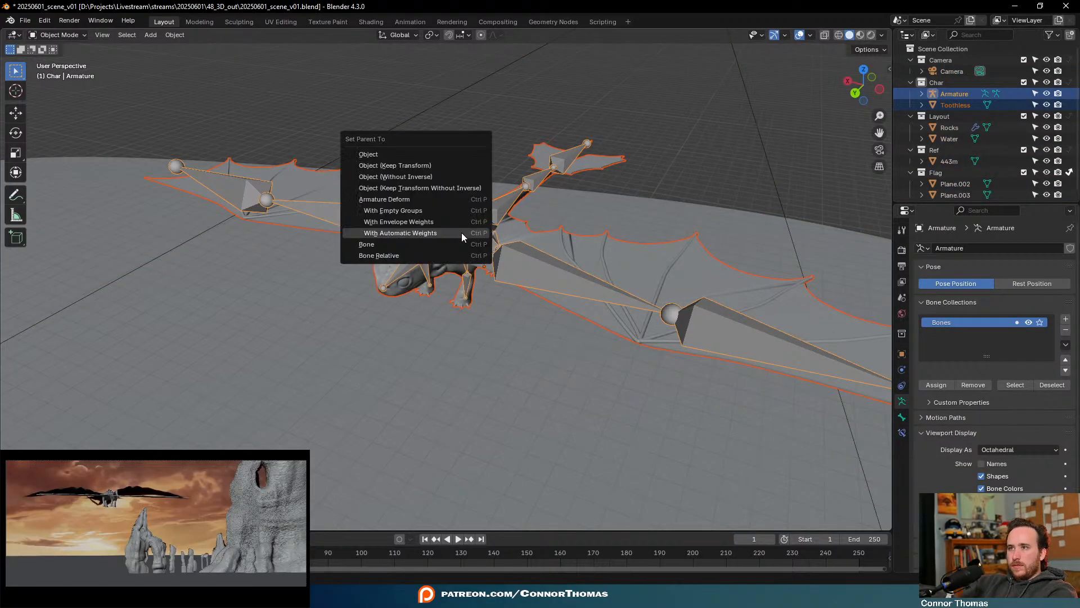
click(461, 232)
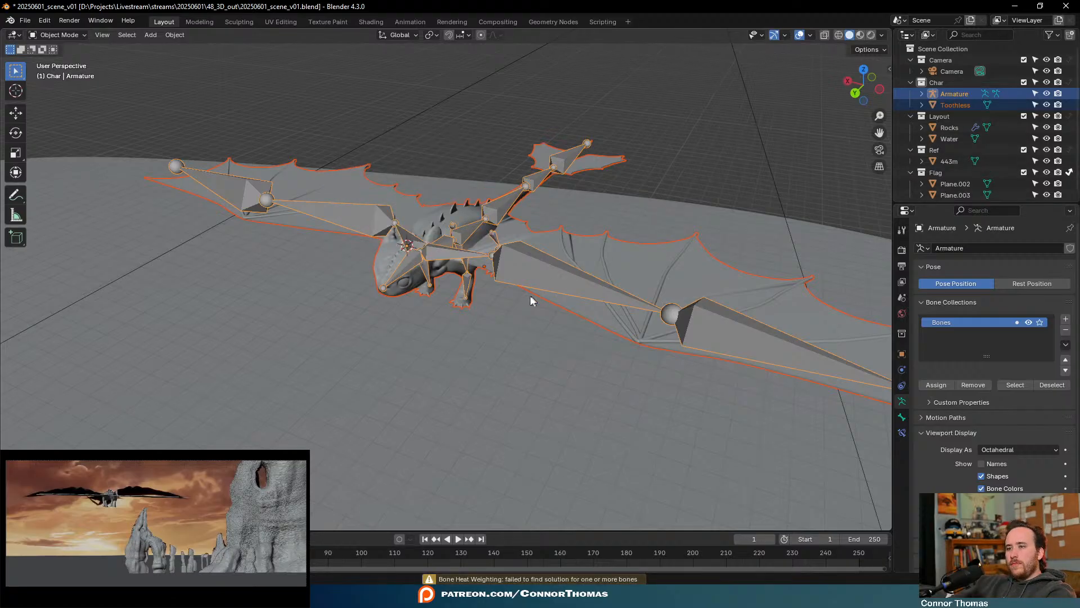
click(432, 251)
key(g)
right_click(478, 250)
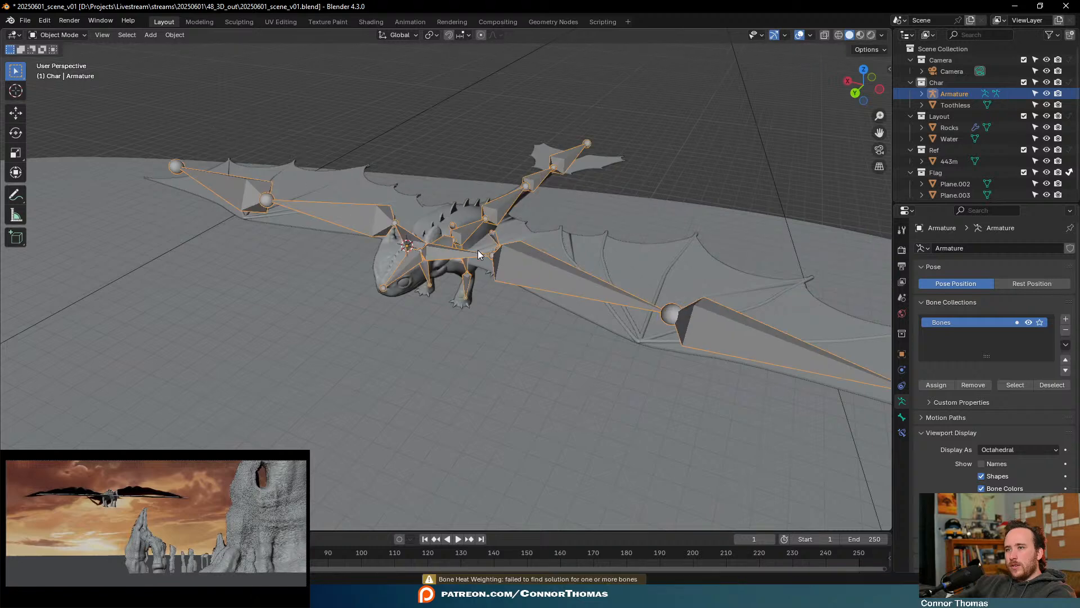
Hide the armature, select the entire Toothless mesh in Edit Mode, reorient its face normals outward, and return to Object Mode
key(h)
middle_drag(477, 250, 491, 224)
scroll(504, 240, up, 3)
click(450, 192)
key(Tab)
key(a)
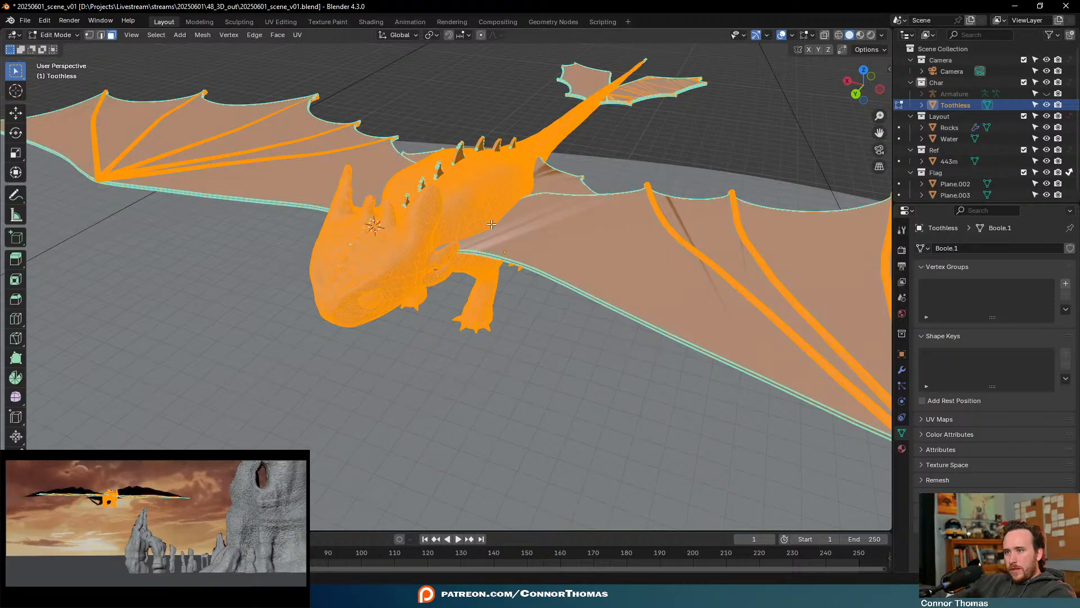
key(Tab)
key(Tab)
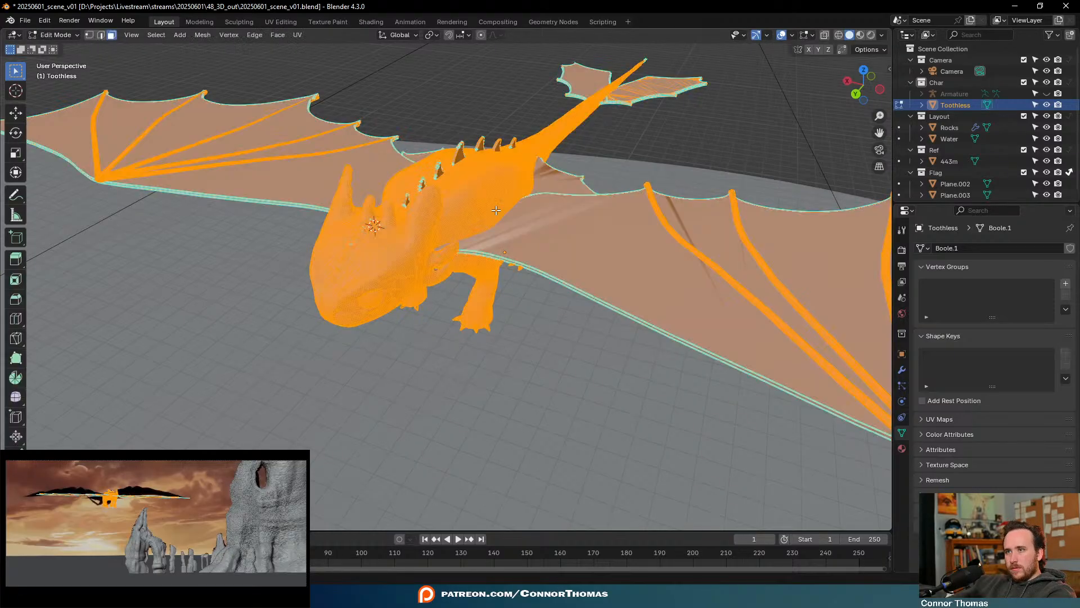
key(p)
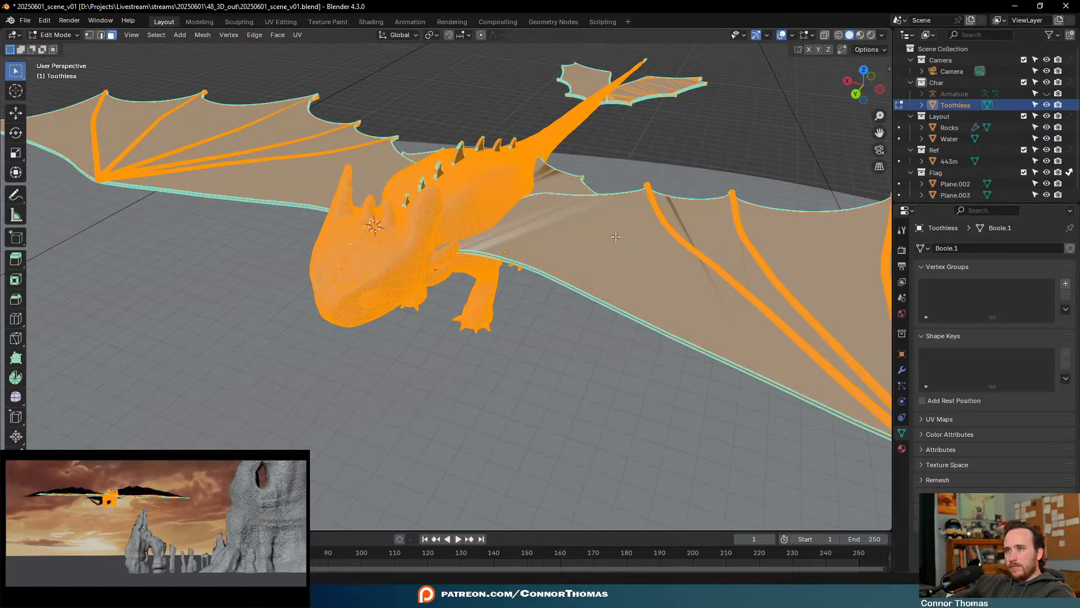
key(Tab)
Unhide the armature again and retry parenting the Toothless mesh to it with automatic weights
middle_drag(616, 247, 595, 262)
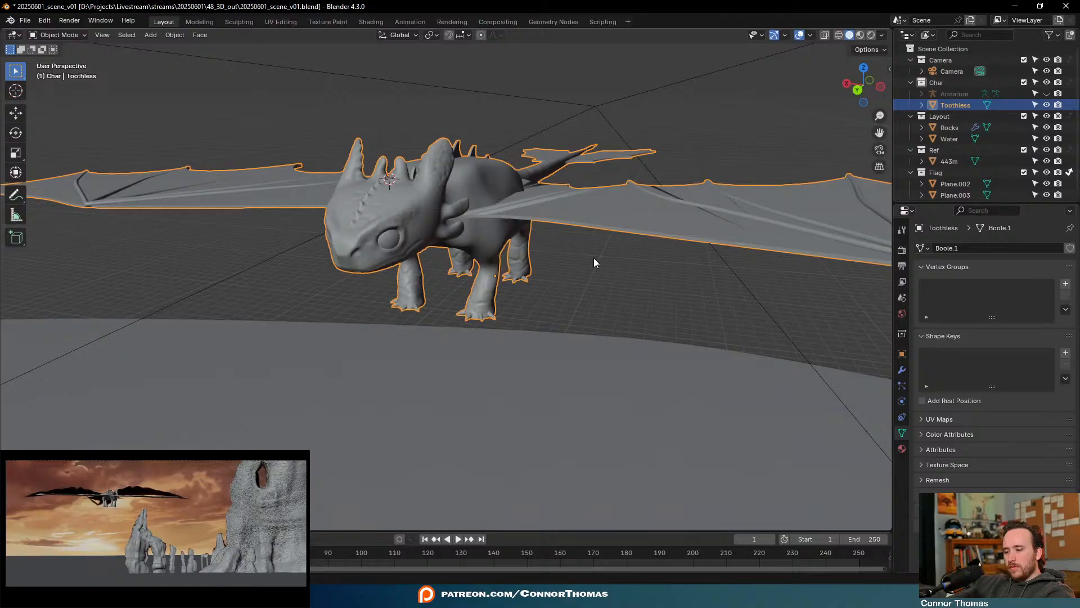
key(alt+h)
middle_drag(599, 222, 541, 238)
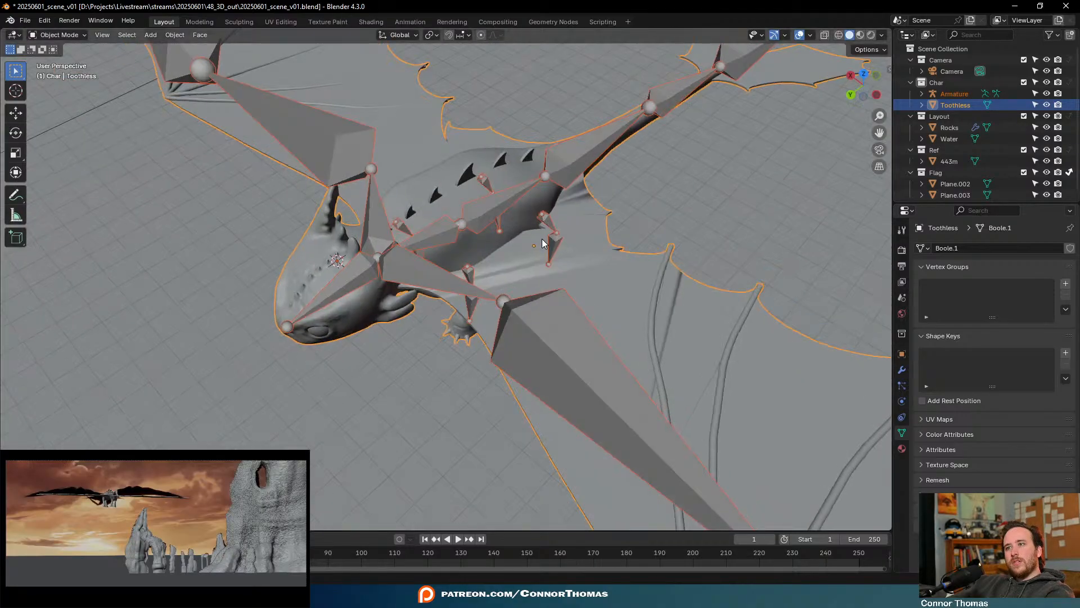
shift+click(484, 210)
key(ctrl+p)
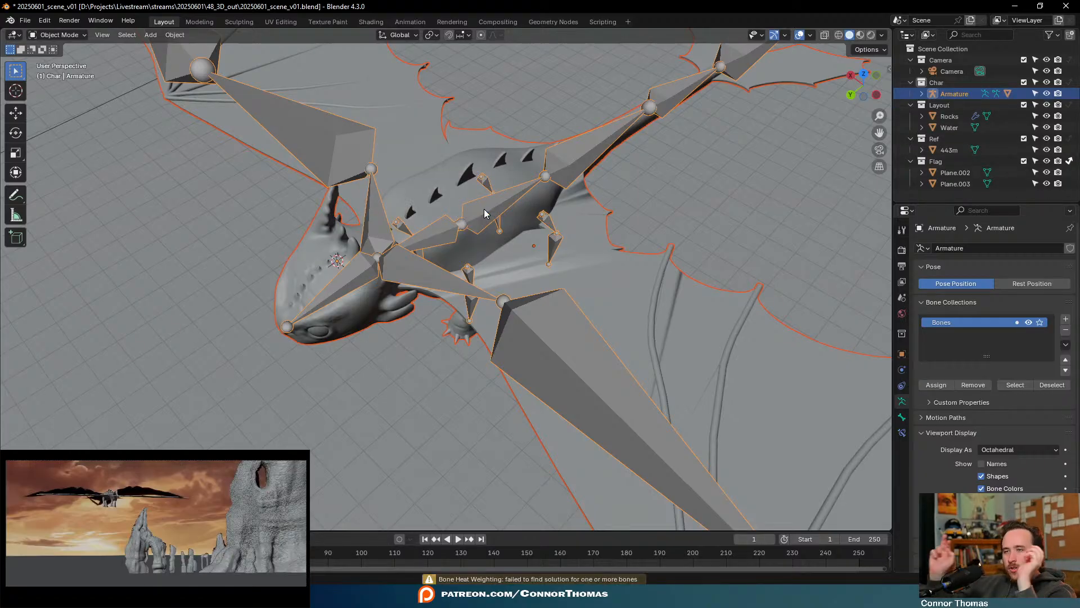
Inspect the armature's wing bones in Edit Mode and Pose Mode, then return to Object Mode
click(338, 172)
key(Tab)
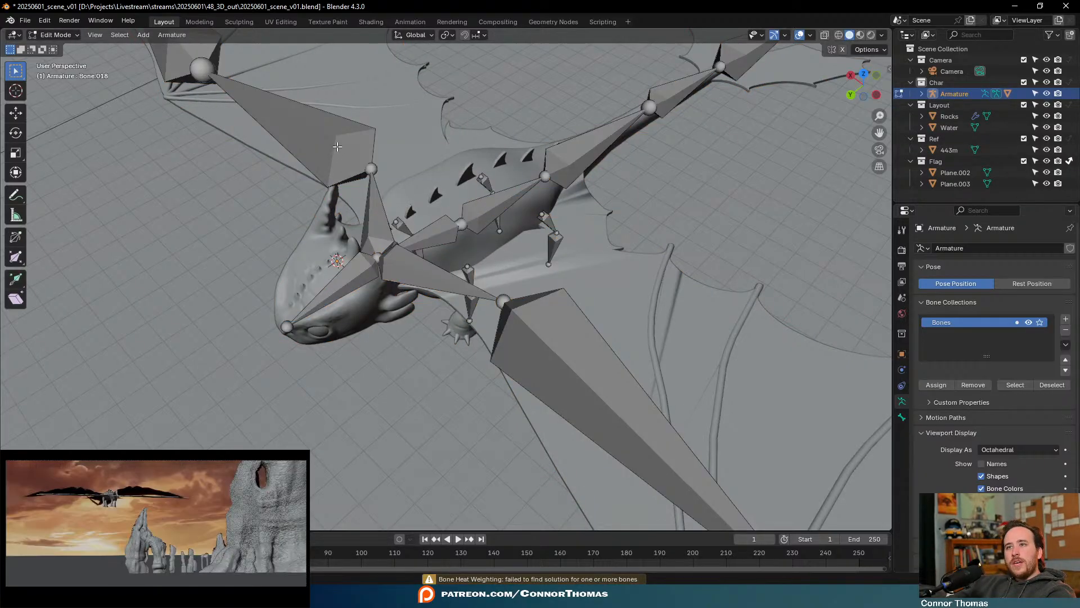
click(333, 145)
key(Tab)
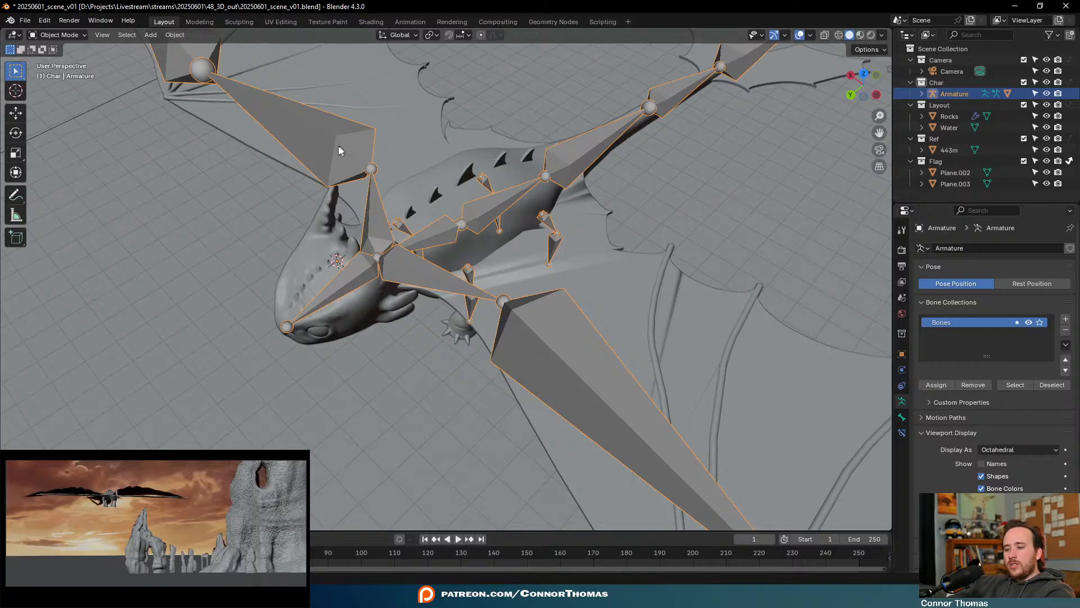
key(ctrl+Tab)
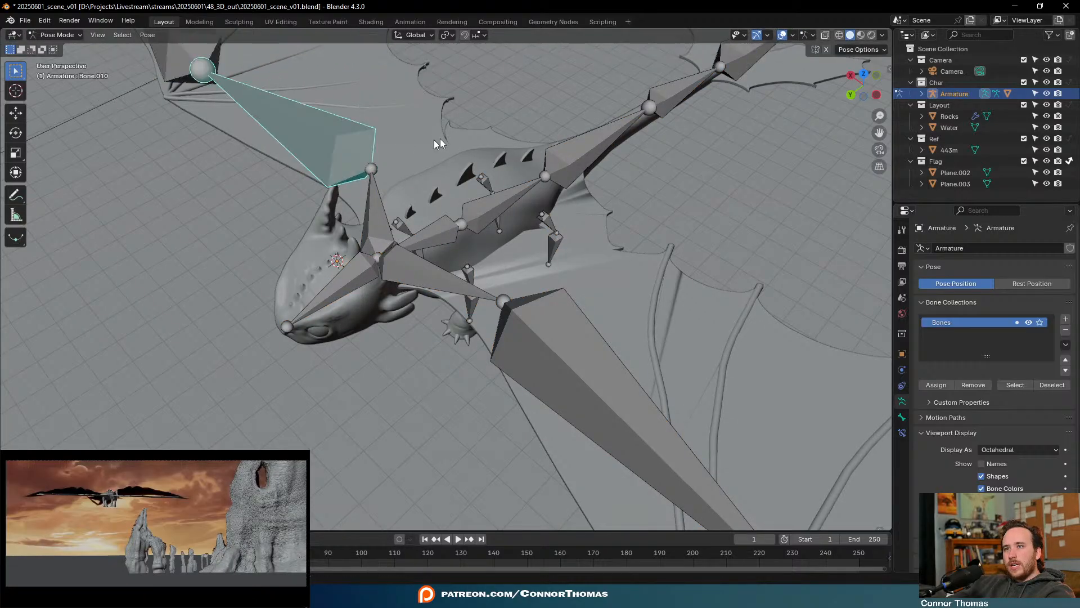
key(ctrl+Tab)
key(Tab)
click(581, 300)
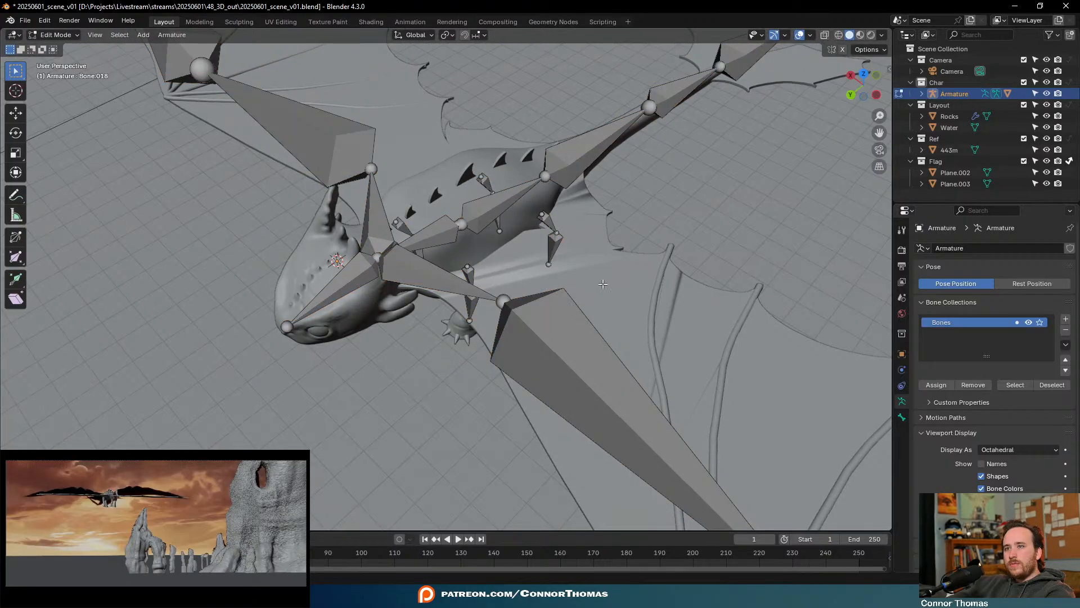
key(Tab)
Move the armature to test whether the mesh follows, then undo the move and the automatic-weights parenting
middle_drag(611, 291, 636, 258)
key(g)
click(673, 215)
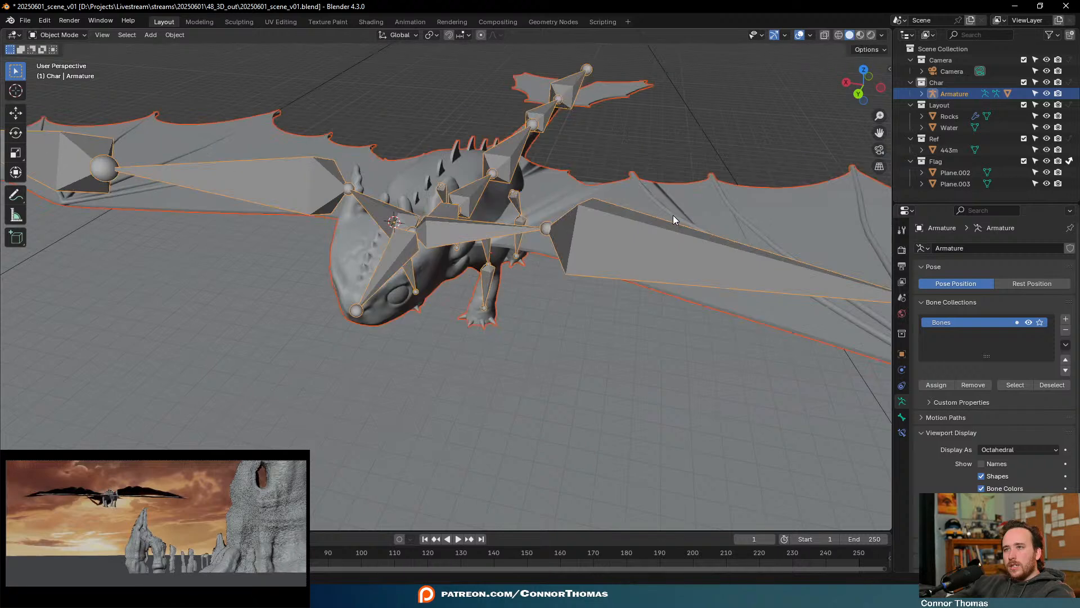
key(ctrl+z)
key(g)
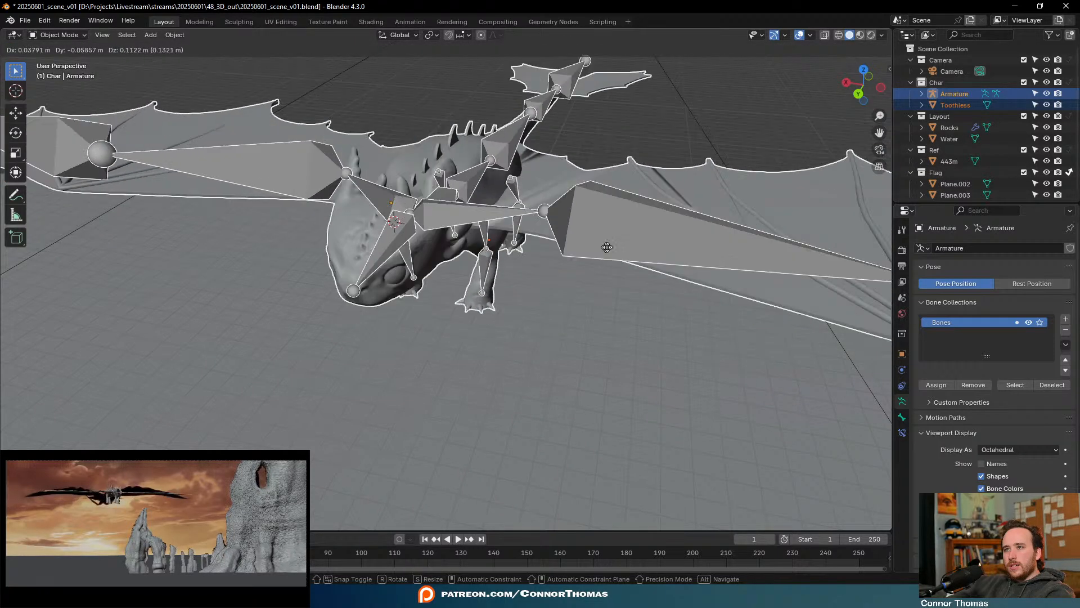
right_click(618, 248)
key(ctrl+z)
key(ctrl+z)
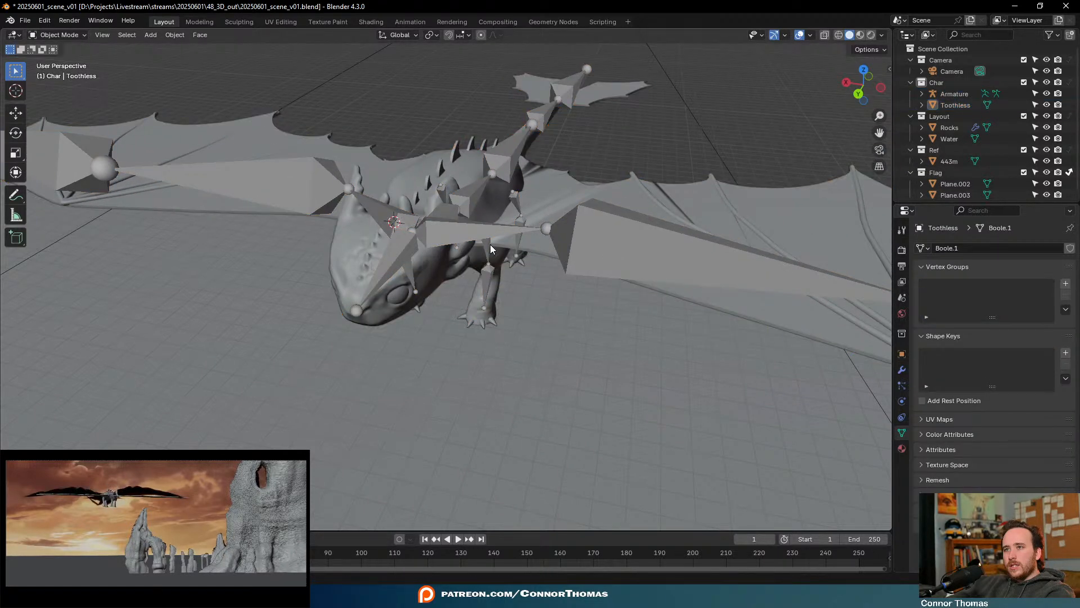
Enter Edit Mode on the Toothless mesh and select the large reversed triangle on the wing finger strut's end cap
click(490, 244)
middle_drag(490, 244, 518, 328)
scroll(441, 333, up, 3)
scroll(416, 365, up, 2)
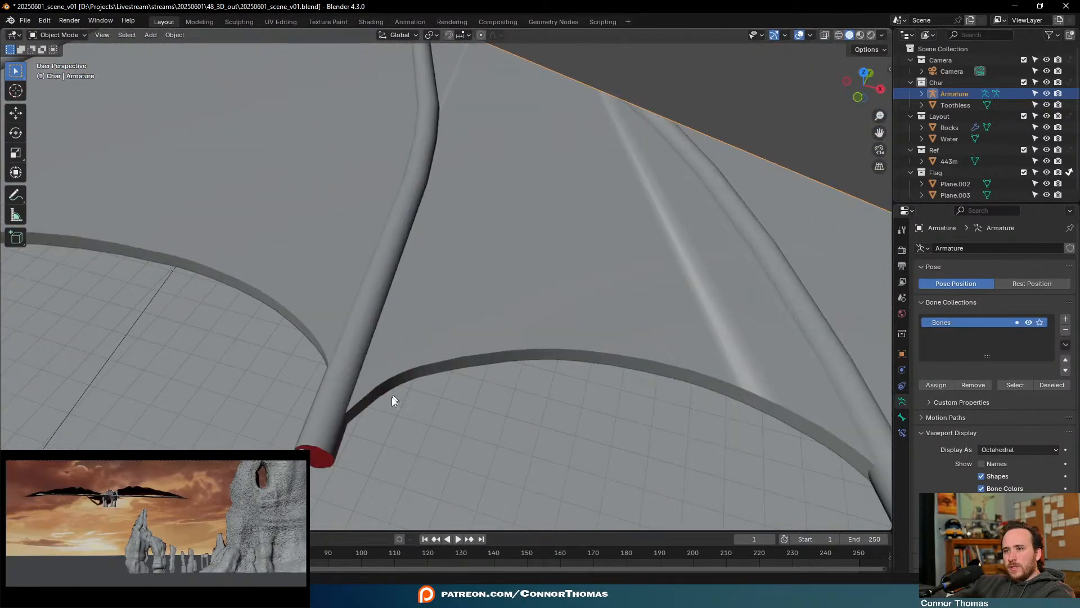
click(395, 409)
click(340, 430)
middle_drag(403, 439, 417, 408)
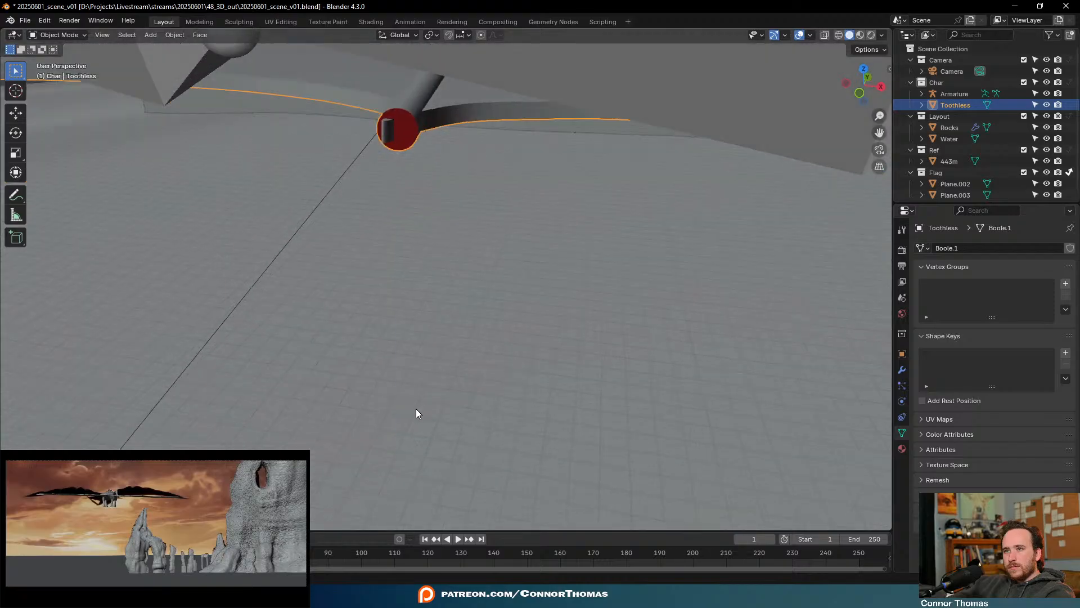
key(Tab)
middle_drag(454, 153, 365, 183)
key(alt+a)
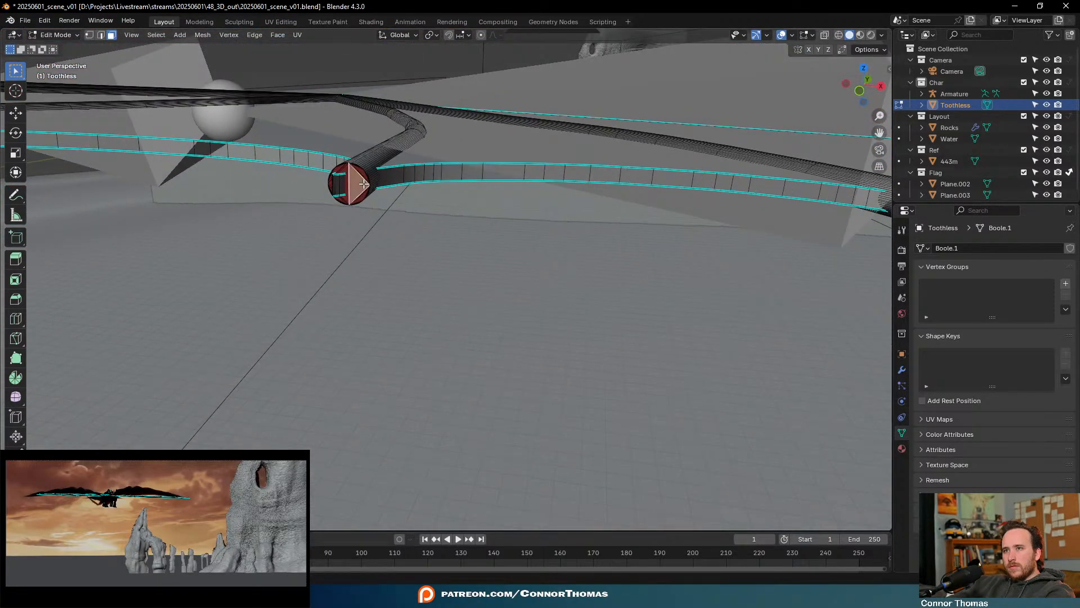
key(KP_Decimal)
Circle-select the end cap's remaining faces and deselect the strut side and wing membrane faces caught with them
scroll(383, 169, down, 4)
scroll(488, 327, up, 4)
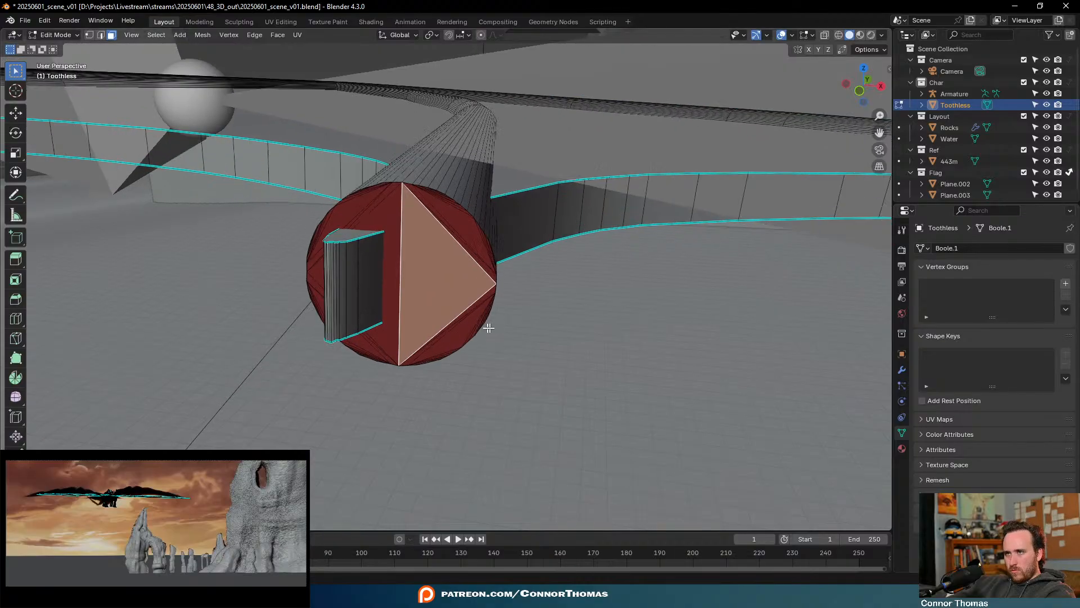
key(c)
mouse_move(447, 253)
mouse_down()
mouse_move(430, 221)
mouse_move(353, 224)
mouse_move(362, 349)
mouse_move(445, 360)
mouse_move(481, 315)
mouse_move(331, 331)
mouse_up()
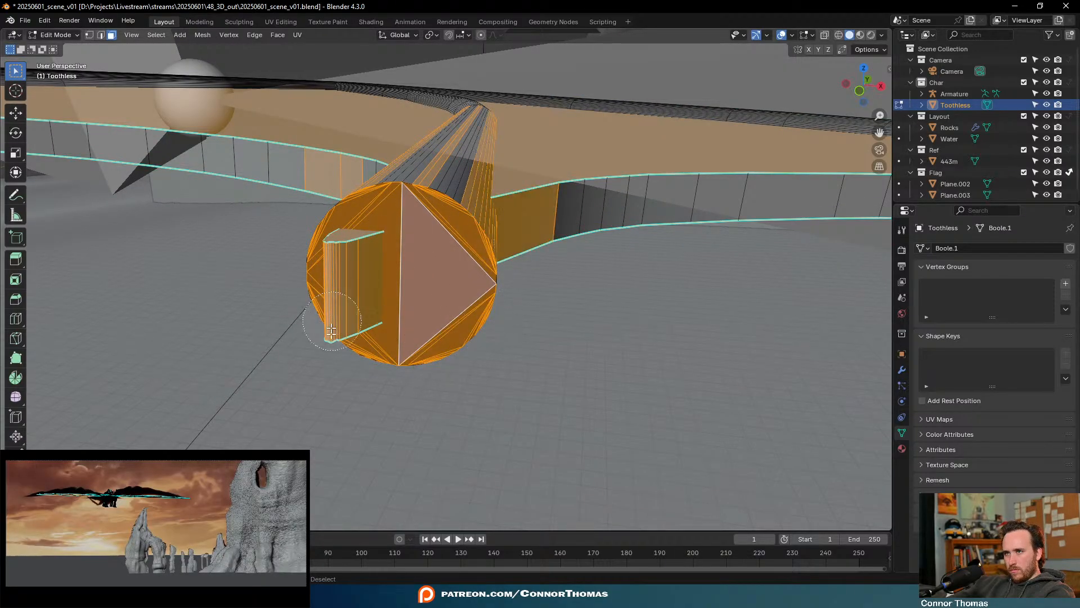
key(Escape)
middle_drag(401, 333, 450, 332)
scroll(454, 332, down, 4)
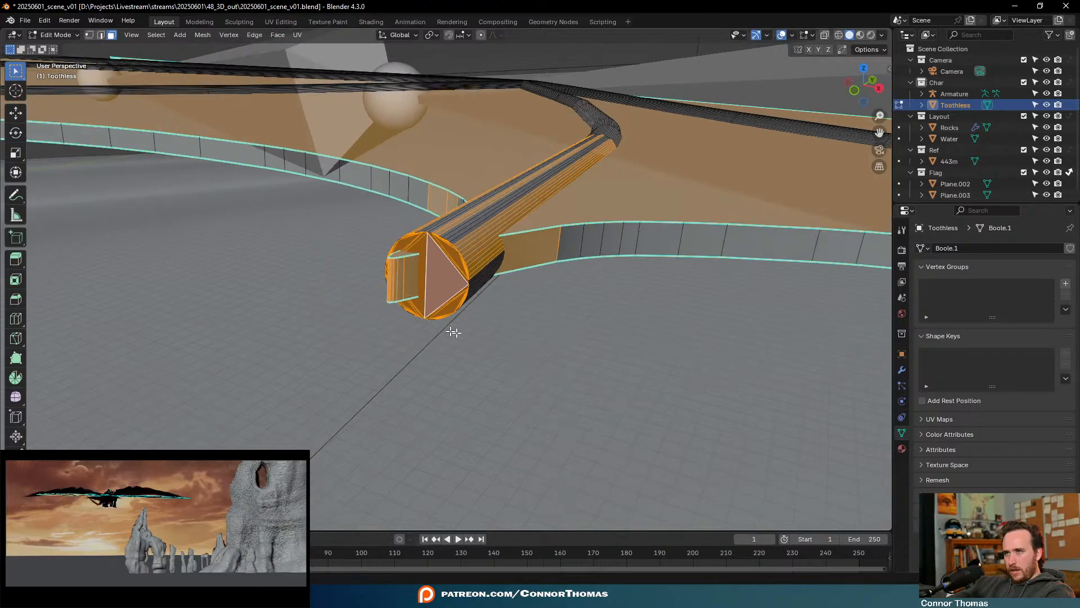
scroll(453, 332, down, 2)
key(shift+z)
scroll(450, 329, down, 2)
key(c)
key(Escape)
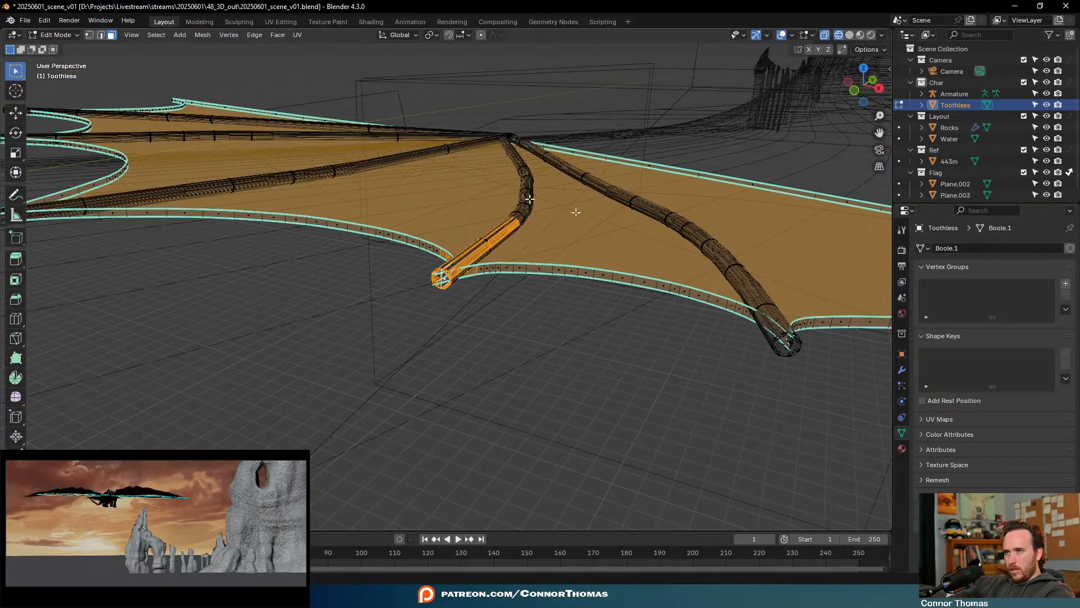
key(shift+z)
mouse_move(499, 263)
middle_down()
mouse_move(475, 186)
mouse_move(499, 272)
middle_up()
key(Escape)
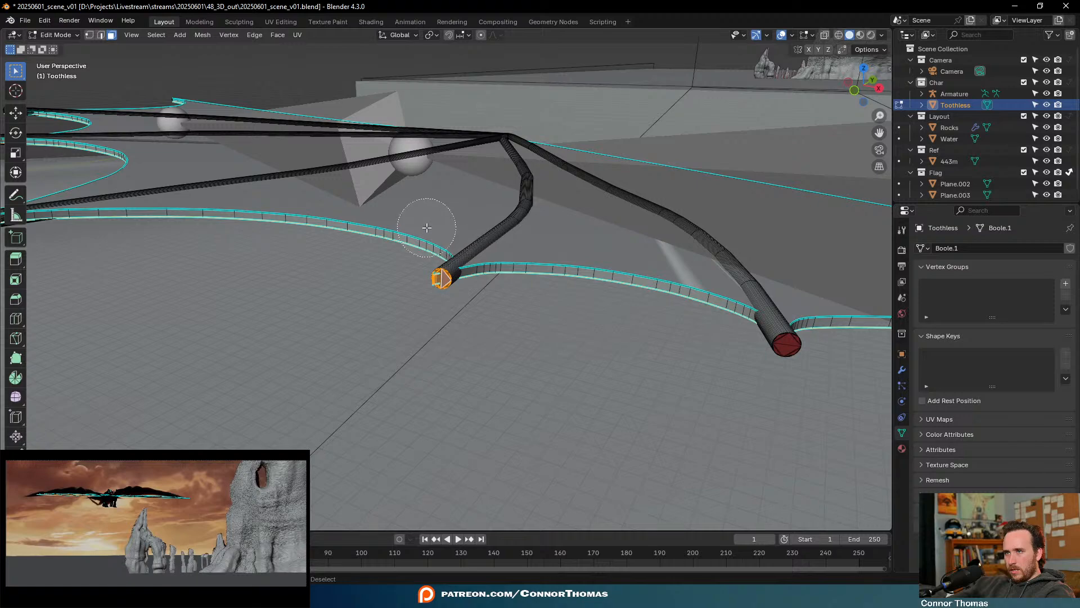
Deselect the faces of the small membrane piece protruding from the strut's end, leaving only the cap faces selected
mouse_move(461, 227)
middle_down()
mouse_move(425, 219)
mouse_move(420, 174)
mouse_move(441, 137)
mouse_move(434, 380)
middle_up()
middle_drag(534, 359, 482, 422)
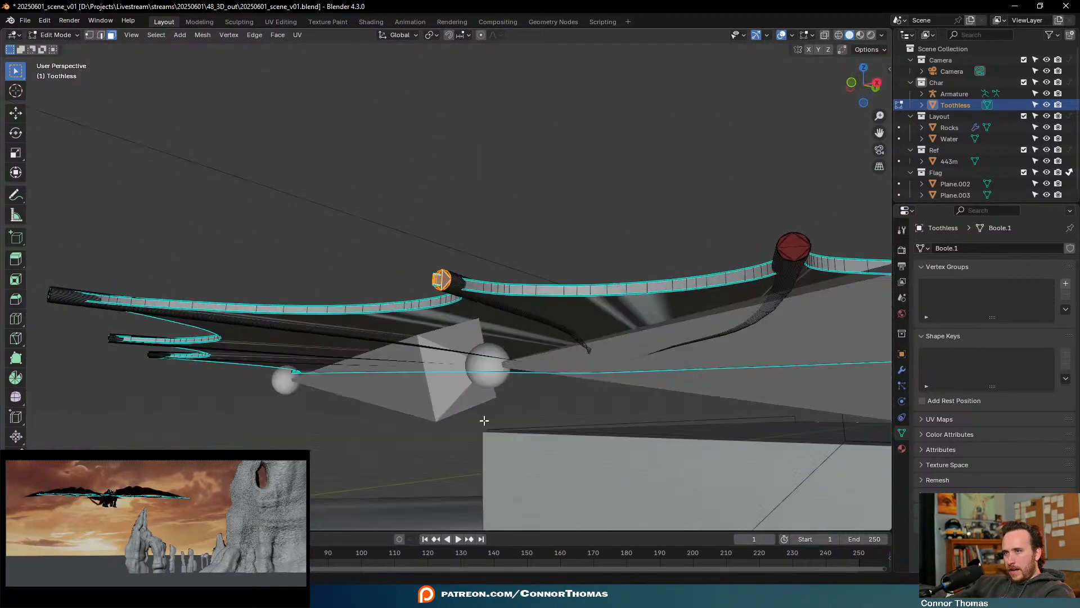
scroll(470, 373, up, 5)
middle_drag(471, 354, 557, 344)
scroll(371, 286, up, 3)
mouse_move(372, 285)
middle_down()
mouse_move(333, 270)
mouse_move(354, 260)
middle_up()
key(c)
mouse_move(428, 286)
middle_down()
mouse_move(545, 270)
mouse_move(522, 251)
middle_up()
scroll(403, 273, up, 4)
key(c)
mouse_move(320, 286)
middle_down()
mouse_move(386, 297)
mouse_move(358, 299)
middle_up()
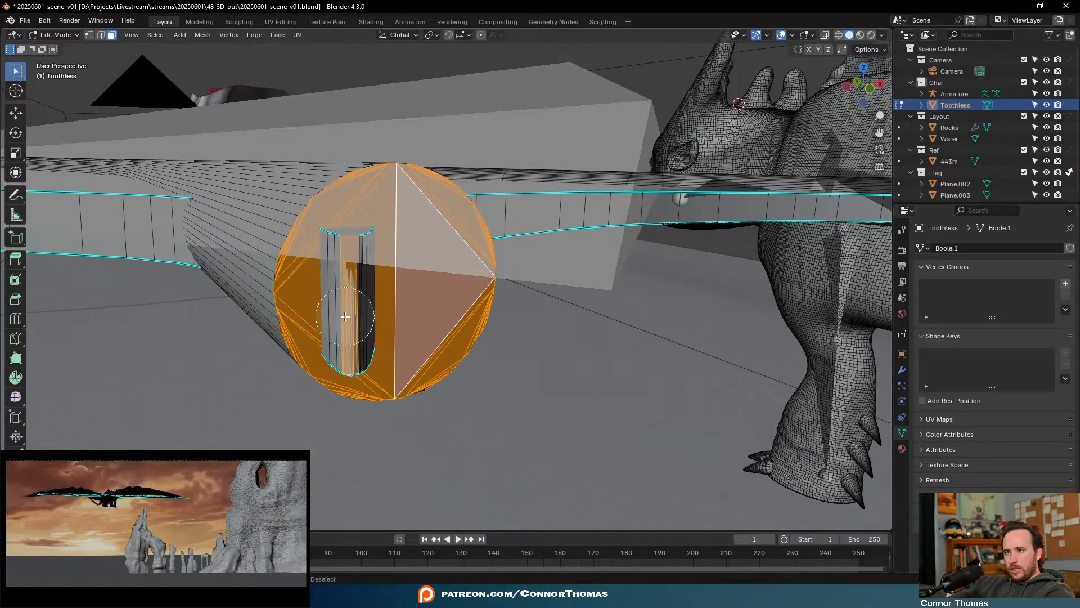
scroll(346, 316, up, 2)
middle_click(345, 316)
key(Escape)
Flip the selected end cap faces' normals outward, return to Object Mode, and select all objects
mouse_move(444, 291)
middle_down()
mouse_move(419, 295)
mouse_move(532, 258)
middle_up()
scroll(418, 299, down, 4)
key(p)
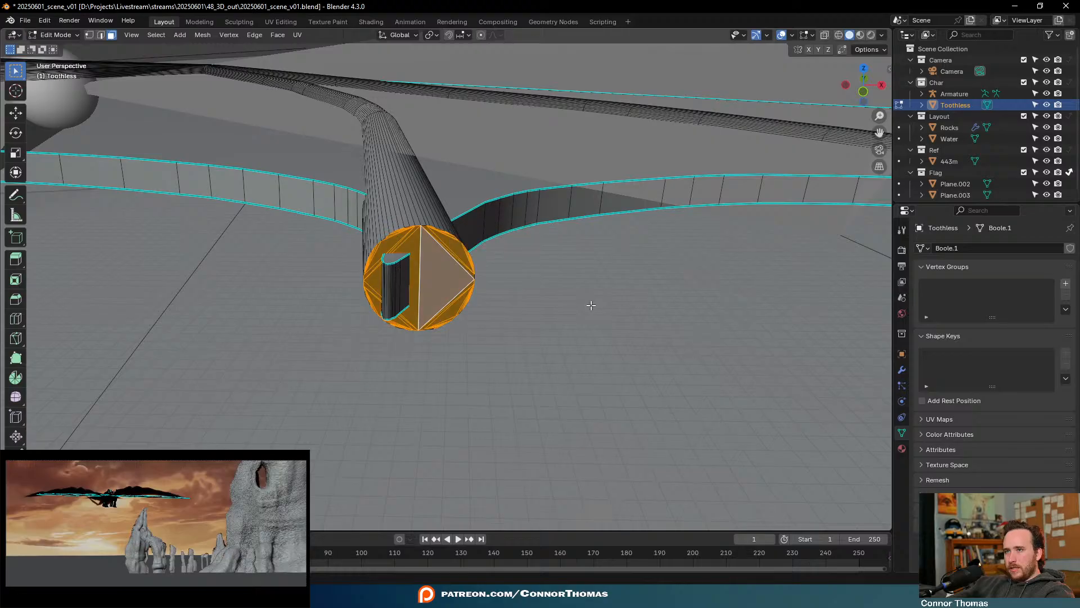
key(Tab)
scroll(587, 304, down, 6)
key(a)
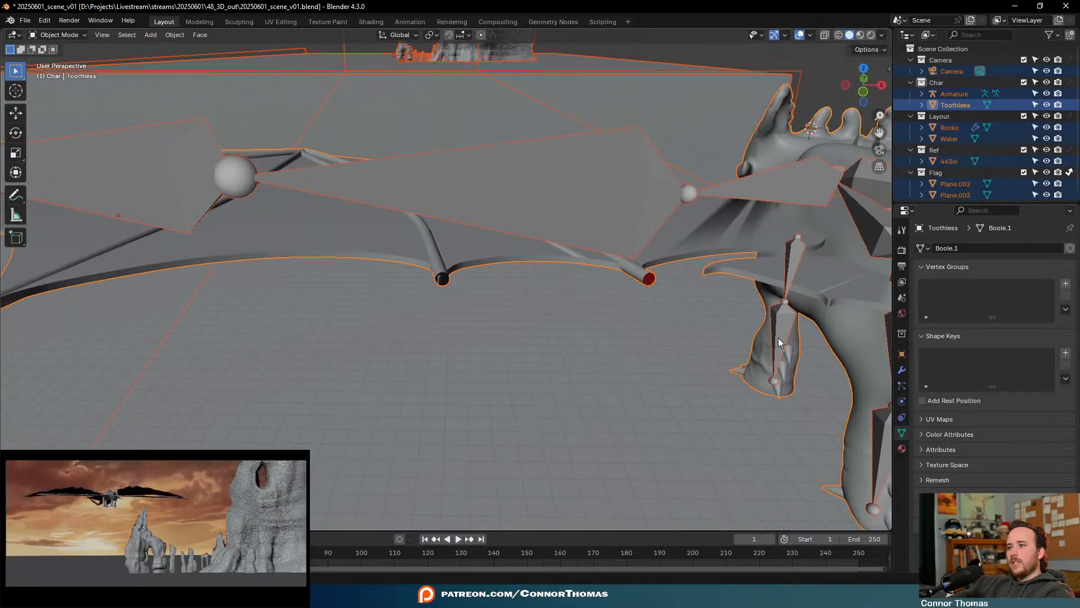
Hide the armature to get an unobstructed view of the next wing strut's reversed end cap
middle_drag(780, 343, 482, 212)
click(479, 212)
key(h)
scroll(640, 349, up, 7)
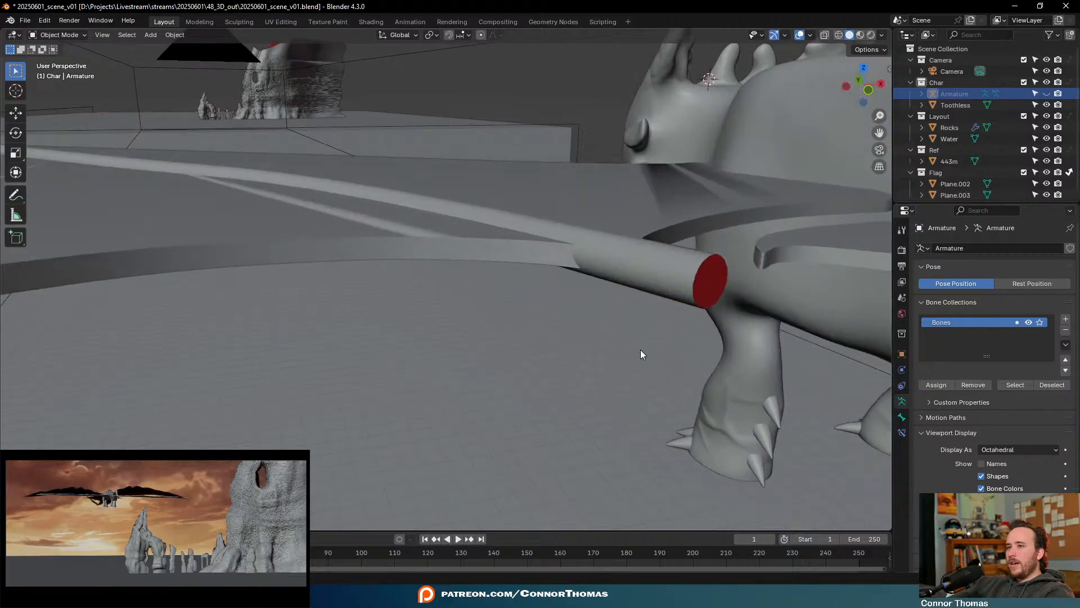
Enter Edit Mode on the Toothless mesh and clear the face selection around the strut's red end cap
click(710, 275)
key(Tab)
middle_drag(822, 306, 772, 301)
scroll(771, 302, up, 3)
key(a)
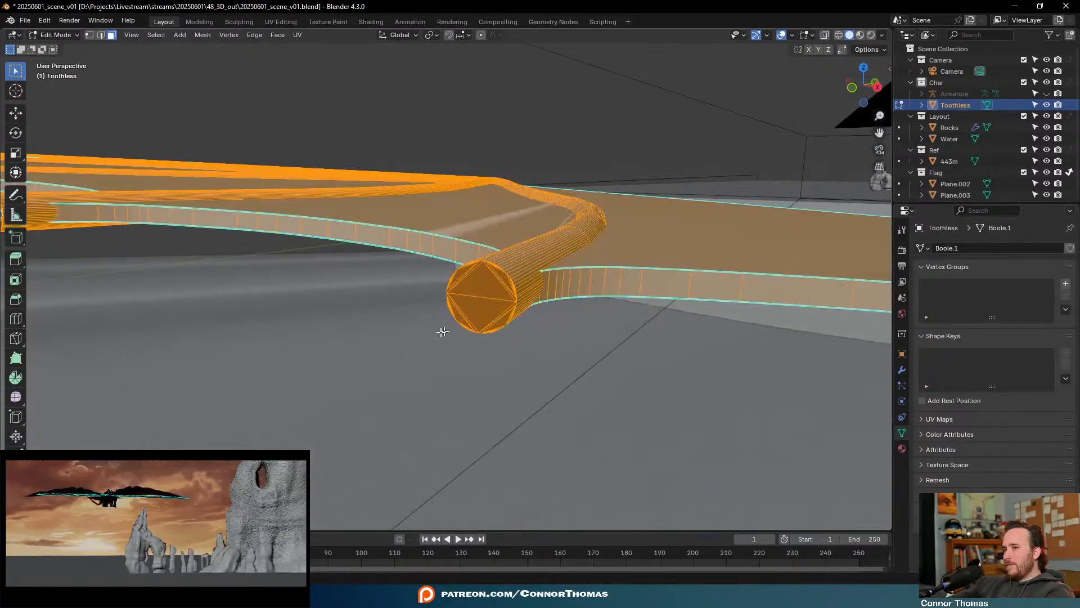
key(alt+a)
scroll(505, 319, up, 3)
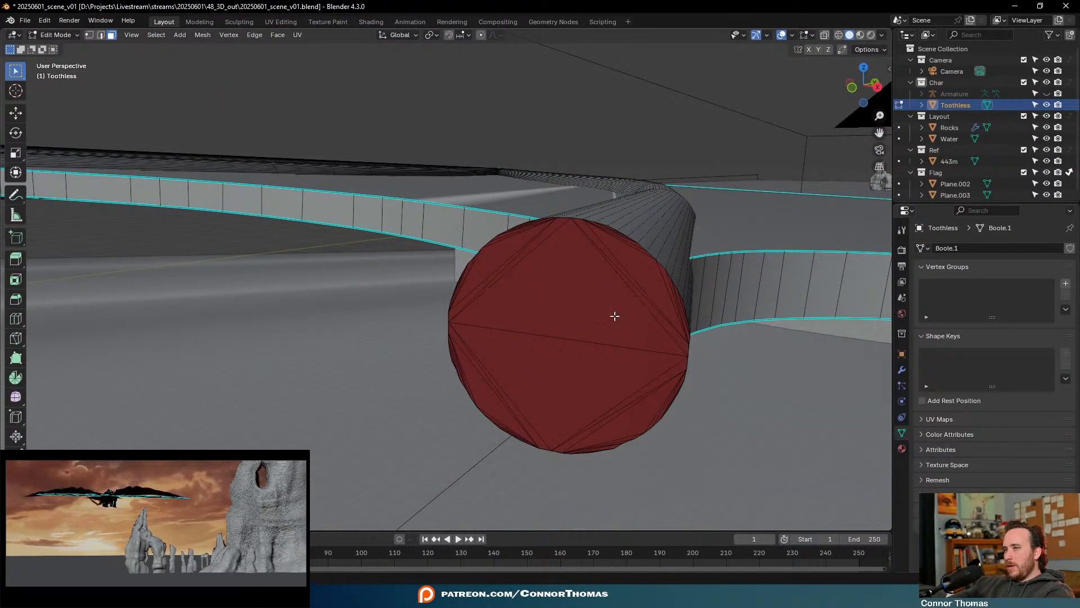
middle_drag(615, 313, 532, 325)
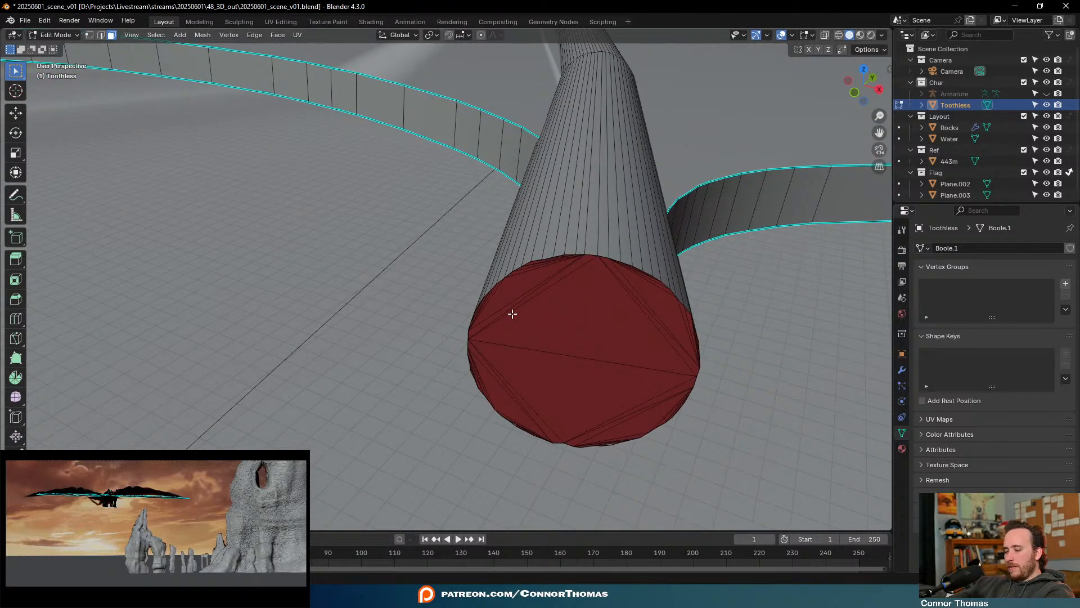
Box-select the strut's end cap faces and add the missed upper cap faces with circle select
drag(399, 268, 805, 436)
key(c)
middle_click(557, 263)
right_click(557, 263)
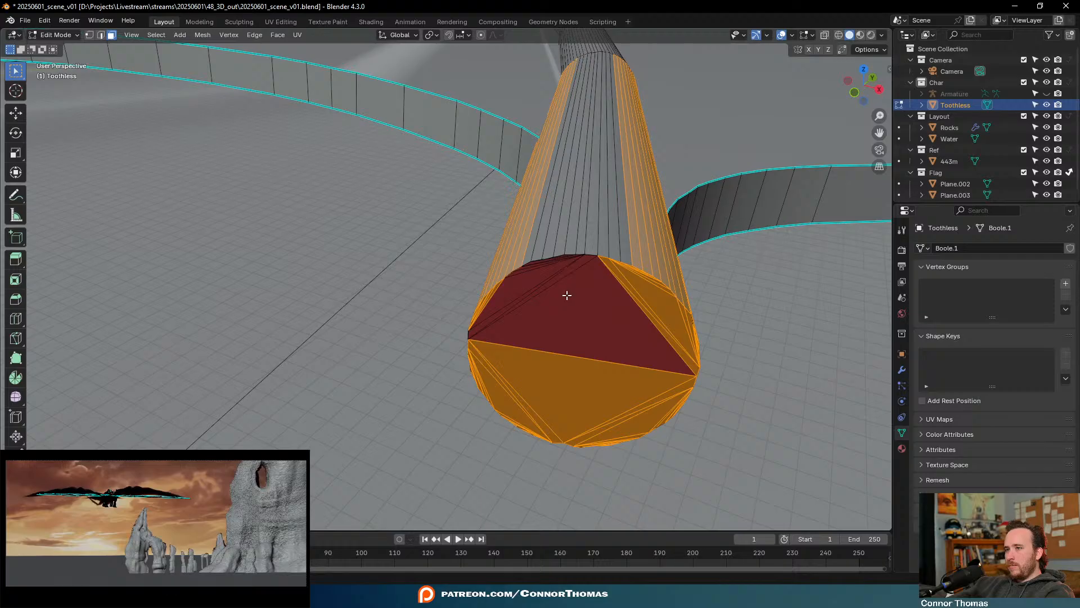
key(c)
mouse_move(577, 299)
mouse_down()
mouse_move(548, 274)
mouse_move(578, 270)
mouse_up()
right_click(631, 269)
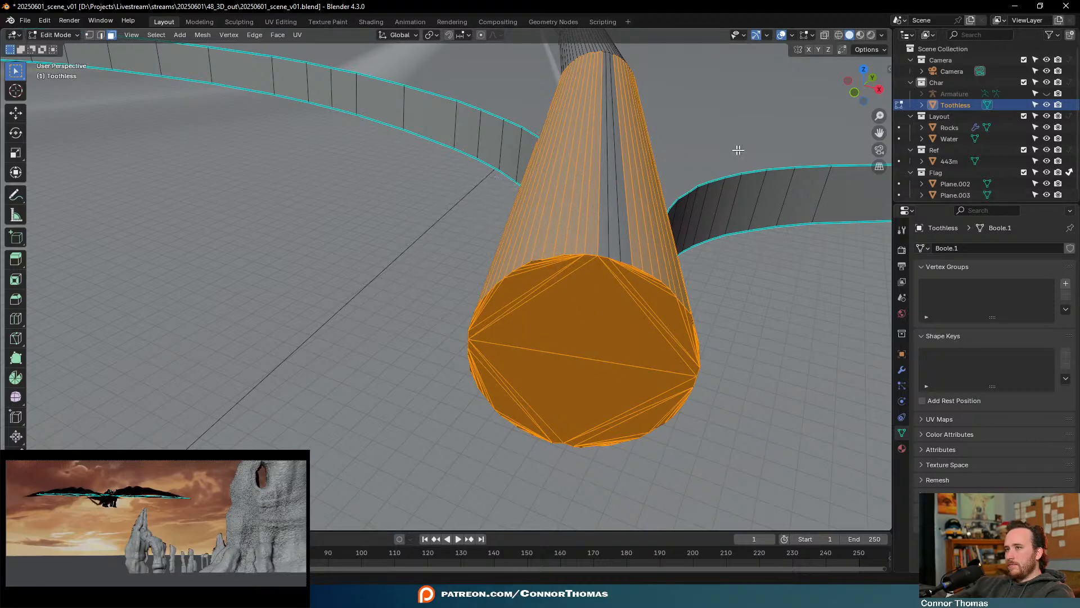
right_click(600, 201)
key(Escape)
Deselect the strut's side faces in wireframe display, leaving only the end cap selected, and return to solid display
key(z)
click(409, 218)
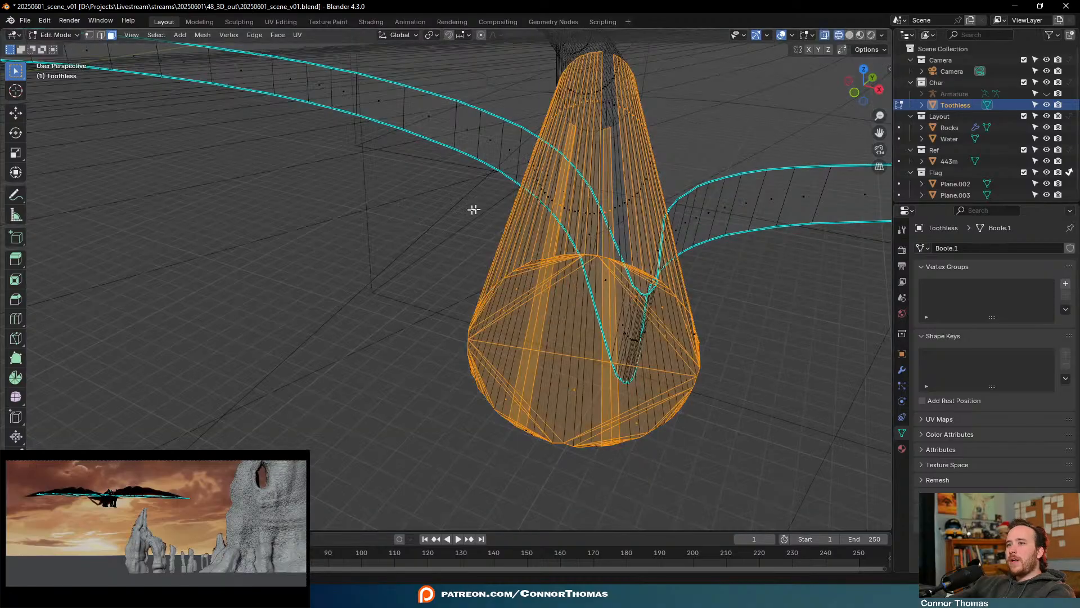
ctrl+drag(483, 32, 800, 221)
key(z)
click(478, 186)
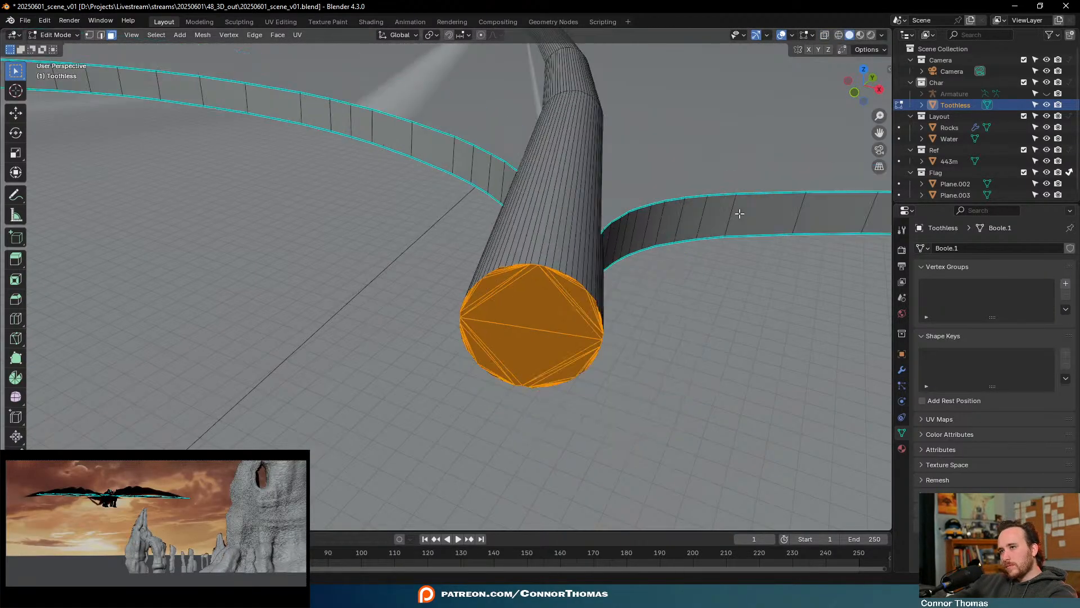
Flip the selected end cap faces' normals outward and return to Object Mode with nothing selected
mouse_move(731, 212)
middle_down()
mouse_move(647, 260)
mouse_move(666, 191)
mouse_move(660, 211)
mouse_move(581, 144)
mouse_move(562, 216)
middle_up()
key(q)
click(634, 197)
key(Tab)
key(alt+a)
scroll(562, 216, up, 3)
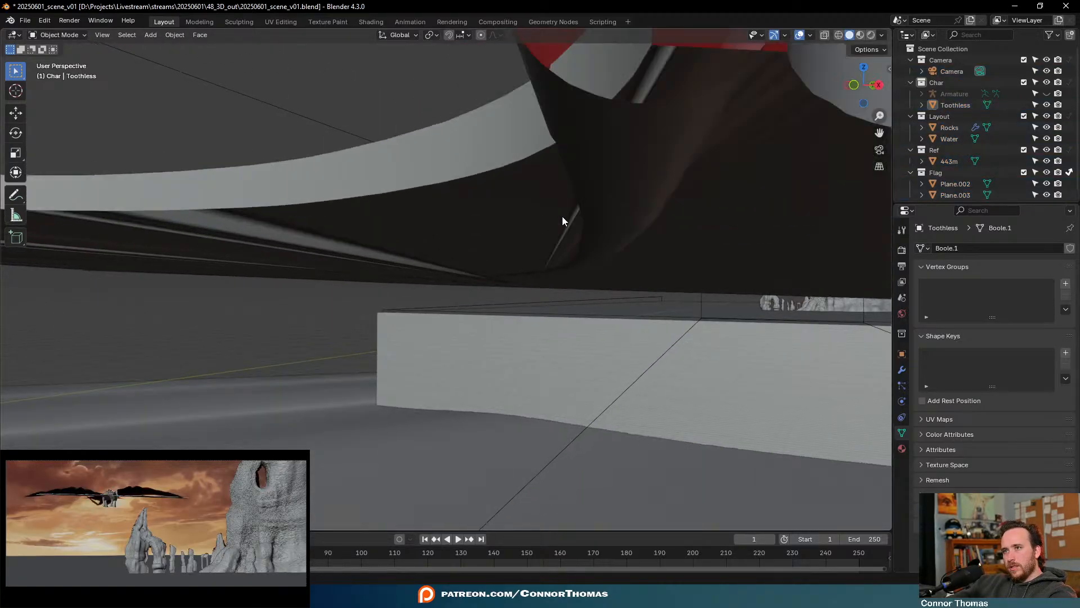
Flip the normal of the thin sliver face on the end cap's lower rim and return to Object Mode
scroll(562, 216, down, 2)
key(Tab)
click(542, 148)
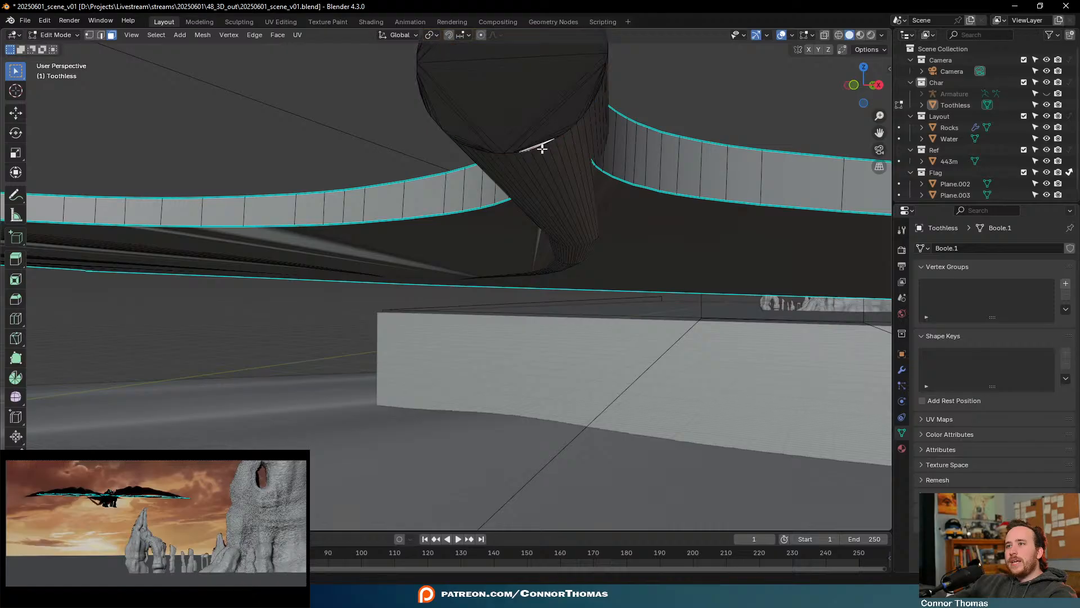
middle_drag(550, 151, 470, 246)
key(q)
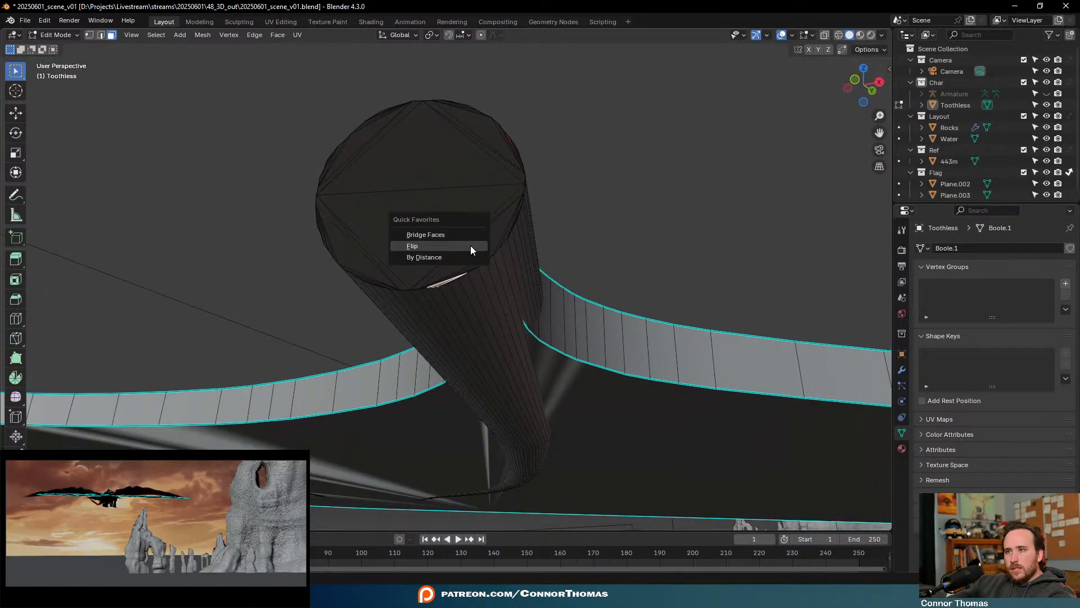
key(Tab)
middle_drag(361, 279, 415, 266)
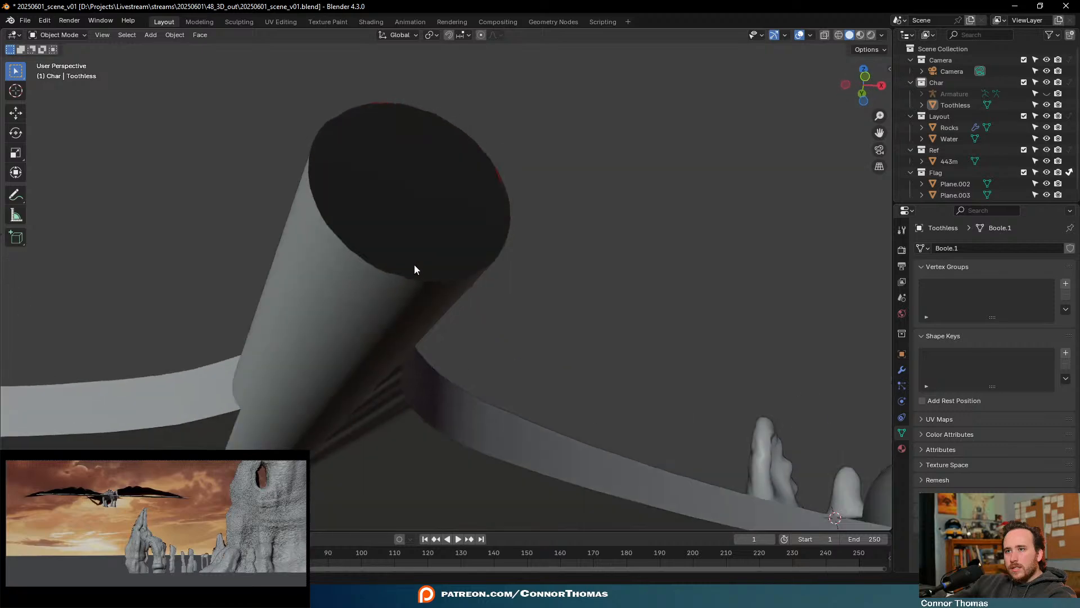
Re-enter Edit Mode and circle-select all the faces of the strut's end cap
key(Tab)
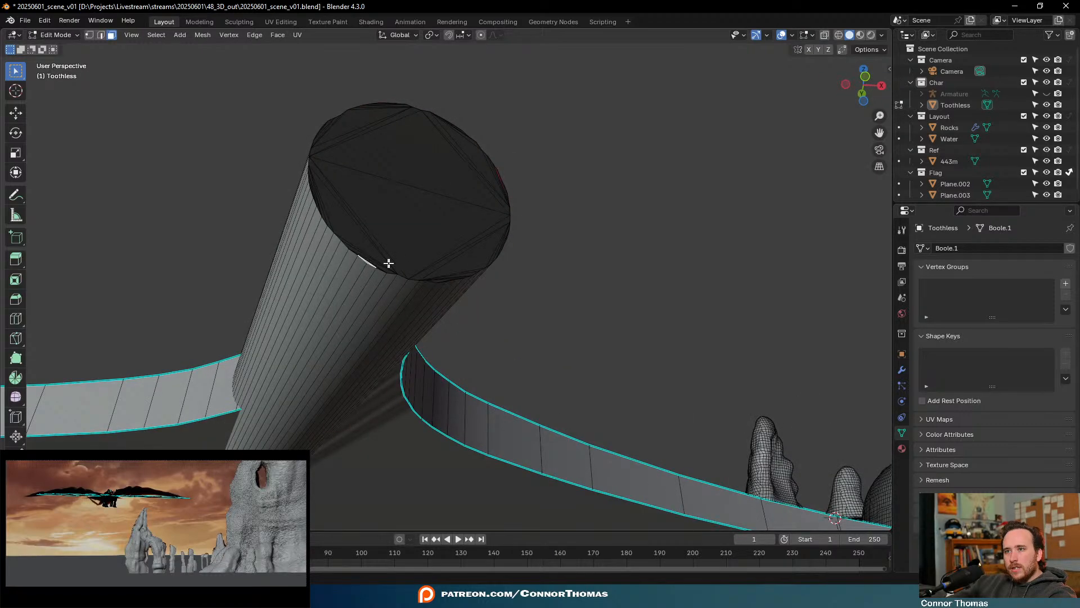
mouse_move(461, 255)
middle_down()
mouse_move(506, 248)
mouse_move(495, 235)
middle_up()
key(shift+z)
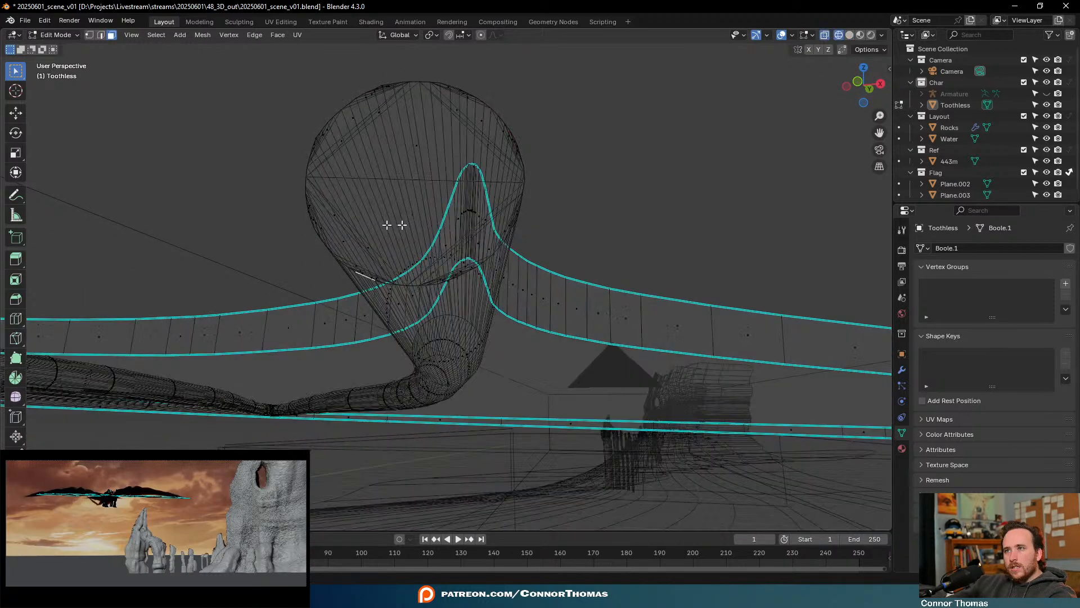
key(c)
key(shift+z)
mouse_move(463, 193)
mouse_down()
mouse_move(434, 188)
mouse_move(544, 105)
mouse_up()
right_click(544, 105)
middle_drag(543, 105, 554, 151)
key(c)
mouse_move(398, 192)
mouse_down()
mouse_move(373, 241)
mouse_move(391, 261)
mouse_move(492, 222)
mouse_move(452, 241)
mouse_move(398, 96)
mouse_move(289, 205)
mouse_up()
right_click(492, 236)
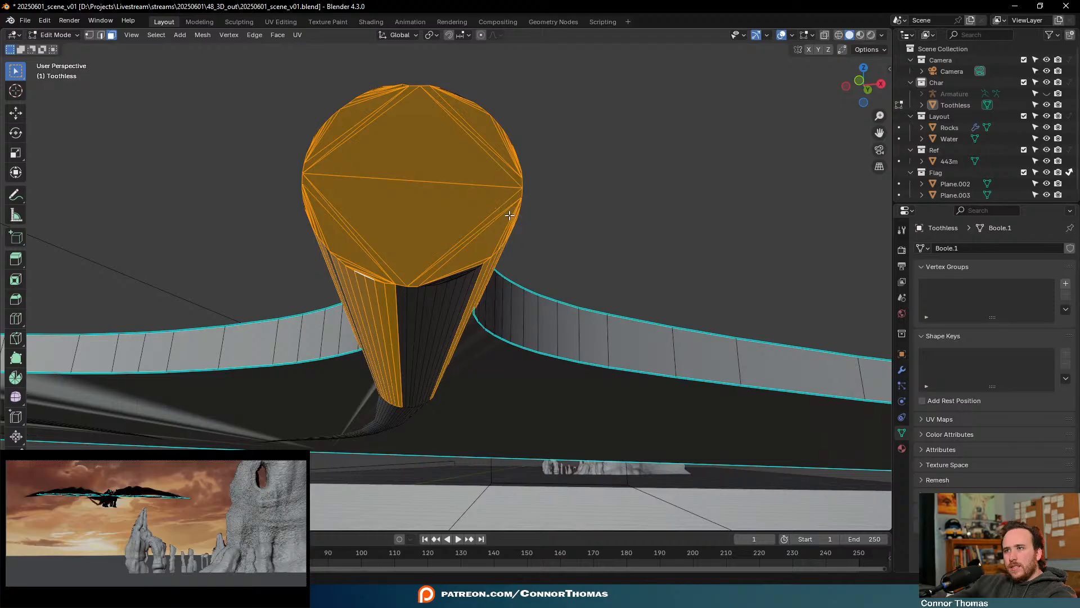
Remove the strut side faces caught by the circle selection, keeping only the cap faces selected
middle_drag(491, 235, 565, 246)
key(c)
mouse_move(544, 284)
middle_down()
mouse_move(359, 412)
mouse_move(549, 386)
mouse_move(309, 337)
middle_up()
right_click(358, 411)
Try flipping the end cap's normals, check the cap in Object Mode, and flip them back
key(p)
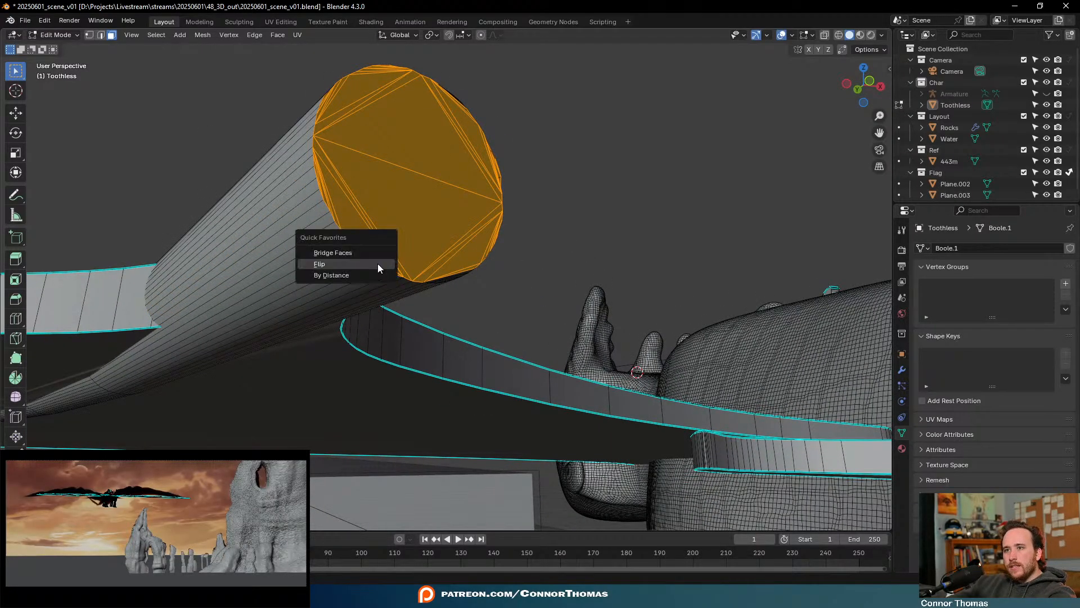
click(377, 263)
key(Tab)
key(Tab)
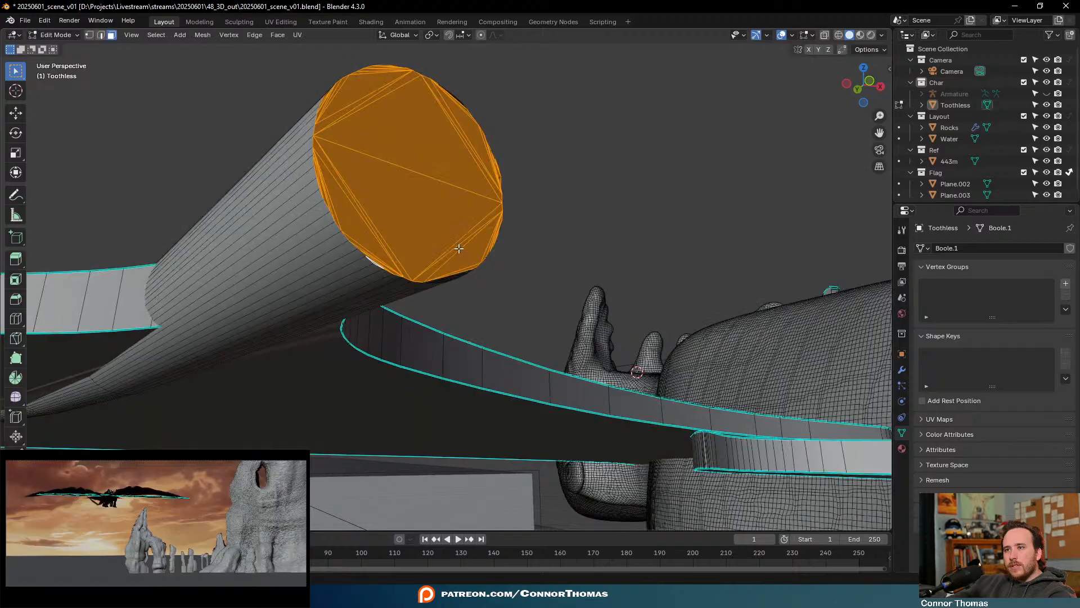
key(p)
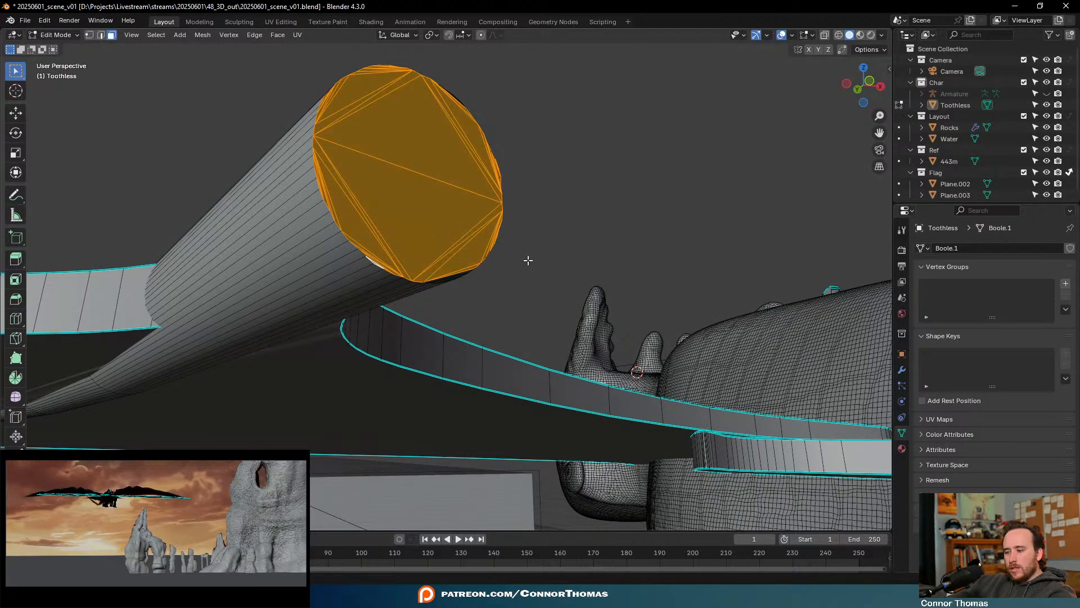
Try recalculating the selected end cap's normals and inspect the cap from other angles in Object Mode
key(shift+d)
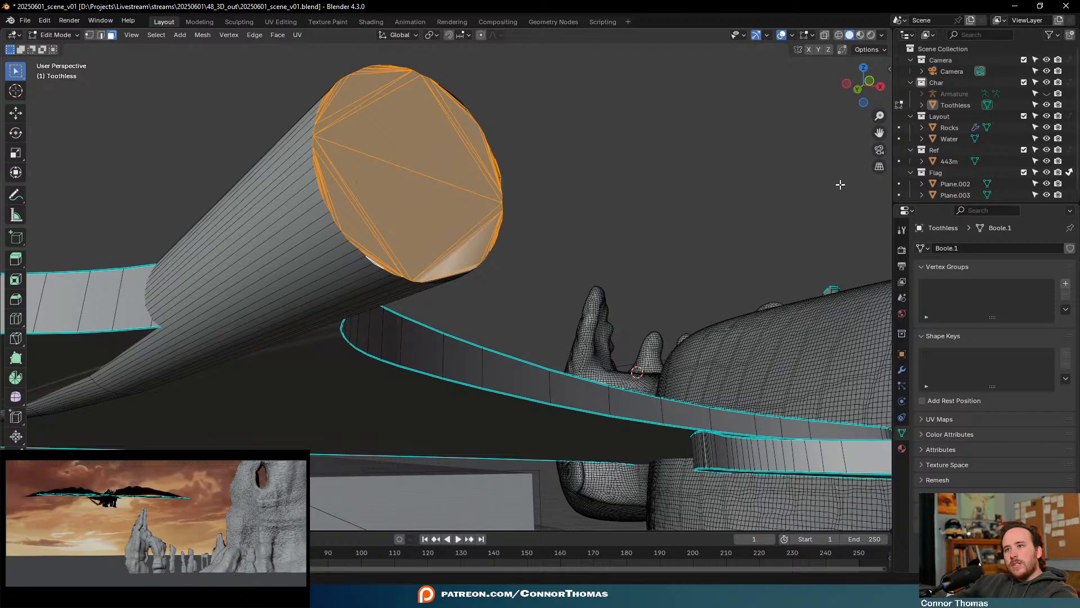
key(Escape)
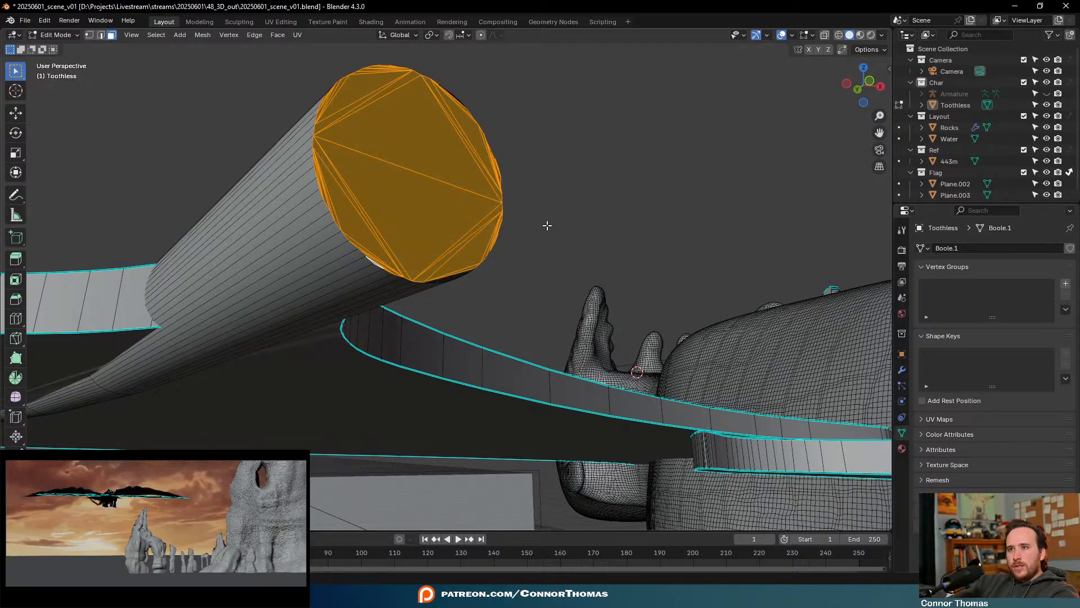
key(shift+d)
key(Escape)
key(Tab)
middle_drag(550, 231, 460, 288)
key(Tab)
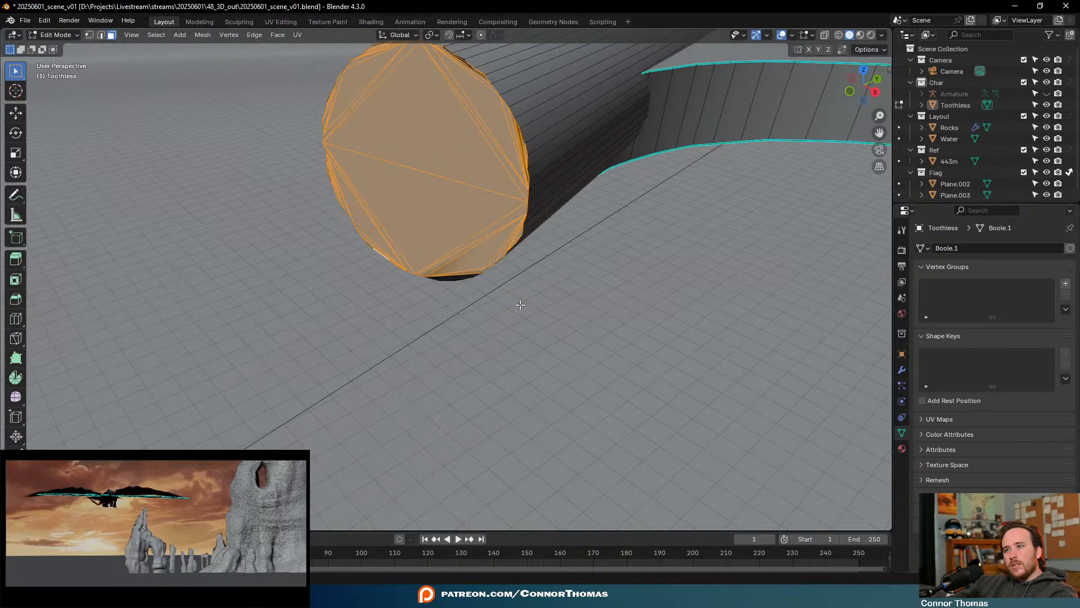
key(Tab)
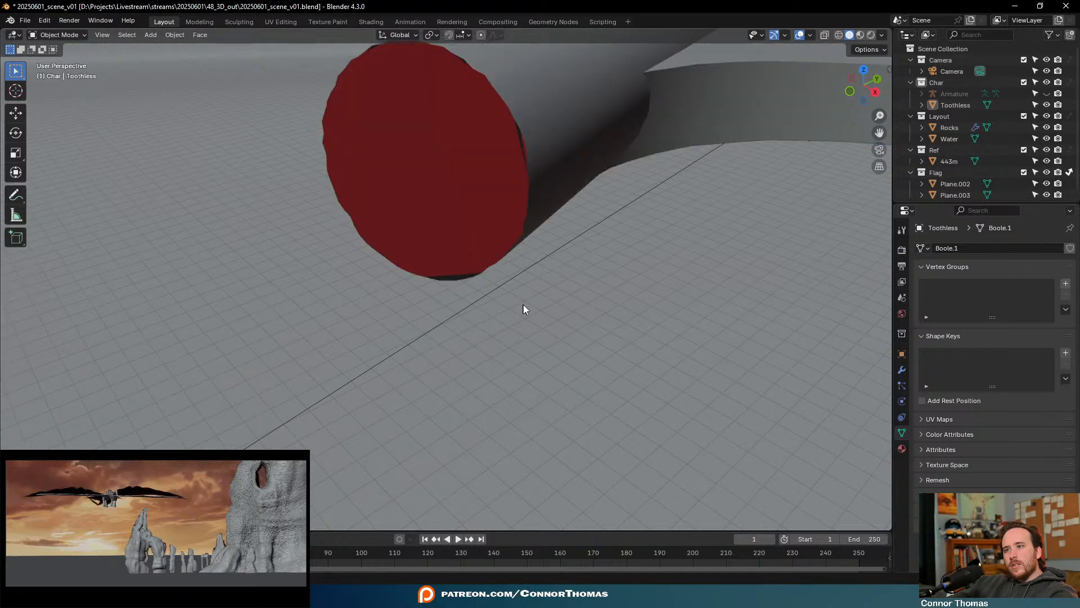
middle_drag(523, 306, 599, 236)
key(Tab)
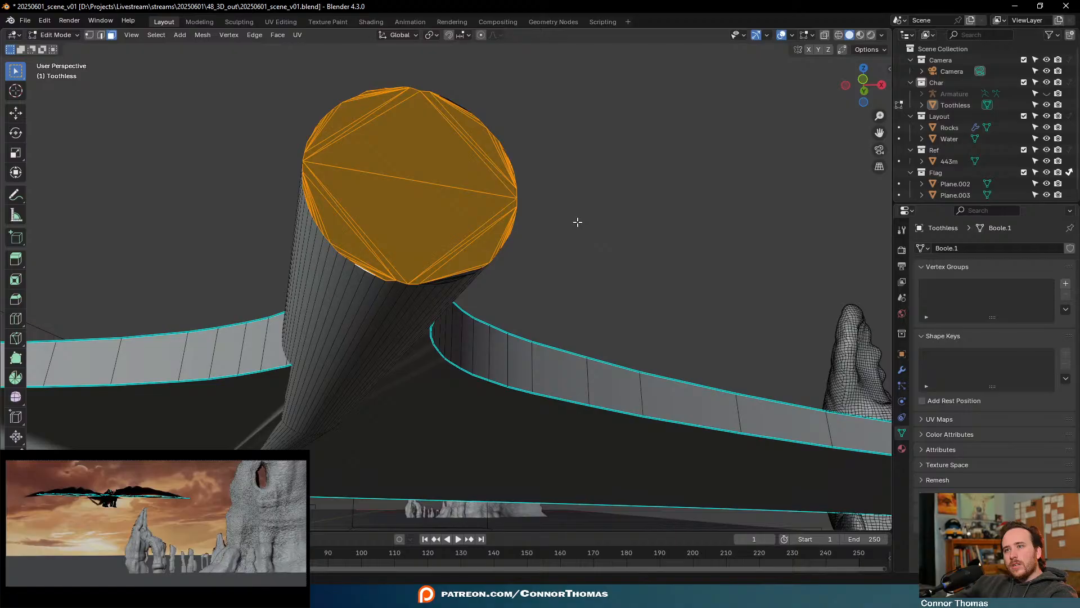
Grow and shrink the cap selection, then recalculate its normals again and compare the shading with undo and redo
key(ctrl+KP_Add)
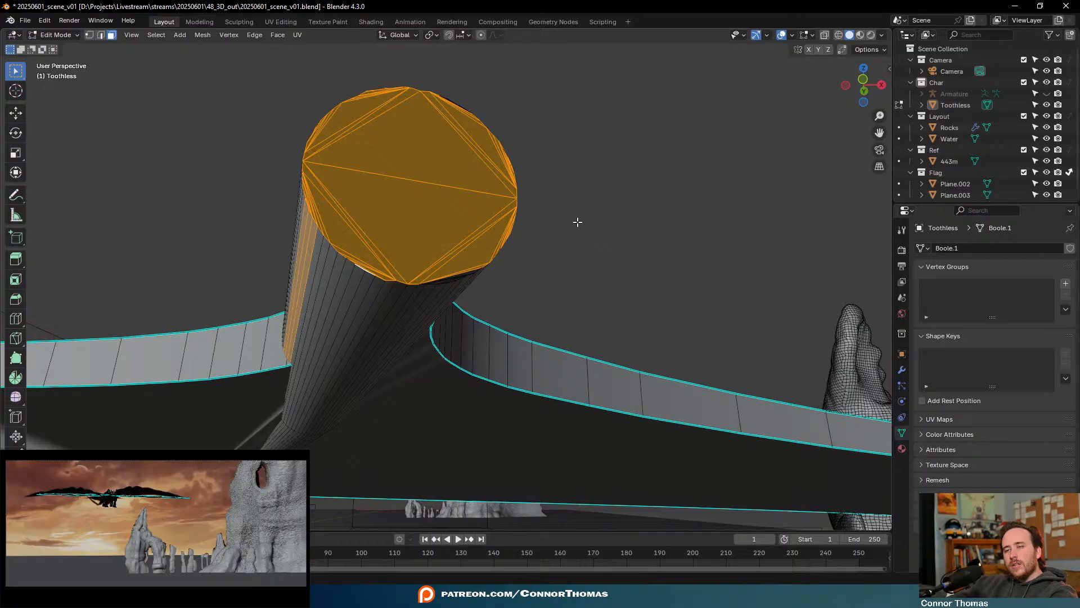
key(ctrl+KP_Subtract)
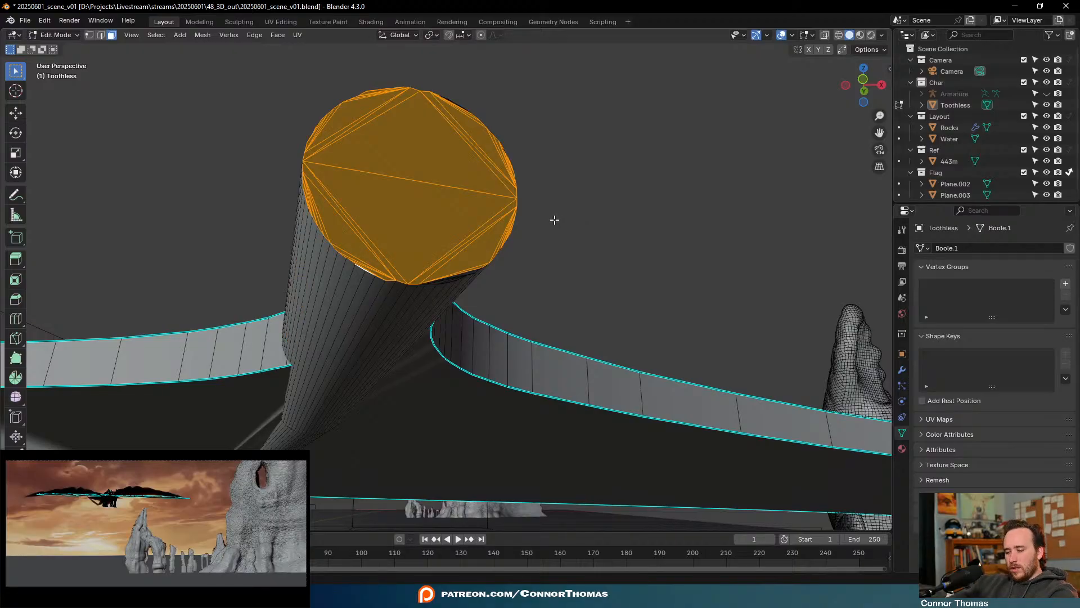
key(shift+n)
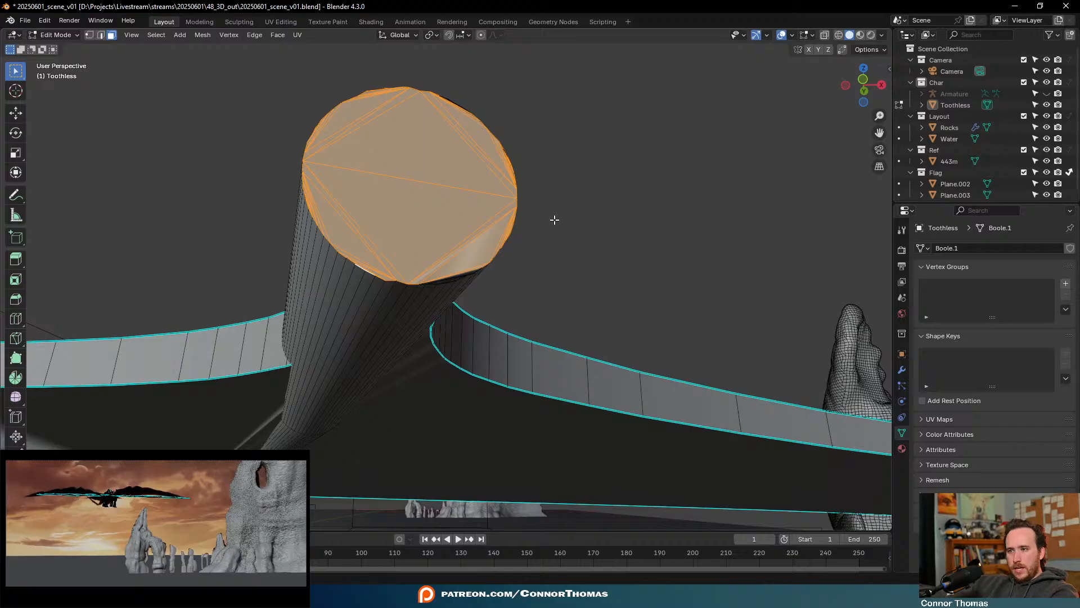
key(ctrl+z)
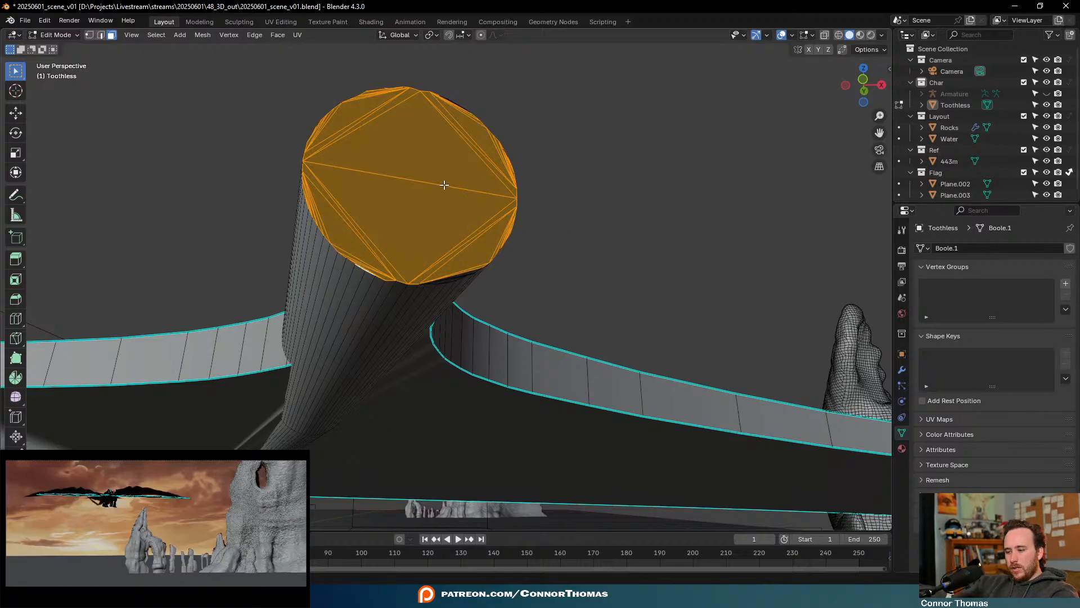
key(ctrl+shift+z)
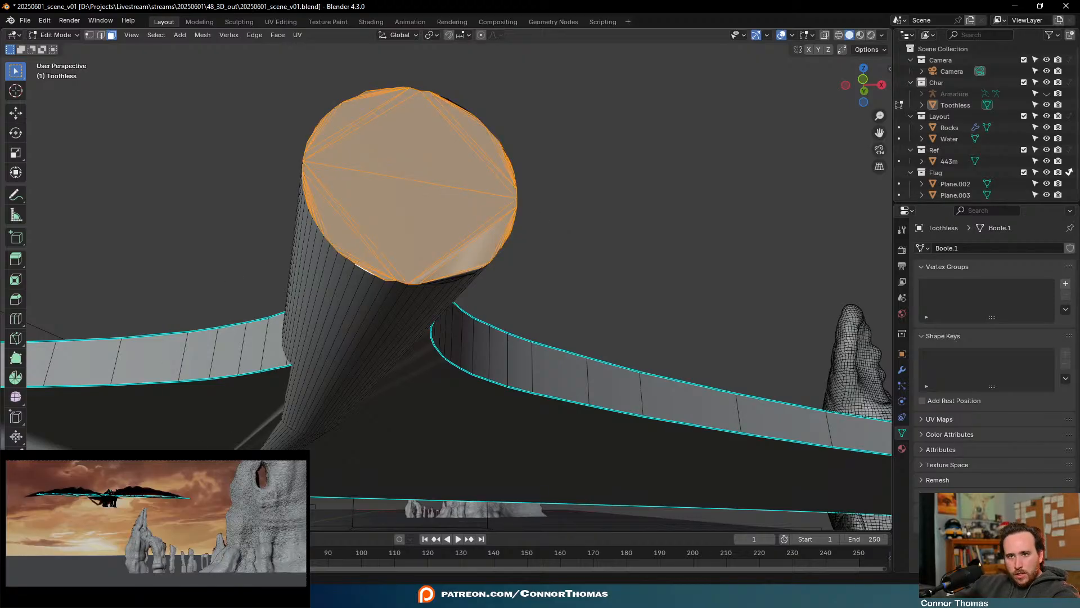
key(Tab)
middle_drag(488, 230, 499, 273)
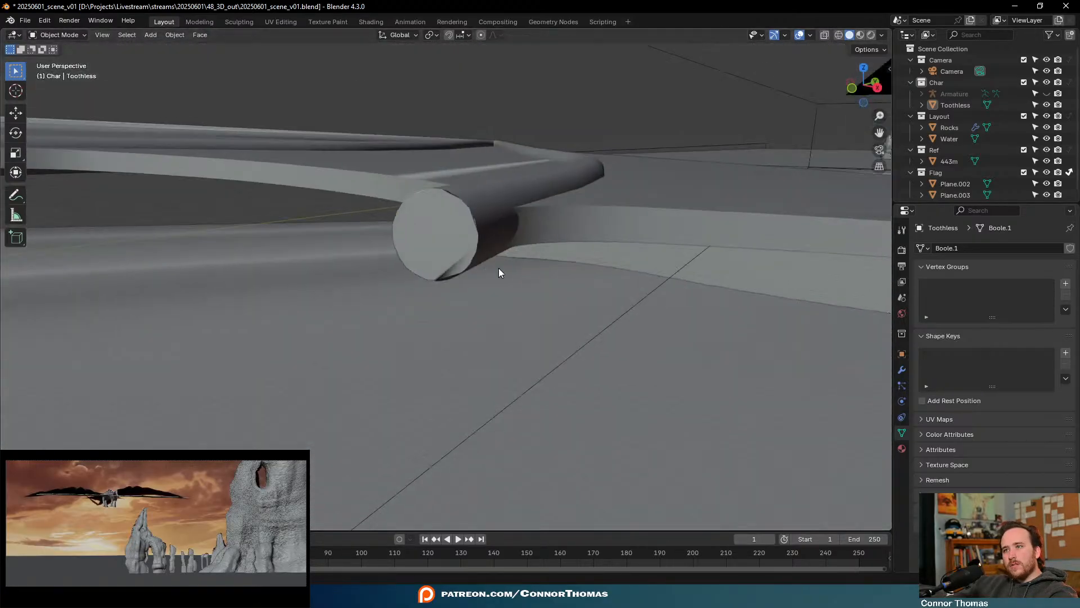
Return to the unselected end cap in Edit Mode and select the thin sliver face on its side rim
key(Tab)
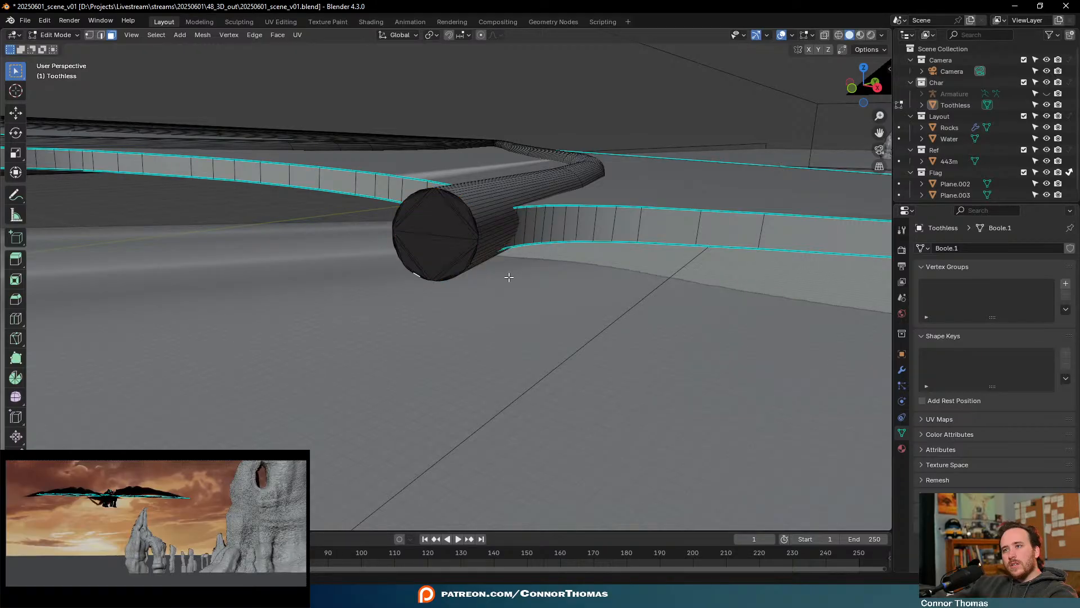
key(Tab)
middle_drag(508, 277, 500, 243)
scroll(534, 247, up, 3)
key(Tab)
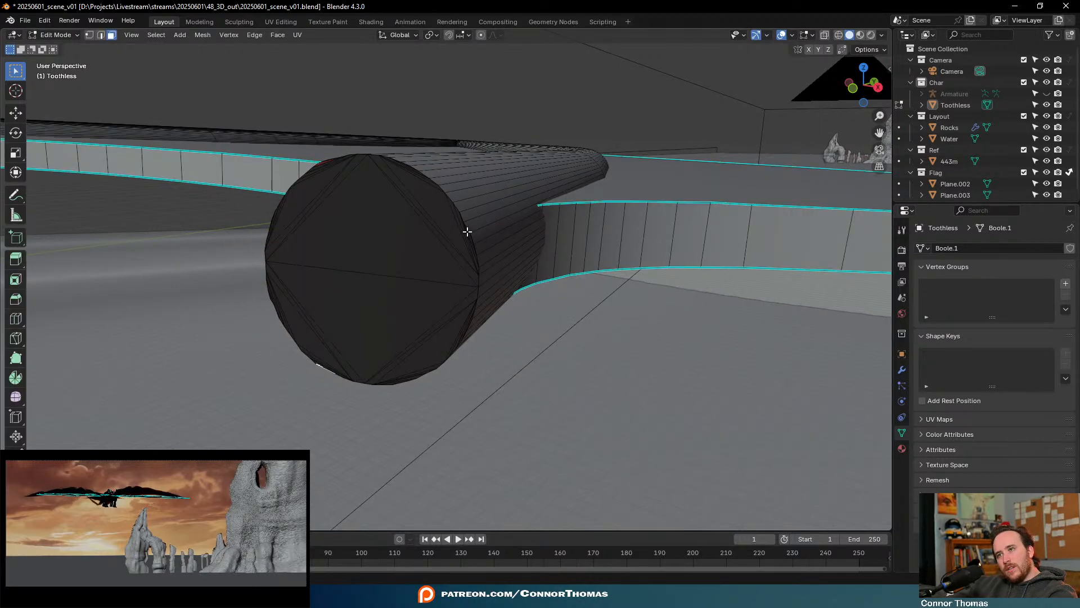
click(480, 247)
scroll(478, 246, down, 2)
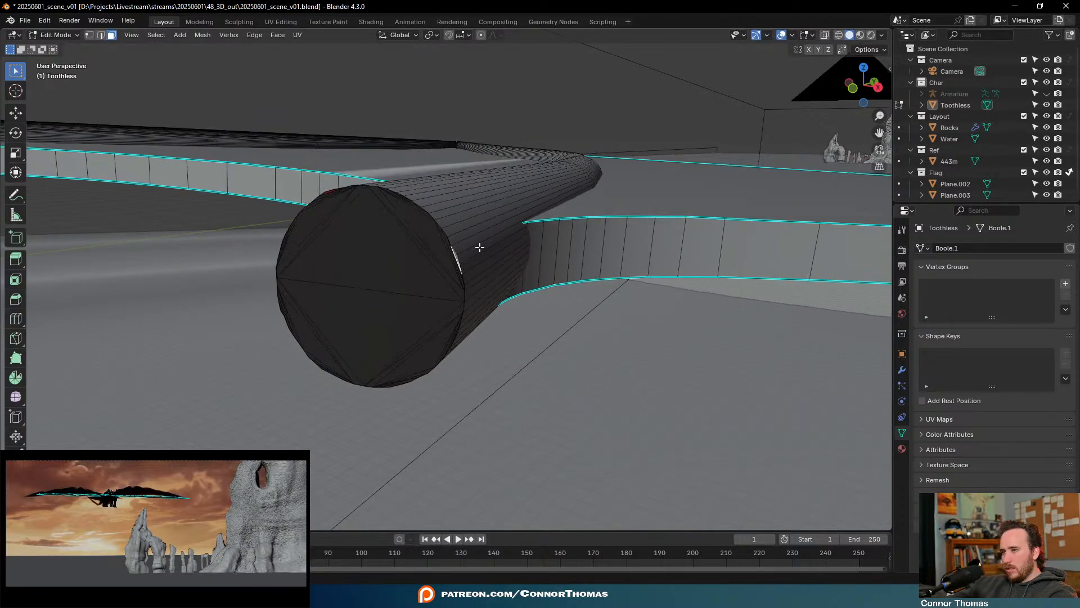
scroll(478, 247, up, 3)
scroll(557, 432, down, 1)
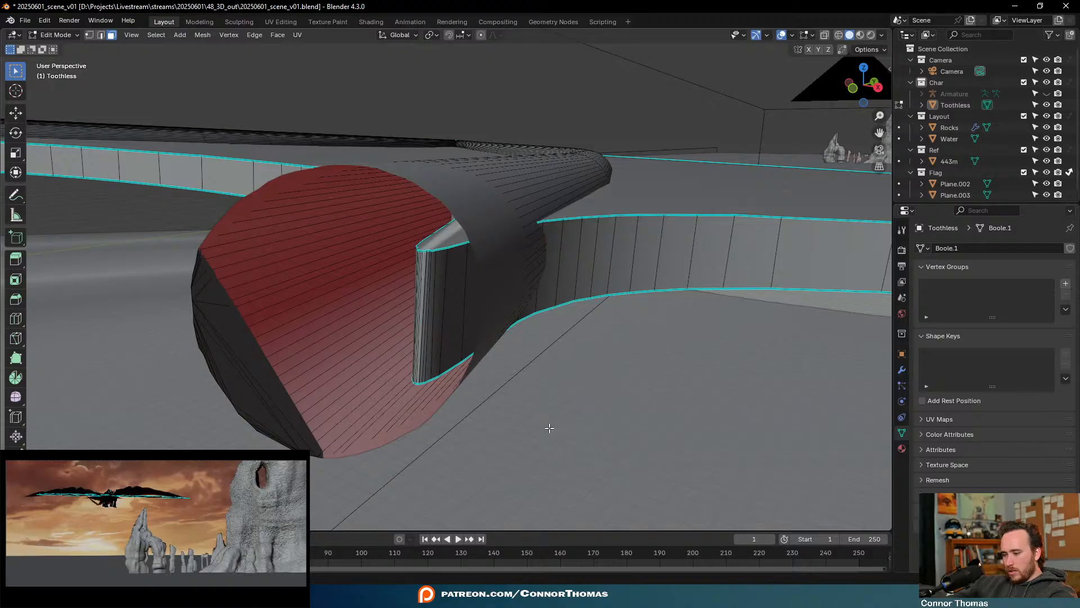
Open the viewport's view settings and set Clip Start to 0.001 m
key(n)
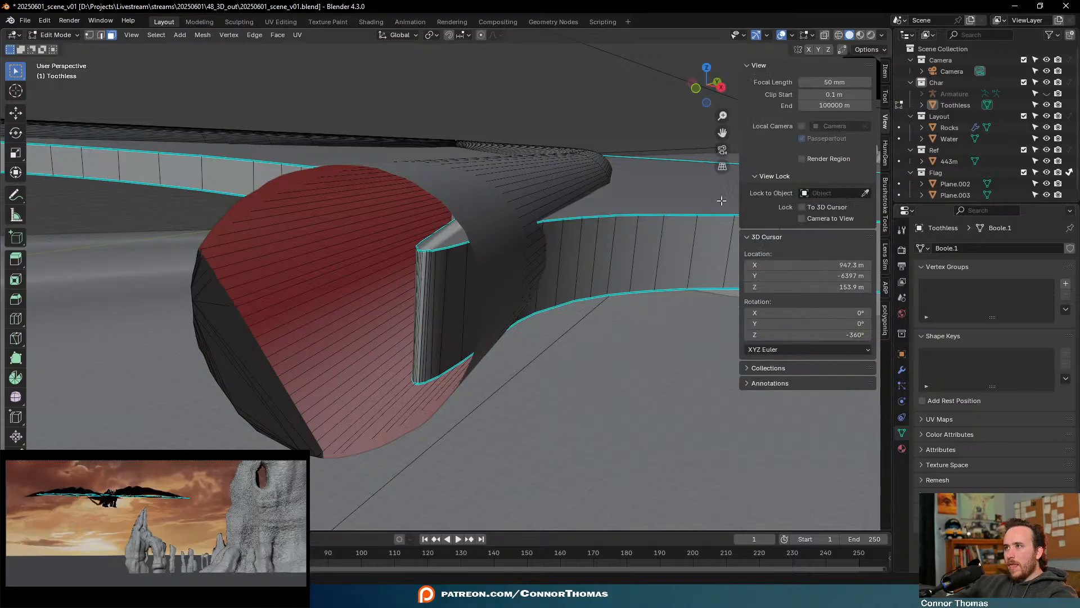
click(847, 99)
text(00)
key(Return)
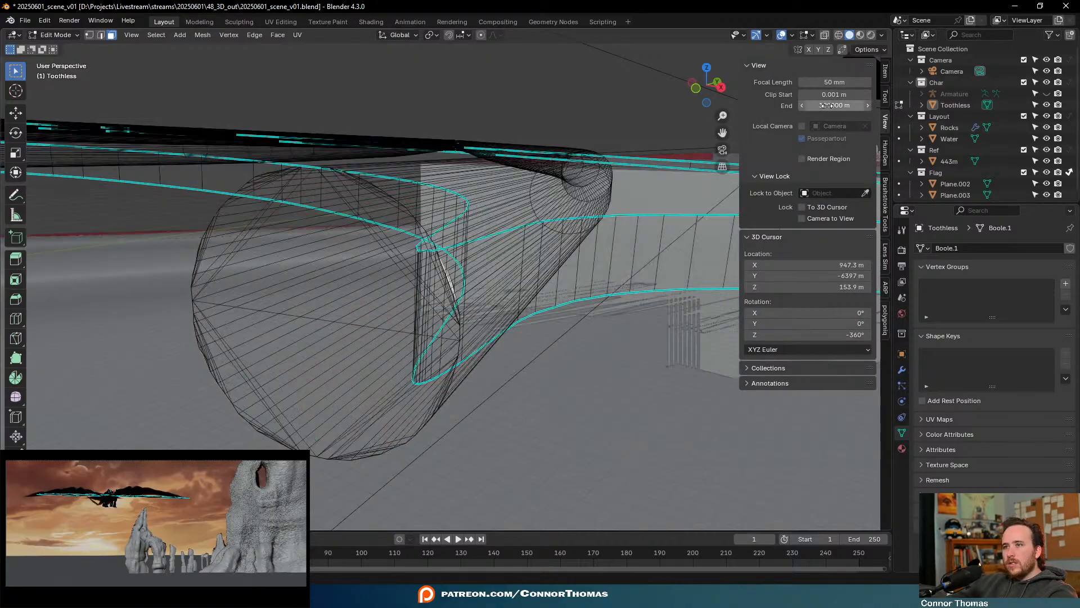
Set the viewport's Clip Start to 0.01 m
click(831, 96)
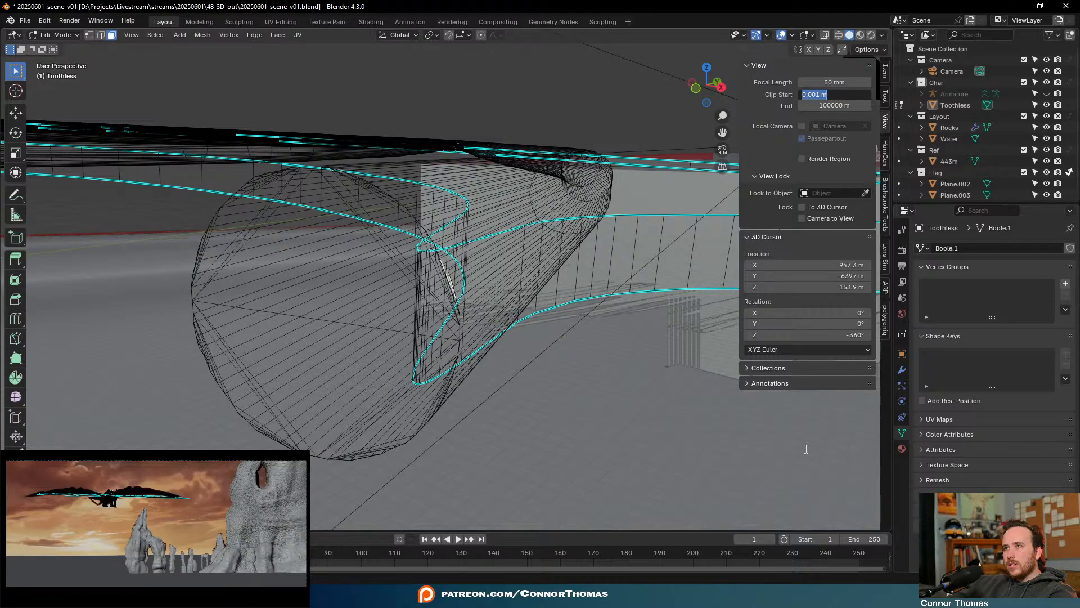
click(815, 96)
key(BackSpace)
key(Return)
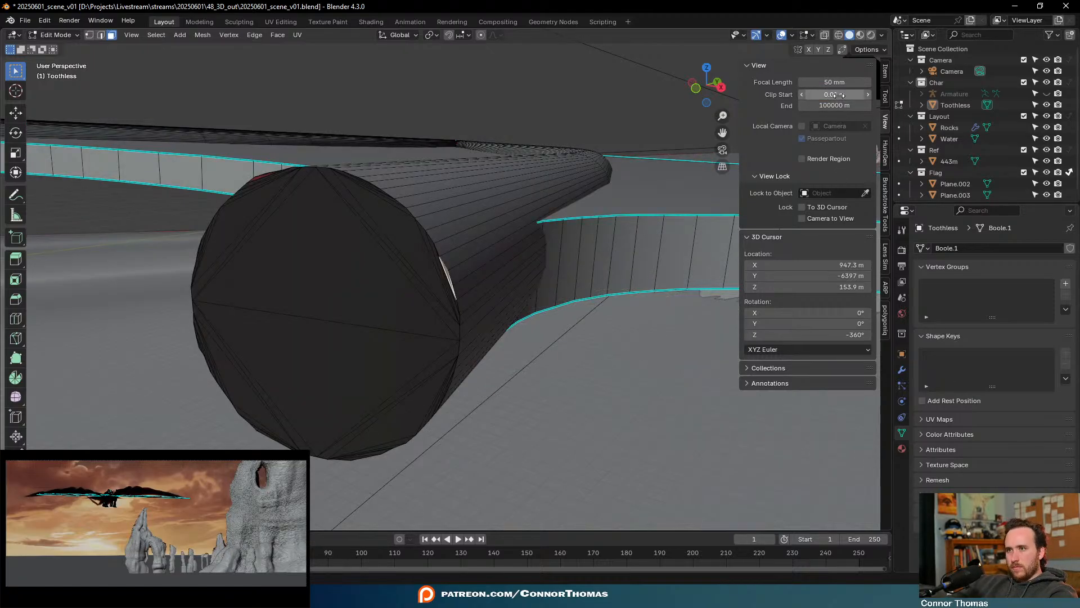
Select the reversed sliver face on the end cap's side rim and flip its normal
scroll(533, 350, up, 5)
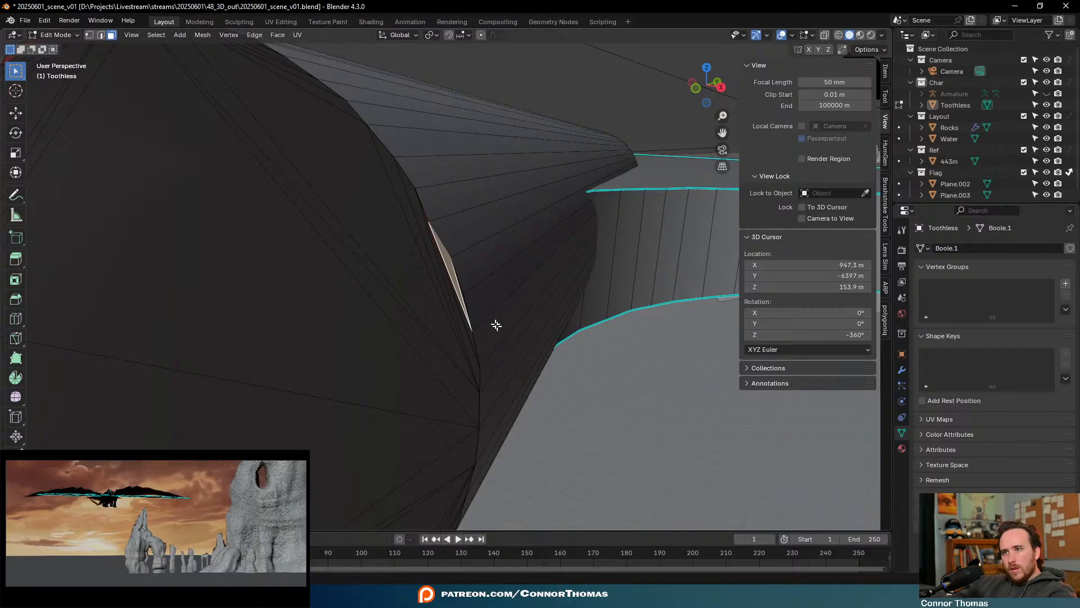
key(alt+a)
middle_drag(487, 307, 533, 277)
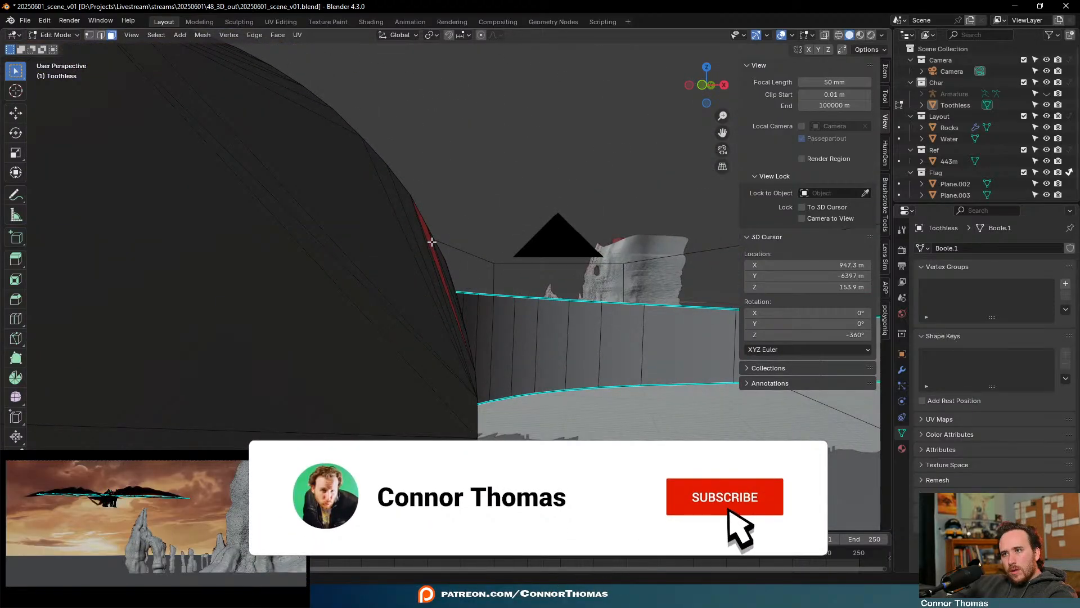
click(432, 242)
key(q)
click(431, 242)
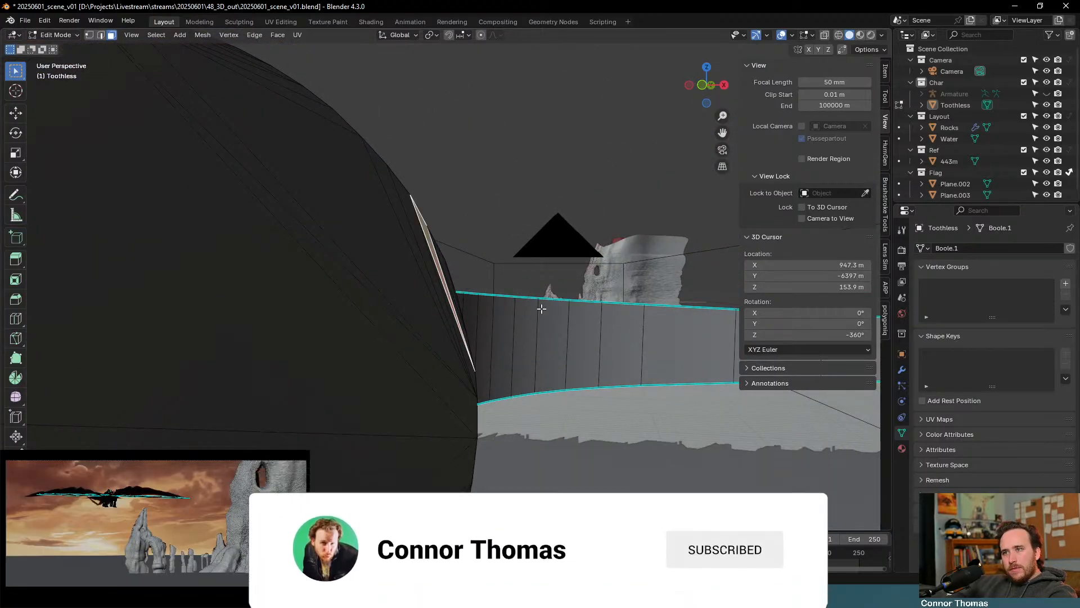
Select the reversed sliver face along the end cap's upper rim and flip its normal
key(alt+a)
scroll(541, 309, down, 5)
shift+middle_drag(337, 332, 579, 417)
scroll(579, 417, up, 4)
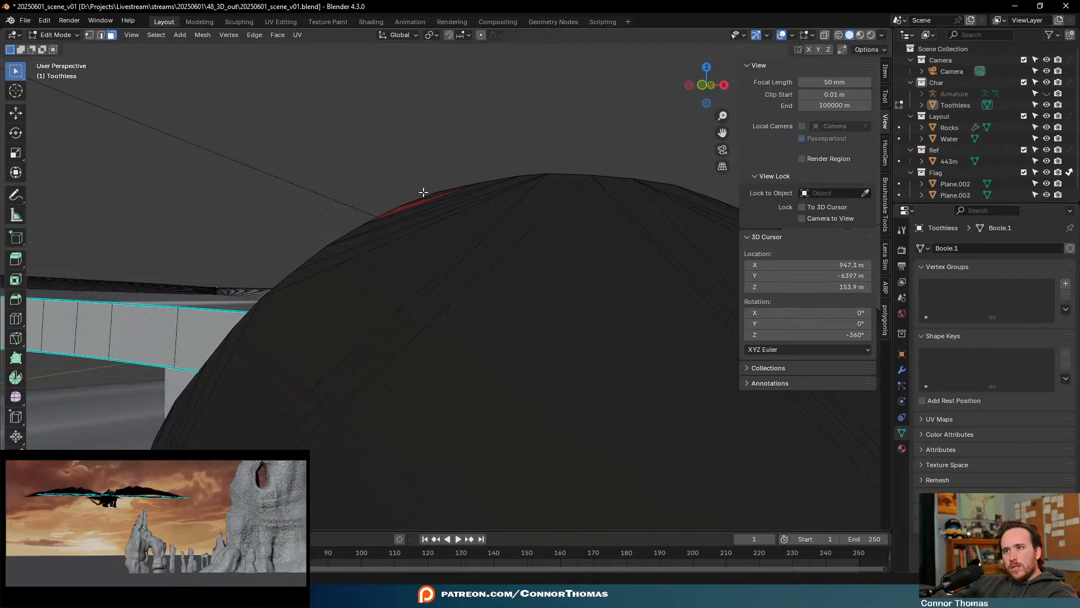
click(403, 206)
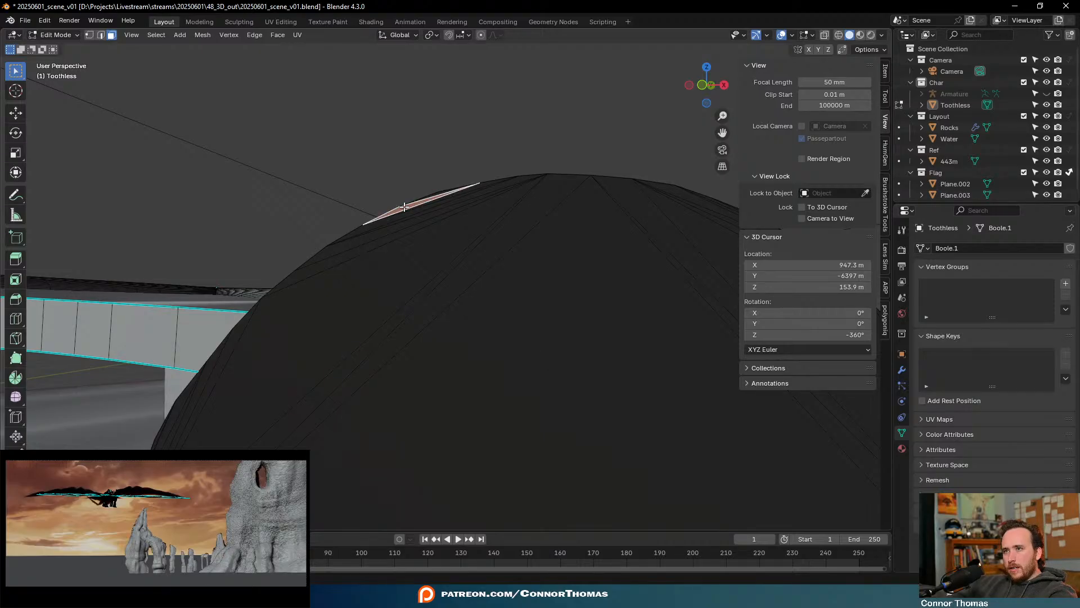
key(q)
click(405, 208)
Select the reversed sliver face on the end cap's underside rim and flip its normal
scroll(445, 270, down, 4)
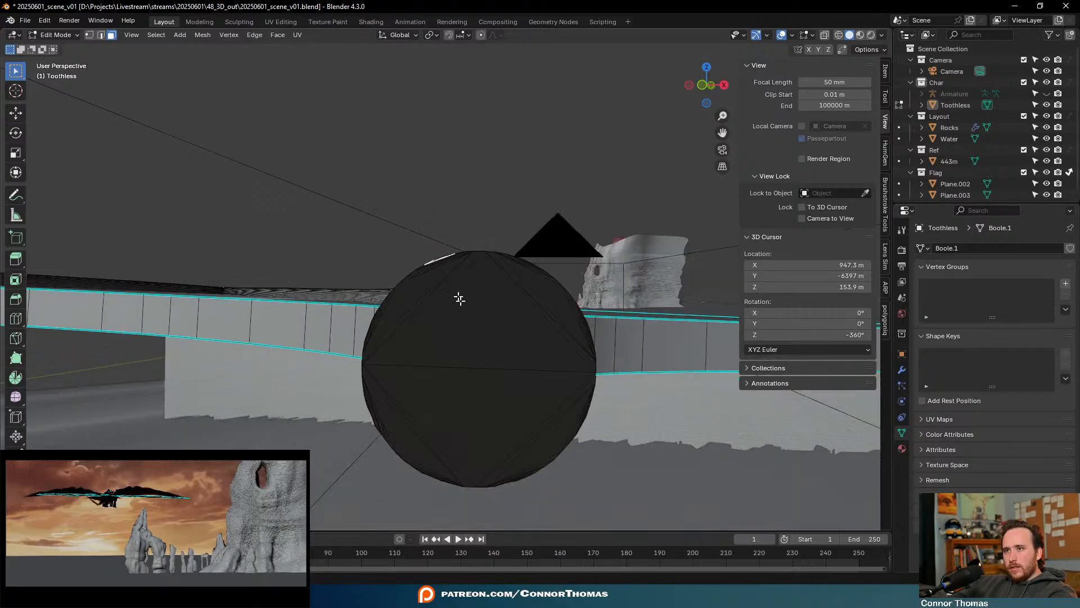
shift+middle_drag(511, 471, 508, 316)
scroll(506, 366, up, 3)
middle_drag(506, 367, 378, 366)
scroll(371, 365, up, 2)
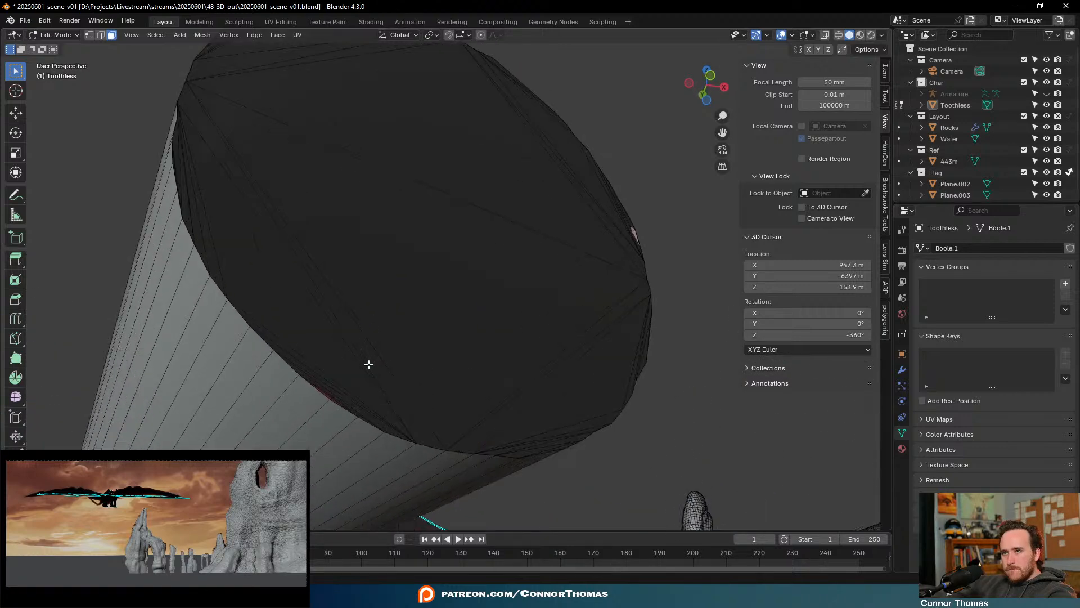
click(326, 395)
key(q)
click(326, 394)
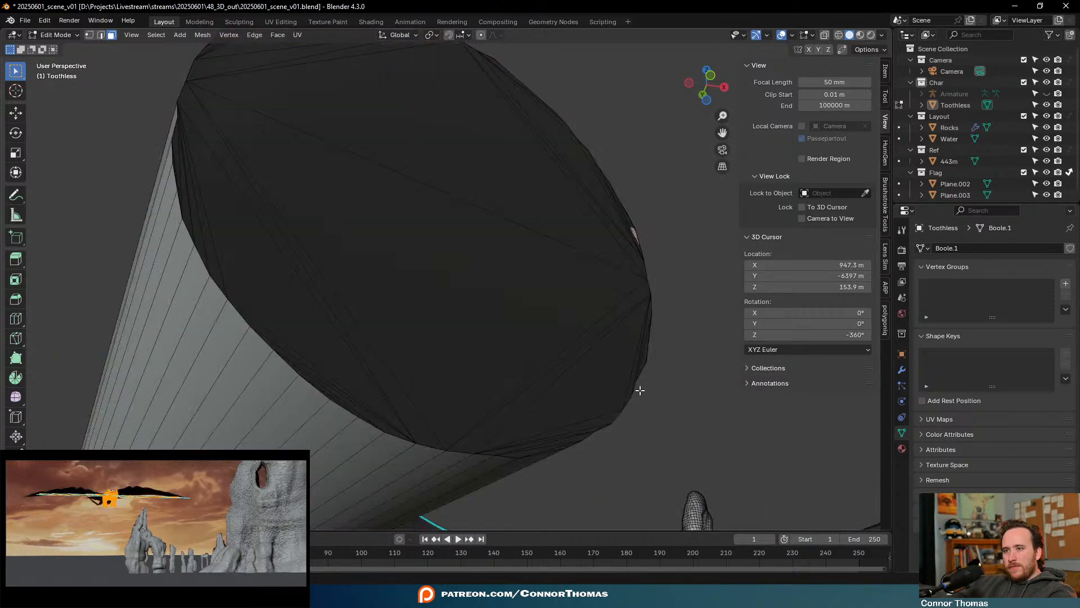
Select the membrane edge's face loop crossing another wing bone's reversed end cap and hide it
middle_drag(640, 390, 456, 394)
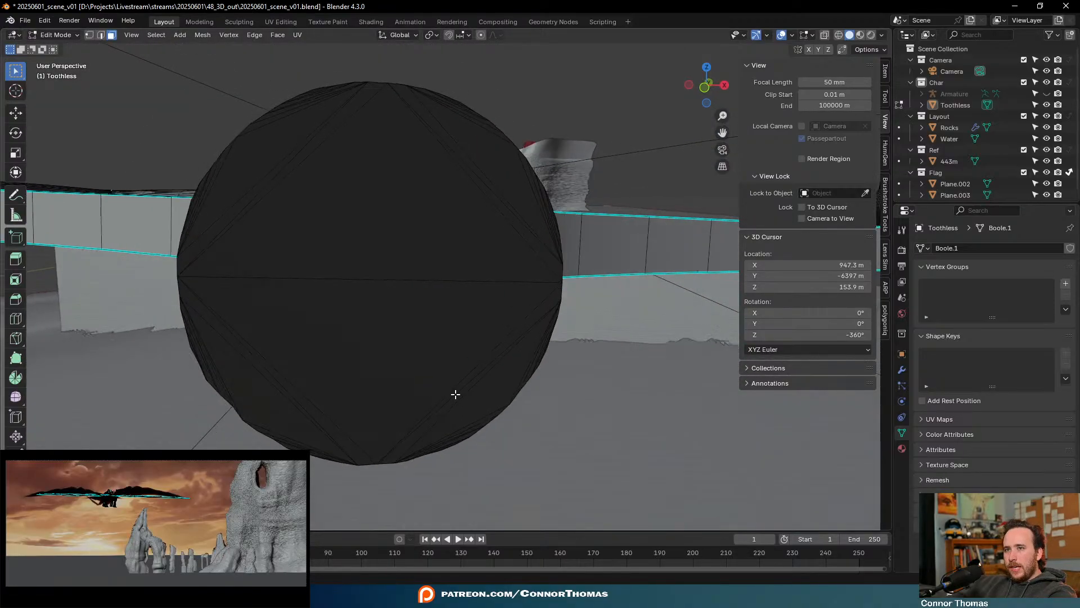
scroll(455, 395, down, 12)
shift+middle_drag(603, 417, 103, 335)
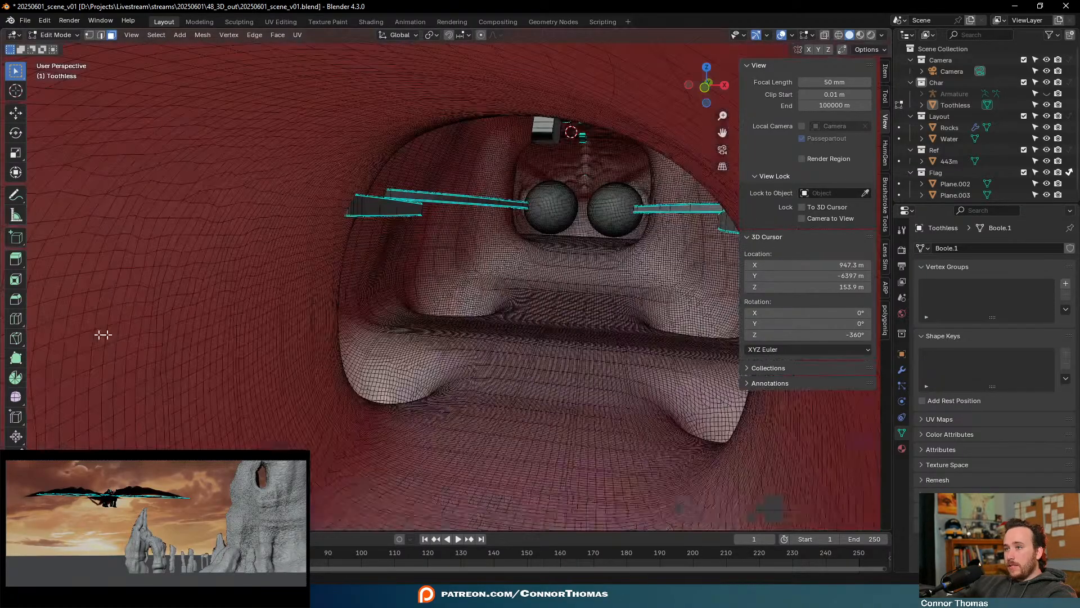
scroll(359, 353, down, 5)
shift+middle_drag(480, 339, 98, 366)
mouse_move(499, 359)
shift+middle_down()
mouse_move(202, 352)
mouse_move(375, 363)
shift+middle_up()
middle_drag(393, 318, 332, 303)
scroll(441, 316, up, 5)
middle_drag(331, 303, 351, 302)
click(446, 288)
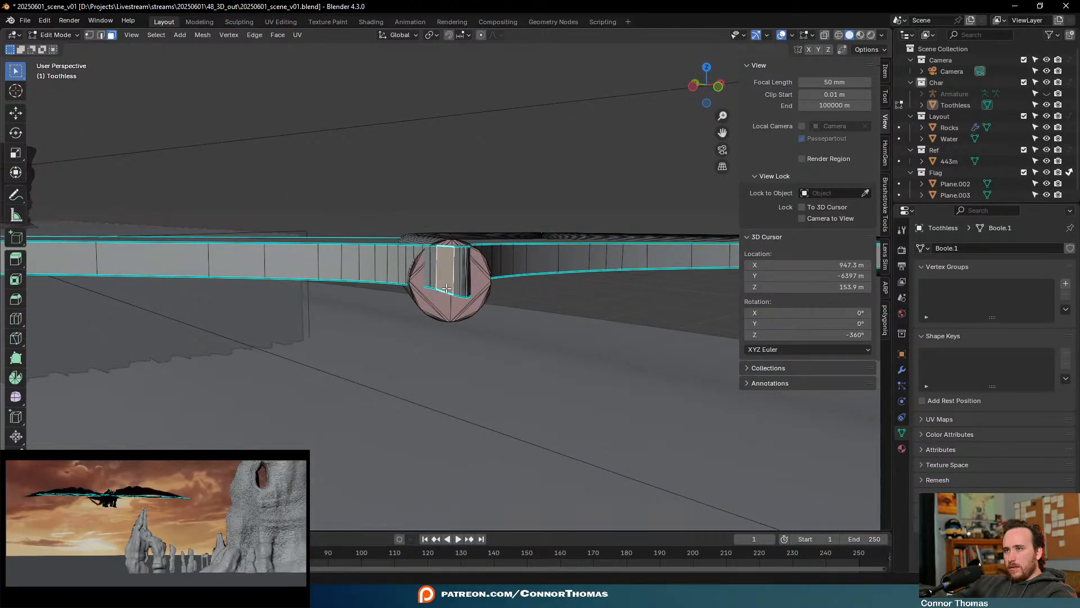
key(KP_Decimal)
scroll(471, 287, down, 6)
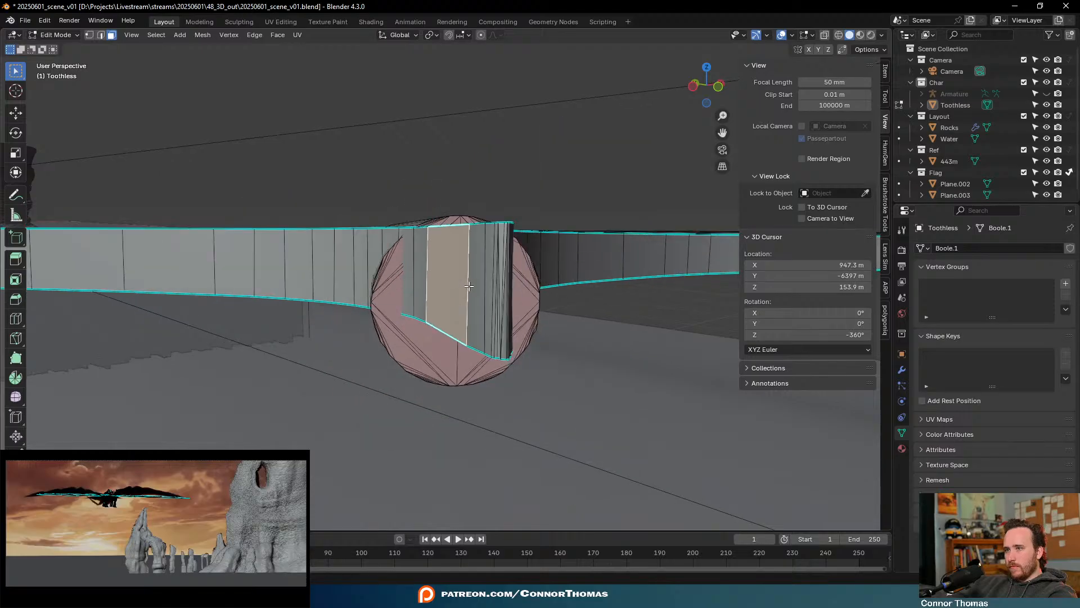
scroll(471, 286, up, 4)
alt+click(471, 286)
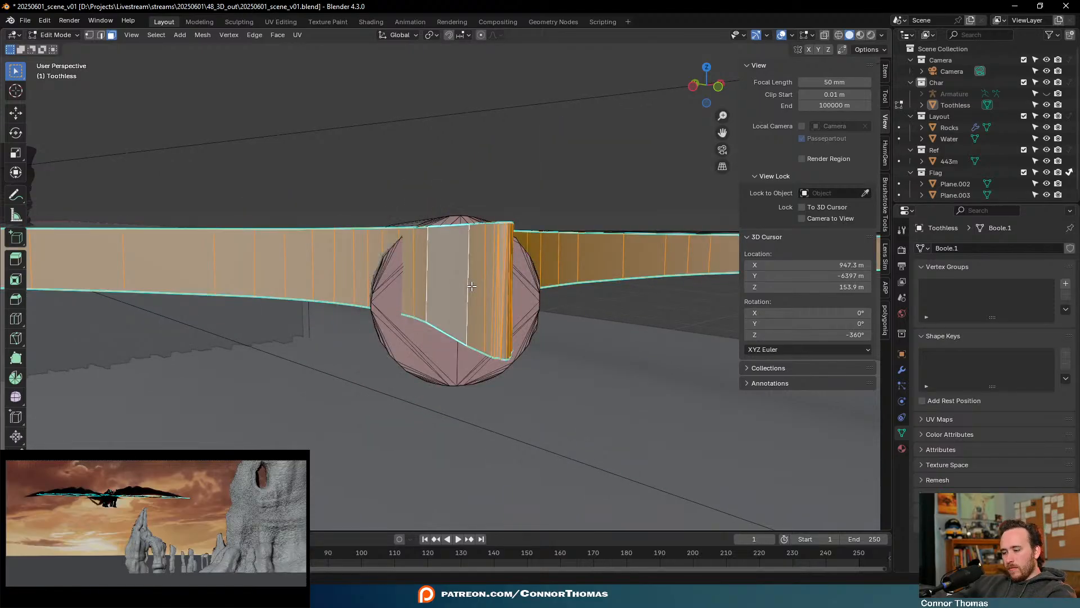
key(h)
middle_drag(550, 275, 530, 295)
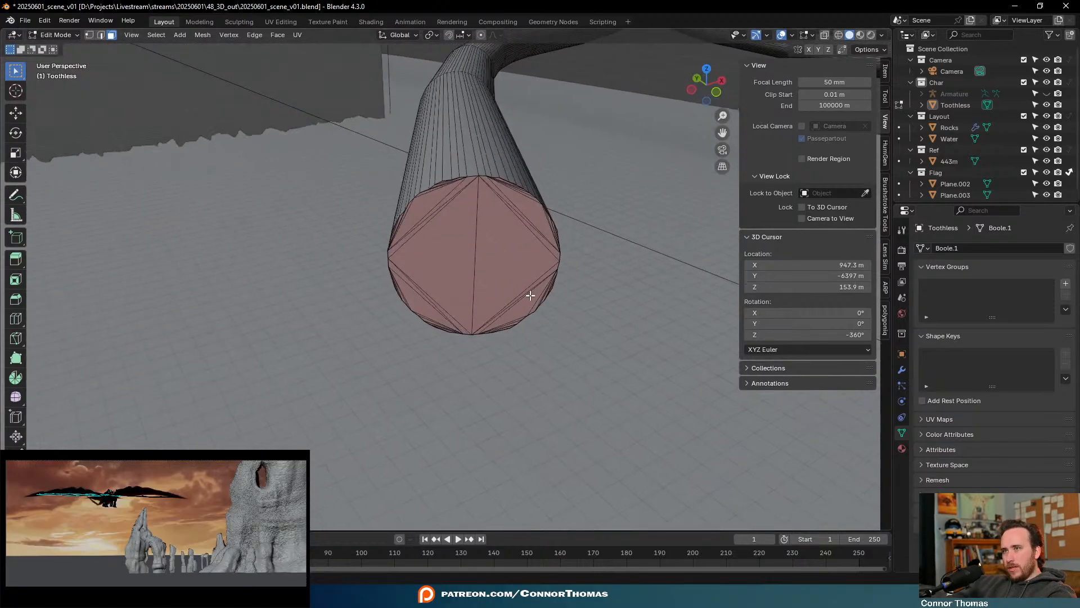
Circle-select the exposed end cap's faces and show the mesh in wireframe shading
key(c)
mouse_move(518, 234)
mouse_down()
mouse_move(505, 202)
mouse_move(426, 224)
mouse_move(405, 256)
mouse_move(436, 314)
mouse_move(530, 294)
mouse_up()
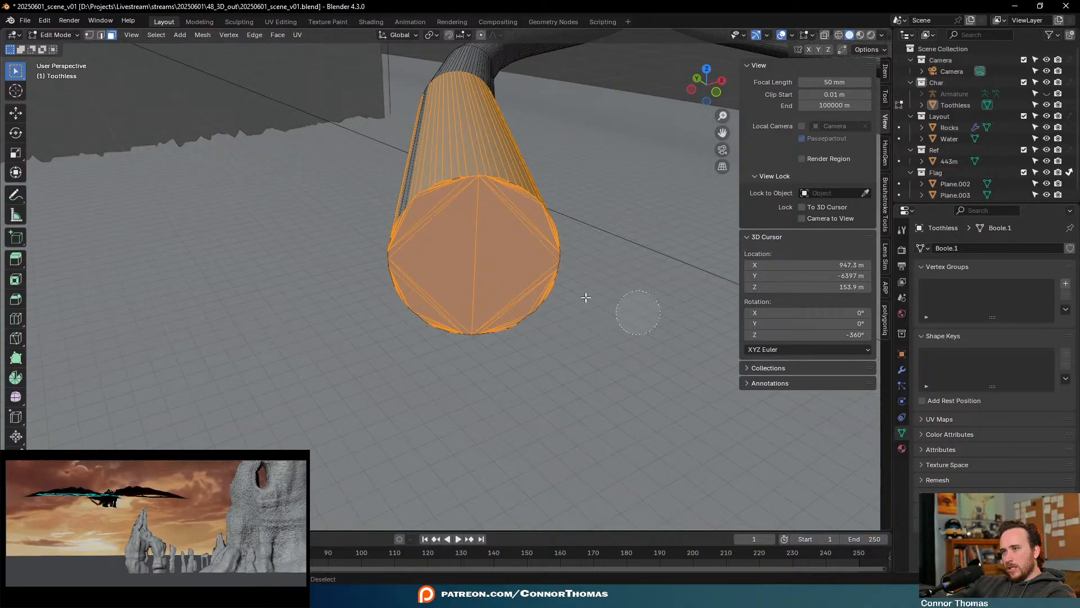
key(Escape)
middle_drag(624, 265, 607, 306)
key(z)
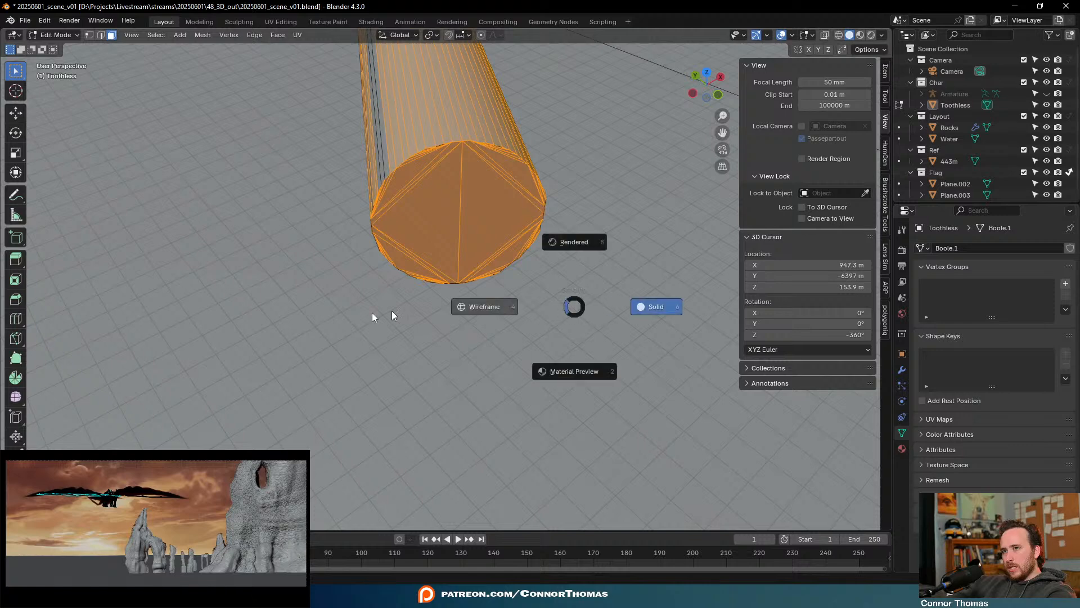
click(392, 310)
middle_drag(583, 230, 544, 220)
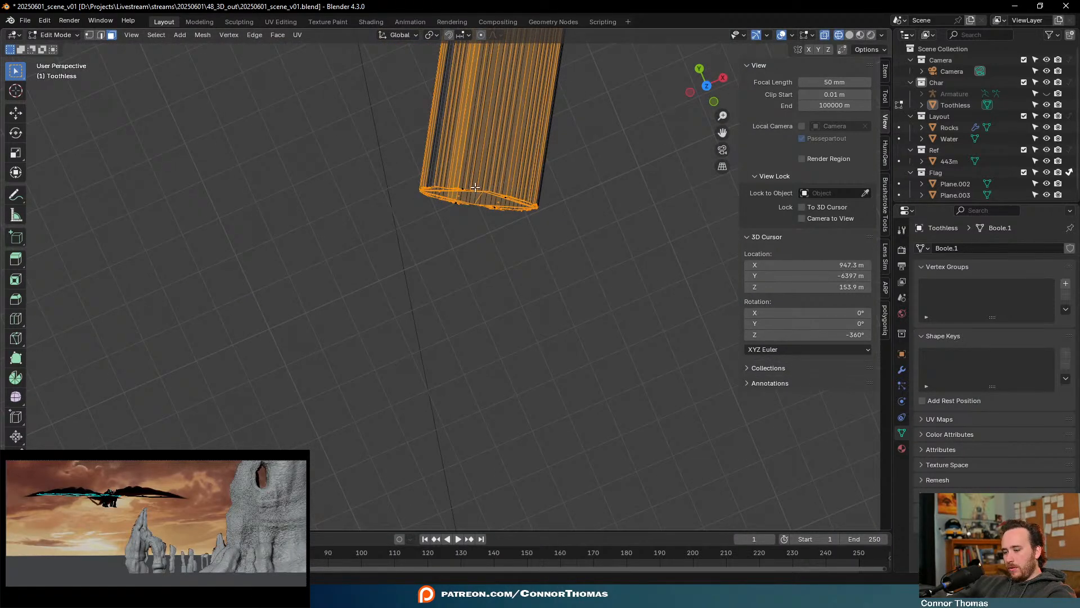
Remove the tube's side faces from the selection, flip the end cap's normals and return to solid shading
key(shift+b)
drag(345, 133, 668, 357)
middle_drag(598, 307, 597, 259)
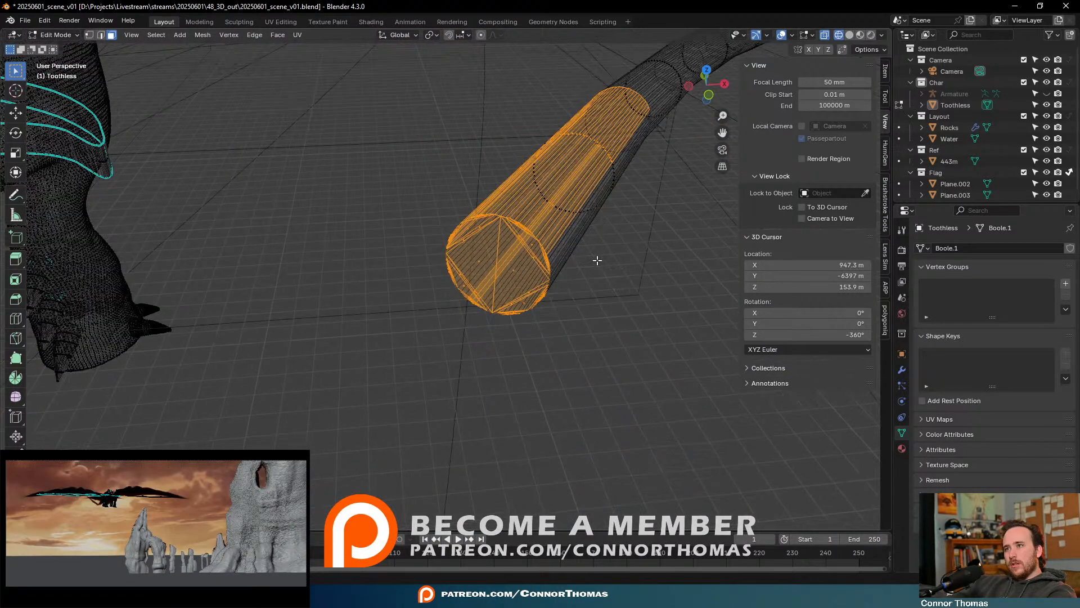
ctrl+drag(495, 103, 666, 222)
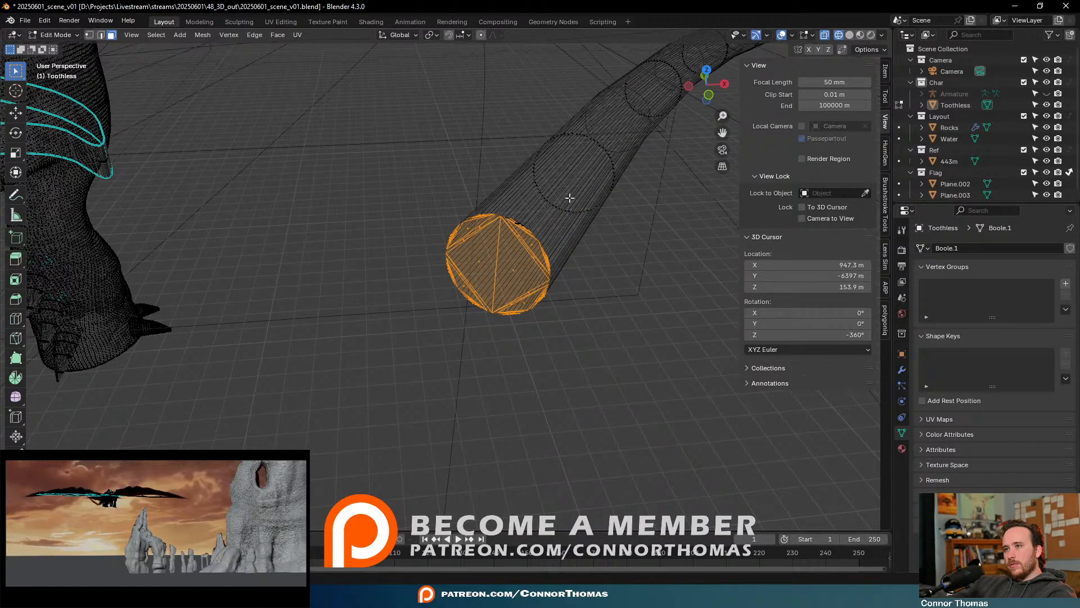
key(ctrl+l)
middle_drag(569, 197, 521, 195)
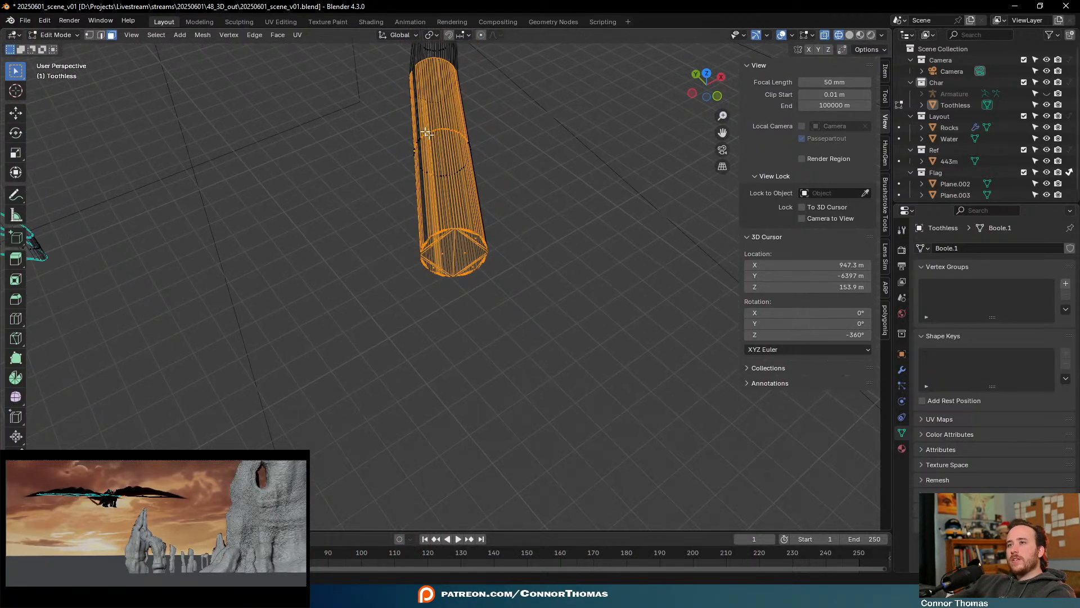
ctrl+drag(308, 102, 571, 182)
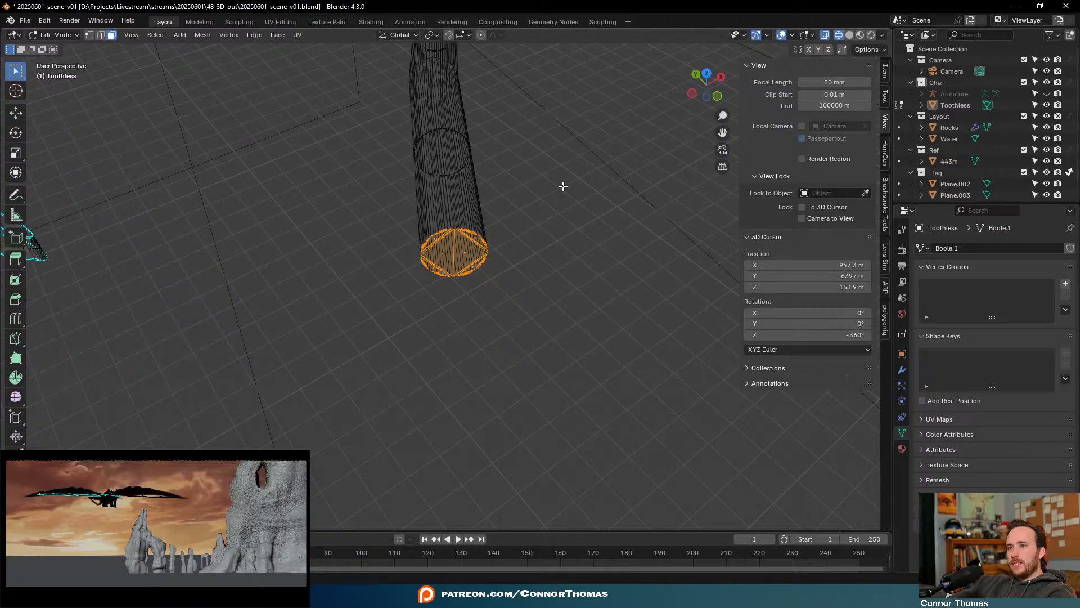
middle_drag(543, 276, 540, 243)
key(q)
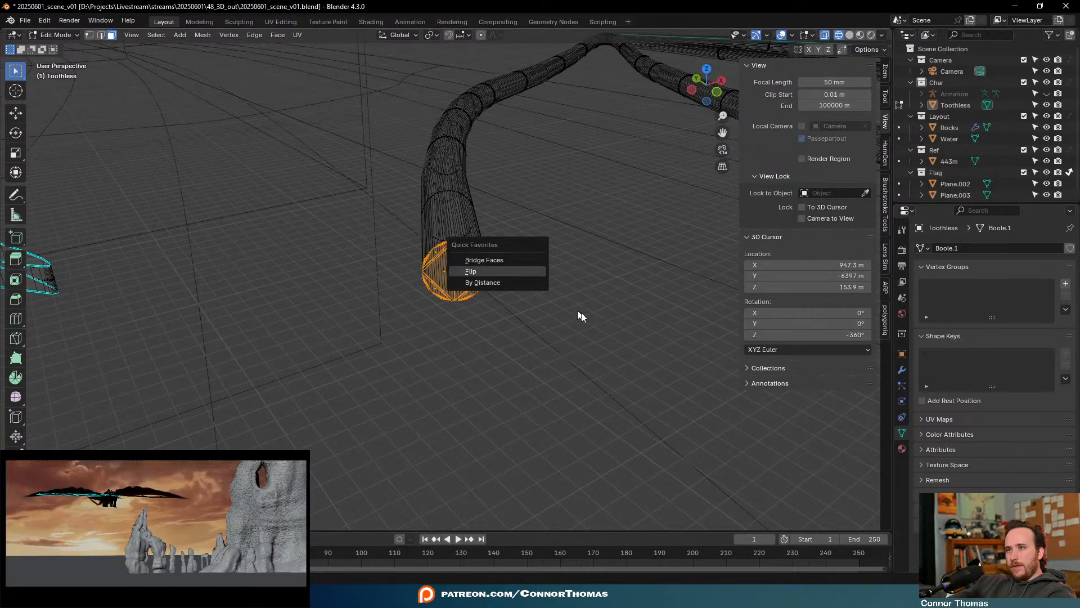
key(z)
click(672, 340)
scroll(557, 355, up, 4)
Inspect the flipped cap and neighbouring wing bones in Object Mode to locate another reversed end cap
key(Tab)
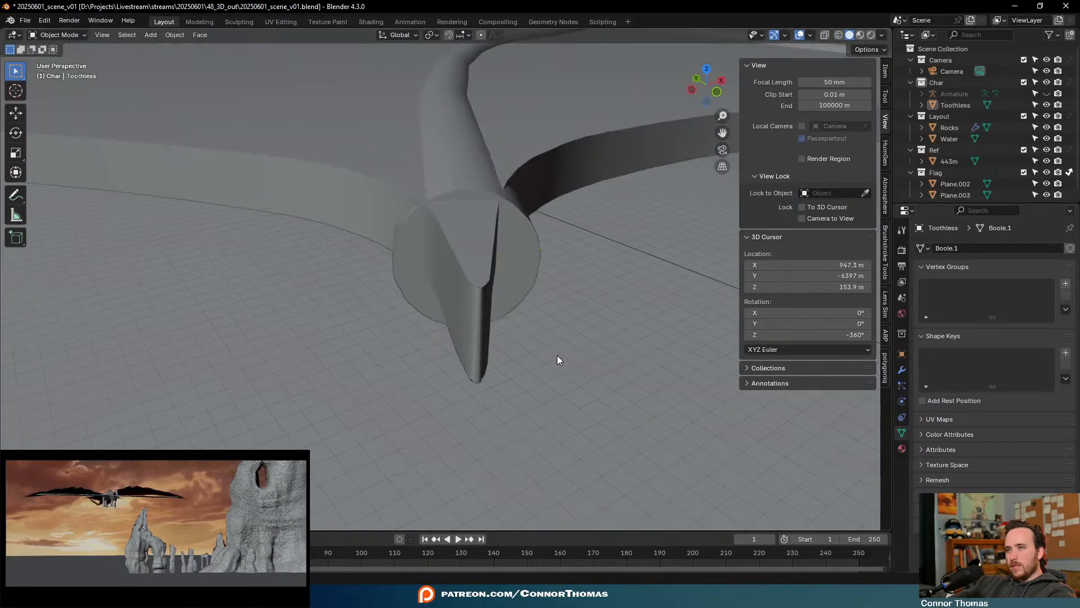
middle_drag(622, 360, 588, 333)
scroll(619, 365, down, 5)
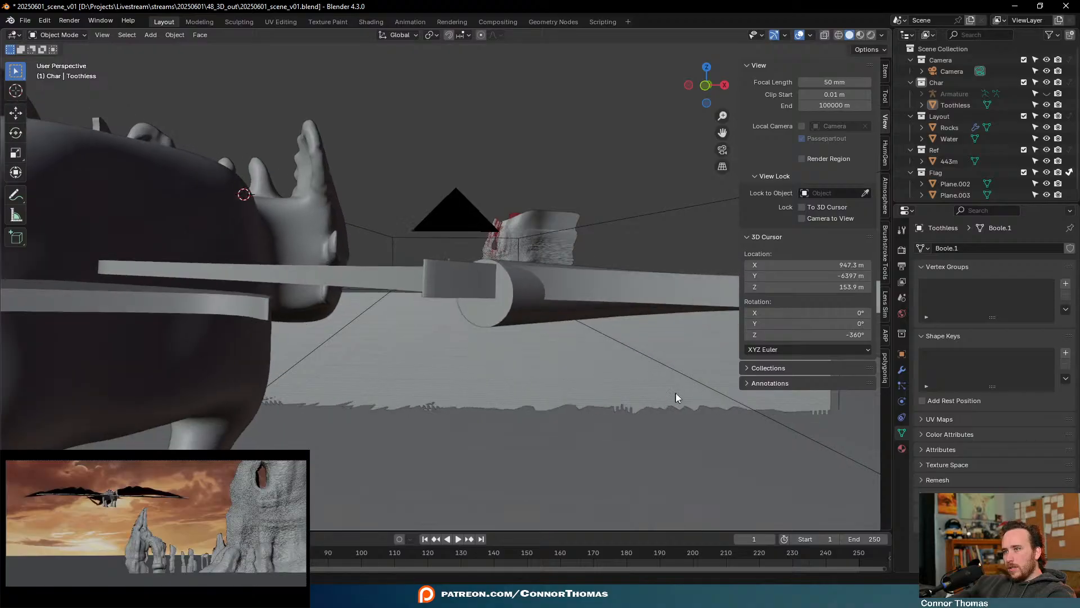
shift+middle_drag(677, 397, 296, 317)
scroll(296, 317, down, 4)
shift+middle_drag(544, 372, 466, 350)
scroll(440, 258, up, 4)
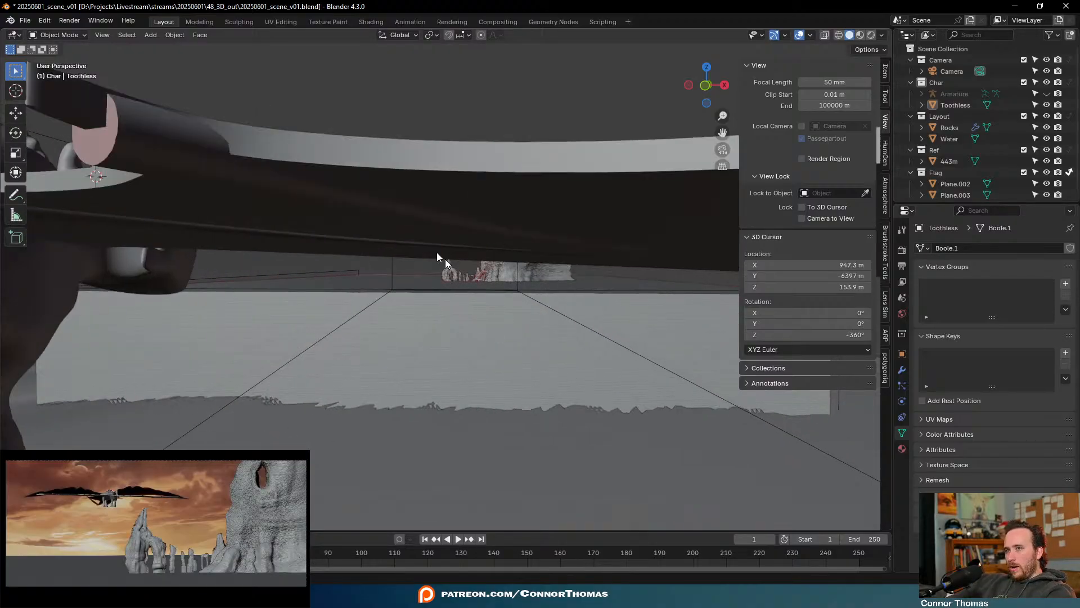
middle_drag(314, 213, 343, 227)
In Edit Mode, box-select all faces of the next reversed end cap in wireframe, flip their normals and clear the selection
key(Tab)
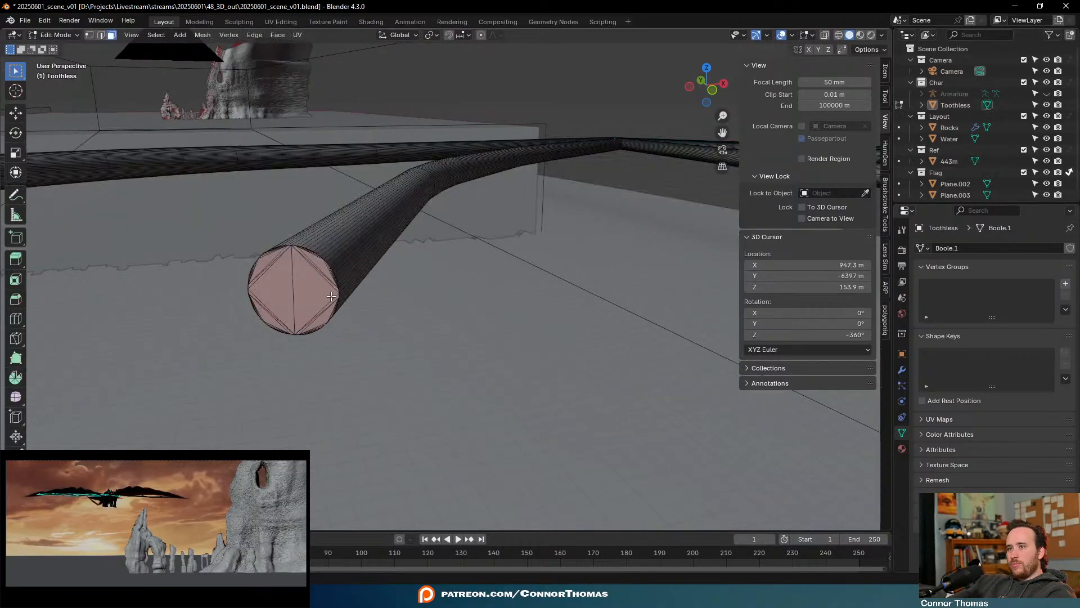
shift+click(330, 297)
key(KP_Decimal)
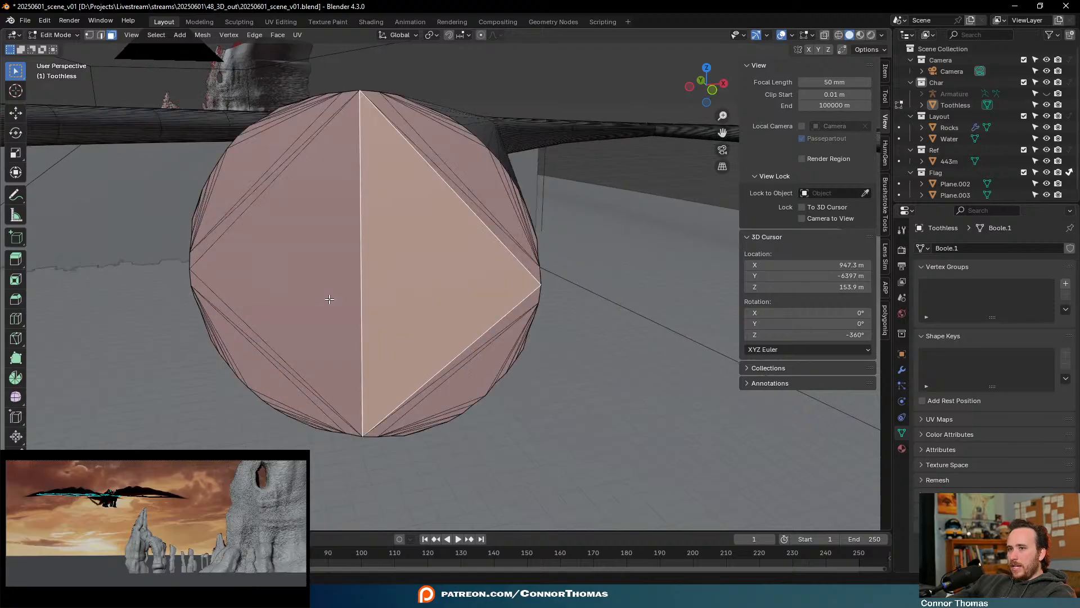
scroll(326, 299, down, 6)
key(z)
mouse_move(393, 277)
middle_down()
mouse_move(406, 306)
mouse_move(407, 364)
mouse_move(394, 361)
middle_up()
key(b)
drag(269, 202, 660, 435)
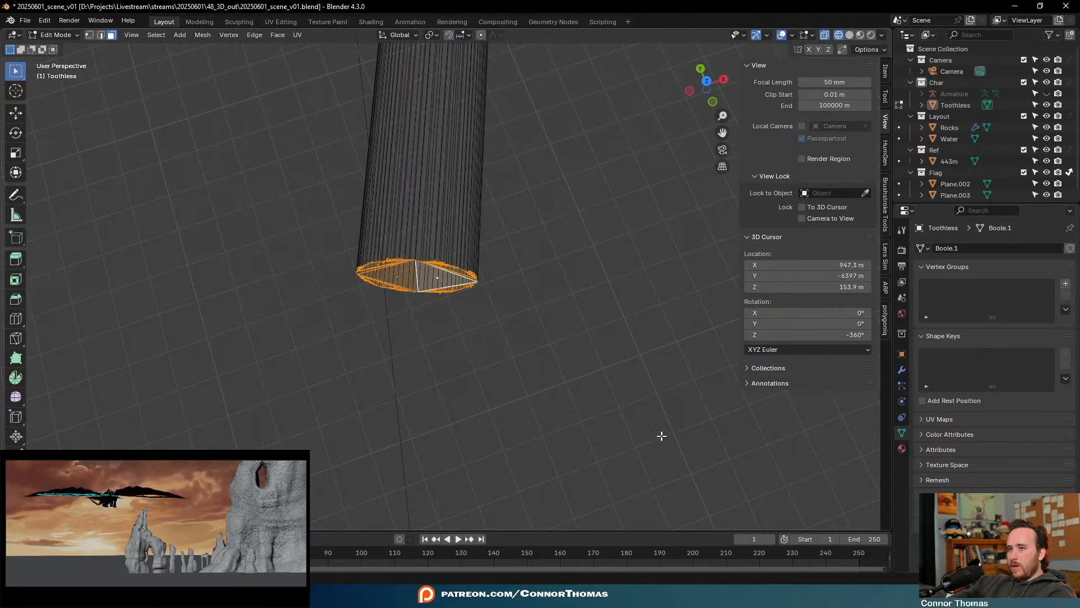
key(z)
click(704, 388)
key(q)
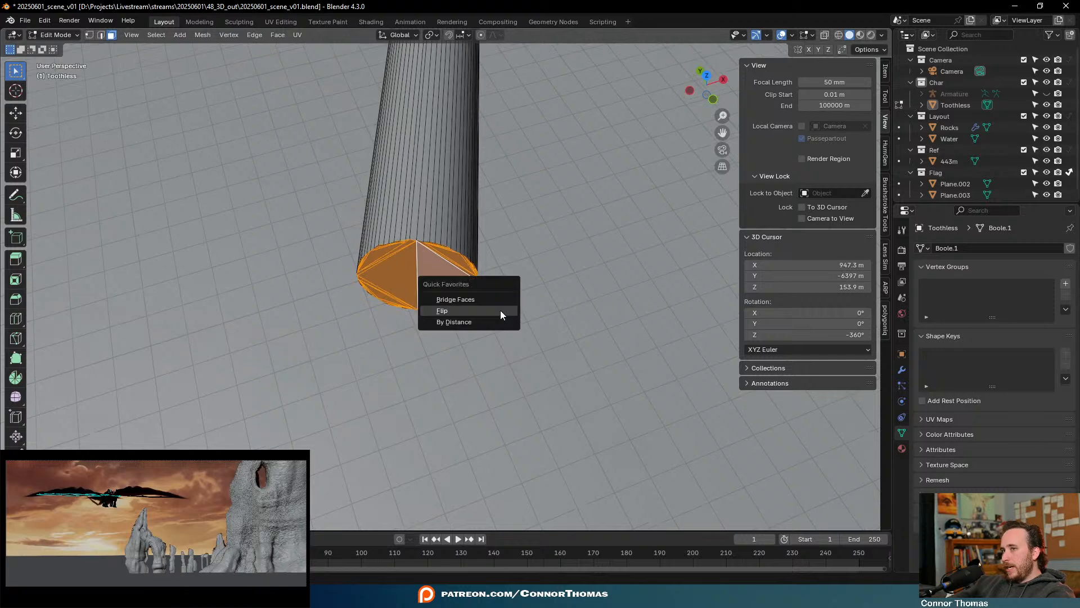
click(501, 311)
key(a)
key(a)
Examine the wing bones in Object and Edit Mode, checking the remaining end caps for reversed faces
middle_drag(497, 321, 491, 289)
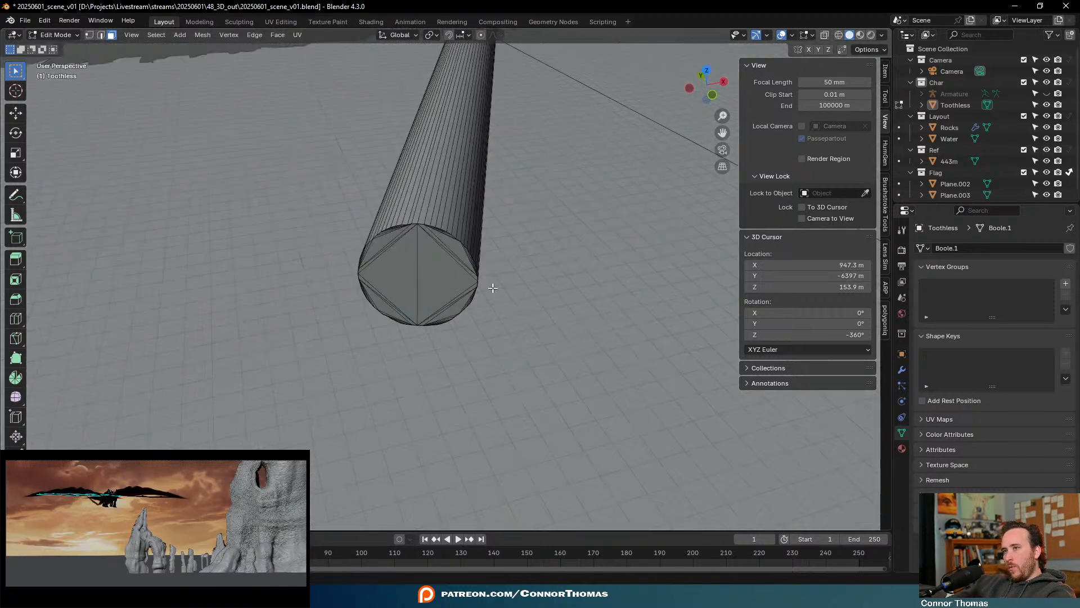
key(Tab)
key(Tab)
scroll(491, 288, down, 12)
key(Tab)
middle_drag(543, 339, 646, 332)
key(a)
key(alt+a)
scroll(573, 322, up, 10)
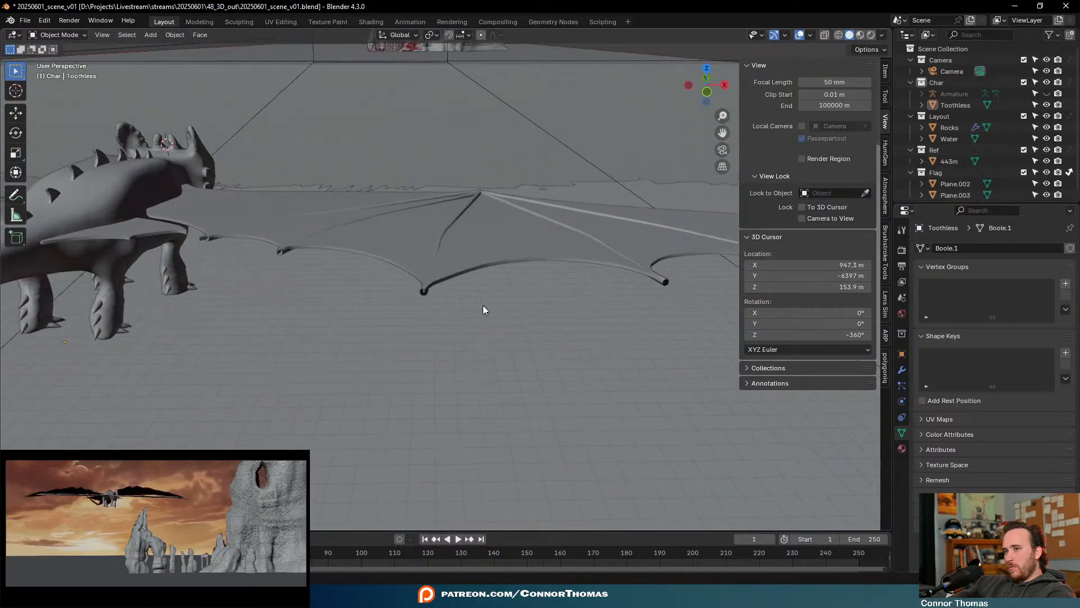
key(Tab)
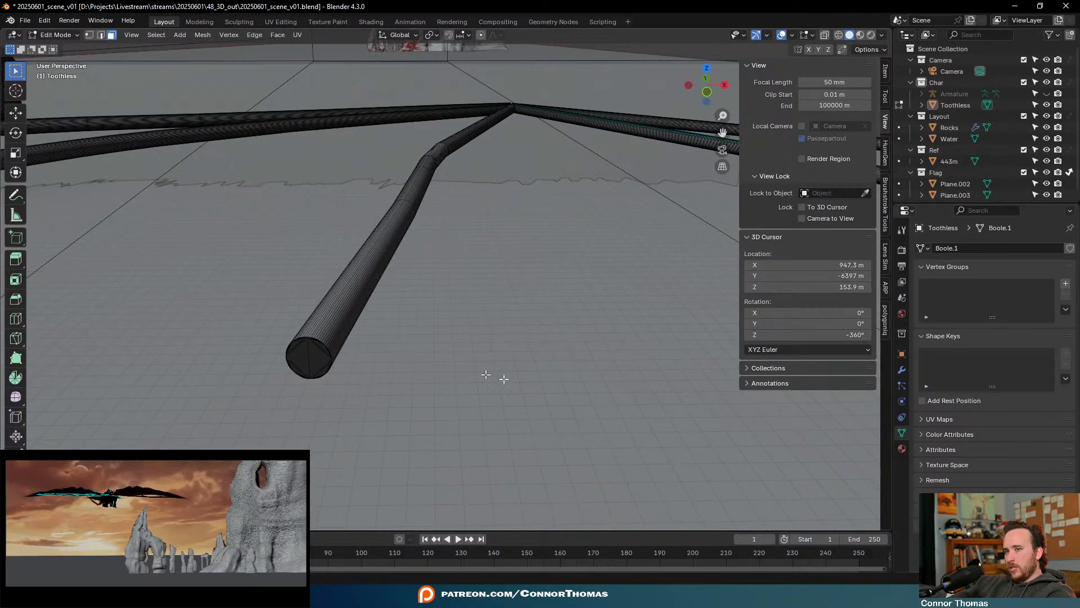
middle_drag(486, 374, 281, 372)
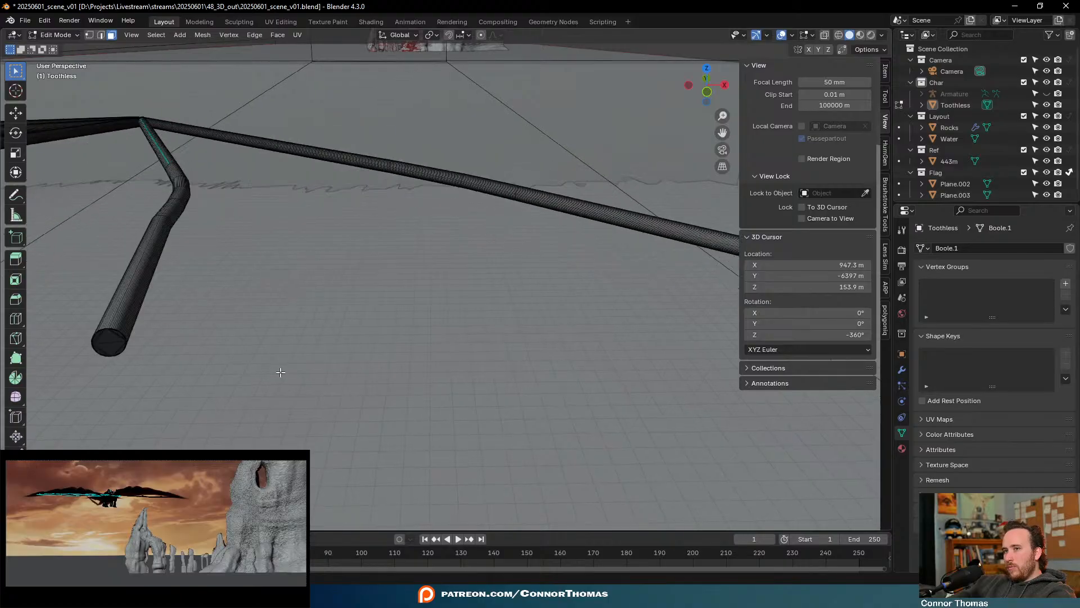
Check the remaining wing bone ends, return to Object Mode with the sidebar hidden, and save the file
middle_drag(521, 367, 576, 397)
scroll(626, 337, up, 3)
scroll(626, 336, up, 3)
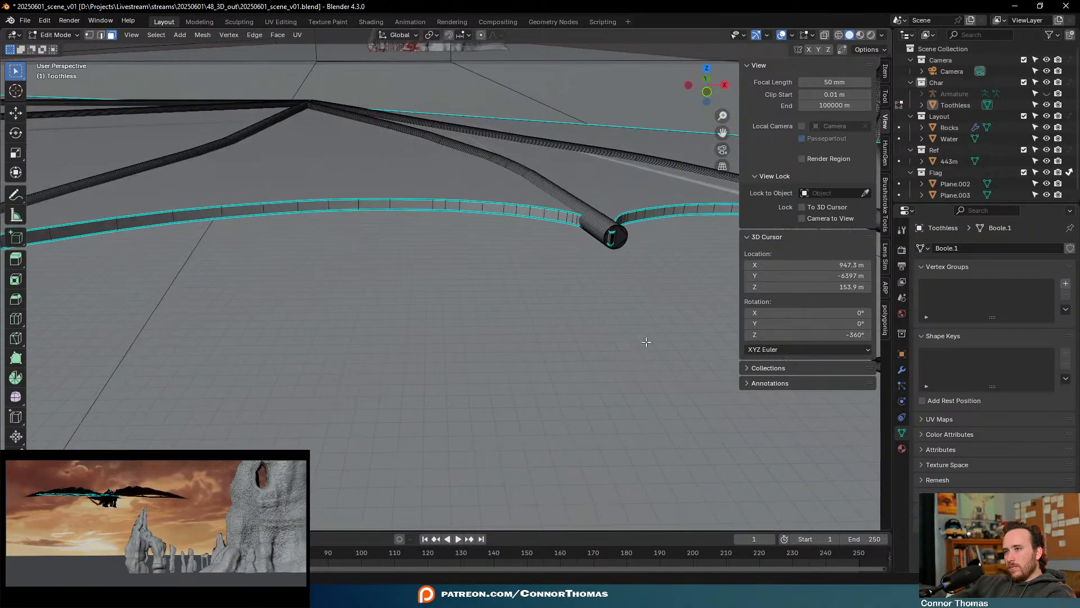
mouse_move(644, 338)
middle_down()
mouse_move(224, 405)
mouse_move(643, 371)
mouse_move(252, 382)
mouse_move(593, 386)
mouse_move(282, 371)
mouse_move(366, 338)
mouse_move(681, 366)
mouse_move(325, 352)
mouse_move(719, 327)
mouse_move(354, 391)
mouse_move(526, 357)
mouse_move(542, 333)
mouse_move(517, 319)
mouse_move(314, 331)
mouse_move(242, 251)
mouse_move(367, 367)
mouse_move(319, 350)
mouse_move(289, 309)
mouse_move(289, 270)
mouse_move(360, 315)
mouse_move(430, 325)
mouse_move(622, 255)
mouse_move(444, 316)
middle_up()
key(z)
key(Tab)
middle_drag(570, 286, 464, 298)
key(n)
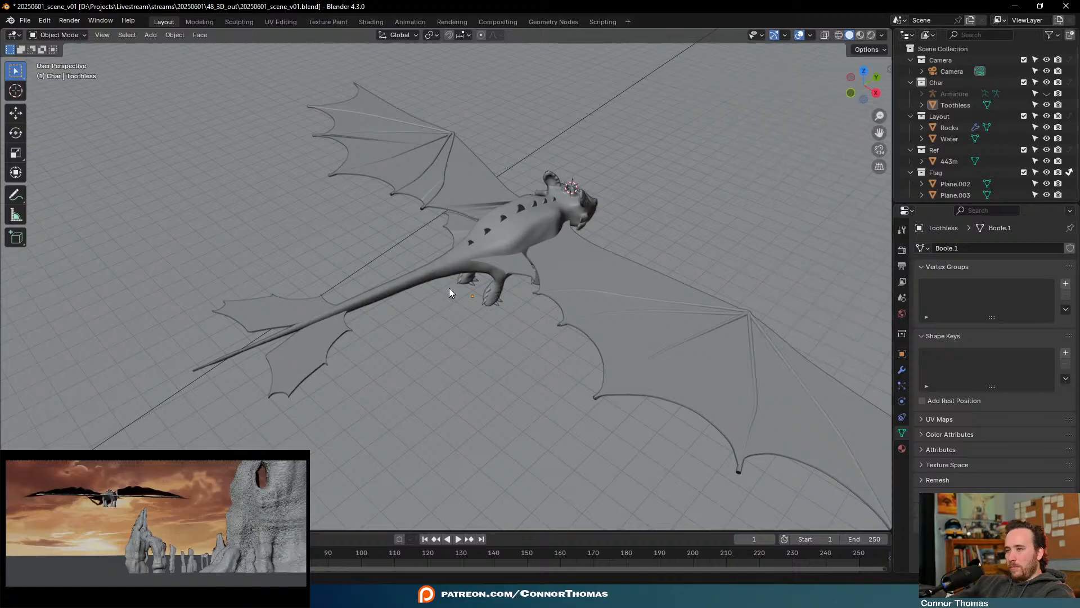
key(ctrl+s)
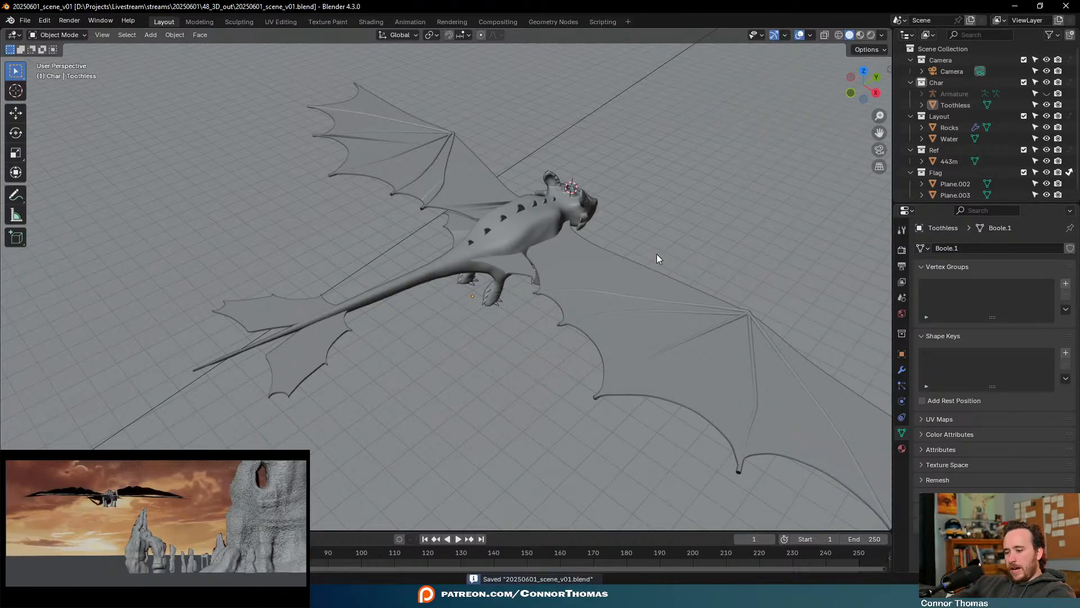
Reveal the armature, try to parent the Toothless mesh to it with automatic weights, and undo the parenting
key(alt+h)
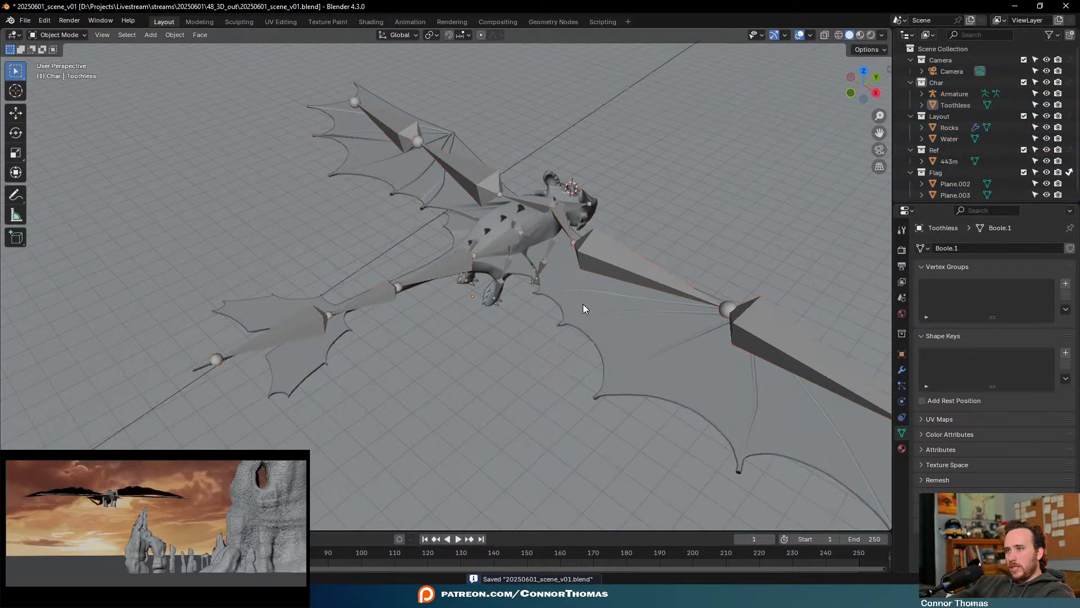
click(606, 281)
shift+click(606, 268)
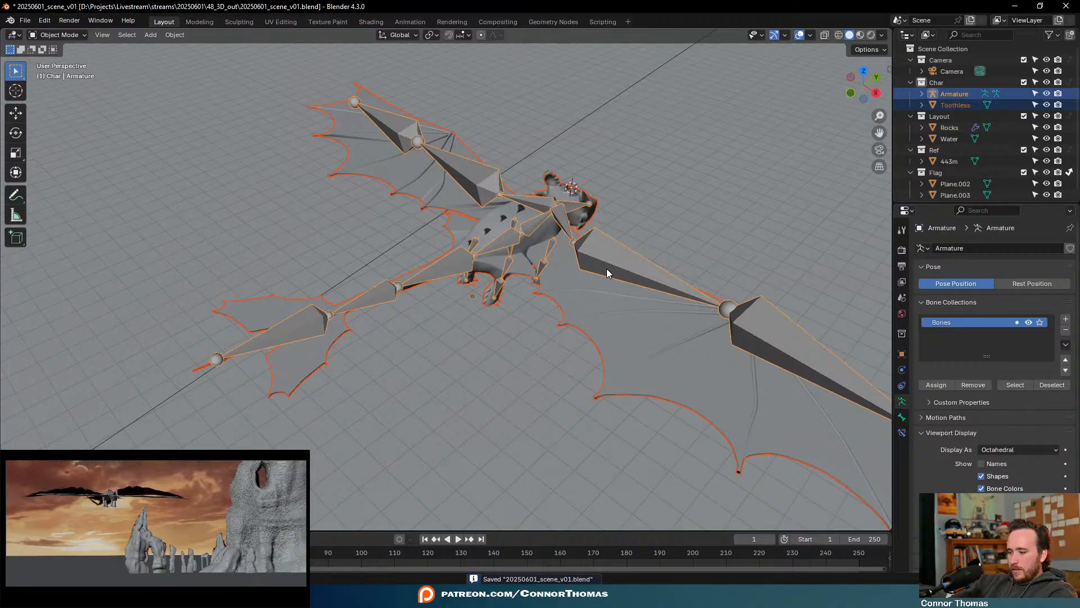
key(ctrl+p)
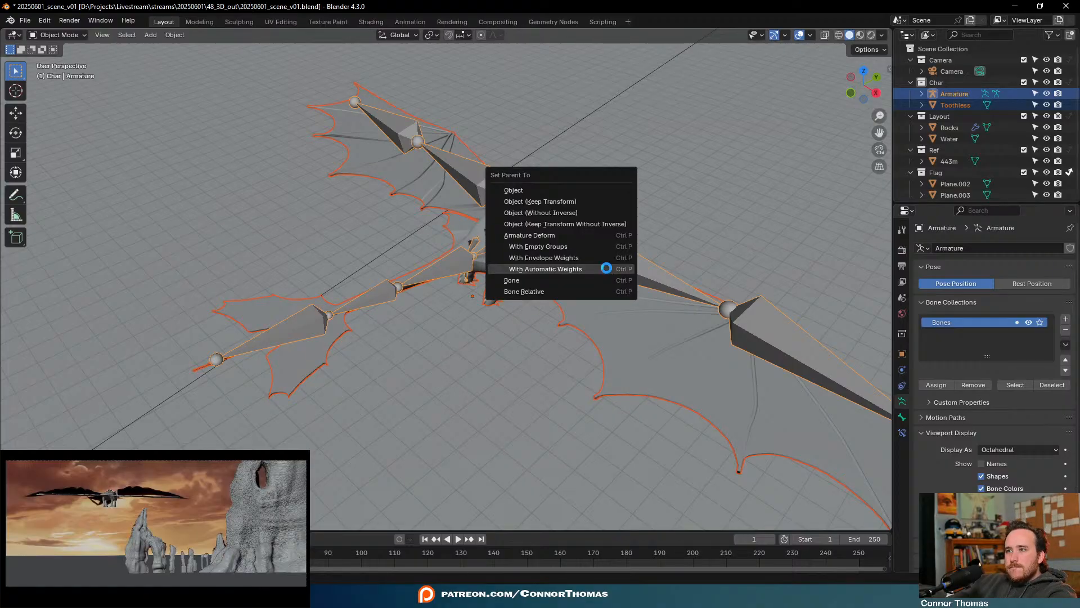
click(606, 269)
key(ctrl+z)
key(ctrl+z)
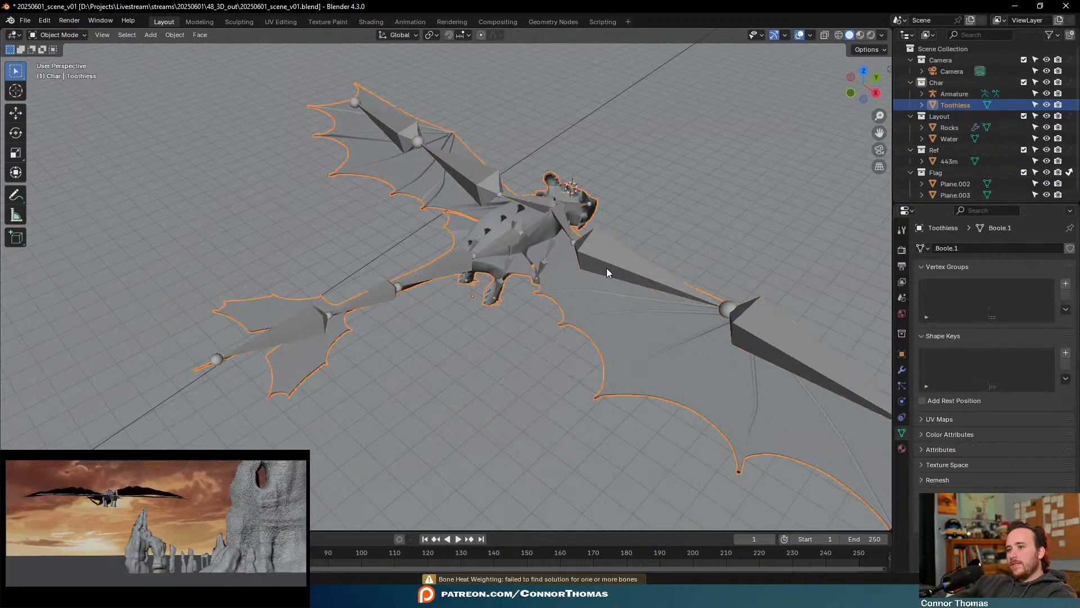
Hide the armature and select the Toothless mesh
click(599, 269)
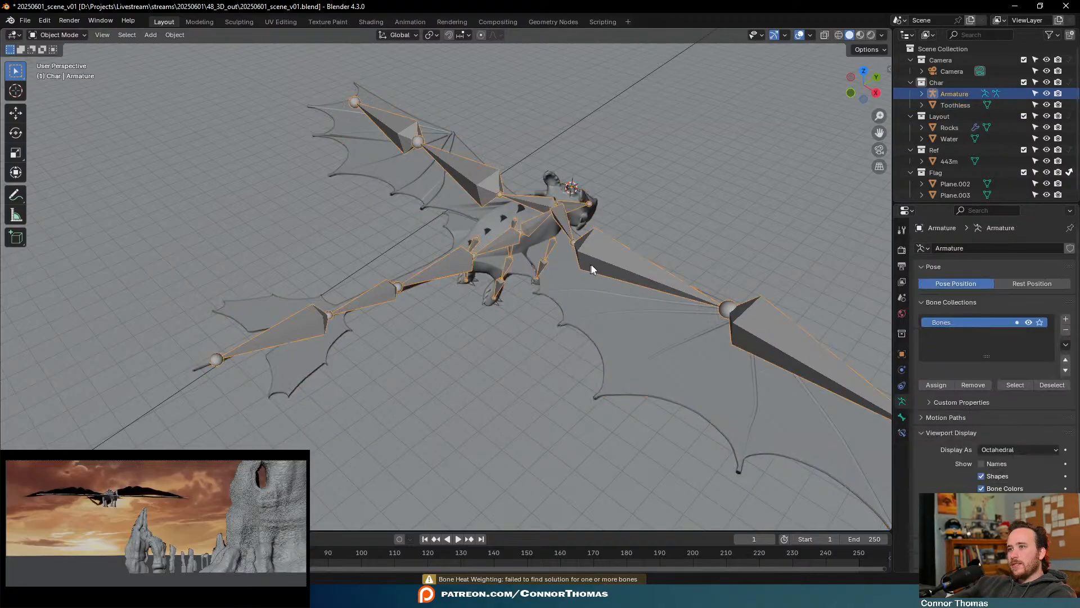
middle_drag(521, 312, 455, 276)
key(h)
click(456, 278)
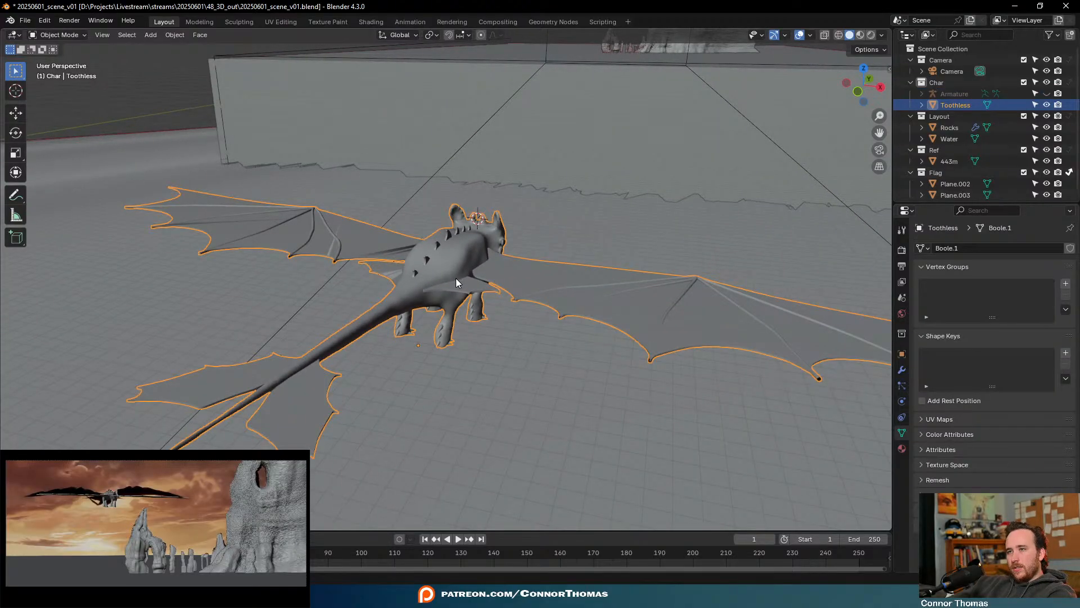
Reveal all hidden faces of the dragon mesh in Edit Mode, select the whole mesh and return to Object Mode
key(Tab)
key(alt+h)
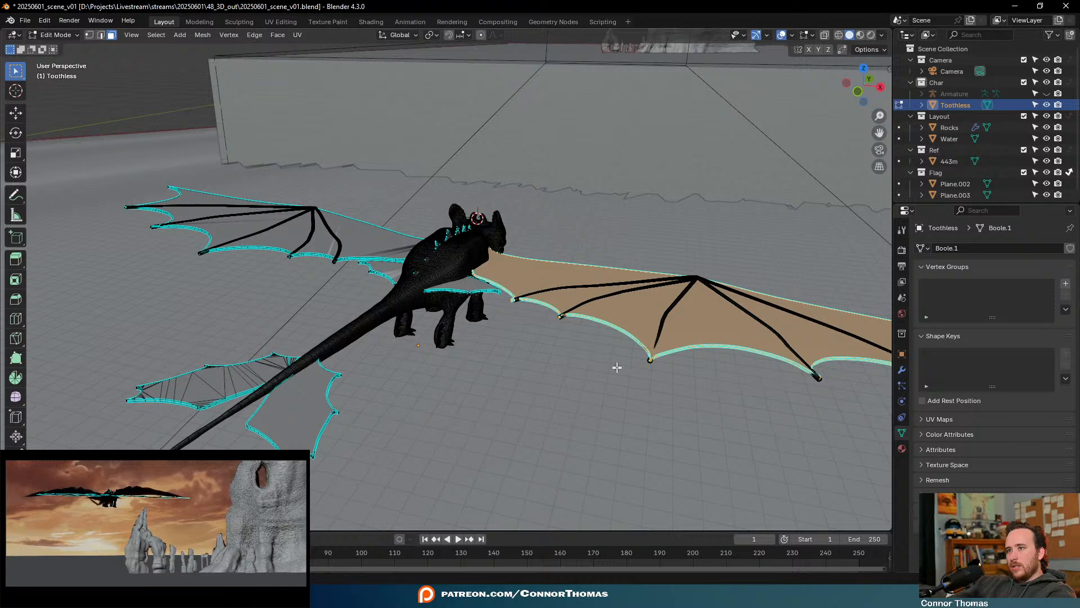
key(h)
key(alt+h)
key(a)
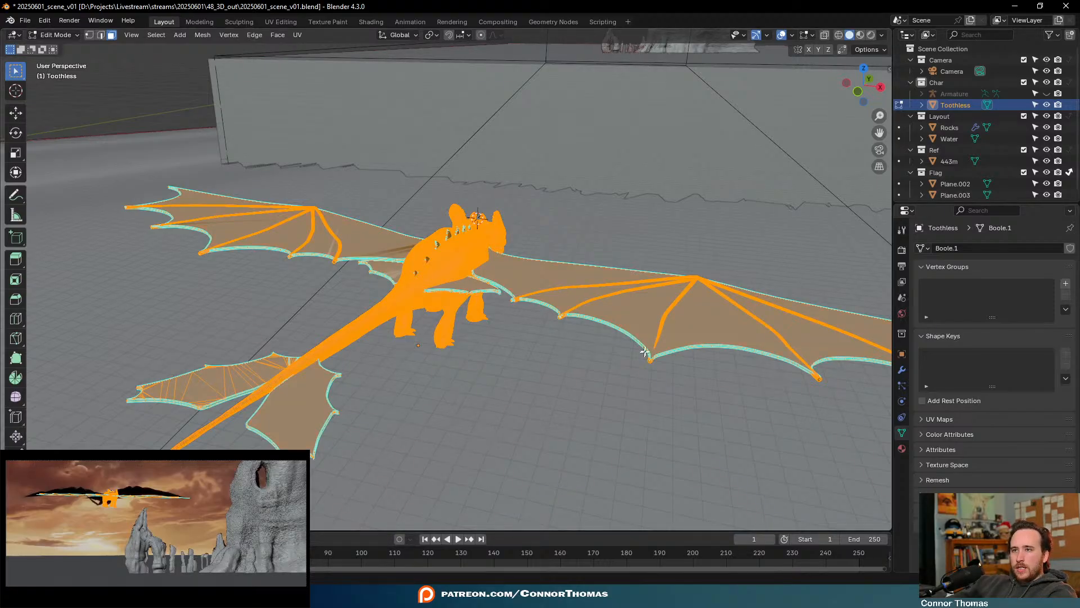
key(Tab)
mouse_move(626, 352)
middle_down()
mouse_move(615, 350)
mouse_move(643, 317)
mouse_move(629, 334)
middle_up()
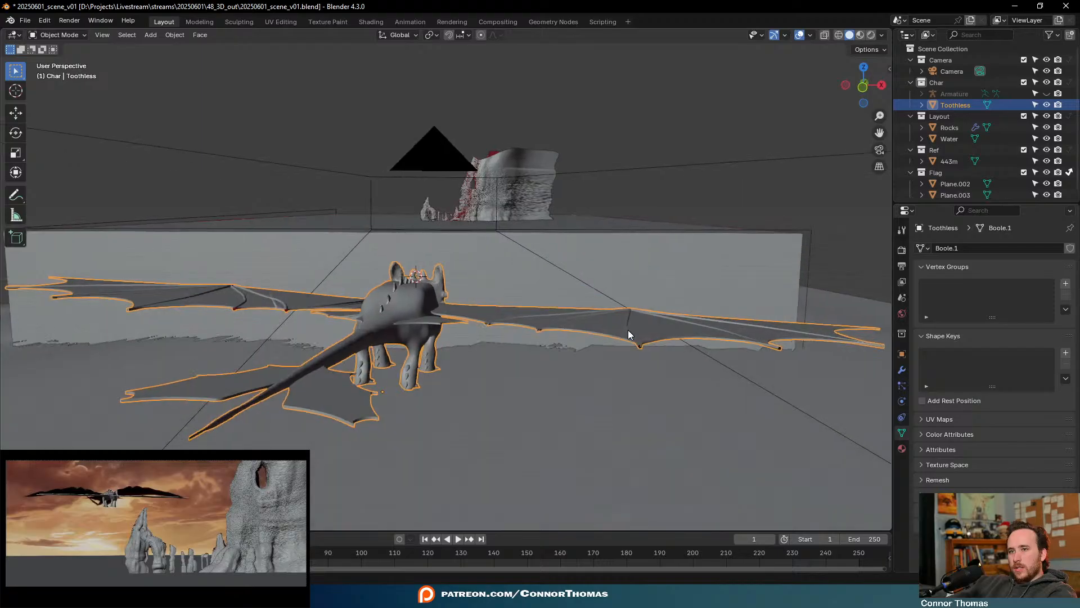
Reveal the armature, retry parenting the fully revealed Toothless mesh to it with automatic weights, and undo the attempt
key(alt+h)
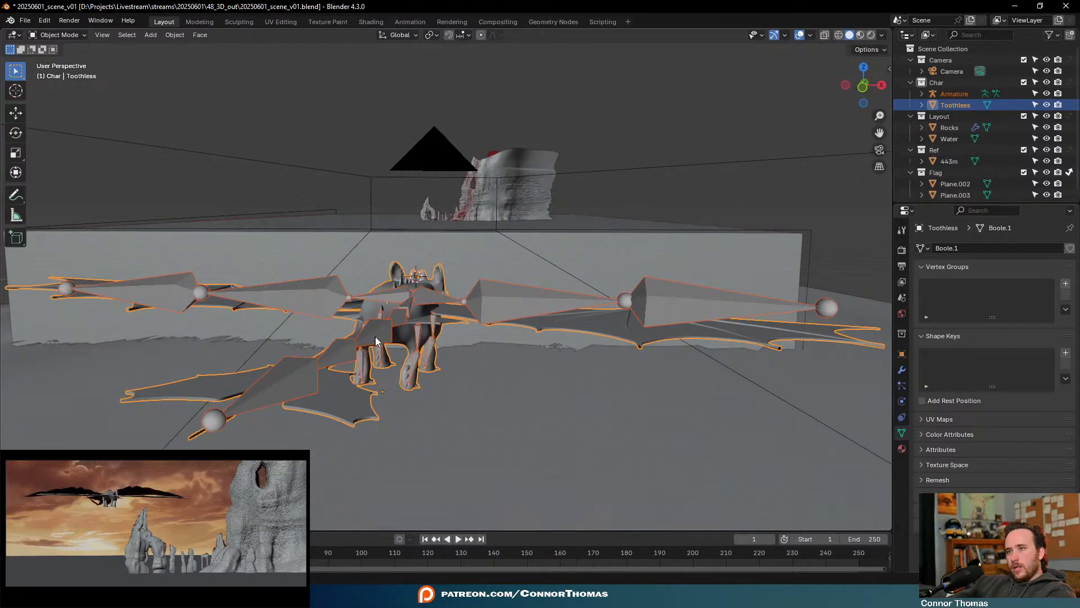
click(434, 322)
click(459, 316)
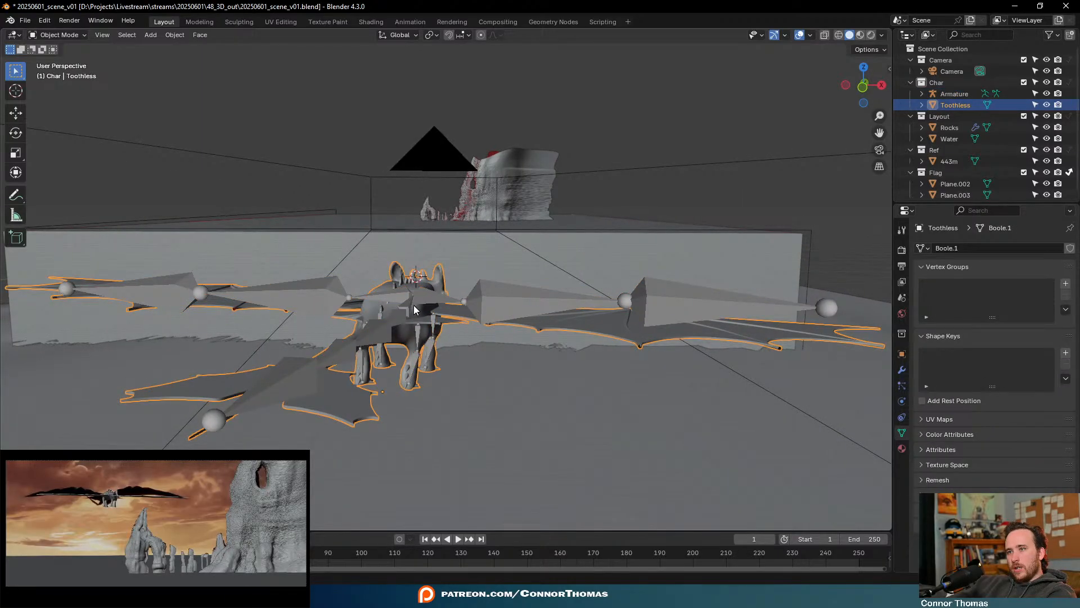
shift+click(413, 305)
key(ctrl+p)
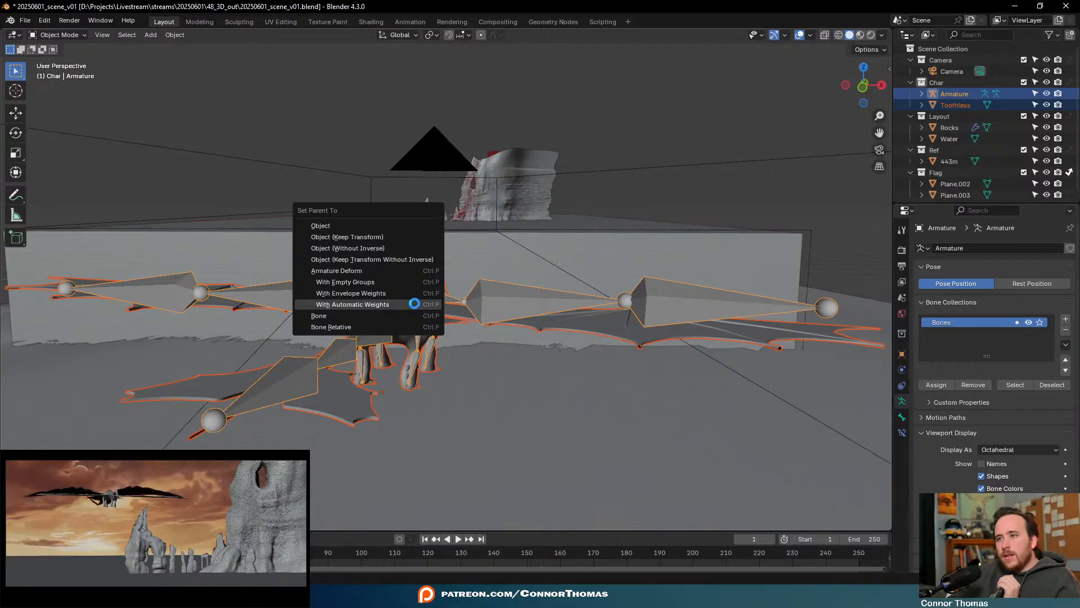
click(415, 304)
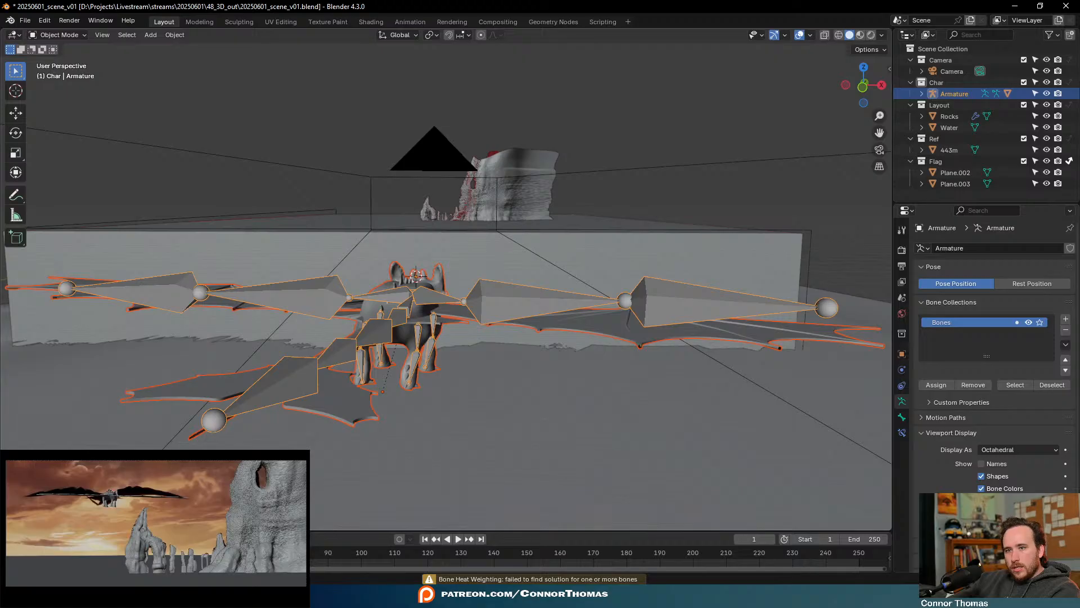
key(ctrl+p)
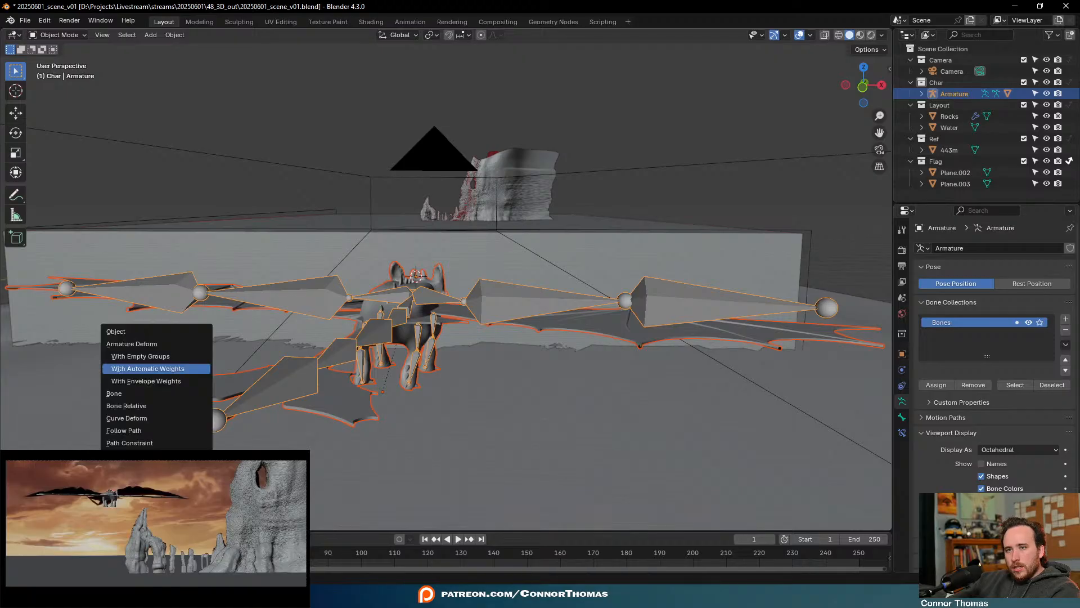
key(Return)
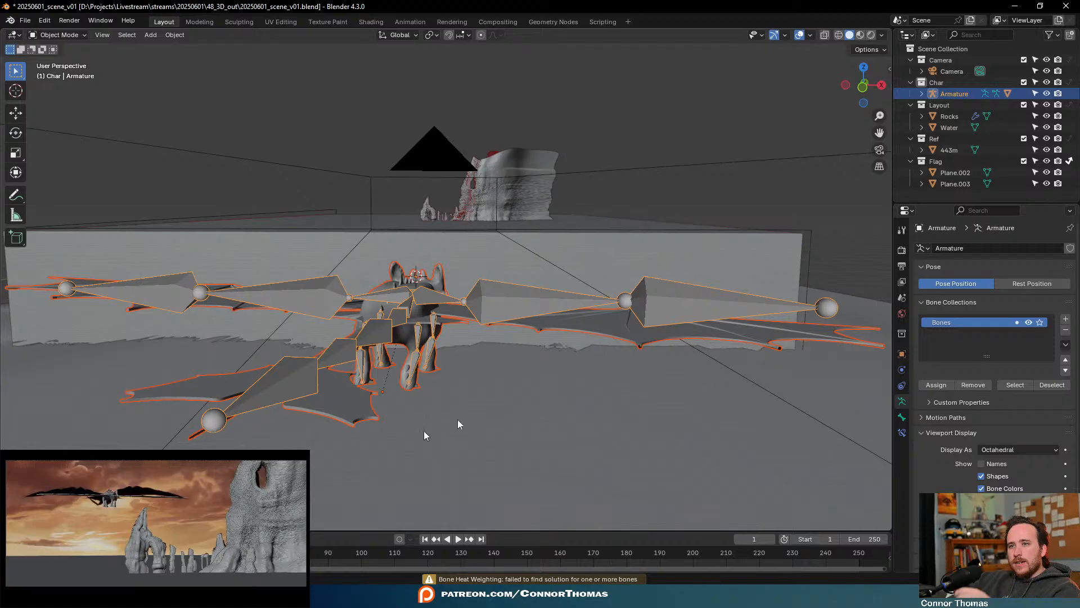
key(ctrl+z)
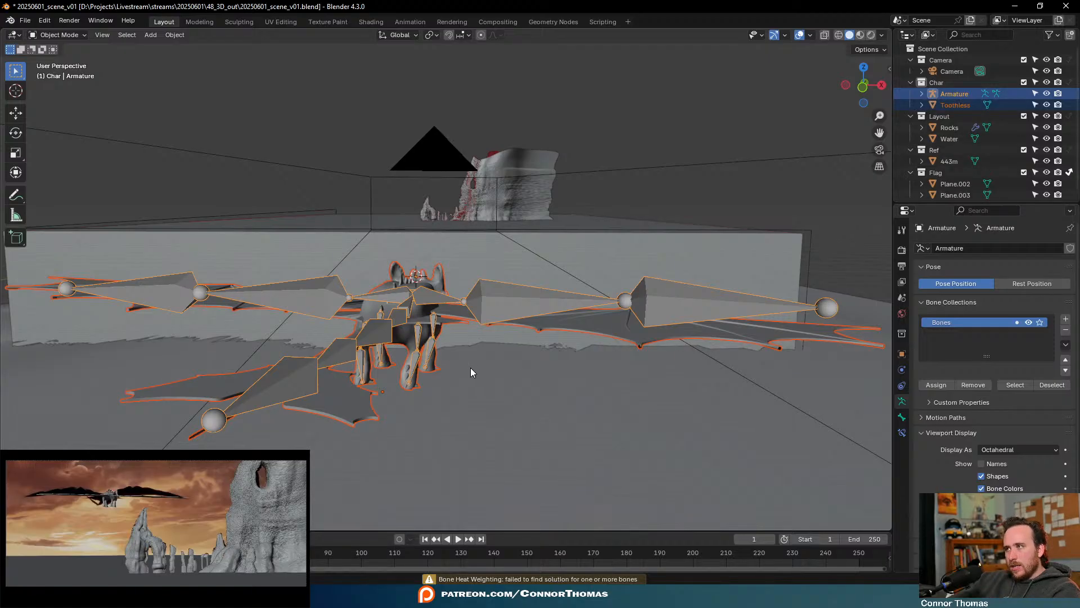
Cancel a trial move of the armature, hide it again and select the dragon mesh
click(496, 313)
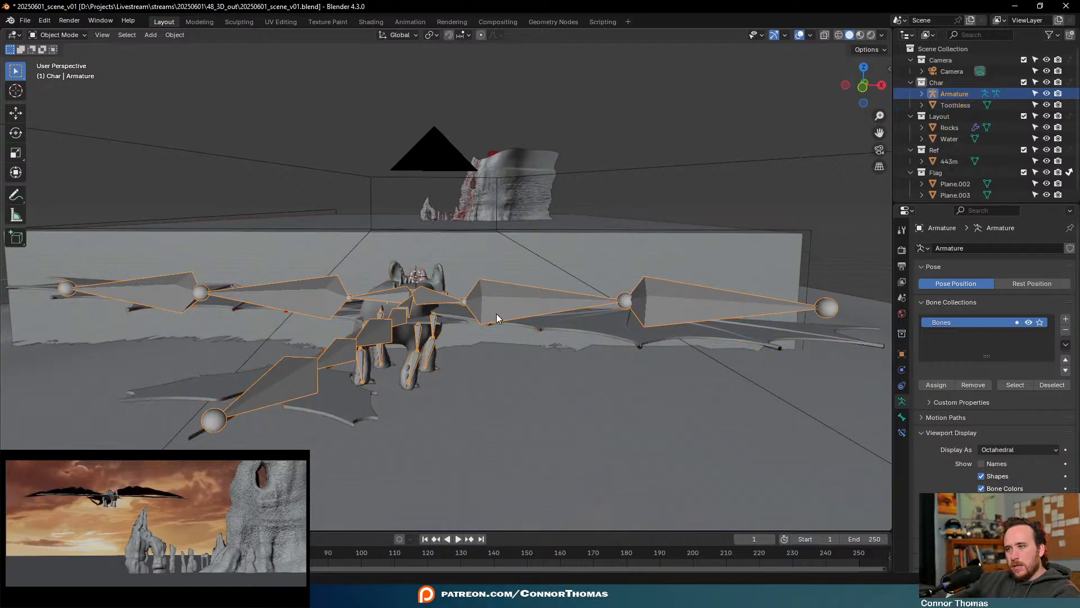
key(g)
right_click(552, 220)
key(h)
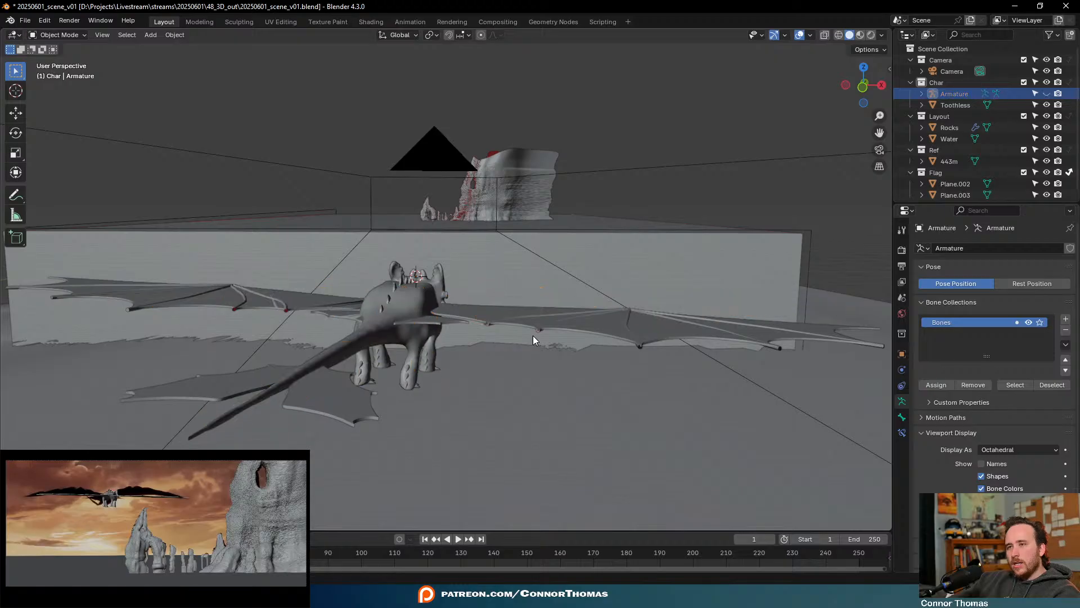
middle_drag(532, 335, 490, 323)
click(492, 236)
scroll(491, 234, down, 5)
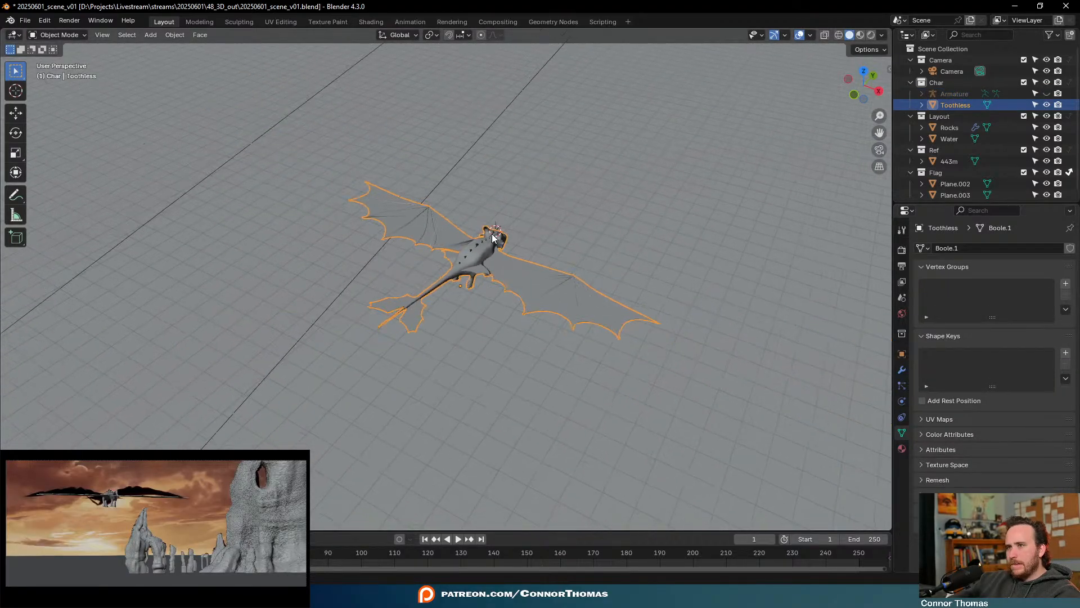
scroll(556, 258, up, 6)
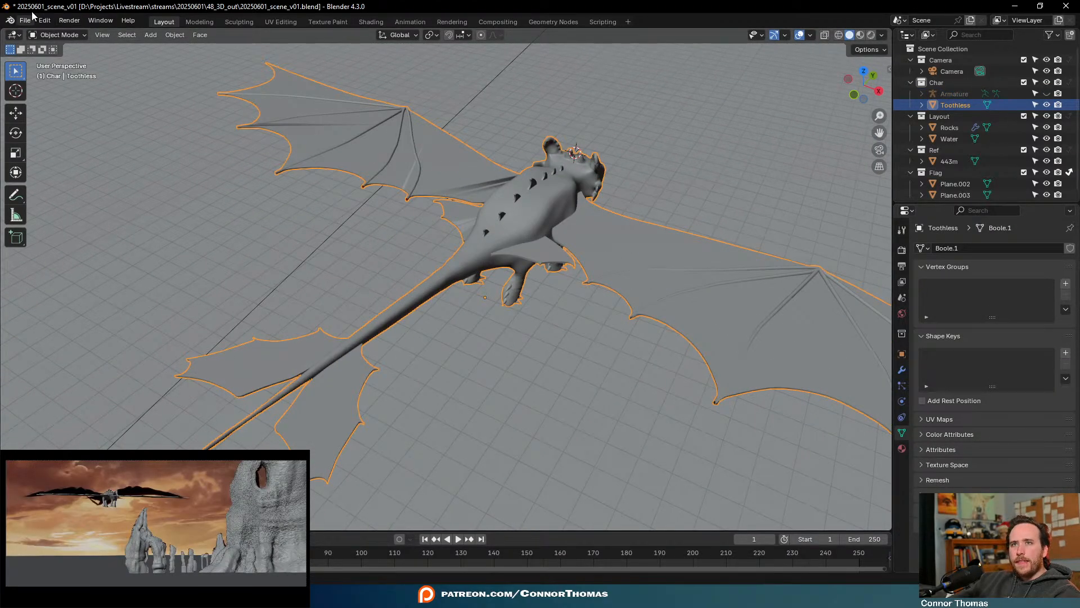
Open the Preferences and look through the System, Viewport and Interface settings
click(44, 21)
click(63, 166)
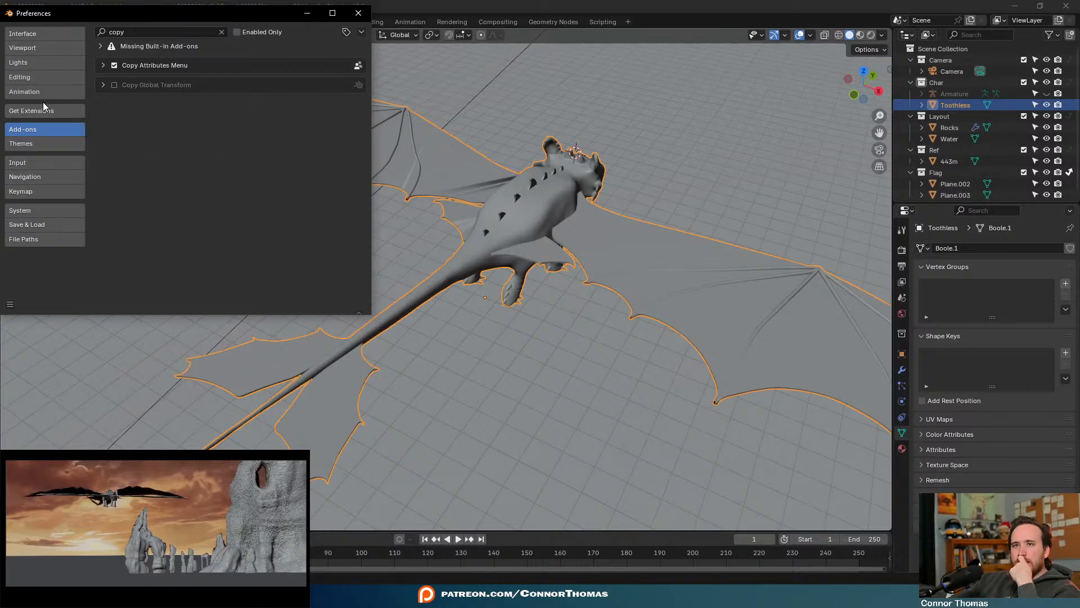
click(36, 211)
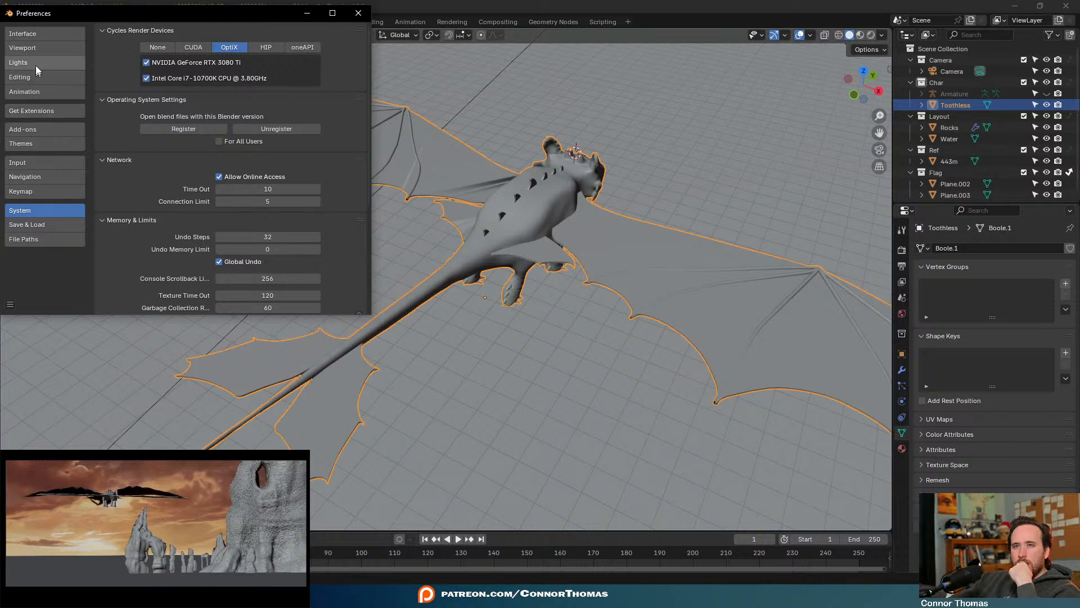
click(35, 47)
scroll(171, 135, down, 1)
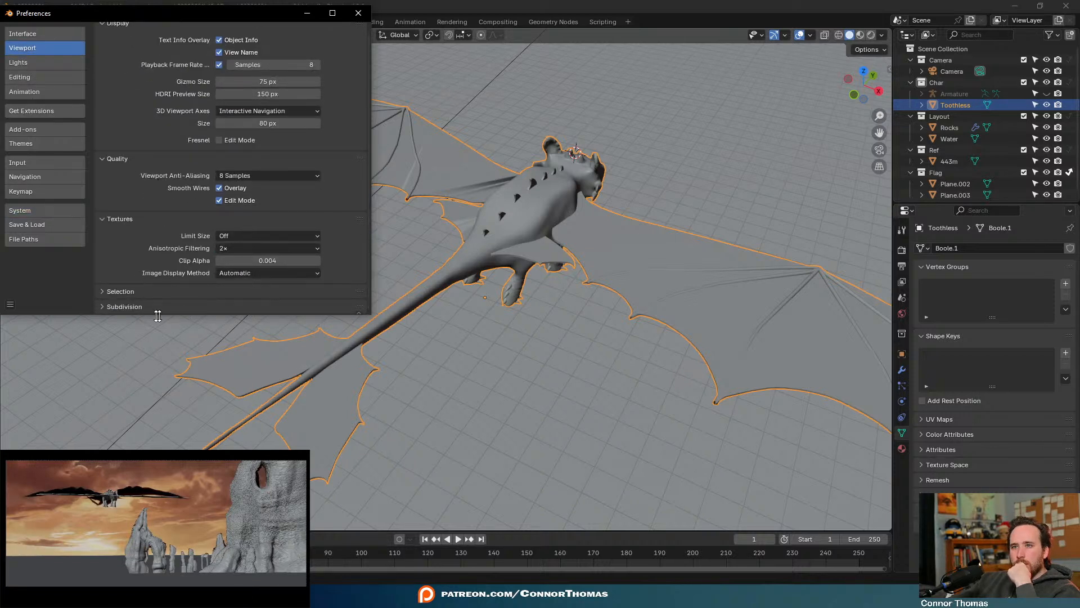
scroll(146, 282, up, 1)
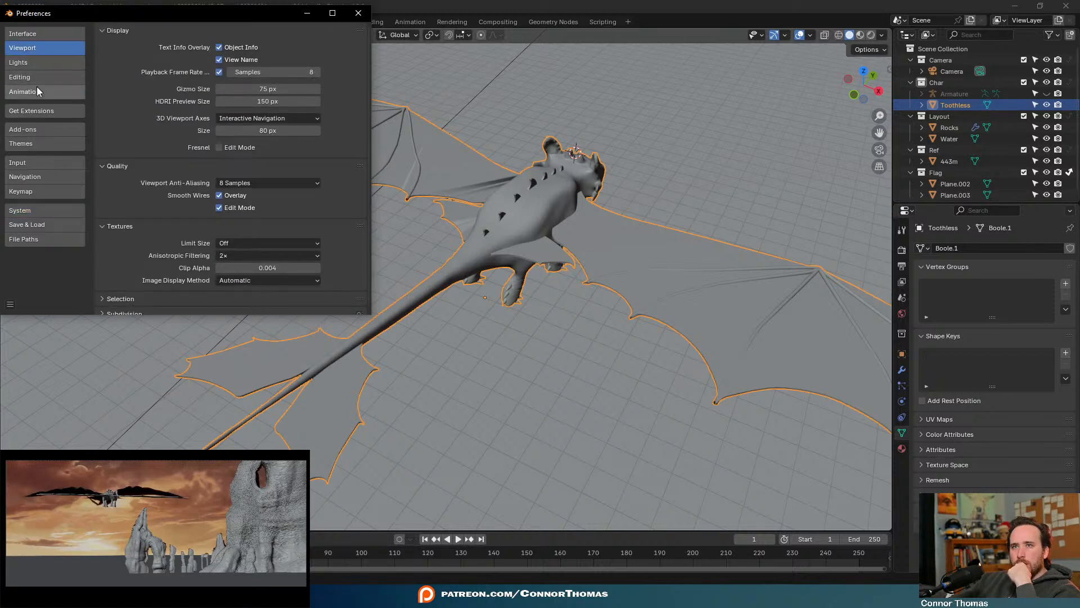
click(31, 33)
scroll(180, 192, down, 3)
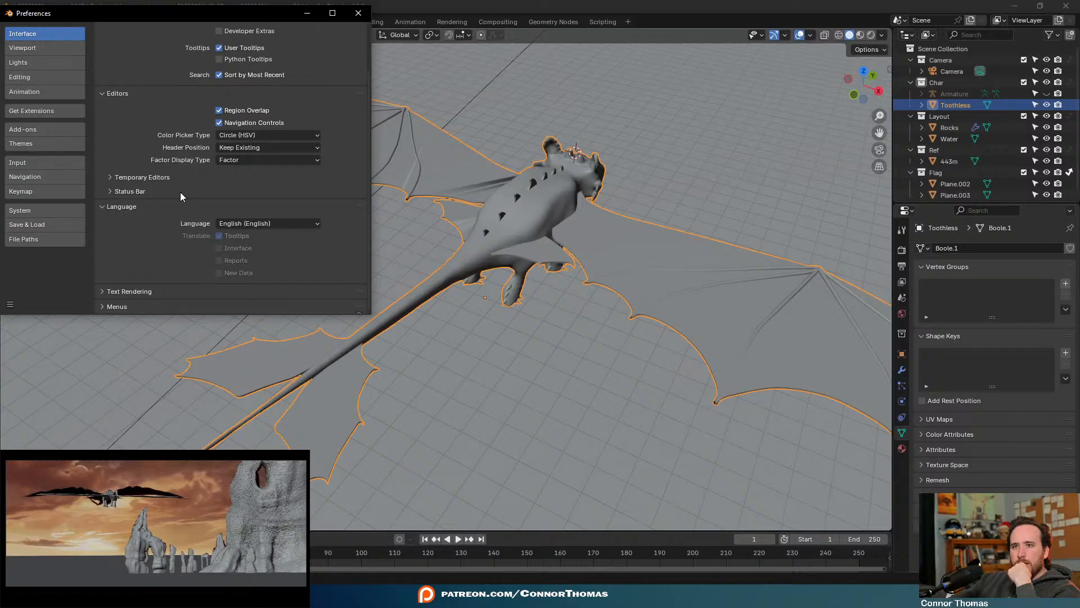
scroll(180, 192, up, 2)
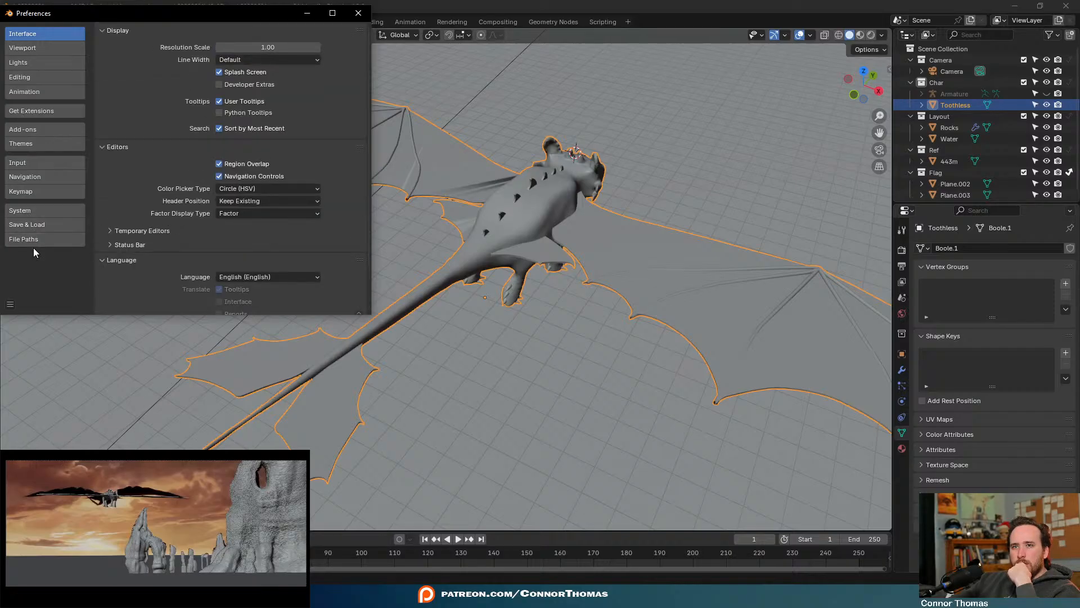
Look through the Editing preferences, including the Miscellaneous settings
click(24, 76)
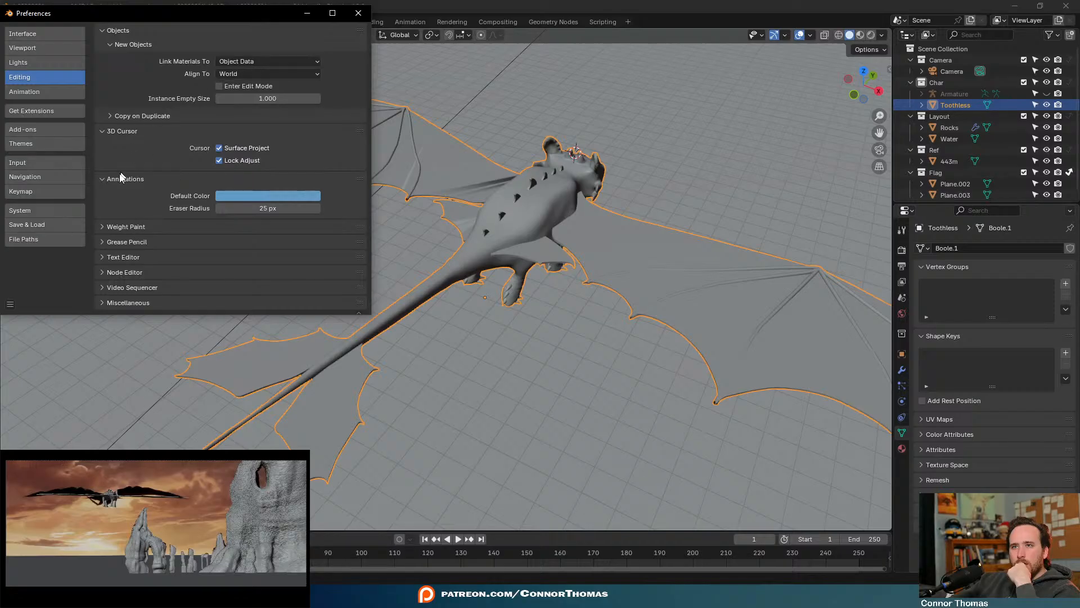
click(126, 302)
scroll(132, 281, down, 1)
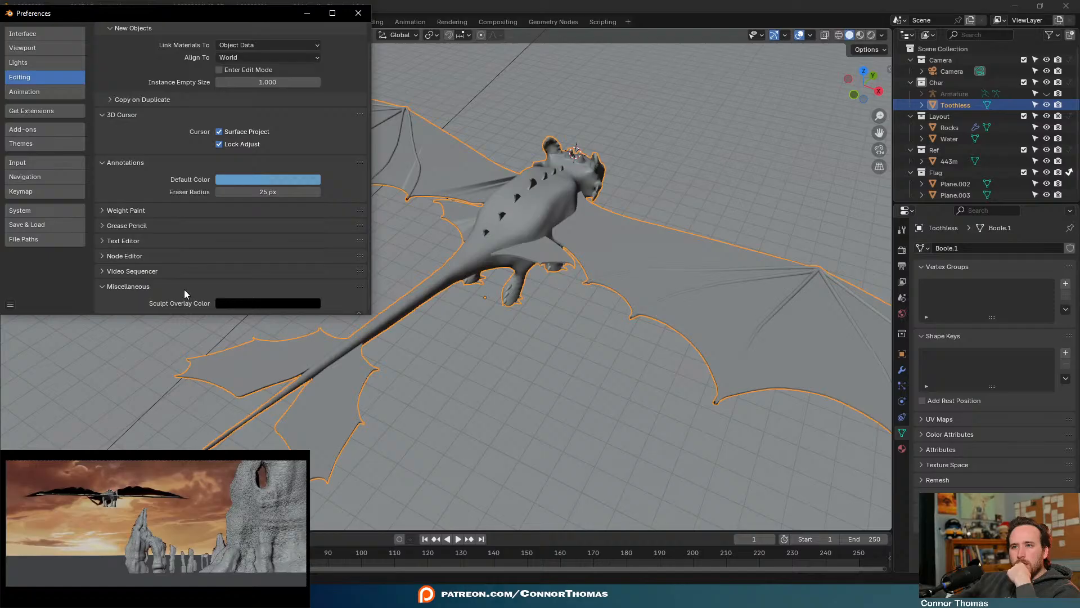
scroll(180, 290, up, 1)
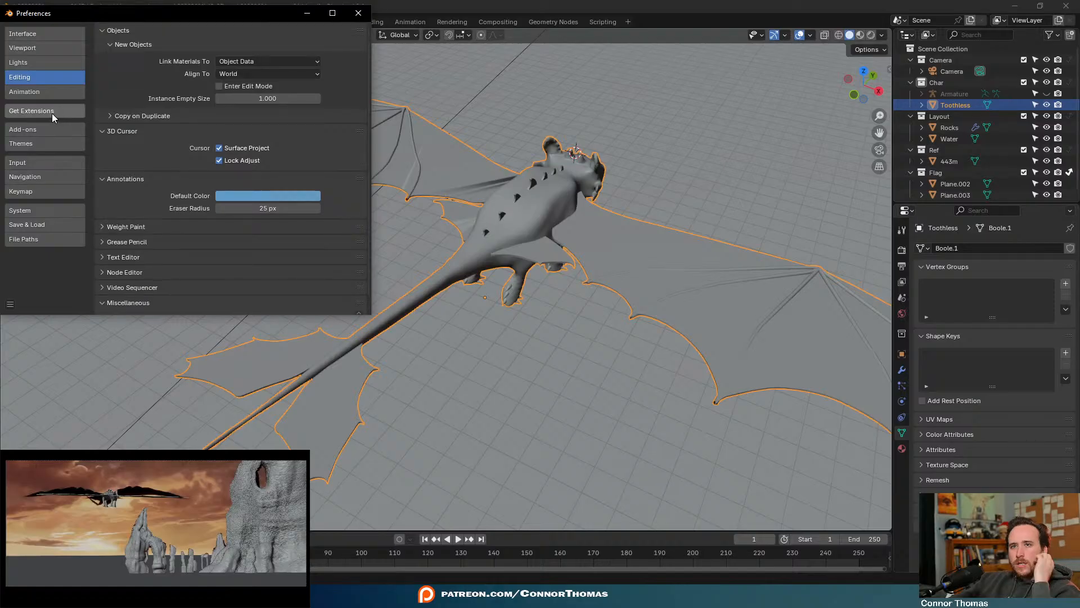
Enlarge the Preferences window and expand the theme's 3D Viewport colours down to the face orientation entries
click(35, 146)
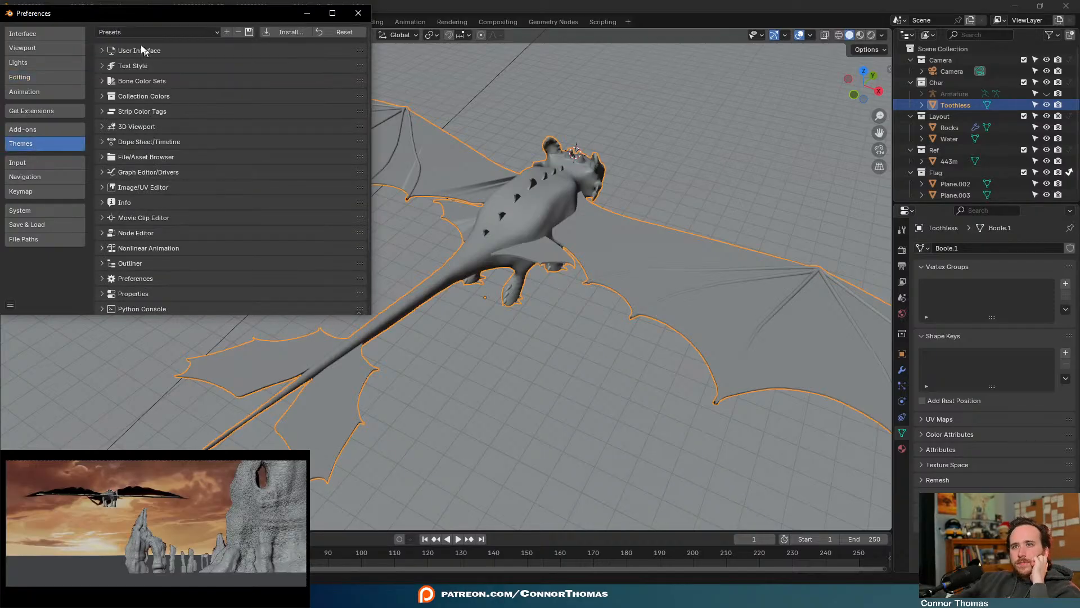
scroll(237, 208, down, 5)
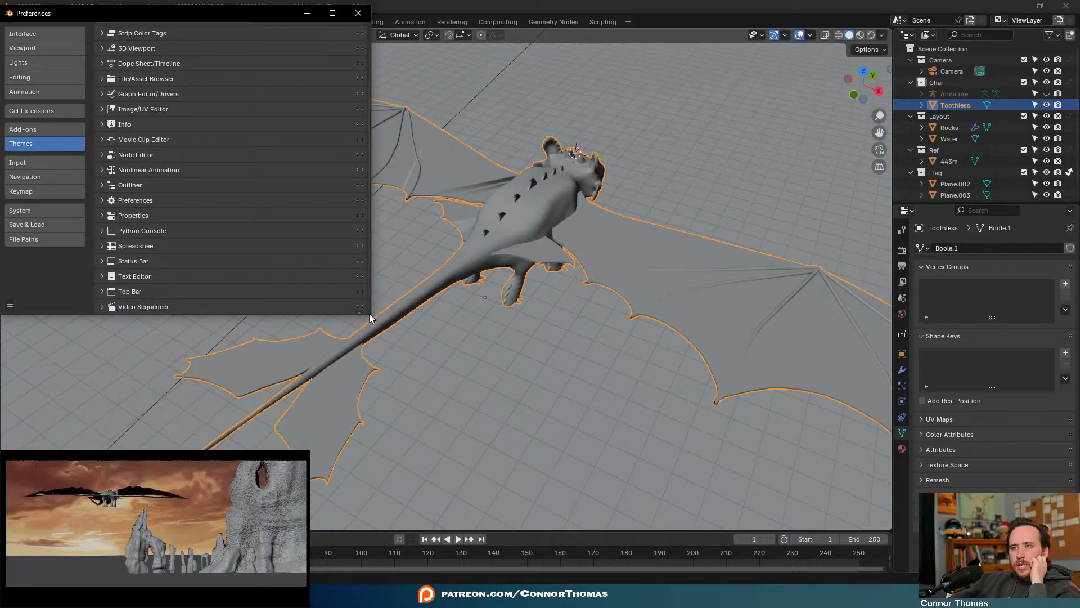
drag(370, 316, 678, 506)
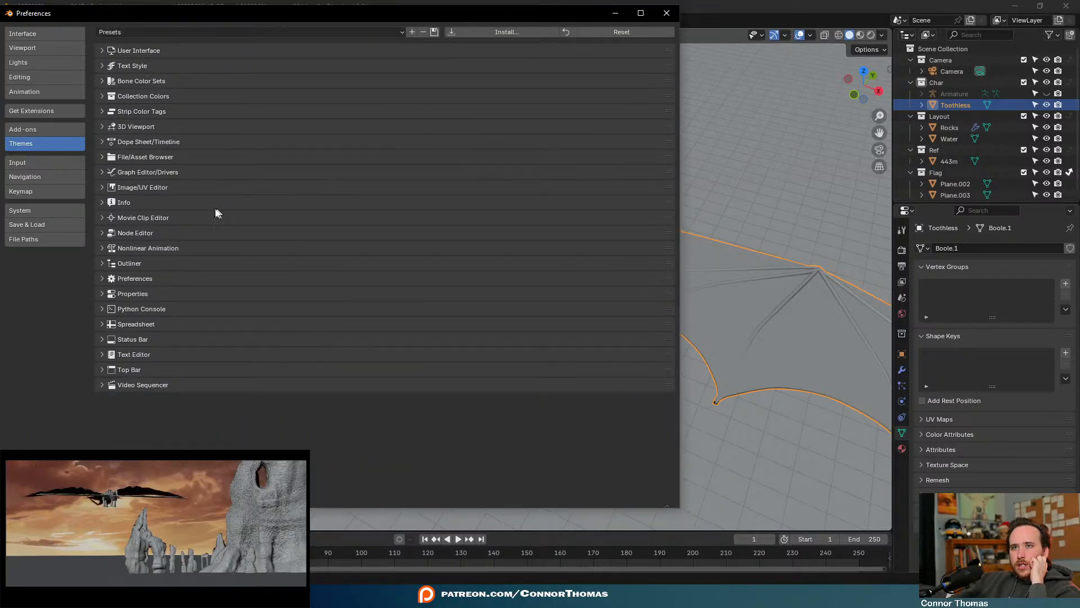
click(139, 125)
scroll(151, 201, down, 6)
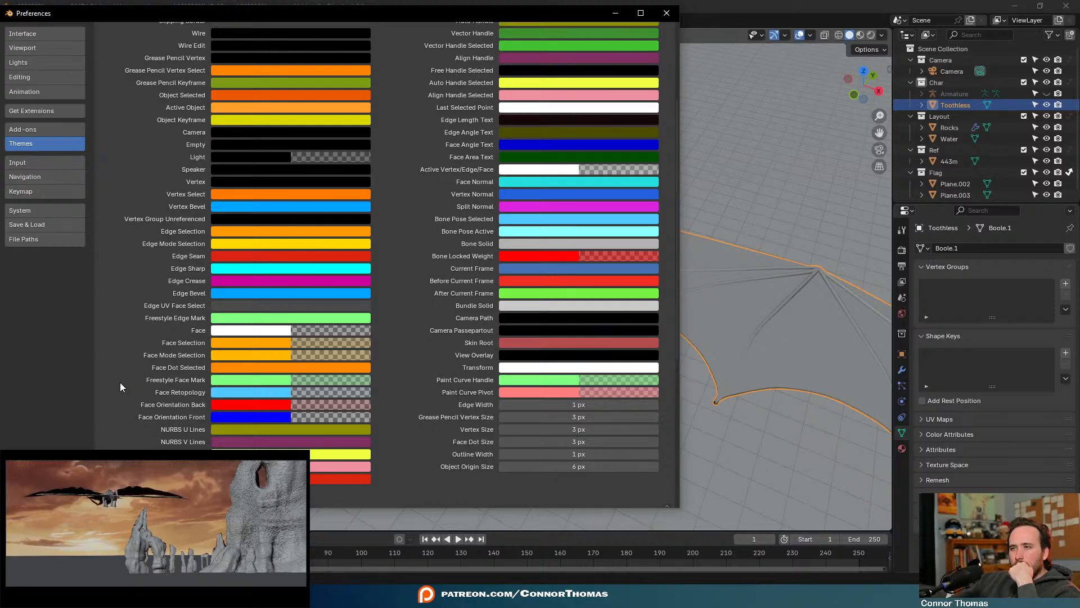
scroll(493, 396, up, 3)
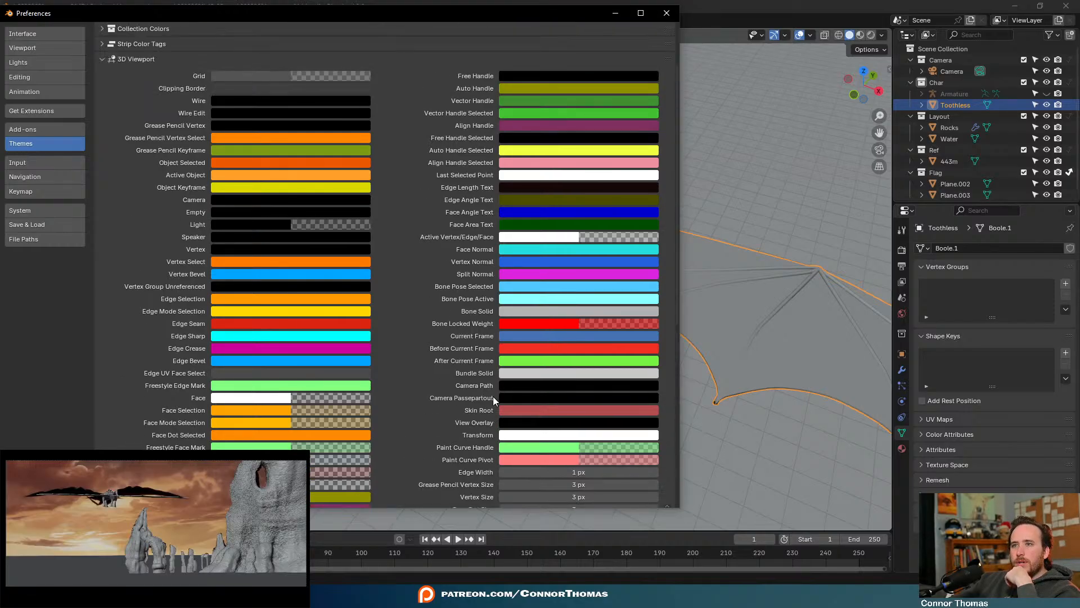
scroll(492, 396, down, 1)
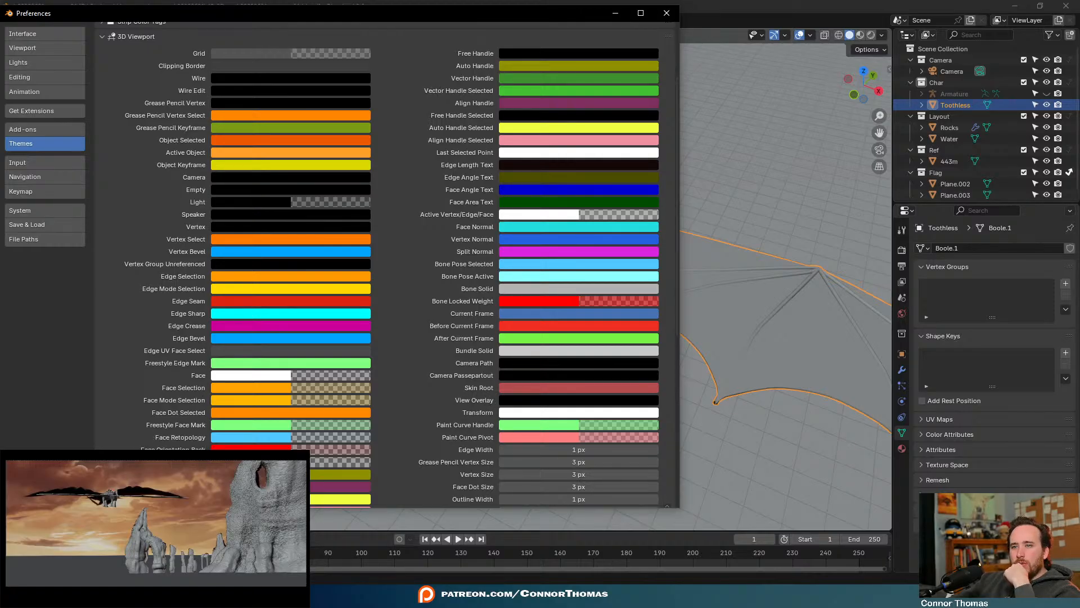
Make the Face Orientation Back colour fully opaque, set the Front colour to black with alpha 1.000, and close the Preferences
click(253, 449)
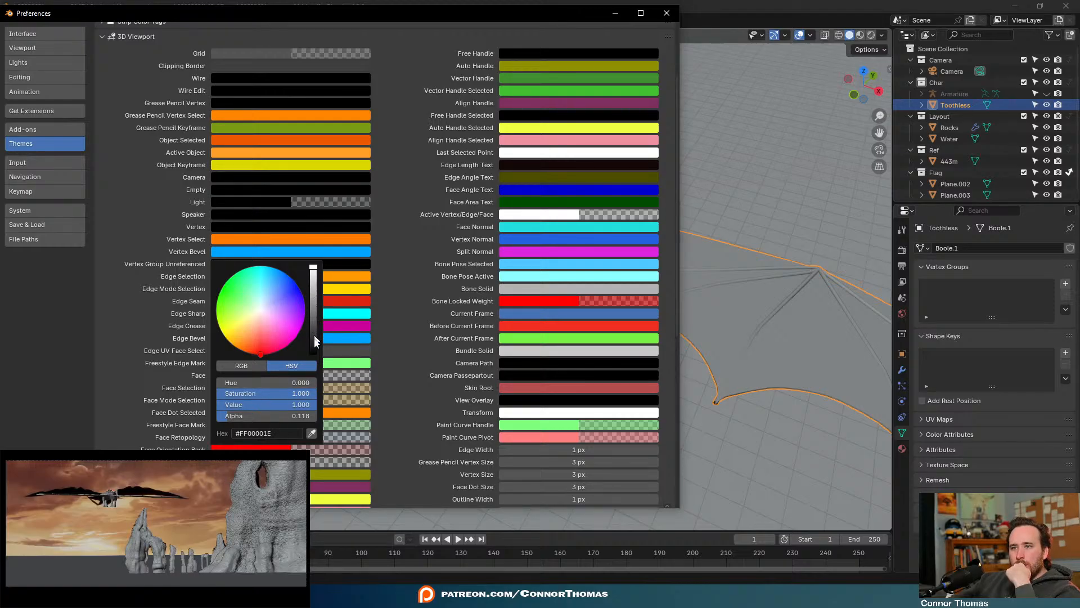
click(325, 449)
drag(275, 417, 366, 418)
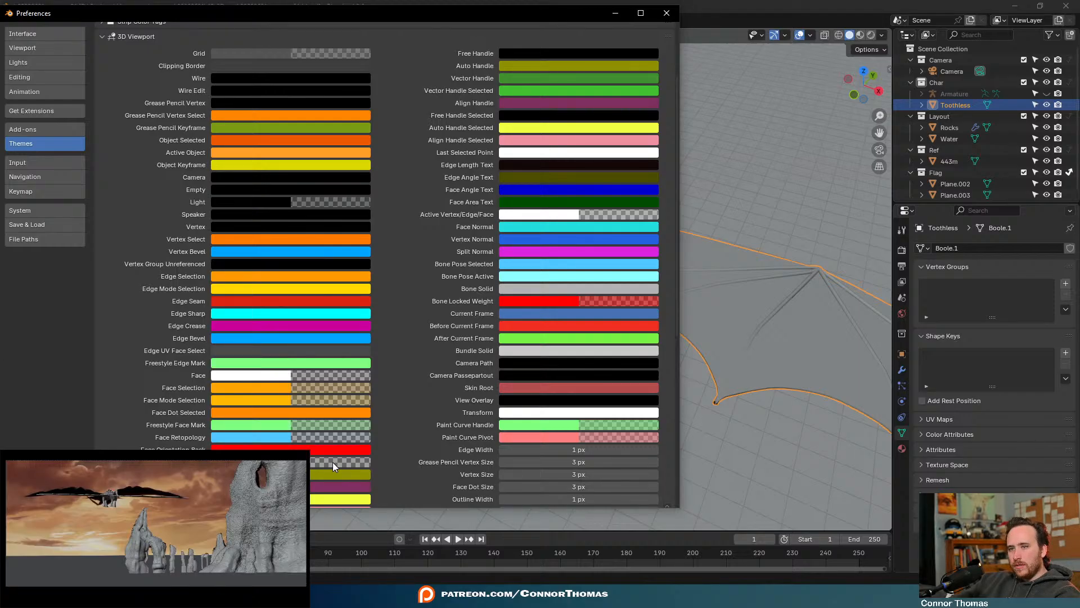
click(332, 461)
drag(313, 311, 313, 366)
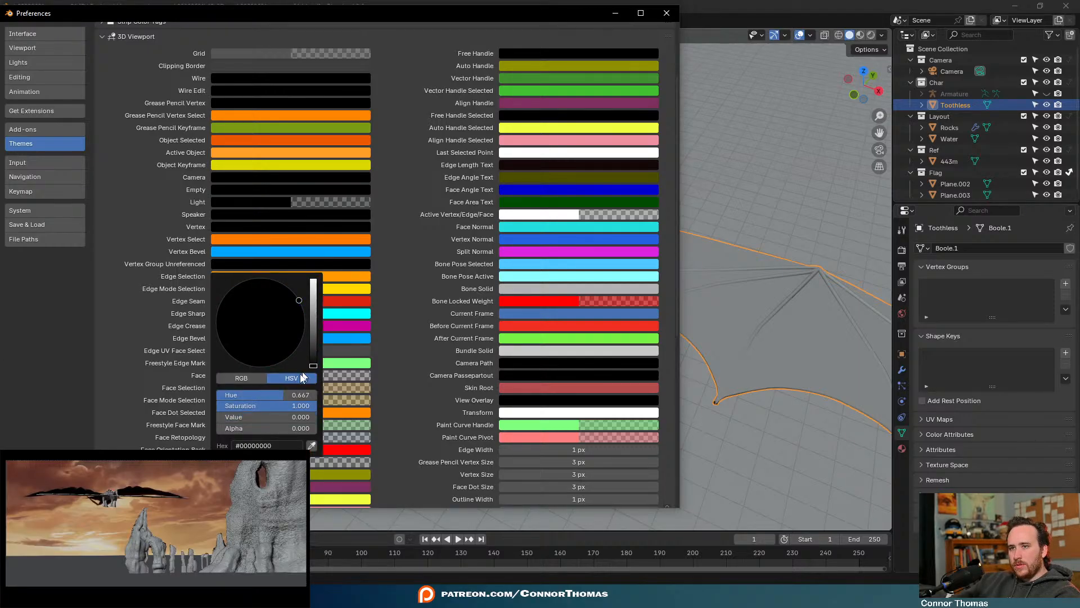
click(311, 462)
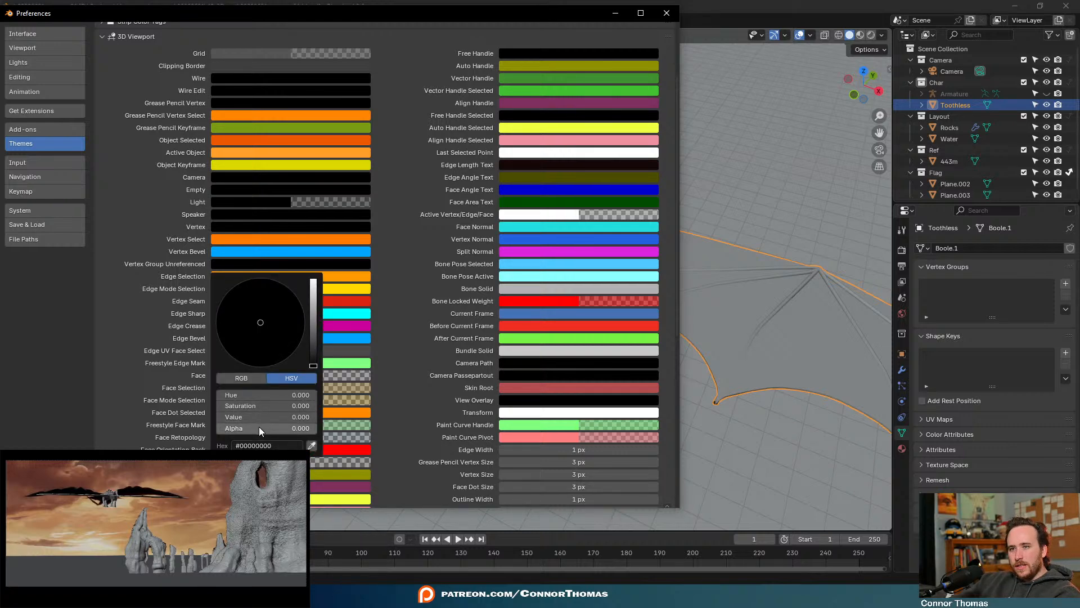
drag(259, 431, 346, 426)
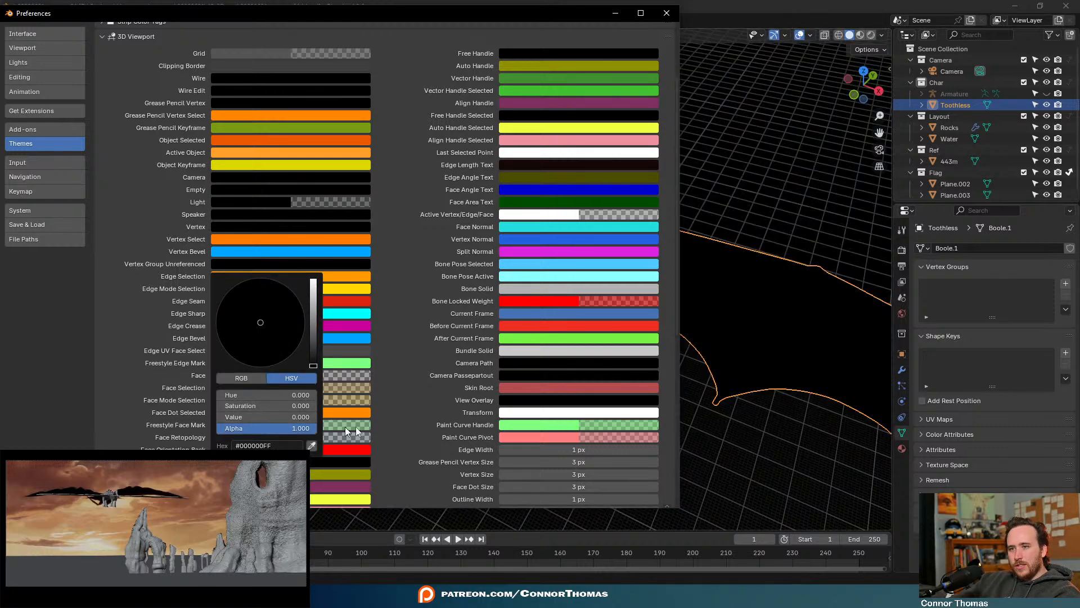
click(667, 12)
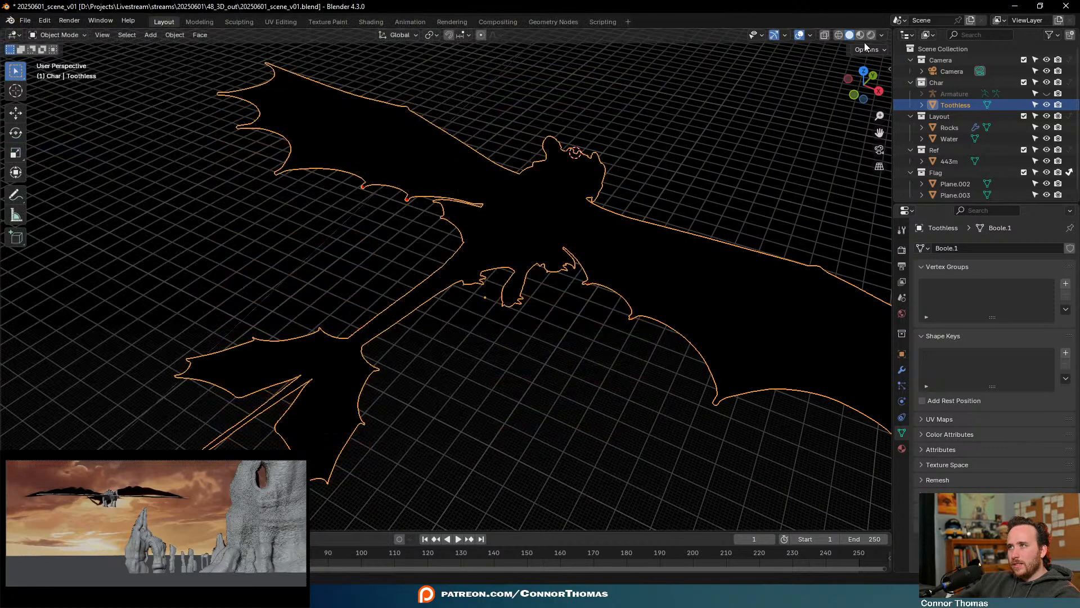
Compare the dragon with viewport overlays off and on, and check its face orientation colouring up close
click(799, 35)
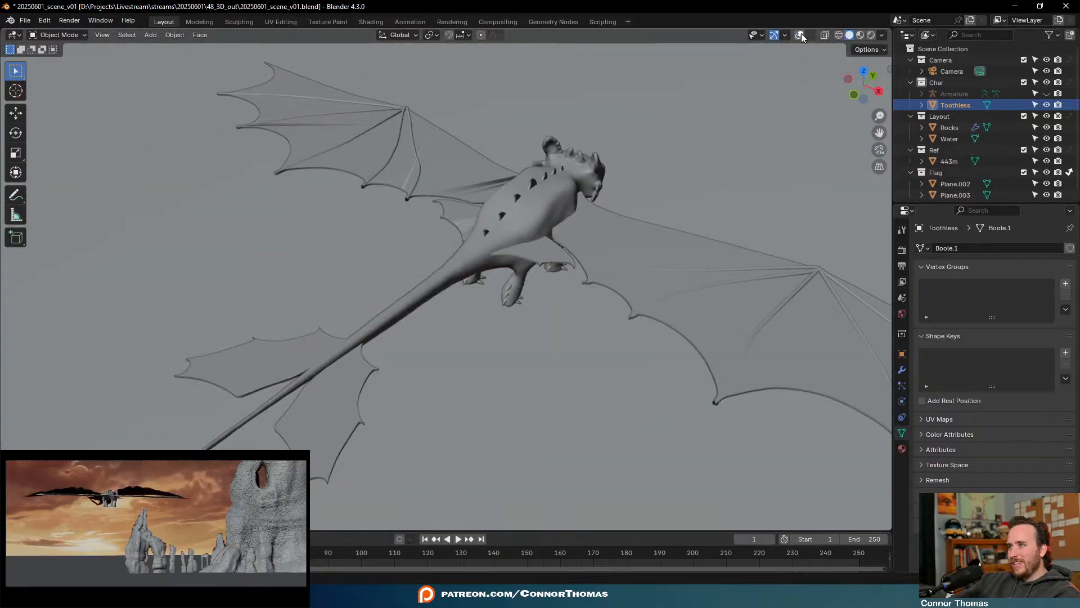
click(800, 35)
click(810, 35)
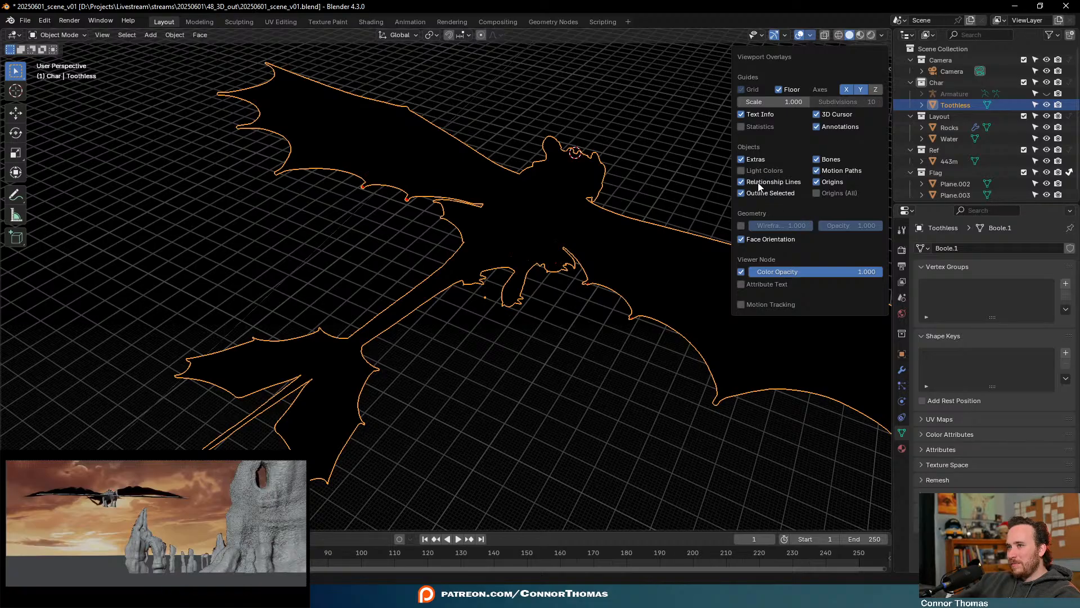
scroll(579, 273, up, 6)
scroll(668, 269, down, 3)
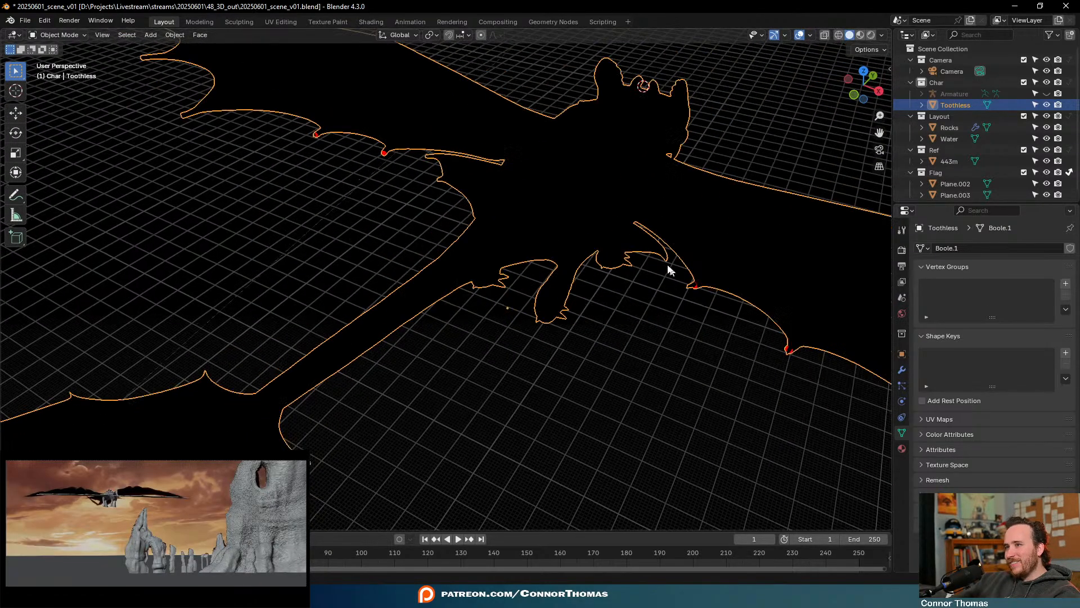
shift+middle_drag(636, 268, 501, 306)
middle_drag(623, 320, 397, 231)
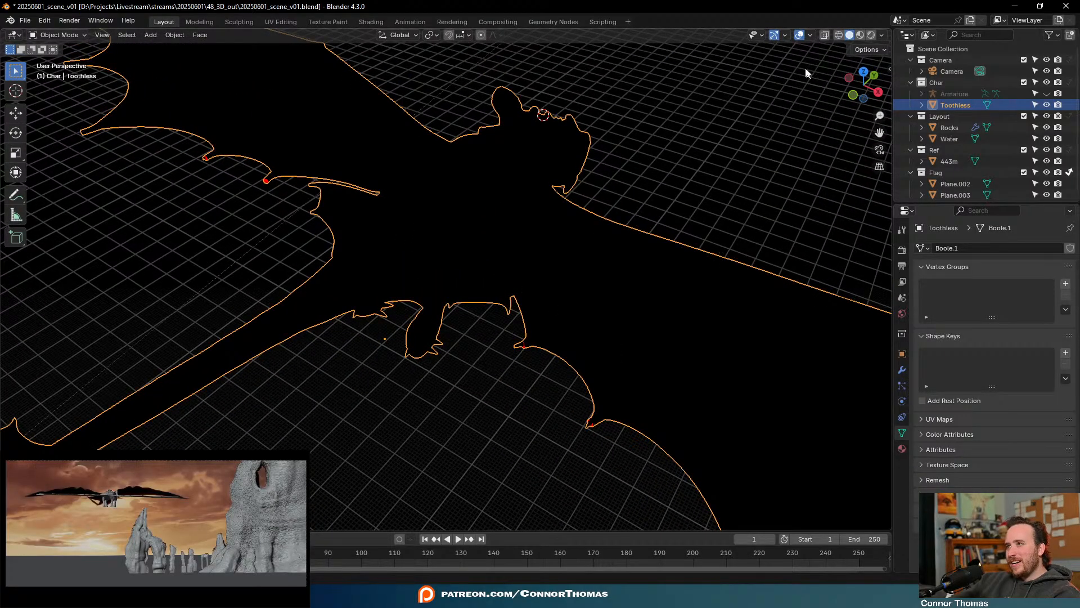
Turn off the floor grid in the viewport overlays
click(811, 34)
click(790, 86)
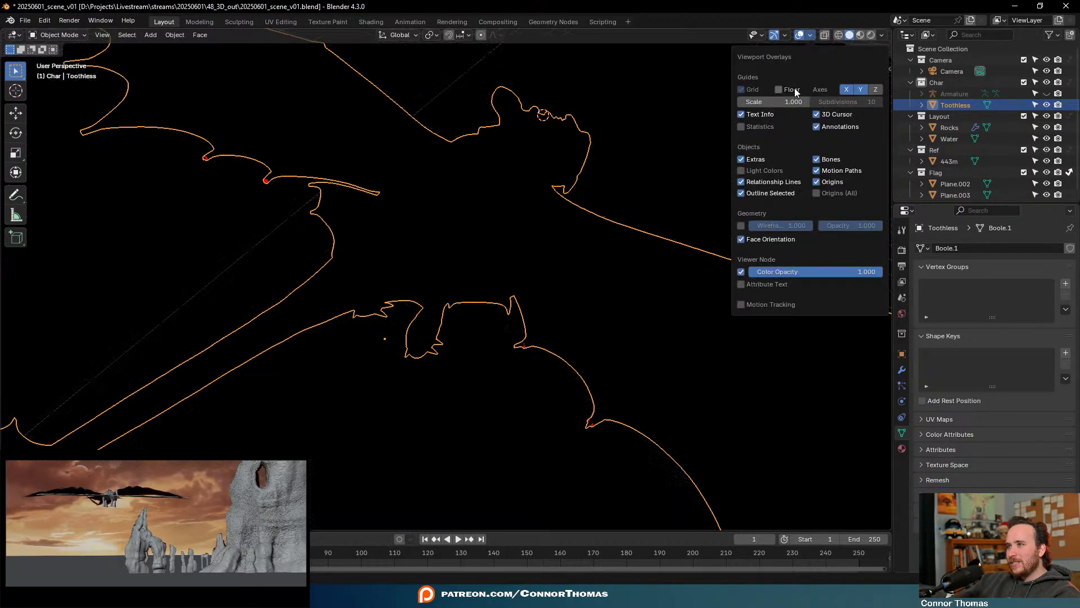
click(572, 308)
Select the Toothless mesh, enter Edit Mode with the undersides of its feet in view, and deselect all faces
middle_drag(572, 309, 623, 266)
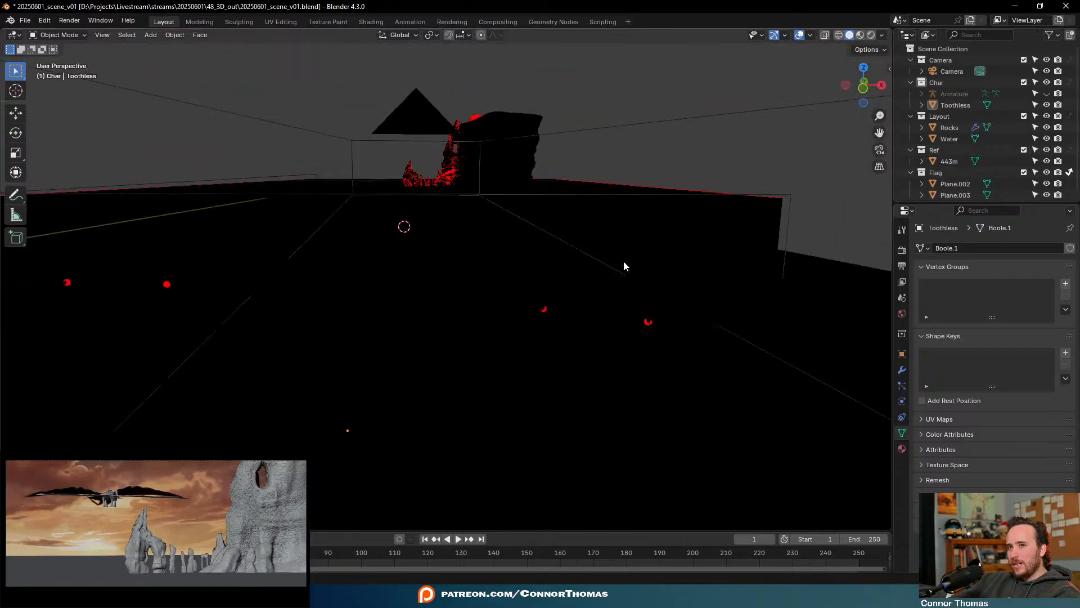
scroll(693, 317, up, 10)
middle_drag(699, 302, 569, 330)
click(546, 341)
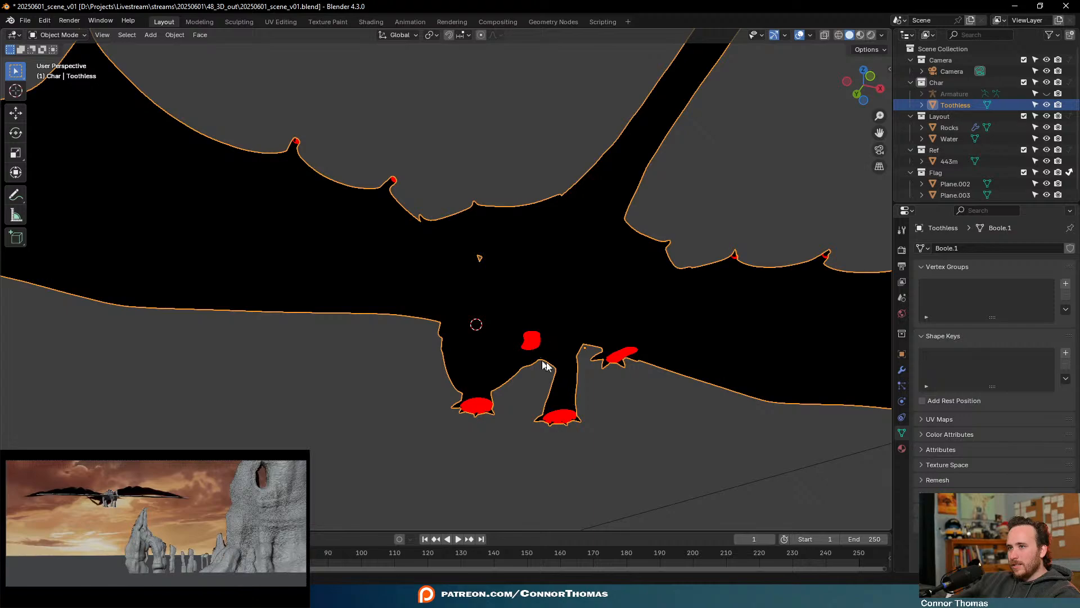
key(Tab)
scroll(585, 379, up, 5)
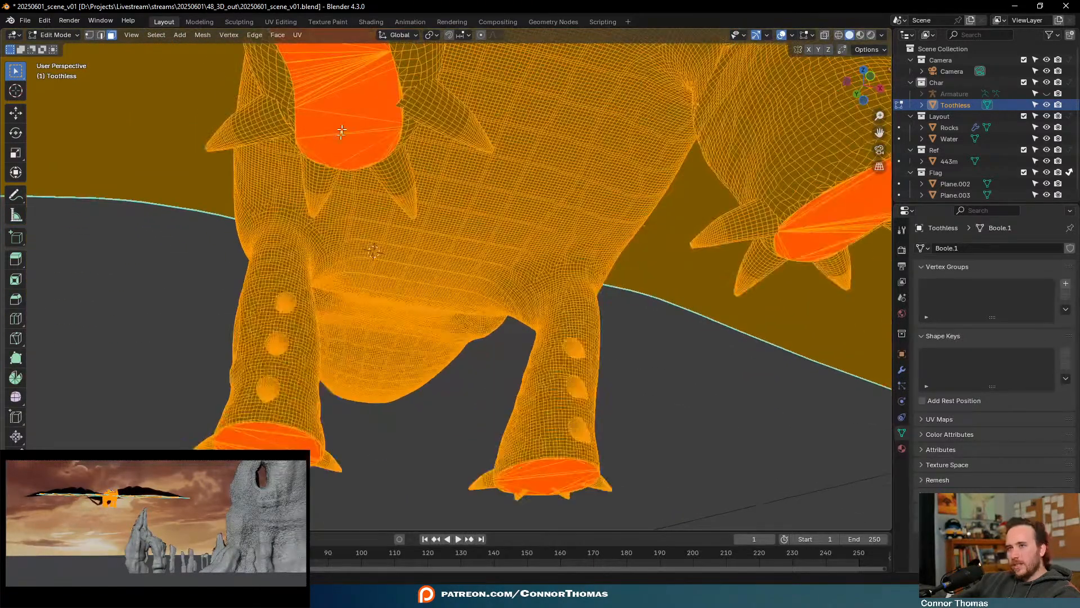
middle_drag(342, 131, 395, 212)
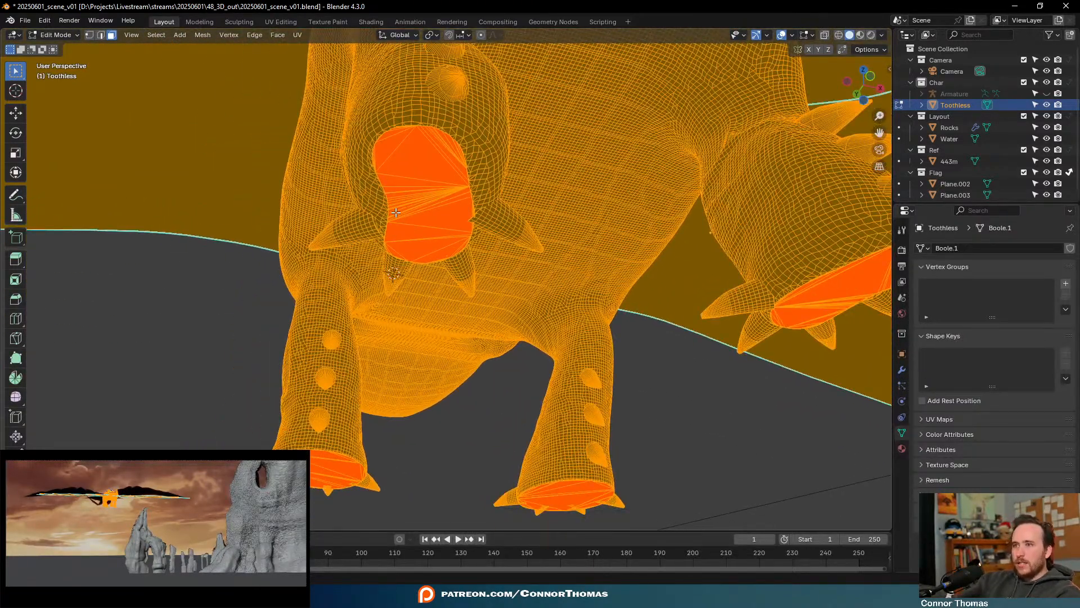
key(ctrl+i)
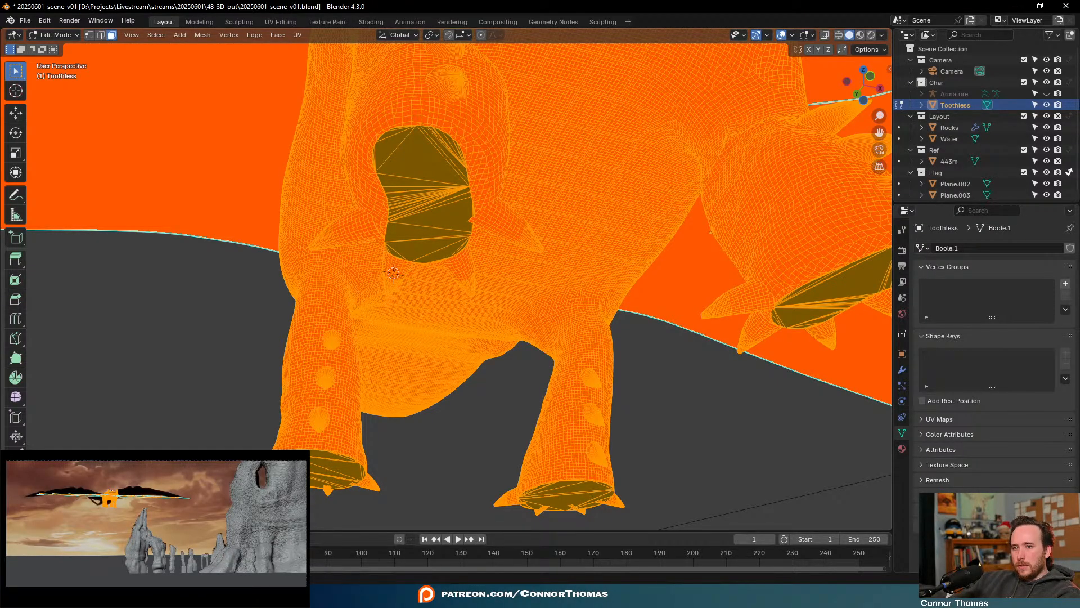
key(ctrl+z)
key(alt+a)
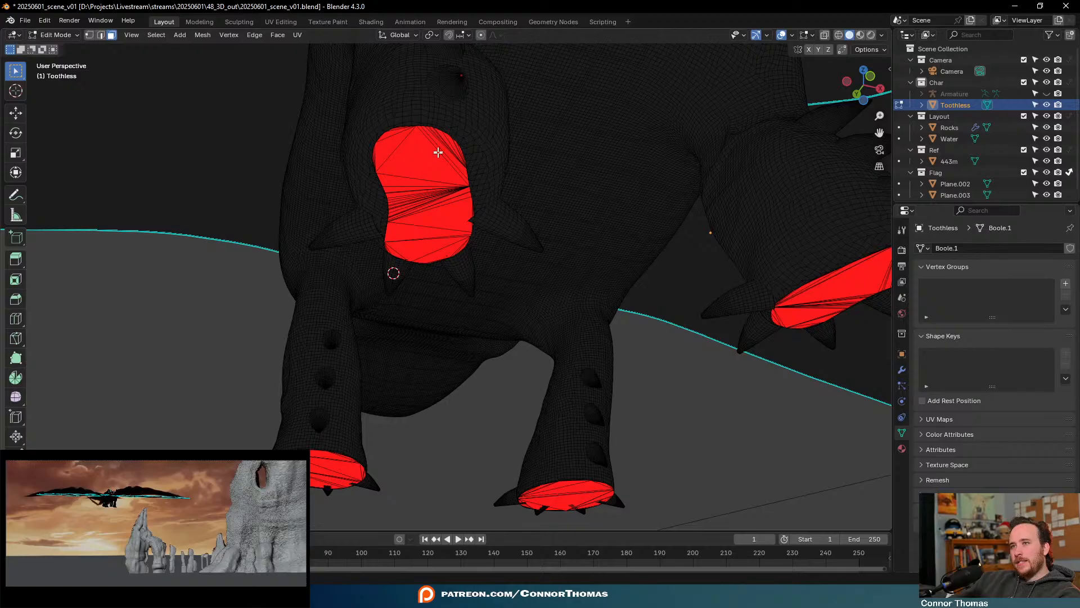
Examine the red back-facing faces on the dragon's foot sole and claw tips up close
middle_drag(437, 152, 475, 264)
scroll(448, 133, up, 3)
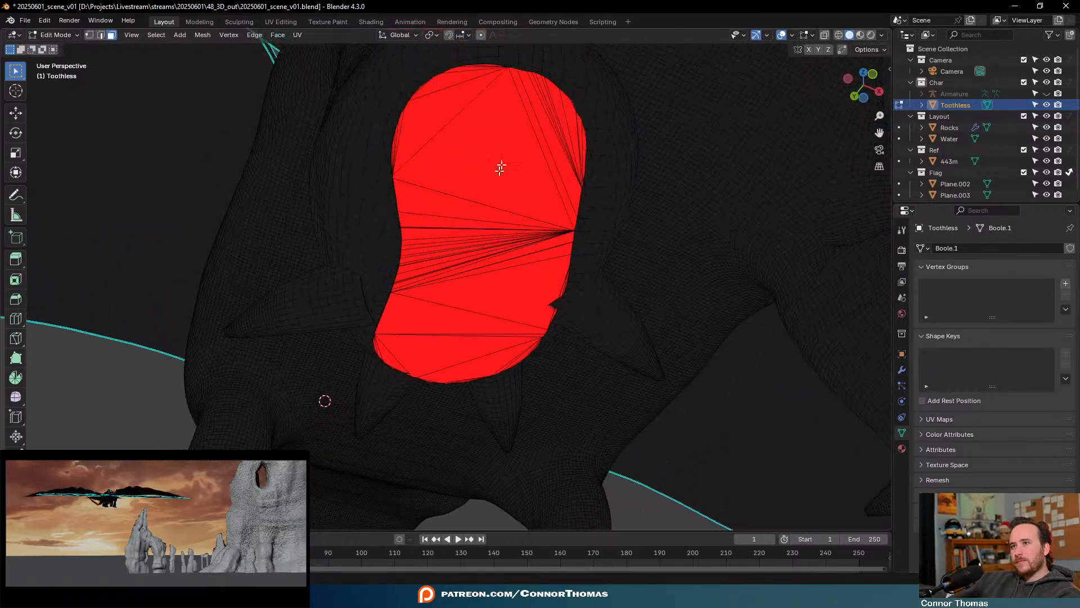
key(c)
key(Escape)
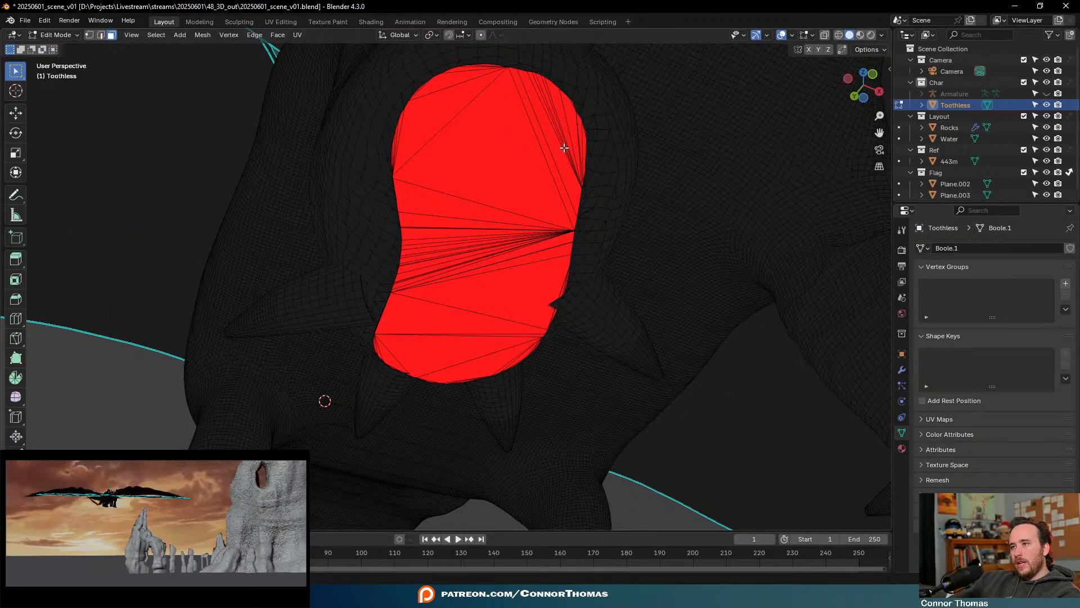
key(KP_1)
scroll(453, 357, up, 4)
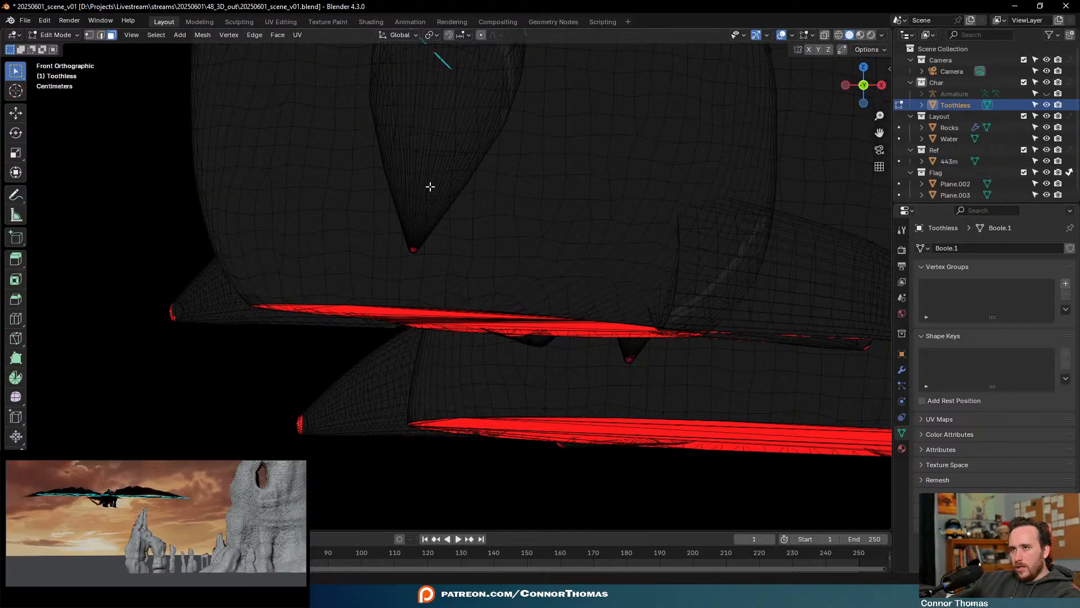
scroll(514, 266, up, 6)
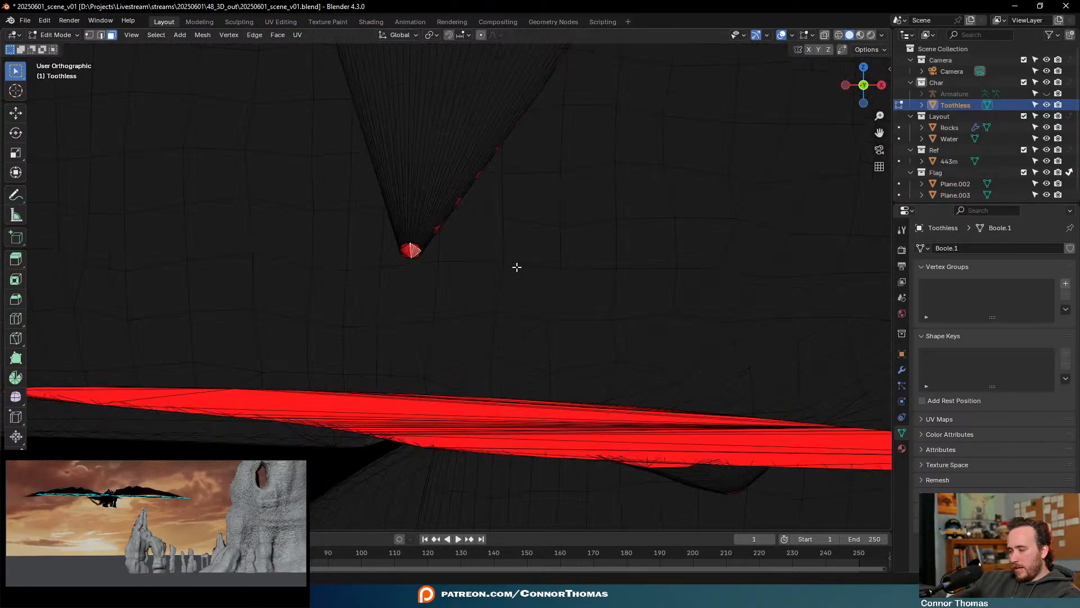
scroll(449, 283, down, 8)
middle_drag(506, 222, 485, 219)
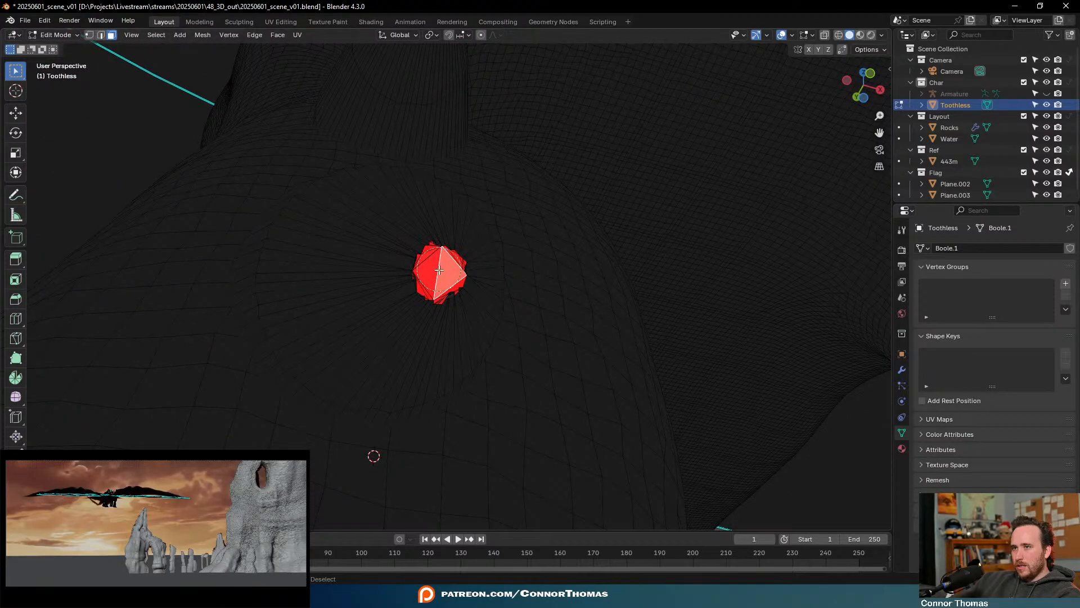
Select the front claw of the foot together with its red tip faces
key(l)
drag(439, 274, 439, 264)
right_click(440, 263)
middle_drag(442, 270, 416, 354)
scroll(436, 309, down, 9)
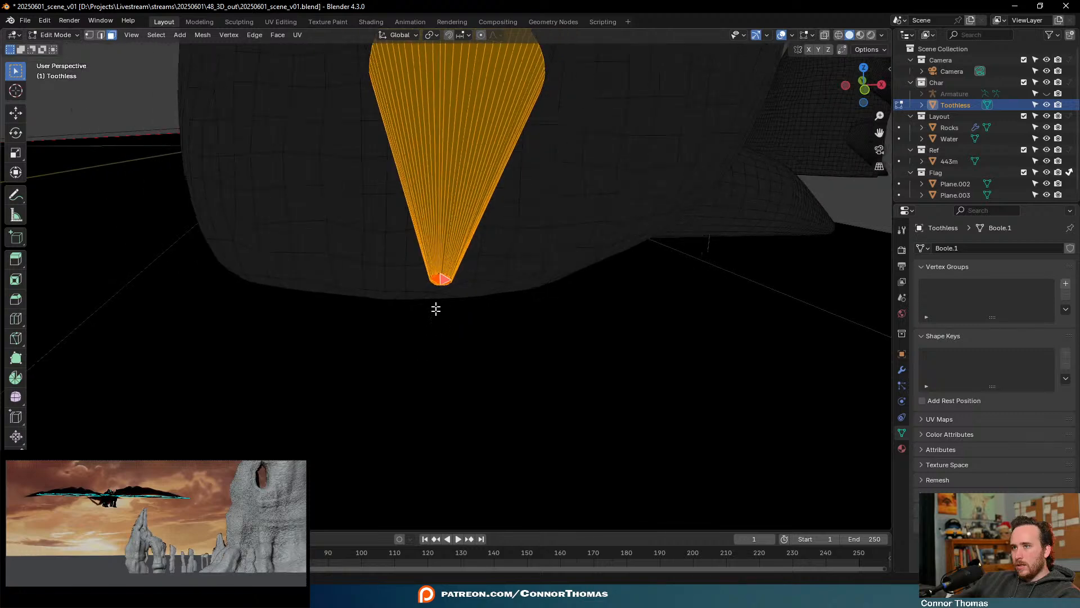
In wireframe display, box-deselect the claw's cone so that only its tip faces stay selected
key(shift+z)
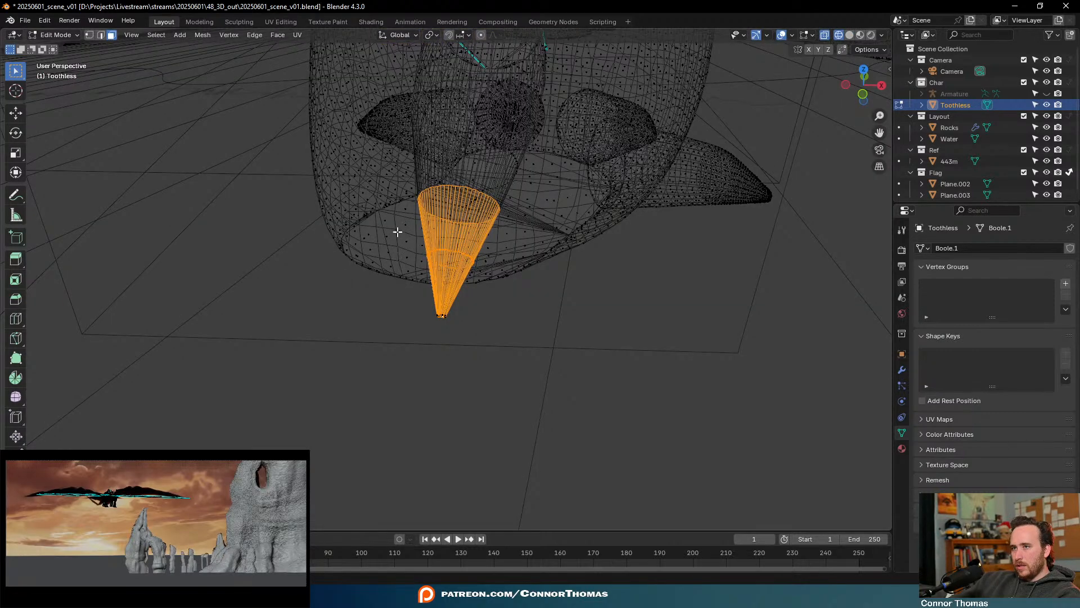
middle_drag(418, 214, 382, 186)
key(b)
drag(377, 178, 279, 237)
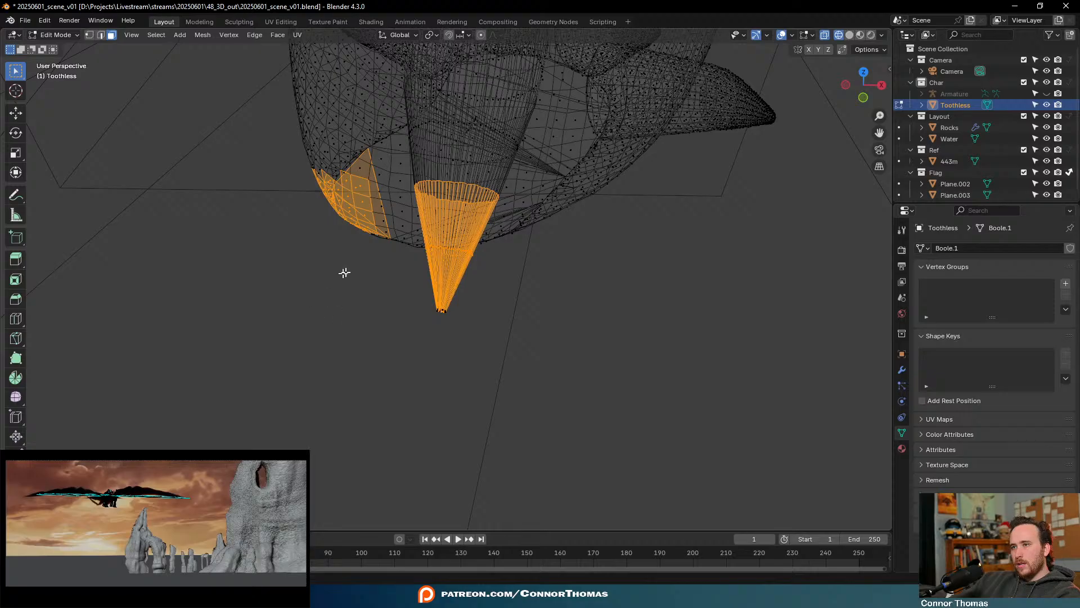
key(ctrl+z)
key(b)
middle_drag(364, 187, 482, 271)
Flip the normals of the claw's selected tip faces in solid display and return to Object Mode
key(shift+z)
scroll(509, 386, up, 6)
key(q)
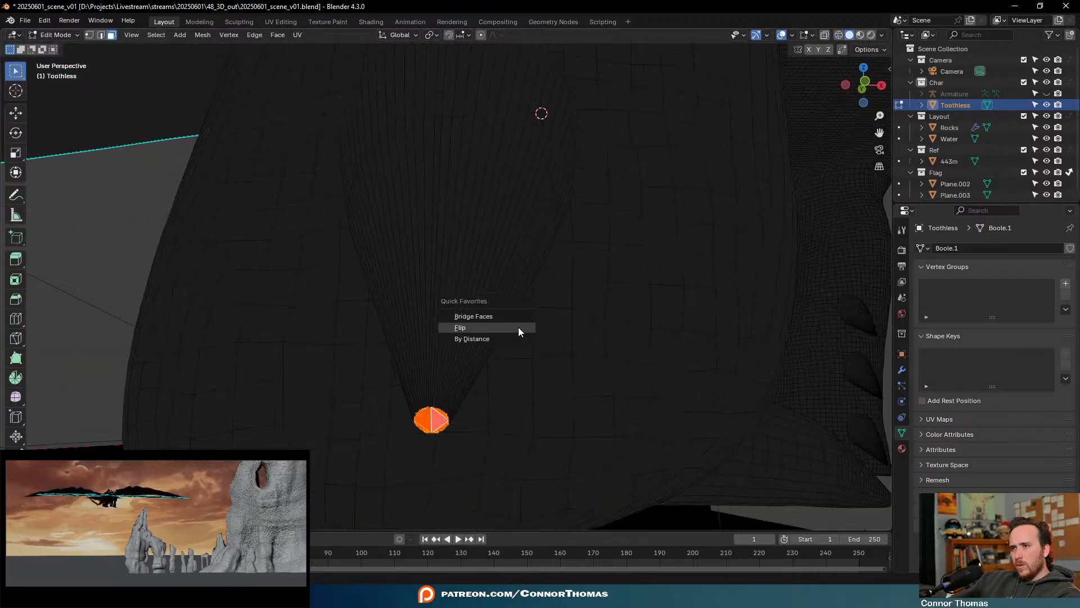
click(518, 326)
key(Tab)
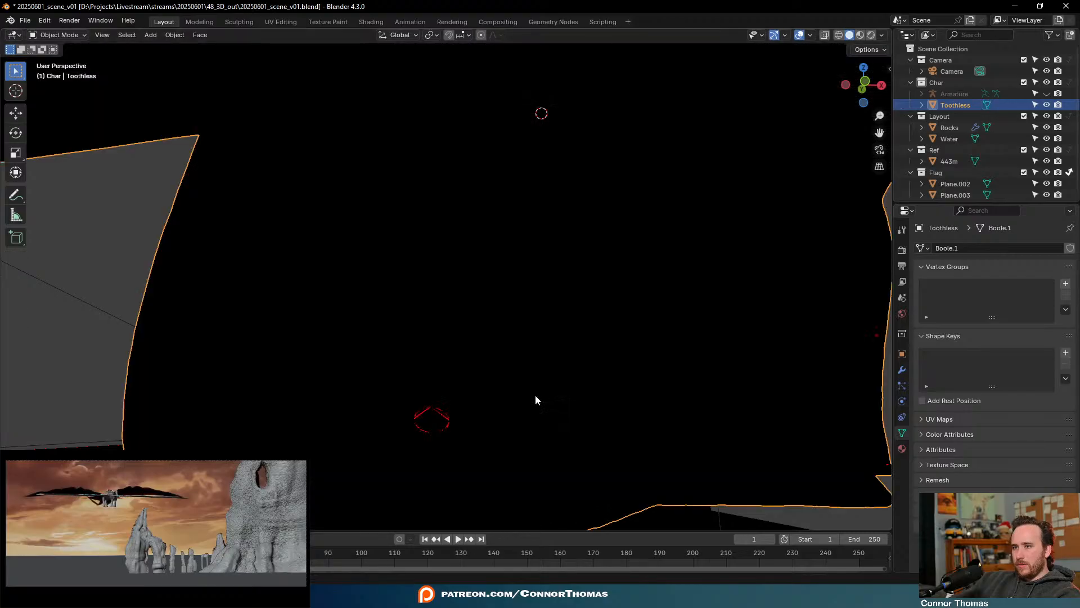
Examine the dragon's underside, feet and wing finger ends for remaining red back-facing faces
scroll(535, 400, down, 6)
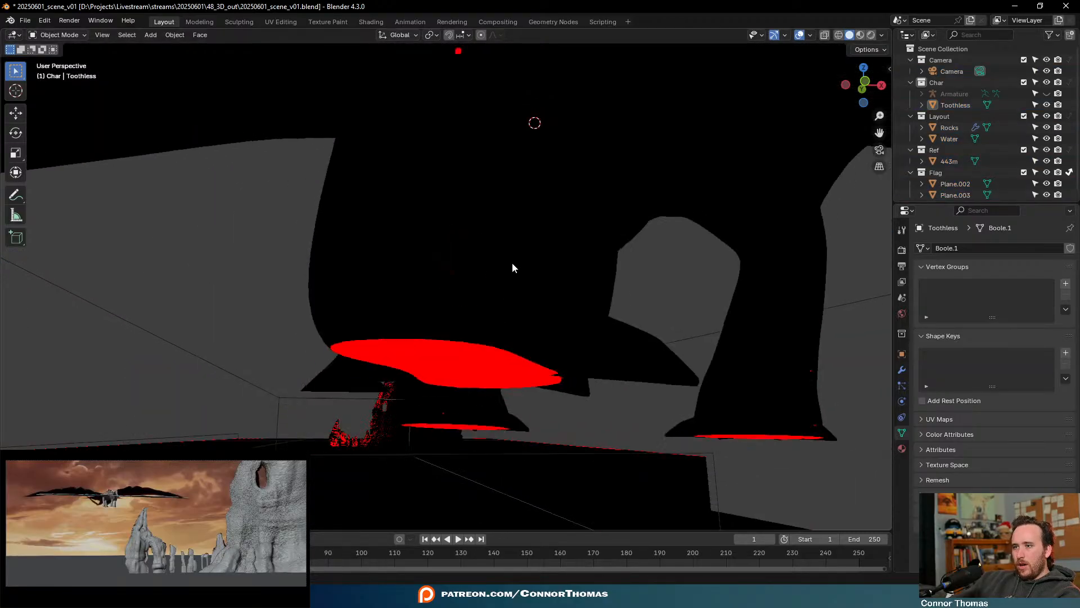
scroll(512, 268, down, 3)
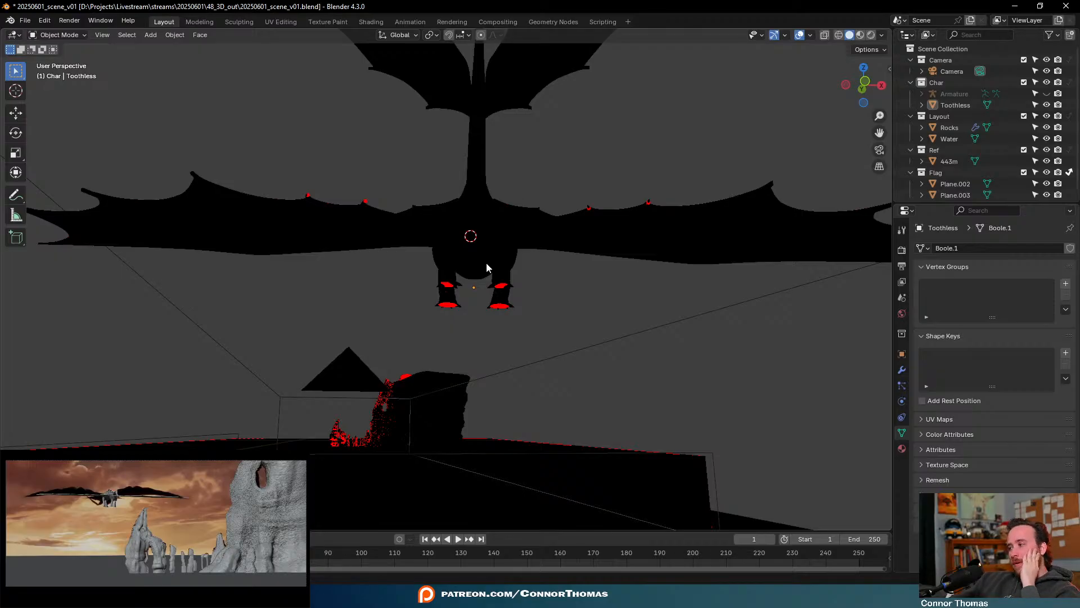
scroll(486, 262, down, 4)
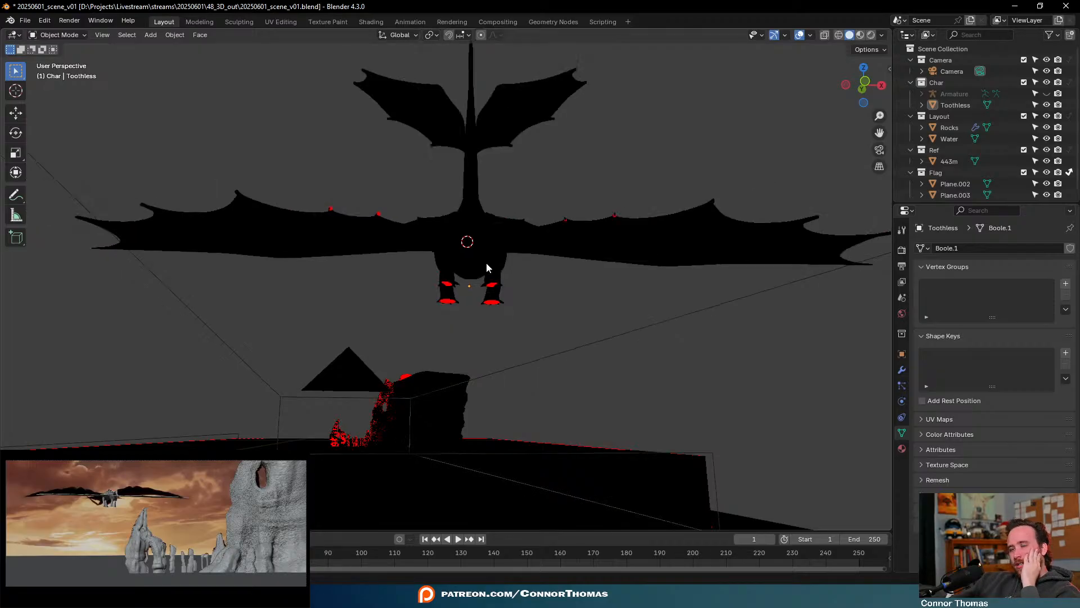
middle_drag(477, 269, 485, 214)
scroll(477, 331, up, 3)
scroll(476, 328, up, 6)
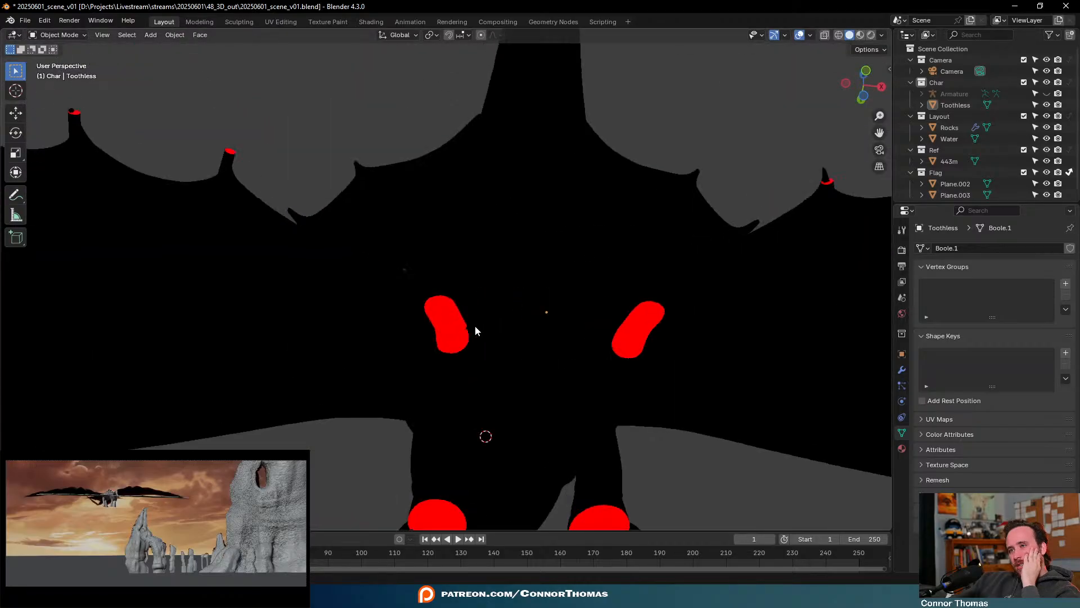
scroll(456, 262, down, 3)
scroll(457, 264, down, 3)
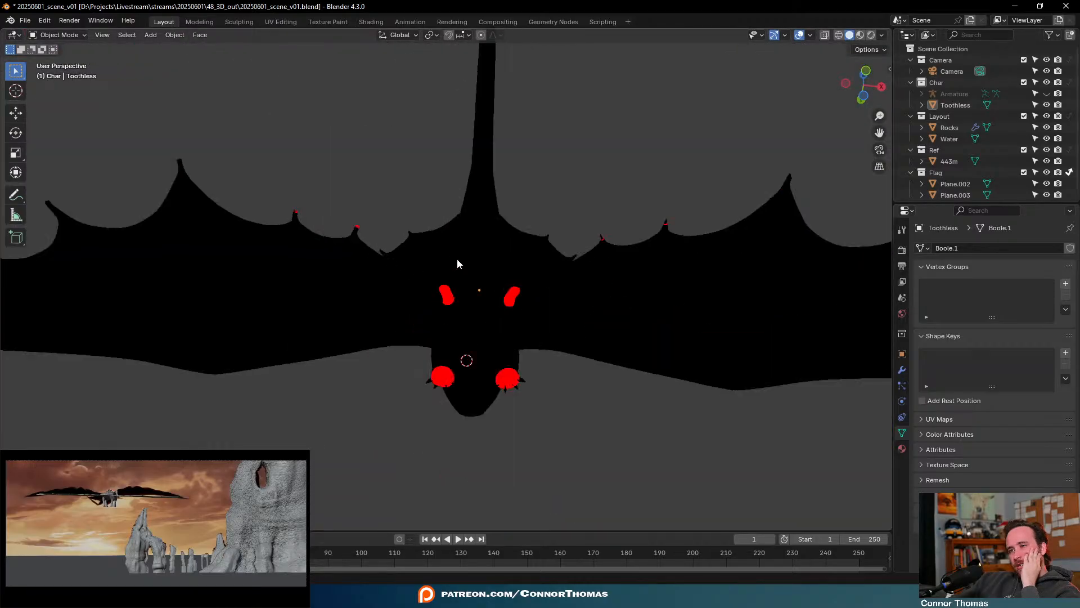
middle_drag(457, 264, 663, 335)
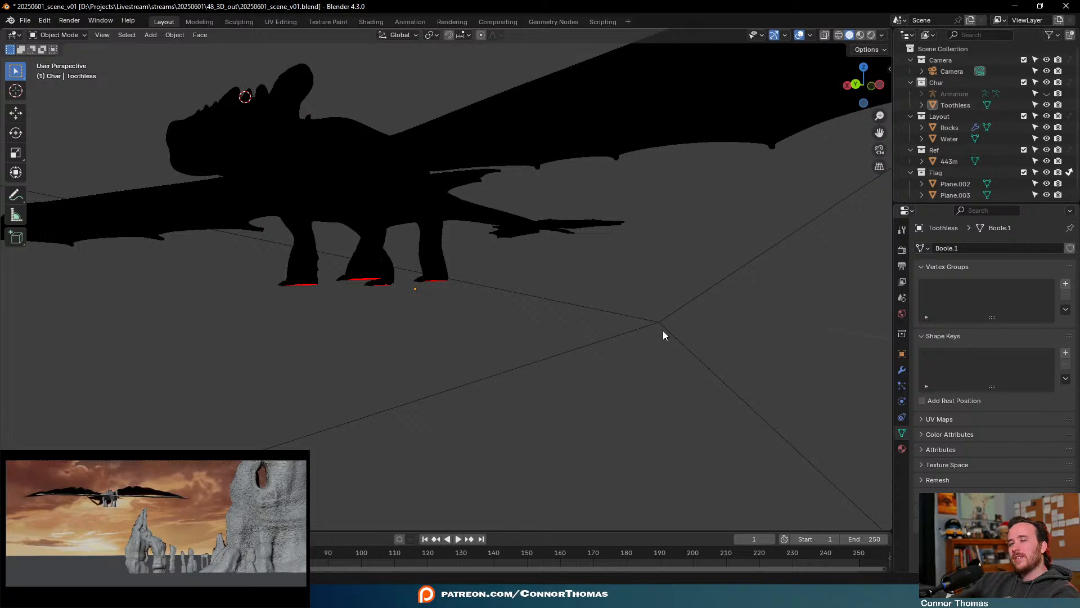
middle_drag(613, 264, 349, 309)
scroll(562, 265, up, 4)
scroll(411, 264, up, 3)
Select the Toothless mesh, enter Edit Mode, and select one red face on the end cap of a wing finger
click(404, 275)
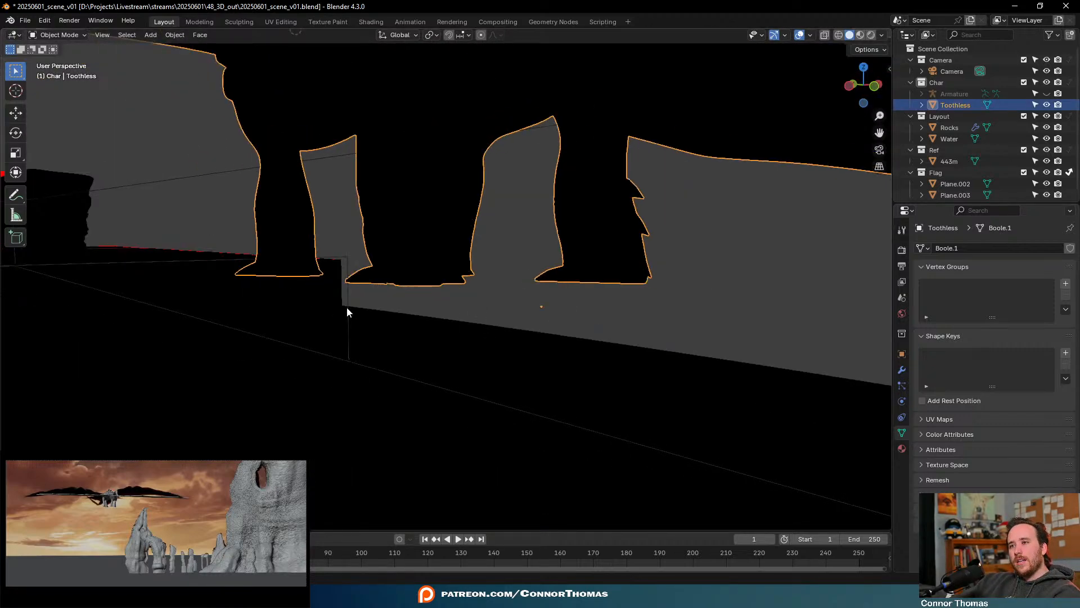
scroll(347, 309, down, 2)
scroll(346, 306, down, 3)
middle_drag(397, 273, 498, 366)
scroll(535, 391, up, 4)
shift+middle_drag(570, 414, 405, 249)
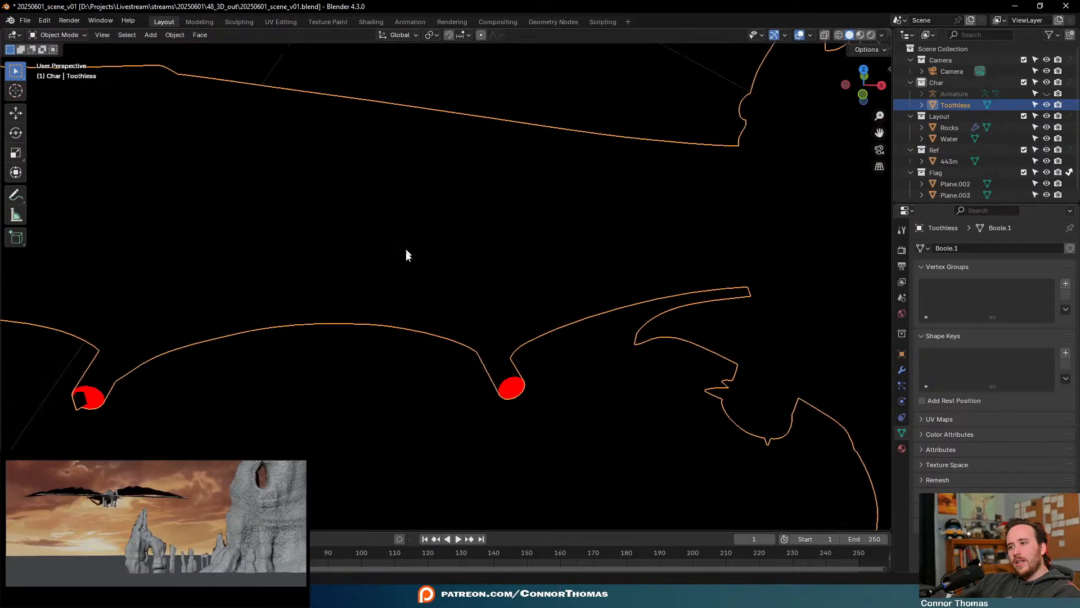
middle_drag(515, 329, 473, 371)
key(Tab)
scroll(453, 374, up, 3)
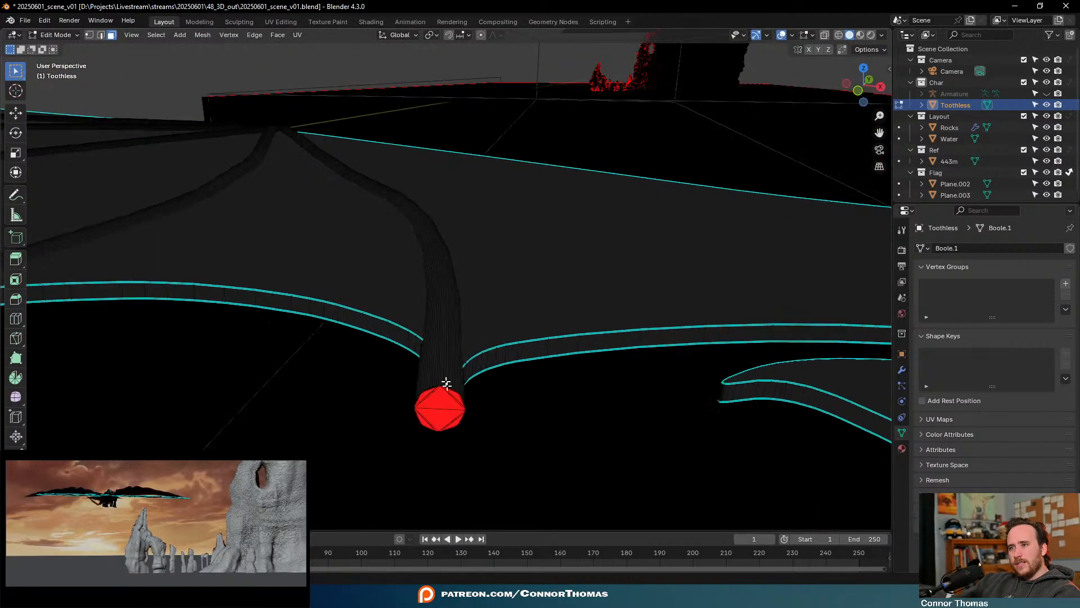
click(435, 409)
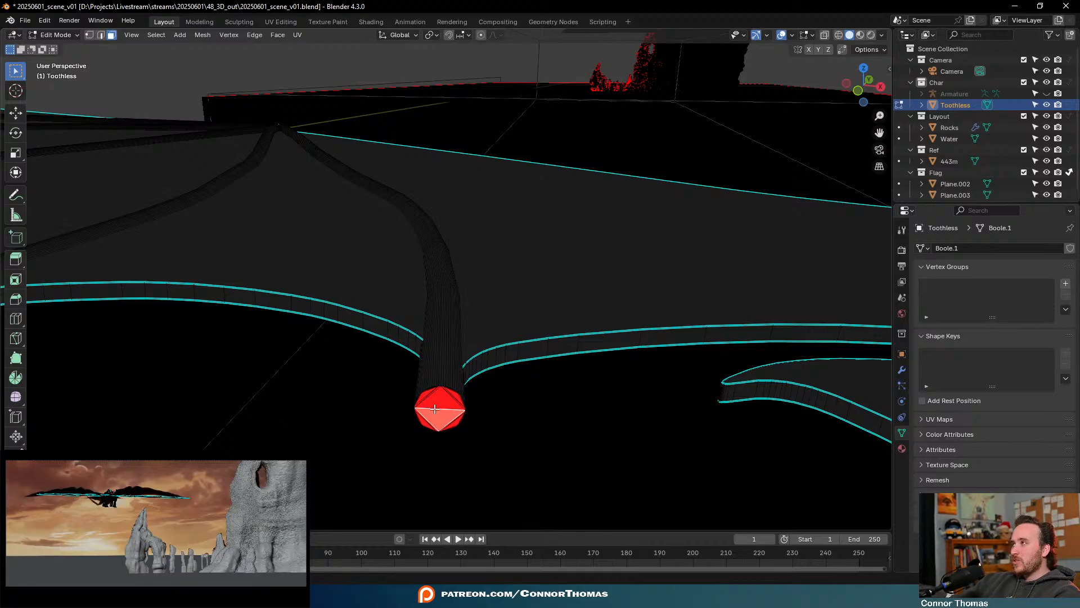
Frame the wing finger's end and box-select all its cap faces in wireframe display
scroll(435, 409, down, 10)
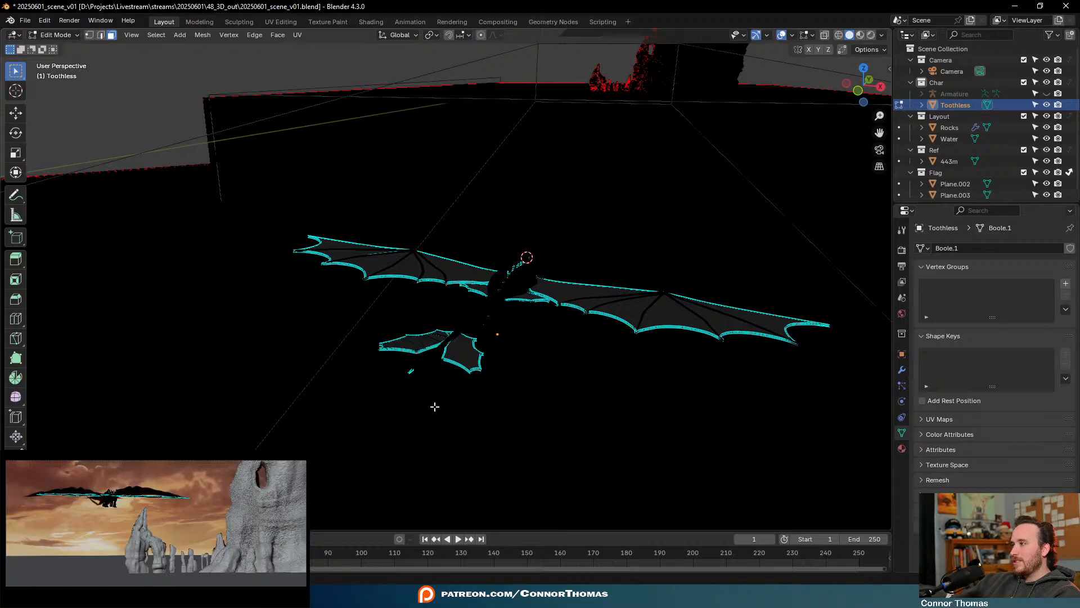
scroll(435, 406, up, 8)
key(KP_Decimal)
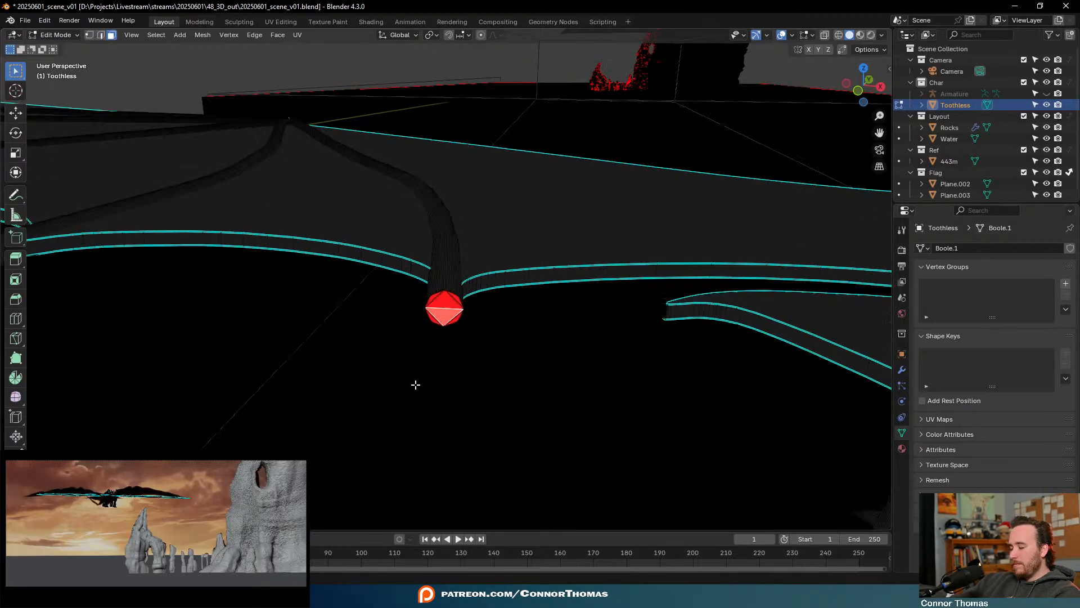
scroll(492, 174, down, 3)
middle_drag(492, 174, 513, 273)
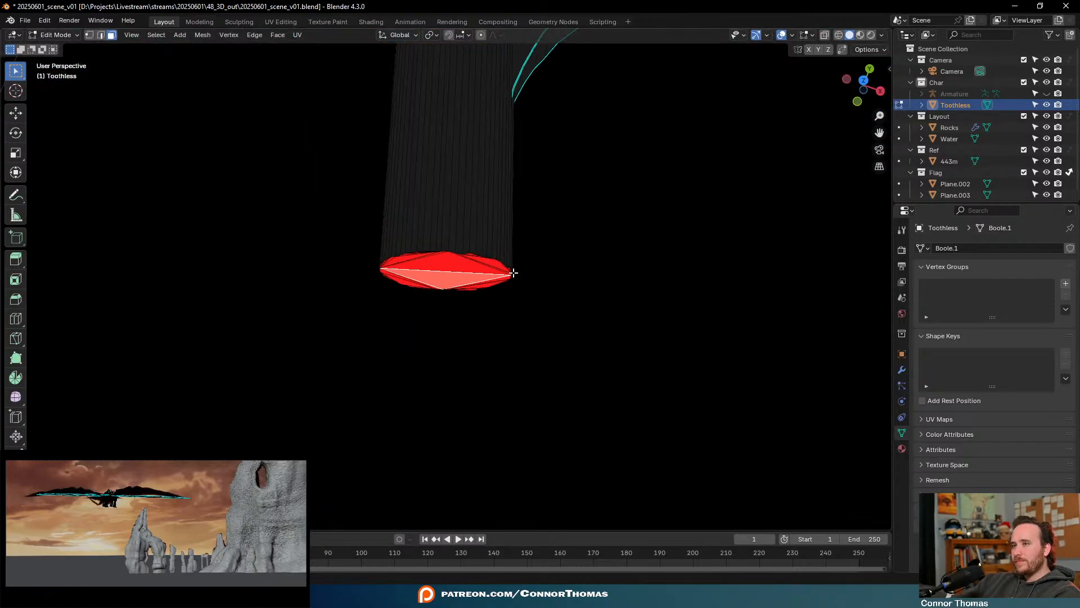
key(z)
click(306, 241)
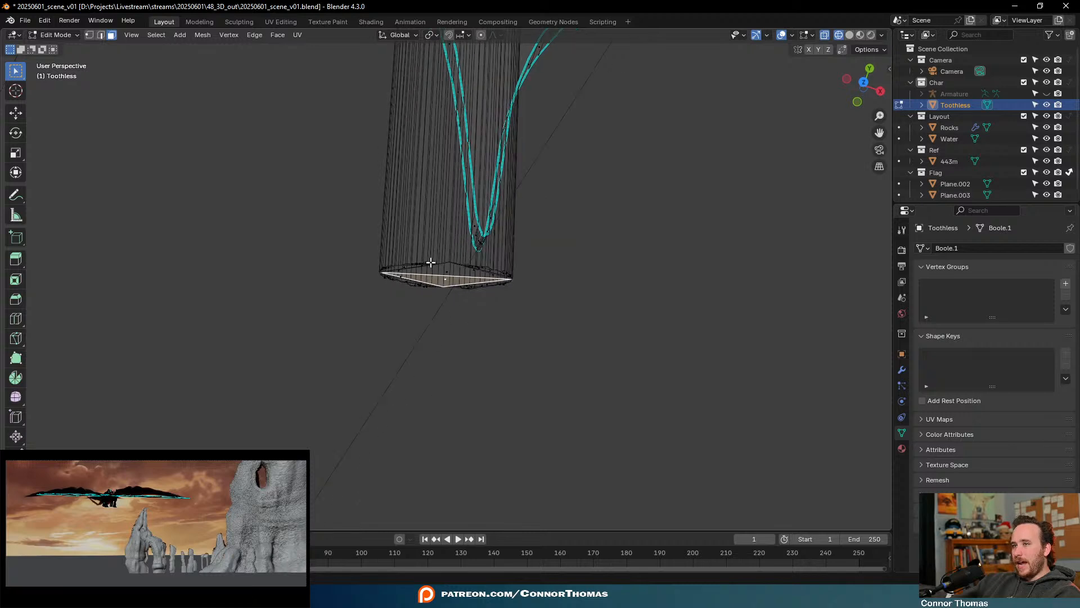
key(b)
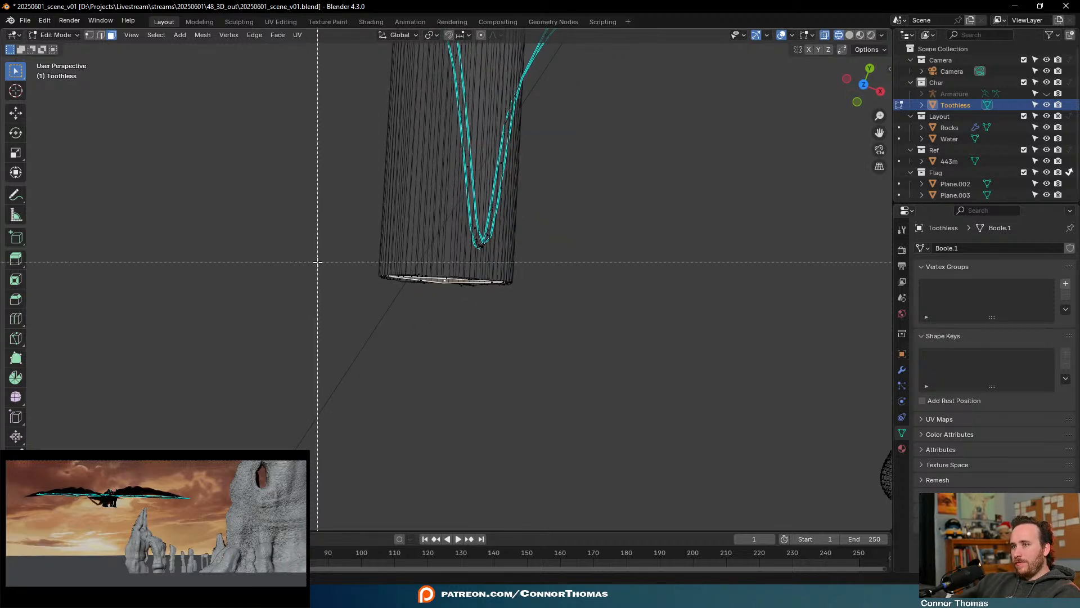
drag(321, 258, 641, 362)
Return to solid display and flip the normals of the selected wing finger cap
mouse_move(458, 309)
middle_down()
mouse_move(543, 282)
mouse_move(630, 234)
mouse_move(591, 272)
mouse_move(415, 293)
middle_up()
key(shift+z)
key(q)
click(637, 250)
Select the linked wing membrane poking through the neighbouring finger's red end cap and hide it
scroll(415, 293, down, 5)
shift+middle_drag(325, 308, 576, 398)
scroll(576, 398, up, 8)
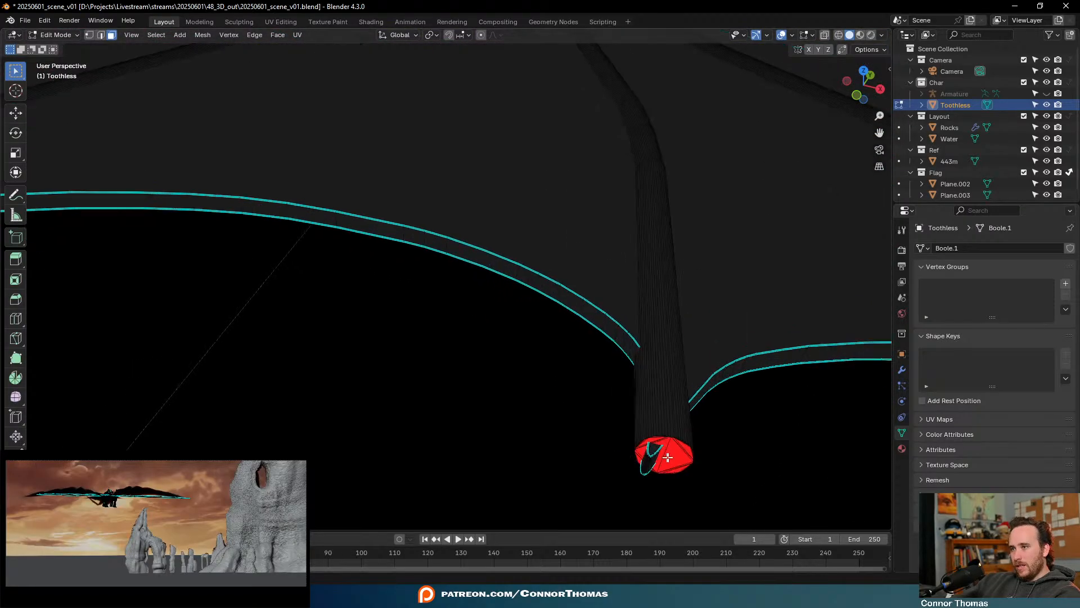
shift+middle_drag(649, 448, 508, 331)
scroll(507, 331, up, 2)
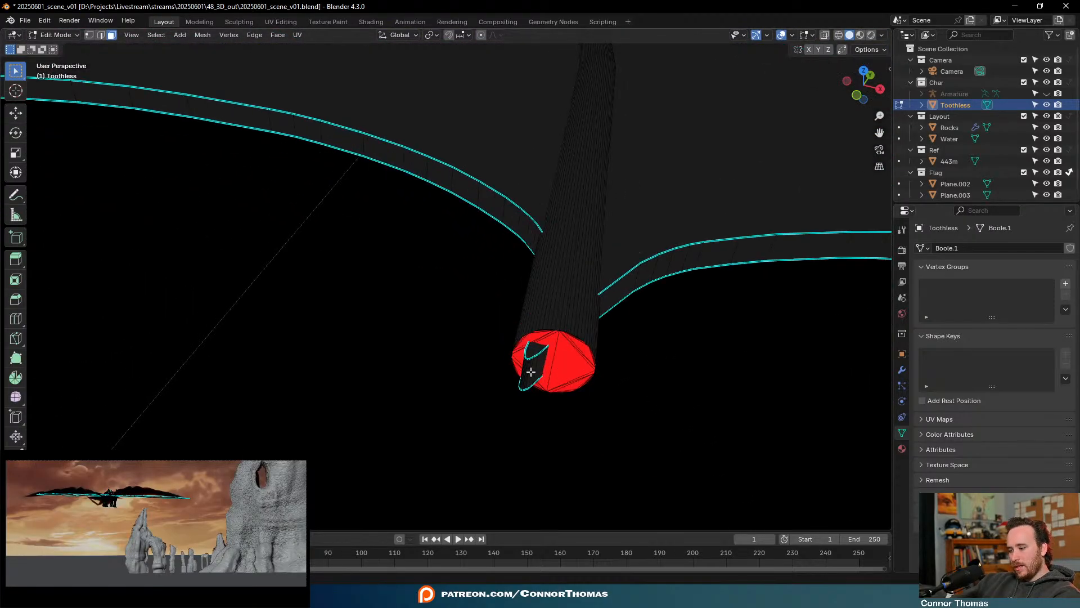
key(l)
key(h)
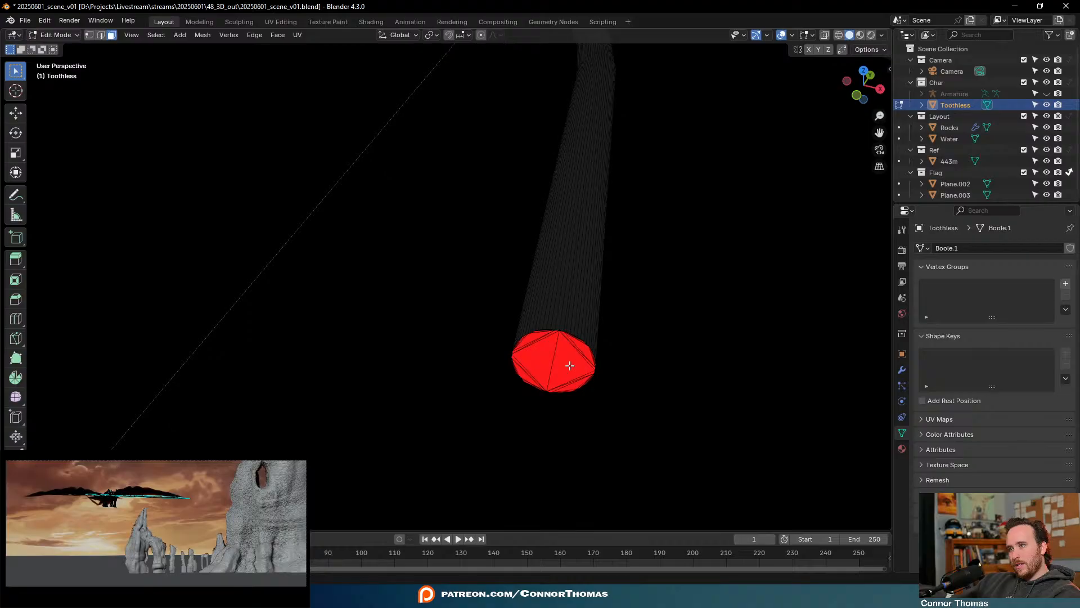
From the top view in wireframe display, box-select the exposed cap faces at the neighbouring finger's end
key(KP_7)
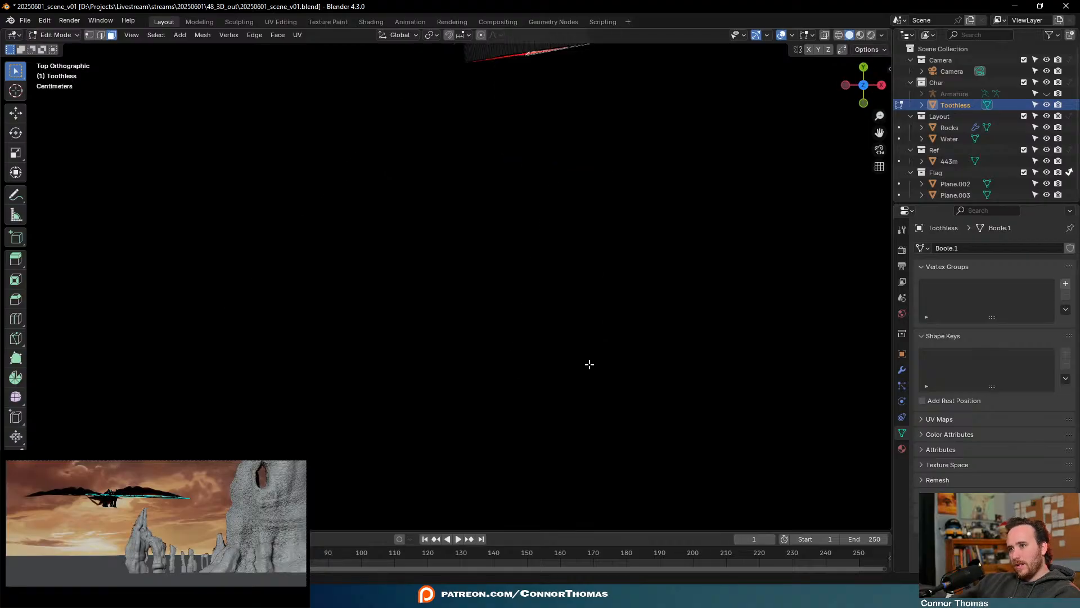
shift+middle_drag(604, 153, 611, 297)
key(z)
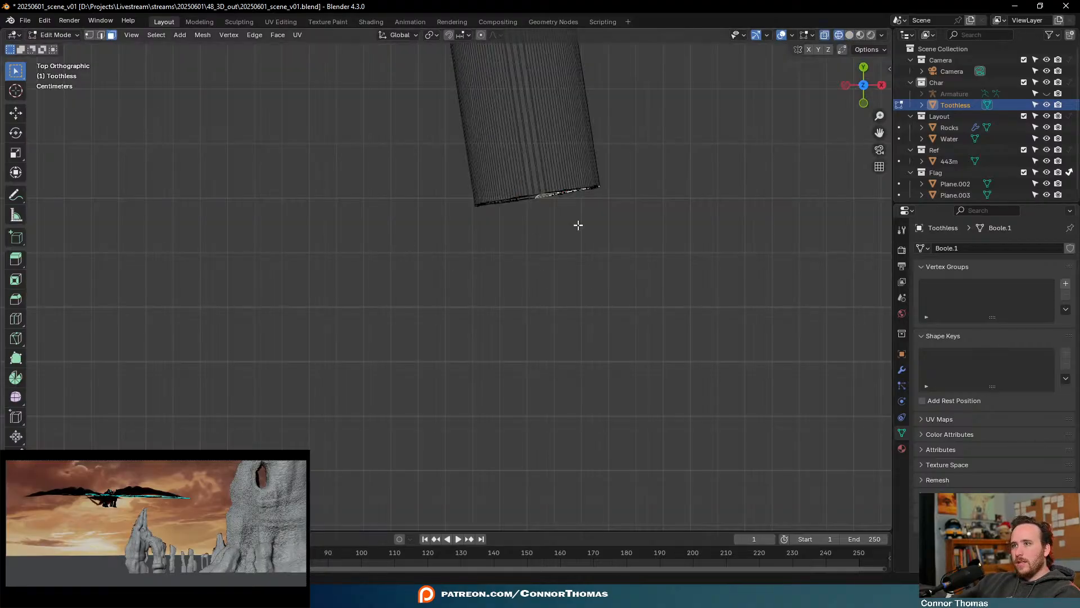
key(b)
drag(377, 144, 892, 345)
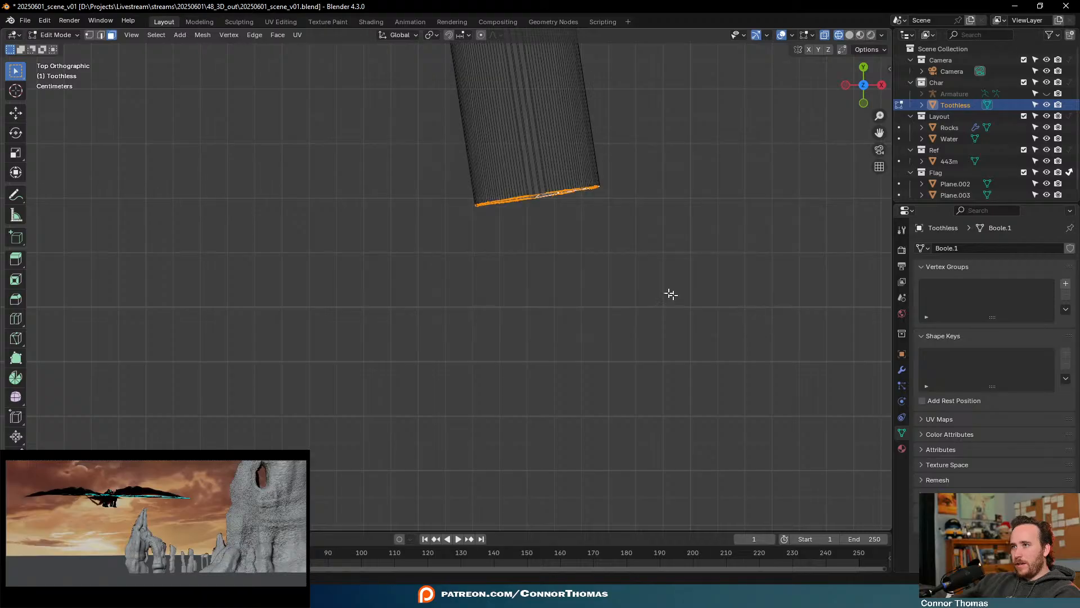
Flip the normals of the selected cap faces, return to Object Mode in solid display, and deselect everything
middle_drag(648, 285, 622, 210)
key(p)
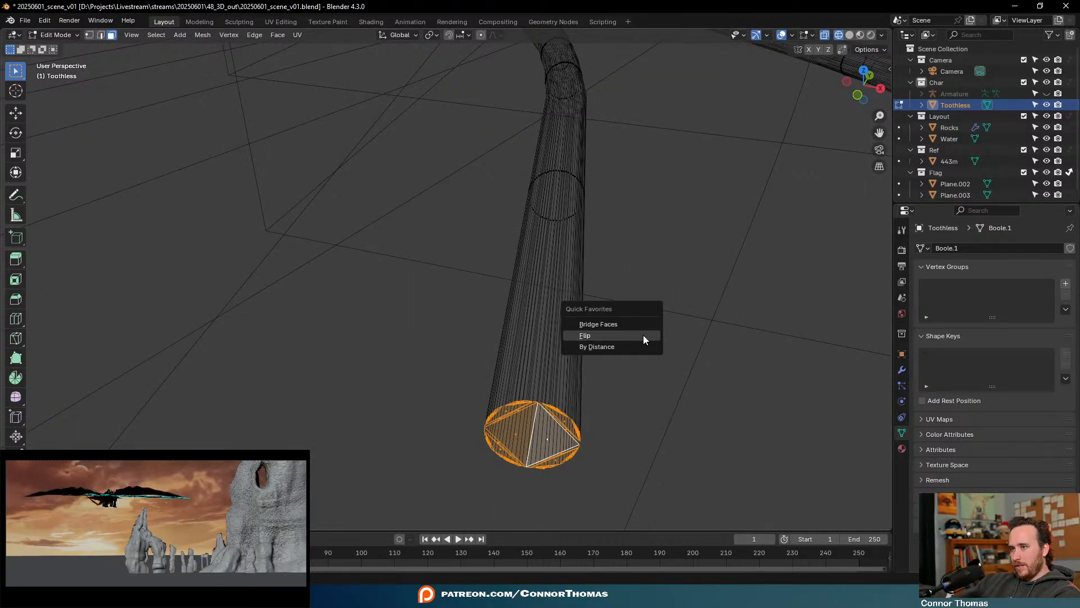
key(Tab)
scroll(591, 377, down, 5)
key(z)
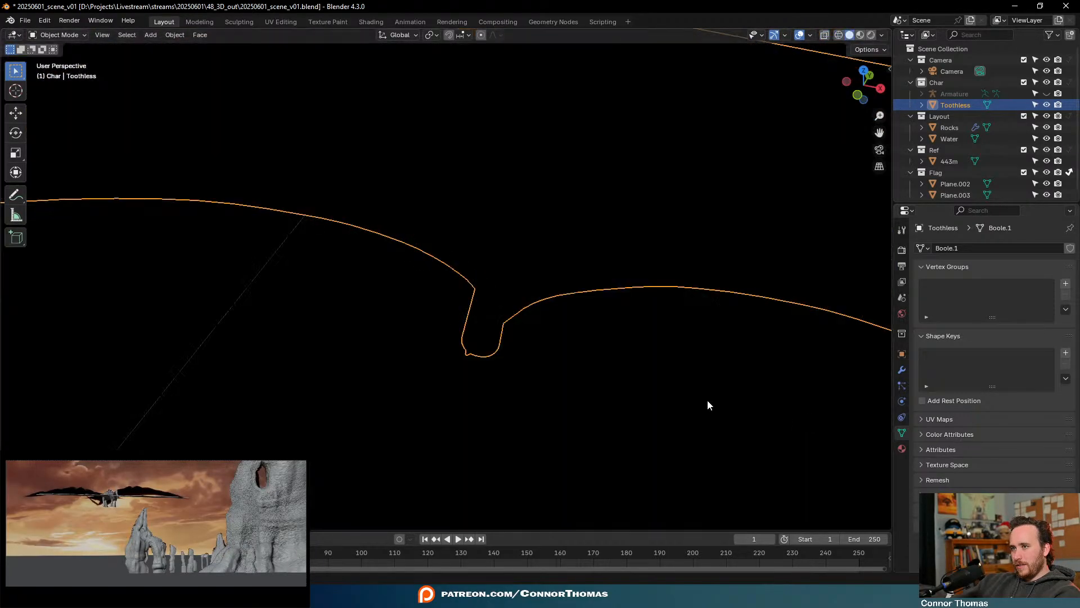
key(a)
key(alt+a)
scroll(439, 389, down, 4)
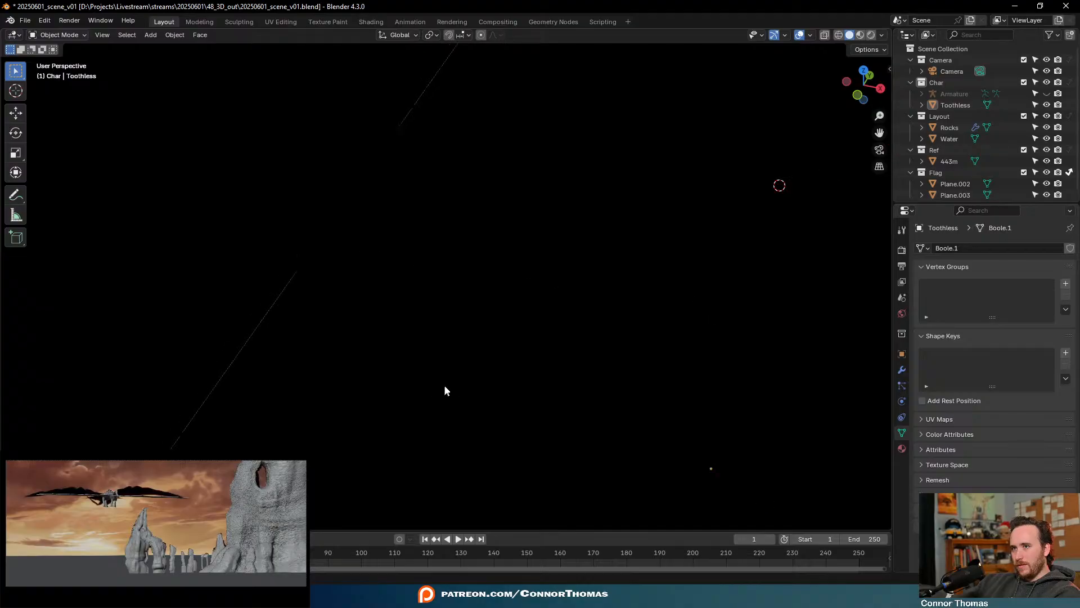
On the opposite wing, enter Edit Mode on the Toothless mesh, select the linked wing membrane, and hide it
middle_drag(444, 384, 683, 414)
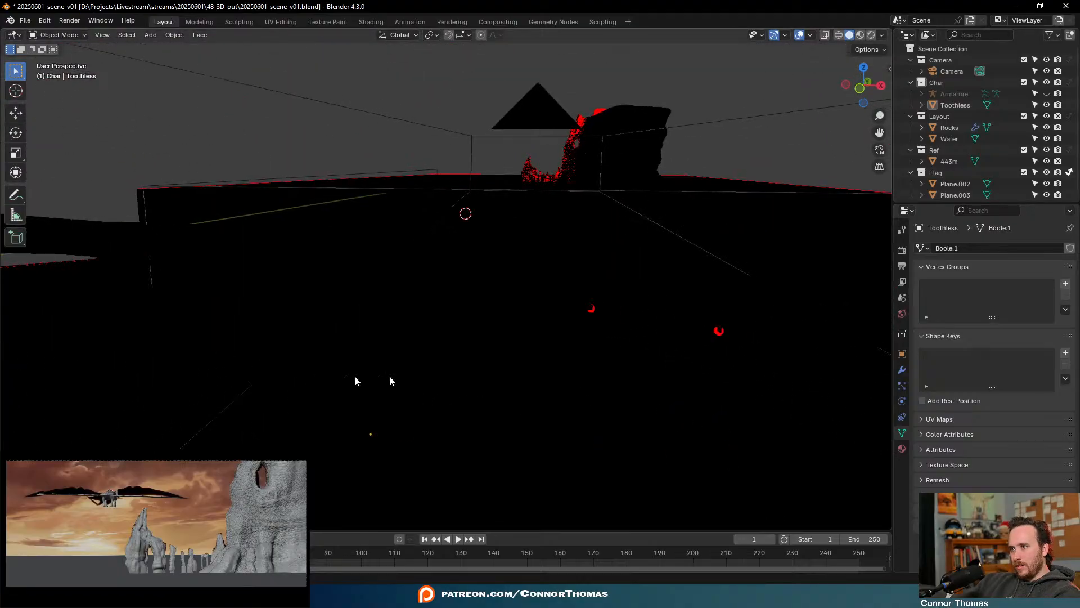
shift+middle_drag(678, 374, 464, 347)
scroll(464, 346, up, 3)
scroll(587, 429, down, 1)
shift+middle_drag(586, 429, 622, 313)
click(691, 323)
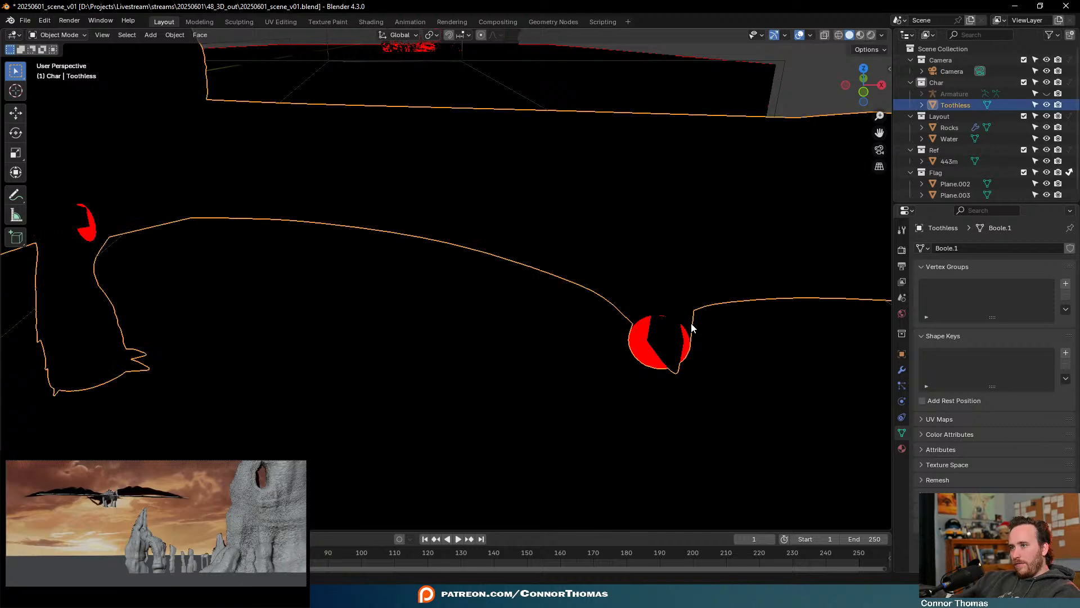
key(Tab)
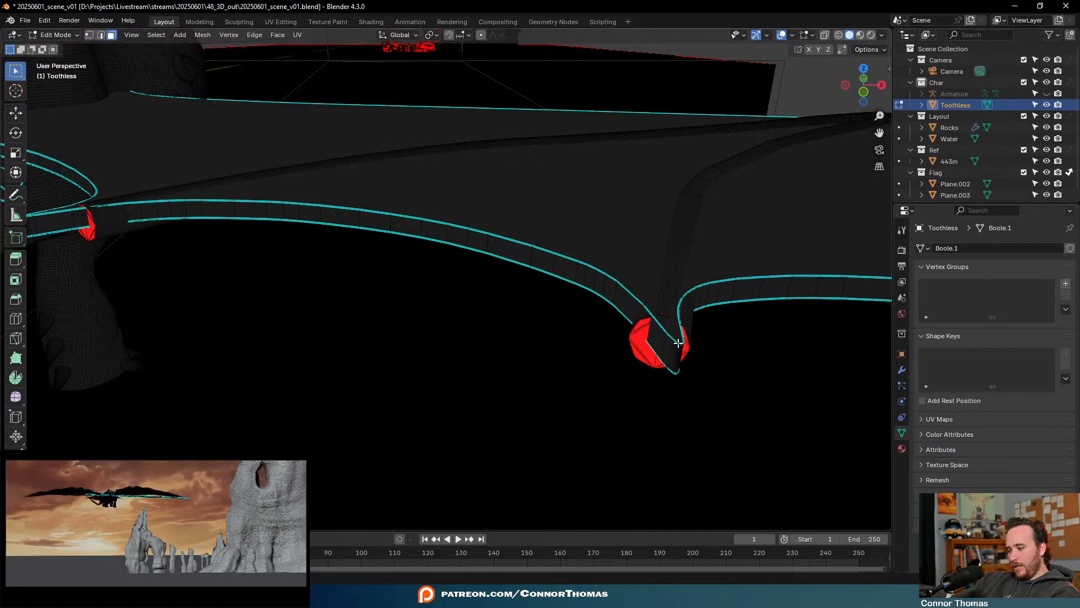
click(679, 344)
key(ctrl+l)
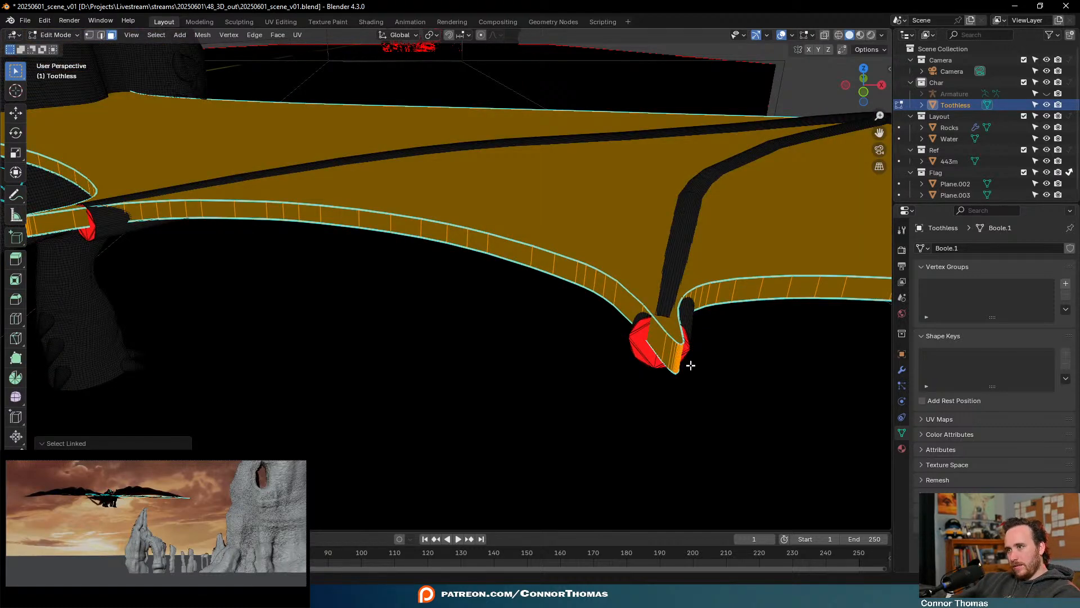
key(h)
In wireframe display, box-select only the end cap faces of the opposite wing's outer exposed finger
mouse_move(724, 450)
middle_down()
mouse_move(644, 270)
mouse_move(609, 251)
mouse_move(598, 275)
mouse_move(637, 291)
mouse_move(655, 364)
middle_up()
key(z)
key(a)
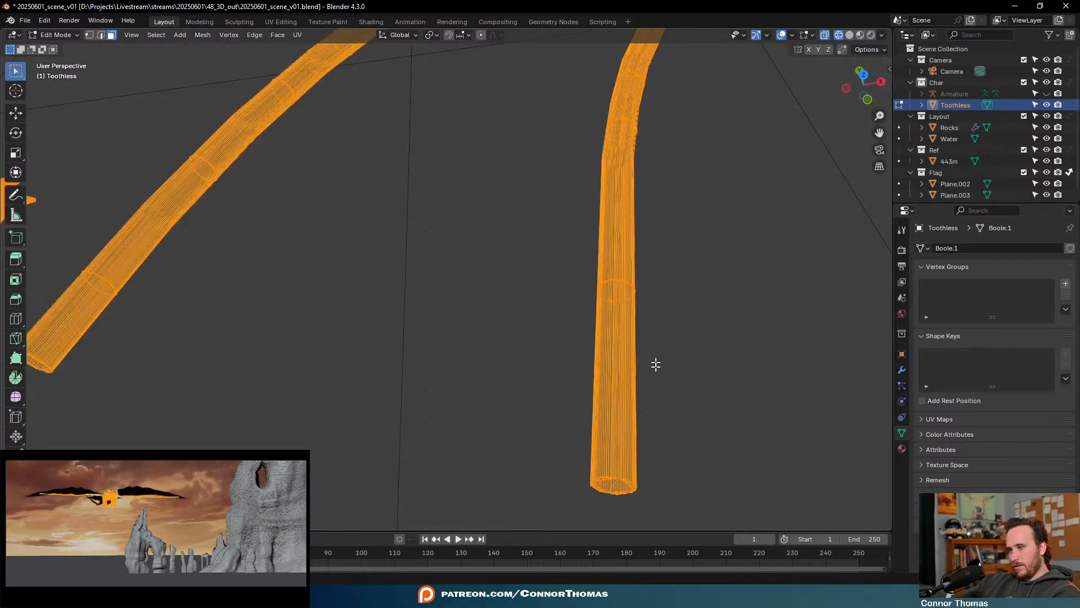
drag(527, 424, 696, 523)
Flip the normals of that finger's cap, then return to Object Mode in solid display with everything deselected
key(q)
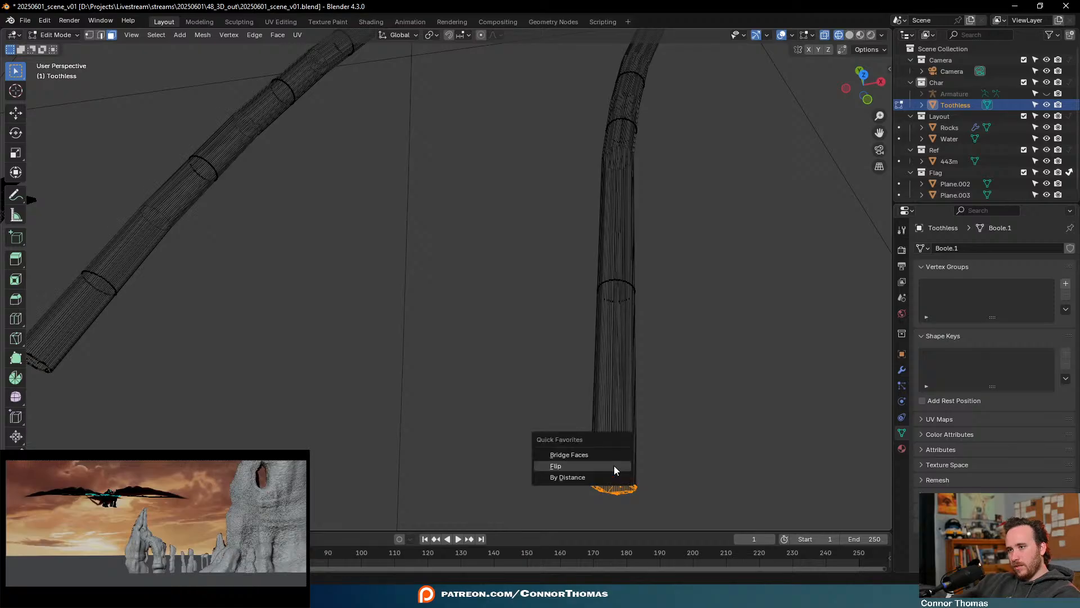
key(Escape)
key(Tab)
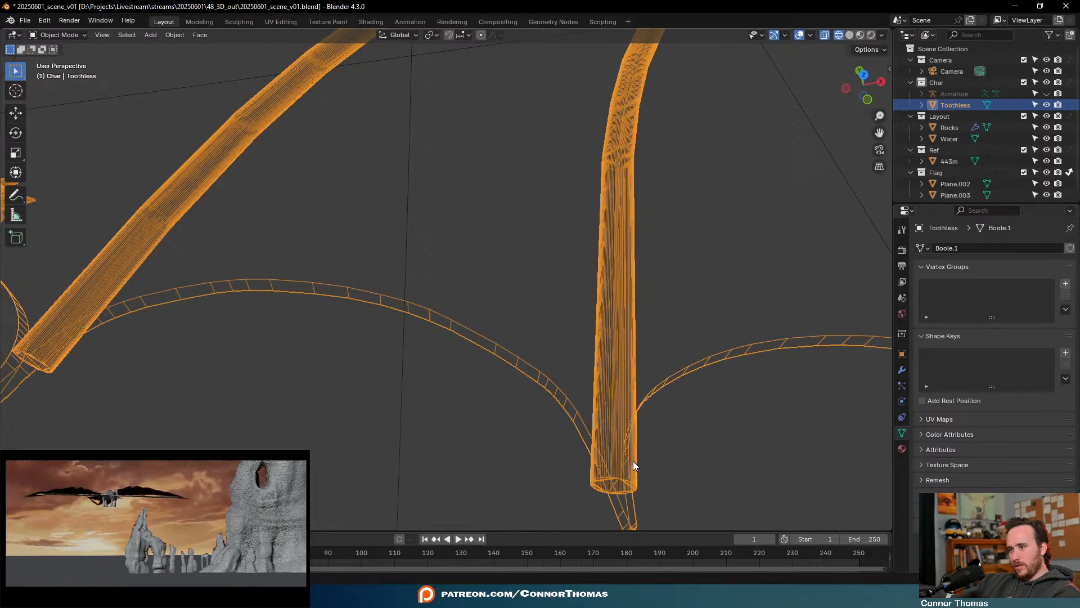
key(alt+a)
key(z)
click(820, 460)
Enter Edit Mode on the Toothless mesh and box-select only the end cap faces of the wing's next exposed finger in wireframe
mouse_move(489, 425)
middle_down()
mouse_move(522, 406)
mouse_move(535, 373)
mouse_move(574, 384)
mouse_move(495, 379)
middle_up()
key(Tab)
key(z)
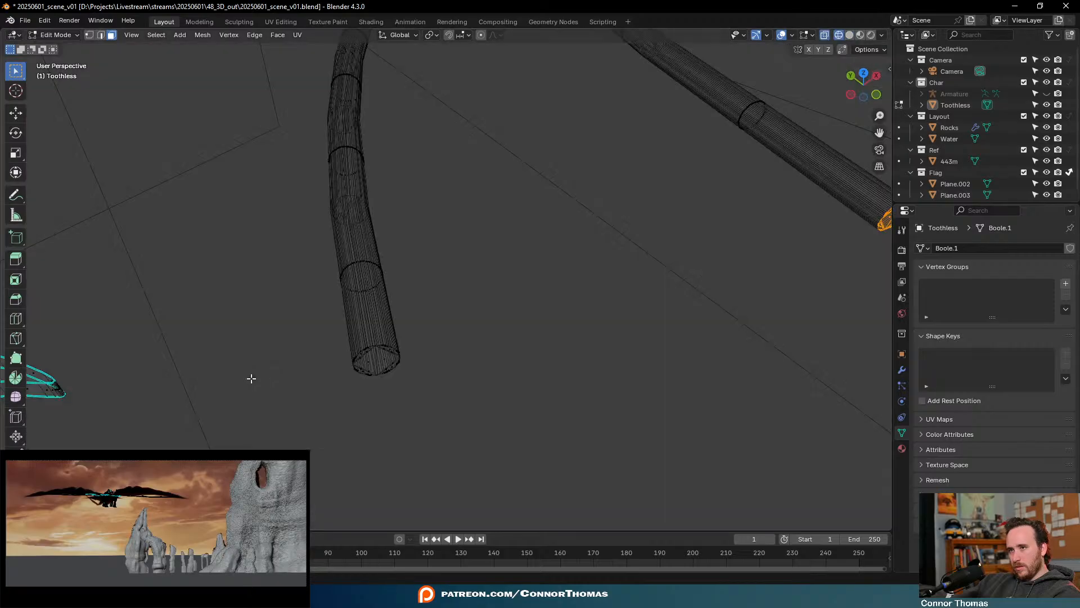
middle_drag(389, 370, 519, 338)
key(b)
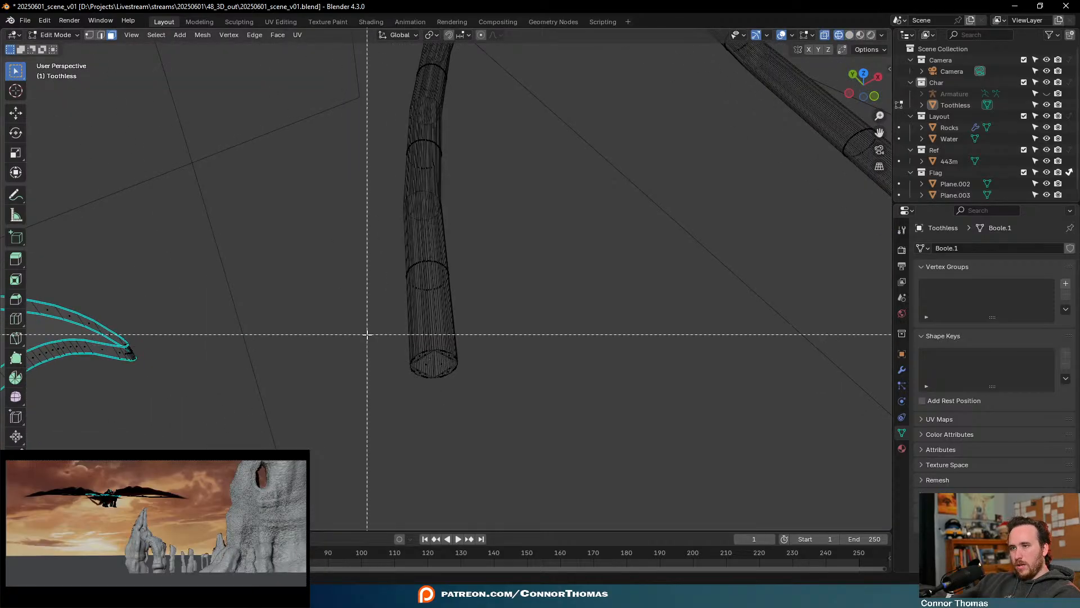
drag(368, 334, 547, 437)
Flip the normals of the selected finger cap, then return to Object Mode in solid display with everything deselected
key(q)
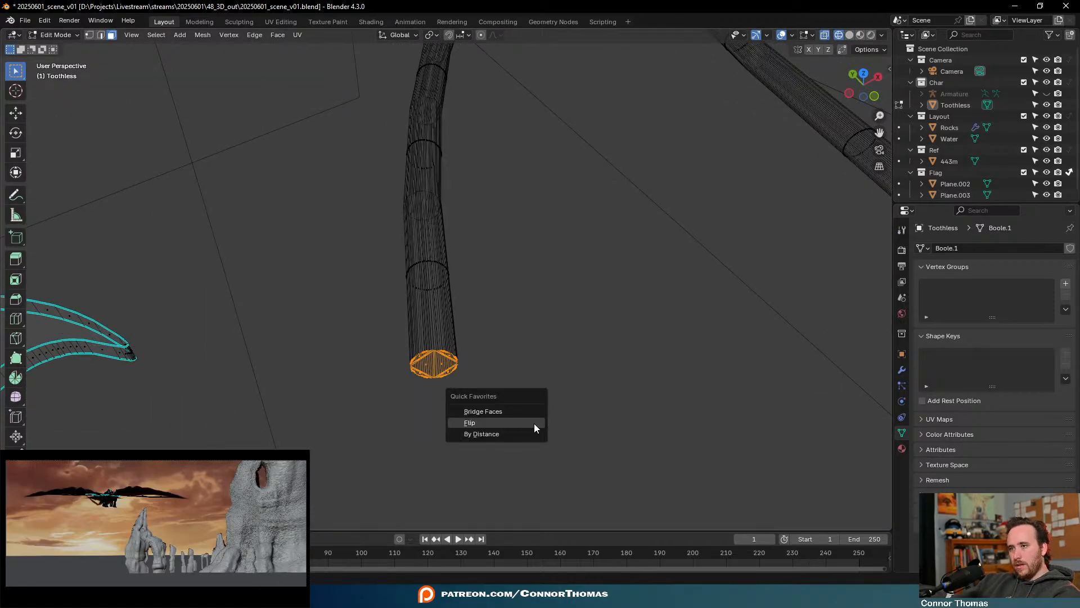
click(527, 422)
key(Tab)
key(alt+a)
key(z)
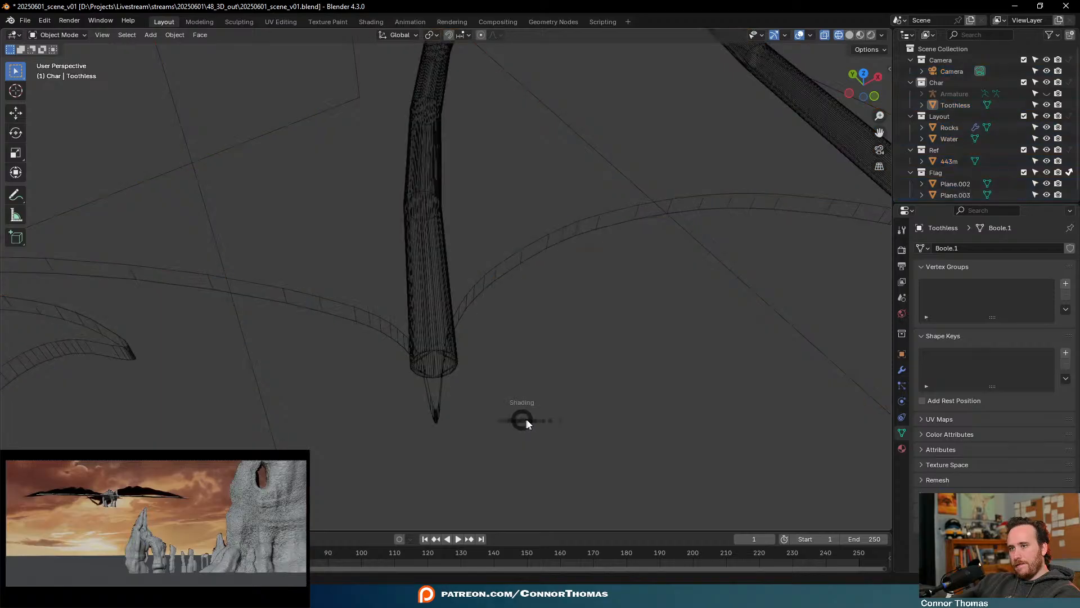
click(576, 422)
Enter Edit Mode on the Toothless mesh and, in wireframe display, box-select only the cap faces of the finger still showing red
scroll(568, 426, down, 4)
middle_drag(608, 350, 566, 302)
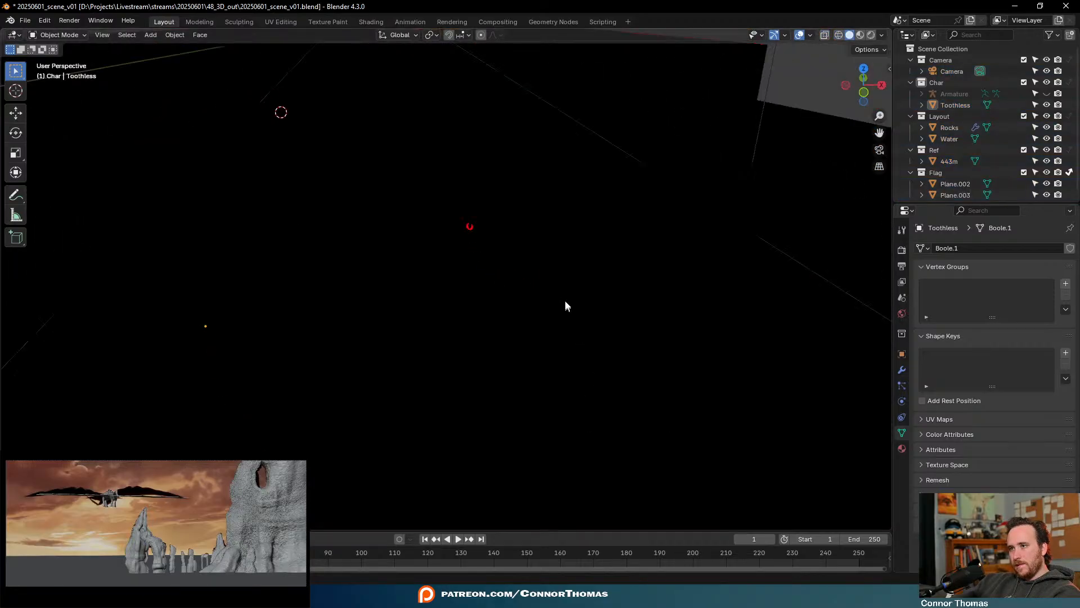
scroll(565, 300, up, 7)
shift+middle_drag(557, 147, 597, 328)
scroll(598, 328, up, 2)
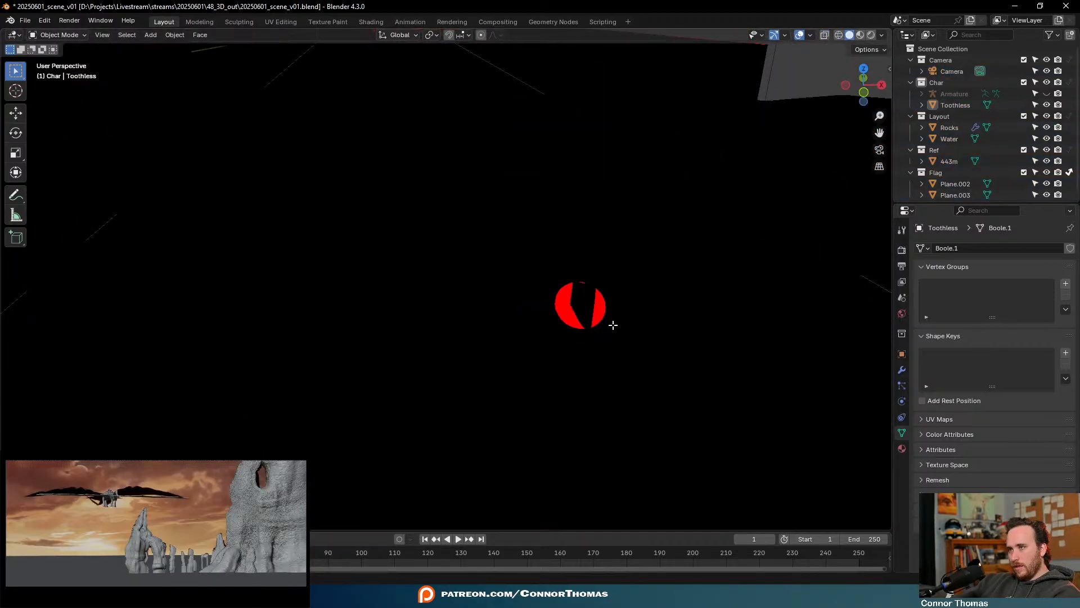
key(Tab)
key(alt+a)
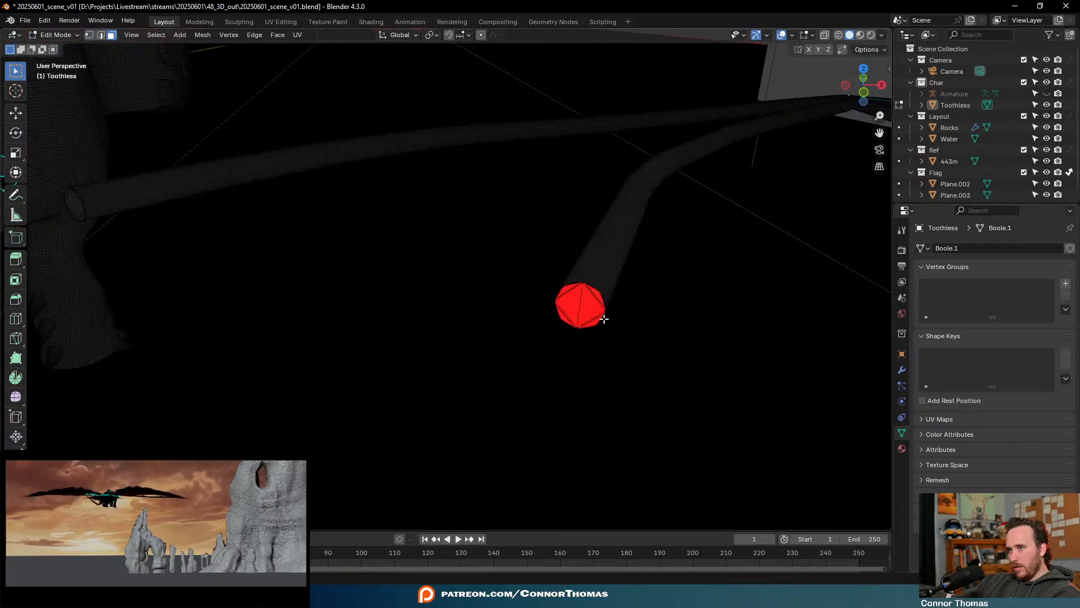
key(z)
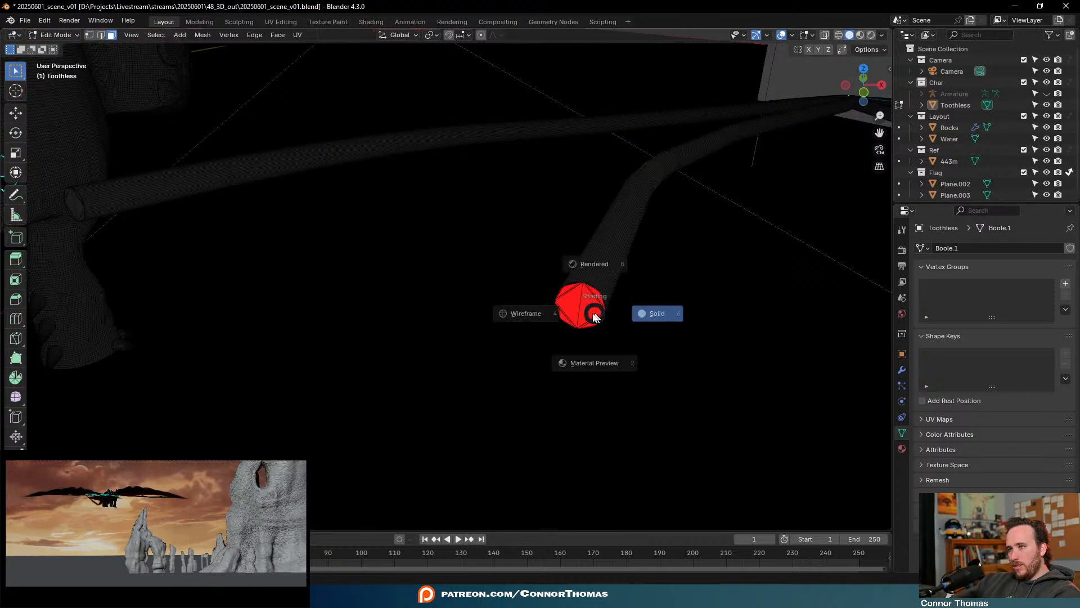
click(524, 288)
mouse_move(569, 284)
middle_down()
mouse_move(577, 303)
mouse_move(687, 313)
mouse_move(707, 294)
middle_up()
key(b)
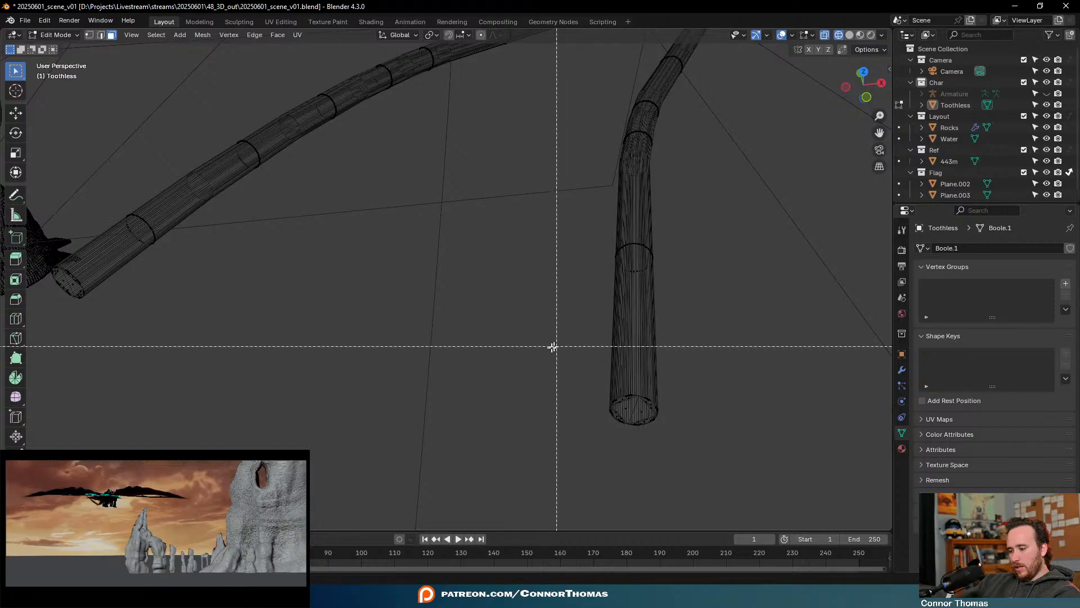
drag(527, 355, 756, 467)
Flip the normals of this remaining red finger cap, return to Object Mode in solid display, and deselect everything
key(q)
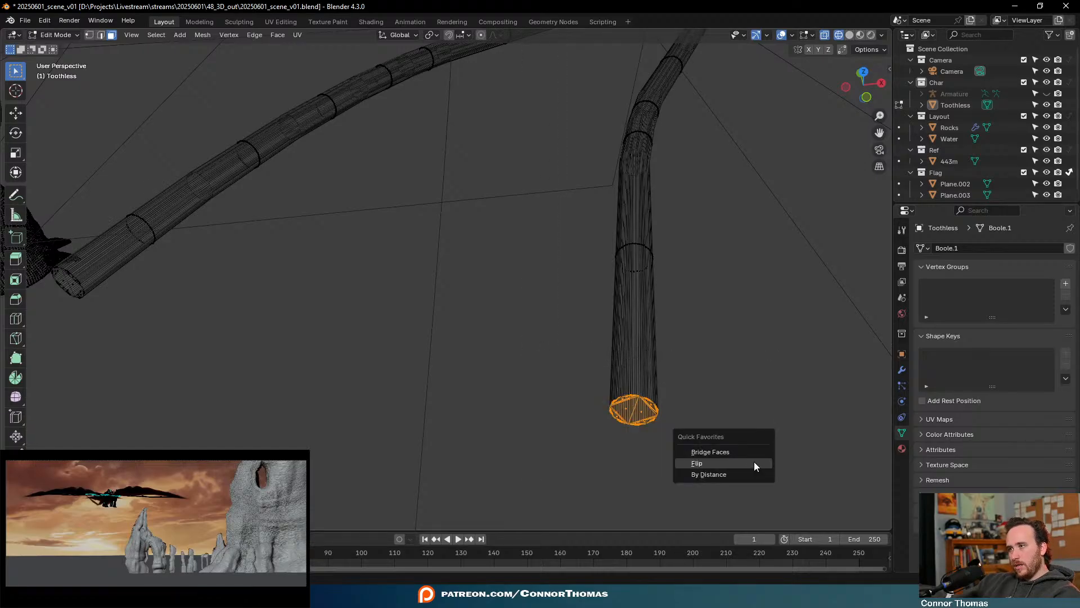
click(748, 459)
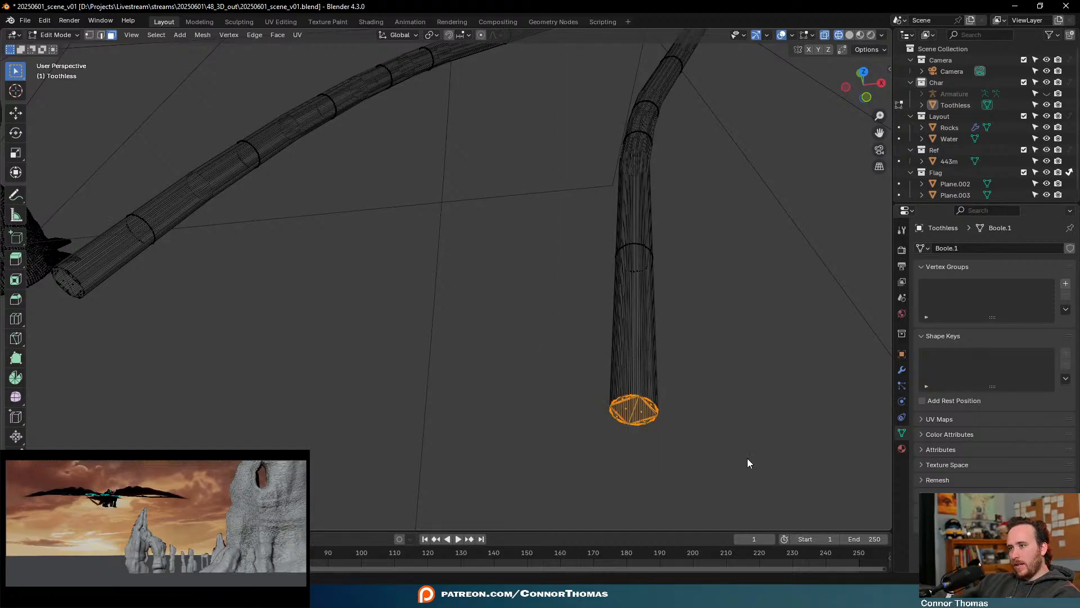
key(Tab)
key(shift+z)
key(a)
key(a)
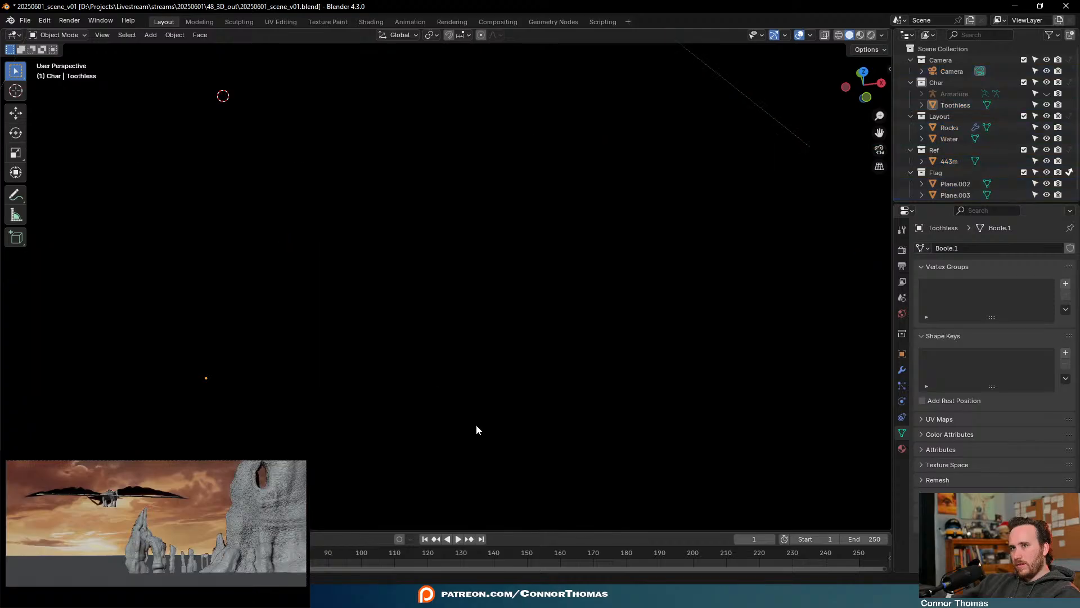
Select the Toothless mesh, enter Edit Mode, and frame one of the red faces on the raised foot's sole
middle_drag(476, 430, 557, 398)
scroll(584, 249, up, 4)
scroll(558, 394, up, 2)
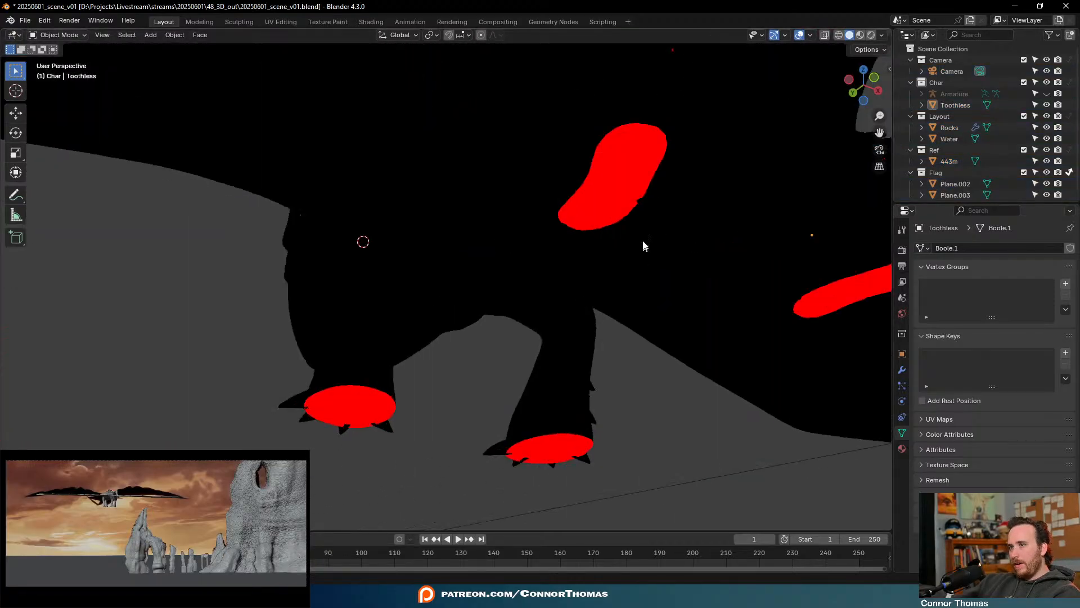
shift+middle_drag(642, 241, 574, 346)
click(504, 285)
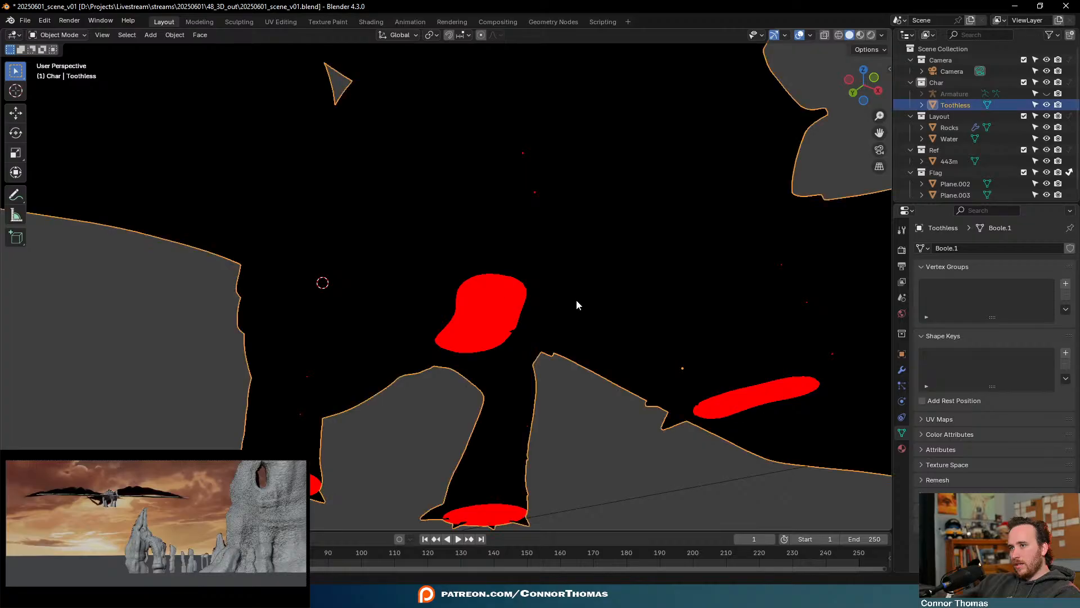
mouse_move(576, 303)
middle_down()
mouse_move(564, 318)
mouse_move(579, 287)
middle_up()
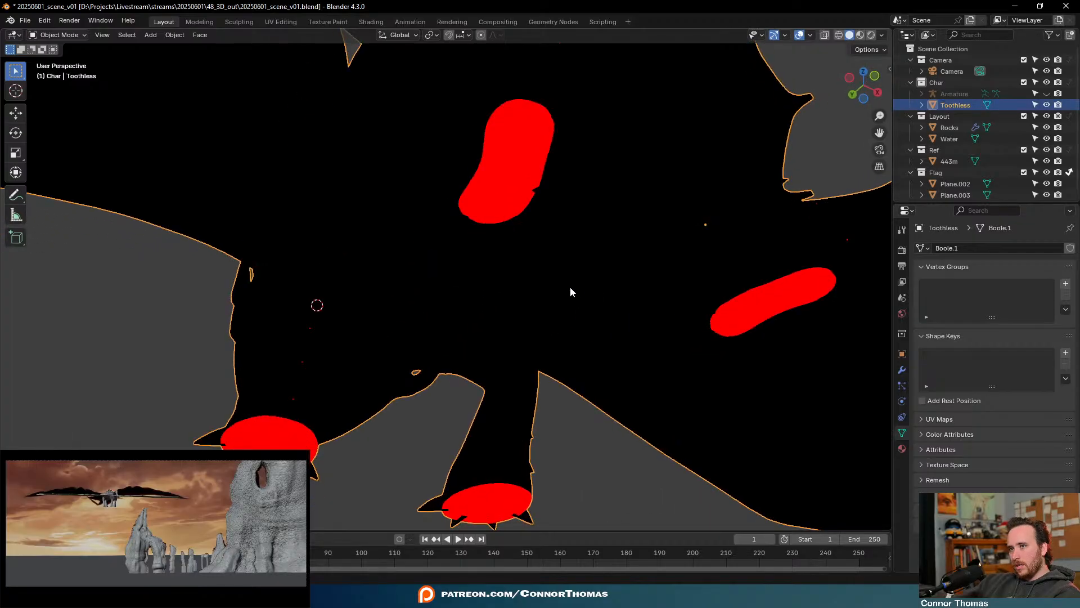
key(Tab)
click(513, 156)
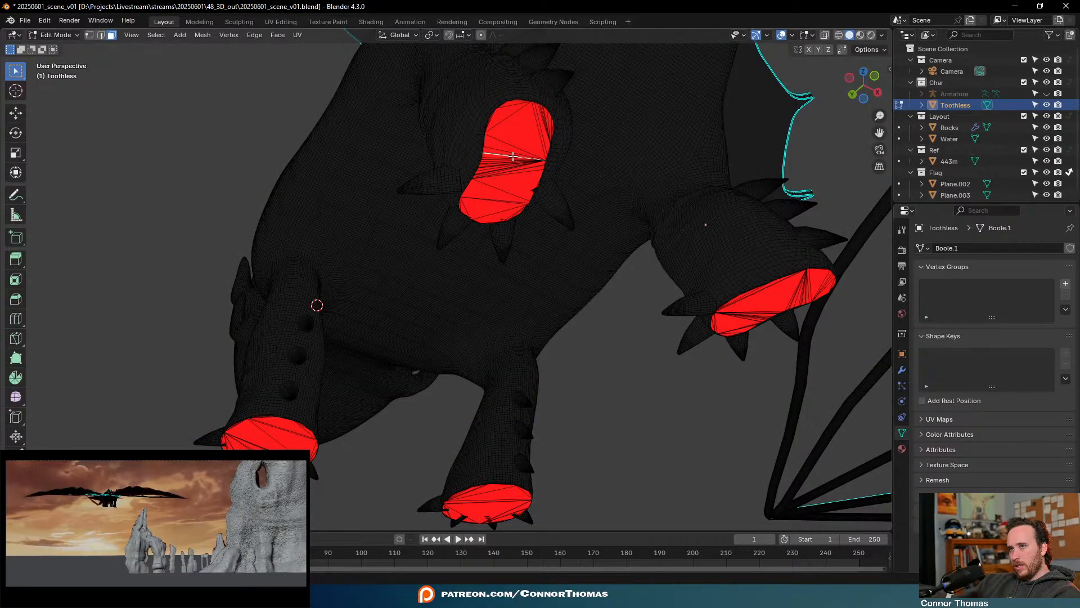
key(KP_Decimal)
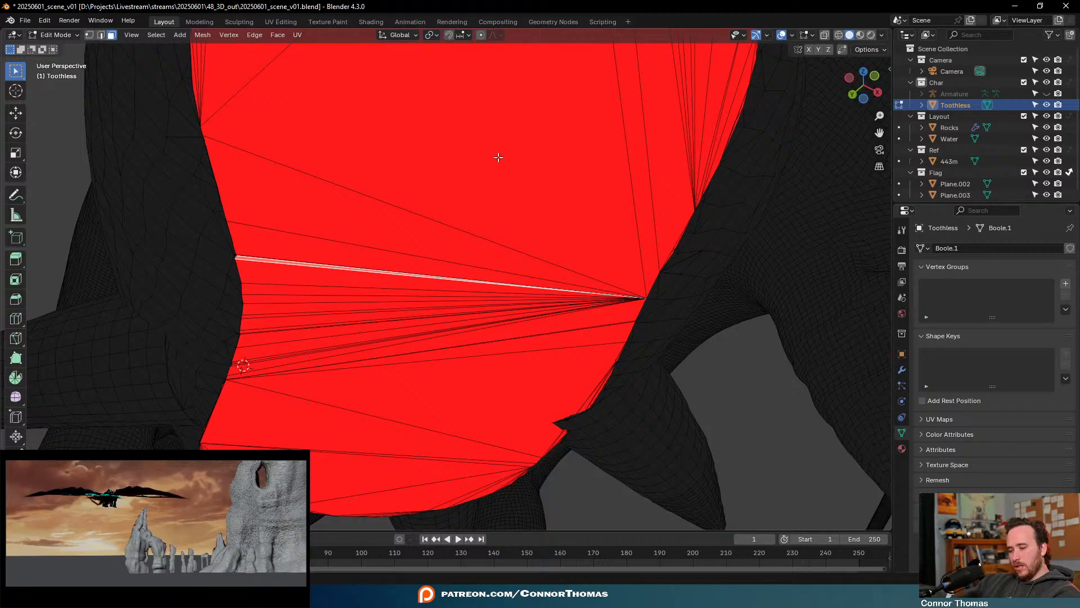
Switch to vertex selection and wireframe display, examine the foot's sole from the side, and clear the selection
scroll(496, 157, down, 4)
middle_drag(519, 146, 393, 213)
scroll(513, 157, down, 4)
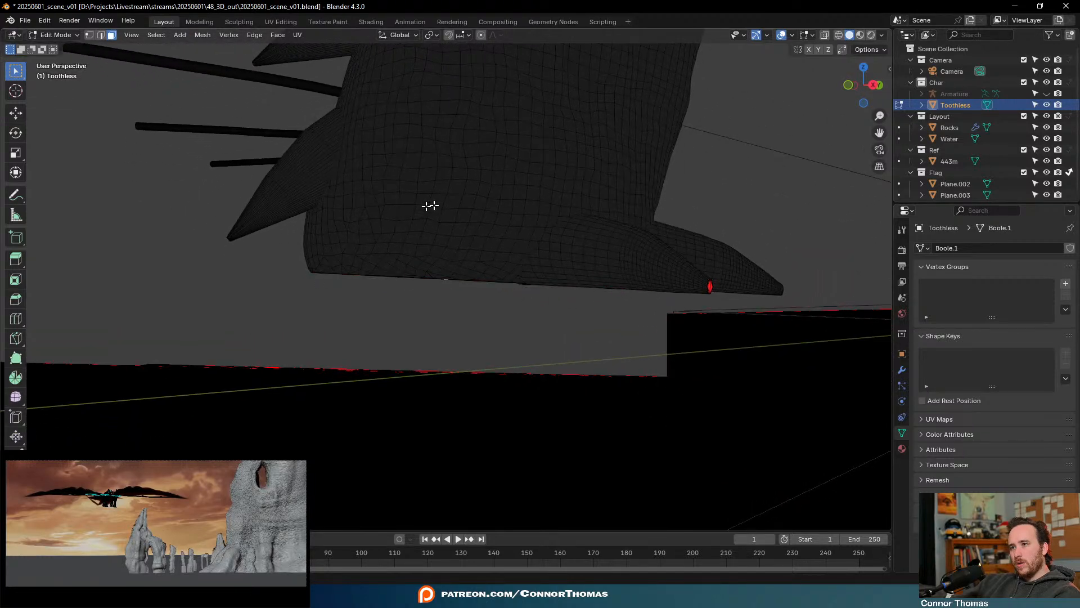
scroll(510, 304, up, 5)
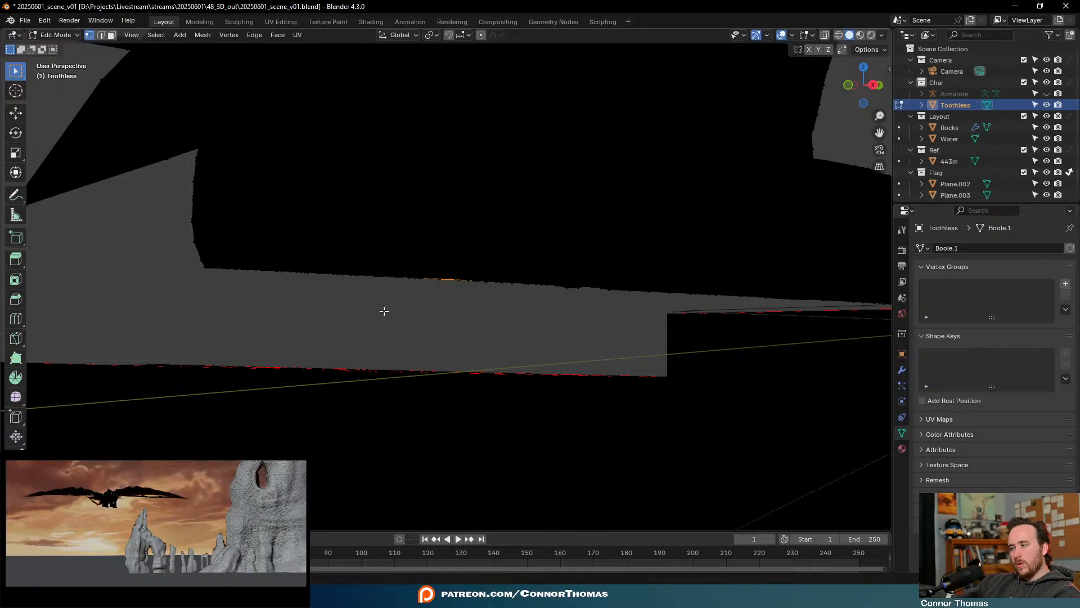
key(KP_1)
key(KP_3)
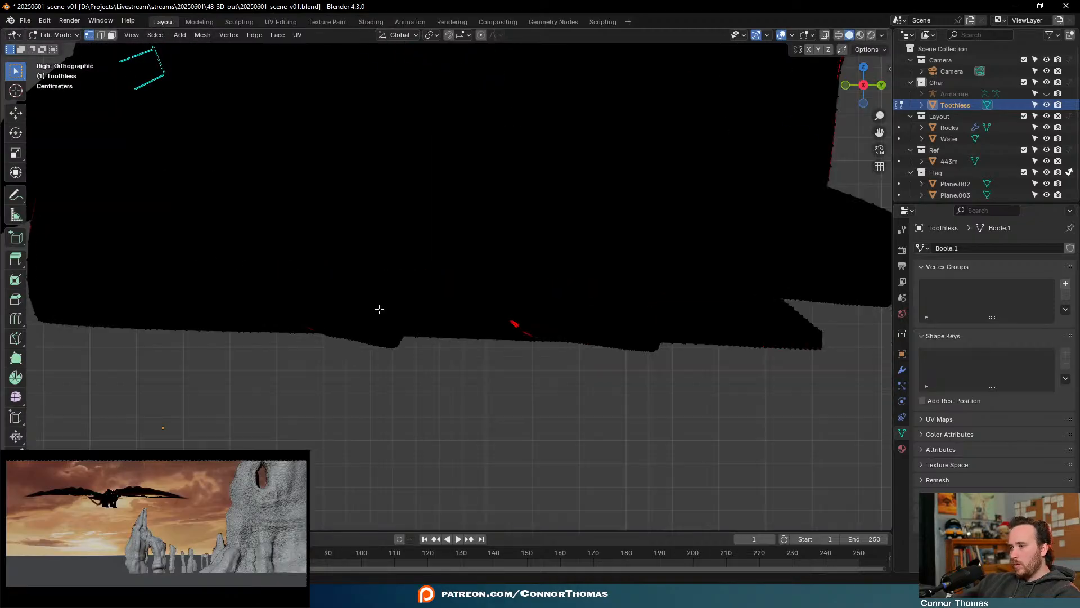
key(shift+z)
scroll(360, 343, down, 3)
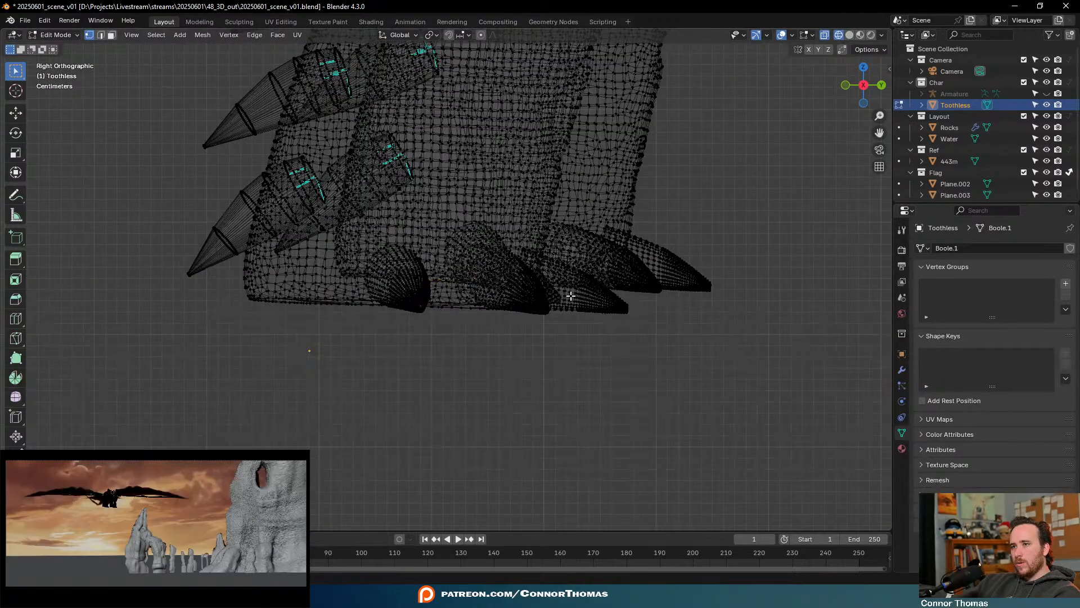
middle_drag(576, 297, 740, 302)
key(a)
key(a)
middle_drag(630, 278, 598, 277)
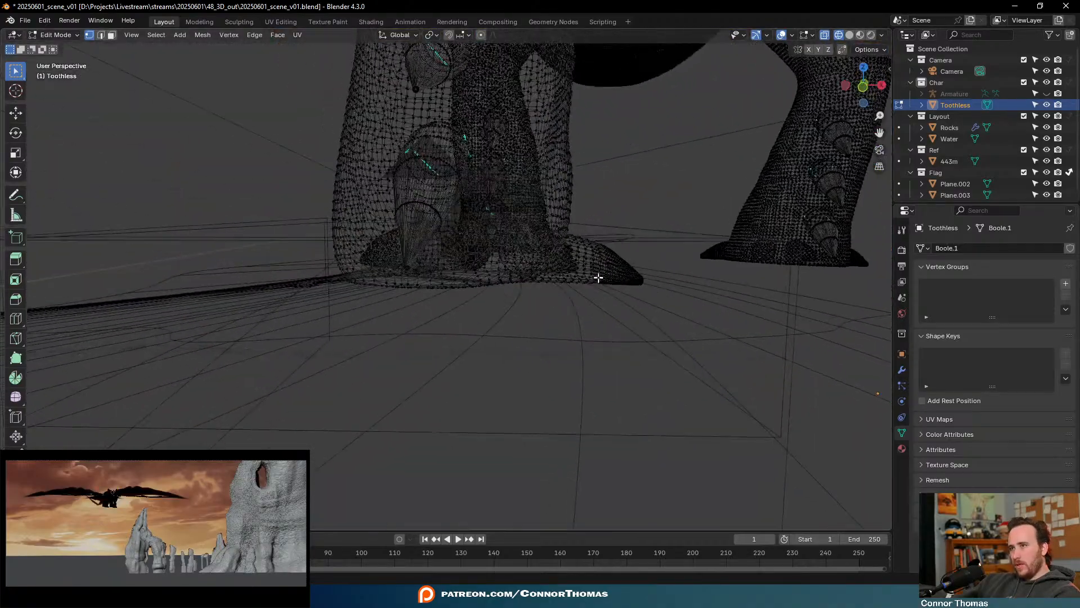
key(l)
middle_drag(673, 272, 704, 289)
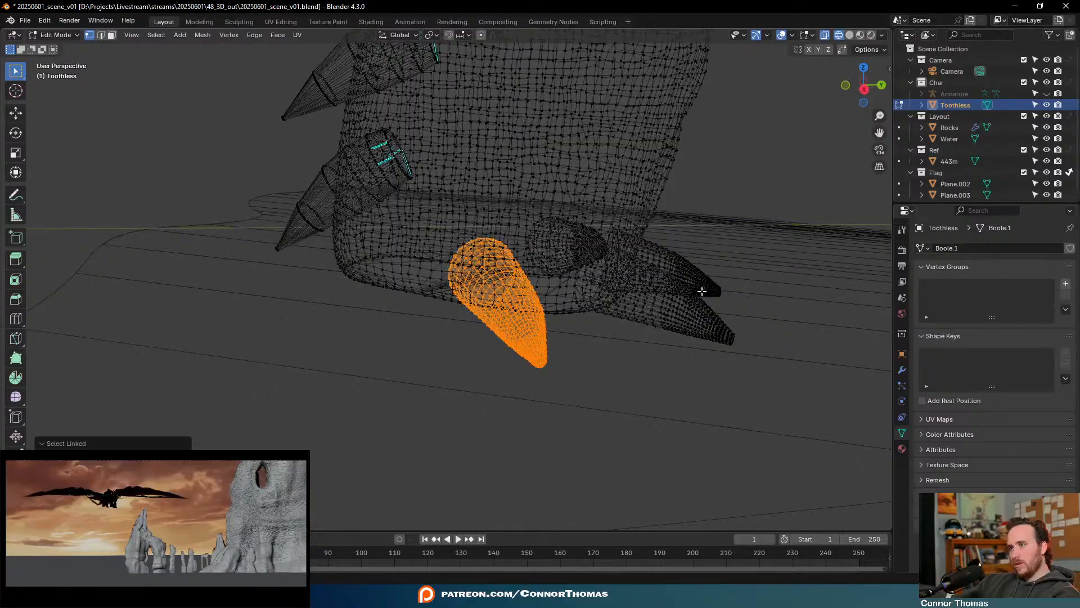
key(l)
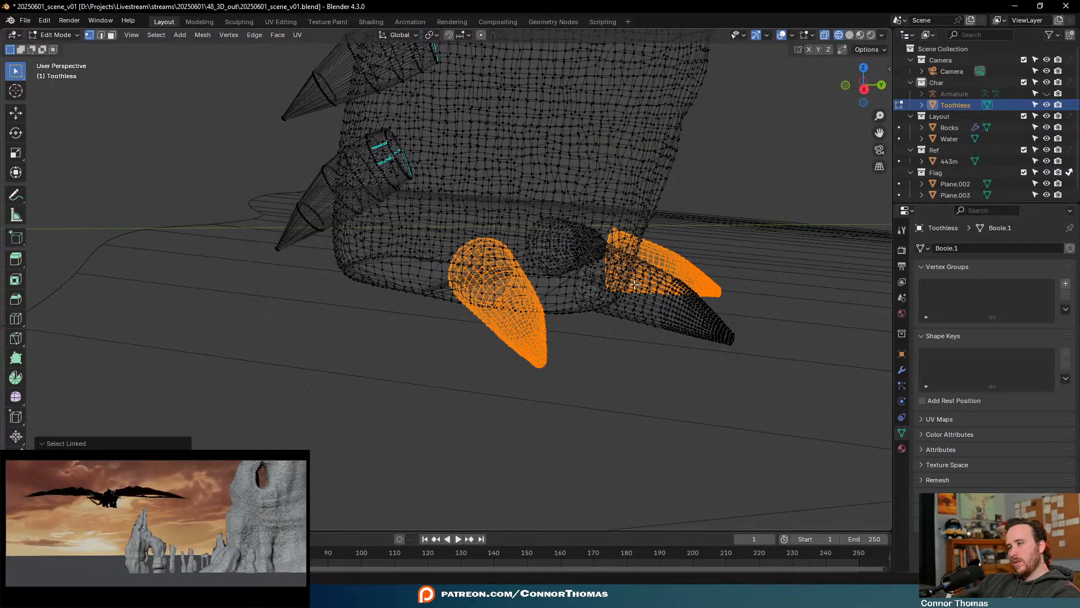
key(a)
key(a)
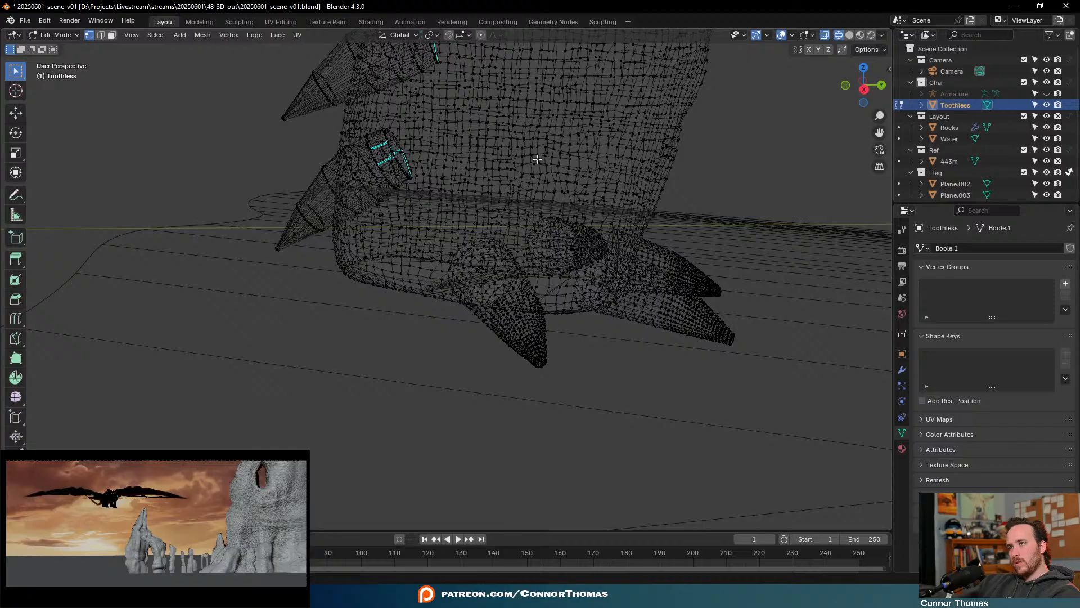
Isolate the linked body mesh by hiding all other geometry, then return to solid display with nothing selected
key(l)
key(ctrl+i)
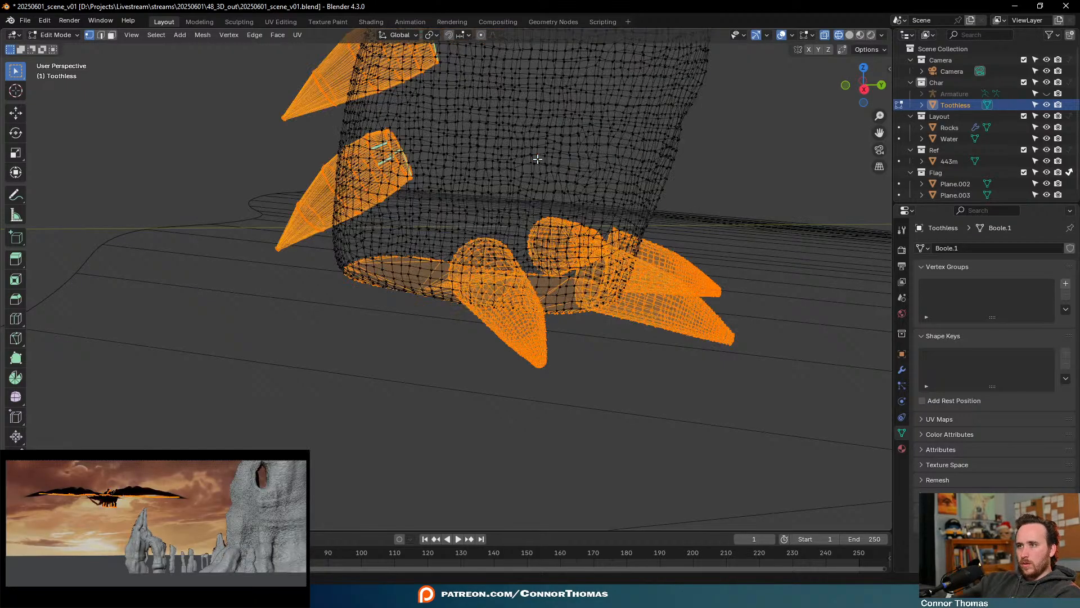
key(h)
mouse_move(574, 225)
middle_down()
mouse_move(574, 202)
mouse_move(632, 200)
mouse_move(673, 146)
mouse_move(560, 212)
mouse_move(756, 279)
mouse_move(832, 278)
mouse_move(619, 294)
middle_up()
key(shift+z)
key(a)
key(alt+a)
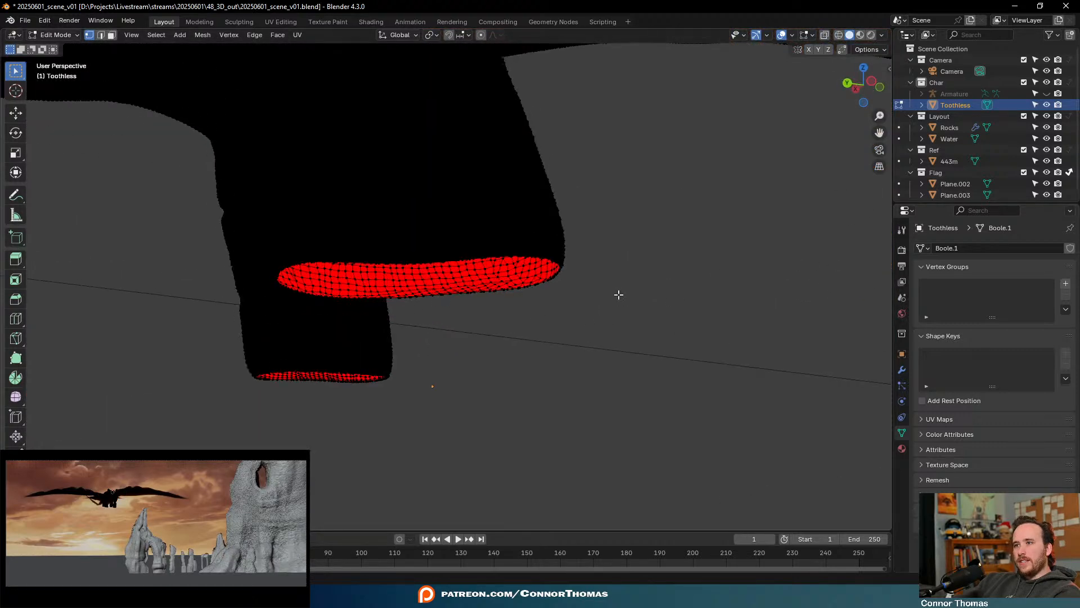
Try to select the boundary loop around the open sole of the foot in solid display
scroll(659, 240, up, 3)
click(667, 227)
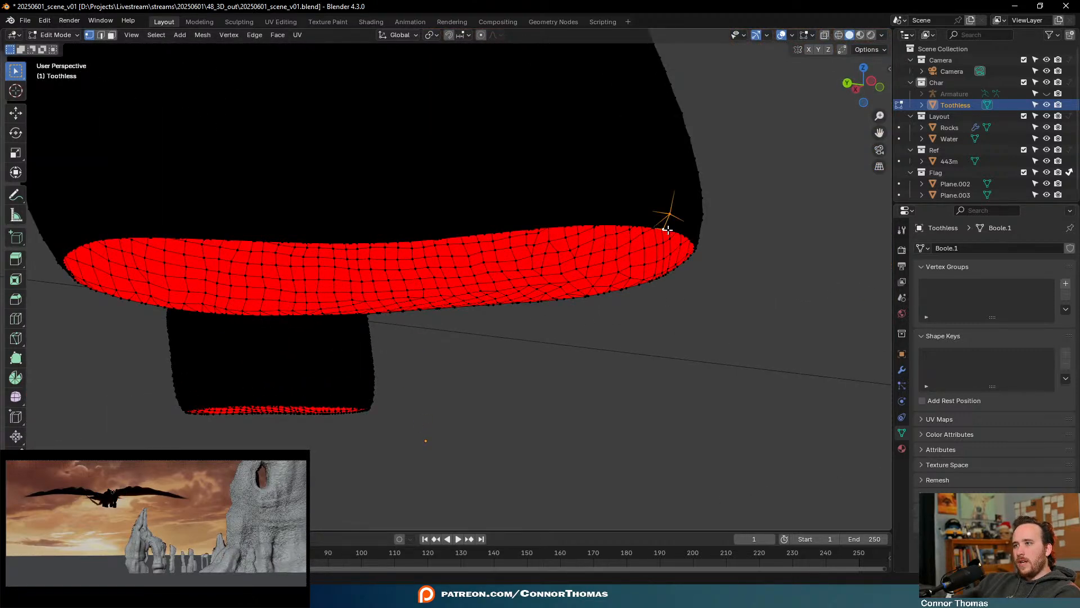
alt+click(680, 237)
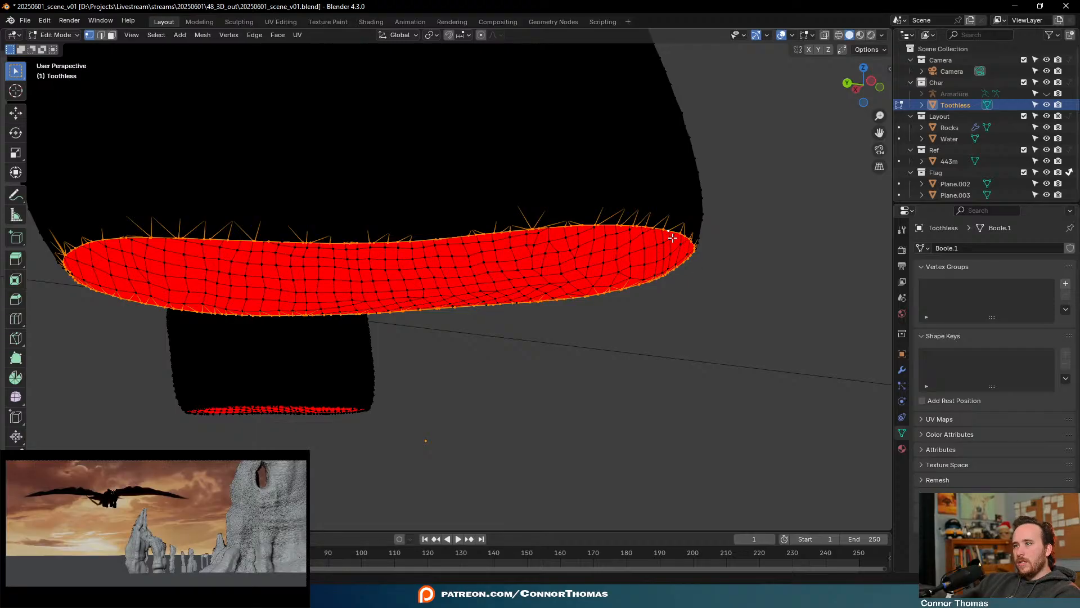
click(701, 323)
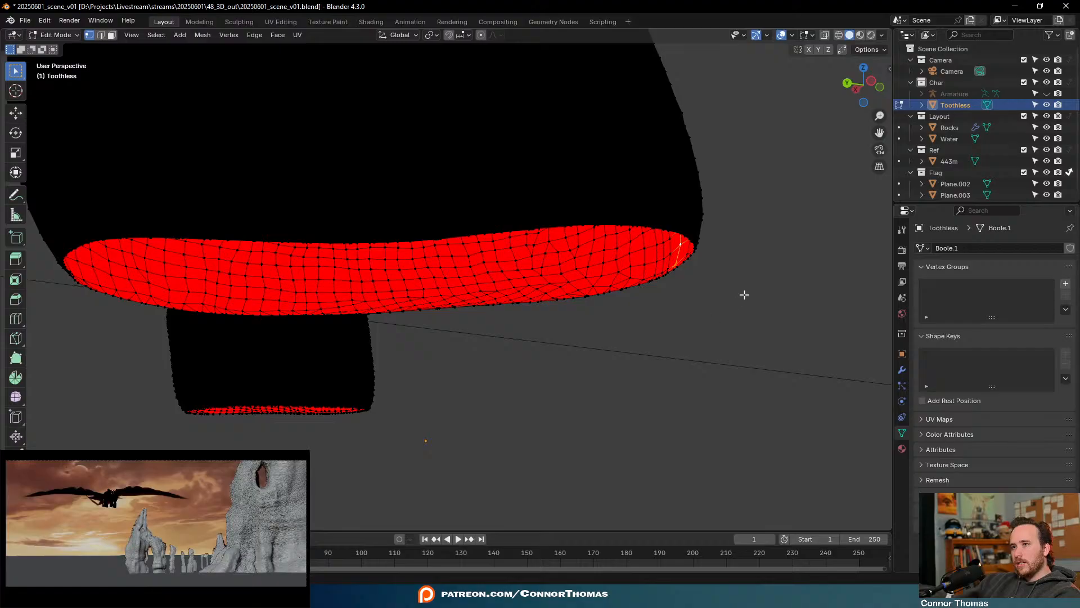
middle_drag(744, 295, 733, 290)
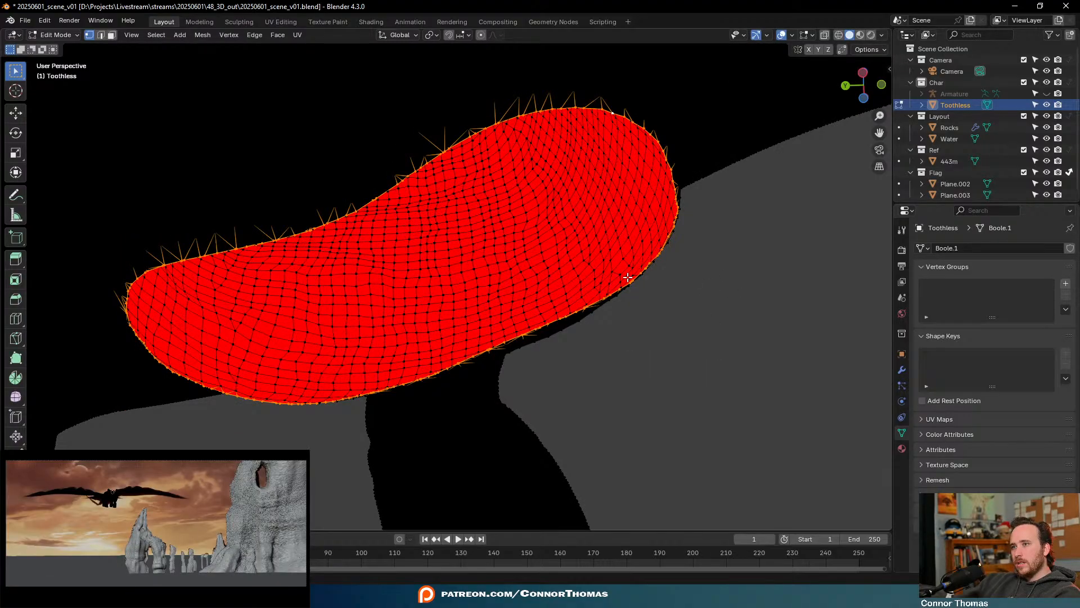
middle_drag(628, 277, 680, 342)
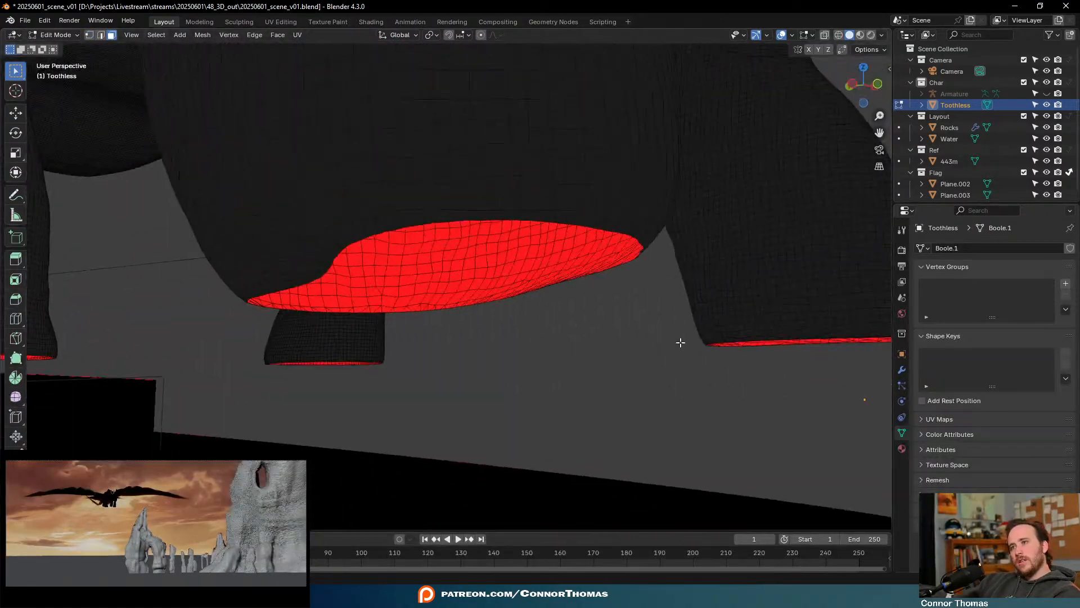
In vertex selection and wireframe display, select the full boundary loop around the foot's open sole
key(1)
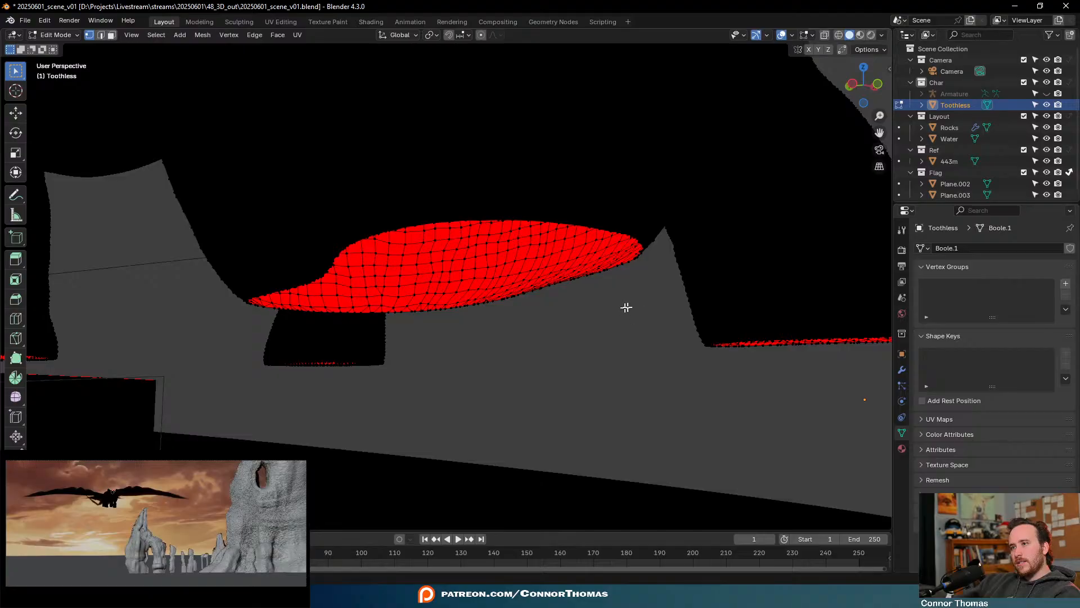
middle_drag(626, 306, 628, 286)
middle_drag(626, 249, 705, 270)
key(shift+z)
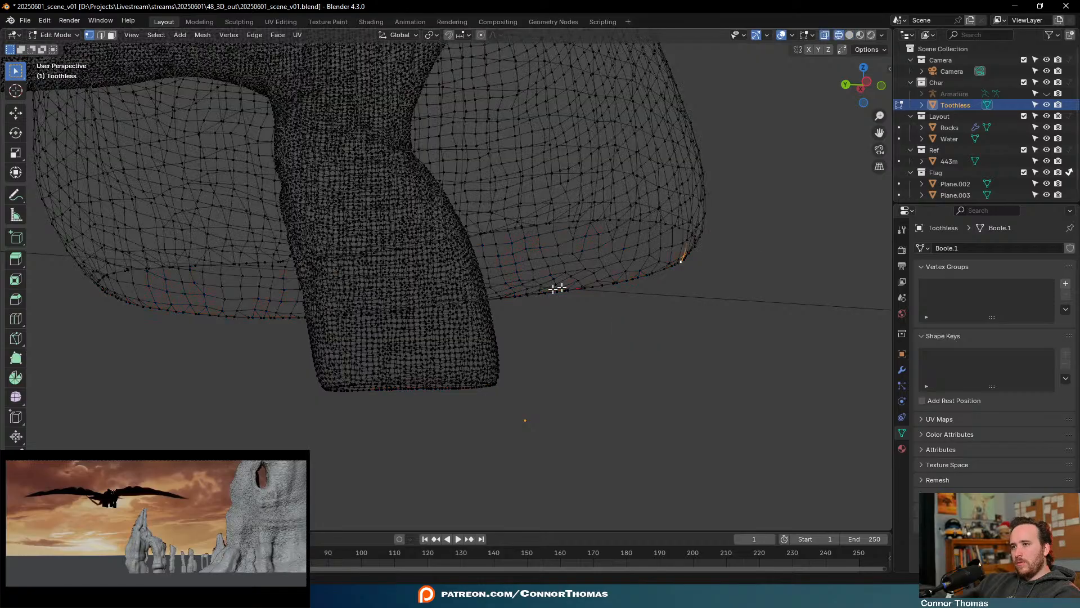
mouse_move(555, 287)
middle_down()
mouse_move(617, 287)
mouse_move(670, 259)
mouse_move(668, 245)
middle_up()
alt+click(638, 270)
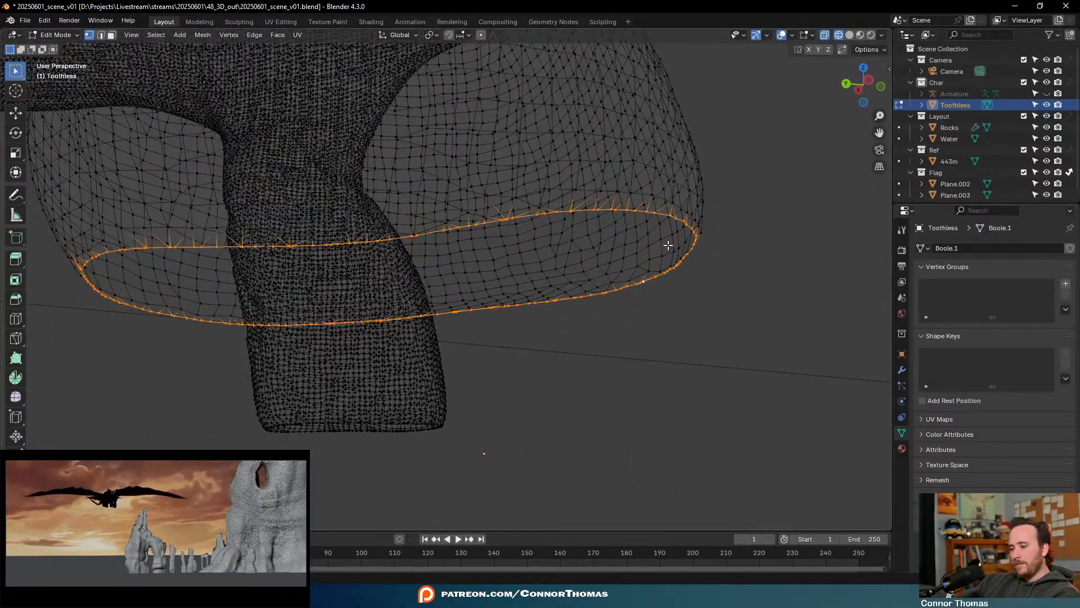
Fill the selected boundary loop of the foot's open sole with a grid of faces and return to solid display
key(shift+a)
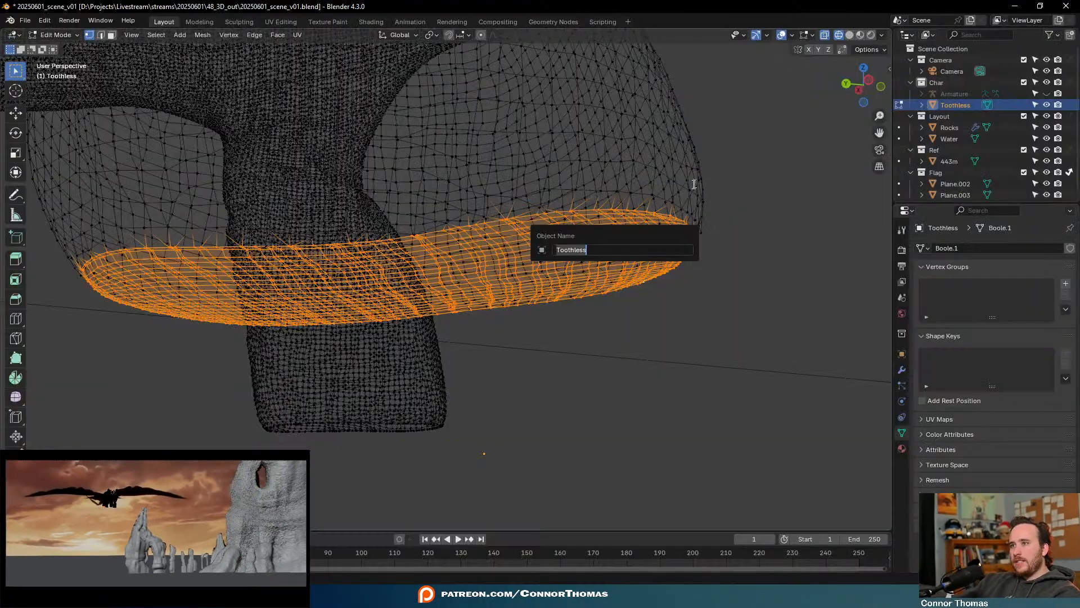
key(Escape)
scroll(703, 201, down, 6)
key(Tab)
middle_drag(629, 246, 565, 214)
key(shift+z)
mouse_move(639, 240)
middle_down()
mouse_move(598, 270)
mouse_move(646, 180)
mouse_move(628, 230)
mouse_move(566, 257)
mouse_move(434, 272)
mouse_move(449, 285)
mouse_move(501, 275)
middle_up()
key(Tab)
Flip the new sole patch's normals, flip them back, and check the foot from below
key(l)
key(q)
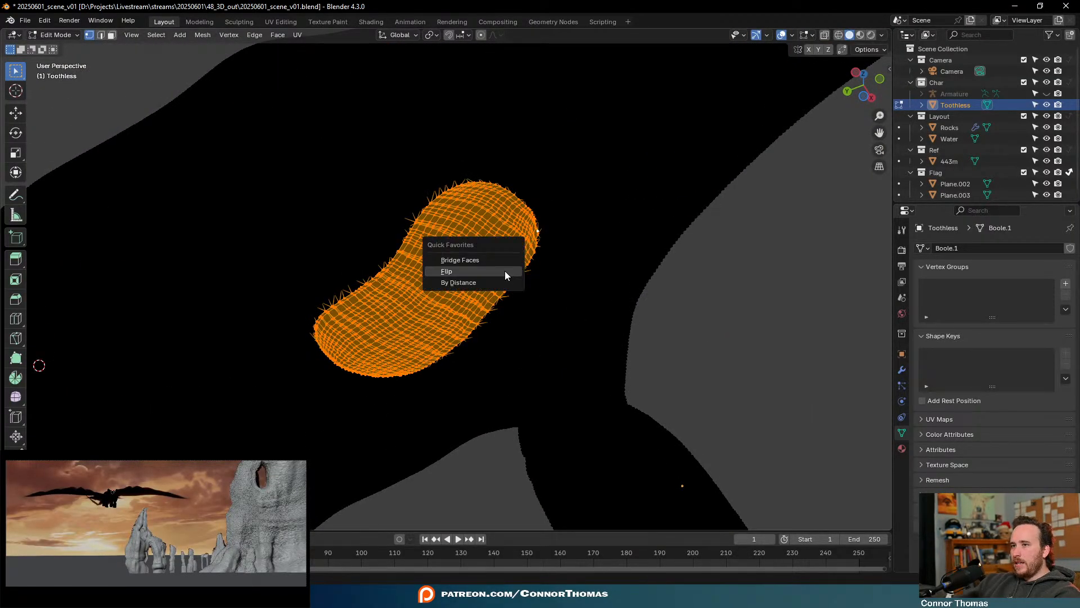
click(505, 272)
key(q)
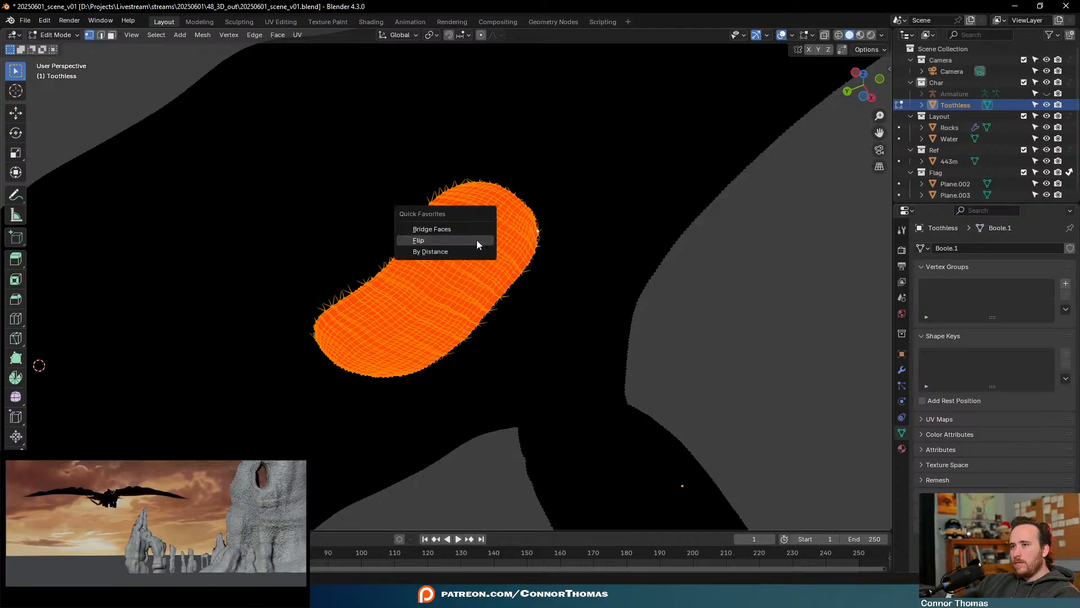
click(477, 240)
key(Tab)
middle_drag(567, 274, 545, 304)
key(Tab)
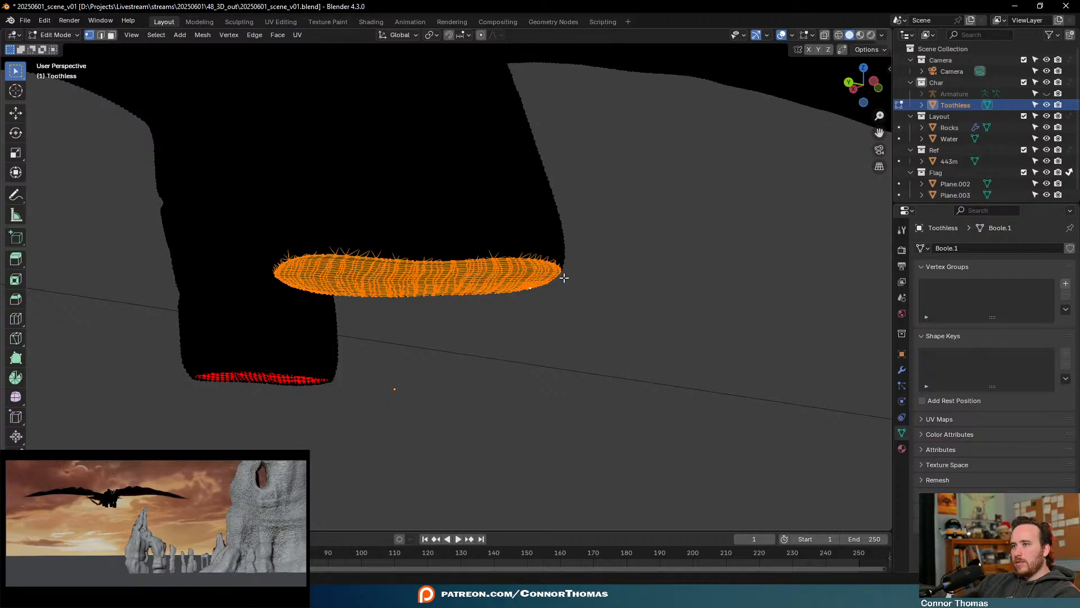
Reveal the hidden geometry, select the entire dragon mesh, flip its normals, and return to Object Mode
key(alt+h)
key(a)
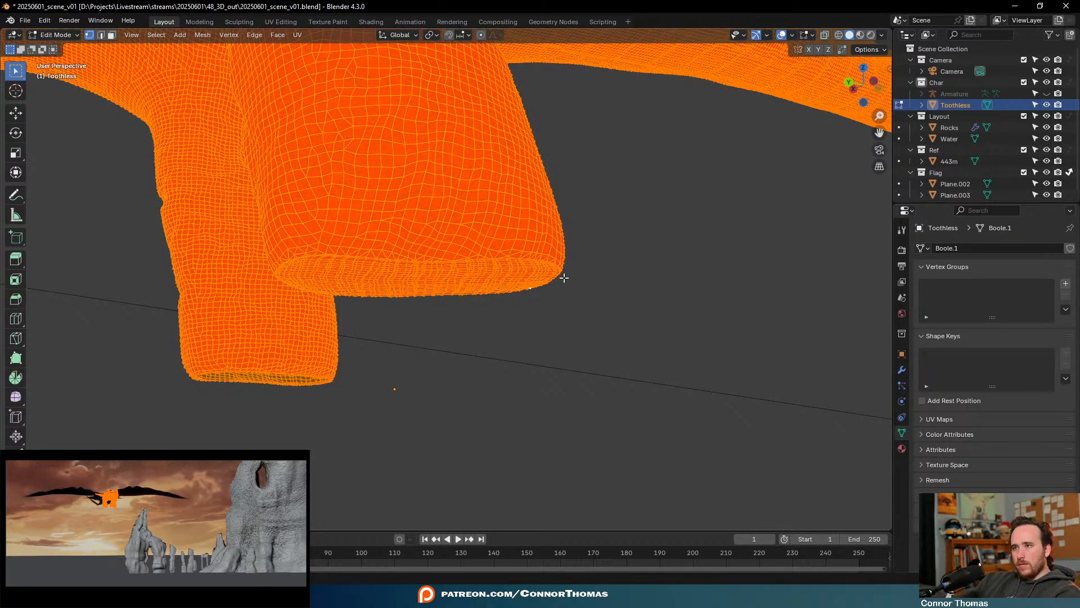
key(p)
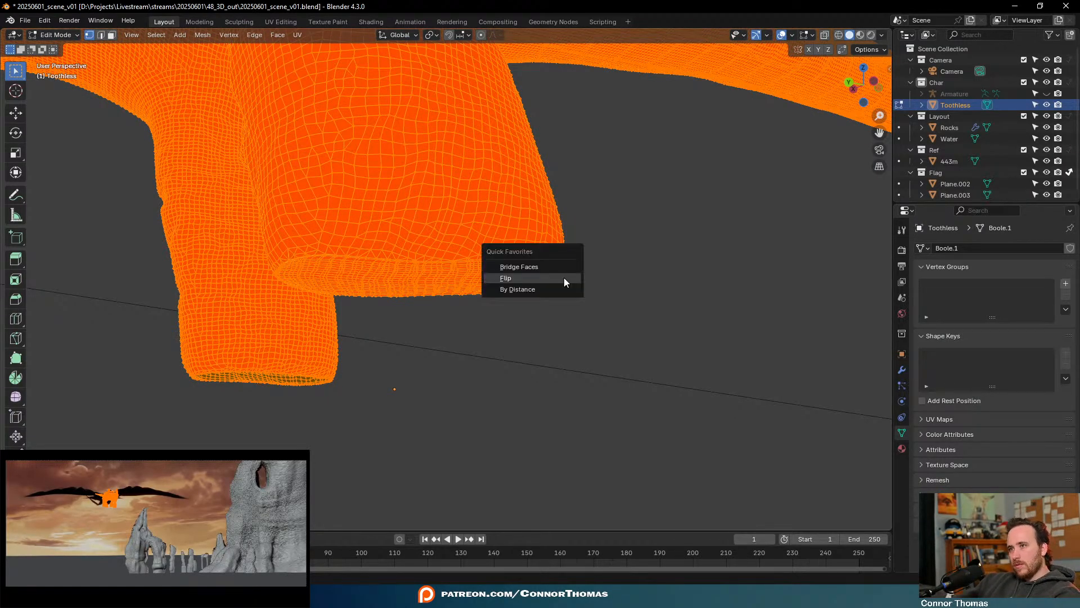
click(568, 282)
key(Tab)
Select all scene objects, enter Edit Mode on them, and clear the vertex selection near the next foot
key(a)
scroll(613, 230, down, 5)
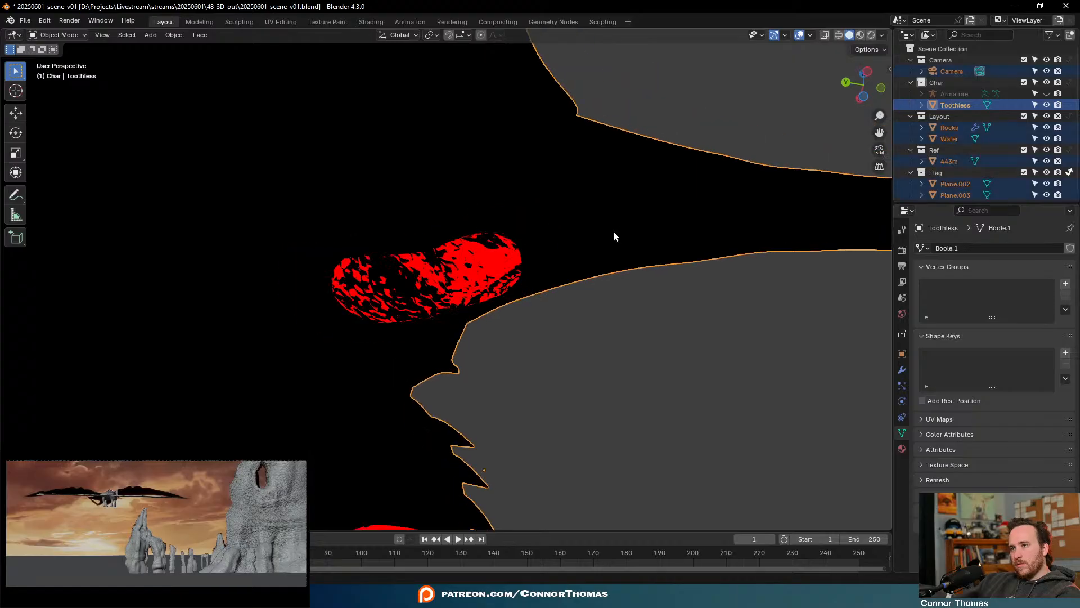
middle_drag(606, 232, 530, 320)
scroll(529, 320, up, 6)
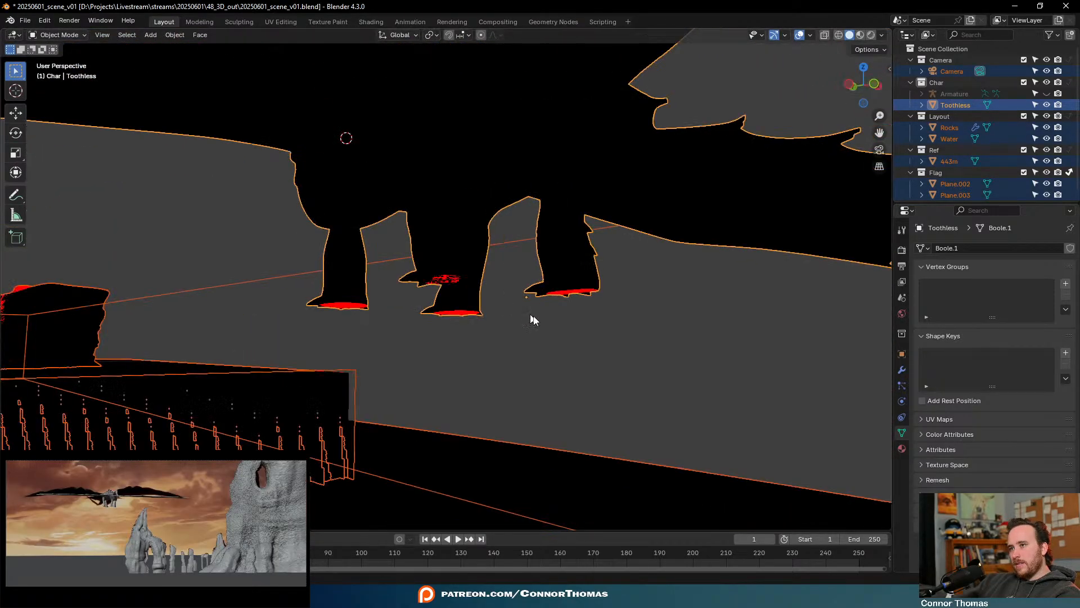
key(Tab)
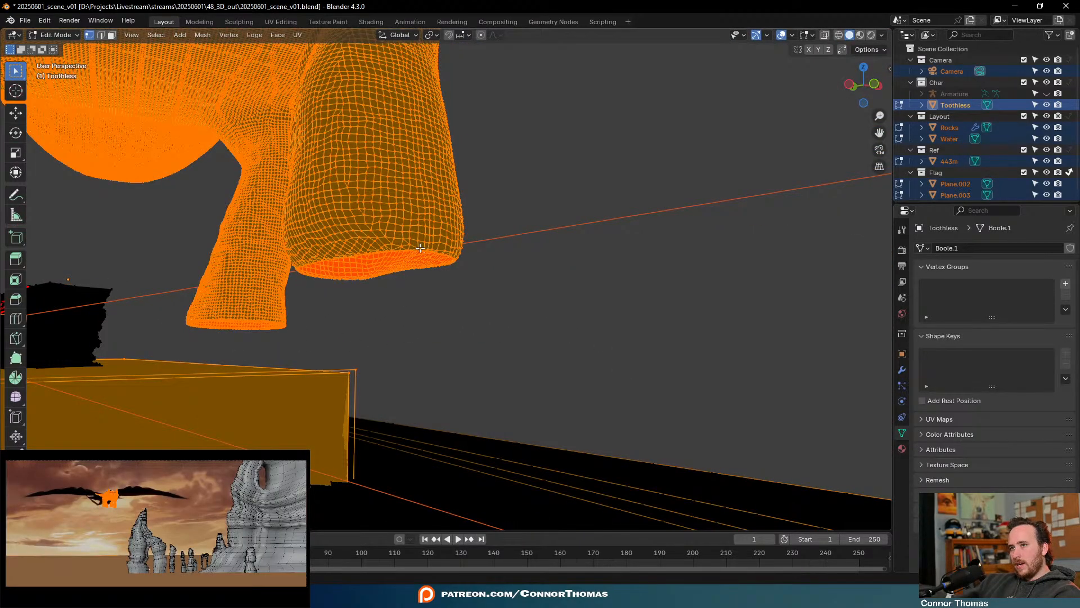
key(alt+a)
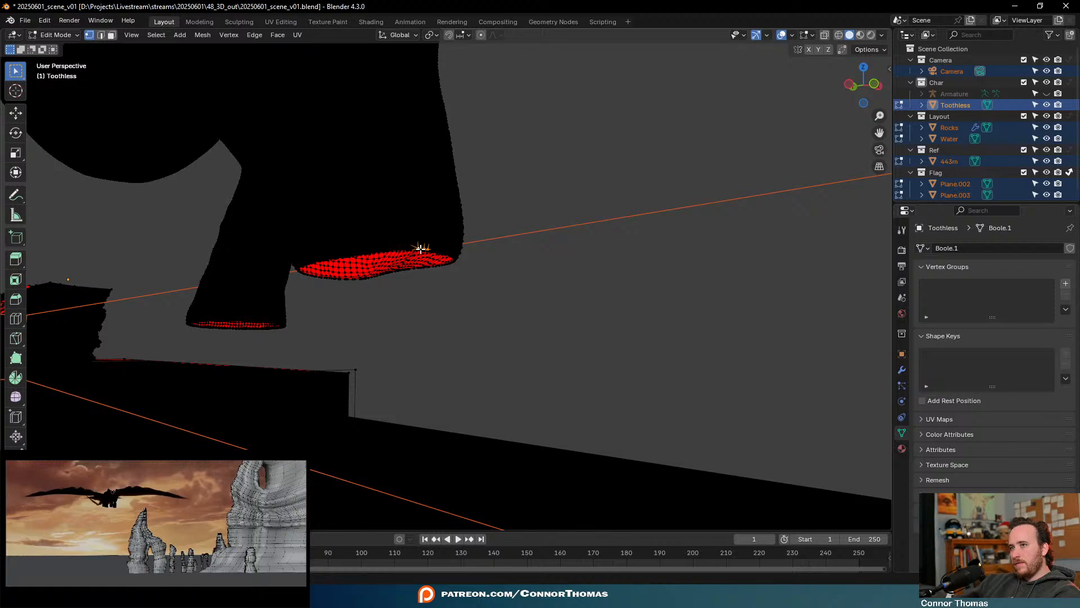
Switch to wireframe display and select the full boundary loop around the next foot's open sole
alt+click(407, 249)
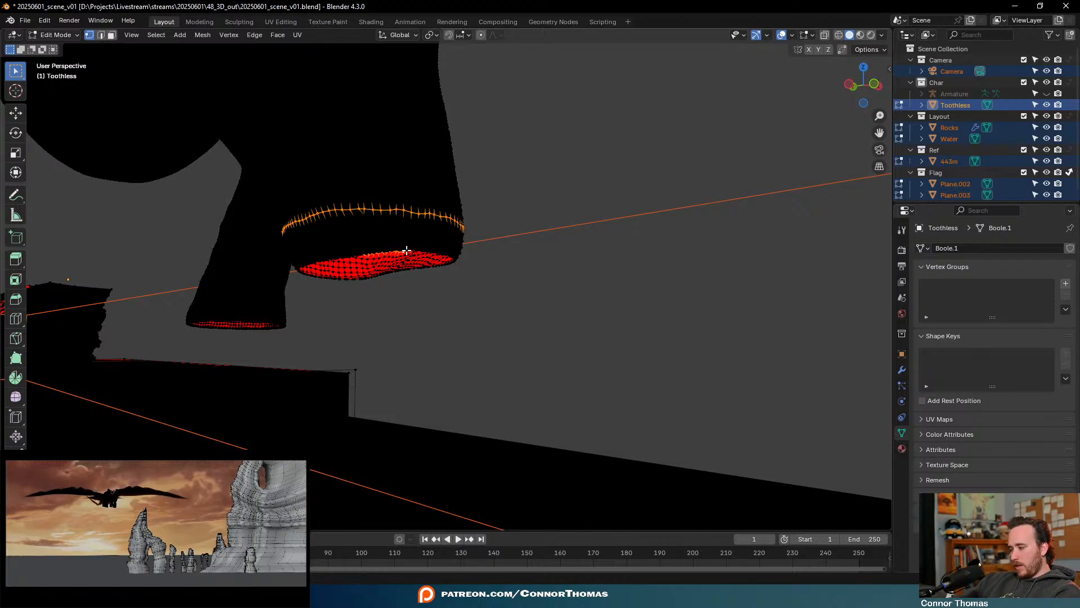
scroll(406, 250, up, 2)
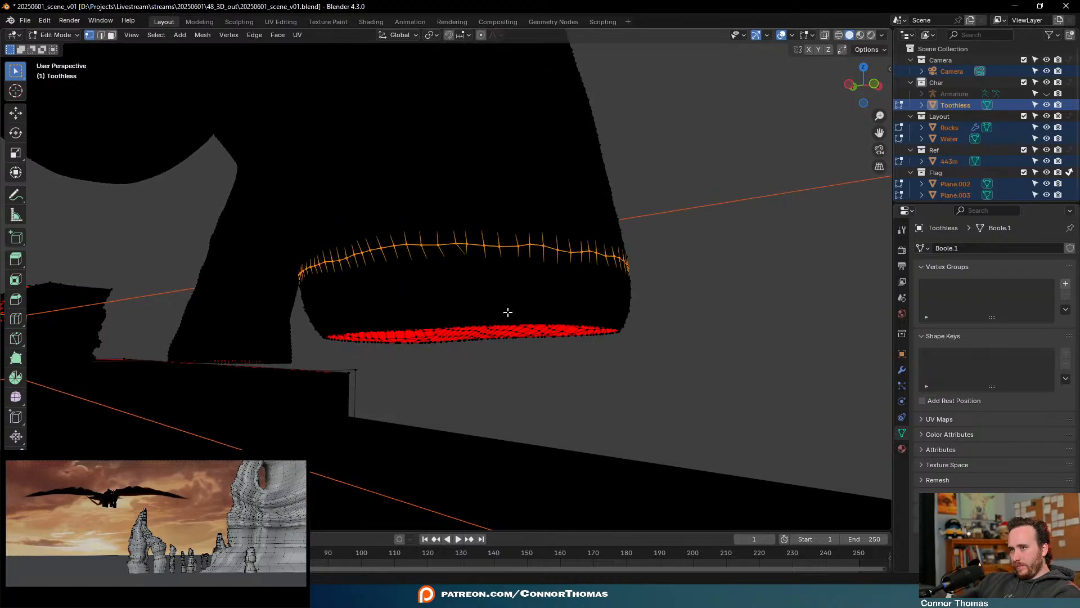
scroll(507, 311, up, 2)
key(shift+z)
middle_drag(516, 302, 575, 330)
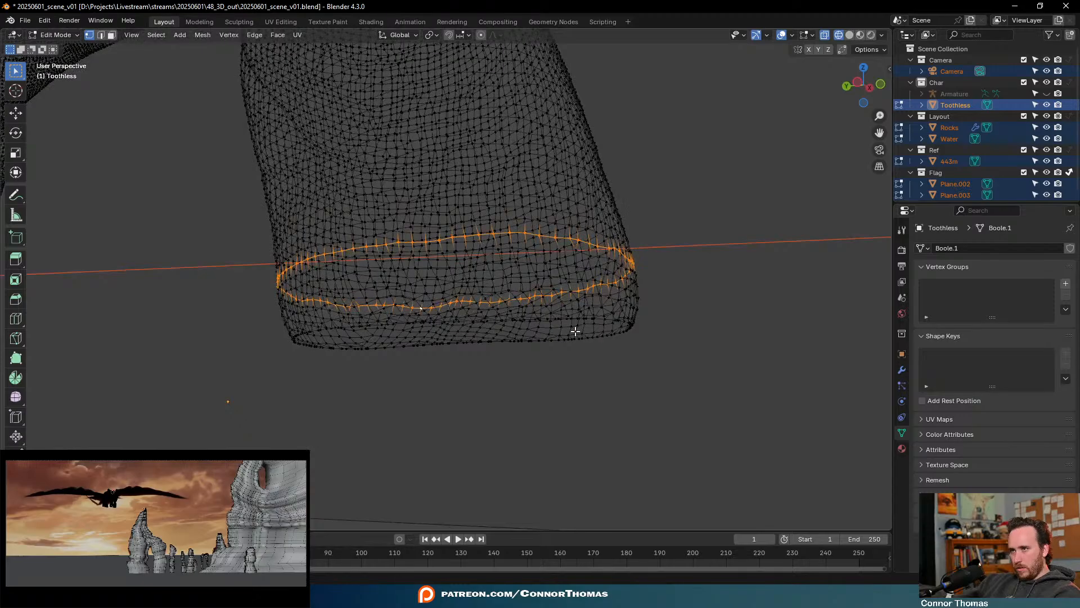
alt+click(547, 341)
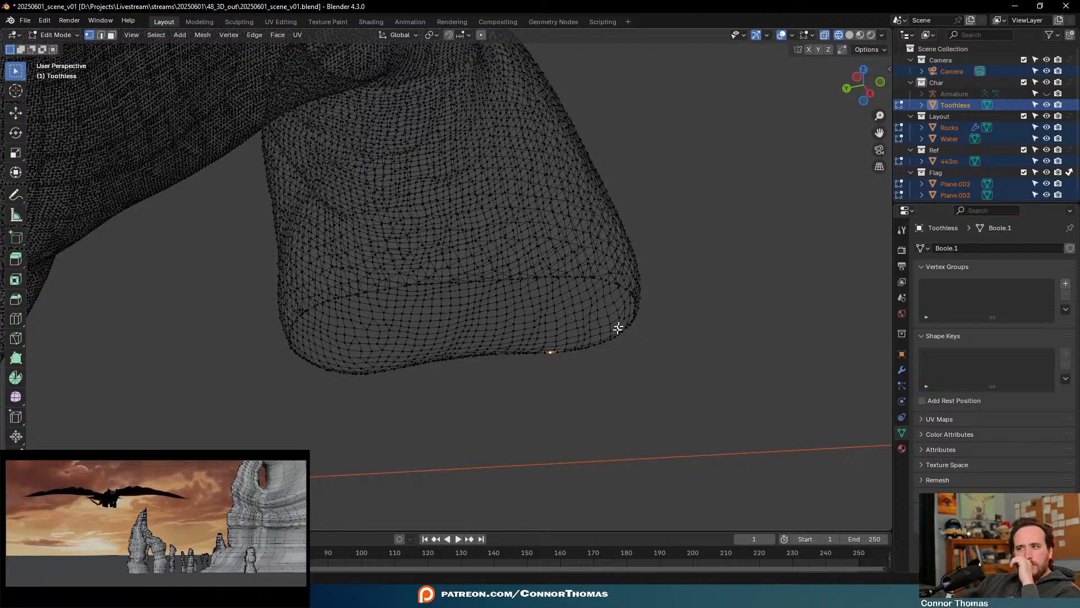
click(565, 356)
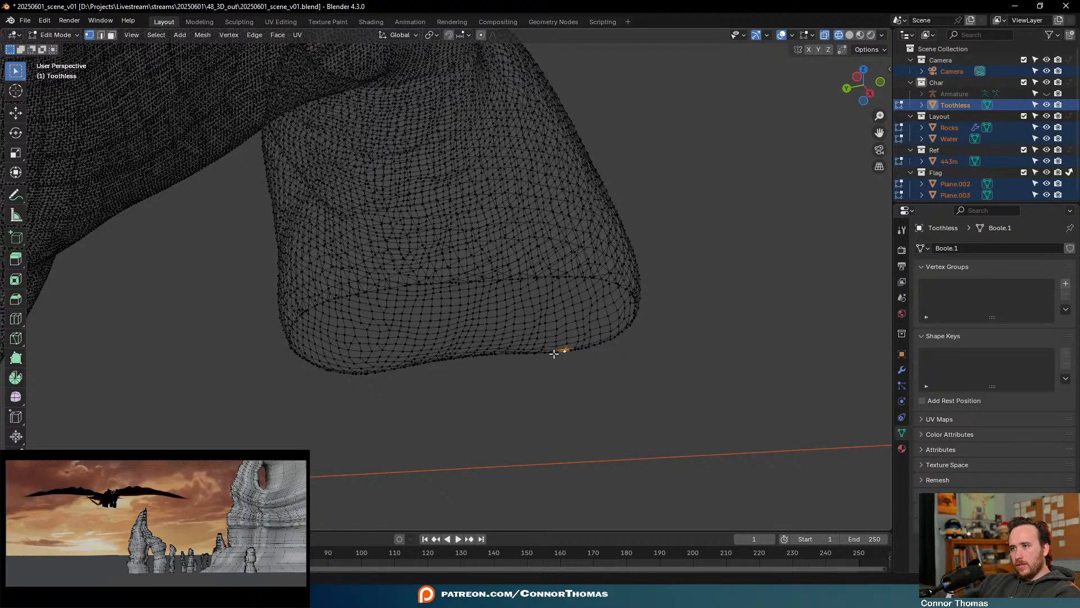
alt+click(552, 352)
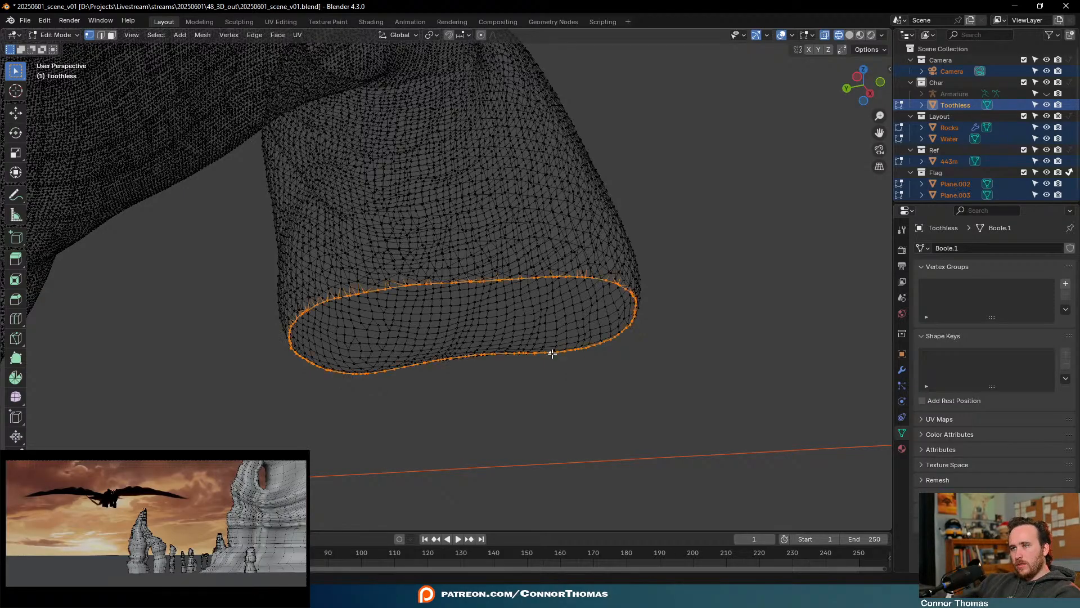
Fill the open soles of the remaining feet with faces and return to Object Mode
right_click(611, 370)
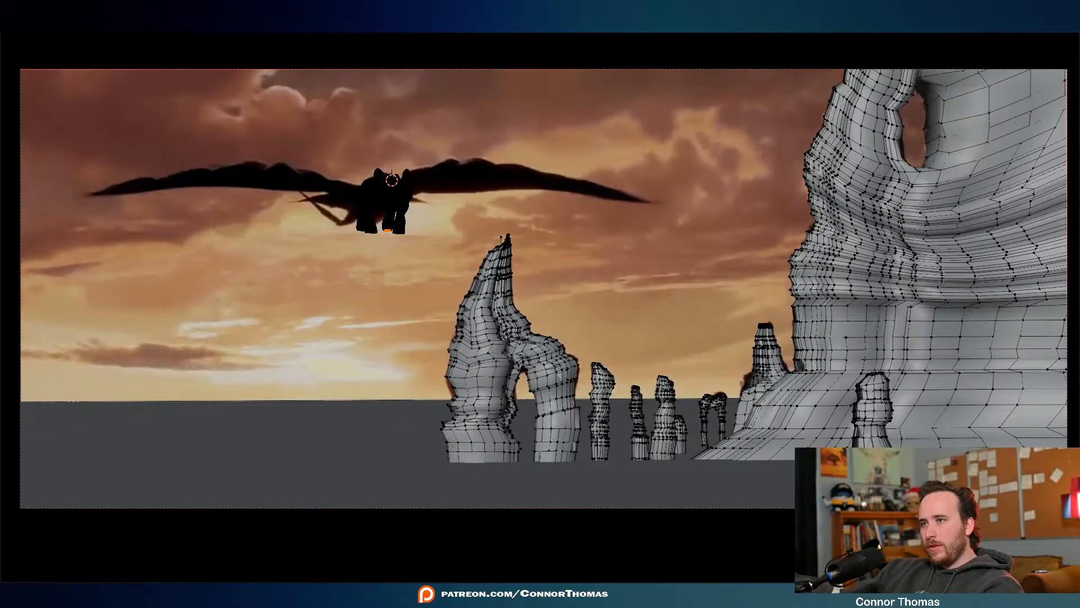
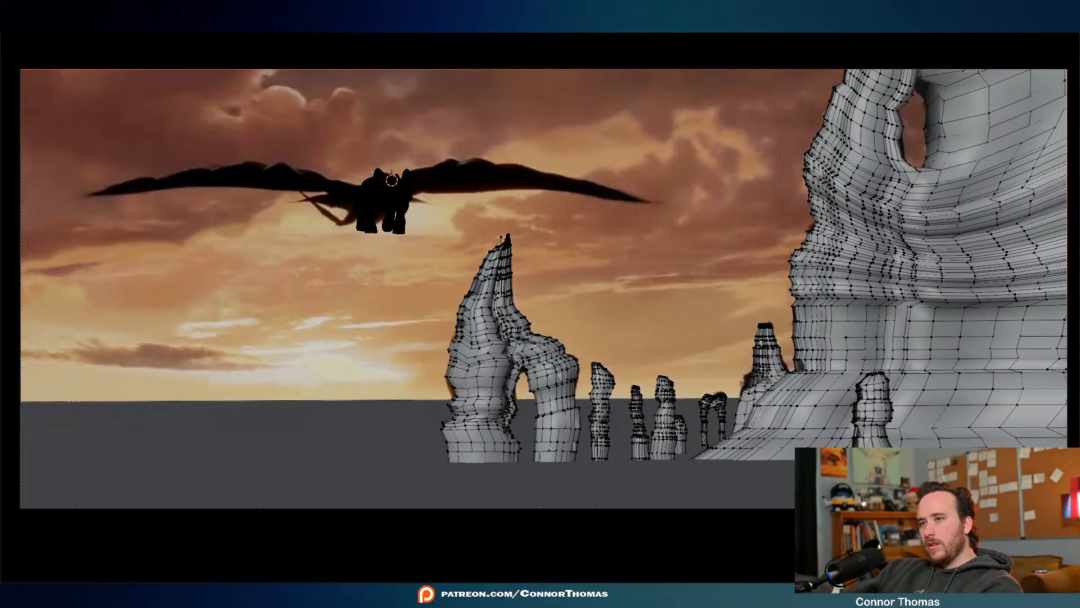
key(Tab)
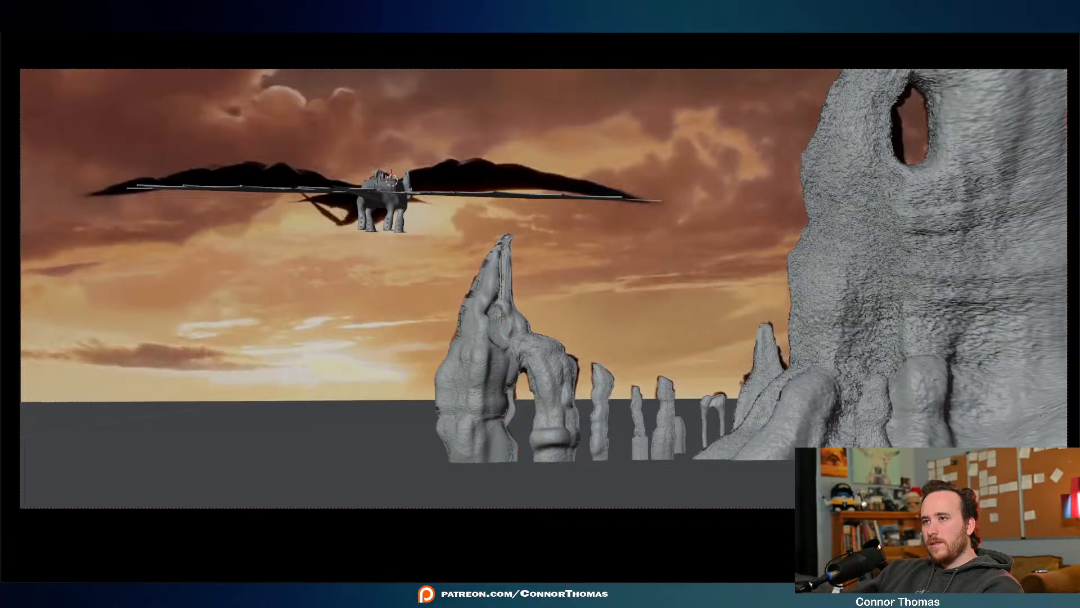
key(Tab)
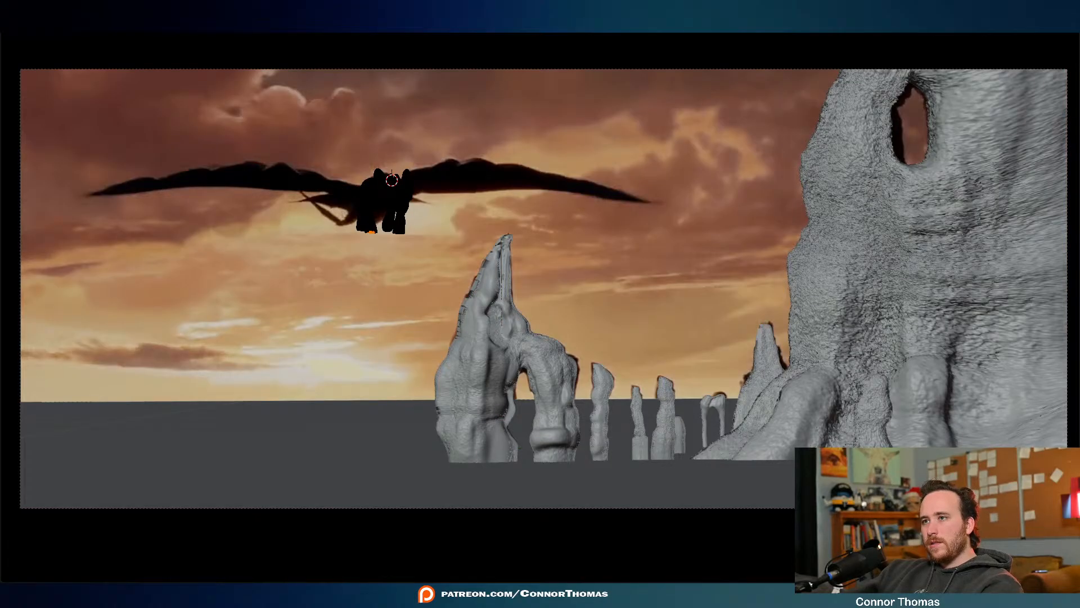
key(a)
key(a)
key(l)
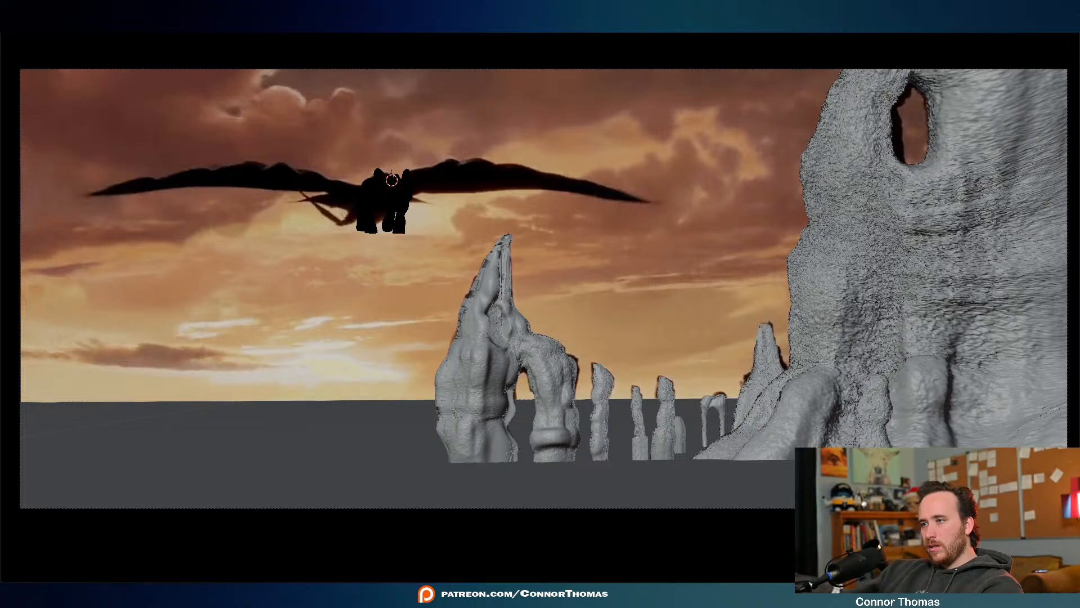
key(alt+h)
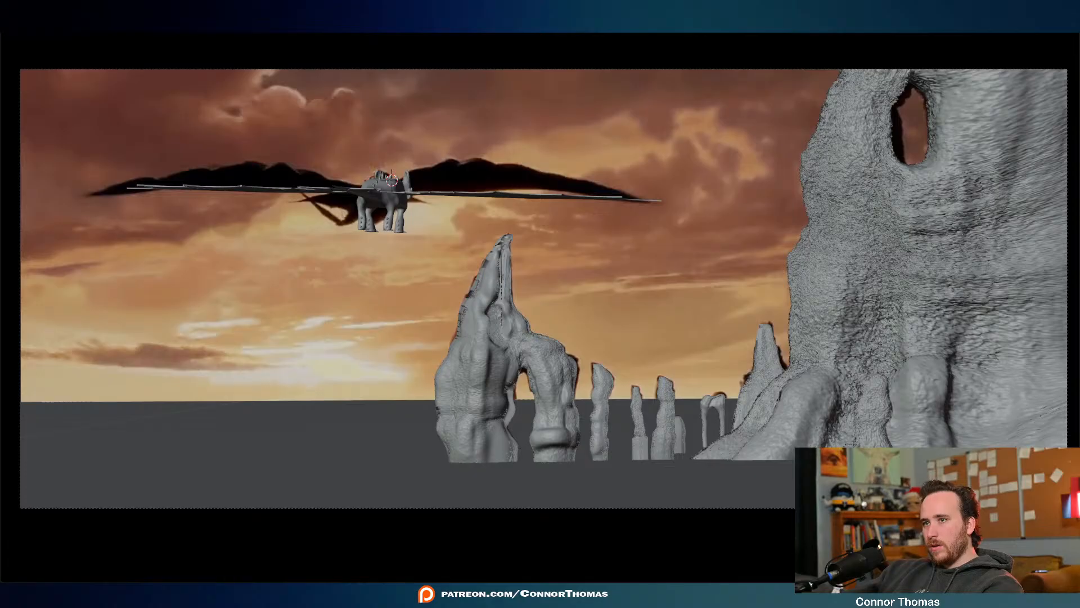
Check the closed feet from several angles and reveal the hidden armature around the dragon
key(F2)
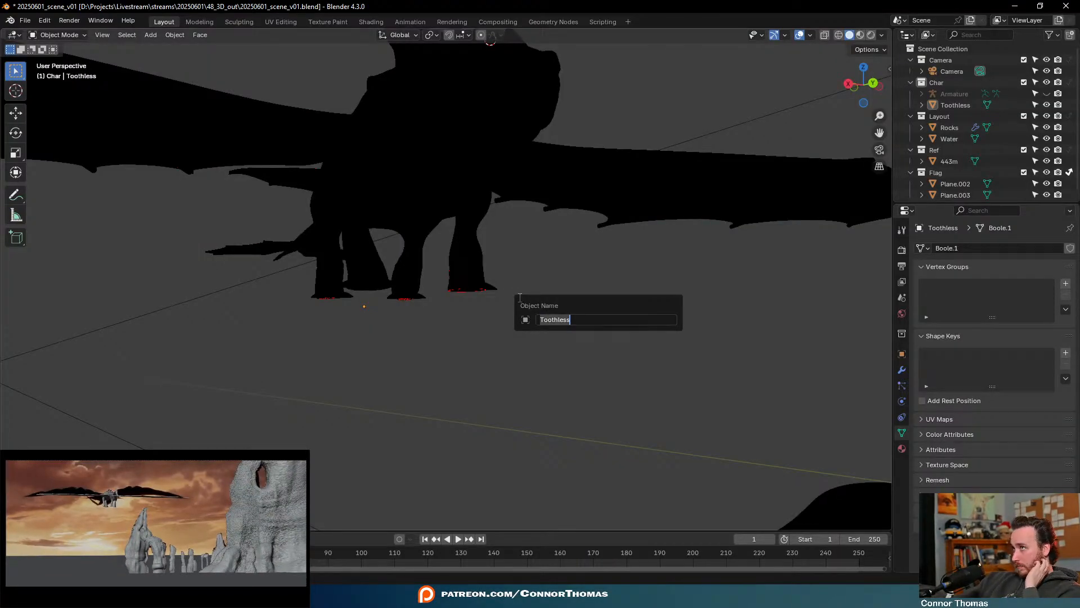
middle_drag(534, 218, 450, 251)
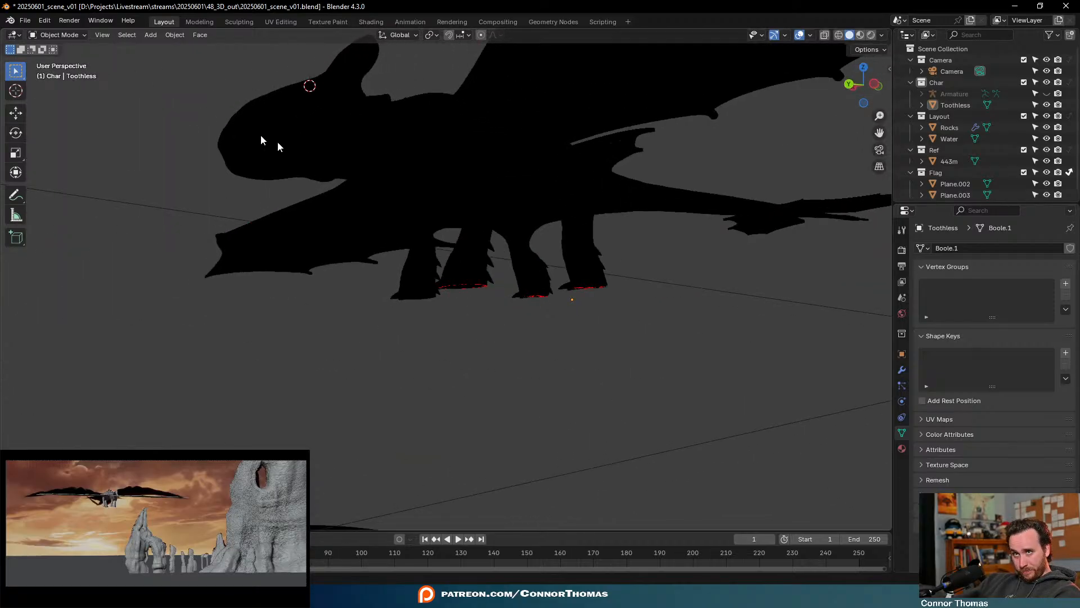
middle_drag(545, 132, 546, 144)
key(alt+h)
middle_drag(653, 96, 555, 109)
scroll(511, 157, down, 5)
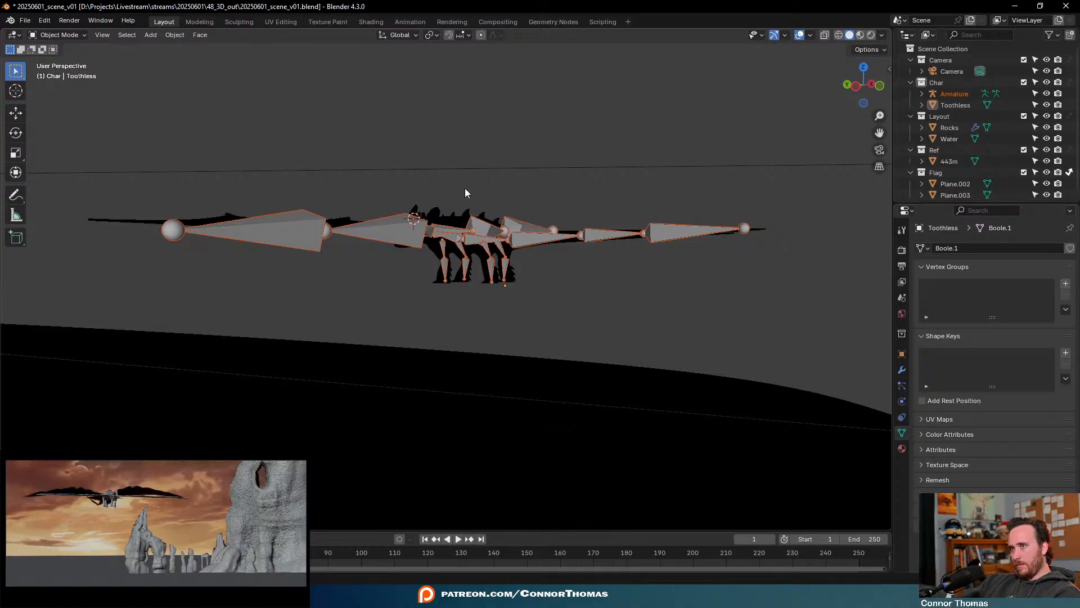
Try to parent the Toothless mesh to the armature with automatic weights, and undo the attempt
click(460, 210)
shift+click(403, 227)
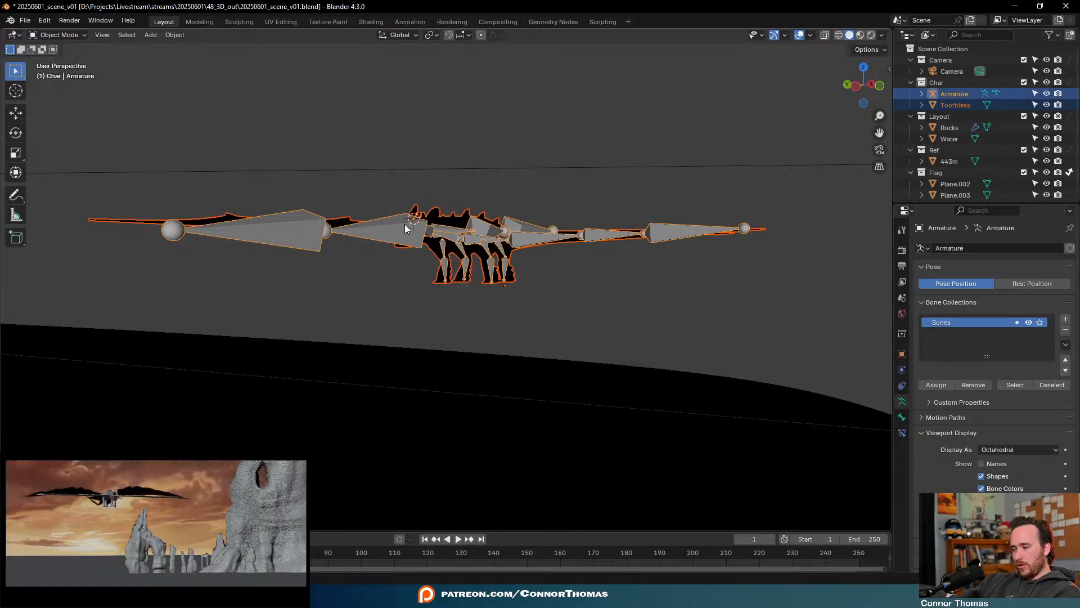
key(ctrl+p)
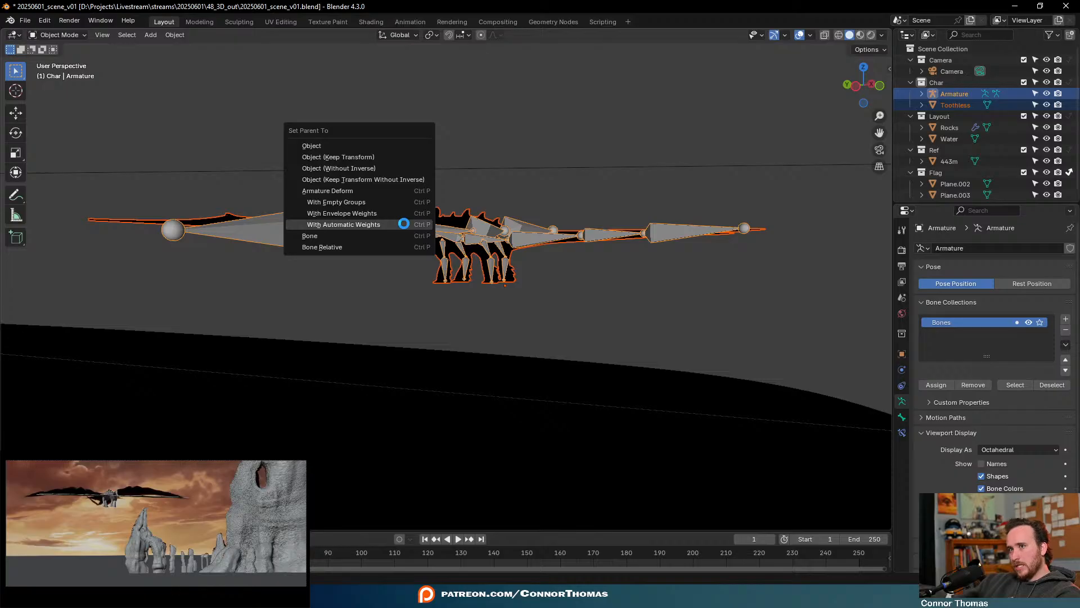
click(404, 224)
key(ctrl+z)
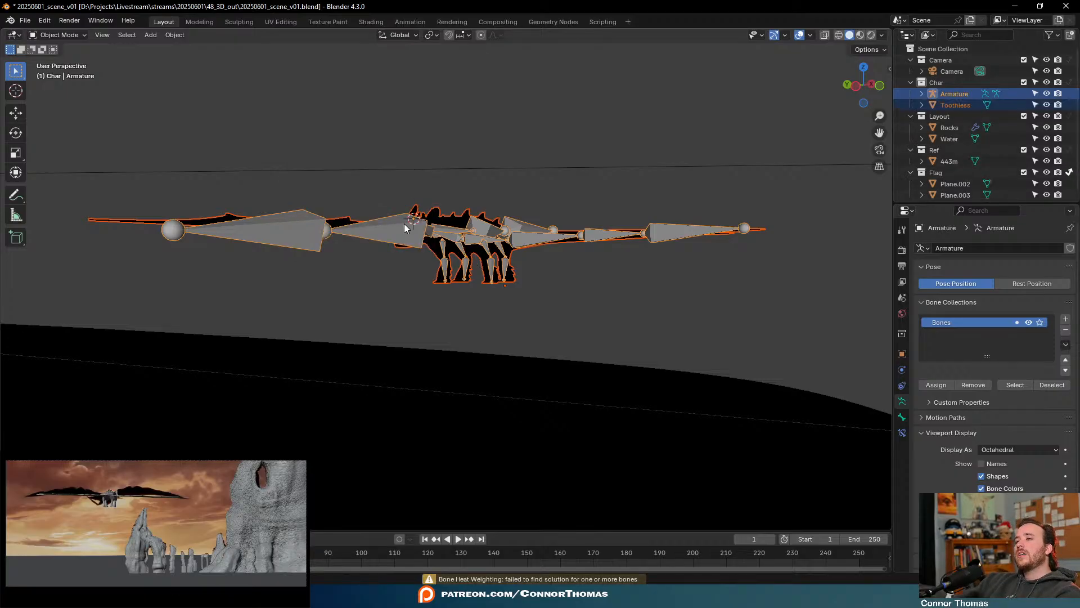
key(ctrl+z)
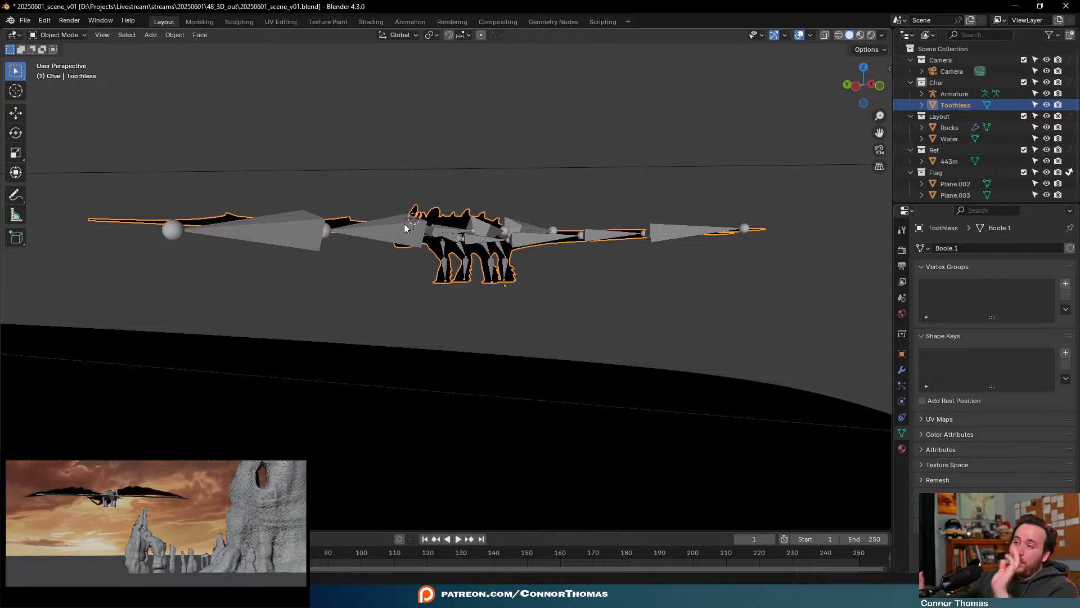
Open the theme preferences and enlarge the Preferences window to show the whole list of theme sections
click(44, 21)
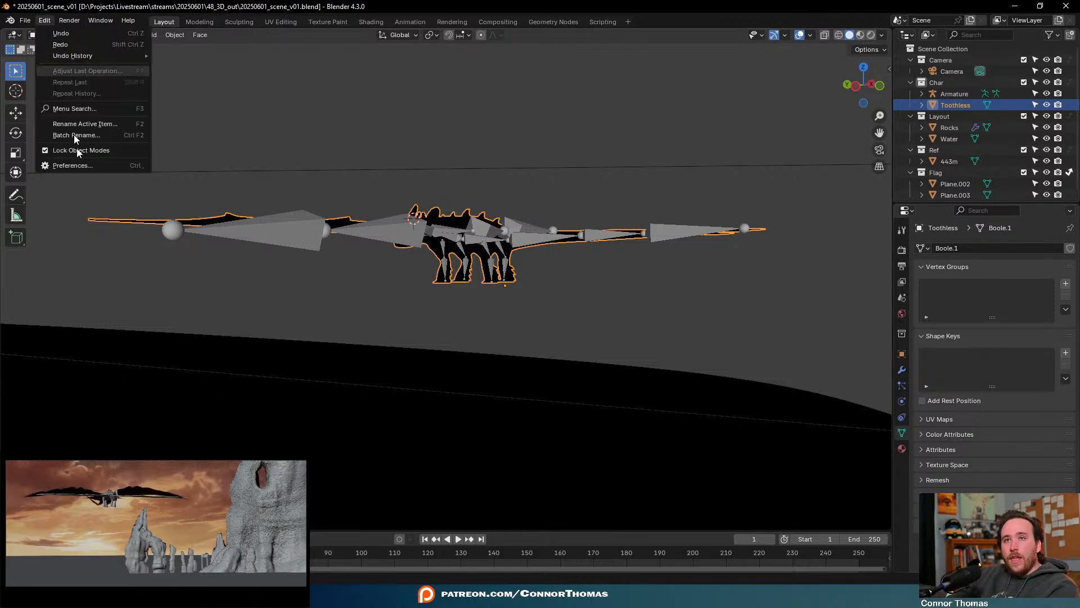
click(44, 20)
click(62, 165)
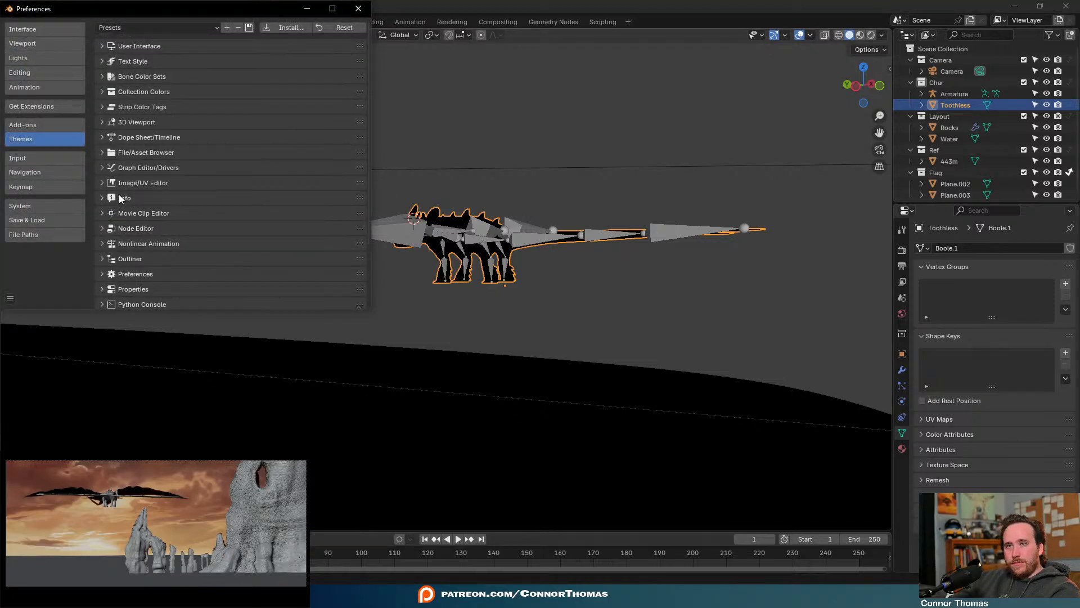
scroll(208, 259, down, 3)
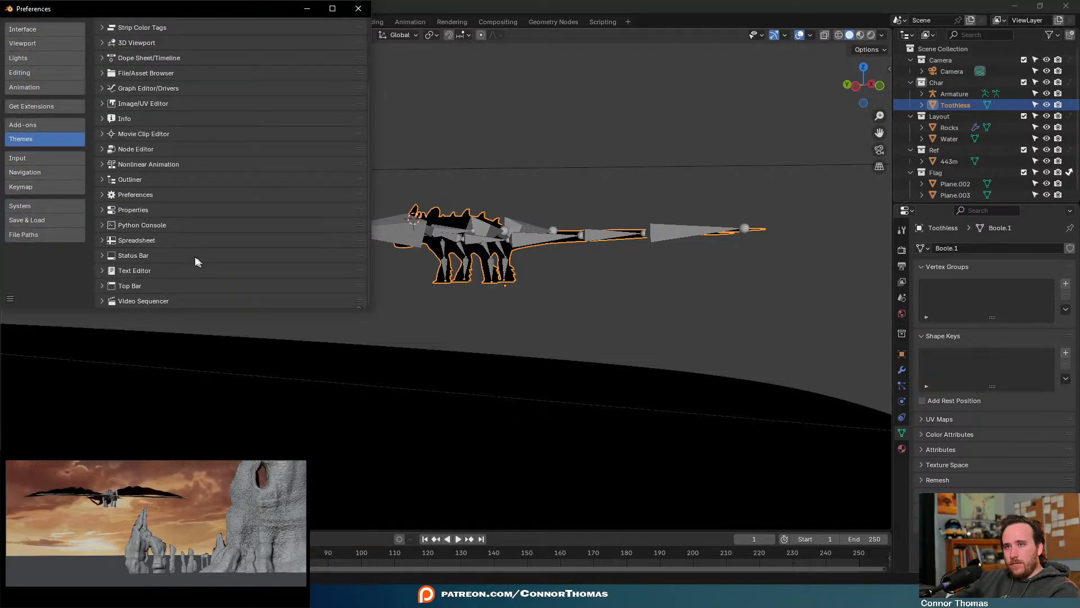
drag(125, 309, 126, 491)
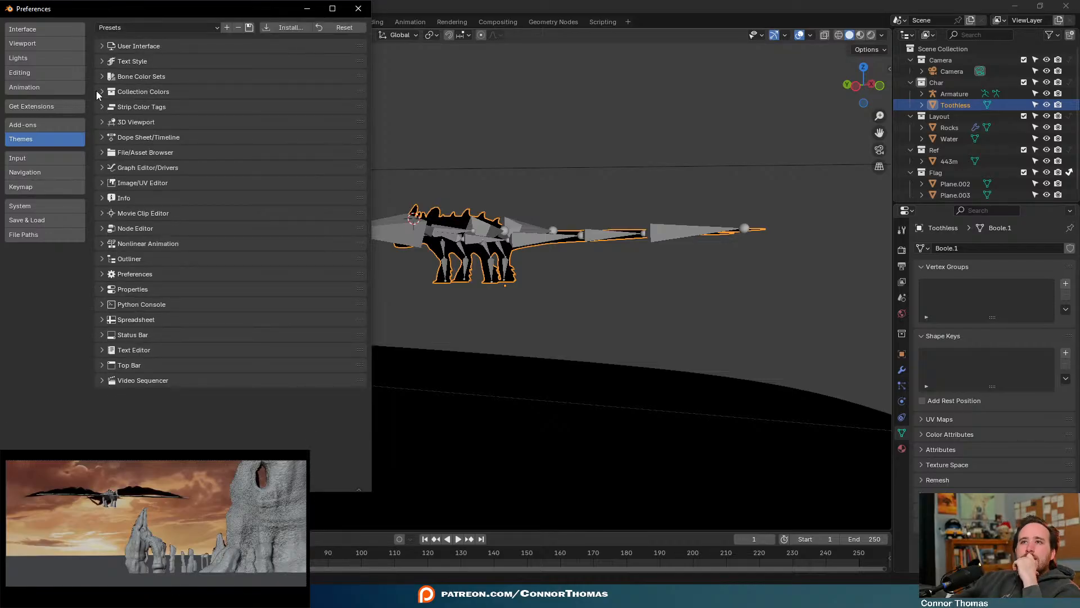
In the theme's 3D Viewport colors, make the Face Orientation Front color fully transparent by lowering its alpha
click(103, 123)
scroll(202, 224, down, 15)
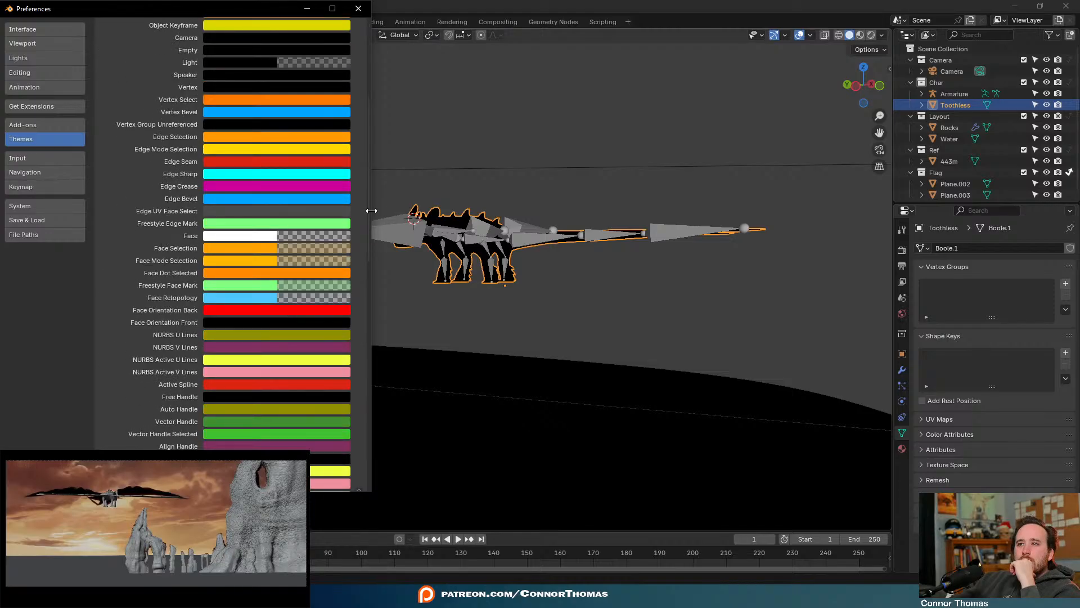
drag(370, 215, 732, 220)
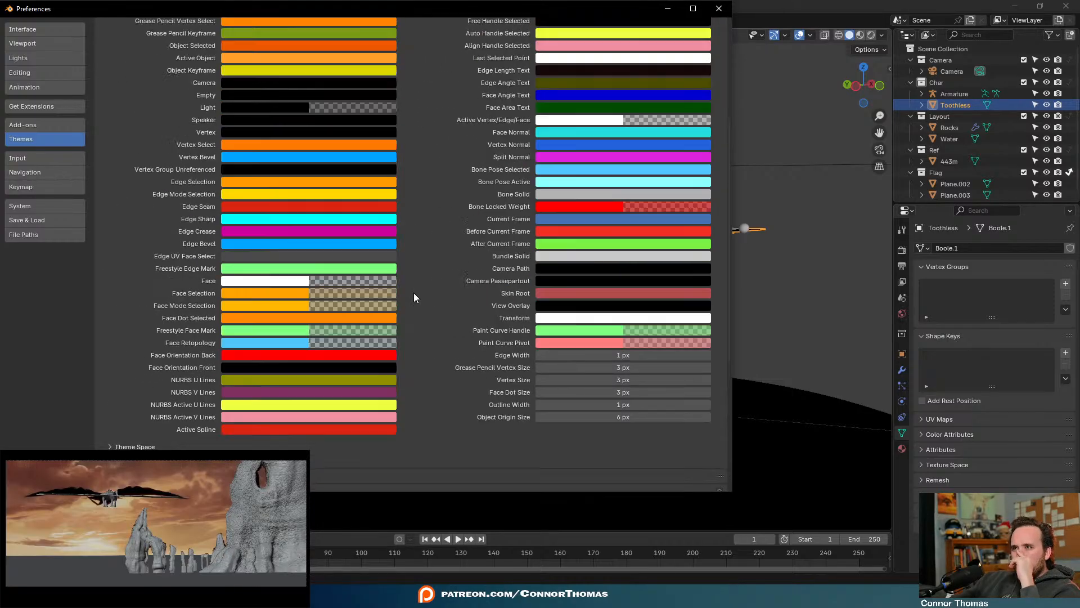
scroll(414, 292, up, 3)
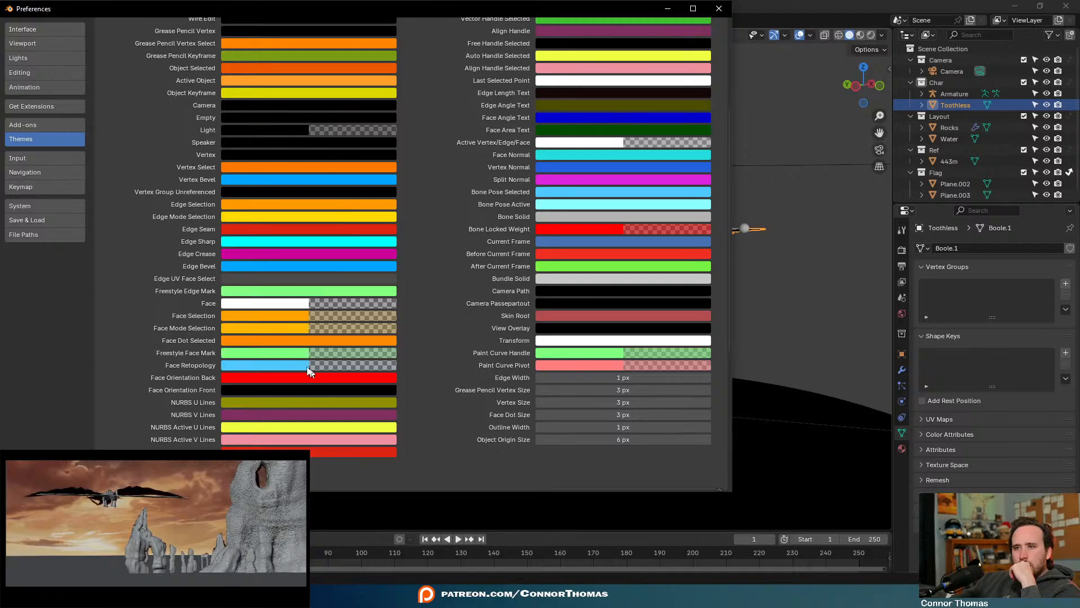
click(292, 389)
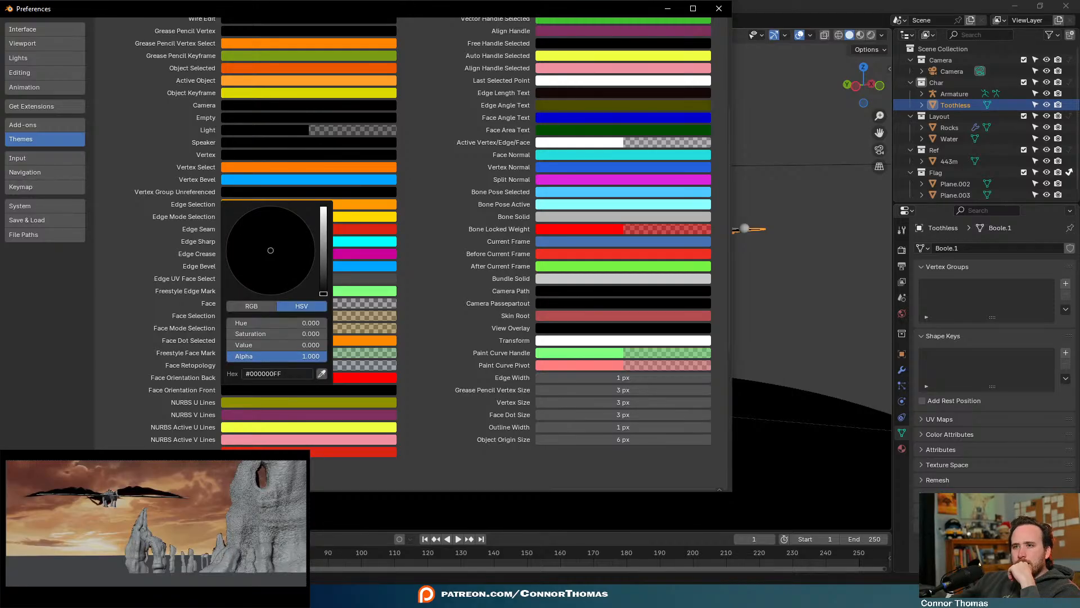
drag(304, 356, 228, 356)
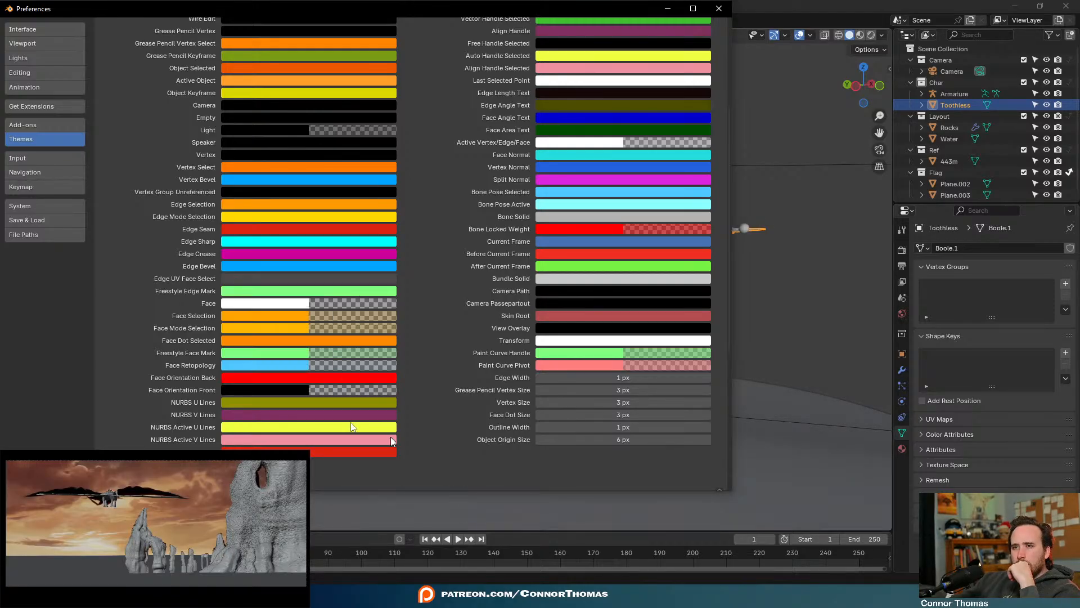
Set the alpha of the theme's Face Orientation Back colour to 0.5 and close the preferences
click(303, 377)
click(300, 343)
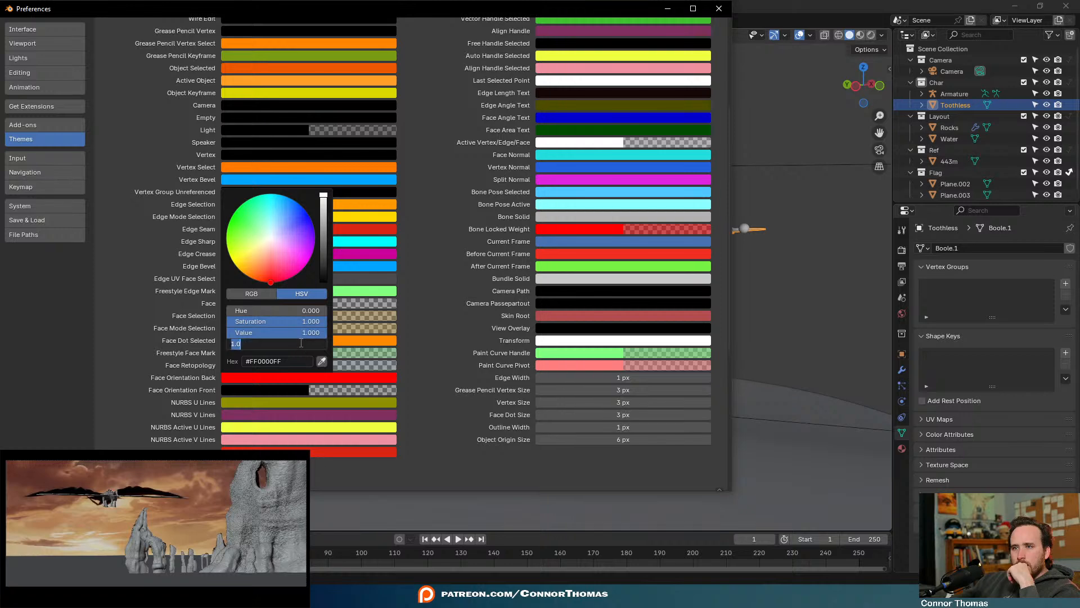
text(0.5)
key(Return)
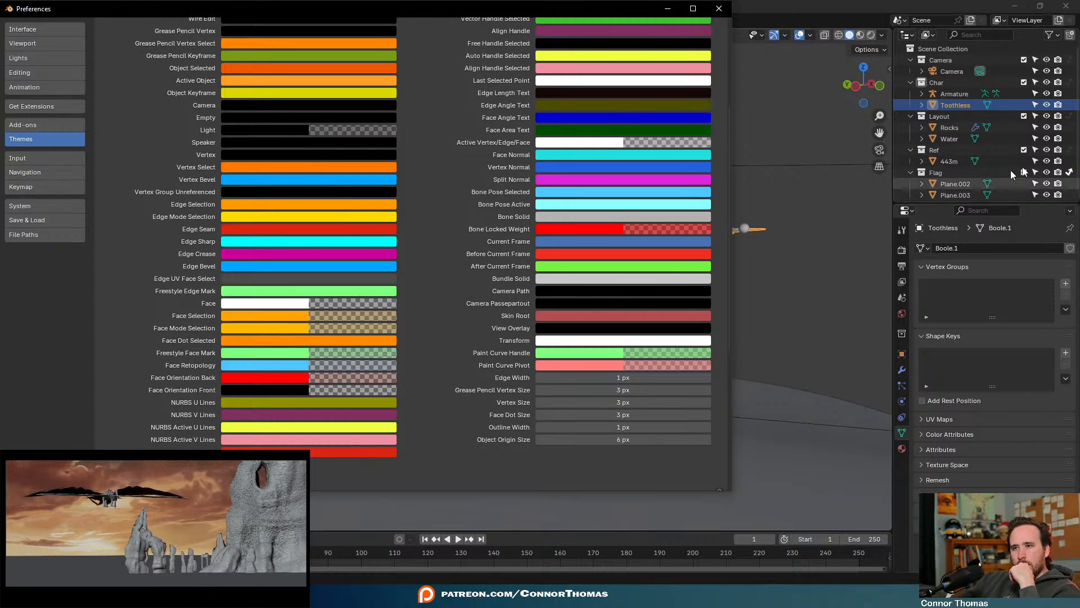
click(719, 9)
Hide the dragon's Armature object in the viewport
middle_drag(555, 352, 348, 240)
click(350, 242)
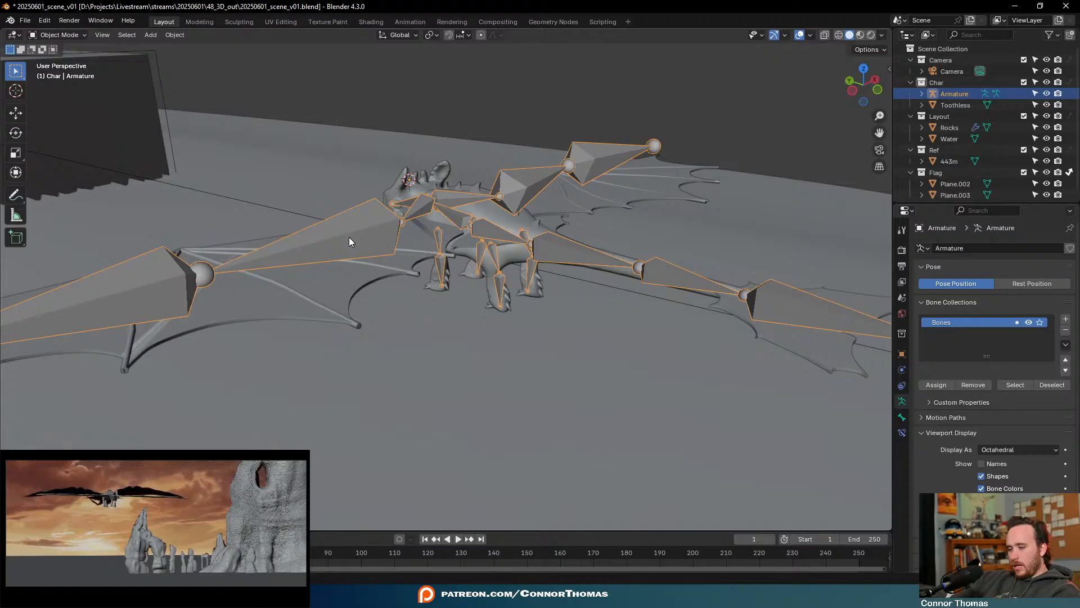
key(h)
Freely rotate the Toothless mesh with several trackball rotations to adjust the dragon's flying angle in the camera shot
middle_drag(494, 241, 451, 228)
click(451, 227)
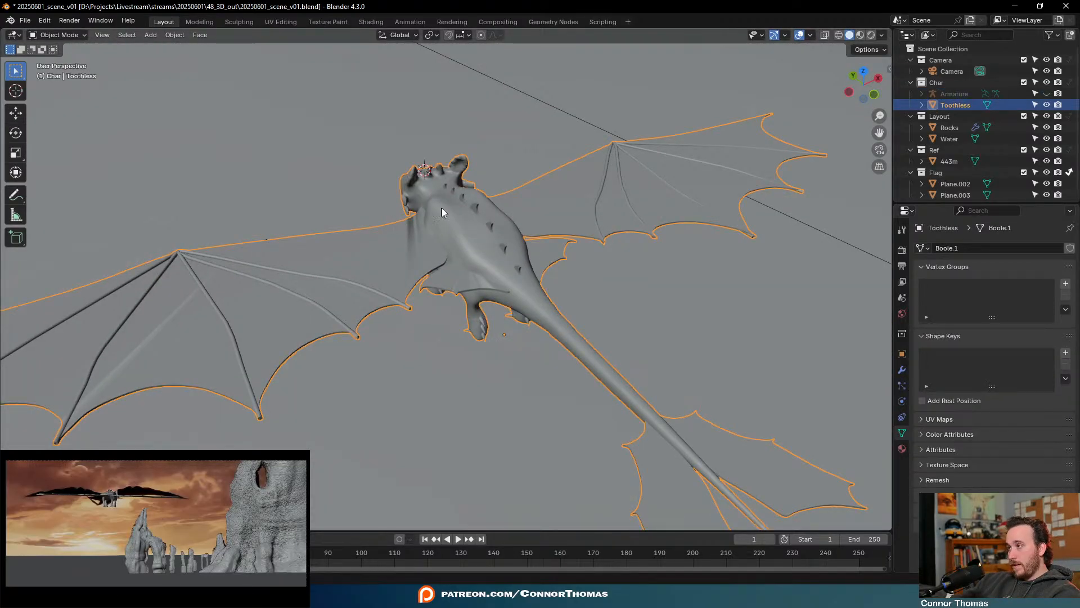
key(r)
key(r)
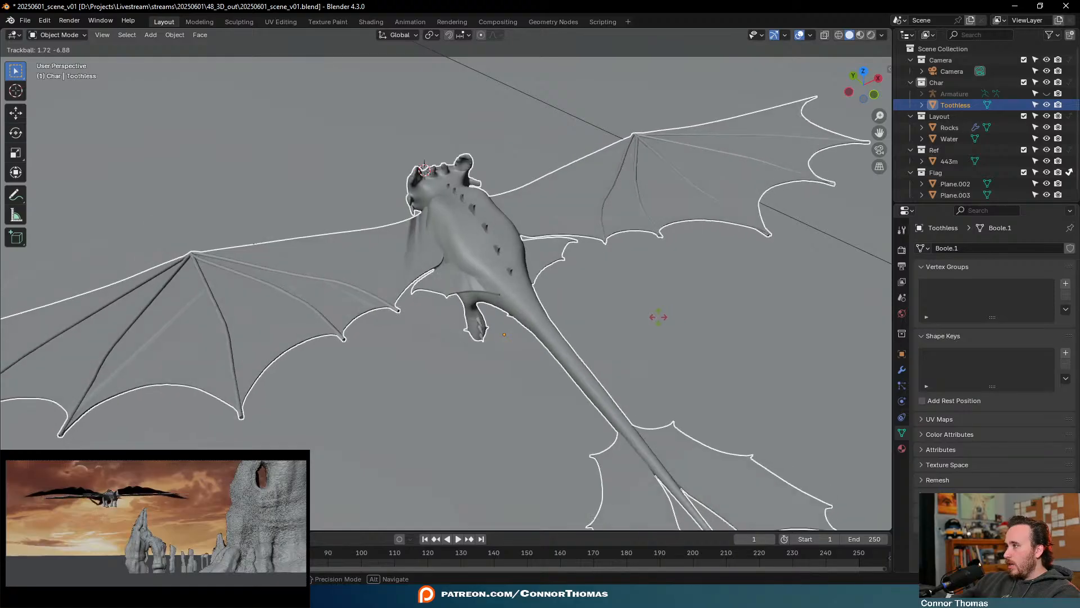
click(675, 315)
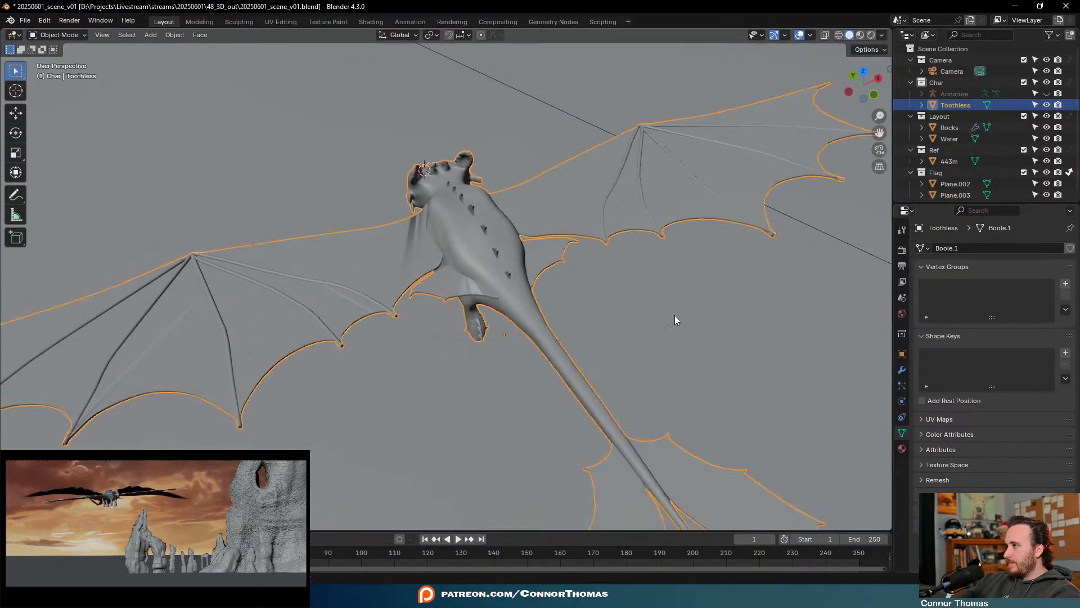
key(r)
key(r)
click(696, 311)
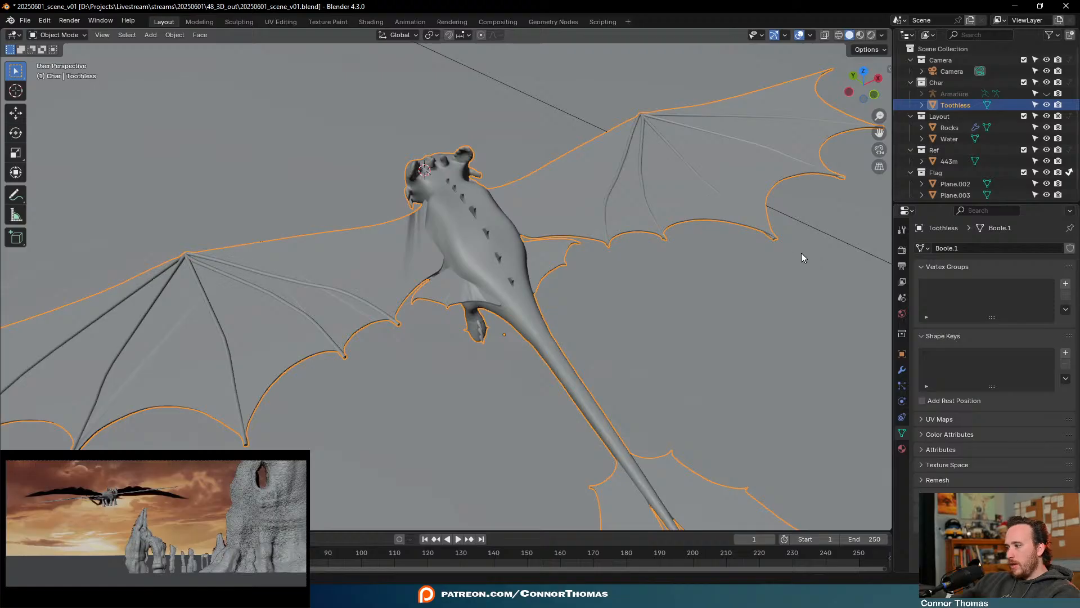
key(r)
key(r)
click(791, 274)
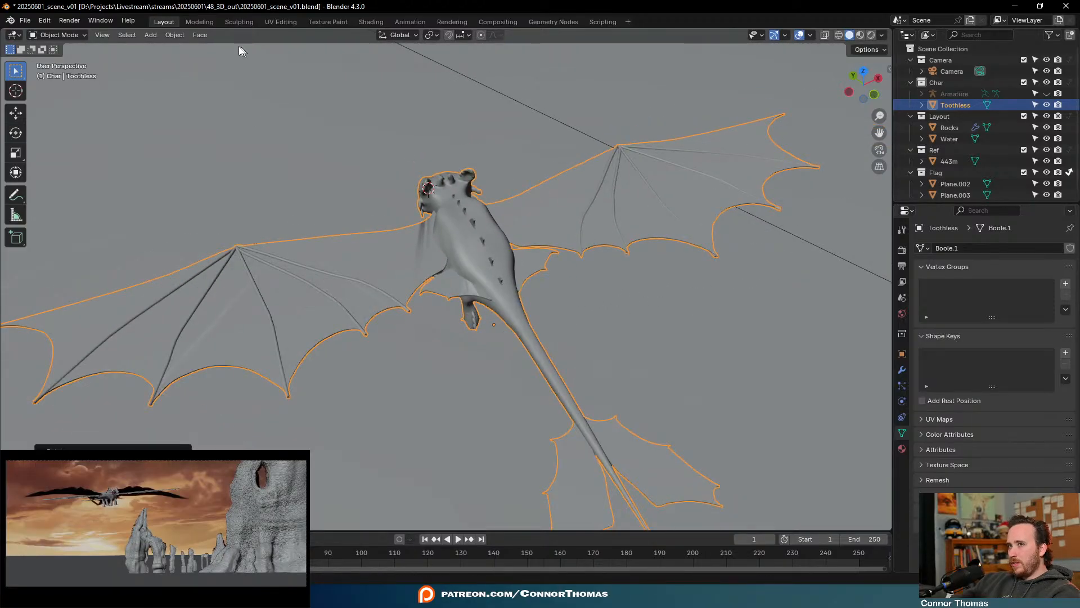
Set up Sculpt Mode on the Toothless mesh with the Elastic Grab brush and all hidden geometry revealed
click(85, 35)
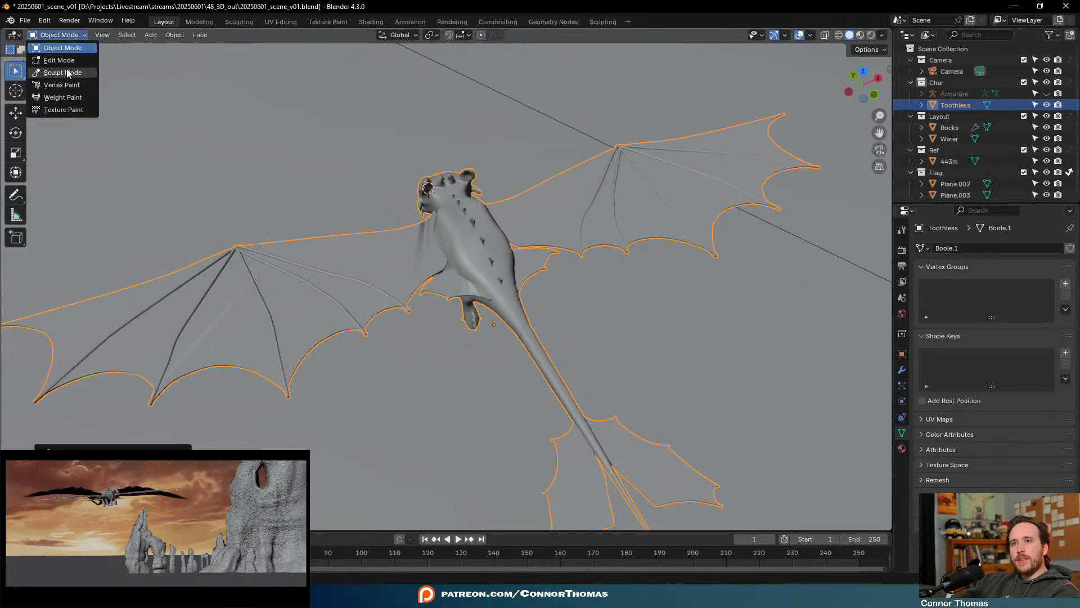
click(67, 73)
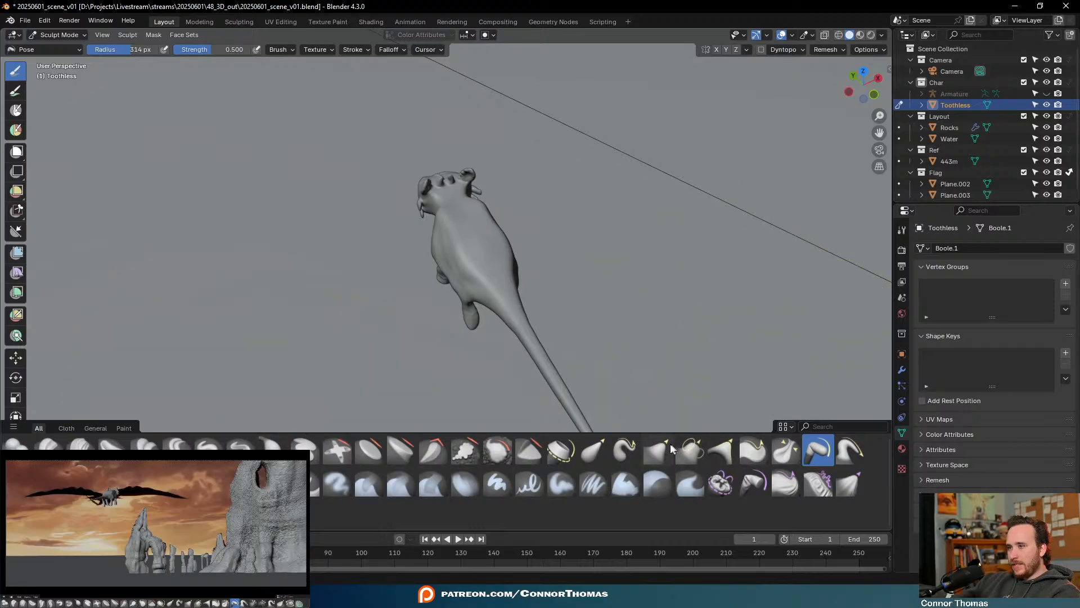
click(726, 448)
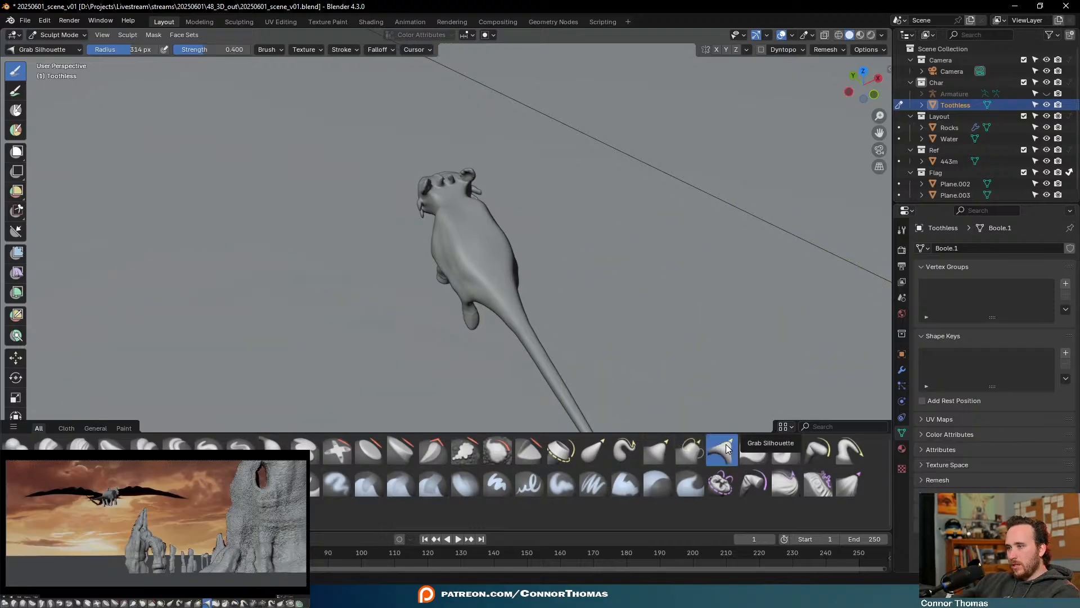
click(619, 448)
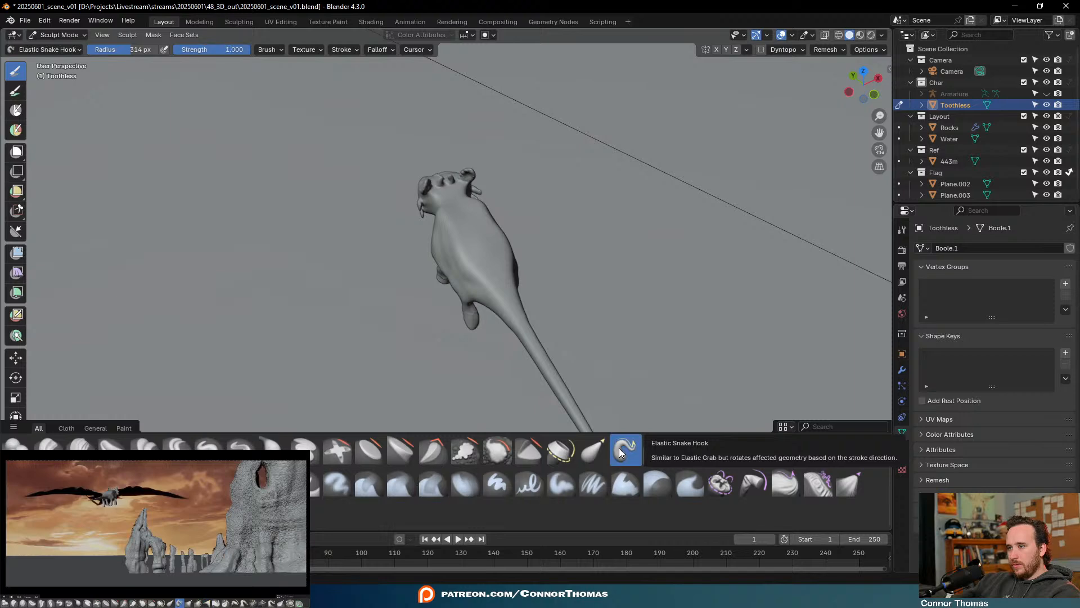
click(591, 448)
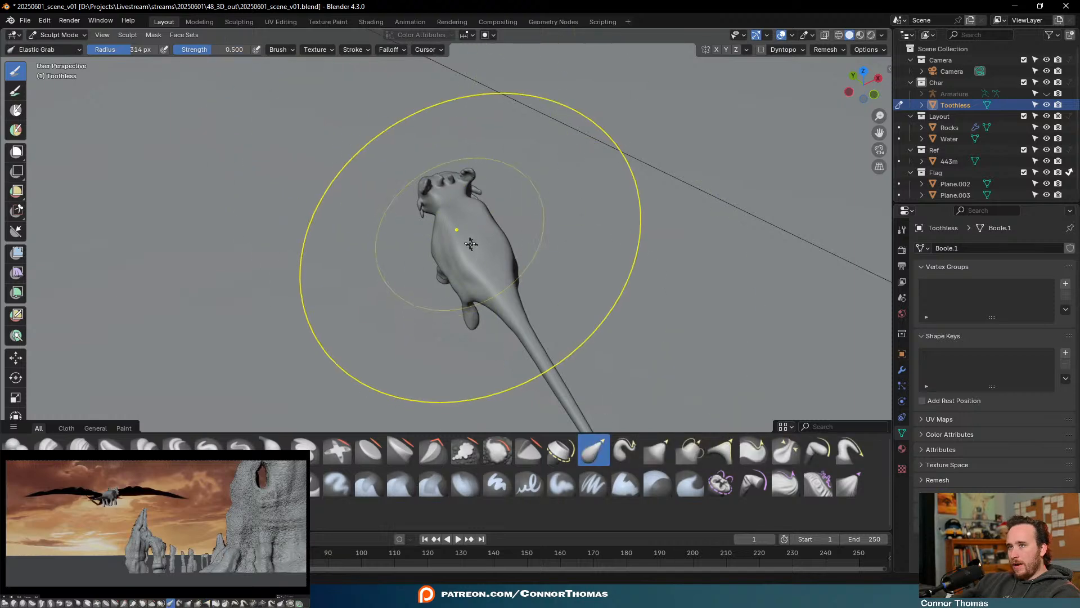
key(alt+h)
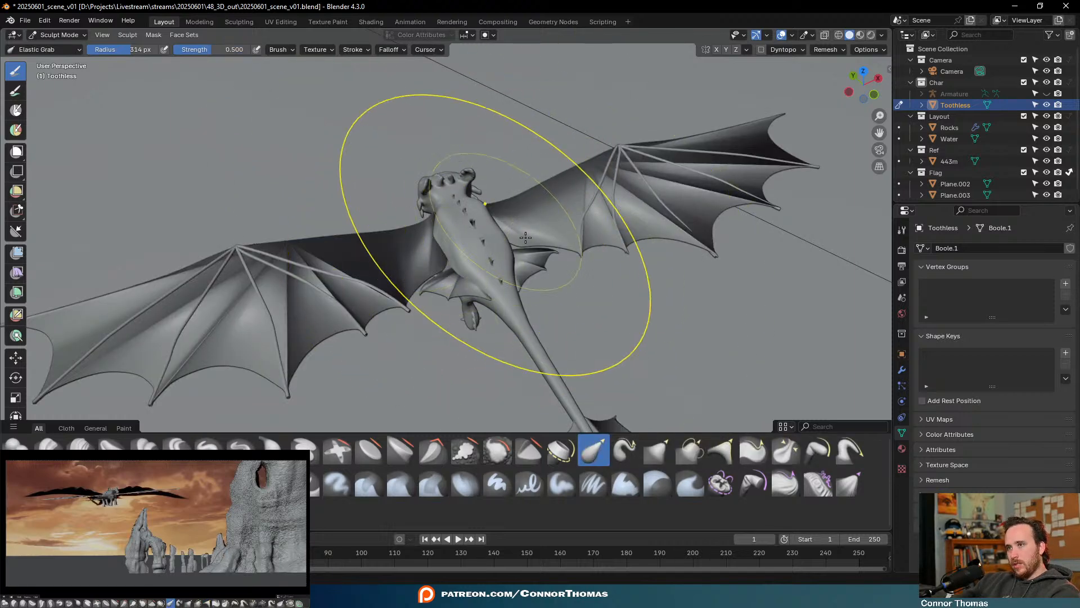
With the Elastic Grab brush at a 203 px radius, pull the dragon's tail down and raise its finned end
middle_drag(526, 237, 263, 226)
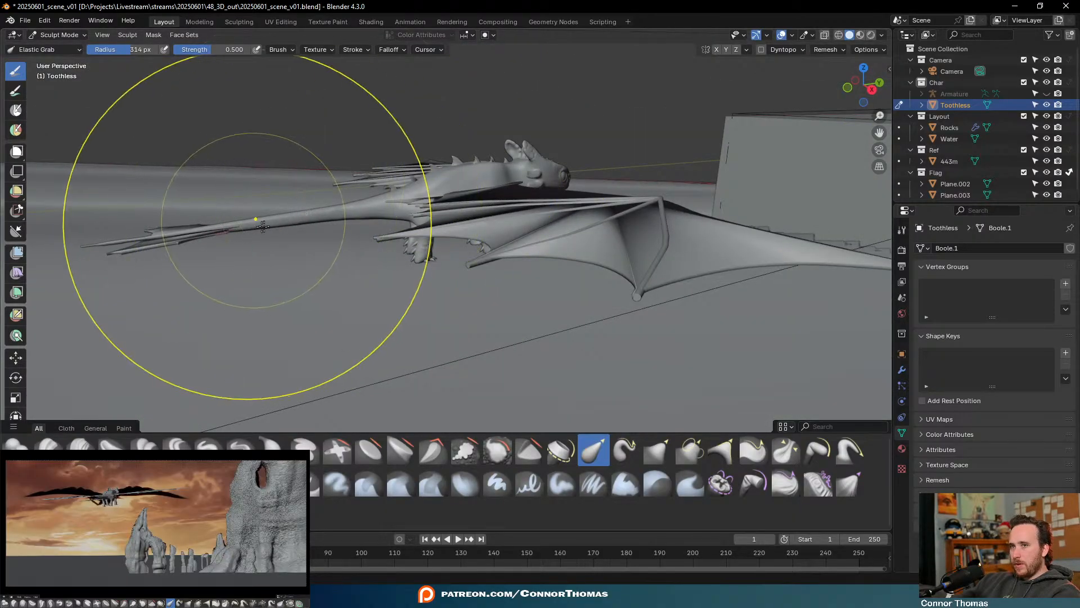
key(f)
click(274, 262)
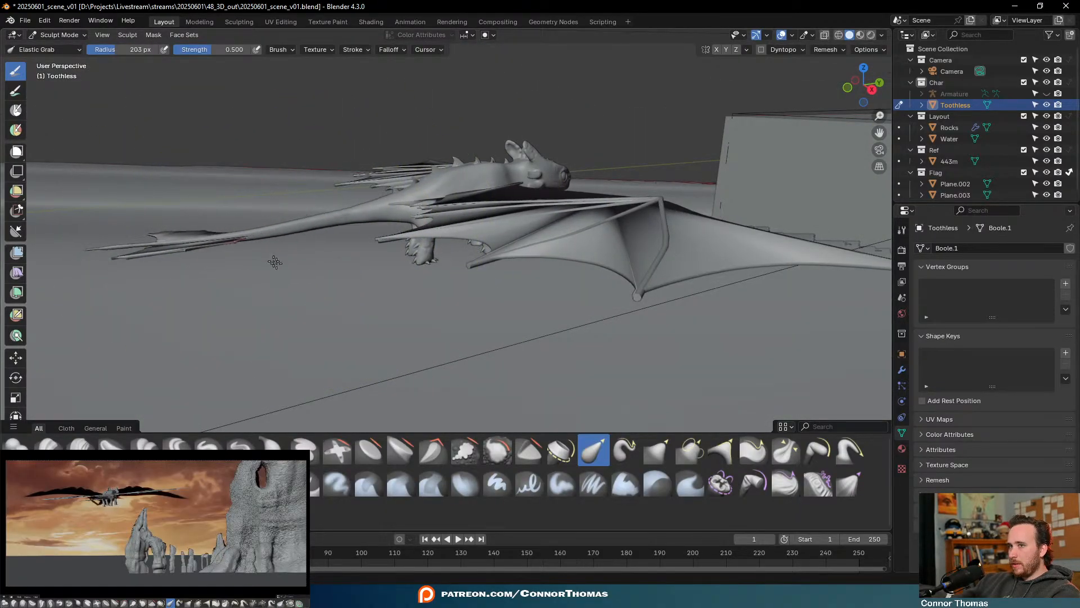
mouse_move(274, 262)
mouse_down()
mouse_move(265, 299)
mouse_move(259, 290)
mouse_move(265, 315)
mouse_move(284, 298)
mouse_up()
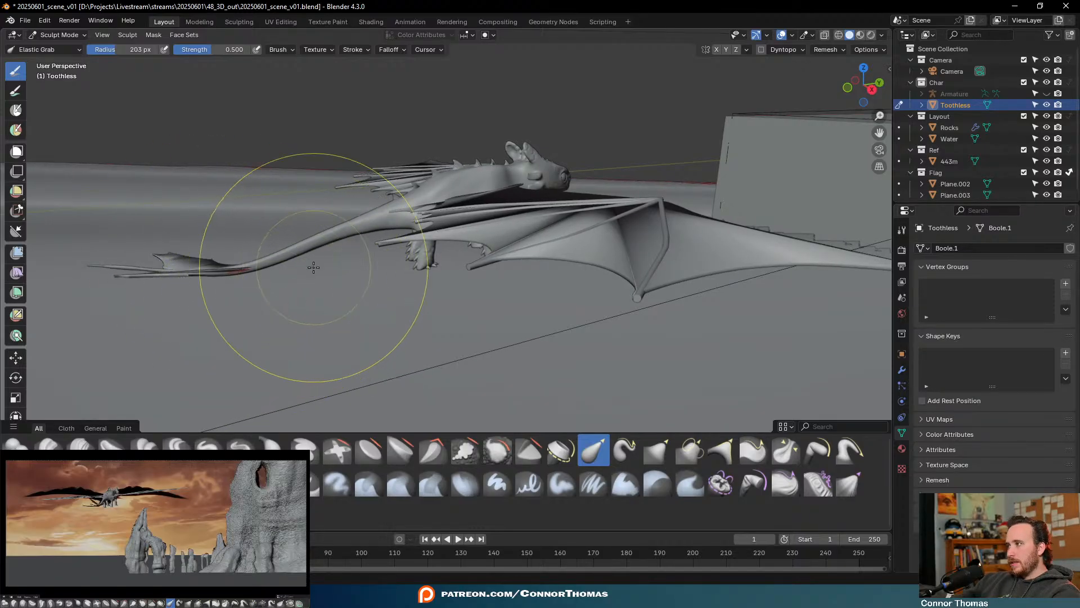
drag(371, 279, 349, 268)
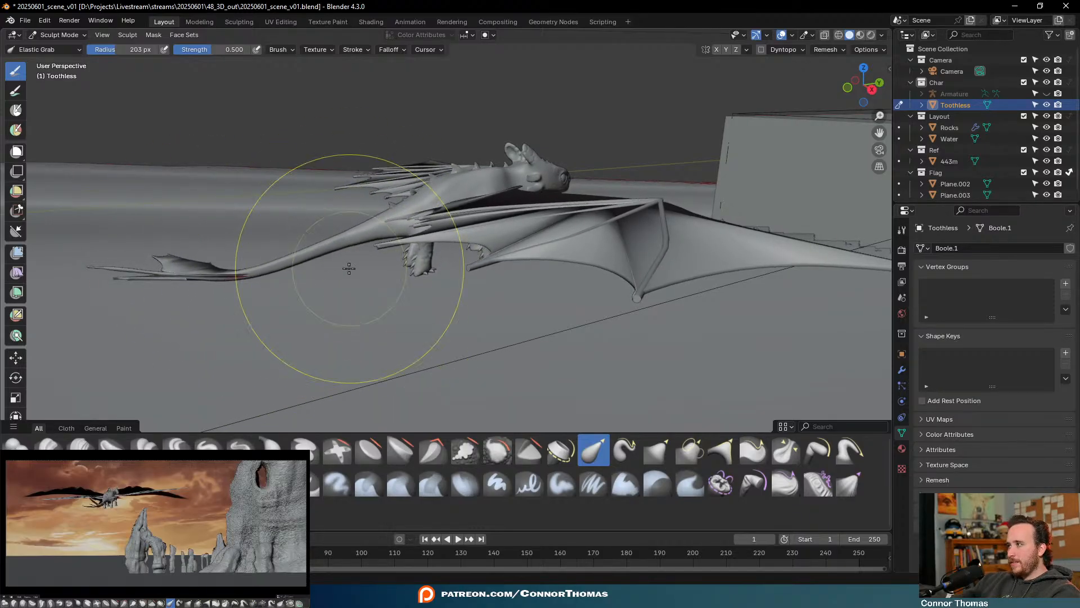
drag(175, 261, 180, 100)
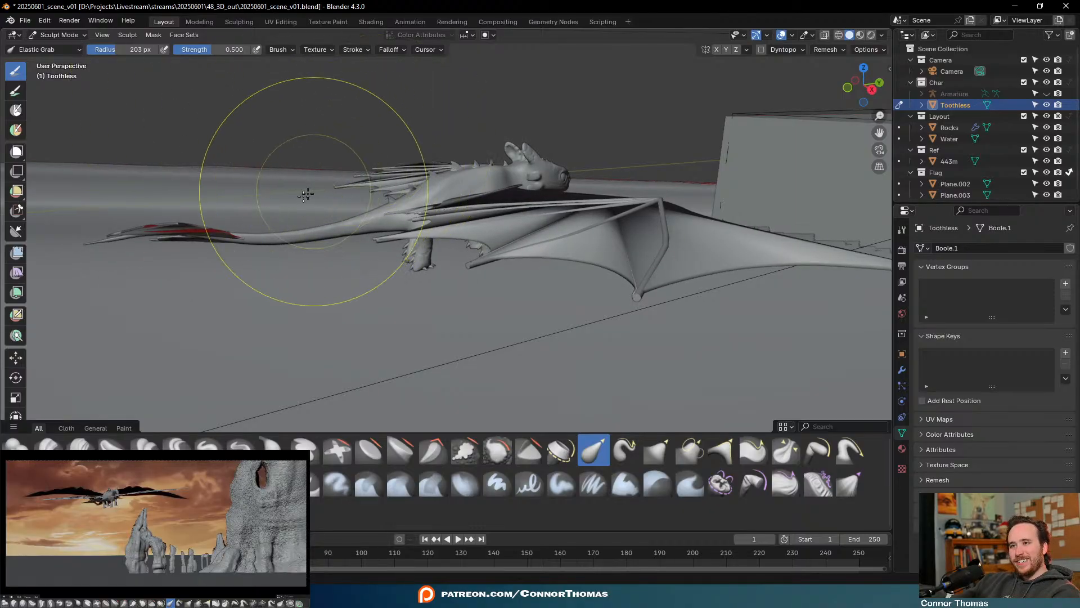
Pull the middle of the tail down from the side to form a deeper sagging curve
middle_drag(305, 194, 397, 222)
scroll(397, 222, up, 4)
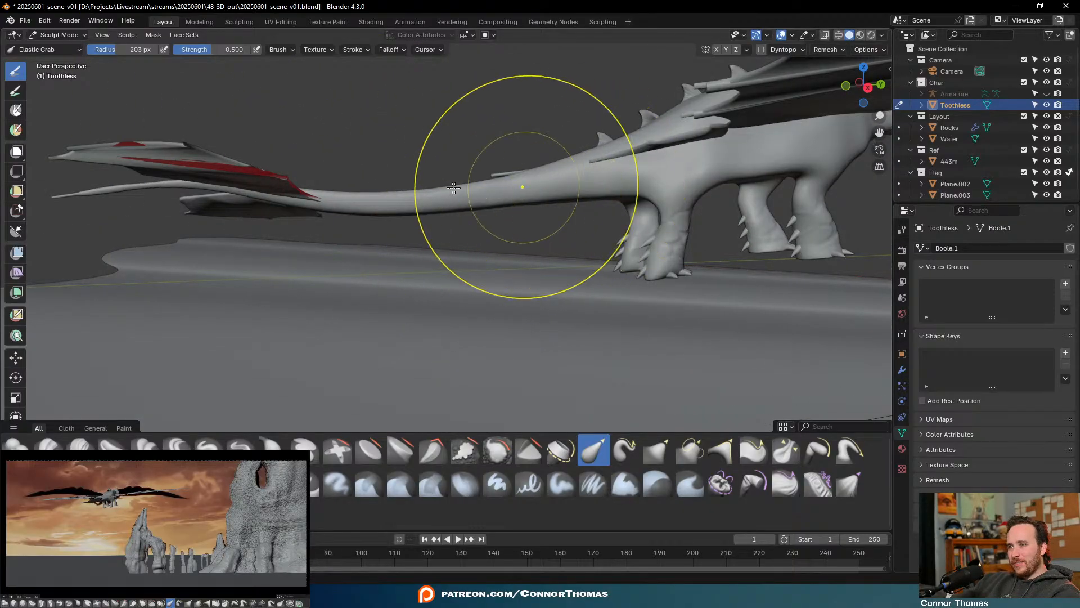
drag(475, 185, 476, 298)
drag(455, 226, 387, 259)
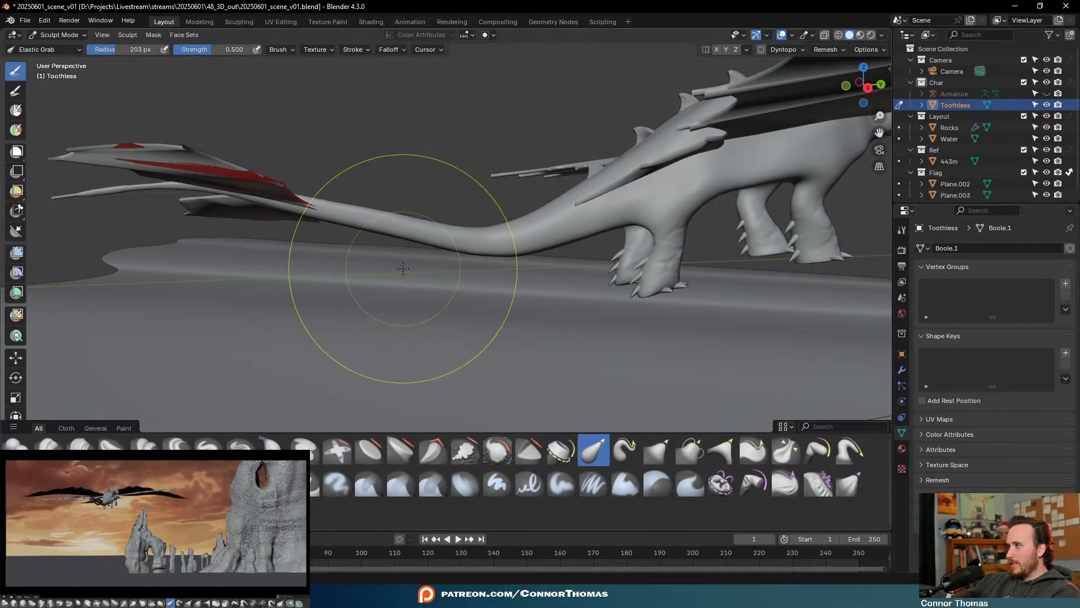
Viewed from above, bend the tail sideways into a curve and swing its finned end the same way
middle_drag(508, 205, 610, 313)
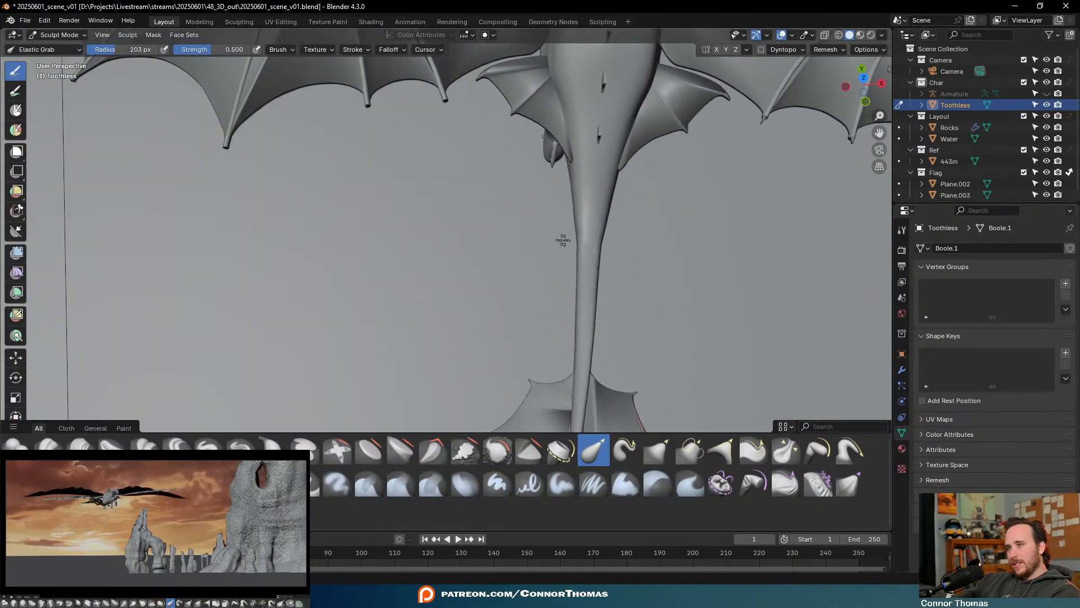
drag(563, 241, 491, 242)
mouse_move(593, 326)
middle_down()
mouse_move(641, 282)
mouse_move(624, 224)
mouse_move(591, 261)
middle_up()
mouse_move(591, 260)
mouse_down()
mouse_move(493, 318)
mouse_move(453, 309)
mouse_up()
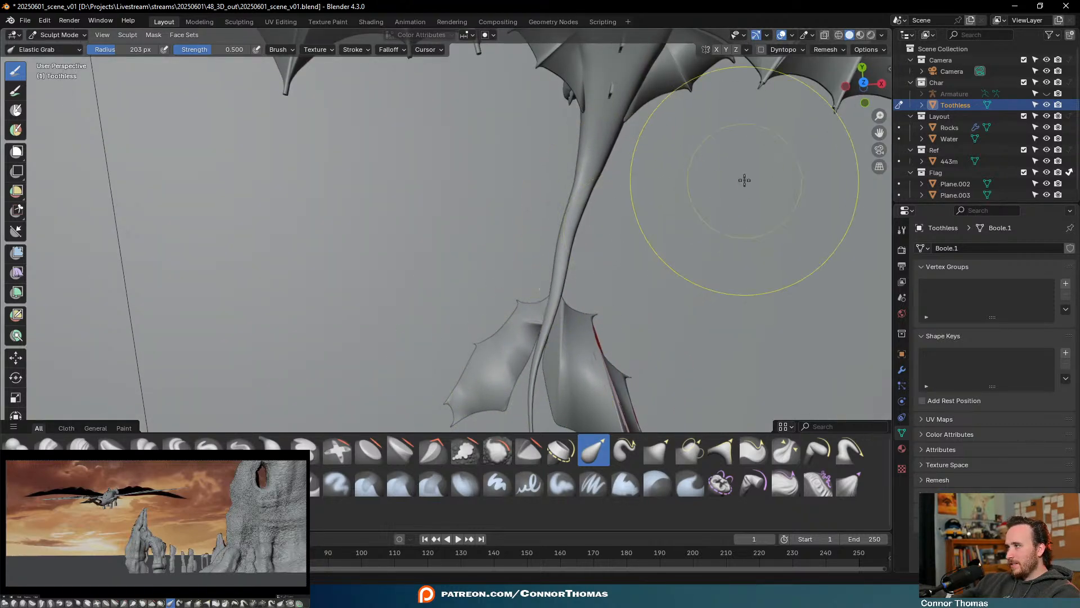
Try to bend the dragon's near hind leg with the Pose brush at a radius of 202 px
middle_drag(745, 180, 526, 362)
scroll(593, 314, down, 3)
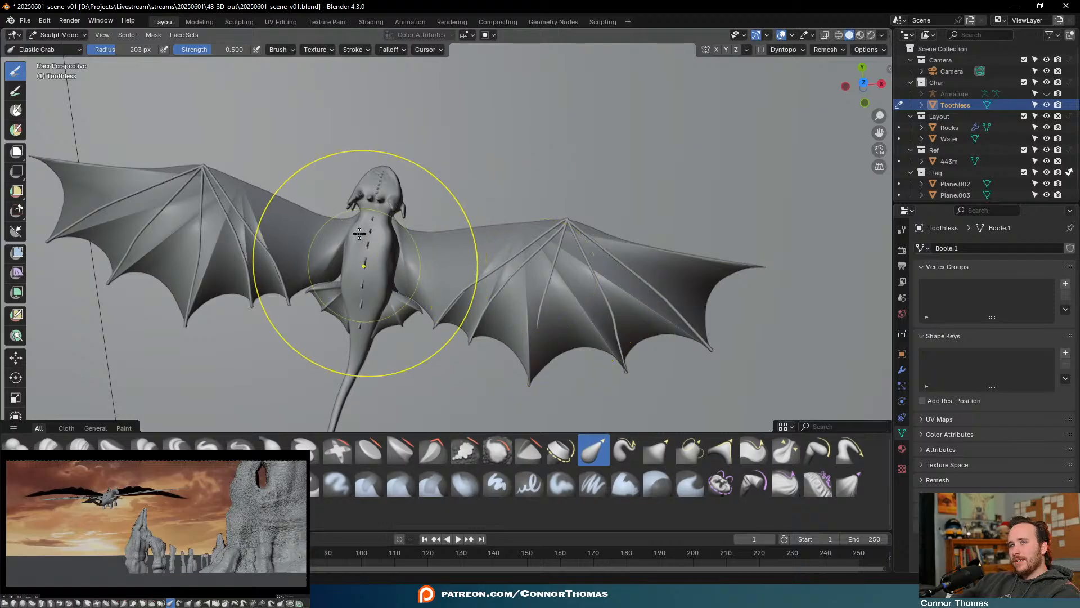
middle_drag(359, 232, 602, 309)
mouse_move(535, 193)
middle_down()
mouse_move(456, 213)
mouse_move(386, 132)
mouse_move(573, 146)
mouse_move(451, 342)
mouse_move(516, 266)
mouse_move(578, 249)
middle_up()
scroll(386, 133, up, 2)
scroll(573, 146, up, 3)
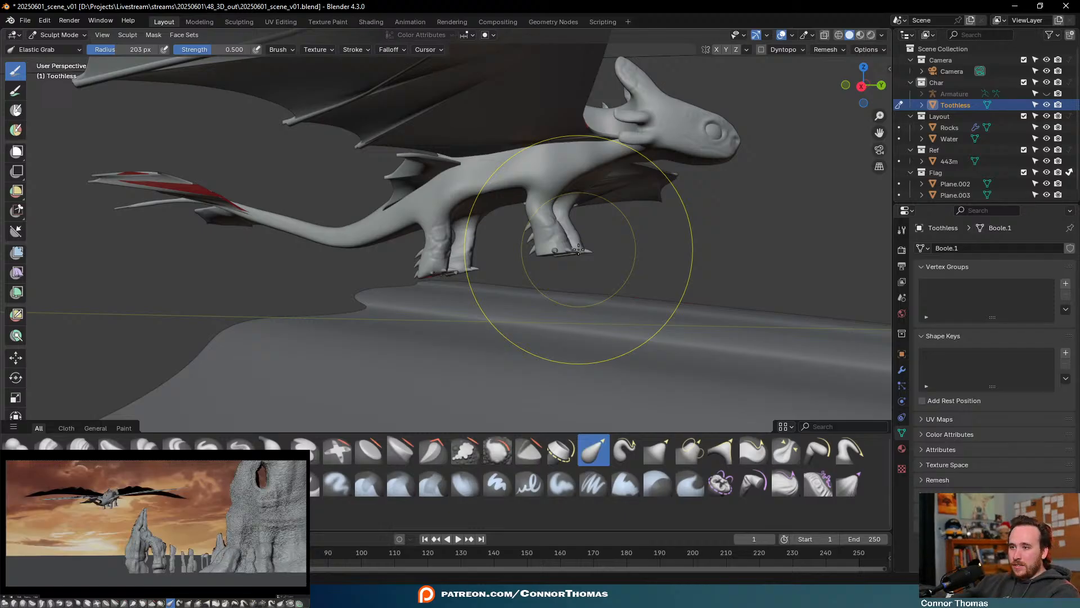
click(811, 457)
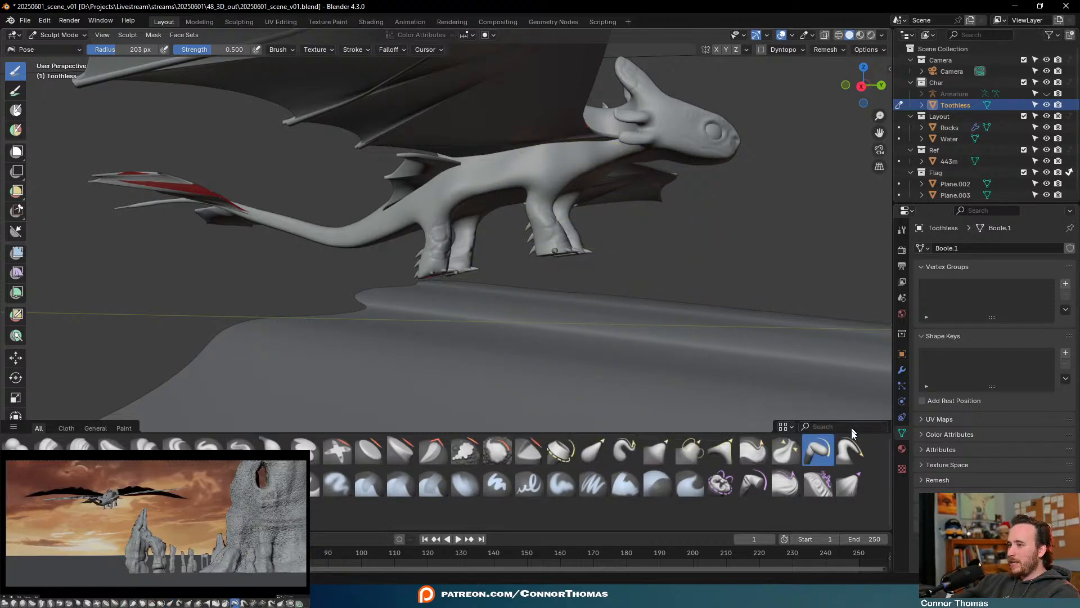
scroll(541, 264, up, 3)
key(ctrl+z)
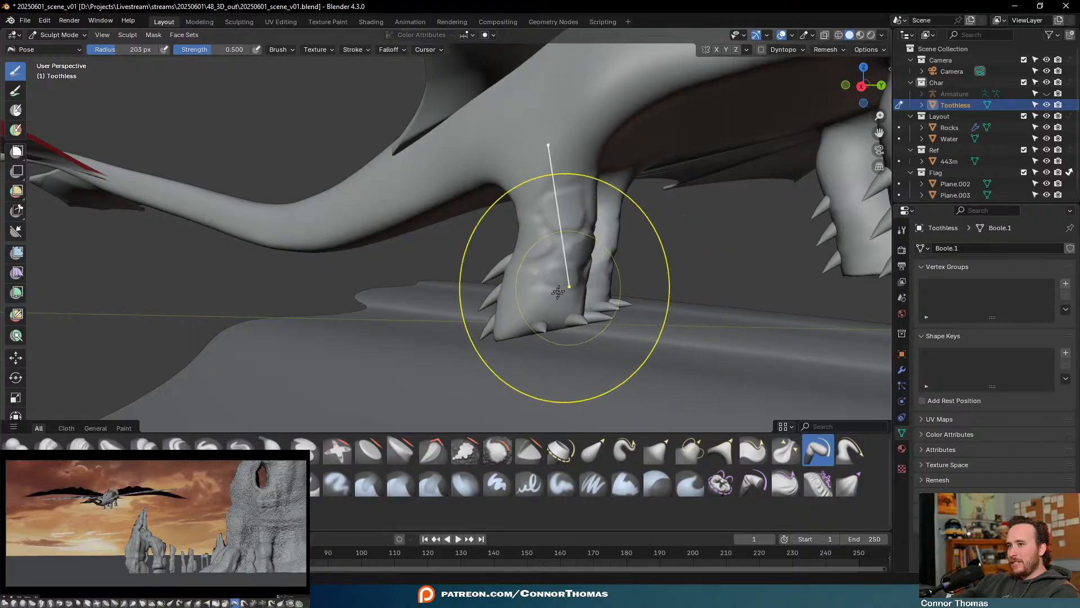
key(f)
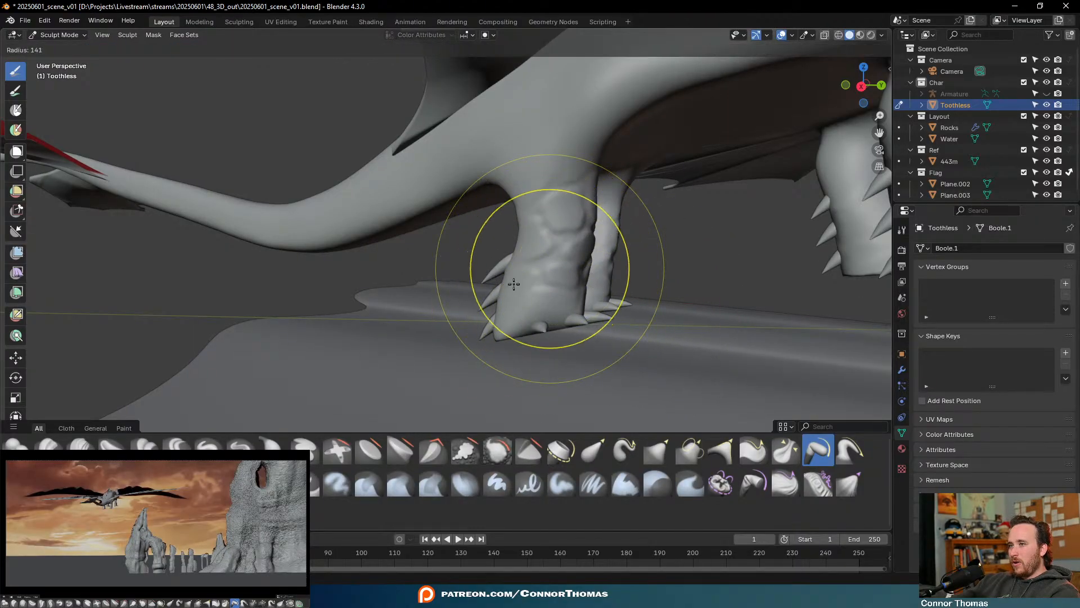
click(542, 318)
key(f)
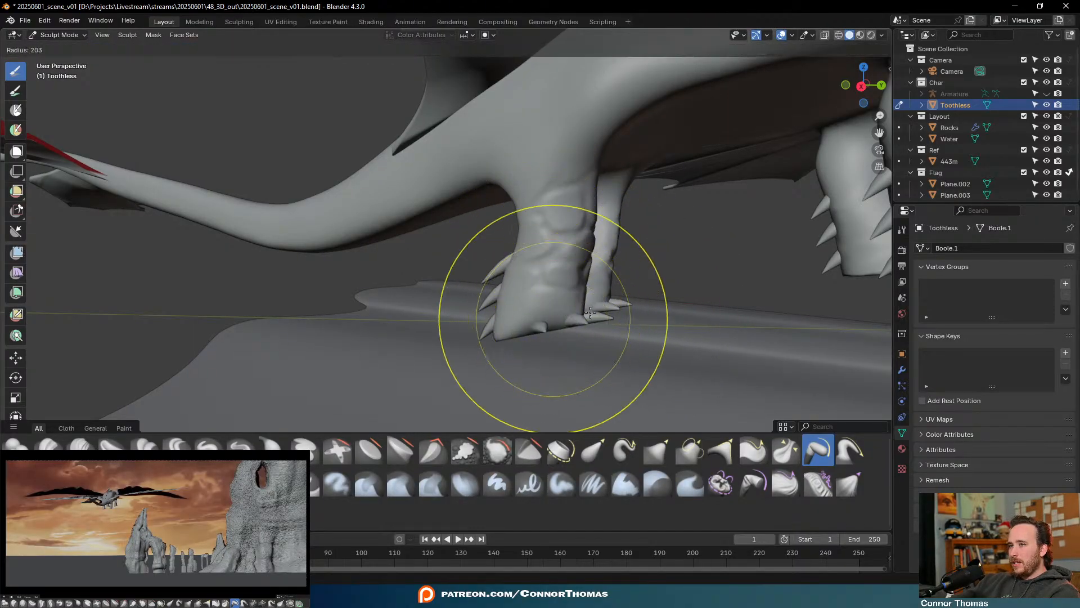
click(558, 318)
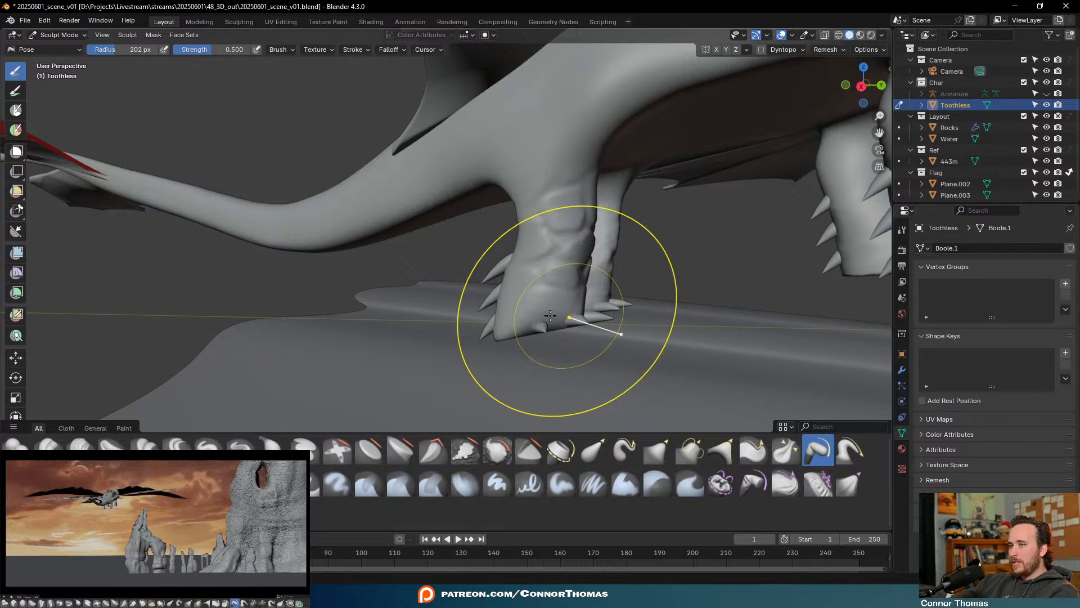
drag(558, 318, 517, 310)
mouse_move(511, 310)
mouse_down()
mouse_move(615, 326)
mouse_move(615, 338)
mouse_move(622, 313)
mouse_move(587, 269)
mouse_up()
Try to swing the near hind foot backward with the Pose brush at a 129 px radius, then undo it
key(f)
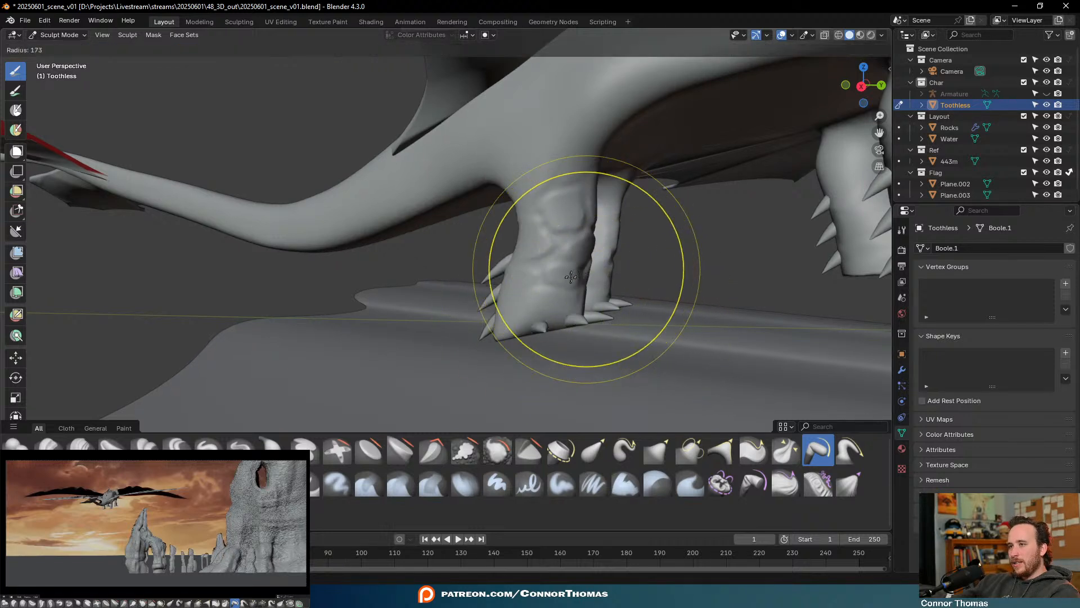
click(566, 293)
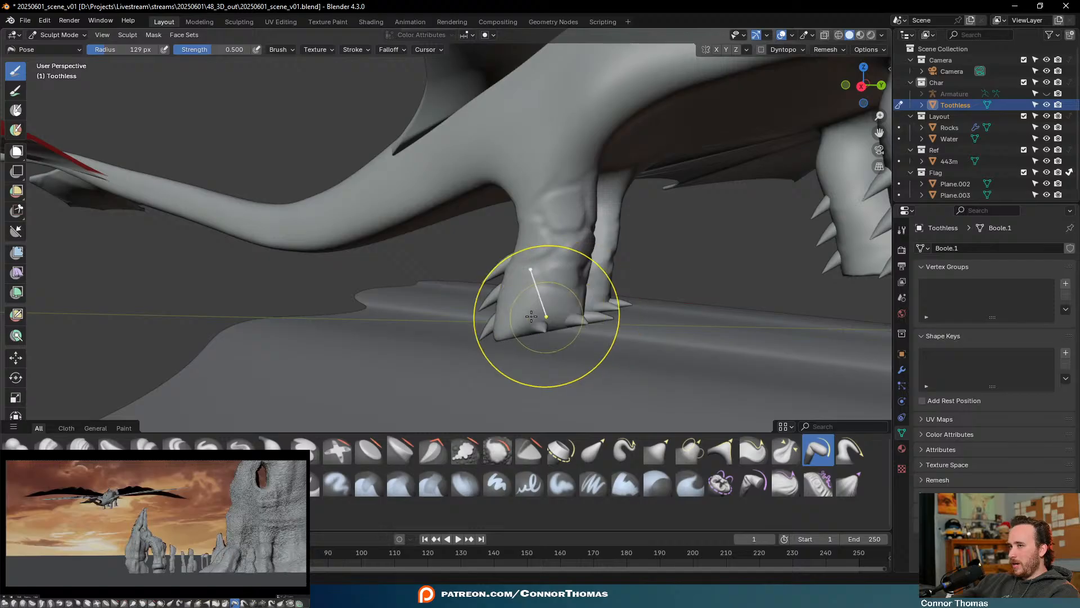
drag(521, 327, 400, 292)
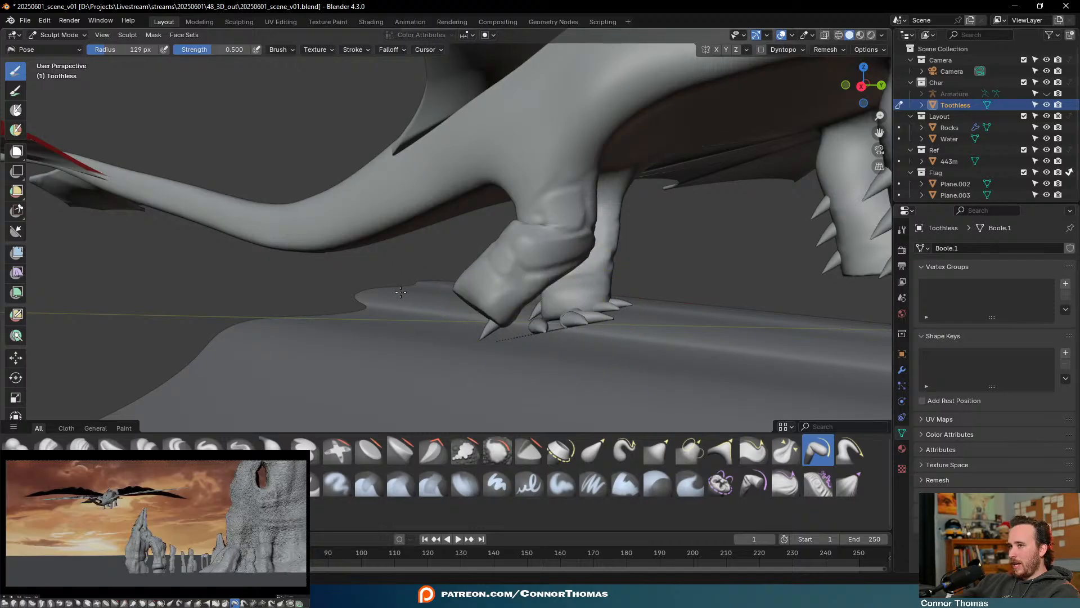
key(ctrl+z)
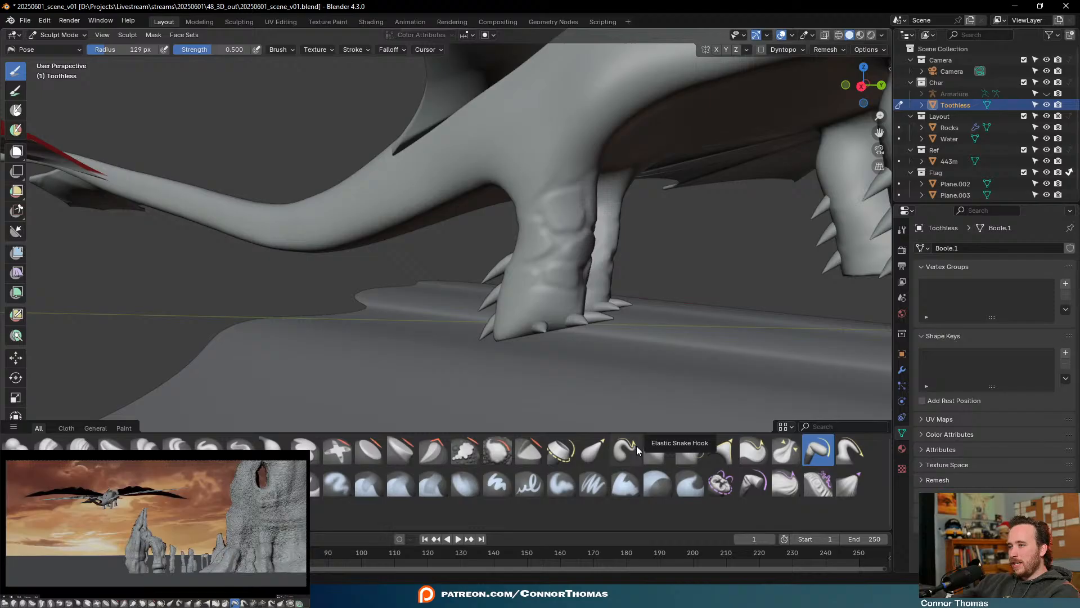
Try to pull the near hind foot backward with the Elastic Snake Hook brush, then undo it
click(617, 447)
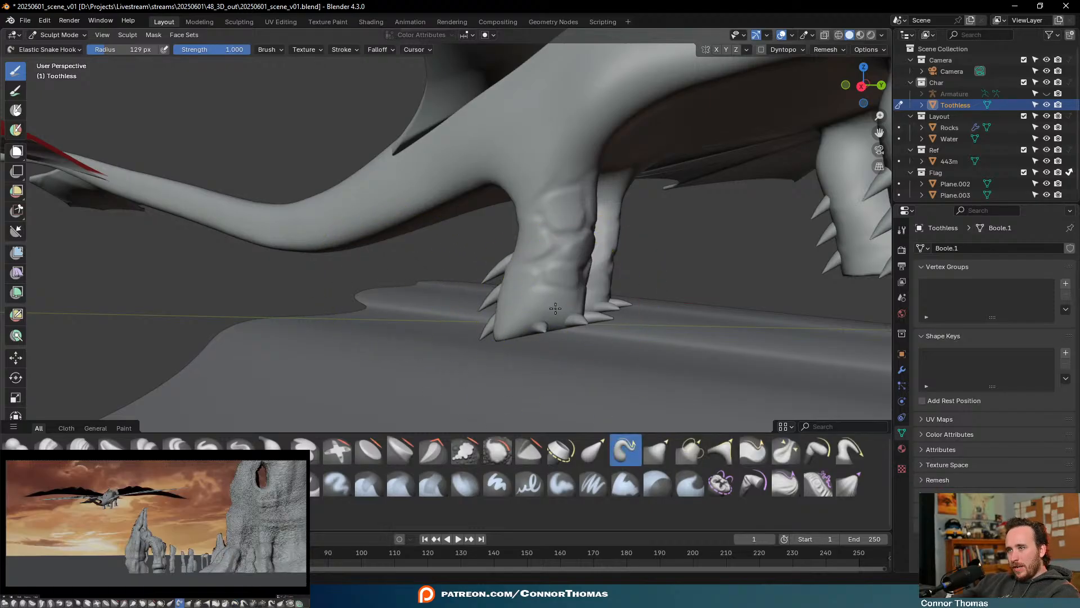
drag(556, 307, 497, 255)
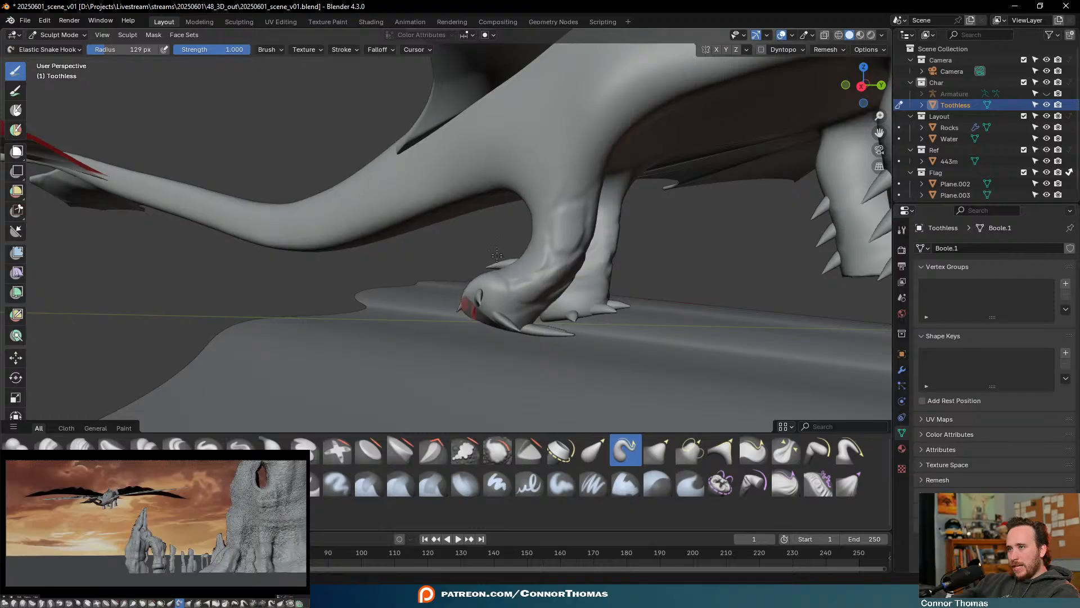
key(ctrl+z)
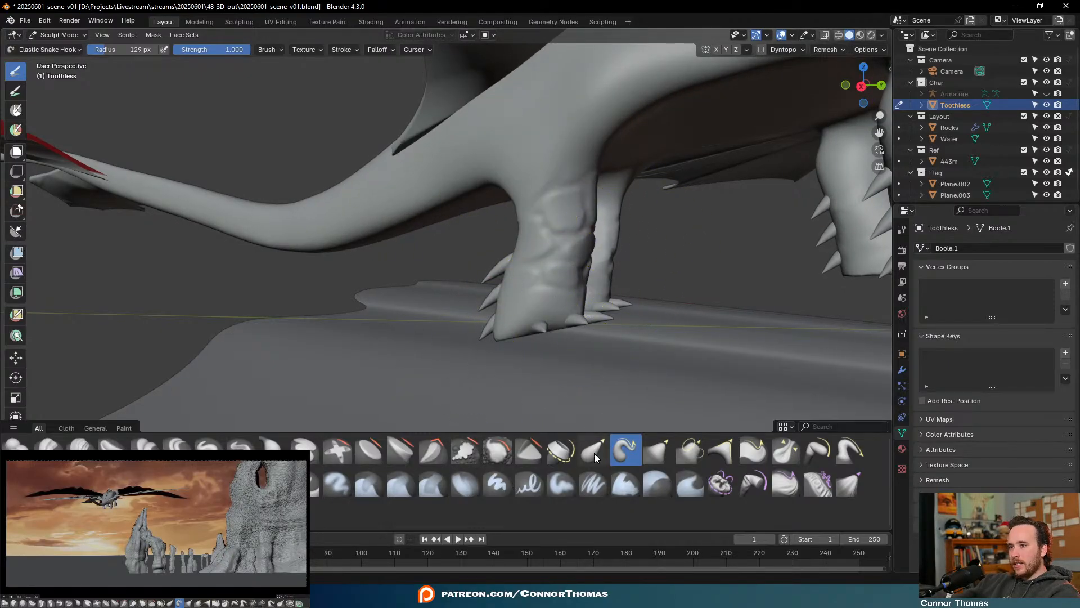
Try to lift the near hind foot up and back with the Elastic Grab brush at a 129 px radius
click(595, 453)
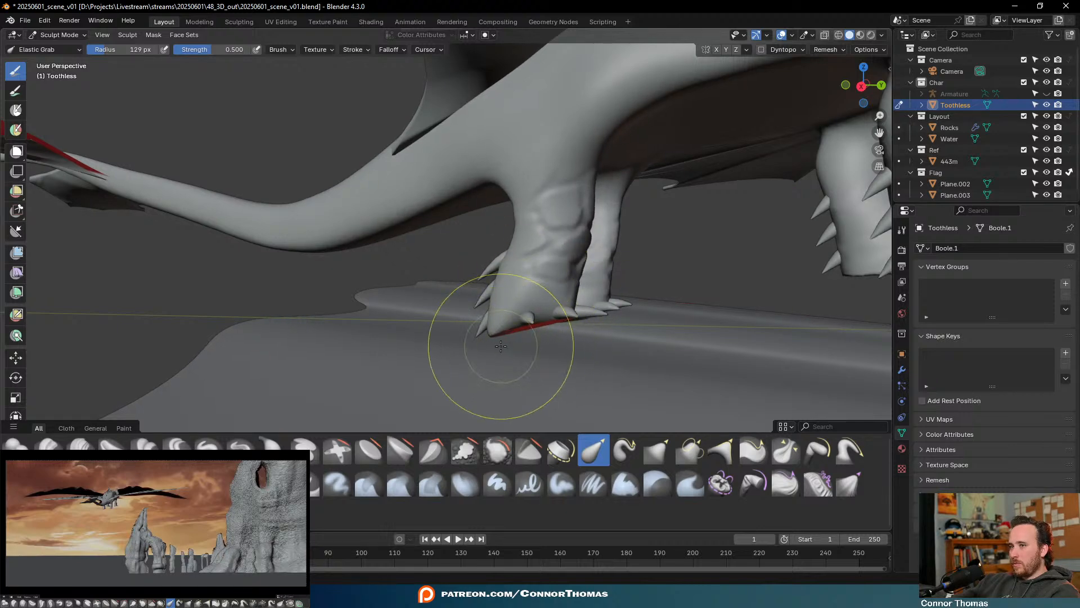
drag(491, 329, 317, 197)
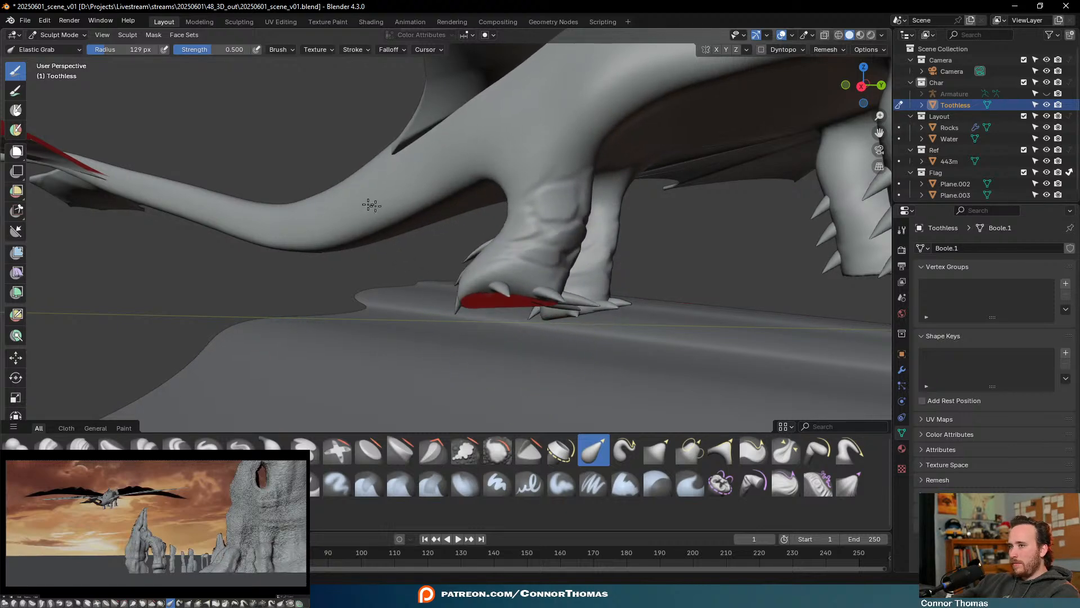
middle_drag(371, 206, 469, 281)
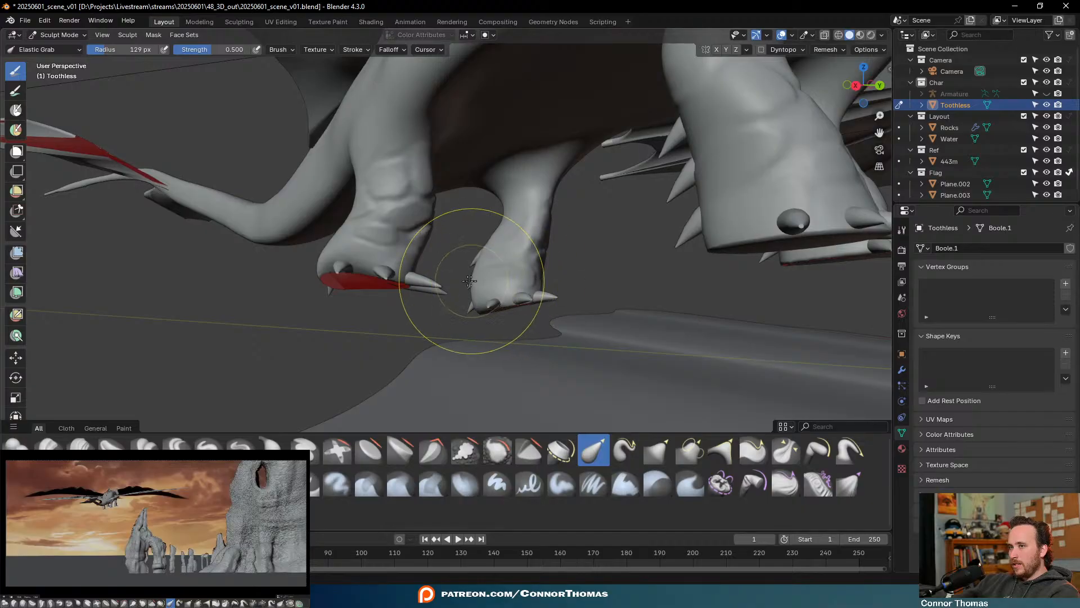
drag(414, 284, 415, 306)
mouse_move(415, 306)
middle_down()
mouse_move(513, 311)
mouse_move(516, 321)
middle_up()
middle_drag(536, 198, 513, 185)
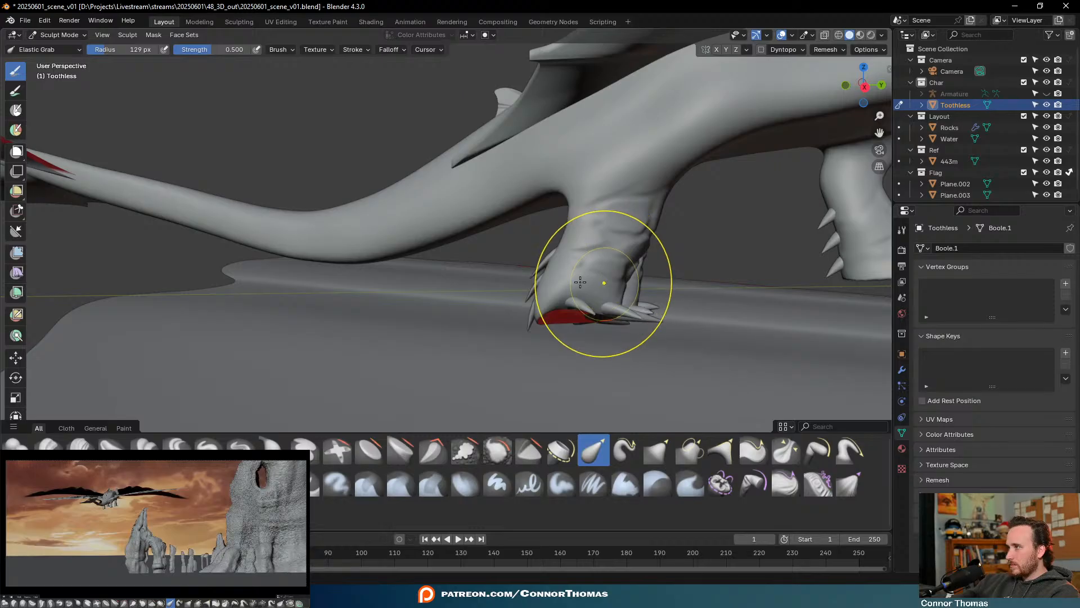
Undo the last stroke on the near hind foot and try raising its heel and pulling it backward instead
key(ctrl+z)
drag(543, 301, 555, 260)
middle_drag(675, 337, 458, 338)
drag(463, 320, 343, 342)
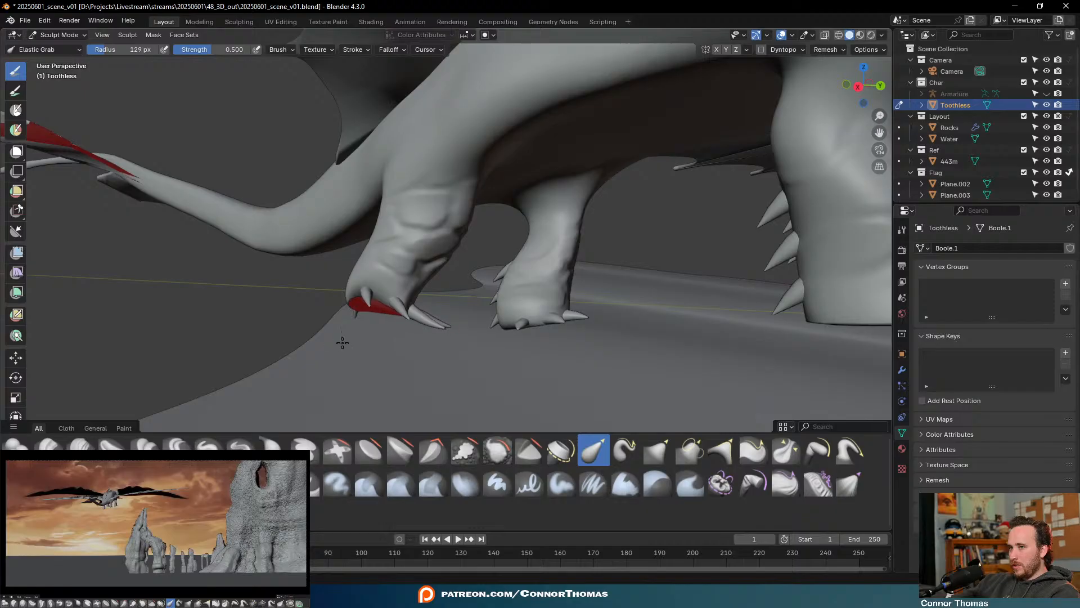
Try to reshape the near hind thigh toward the tail with the Elastic Grab brush, then undo those strokes
mouse_move(535, 229)
middle_down()
mouse_move(589, 238)
mouse_move(580, 238)
middle_up()
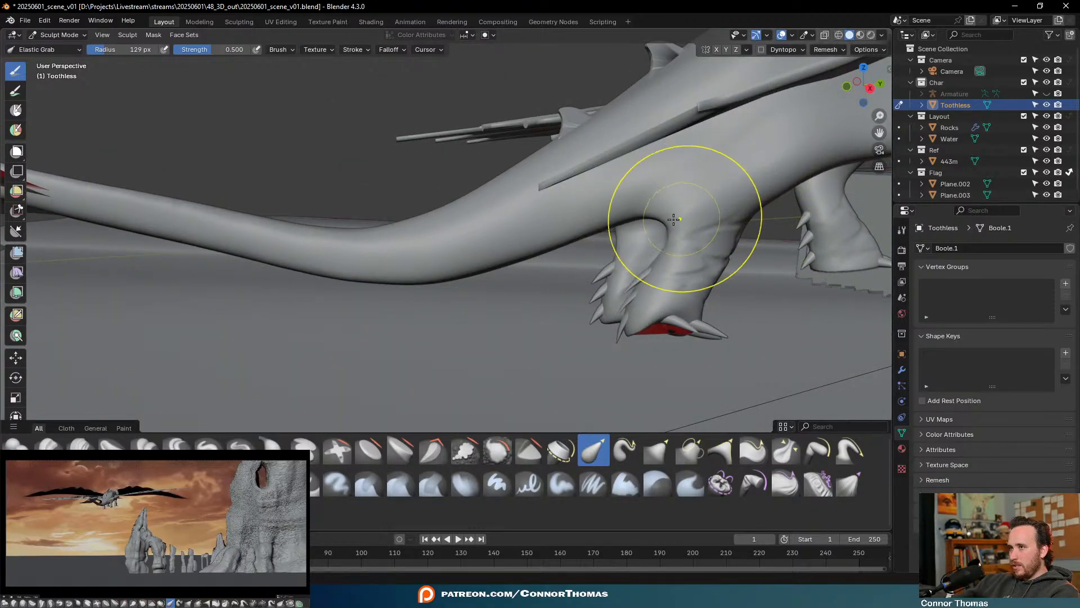
drag(685, 219, 583, 180)
drag(733, 197, 790, 211)
middle_drag(809, 254, 809, 222)
mouse_move(695, 197)
mouse_down()
mouse_move(596, 97)
mouse_move(630, 62)
mouse_move(634, 90)
mouse_up()
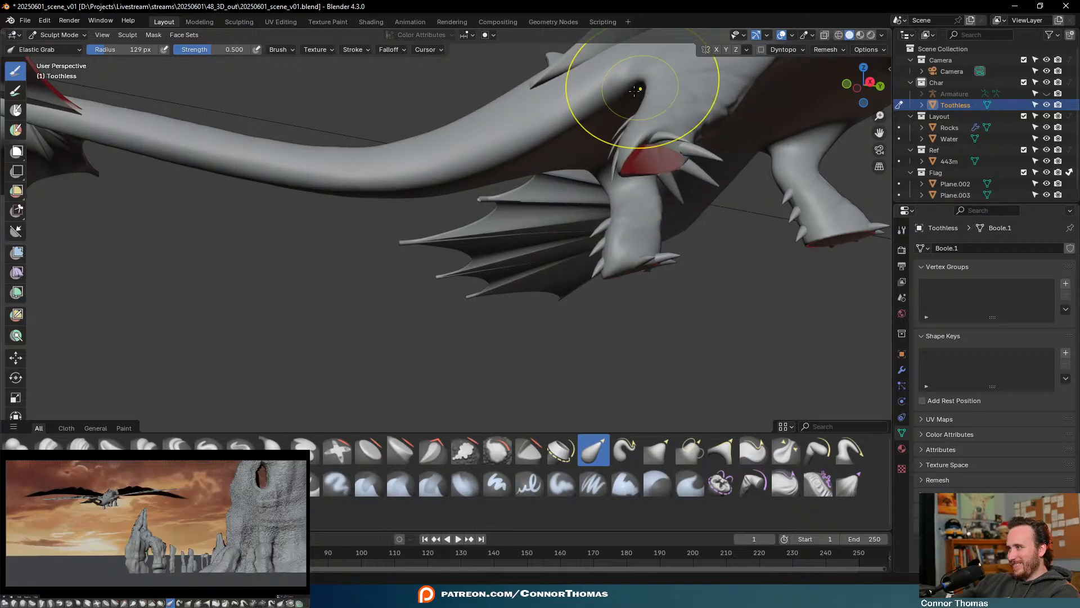
key(ctrl+z)
key(ctrl+z)
key(ctrl+z)
middle_drag(808, 183, 783, 236)
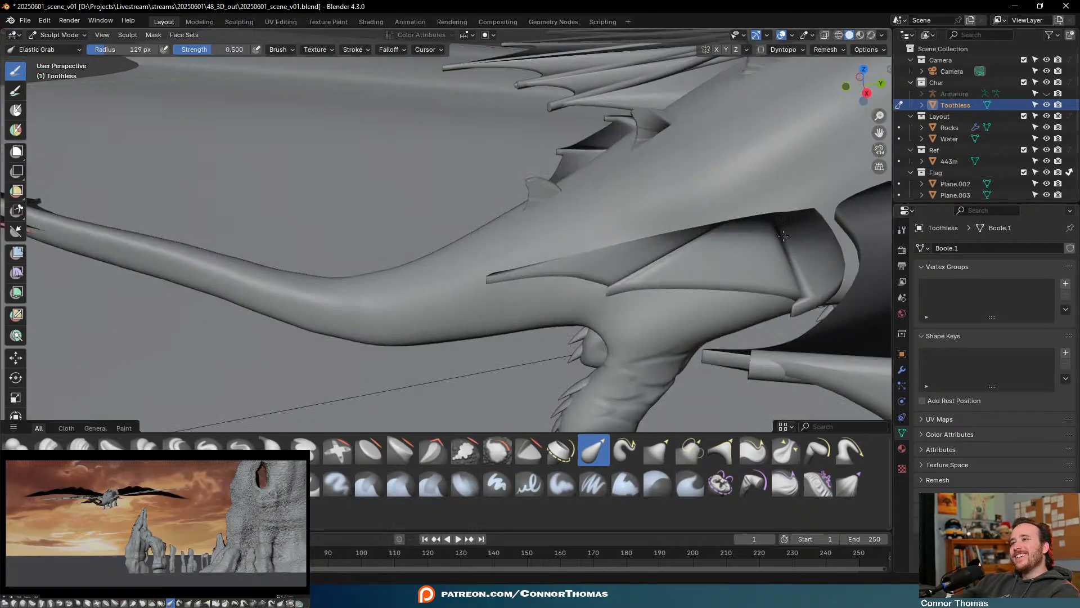
middle_drag(714, 299, 730, 288)
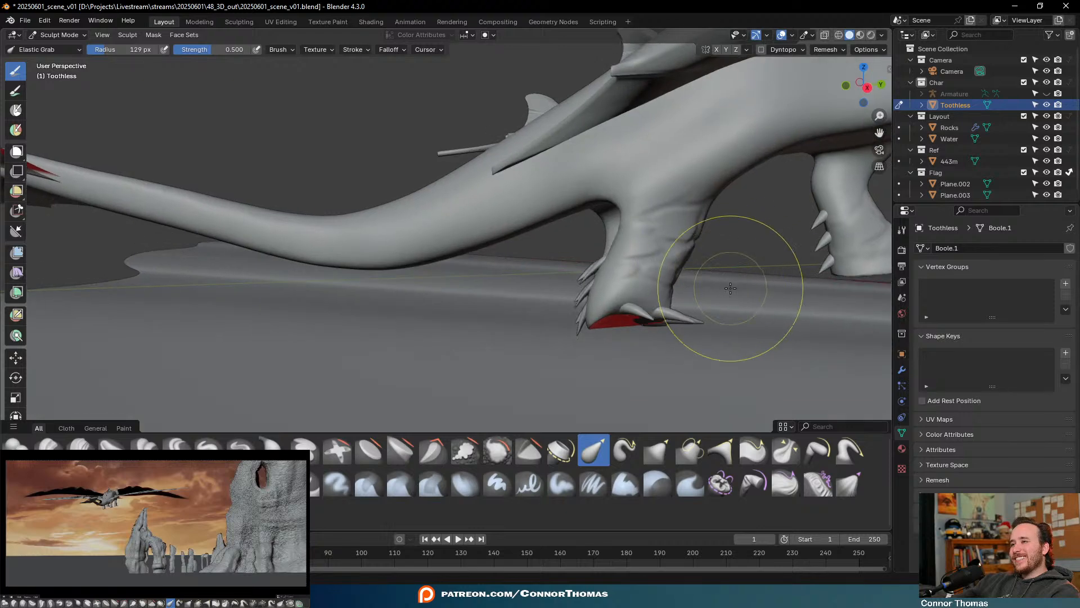
Undo all remaining Elastic Grab strokes on the near hind leg
key(ctrl+z)
key(ctrl+z)
key(ctrl+z)
key(ctrl+z)
key(ctrl+z)
key(ctrl+z)
key(ctrl+z)
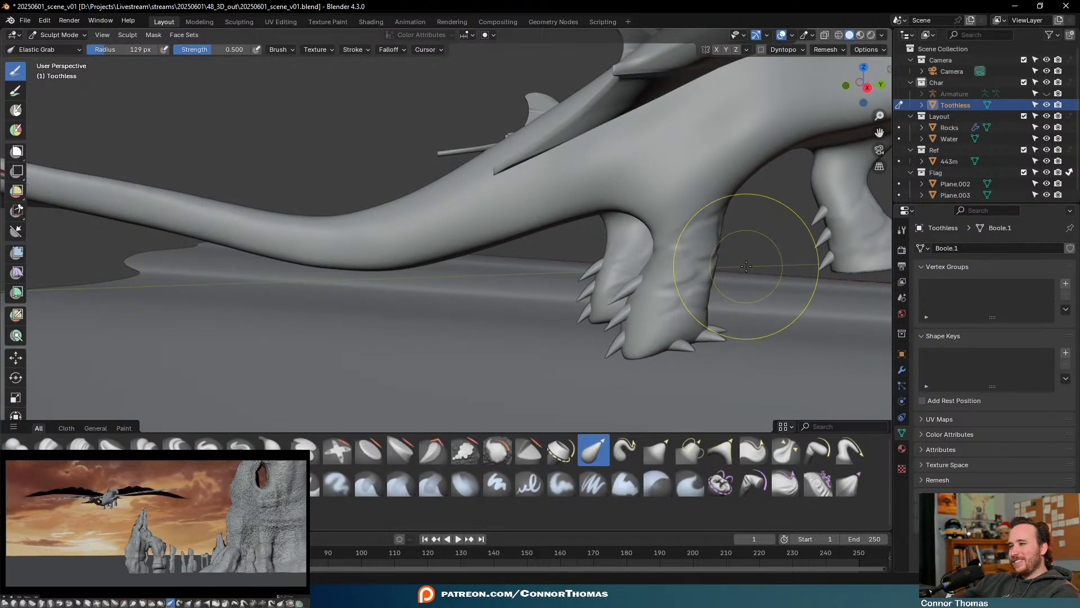
key(ctrl+z)
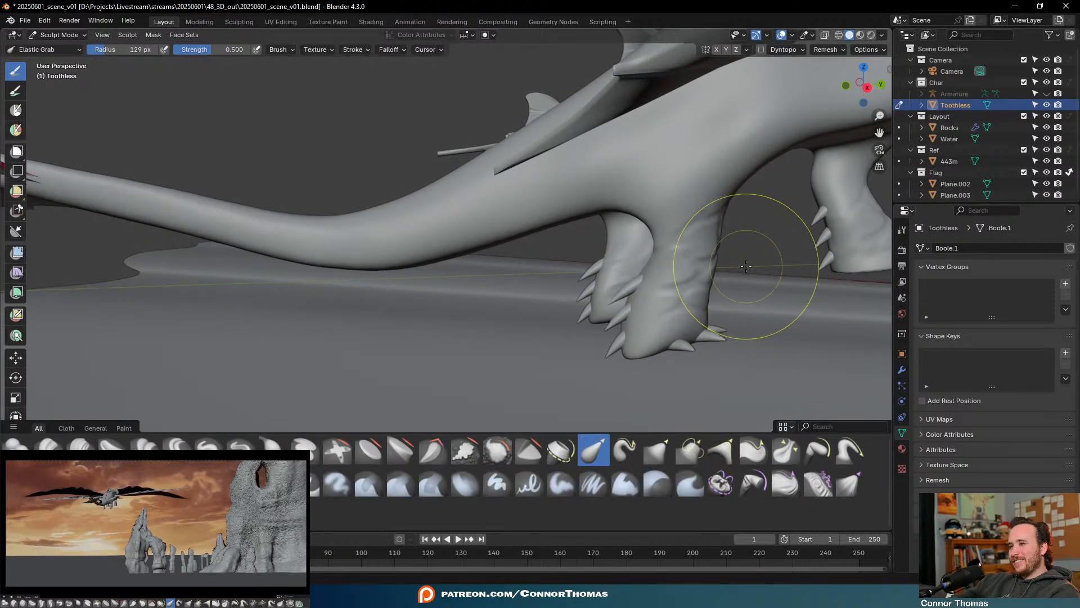
Bend the lower part of the near hind leg backward with the Pose brush and bring up its detailed brush settings
click(823, 448)
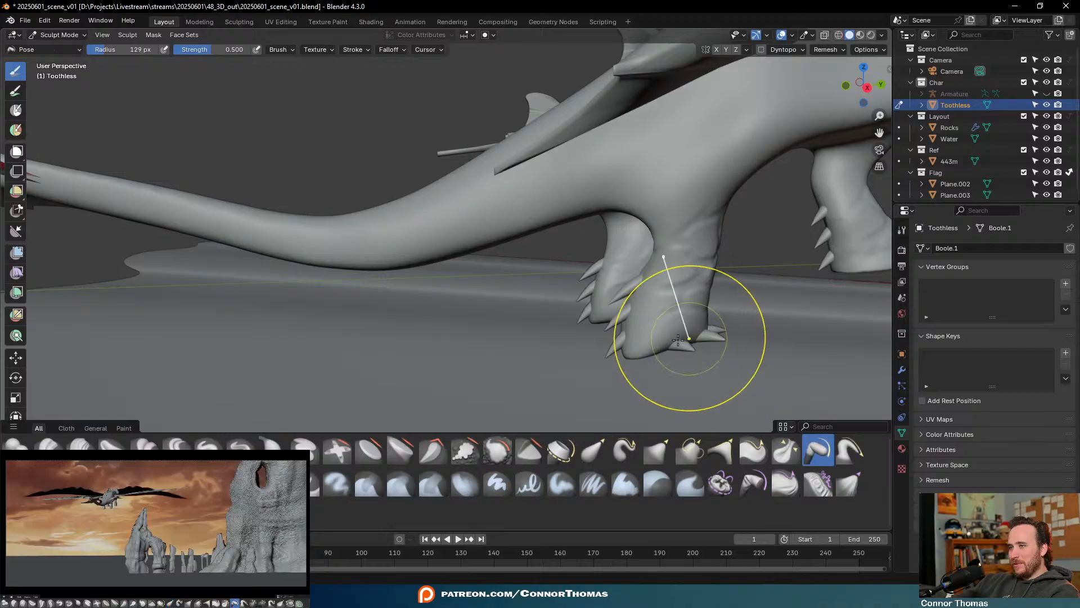
drag(678, 338, 630, 338)
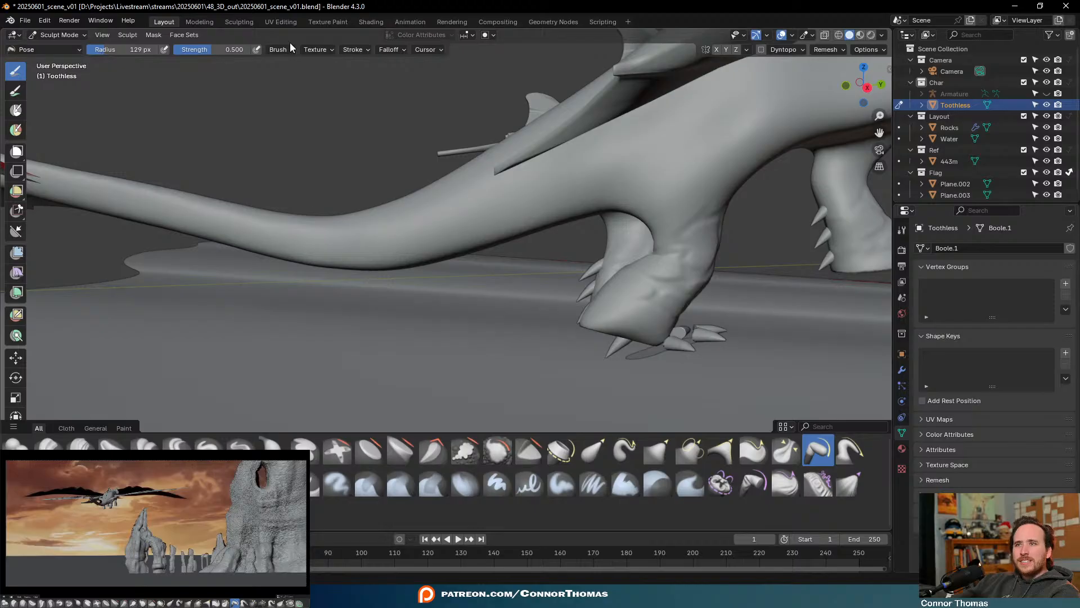
click(389, 50)
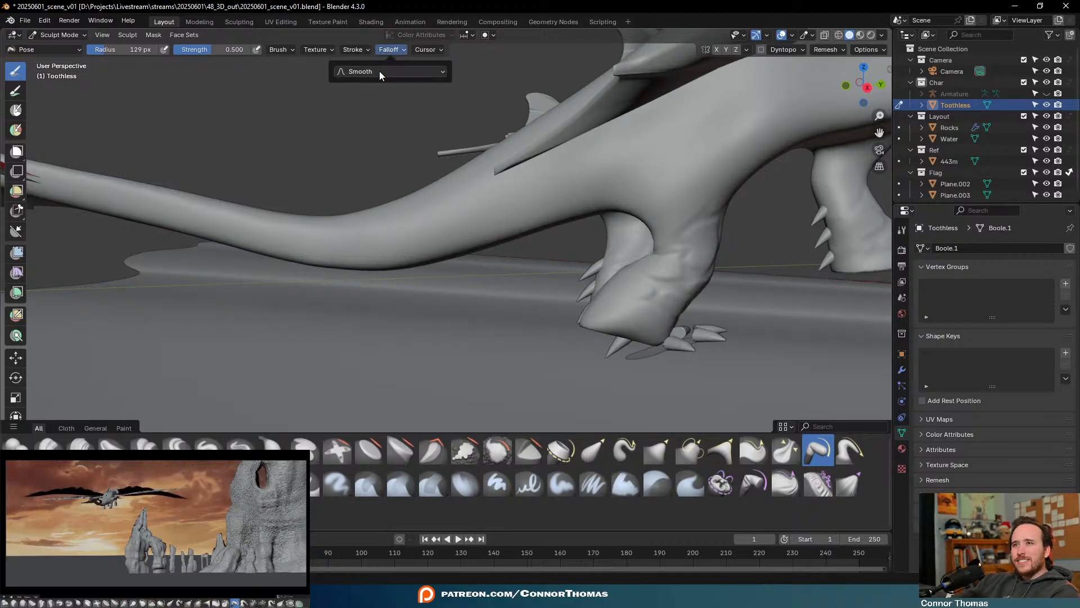
click(902, 230)
scroll(941, 438, down, 5)
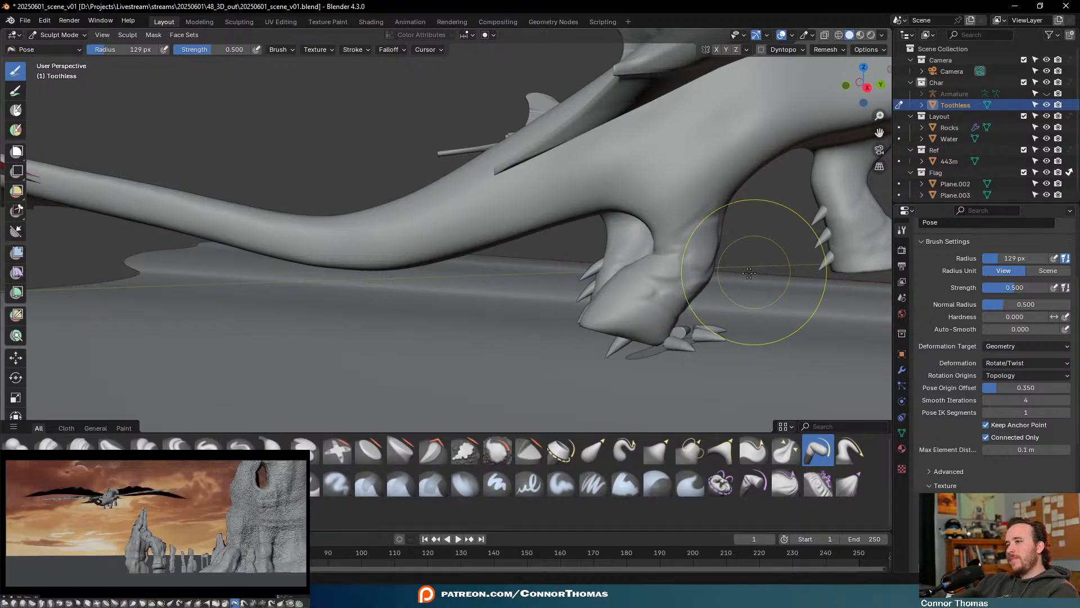
Try to bend the near hind leg further with the Pose brush, including at a 192 px radius, and undo the strokes
drag(716, 257, 698, 261)
key(ctrl+z)
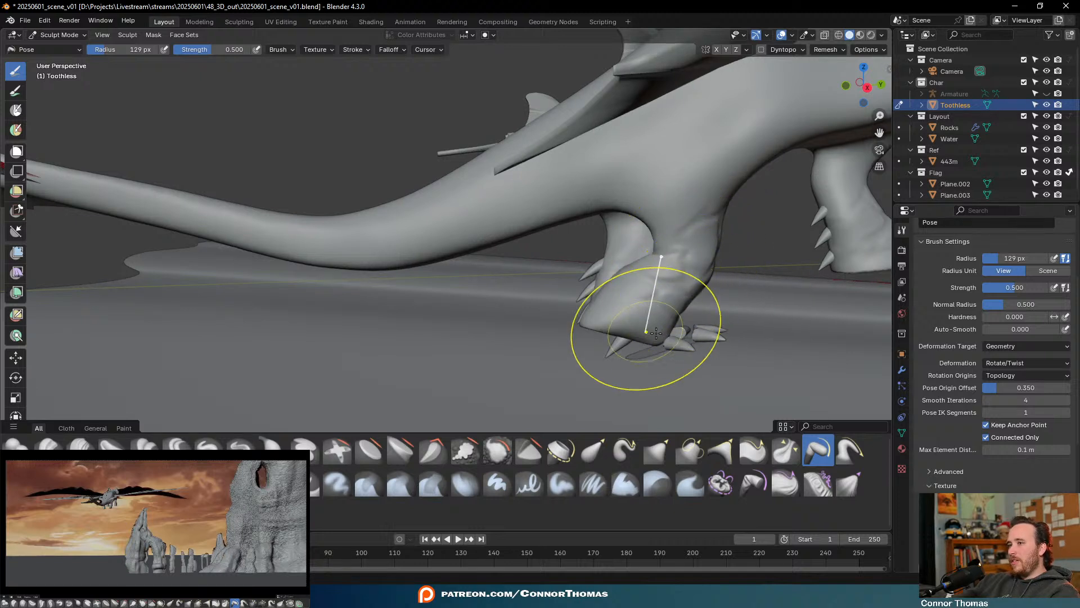
key(f)
click(693, 331)
drag(662, 333, 625, 341)
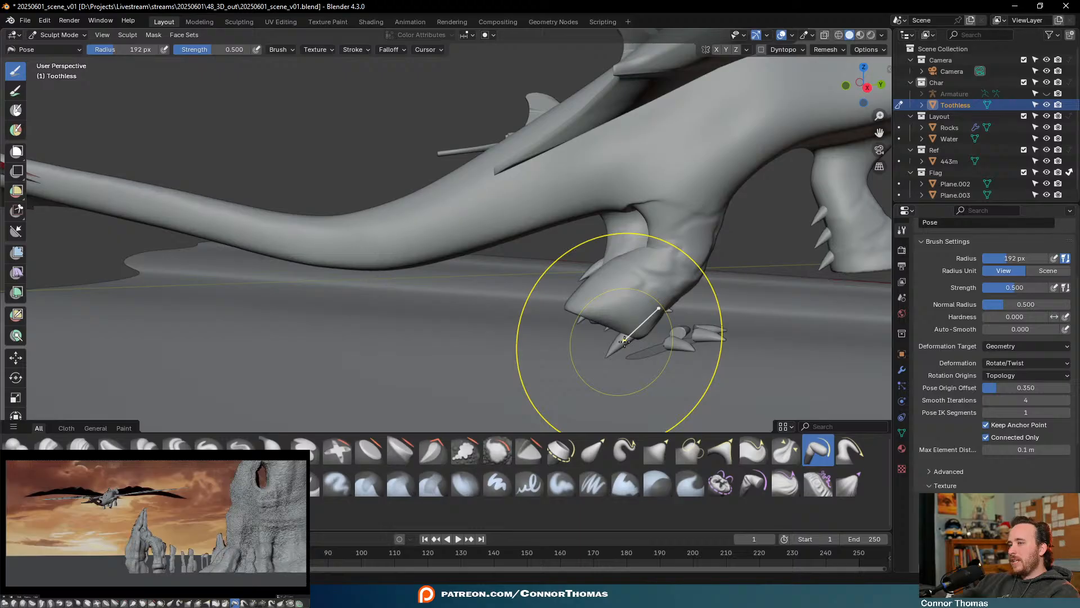
key(ctrl+z)
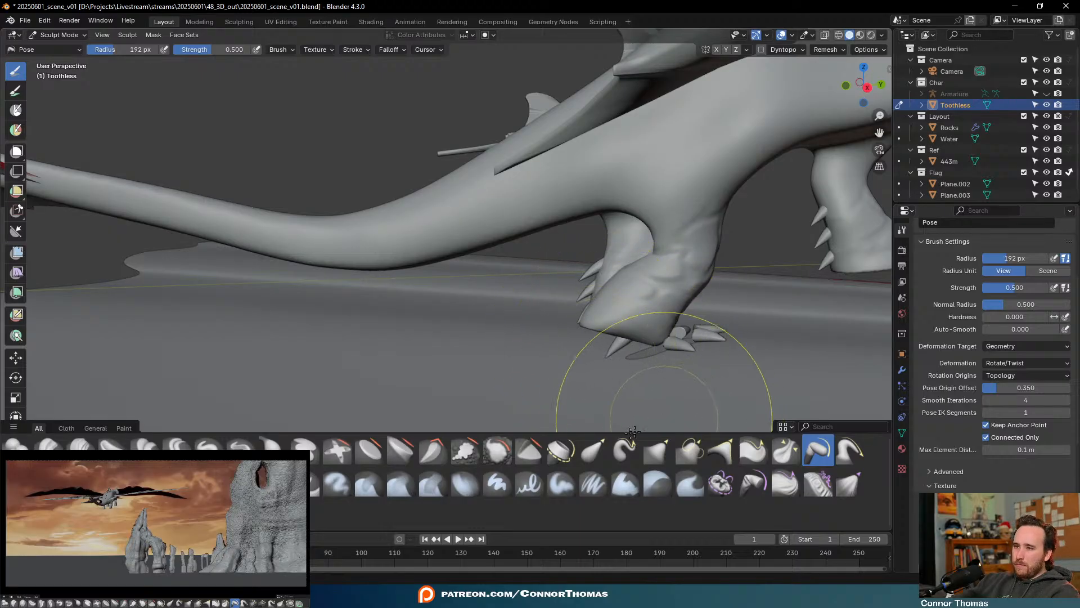
Reshape the near hind knee, lower leg and heel with the Grab brush at 192 px, pulling the foot upward beneath the body
click(659, 451)
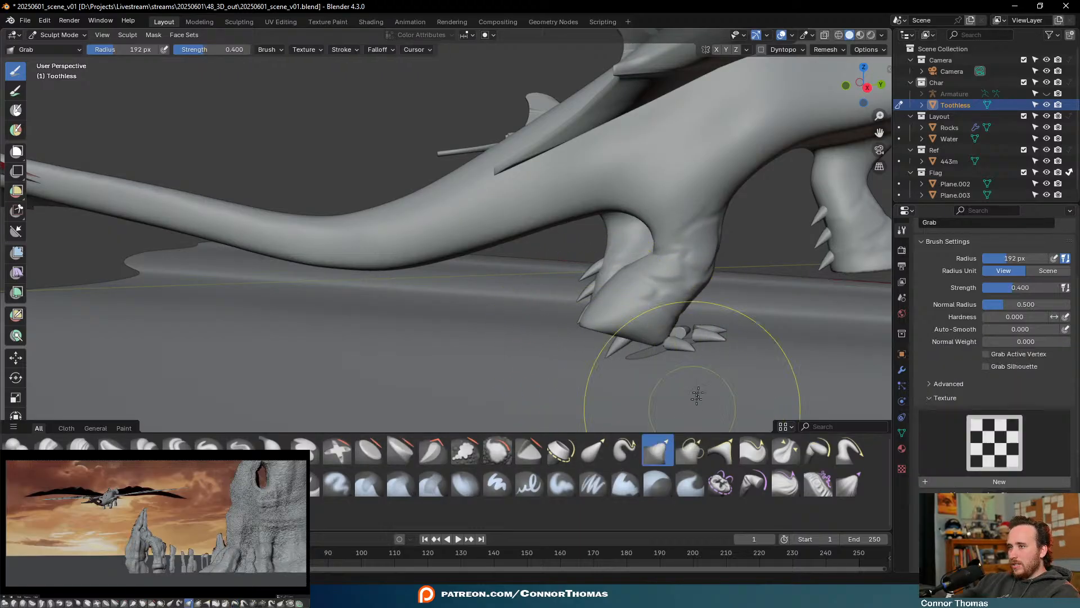
mouse_move(653, 314)
mouse_down()
mouse_move(643, 265)
mouse_move(622, 233)
mouse_move(626, 242)
mouse_up()
drag(772, 183, 790, 170)
mouse_move(672, 253)
mouse_down()
mouse_move(642, 242)
mouse_move(684, 226)
mouse_up()
drag(580, 326, 588, 232)
mouse_move(658, 241)
mouse_down()
mouse_move(625, 232)
mouse_move(675, 253)
mouse_up()
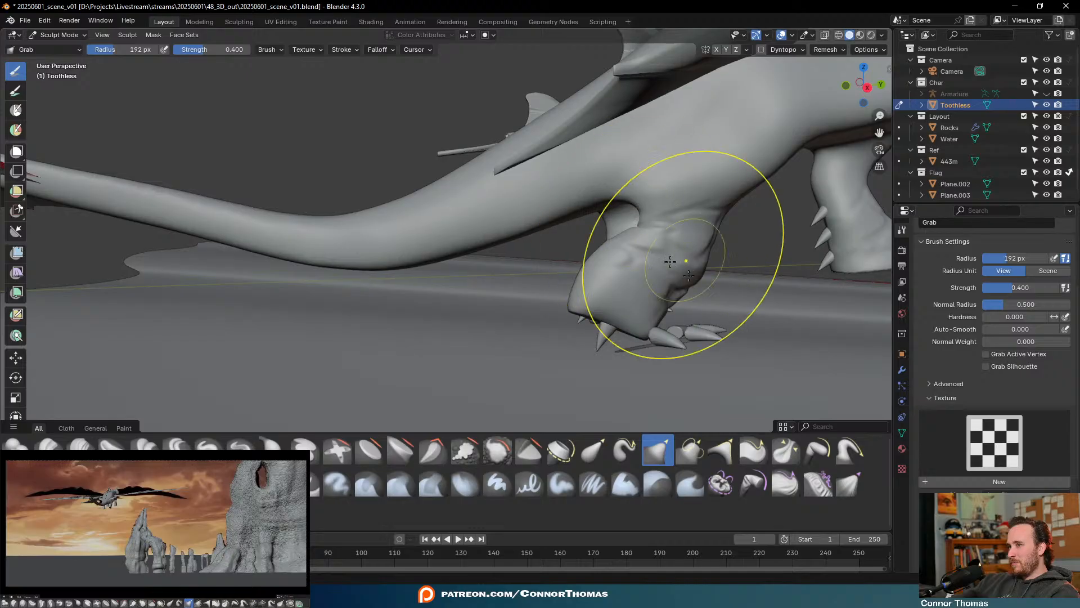
middle_drag(675, 254, 619, 276)
drag(554, 241, 545, 251)
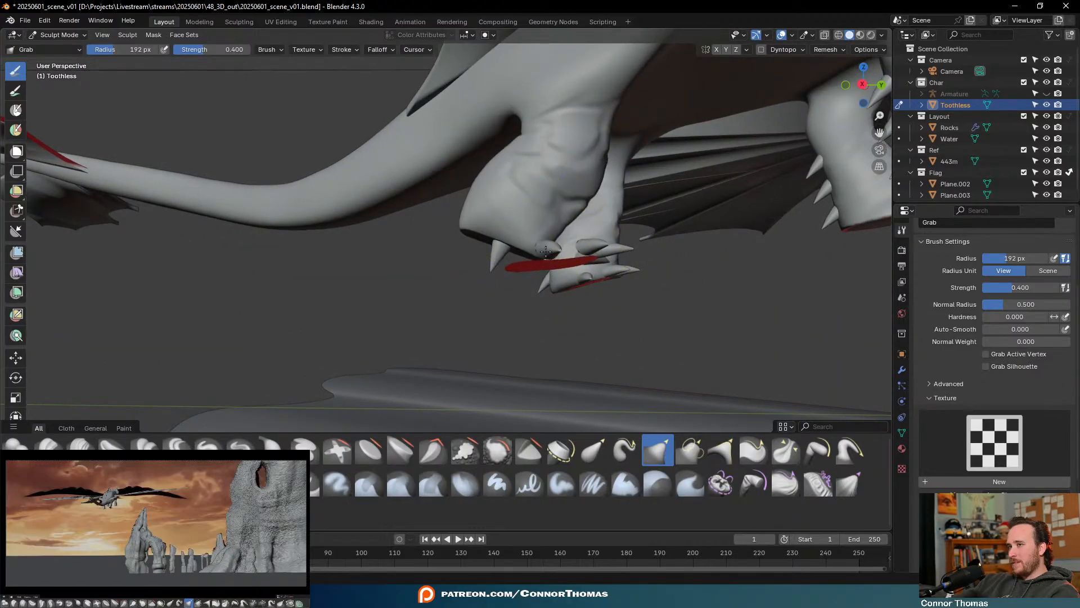
Reduce the Grab brush radius to 98 px and pull the heel of the near hind foot upward and backward
mouse_move(565, 281)
middle_down()
mouse_move(591, 306)
mouse_move(677, 299)
mouse_move(584, 289)
middle_up()
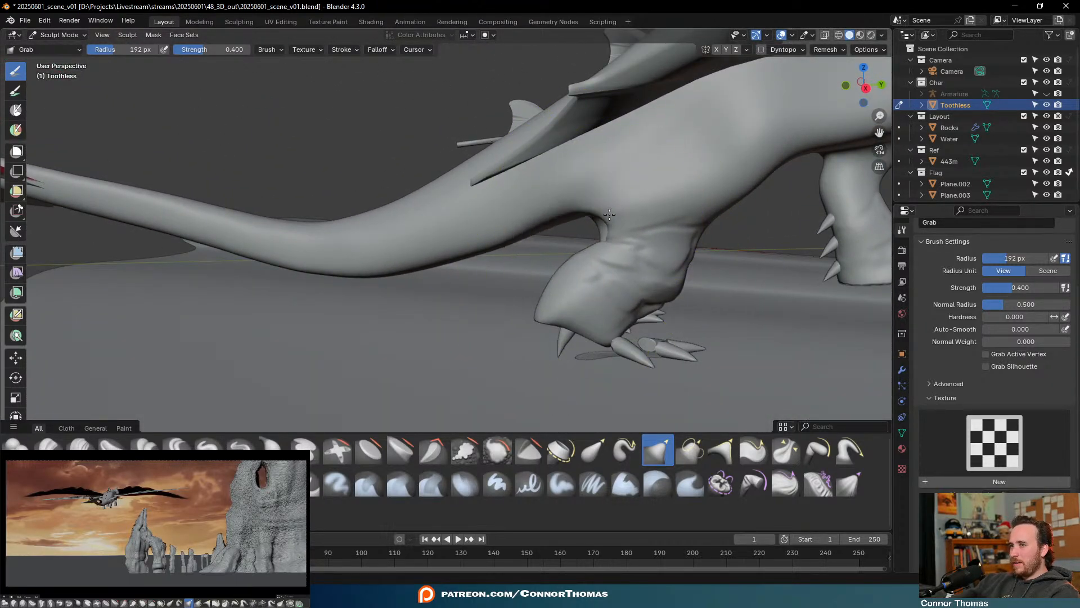
key(f)
click(583, 212)
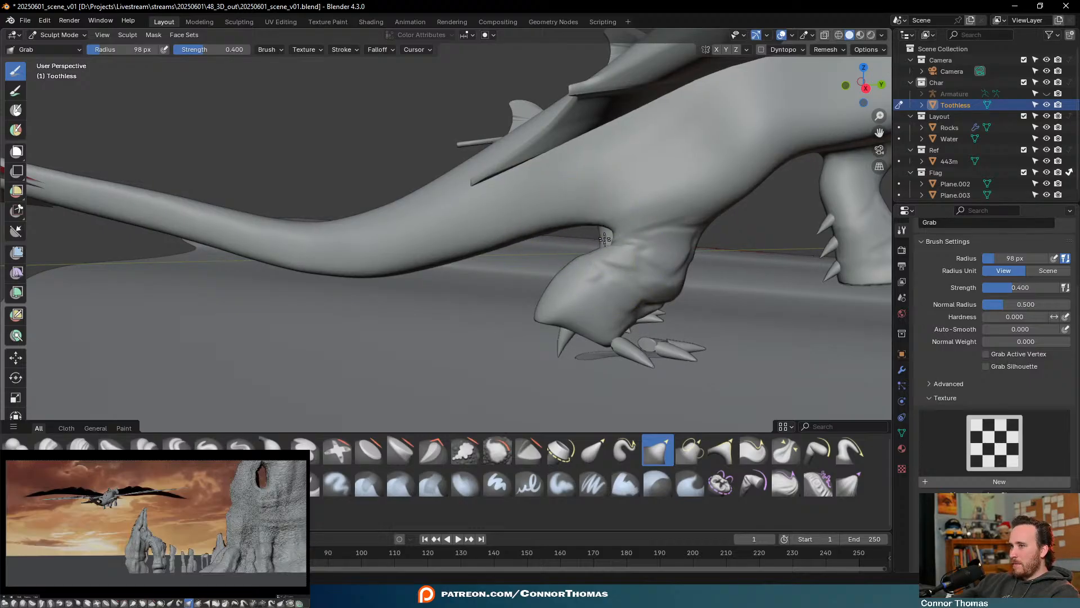
middle_drag(607, 248, 615, 285)
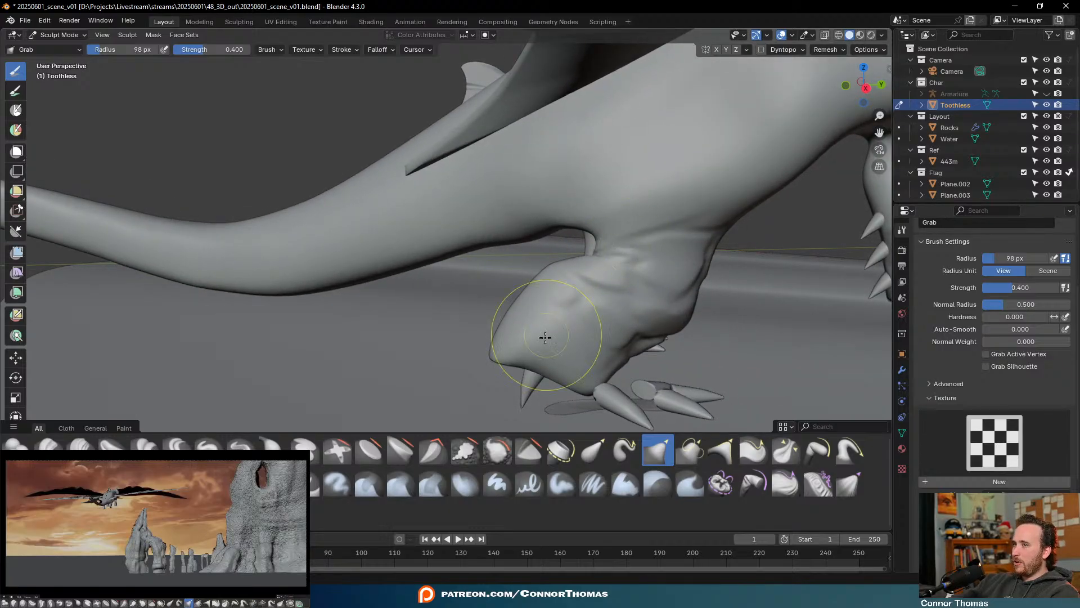
middle_drag(514, 345, 664, 292)
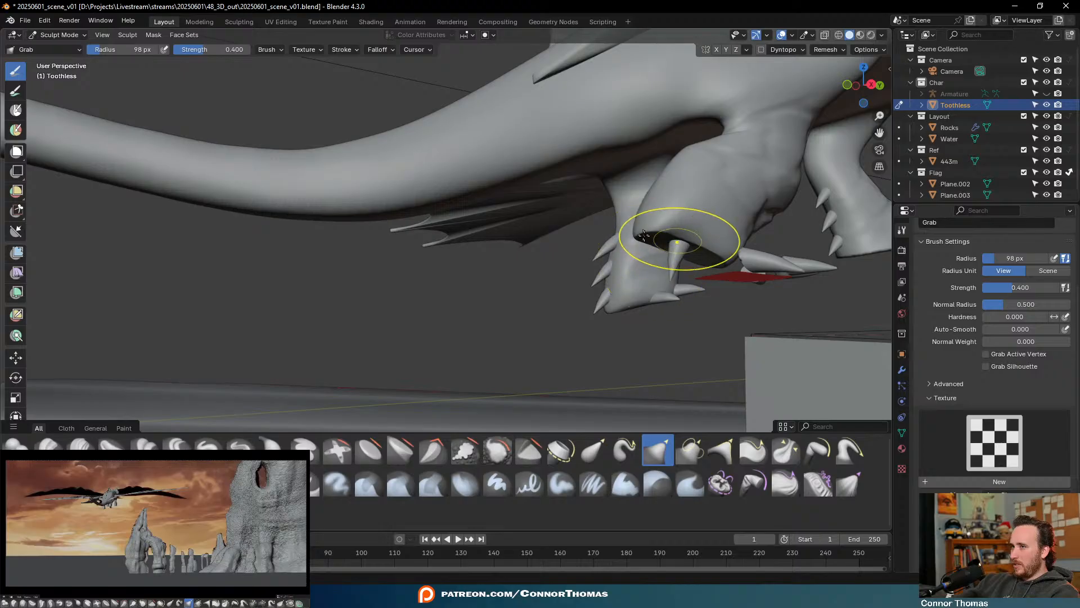
drag(643, 234, 644, 151)
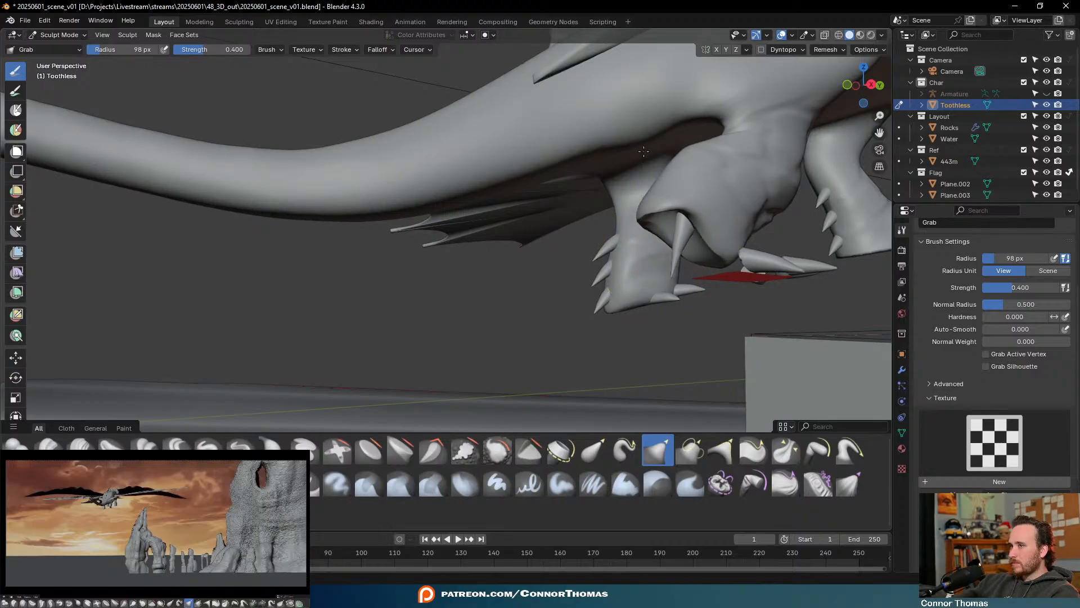
middle_drag(700, 229, 574, 285)
drag(574, 285, 498, 285)
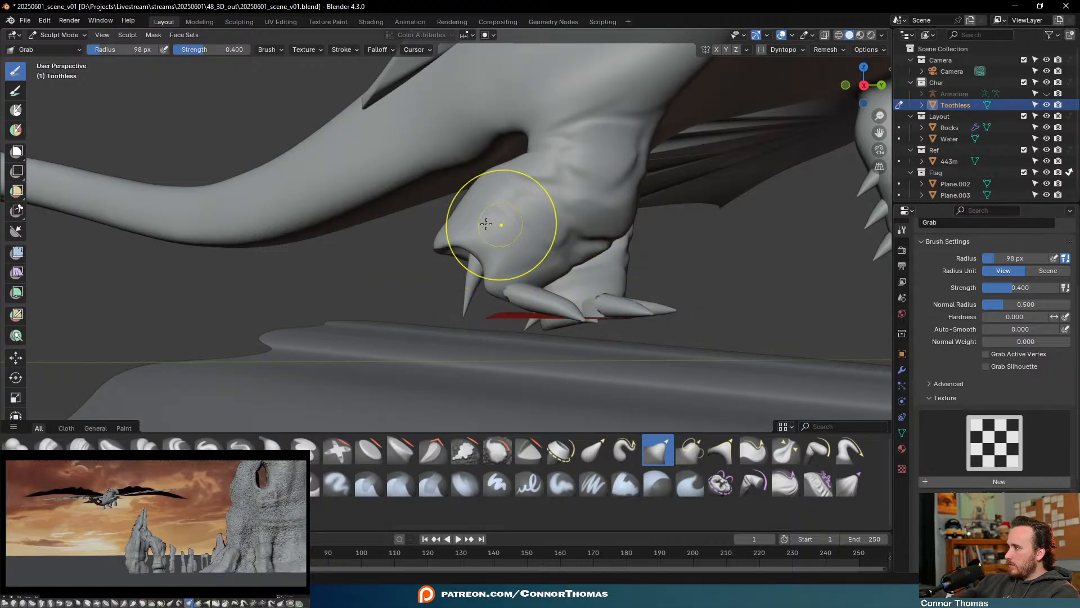
Pull the upper rim of the near hind heel further upward from behind and below with the Grab brush
middle_drag(747, 205, 494, 282)
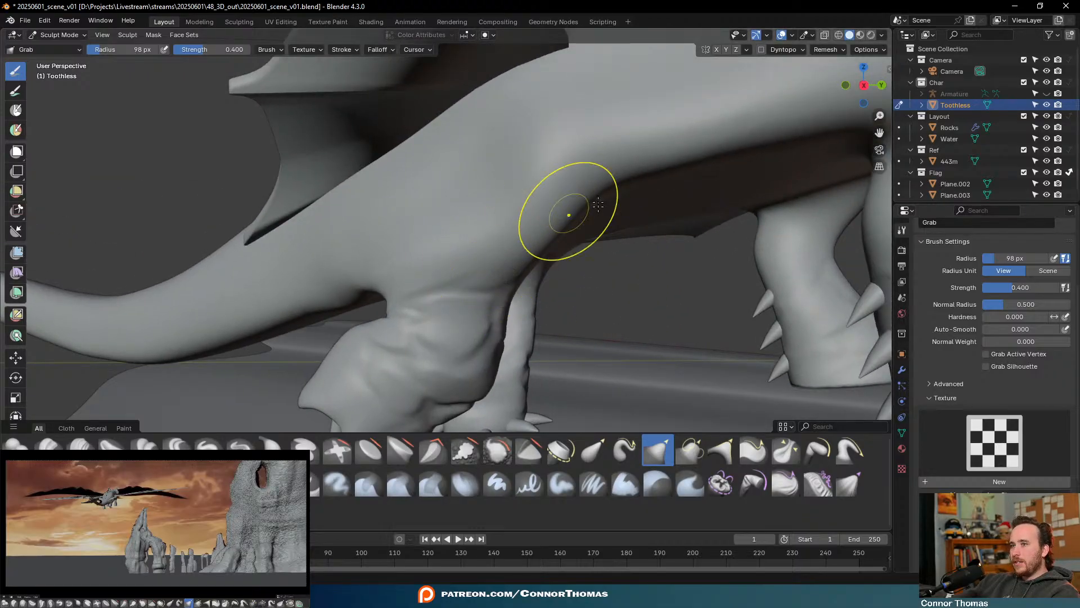
scroll(598, 217, down, 4)
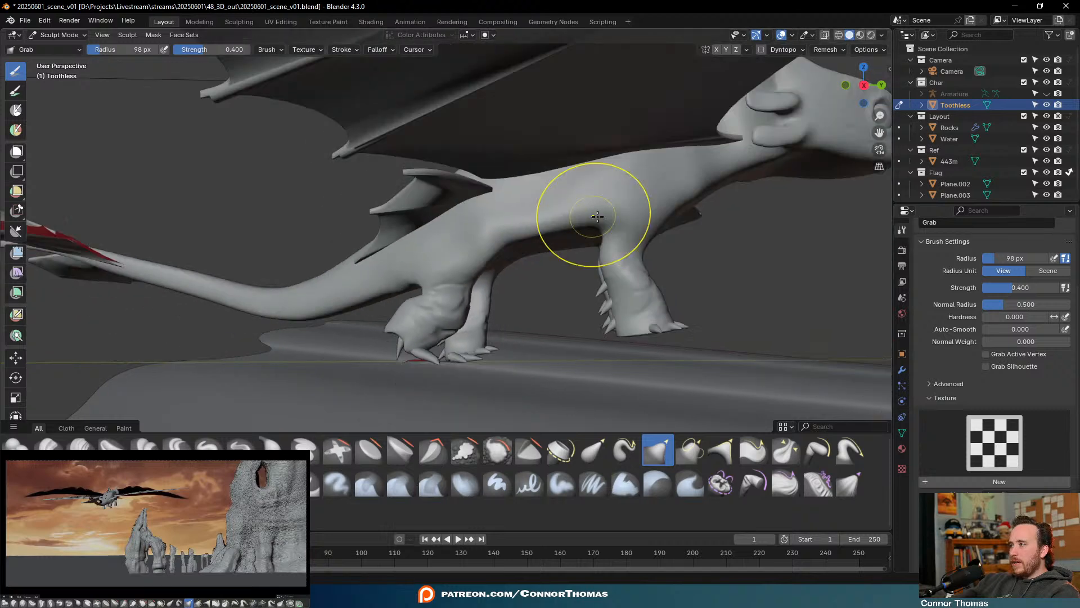
middle_drag(530, 225, 534, 275)
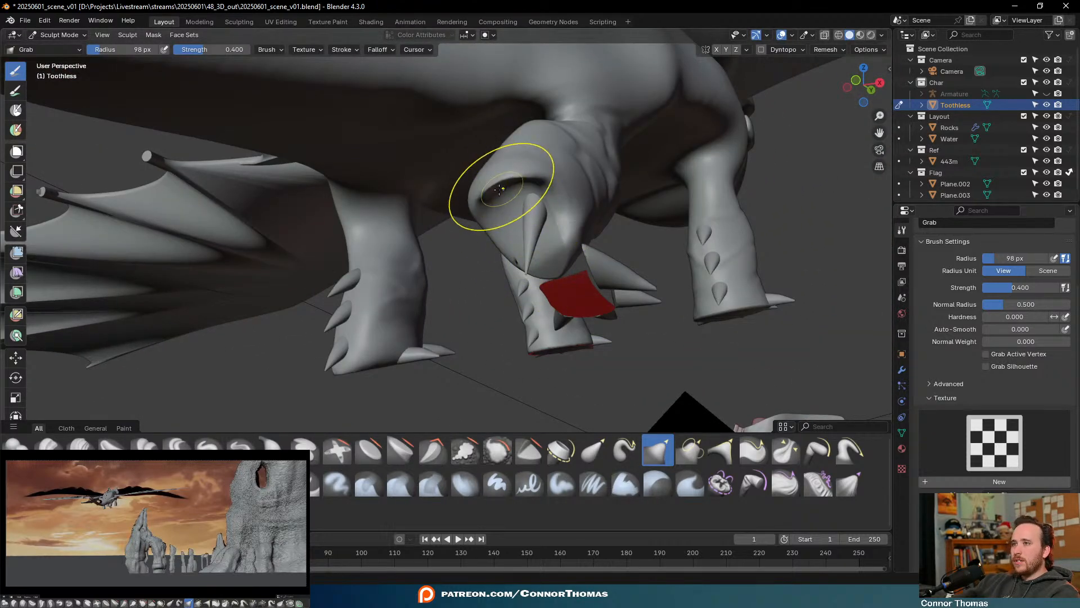
mouse_move(499, 189)
mouse_down()
mouse_move(501, 125)
mouse_move(484, 163)
mouse_up()
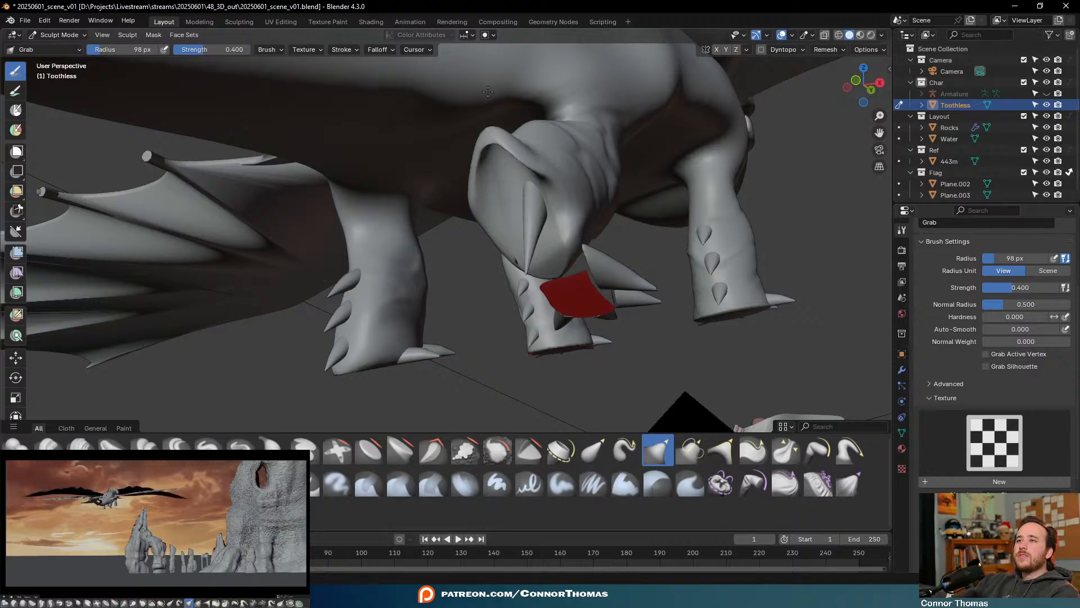
mouse_move(475, 129)
middle_down()
mouse_move(531, 188)
mouse_move(513, 213)
mouse_move(559, 241)
middle_up()
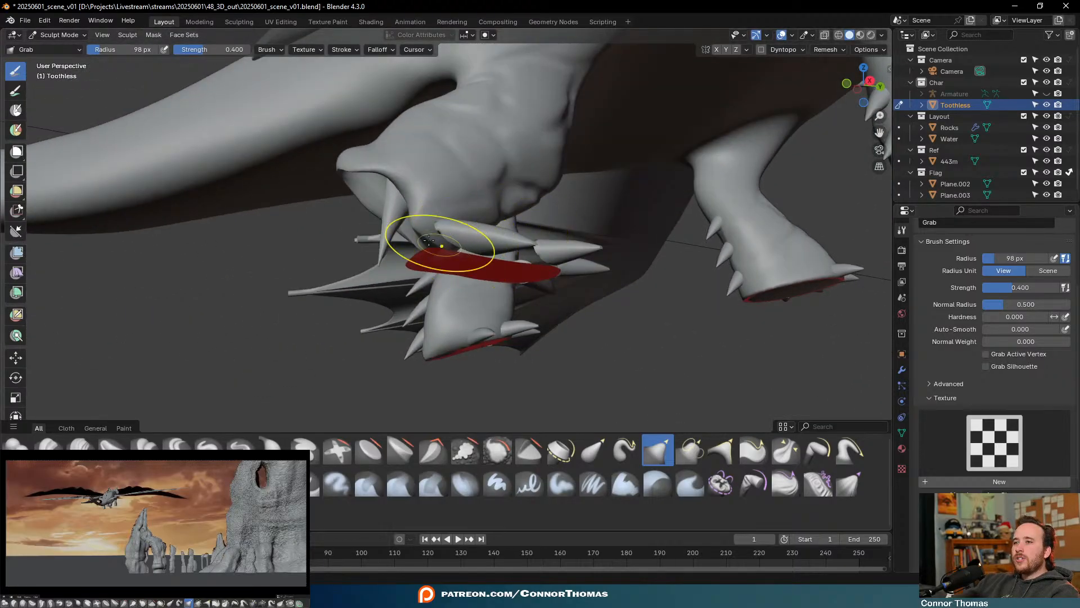
Pull the near hind foot slightly upward and backward with the Grab brush at 98 px
middle_drag(373, 219, 464, 275)
scroll(465, 275, up, 4)
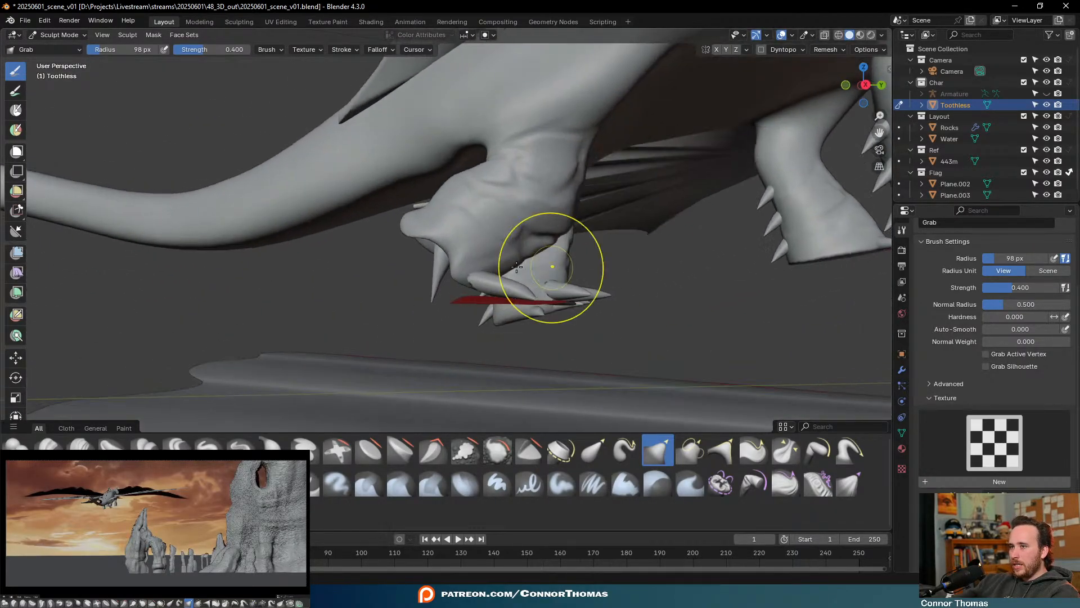
drag(527, 282, 504, 269)
In Edit Mode, select the linked claws and sole pieces of both hind feet and delete their vertices
click(59, 35)
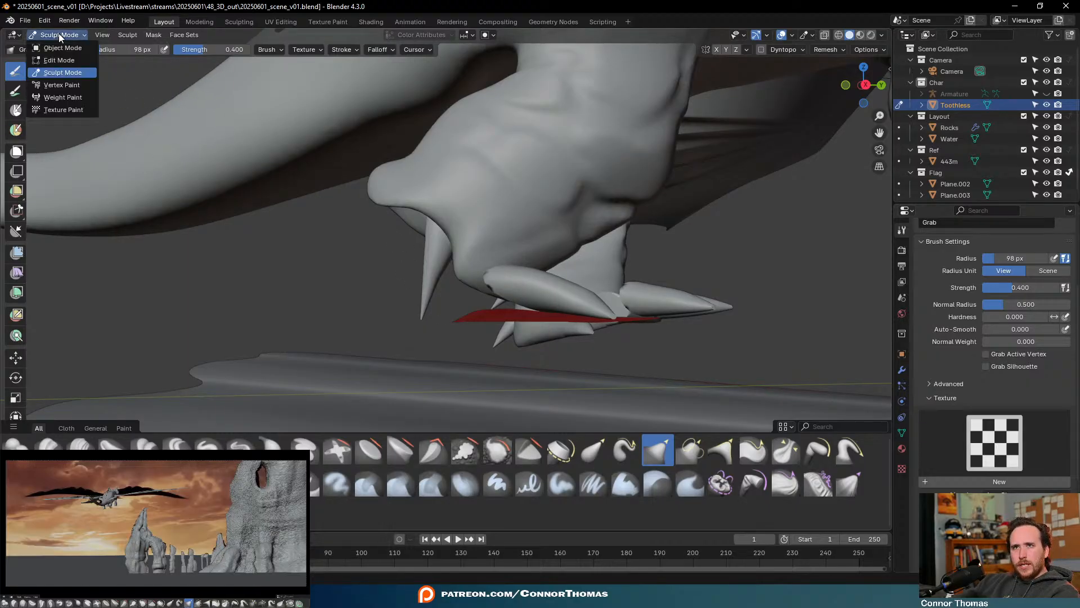
click(57, 47)
key(Tab)
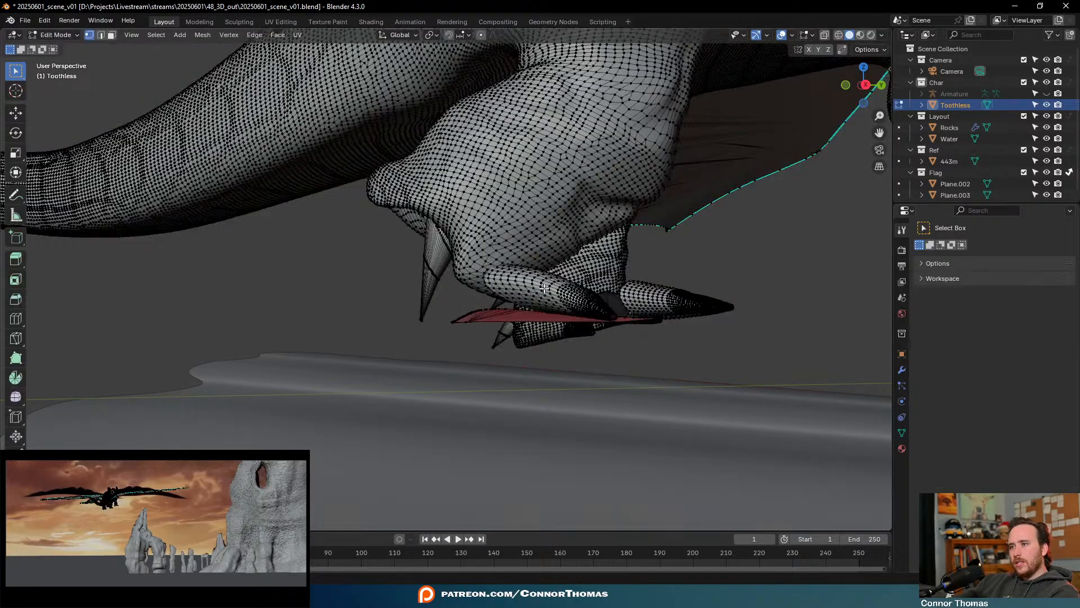
key(a)
key(alt+a)
key(l)
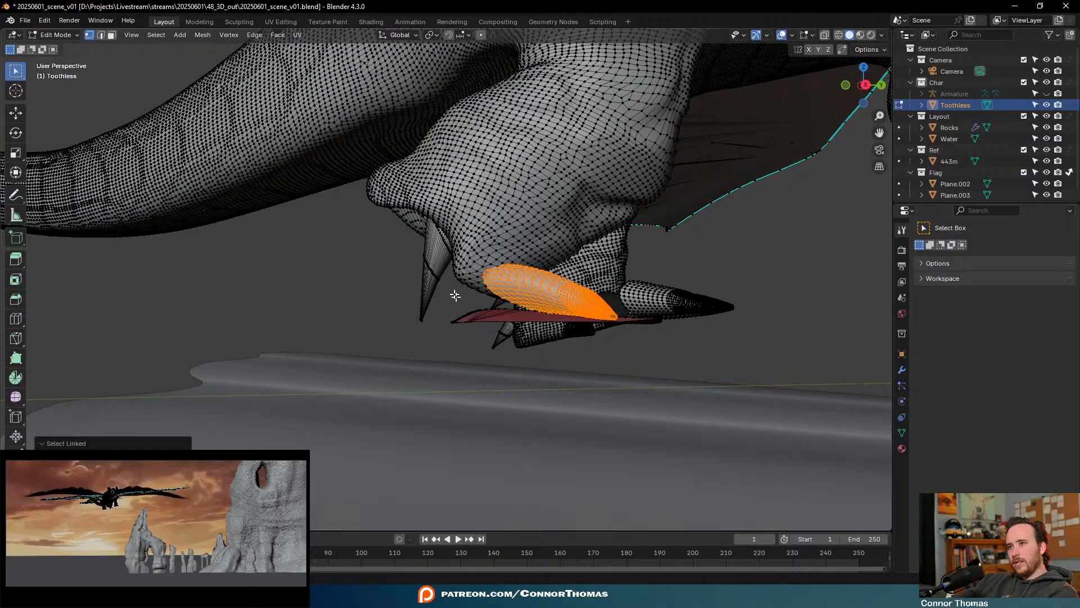
key(l)
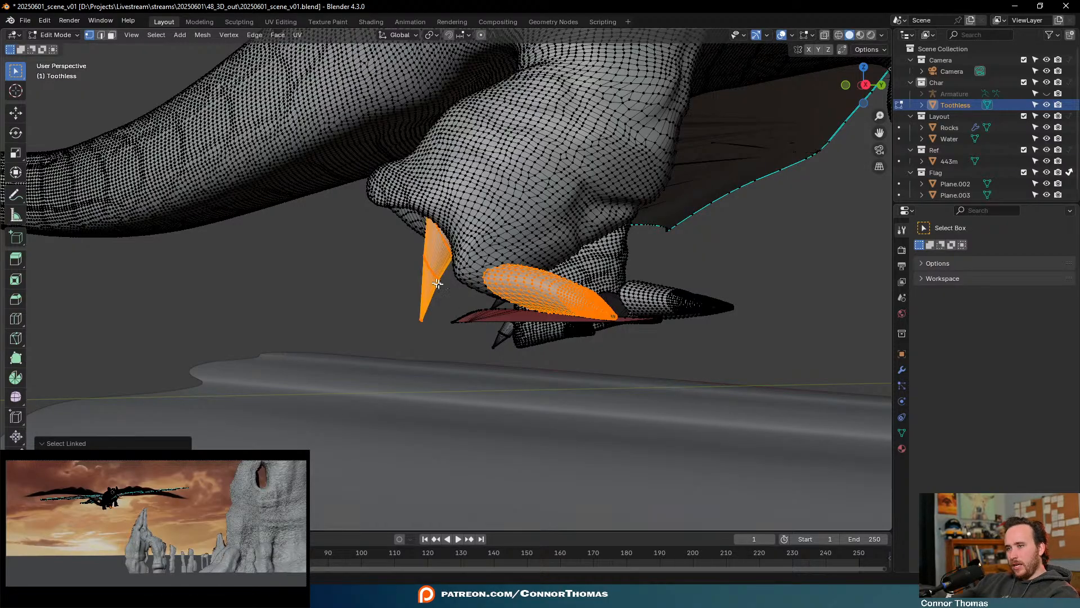
key(3)
middle_drag(541, 301, 562, 301)
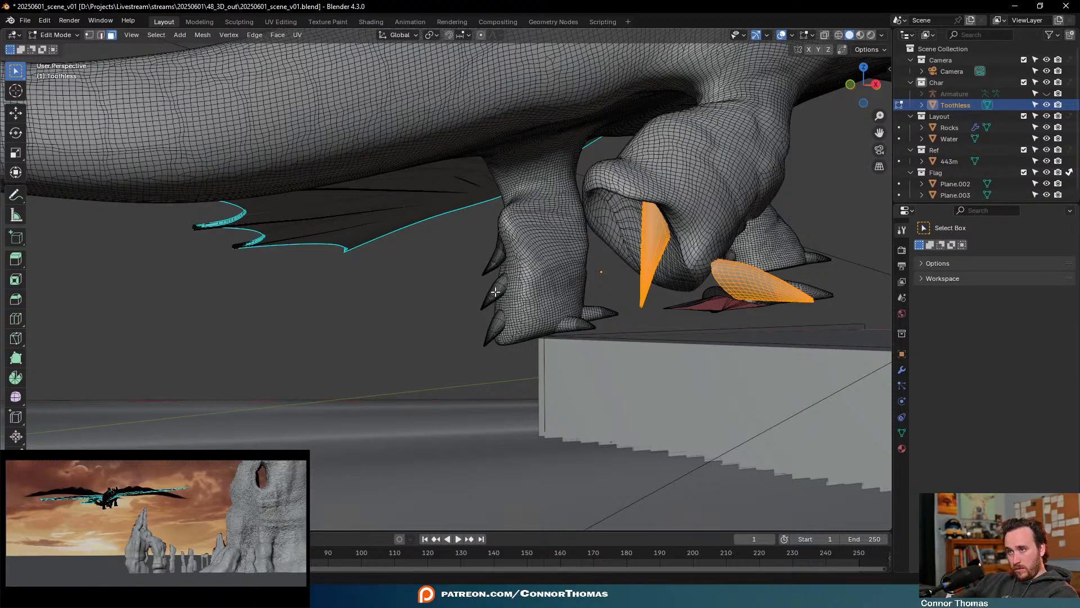
key(l)
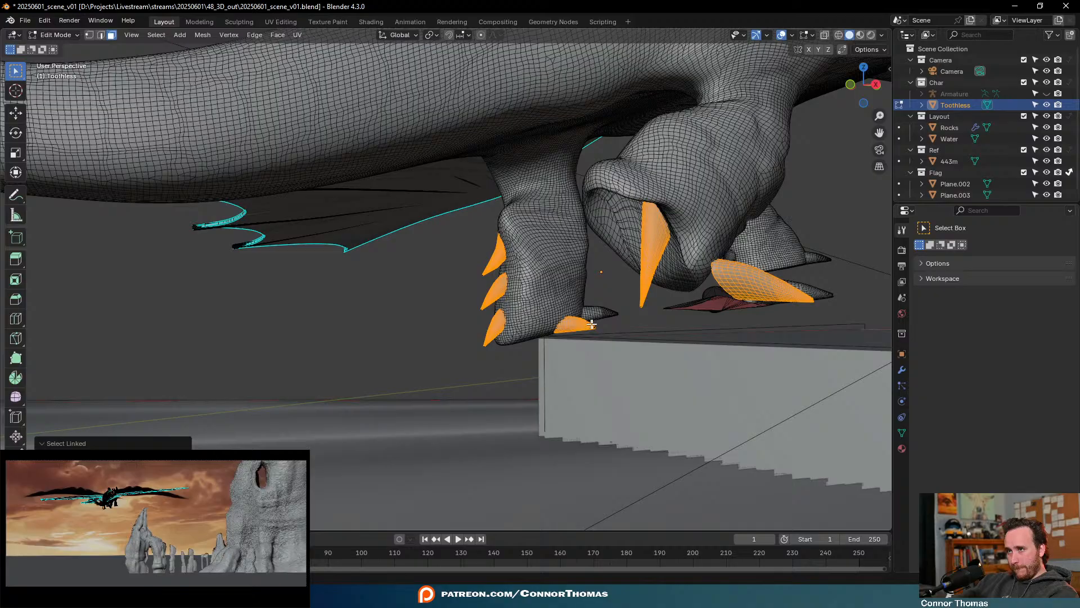
middle_drag(821, 332, 728, 342)
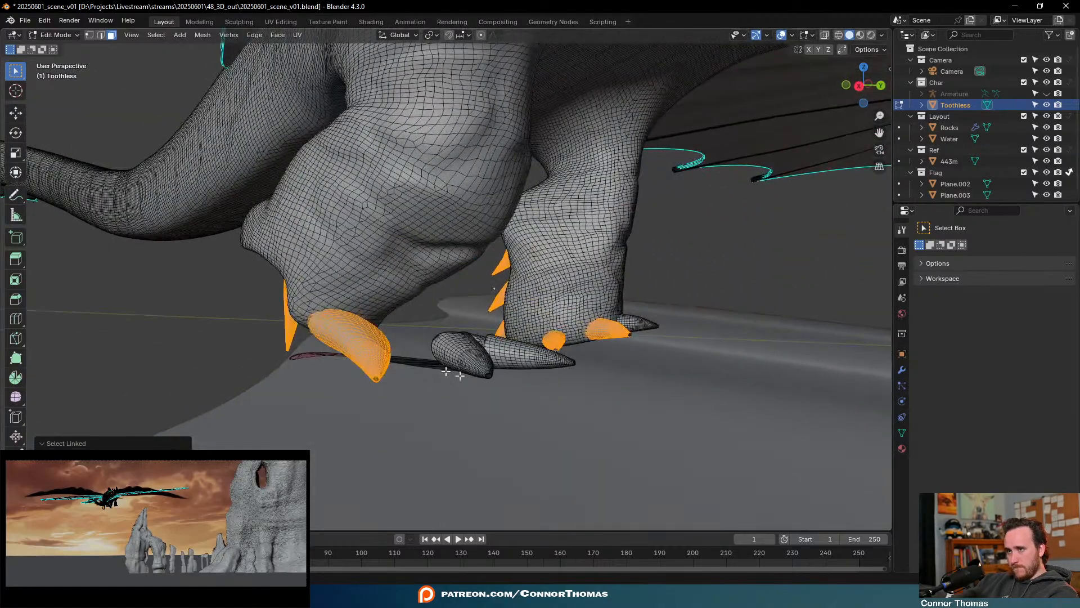
key(l)
key(l)
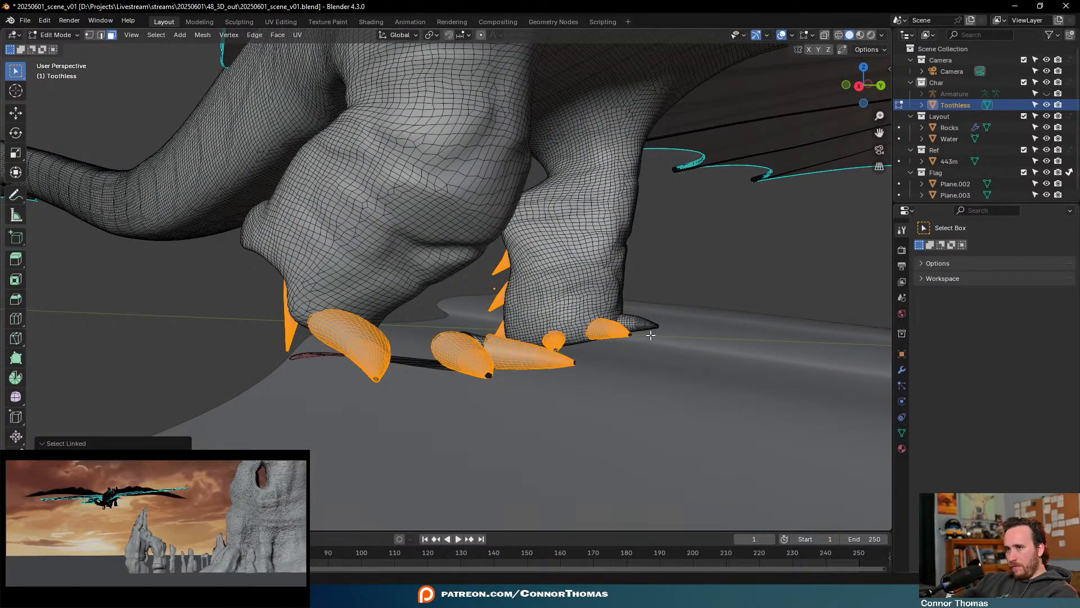
middle_drag(648, 338, 629, 338)
middle_drag(693, 334, 649, 381)
scroll(649, 382, down, 3)
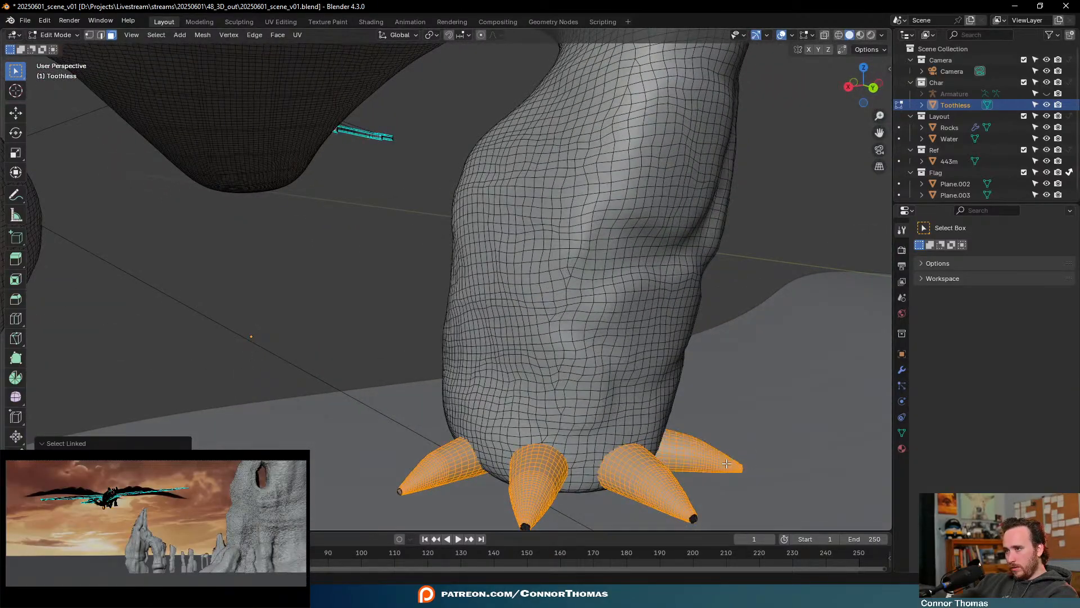
scroll(726, 462, down, 3)
middle_drag(610, 447, 630, 376)
key(l)
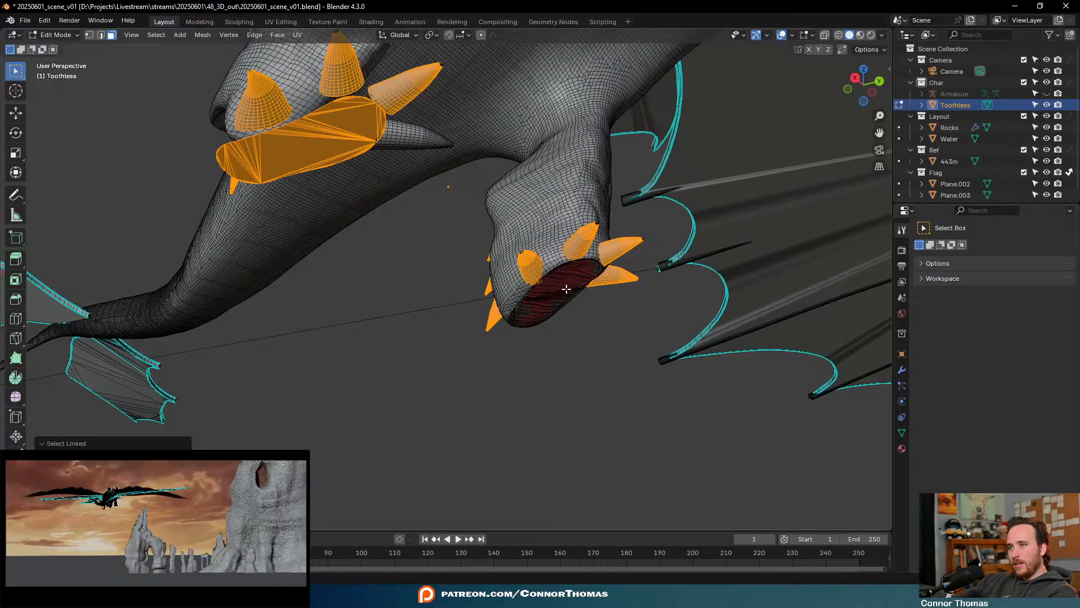
key(l)
key(x)
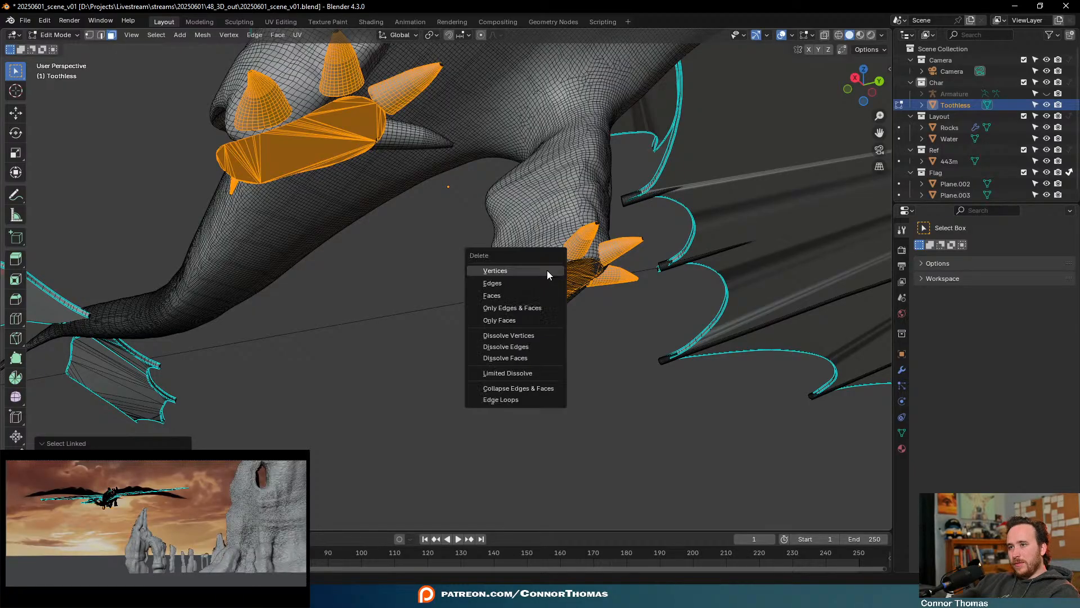
click(478, 266)
Delete the vertices of the leftover loose claw beside the near hind leg and return to Object Mode
middle_drag(477, 267, 425, 256)
middle_drag(423, 274, 421, 273)
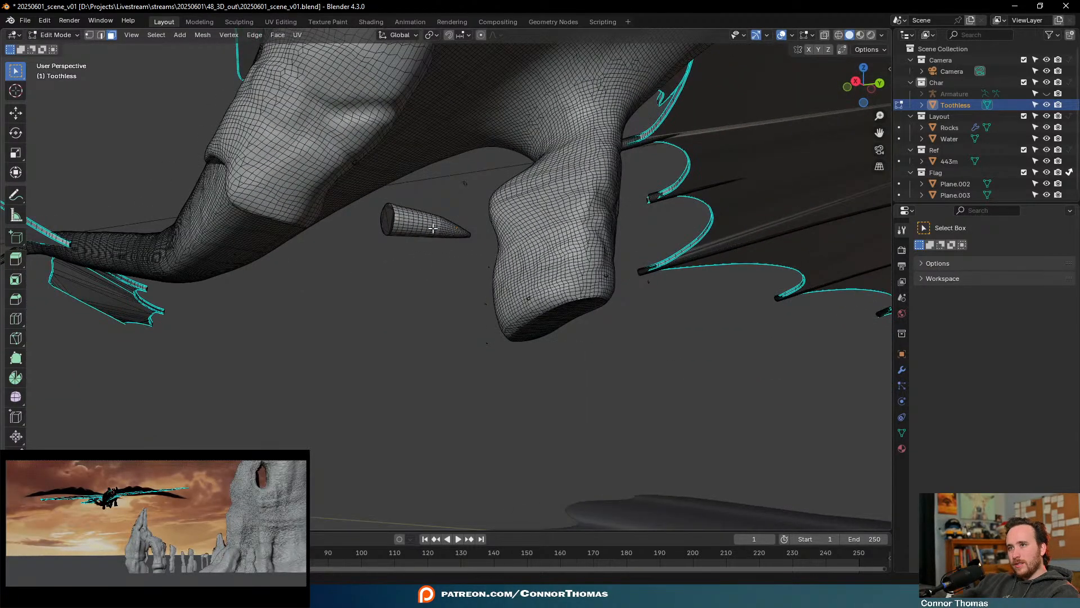
key(l)
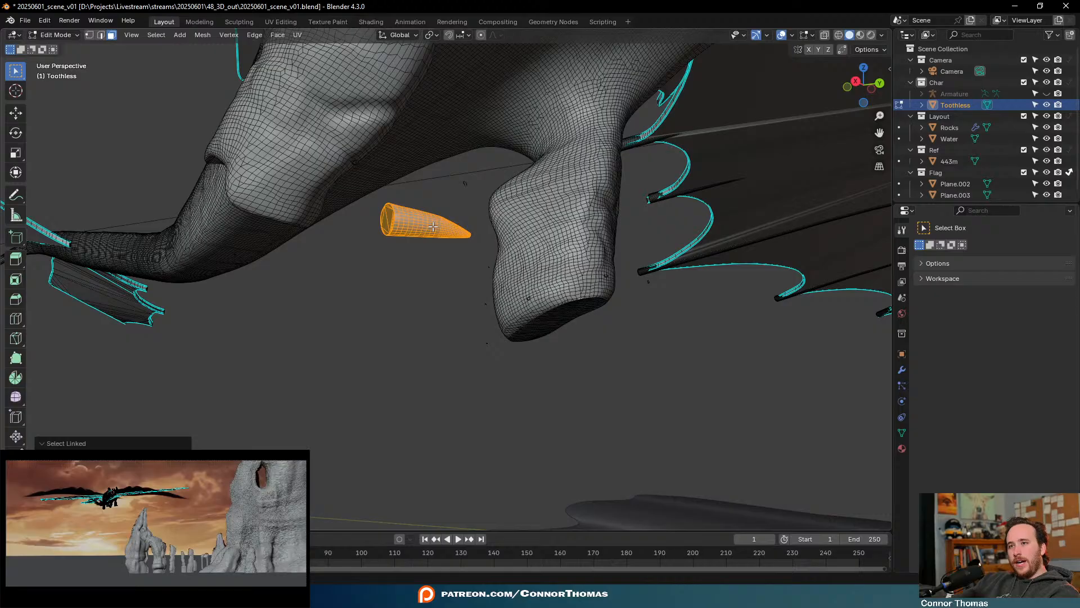
key(x)
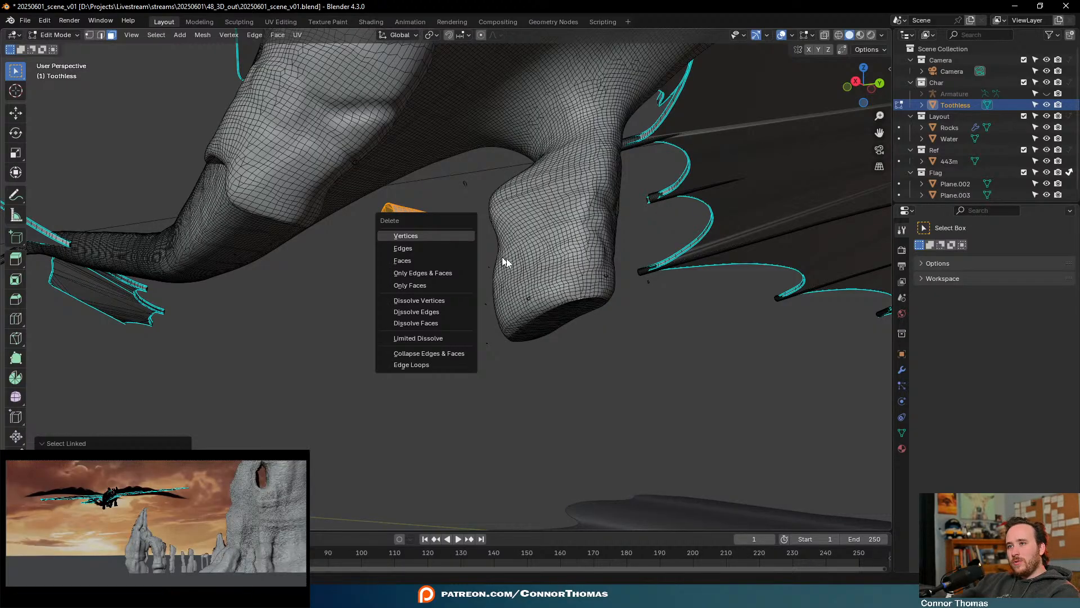
click(464, 257)
middle_drag(464, 258, 522, 273)
key(Tab)
Reselect only the Toothless mesh, set Edit Mode to vertex selection and return the mesh to Sculpt Mode
scroll(587, 278, down, 4)
click(535, 282)
scroll(523, 274, down, 7)
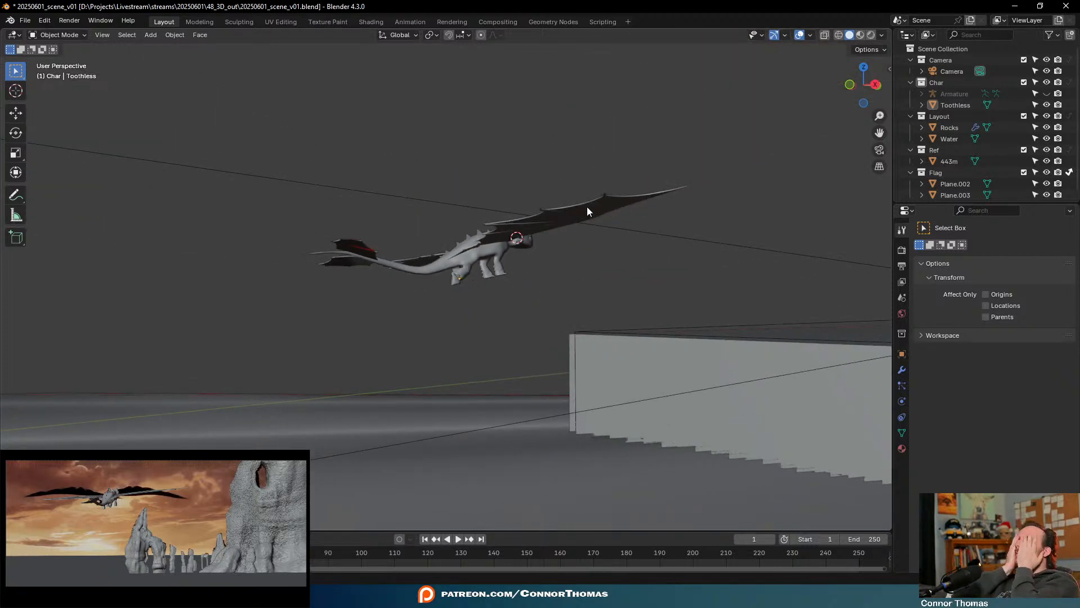
key(a)
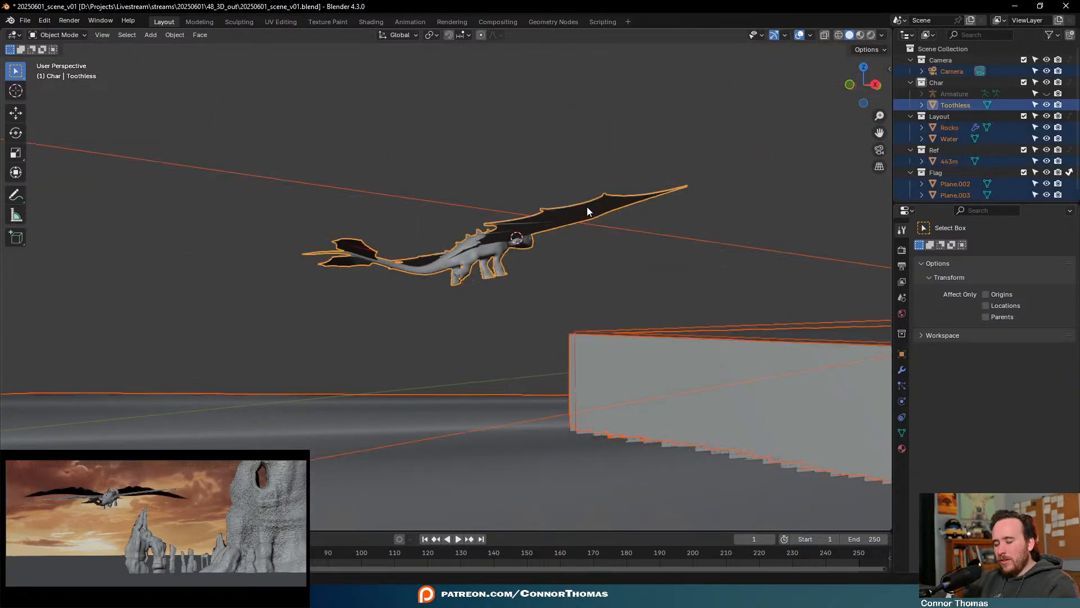
click(586, 207)
key(Tab)
key(ctrl+l)
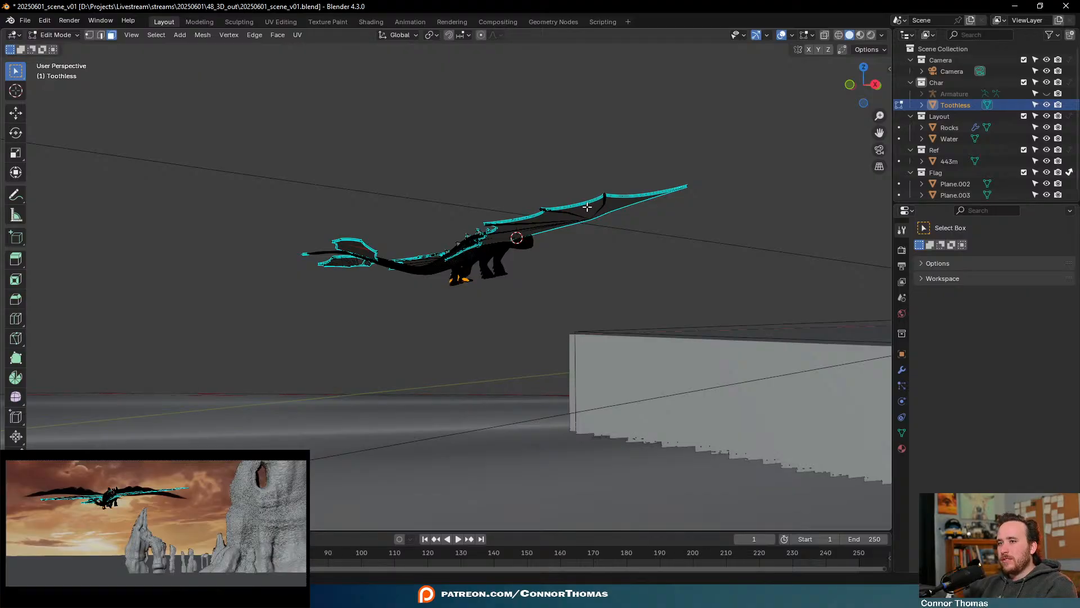
key(1)
key(ctrl+Tab)
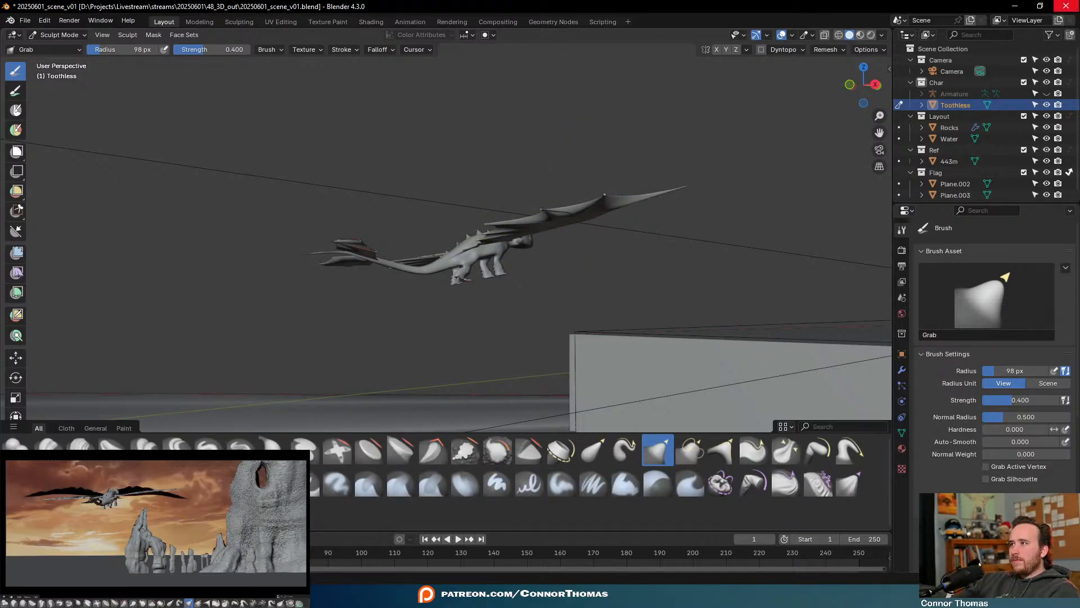
Close Blender without saving the changes, restart it and reopen the recent file 20250601_scene_v01.blend
click(1066, 7)
click(566, 319)
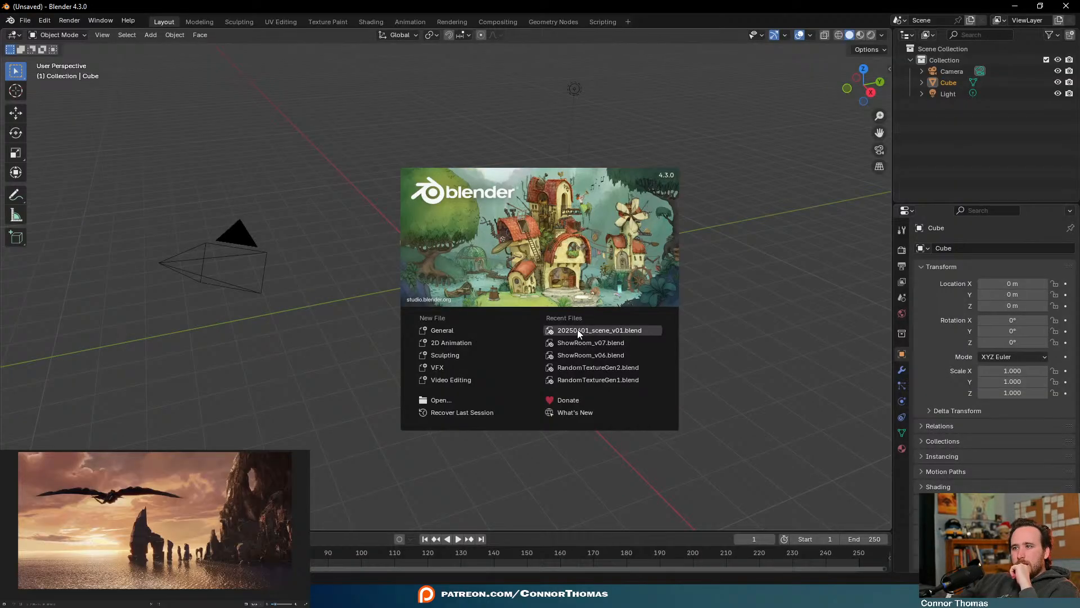
click(579, 330)
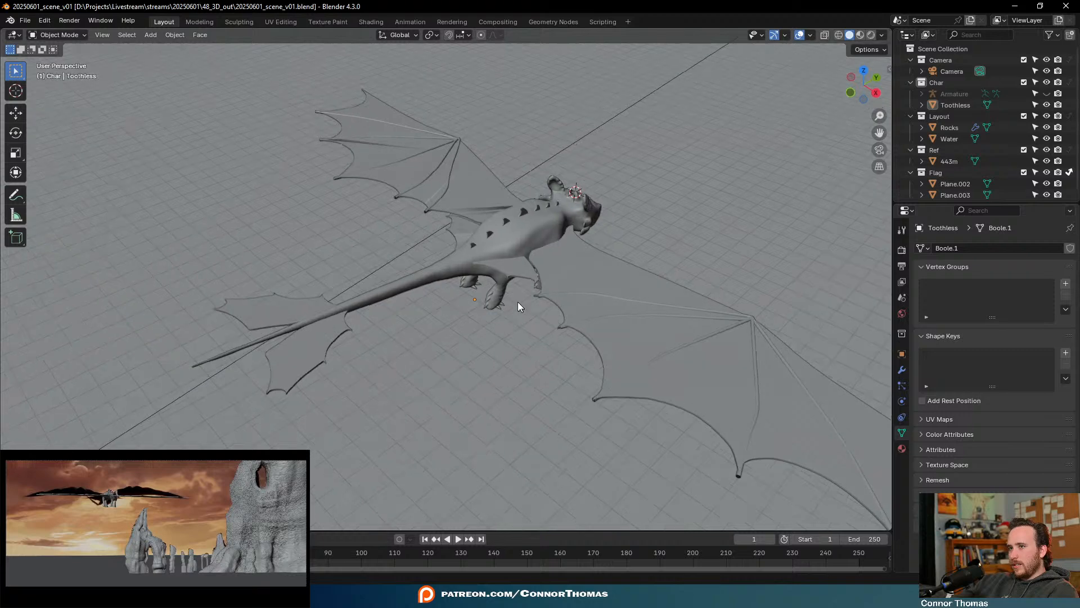
Merge all vertices of the Toothless mesh by distance in Edit Mode and return to Object Mode
middle_drag(518, 302, 587, 313)
click(632, 355)
key(Tab)
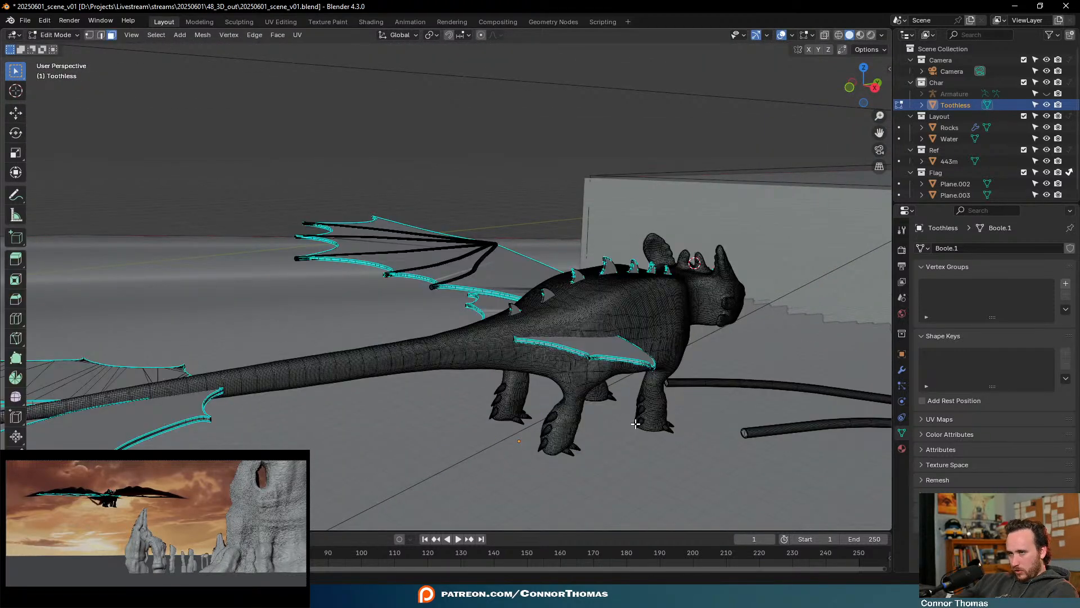
middle_drag(634, 425, 631, 394)
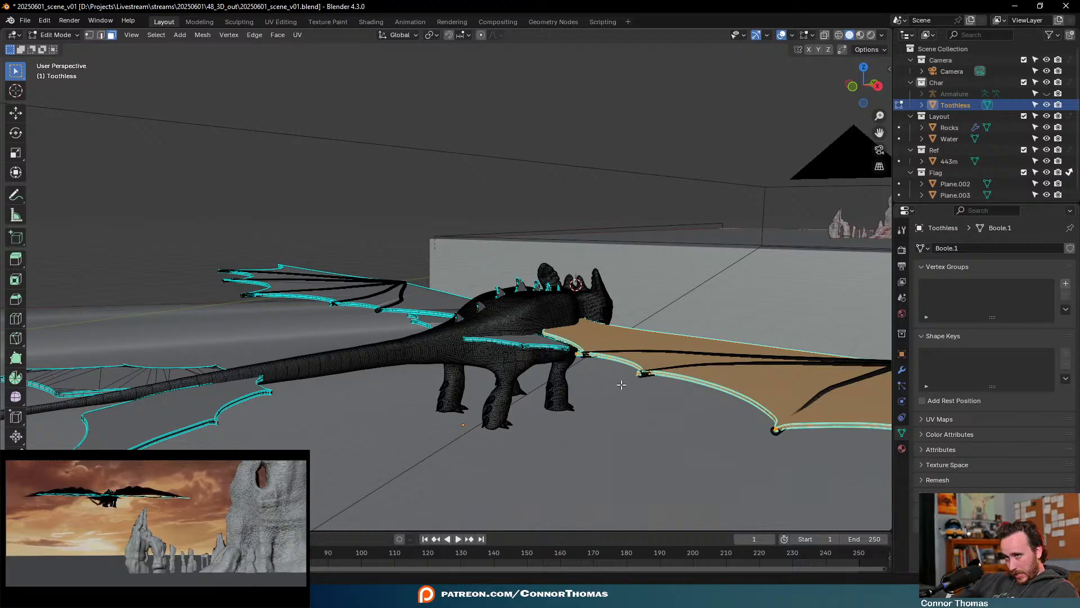
key(a)
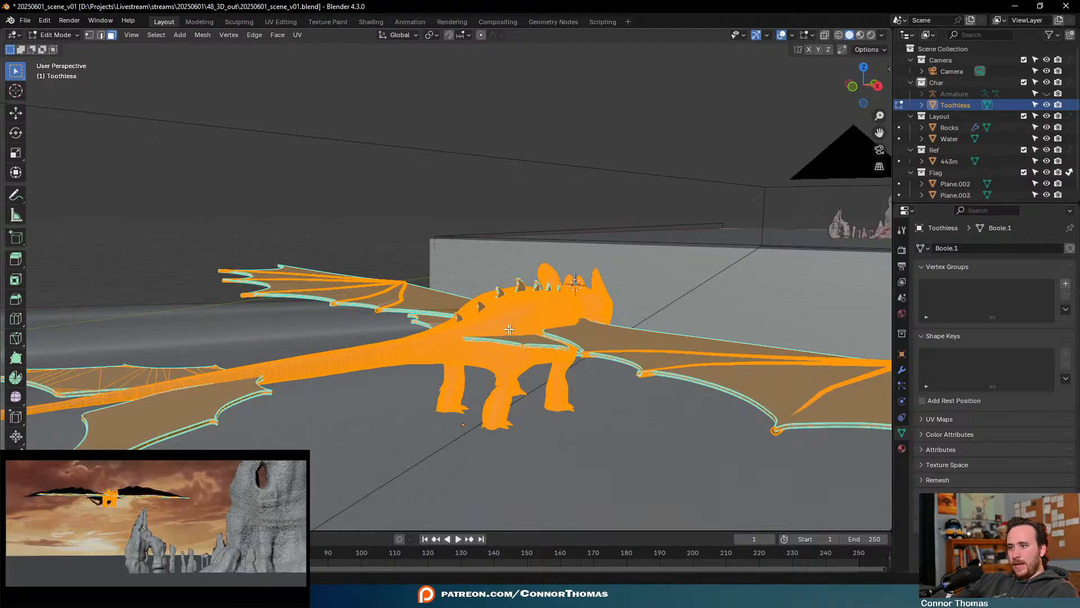
key(1)
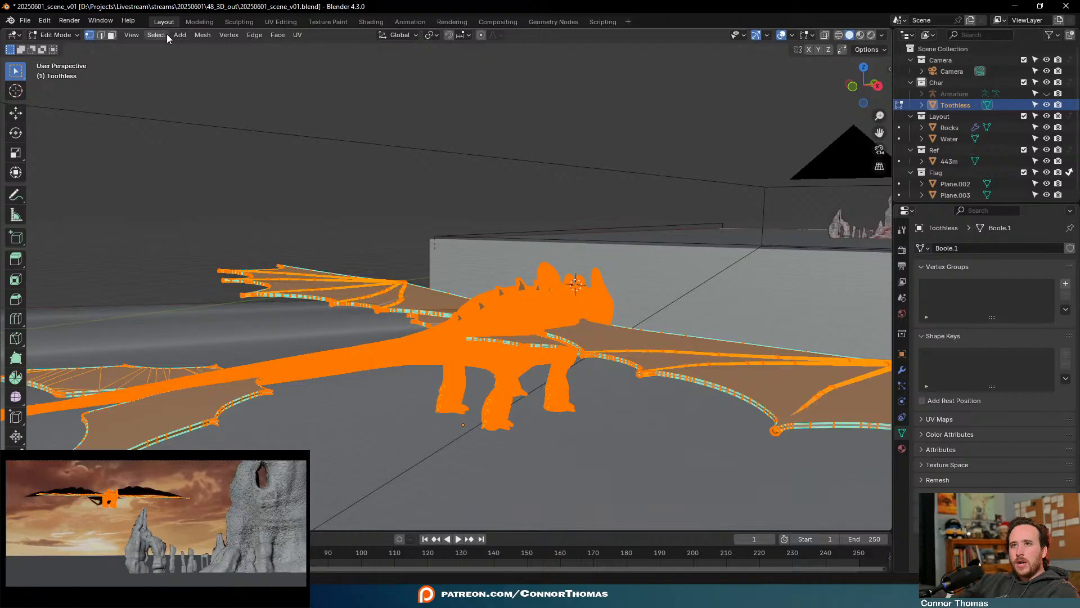
key(q)
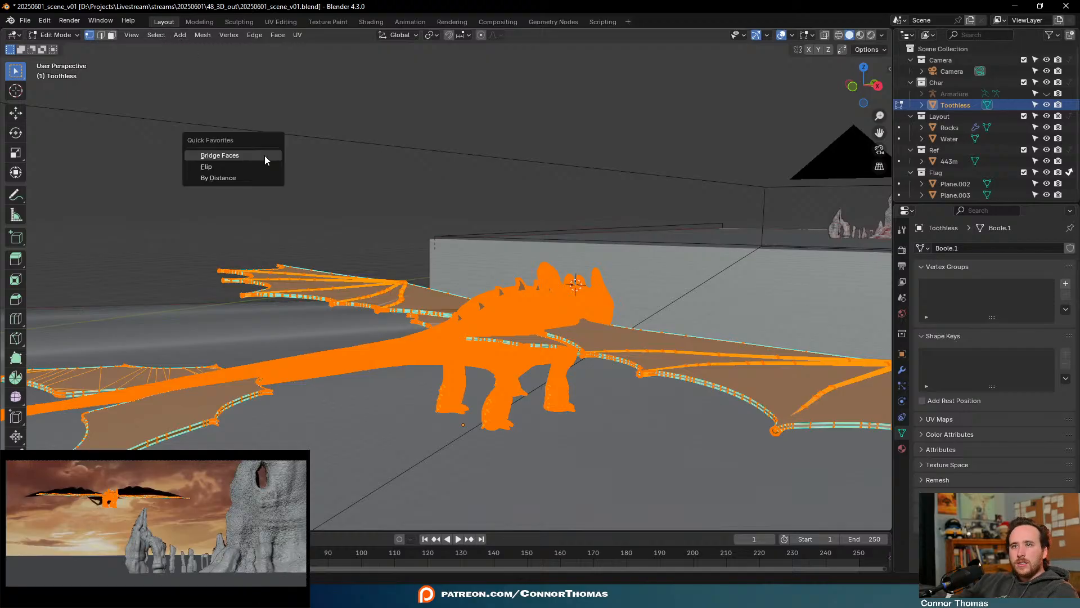
click(212, 177)
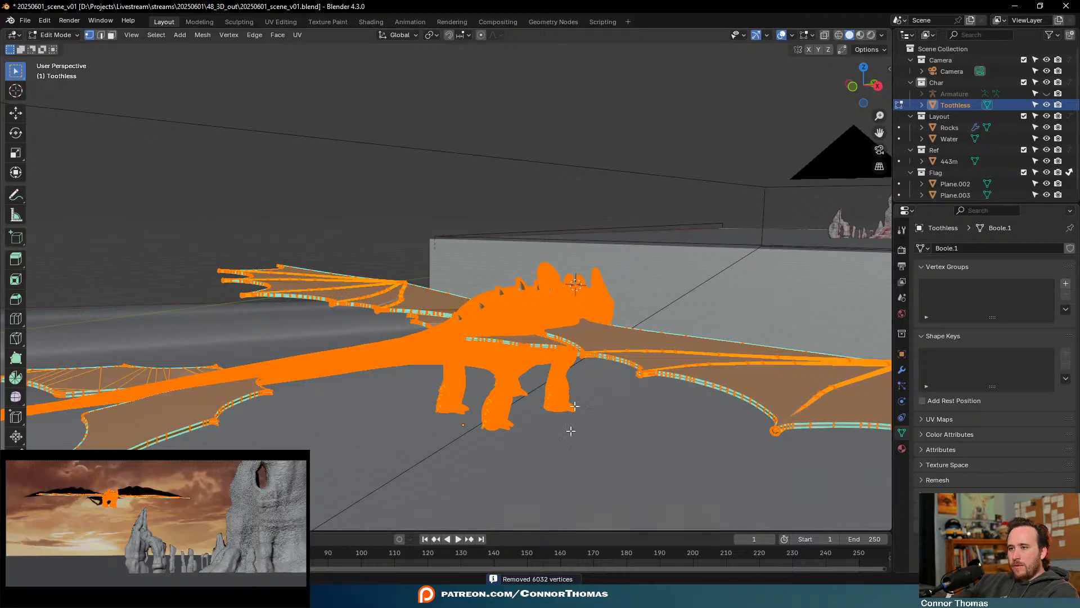
key(Tab)
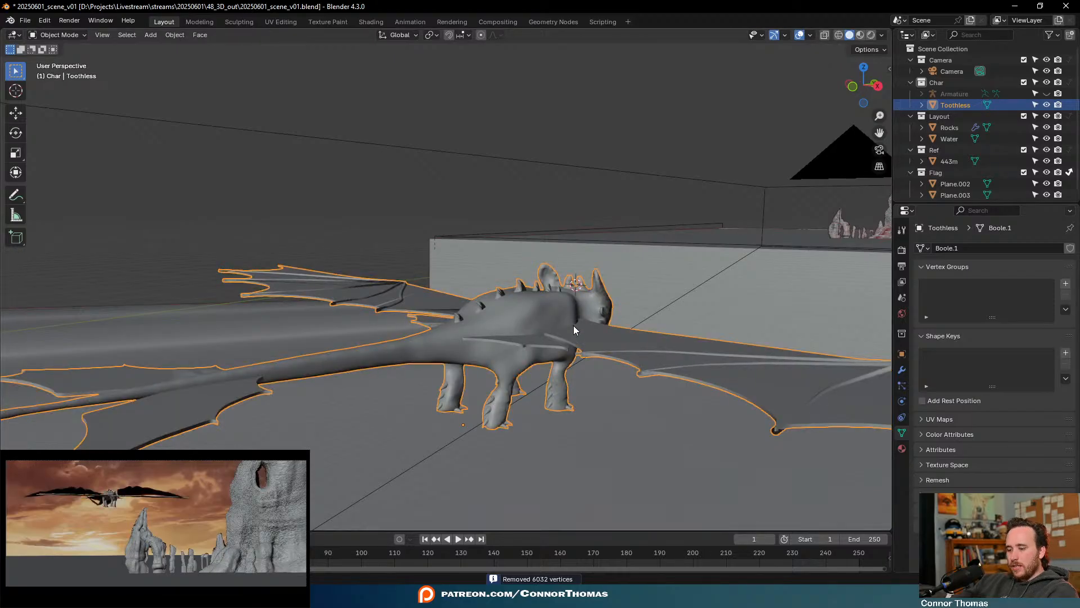
Unhide the armature and parent the Toothless mesh to it with automatic weights
key(alt+h)
key(alt+a)
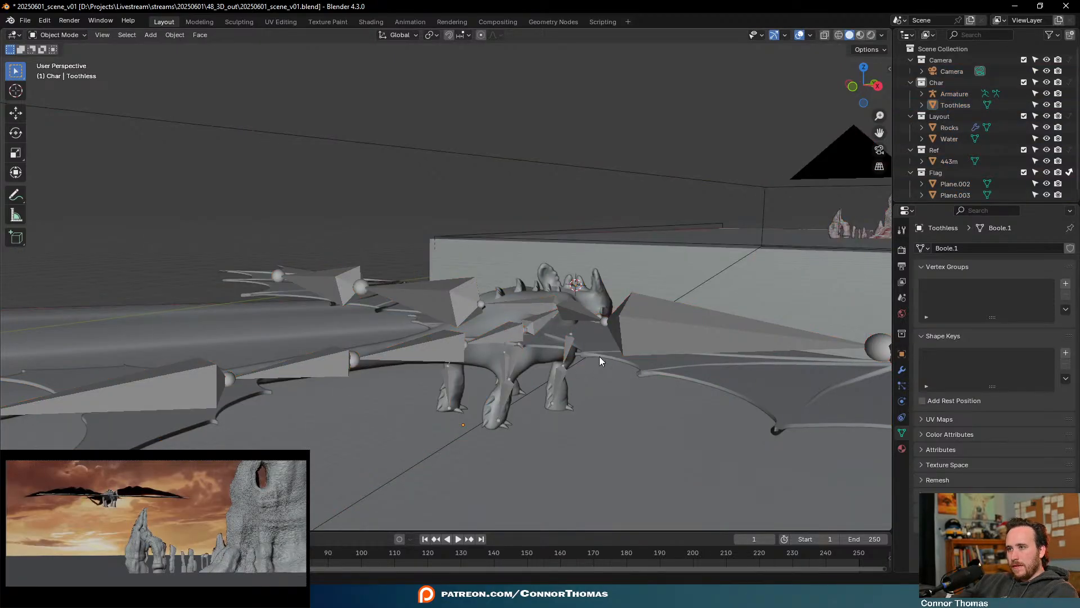
click(599, 356)
shift+click(535, 325)
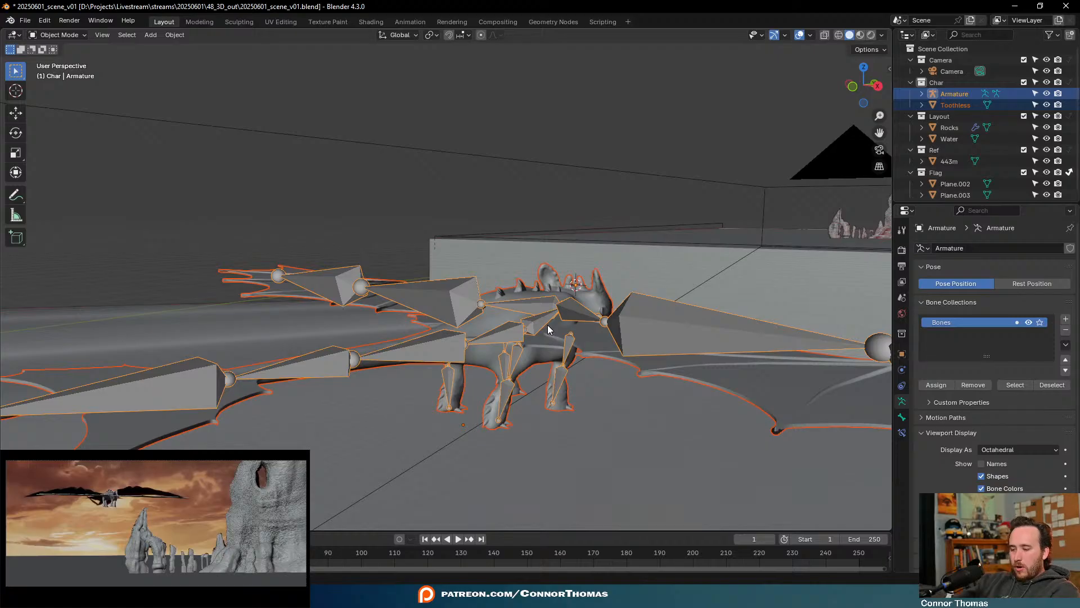
key(ctrl+p)
click(529, 403)
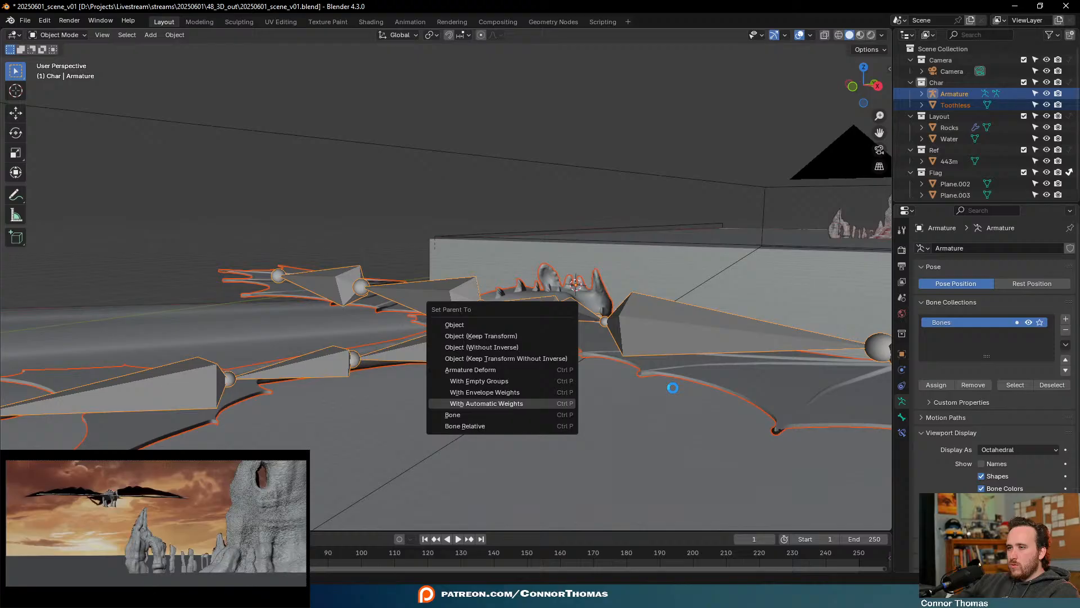
key(Return)
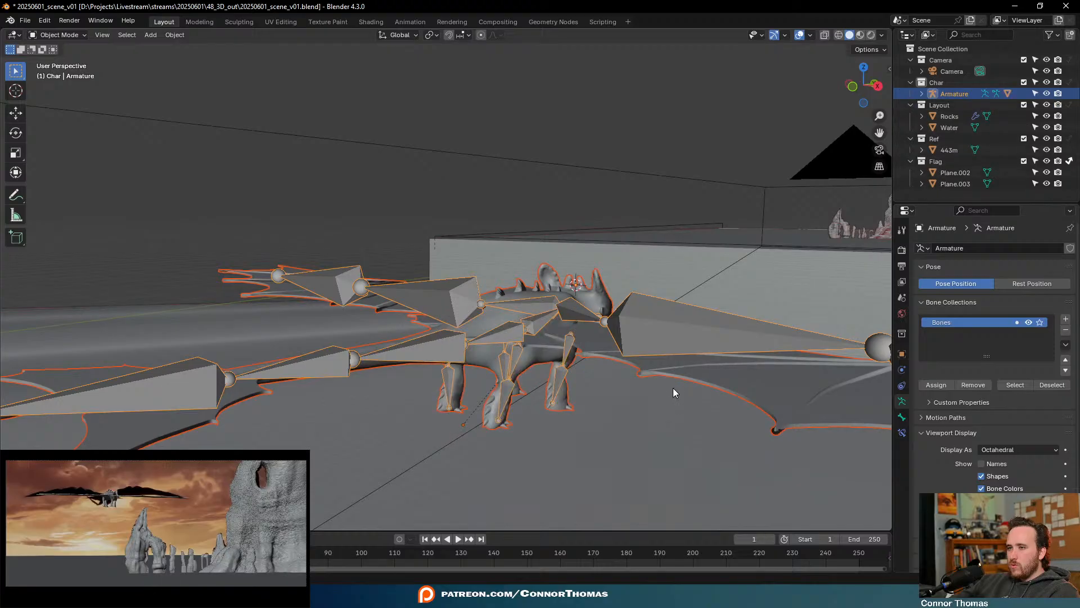
Put the armature in Pose Mode and try a trackball rotation of the first tail bone behind the body
click(509, 309)
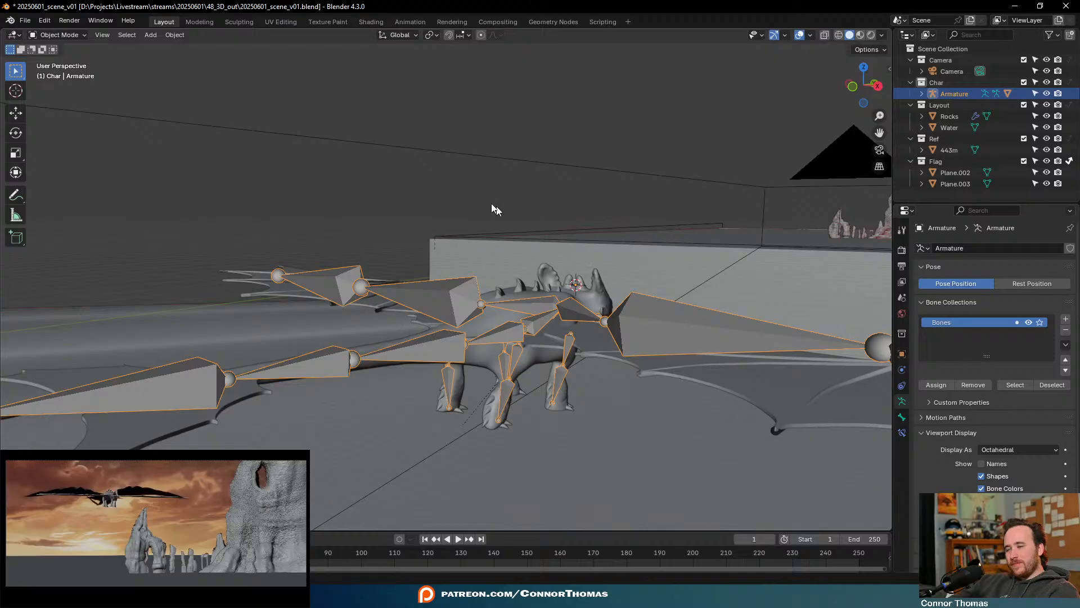
key(ctrl+Tab)
middle_drag(507, 241, 541, 277)
scroll(542, 277, down, 5)
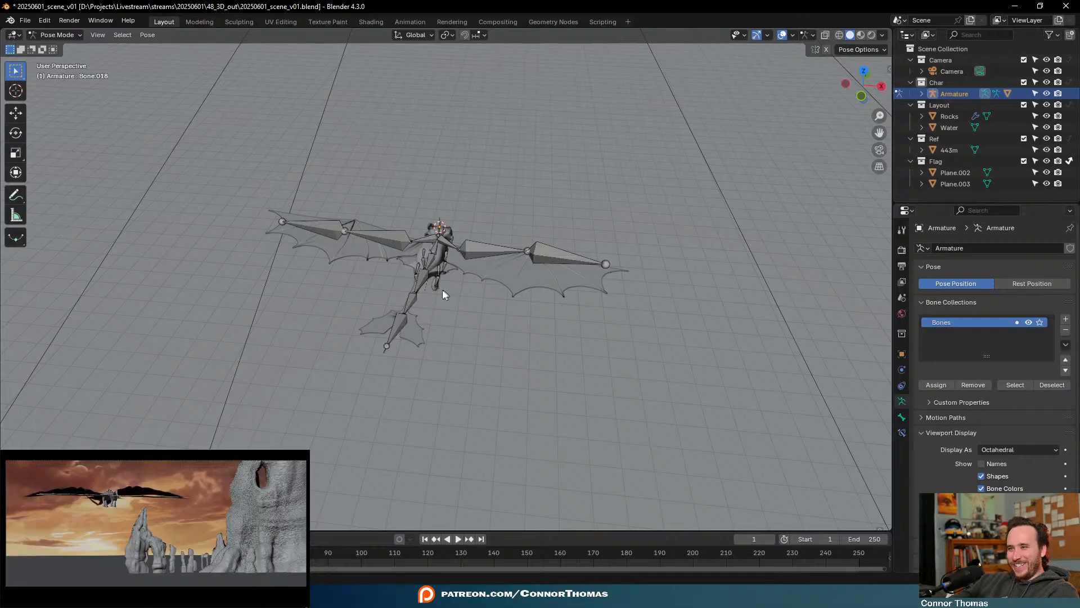
click(420, 282)
middle_drag(420, 281, 450, 358)
key(r)
key(r)
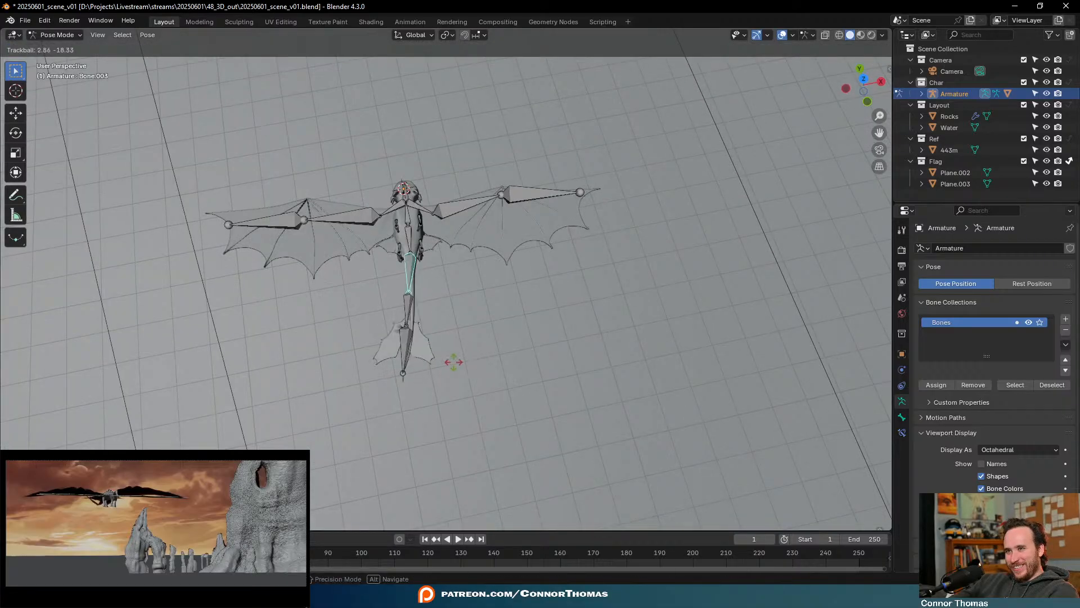
mouse_move(506, 309)
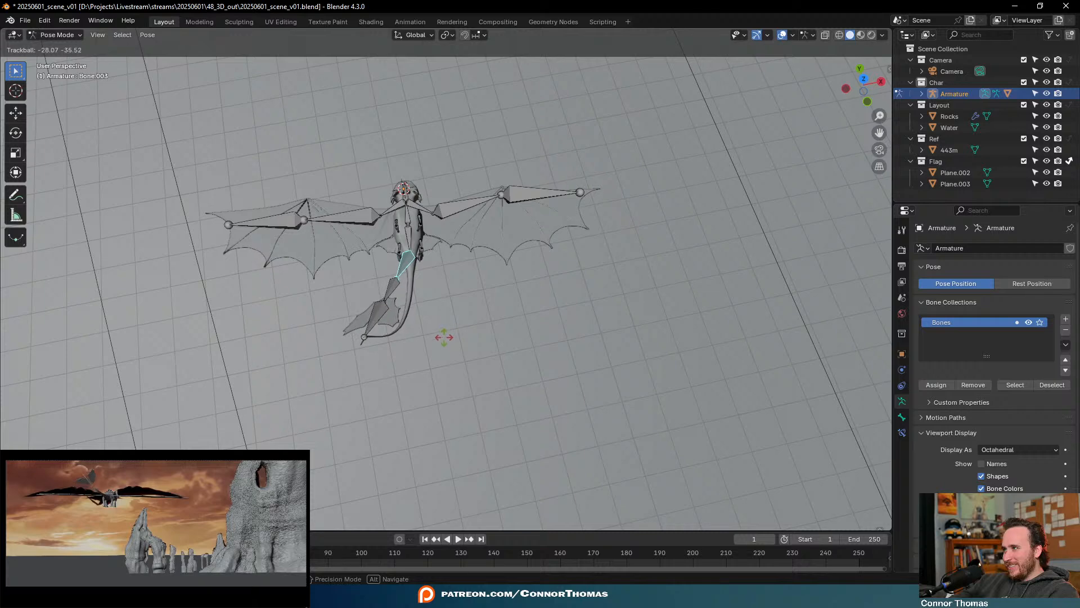
click(454, 357)
middle_drag(454, 357, 406, 306)
scroll(512, 338, up, 5)
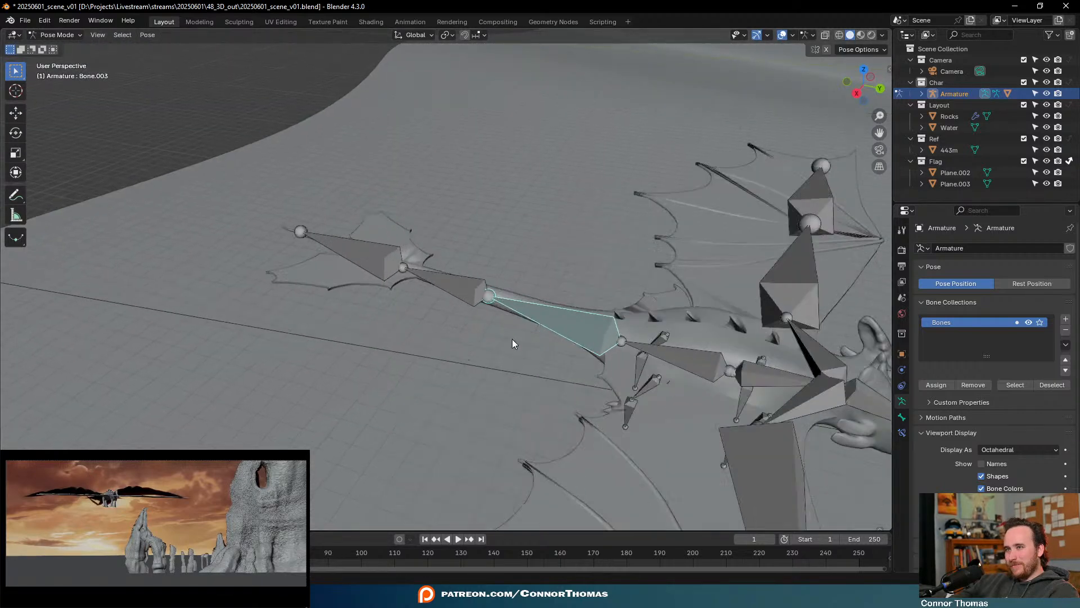
Try rotating the lower bone of the near hind leg from the side
scroll(512, 338, down, 5)
middle_drag(512, 338, 667, 411)
click(658, 384)
key(r)
key(r)
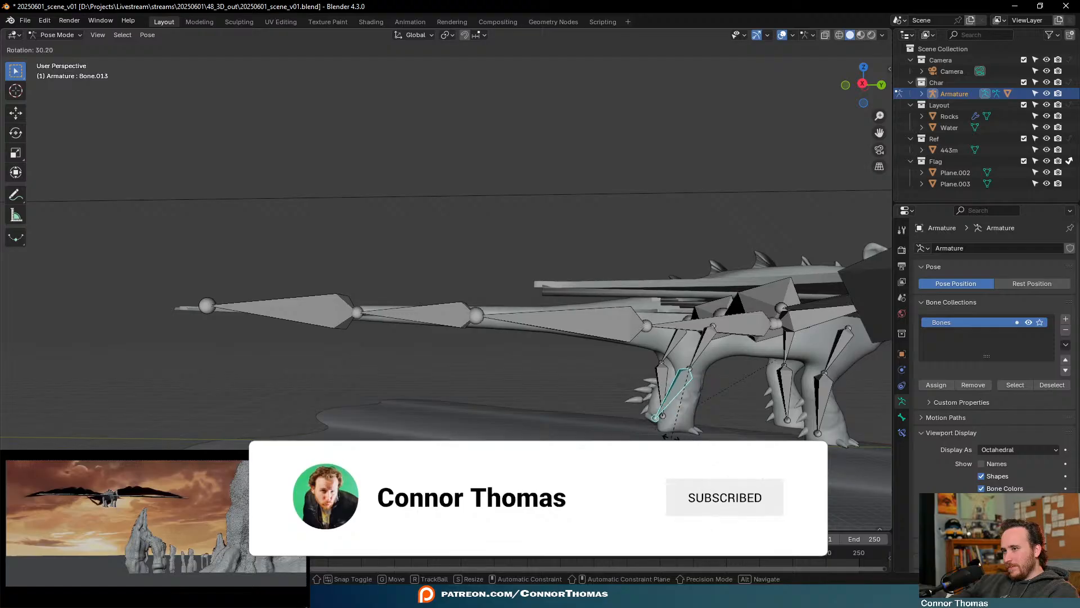
click(700, 452)
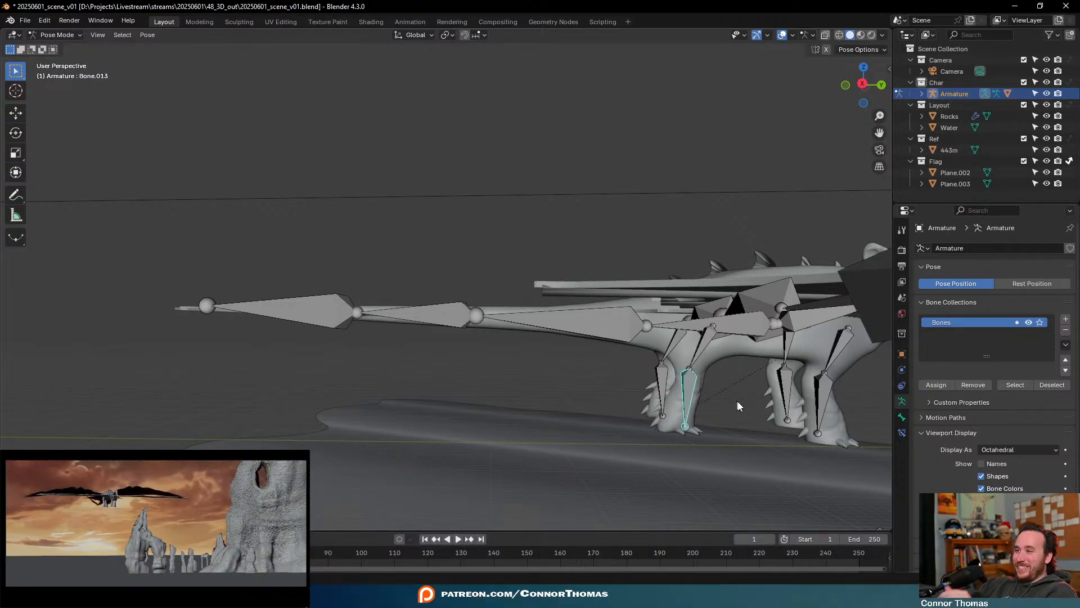
Select all bones of the armature and try moving them together
middle_drag(735, 405, 734, 368)
click(737, 307)
key(a)
middle_drag(739, 310, 731, 337)
key(g)
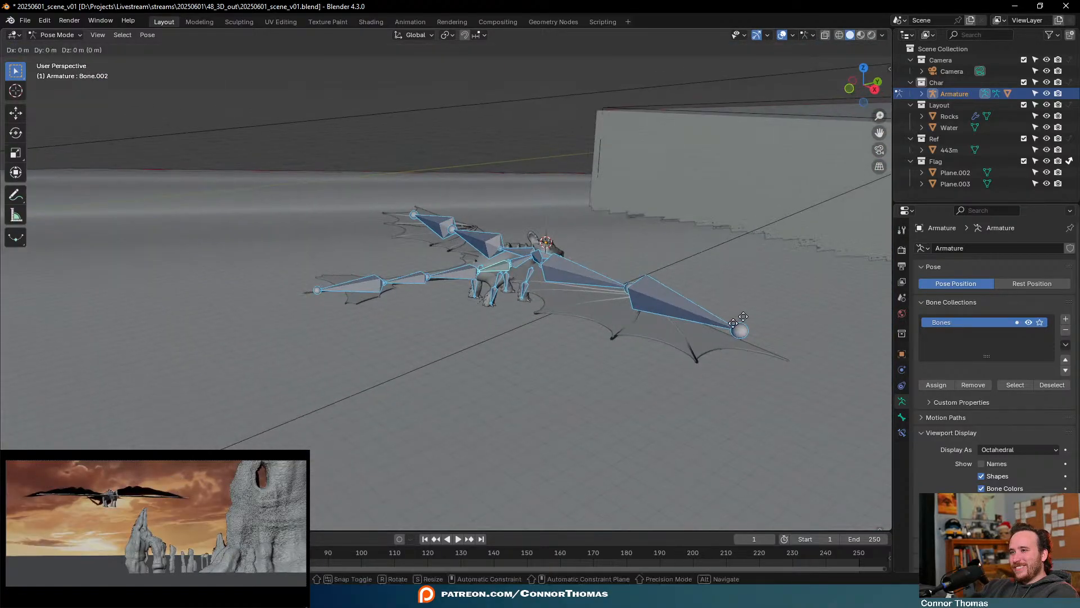
right_click(599, 315)
middle_drag(597, 315, 439, 257)
Try a trackball rotation of the inner wing bone to test how the wing mesh follows
click(581, 313)
scroll(439, 258, up, 3)
click(550, 181)
key(r)
key(r)
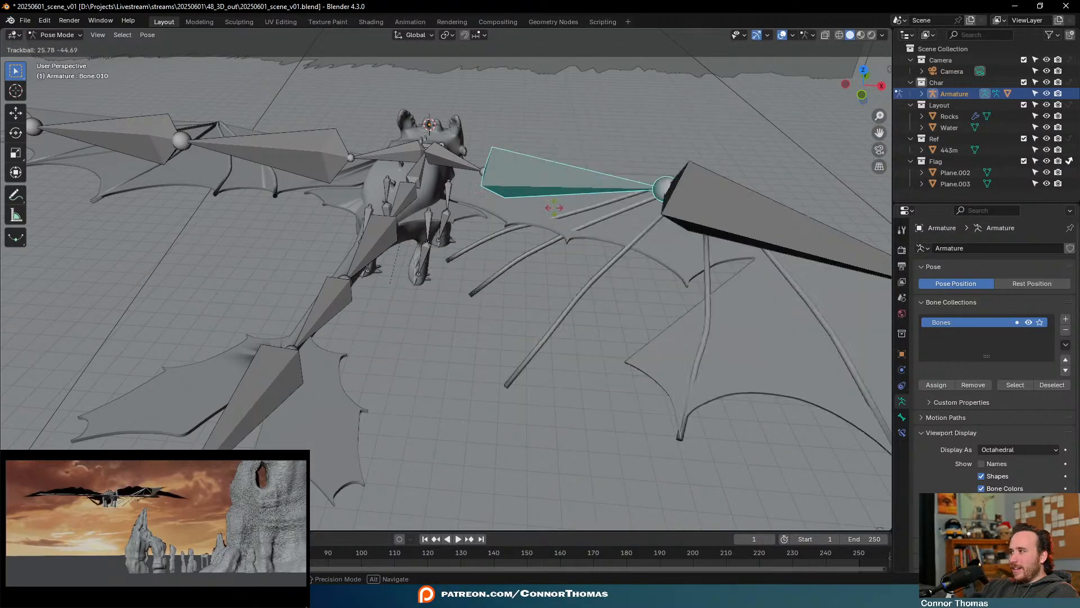
click(588, 232)
Try rotating the upper bone of the near hind leg and return the armature to Object Mode
middle_drag(579, 238, 561, 305)
click(563, 287)
key(r)
right_click(591, 338)
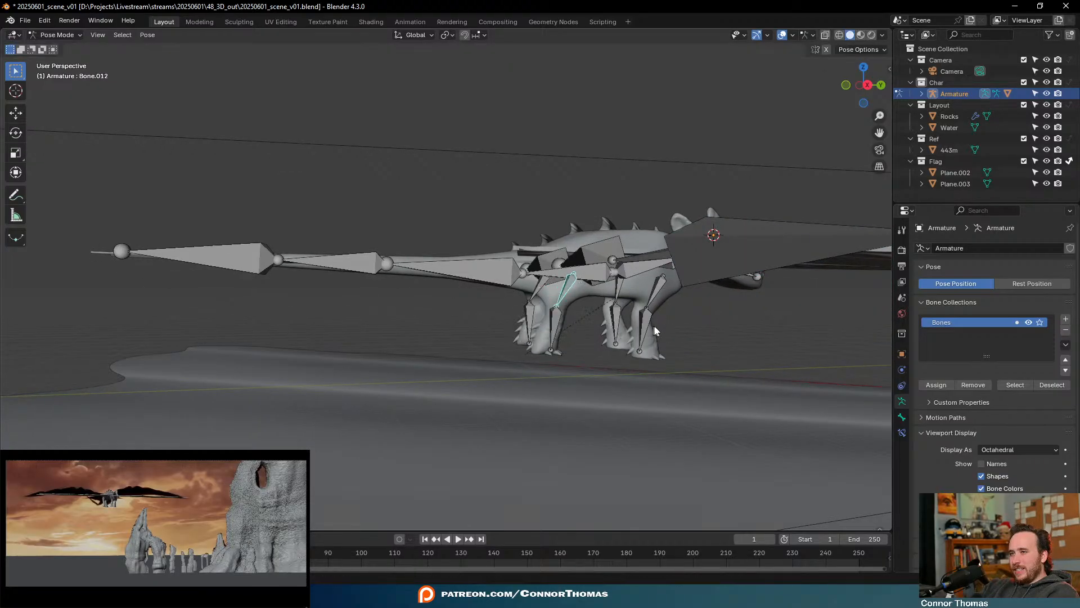
right_click(574, 326)
key(ctrl+Tab)
middle_drag(576, 197, 587, 295)
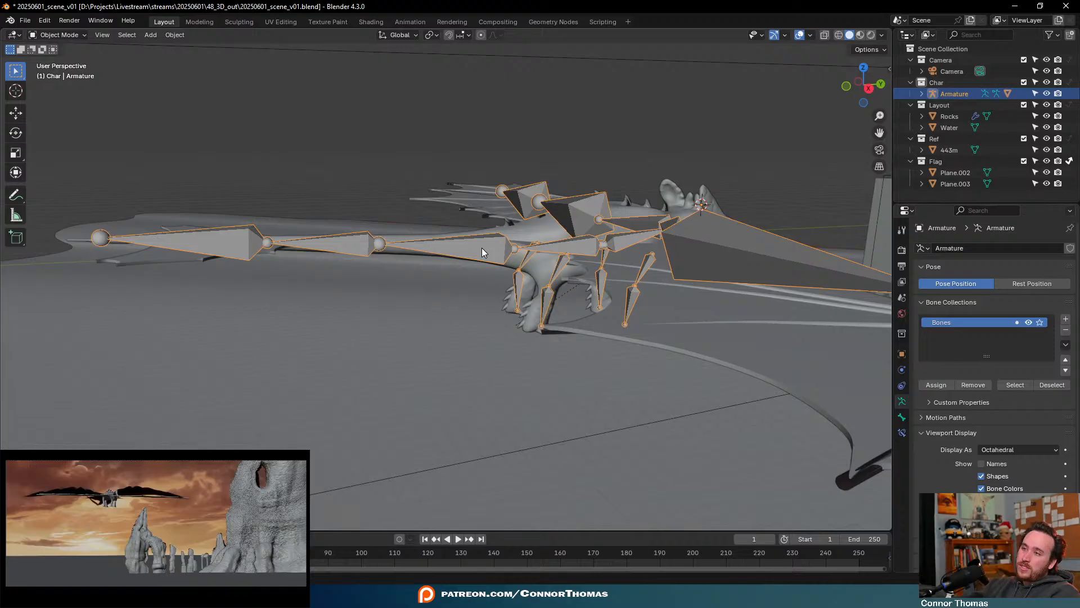
Switch to File Explorer, extract the Dragon RAR archive in 10_assets into its own folder with 7-Zip, and open the Dragon folder inside
mouse_move(371, 605)
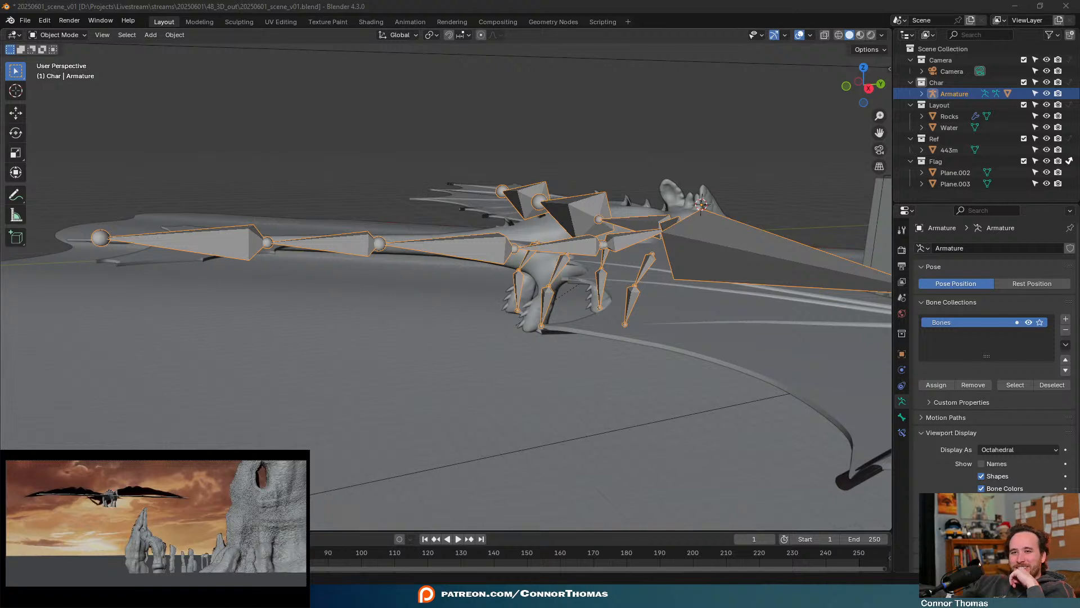
key(alt+Tab)
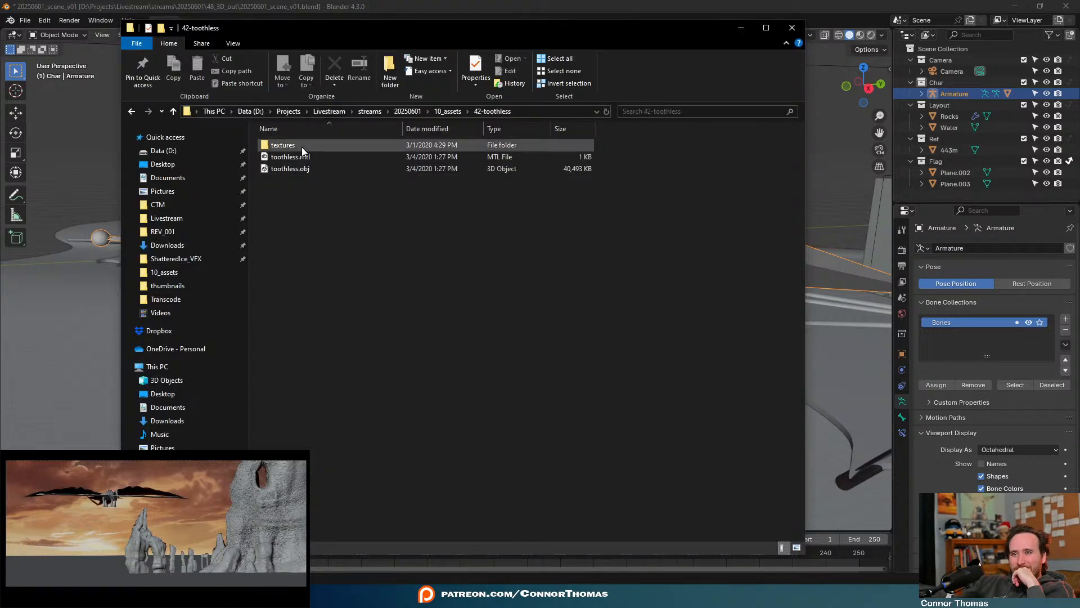
click(448, 111)
click(332, 271)
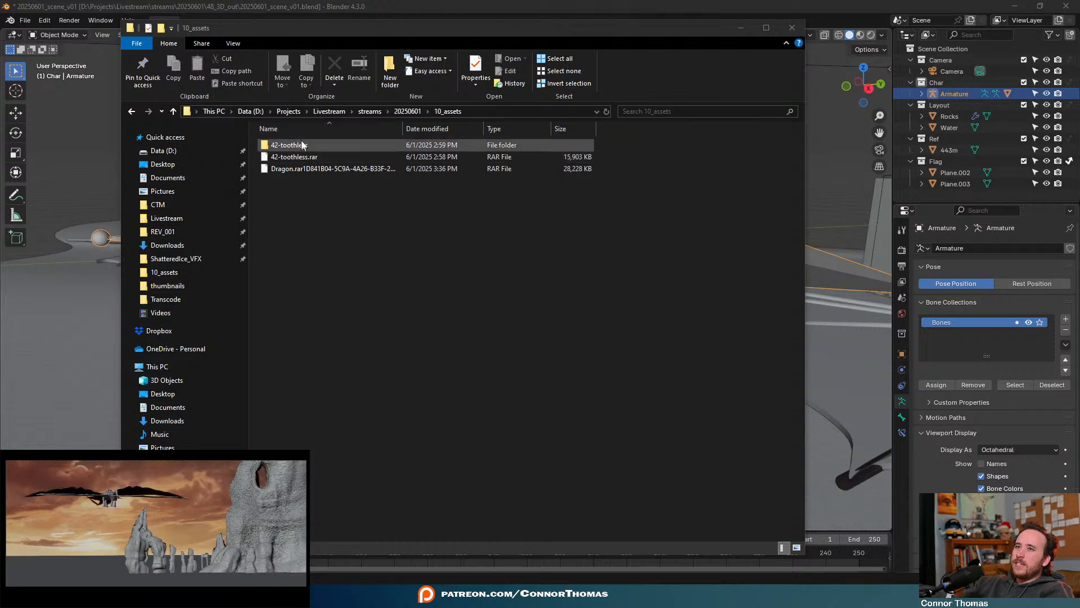
right_click(295, 170)
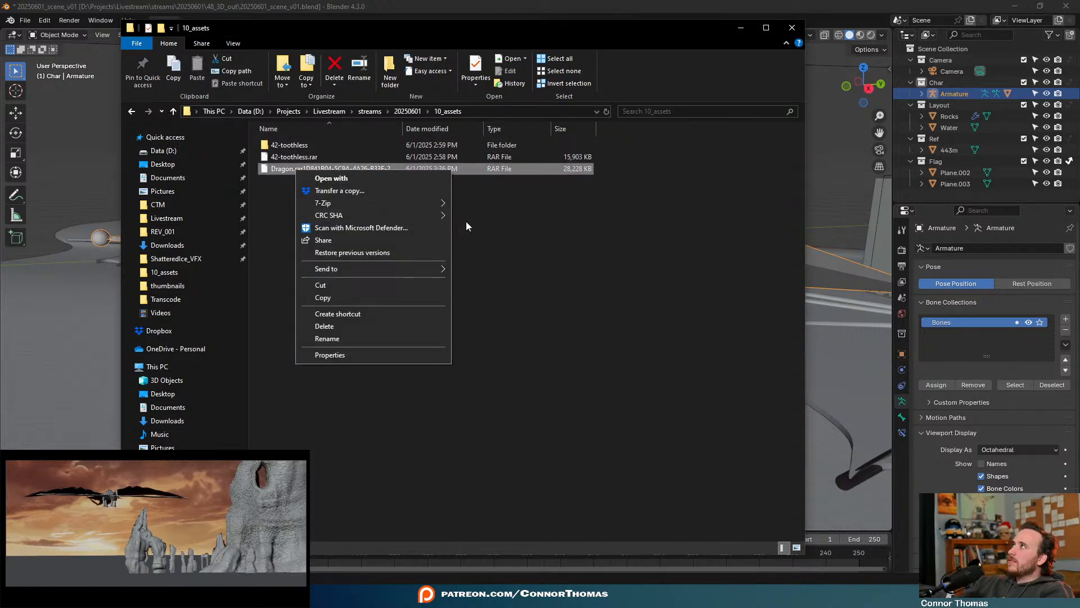
mouse_move(386, 215)
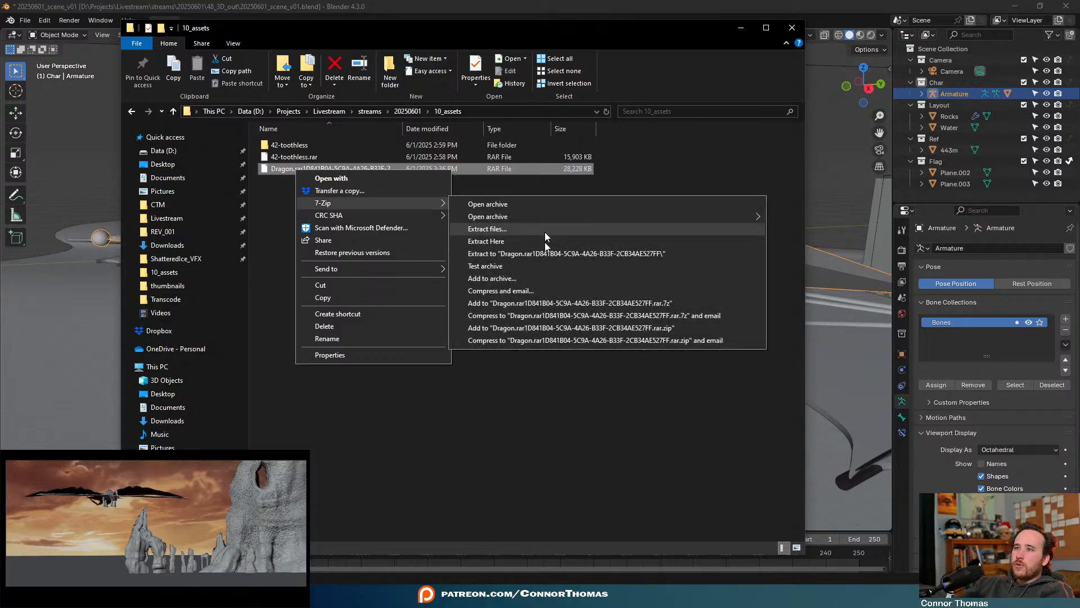
click(528, 254)
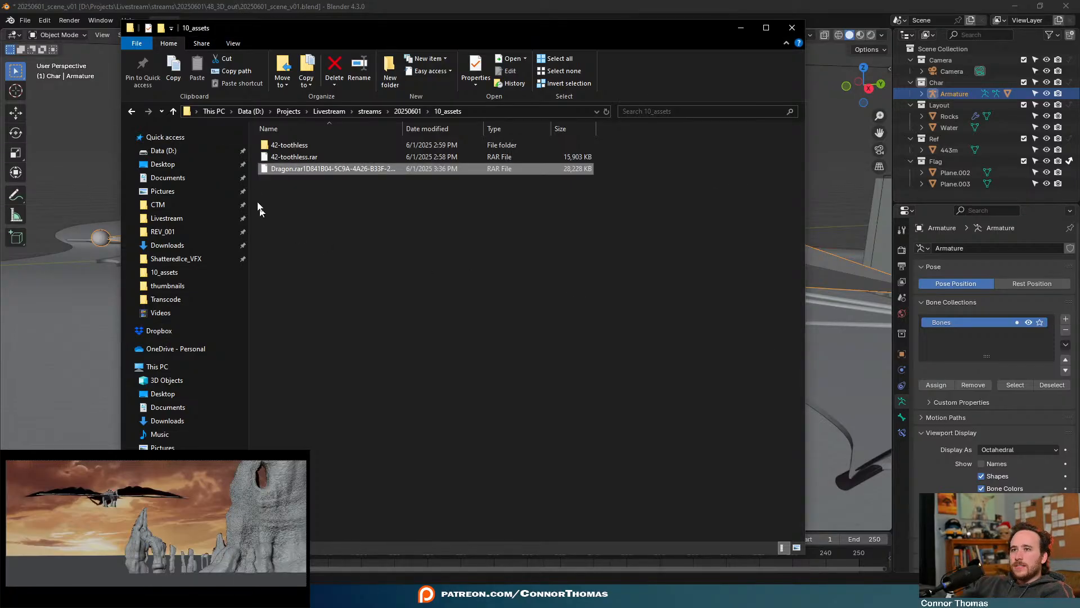
double_click(292, 157)
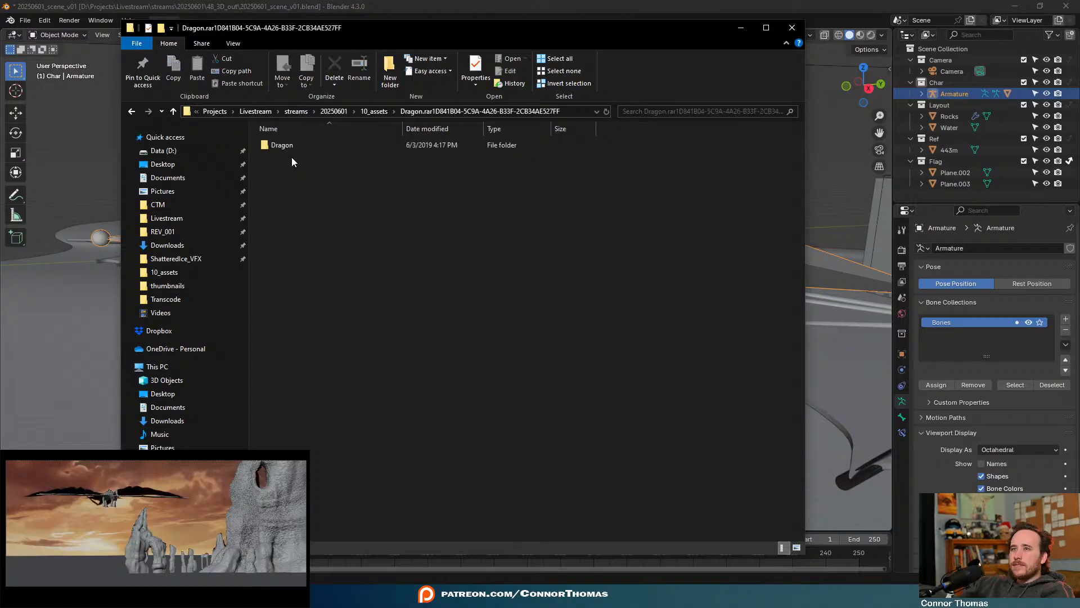
double_click(282, 145)
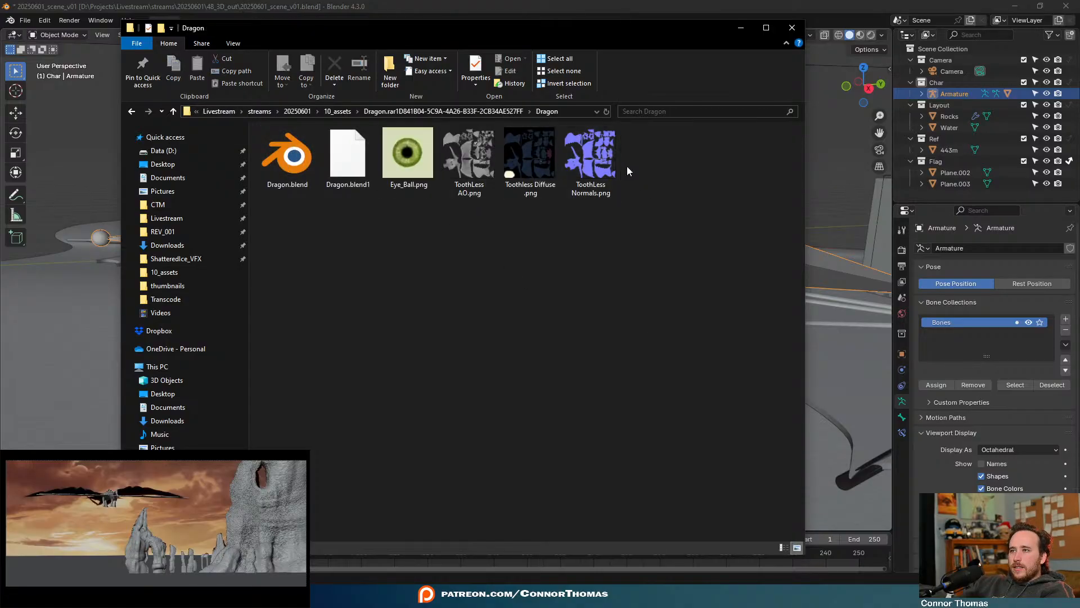
Switch back to Blender and delete the armature together with the Toothless mesh
click(463, 6)
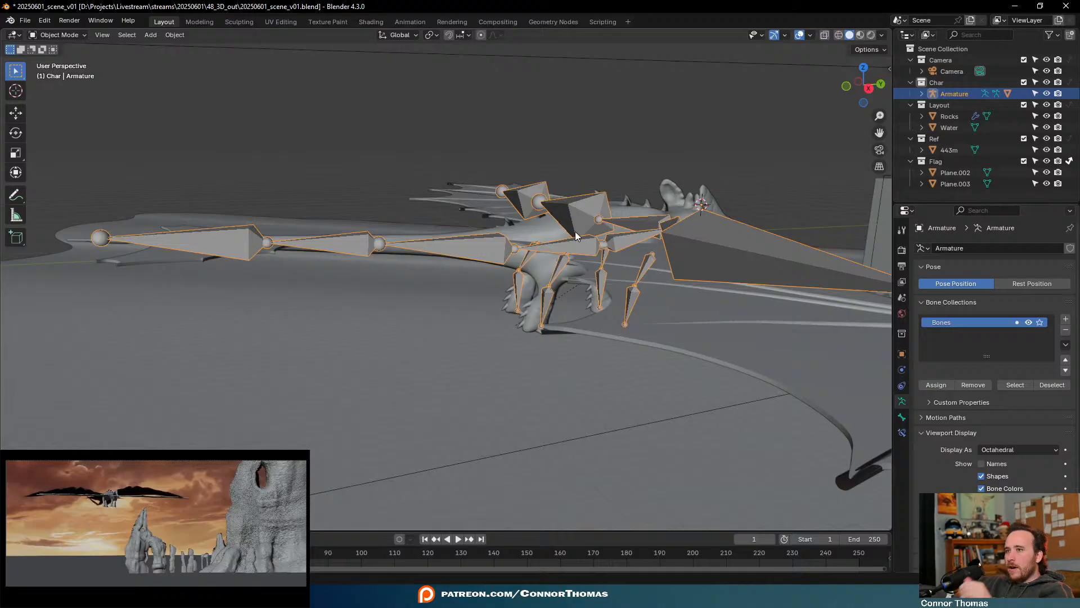
shift+click(652, 334)
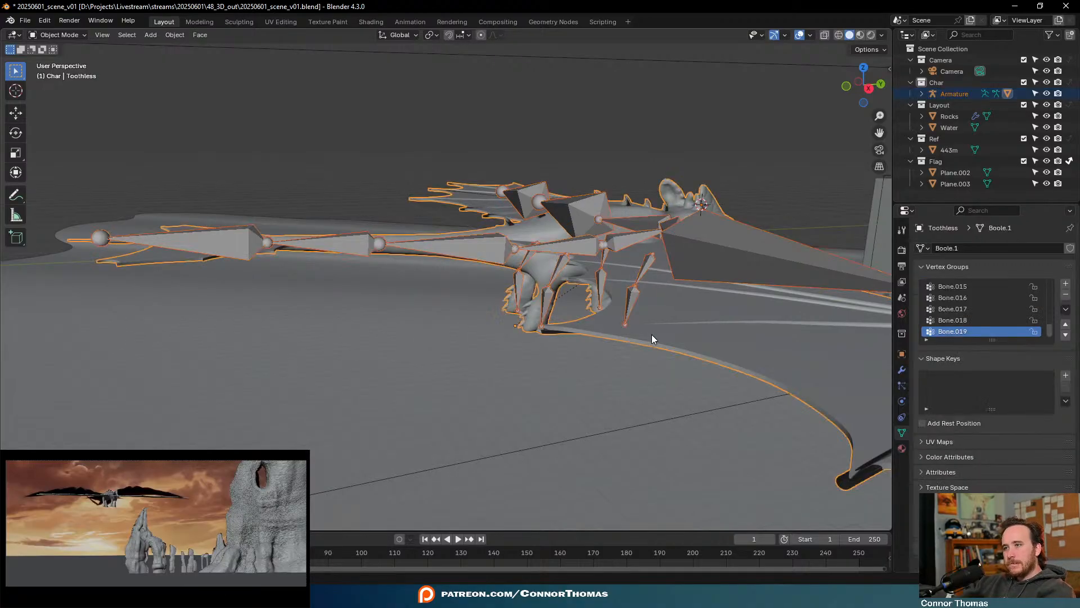
key(Delete)
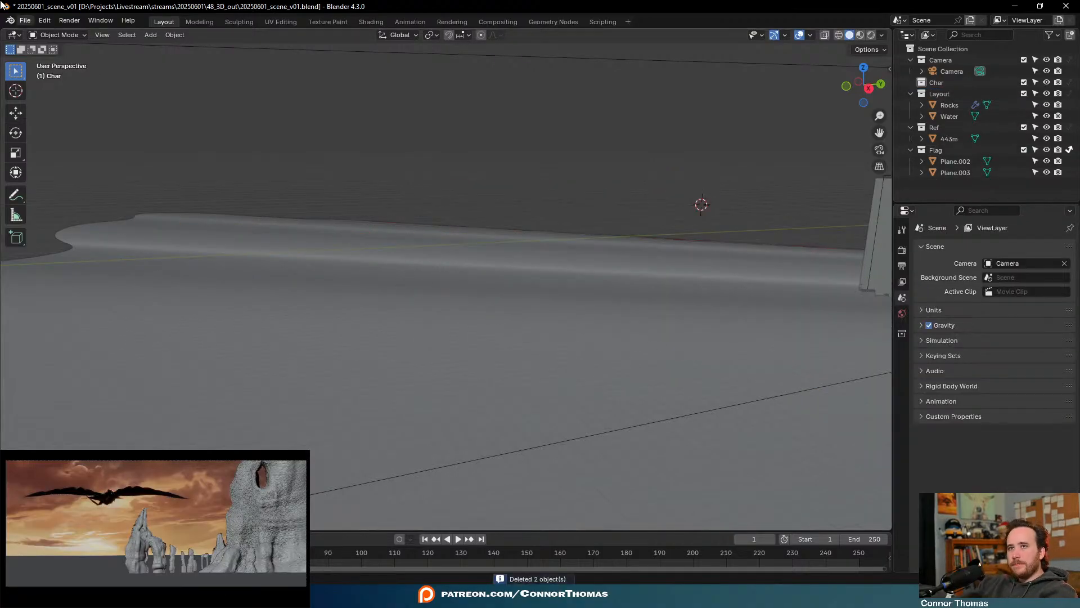
Append the collection from Dragon.blend in the extracted Dragon folder under 10_assets
click(25, 21)
click(79, 153)
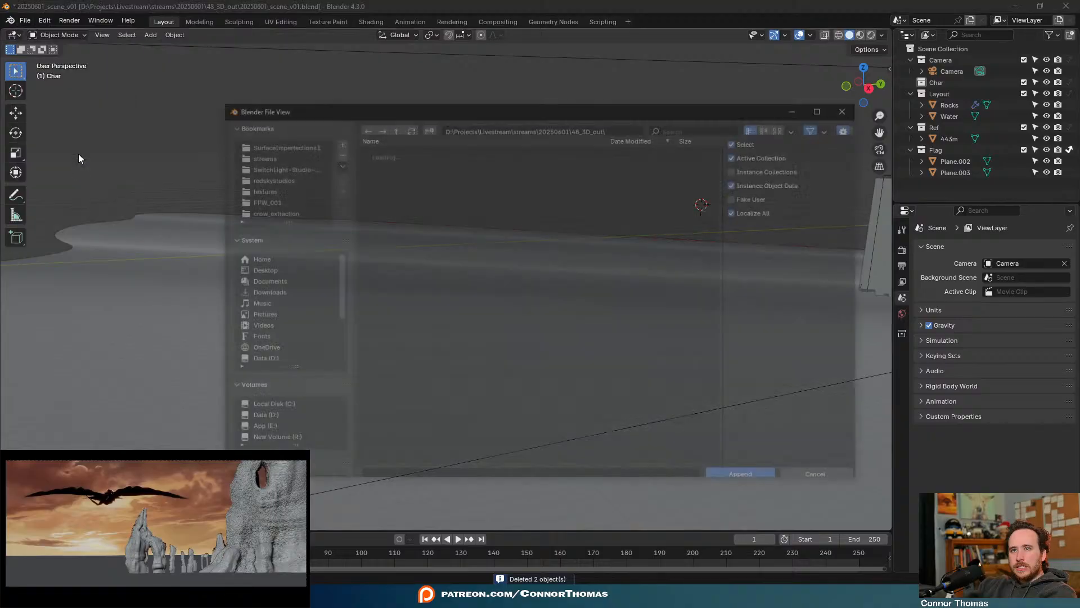
click(394, 128)
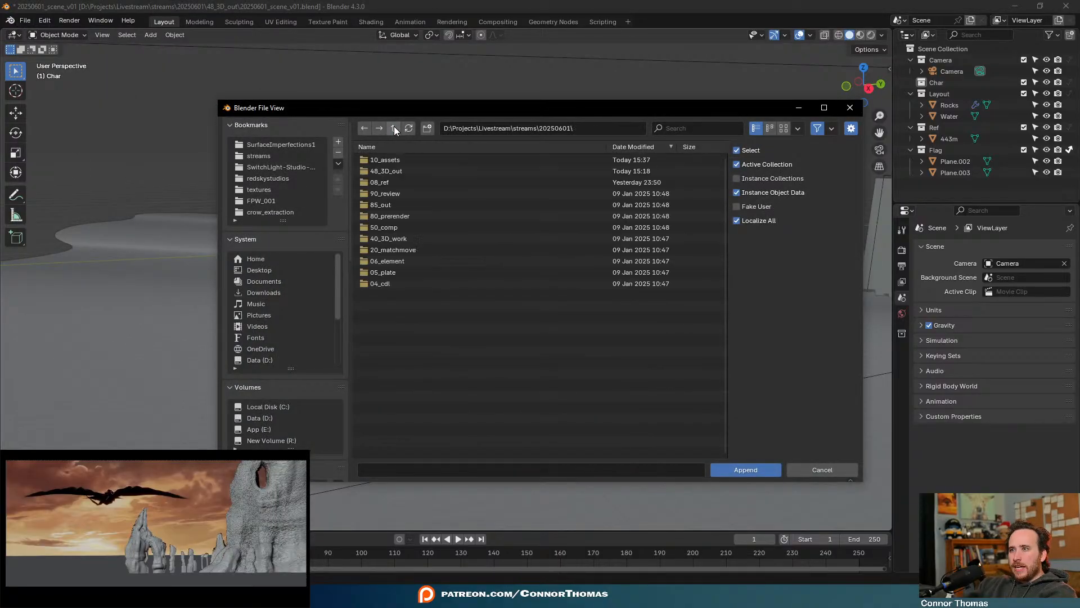
double_click(393, 160)
double_click(394, 159)
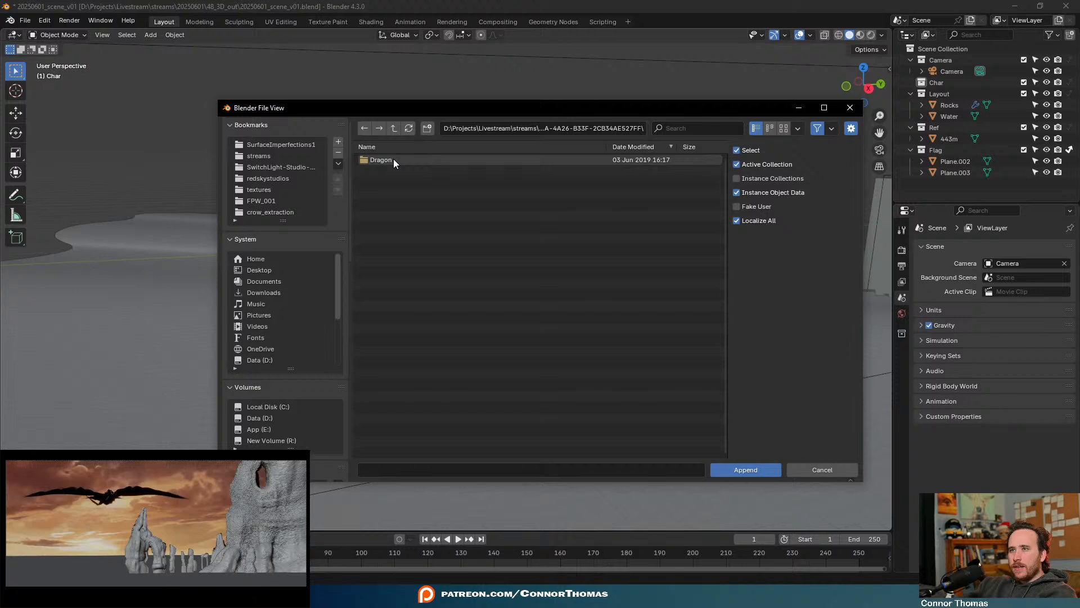
double_click(394, 160)
double_click(393, 160)
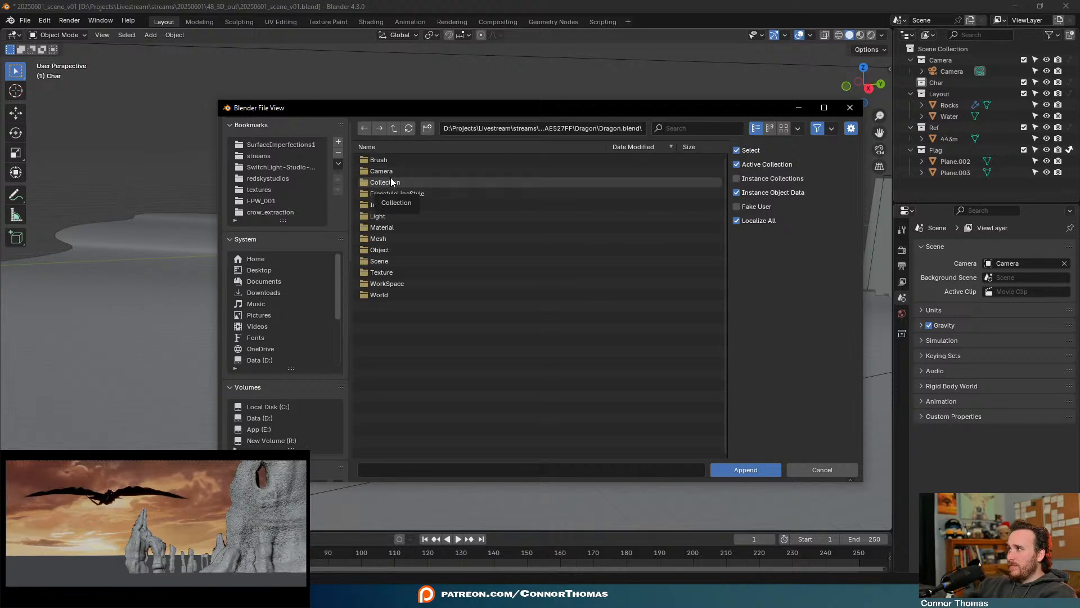
double_click(393, 181)
double_click(383, 161)
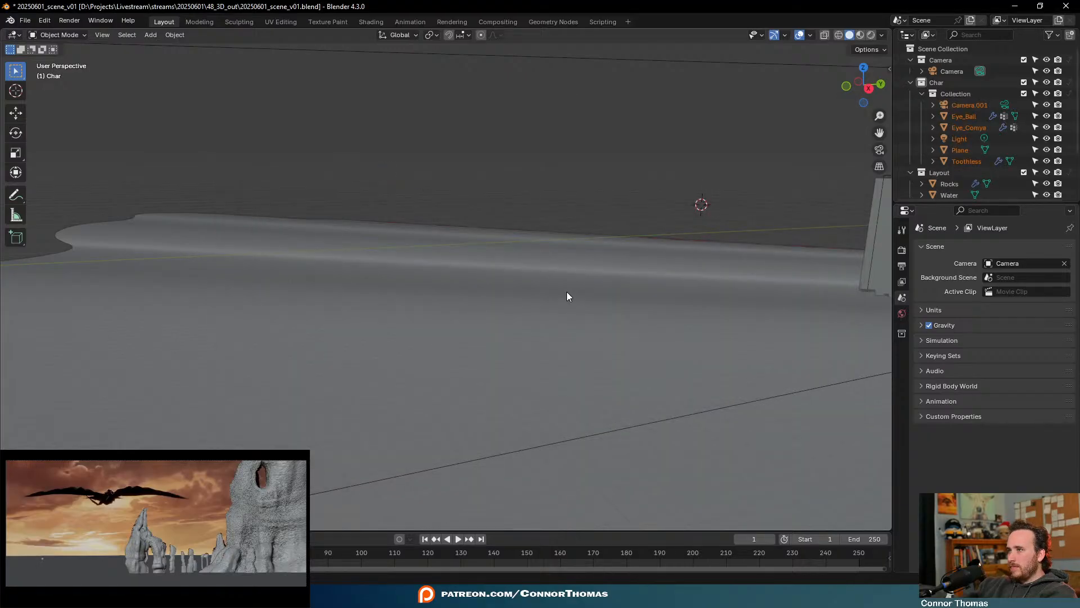
Delete the plane, Camera.001 and the light that came with the appended dragon collection
scroll(545, 292, down, 6)
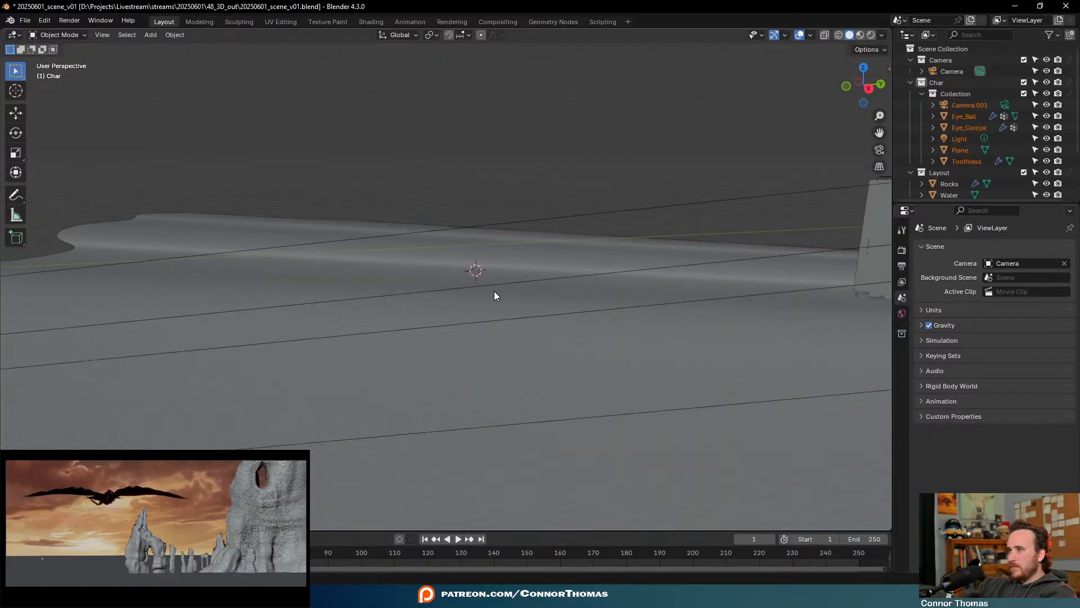
scroll(538, 271, down, 2)
key(KP_Decimal)
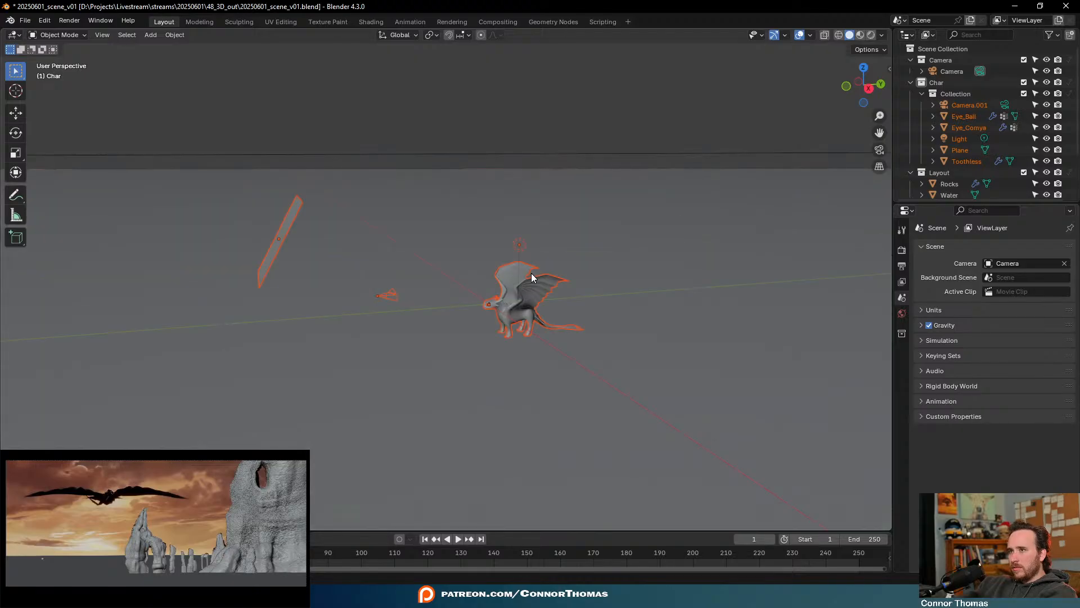
scroll(528, 306, up, 6)
middle_drag(548, 325, 477, 370)
scroll(477, 375, down, 3)
click(250, 164)
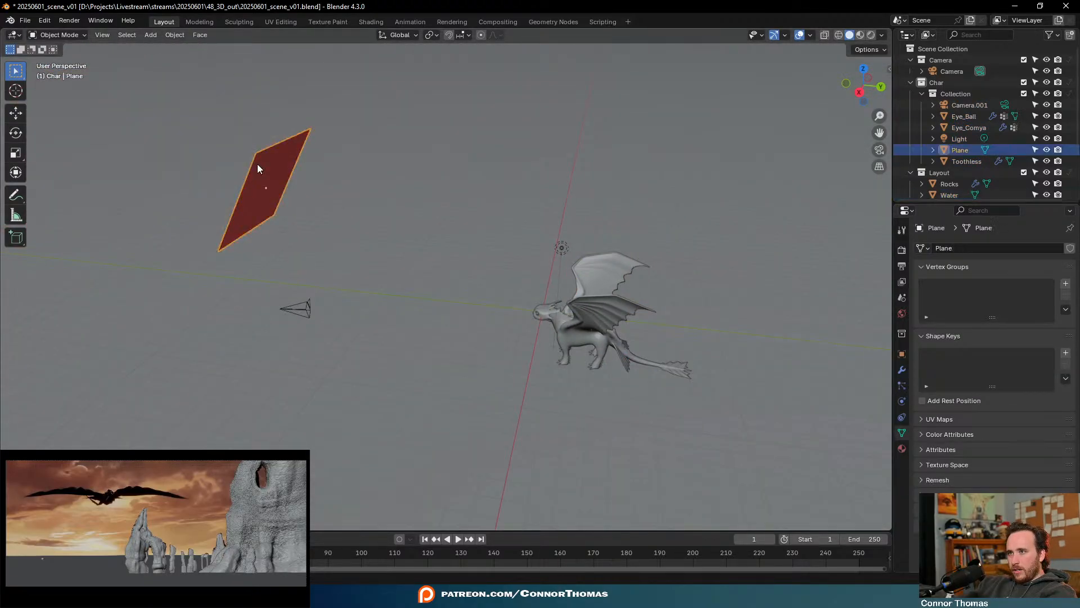
key(x)
click(258, 164)
click(300, 310)
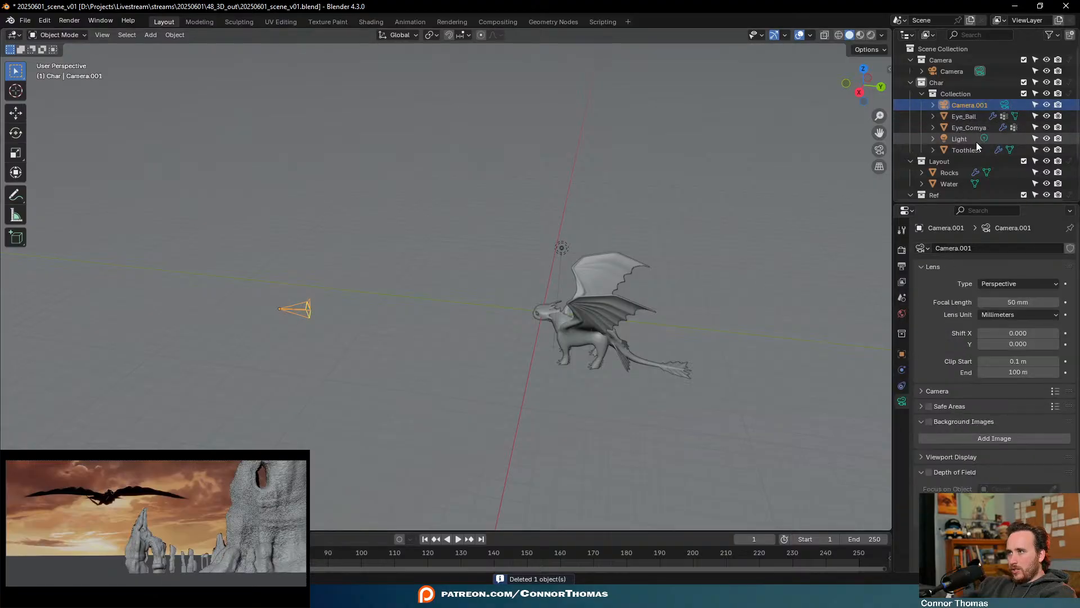
ctrl+click(959, 138)
key(x)
click(619, 224)
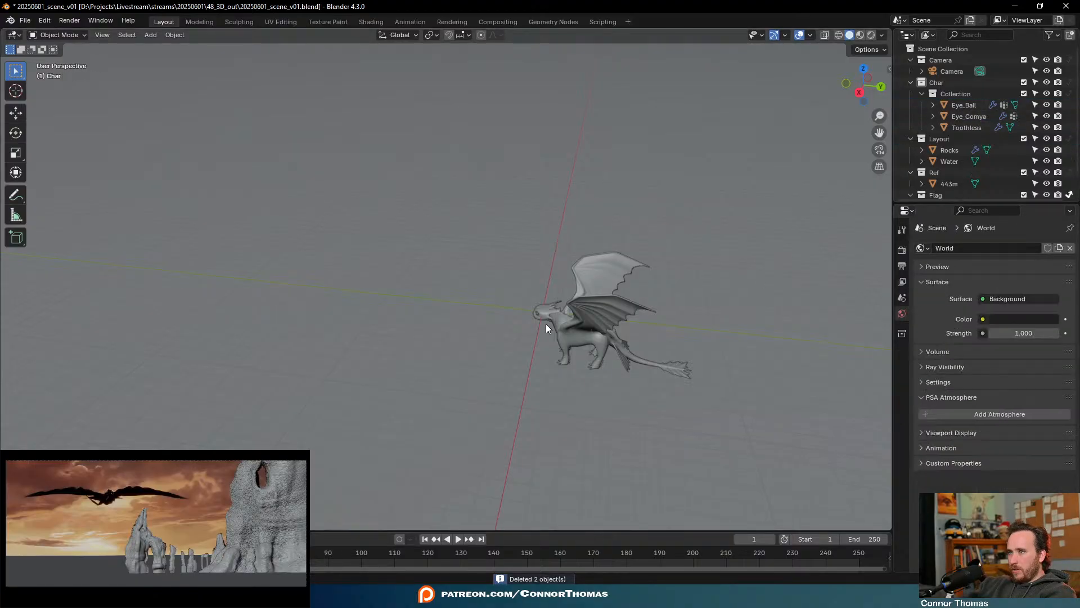
Select the new Toothless mesh, inspect it from the front and show its material settings
click(596, 332)
key(KP_Decimal)
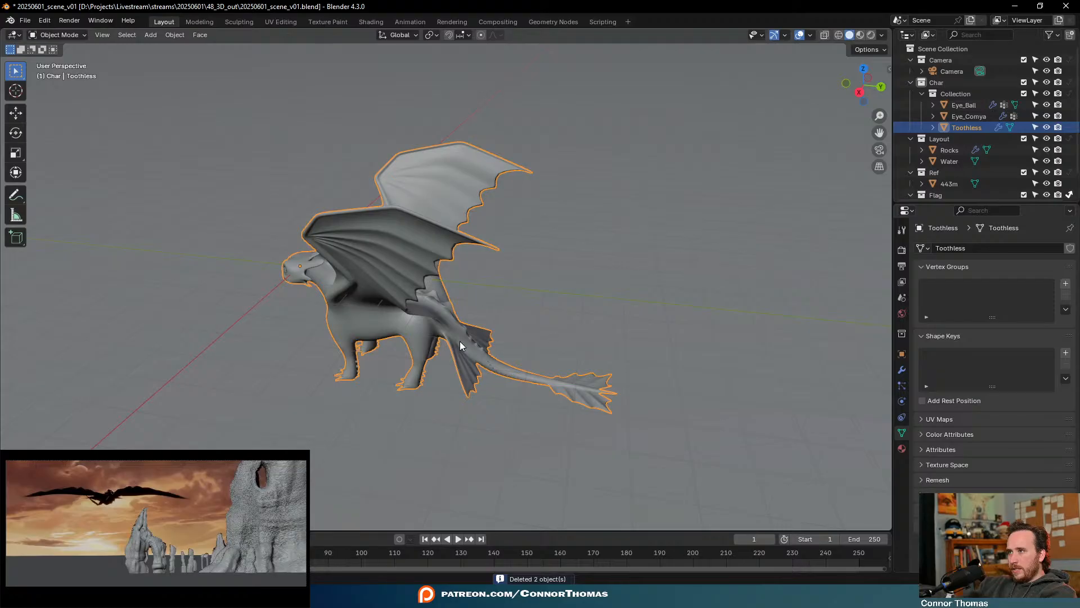
middle_drag(460, 341, 521, 397)
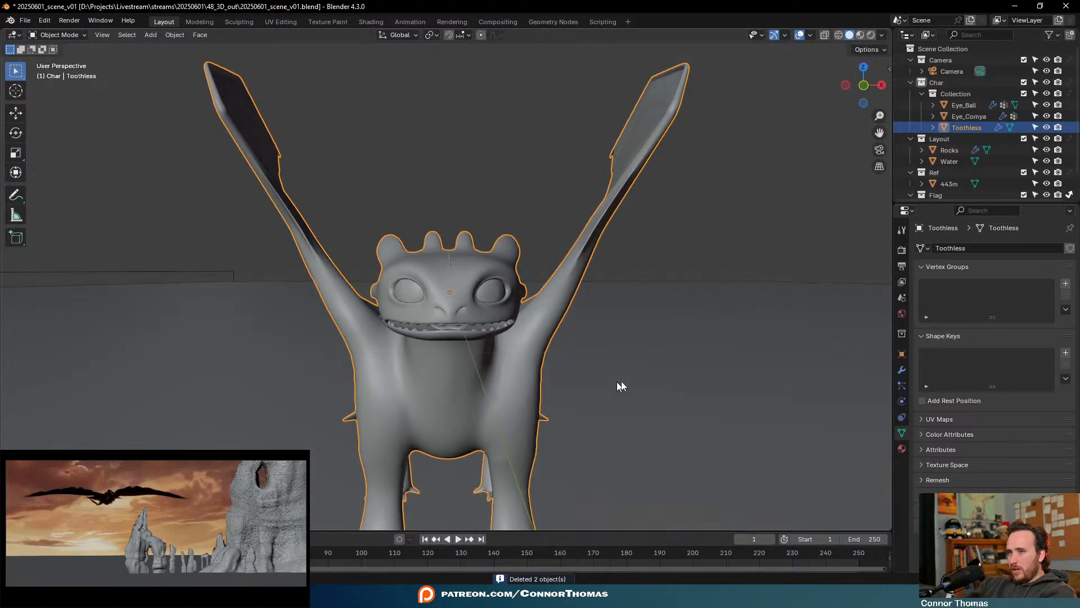
click(902, 448)
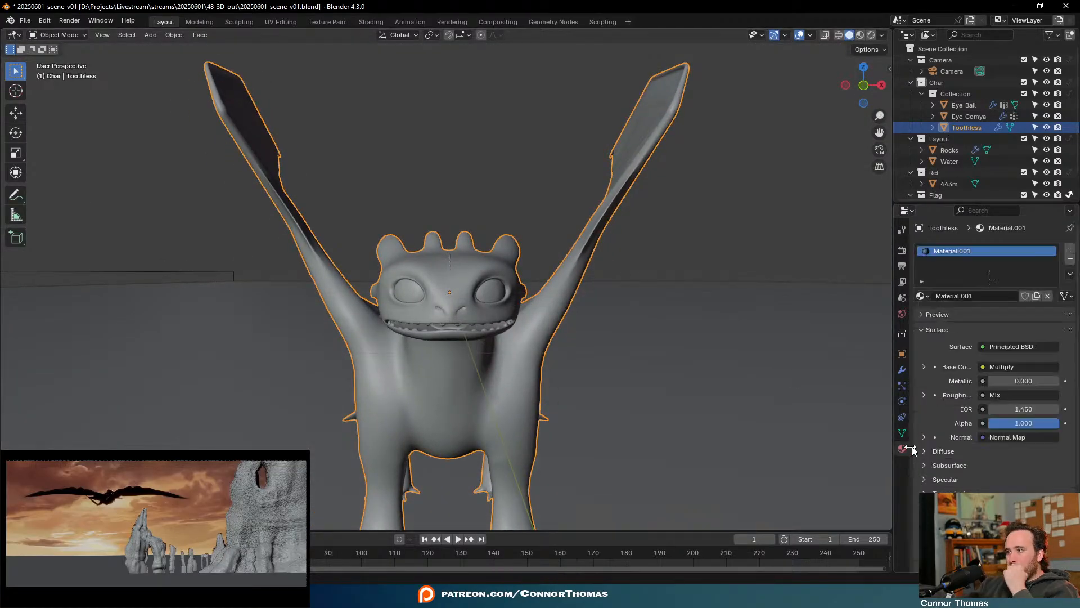
Remove the Material.001 slot from the Toothless mesh
click(1070, 260)
middle_drag(629, 329, 721, 403)
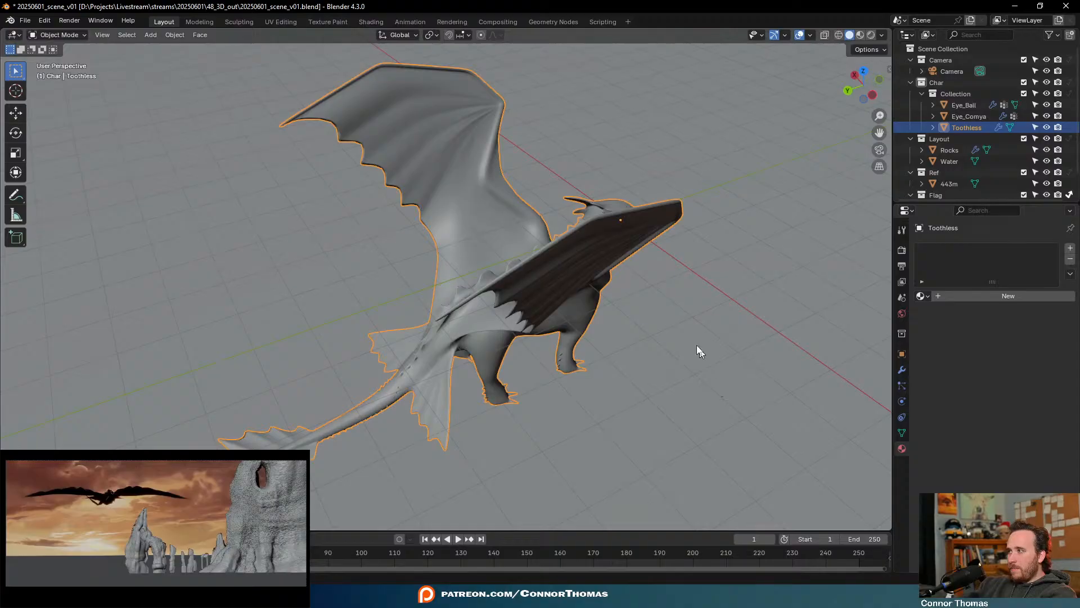
middle_drag(686, 337, 534, 323)
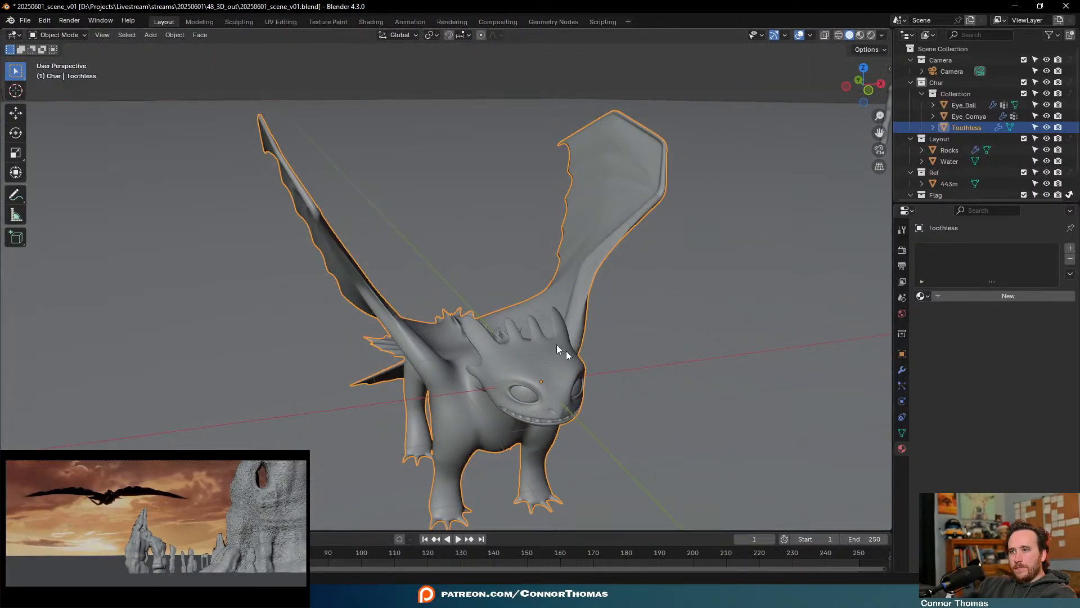
scroll(517, 333, down, 3)
click(16, 90)
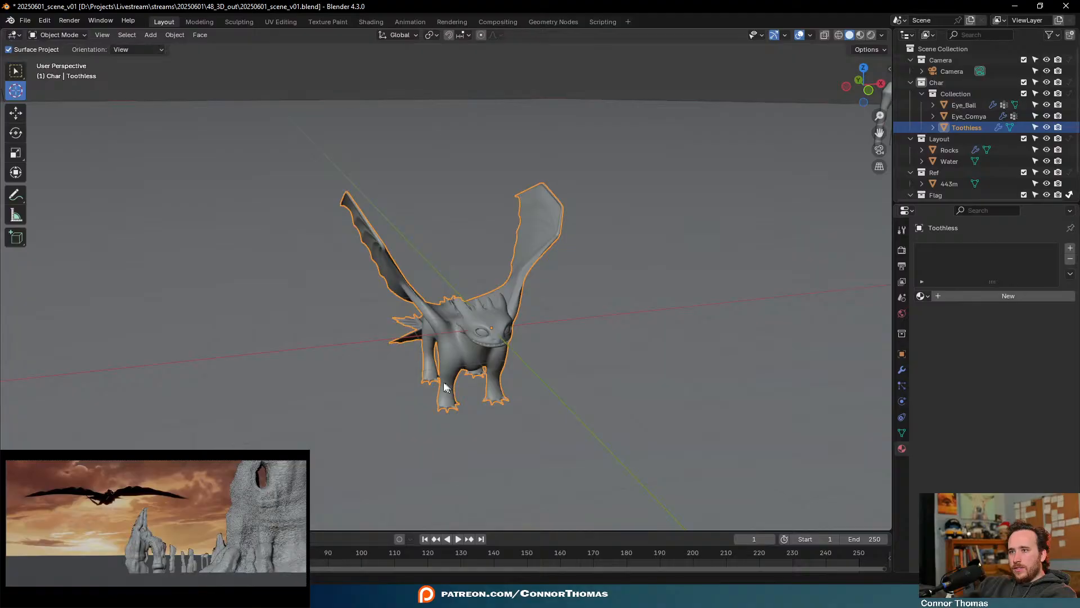
click(470, 392)
click(16, 71)
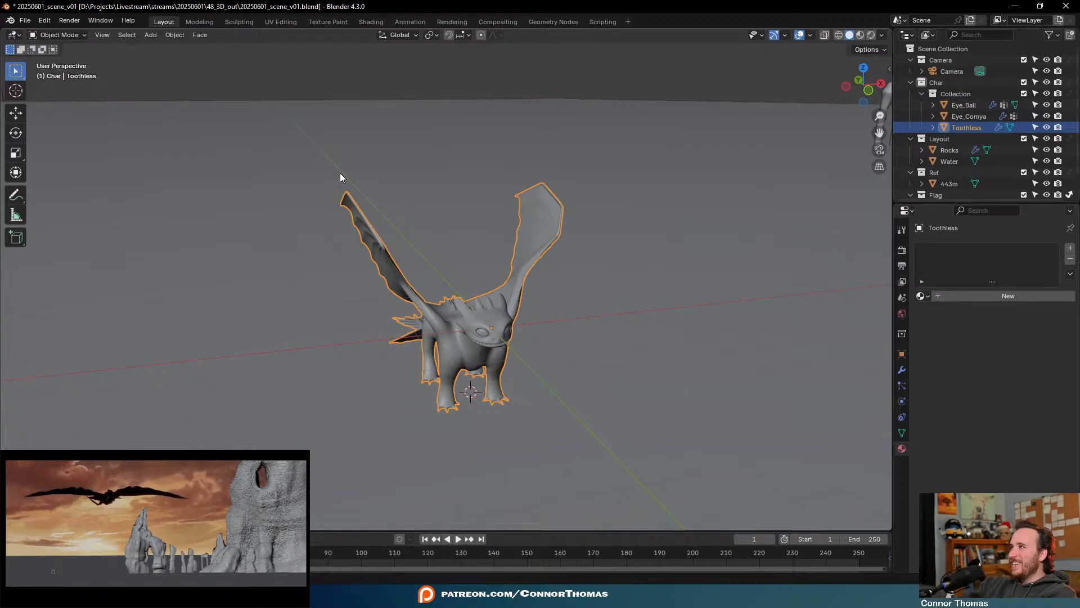
key(shift+a)
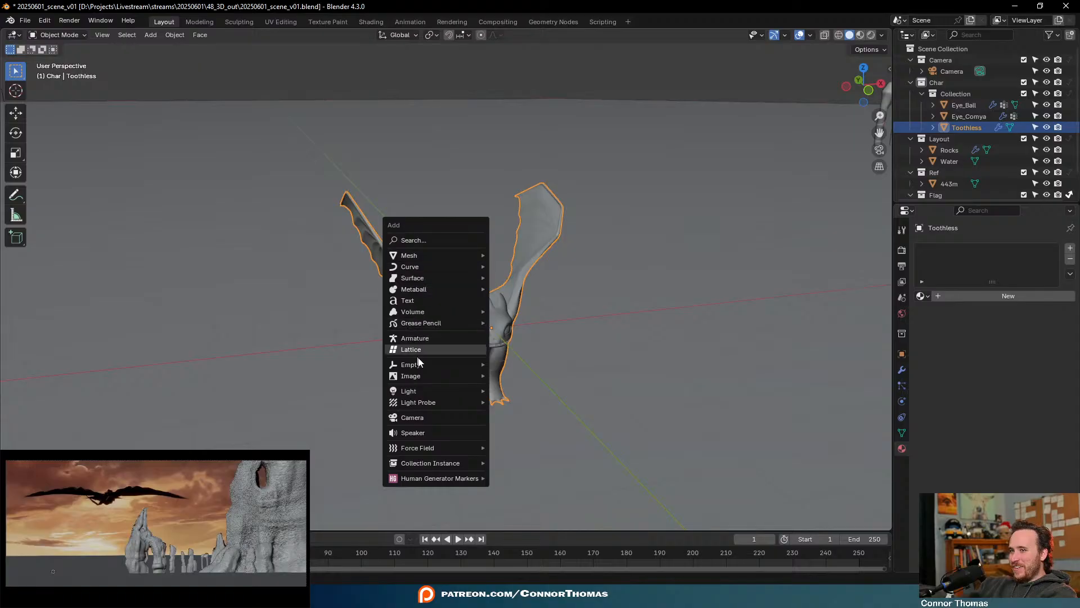
click(415, 338)
middle_drag(562, 363, 543, 351)
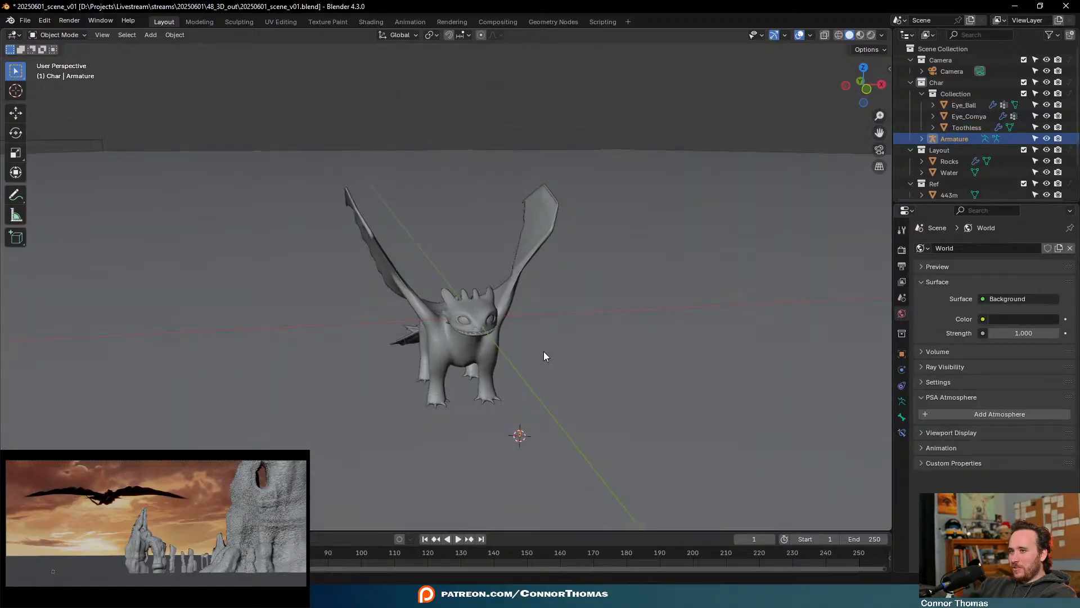
key(x)
click(508, 349)
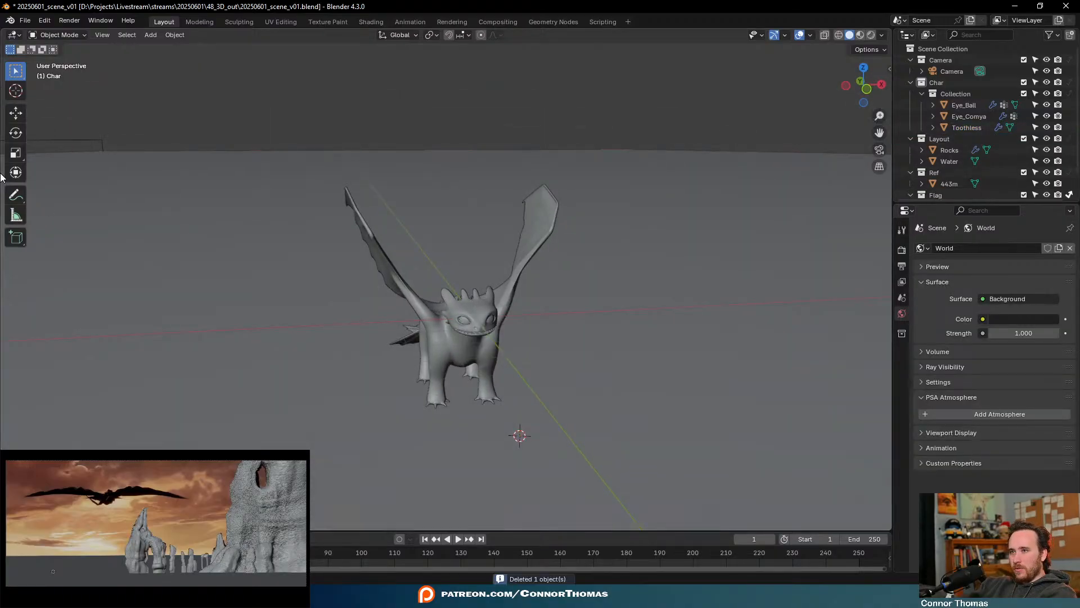
Place the 3D cursor on the dragon's face and add an armature there
click(16, 90)
click(472, 322)
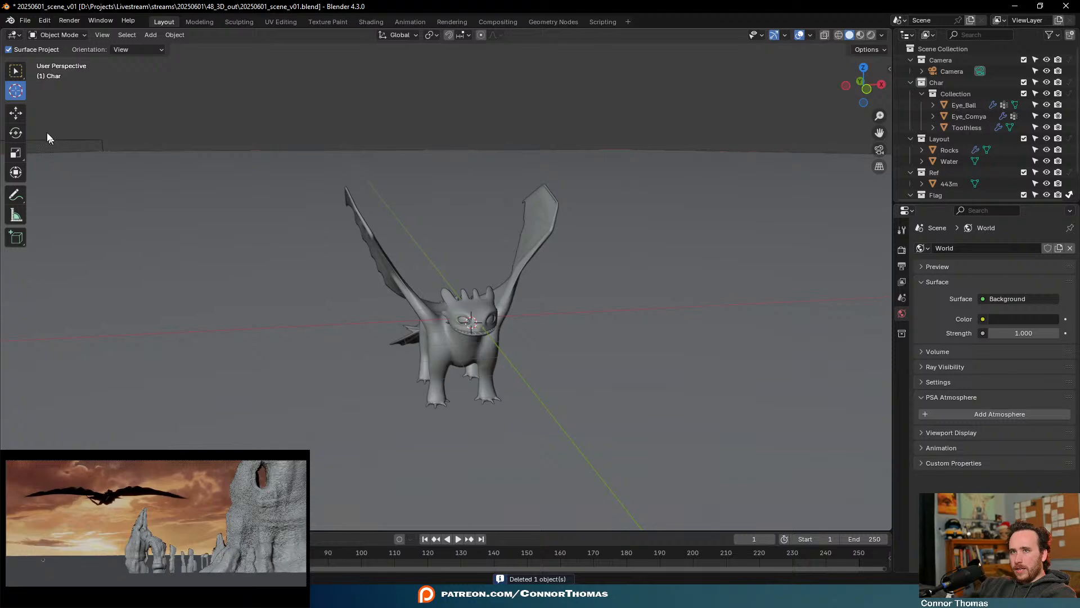
click(16, 73)
mouse_move(413, 260)
middle_down()
mouse_move(518, 248)
mouse_move(388, 244)
mouse_move(383, 280)
mouse_move(417, 272)
middle_up()
key(shift+a)
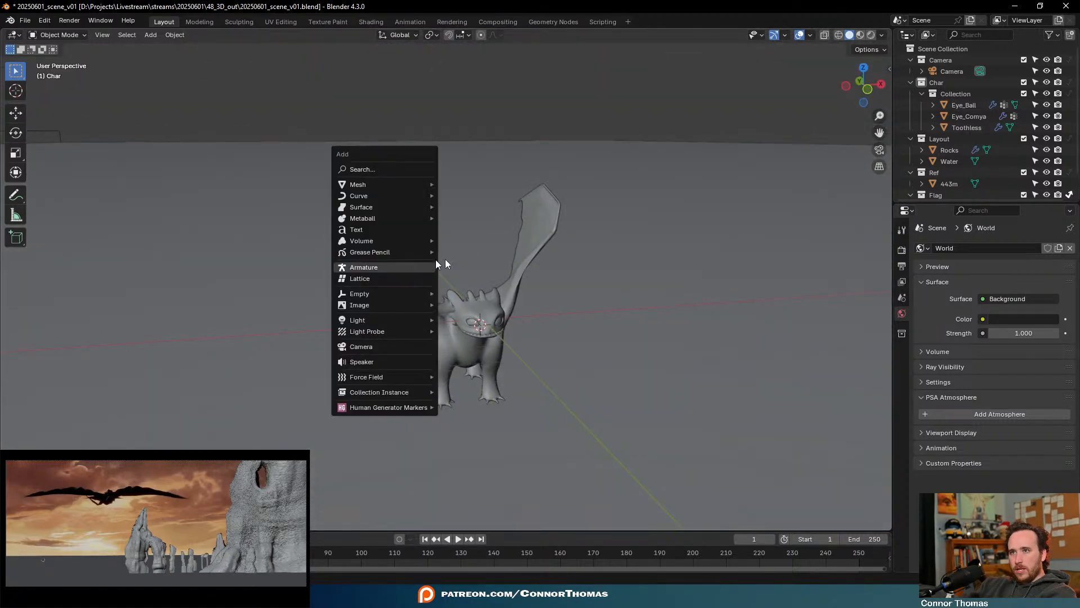
click(431, 266)
Move the armature from the dragon's face into its chest in the left side view and display its bones in front of the mesh
middle_drag(577, 328, 675, 285)
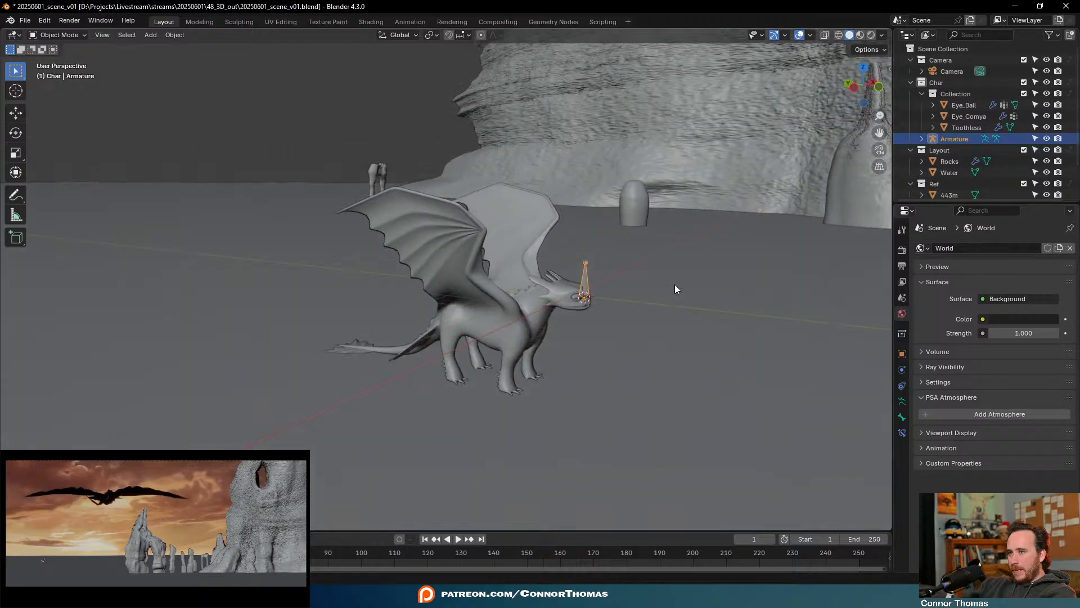
key(KP_Decimal)
key(KP_1)
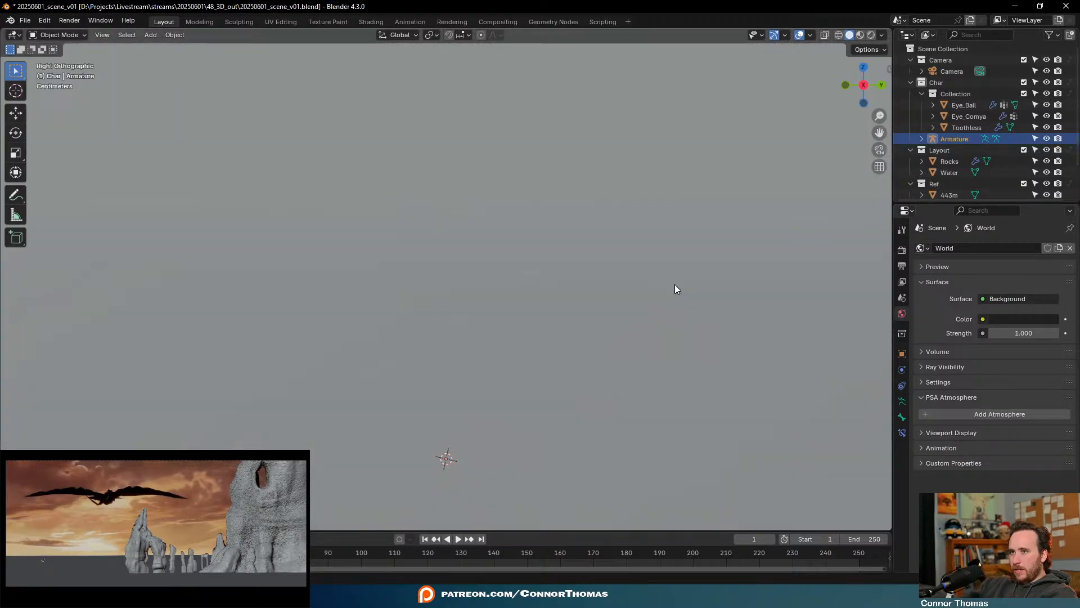
key(ctrl+KP_3)
scroll(591, 305, down, 3)
scroll(591, 309, down, 4)
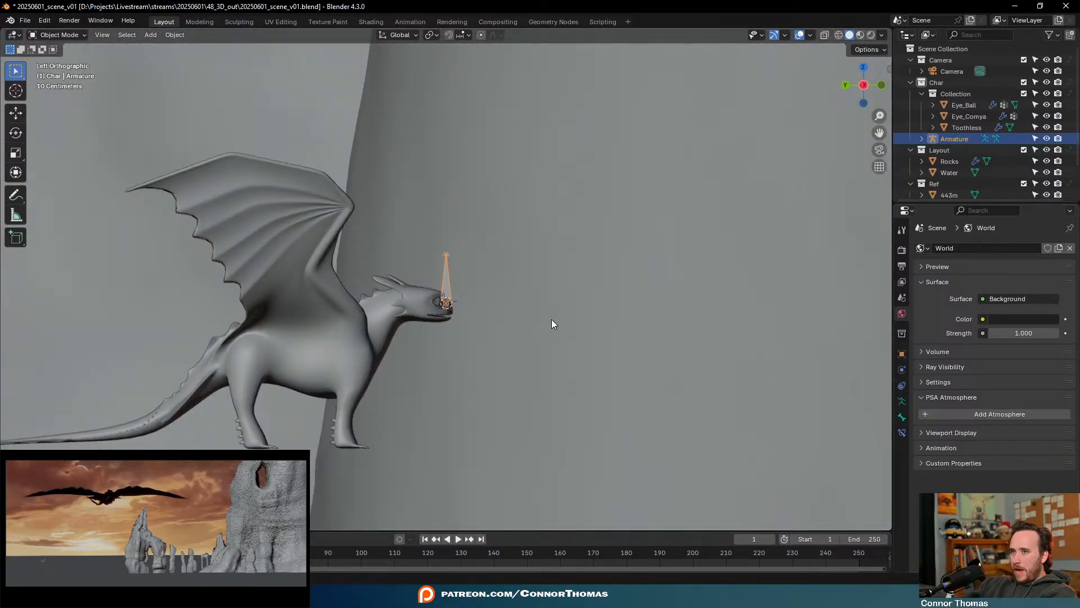
shift+middle_drag(550, 321, 681, 355)
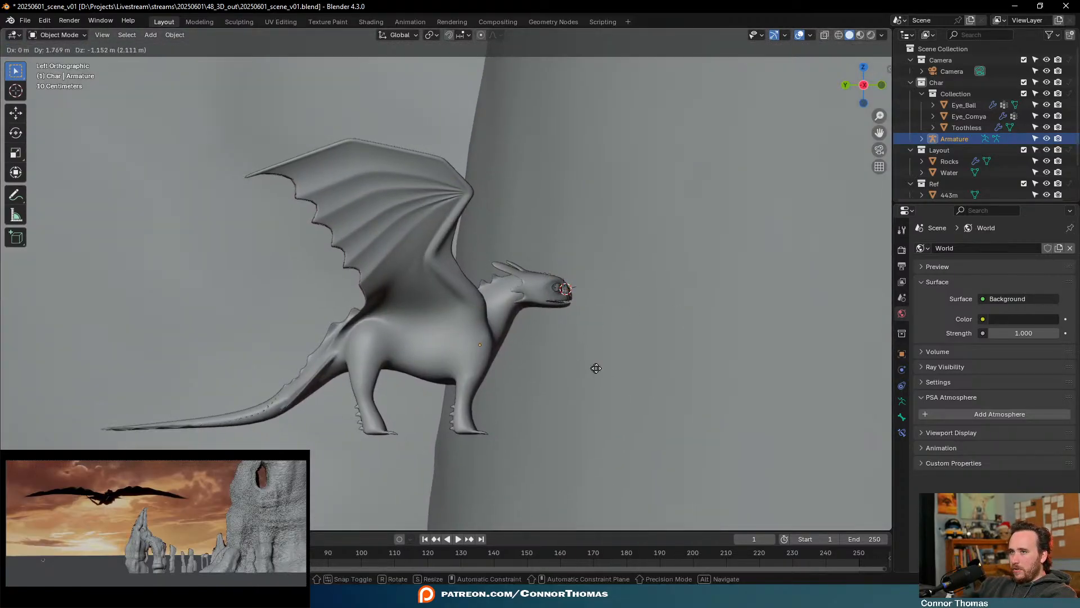
click(902, 401)
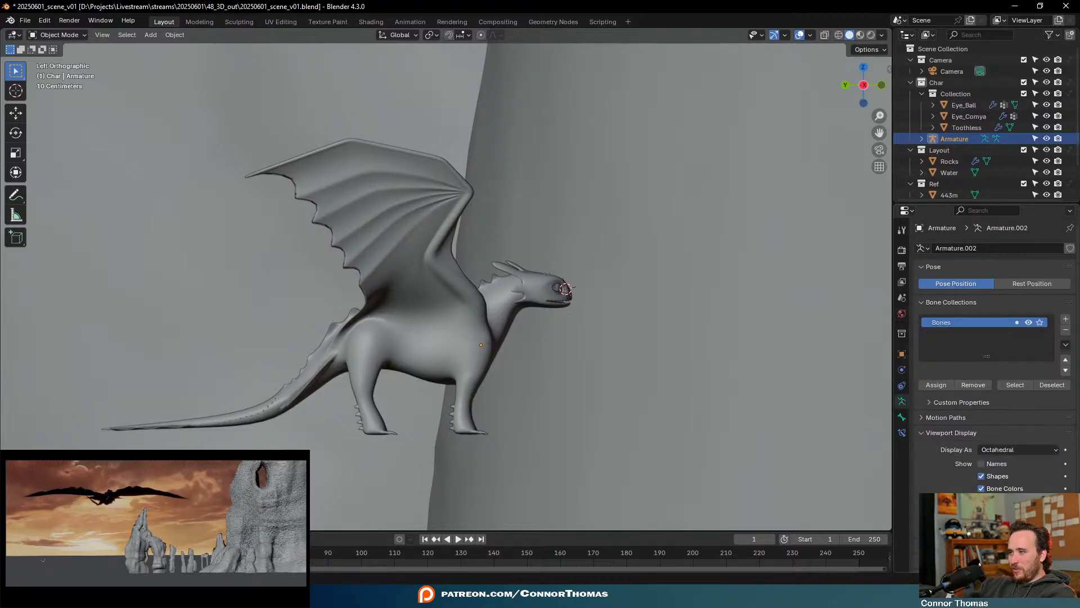
In Edit Mode, tilt the chest bone toward the base of the neck and centre it on the body along X
key(Tab)
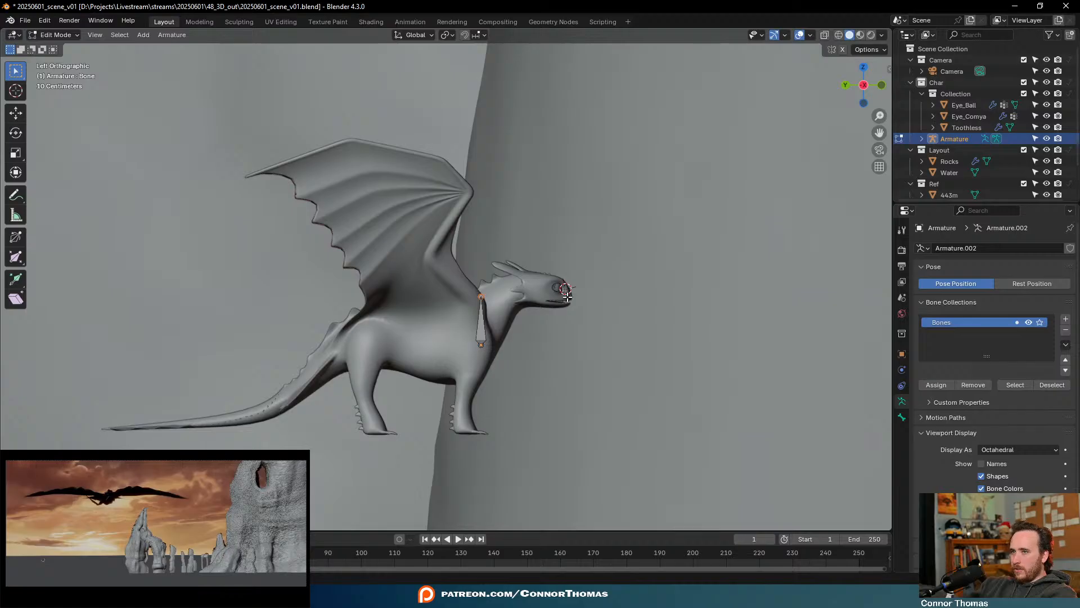
drag(482, 347, 505, 325)
middle_drag(565, 313, 464, 314)
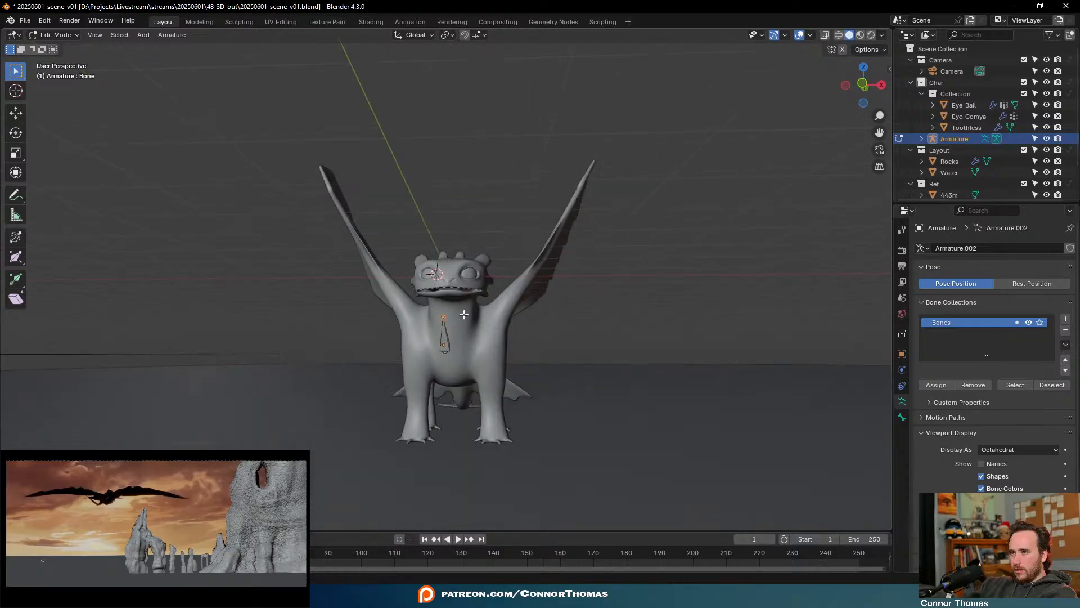
click(464, 315)
key(g)
key(x)
click(467, 315)
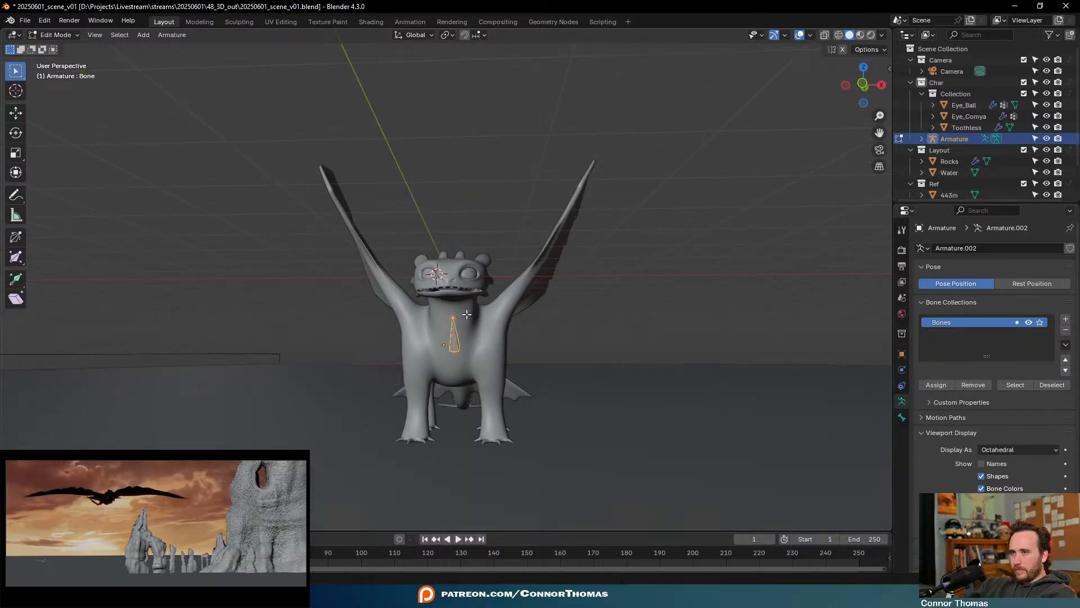
Extrude a neck bone from the chest bone's tip, followed by a head bone running toward the snout
middle_drag(475, 313, 512, 314)
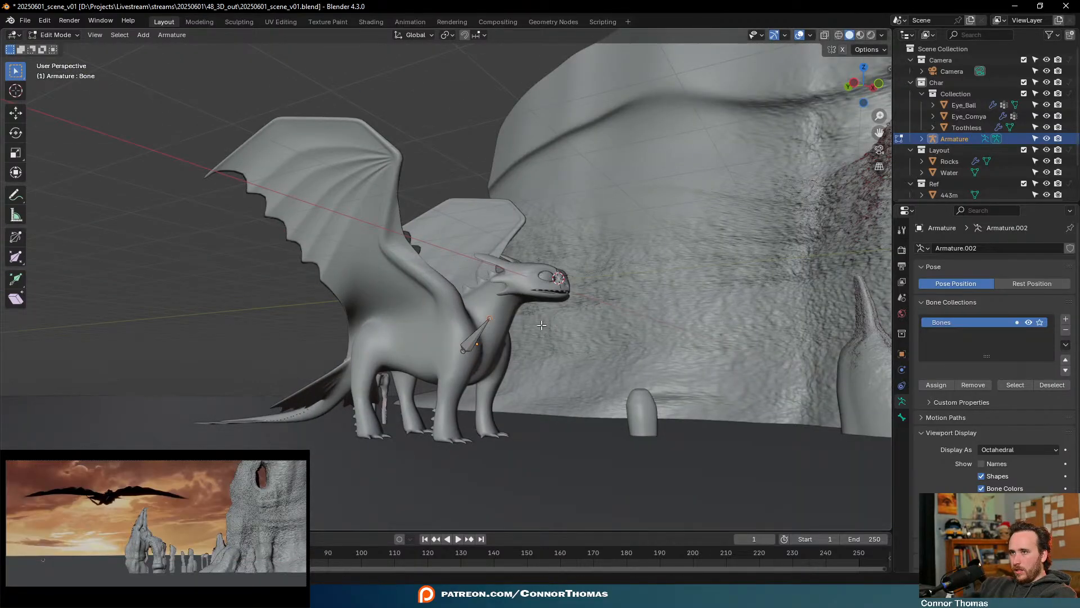
key(ctrl+KP_3)
scroll(541, 327, up, 4)
key(e)
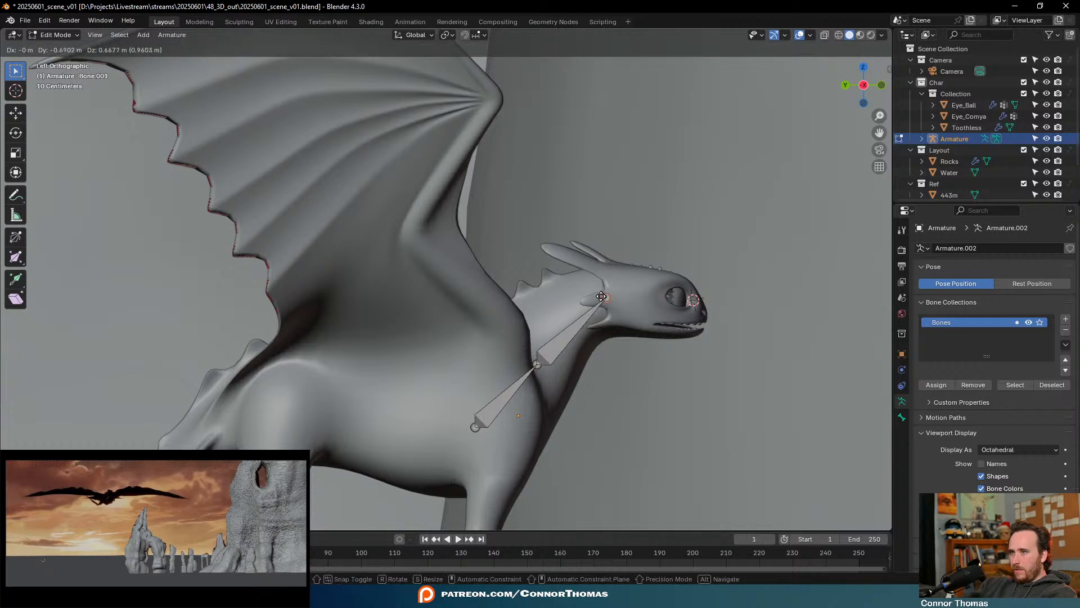
click(587, 302)
key(e)
click(672, 313)
Extrude two spine bones from the chest bone's root back through the torso to the hips
shift+middle_drag(463, 446, 661, 382)
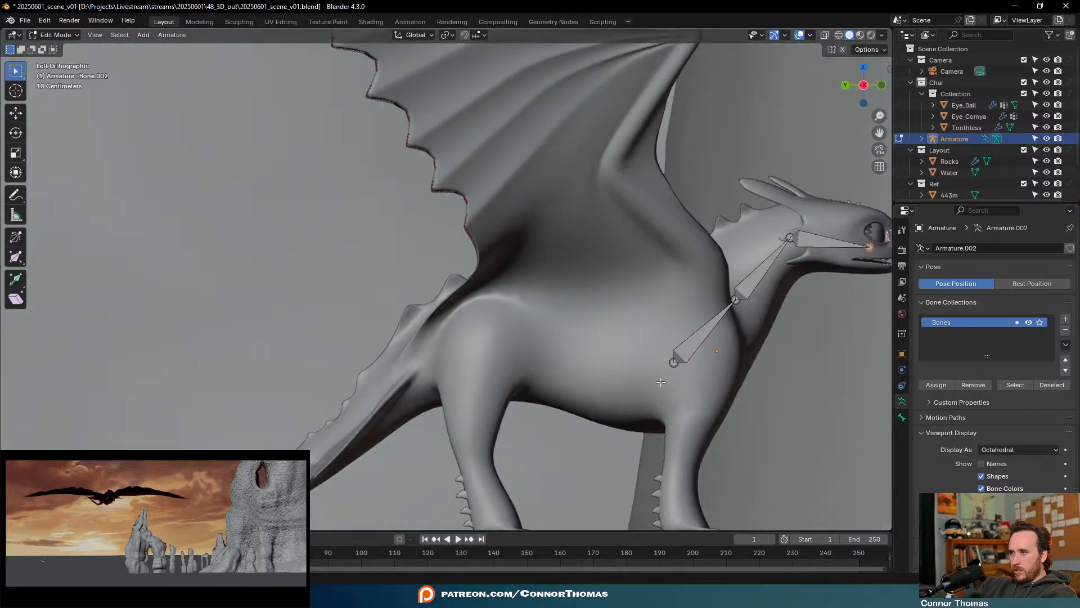
key(e)
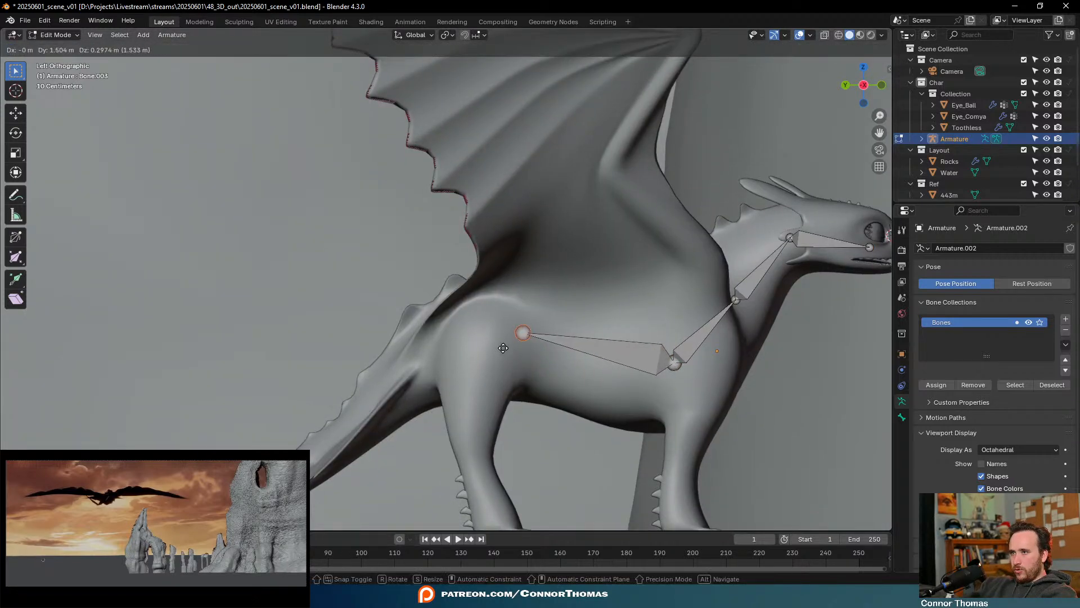
click(522, 332)
key(e)
click(481, 365)
Extrude a chain of three tail bones from the hips to near the tip of the tail
shift+middle_drag(506, 428, 720, 300)
key(e)
click(559, 363)
key(e)
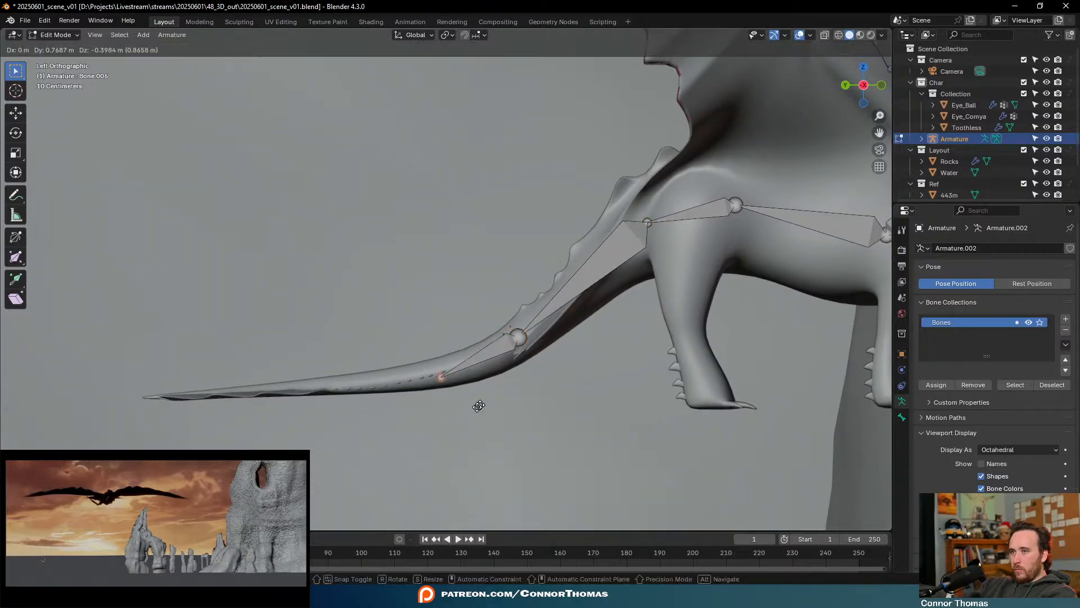
click(443, 405)
key(e)
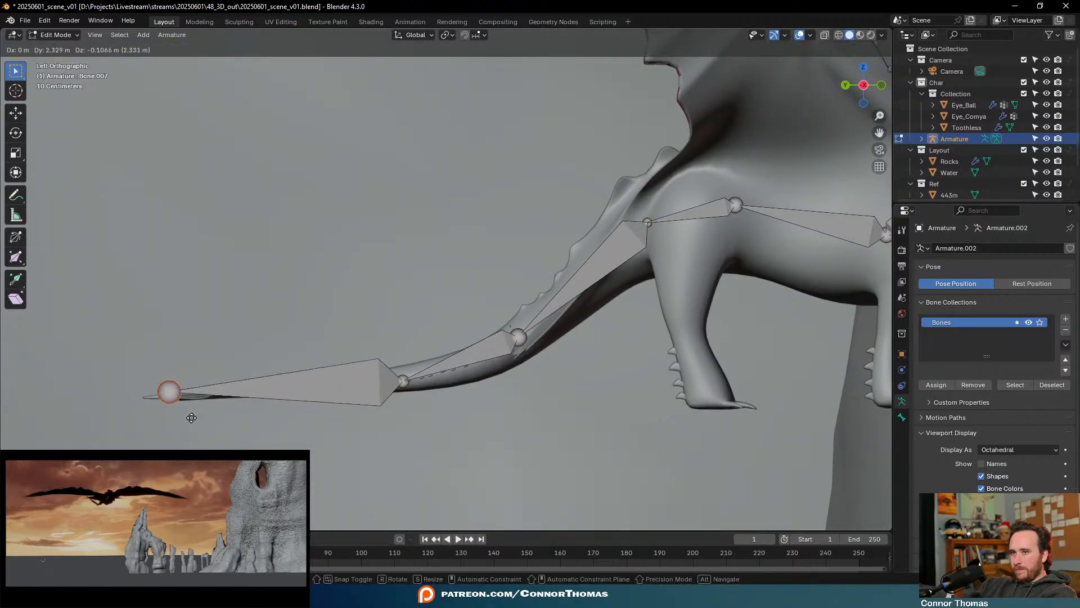
click(196, 419)
From the chest joint, extrude shoulder, upper-leg and lower-leg bones down the dragon's right front leg in the front view
shift+middle_drag(788, 338, 402, 332)
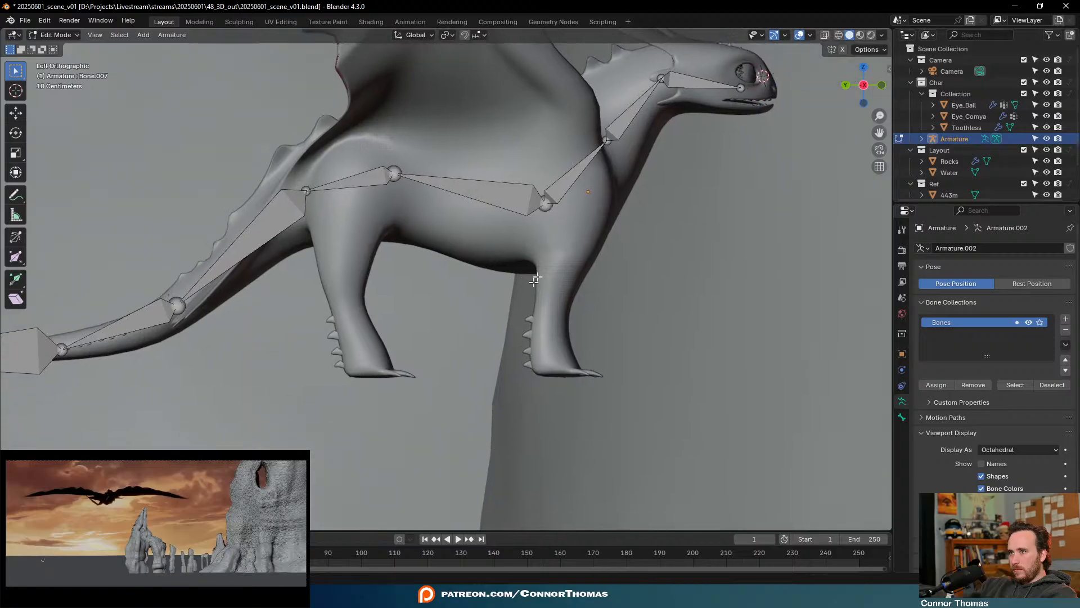
click(557, 205)
middle_drag(557, 204, 485, 226)
click(473, 217)
key(KP_1)
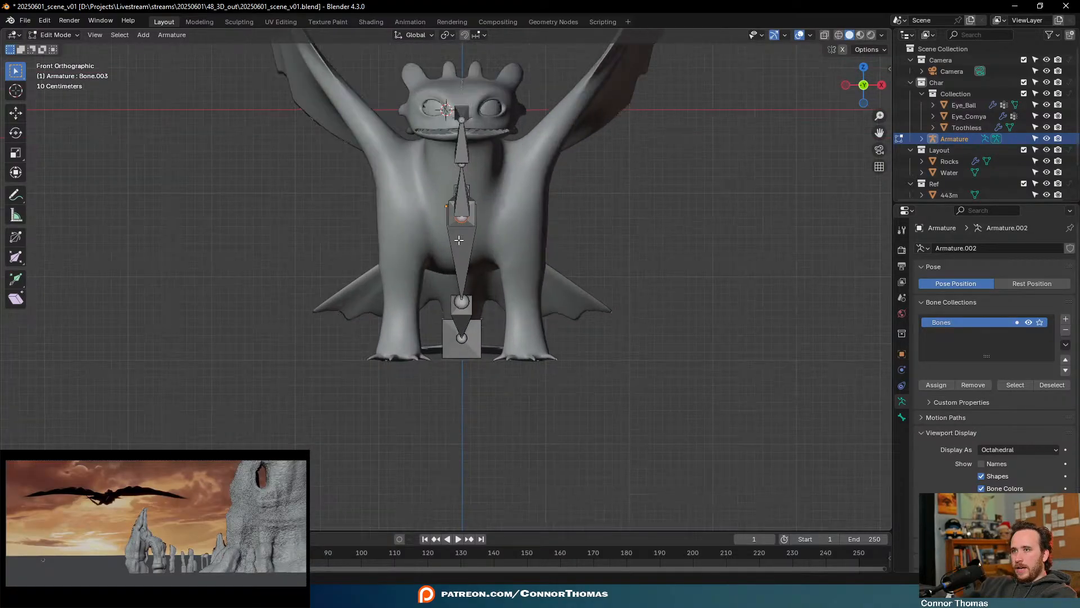
scroll(498, 248, up, 3)
key(e)
click(388, 236)
key(e)
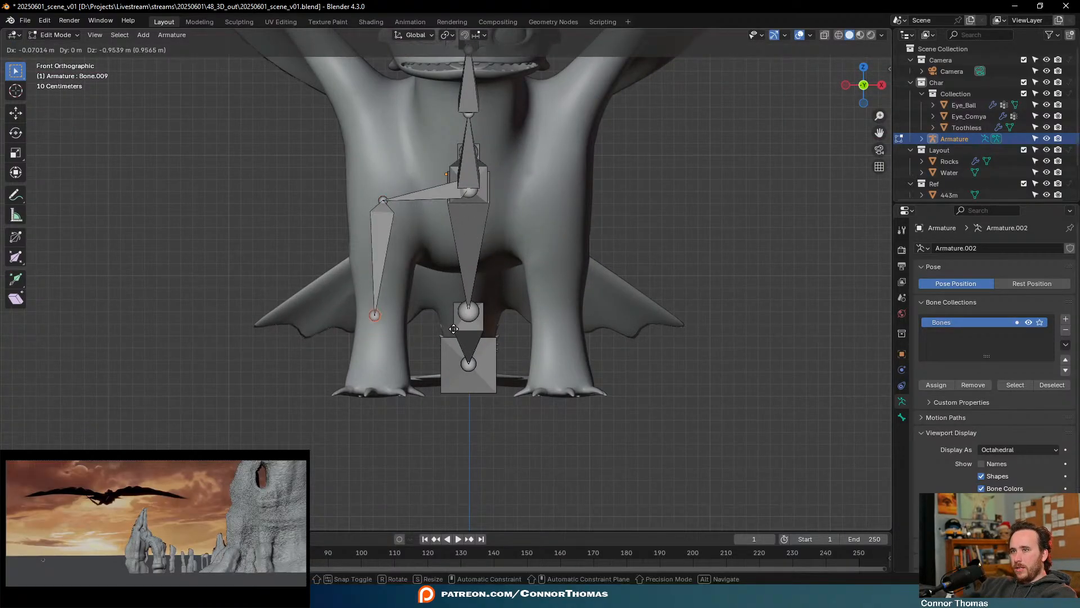
click(381, 349)
key(e)
click(467, 401)
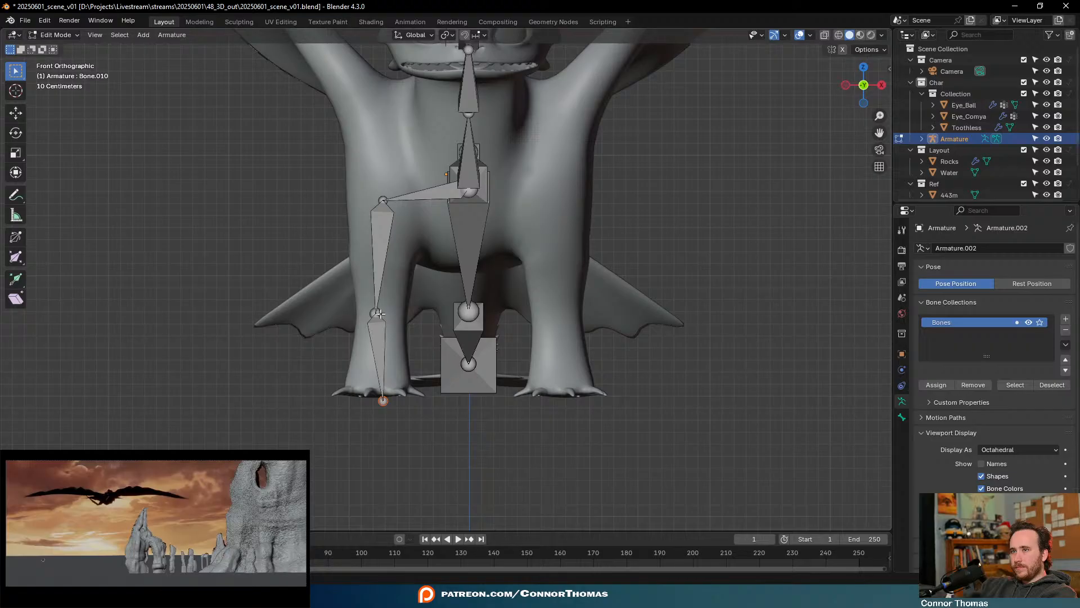
Raise the knee joint of the right front leg and move its foot joint up inside the foot
click(376, 314)
key(g)
click(371, 377)
click(383, 400)
key(g)
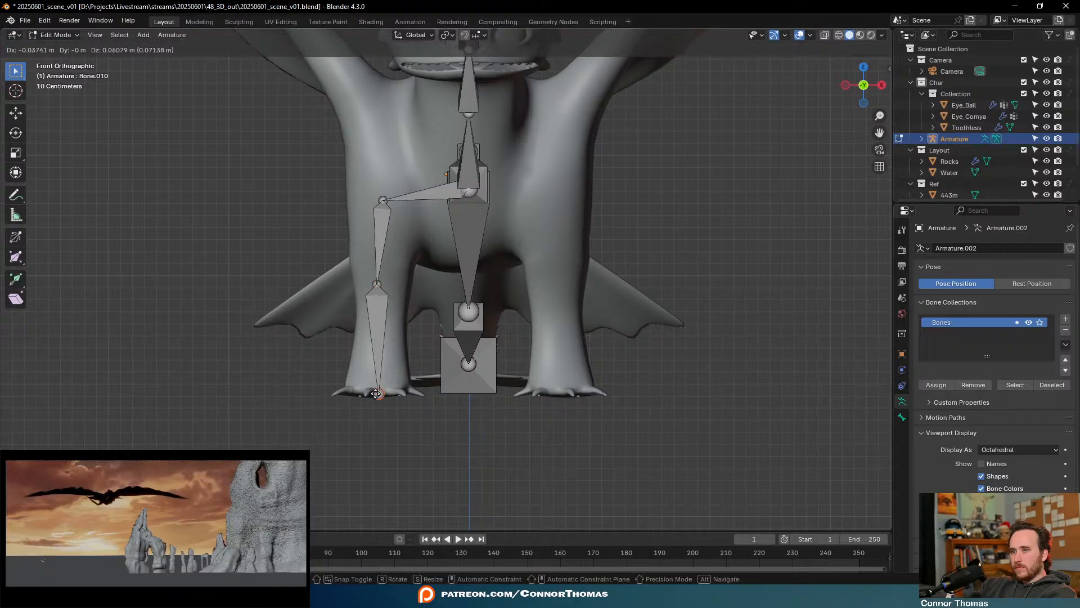
click(378, 386)
From the chest joint, extrude shoulder, upper-leg and lower-leg bones down the dragon's left front leg
click(482, 195)
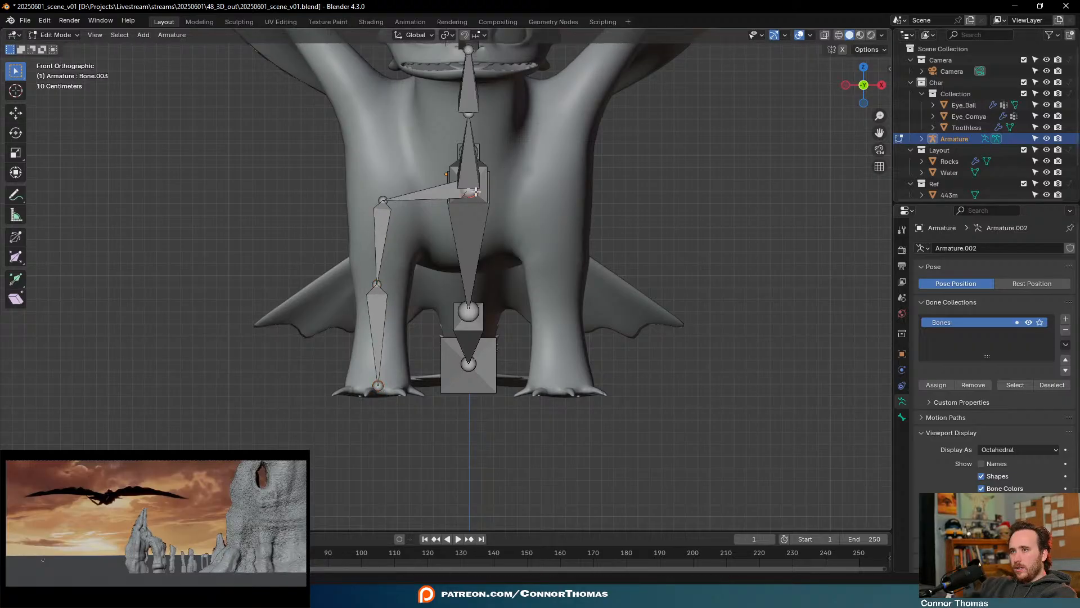
key(e)
click(564, 199)
key(e)
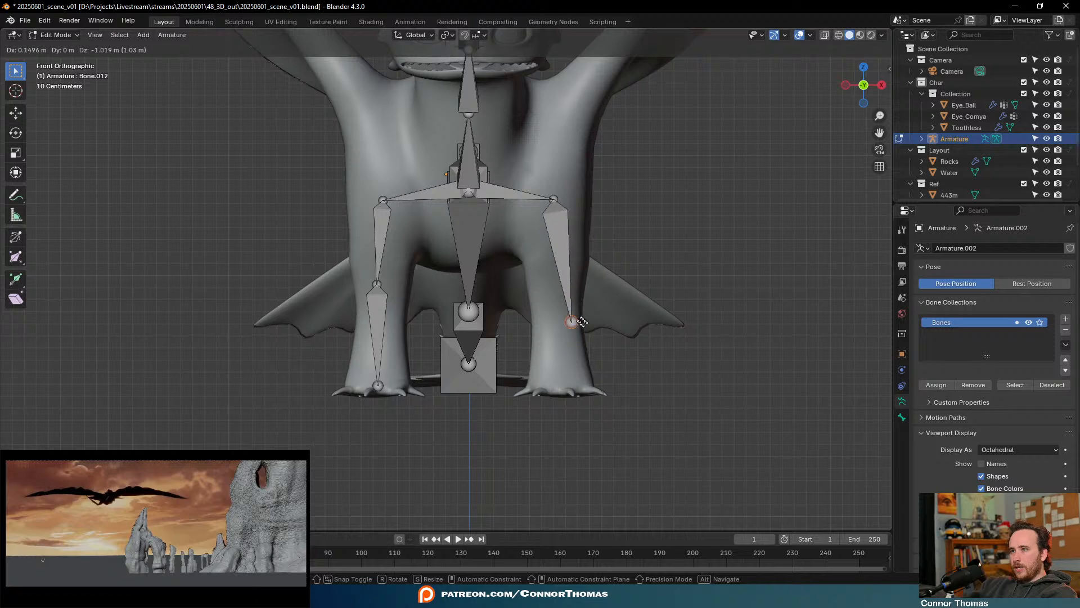
click(565, 305)
key(e)
click(578, 406)
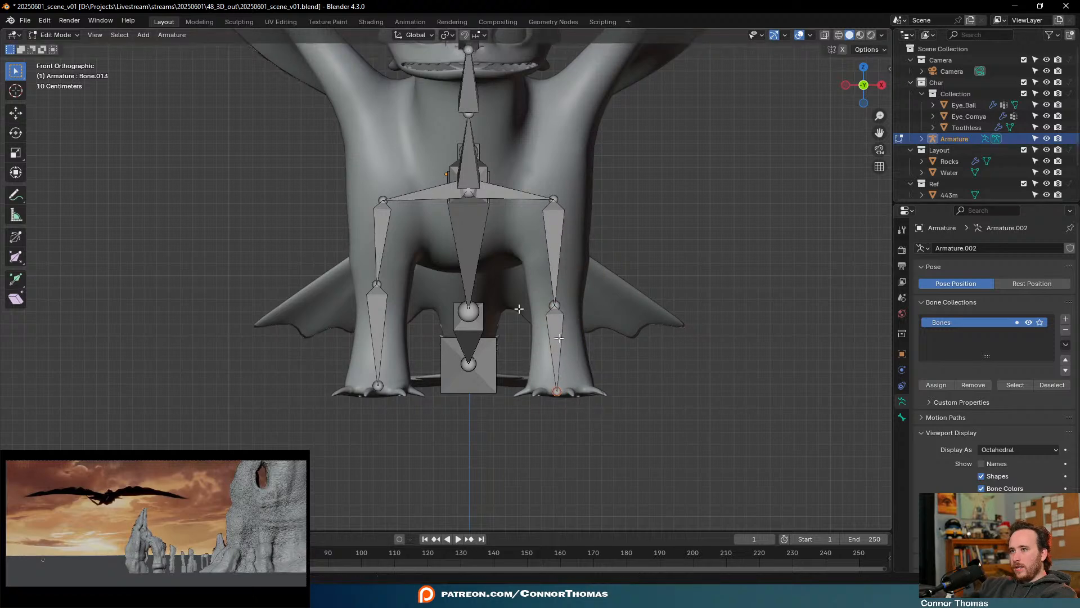
Move both front foot joints about 0.11 m forward along Y into the feet and deselect everything
middle_drag(559, 337, 510, 254)
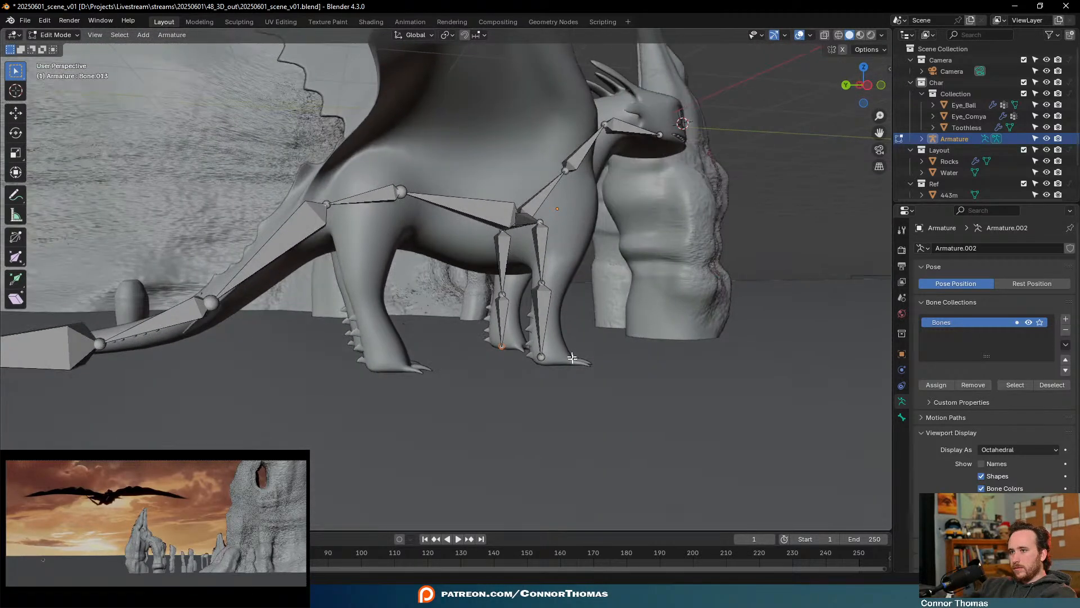
shift+click(546, 361)
middle_drag(631, 346, 619, 345)
key(g)
key(y)
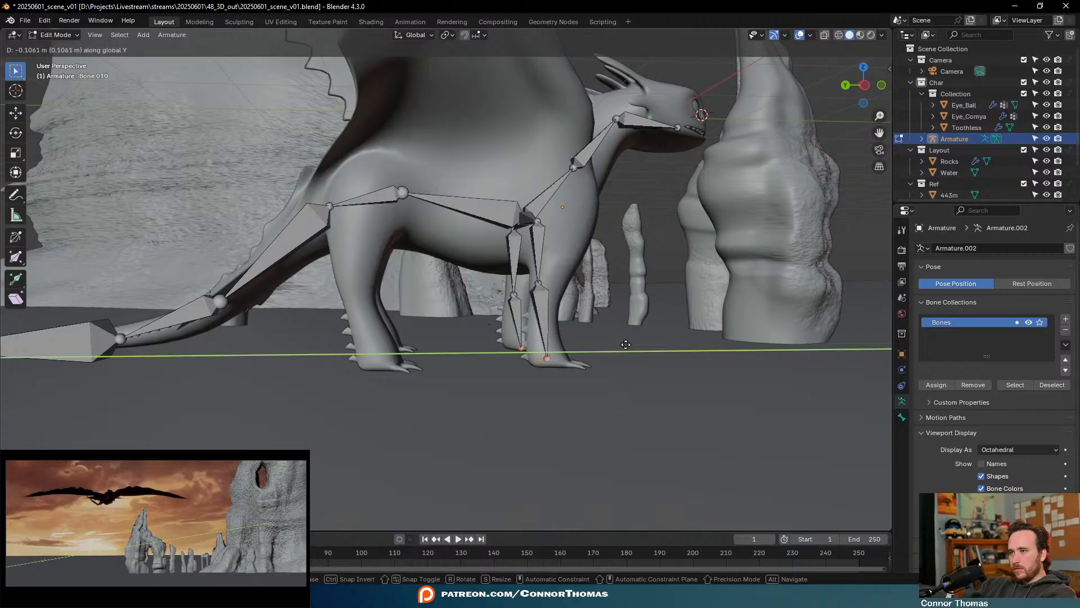
click(626, 344)
key(a)
key(alt+a)
From the pelvis joint, extrude hip, upper-leg and lower-leg bones down the dragon's right hind leg in the front view
middle_drag(516, 341, 381, 199)
key(KP_1)
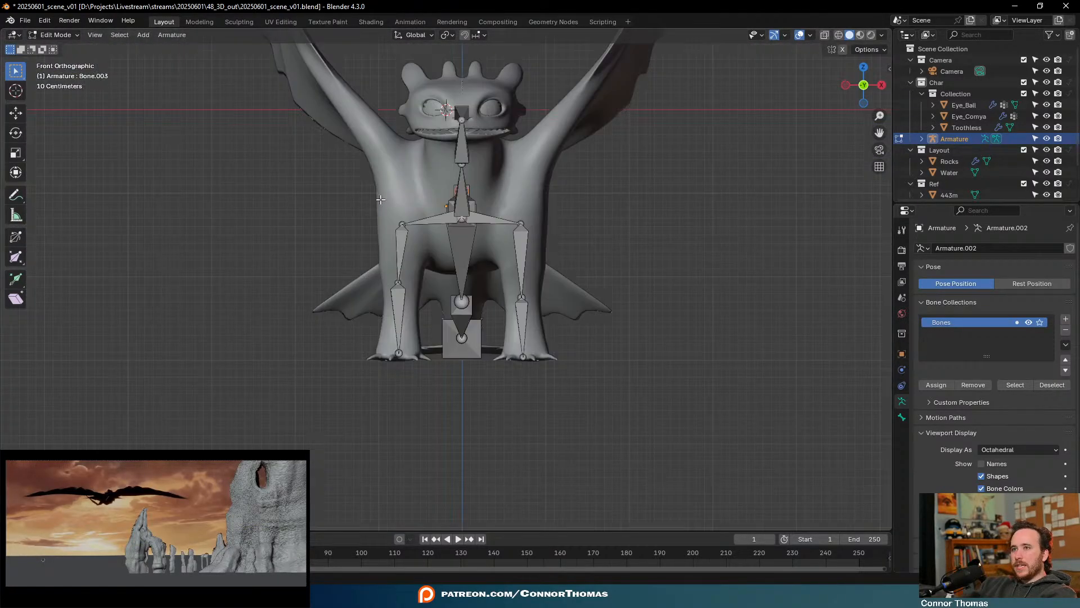
scroll(394, 253, up, 4)
click(444, 157)
key(g)
click(421, 287)
key(e)
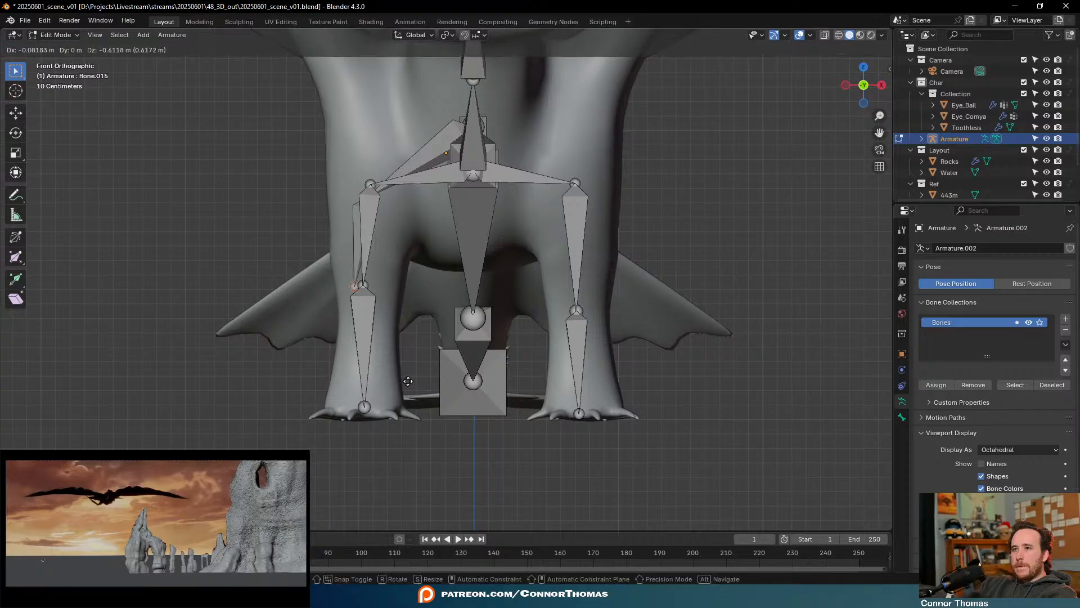
click(418, 383)
key(e)
click(417, 497)
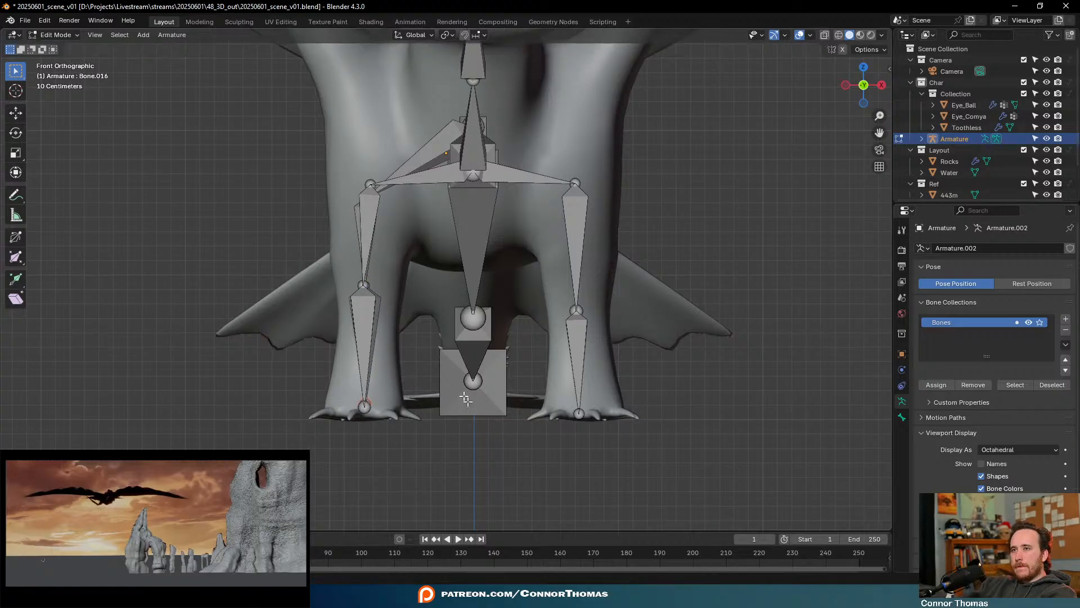
Move the right hind leg's knee joint outward and raise the joint at the top of its upper-leg bone
middle_drag(461, 100, 420, 105)
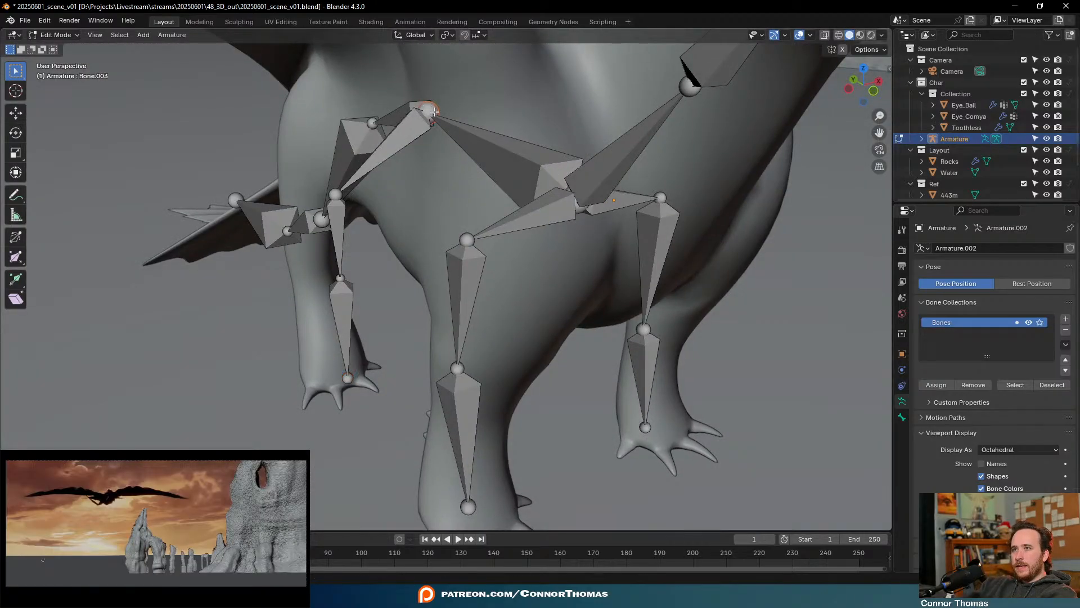
click(343, 279)
key(g)
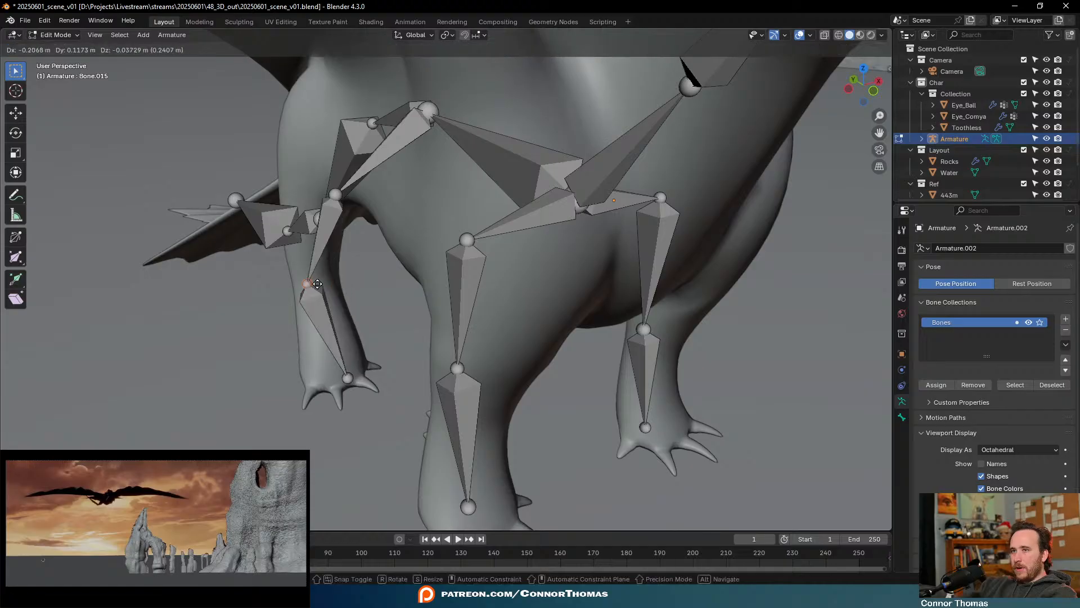
click(321, 274)
click(334, 196)
middle_drag(334, 196, 428, 177)
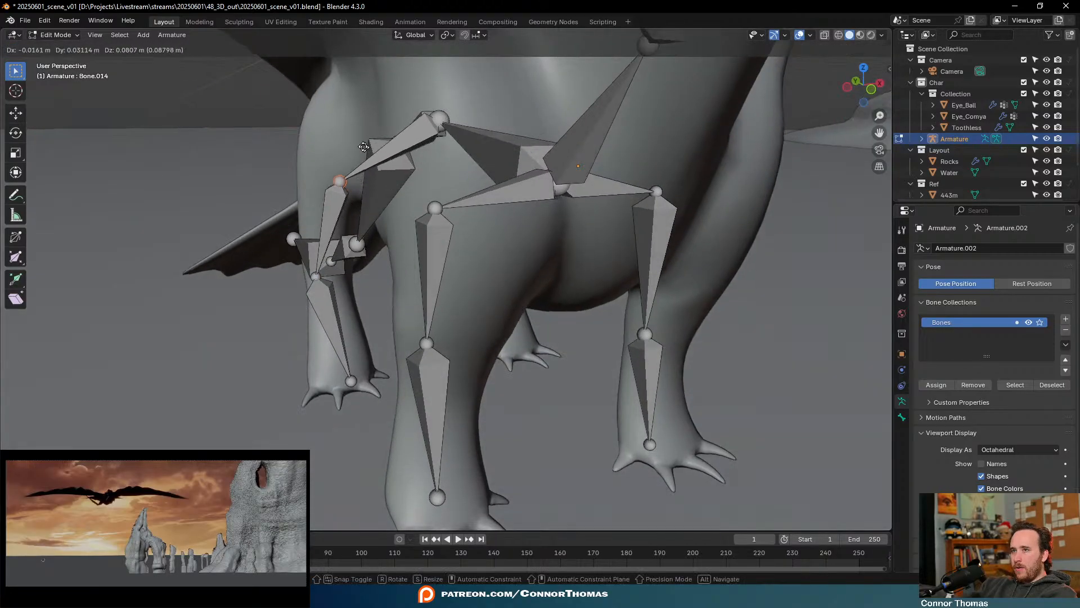
scroll(511, 174, up, 3)
Shift the right hind leg's lower-leg bone, knee joint and upper-leg joint backward to follow the leg's shape from the side
middle_drag(510, 174, 467, 151)
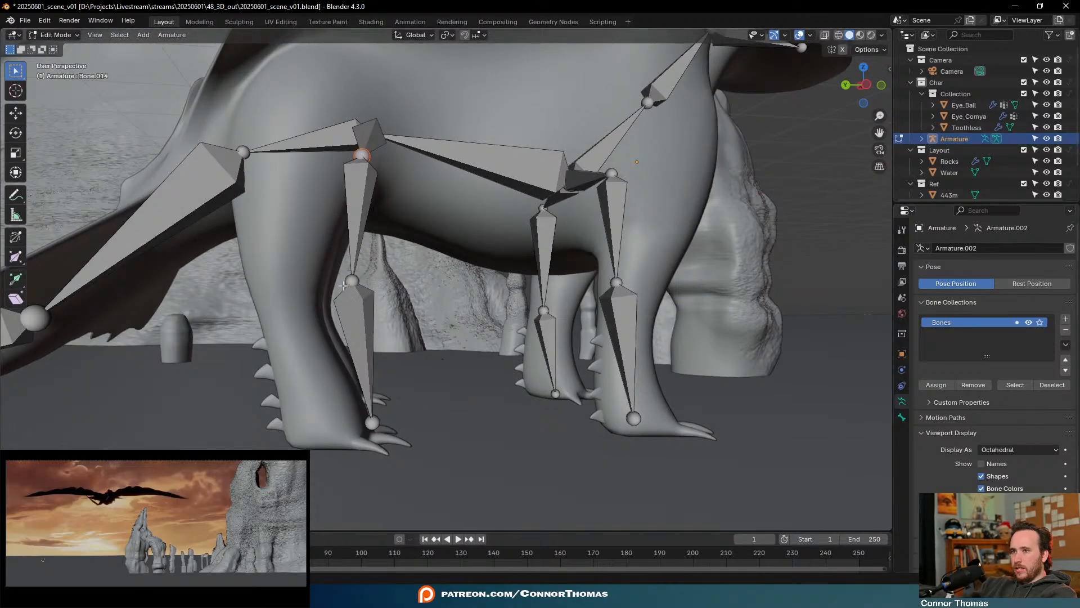
click(380, 340)
key(g)
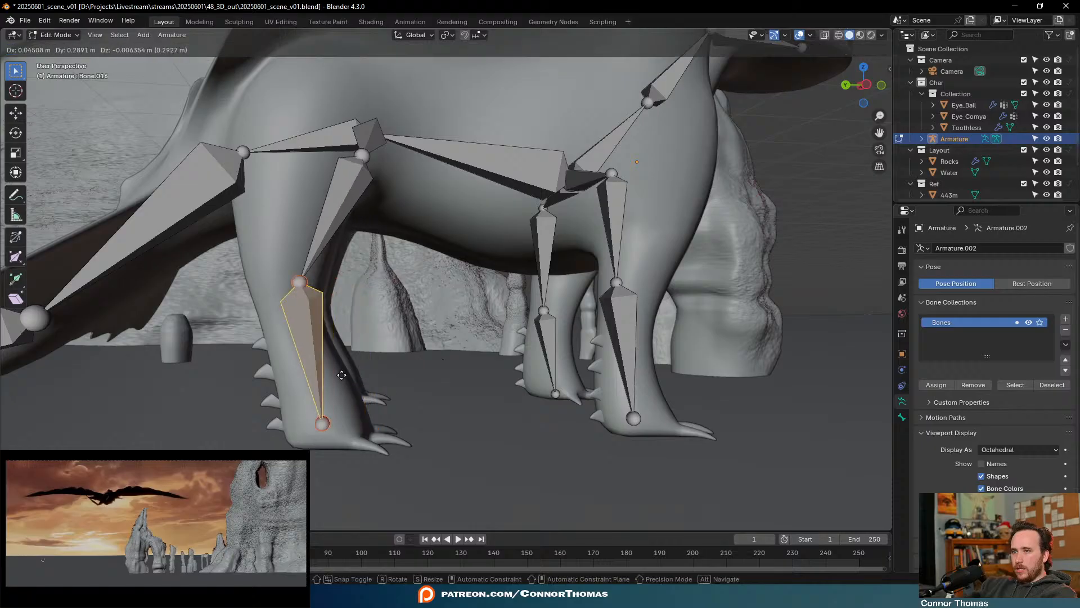
click(325, 170)
click(290, 277)
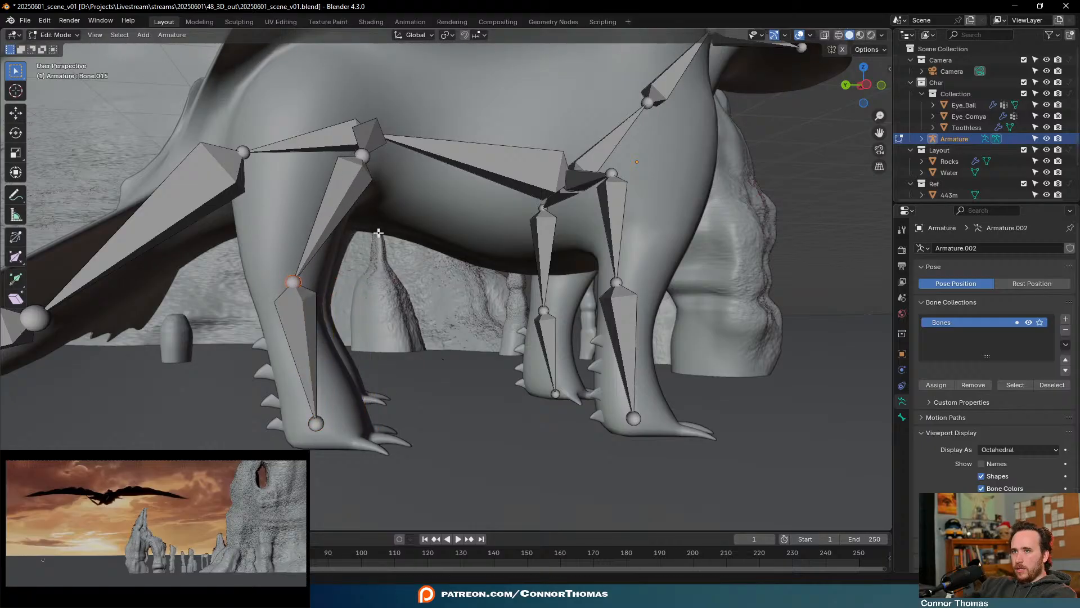
key(g)
click(369, 237)
click(360, 155)
key(g)
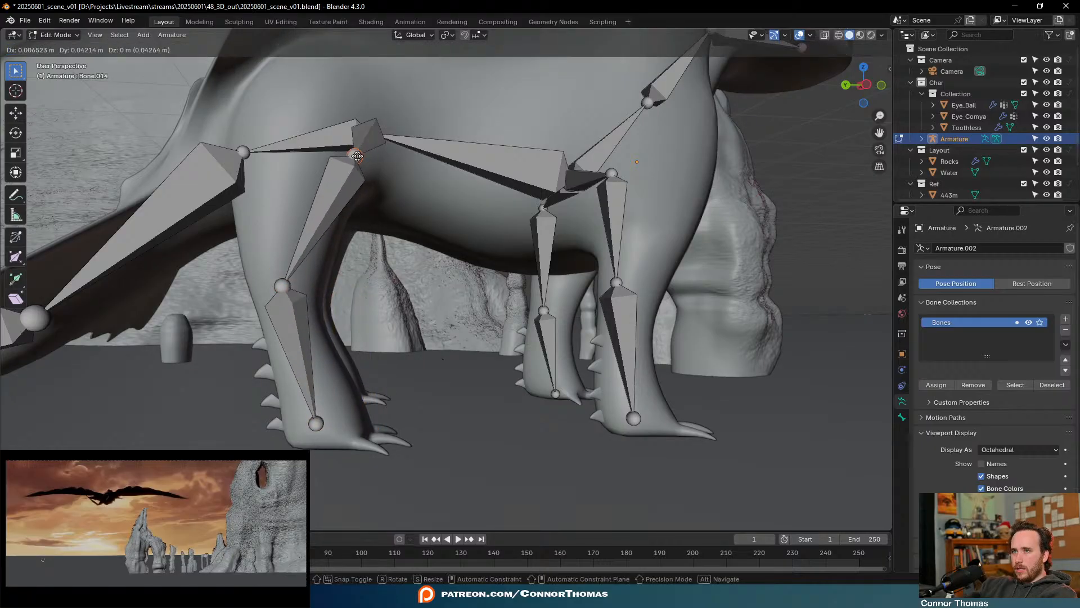
click(320, 153)
From the pelvis joint, extrude hip, upper-leg and lower-leg bones down the dragon's left hind leg
scroll(367, 265, down, 2)
middle_drag(458, 219, 355, 336)
scroll(355, 335, up, 3)
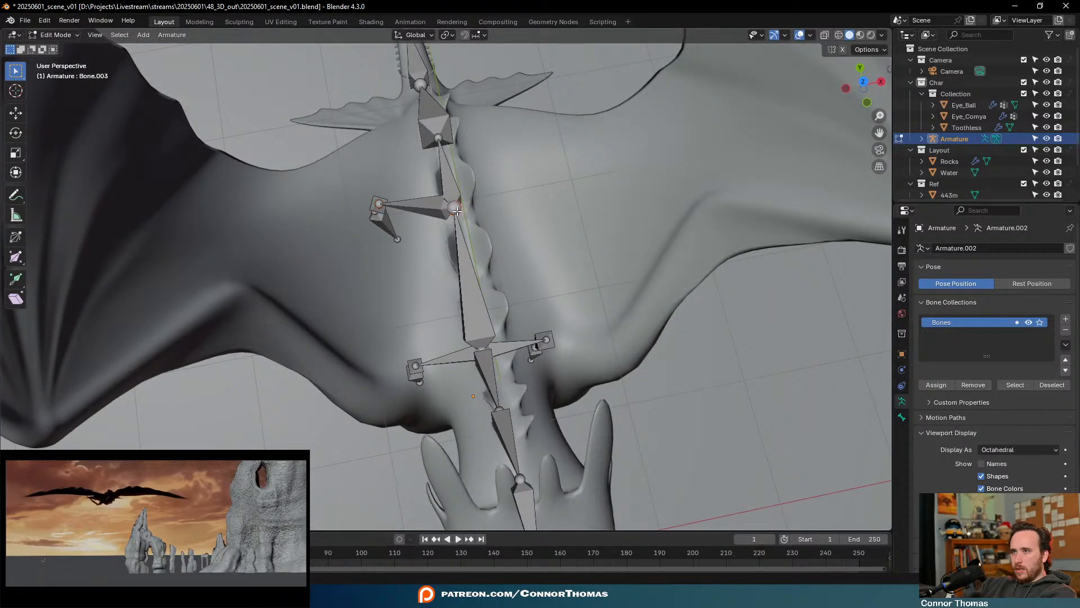
key(KP_7)
key(e)
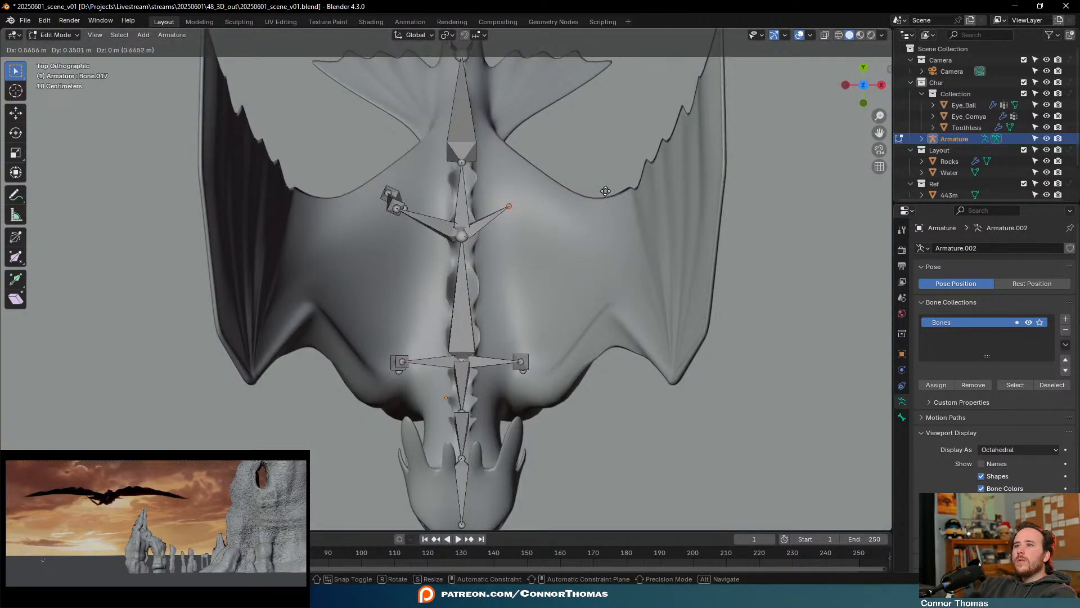
key(KP_1)
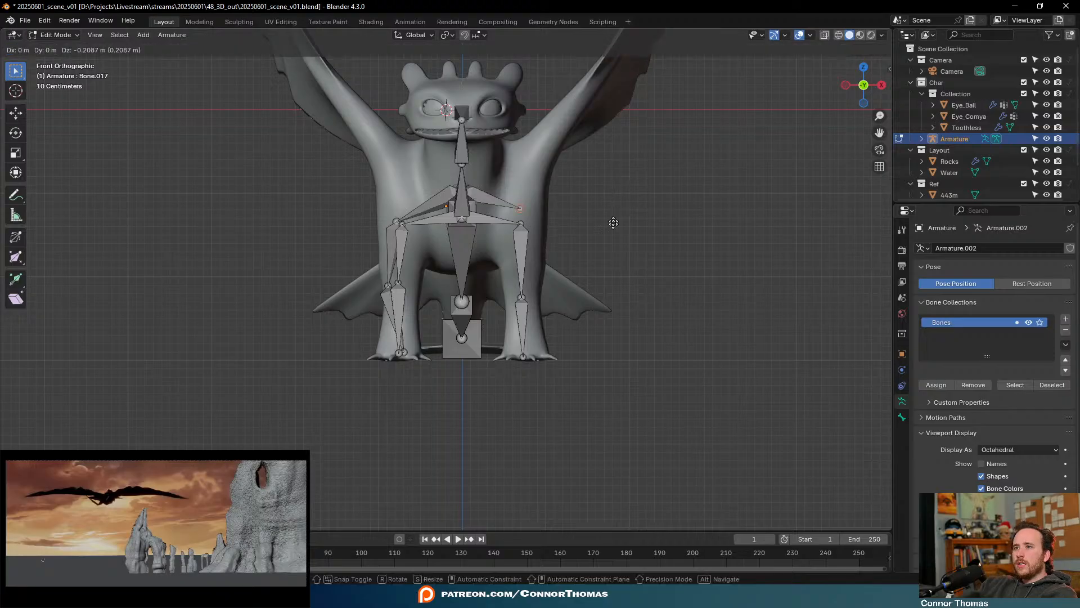
click(622, 224)
key(e)
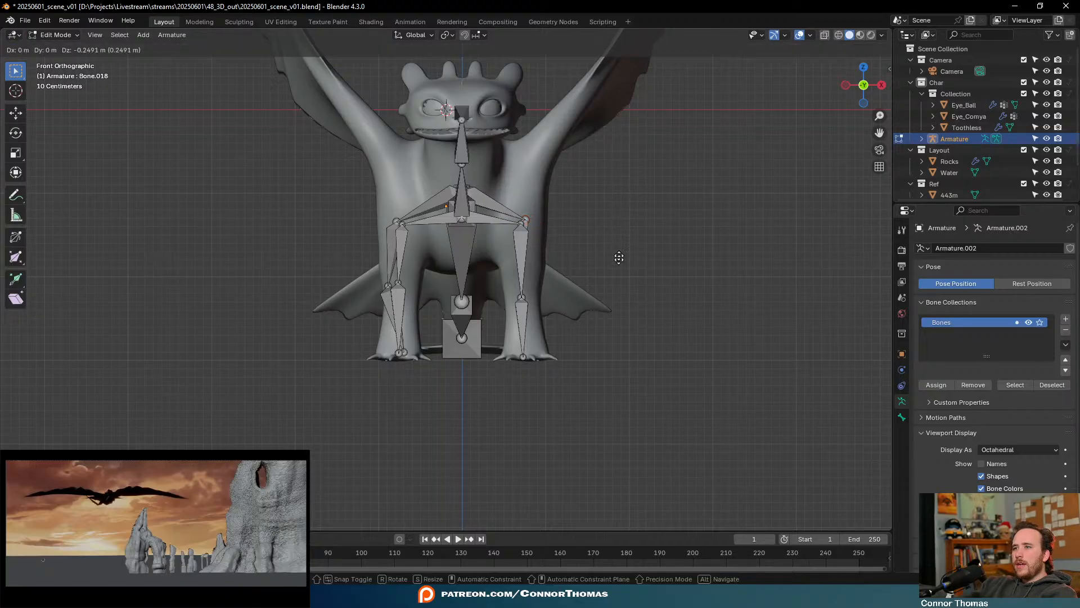
click(618, 308)
key(e)
click(618, 368)
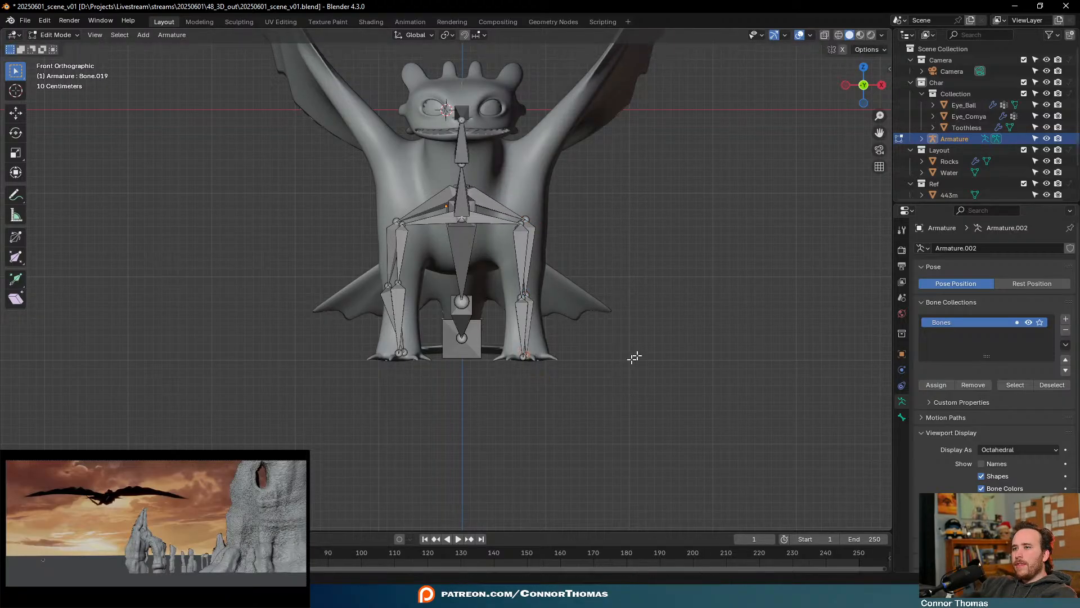
Move the left hind foot joint about 0.15 m forward into the foot
middle_drag(634, 358, 589, 268)
key(g)
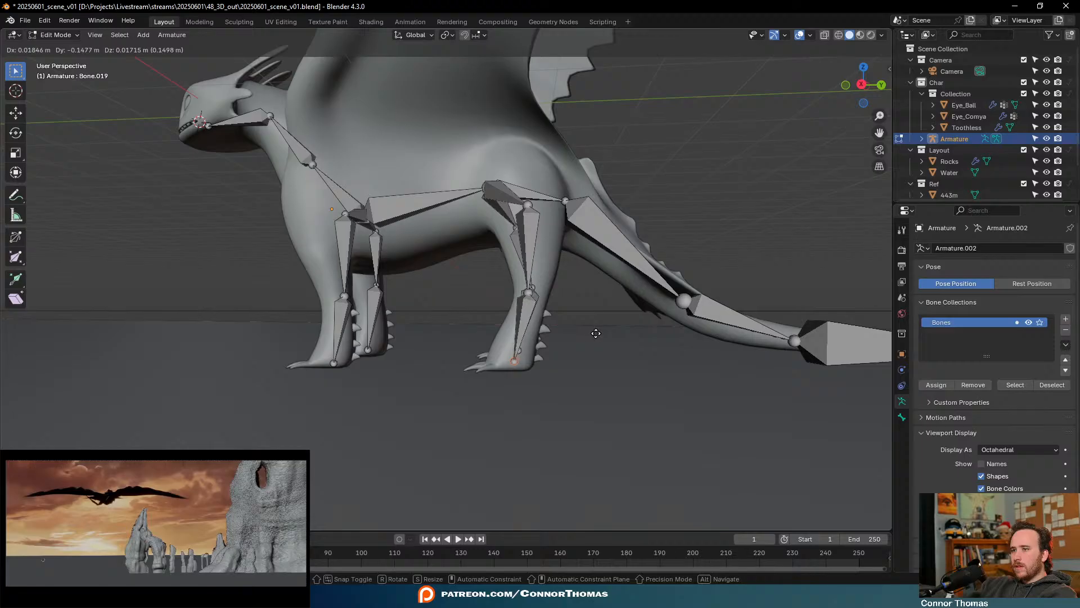
click(596, 333)
middle_drag(596, 333, 523, 312)
key(Tab)
scroll(421, 267, down, 4)
middle_drag(421, 267, 645, 364)
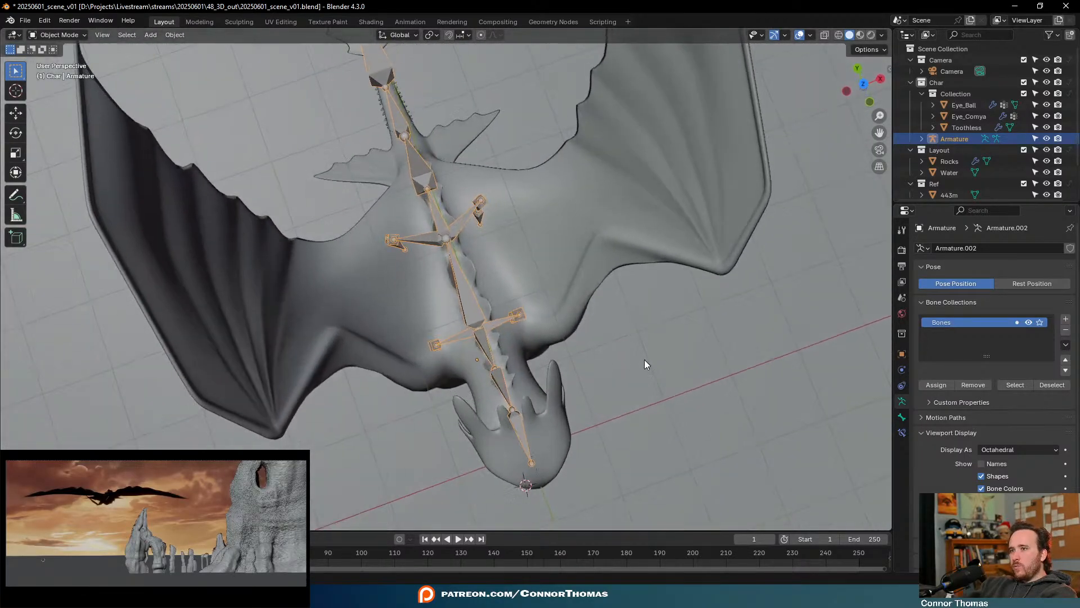
key(Tab)
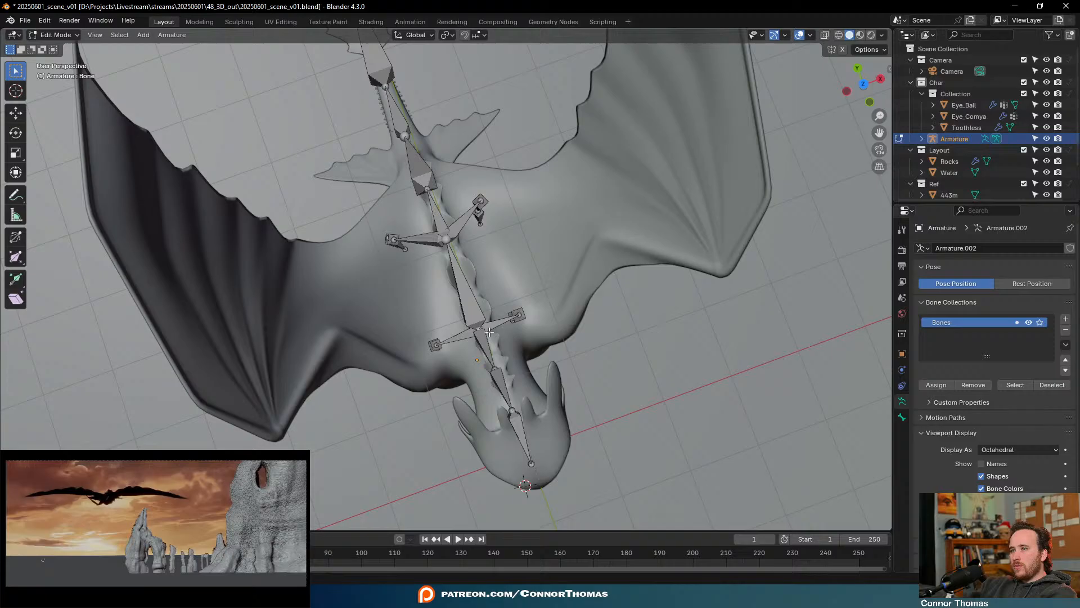
middle_drag(490, 332, 558, 236)
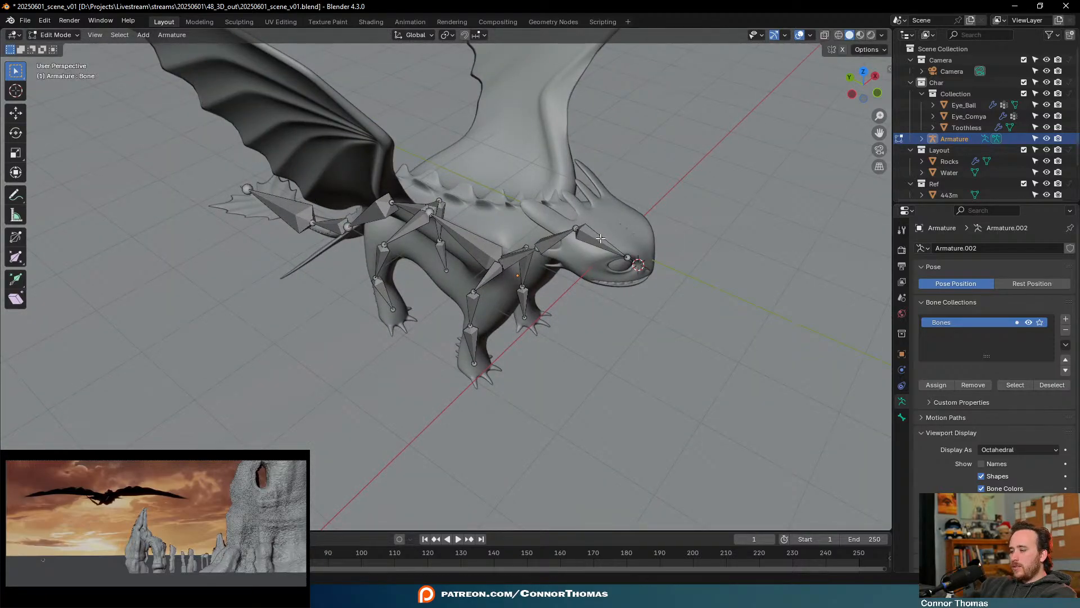
key(KP_7)
middle_drag(602, 328, 583, 188)
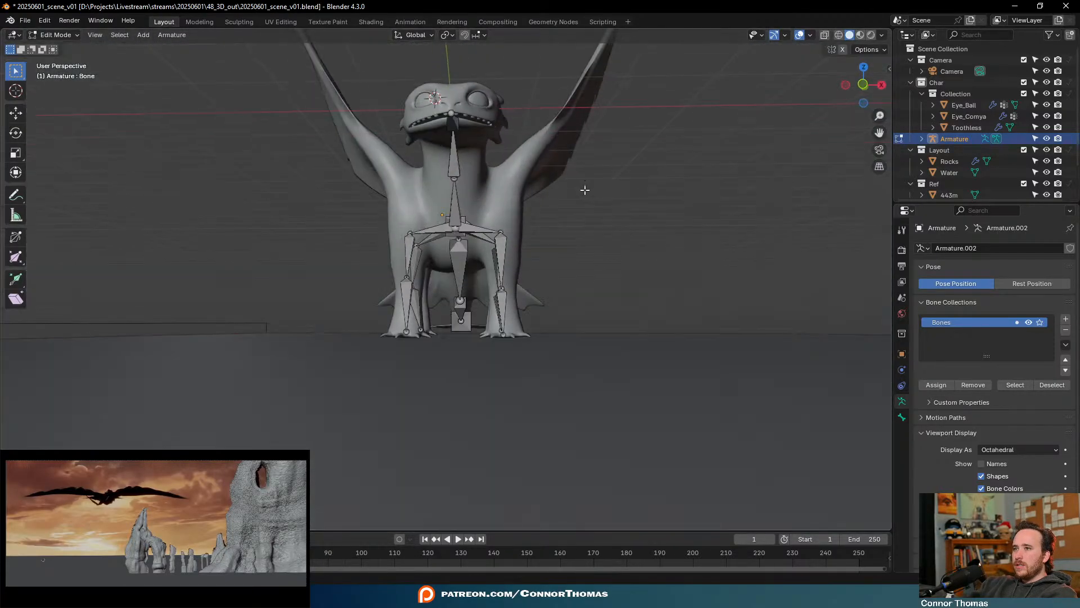
key(KP_1)
key(e)
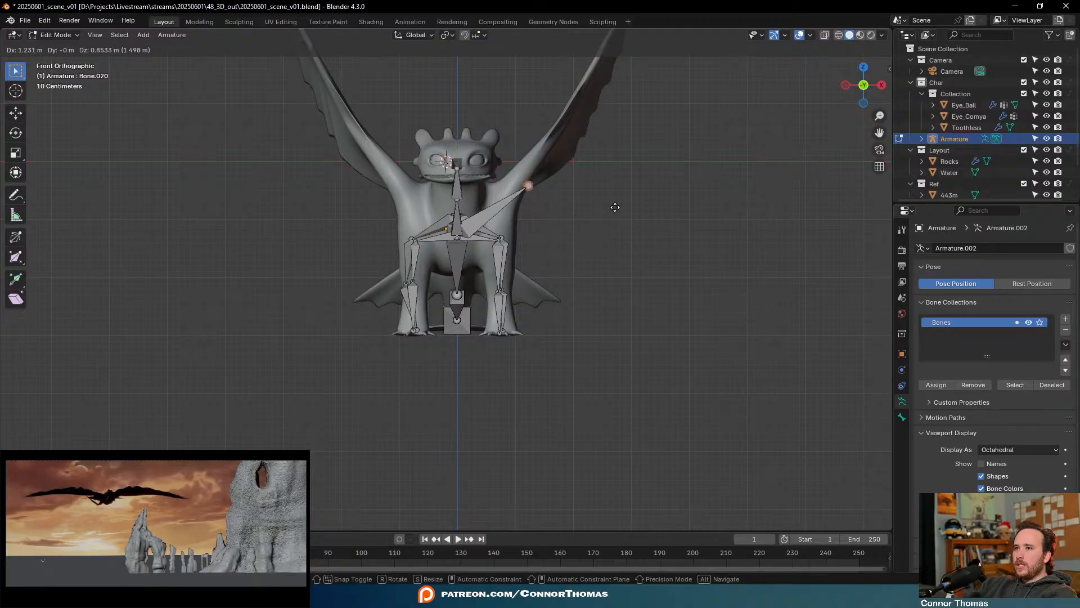
click(593, 207)
shift+middle_drag(621, 164, 585, 285)
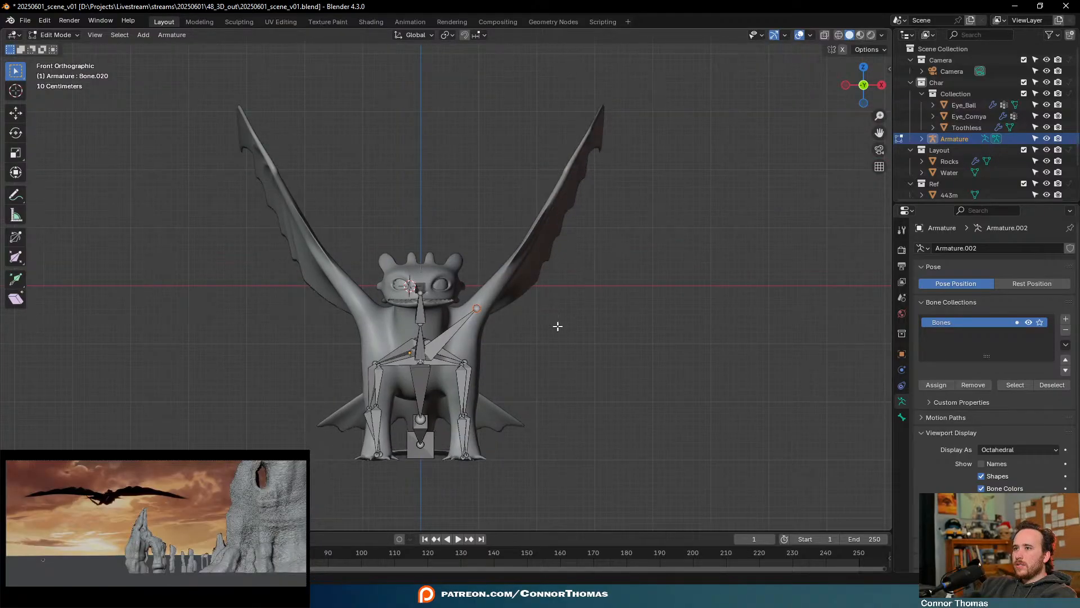
key(ctrl+z)
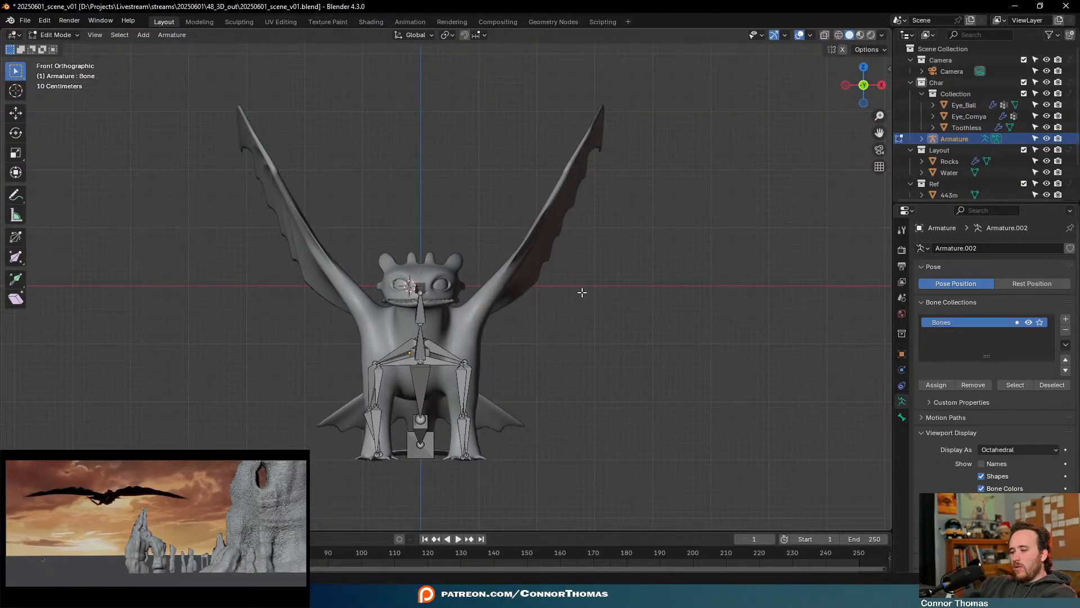
Enable X-Axis Mirror for editing the armature's bones
key(n)
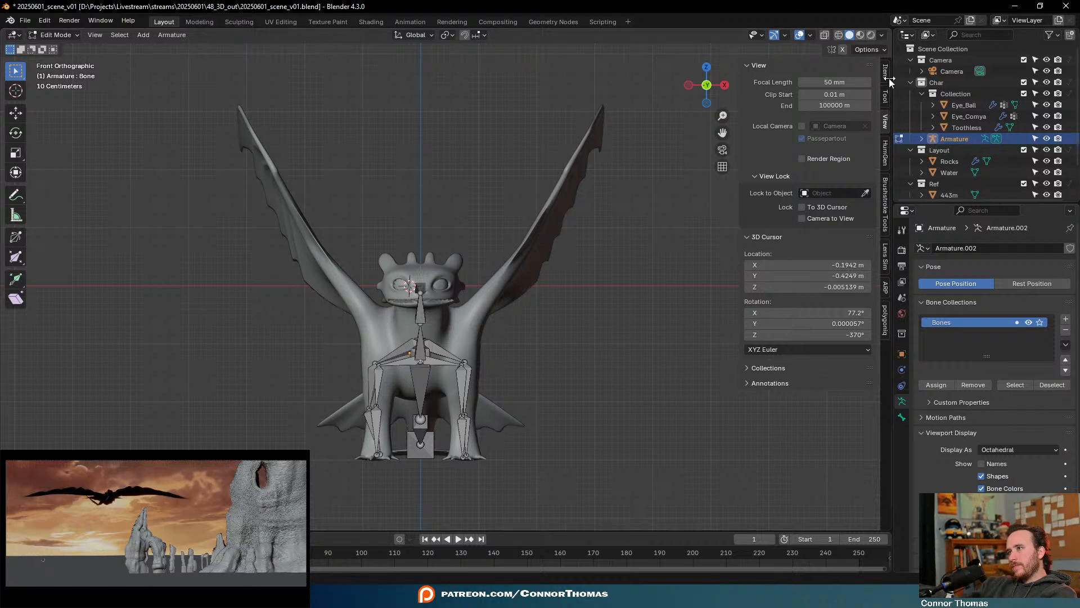
click(887, 75)
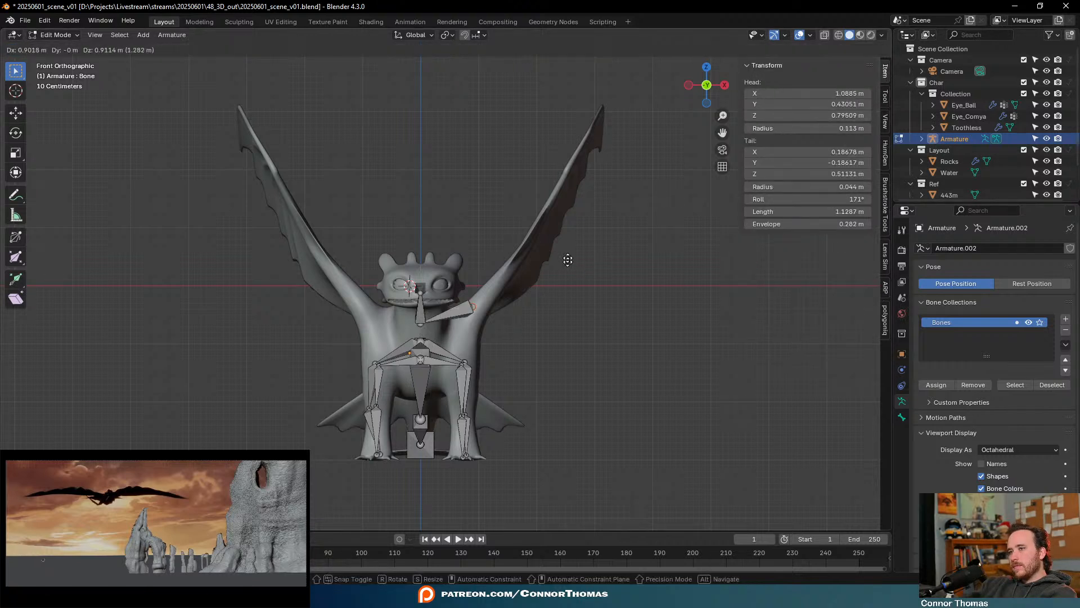
click(886, 98)
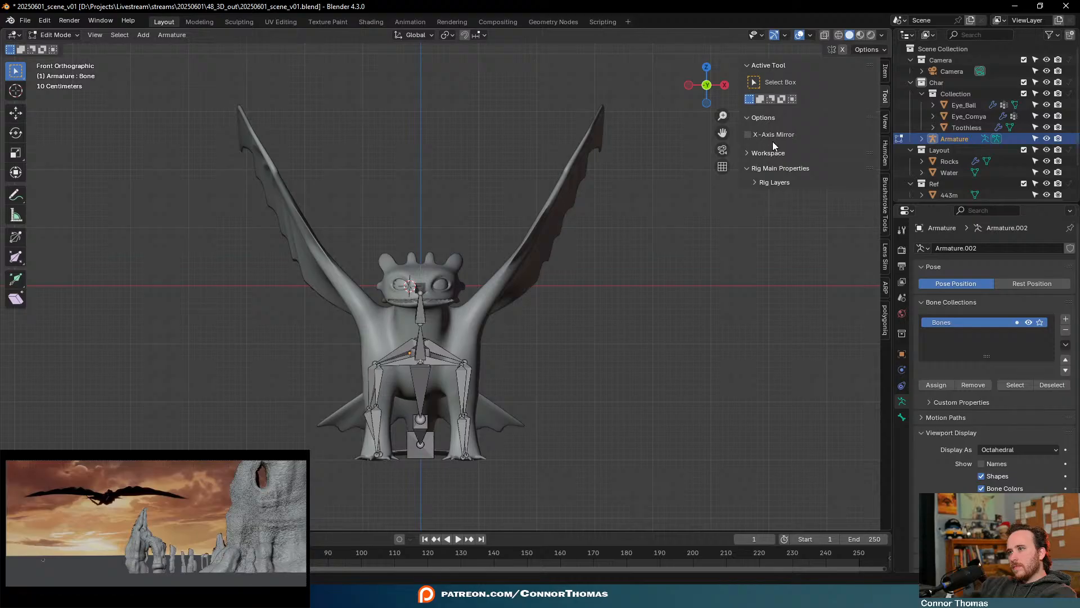
From the chest joint, extrude a chain of three bones along the dragon's left wing to its tip in the front view
scroll(675, 214, up, 2)
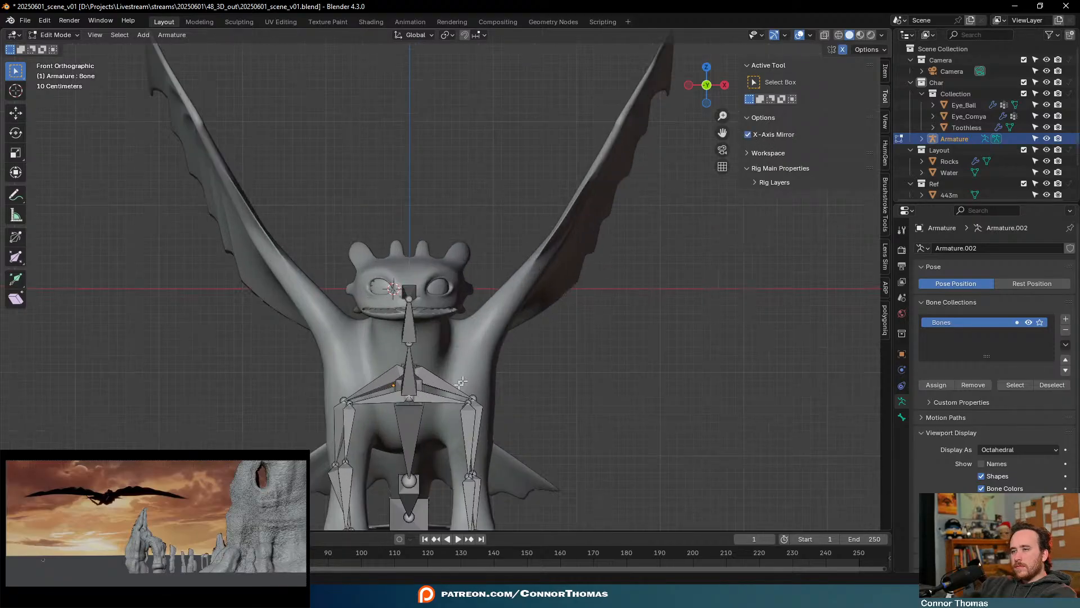
key(e)
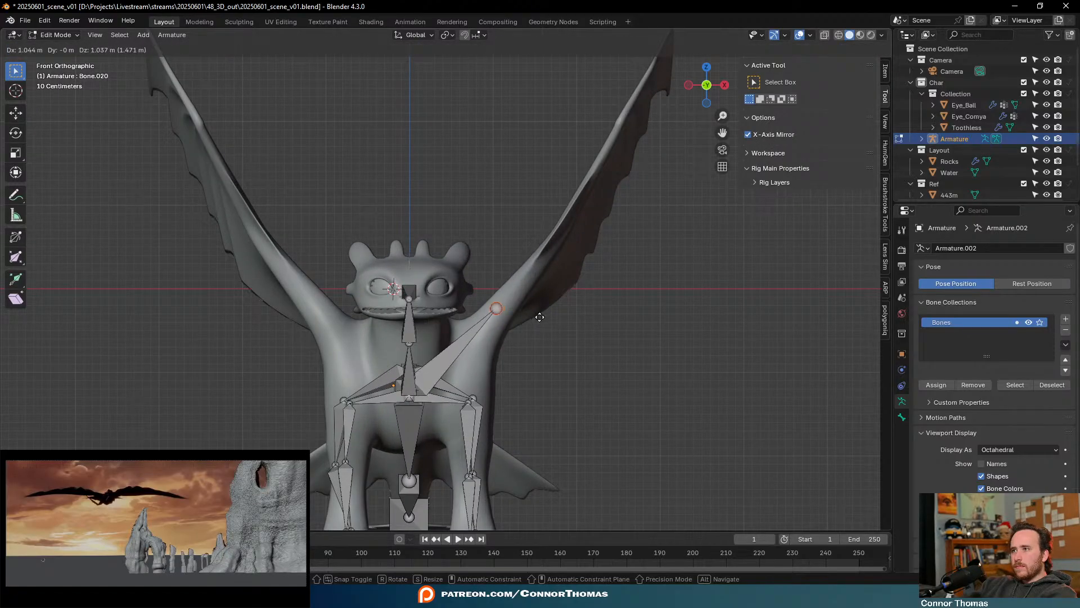
click(538, 326)
key(e)
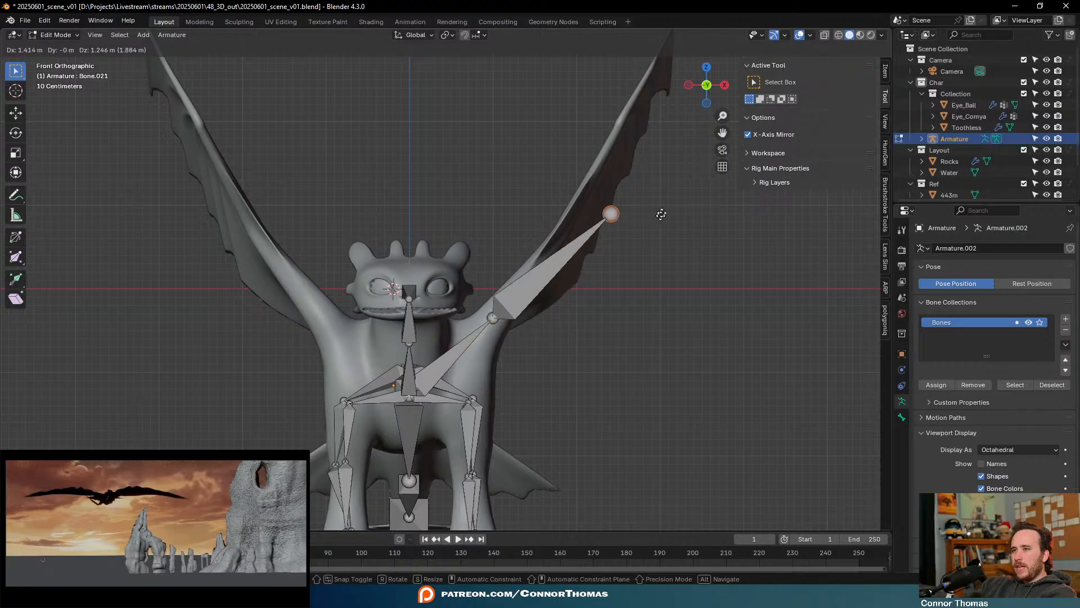
click(661, 162)
shift+middle_drag(621, 222, 526, 380)
key(e)
click(609, 231)
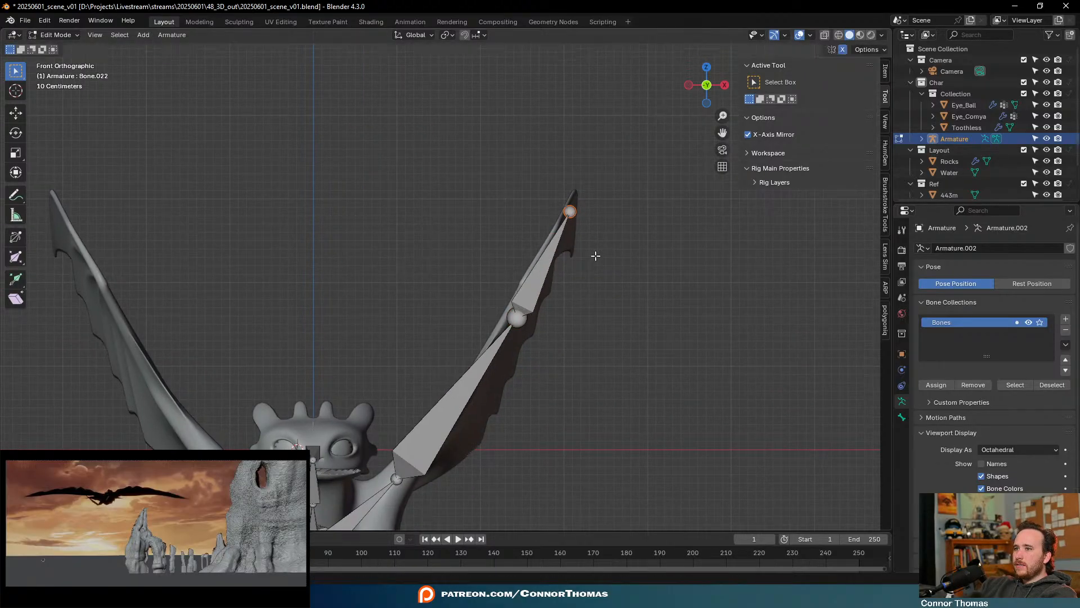
shift+middle_drag(400, 443, 584, 260)
middle_drag(499, 373, 546, 419)
key(g)
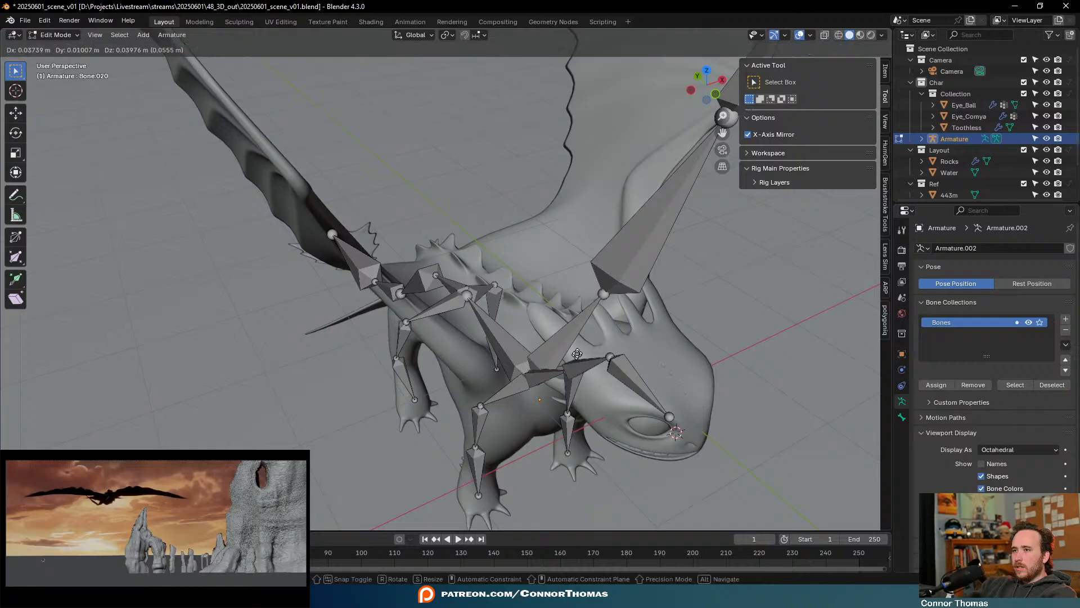
right_click(568, 361)
From the chest joint, extrude a matching chain of three bones along the dragon's right wing to its tip in the front view
key(KP_1)
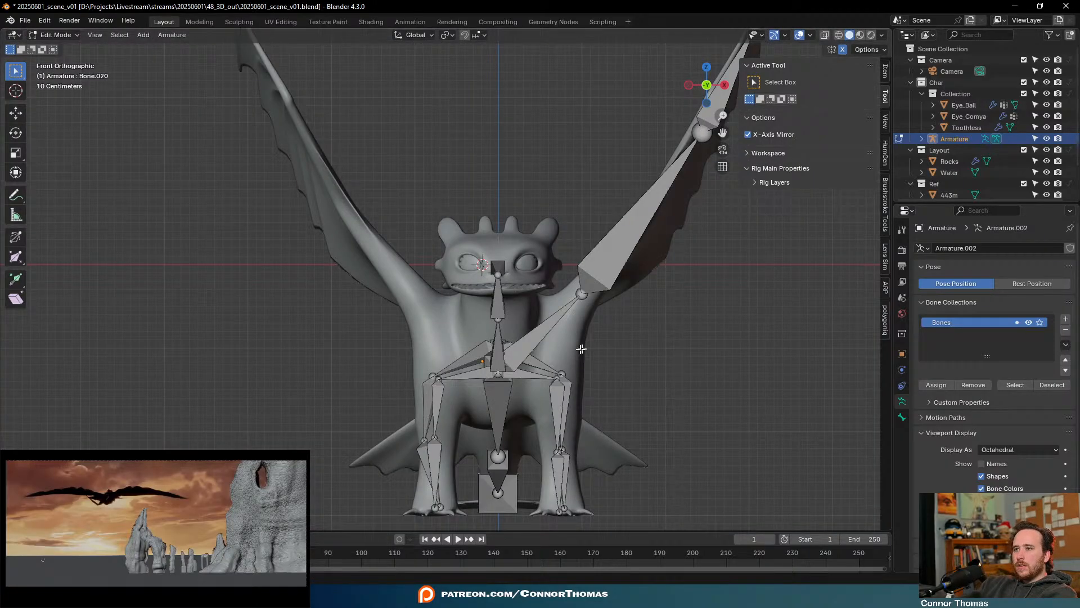
key(e)
click(480, 338)
shift+middle_drag(480, 338, 500, 369)
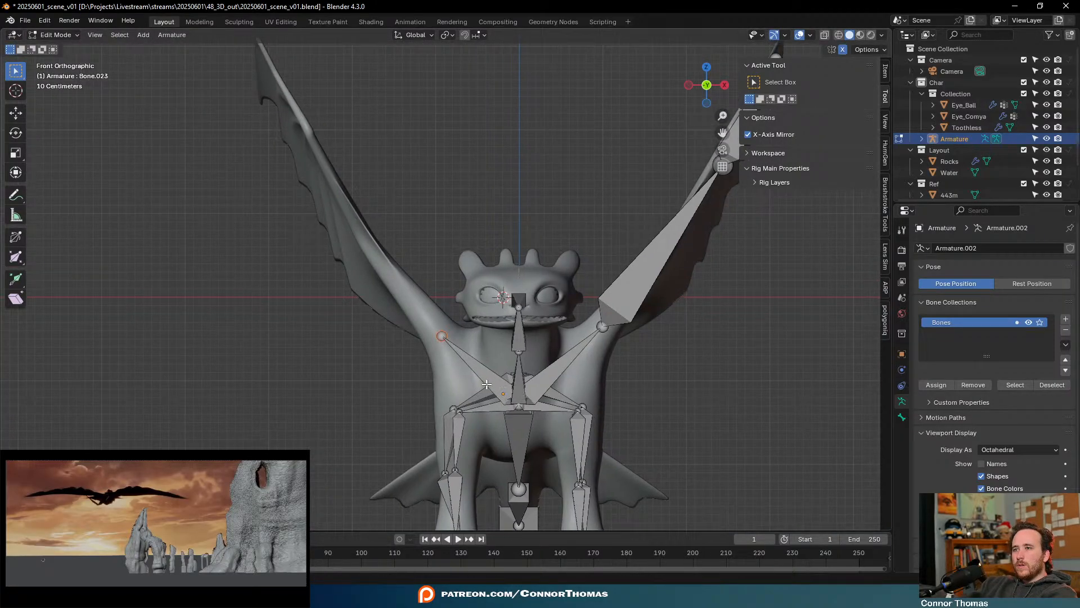
scroll(485, 385, down, 1)
key(e)
click(400, 249)
shift+middle_drag(465, 311, 461, 389)
key(e)
click(371, 208)
scroll(485, 329, down, 1)
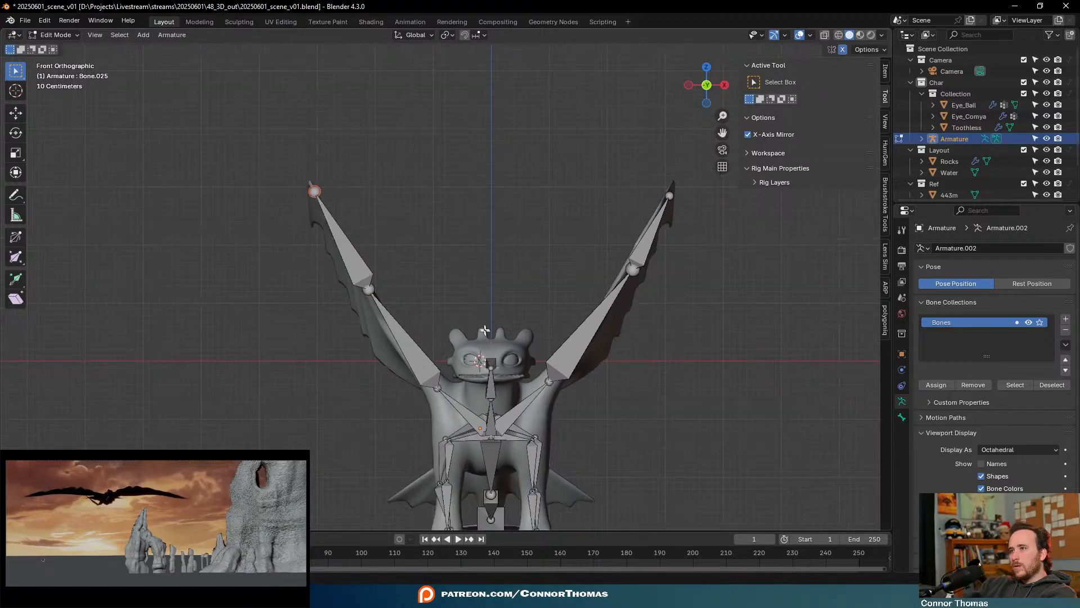
scroll(407, 331, up, 1)
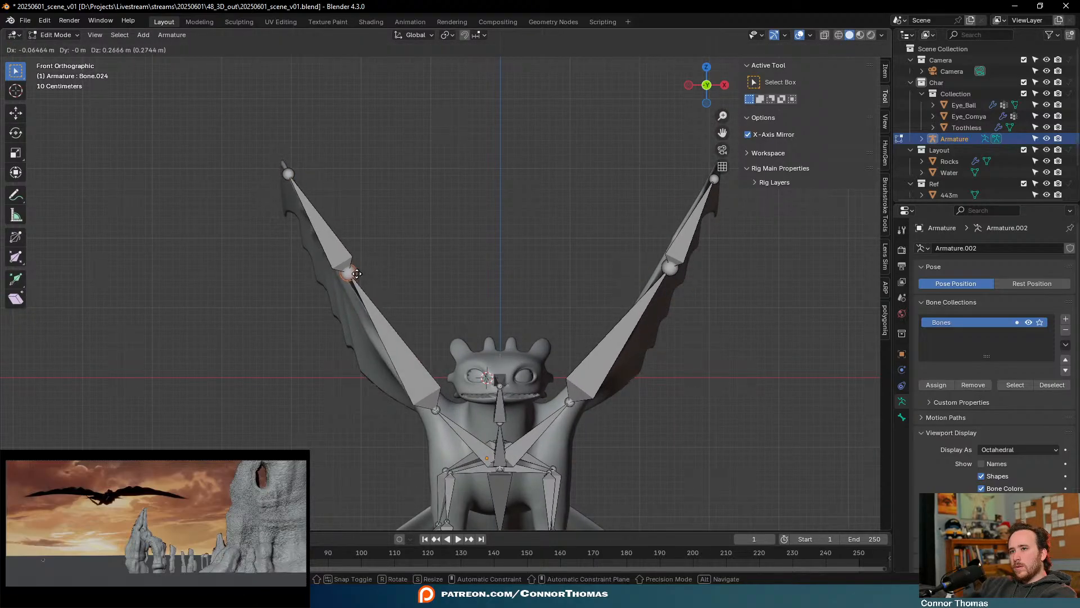
In the top view, move the right wing chain's middle joint and tip joint back toward the tail to follow the wing
middle_drag(362, 273, 426, 435)
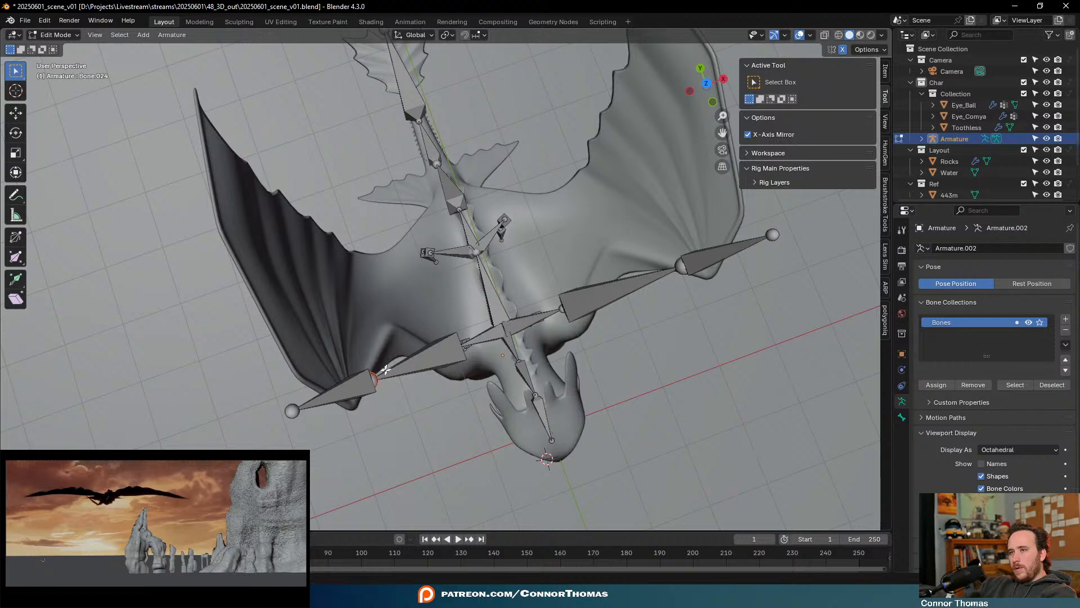
key(KP_7)
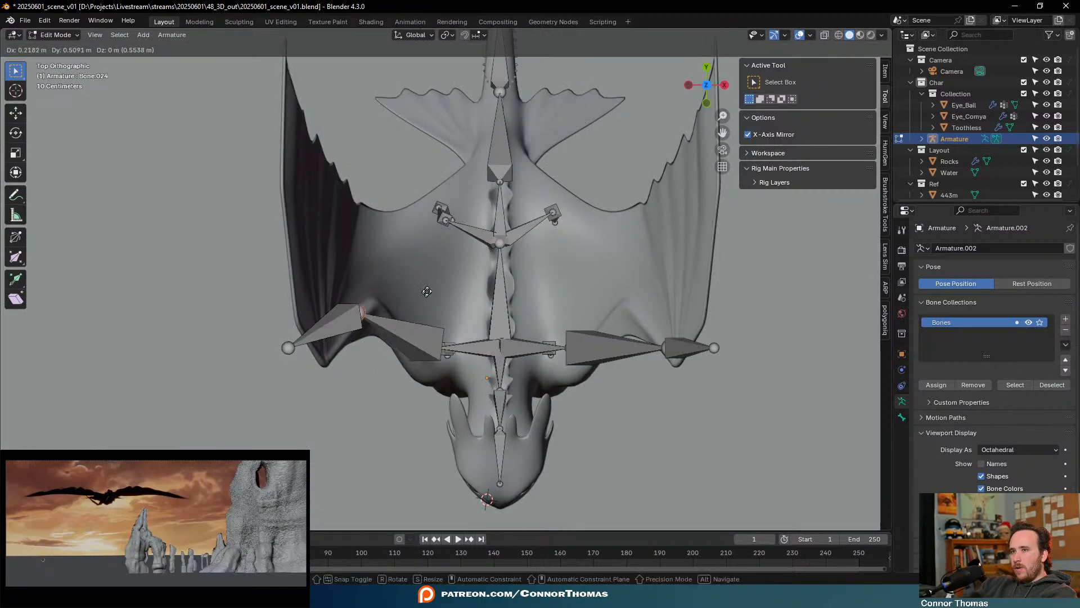
click(288, 347)
key(g)
click(303, 314)
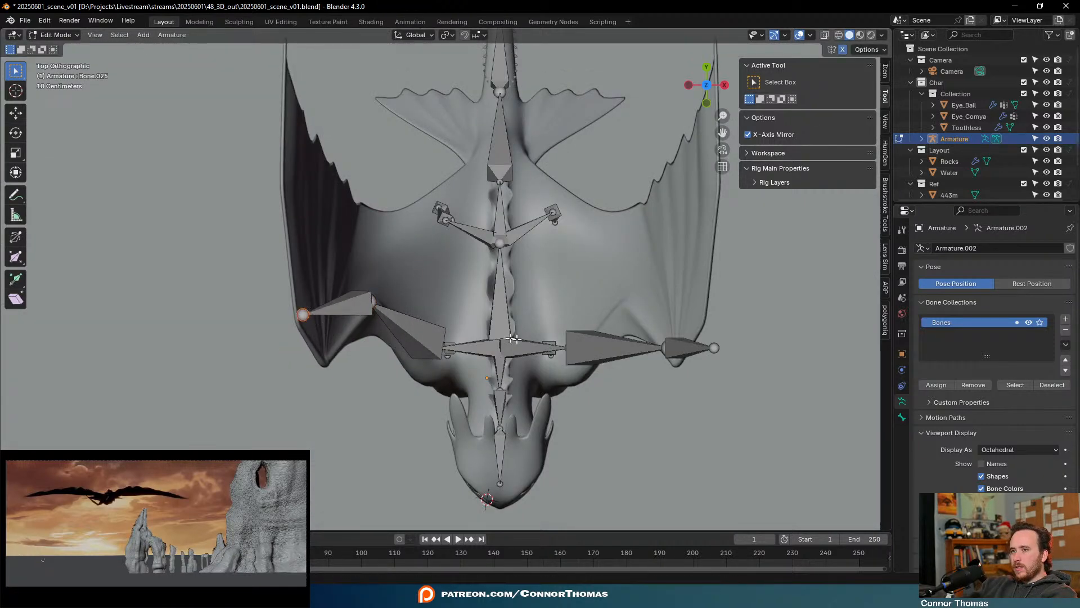
In the top view, move the left wing chain's middle joint and tip joint back and inward to match the right wing
click(663, 349)
key(g)
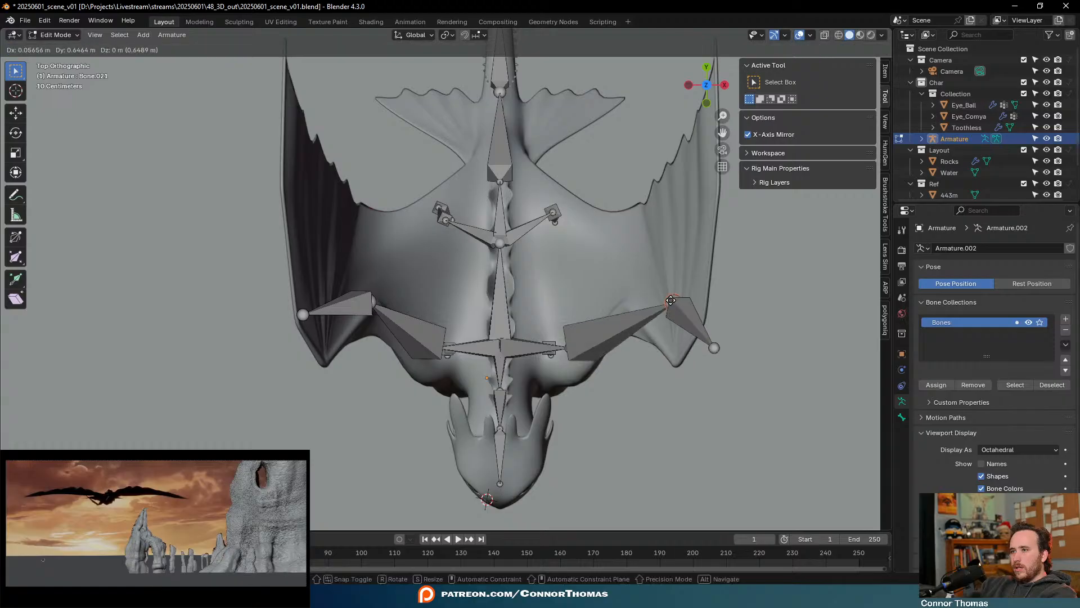
click(668, 340)
click(708, 350)
key(g)
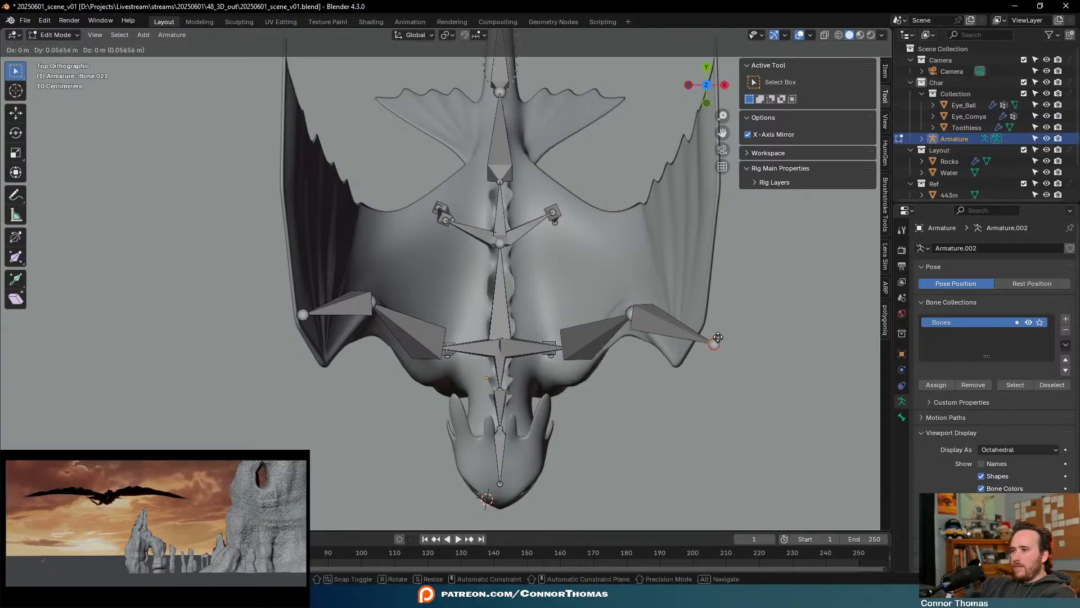
click(695, 309)
Fine-tune the middle joints of the left and right wing bone chains so they sit inside the wing arms
key(a)
key(a)
middle_drag(651, 408, 662, 290)
click(634, 271)
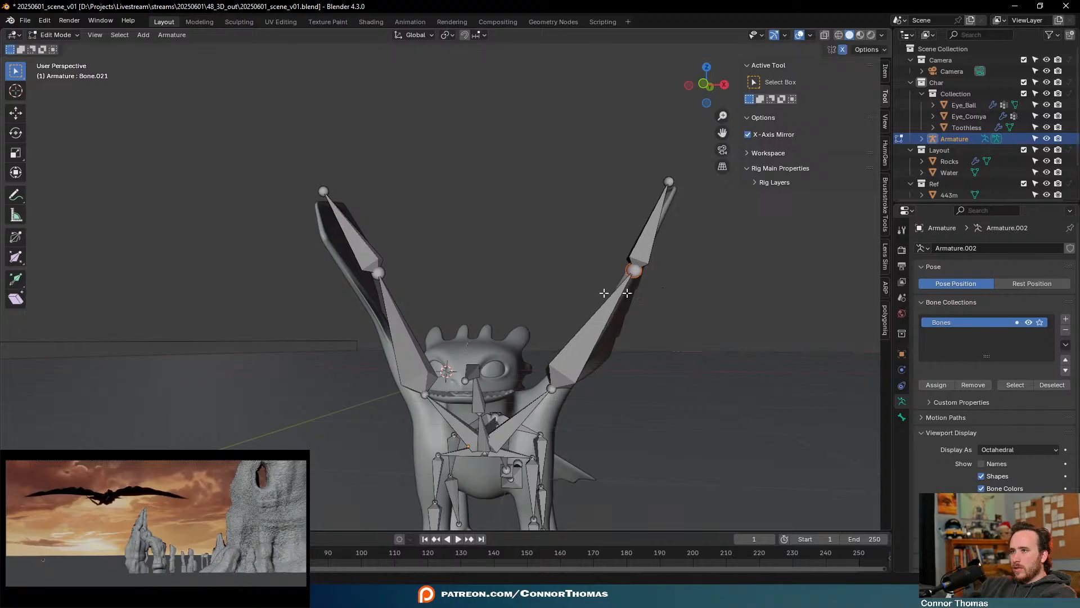
middle_drag(446, 293, 426, 301)
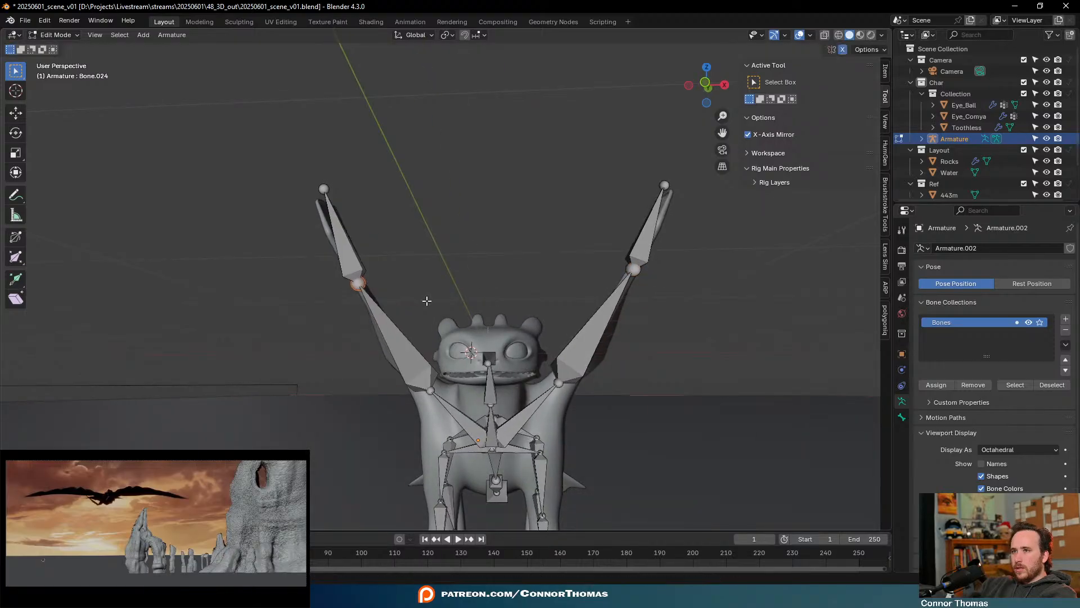
Raise the joint between the neck and head bones about 0.08 m within the head
middle_drag(510, 304, 623, 366)
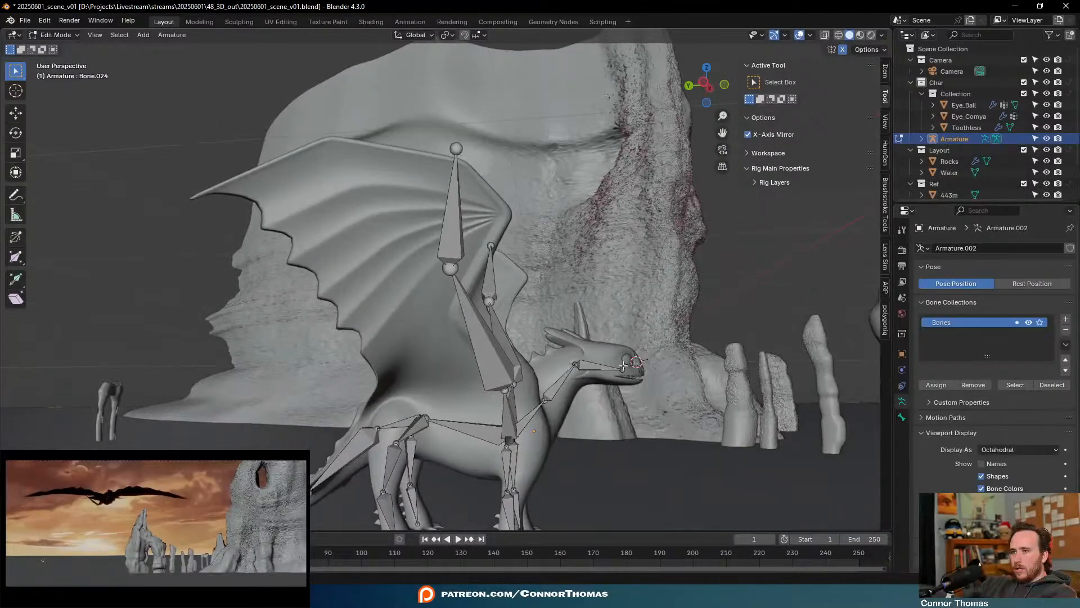
click(575, 361)
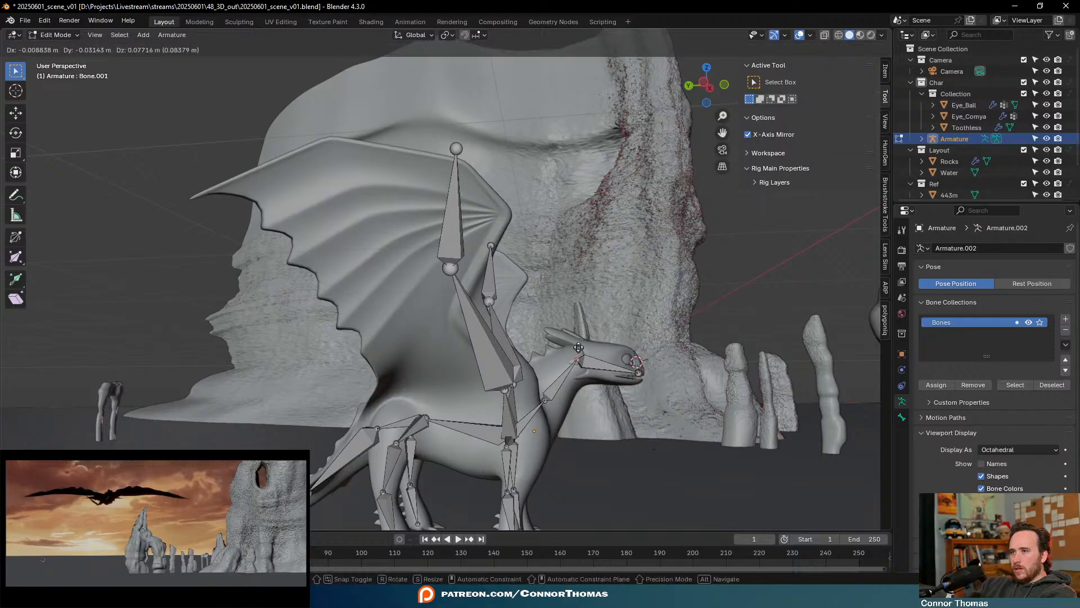
middle_drag(665, 336, 553, 352)
Leave armature editing for Object Mode and save the scene file
key(Tab)
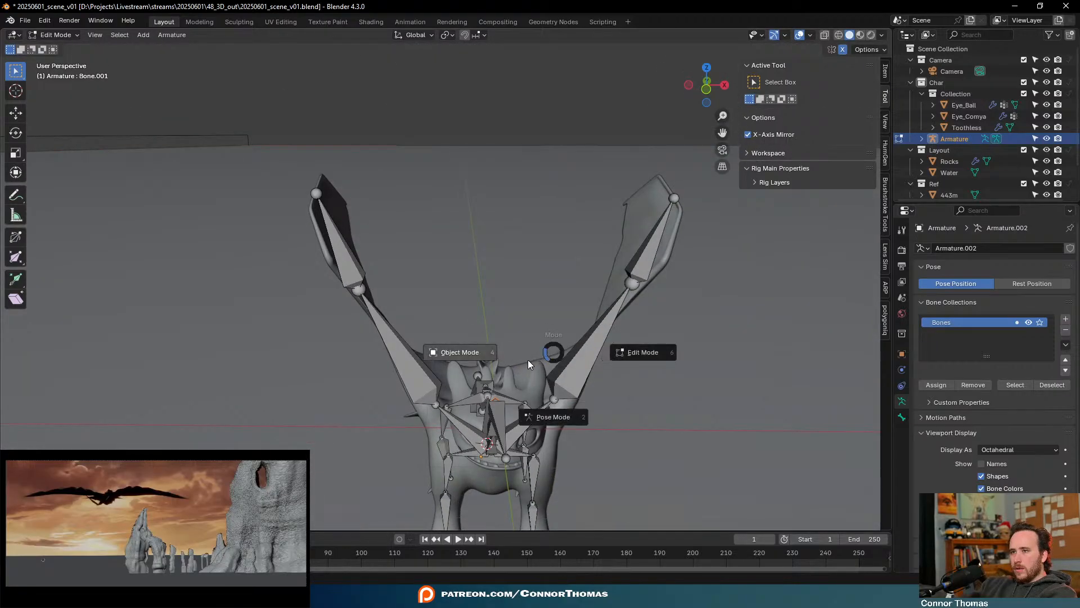
key(Tab)
middle_drag(587, 285, 585, 333)
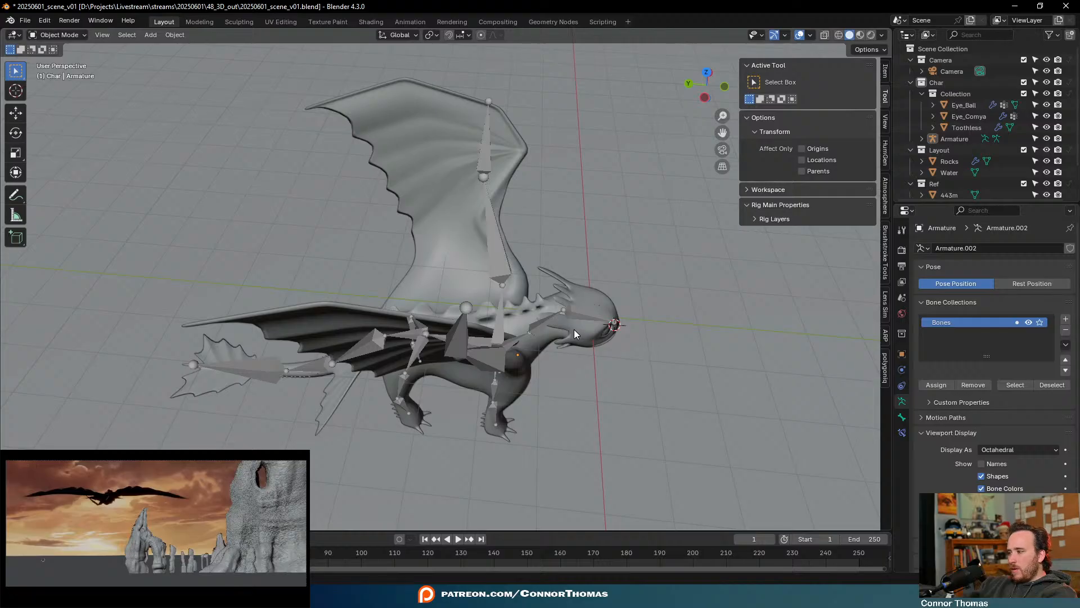
key(ctrl+s)
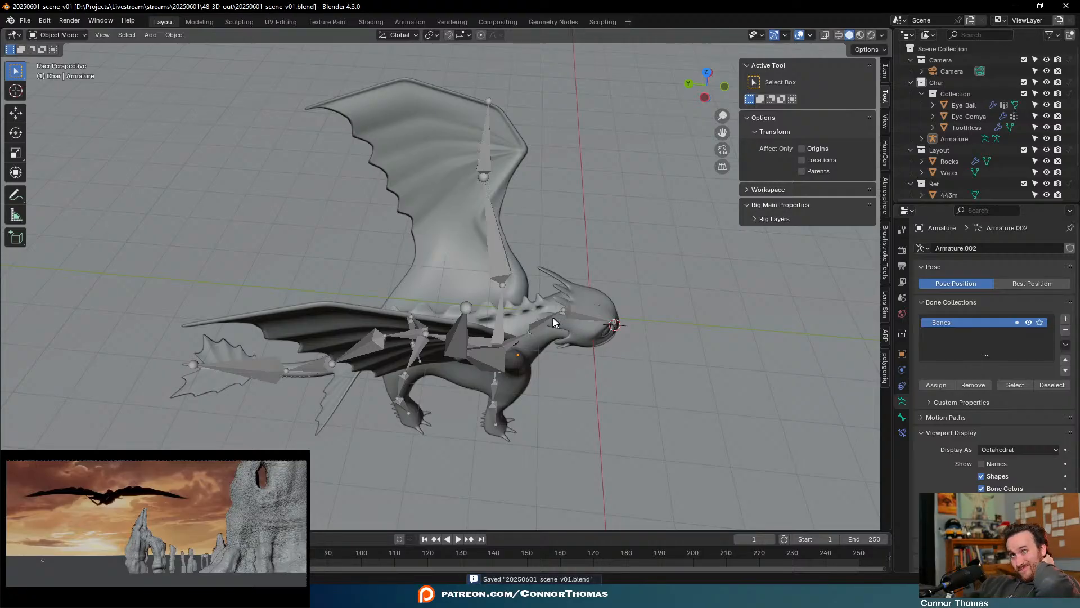
Try to parent the Toothless mesh to the armature with automatic weights
middle_drag(532, 298, 552, 217)
click(586, 193)
shift+click(595, 181)
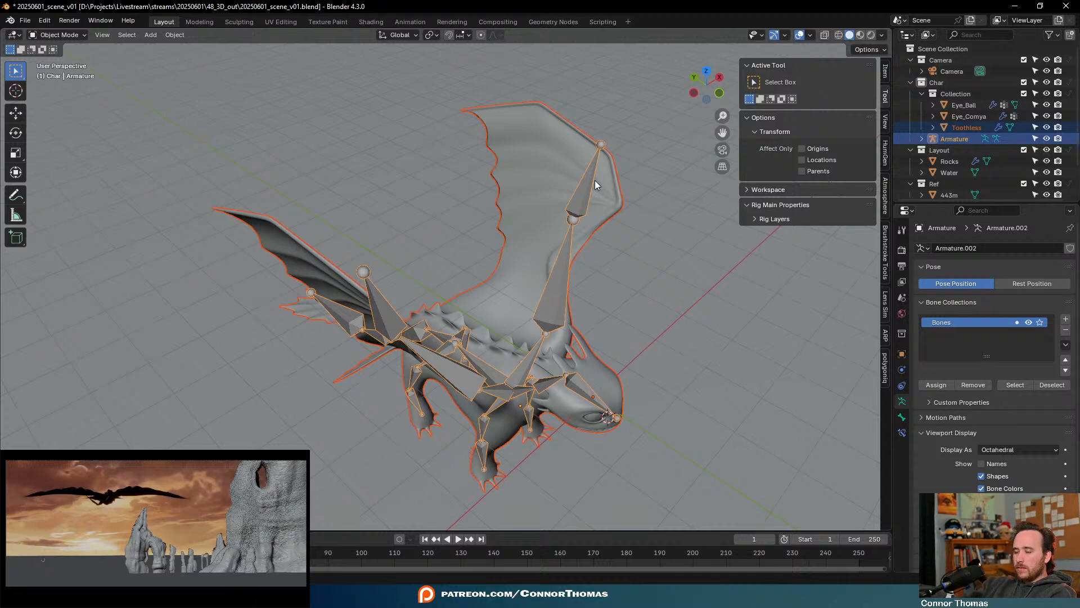
key(ctrl+p)
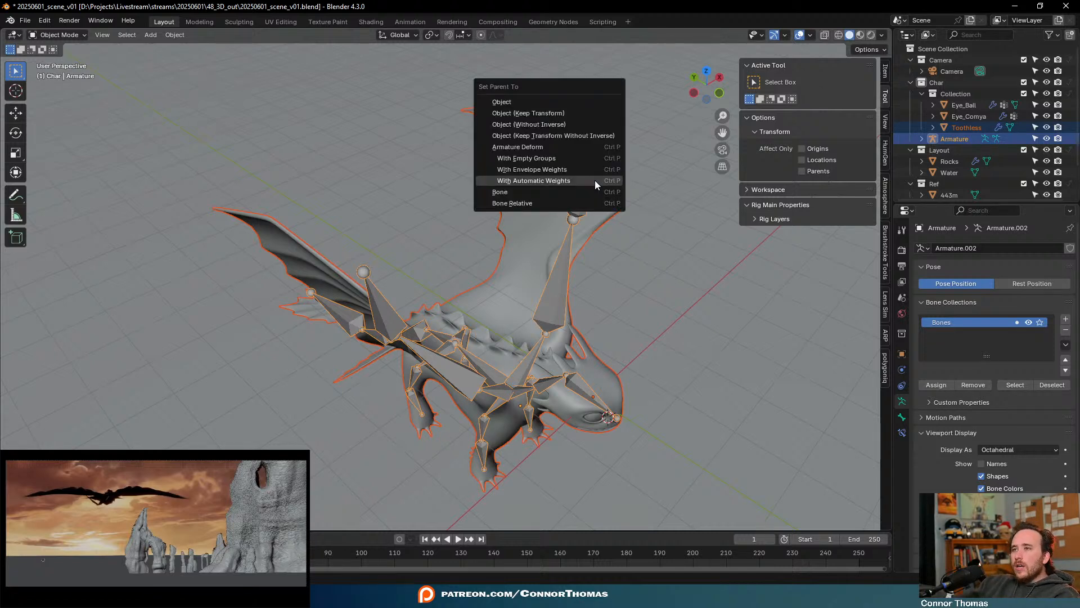
click(595, 180)
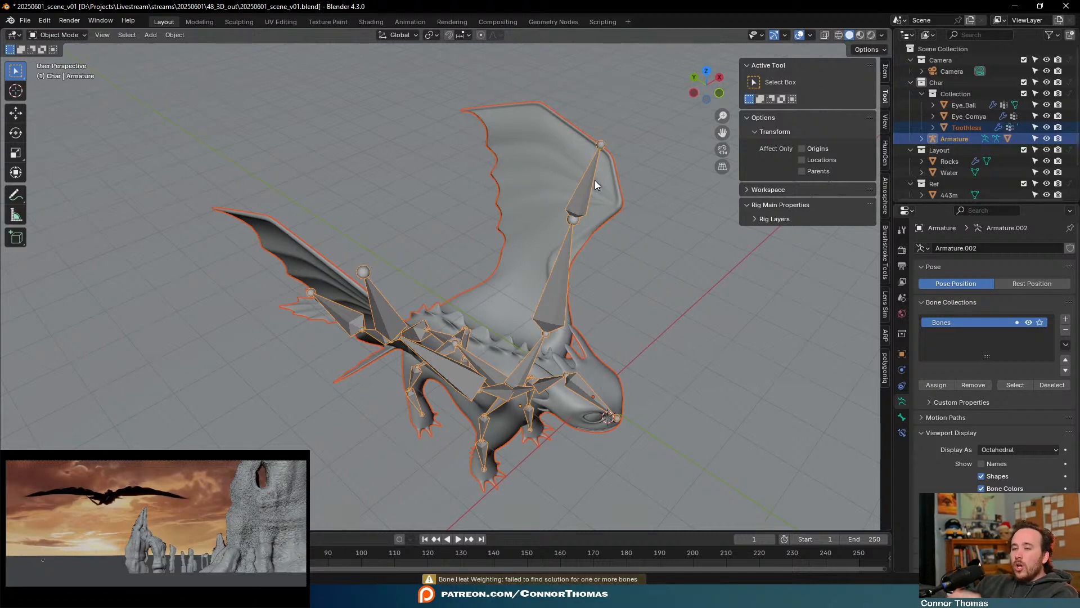
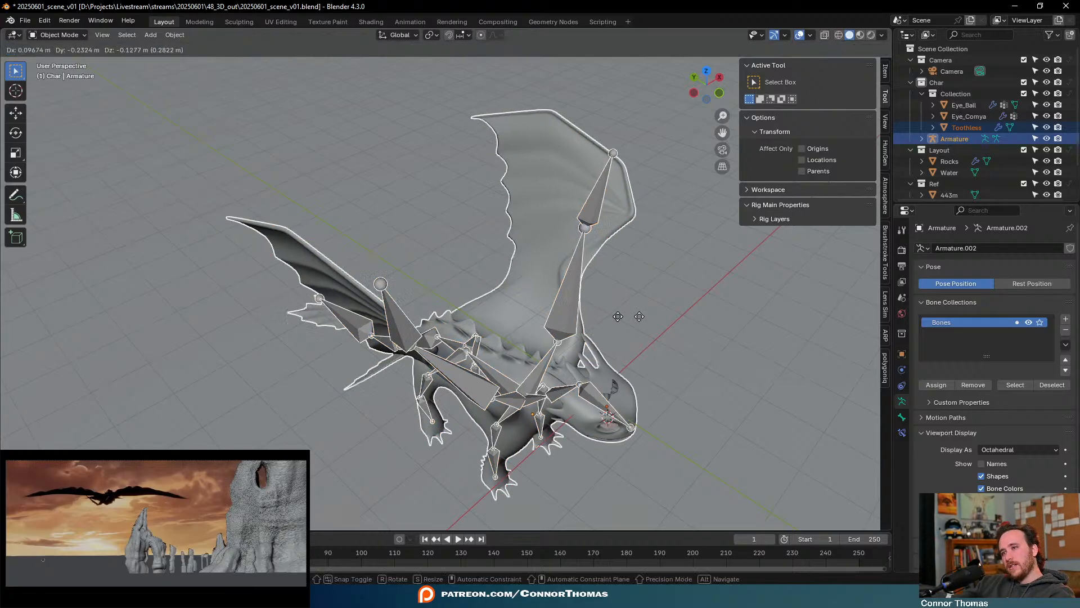
Apply the Subdivision modifier on the Toothless body mesh
click(625, 284)
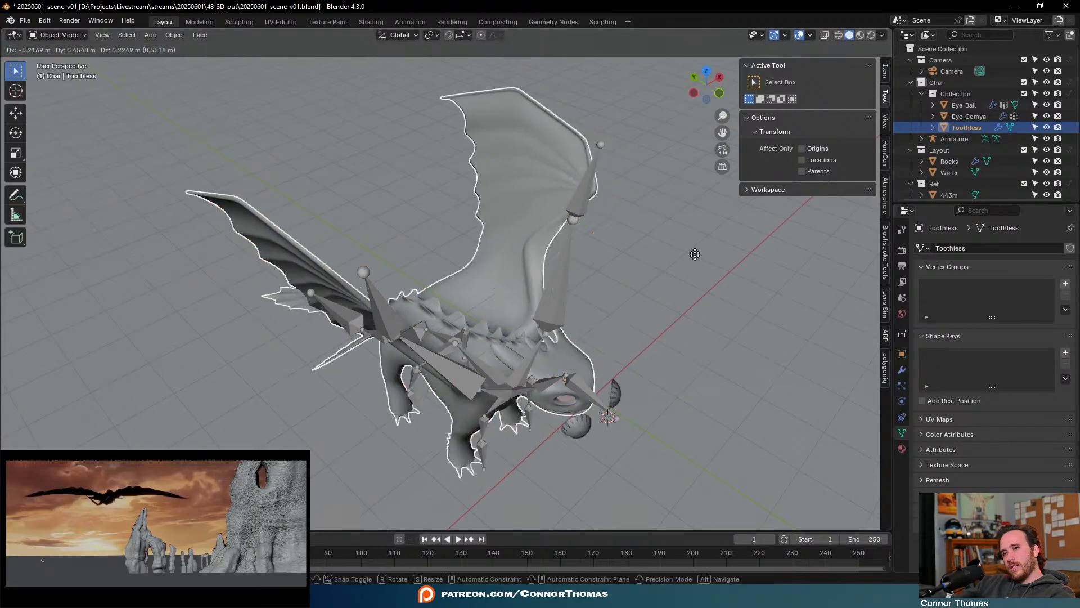
key(space)
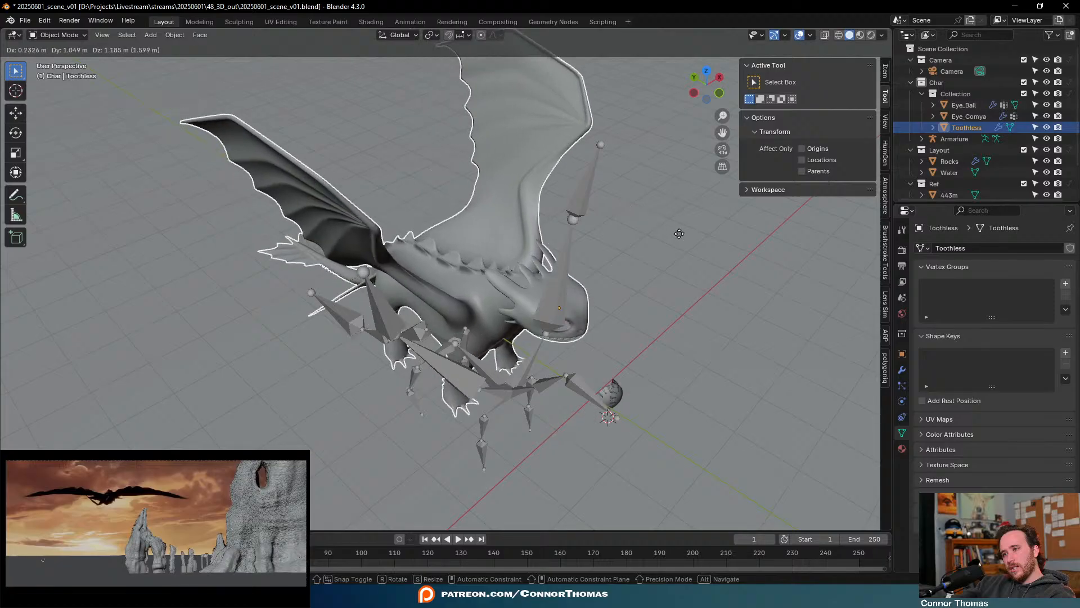
key(Escape)
click(902, 370)
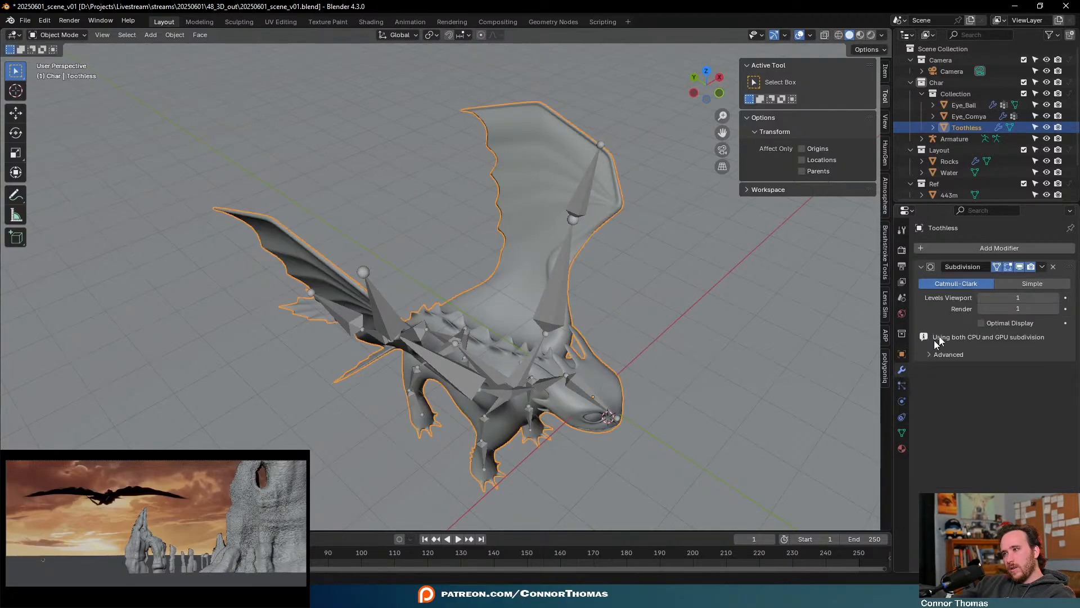
key(ctrl+a)
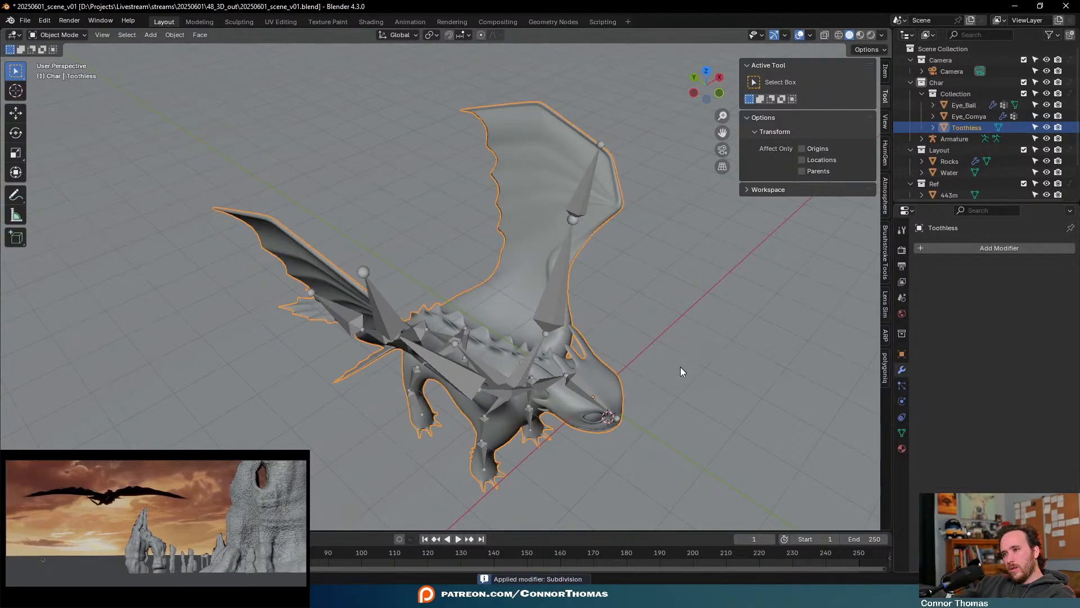
Try to join Toothless and Eye_Comya into the Eye_Ball object, and undo the join
middle_drag(680, 370, 640, 394)
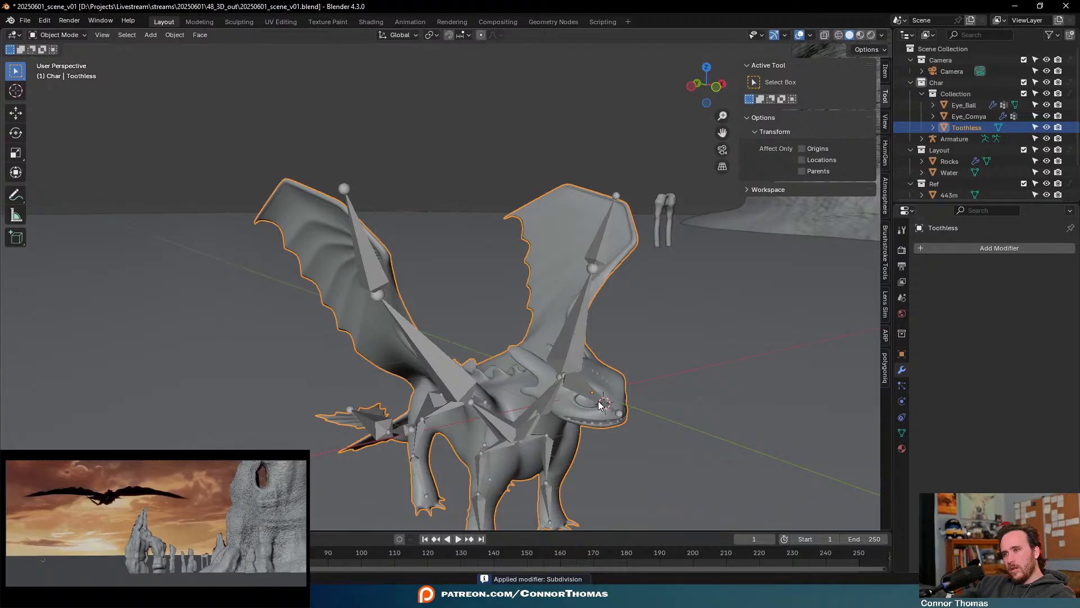
click(967, 107)
shift+click(963, 115)
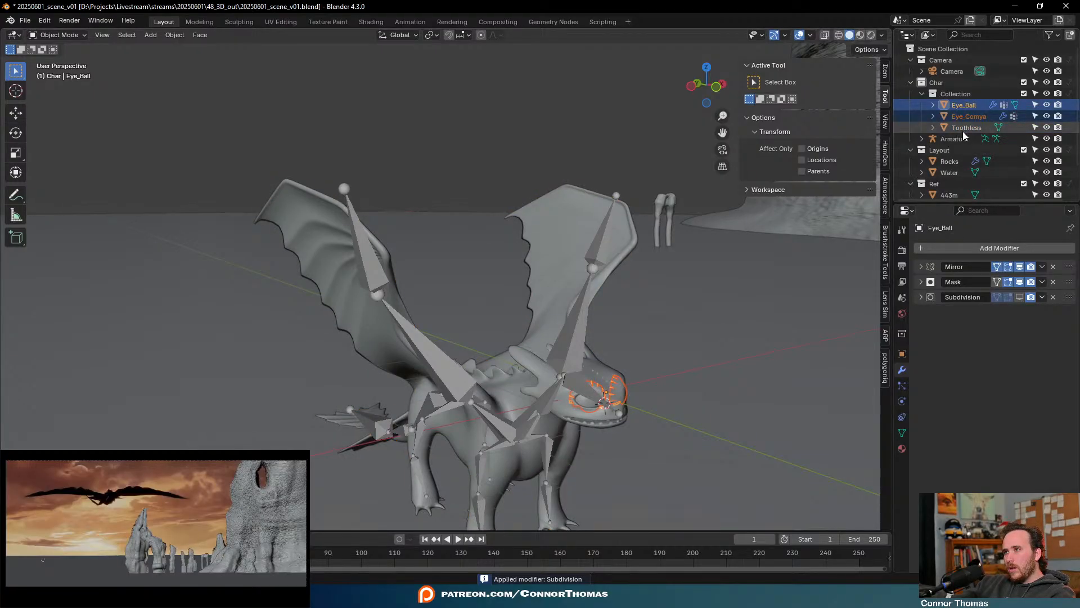
shift+click(963, 128)
key(ctrl+j)
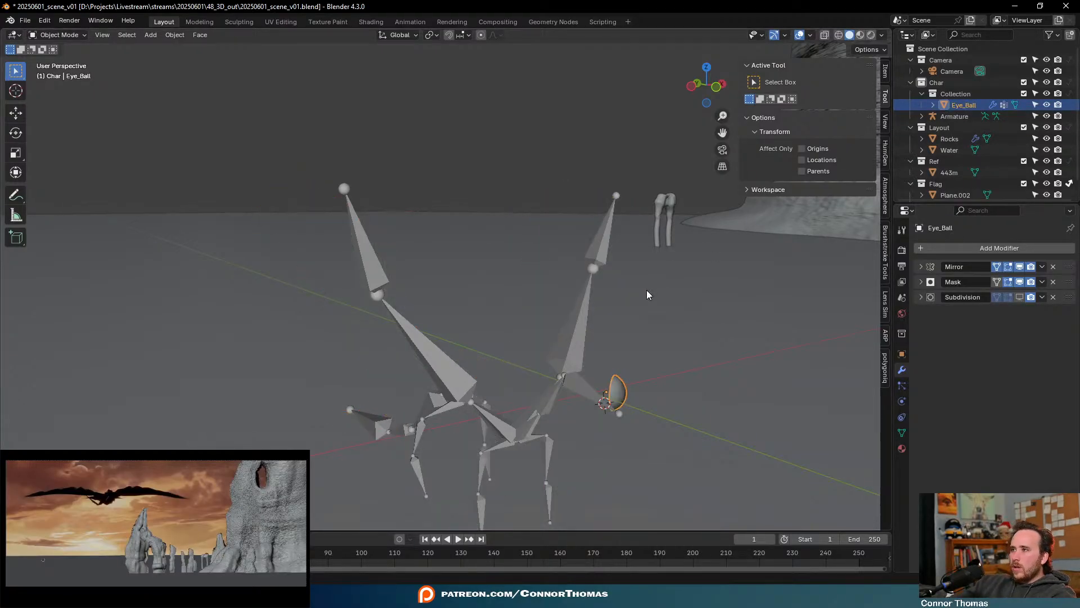
key(ctrl+z)
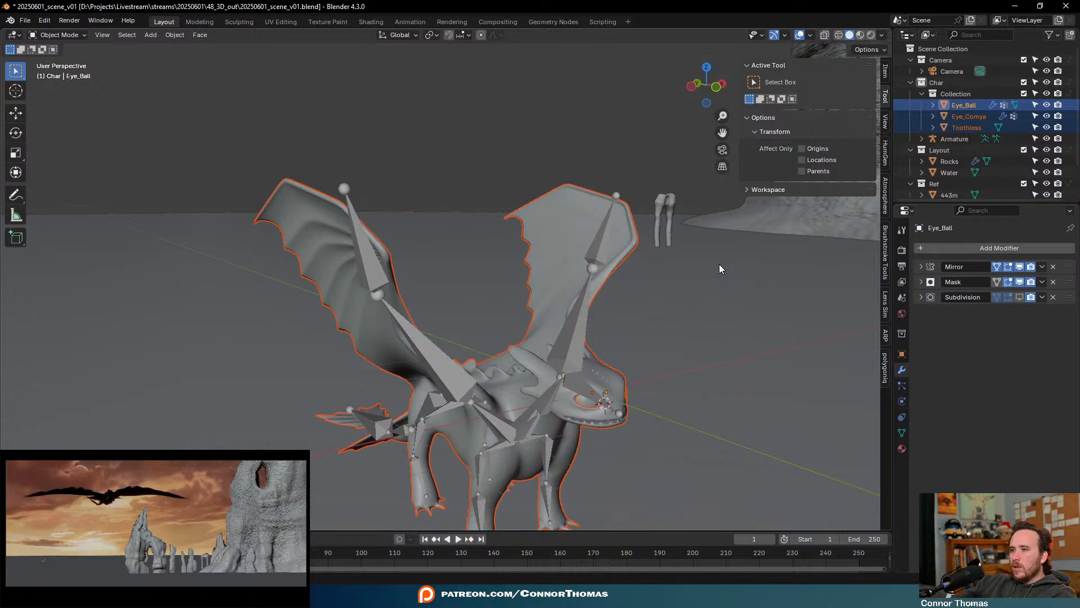
Apply all modifiers on the Eye_Ball and Eye_Comya objects
click(970, 104)
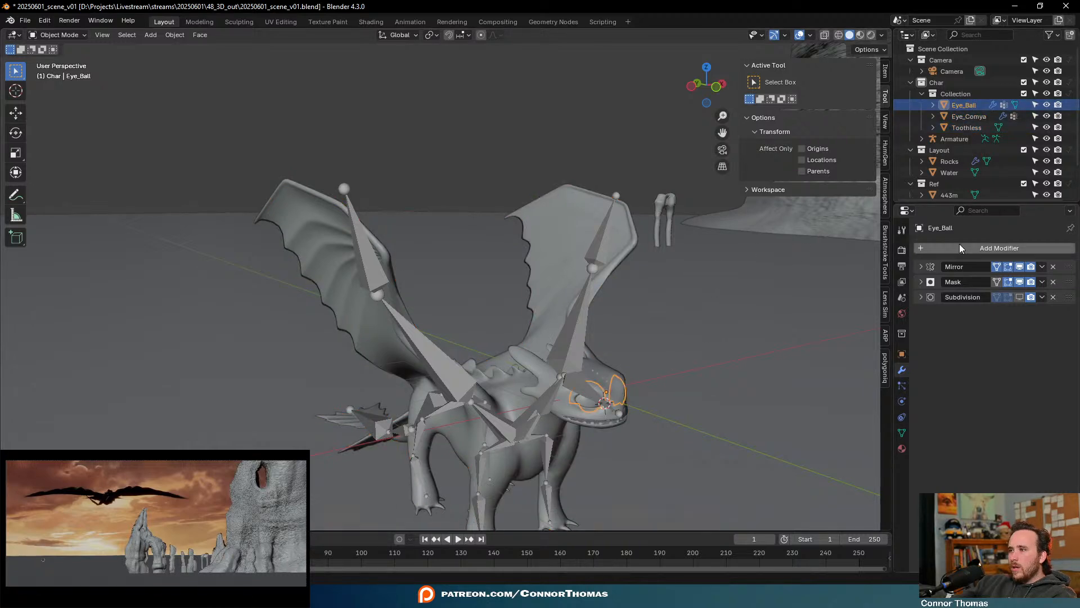
key(ctrl+a)
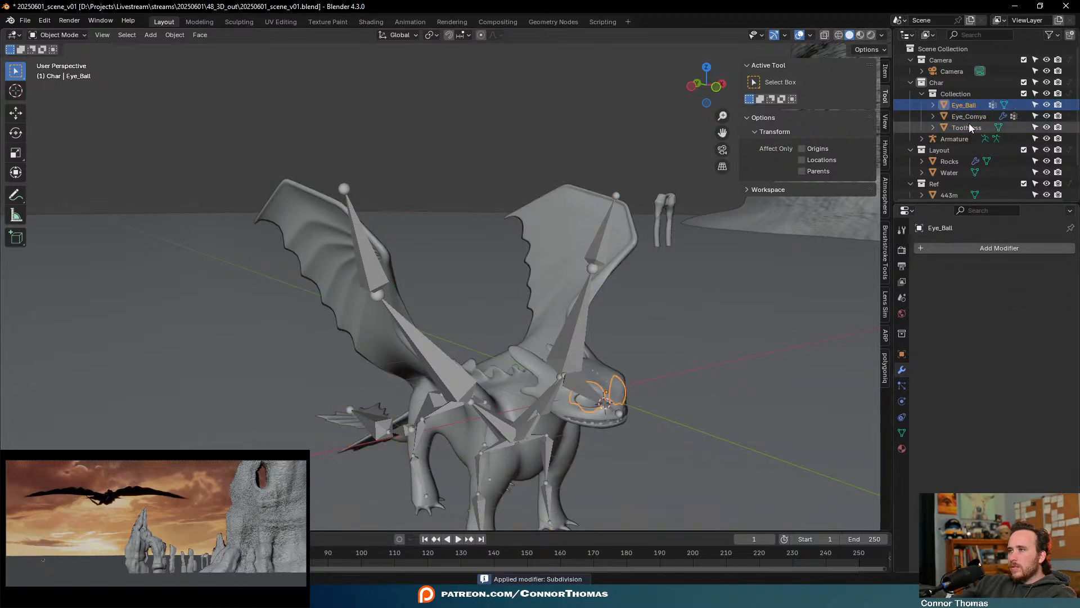
click(967, 117)
key(ctrl+a)
key(ctrl+a)
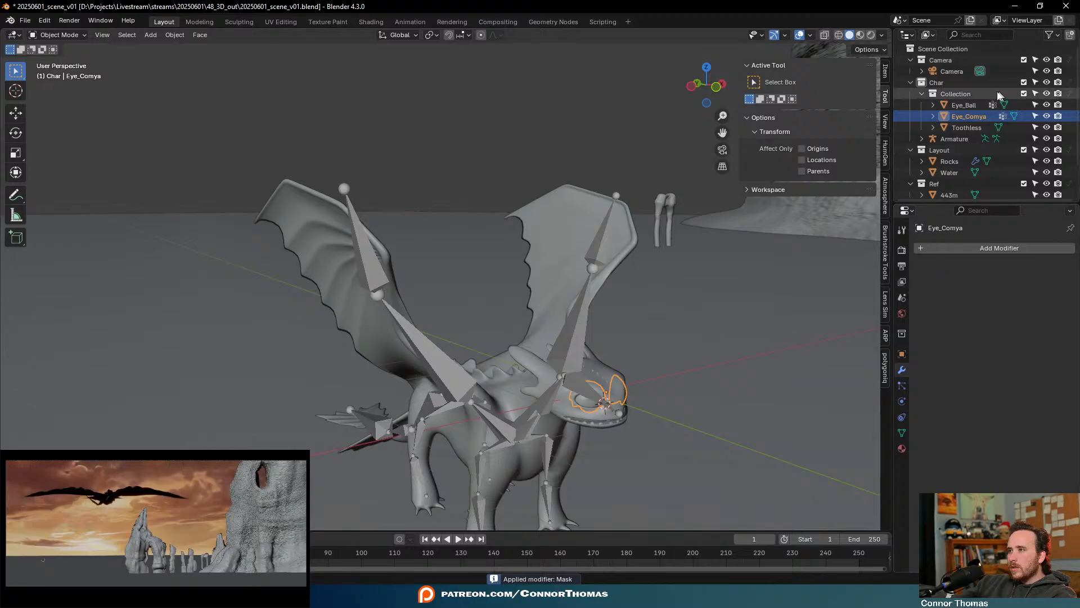
Join Eye_Ball and Eye_Comya into the Toothless mesh, with Toothless as the active object, and select only the joined mesh
click(960, 106)
shift+click(964, 127)
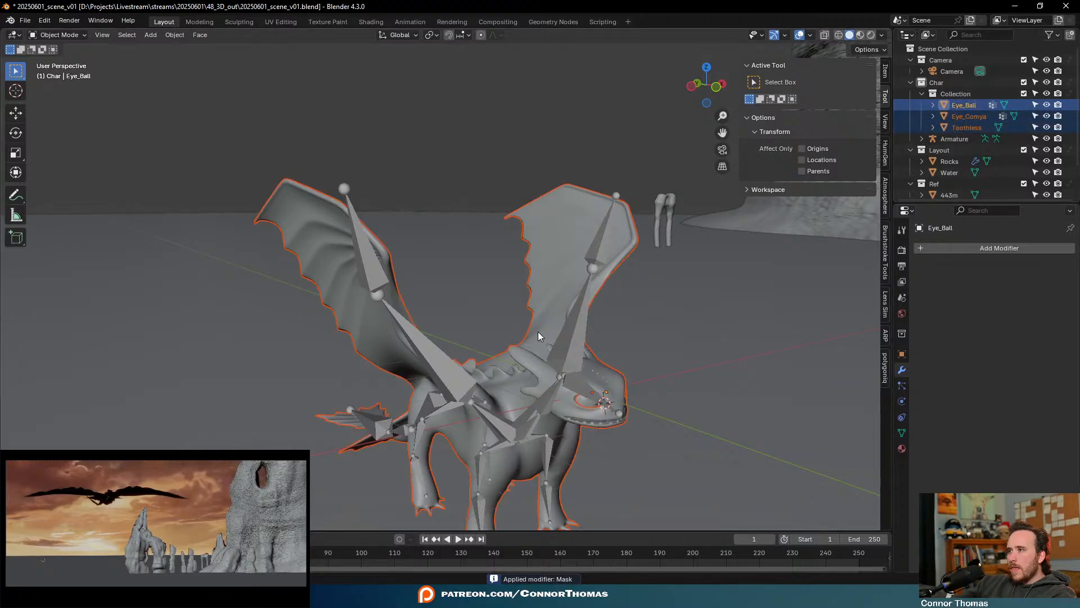
ctrl+click(964, 128)
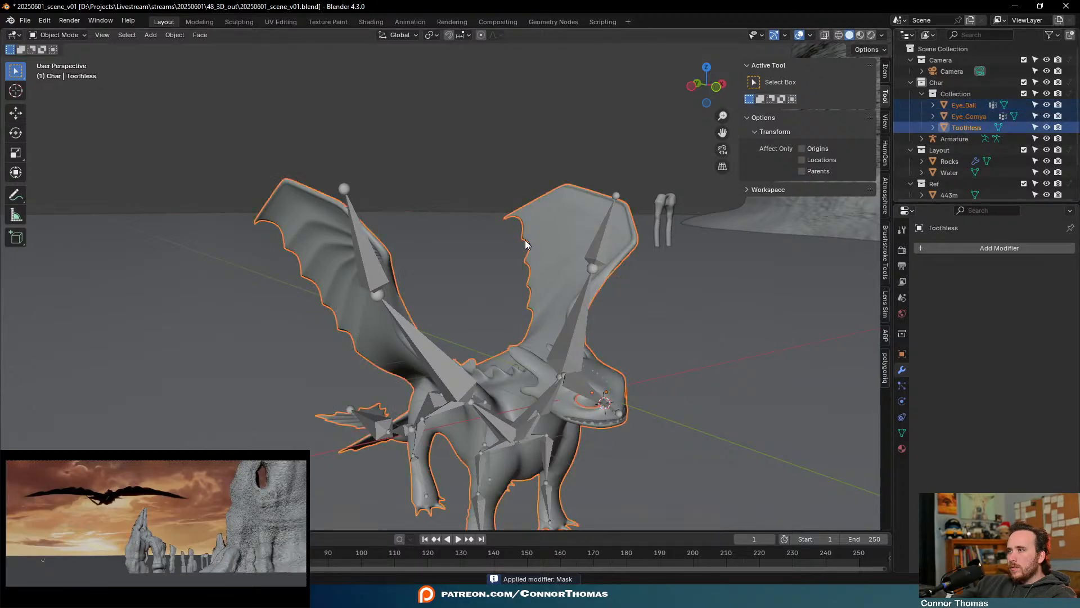
key(ctrl+j)
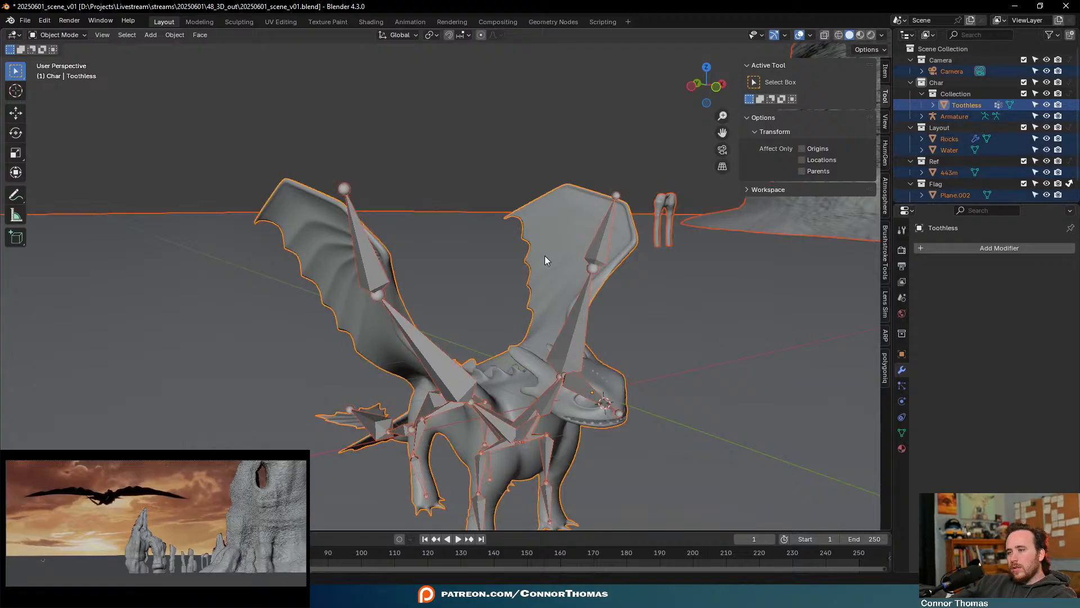
click(586, 388)
click(622, 387)
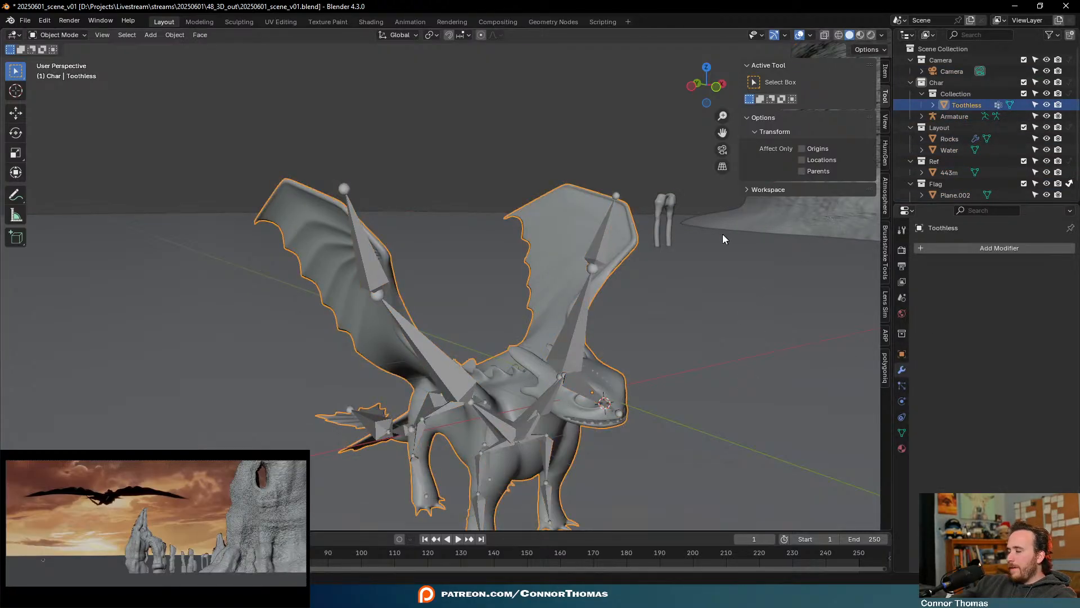
Merge all vertices of the joined Toothless mesh by distance and return to Object Mode
key(Tab)
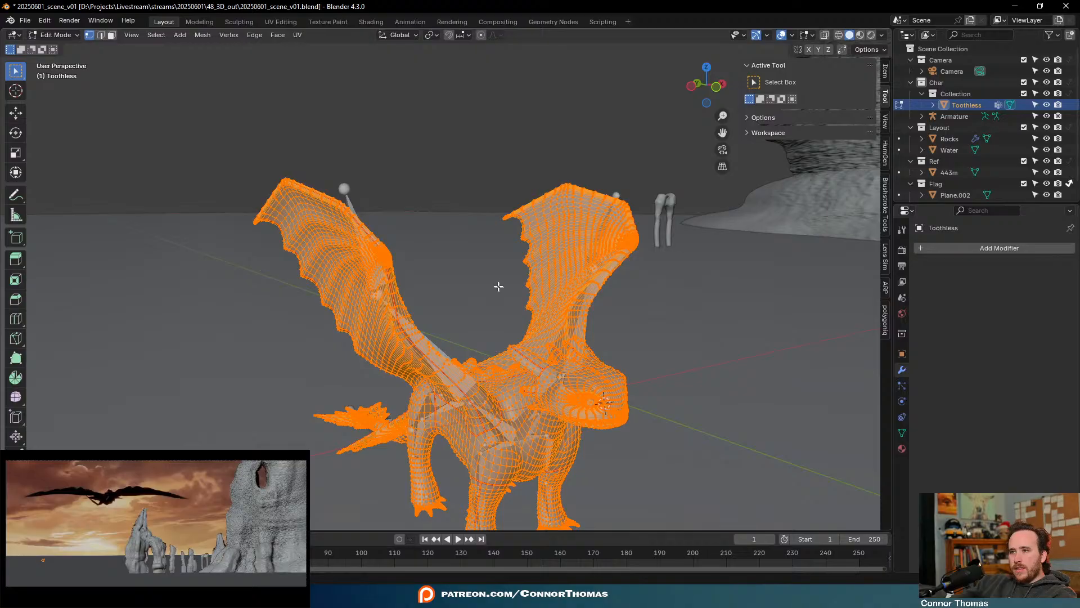
key(m)
click(484, 268)
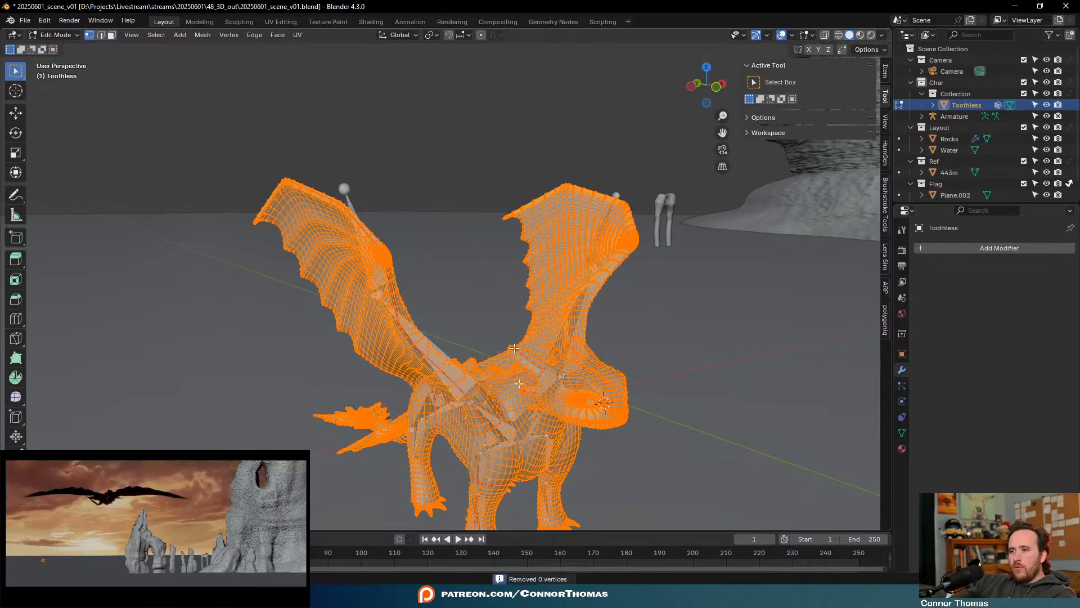
key(Tab)
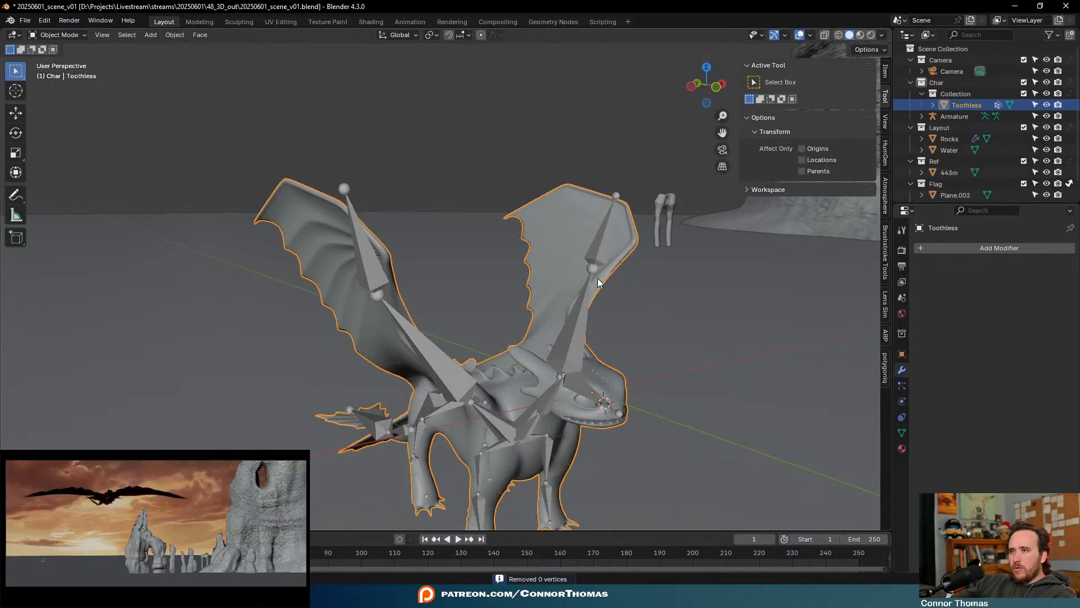
Parent the Toothless mesh to the armature using Armature Deform With Automatic Weights
middle_drag(598, 278, 590, 360)
click(811, 35)
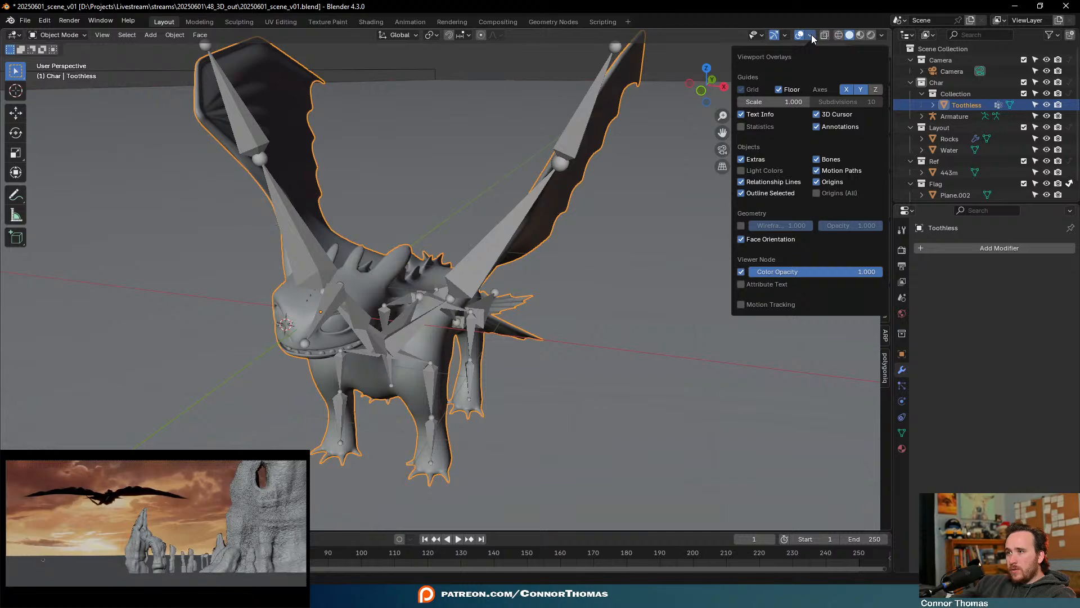
middle_drag(438, 335, 20, 305)
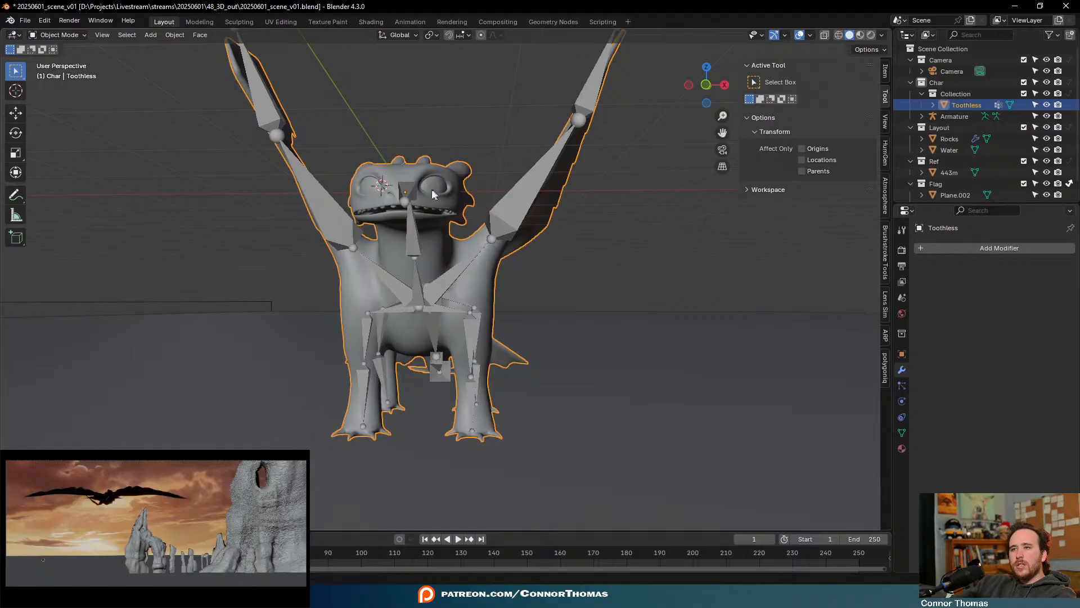
shift+click(405, 202)
key(ctrl+p)
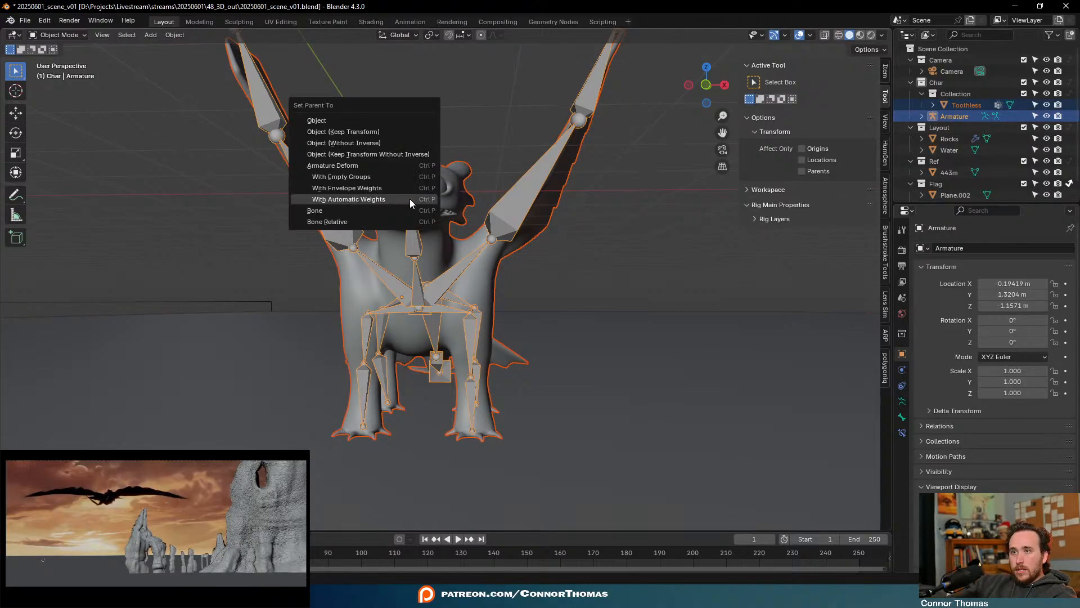
click(410, 199)
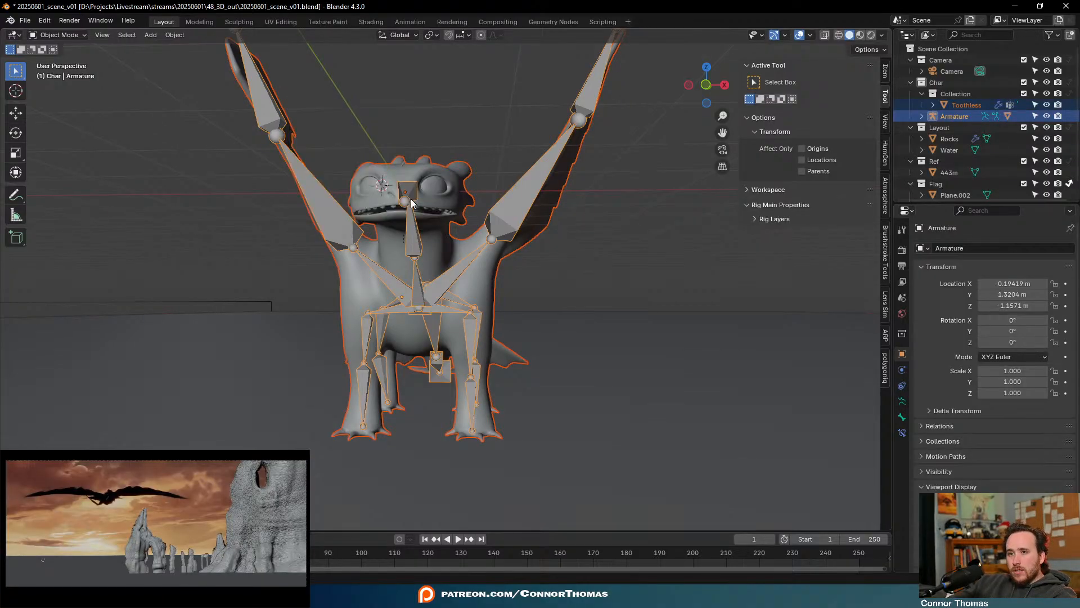
Switch the armature to Pose Mode and freely rotate the upper wing bone Bone.024 to test the skinning
middle_drag(411, 204, 353, 301)
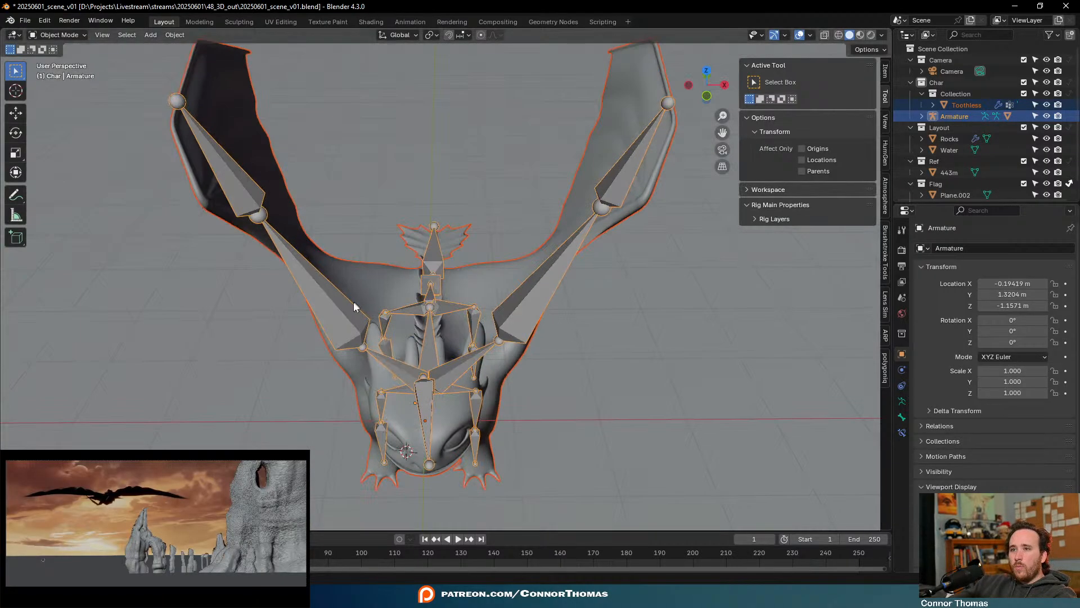
key(ctrl+Tab)
click(322, 305)
key(r)
key(r)
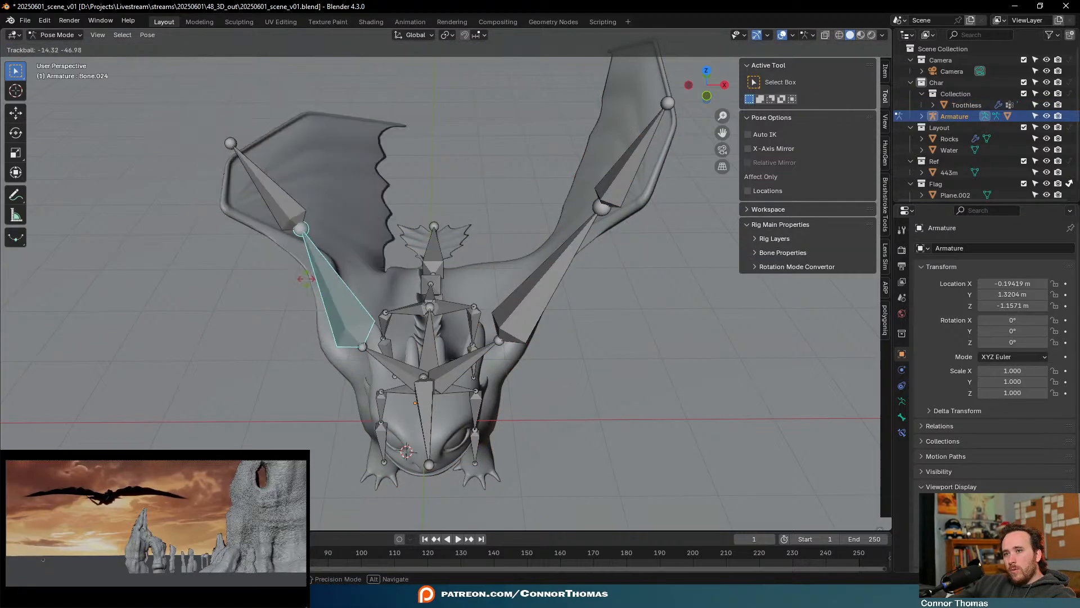
click(383, 298)
middle_drag(383, 299, 553, 215)
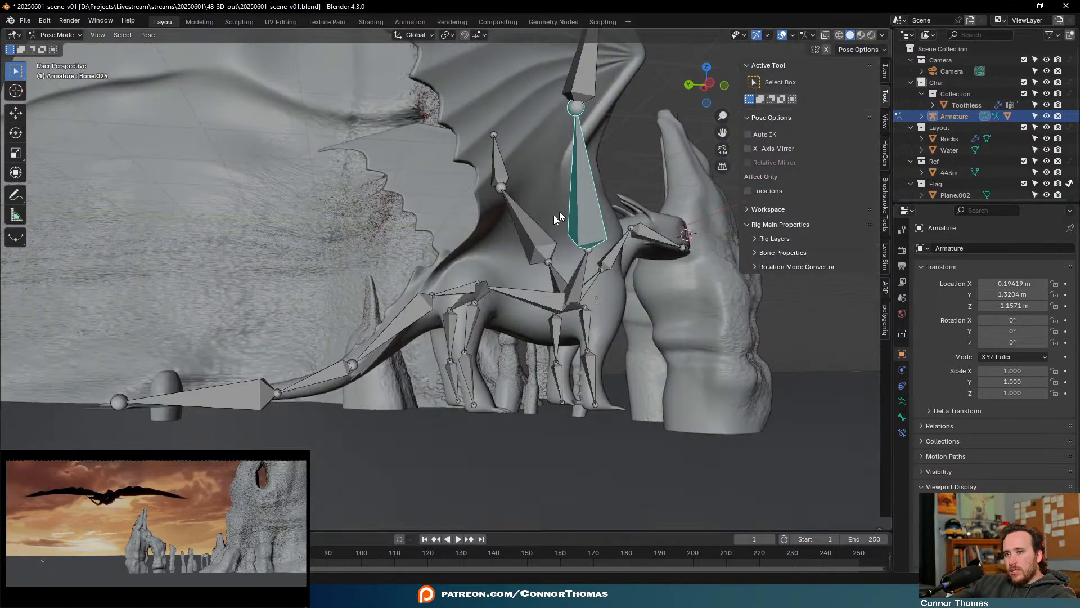
Try rotating a lower hind-leg bone, cancel the rotation and return to Object Mode
click(402, 319)
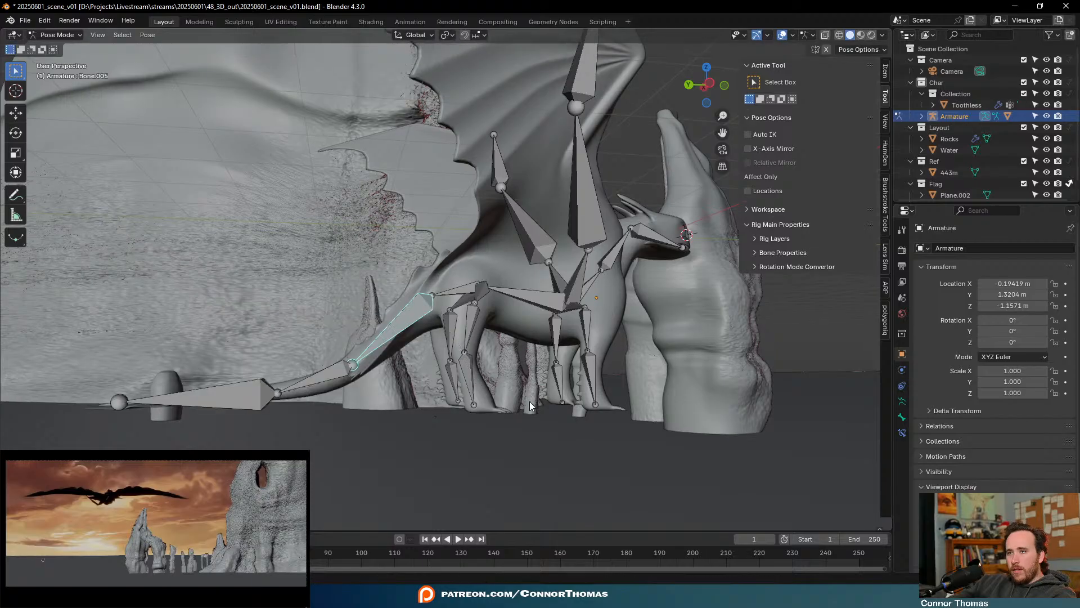
click(469, 380)
key(r)
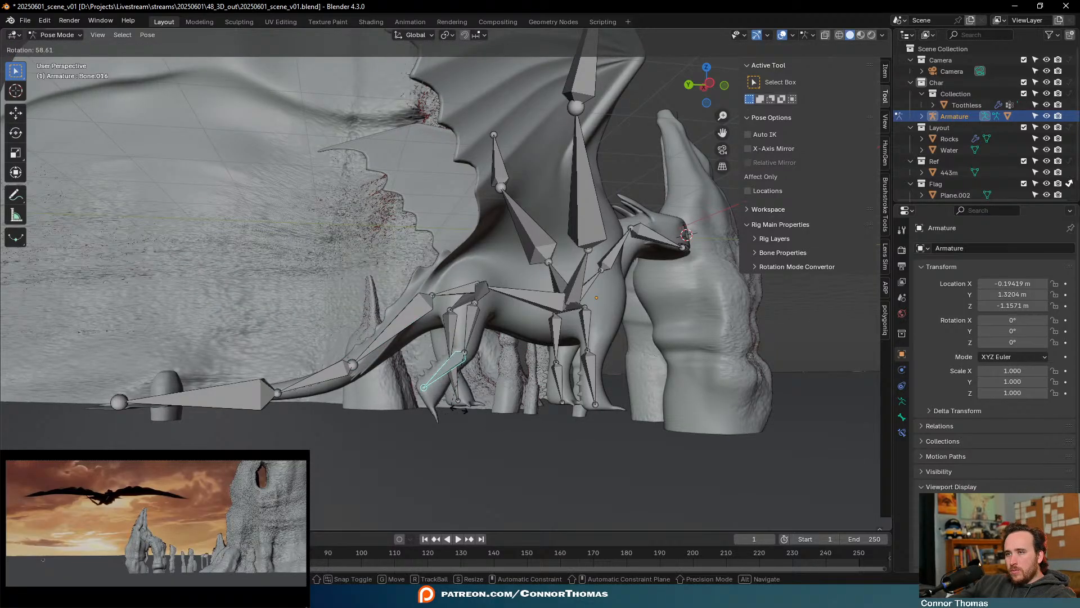
right_click(510, 403)
key(ctrl+Tab)
In top view, move the armature into the camera's view cone at about X 886 m, Y -6057 m
middle_drag(510, 403, 593, 292)
scroll(584, 319, down, 2)
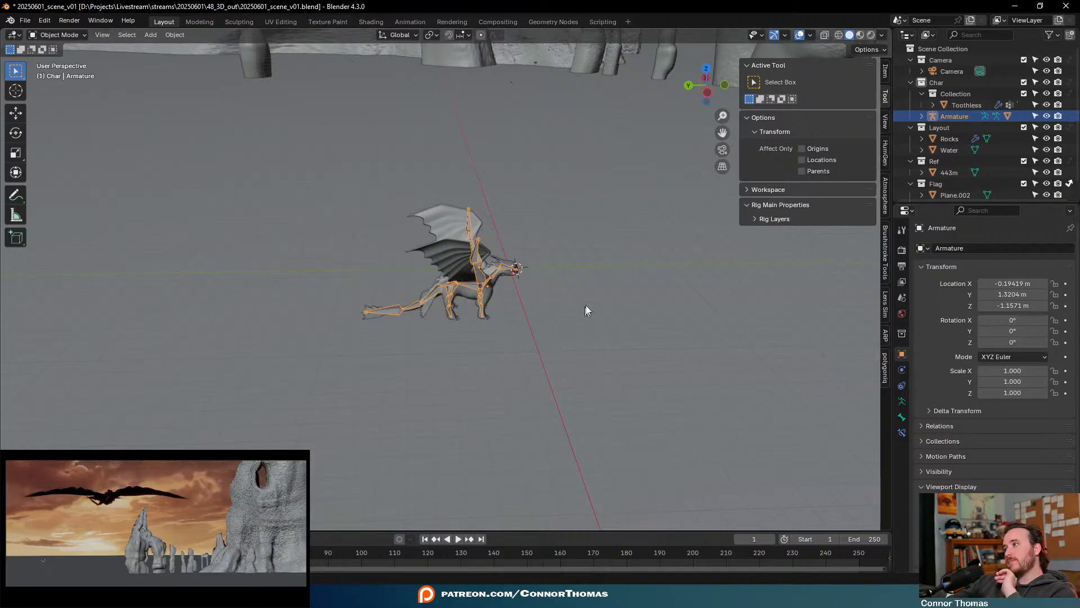
scroll(652, 264, down, 3)
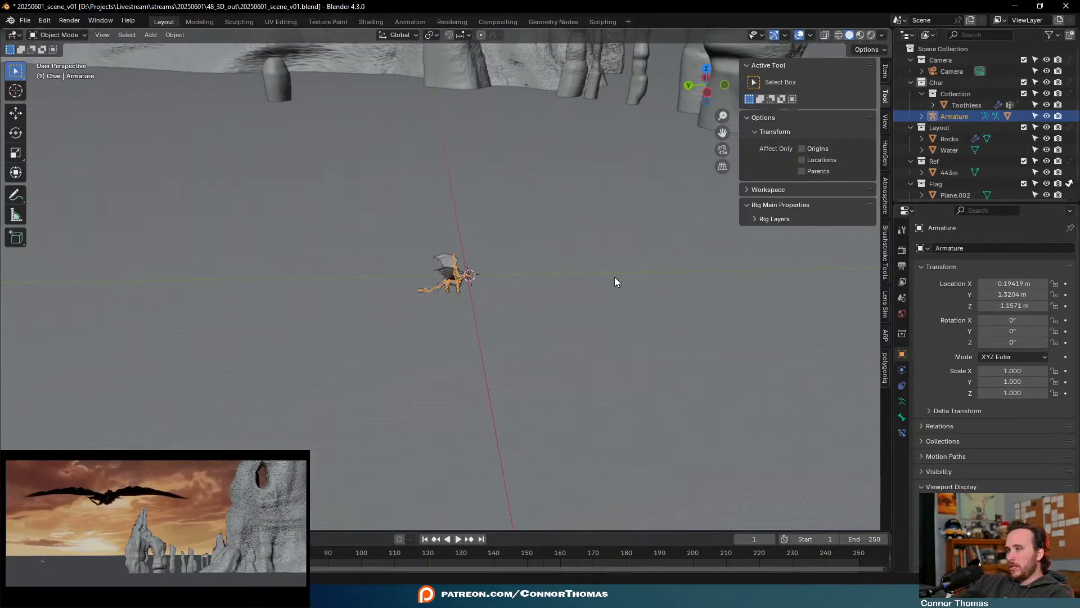
middle_drag(615, 282, 627, 251)
scroll(487, 278, up, 5)
scroll(628, 252, down, 2)
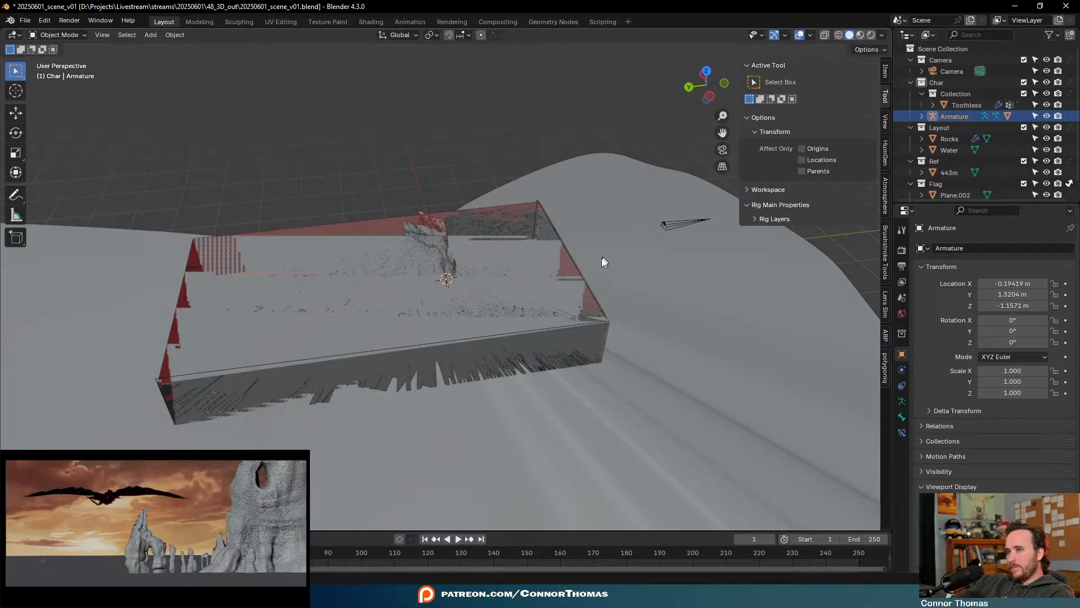
key(KP_7)
scroll(596, 258, down, 5)
shift+middle_drag(557, 355, 552, 279)
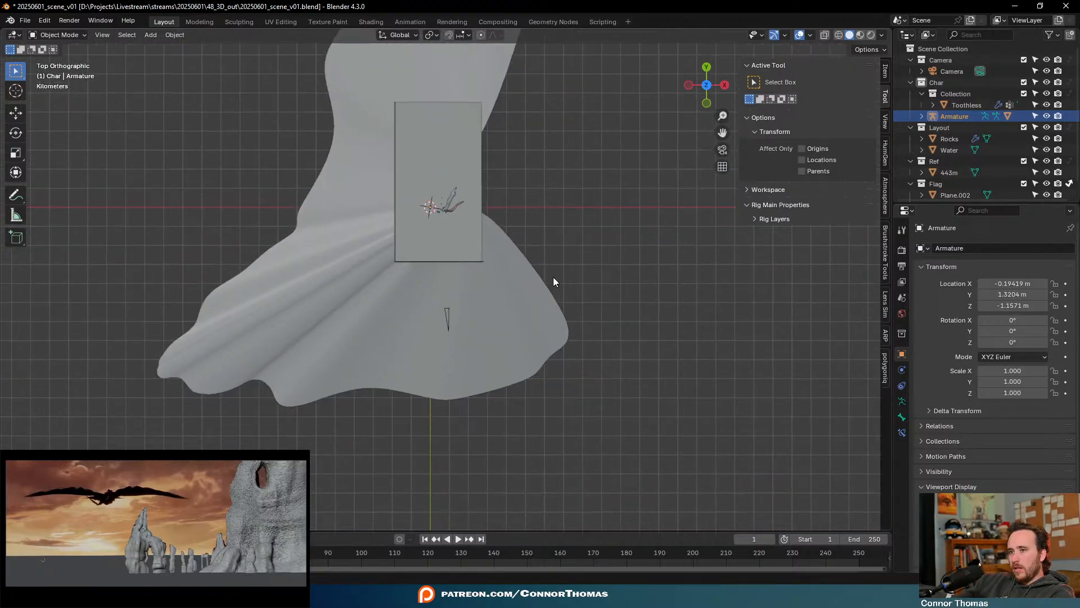
key(g)
click(570, 392)
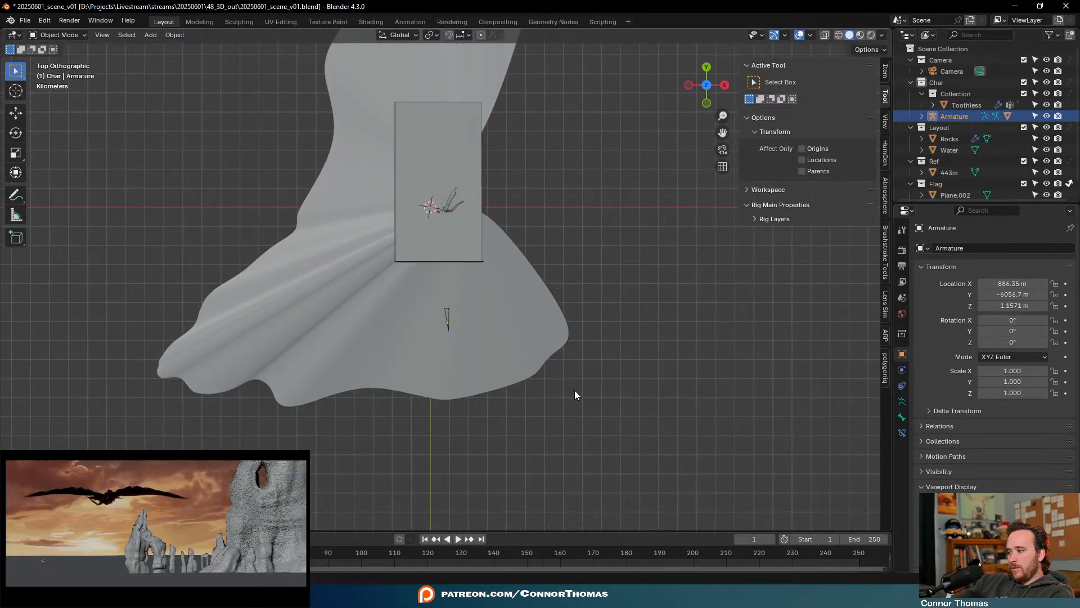
In side view, move the armature up into the camera frame at about Y -5978 m, Z 160 m
key(KP_3)
scroll(314, 367, up, 4)
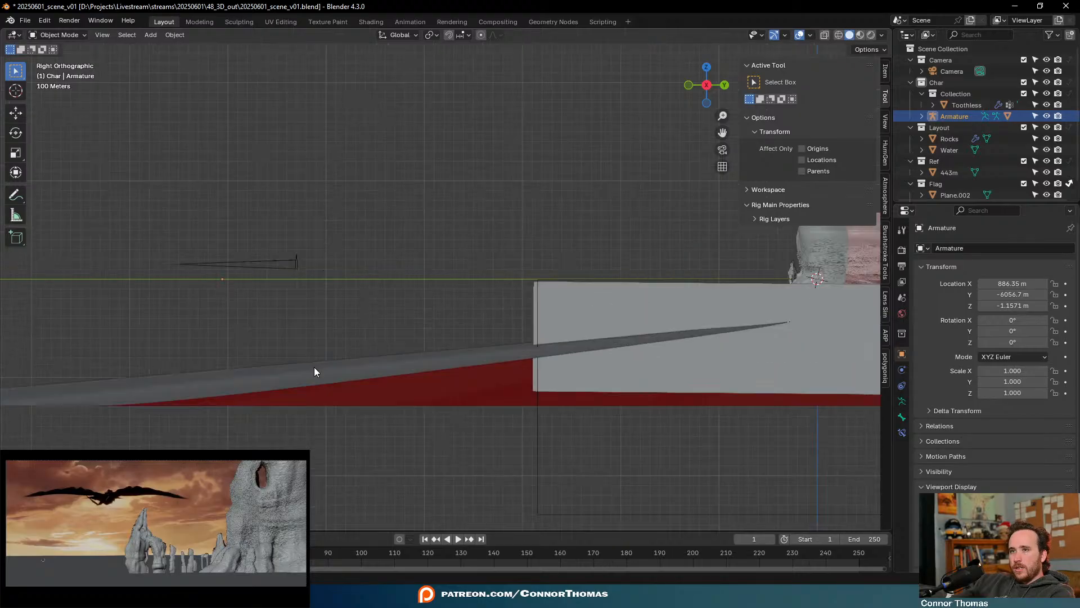
scroll(562, 376, up, 3)
key(g)
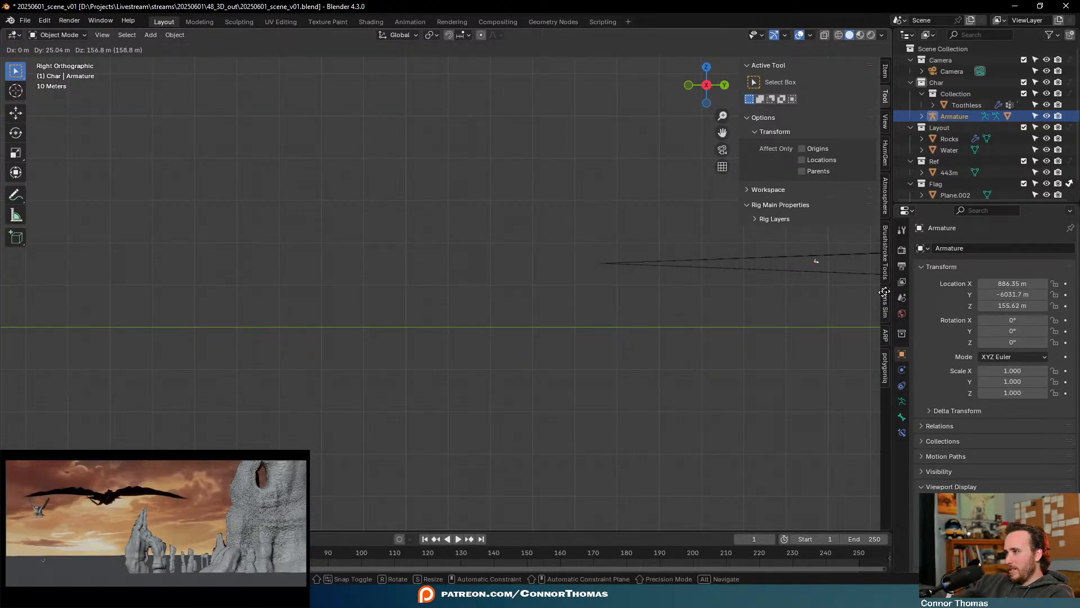
click(216, 283)
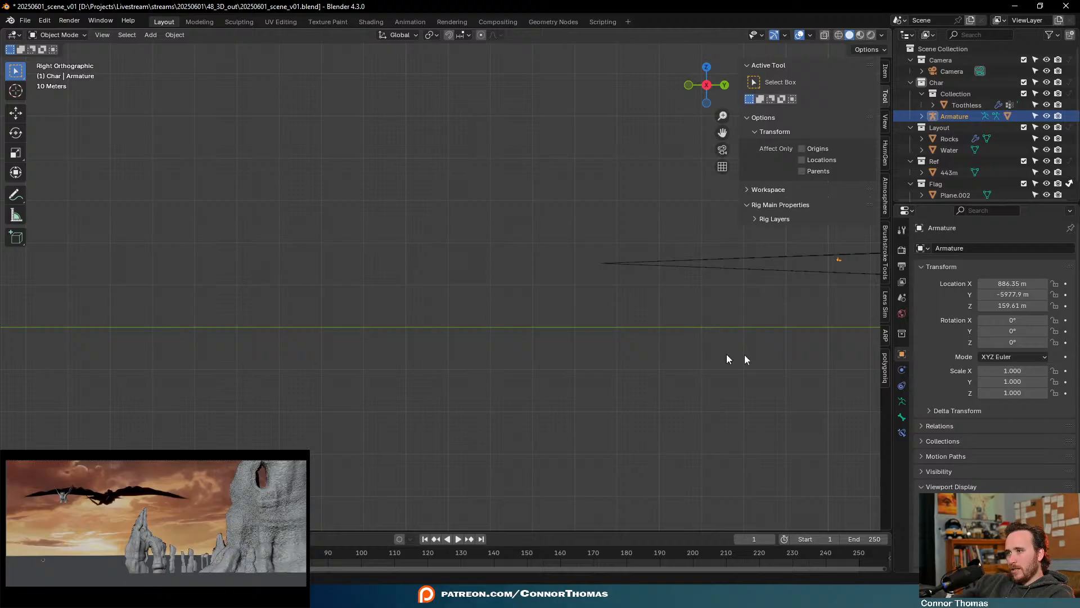
Rotate the armature 180° about global Z and shift it onto the reference dragon silhouette, at about X 902 m, Y -5977 m, Z 159 m
shift+middle_drag(728, 359, 541, 337)
shift+middle_drag(632, 324, 577, 314)
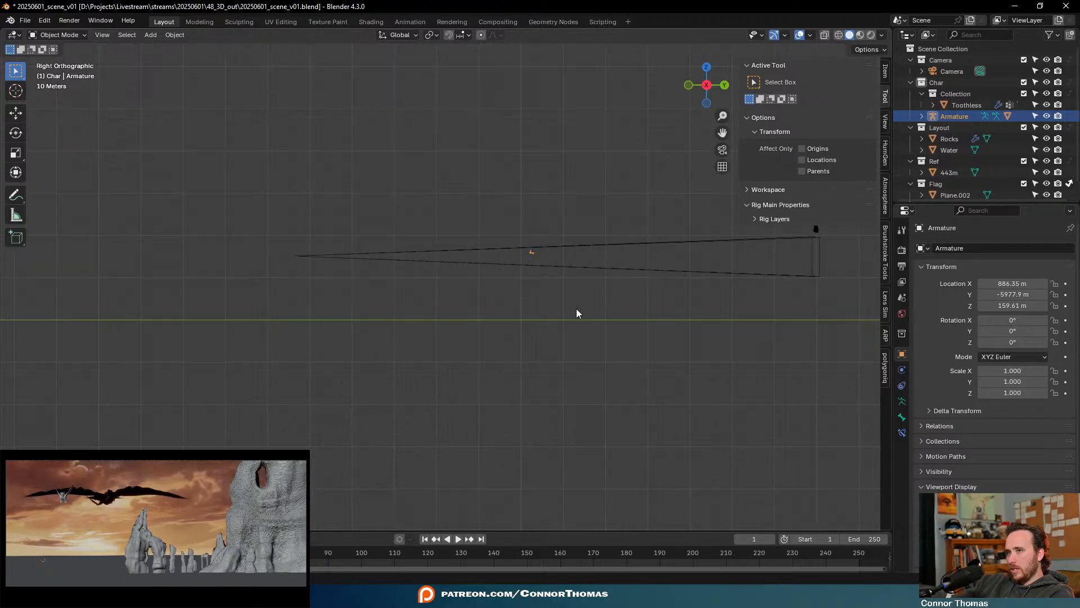
key(r)
key(z)
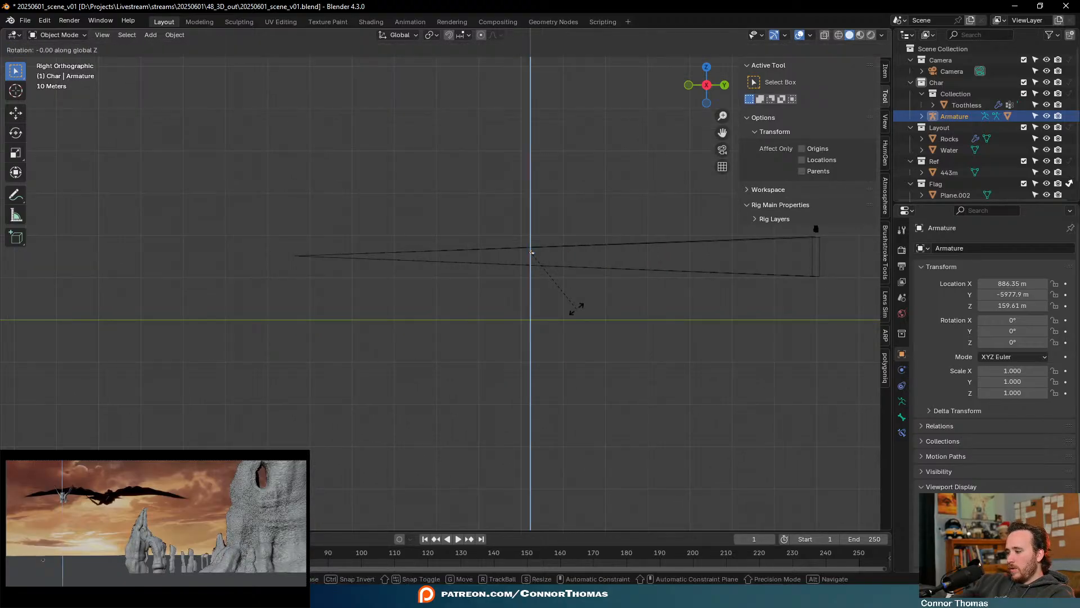
text(180)
key(Return)
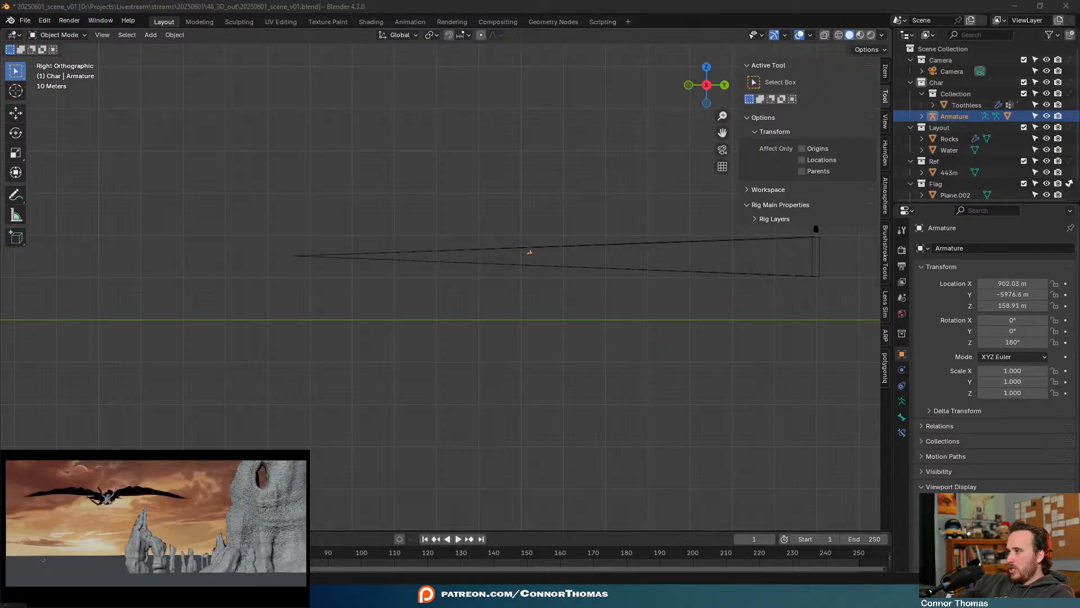
click(770, 348)
Copy the camera's rotation to the armature with Copy Attributes, keeping the camera as the active object
click(494, 248)
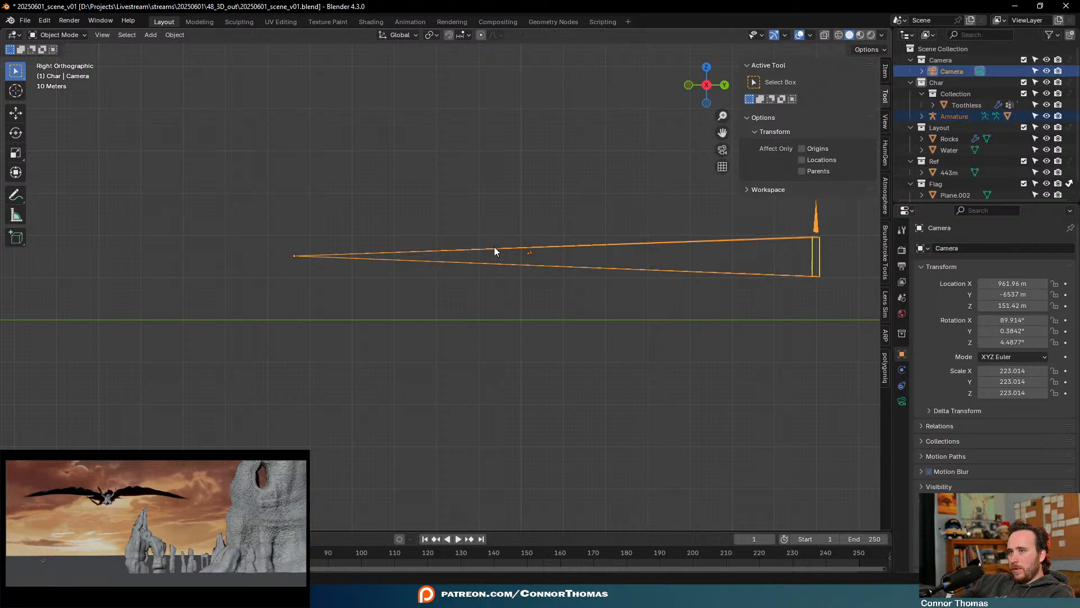
key(ctrl+c)
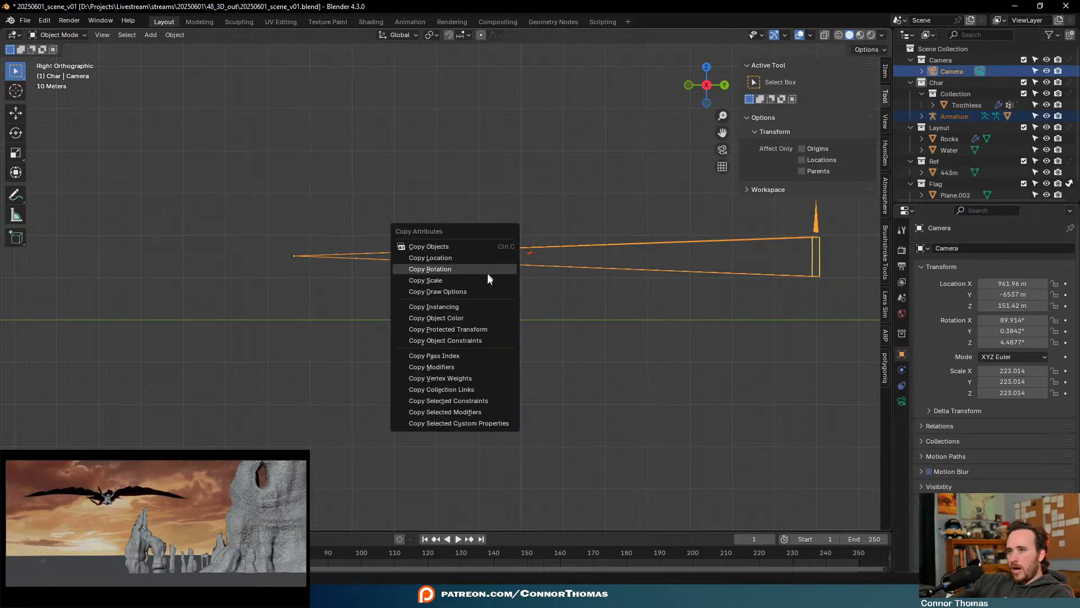
click(476, 269)
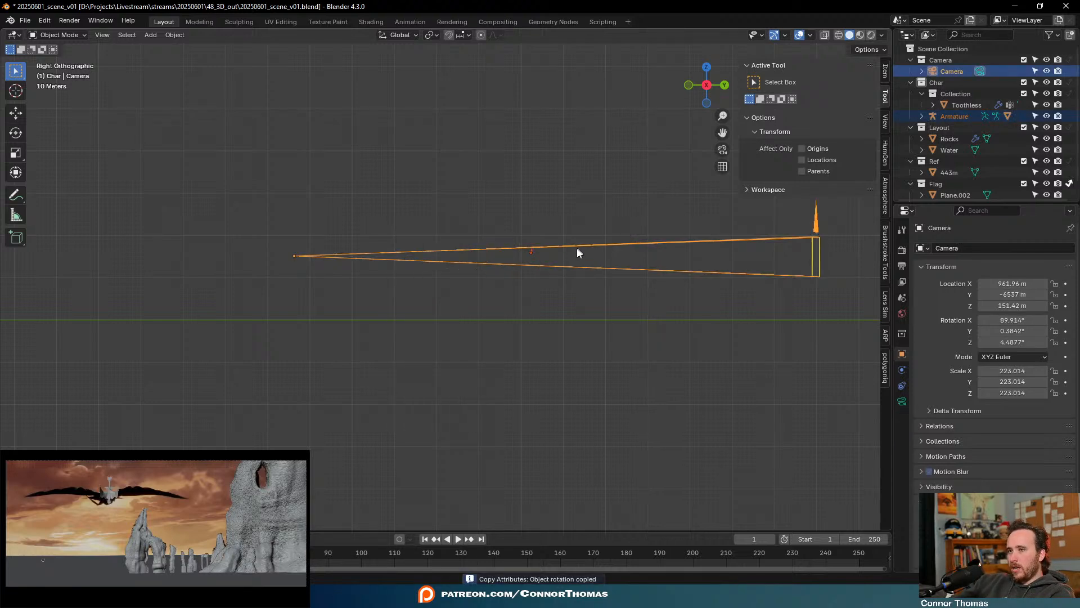
Move only the armature closer to the camera, to about X 928 m, Y -6237 m, Z 155 m
click(535, 253)
scroll(587, 268, up, 4)
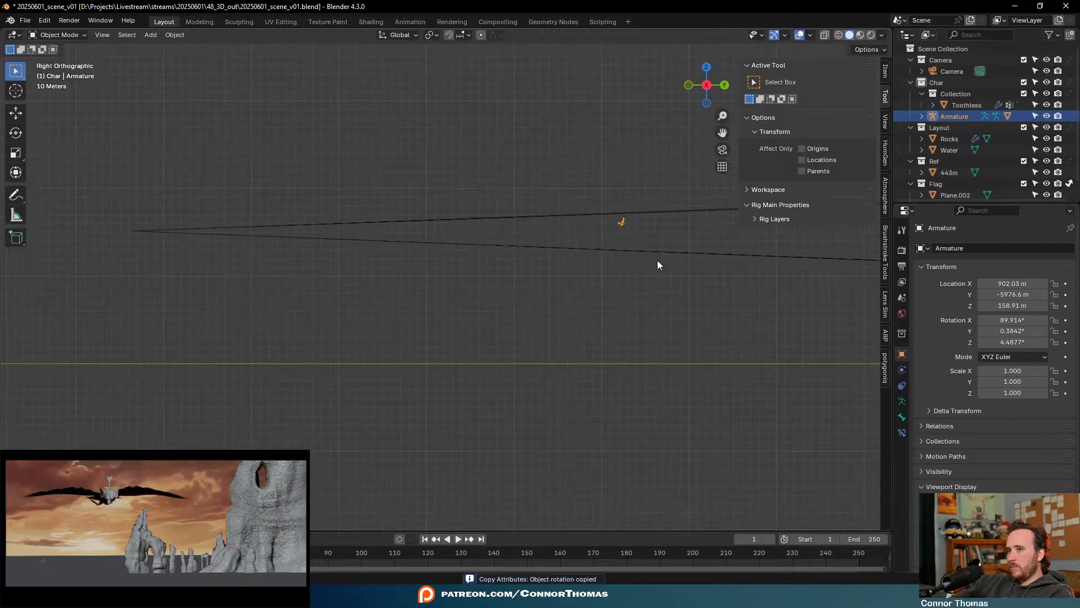
key(g)
key(y)
key(y)
key(x)
key(x)
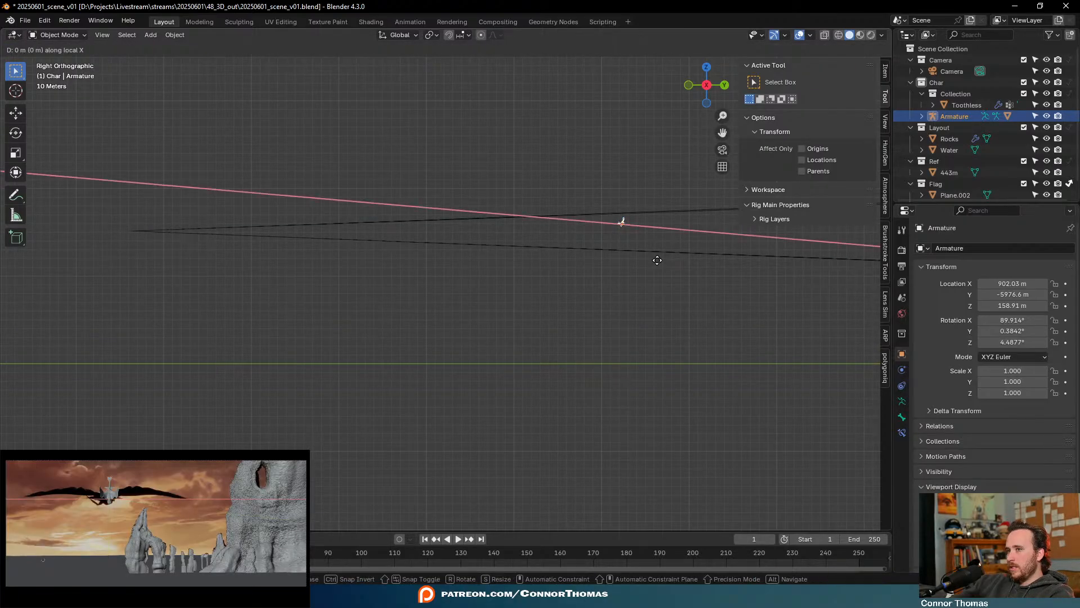
key(z)
key(z)
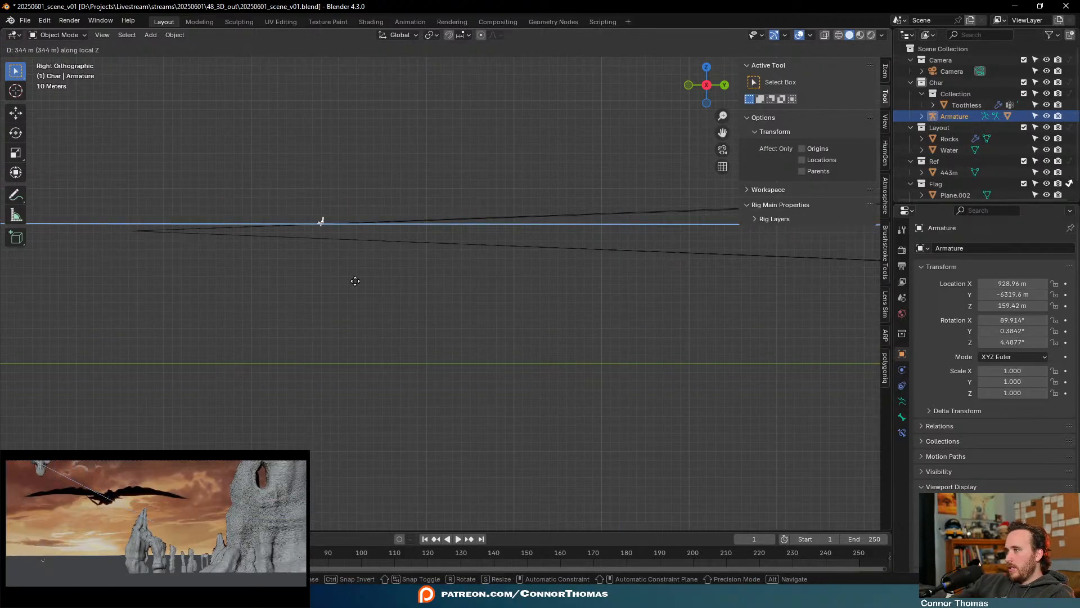
key(z)
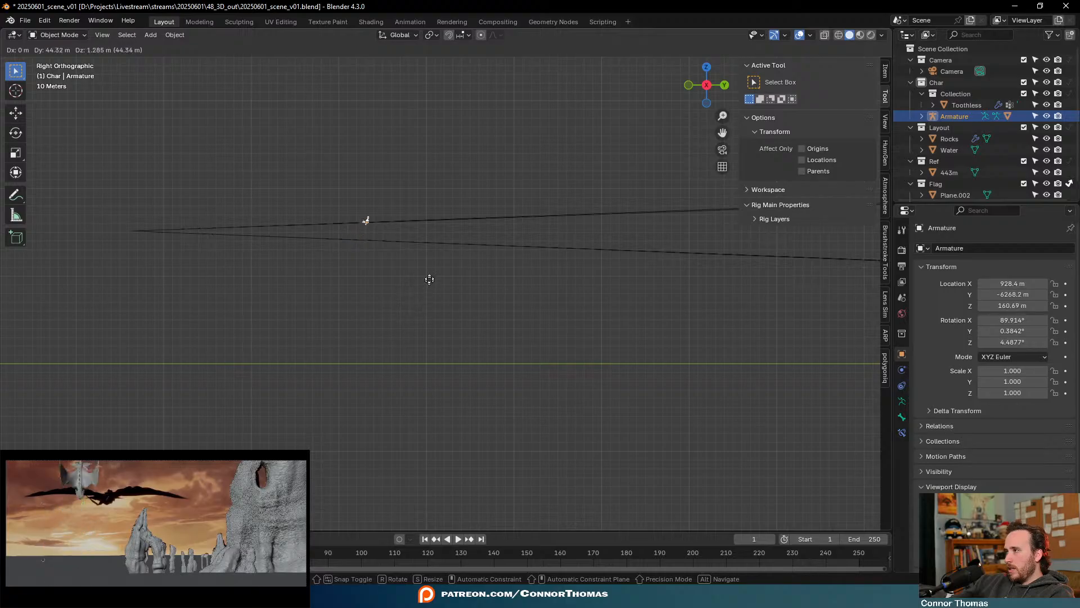
click(456, 290)
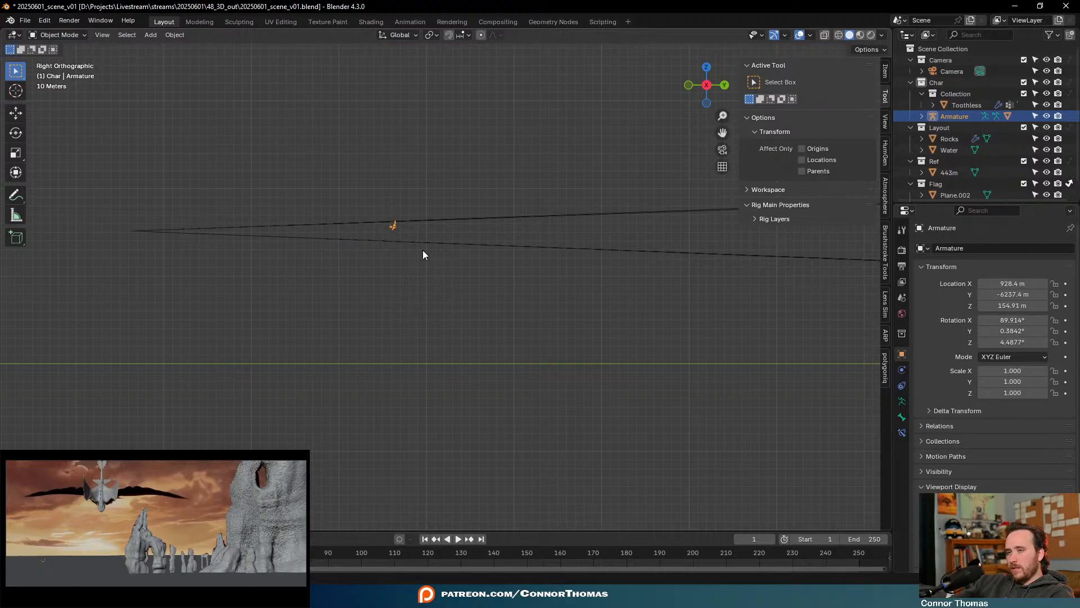
In Pose Mode from the top view, rotate wing bones Bone.021 and Bone.022 so that wing spreads straight out sideways
key(KP_Decimal)
middle_drag(399, 252, 519, 350)
key(ctrl+Tab)
key(KP_7)
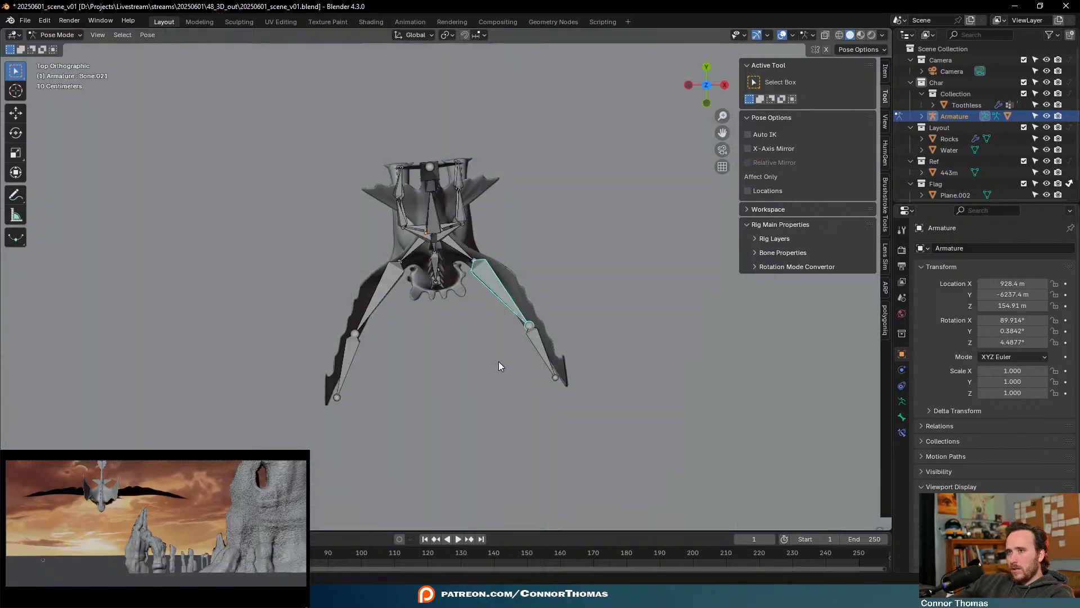
key(r)
click(555, 298)
click(574, 266)
key(r)
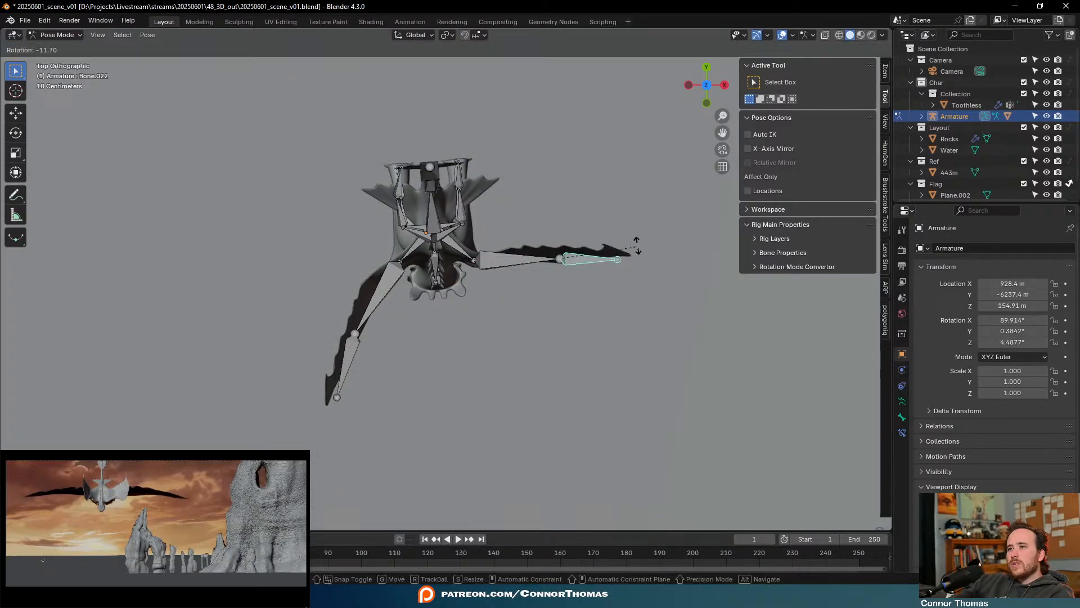
click(641, 242)
Rotate Bone.024 and Bone.025 in top view to spread the opposite wing outward to match
click(393, 289)
key(r)
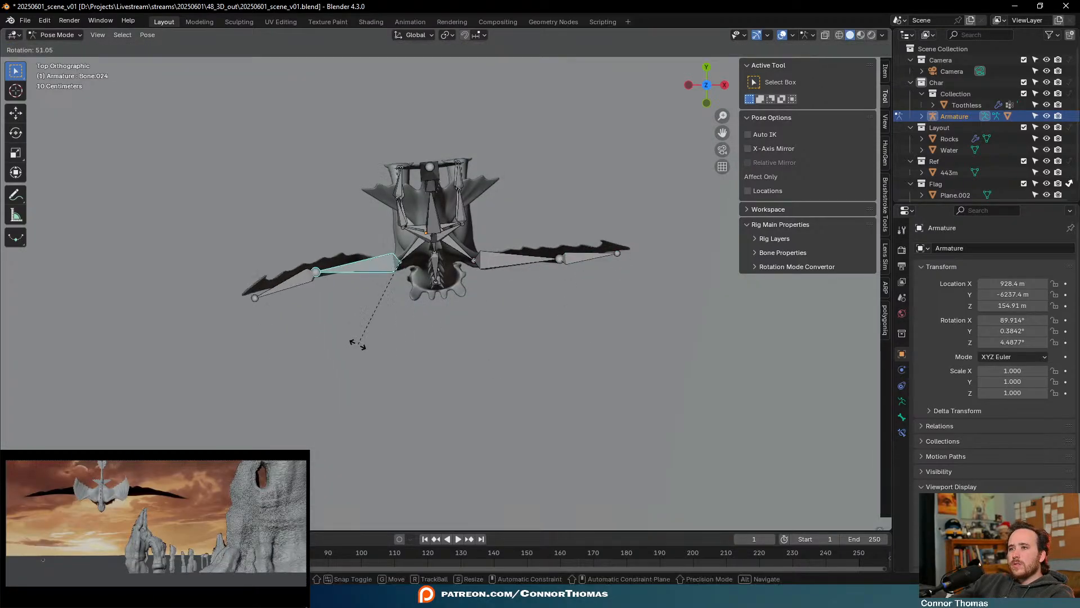
click(356, 343)
key(r)
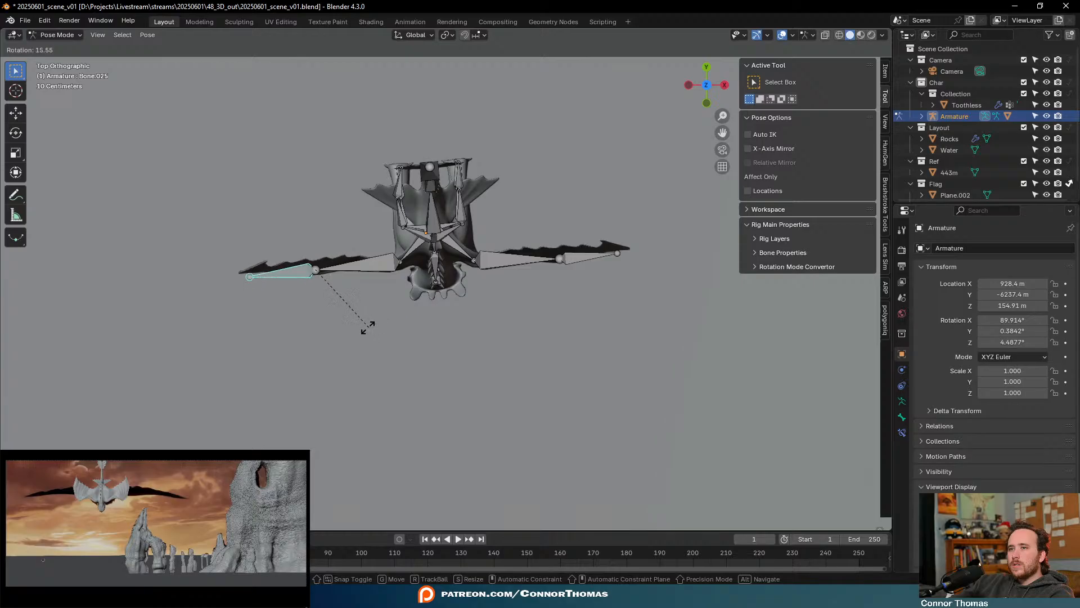
click(369, 331)
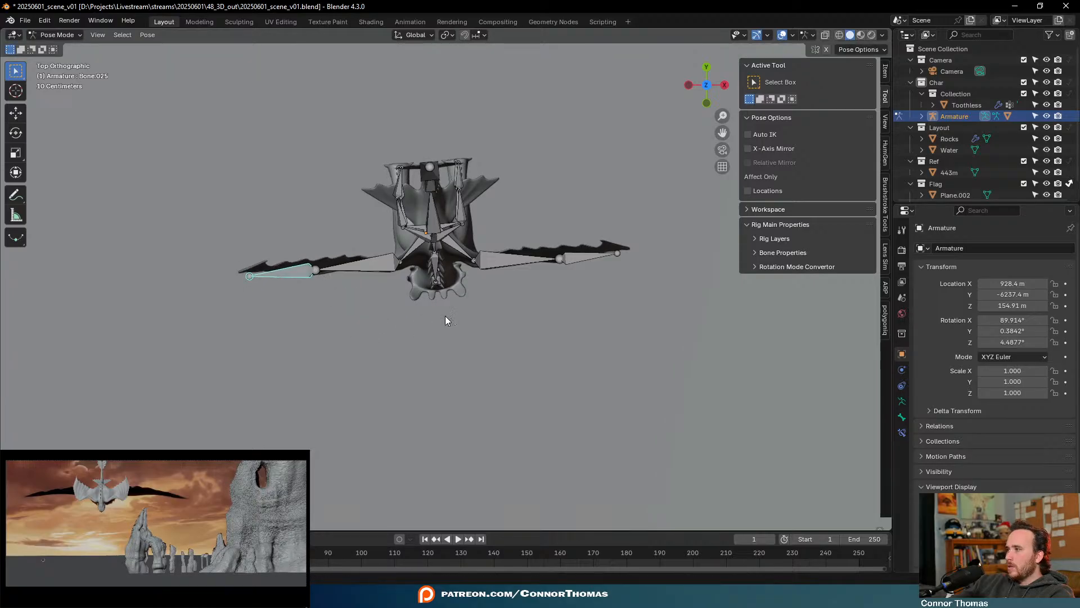
Rotate wing bones Bone.024 and Bone.025 in front view so that wing extends nearly straight out sideways
middle_drag(444, 315, 470, 178)
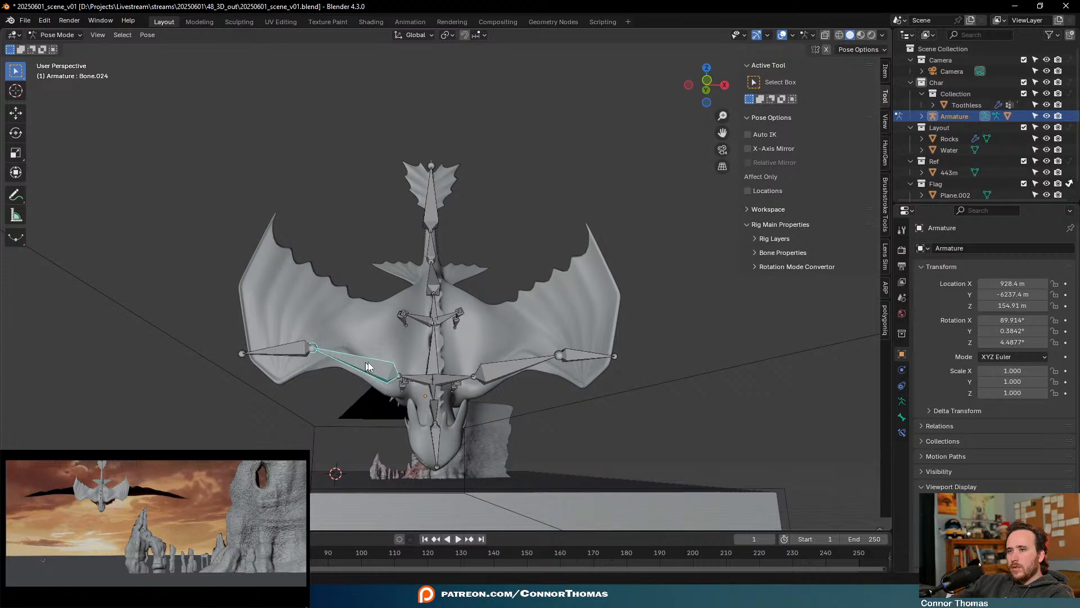
key(KP_1)
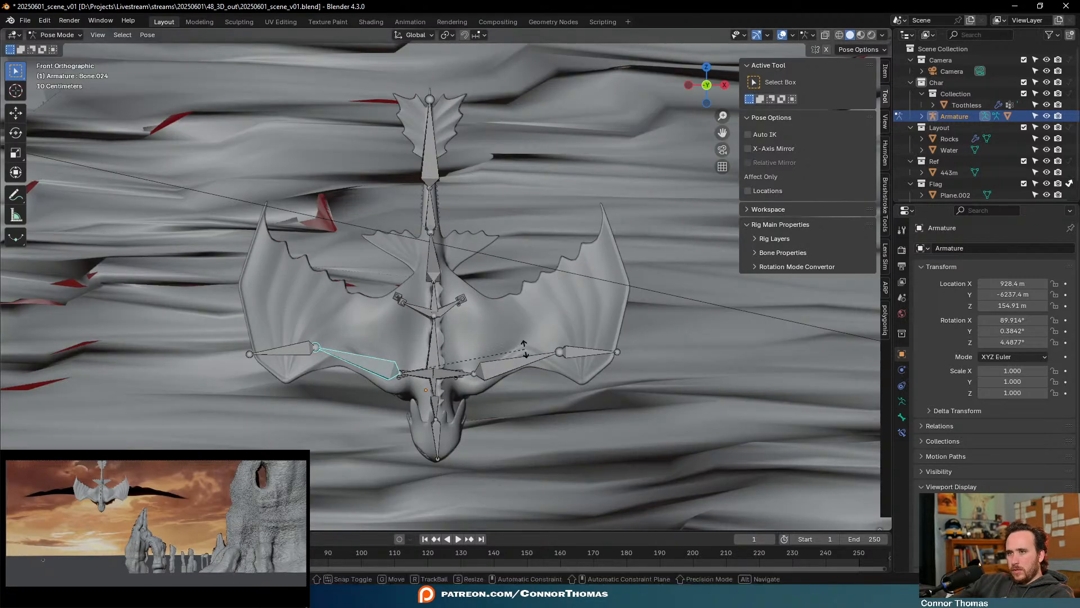
key(r)
click(500, 314)
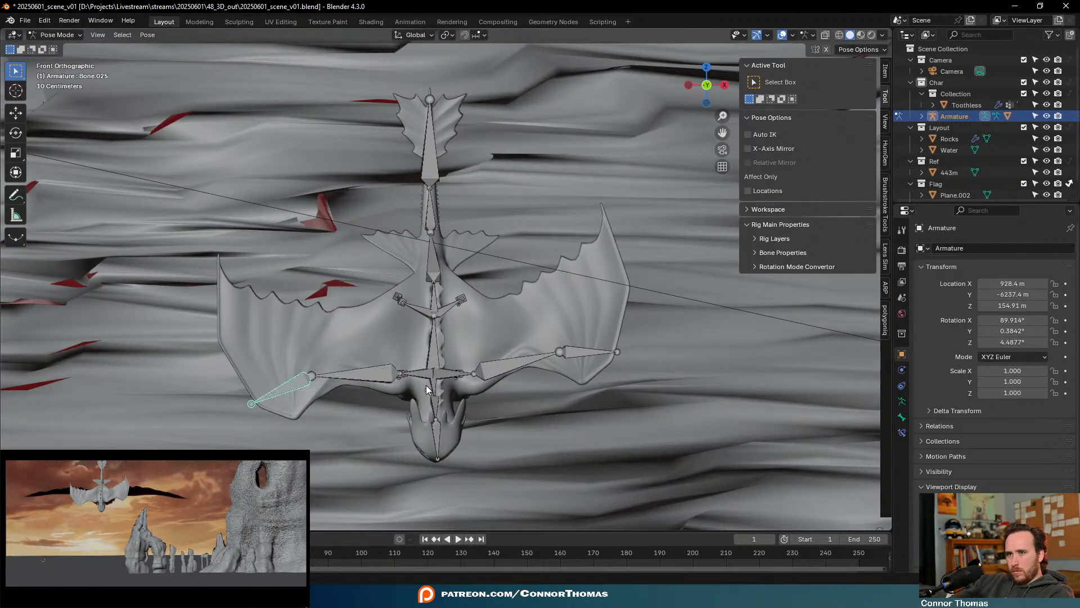
key(r)
click(396, 410)
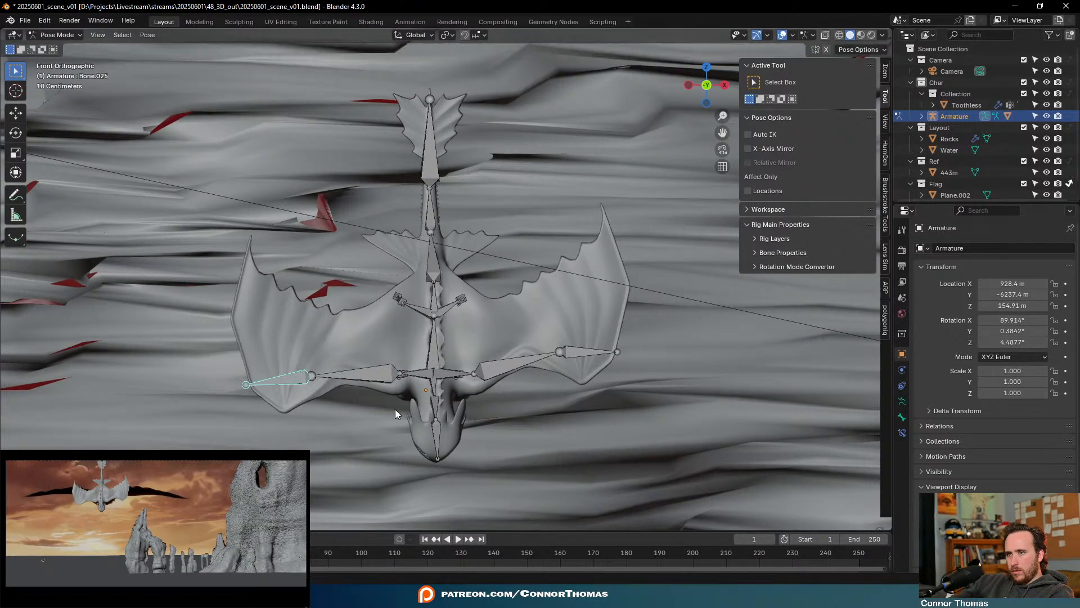
Rotate the opposite wing's Bone.021 and Bone.022 in front view to match the first wing
click(535, 361)
key(r)
click(548, 391)
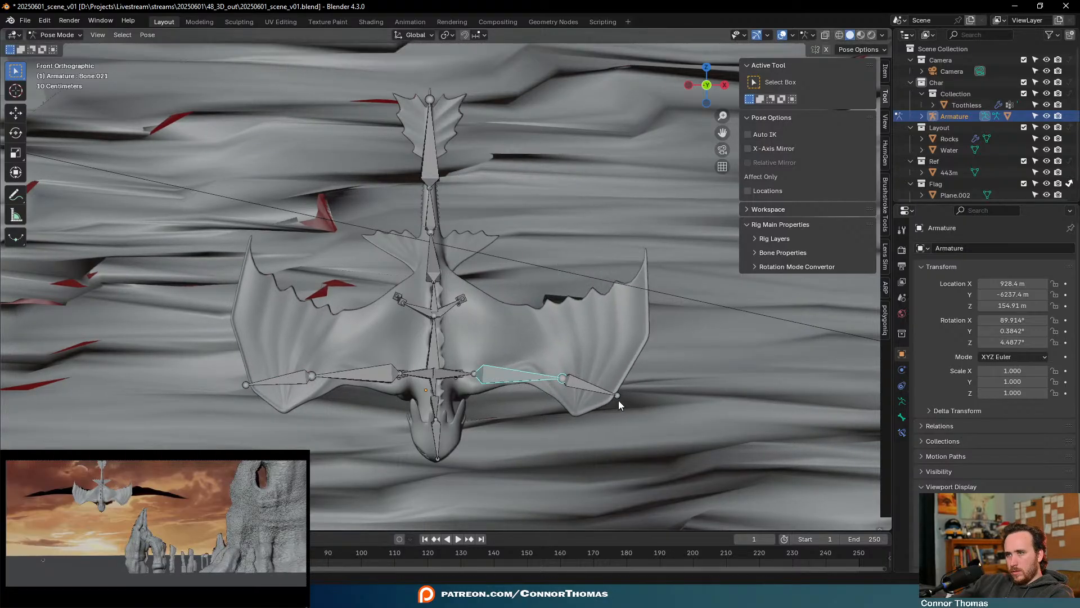
click(619, 395)
key(r)
click(668, 364)
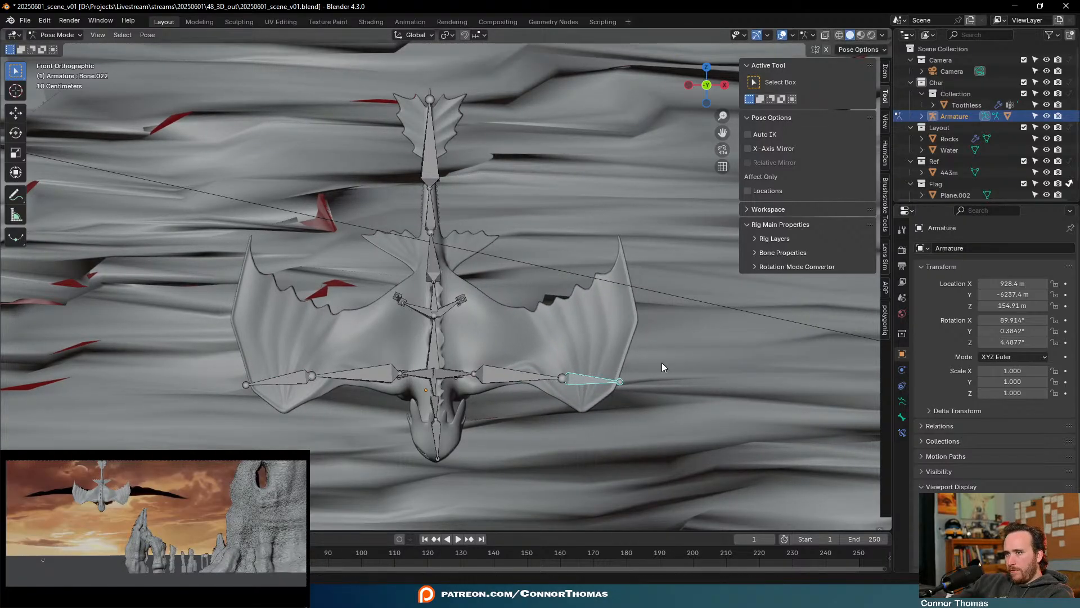
In Object Mode, scale the armature up to about 1.489 and move it to about X 929.89 m, Z 155.21 m
key(ctrl+Tab)
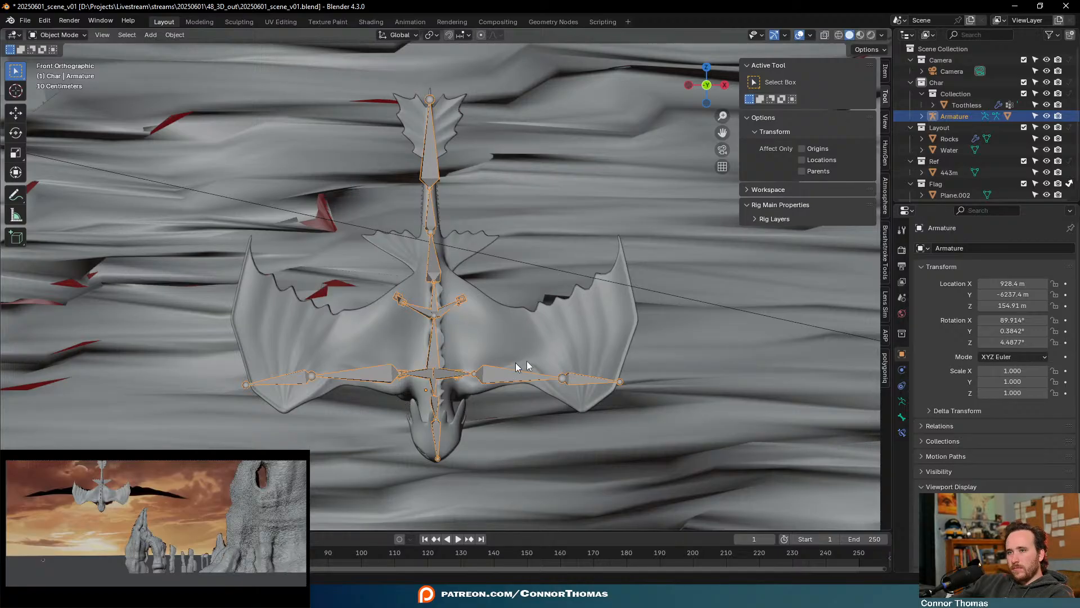
key(s)
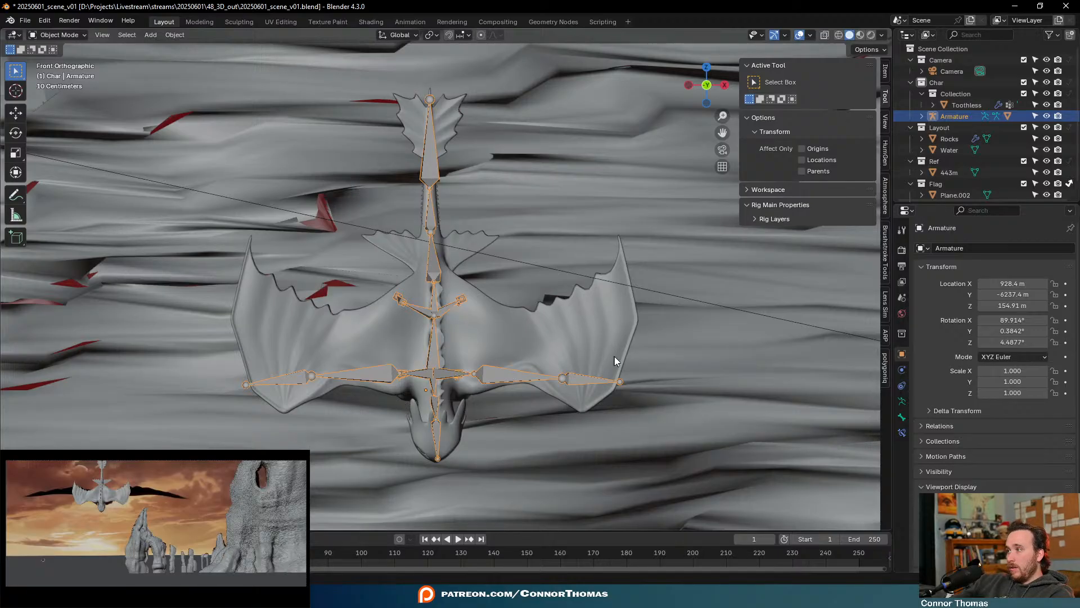
click(710, 350)
key(g)
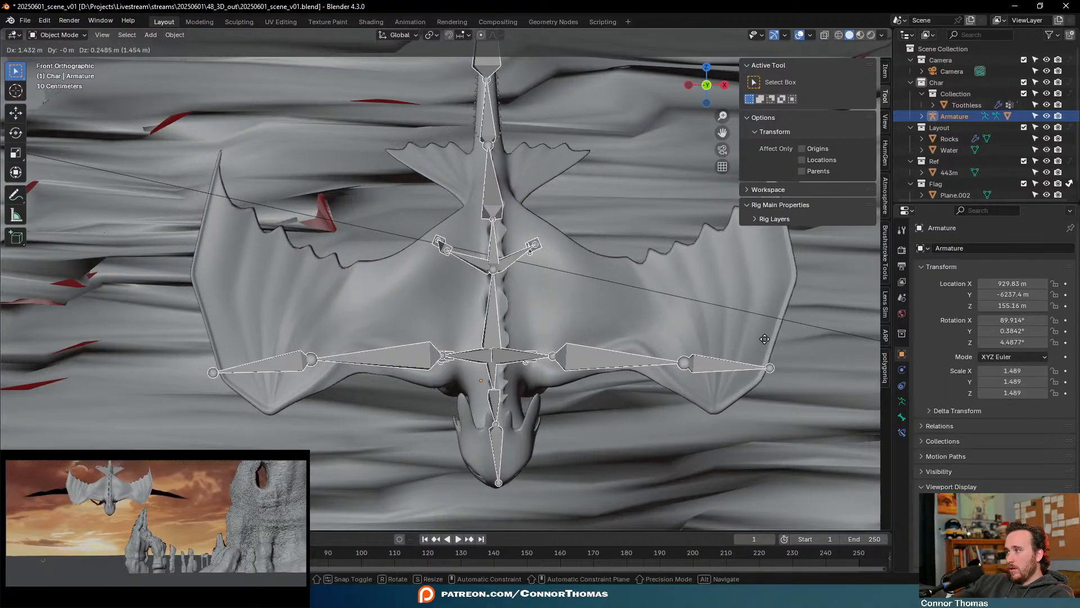
click(711, 325)
Rotate the armature about -79° around global X so the dragon's body lies level
mouse_move(573, 359)
middle_down()
mouse_move(622, 301)
mouse_move(602, 242)
mouse_move(567, 235)
mouse_move(569, 336)
mouse_move(542, 336)
mouse_move(575, 368)
middle_up()
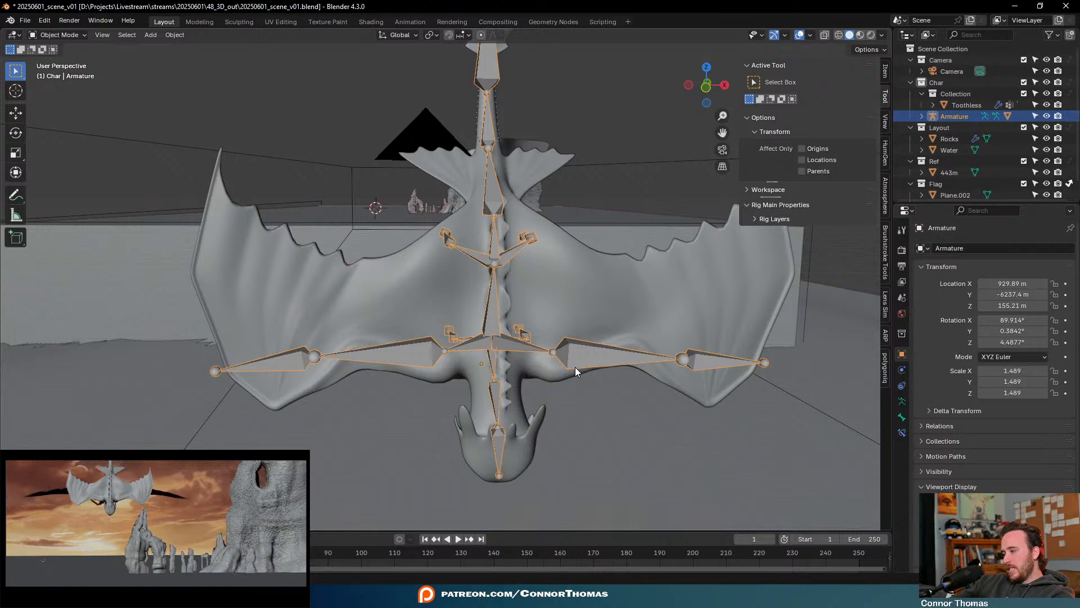
key(r)
key(x)
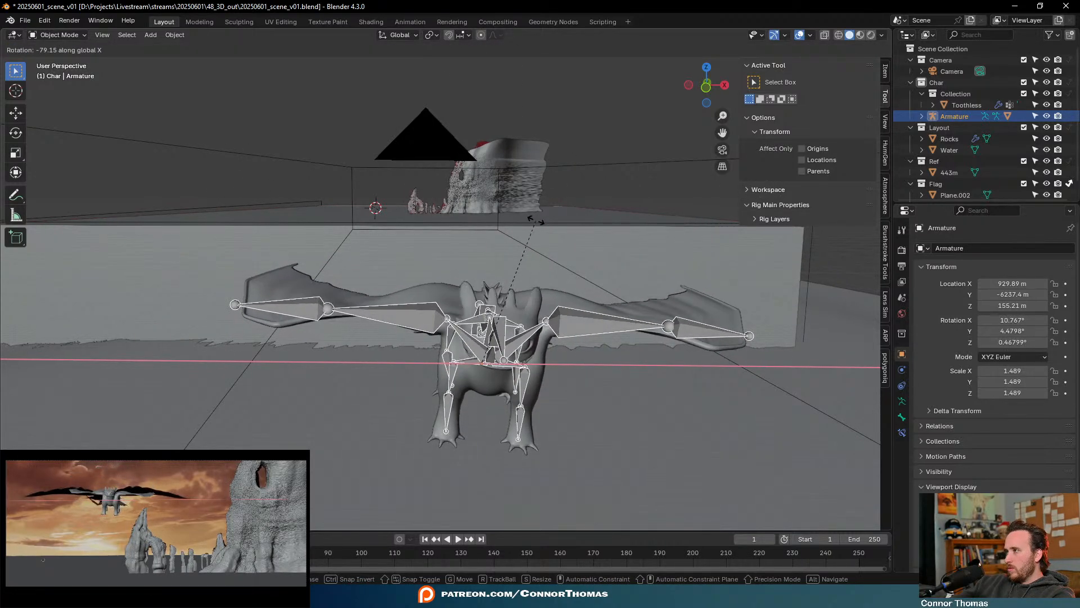
click(538, 245)
In top view, turn the armature around to about 170.6° Z rotation and move it to about X 930.28 m, Y -6235.1 m
key(KP_7)
scroll(520, 251, down, 6)
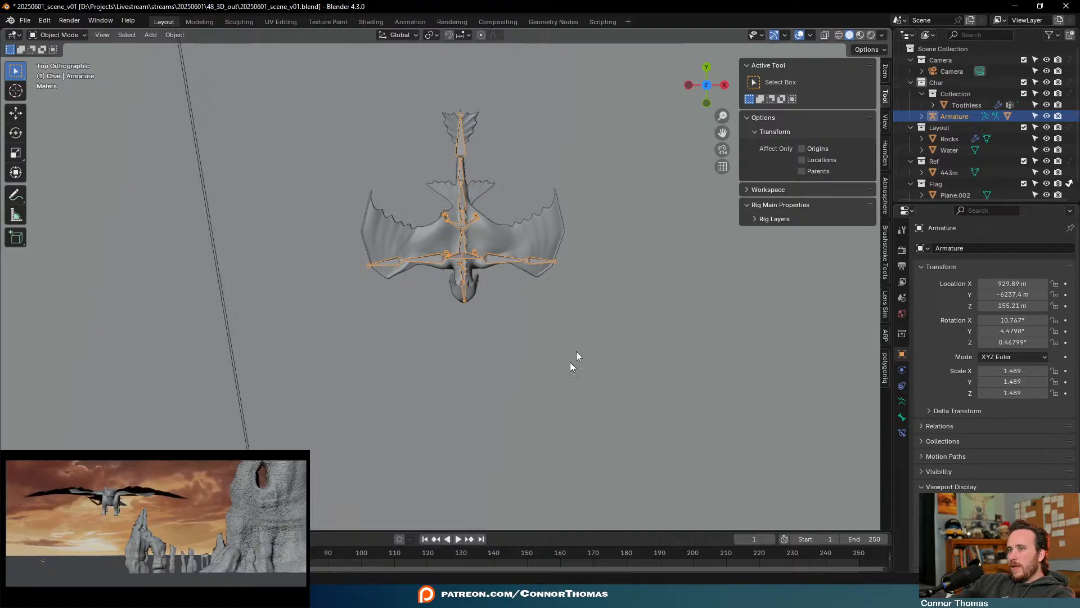
key(r)
click(92, 84)
key(g)
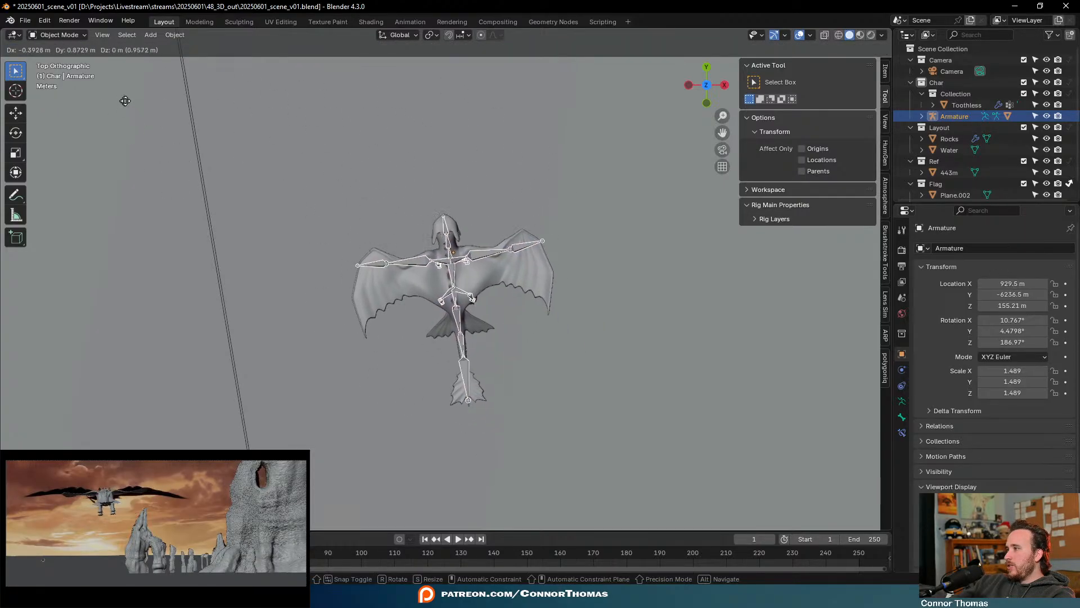
click(137, 103)
key(r)
click(626, 315)
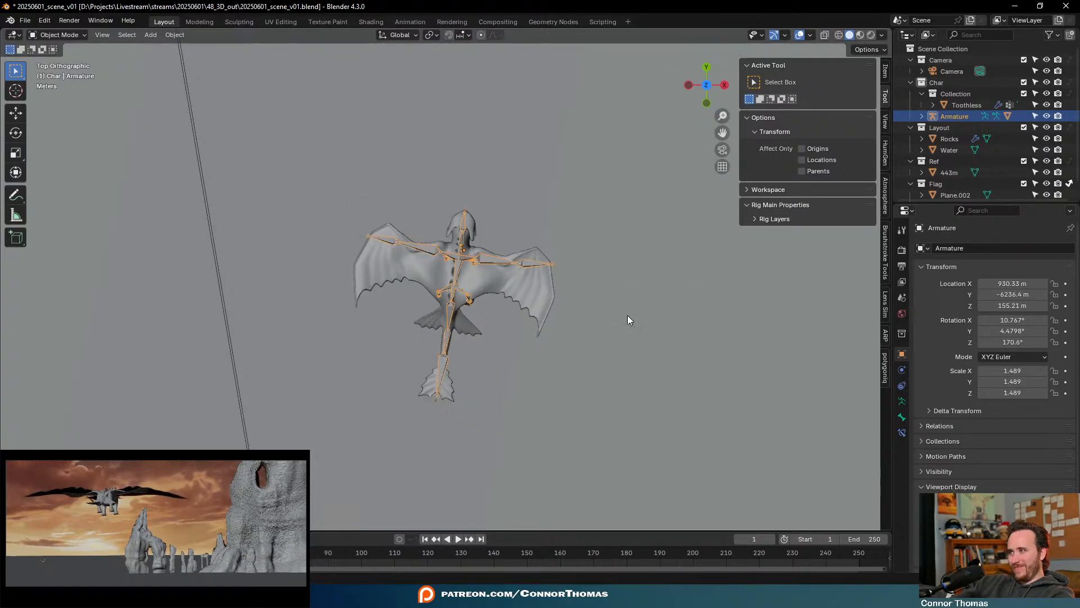
key(g)
click(637, 286)
Scale the armature down to about 1.29 and reposition it at about X 930.07 m, Y -6233.8 m, Z 155.42 m
key(s)
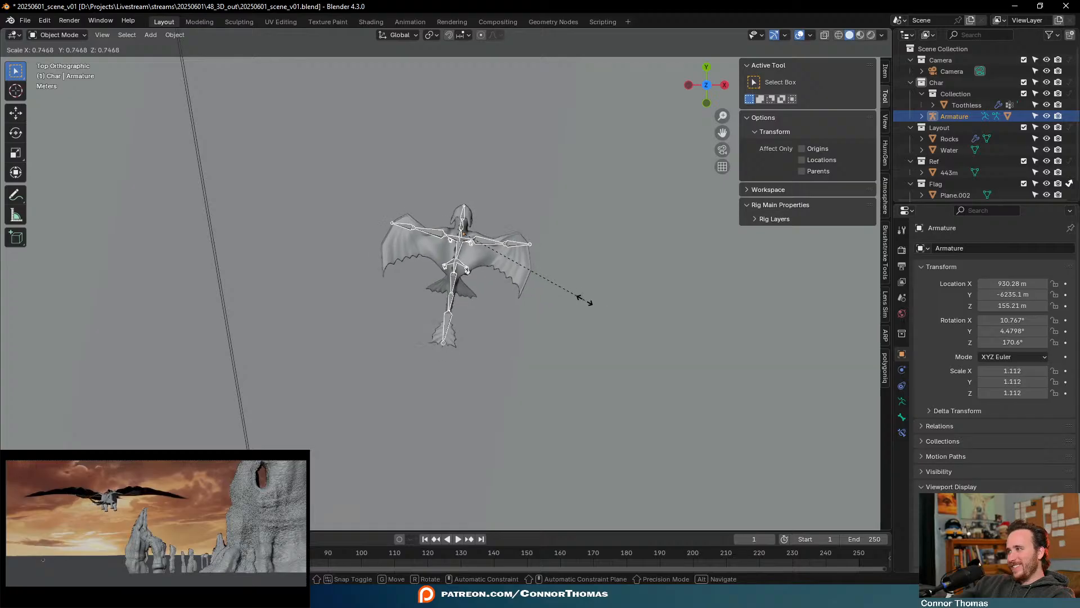
click(584, 303)
key(s)
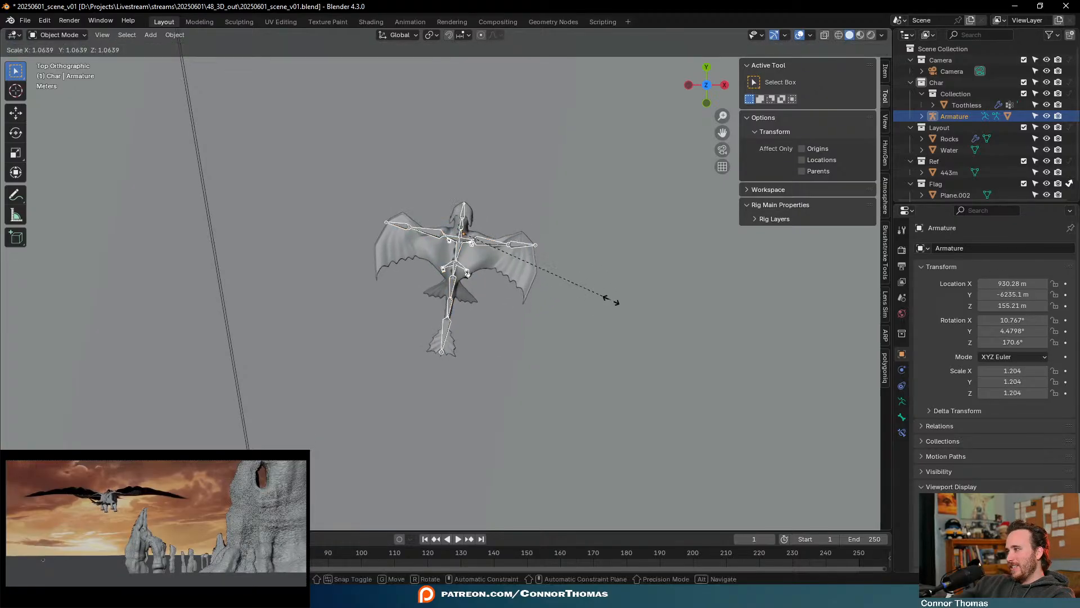
click(621, 312)
key(g)
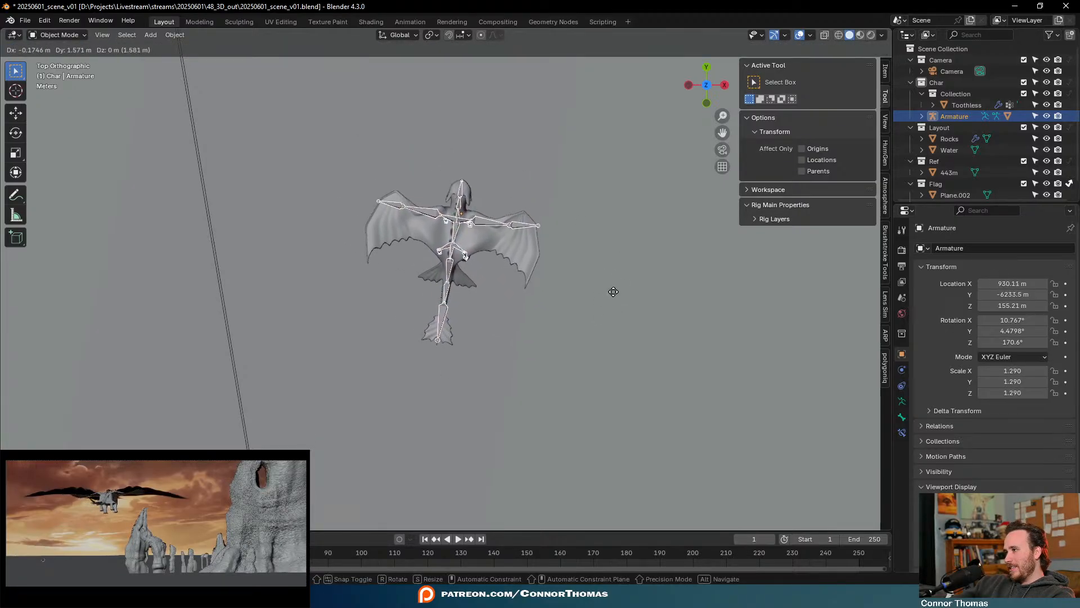
click(612, 292)
middle_drag(612, 292, 541, 265)
key(g)
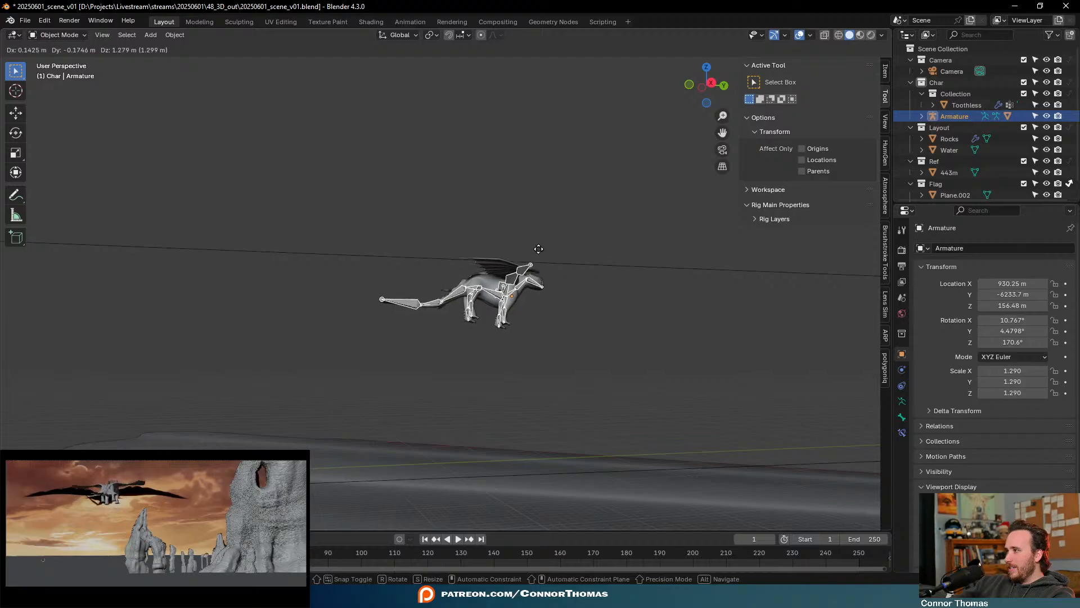
click(539, 260)
In Pose Mode, enable Auto IK and move front lower-leg bone Bone.010 back and up to tuck the leg
scroll(500, 351, up, 4)
key(ctrl+Tab)
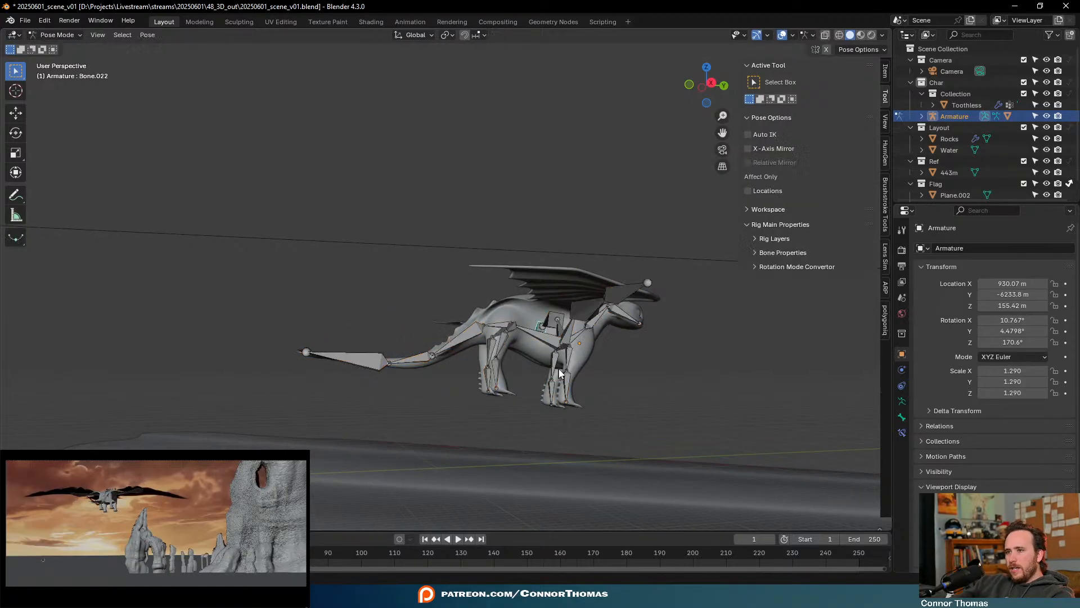
key(KP_Decimal)
scroll(522, 389, down, 5)
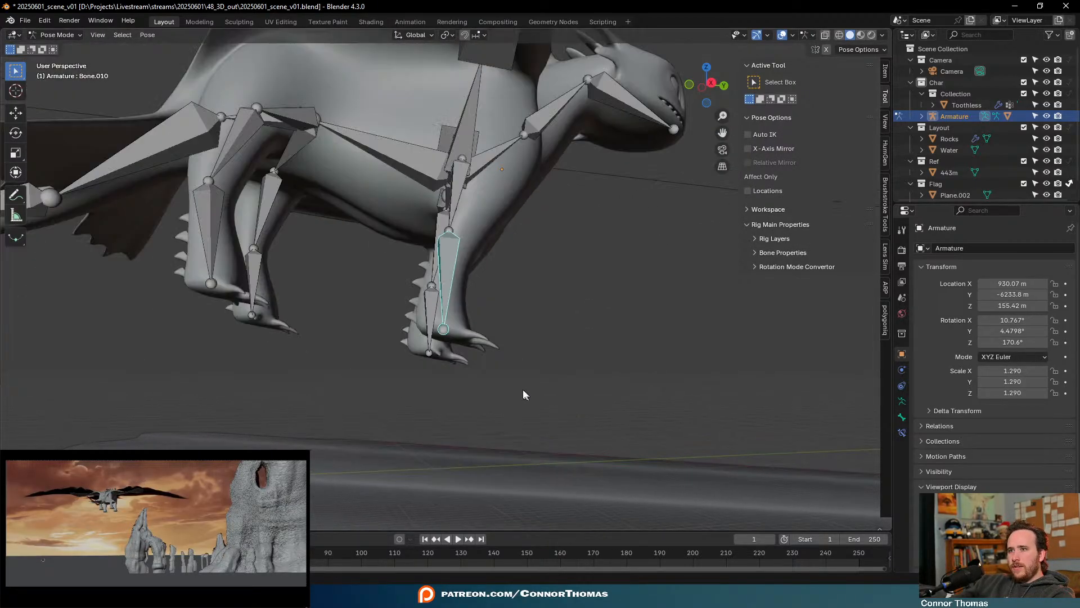
middle_drag(471, 302, 498, 305)
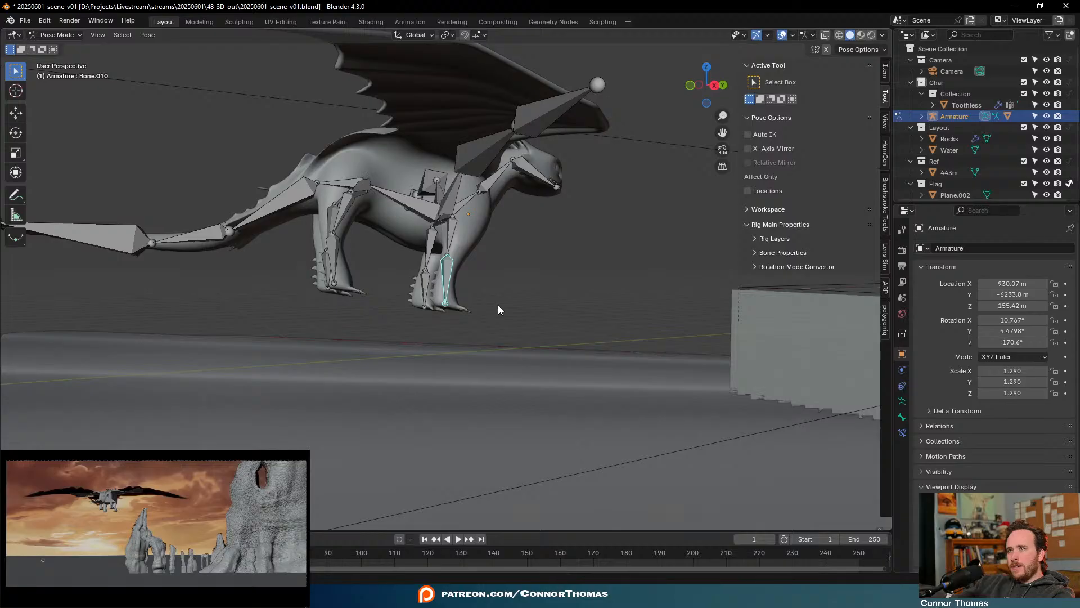
click(775, 134)
scroll(450, 382, up, 4)
key(r)
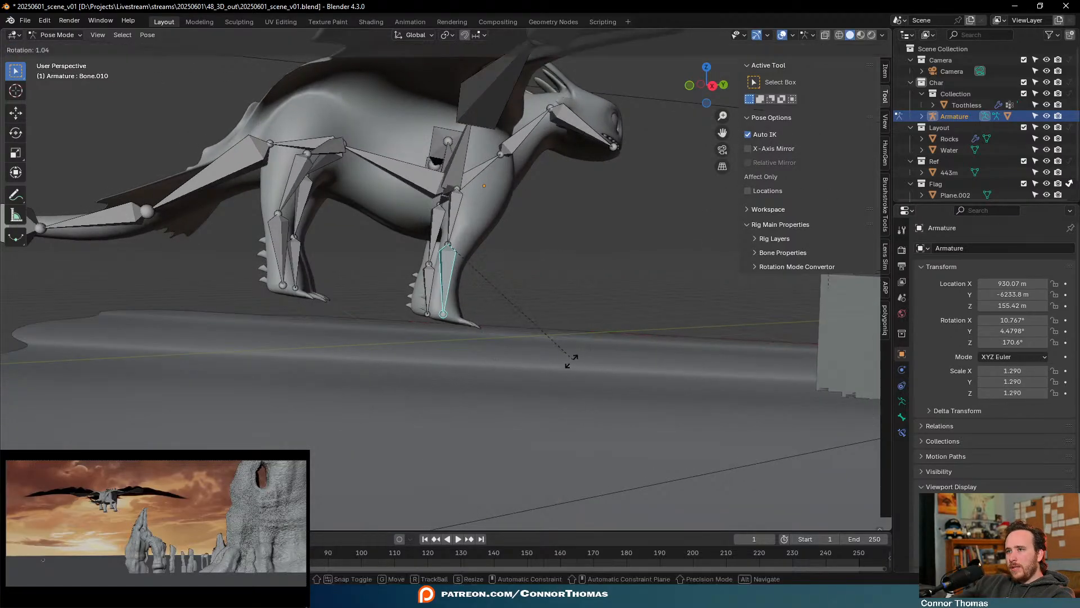
key(g)
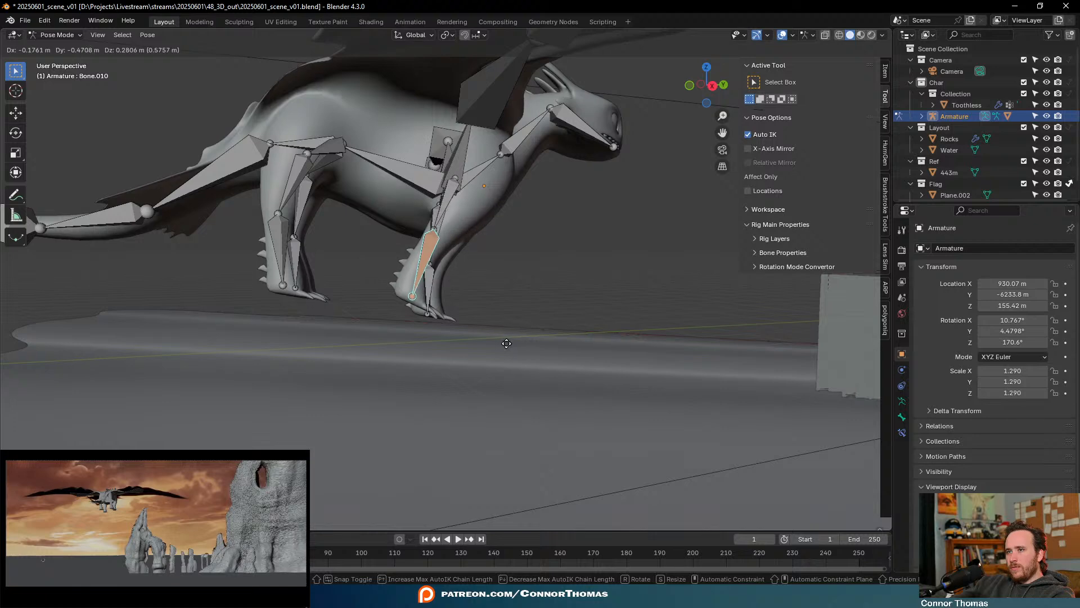
click(388, 352)
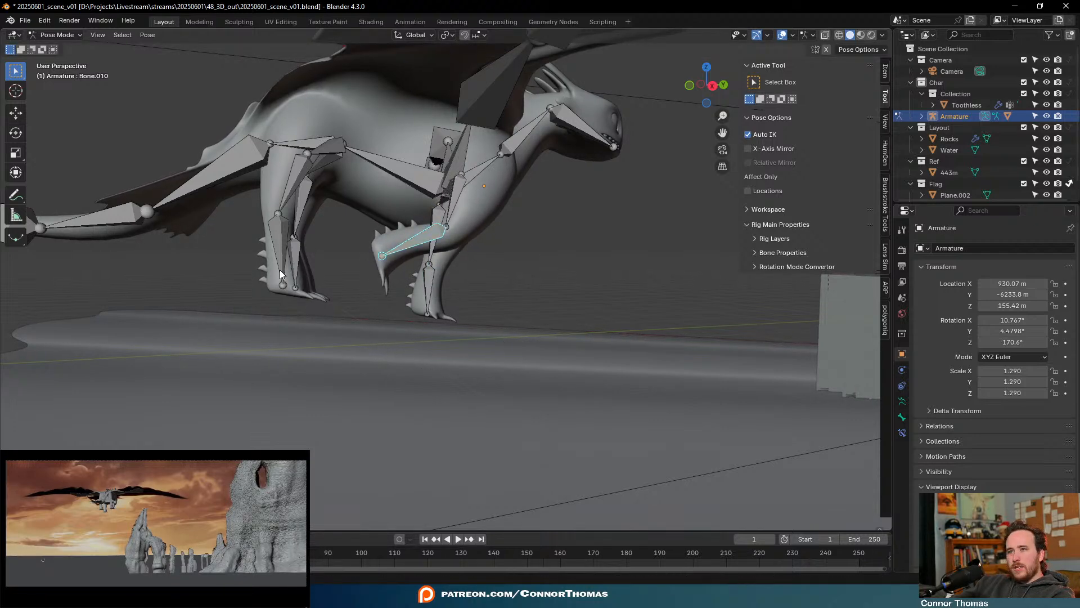
Try to swing the two hind lower-leg bones, Bone.016 and Bone.019, backward together
middle_drag(284, 270, 393, 282)
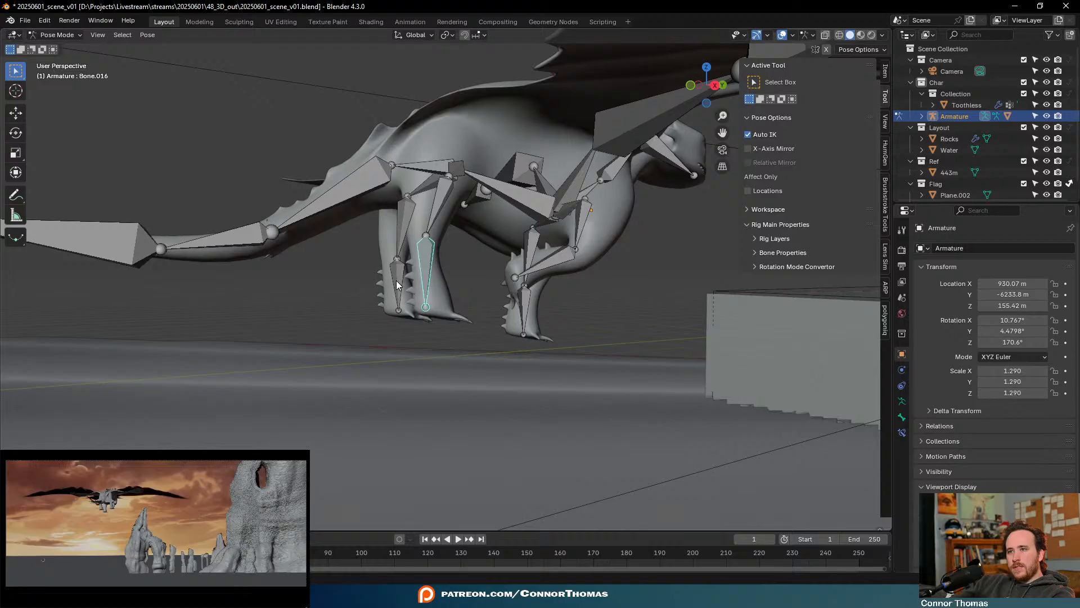
shift+click(428, 265)
key(r)
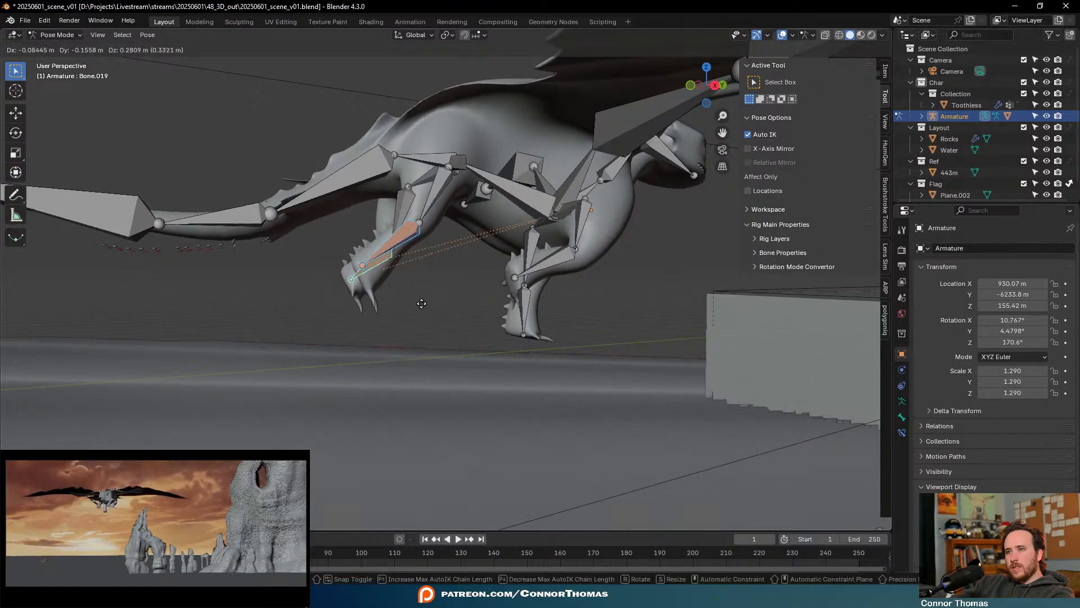
click(437, 309)
key(ctrl+z)
key(ctrl+z)
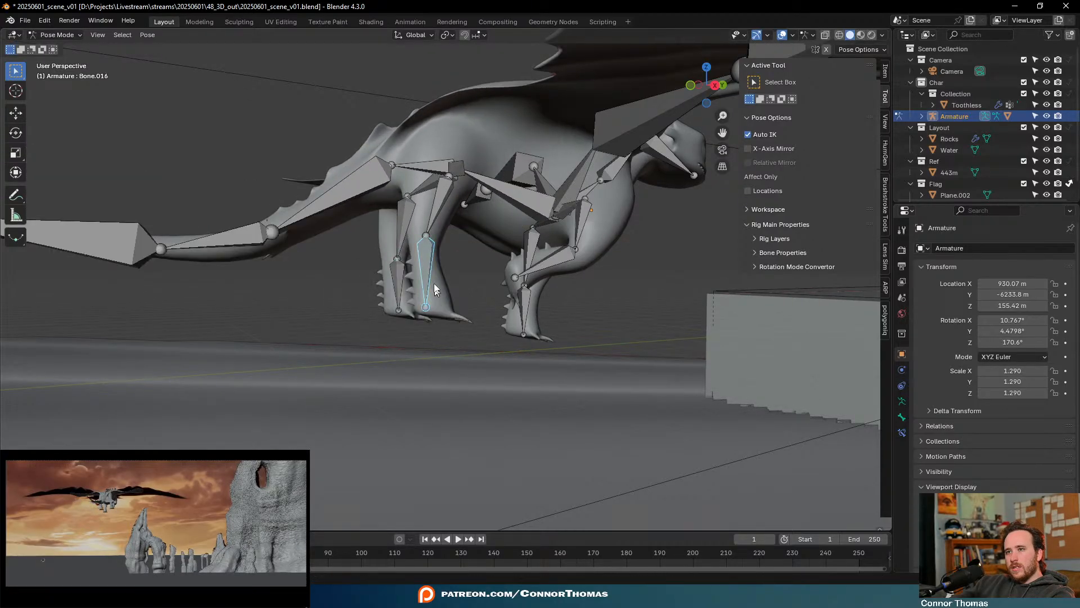
Pull hind lower-leg bones Bone.016 and Bone.019 backward one at a time with Auto IK to trail both hind legs
key(r)
click(456, 303)
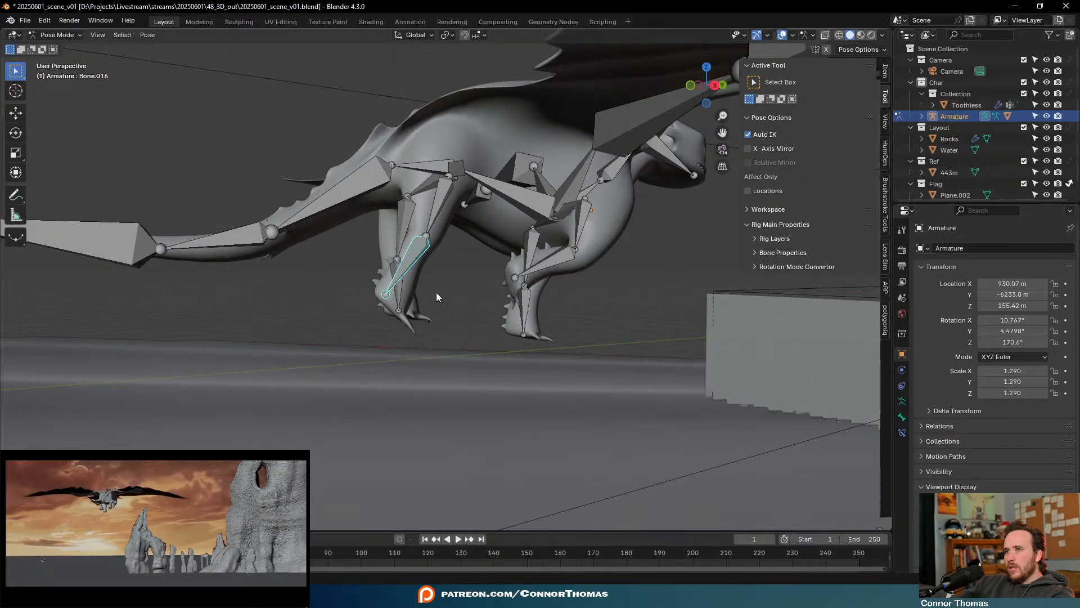
middle_drag(437, 292, 482, 266)
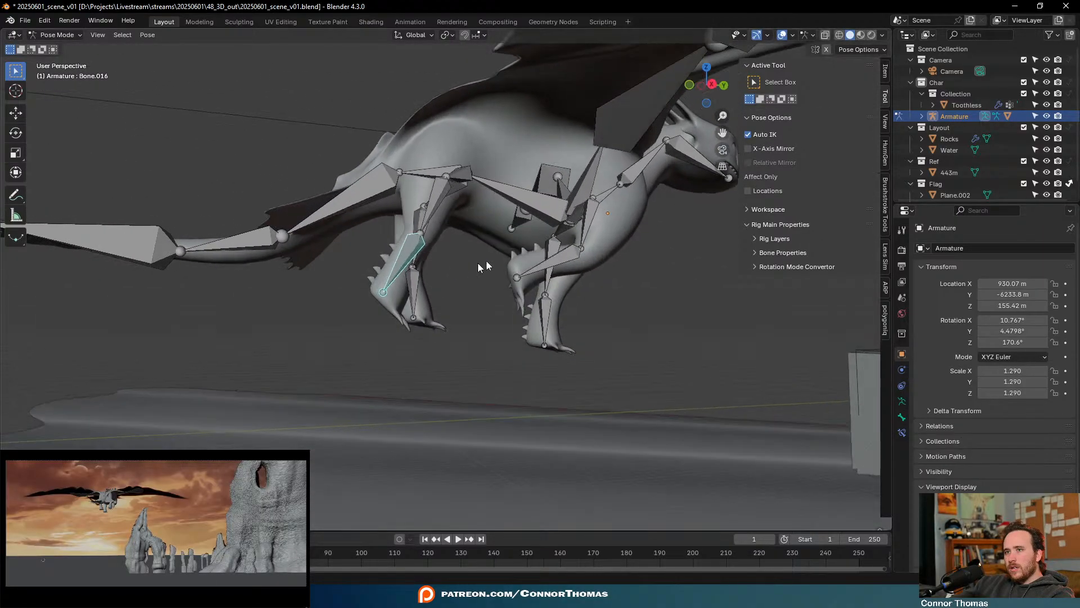
key(r)
click(469, 306)
key(g)
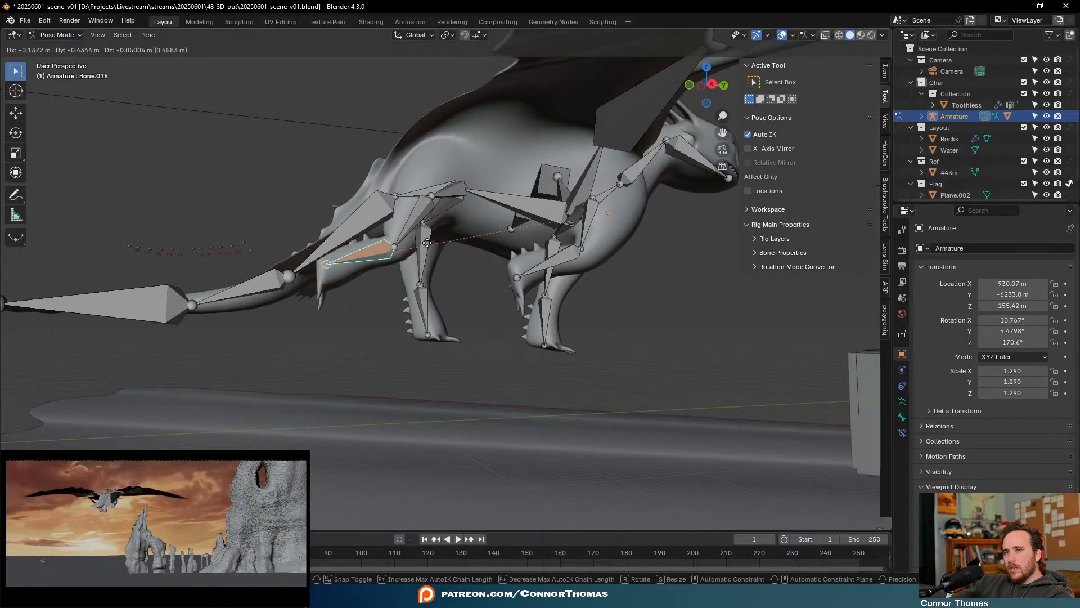
click(427, 245)
key(g)
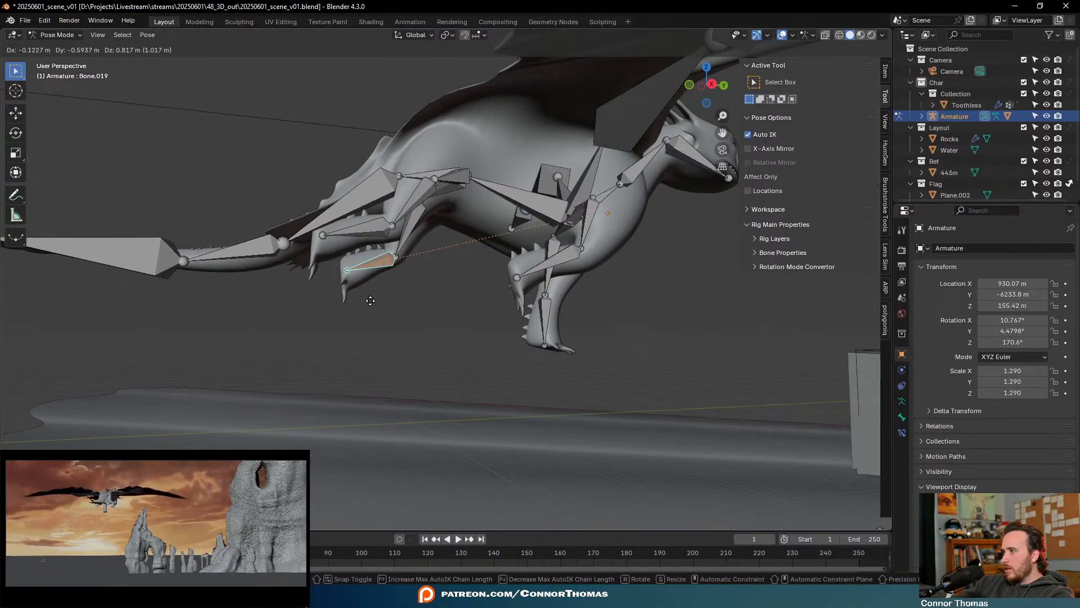
click(343, 171)
Rotate tail base bone Bone.005, and trackball-rotate the next tail bone to curve the tail
click(357, 195)
key(r)
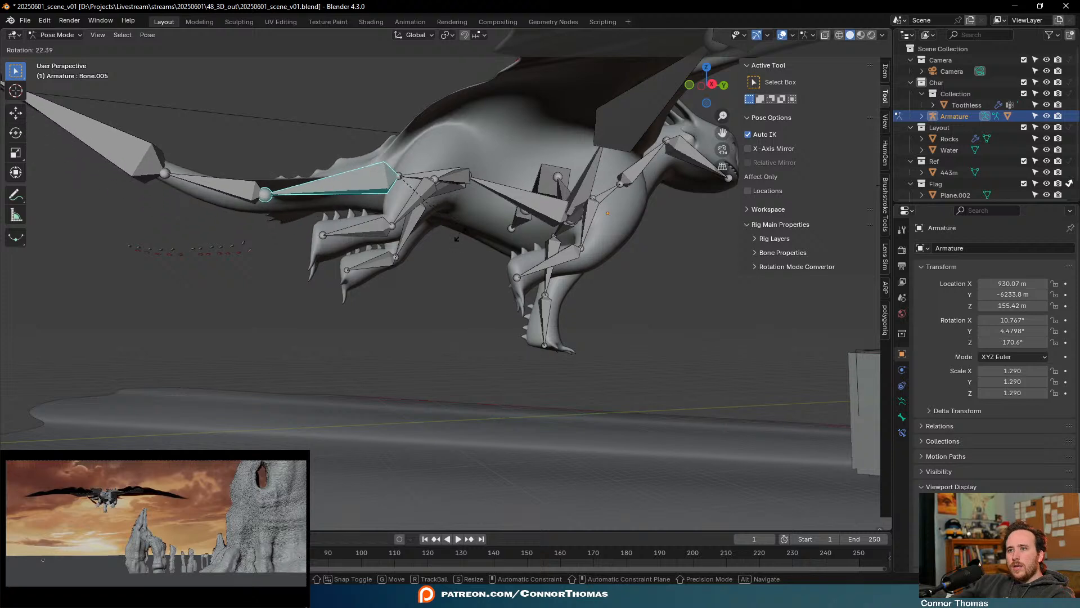
click(504, 209)
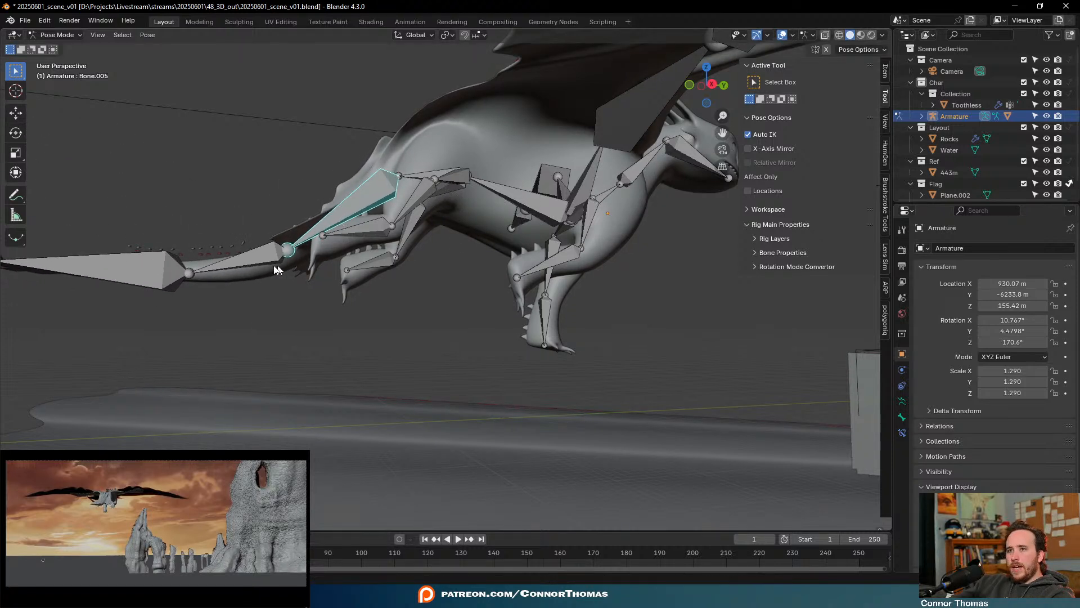
key(r)
key(r)
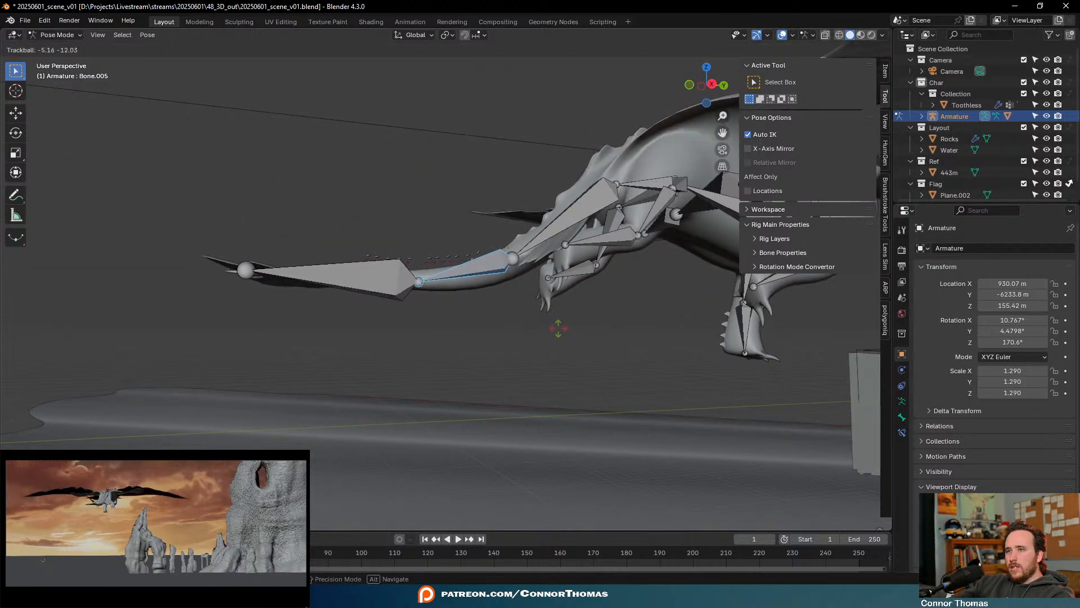
click(562, 324)
Rotate tail-tip bone Bone.007 upward so the end of the tail lifts
click(313, 274)
key(r)
key(r)
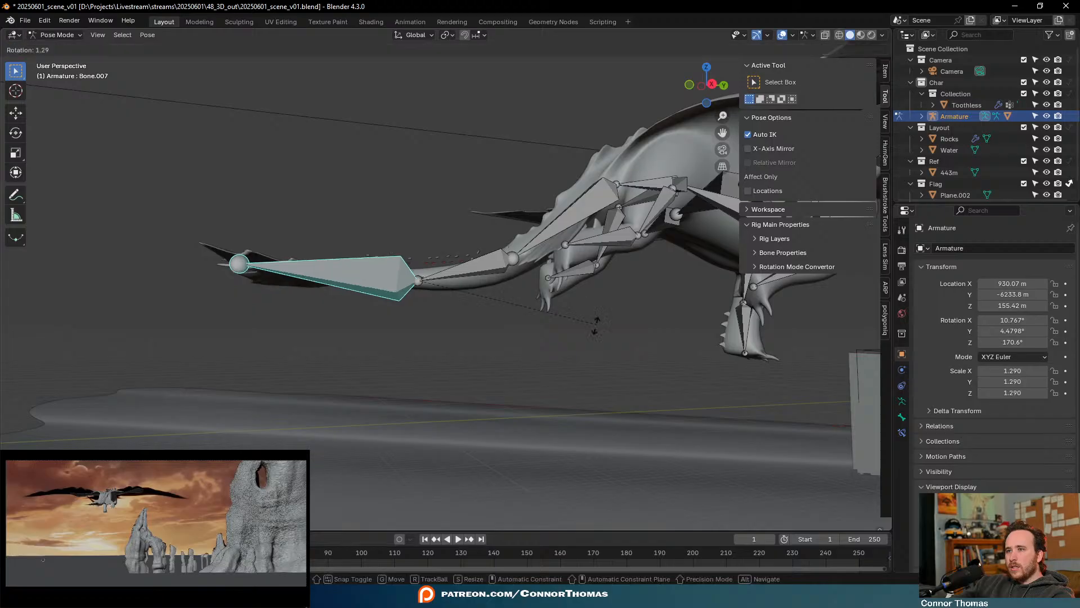
click(486, 345)
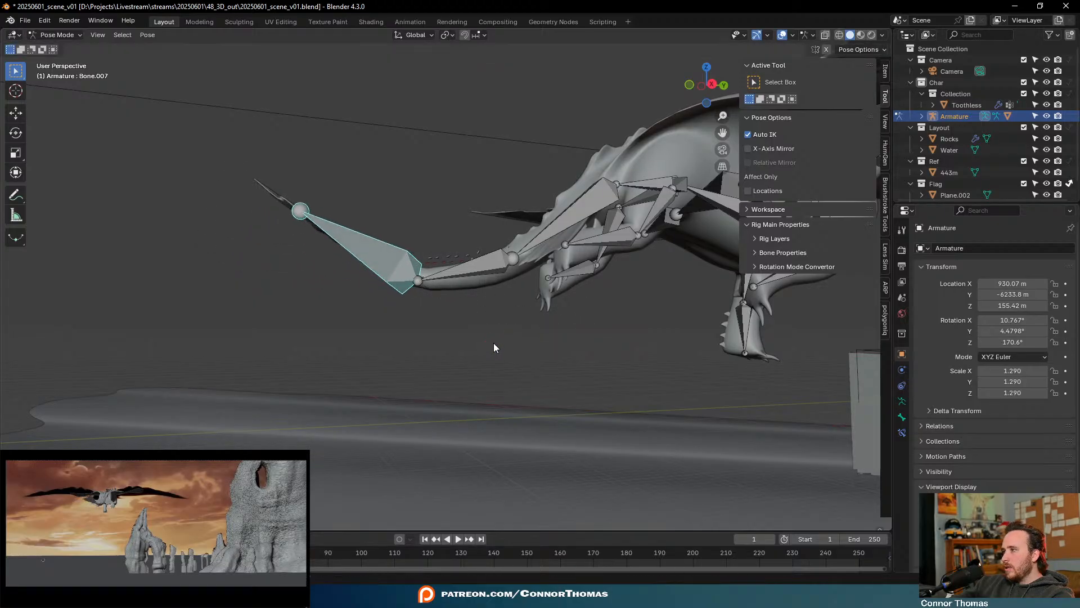
Viewing the dragon from above and behind, trackball-rotate tail bones Bone.005 and Bone.006 to bend the tail sideways
middle_drag(494, 342, 512, 403)
click(484, 325)
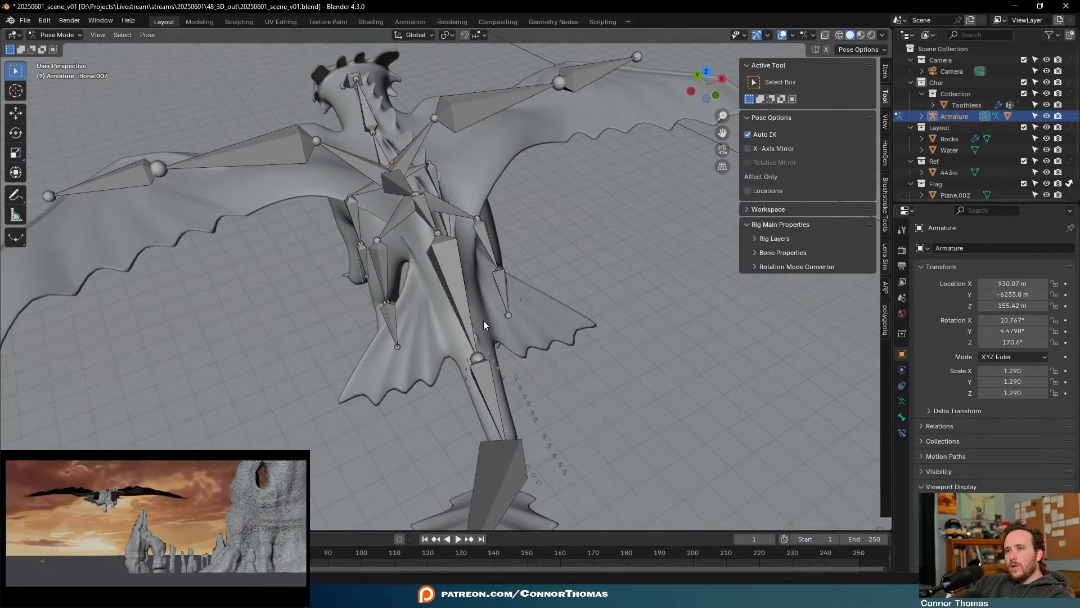
key(r)
key(r)
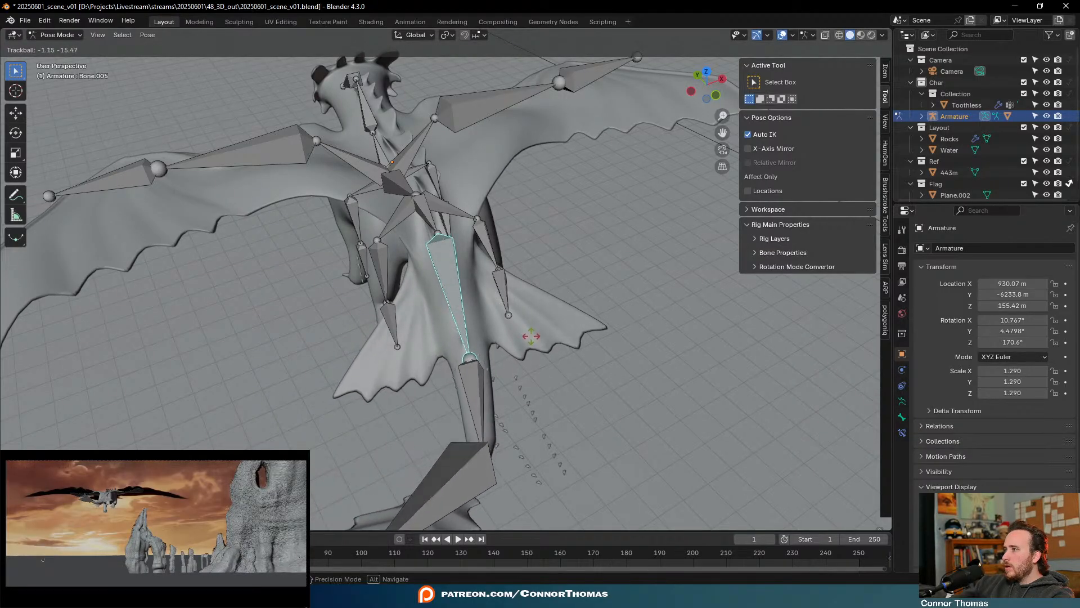
click(531, 340)
key(r)
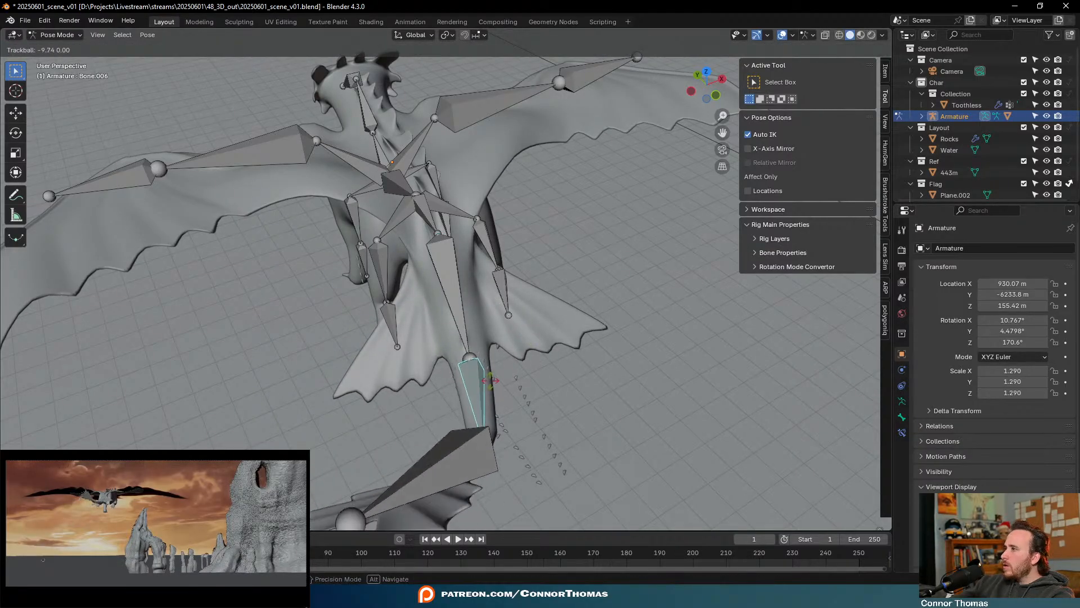
click(427, 396)
Trackball-rotate tail-tip bone Bone.007 to adjust the sideways curl and tilt of the tail fin
click(448, 481)
key(r)
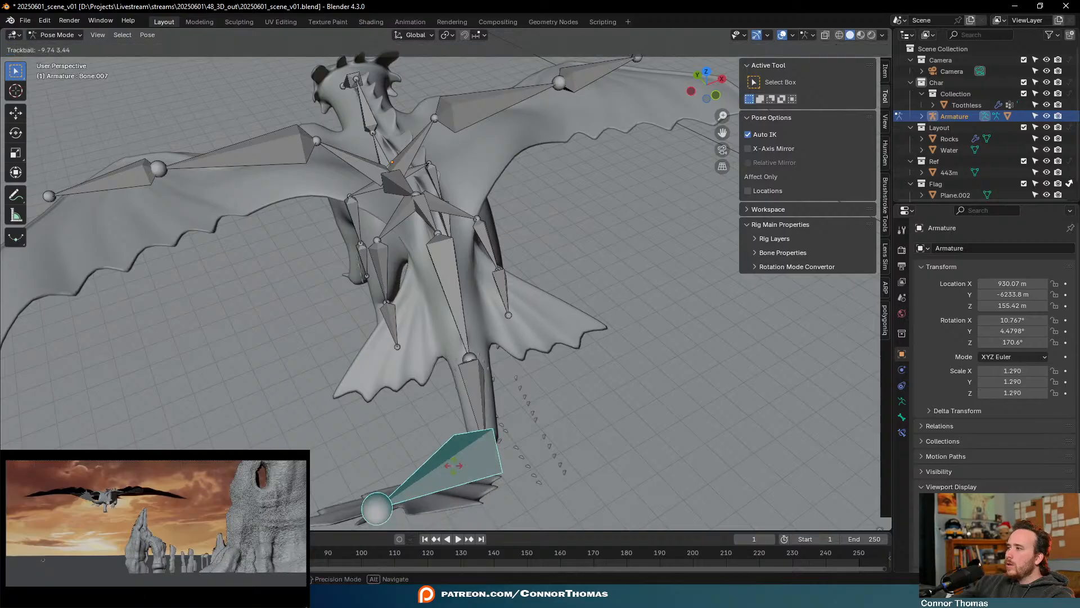
click(526, 458)
key(r)
key(r)
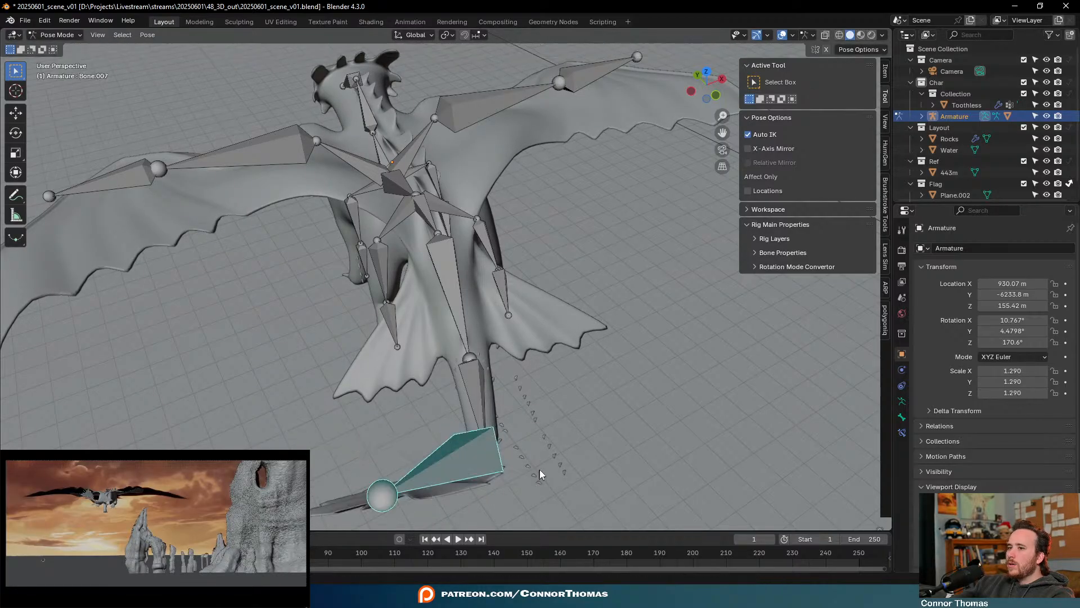
key(r)
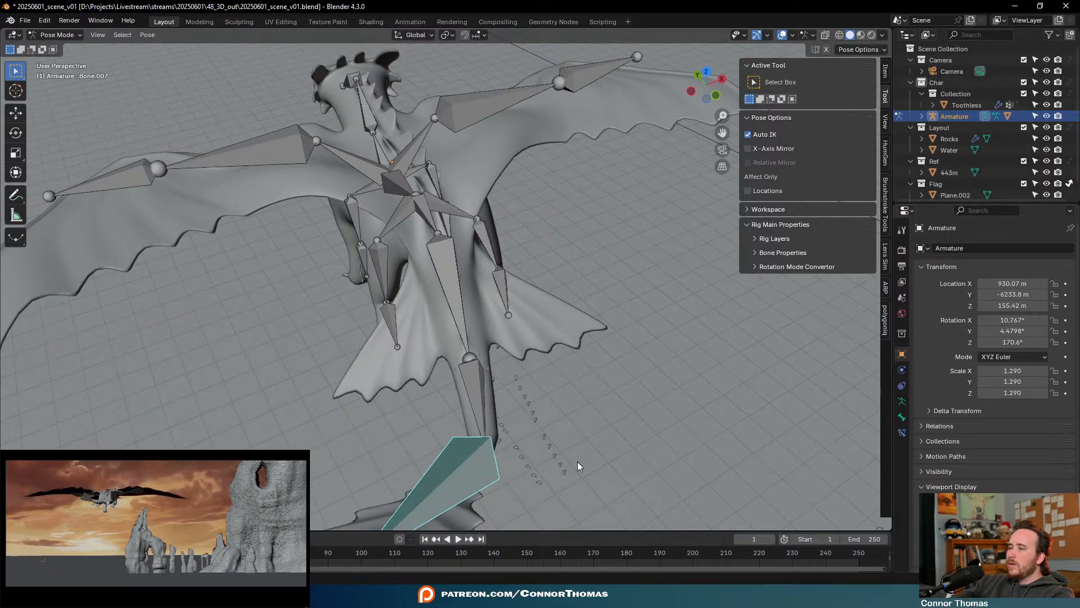
alt+middle_drag(577, 462, 598, 321)
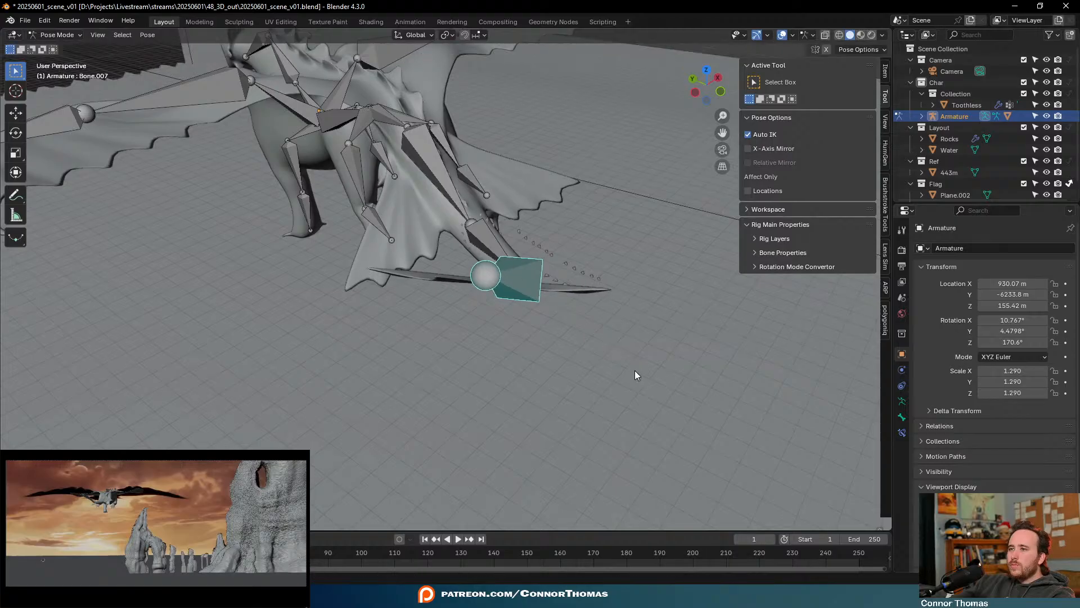
key(r)
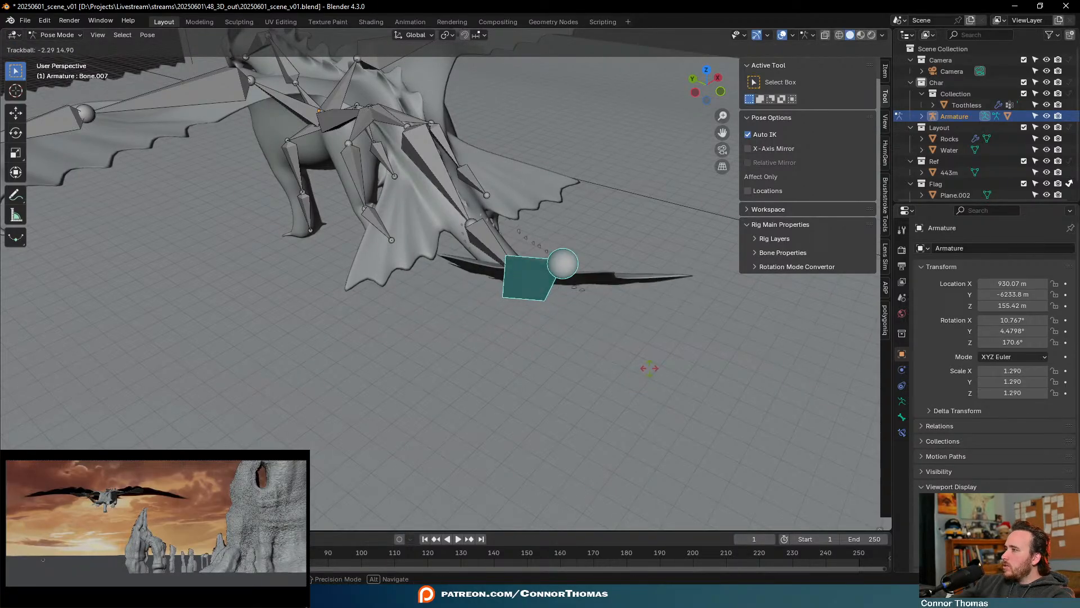
click(647, 370)
Check the pose in Object Mode, then return to Pose Mode and raise front lower-leg bone Bone.010 with Auto IK
middle_drag(647, 370, 433, 181)
key(ctrl+Tab)
key(alt+a)
click(613, 271)
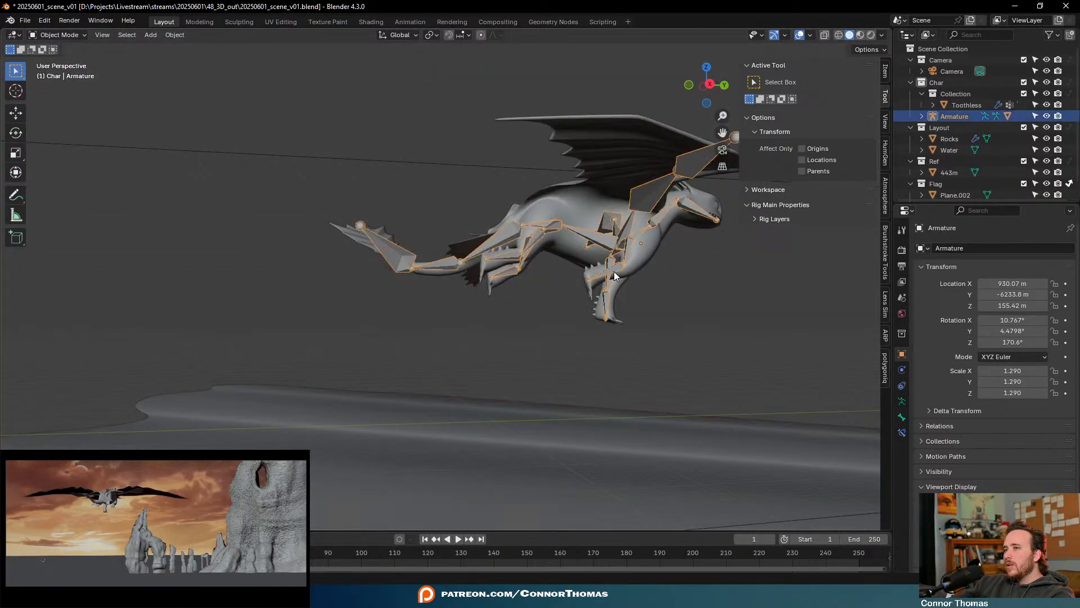
key(ctrl+Tab)
click(613, 271)
middle_drag(614, 271, 613, 278)
key(g)
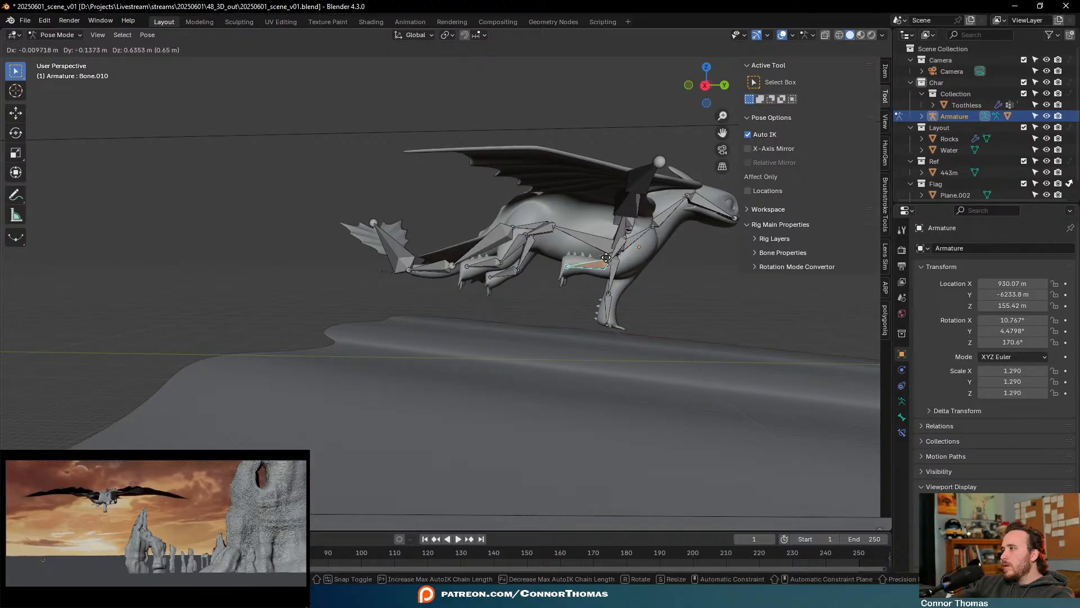
click(609, 261)
Pull the other front lower-leg bone, Bone.013, back and up with Auto IK to tuck it under the chest
click(610, 306)
key(g)
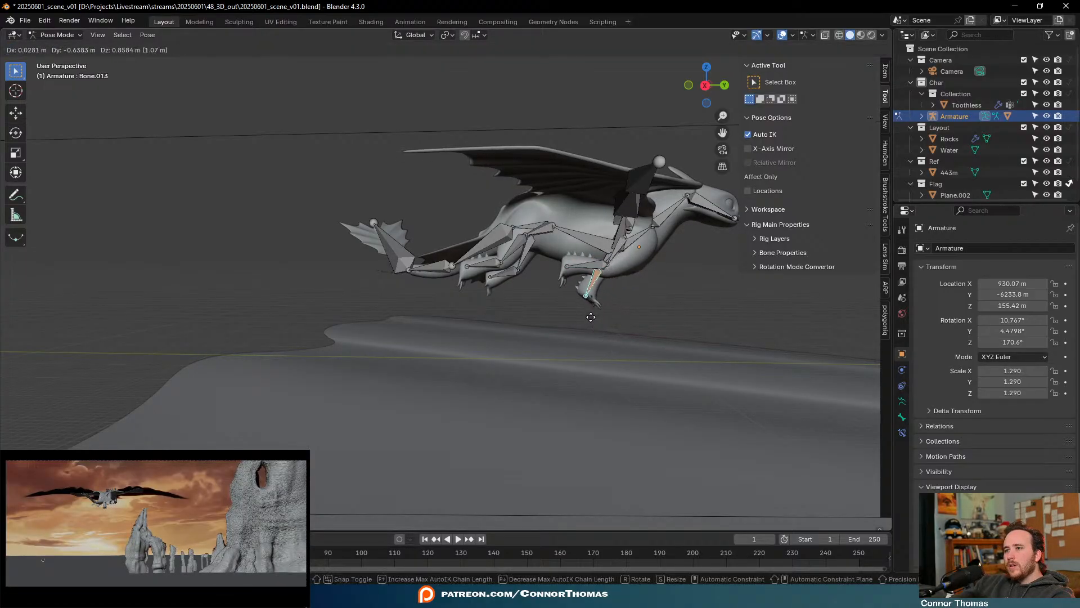
click(518, 290)
click(523, 284)
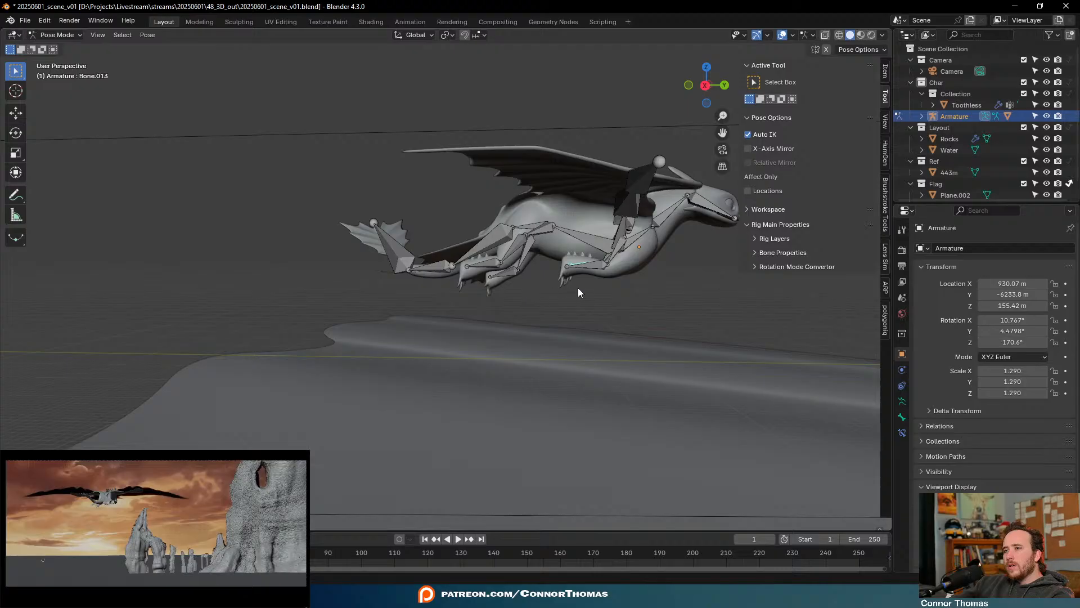
Review the dragon in Object Mode, reselect the armature, and move outer wing bone Bone.022 outward in Pose Mode
middle_drag(578, 288, 690, 307)
key(ctrl+Tab)
middle_drag(634, 248, 555, 283)
key(a)
click(629, 339)
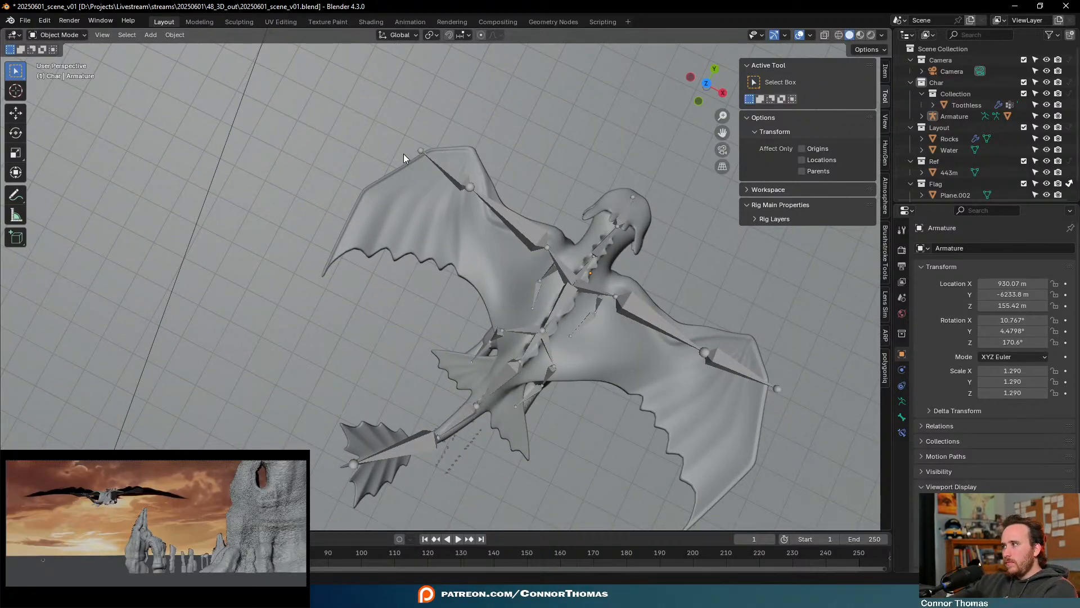
click(522, 217)
mouse_move(522, 217)
middle_down()
mouse_move(536, 212)
mouse_move(523, 234)
middle_up()
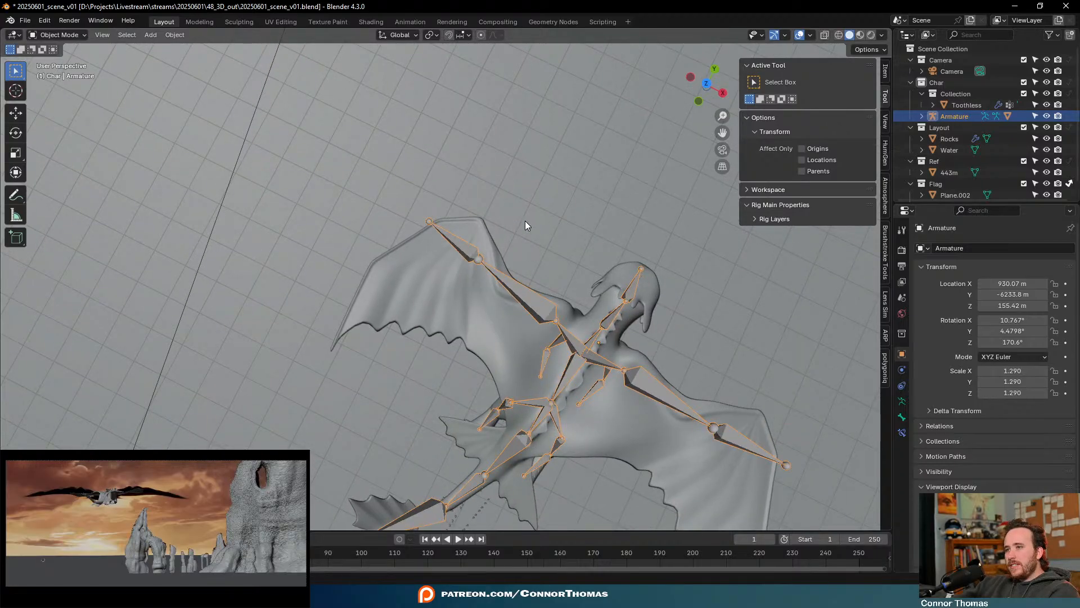
key(ctrl+Tab)
key(g)
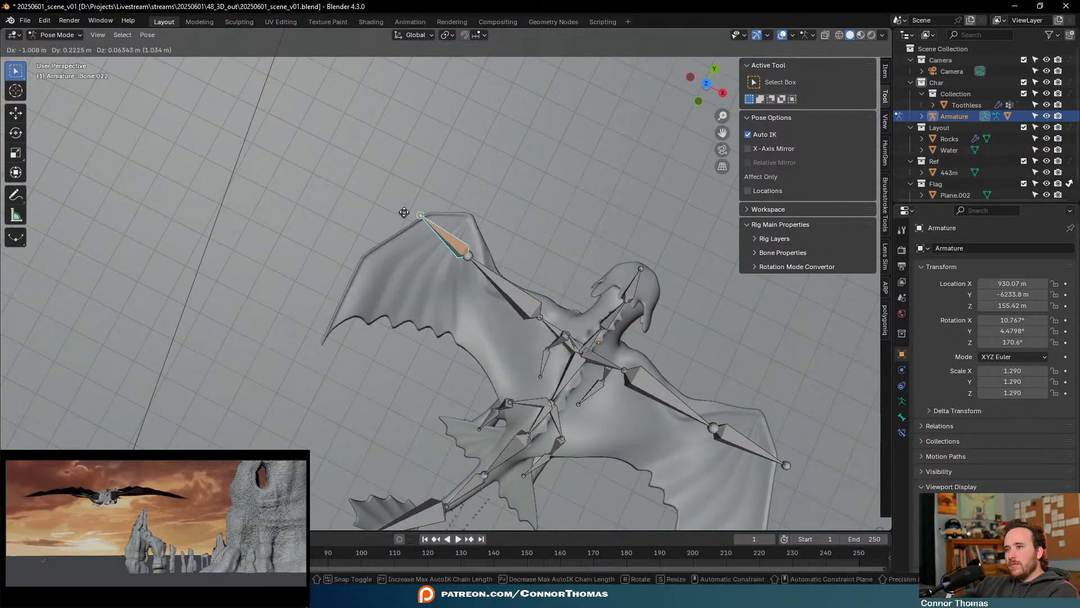
click(393, 210)
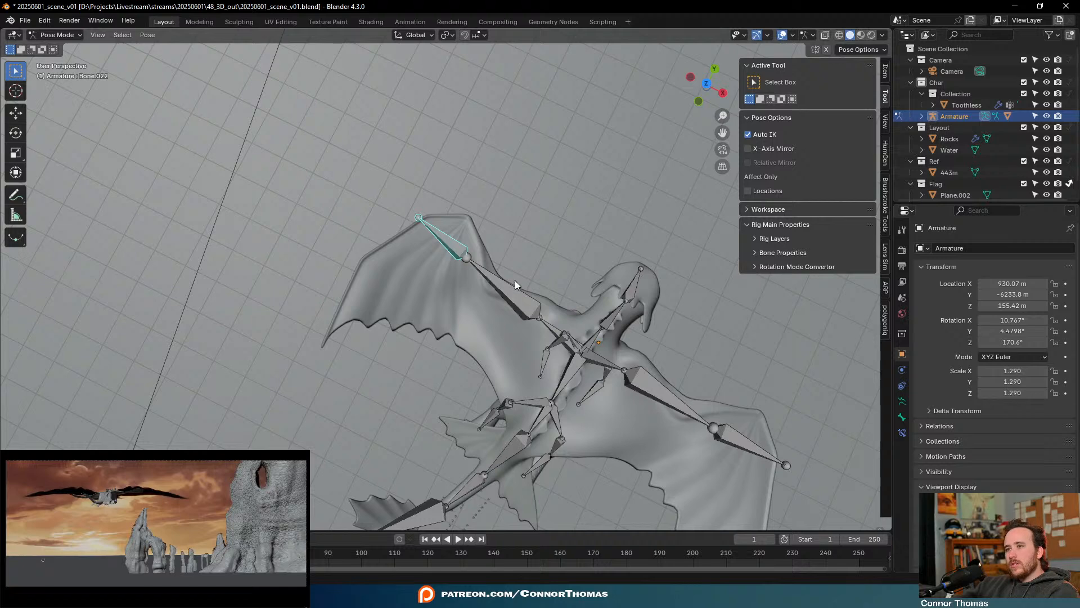
Scale inner wing bone Bone.021 up about 1.72 times to enlarge that wing
middle_drag(515, 281, 550, 235)
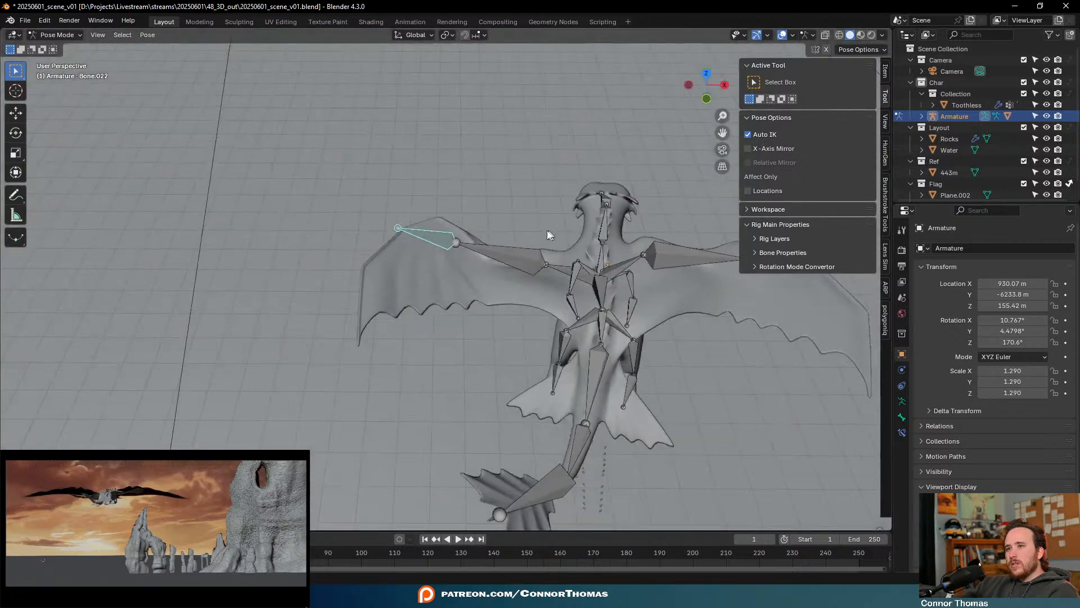
click(509, 263)
key(s)
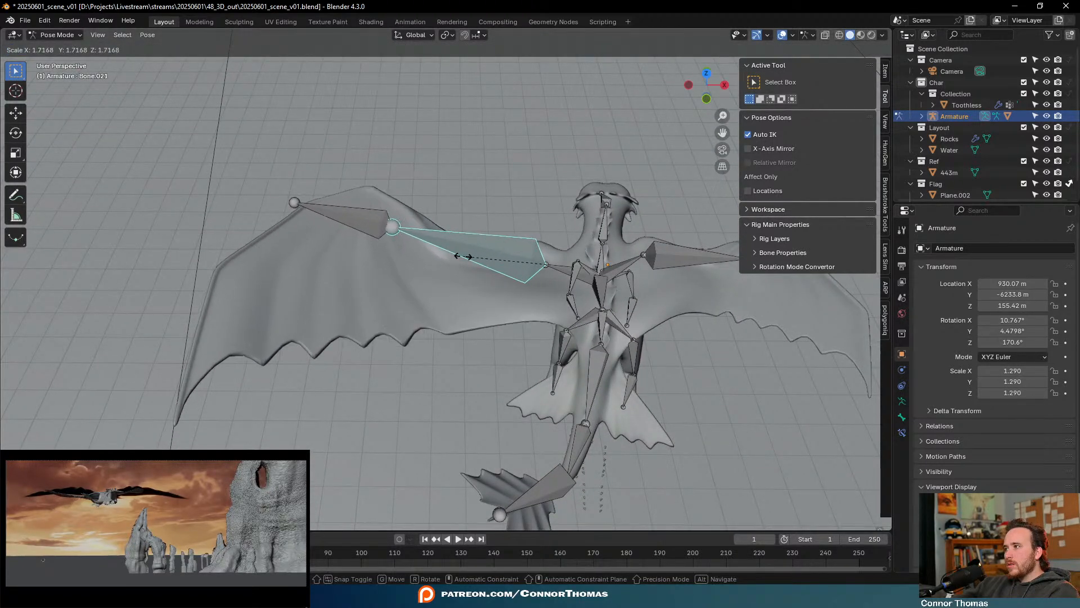
click(463, 256)
Viewing the dragon from behind, trackball-rotate the enlarged wing's inner bone Bone.021 to tilt the wing
middle_drag(504, 268, 508, 204)
key(g)
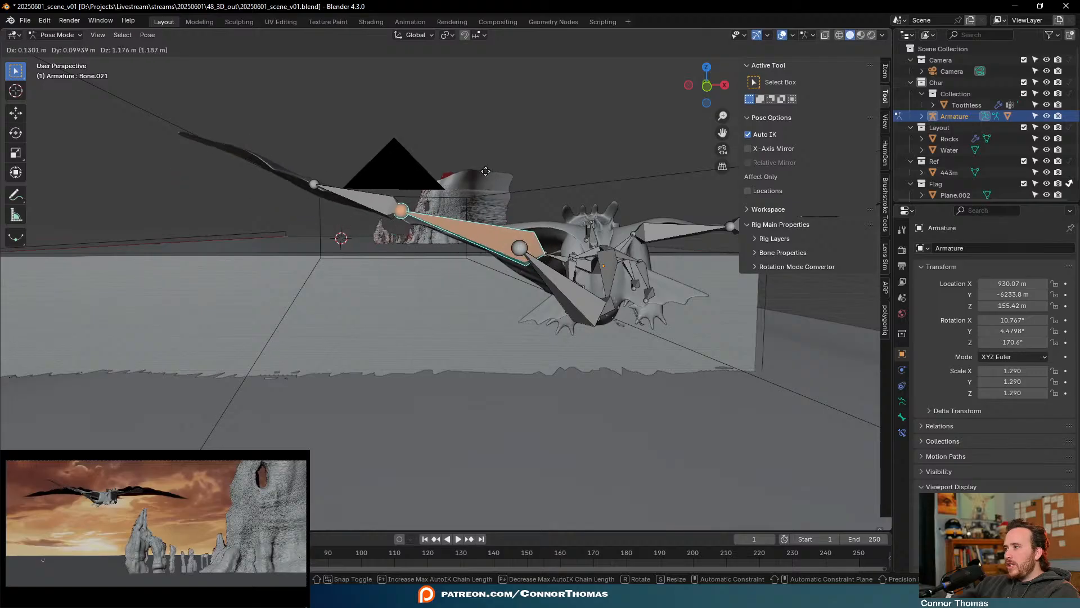
key(r)
key(r)
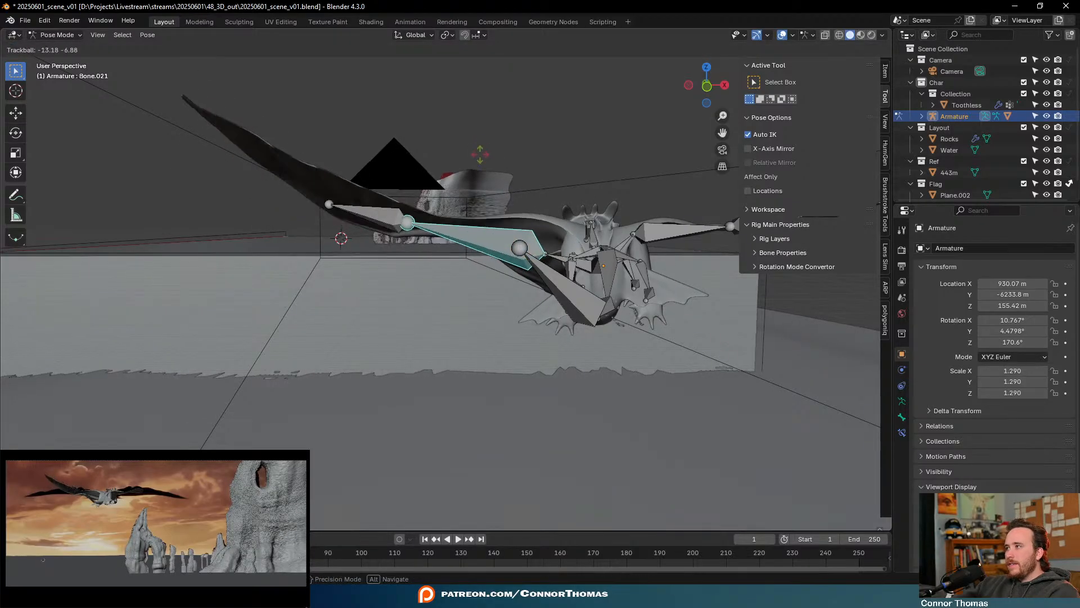
click(487, 159)
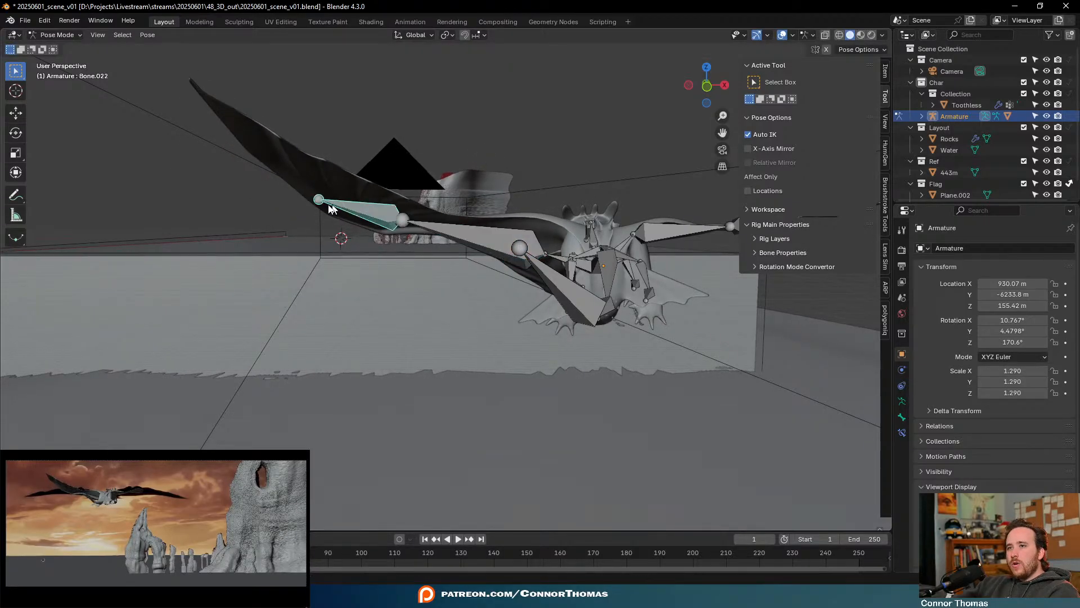
Trackball-rotate outer wing bone Bone.022 to level the outer part of the enlarged wing
key(r)
key(r)
click(289, 214)
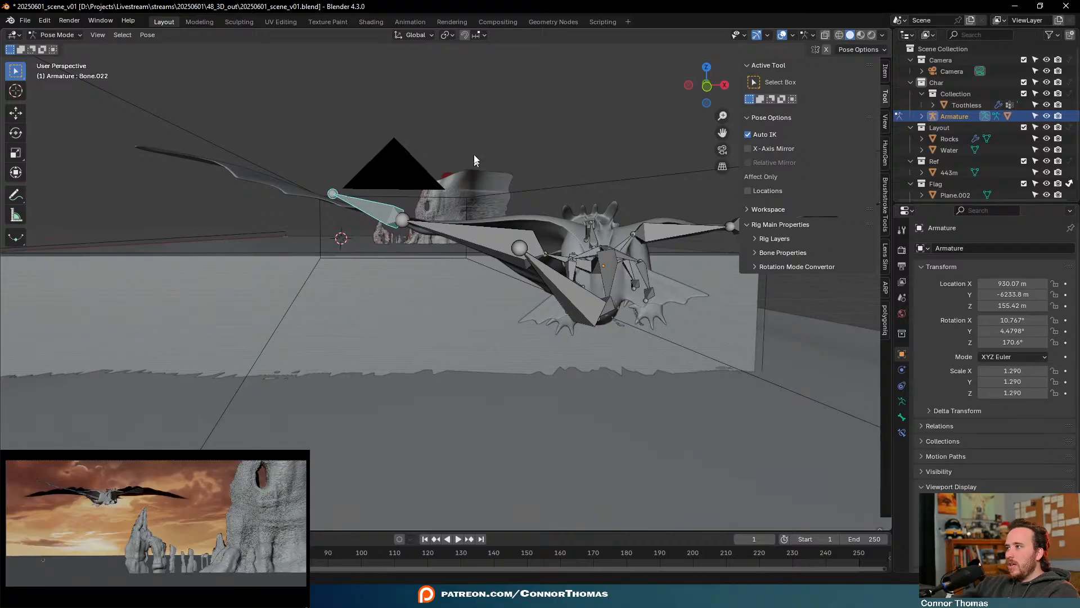
key(r)
key(s)
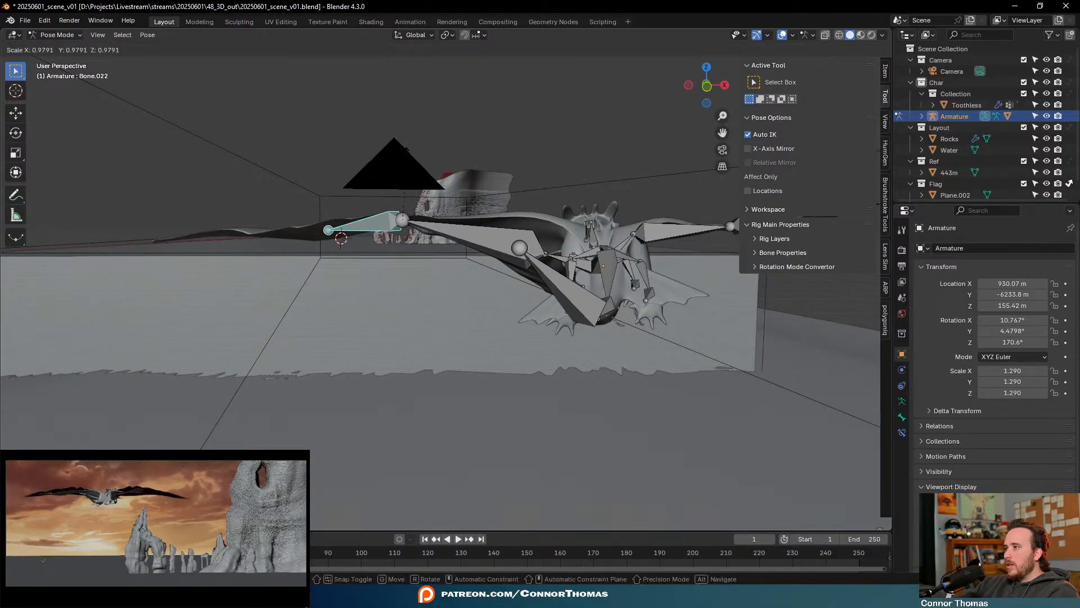
key(g)
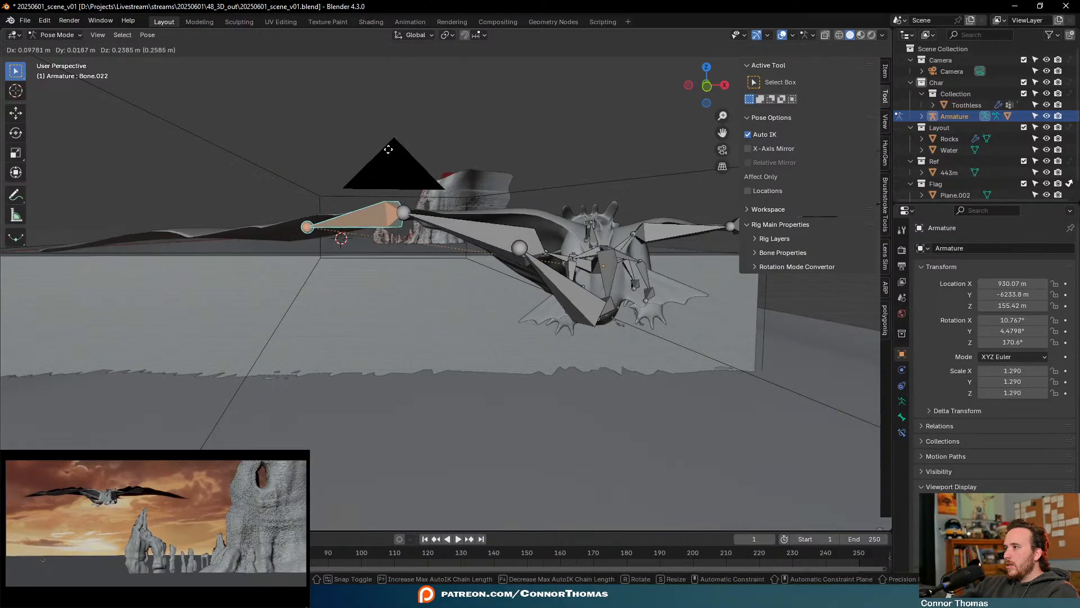
key(r)
key(r)
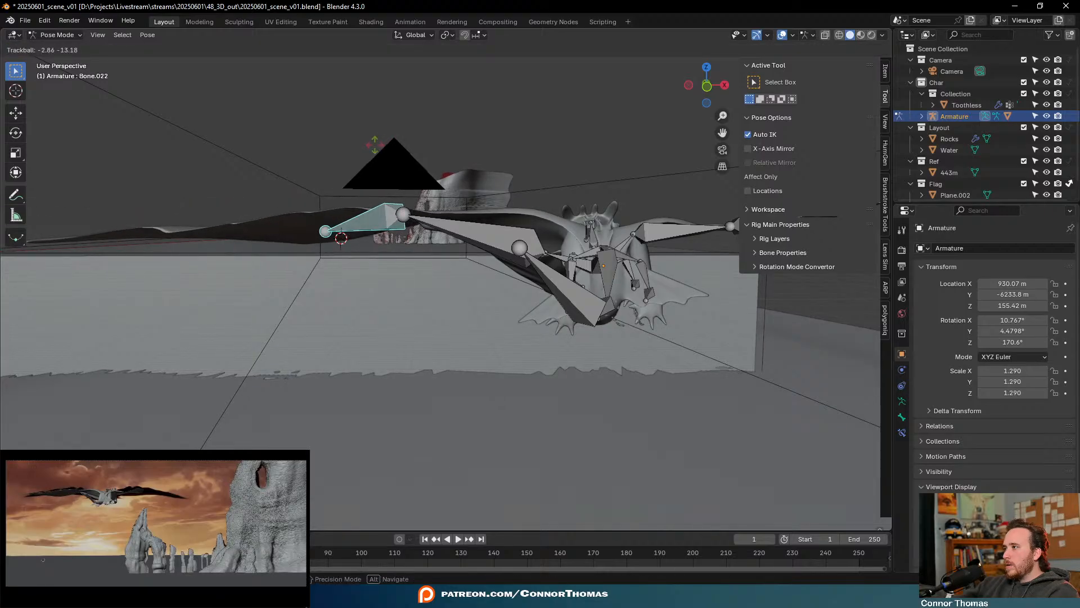
click(374, 144)
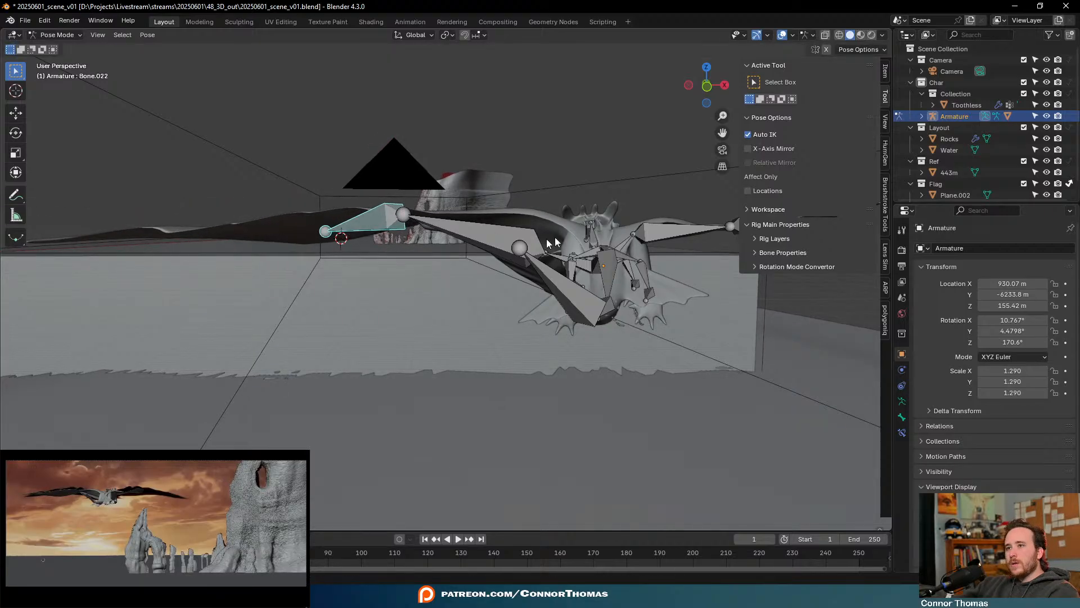
Scale the opposite wing's inner bone Bone.024 up about 1.93 times and enlarge its outer bone Bone.025
middle_drag(549, 243, 499, 285)
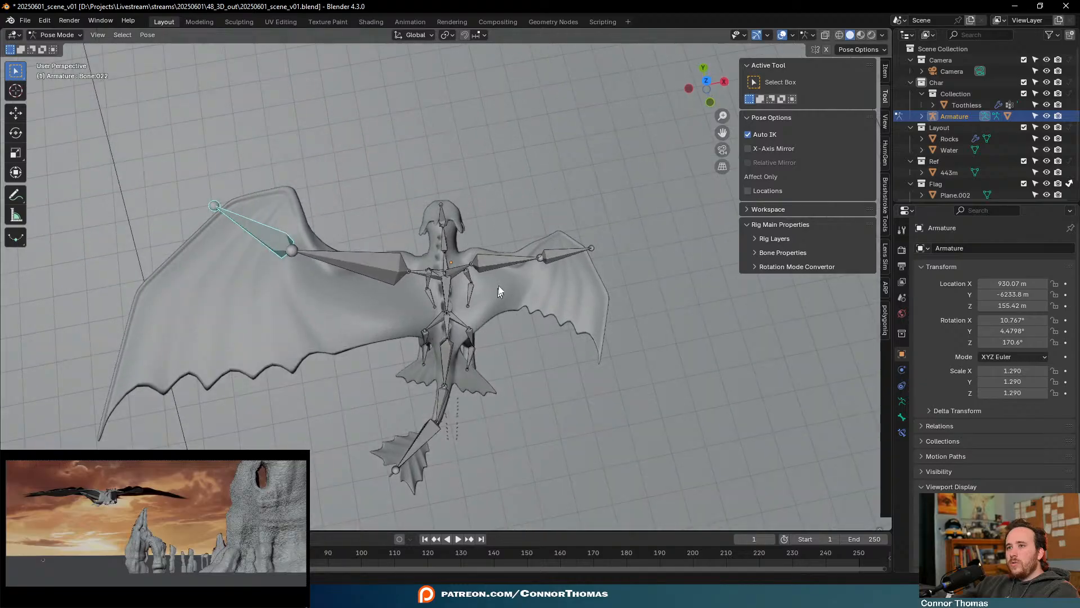
key(s)
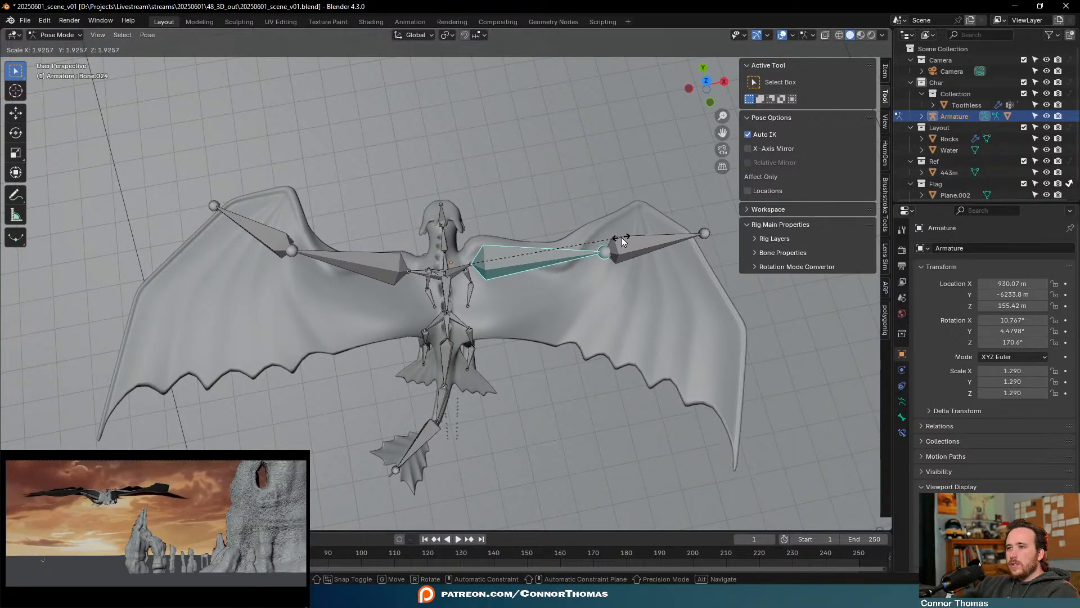
click(638, 249)
click(637, 250)
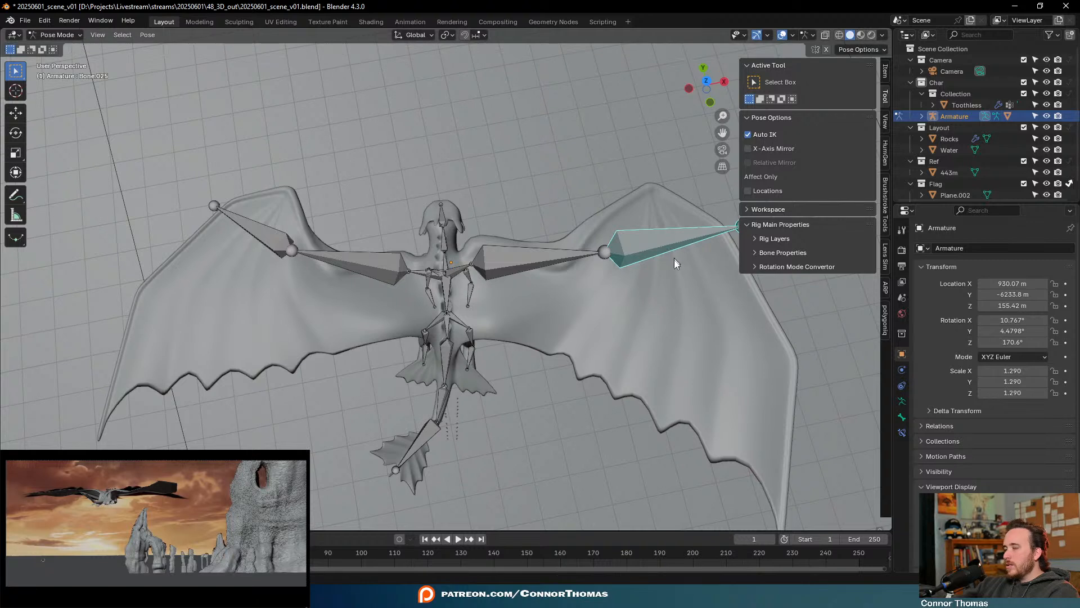
Trackball-rotate outer wing bone Bone.025 and shift it with Auto IK to reshape the wing's outer section
key(r)
key(r)
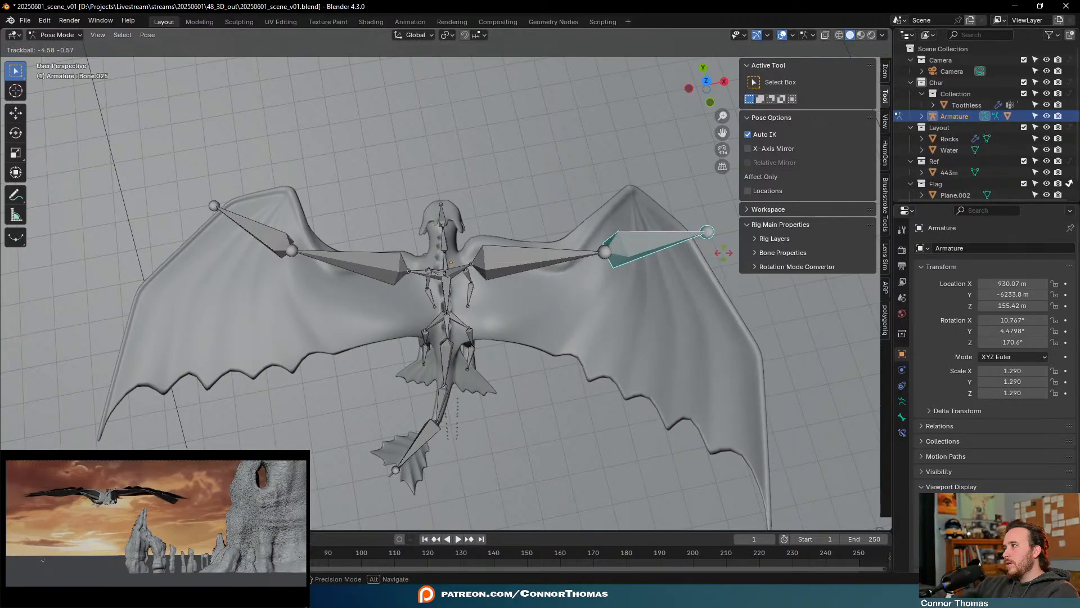
click(718, 260)
key(g)
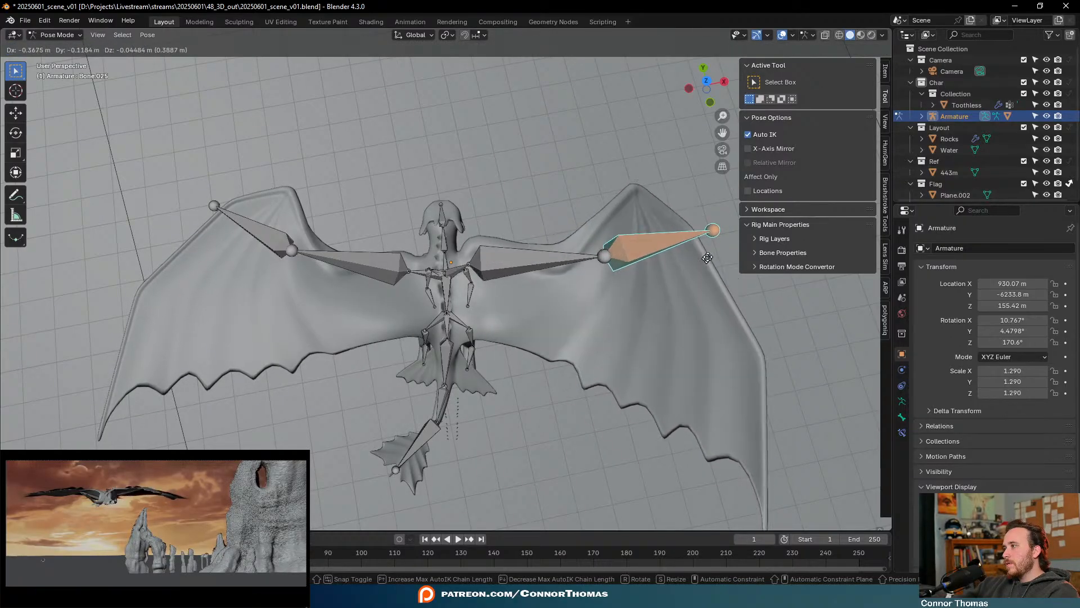
click(716, 256)
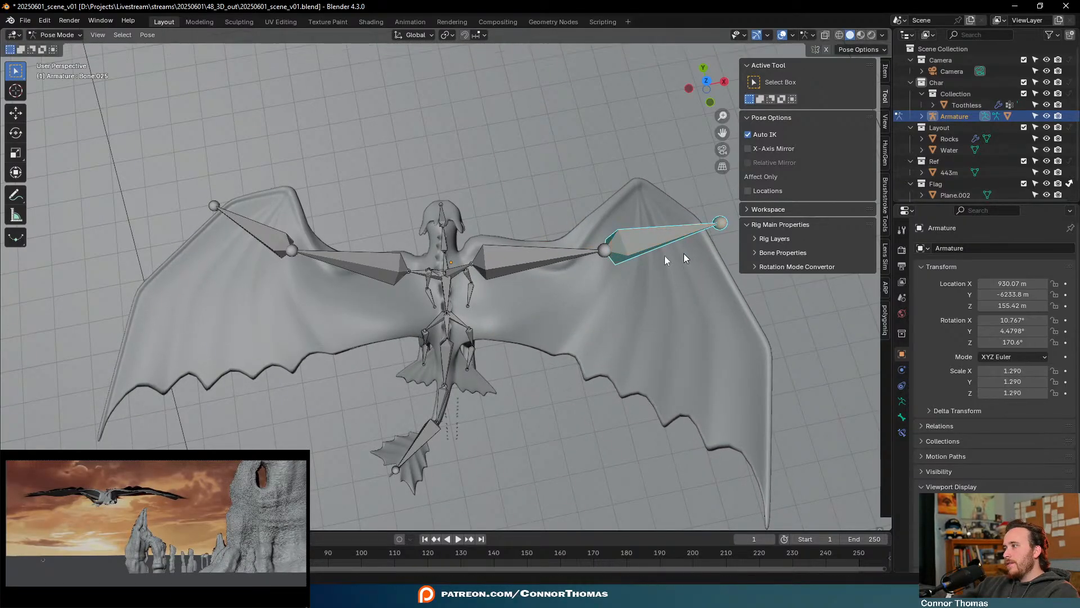
Trackball-rotate inner wing bone Bone.024 and counter-rotate outer wing bone Bone.025 to reshape the wing
click(536, 264)
key(r)
key(r)
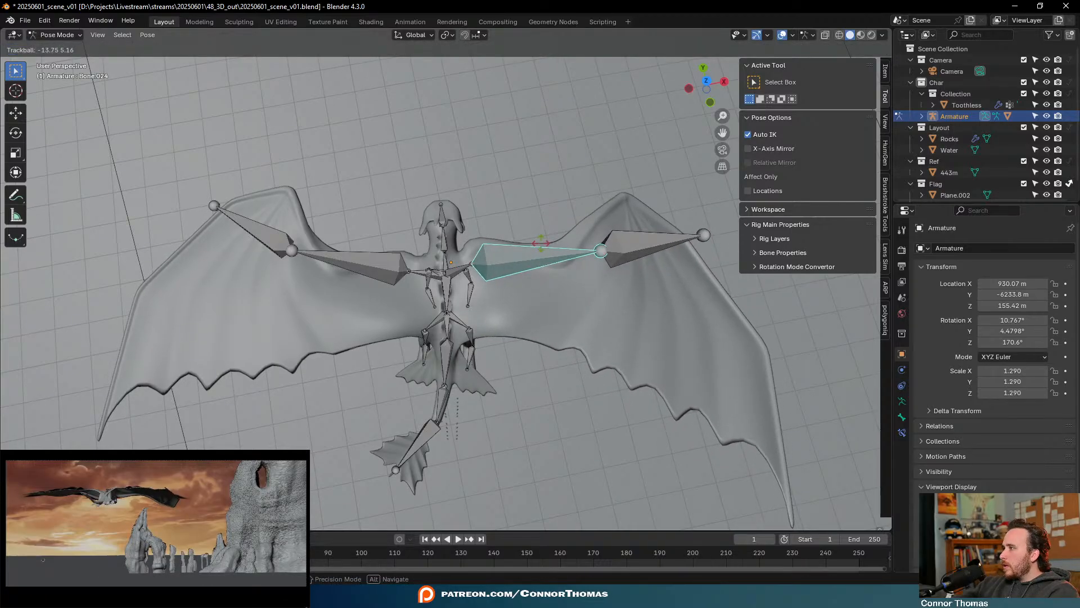
click(541, 243)
key(r)
key(r)
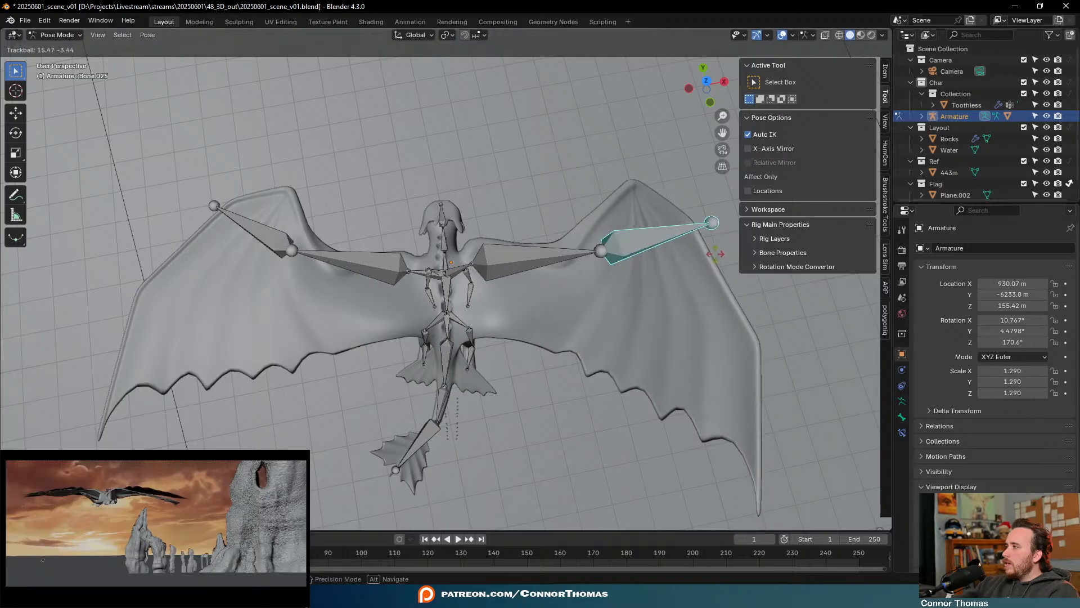
click(718, 252)
From a low rear view, shift outer wing bone Bone.025 with Auto IK and trackball-rotate inner bone Bone.024
middle_drag(704, 275, 603, 235)
key(g)
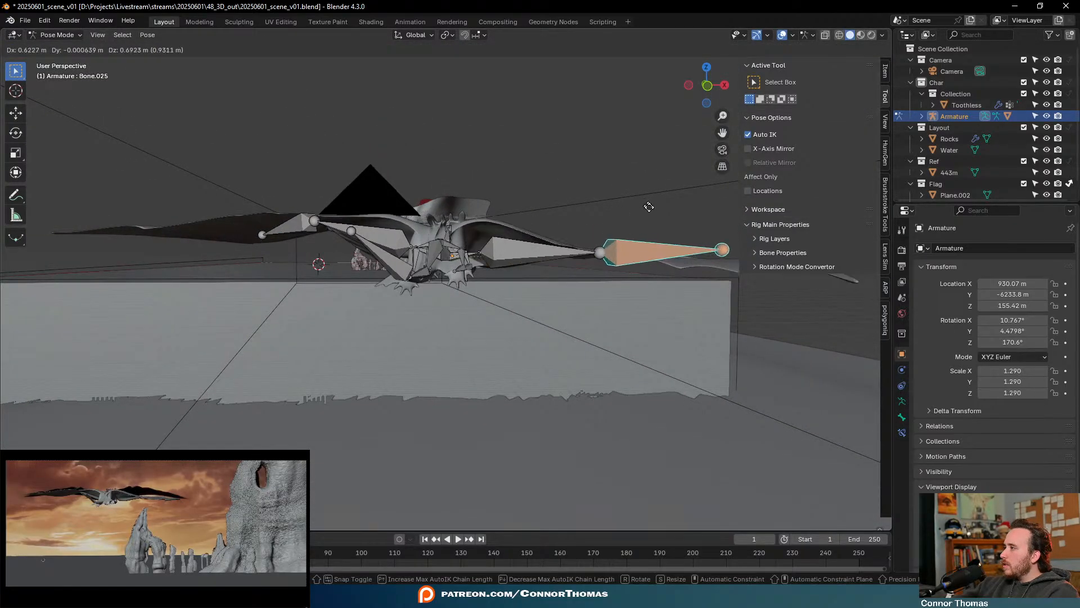
click(650, 221)
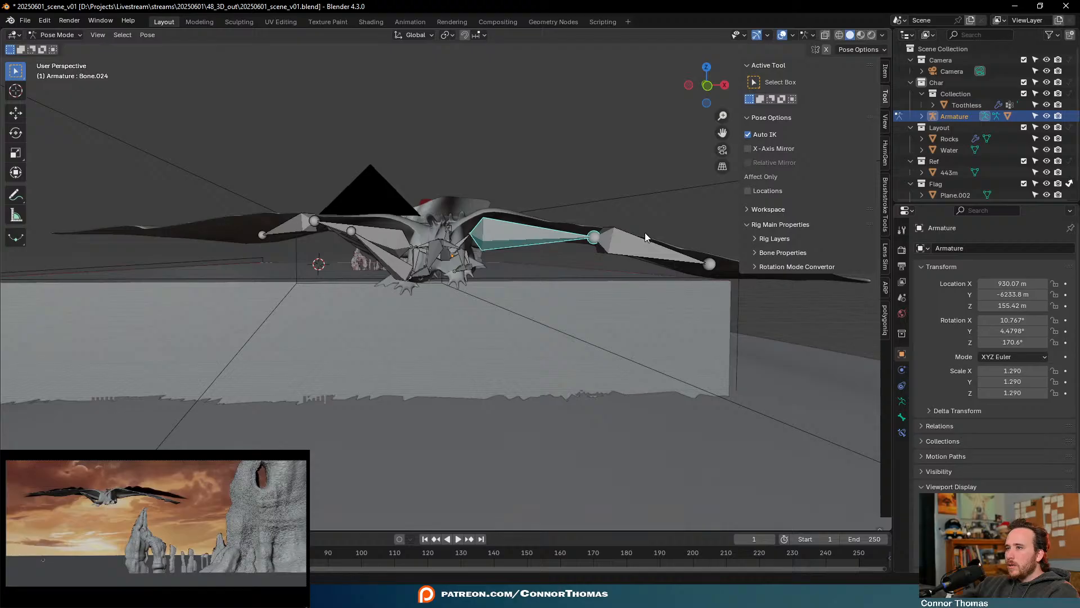
key(r)
key(r)
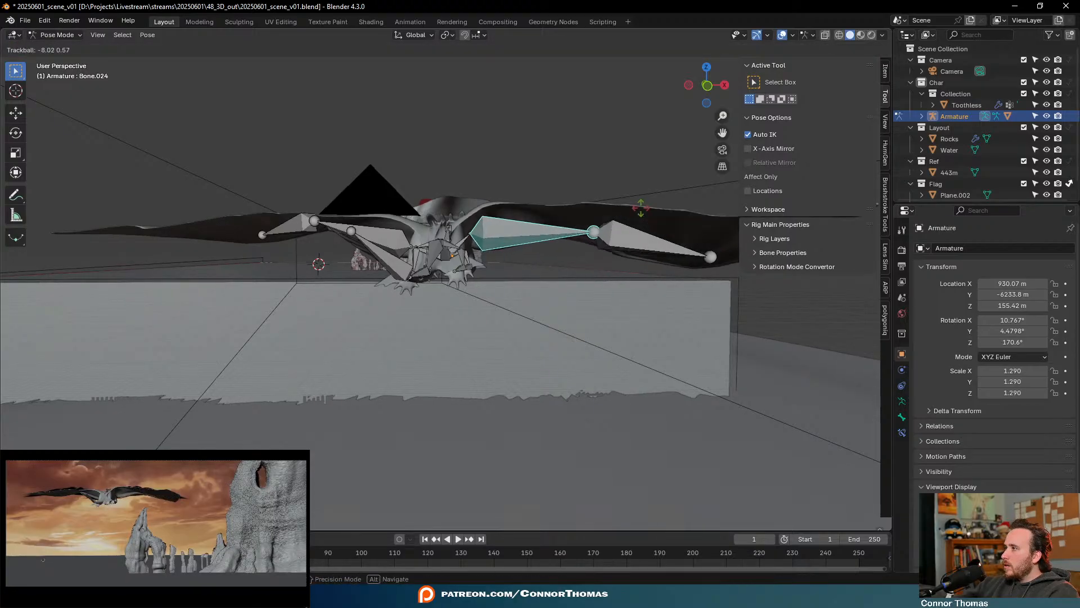
click(640, 209)
Refine outer wing bone Bone.025 with trackball rotations and a small Auto IK move to adjust the wing tip
key(r)
key(r)
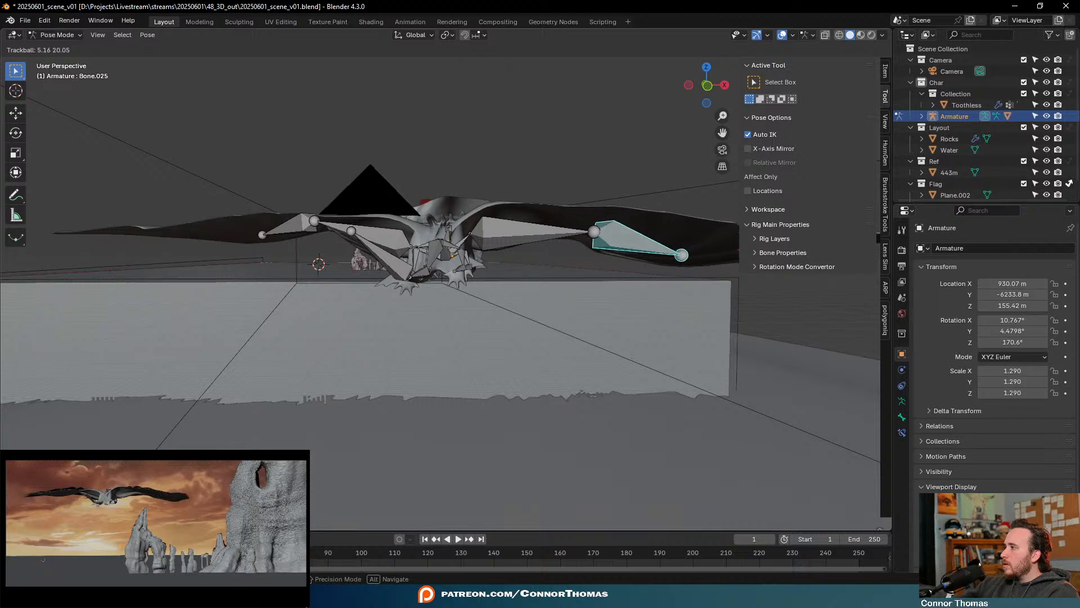
click(746, 256)
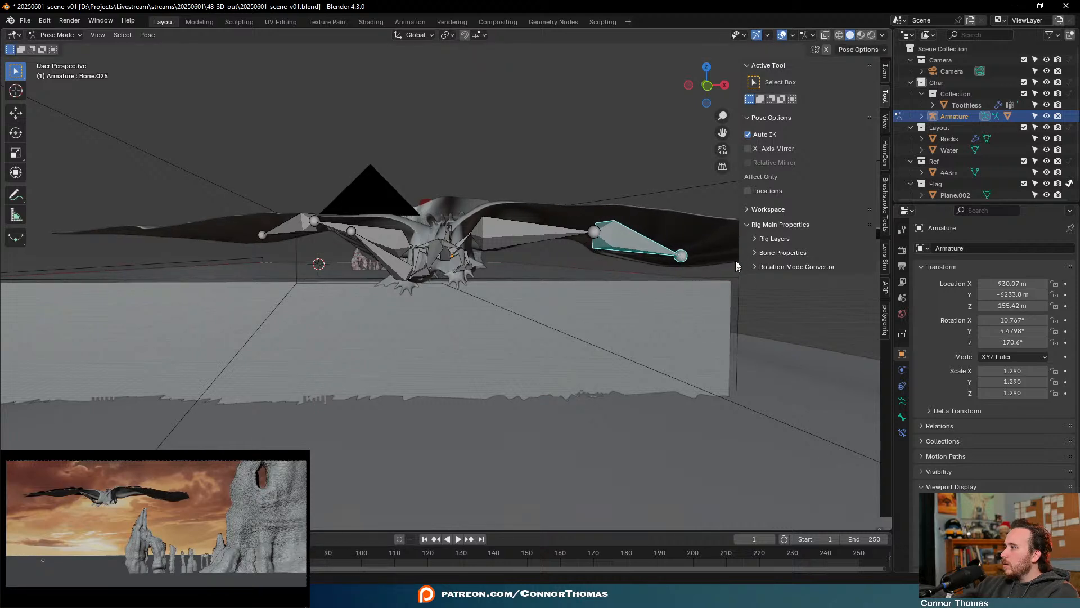
key(r)
key(r)
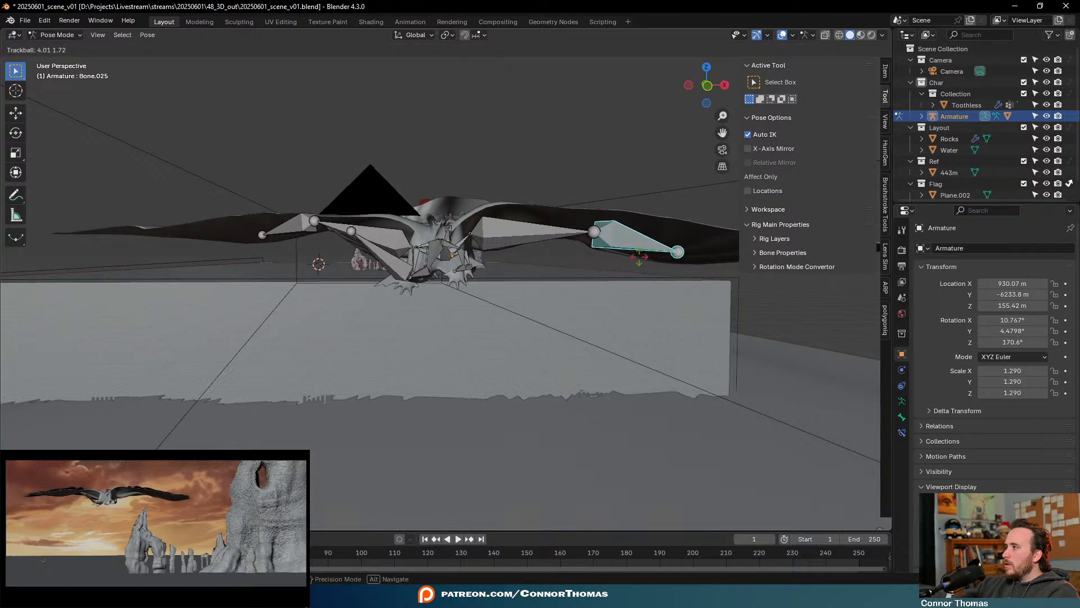
key(g)
key(r)
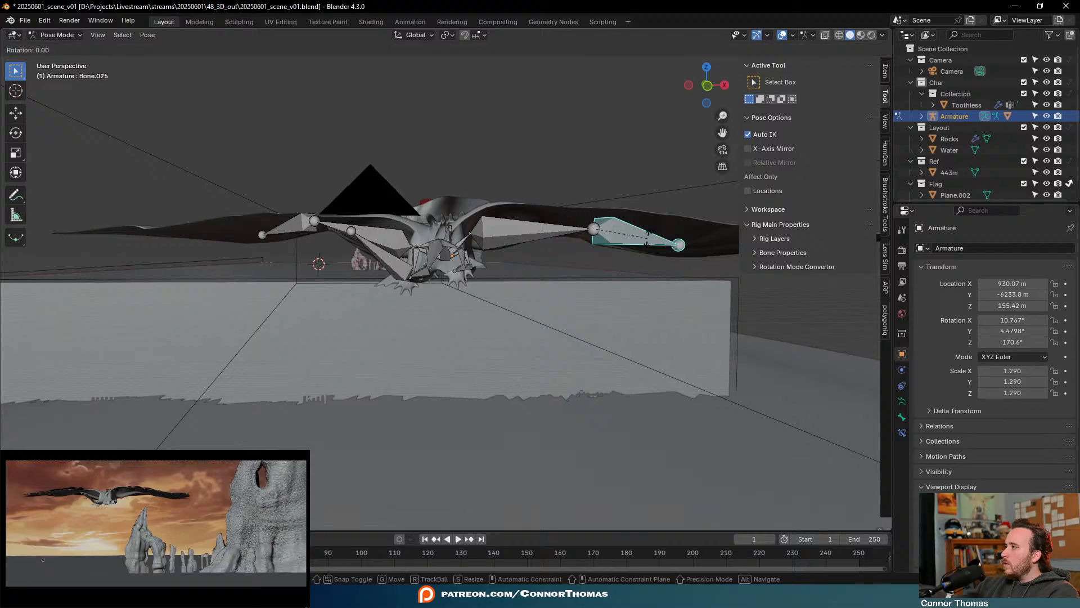
click(648, 240)
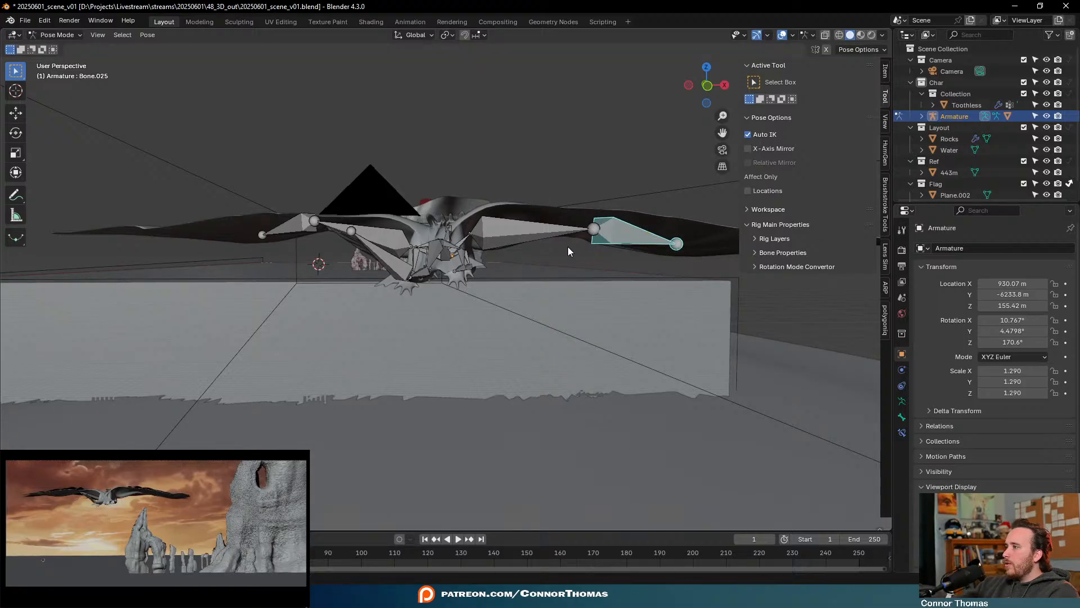
Scale down outer wing bone Bone.025 and rotate it to angle the wing tip forward
key(ctrl+Tab)
middle_drag(510, 244, 524, 306)
click(521, 306)
key(ctrl+Tab)
click(521, 306)
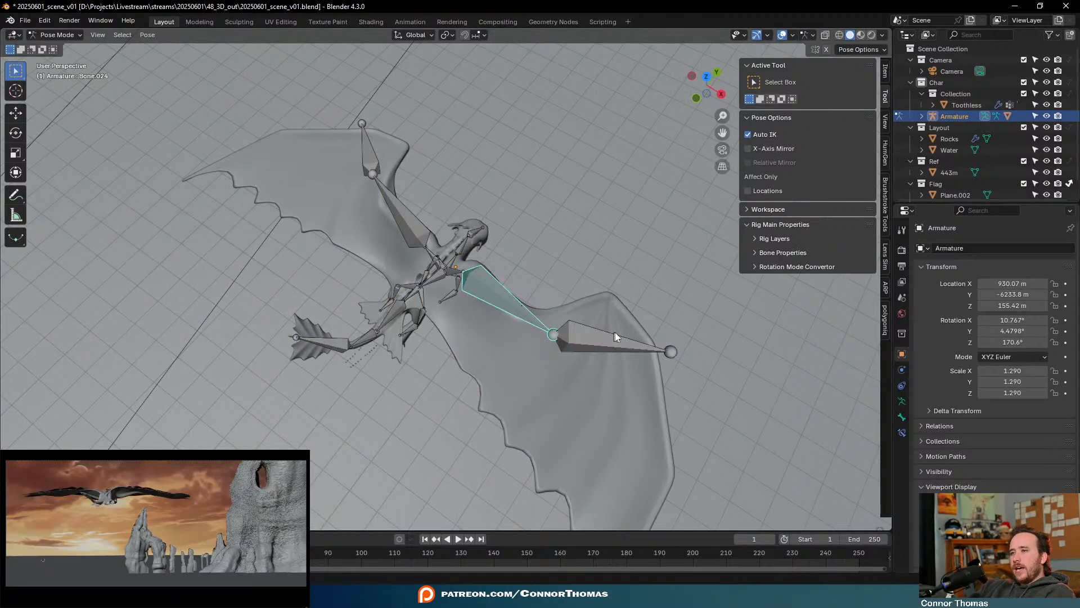
key(s)
click(613, 330)
middle_drag(532, 331, 597, 312)
key(r)
click(683, 236)
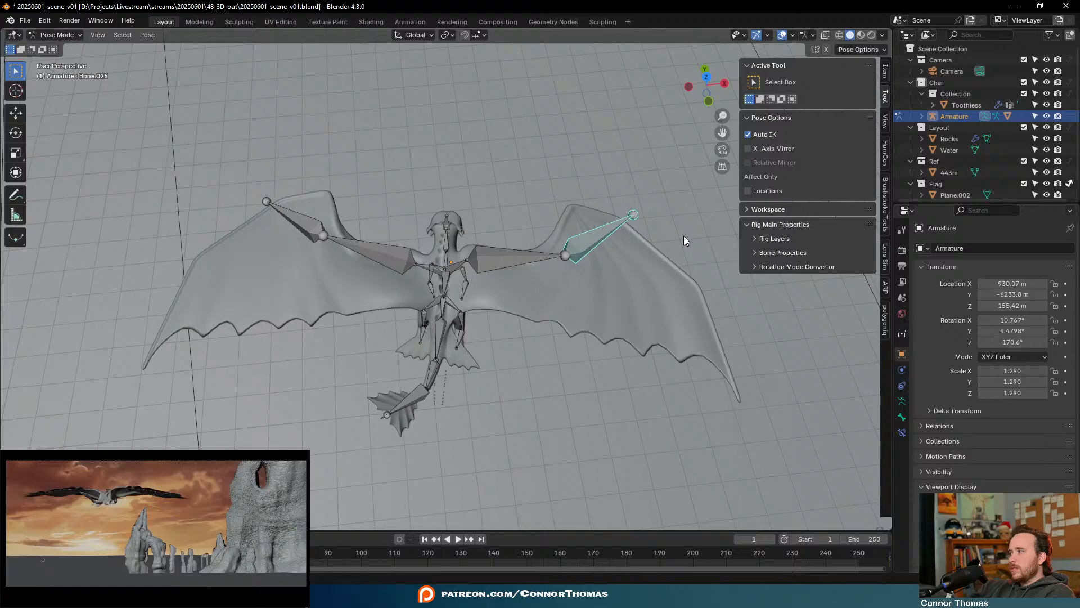
Switch the armature to Object Mode, deselect everything and save the scene file
key(ctrl+Tab)
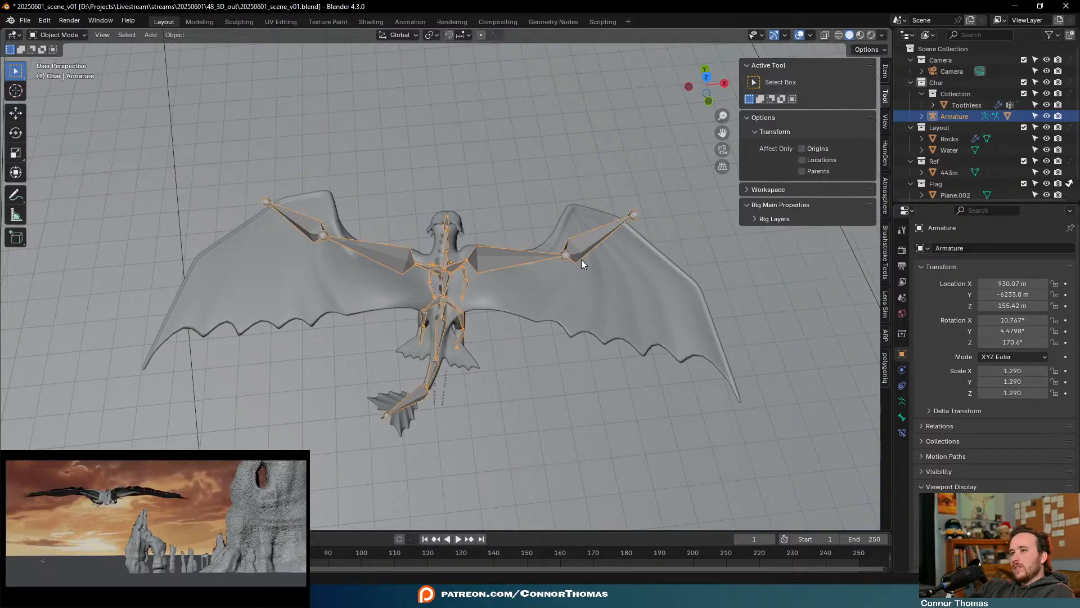
middle_drag(581, 258, 447, 242)
key(alt+a)
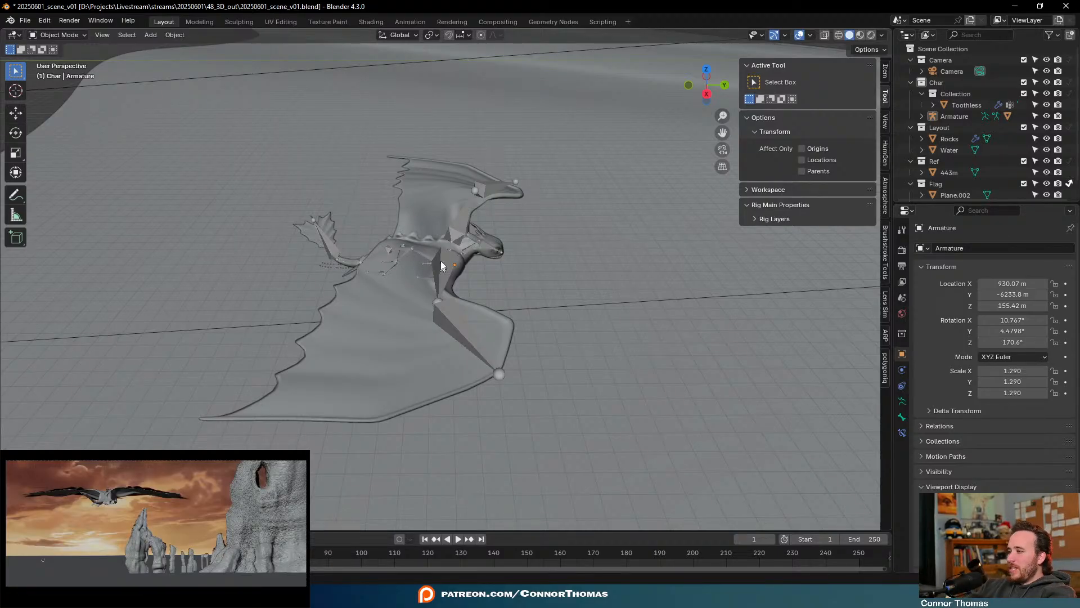
middle_drag(418, 232, 551, 281)
key(ctrl+s)
In Pose Mode, rotate tail bone Bone.005 and turn the next bone, Bone.006, about -30 degrees to straighten the tail
scroll(563, 270, up, 4)
key(ctrl+Tab)
click(537, 299)
key(r)
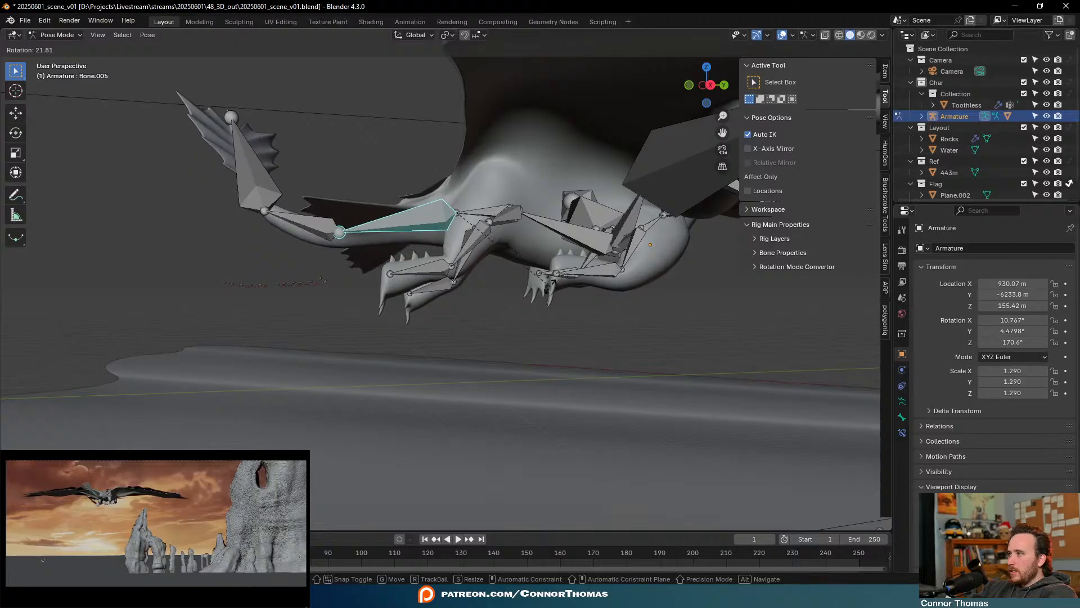
click(507, 276)
key(r)
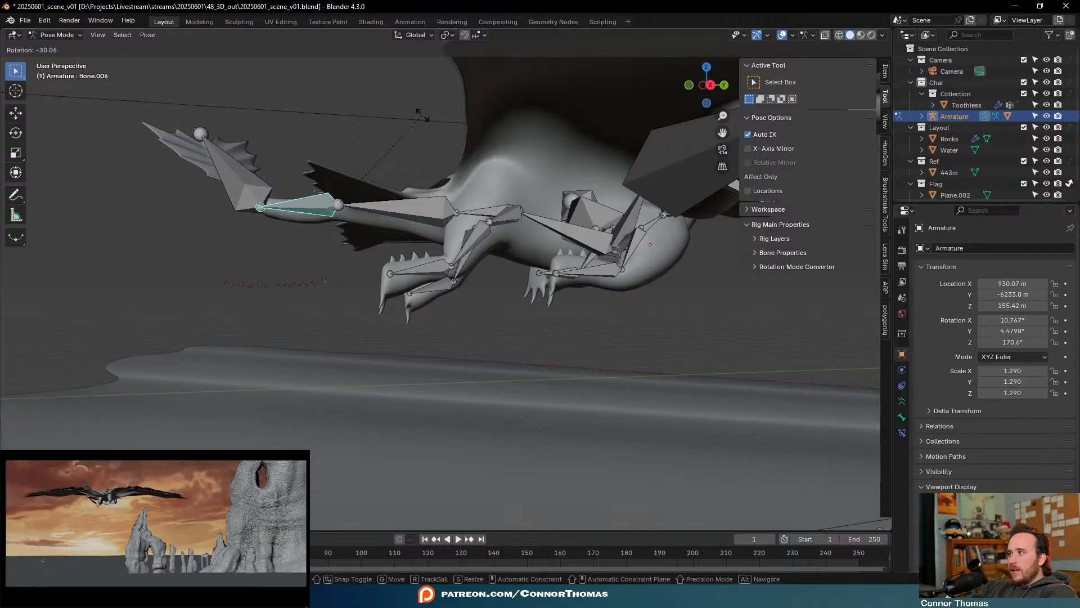
click(413, 116)
Rotate tail tip bone Bone.007 freely from several angles to flatten and tilt the tail fin
middle_drag(260, 195, 578, 204)
key(r)
key(r)
click(774, 300)
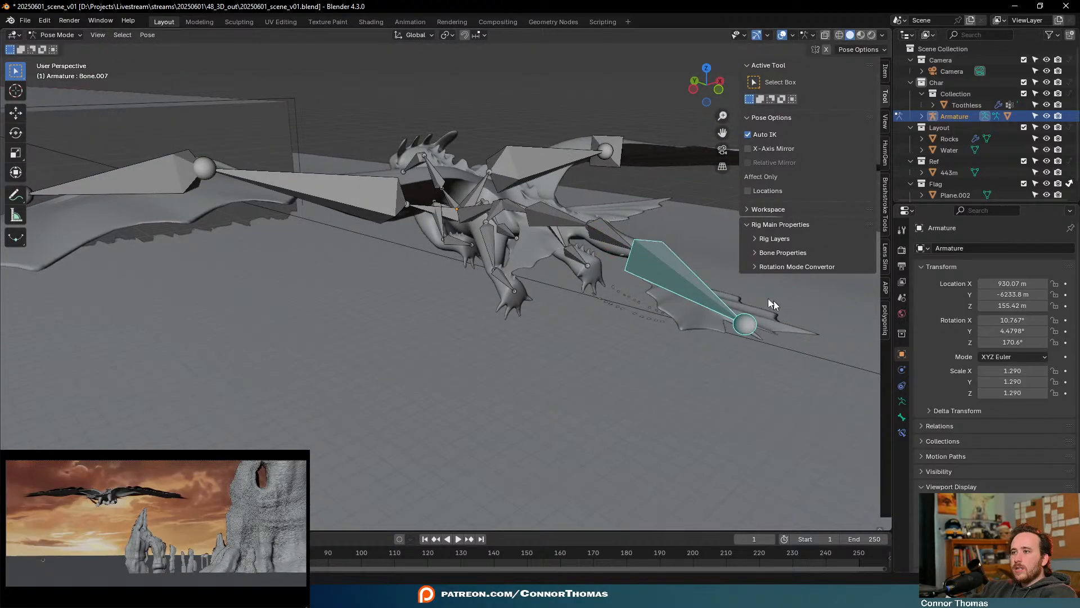
middle_drag(774, 301, 659, 268)
key(r)
click(664, 211)
key(r)
key(r)
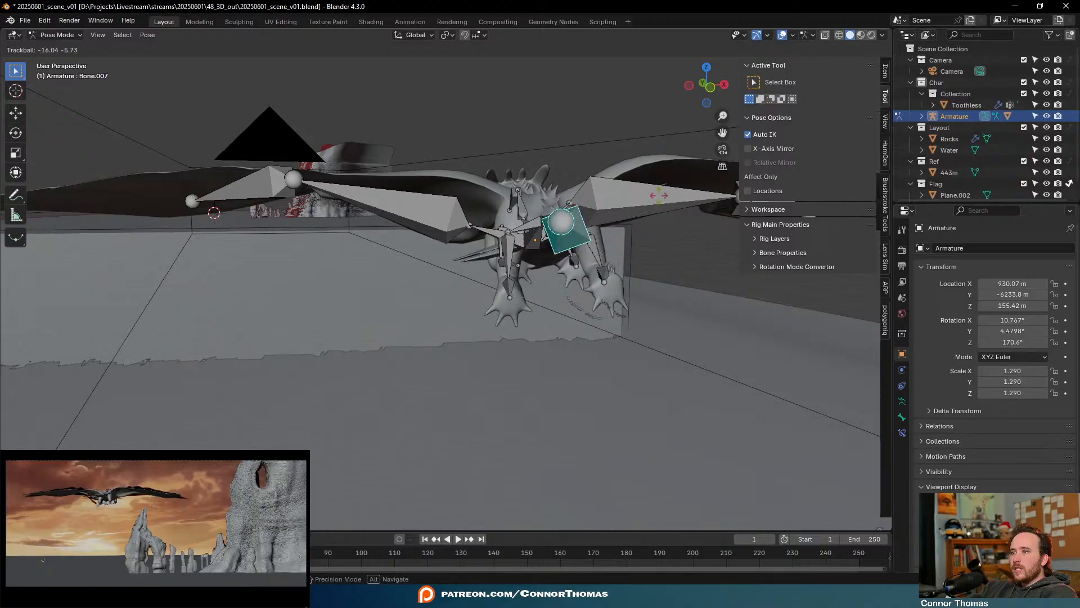
click(652, 187)
middle_drag(652, 188, 450, 273)
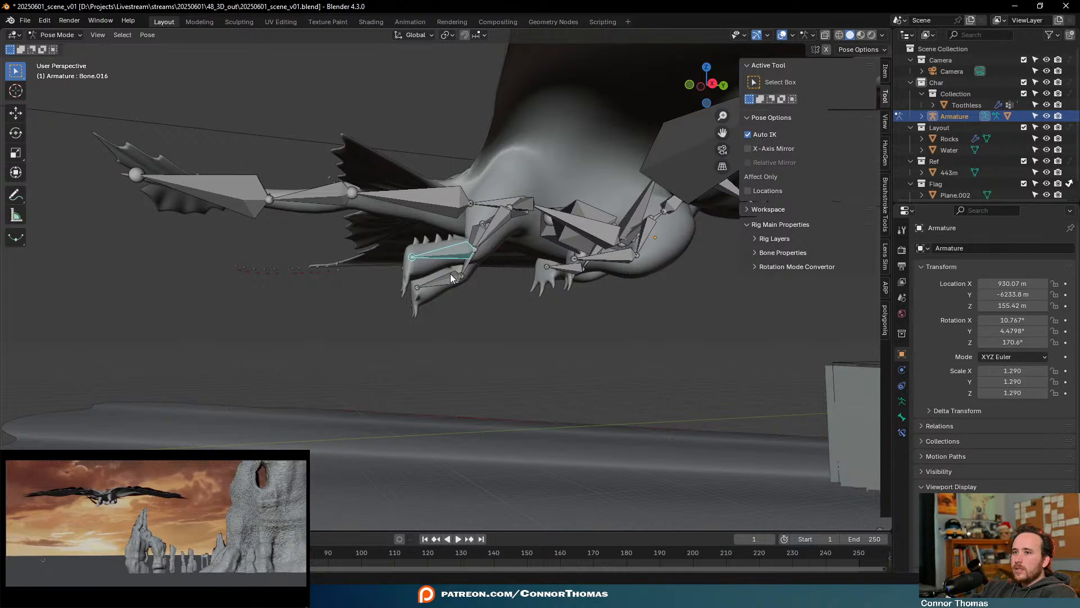
Move hind foot bones Bone.016 and Bone.019 backward and up with Auto IK, and return to Object Mode
key(g)
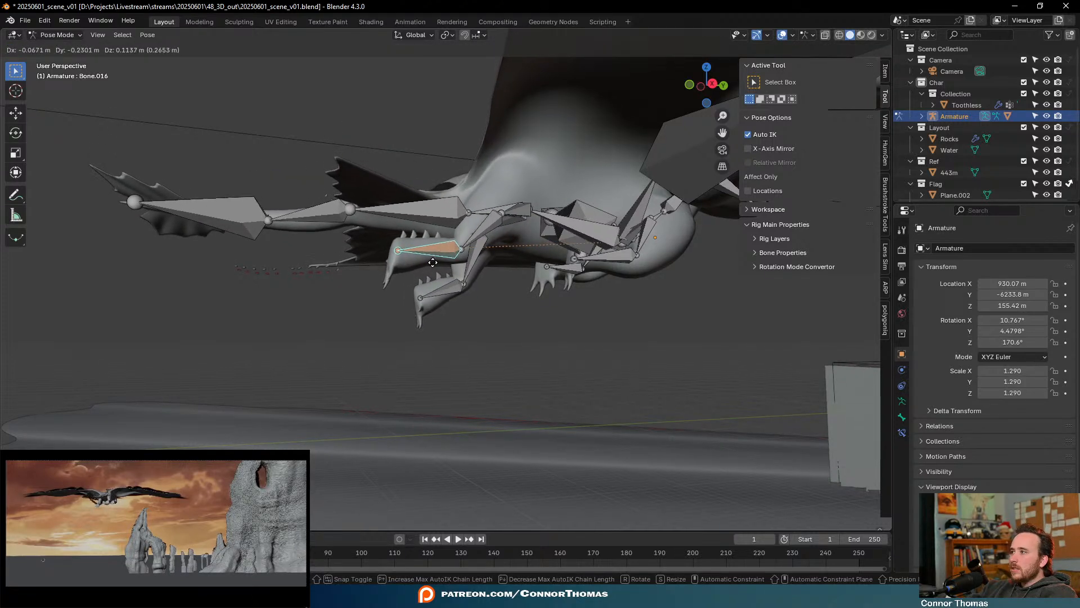
click(429, 261)
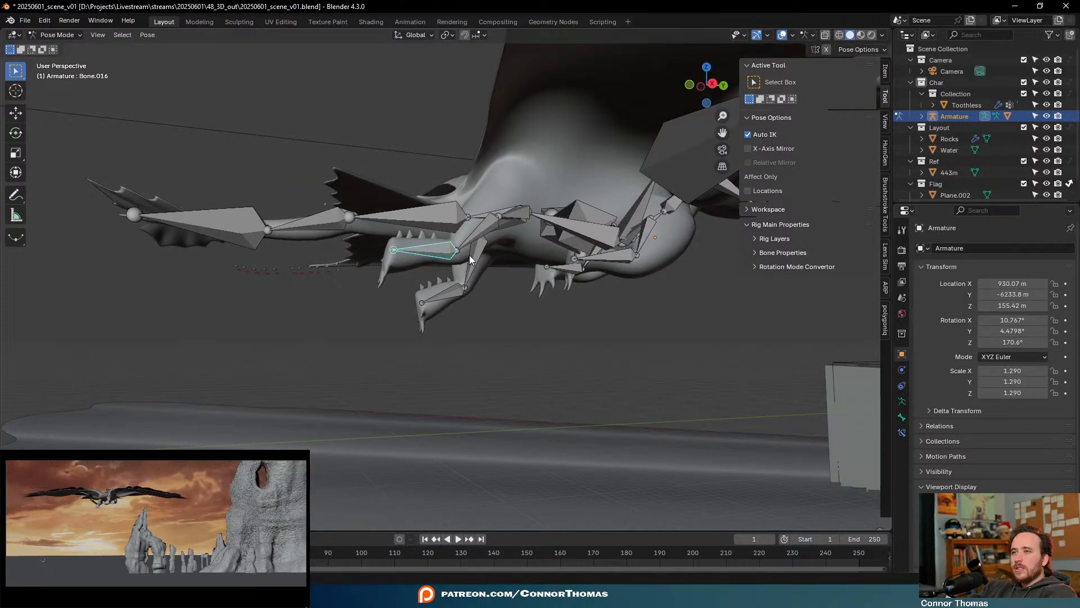
key(g)
click(454, 302)
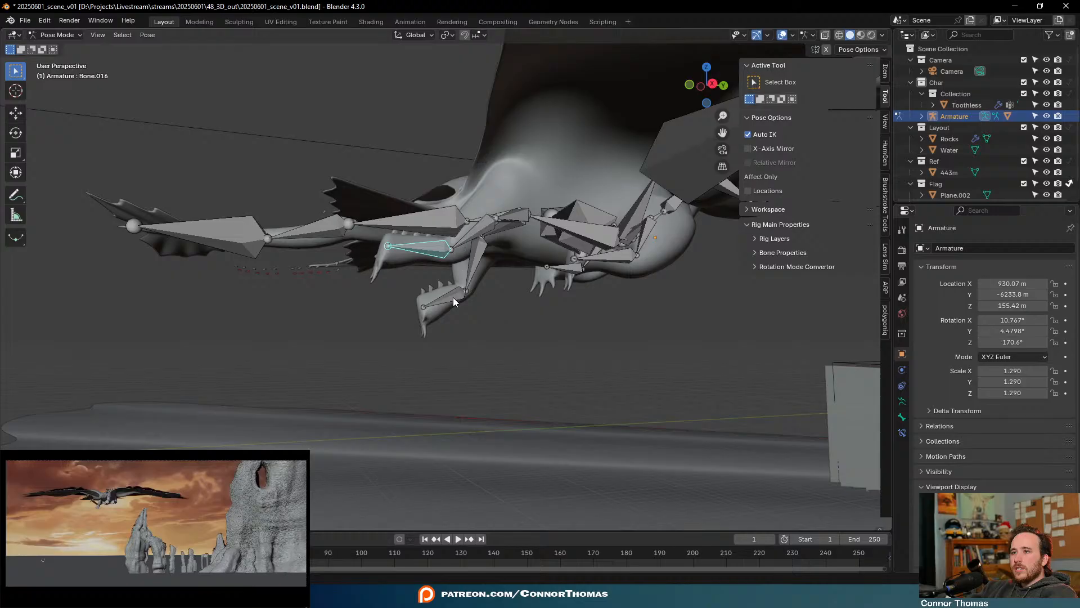
key(g)
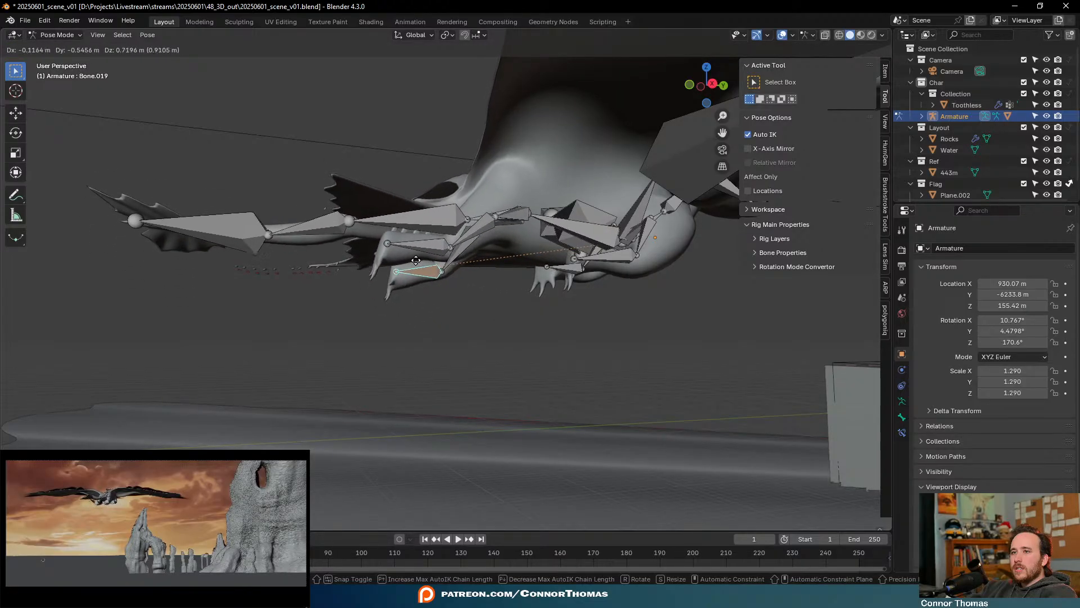
click(453, 261)
key(ctrl+Tab)
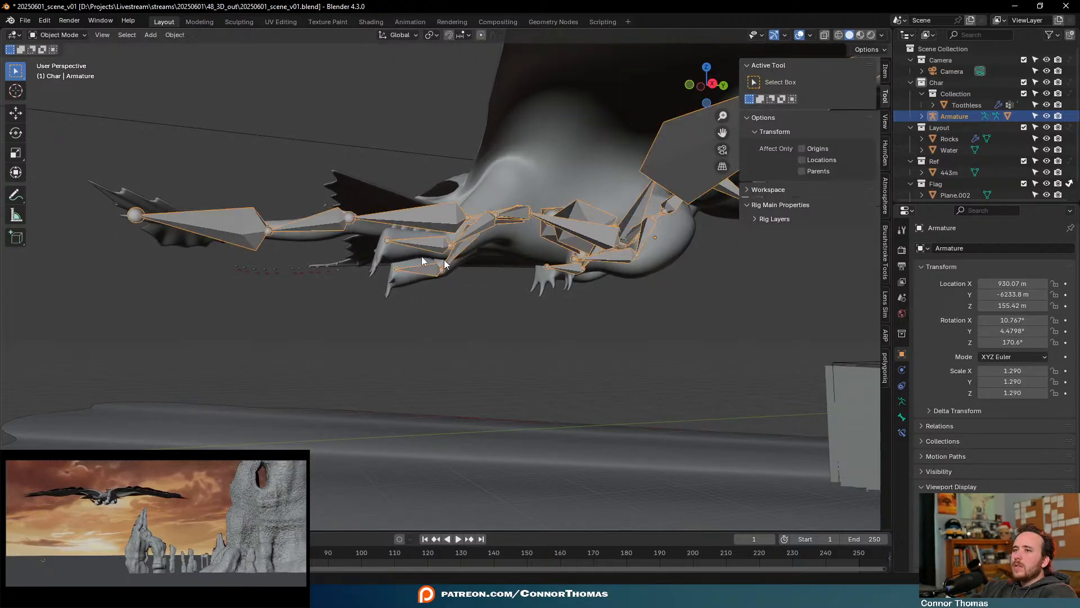
Select the Toothless mesh and apply its Armature modifier to bake the flying pose
key(KP_Decimal)
click(450, 260)
middle_drag(450, 261, 527, 332)
click(591, 286)
key(Tab)
key(Tab)
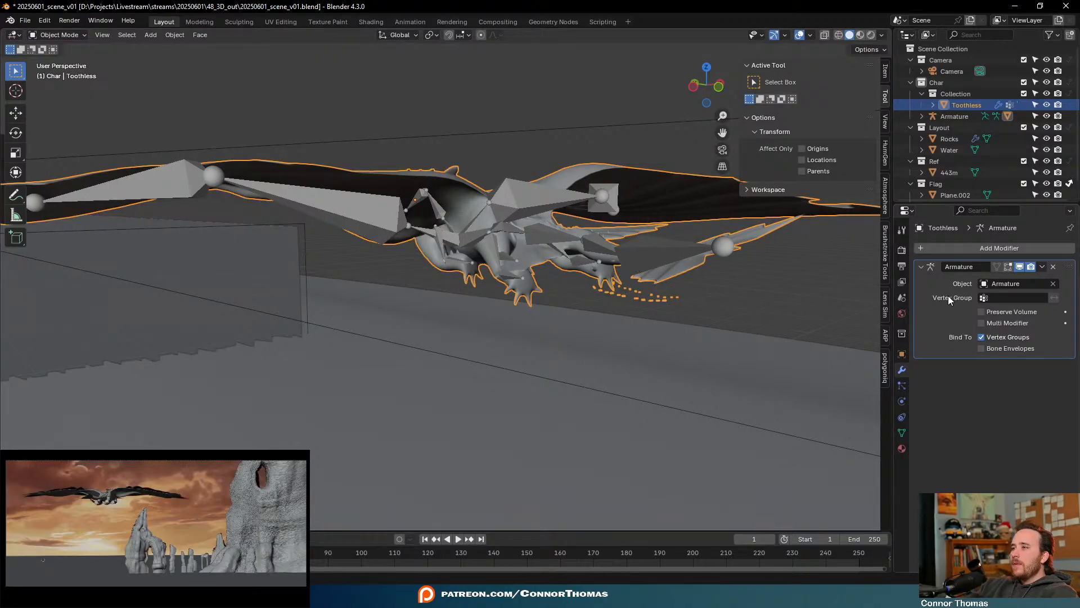
key(ctrl+a)
key(Delete)
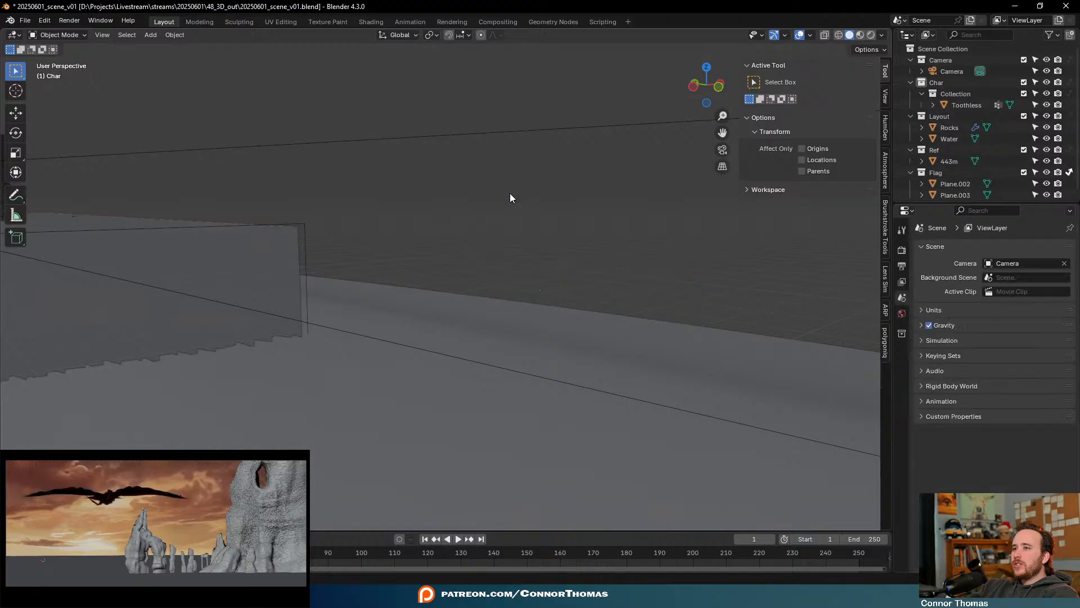
click(608, 282)
key(ctrl+z)
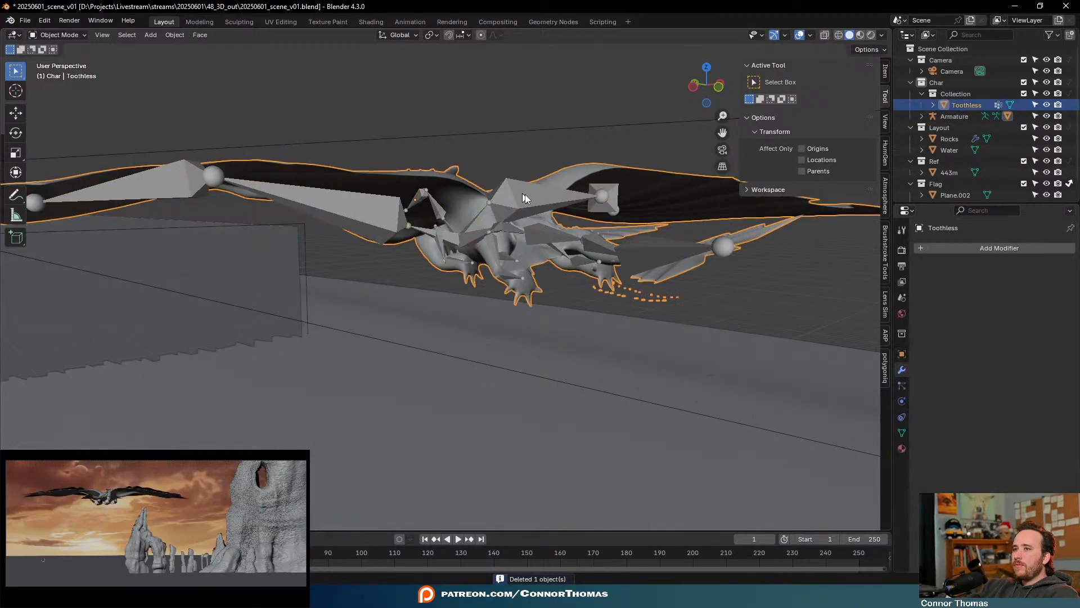
Clear the parenting between Toothless and the armature while keeping the transformation, and delete the armature
key(alt+p)
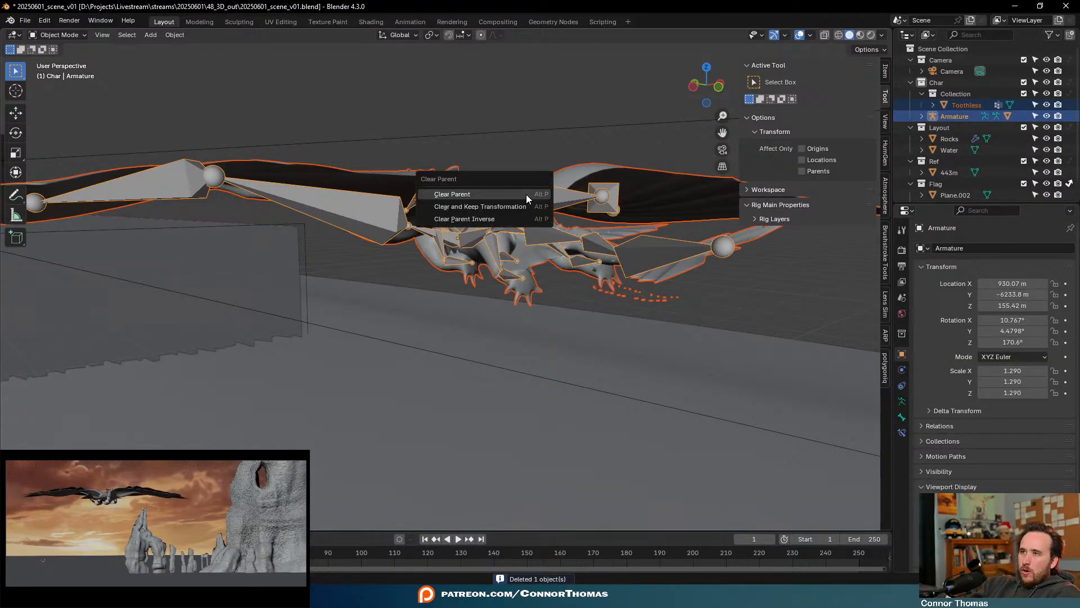
click(514, 206)
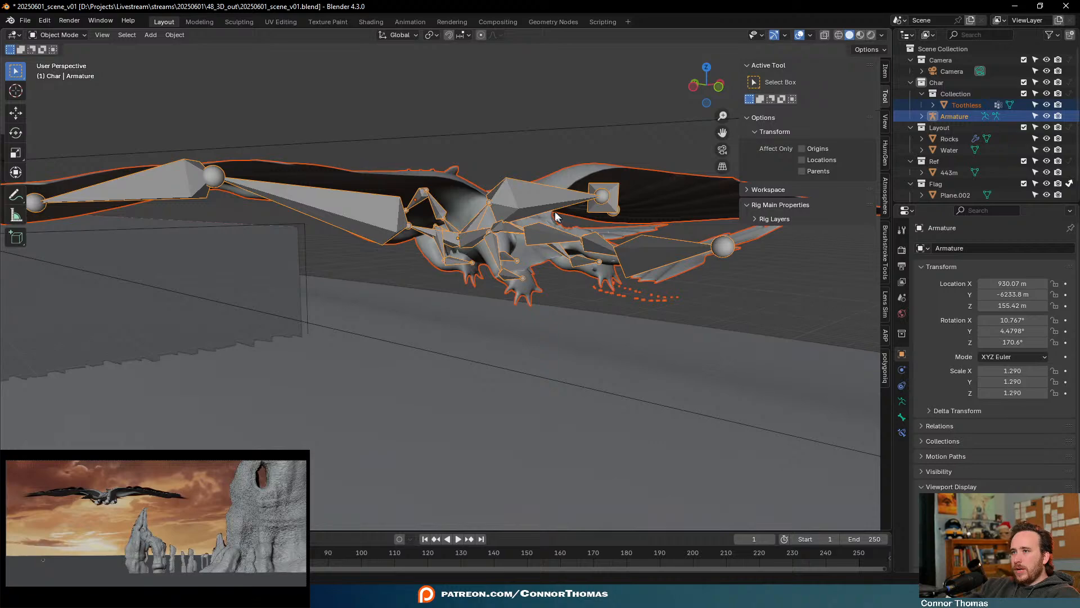
key(Delete)
In Edit Mode on Toothless, select the two rows of stray spikes floating below the body and delete them
middle_drag(557, 205, 494, 398)
click(460, 284)
key(Tab)
scroll(515, 376, up, 6)
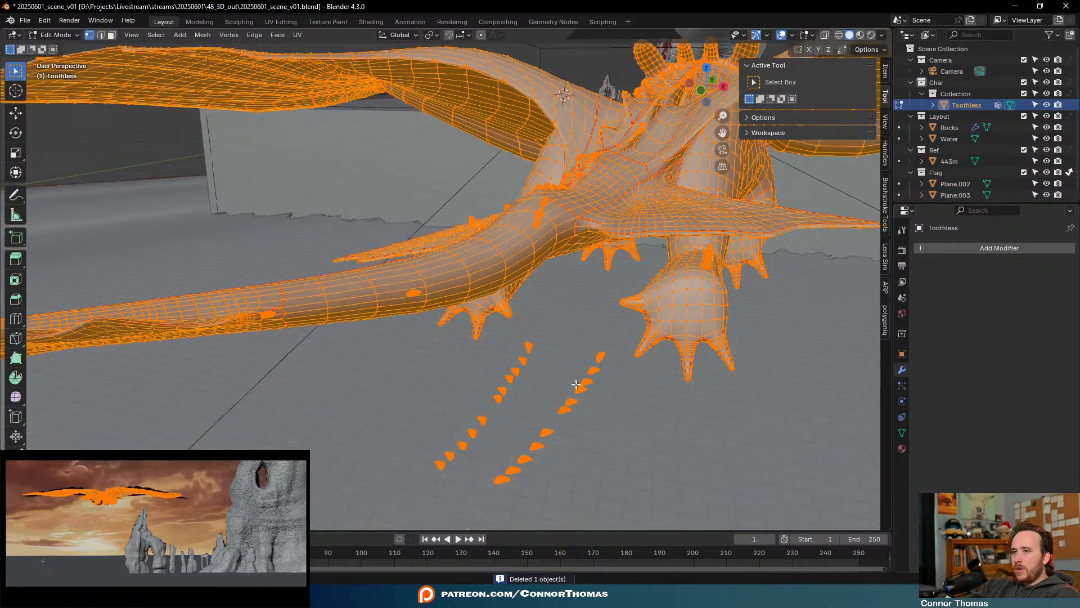
key(alt+a)
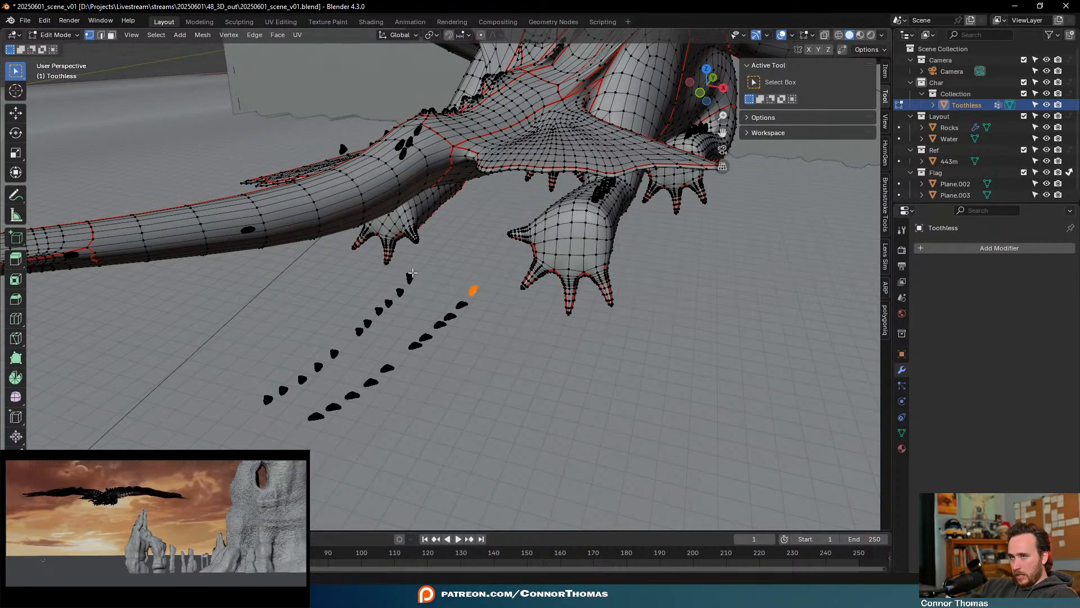
scroll(429, 314, down, 4)
scroll(432, 315, up, 4)
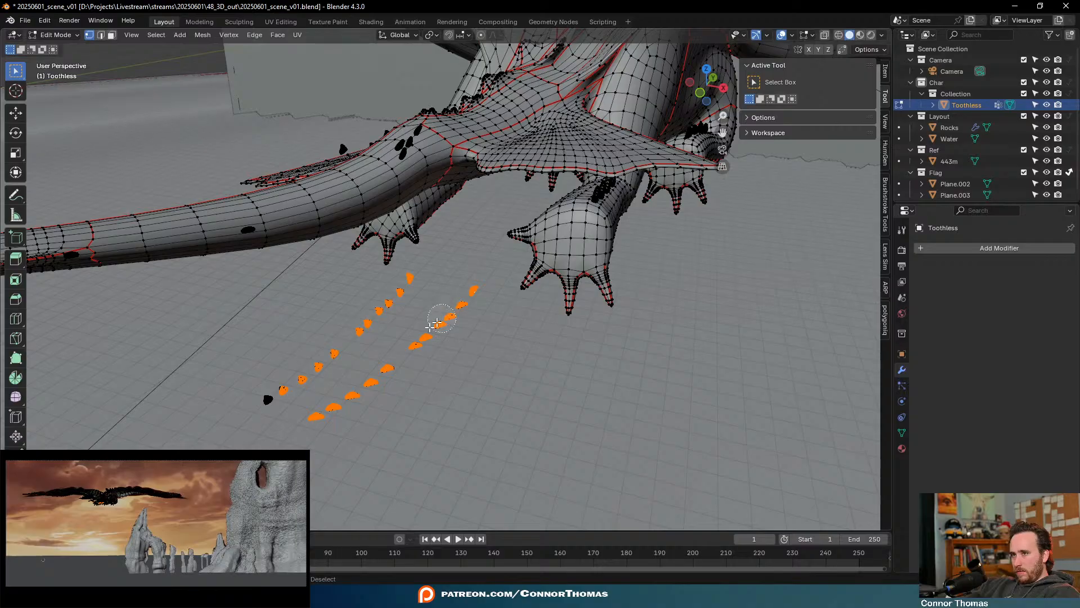
key(x)
click(233, 378)
Return to Object Mode, clear the selection and save the scene file
key(Tab)
key(a)
scroll(255, 354, down, 4)
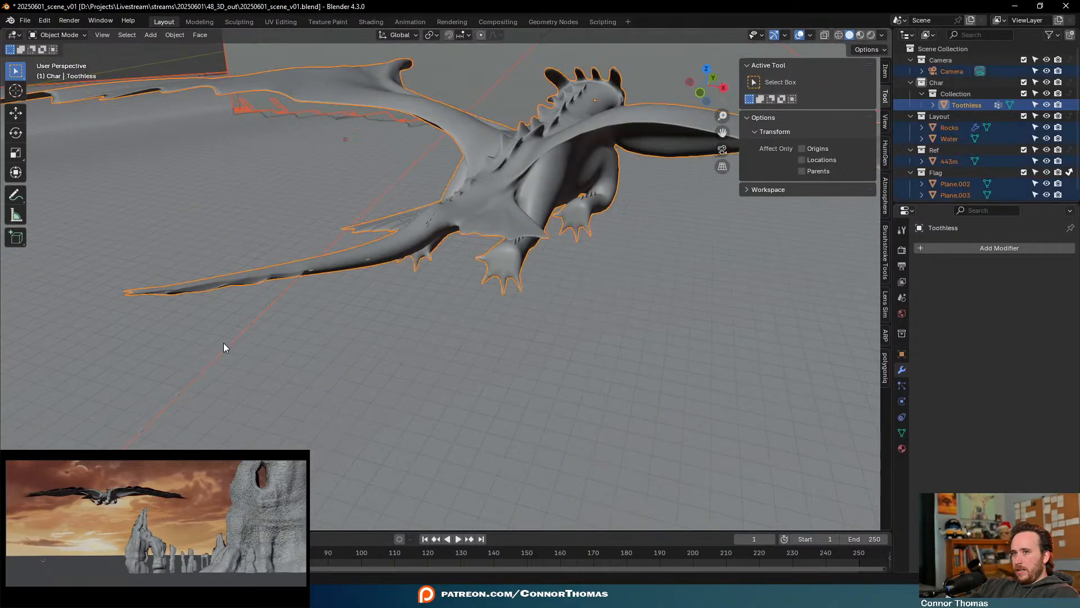
click(224, 347)
middle_drag(224, 347, 525, 269)
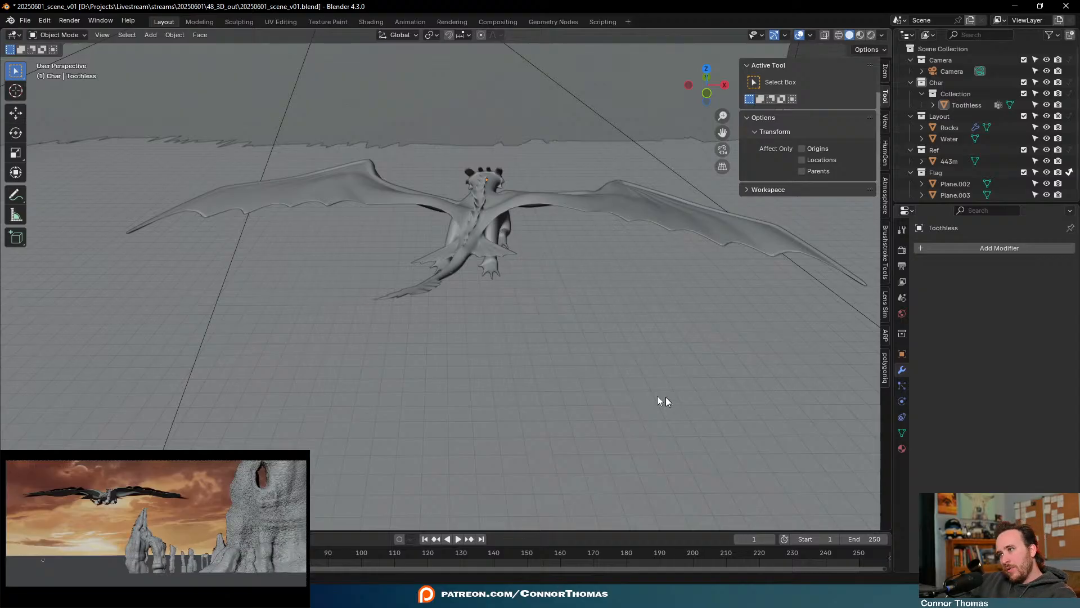
click(883, 196)
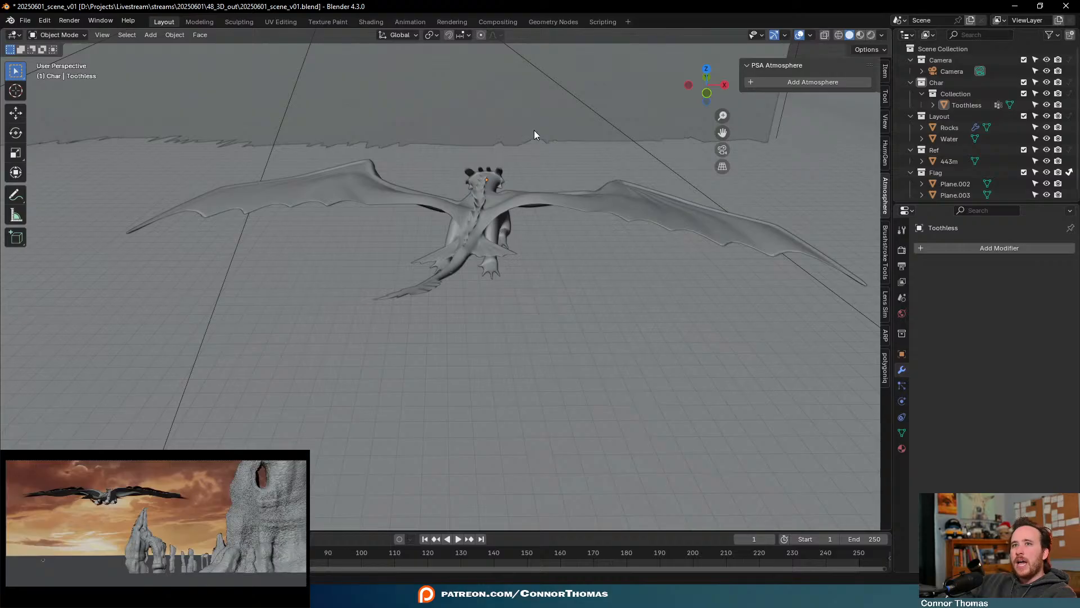
key(ctrl+s)
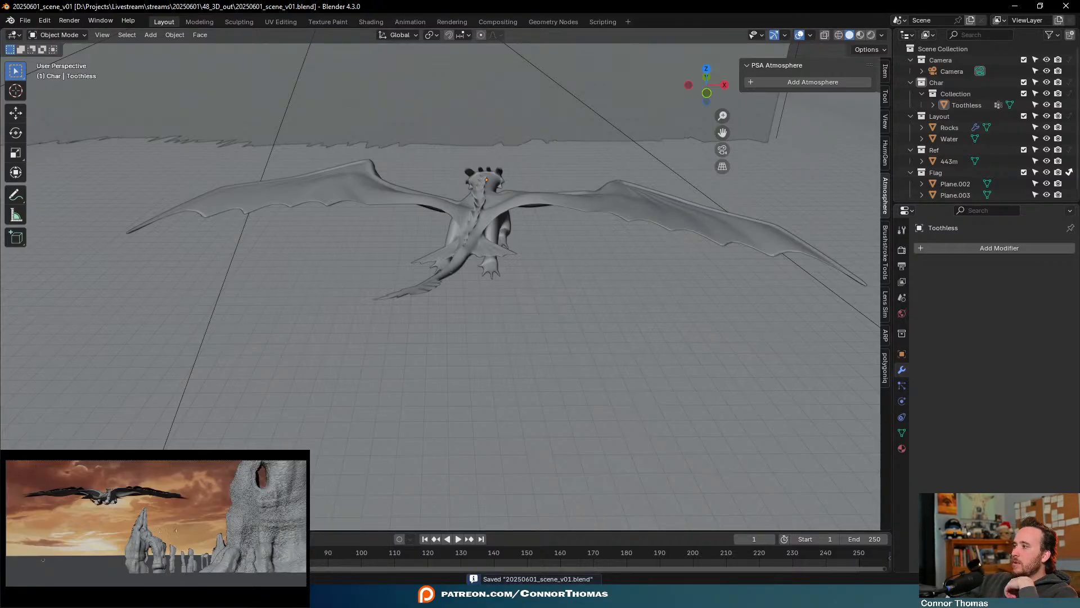
Compare the reference sunset frame with the current camera view of the scene
click(72, 578)
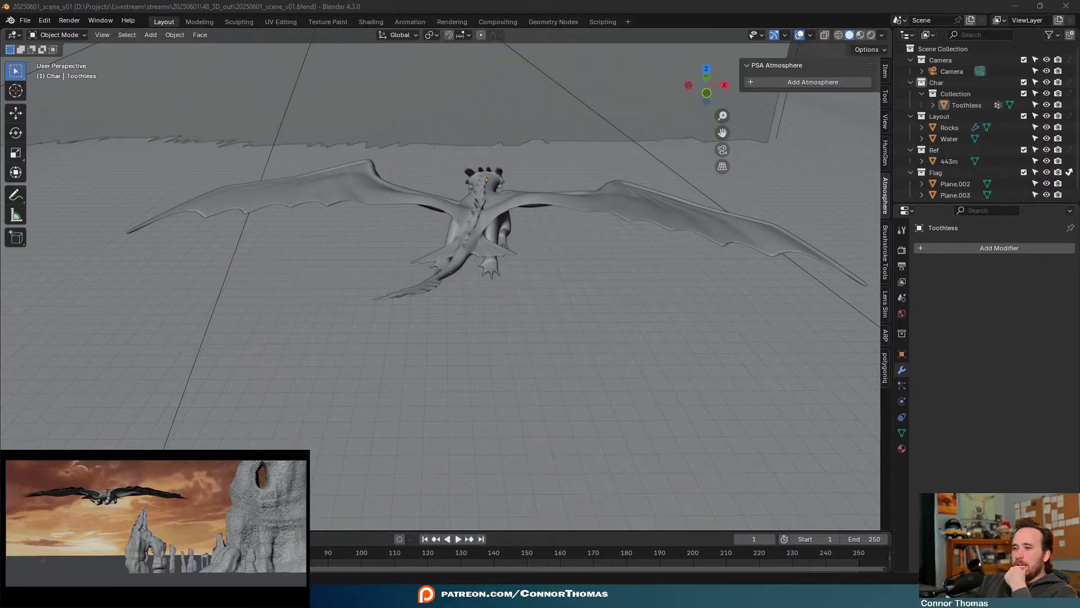
key(Right)
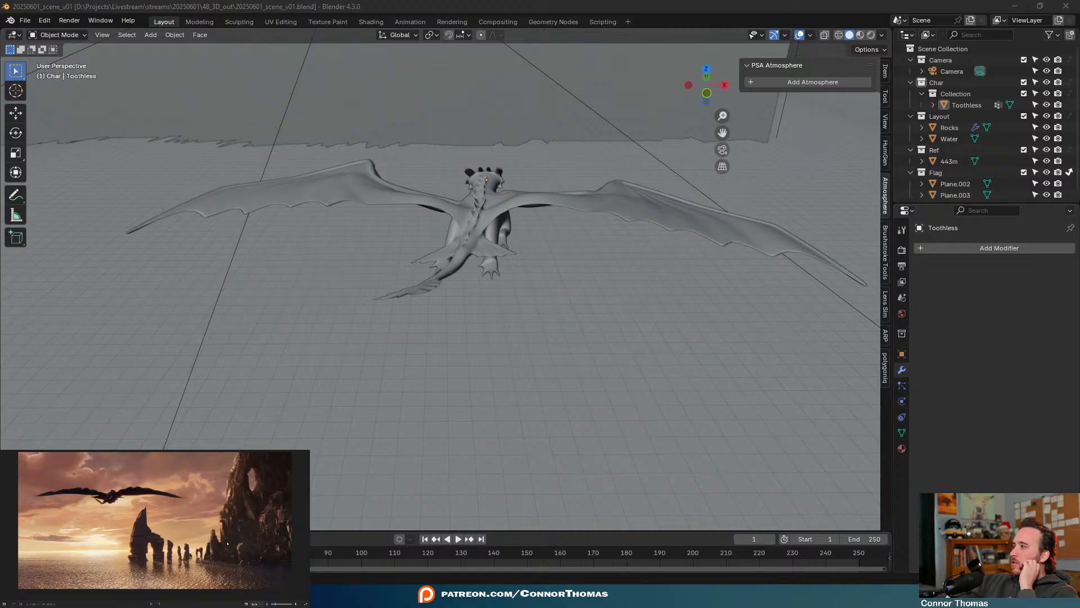
key(Left)
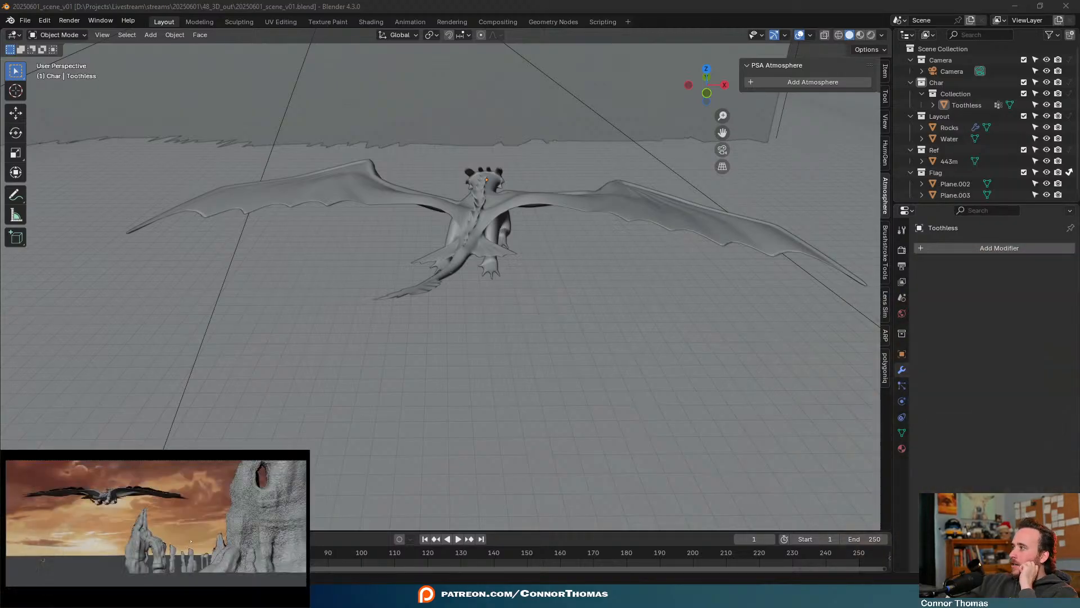